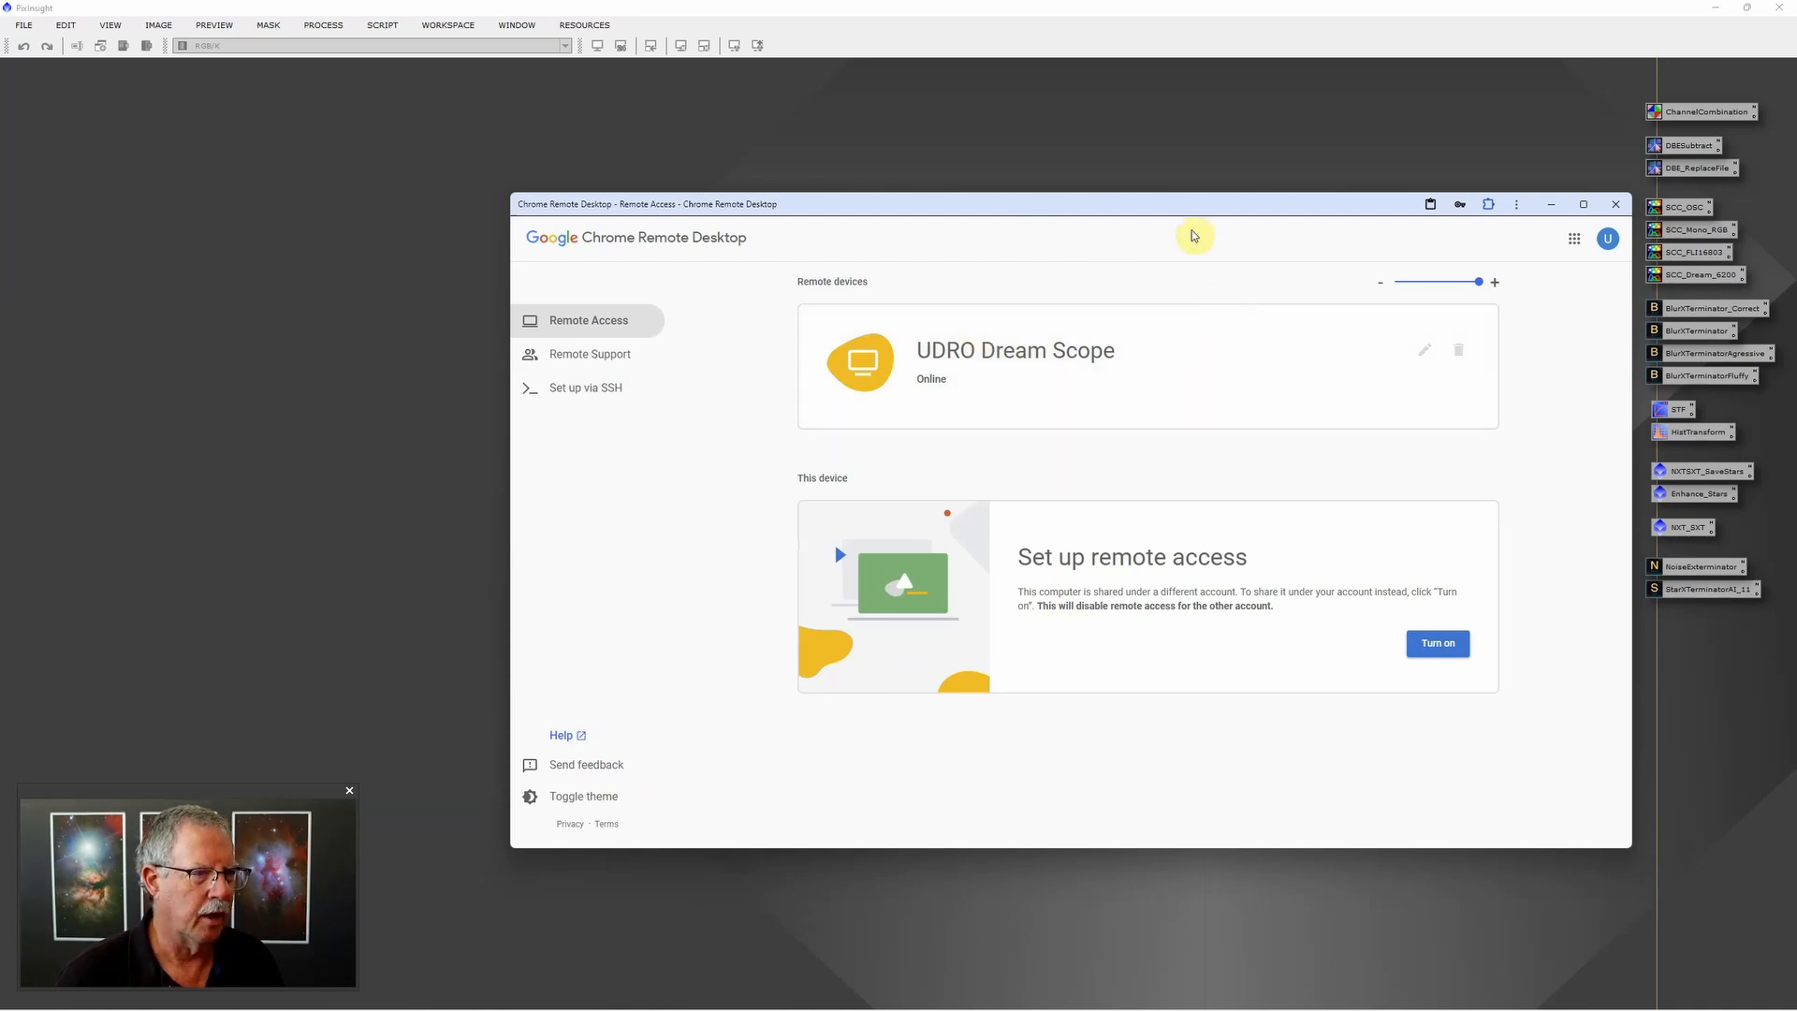
# Step: Connect to the UDRO Dream Scope remote computer and maximize its remote desktop window
pyautogui.moveTo(1190, 214); pyautogui.dragTo(1173, 210)
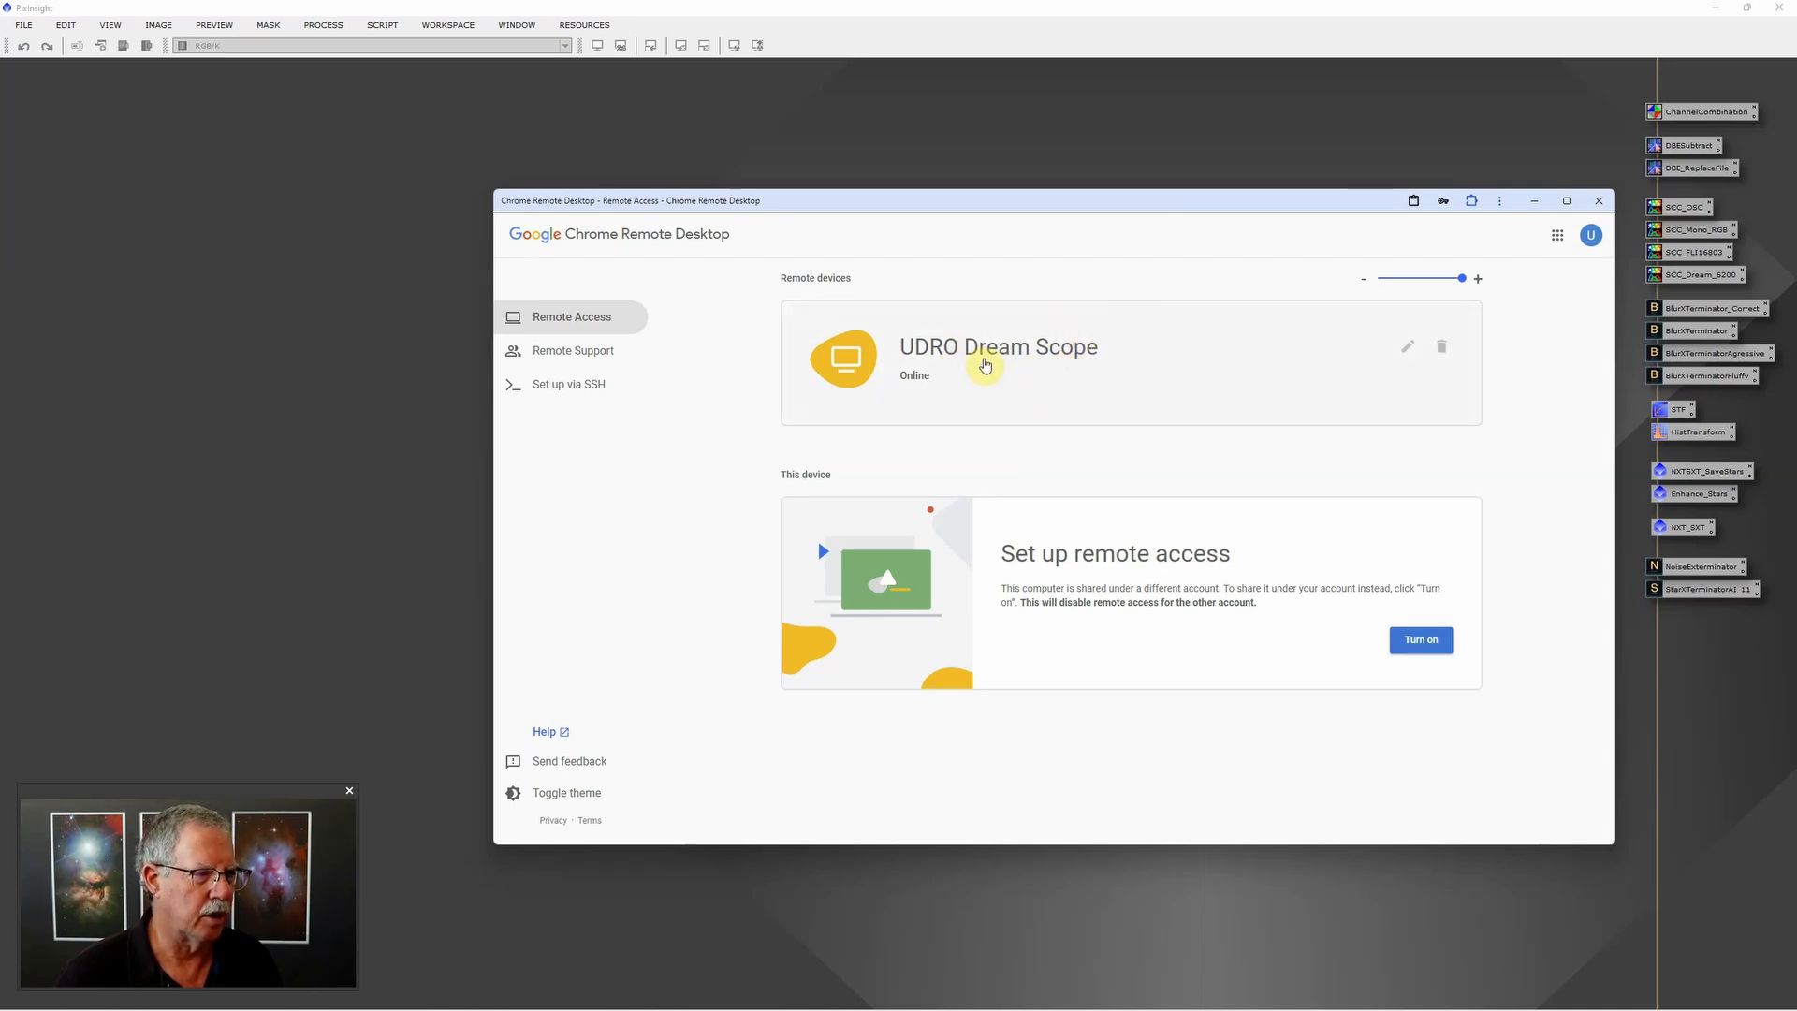
pyautogui.click(995, 366)
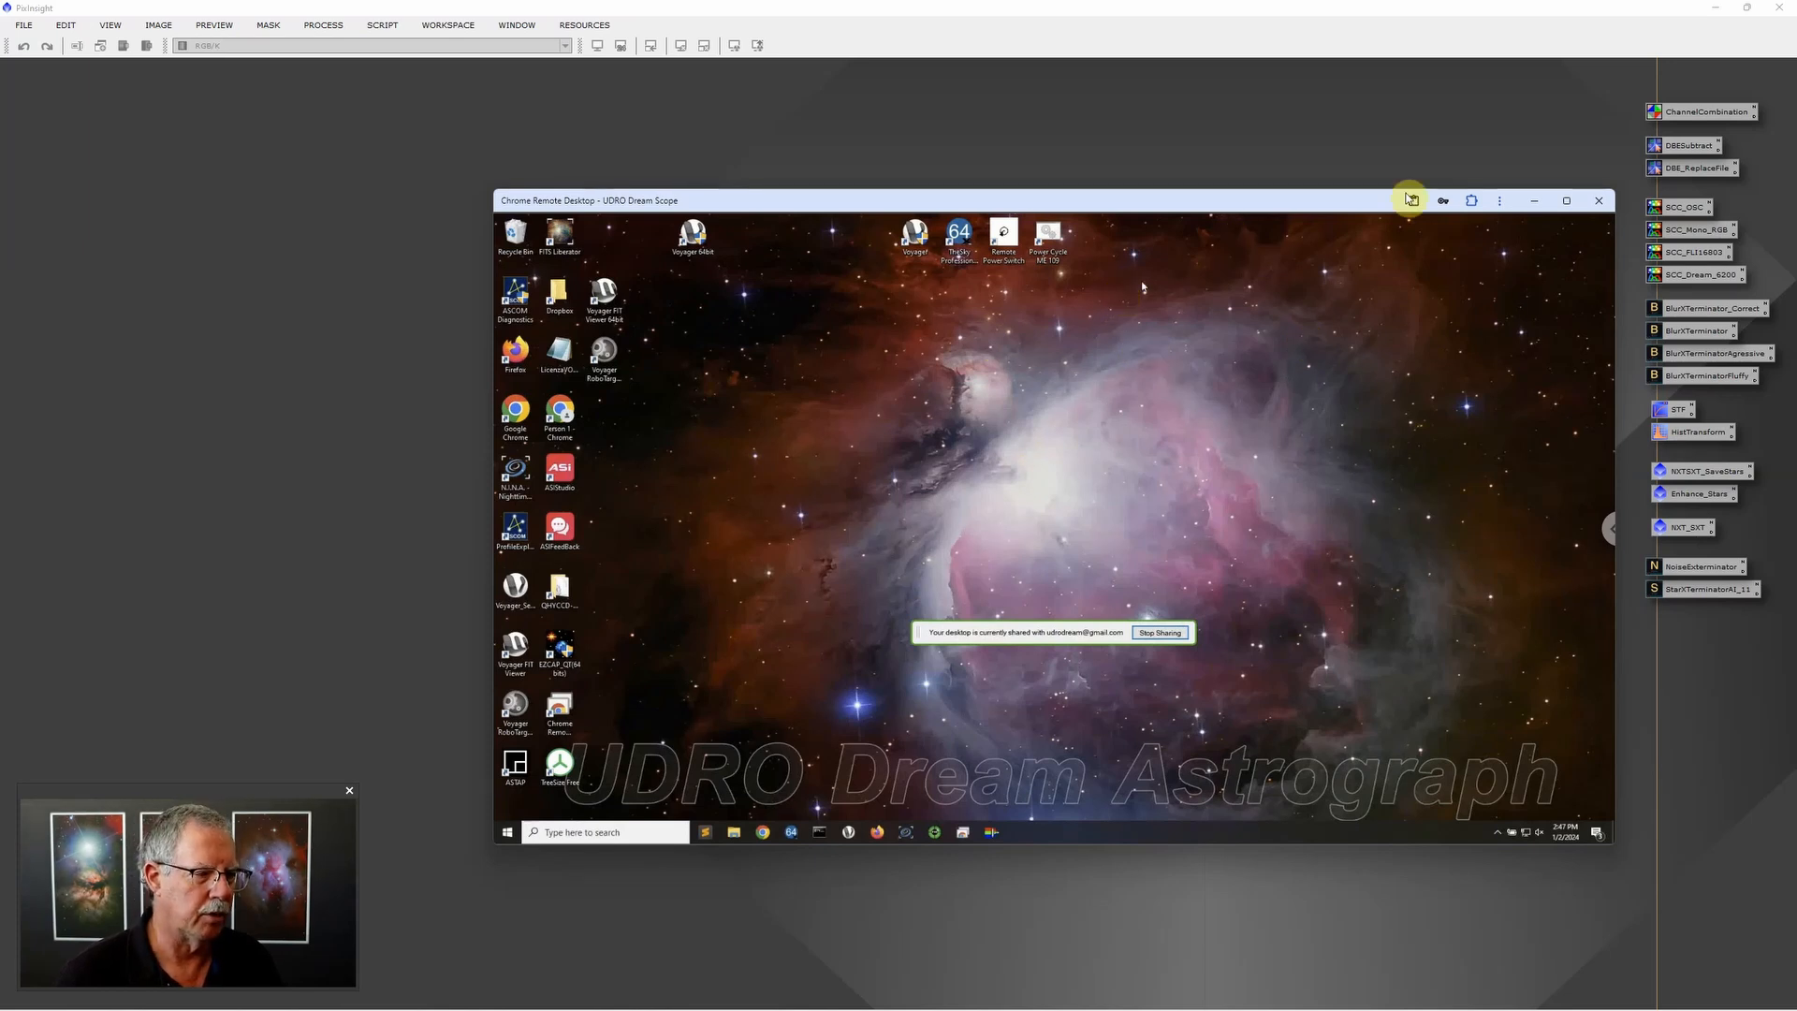
pyautogui.click(1567, 201)
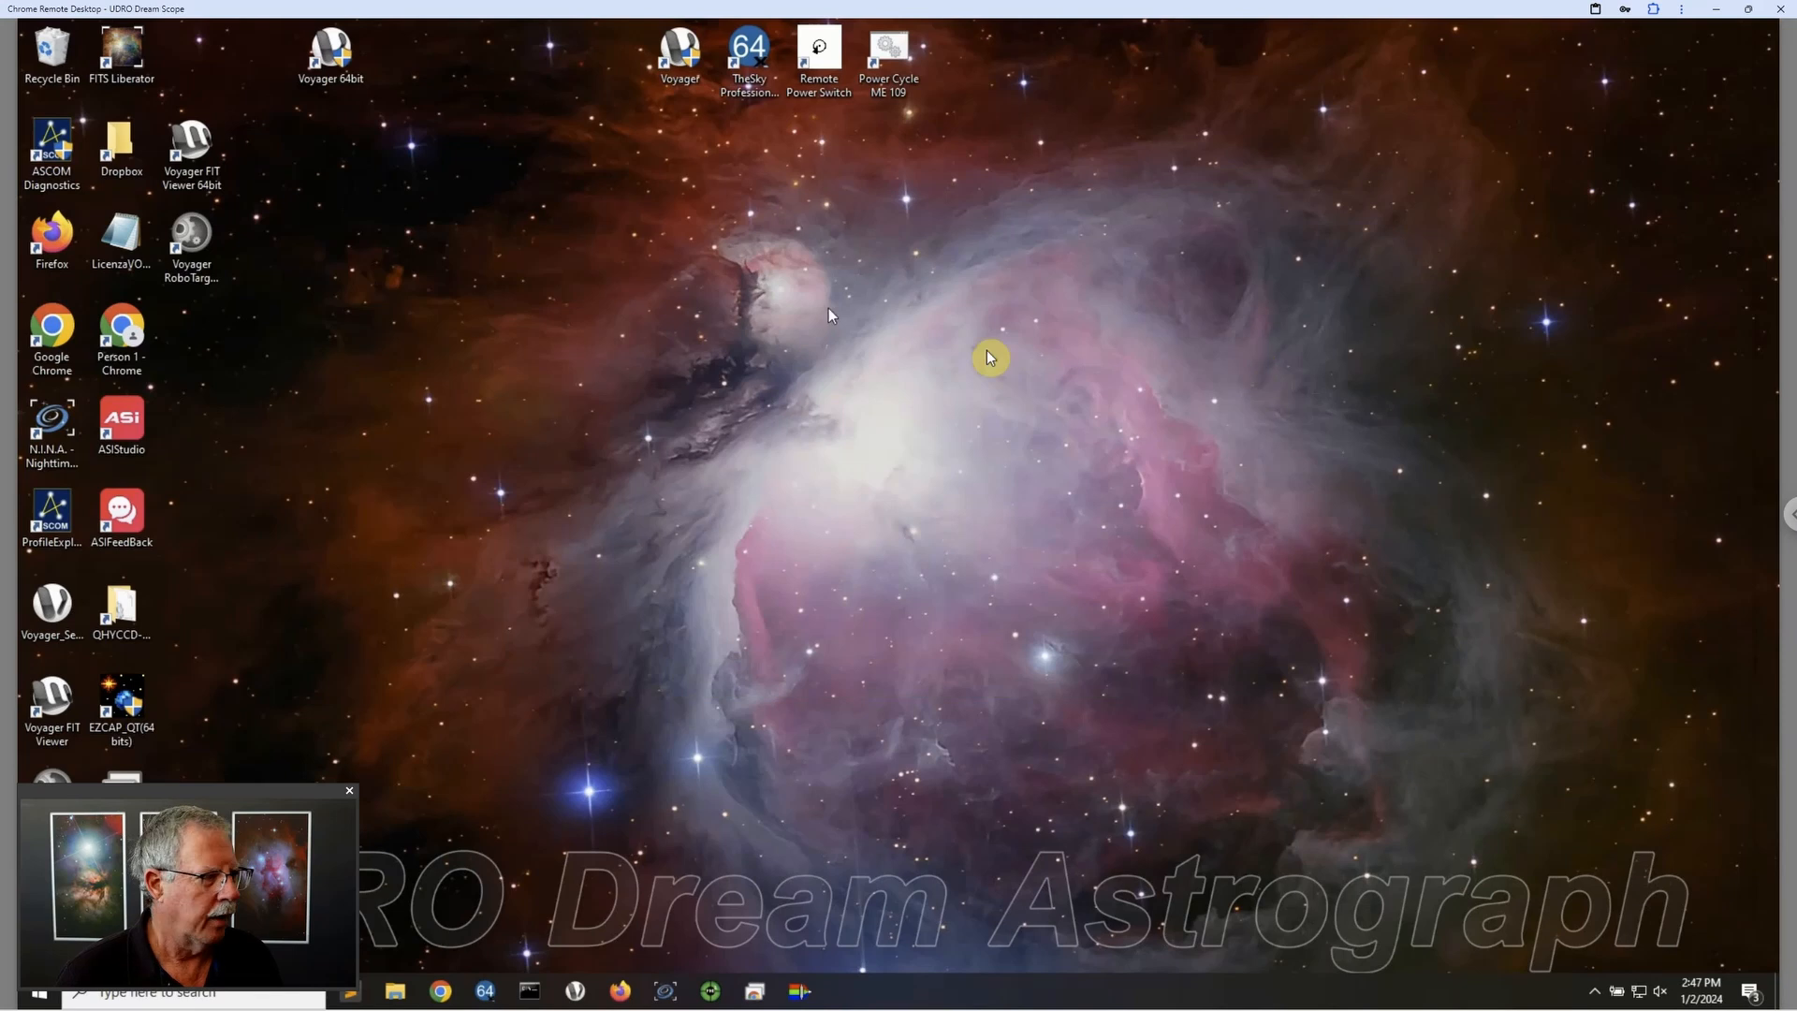
# Step: Launch Voyager on the remote desktop and allow it to make changes to the device
pyautogui.click(684, 56)
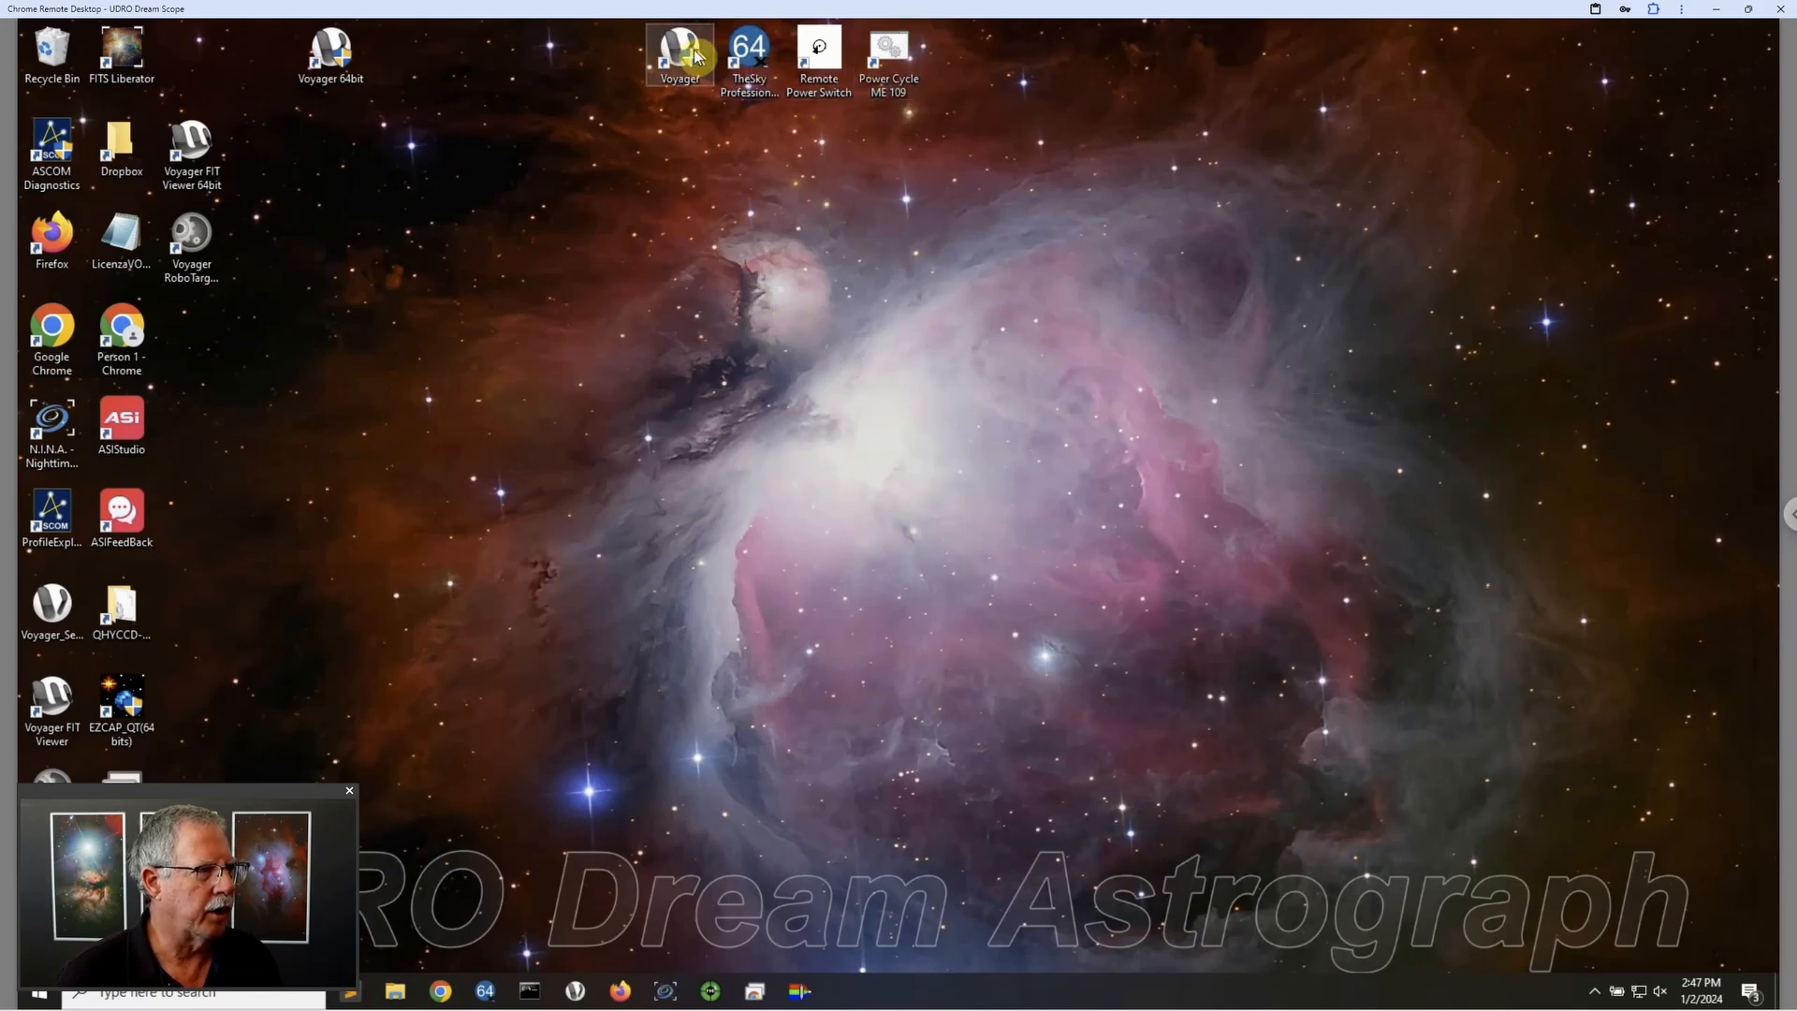
pyautogui.click(739, 62)
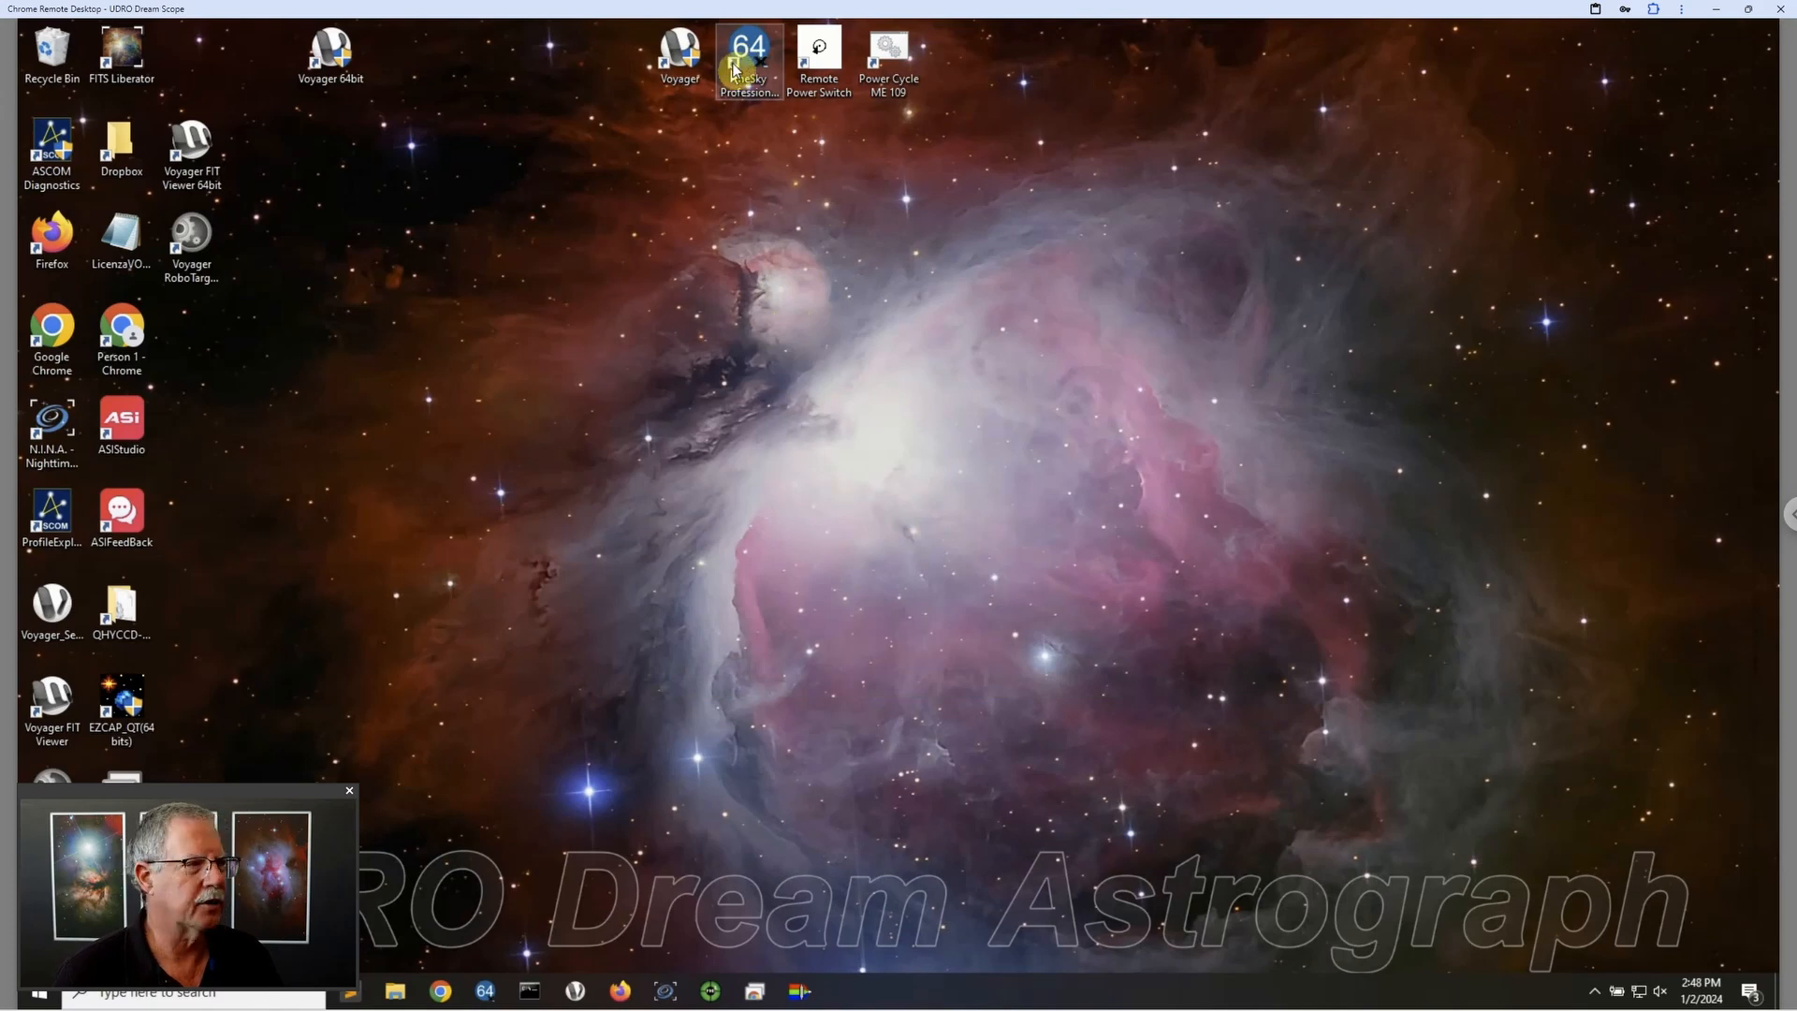
pyautogui.click(752, 178)
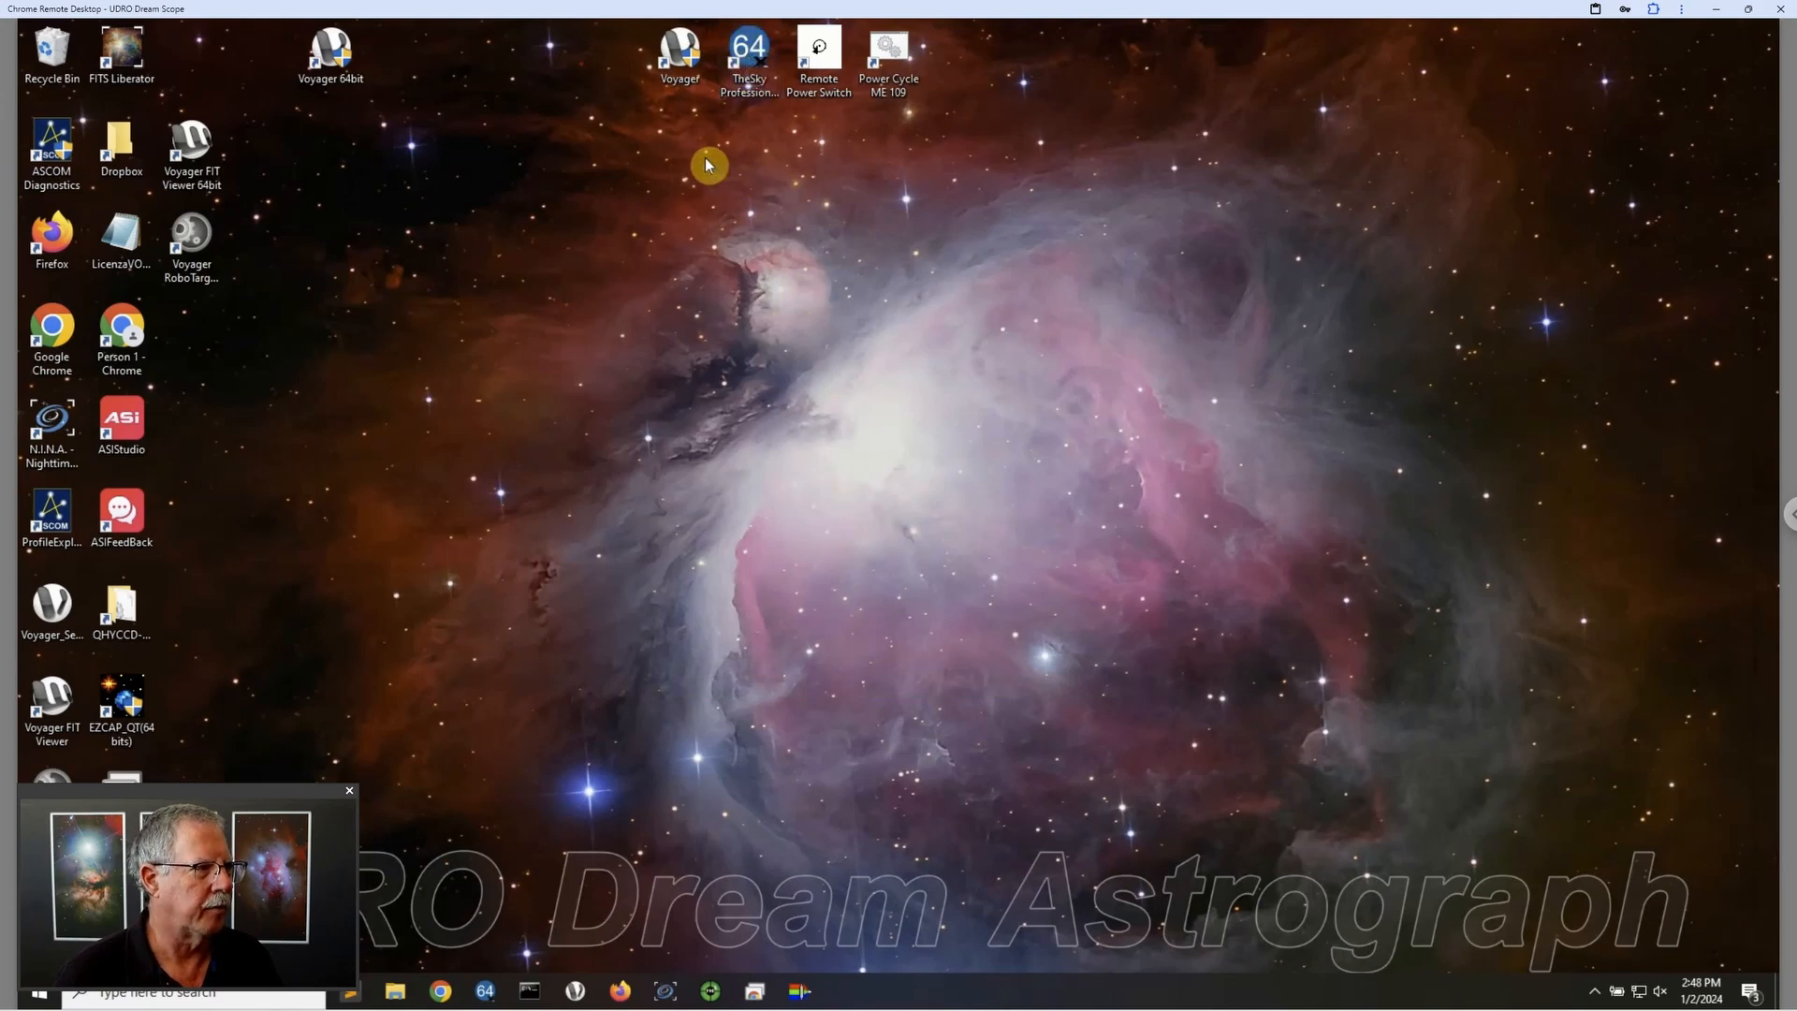
pyautogui.click(684, 58)
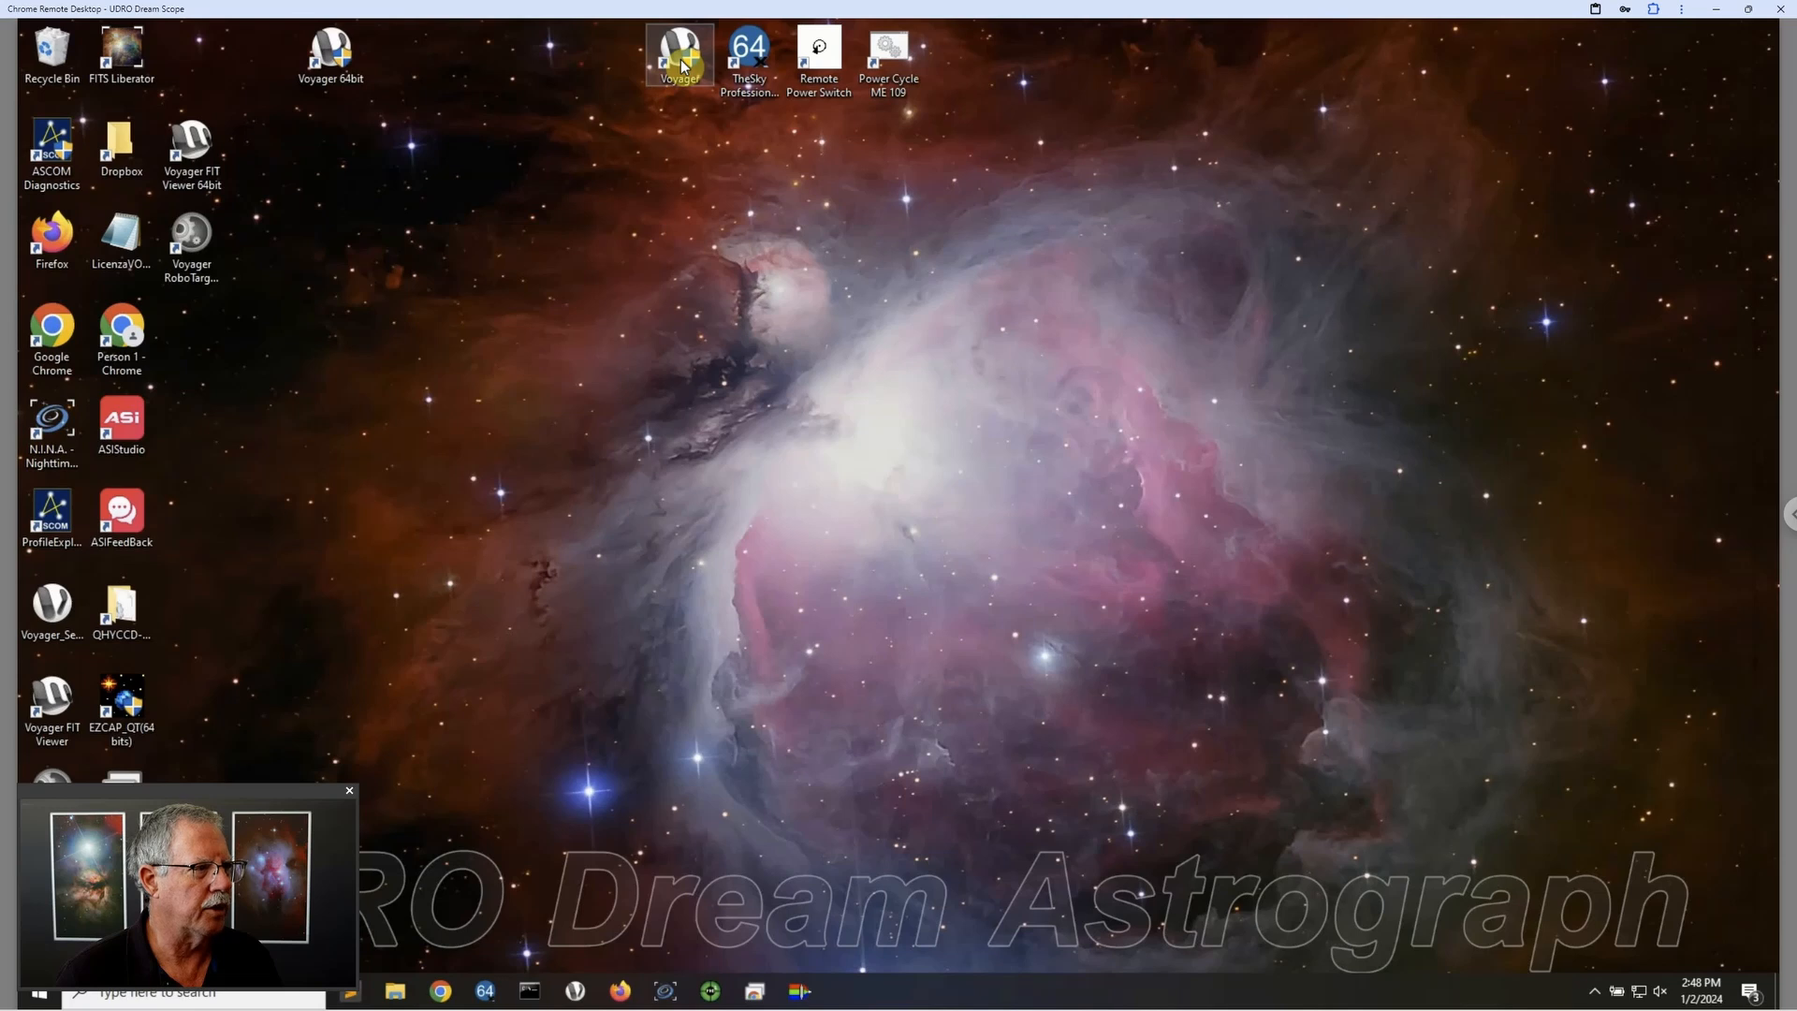
pyautogui.doubleClick(683, 62)
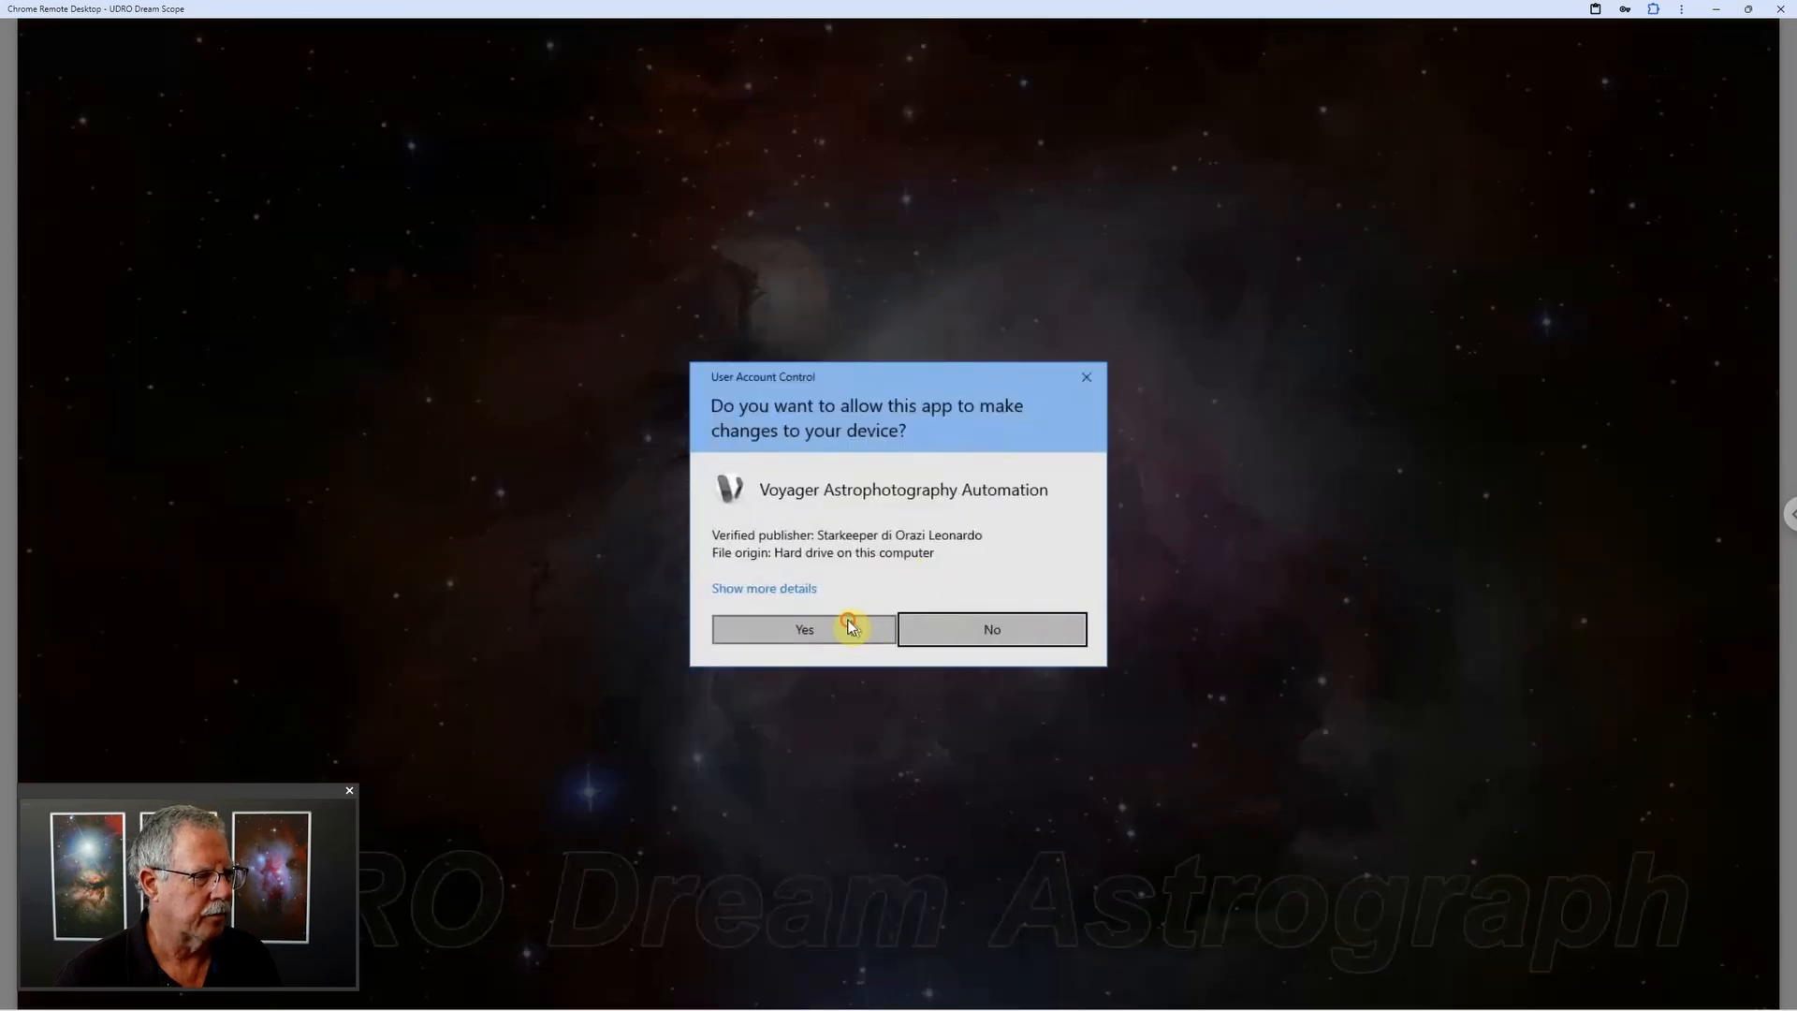
pyautogui.click(850, 627)
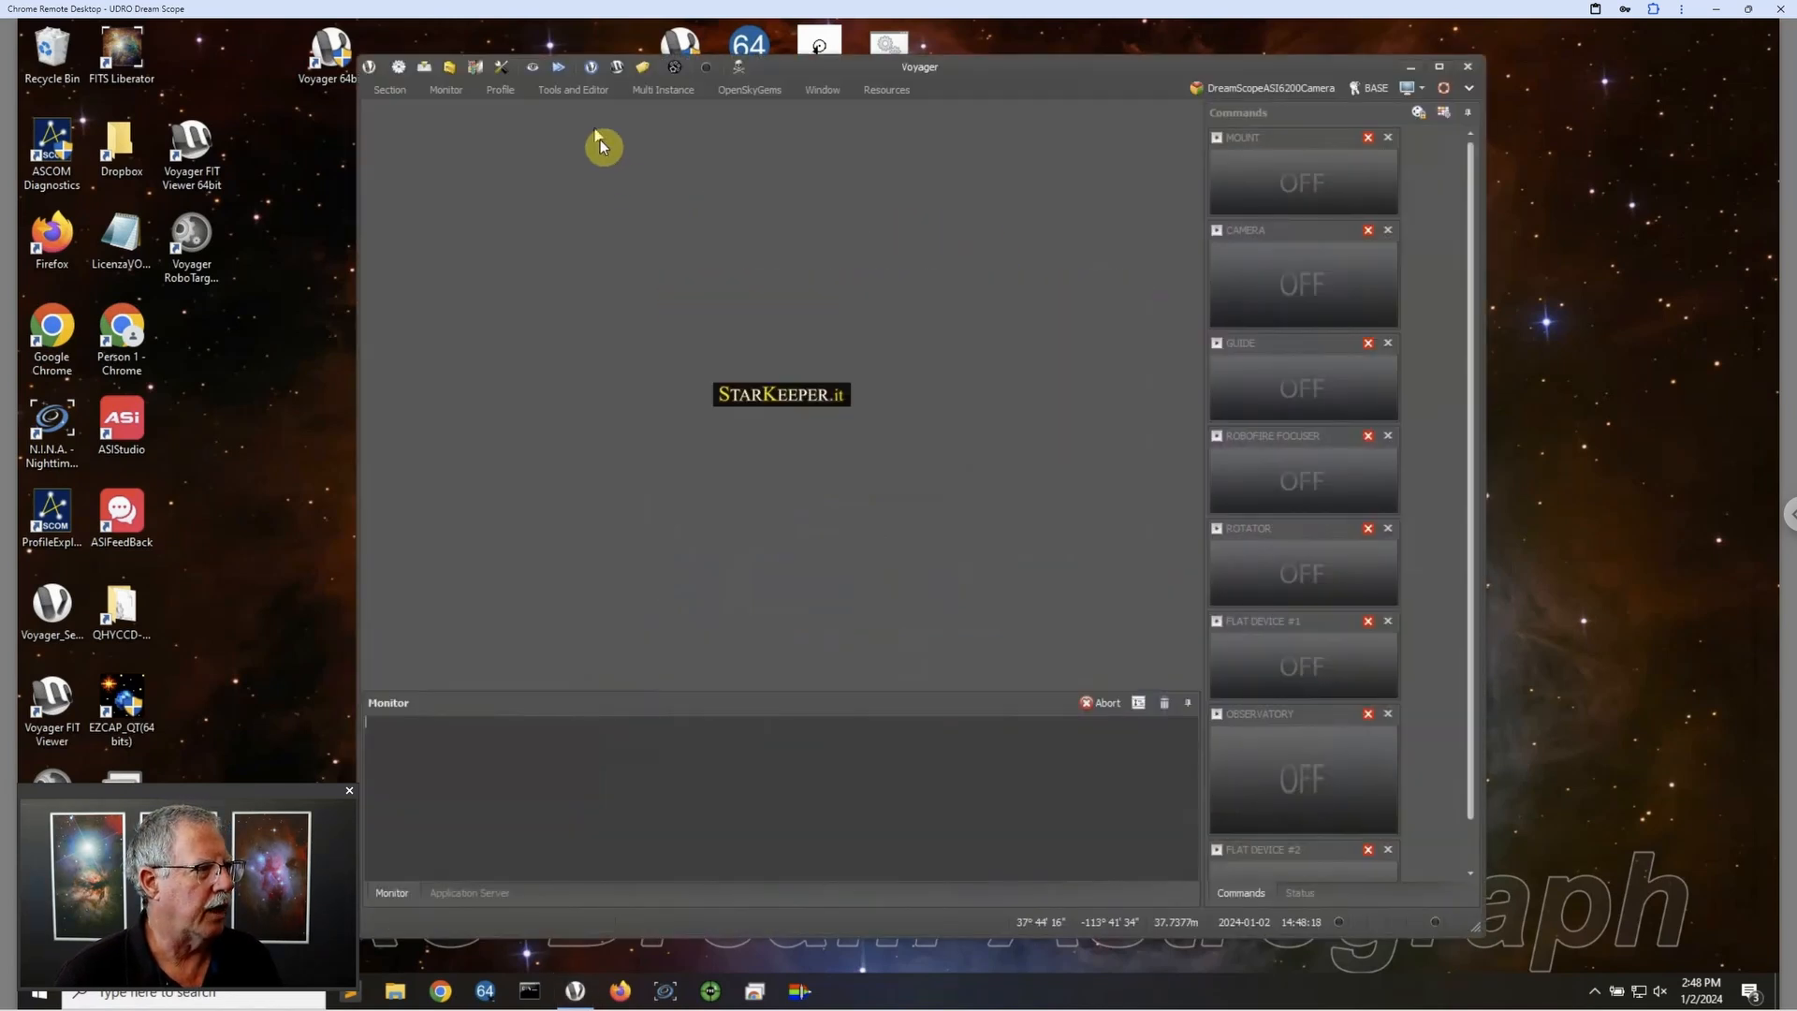
# Step: Open Voyager's Web Dashboard and connect it to the Voyager application server on port 5950
pyautogui.click(592, 69)
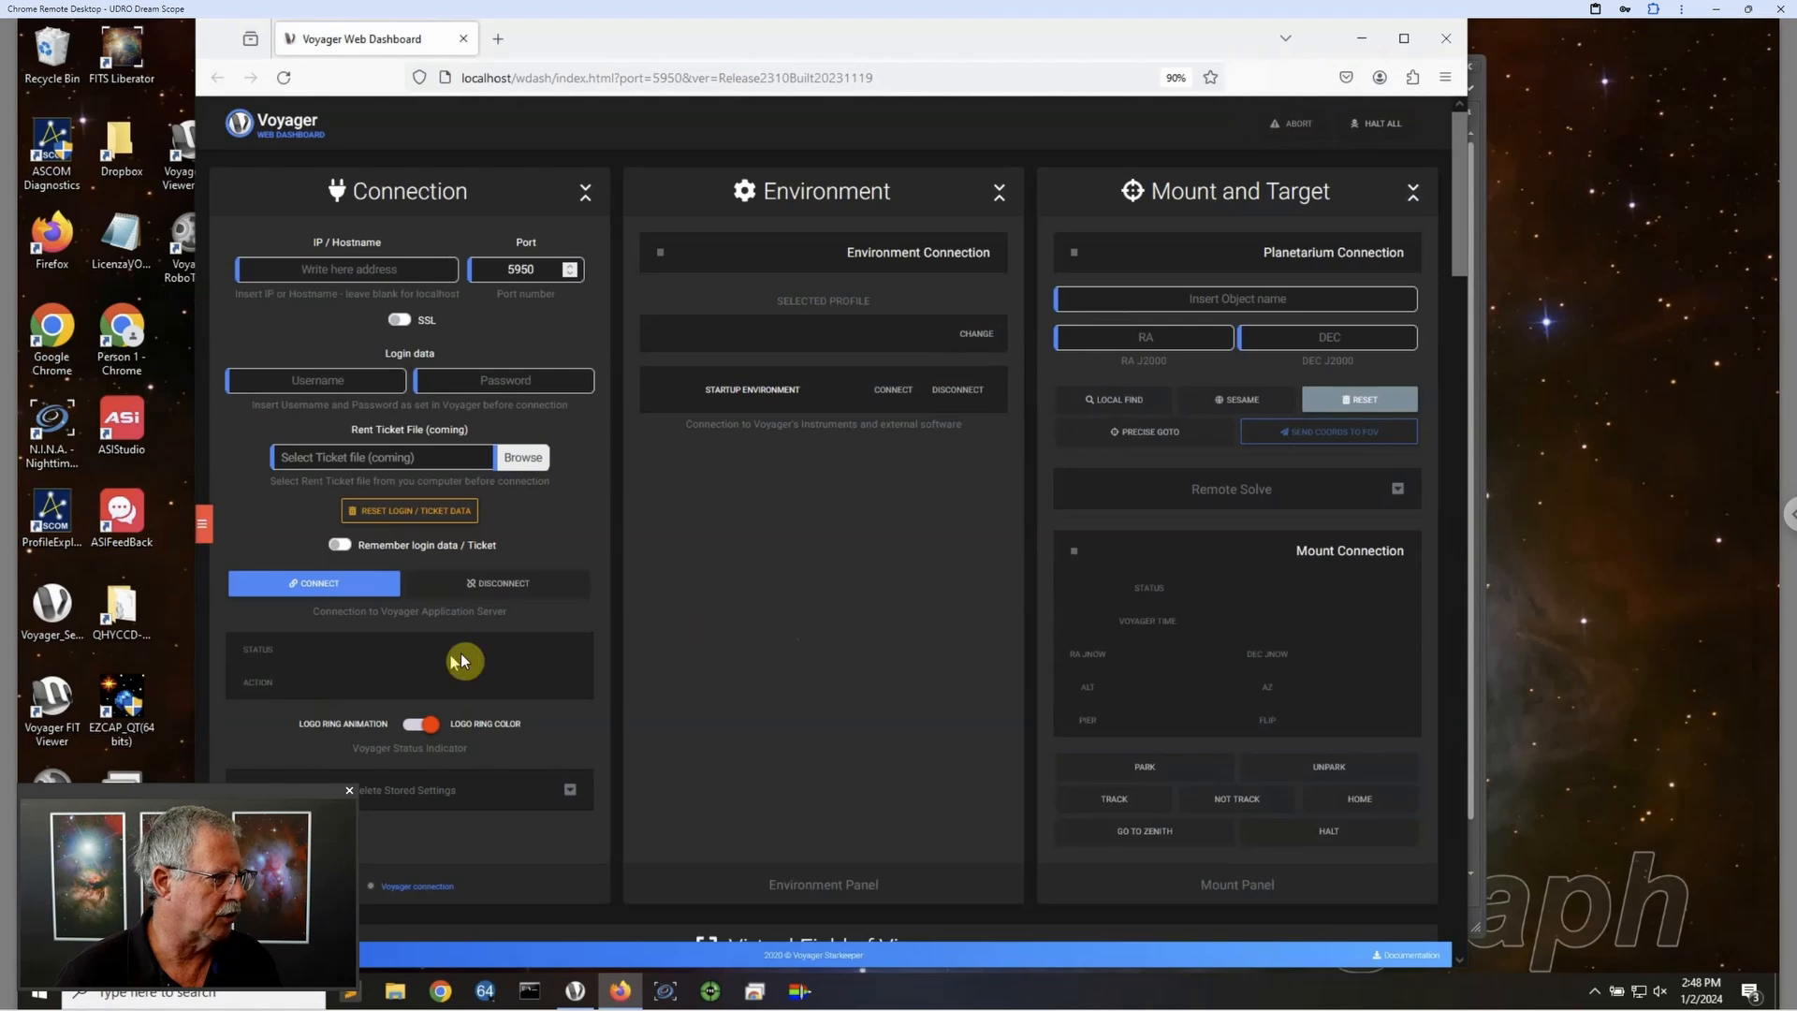
pyautogui.click(368, 586)
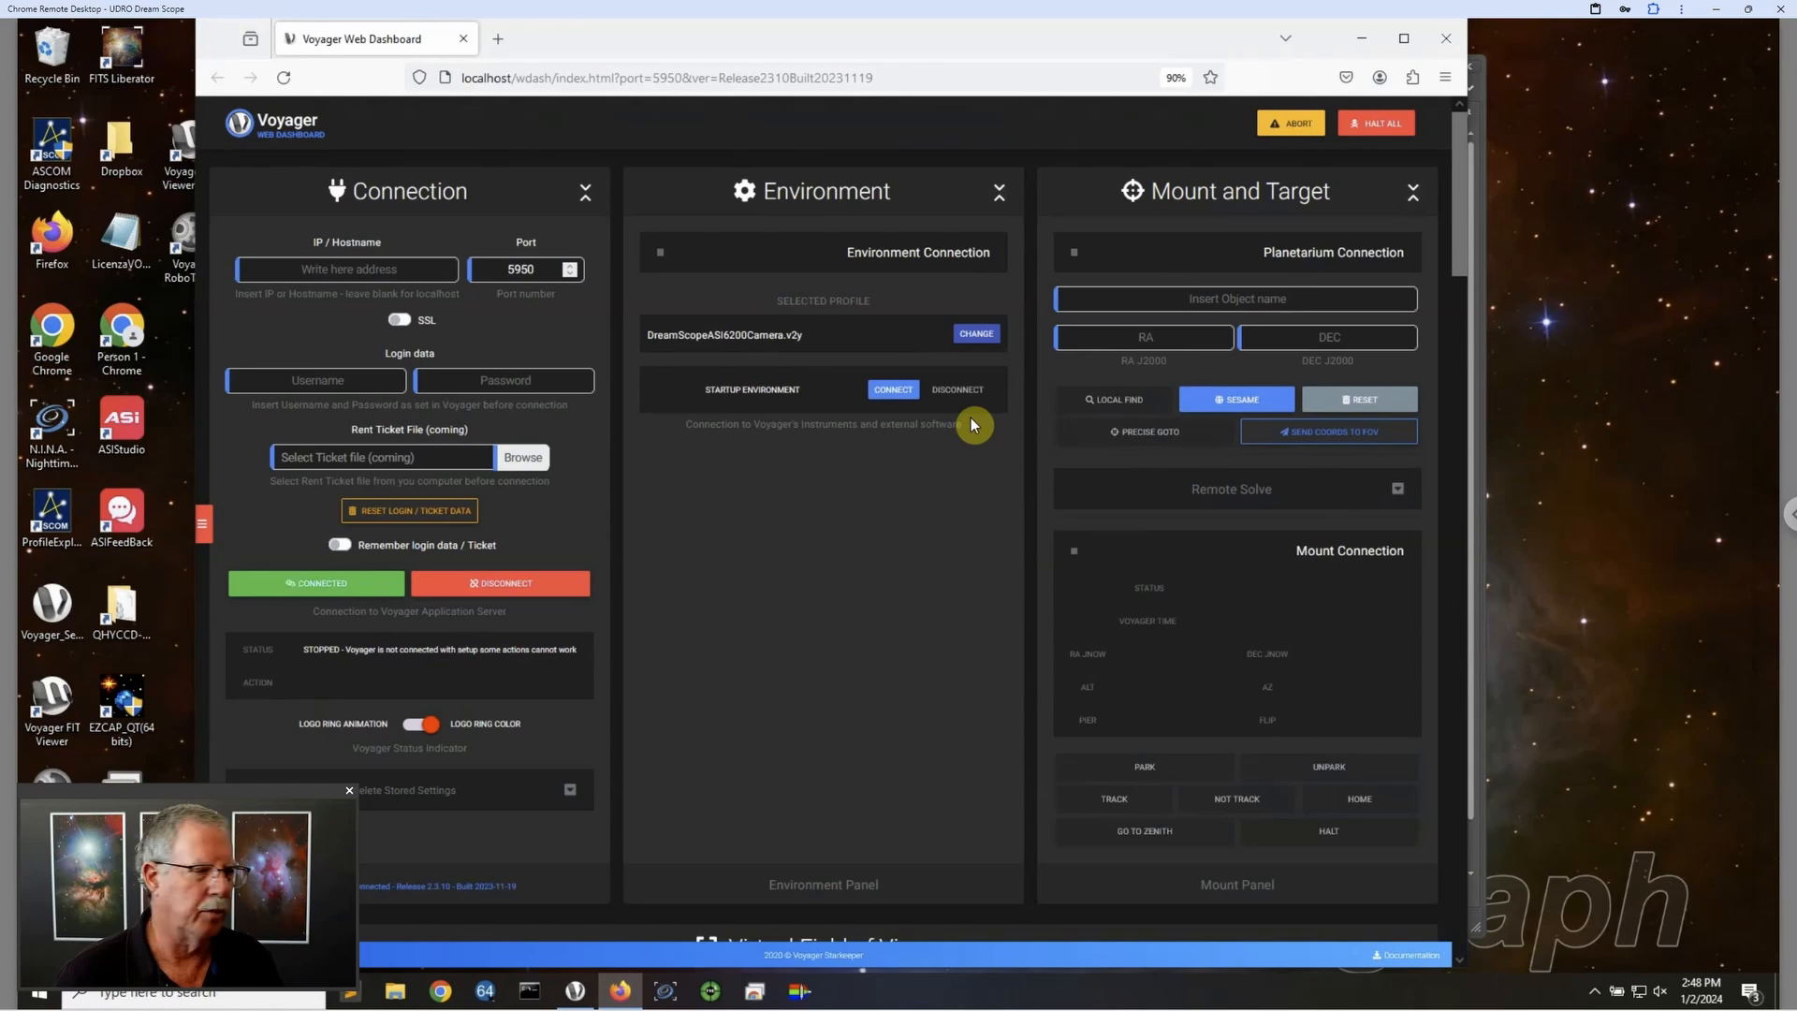
# Step: Find the object ic405 in the dashboard's Virtual Field of View
pyautogui.moveTo(1460, 234); pyautogui.dragTo(1466, 380)
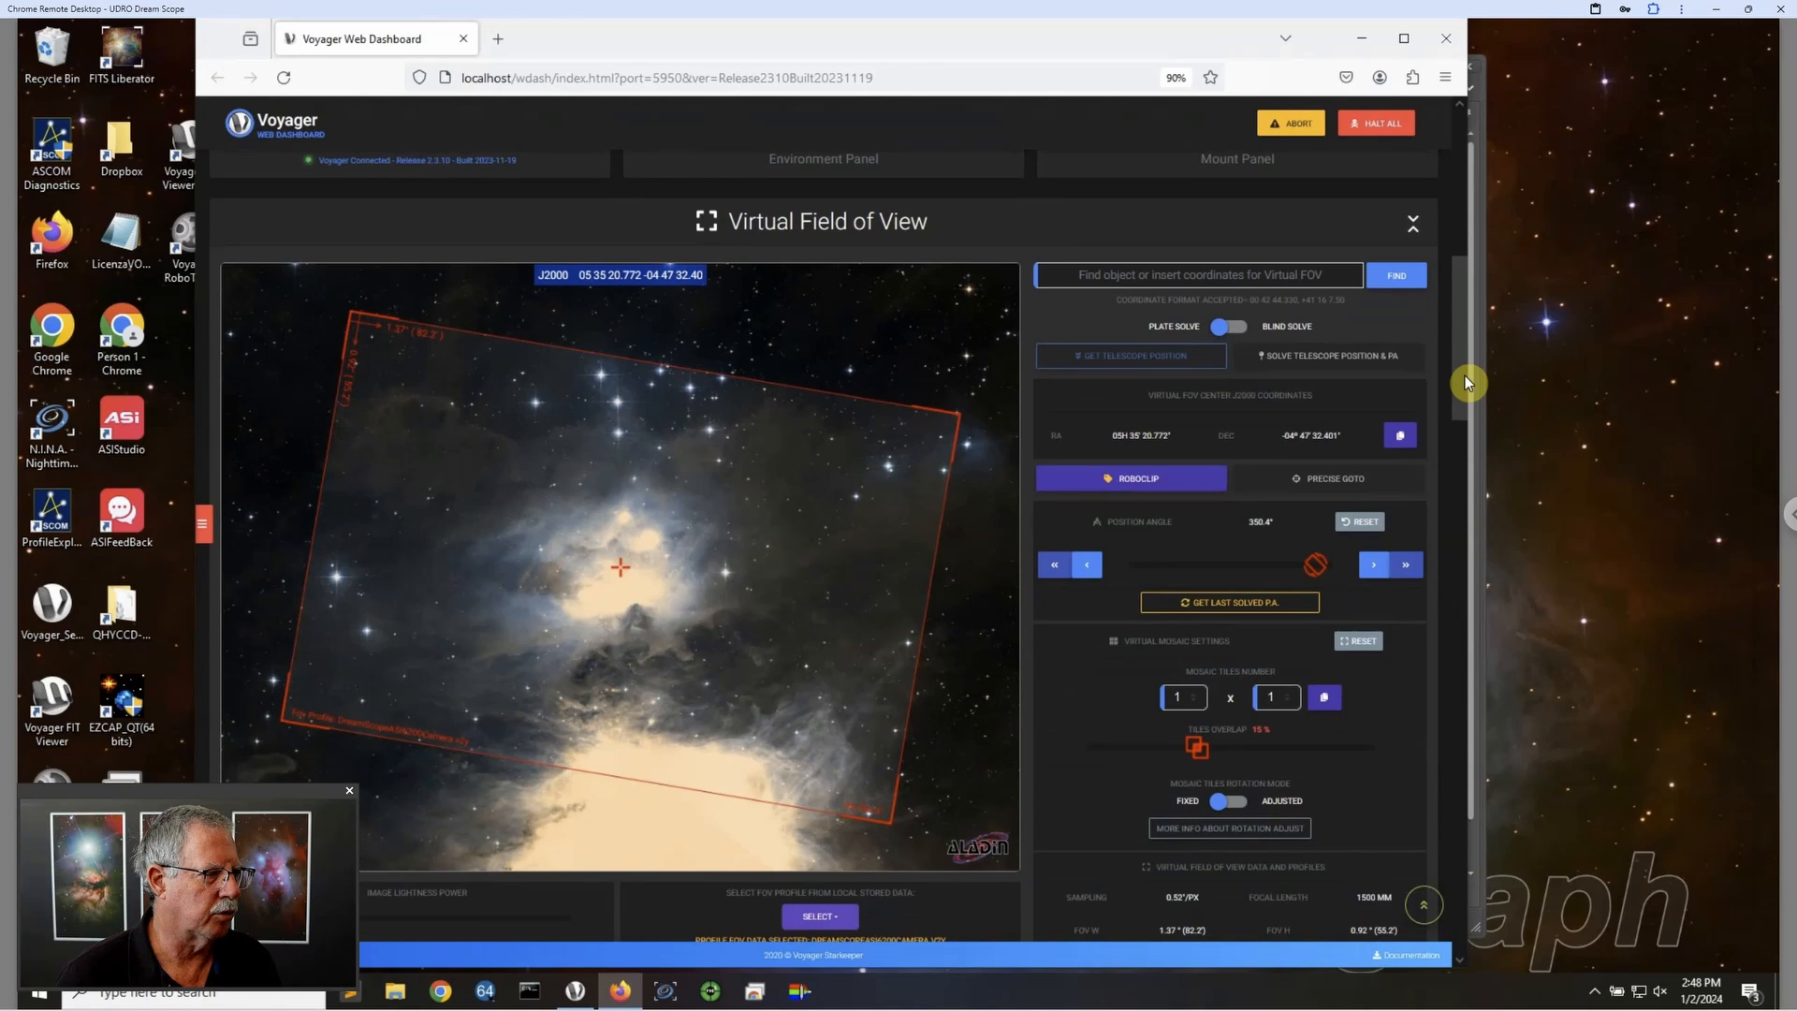
pyautogui.click(1270, 281)
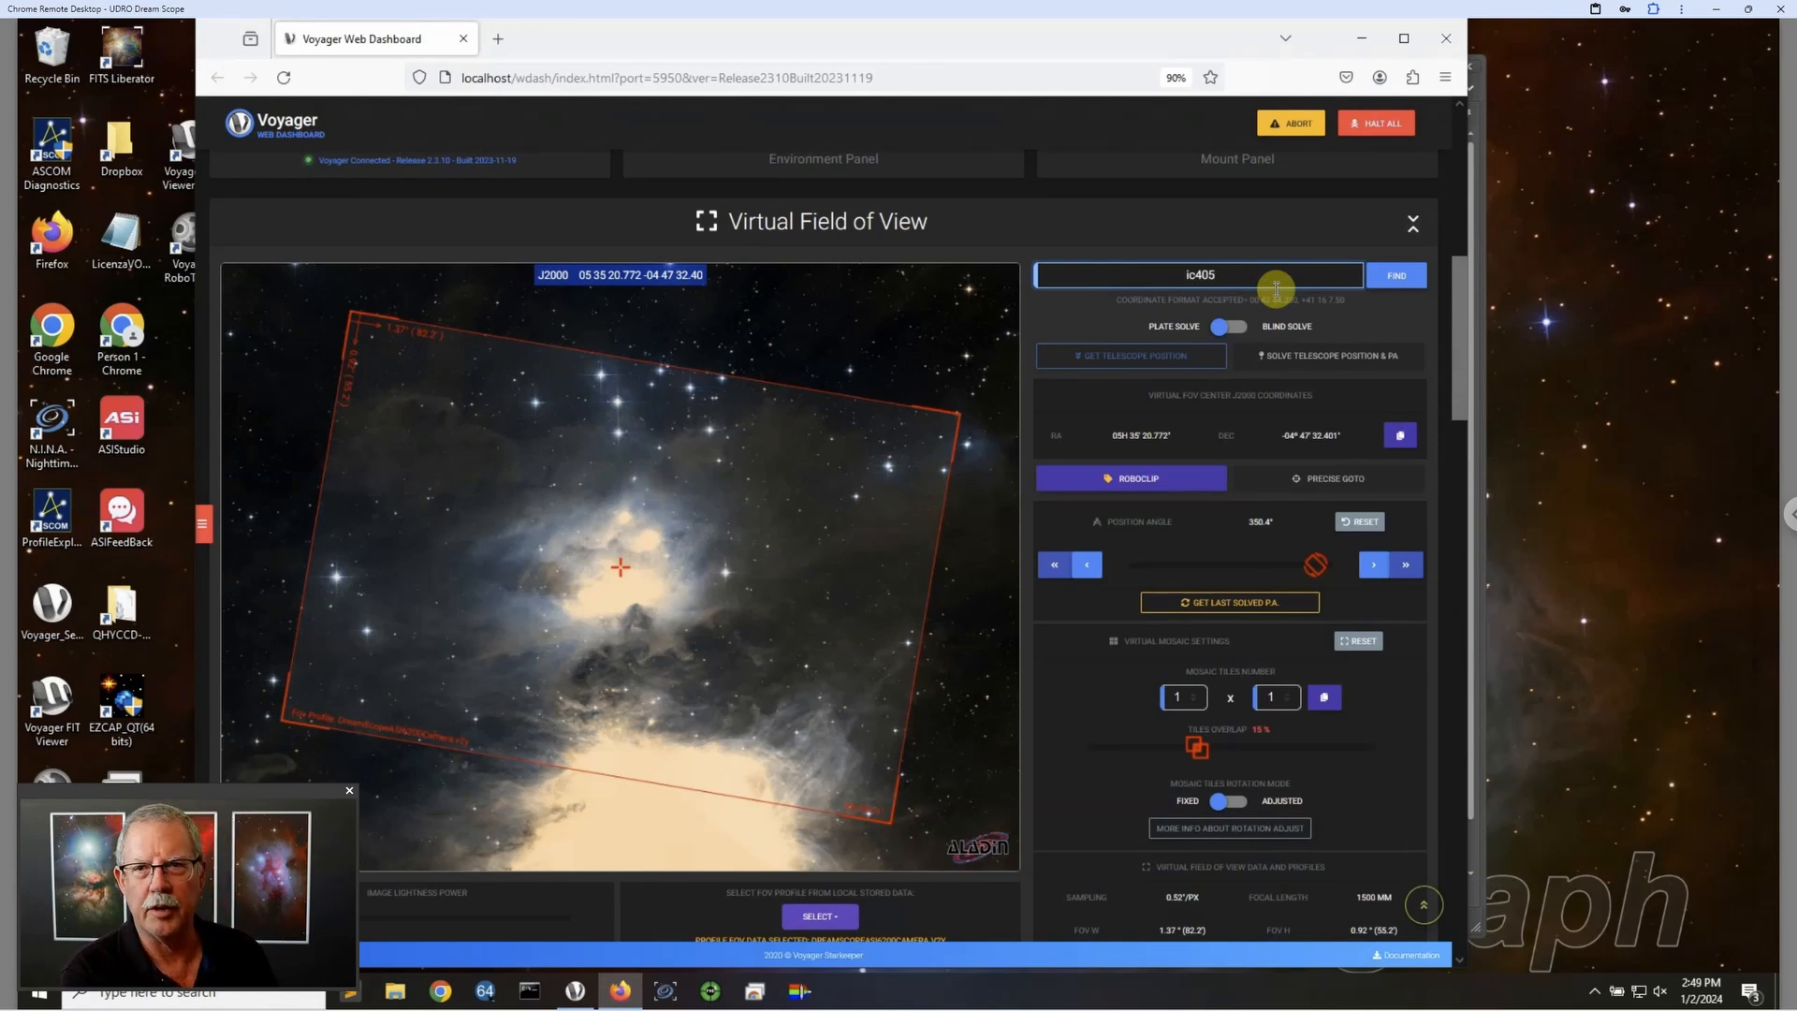
pyautogui.click(1394, 277)
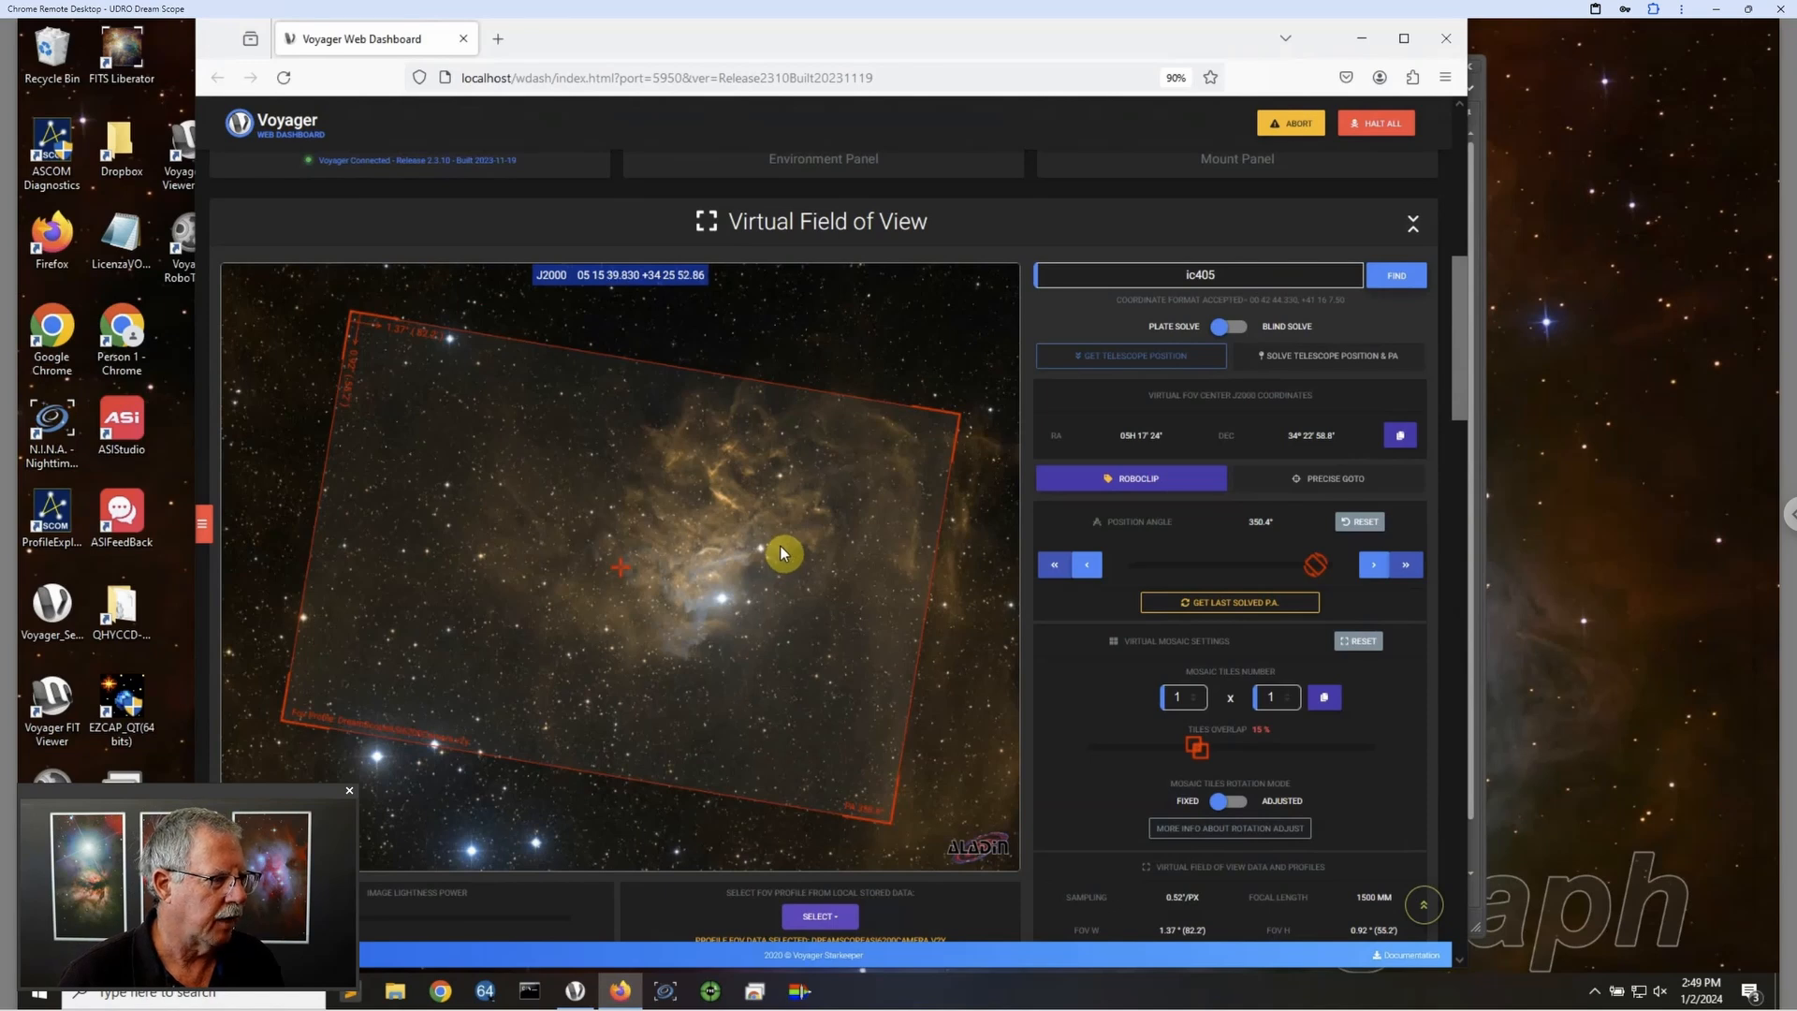
# Step: Reframe the nebula in the virtual field of view, centred at about RA 05h 15' 54", DEC 34° 24' 29"
pyautogui.moveTo(795, 572); pyautogui.dragTo(634, 574)
pyautogui.moveTo(749, 593)
pyautogui.mouseDown()
pyautogui.moveTo(783, 621)
pyautogui.moveTo(730, 561)
pyautogui.moveTo(749, 567)
pyautogui.mouseUp()
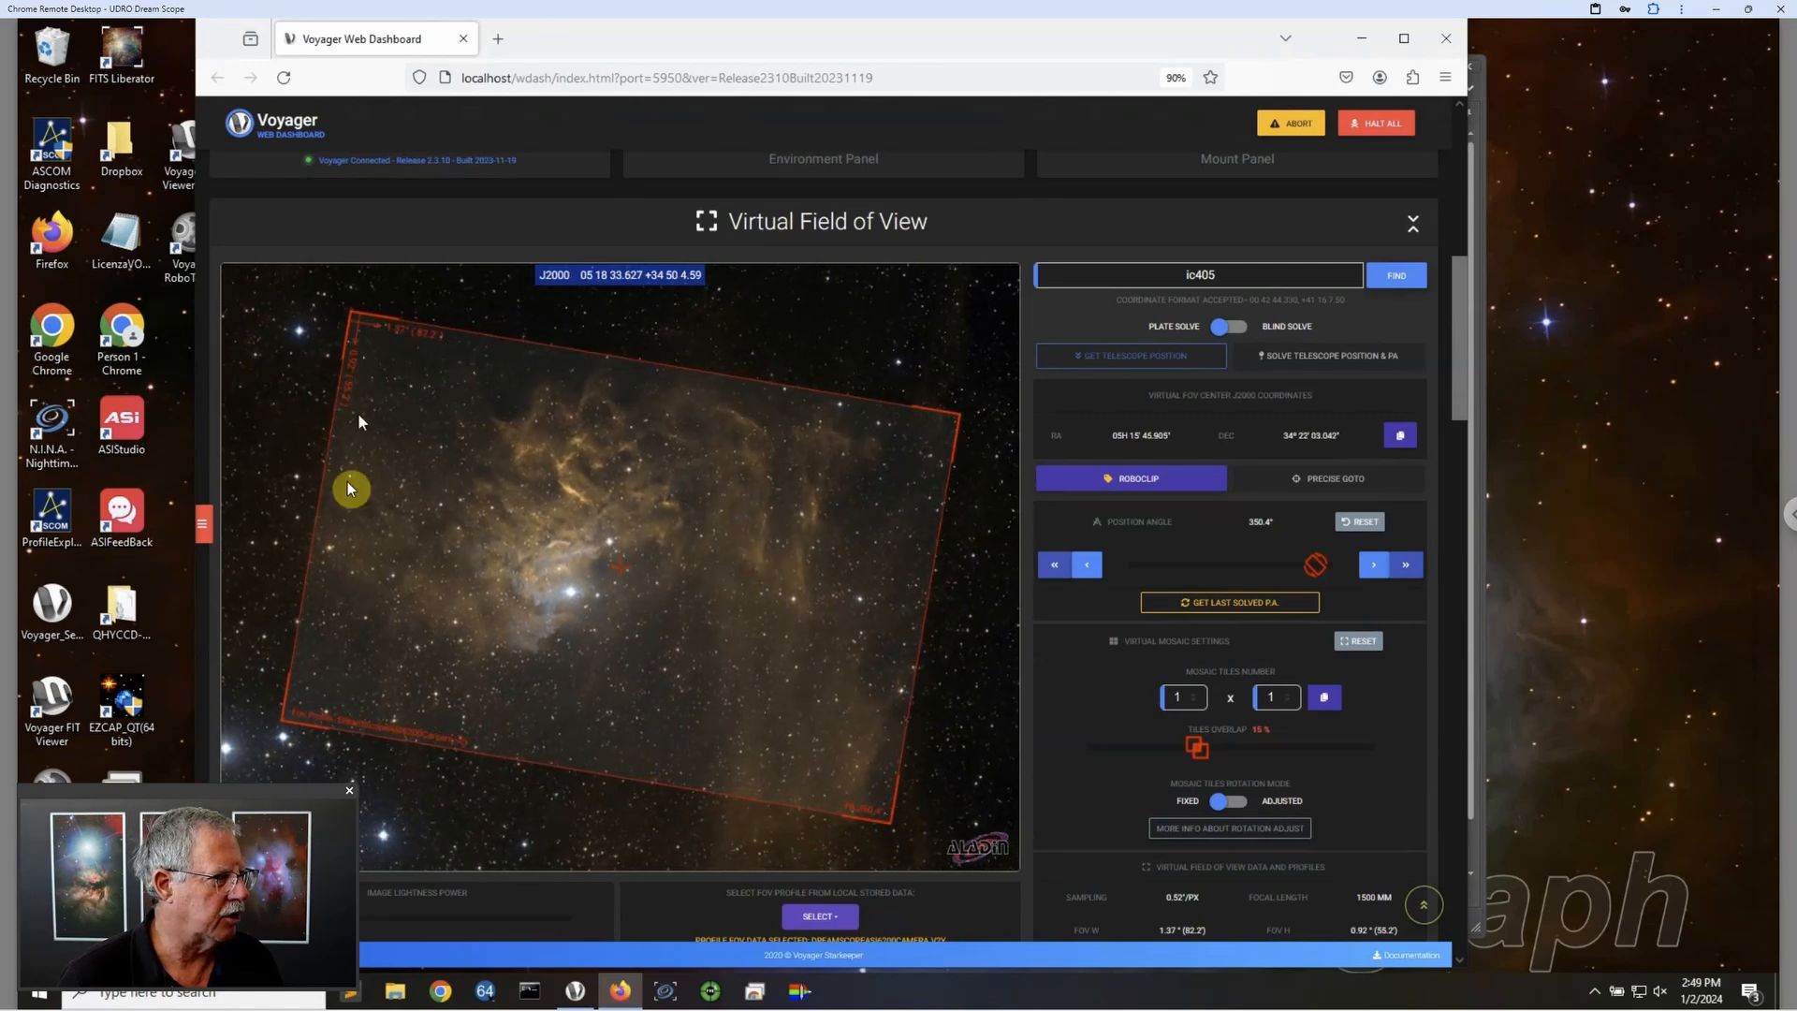
pyautogui.moveTo(762, 630); pyautogui.dragTo(768, 646)
pyautogui.moveTo(770, 572); pyautogui.dragTo(769, 582)
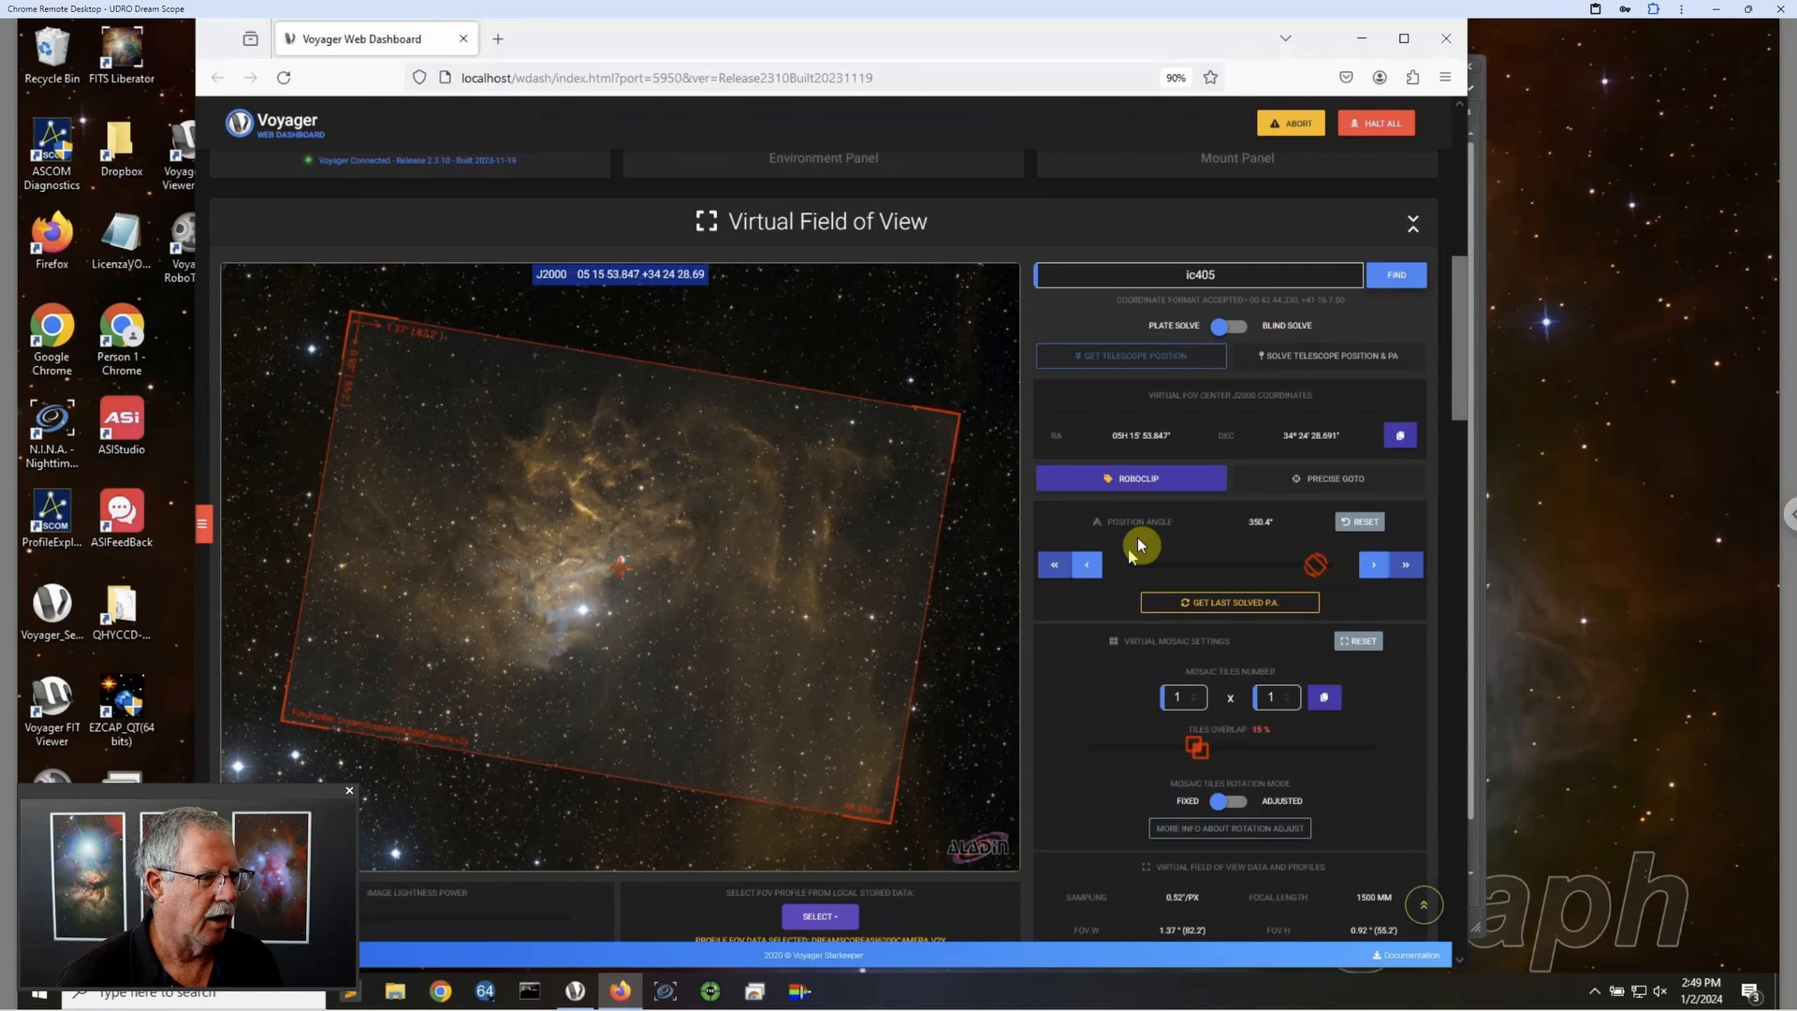
# Step: Open the RoboClip Manager, get the target data from the virtual FOV, and name the target Flaming Star Sample
pyautogui.click(1150, 481)
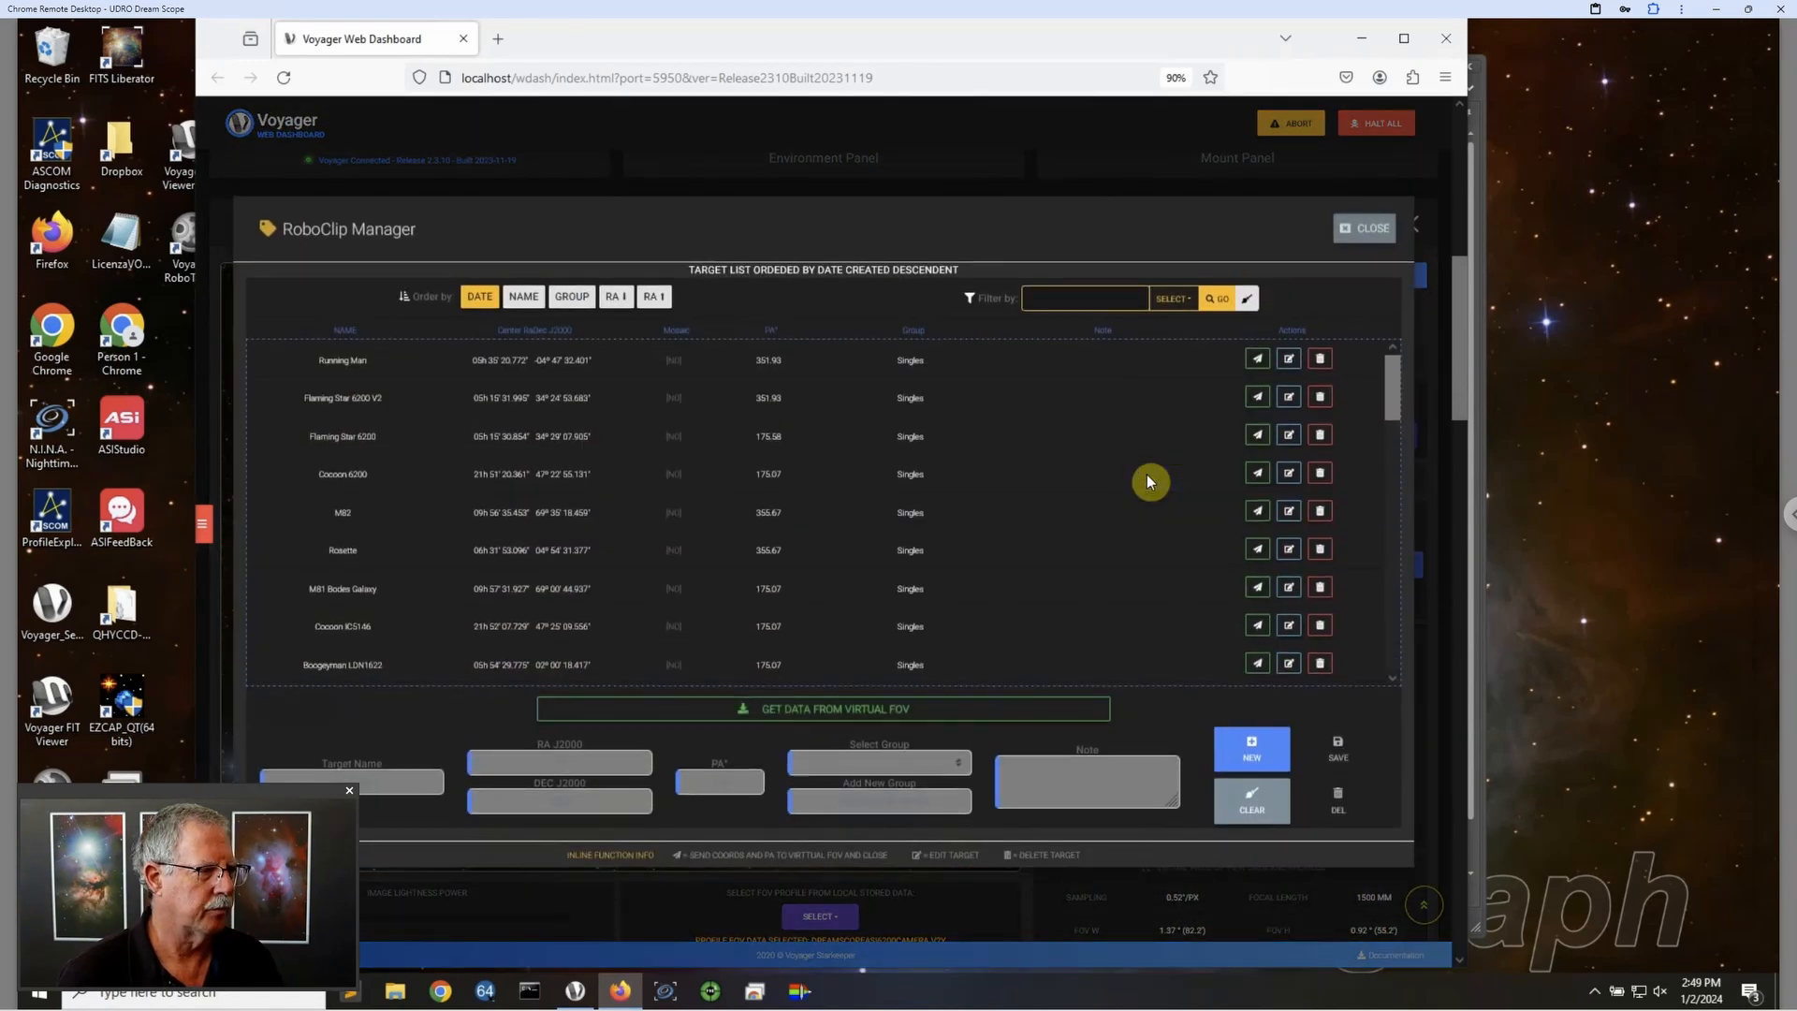
pyautogui.click(813, 708)
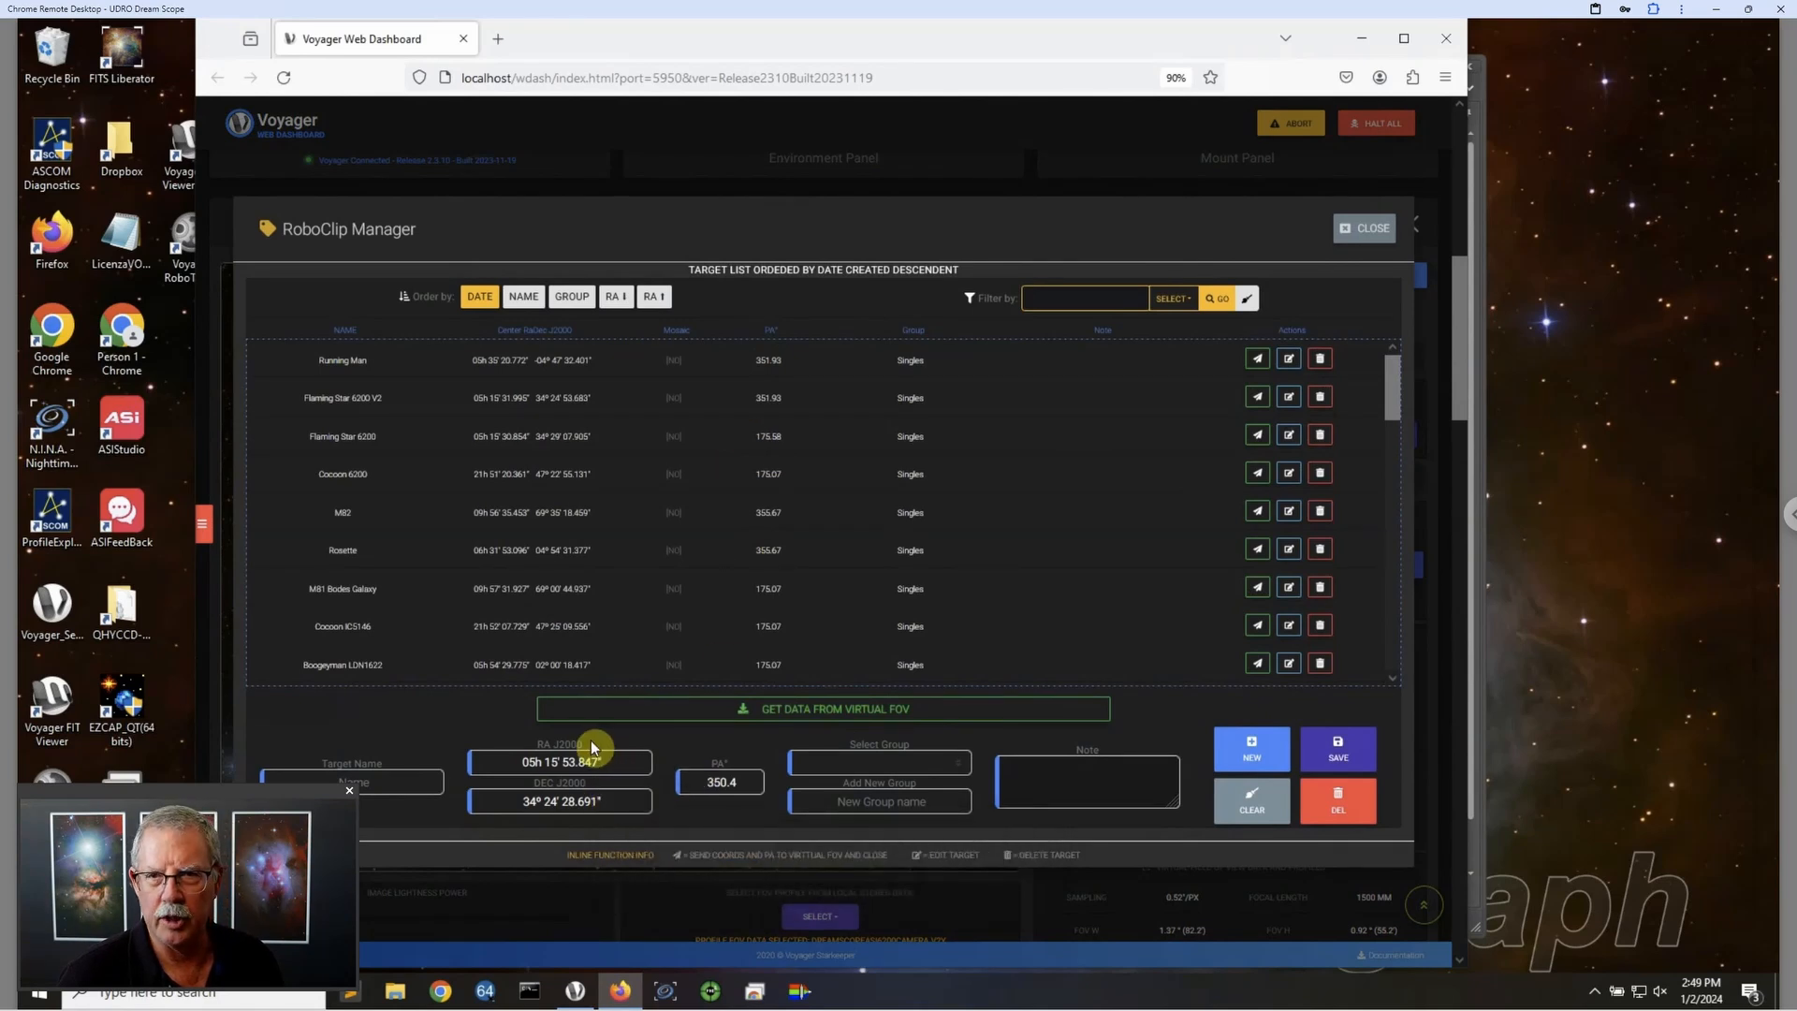
pyautogui.click(427, 781)
pyautogui.write('F')
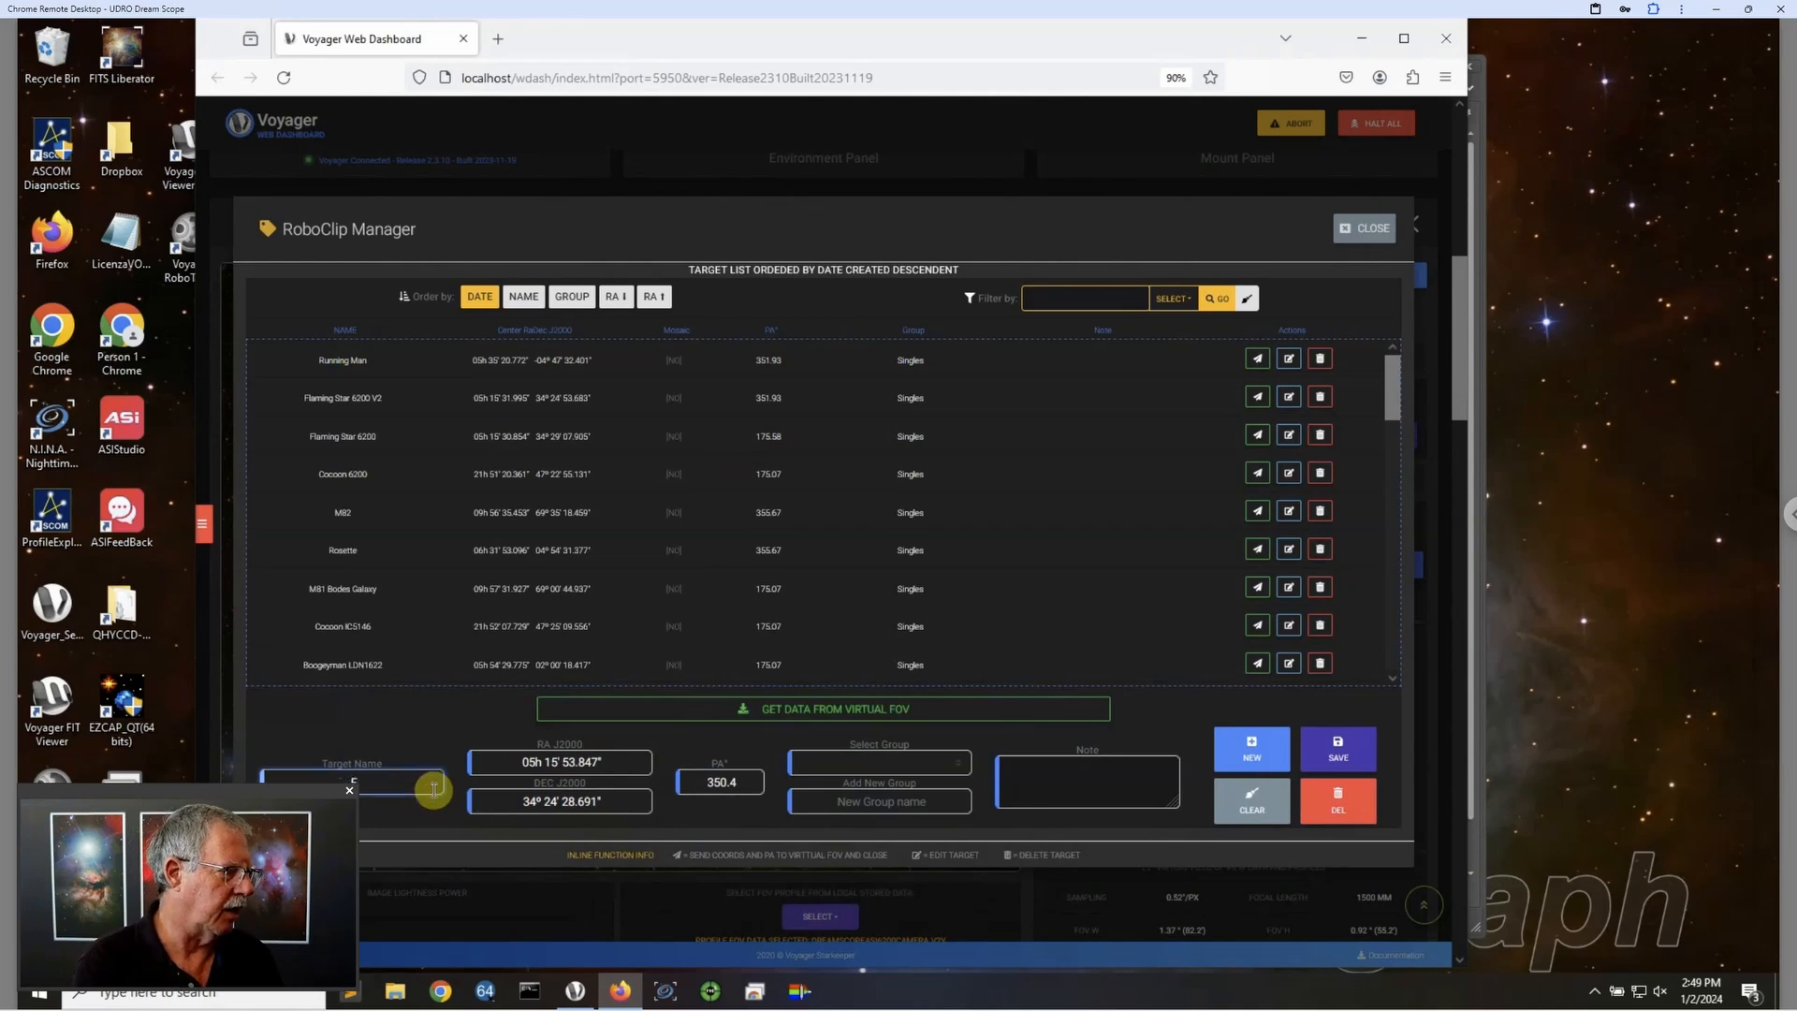
pyautogui.write('laming STs')
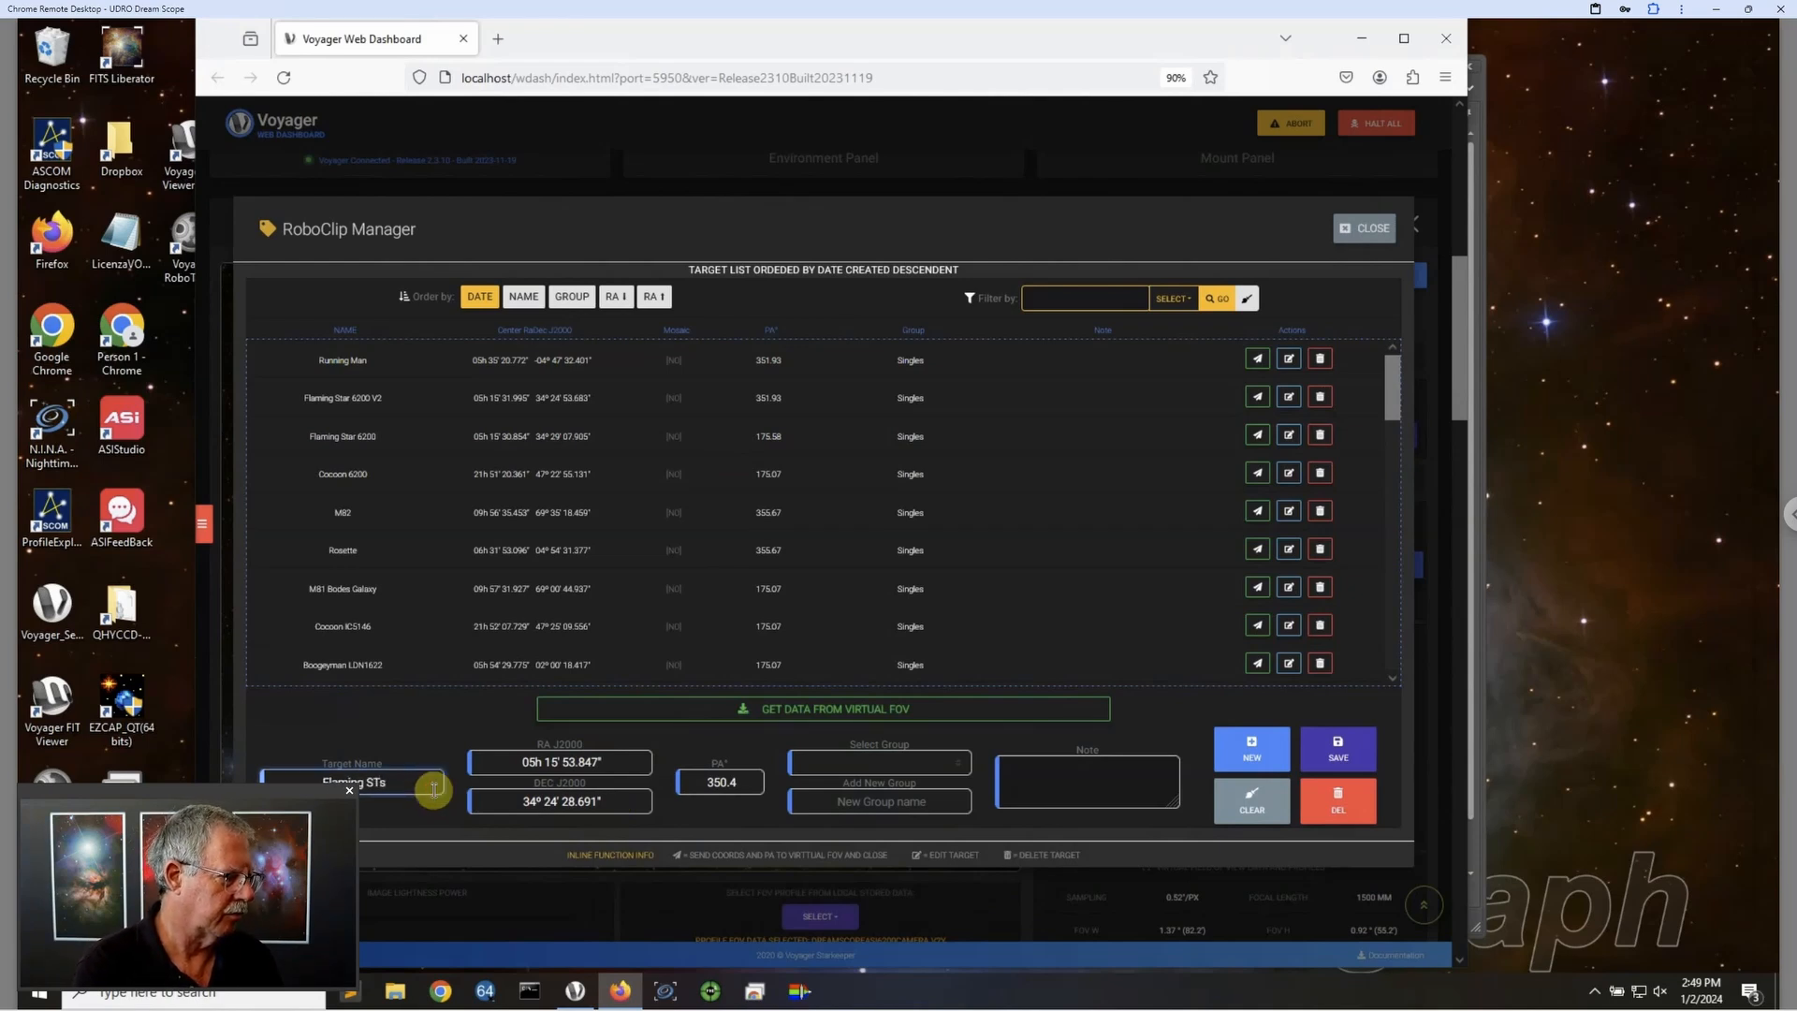
pyautogui.press('BackSpace')
pyautogui.press('BackSpace')
pyautogui.write('tar')
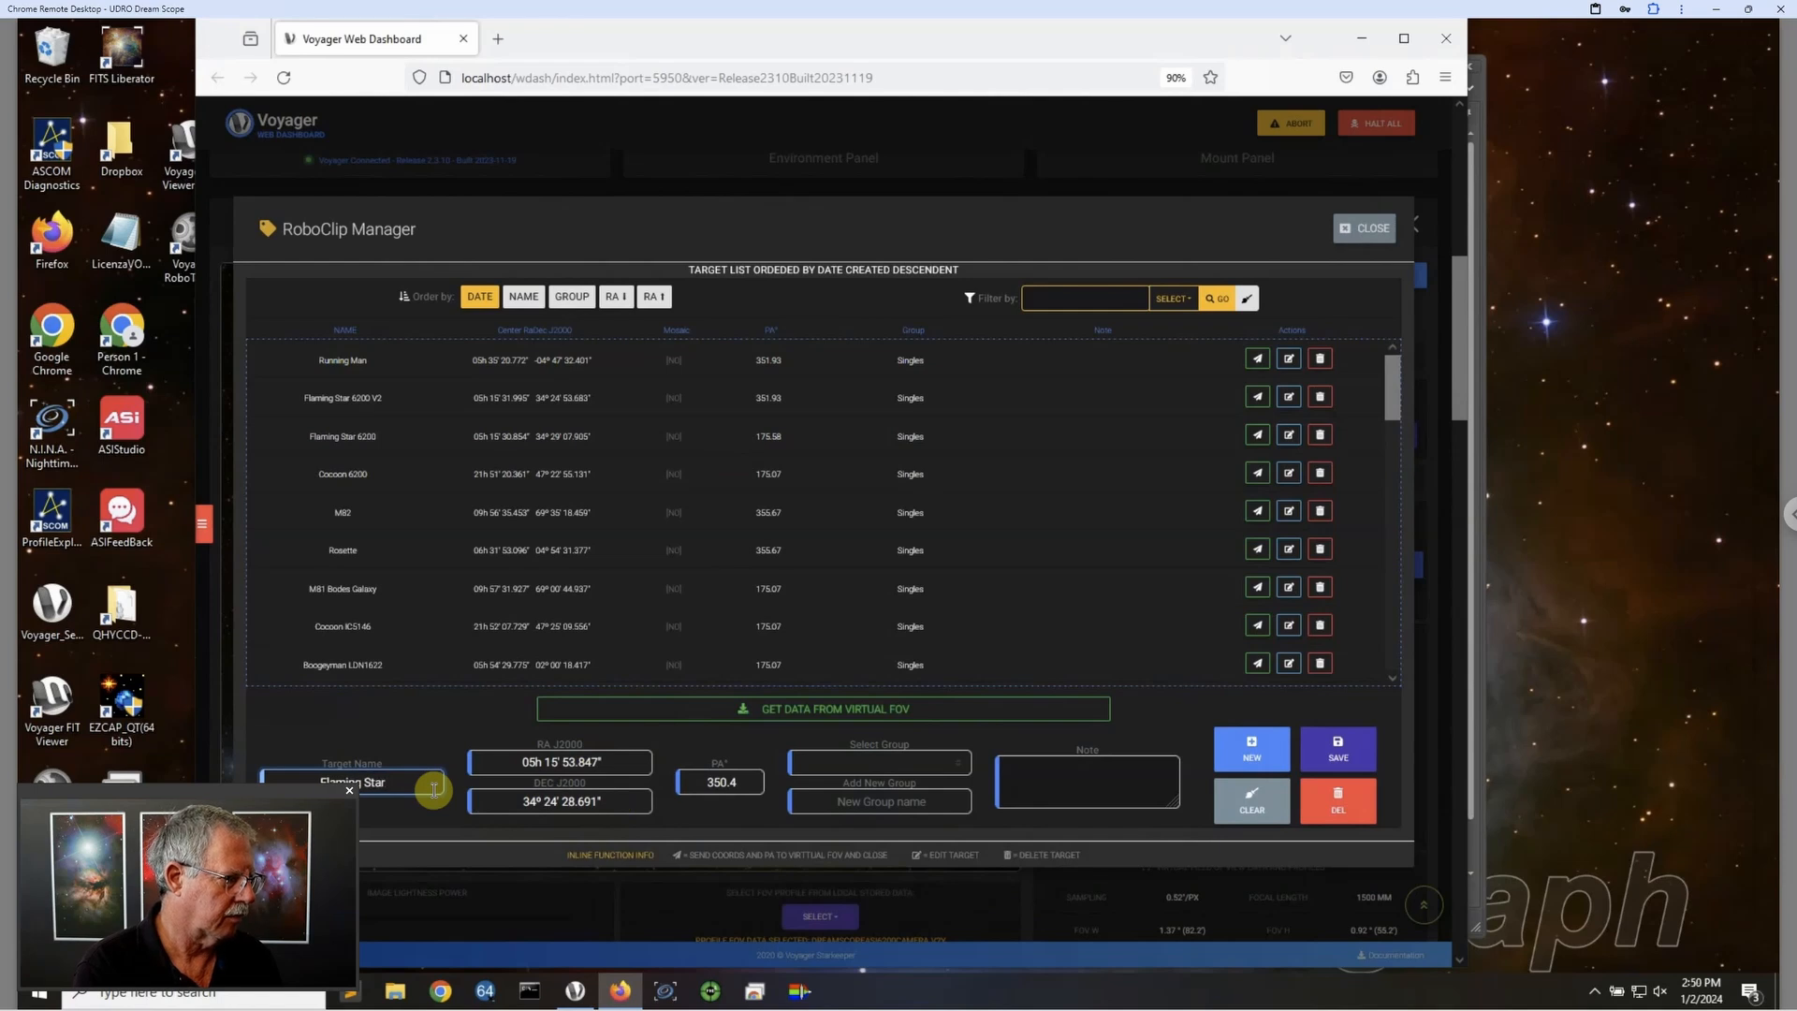
pyautogui.write(' Sample')
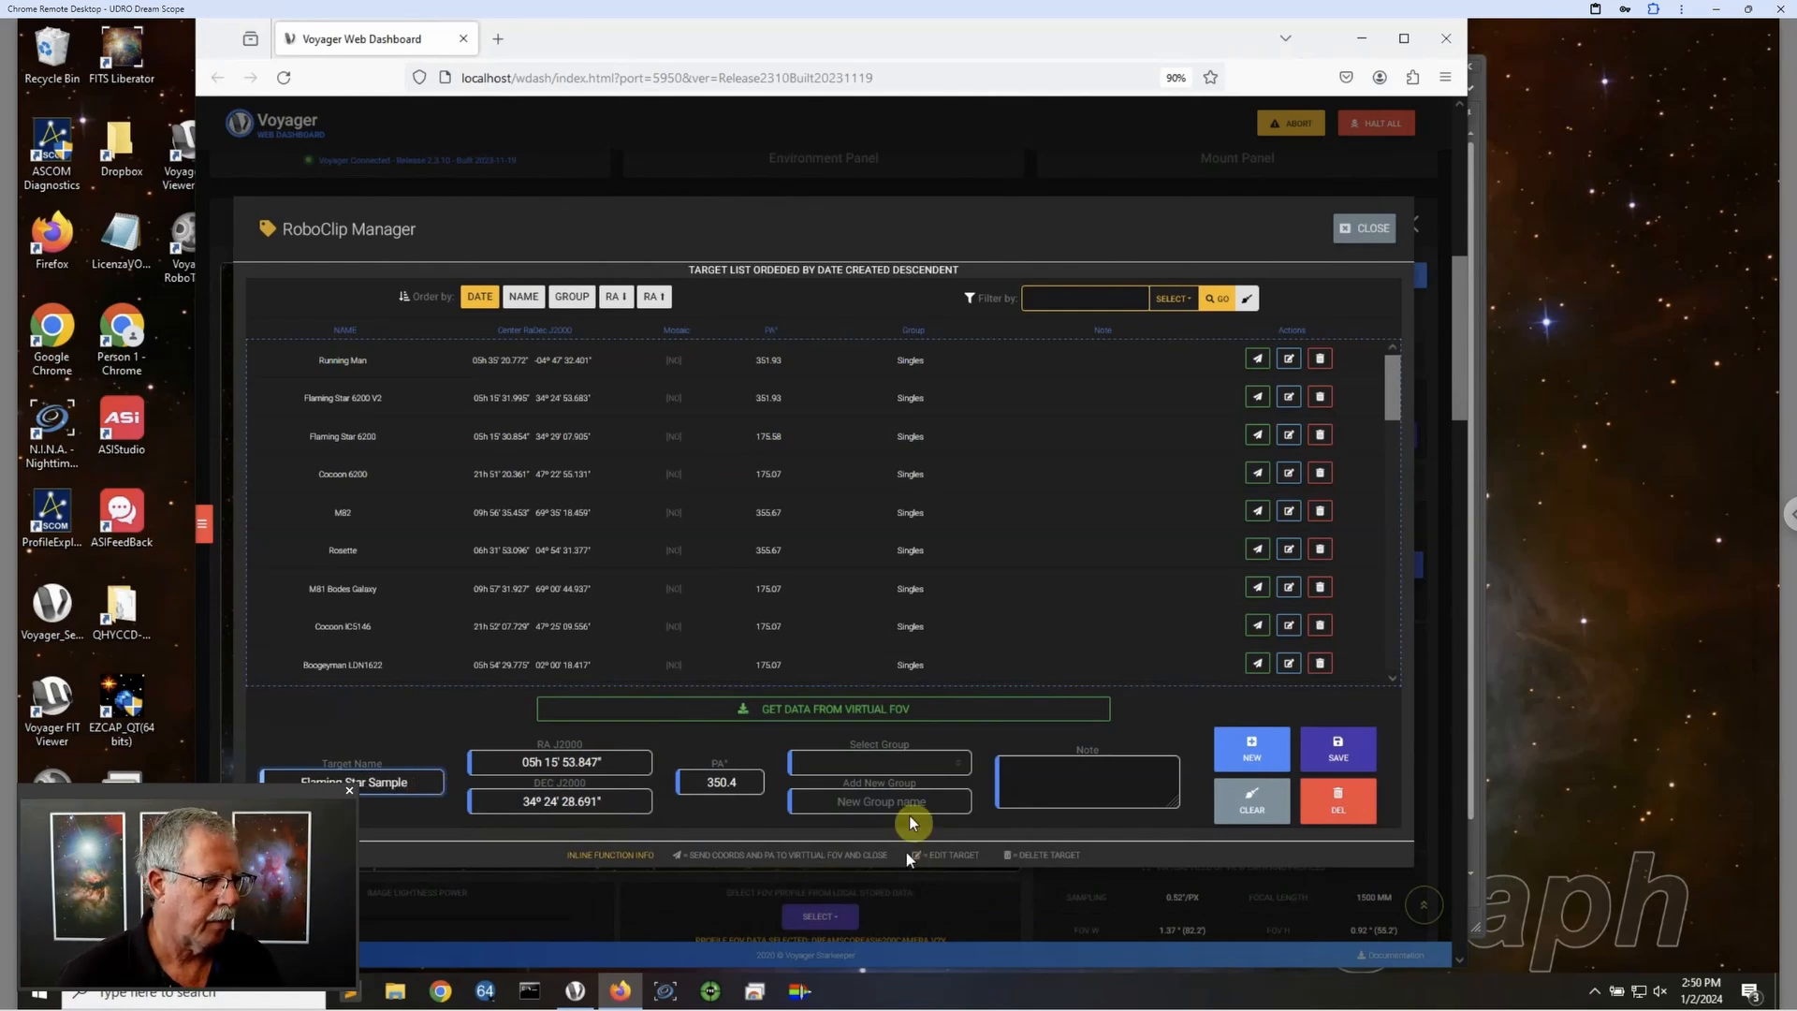
# Step: Assign the new RoboClip target to the Singles group and save it
pyautogui.click(905, 776)
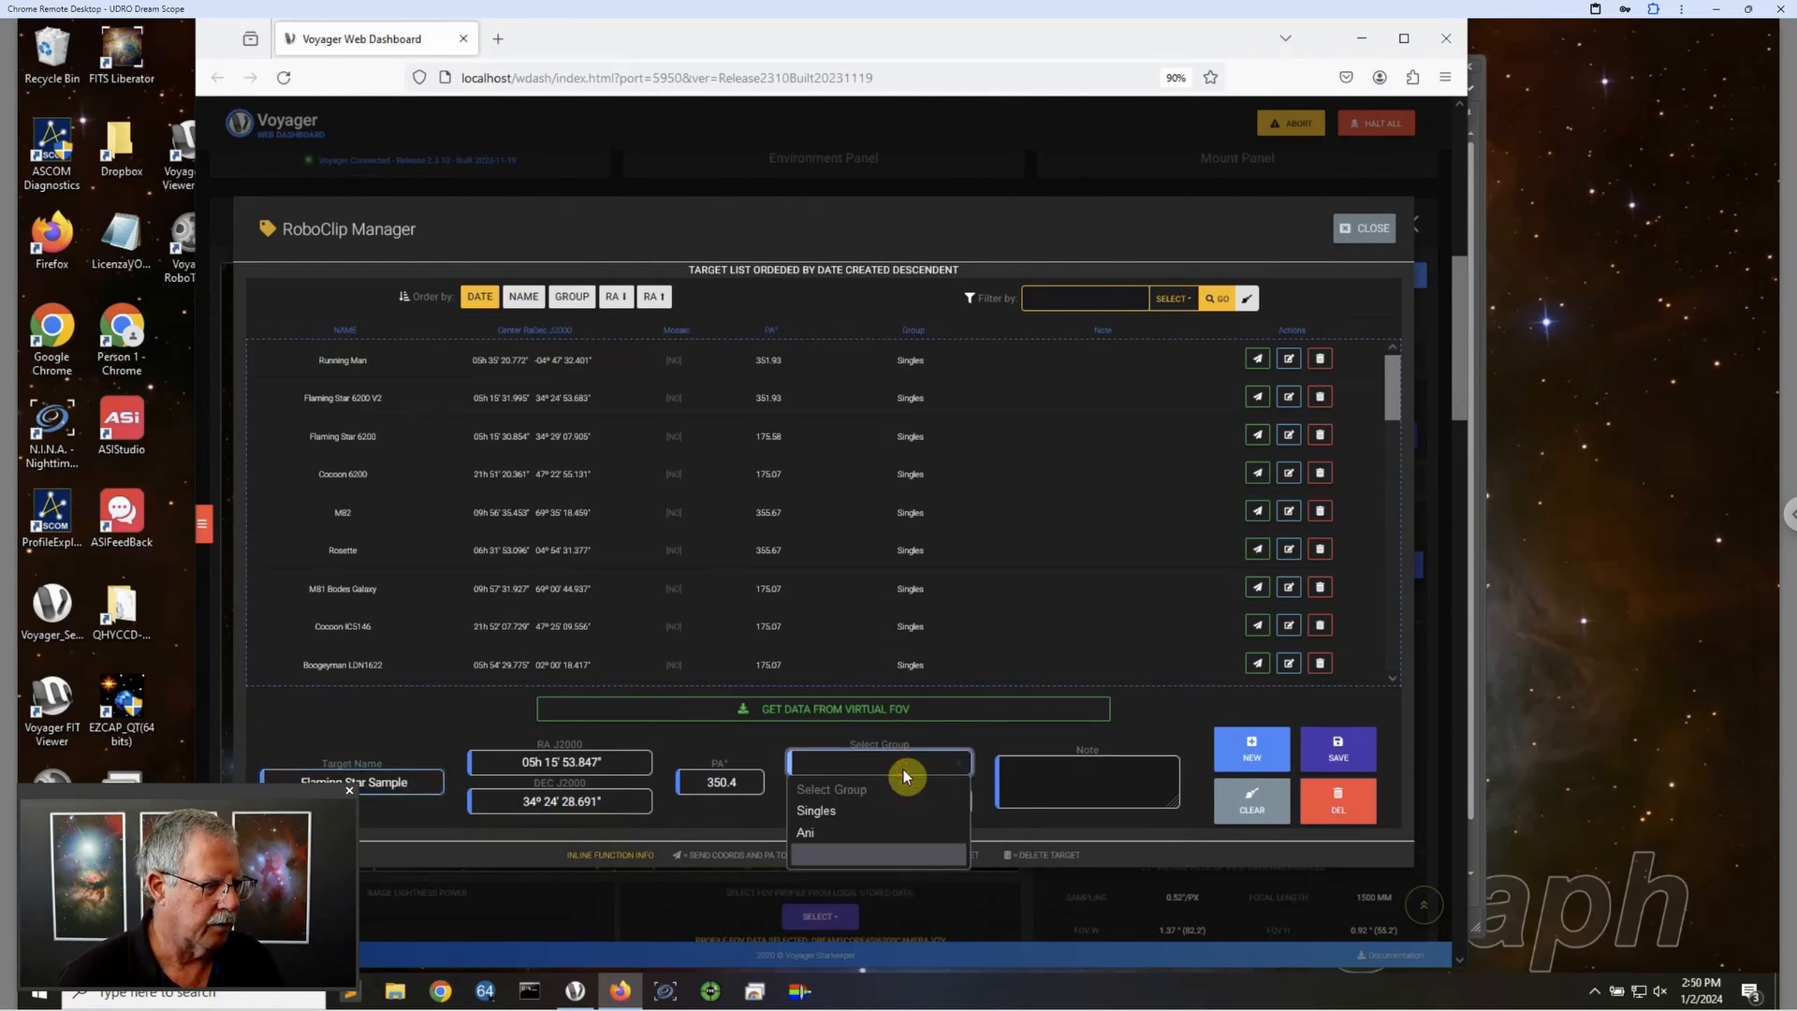
pyautogui.click(838, 811)
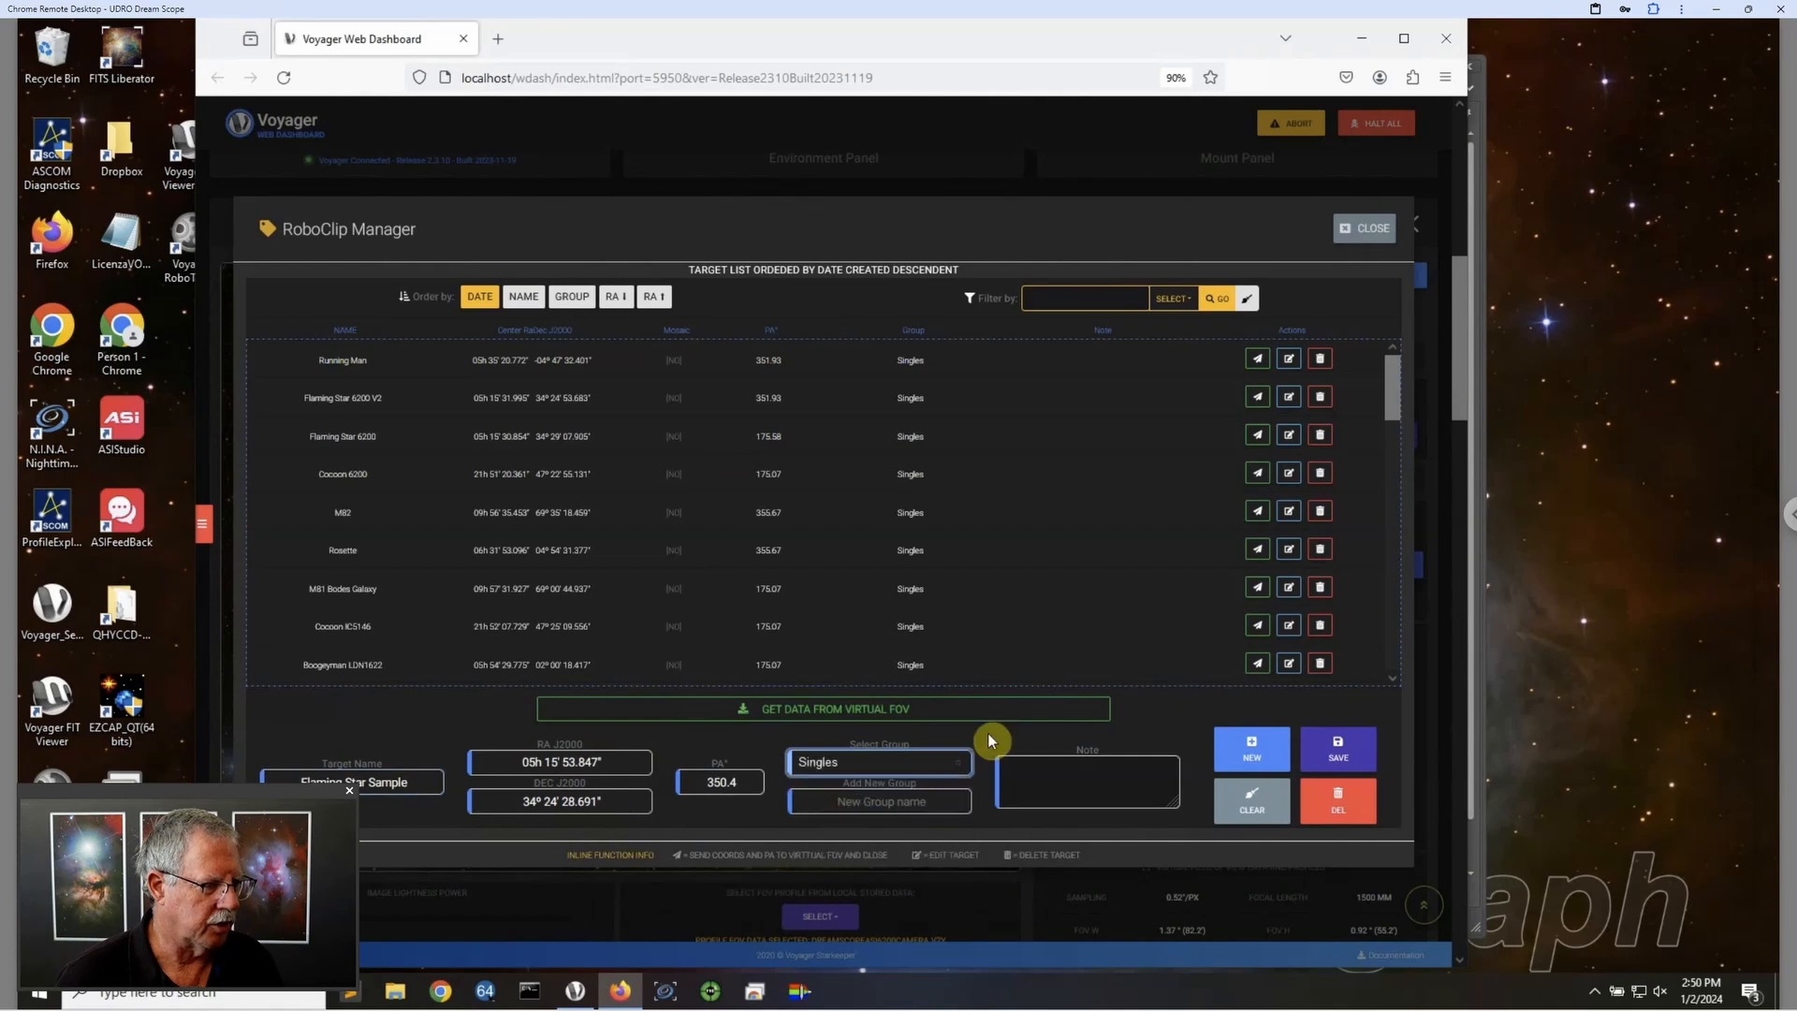
pyautogui.click(1351, 755)
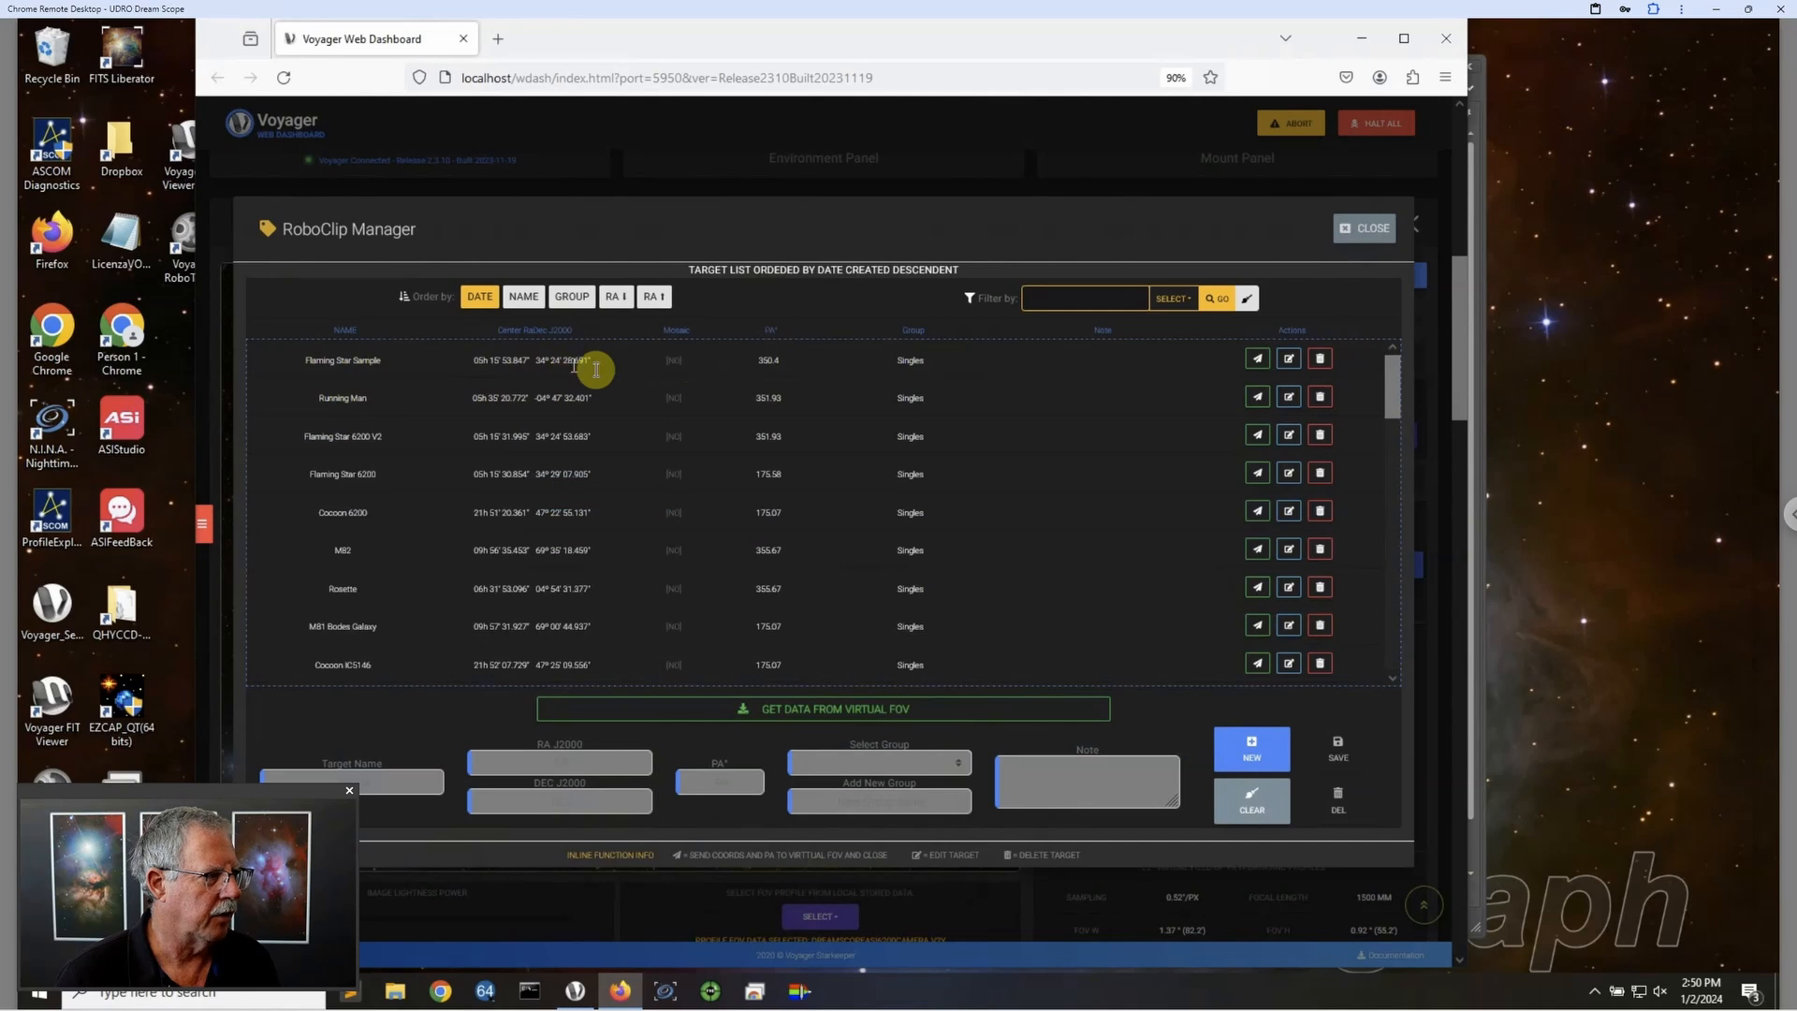
# Step: Close the RoboClip Manager and the Web Dashboard, and open Voyager's Sequence Editor
pyautogui.click(1355, 234)
pyautogui.click(1439, 47)
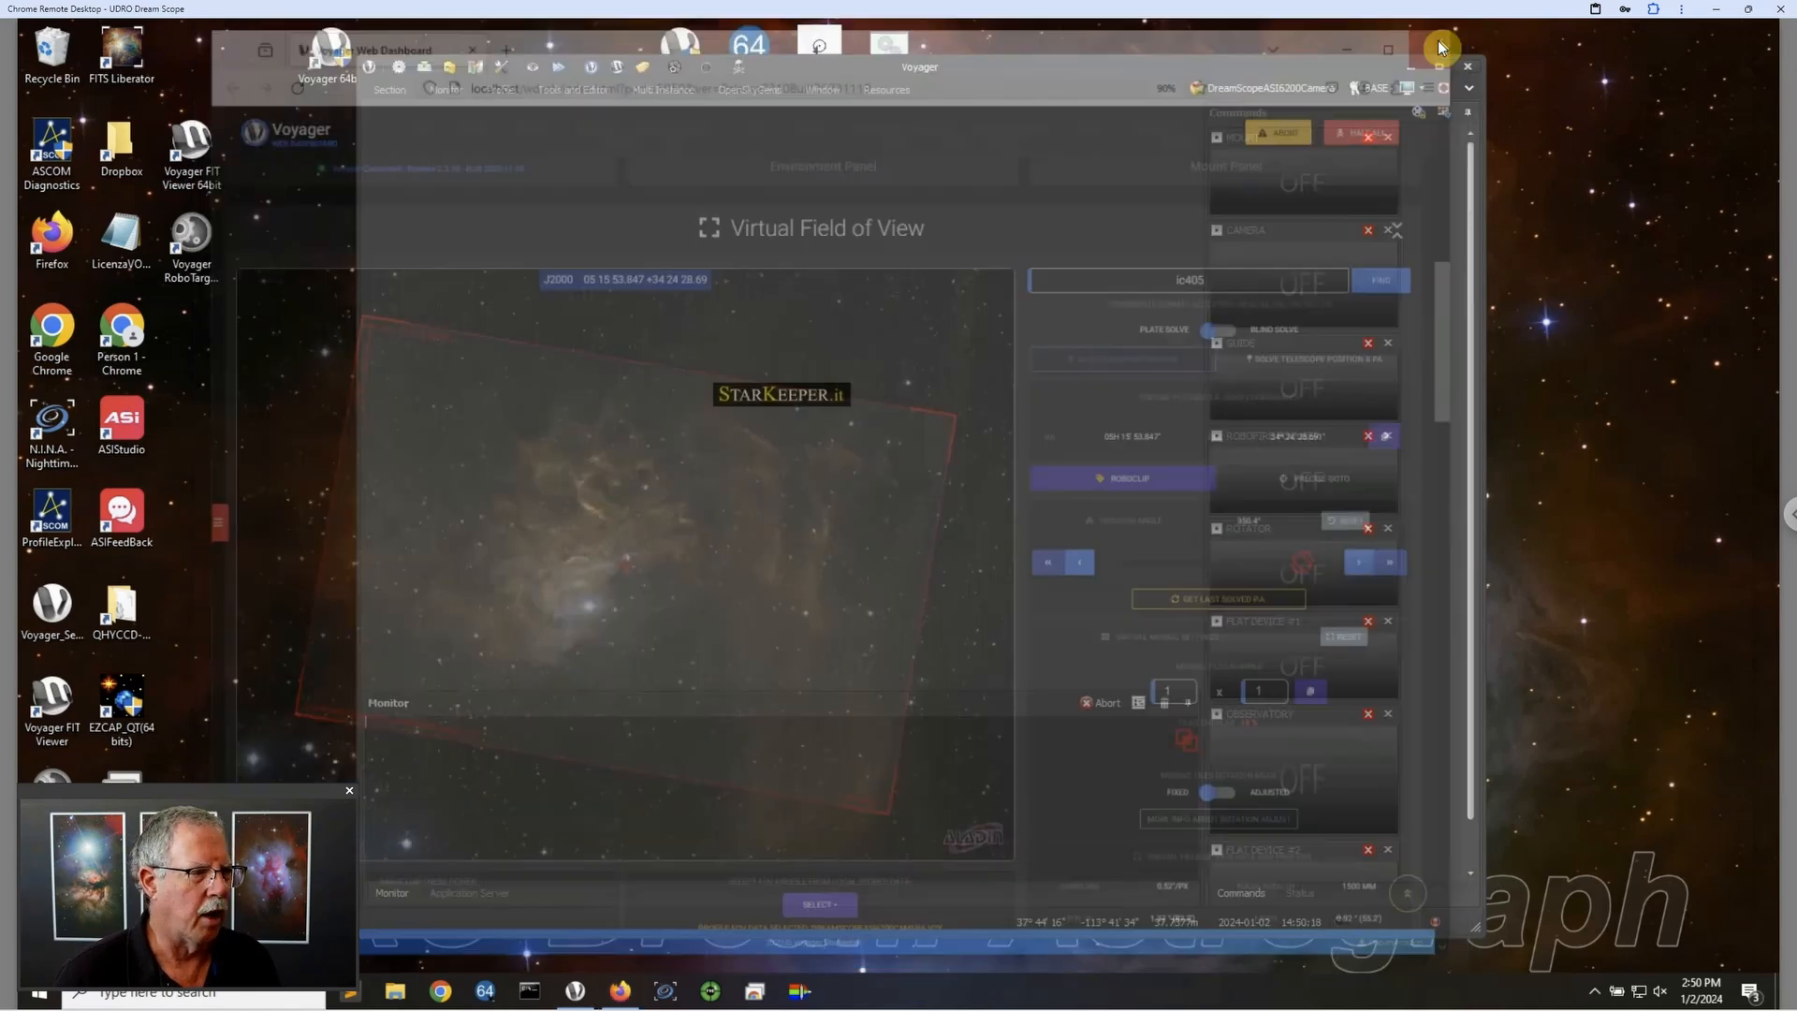
pyautogui.click(578, 91)
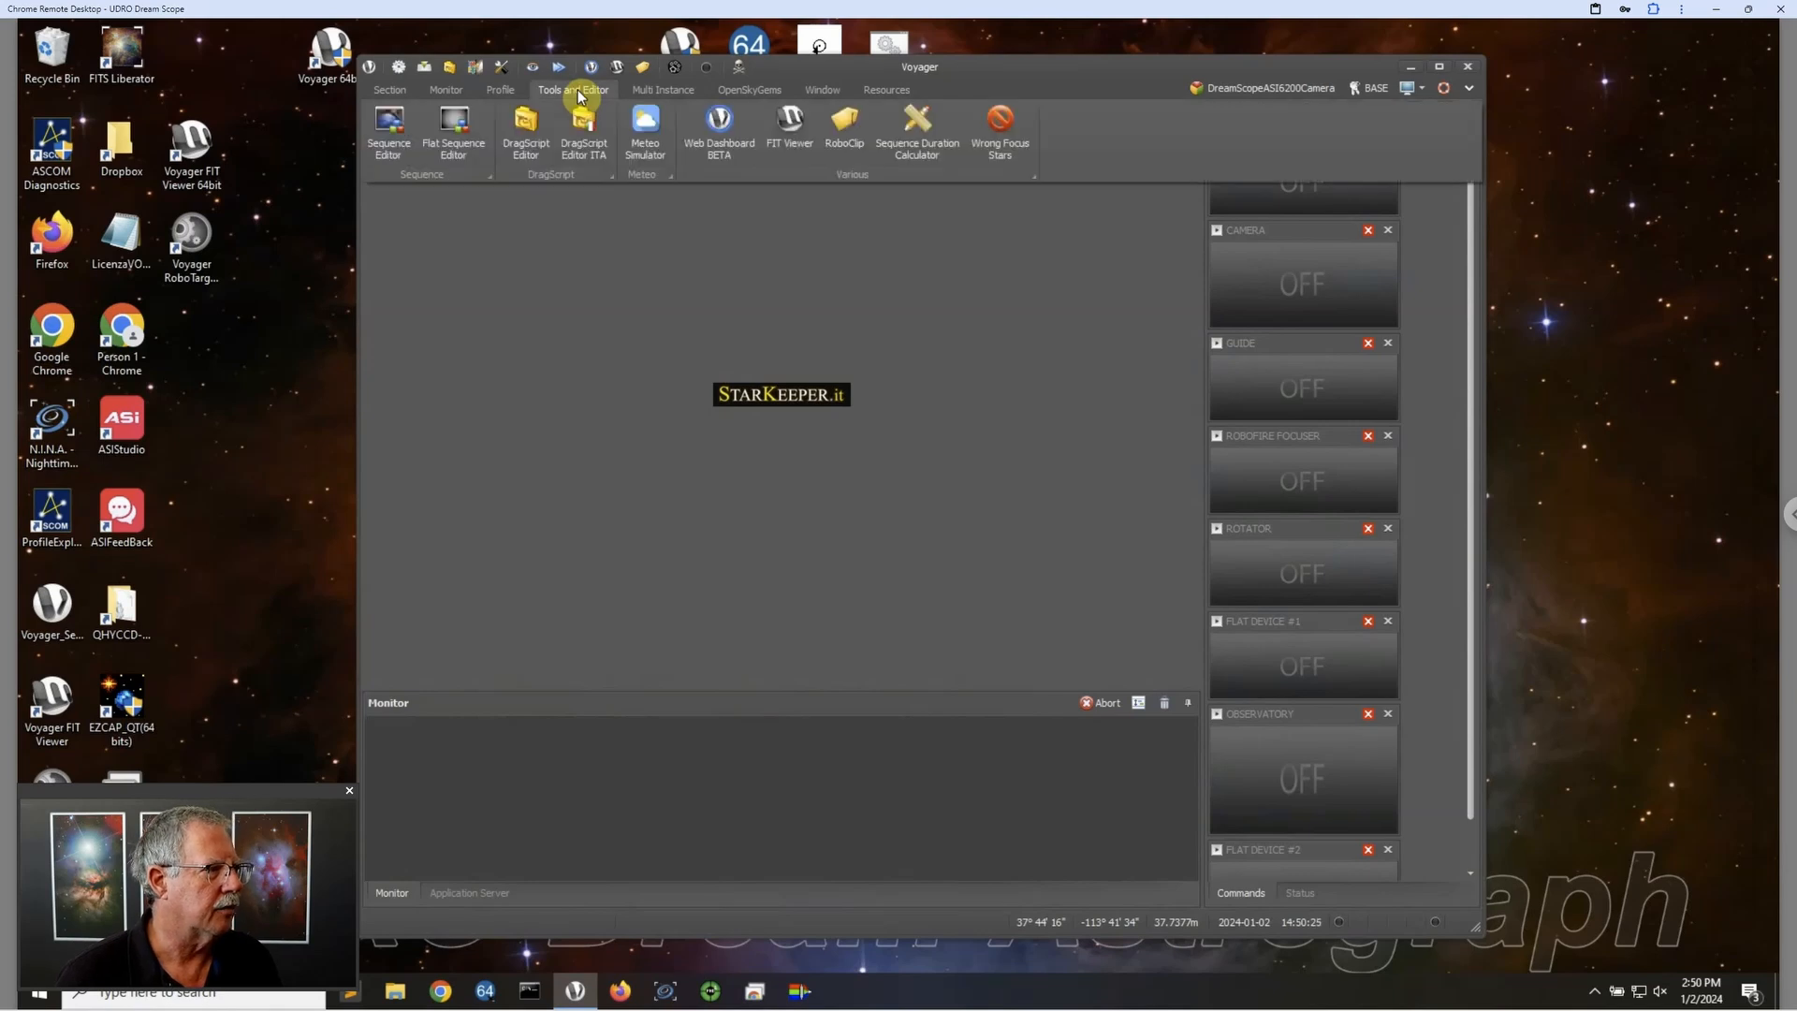
pyautogui.click(388, 128)
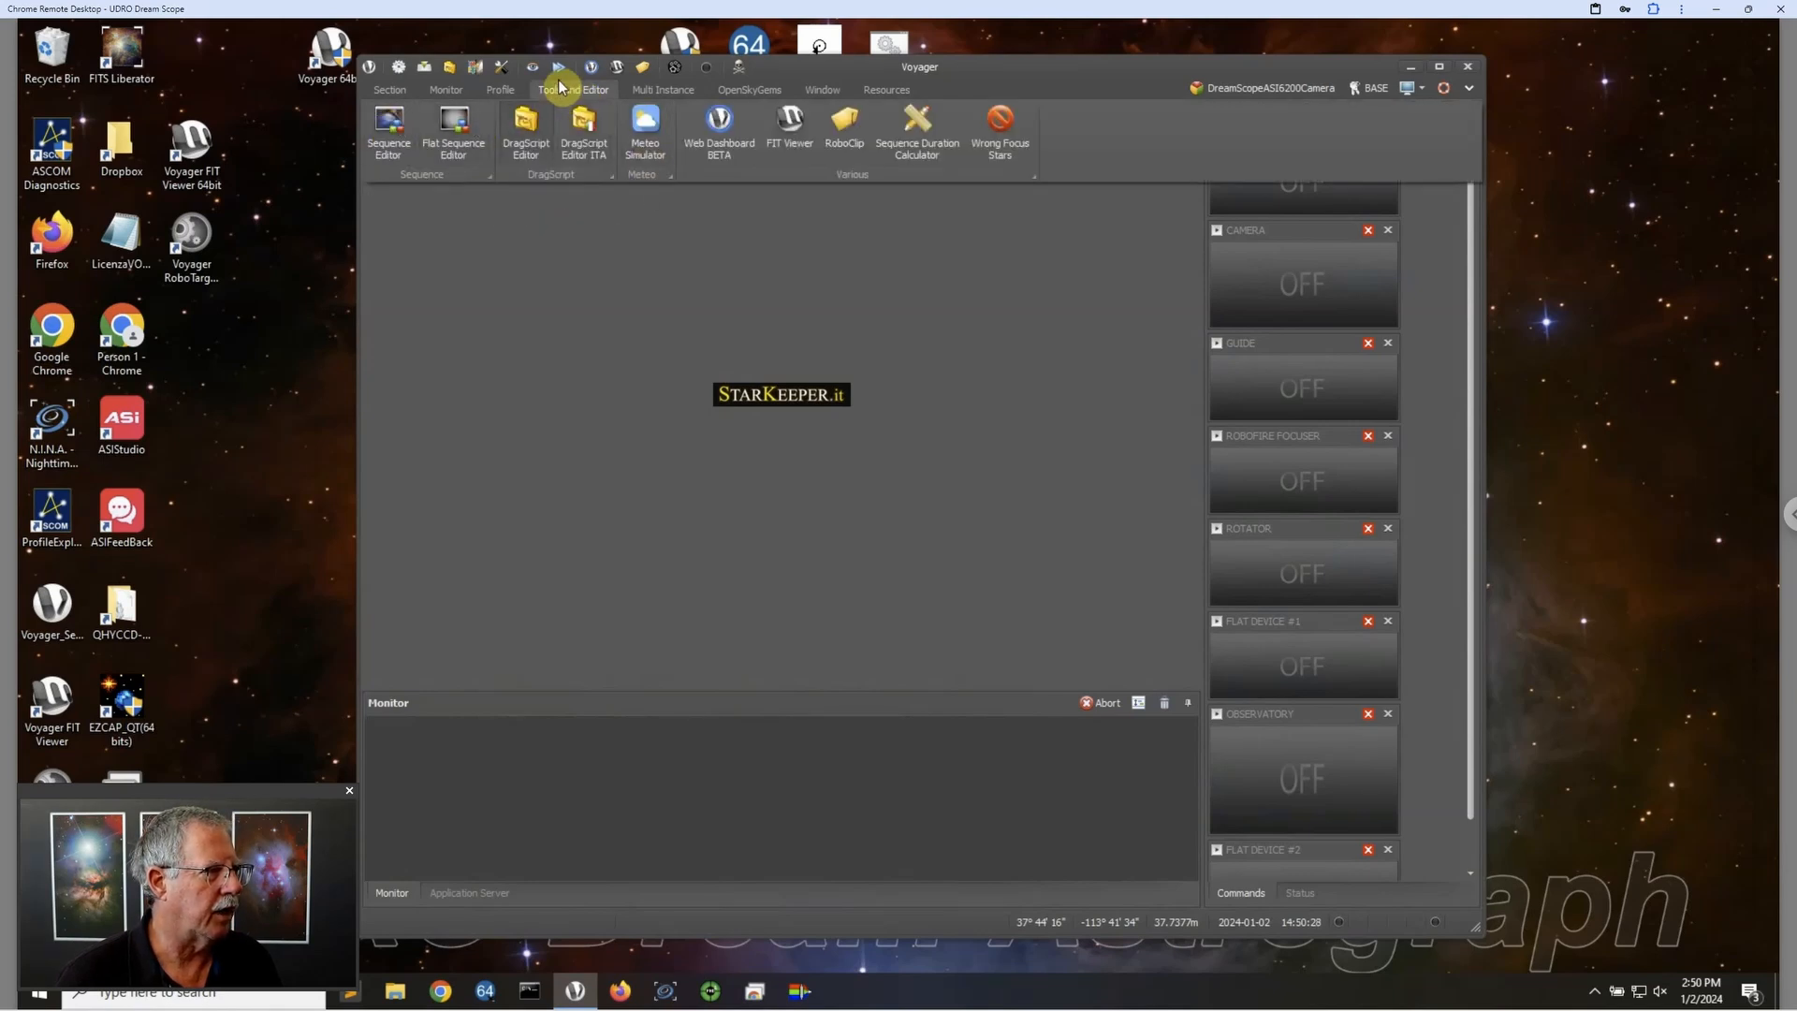
pyautogui.click(390, 122)
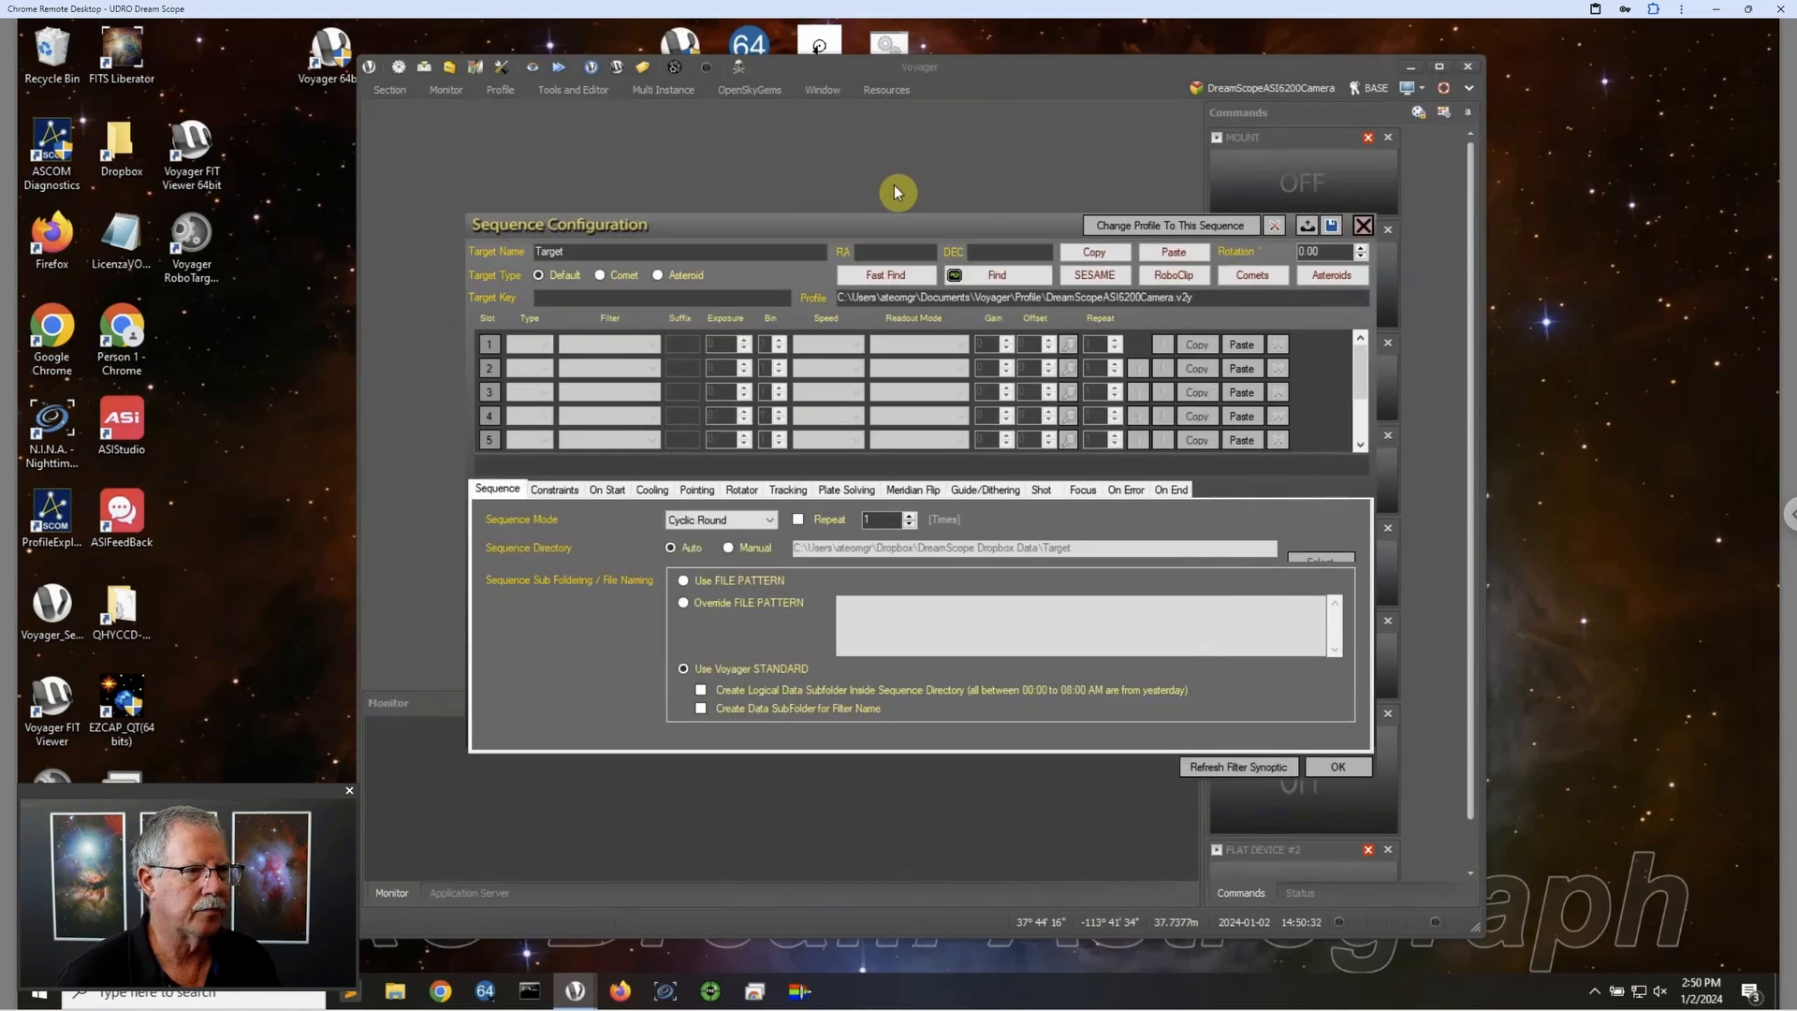
# Step: Load the existing sequence configuration file M81 Bodes Galaxy ASI.s2q
pyautogui.click(1309, 228)
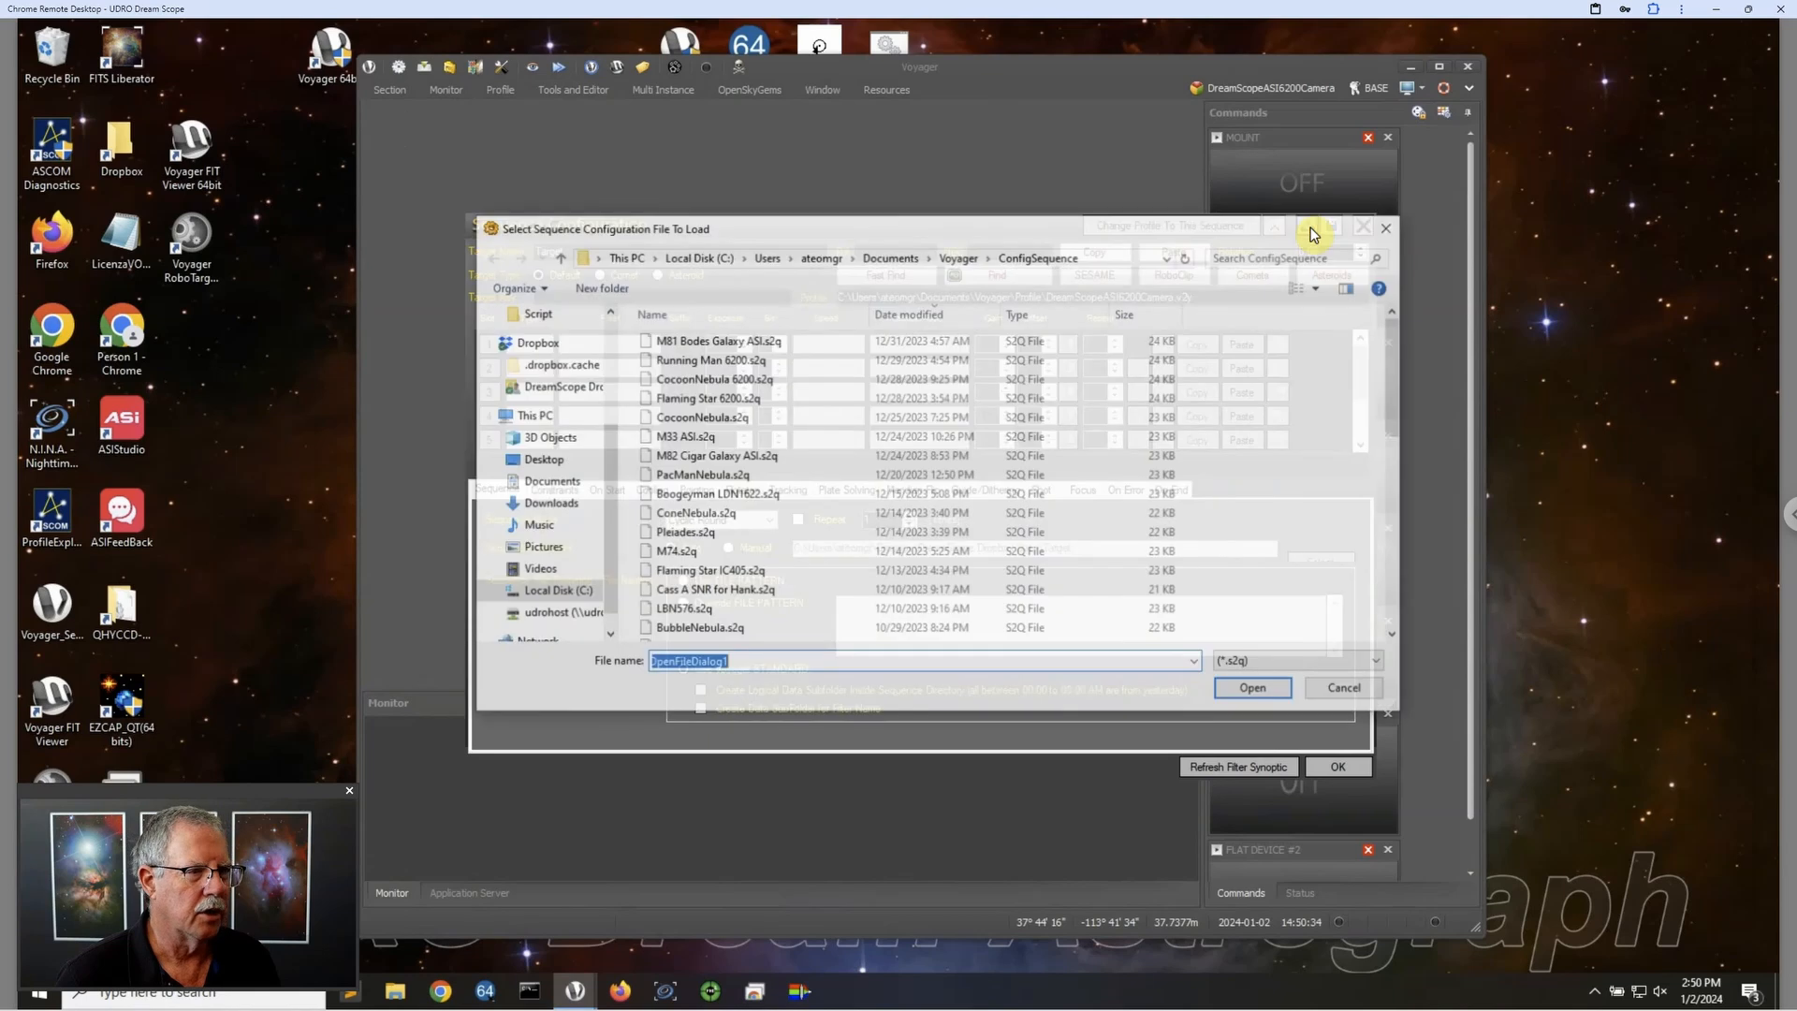
pyautogui.click(754, 340)
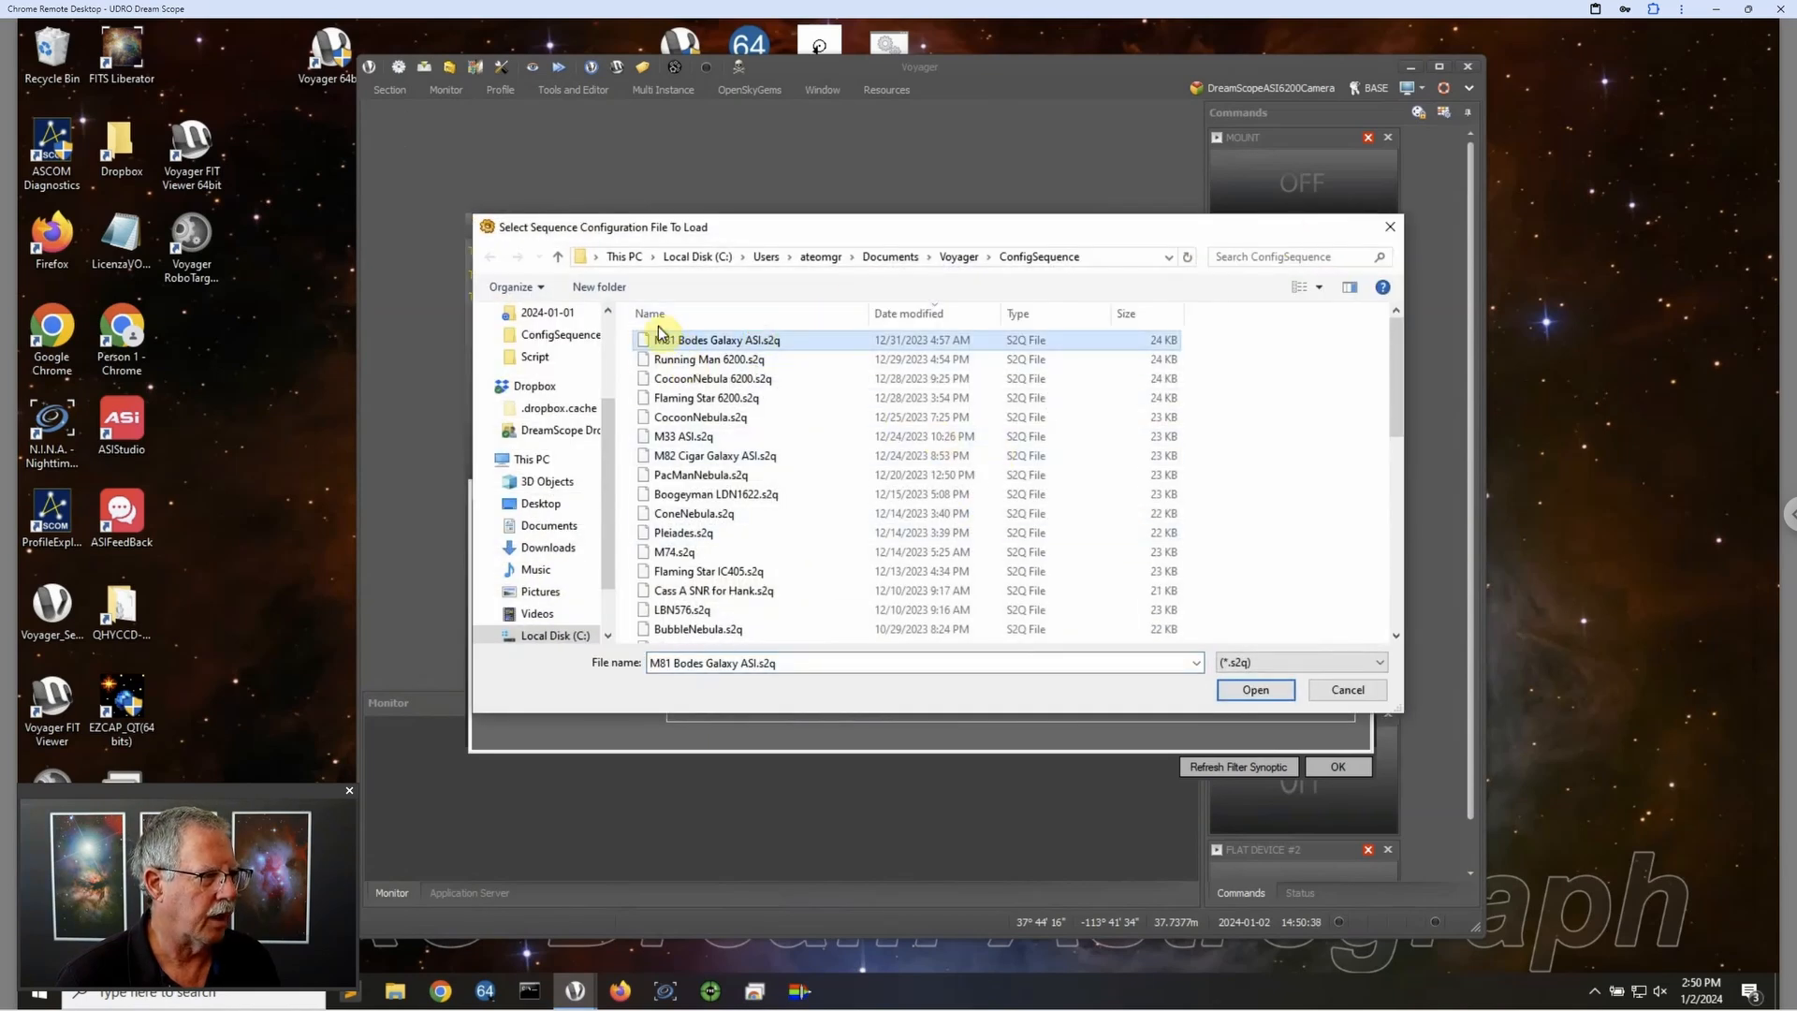
pyautogui.click(1255, 690)
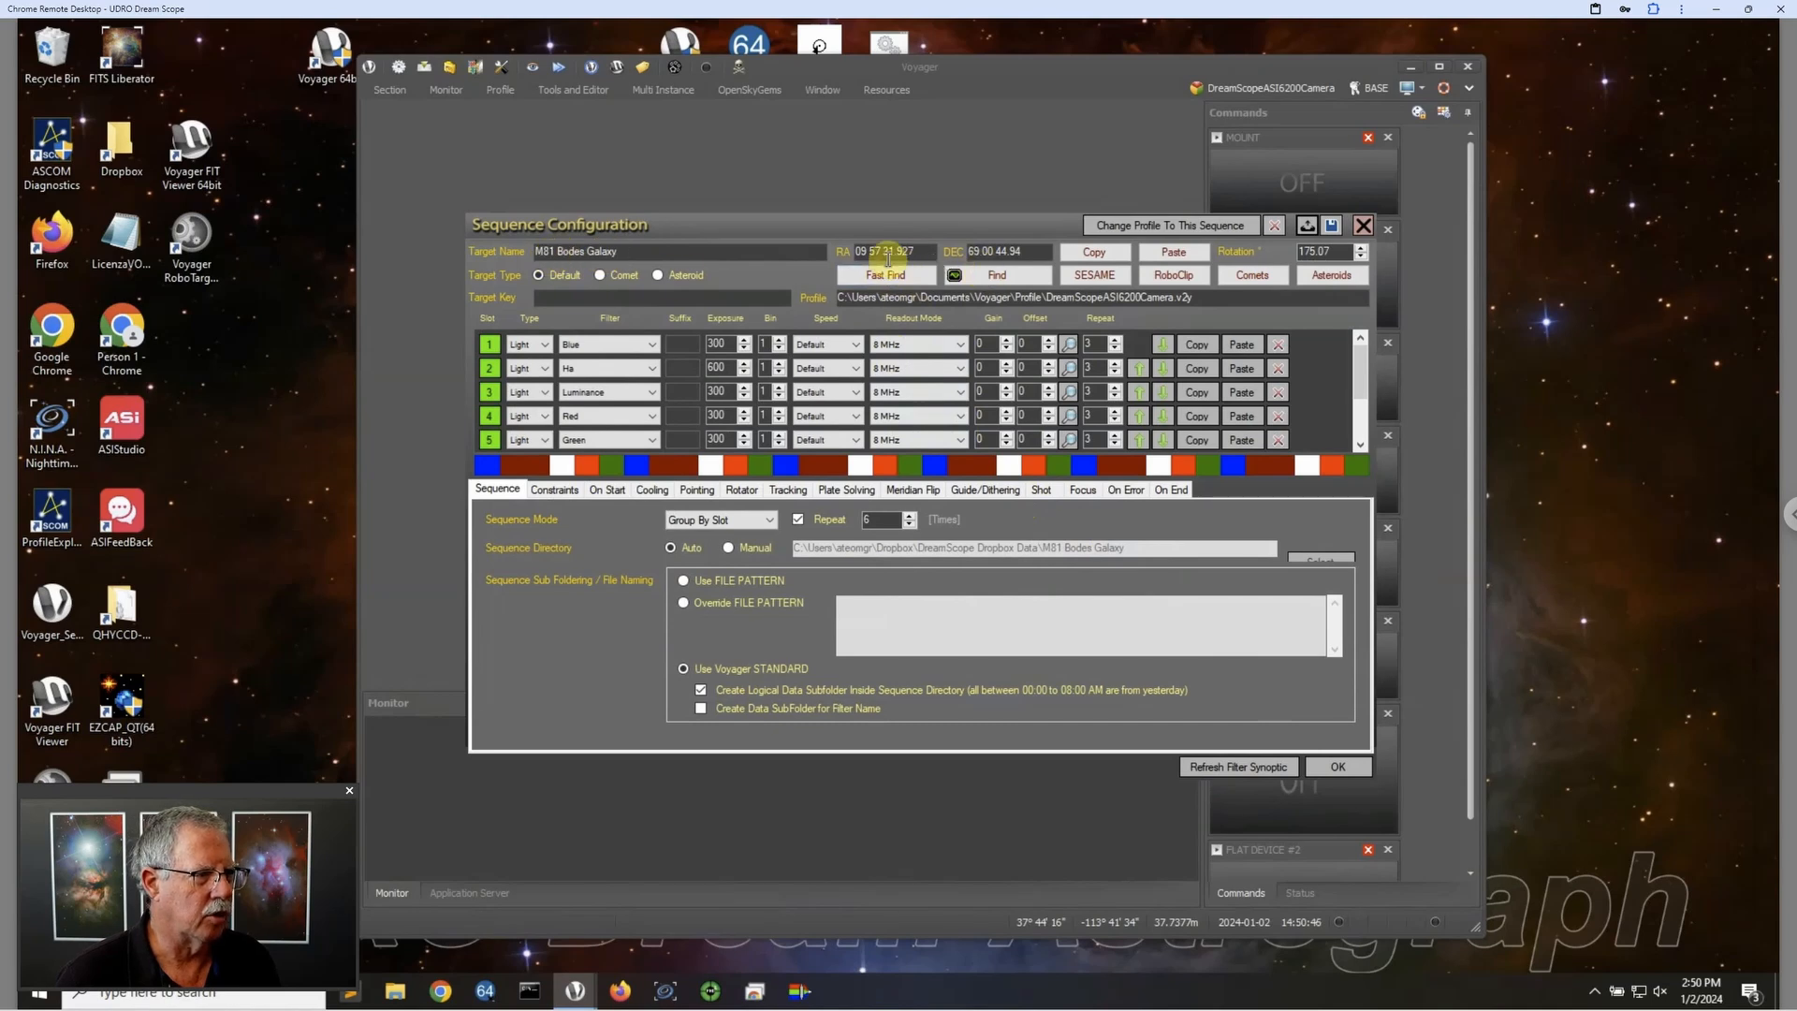
# Step: Replace the sequence's target with Flaming Star Sample from RoboClip
pyautogui.click(1185, 280)
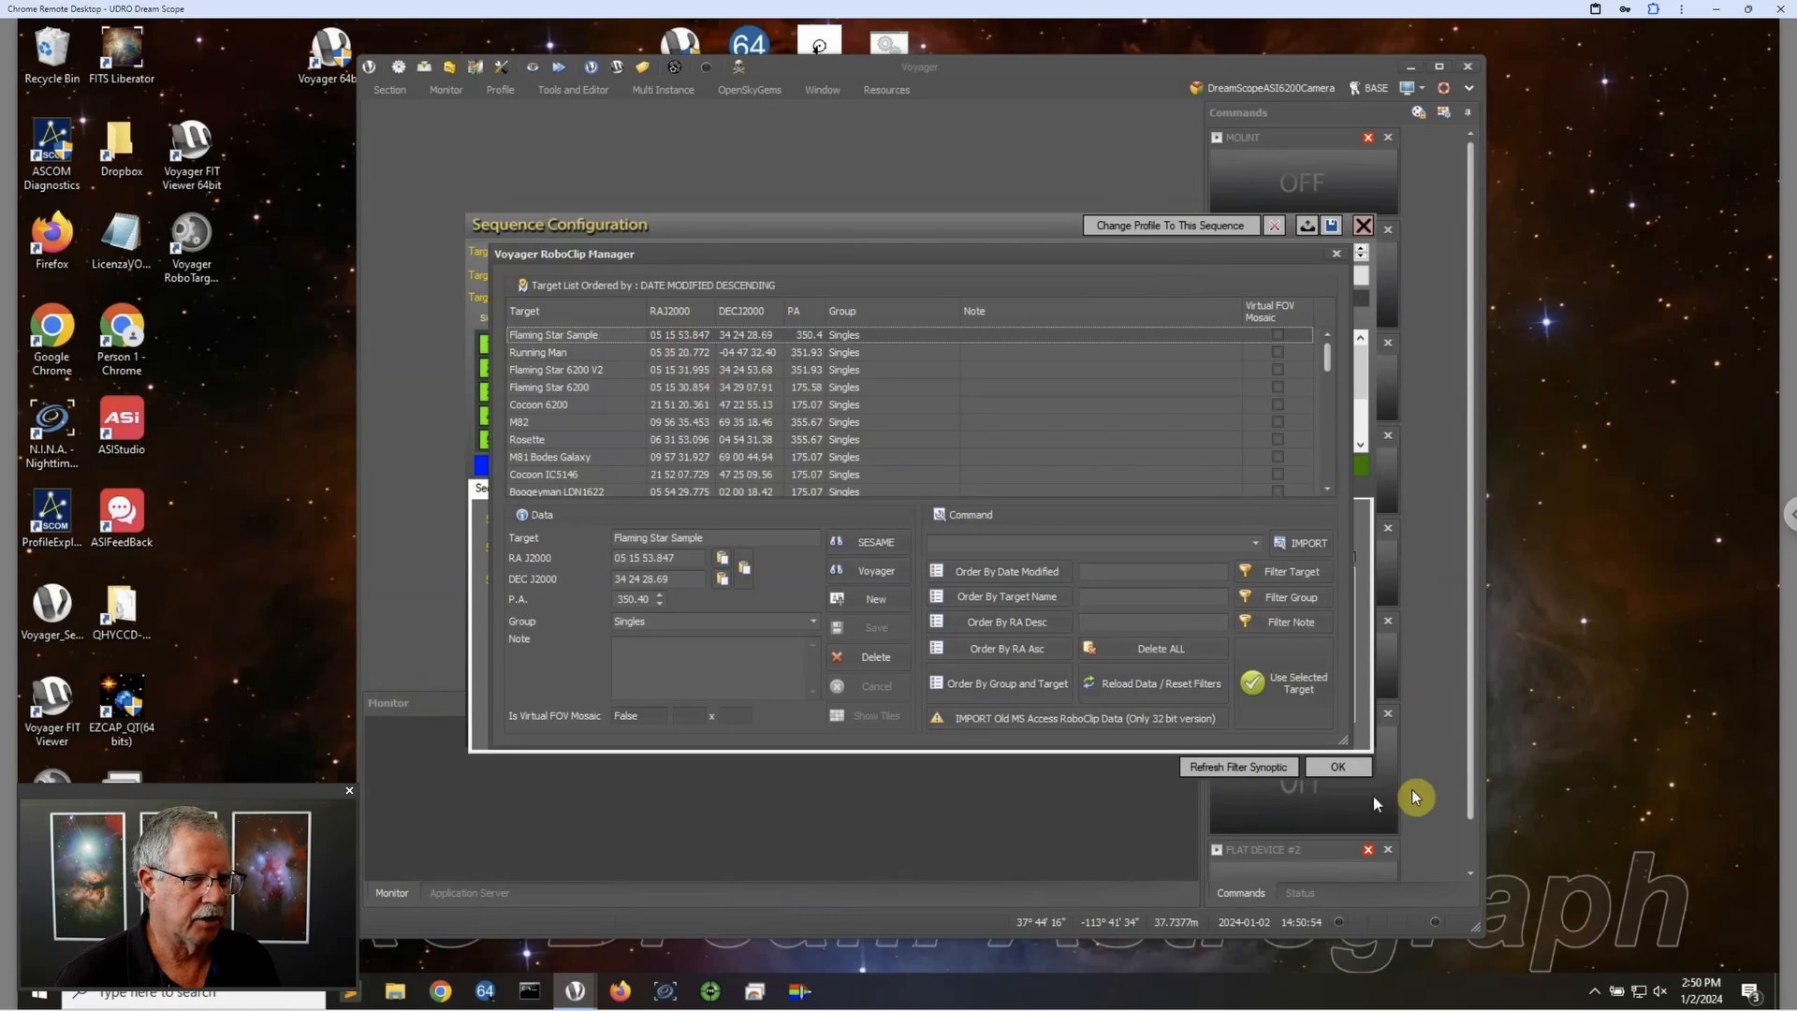
pyautogui.click(1281, 691)
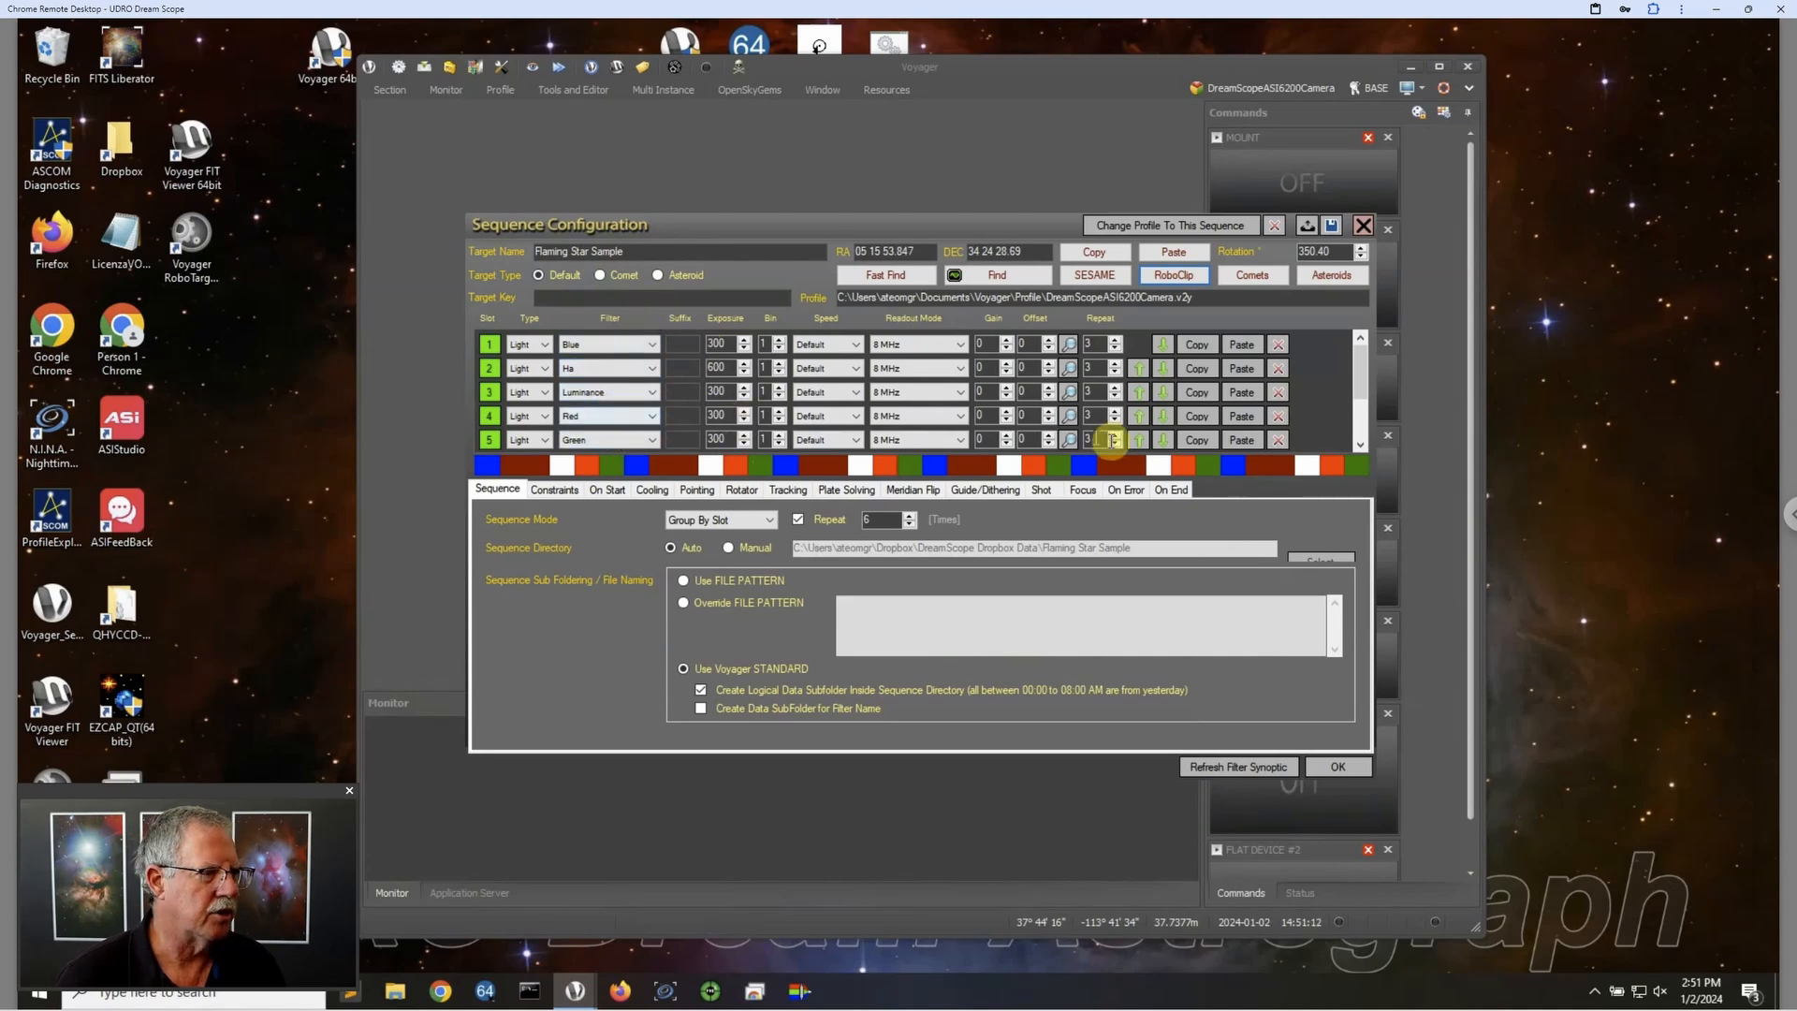
# Step: Reorder the slots to put Ha first and Luminance second, and set gain 100 and offset 50 for Ha, Luminance and Blue
pyautogui.click(1163, 345)
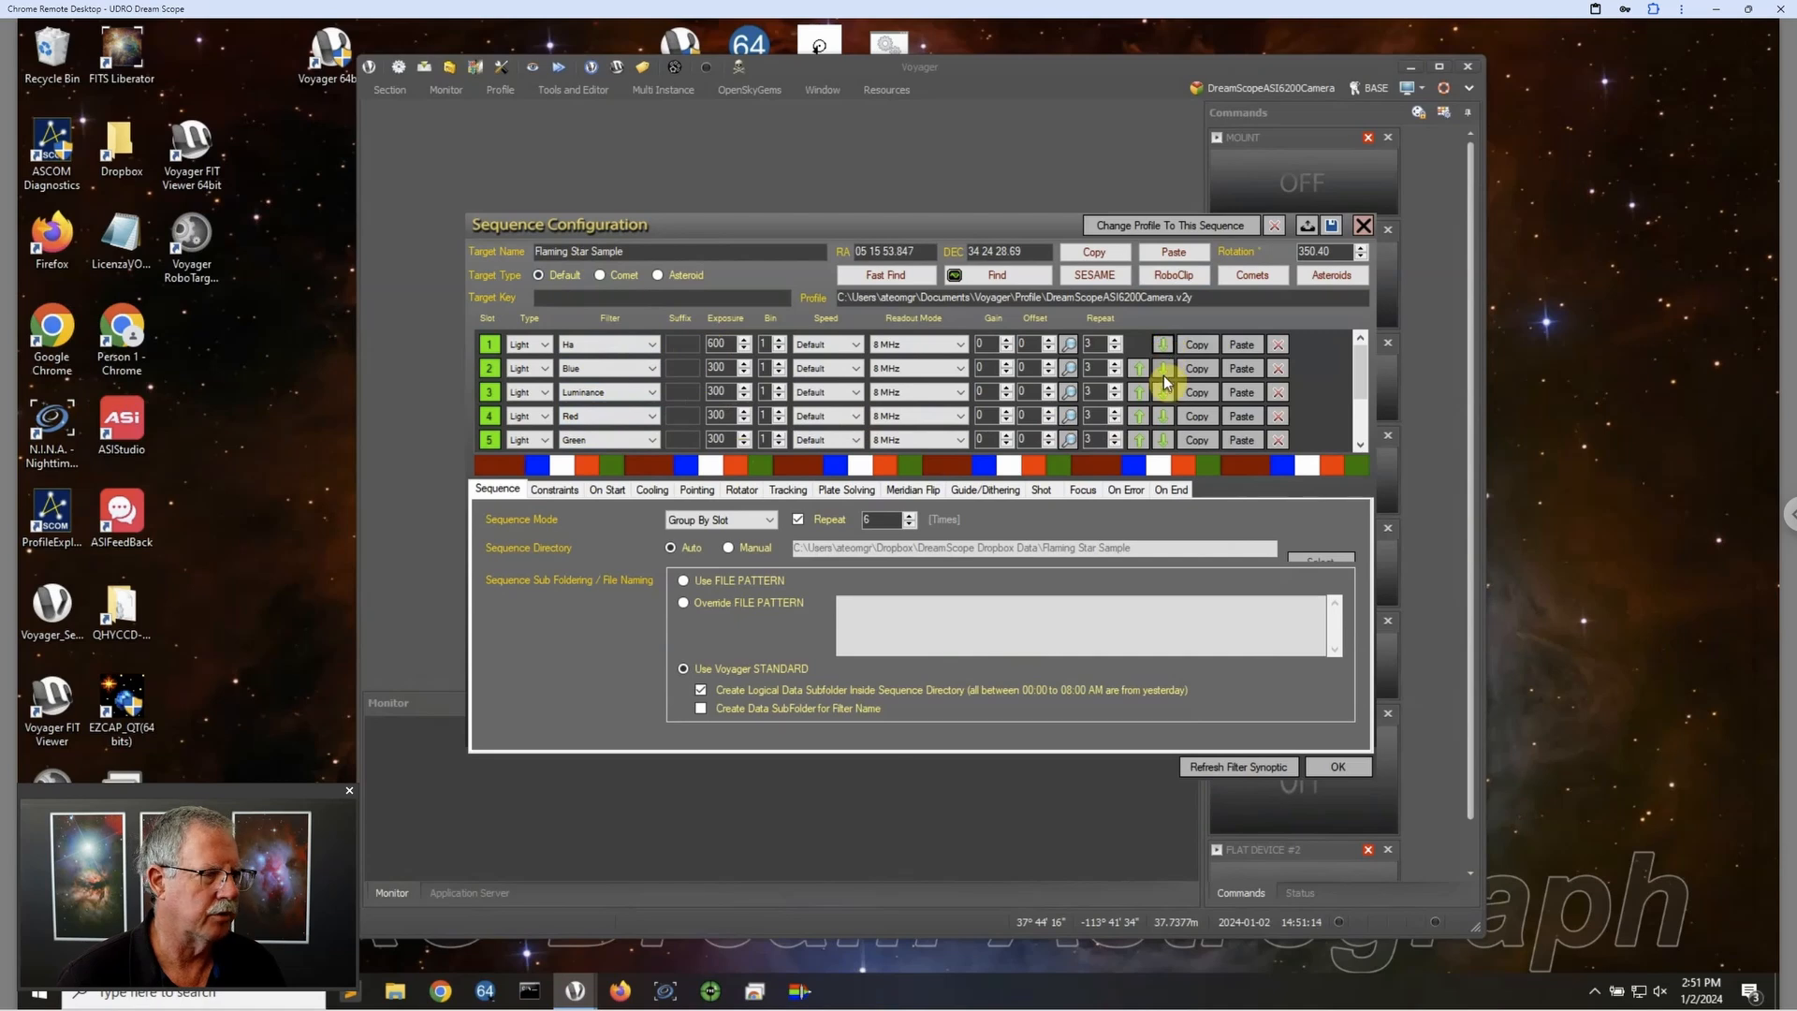
pyautogui.click(1163, 369)
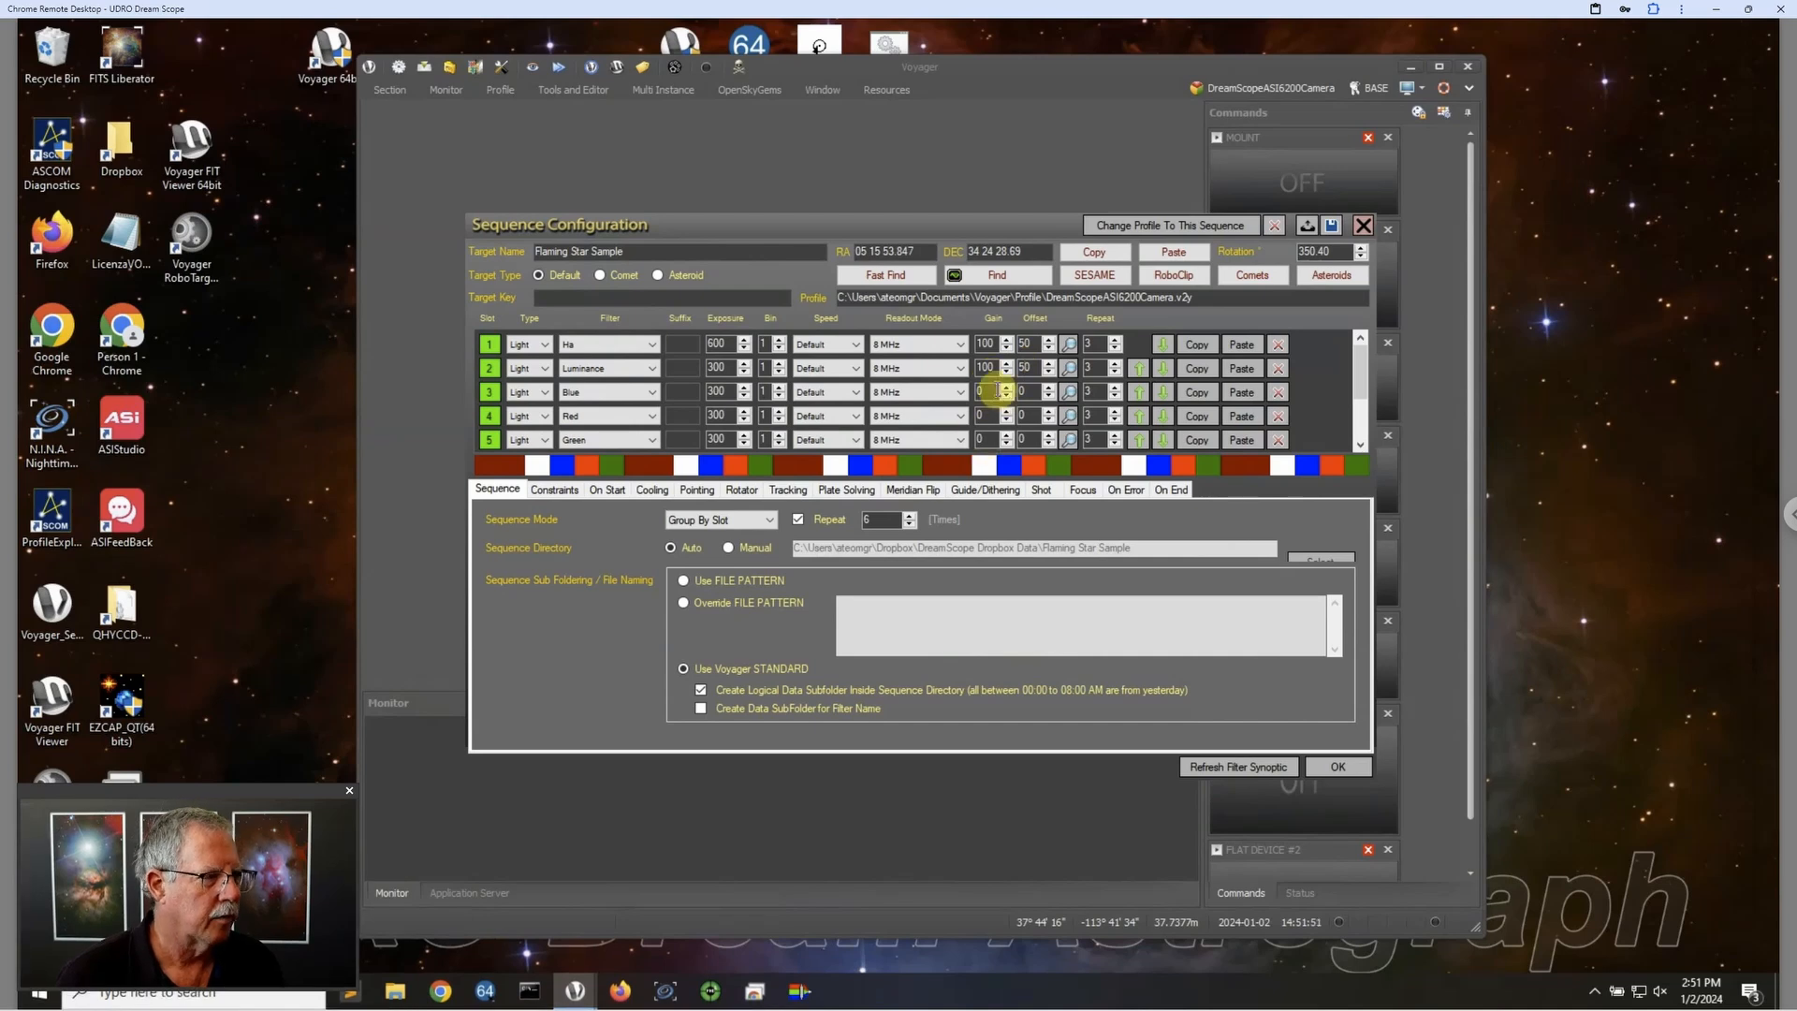
pyautogui.click(988, 393)
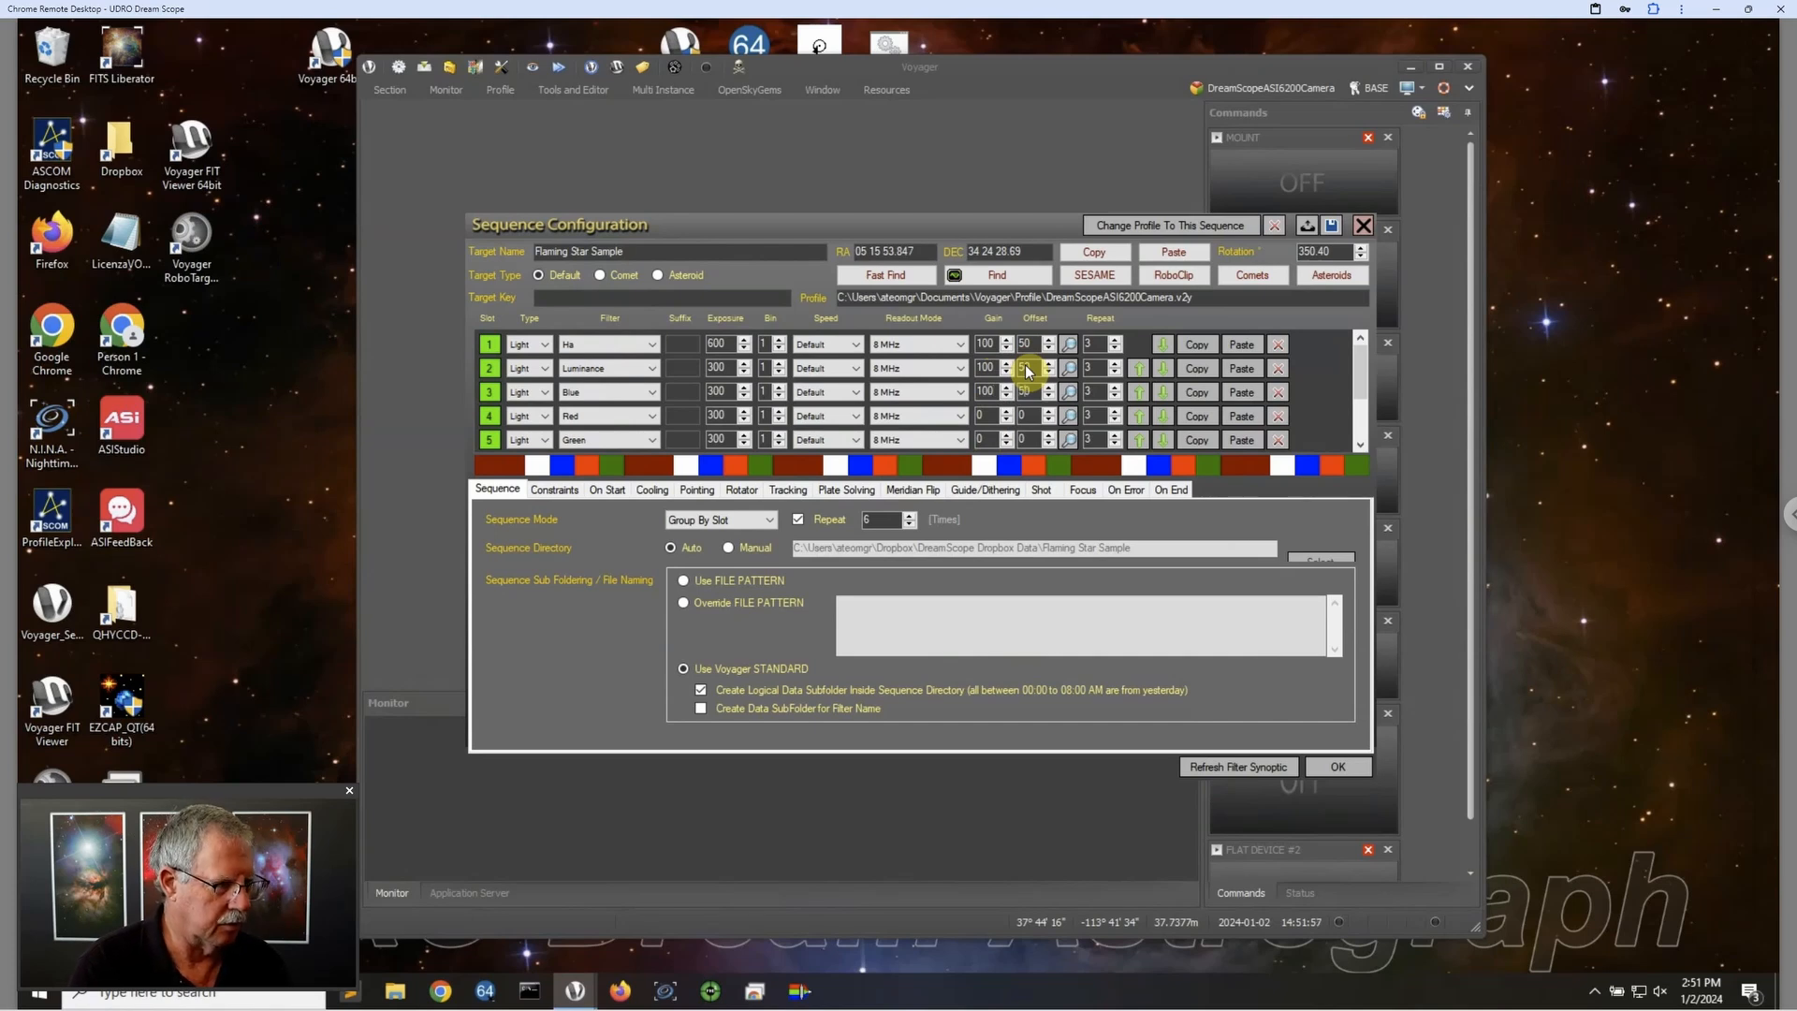
# Step: Disable slots 4 and 5, and copy the Blue slot's settings into both of them
pyautogui.click(488, 417)
pyautogui.click(488, 439)
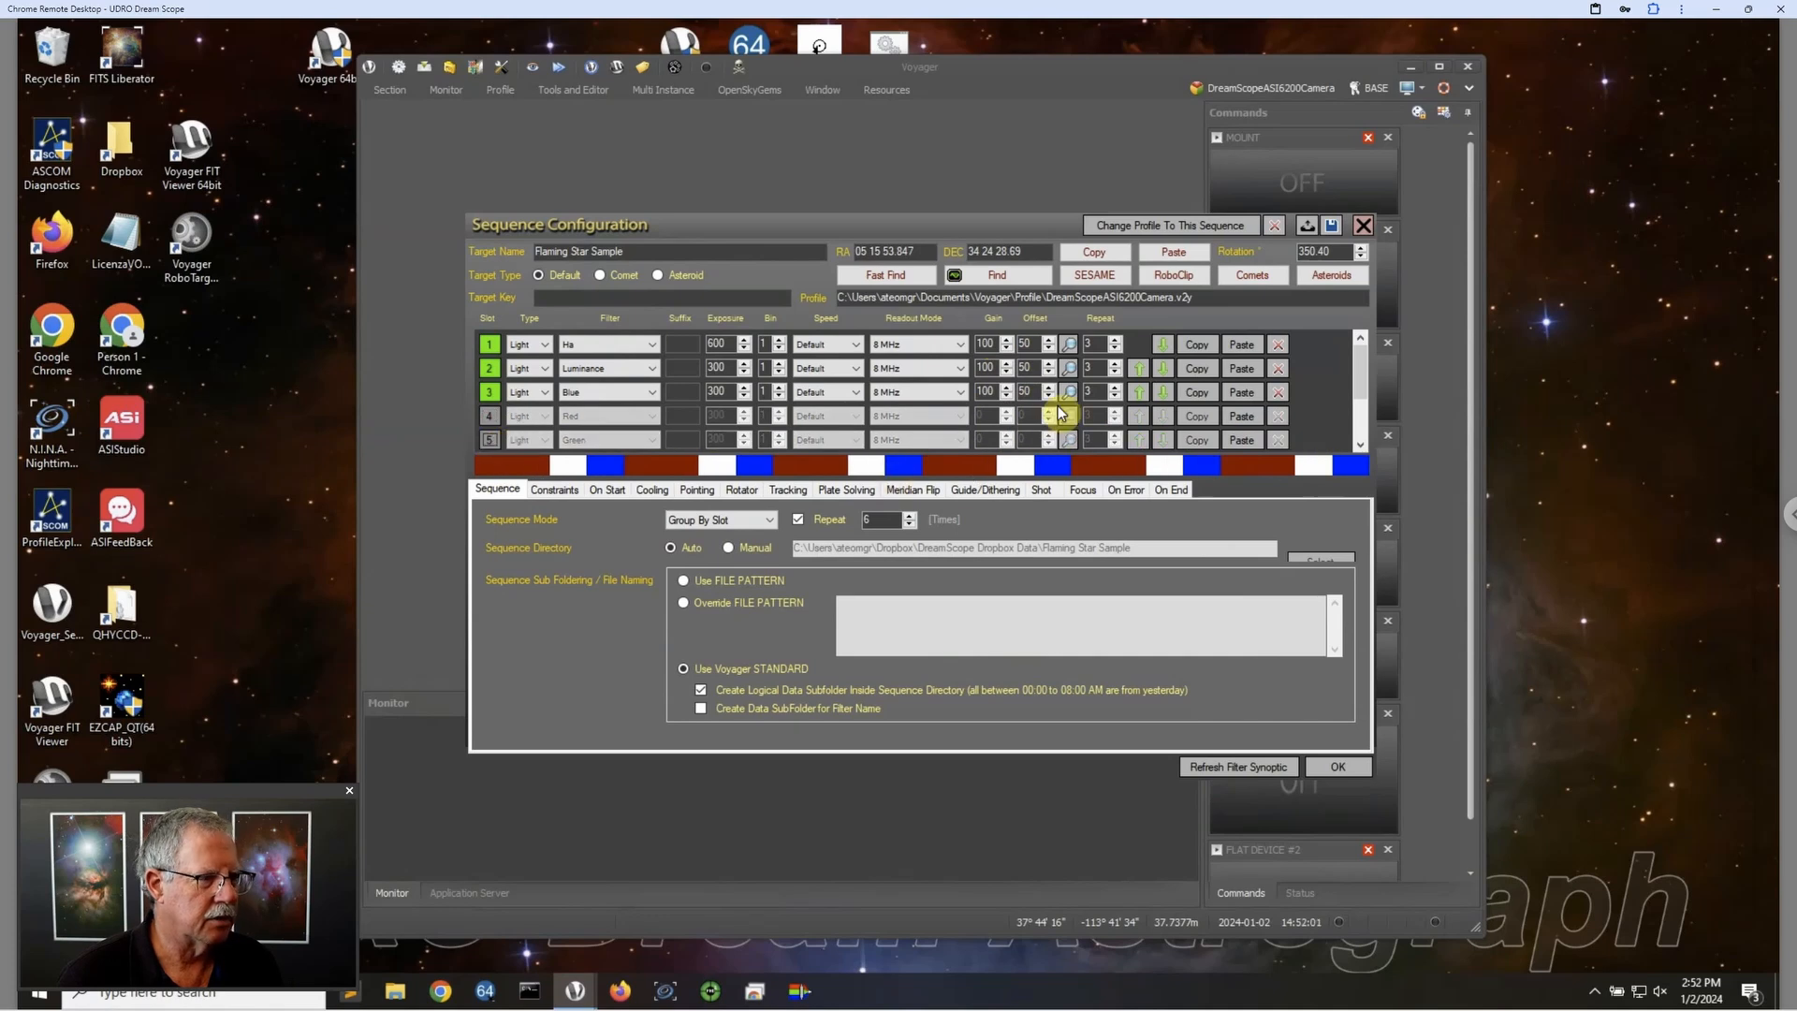
pyautogui.click(1199, 393)
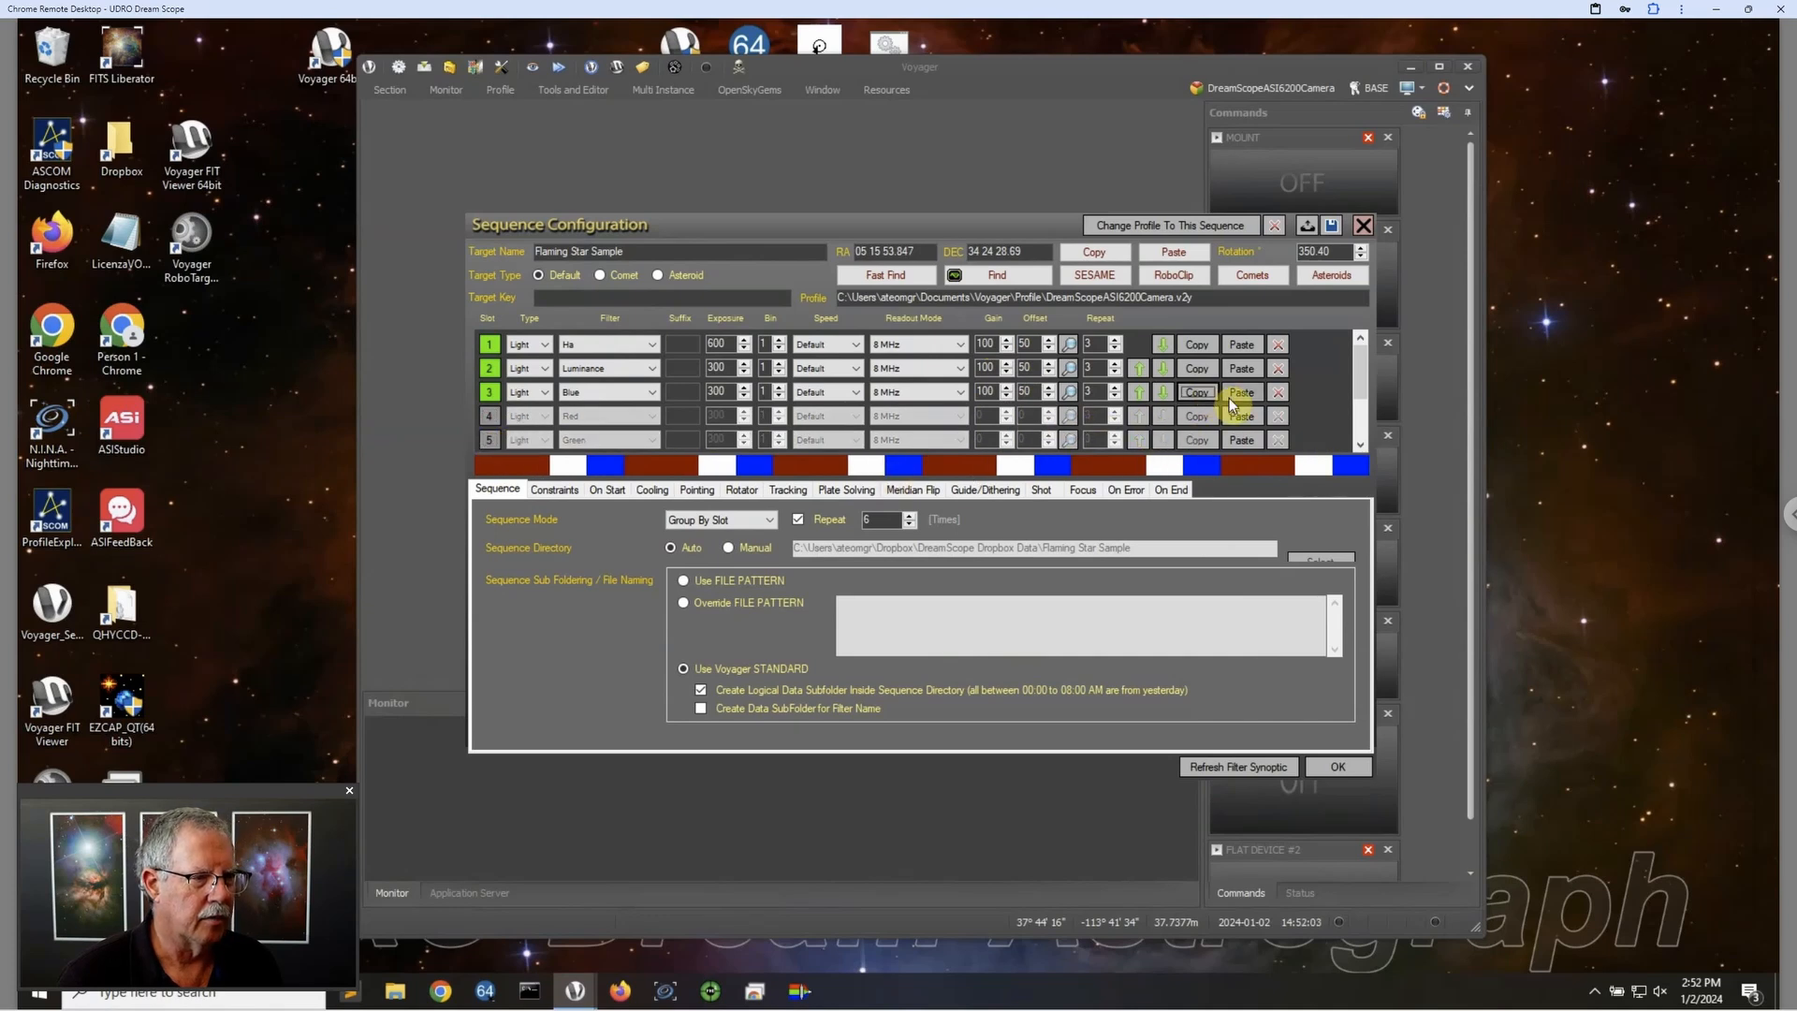
pyautogui.click(1235, 416)
pyautogui.click(1237, 438)
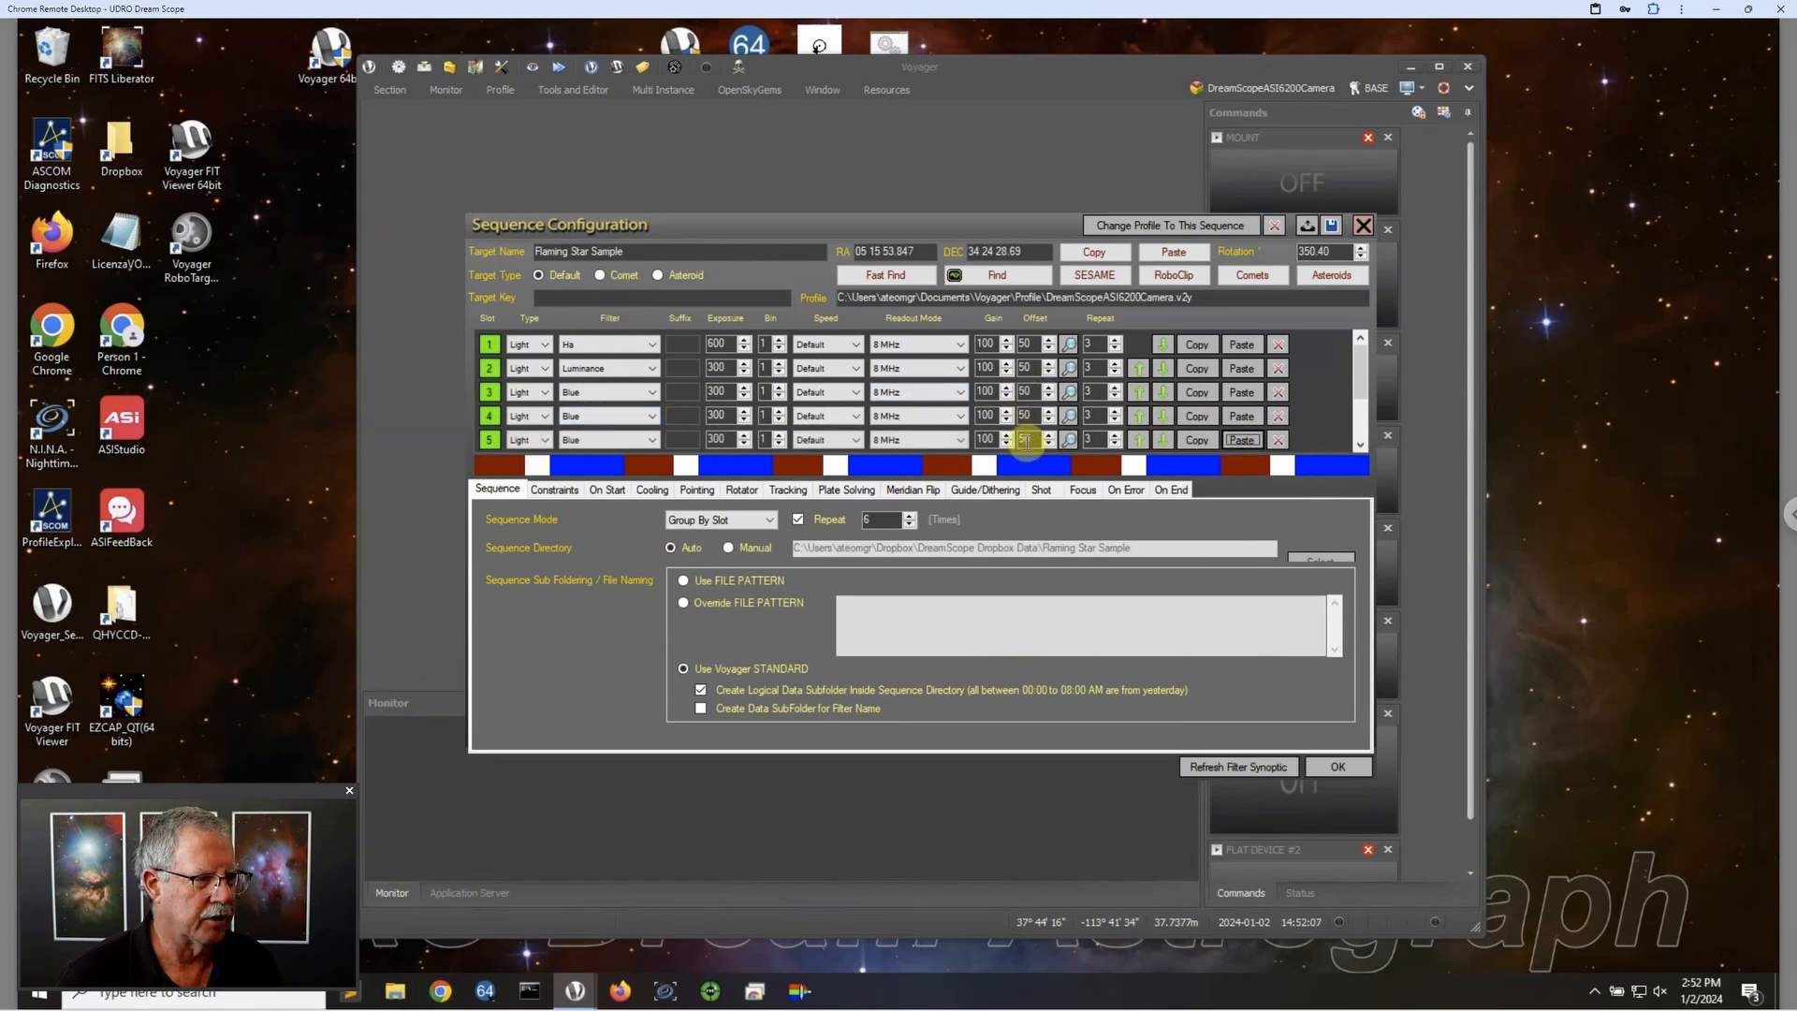
# Step: Set the filter of slot 4 to Red and the filter of slot 5 to Green
pyautogui.click(654, 416)
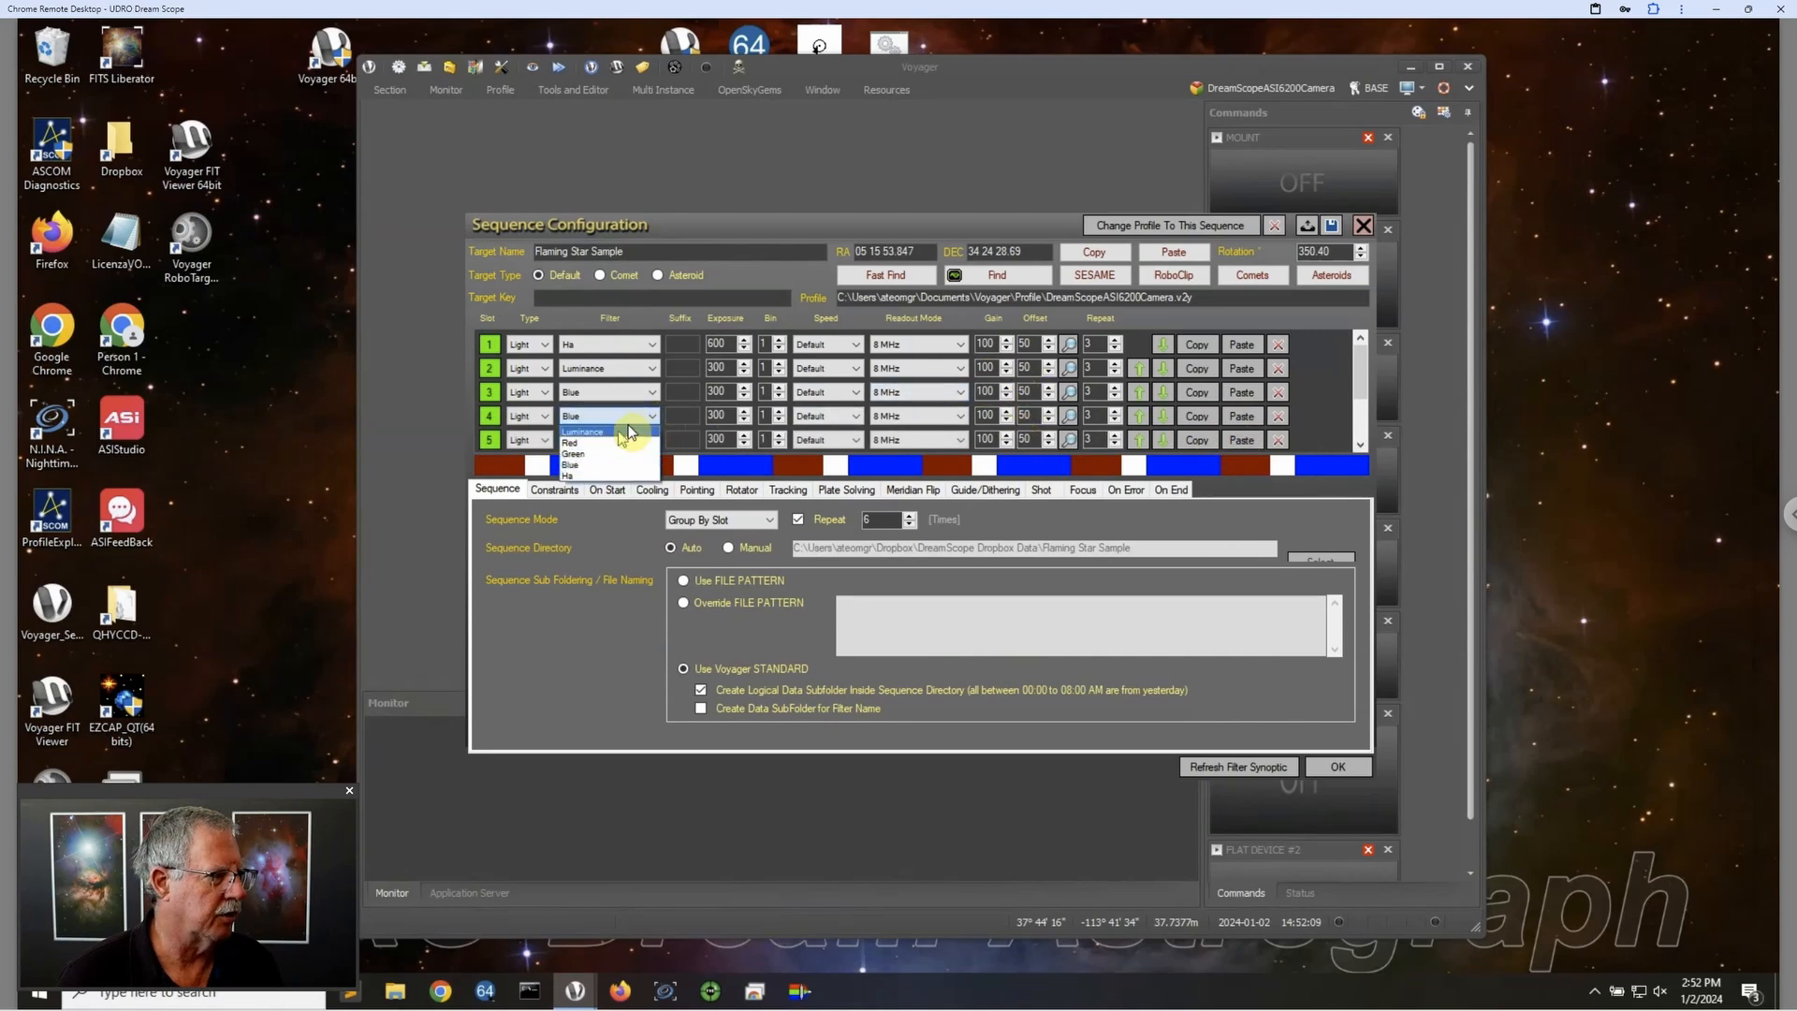
pyautogui.click(598, 443)
pyautogui.click(646, 440)
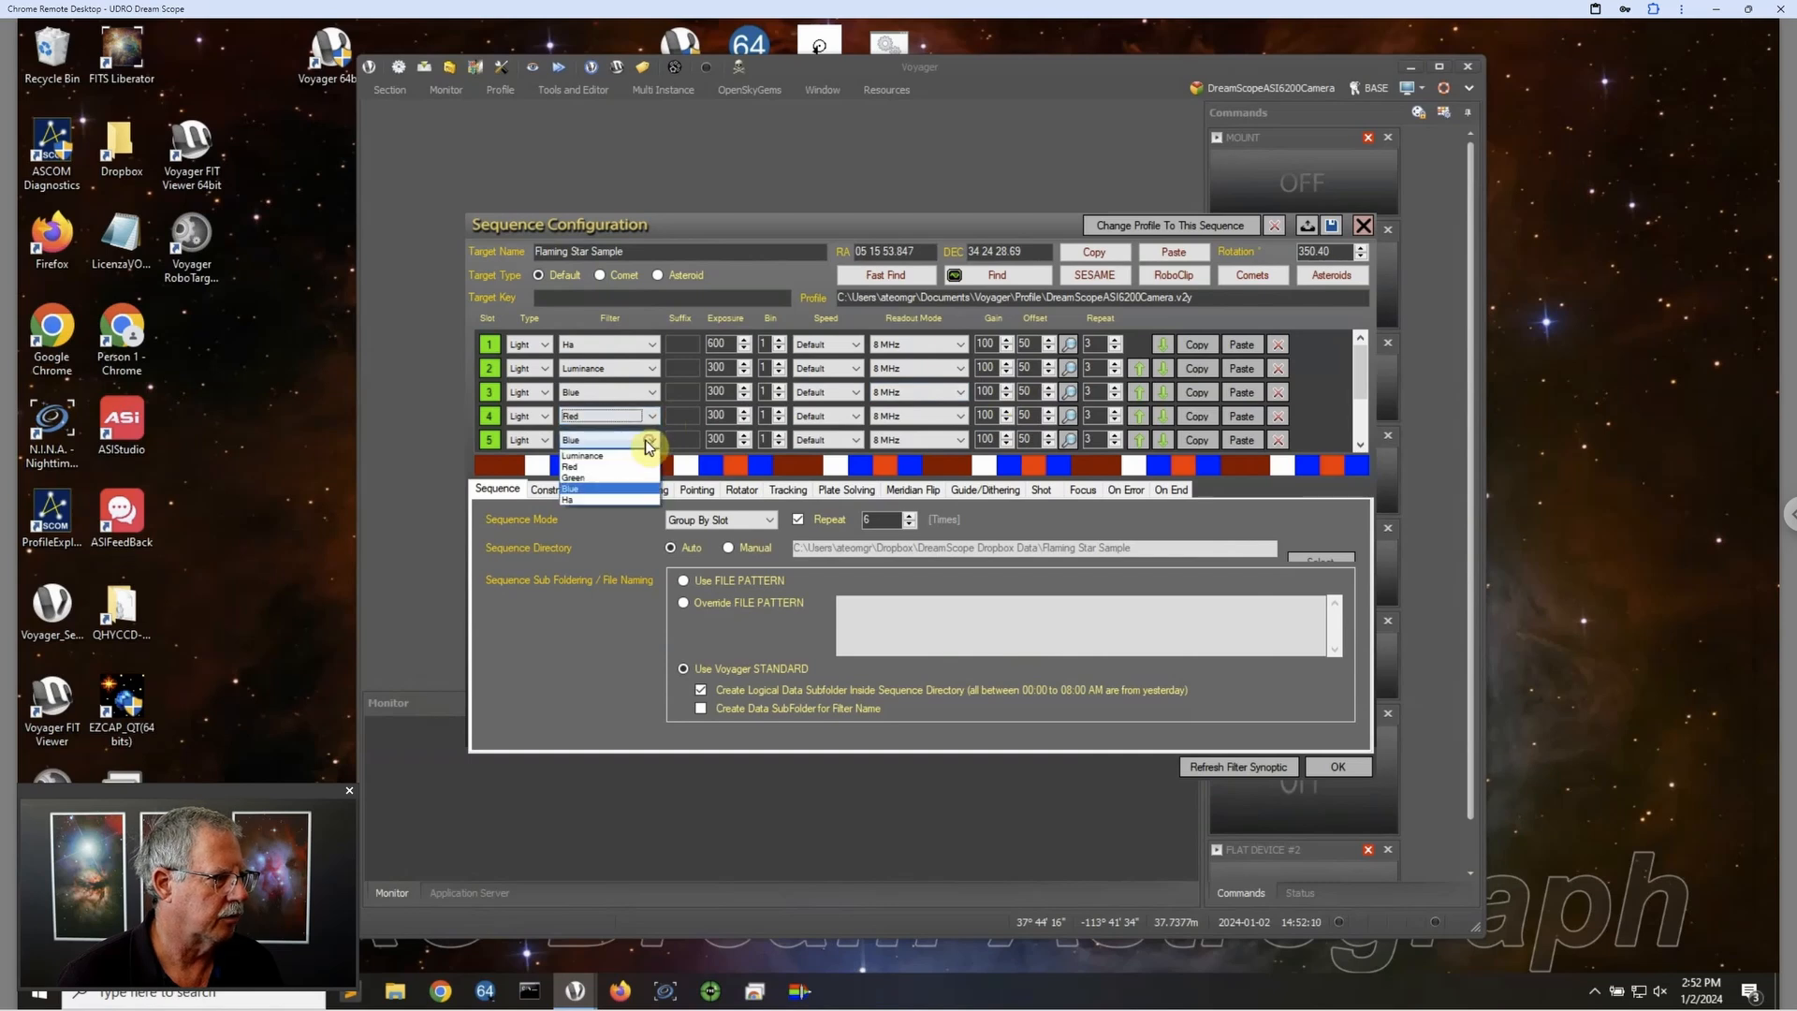
pyautogui.click(608, 478)
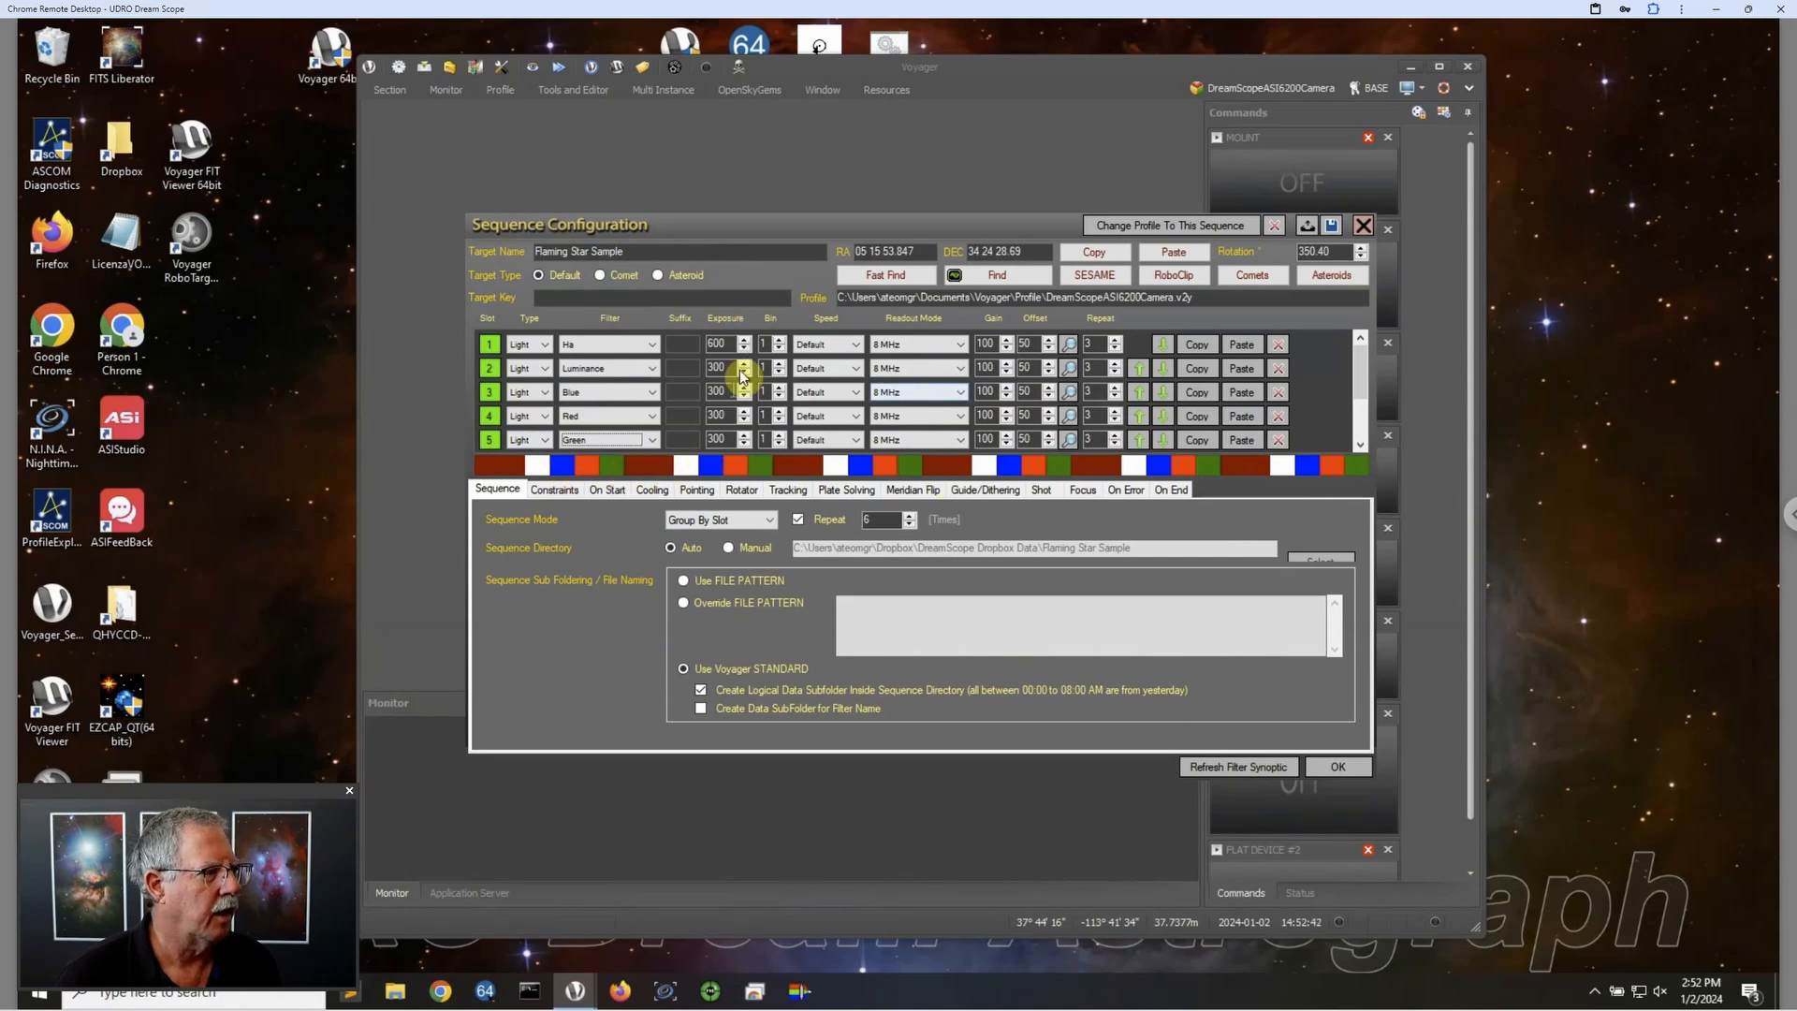
# Step: Review the sequence's On Start, Meridian Flip, Guide/Dithering and Focus settings
pyautogui.click(614, 491)
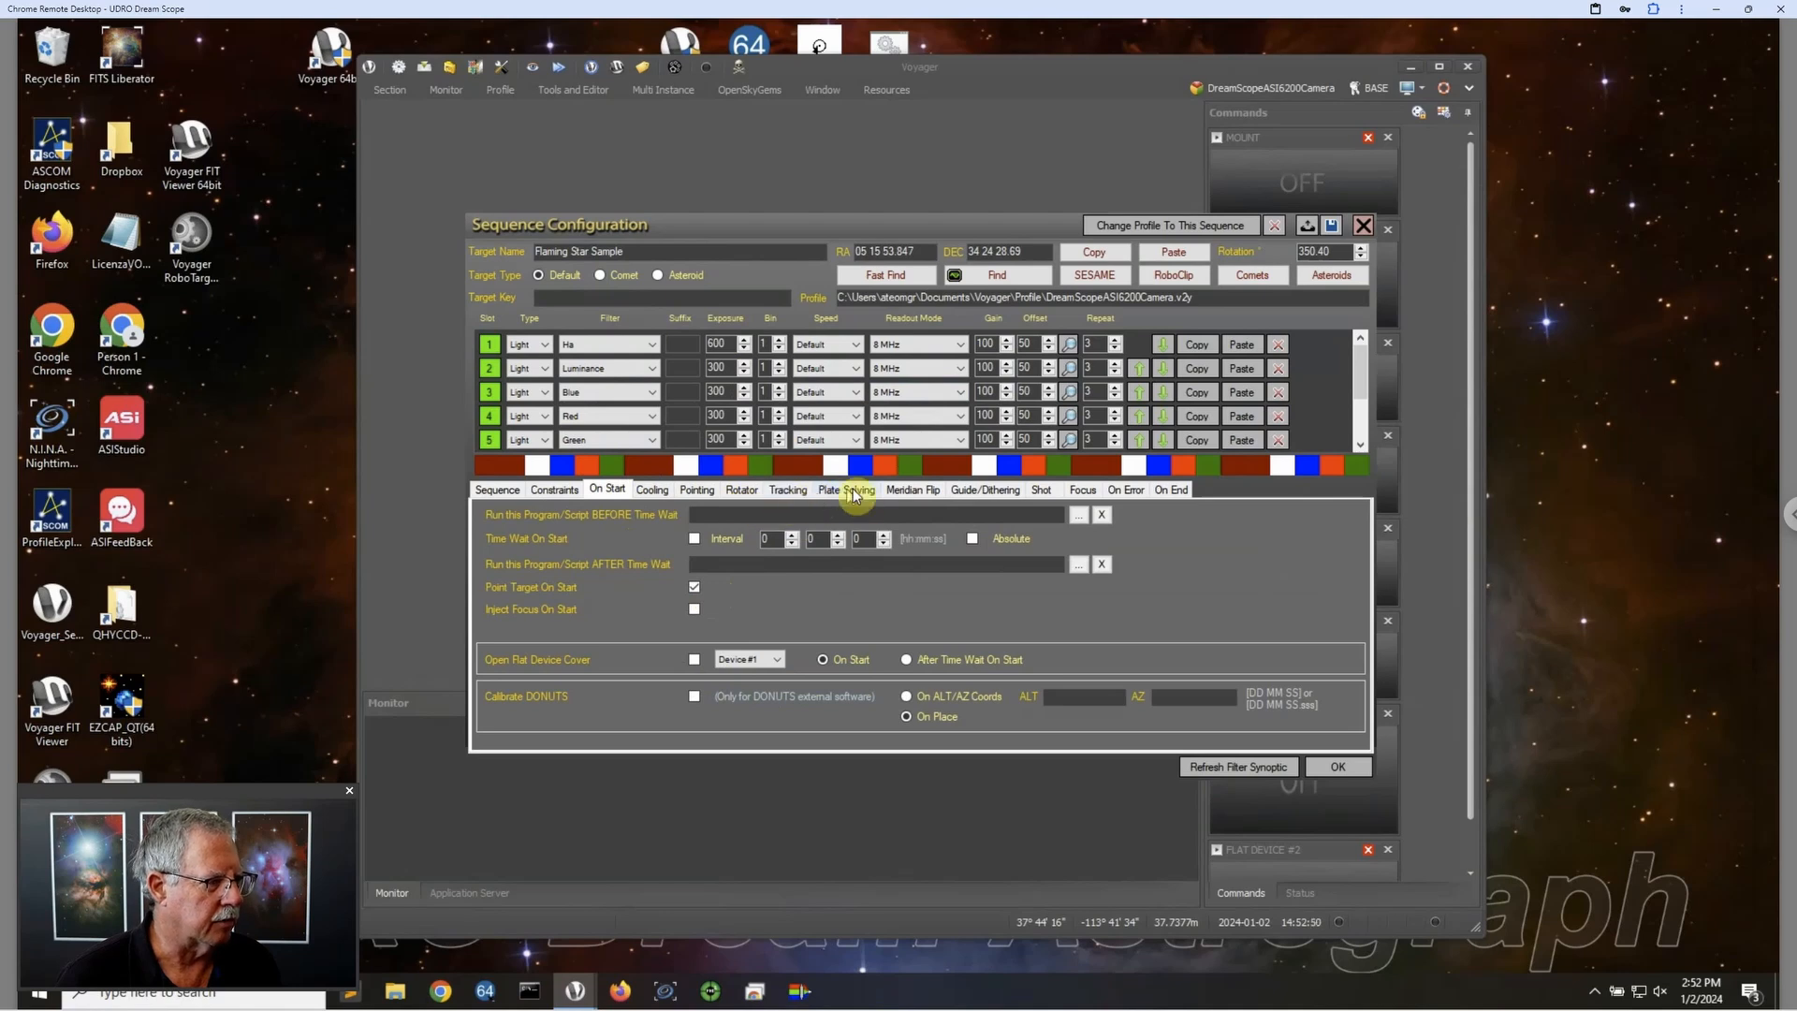
pyautogui.click(927, 490)
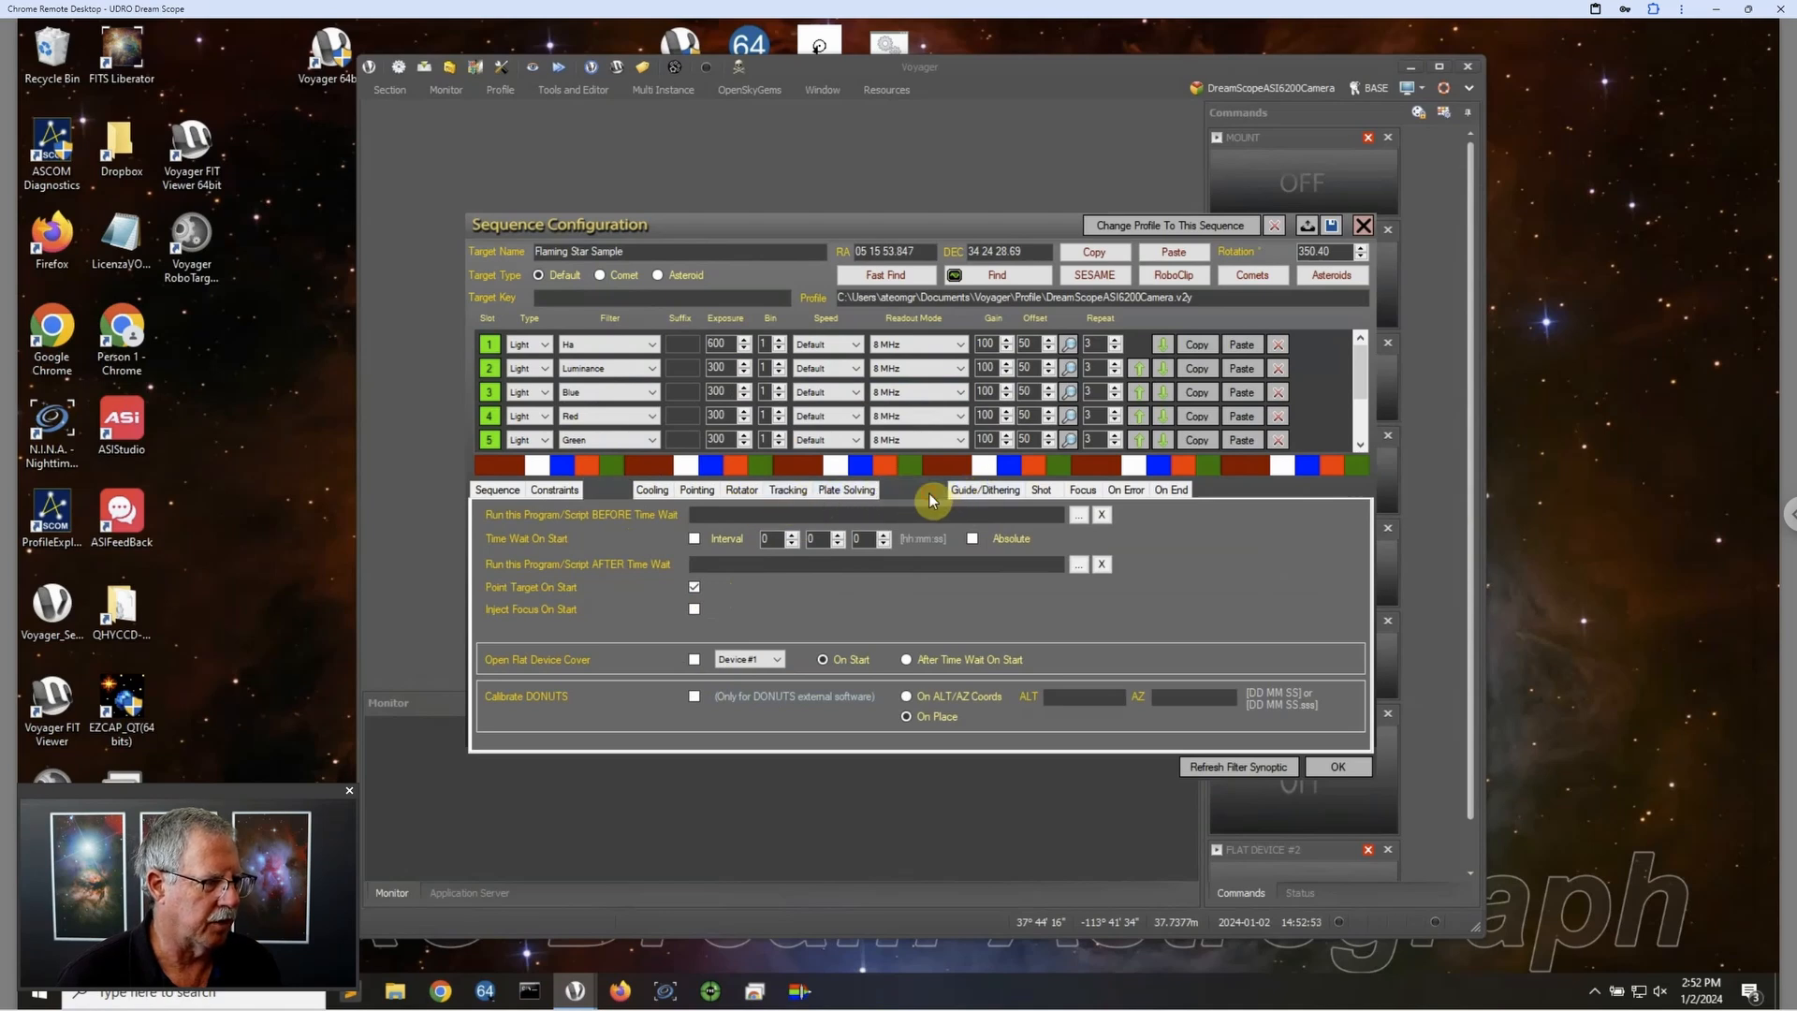
pyautogui.click(992, 490)
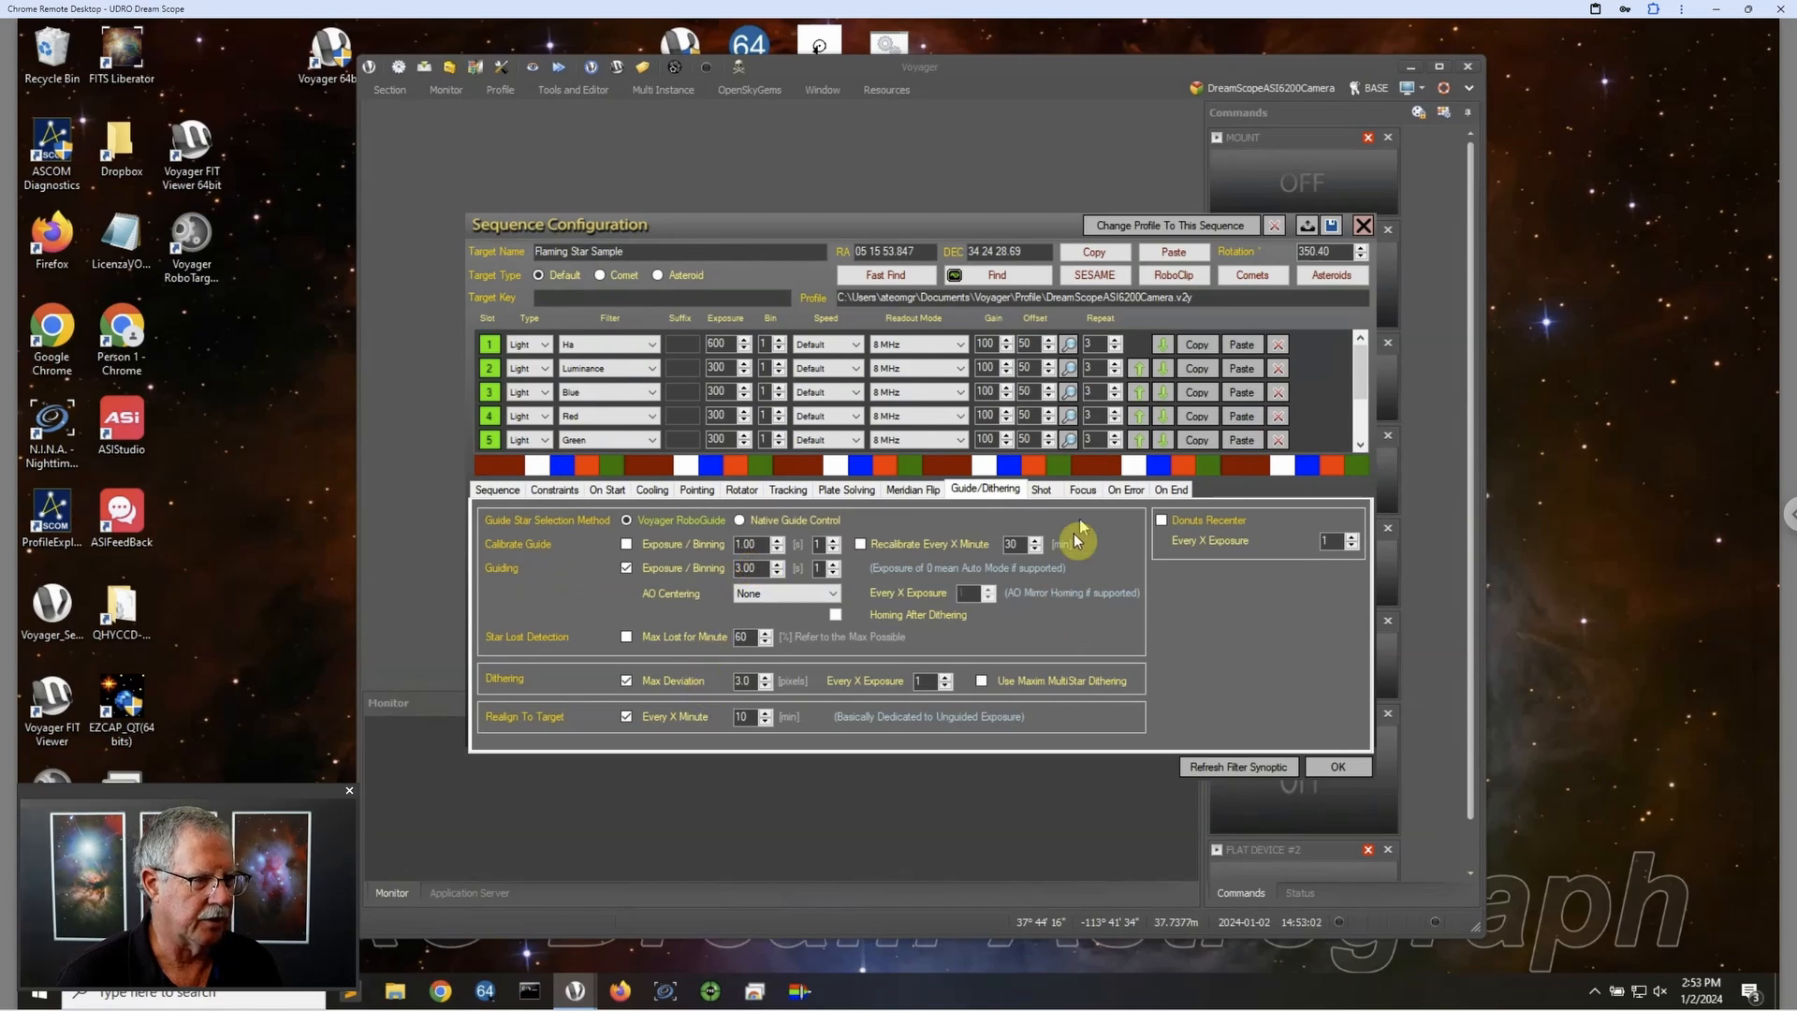
pyautogui.click(1083, 489)
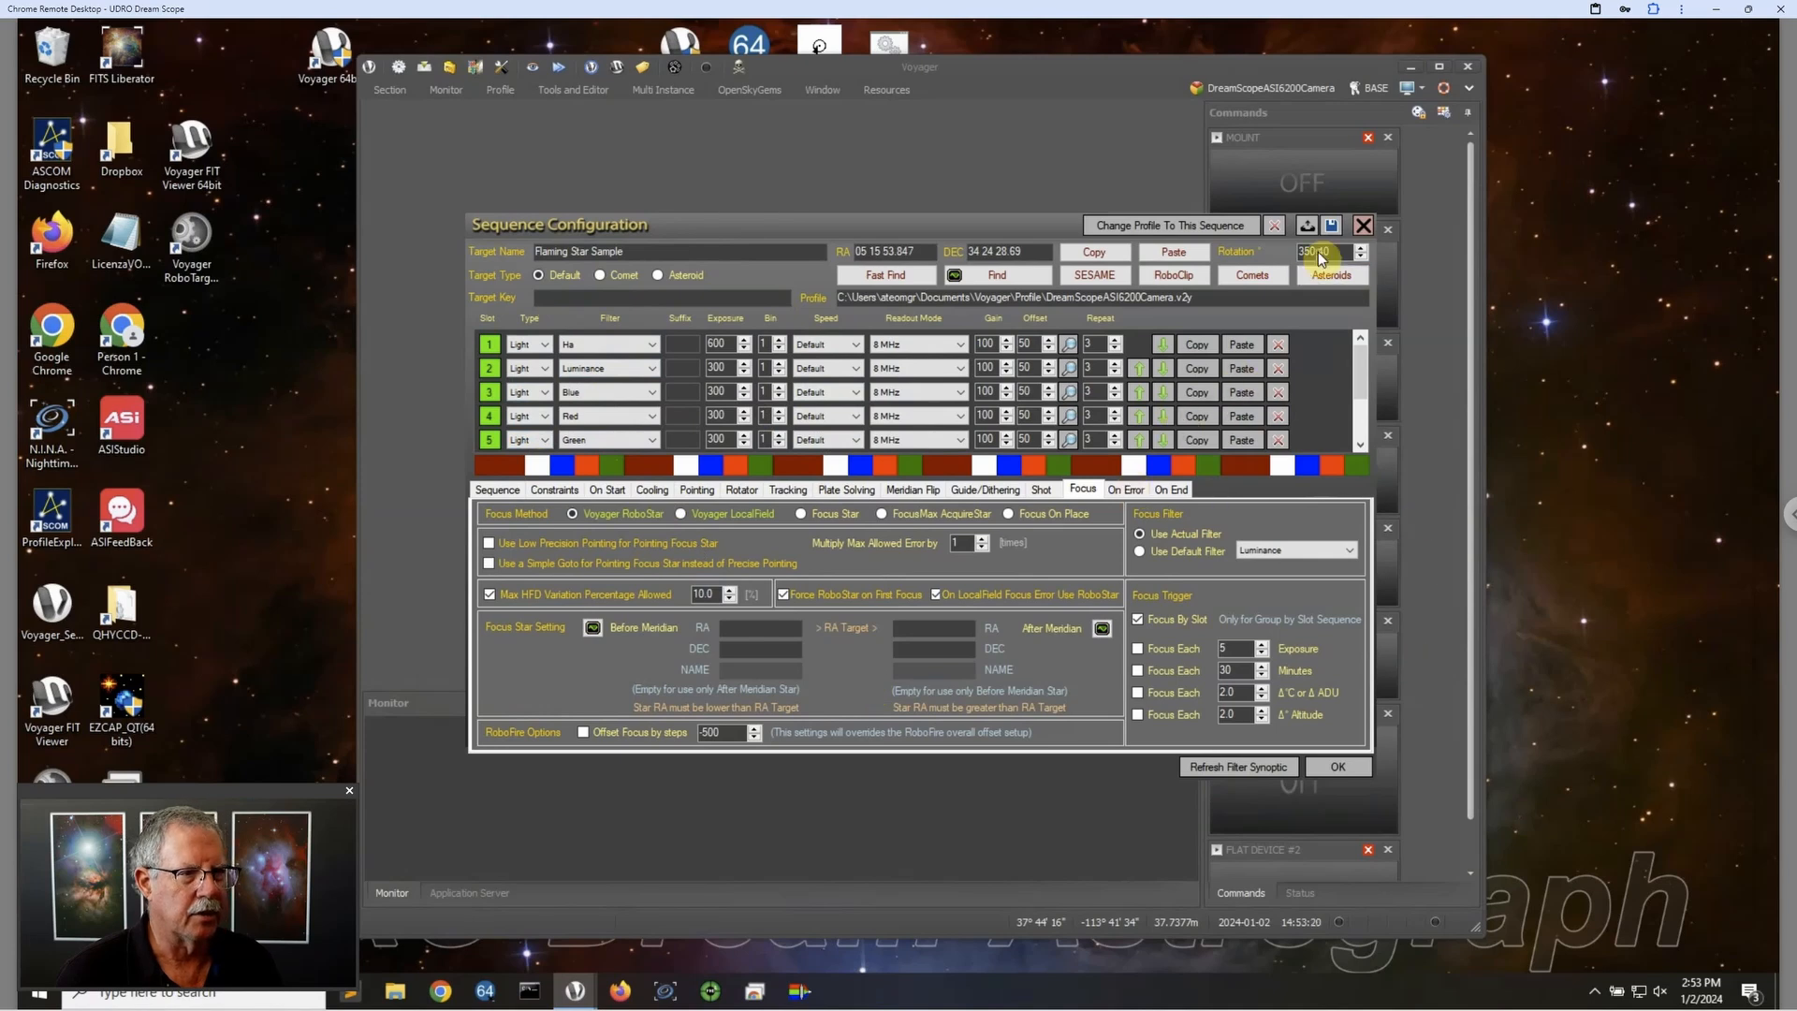
# Step: Save the sequence configuration as Flaming Star Sample.s2q in the ConfigSequence folder and close the Sequence Configuration window
pyautogui.click(1334, 229)
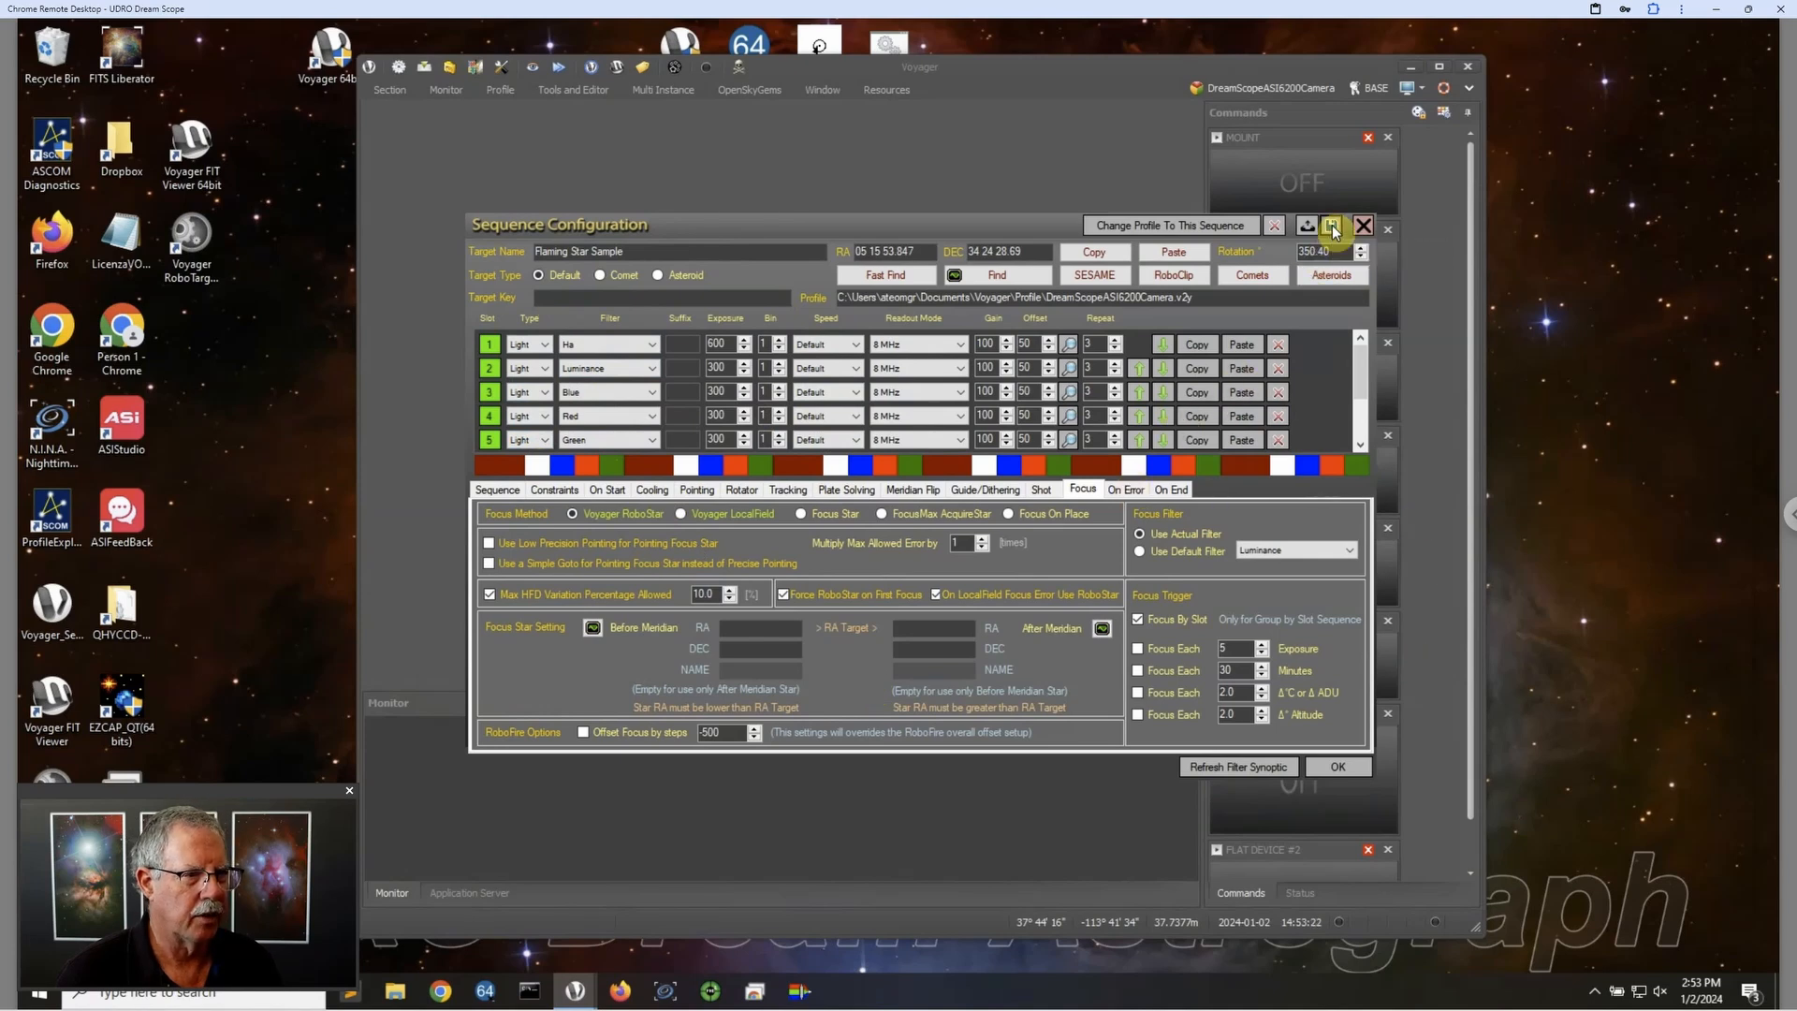
pyautogui.click(966, 625)
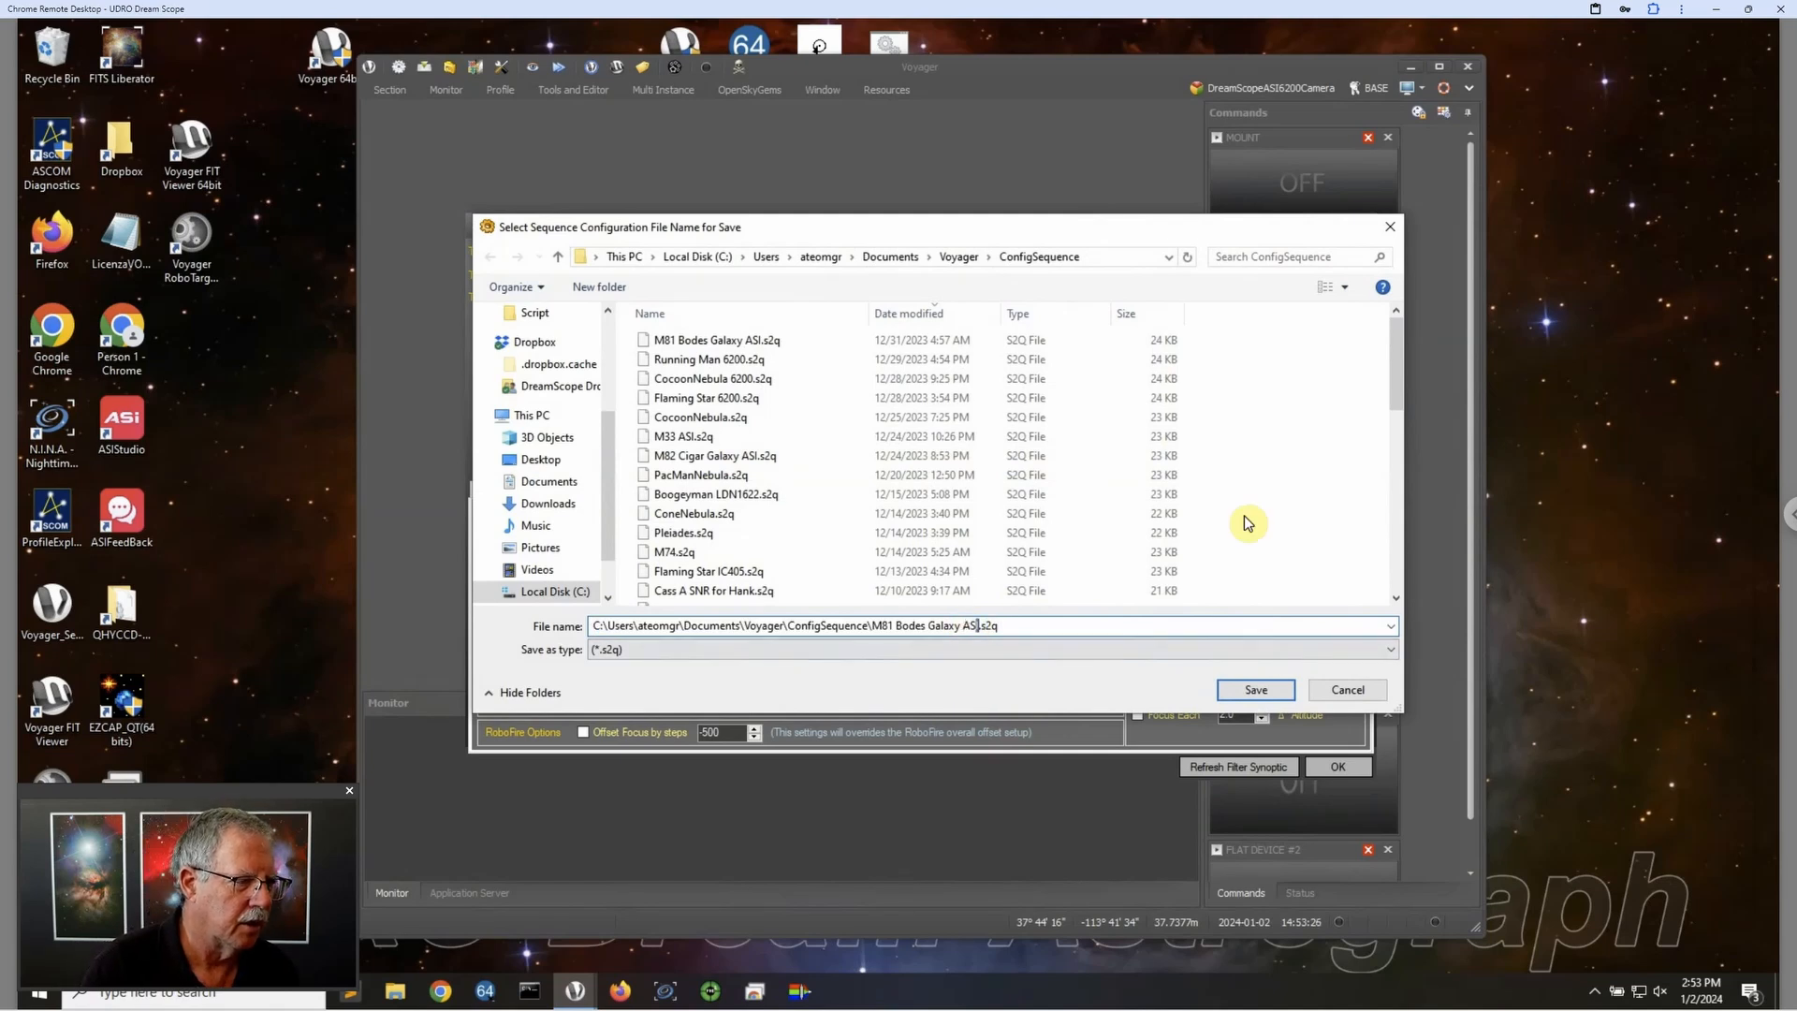
pyautogui.hotkey('ctrl', 'shift', 'Left')
pyautogui.hotkey('ctrl', 'shift', 'Left')
pyautogui.hotkey('ctrl', 'shift', 'Left')
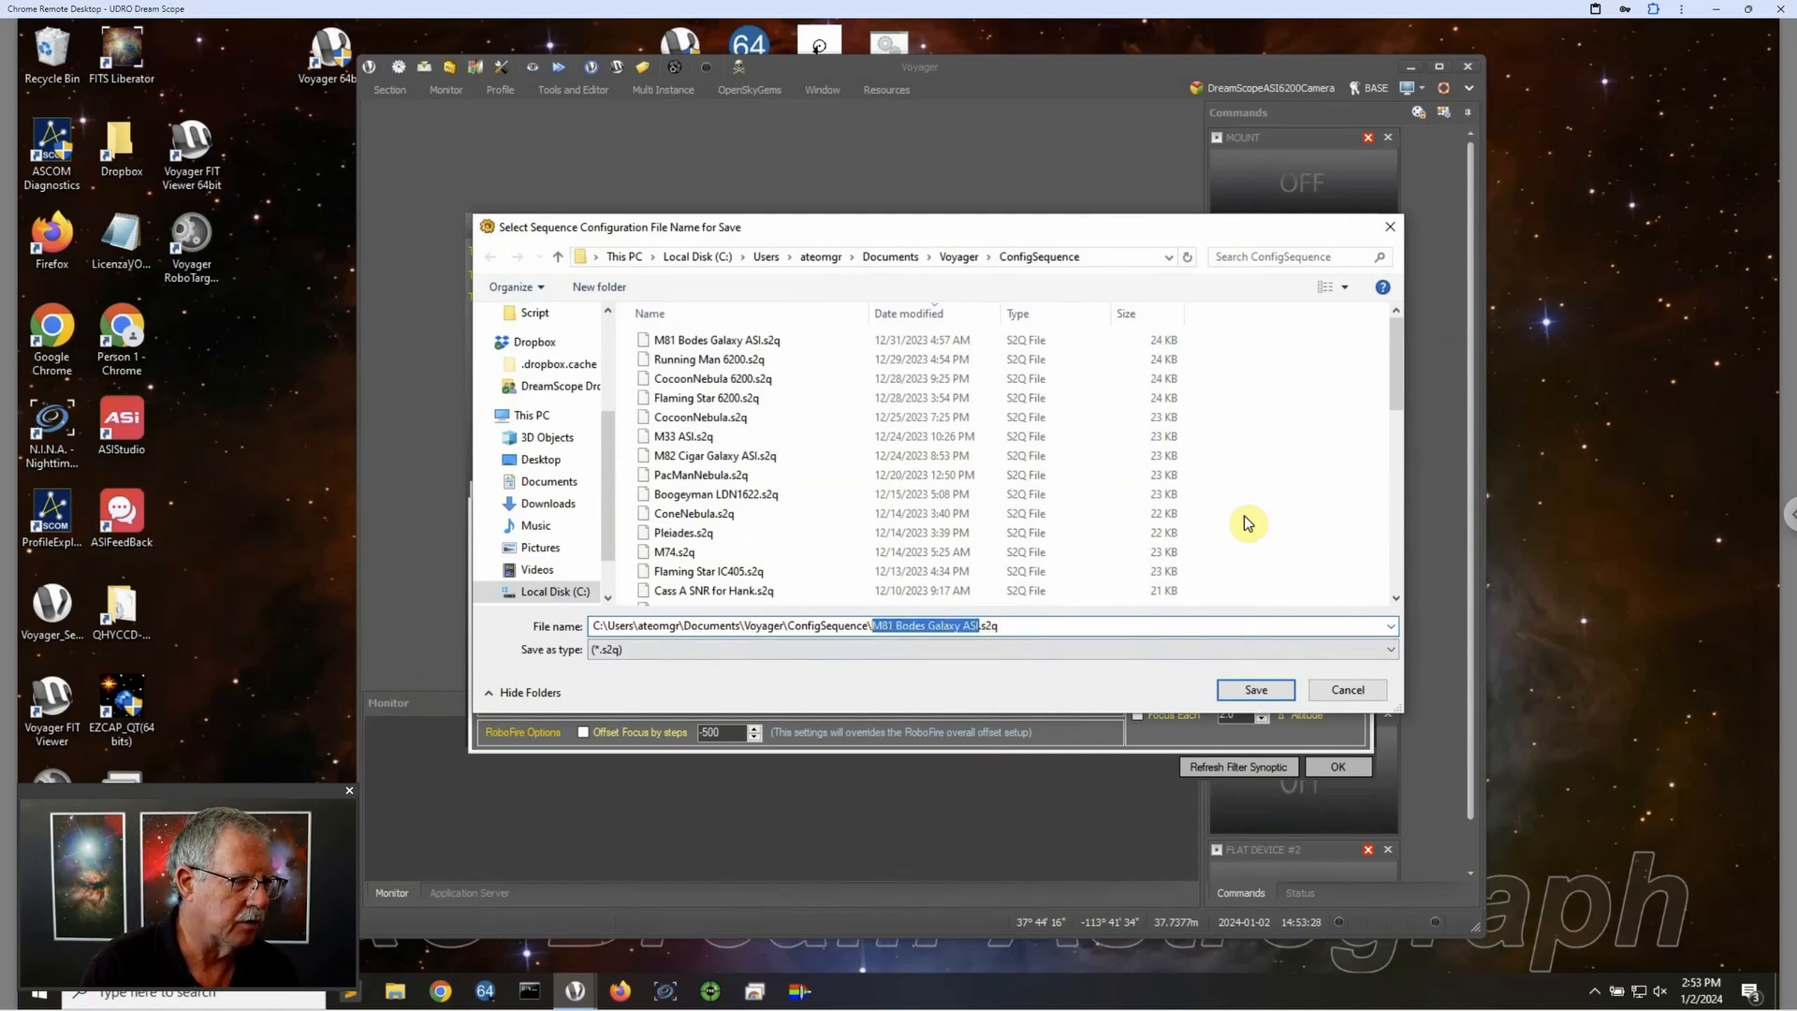
pyautogui.write('Flaming Star S')
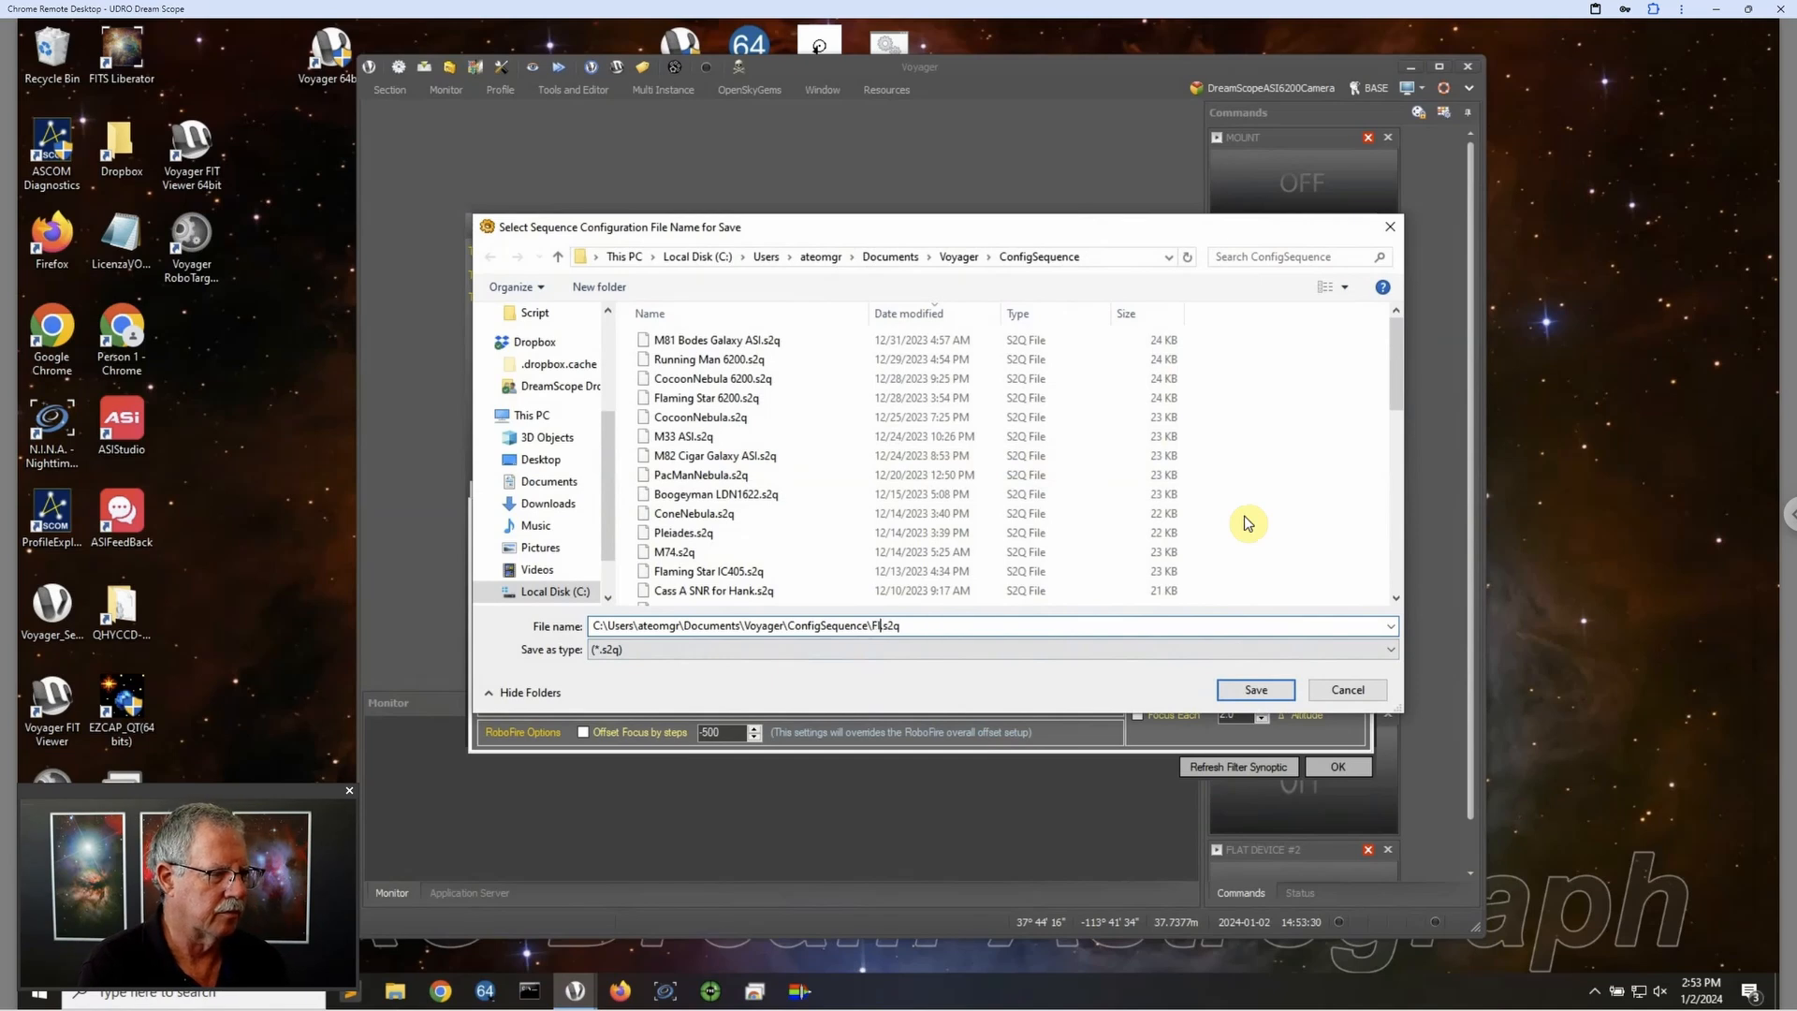
pyautogui.write('ample')
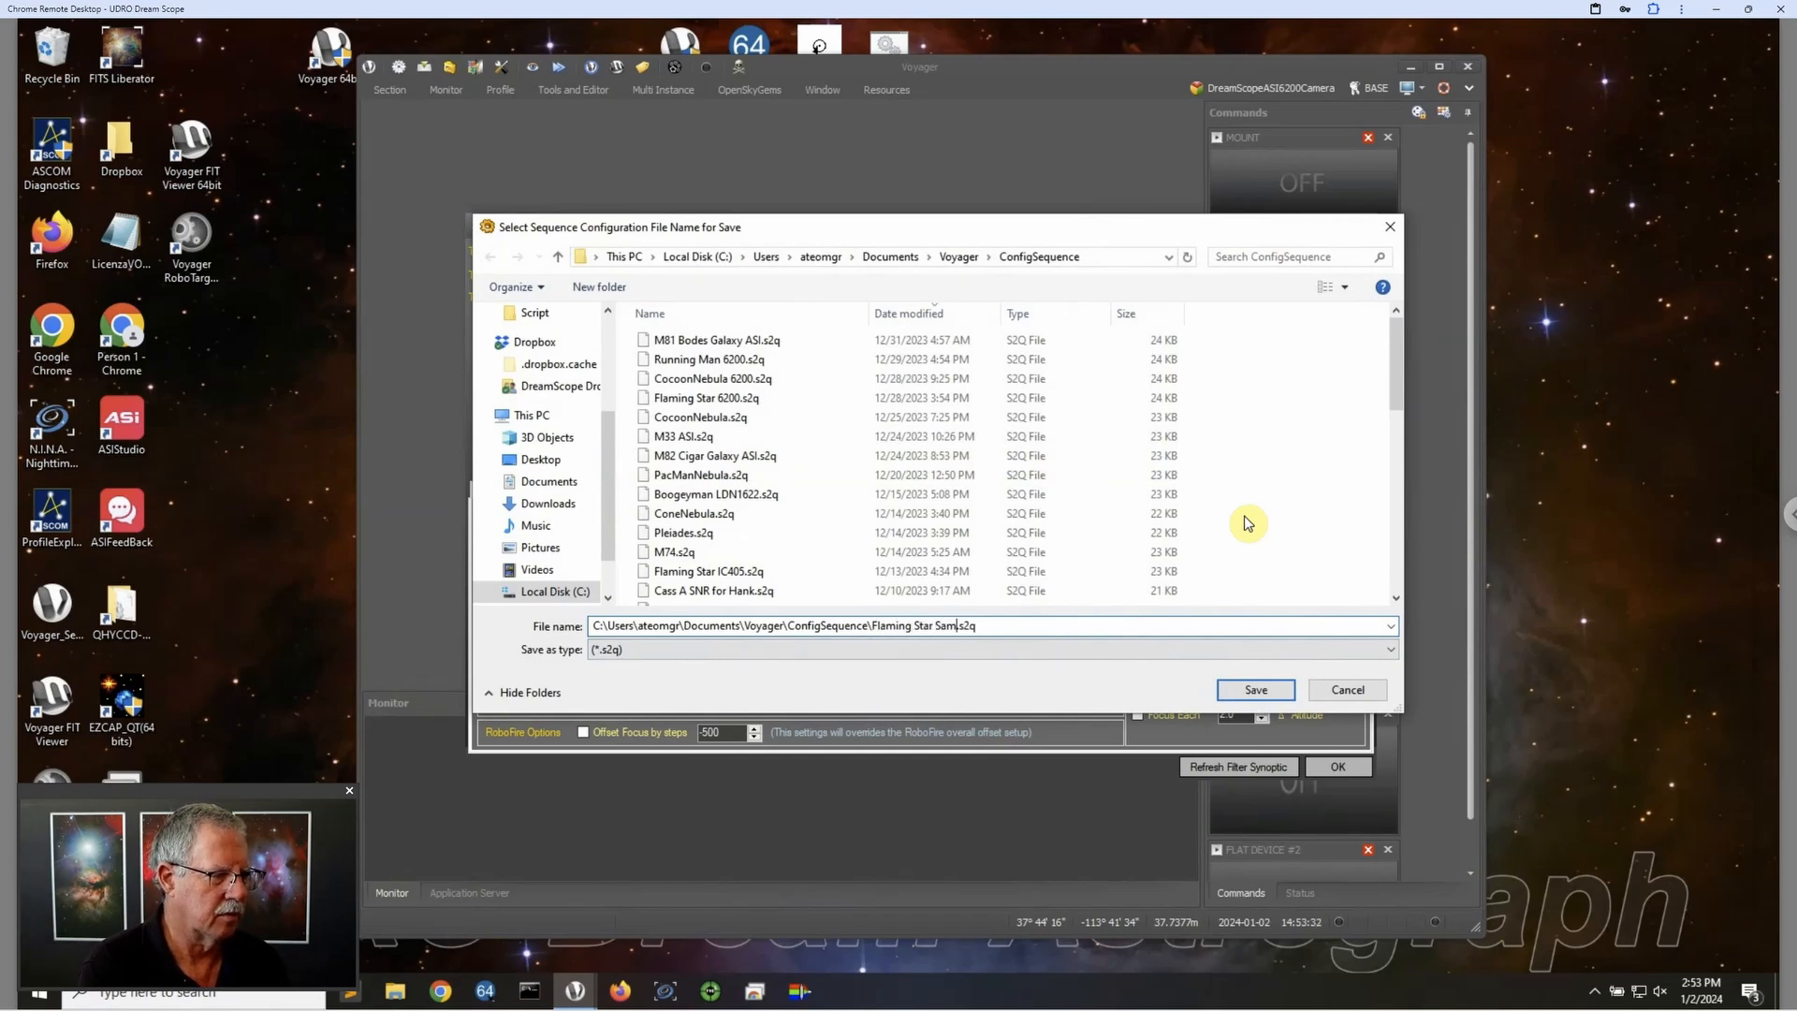
pyautogui.press('Return')
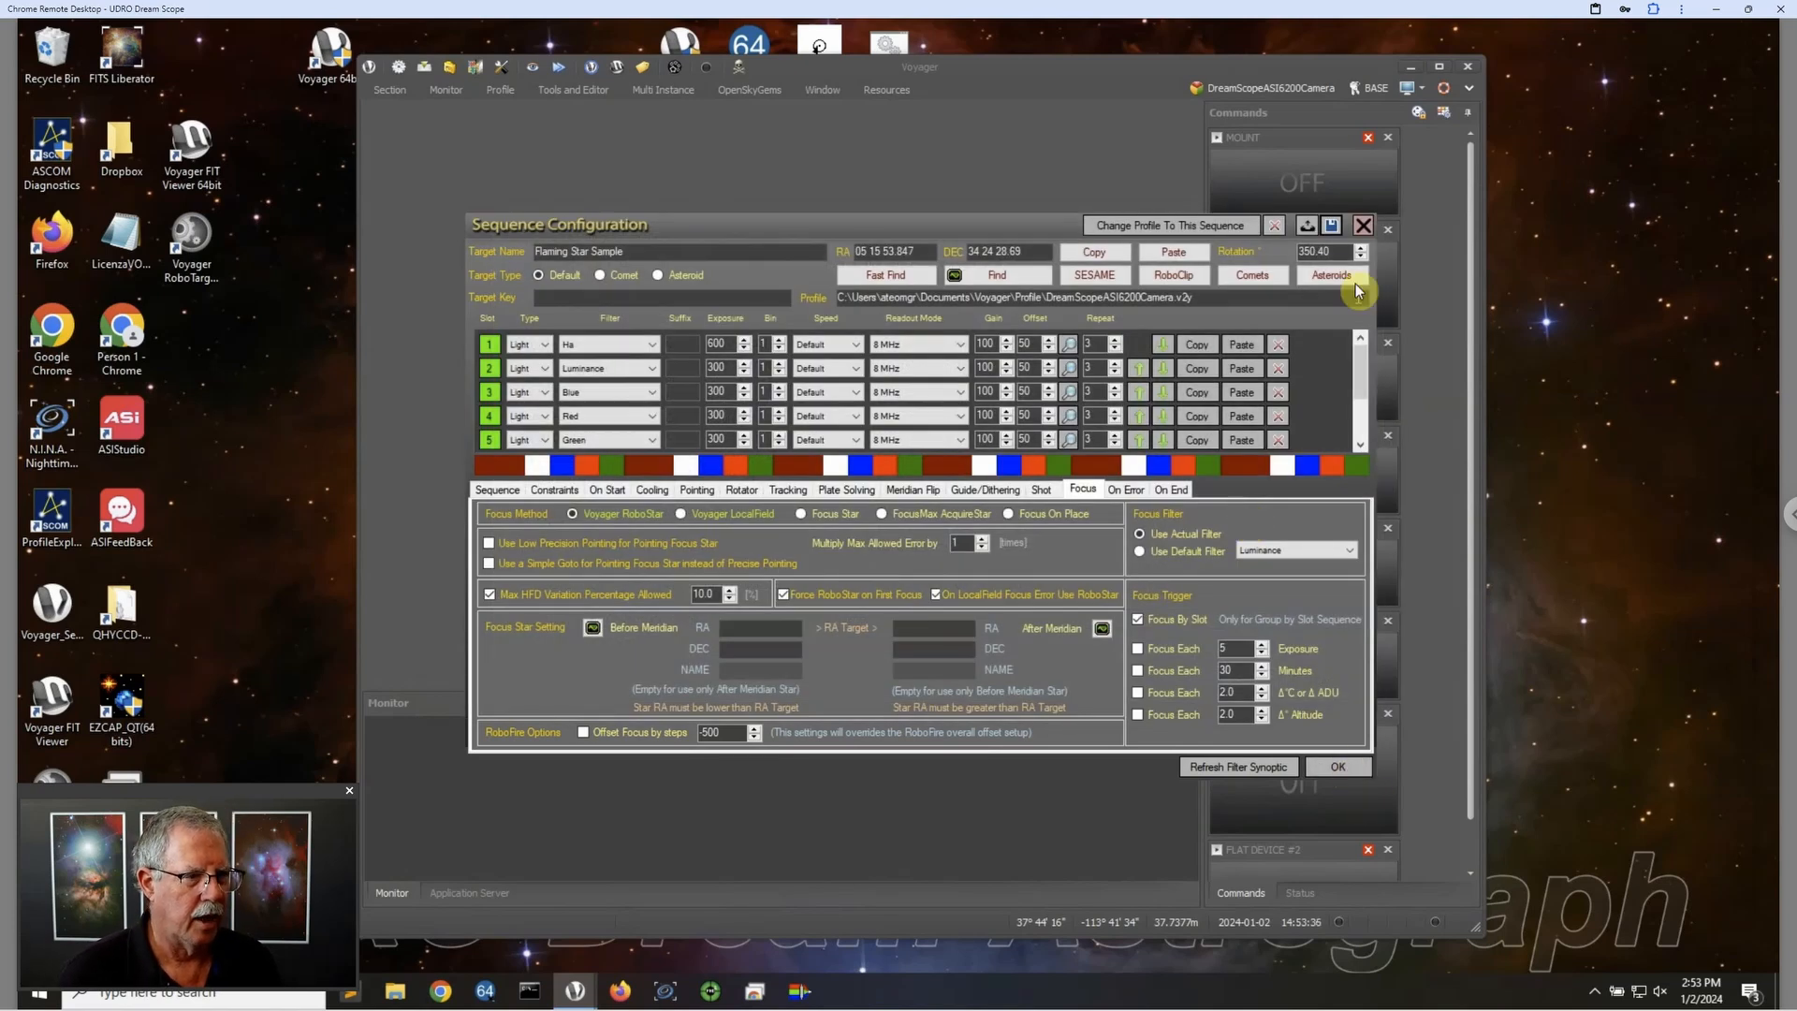
pyautogui.click(1362, 223)
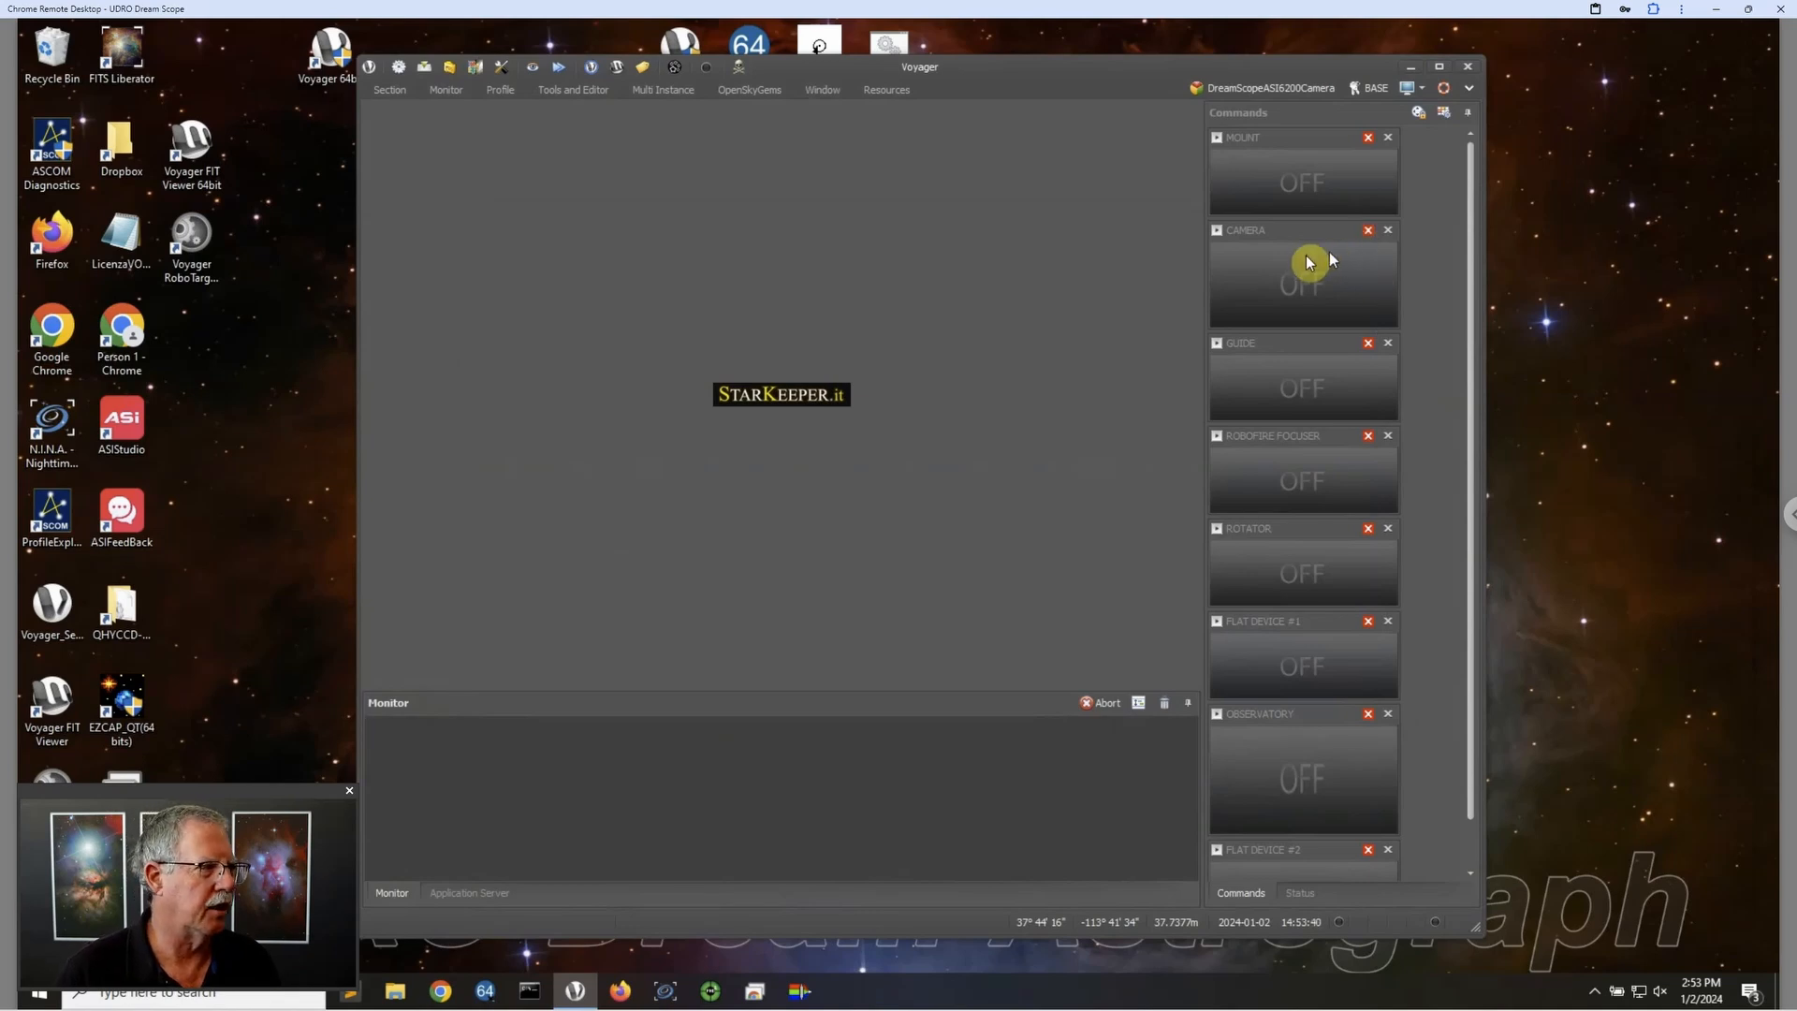
# Step: Open the DragScript Editor and load the script Full Night Test with 2.vos
pyautogui.click(599, 89)
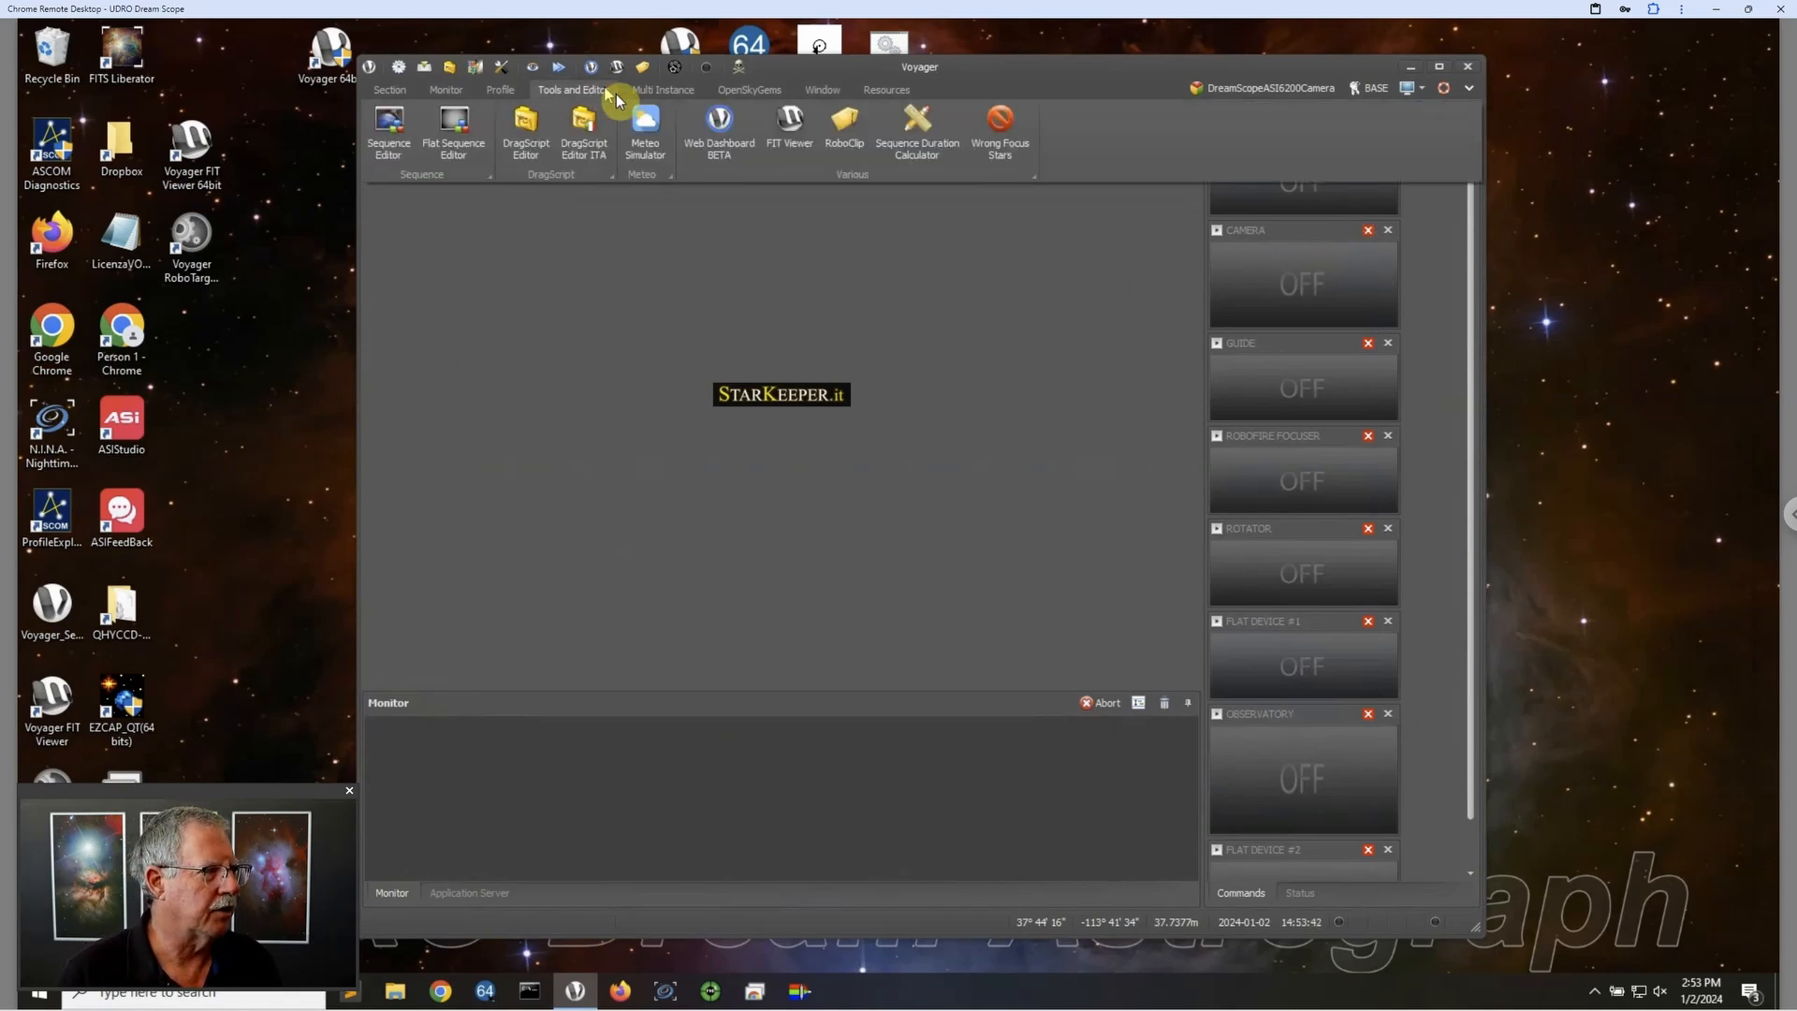
pyautogui.click(525, 132)
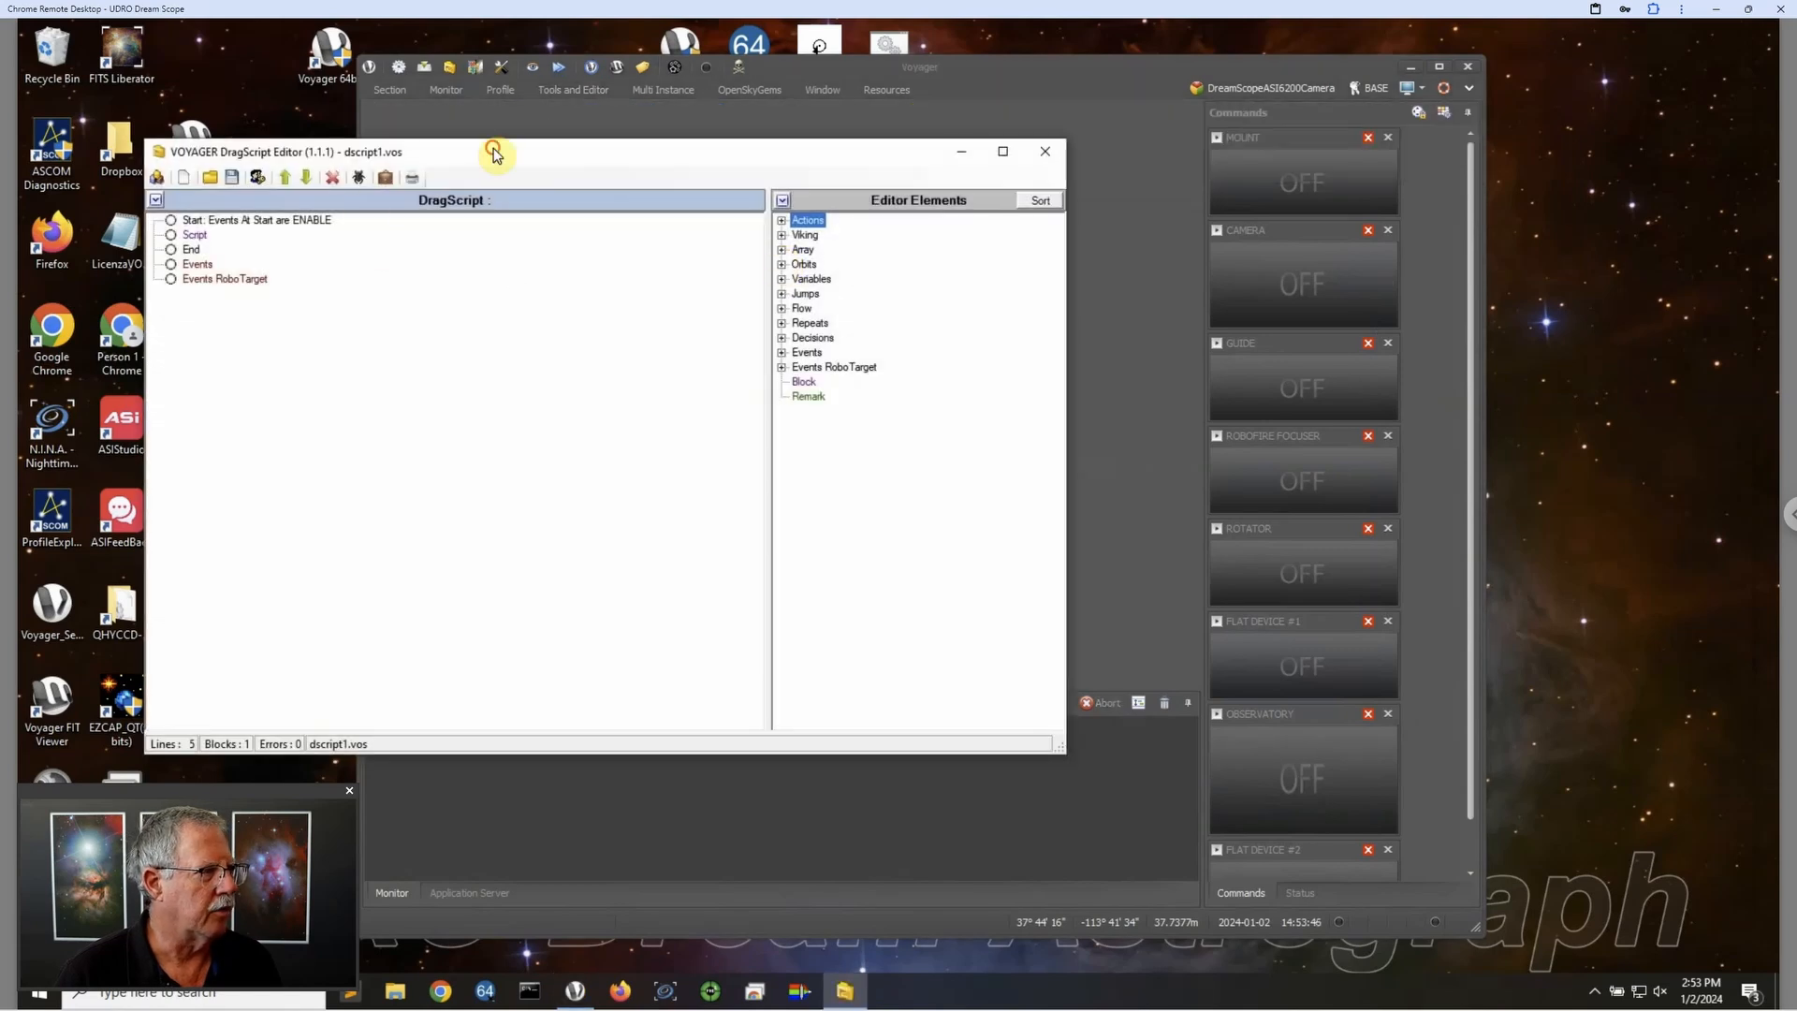
pyautogui.moveTo(492, 157); pyautogui.dragTo(867, 175)
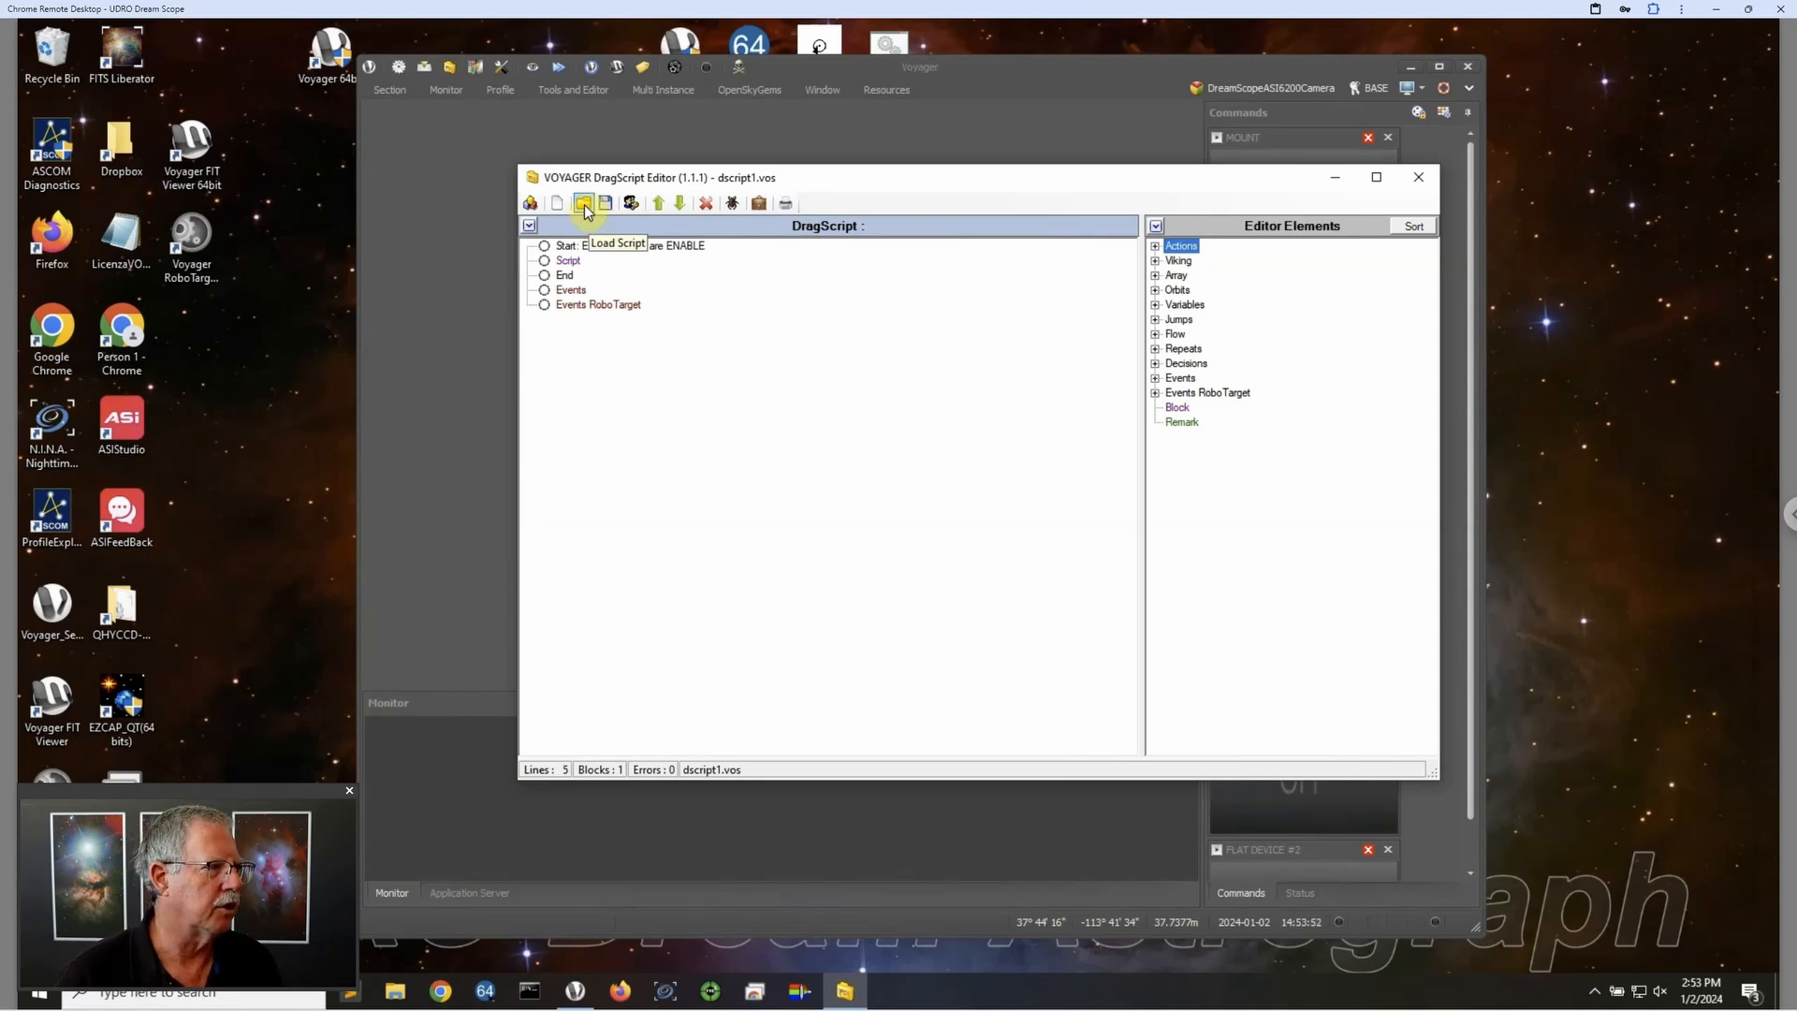
pyautogui.click(584, 204)
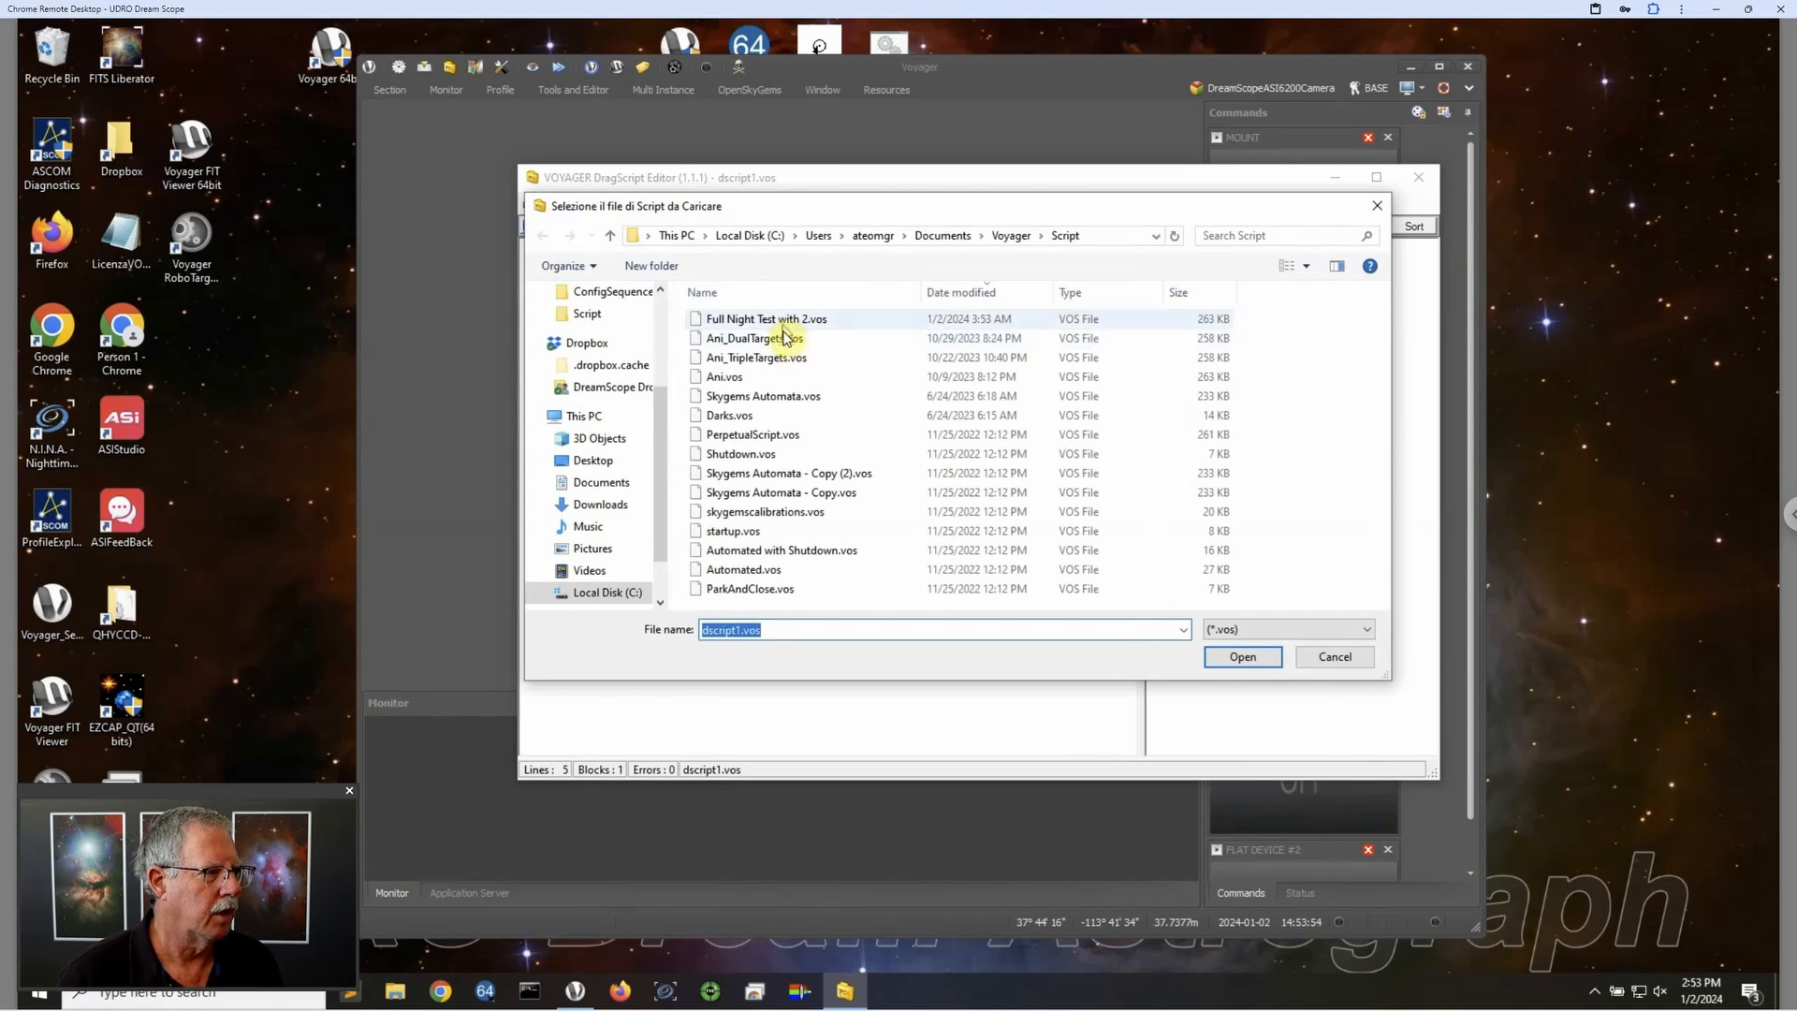
pyautogui.doubleClick(782, 319)
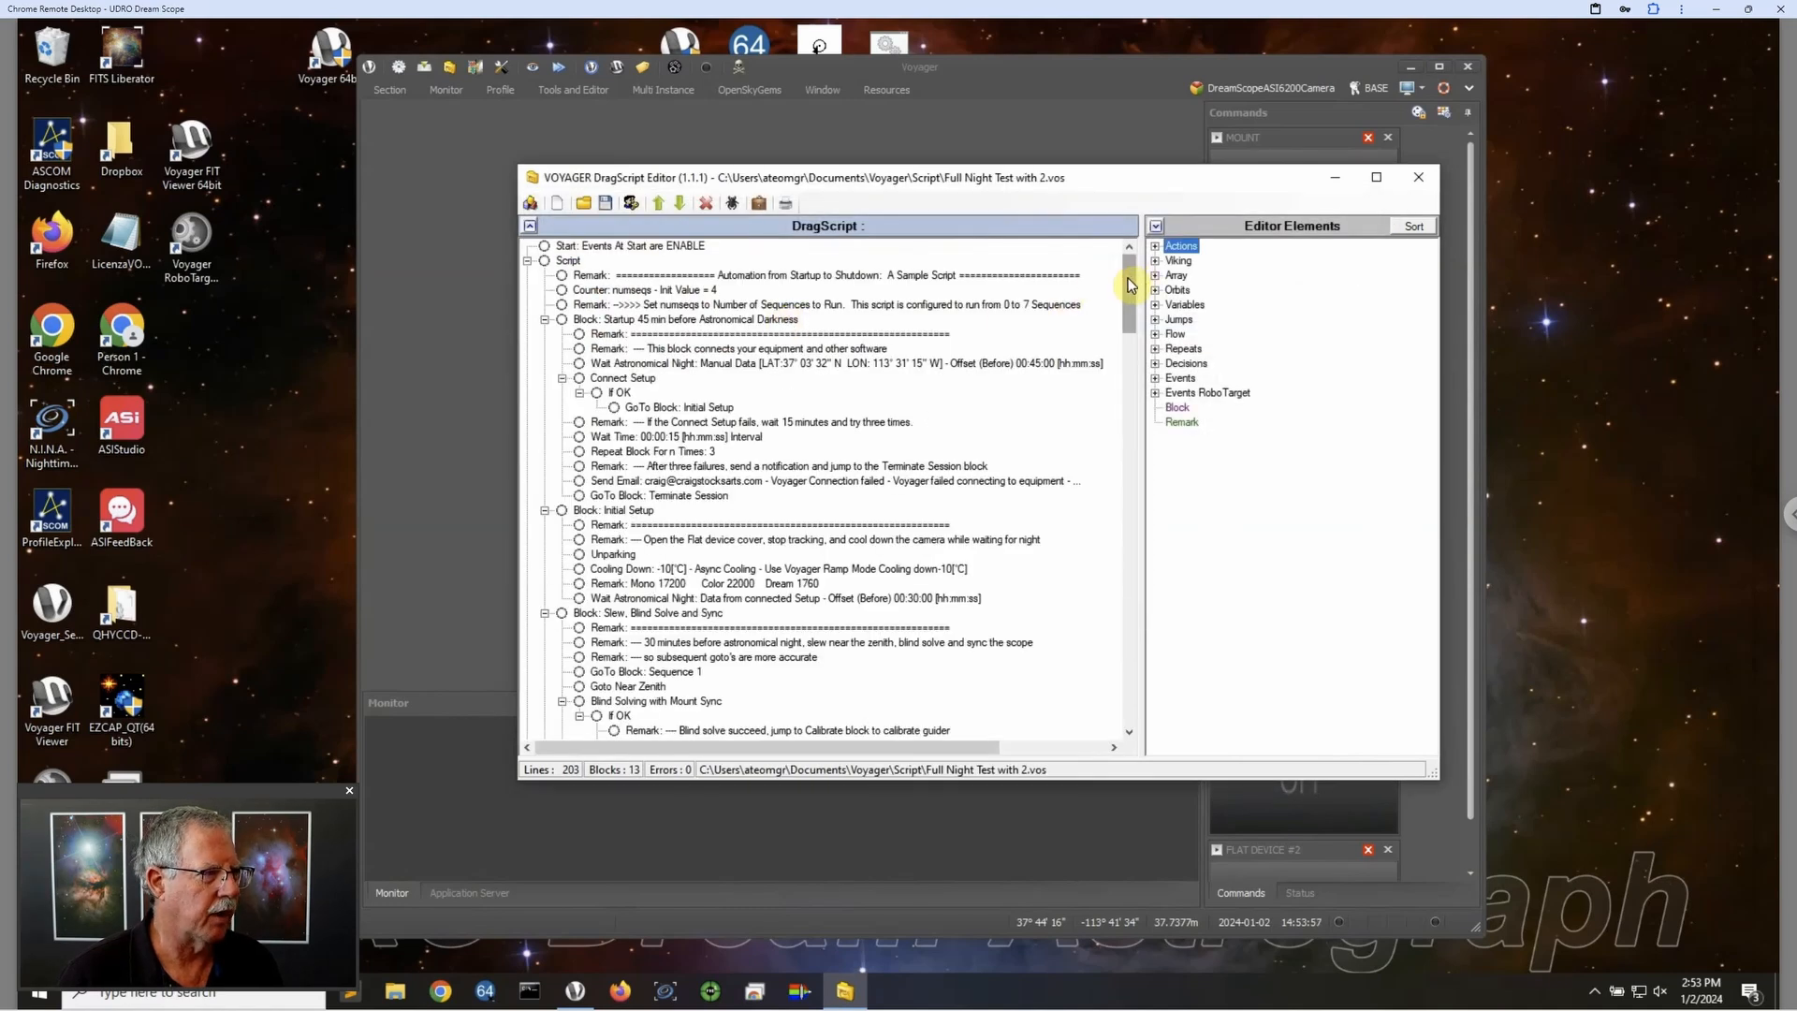
# Step: Set the sequence file of the Sequence action in the Sequence 1 block to Flaming Star Sample.s2q
pyautogui.moveTo(1130, 286)
pyautogui.mouseDown()
pyautogui.moveTo(1132, 301)
pyautogui.moveTo(1131, 276)
pyautogui.mouseUp()
pyautogui.click(664, 292)
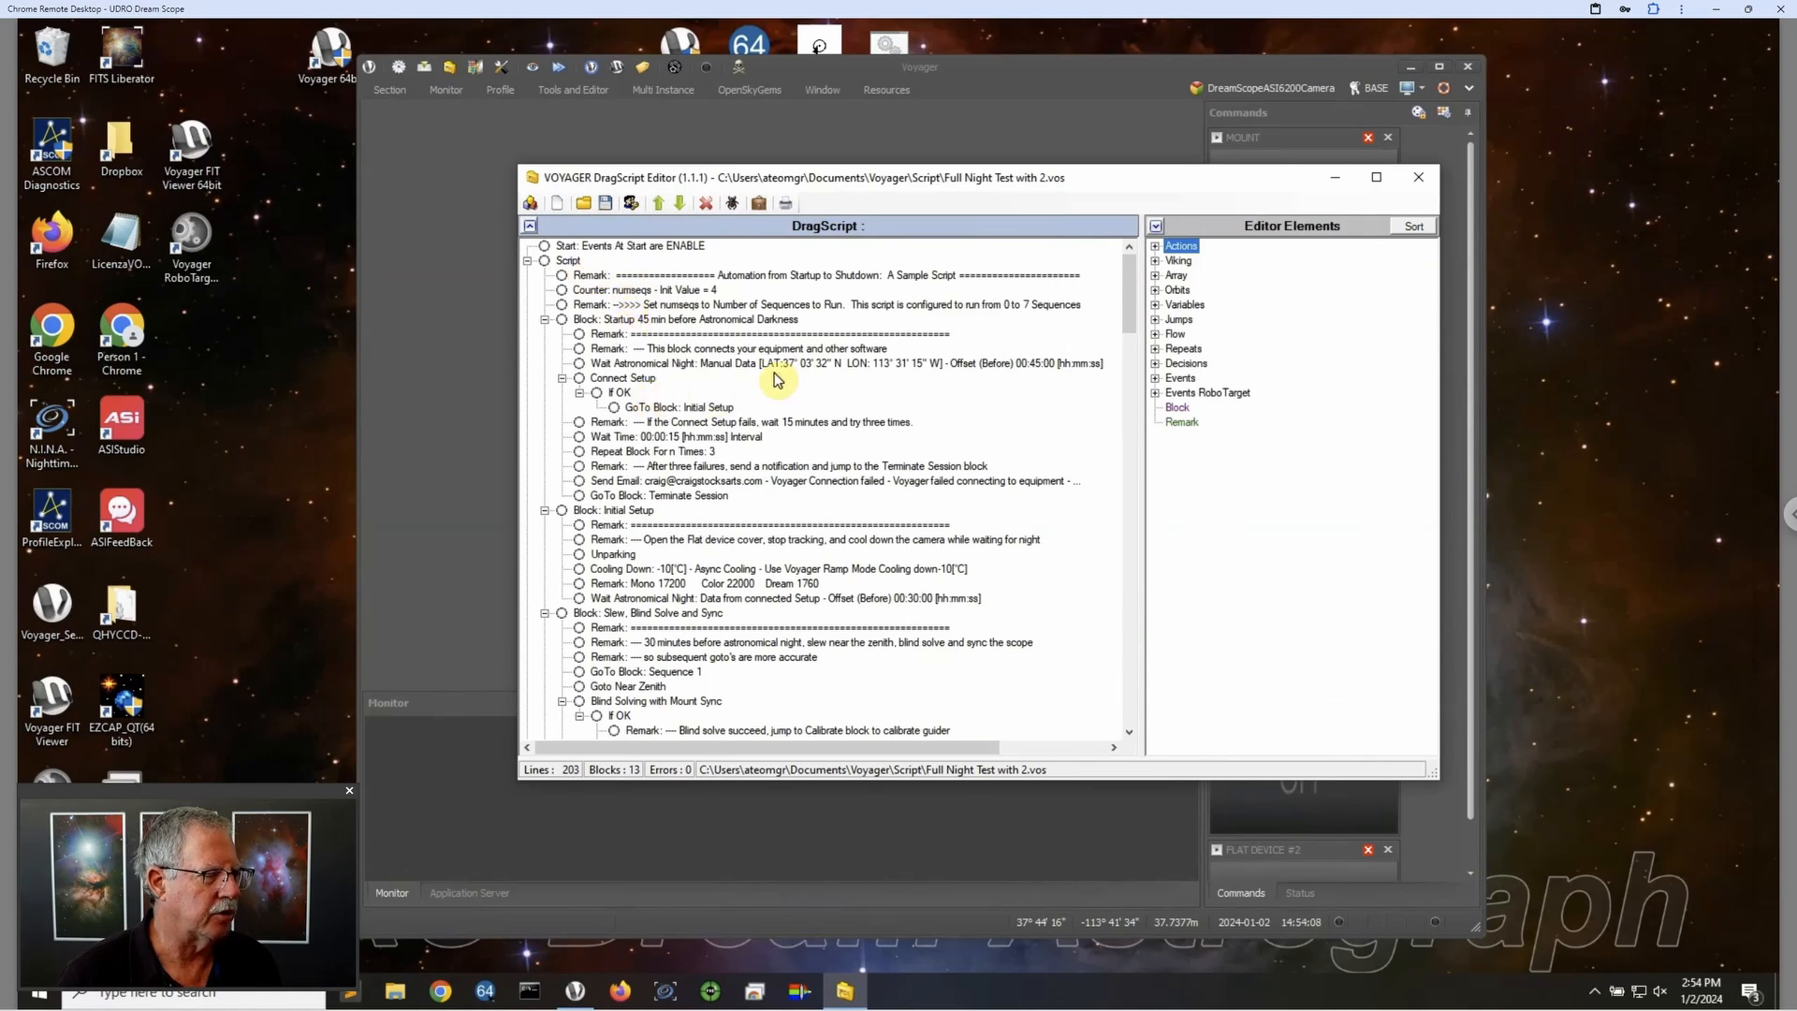
pyautogui.scroll(-1, 775, 375)
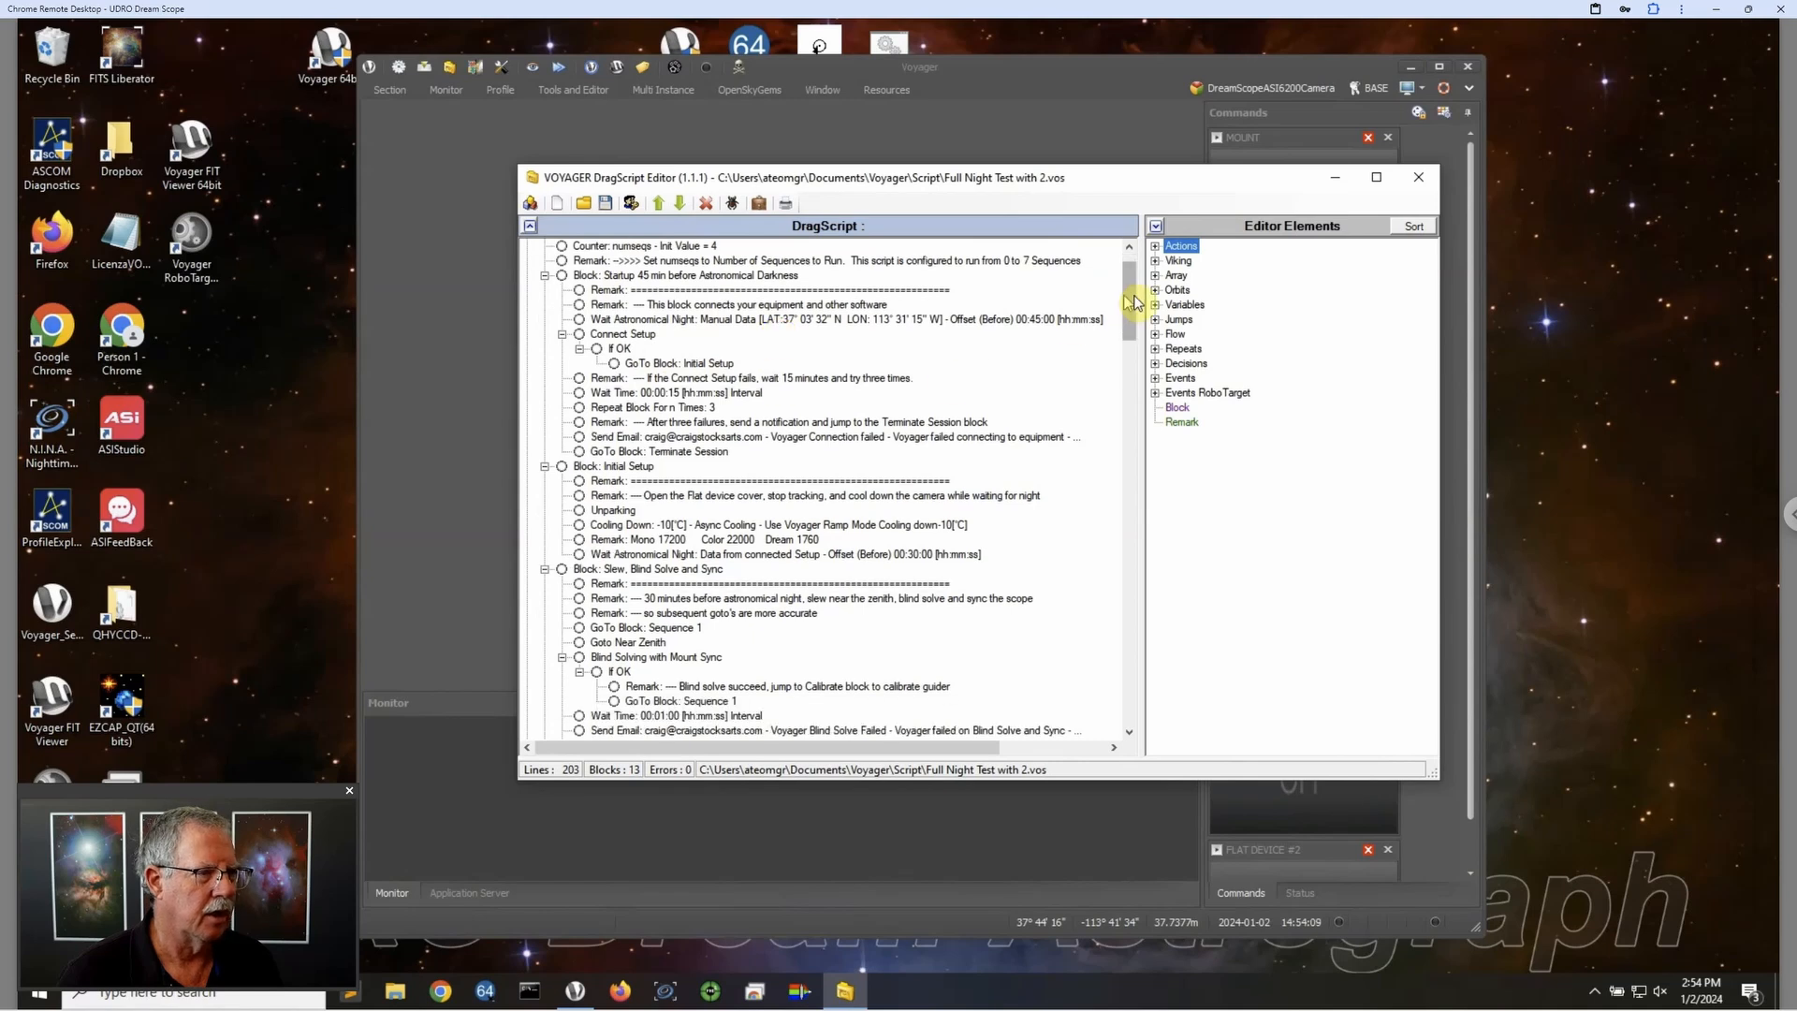
pyautogui.moveTo(1128, 298); pyautogui.dragTo(1132, 405)
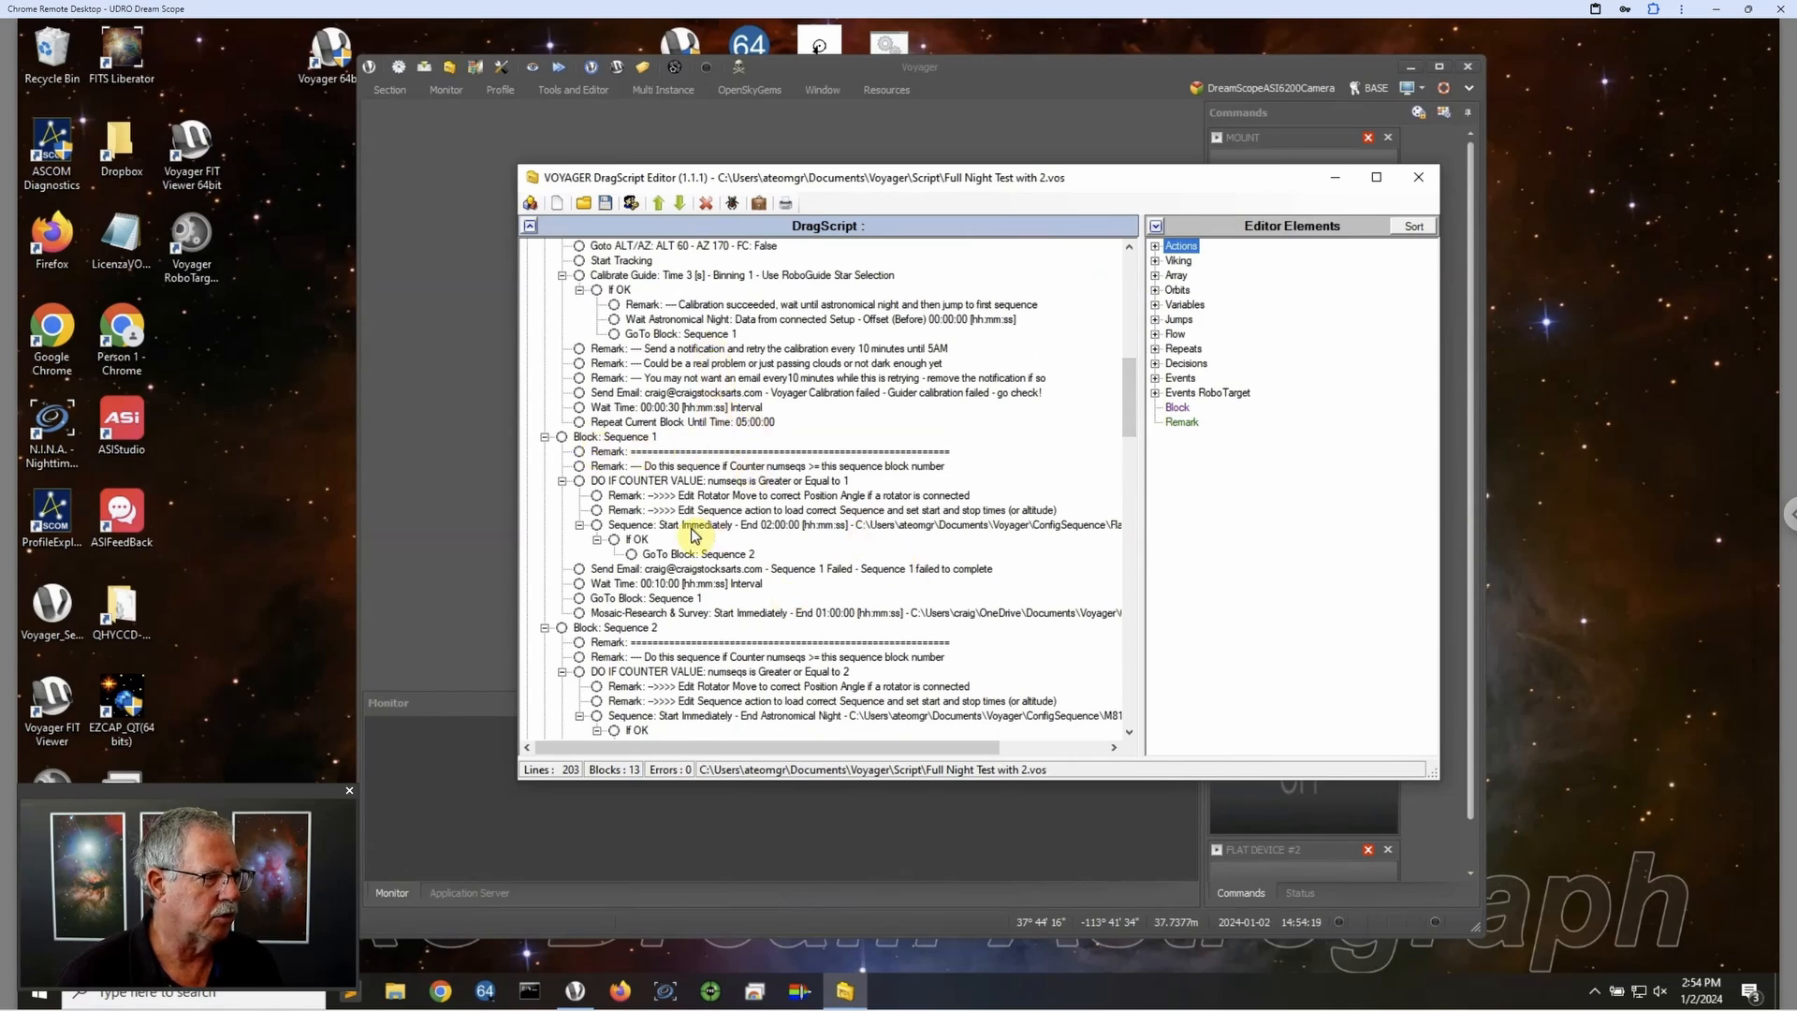
pyautogui.click(863, 526)
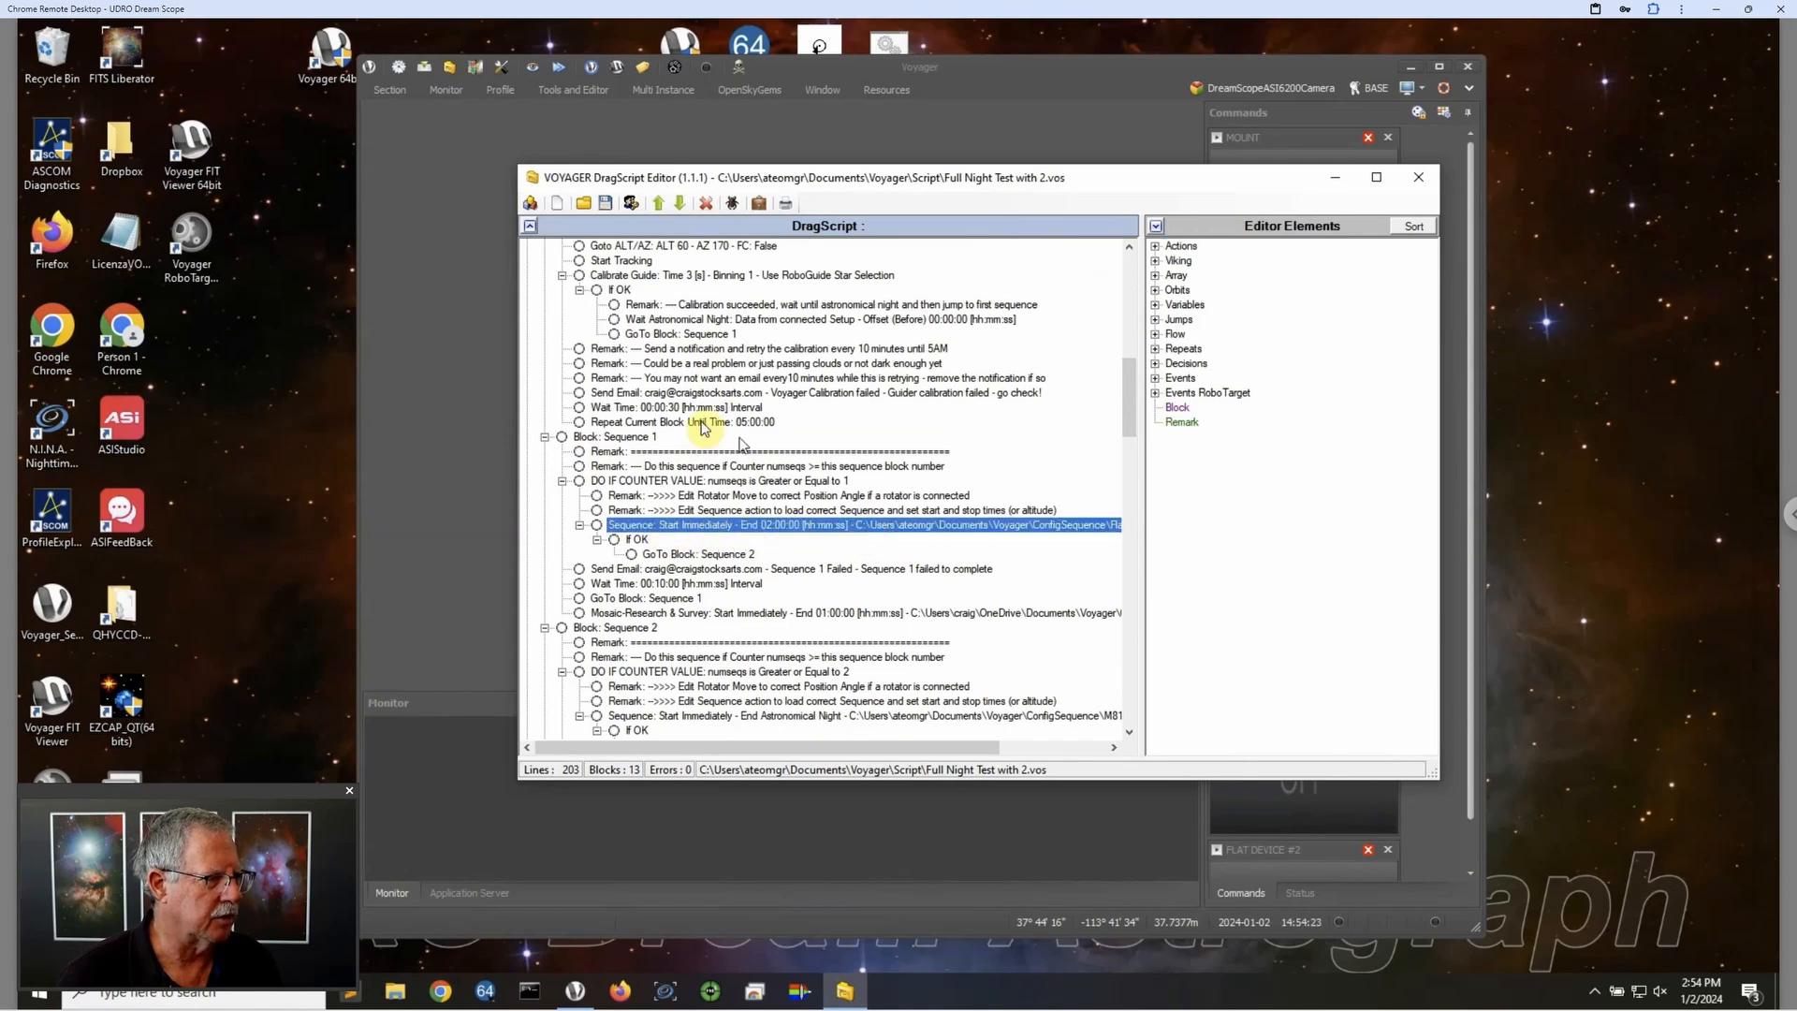
pyautogui.doubleClick(809, 528)
pyautogui.rightClick(809, 528)
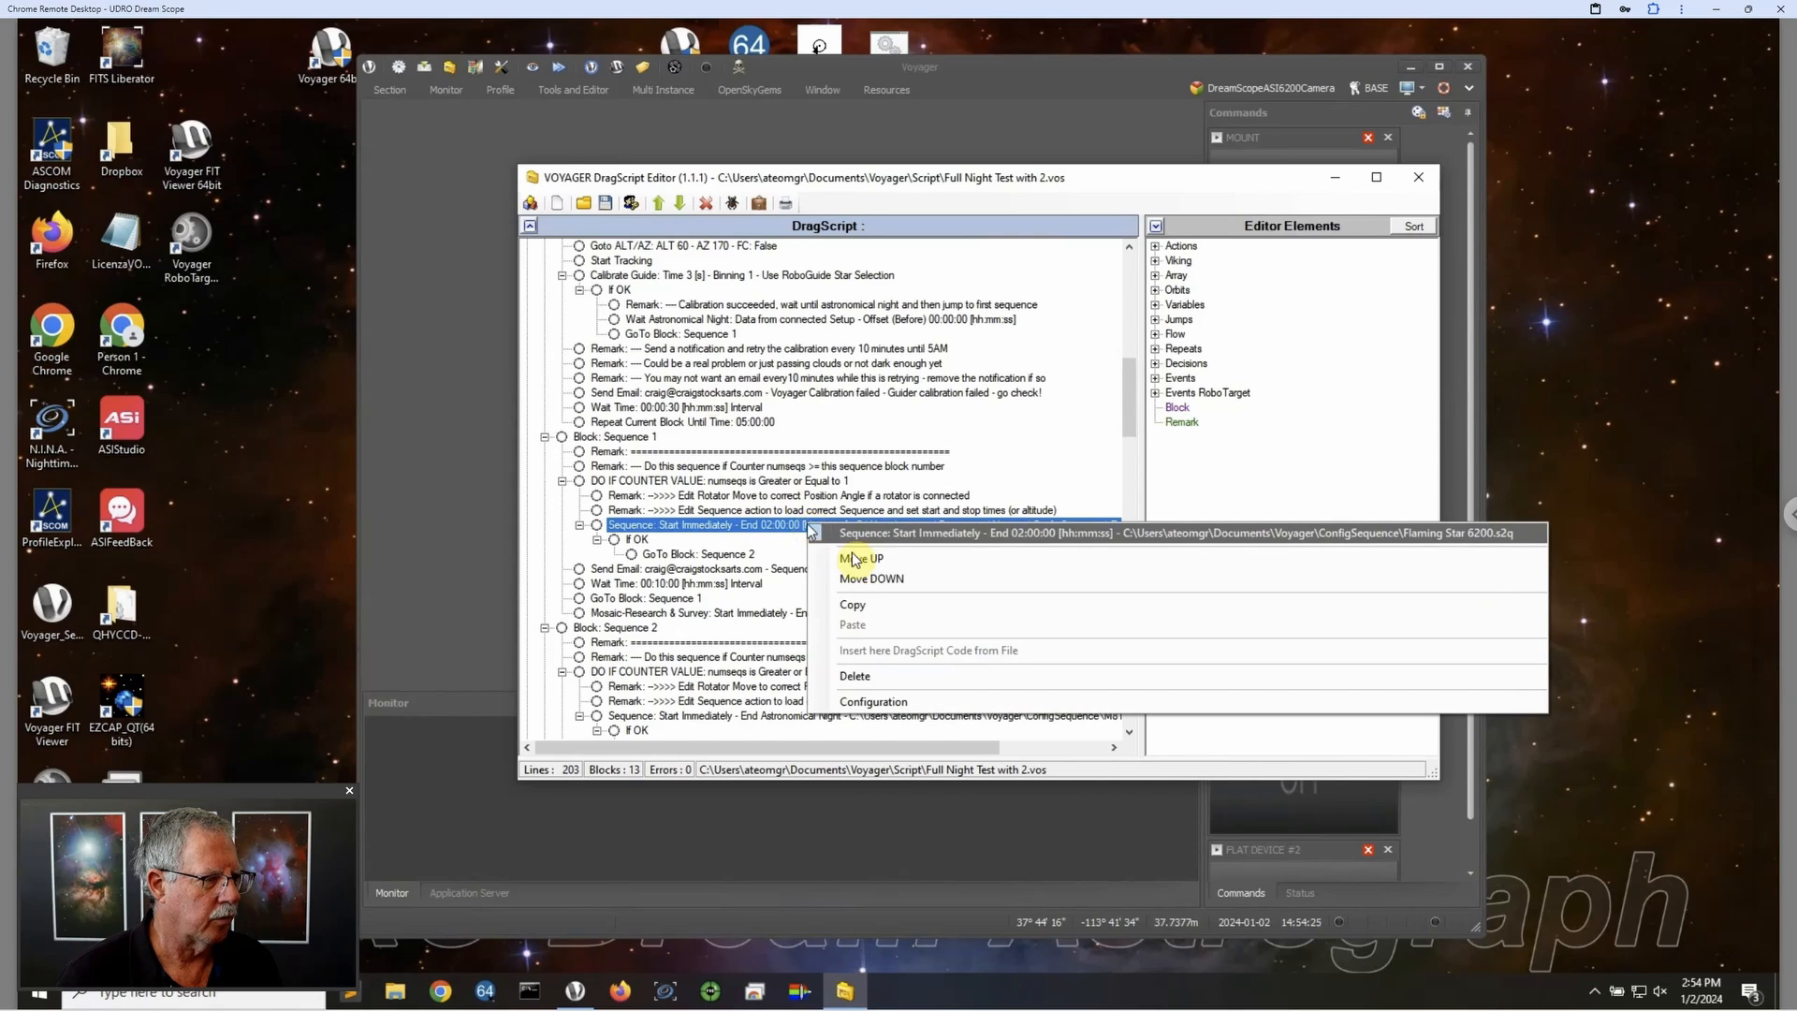
pyautogui.click(890, 702)
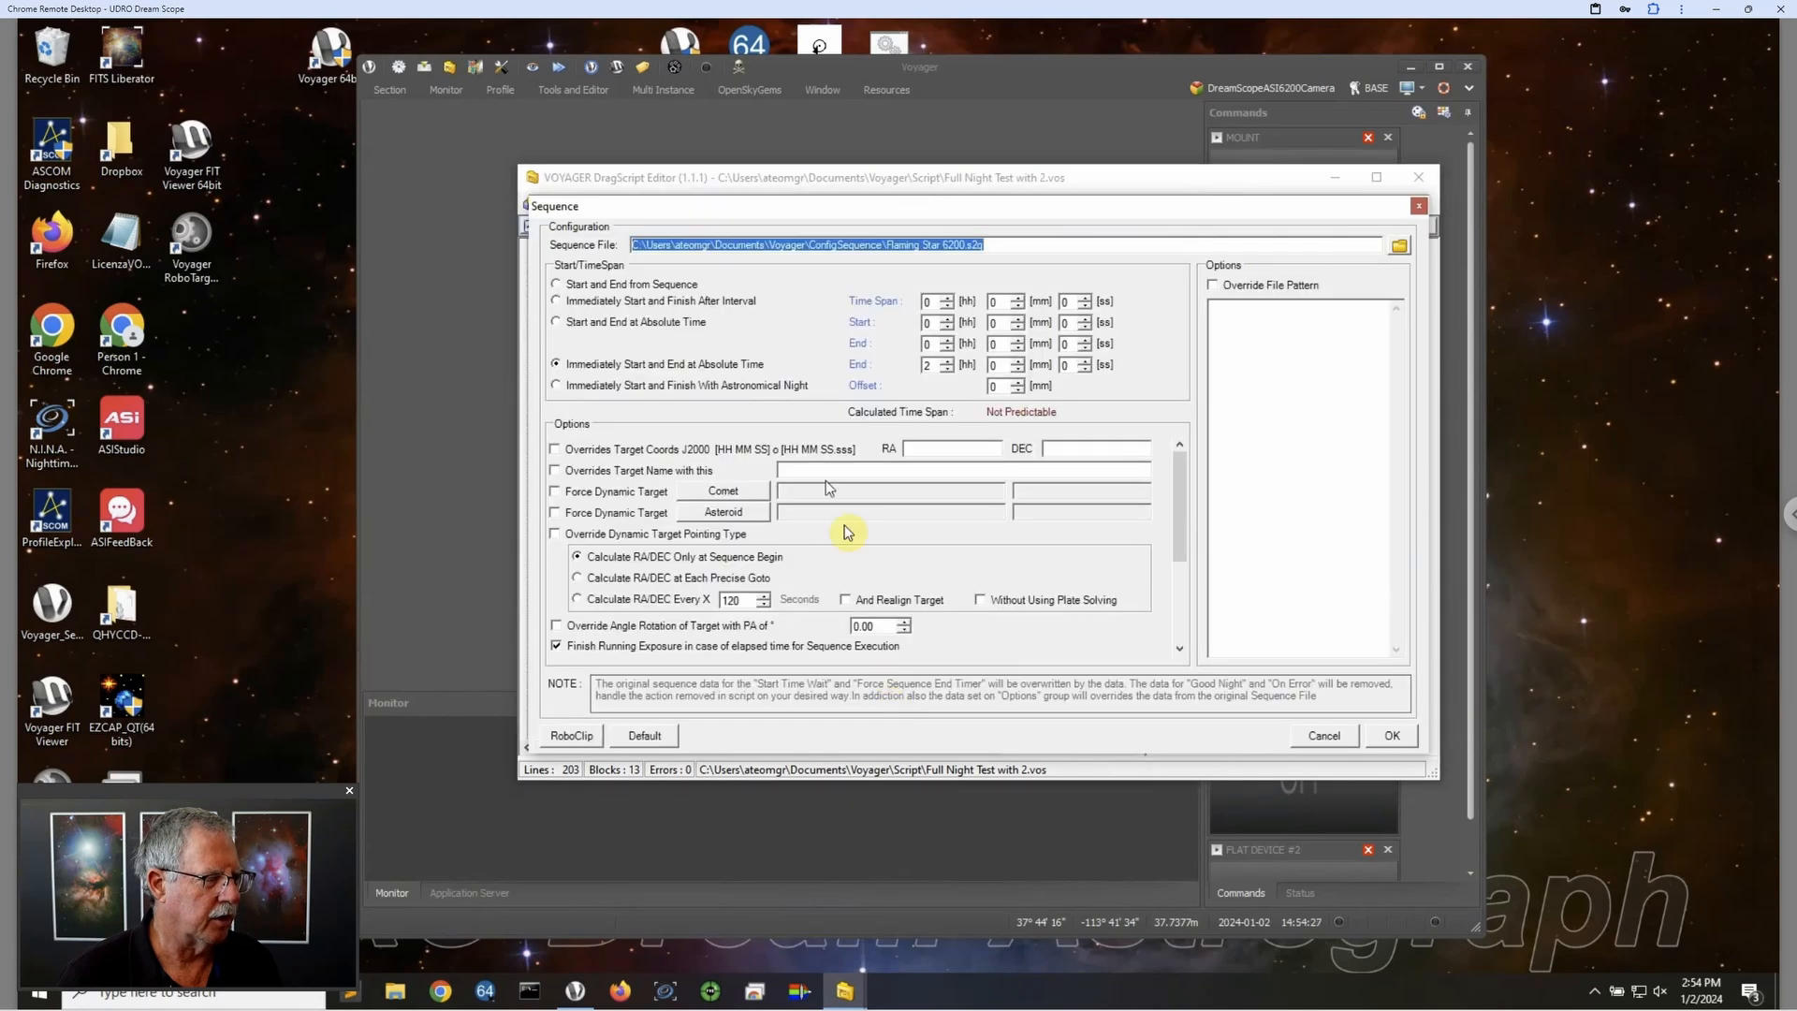
pyautogui.click(1399, 247)
pyautogui.click(784, 348)
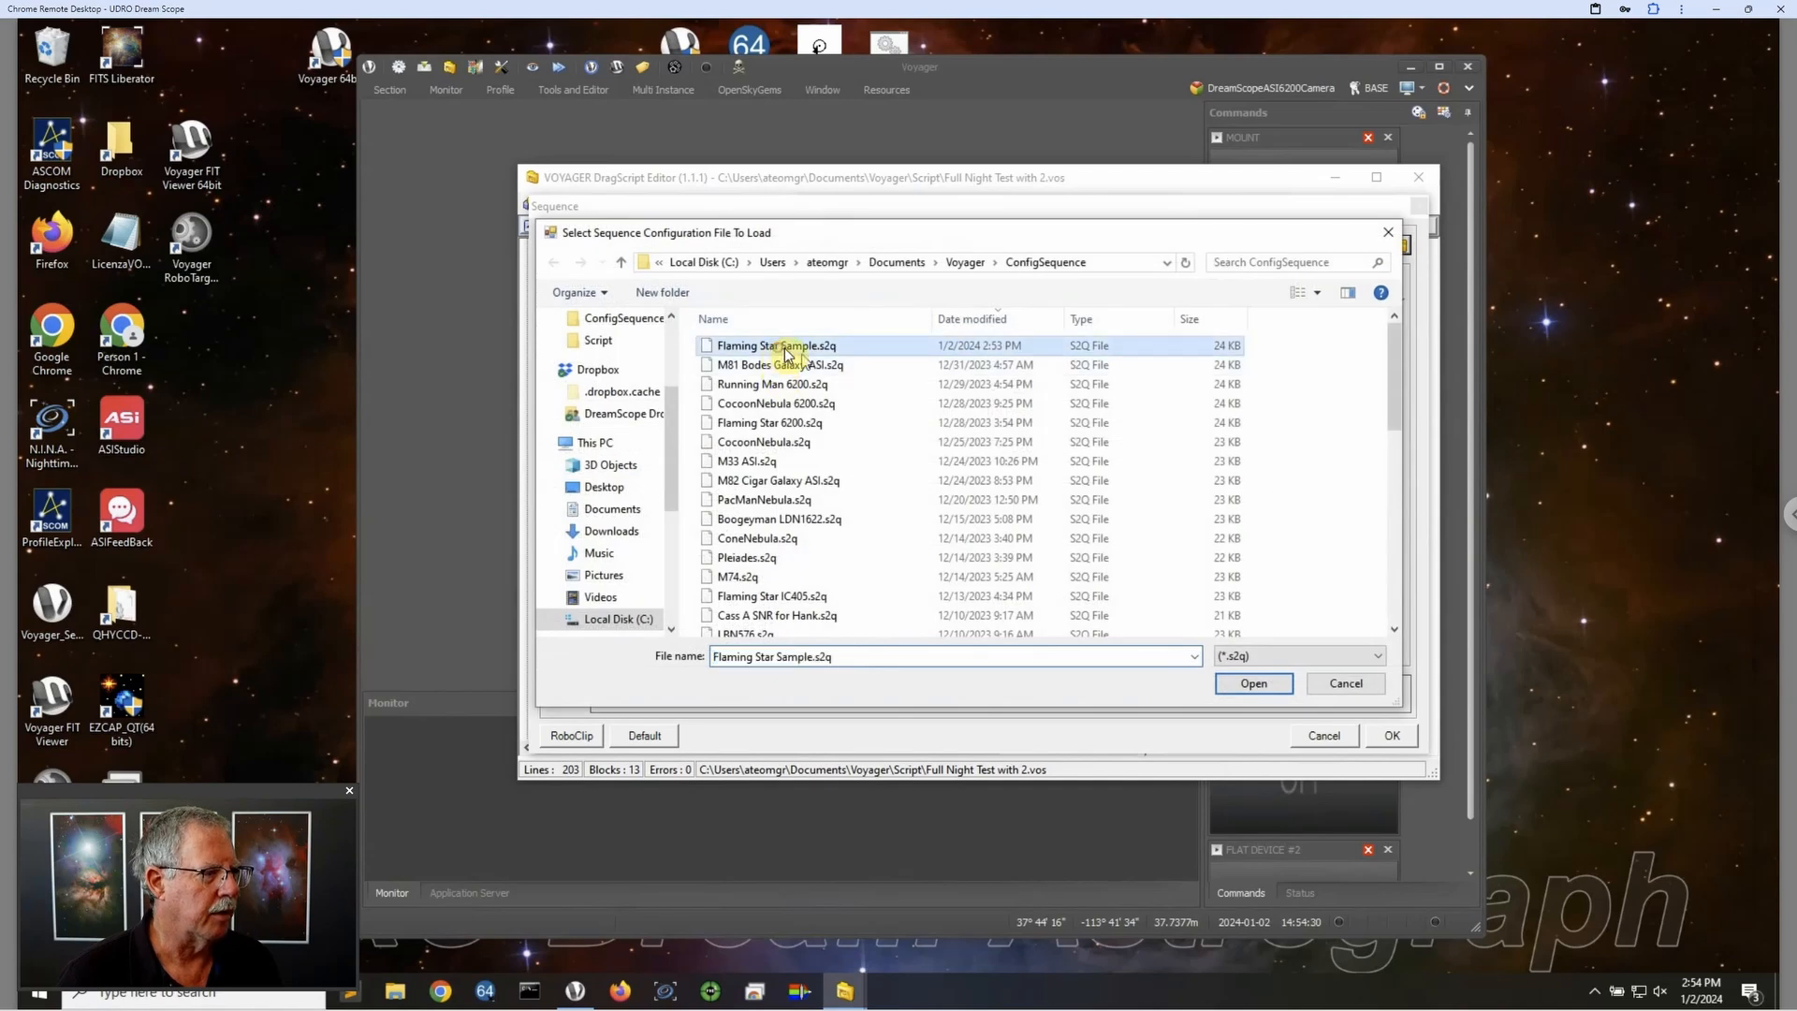
pyautogui.click(1254, 684)
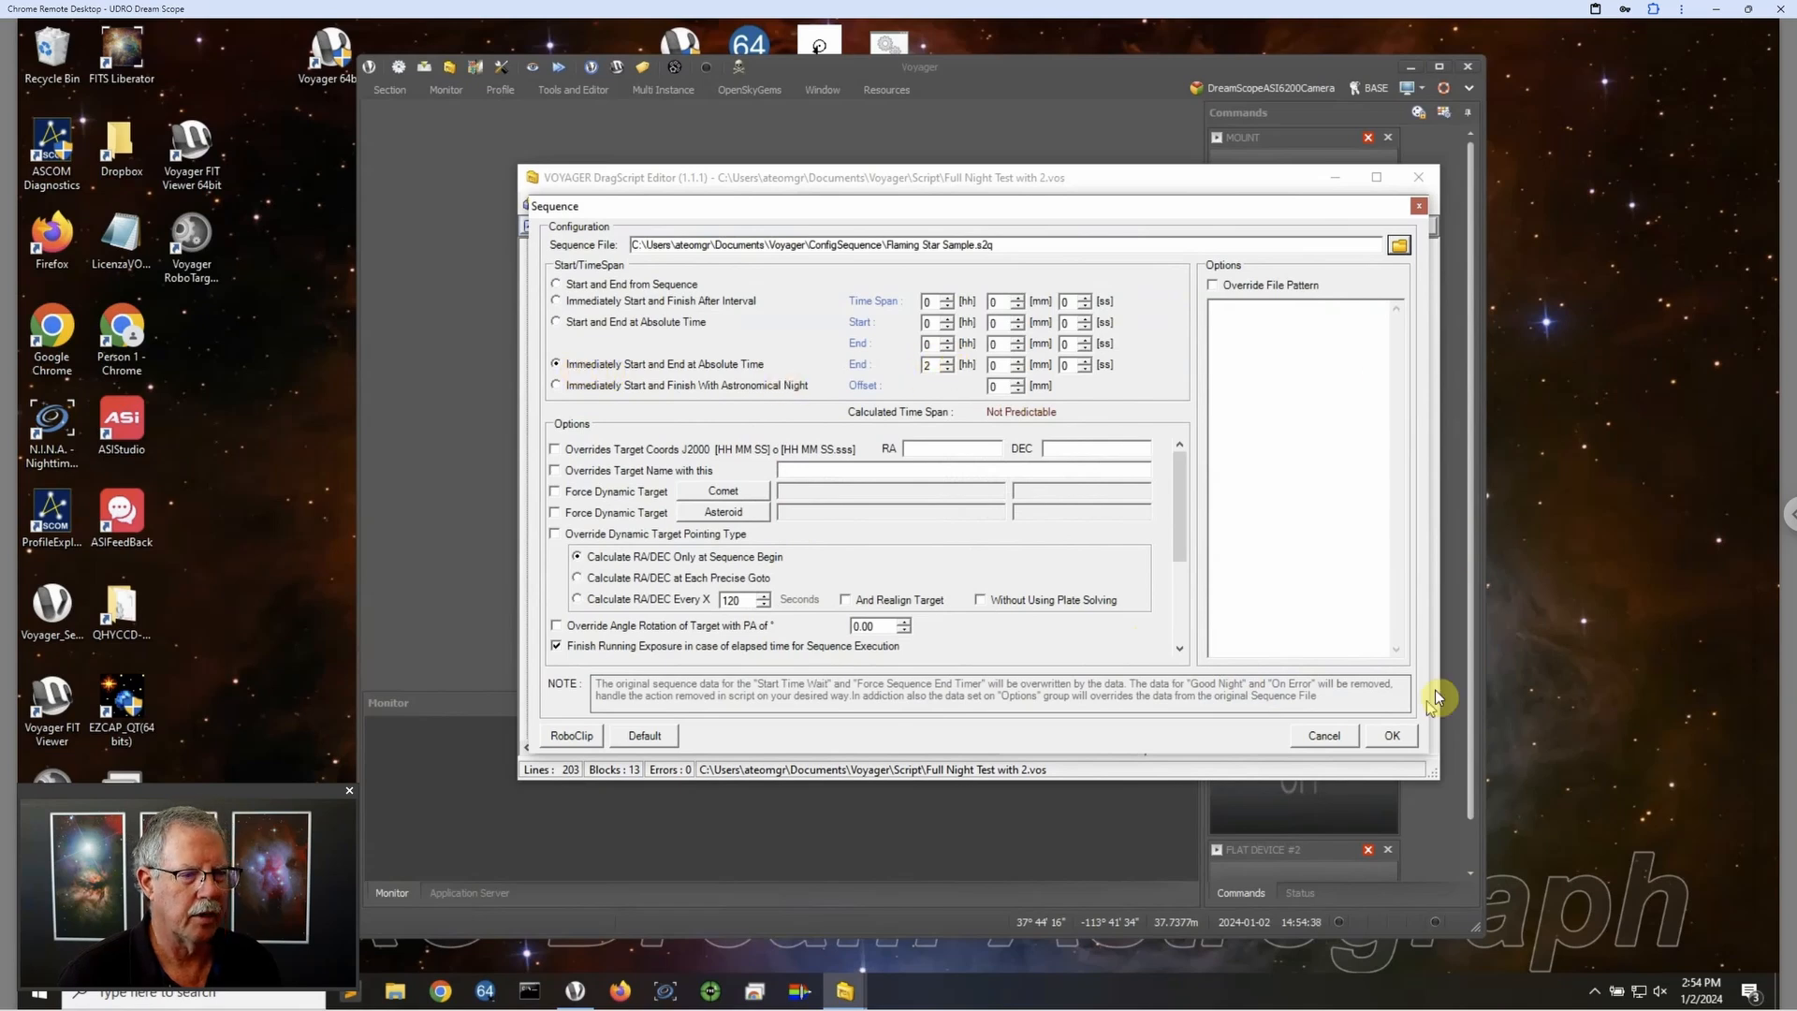
pyautogui.click(1389, 735)
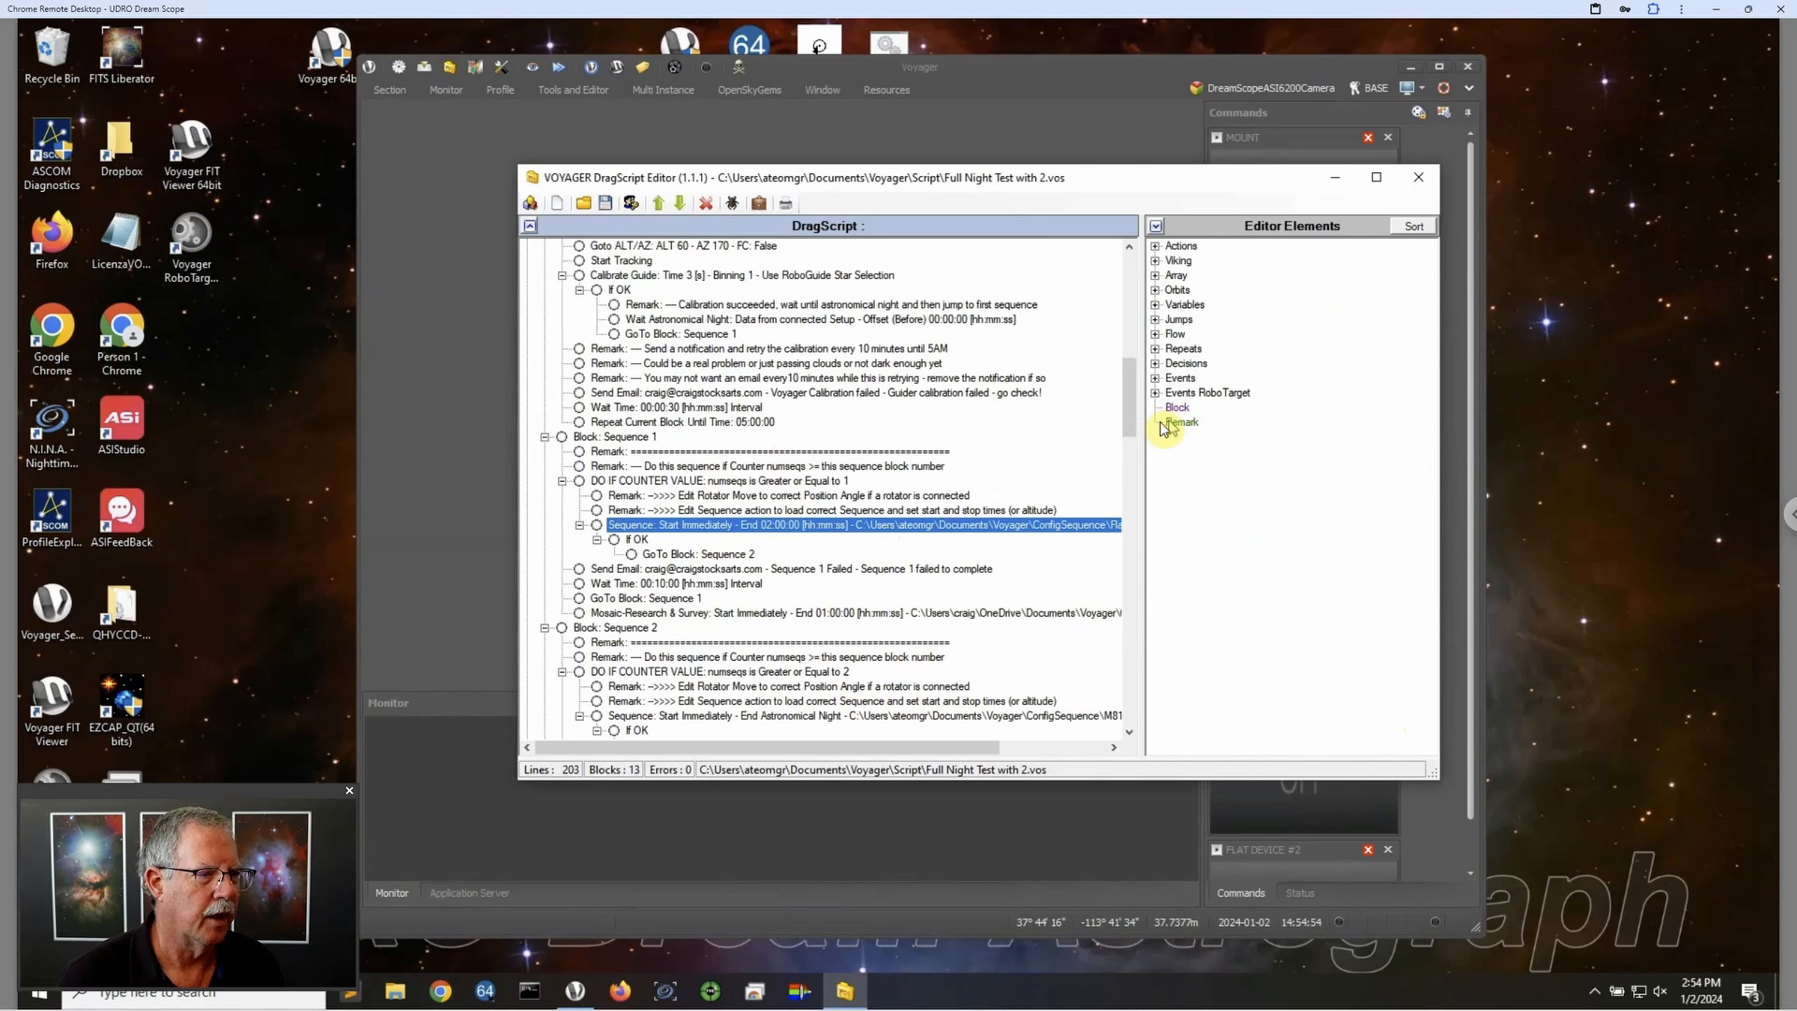
# Step: Save the script over the existing Full Night Test with 2.vos and close the DragScript Editor
pyautogui.moveTo(1131, 396); pyautogui.dragTo(1128, 451)
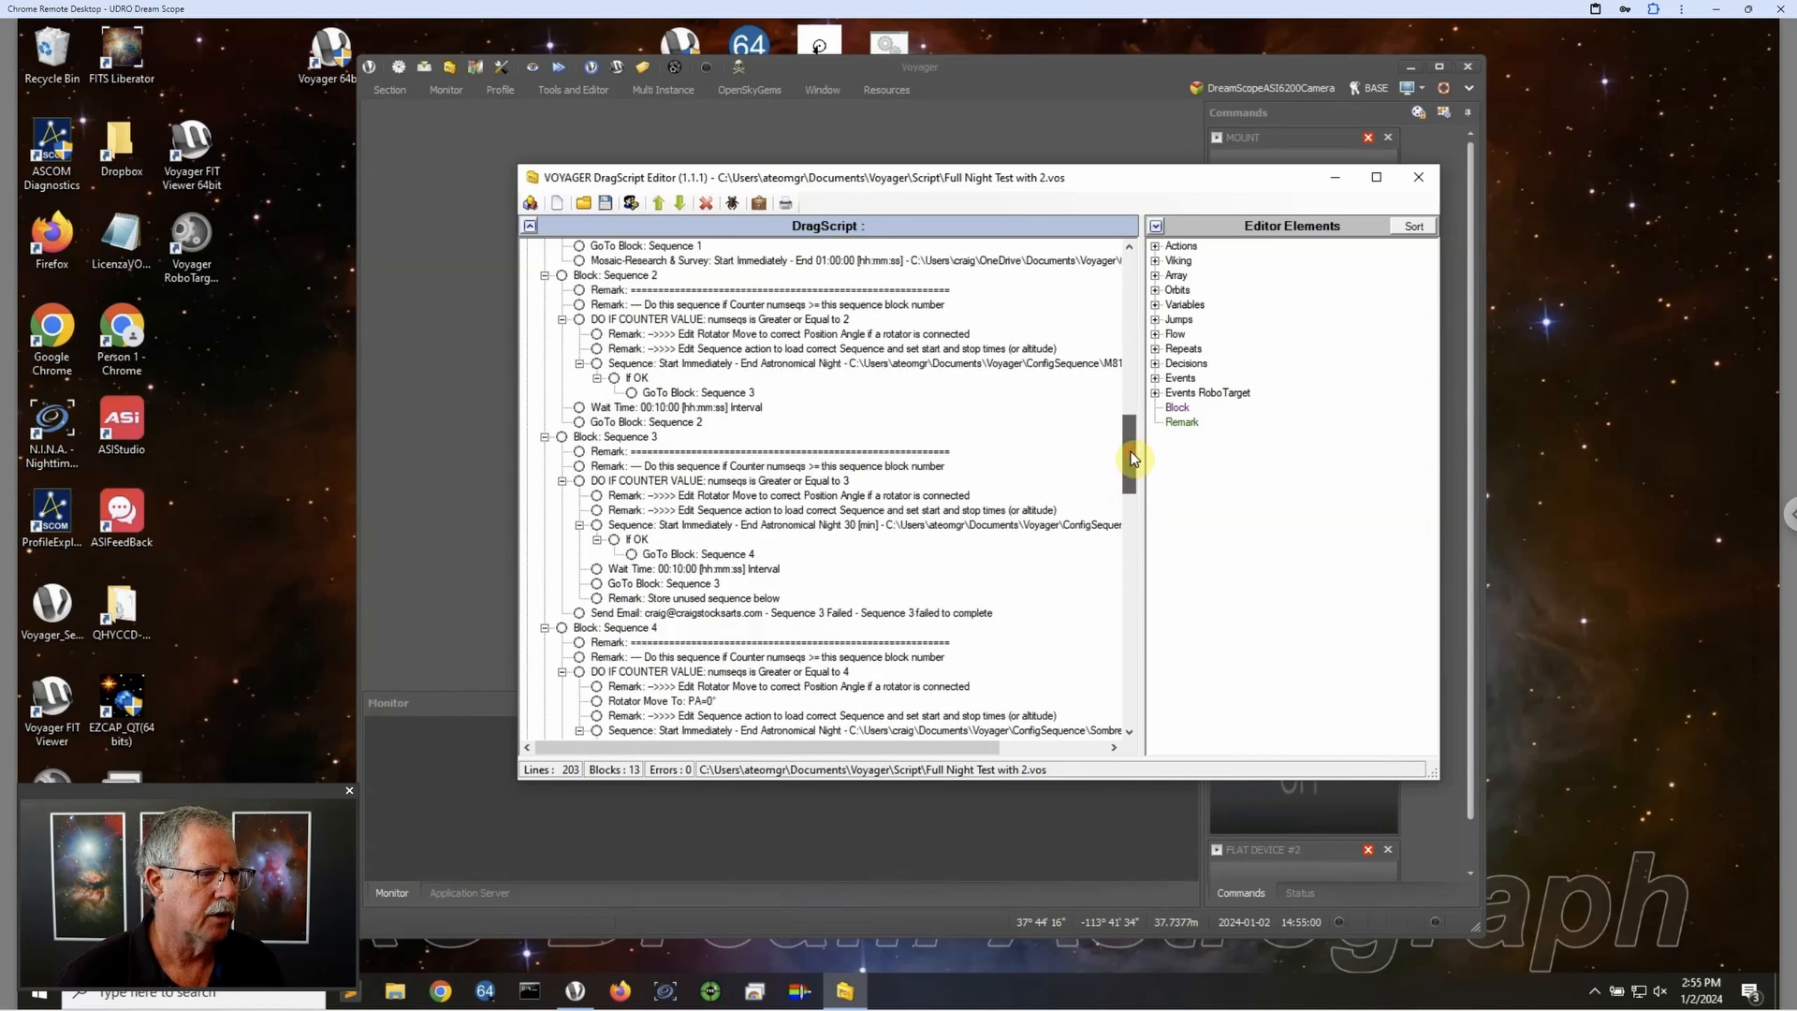
pyautogui.click(615, 205)
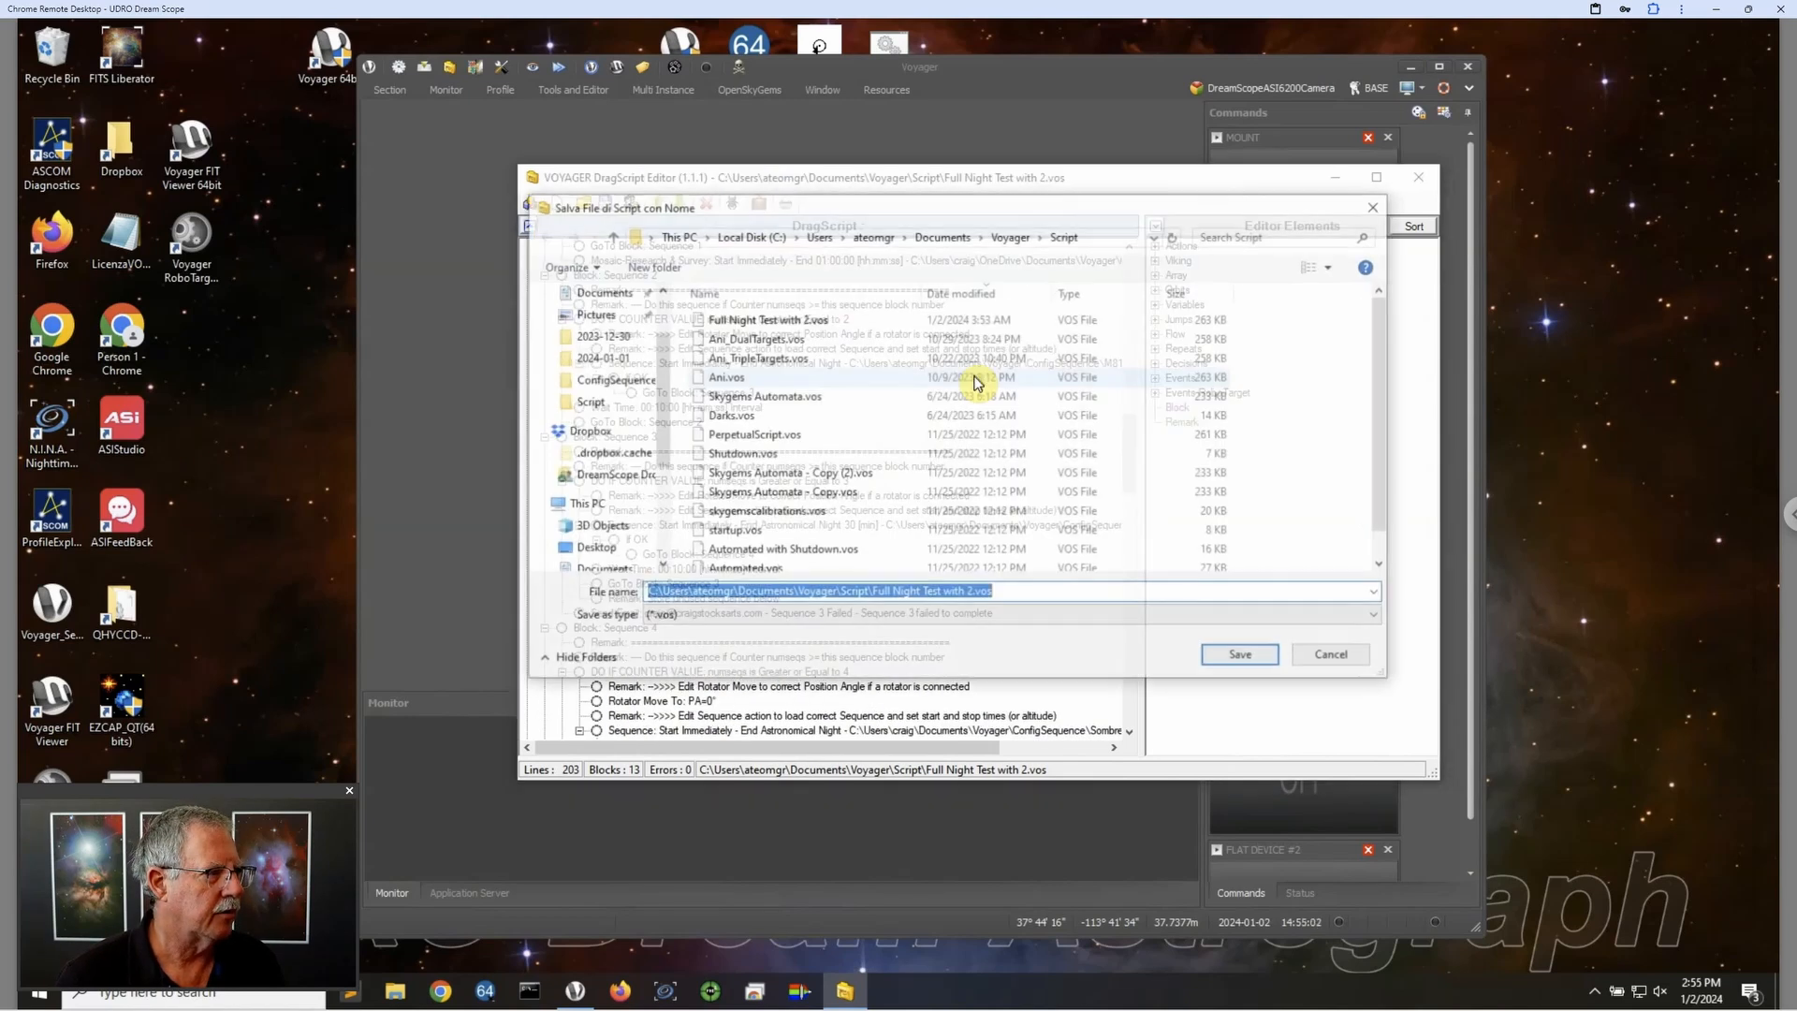
pyautogui.click(1275, 658)
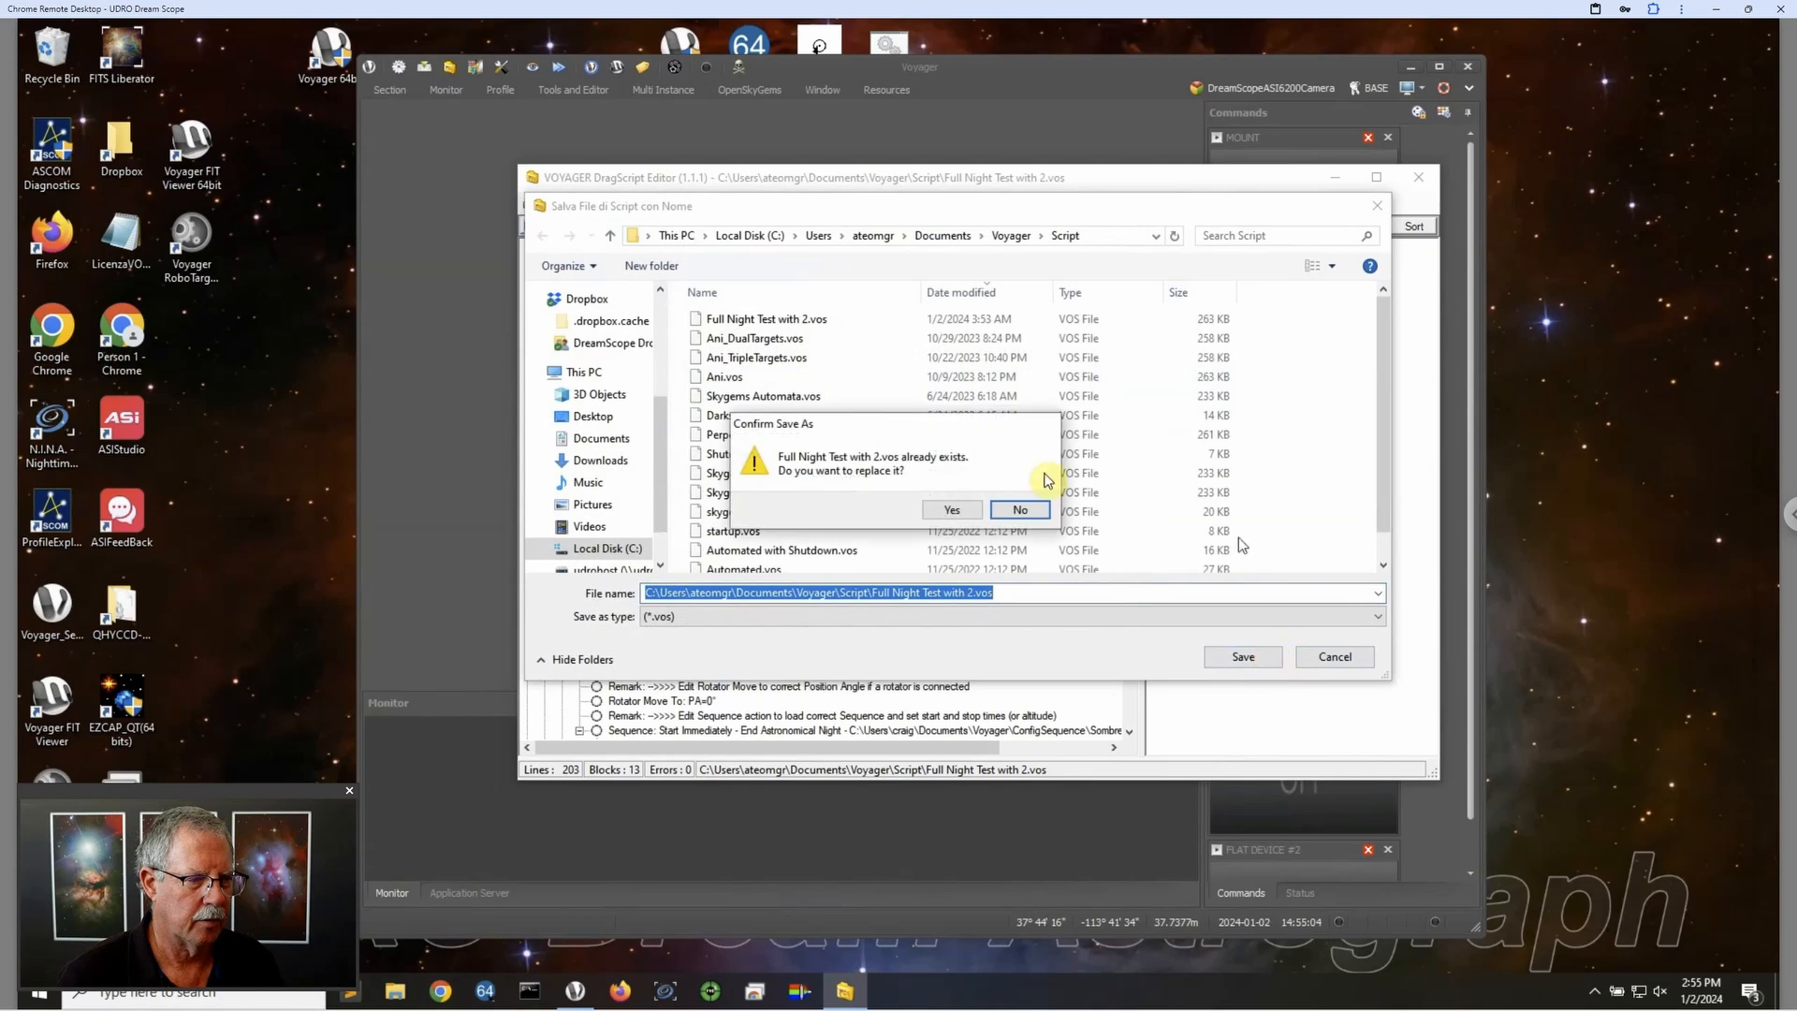
pyautogui.click(952, 510)
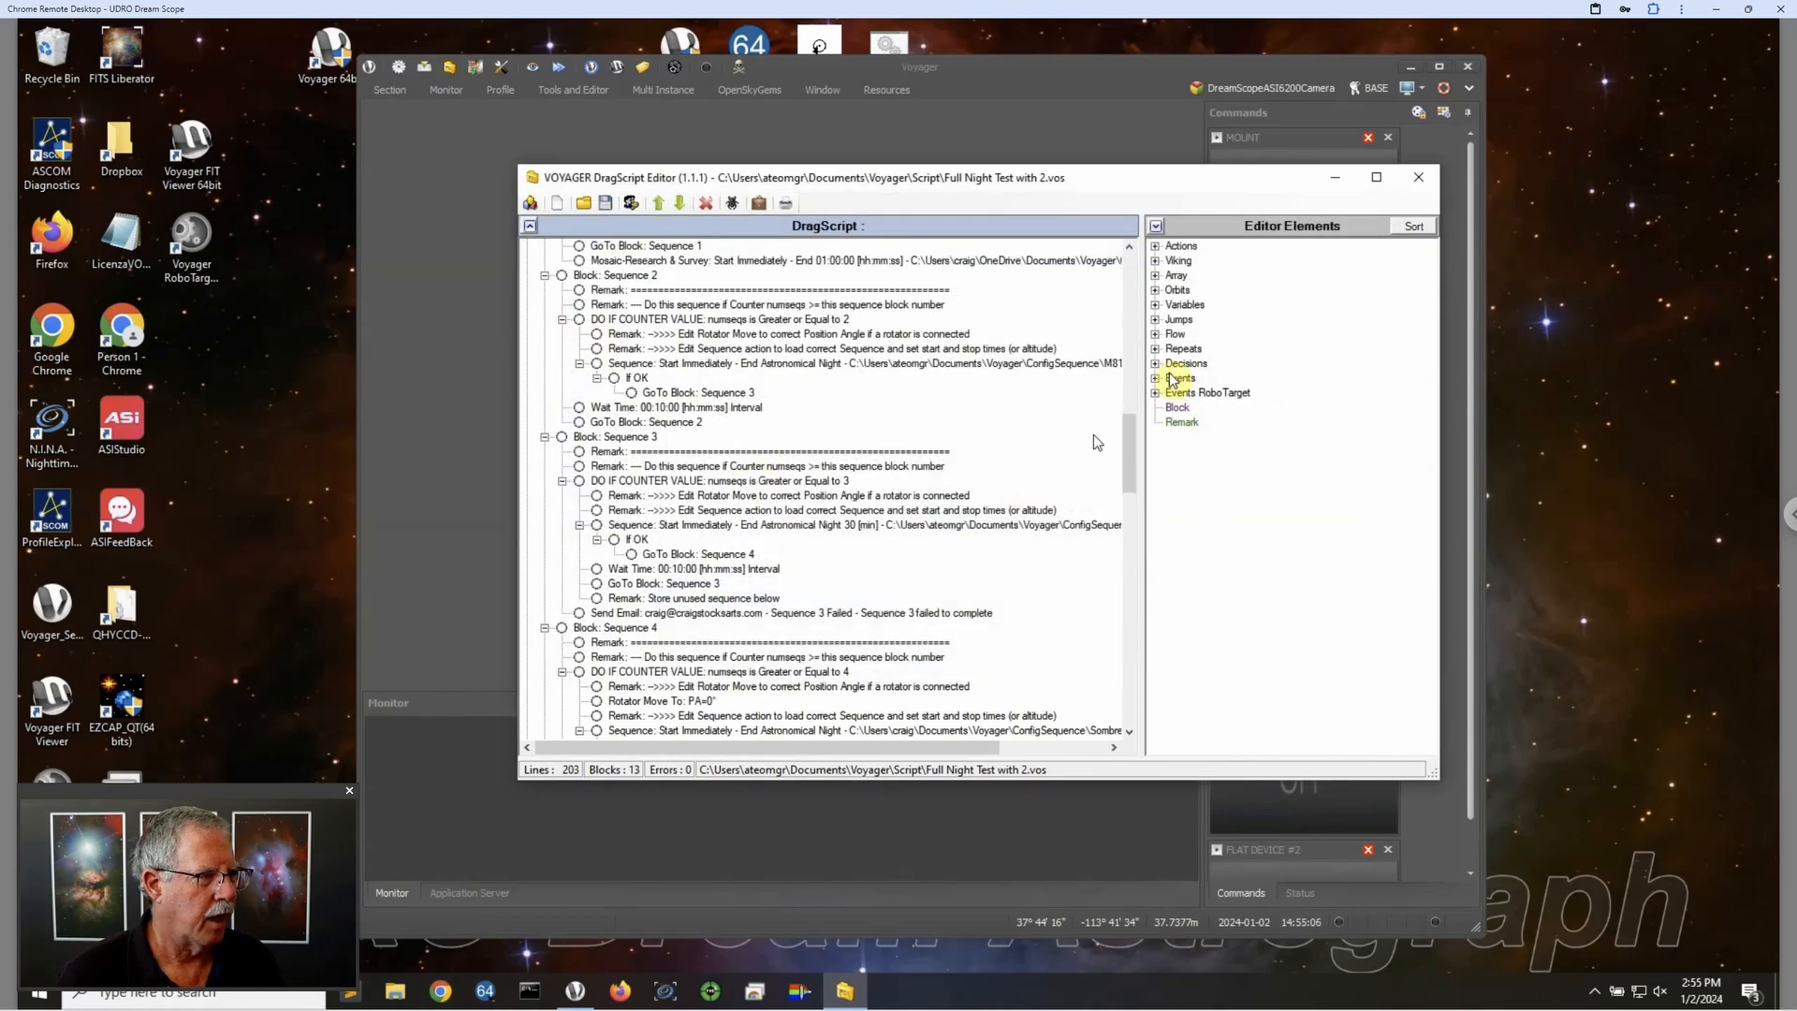
pyautogui.click(1423, 179)
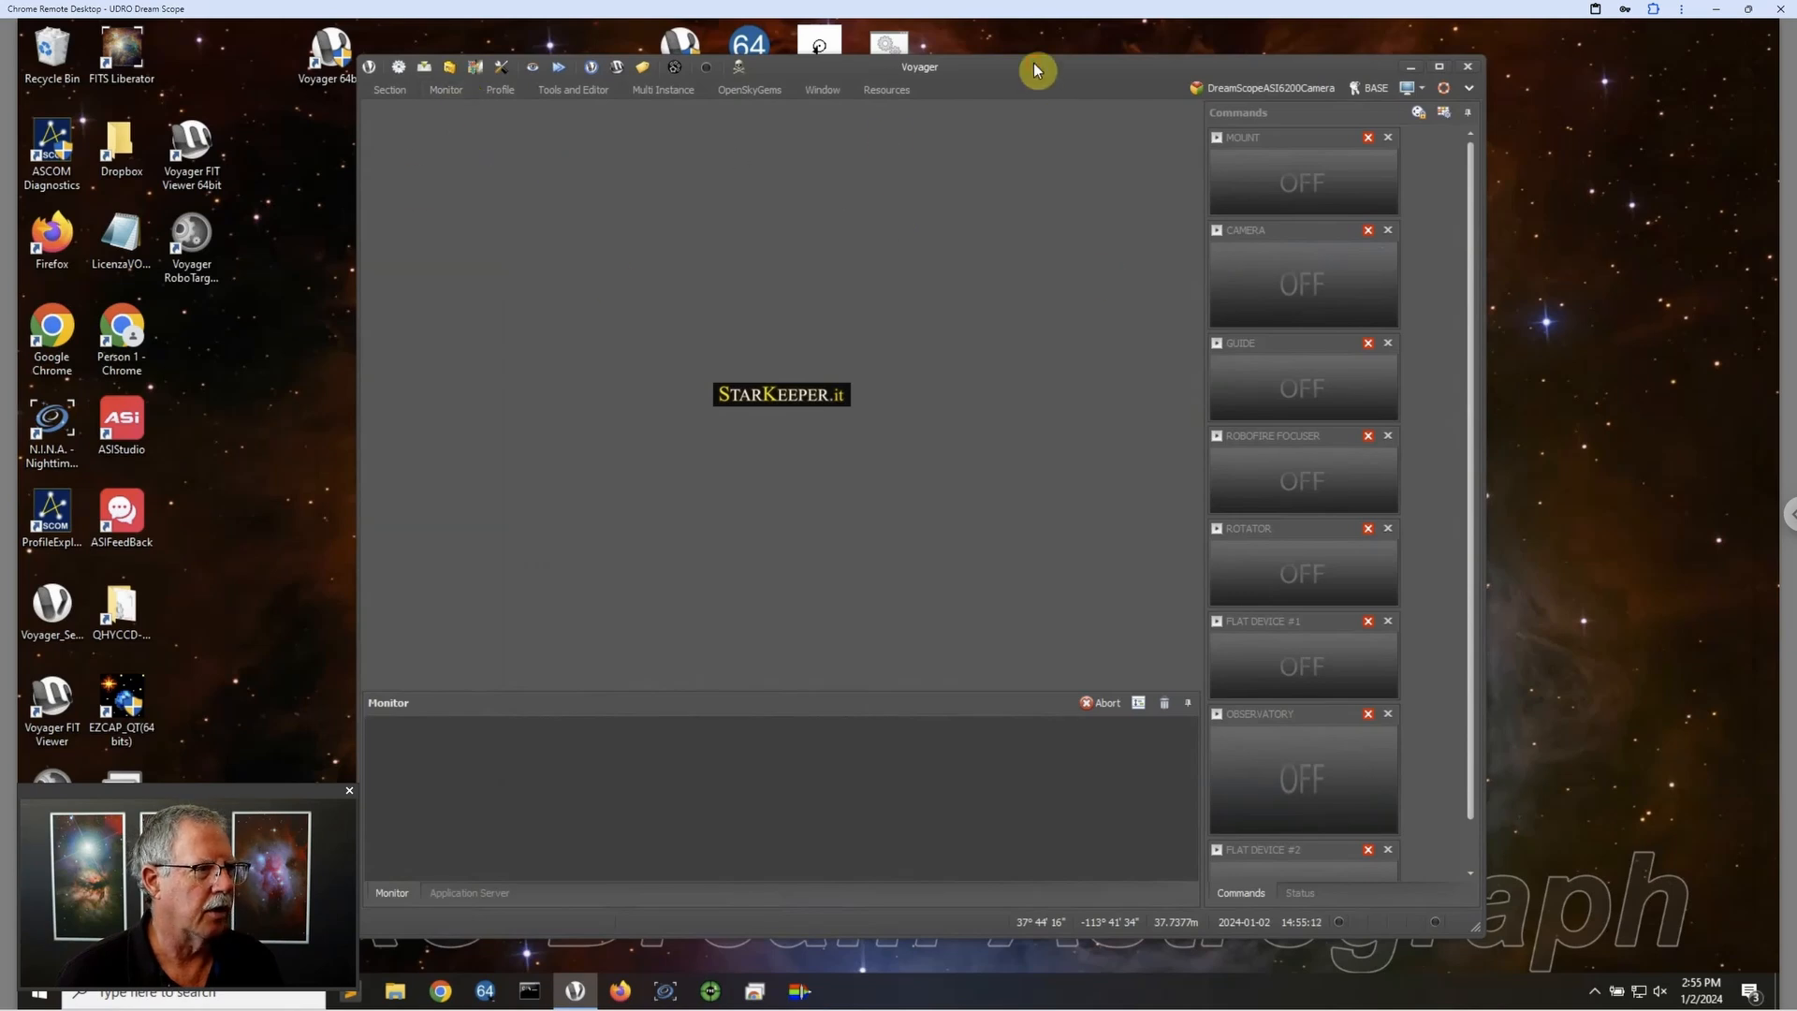
# Step: Launch TheSky Professional Edition and connect the telescope mount
pyautogui.moveTo(1036, 70); pyautogui.dragTo(1143, 124)
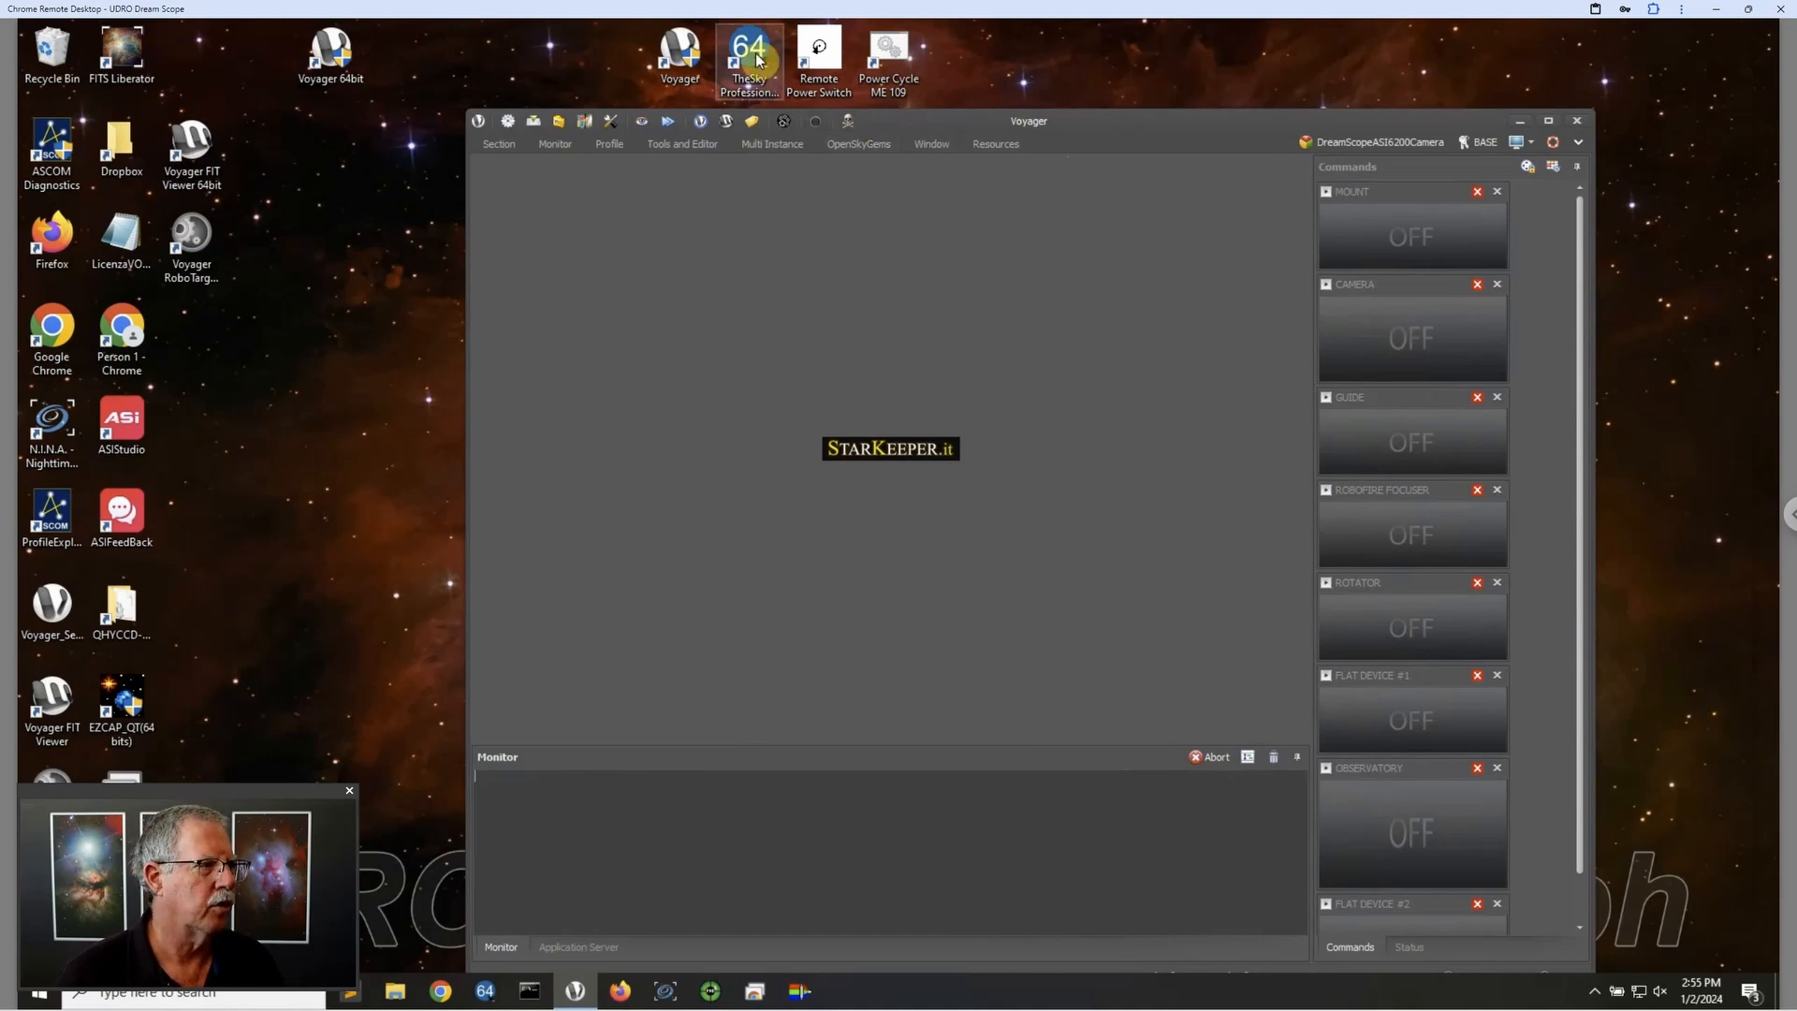
pyautogui.doubleClick(756, 60)
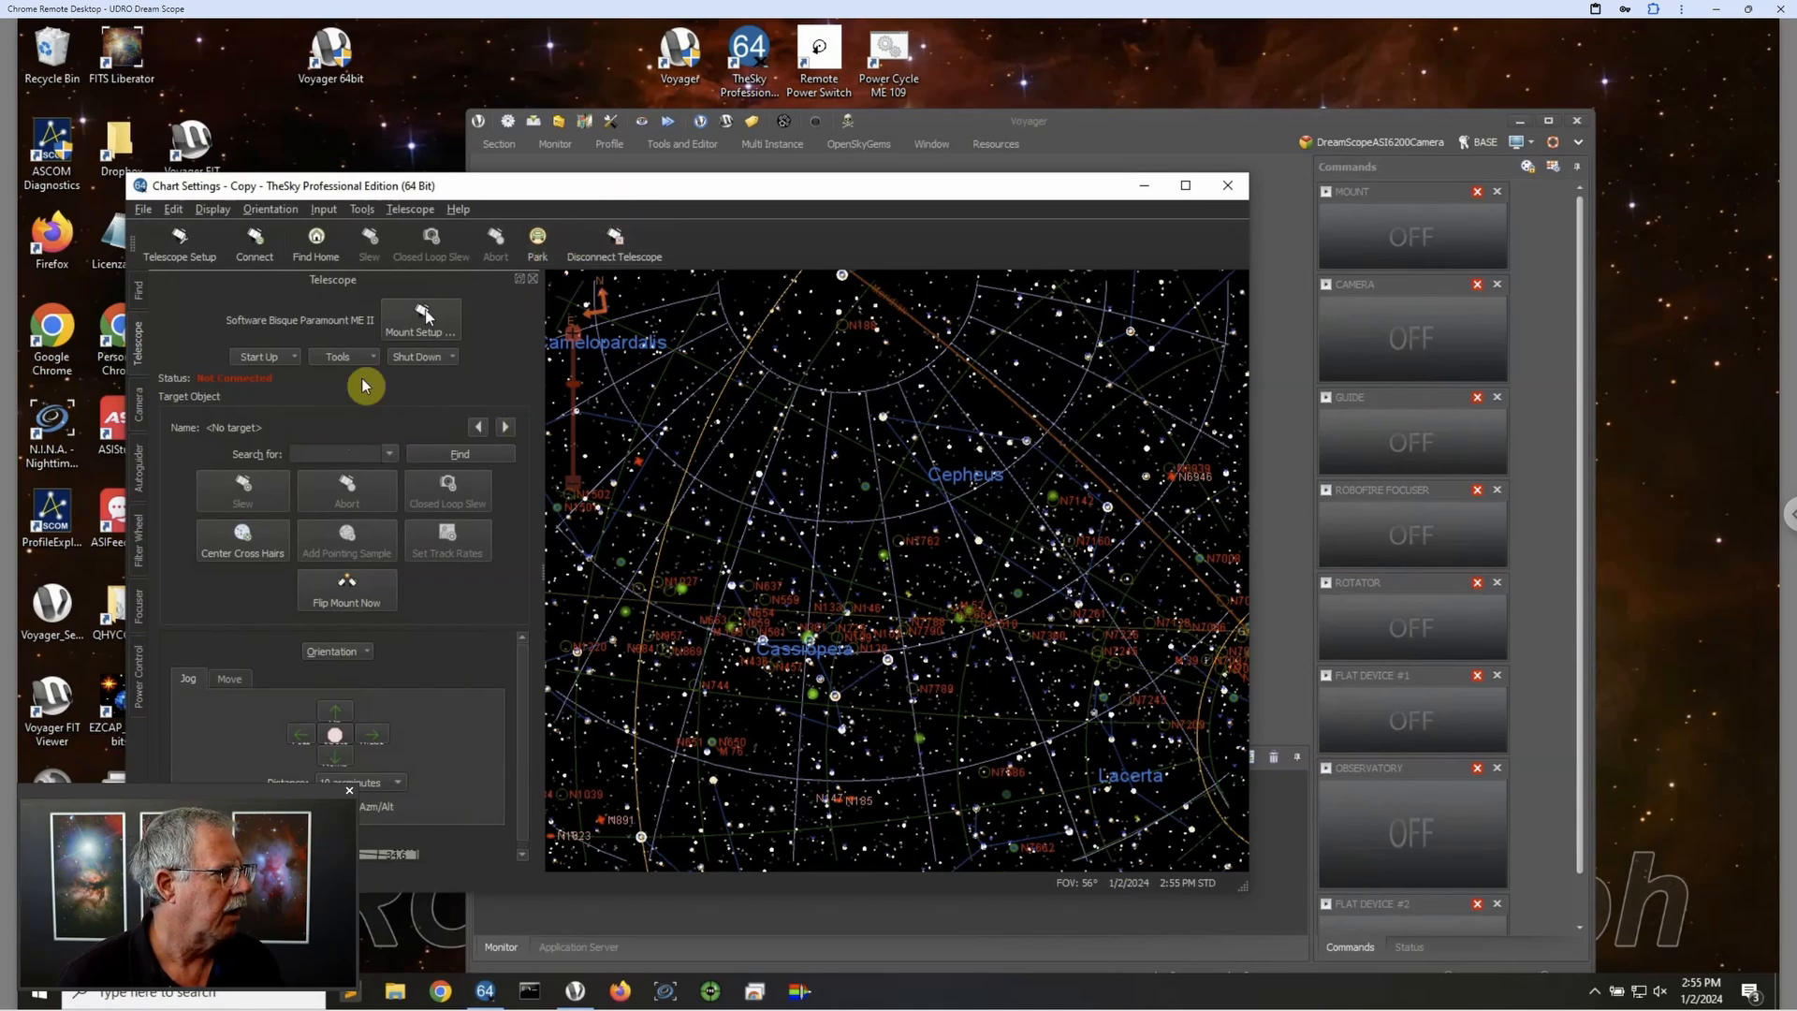
pyautogui.moveTo(524, 188); pyautogui.dragTo(529, 153)
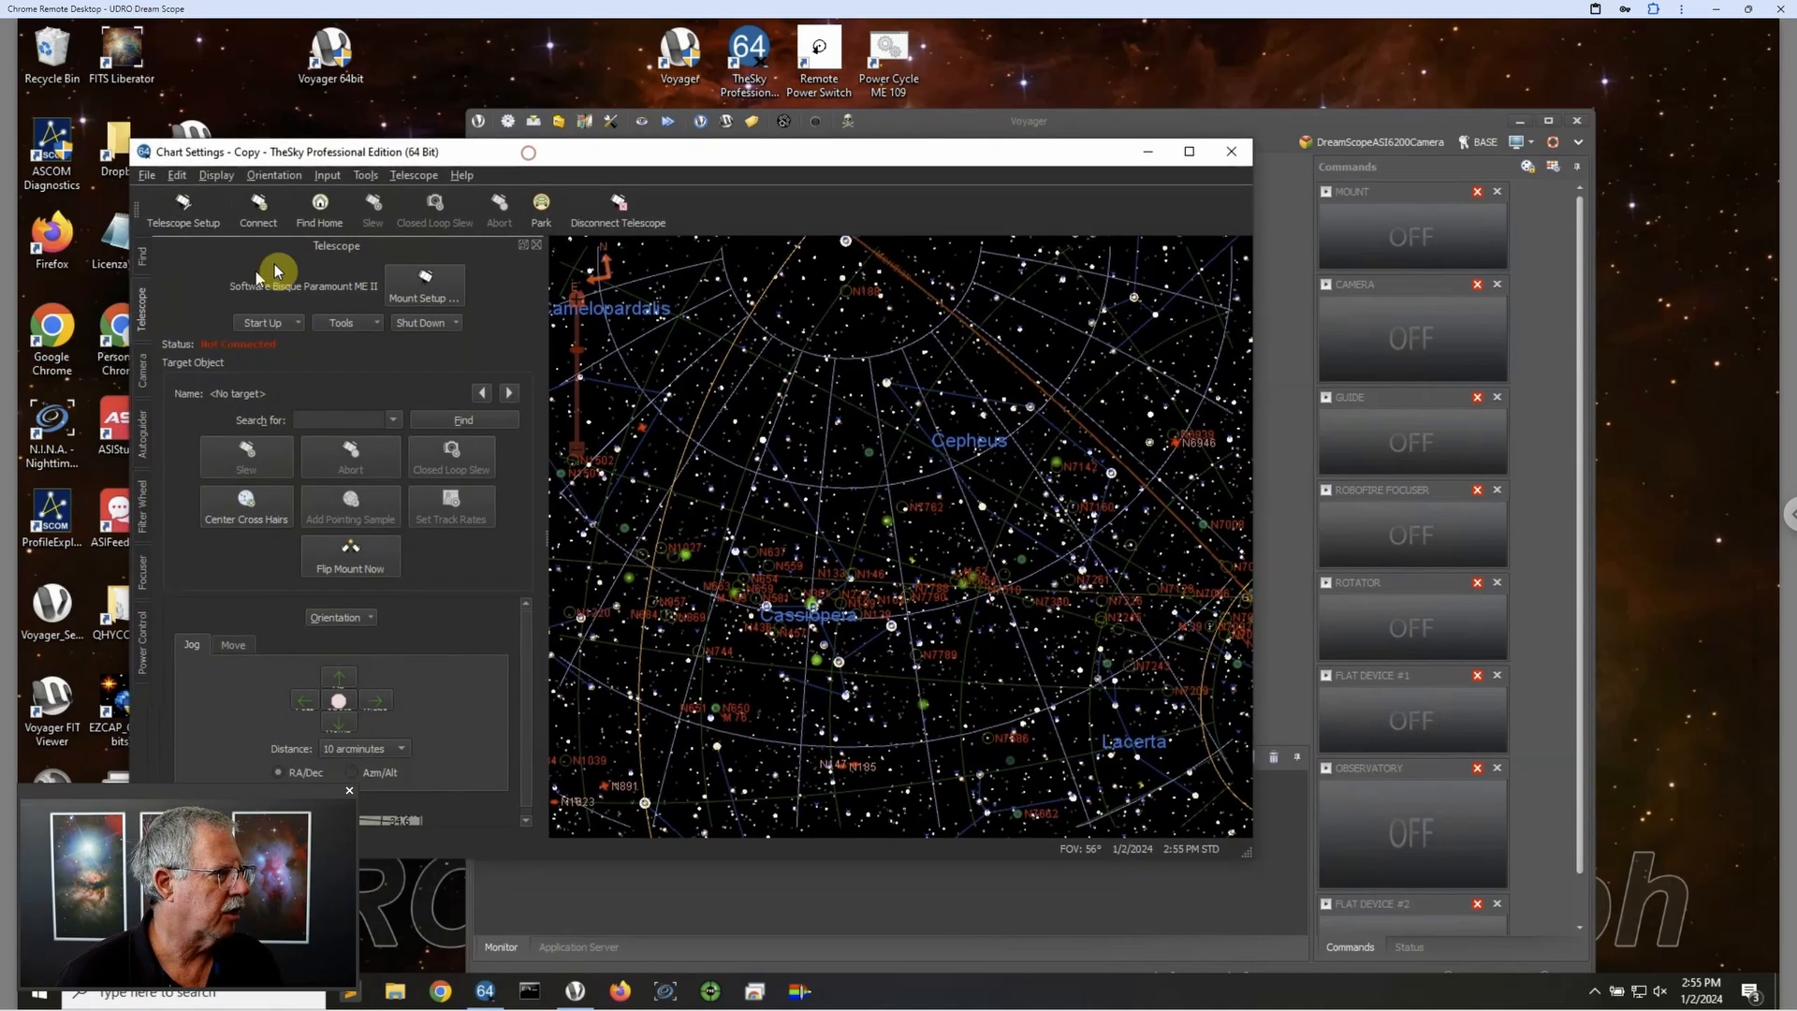
pyautogui.click(279, 324)
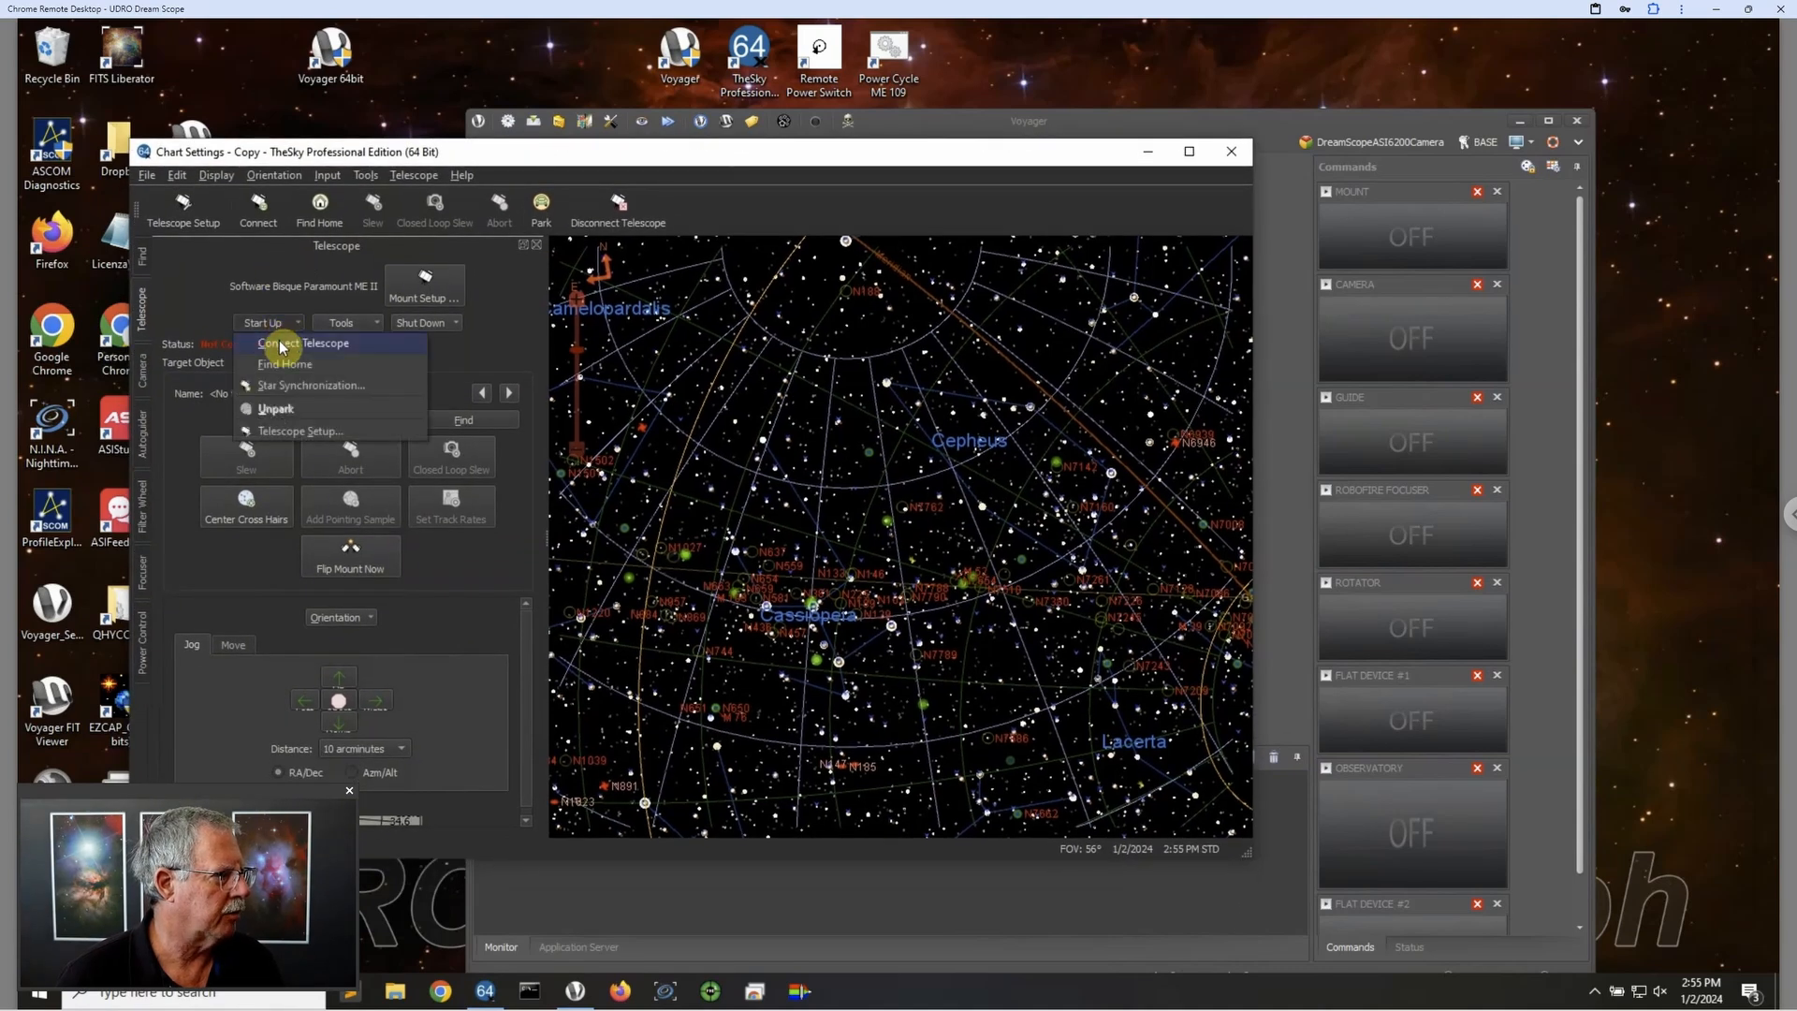
pyautogui.click(280, 346)
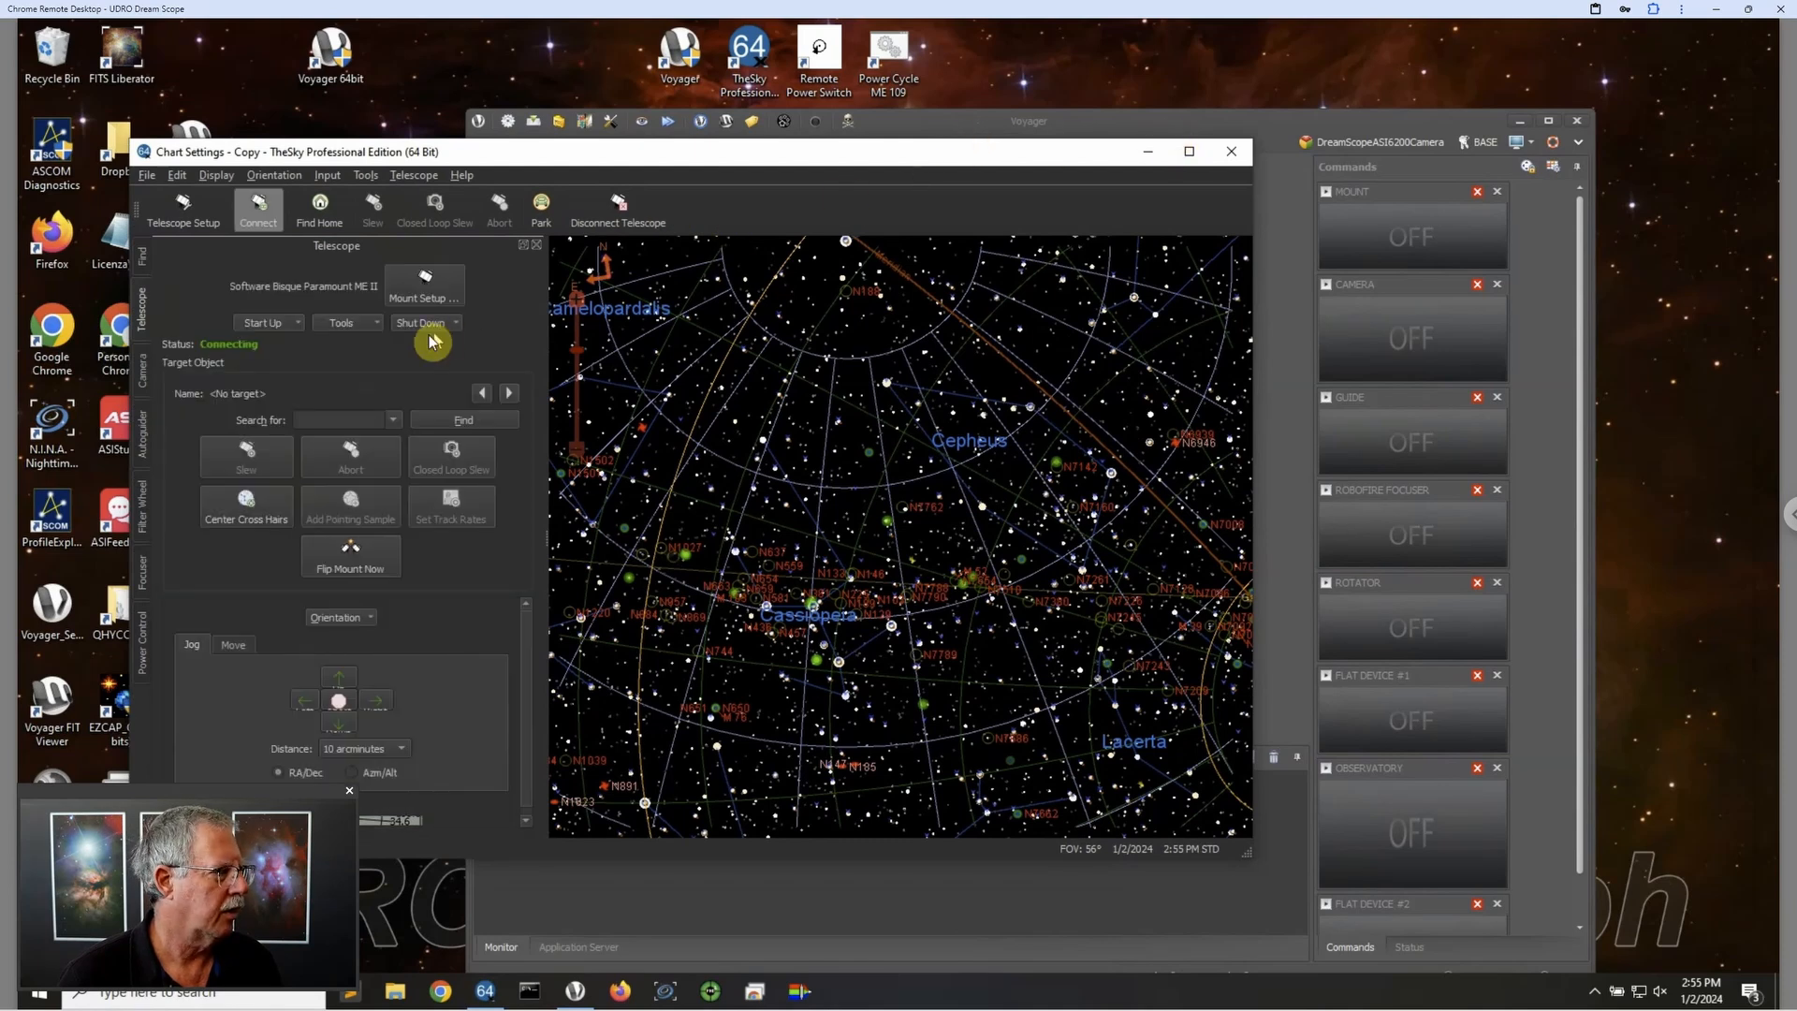
# Step: Switch to Voyager, open the Startup section and connect all of the configured equipment
pyautogui.click(1097, 123)
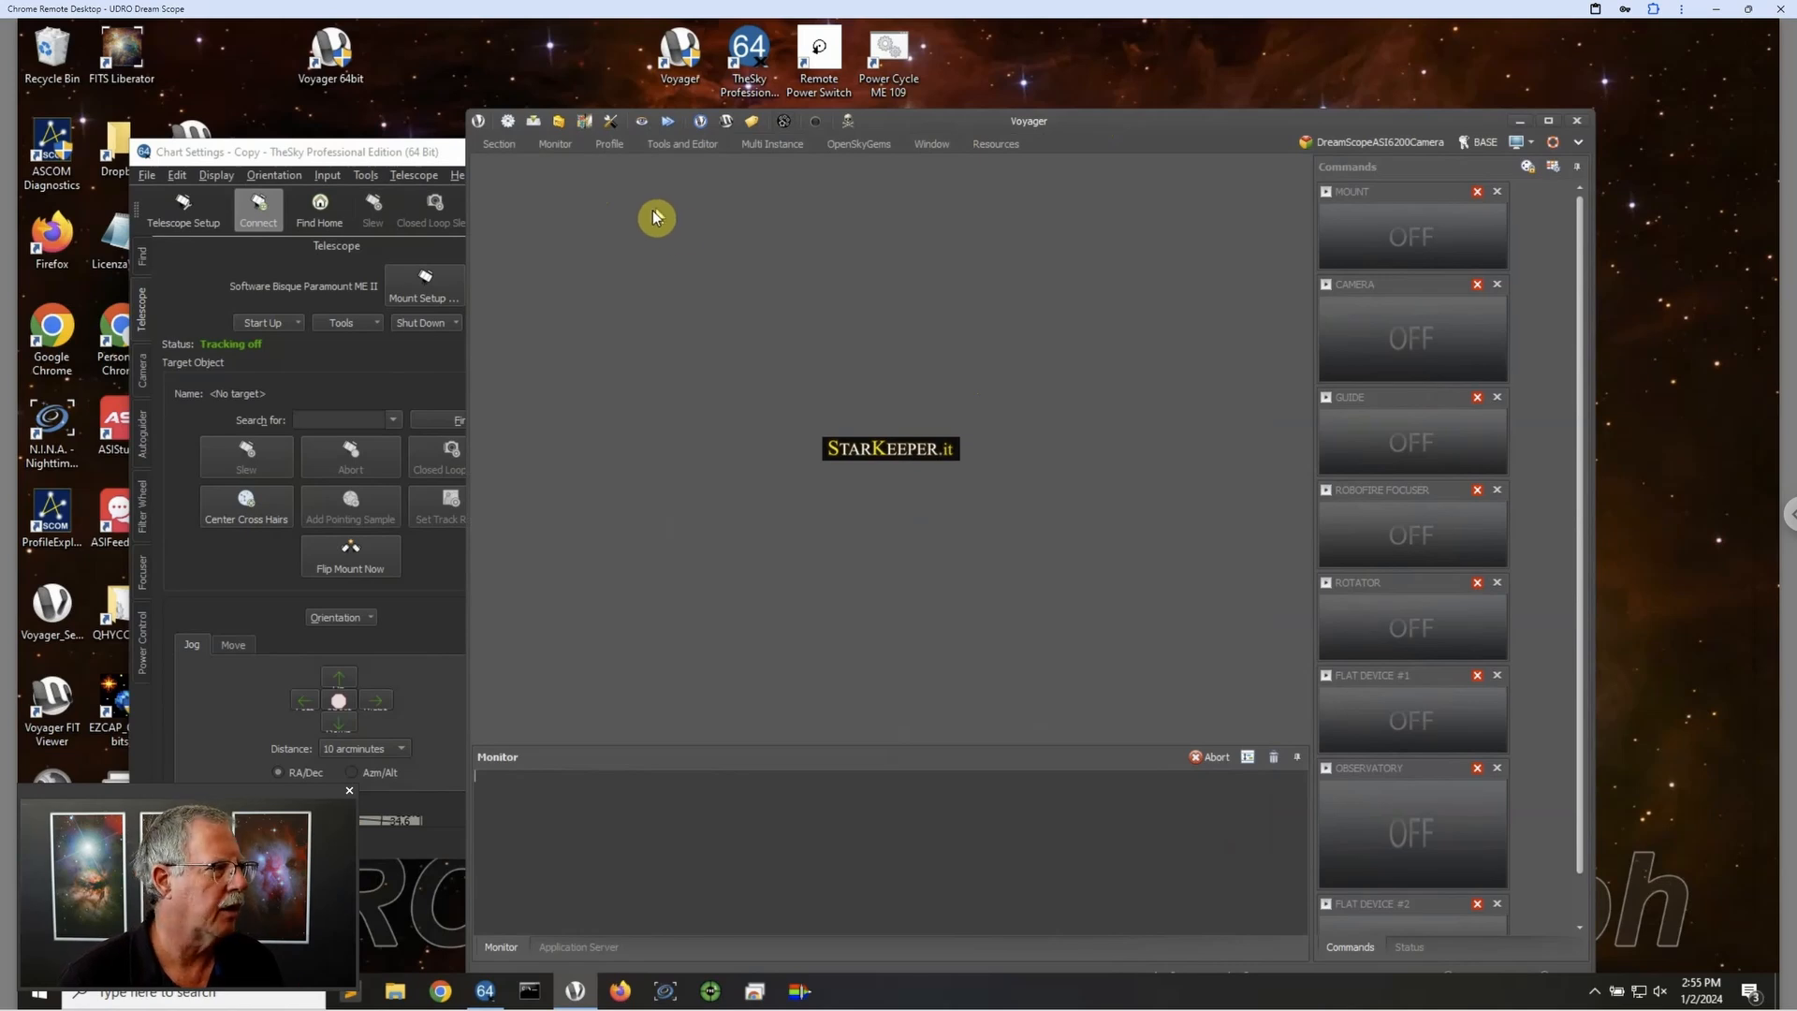
pyautogui.click(510, 123)
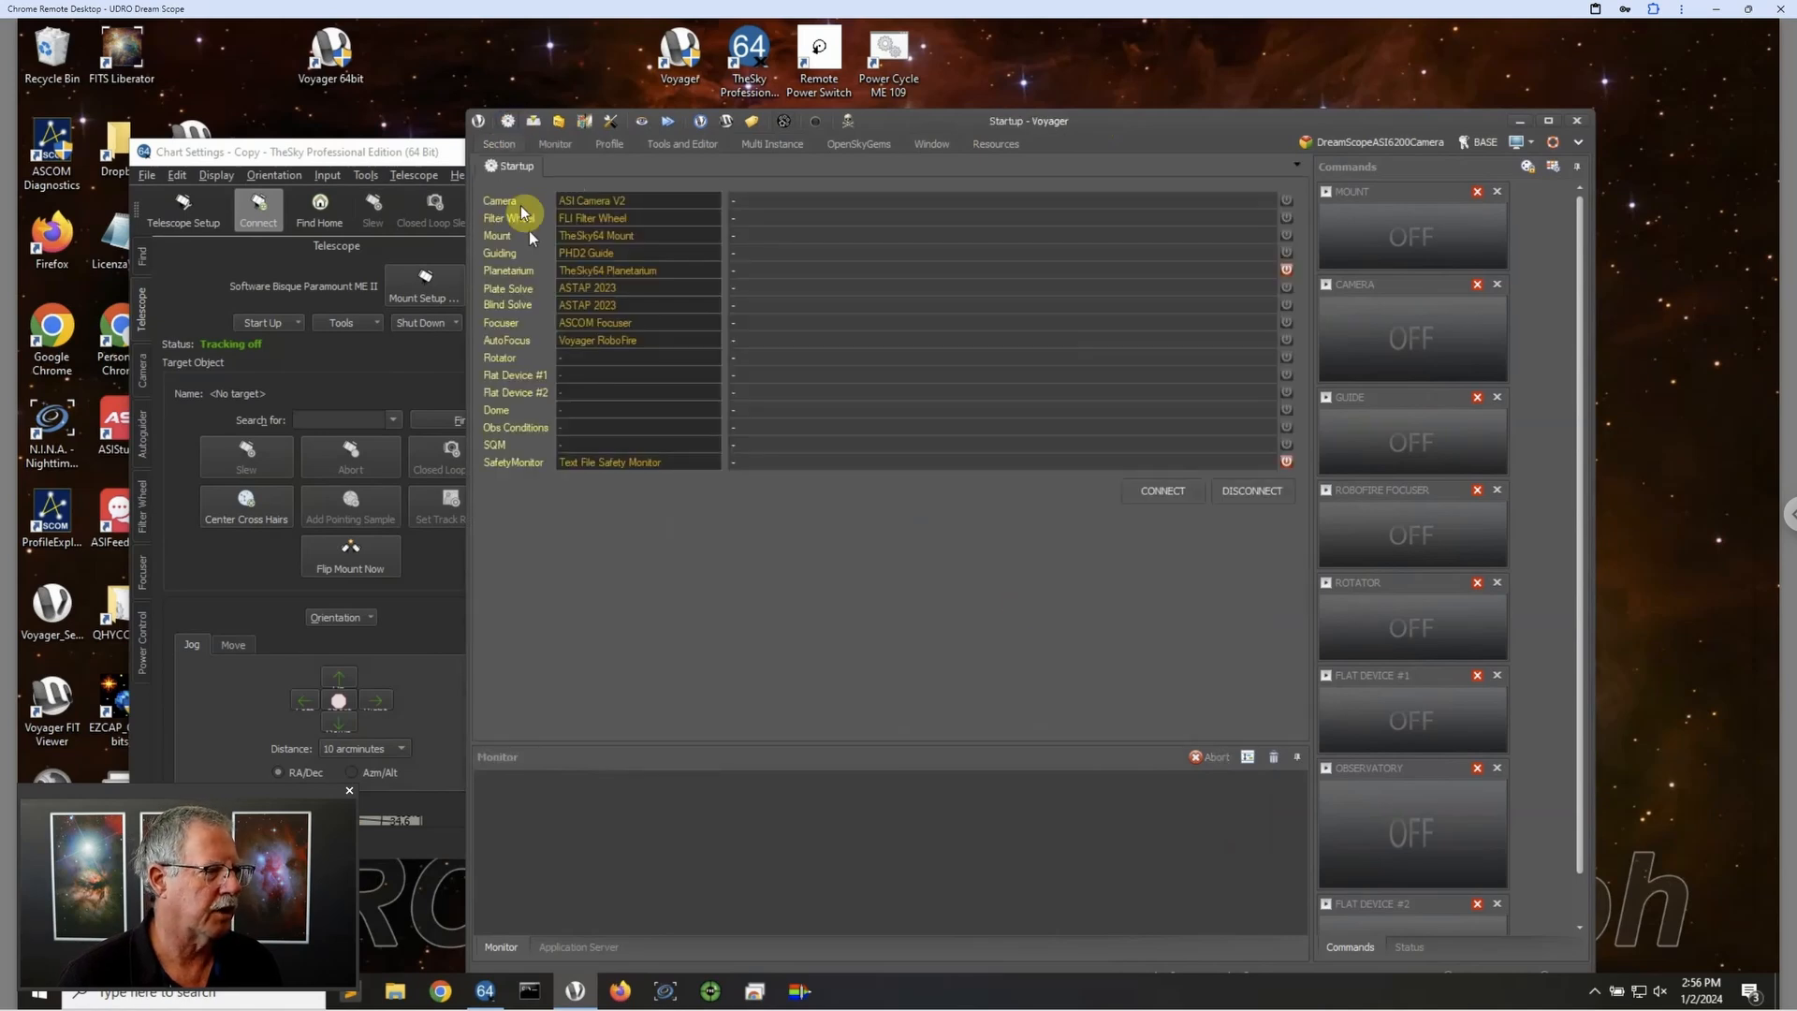
pyautogui.click(1156, 495)
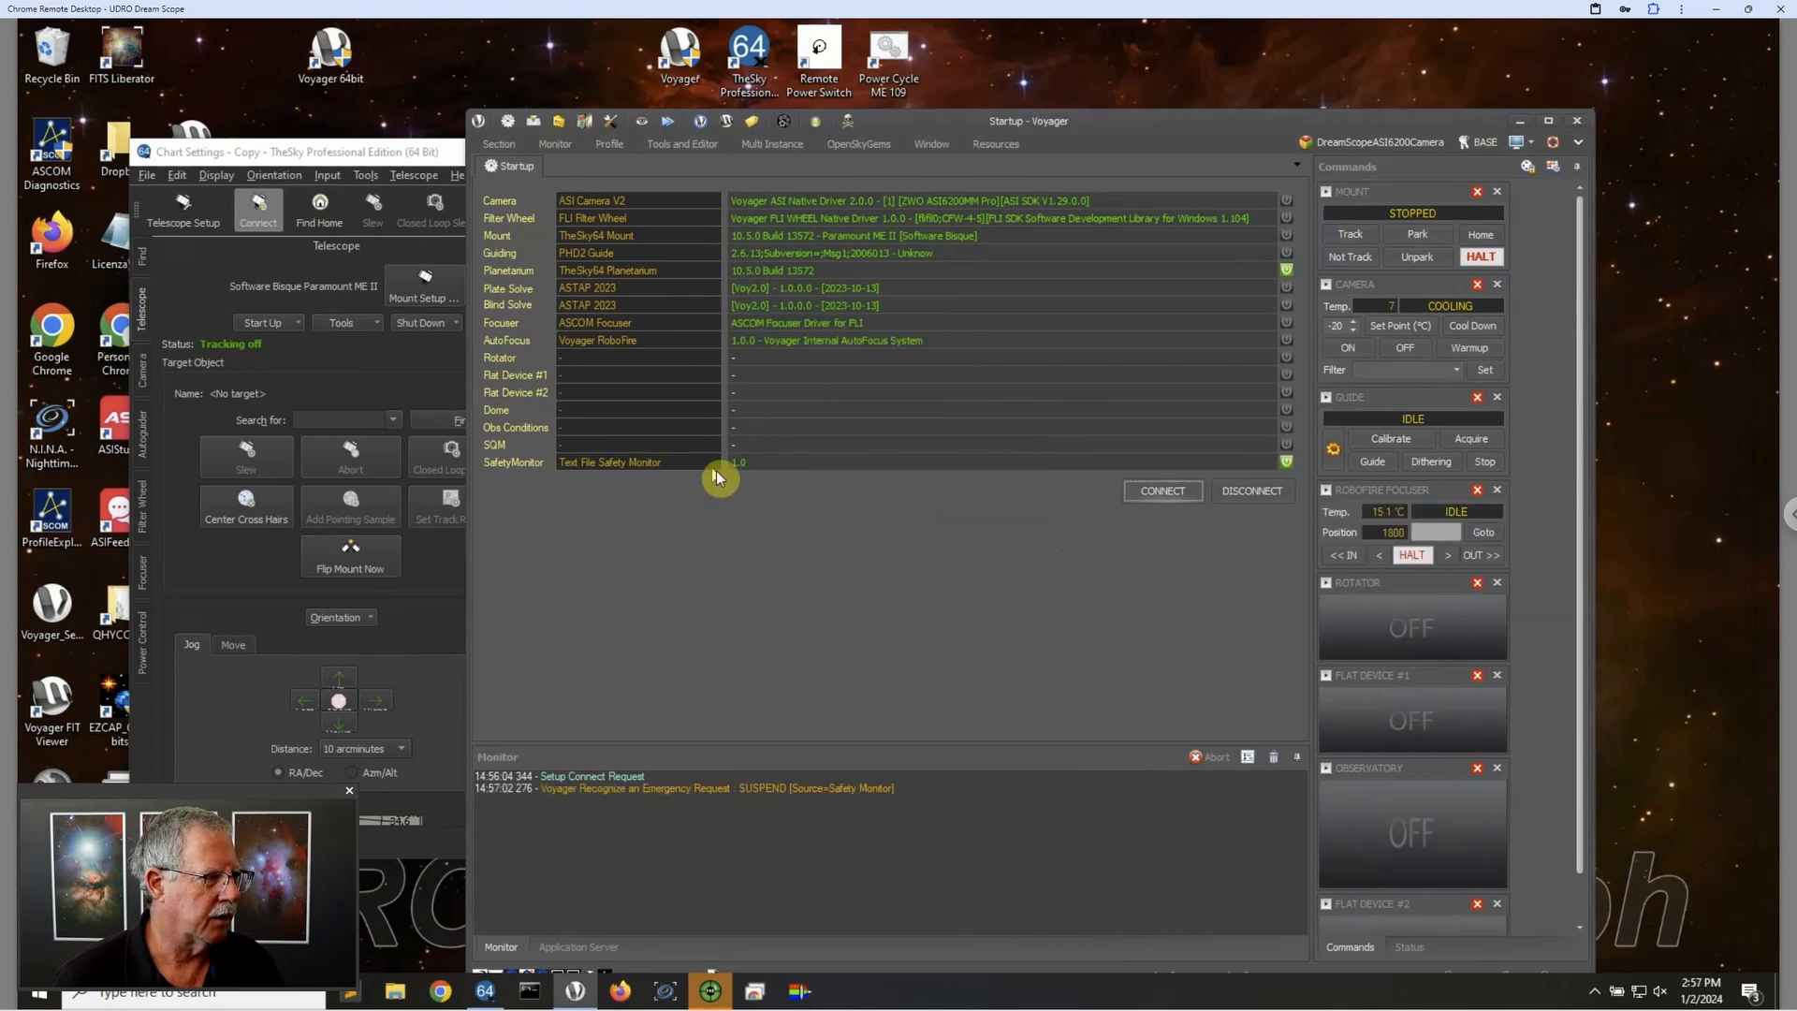
# Step: Choose No Safety Monitor for the SafetyMonitor entry in the Startup equipment list
pyautogui.rightClick(765, 466)
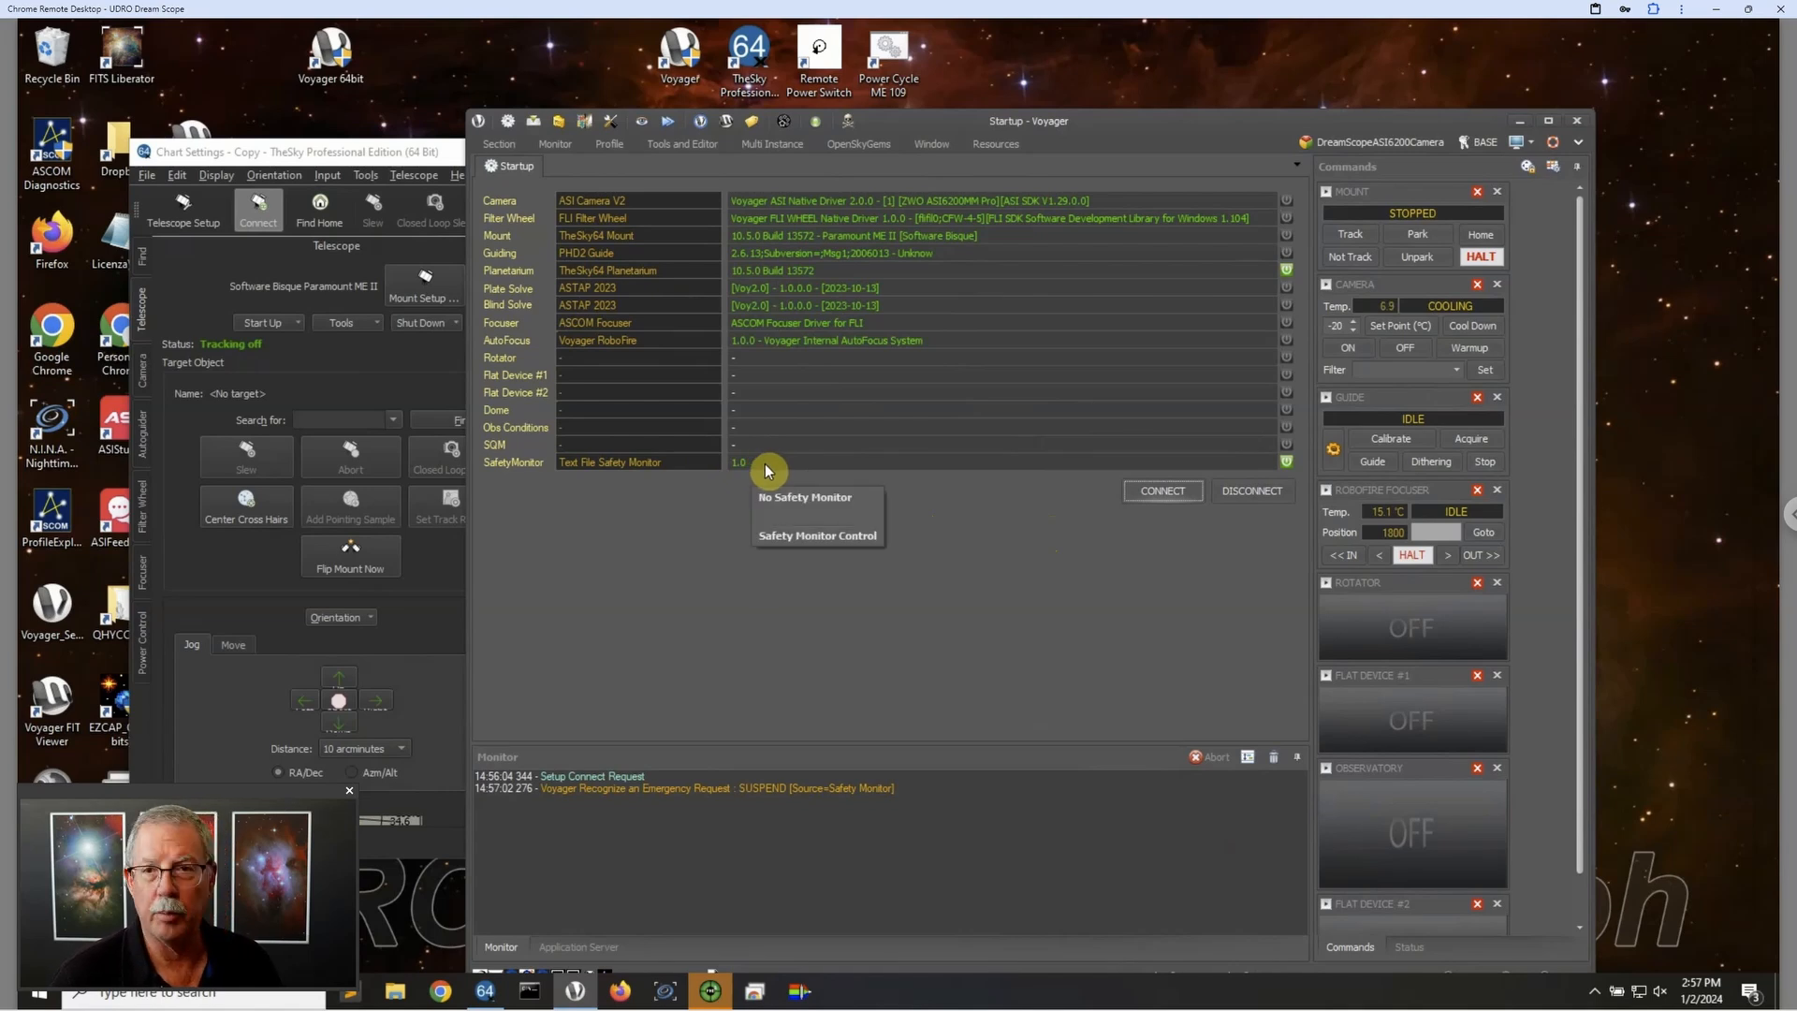
pyautogui.moveTo(1151, 120); pyautogui.dragTo(1148, 91)
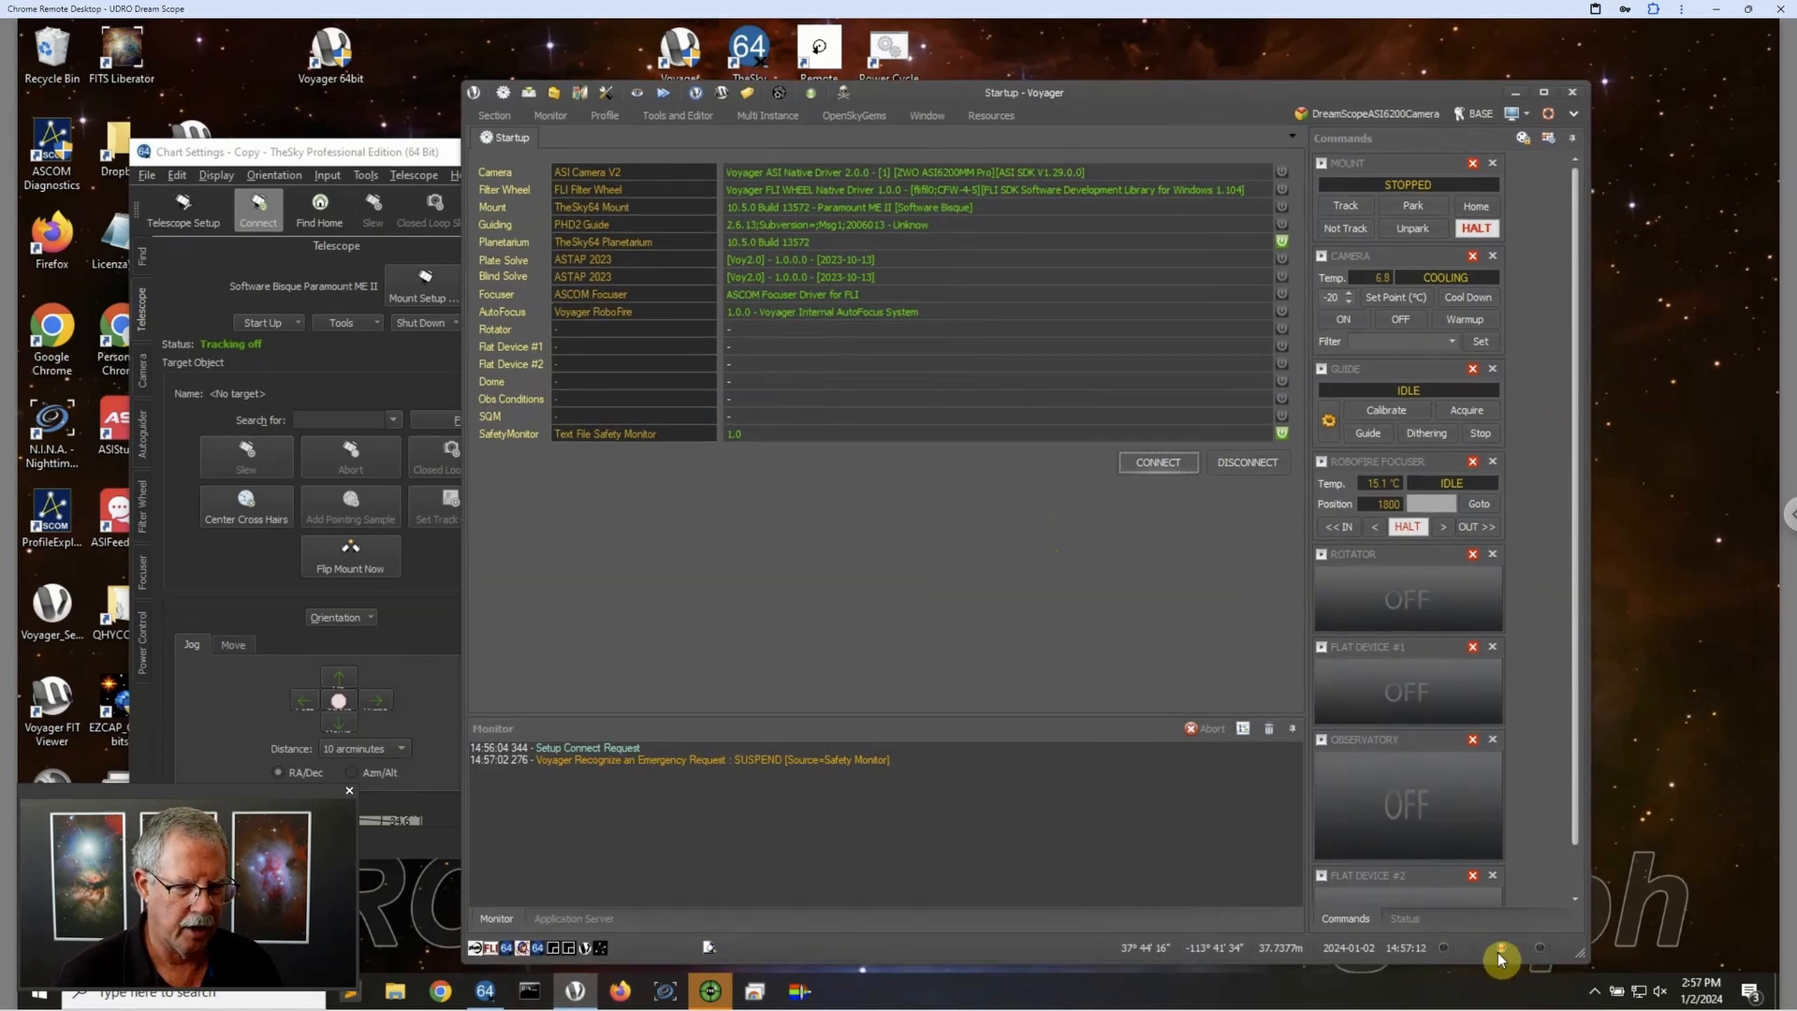
pyautogui.moveTo(1498, 955)
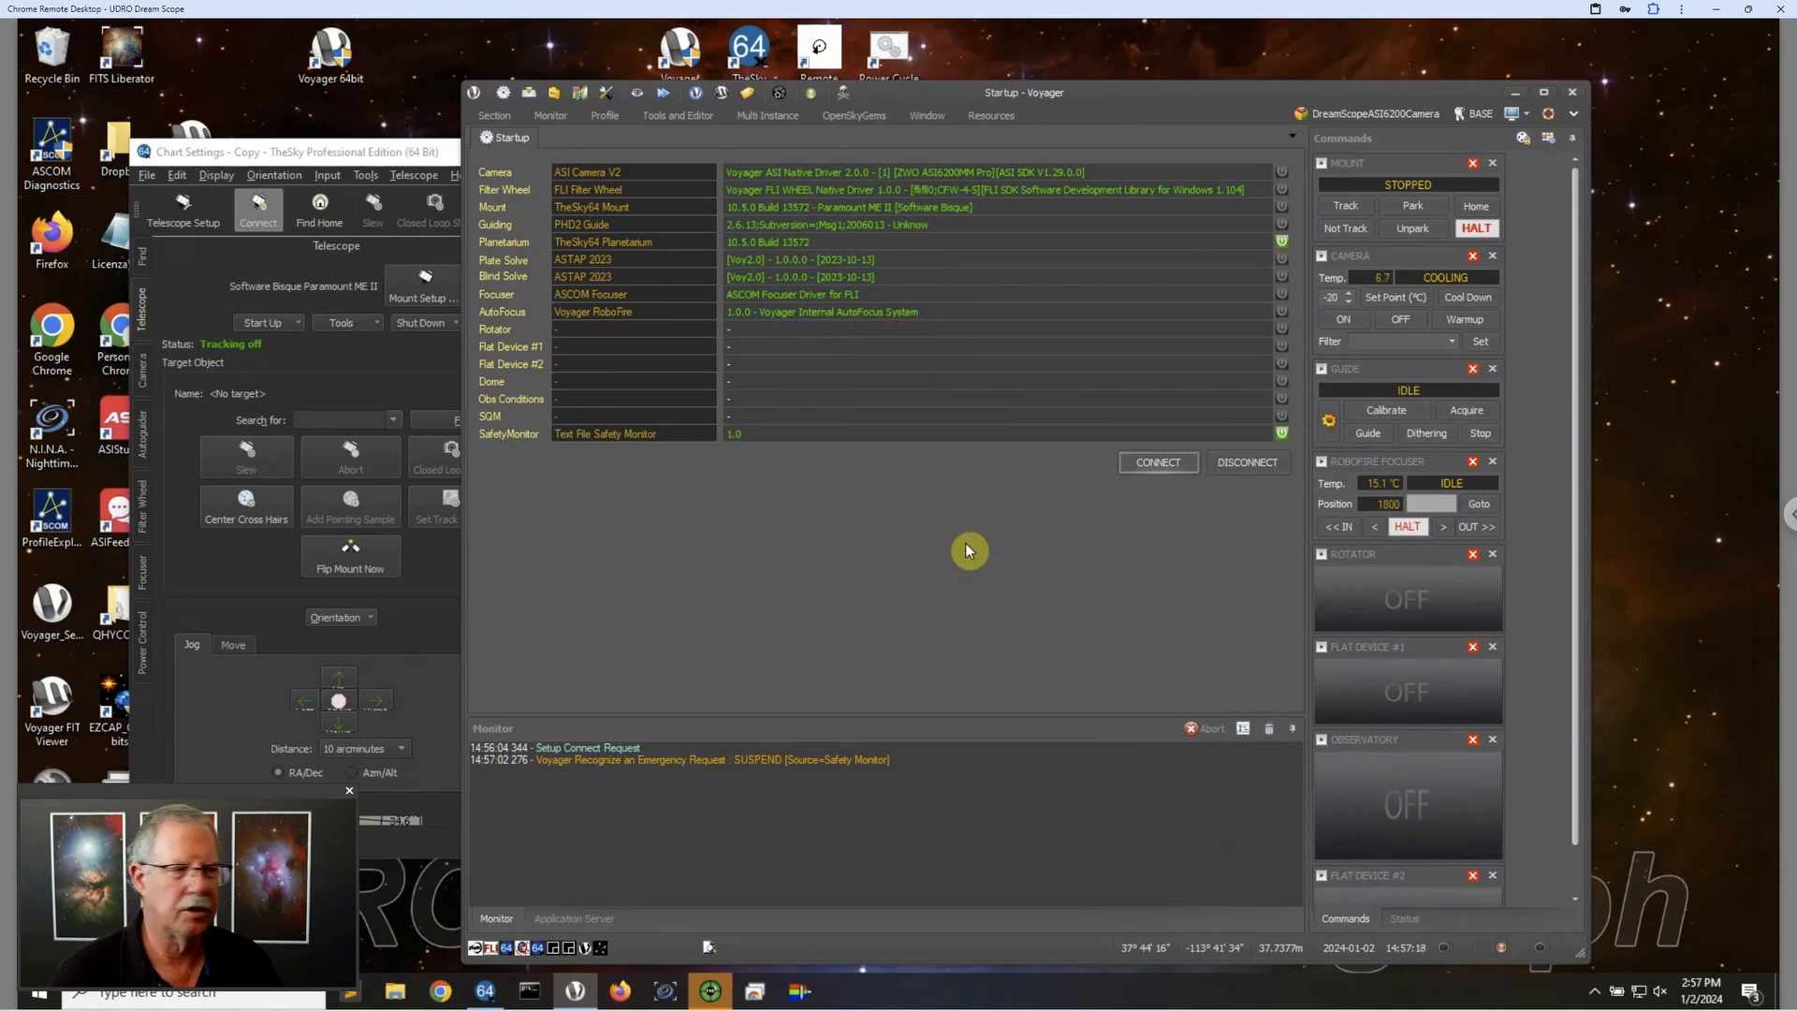
pyautogui.rightClick(870, 437)
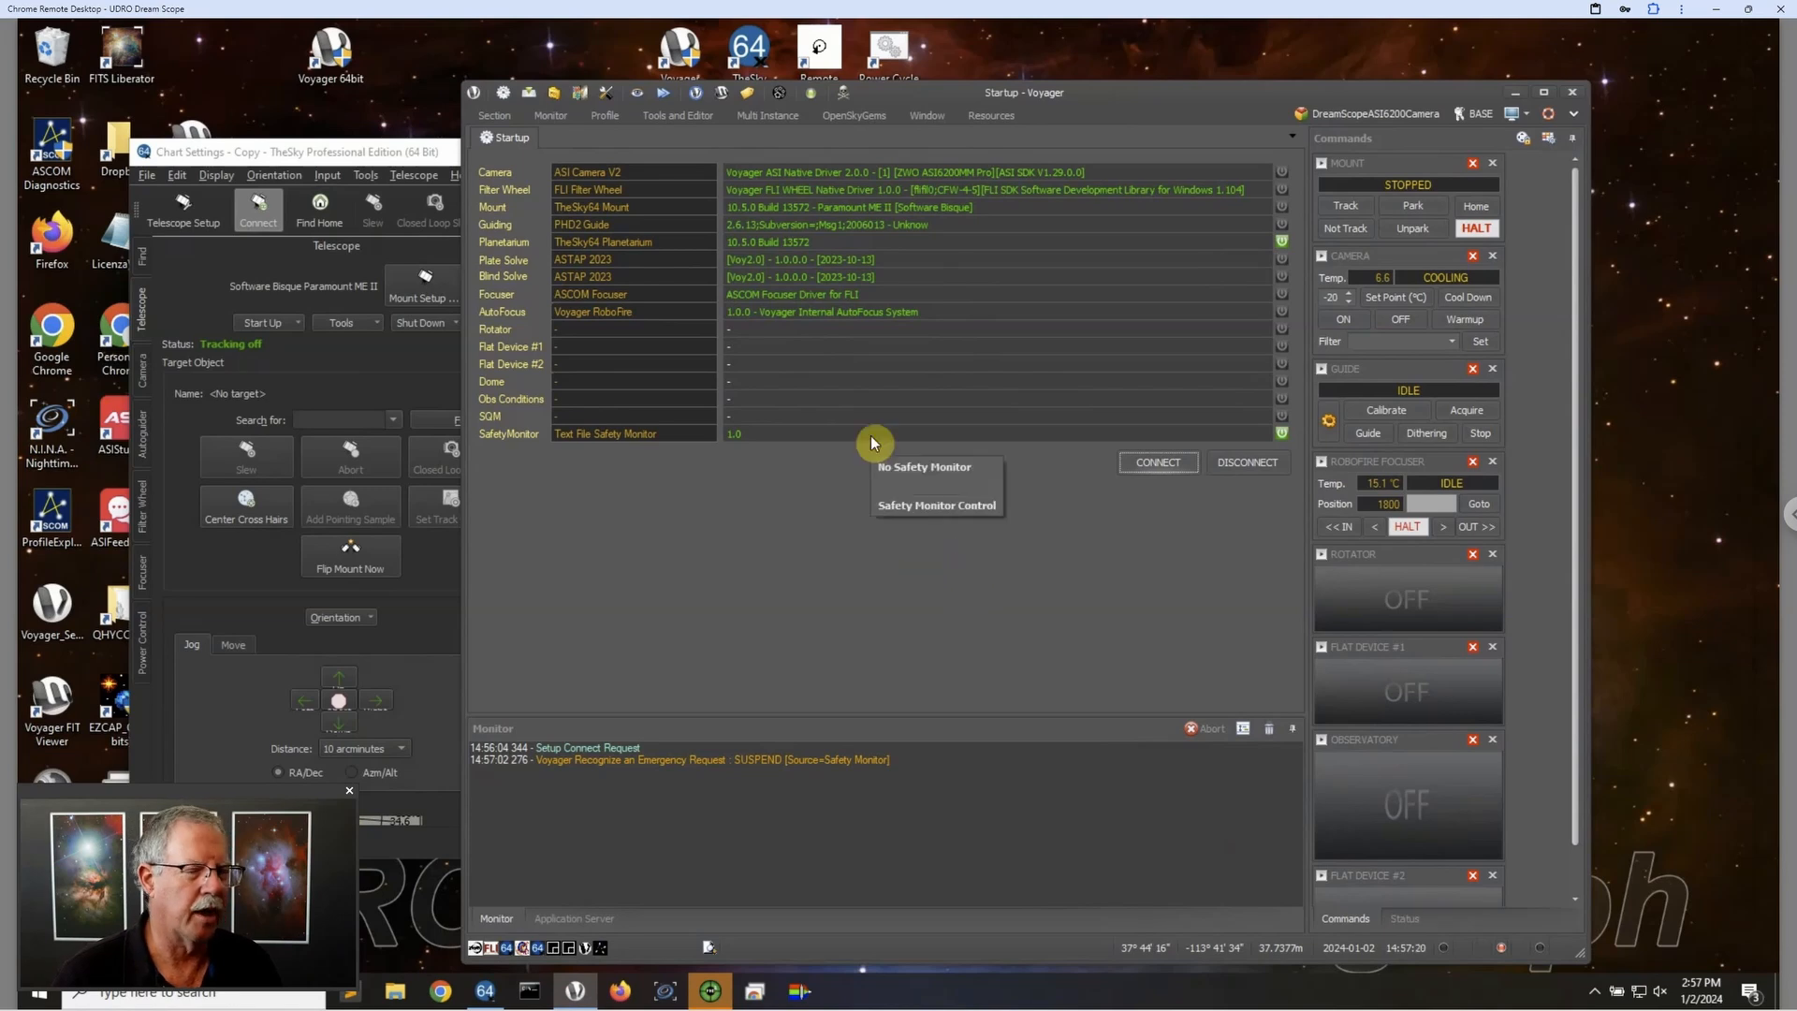
pyautogui.click(896, 462)
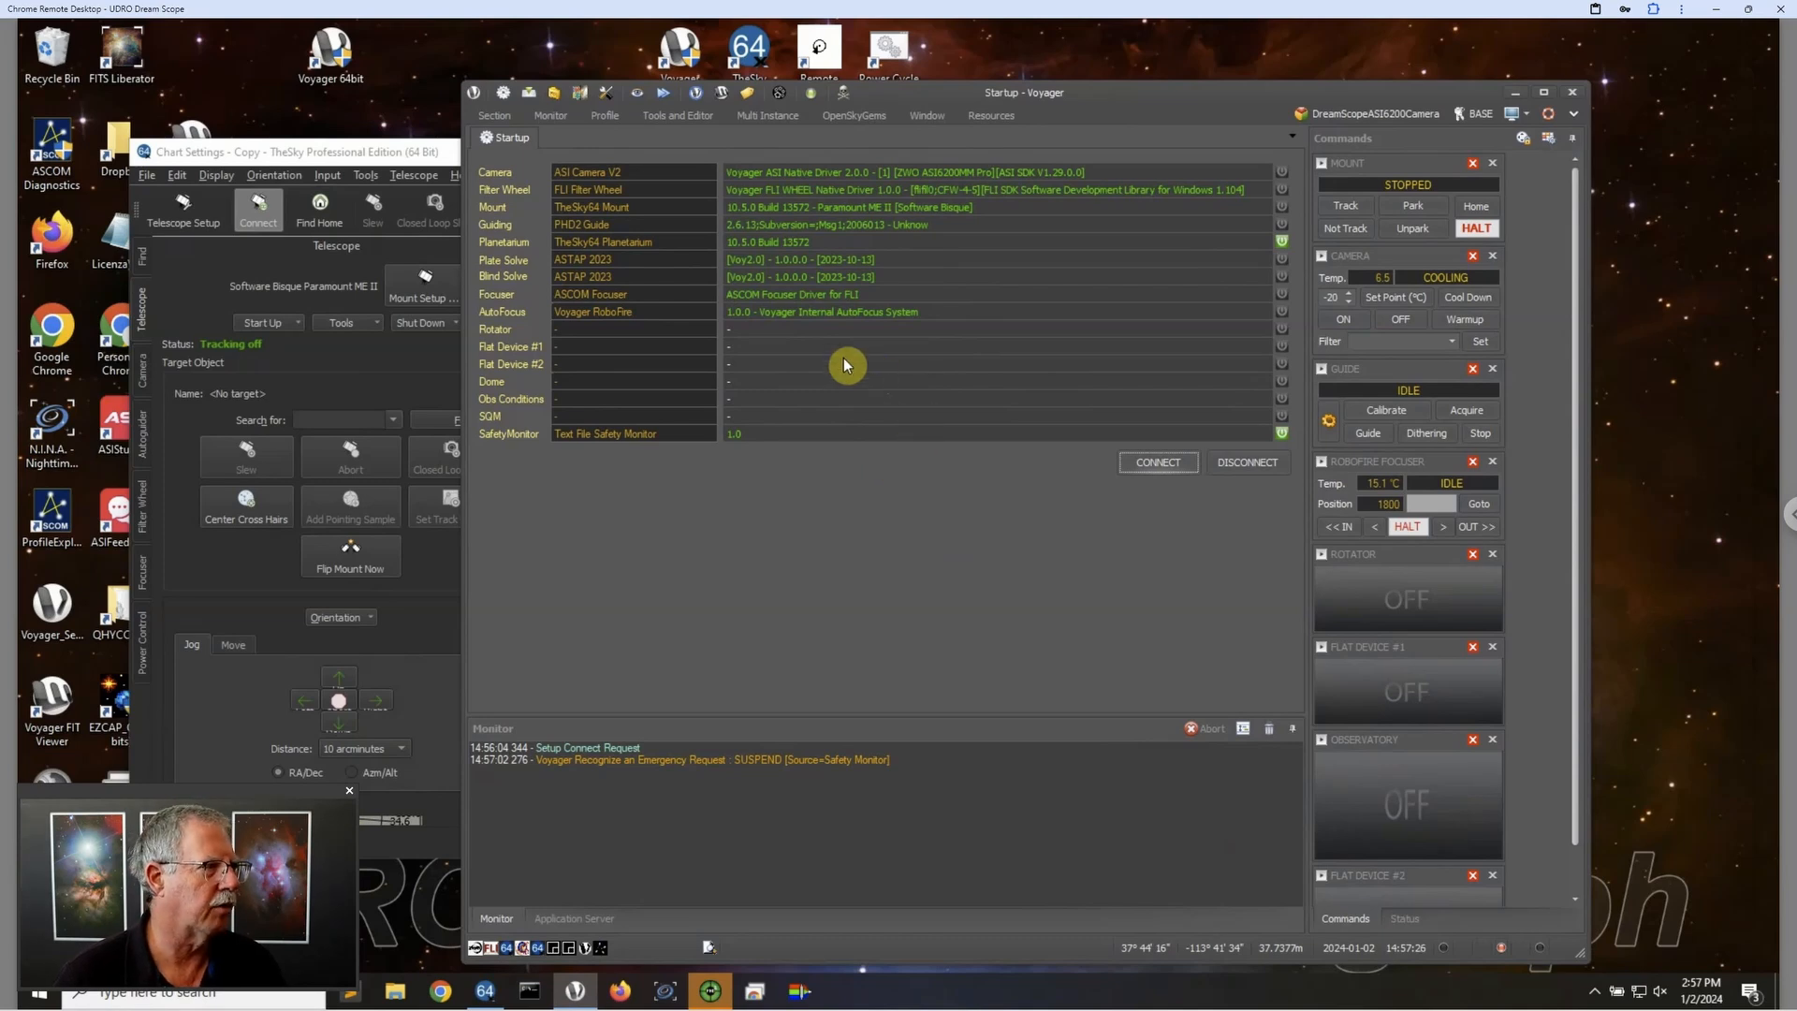
# Step: Switch to TheSky and home the mount
pyautogui.click(352, 151)
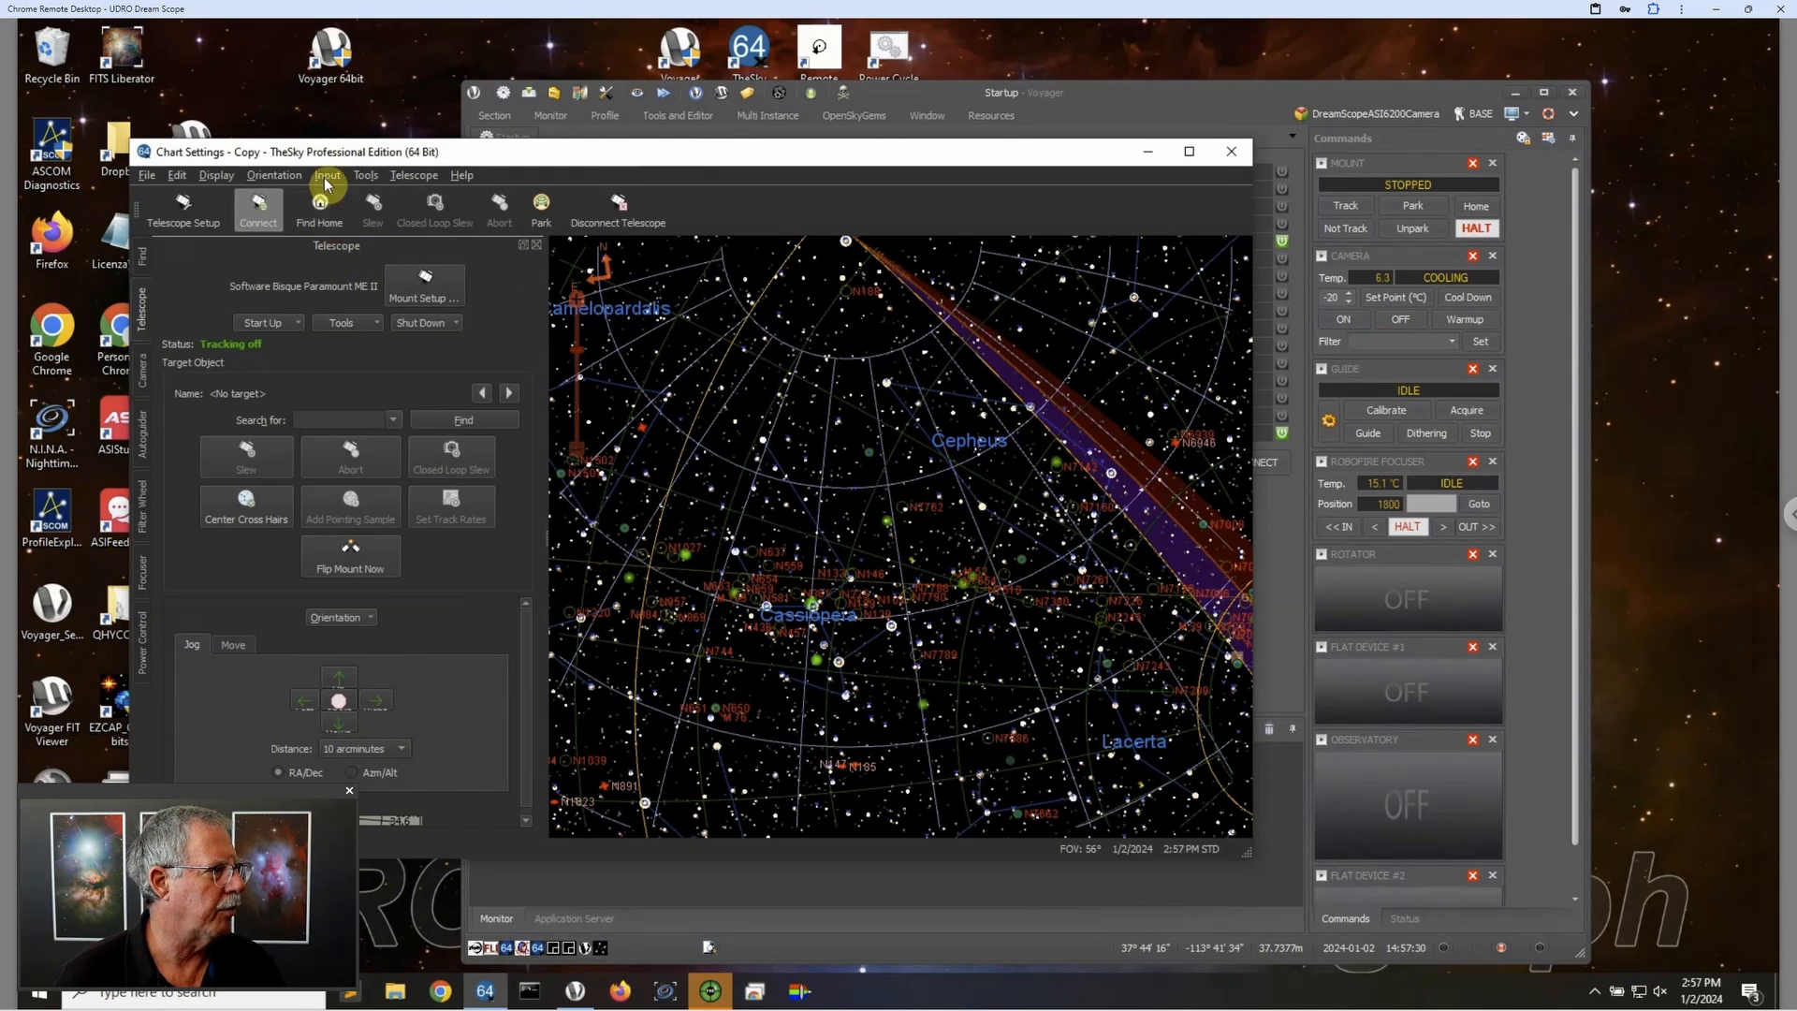
pyautogui.click(319, 210)
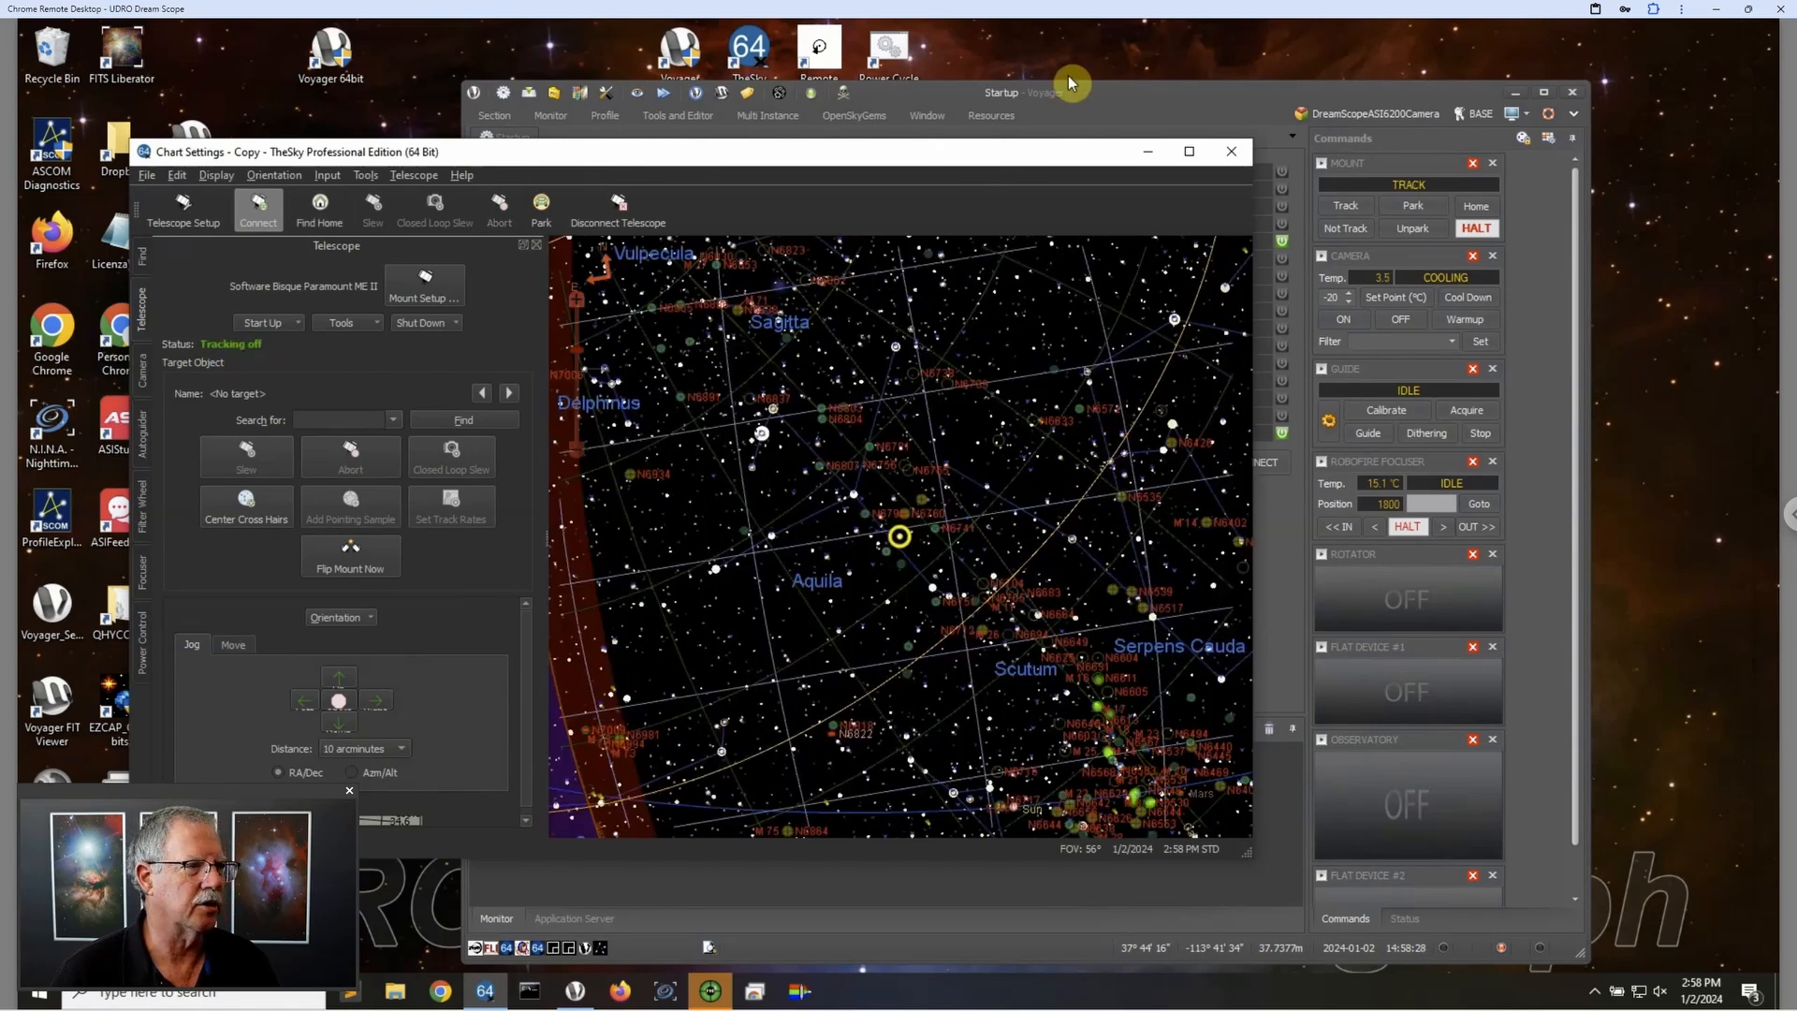
# Step: Switch to Voyager, load Full Night Test with 2.vos in the DragScript section and start running it
pyautogui.click(1097, 94)
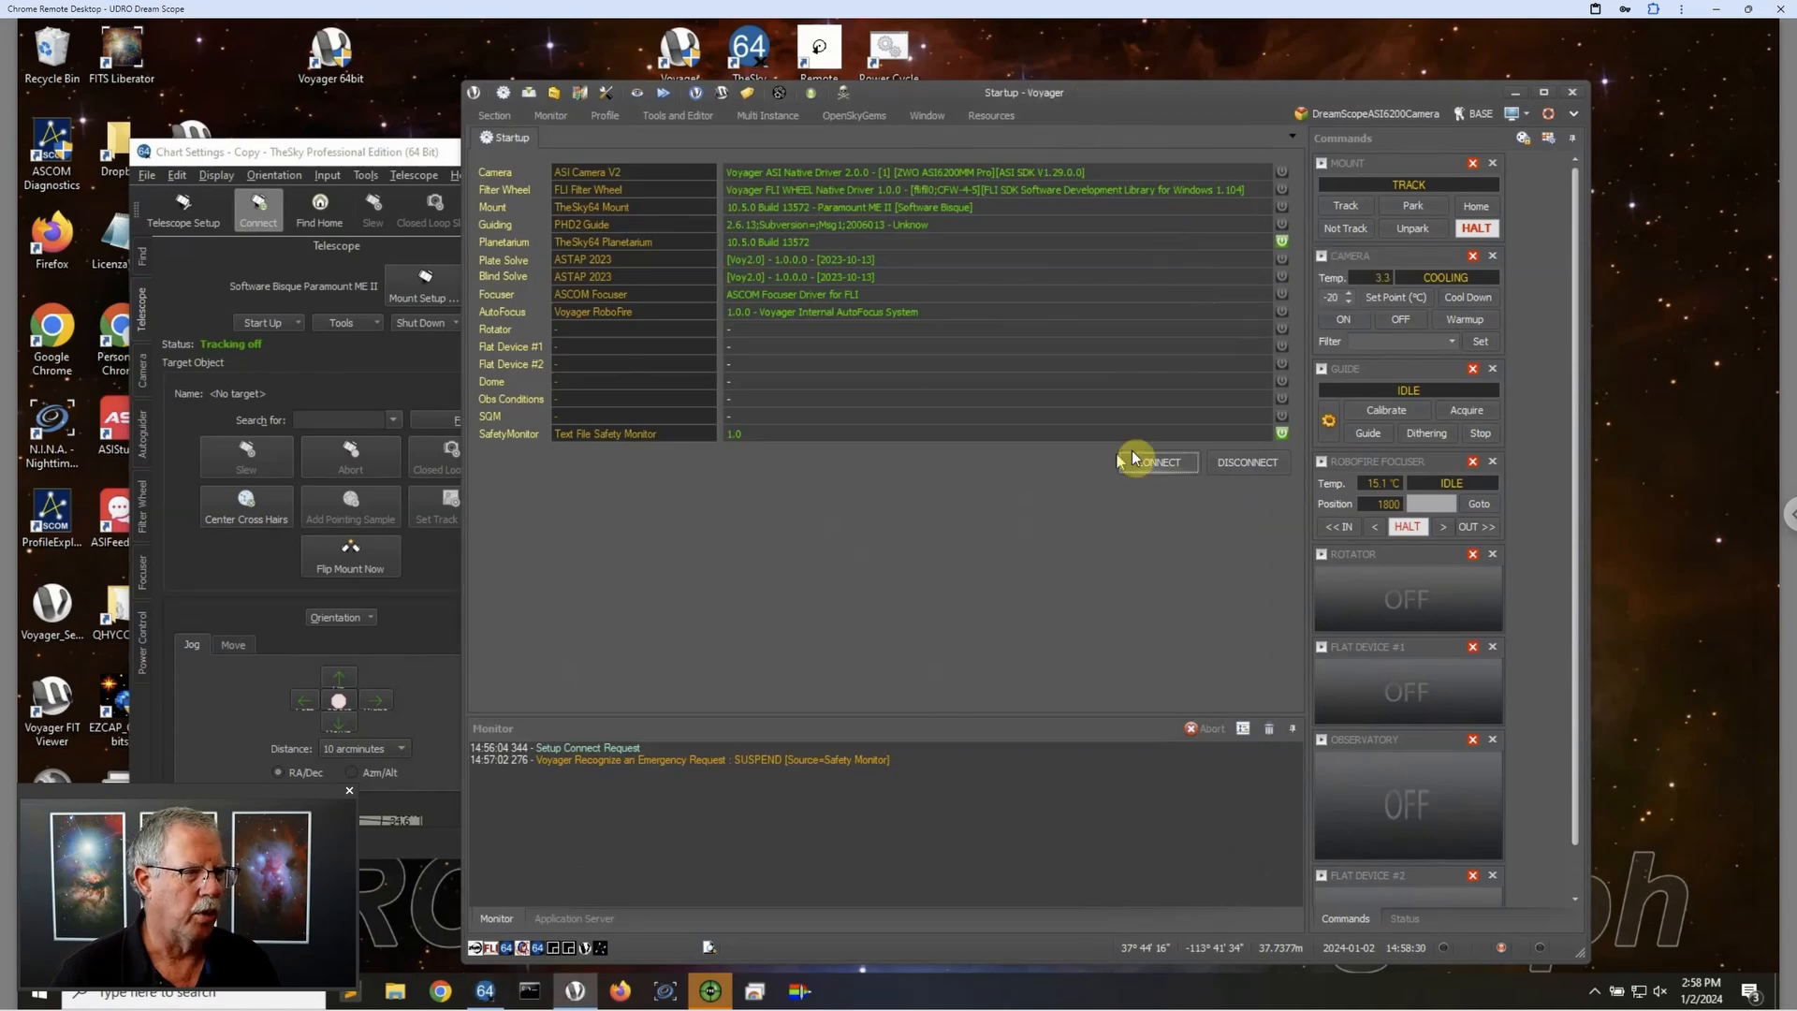
pyautogui.click(563, 96)
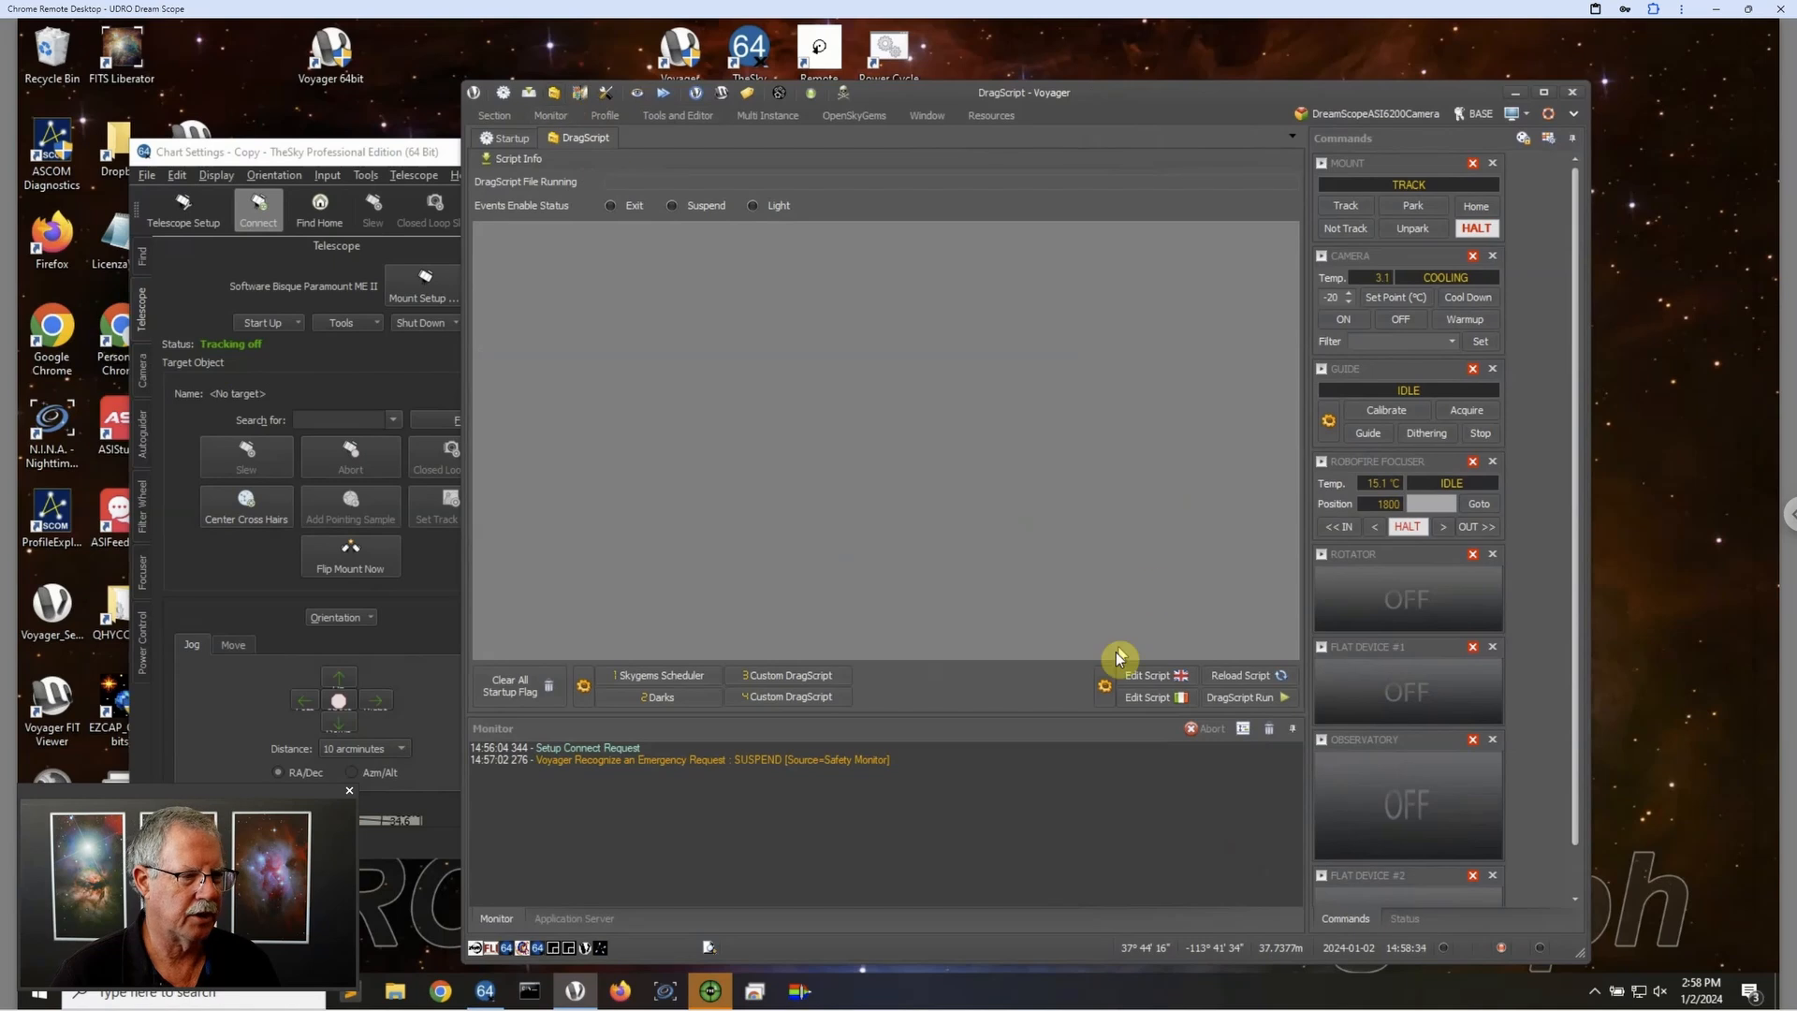
pyautogui.click(1104, 686)
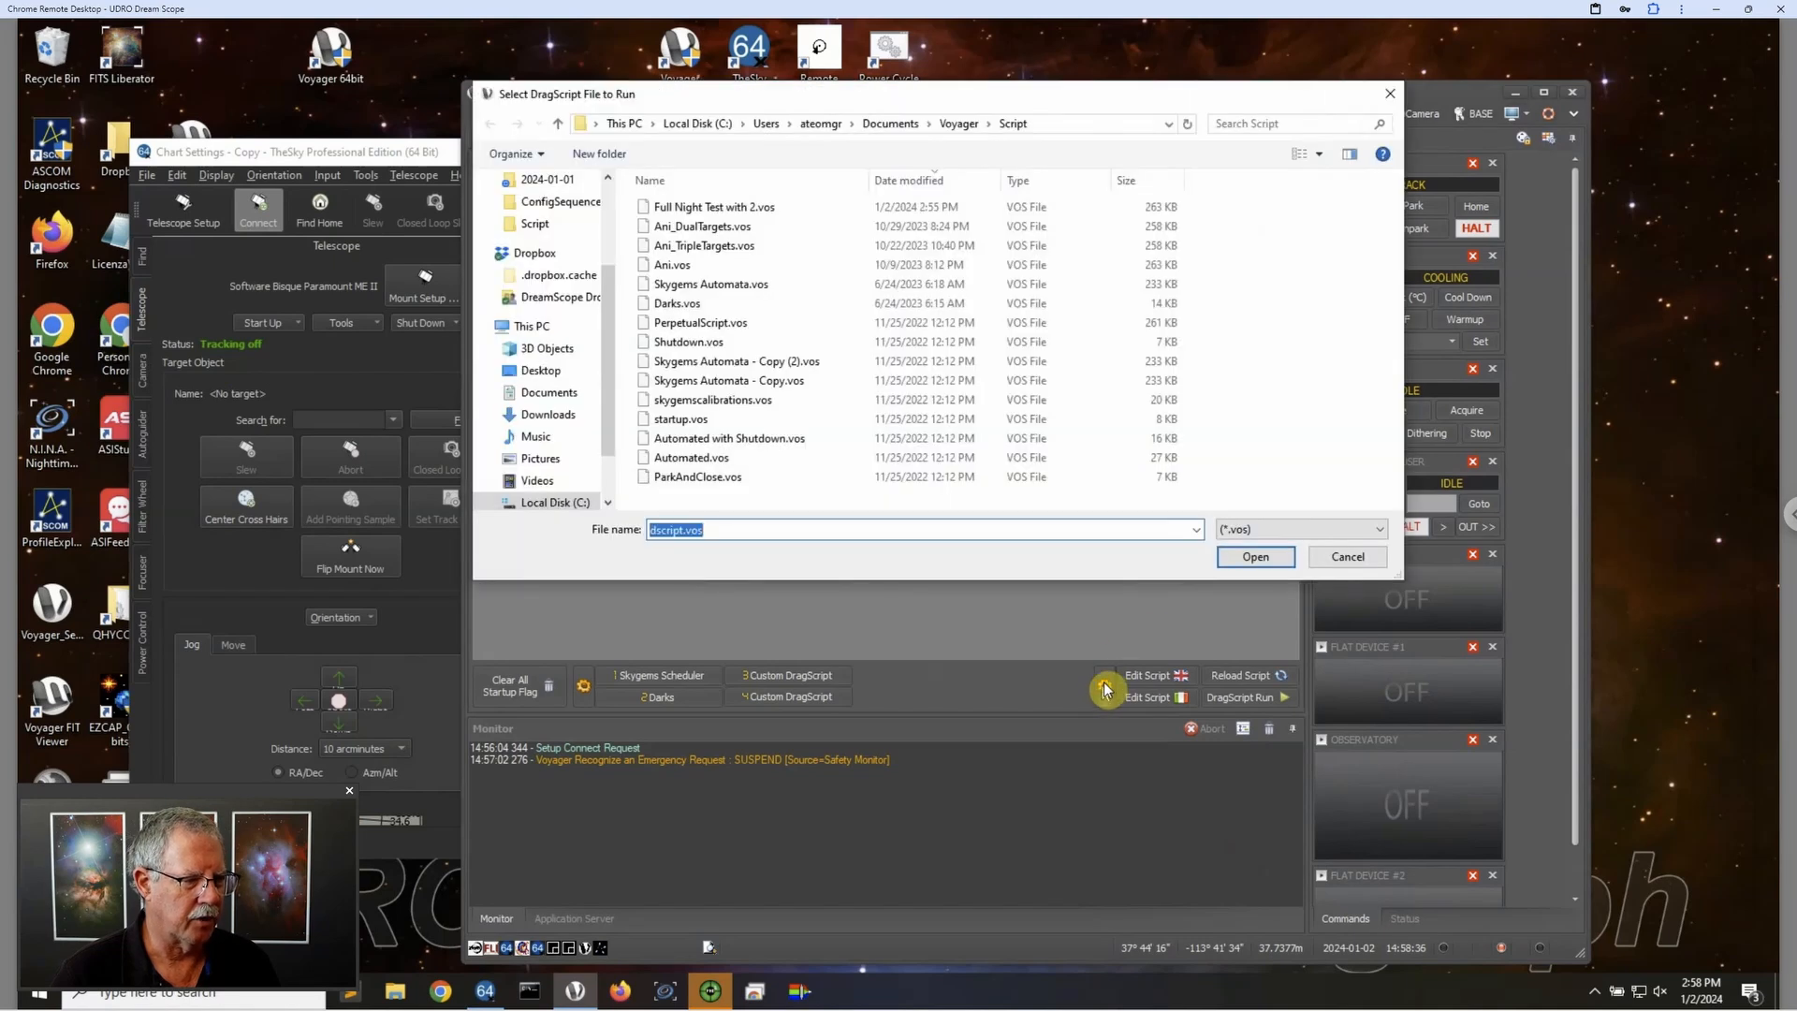
pyautogui.click(769, 208)
pyautogui.doubleClick(769, 208)
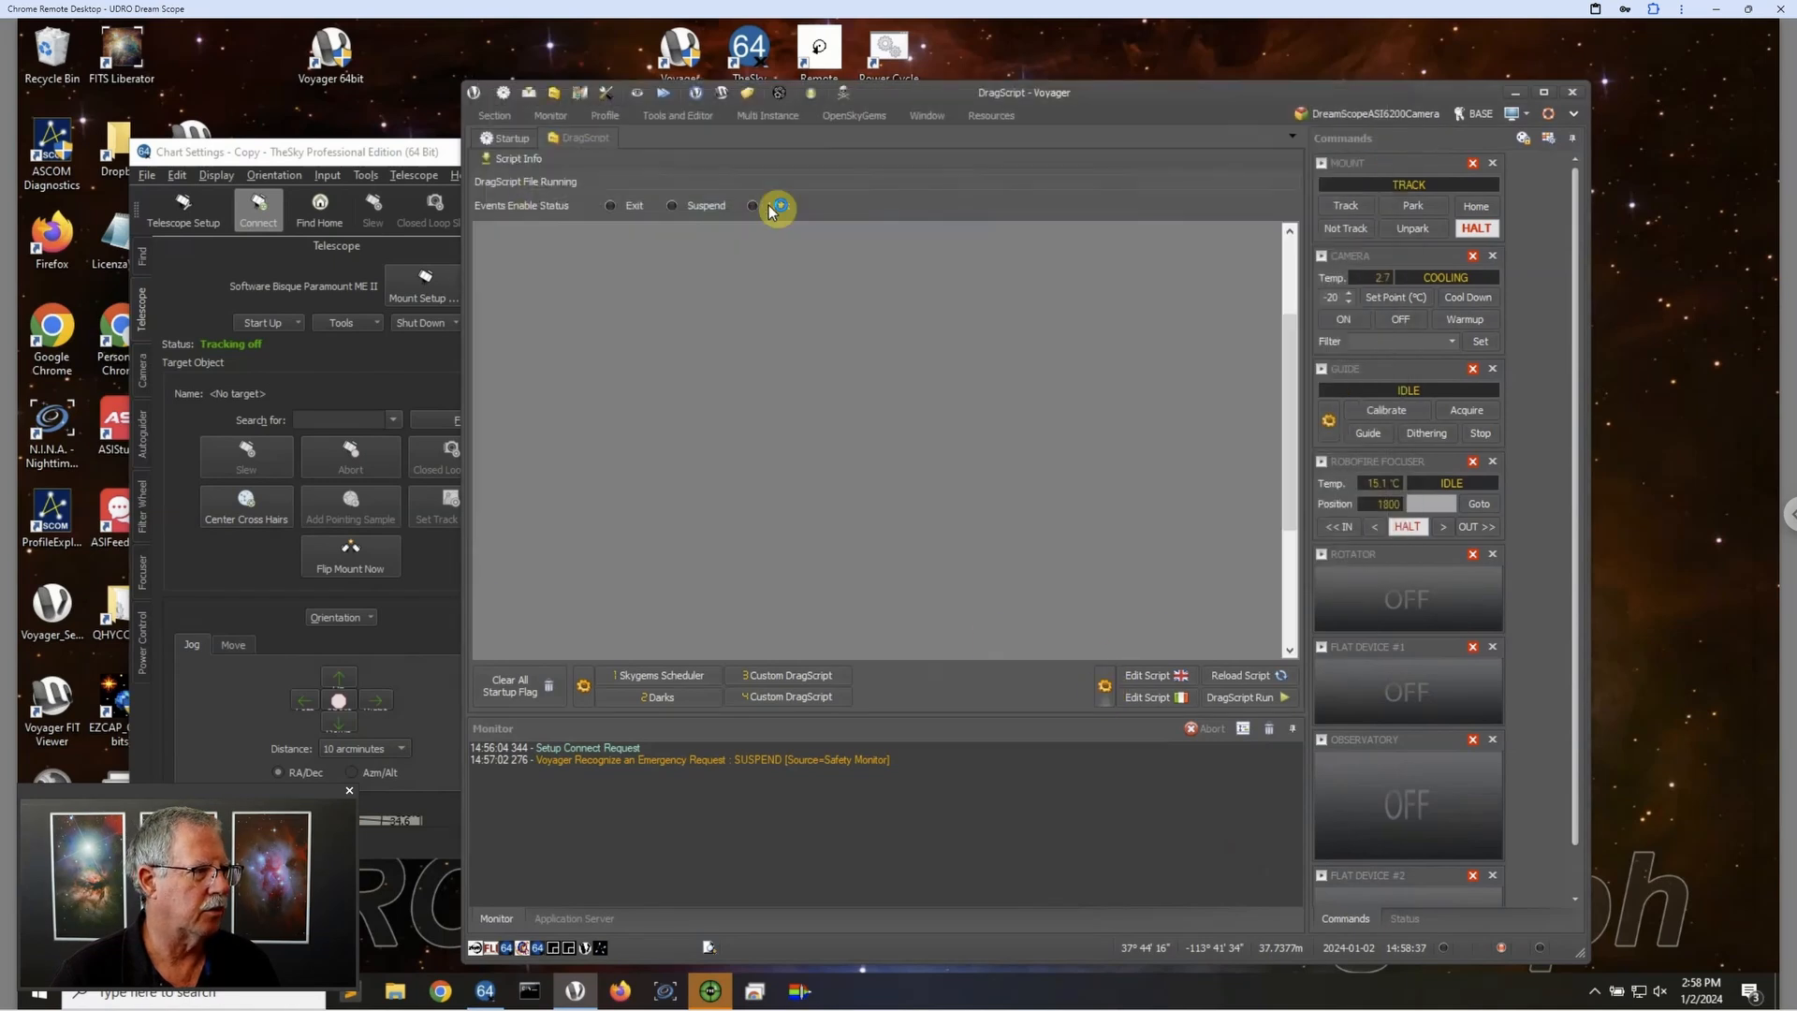
pyautogui.click(1254, 698)
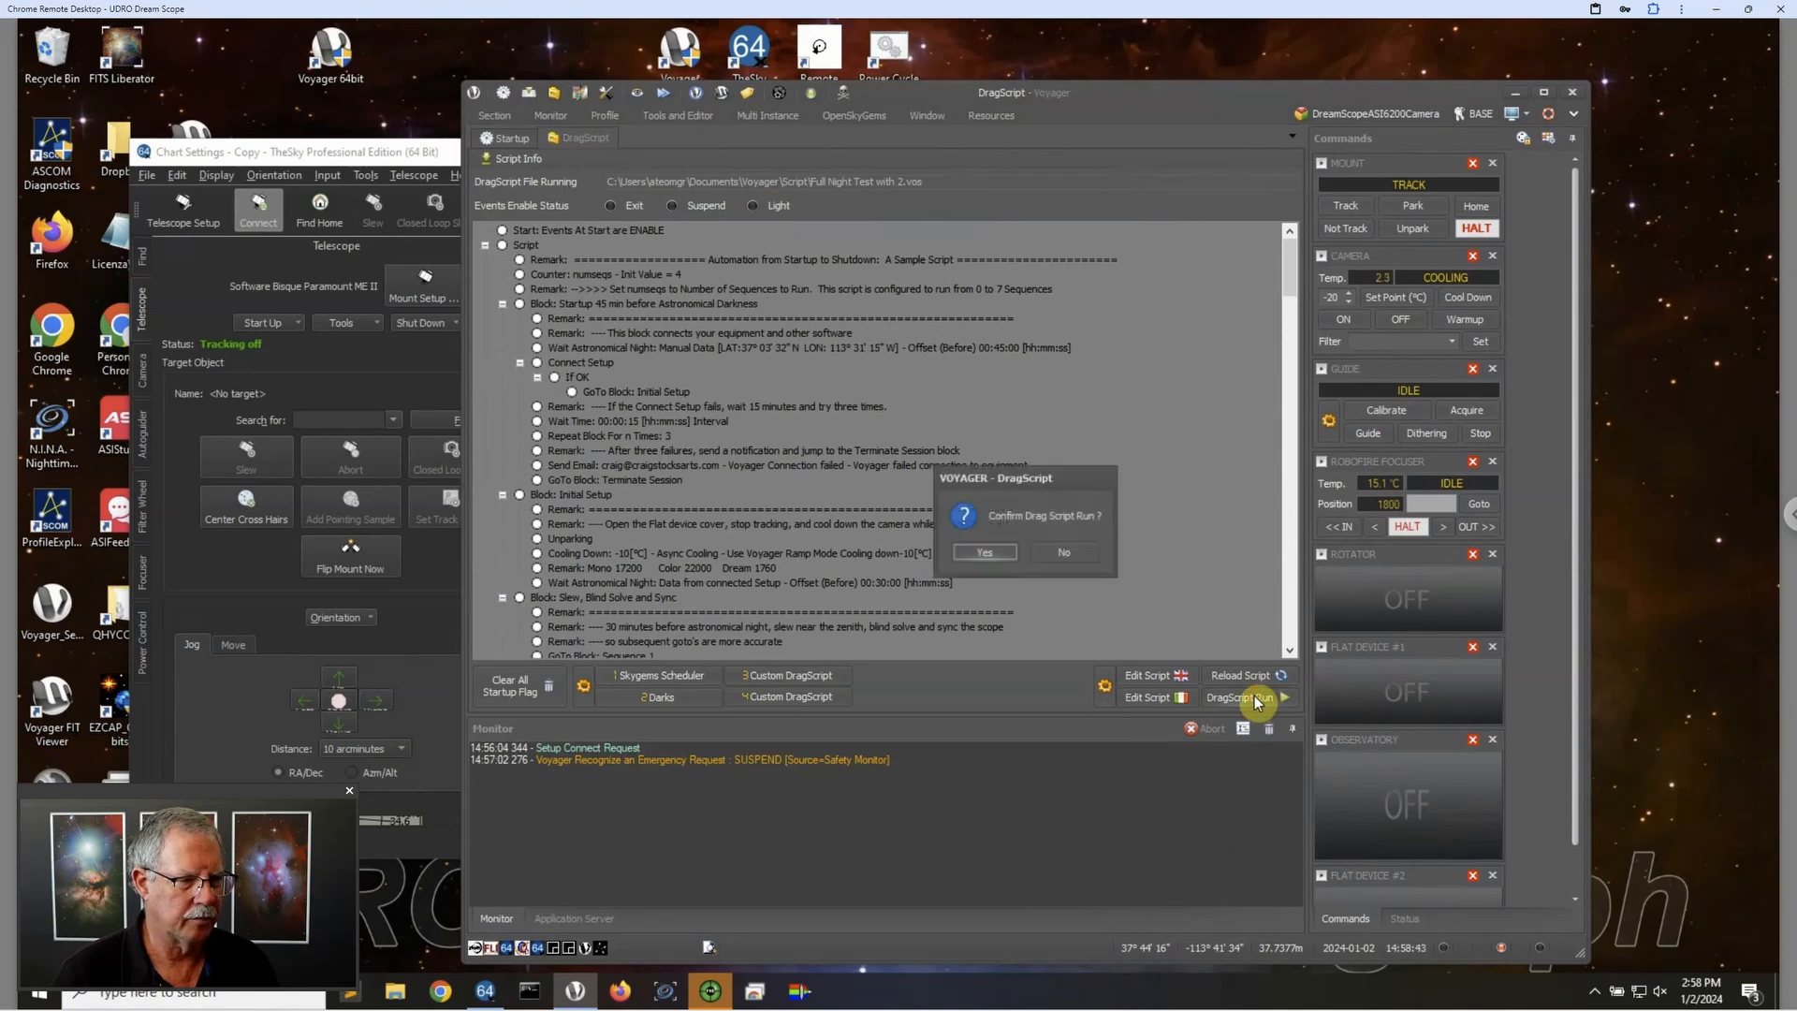
pyautogui.click(1000, 554)
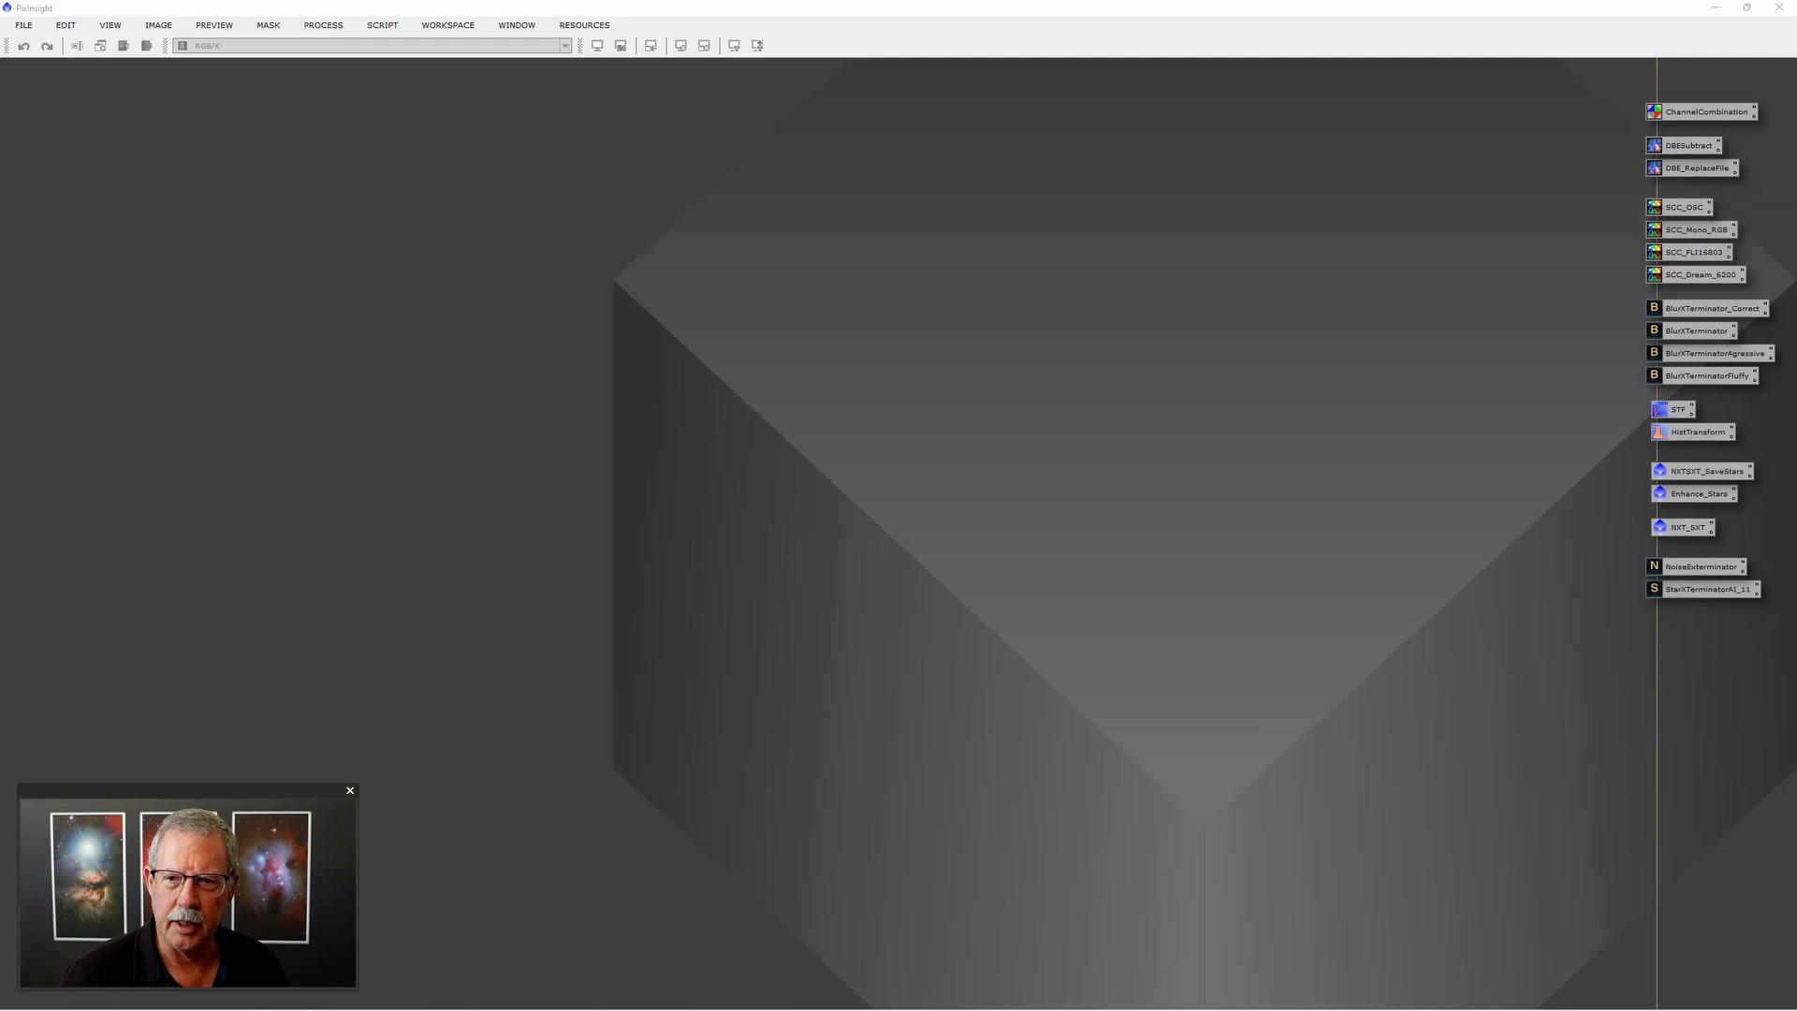
# Step: Switch to File Explorer and open the folder Astro\DreamScope Data\Flaming Star 6200 V2 on the DATA (D:) drive
pyautogui.hotkey('alt', 'Tab')
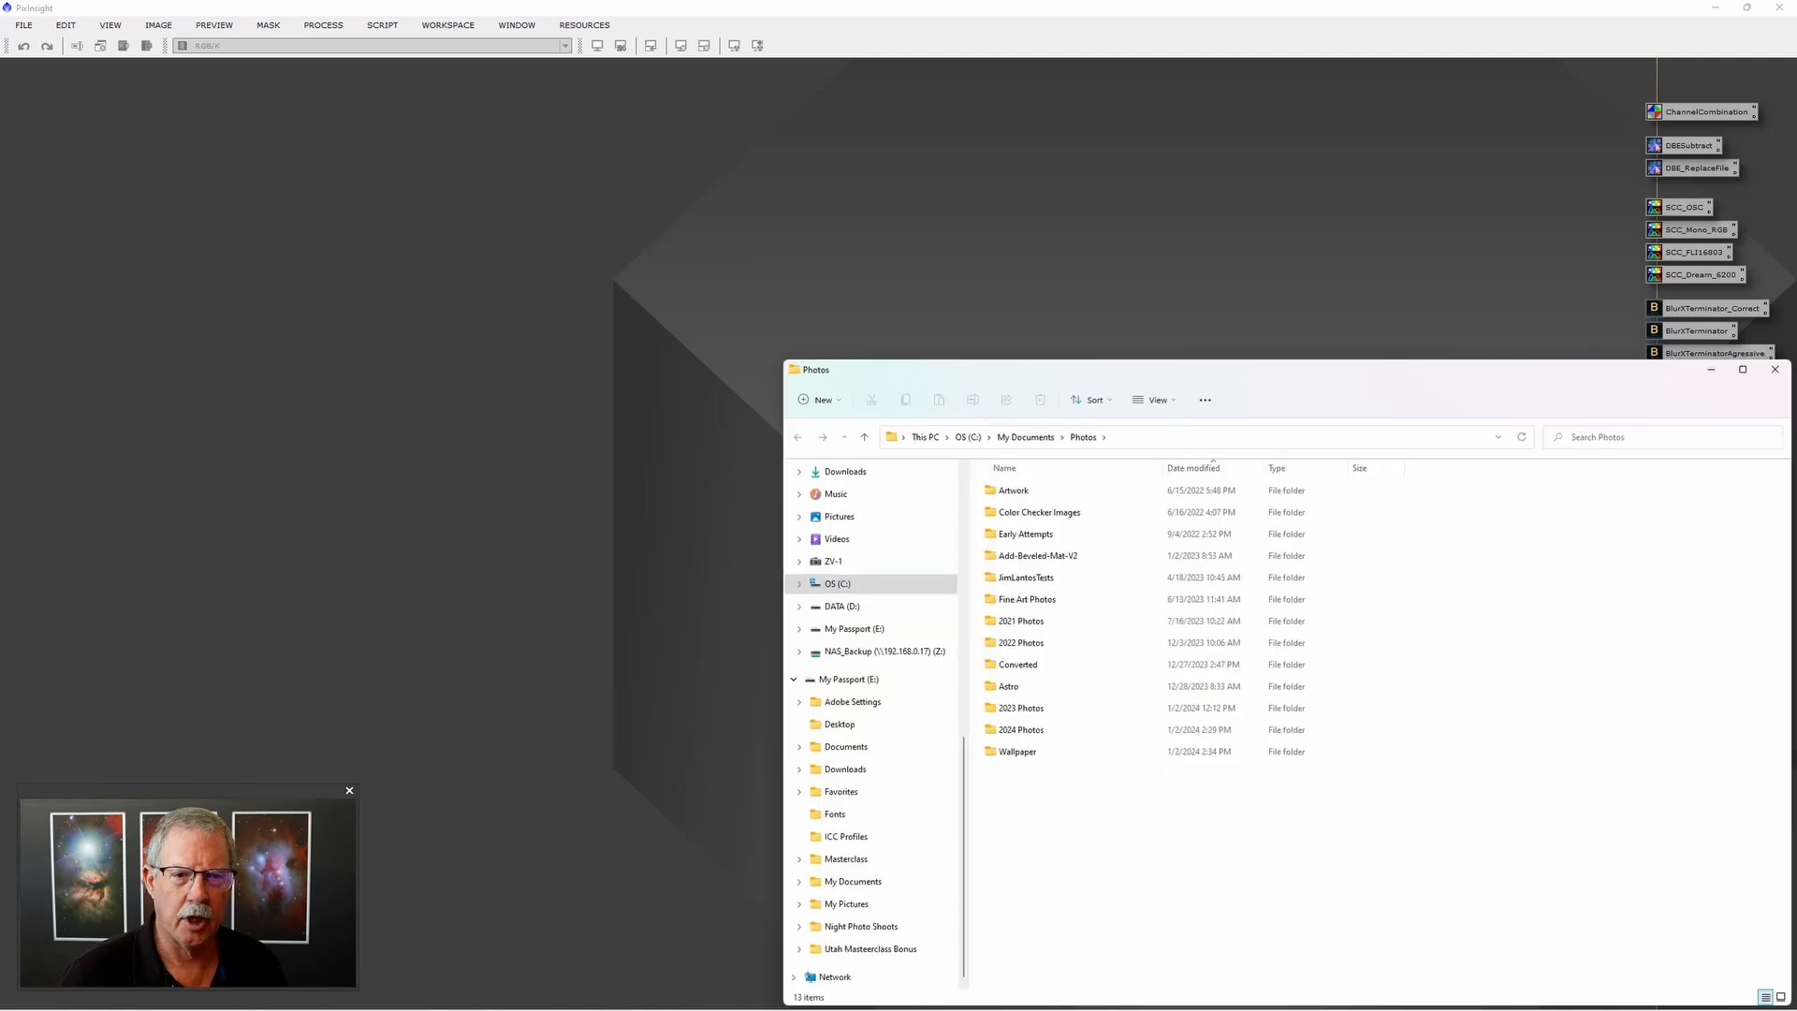
pyautogui.click(1136, 375)
pyautogui.moveTo(1137, 375); pyautogui.dragTo(1117, 260)
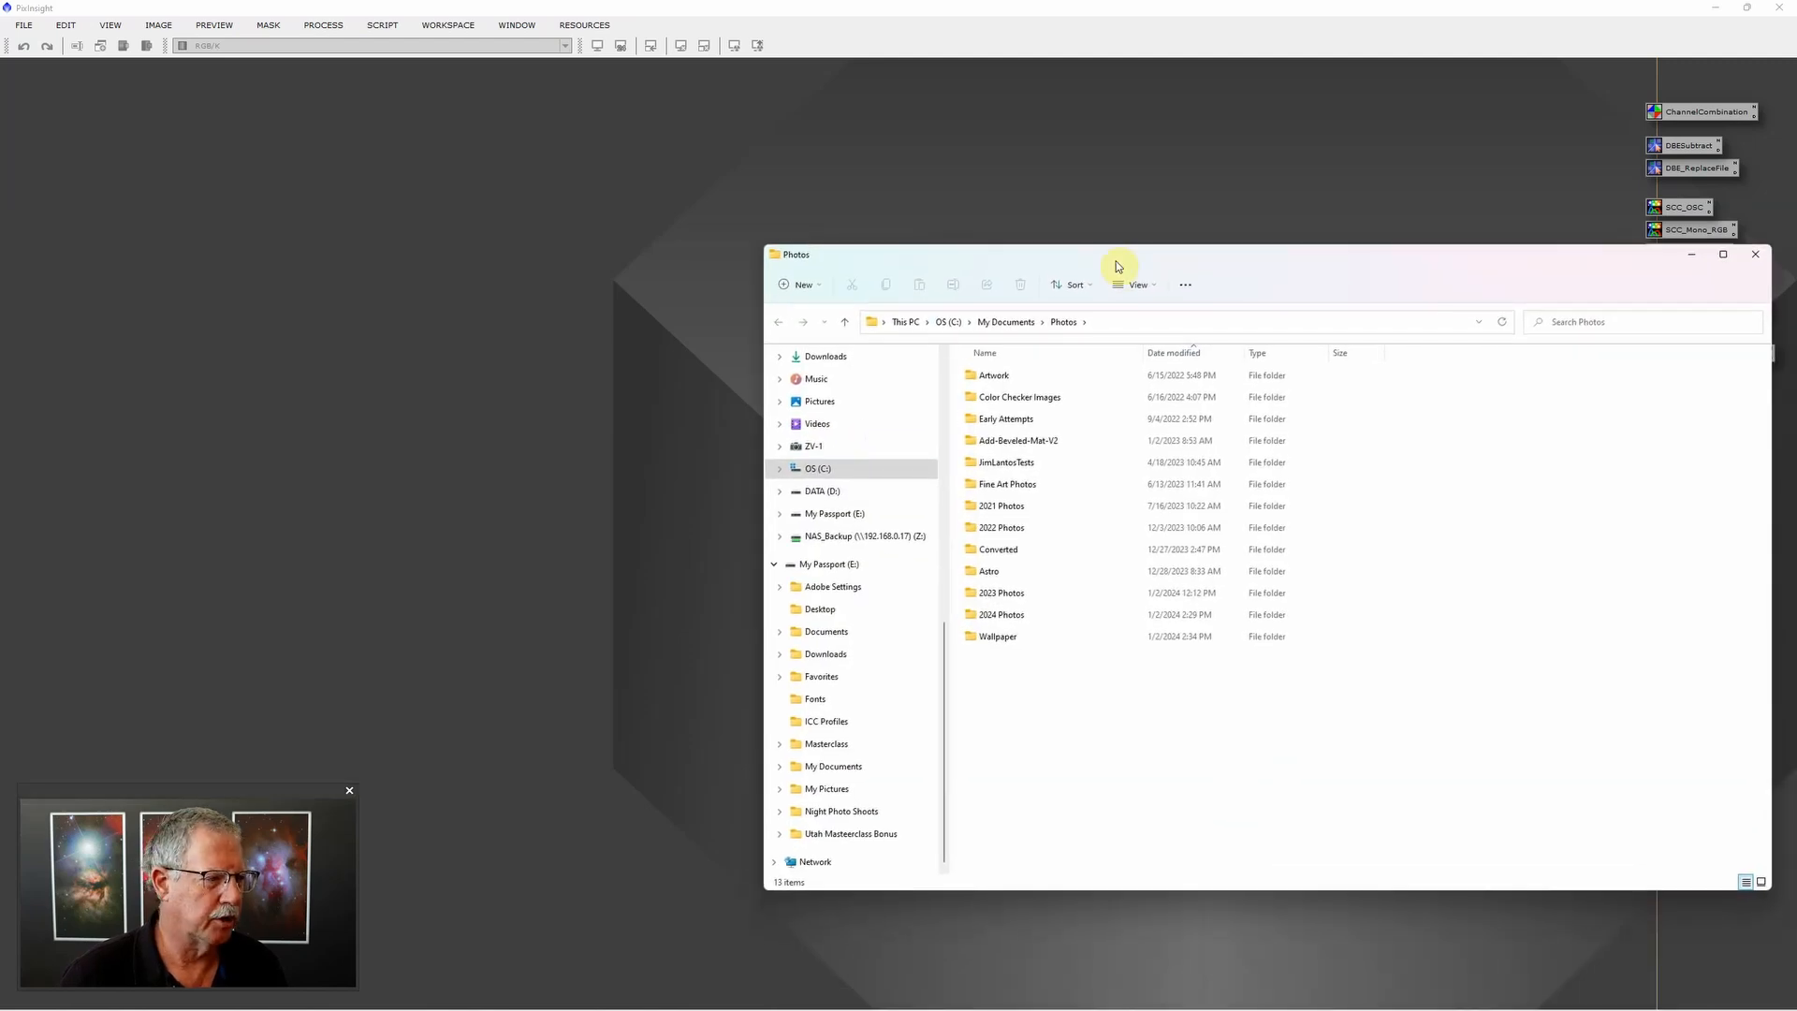
pyautogui.click(848, 493)
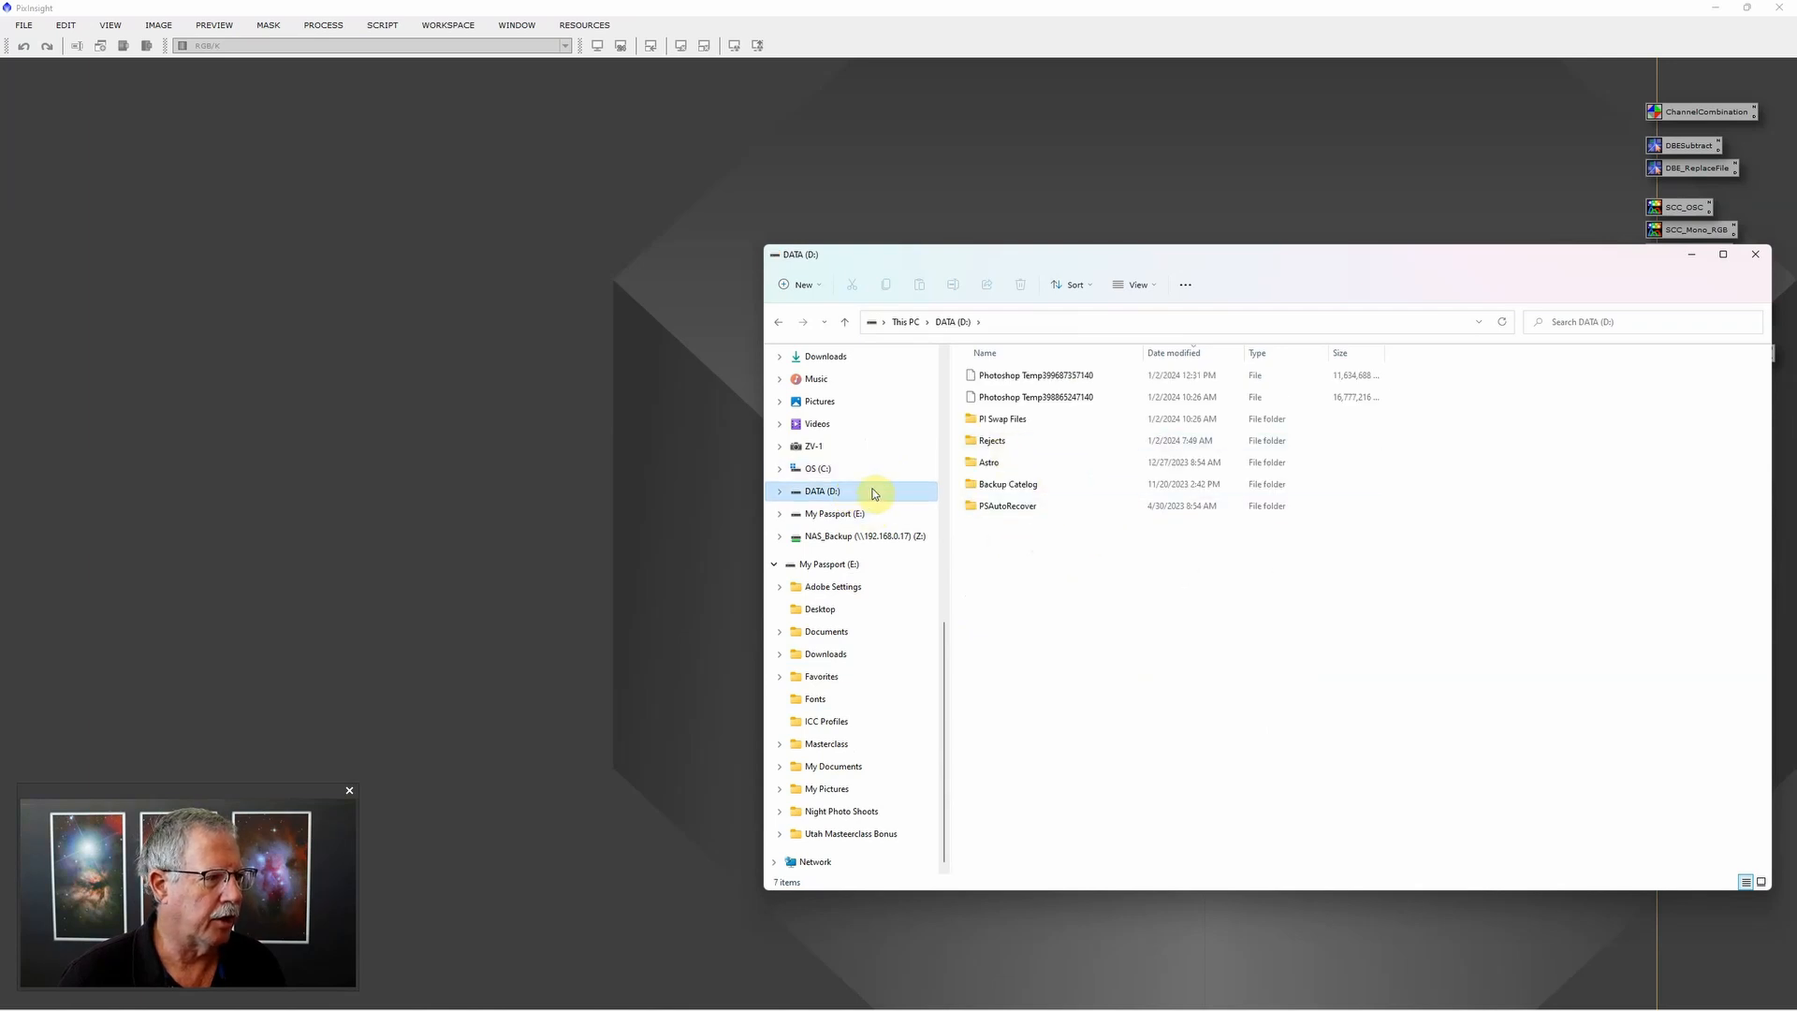
pyautogui.doubleClick(1009, 464)
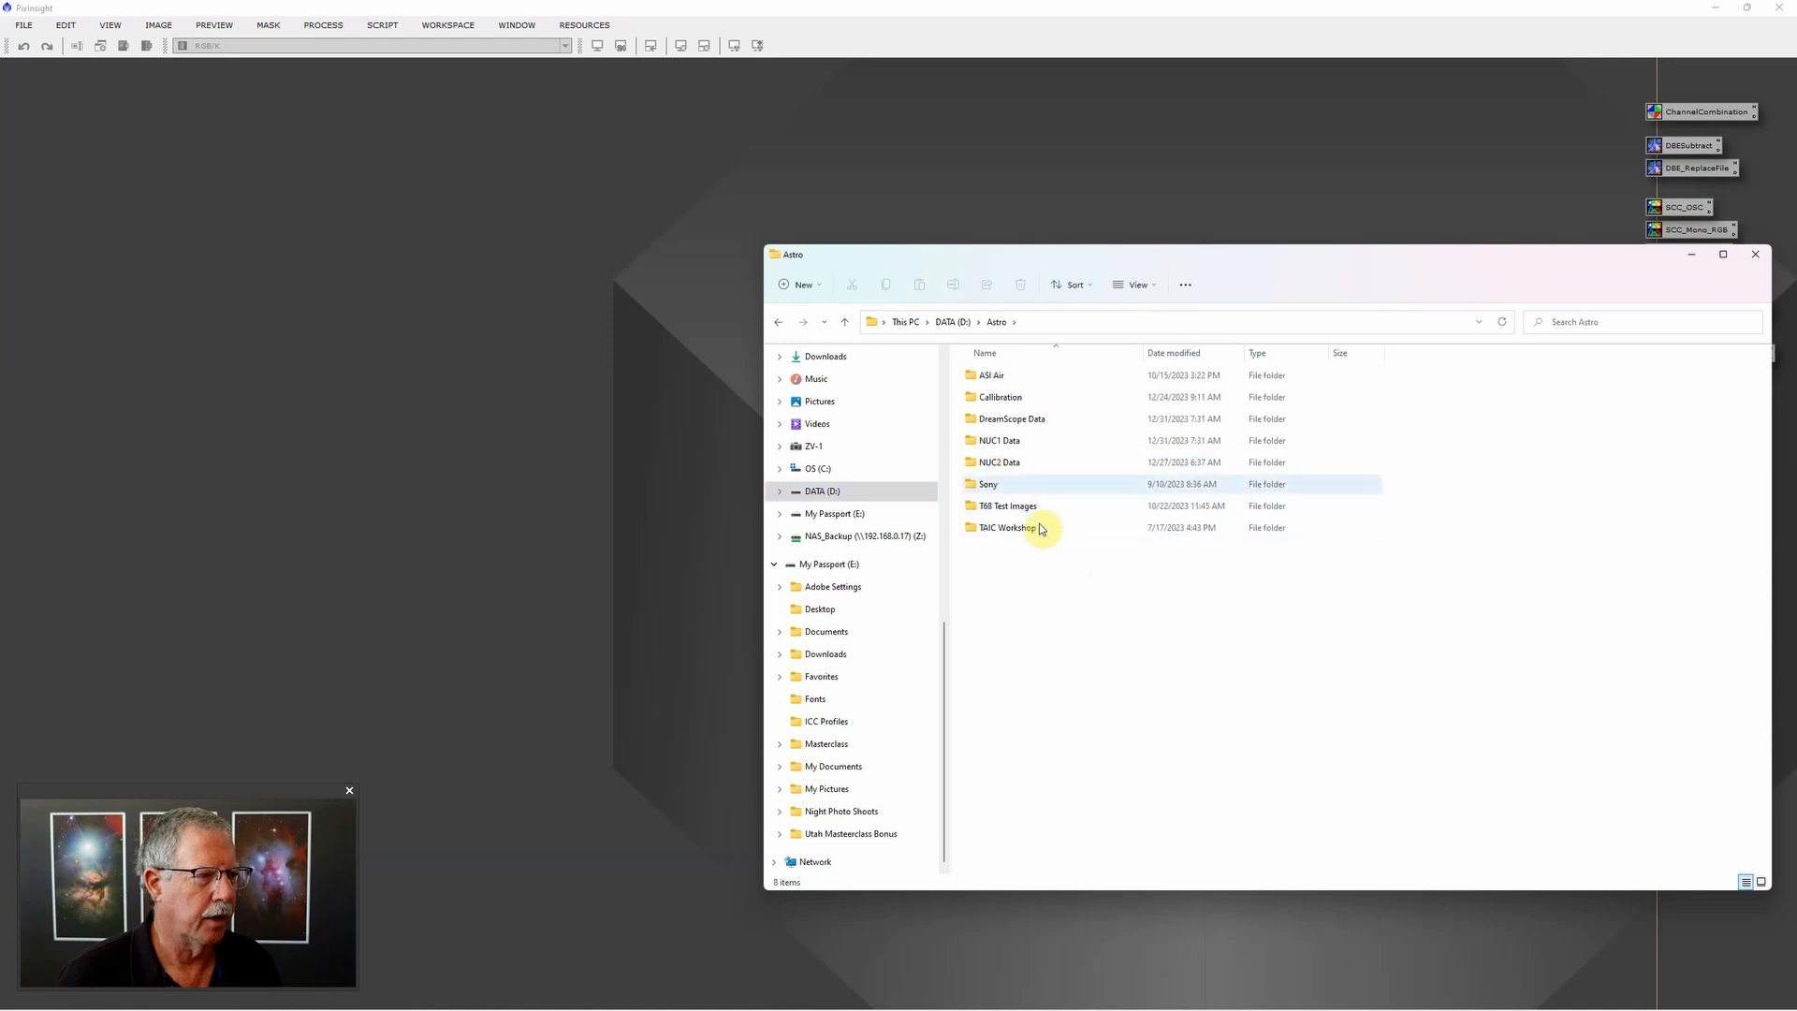
pyautogui.doubleClick(1009, 421)
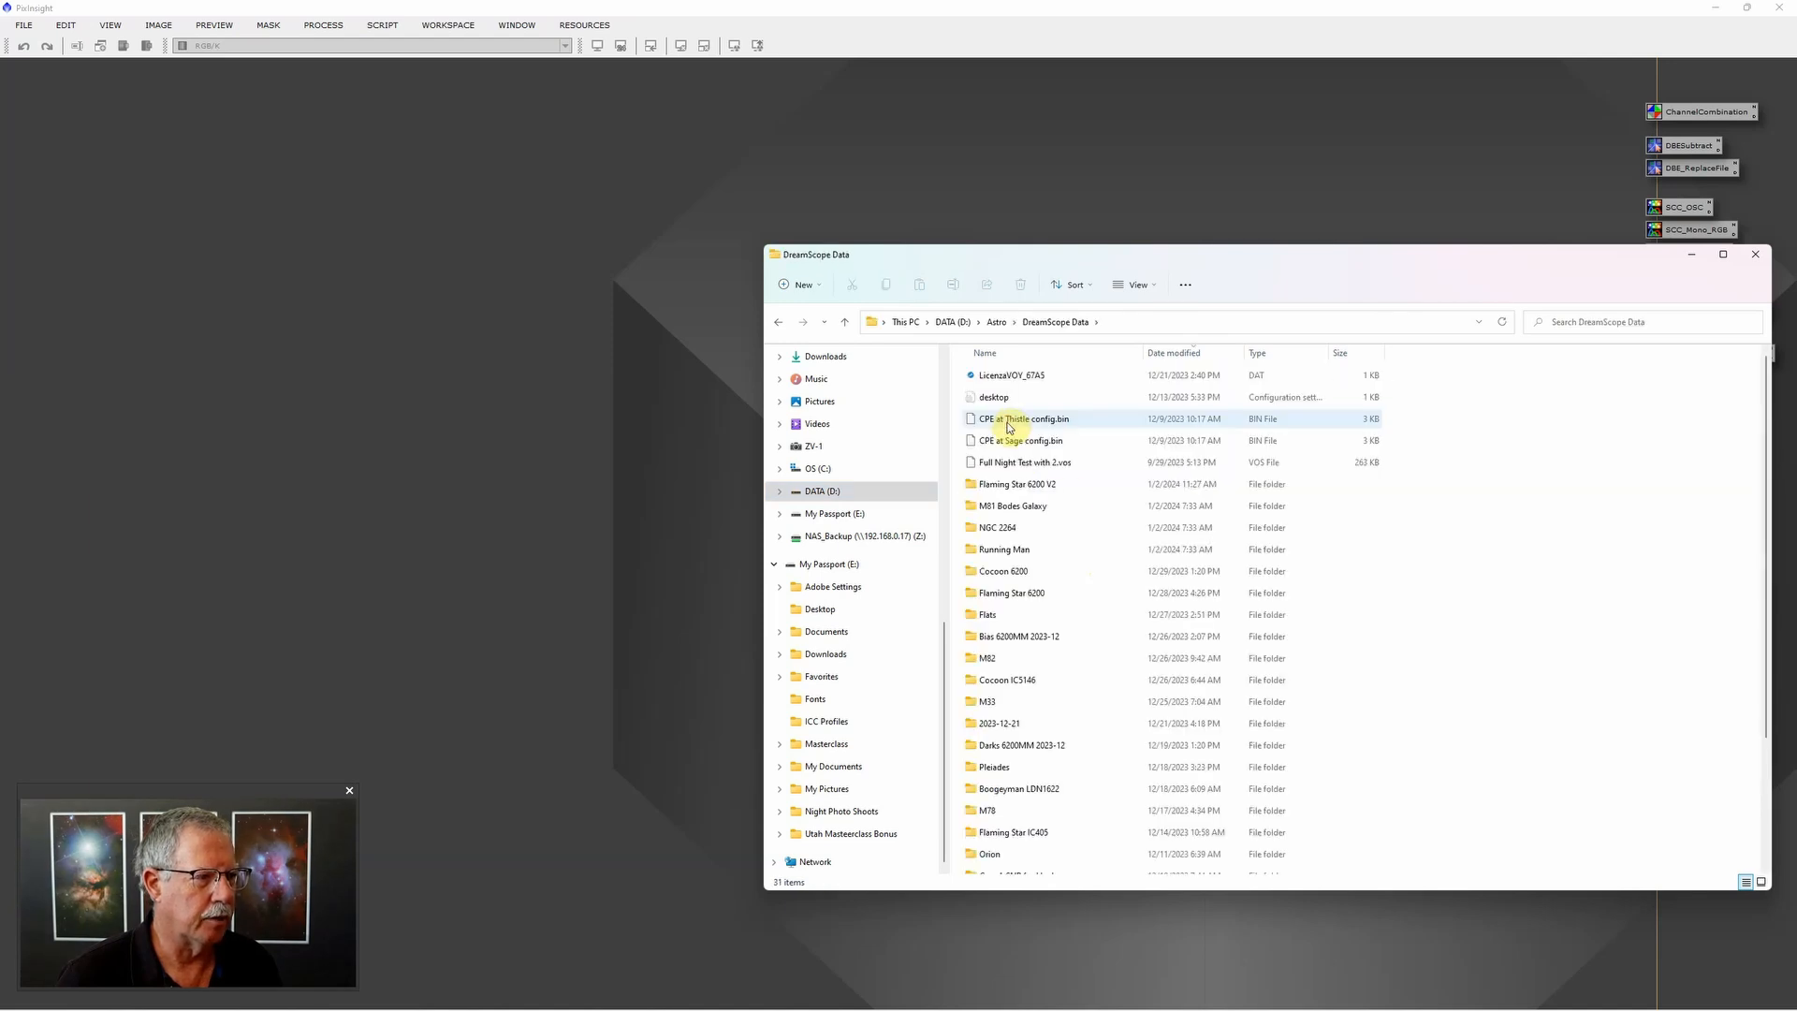
pyautogui.doubleClick(1017, 486)
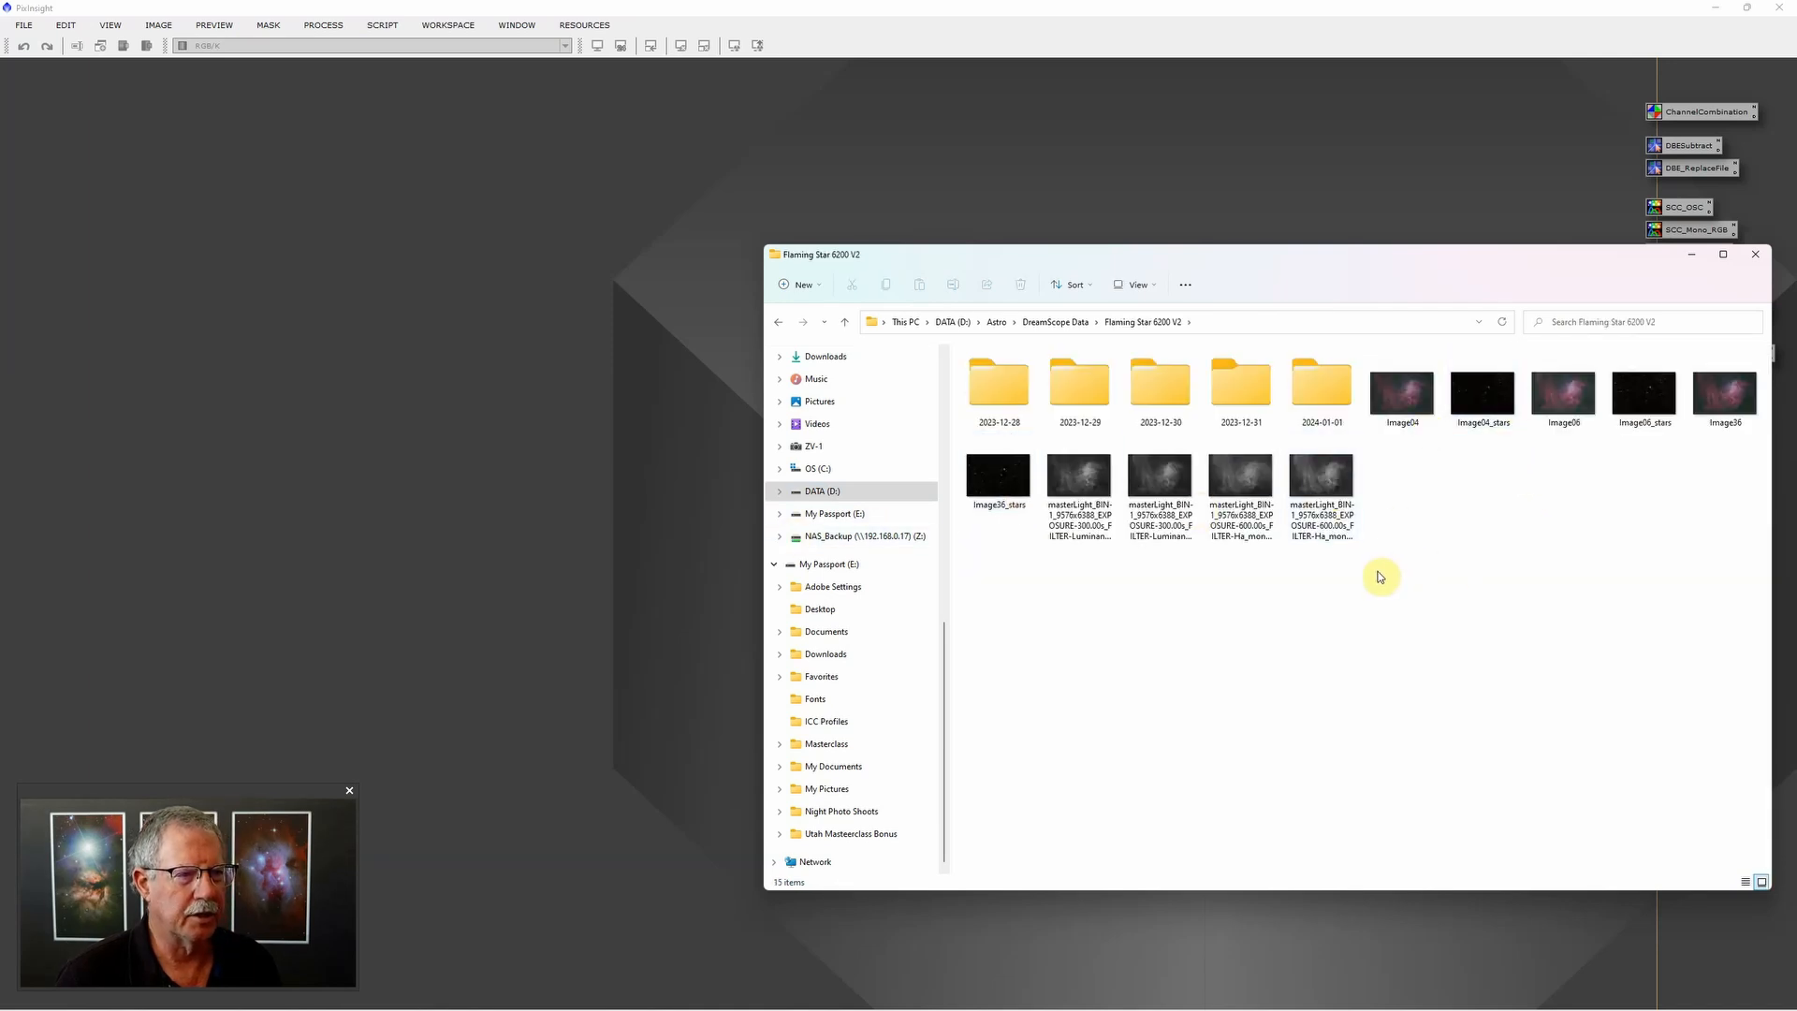
# Step: Open the 2024-01-01 folder and examine its Flaming Star light frames by filter and exposure
pyautogui.moveTo(1344, 261); pyautogui.dragTo(1087, 237)
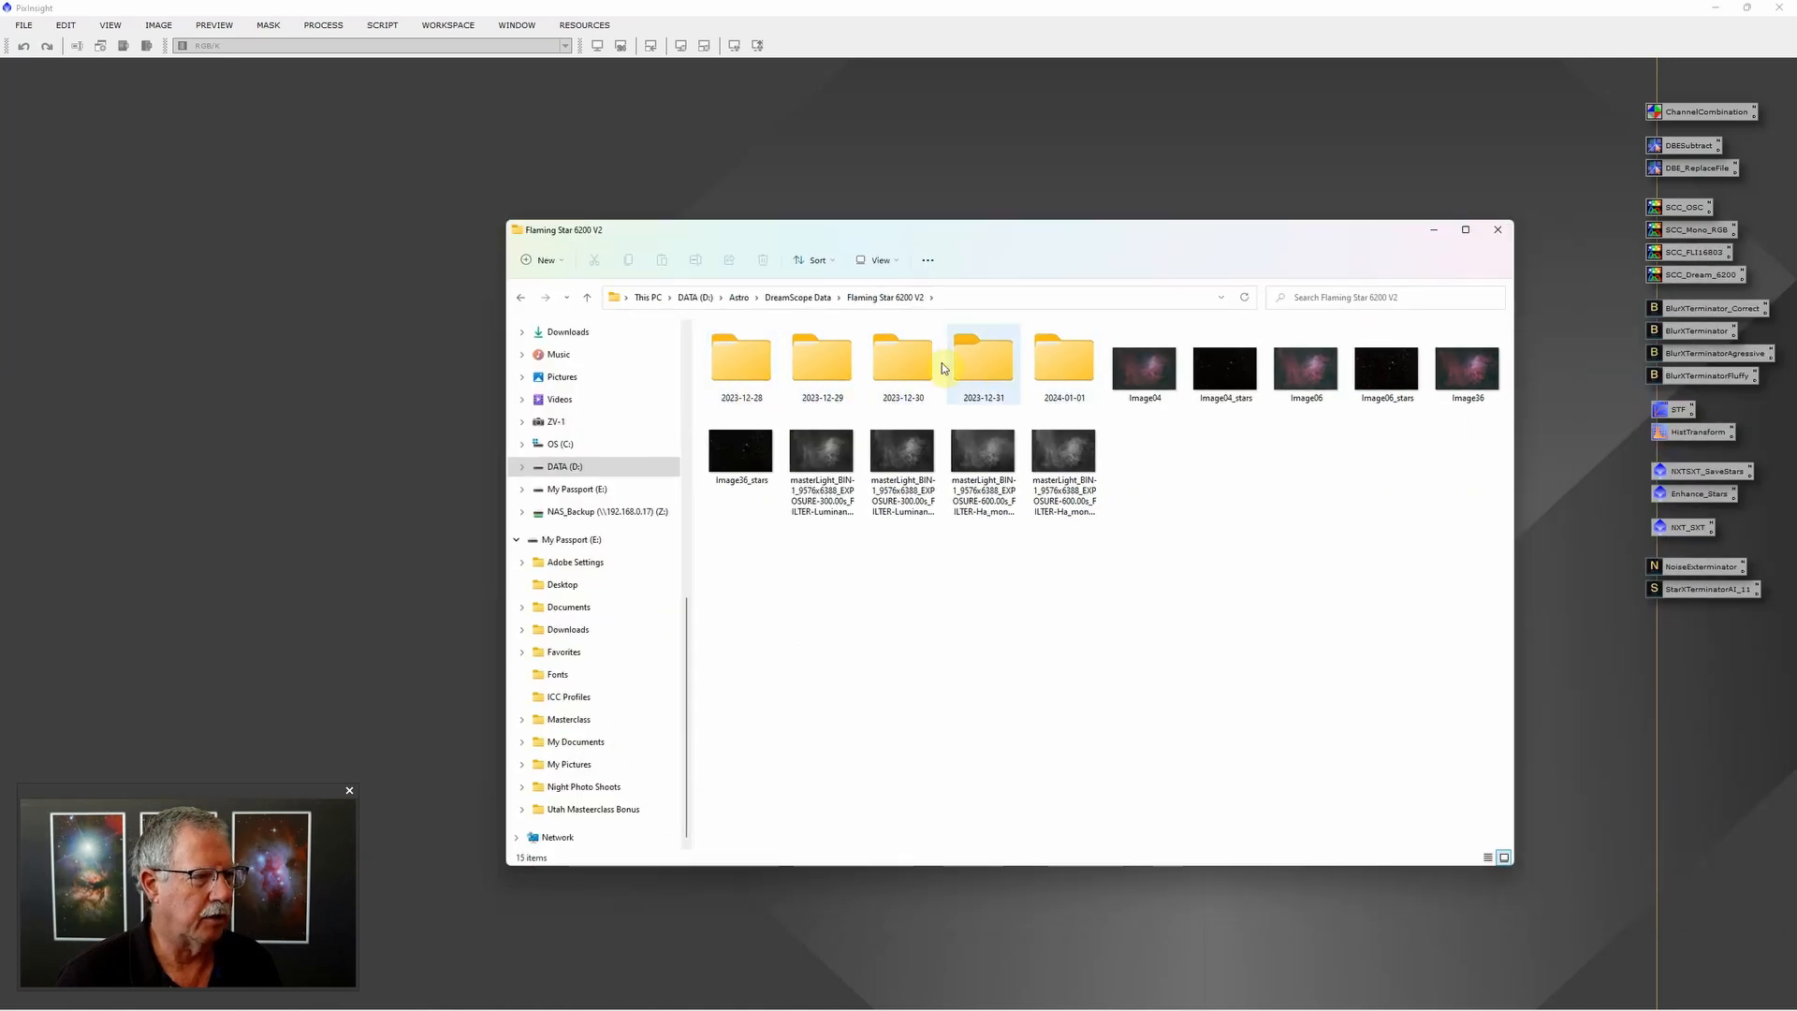
pyautogui.doubleClick(1075, 362)
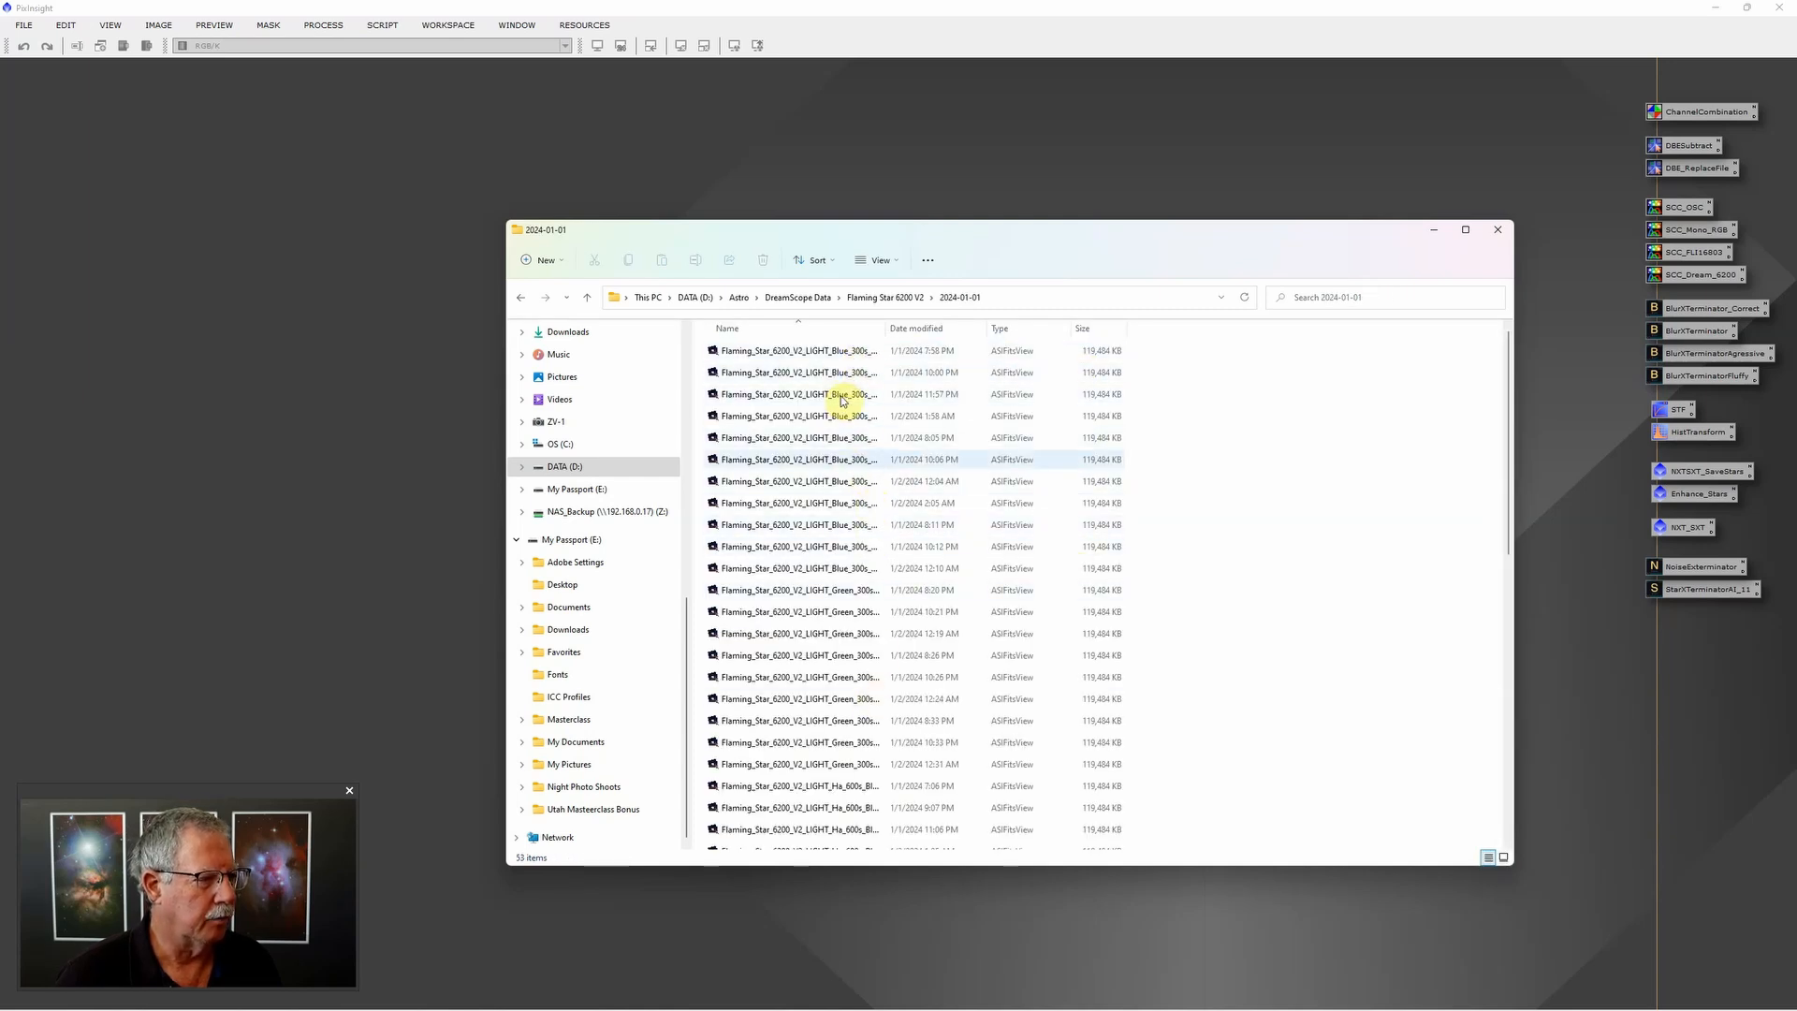
pyautogui.scroll(-1, 863, 505)
pyautogui.scroll(1, 863, 506)
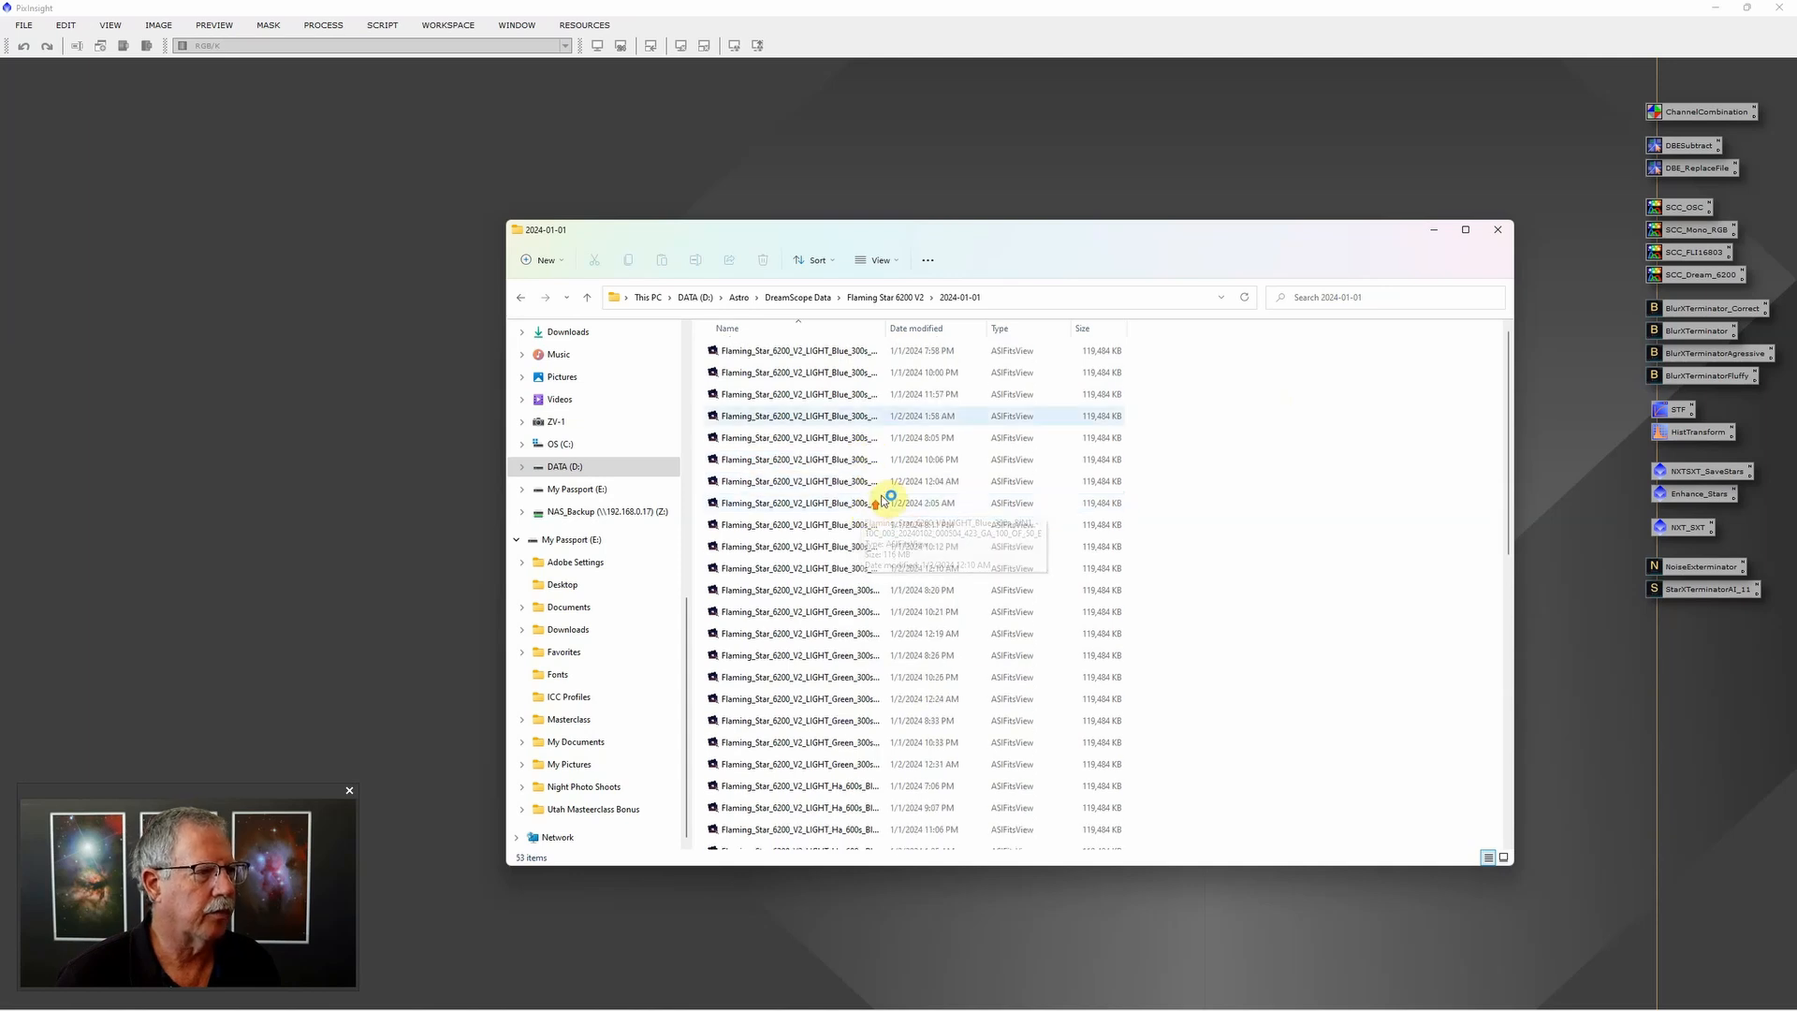
# Step: Close the file browser, open the Blink process and load all light frames from the 2024-01-01 folder into it
pyautogui.click(1499, 238)
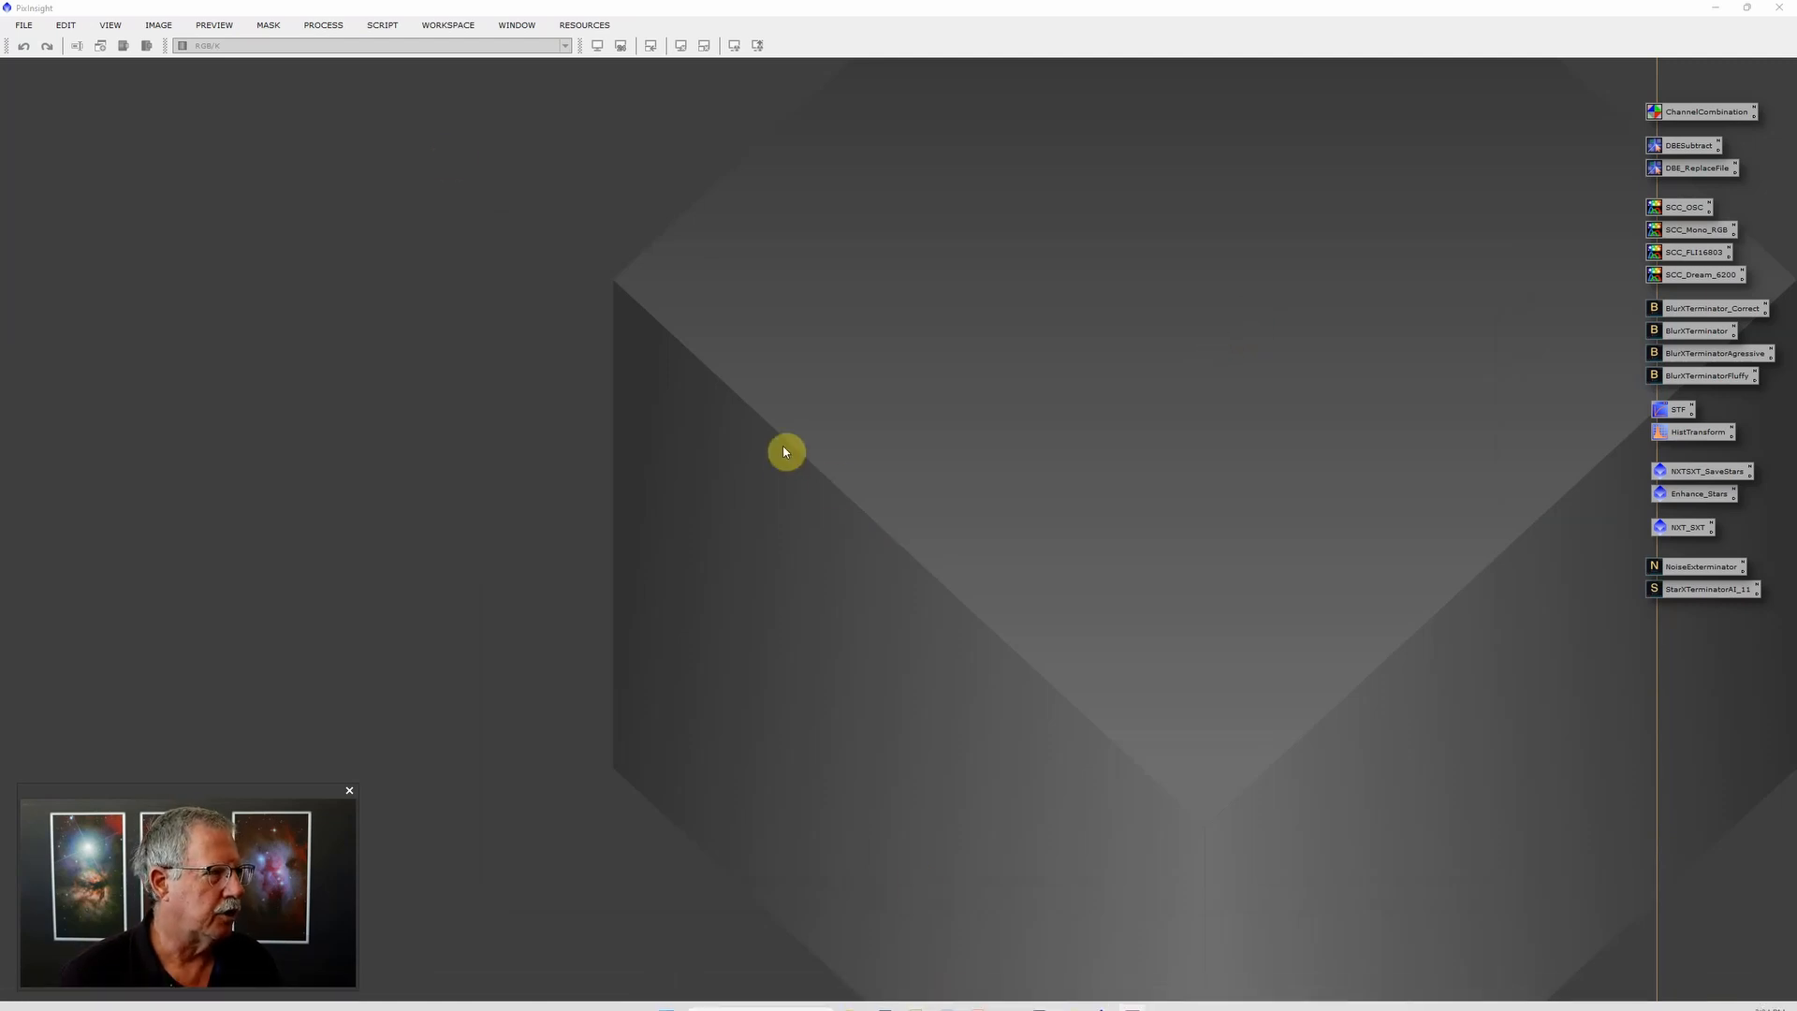
pyautogui.click(333, 25)
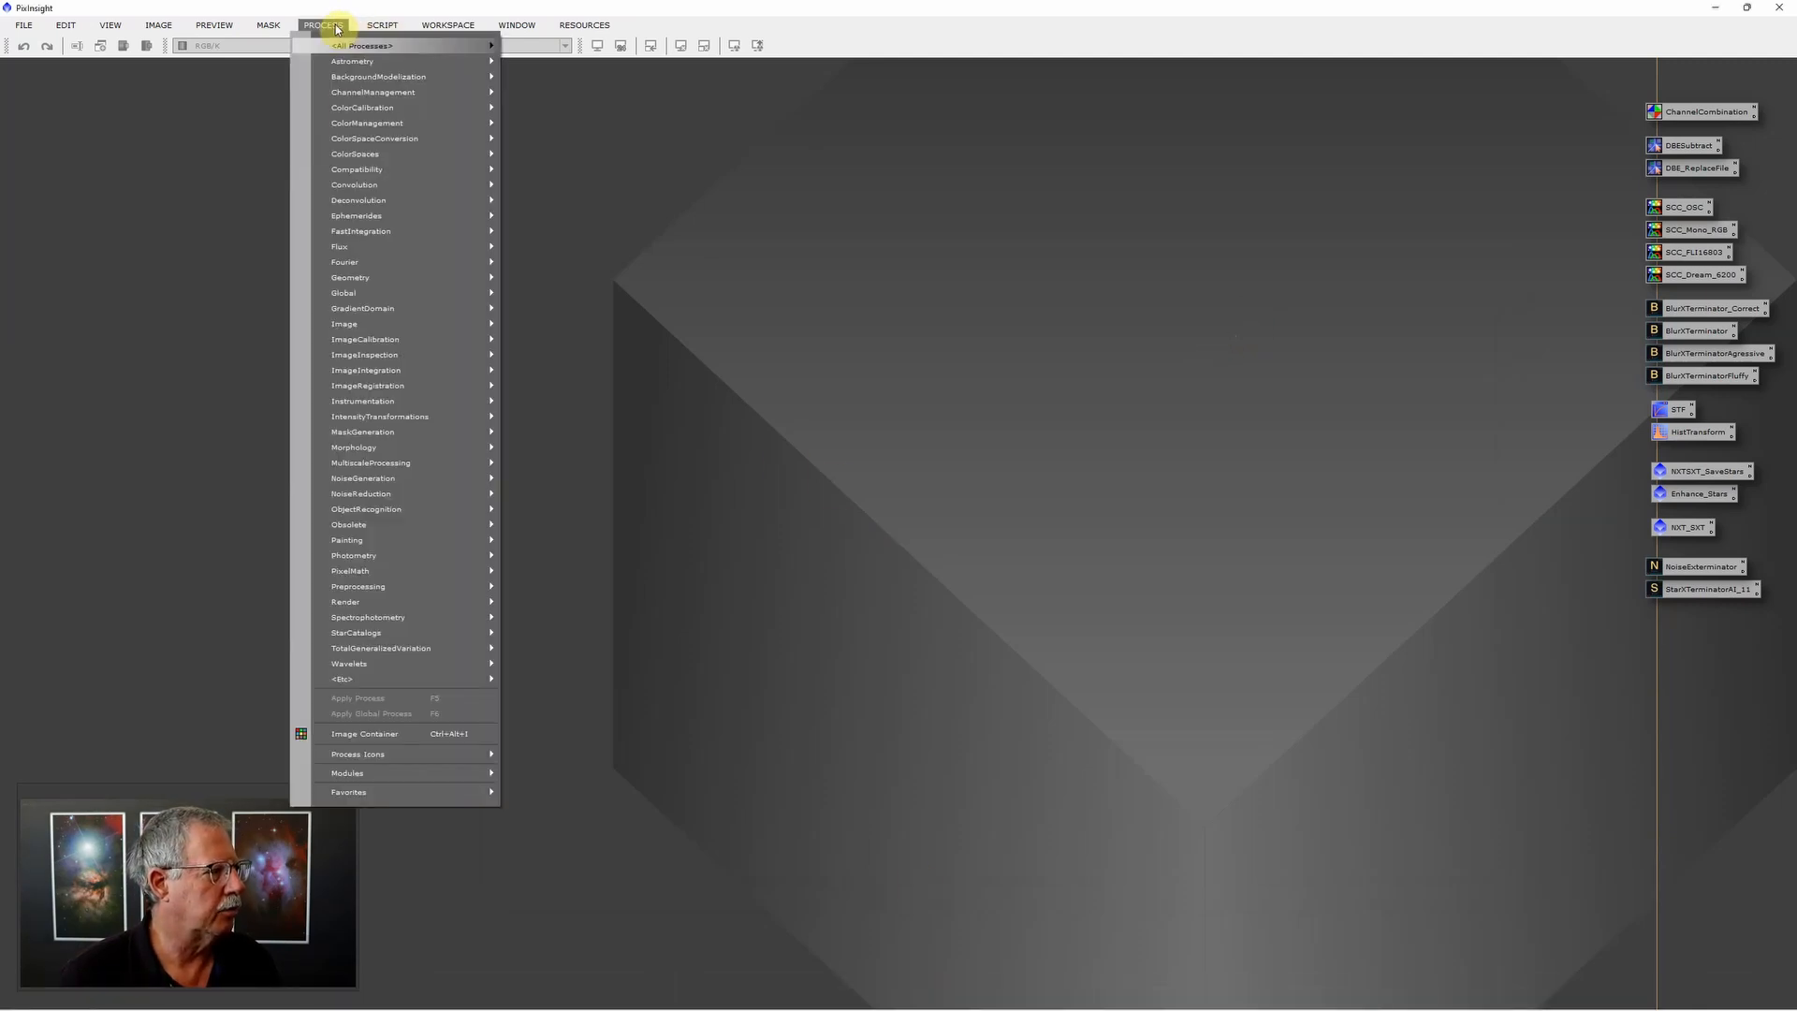
pyautogui.moveTo(402, 356)
pyautogui.click(566, 356)
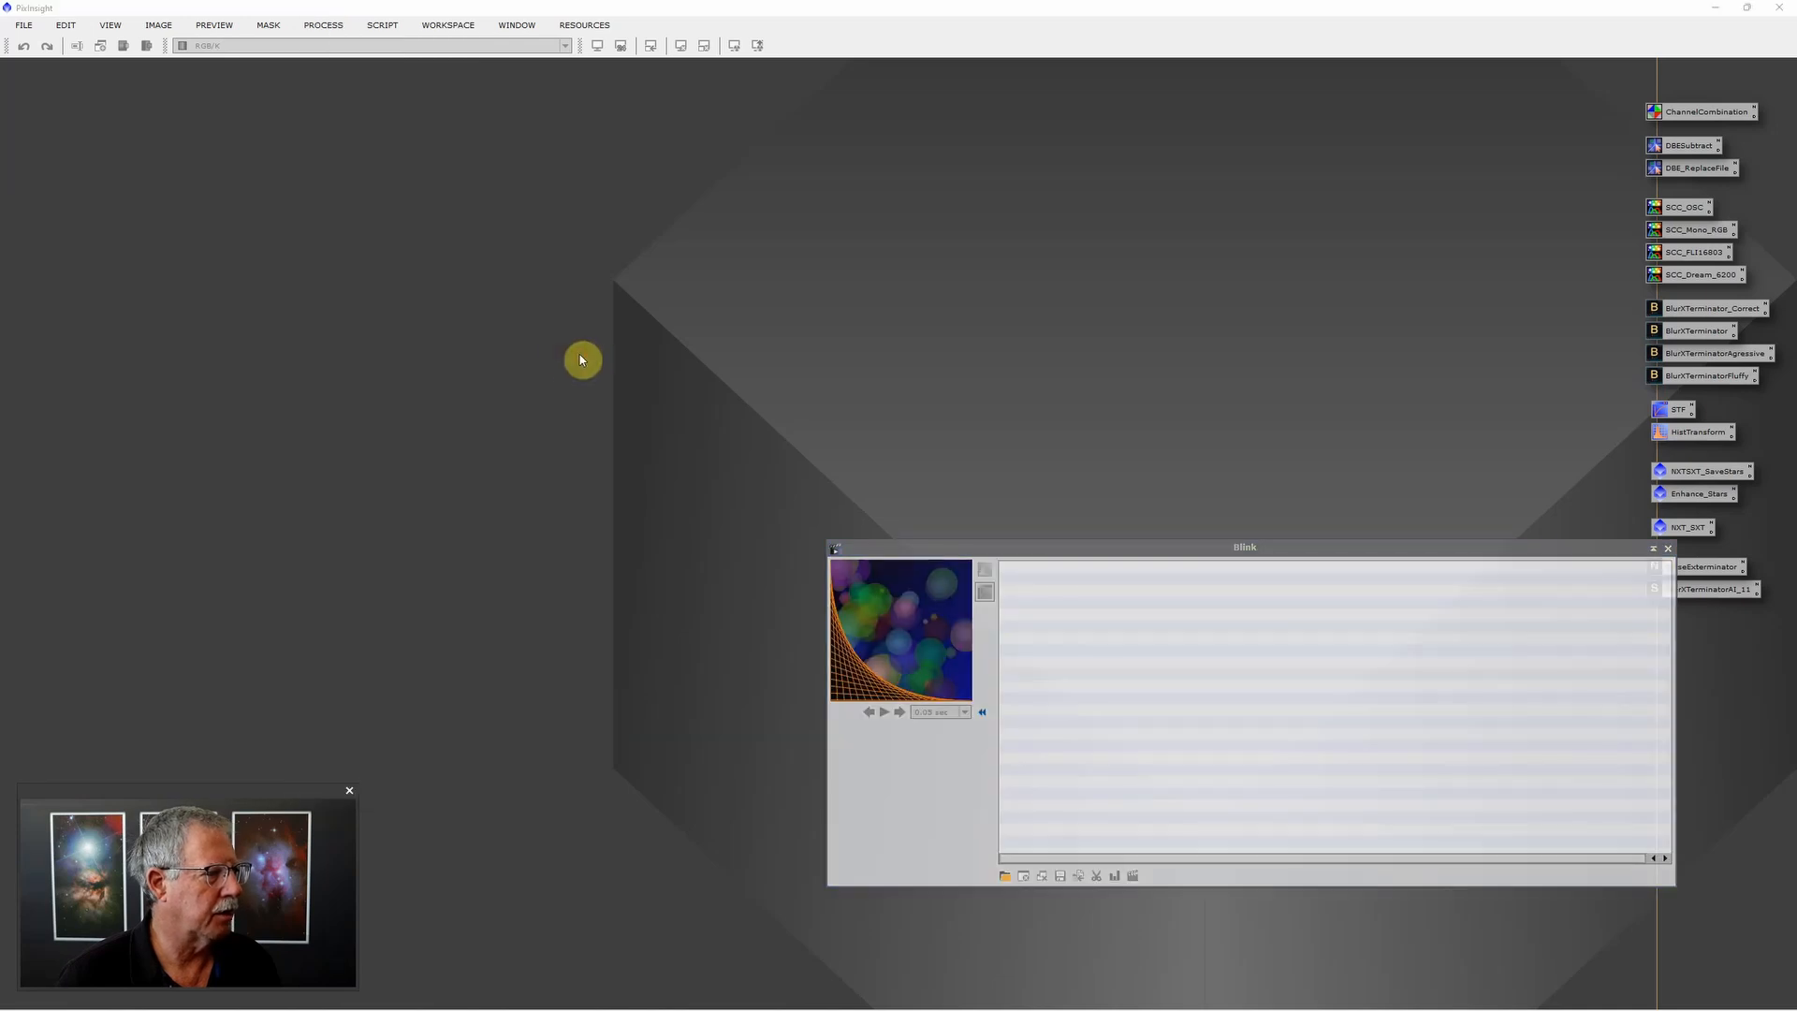
pyautogui.click(1005, 878)
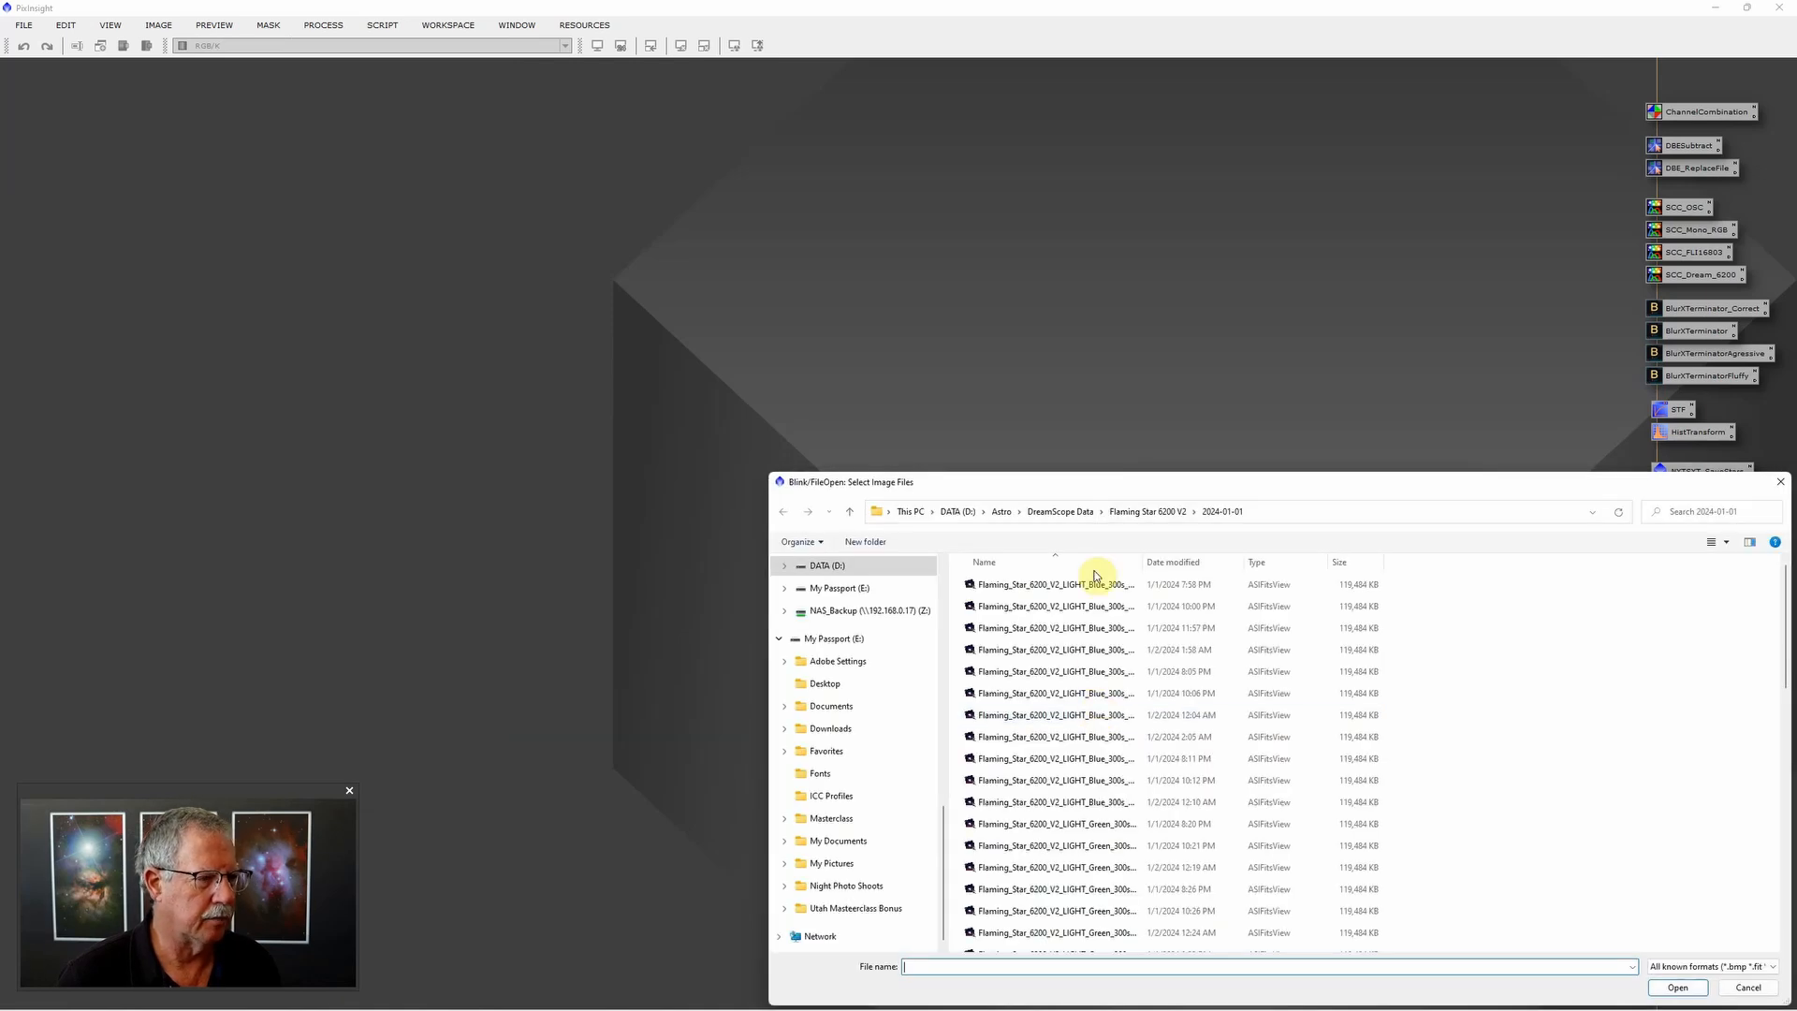
pyautogui.moveTo(1120, 485); pyautogui.dragTo(1100, 345)
pyautogui.click(1069, 444)
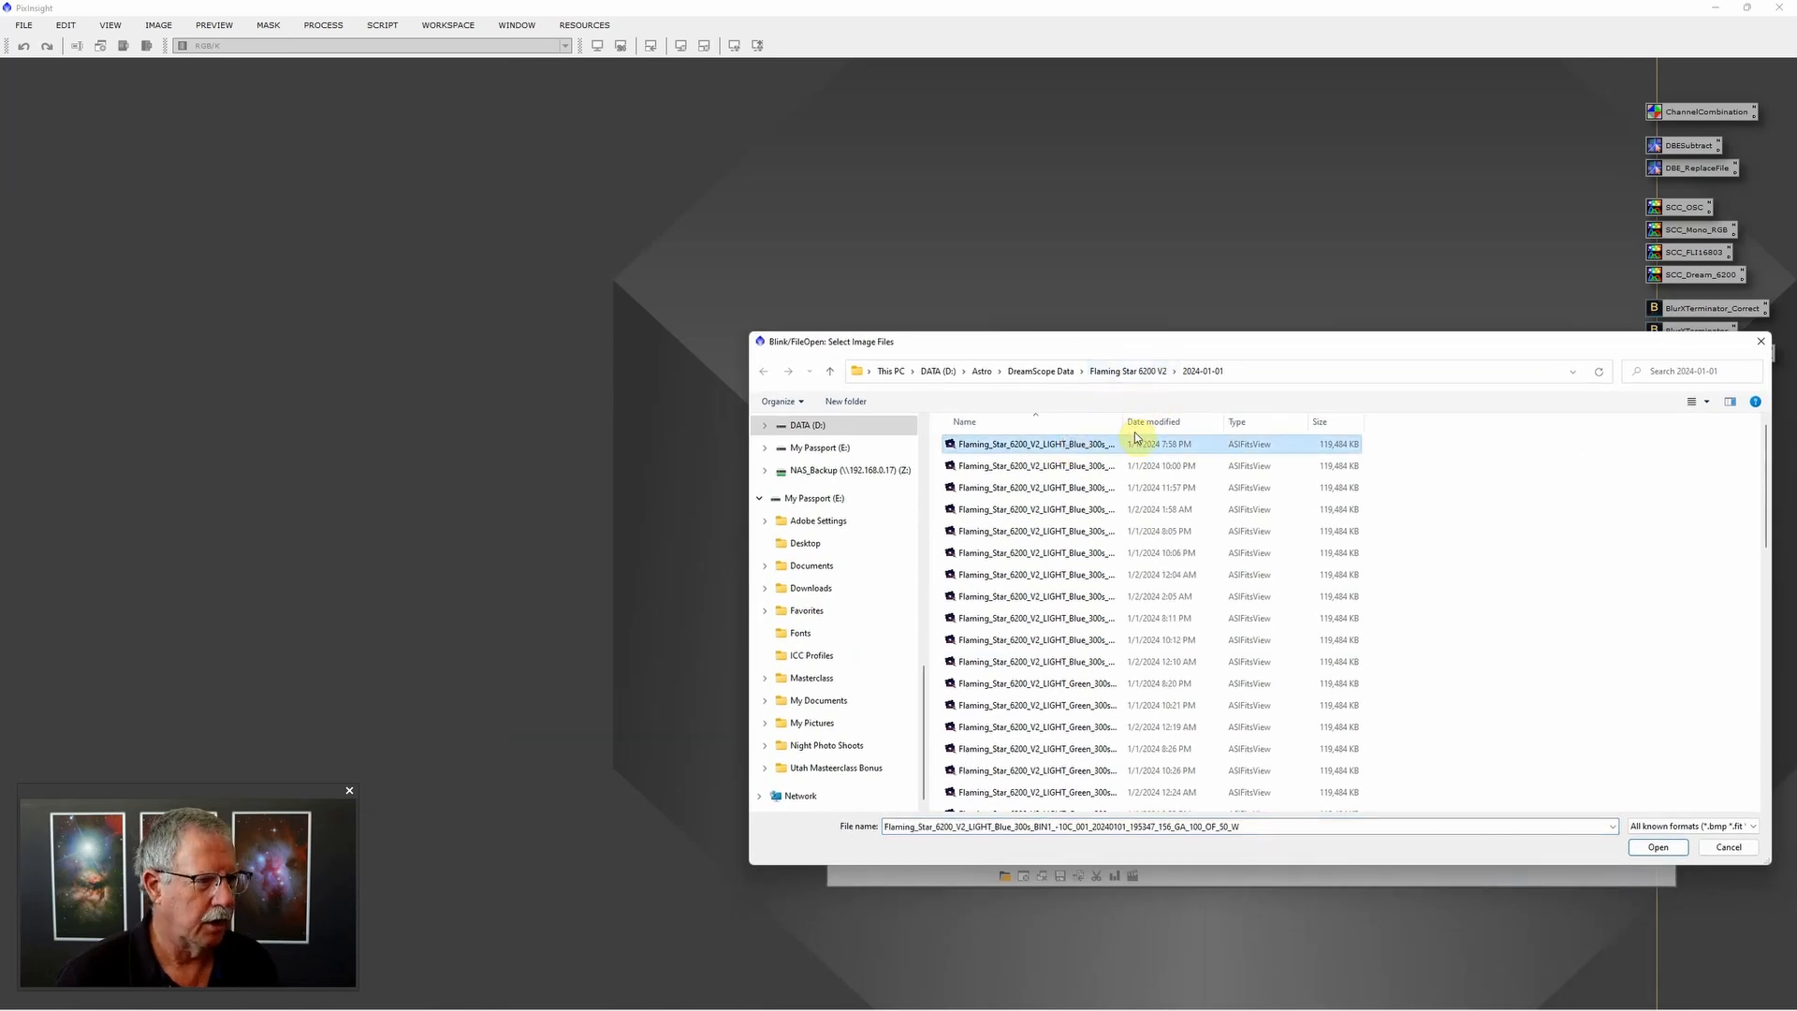
pyautogui.hotkey('ctrl', 'a')
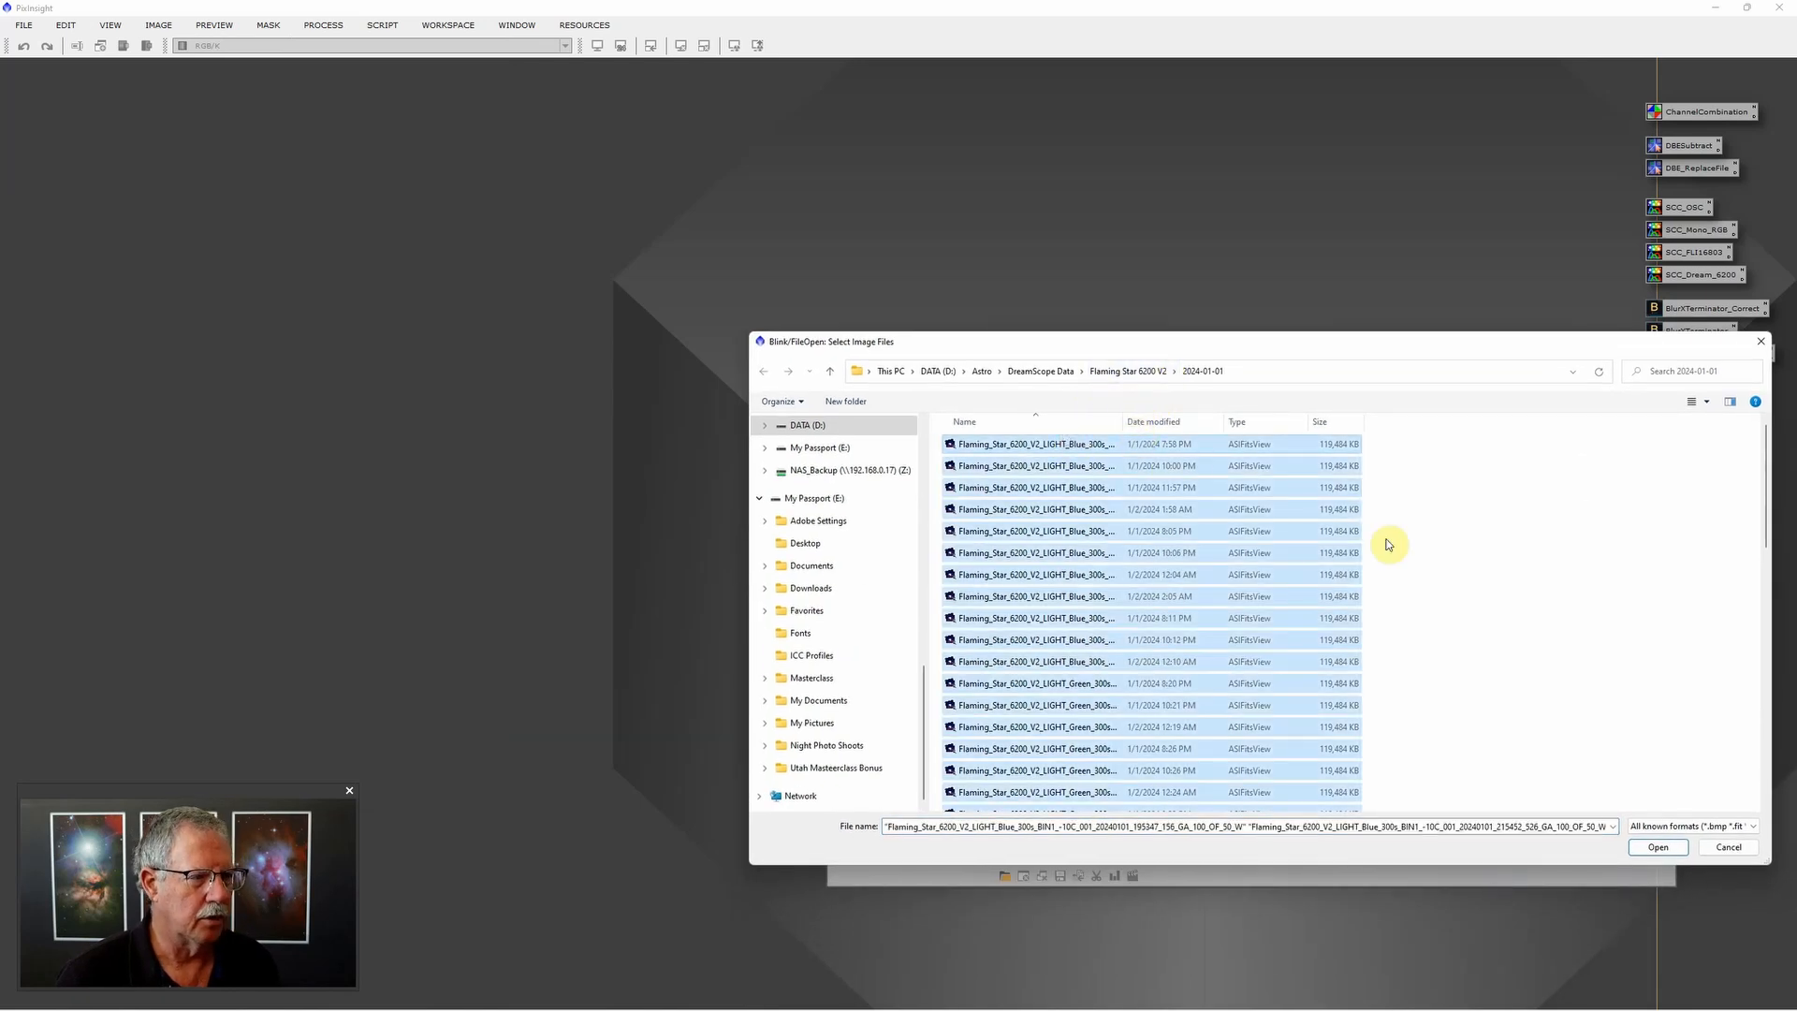
pyautogui.click(1658, 848)
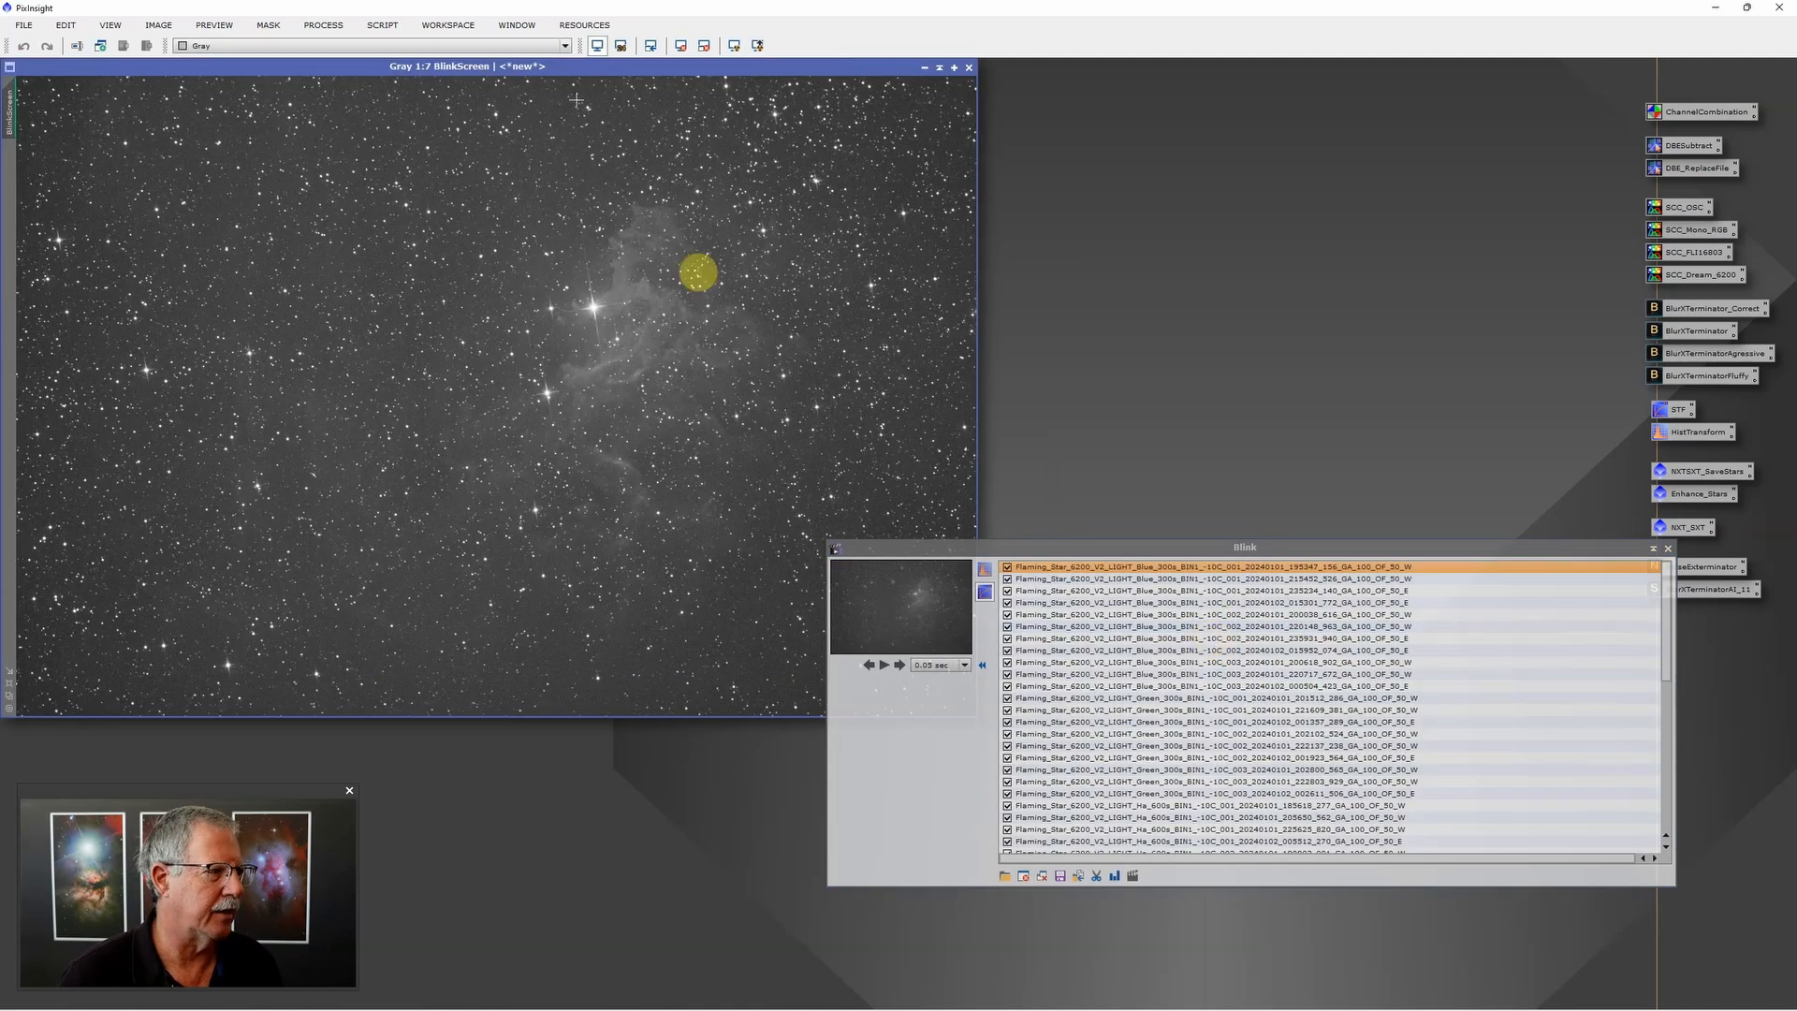
# Step: Move the BlinkScreen preview and the Blink window apart, and apply the automatic histogram stretch to the loaded frames
pyautogui.moveTo(561, 71); pyautogui.dragTo(816, 122)
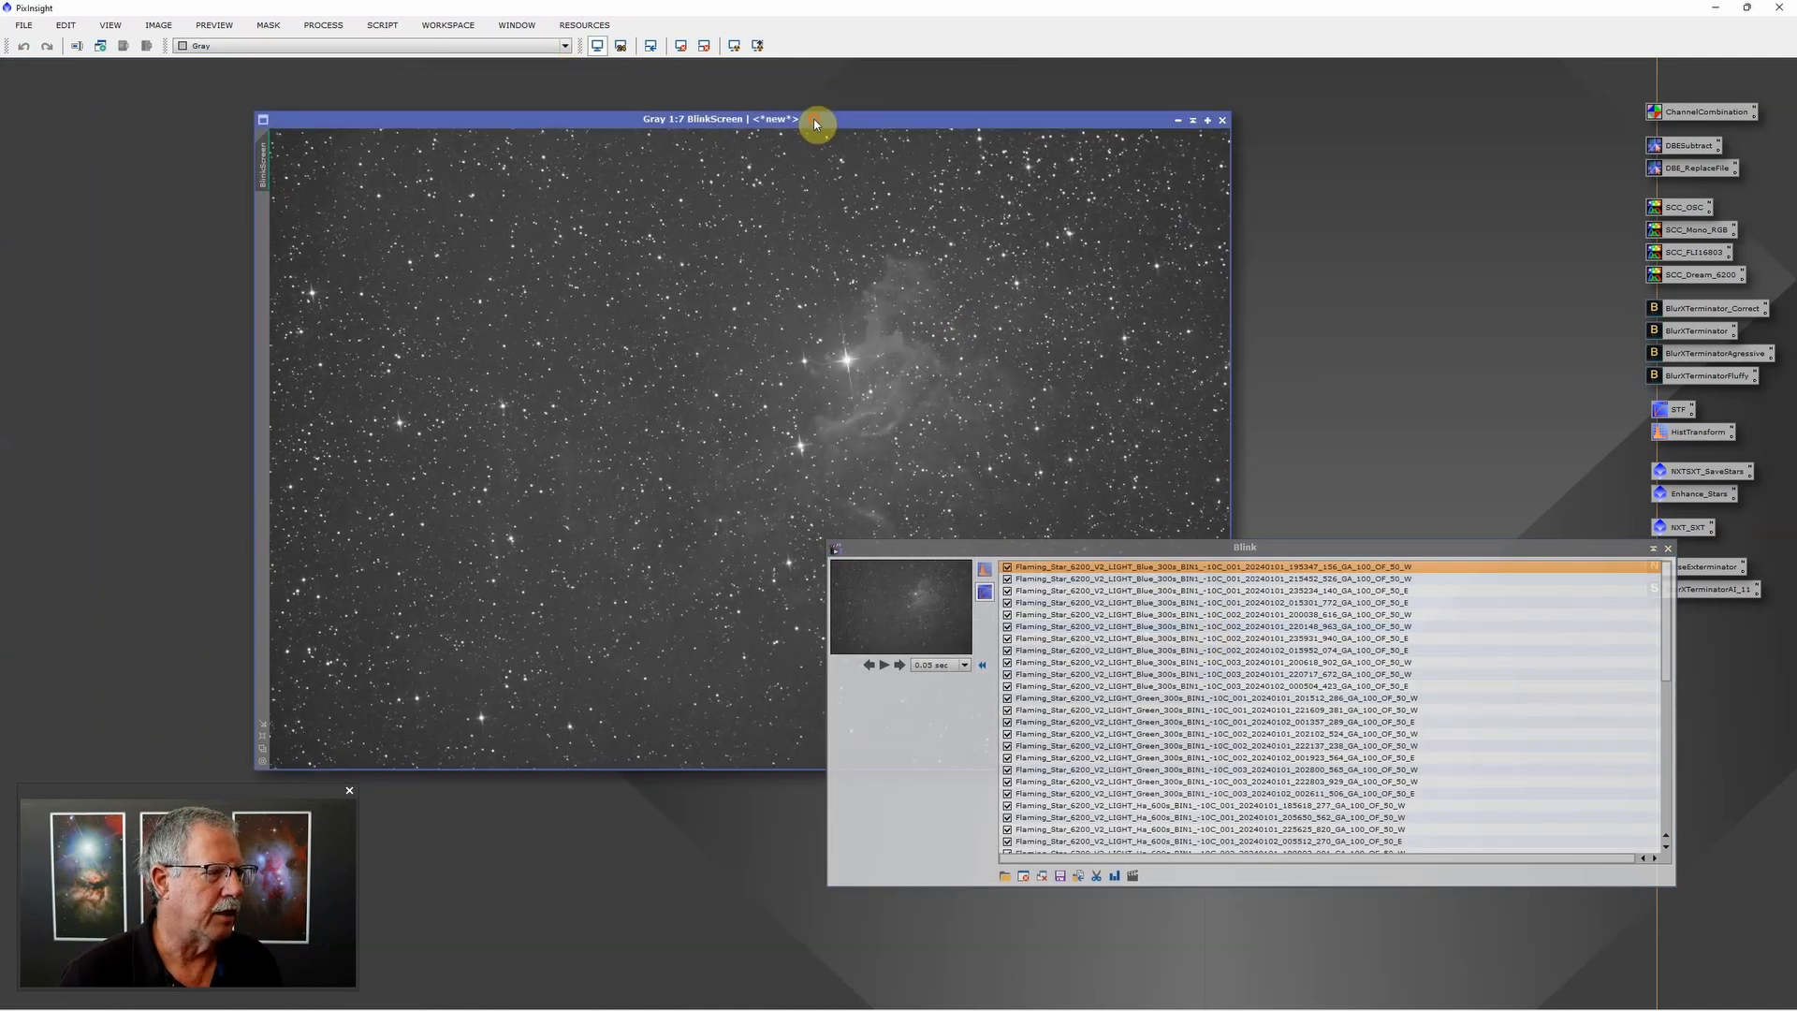
pyautogui.moveTo(1132, 550); pyautogui.dragTo(1152, 620)
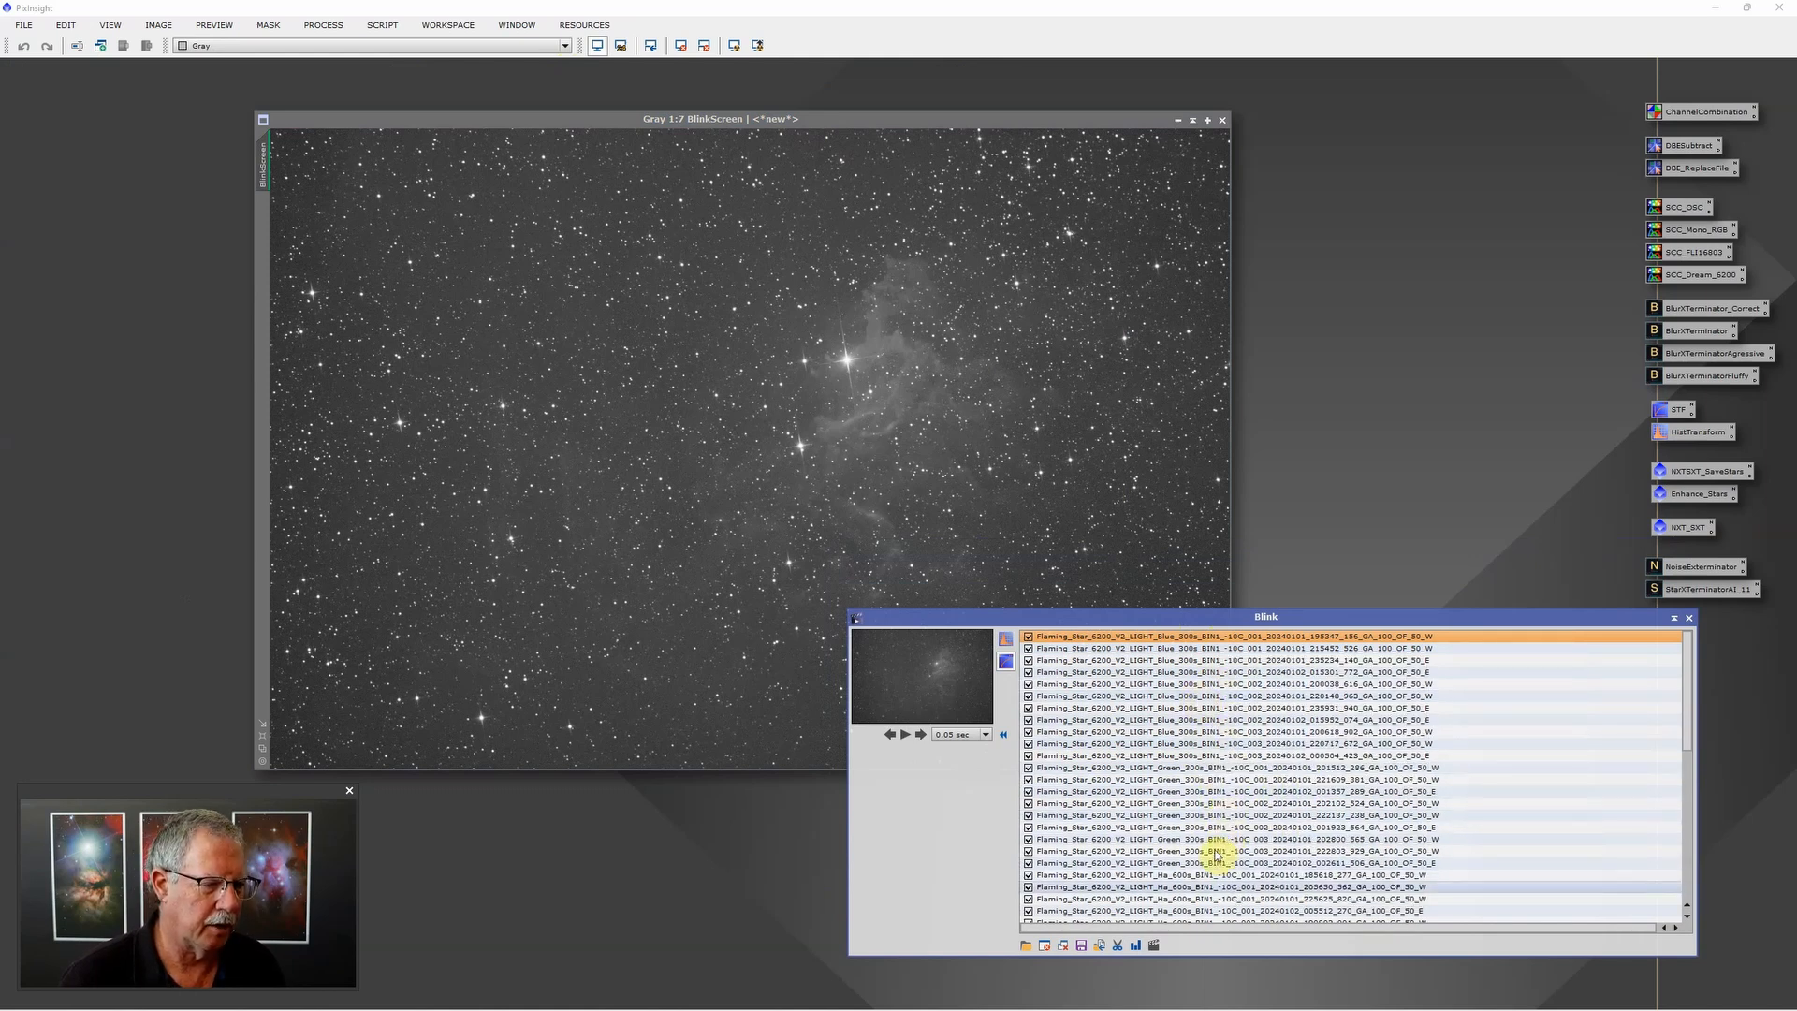
pyautogui.click(1006, 643)
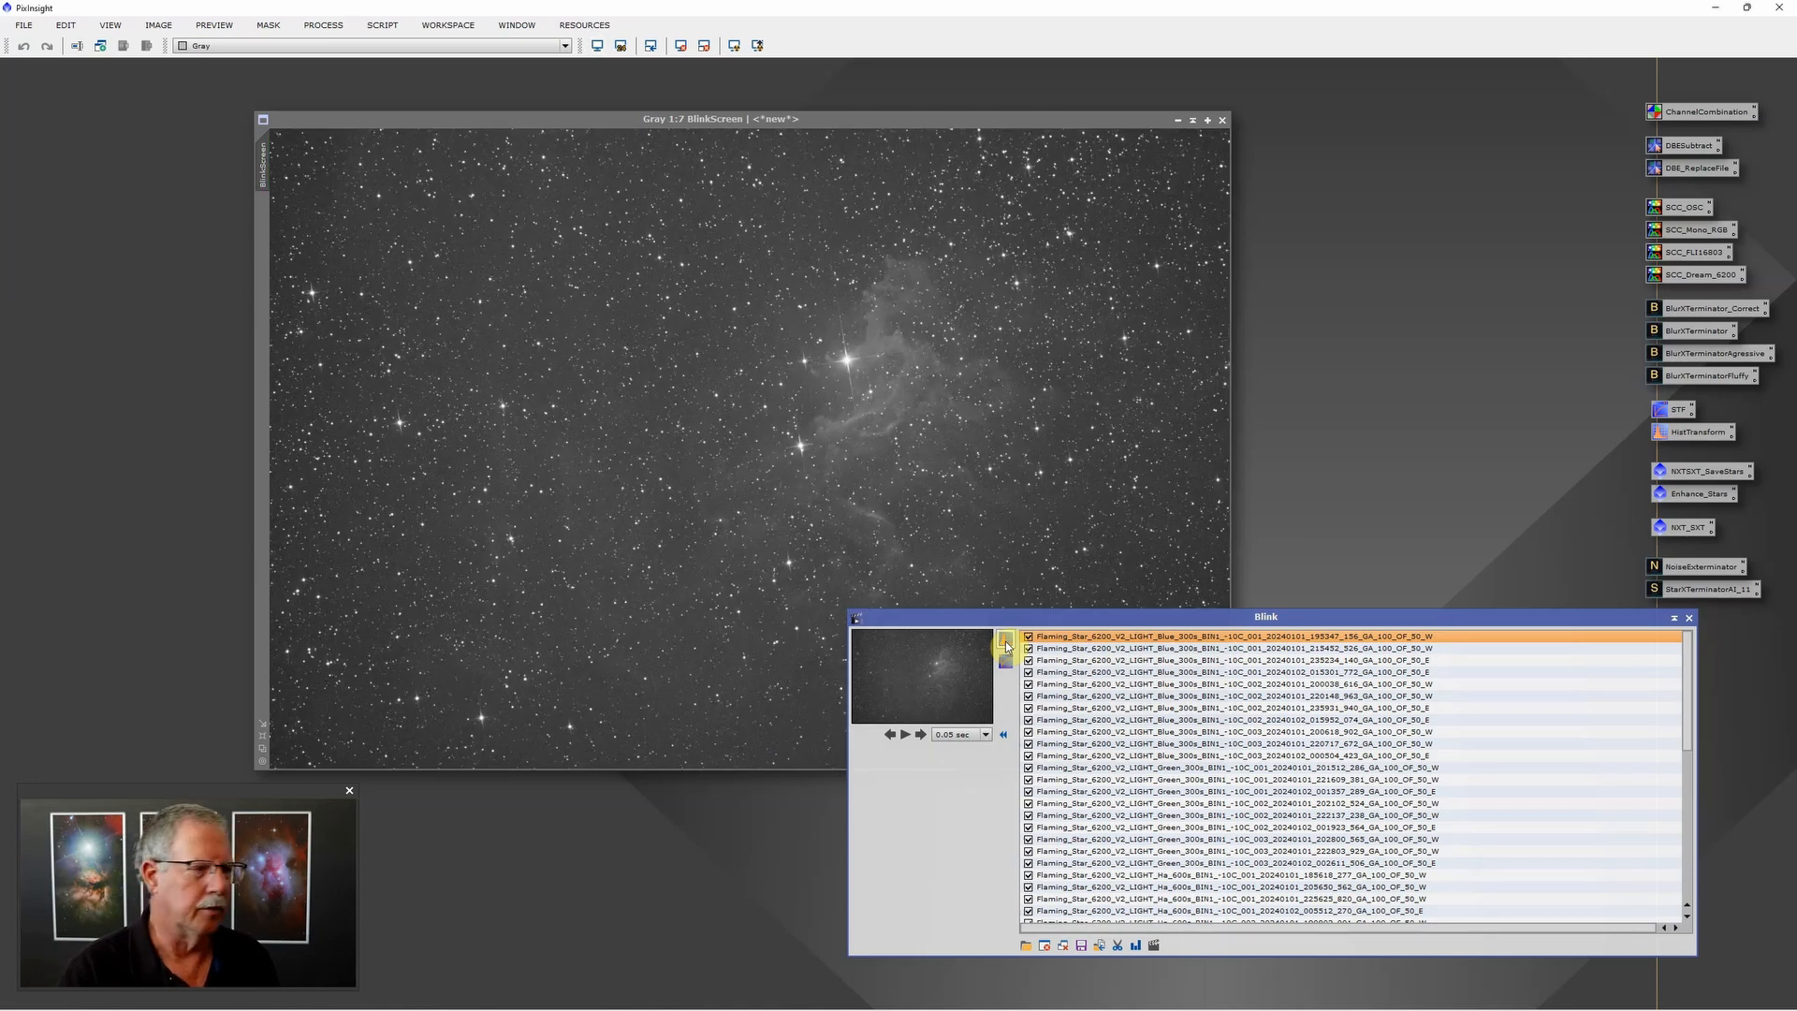
pyautogui.click(858, 461)
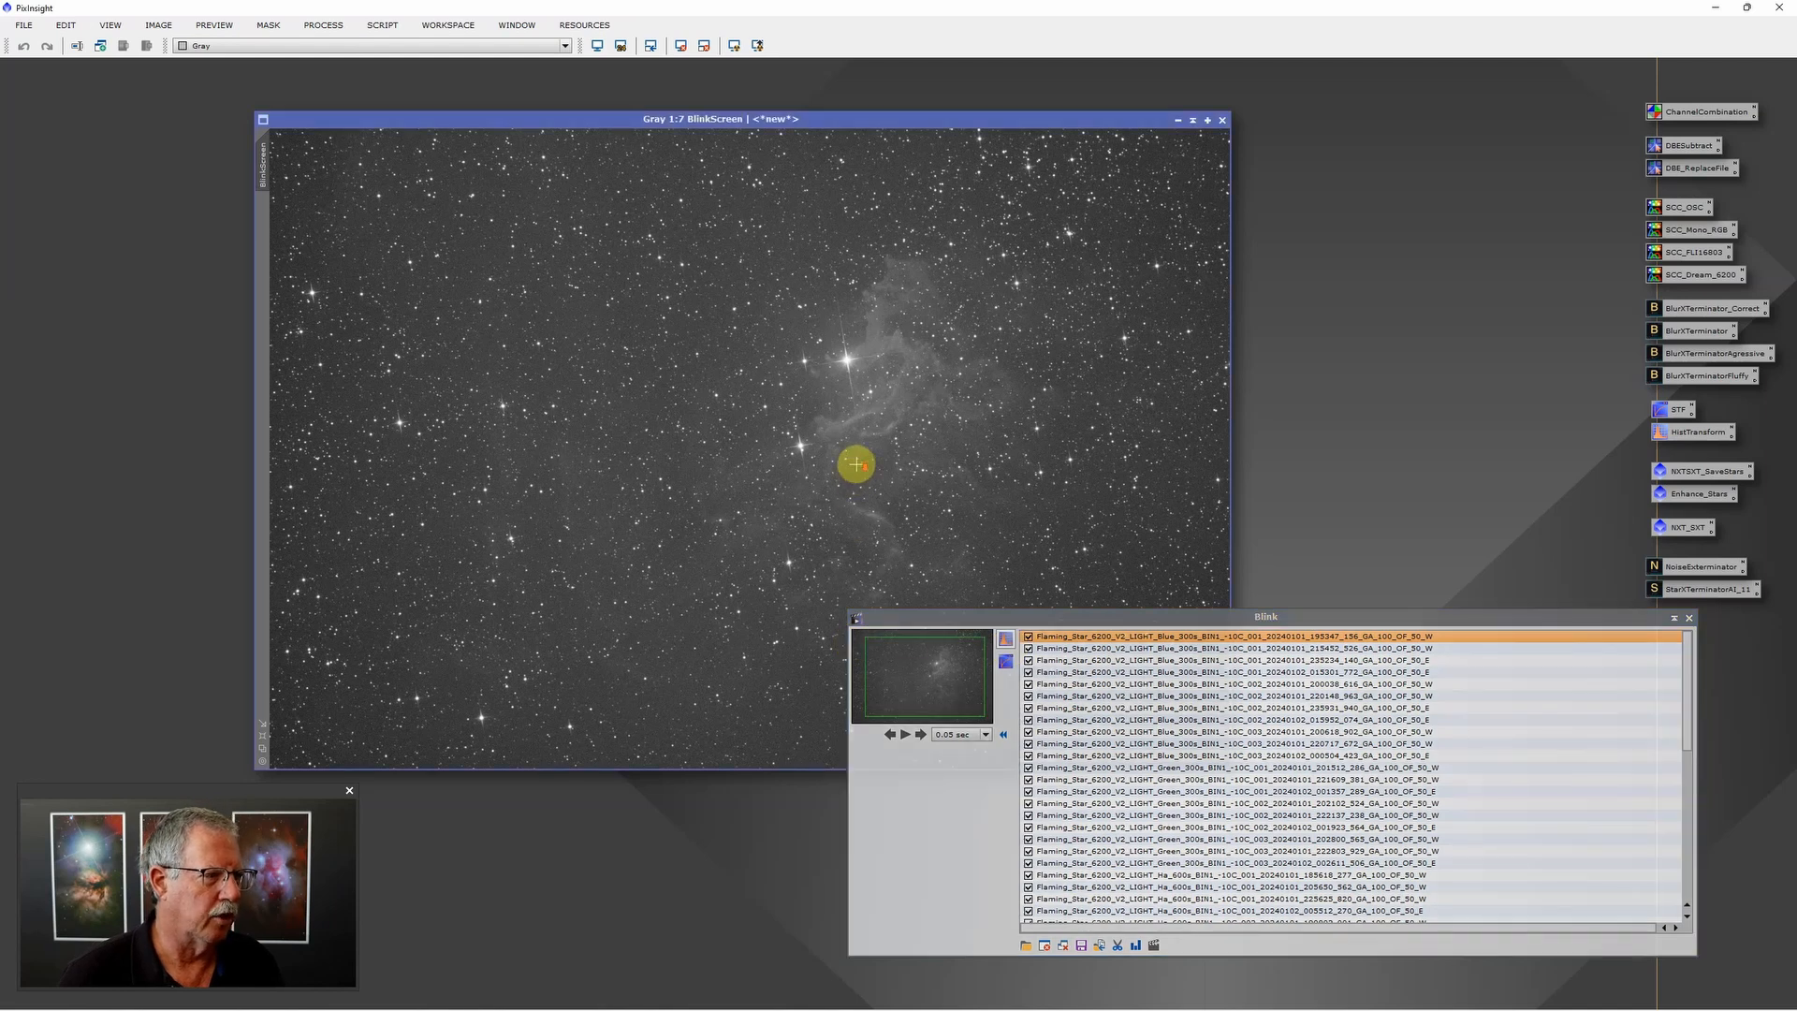
pyautogui.scroll(1, 859, 461)
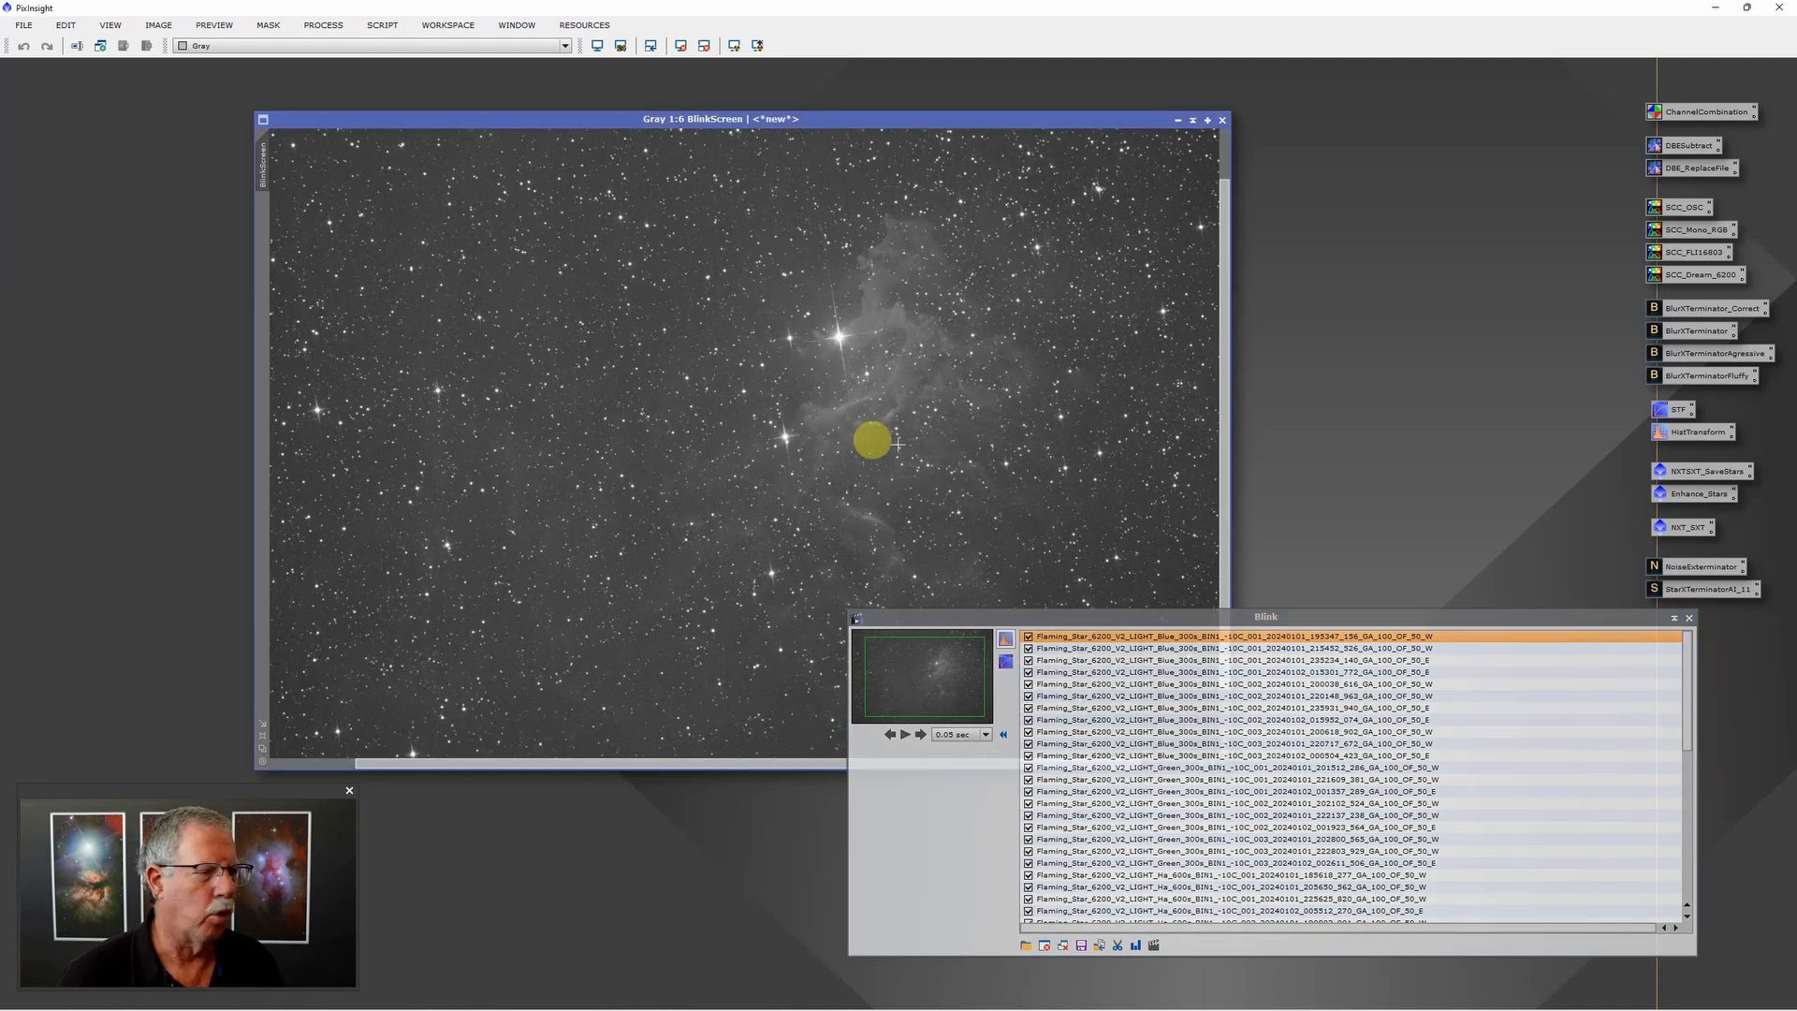
# Step: Step through the Blue and Green 300s frames in Blink and examine each for defects across both sides of the meridian flip
pyautogui.click(1176, 638)
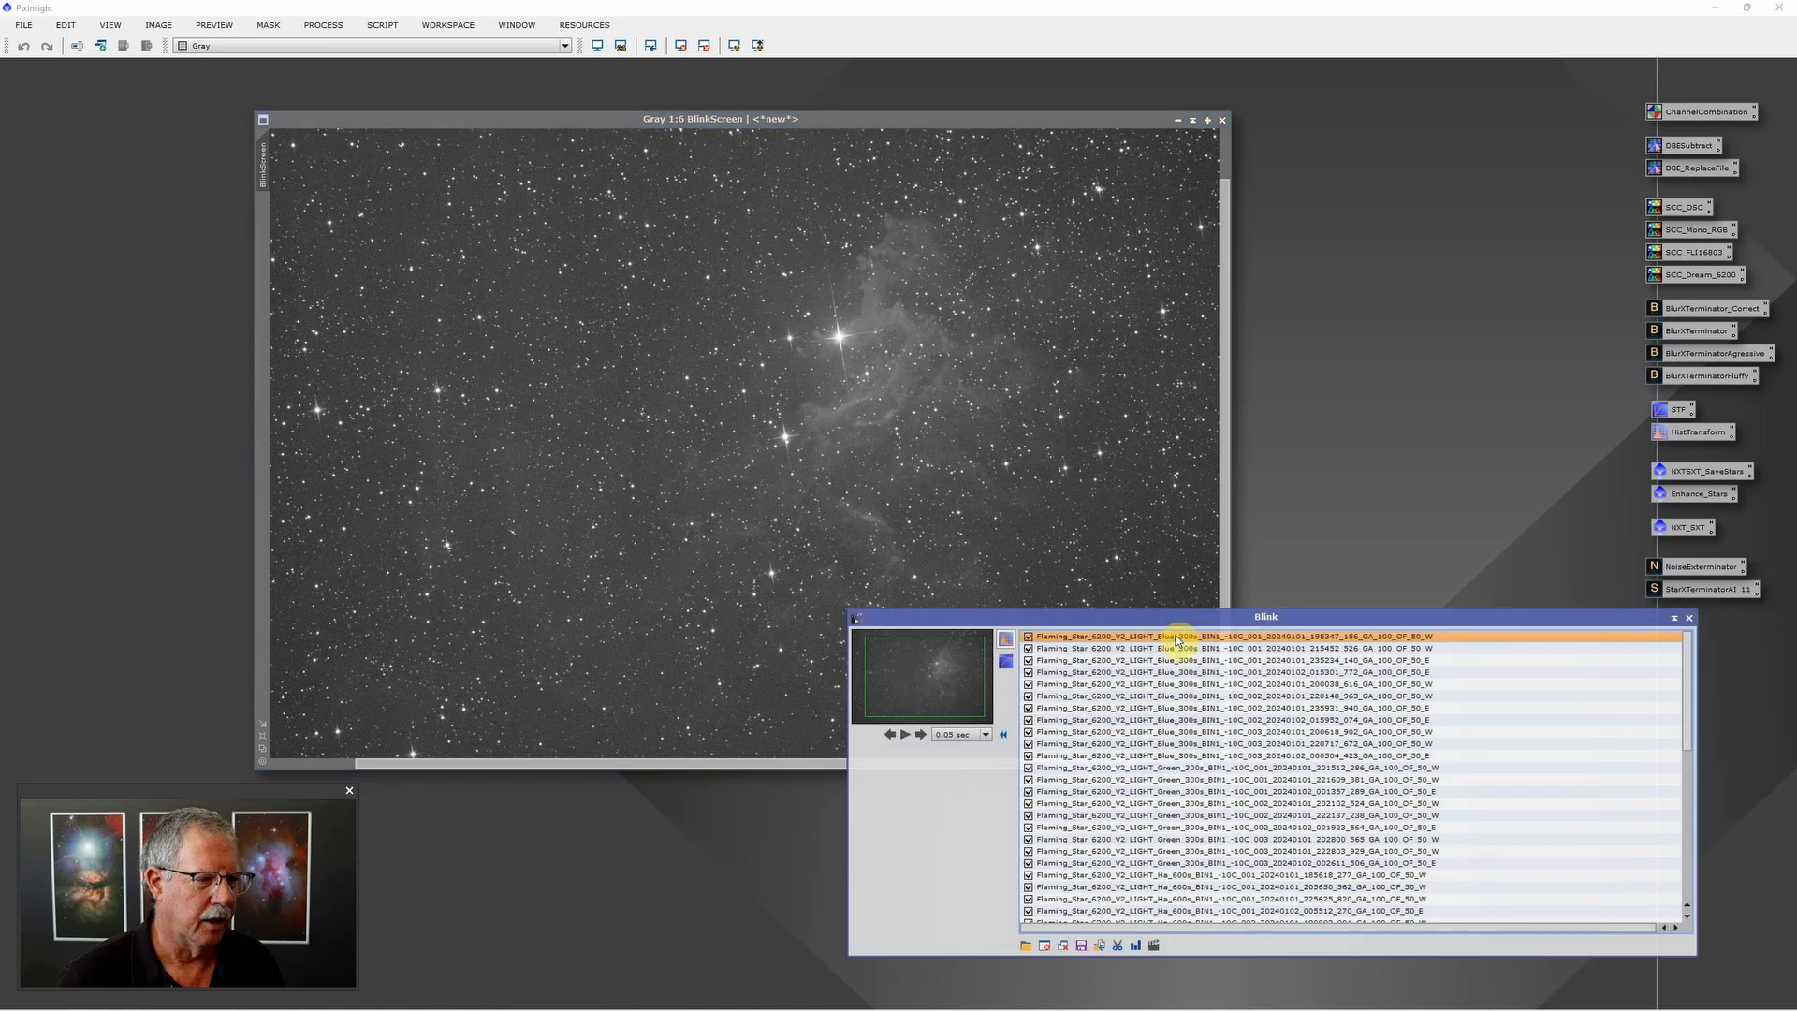
pyautogui.click(1113, 658)
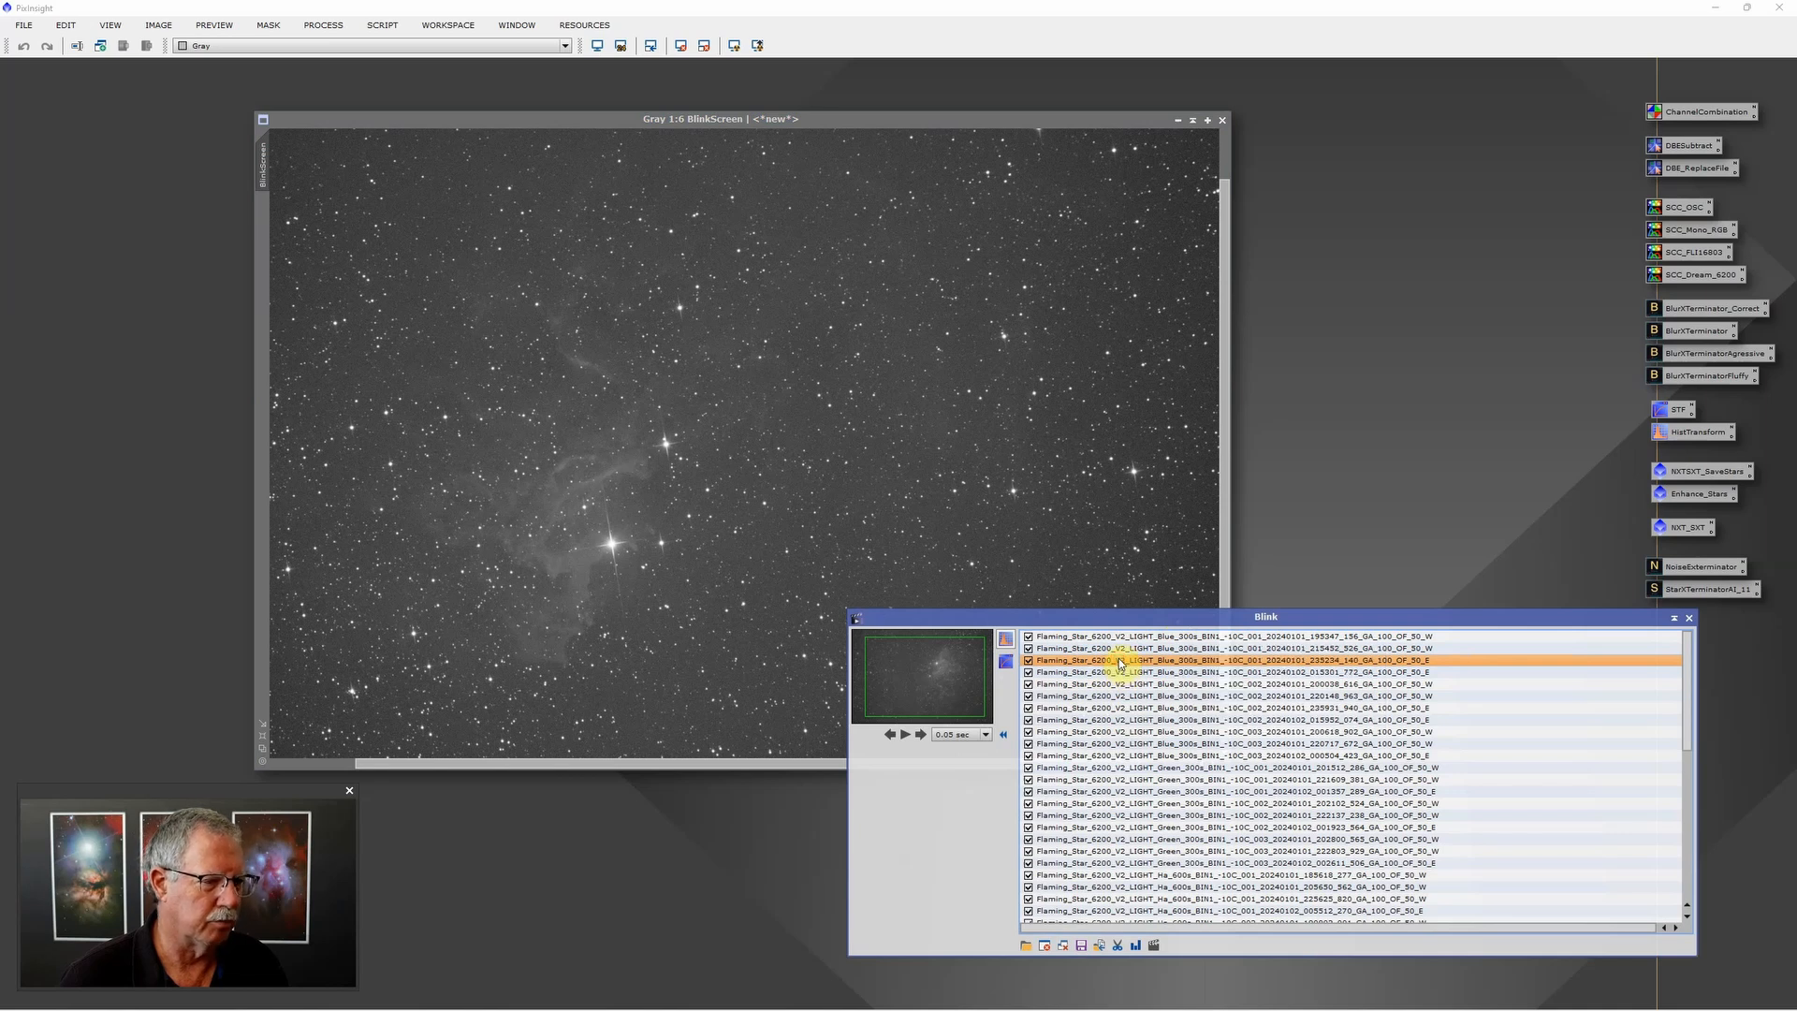
pyautogui.press('Up')
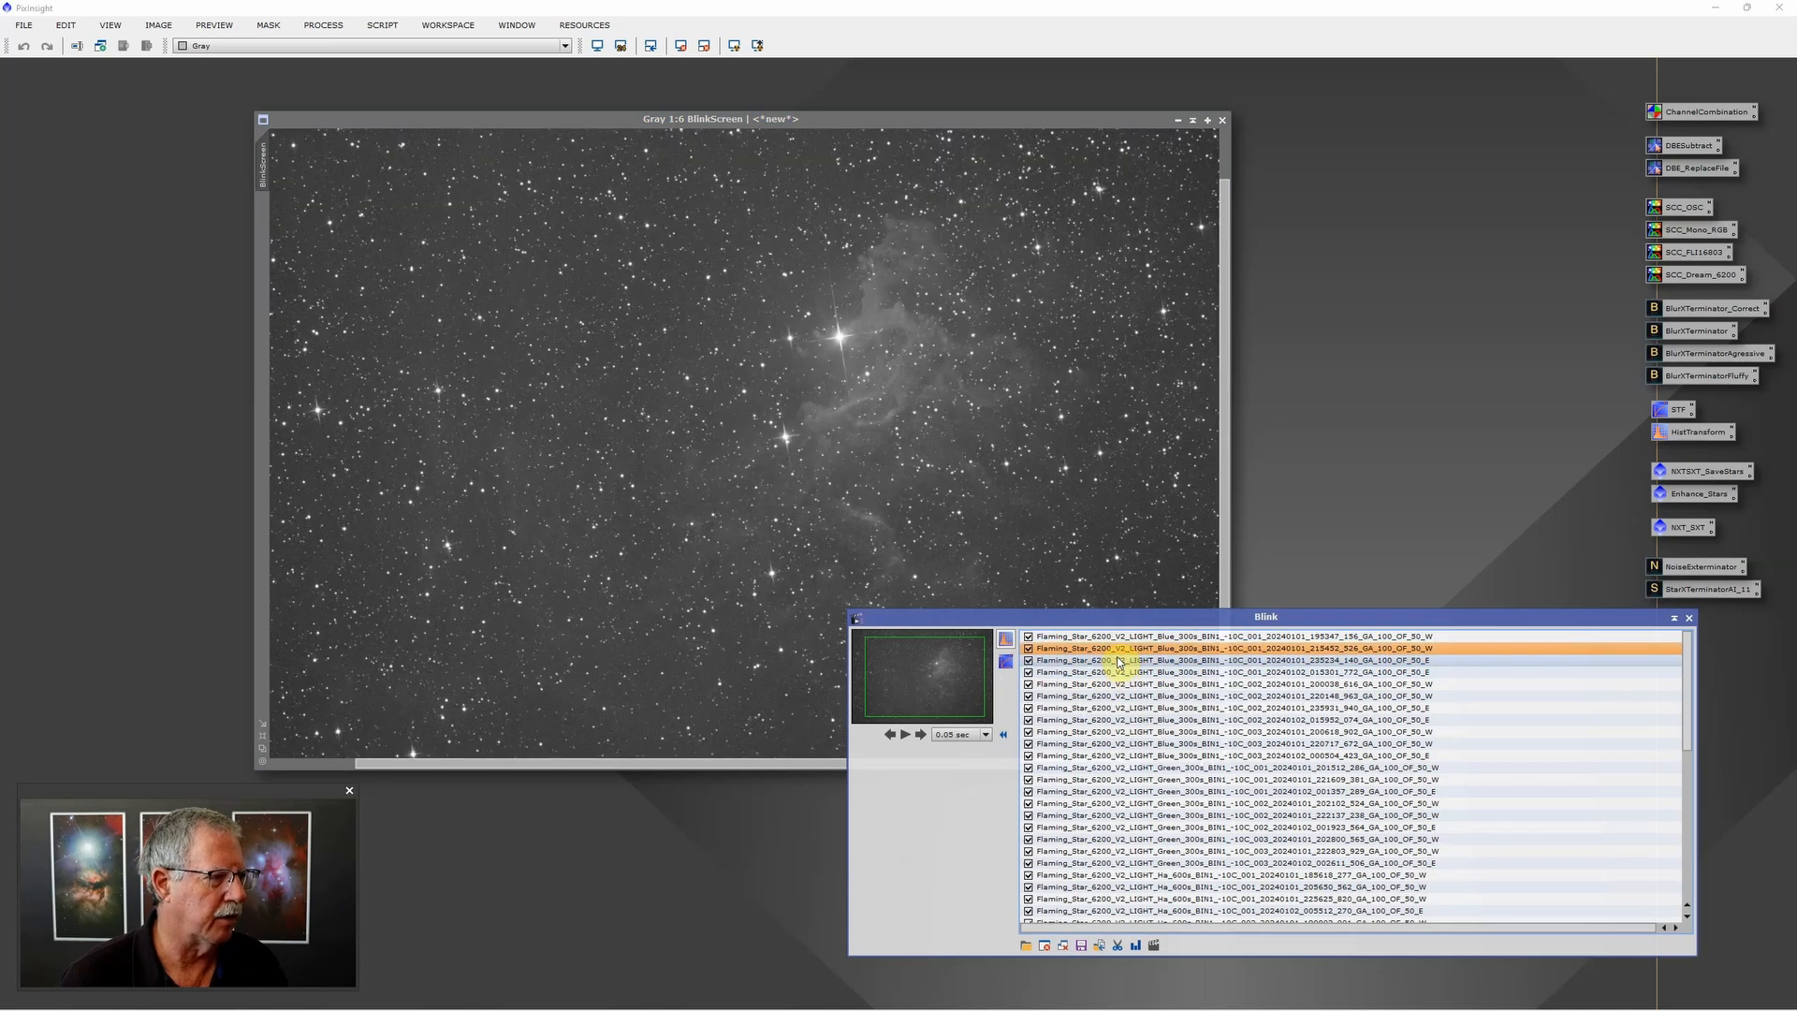
pyautogui.press('Down')
pyautogui.press('Down')
pyautogui.press('Down')
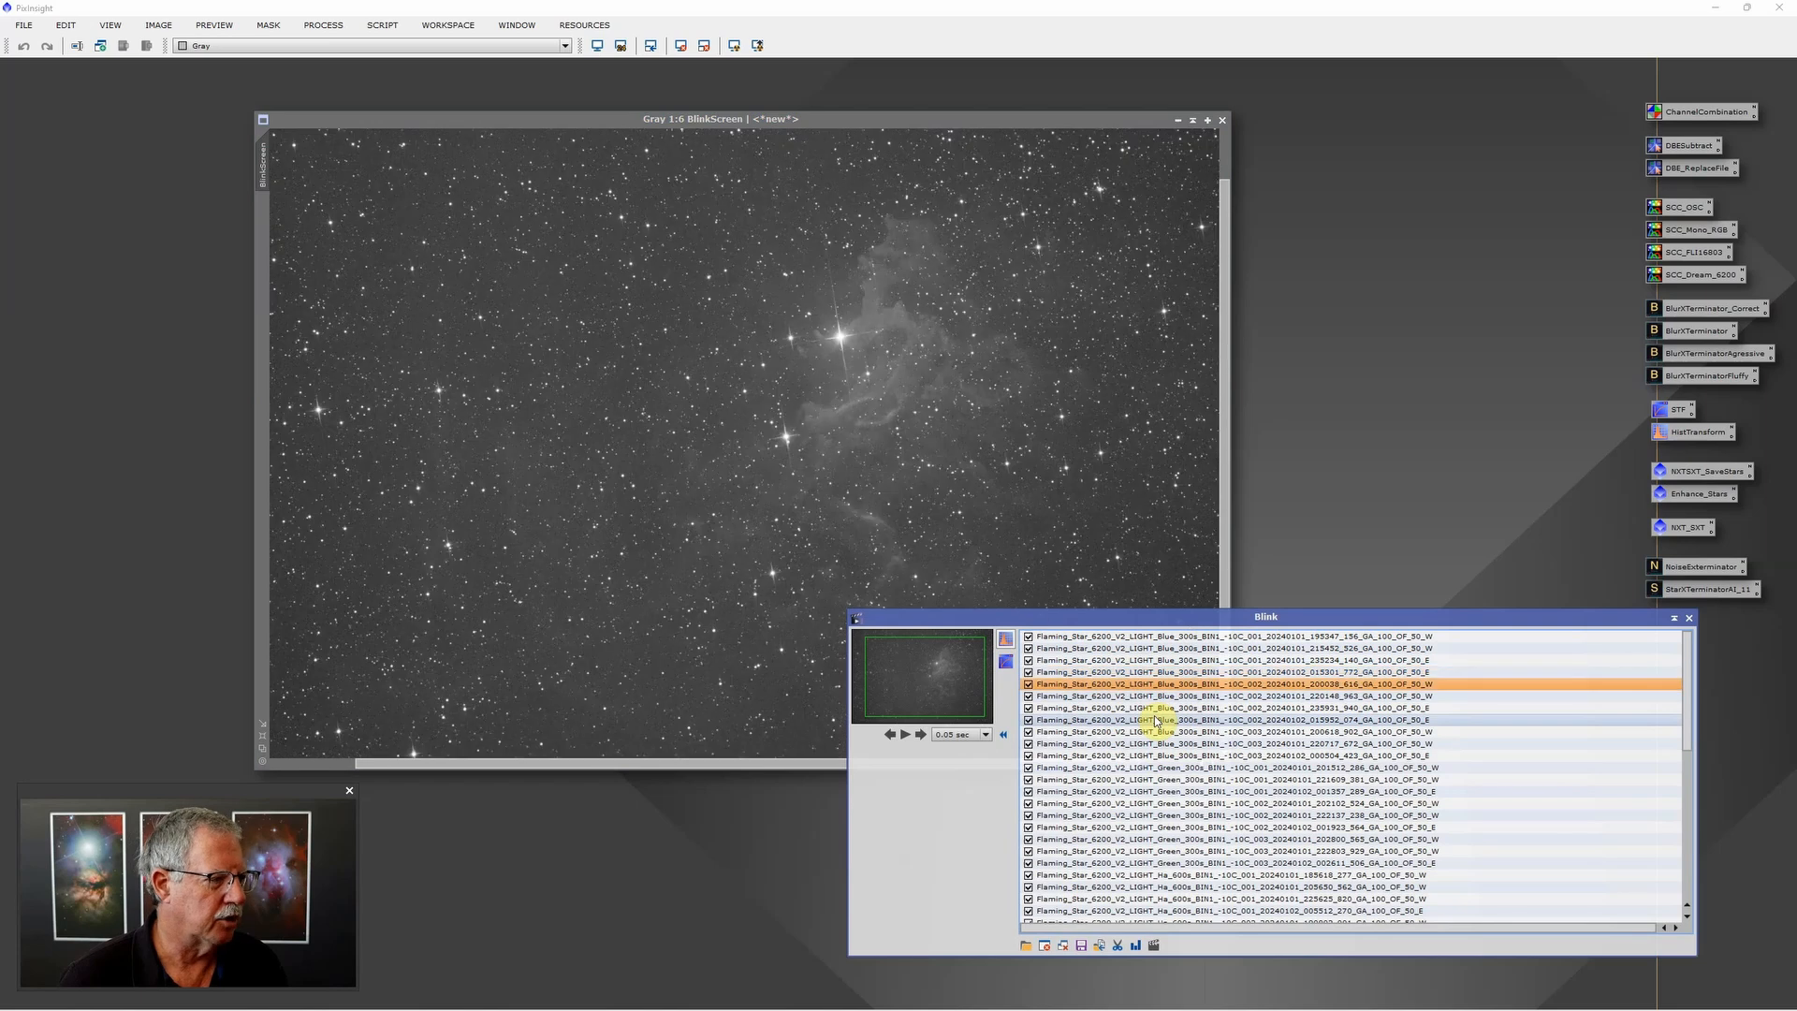
pyautogui.press('Down')
pyautogui.press('Down')
pyautogui.press('Down')
pyautogui.press('Down')
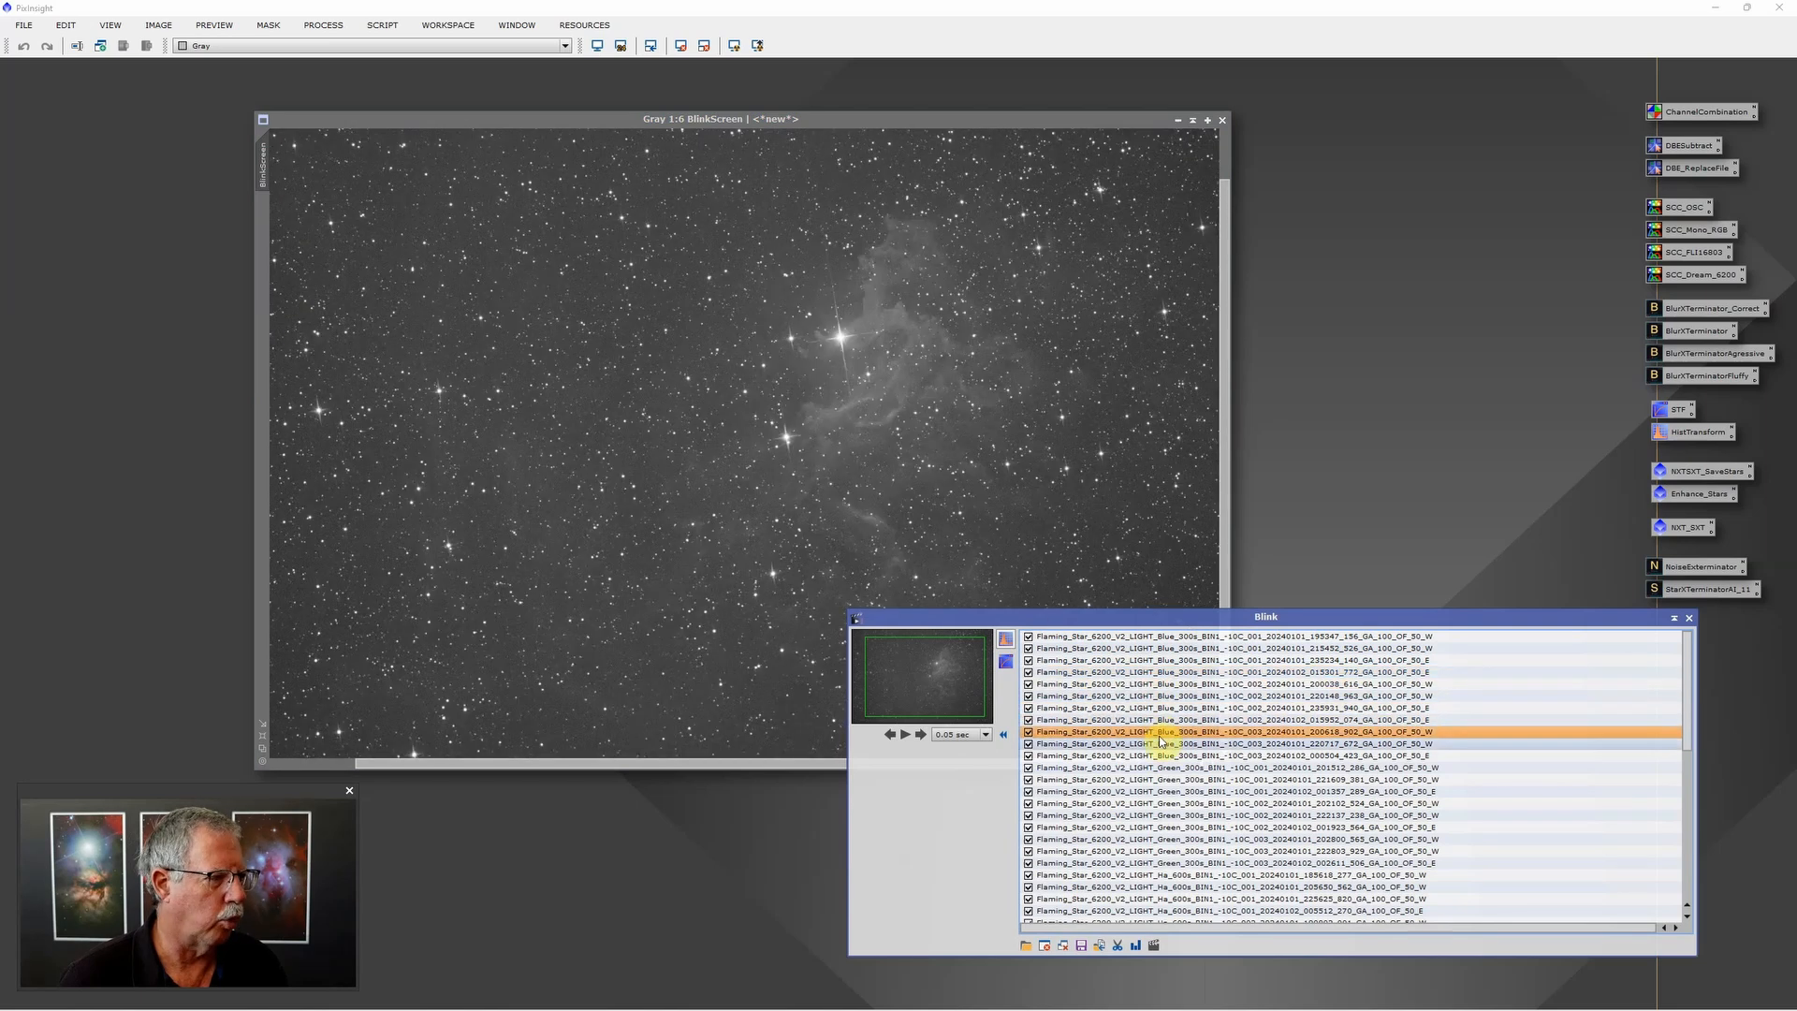
pyautogui.press('Down')
pyautogui.press('Down')
pyautogui.press('Down')
pyautogui.press('Down')
pyautogui.press('Down')
pyautogui.press('Down')
pyautogui.press('Down')
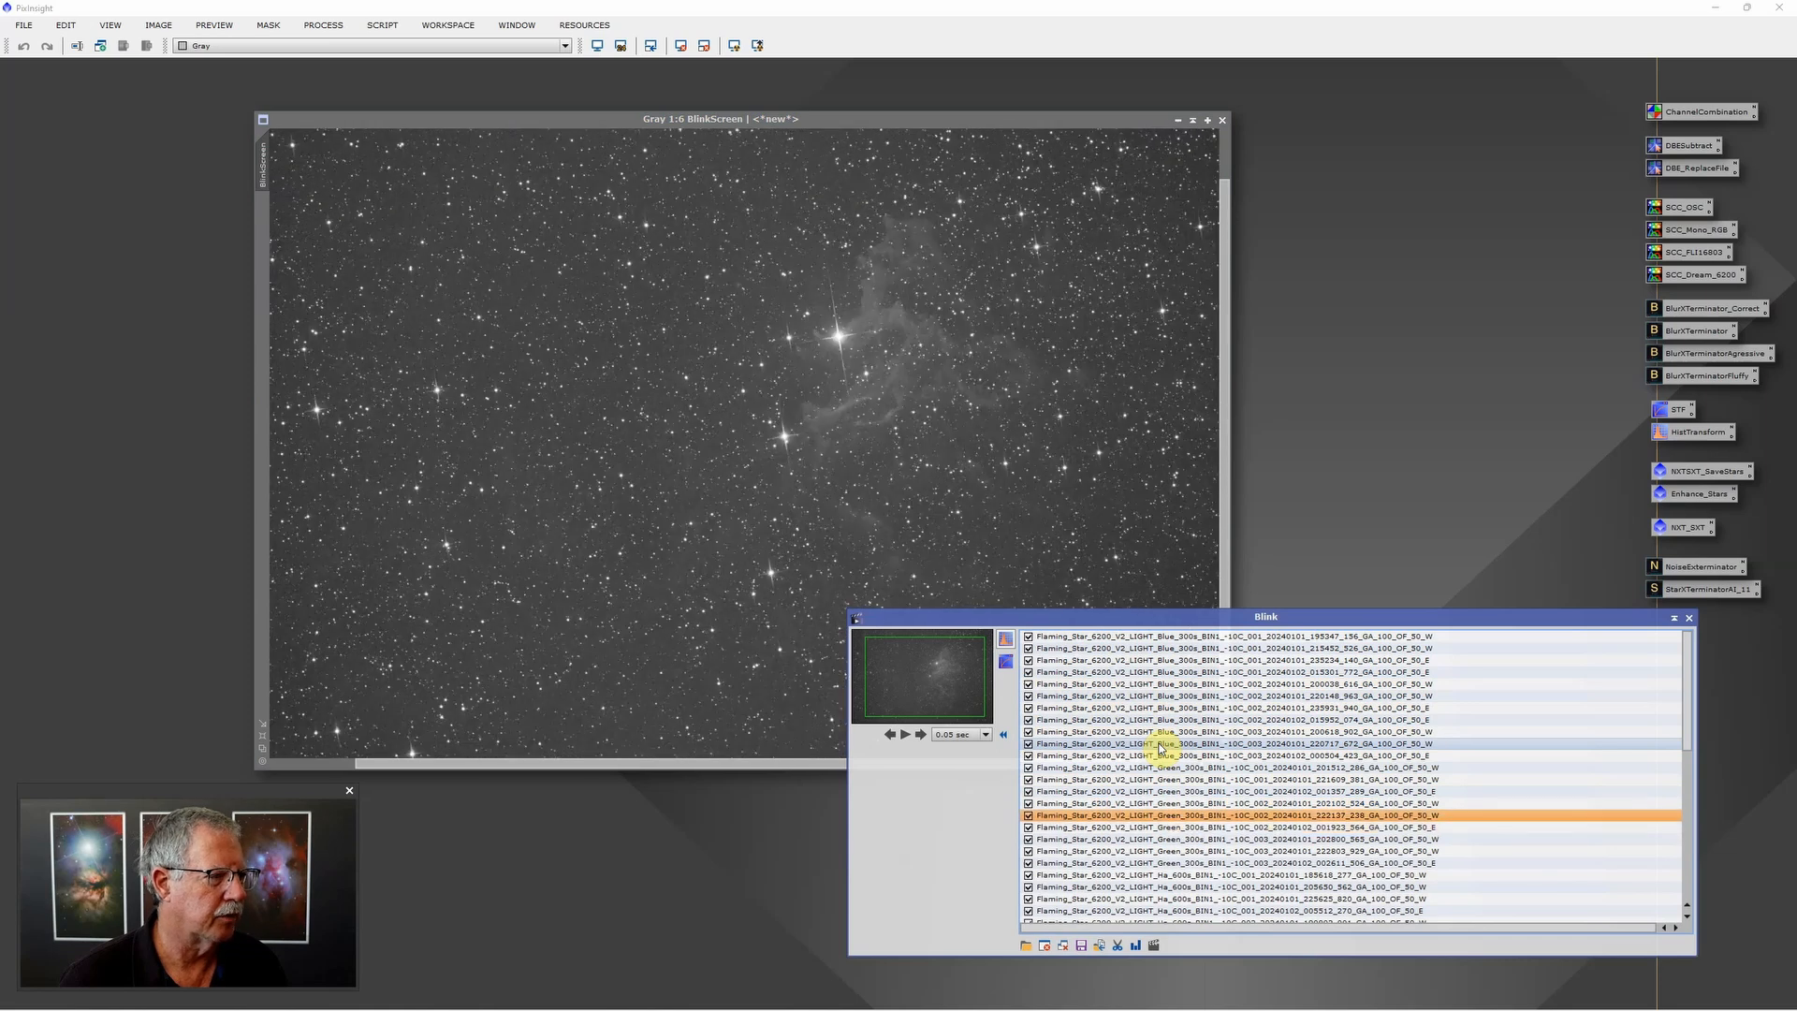
pyautogui.press('Up')
pyautogui.press('Down')
pyautogui.press('Down')
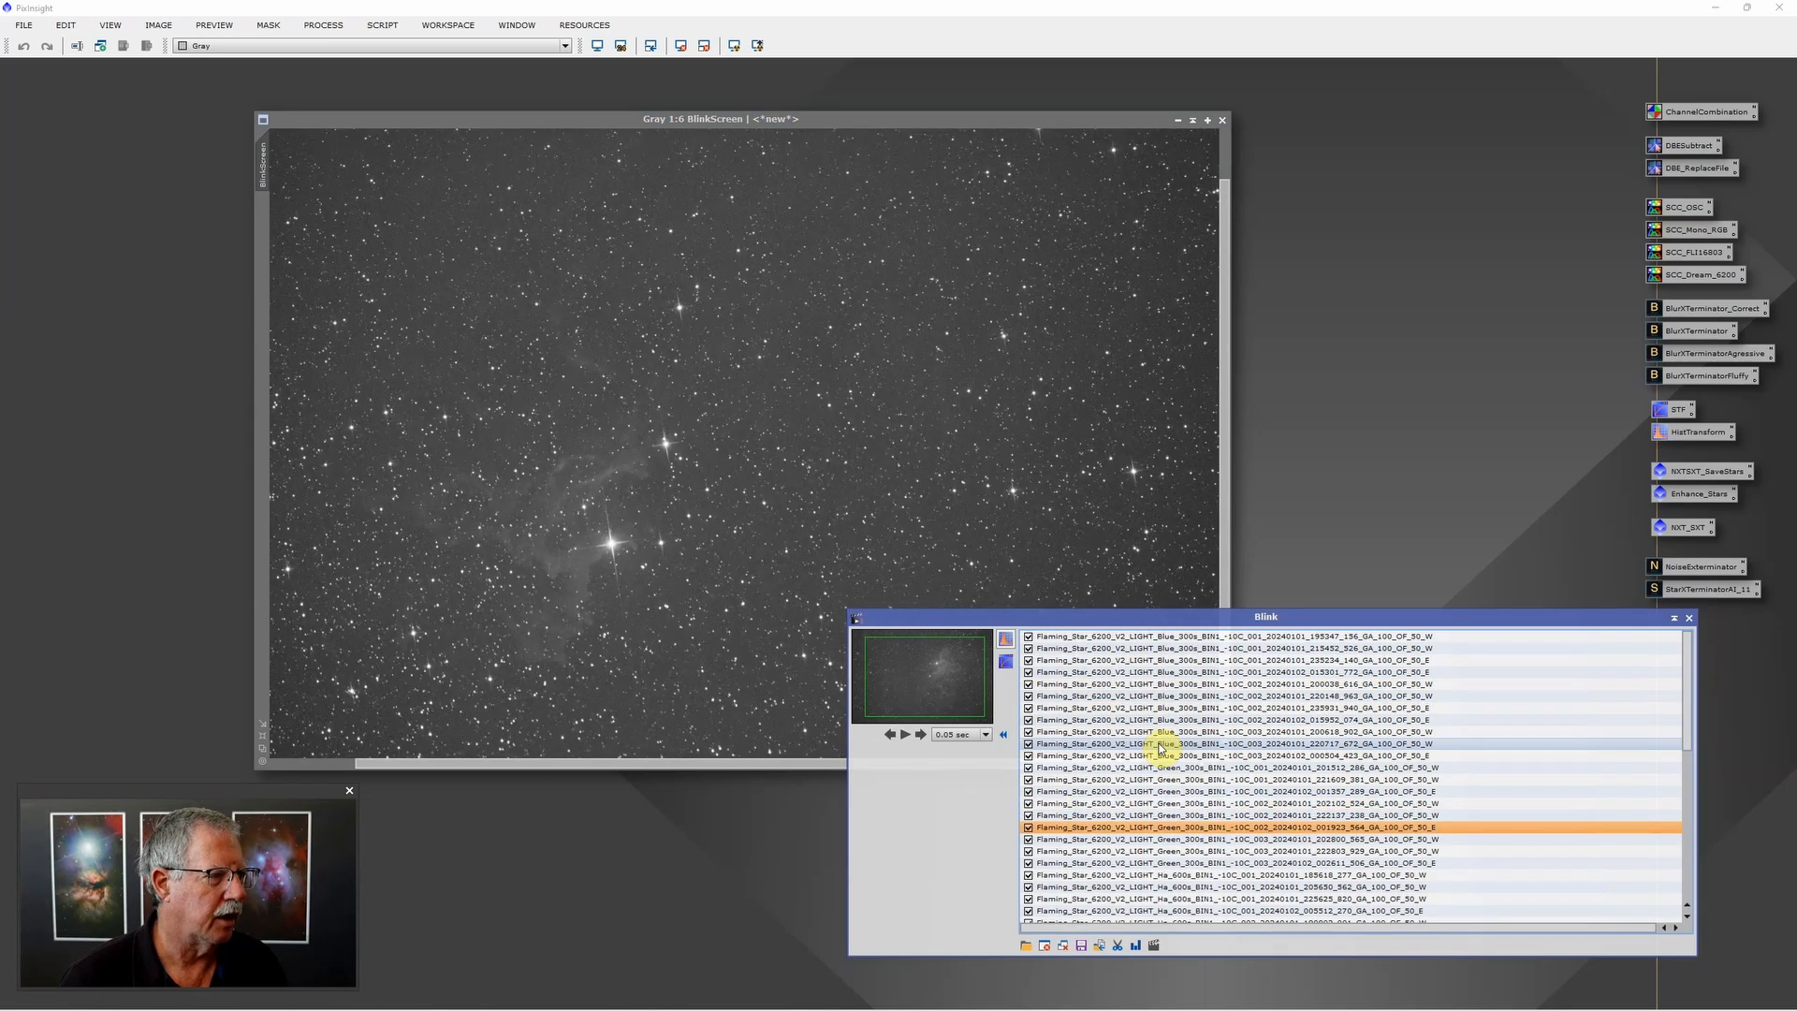
pyautogui.press('Down')
pyautogui.press('Down')
pyautogui.press('Down')
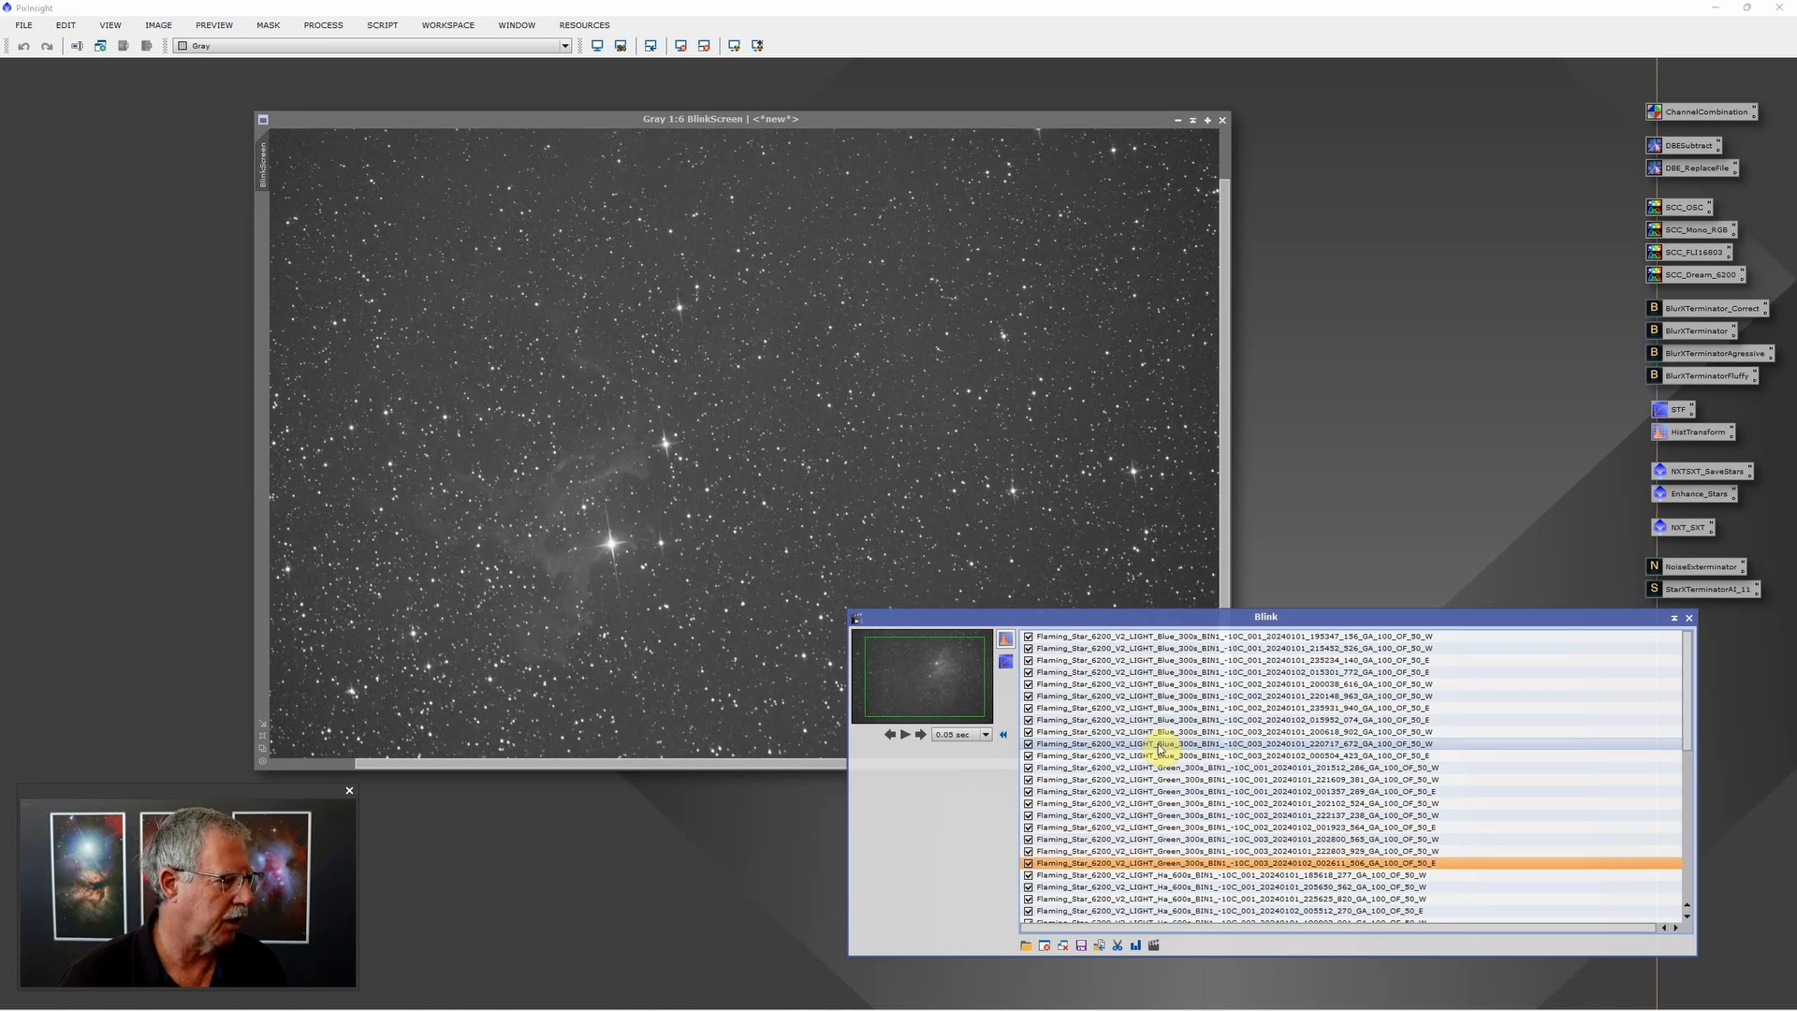
pyautogui.press('Down')
pyautogui.press('Up')
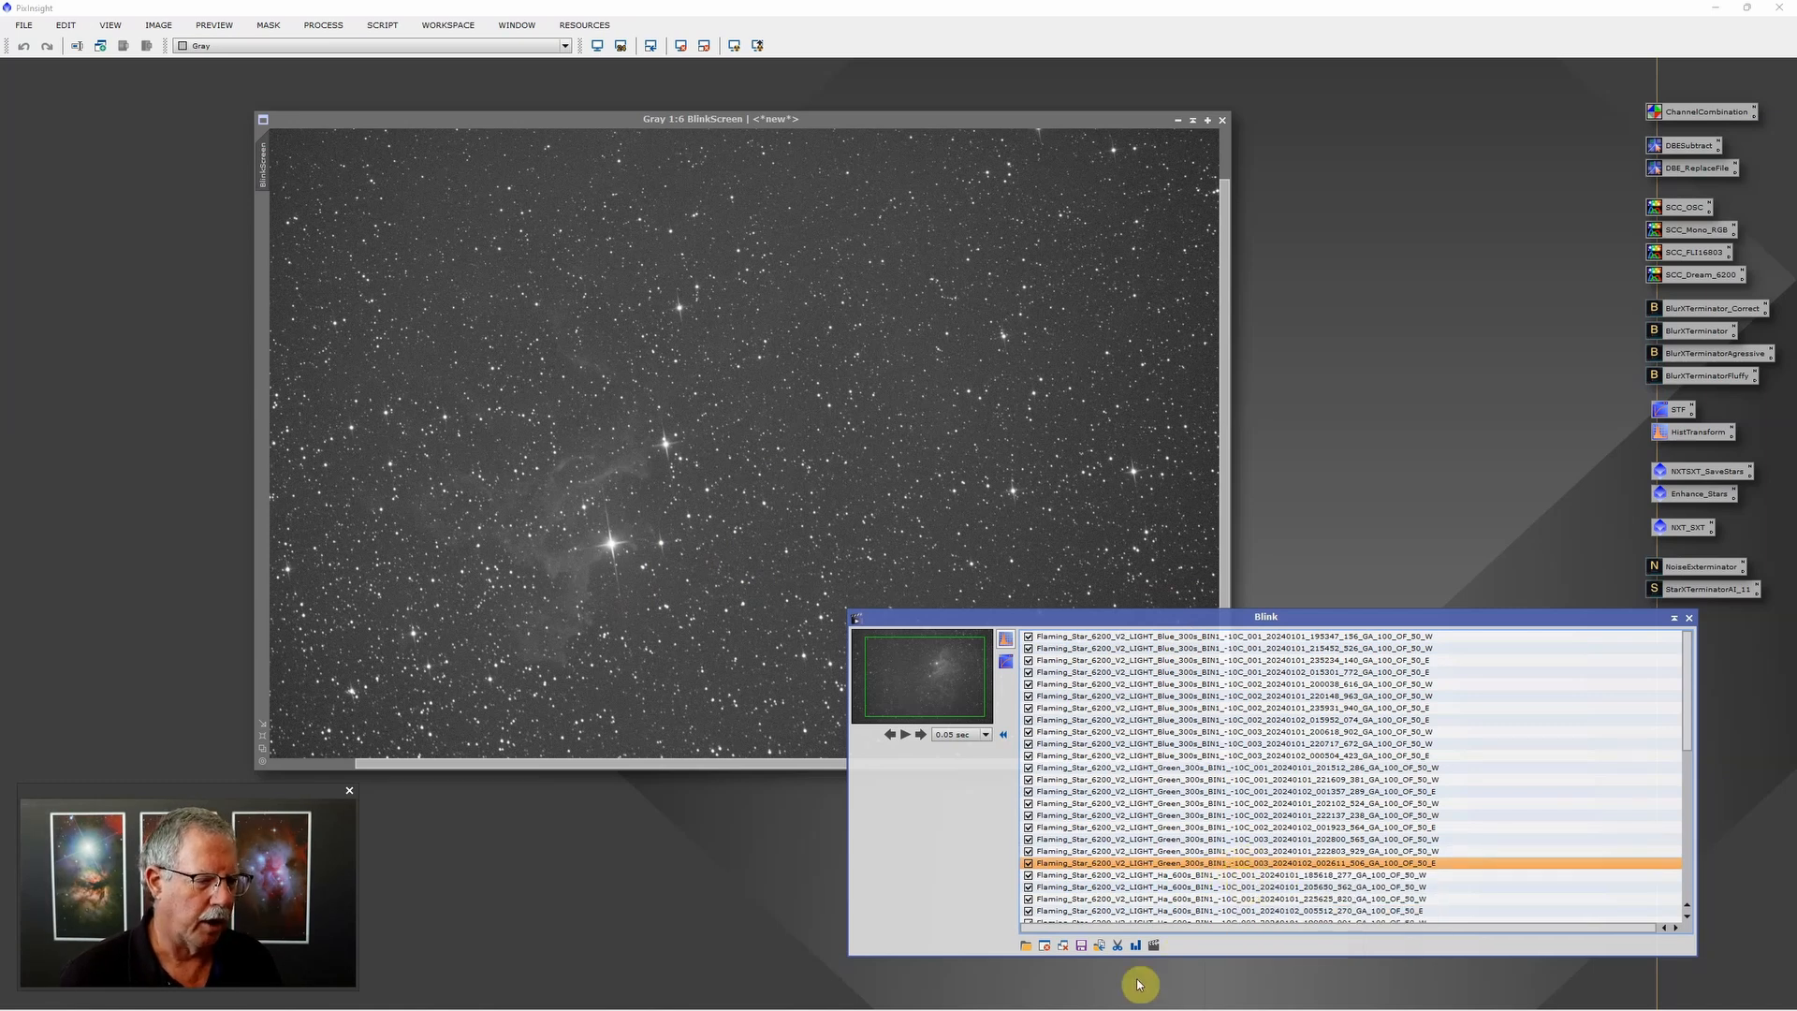
# Step: Try to move the selected Green frame out to the Rejects folder on the DATA (D:) drive
pyautogui.click(1100, 947)
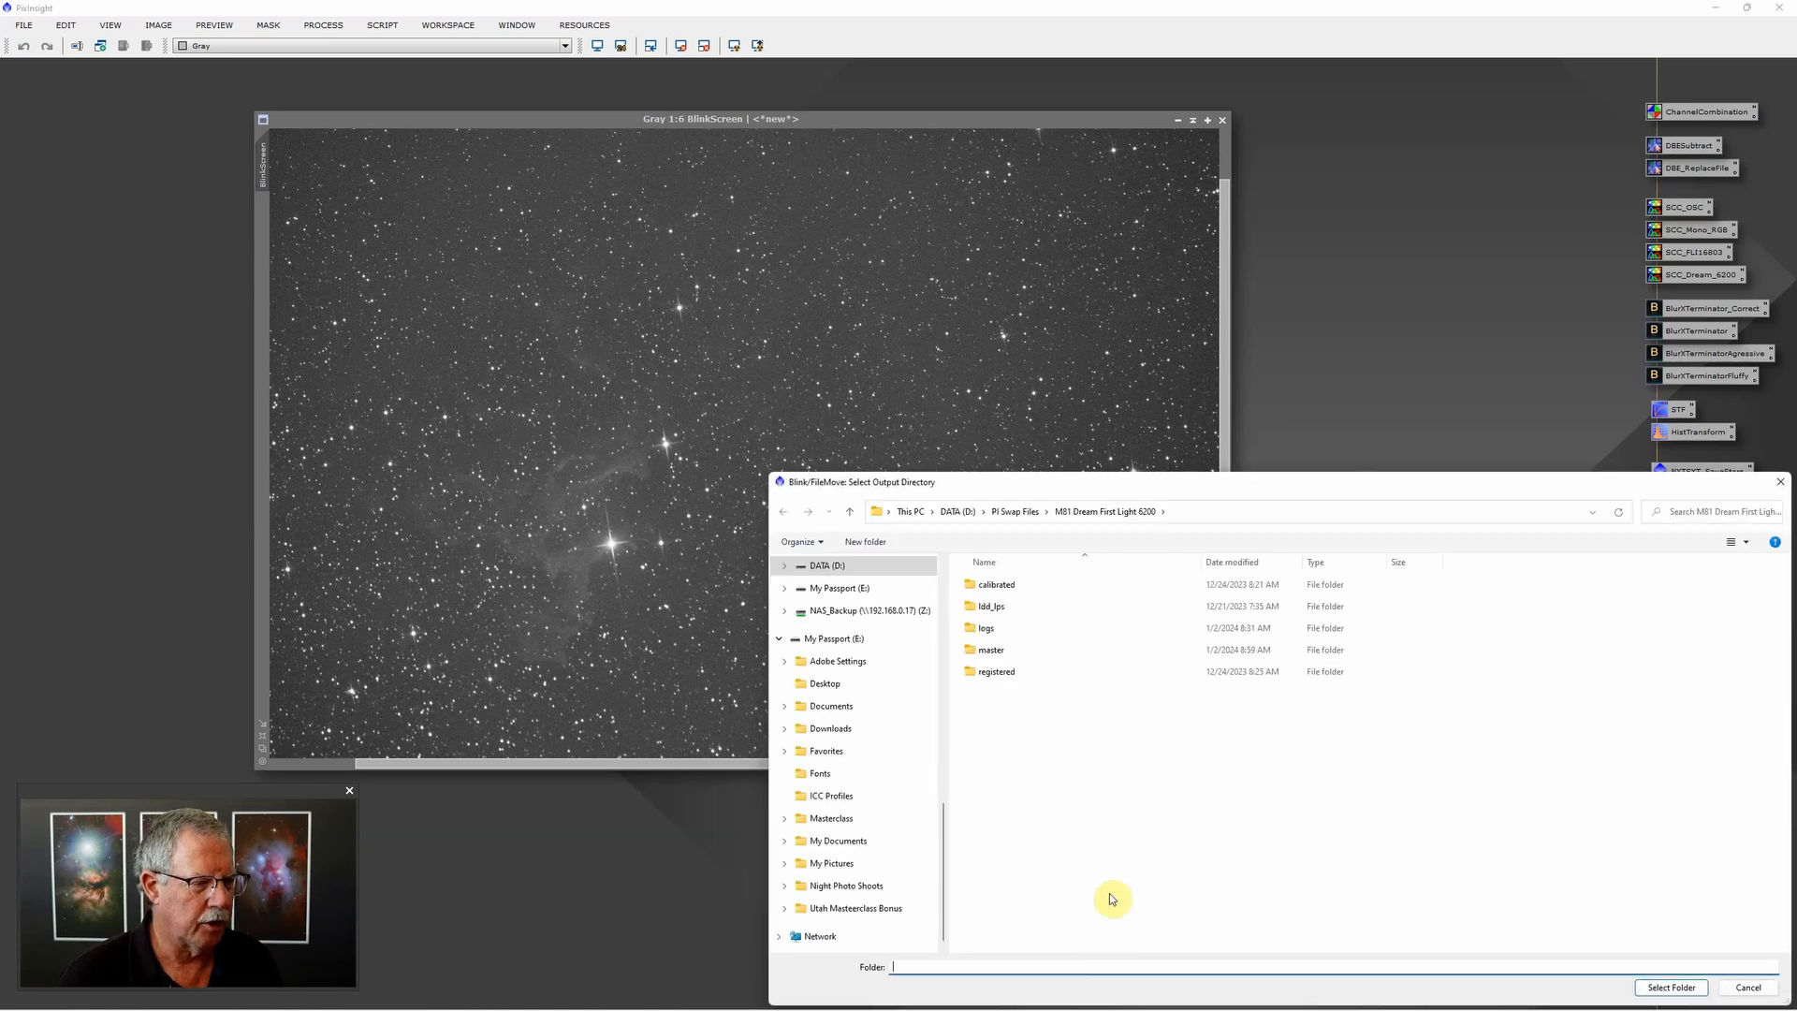
pyautogui.click(958, 512)
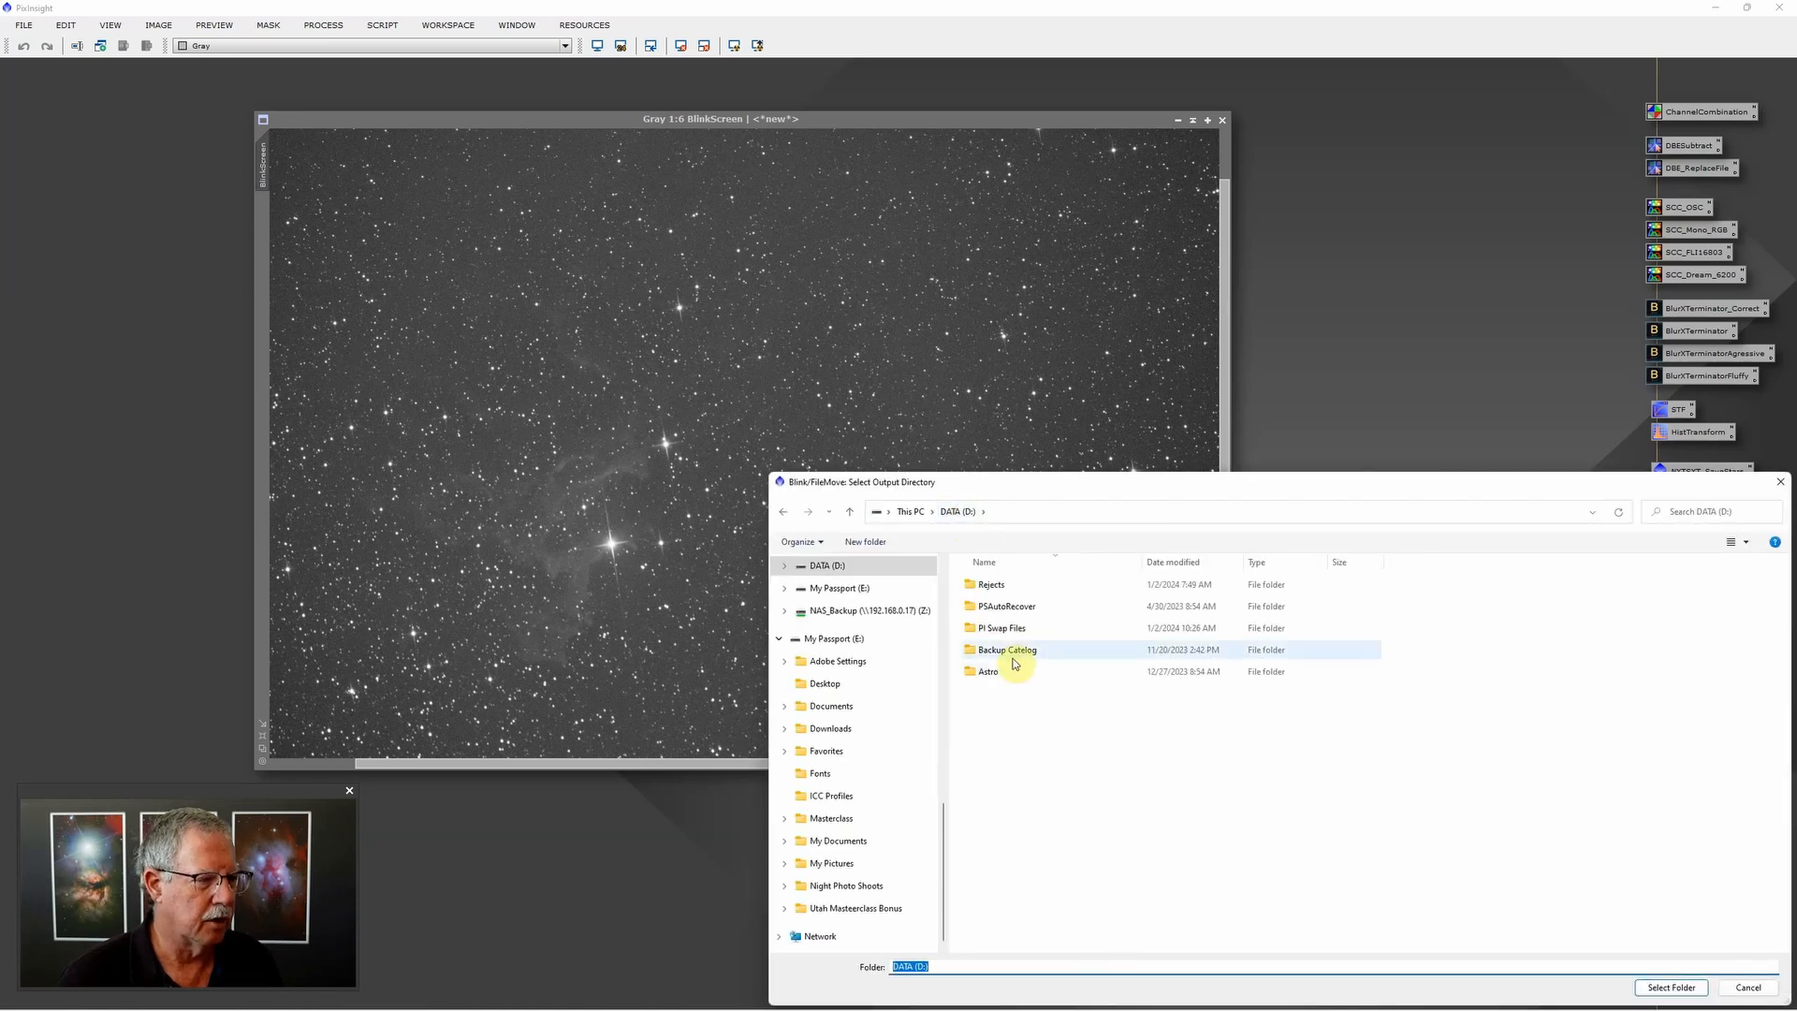
pyautogui.click(1006, 587)
pyautogui.moveTo(1106, 485); pyautogui.dragTo(847, 346)
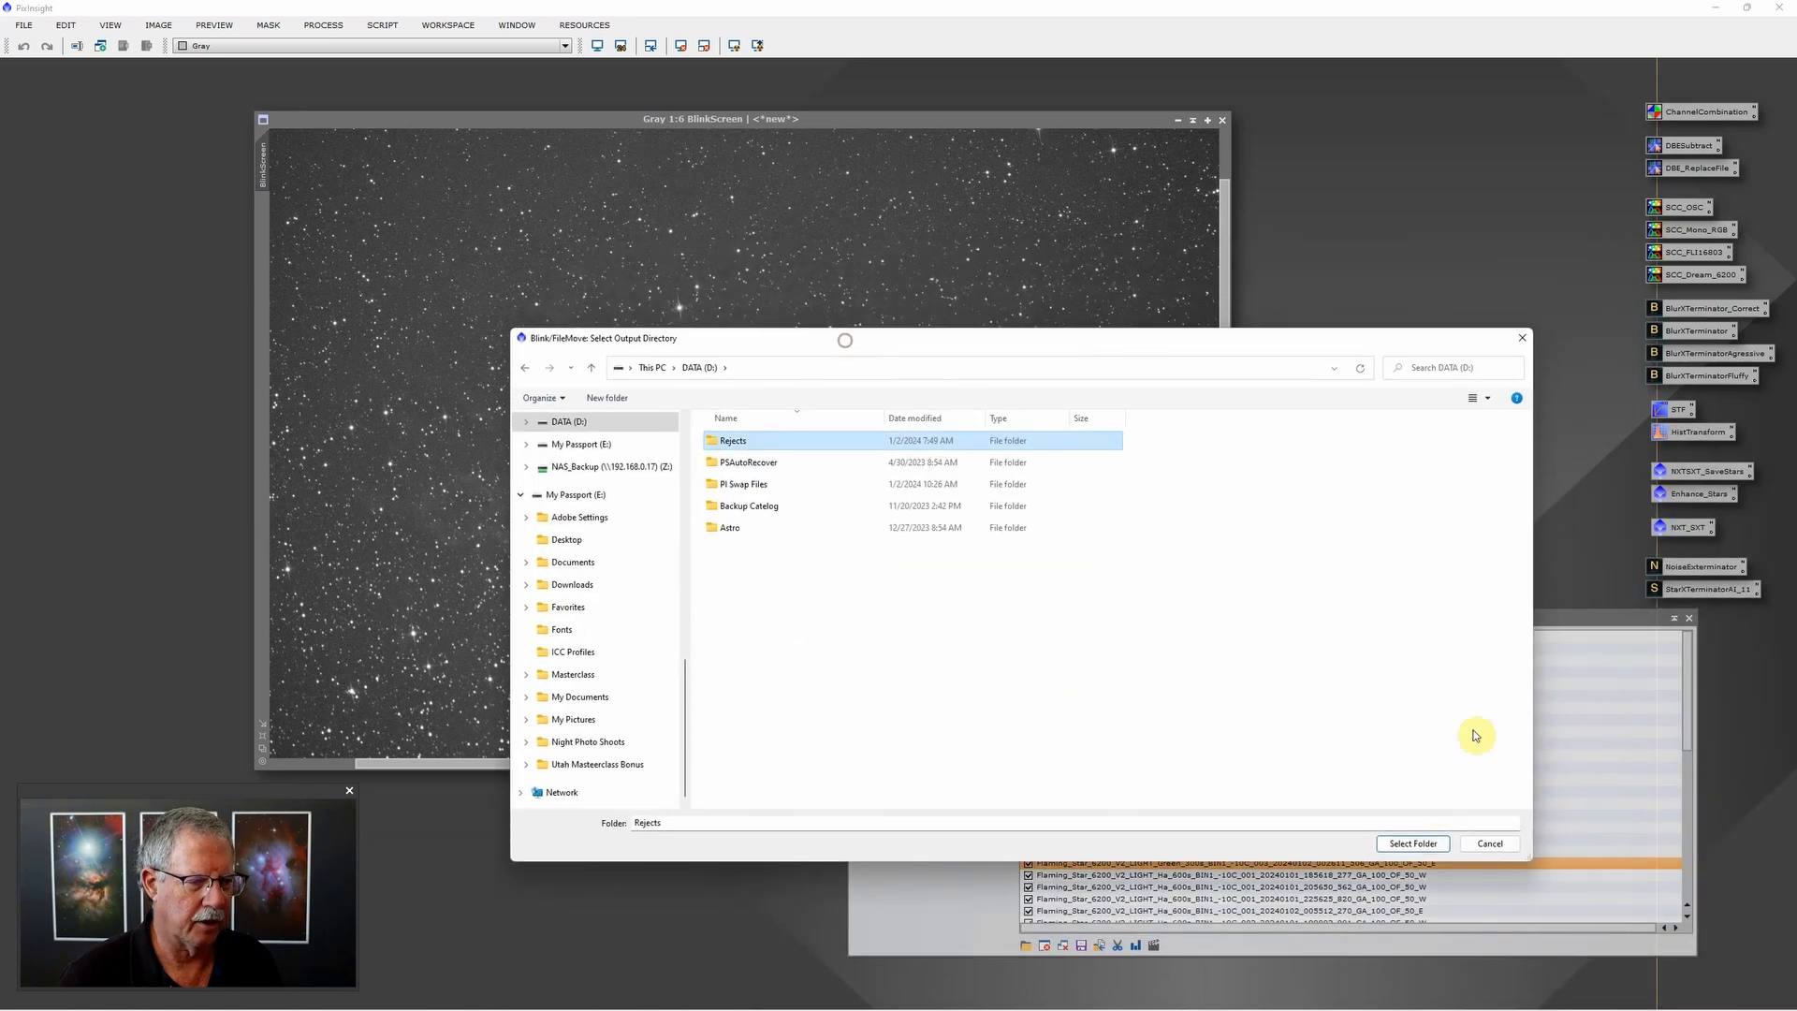
pyautogui.click(1407, 845)
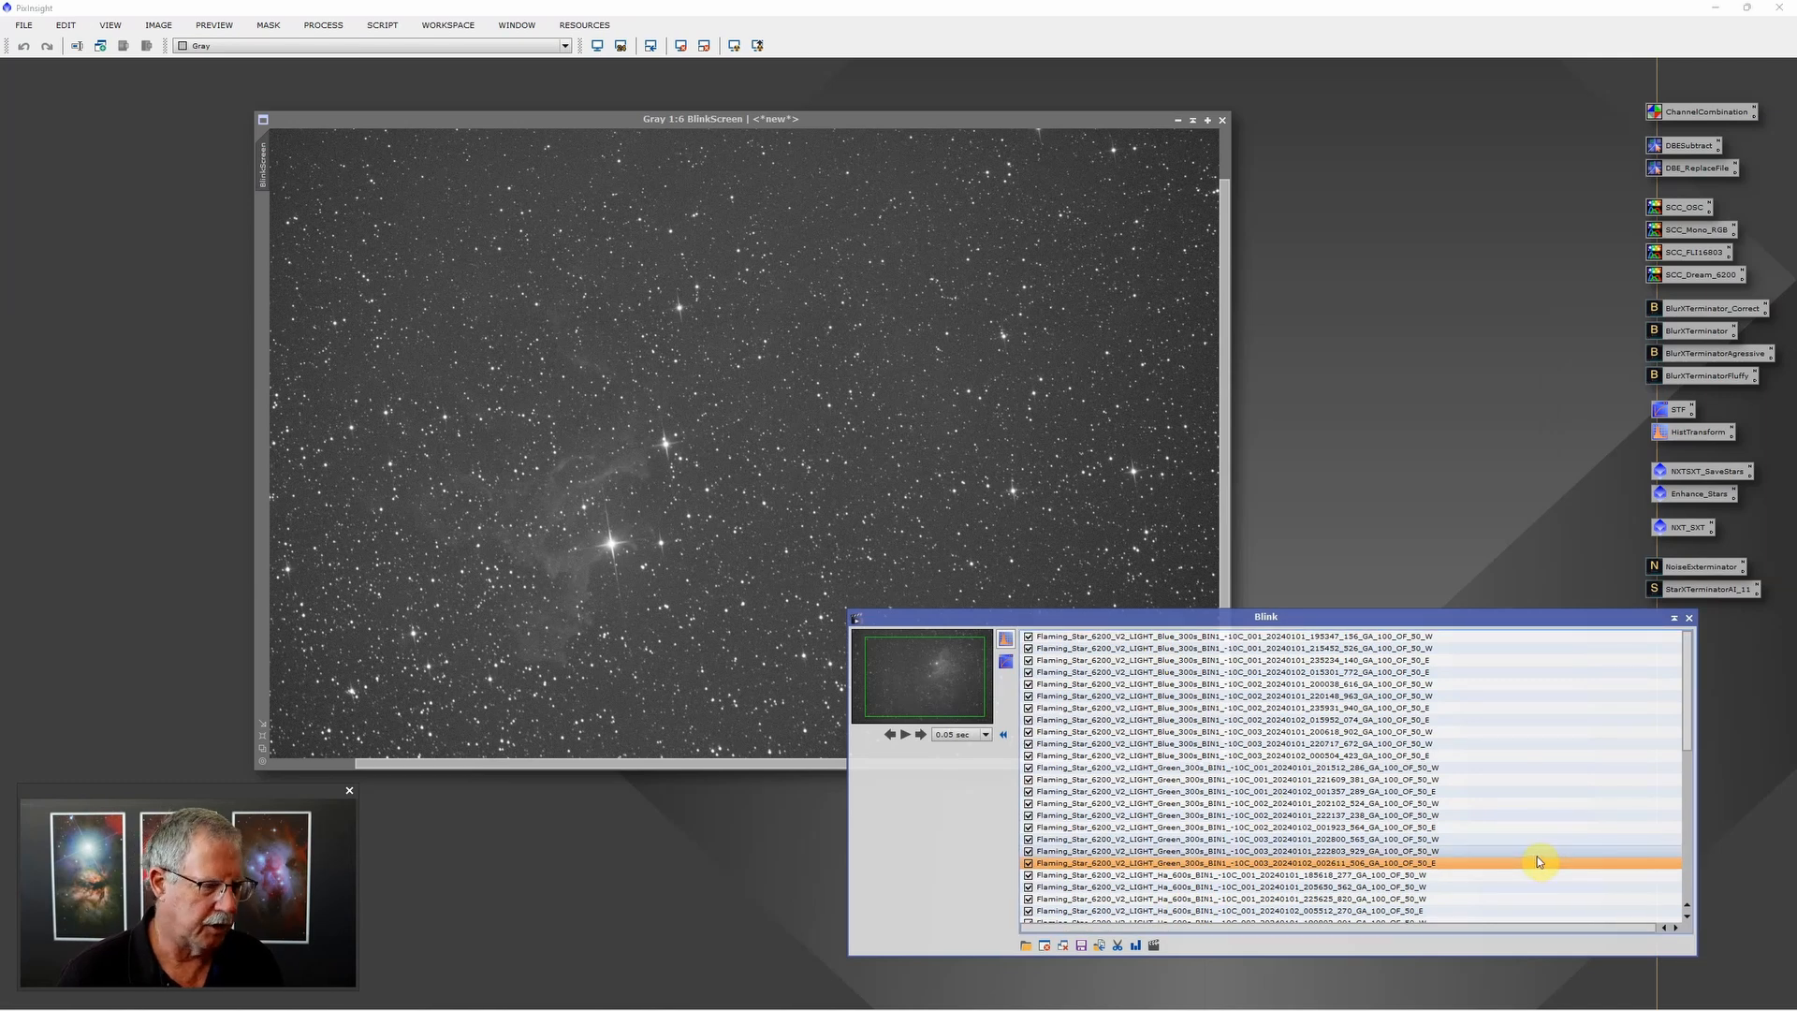
# Step: Step through the Ha 600s frames in Blink and examine their quality
pyautogui.press('Down')
pyautogui.press('Down')
pyautogui.press('Down')
pyautogui.press('Down')
pyautogui.press('Down')
pyautogui.press('Down')
pyautogui.press('Down')
pyautogui.press('Down')
pyautogui.press('Down')
pyautogui.press('Down')
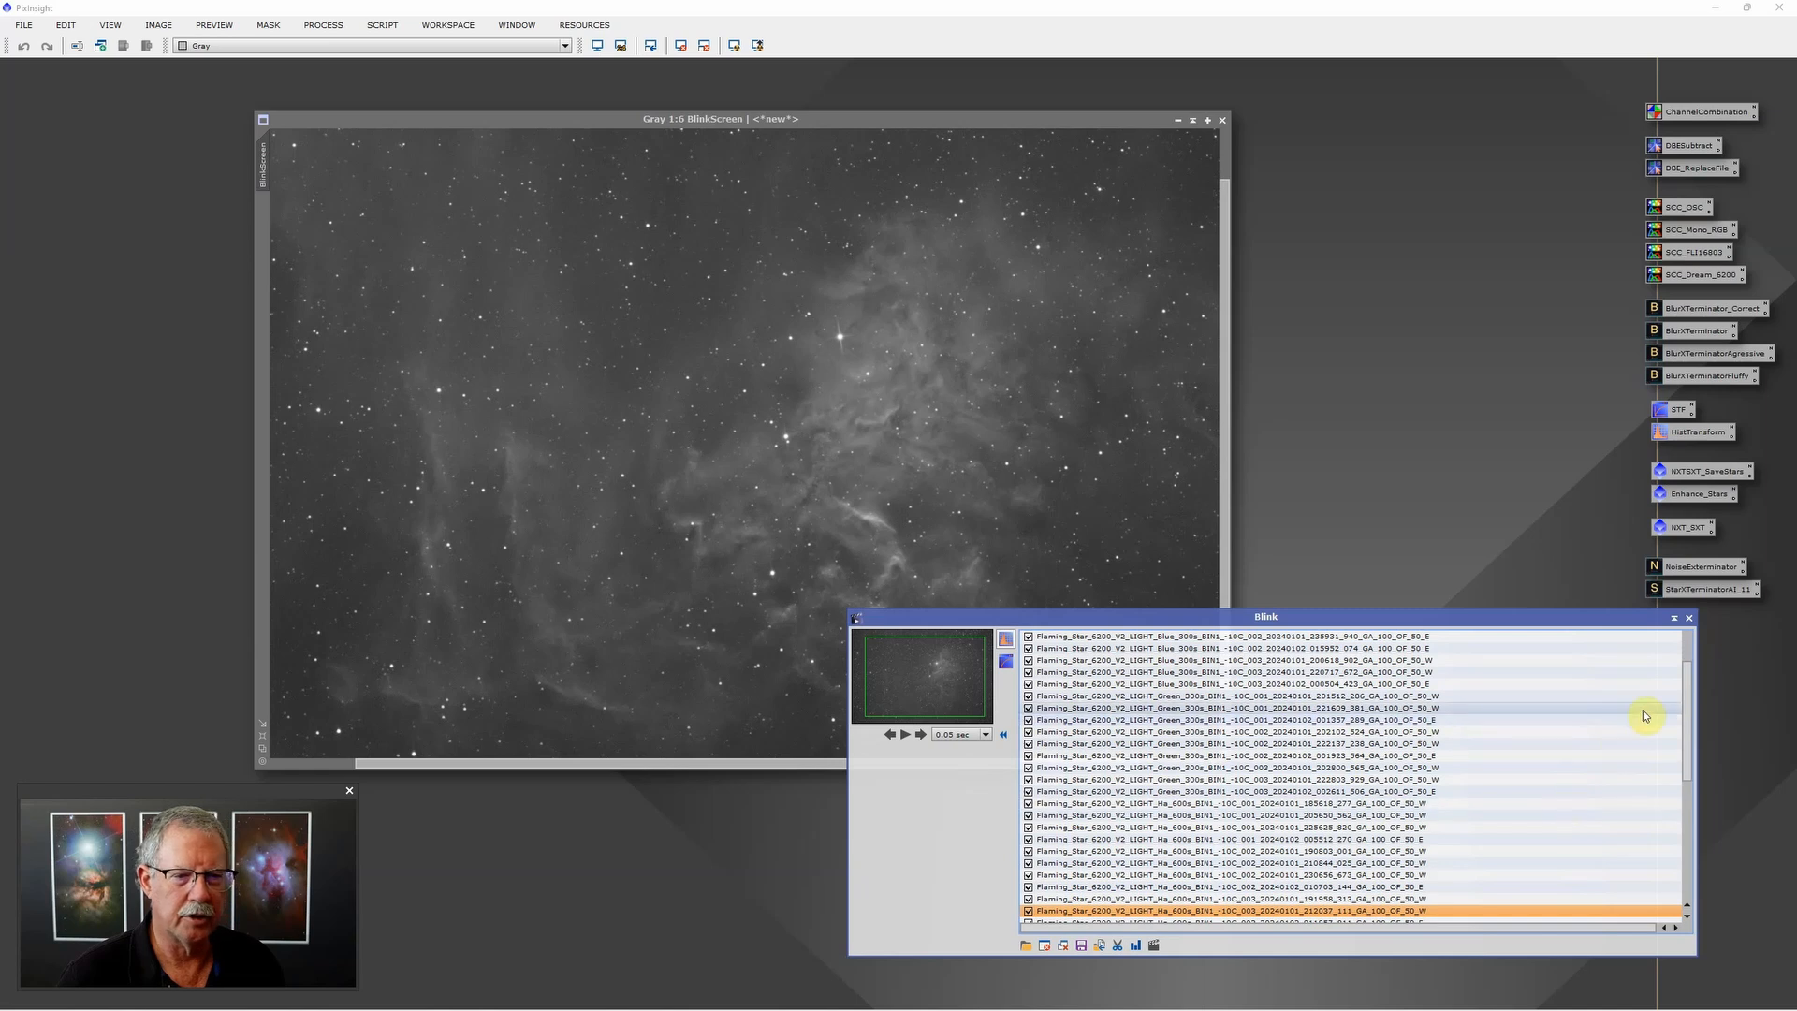
# Step: Close Blink and its preview image, and launch the WeightedBatchPreprocessing script with its window centred in the workspace
pyautogui.click(1690, 621)
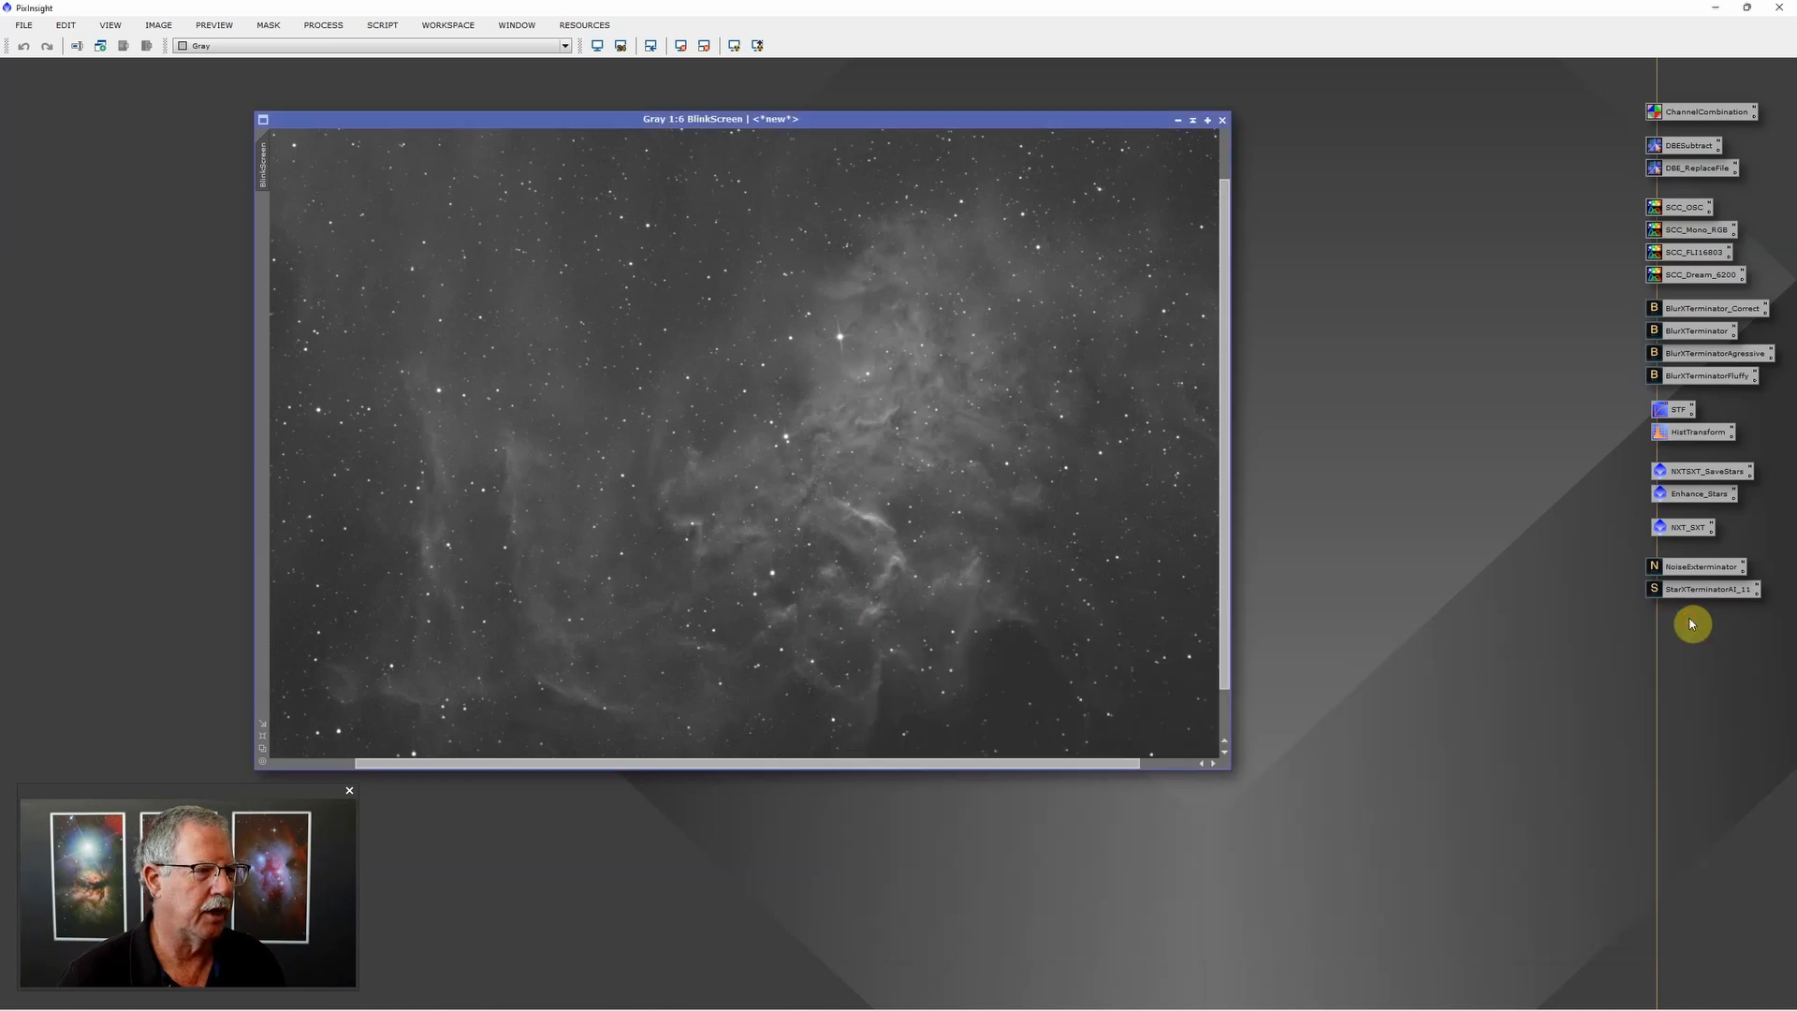
pyautogui.click(1222, 119)
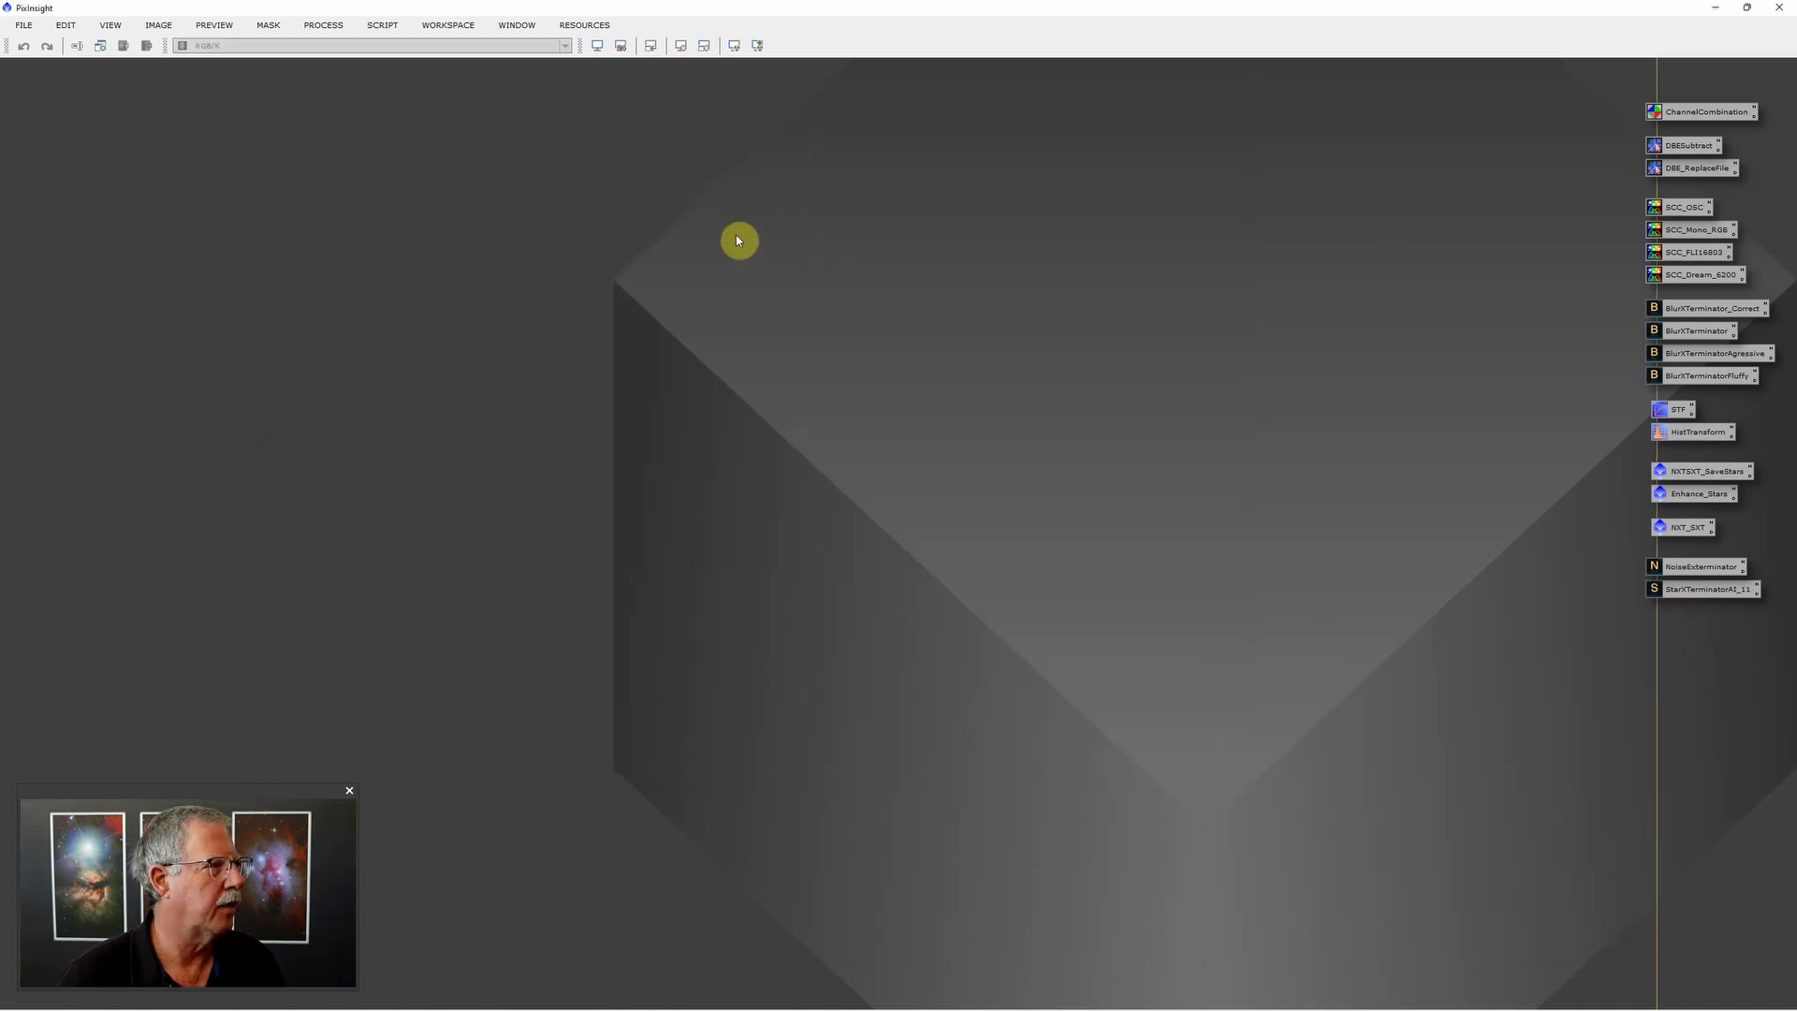
pyautogui.click(384, 25)
pyautogui.moveTo(404, 47)
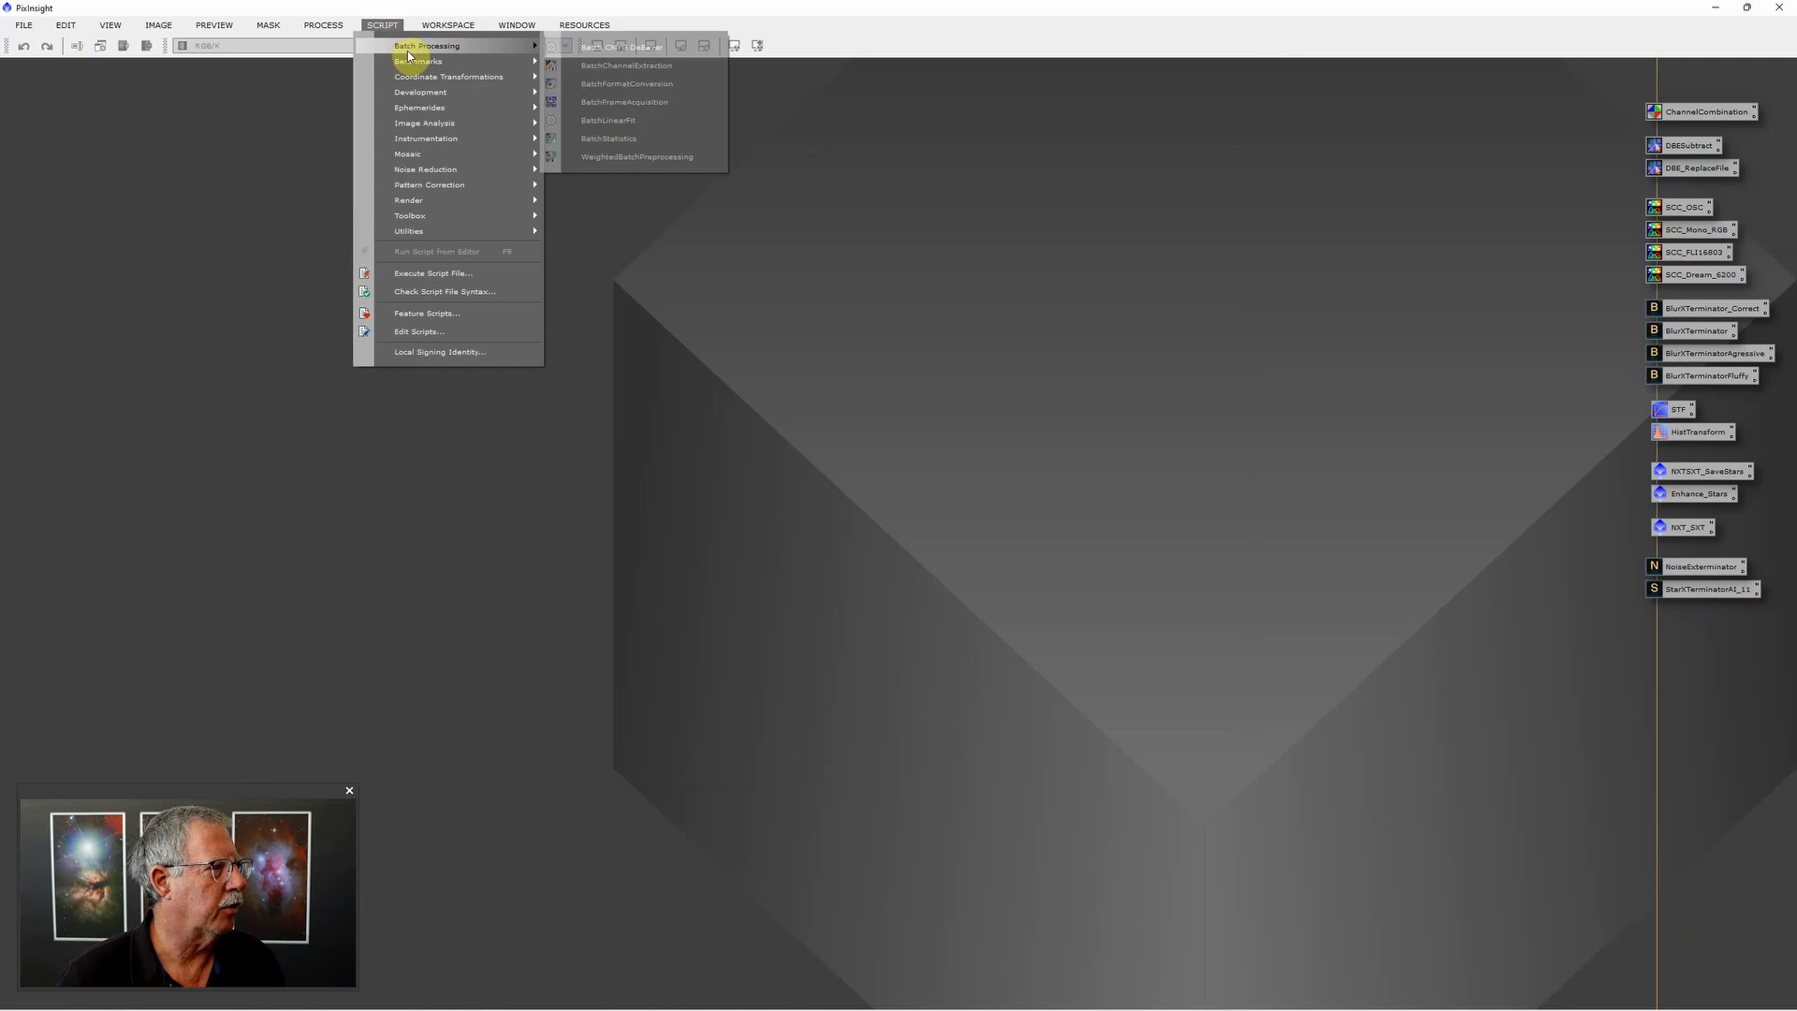
pyautogui.click(615, 158)
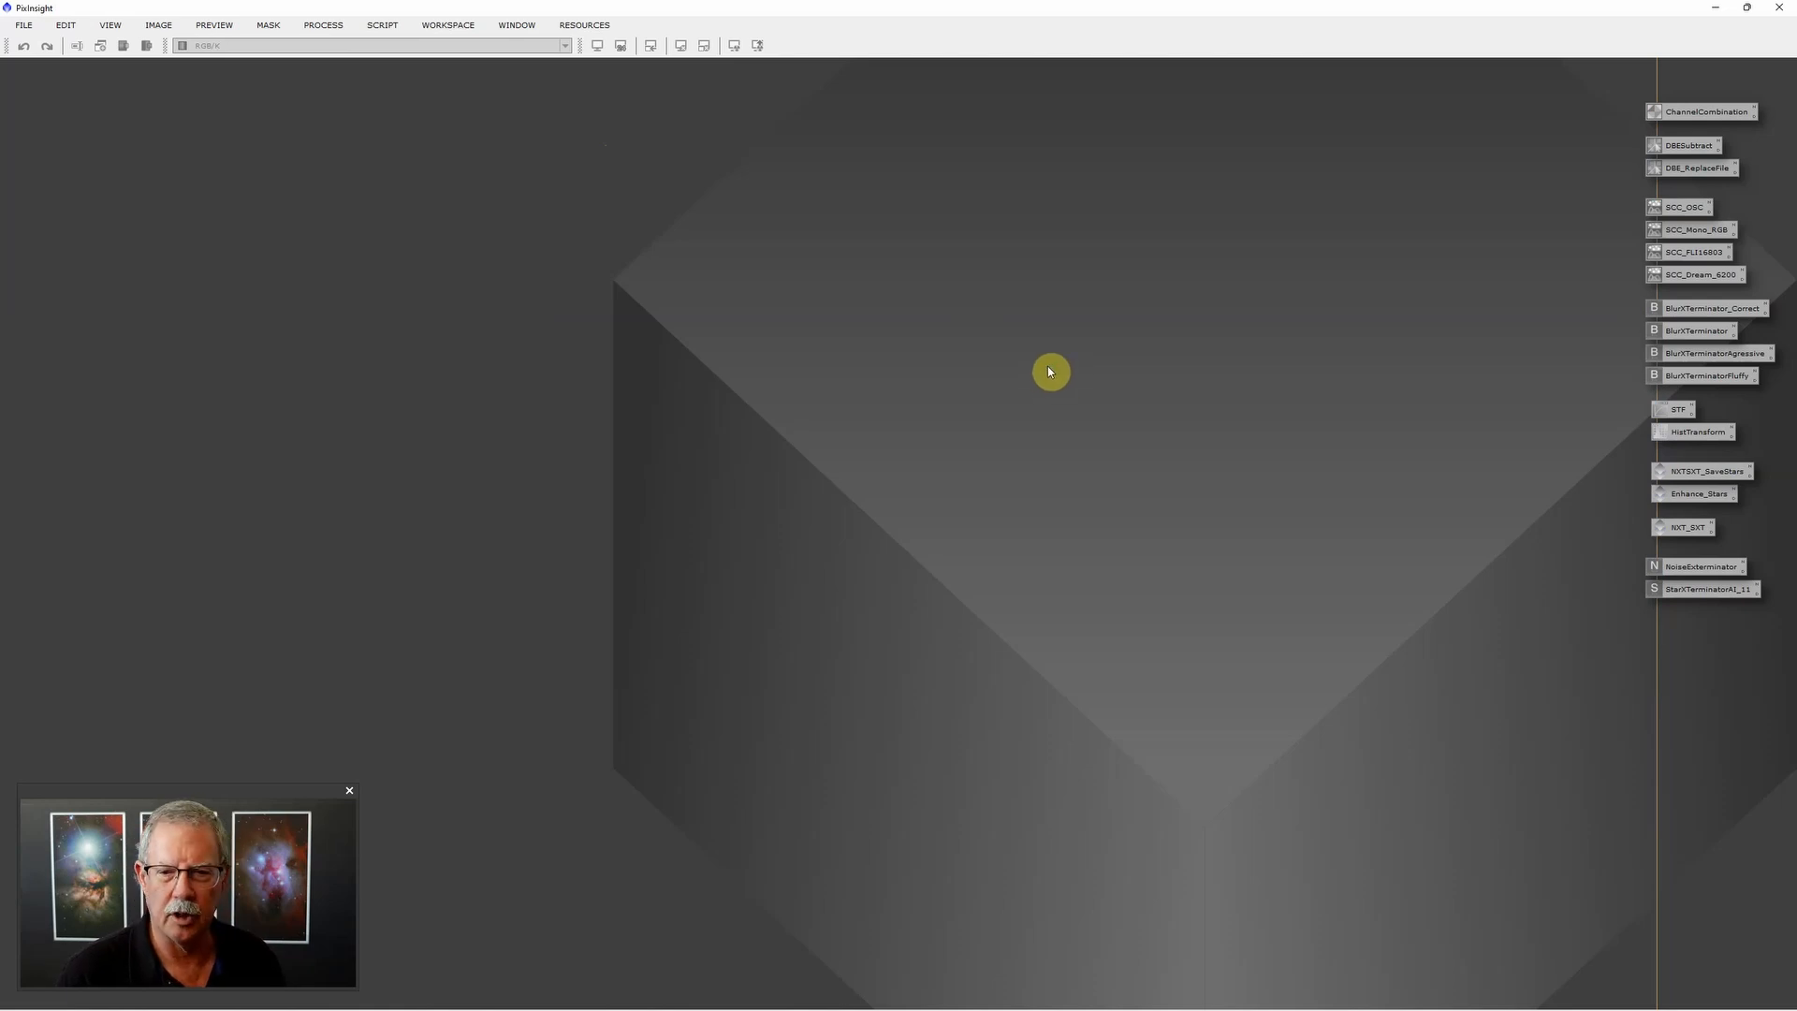
pyautogui.moveTo(1796, 113); pyautogui.dragTo(1067, 194)
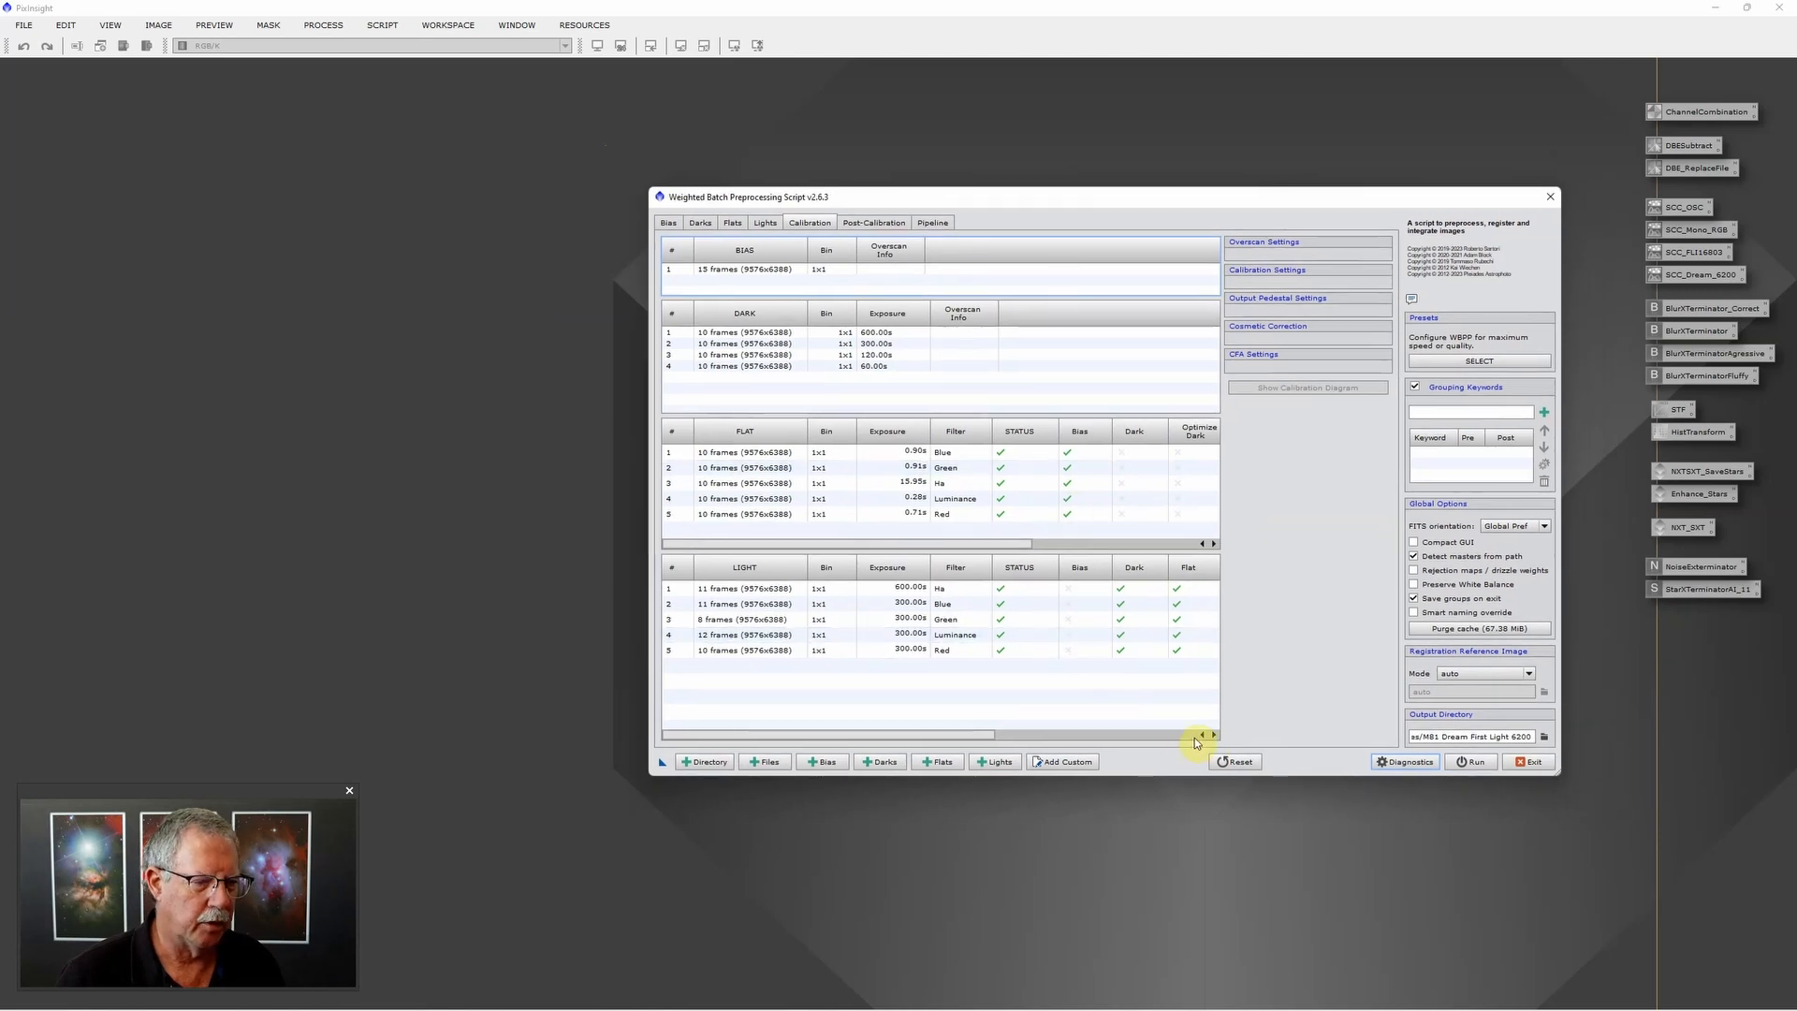
# Step: Reset the preprocessing script with all file lists cleared and the parameter source set to the settings of the last session
pyautogui.click(1241, 762)
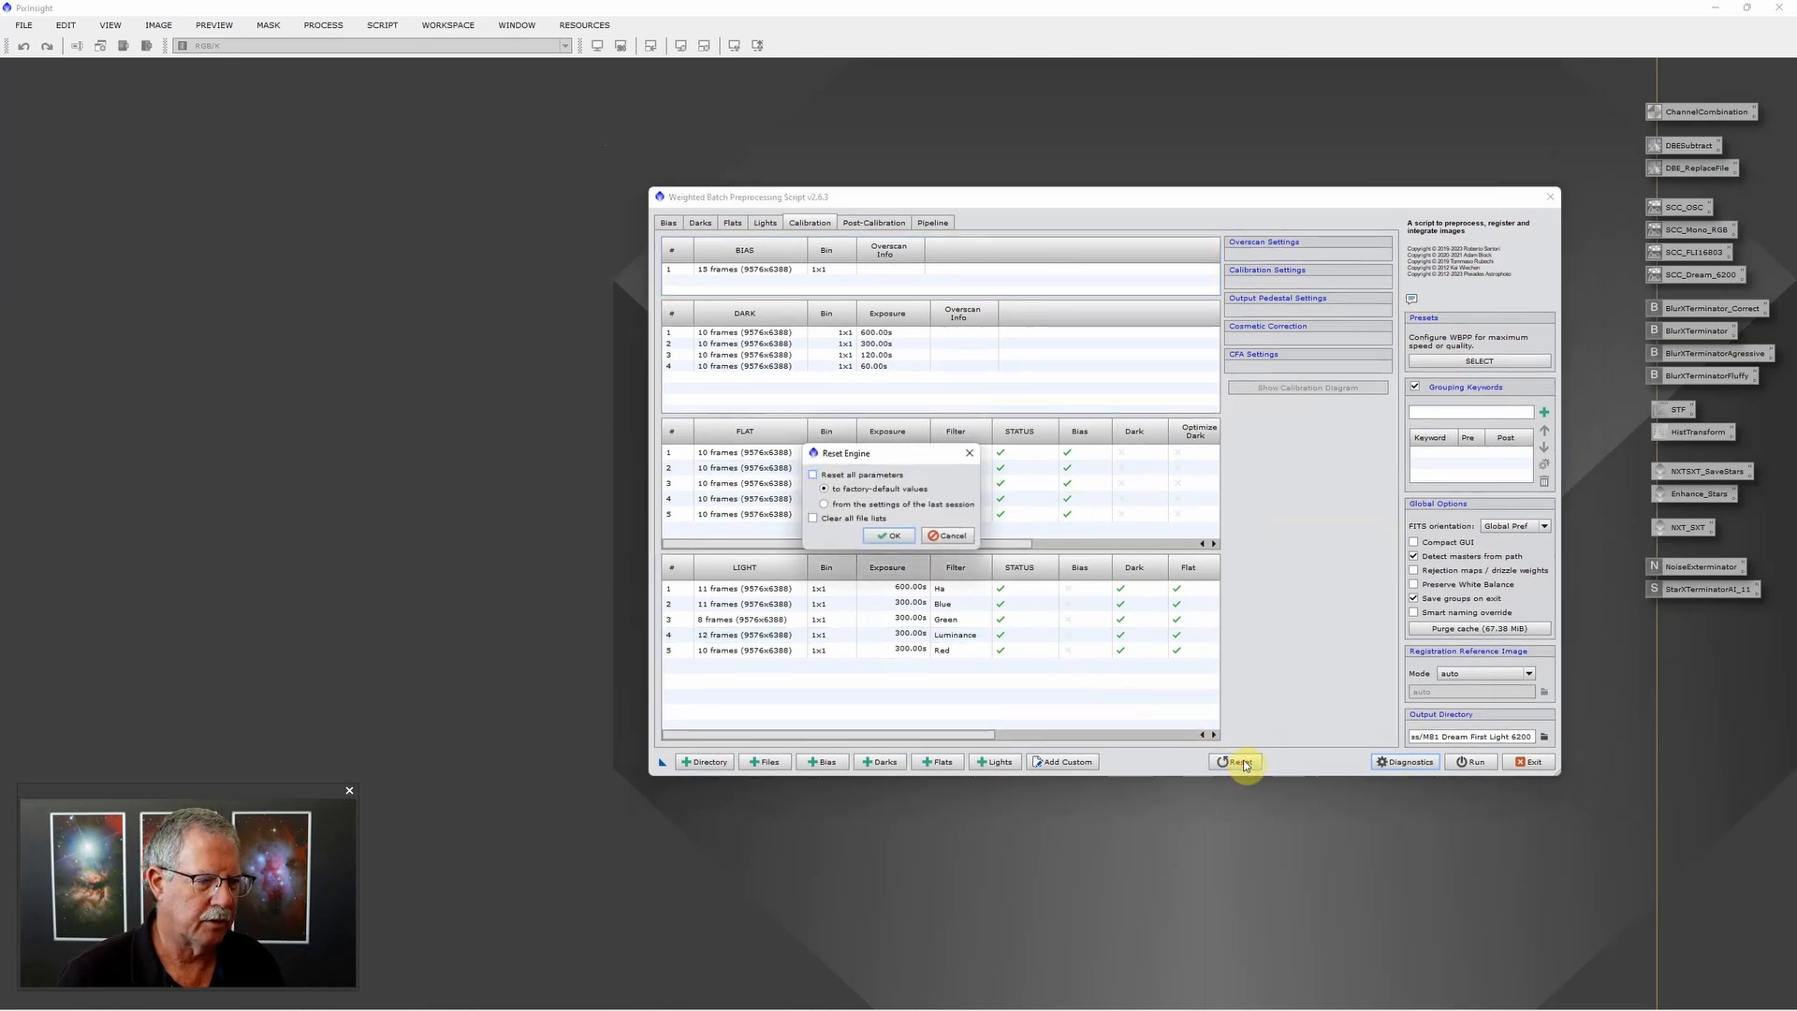
pyautogui.click(869, 503)
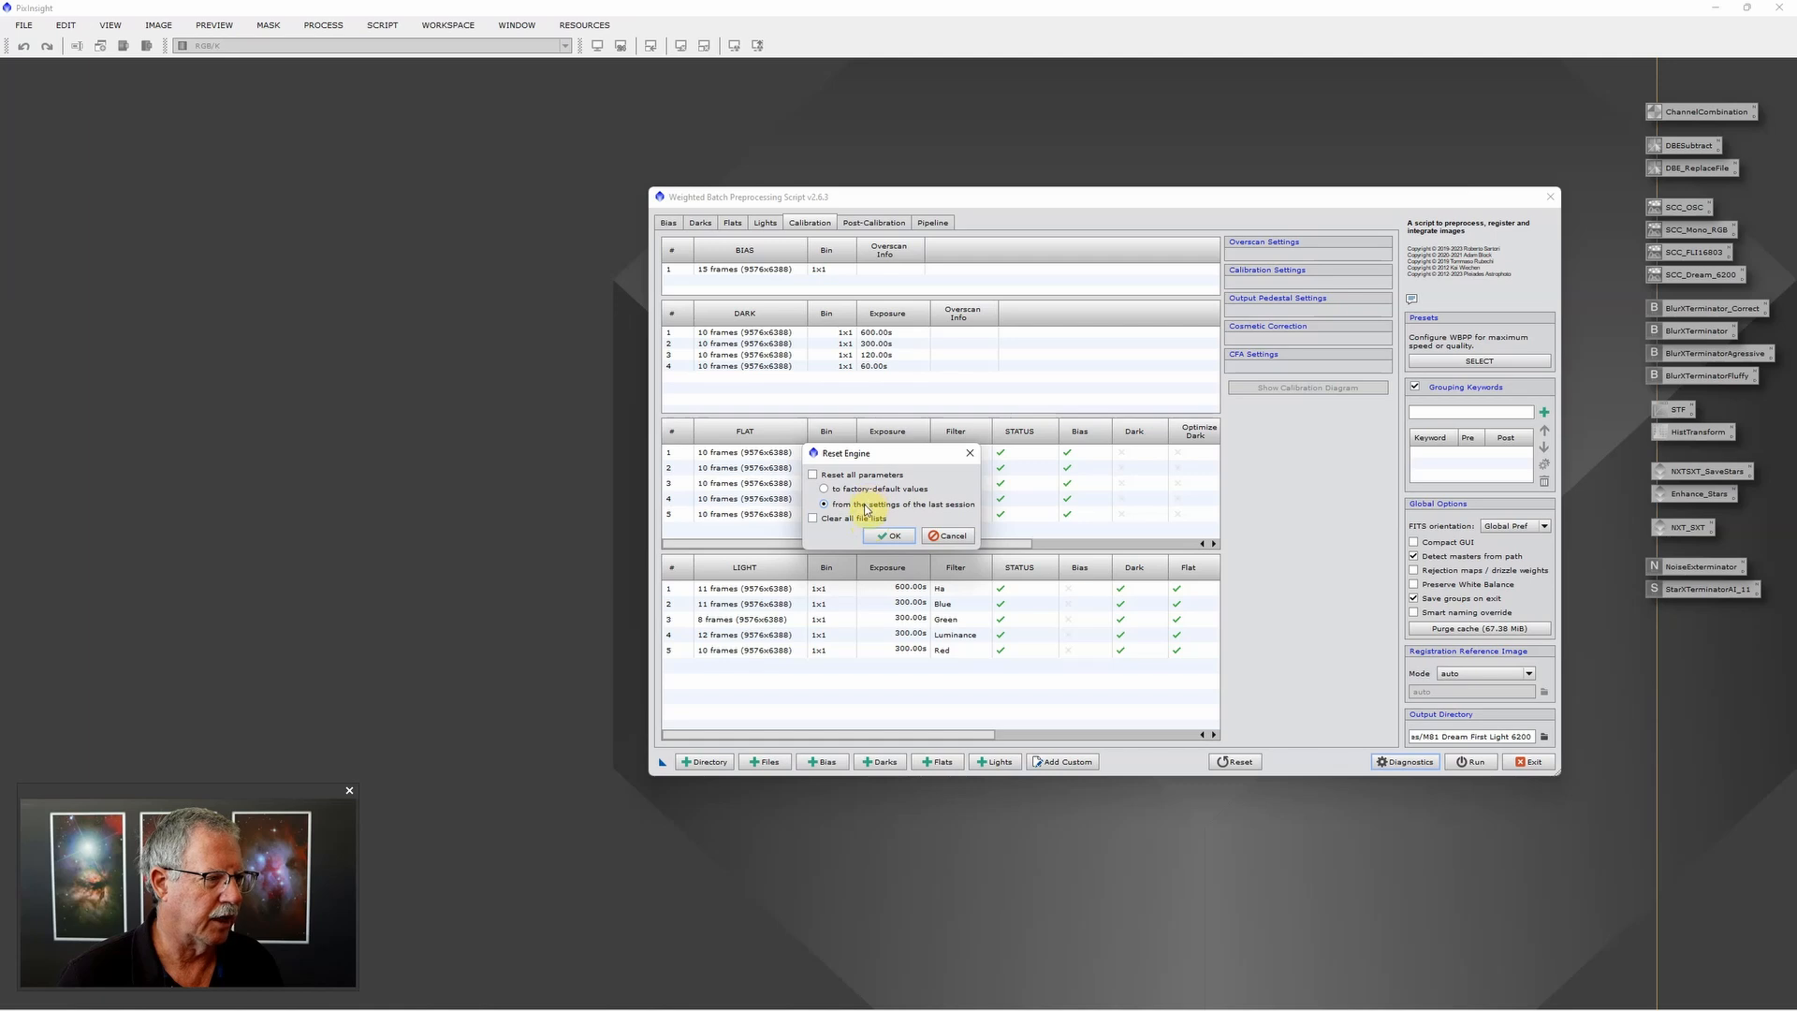
pyautogui.click(854, 518)
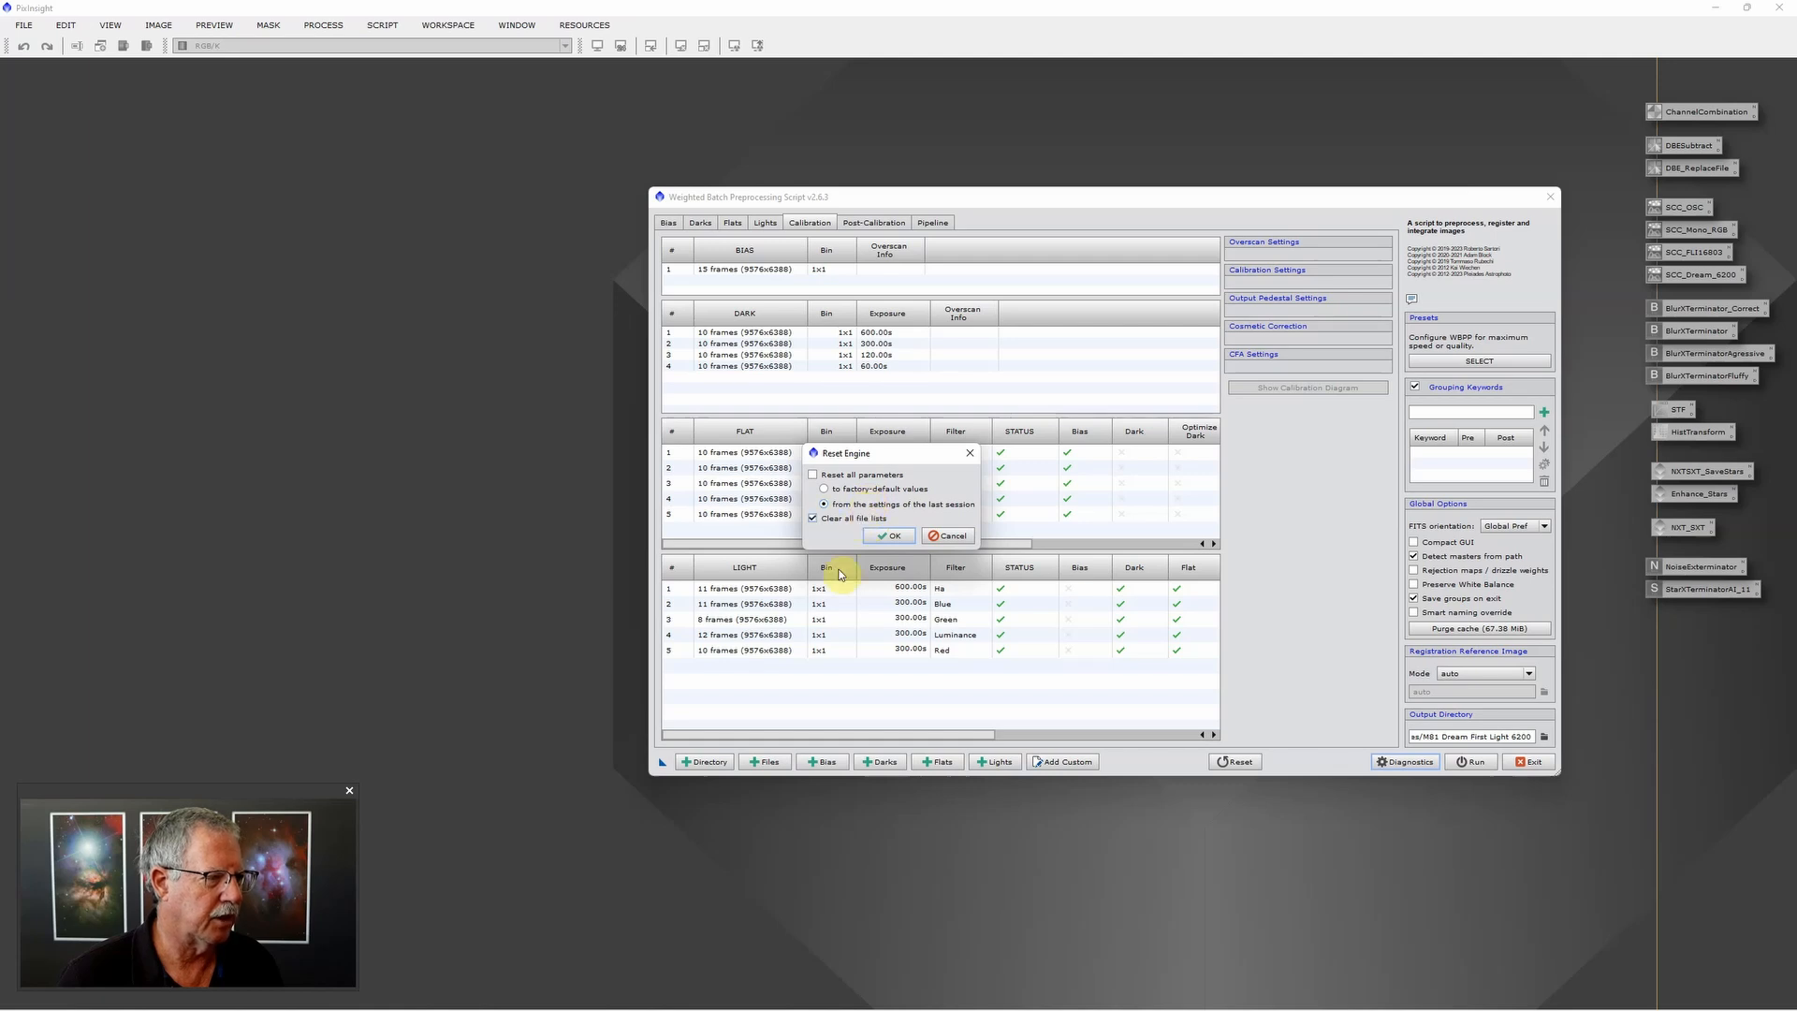
pyautogui.click(889, 535)
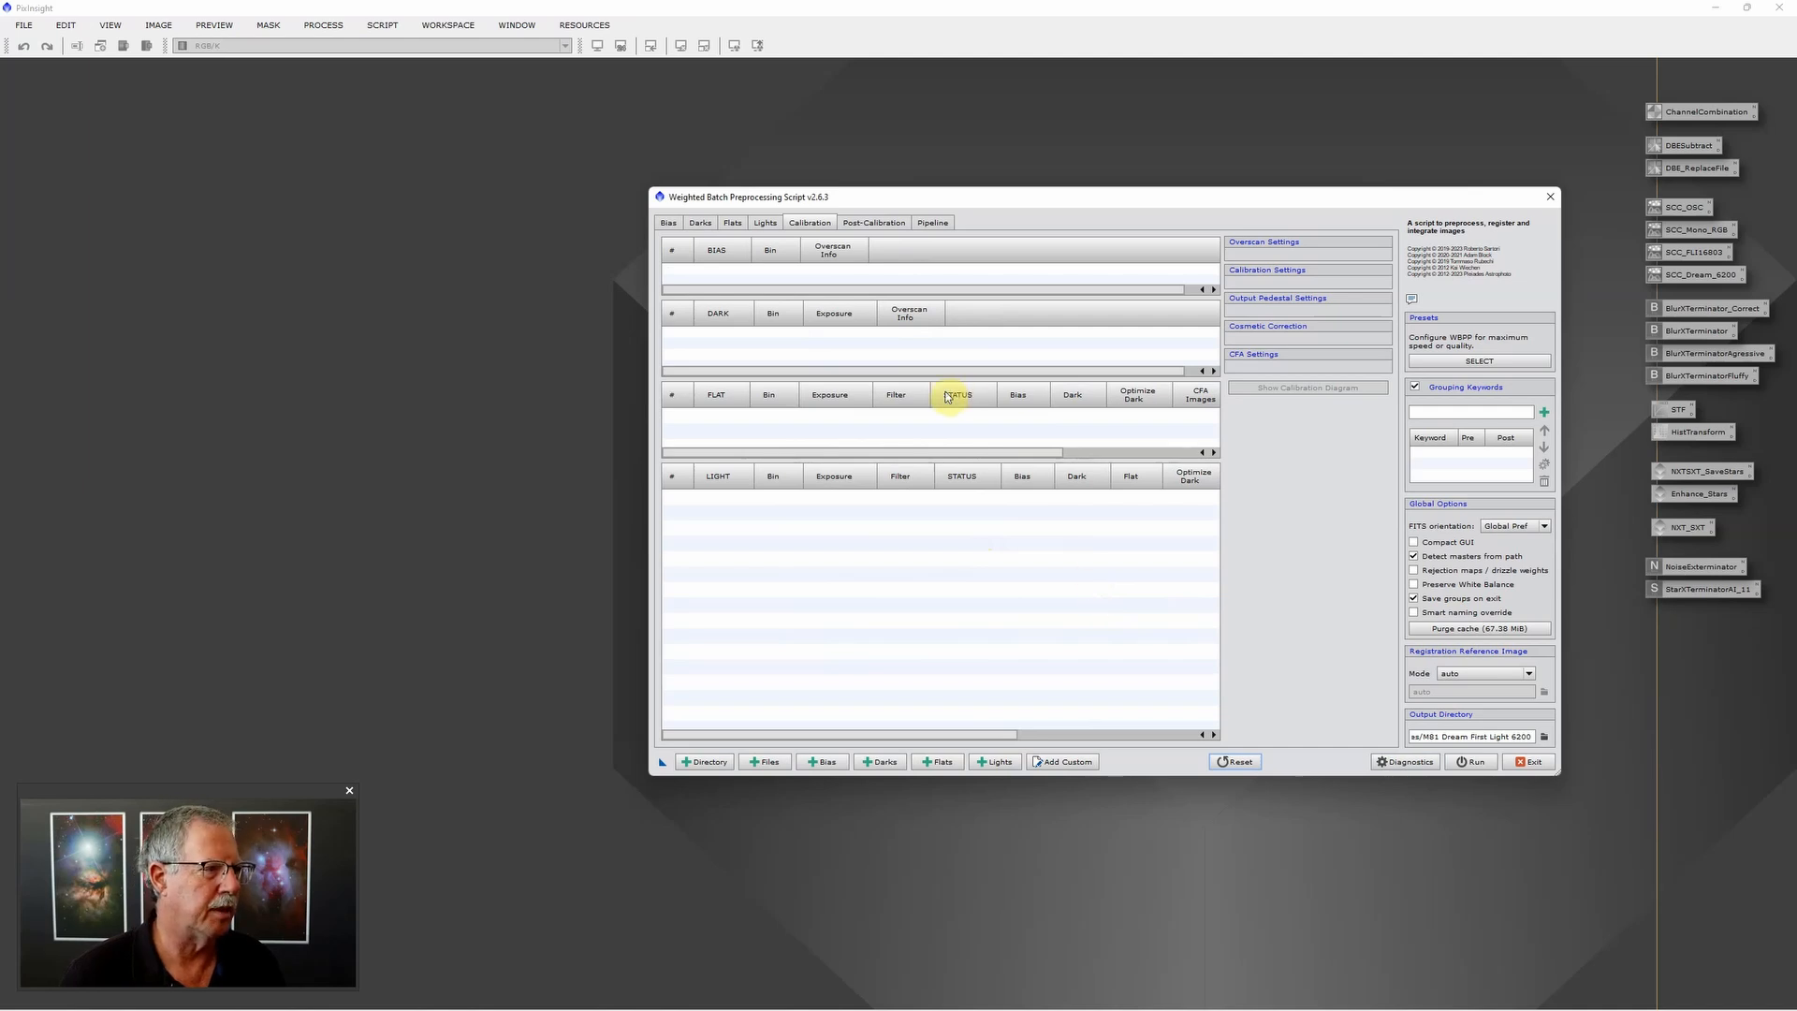
# Step: Add all light frames from the 2024-01-01 folder of Flaming Star 6200 V2 to the preprocessing script
pyautogui.click(765, 224)
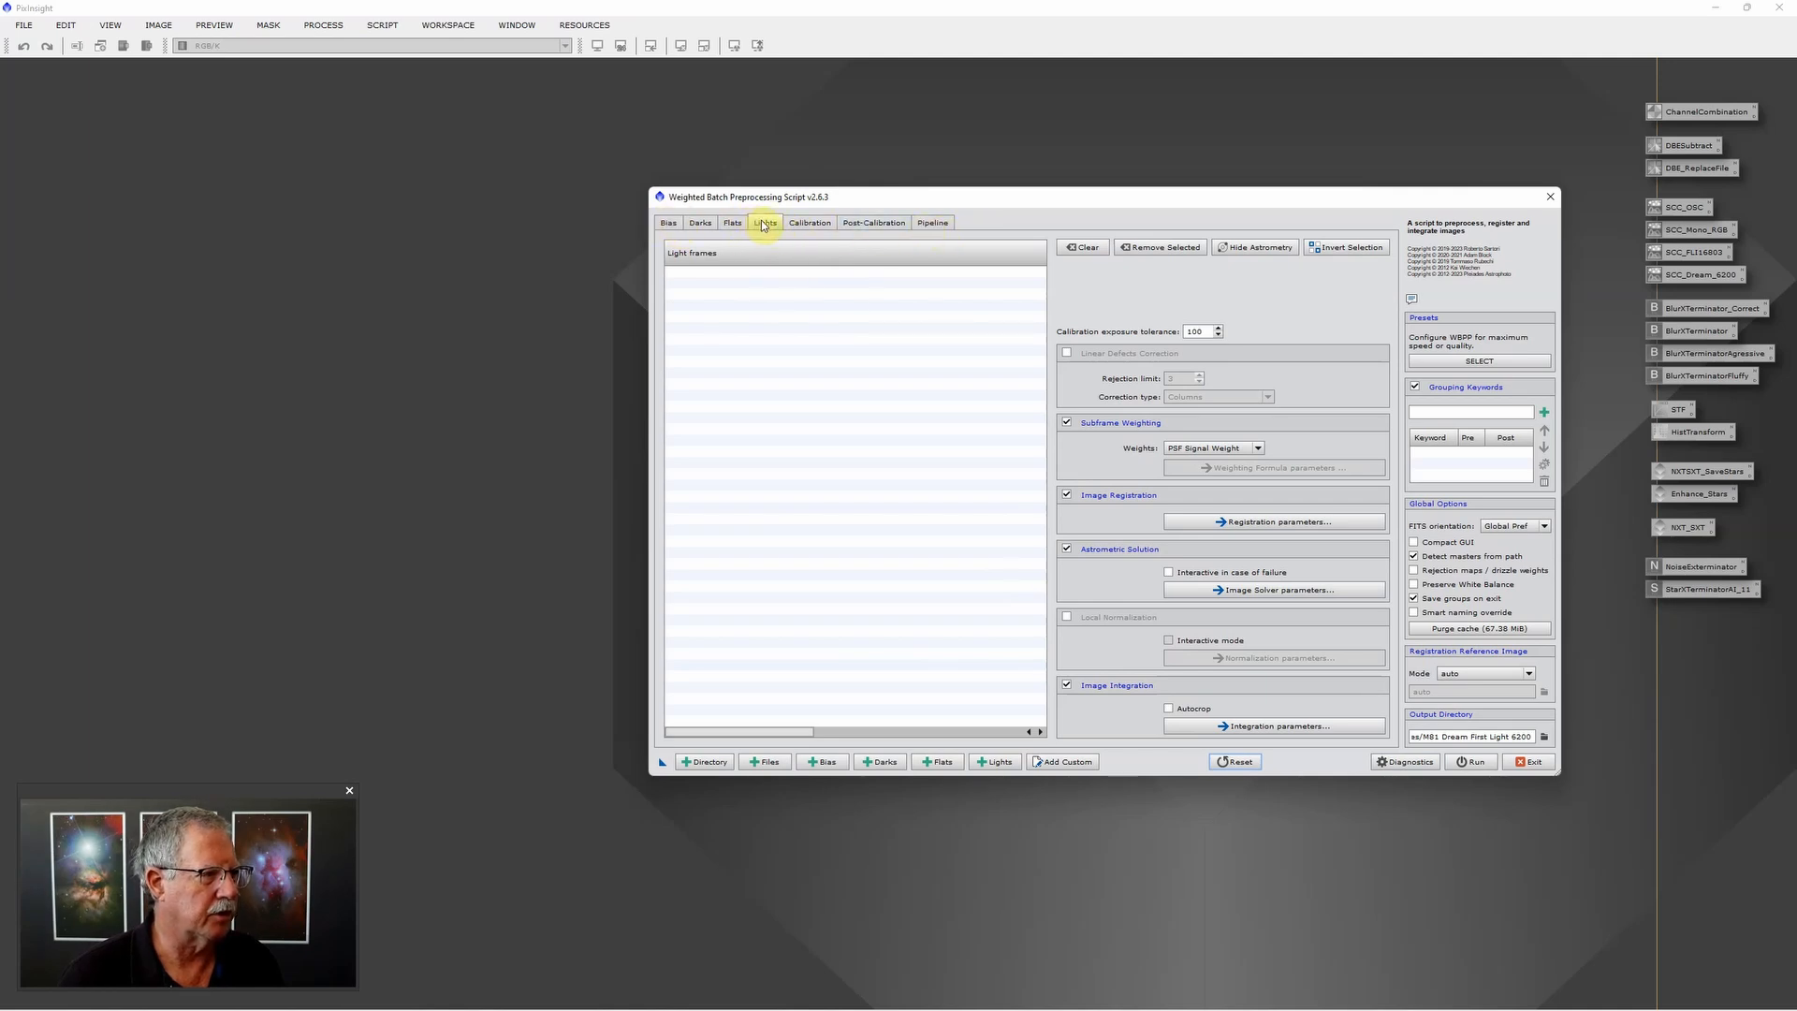
pyautogui.click(733, 223)
pyautogui.click(696, 223)
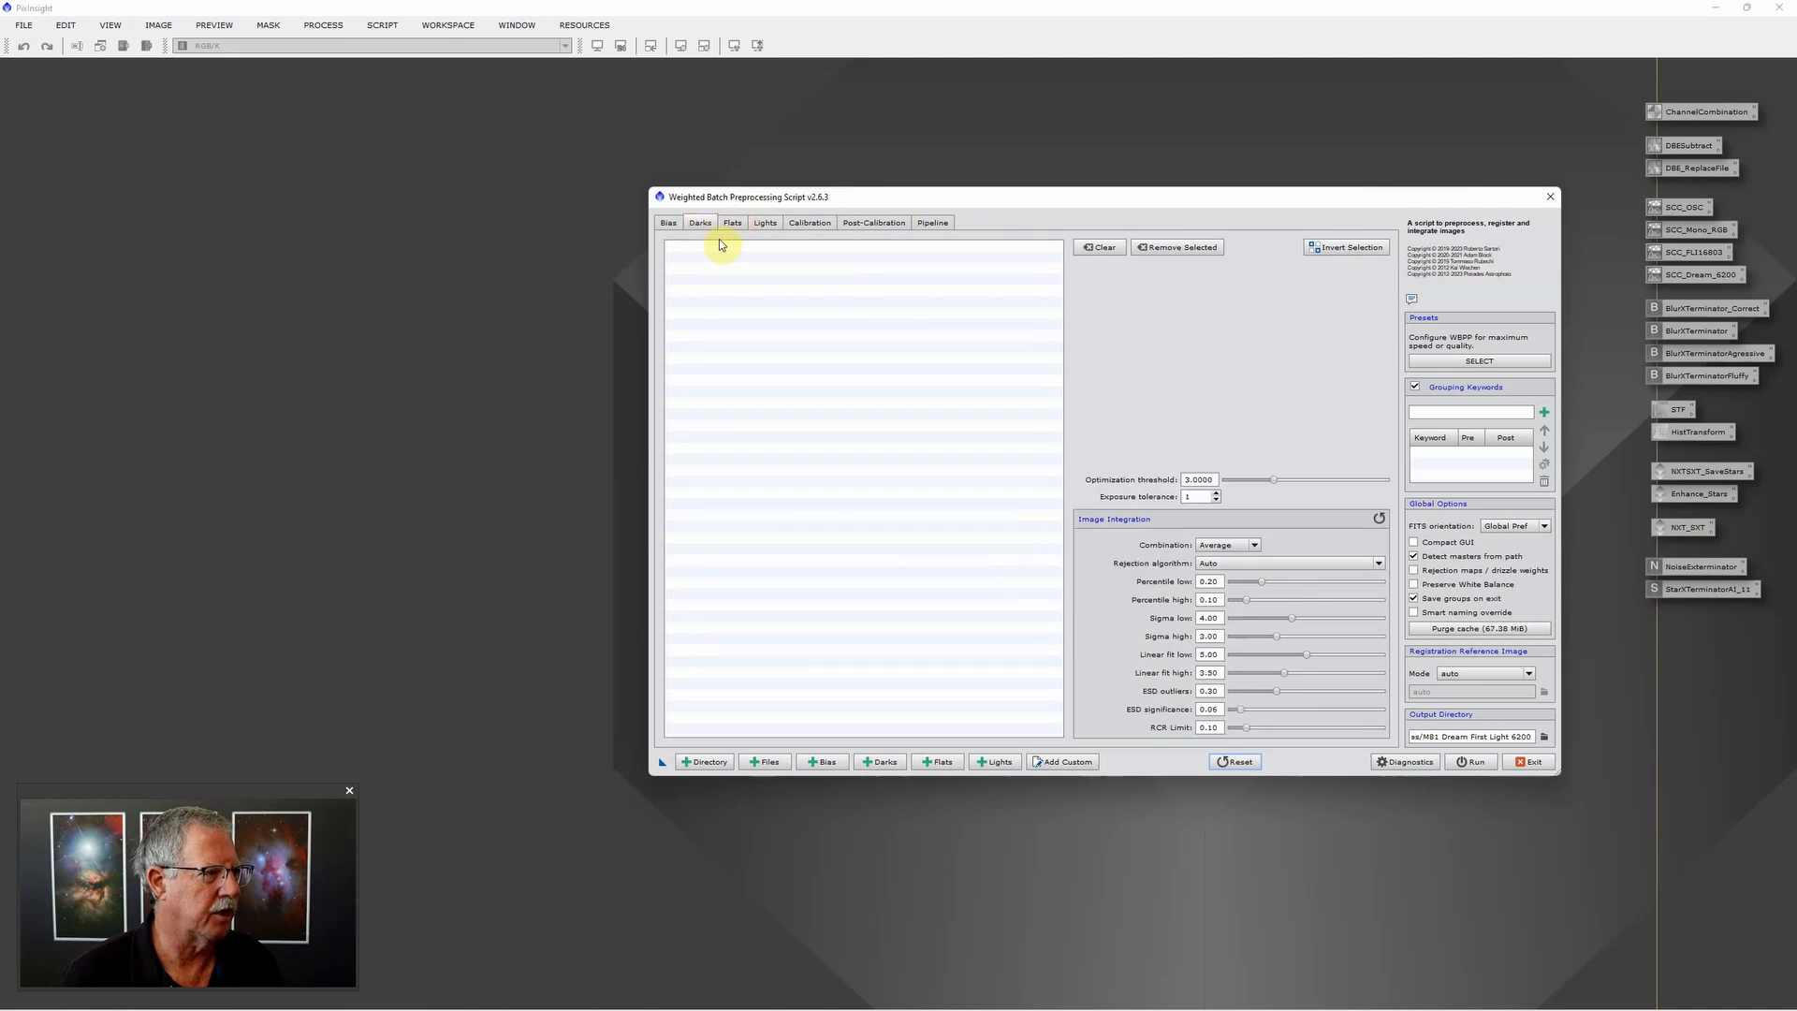
pyautogui.click(766, 224)
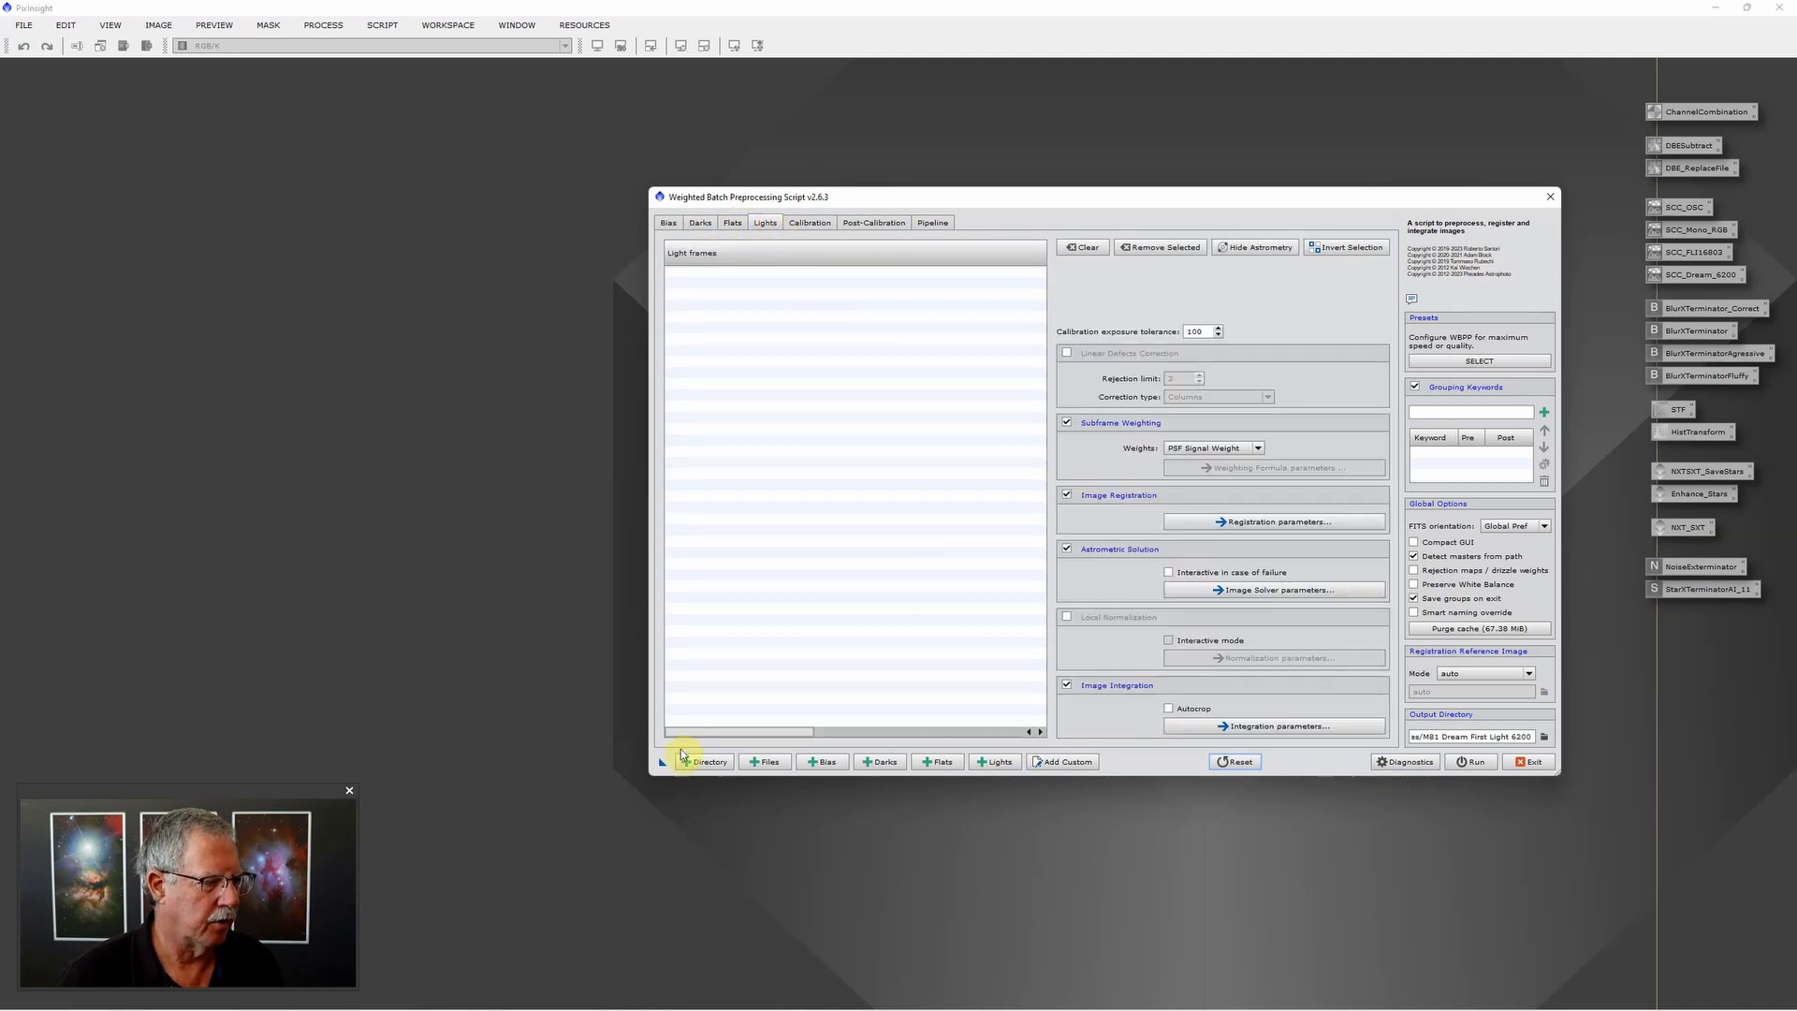
pyautogui.click(1002, 763)
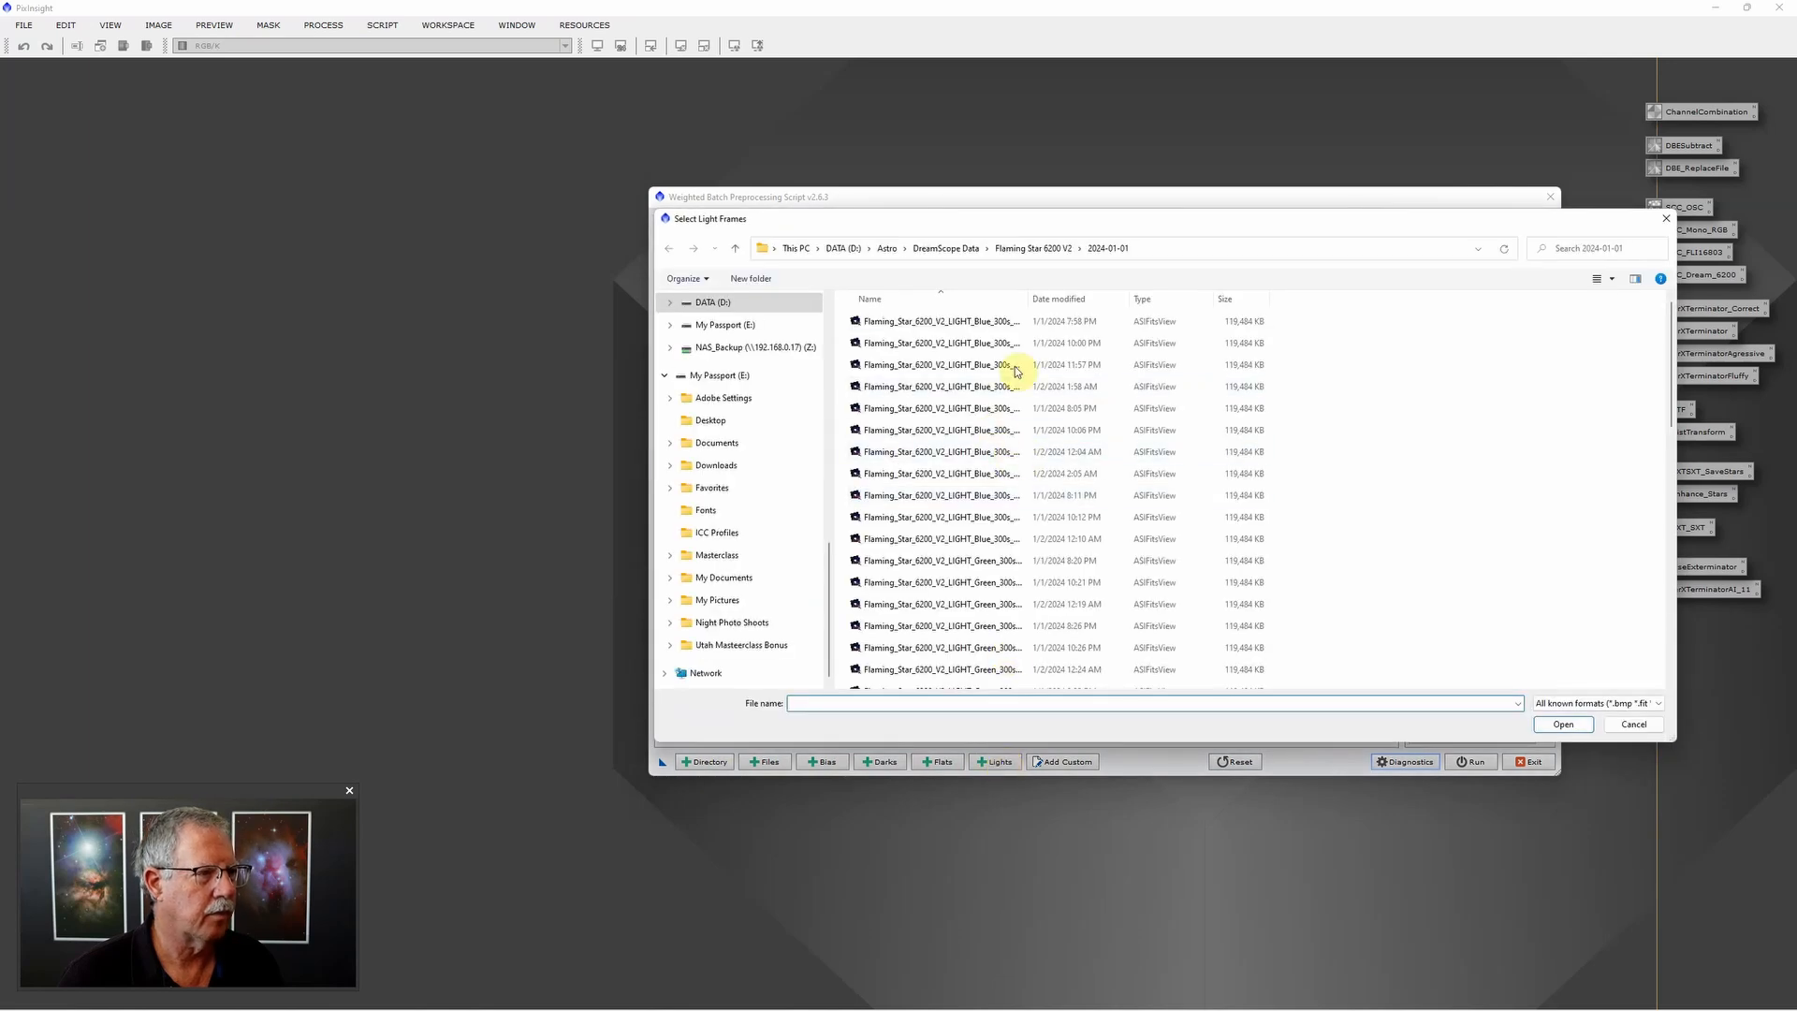
pyautogui.click(964, 324)
pyautogui.hotkey('ctrl', 'a')
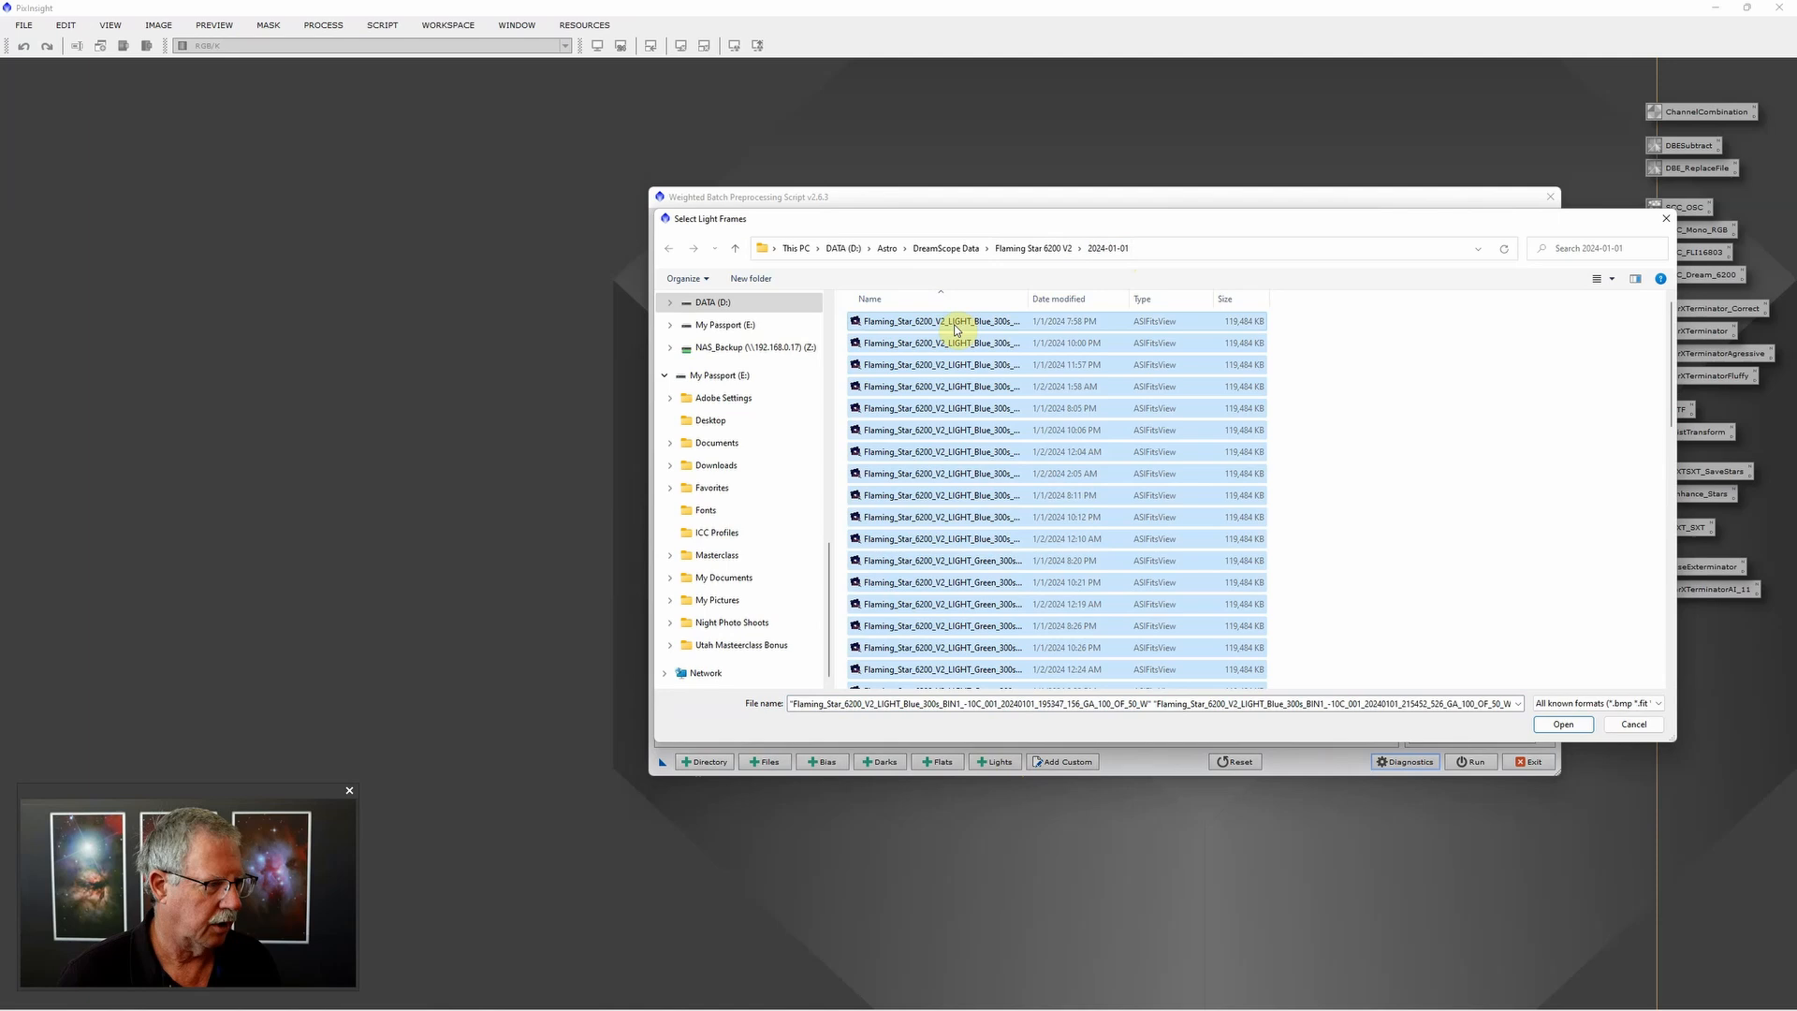
pyautogui.click(1565, 725)
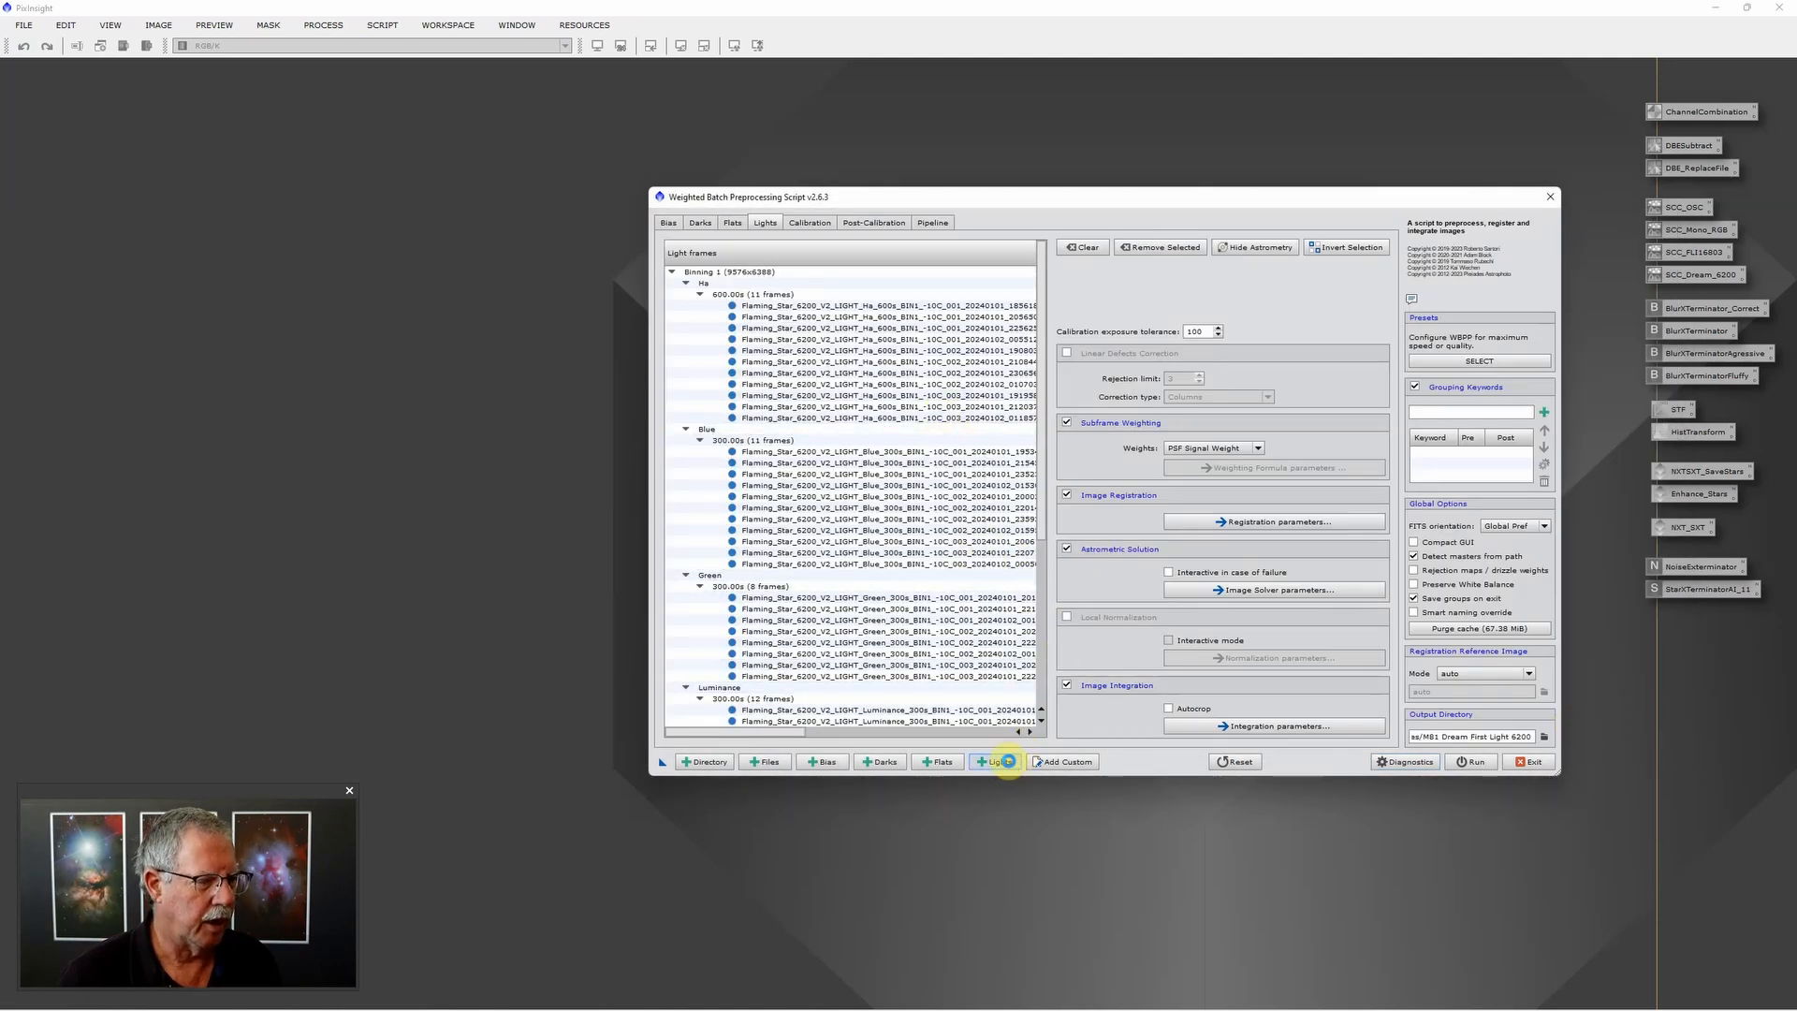
# Step: Add the Luminance and Ha light frames from the 2023-12-28 folder of Flaming Star 6200 V2
pyautogui.click(1008, 761)
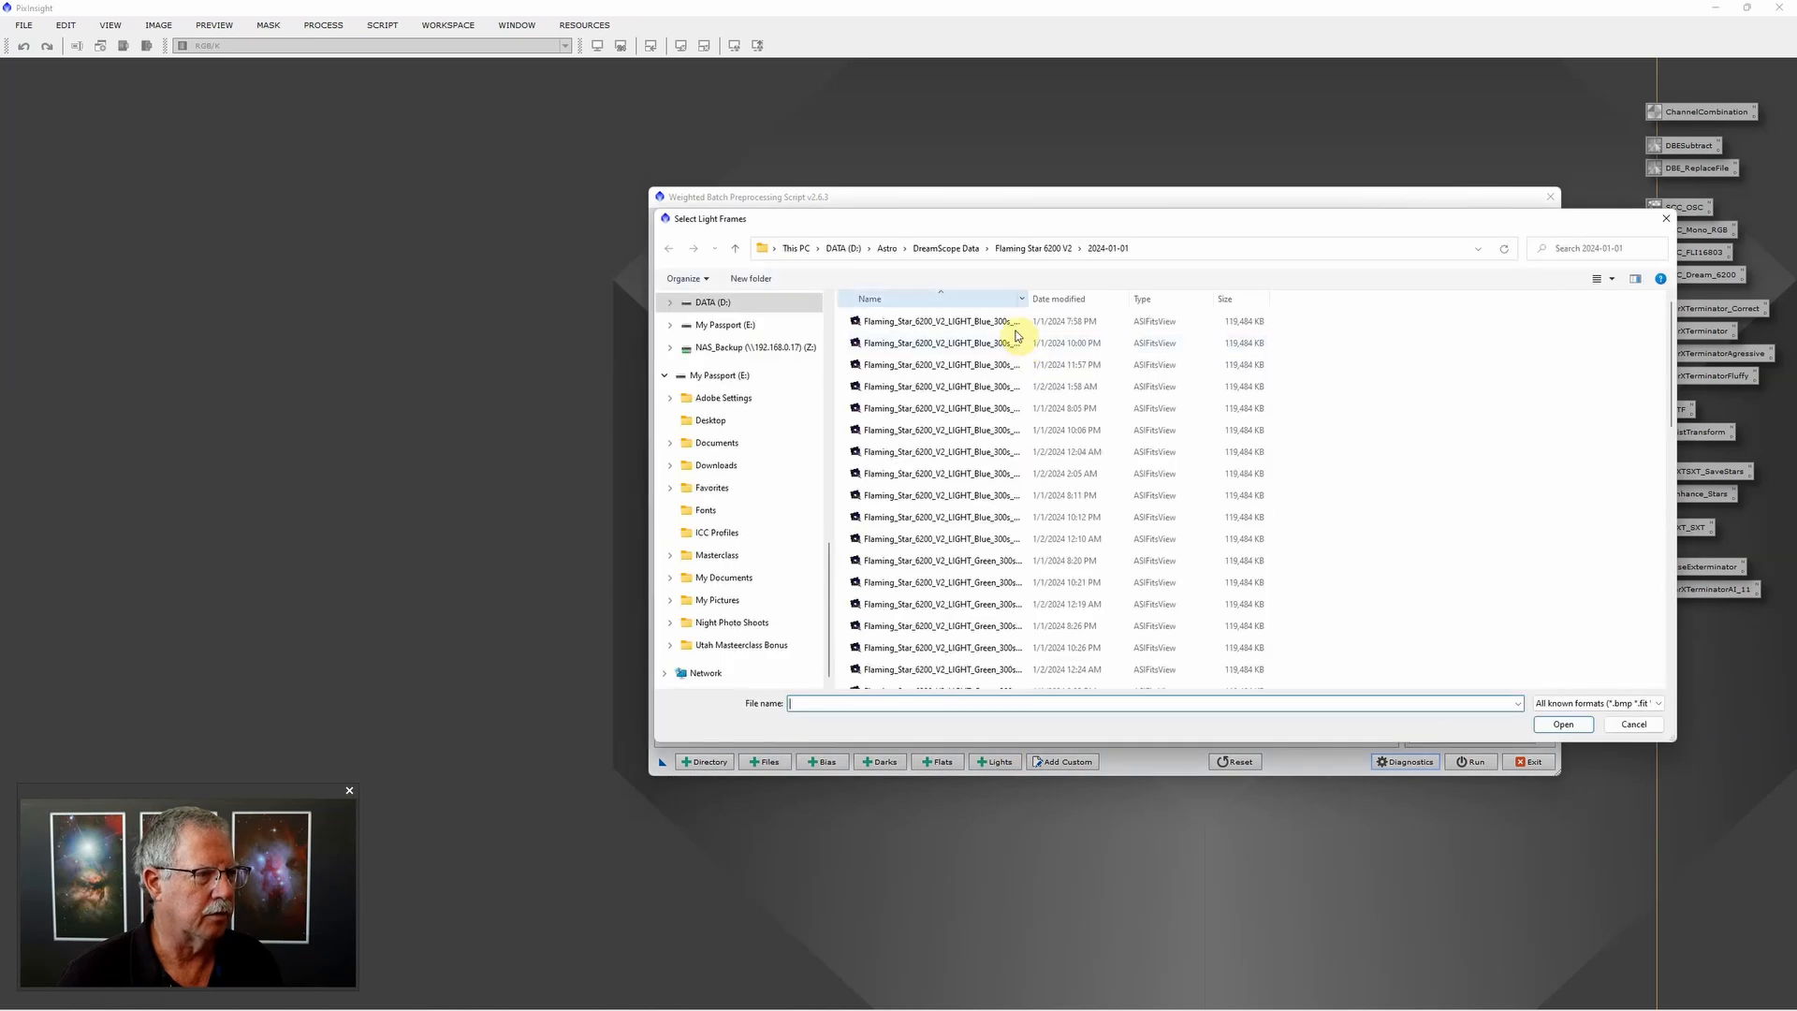
pyautogui.click(1033, 248)
pyautogui.click(901, 561)
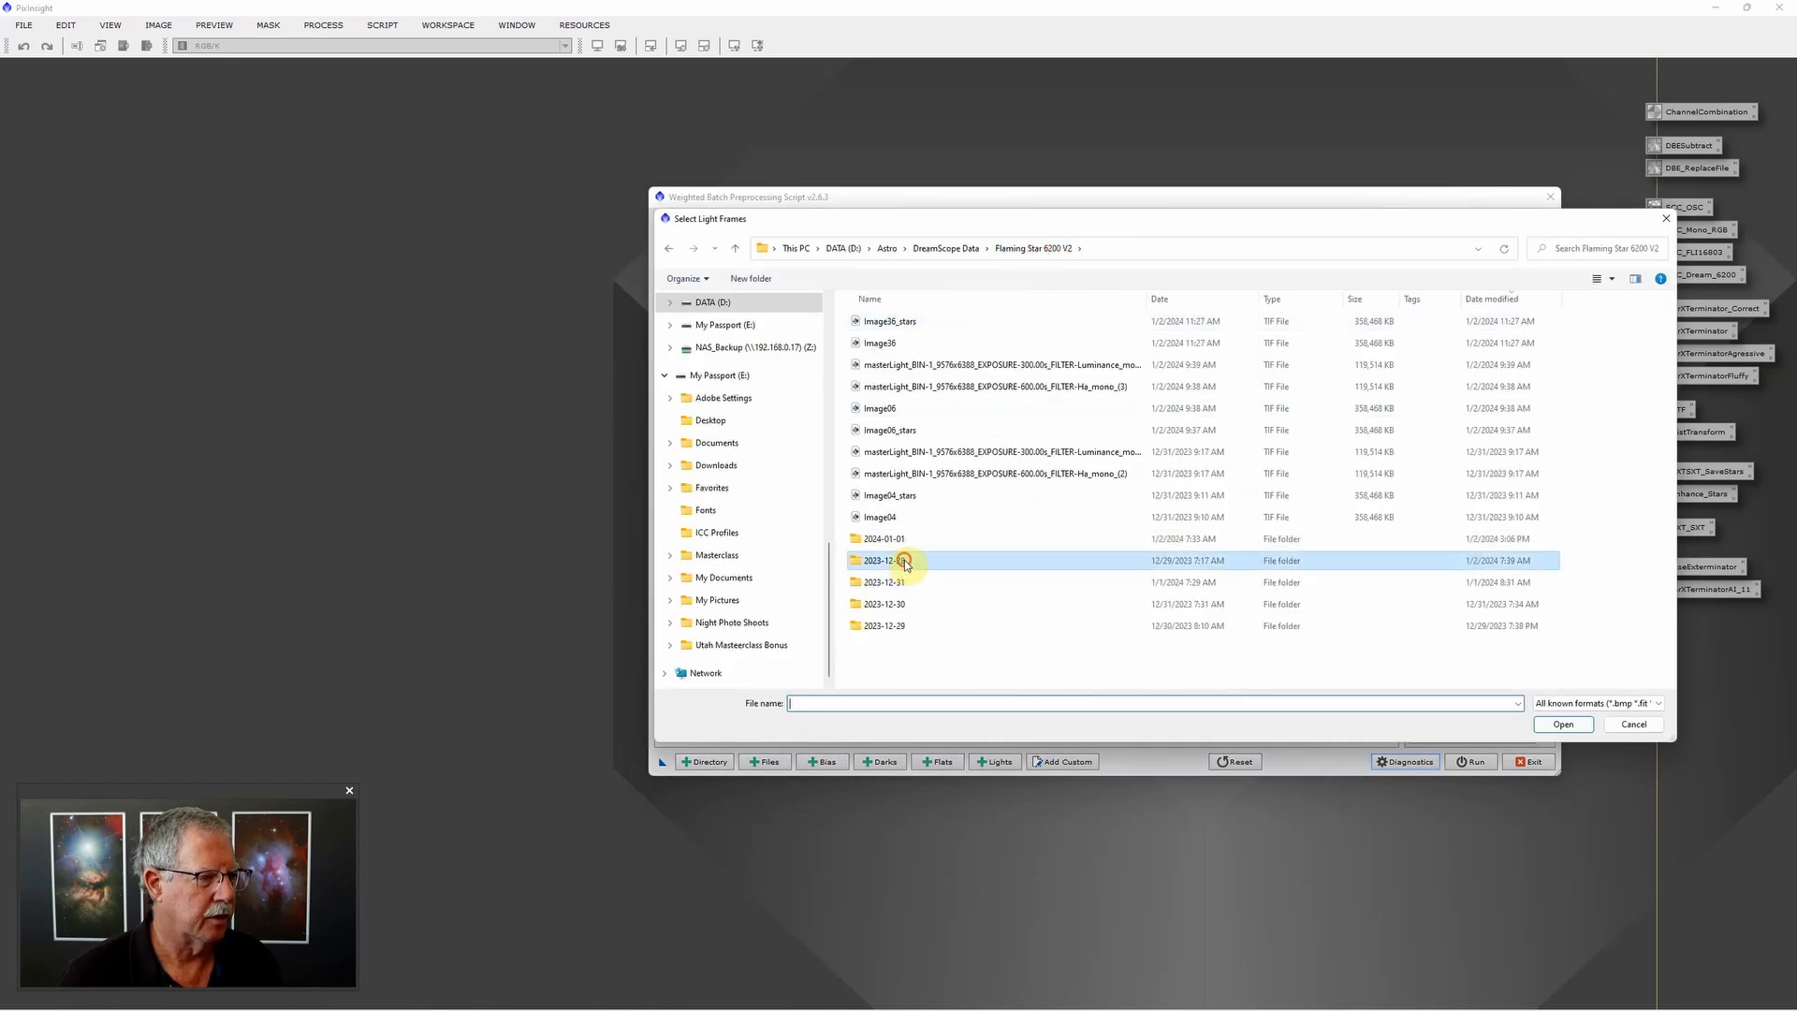
pyautogui.doubleClick(1035, 560)
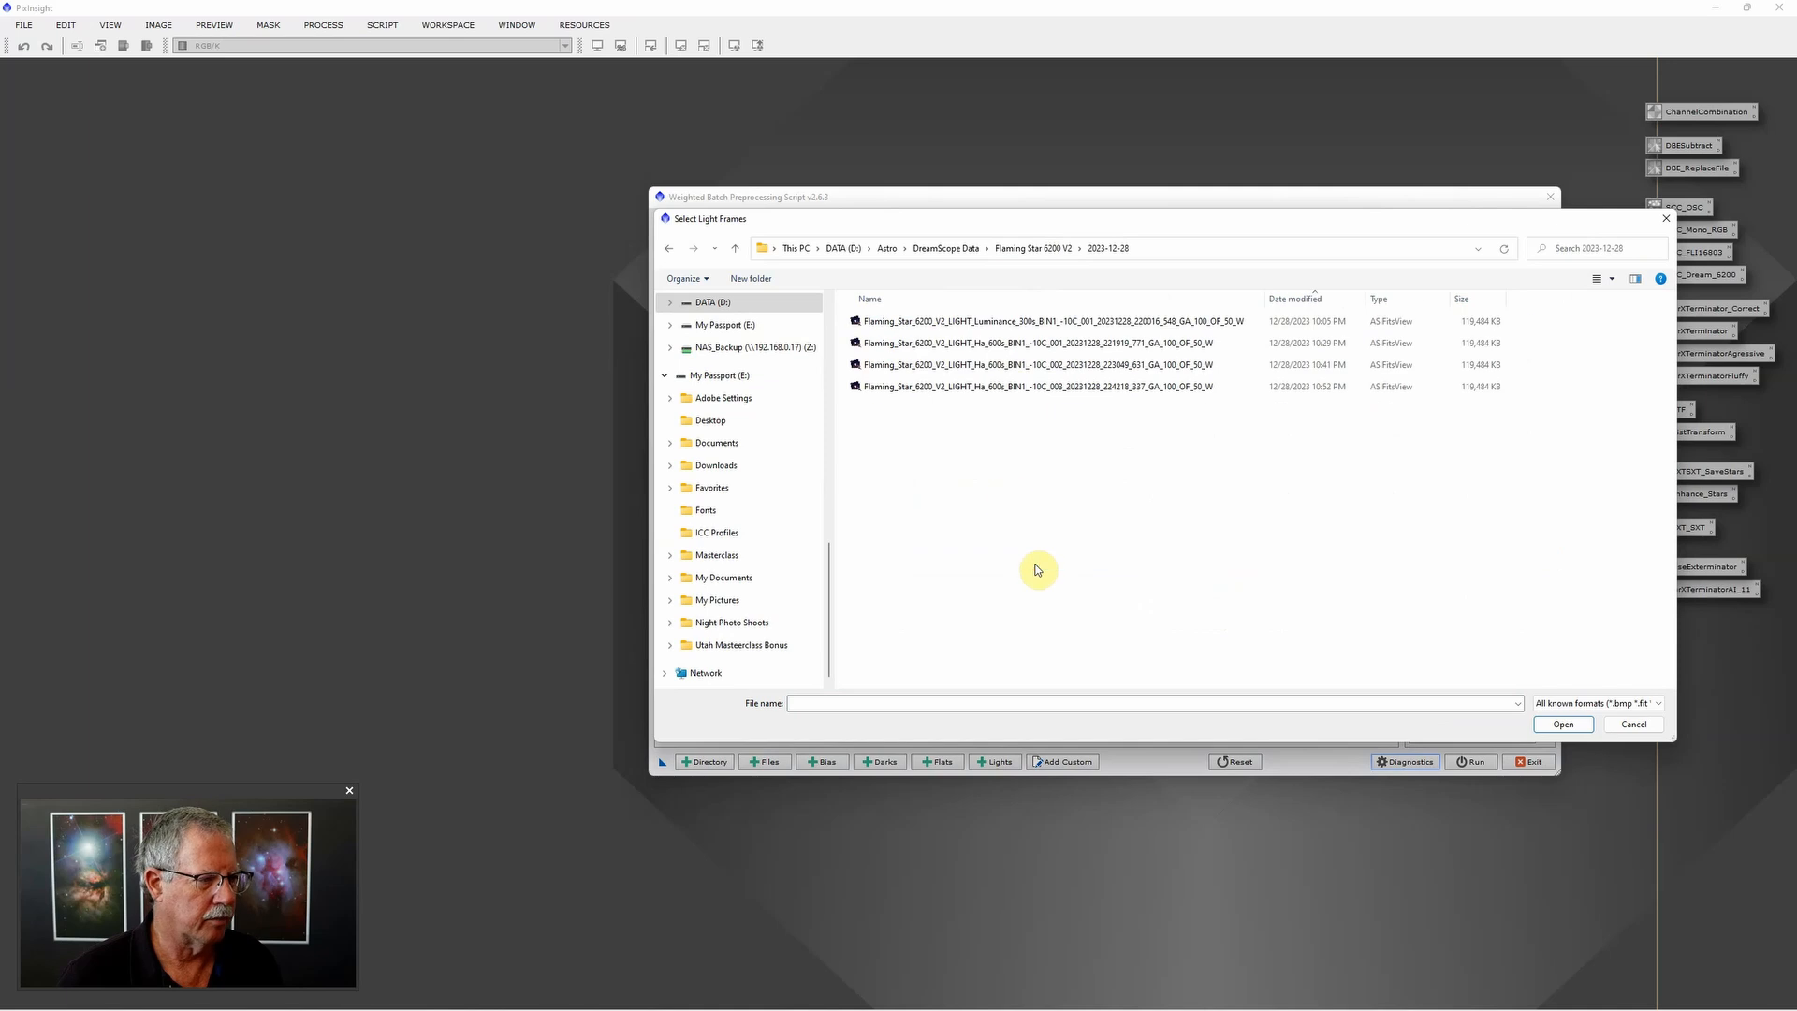
pyautogui.click(1019, 321)
pyautogui.keyDown('shift'); pyautogui.click(1011, 387); pyautogui.keyUp('shift')
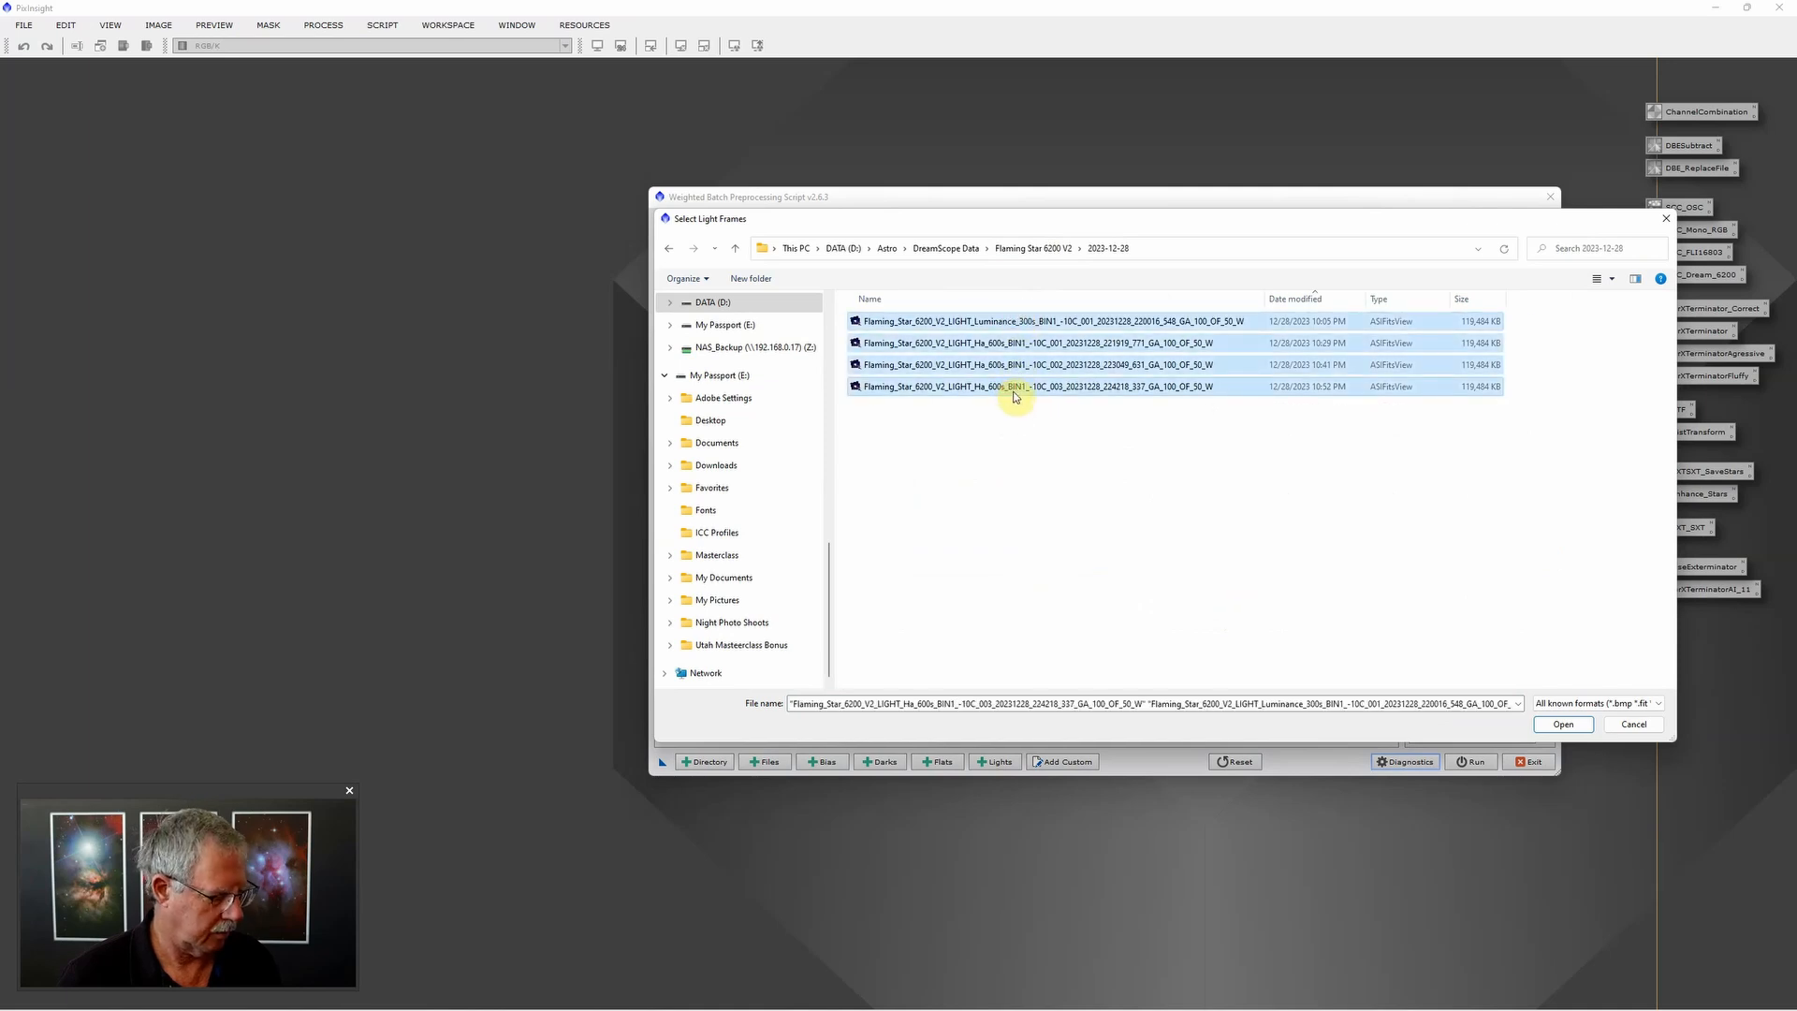
pyautogui.click(1556, 725)
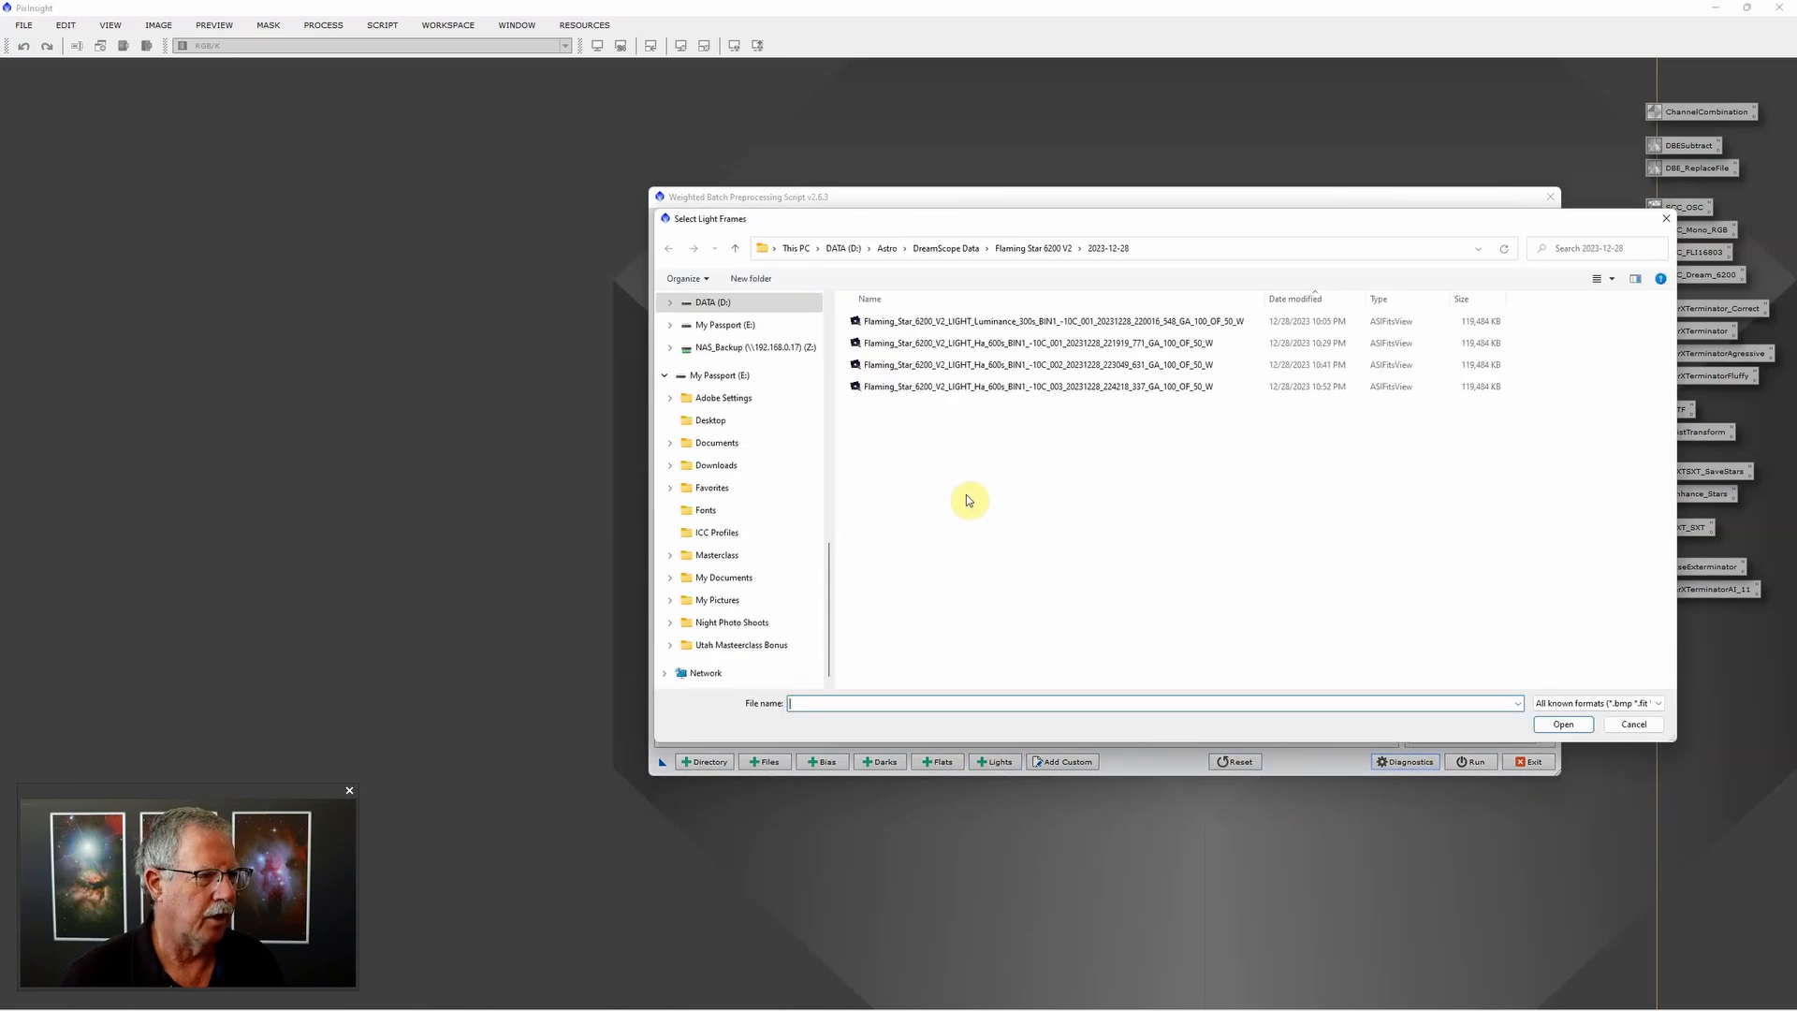
# Step: Check the 2023-12-31 folder for light frames and add all light frames from the 2023-12-30 folder
pyautogui.click(1037, 250)
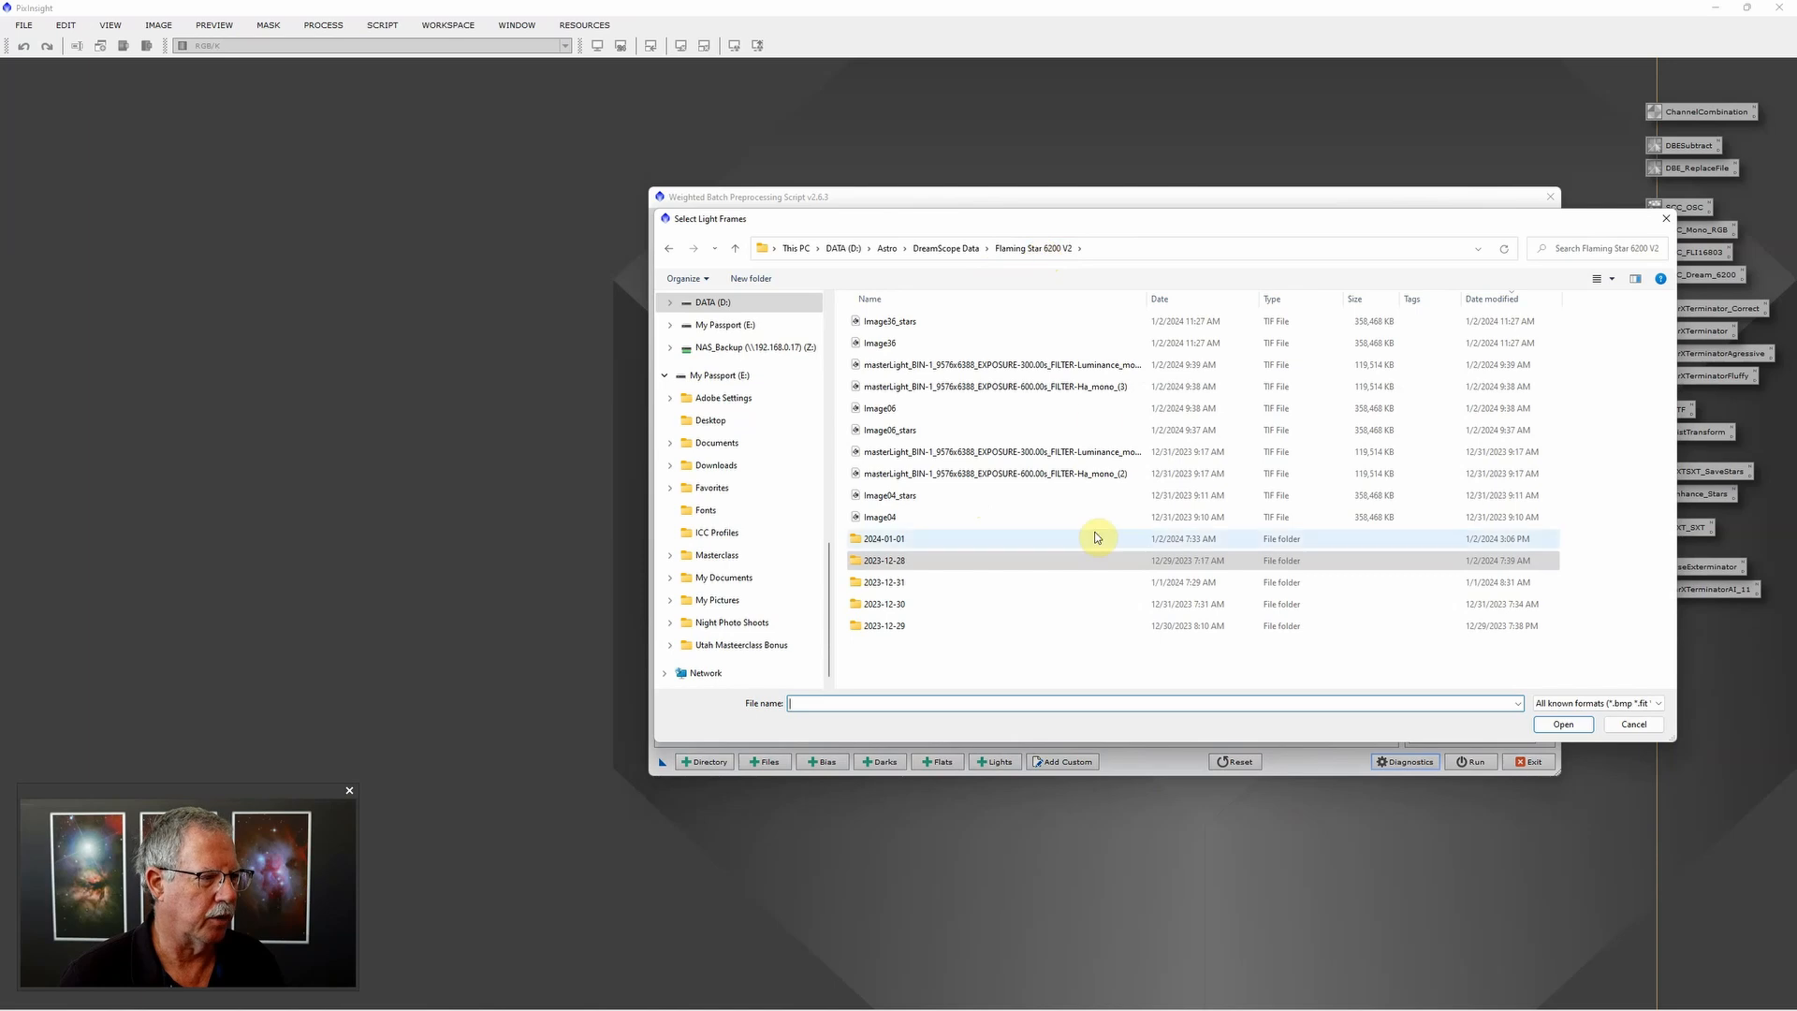
pyautogui.click(932, 586)
pyautogui.doubleClick(985, 584)
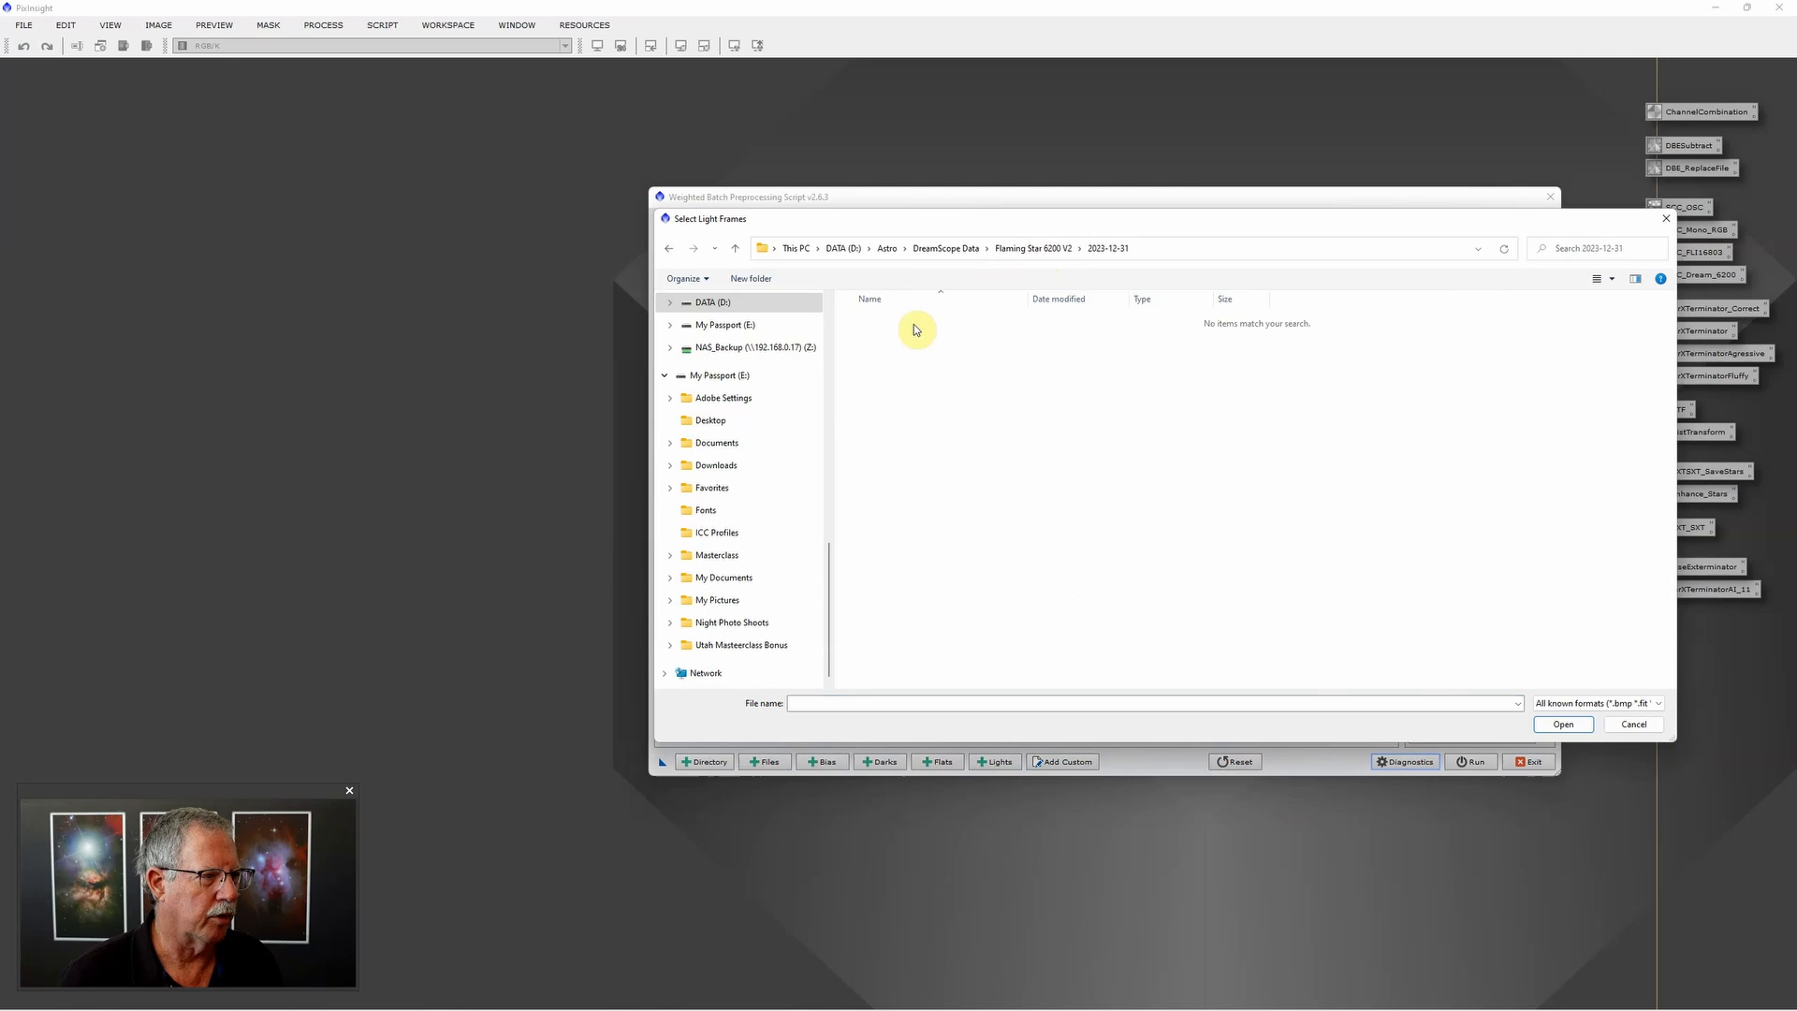
pyautogui.click(669, 249)
pyautogui.doubleClick(884, 605)
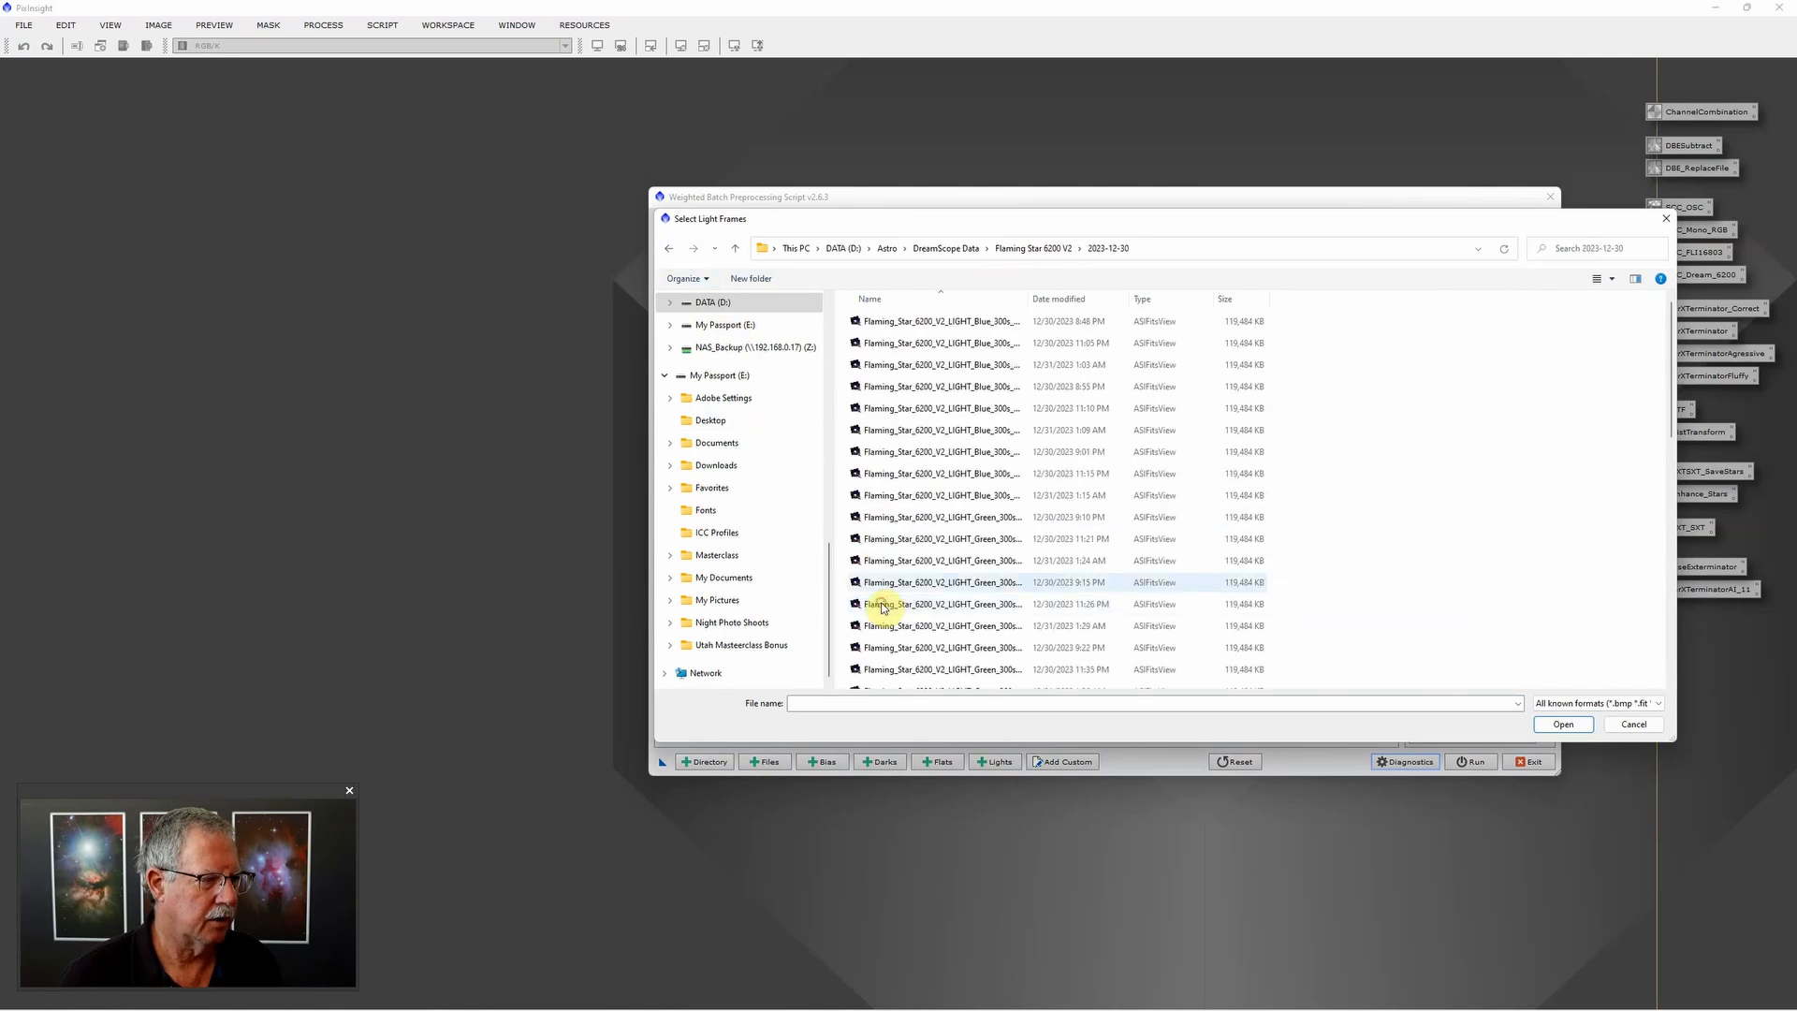
pyautogui.click(947, 327)
pyautogui.hotkey('ctrl', 'a')
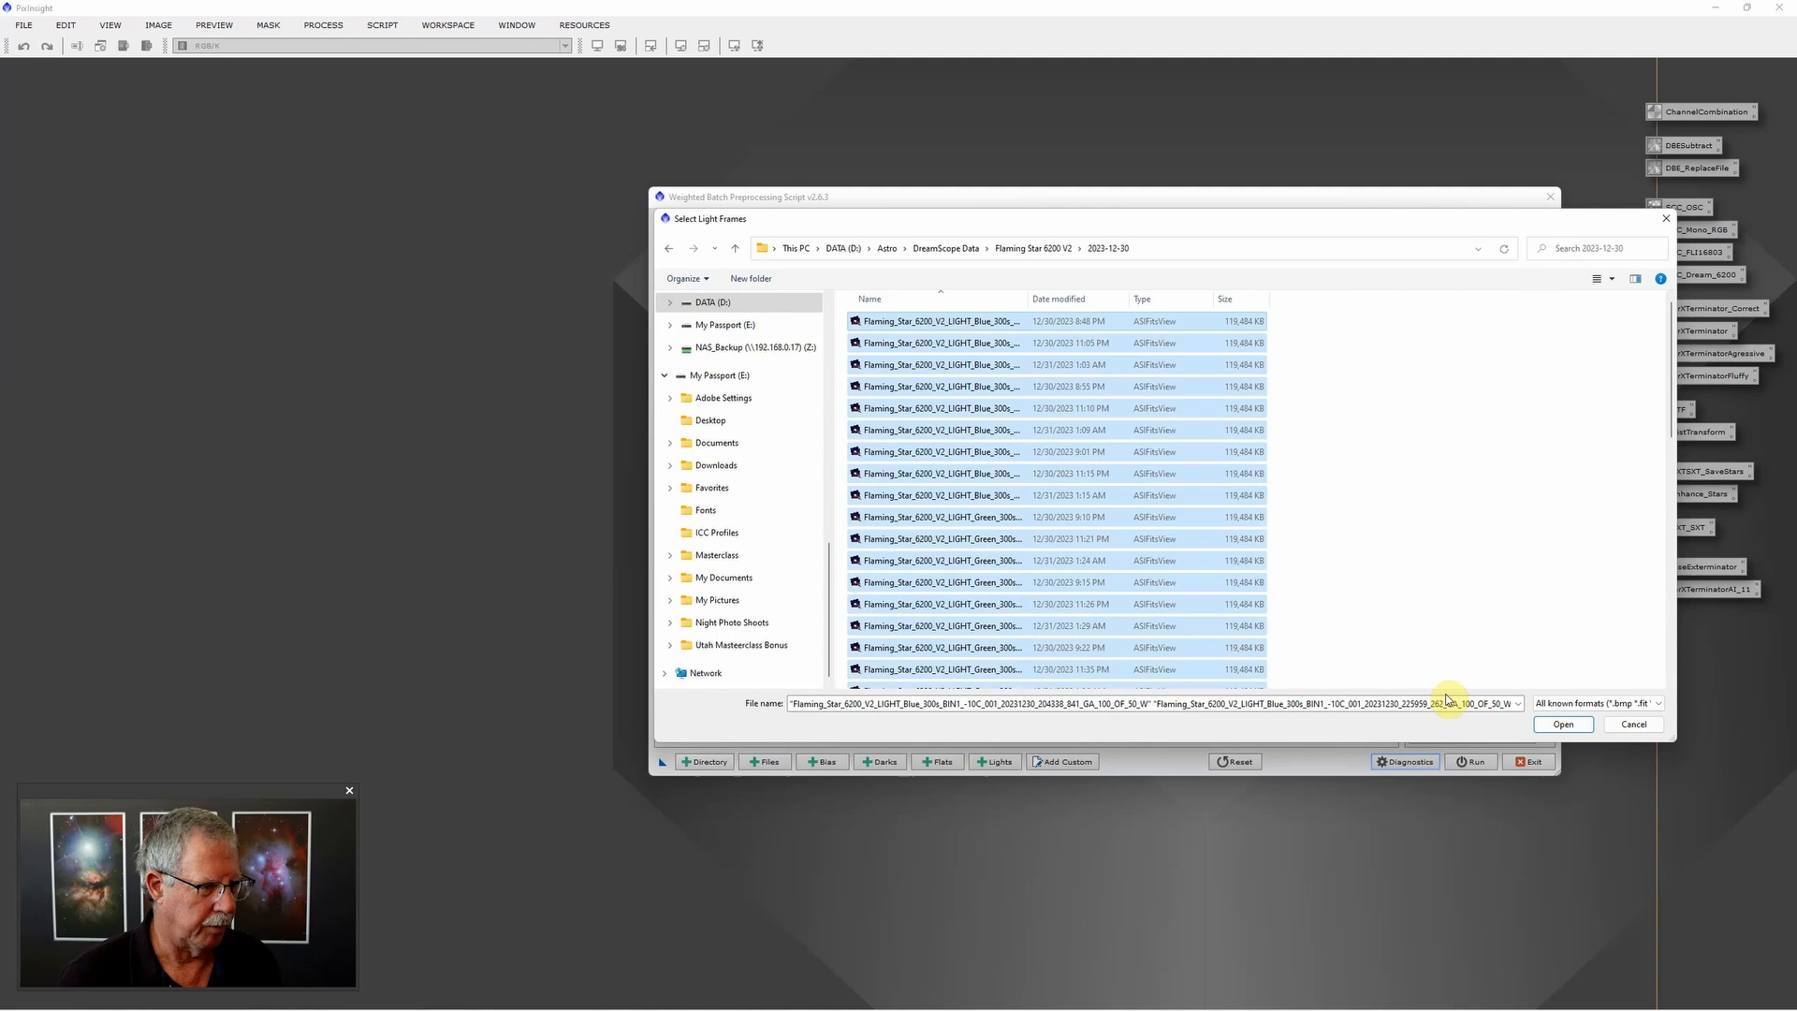
pyautogui.click(1560, 726)
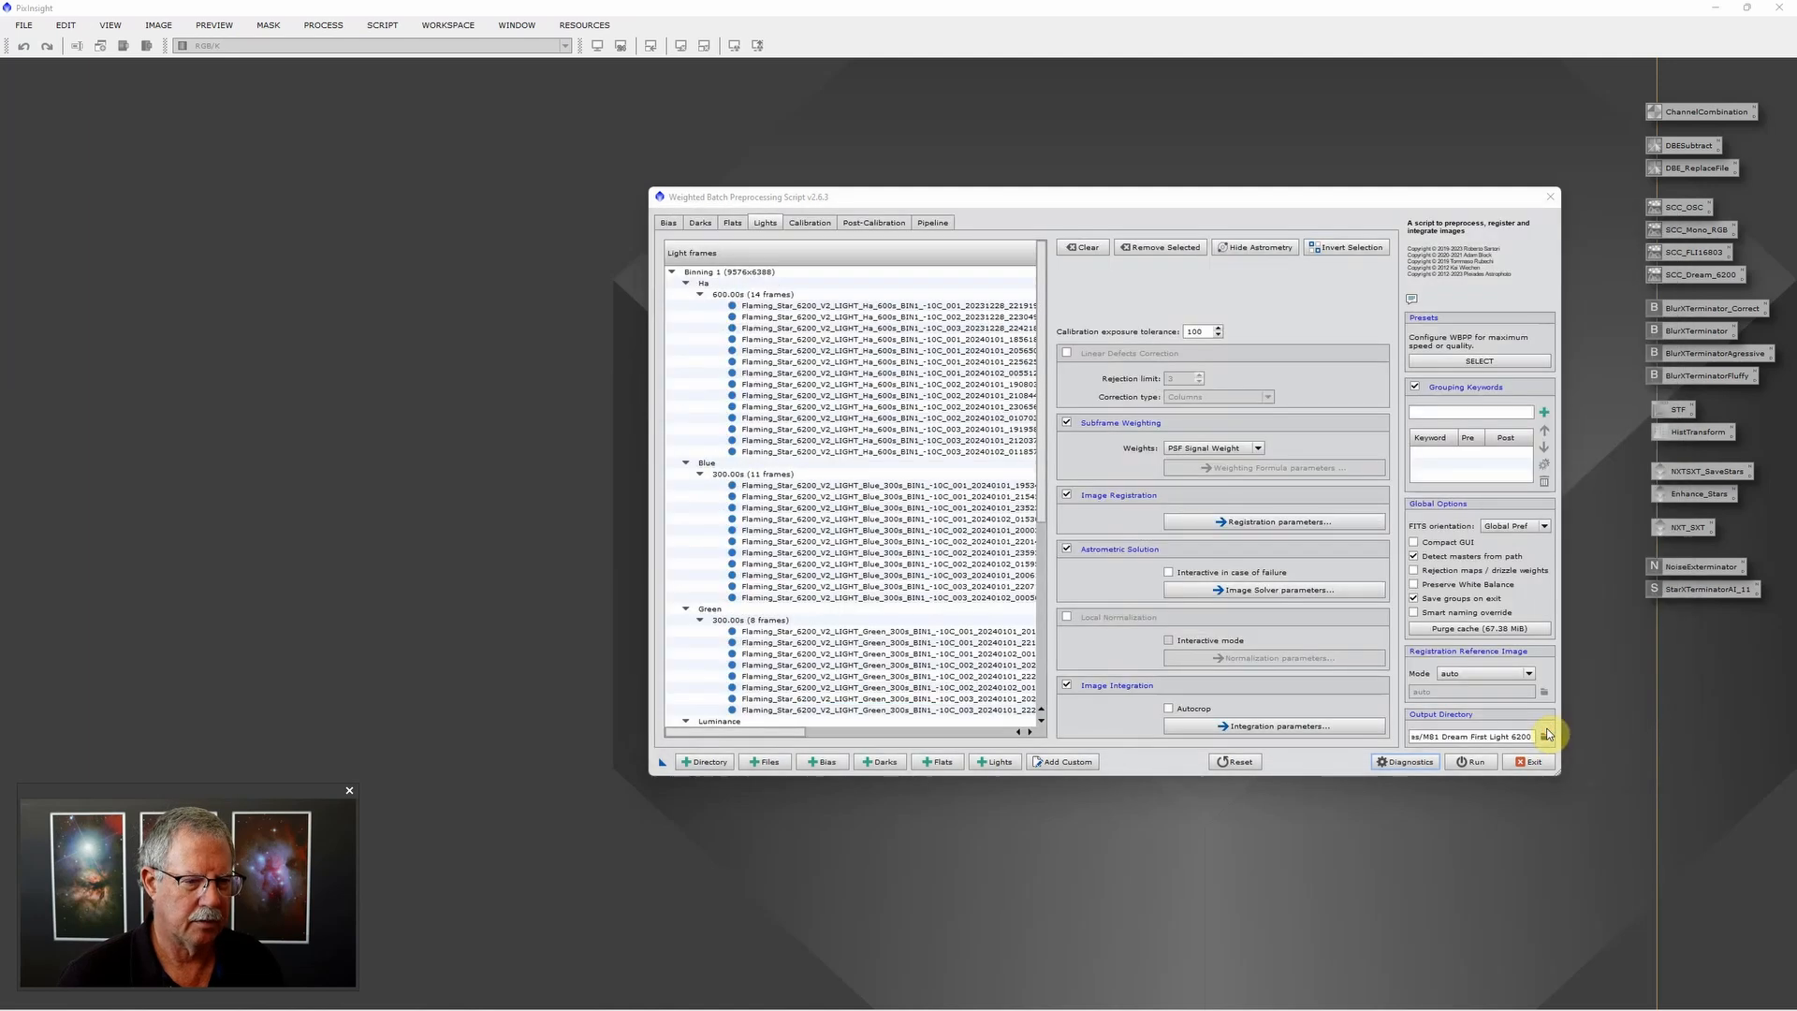
# Step: Add all Ha and Luminance light frames from the 2023-12-29 folder of Flaming Star 6200 V2
pyautogui.click(1004, 765)
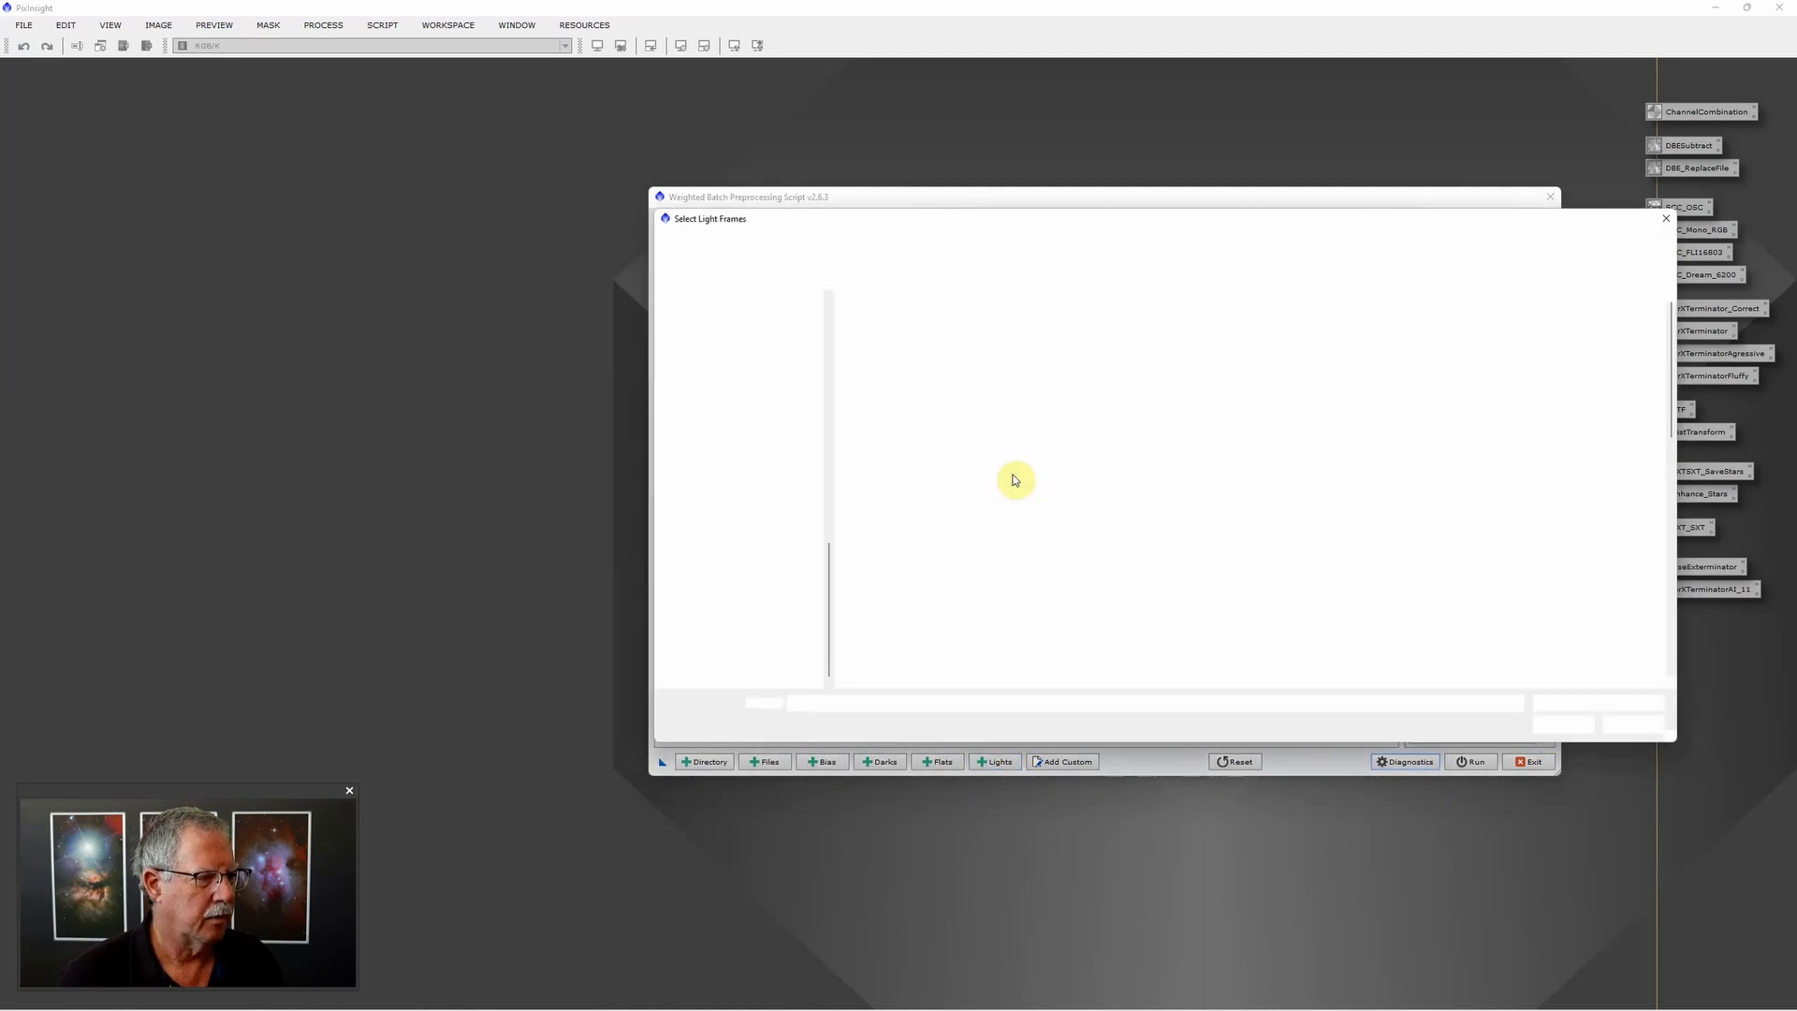
pyautogui.click(1034, 251)
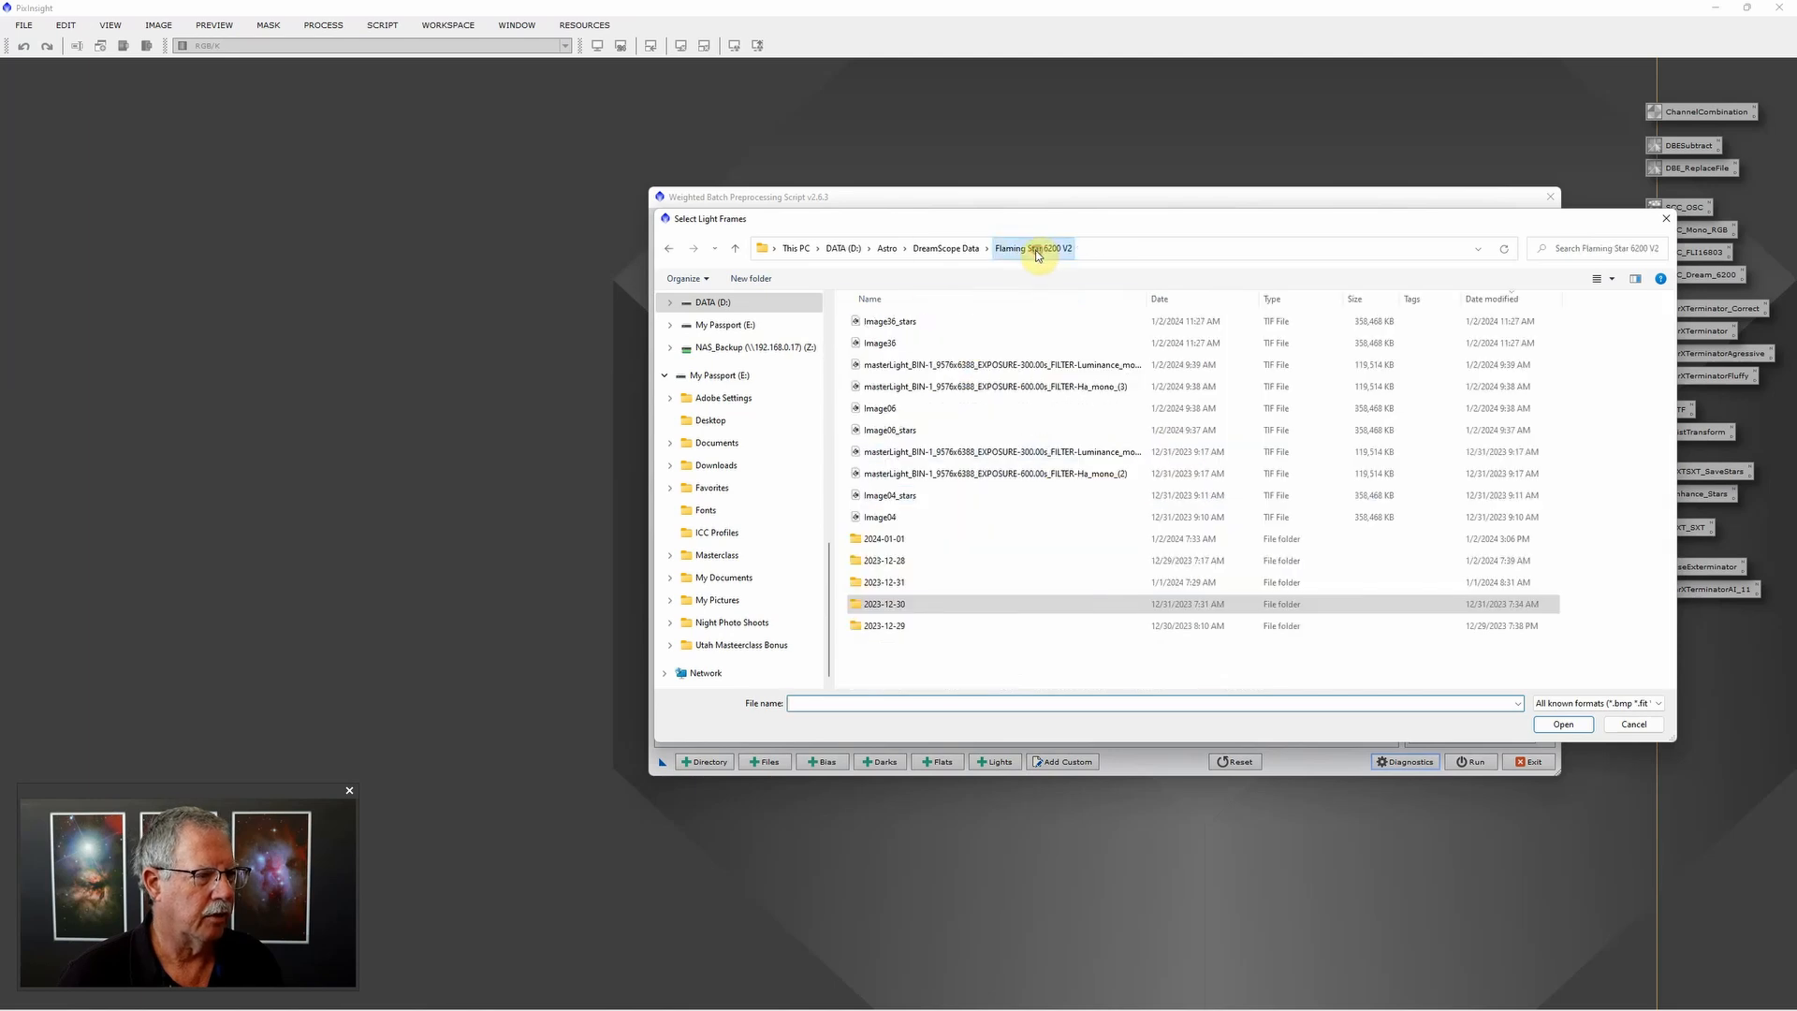
pyautogui.doubleClick(937, 631)
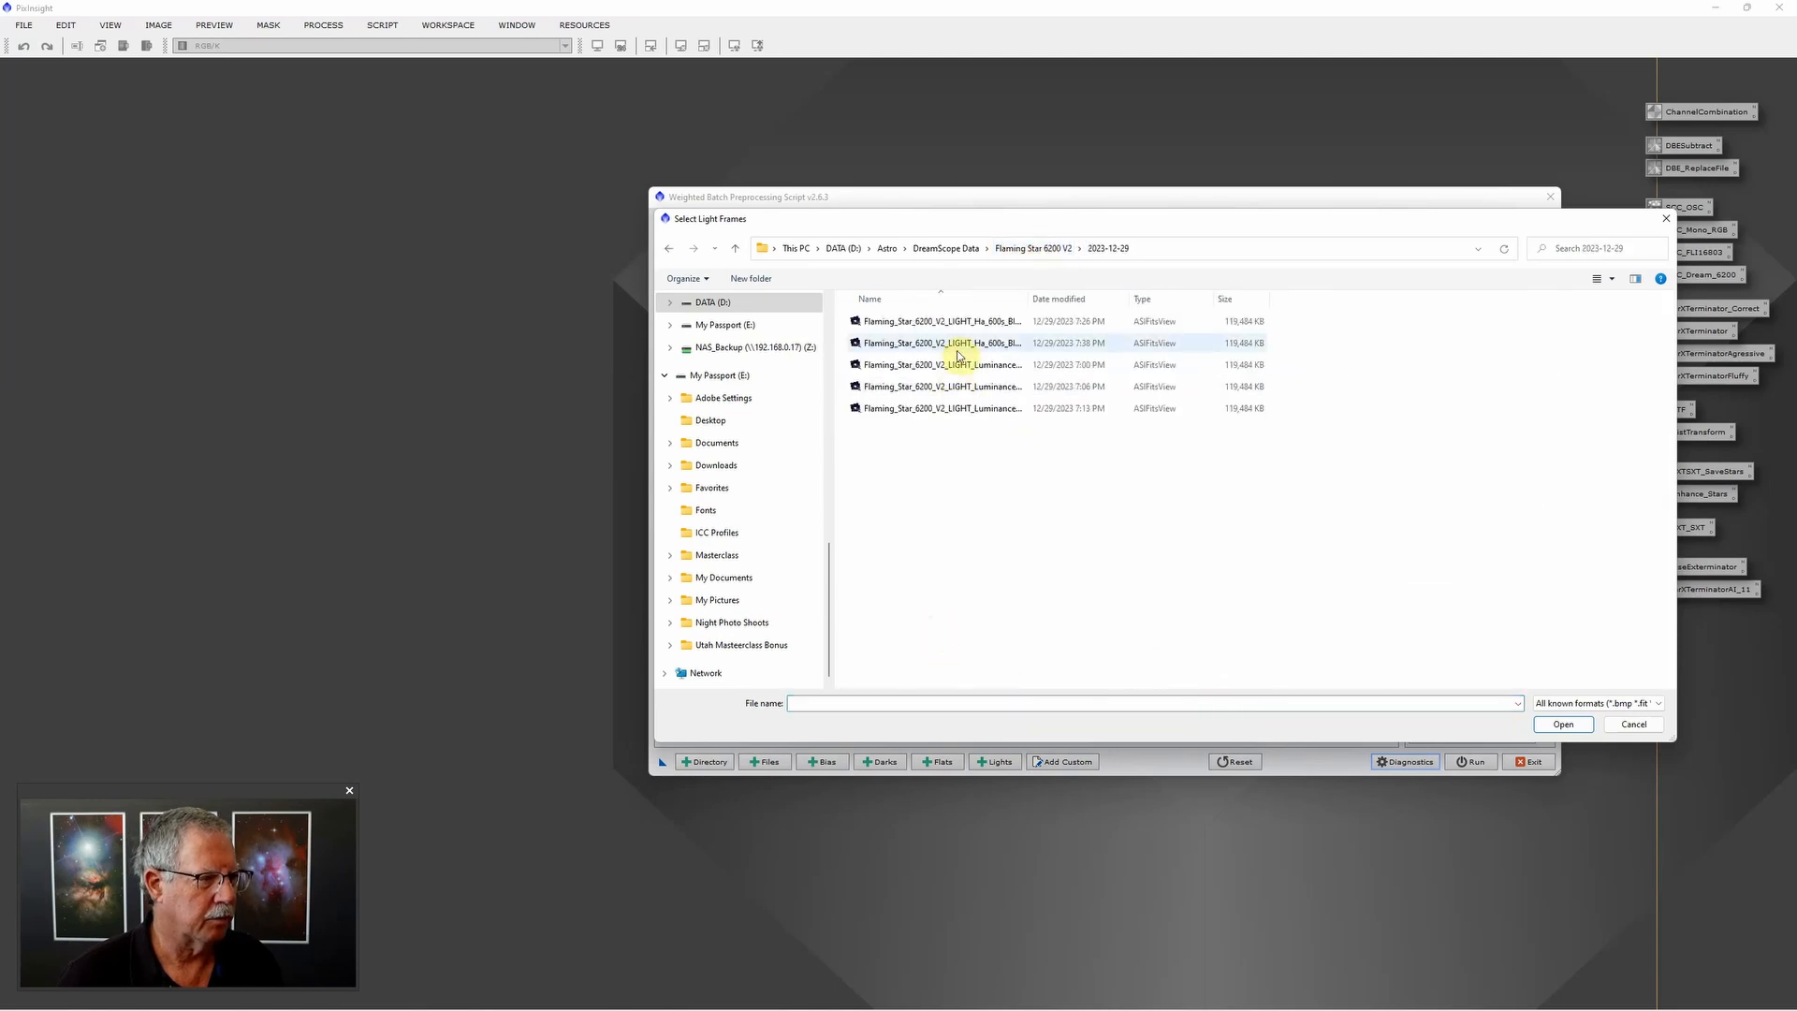
pyautogui.click(962, 321)
pyautogui.keyDown('shift'); pyautogui.click(985, 409); pyautogui.keyUp('shift')
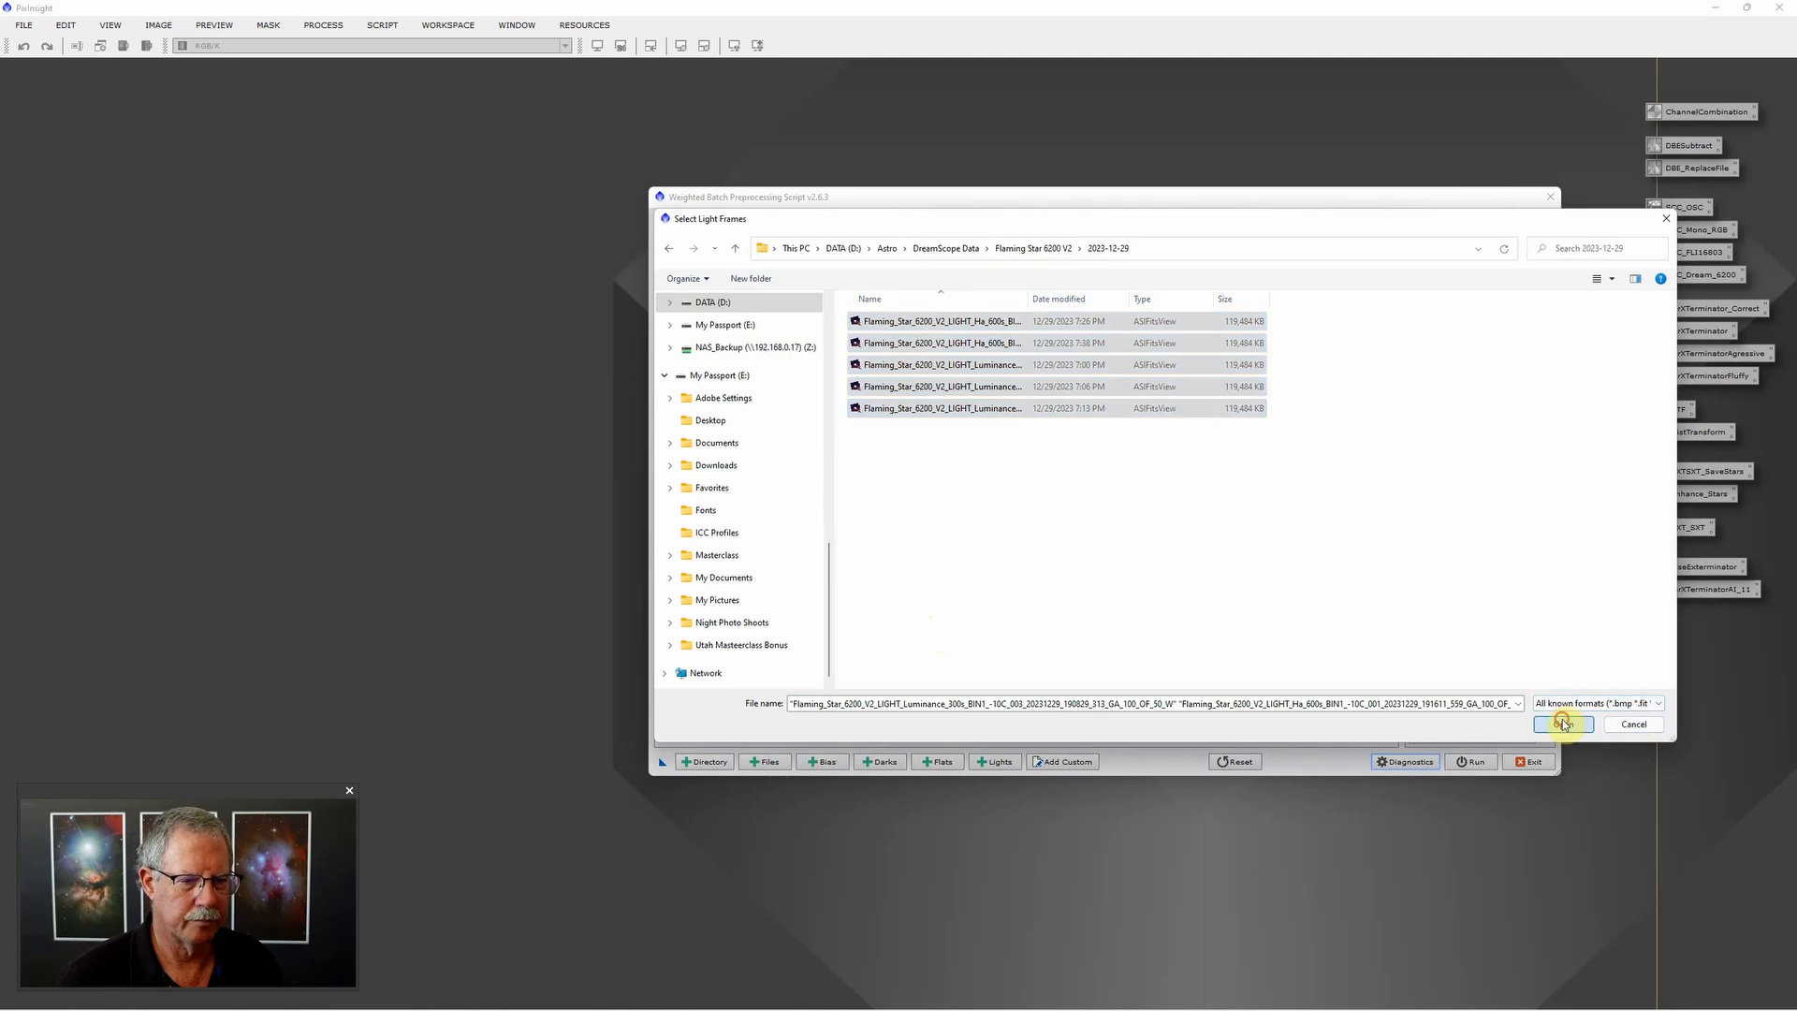
pyautogui.click(1563, 723)
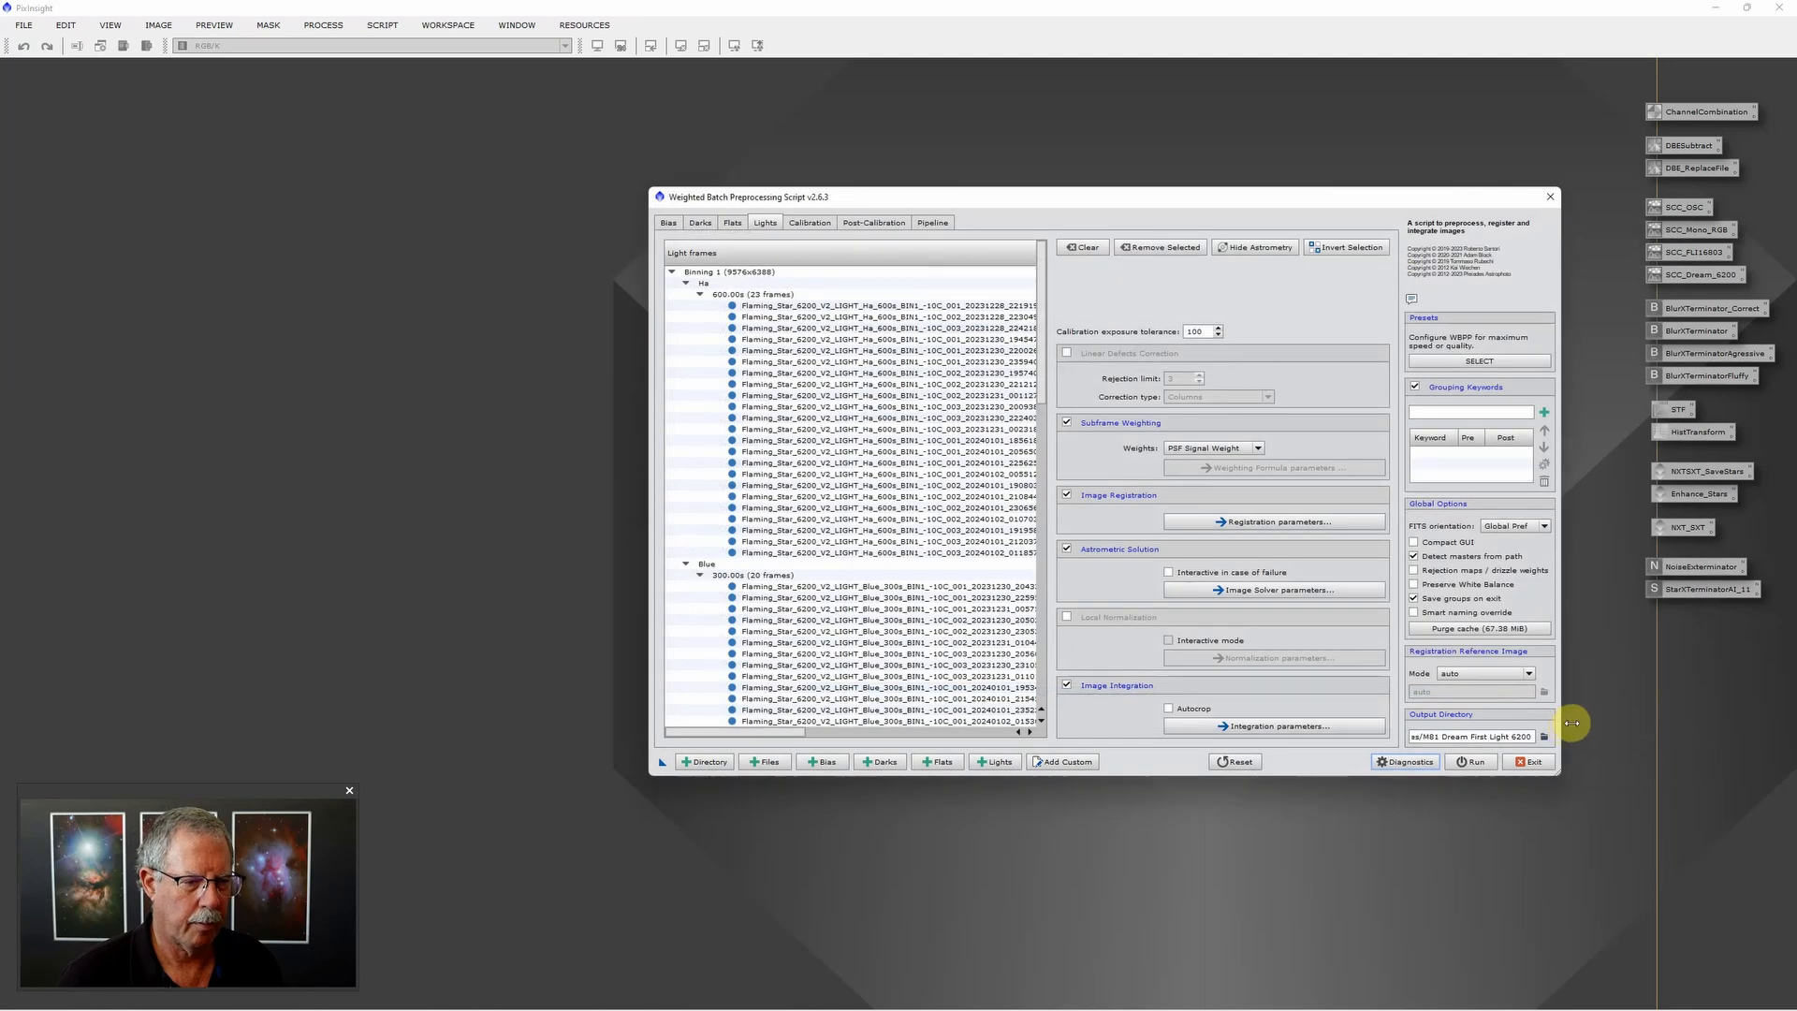
# Step: Check the integration time per filter in the post-calibration overview and review the loaded light frames
pyautogui.click(869, 225)
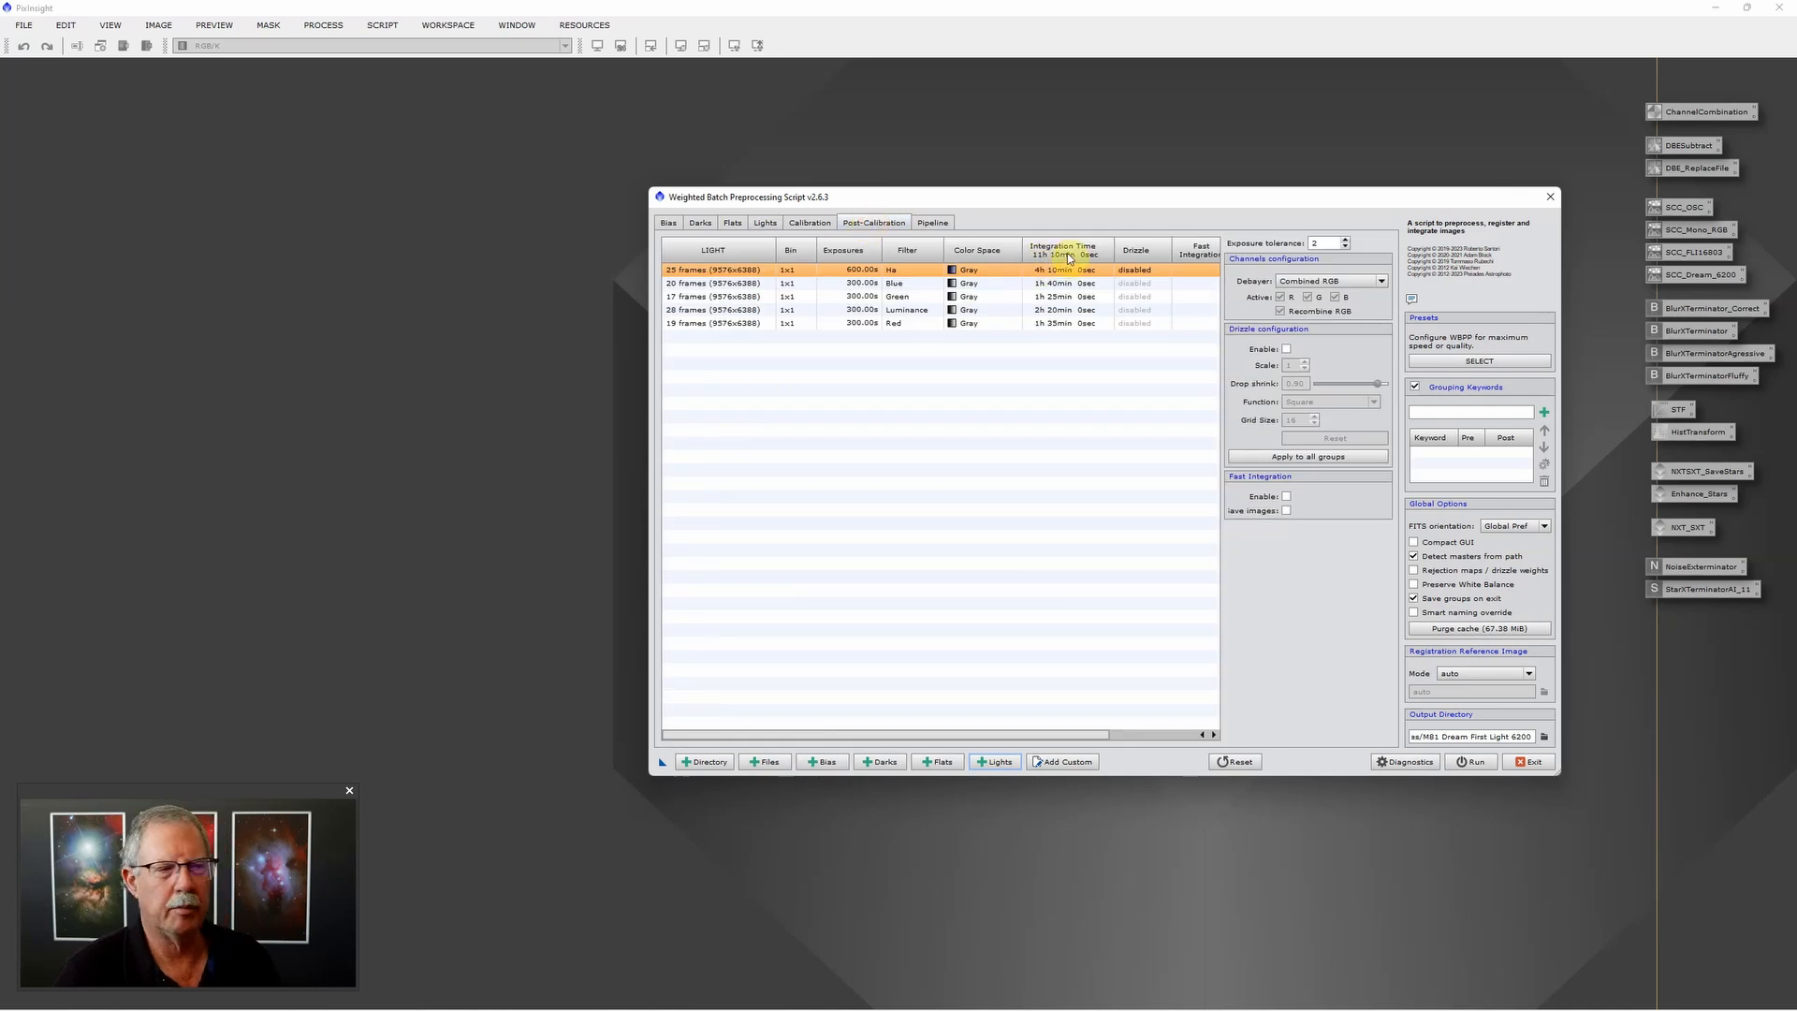
pyautogui.click(767, 225)
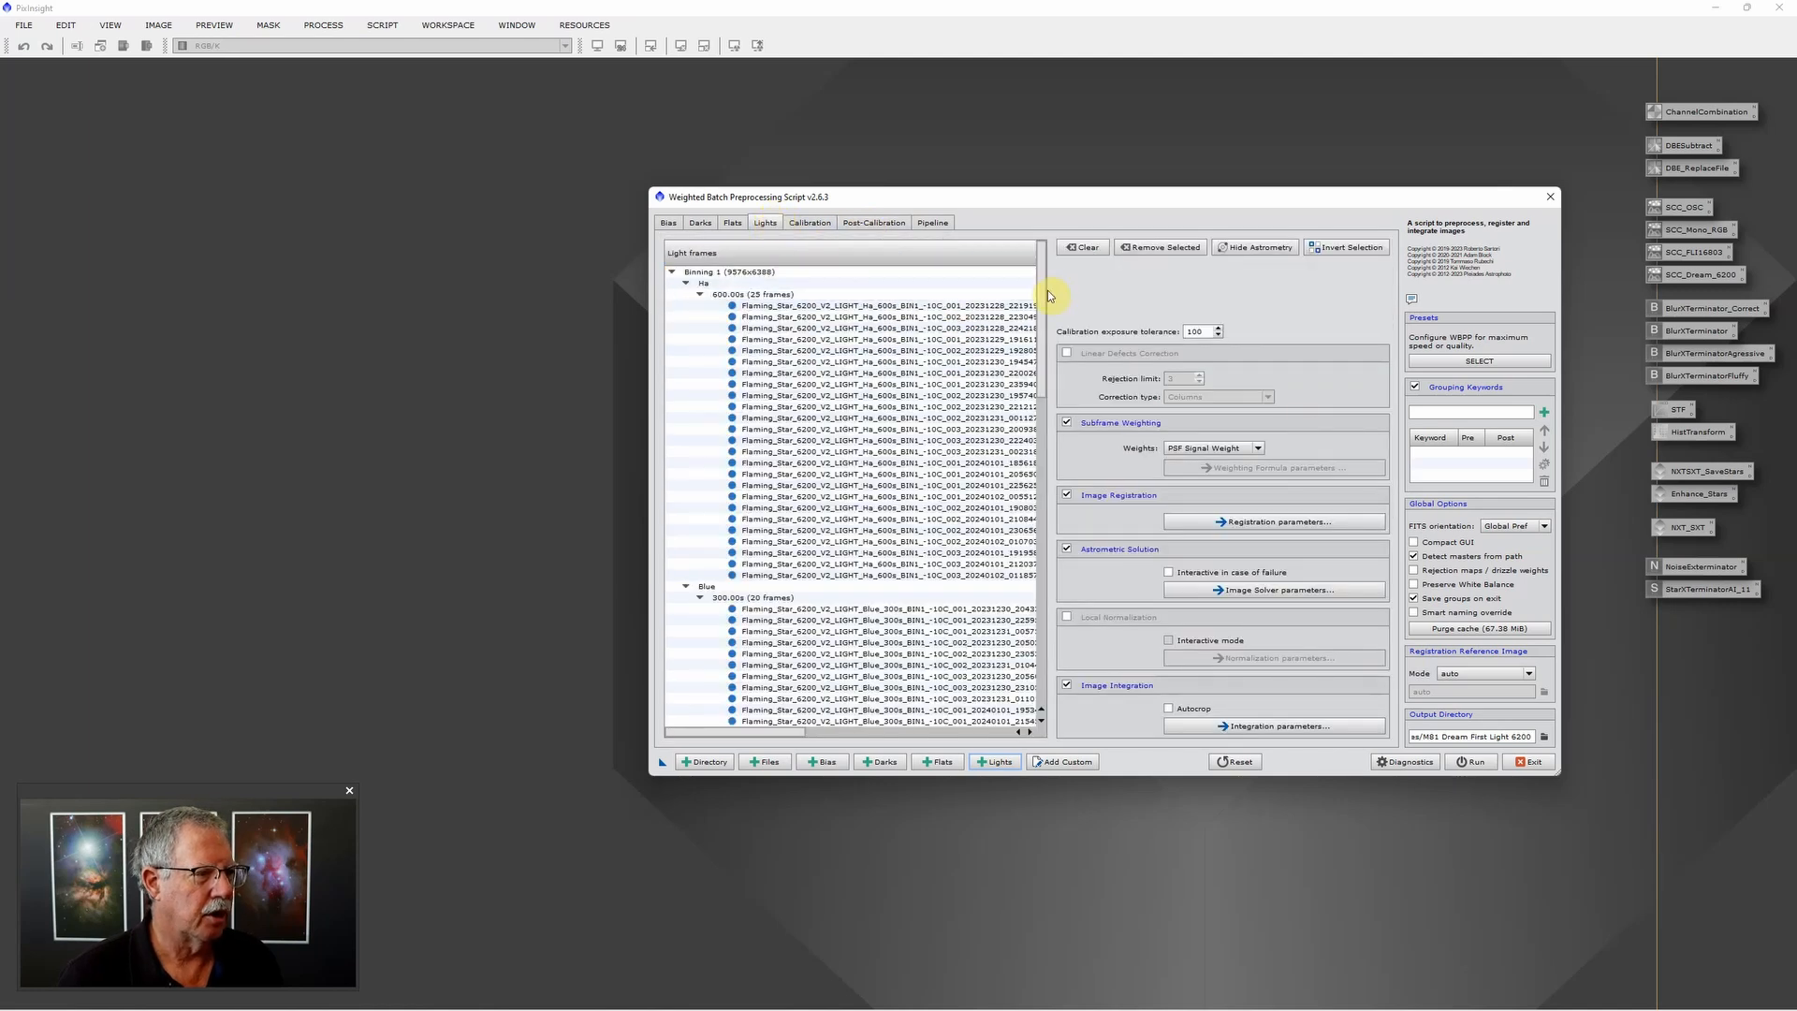
pyautogui.moveTo(1043, 298); pyautogui.dragTo(1080, 251)
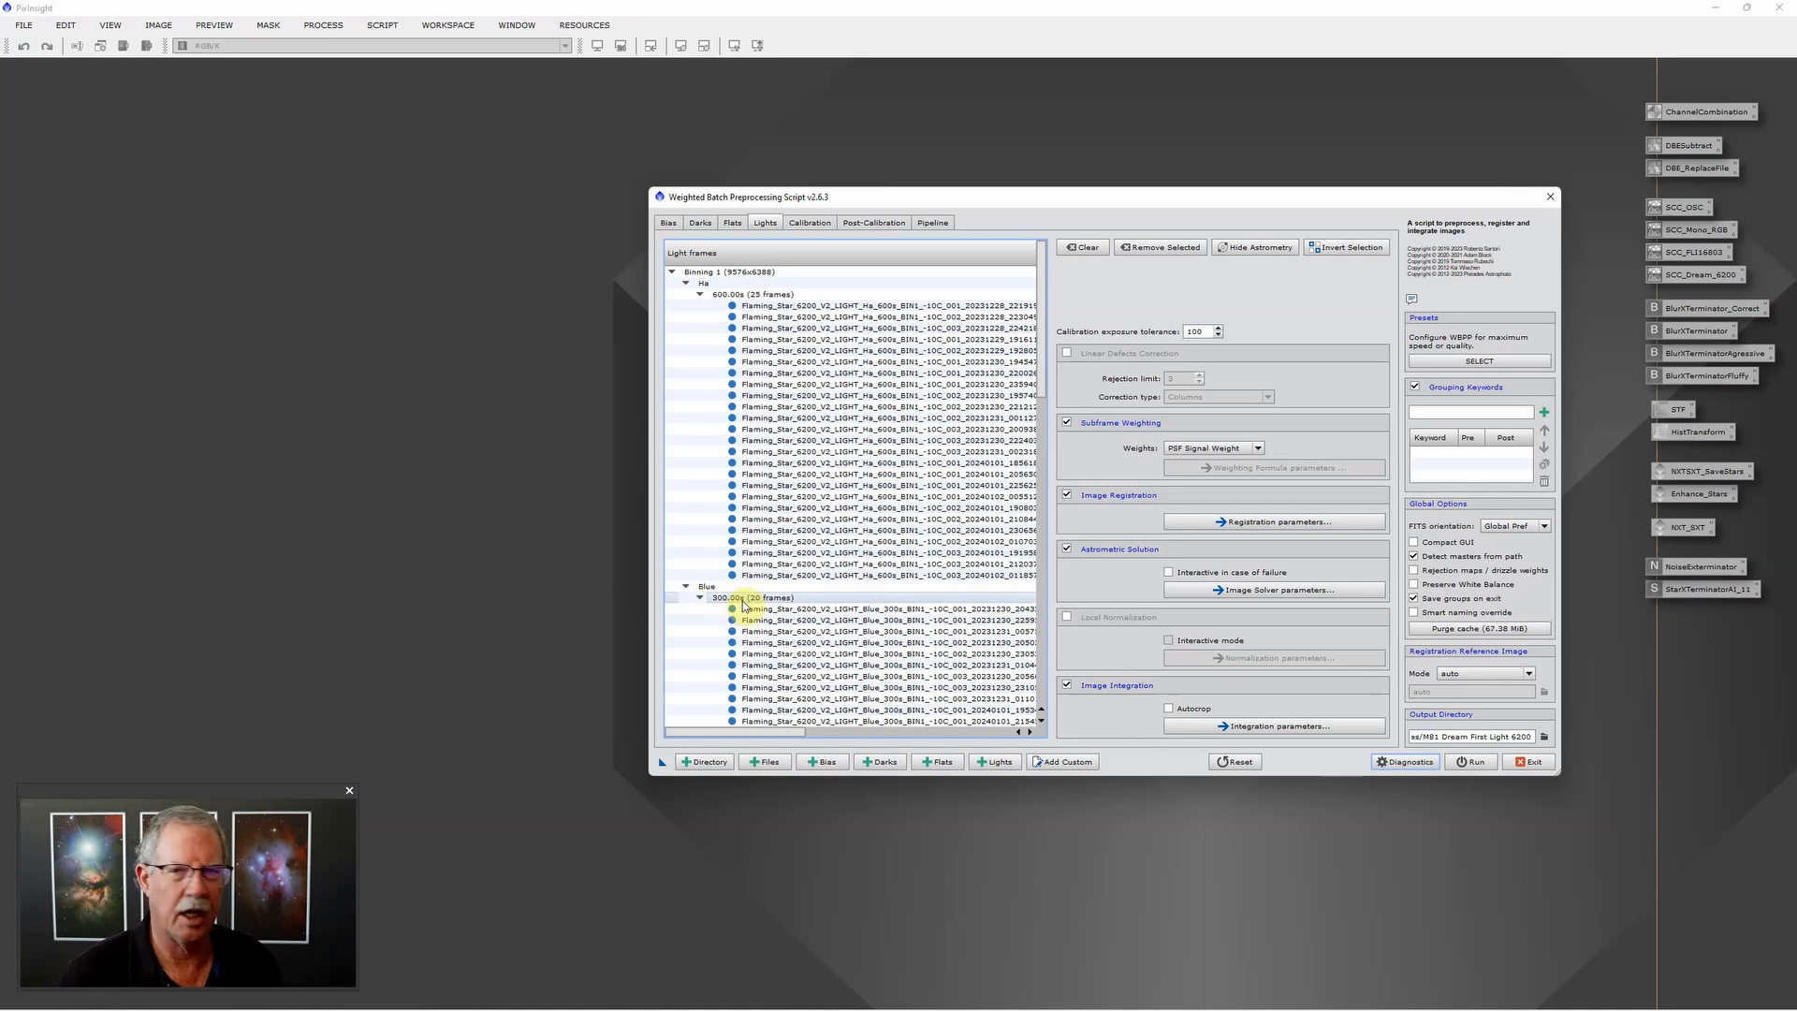
# Step: Add the Dreamscope ASI6200 Combined directory from Astro\Callibration on DATA (D:) as calibration frames, dismiss the diagnostic messages and review the flats
pyautogui.click(732, 223)
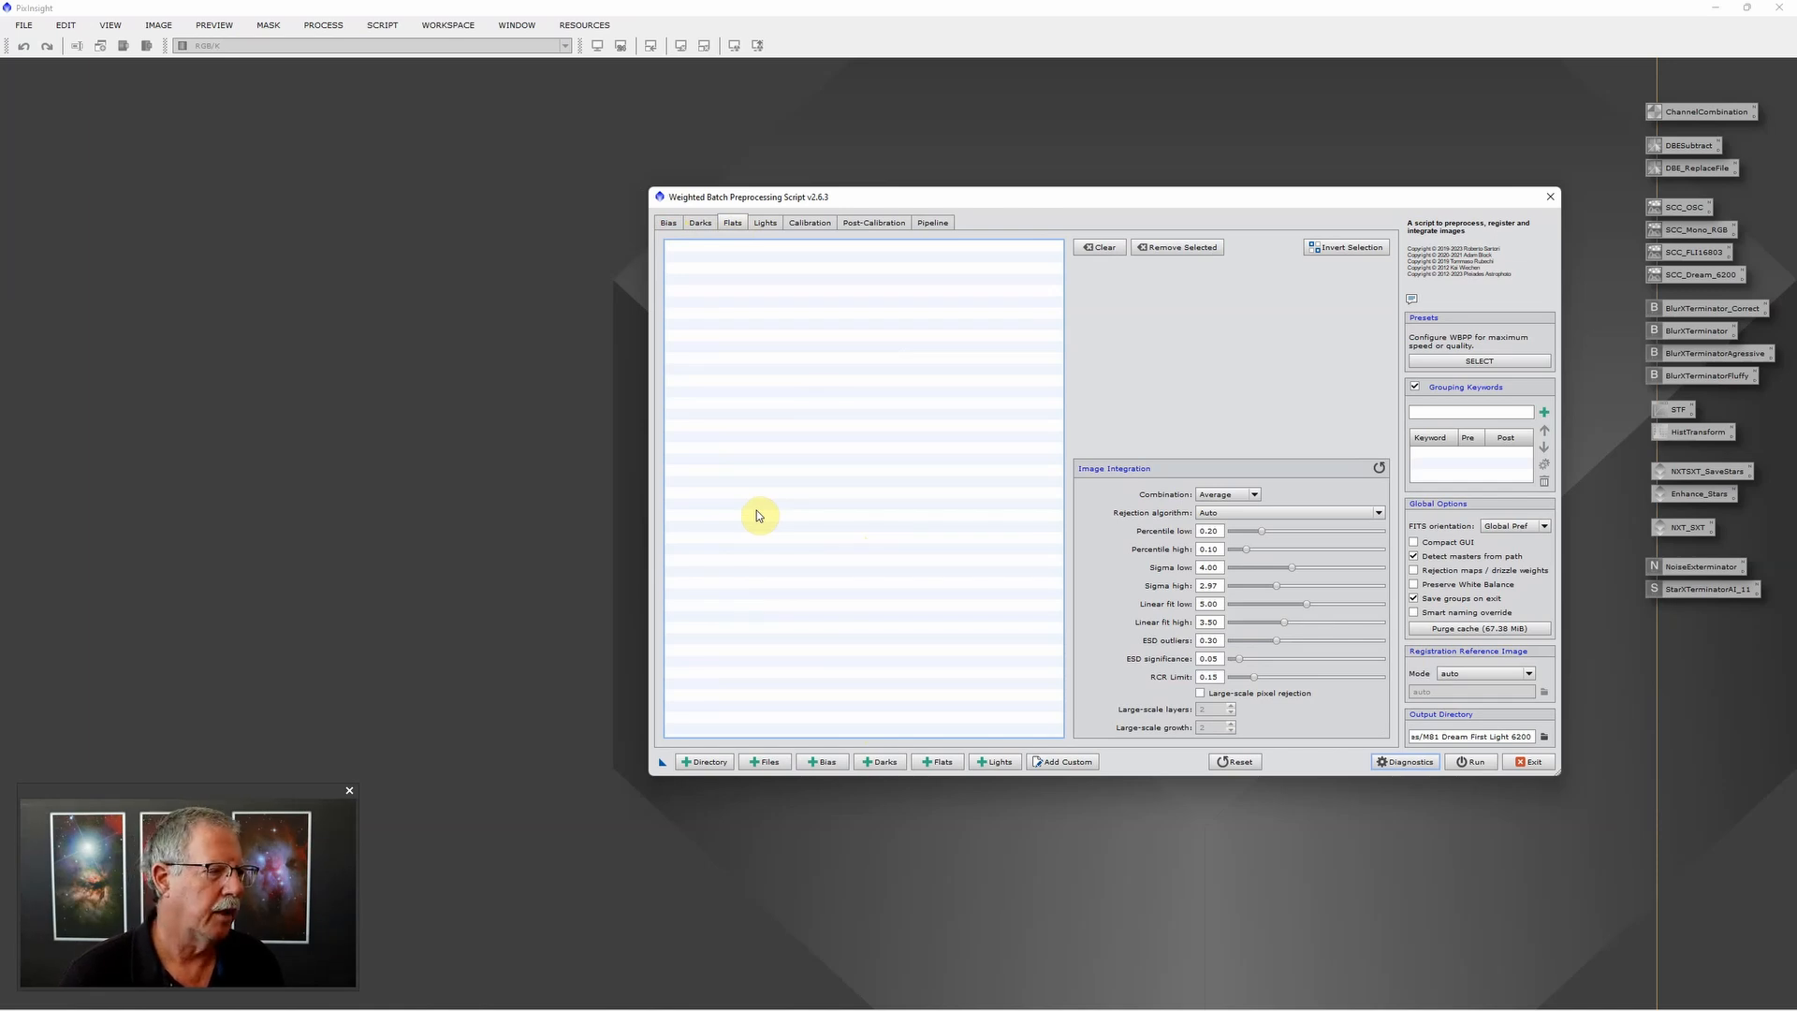
pyautogui.click(705, 762)
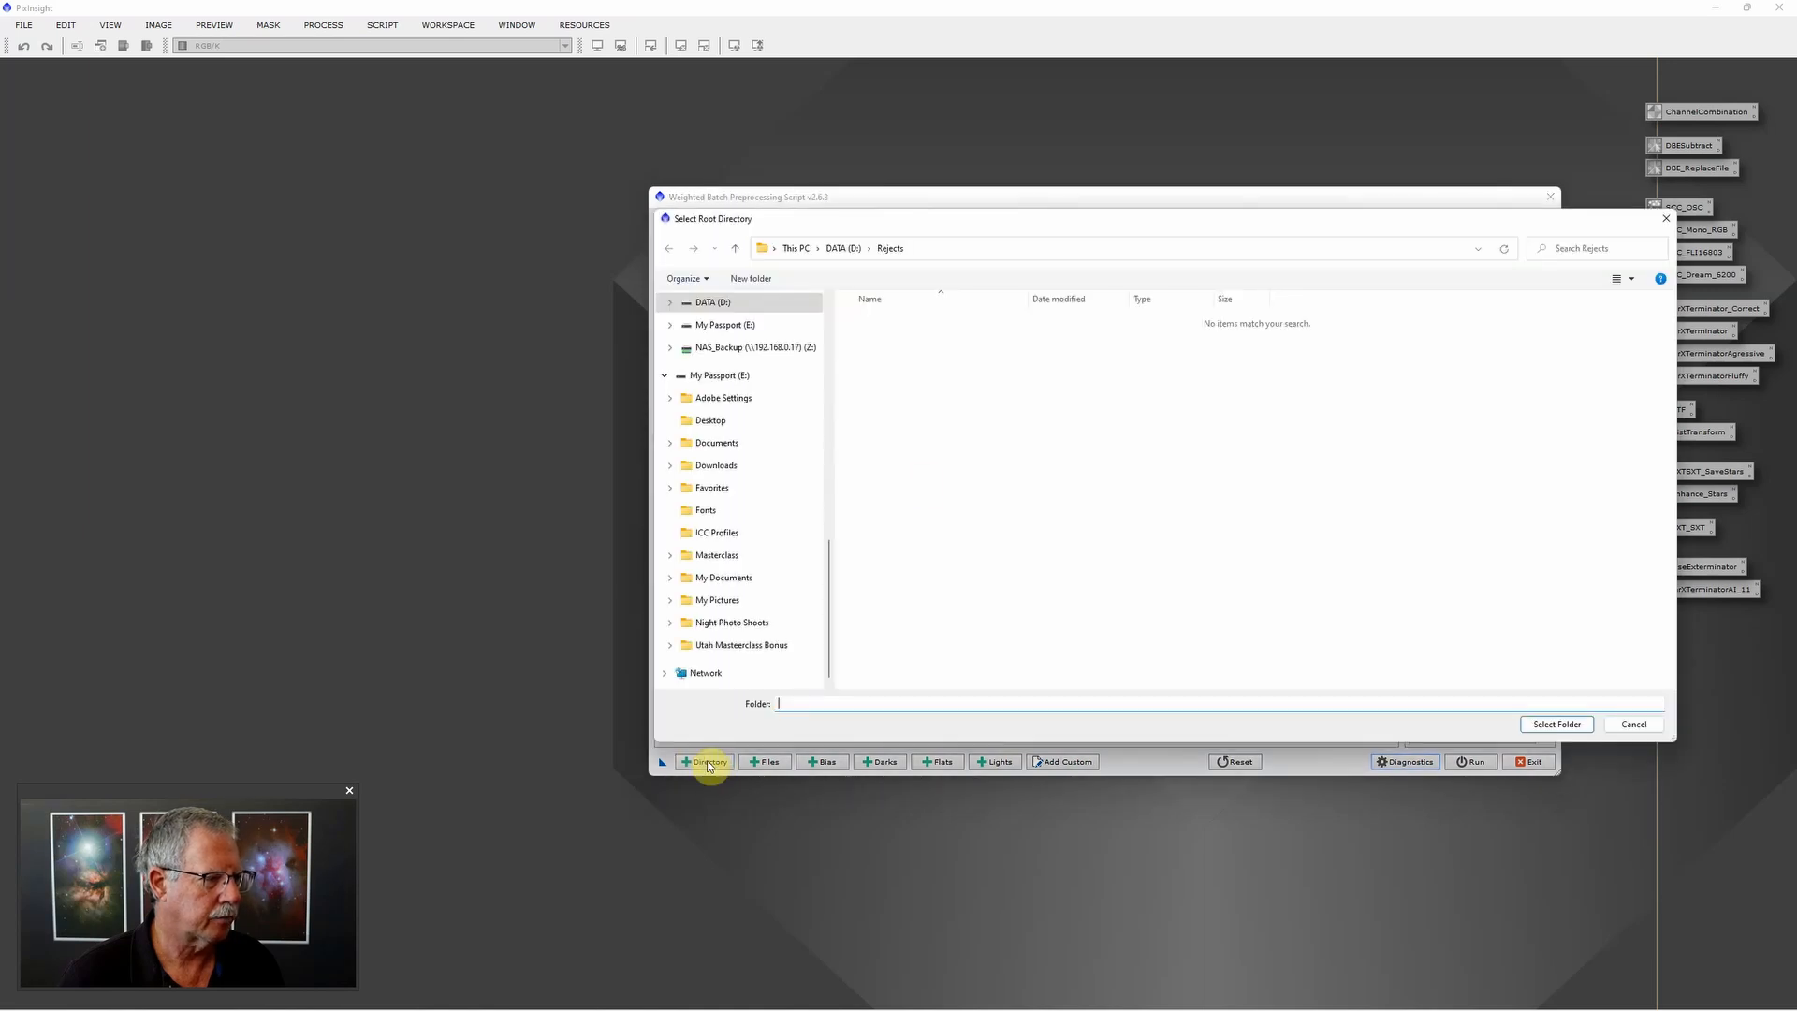
pyautogui.click(843, 248)
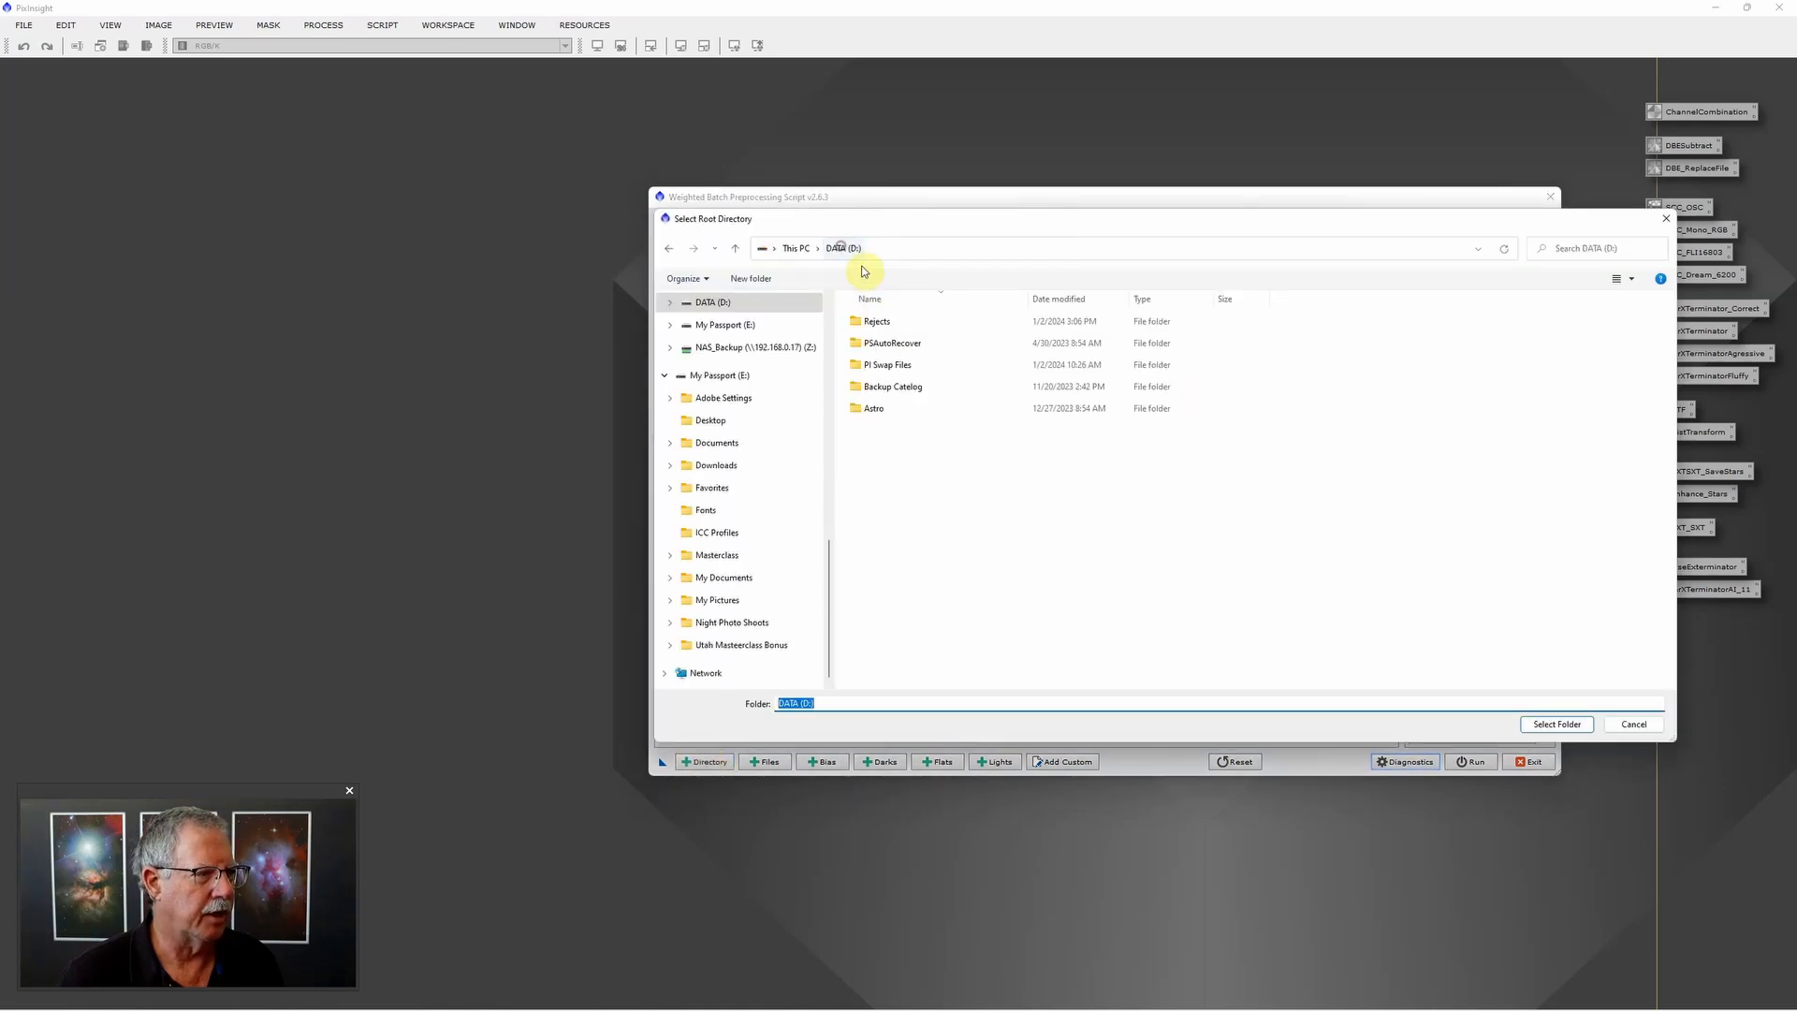
pyautogui.doubleClick(876, 409)
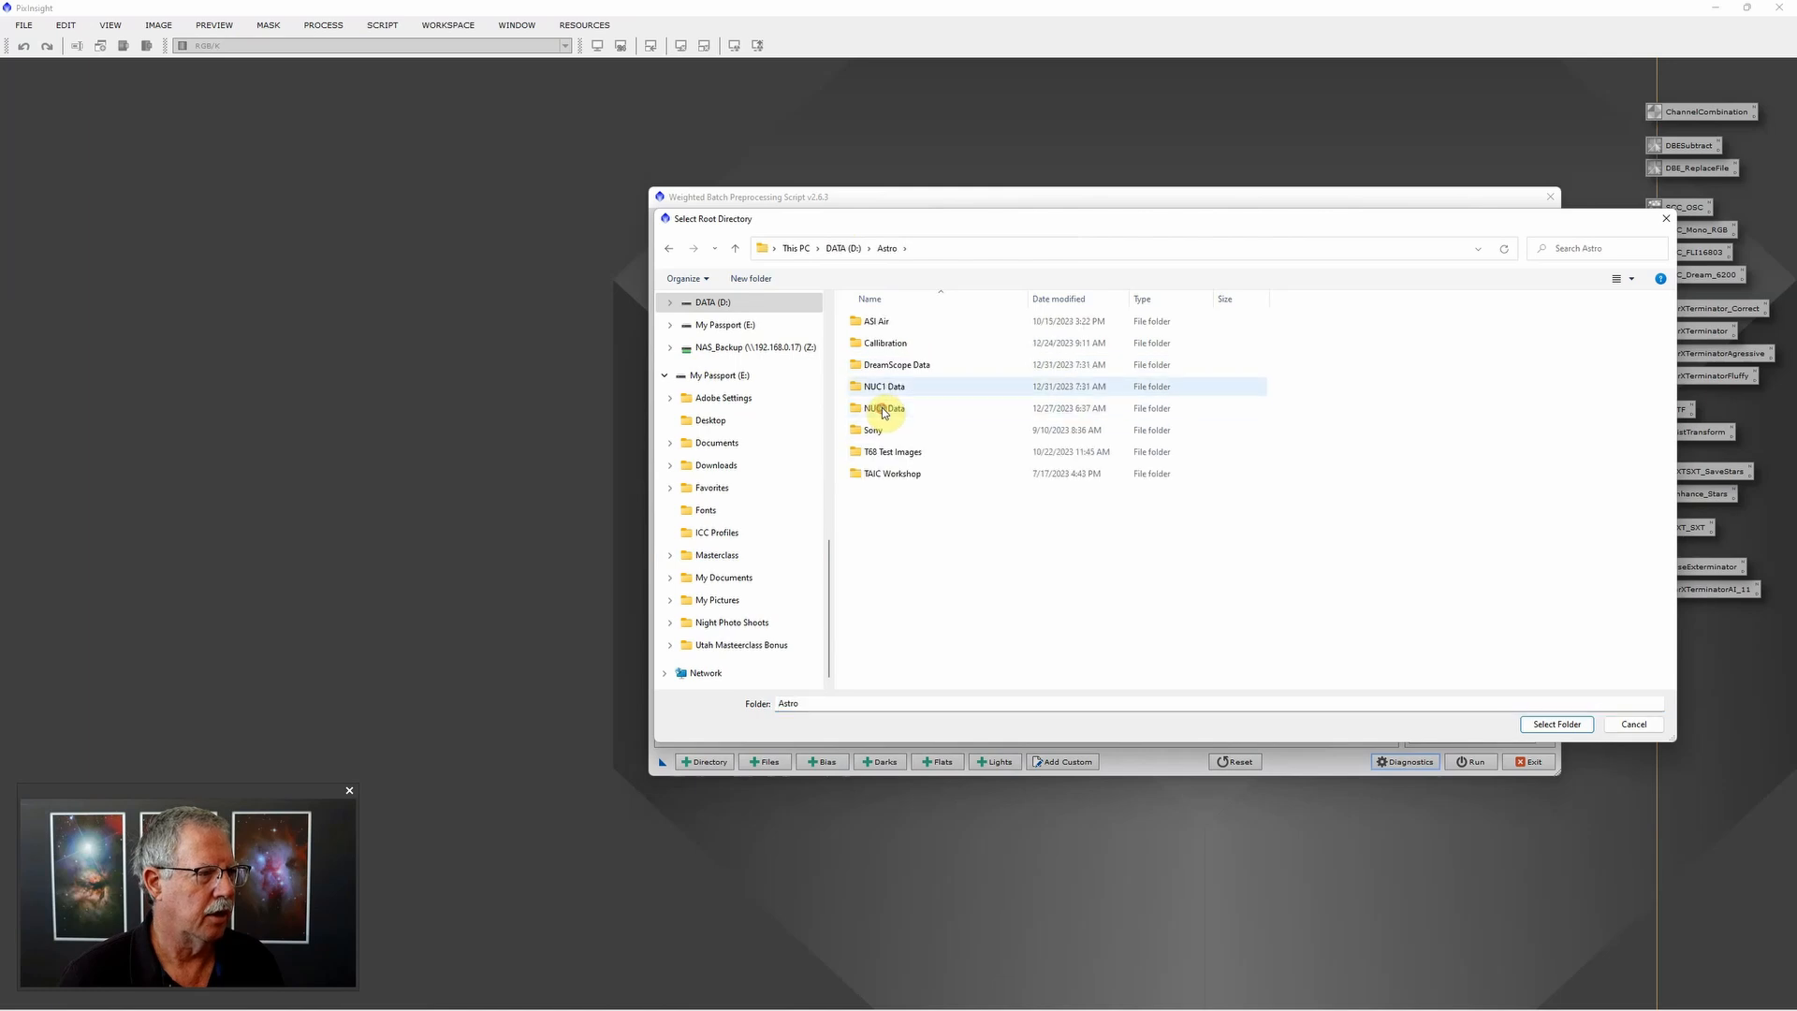
pyautogui.doubleClick(887, 342)
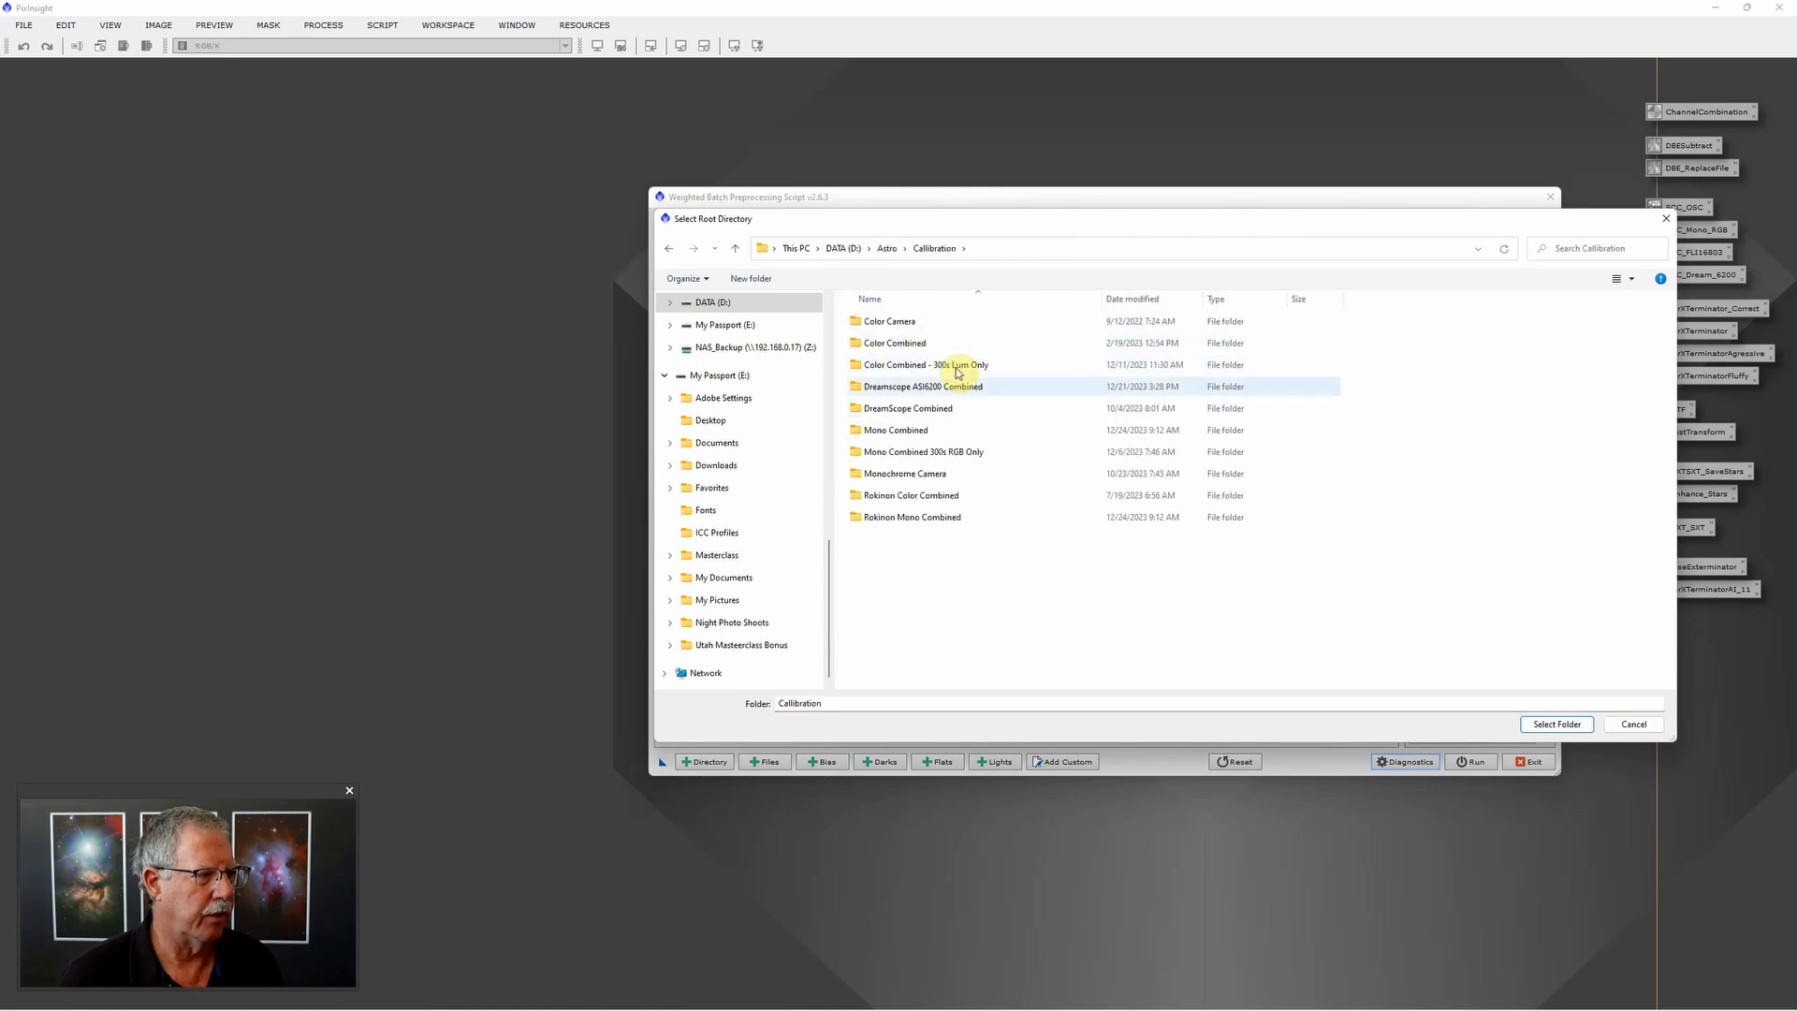
pyautogui.click(915, 390)
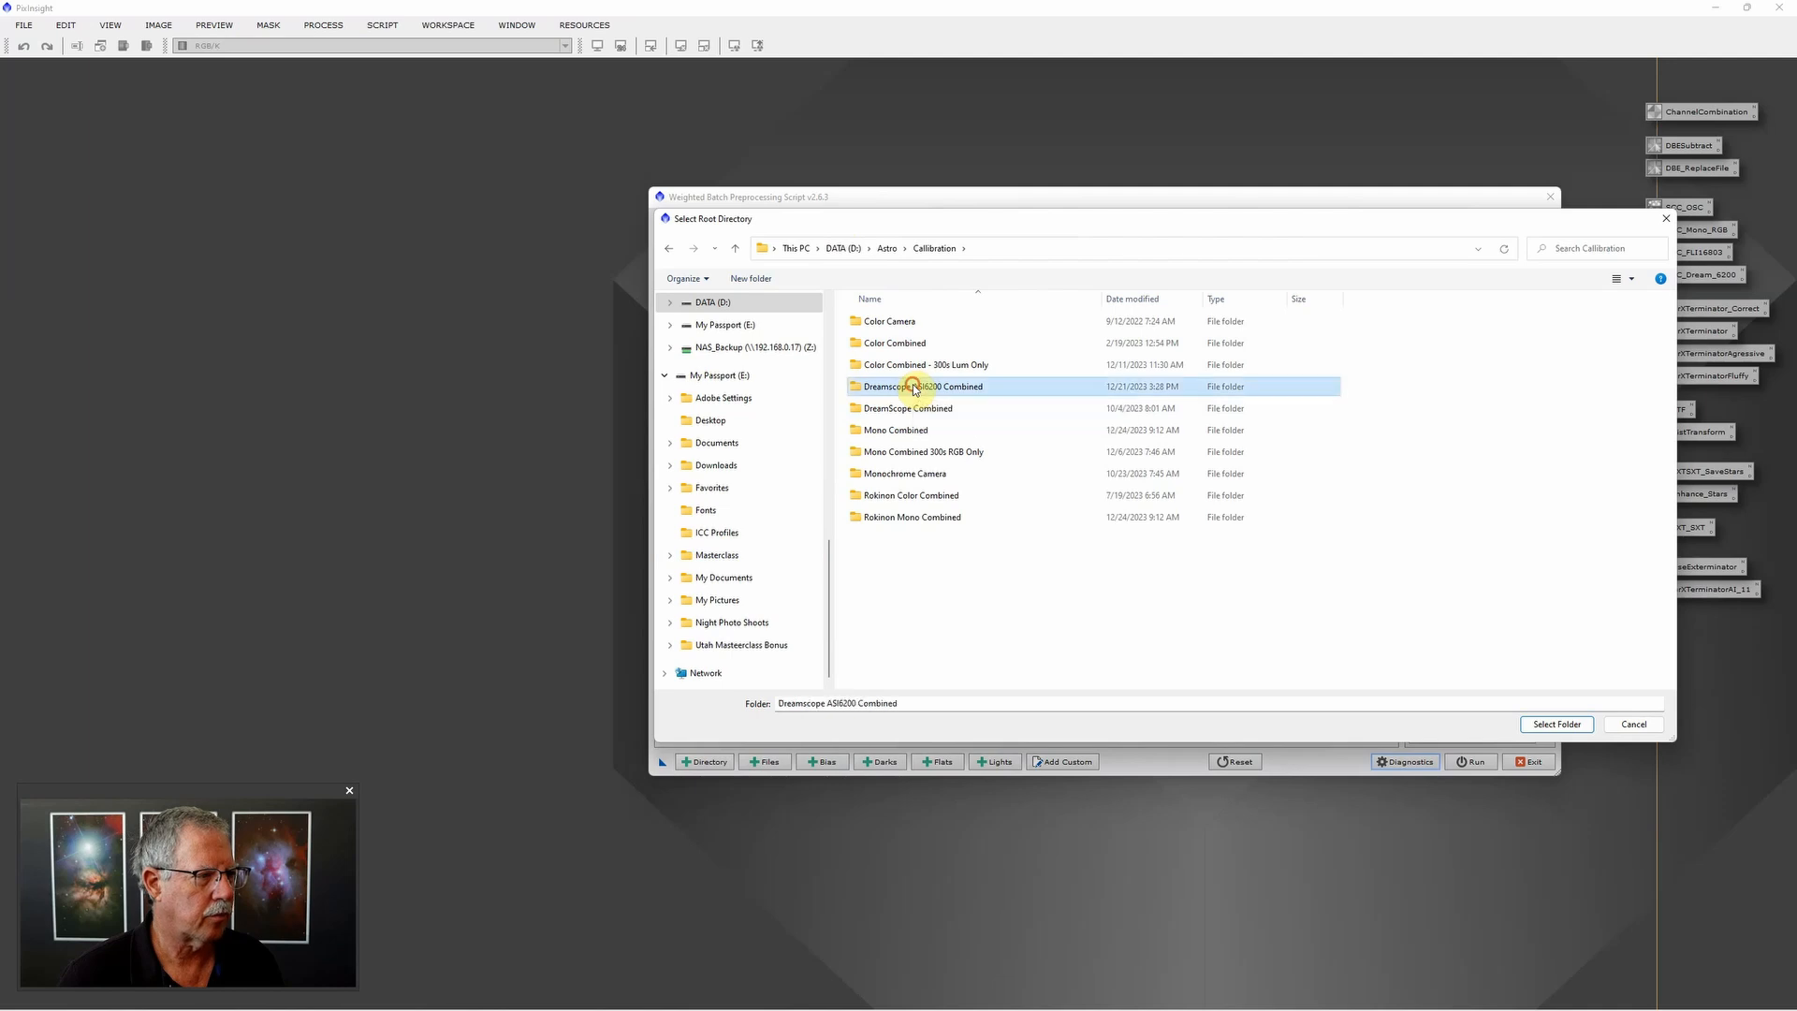
pyautogui.doubleClick(967, 387)
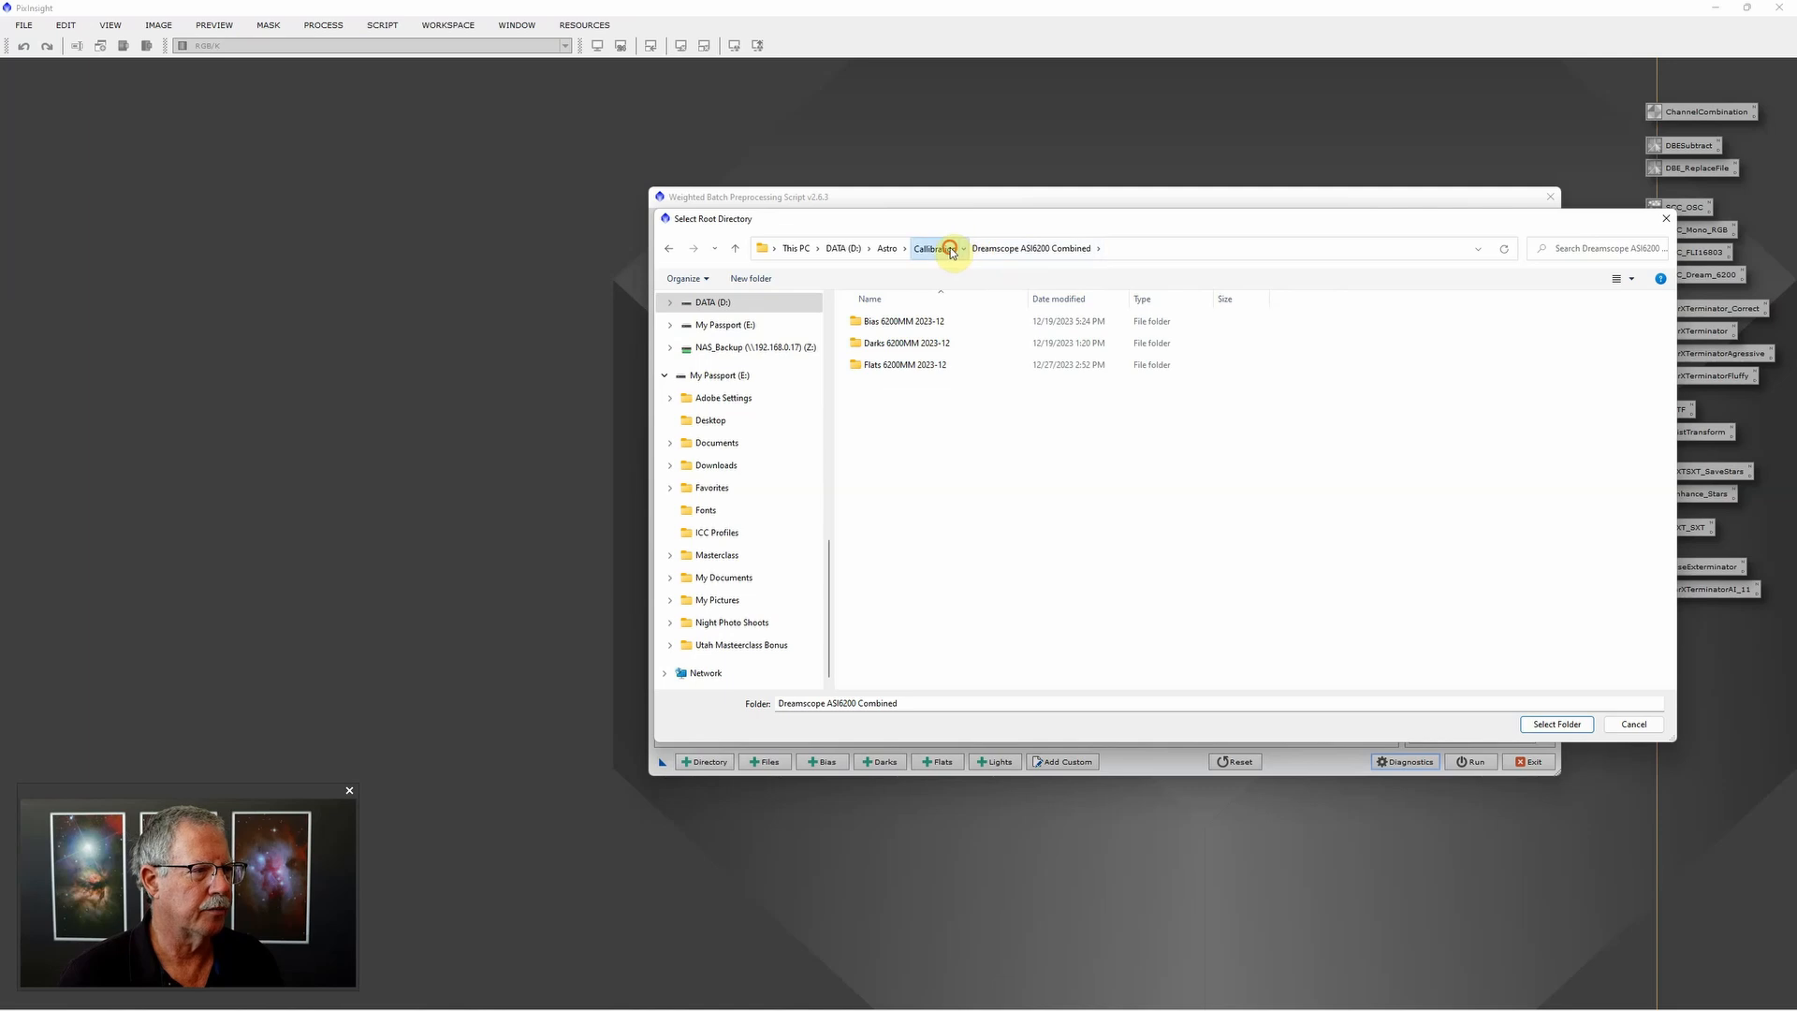
pyautogui.click(936, 248)
pyautogui.click(911, 389)
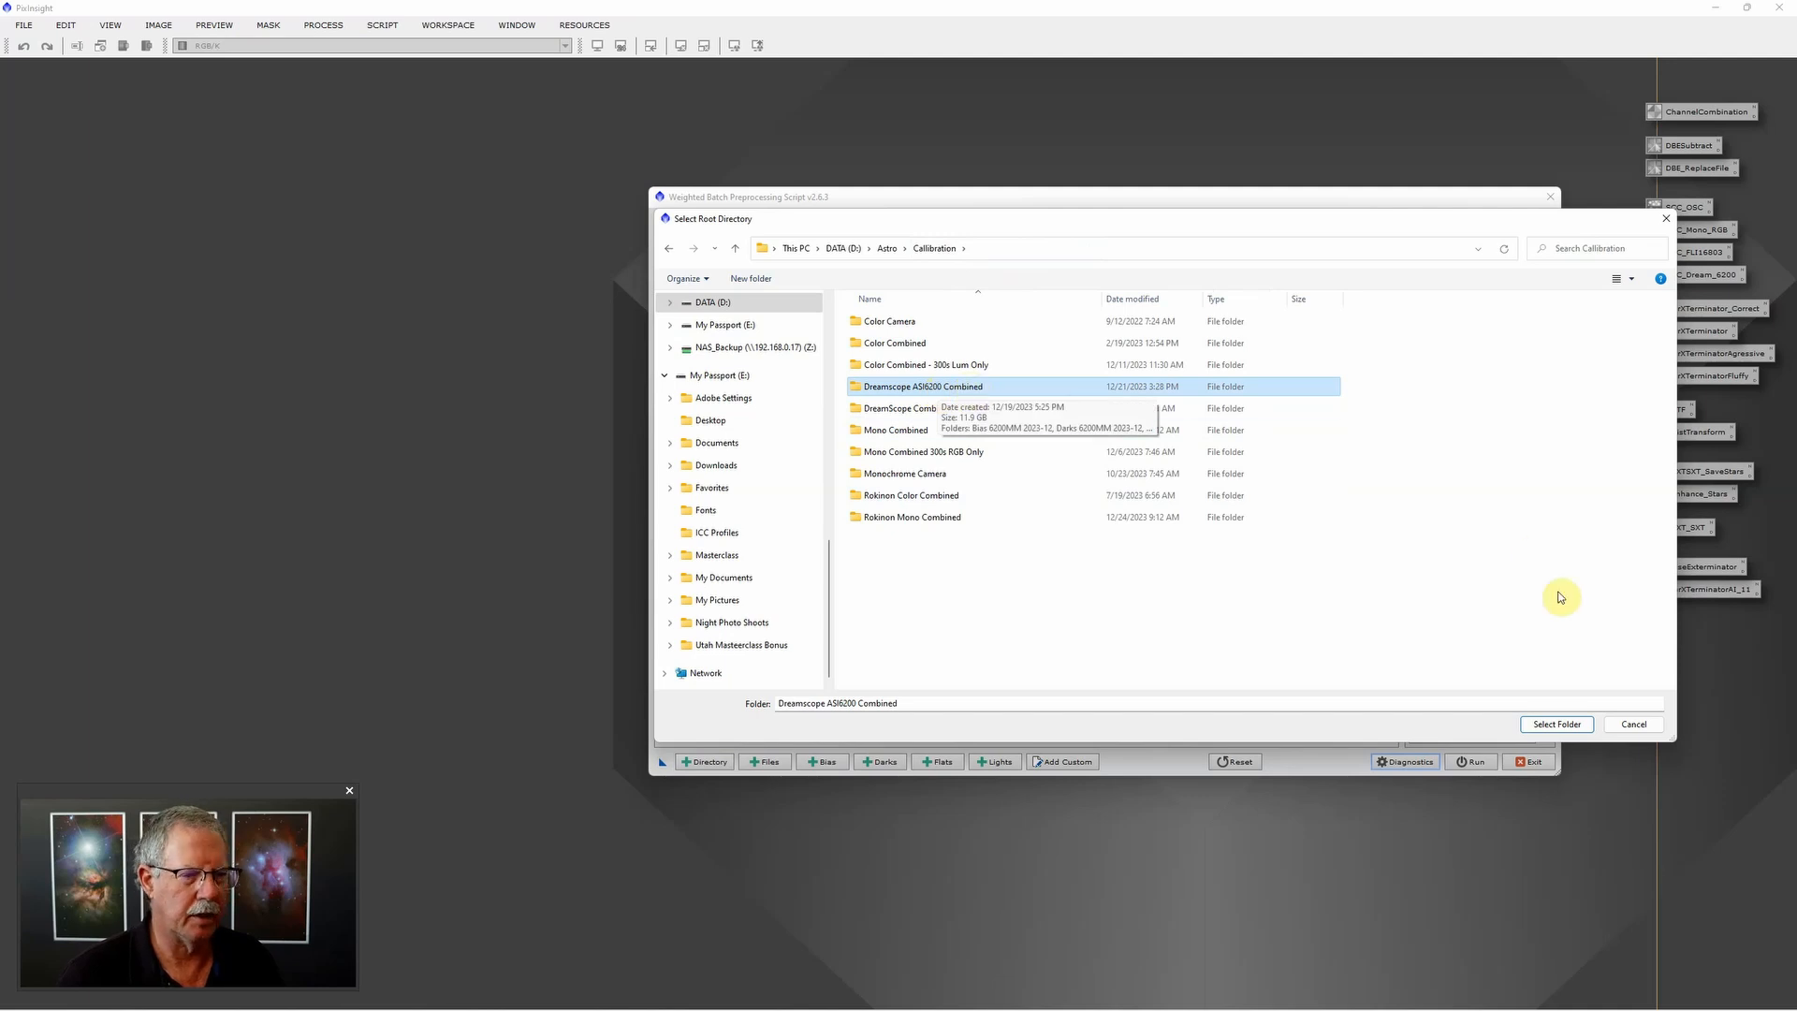
pyautogui.click(1558, 724)
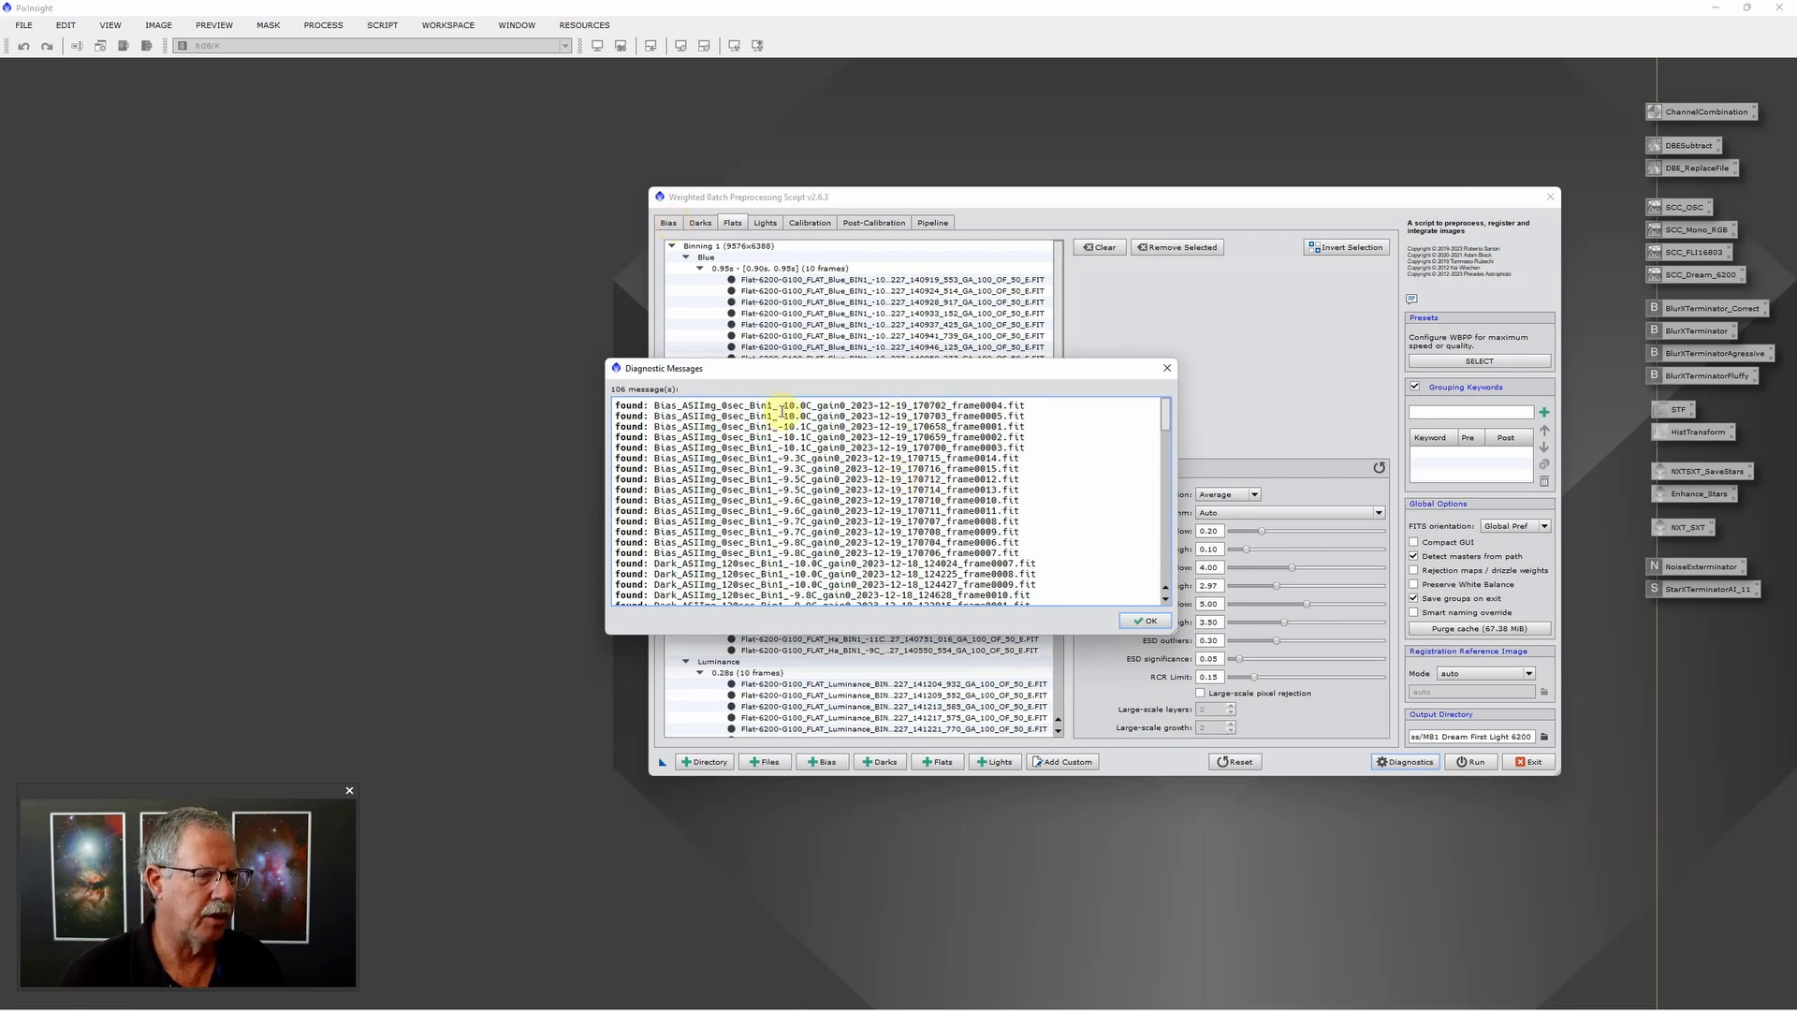
pyautogui.click(1147, 621)
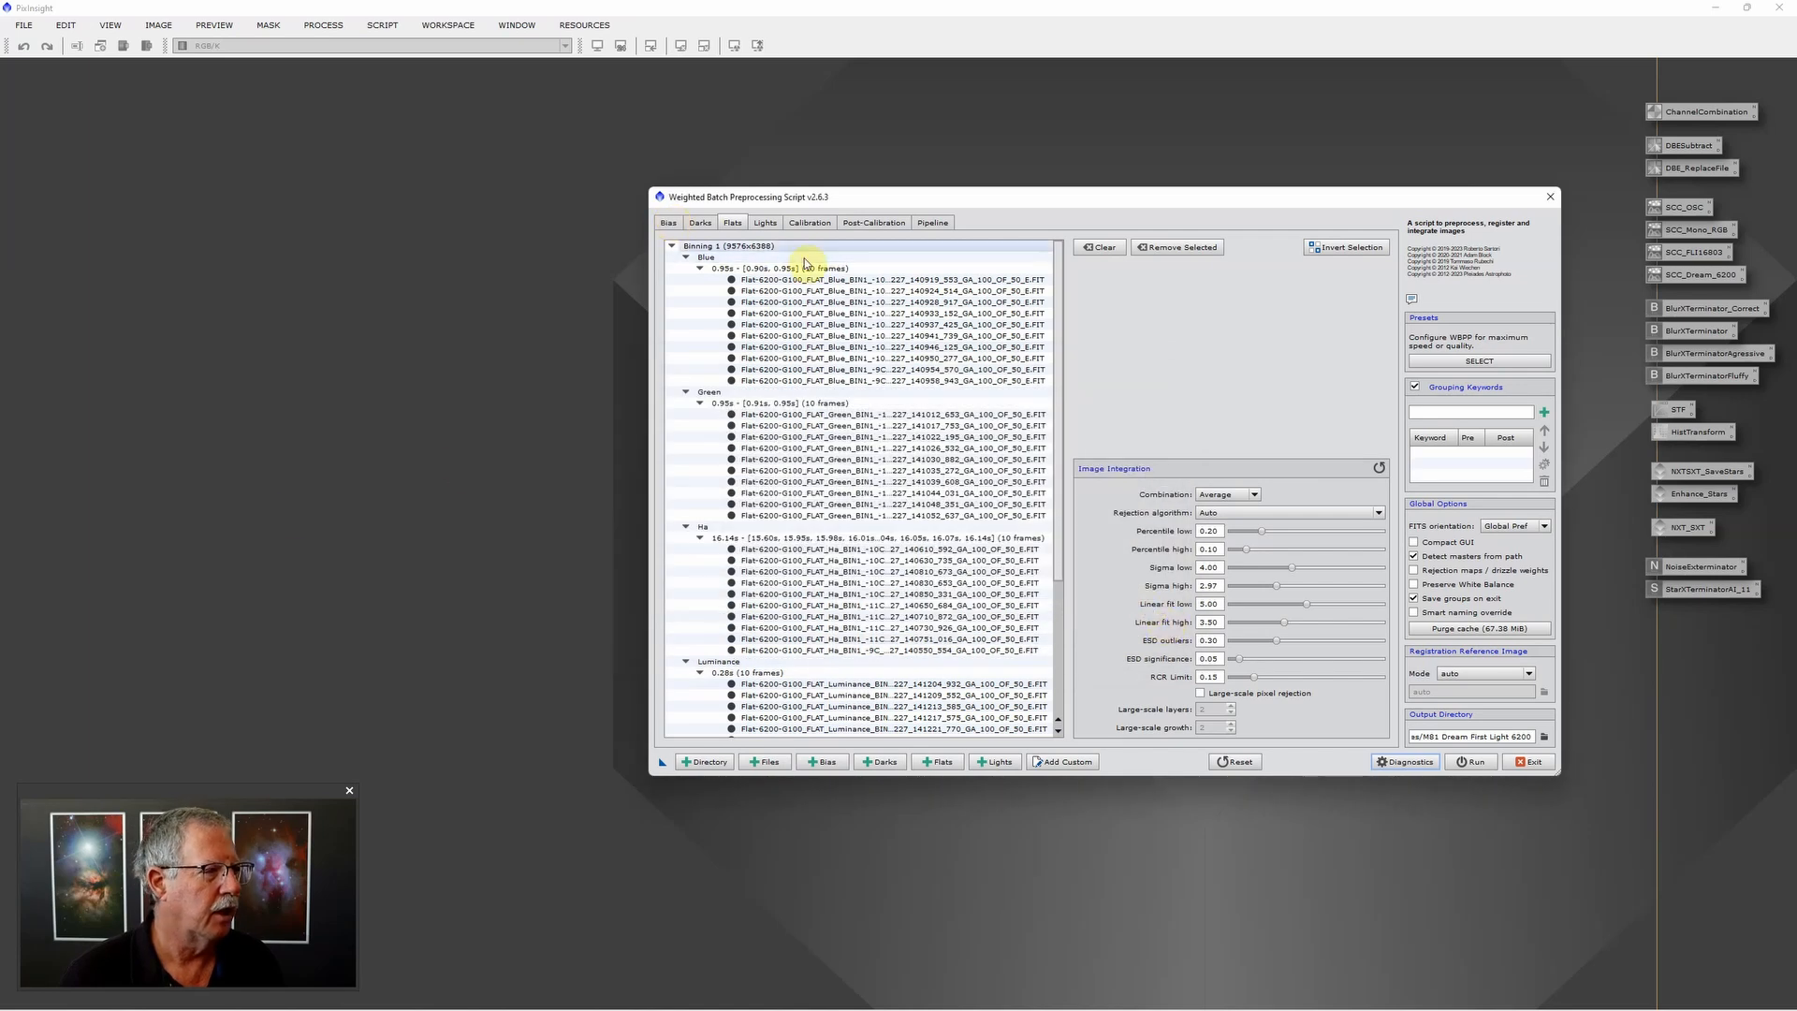
pyautogui.scroll(-2, 871, 441)
pyautogui.scroll(2, 877, 466)
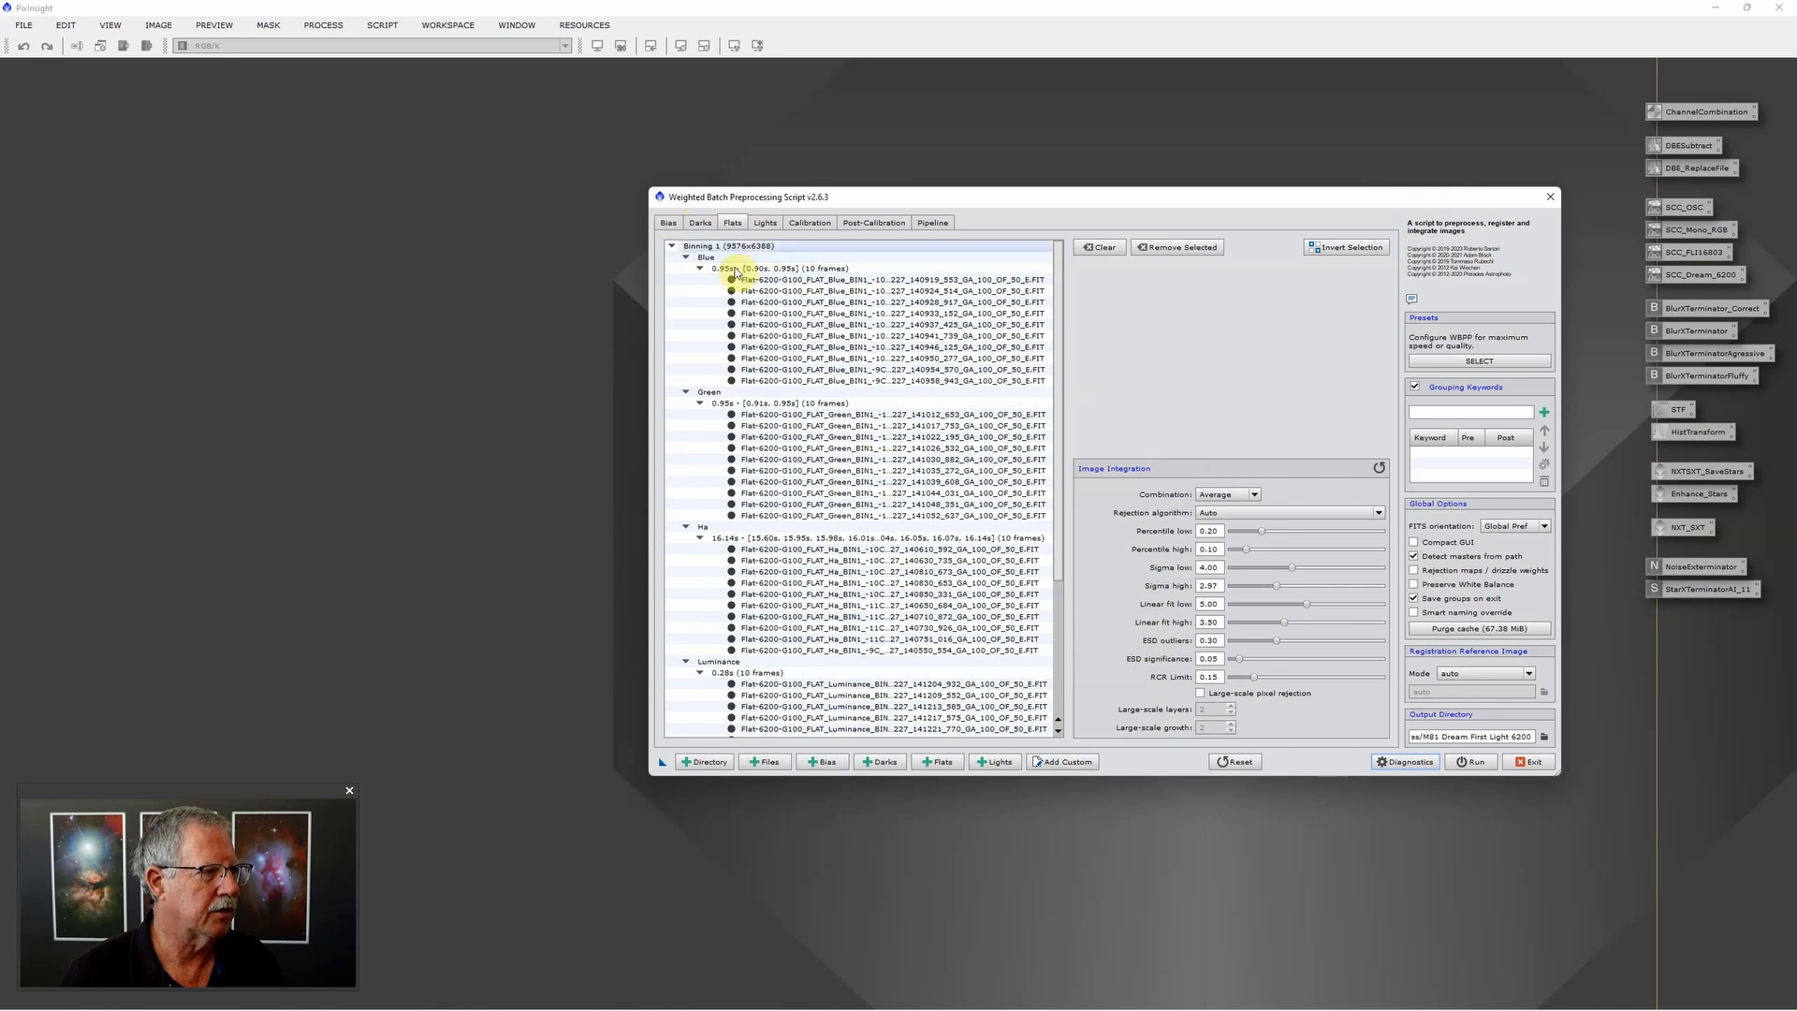
# Step: Review the loaded dark and bias frames, and remove the 120 s and 60 s dark groups
pyautogui.click(700, 223)
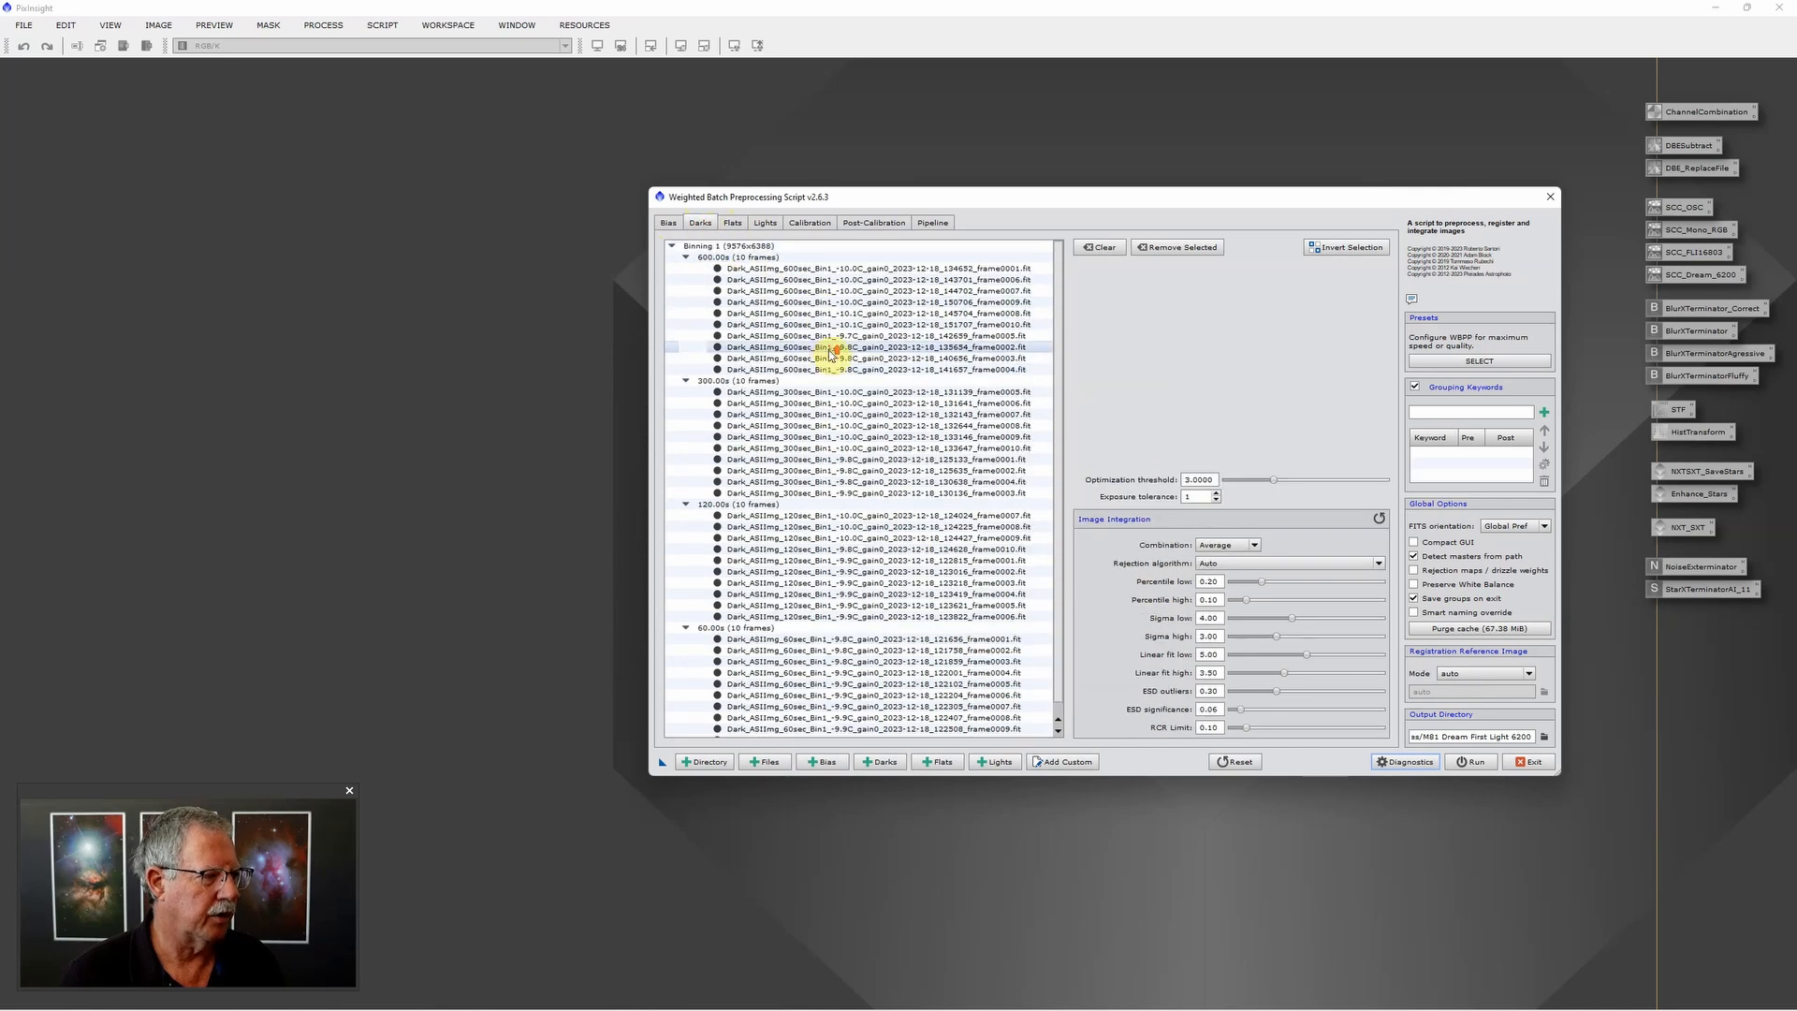
pyautogui.click(669, 224)
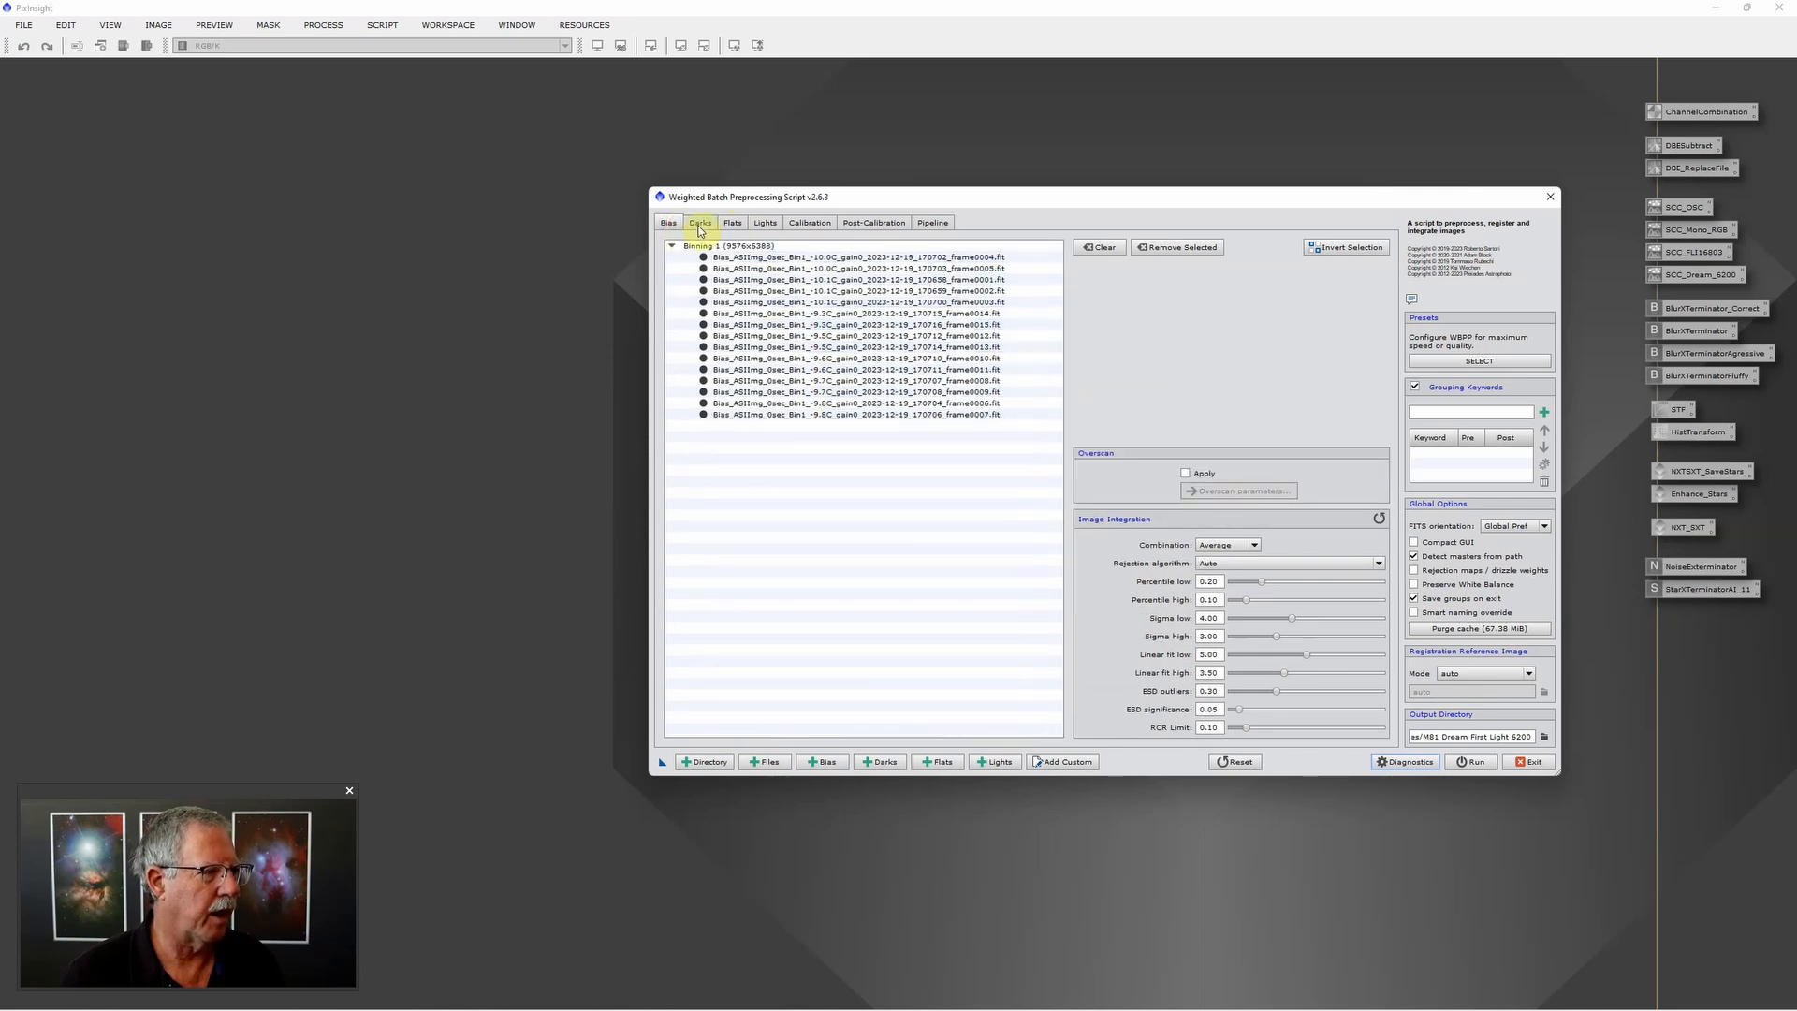
pyautogui.click(699, 227)
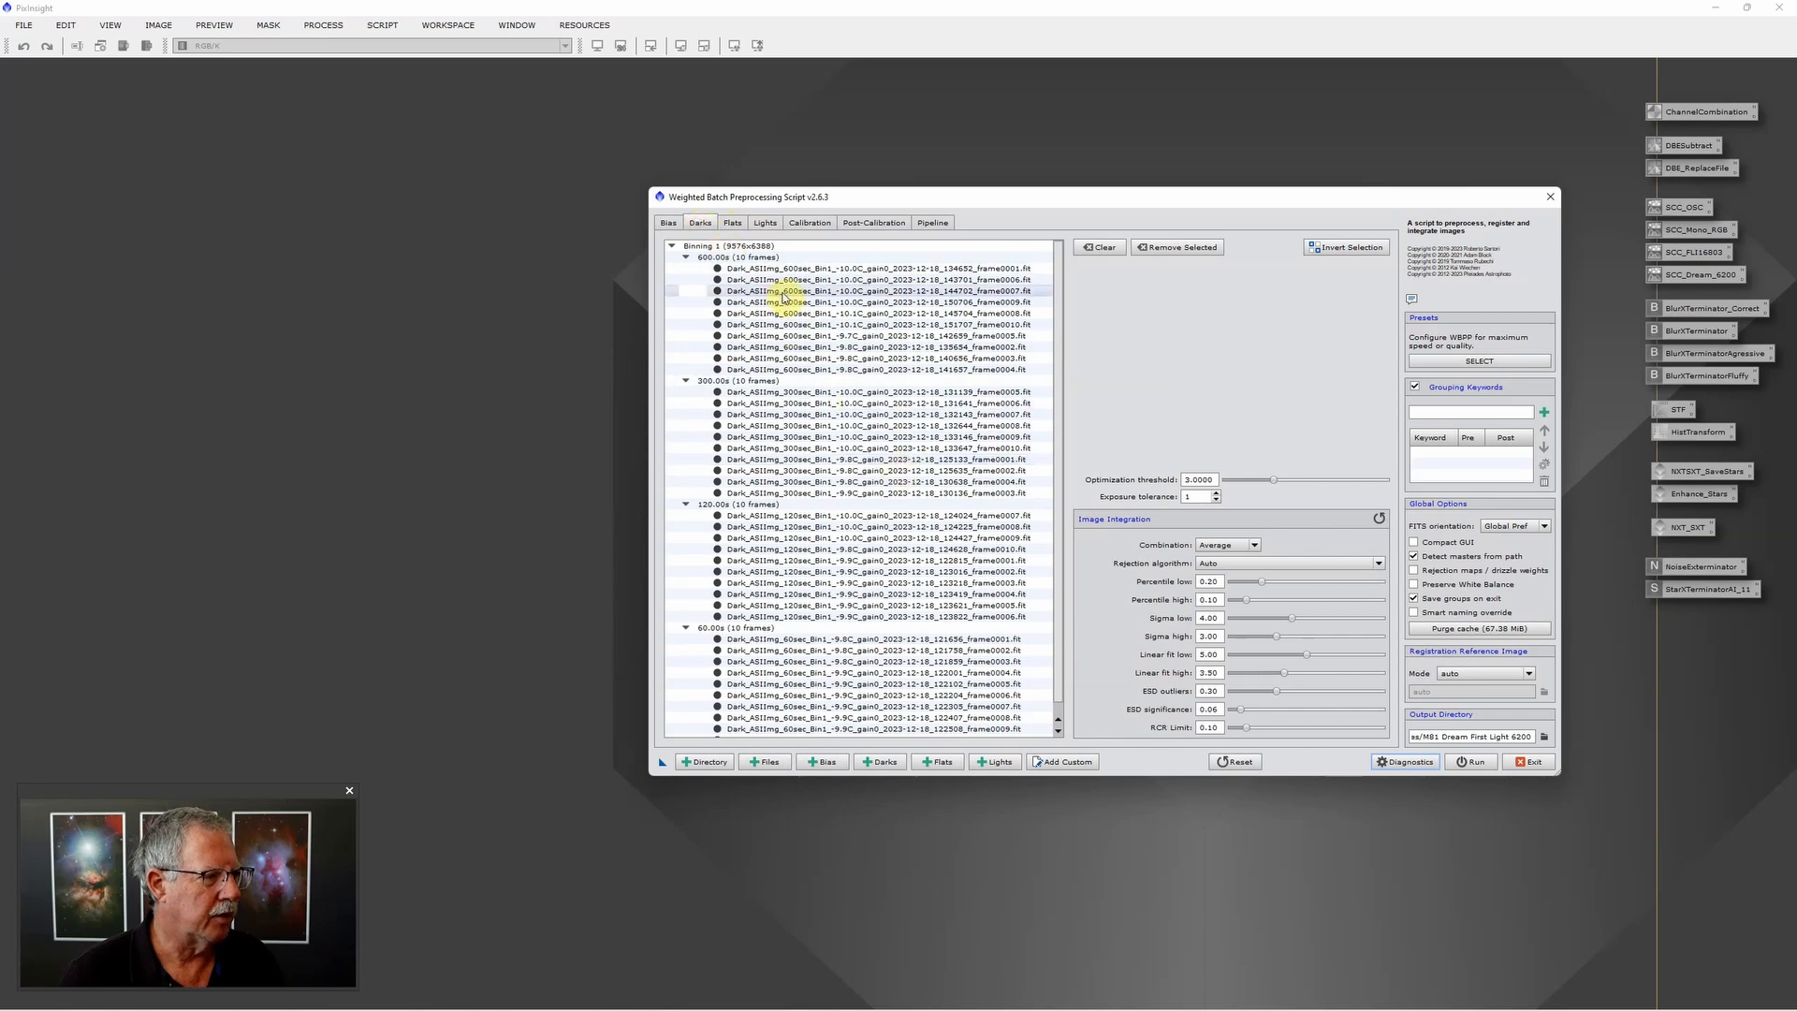
pyautogui.scroll(-1, 790, 505)
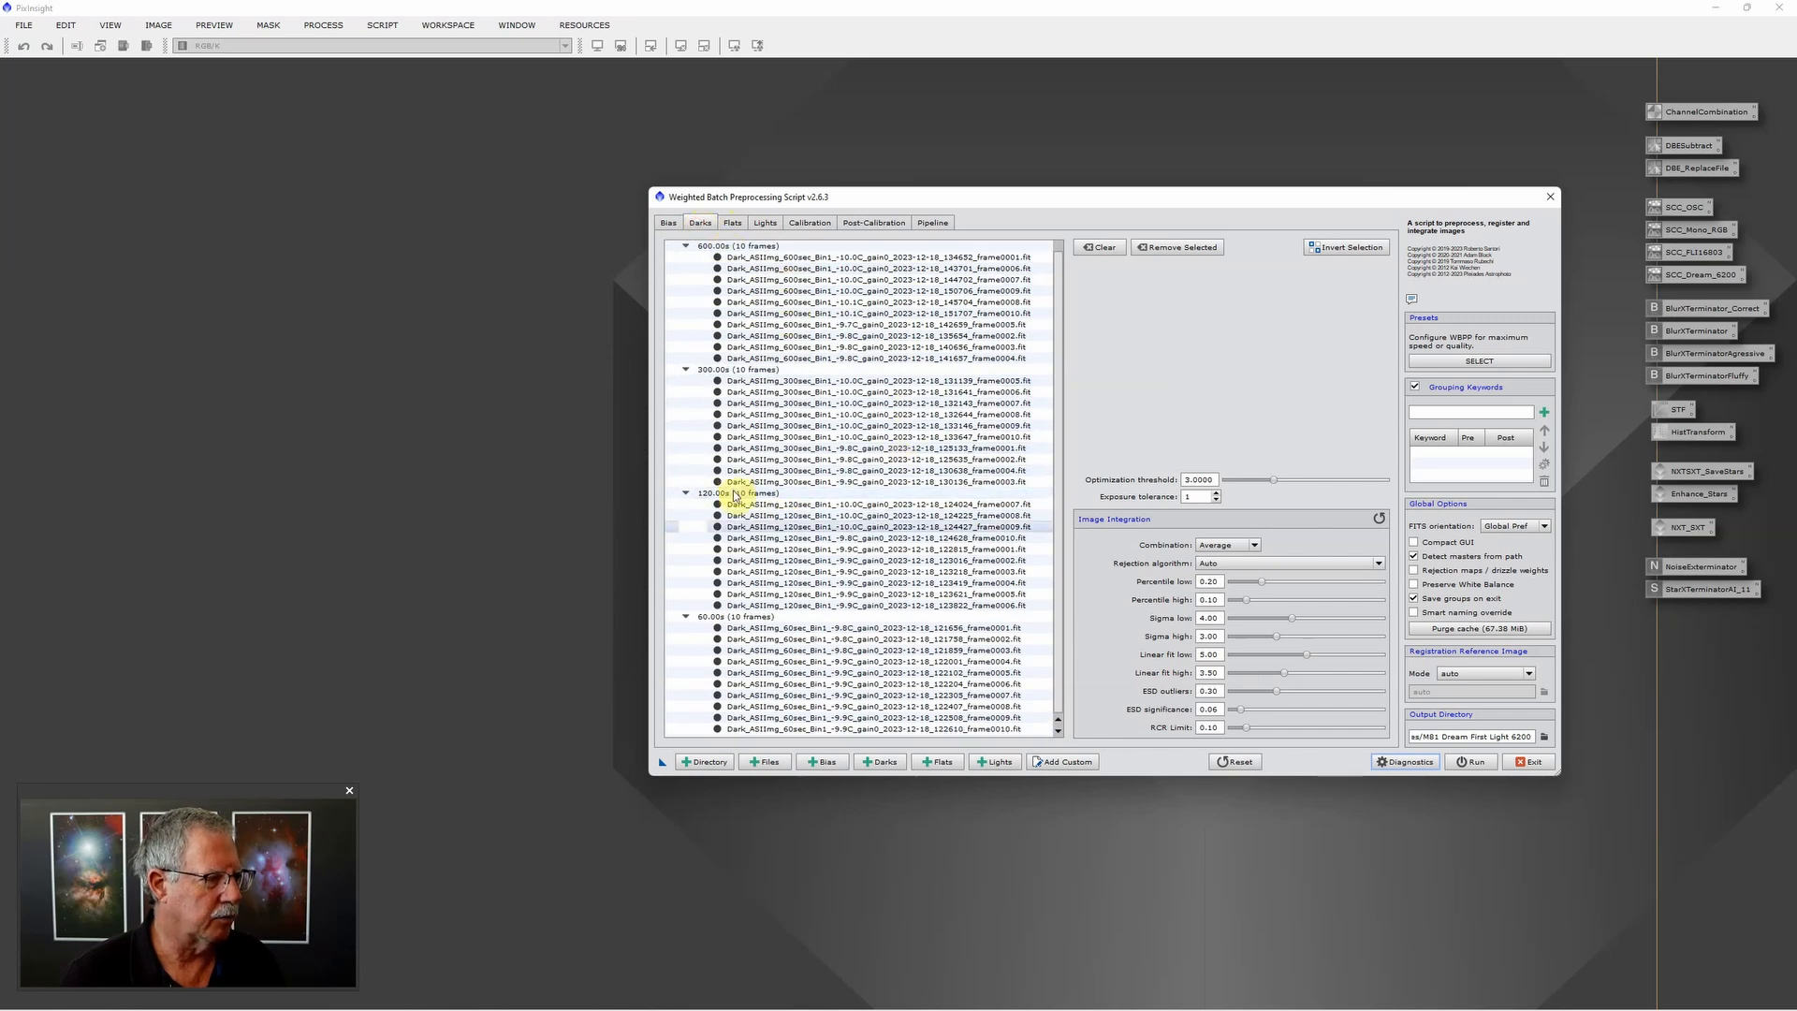
pyautogui.click(784, 495)
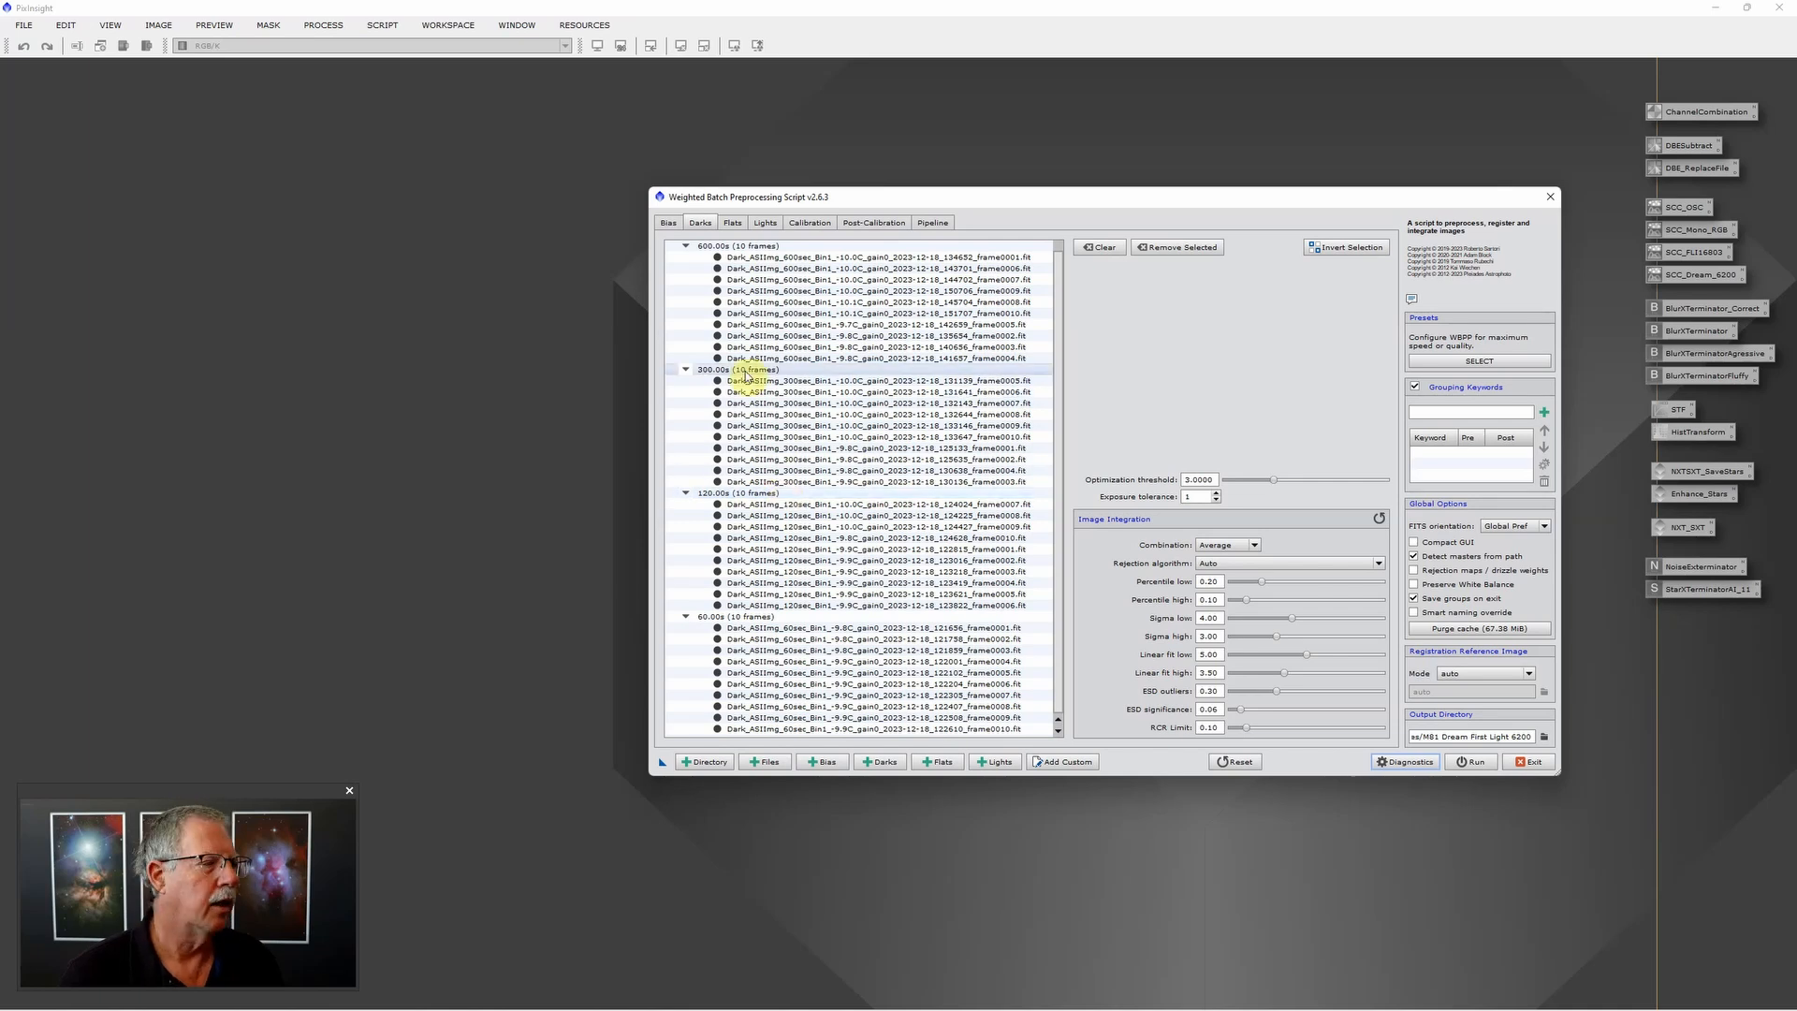
pyautogui.click(788, 495)
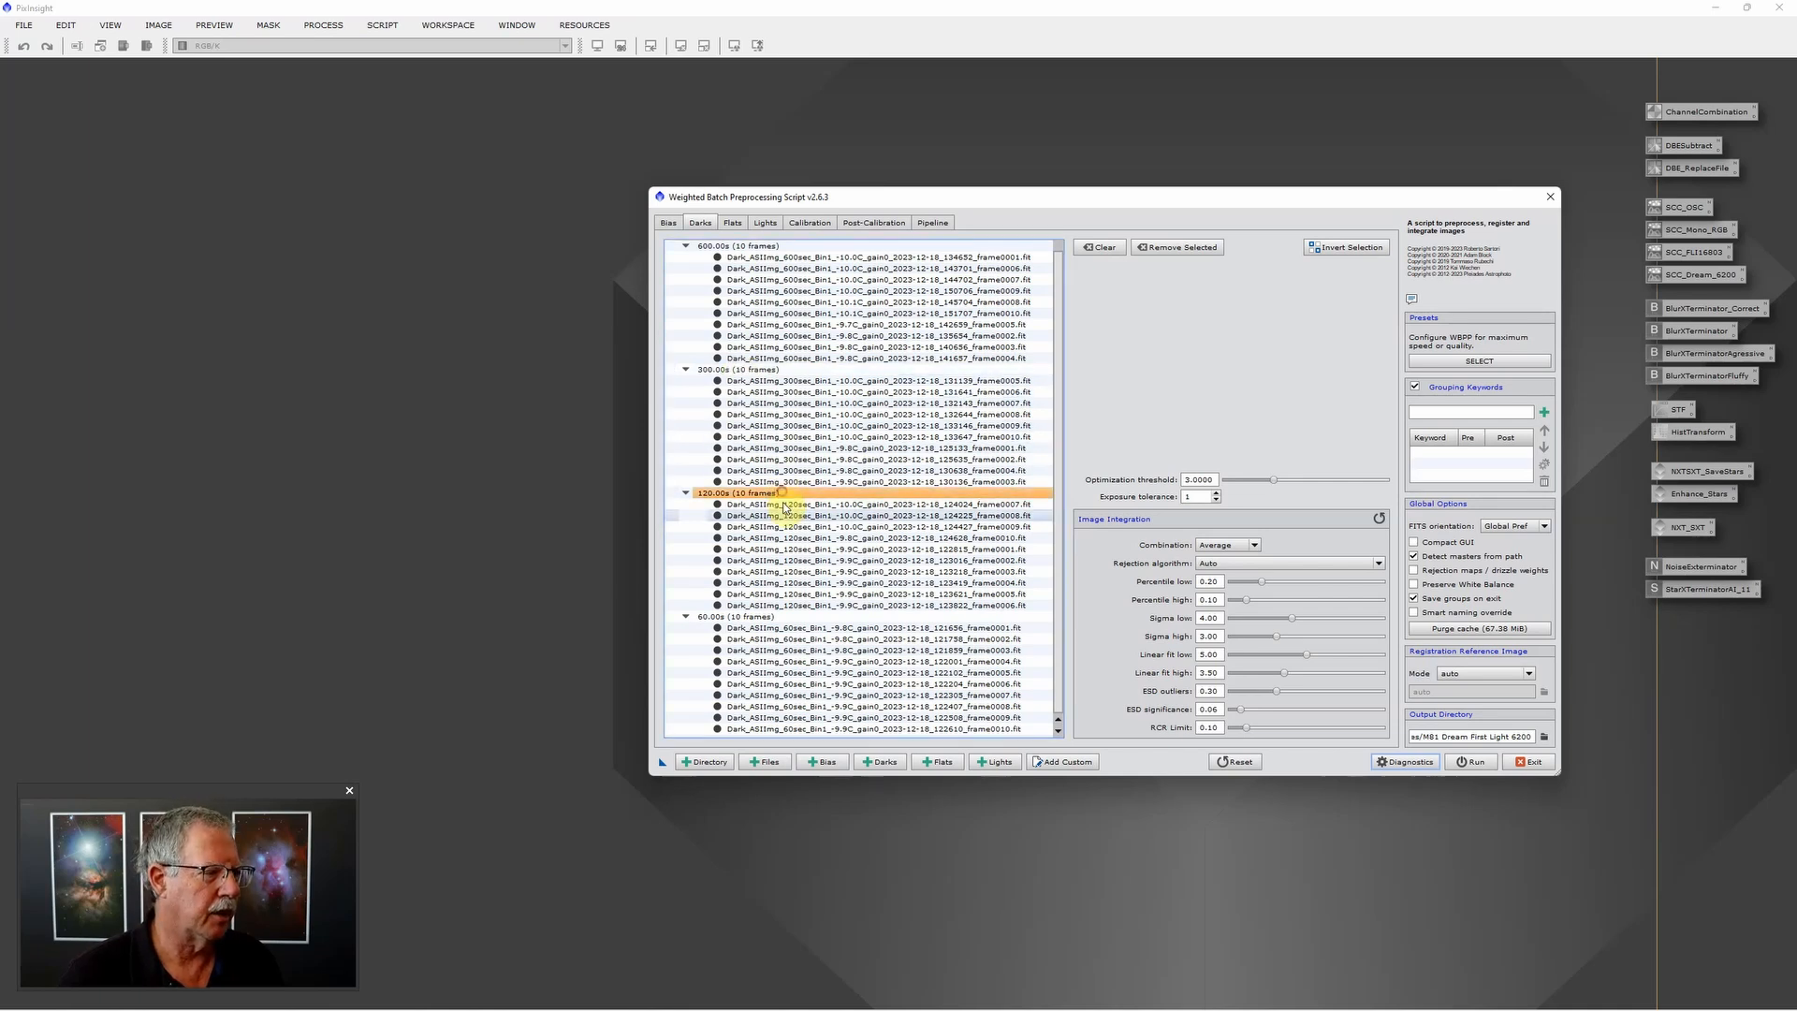
pyautogui.keyDown('ctrl'); pyautogui.click(789, 617); pyautogui.keyUp('ctrl')
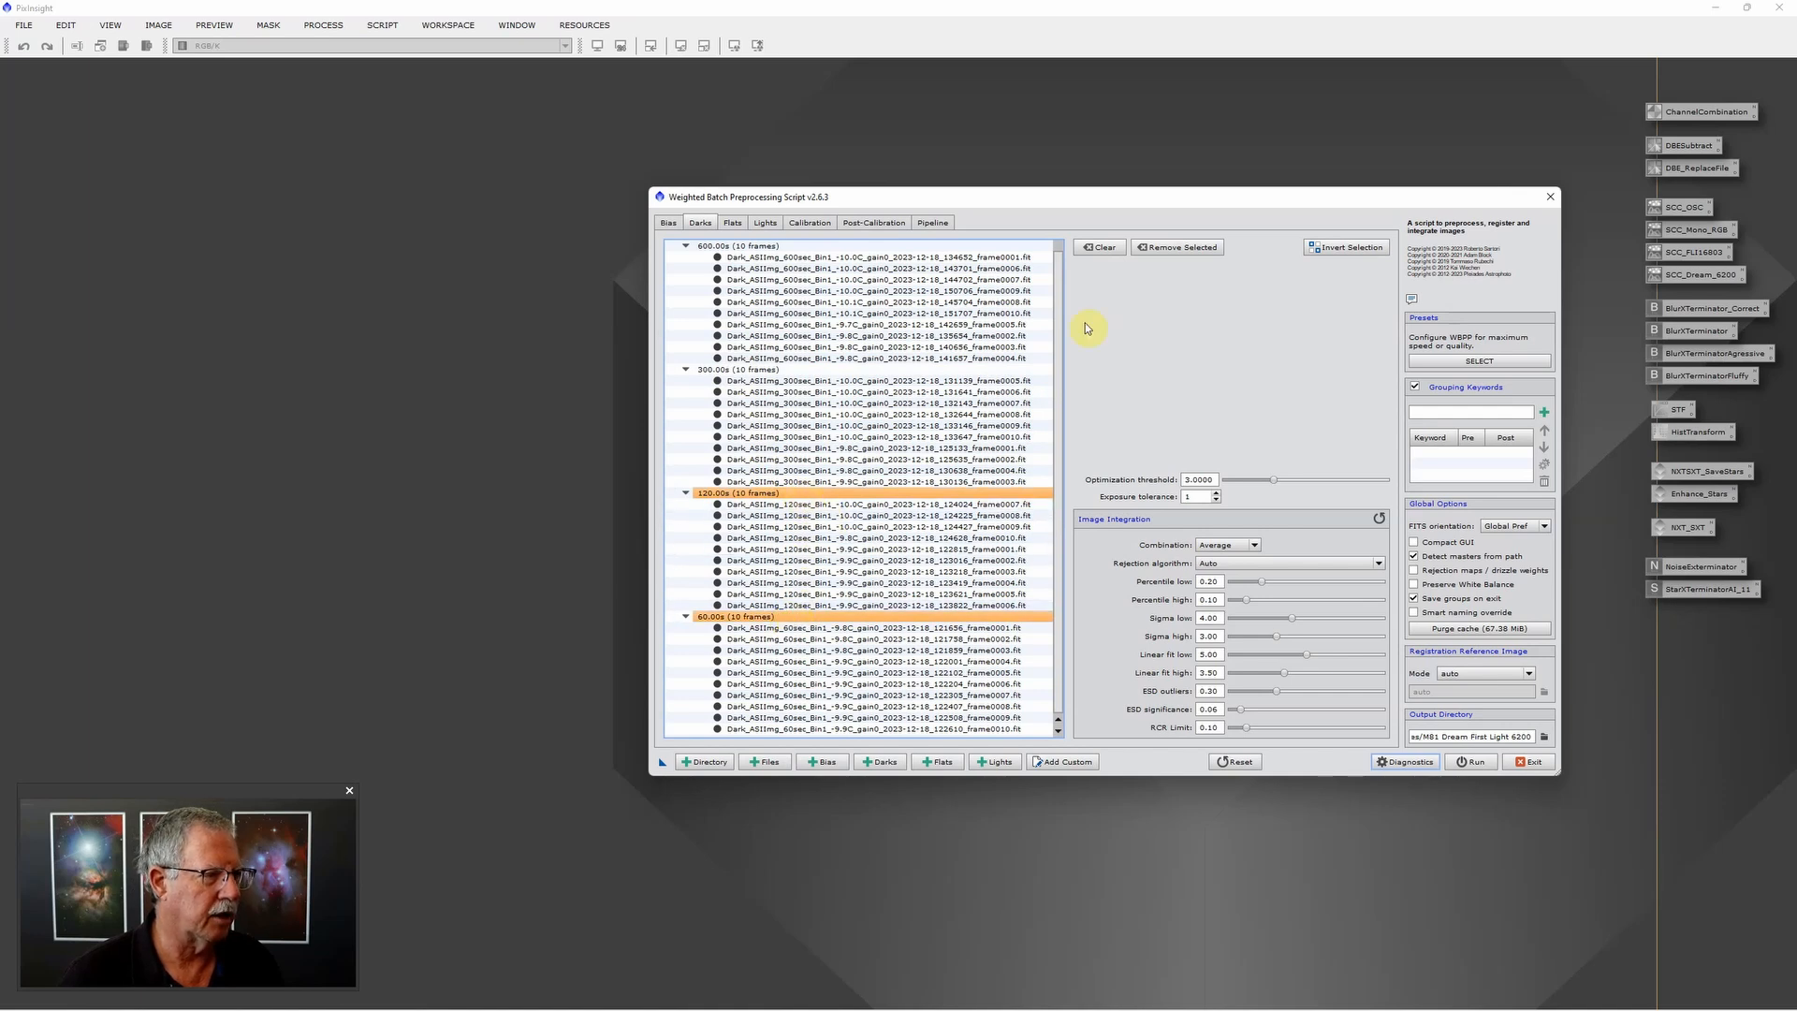
pyautogui.click(1172, 249)
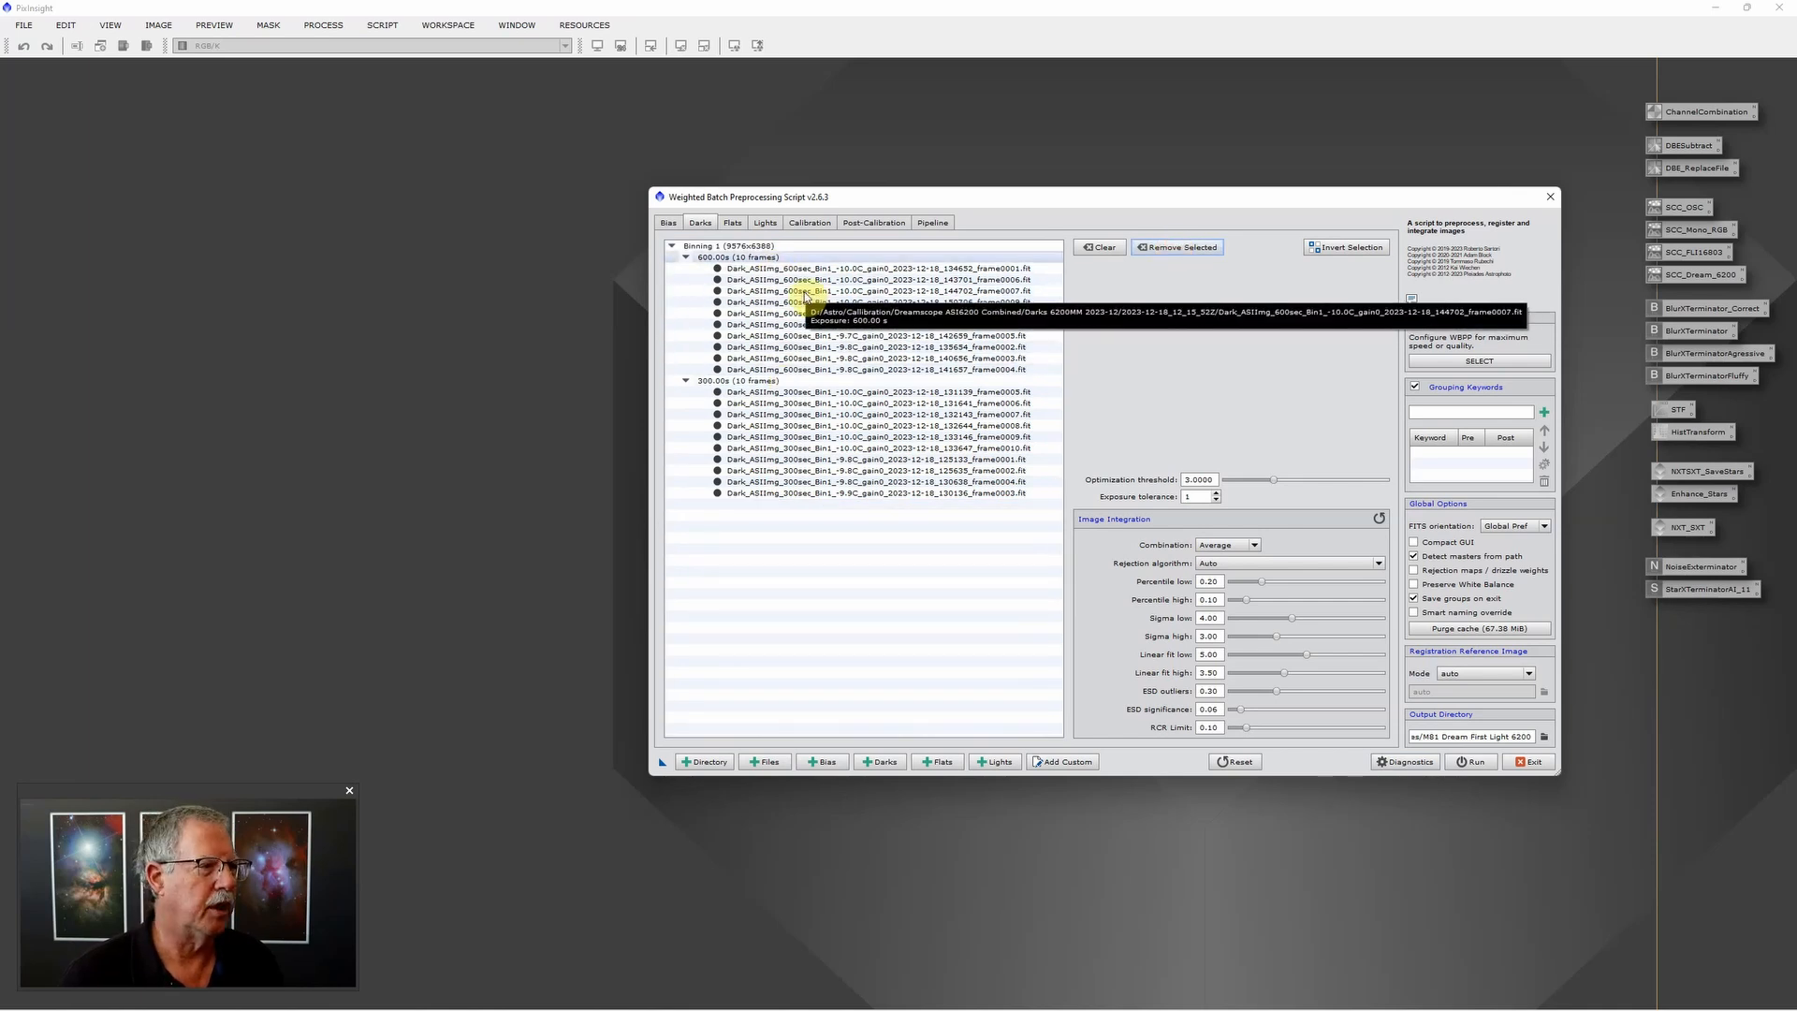
# Step: Select the 600 s Ha light group in the calibration overview and apply its literal output pedestal of 300 DN to all light frames
pyautogui.click(802, 225)
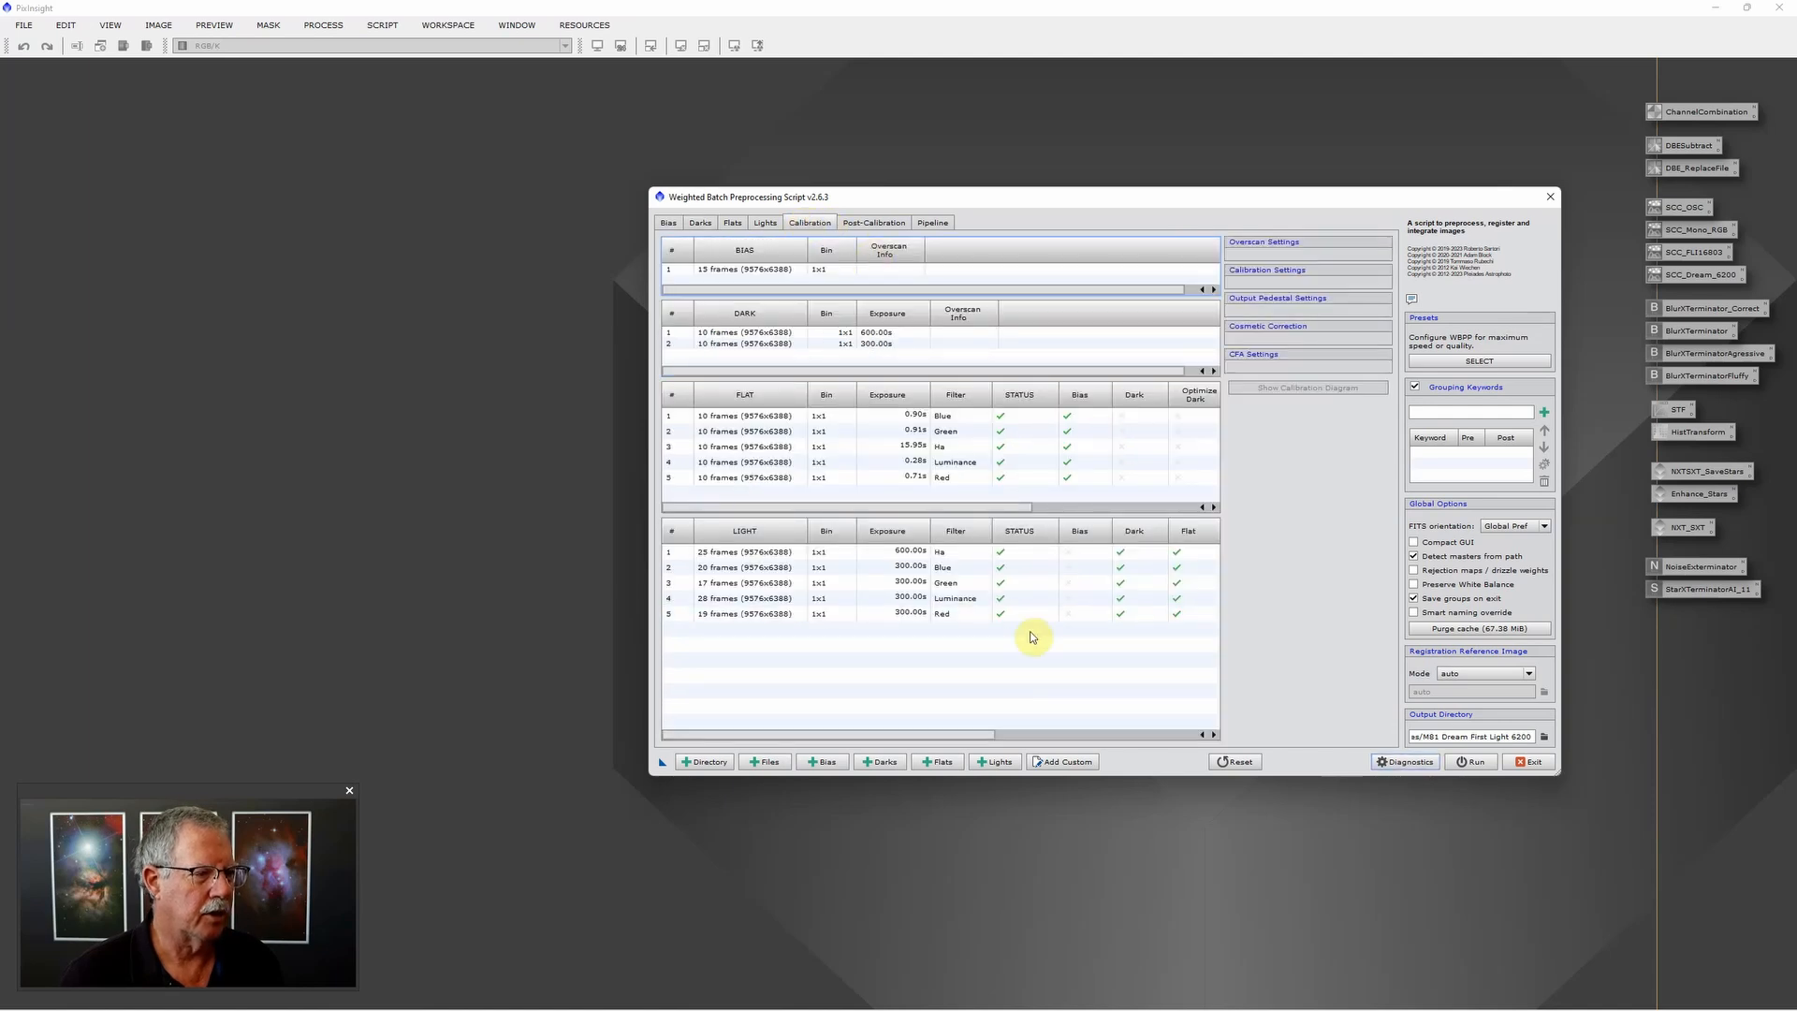
pyautogui.click(922, 562)
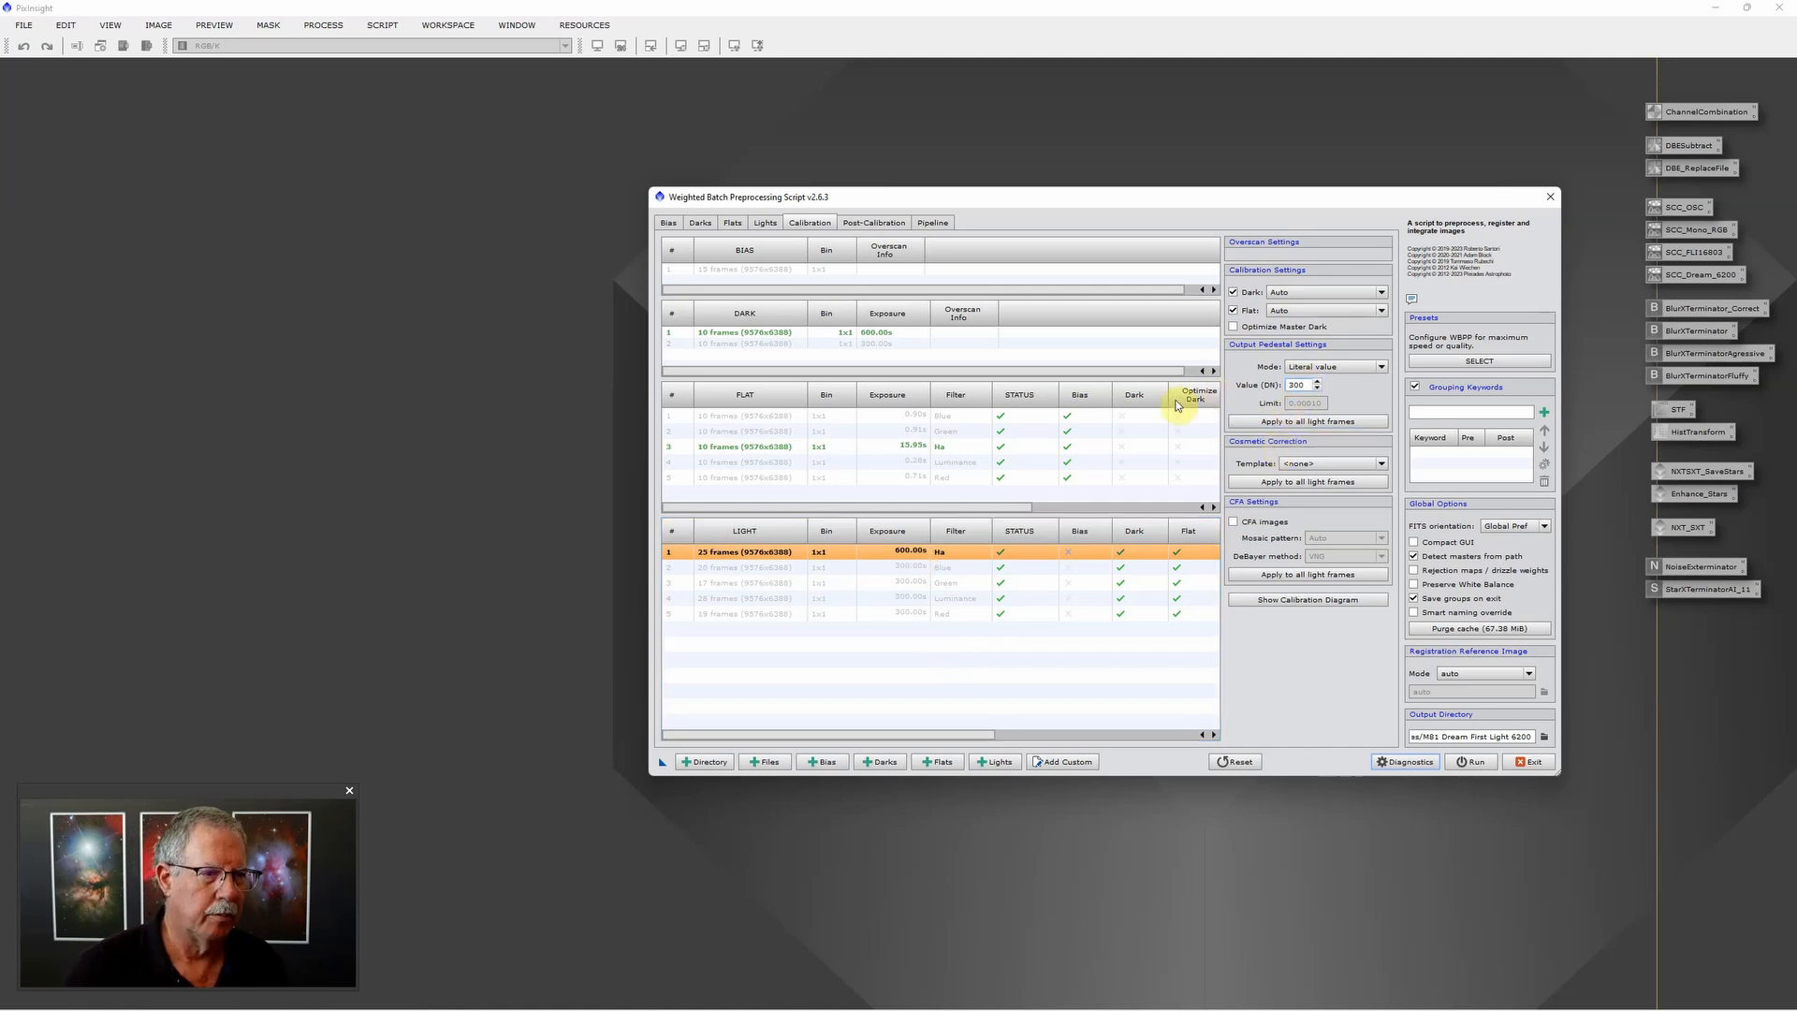
pyautogui.click(1298, 426)
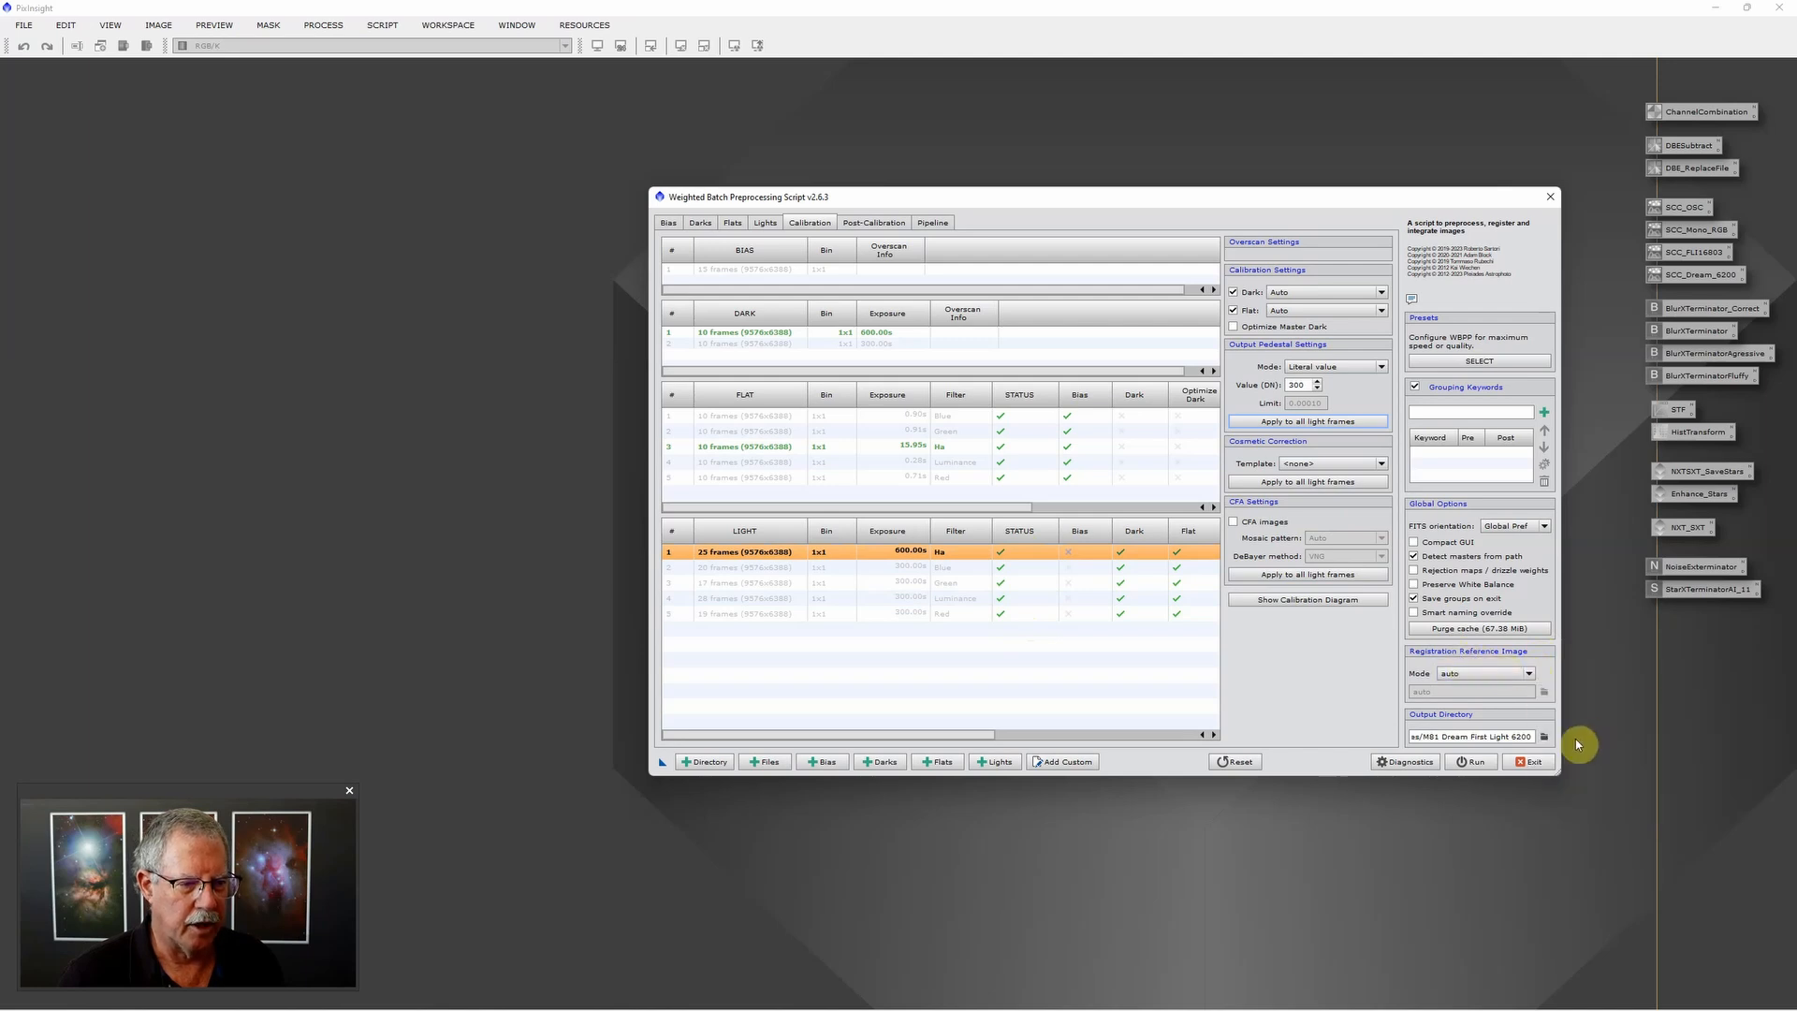
# Step: Set the output directory to the Flaming Star Dream 6200 V2 folder in PI Swap Files on DATA (D:)
pyautogui.click(1543, 736)
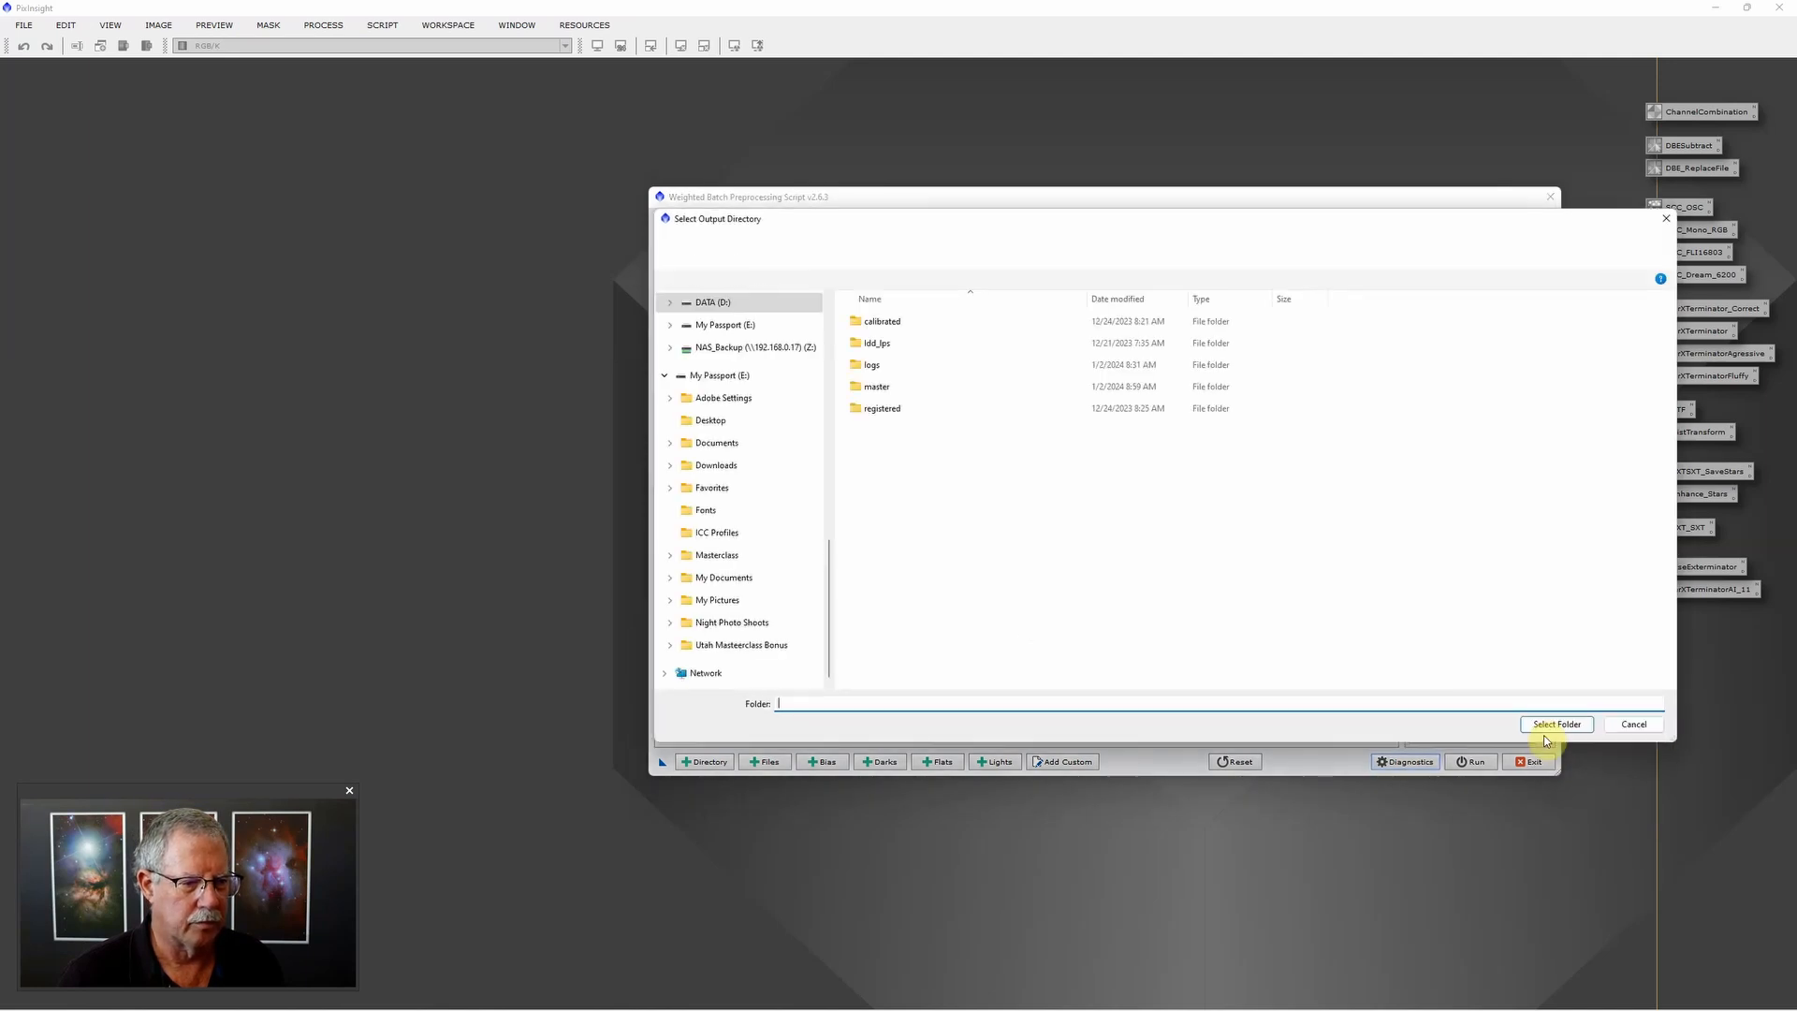
pyautogui.click(892, 248)
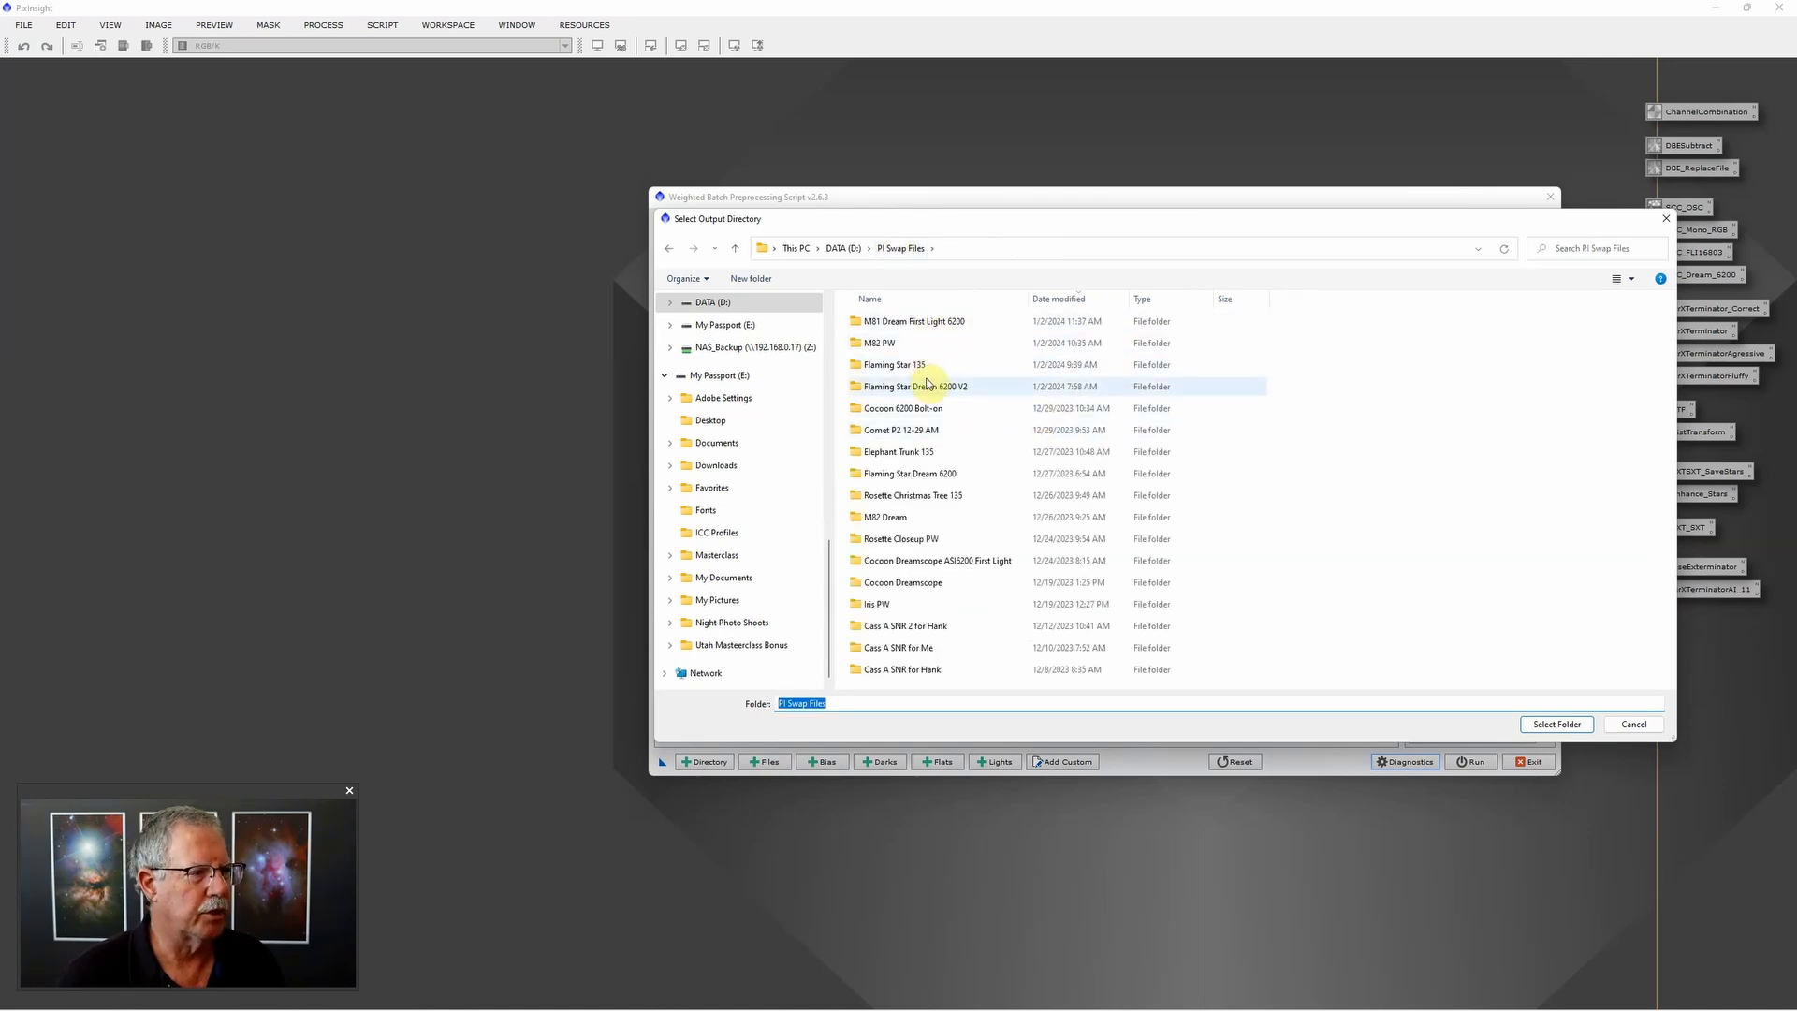
pyautogui.click(955, 387)
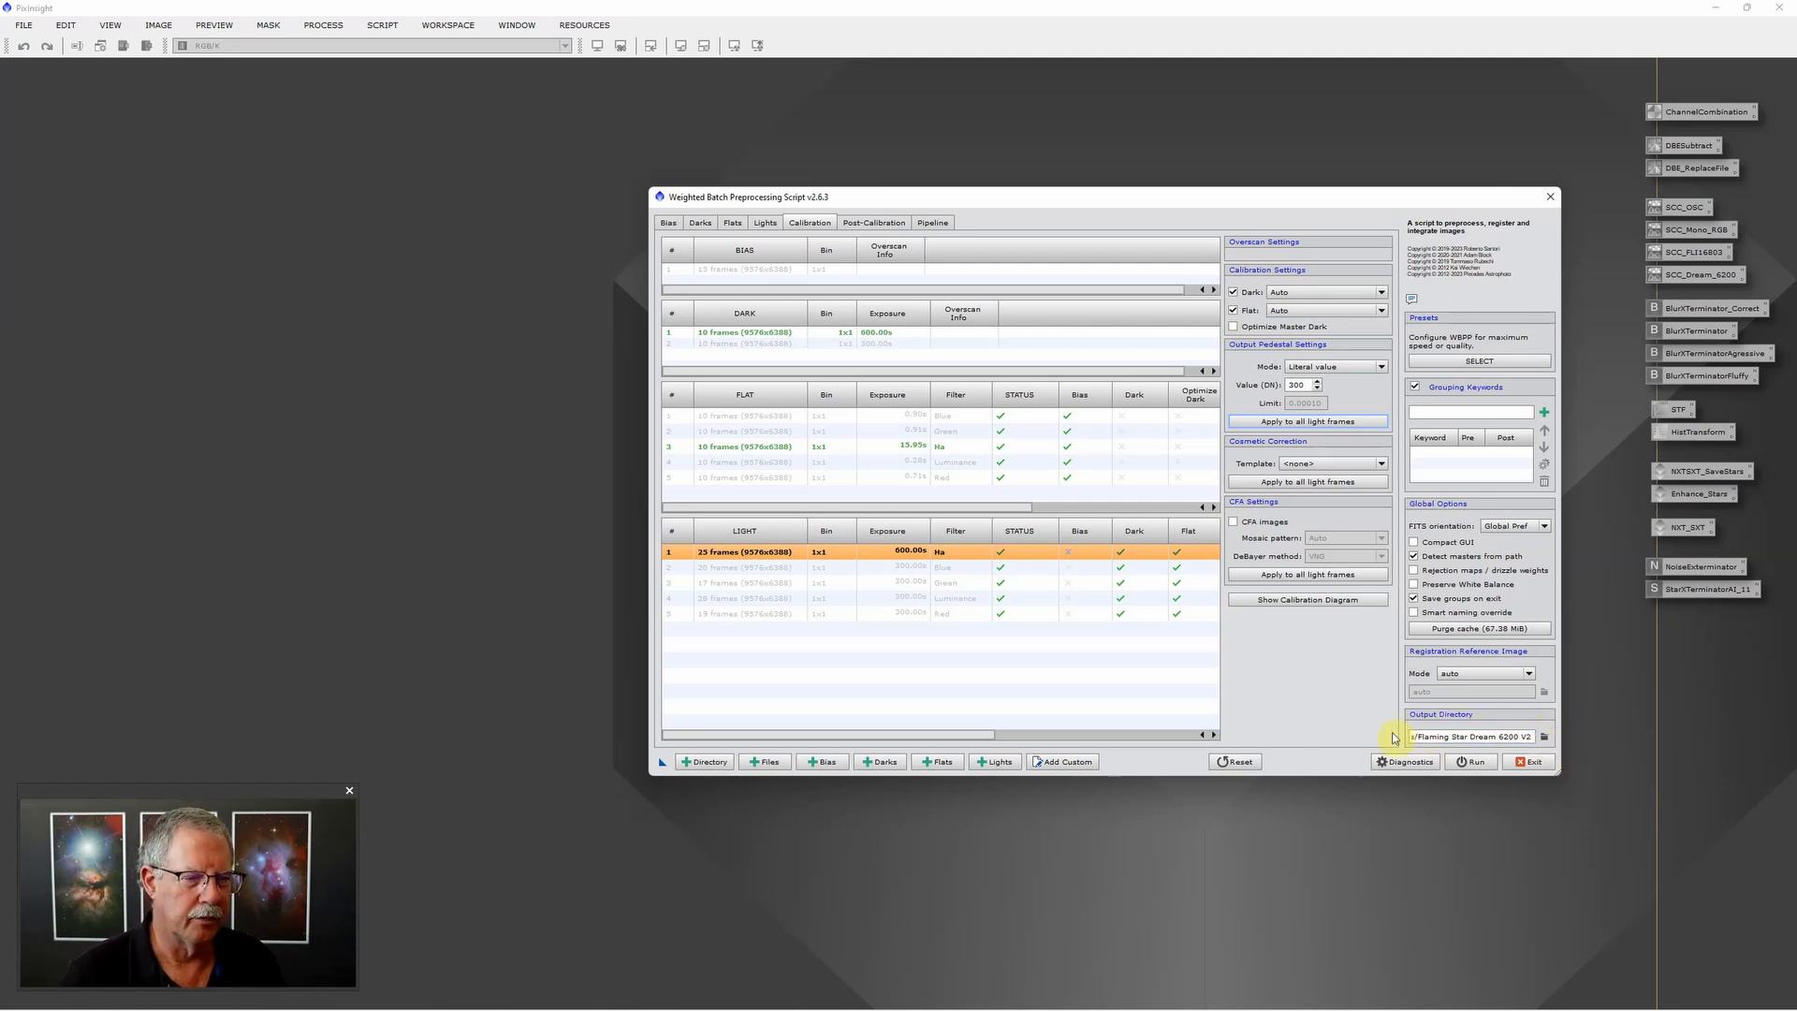
# Step: Start the preprocessing run, check the disk space diagnostics and exit the Weighted Batch Preprocessing script
pyautogui.click(1481, 764)
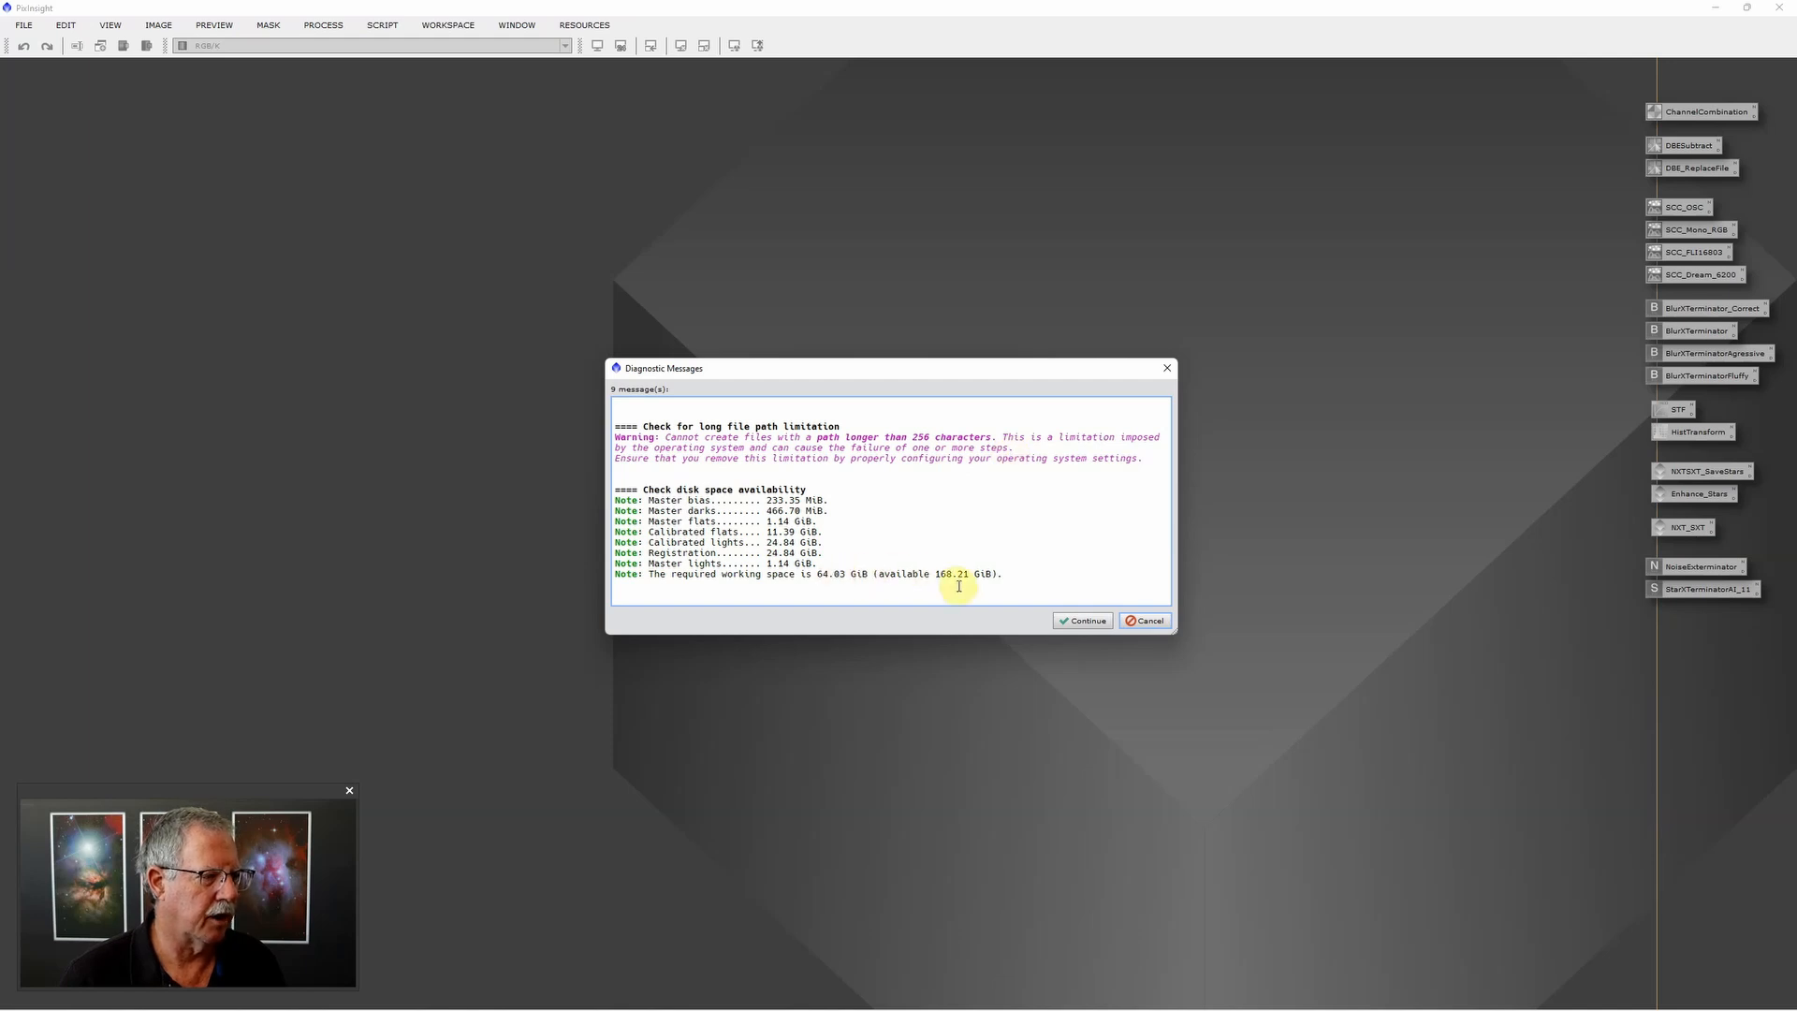
pyautogui.click(1089, 622)
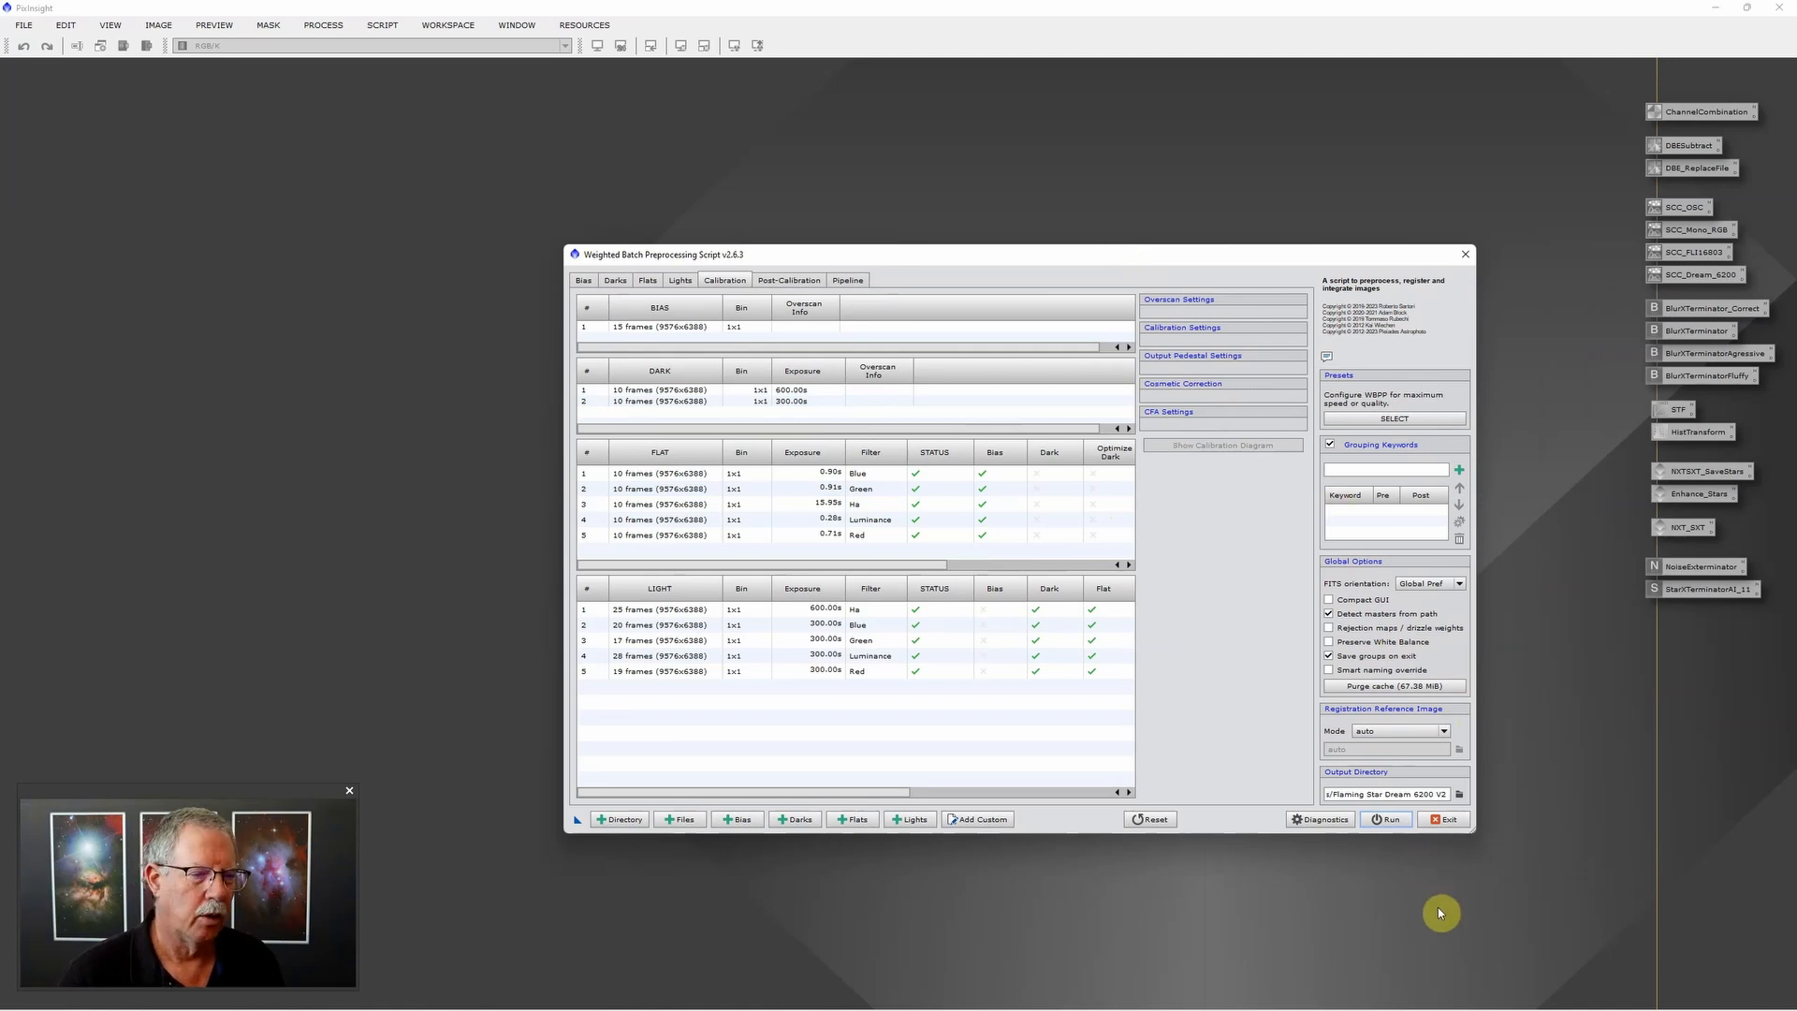
pyautogui.click(1441, 821)
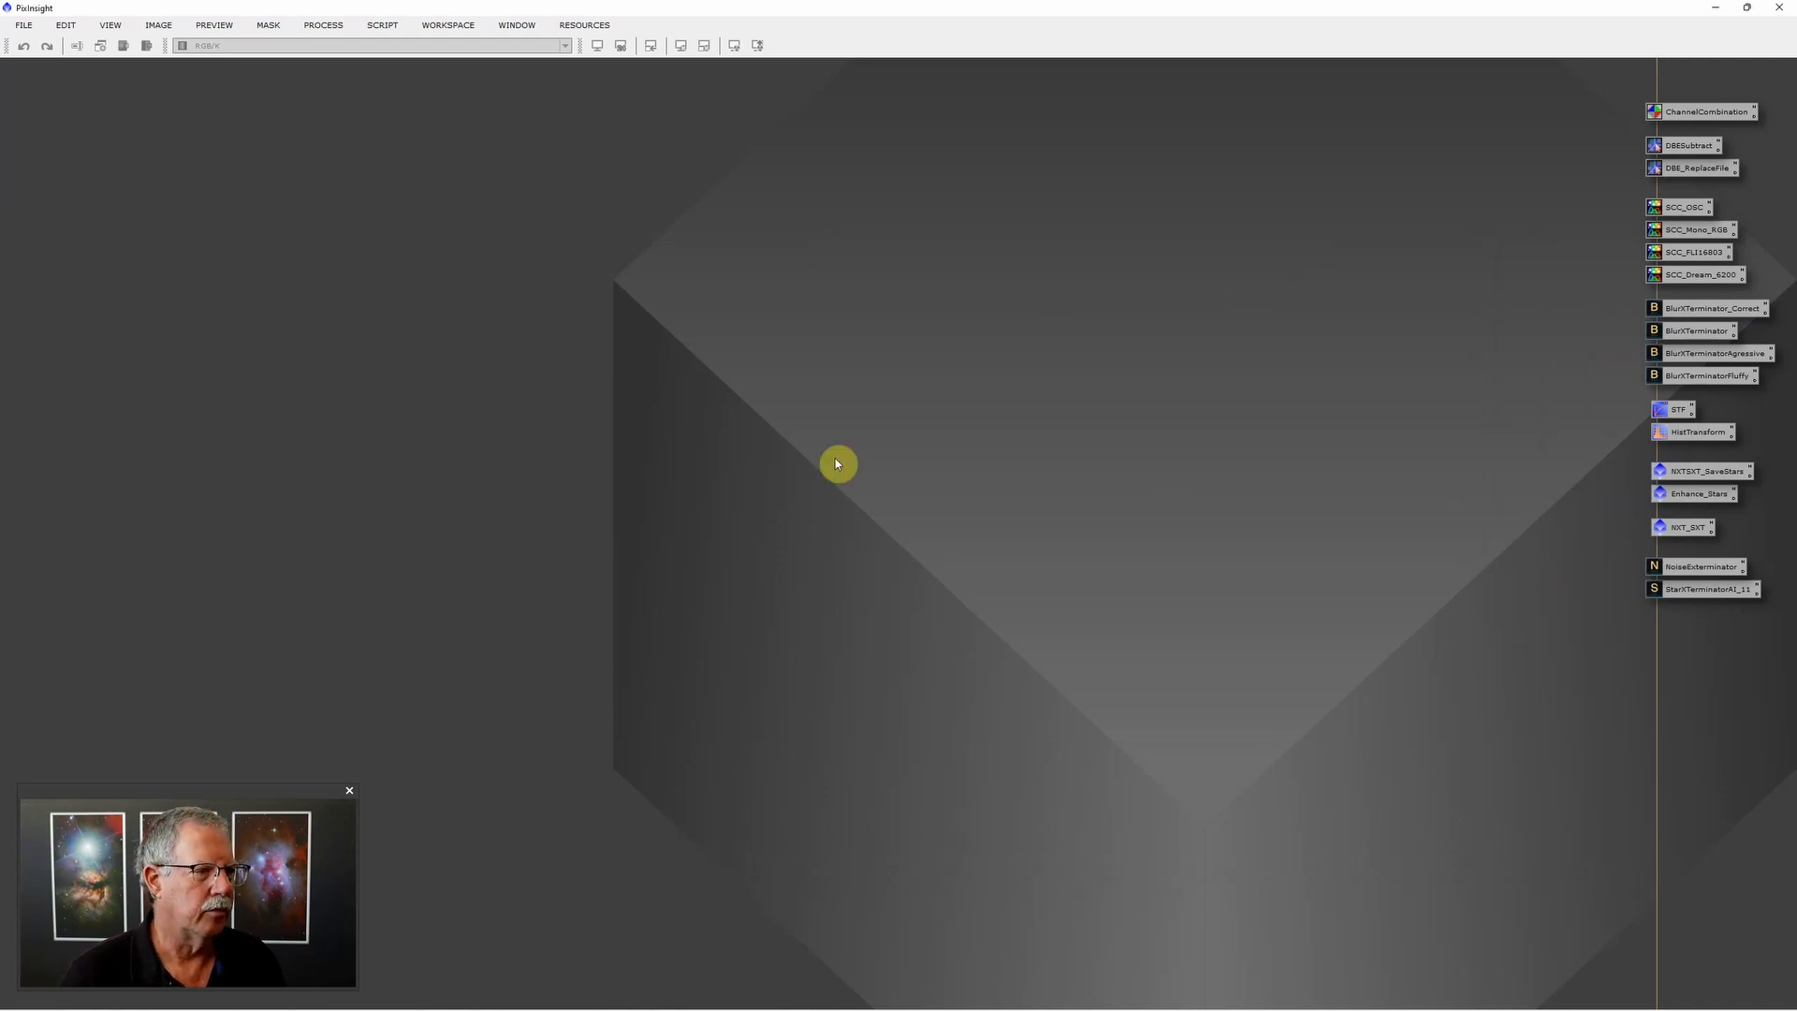
# Step: Open the five 1/2/2024 Red, Luminance, Green, Blue and Ha master lights from Flaming Star Dream 6200 V2\master and auto-stretch the Ha image
pyautogui.doubleClick(1230, 371)
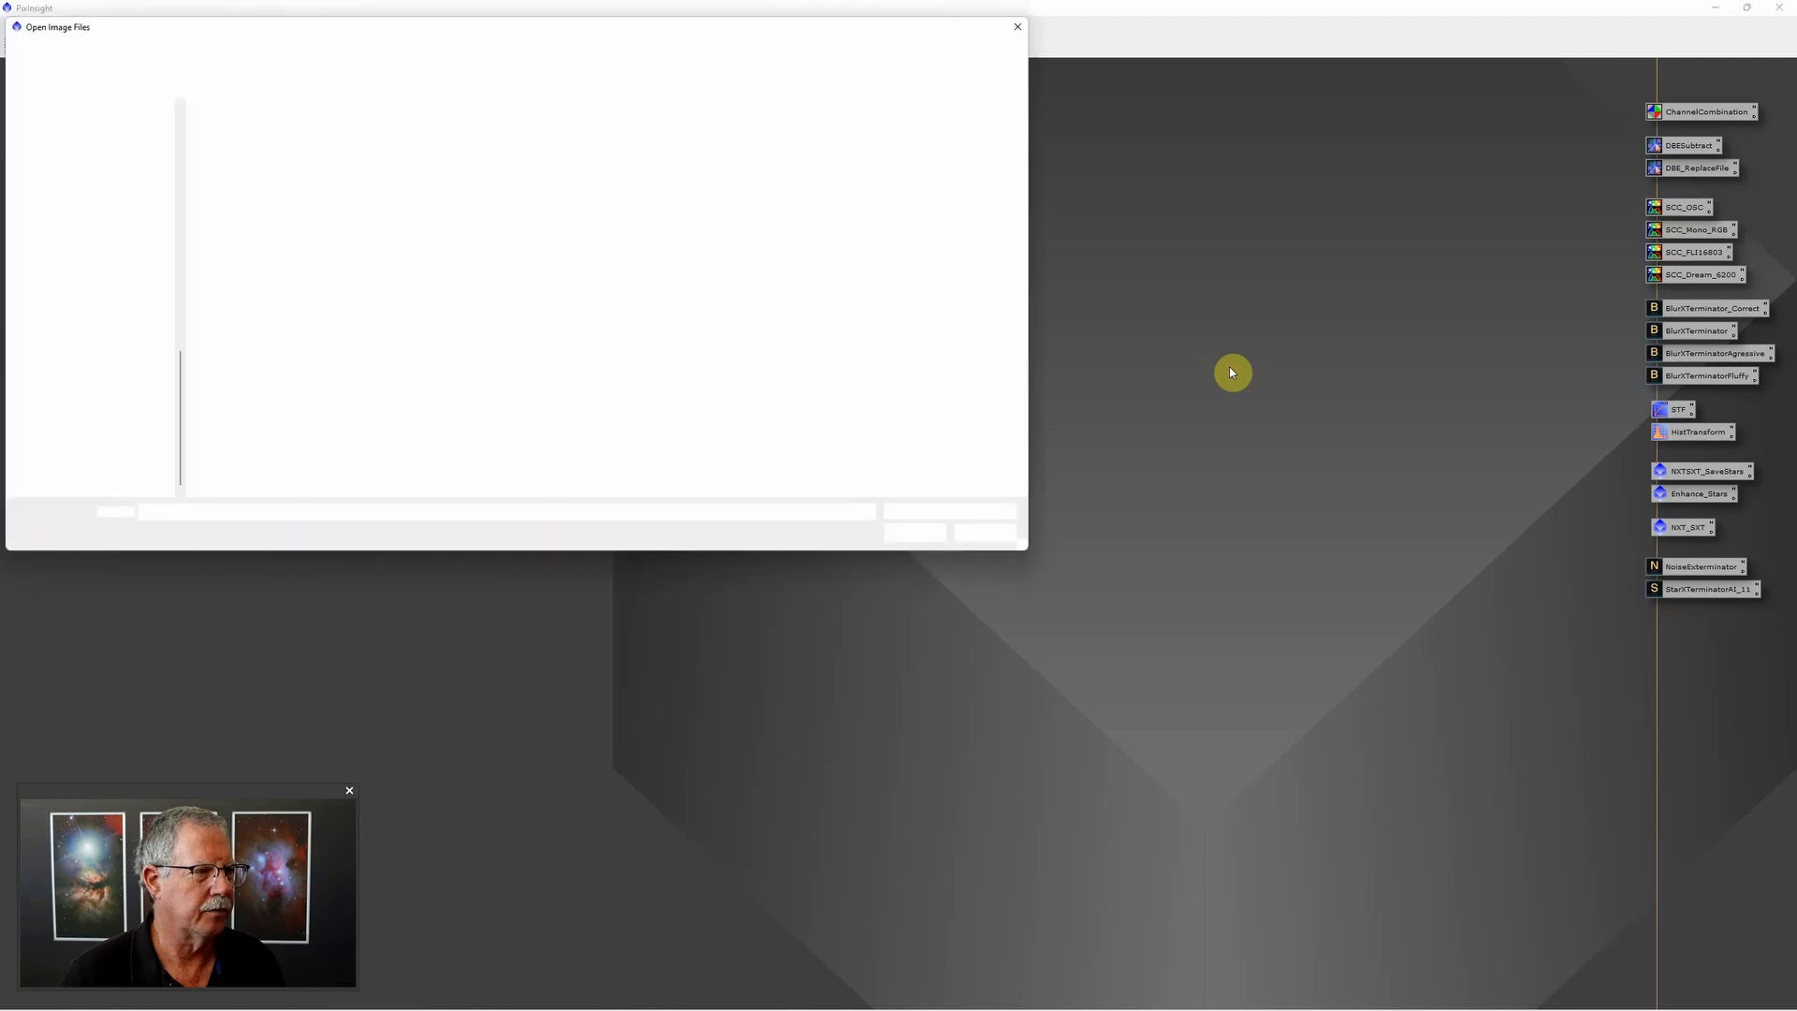
pyautogui.moveTo(541, 30); pyautogui.dragTo(927, 117)
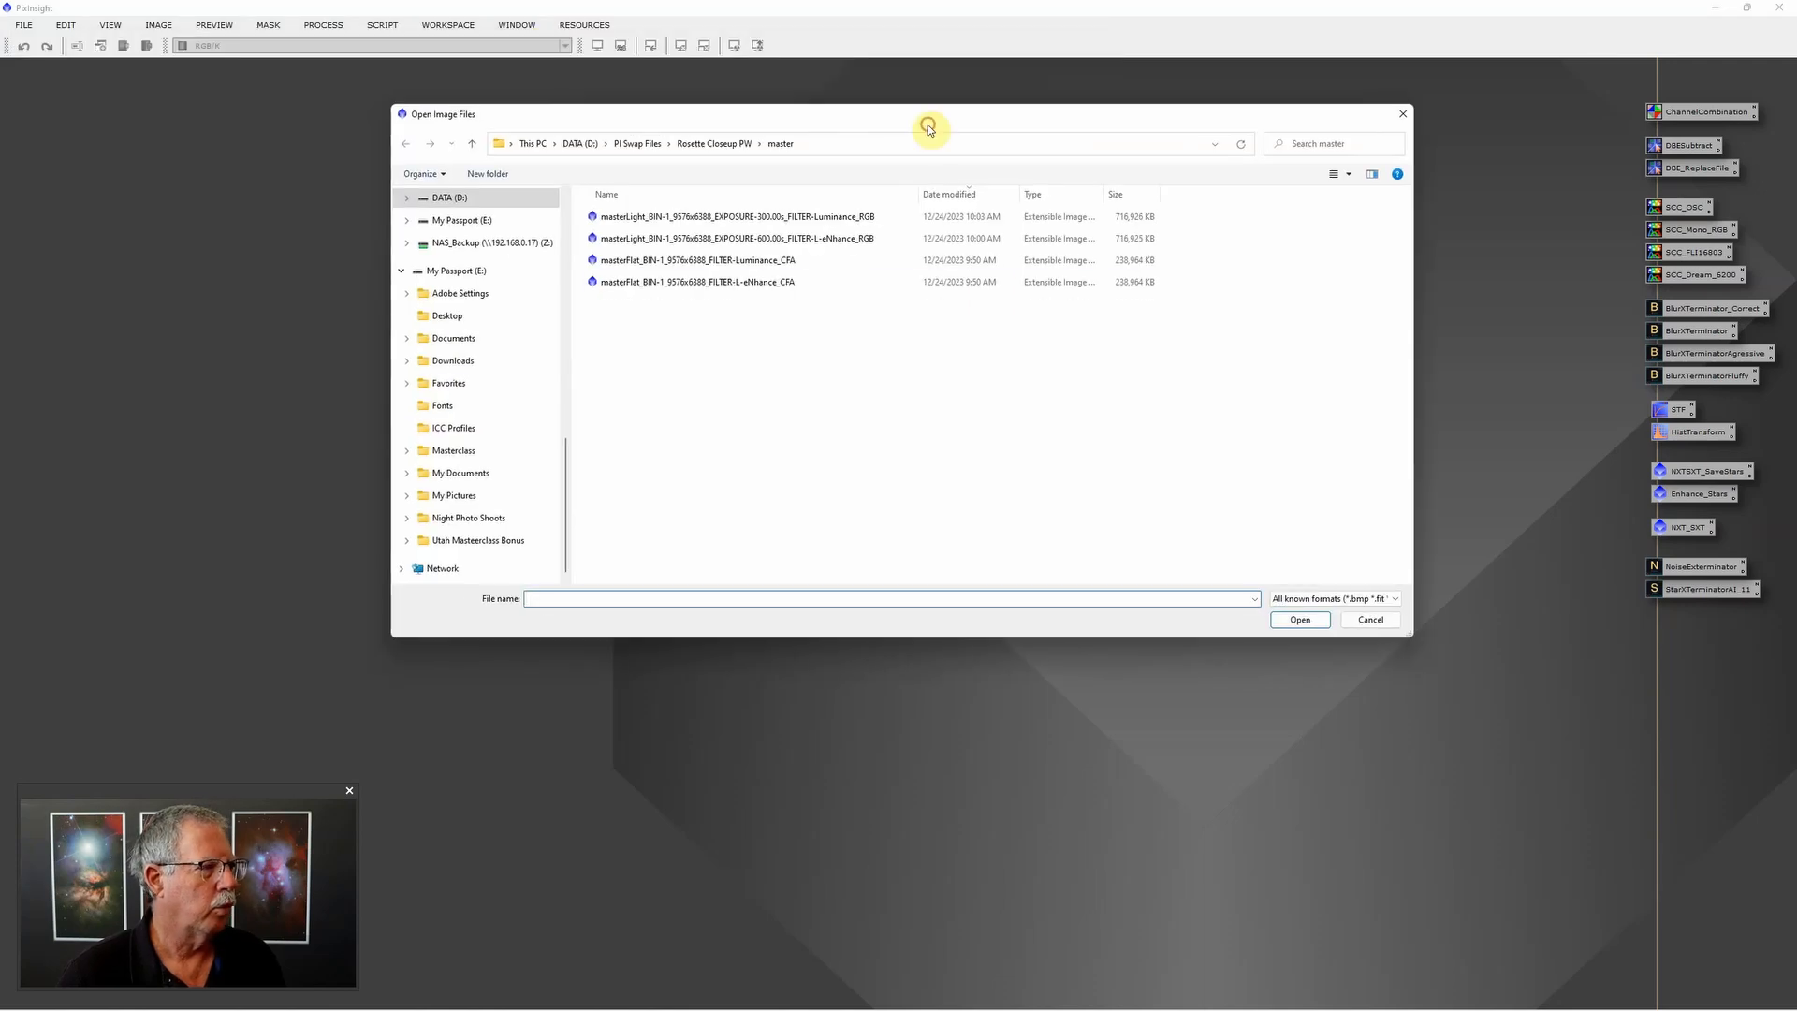
pyautogui.click(638, 145)
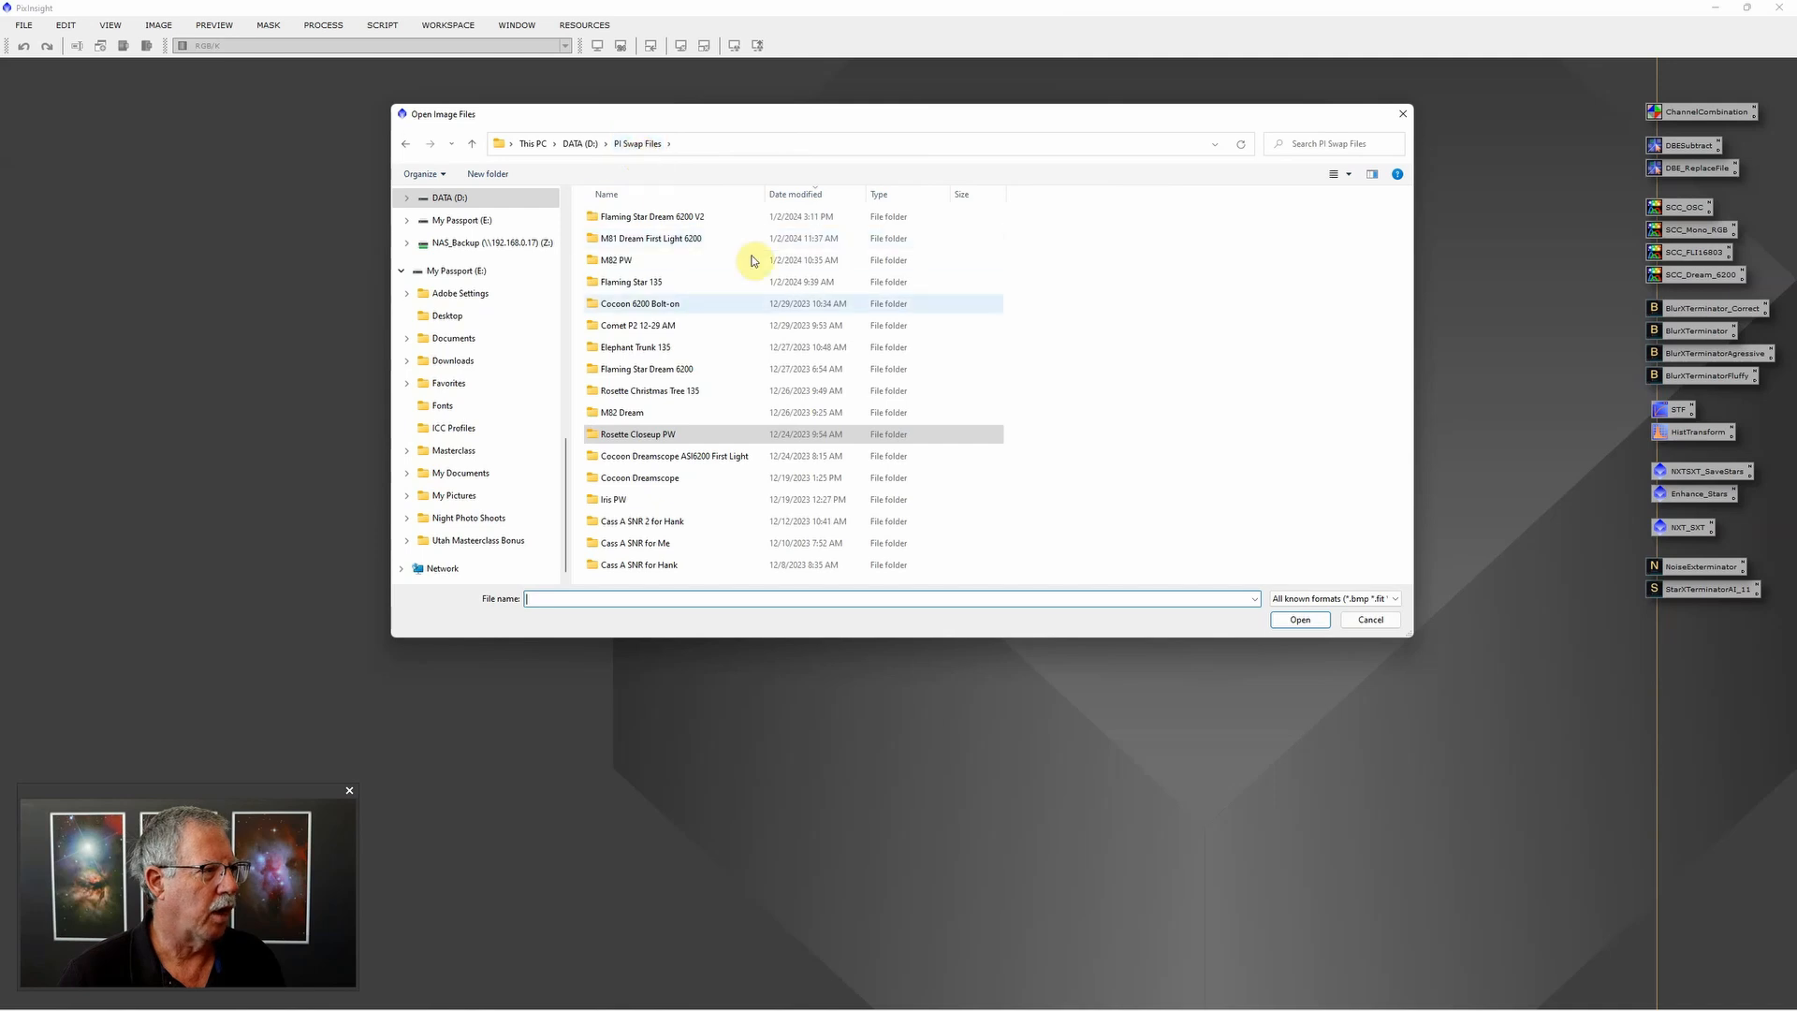
pyautogui.doubleClick(665, 219)
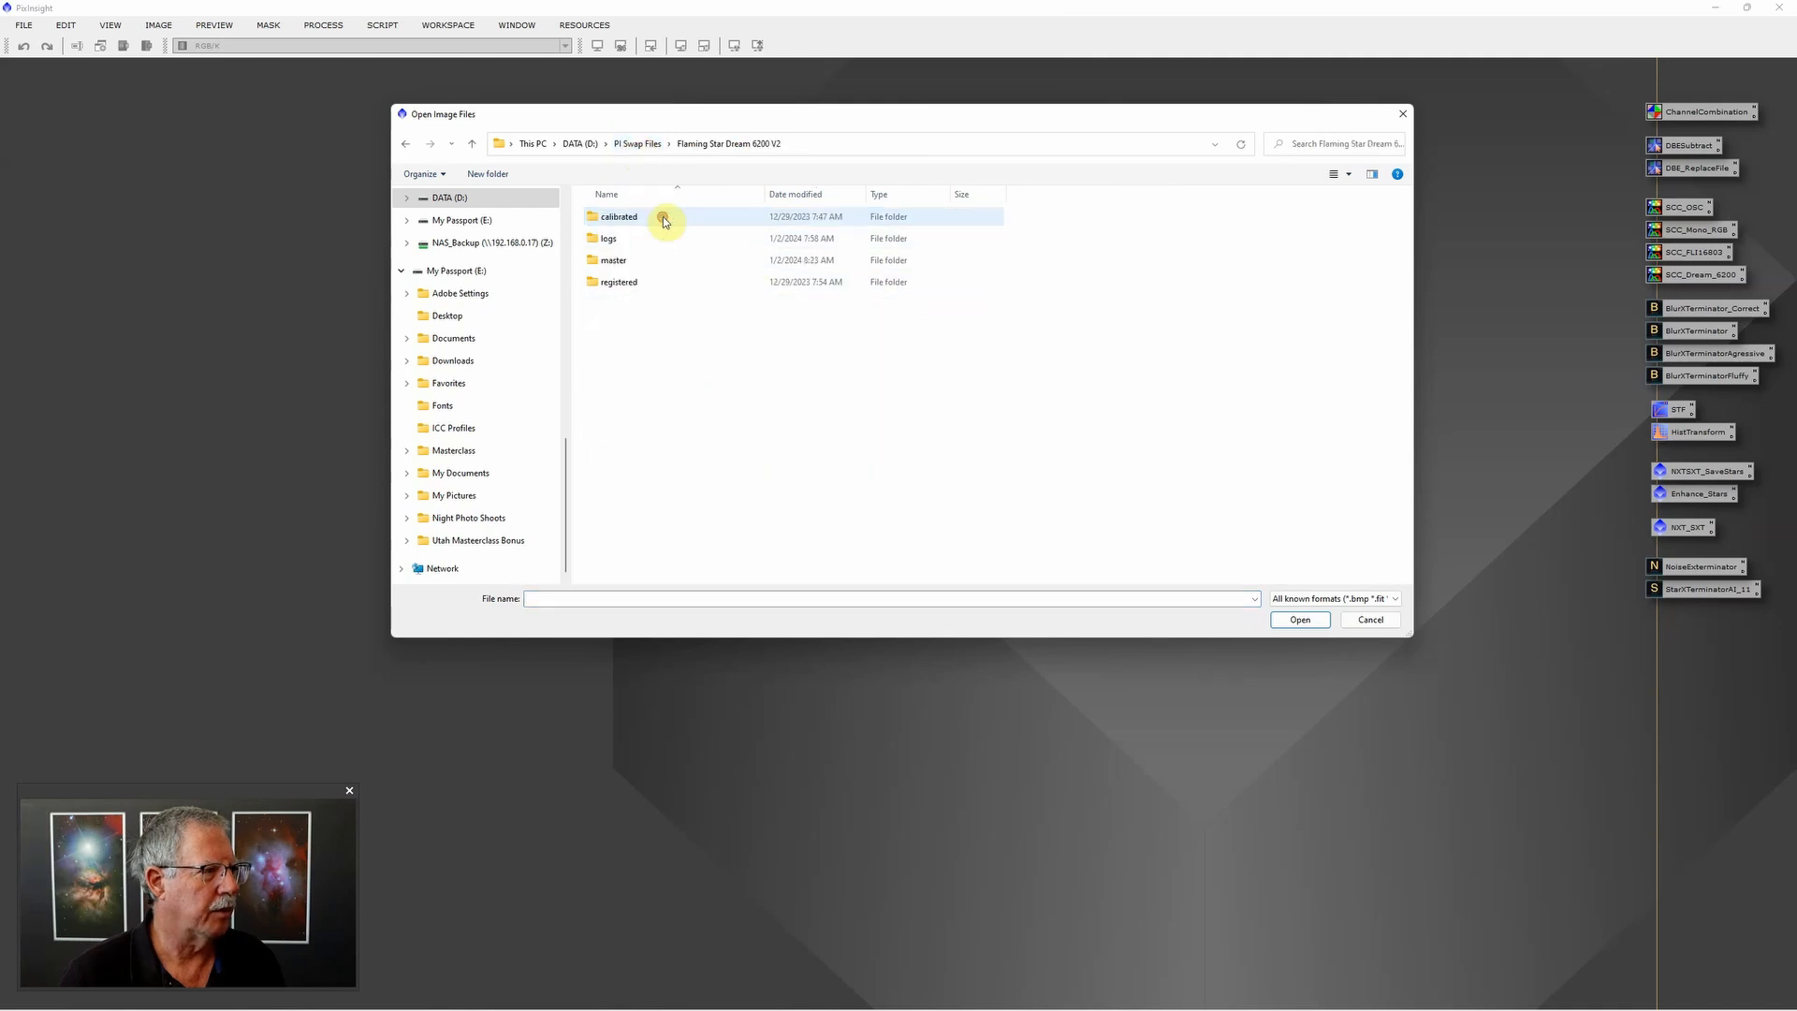
pyautogui.doubleClick(640, 263)
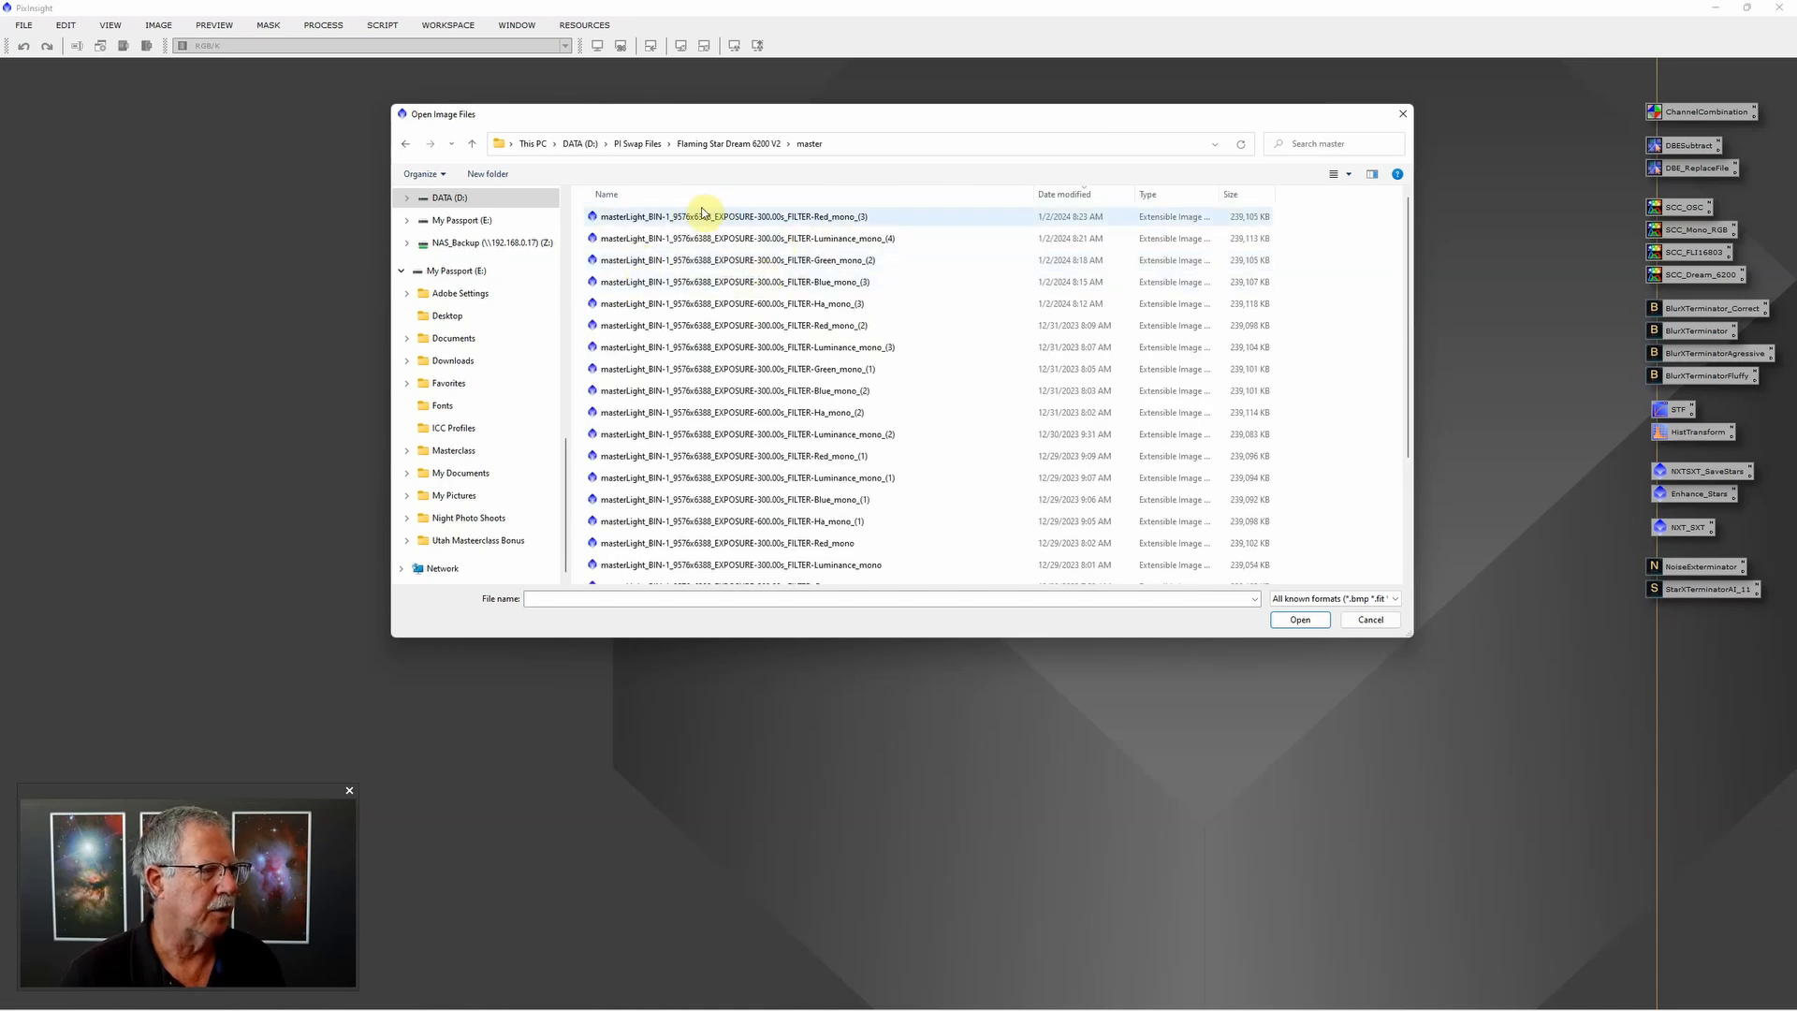
pyautogui.scroll(-2, 697, 365)
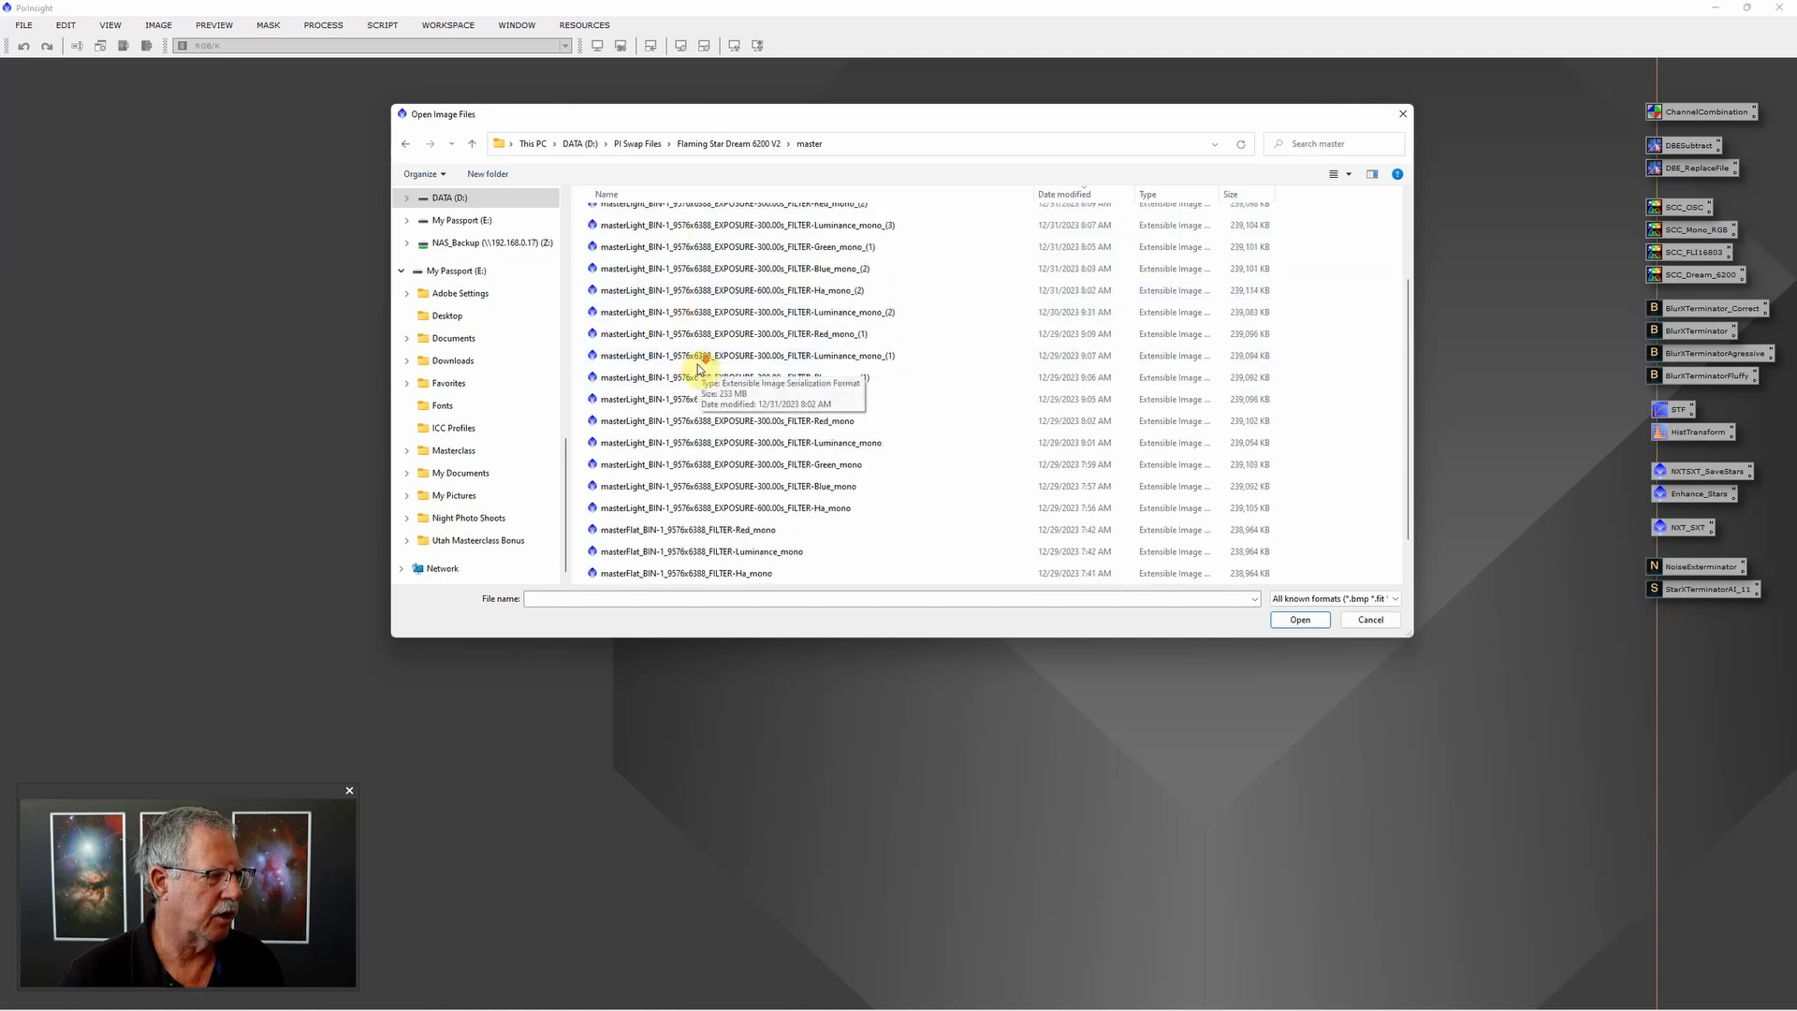
pyautogui.scroll(3, 678, 403)
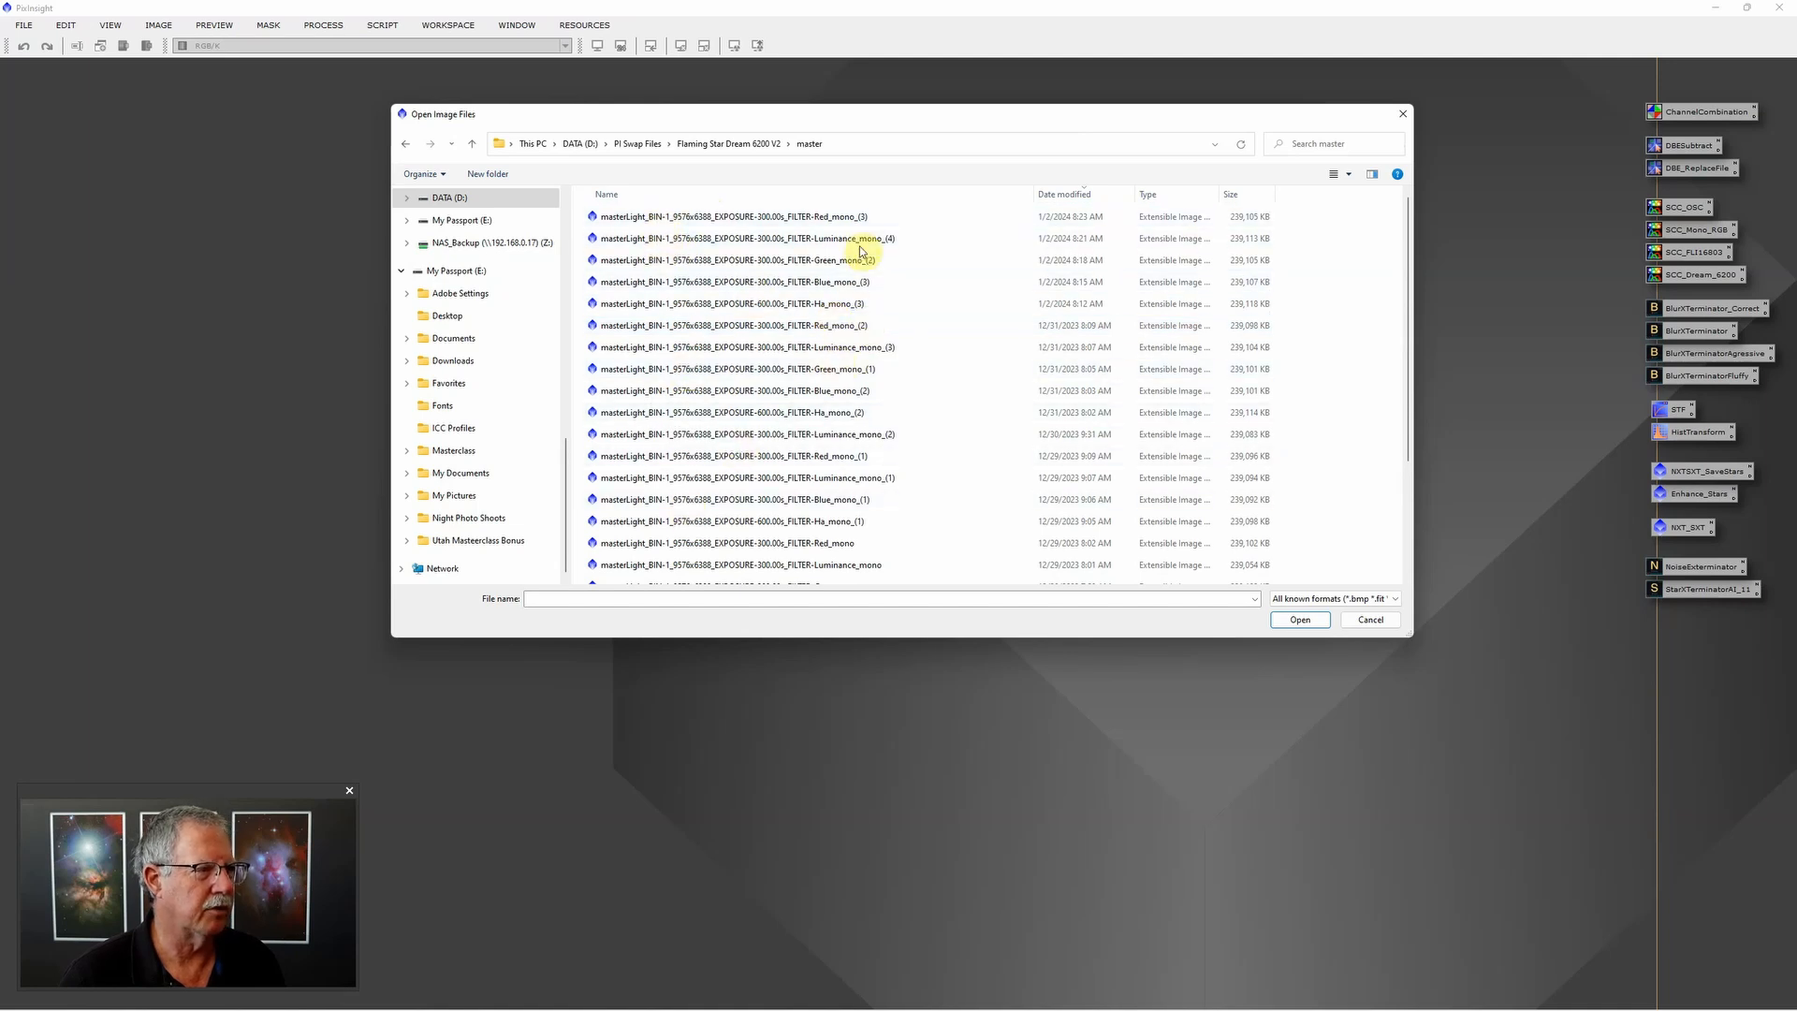
pyautogui.click(840, 224)
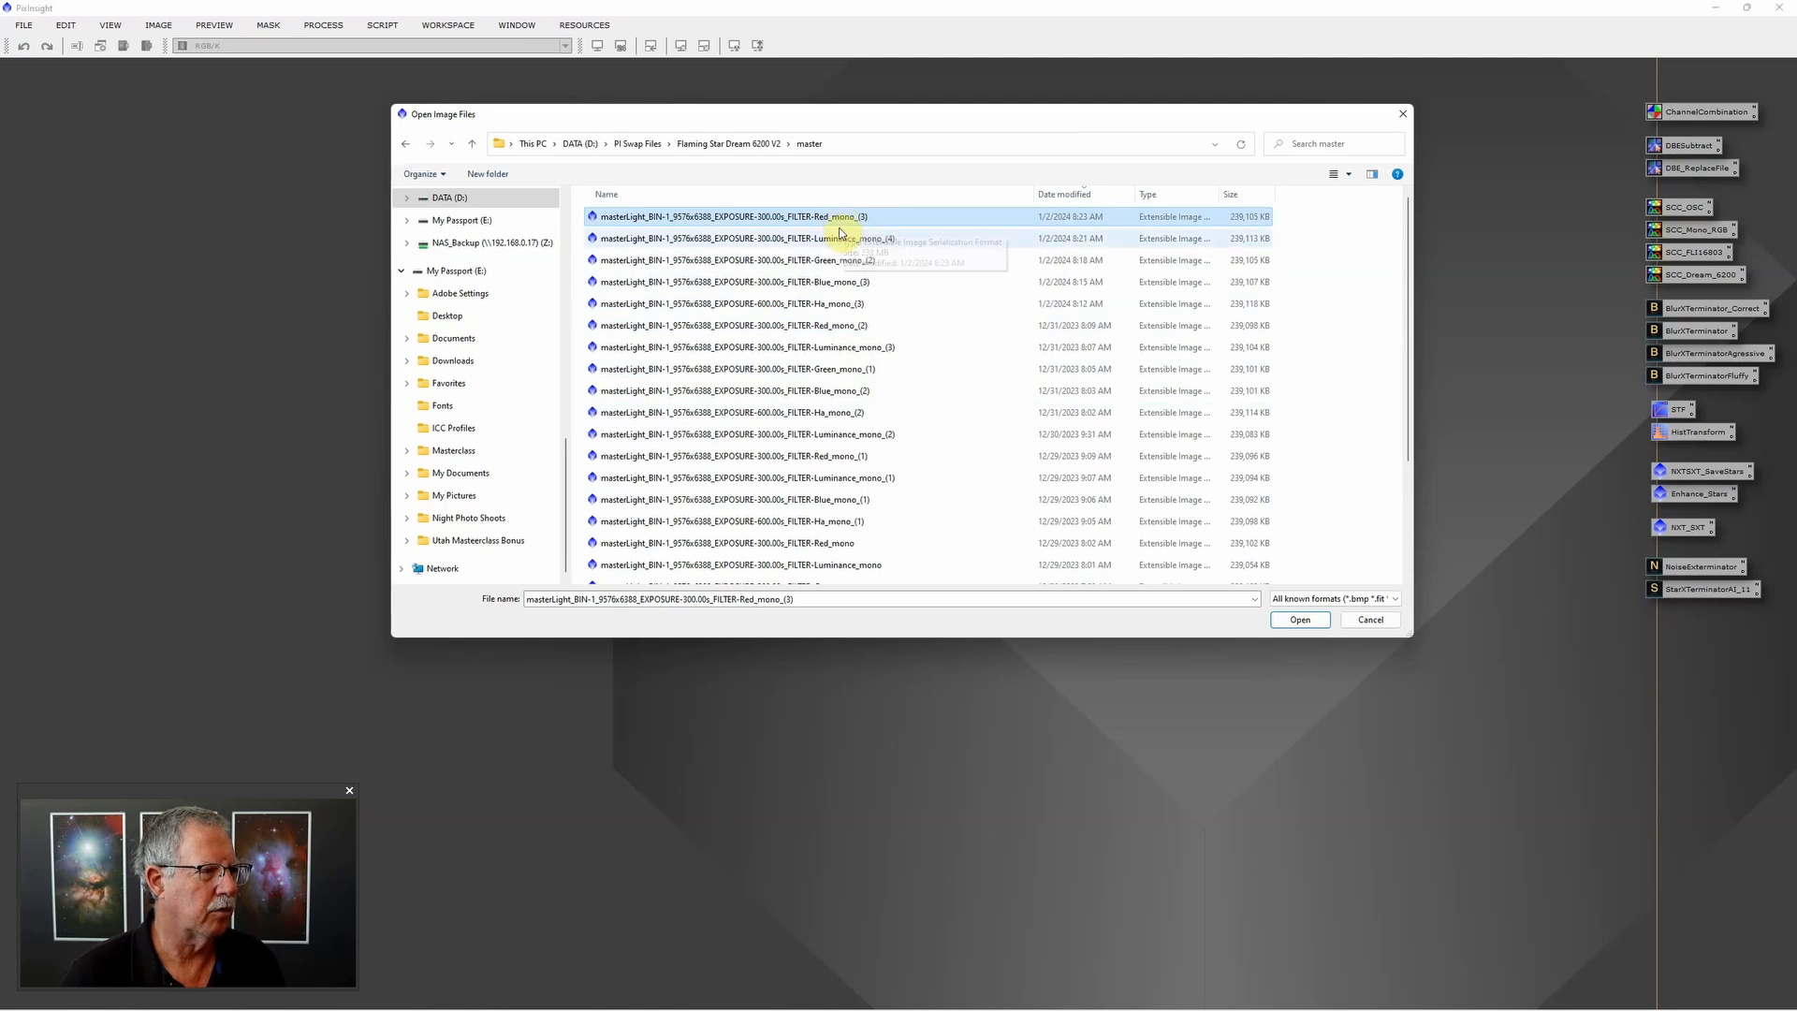
pyautogui.keyDown('shift'); pyautogui.click(840, 311); pyautogui.keyUp('shift')
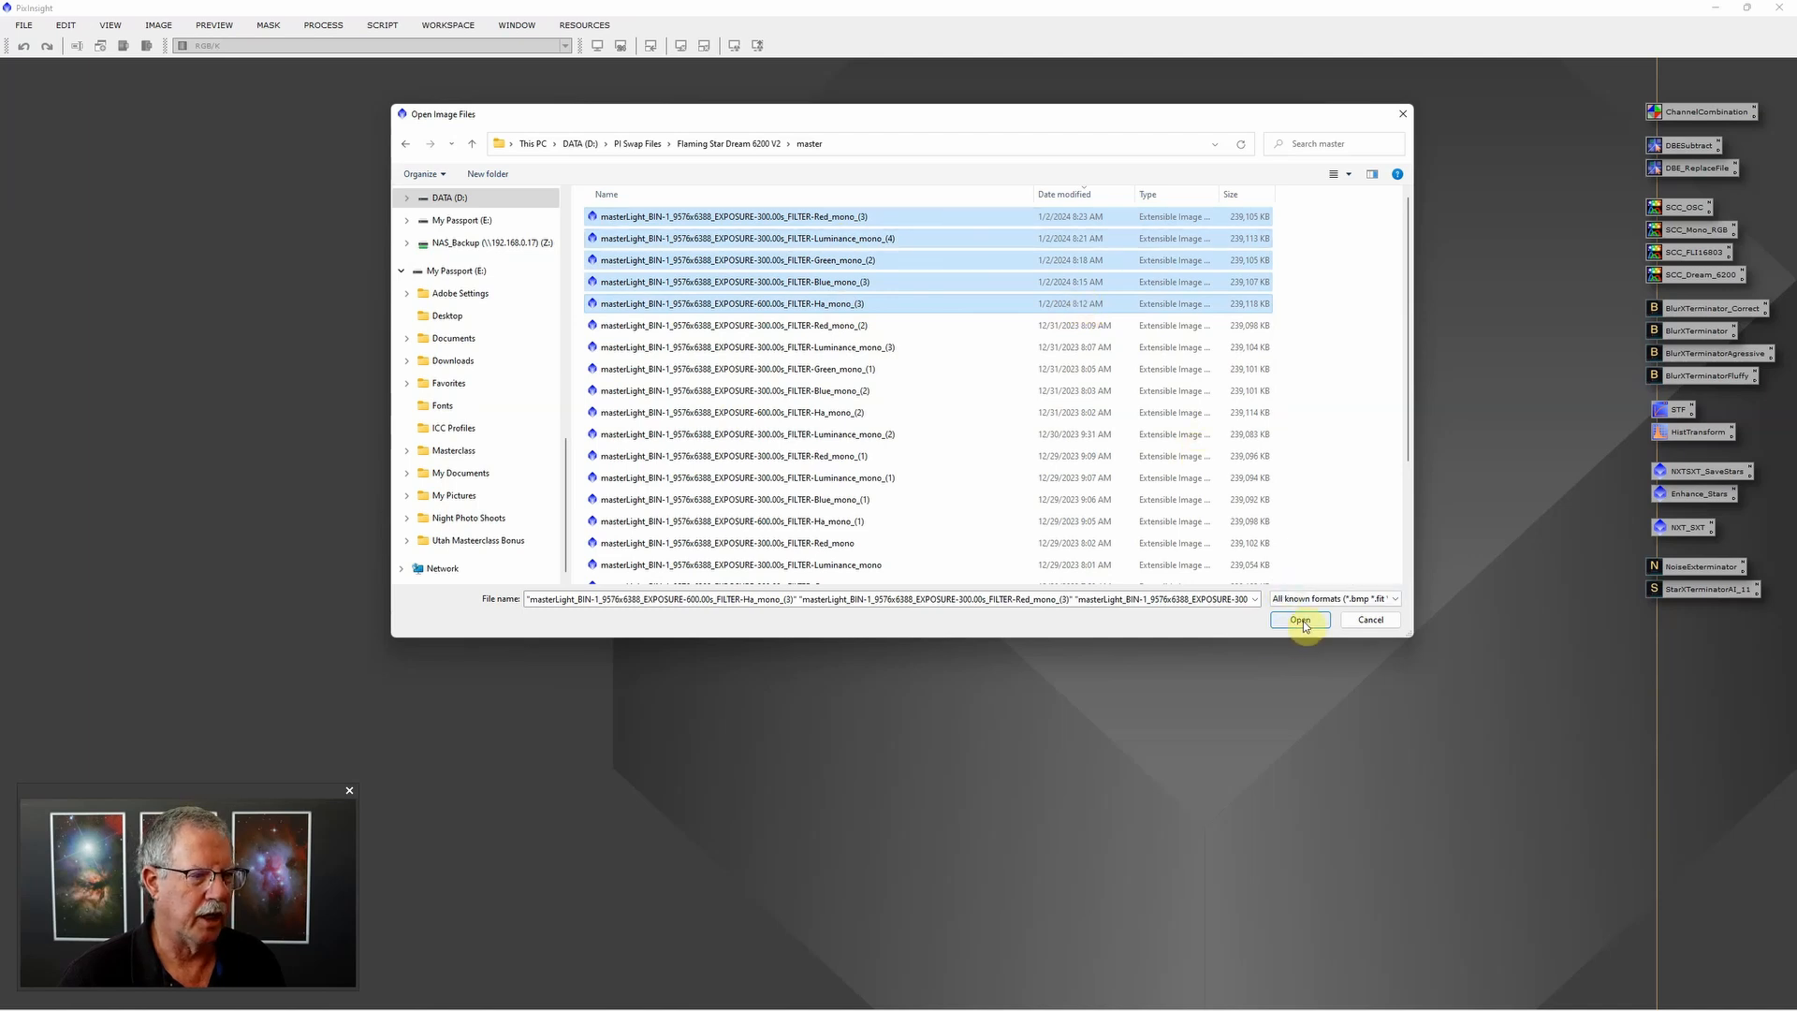
pyautogui.click(1301, 621)
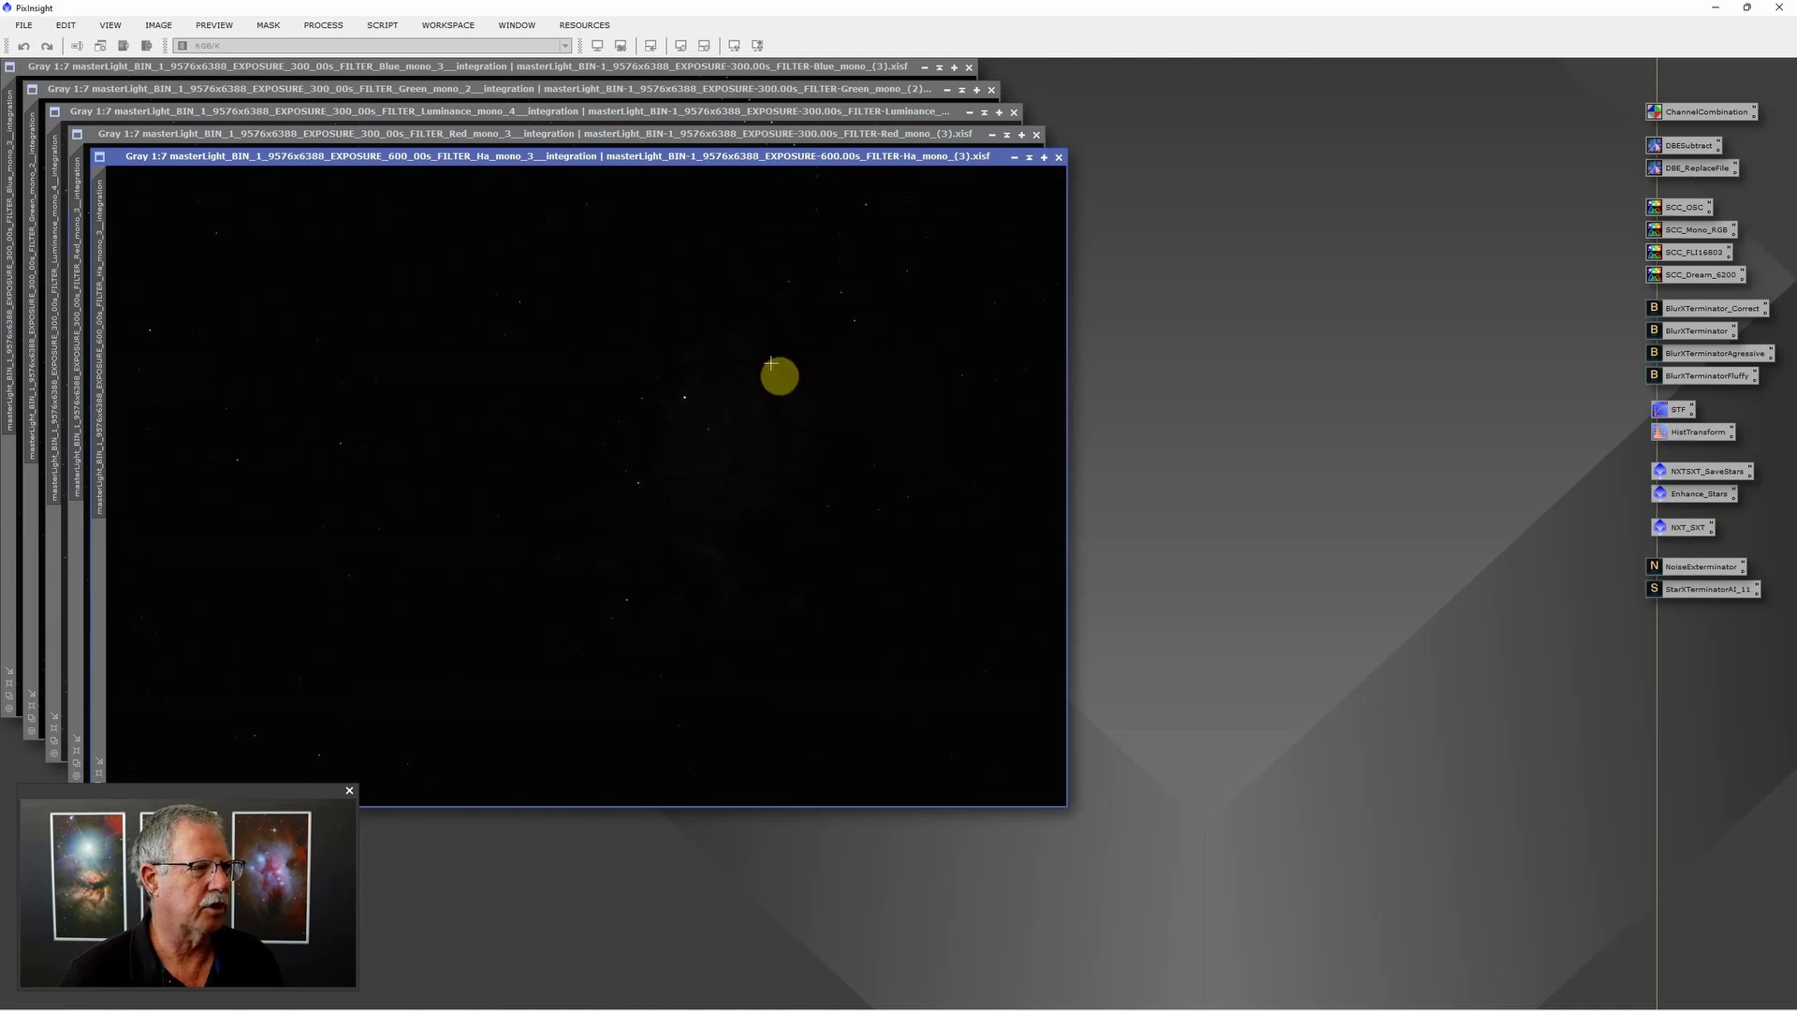
pyautogui.click(734, 47)
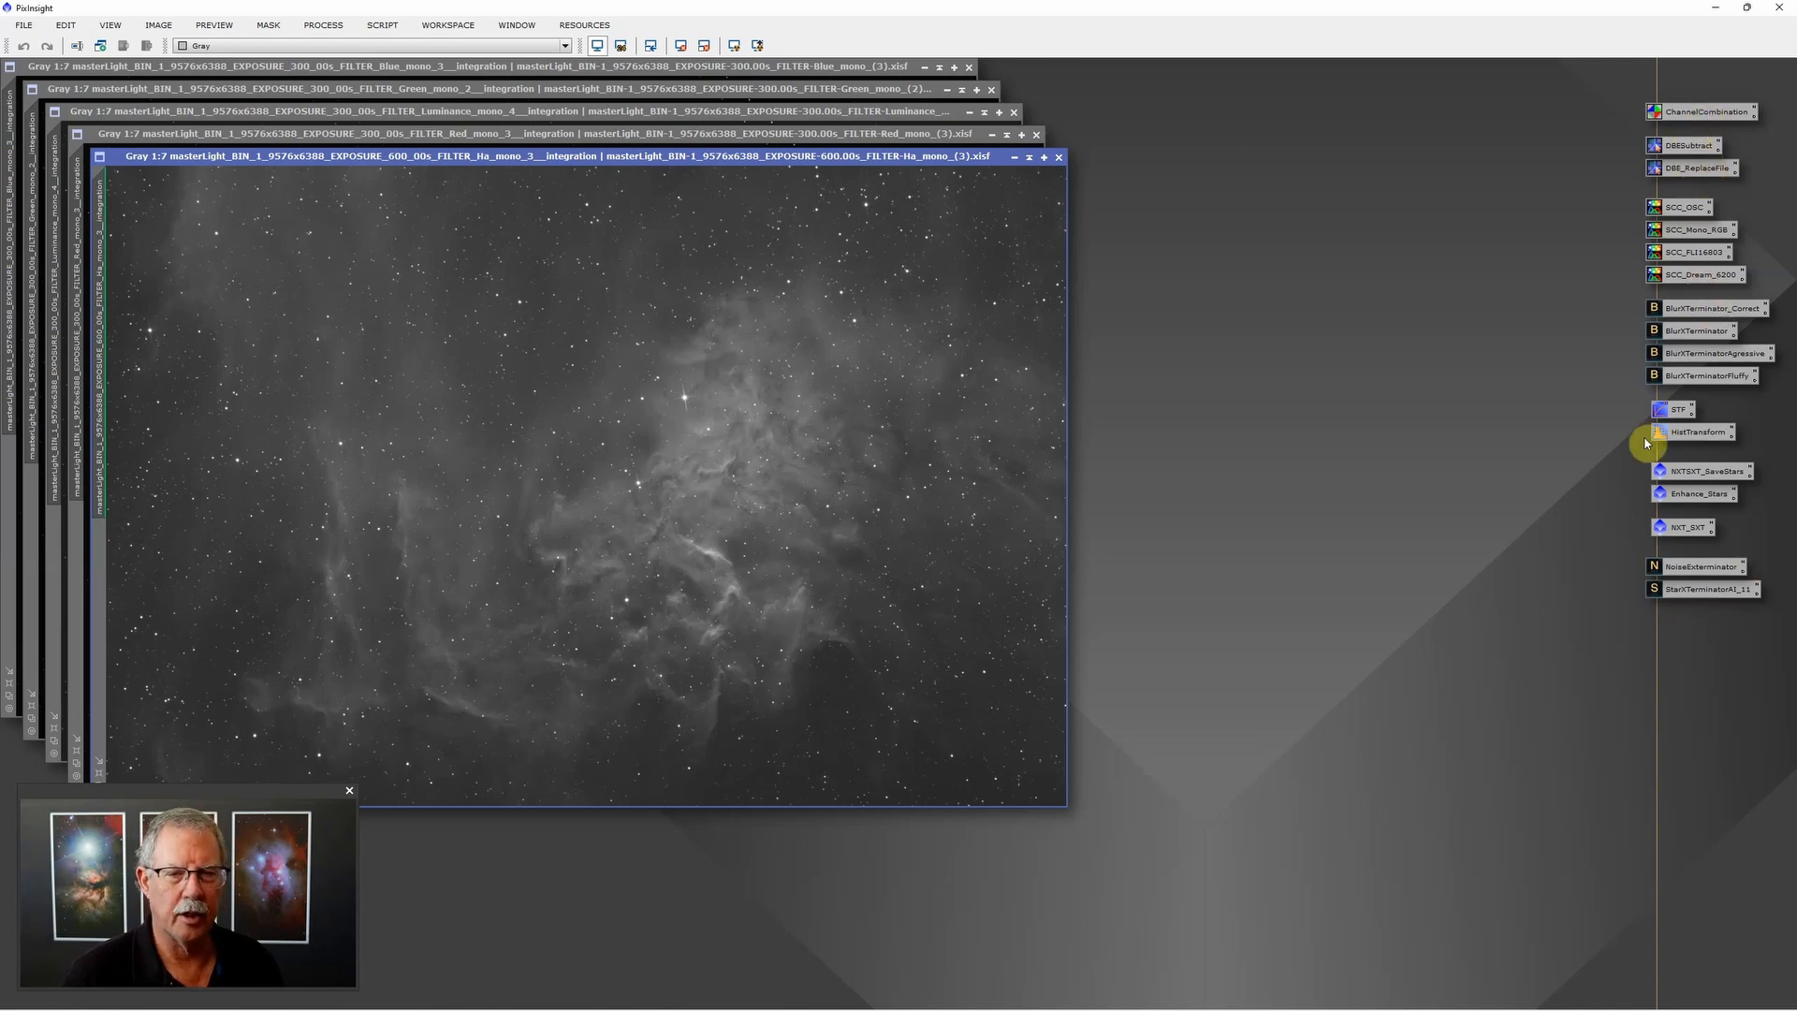
# Step: Open ChannelCombination in RGB mode and assign the Red, Green and Blue master lights as the R, G and B source images
pyautogui.doubleClick(1702, 113)
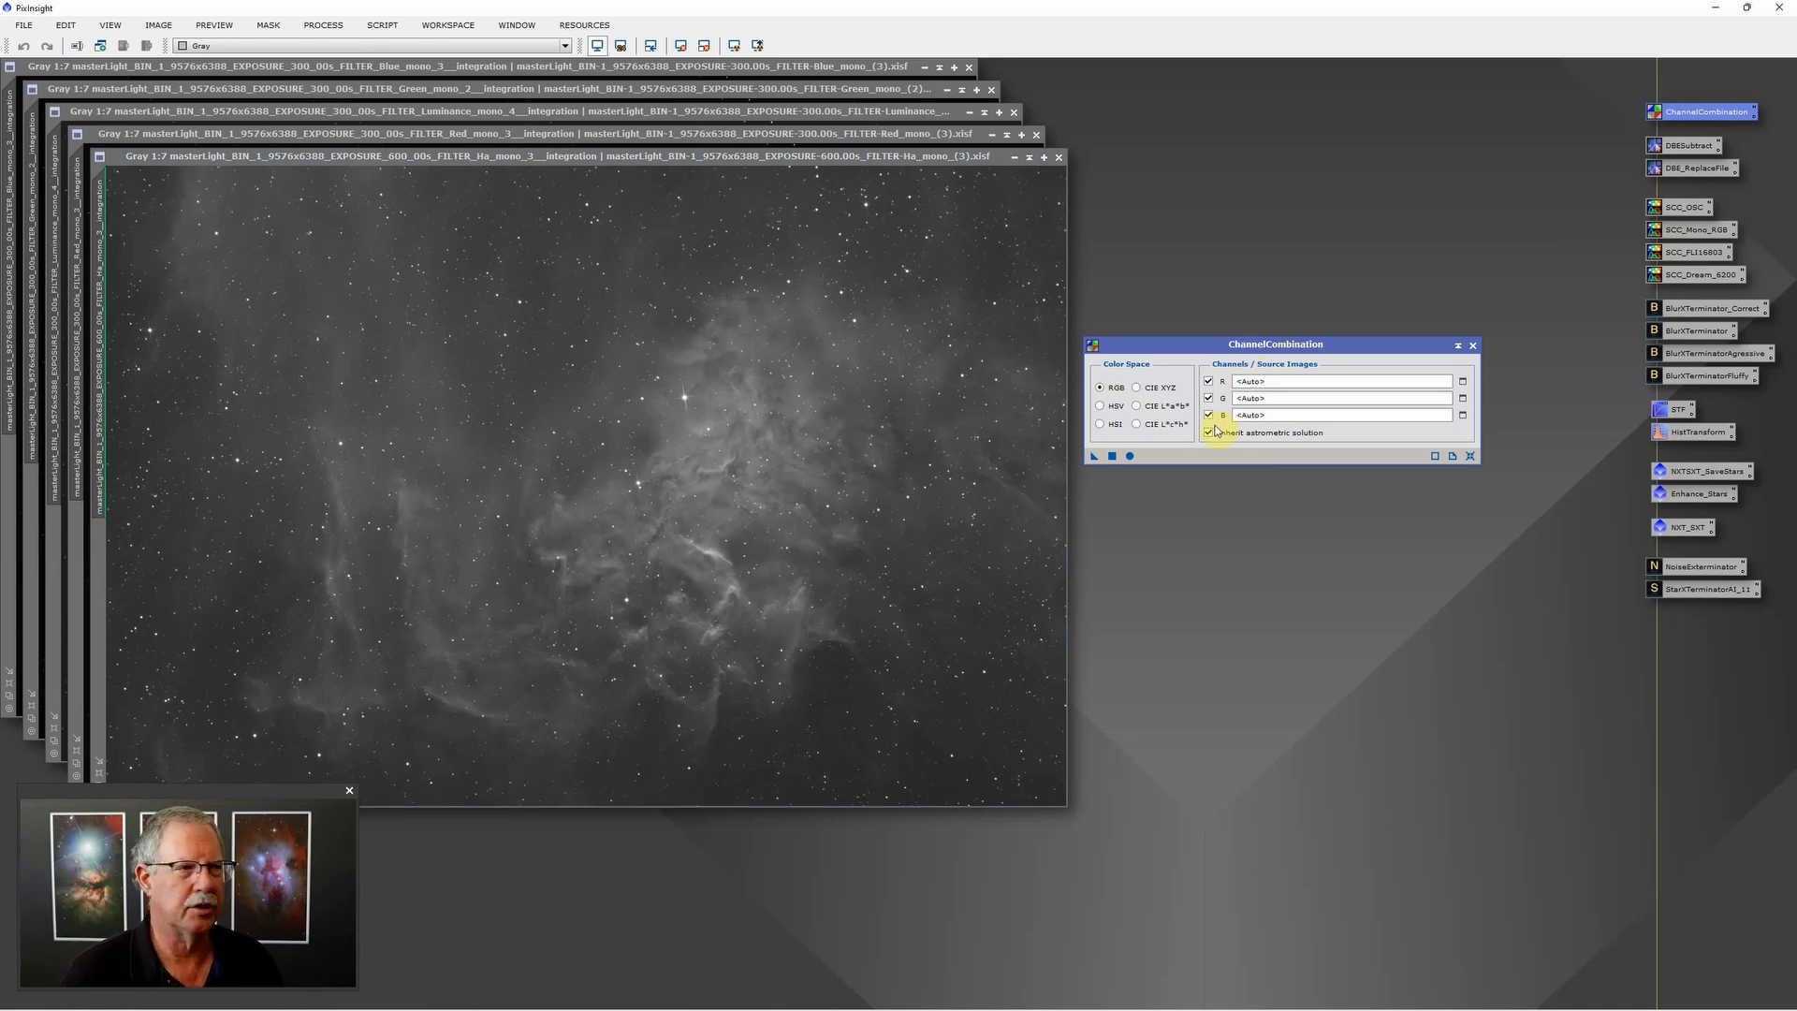
pyautogui.click(1463, 384)
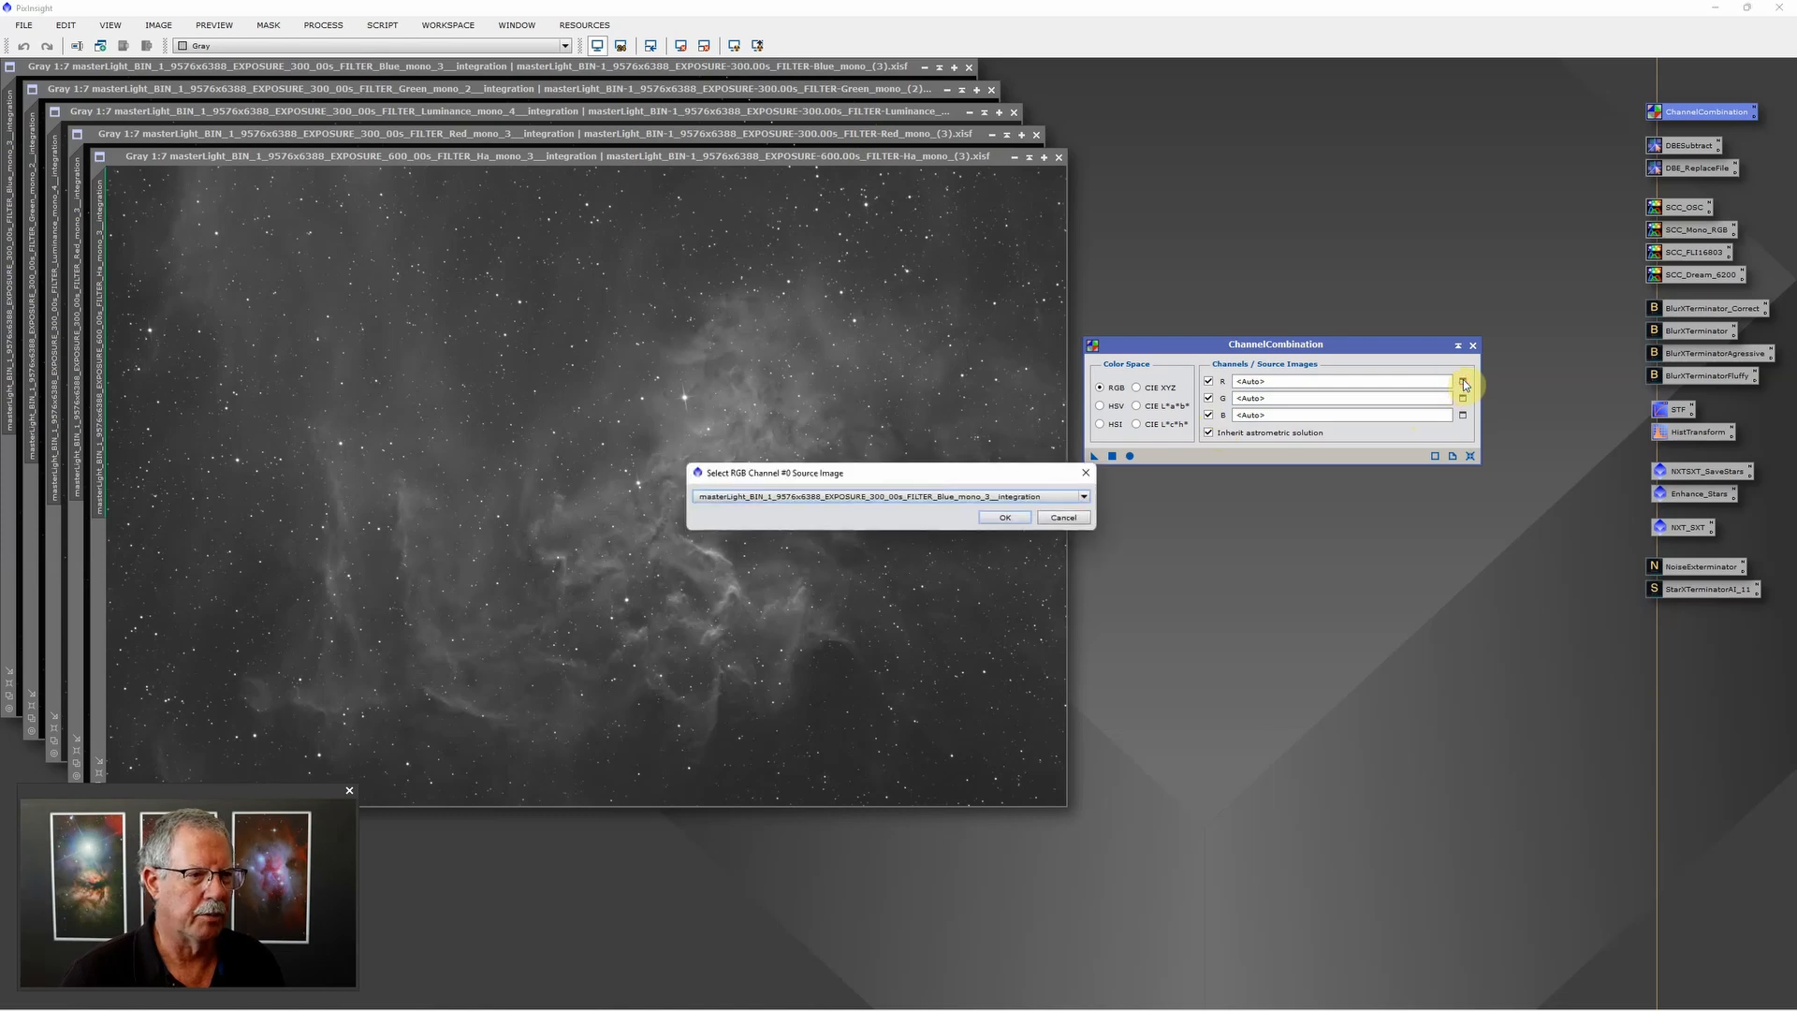
pyautogui.click(1084, 496)
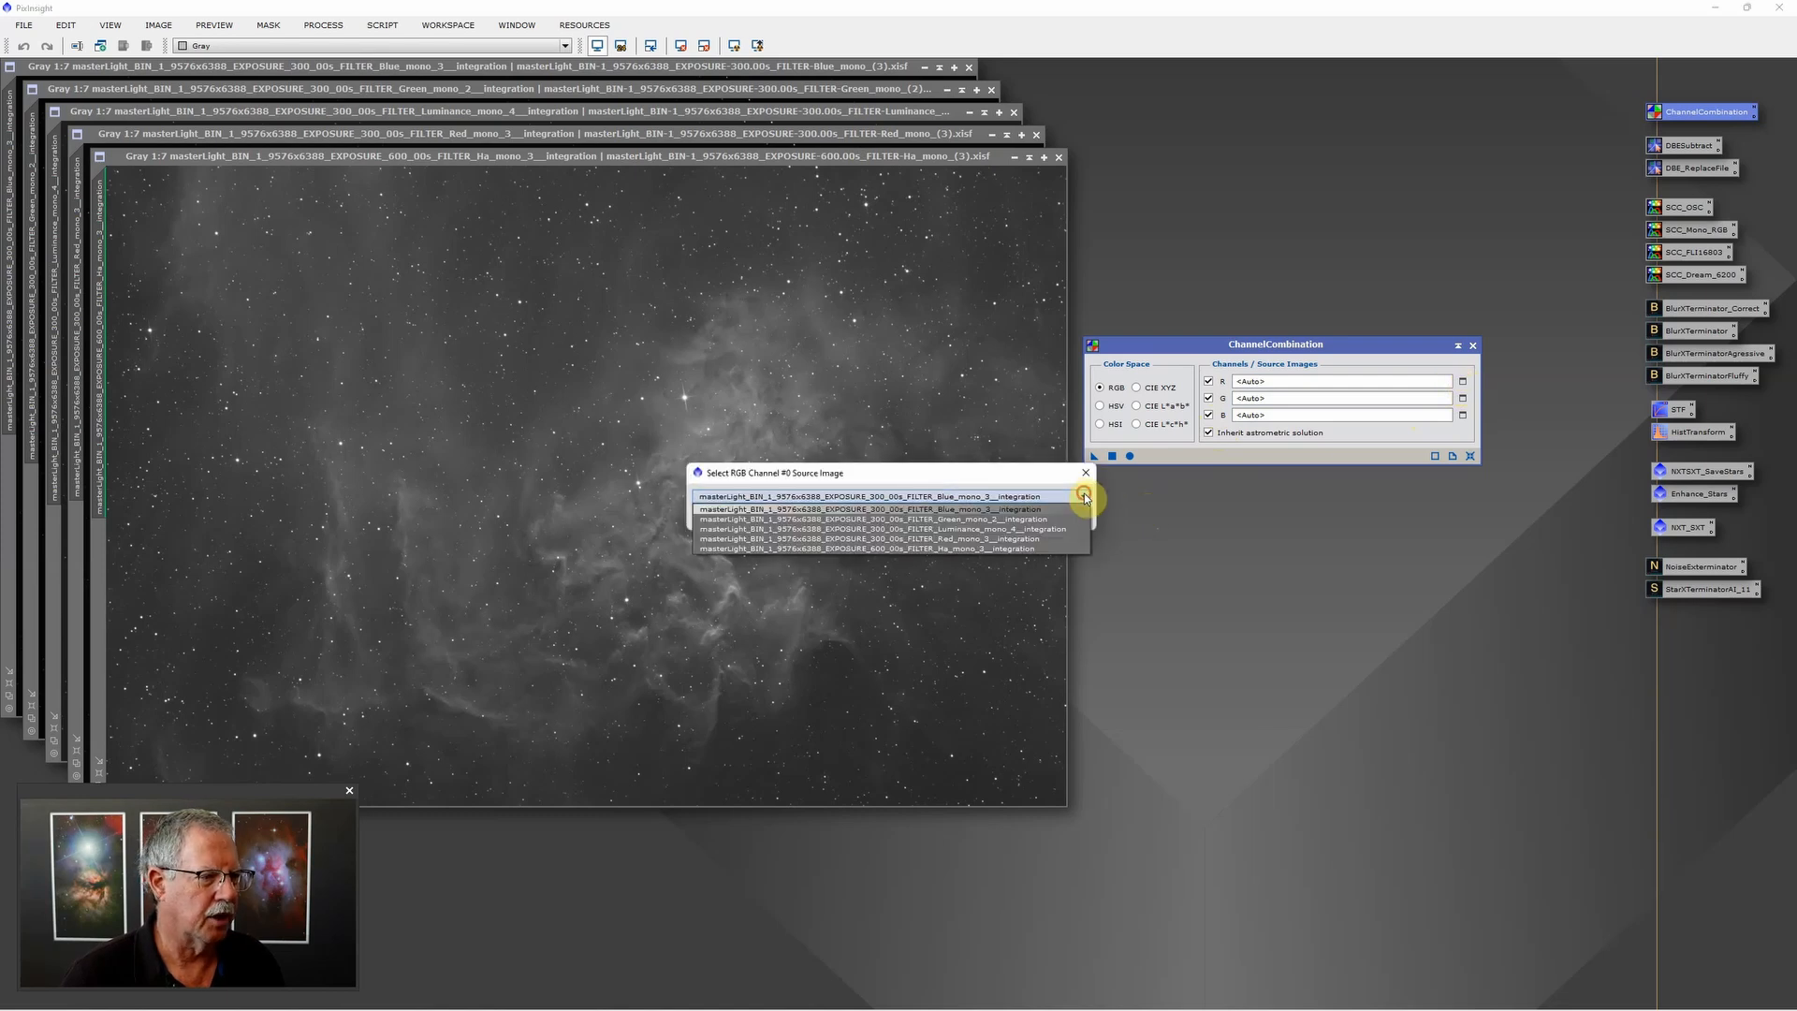
pyautogui.click(973, 539)
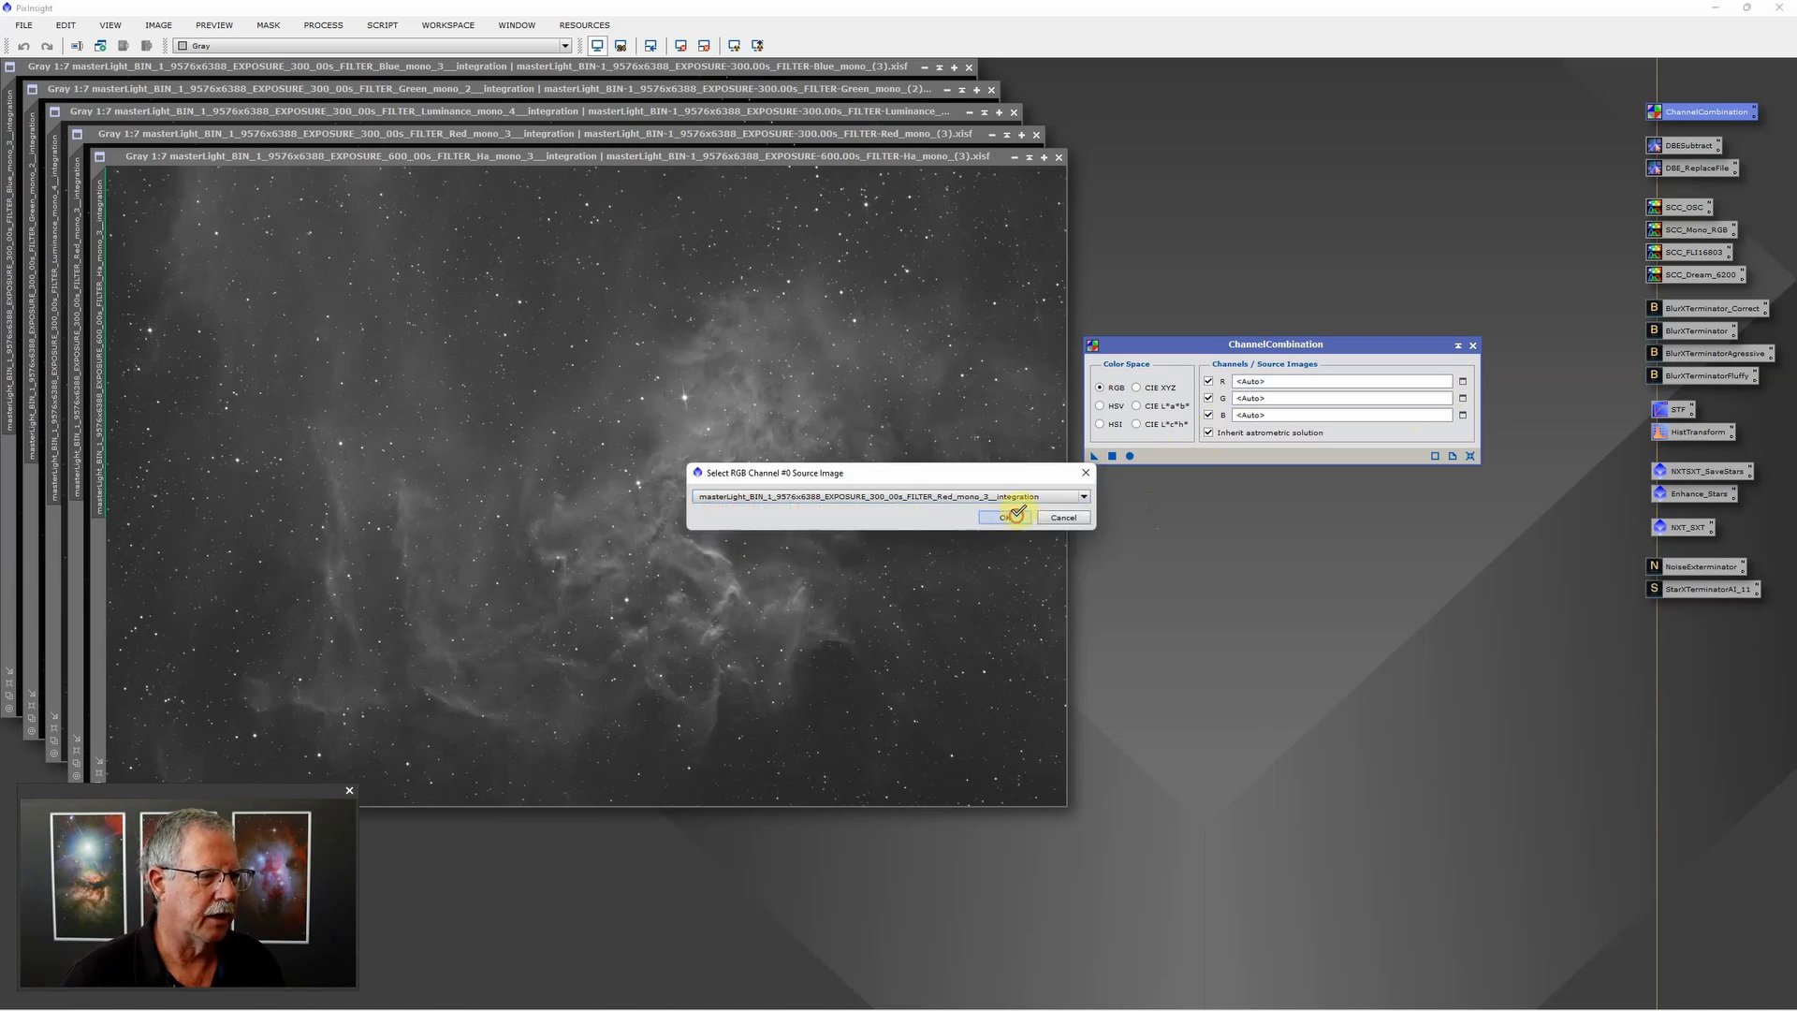
pyautogui.click(1009, 516)
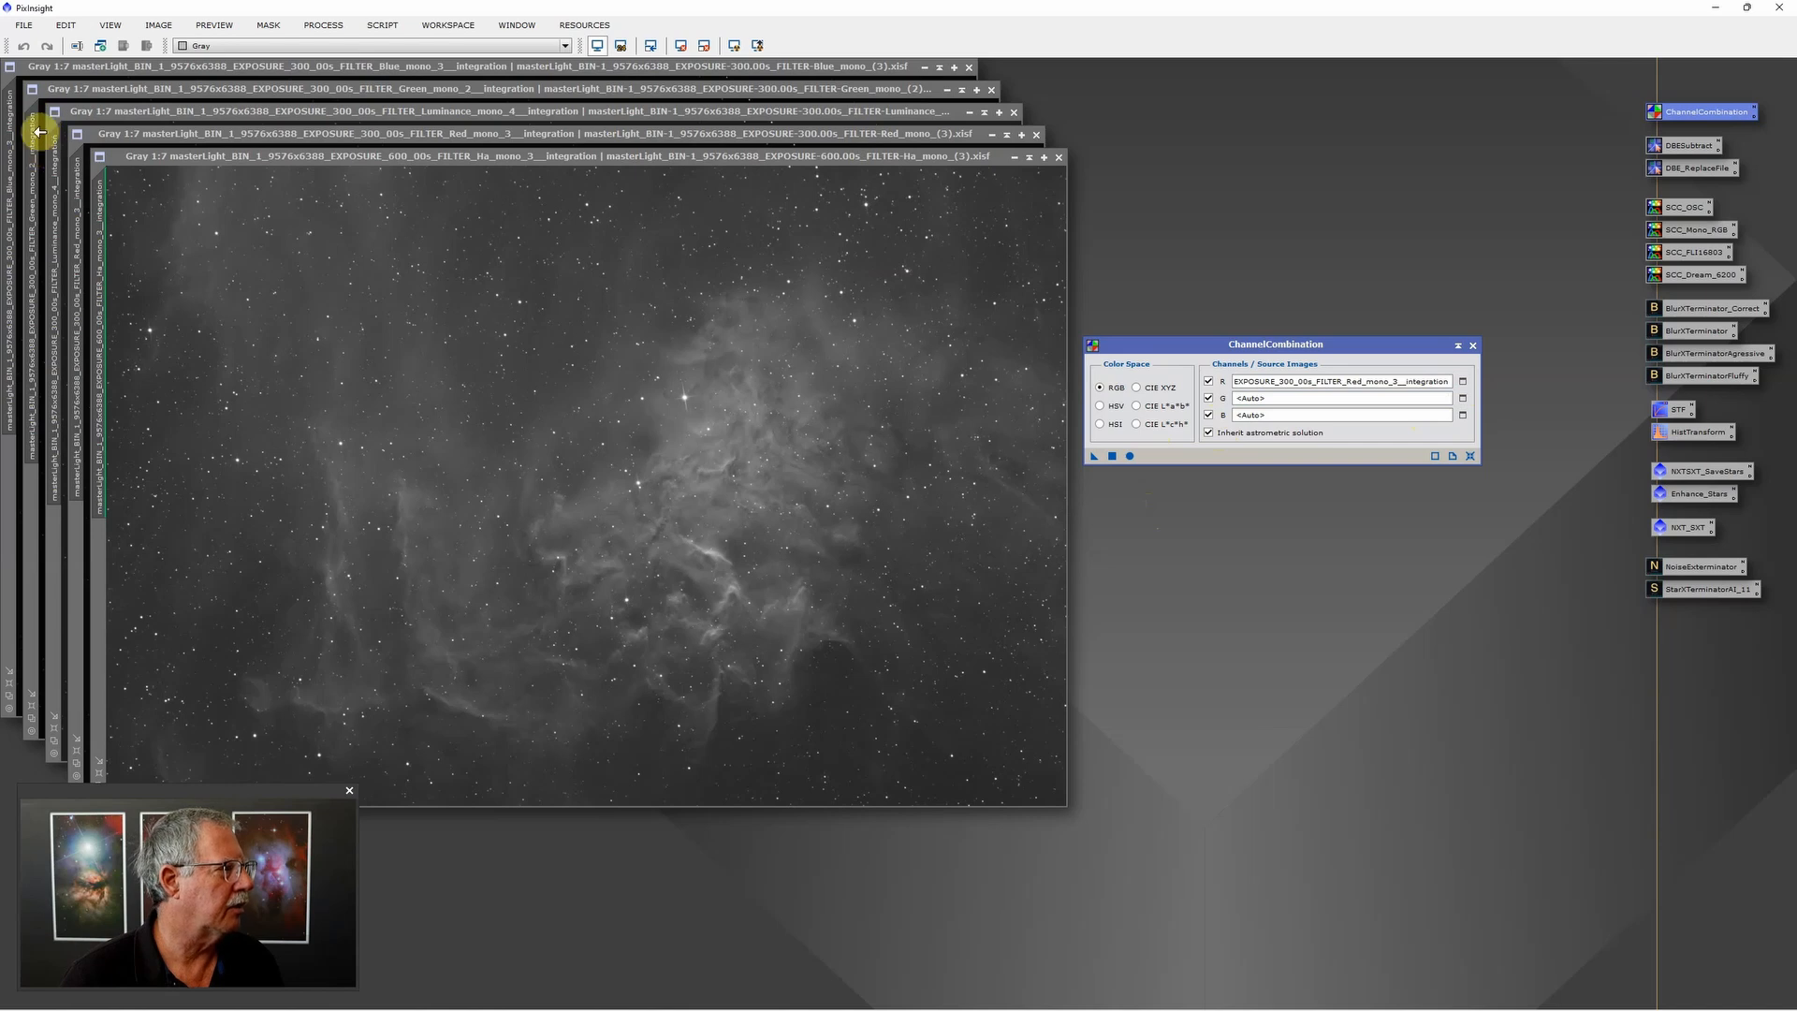
pyautogui.moveTo(36, 159); pyautogui.dragTo(1309, 401)
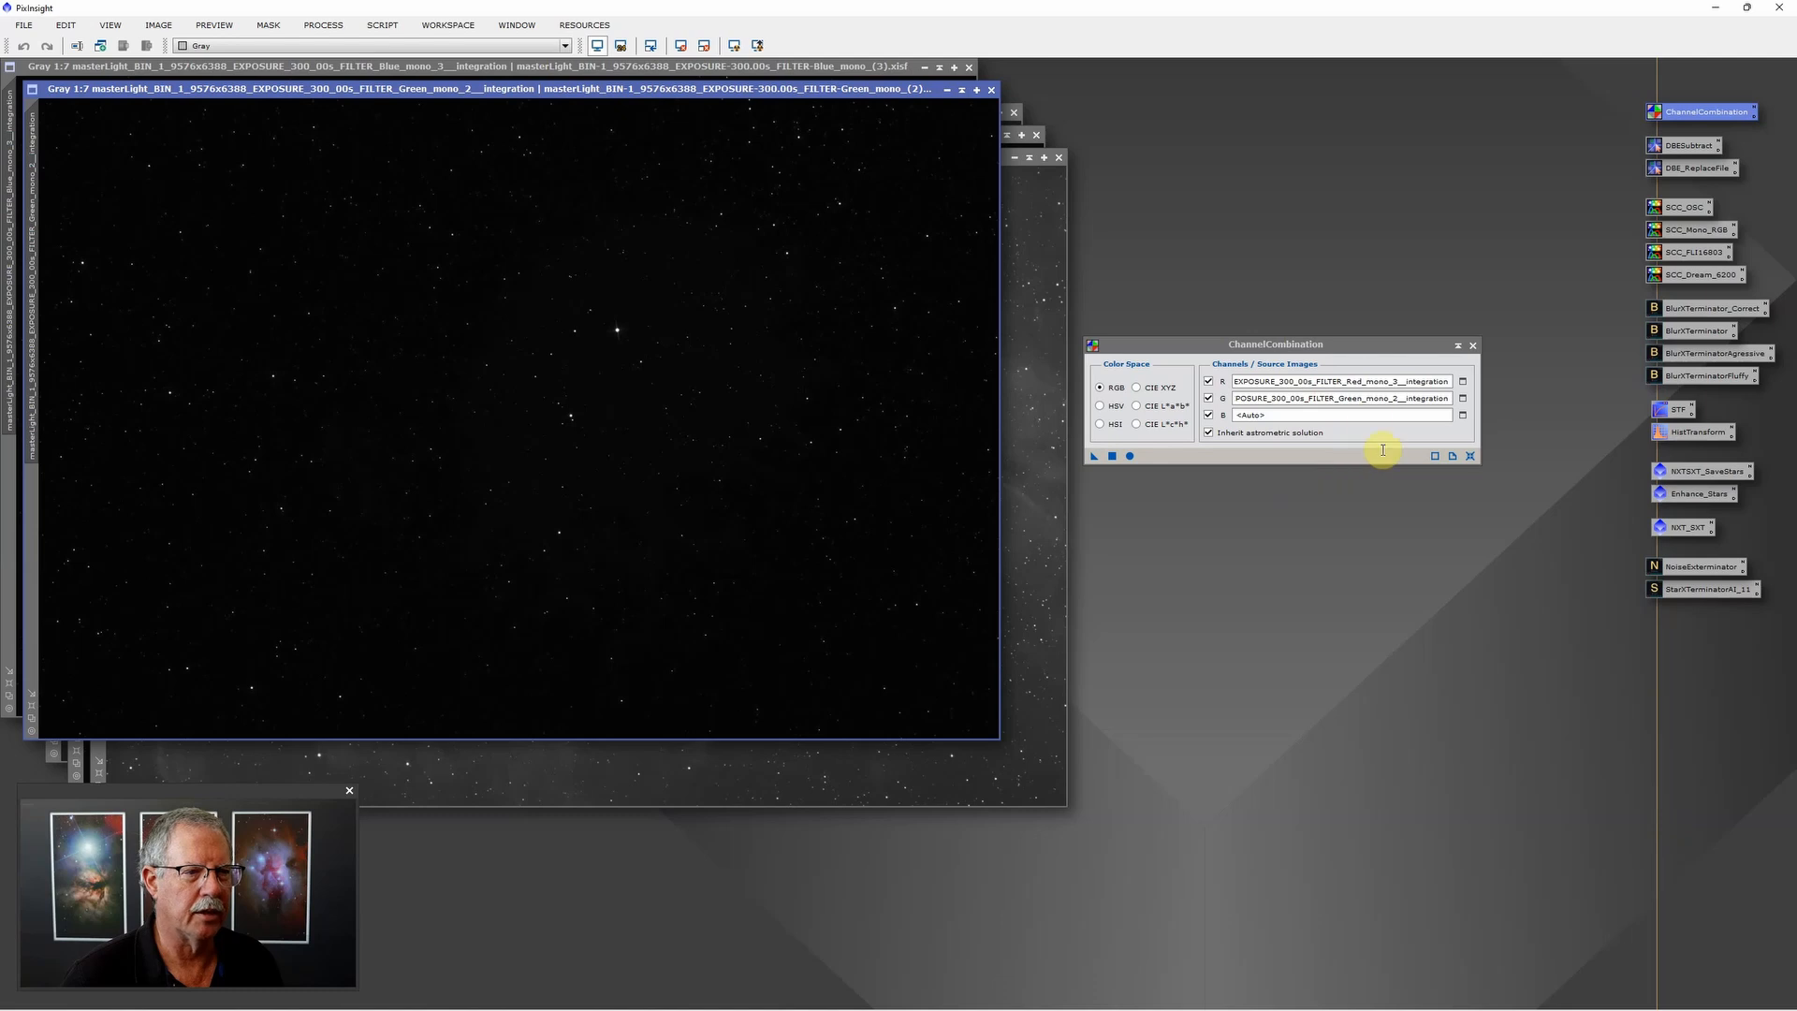
pyautogui.moveTo(15, 219); pyautogui.dragTo(1303, 414)
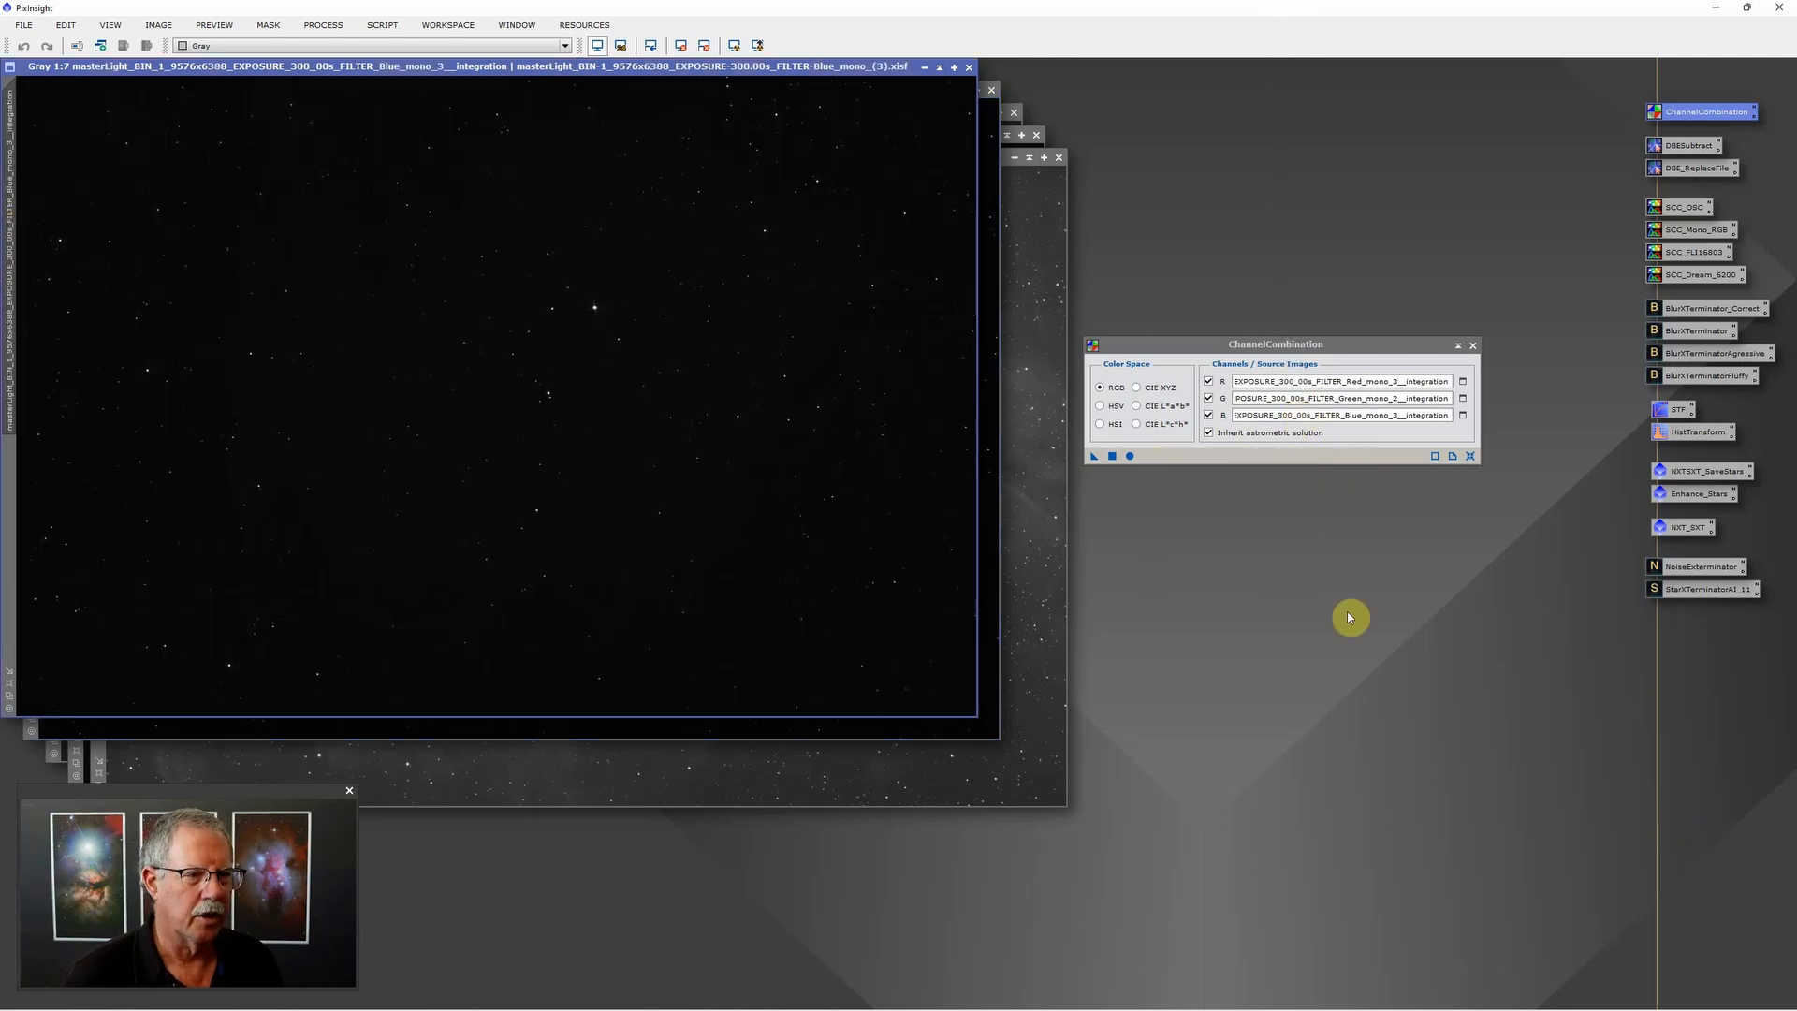
# Step: Combine the assigned channels into a new RGB image and close ChannelCombination and the Blue, Green and Red master lights
pyautogui.click(1130, 457)
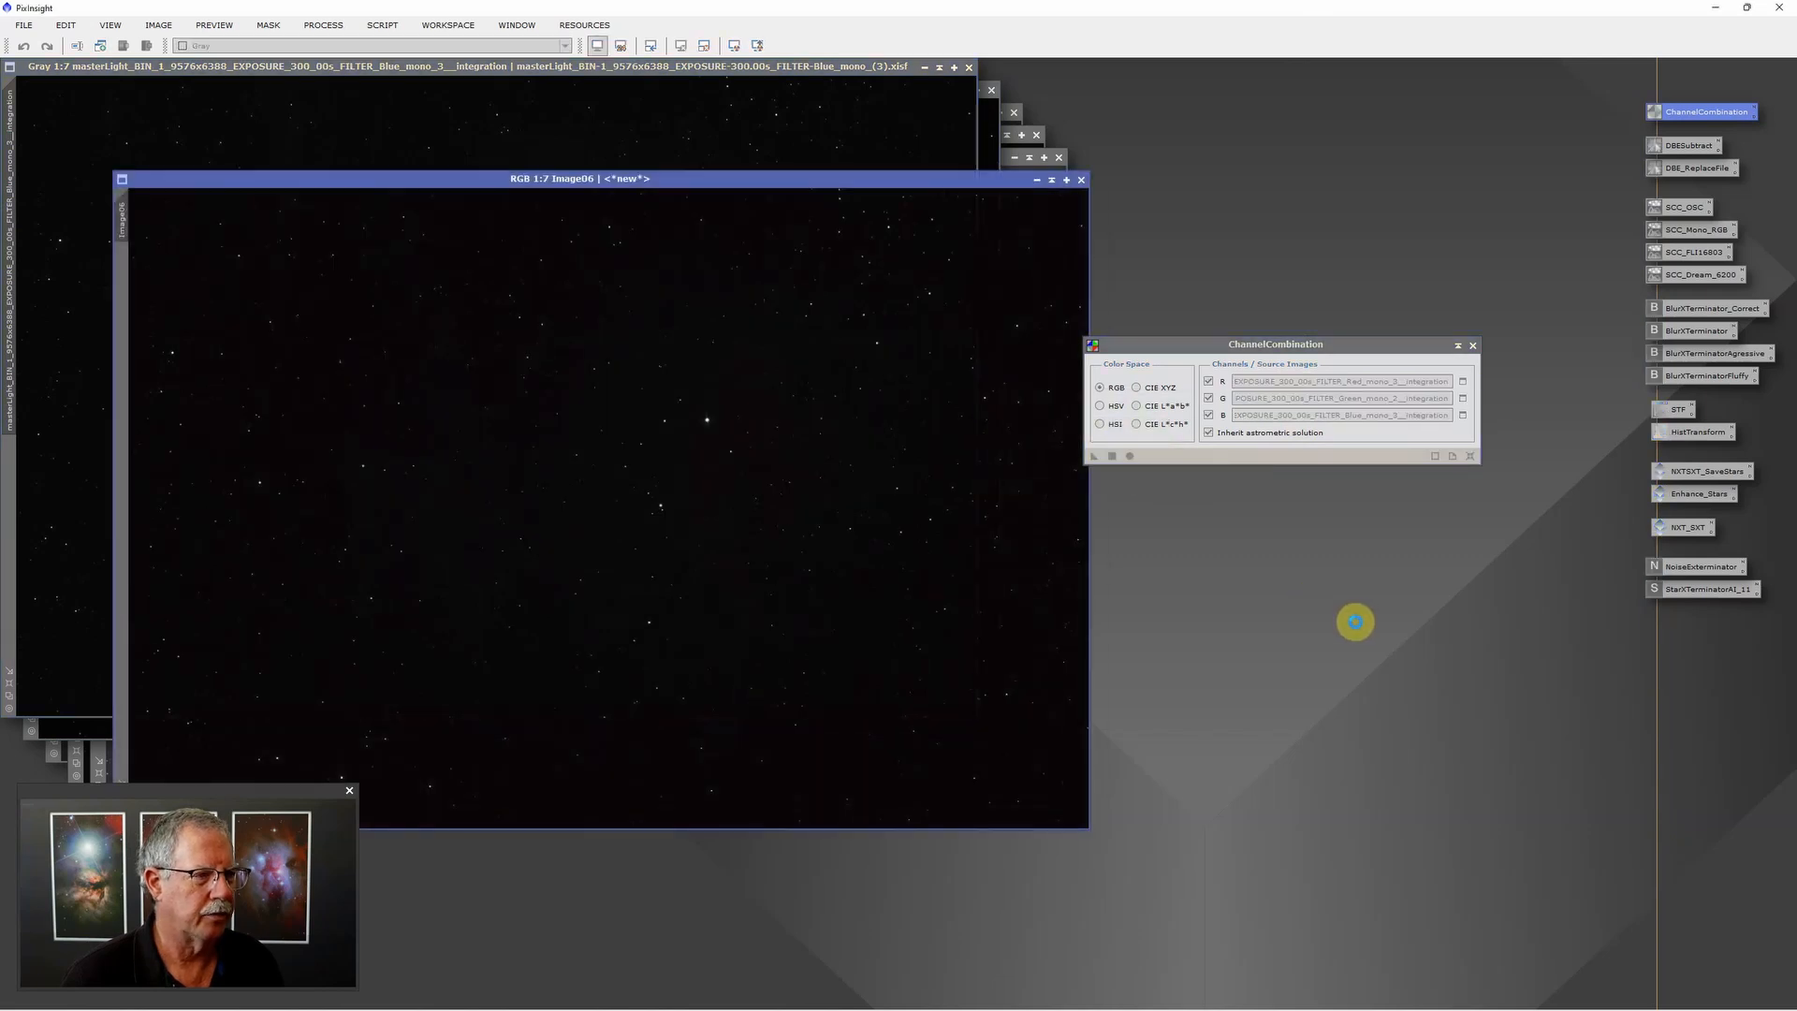
pyautogui.click(1472, 346)
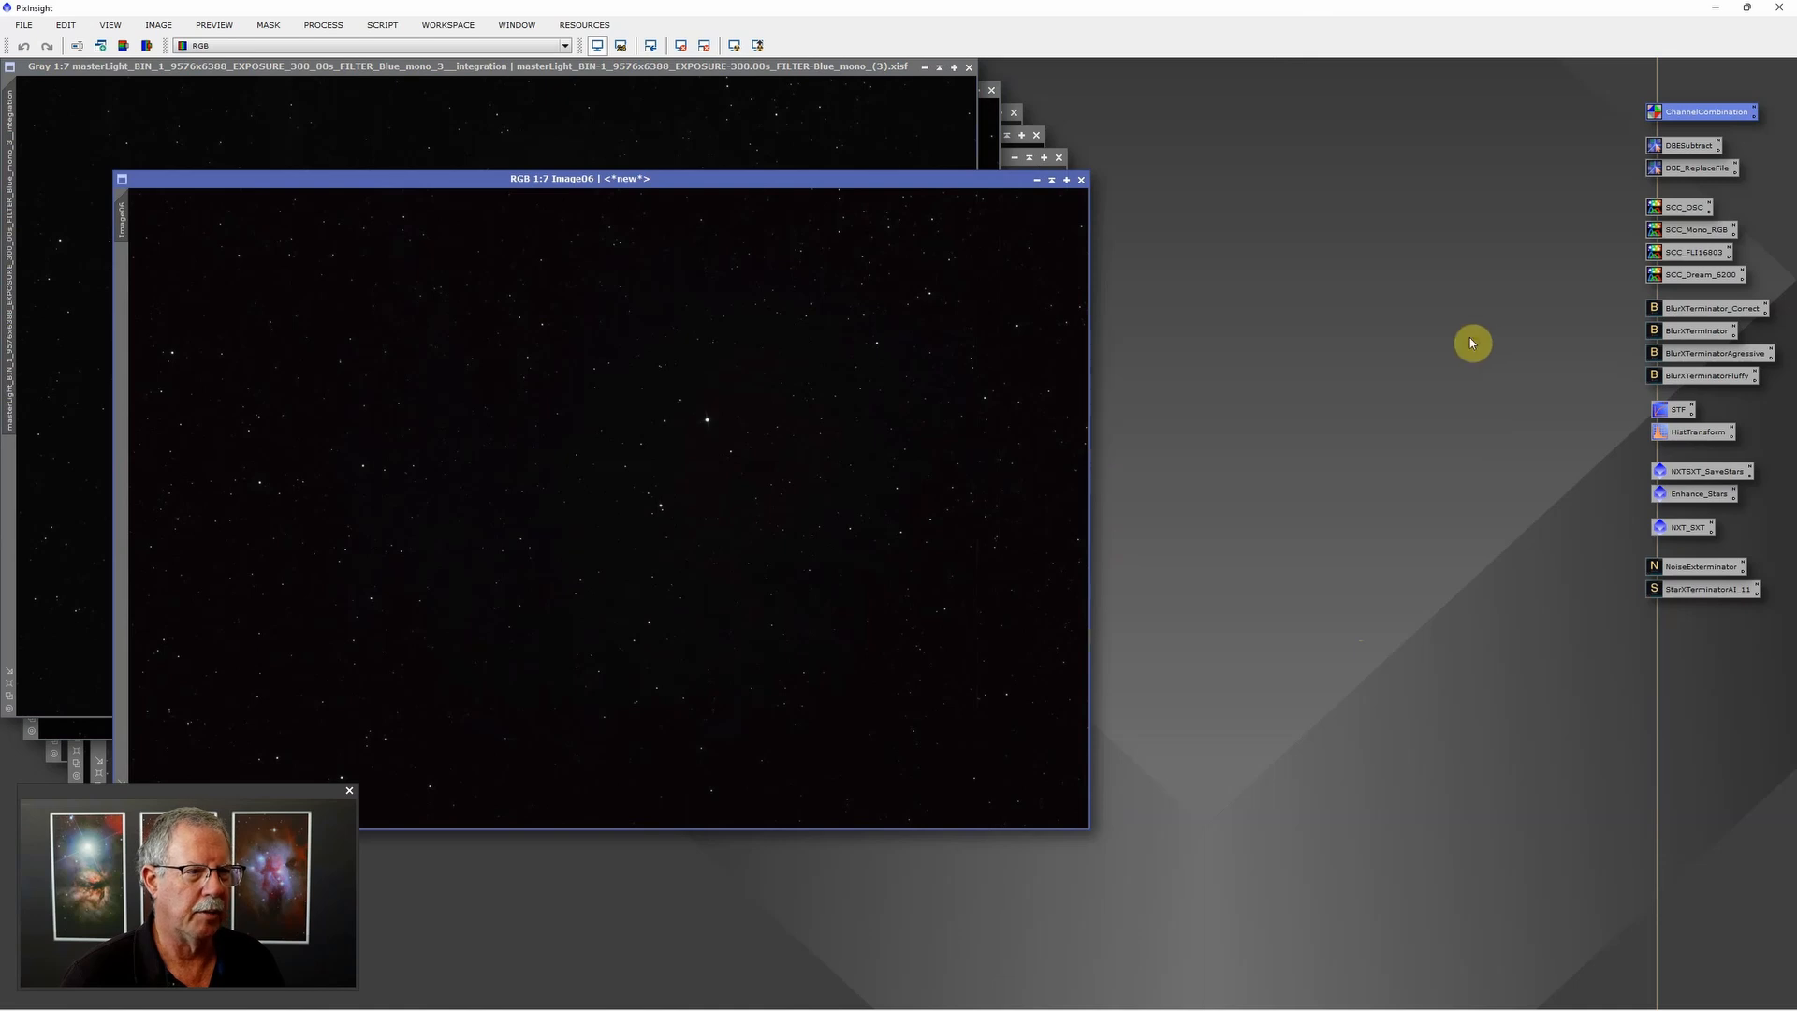
pyautogui.click(969, 68)
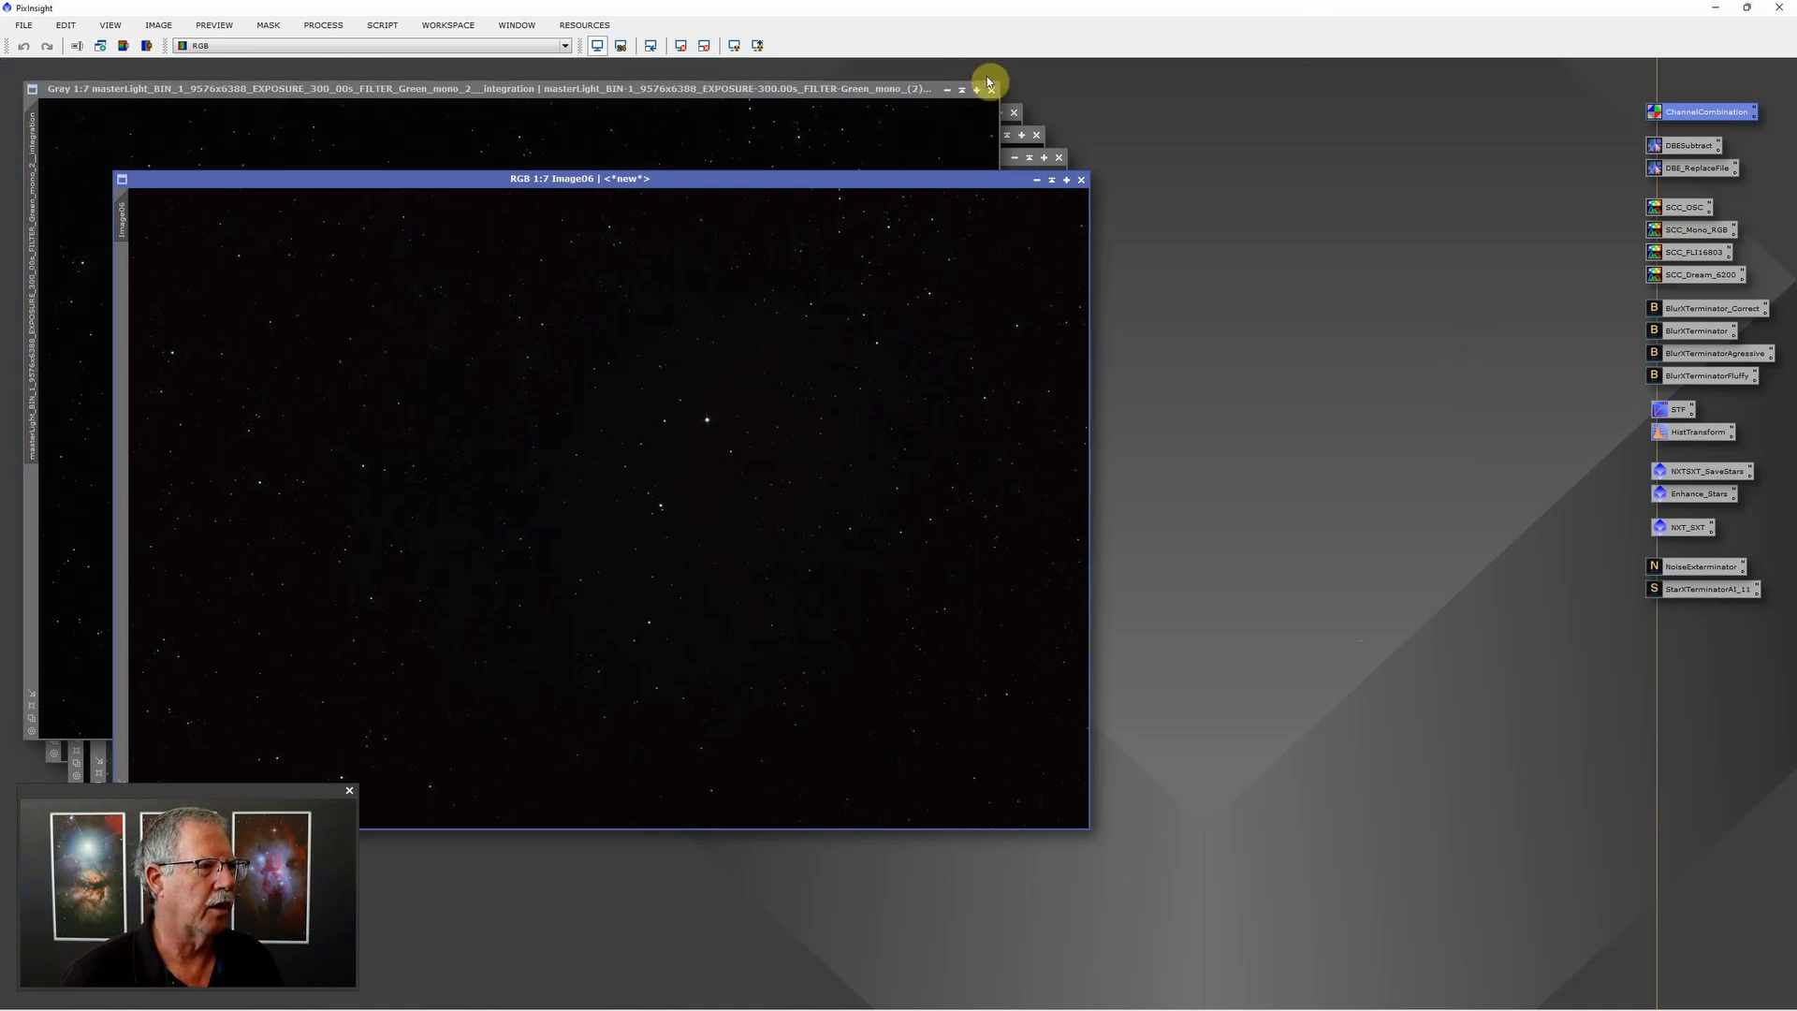
pyautogui.click(981, 88)
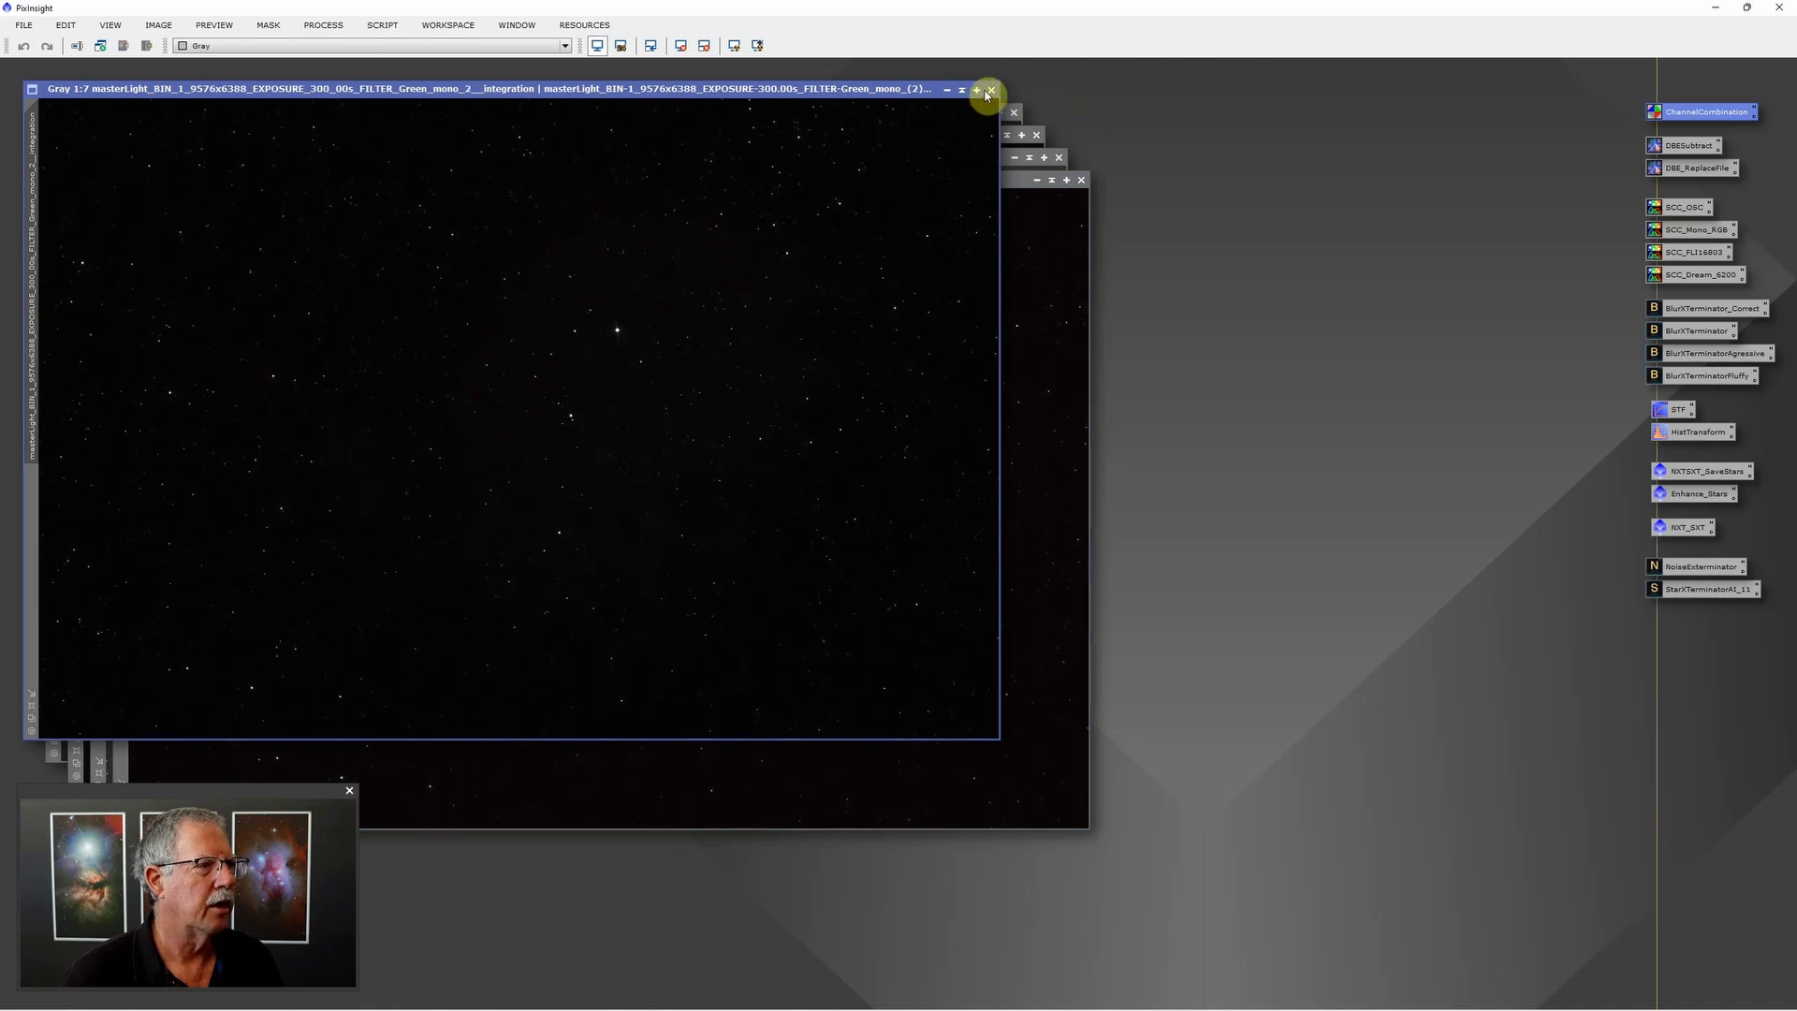
pyautogui.click(991, 89)
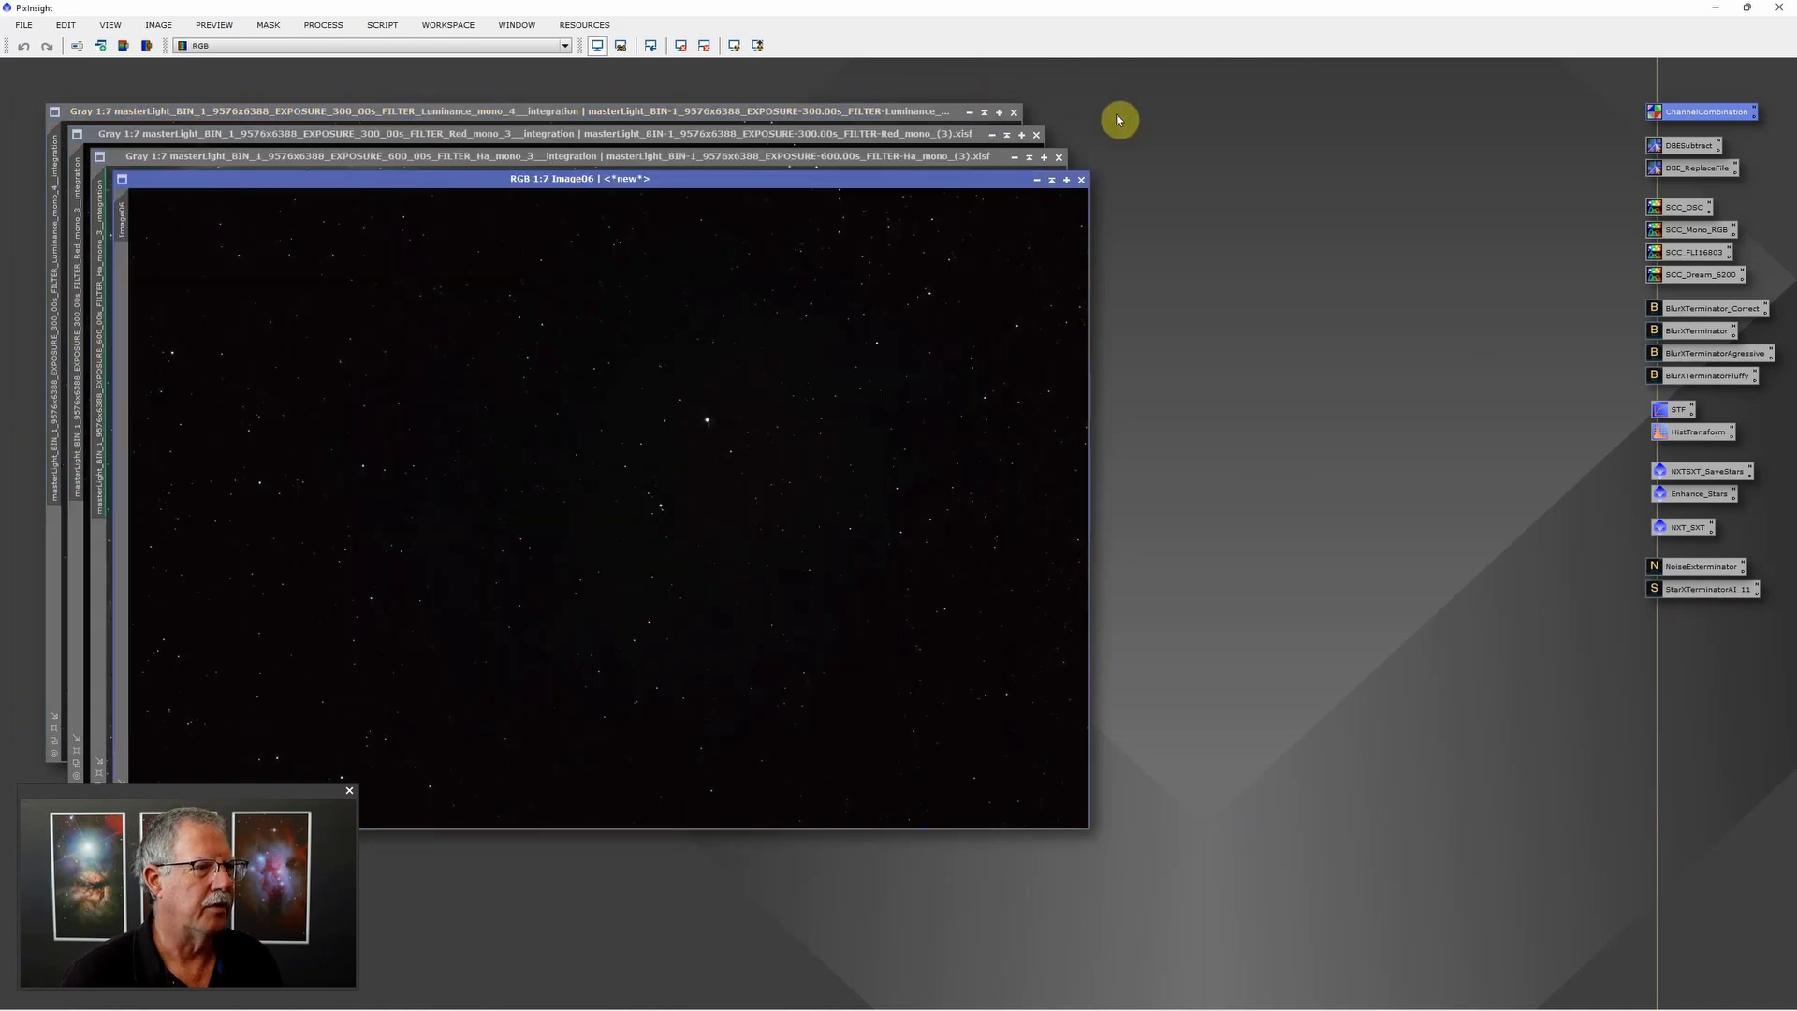
pyautogui.click(1036, 134)
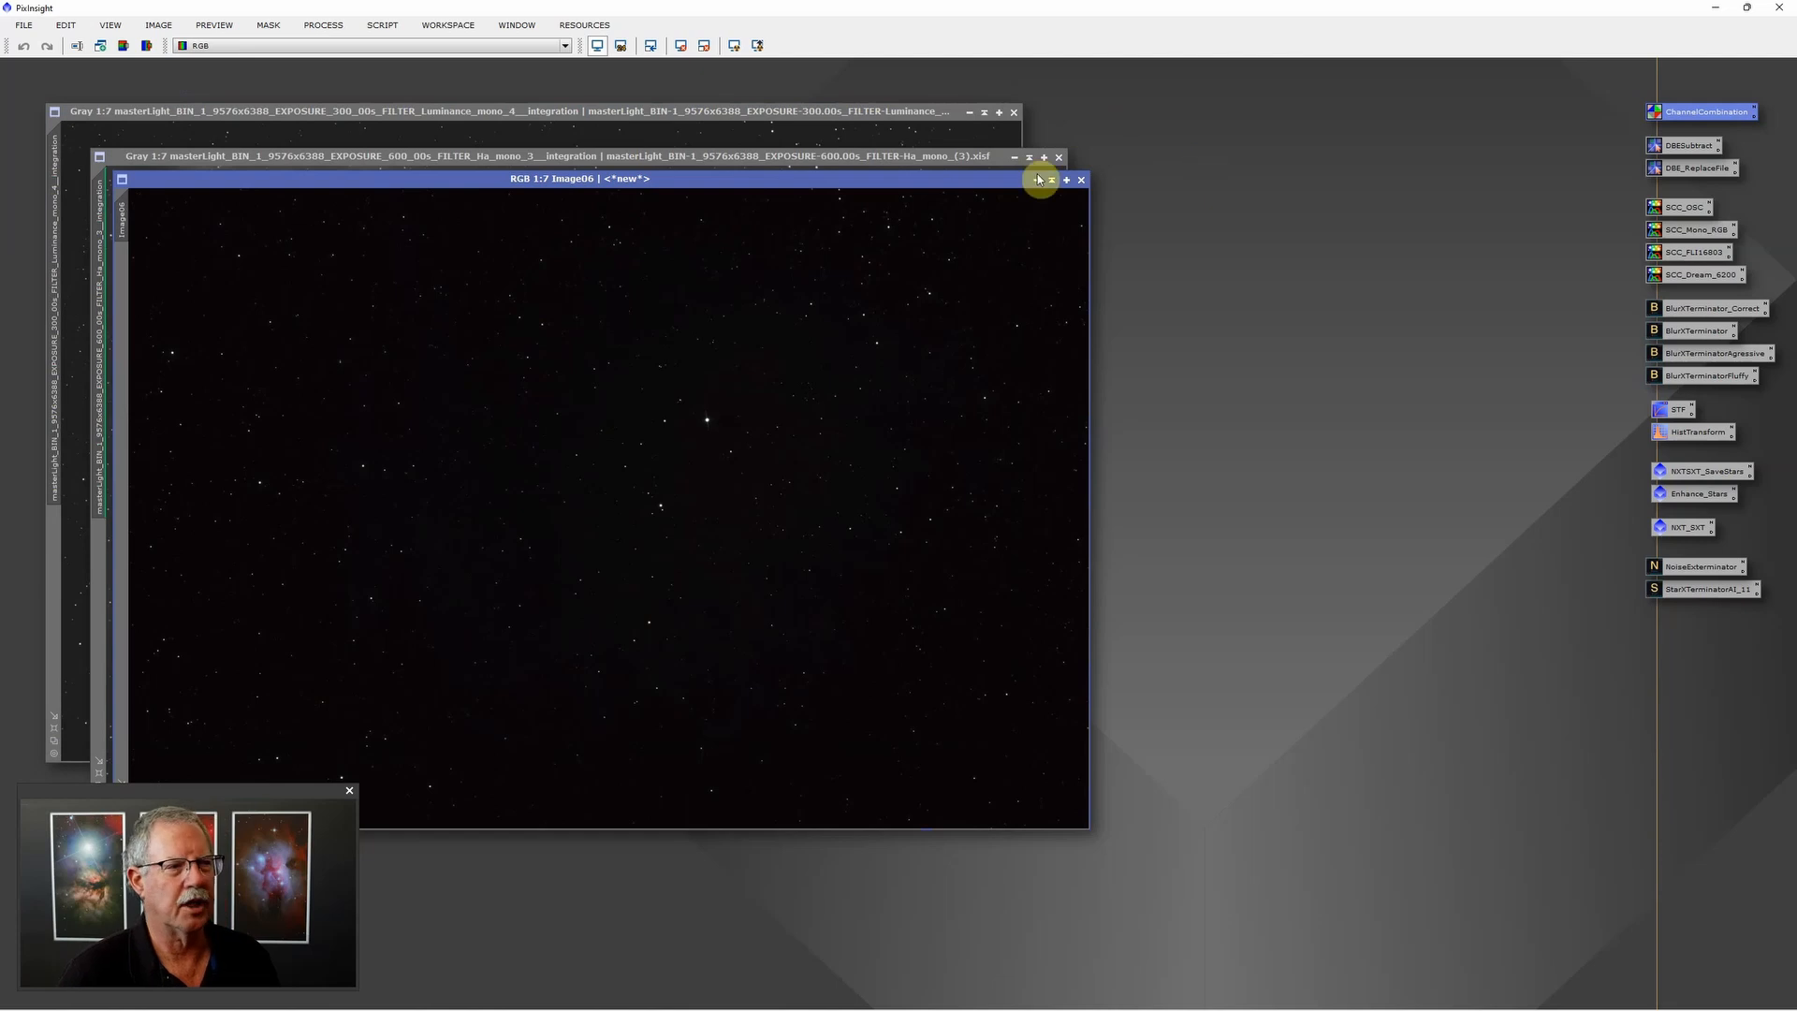
# Step: Auto-stretch the combined RGB image and start DynamicBackgroundExtraction on it with the saved DBESubtract settings
pyautogui.moveTo(848, 180); pyautogui.dragTo(975, 198)
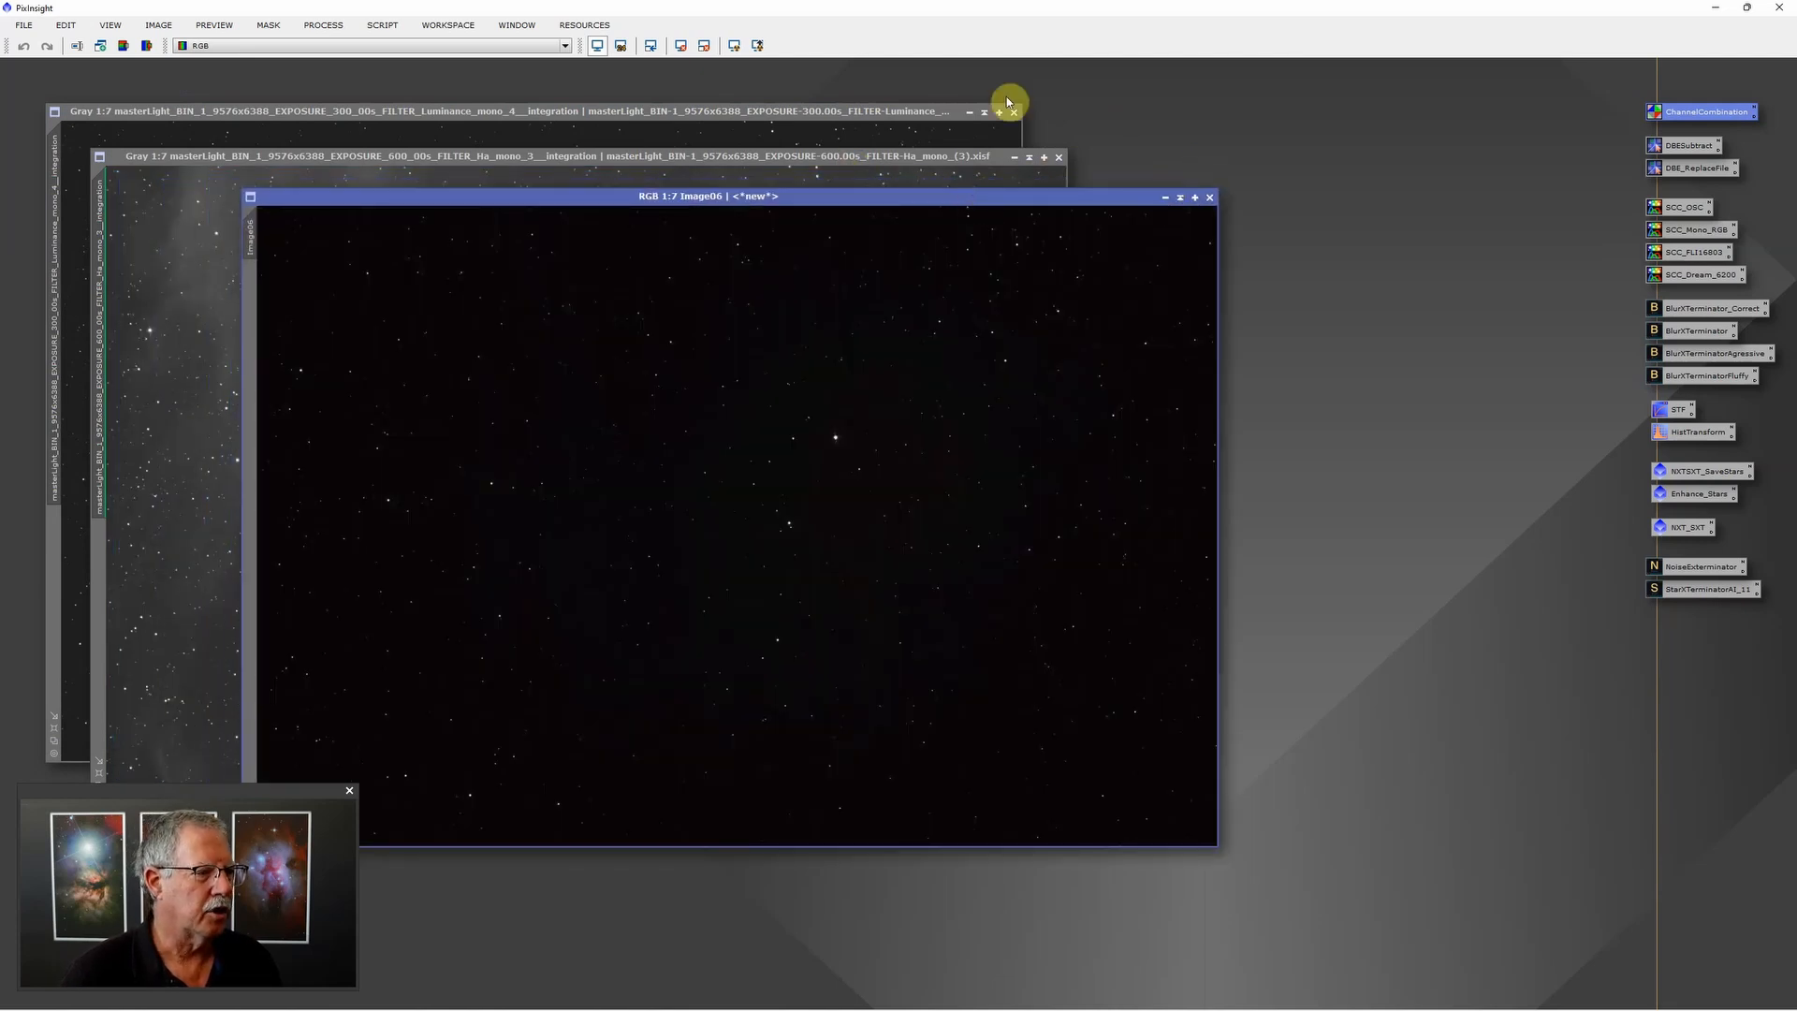
pyautogui.click(734, 46)
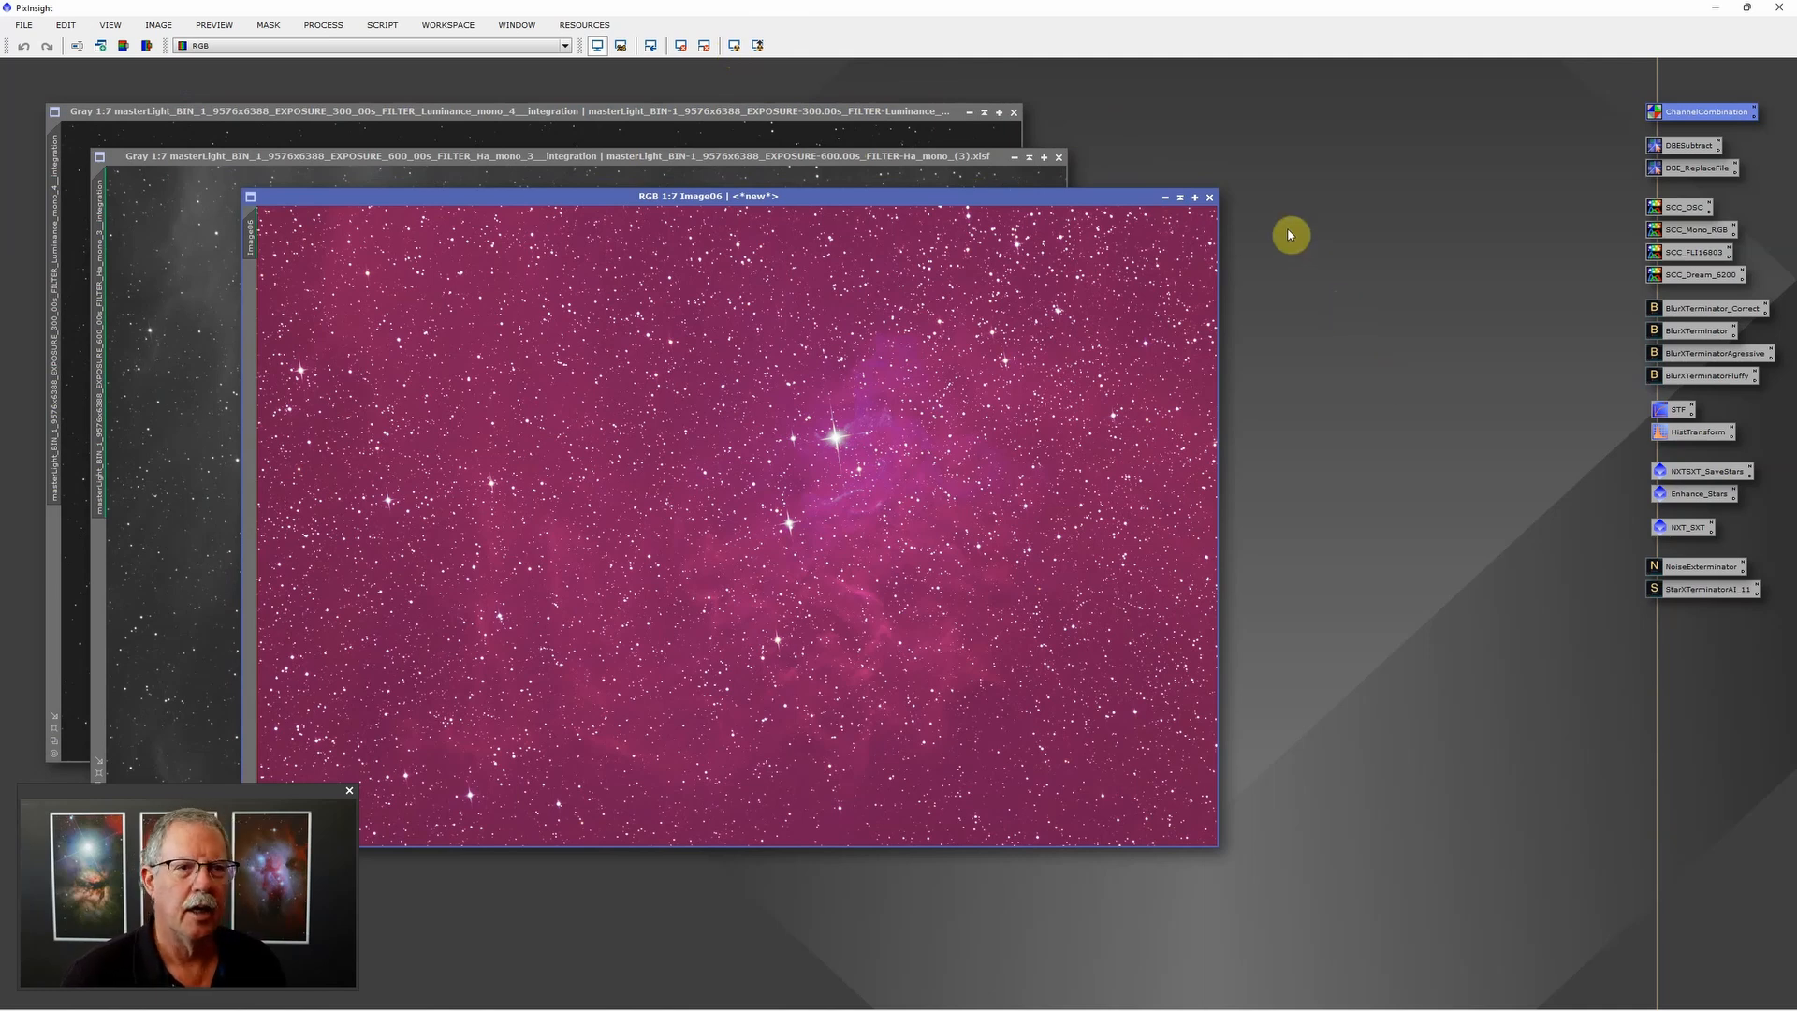
pyautogui.doubleClick(1688, 147)
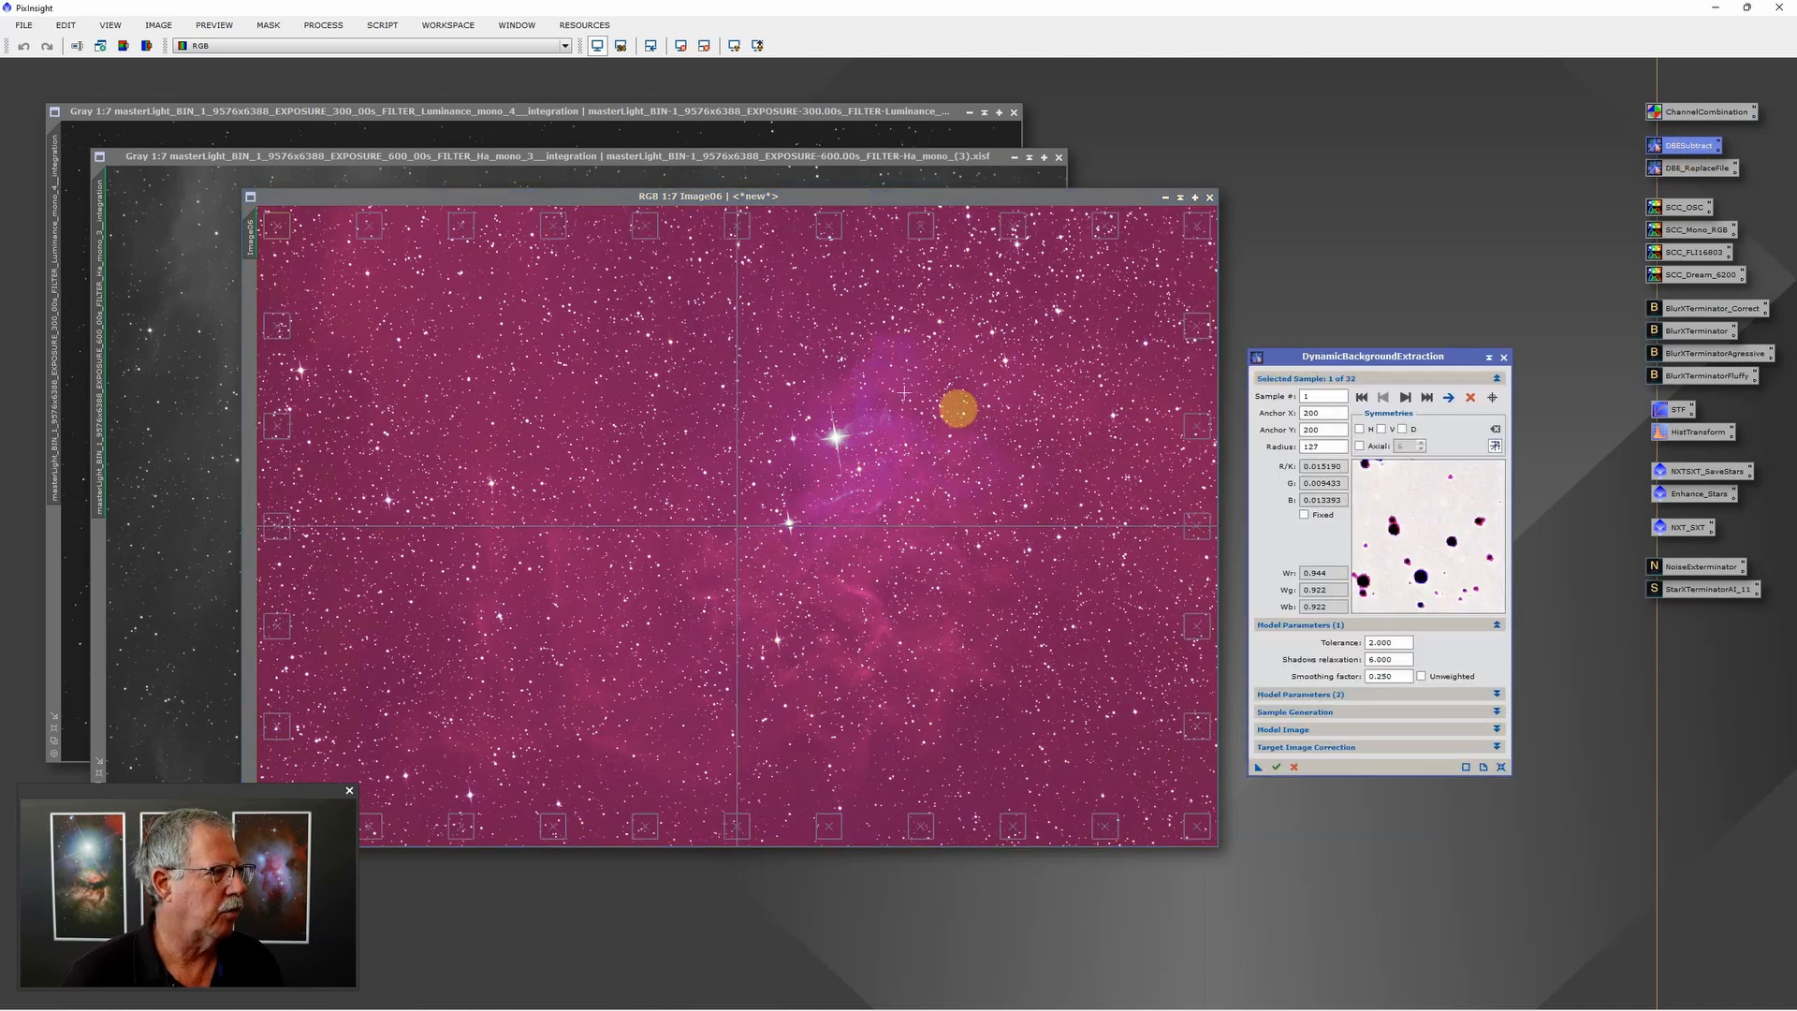
# Step: Delete the second, third and fourth background samples along the upper edge of the RGB image, where nebulosity lies
pyautogui.click(374, 229)
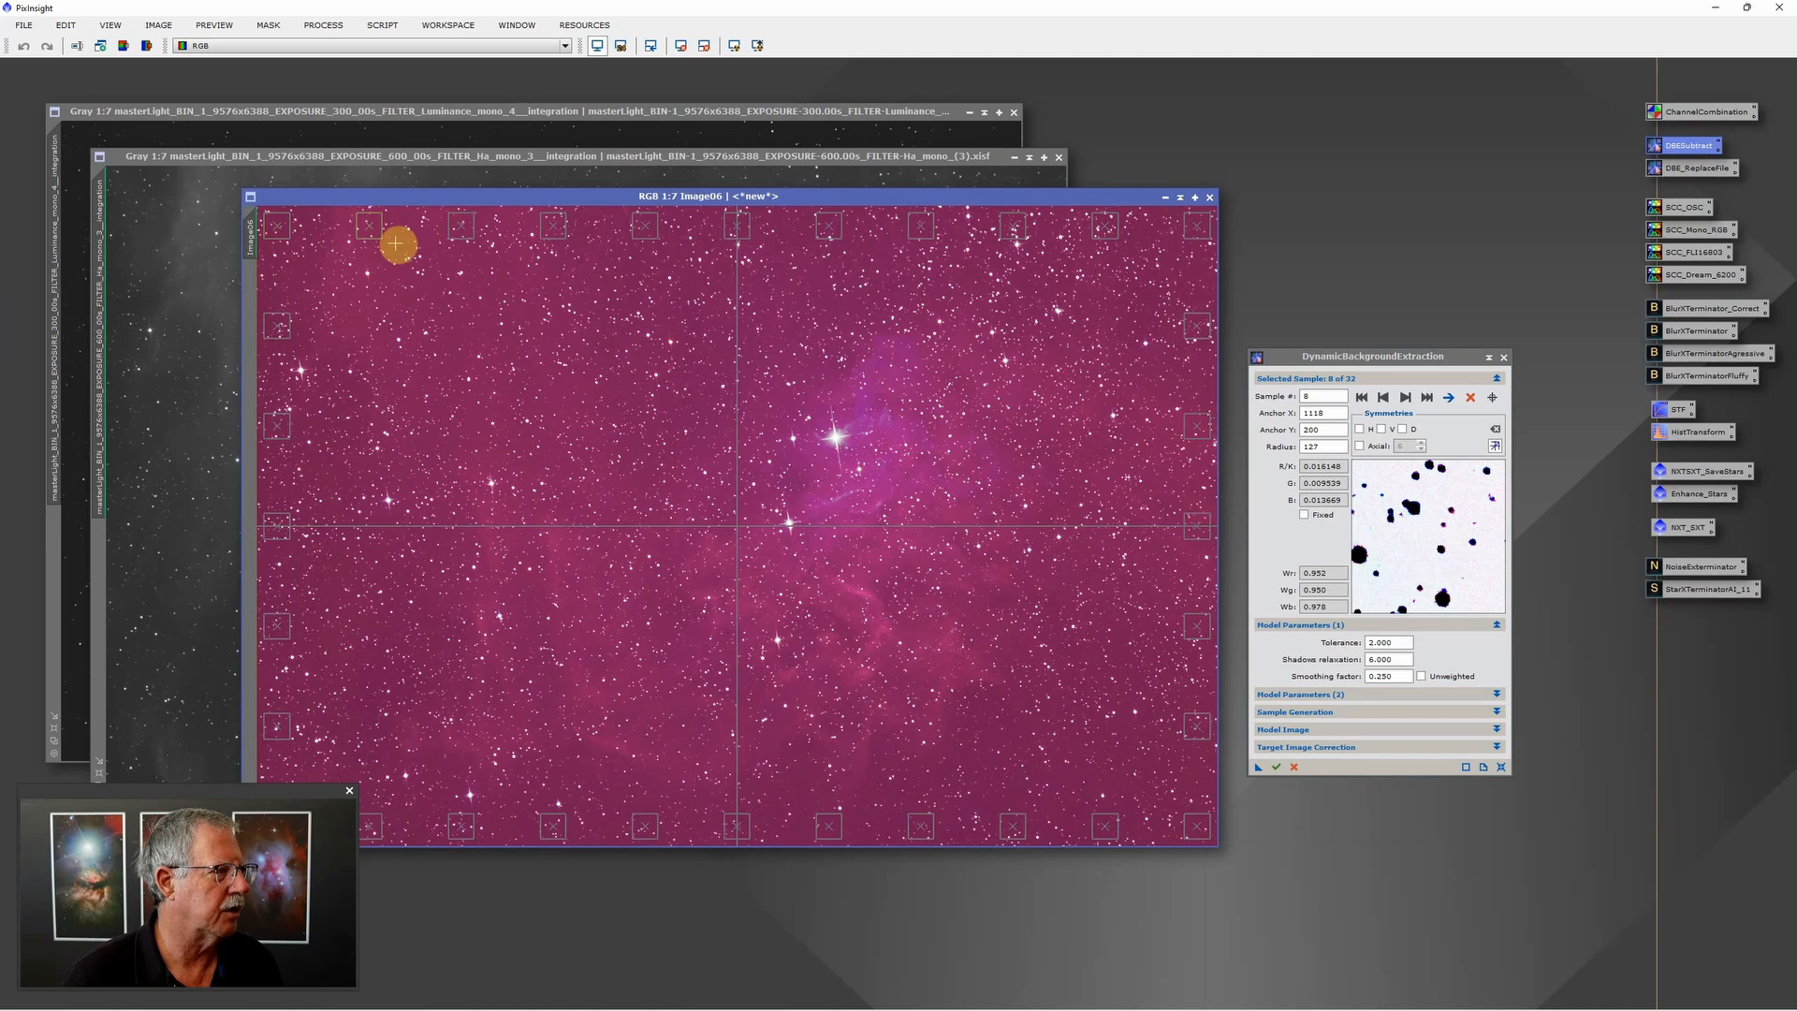
pyautogui.moveTo(380, 236); pyautogui.dragTo(382, 240)
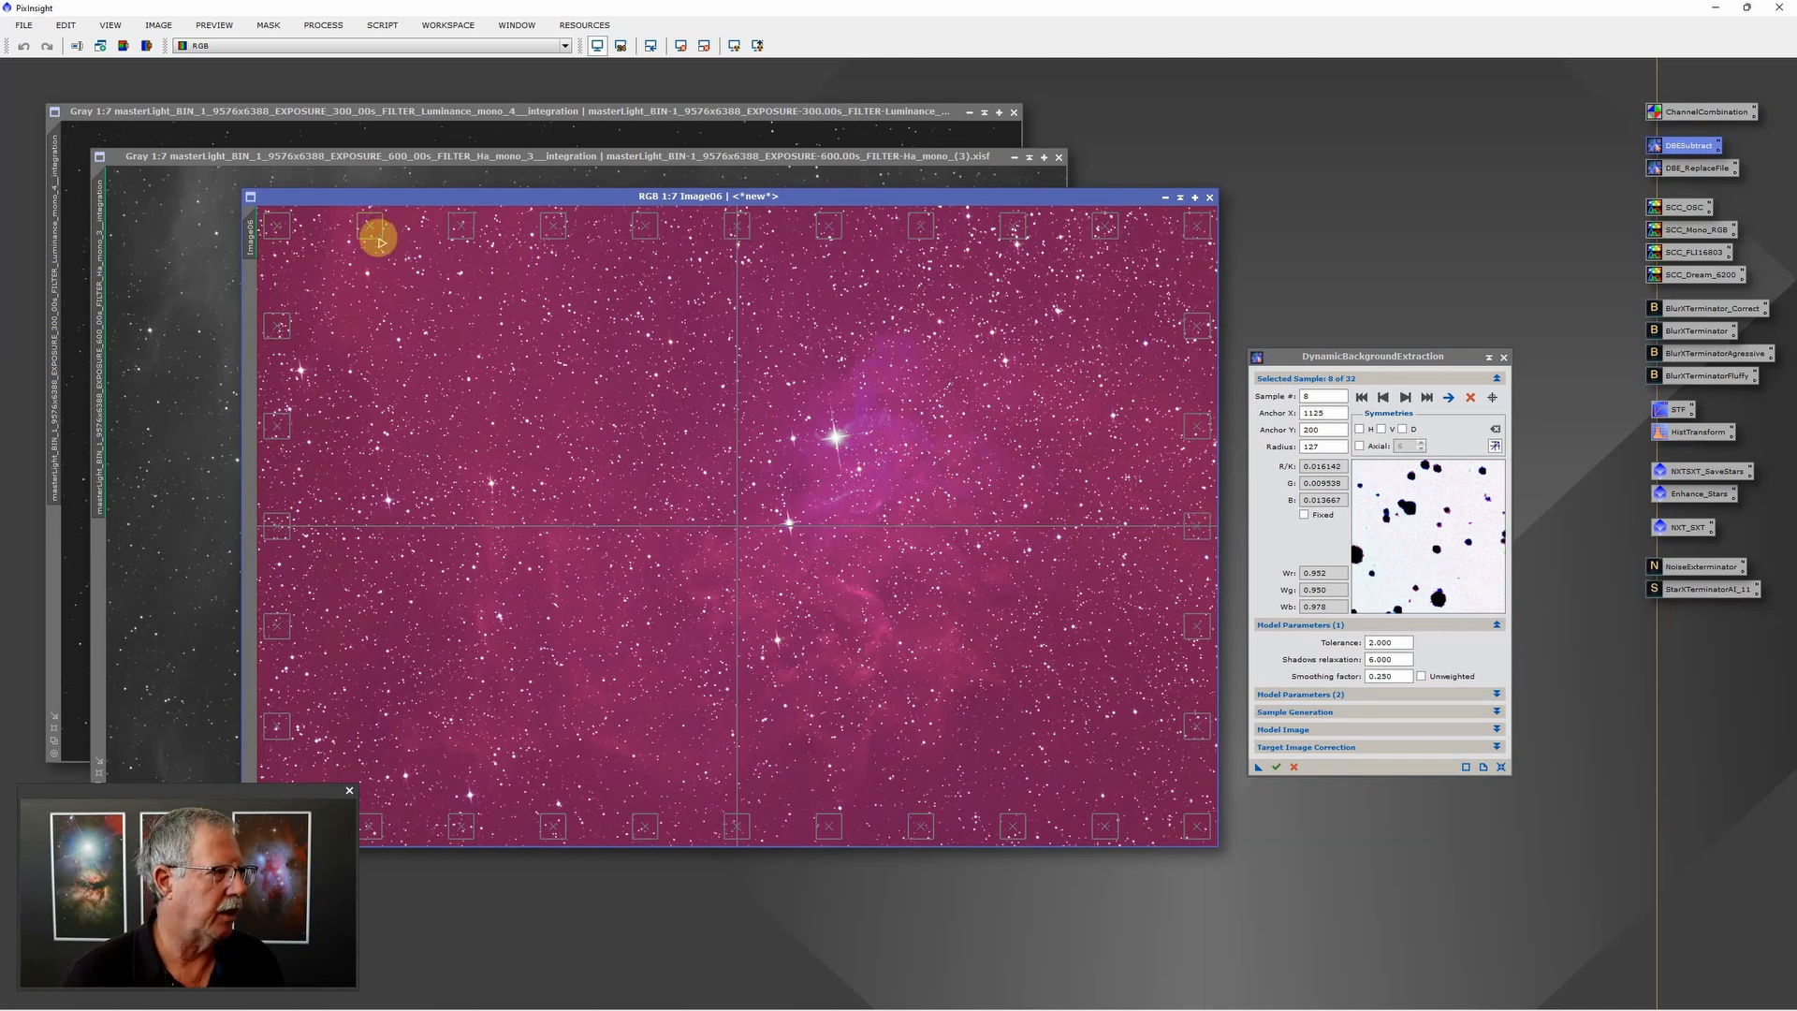
pyautogui.press('Delete')
pyautogui.click(458, 227)
pyautogui.press('Delete')
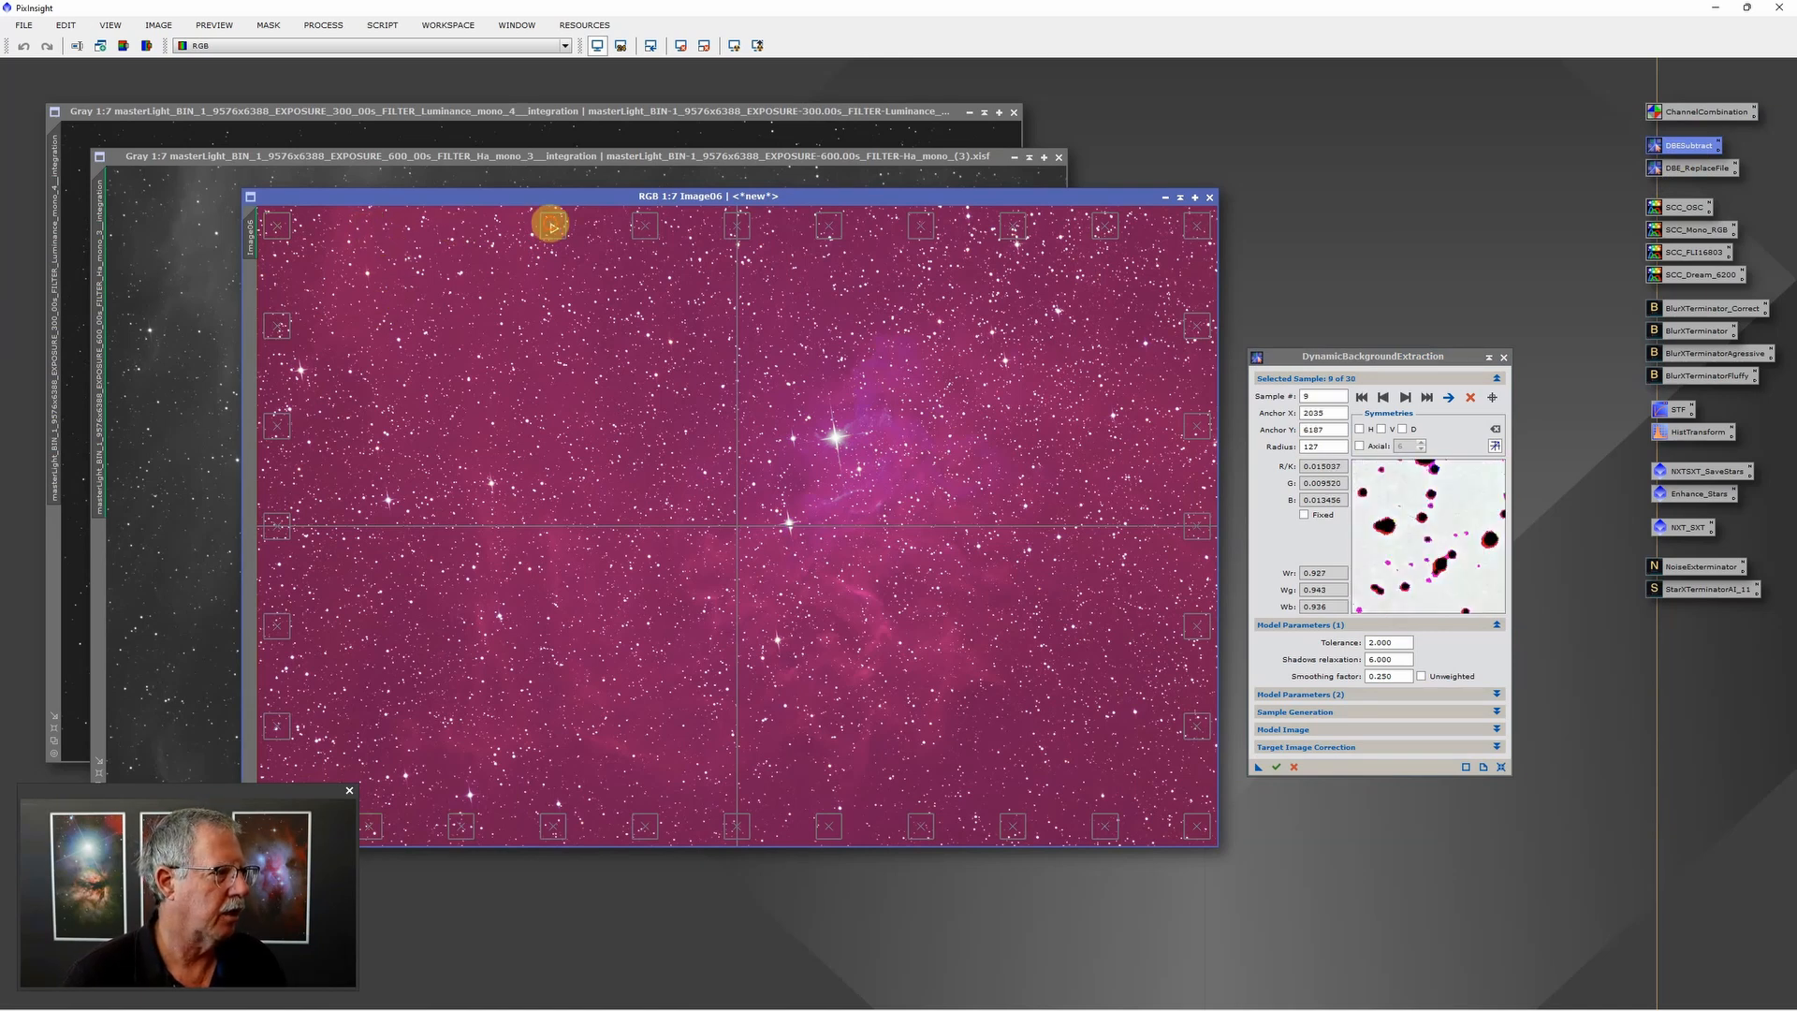
pyautogui.press('Delete')
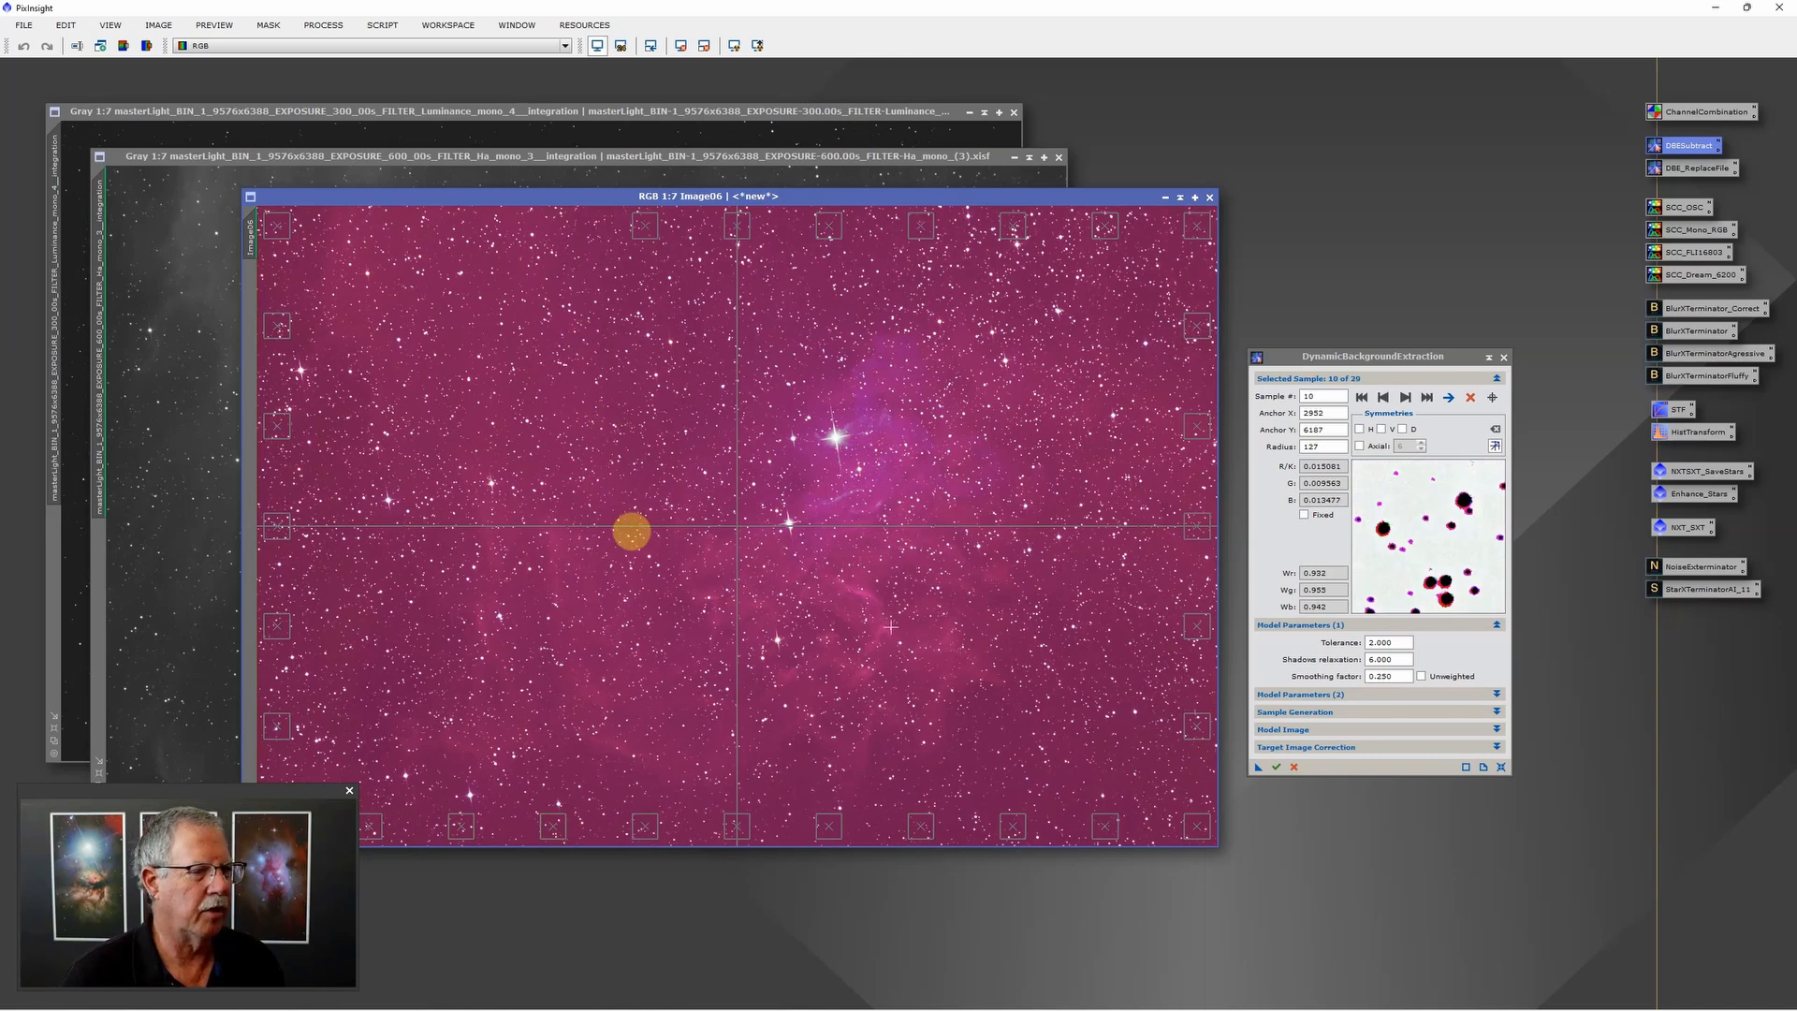
# Step: Apply the background extraction to the RGB image, end the DBE session and auto-stretch the image again
pyautogui.click(1279, 767)
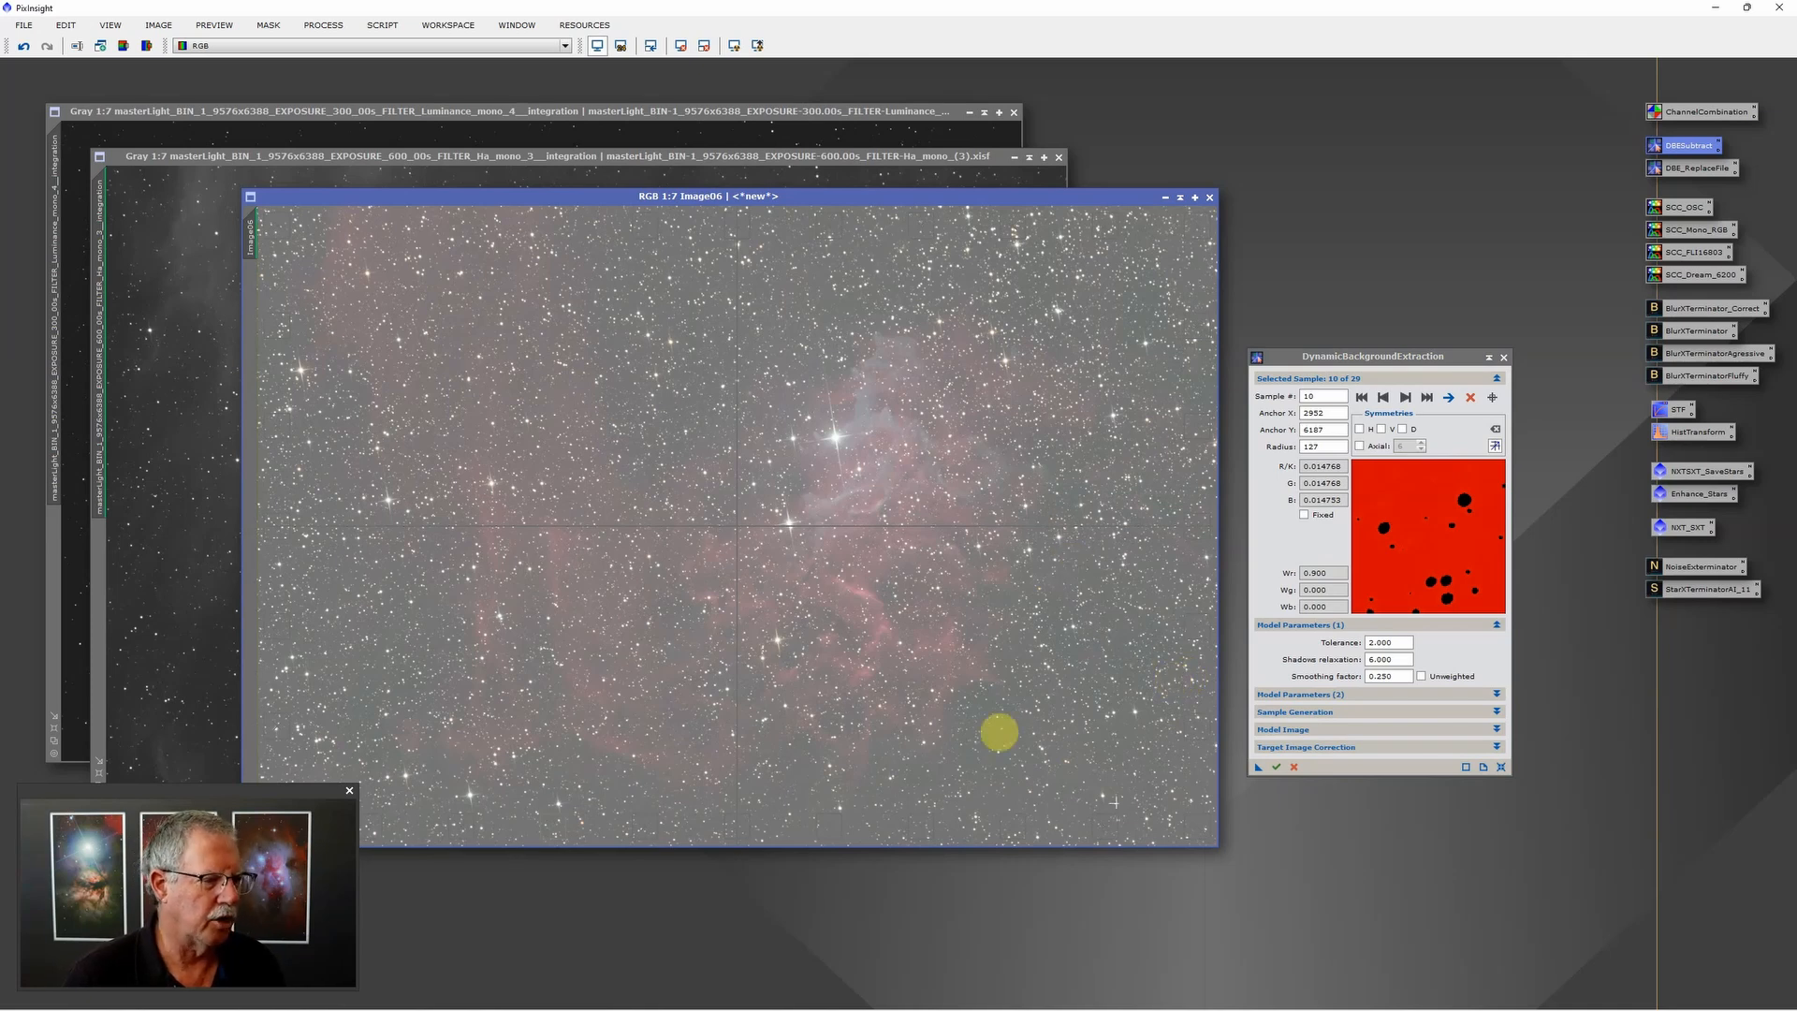
pyautogui.click(1504, 358)
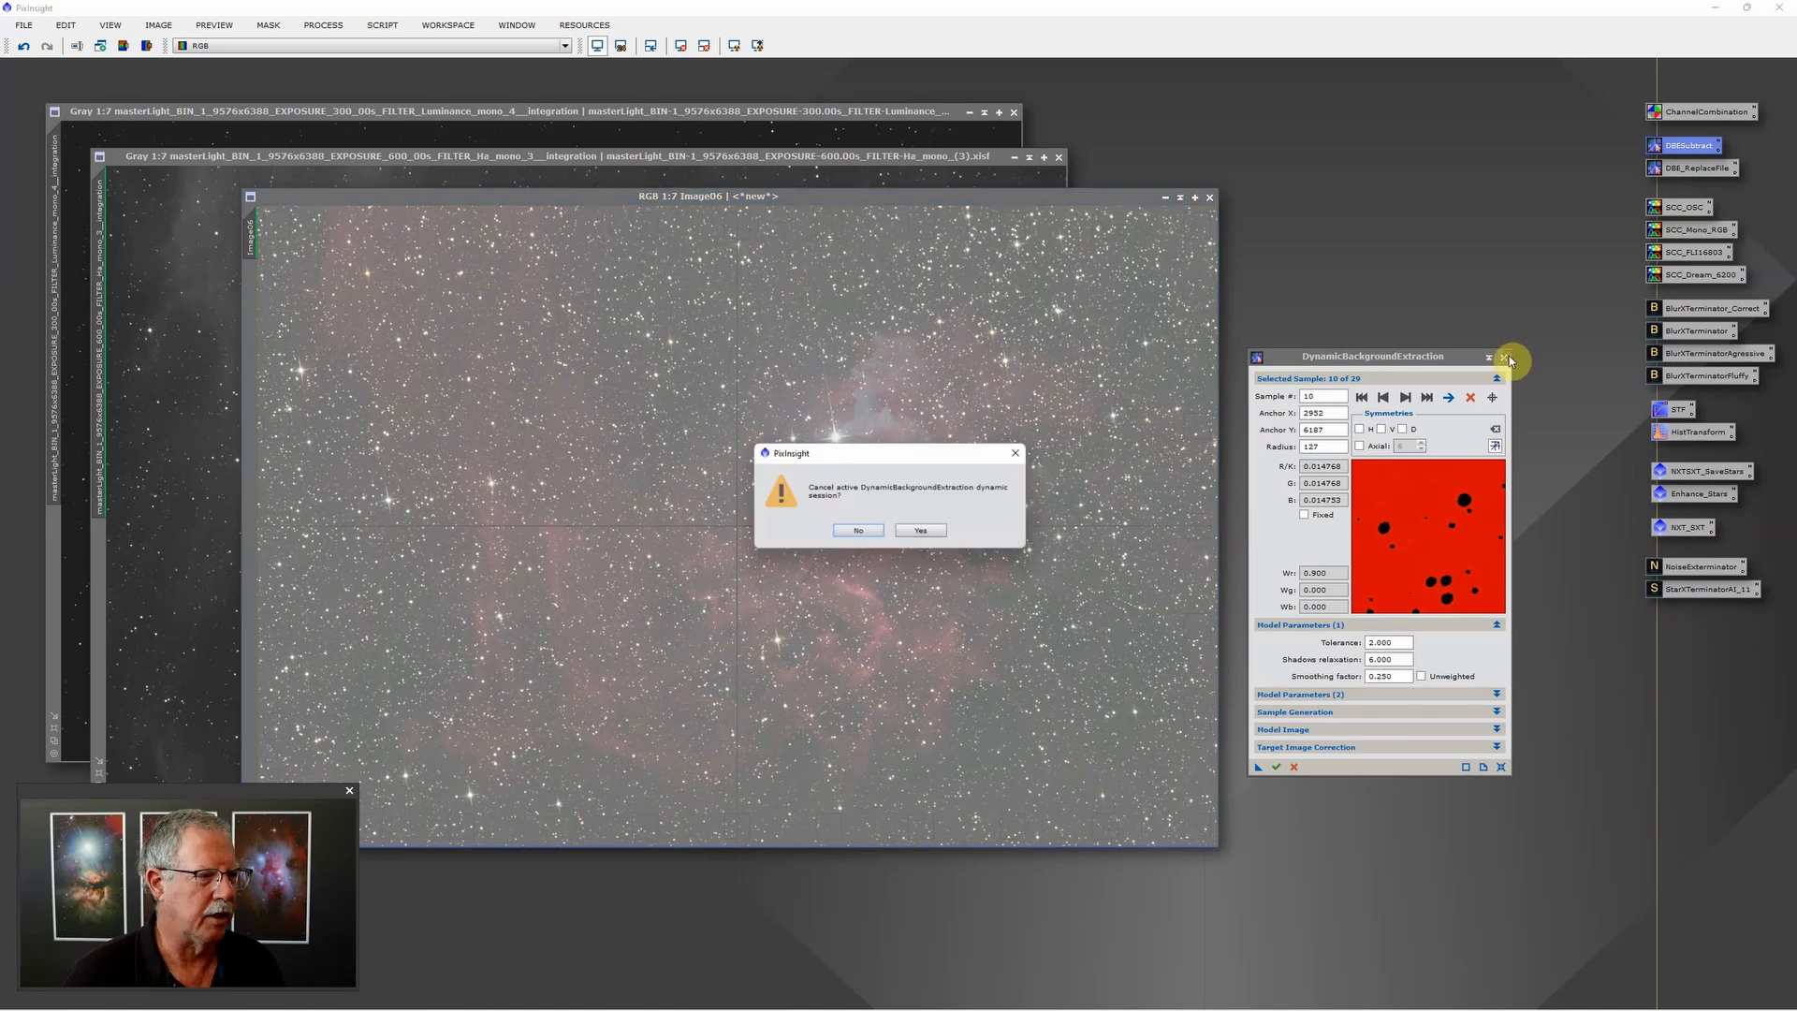
pyautogui.click(918, 541)
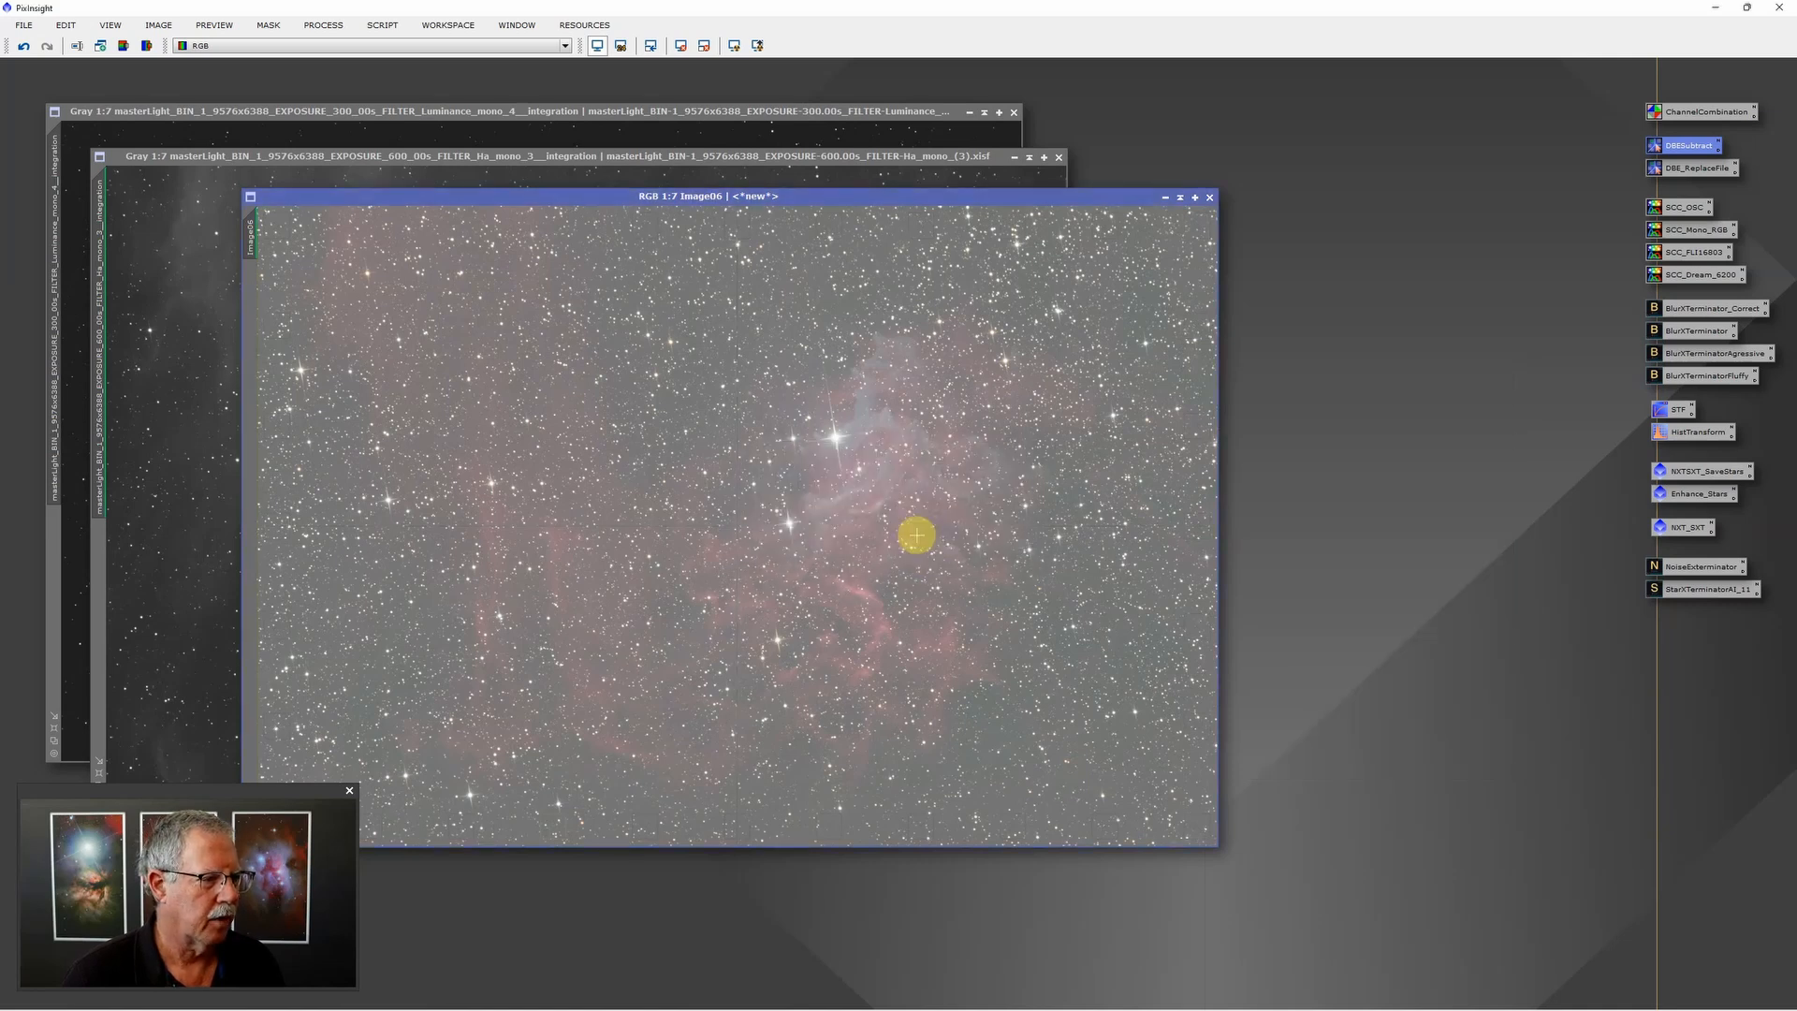
pyautogui.click(735, 47)
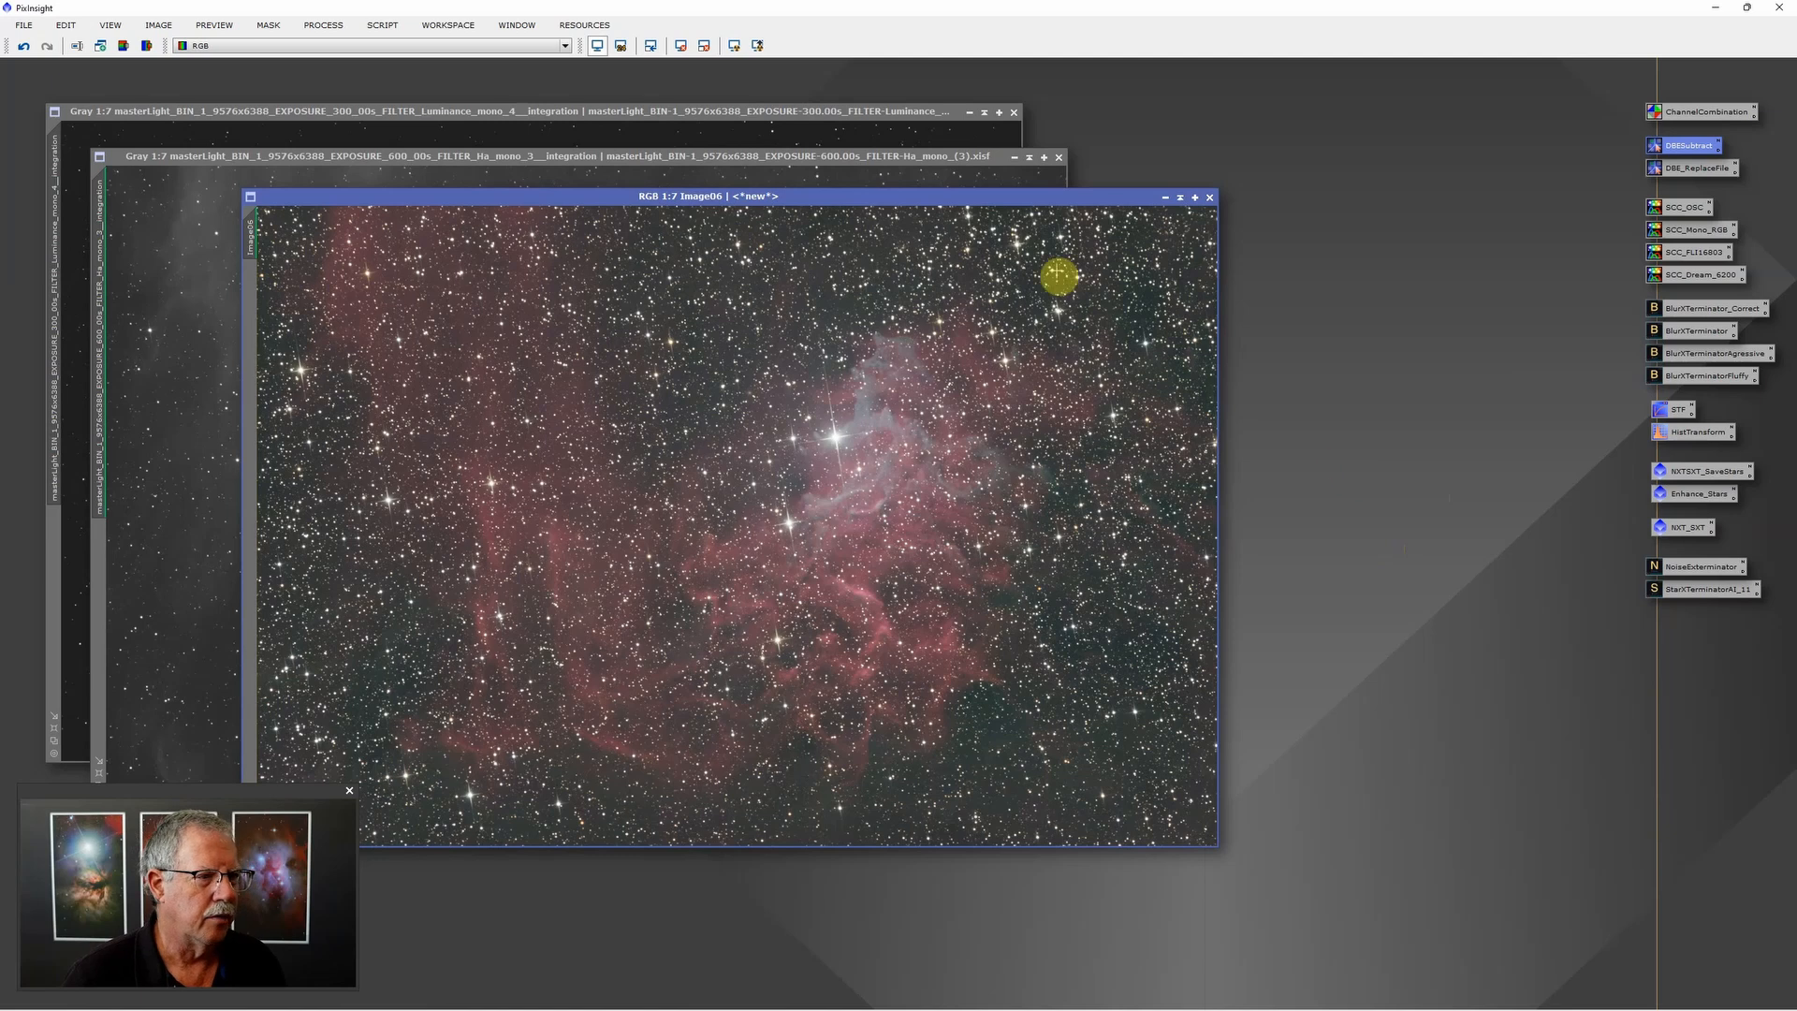
pyautogui.moveTo(1051, 199); pyautogui.dragTo(1075, 205)
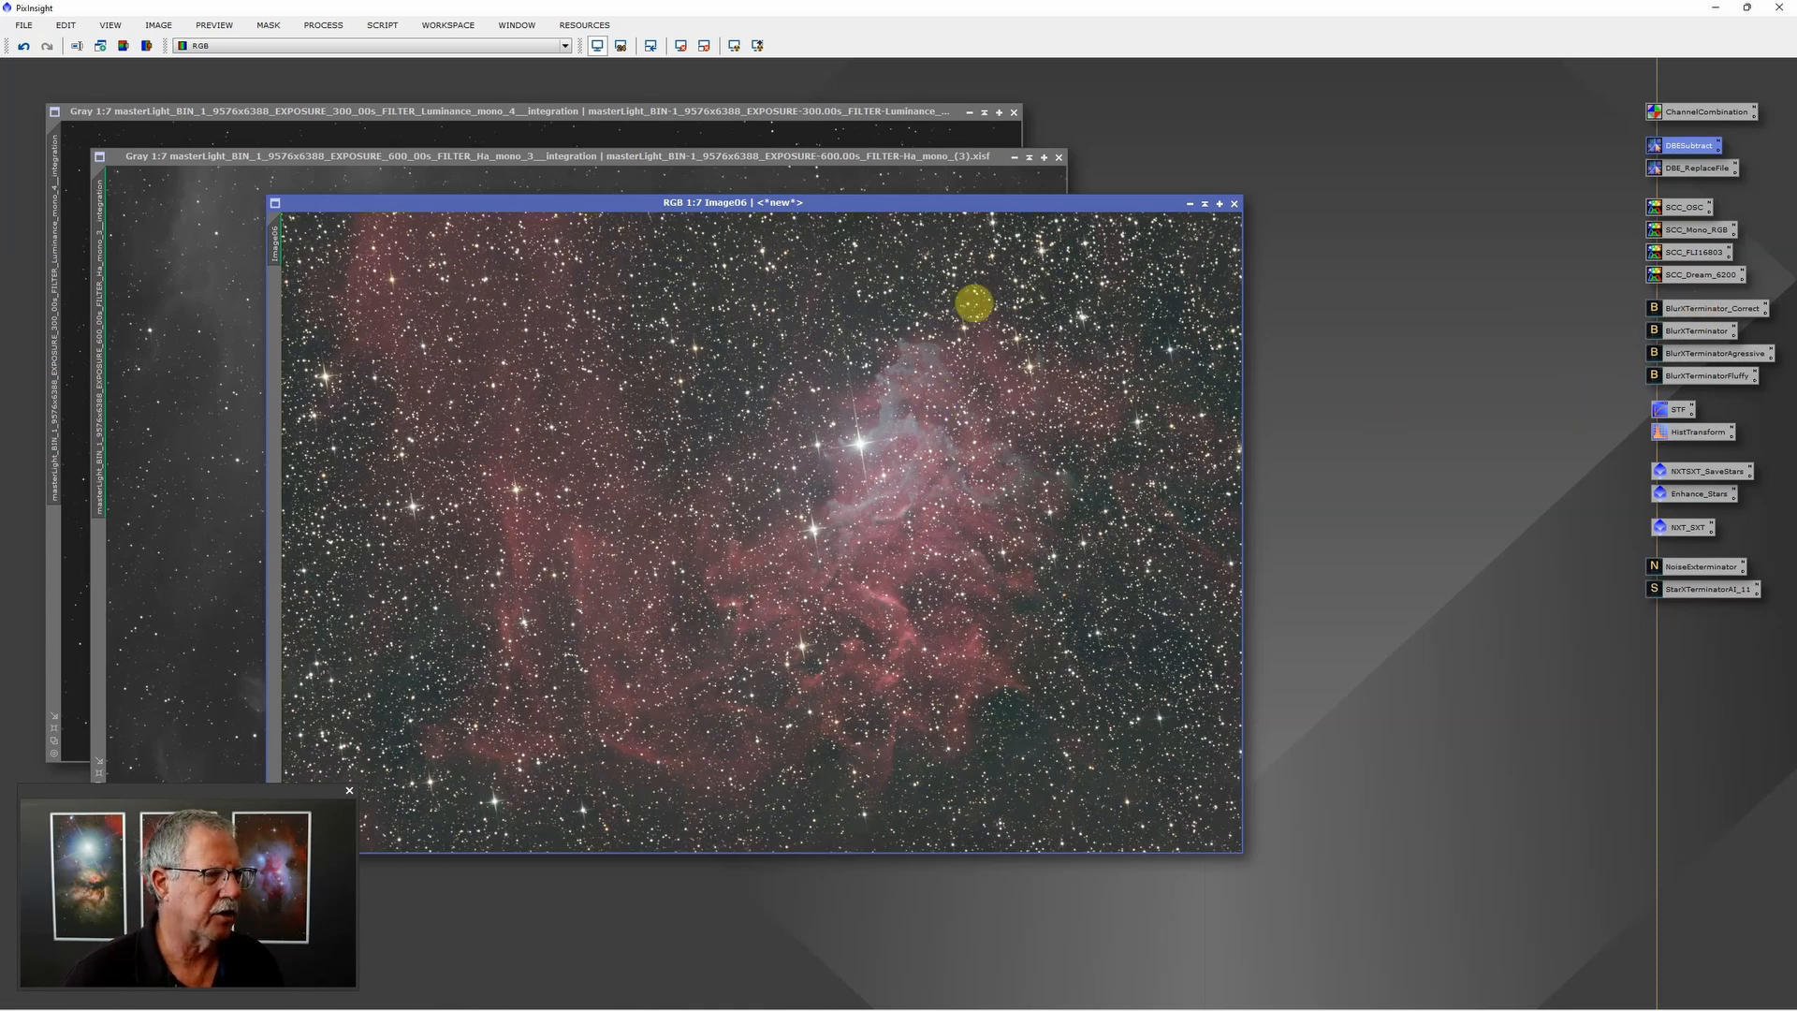
# Step: Examine the corner, edge and centre stars of the RGB image with an AberrationInspector mosaic at panel size 596, then close the mosaic
pyautogui.click(389, 27)
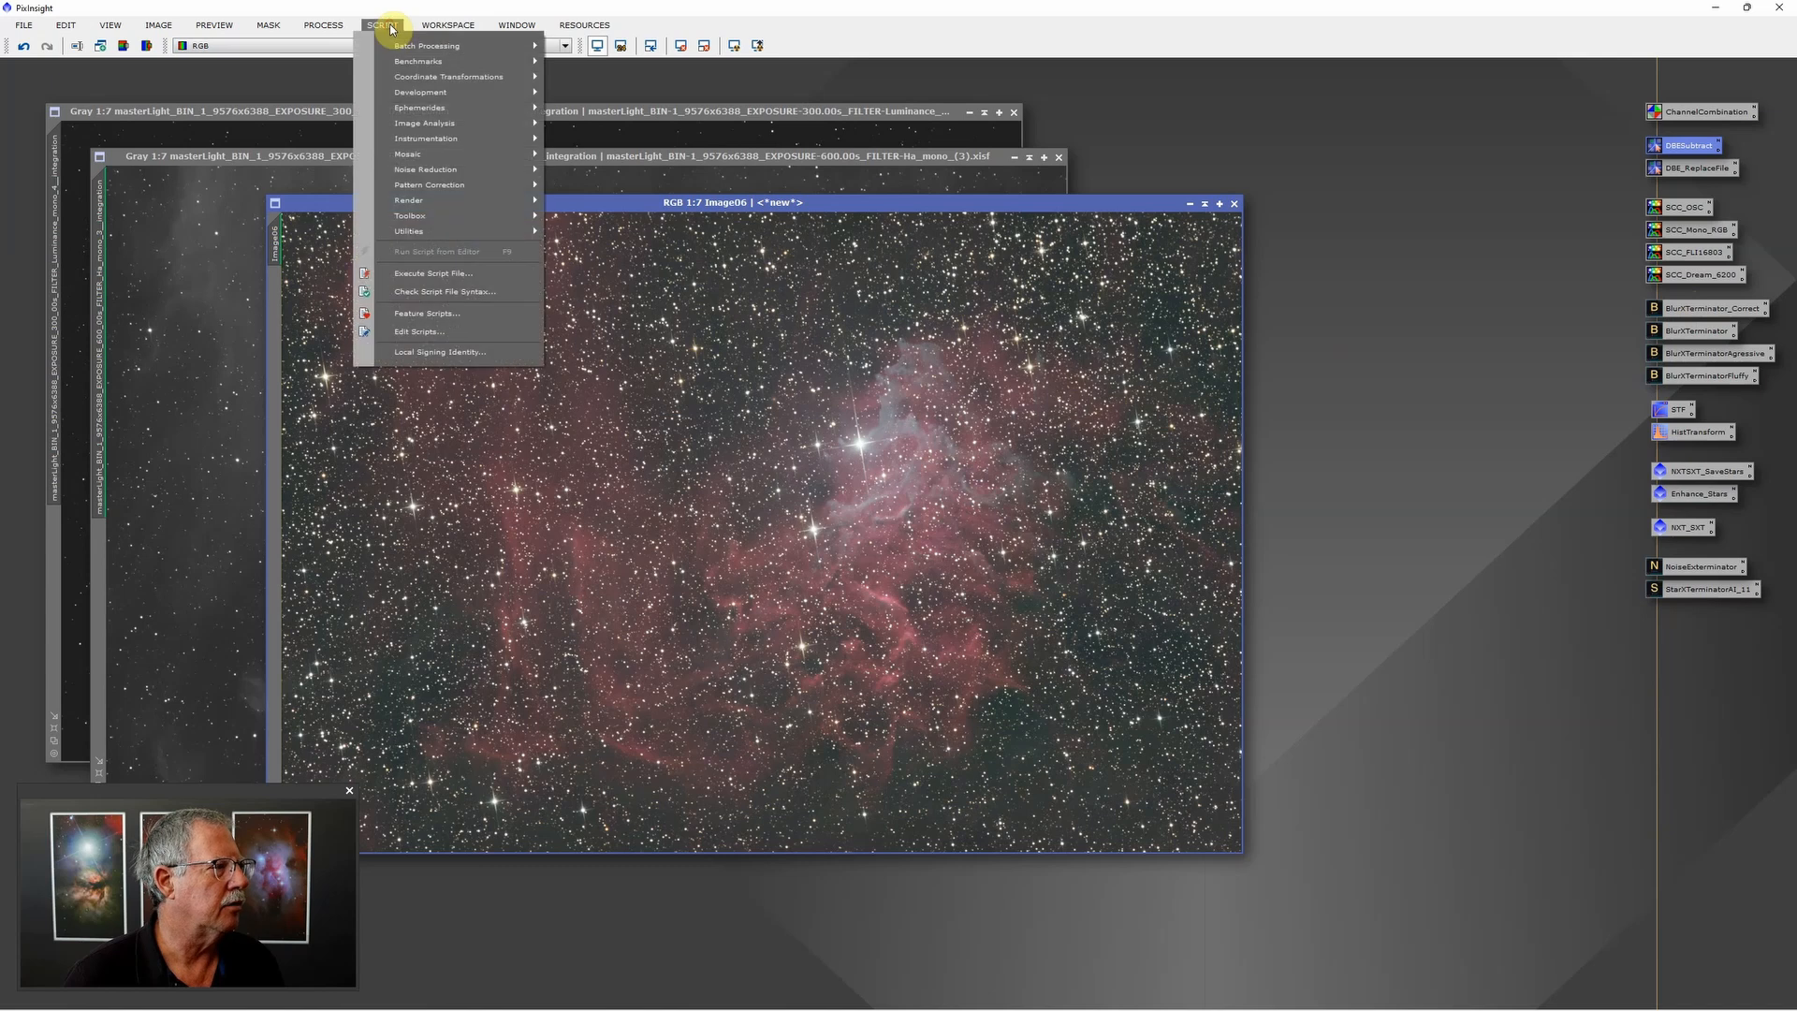
pyautogui.moveTo(433, 123)
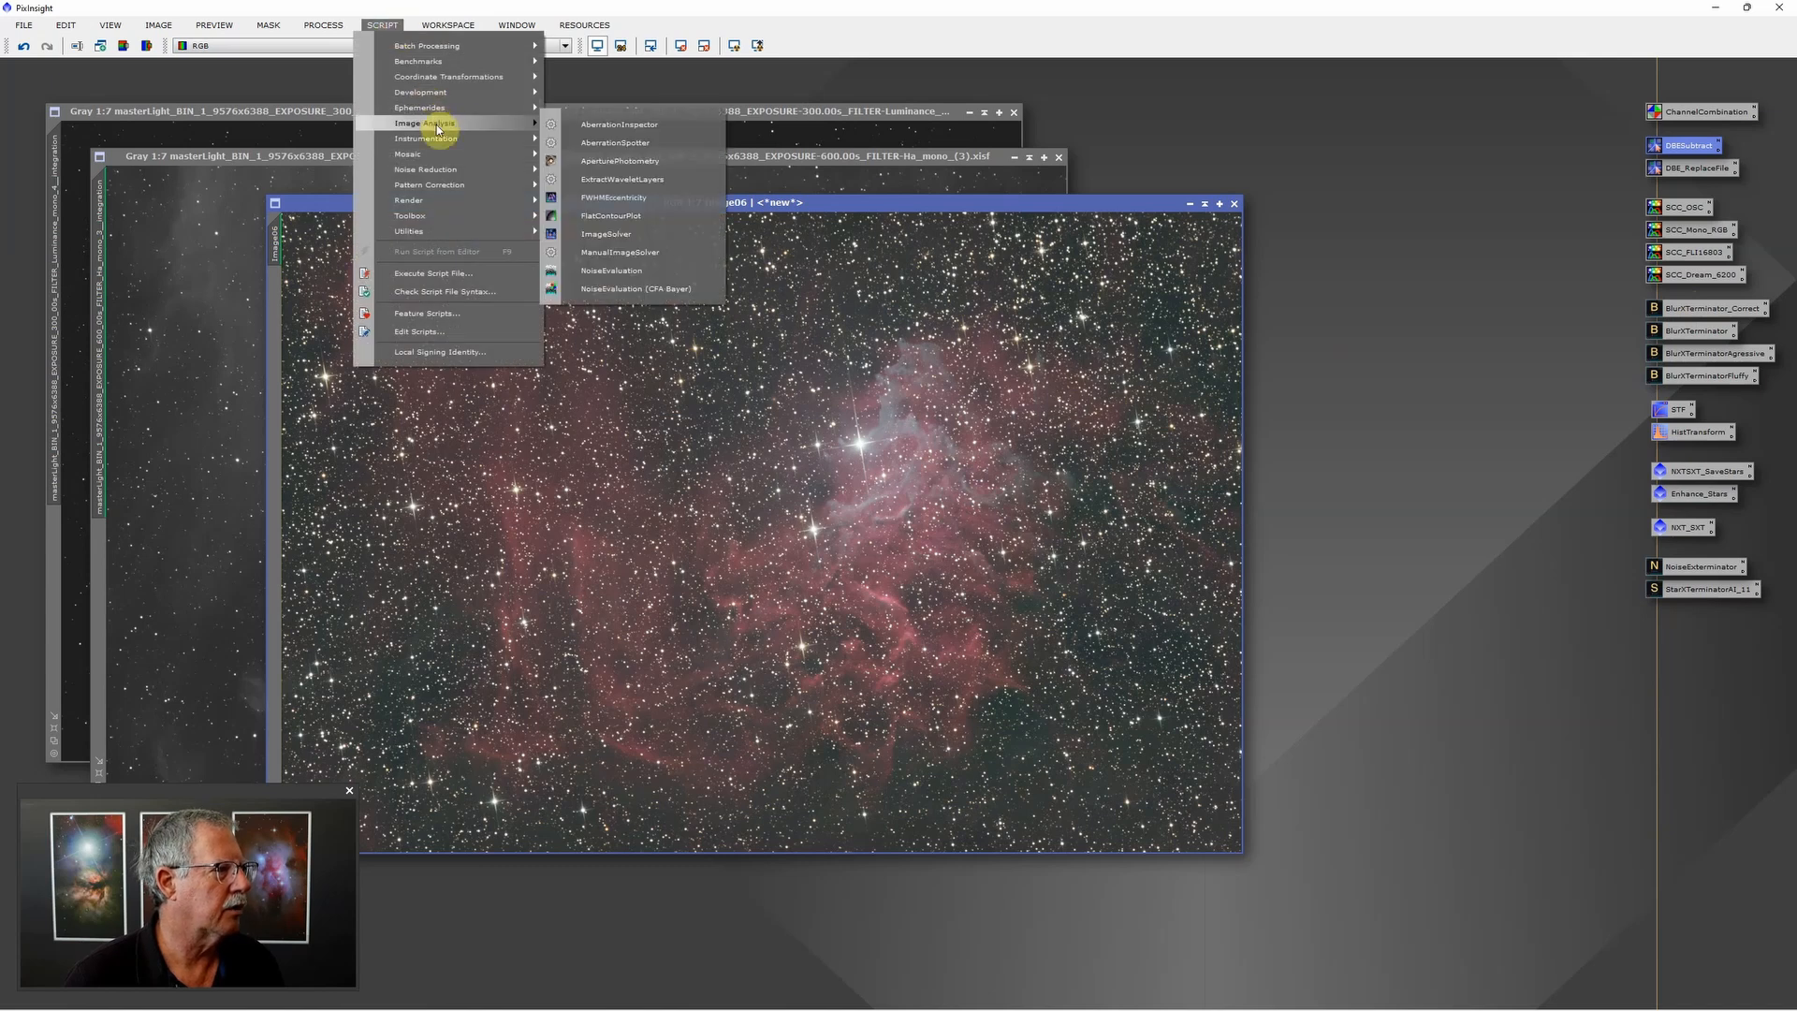
pyautogui.click(616, 130)
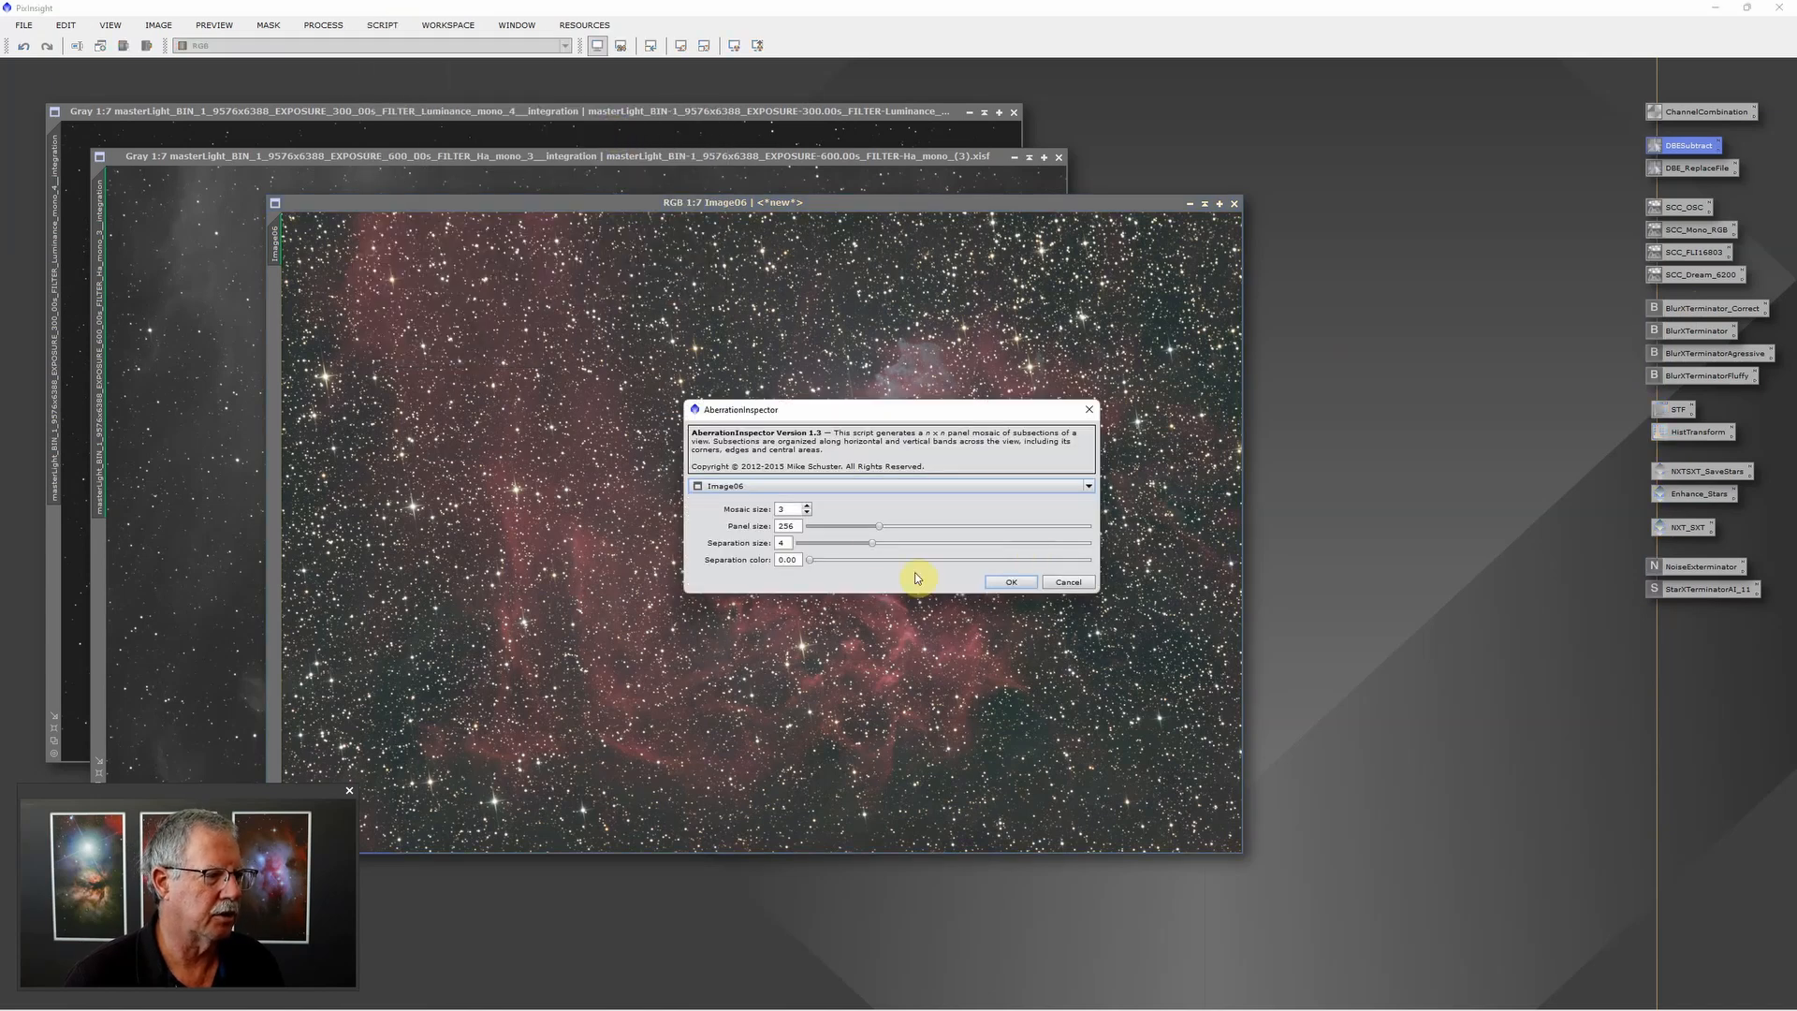
pyautogui.moveTo(877, 526); pyautogui.dragTo(969, 530)
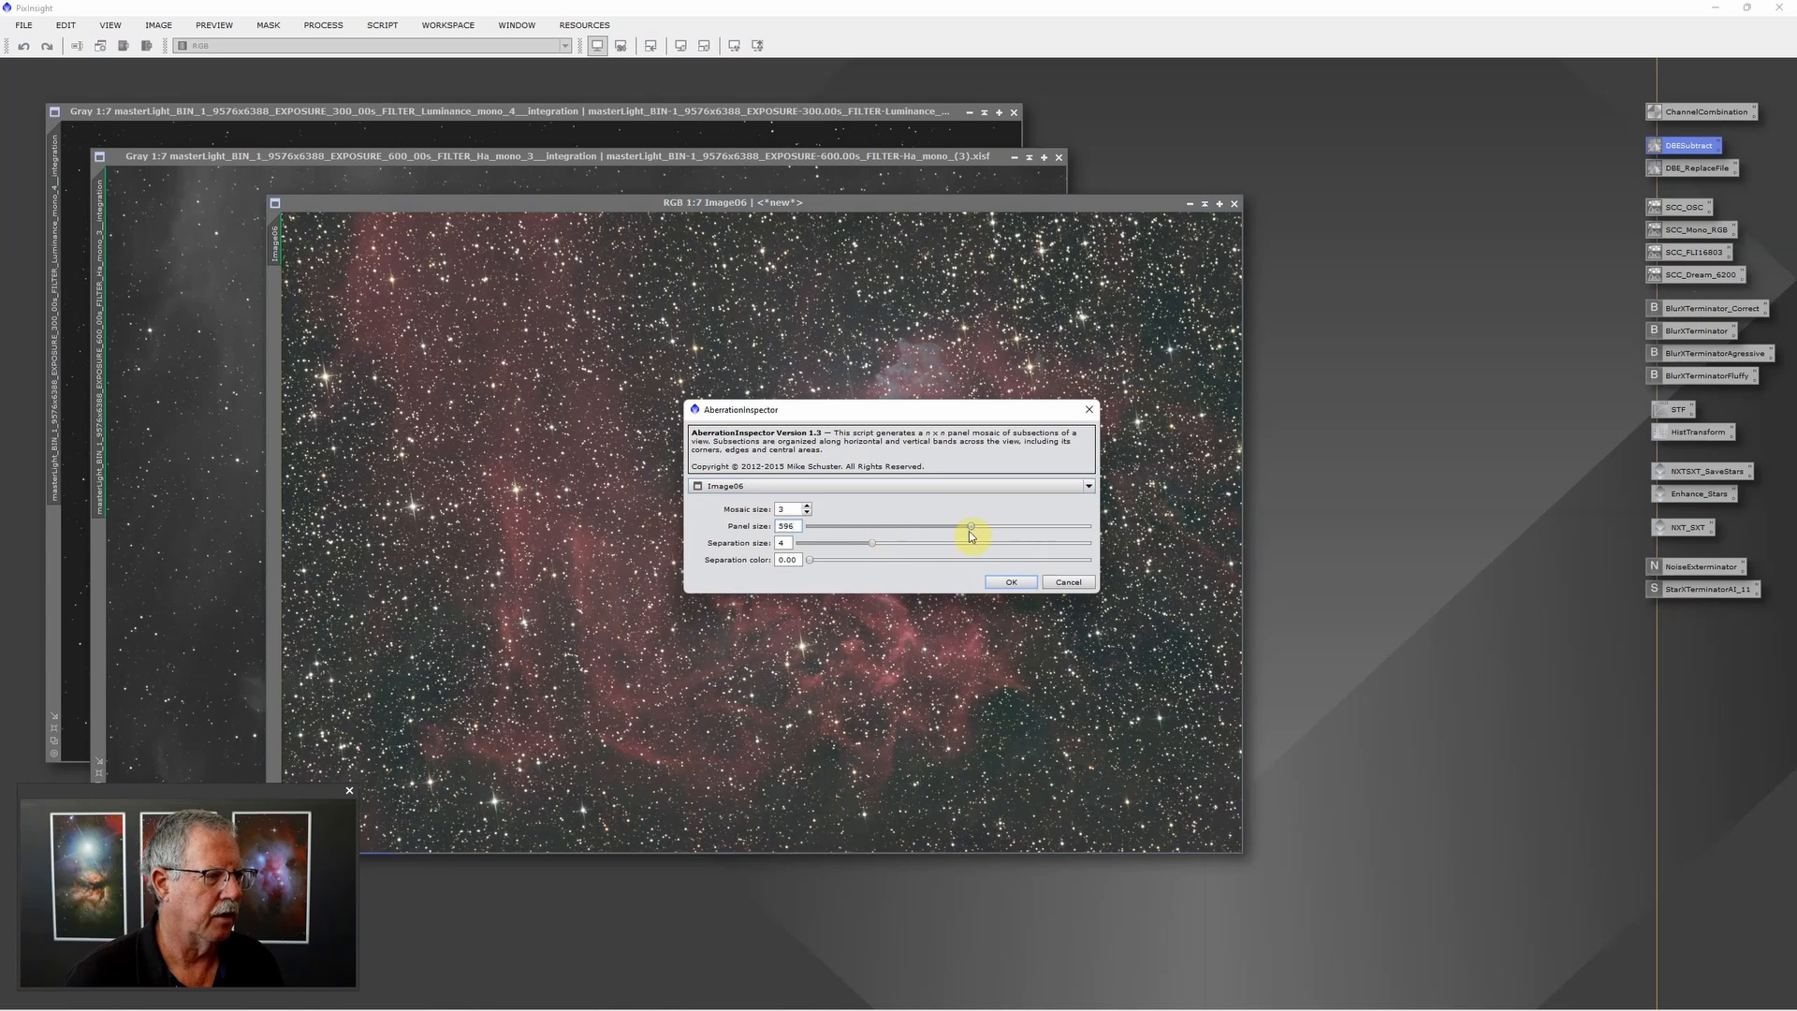
pyautogui.click(1018, 584)
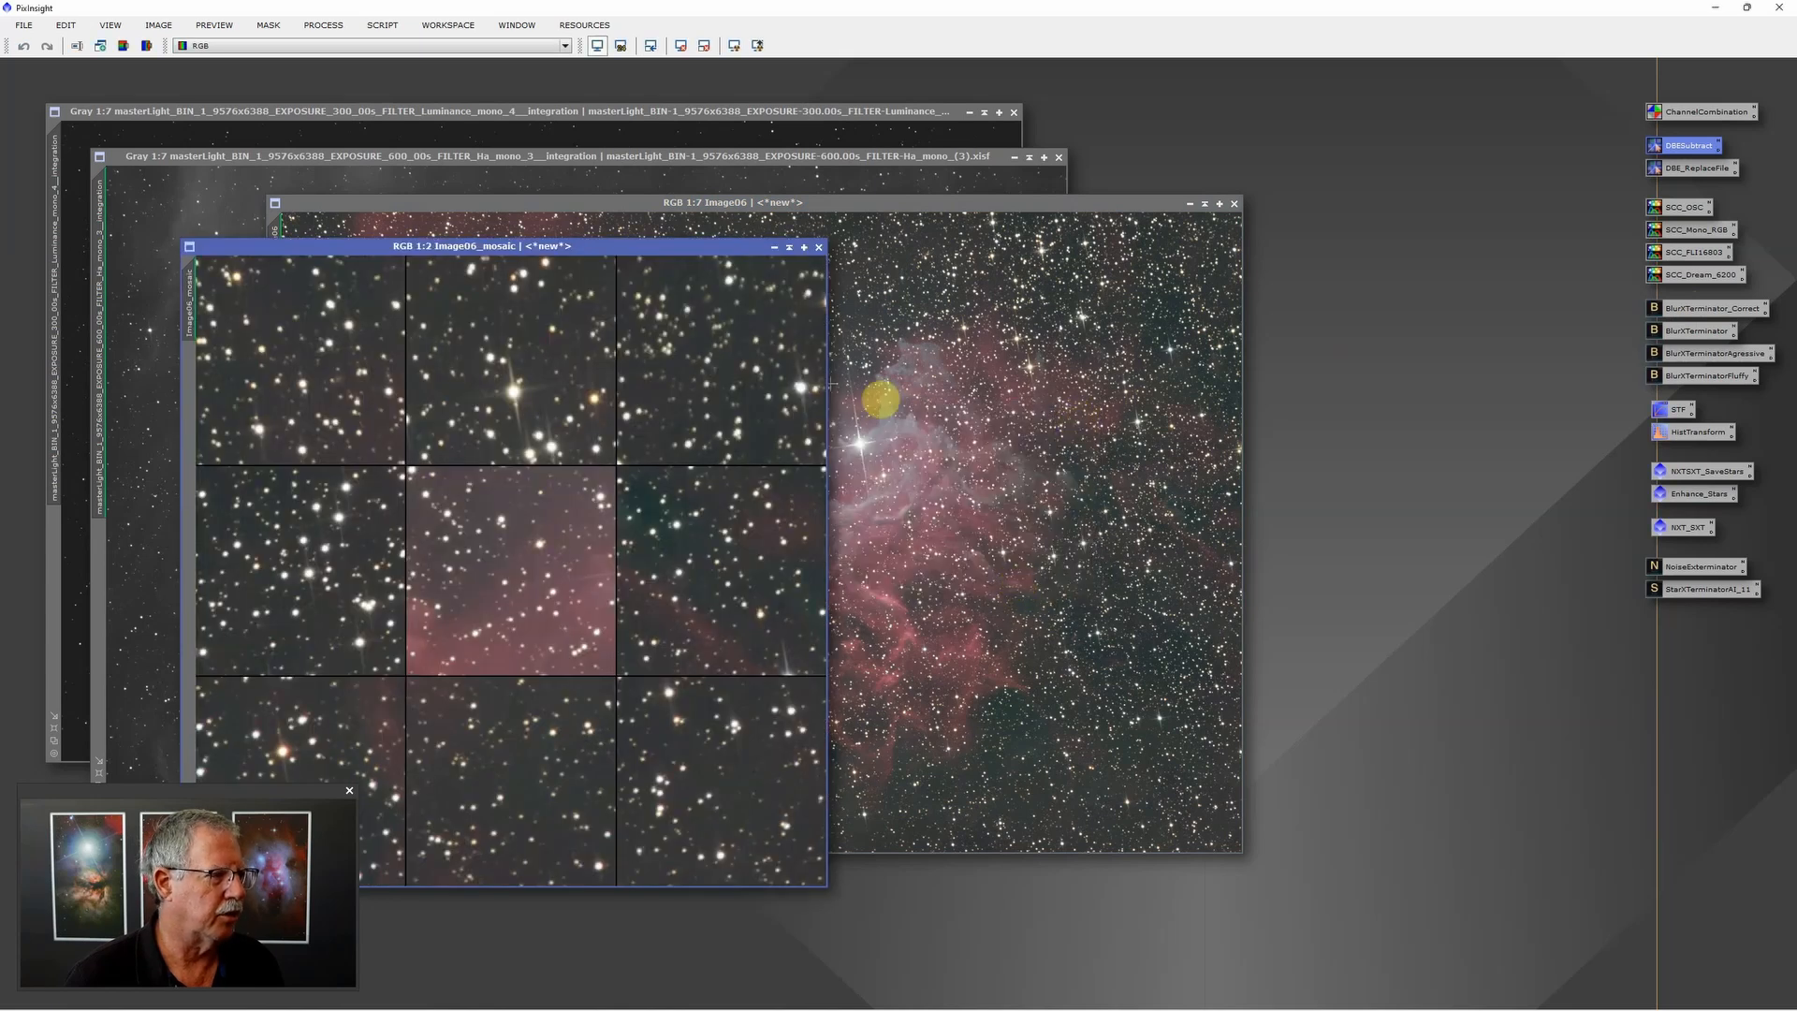
pyautogui.moveTo(686, 247); pyautogui.dragTo(871, 244)
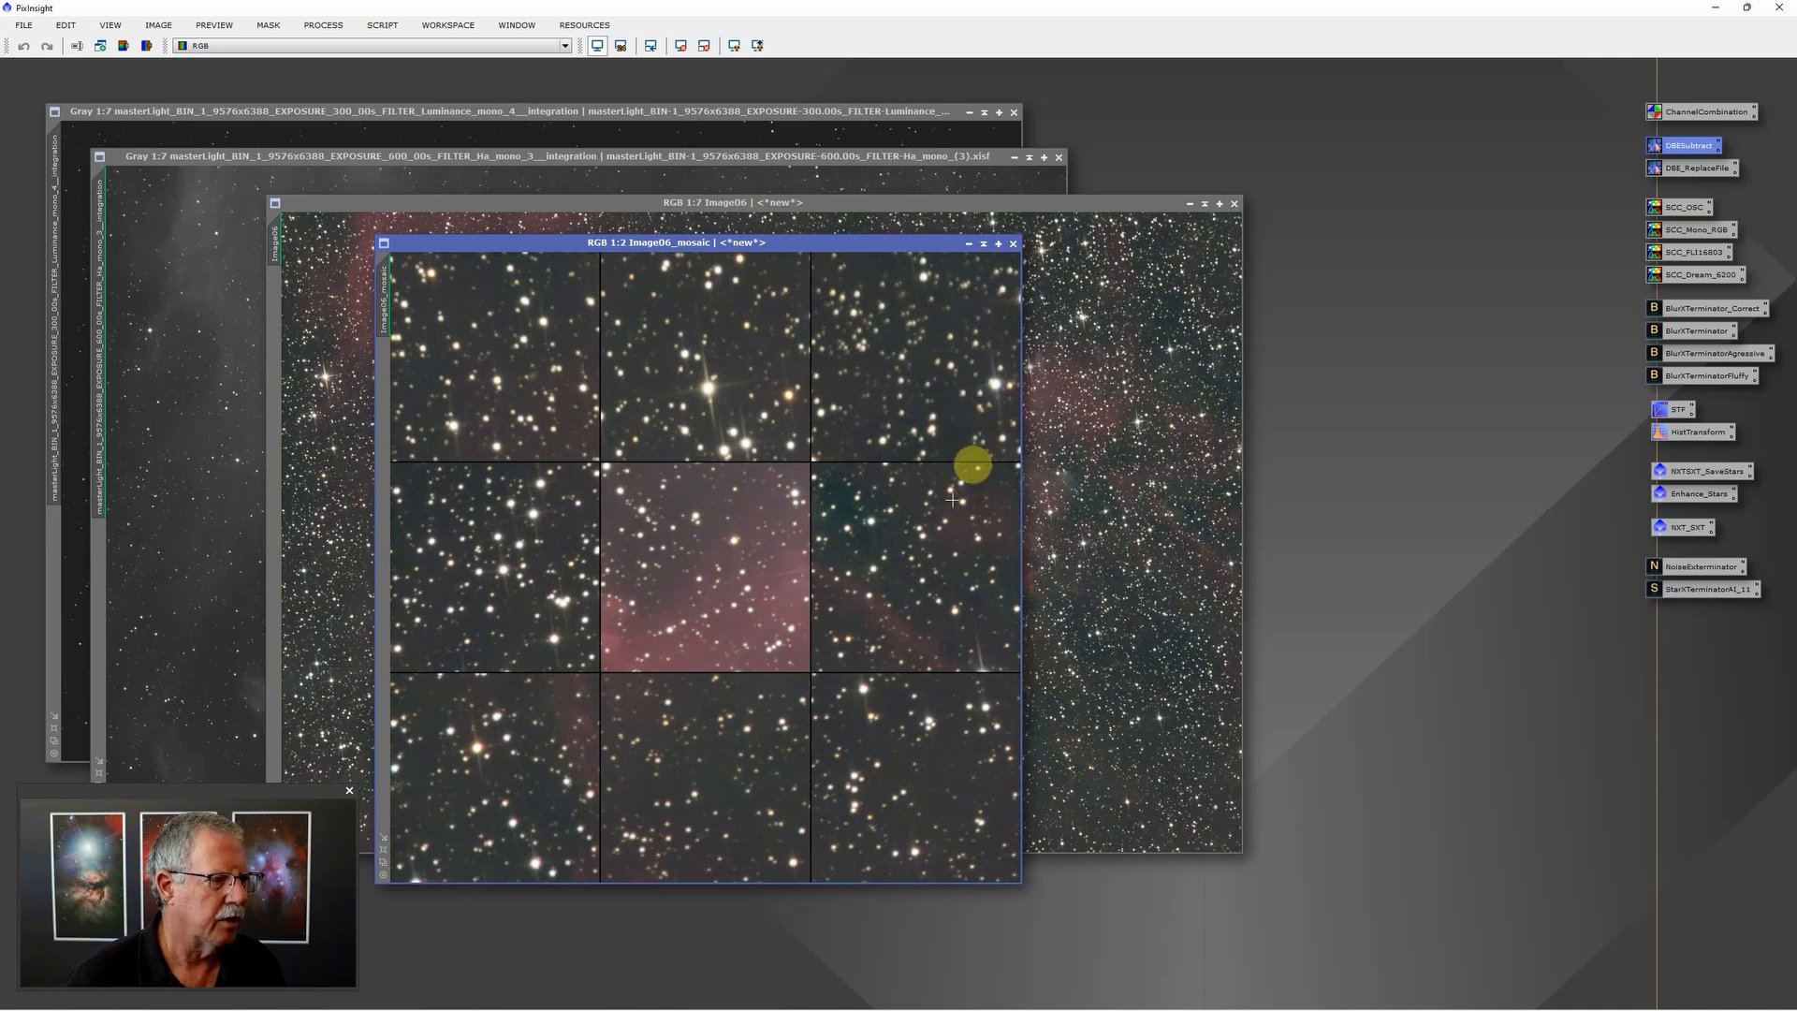
pyautogui.click(1013, 244)
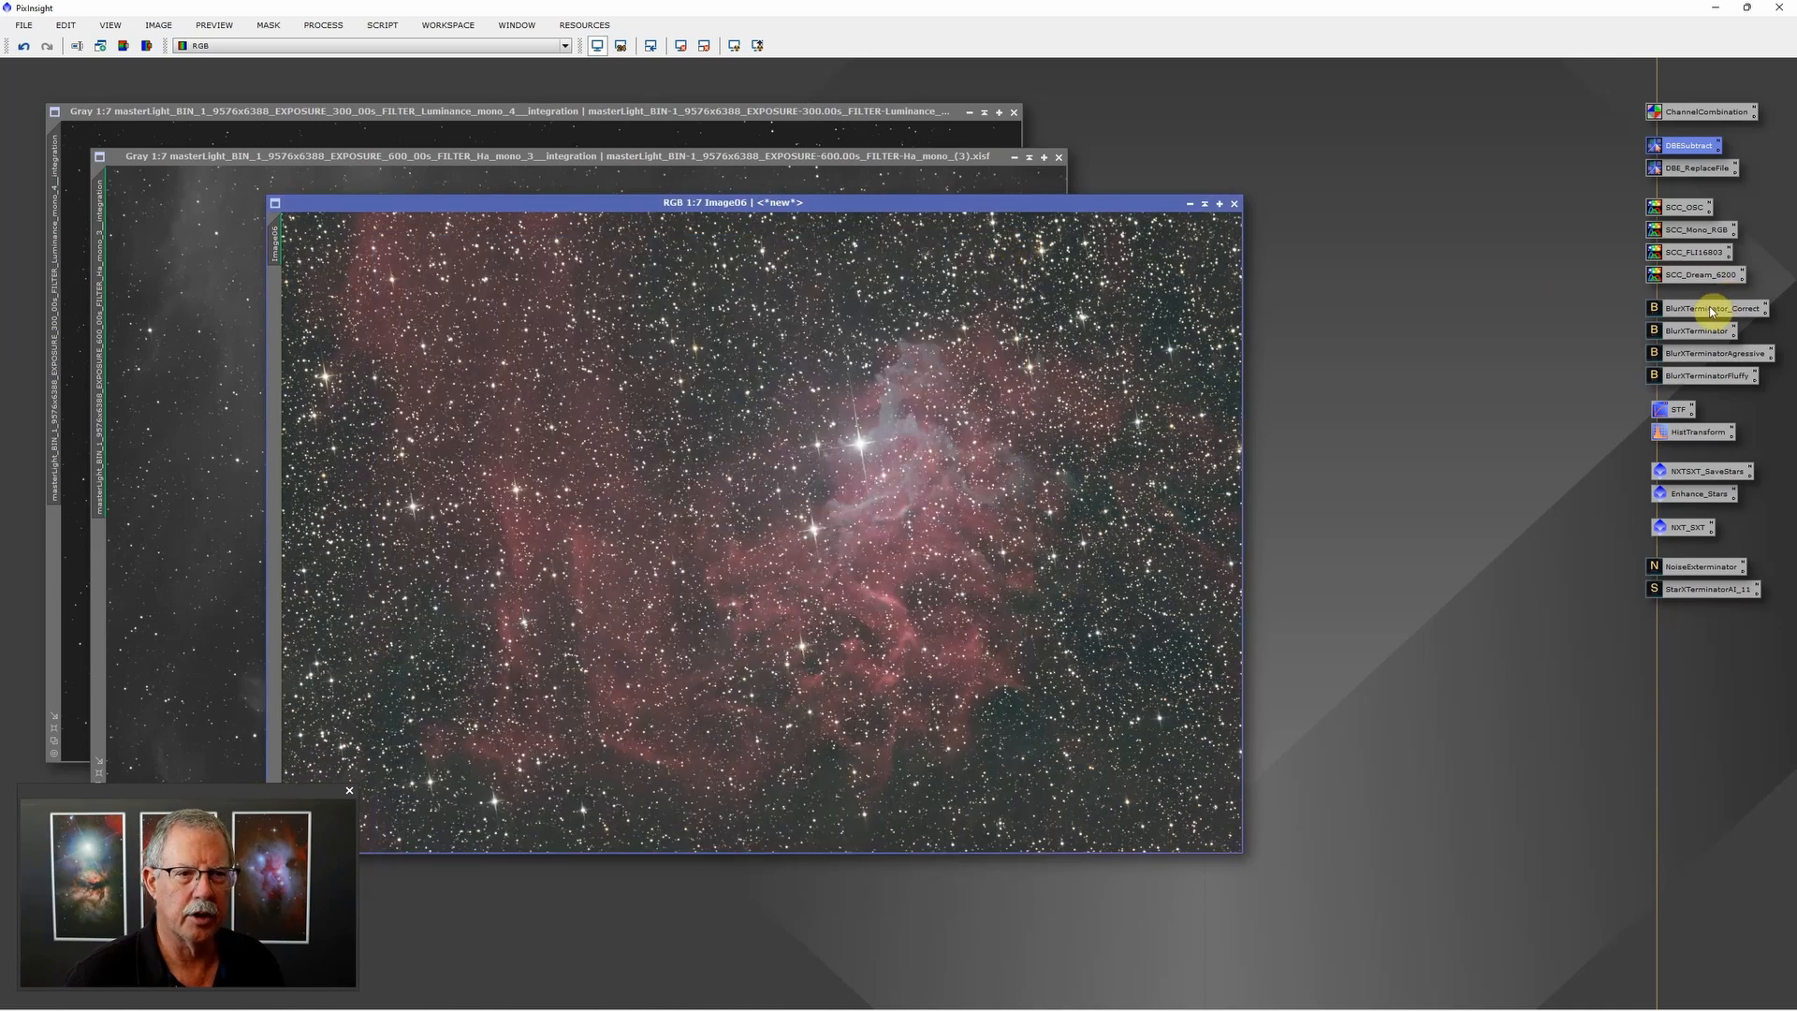
# Step: Apply the BlurXTerminator_Correct preset to the RGB image and refresh its auto-stretch
pyautogui.moveTo(1713, 312); pyautogui.dragTo(935, 418)
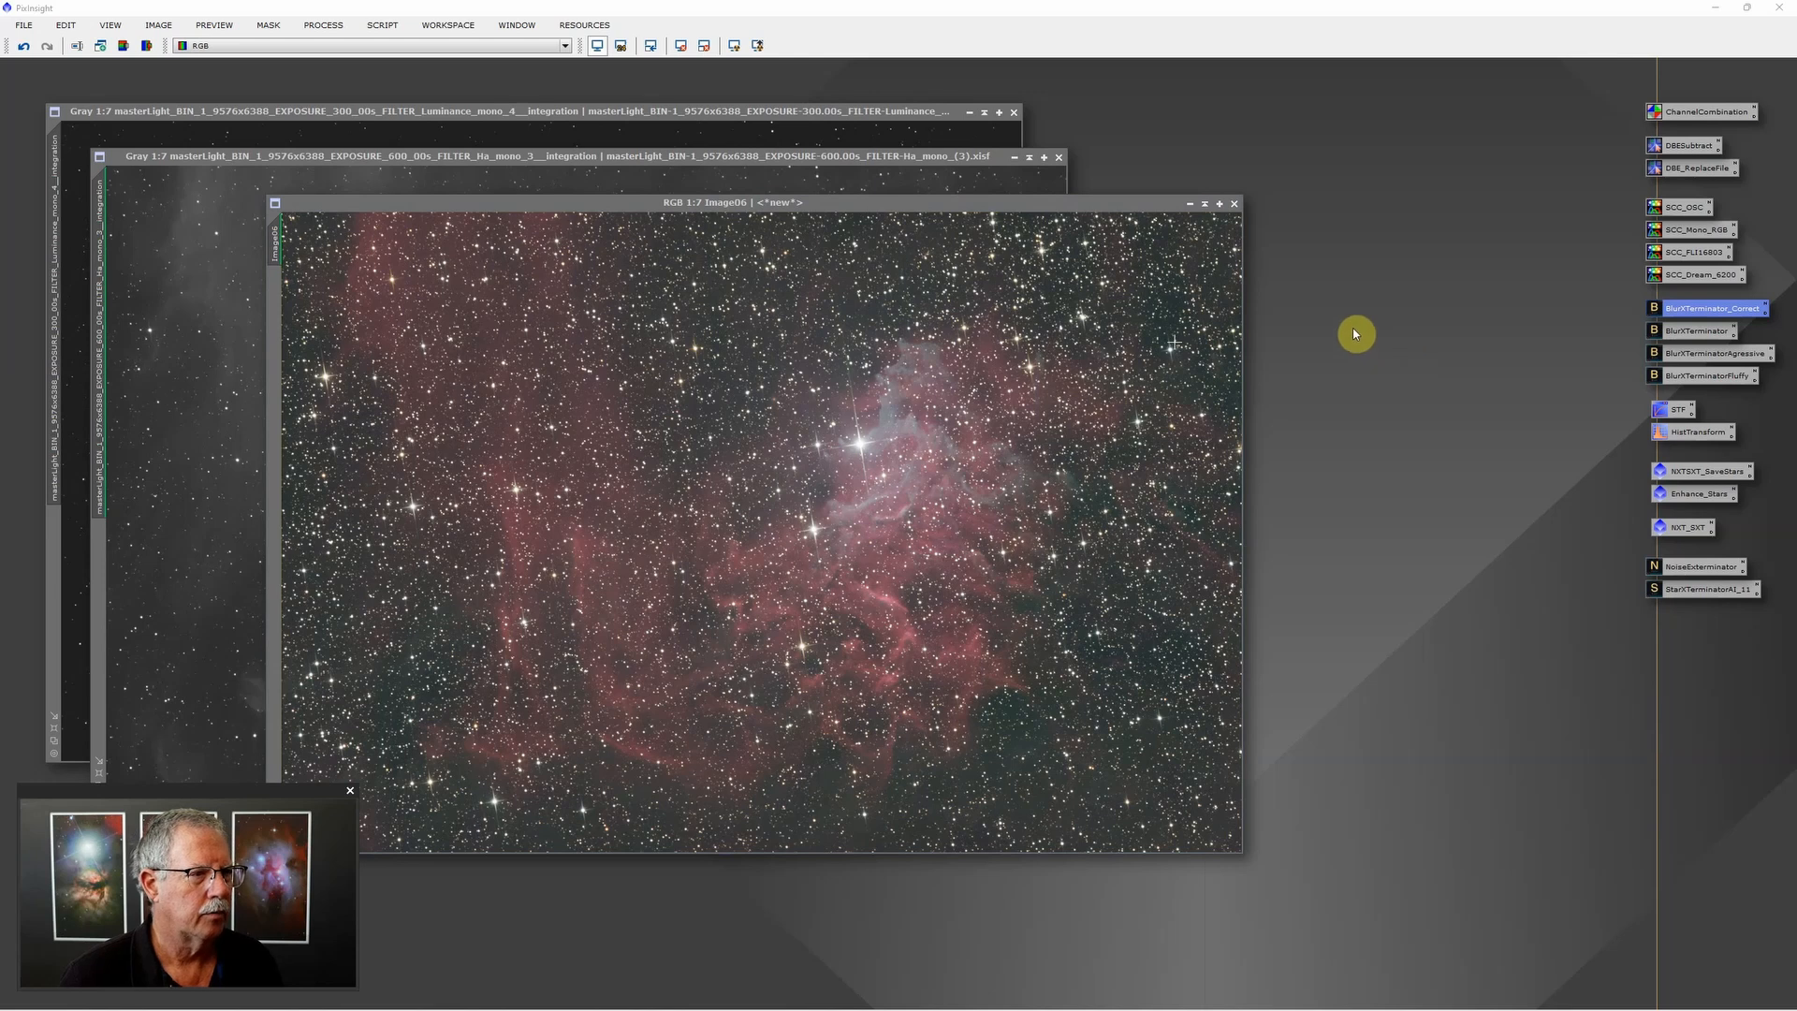
pyautogui.click(735, 46)
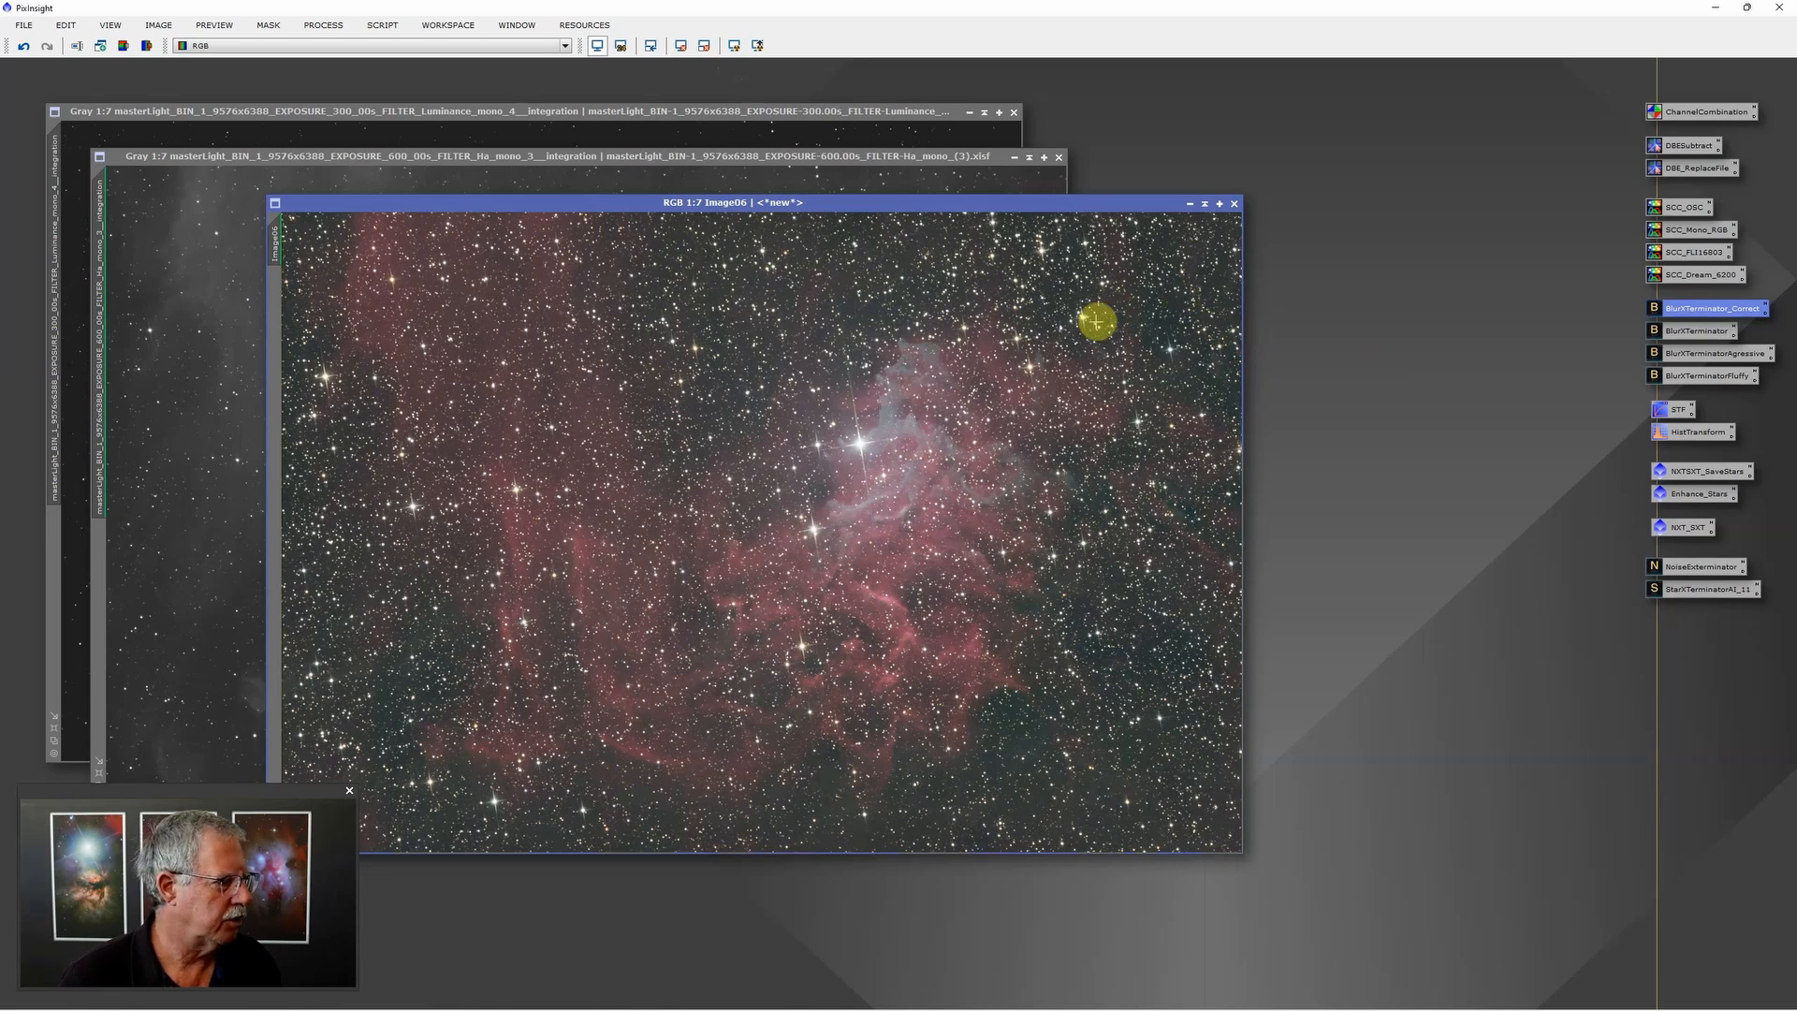
# Step: Recheck the corrected star shapes across the RGB image with an enlarged-panel AberrationInspector mosaic, then close the mosaic
pyautogui.click(391, 25)
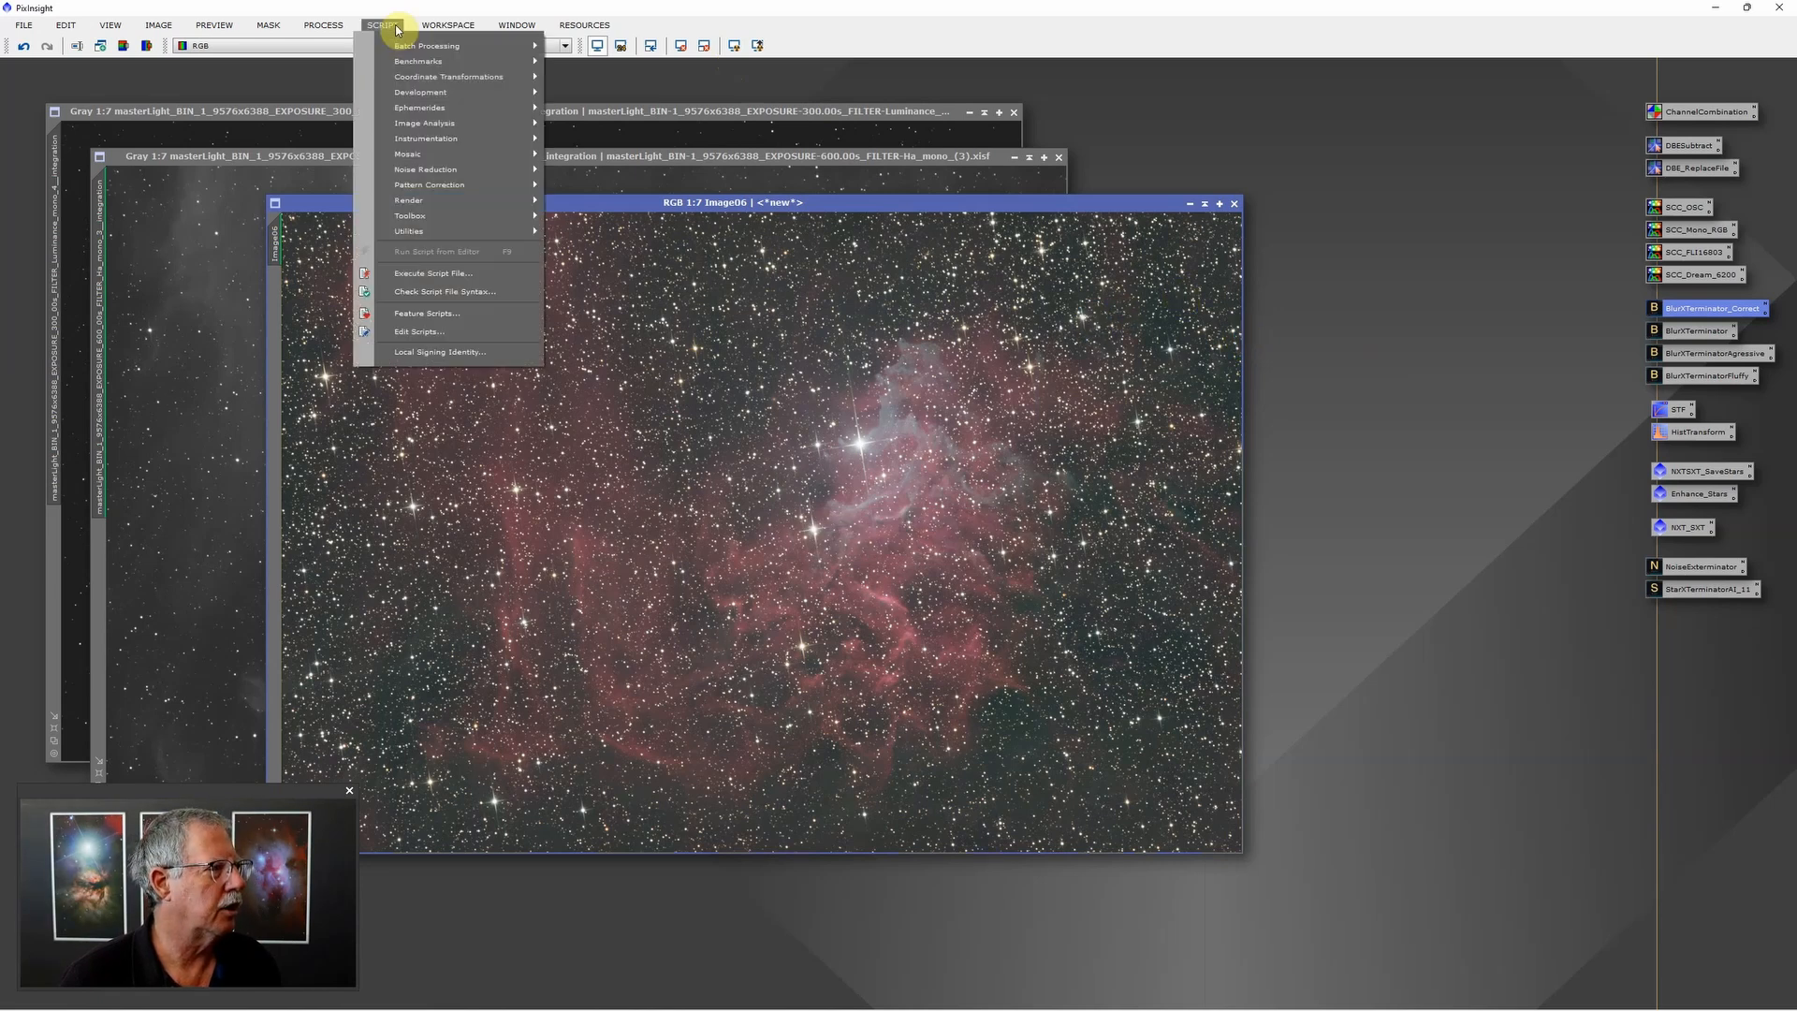
pyautogui.moveTo(430, 125)
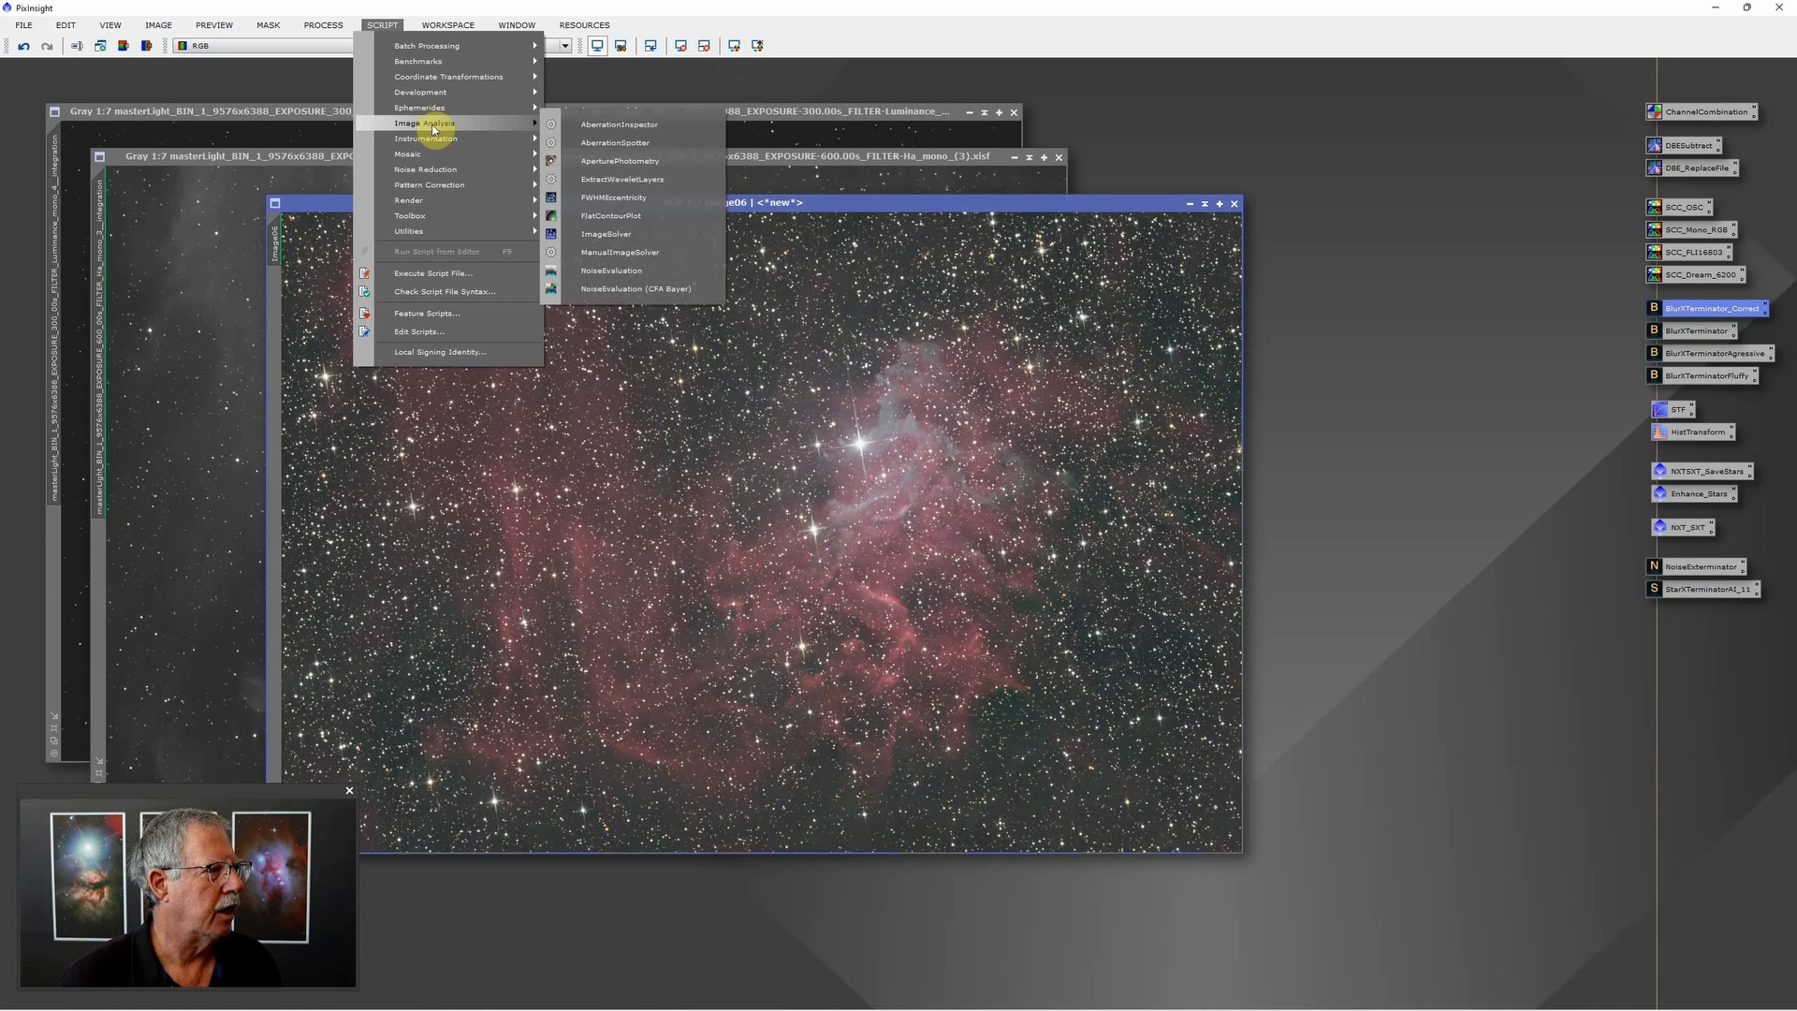
pyautogui.click(630, 137)
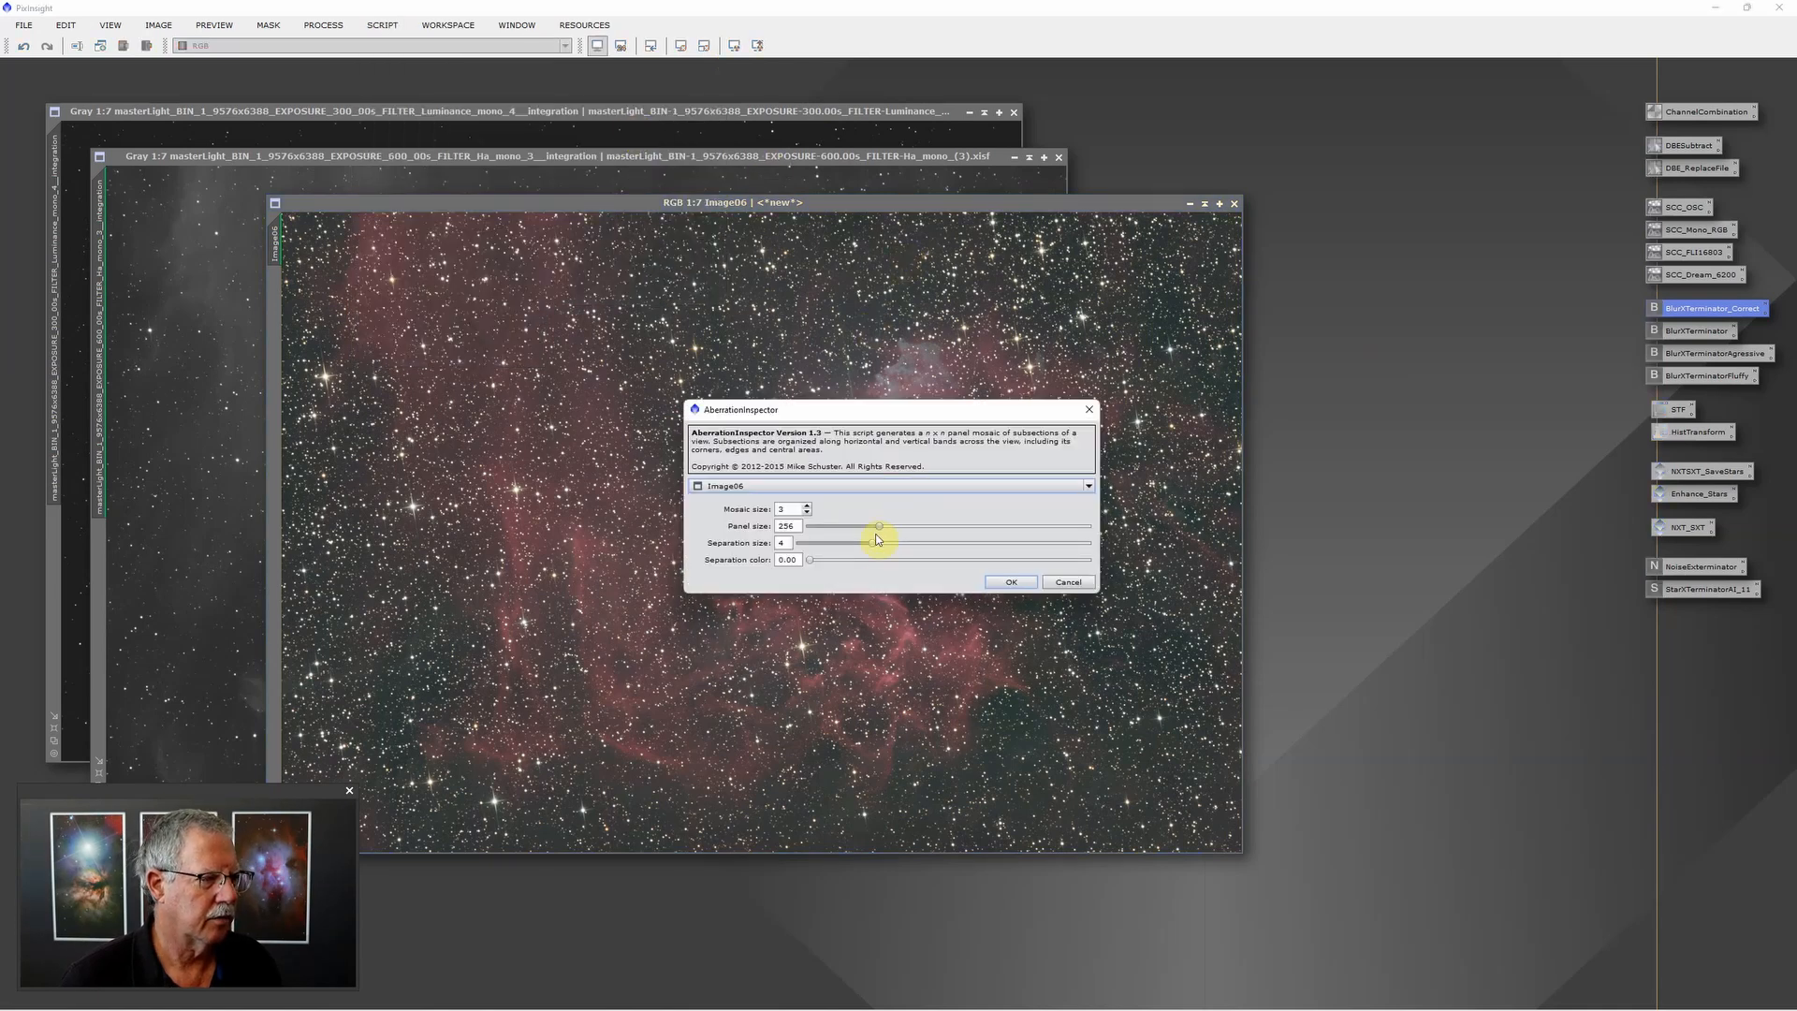
pyautogui.moveTo(913, 526); pyautogui.dragTo(974, 526)
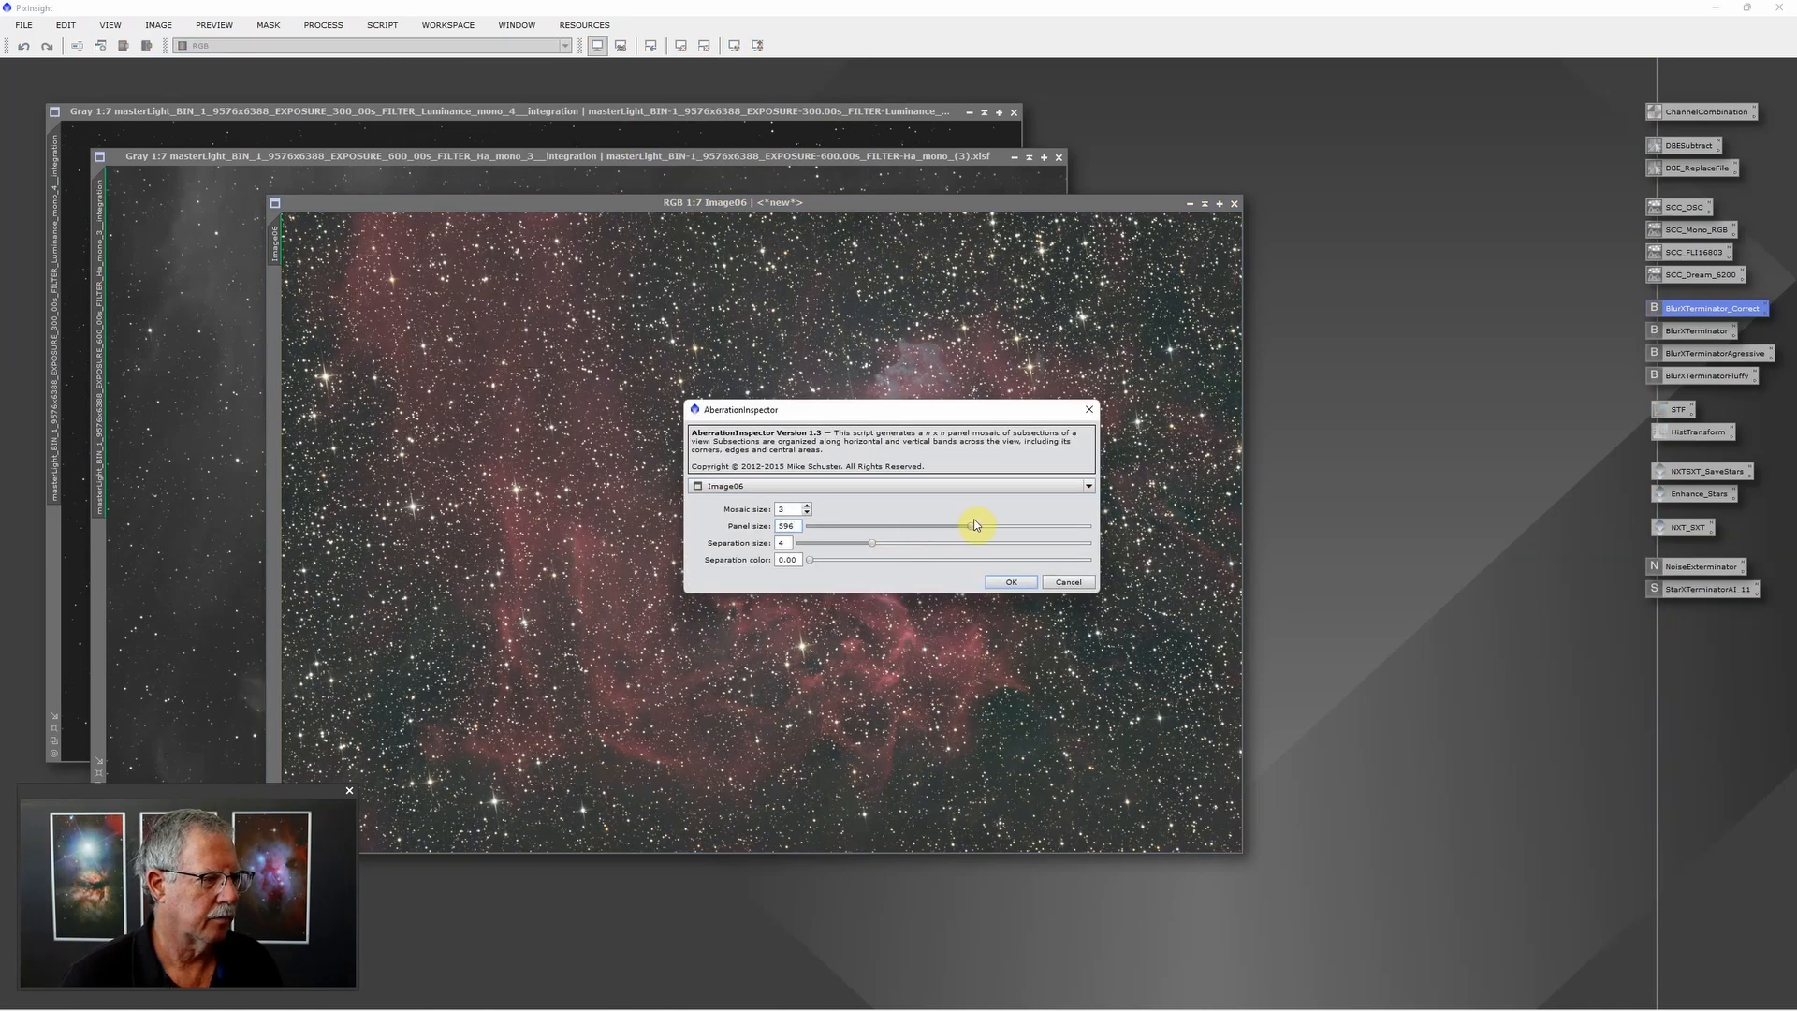
pyautogui.click(1011, 582)
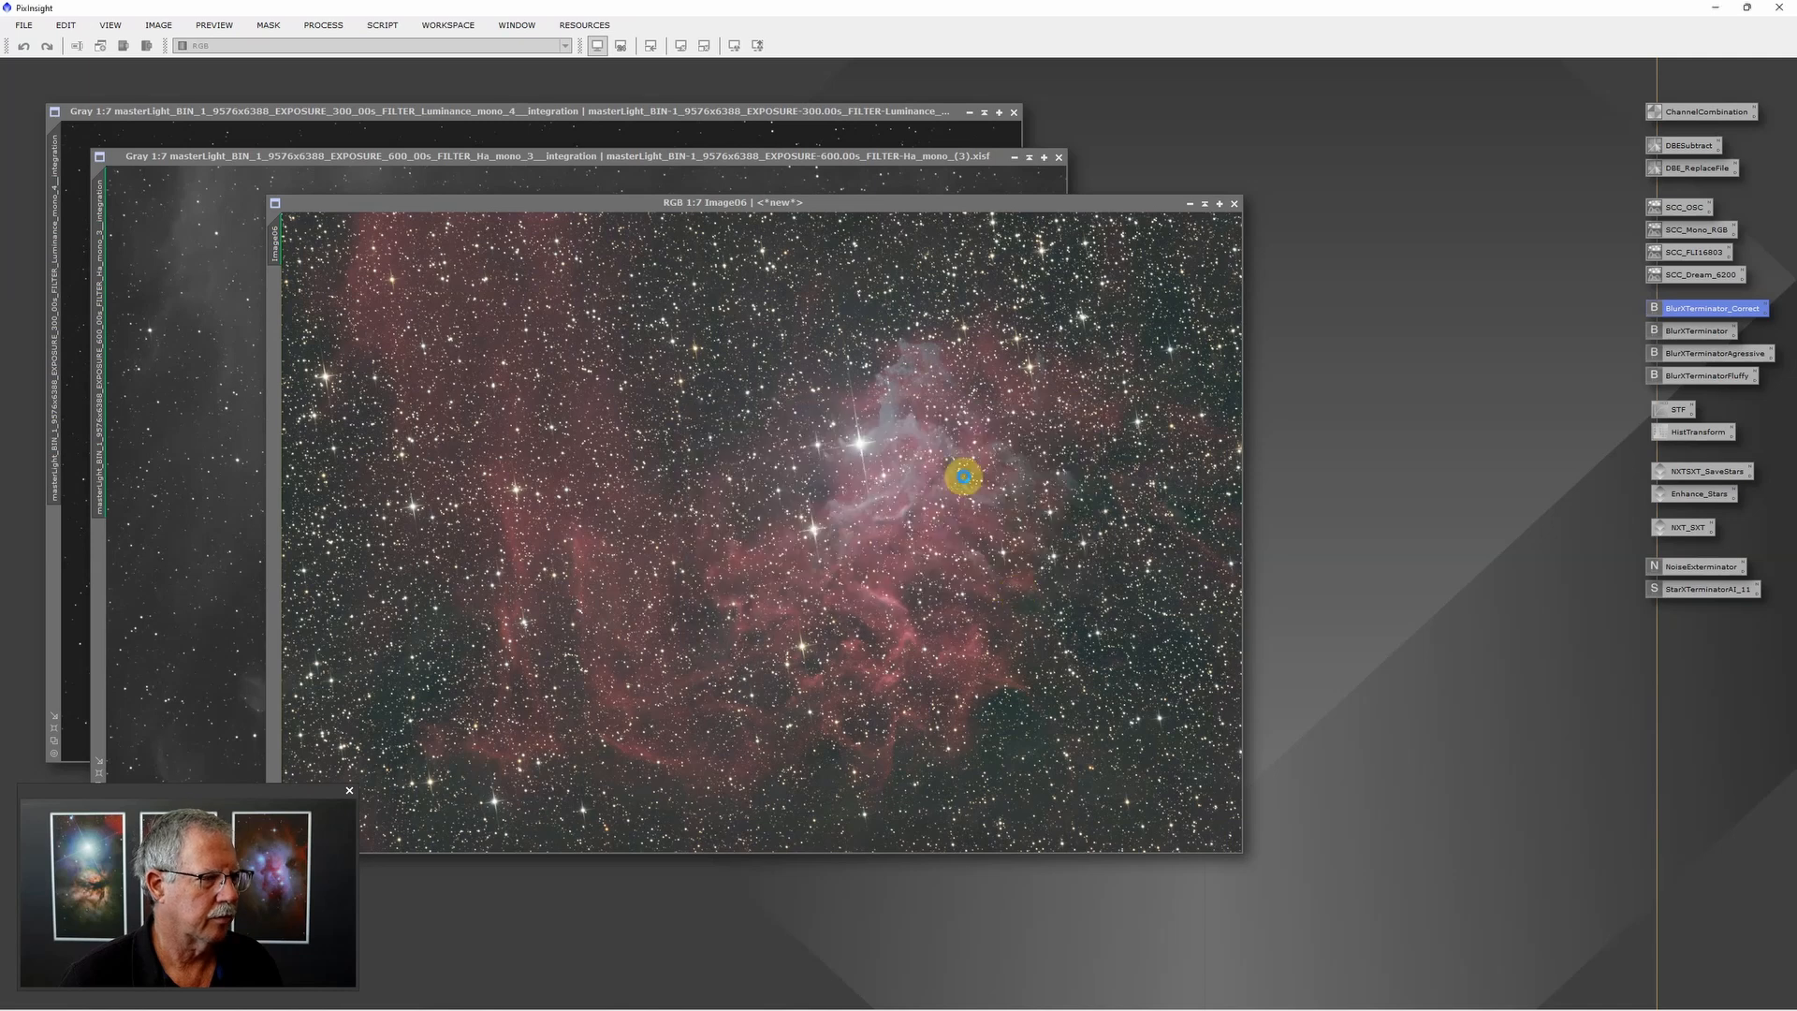
pyautogui.moveTo(756, 292); pyautogui.dragTo(960, 248)
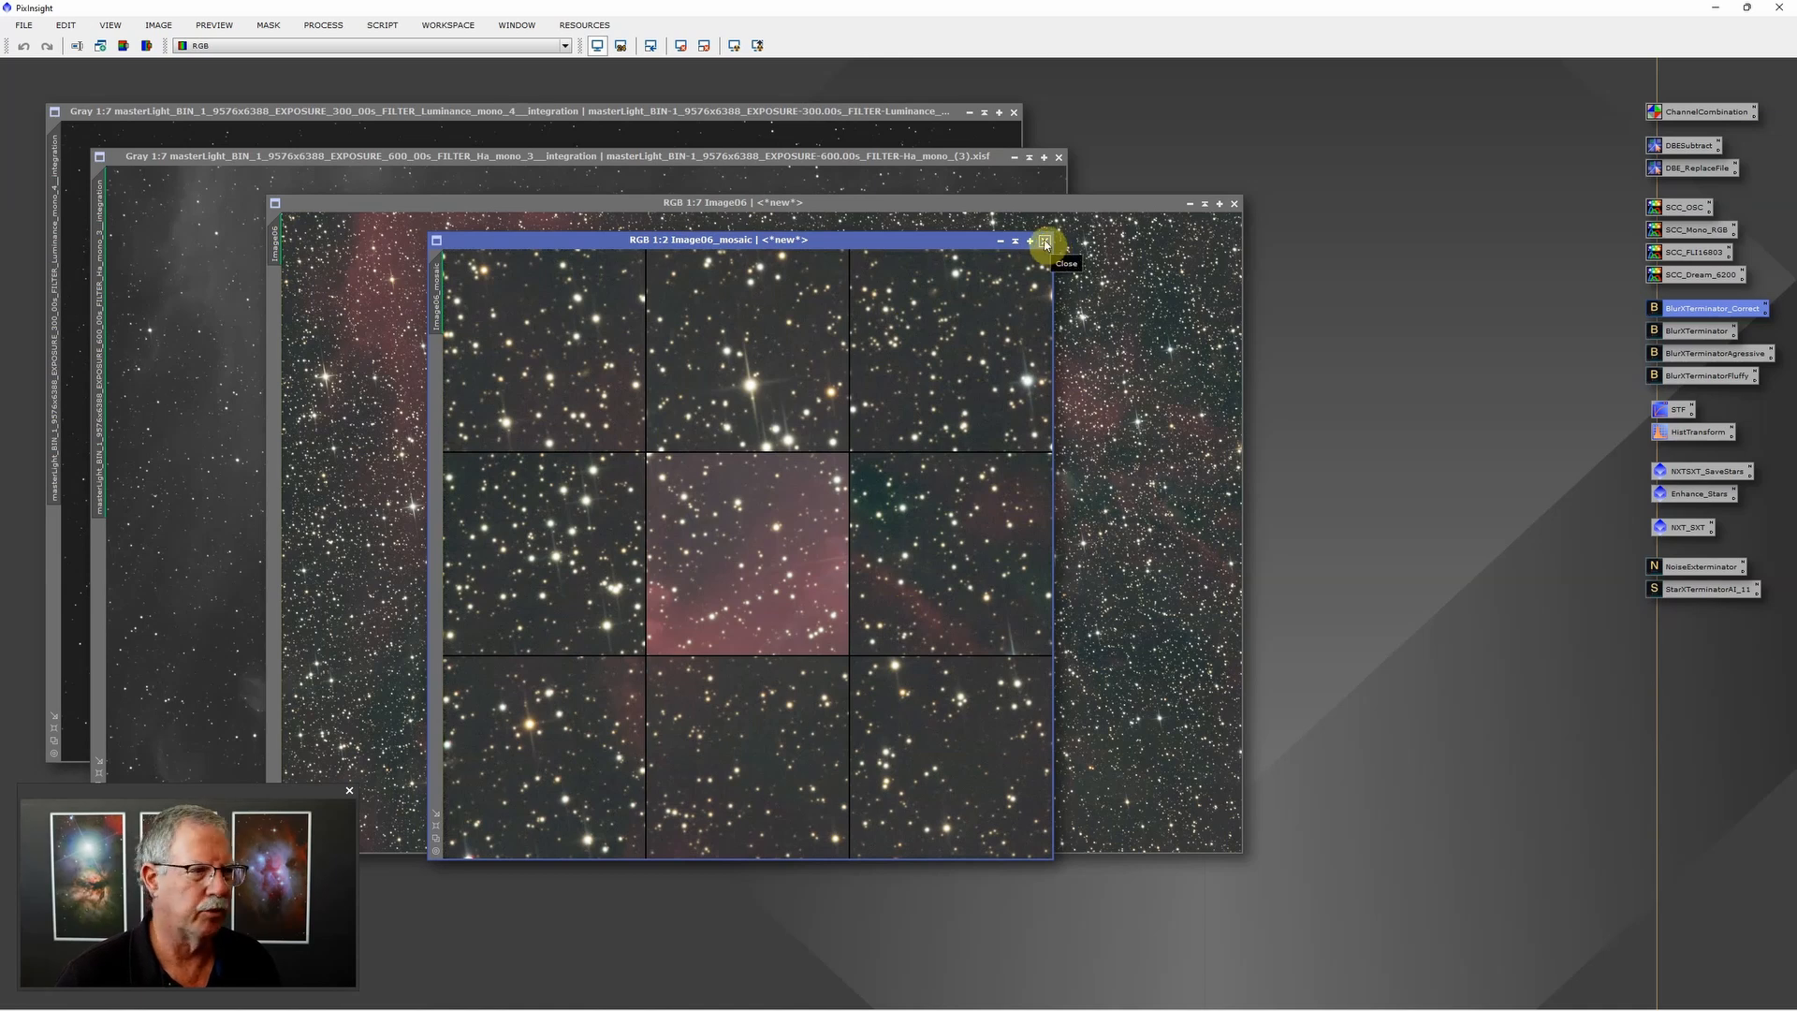
pyautogui.click(1045, 242)
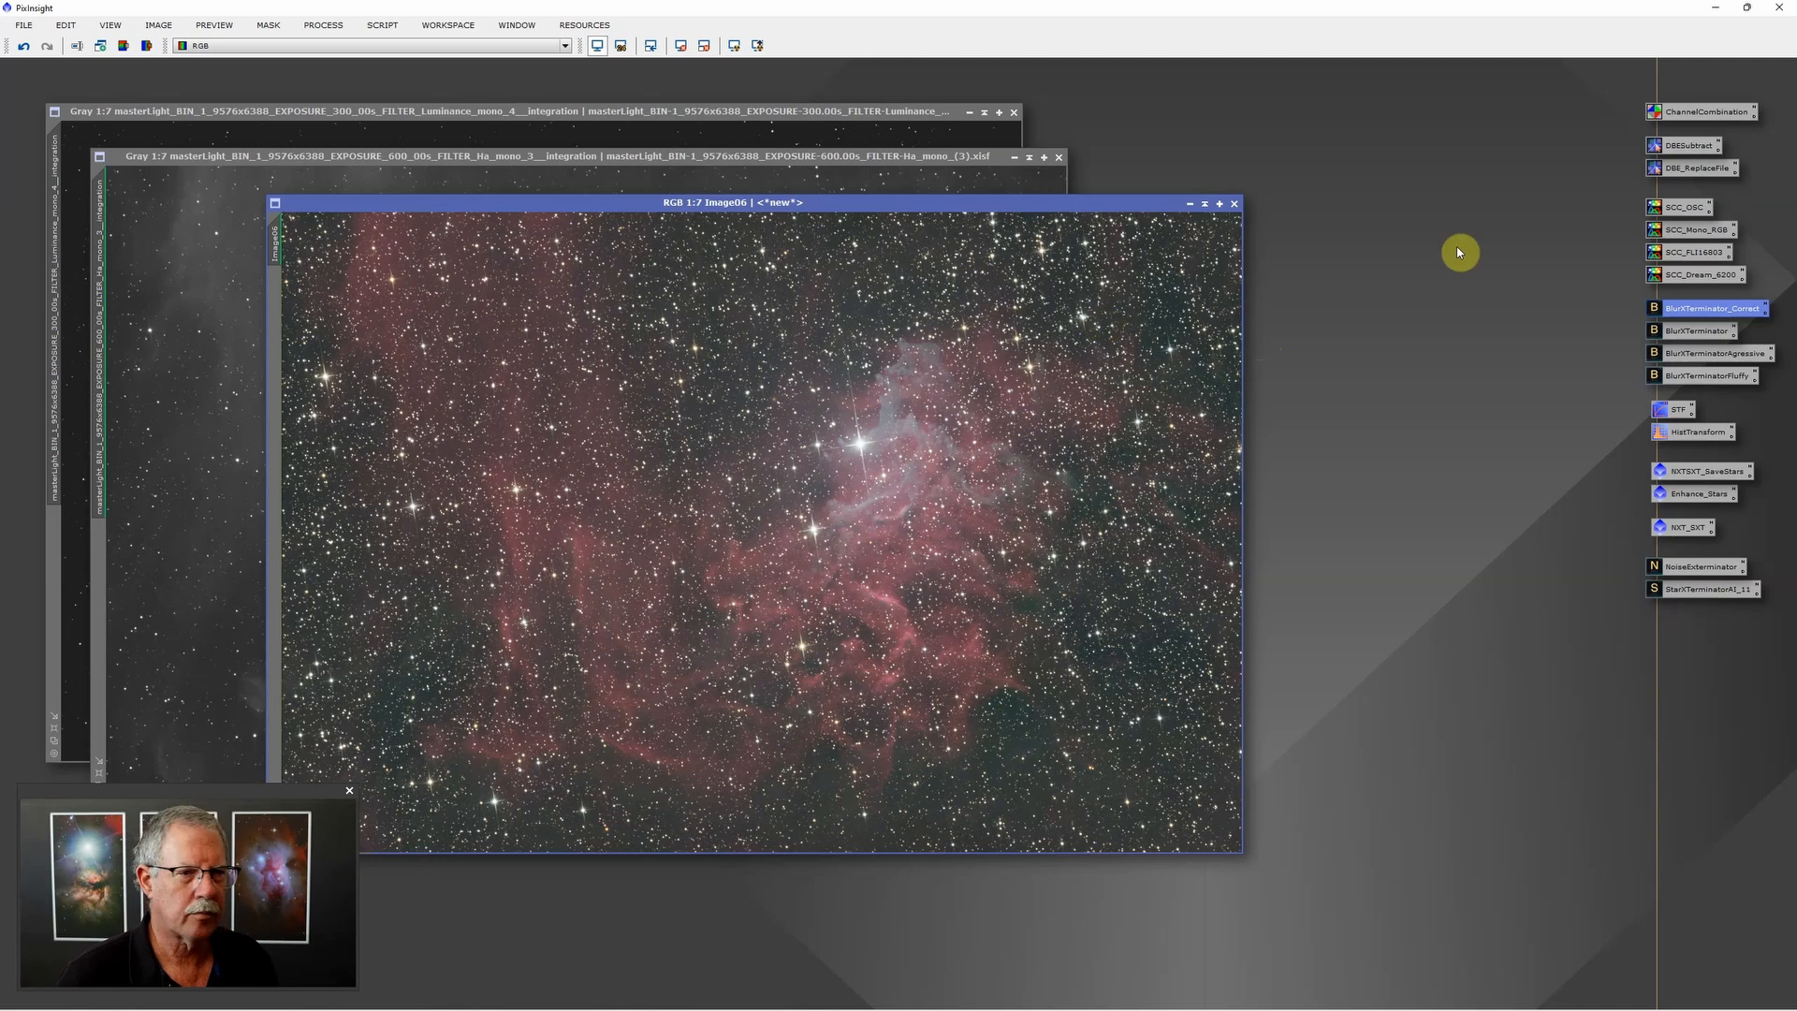
# Step: Colour-calibrate the RGB image with the SCC_Dream_6200 preset, close the white balance graphs and auto-stretch the image again
pyautogui.click(1702, 276)
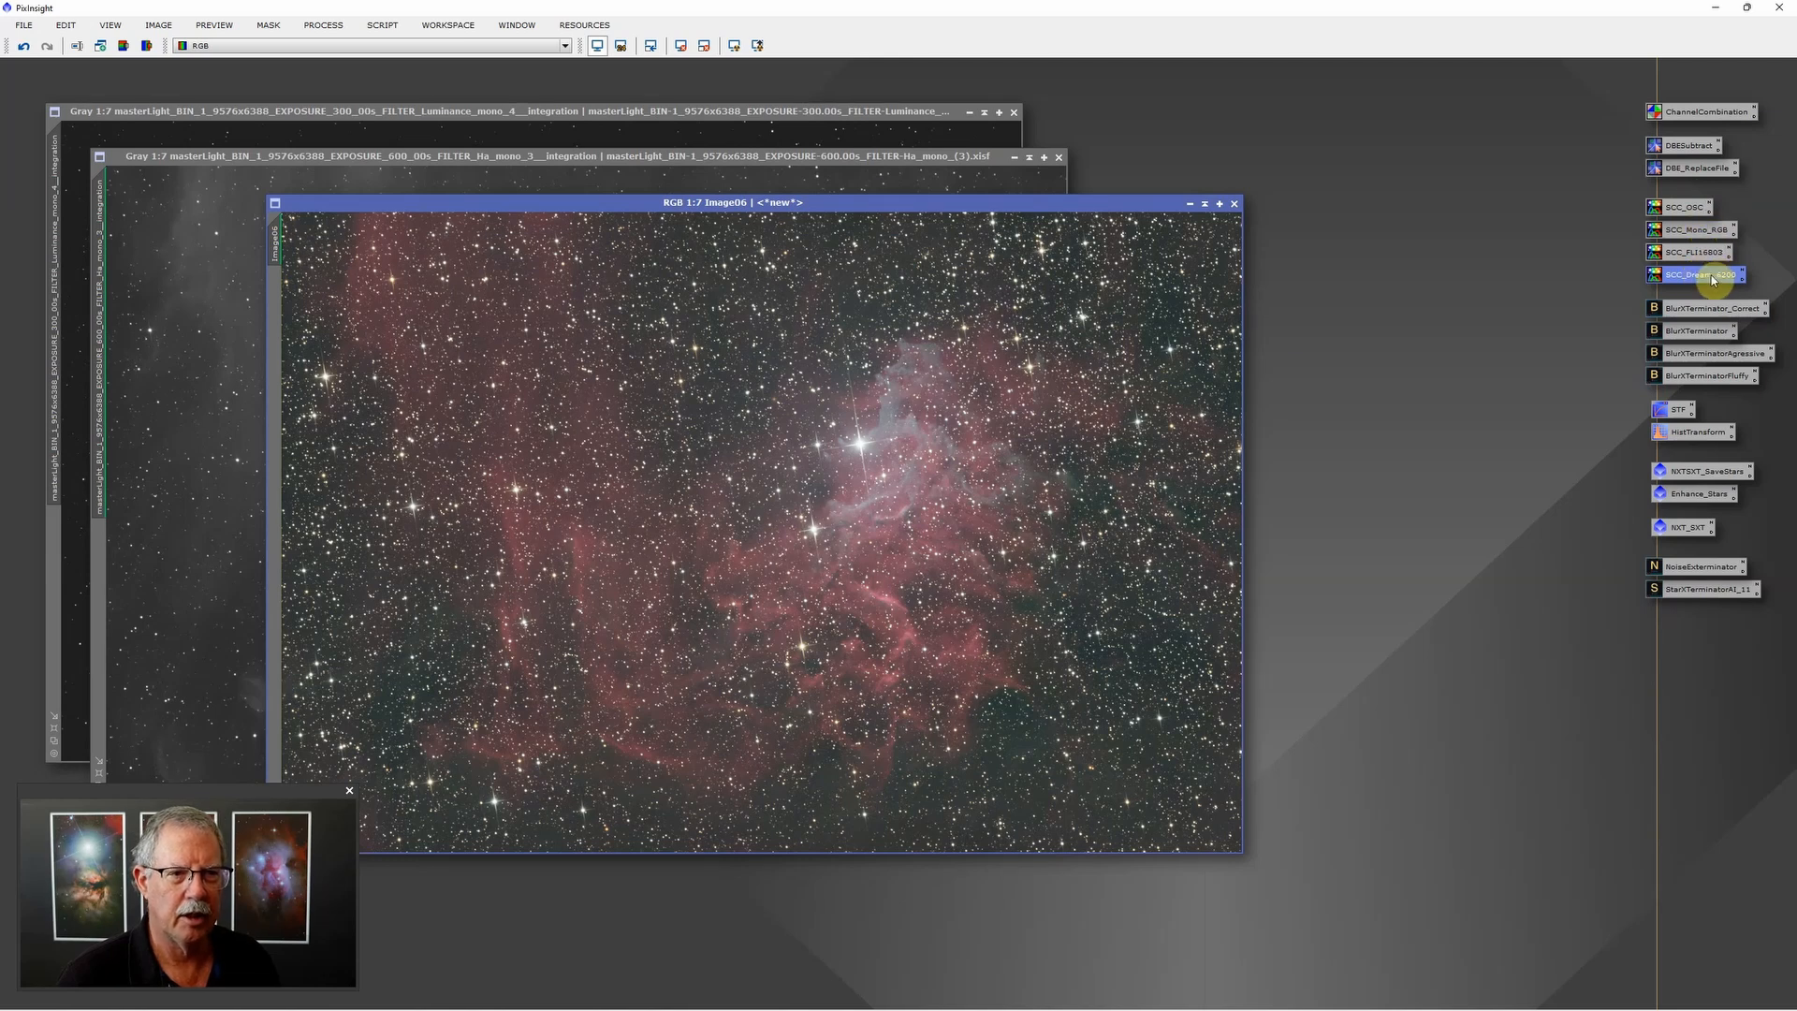
pyautogui.moveTo(1715, 277); pyautogui.dragTo(857, 434)
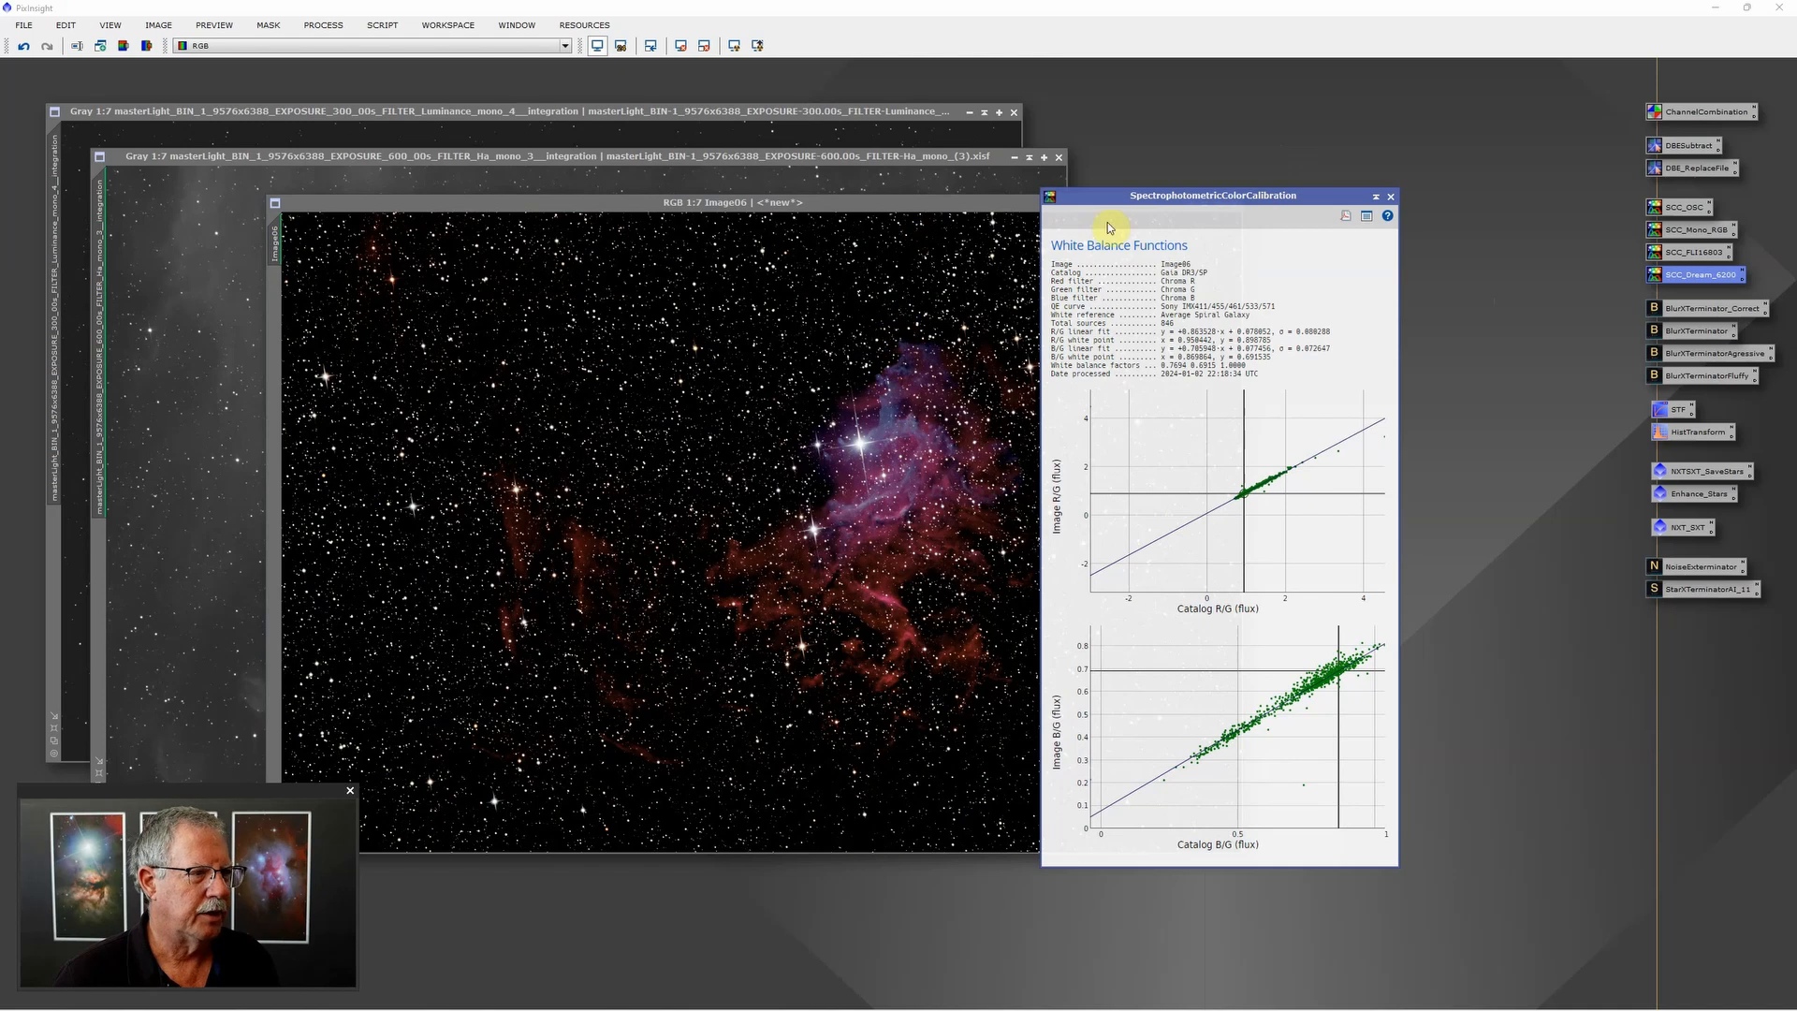
pyautogui.moveTo(1164, 199); pyautogui.dragTo(1309, 201)
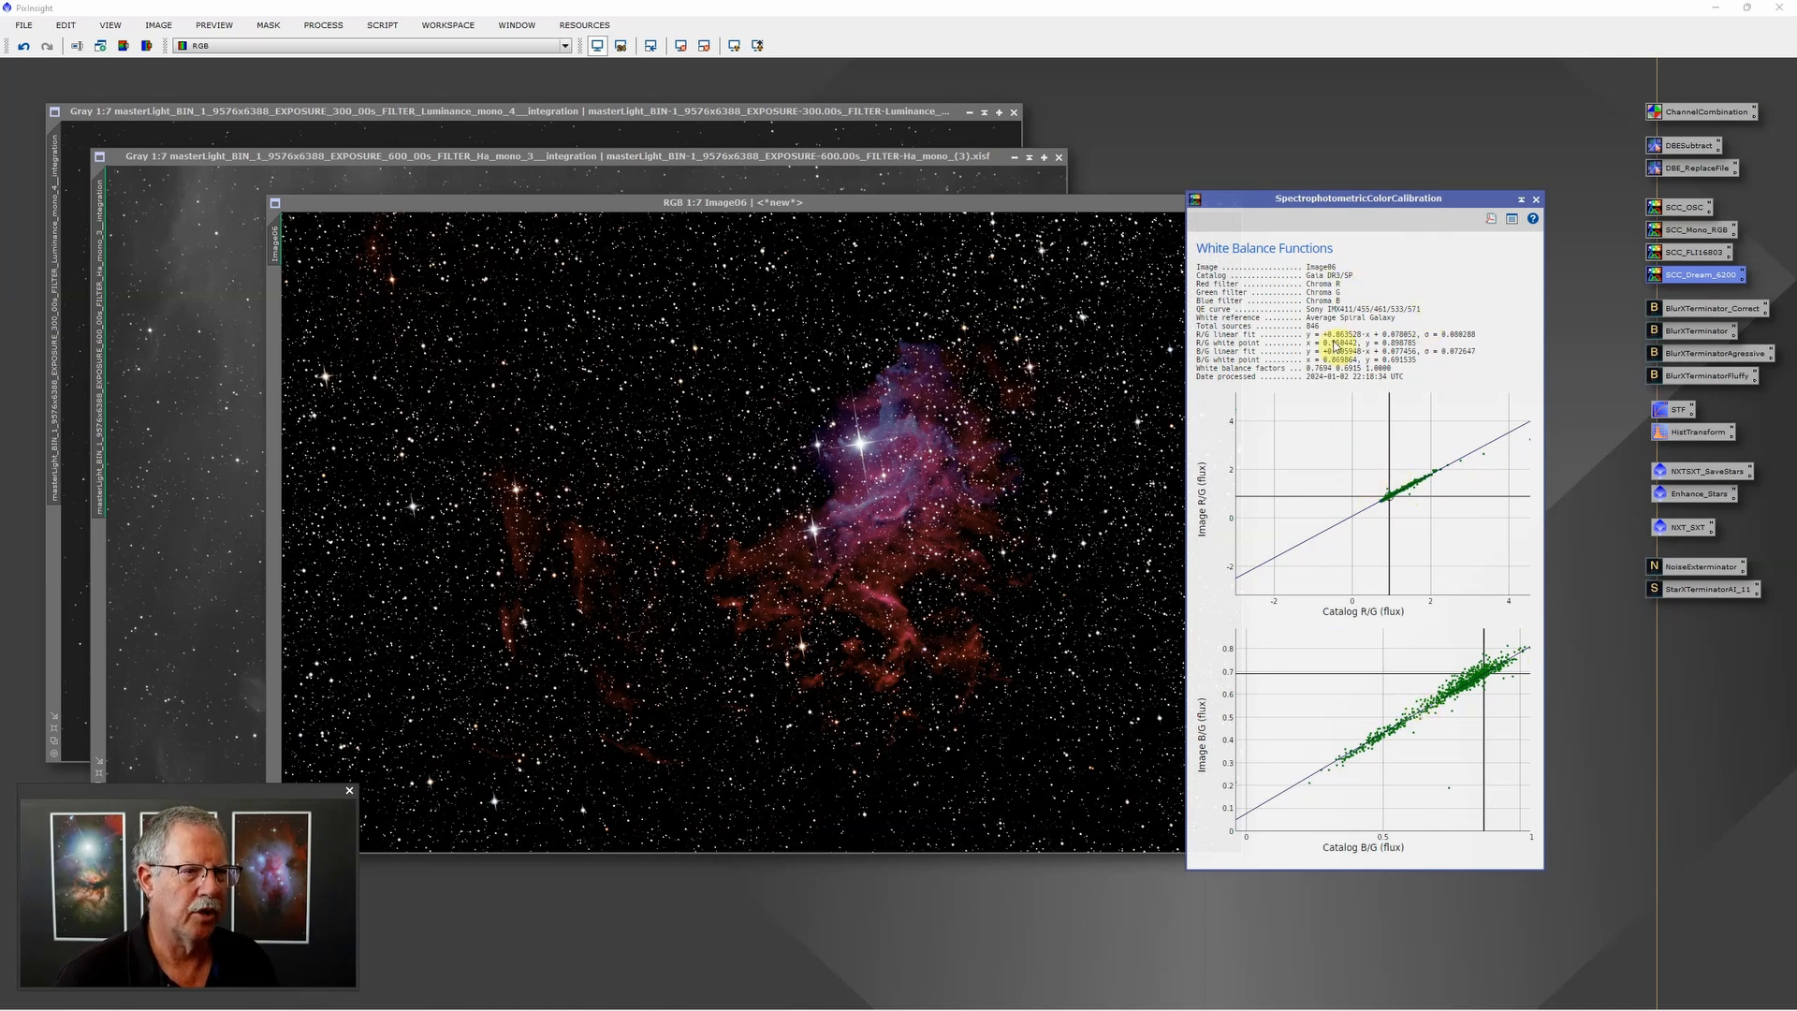
pyautogui.click(1536, 203)
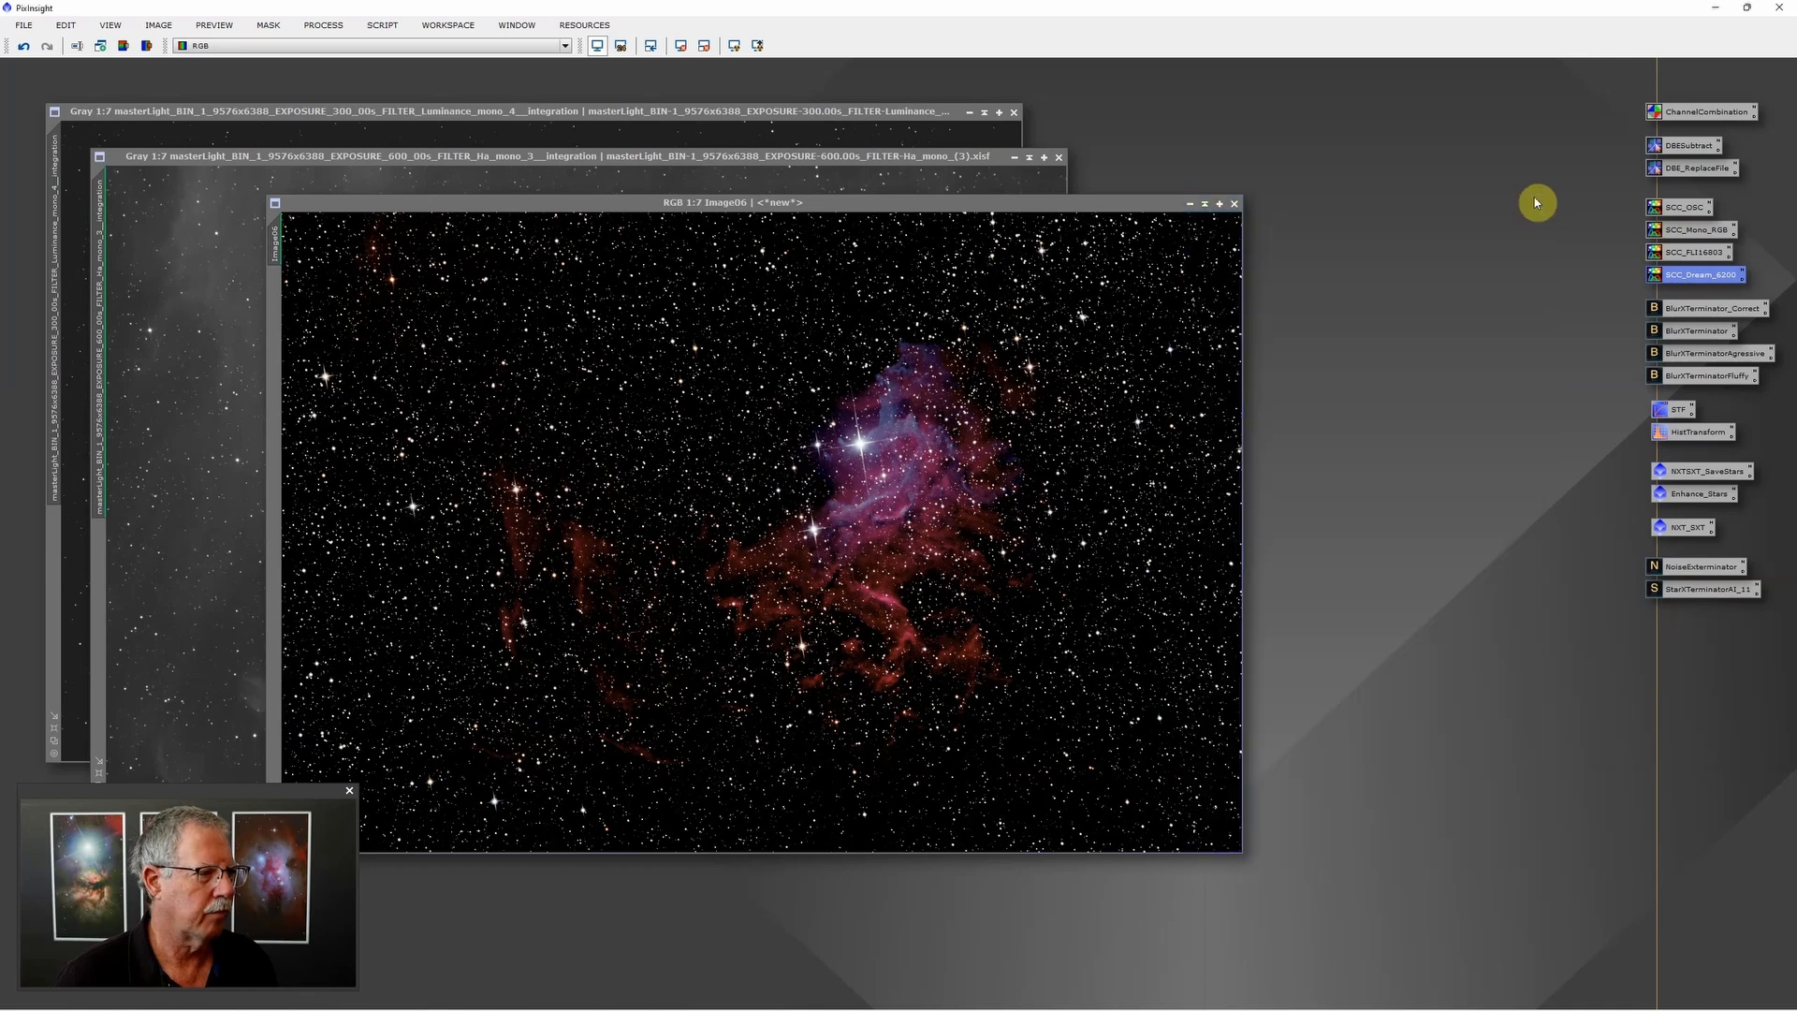
pyautogui.click(734, 46)
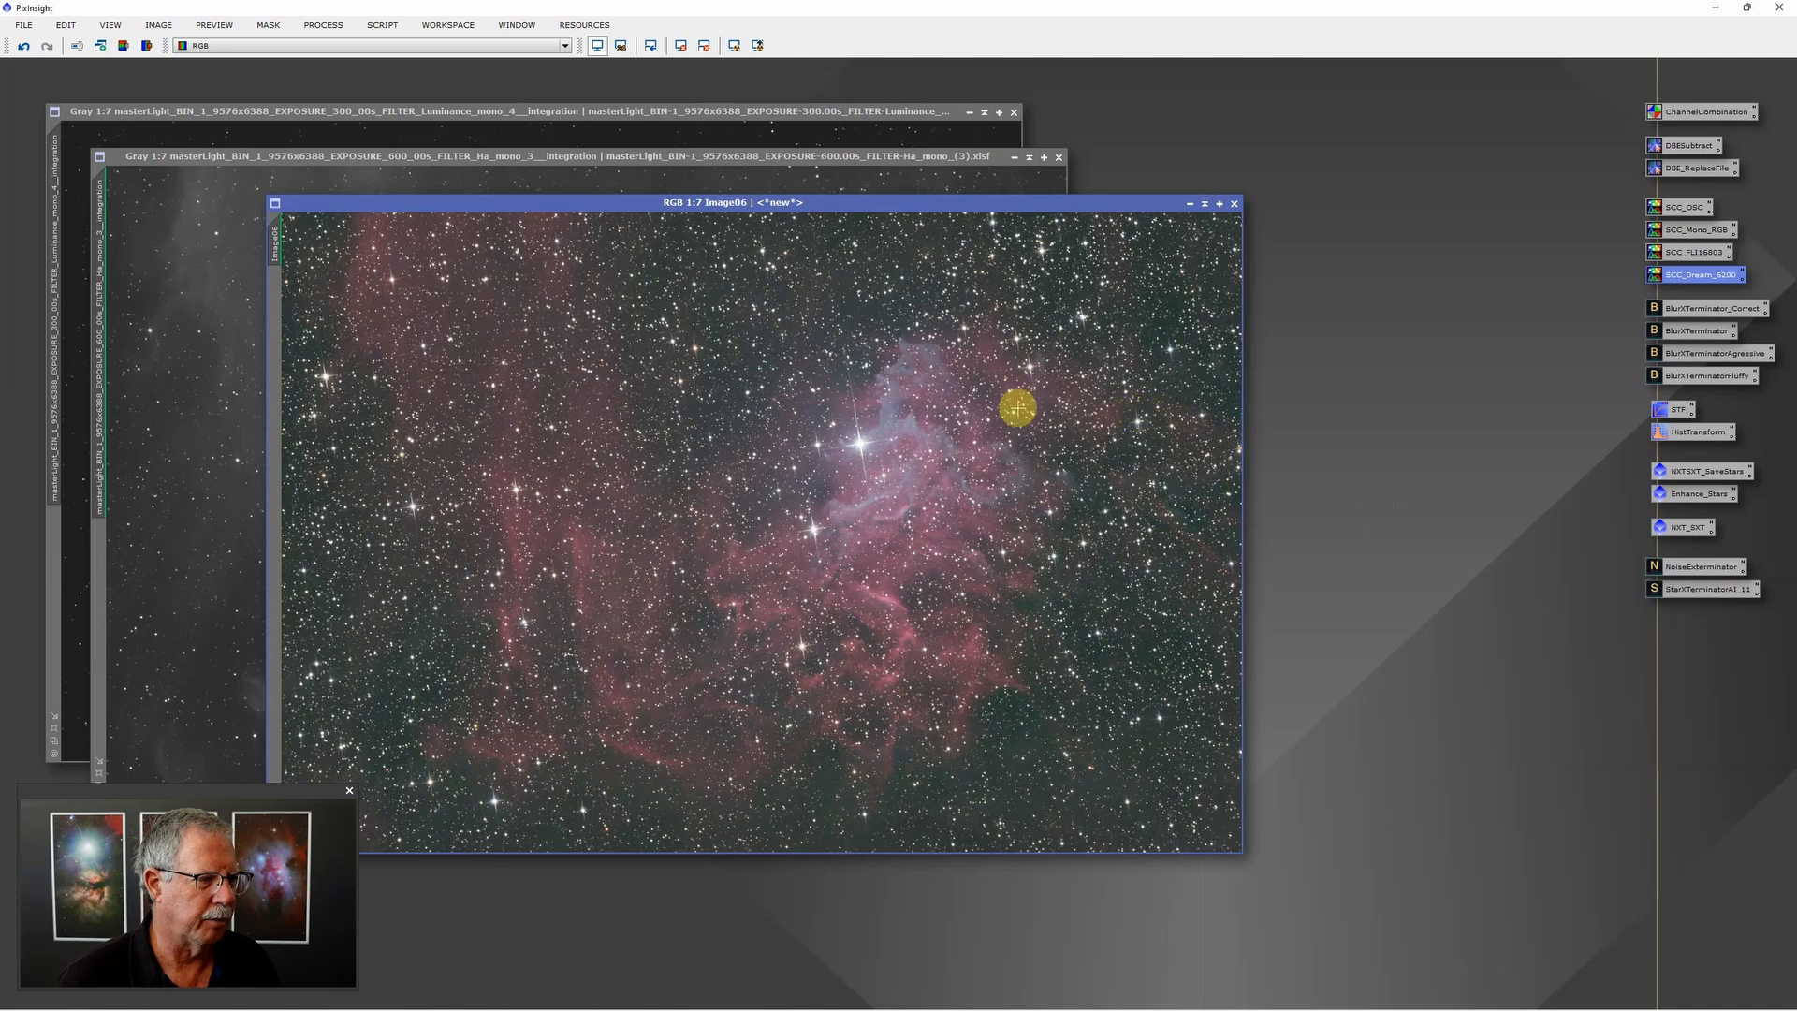
pyautogui.moveTo(909, 204); pyautogui.dragTo(910, 221)
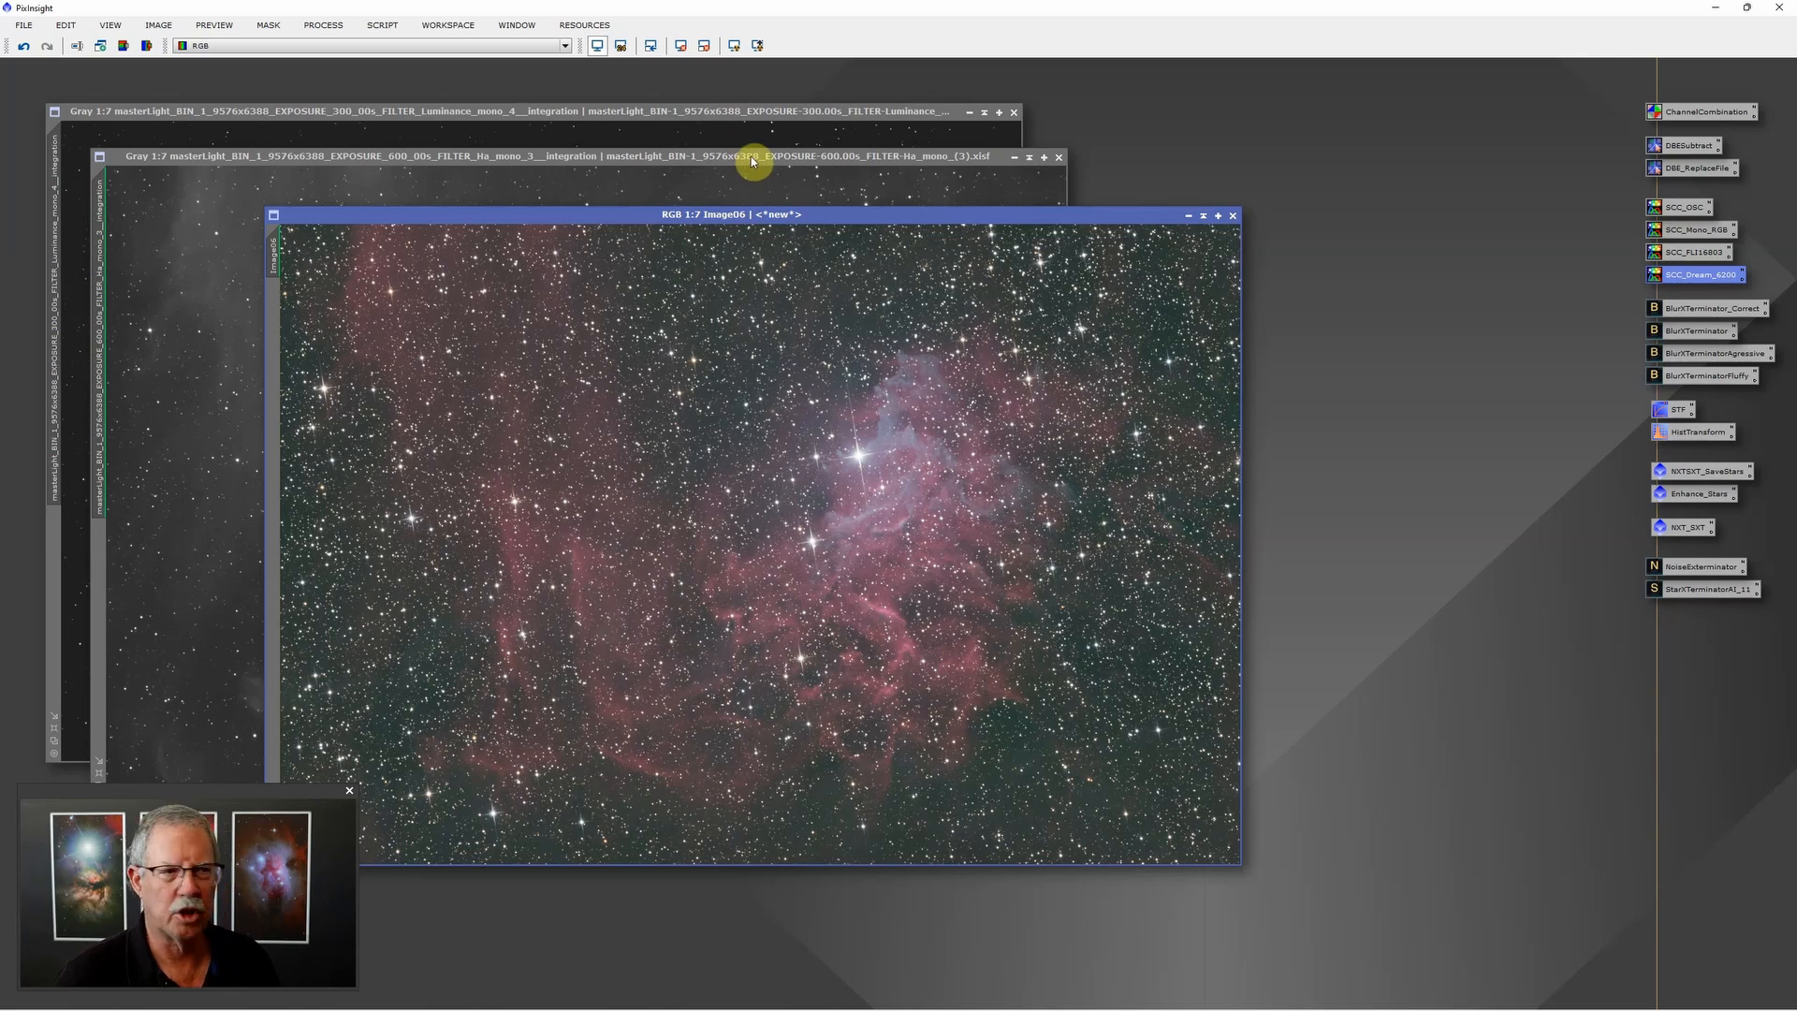
# Step: Start a DBESubtract session on the Ha image and delete the second, third and fourth samples along its upper edge
pyautogui.click(791, 157)
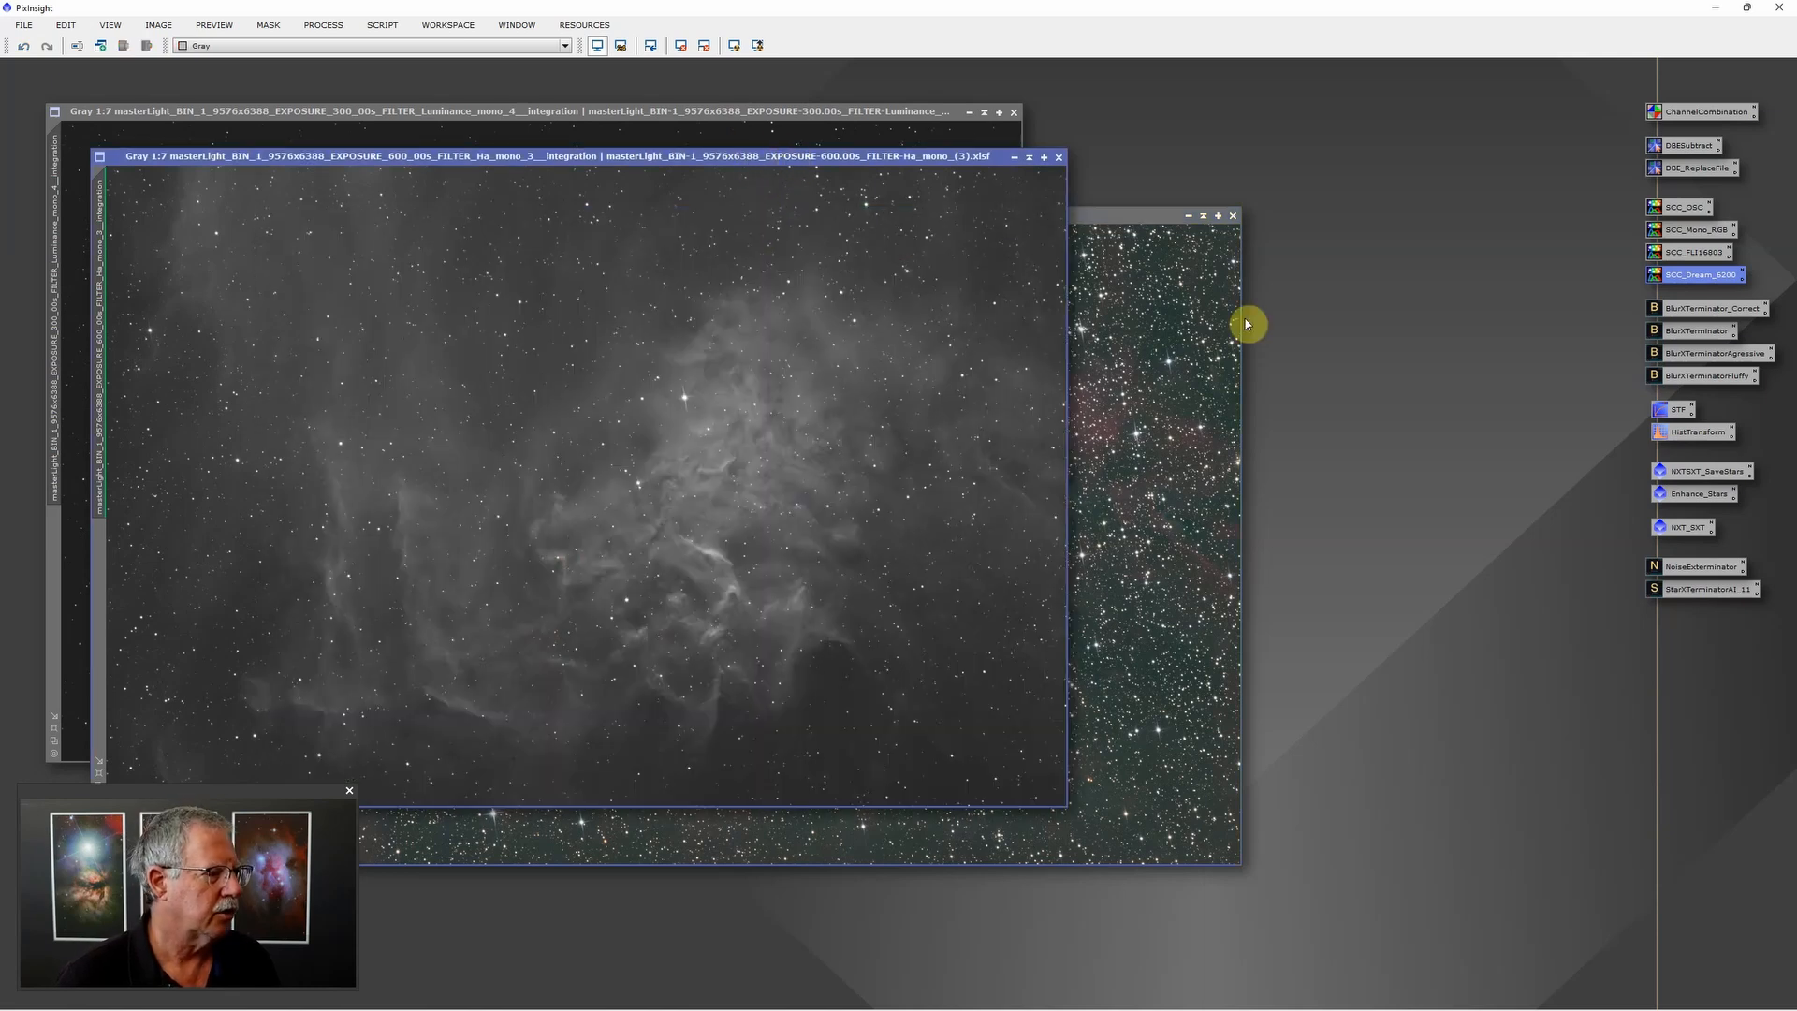
pyautogui.moveTo(845, 161); pyautogui.dragTo(1088, 160)
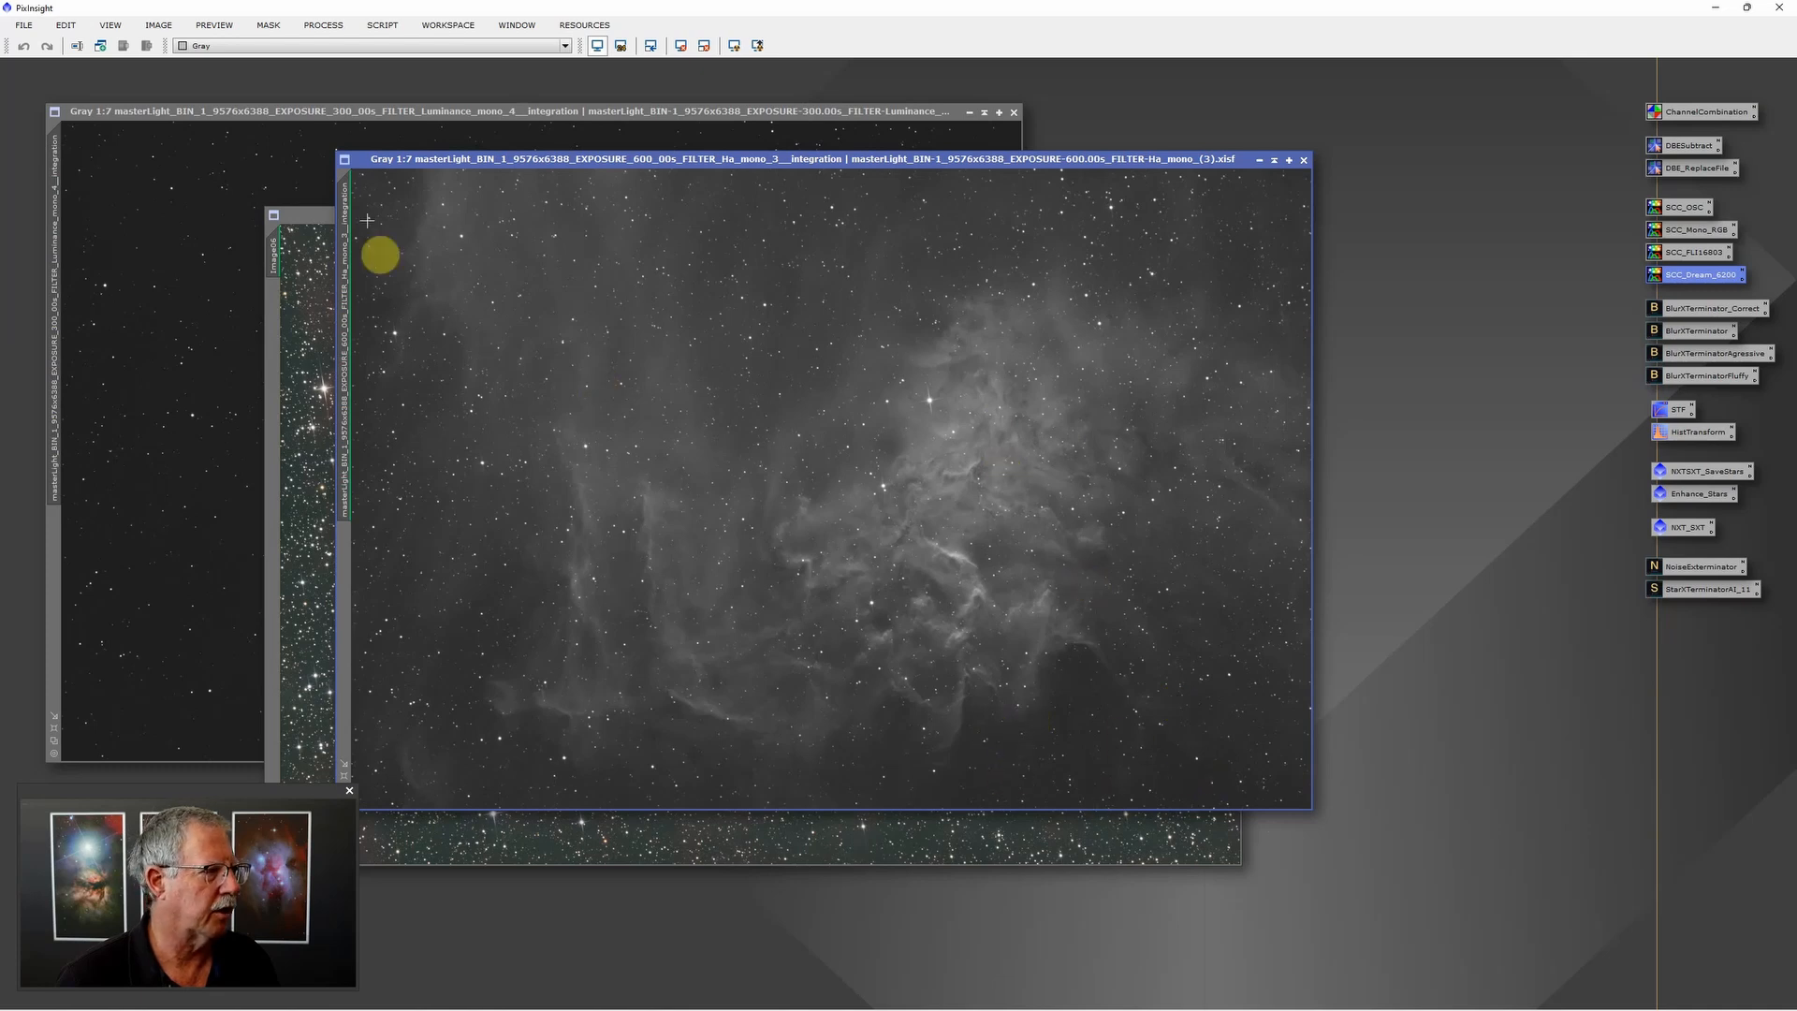
pyautogui.doubleClick(1688, 147)
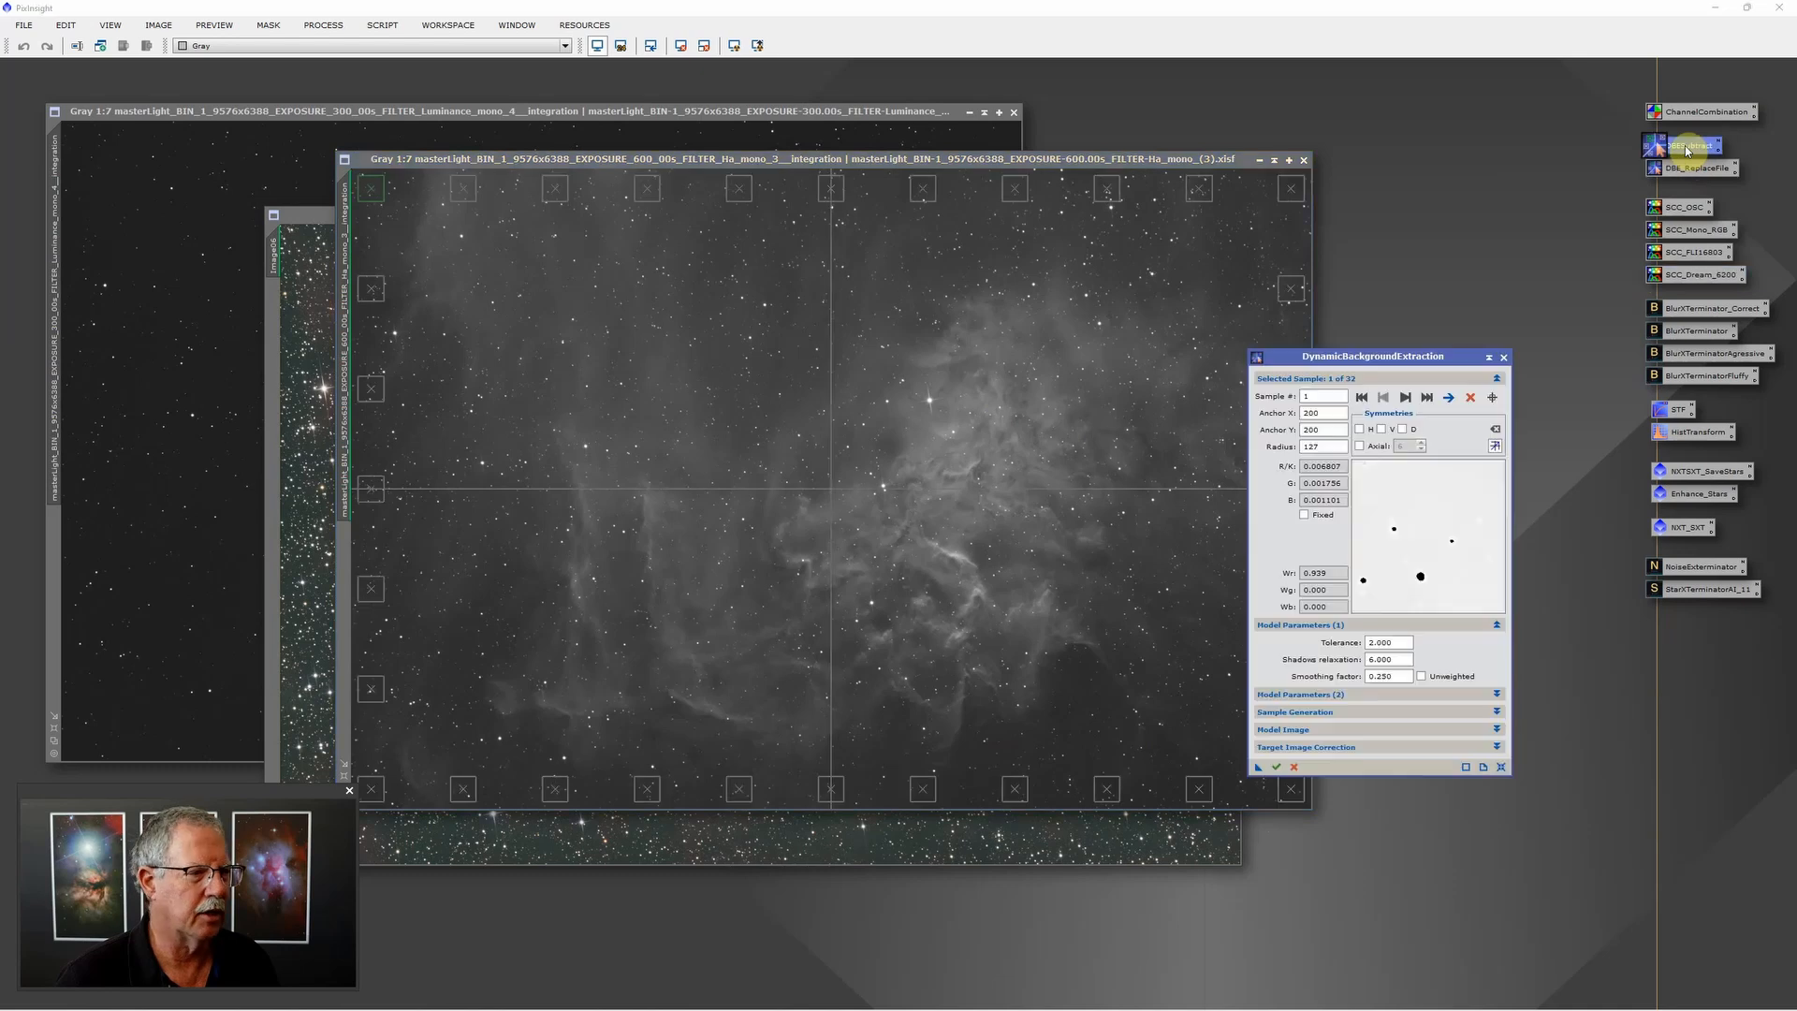
pyautogui.click(460, 190)
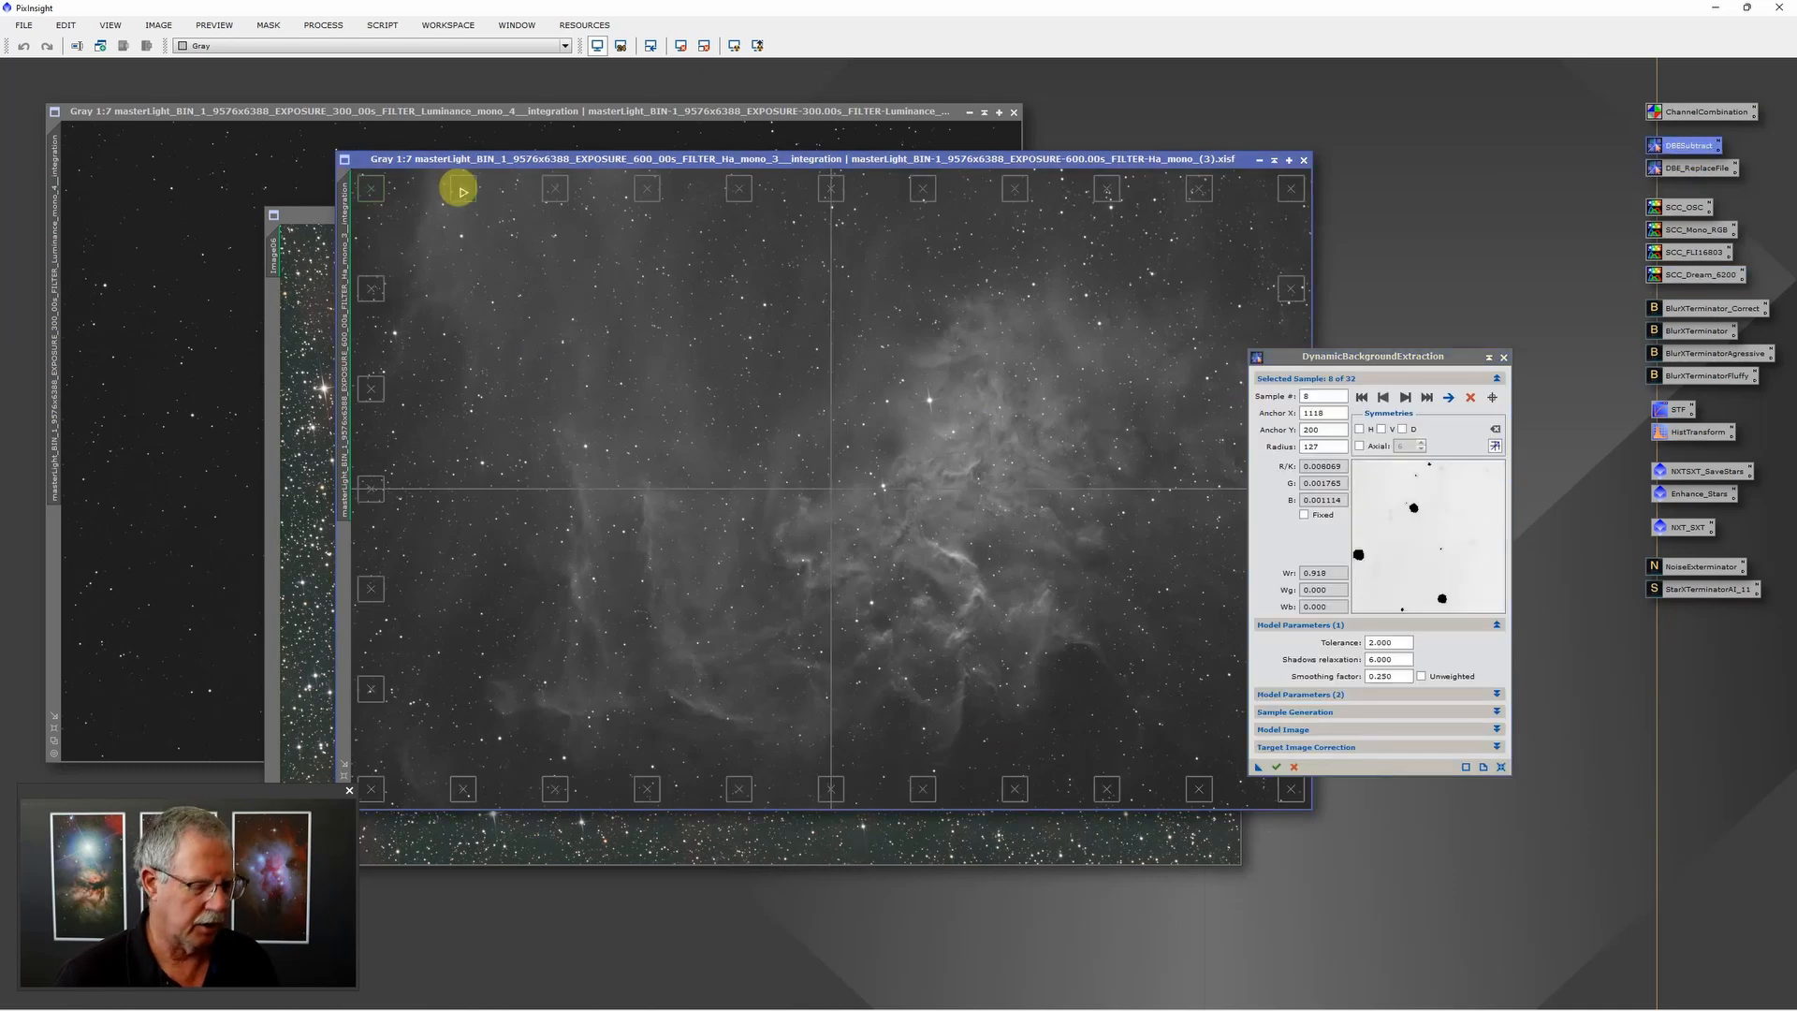
pyautogui.press('Delete')
pyautogui.click(556, 191)
pyautogui.press('Delete')
pyautogui.click(650, 191)
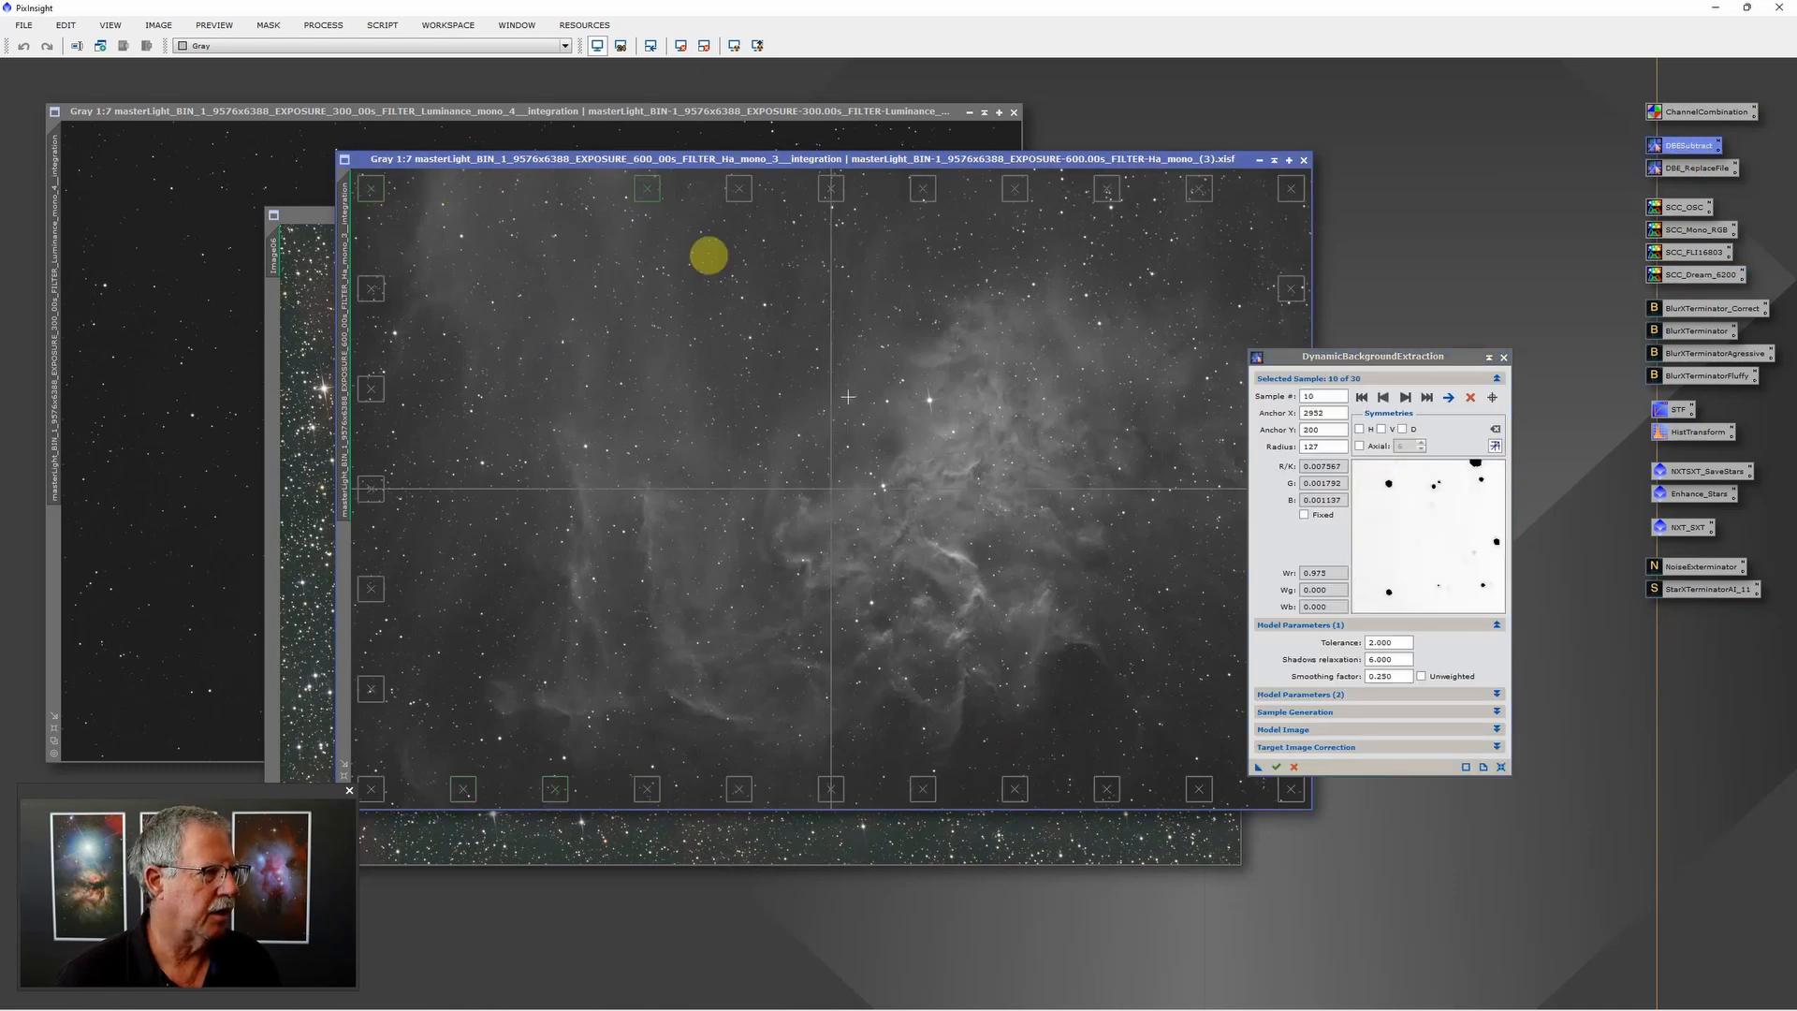
pyautogui.press('Delete')
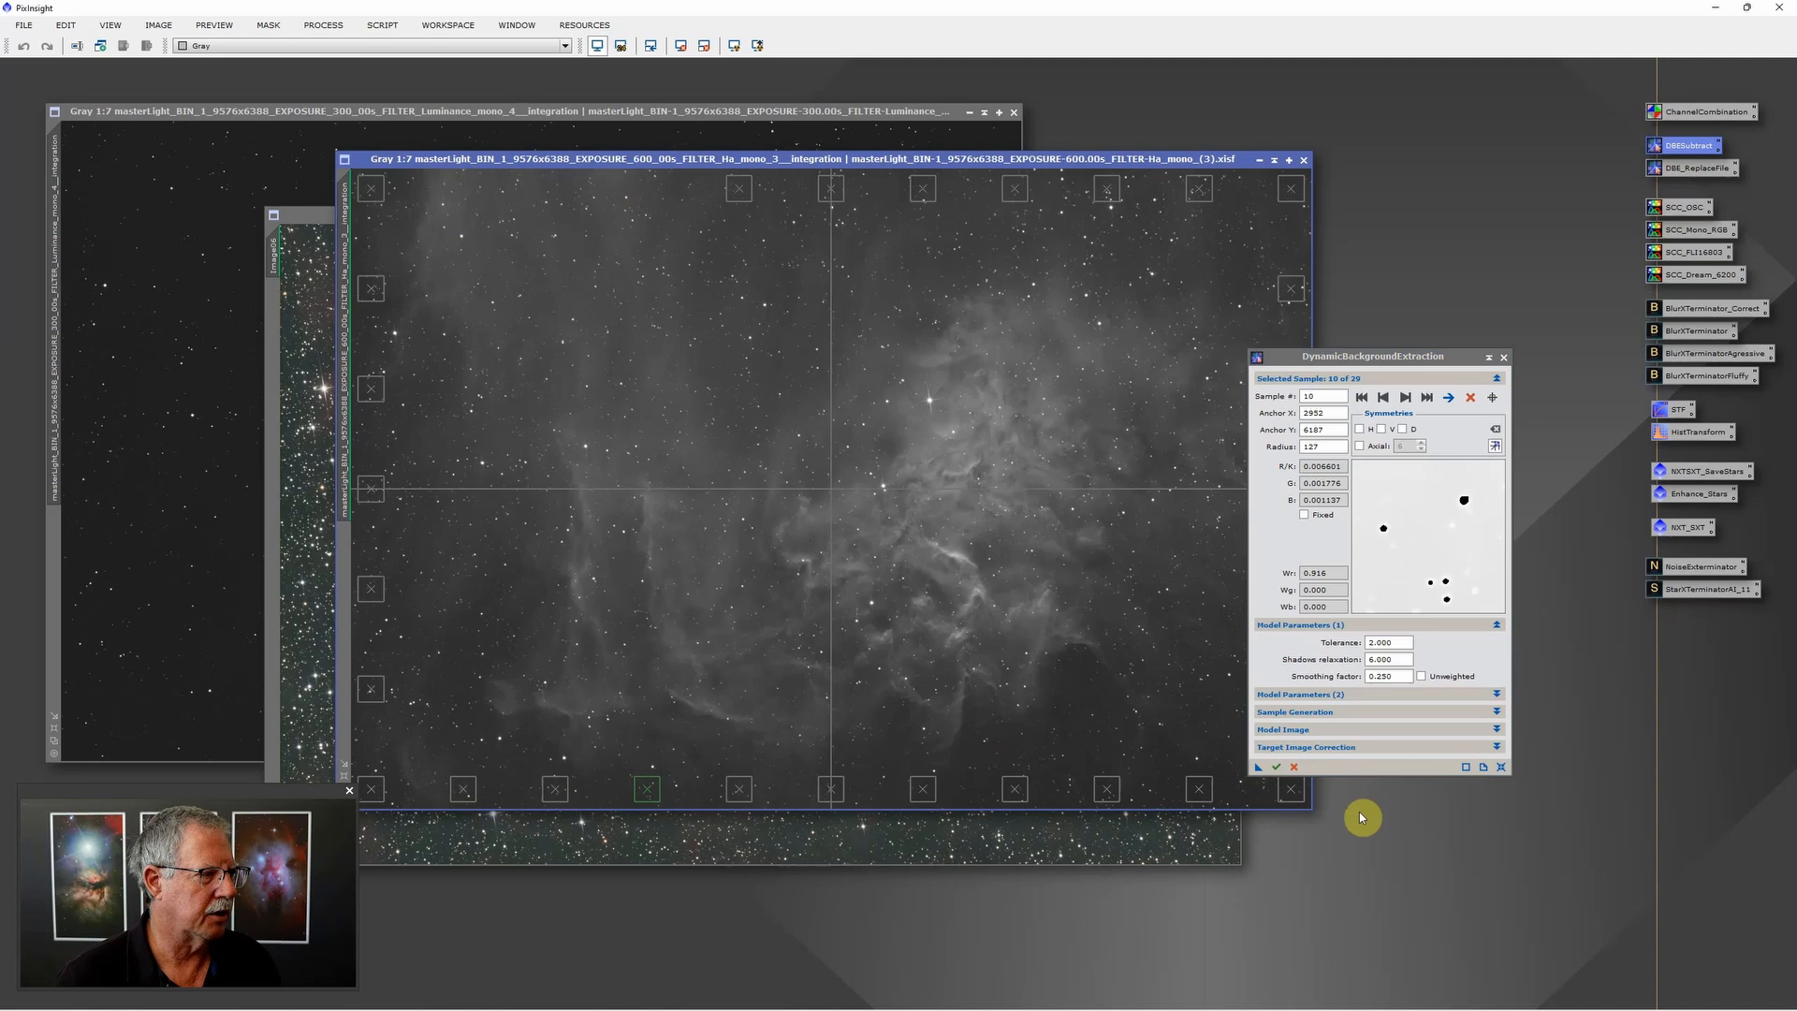
# Step: Apply the background extraction to the Ha image and end its DBE session
pyautogui.click(1278, 769)
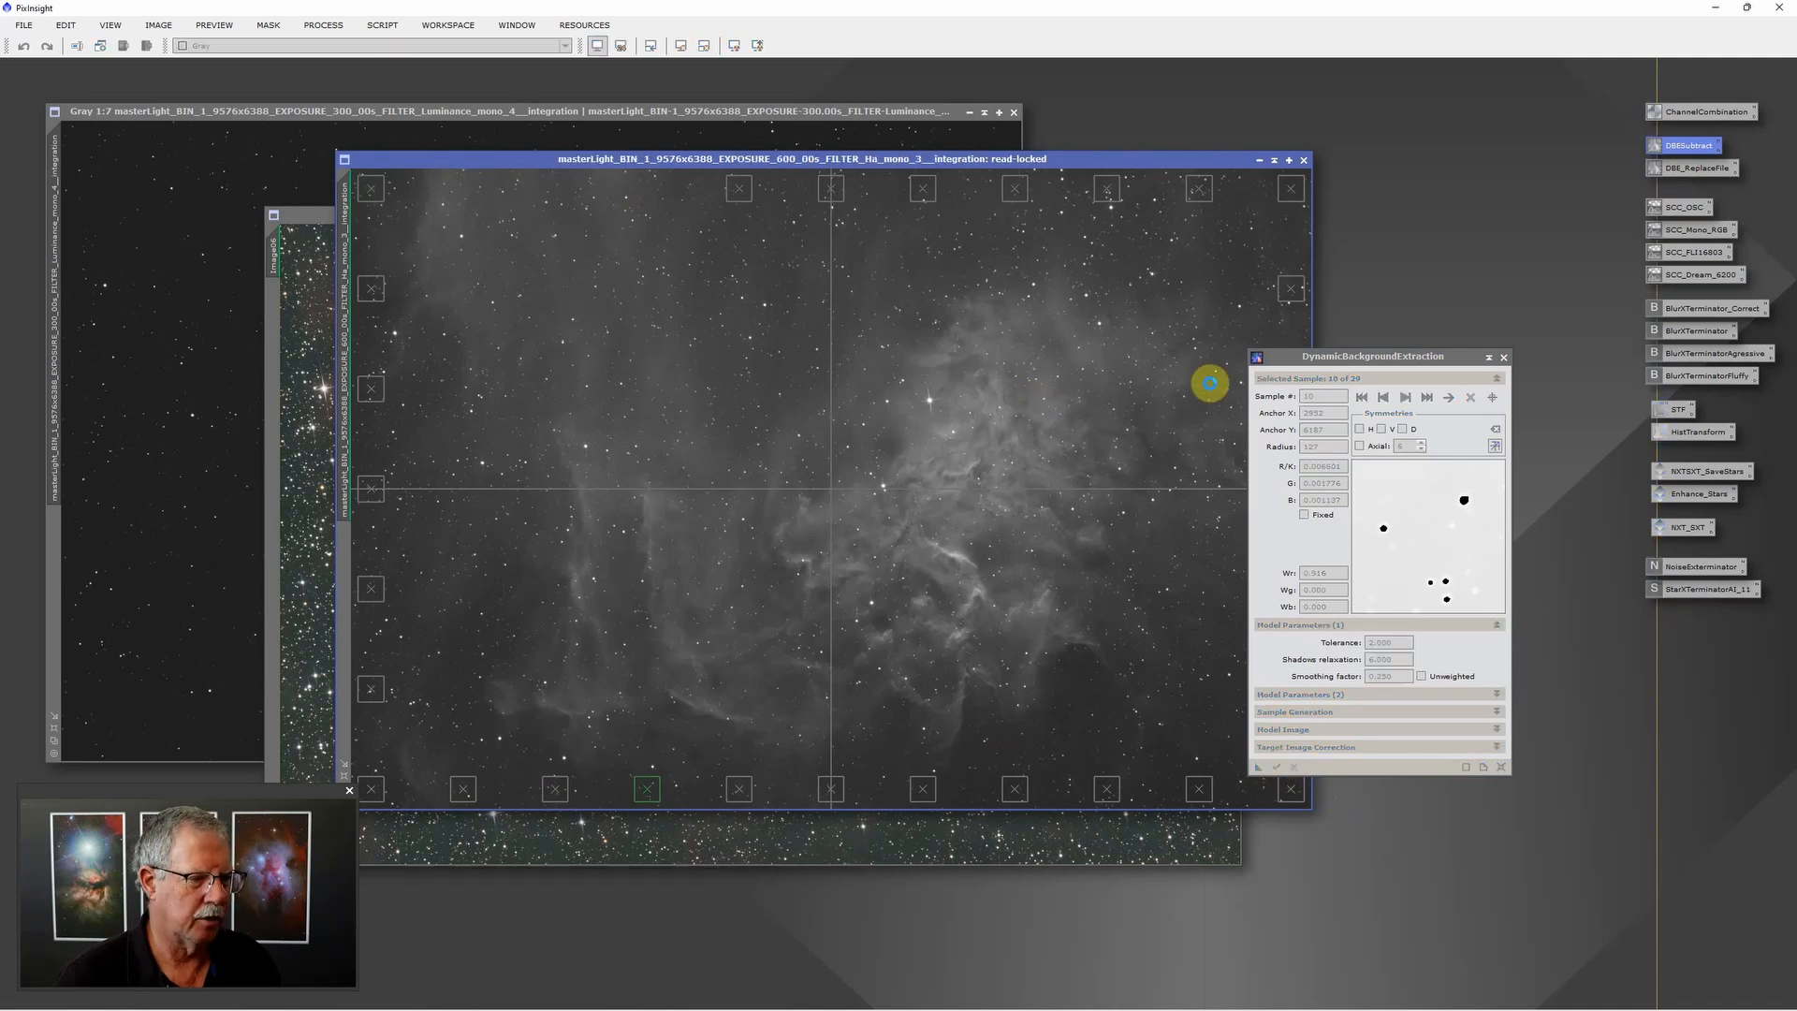
pyautogui.click(1504, 361)
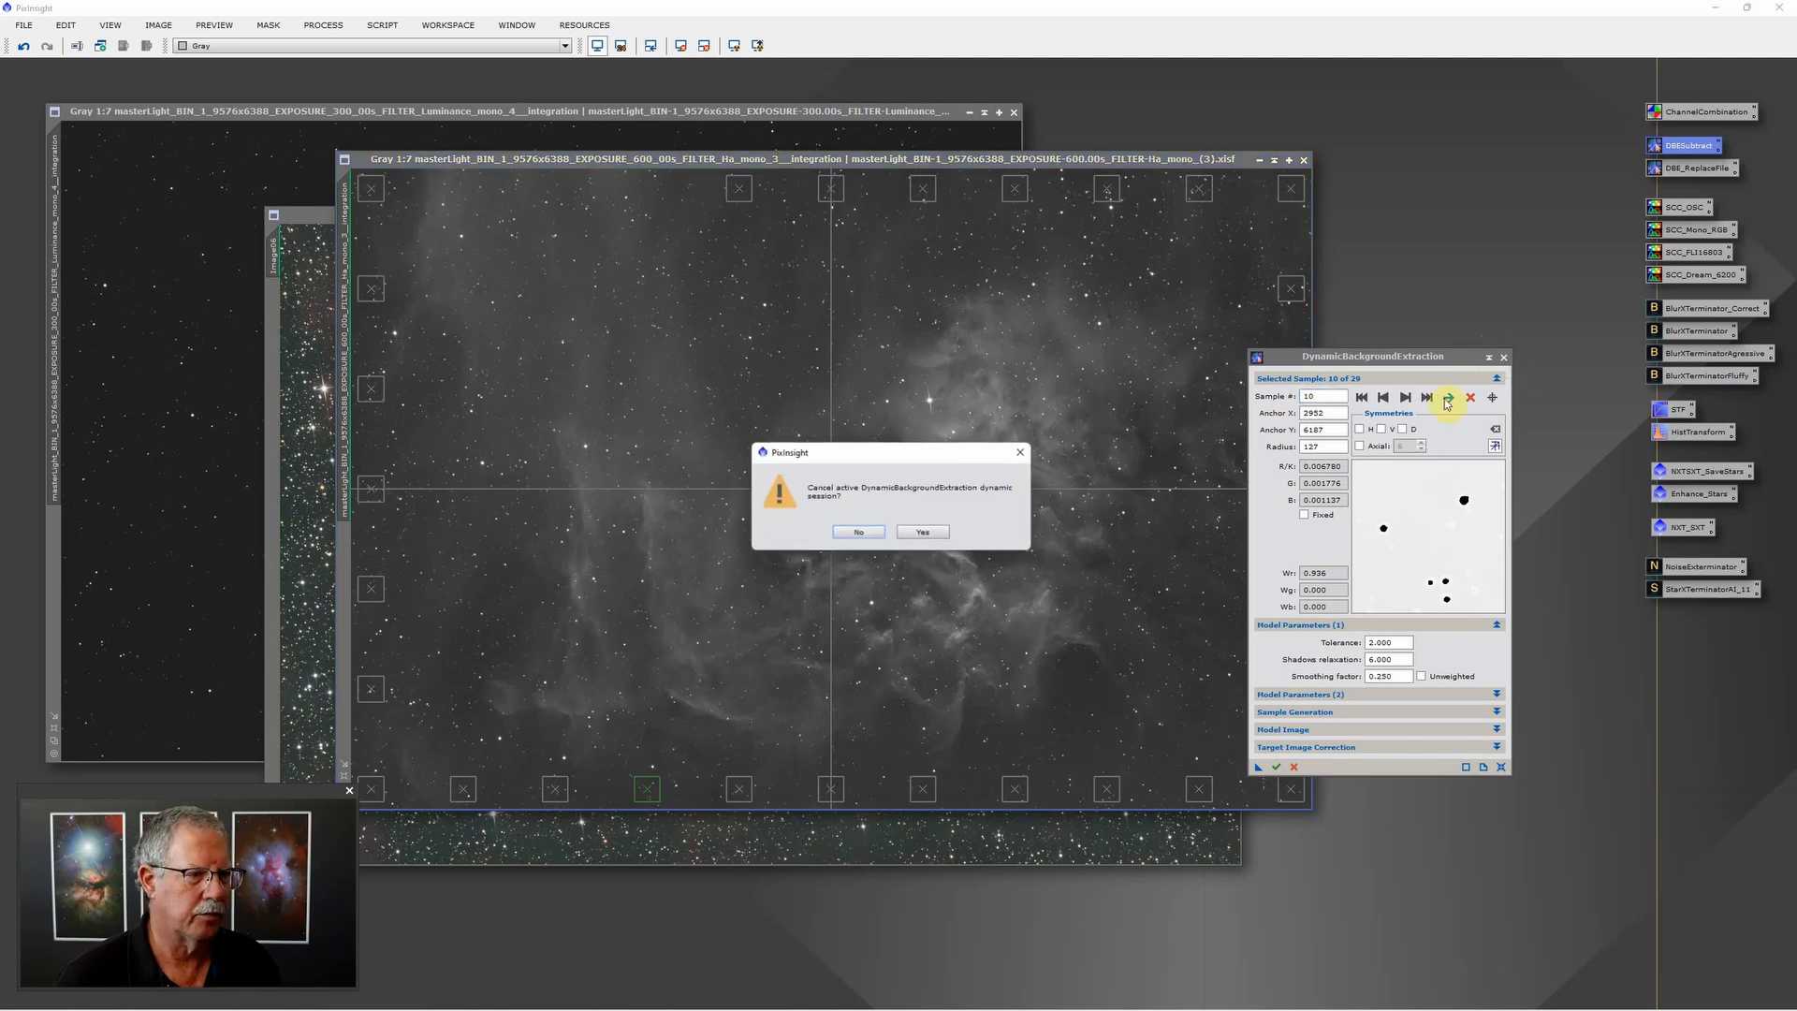
pyautogui.click(930, 529)
# Step: Auto-stretch the Luminance image, start DBESubtract on it and delete the second to fourth samples along its upper edge
pyautogui.click(774, 111)
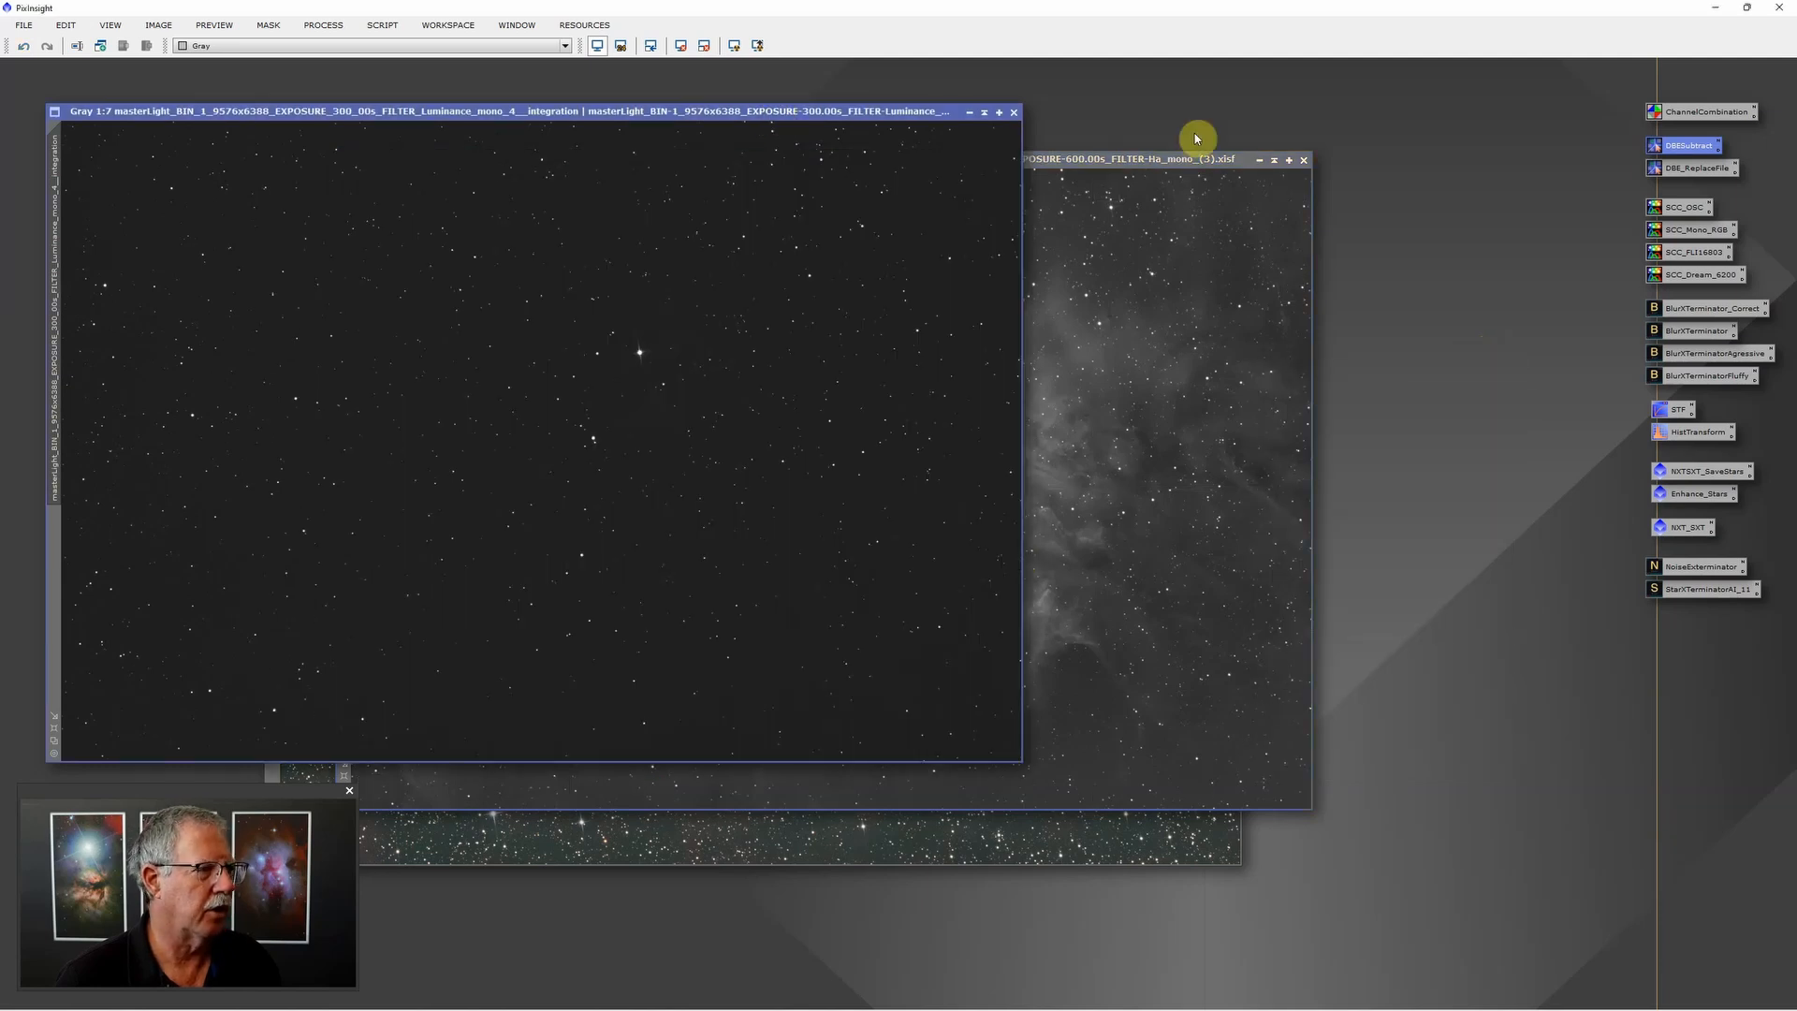
pyautogui.click(734, 46)
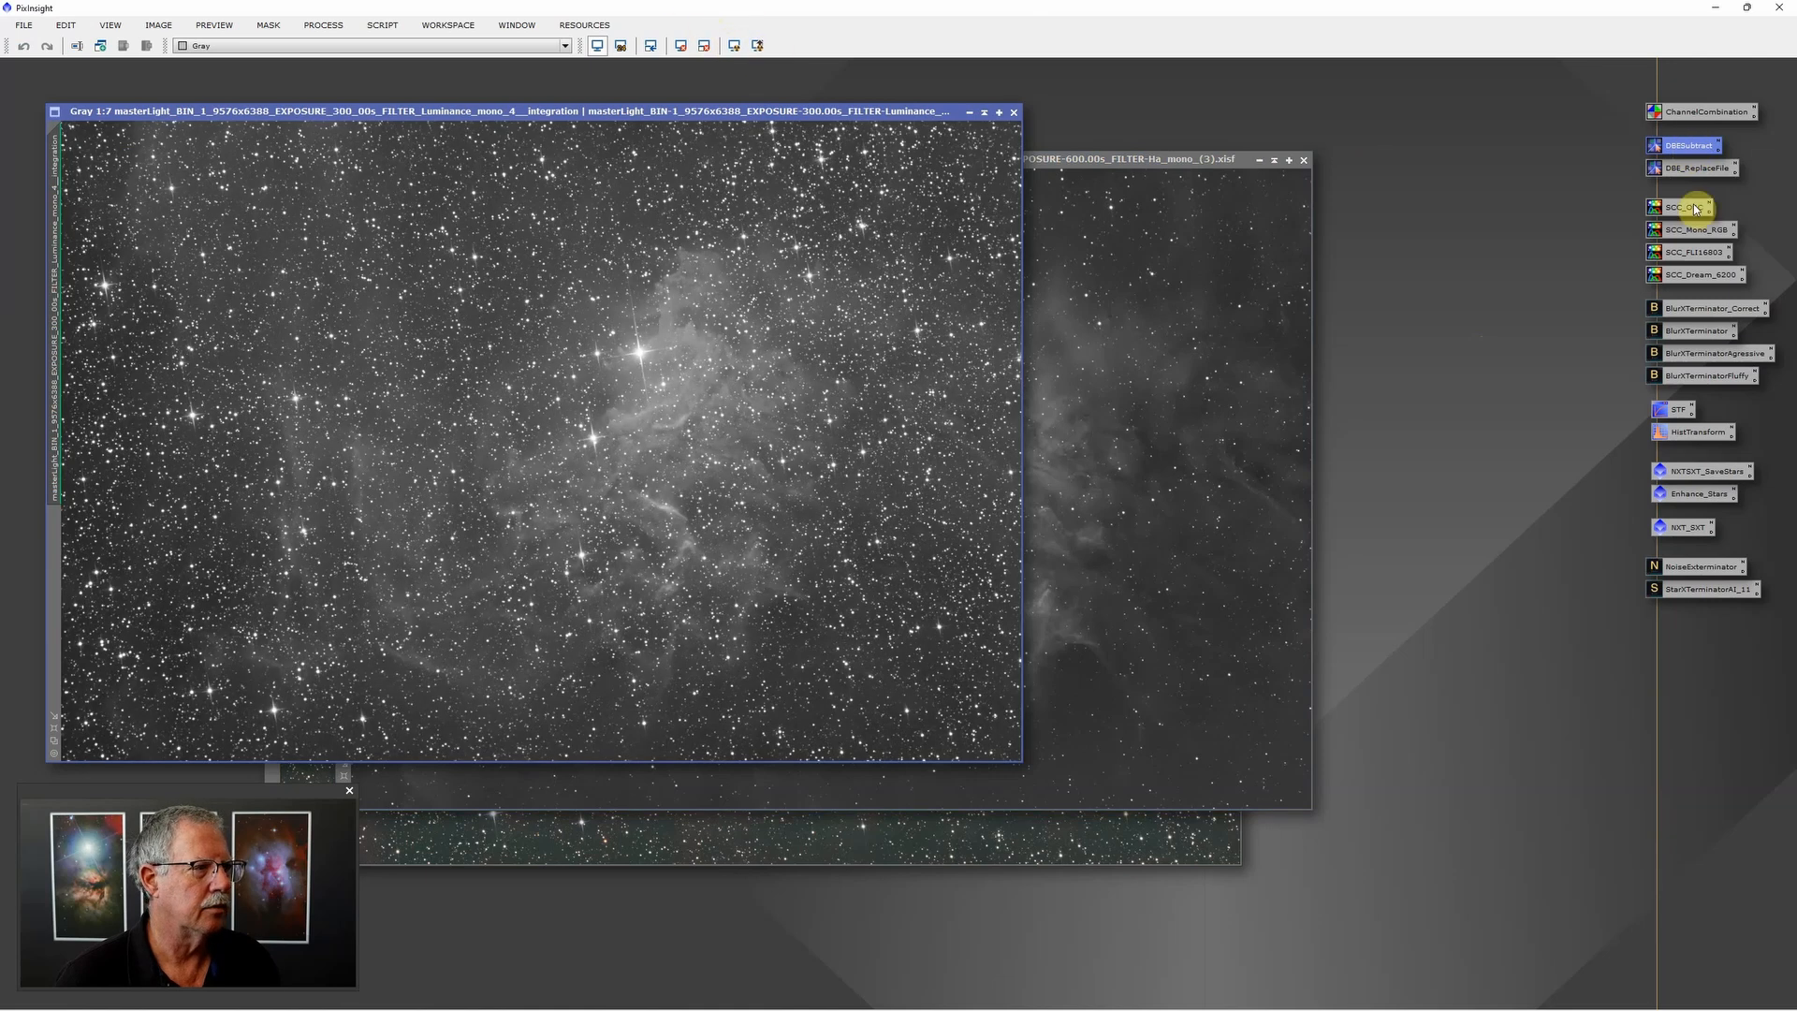
pyautogui.doubleClick(1690, 148)
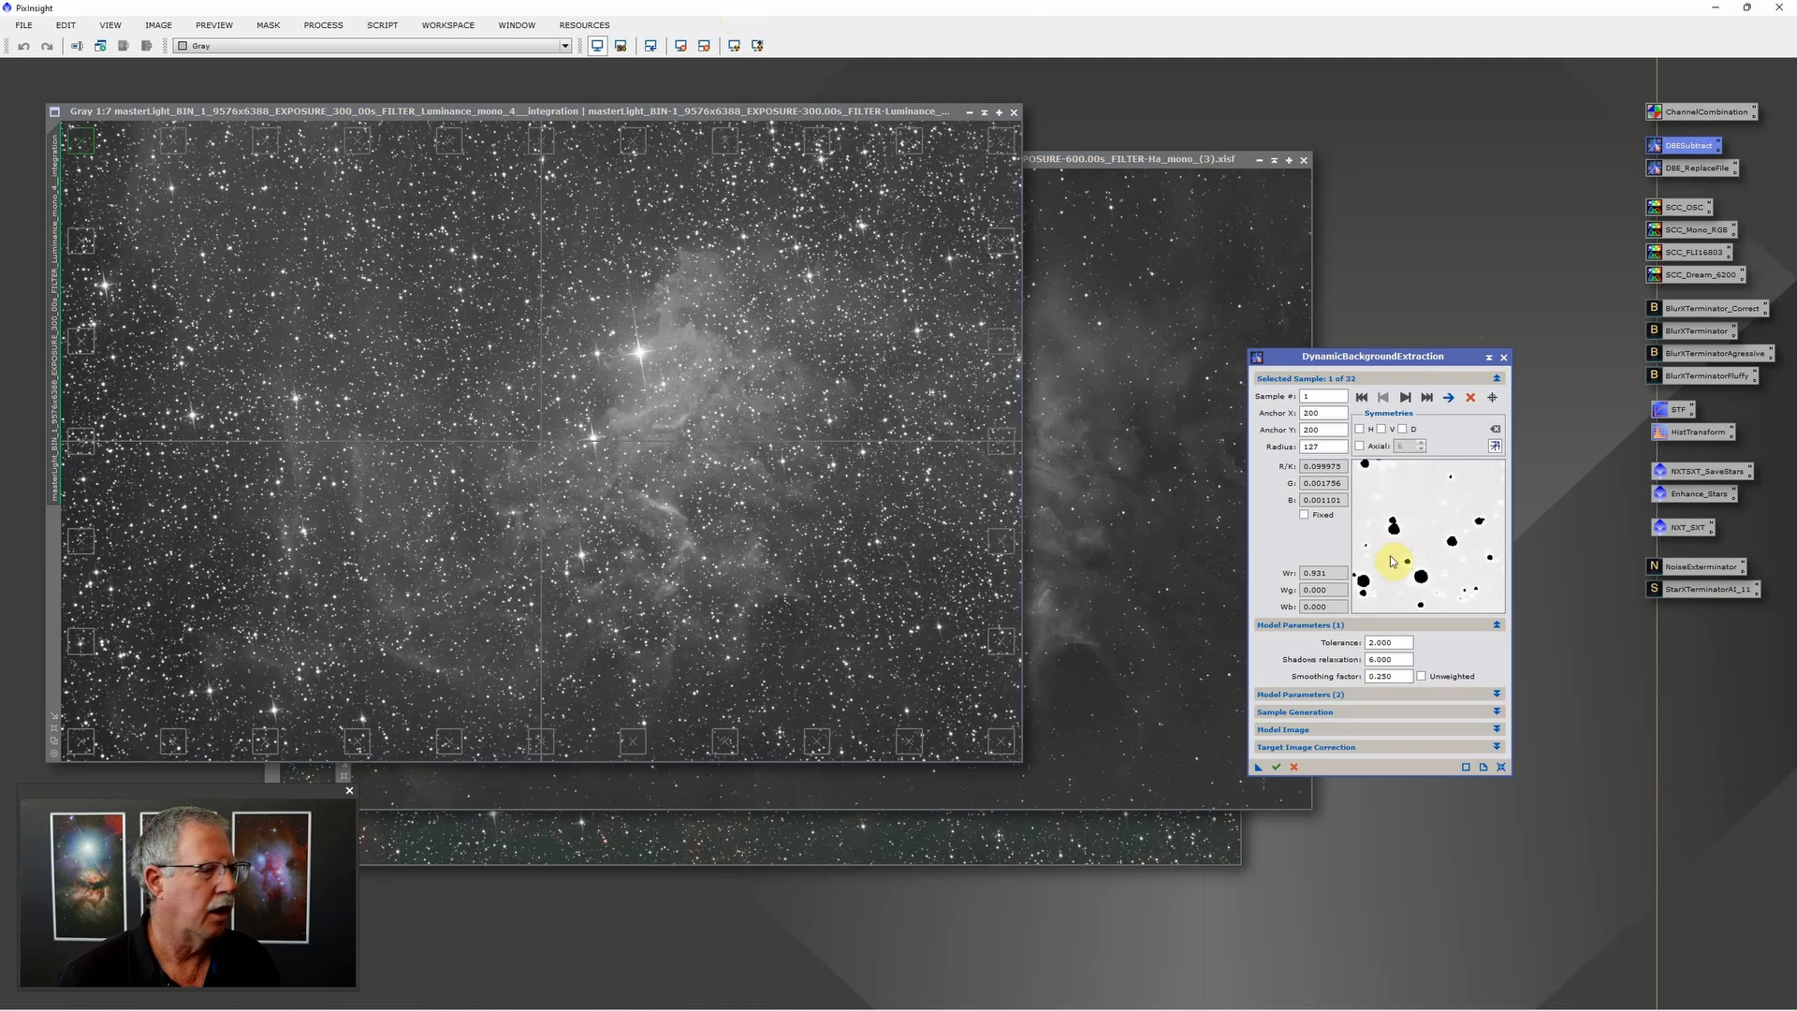
pyautogui.click(172, 140)
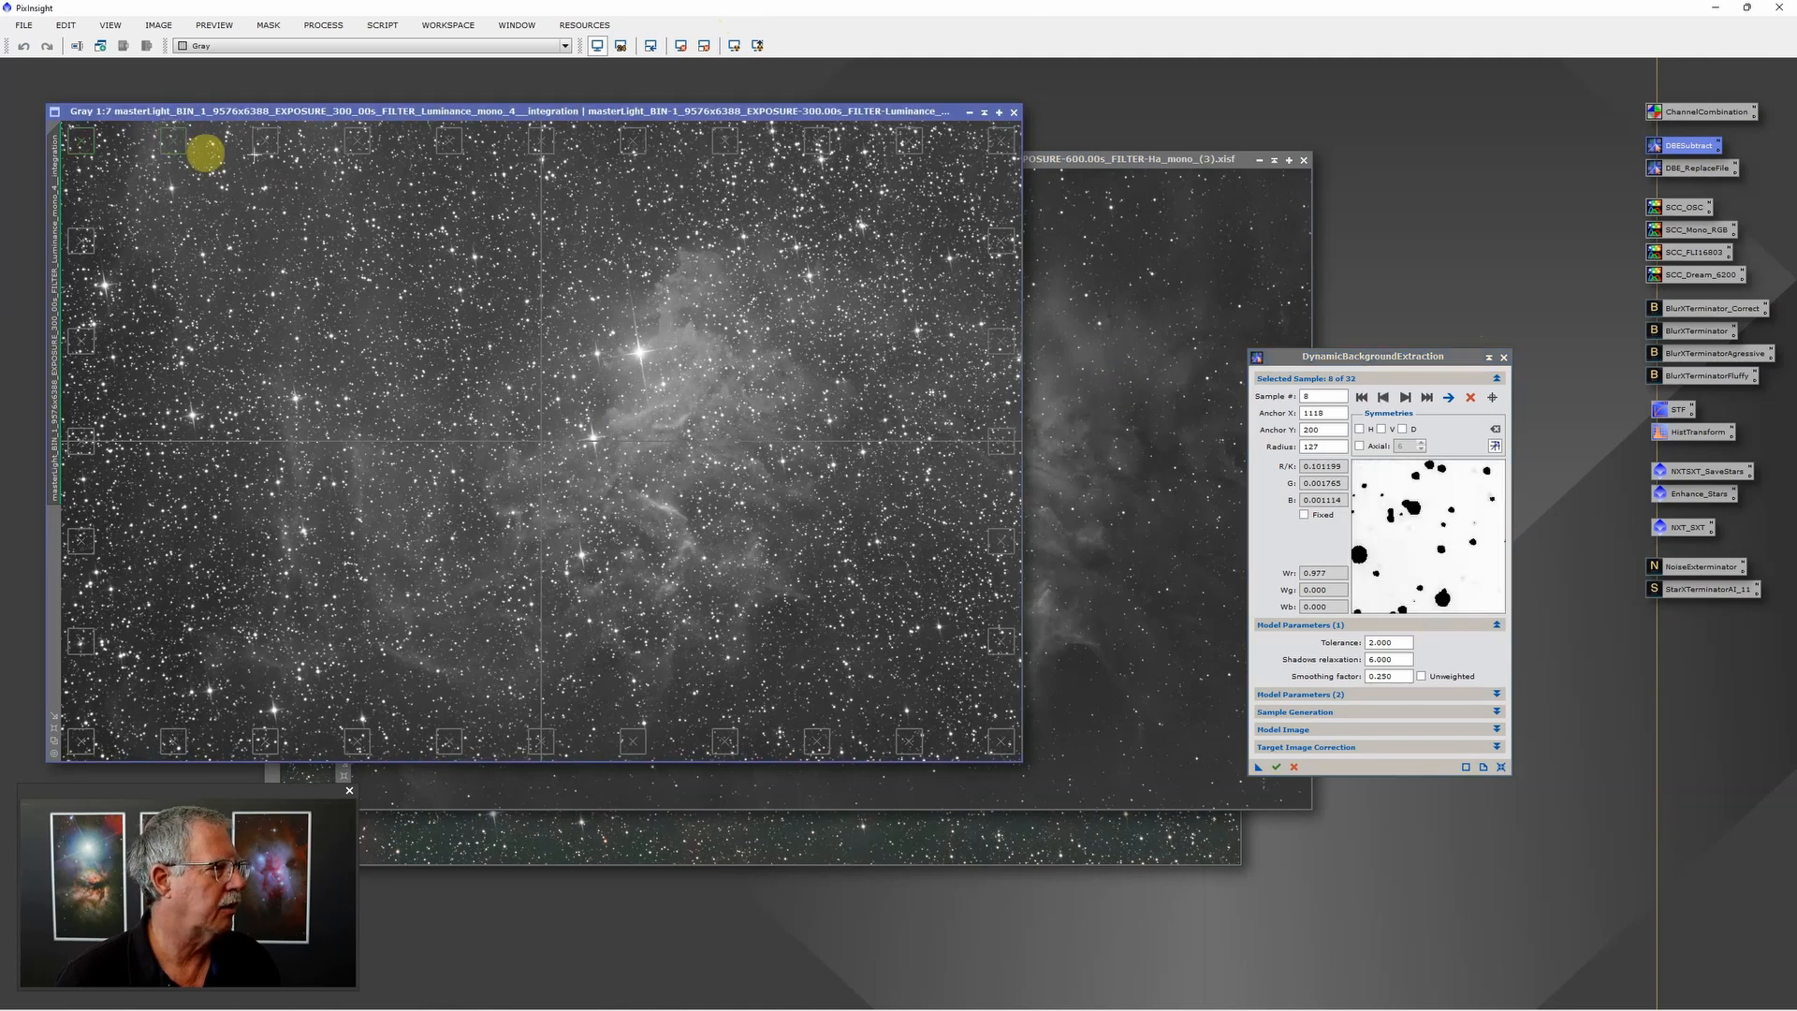
pyautogui.press('Delete')
pyautogui.click(267, 142)
pyautogui.press('Delete')
pyautogui.click(352, 141)
pyautogui.press('Delete')
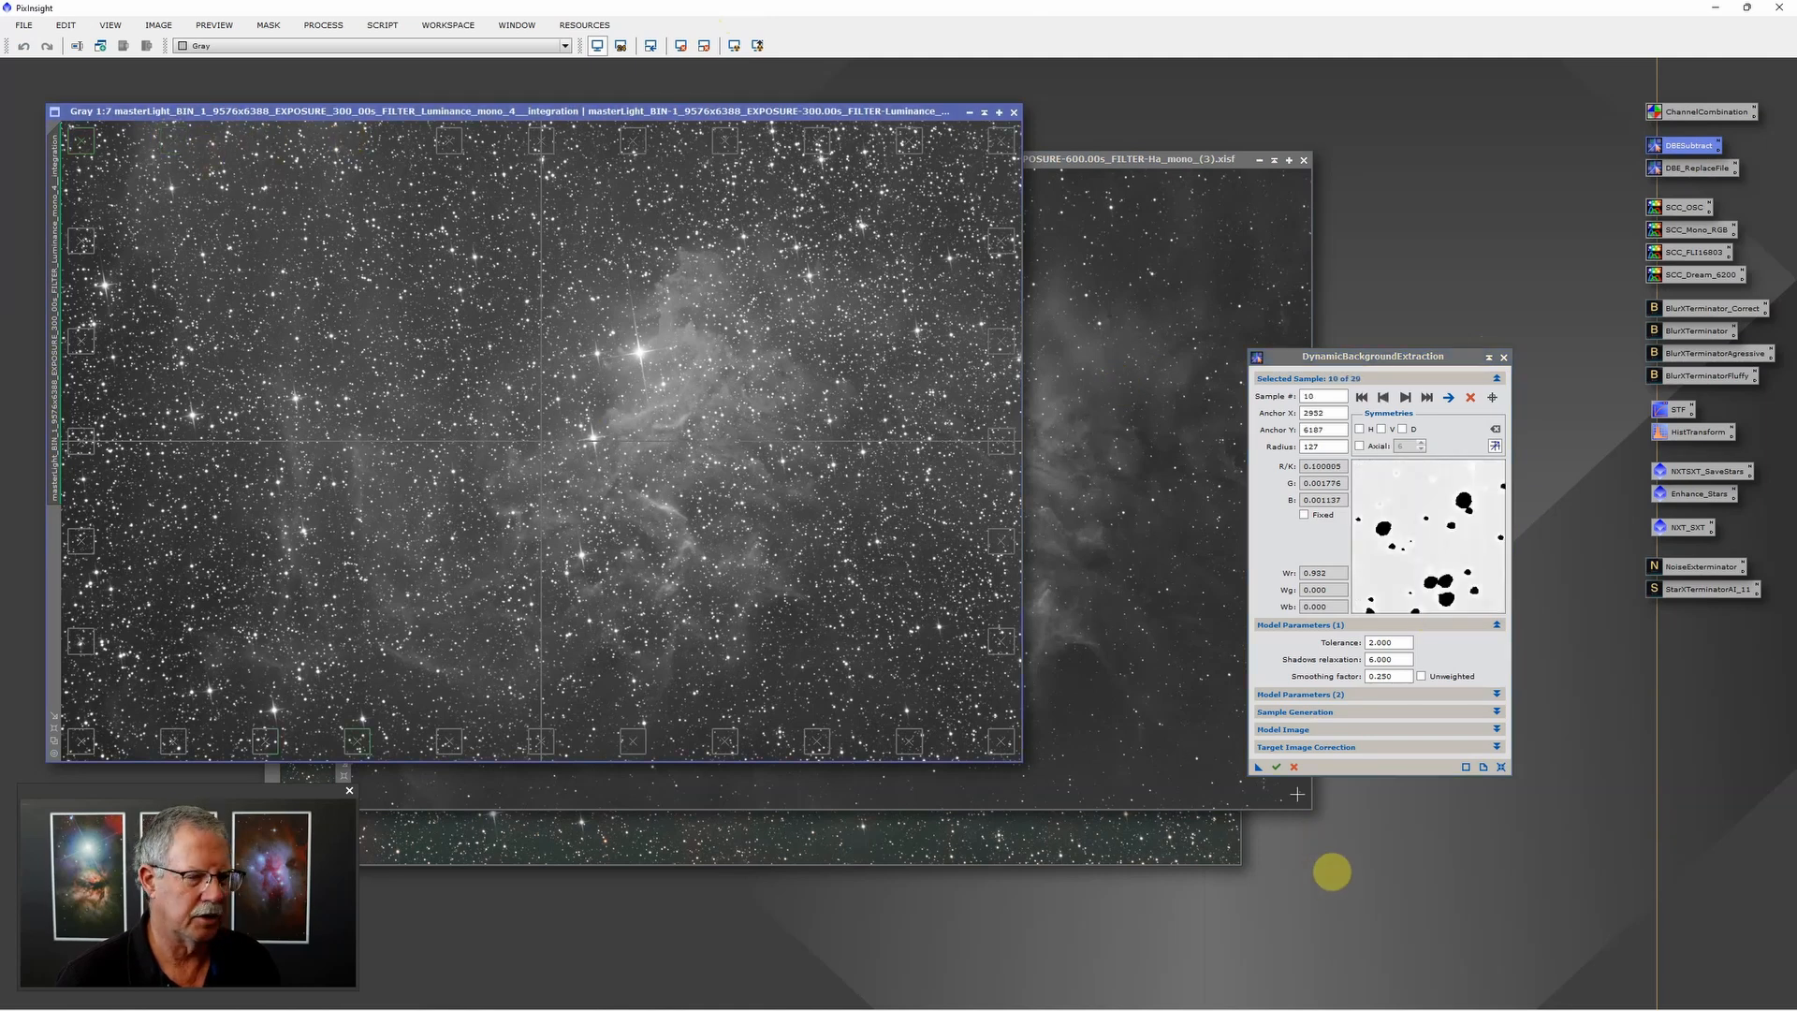
# Step: Apply the background extraction to the Luminance image, end the DBE session and refresh its auto-stretch
pyautogui.moveTo(1276, 772); pyautogui.dragTo(963, 477)
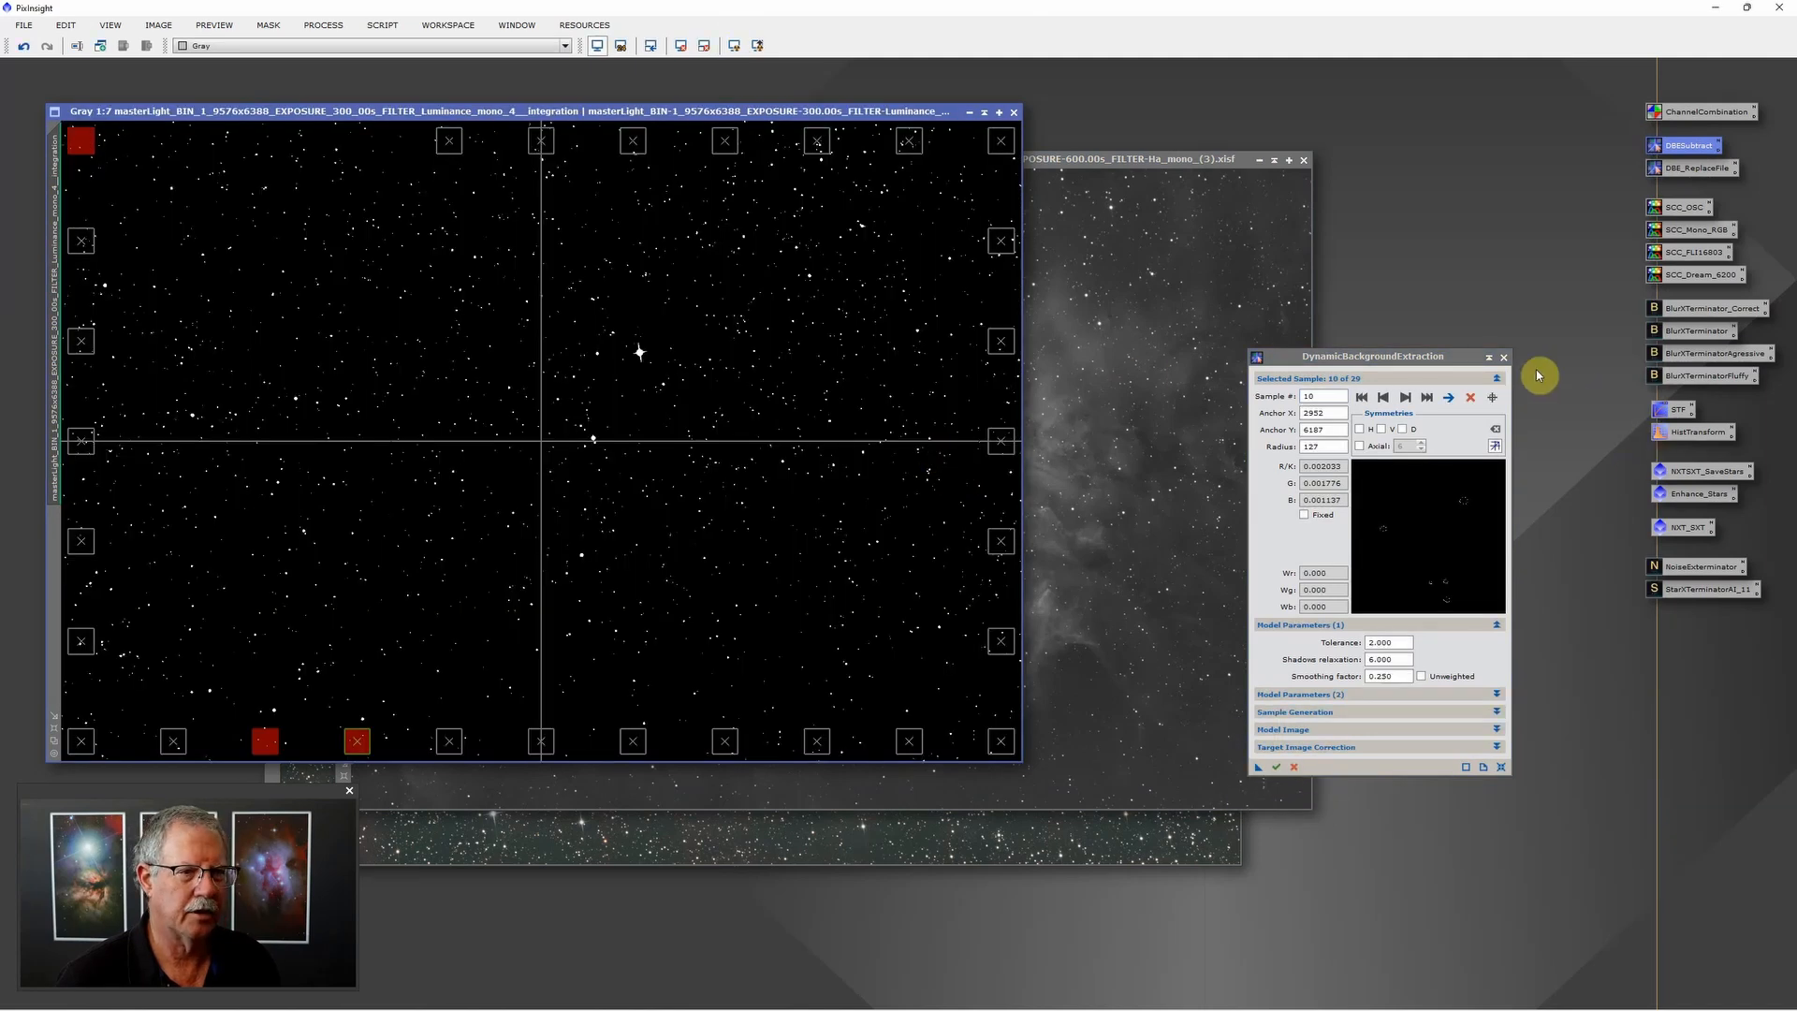
pyautogui.click(1501, 359)
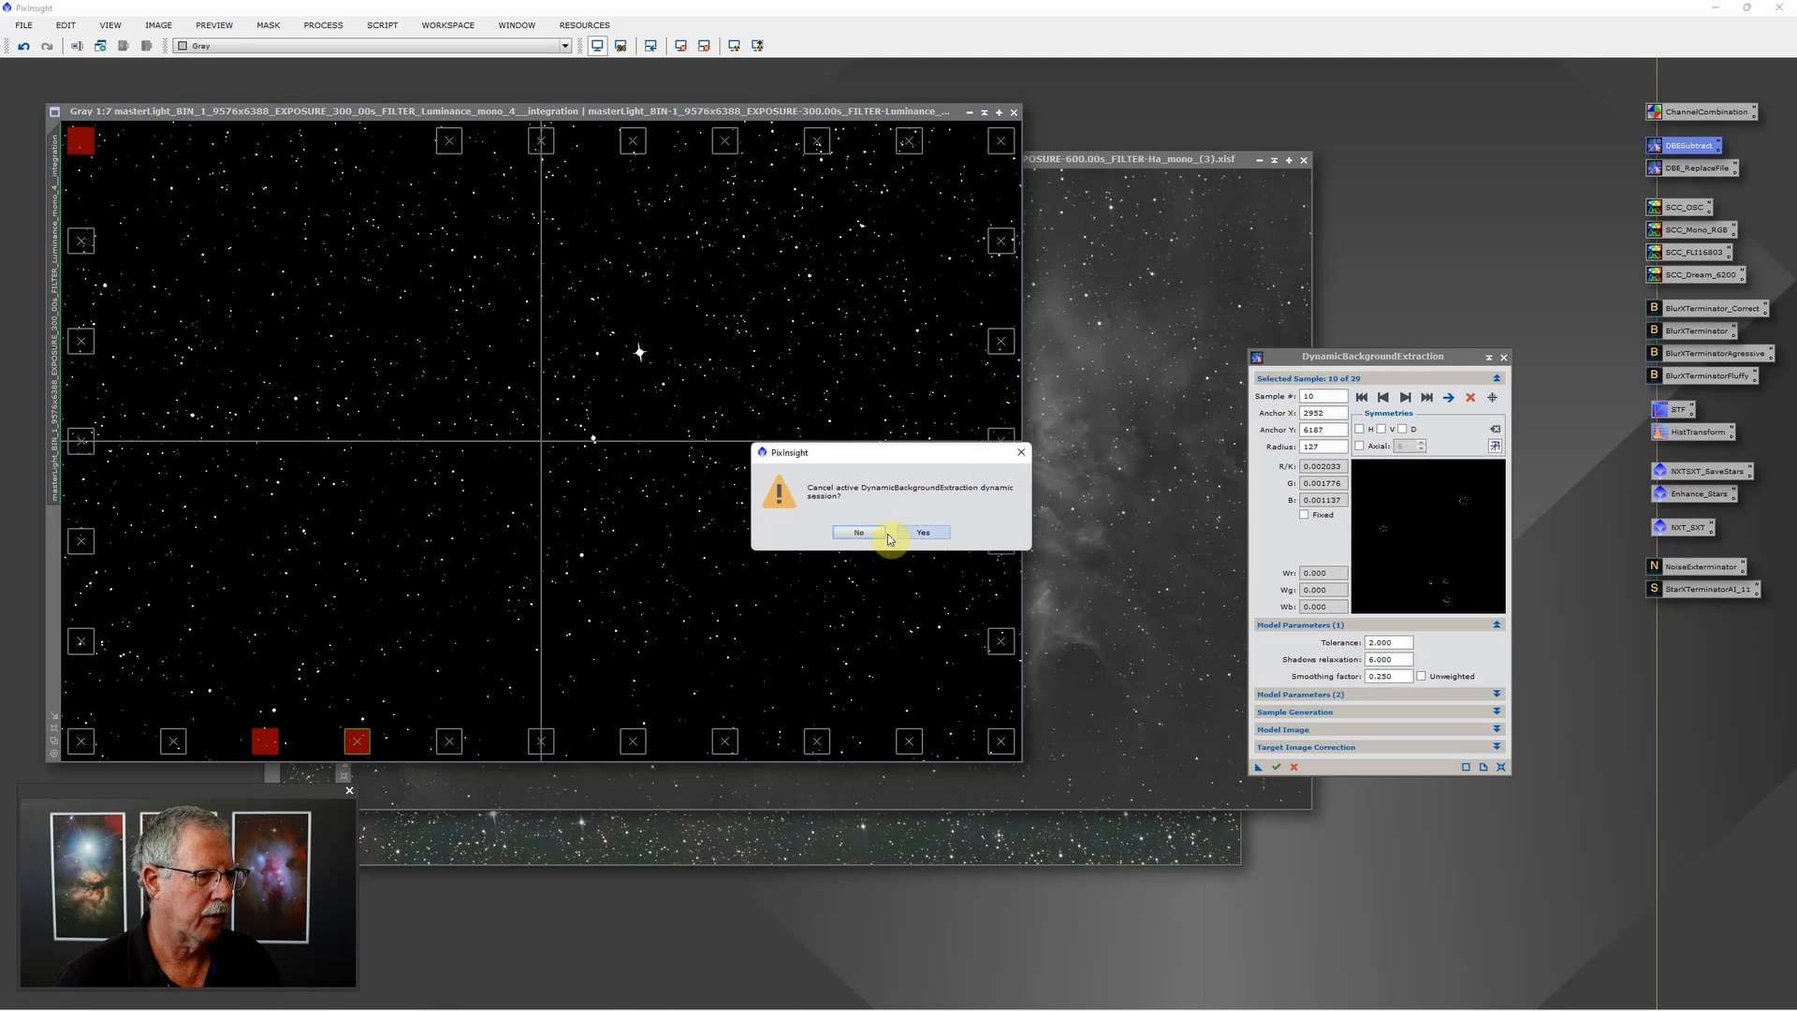
pyautogui.click(917, 528)
pyautogui.click(736, 47)
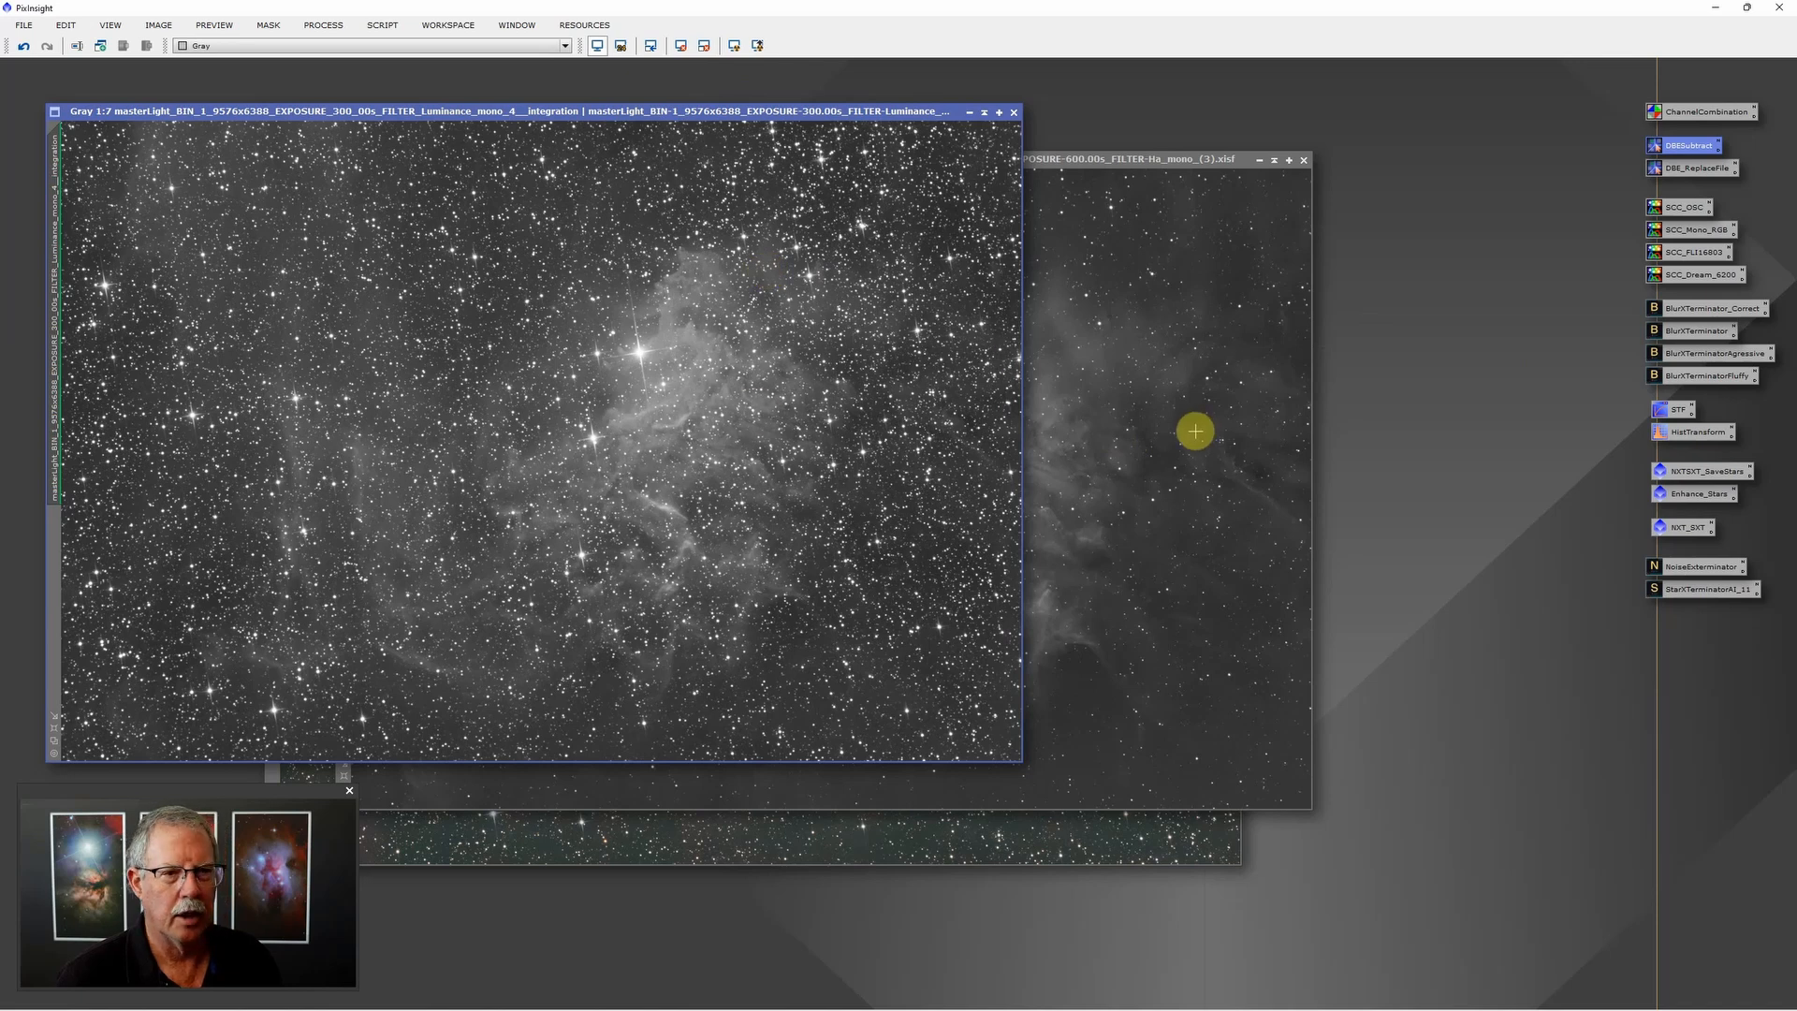
# Step: Open an ImageContainer in the workspace and reset it to an empty list
pyautogui.click(1104, 833)
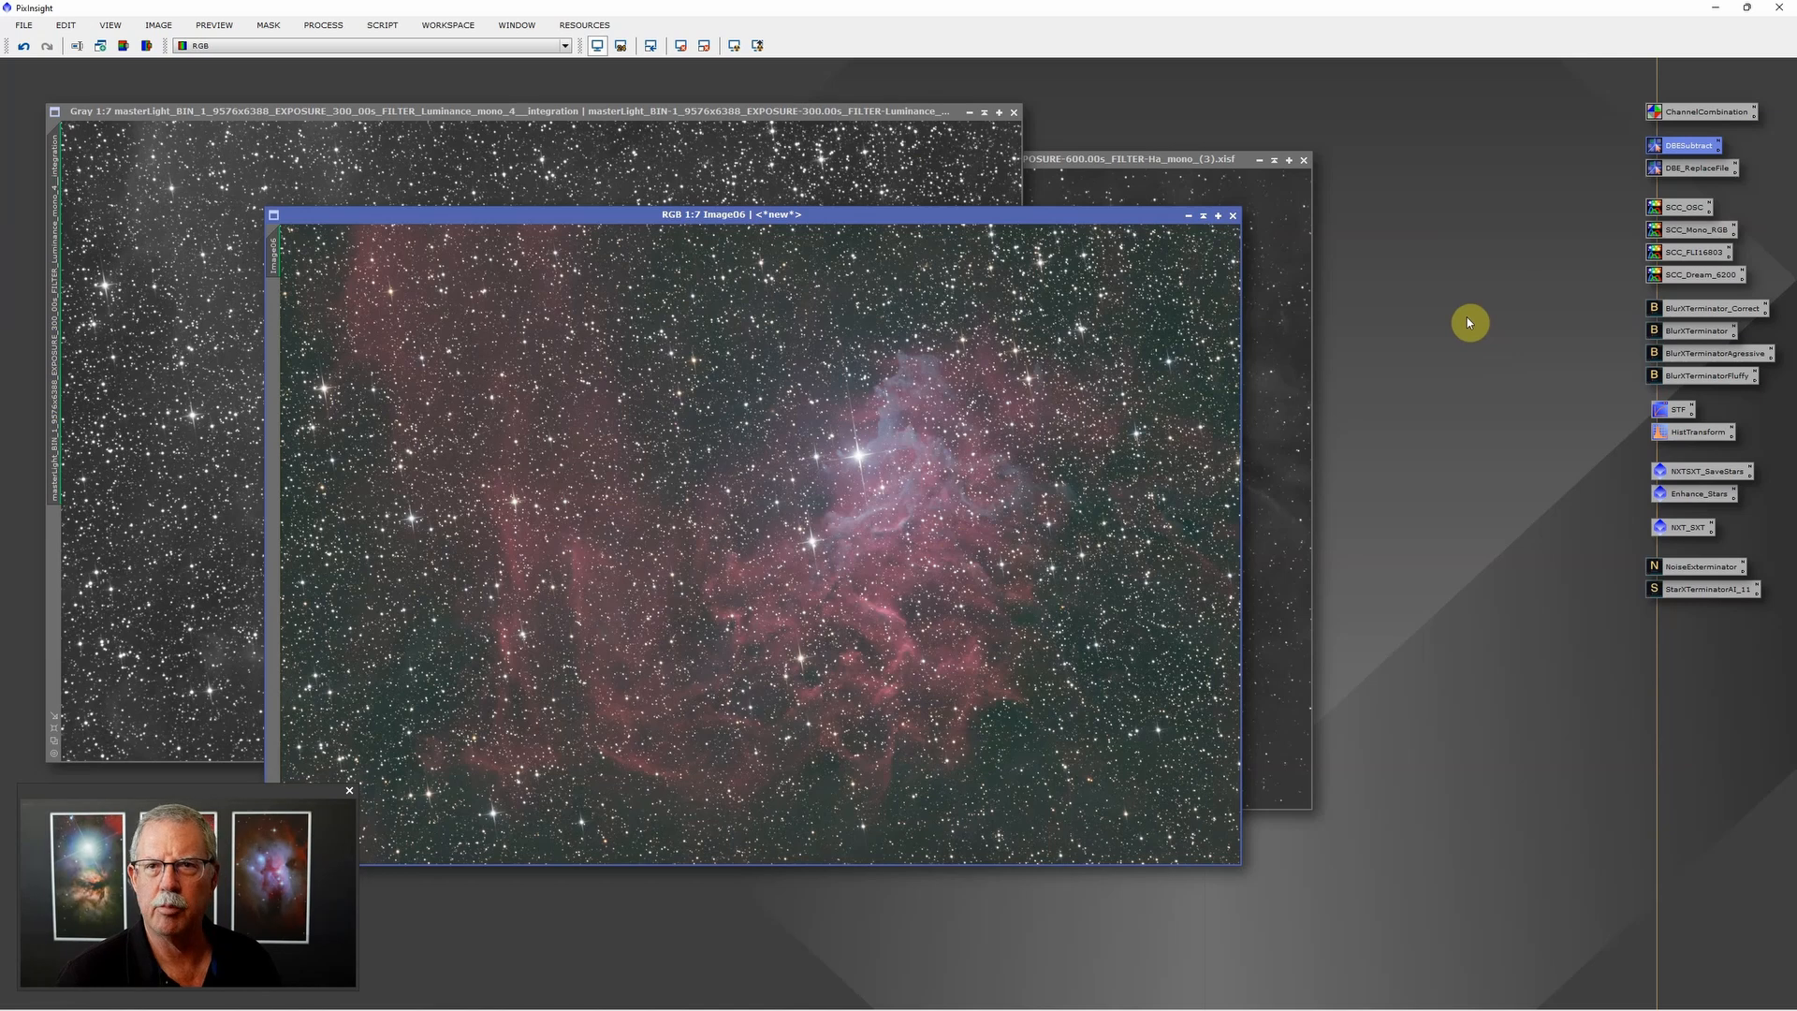
pyautogui.rightClick(1477, 294)
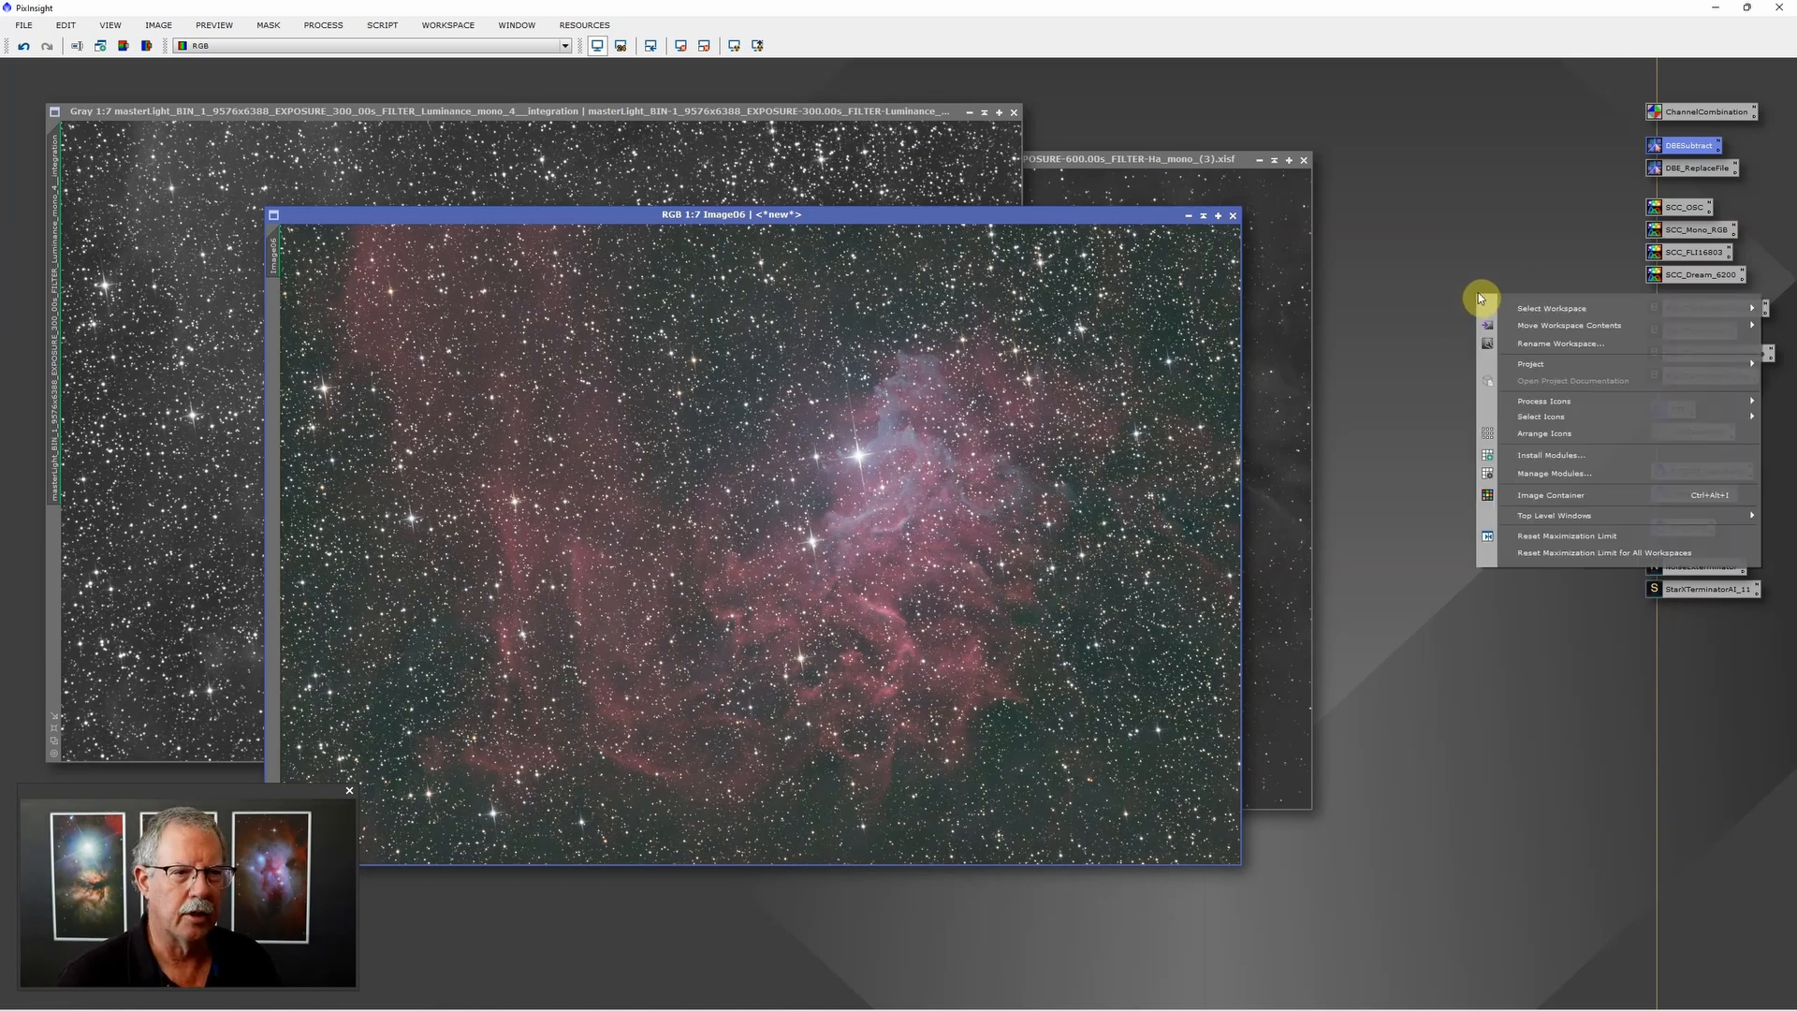
pyautogui.click(1530, 501)
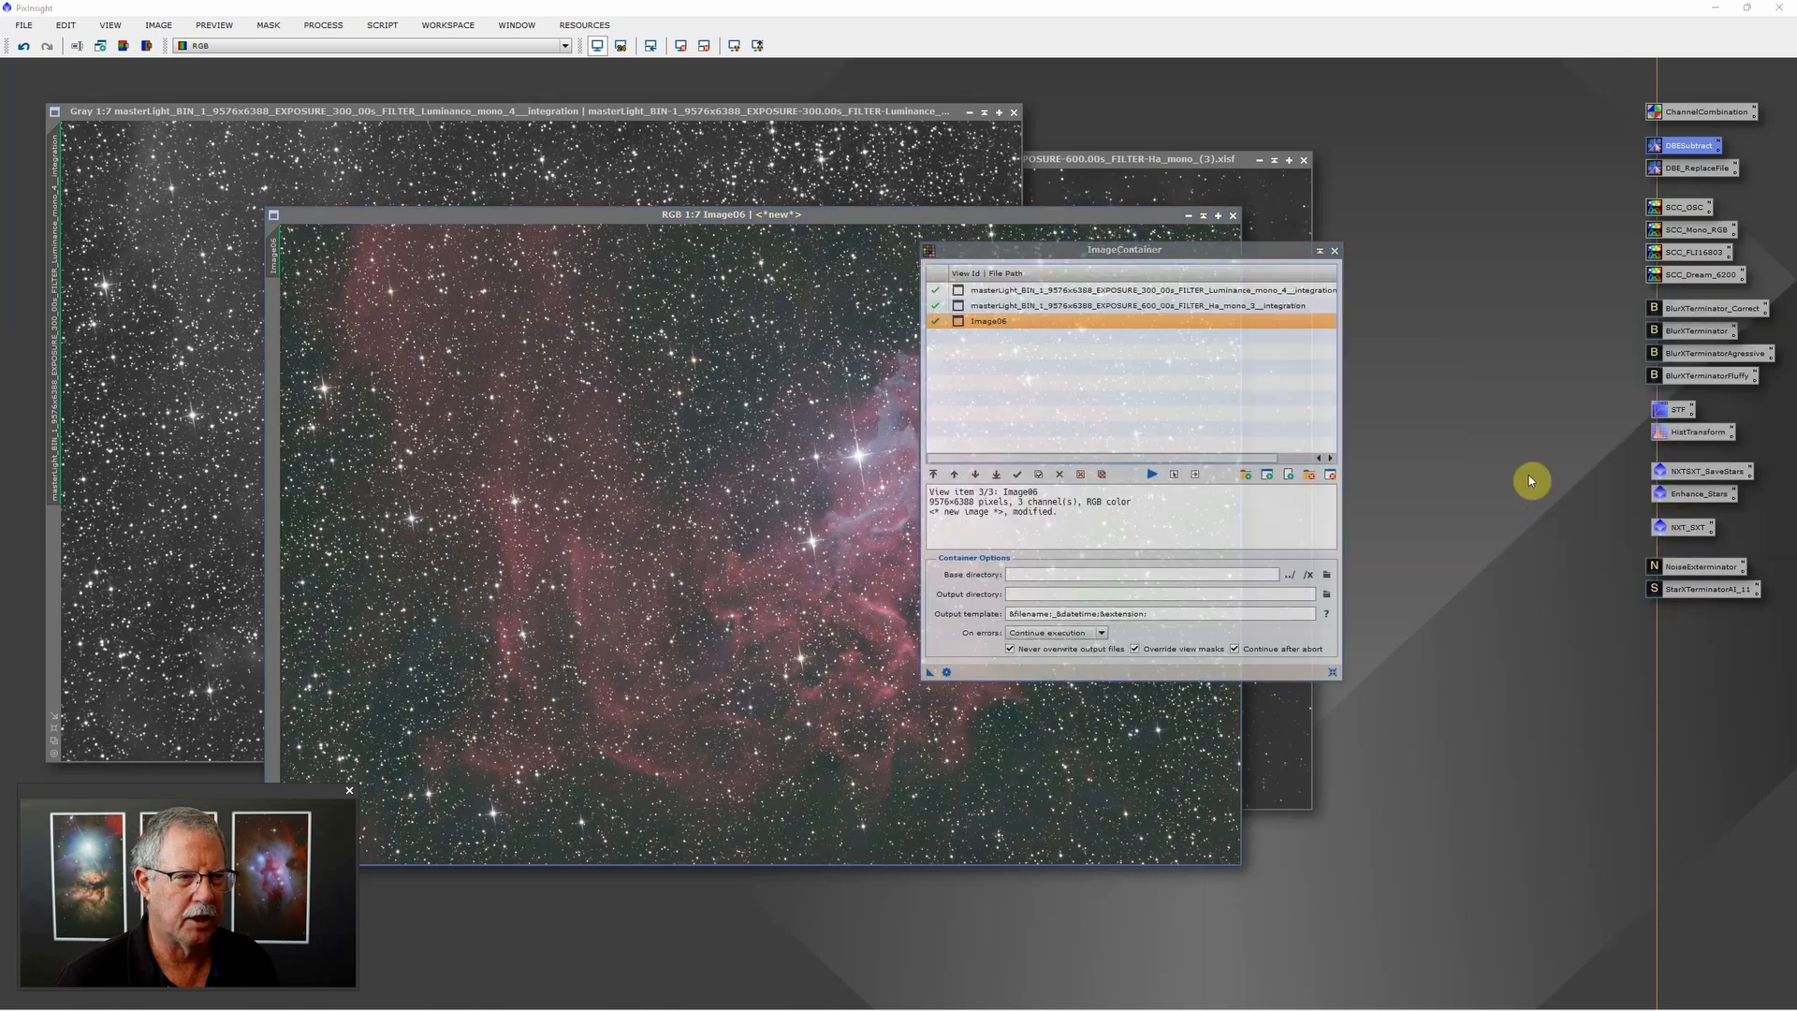
pyautogui.click(1332, 672)
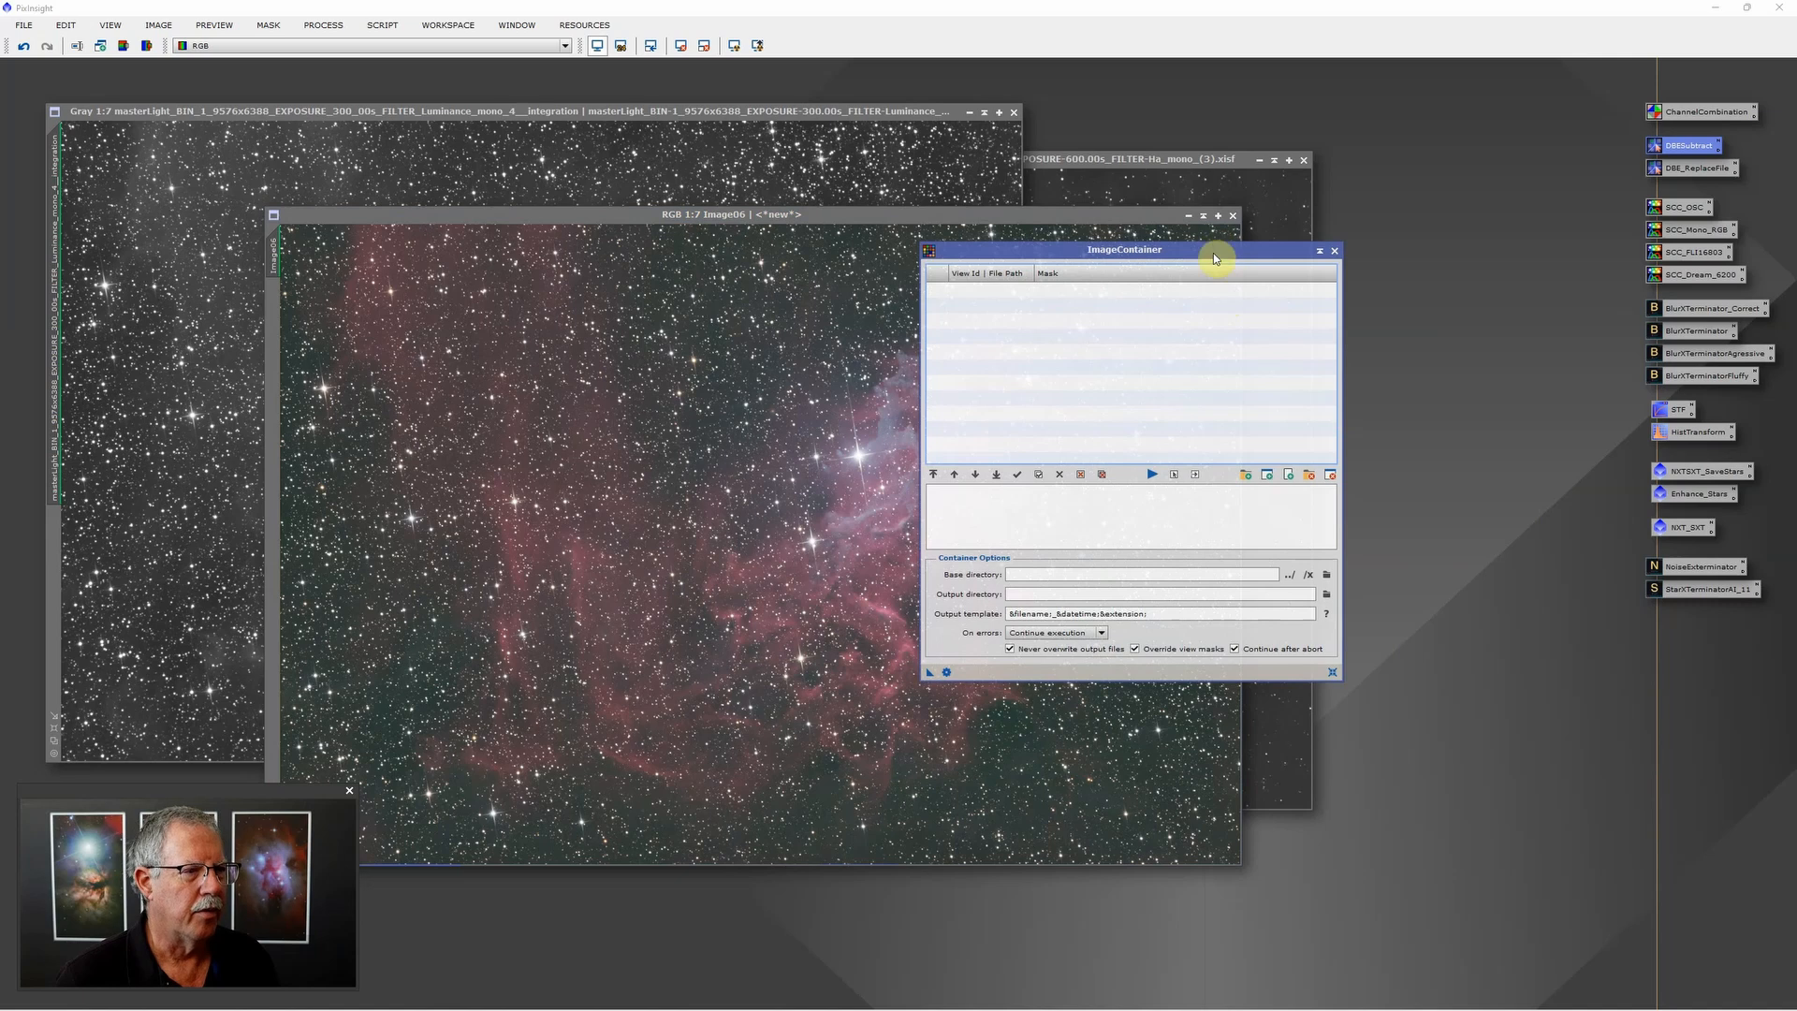
pyautogui.moveTo(1219, 256); pyautogui.dragTo(1272, 304)
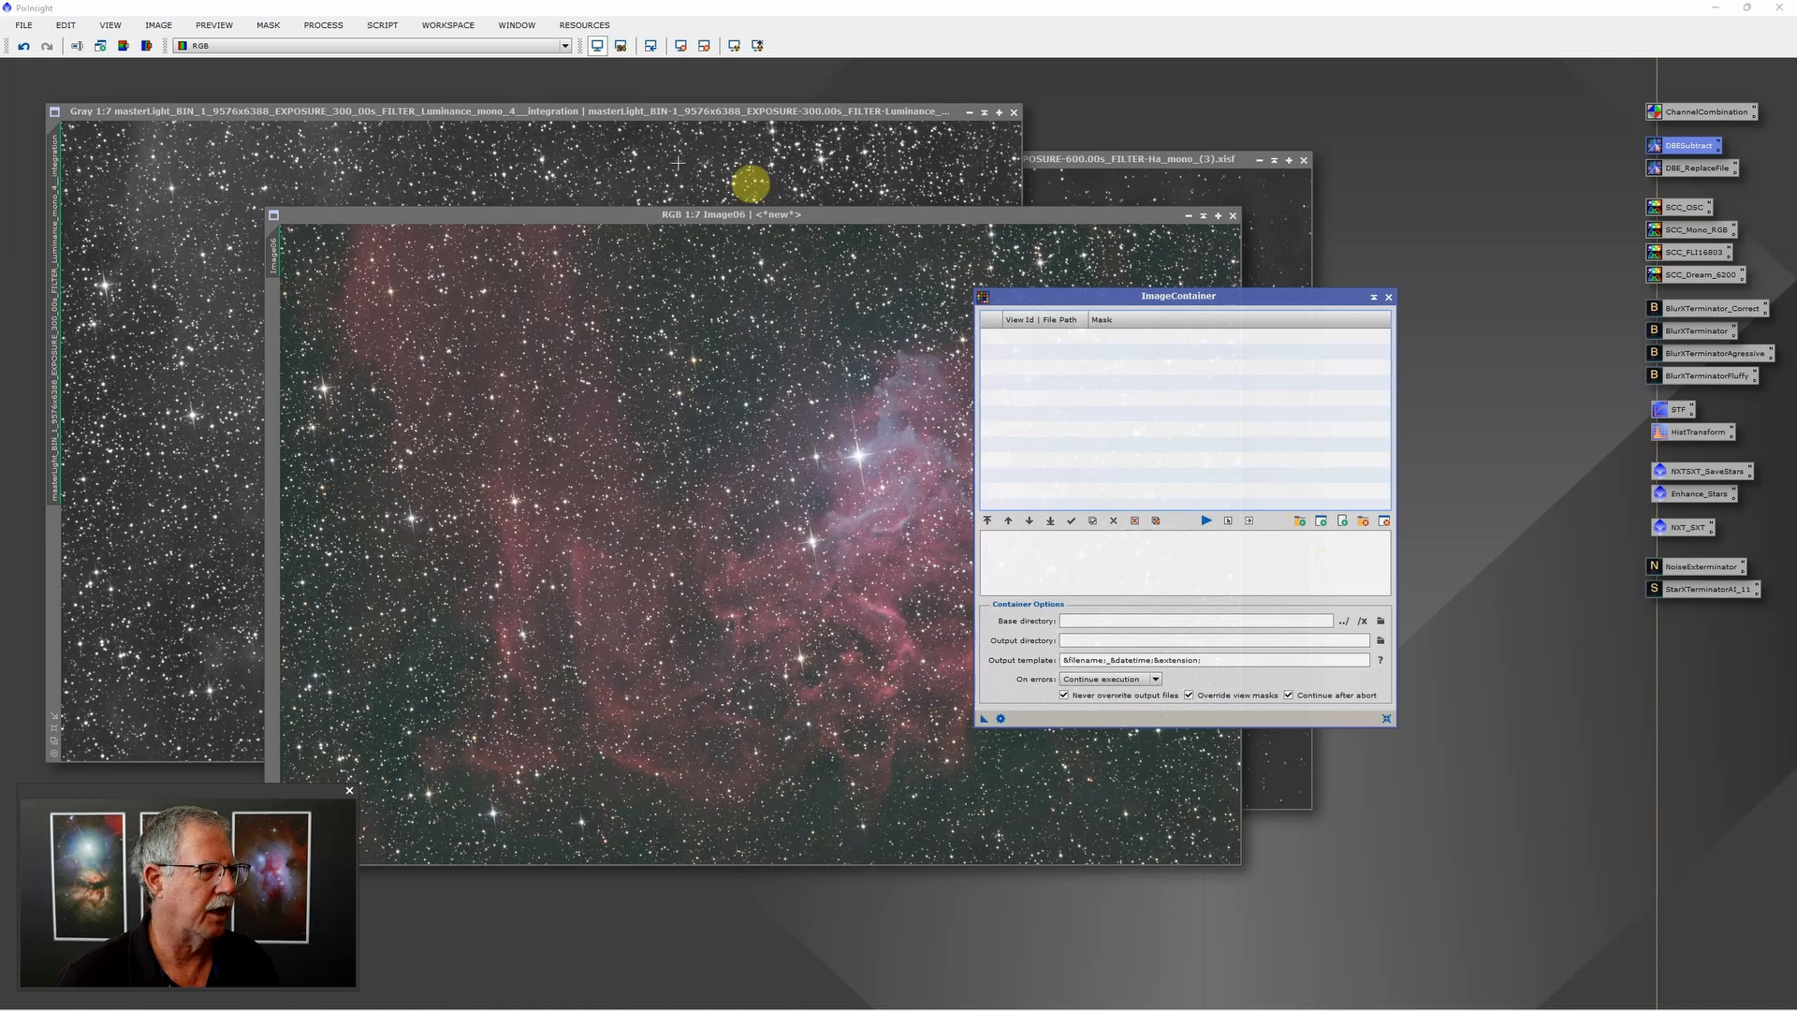
# Step: Add the Luminance, Ha and RGB views to the ImageContainer, save it as a workspace process icon and close it
pyautogui.click(1322, 520)
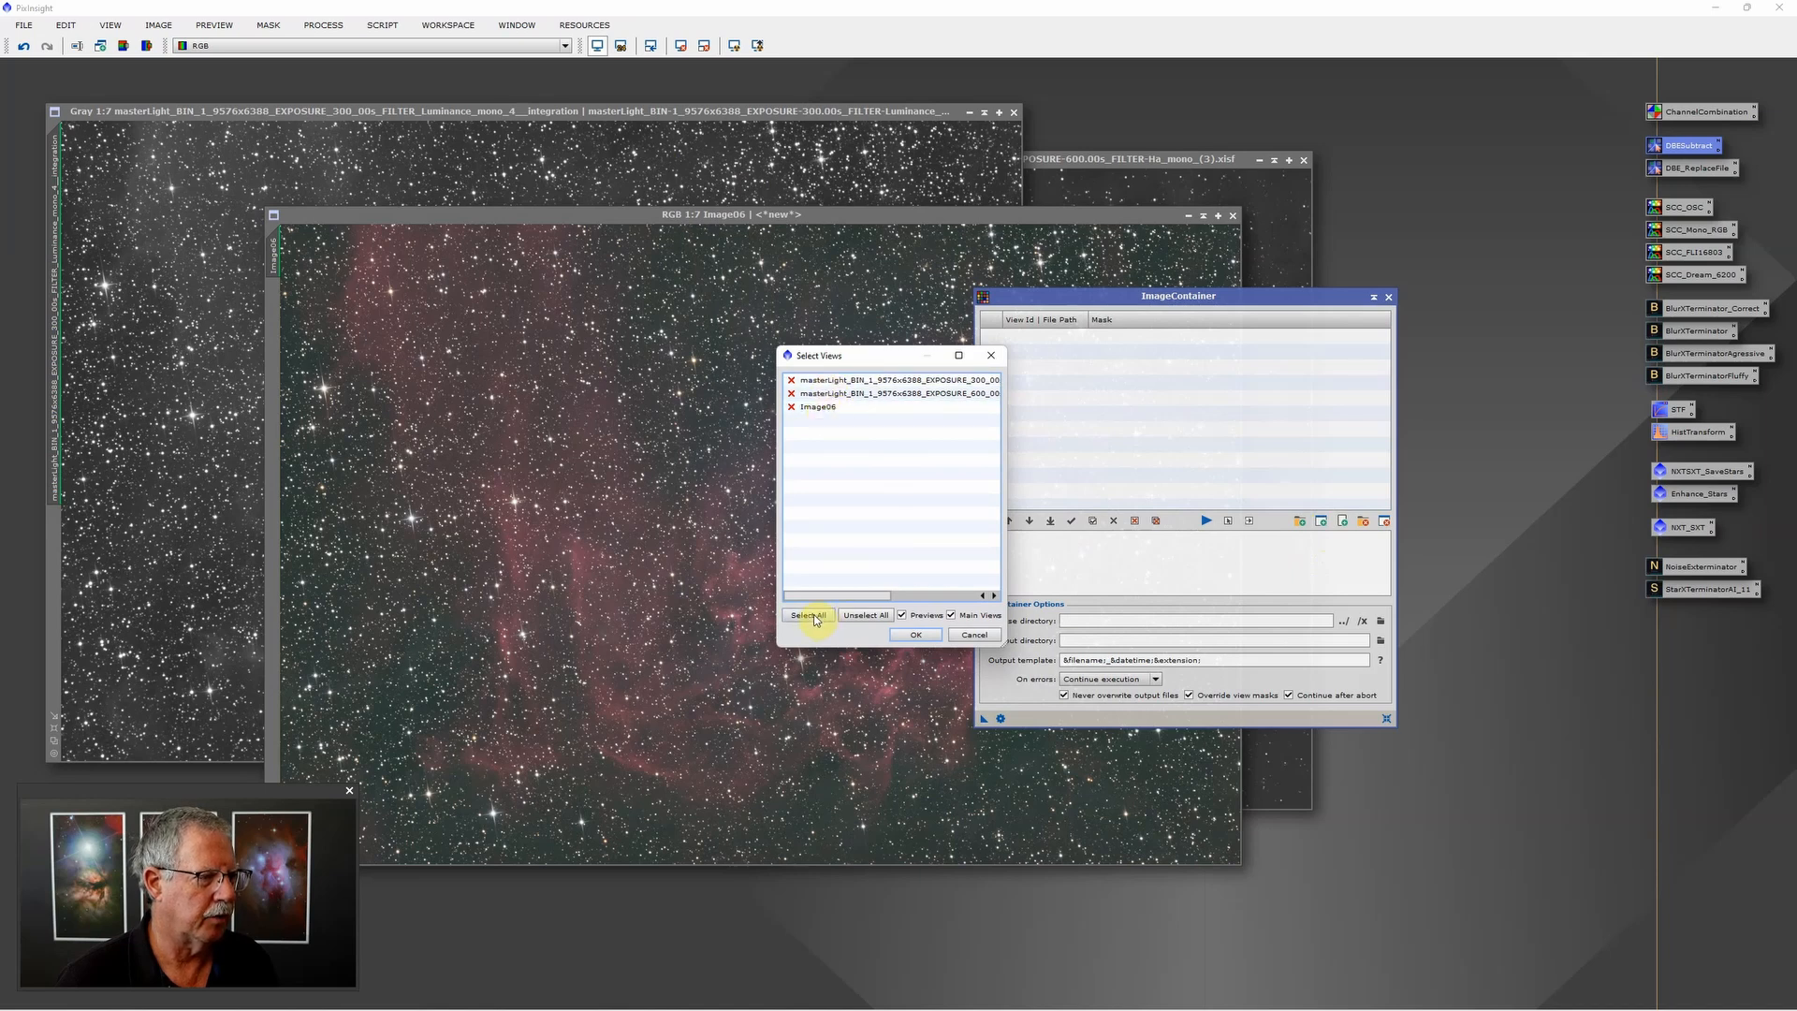
pyautogui.click(828, 384)
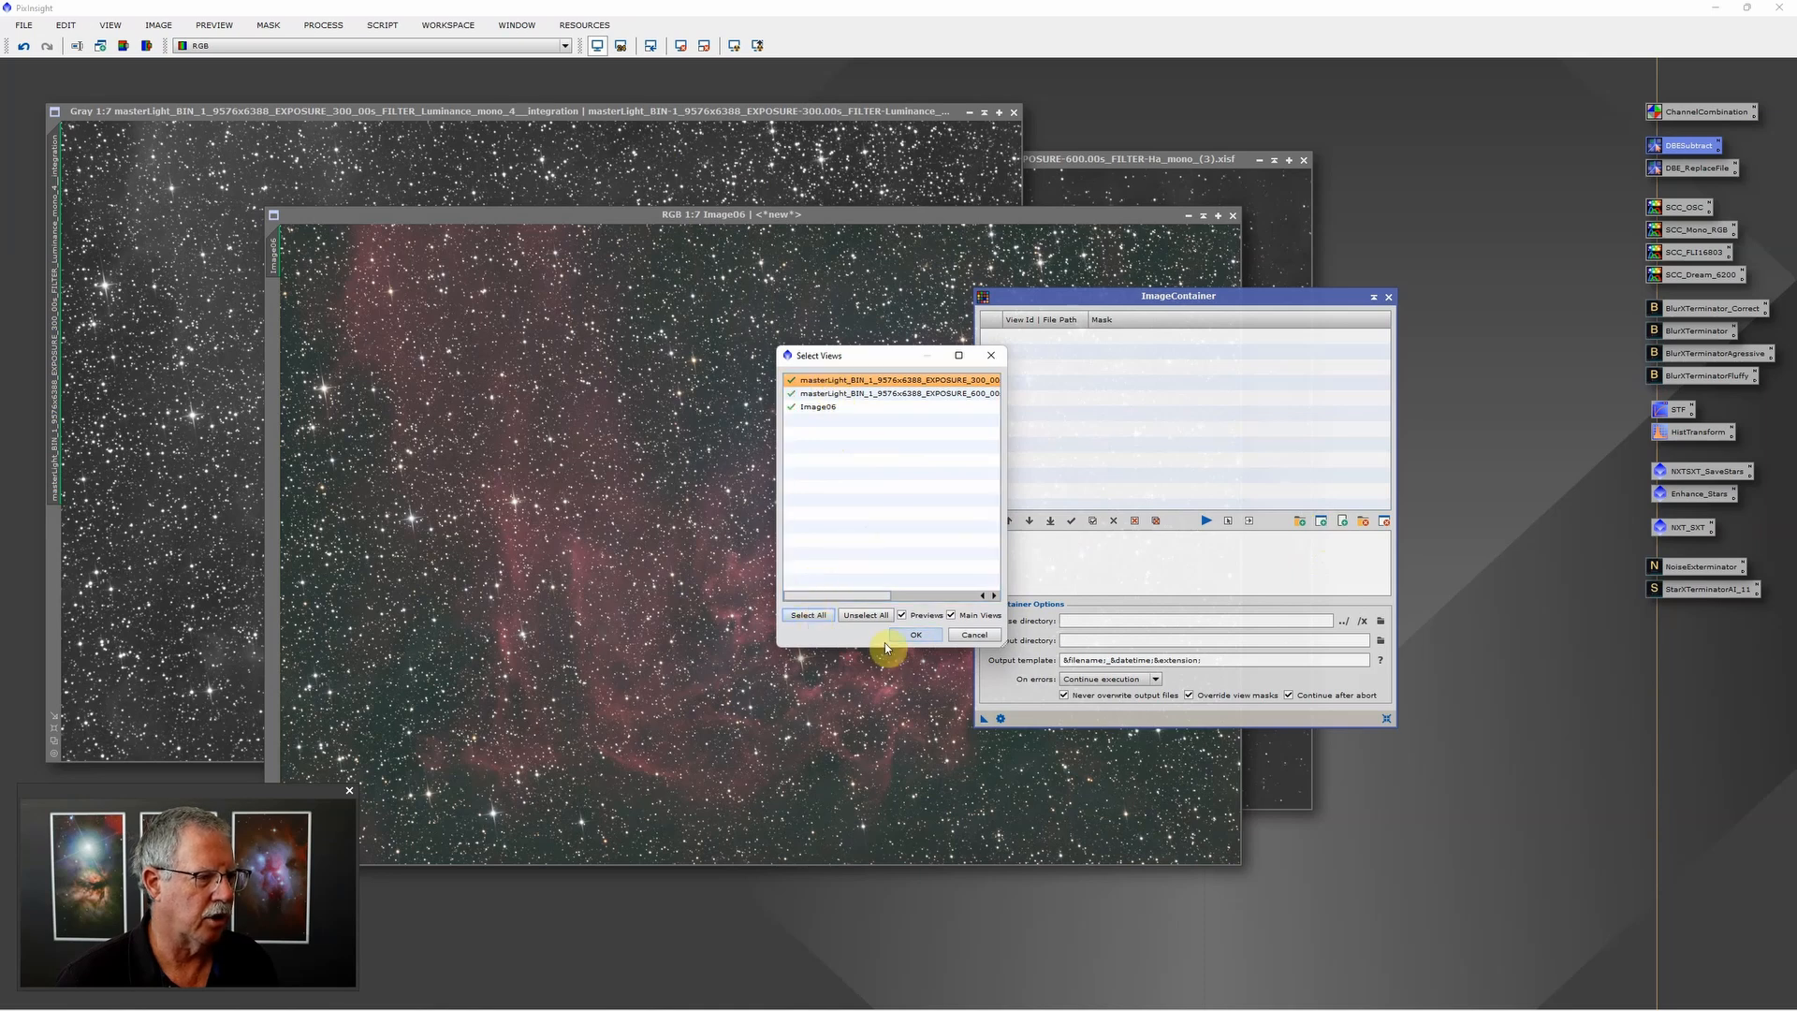
pyautogui.click(916, 634)
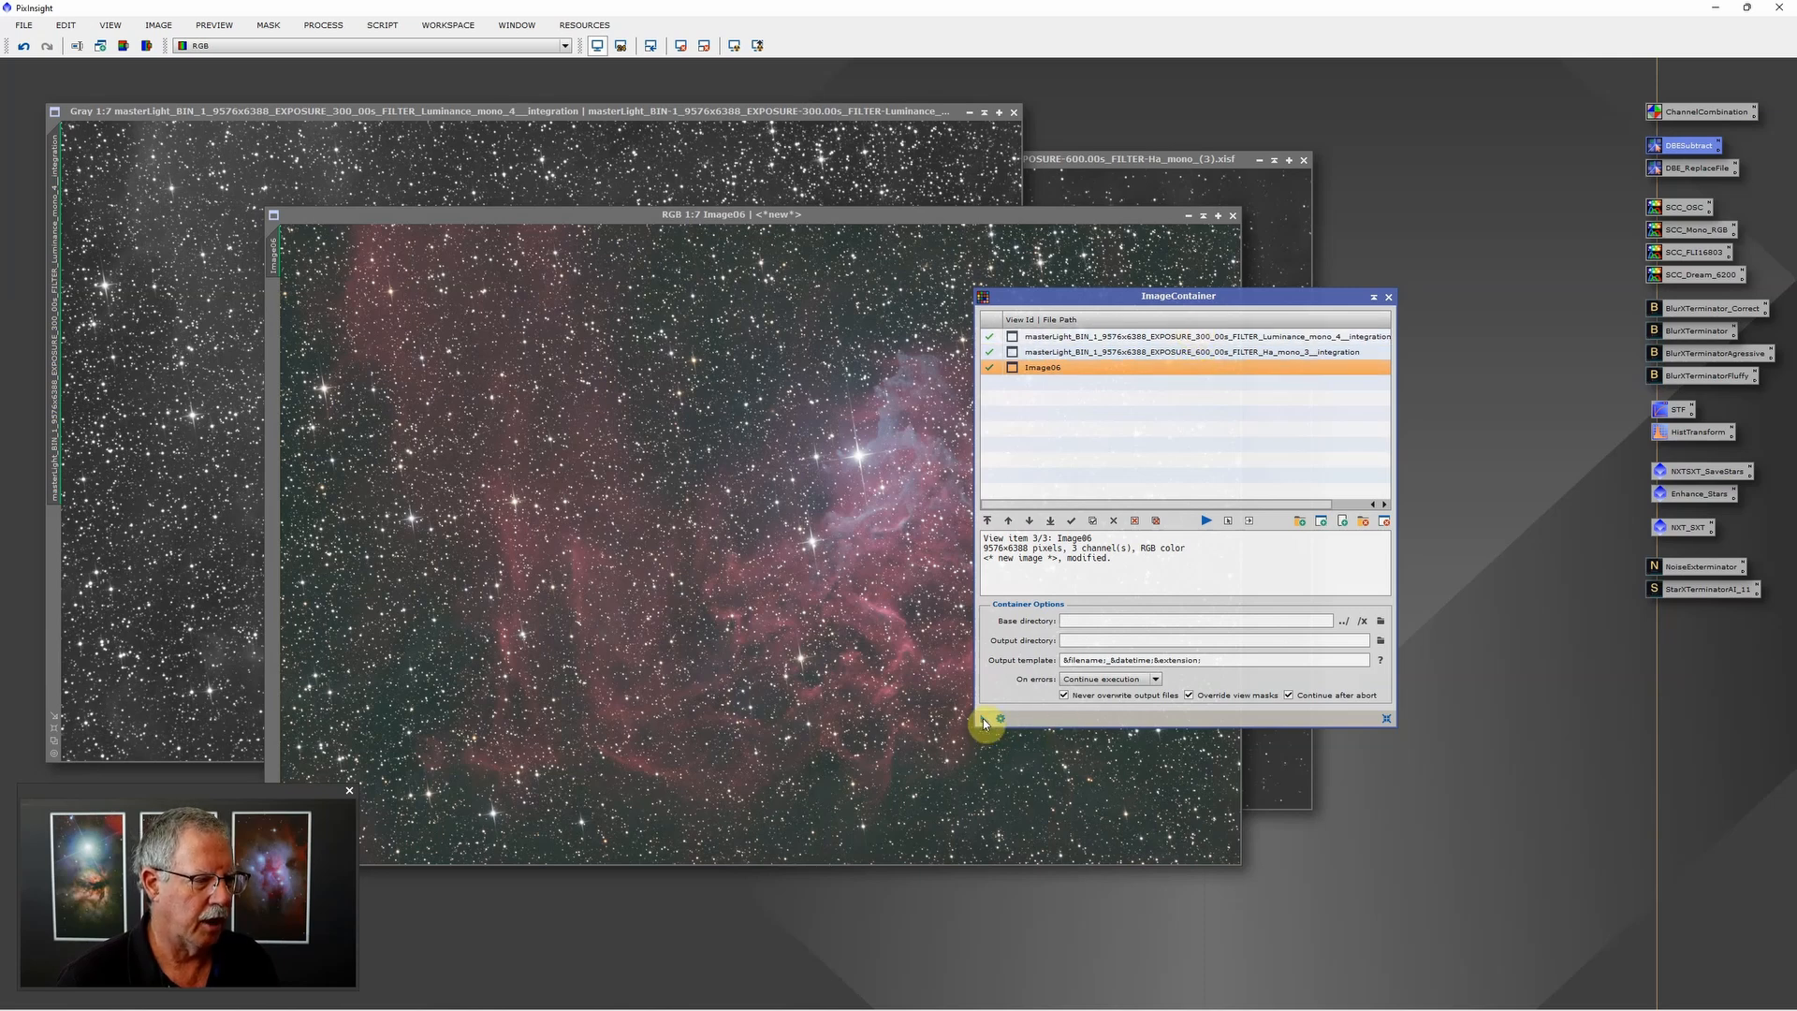
pyautogui.moveTo(983, 722); pyautogui.dragTo(1501, 600)
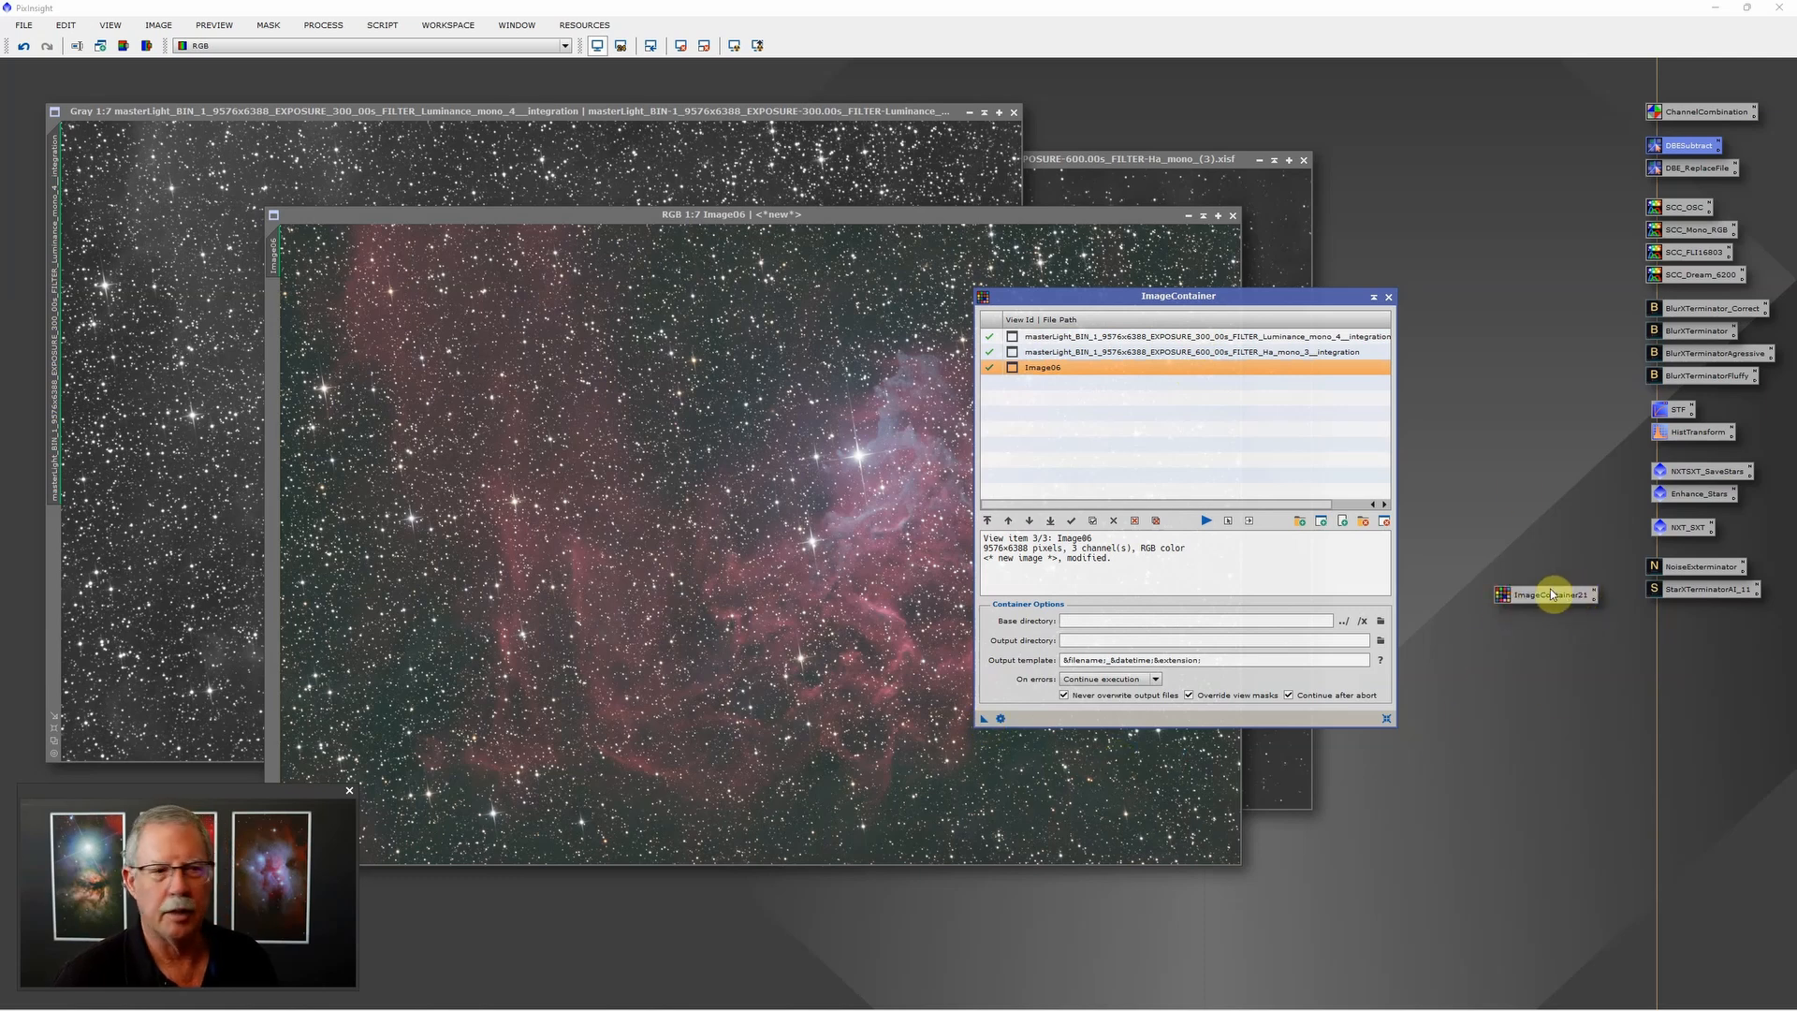
pyautogui.click(1389, 296)
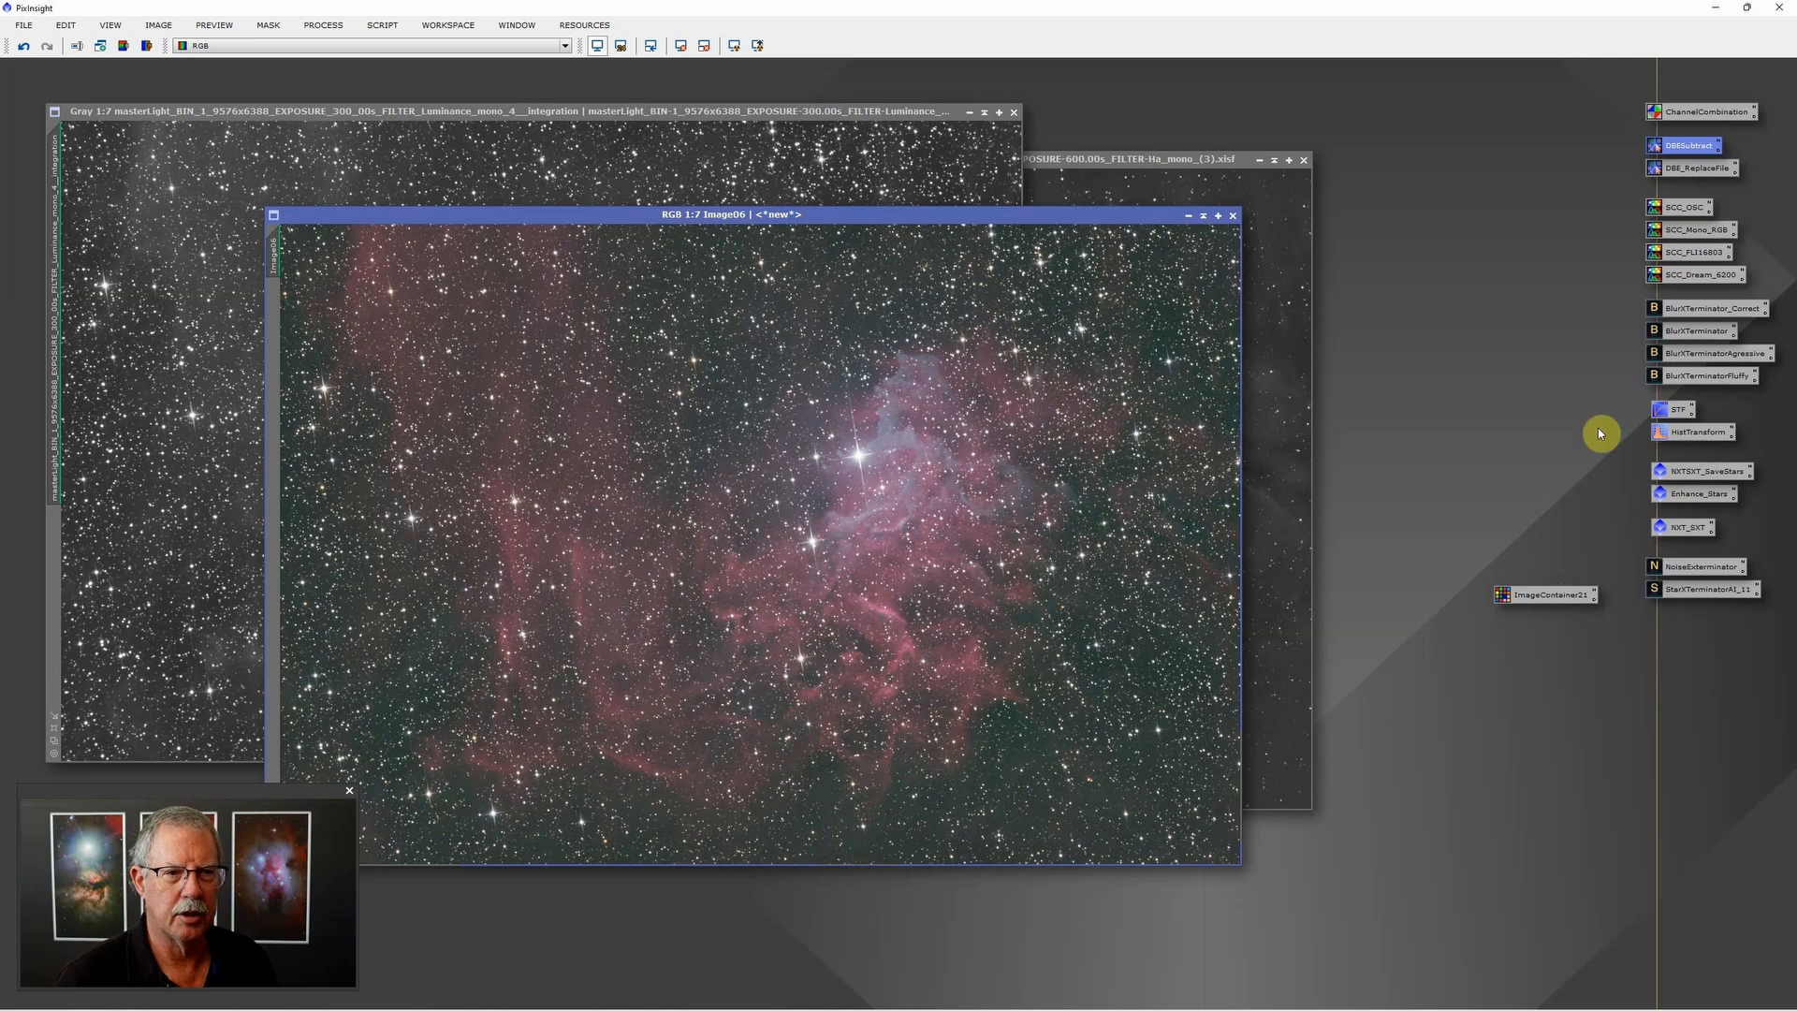
# Step: Run the BlurXTerminator preset on all three images through the saved ImageContainer
pyautogui.click(1692, 329)
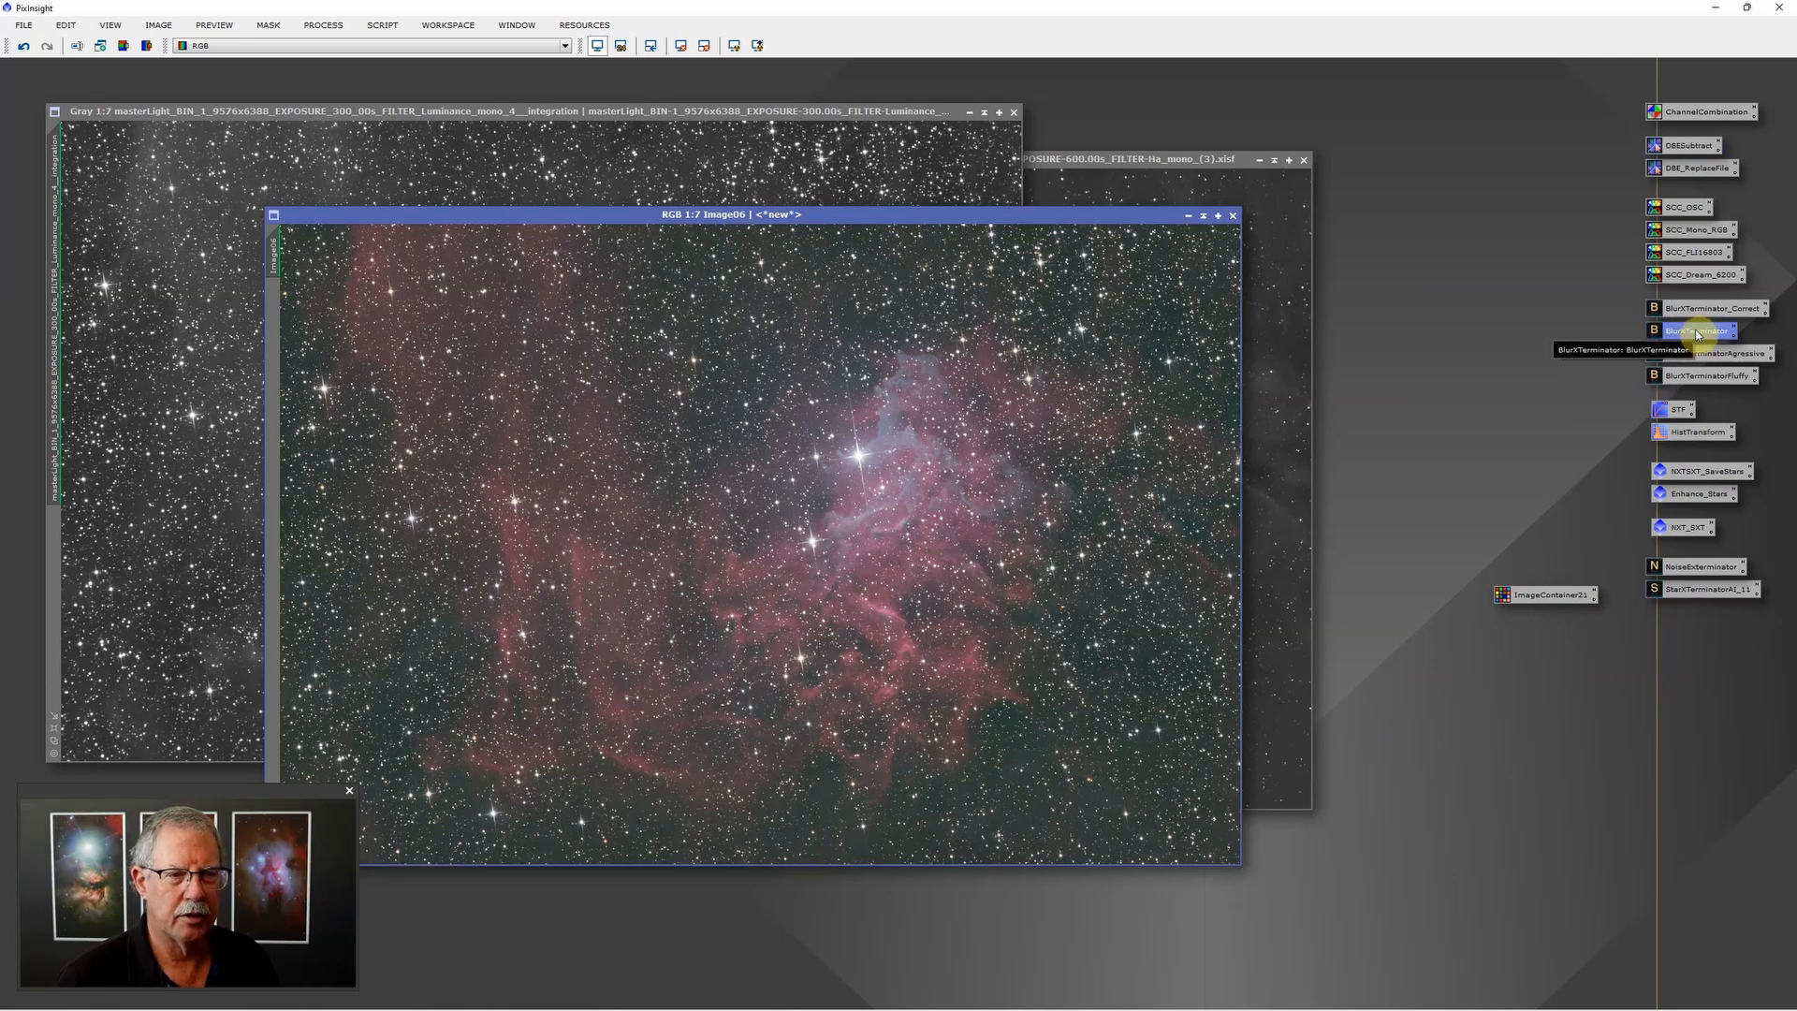
pyautogui.moveTo(1696, 335); pyautogui.dragTo(1550, 587)
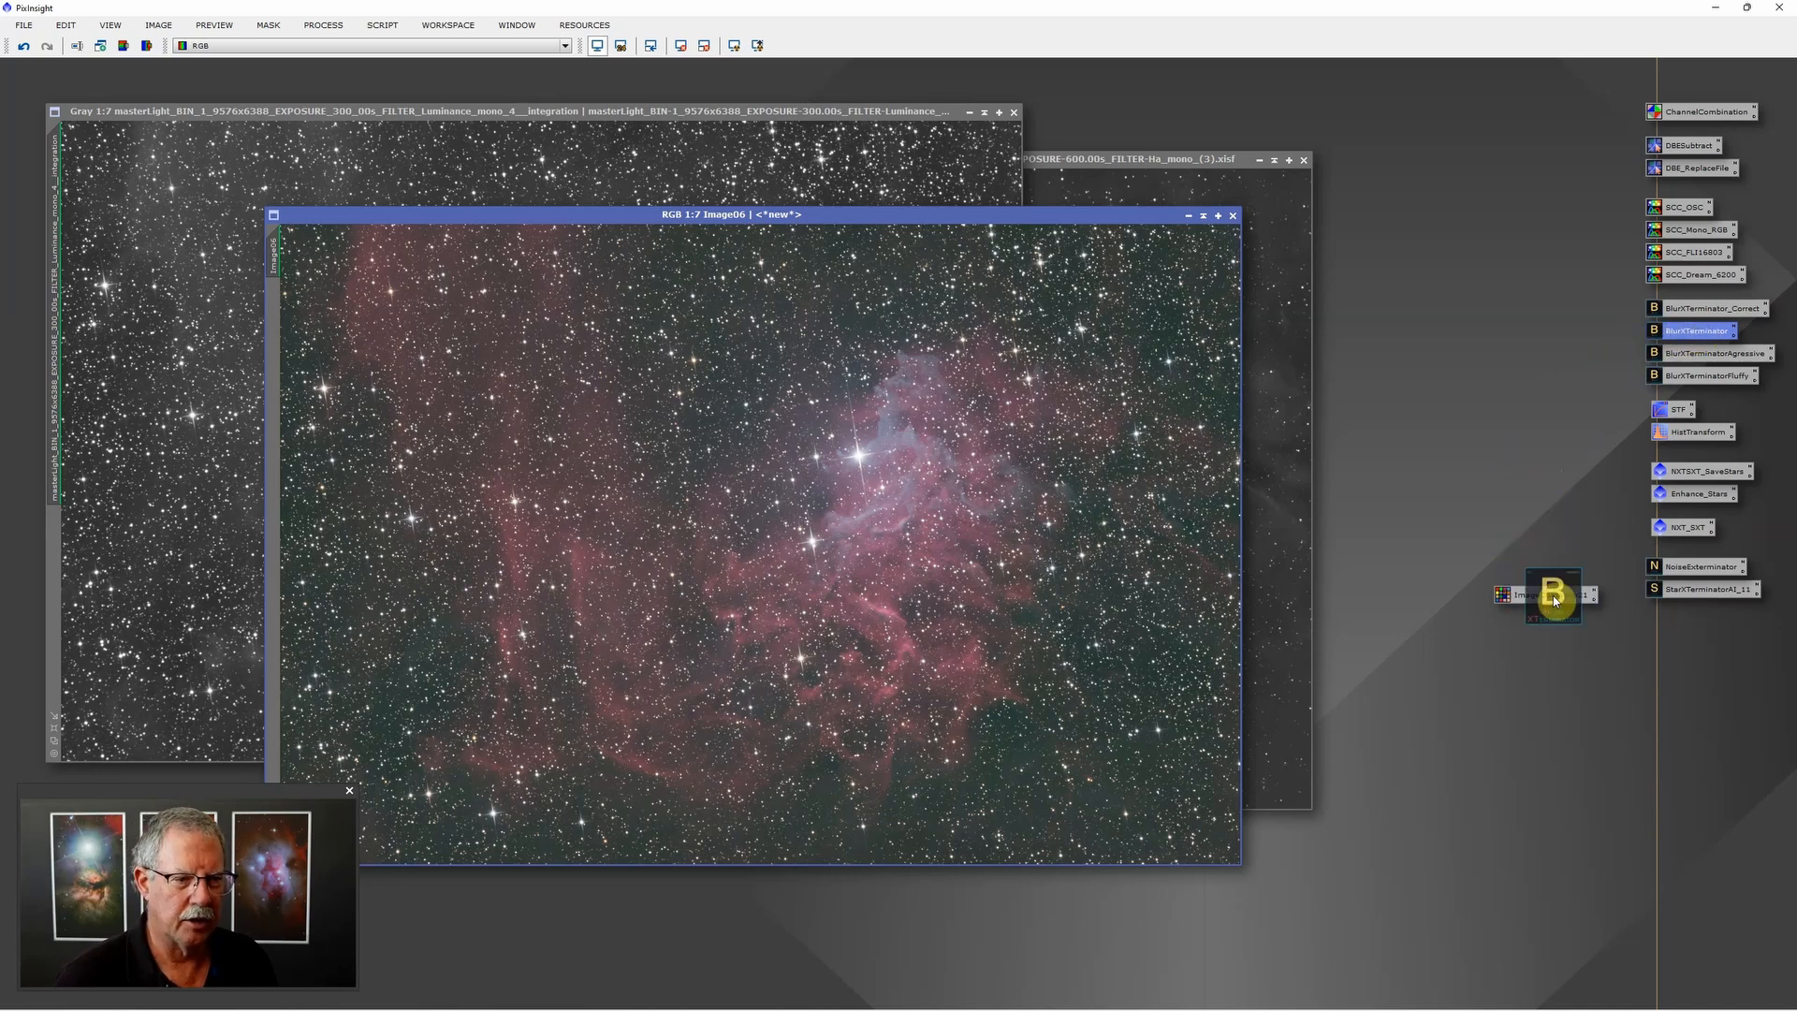
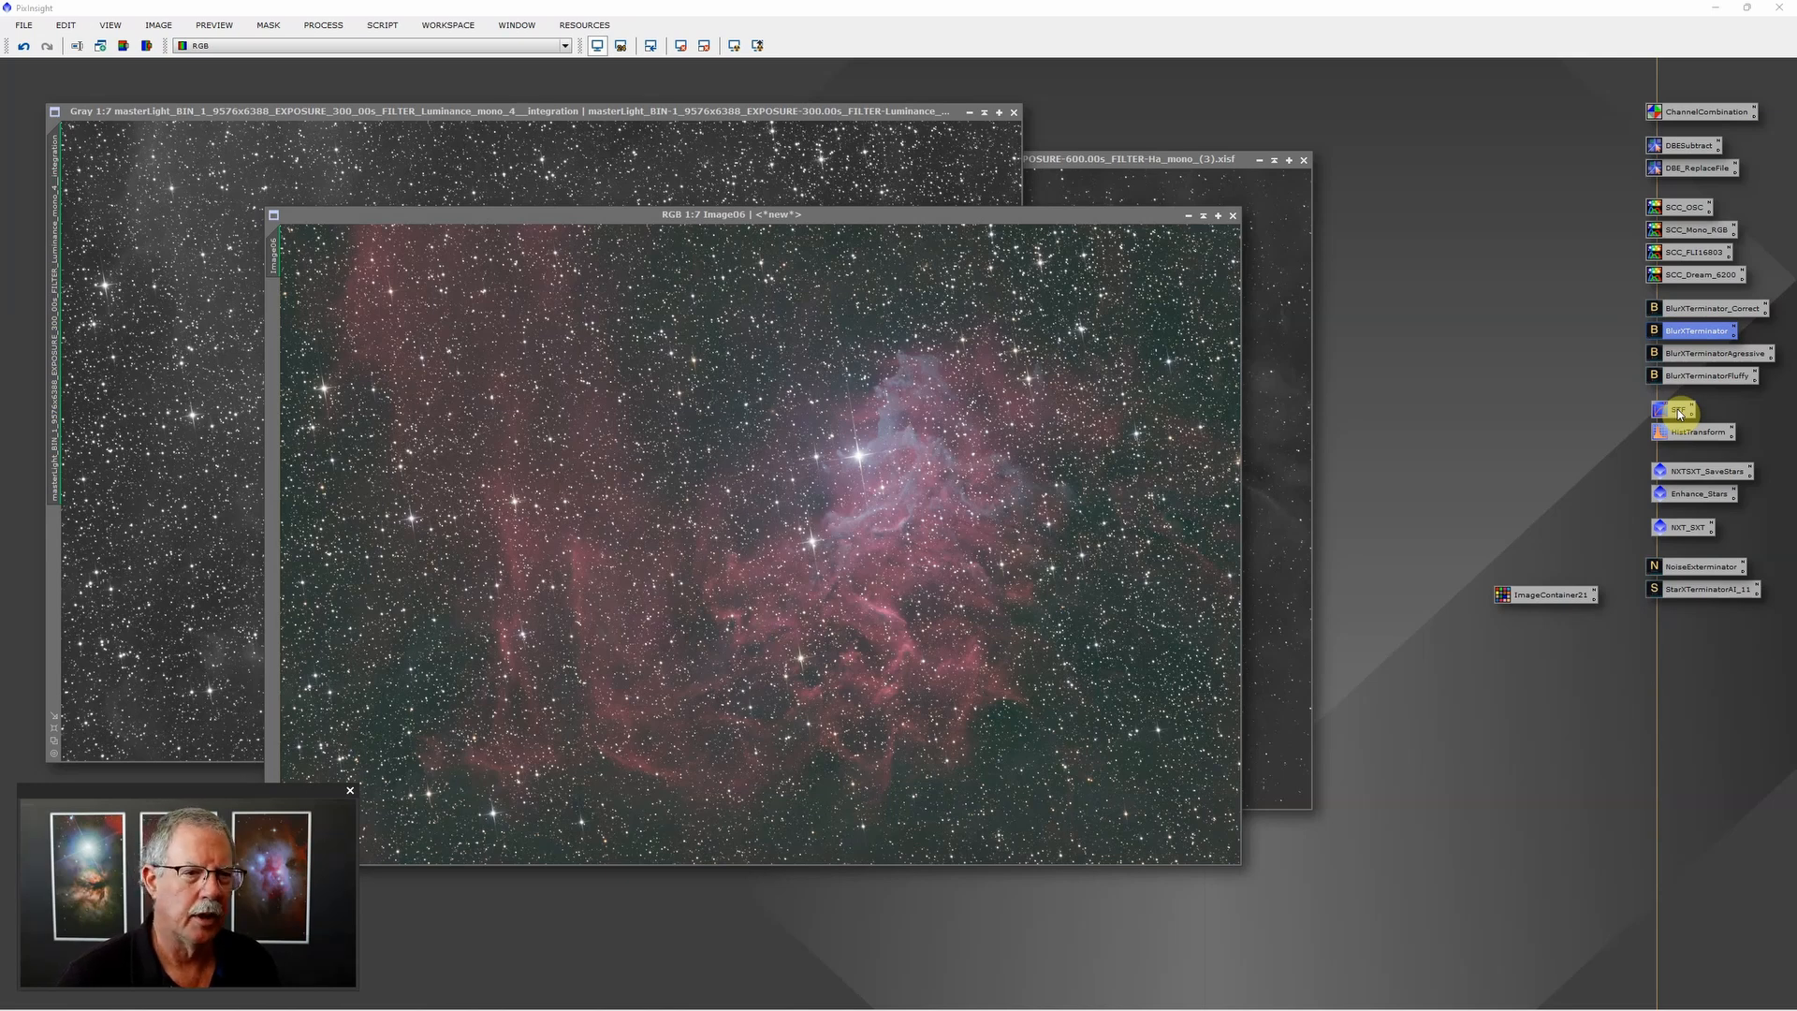
# Step: Open the STF and HistTransform presets and apply a linked auto-stretch to the RGB image
pyautogui.doubleClick(1680, 413)
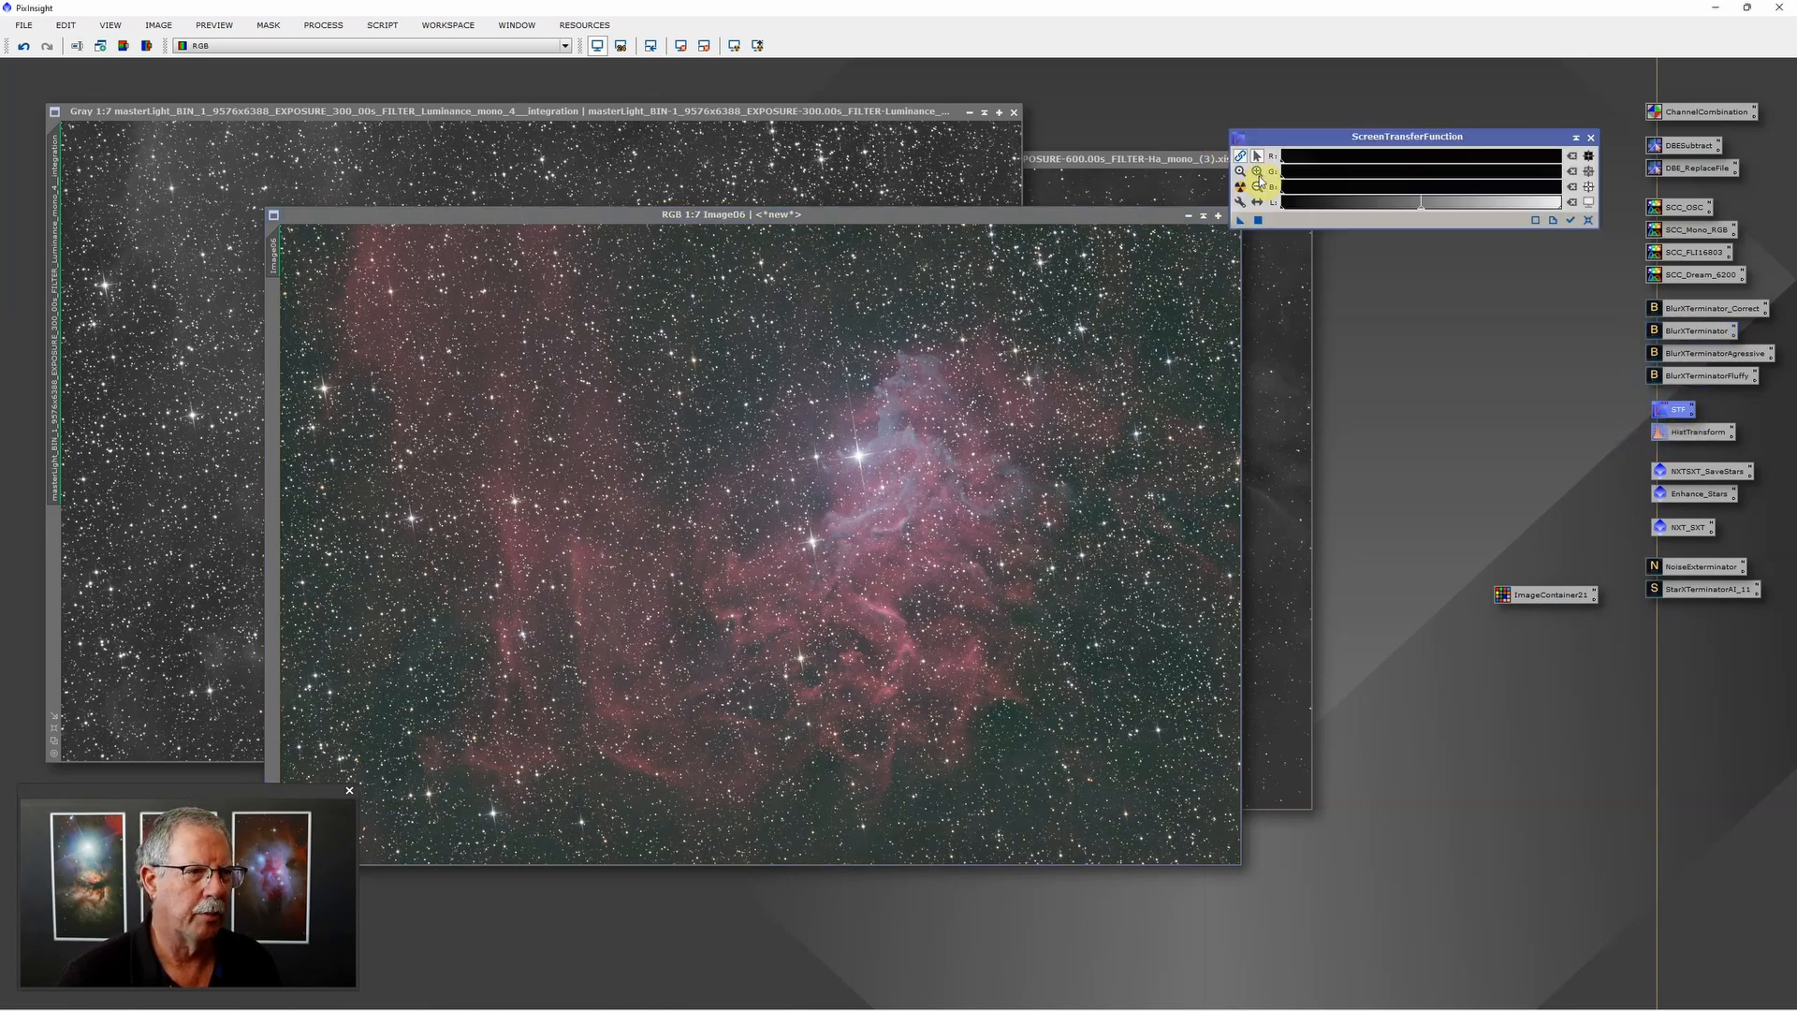
pyautogui.doubleClick(1690, 433)
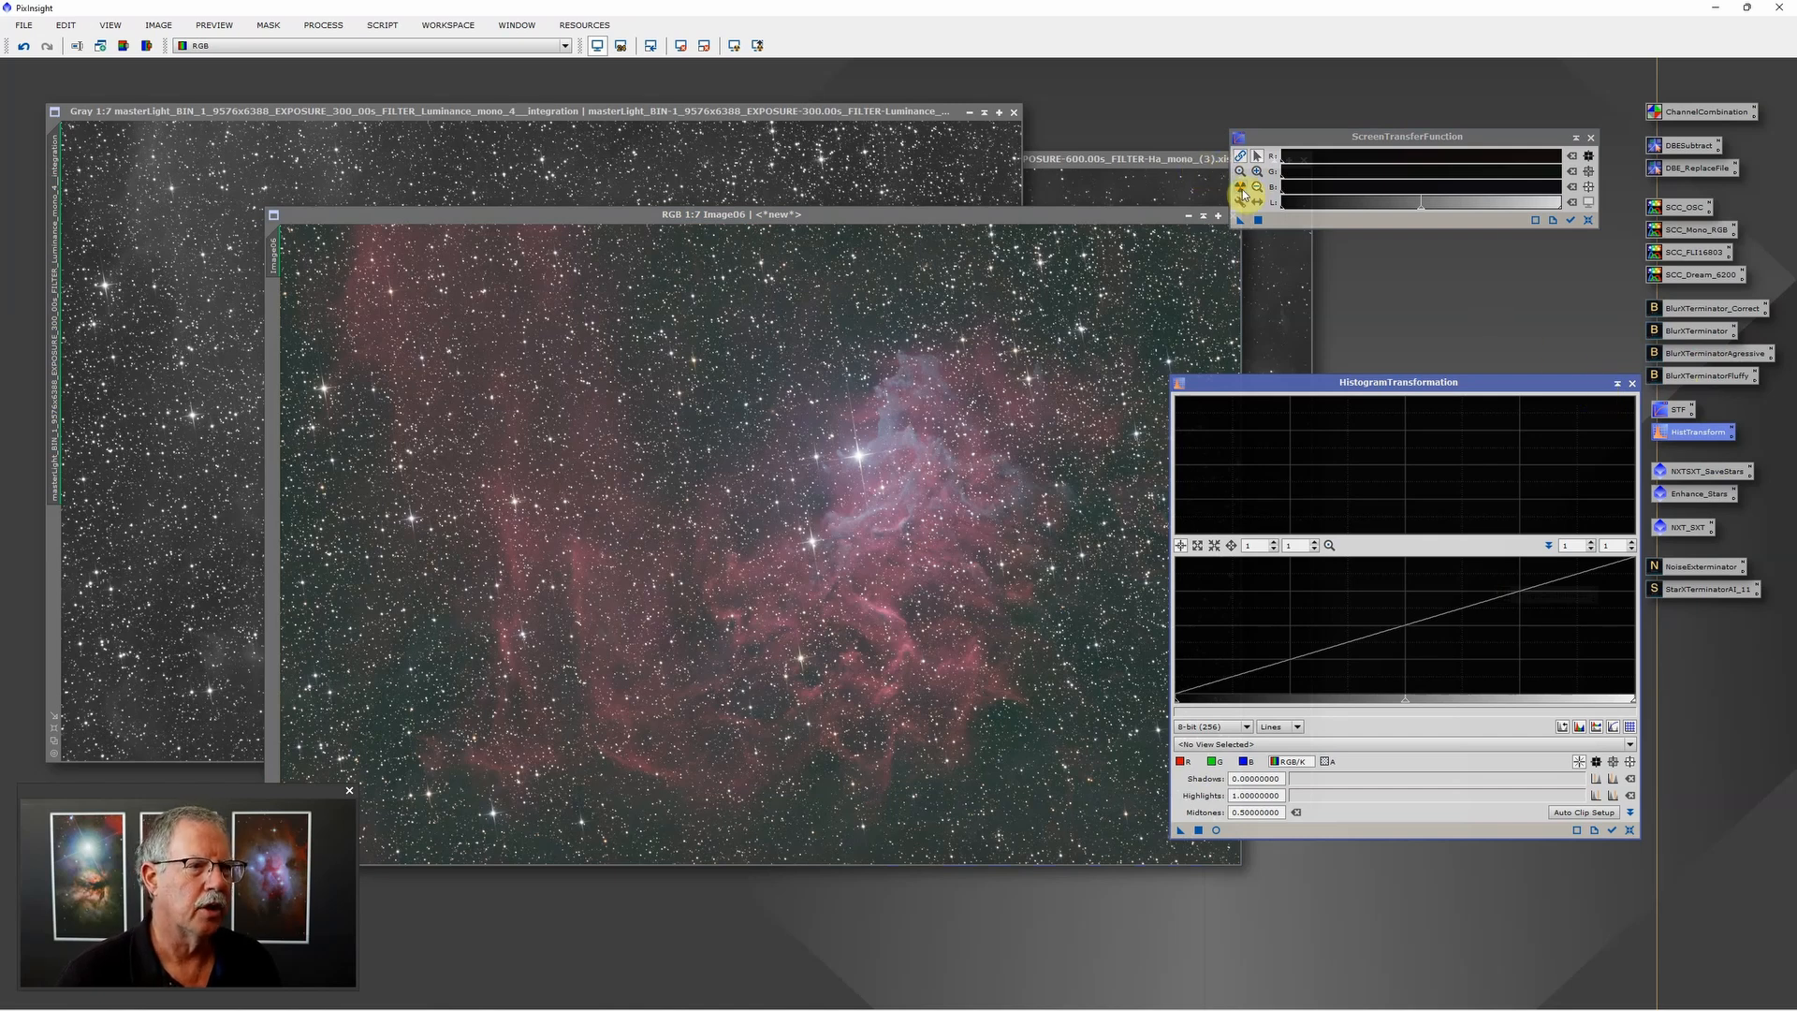
pyautogui.click(1240, 188)
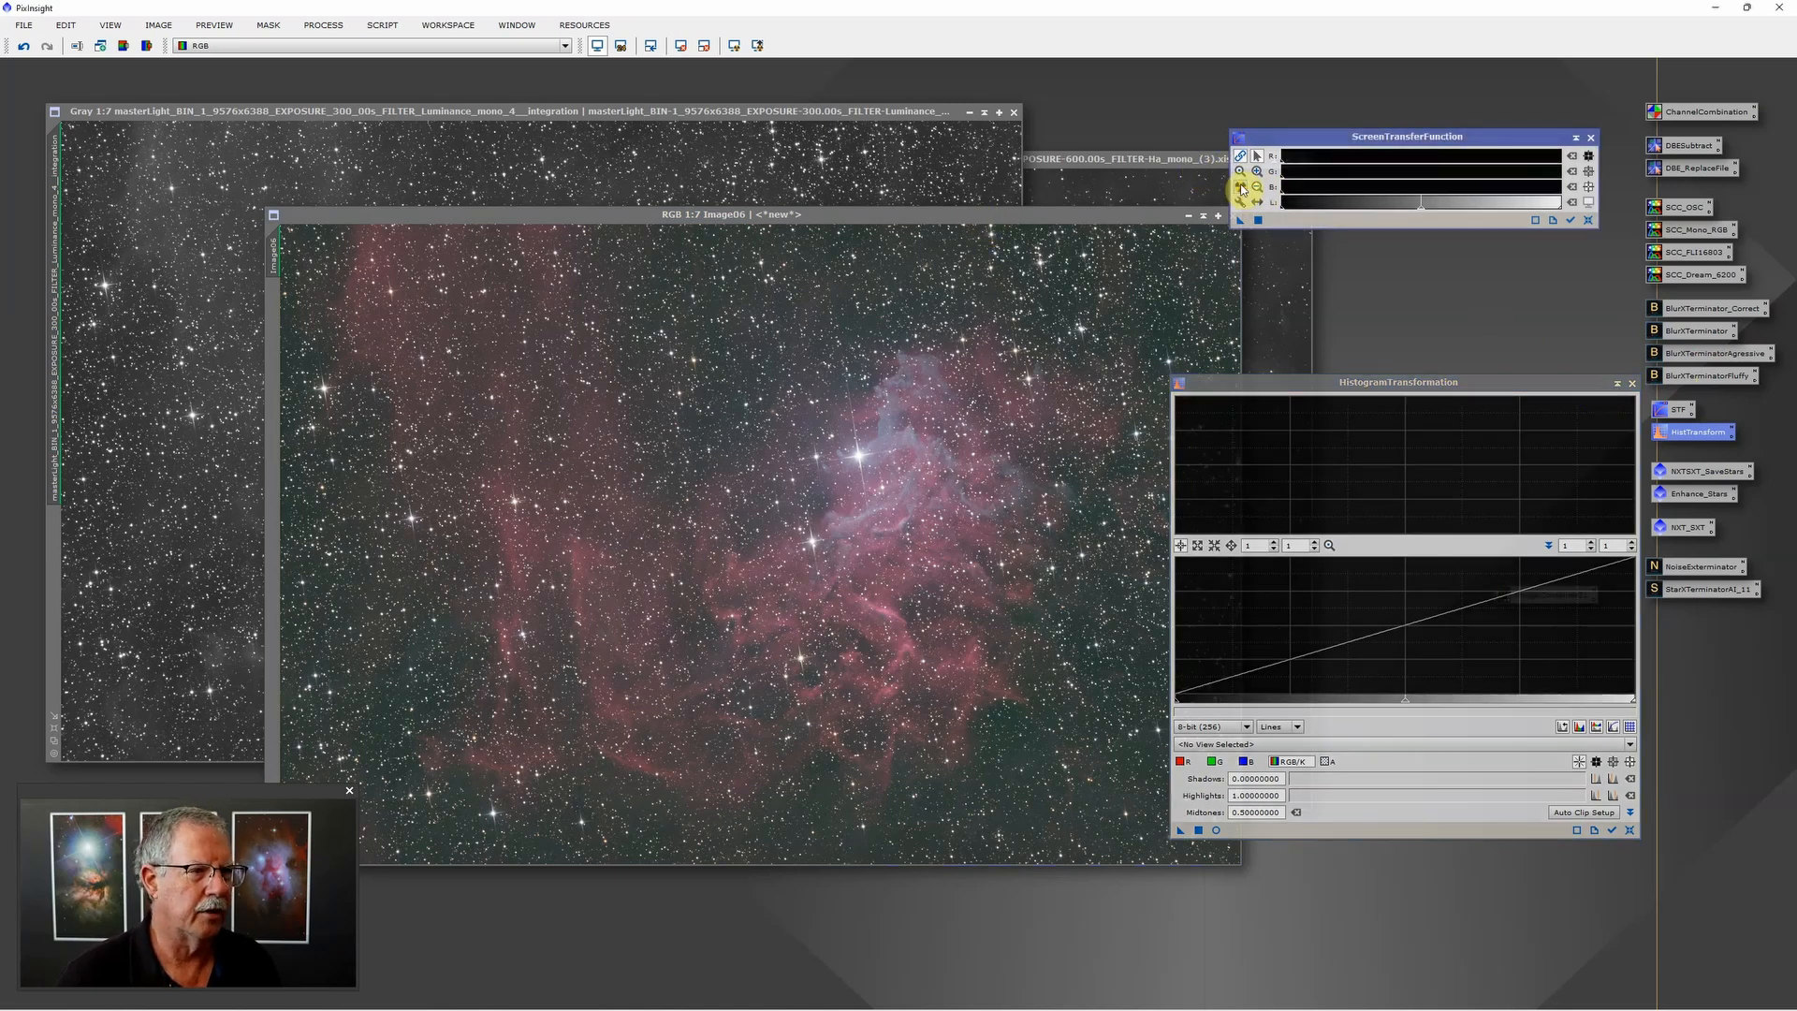
pyautogui.click(1240, 186)
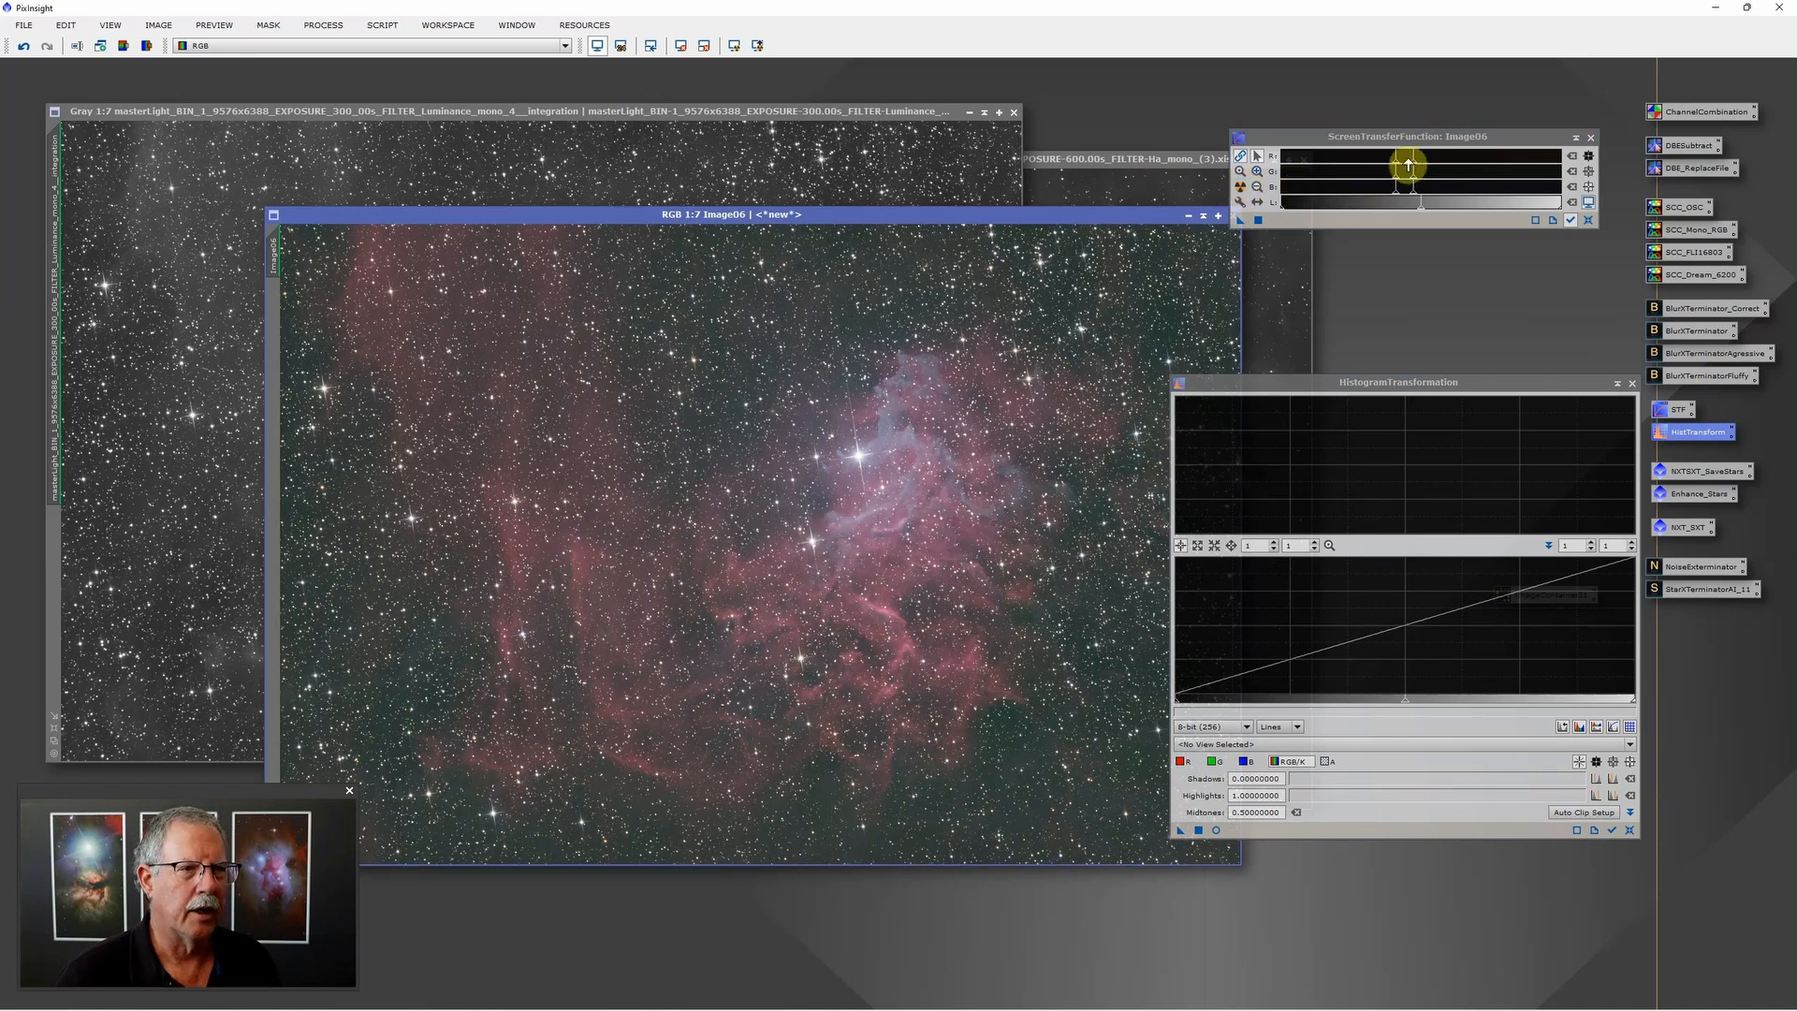
pyautogui.scroll(-1, 1408, 165)
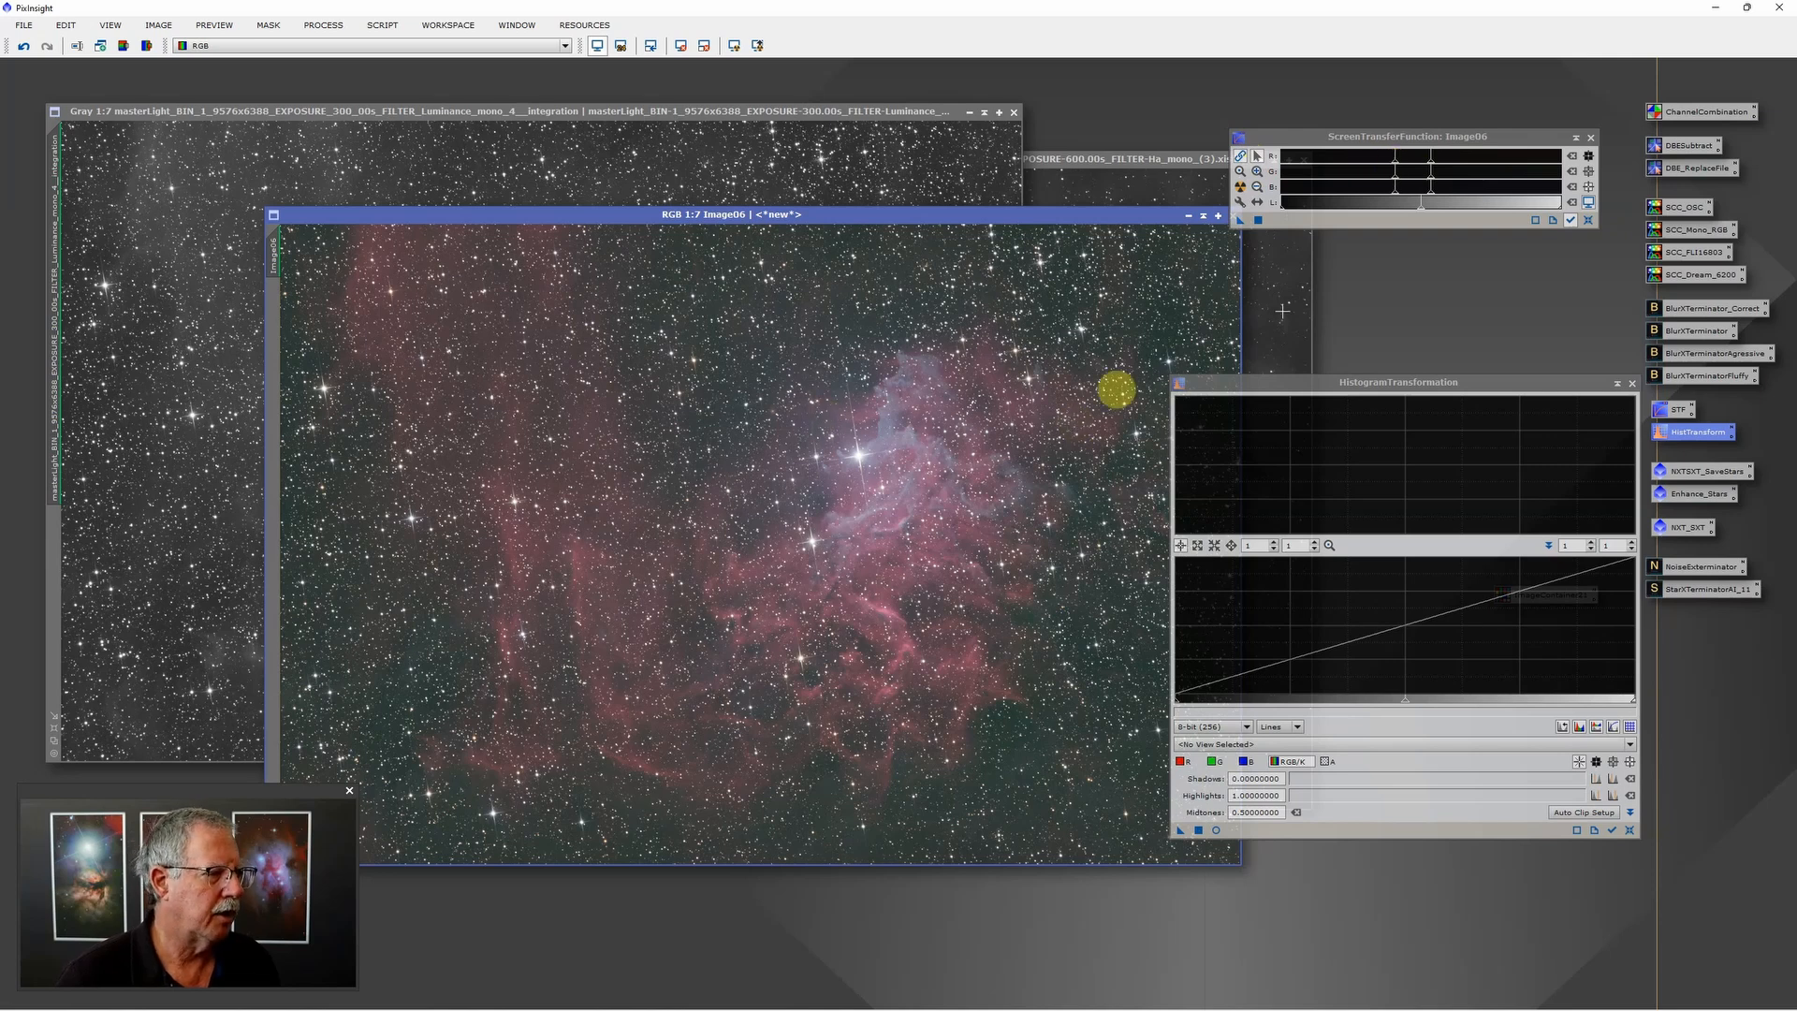
# Step: Strengthen the RGB screen stretch, apply it permanently through HistogramTransformation with shadows about 0.0130 and midtones about 0.0017, and disable the screen stretch
pyautogui.moveTo(1396, 164); pyautogui.dragTo(1429, 165)
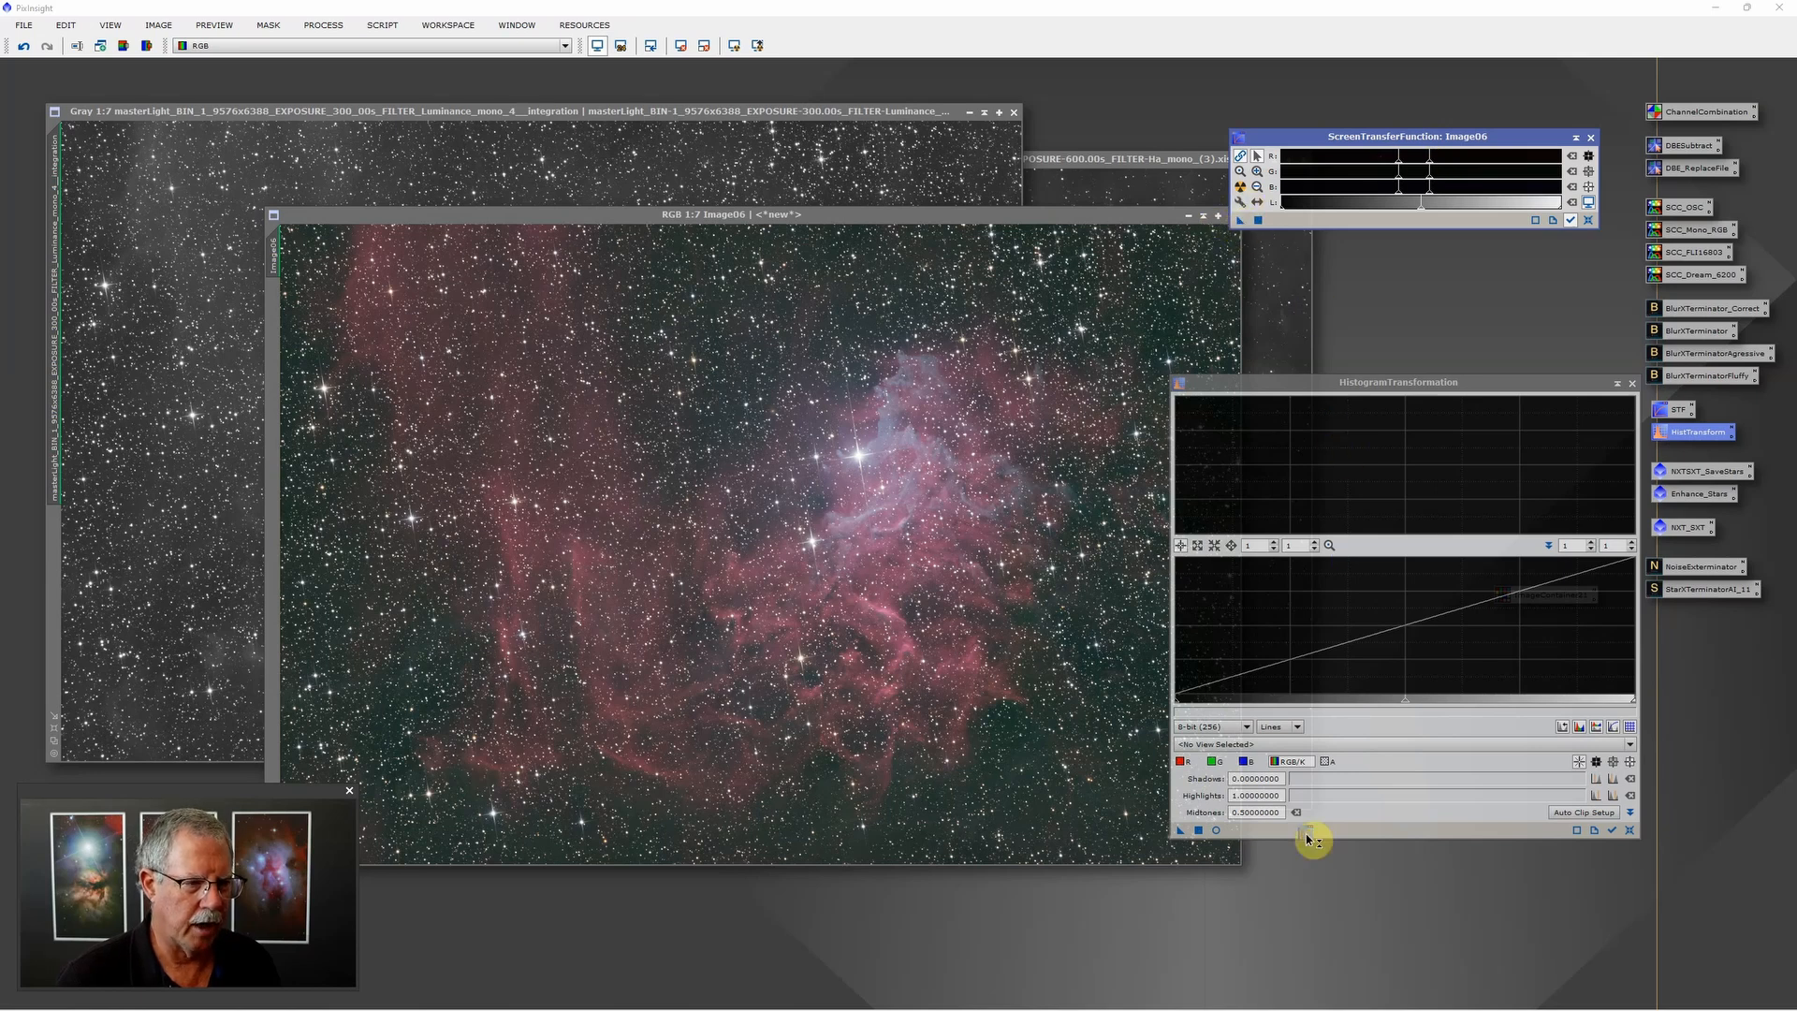
pyautogui.moveTo(1309, 838); pyautogui.dragTo(888, 516)
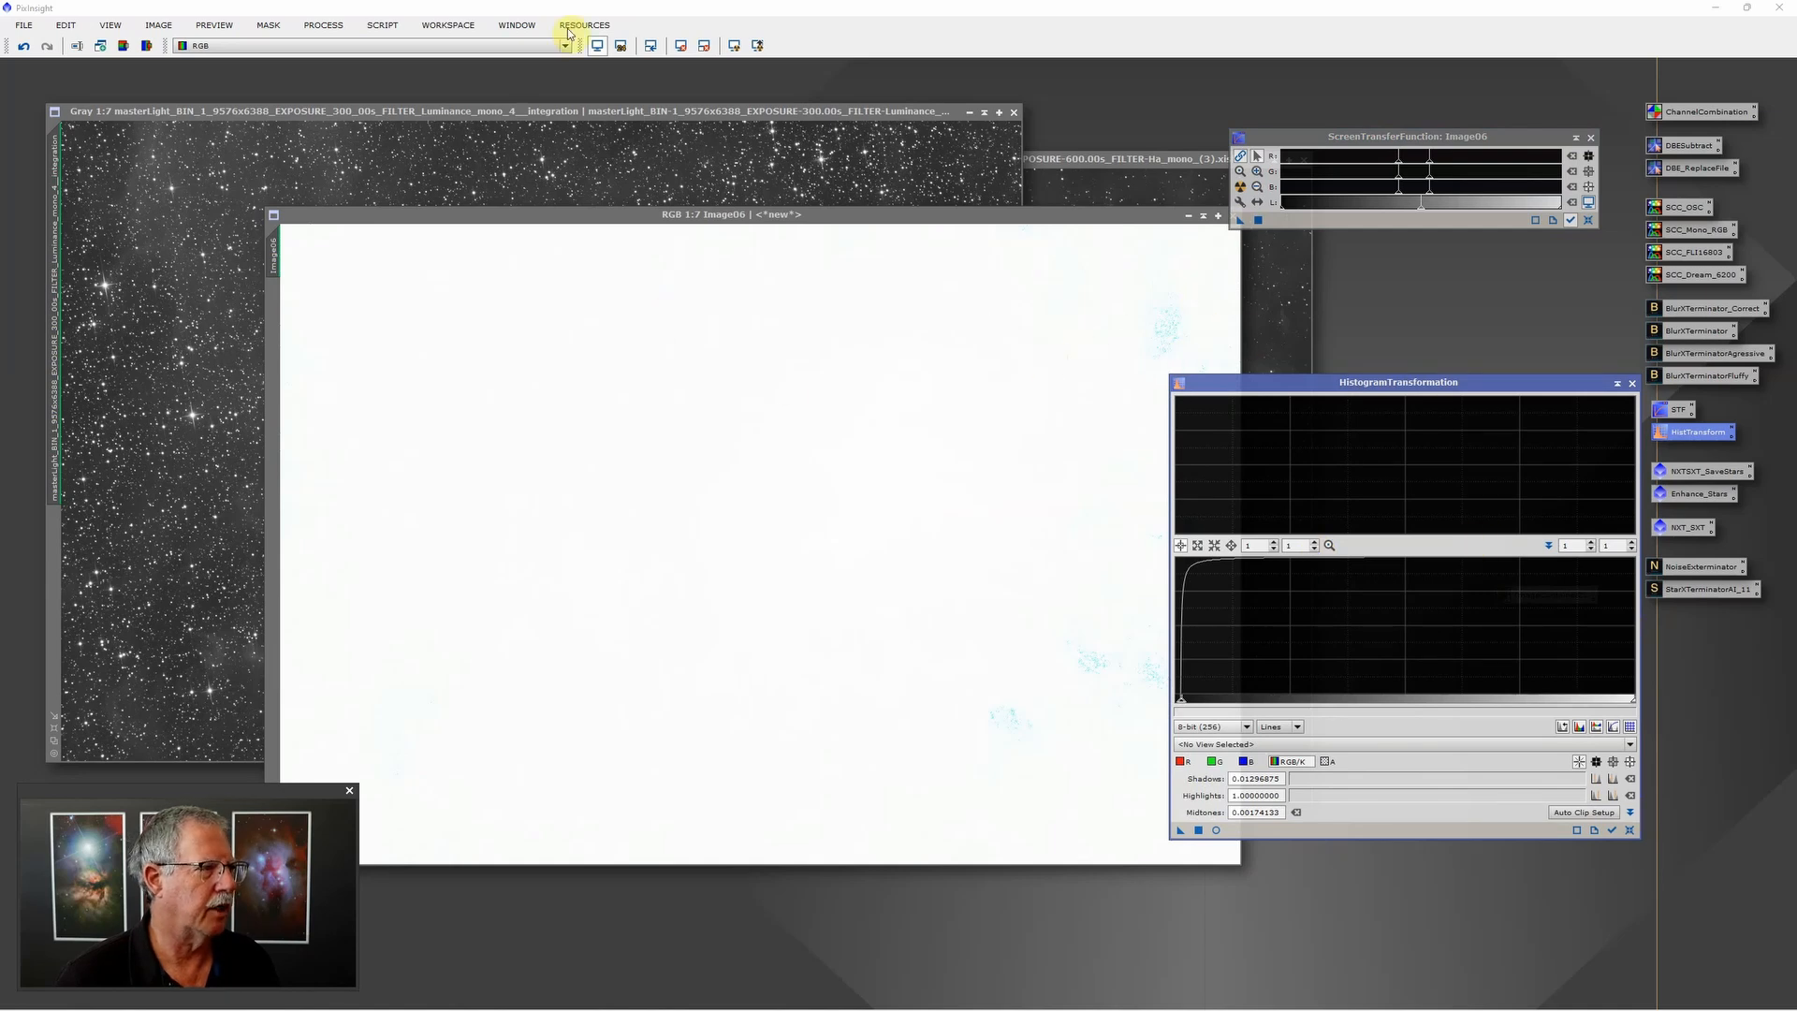
pyautogui.click(598, 47)
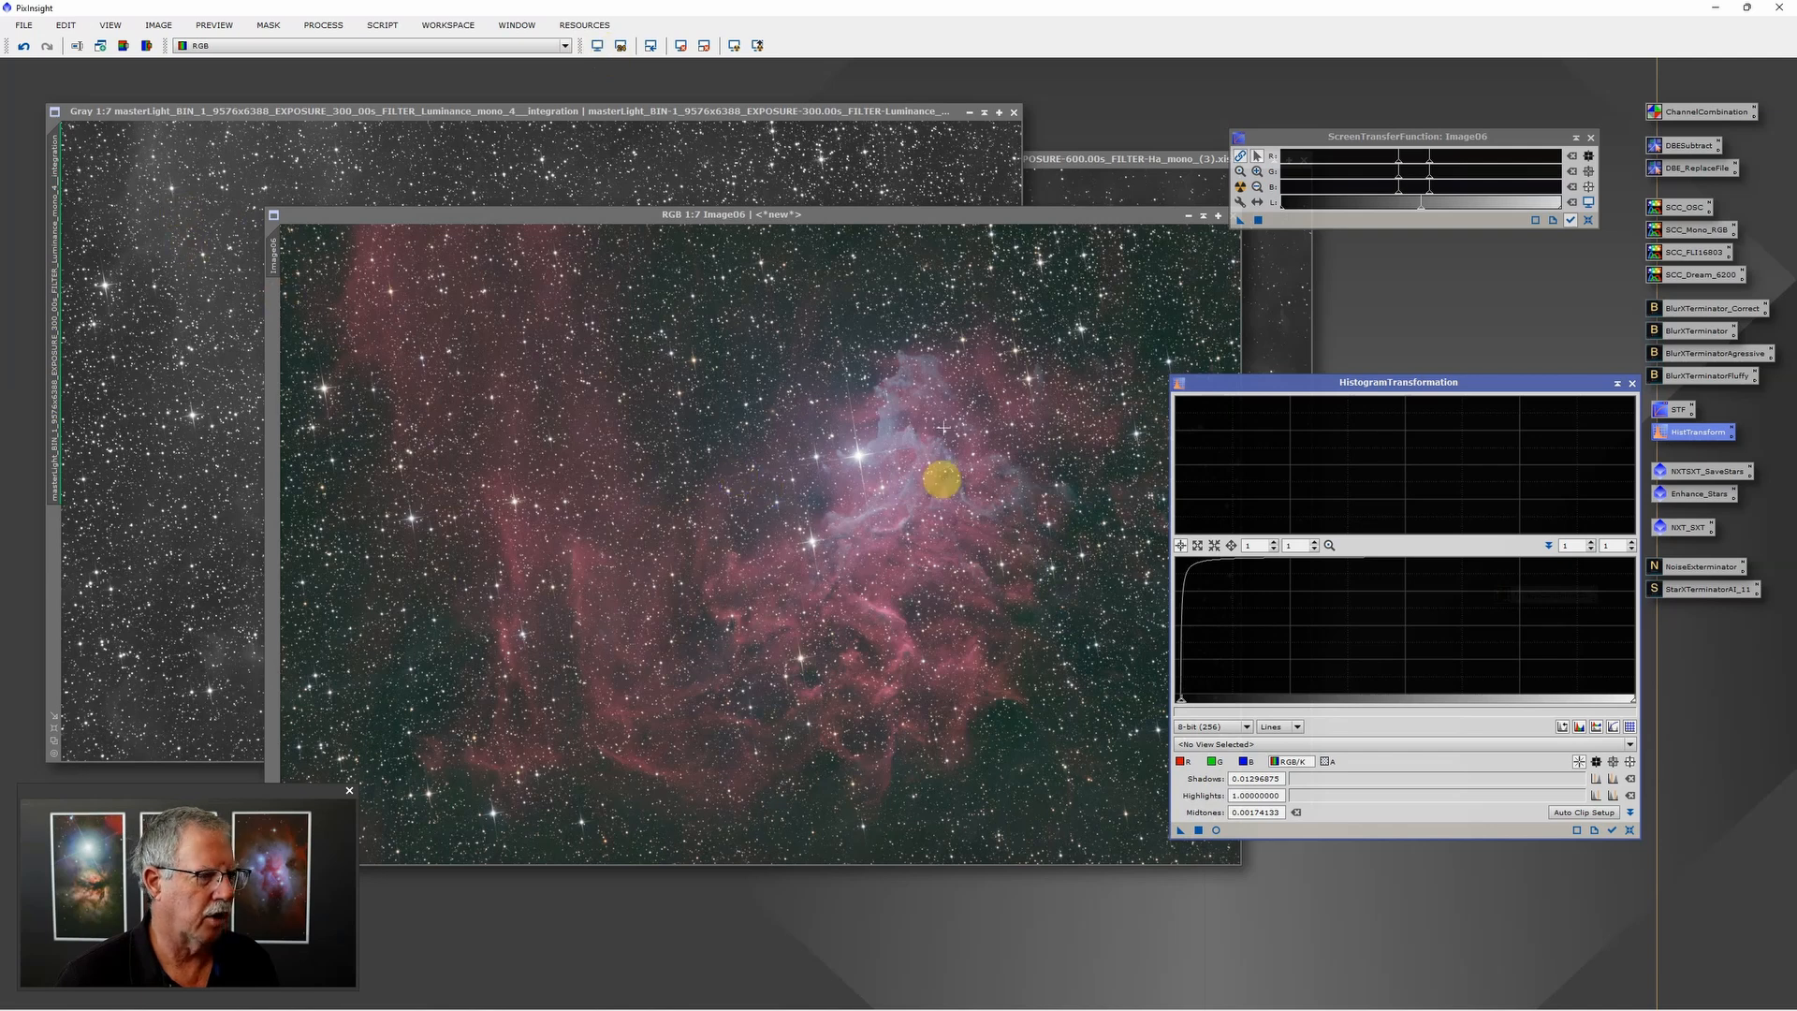
# Step: Auto-stretch and fine-tune the Luminance image, apply it through HistogramTransformation with shadows about 0.0005 and midtones about 0.0061, and disable its screen stretch
pyautogui.click(698, 110)
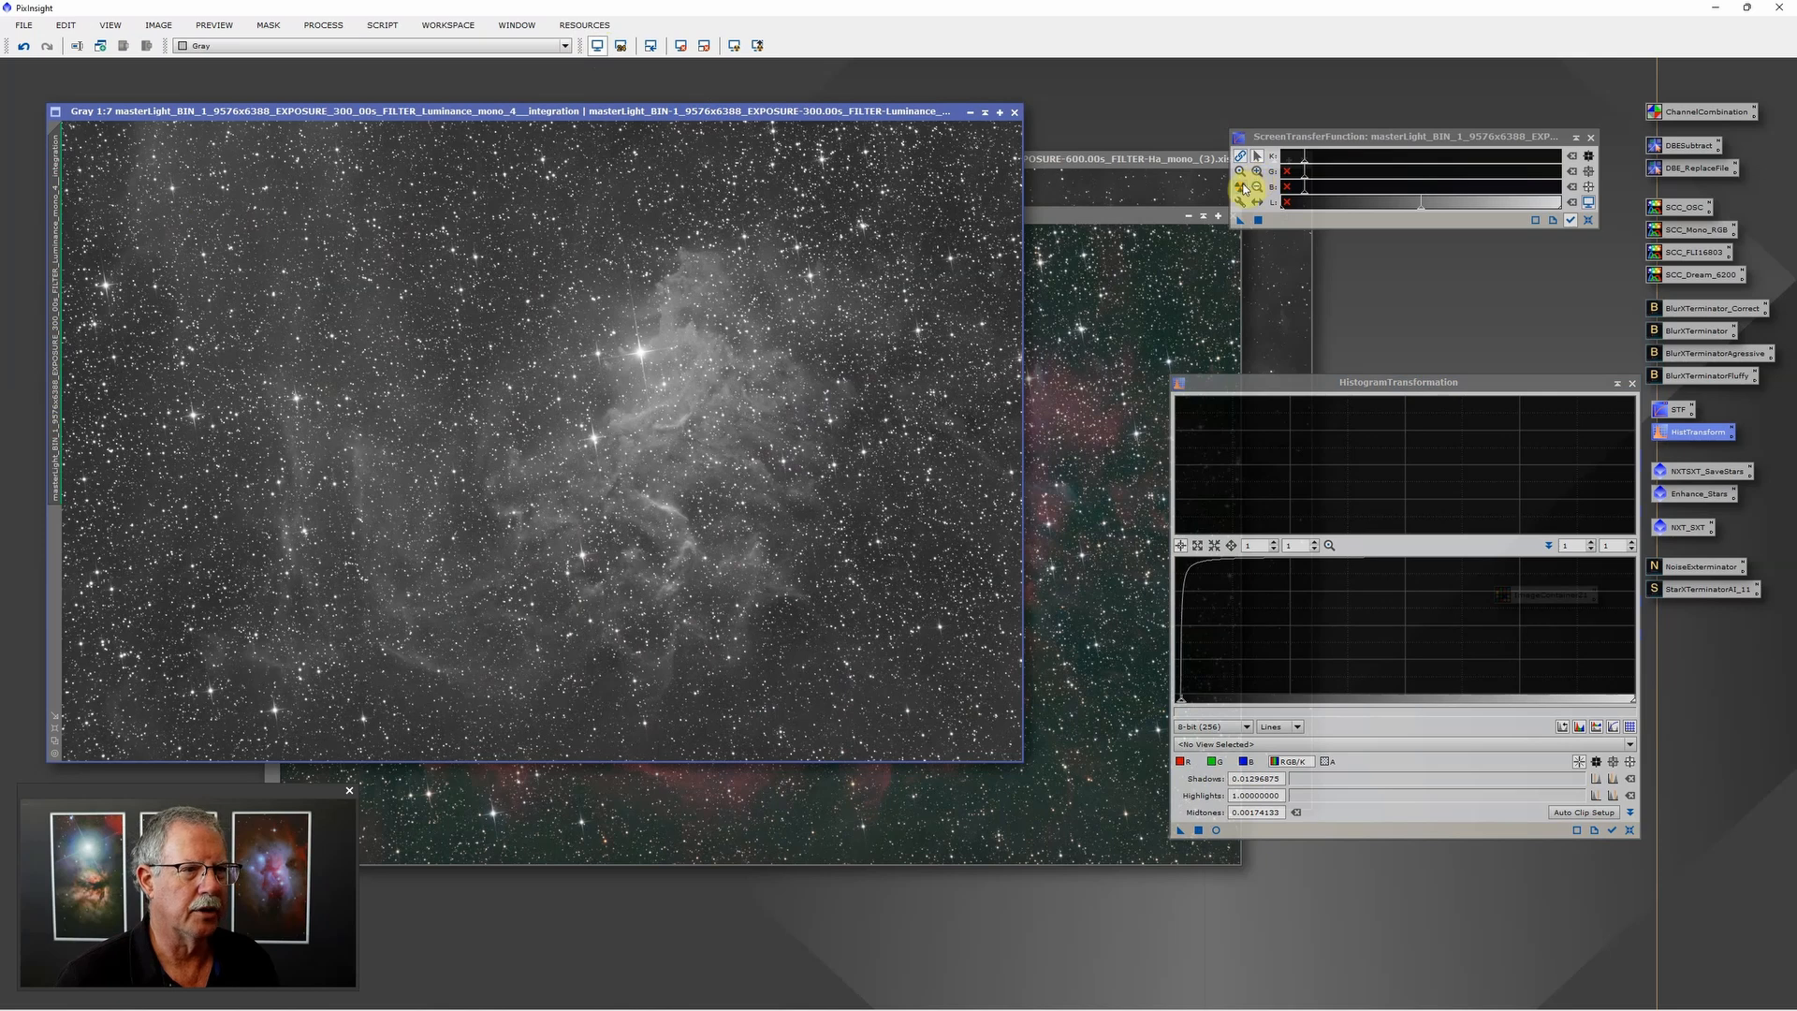
pyautogui.click(1240, 187)
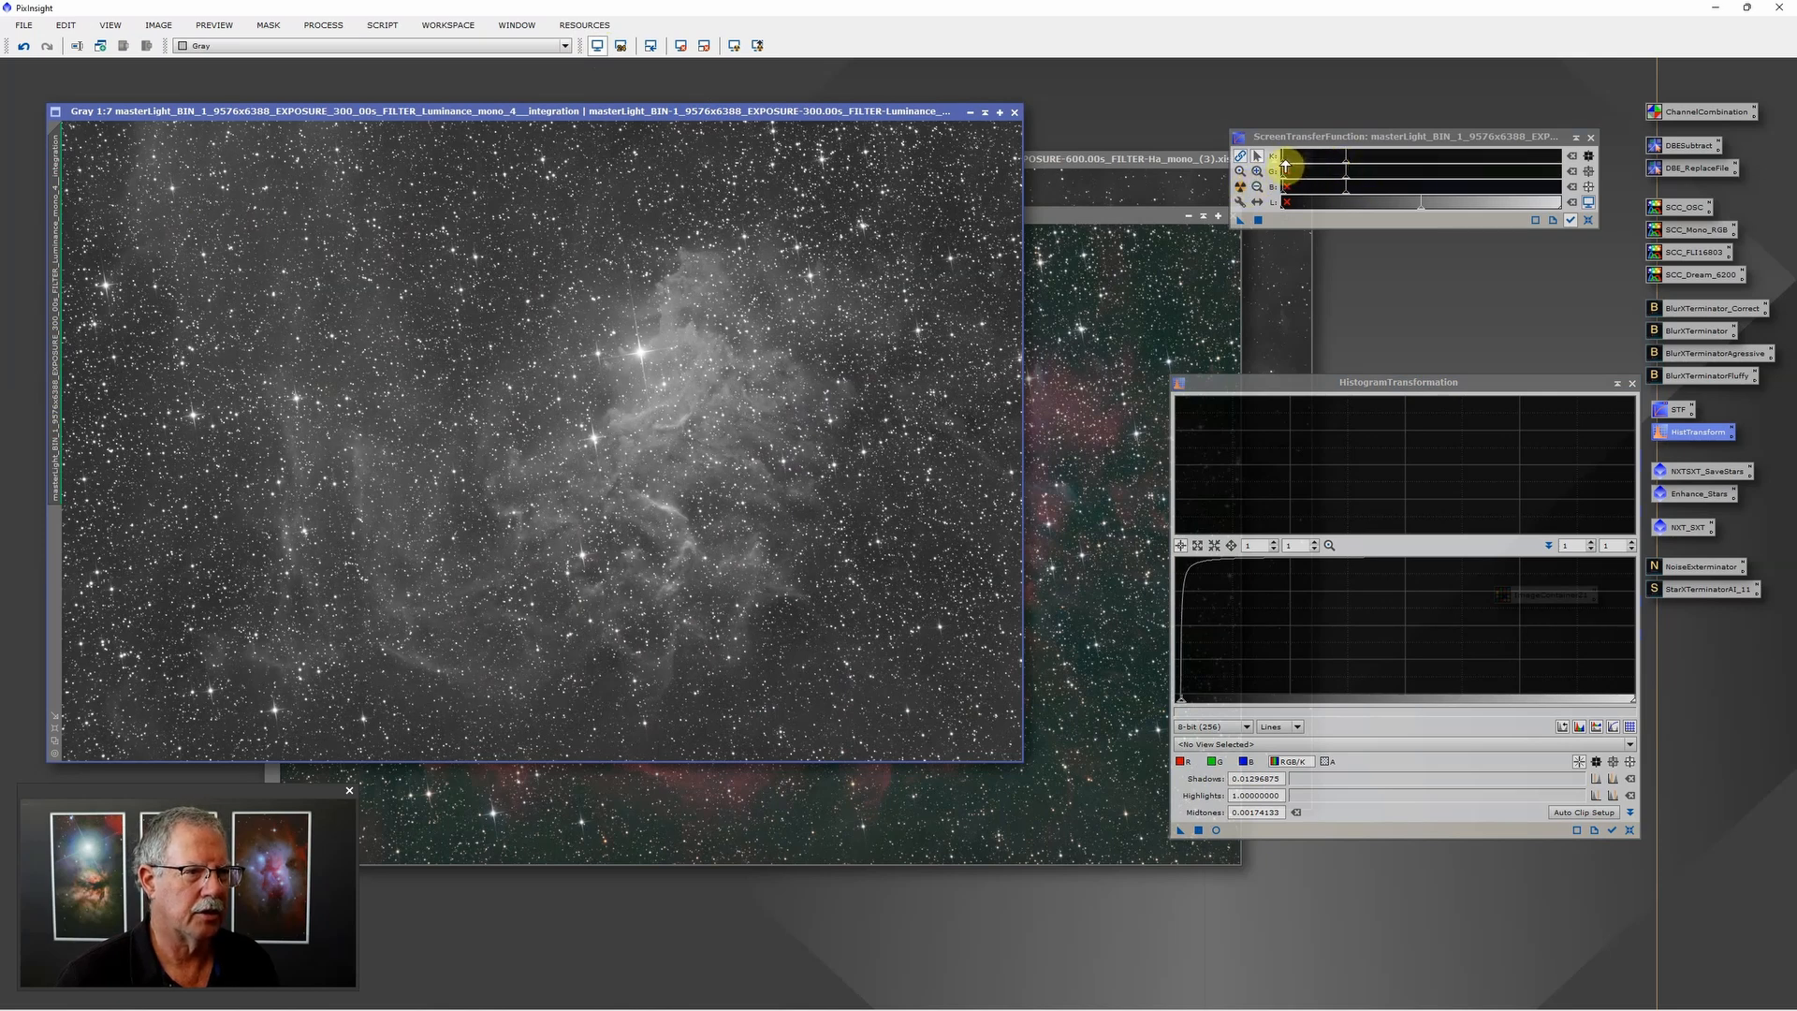
pyautogui.moveTo(1282, 165)
pyautogui.mouseDown()
pyautogui.moveTo(1364, 168)
pyautogui.moveTo(1340, 166)
pyautogui.mouseUp()
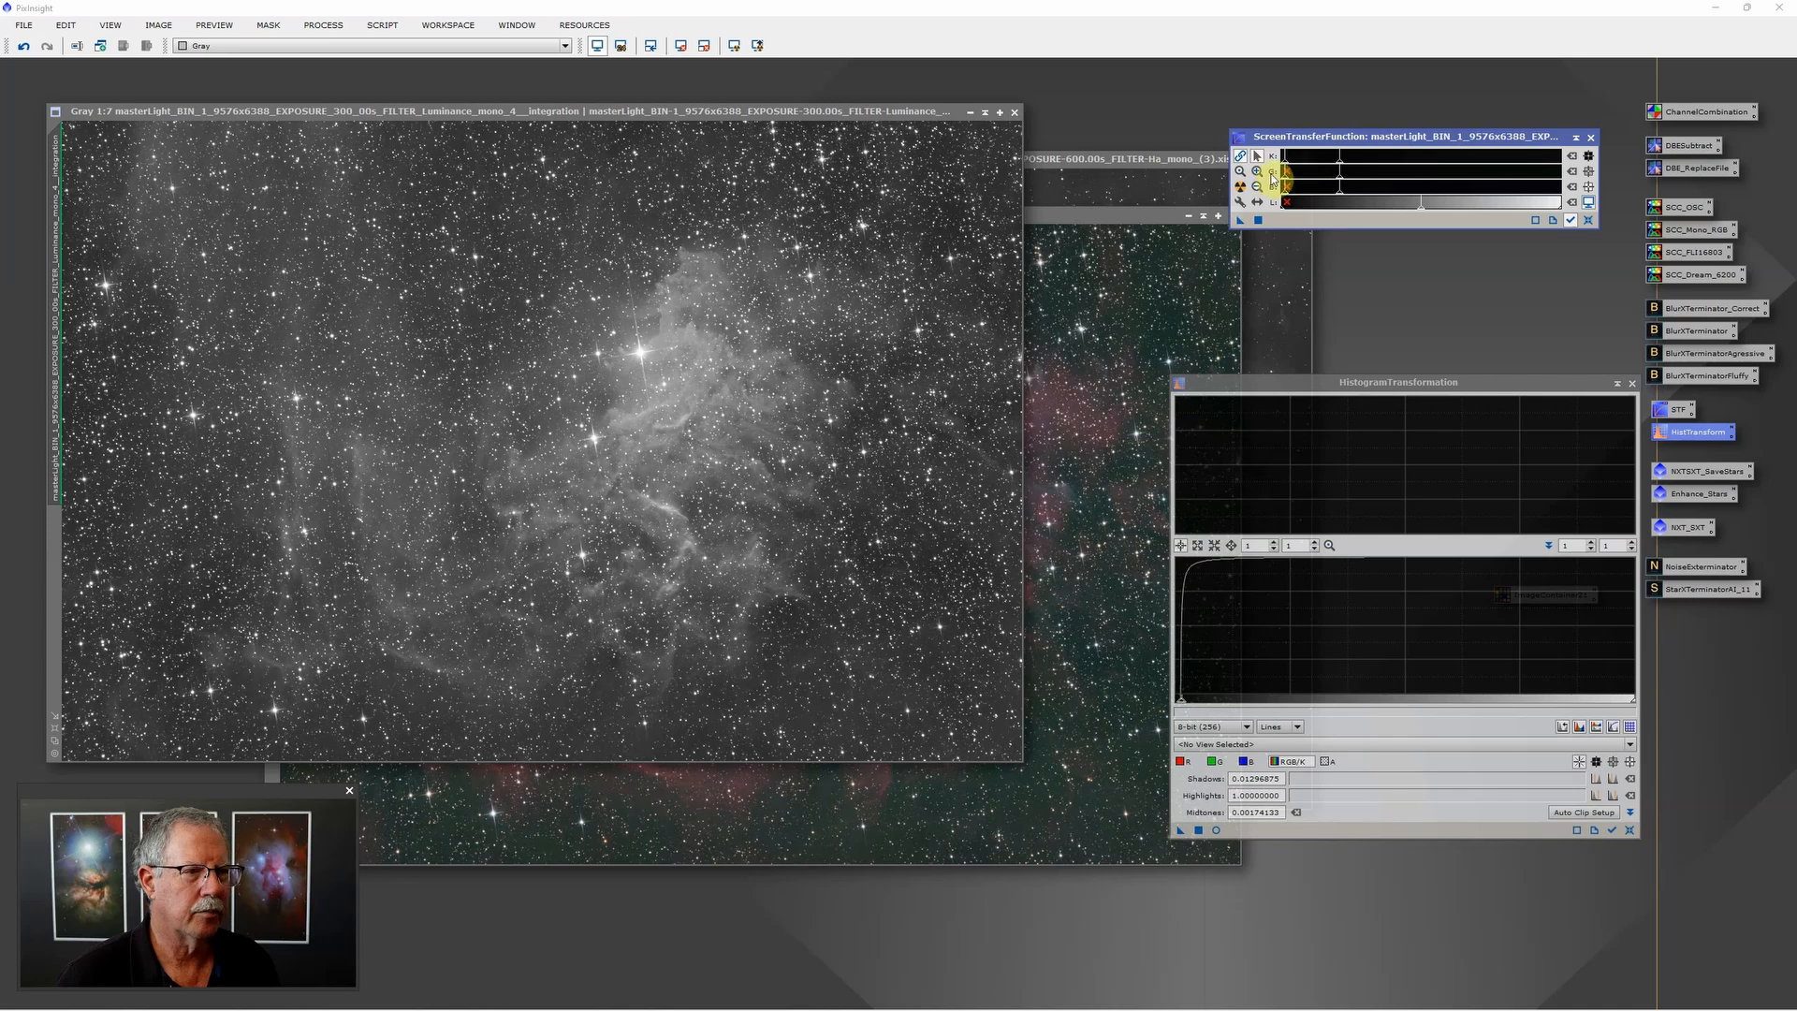
pyautogui.moveTo(1359, 623); pyautogui.dragTo(1204, 833)
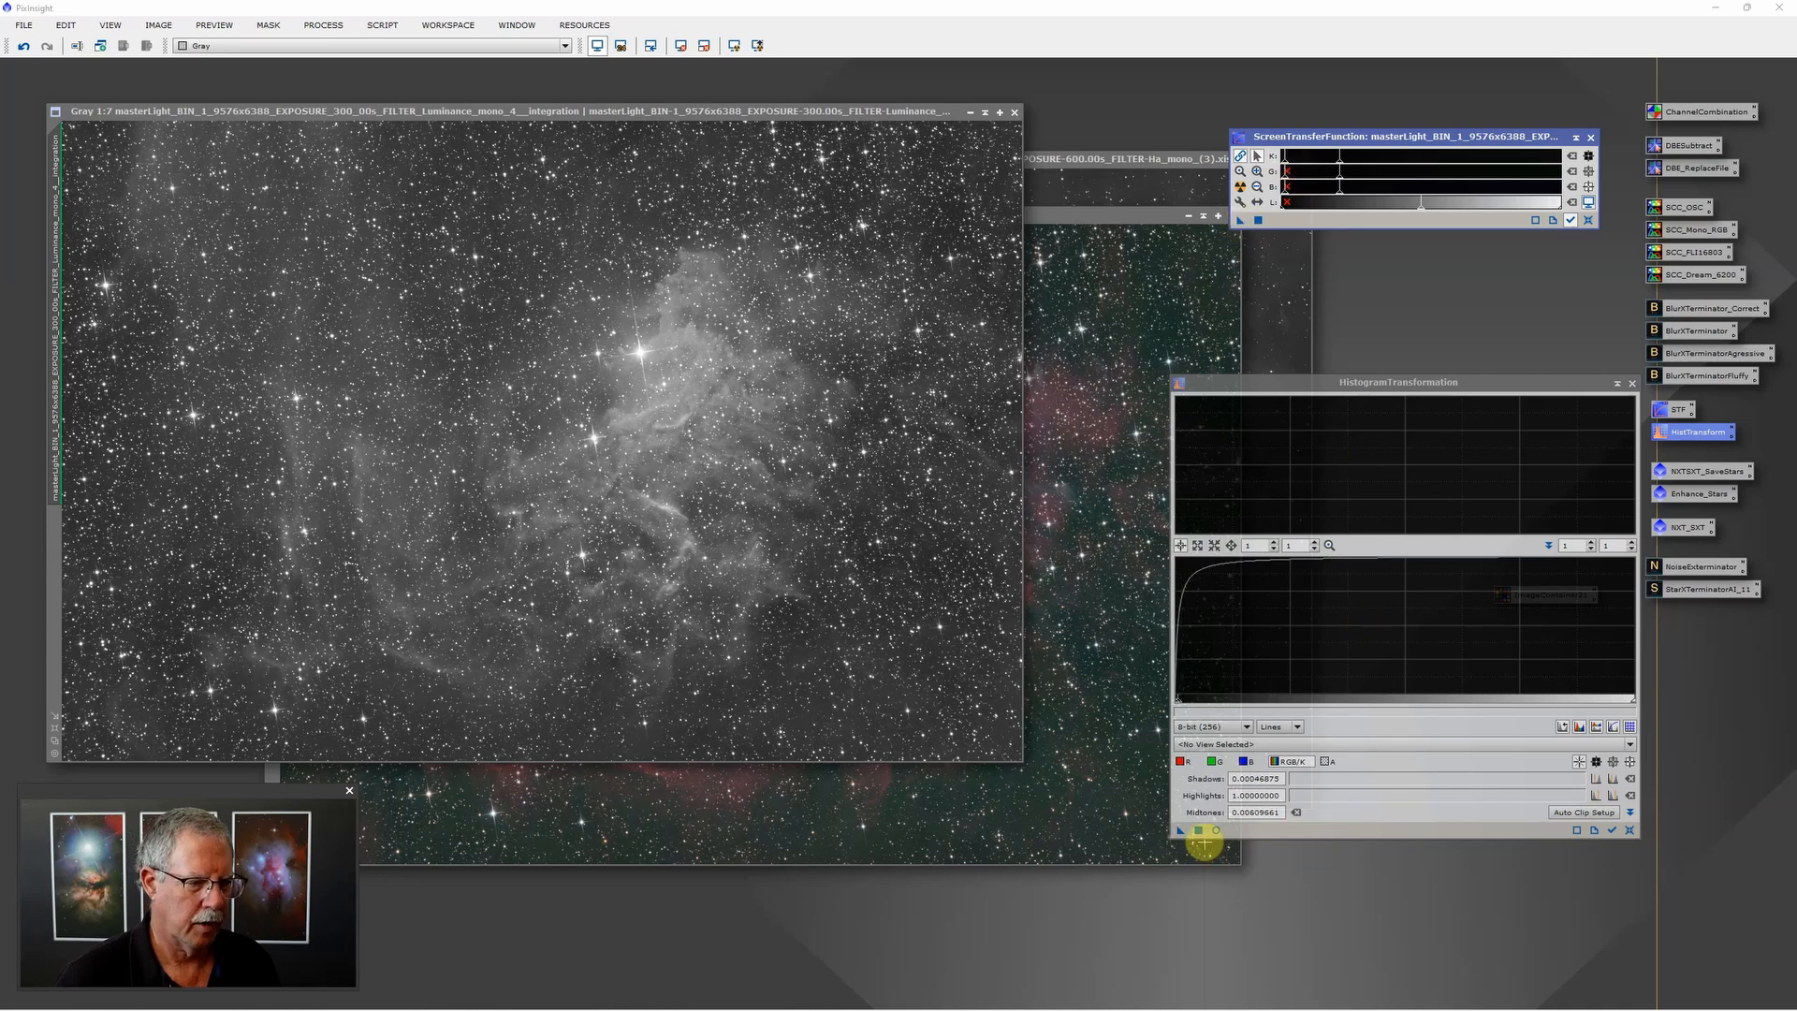
pyautogui.click(1199, 830)
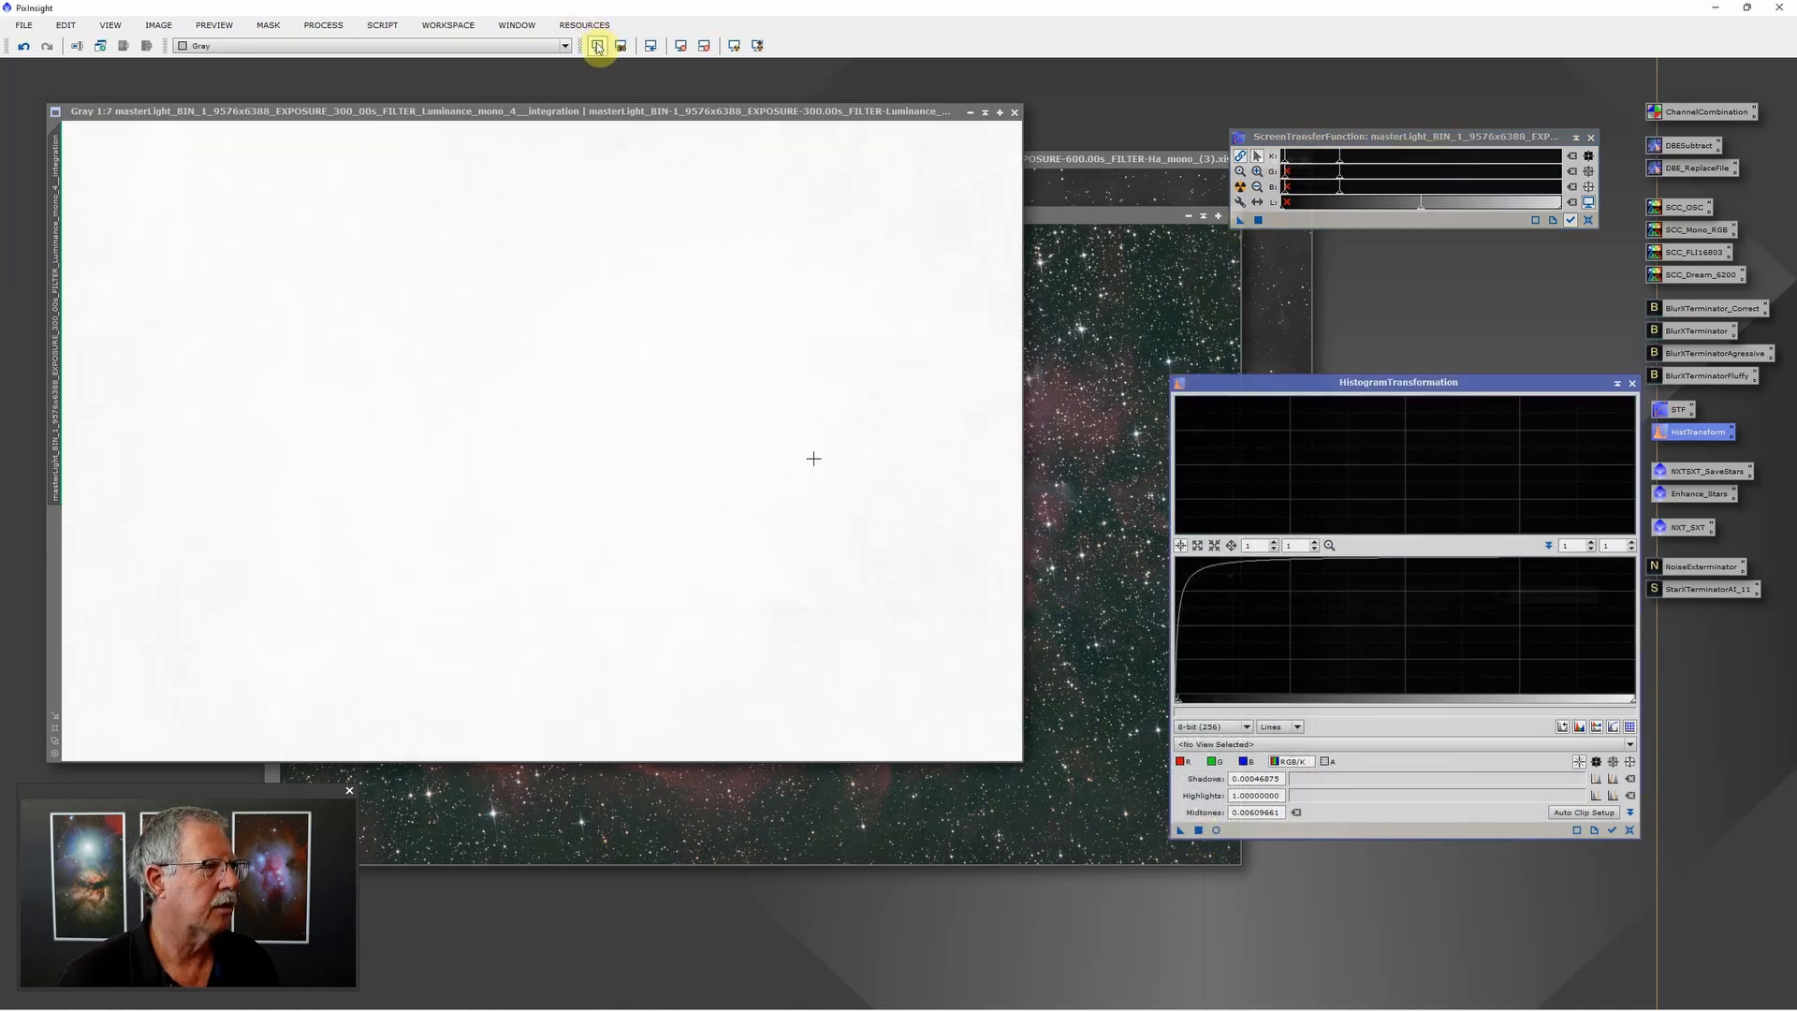
pyautogui.click(597, 46)
# Step: Auto-stretch the Ha image and refine its screen stretch for more contrast, with shadows at about 0.0060
pyautogui.click(1067, 161)
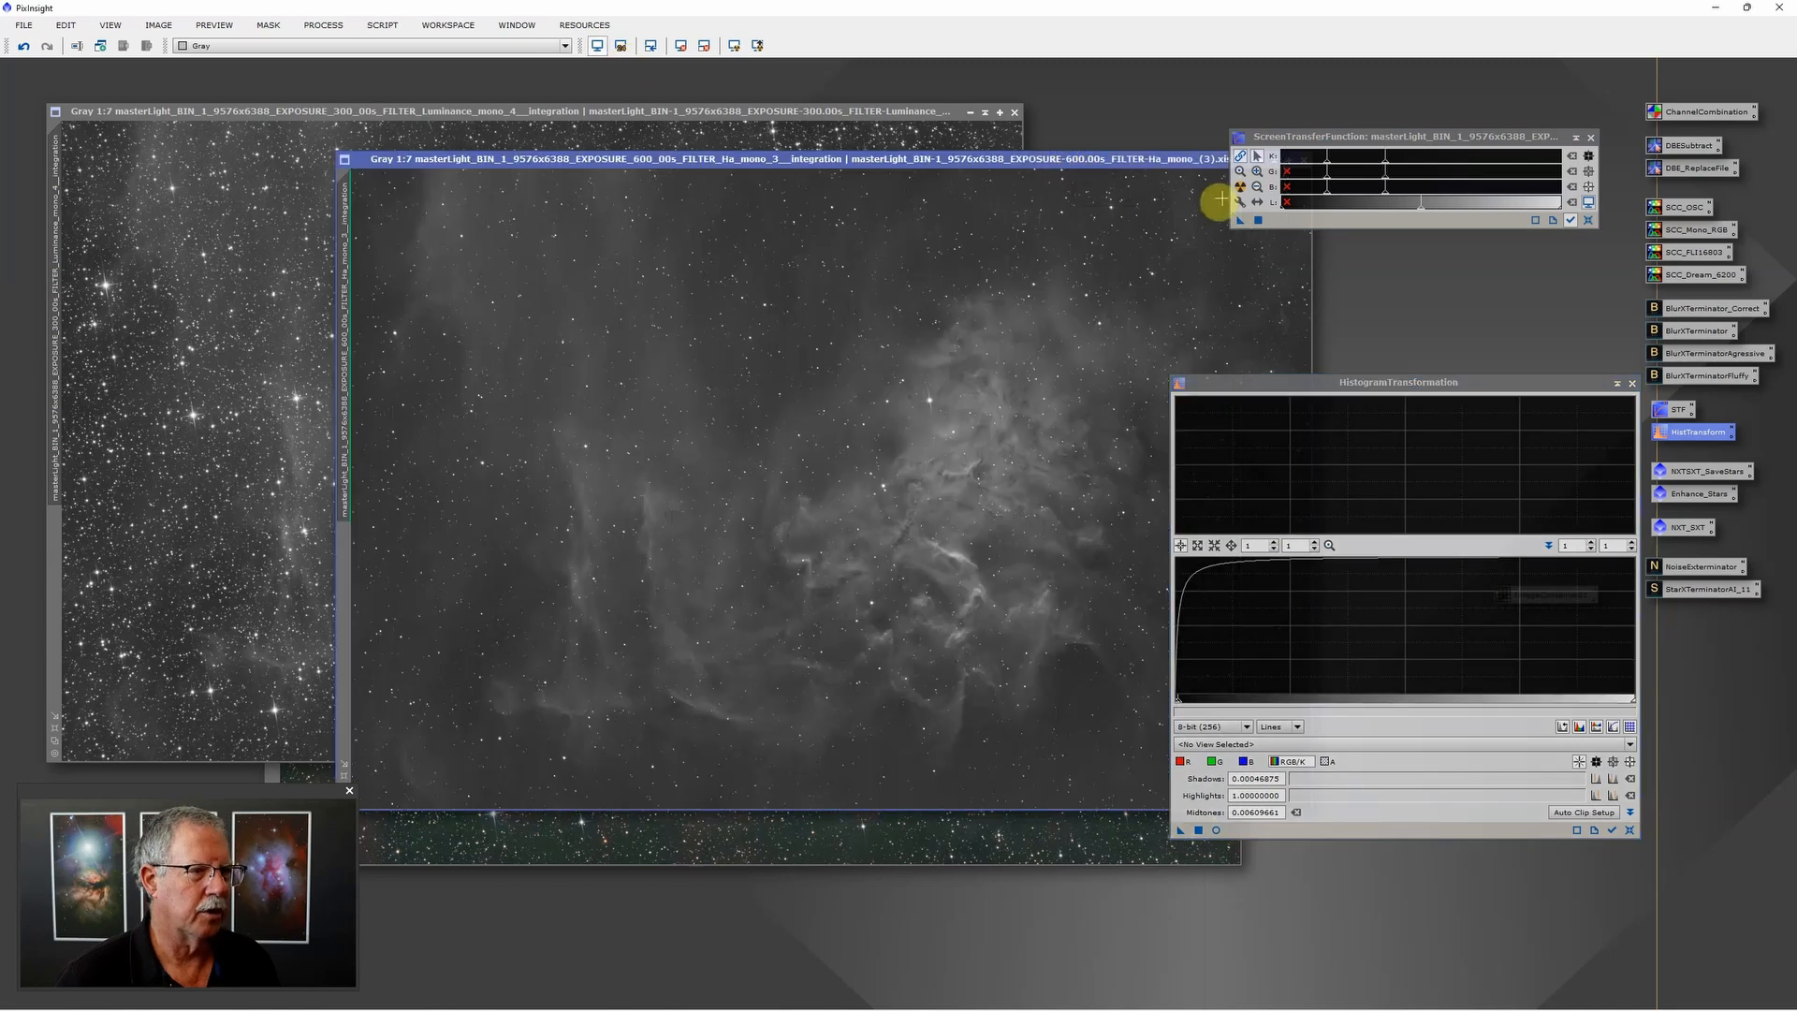
pyautogui.click(1240, 187)
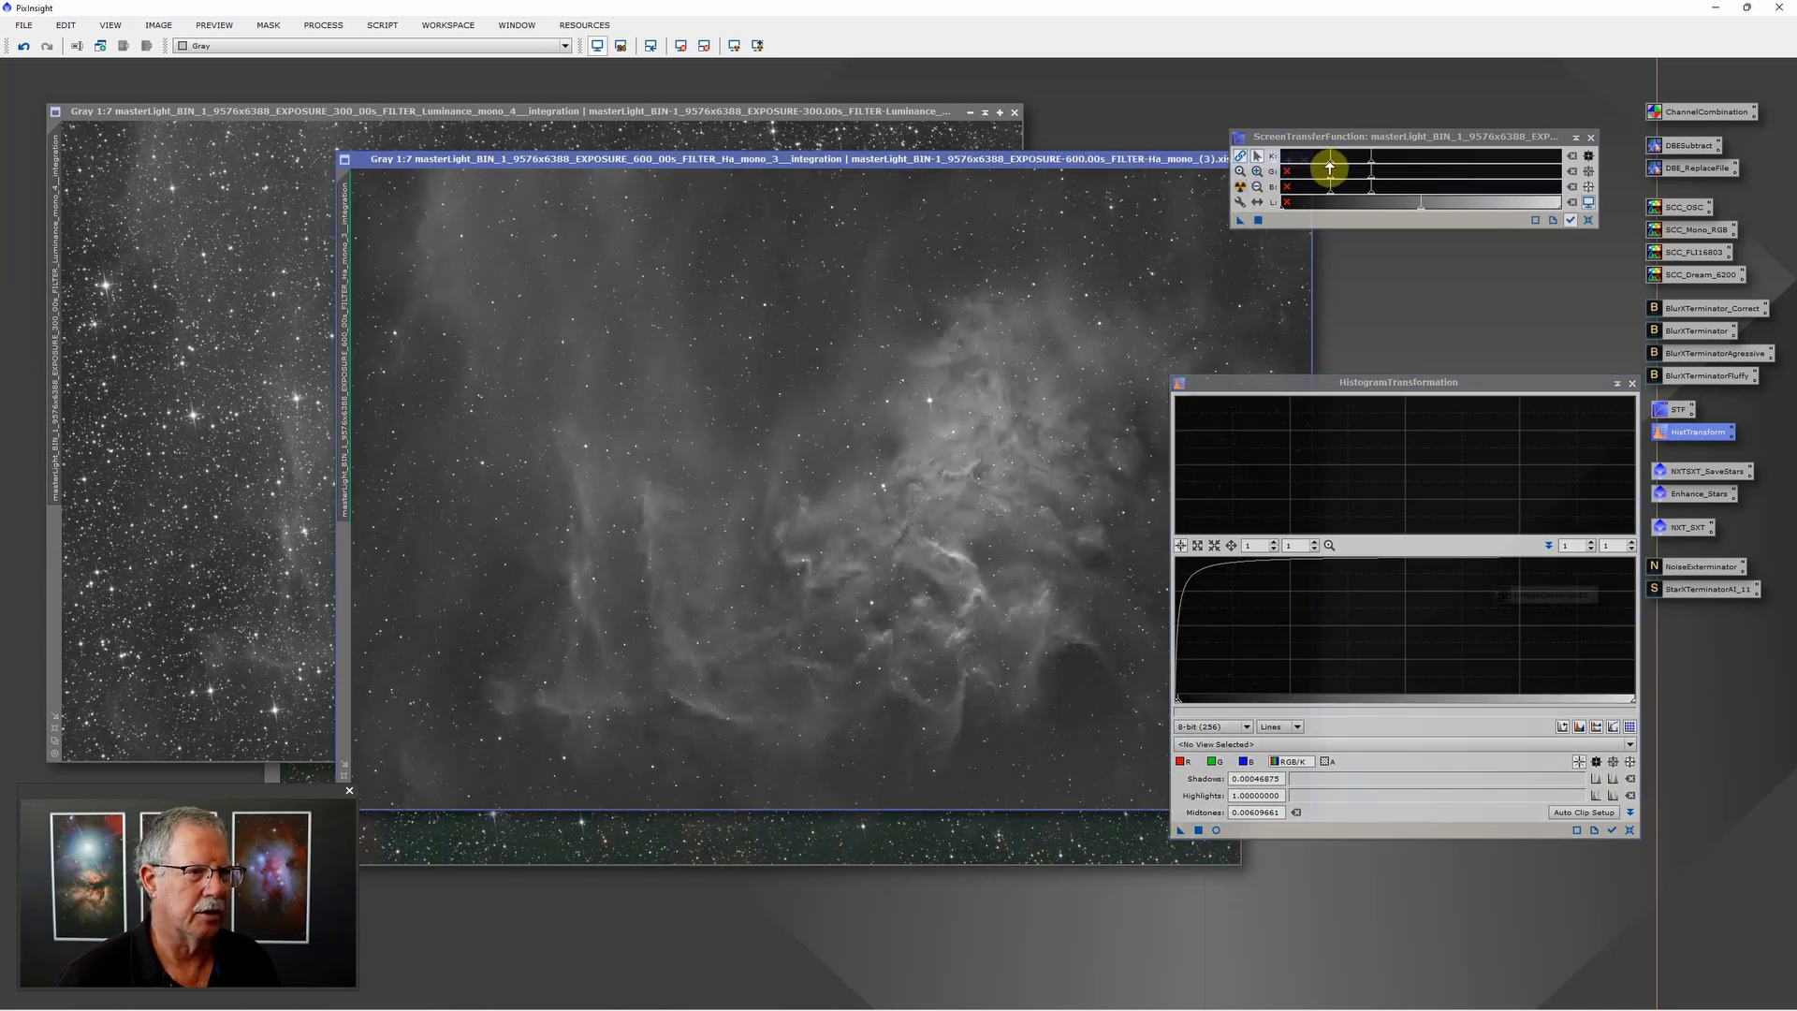
pyautogui.moveTo(1331, 166); pyautogui.dragTo(1364, 168)
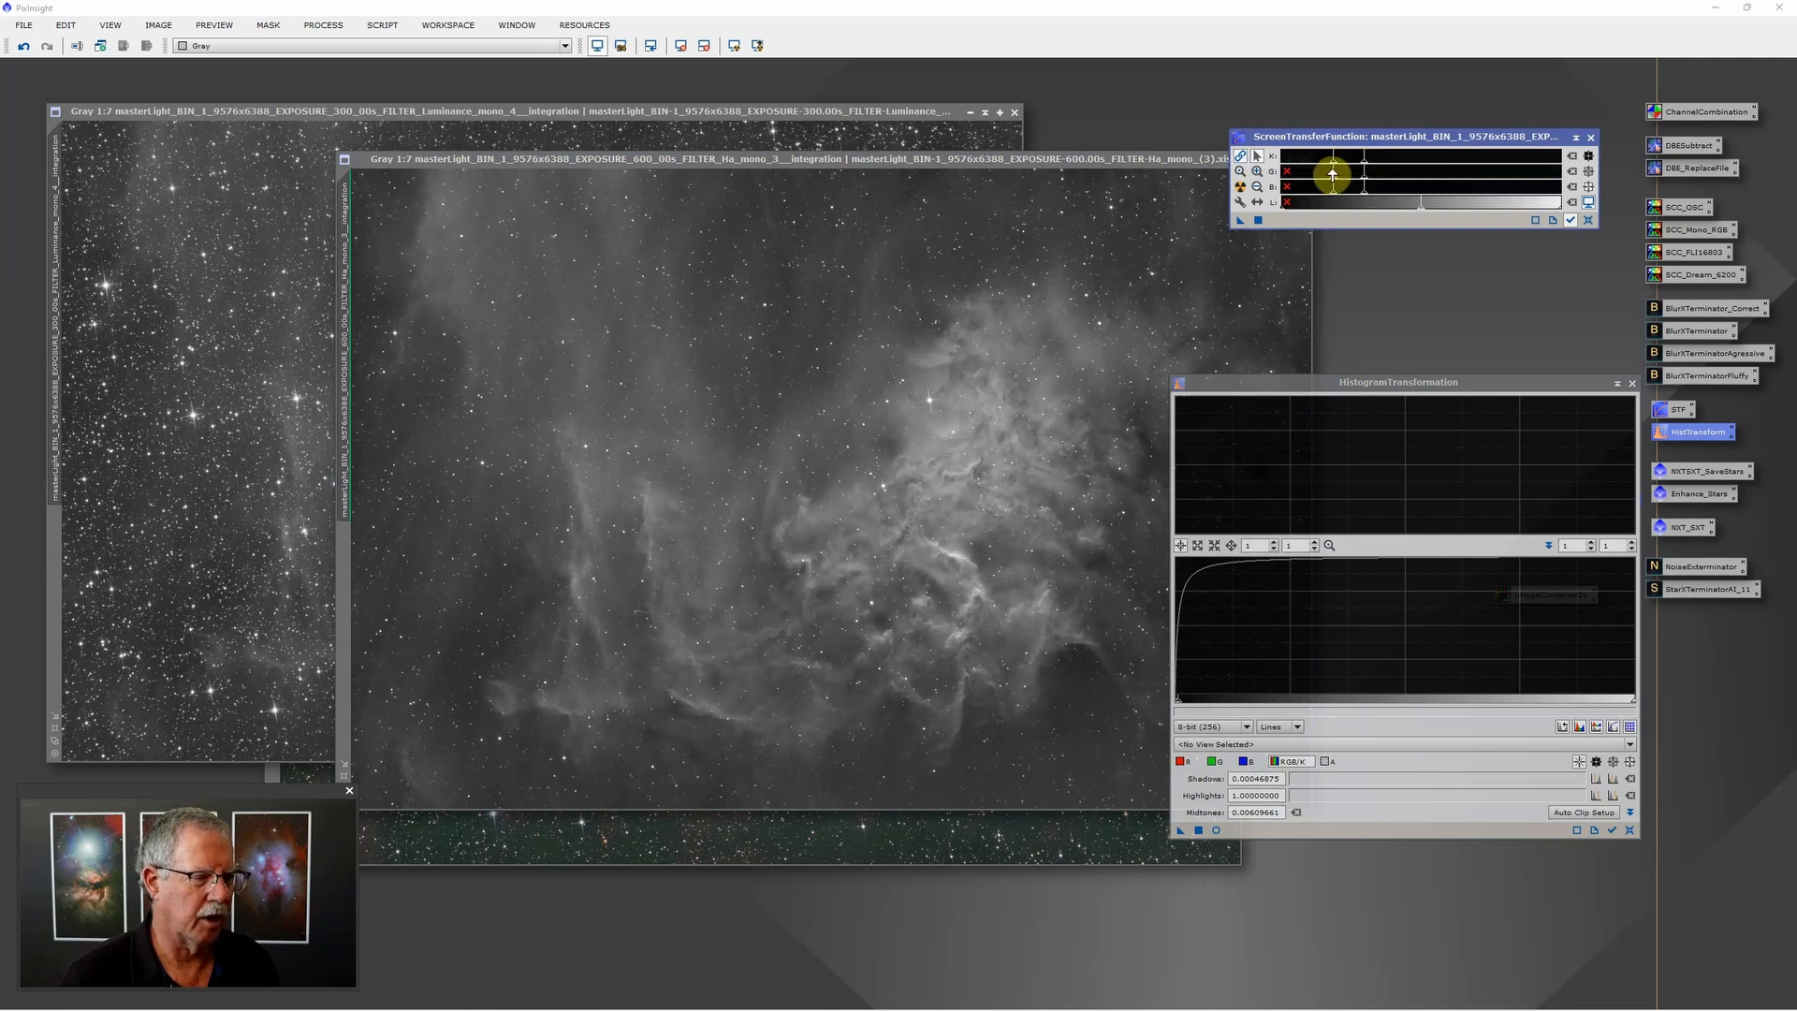
pyautogui.moveTo(1333, 166); pyautogui.dragTo(1335, 167)
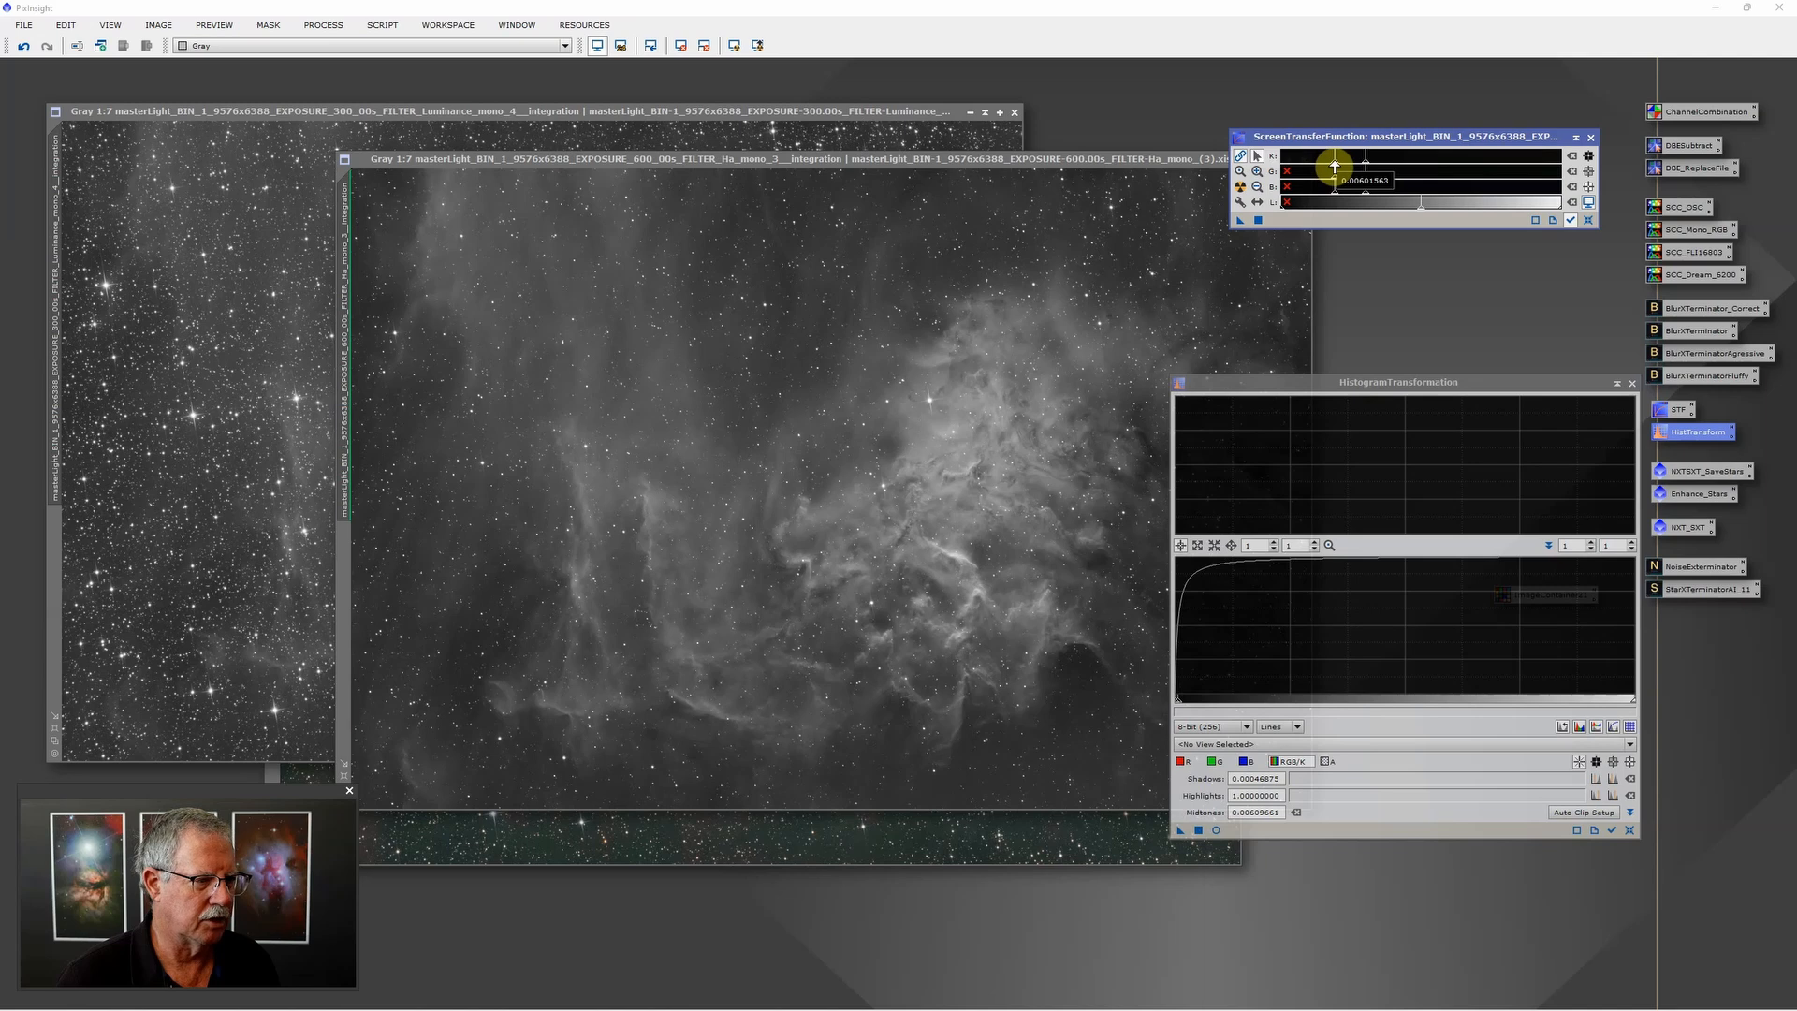
pyautogui.moveTo(1334, 167); pyautogui.dragTo(1334, 166)
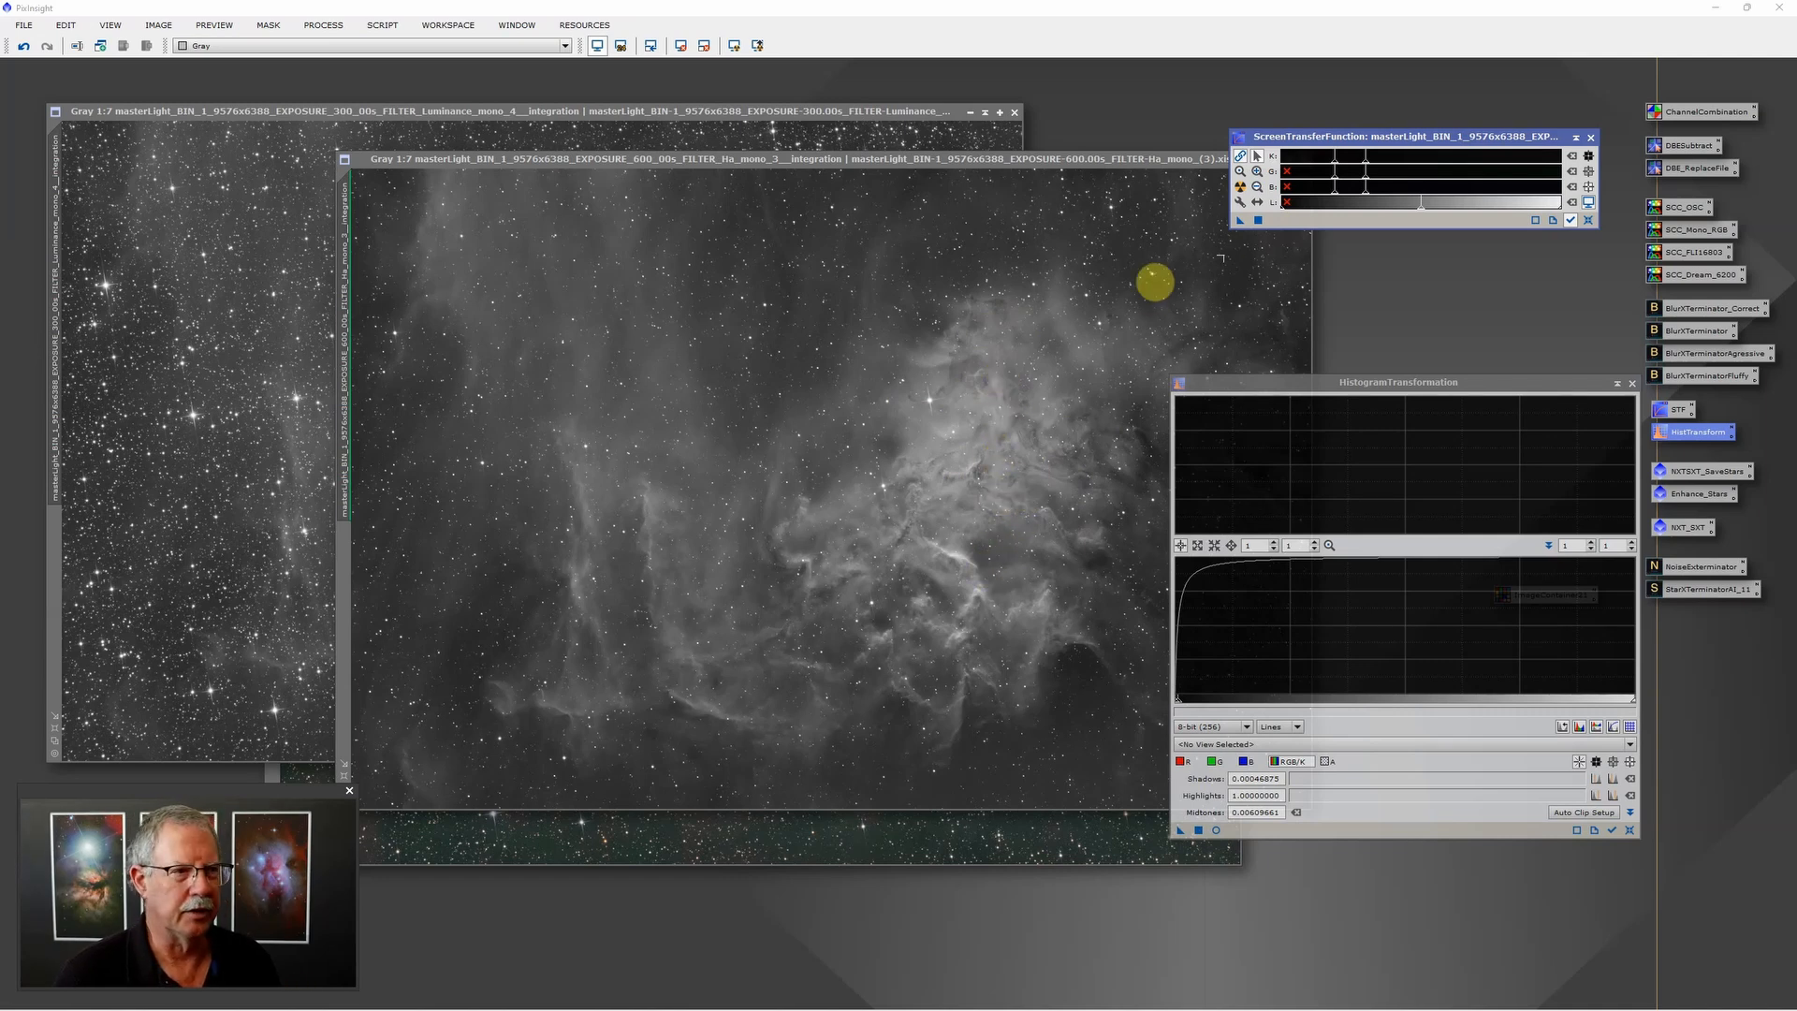
# Step: Apply the Ha stretch permanently through HistogramTransformation, disable its screen stretch and close both stretching tools
pyautogui.moveTo(1240, 224); pyautogui.dragTo(1248, 843)
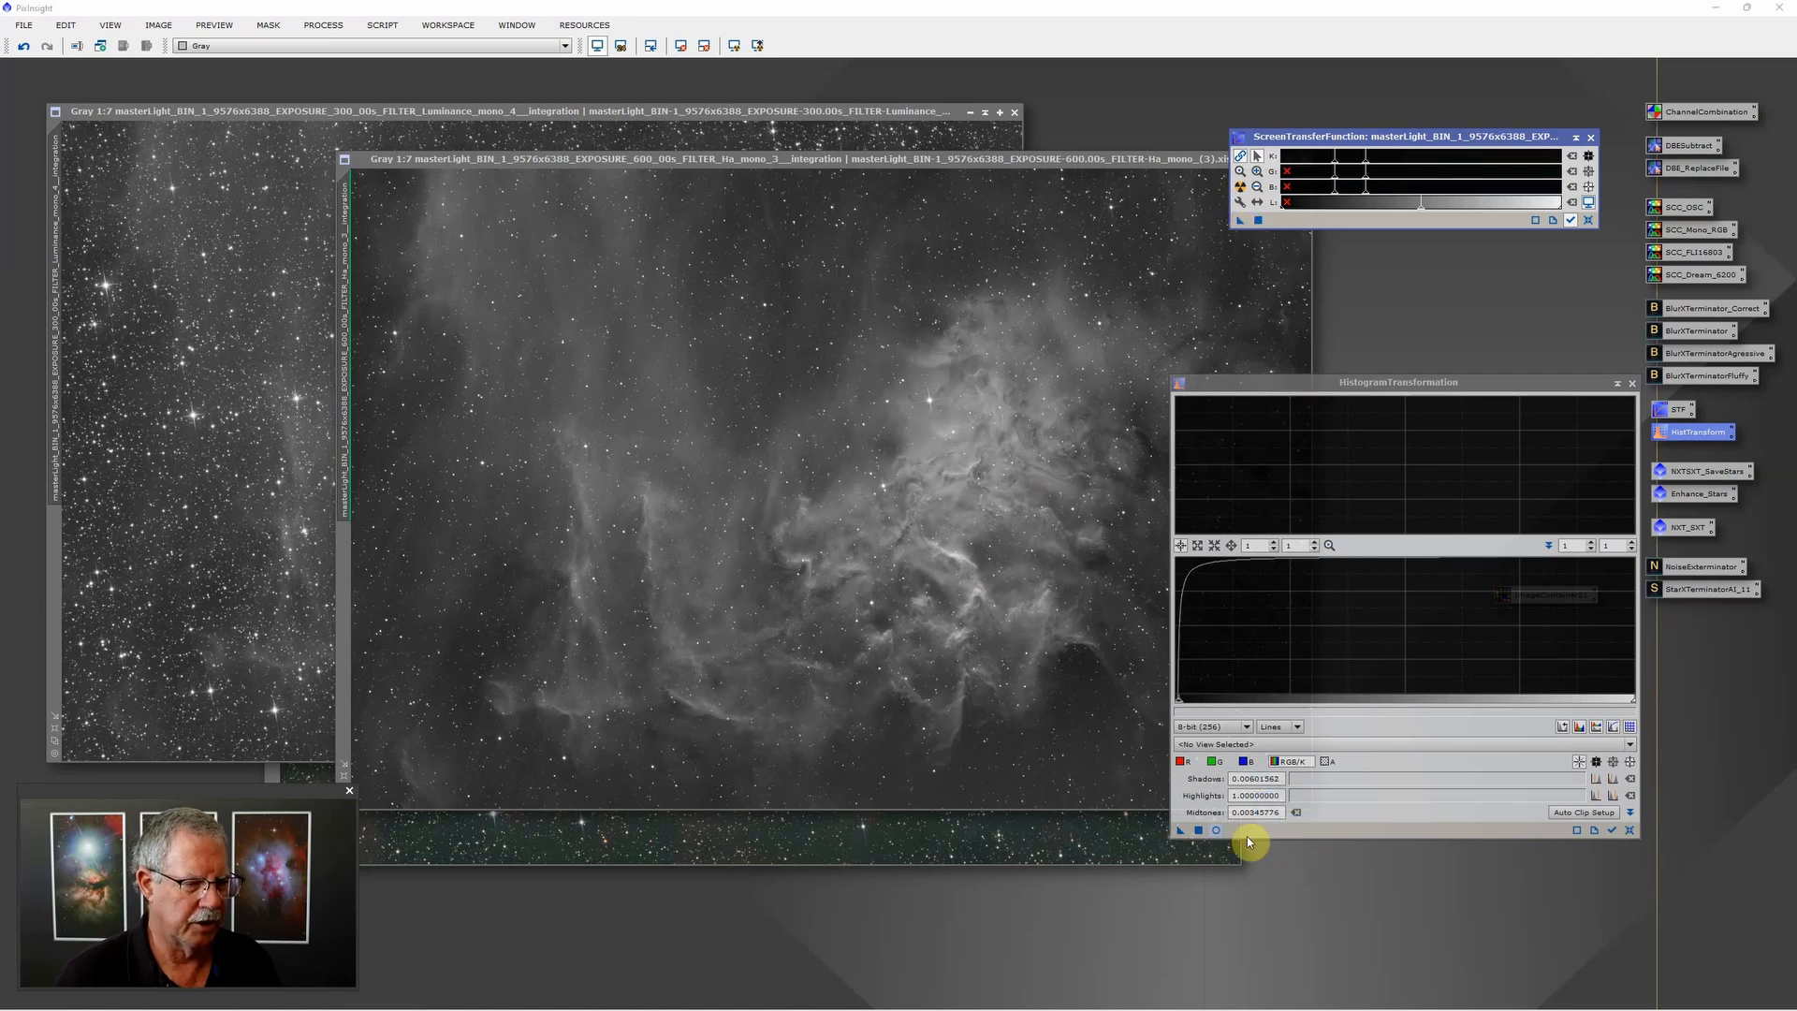
pyautogui.click(1199, 830)
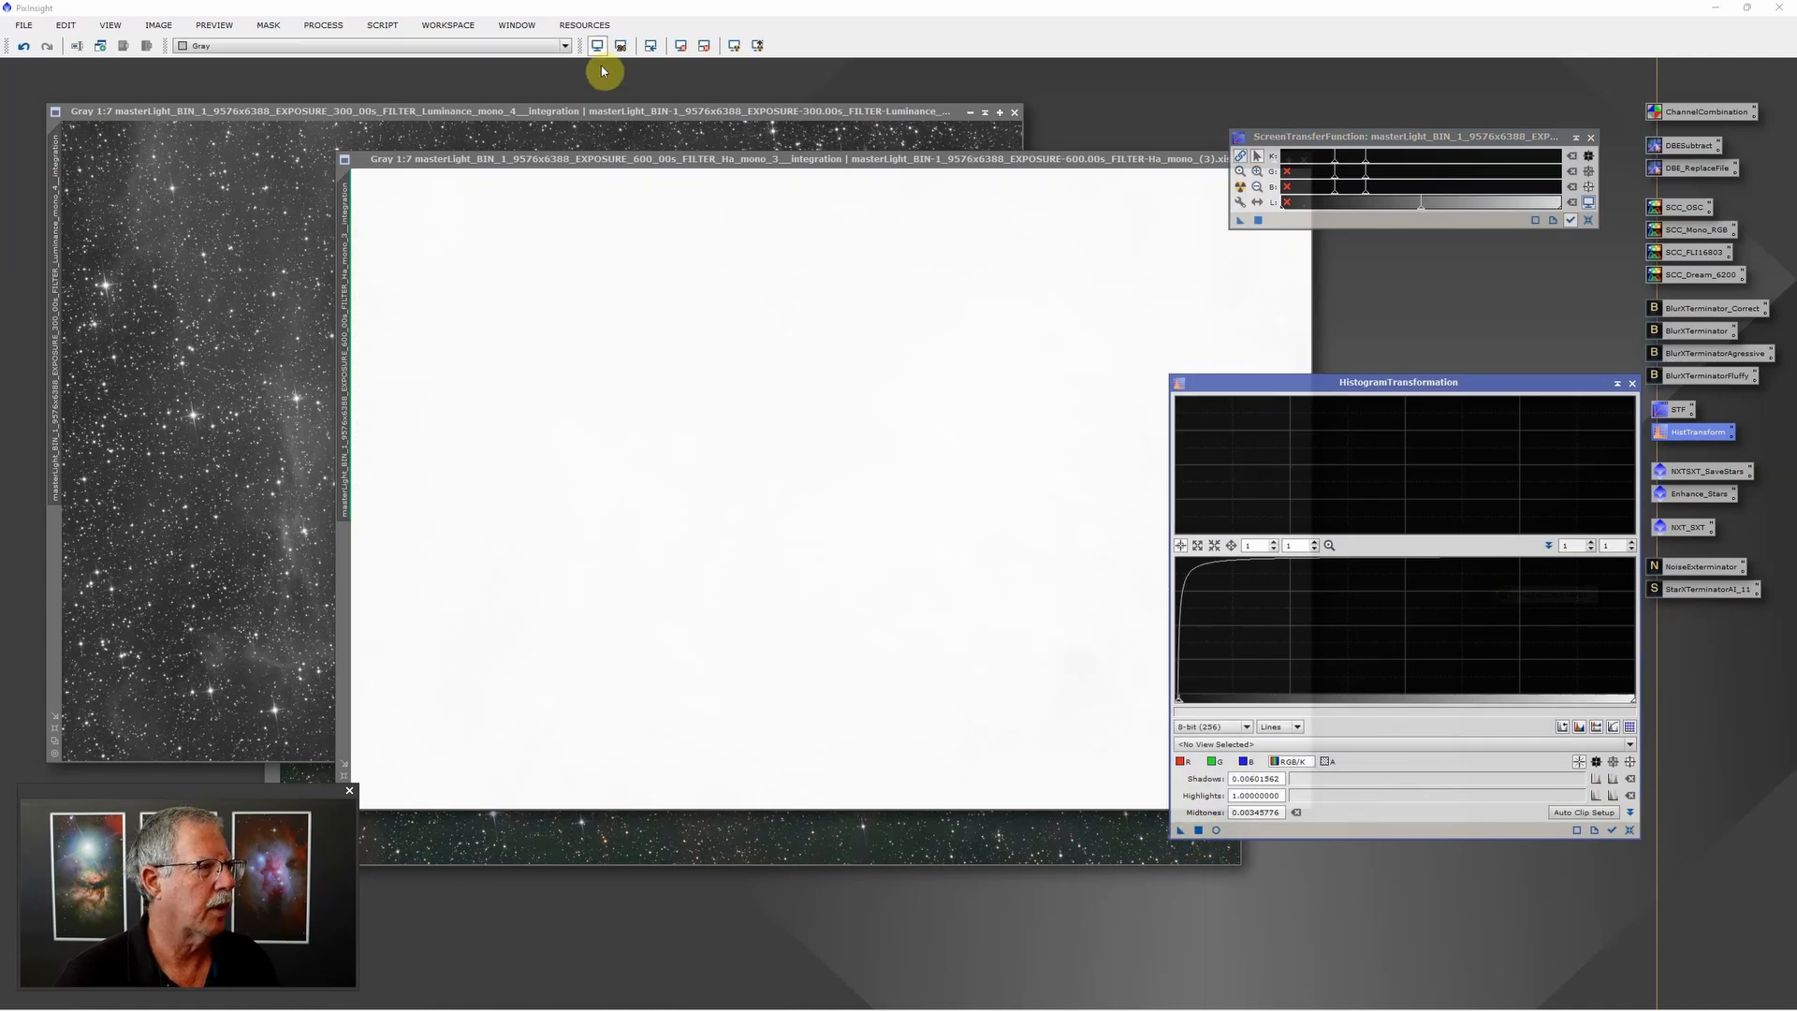
pyautogui.click(597, 46)
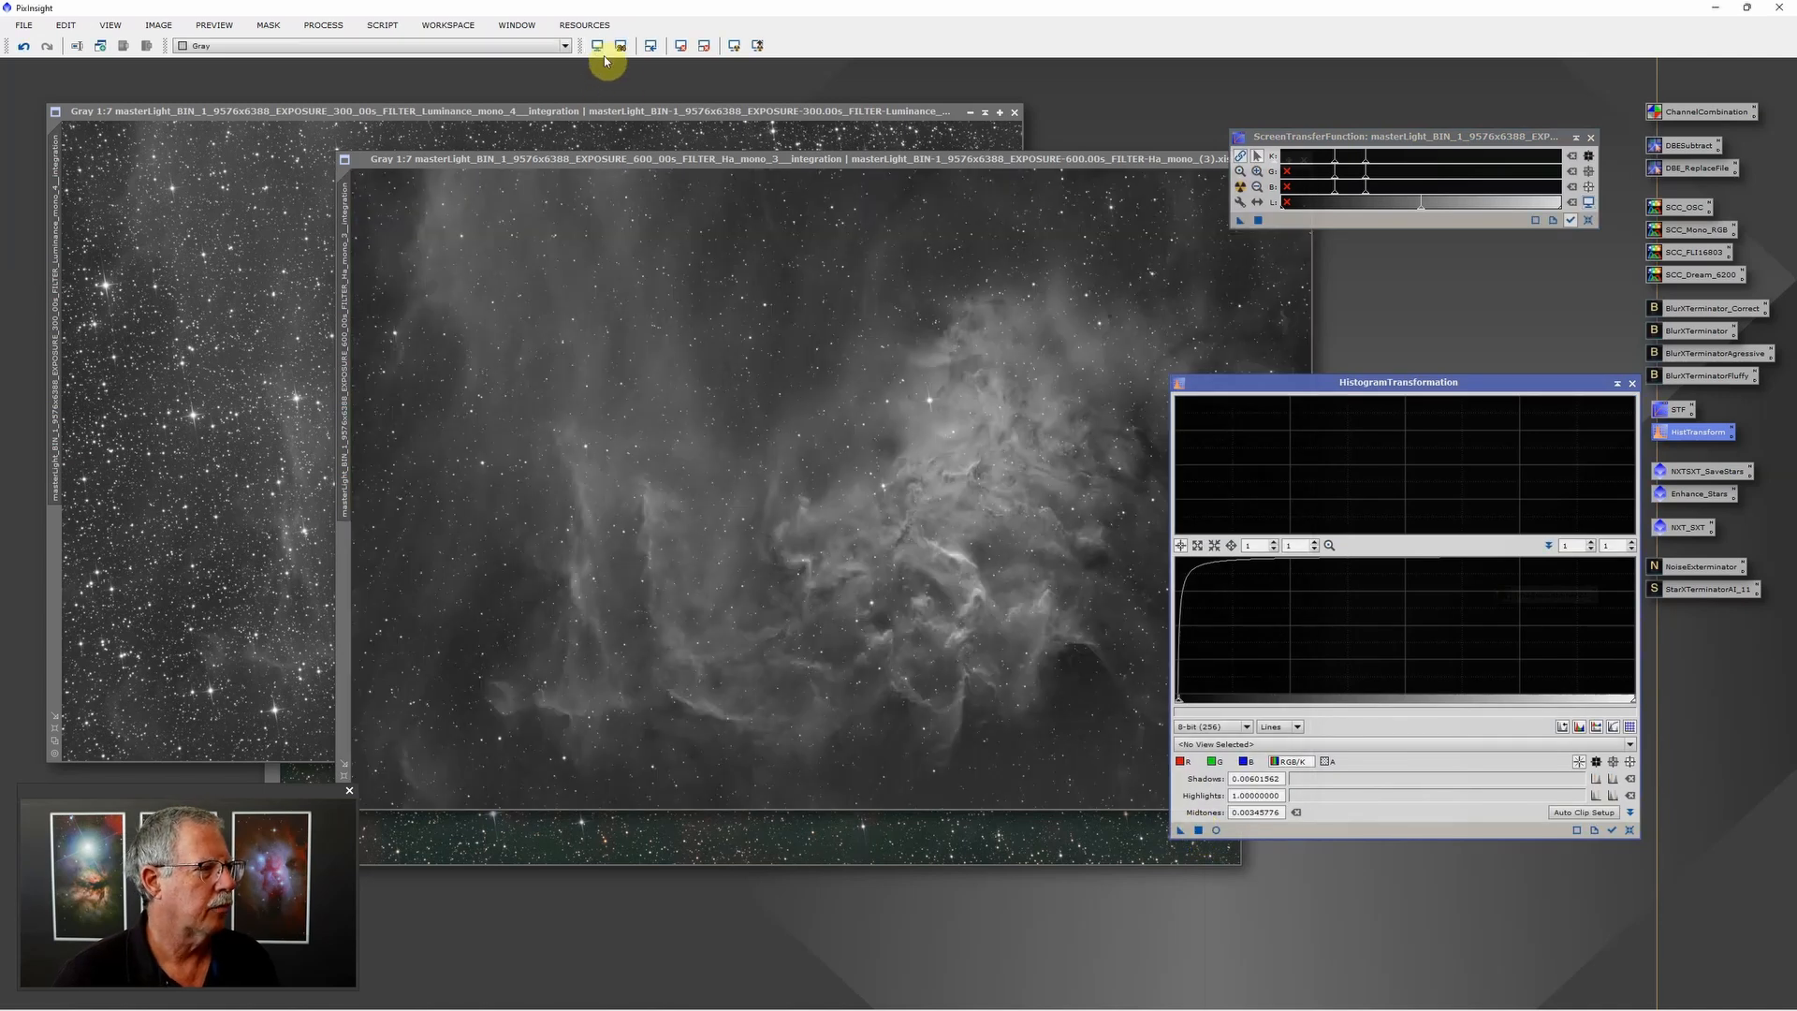
pyautogui.click(1591, 137)
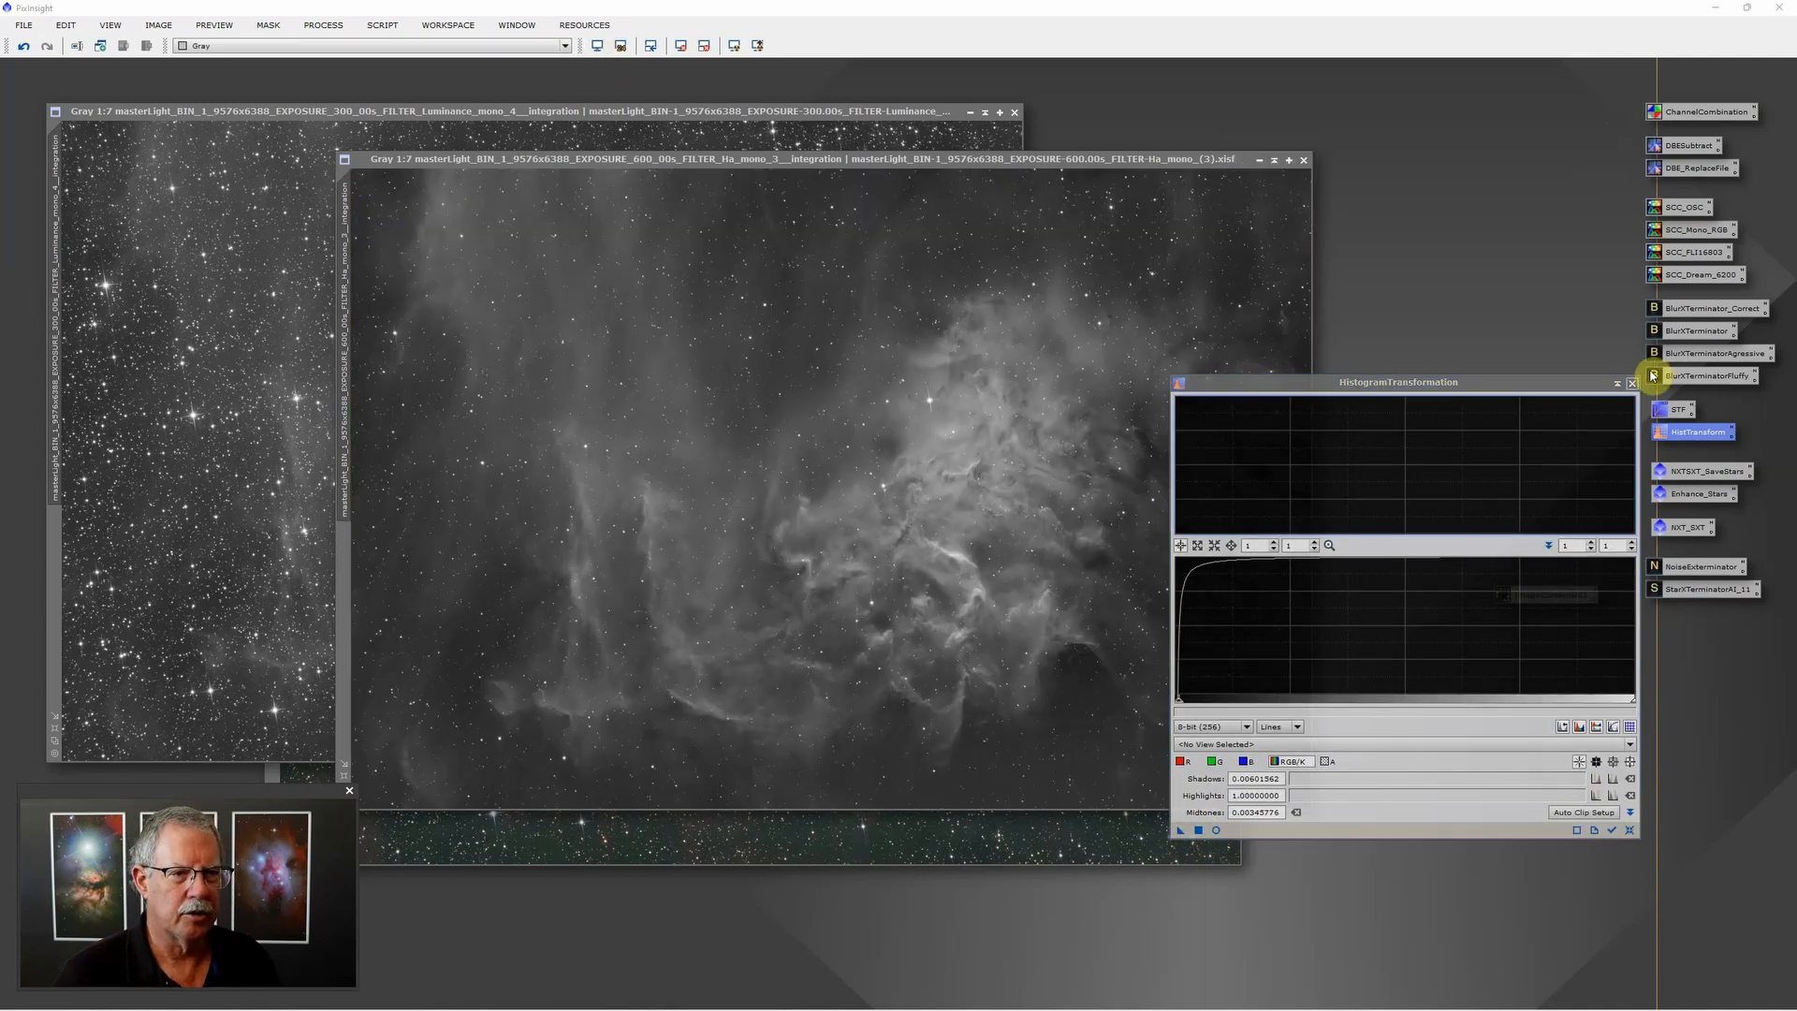
pyautogui.click(1633, 383)
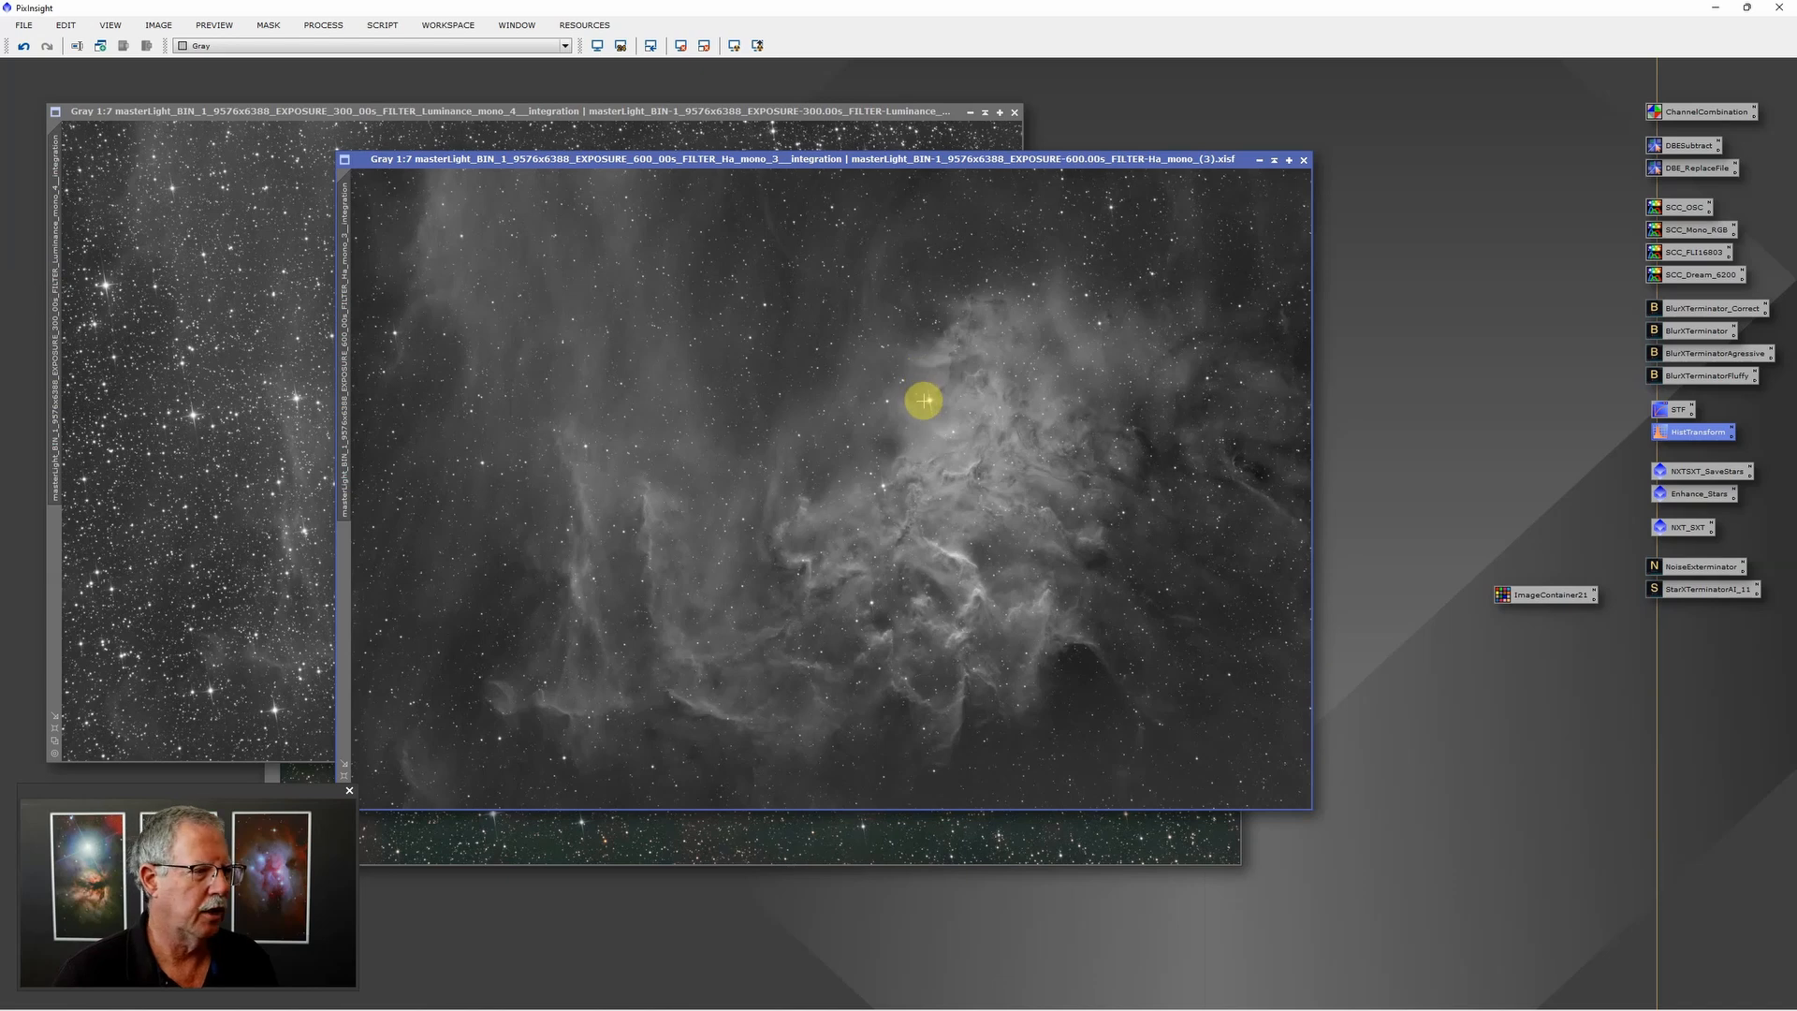
# Step: Examine the stars and nebula detail of the stretched Ha image at 1:1 and in full view
pyautogui.scroll(-1, 923, 403)
pyautogui.scroll(6, 922, 412)
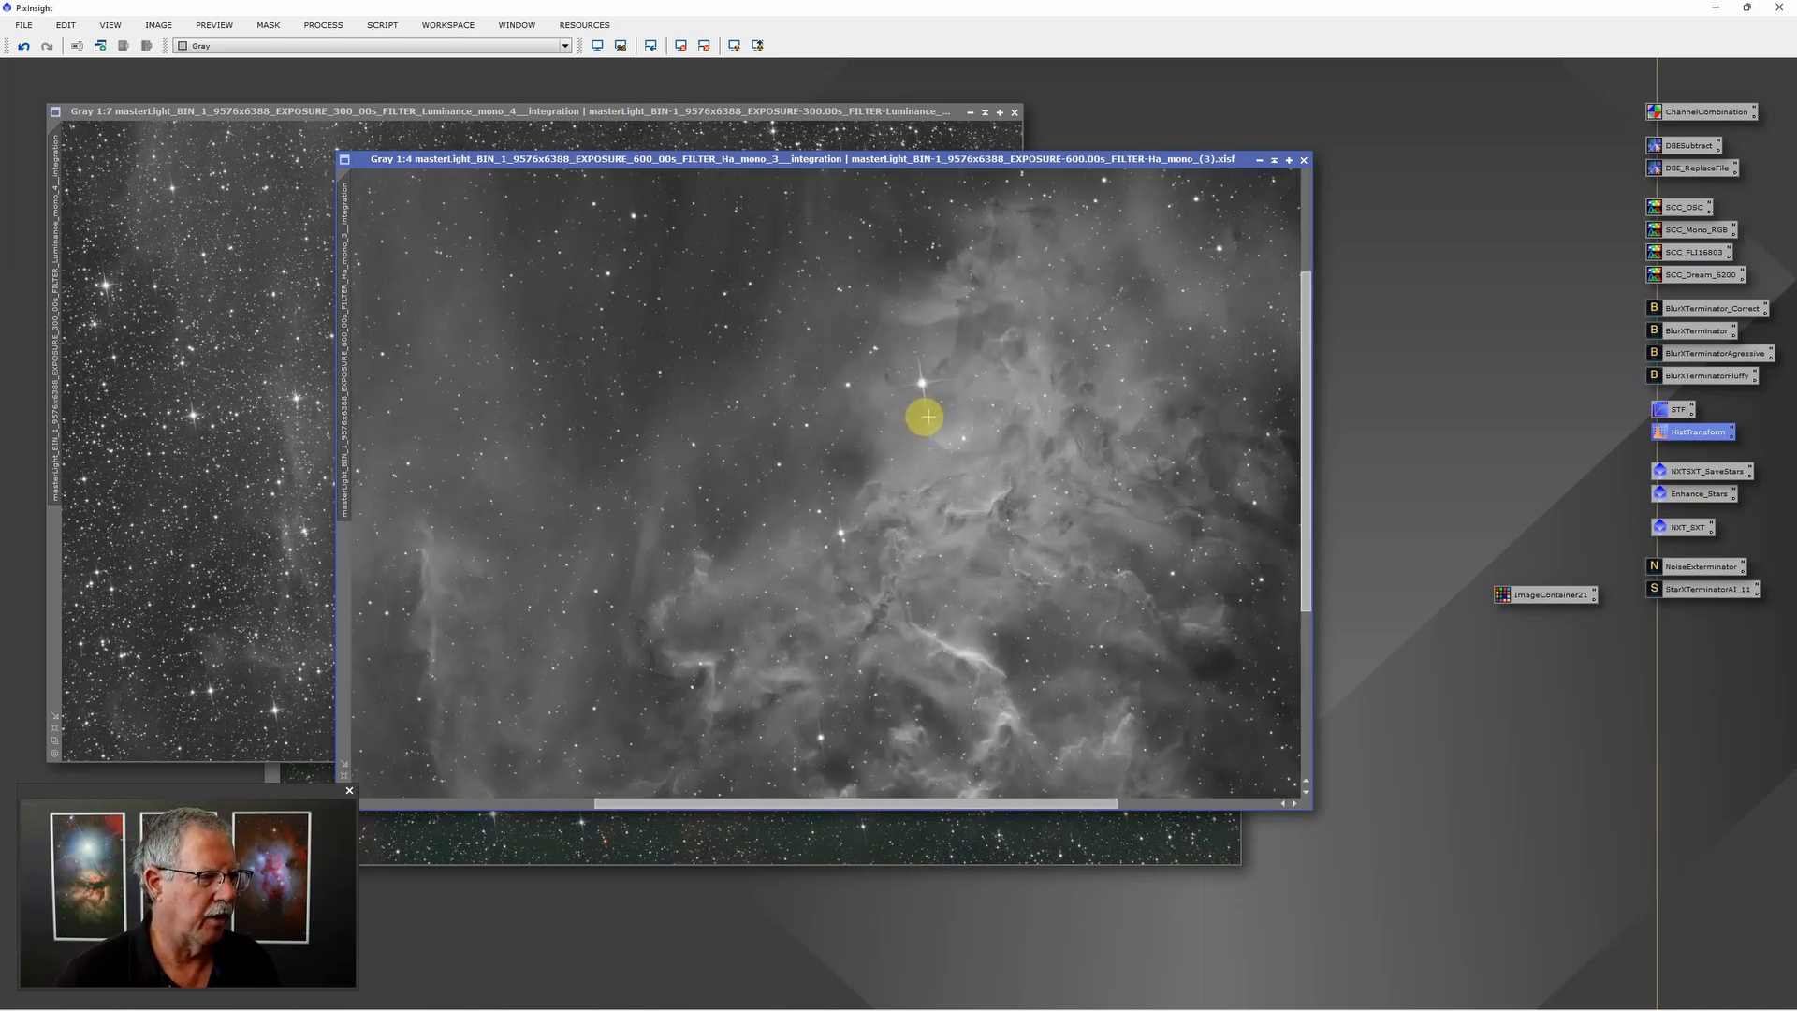
pyautogui.scroll(1, 1023, 479)
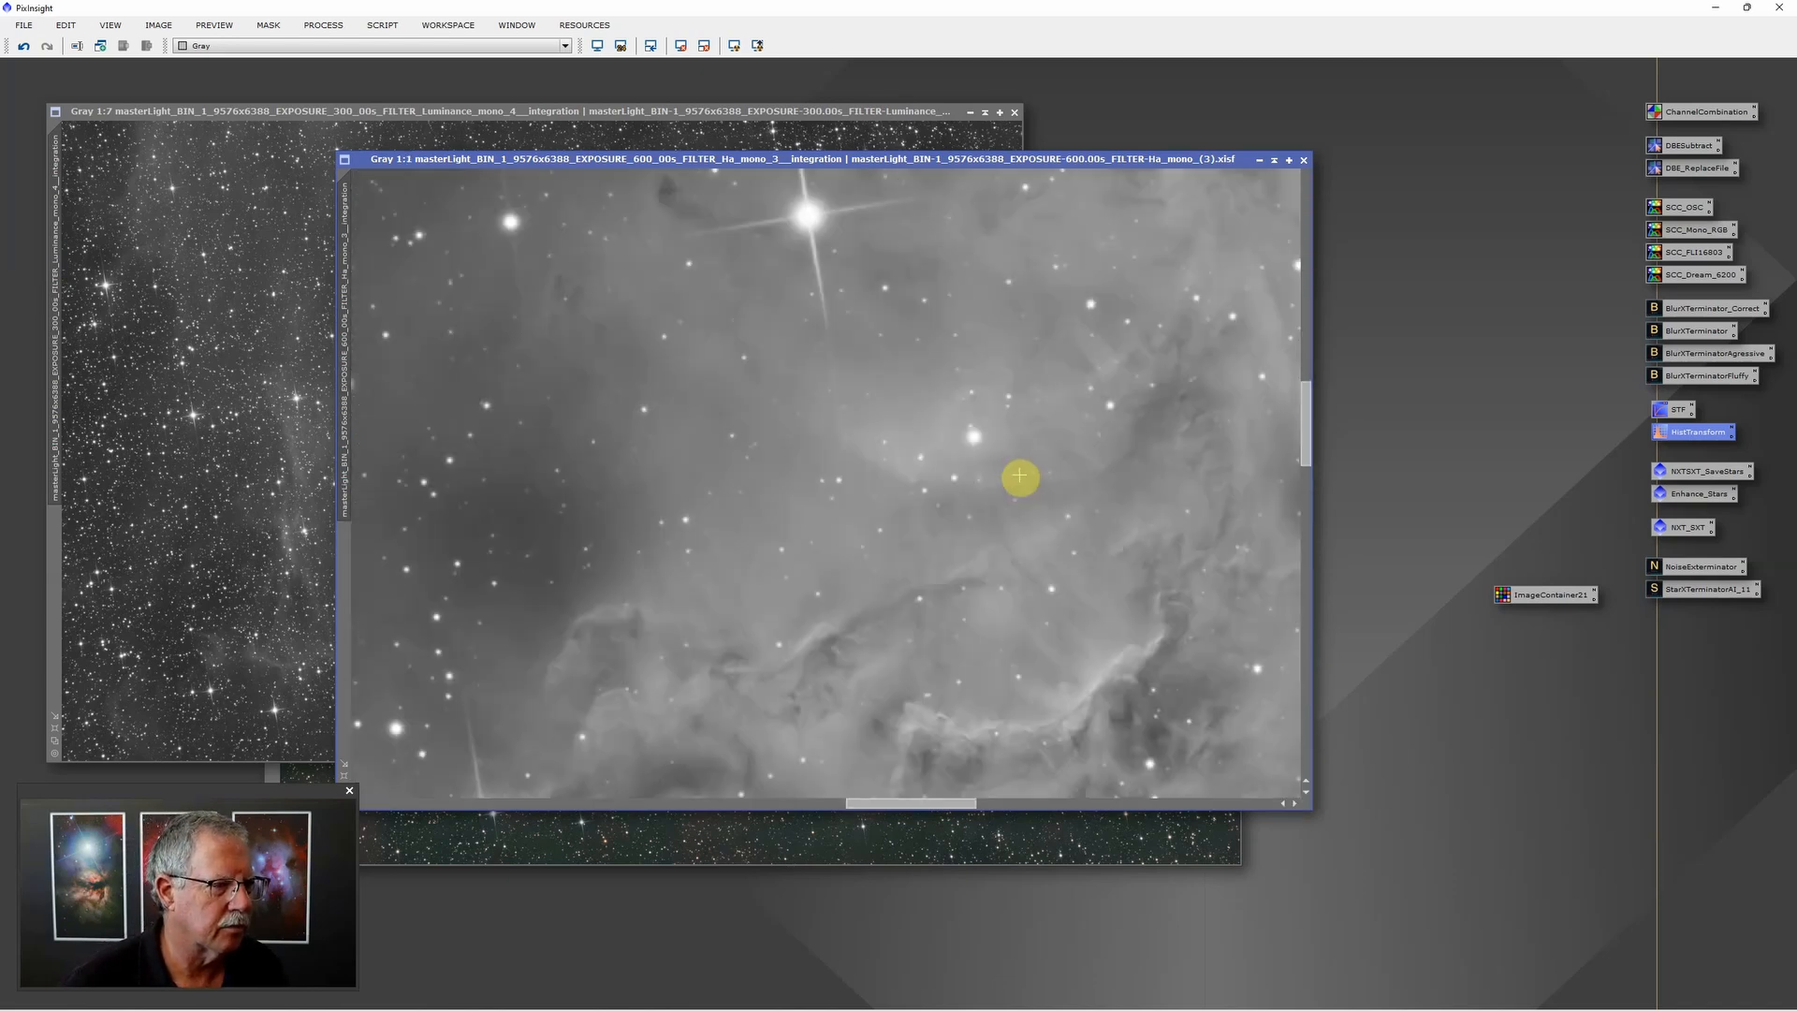
pyautogui.scroll(-1, 1019, 474)
pyautogui.scroll(-4, 1019, 473)
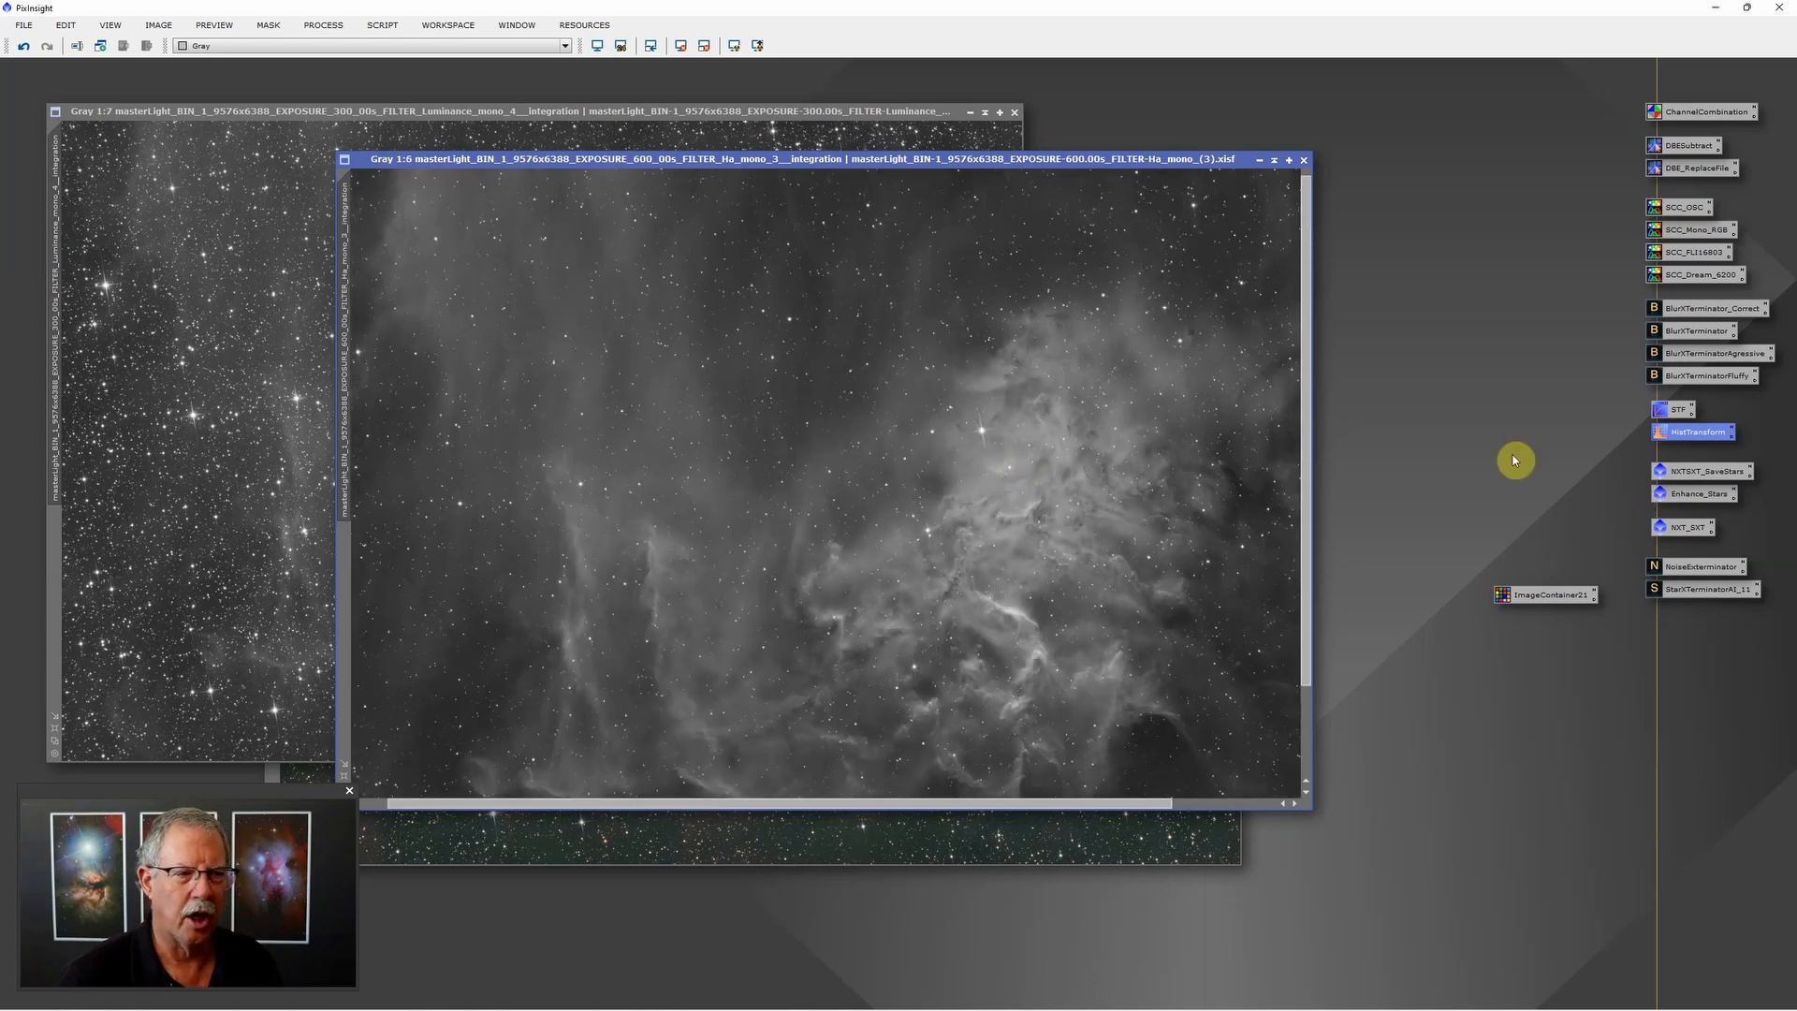
pyautogui.scroll(-1, 849, 380)
pyautogui.scroll(-1, 848, 380)
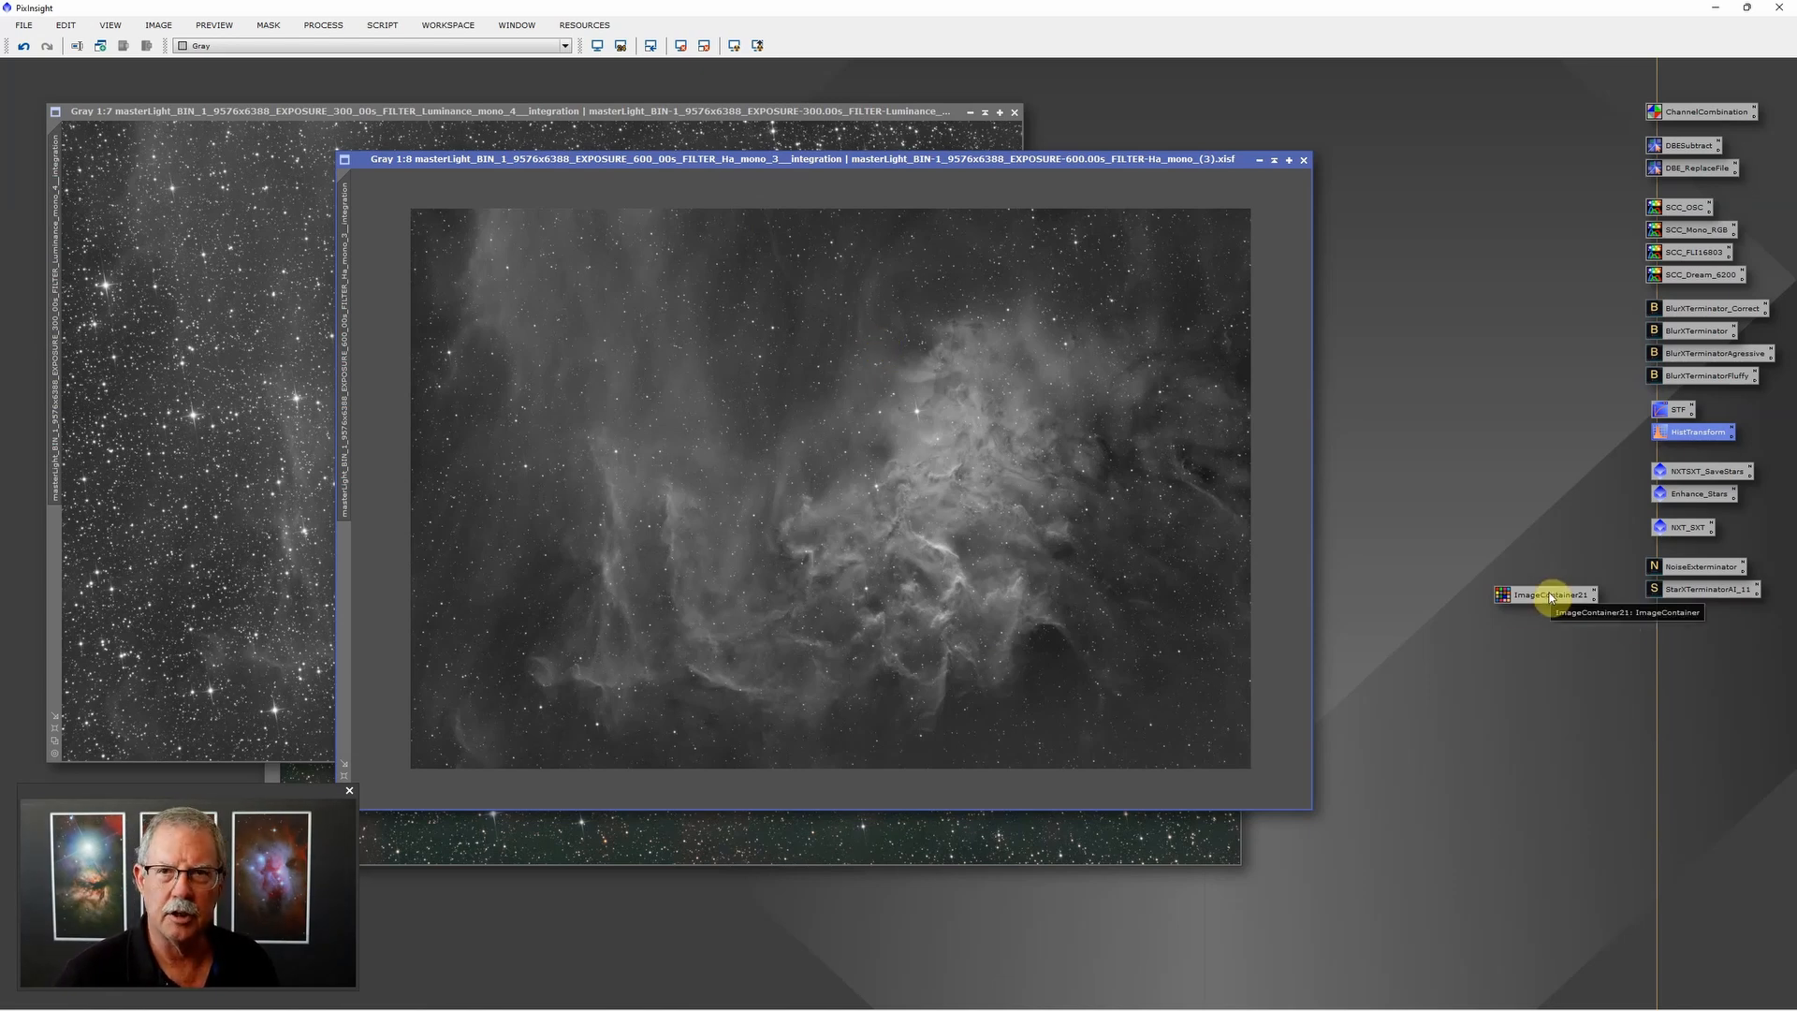
# Step: Review the NXTSXT_SaveStars process container and run it on all three images through the saved ImageContainer
pyautogui.click(1706, 472)
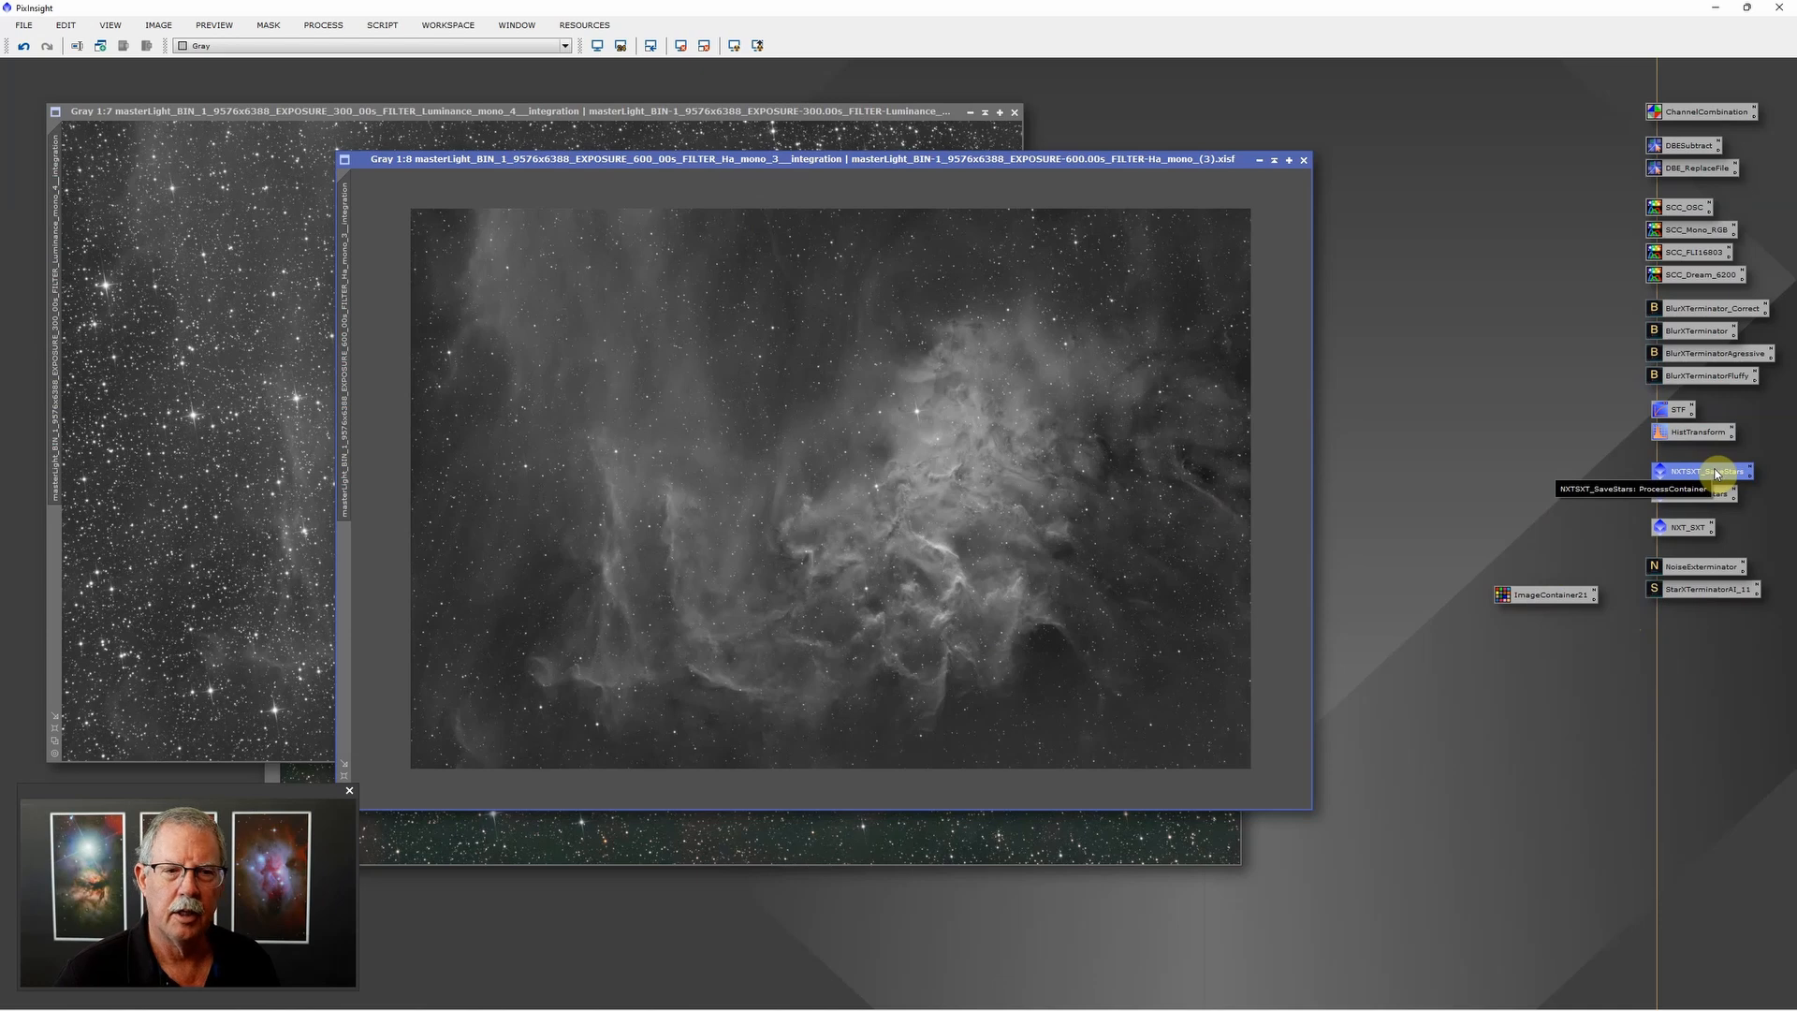
pyautogui.doubleClick(1716, 473)
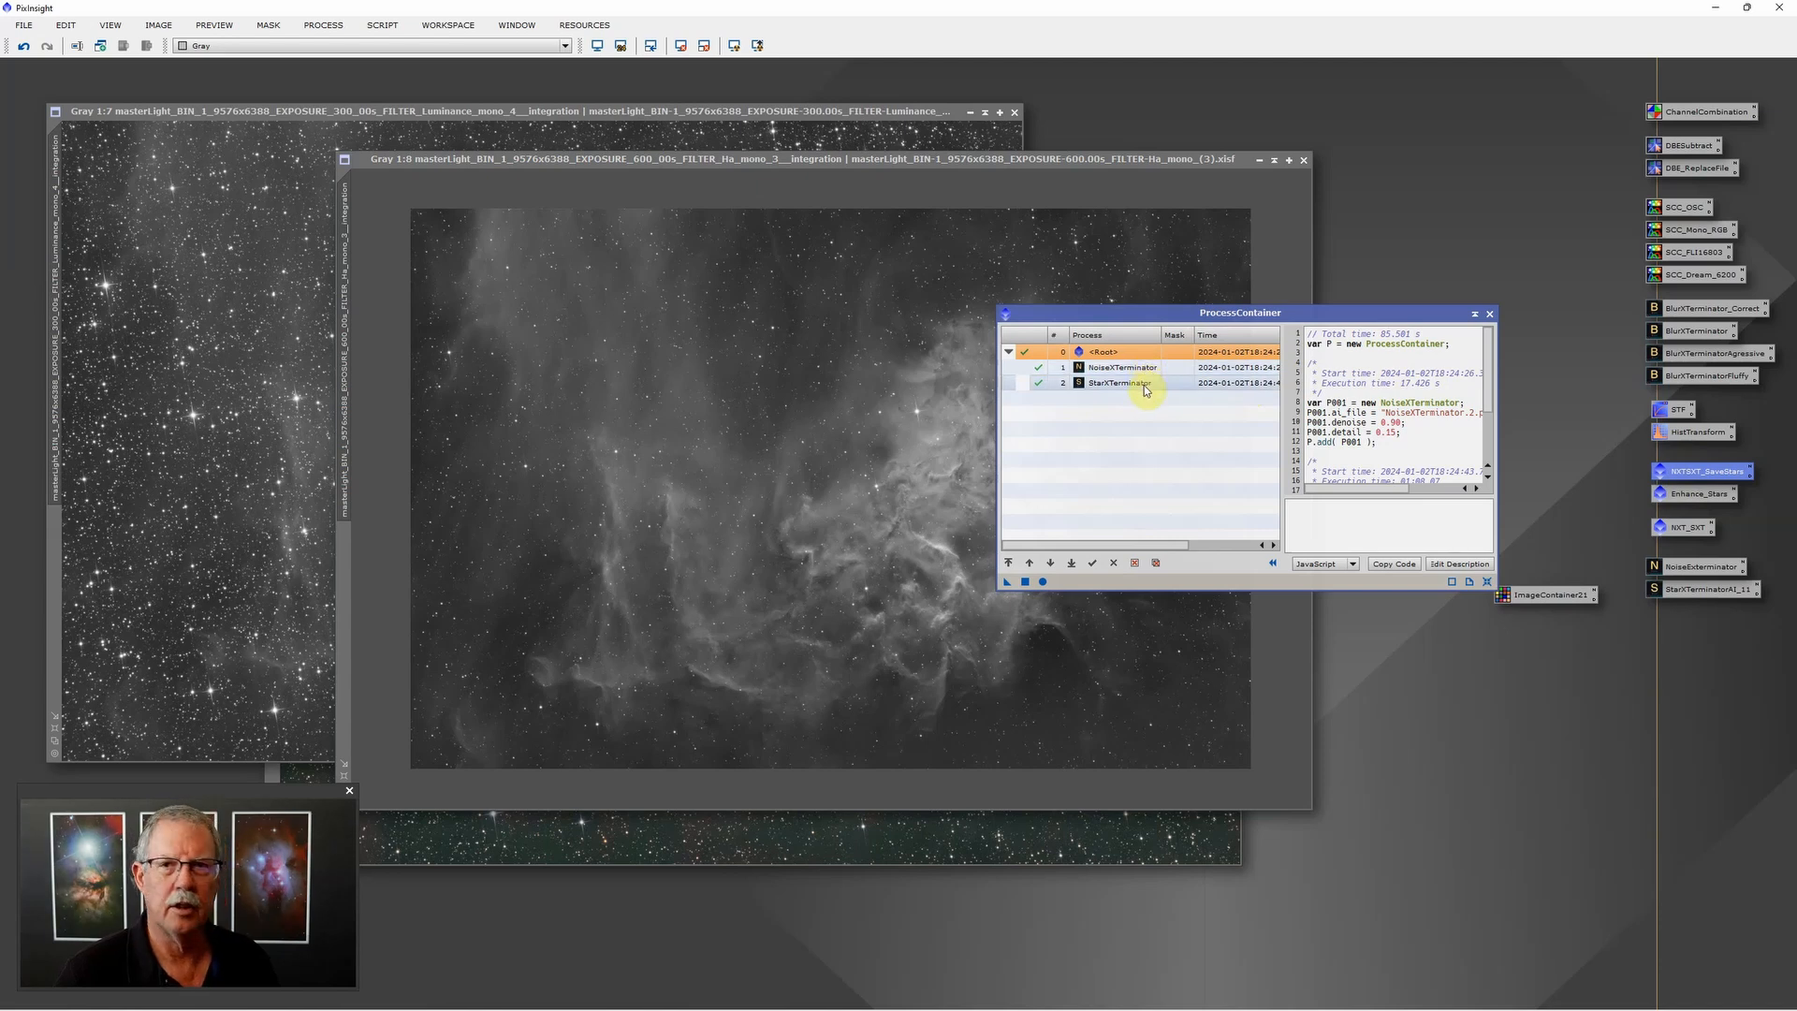
pyautogui.click(1489, 315)
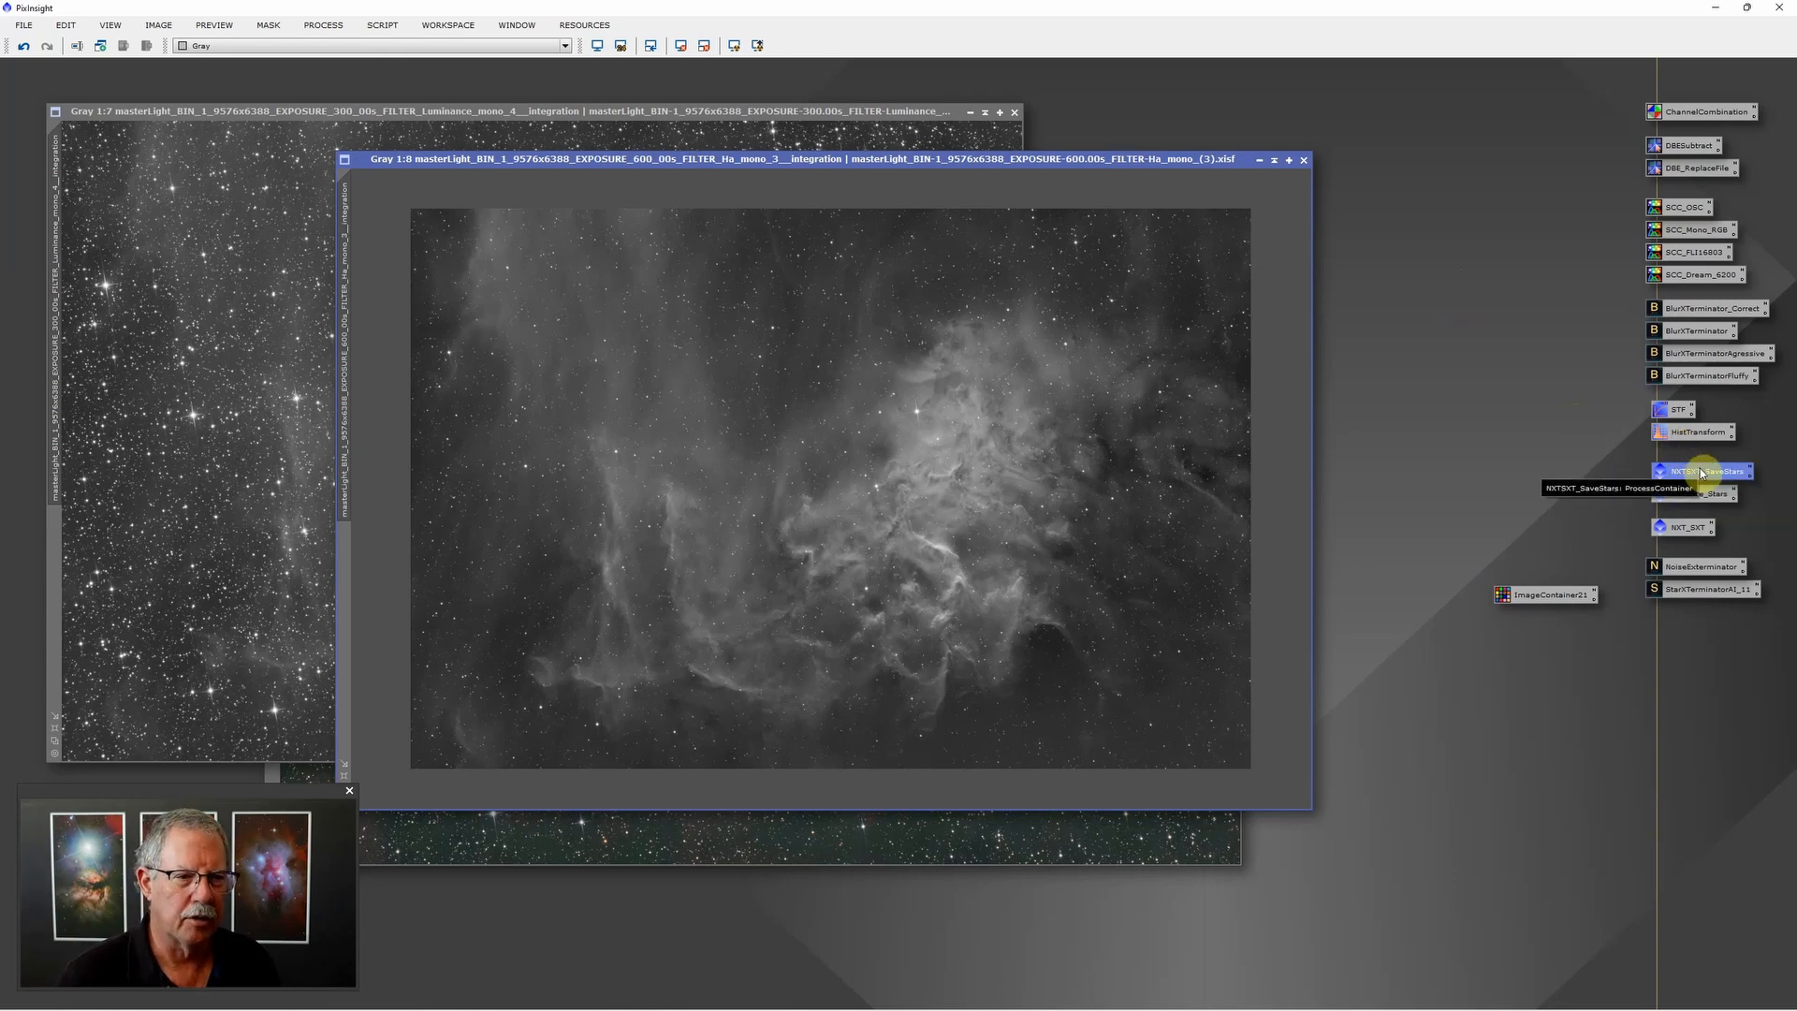
pyautogui.moveTo(1701, 475); pyautogui.dragTo(1549, 596)
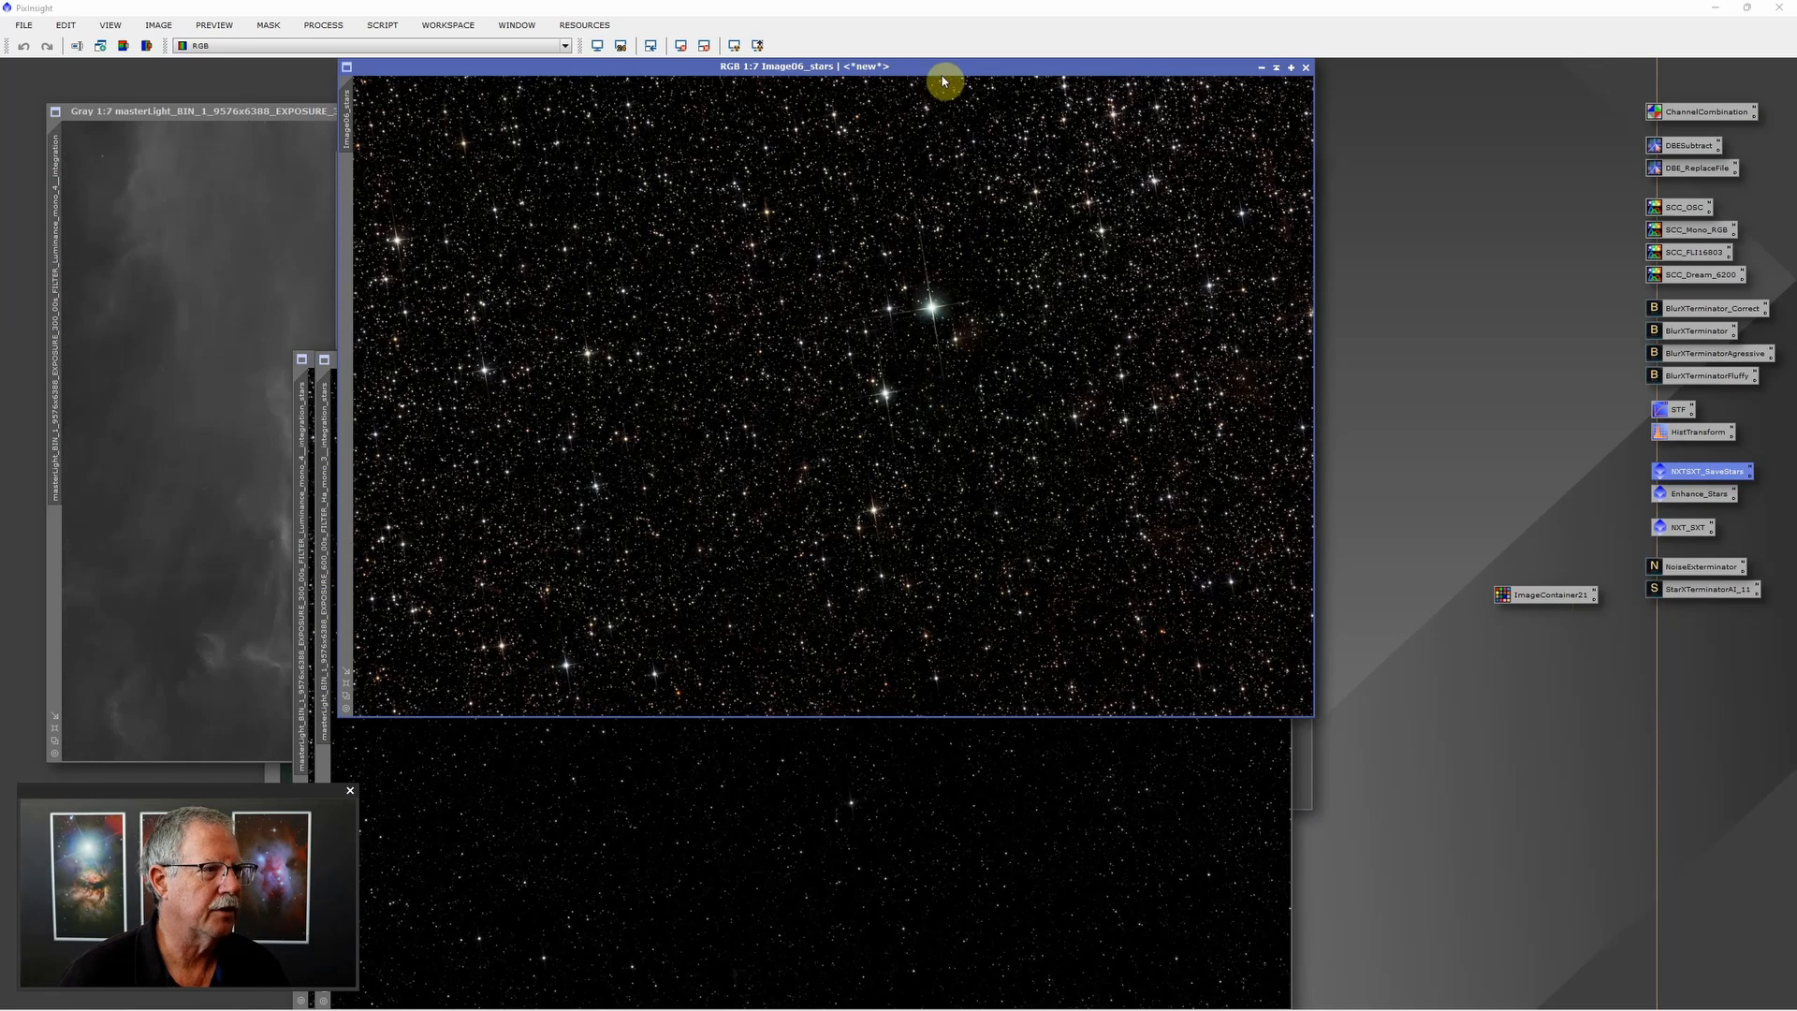
# Step: Reposition the RGB stars image window and review the processes stored in the Enhance_Stars container
pyautogui.moveTo(946, 73); pyautogui.dragTo(953, 165)
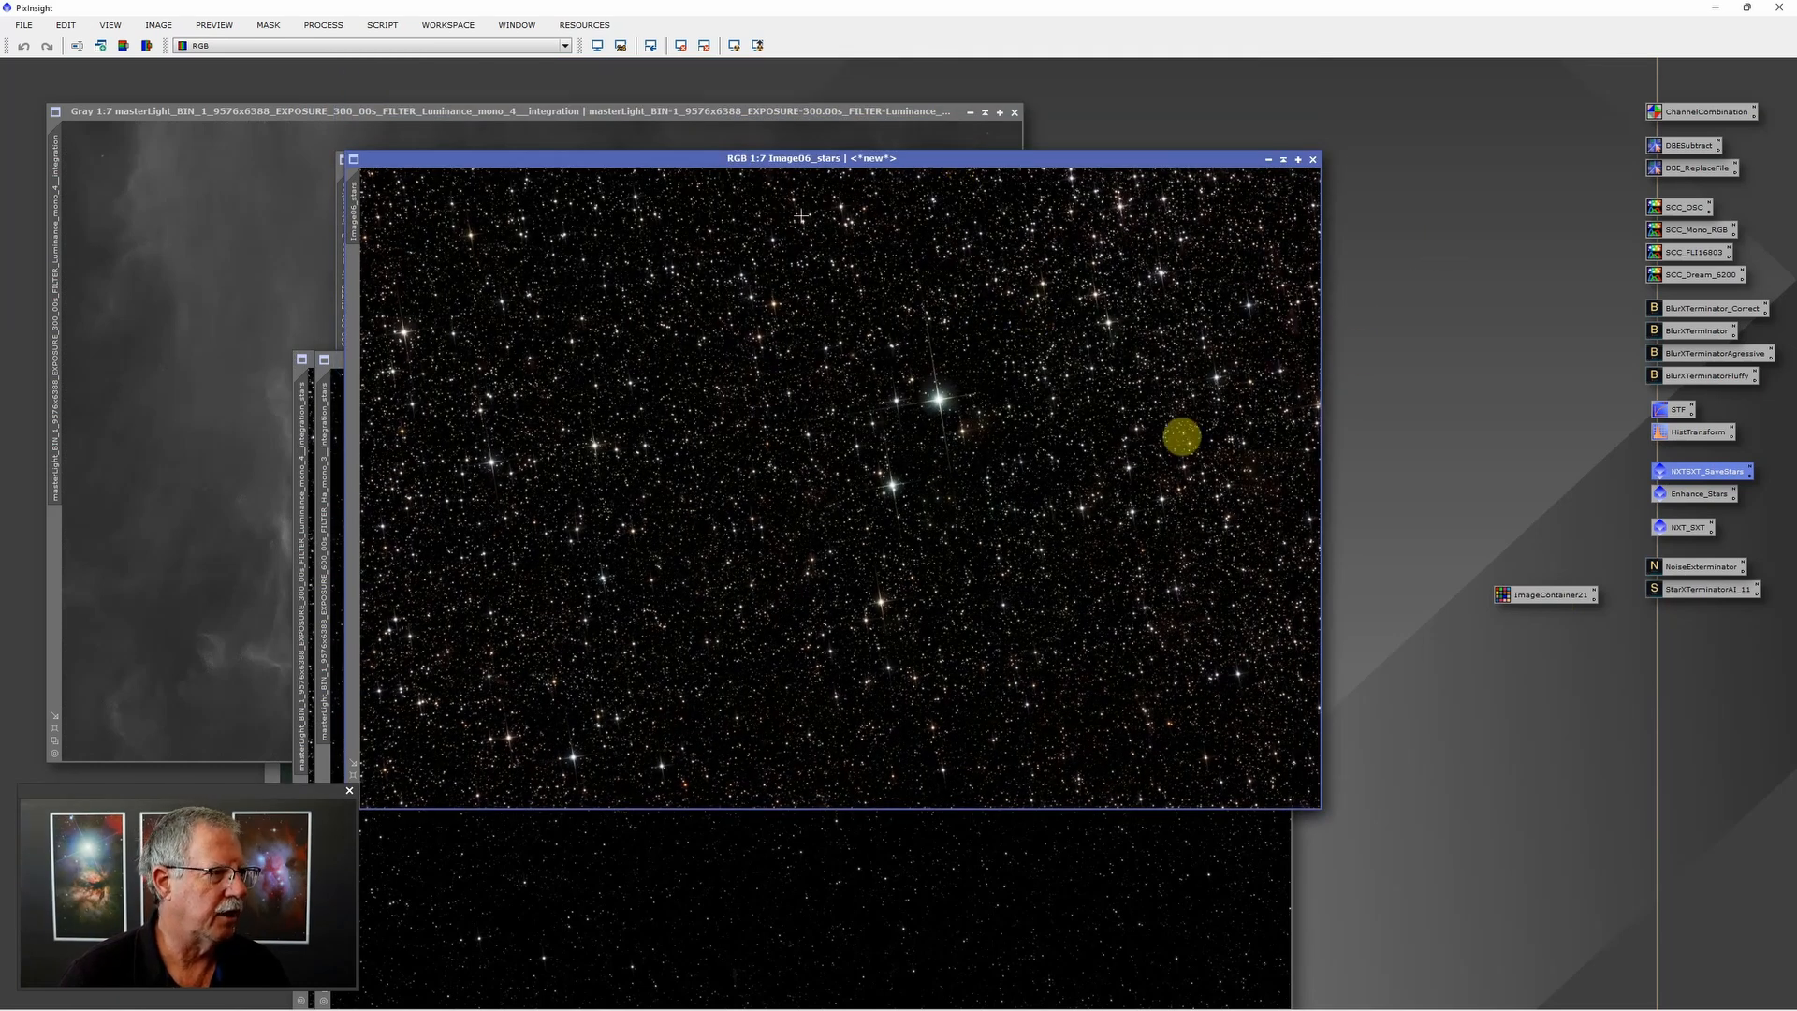
pyautogui.click(1691, 495)
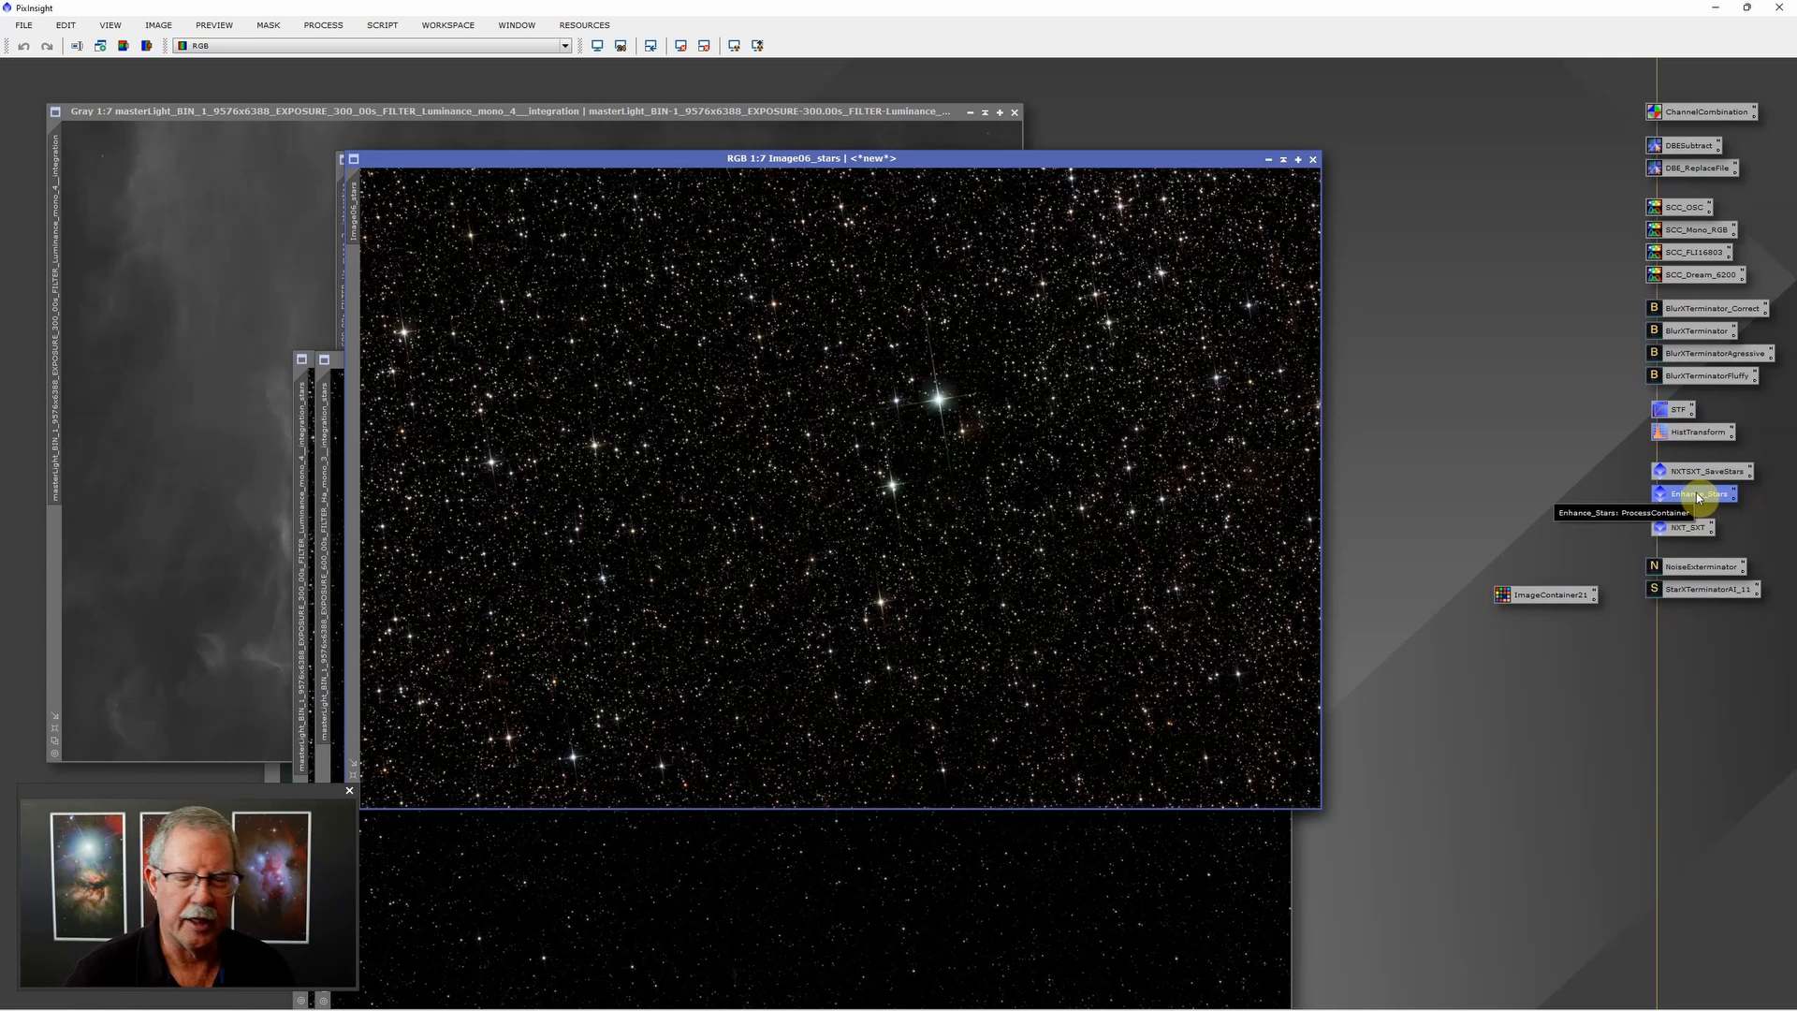
pyautogui.doubleClick(1697, 498)
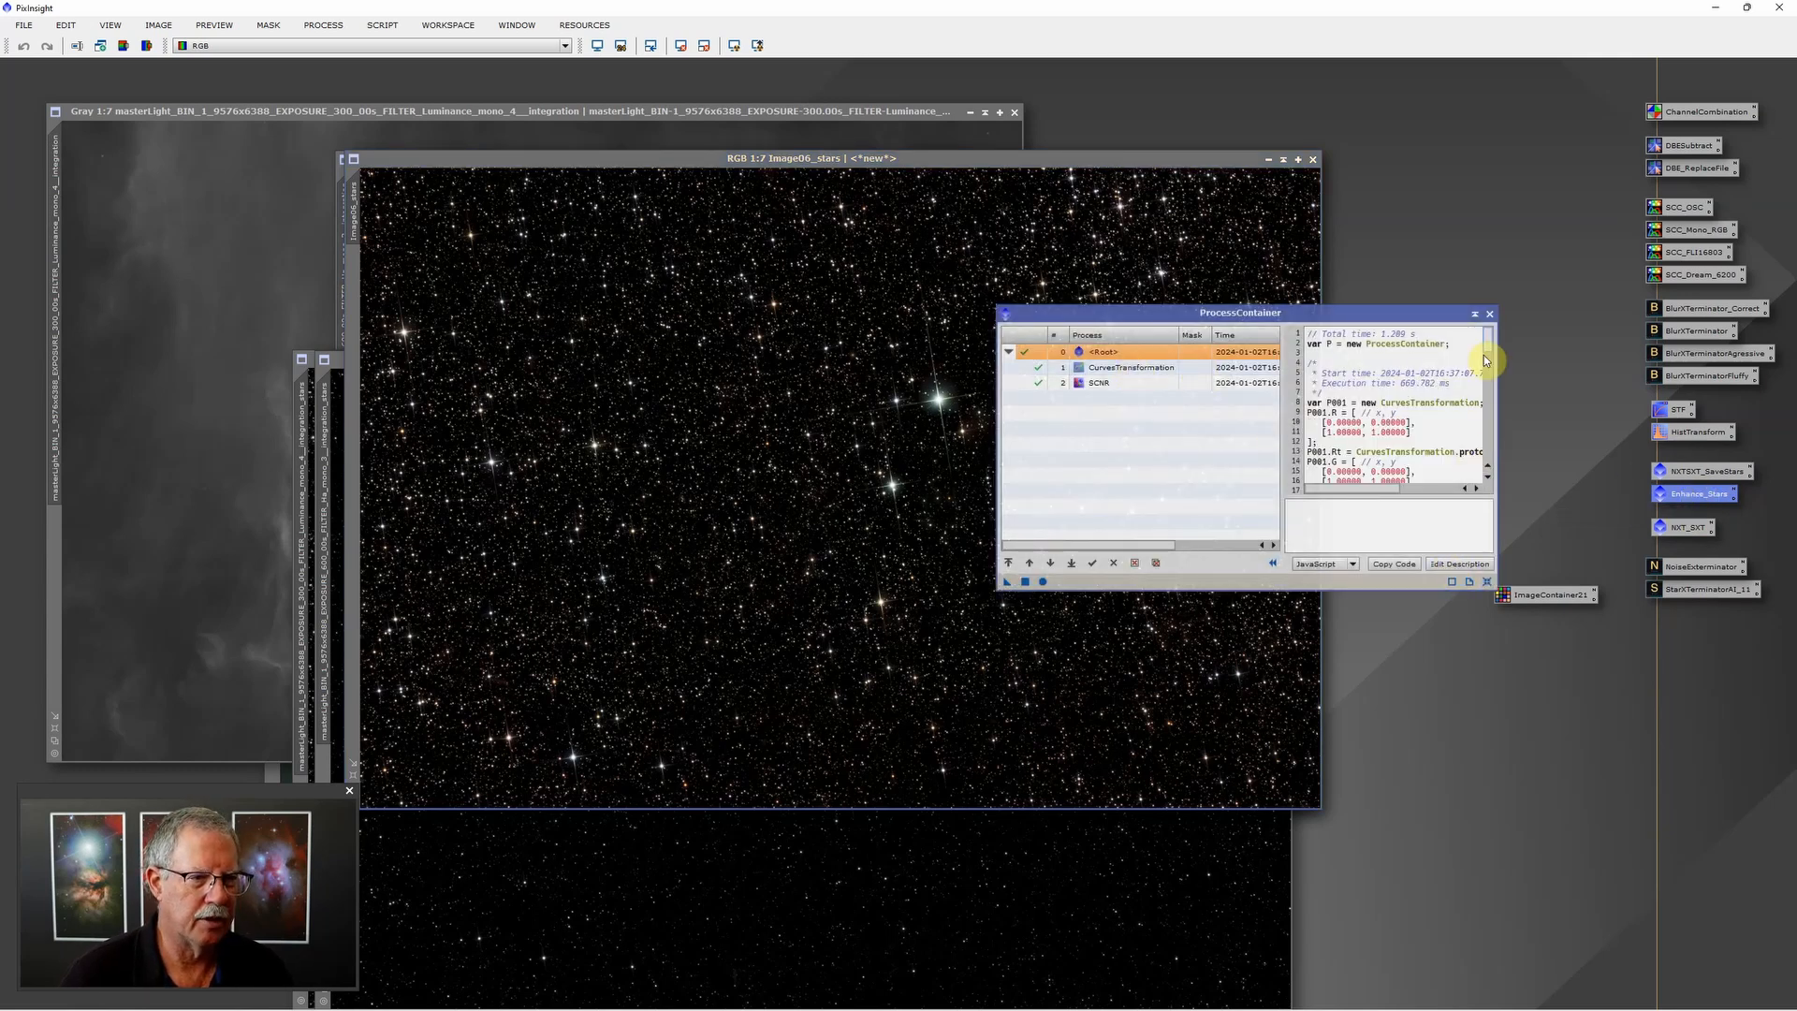
pyautogui.click(1489, 313)
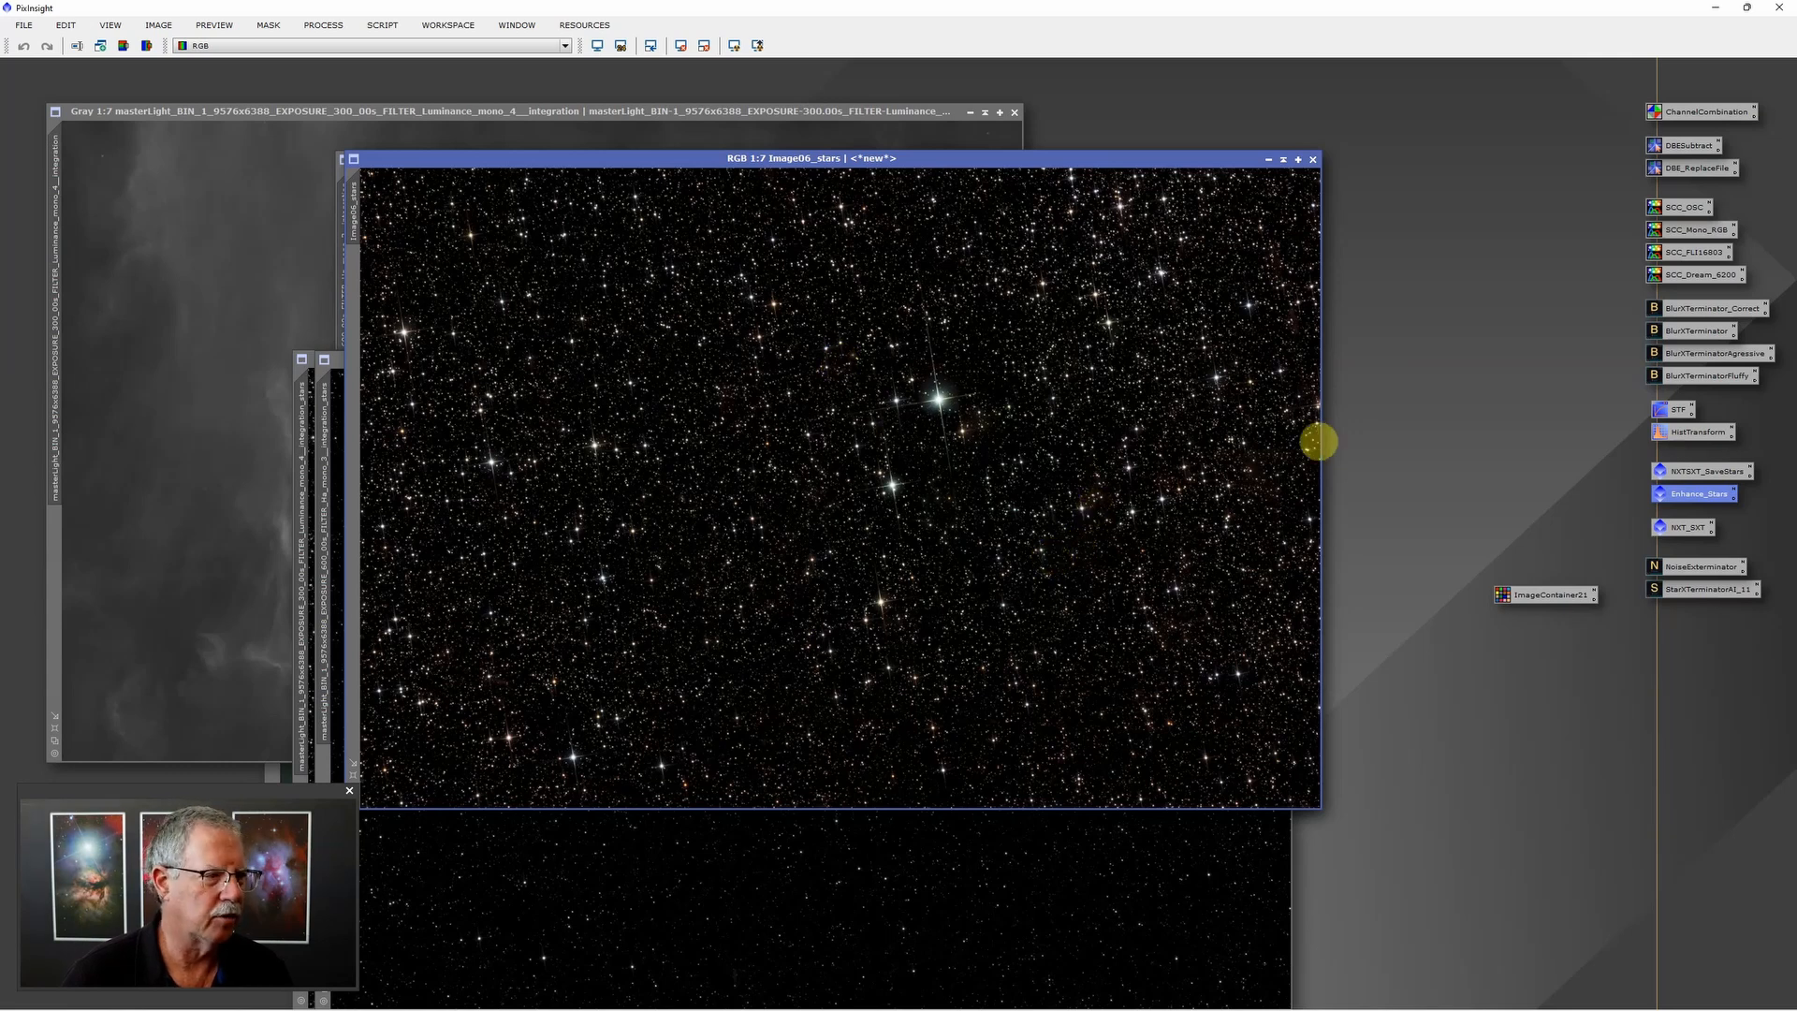
# Step: Apply the Enhance_Stars process container to the RGB stars image Image06_stars and shift its window slightly
pyautogui.moveTo(1705, 497); pyautogui.dragTo(1002, 440)
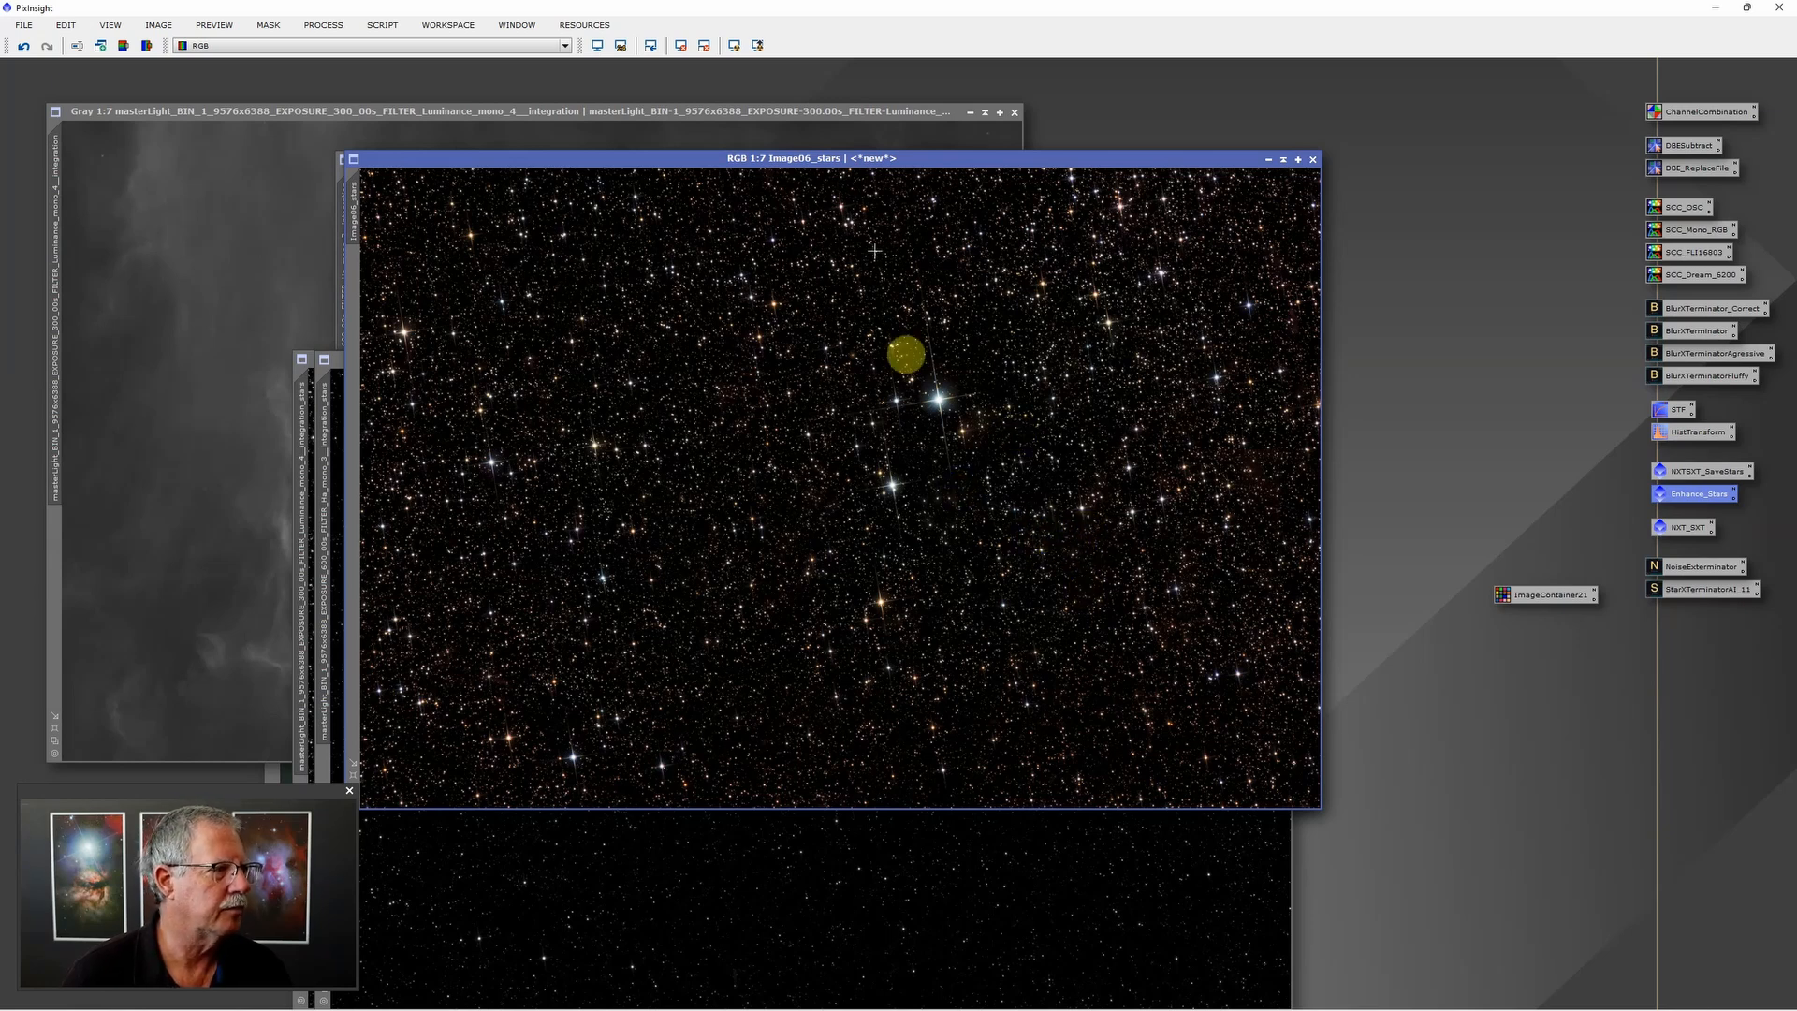
pyautogui.moveTo(862, 160); pyautogui.dragTo(907, 192)
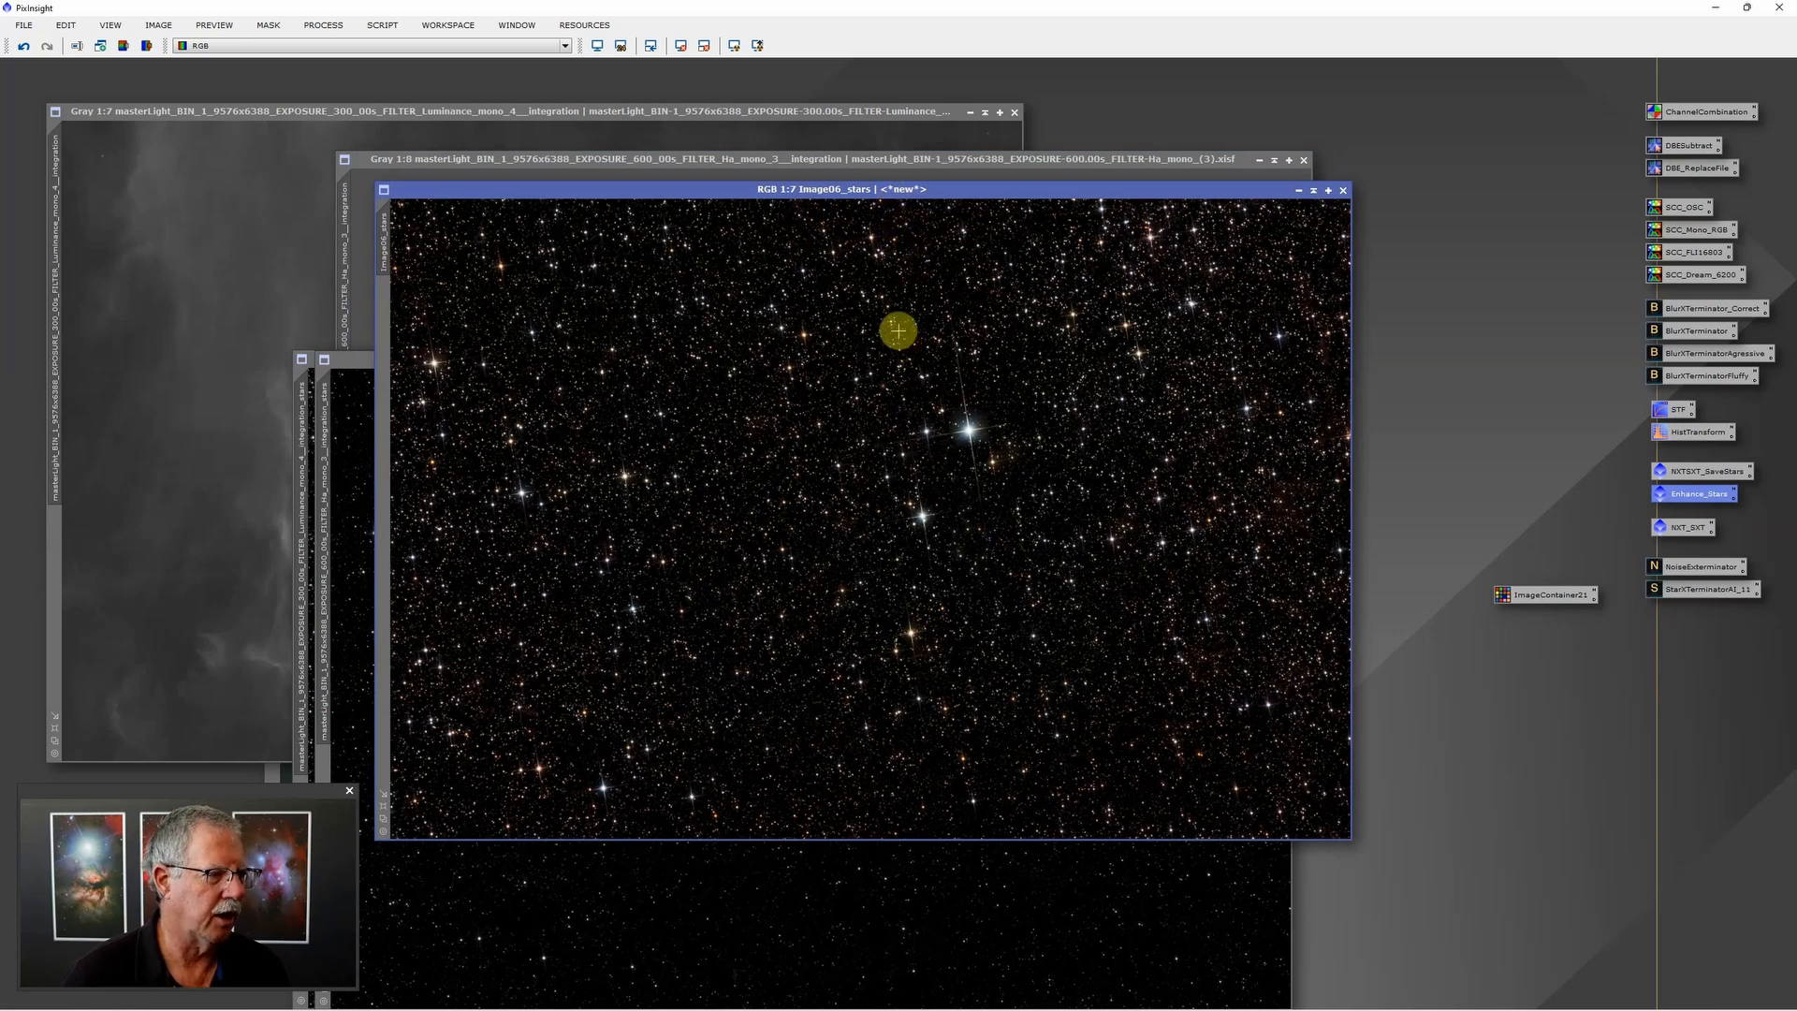
# Step: Save the enhanced RGB stars image as a 16-bit TIFF named Image06_stars in the Flaming Star 6200 V2 folder, overwriting the existing file
pyautogui.click(23, 25)
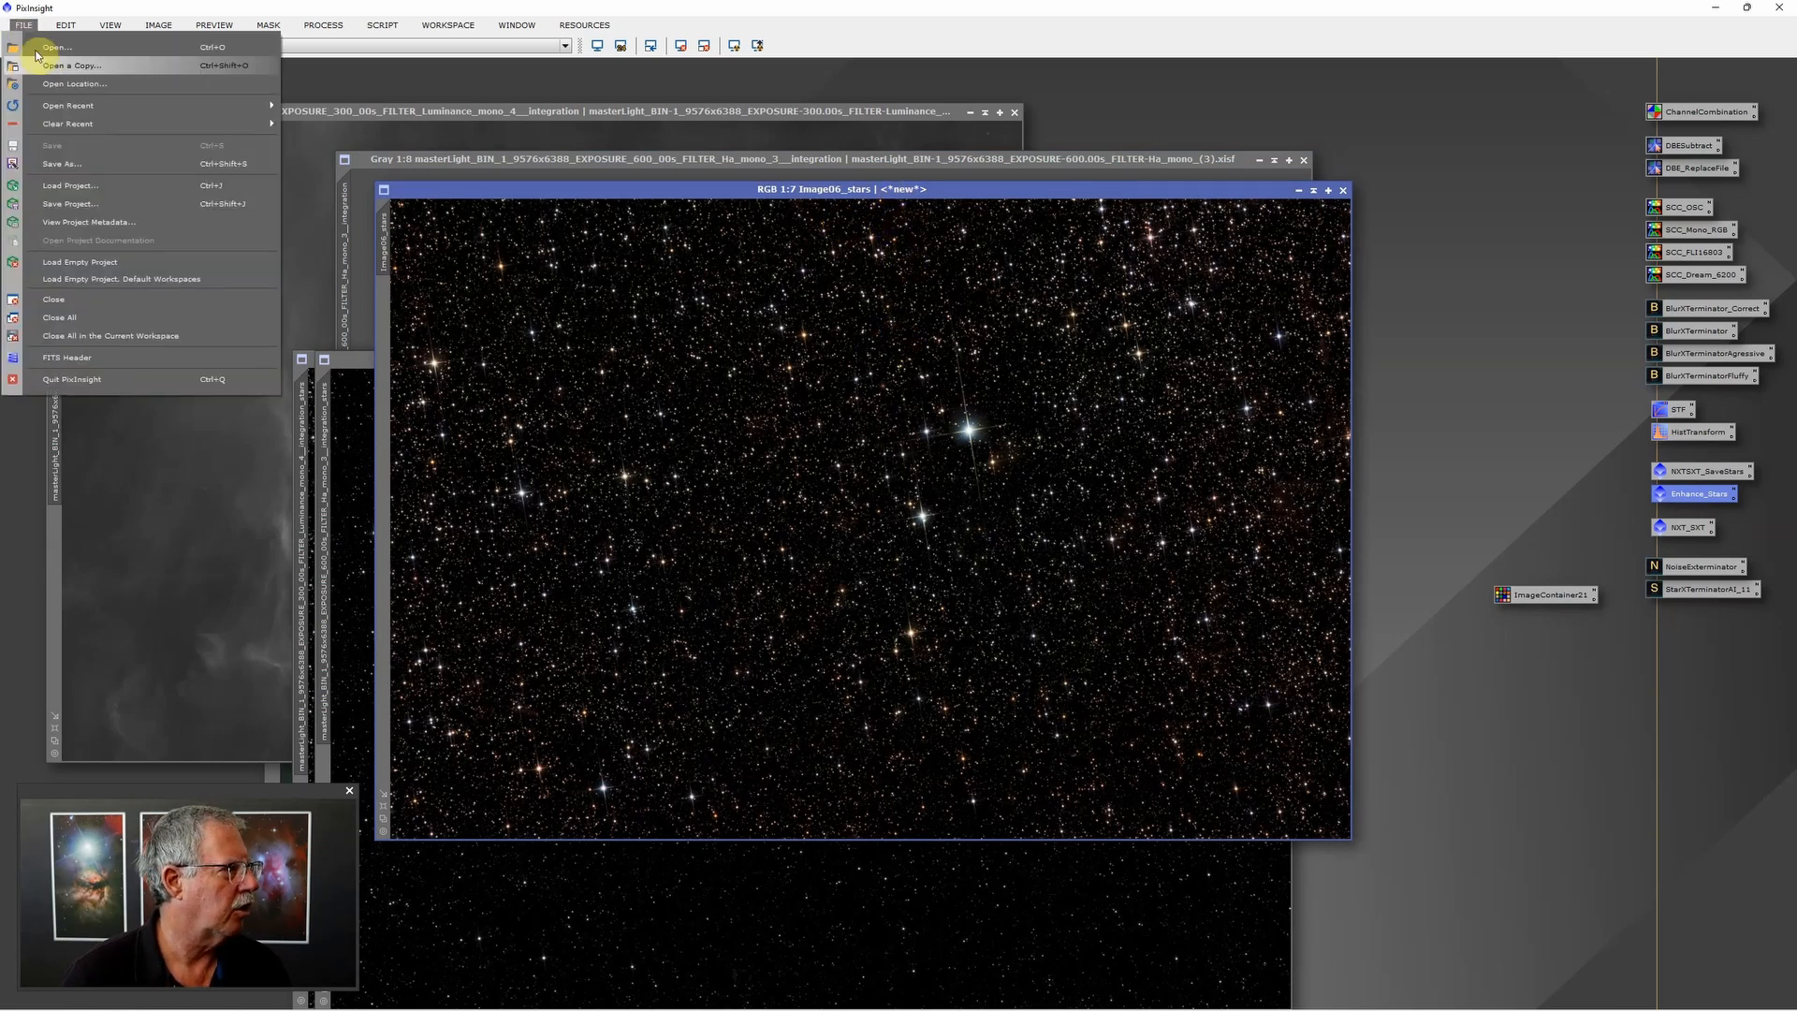
pyautogui.click(65, 164)
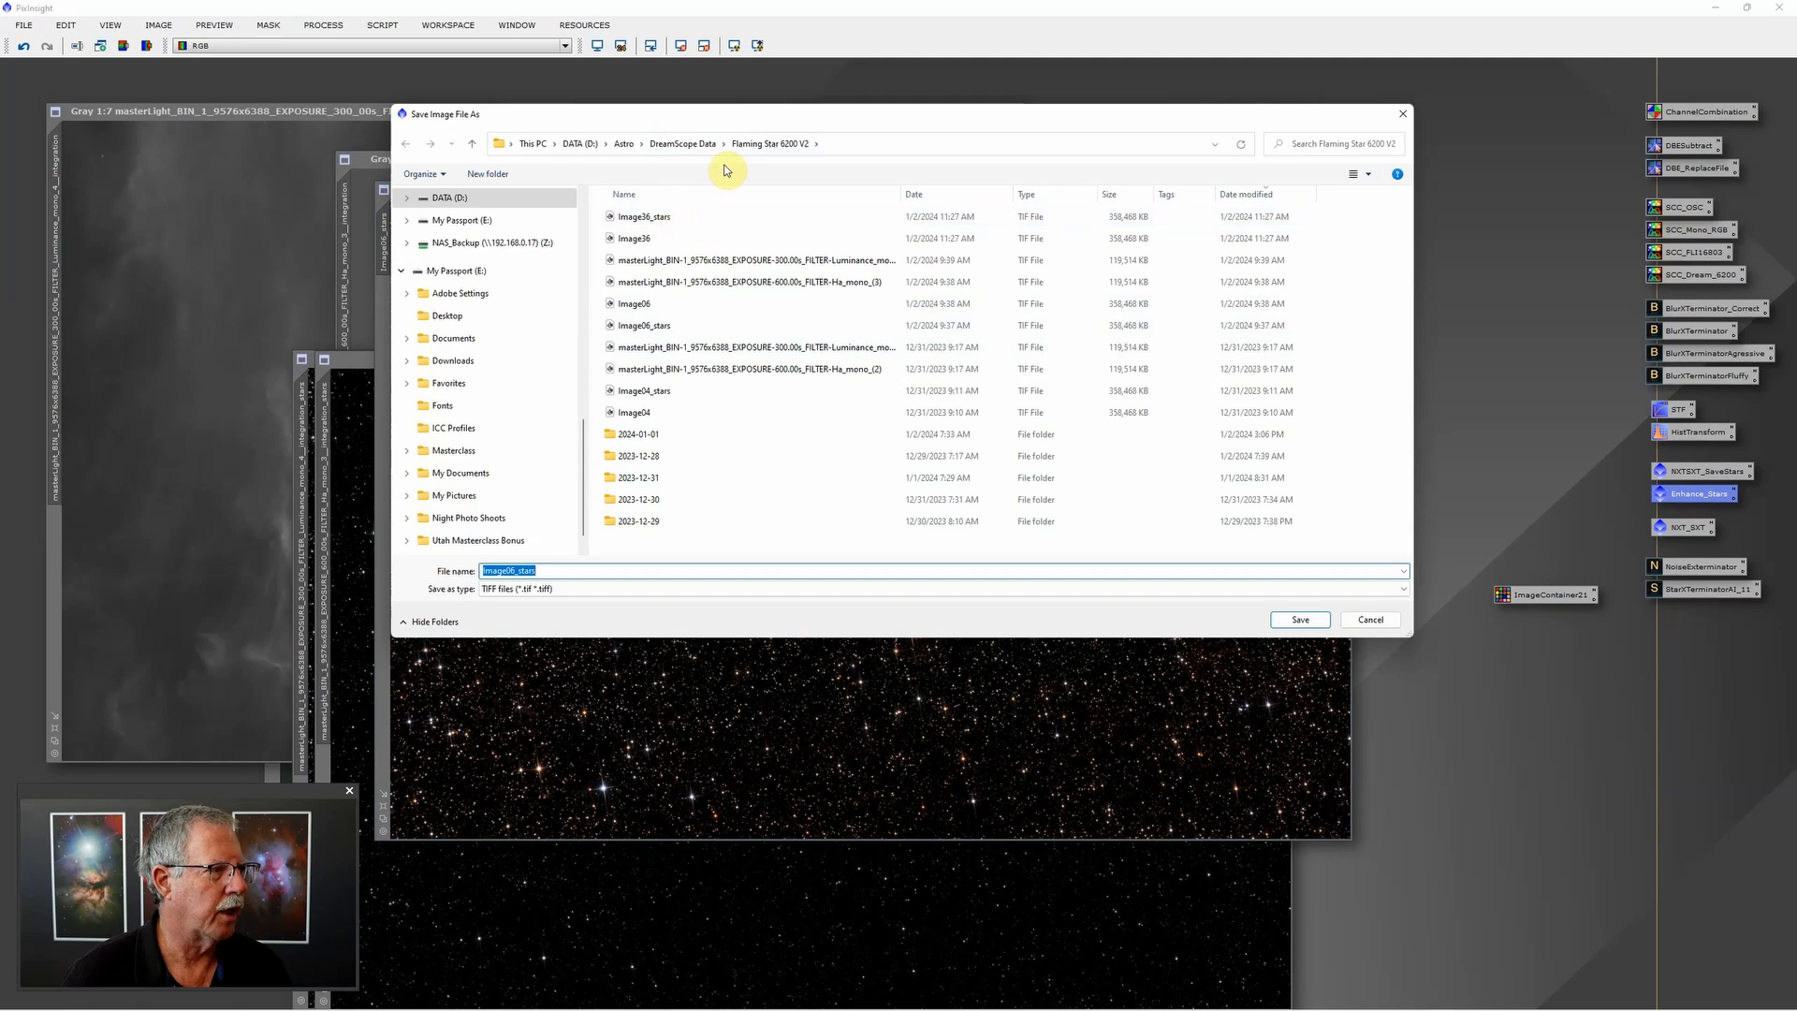
pyautogui.click(1307, 621)
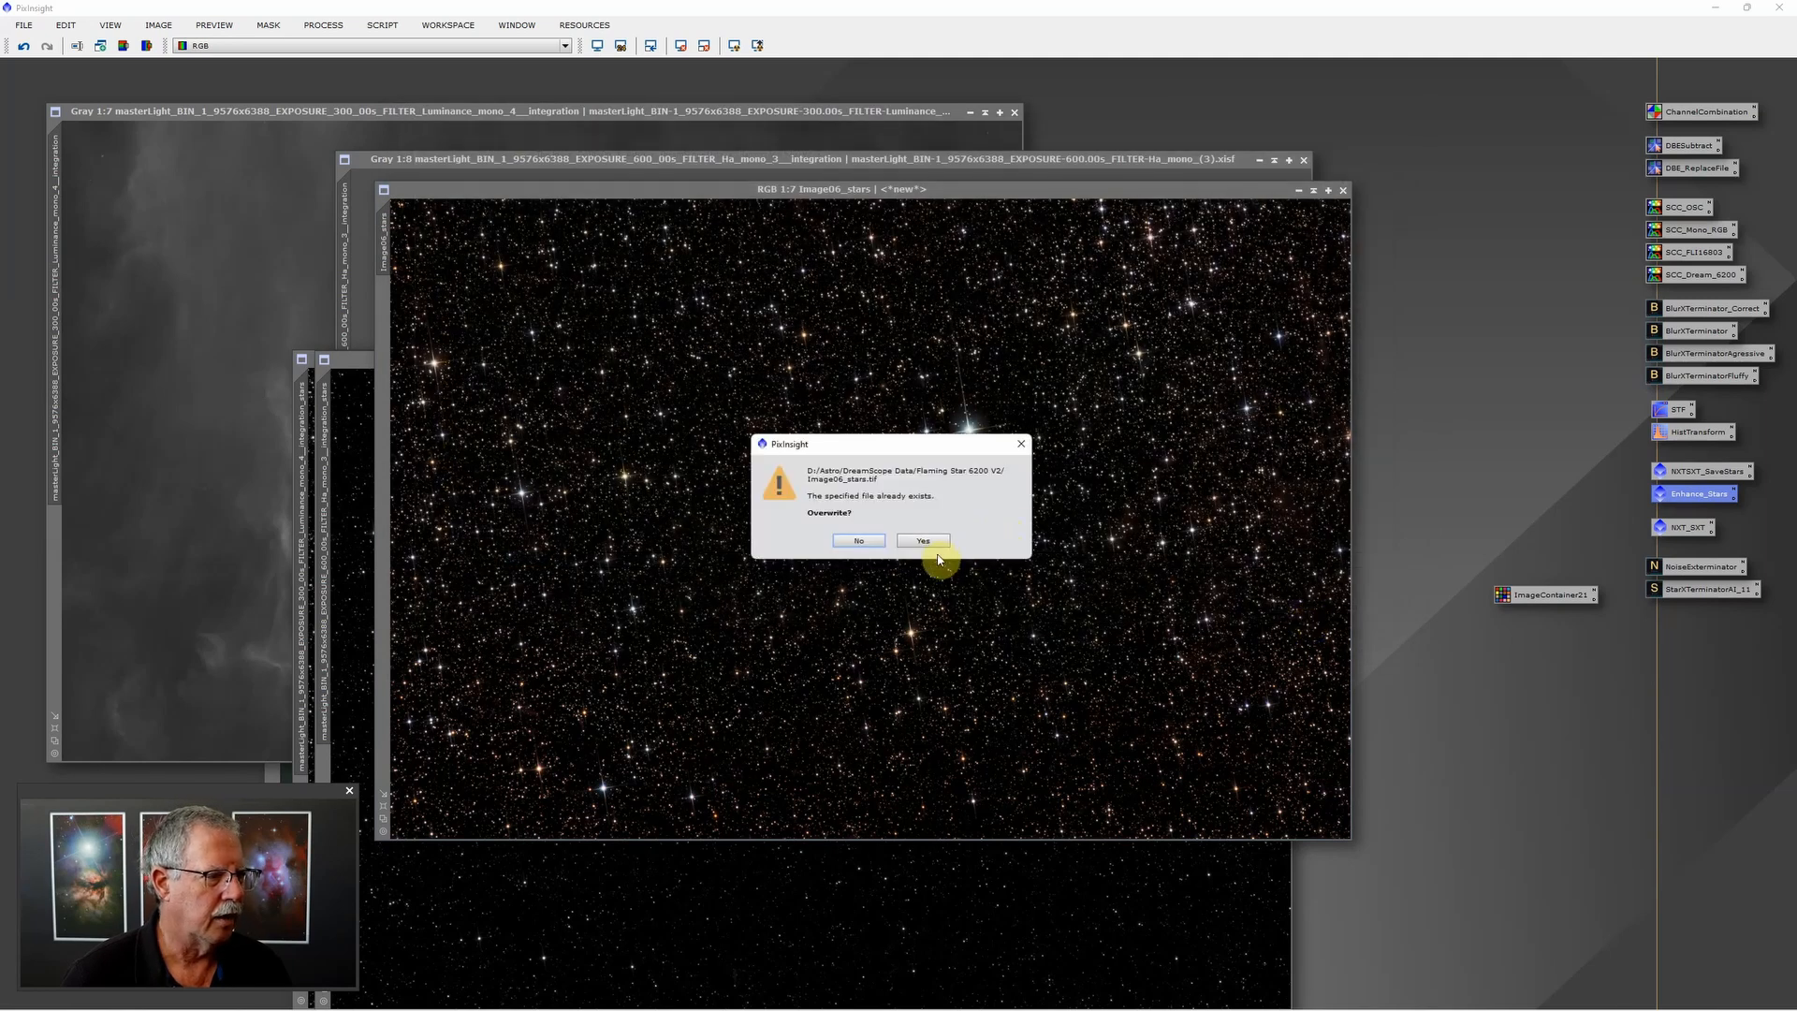
pyautogui.click(924, 540)
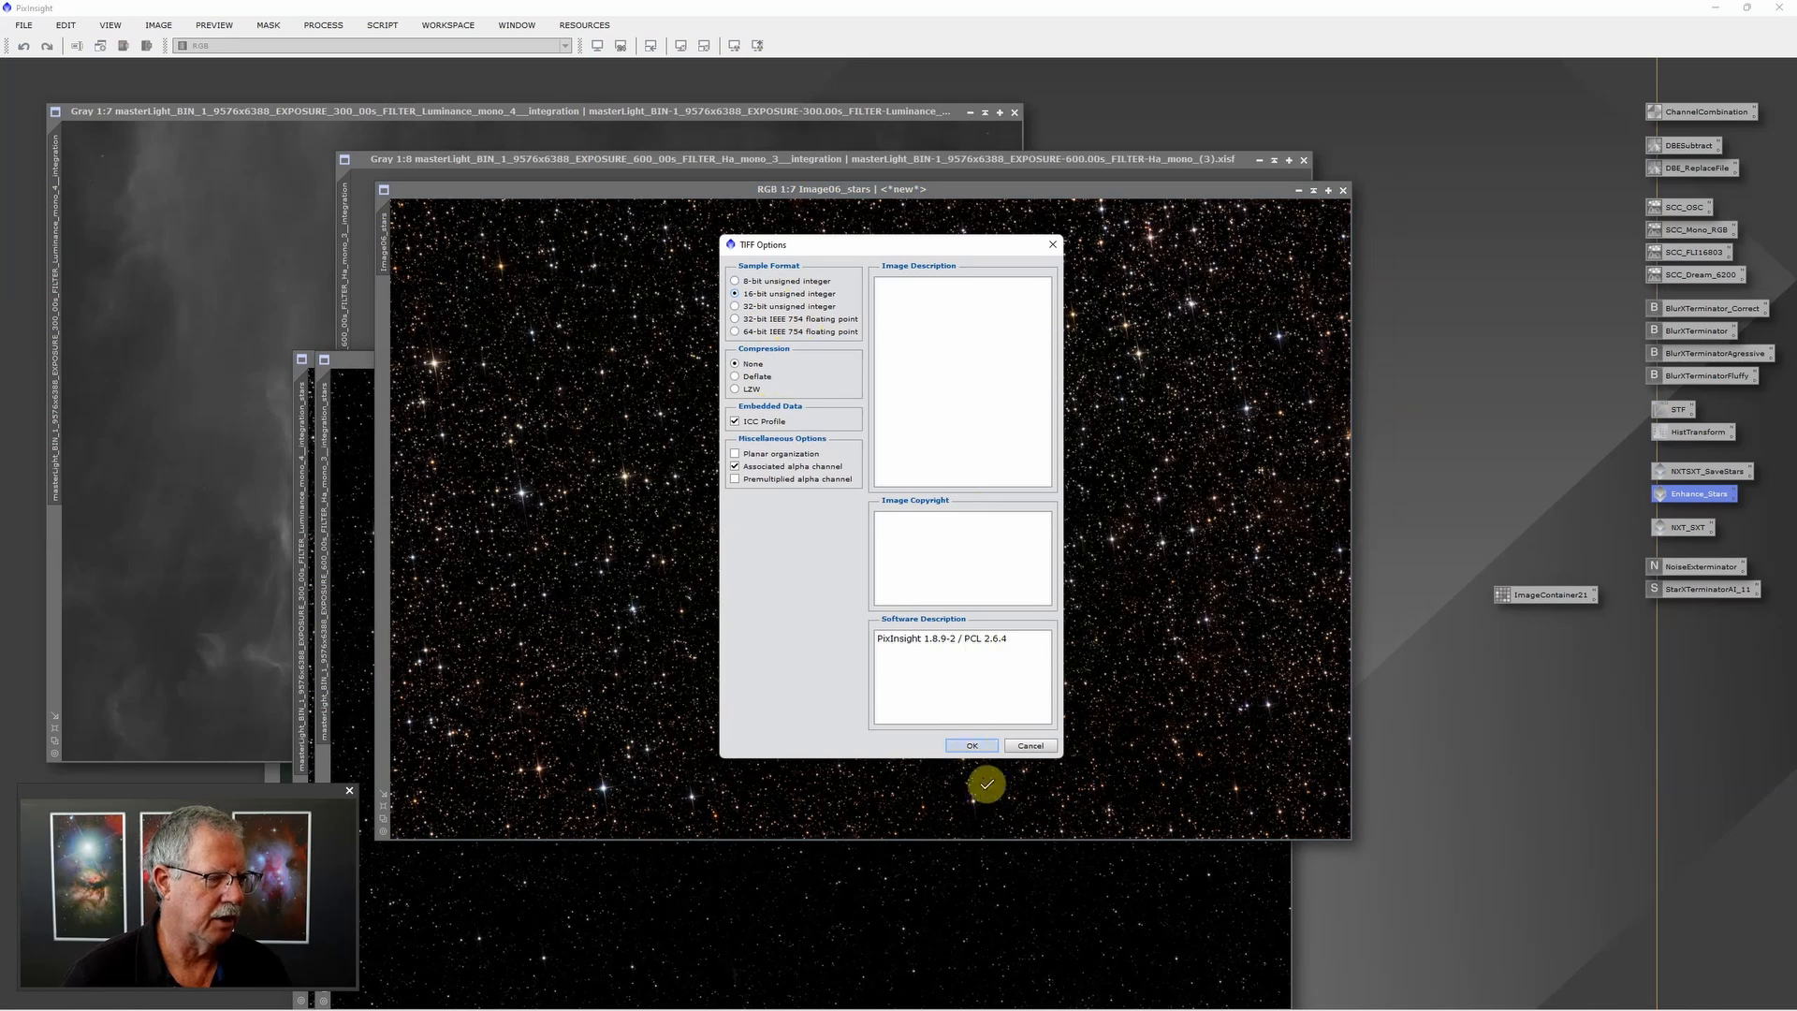
pyautogui.click(973, 745)
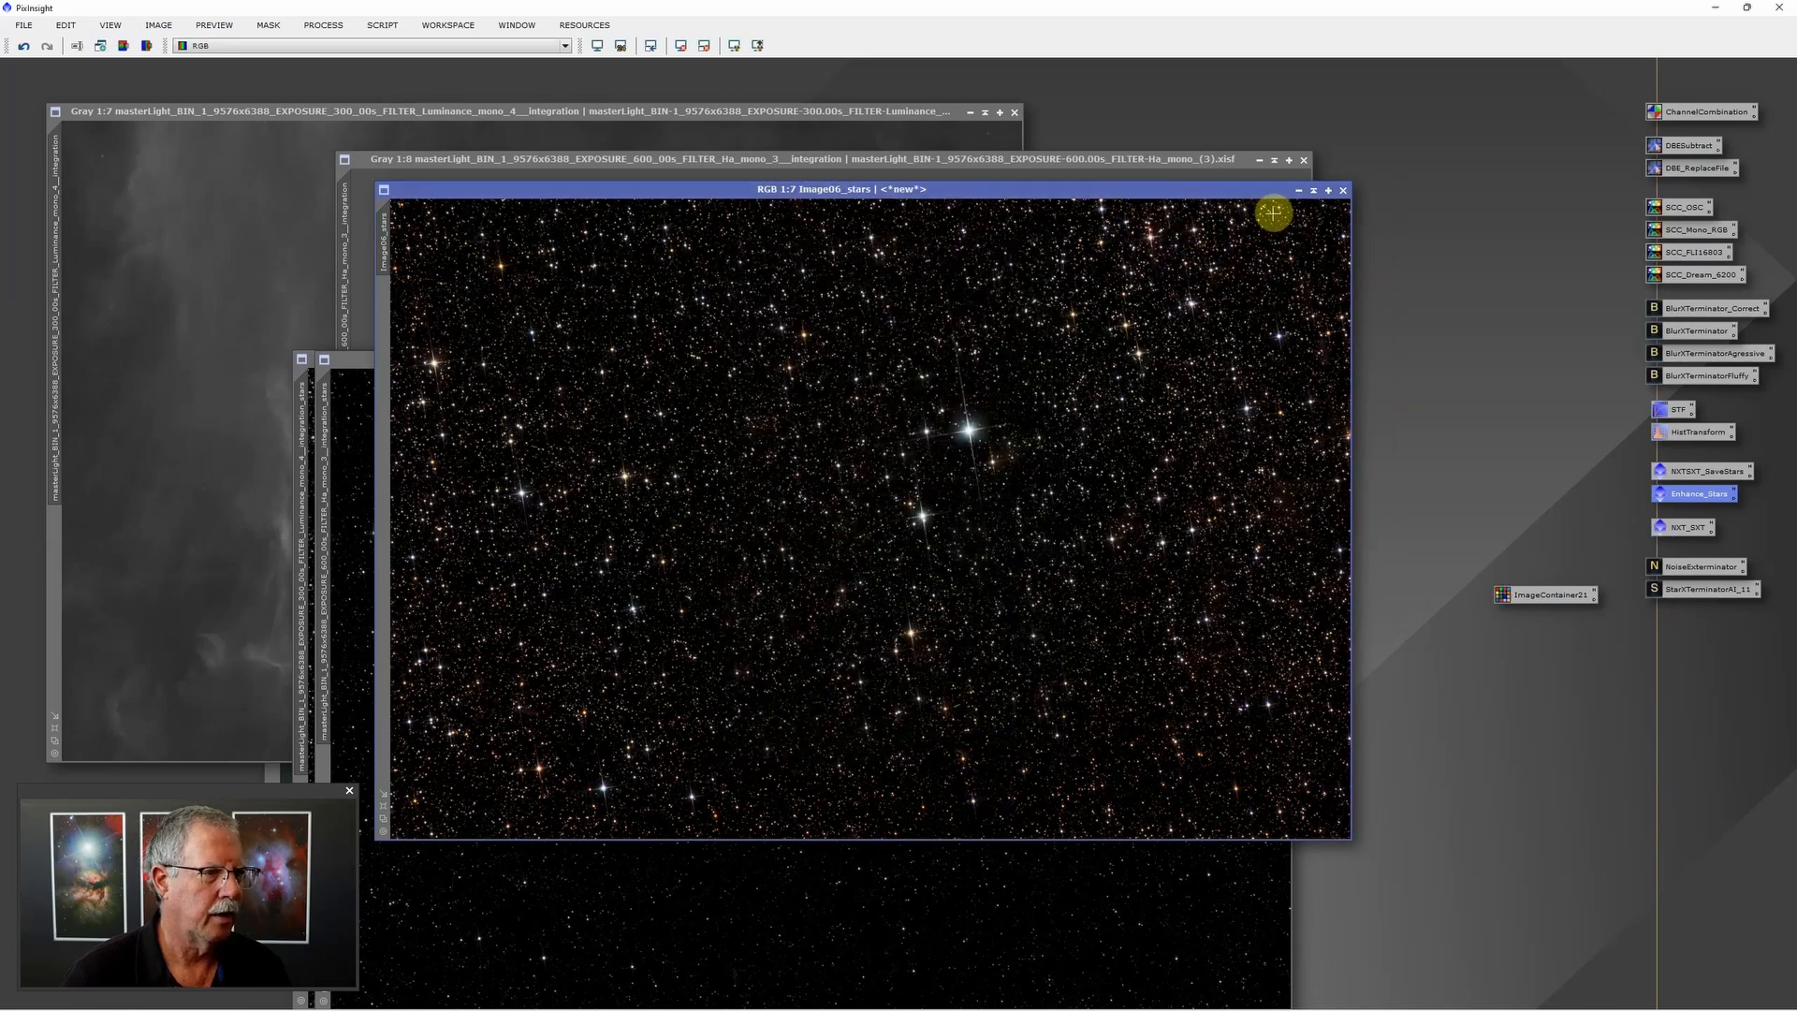
# Step: Minimize the RGB stars image and park its icon on empty workspace, and close the Ha and Luminance stars images
pyautogui.click(1299, 196)
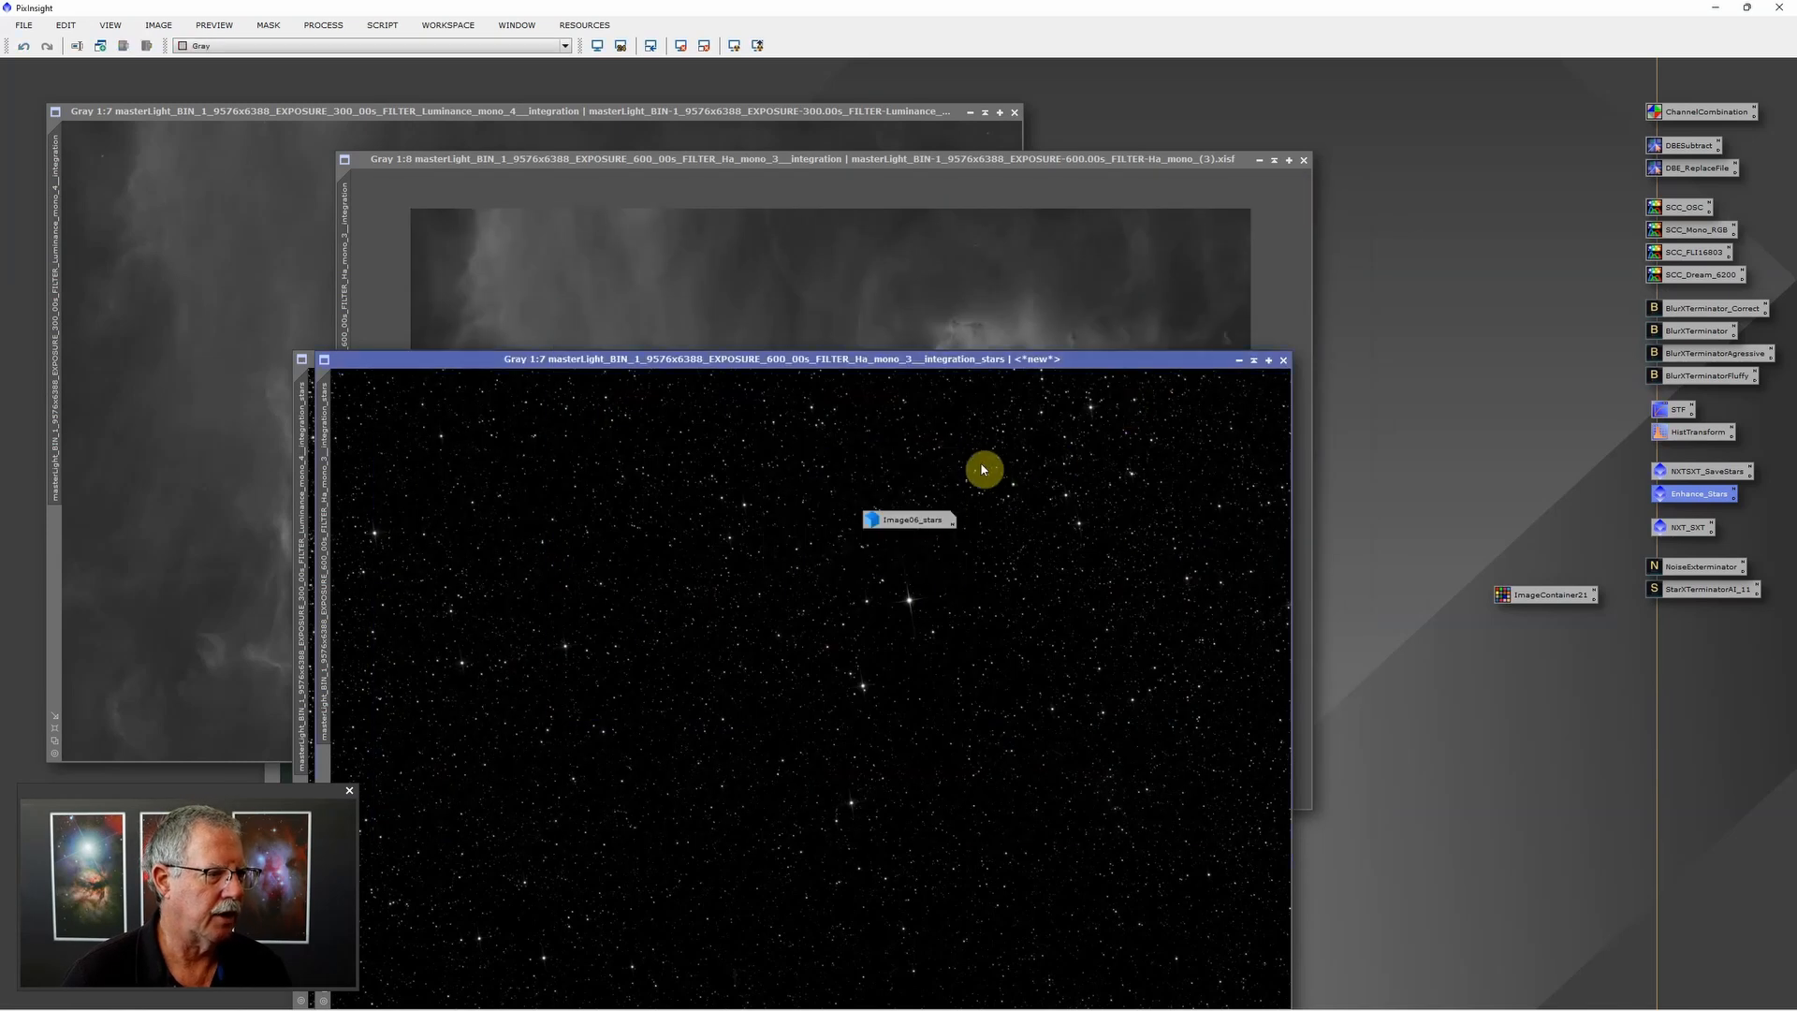
pyautogui.moveTo(911, 522); pyautogui.dragTo(1574, 903)
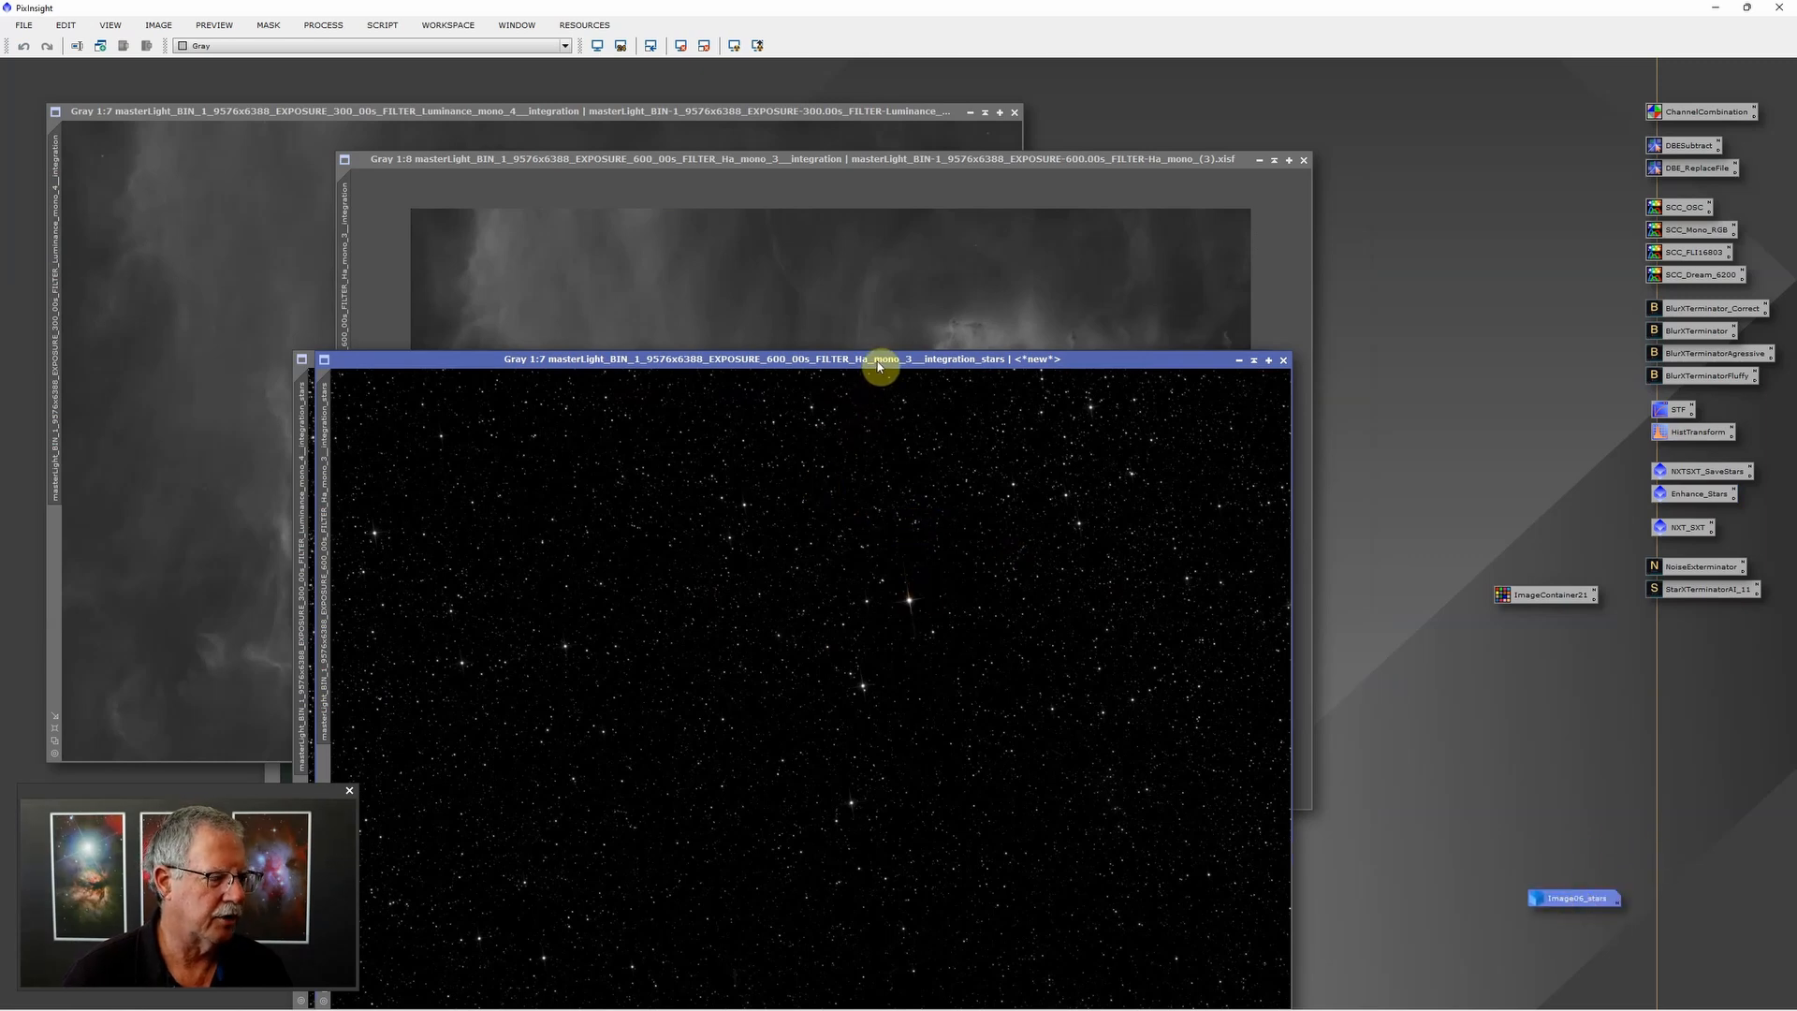
pyautogui.click(1285, 362)
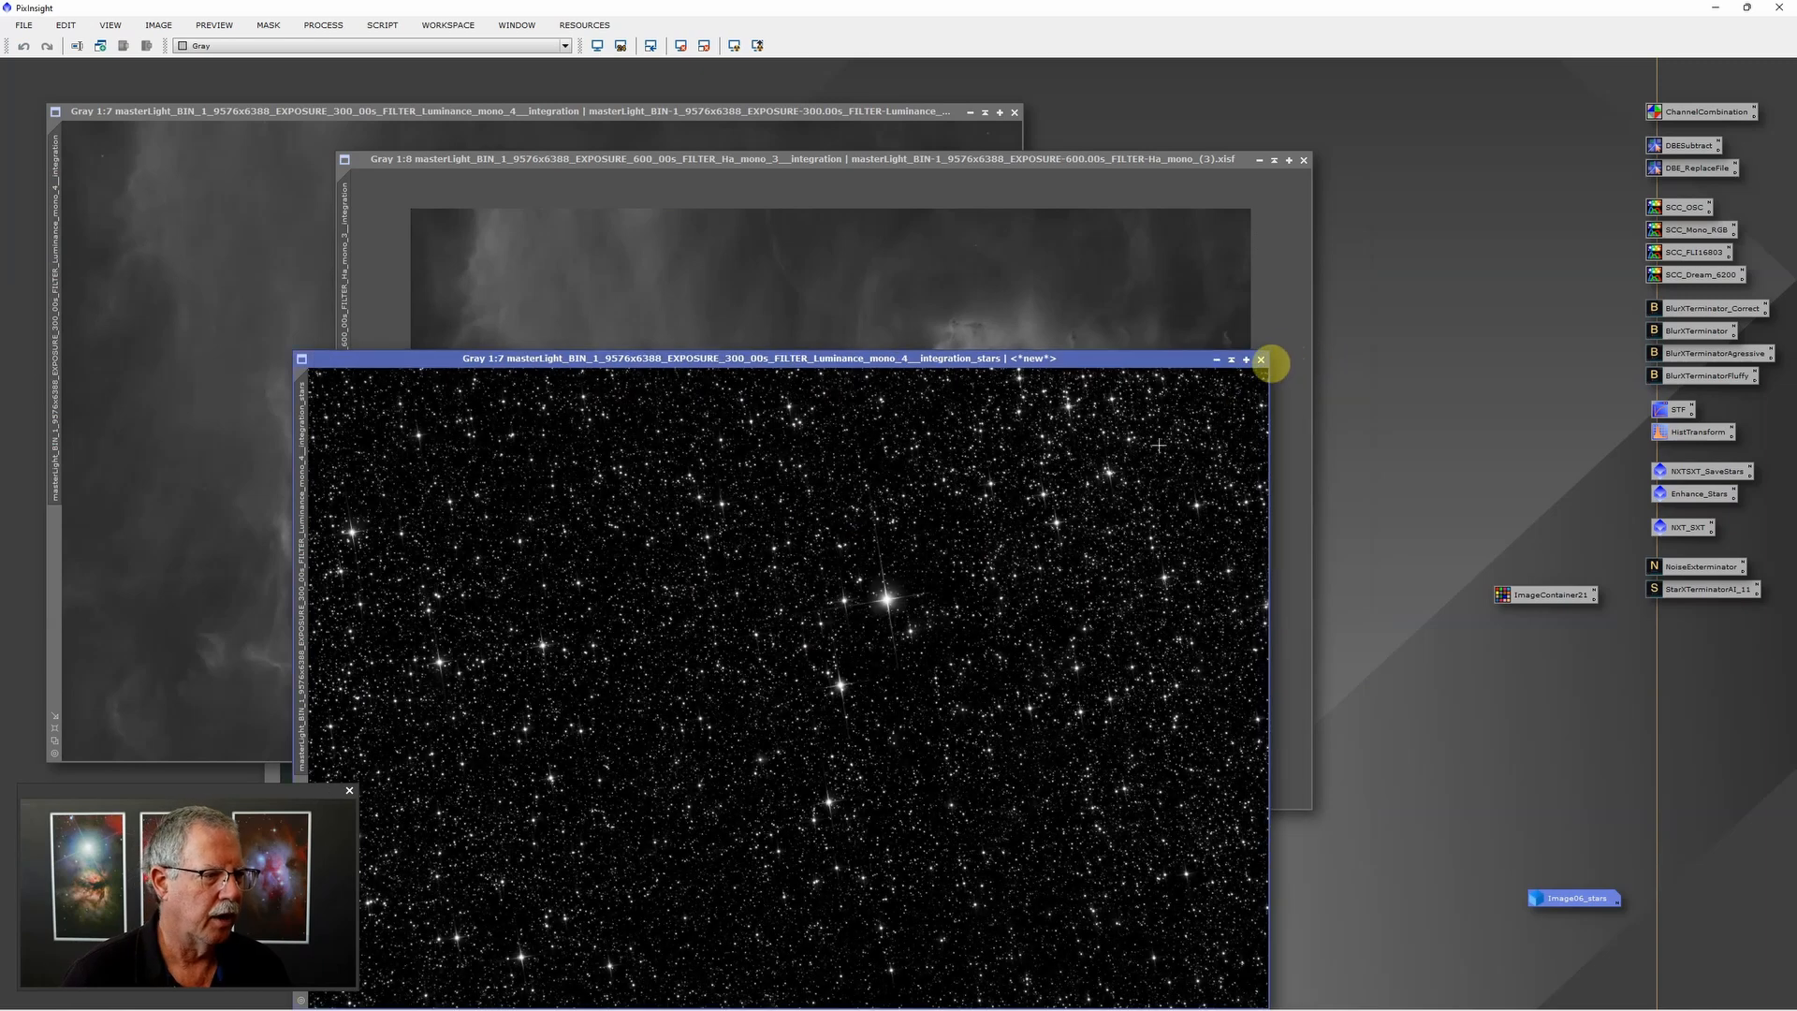
pyautogui.click(1261, 361)
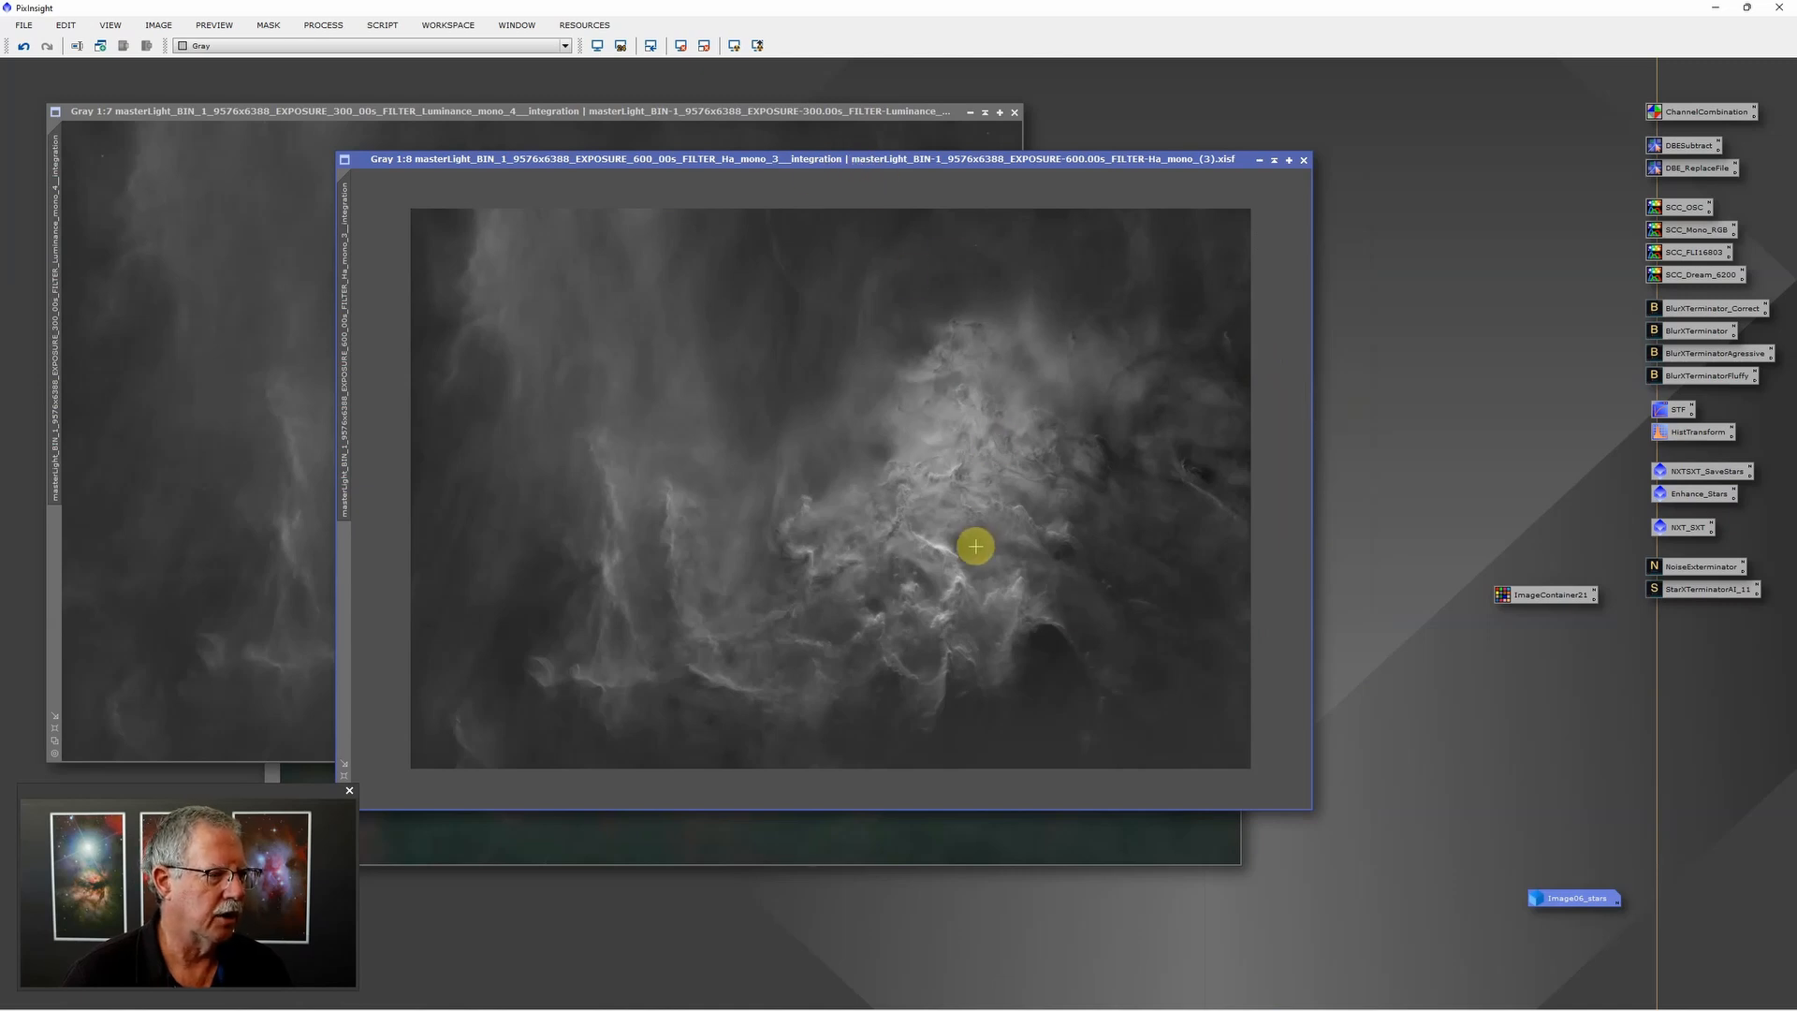
# Step: Save the starless Ha image as TIFF in D:\Astro\DreamScope Data\Flaming Star 6200 V2, overwriting the existing file, and park its minimized window aside
pyautogui.click(24, 26)
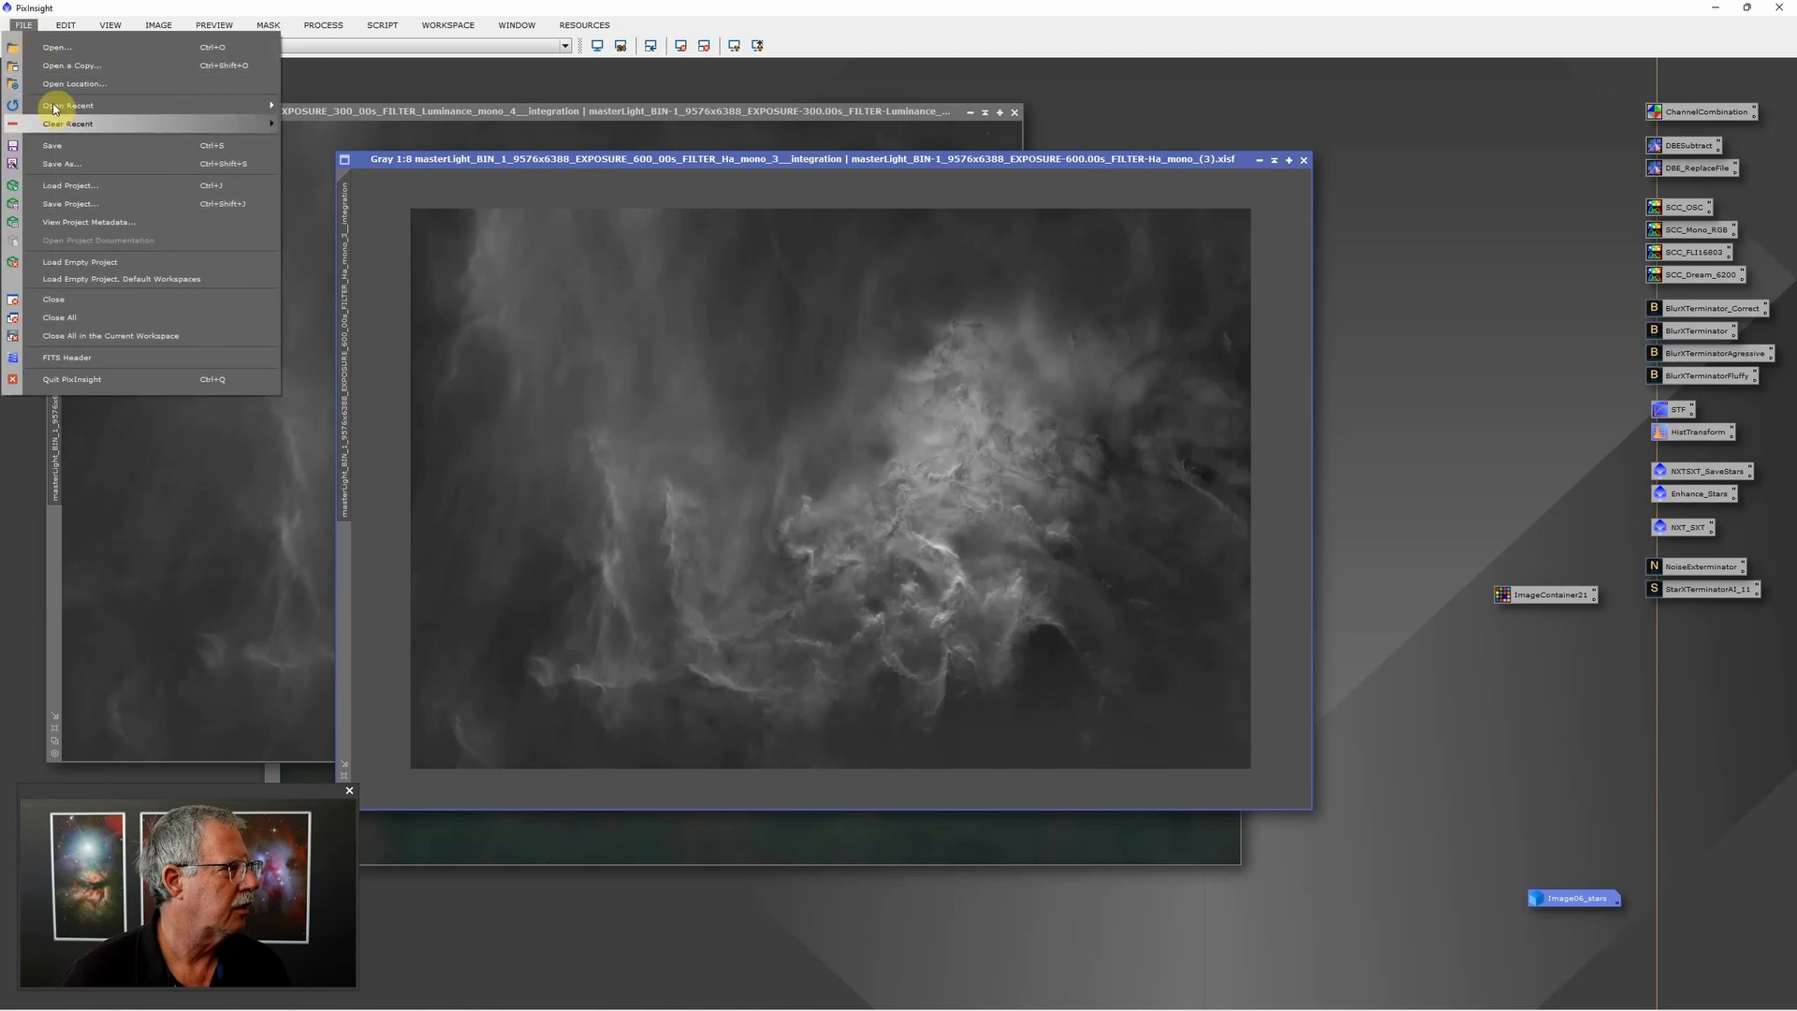
pyautogui.click(56, 161)
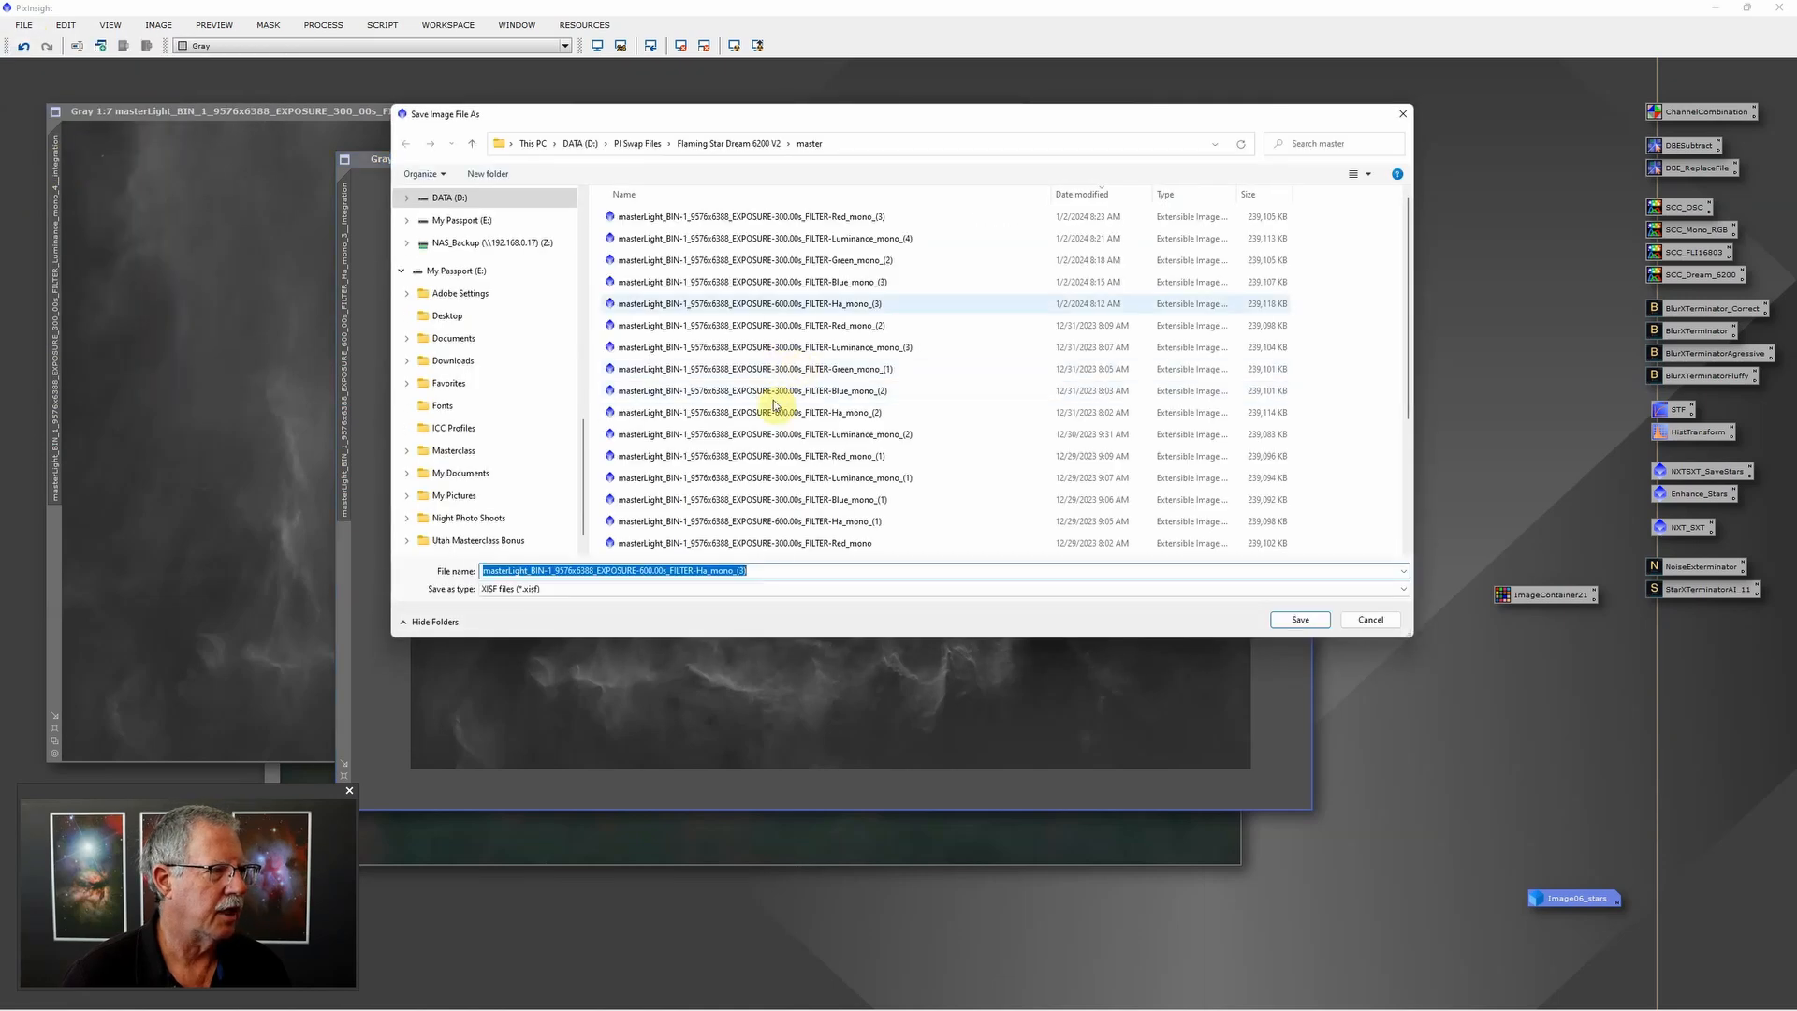
pyautogui.click(581, 145)
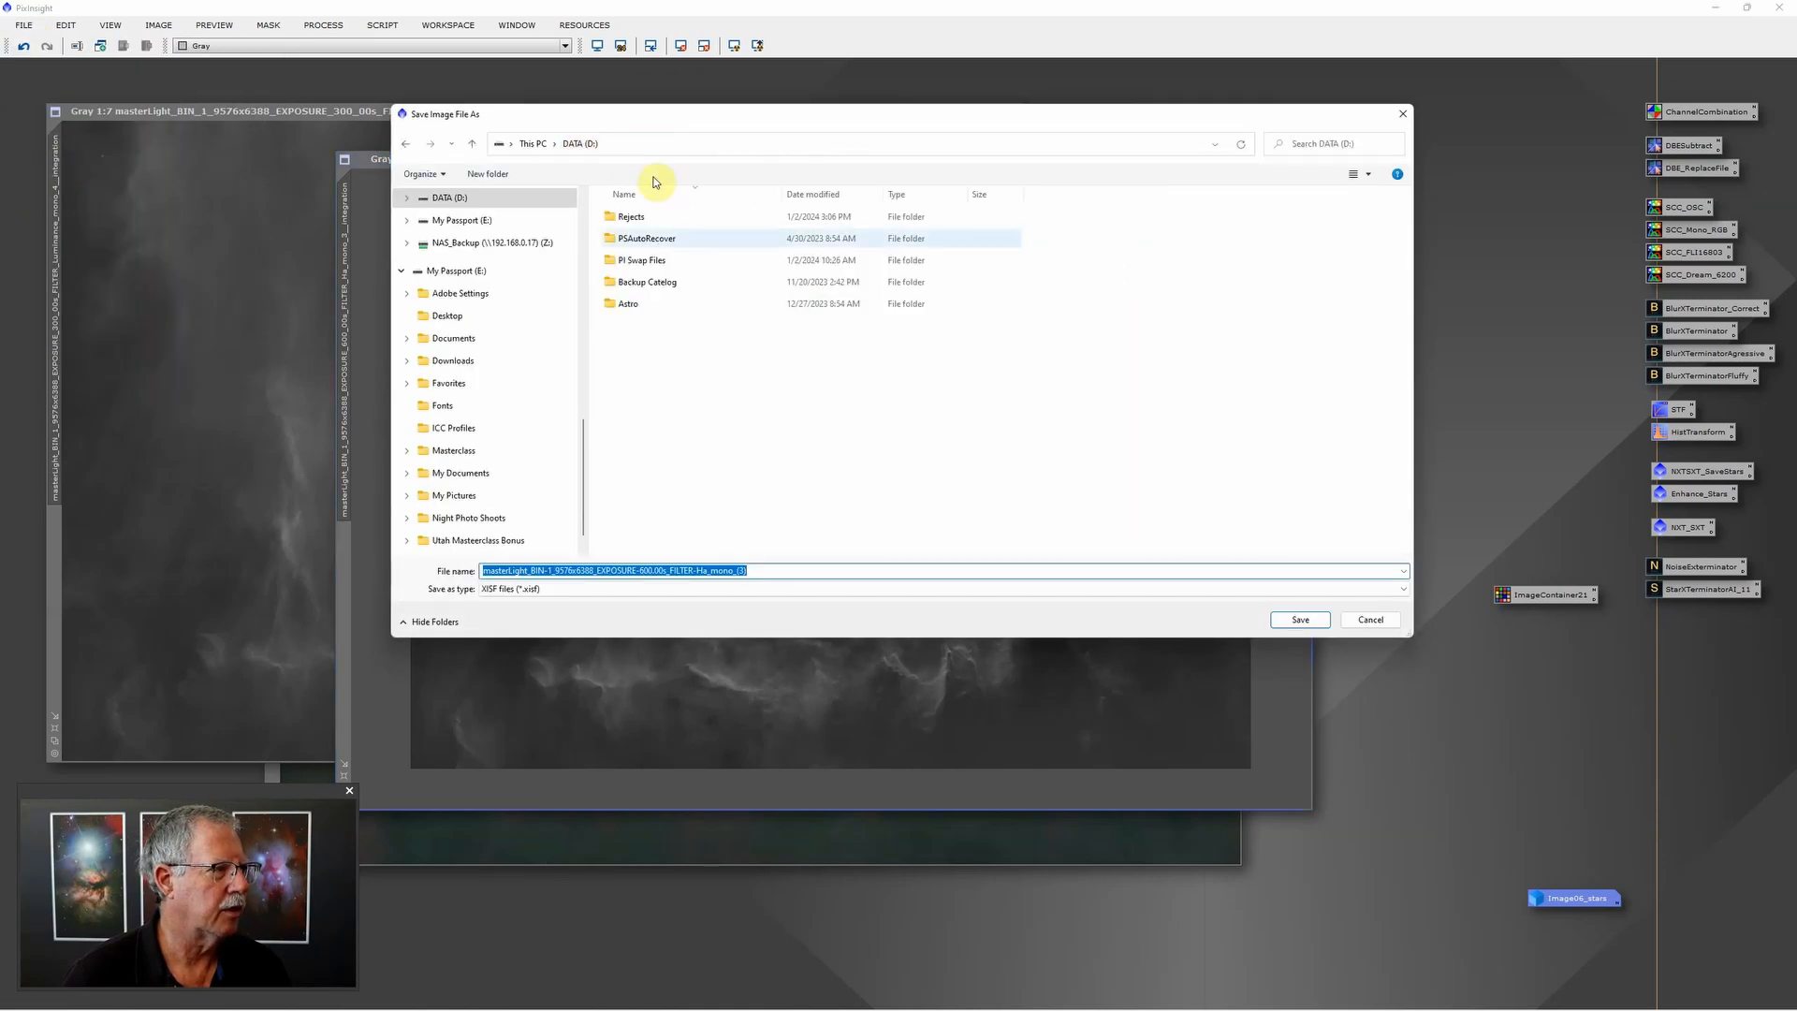
pyautogui.doubleClick(651, 301)
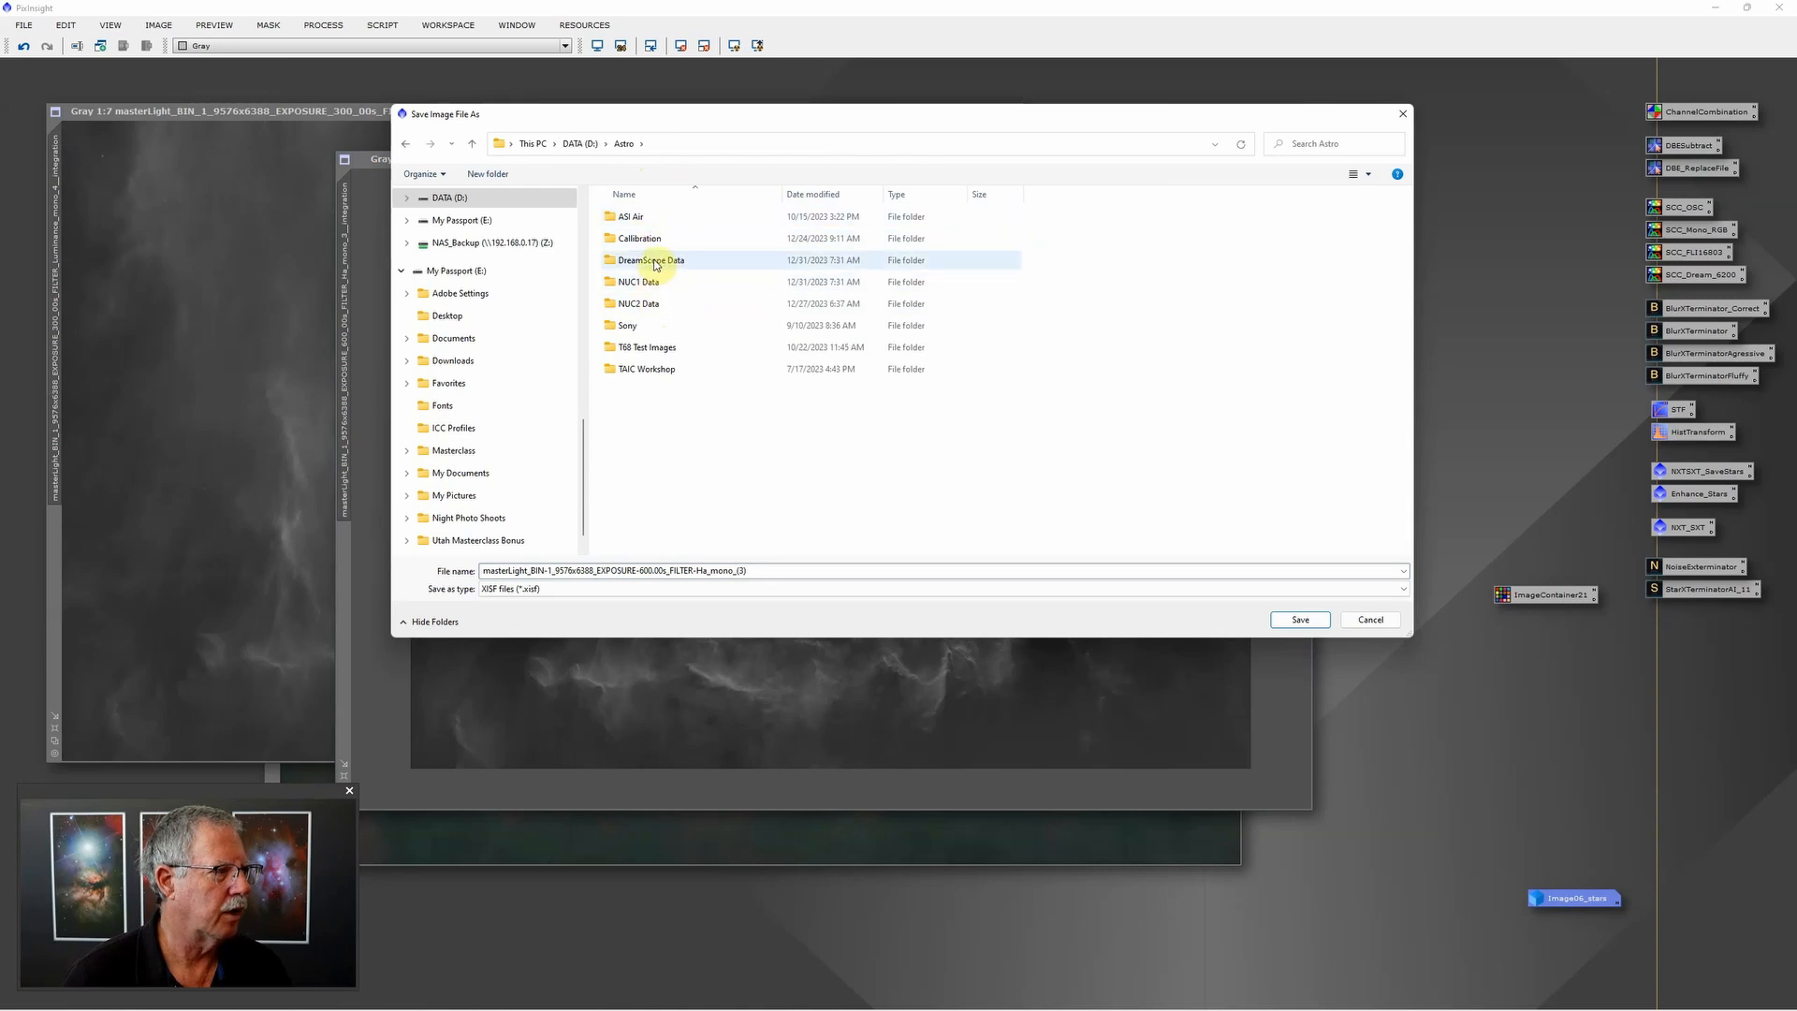
pyautogui.doubleClick(648, 260)
pyautogui.doubleClick(637, 218)
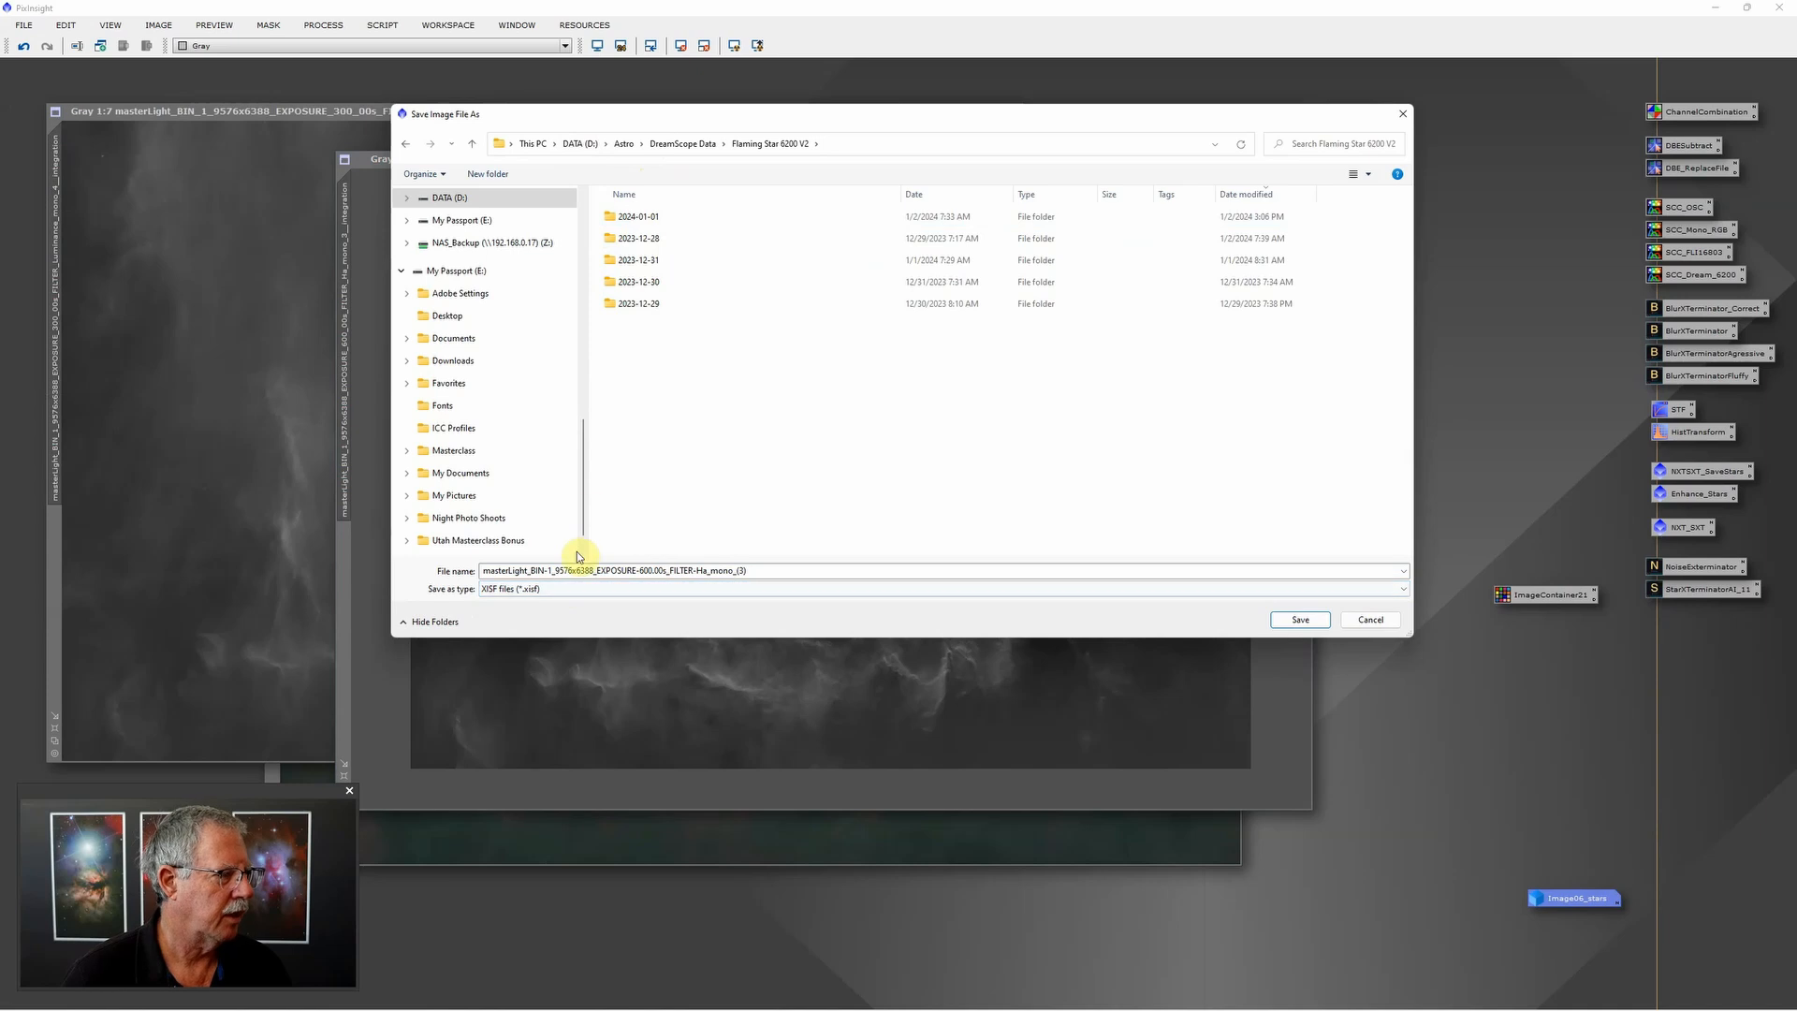
pyautogui.click(576, 588)
pyautogui.click(535, 699)
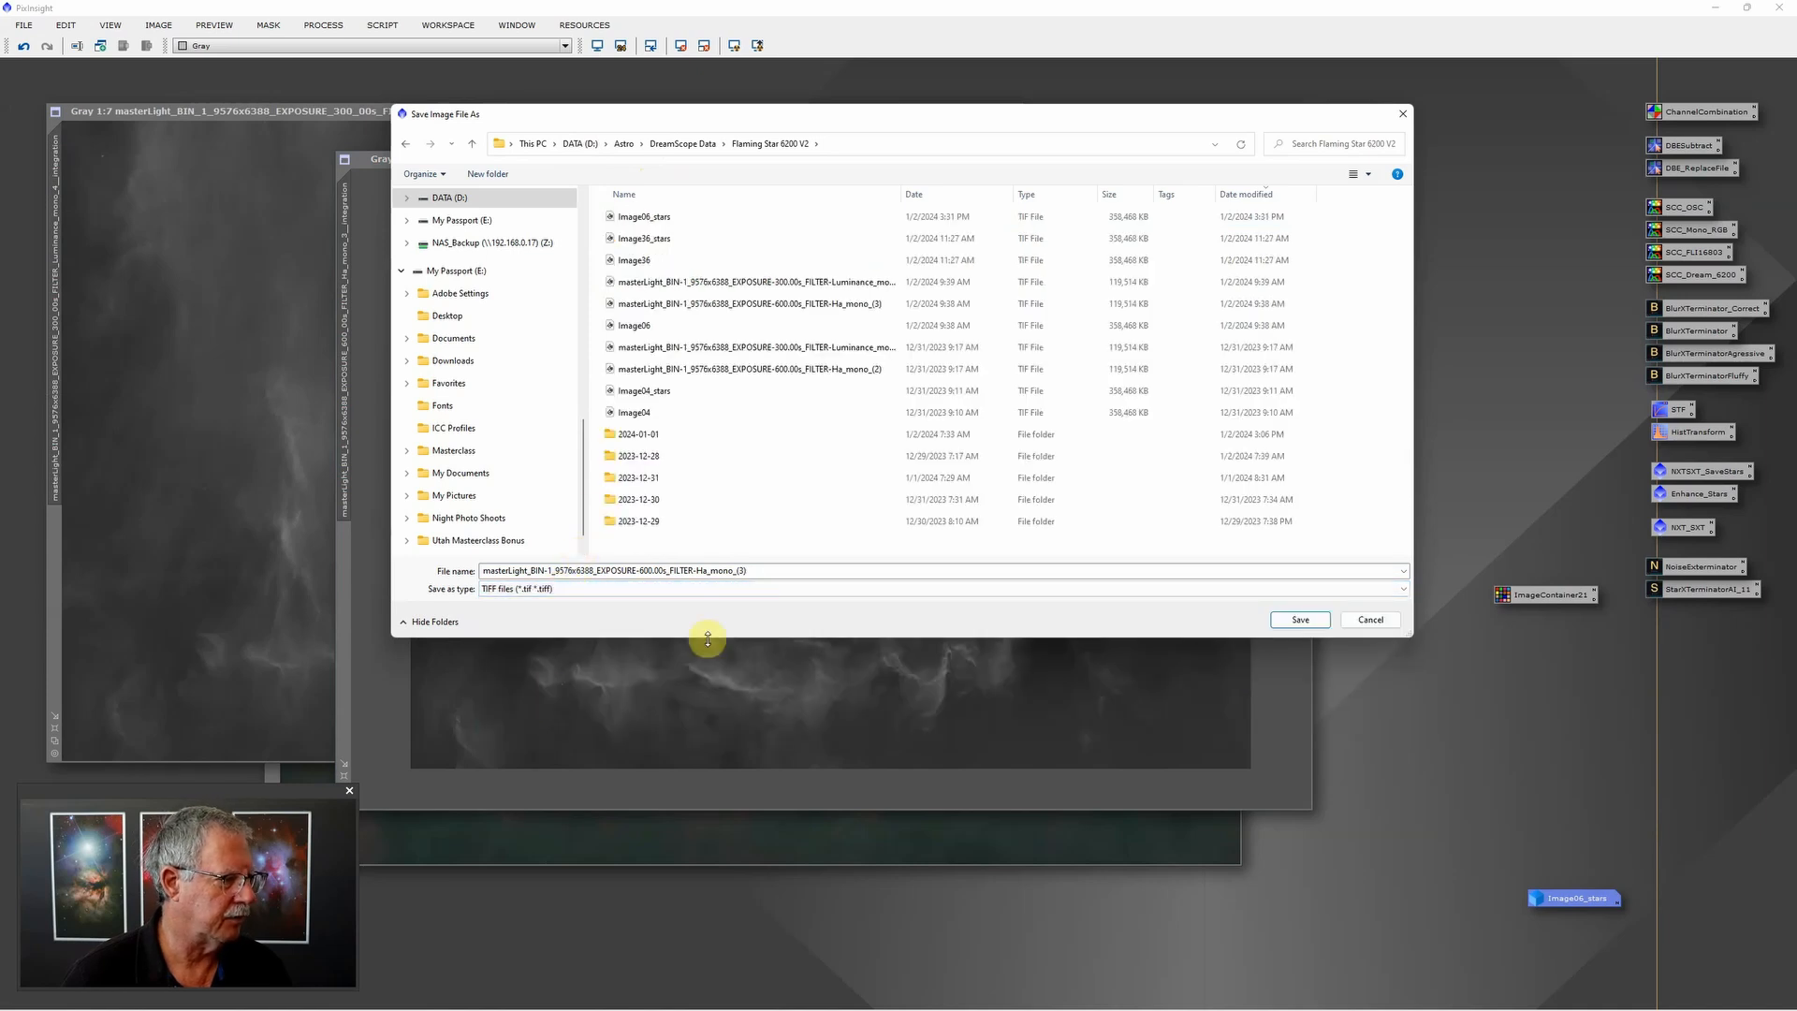
pyautogui.click(1310, 620)
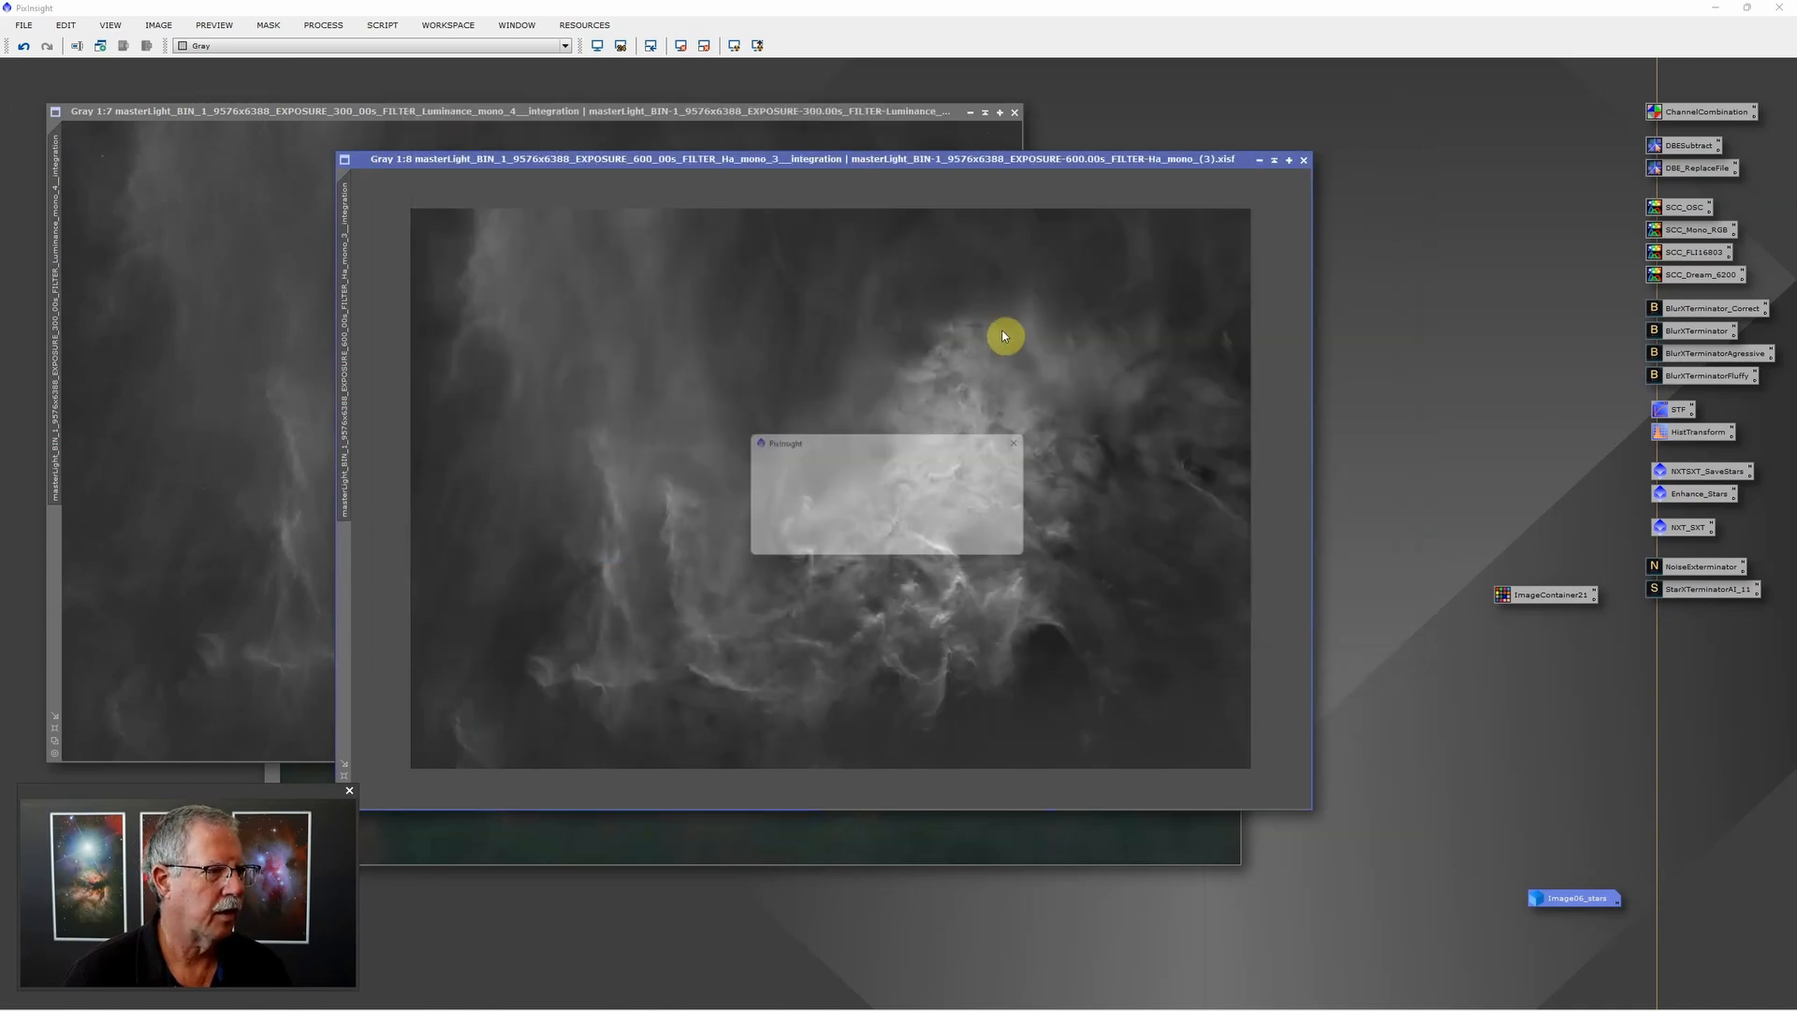
pyautogui.click(922, 546)
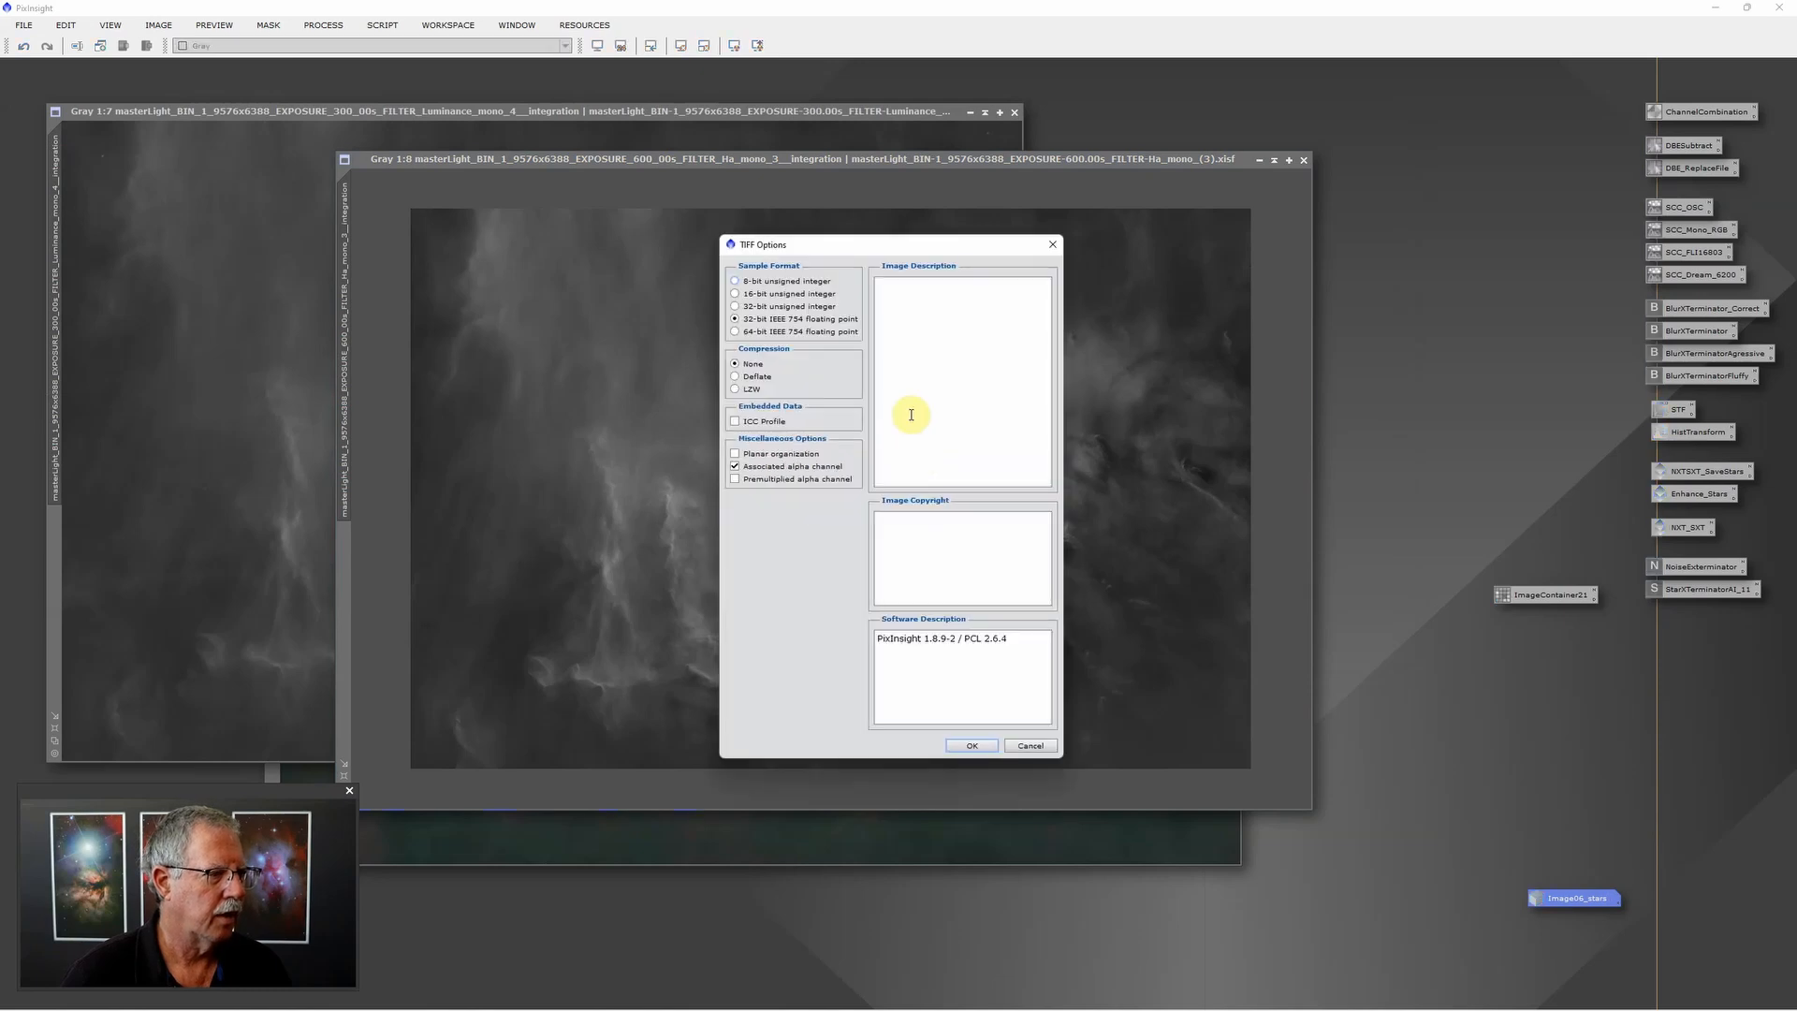
pyautogui.click(975, 744)
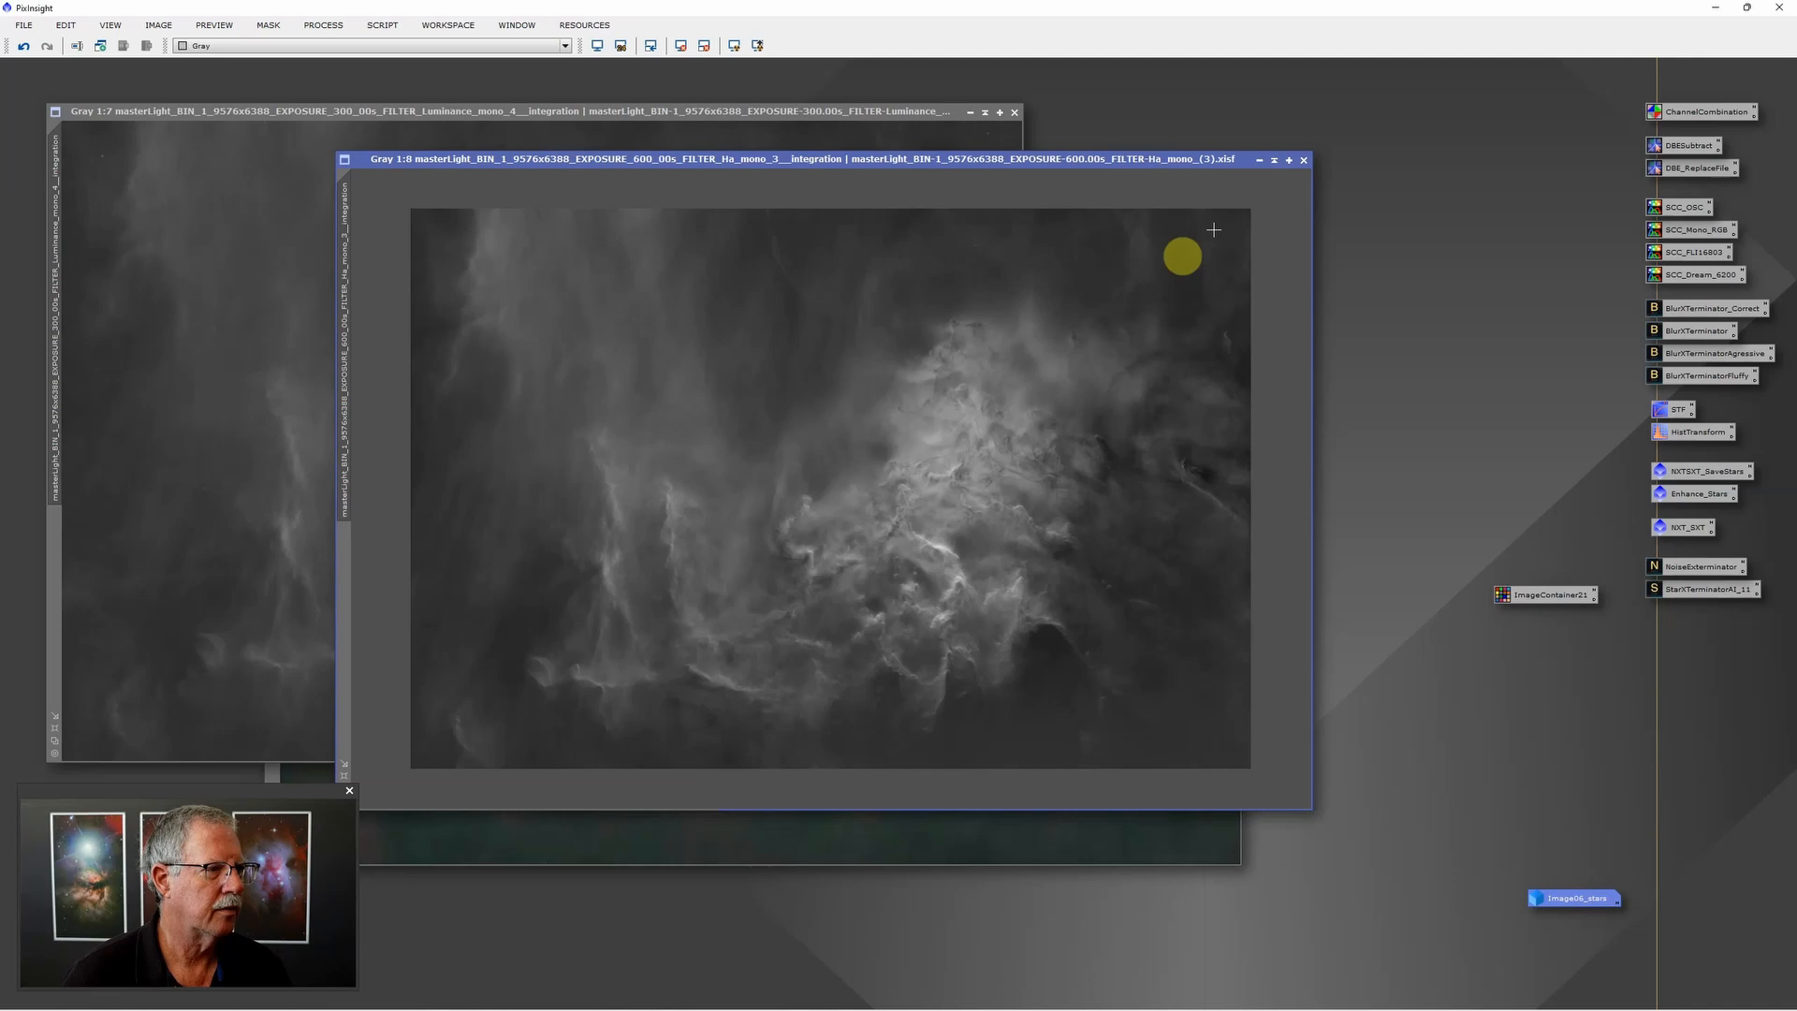
pyautogui.click(1260, 160)
pyautogui.moveTo(918, 496); pyautogui.dragTo(1373, 811)
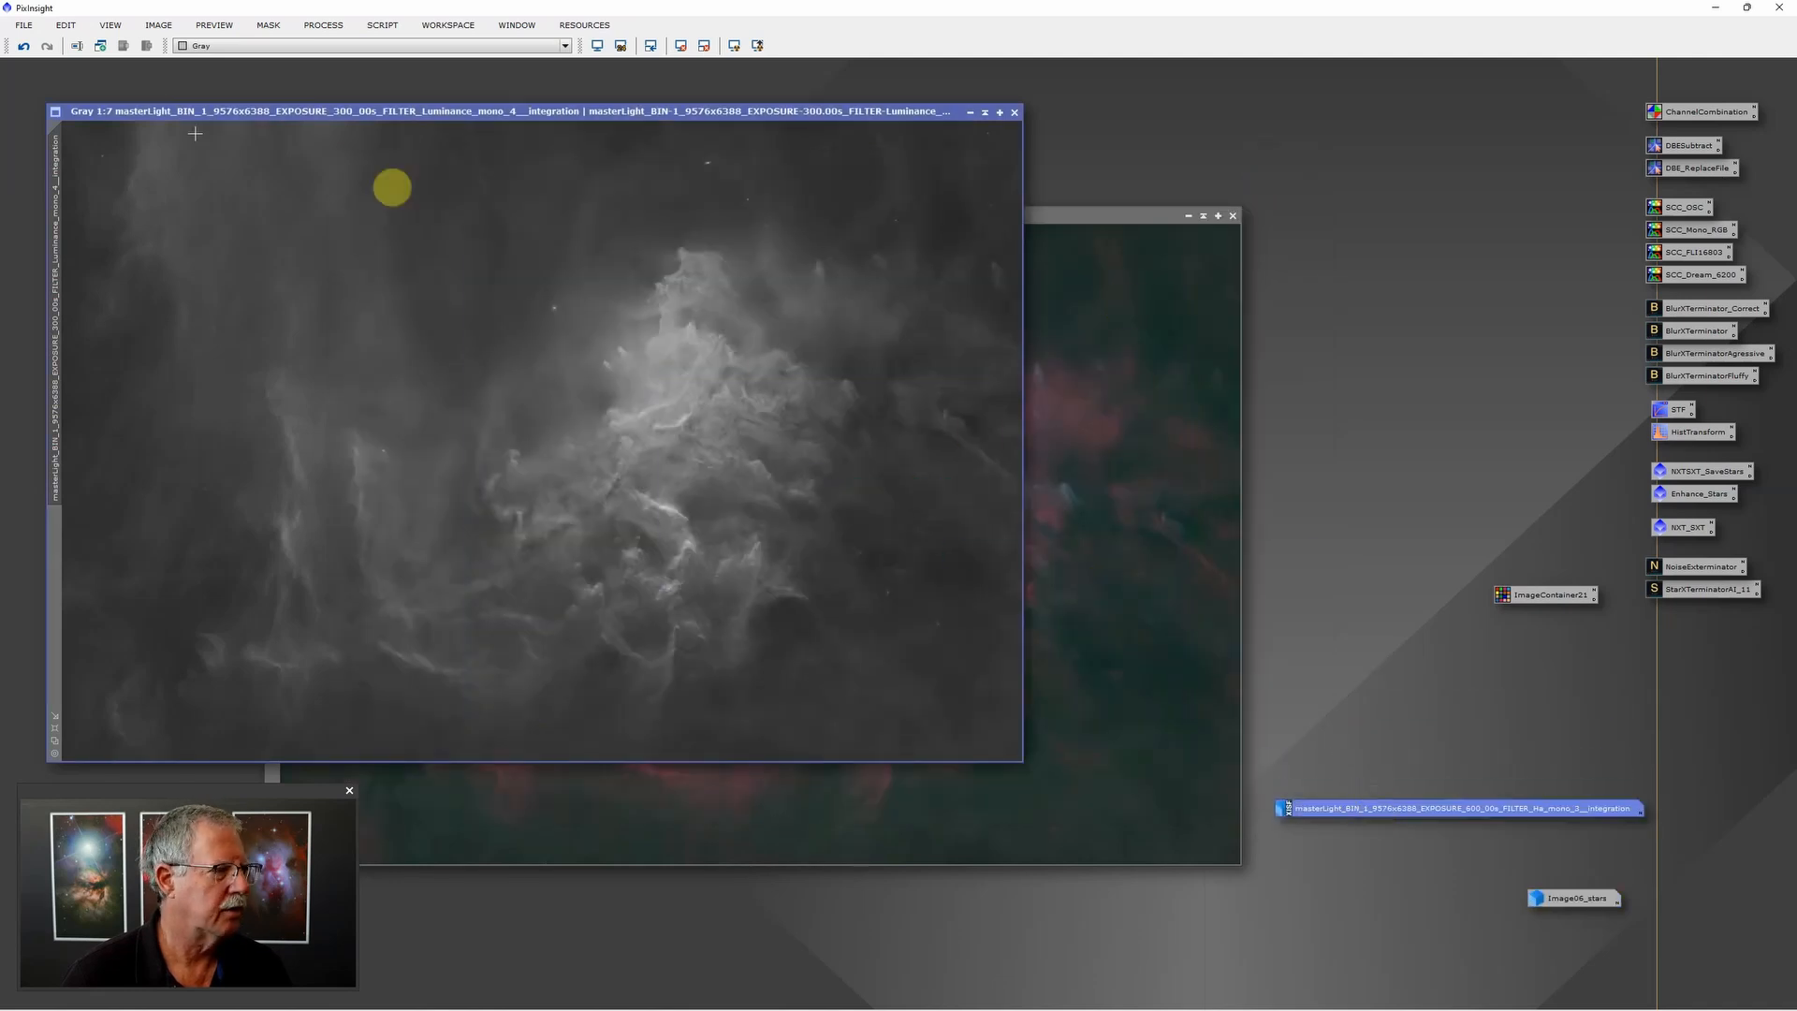
# Step: Start saving the starless Luminance image under a new location on the DATA (D:) drive
pyautogui.click(22, 27)
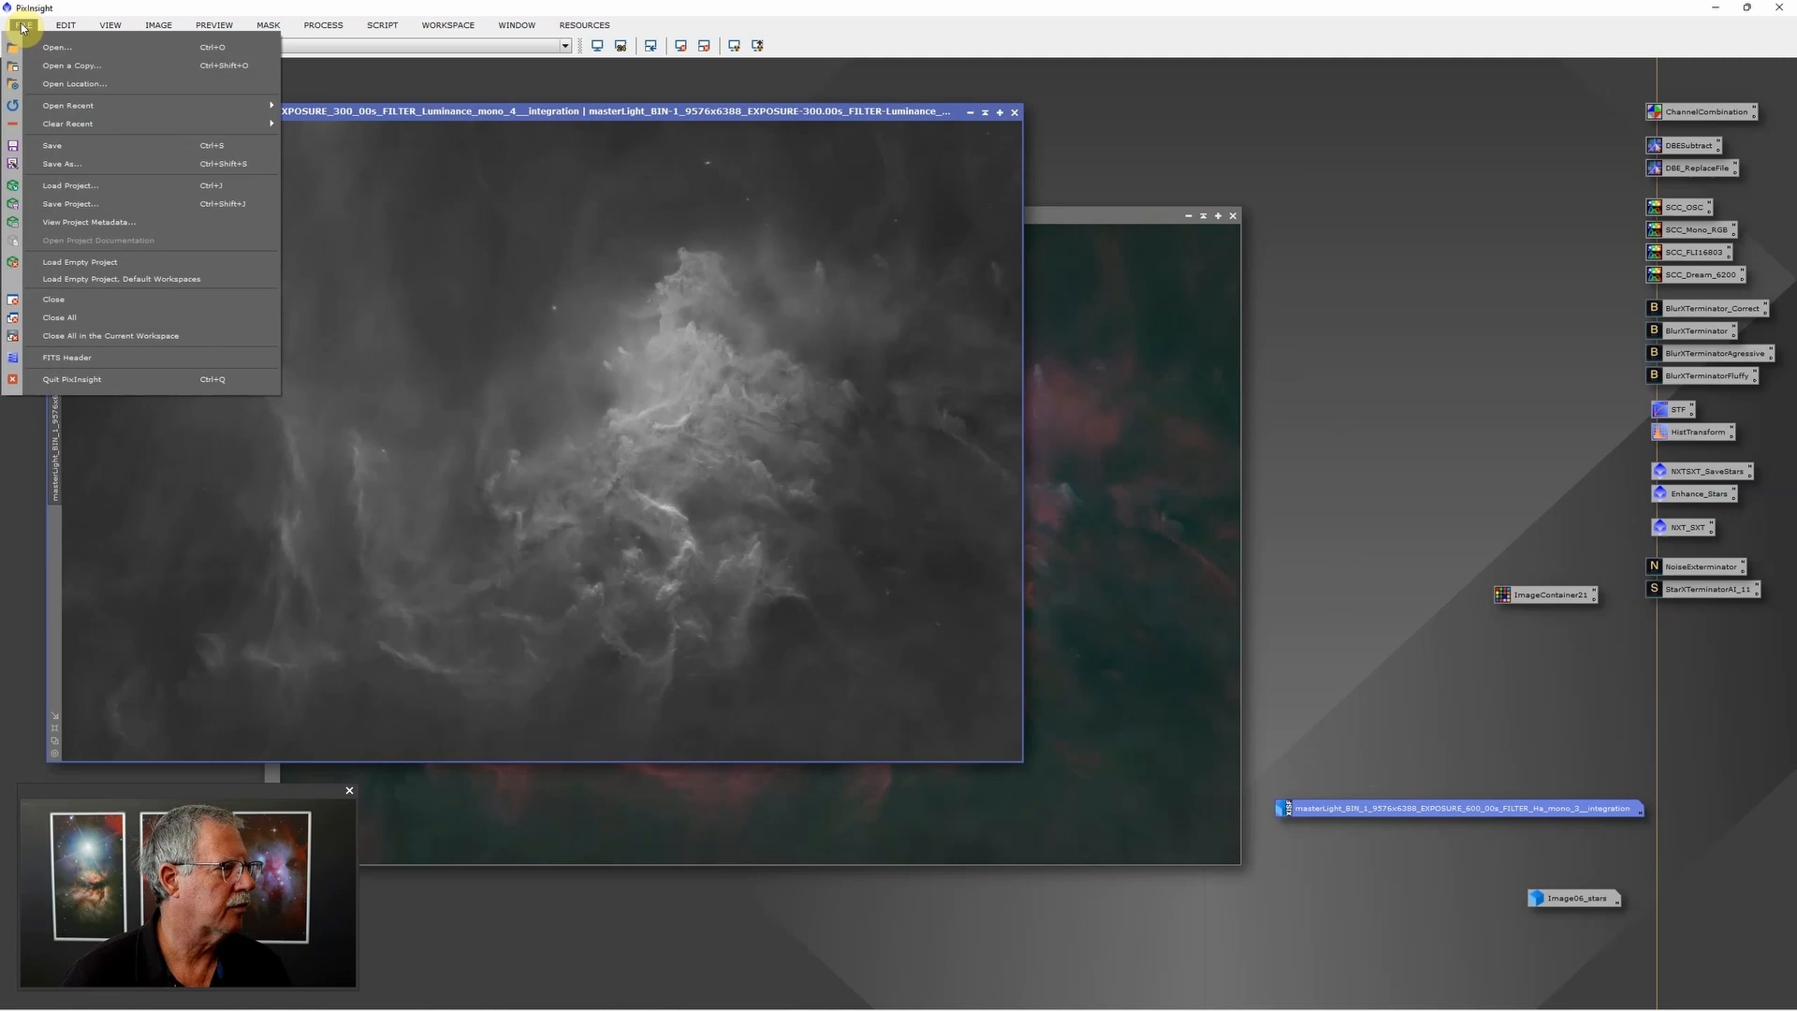
pyautogui.click(77, 163)
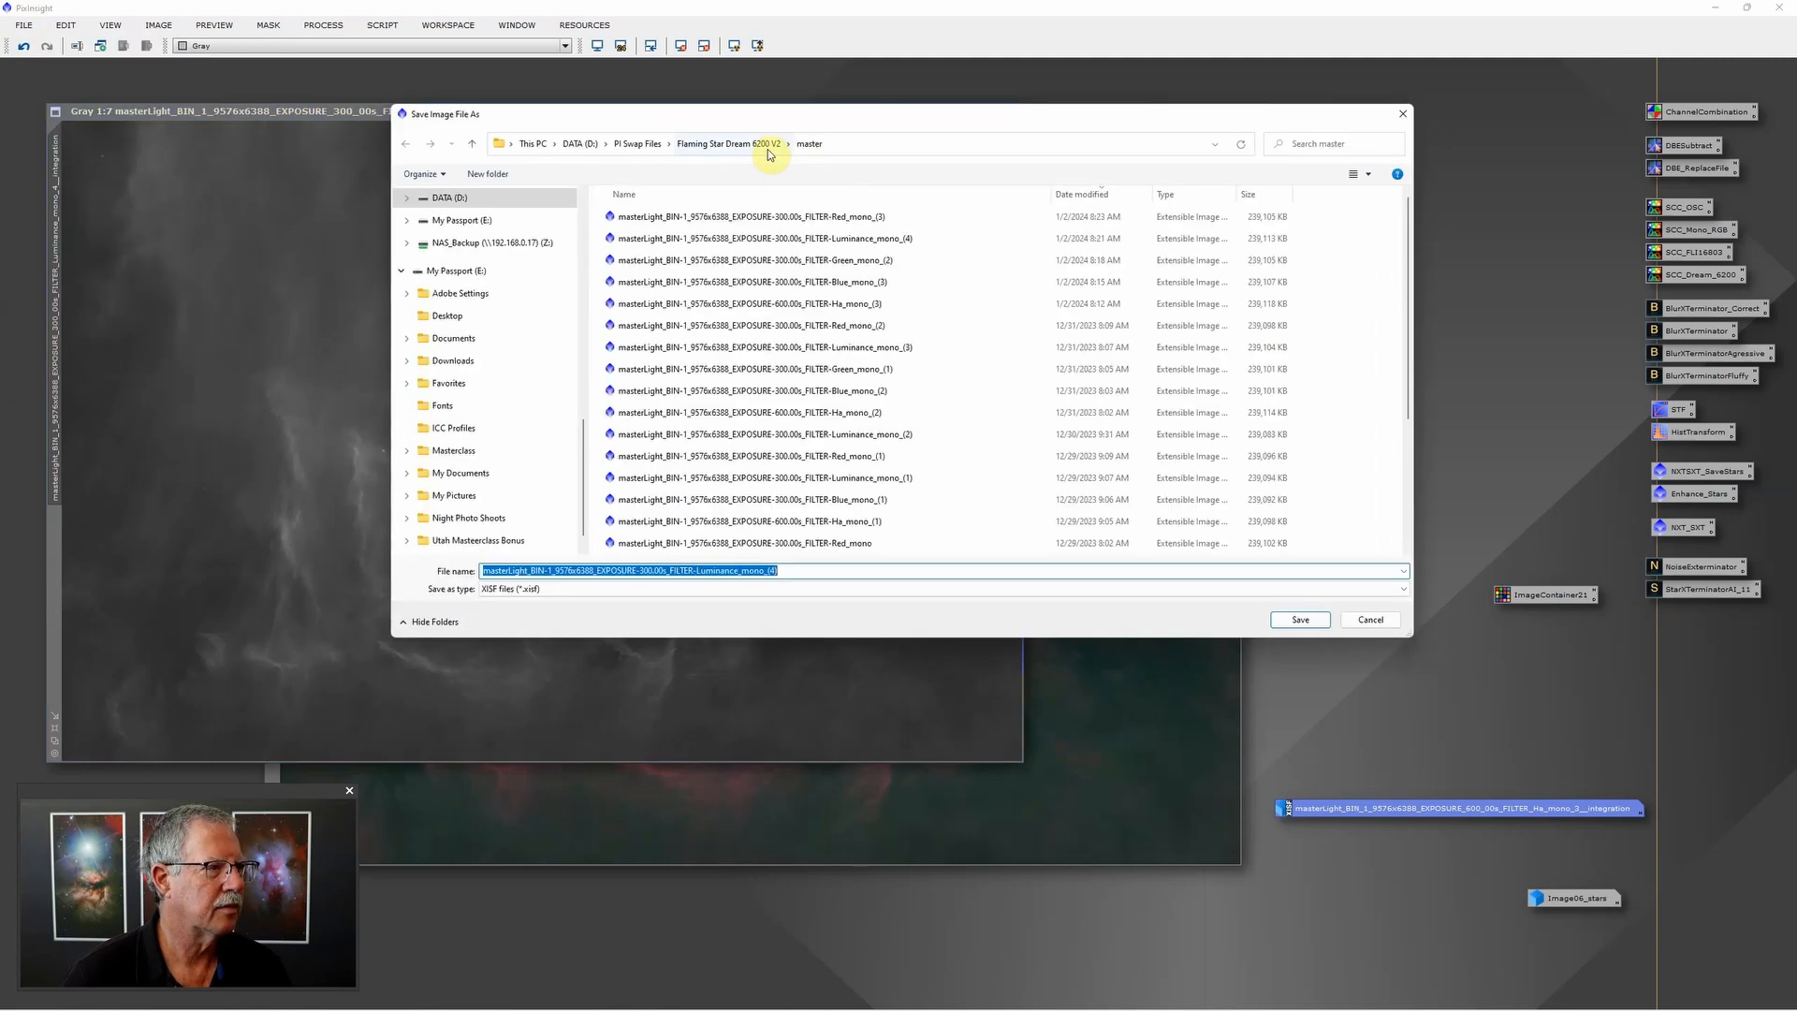
pyautogui.click(581, 143)
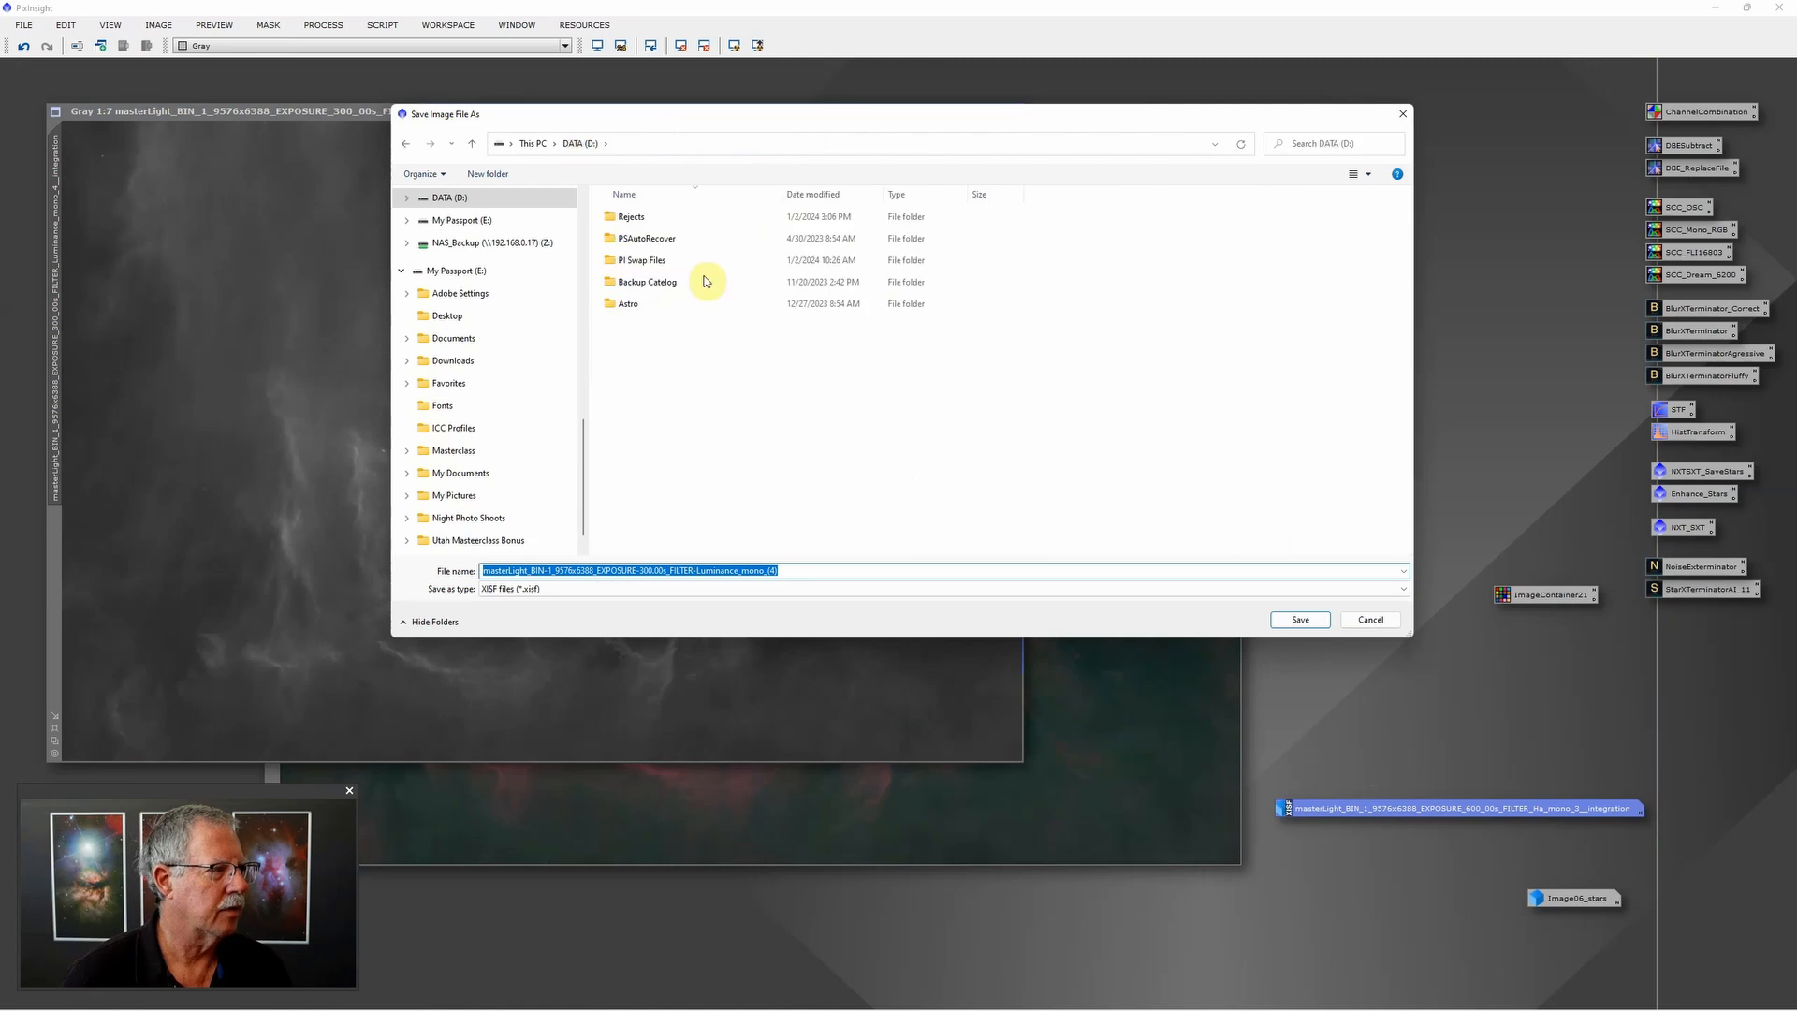
# Step: Set the luminance image to be saved as TIFF in the D: drive folder Astro > DreamScope Data > Flaming Star 6200 V2
pyautogui.doubleClick(633, 312)
pyautogui.doubleClick(655, 262)
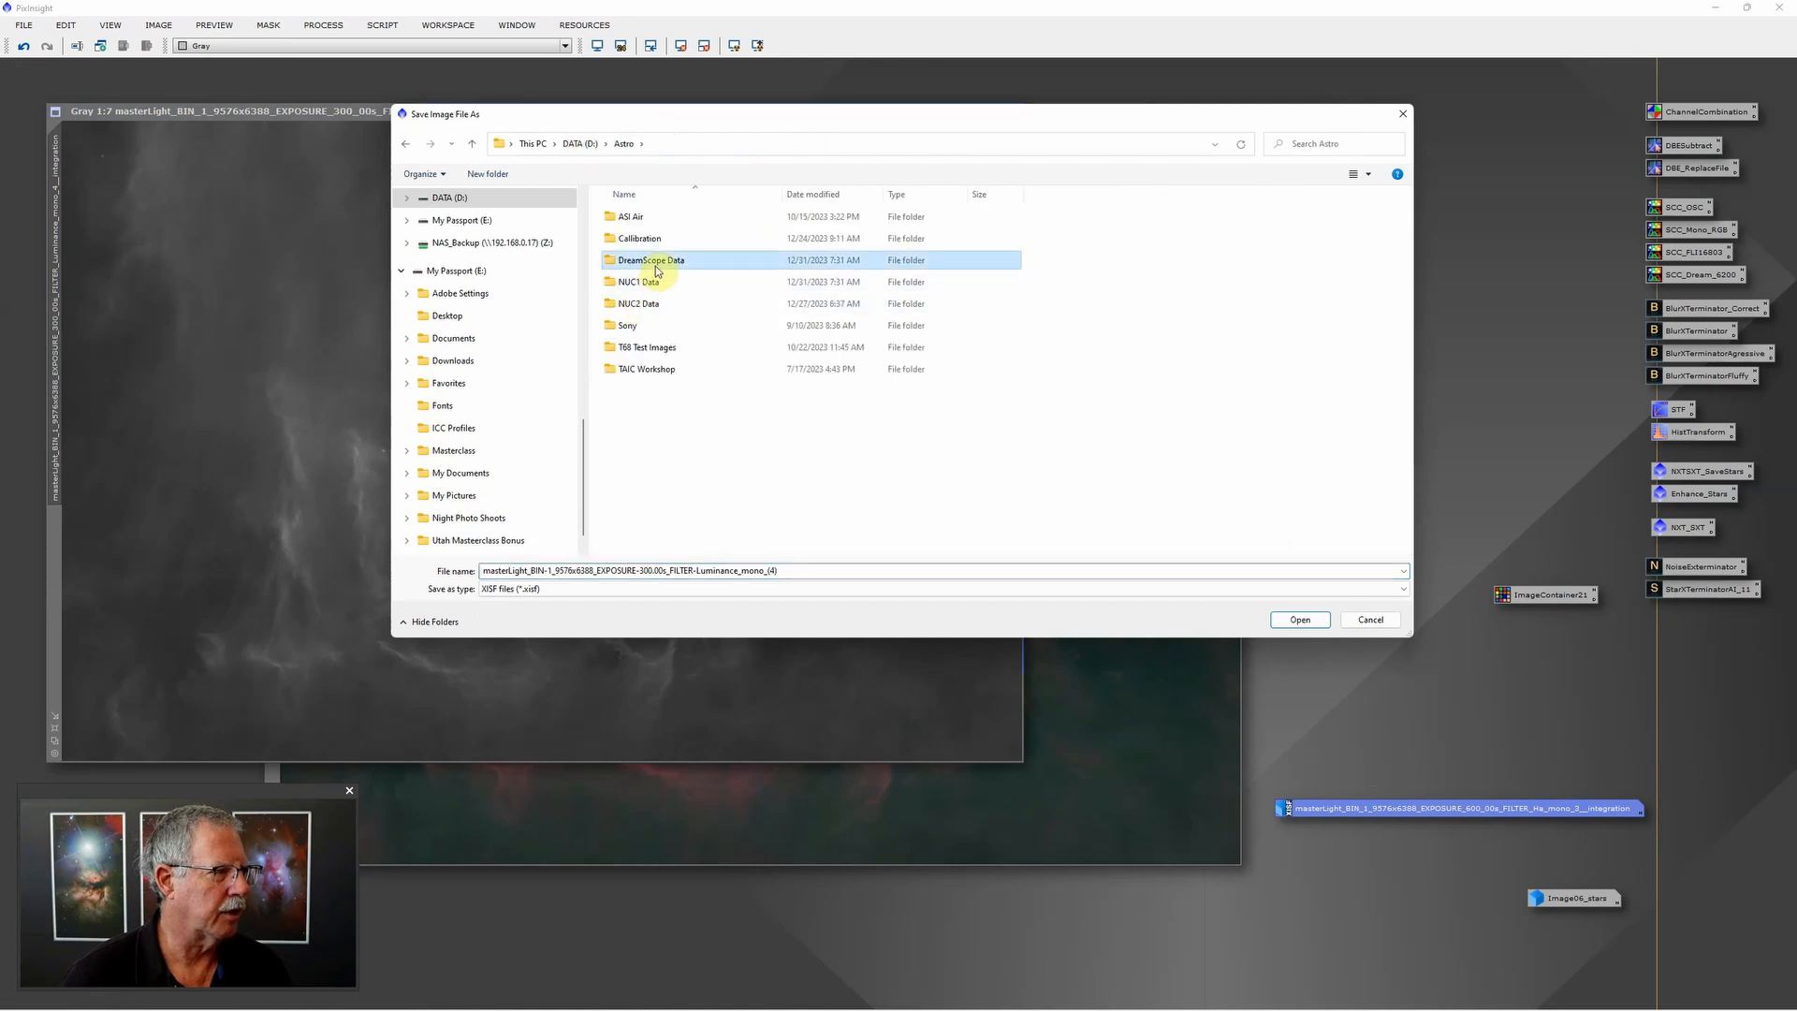
pyautogui.doubleClick(666, 221)
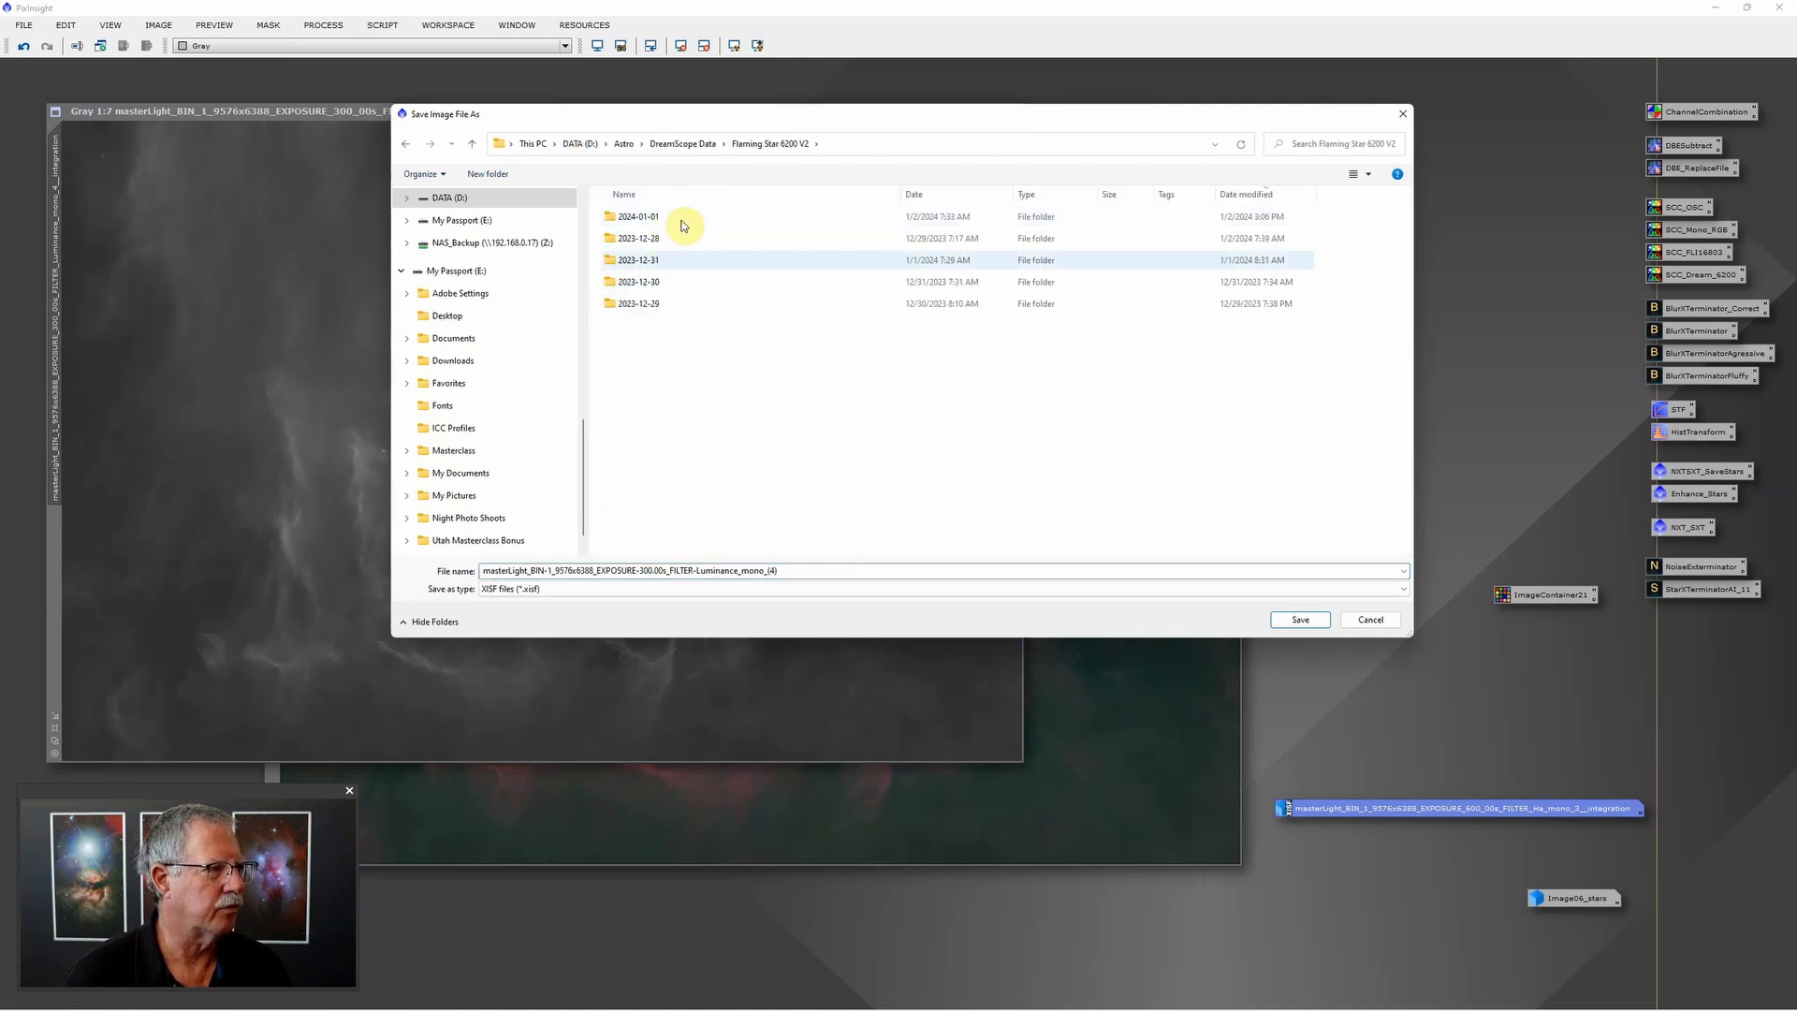
pyautogui.click(596, 589)
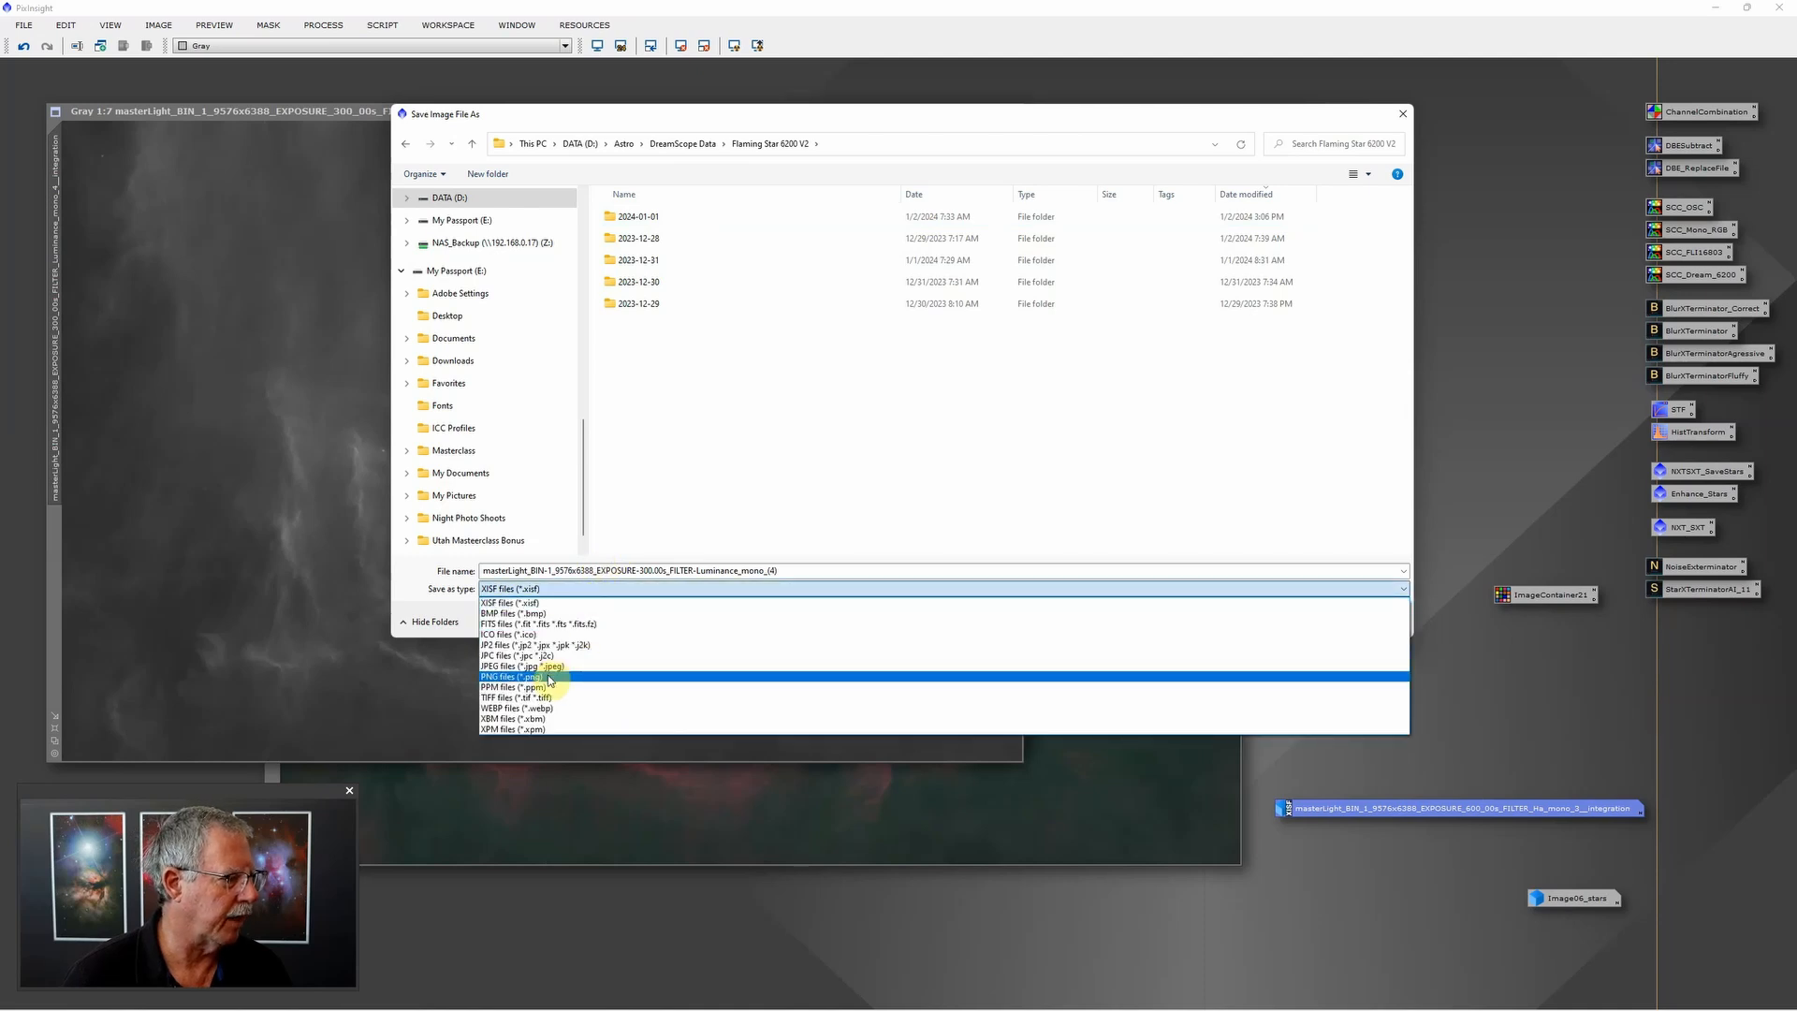
pyautogui.click(545, 700)
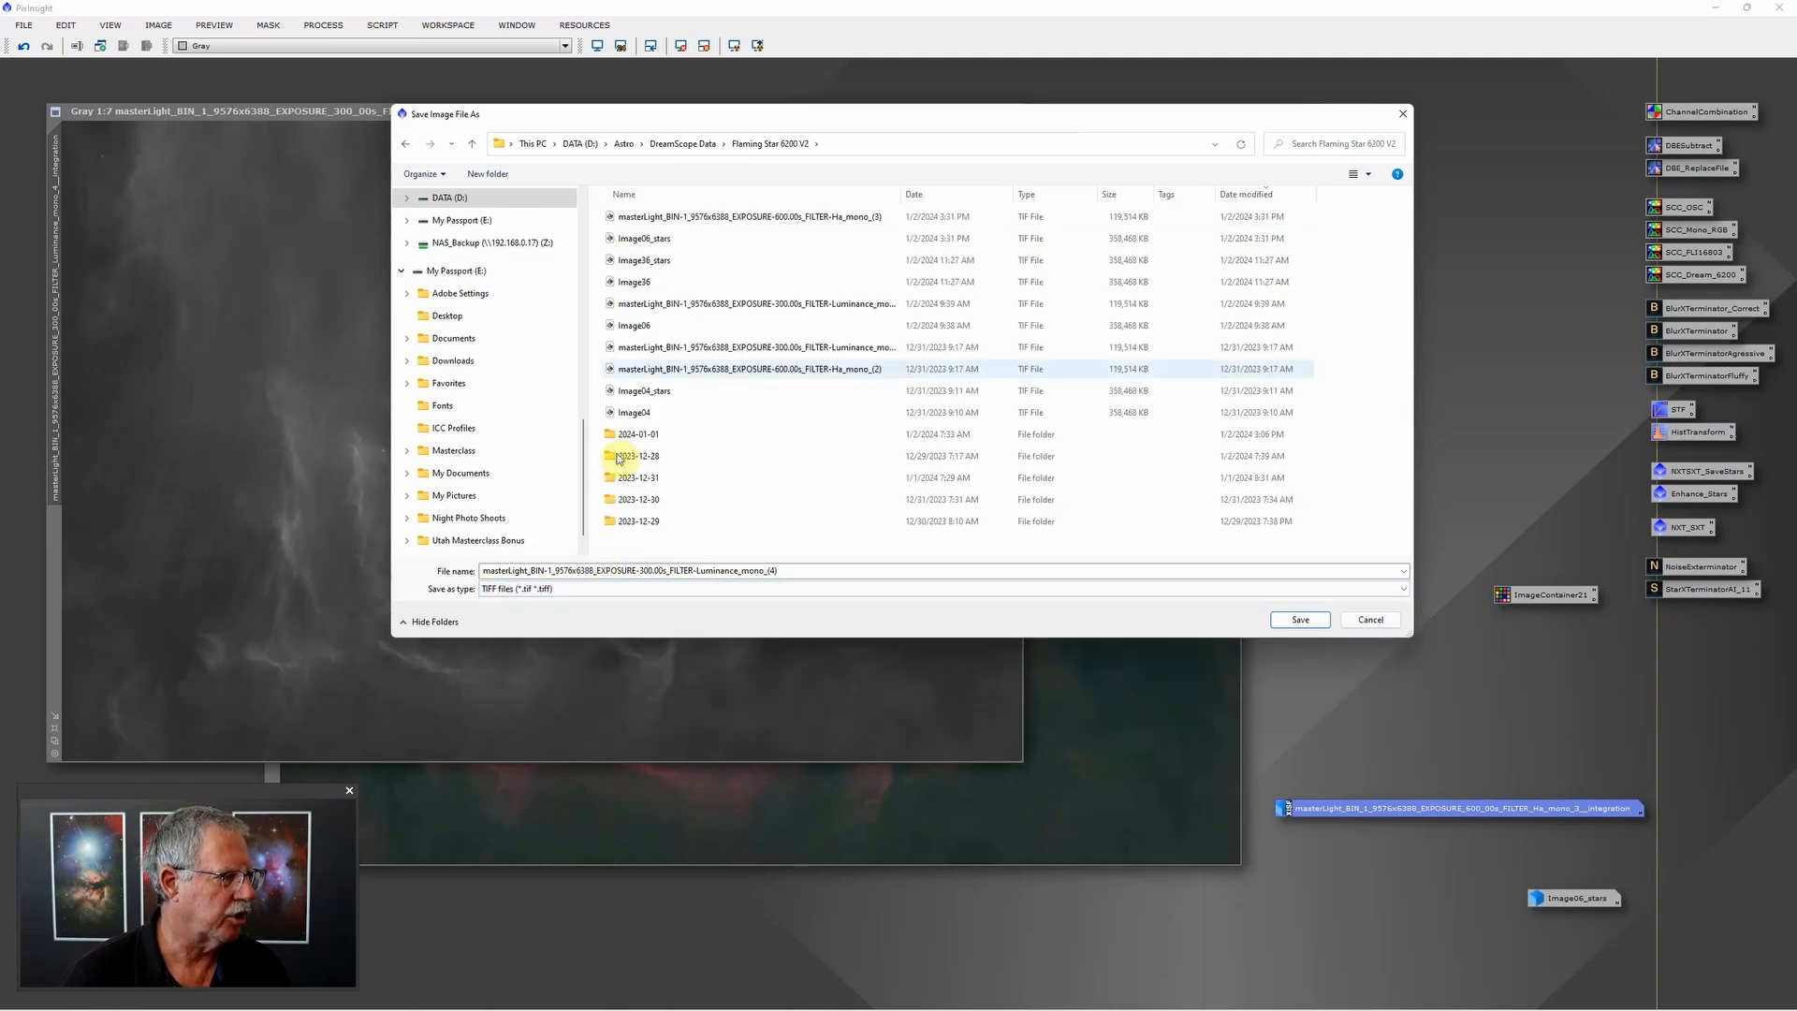
# Step: Save the luminance TIFF over the existing file, and park the minimized luminance image just above the Ha image icon
pyautogui.click(1299, 620)
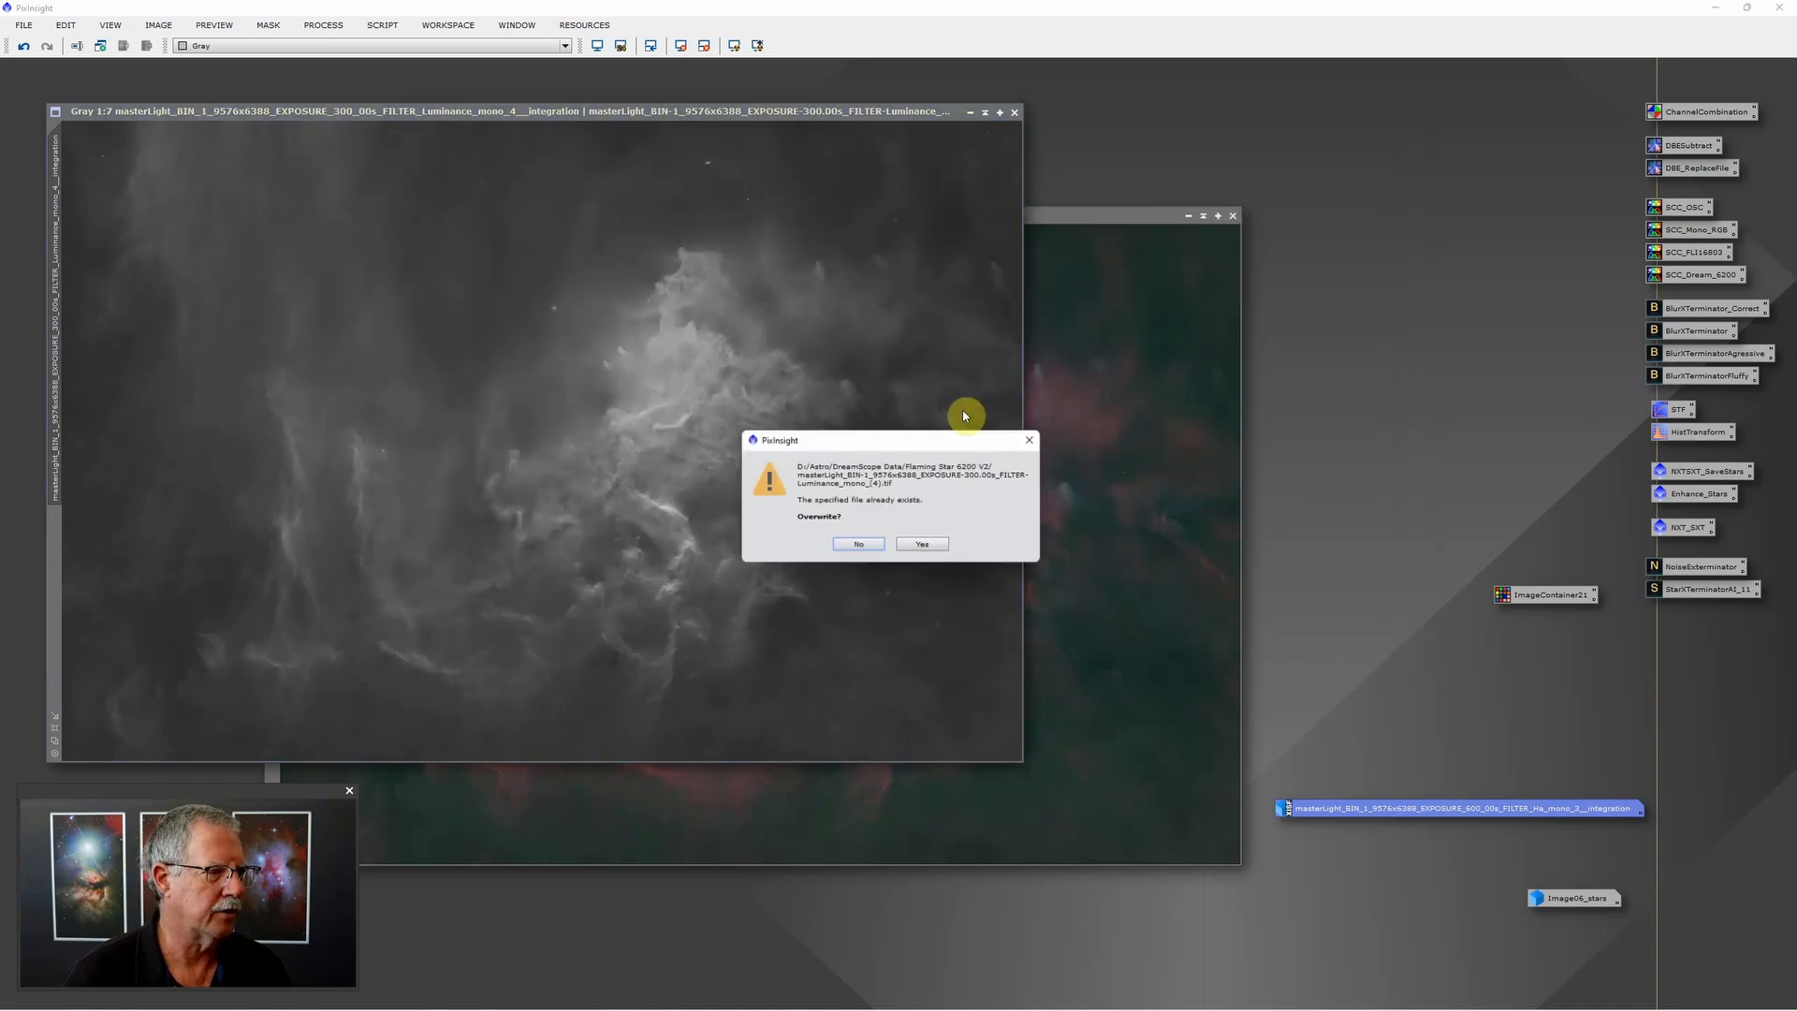
pyautogui.click(921, 543)
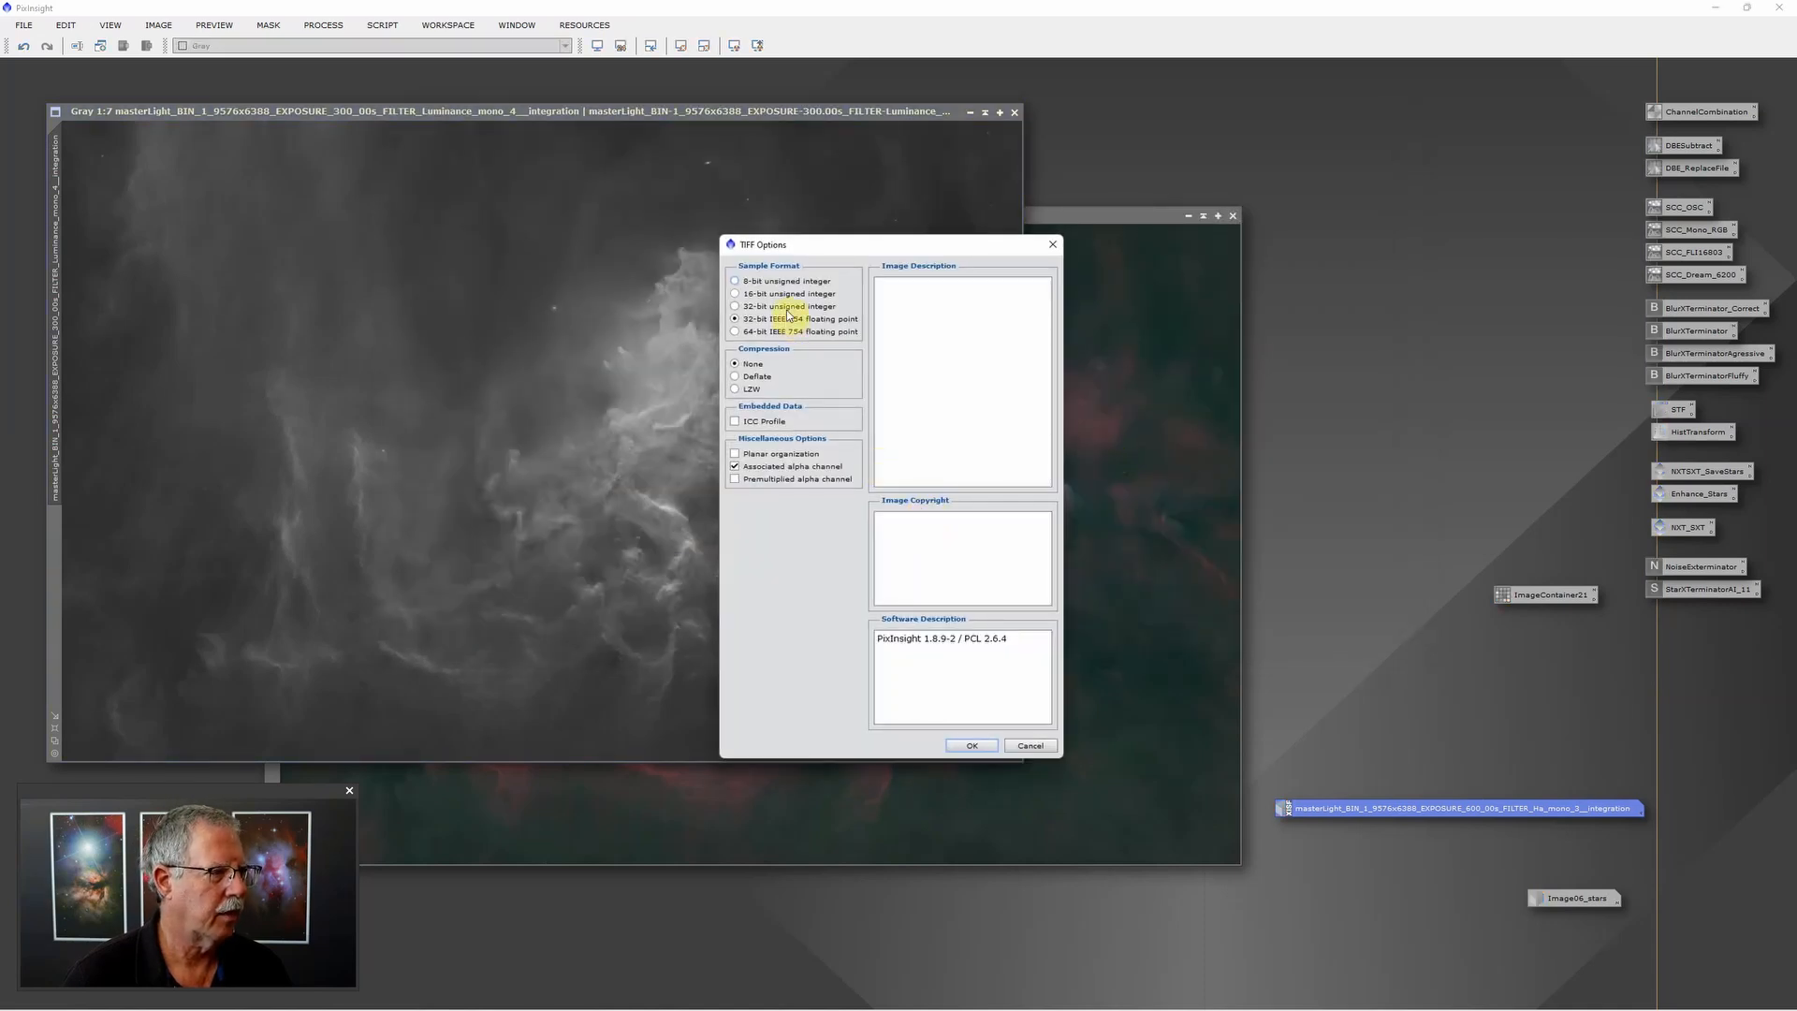
pyautogui.click(971, 745)
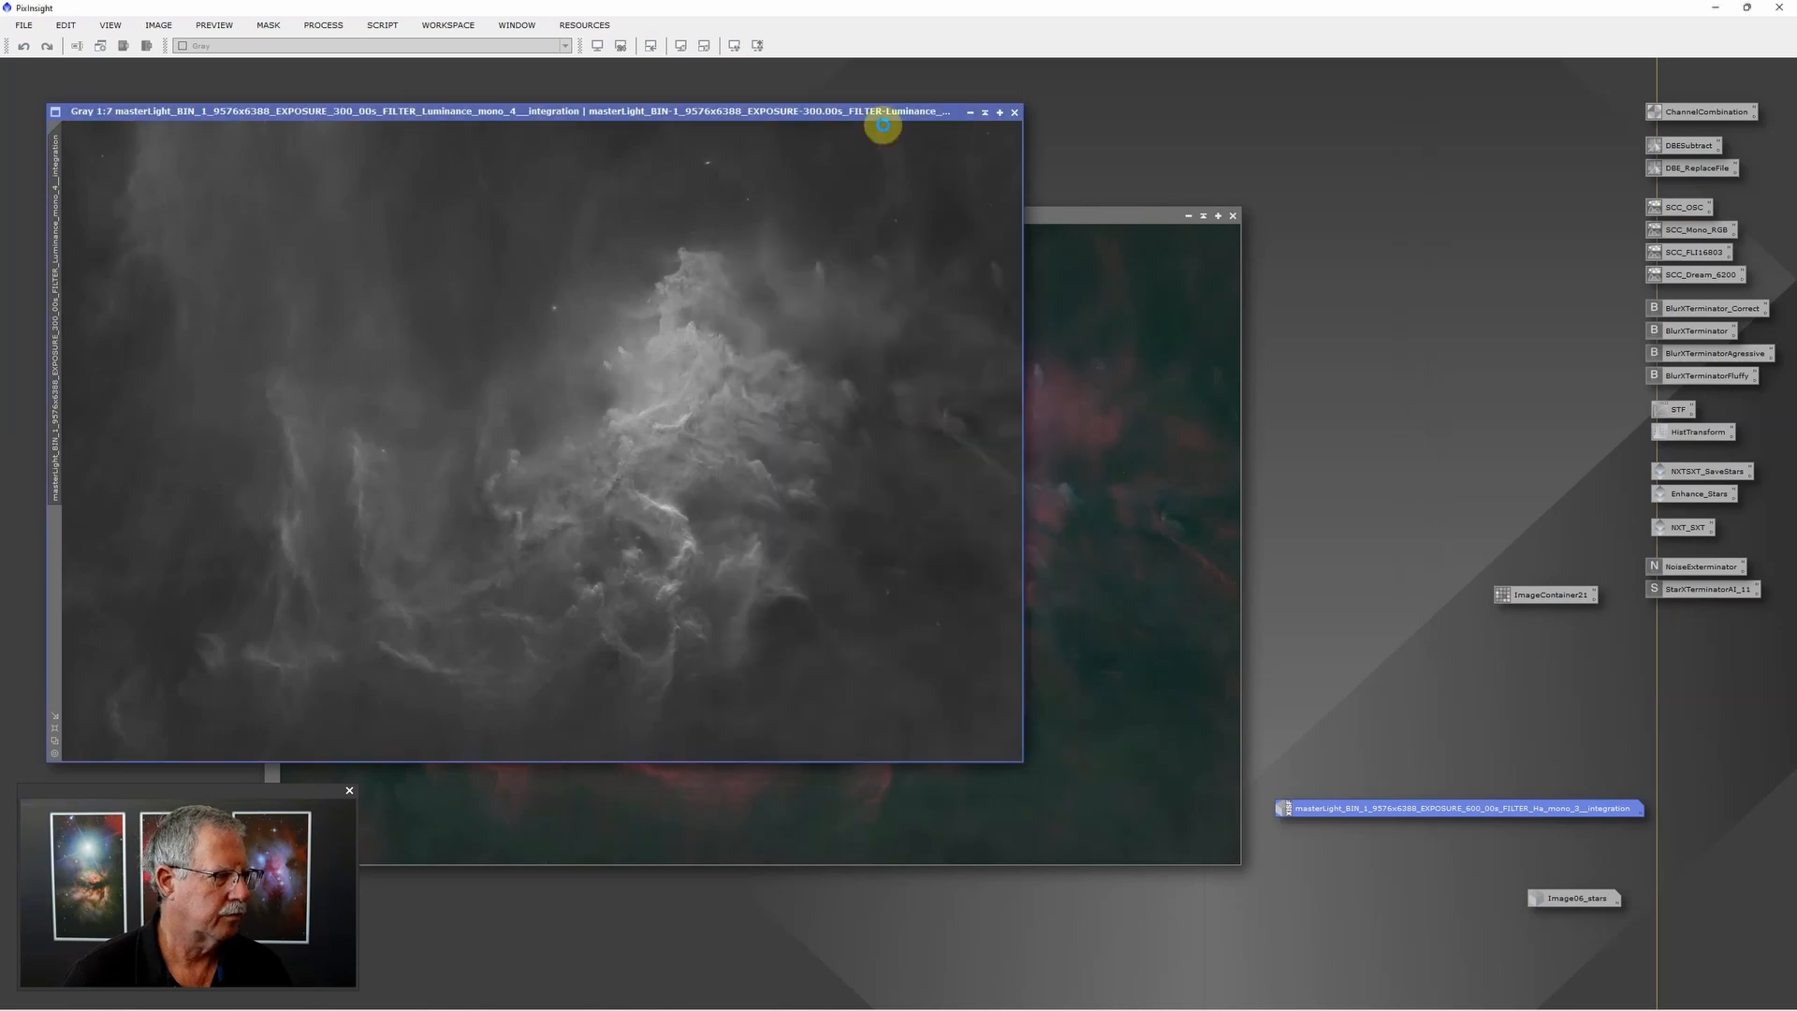
pyautogui.click(970, 112)
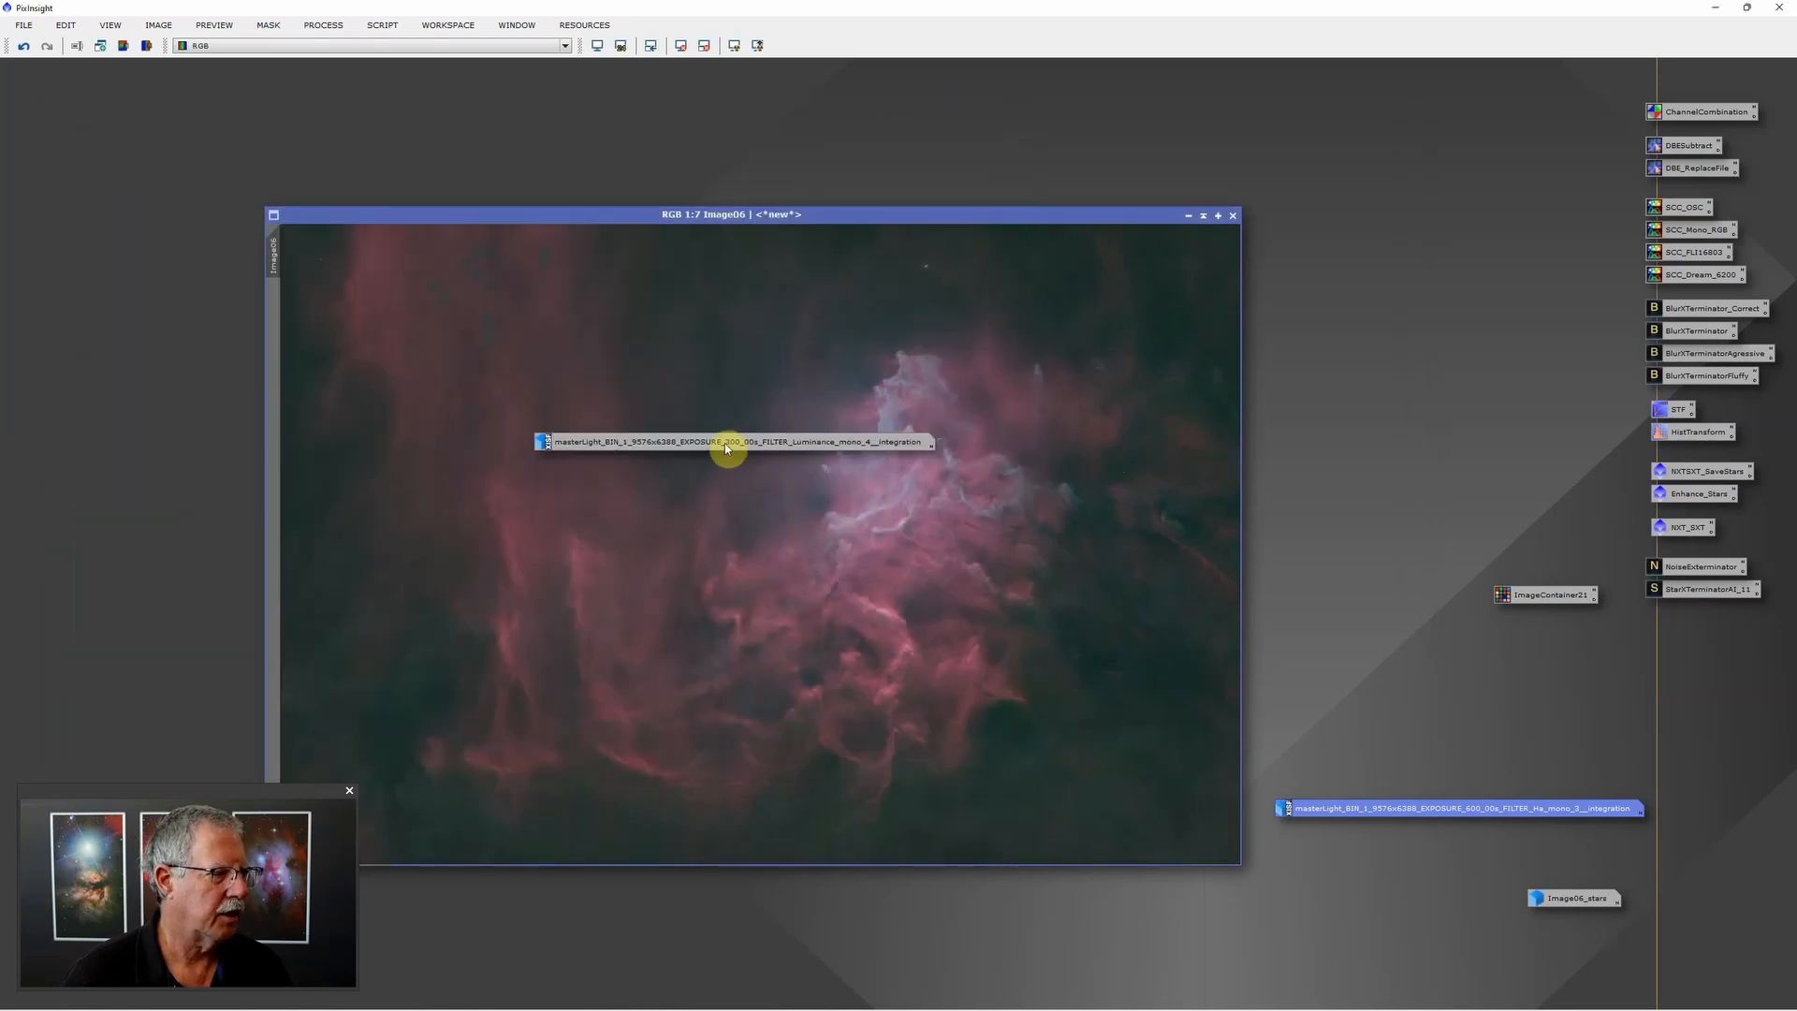
pyautogui.moveTo(724, 442); pyautogui.dragTo(1451, 774)
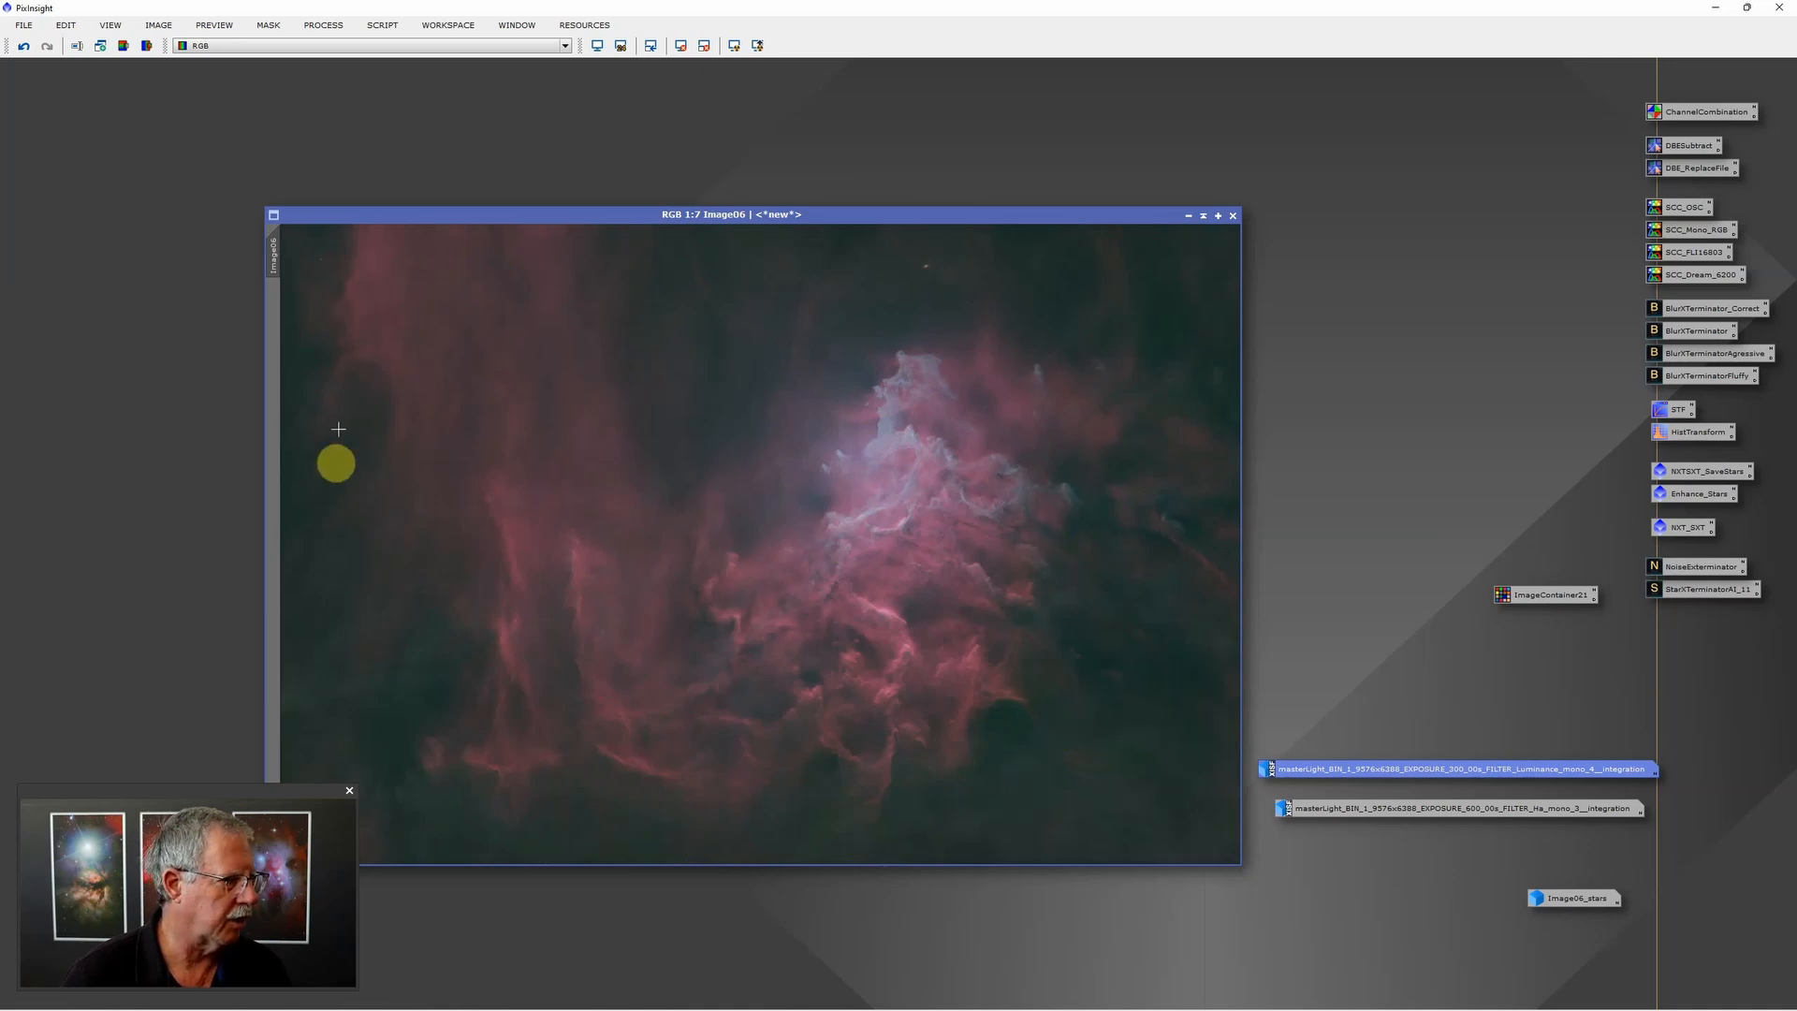
# Step: Save Image06 as a 16-bit unsigned integer TIFF with ICC profile in the Flaming Star 6200 V2 folder, overwriting the existing file
pyautogui.click(24, 28)
pyautogui.press('Escape')
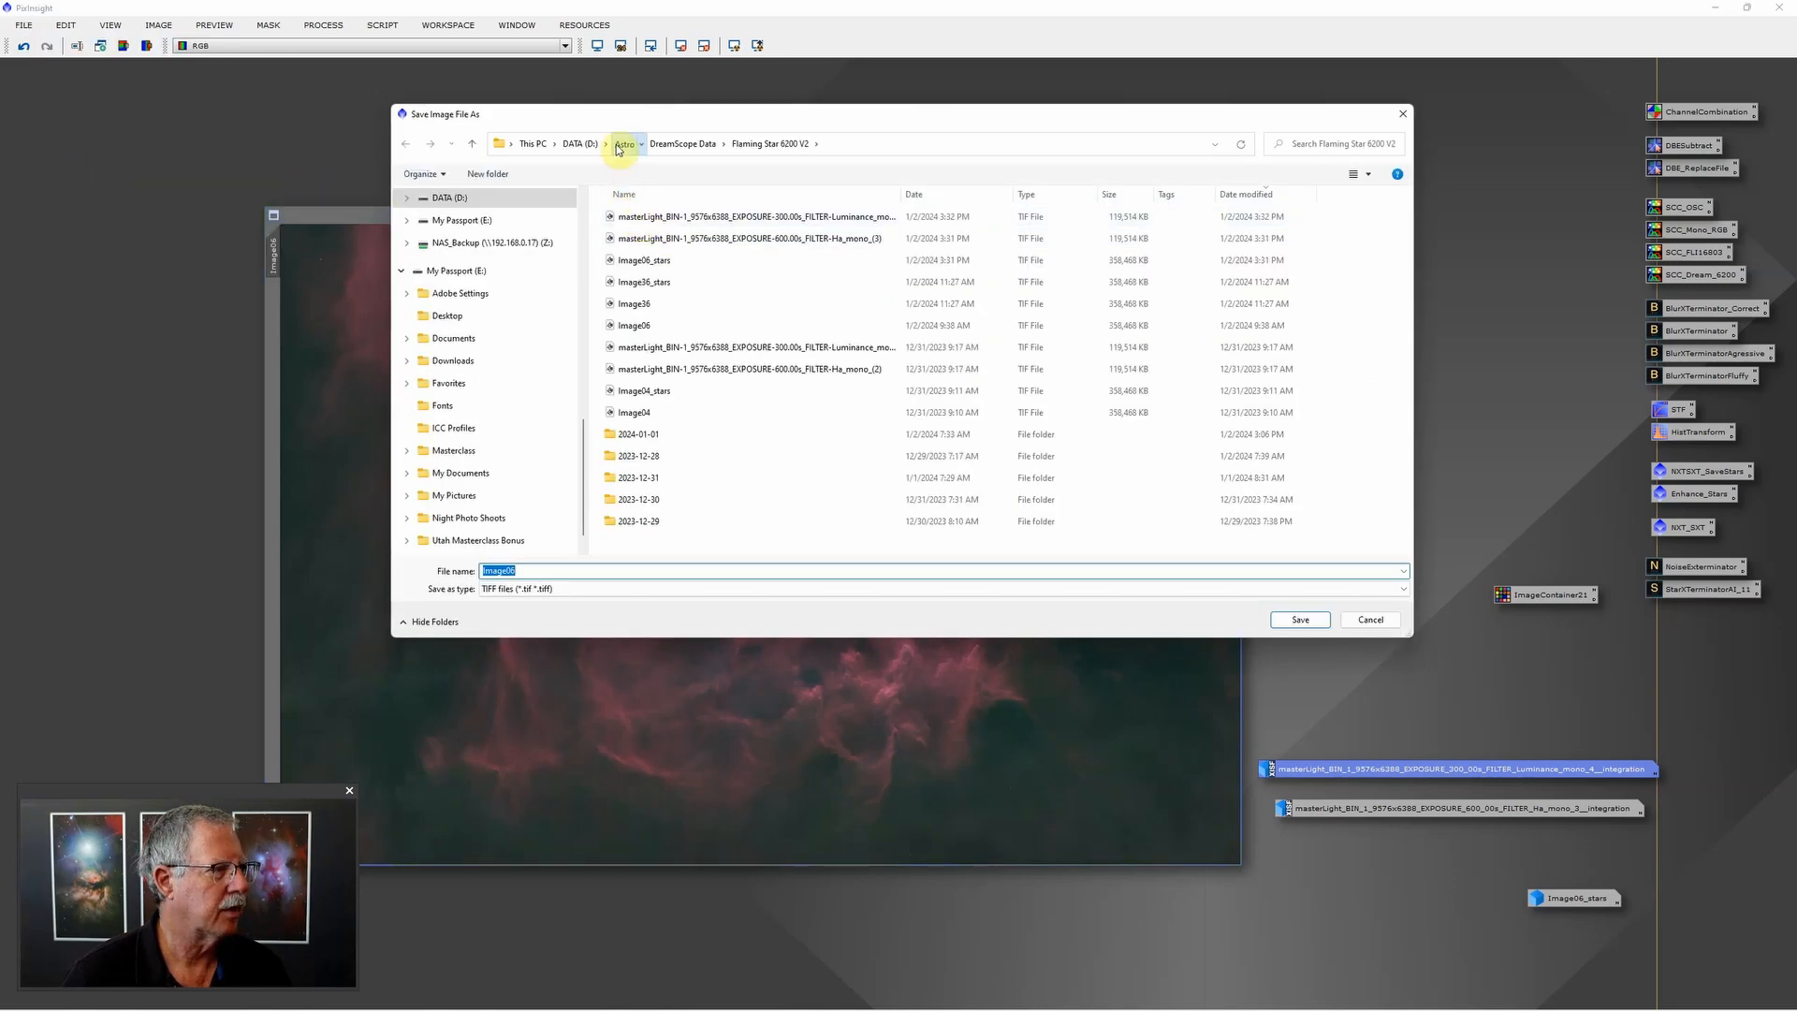
pyautogui.click(623, 146)
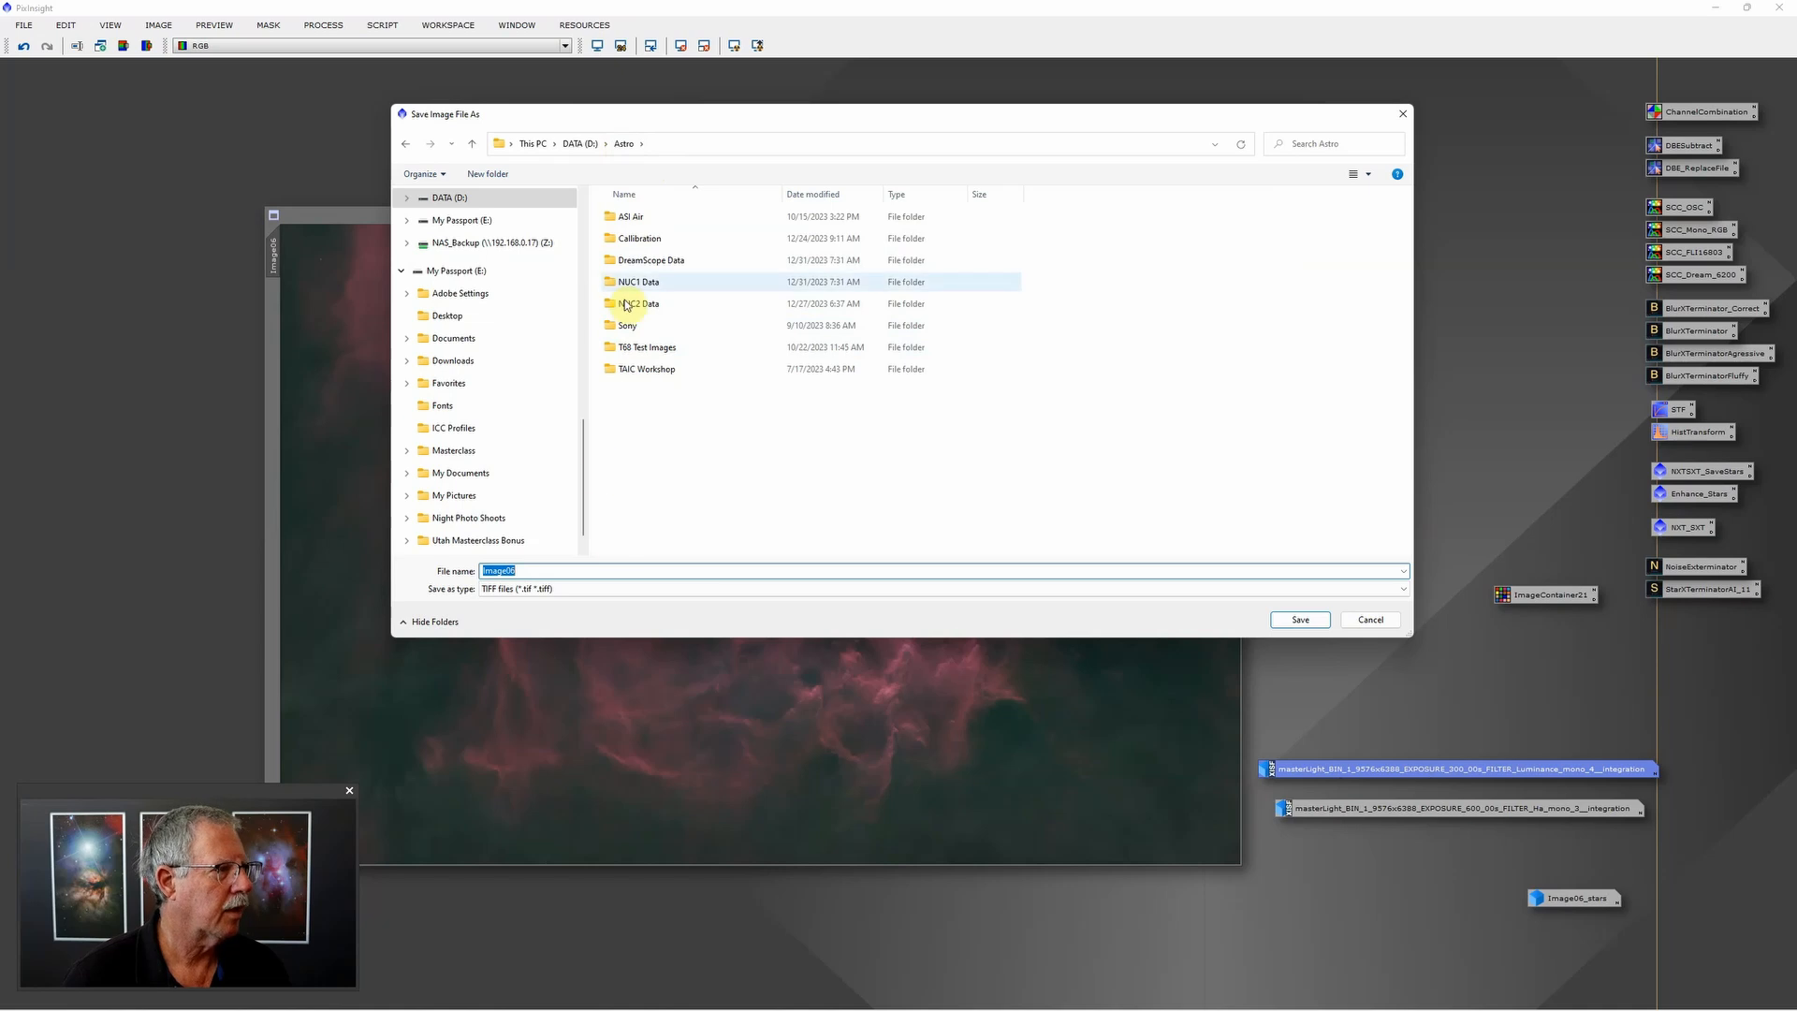
pyautogui.doubleClick(646, 260)
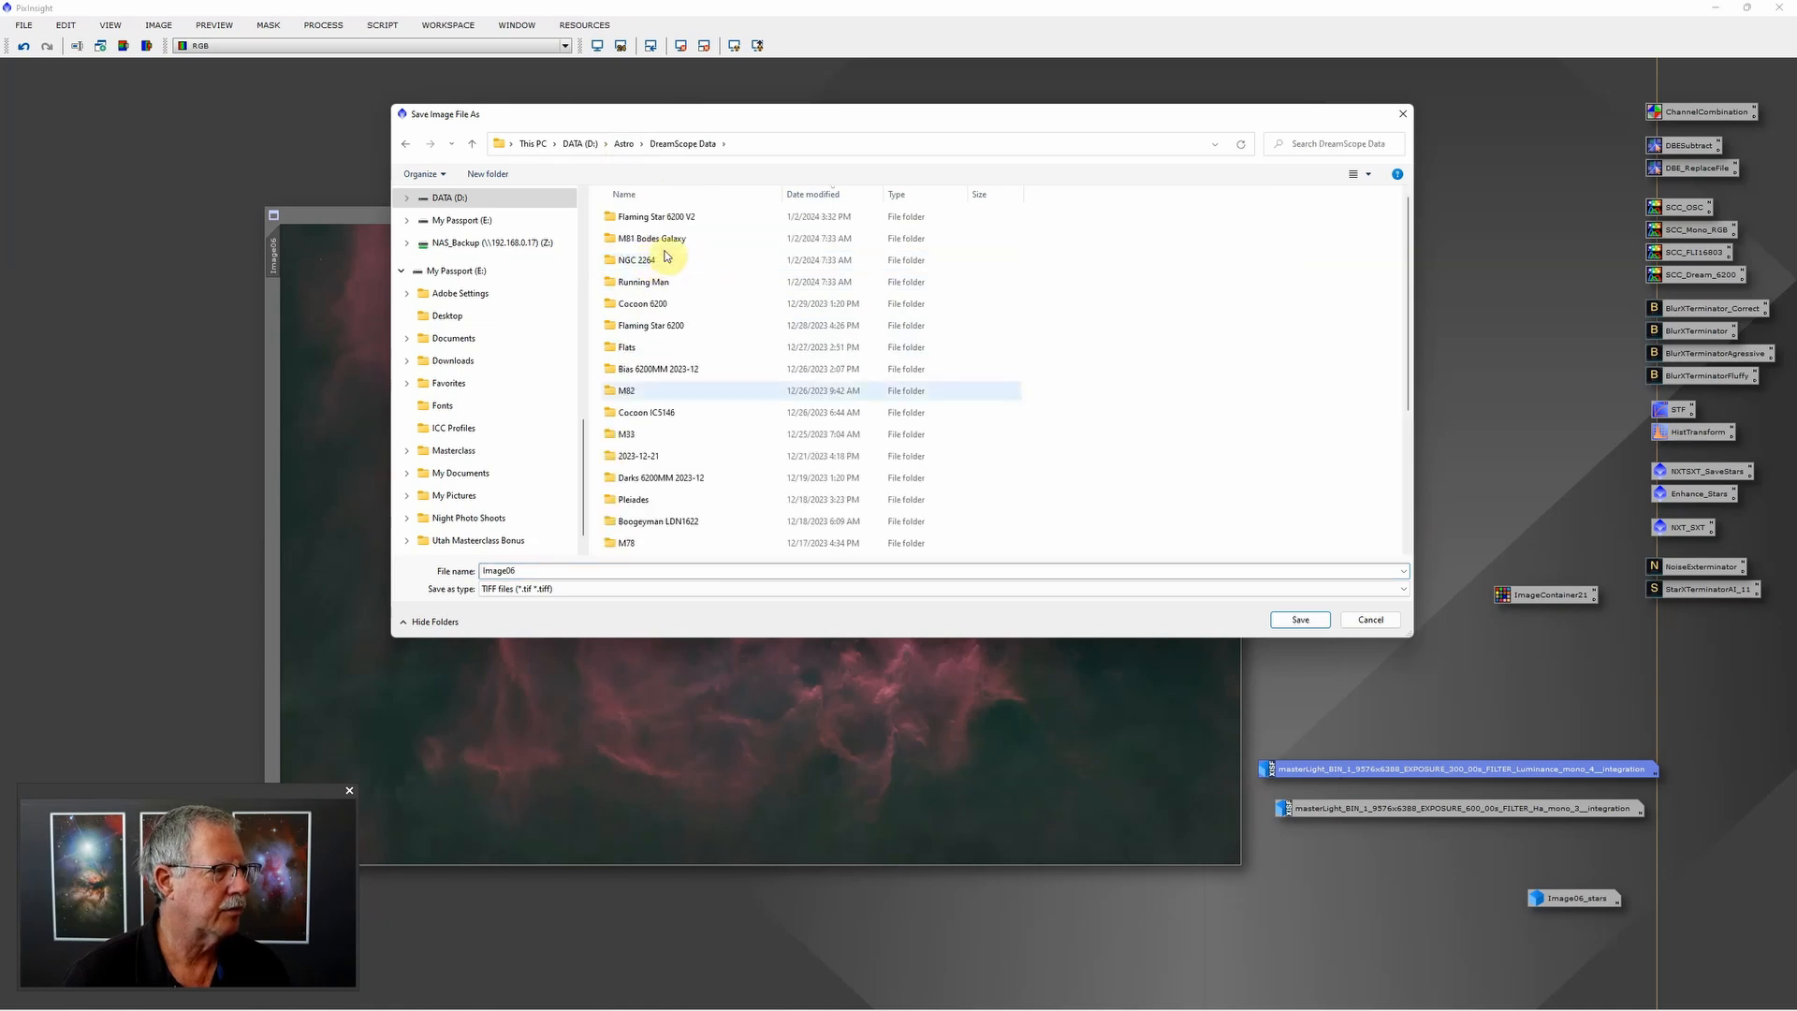
pyautogui.doubleClick(670, 219)
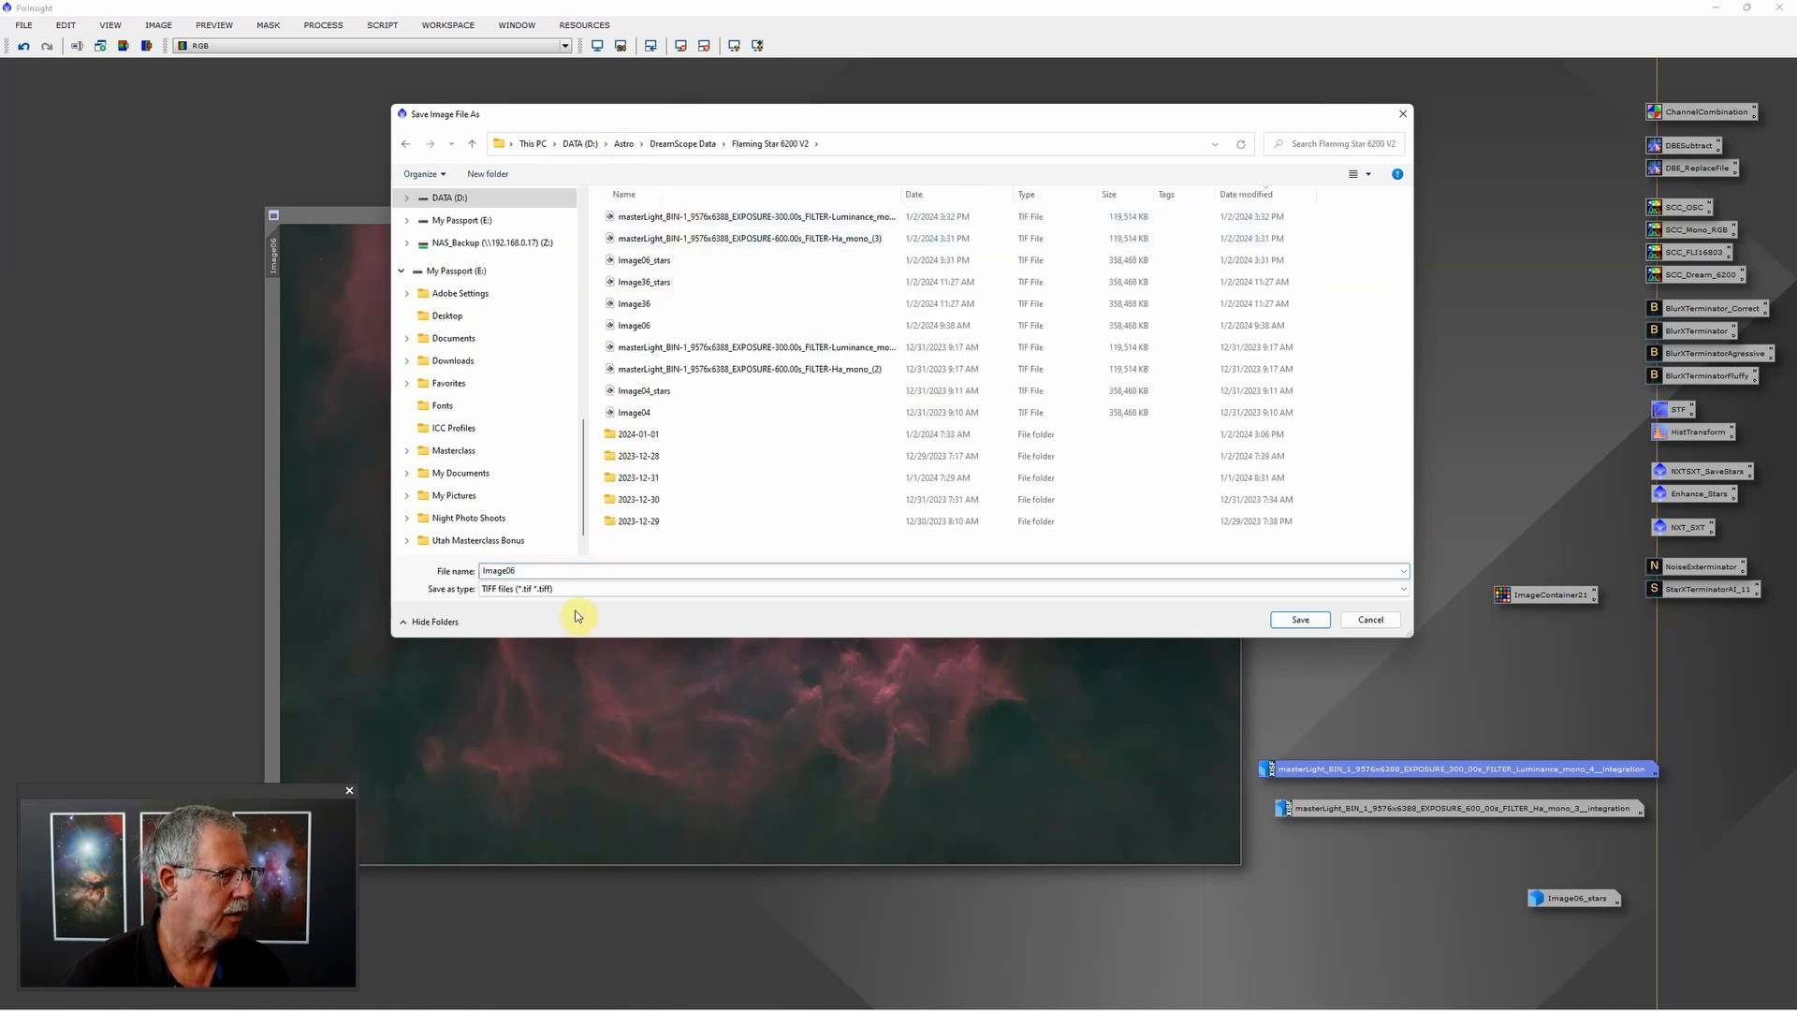
pyautogui.click(1296, 620)
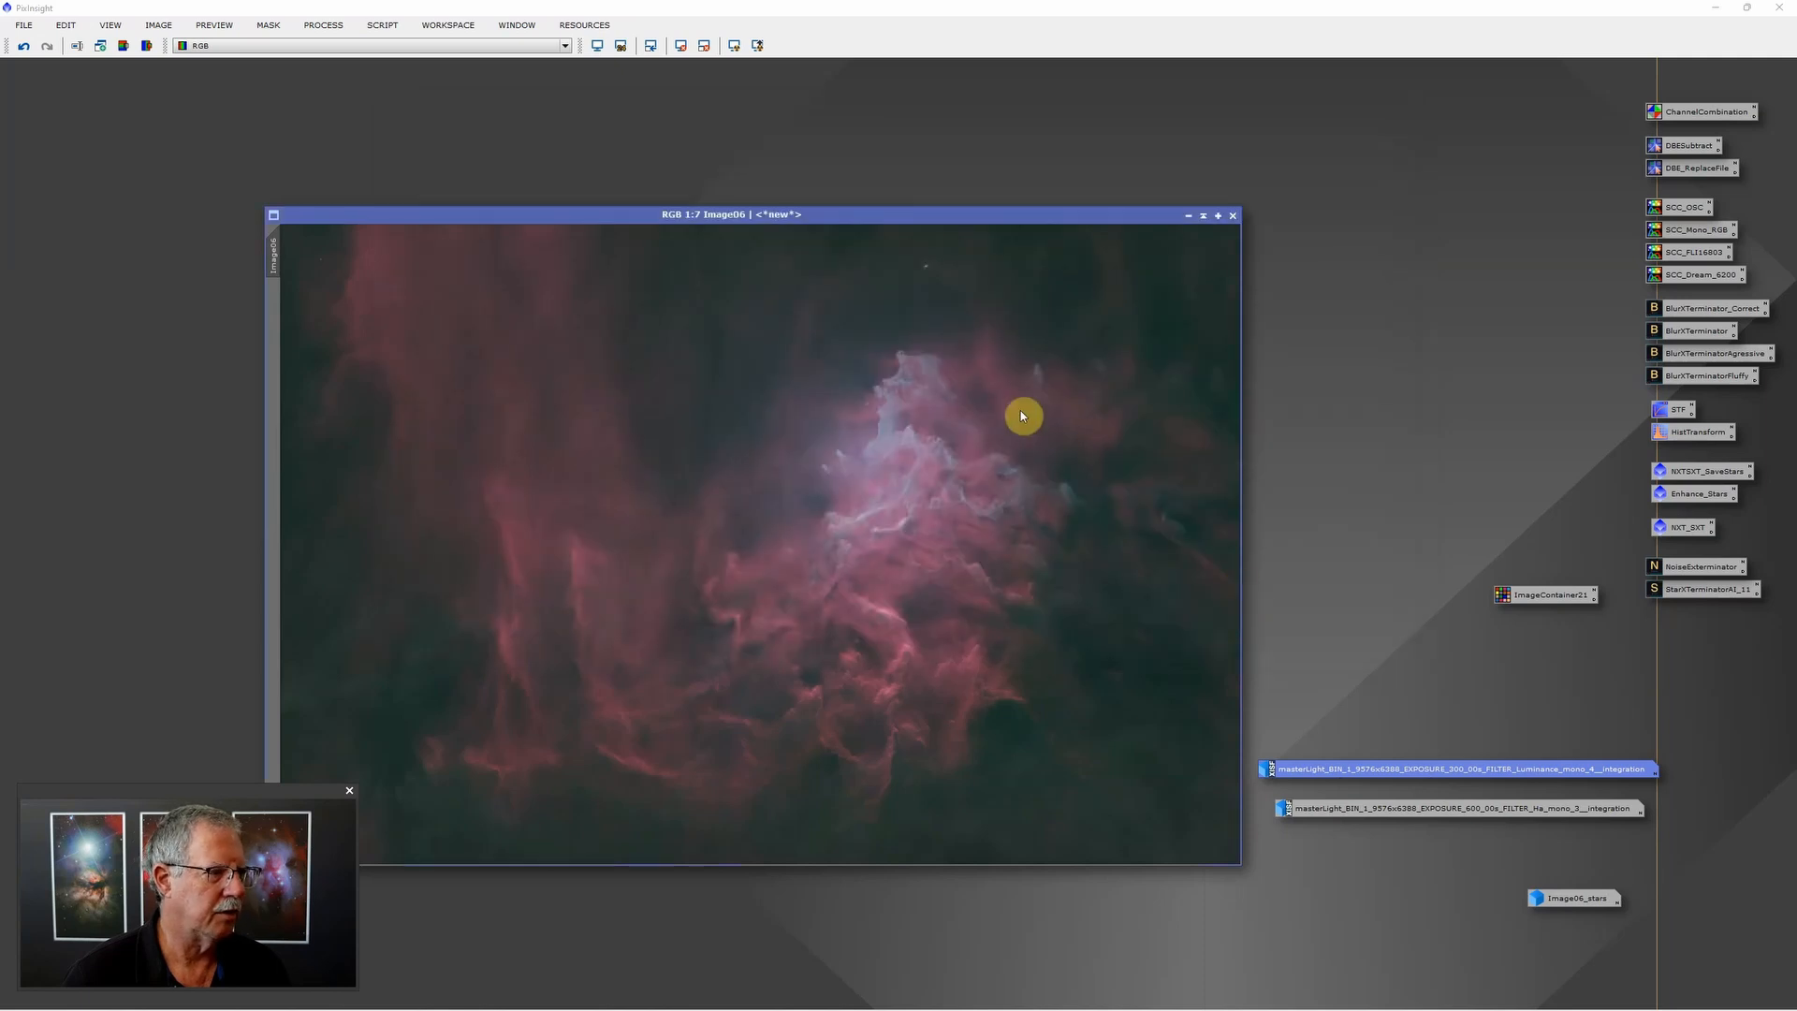
pyautogui.click(916, 537)
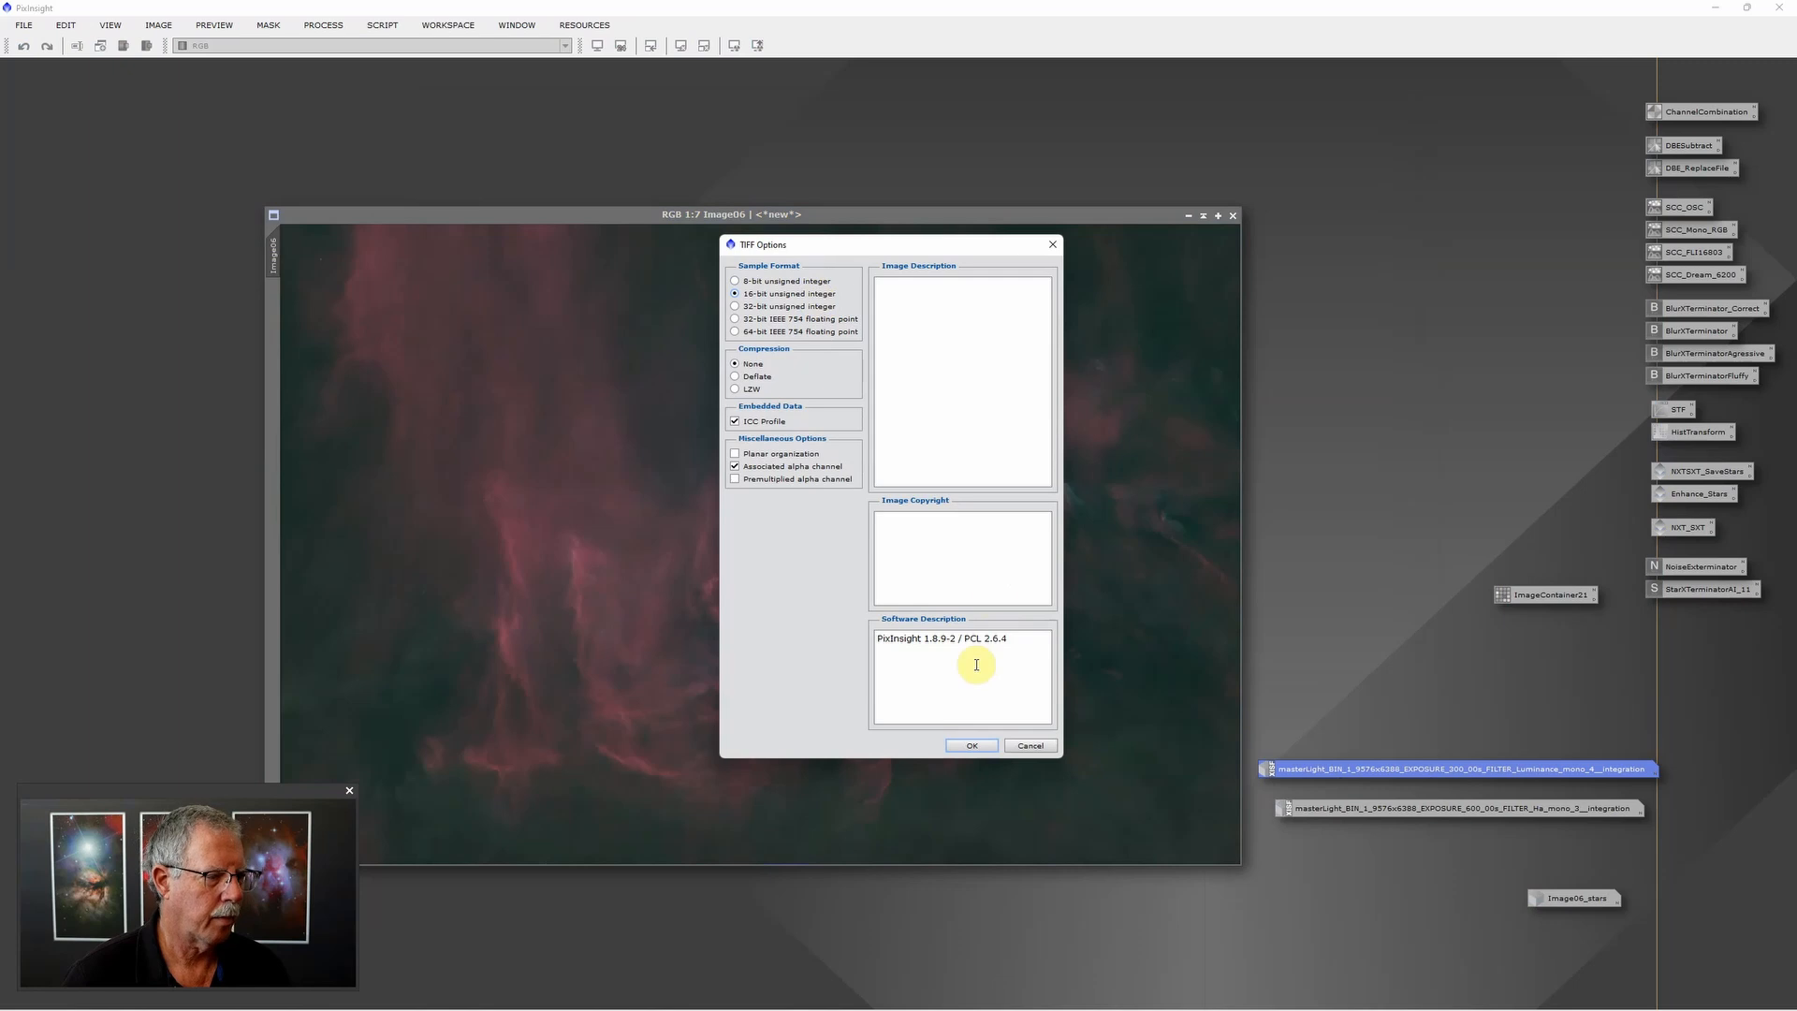
pyautogui.click(966, 745)
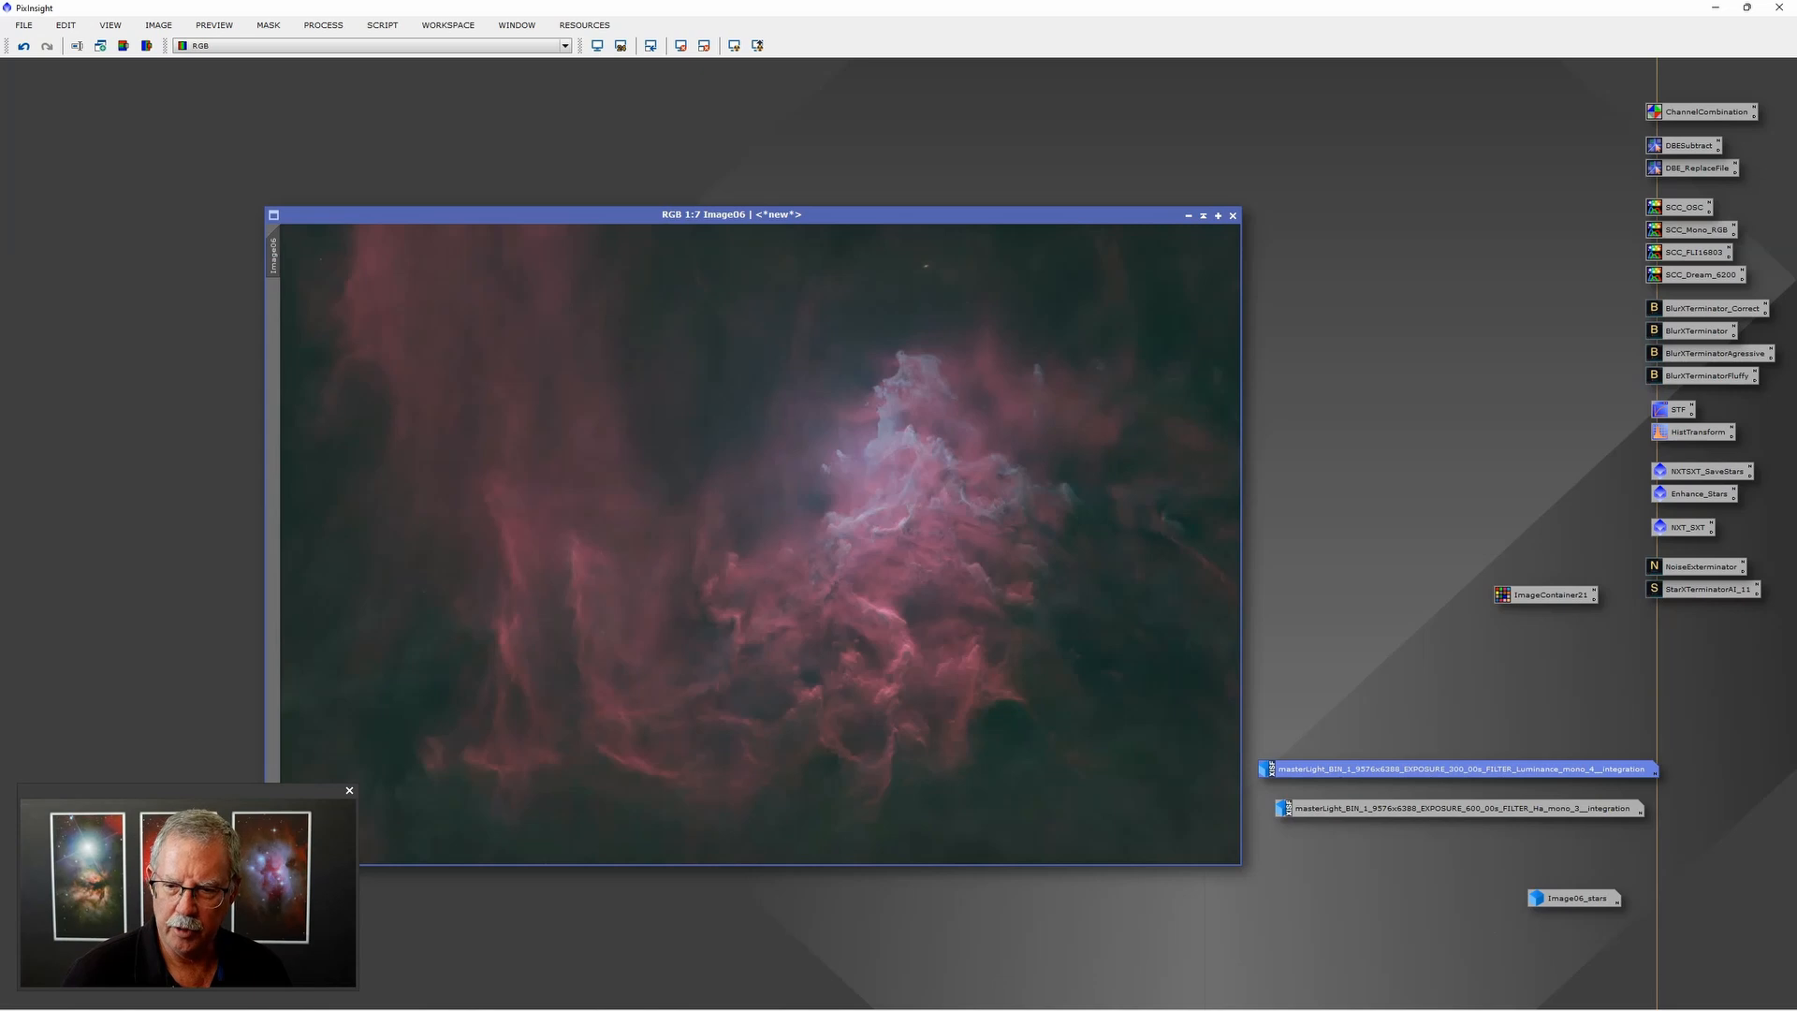
# Step: Switch to Photoshop and start the Load Files into Stack script
pyautogui.hotkey('alt', 'Tab')
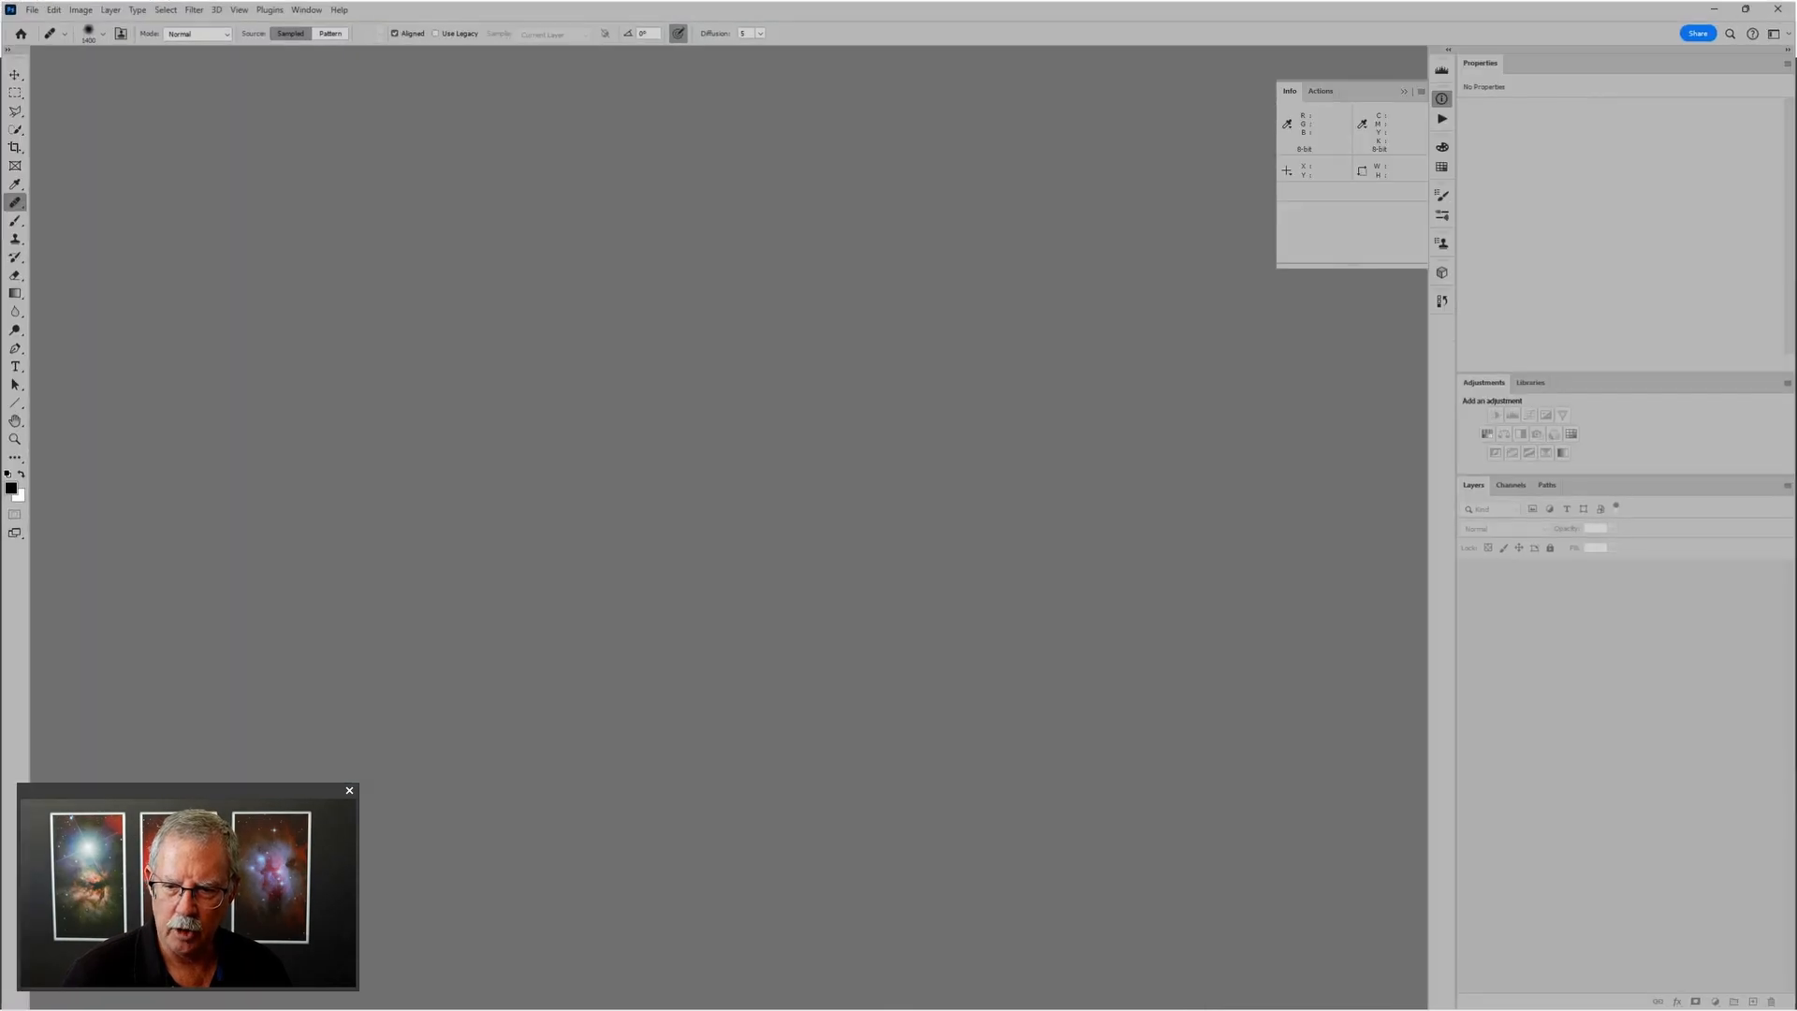
pyautogui.click(1403, 92)
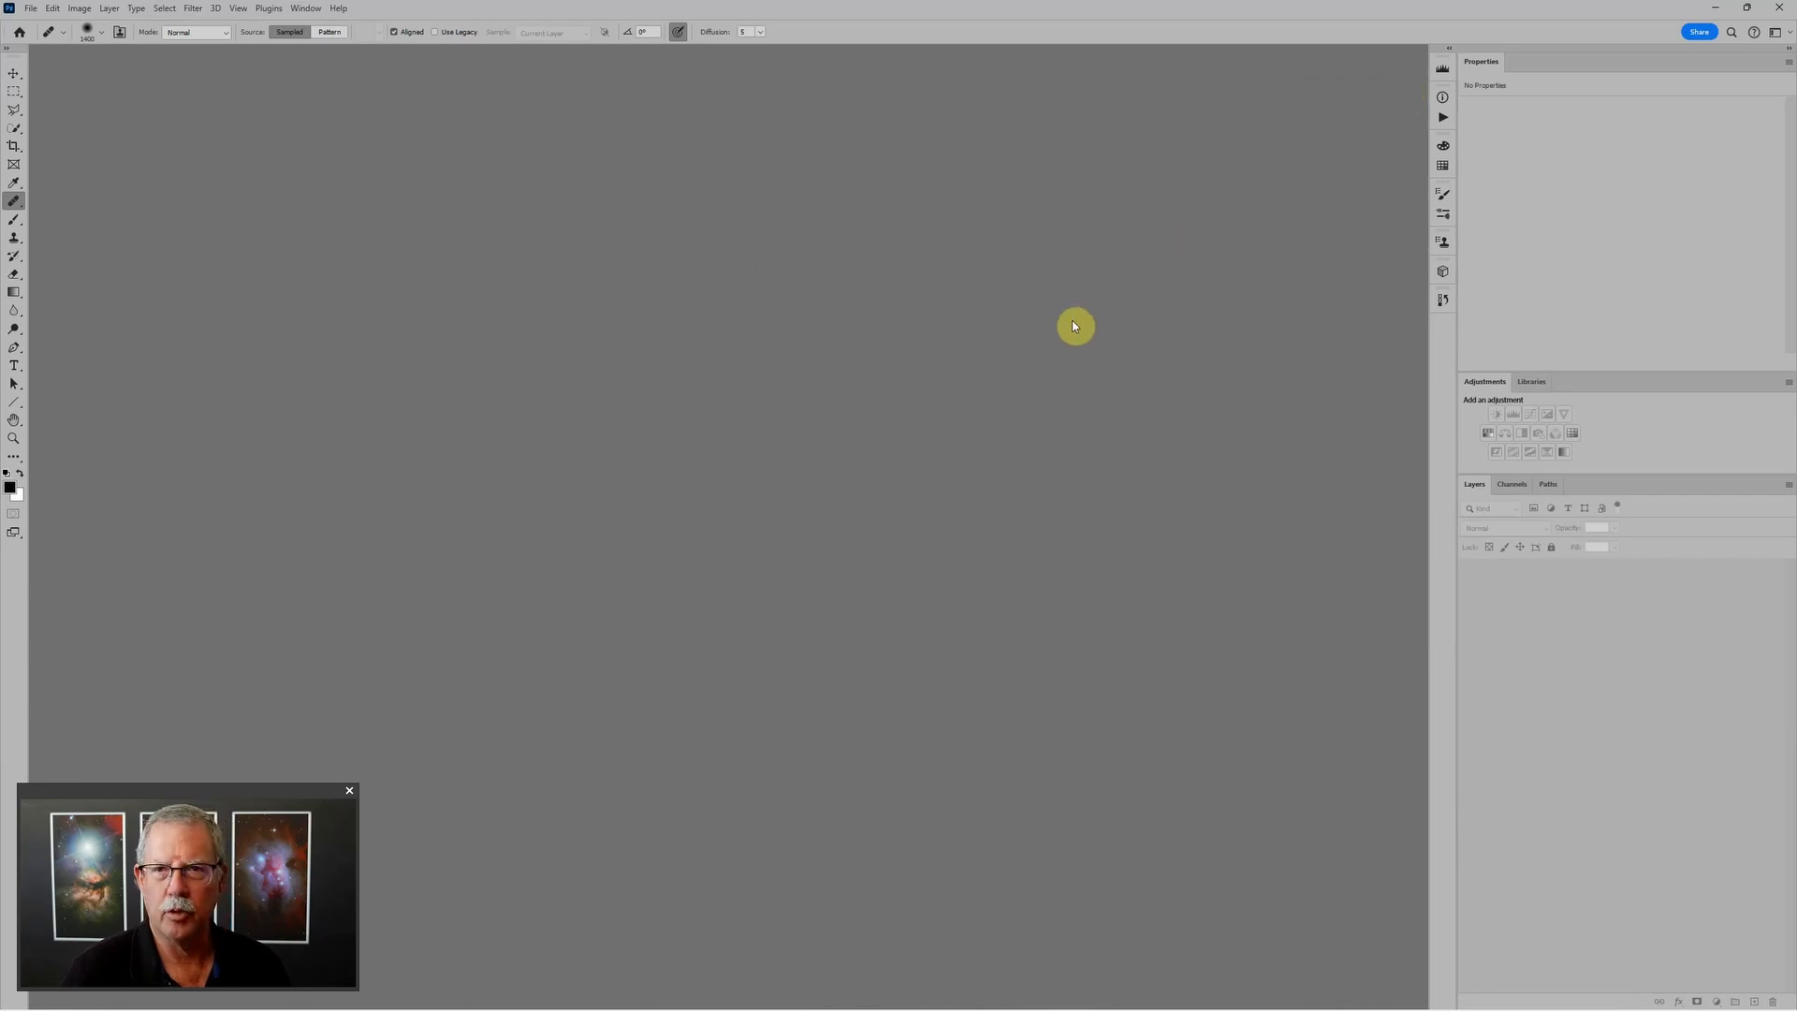
pyautogui.click(31, 10)
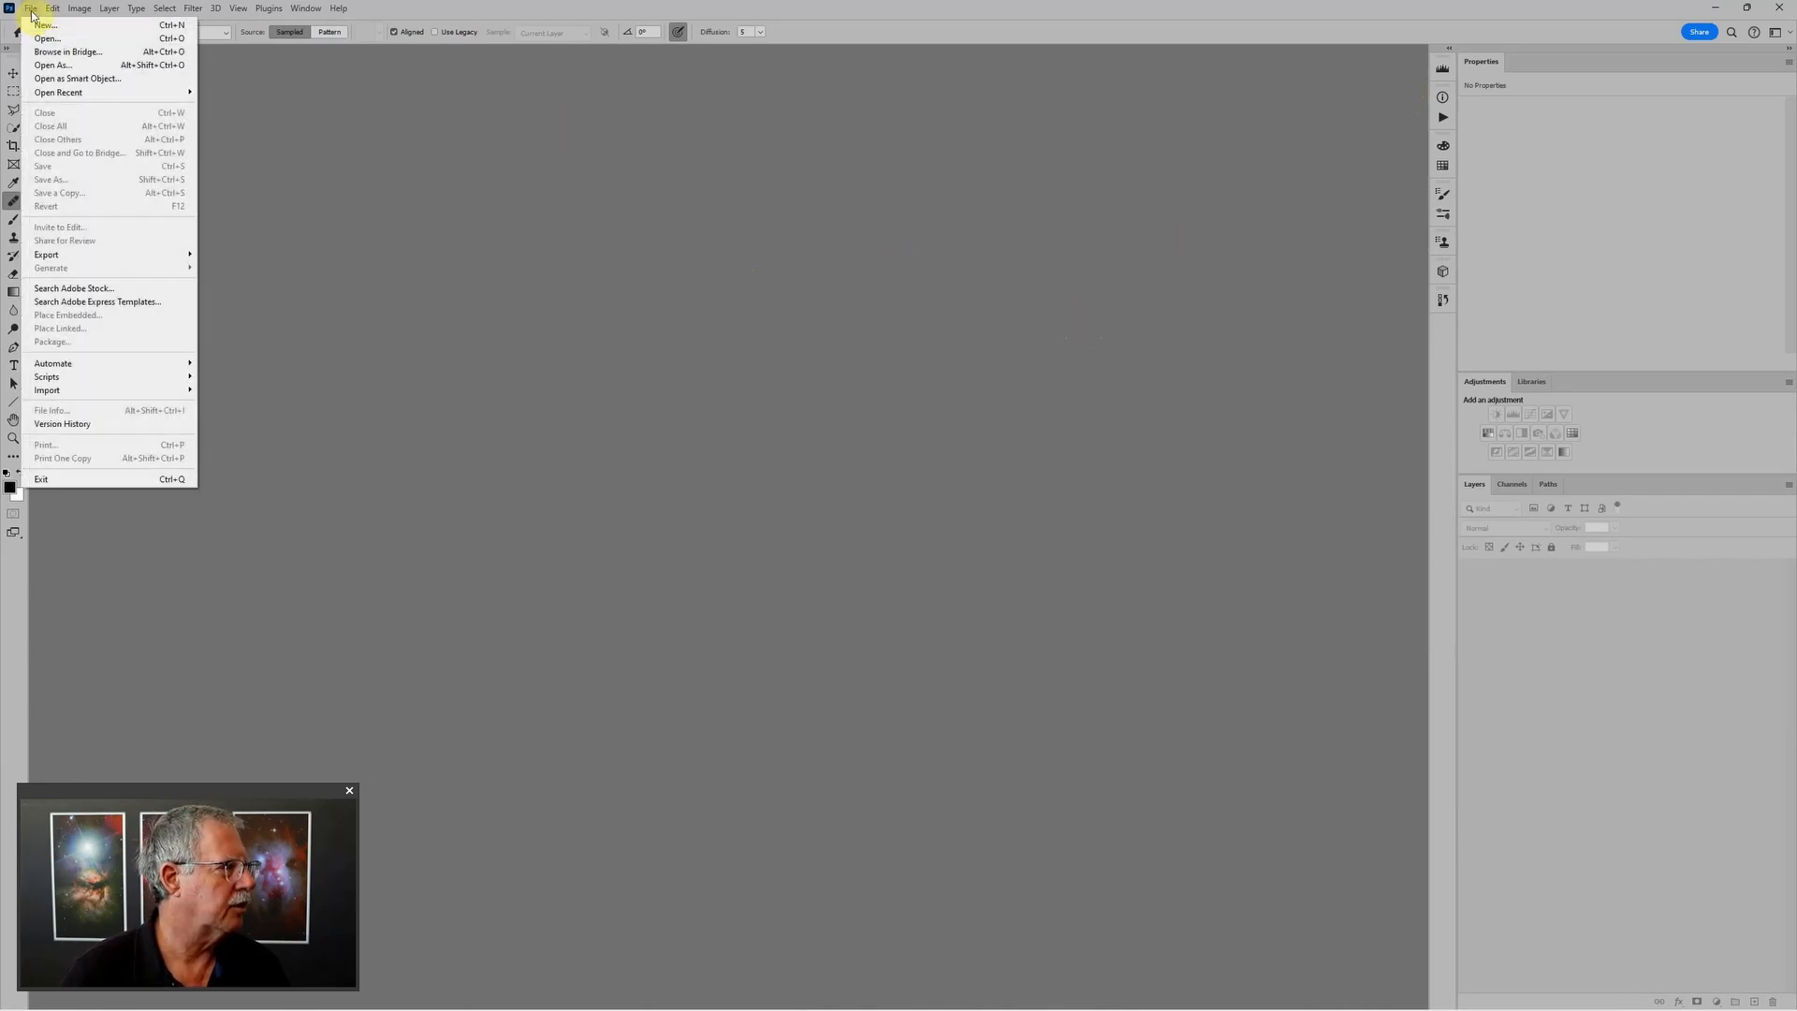
pyautogui.moveTo(113, 382)
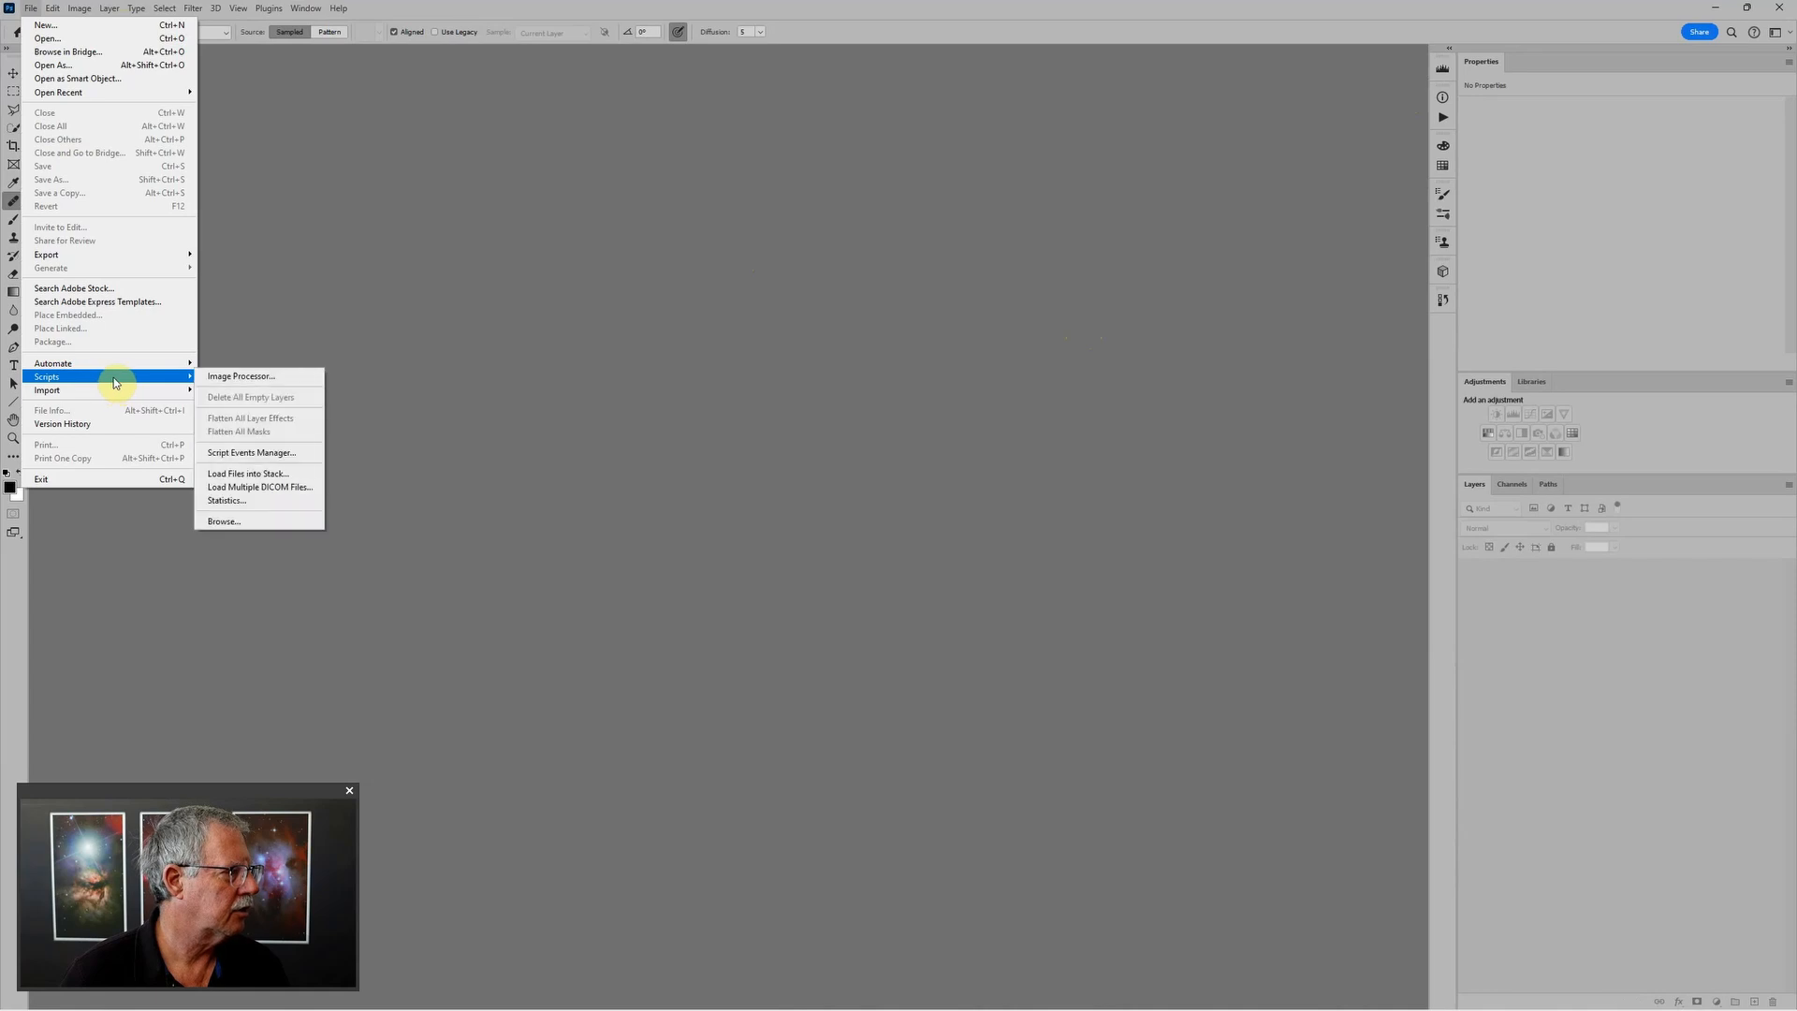
pyautogui.click(264, 477)
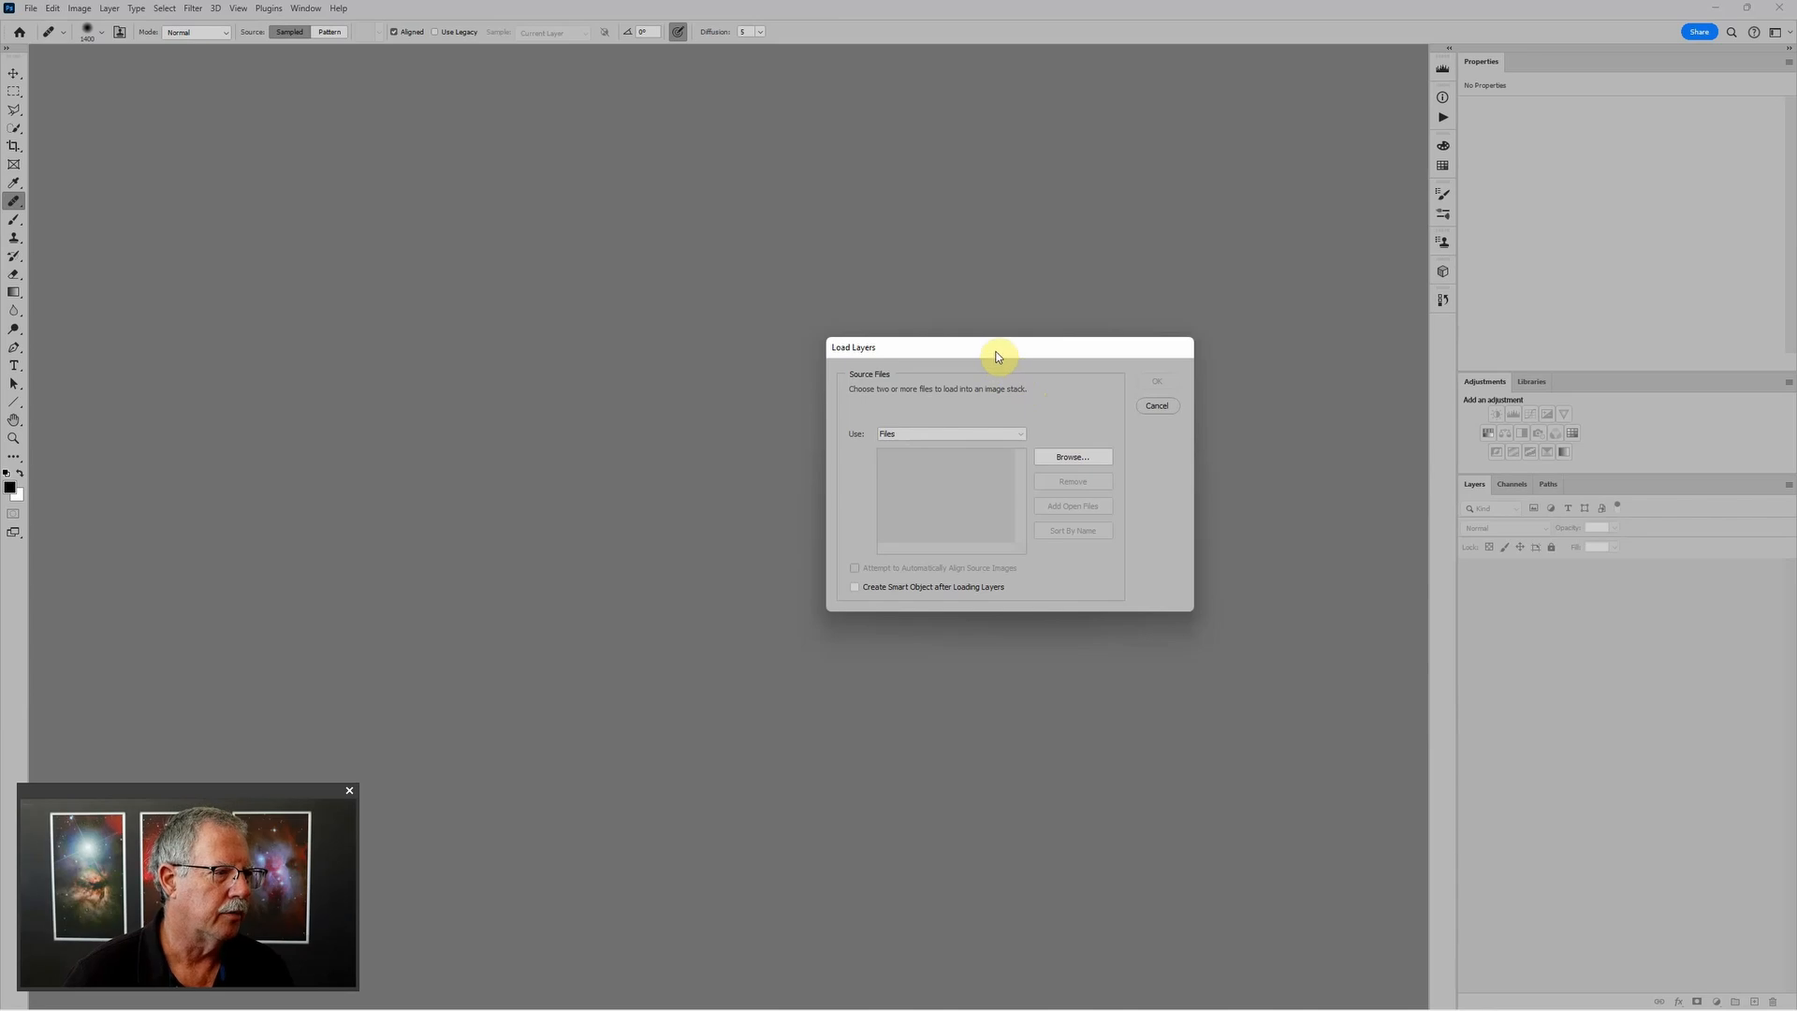
# Step: Load the Image06, Luminance_mono_(4), Ha_mono_(3) and Image06_stars TIFFs from D:'s Astro > DreamScope Data > Flaming Star 6200 V2 folder as layers of one document
pyautogui.click(1070, 459)
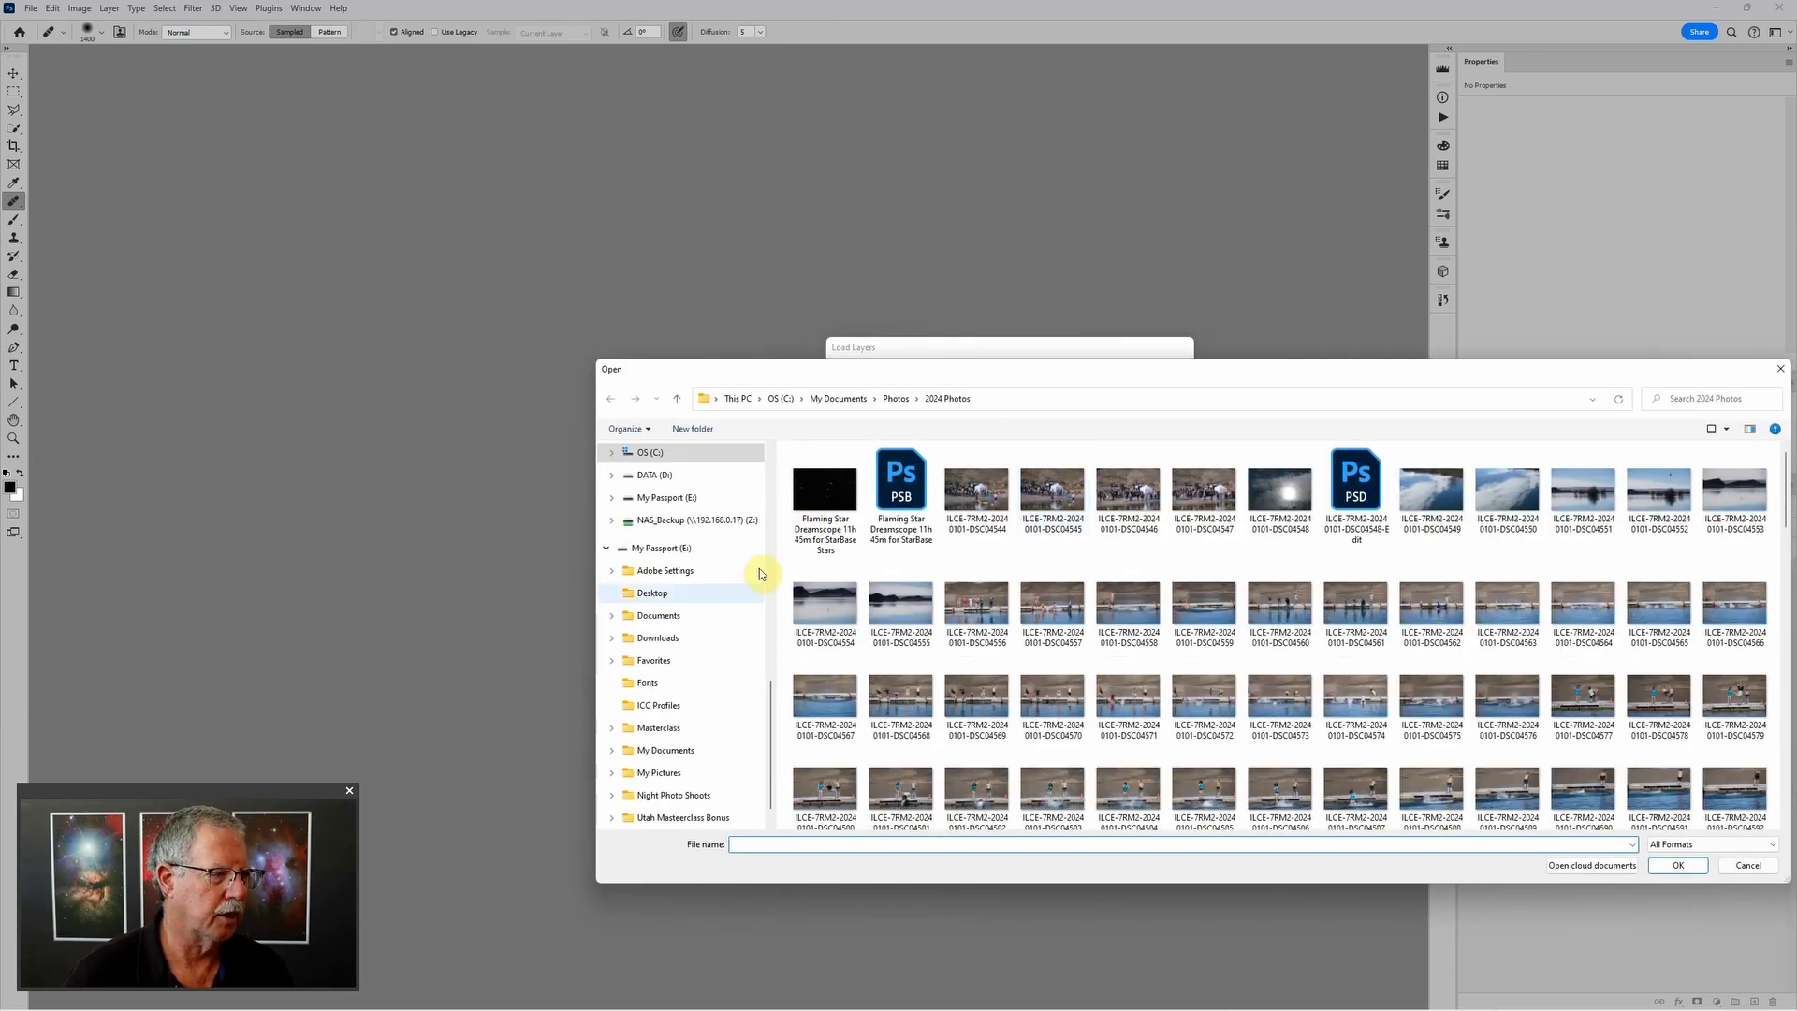
pyautogui.click(654, 474)
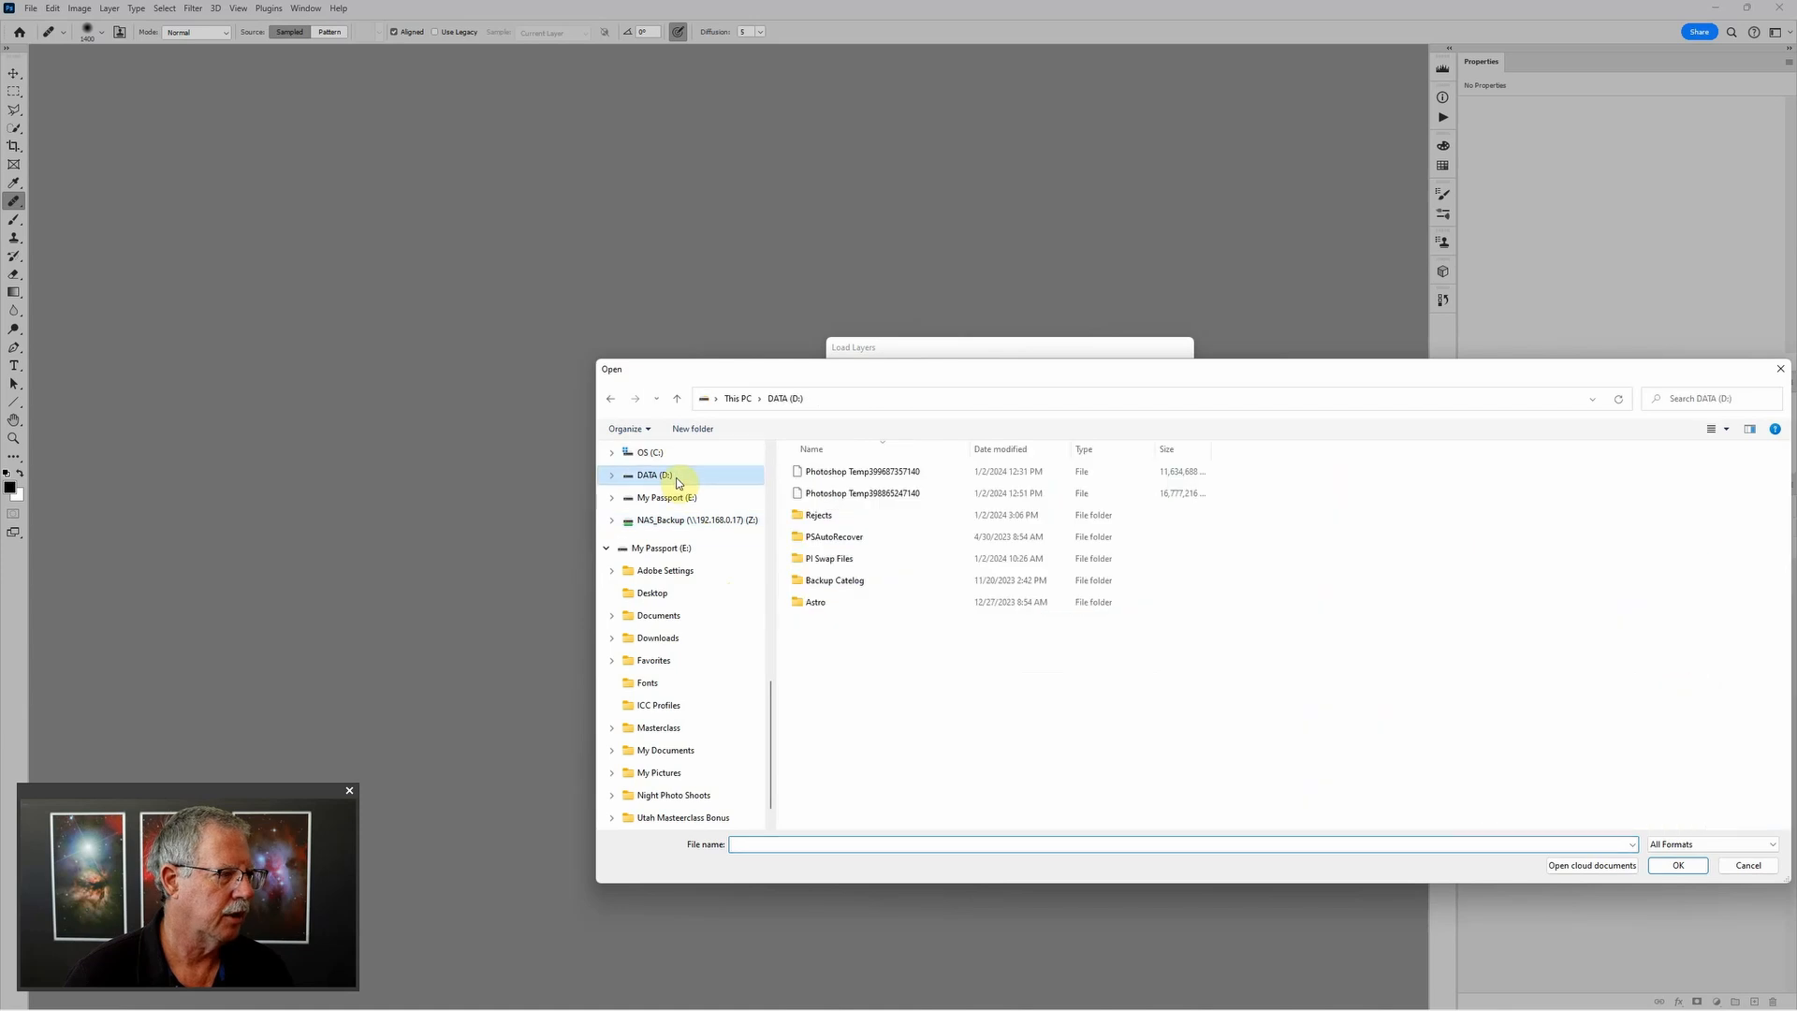
pyautogui.doubleClick(852, 604)
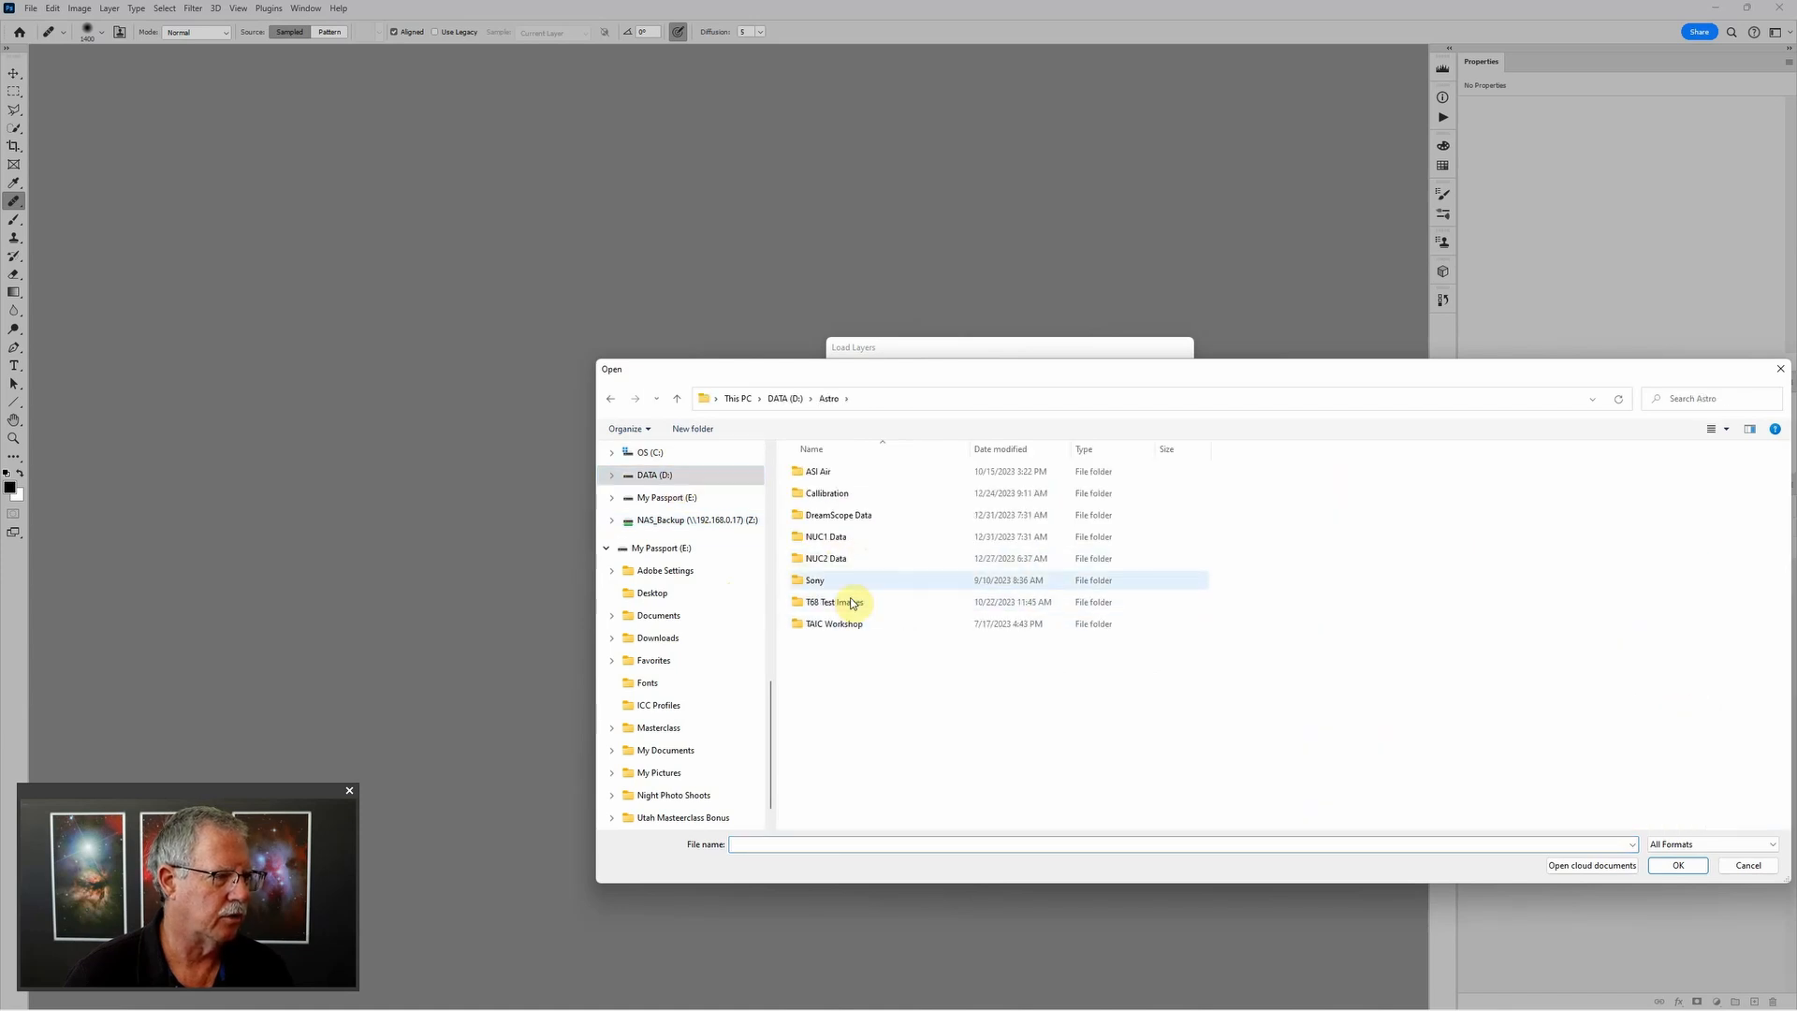
pyautogui.doubleClick(864, 518)
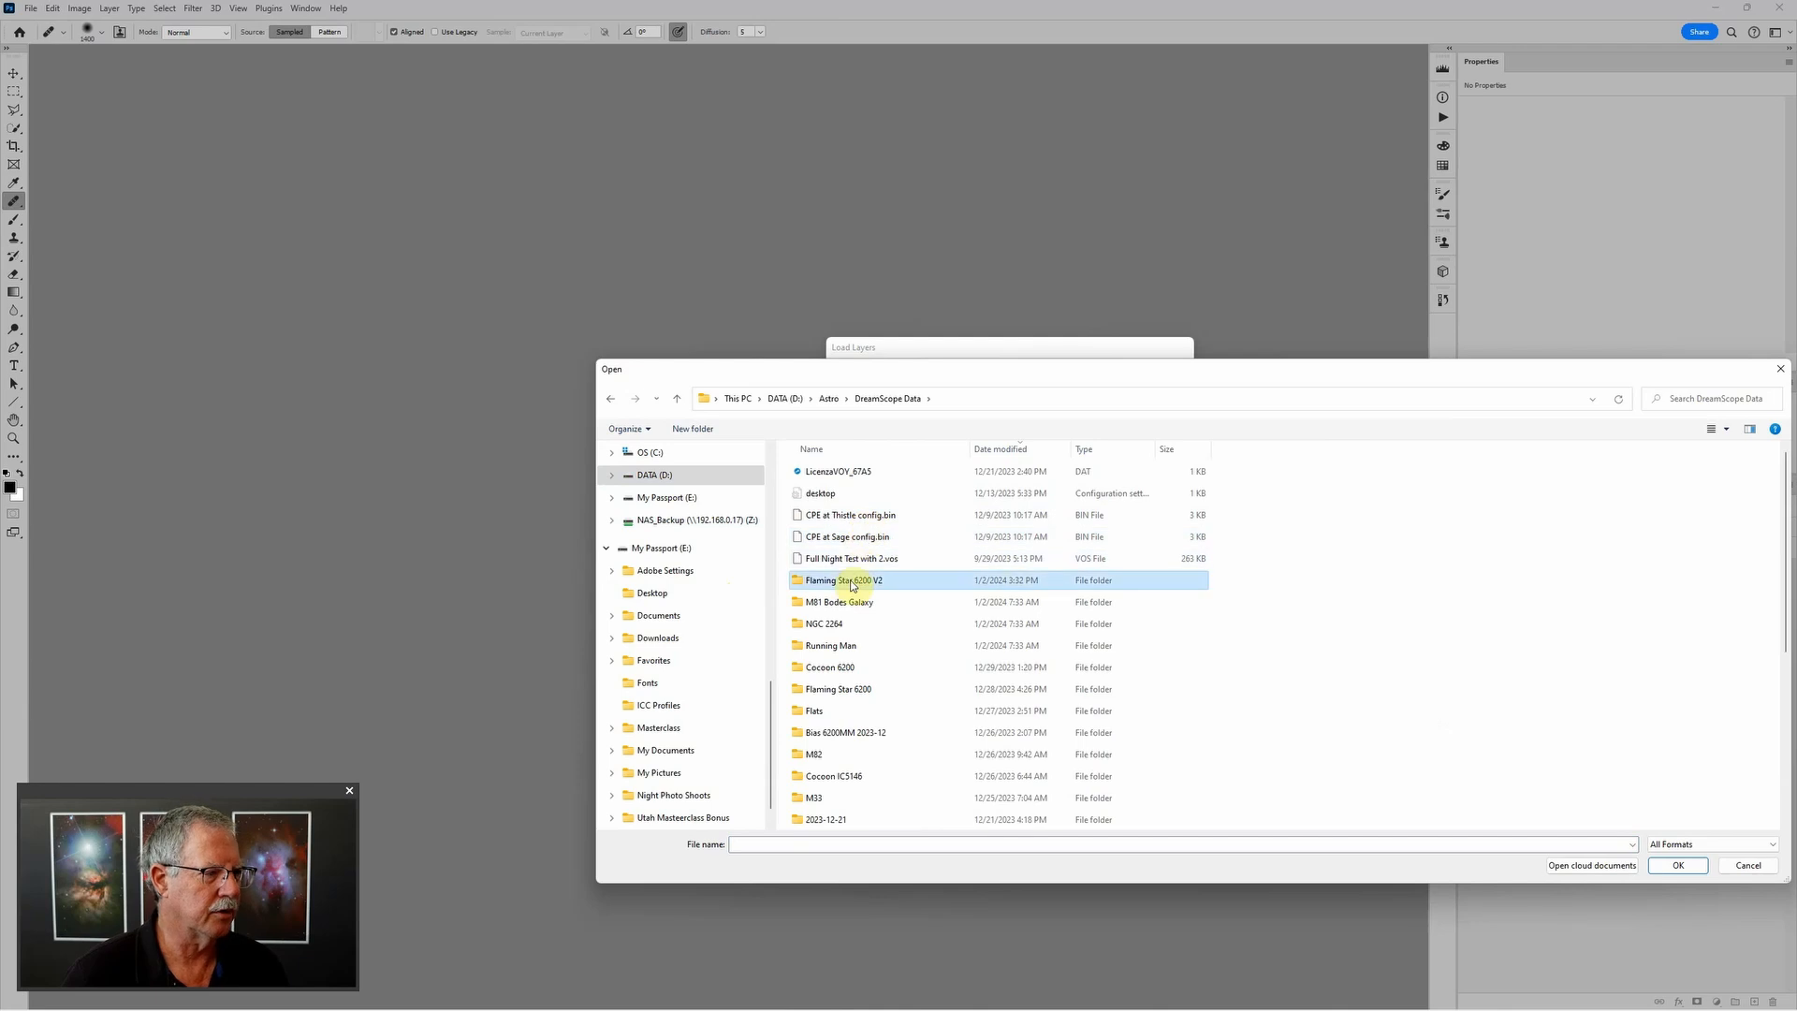
pyautogui.doubleClick(851, 581)
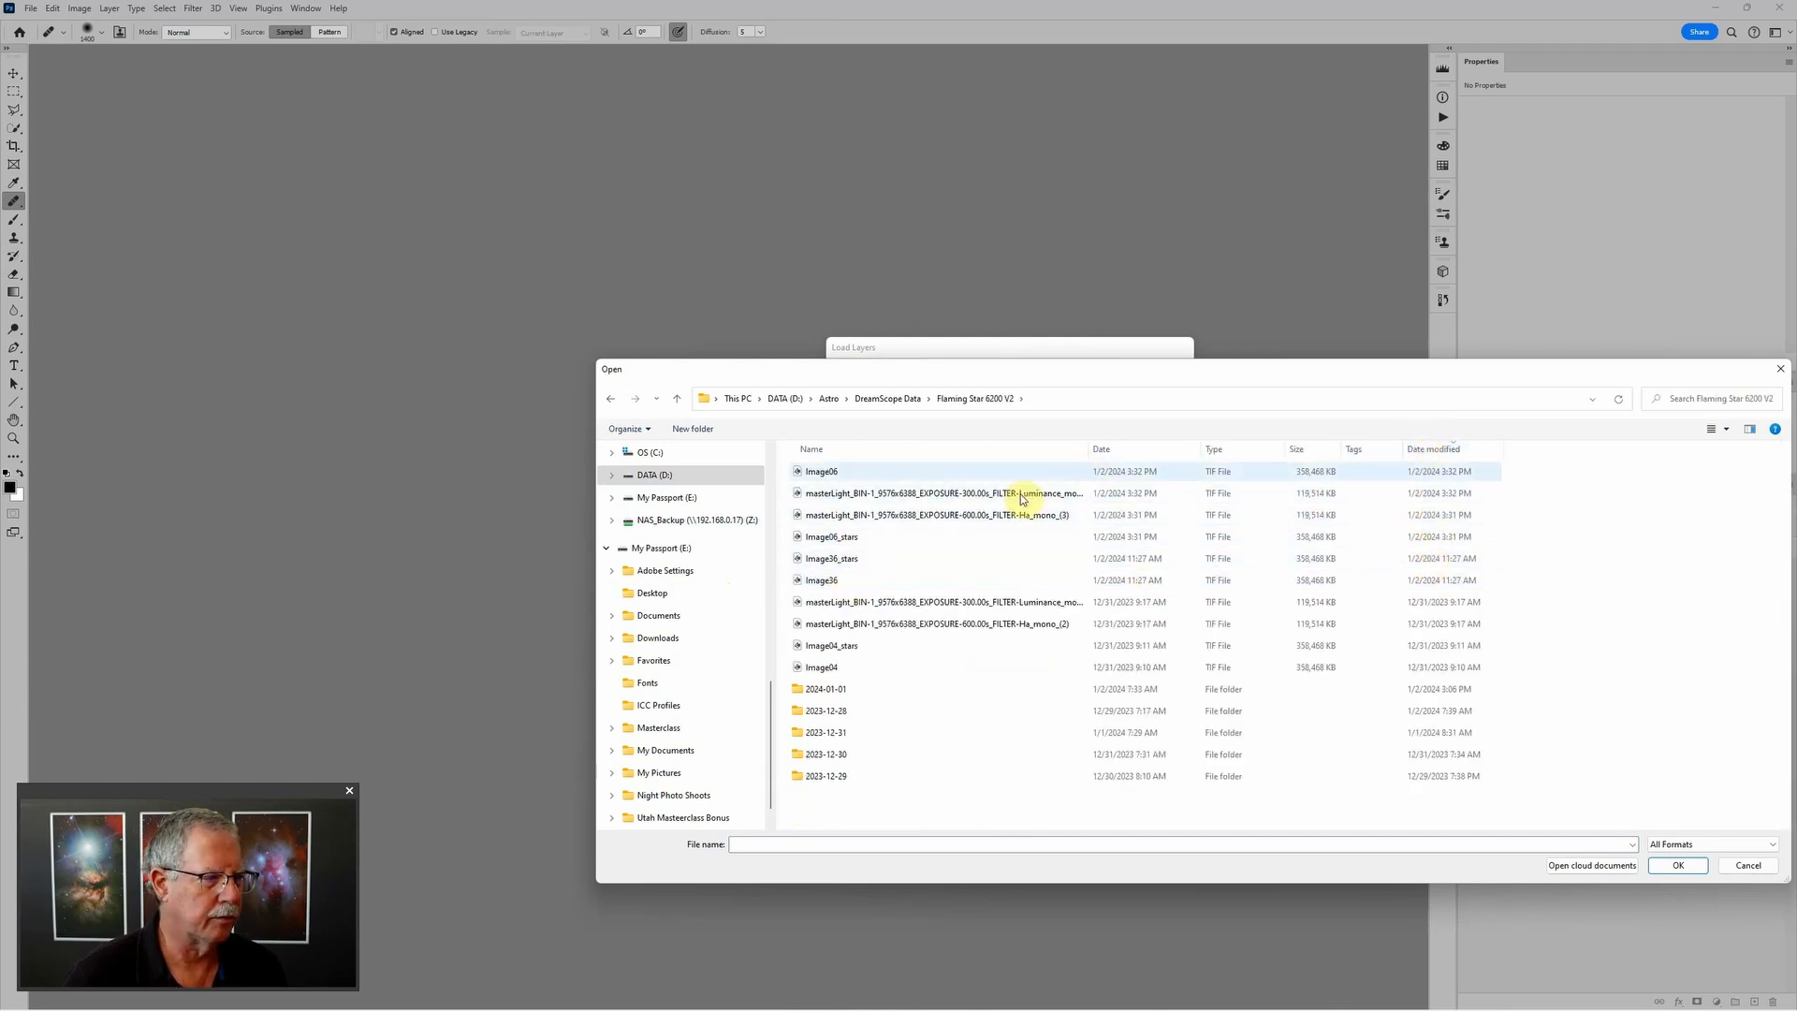
pyautogui.click(920, 473)
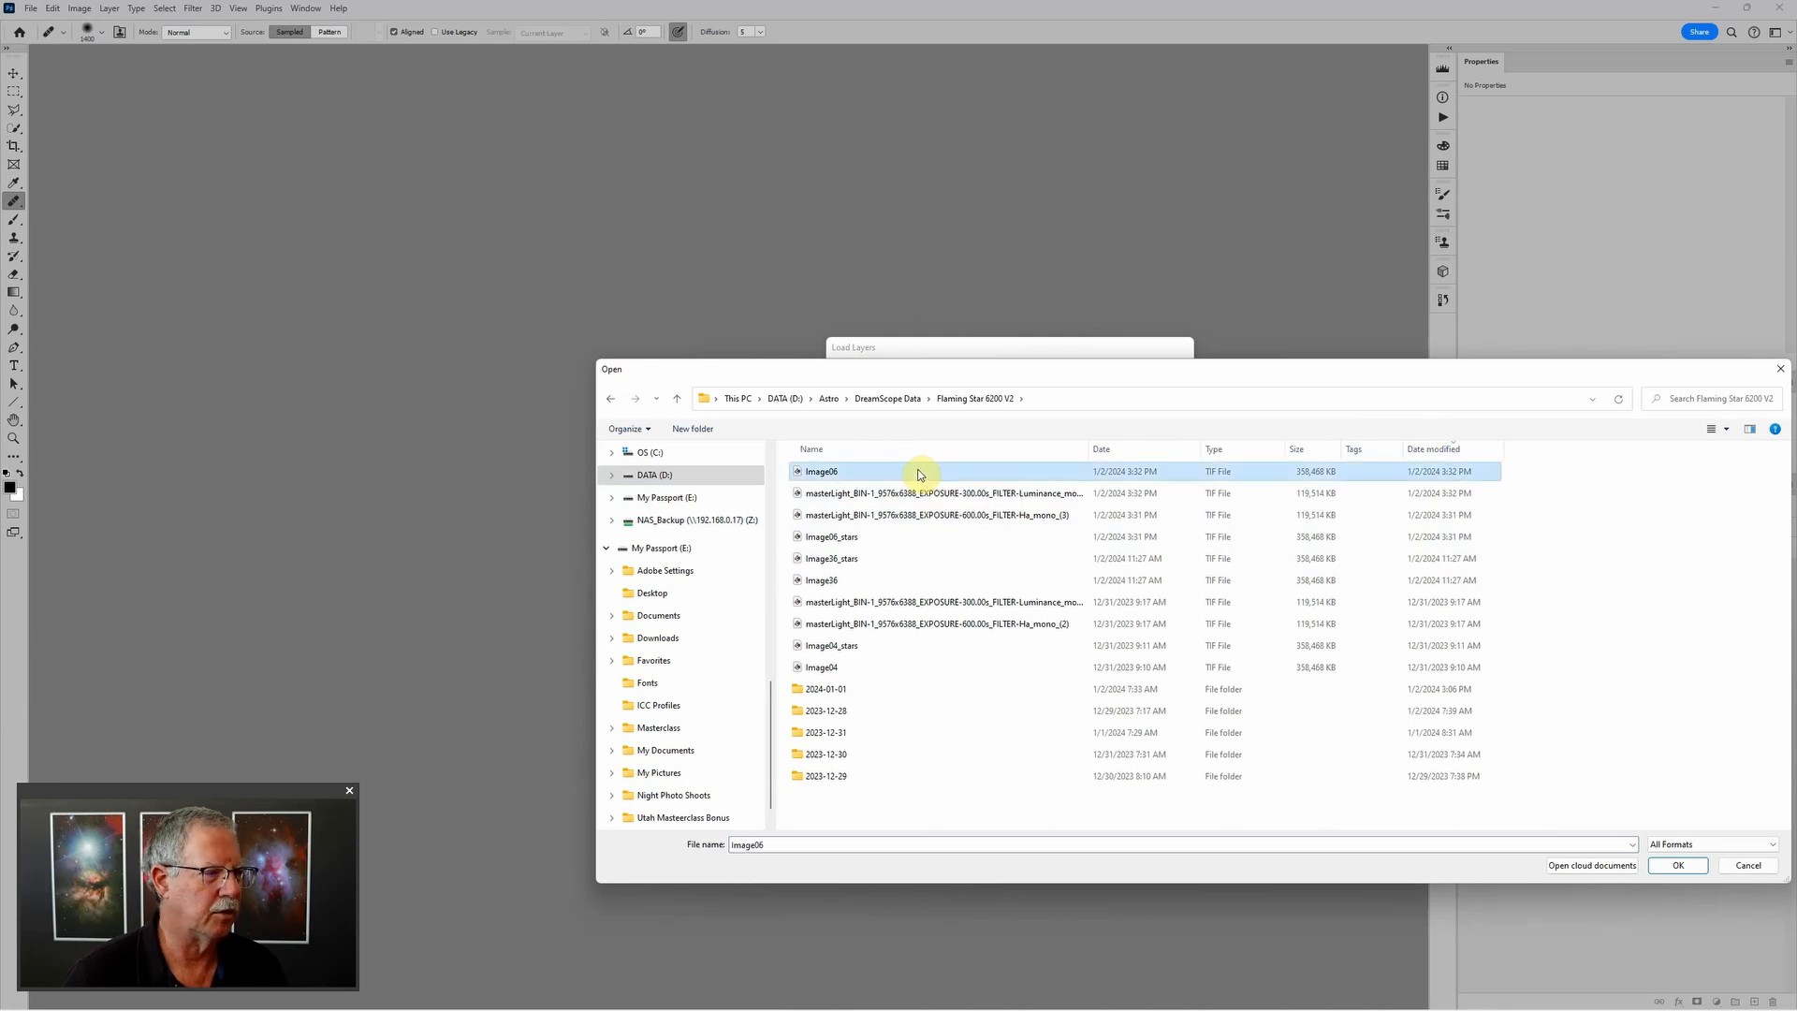
pyautogui.keyDown('shift'); pyautogui.click(903, 537); pyautogui.keyUp('shift')
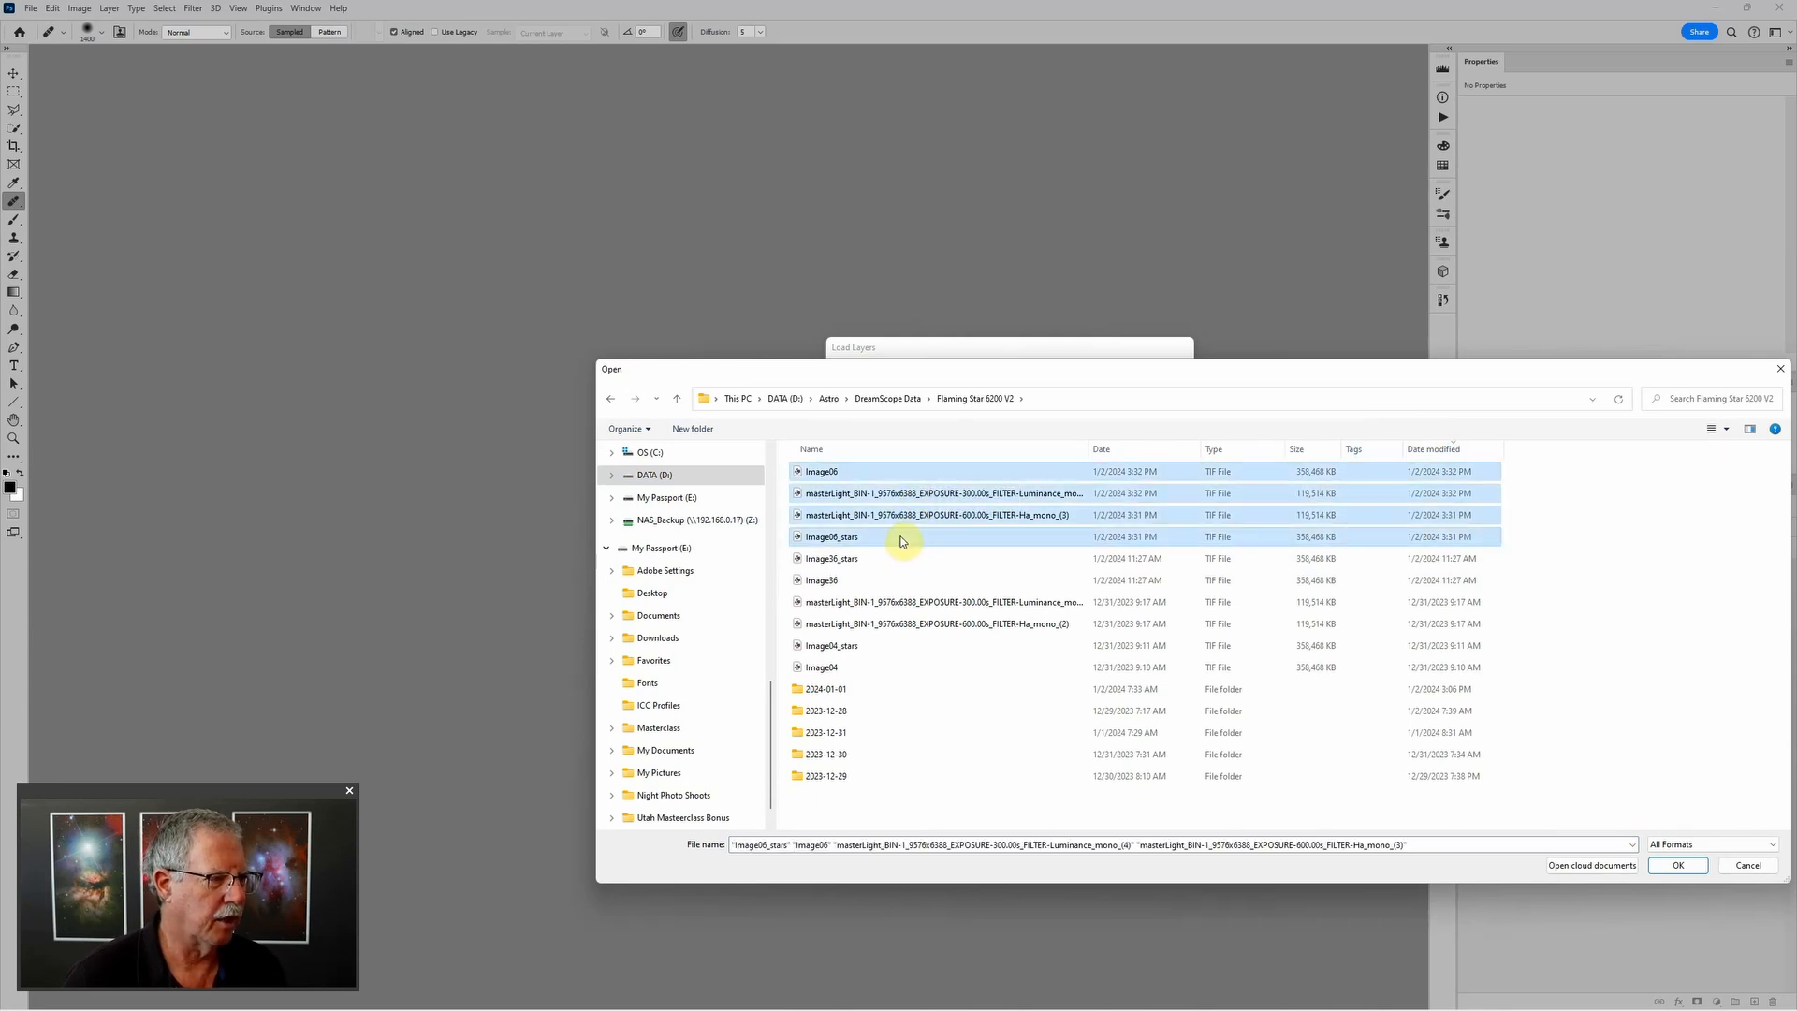
pyautogui.click(1678, 866)
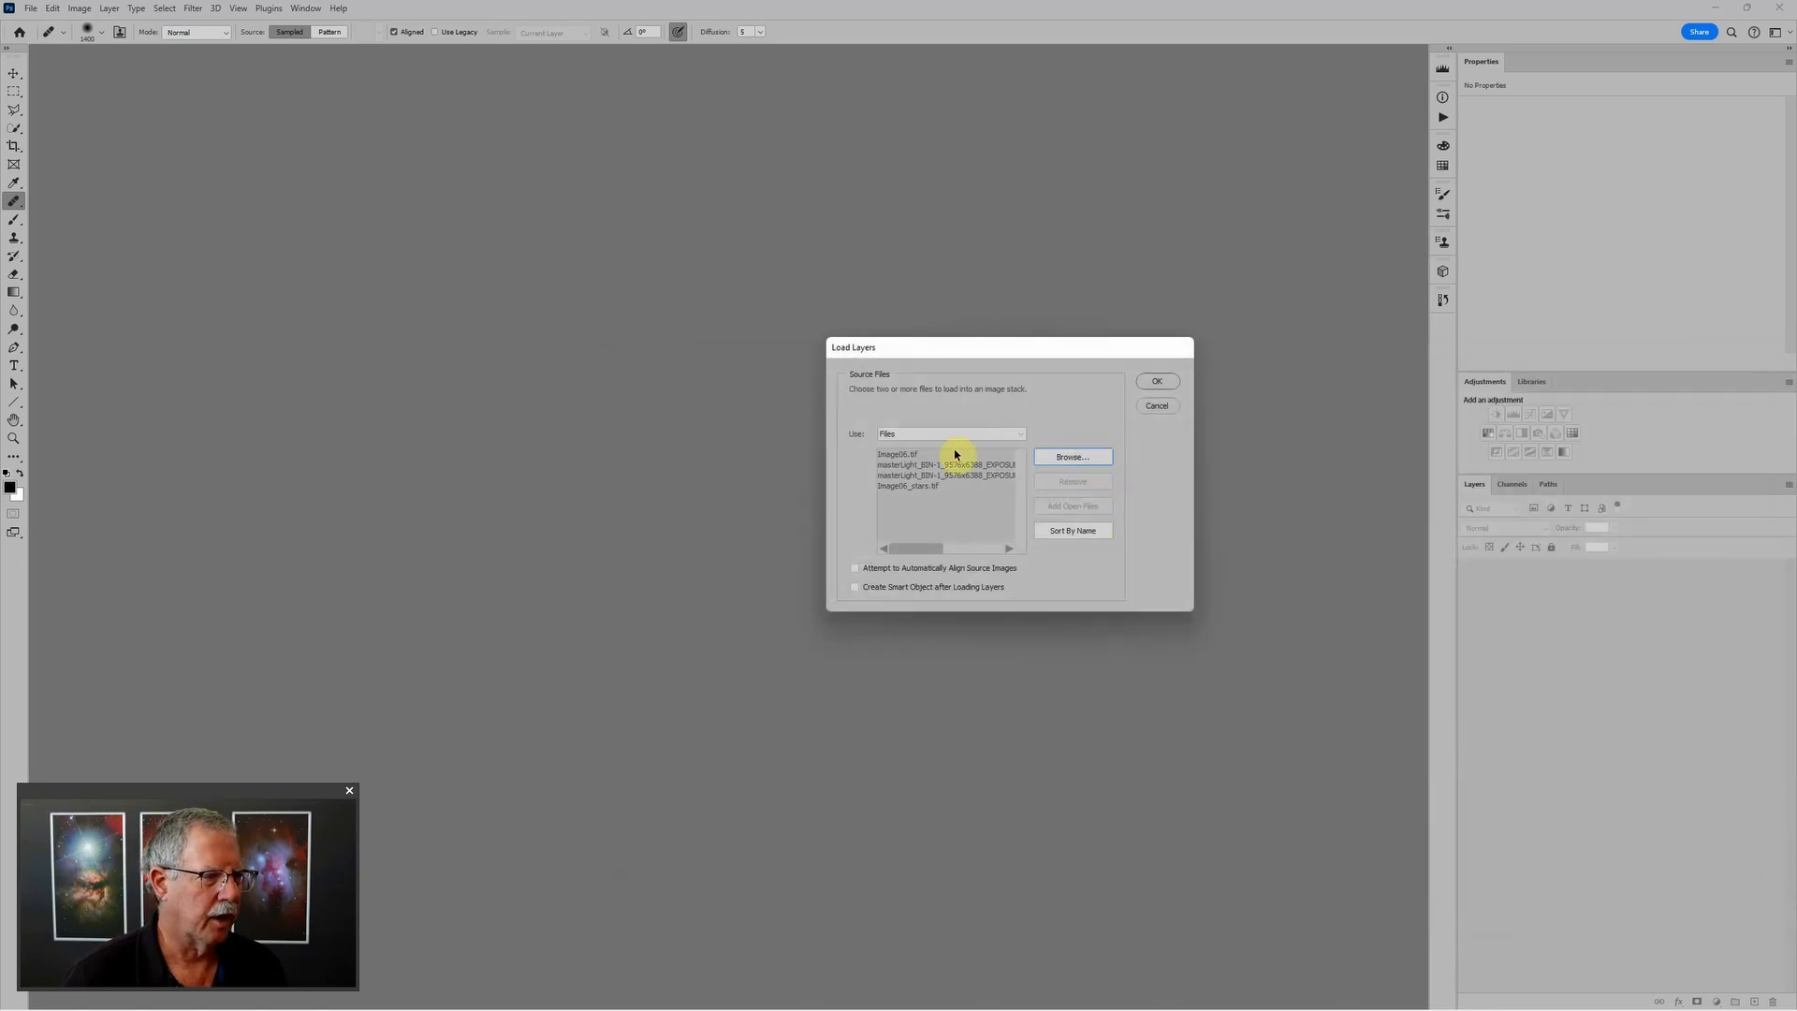
pyautogui.click(1159, 382)
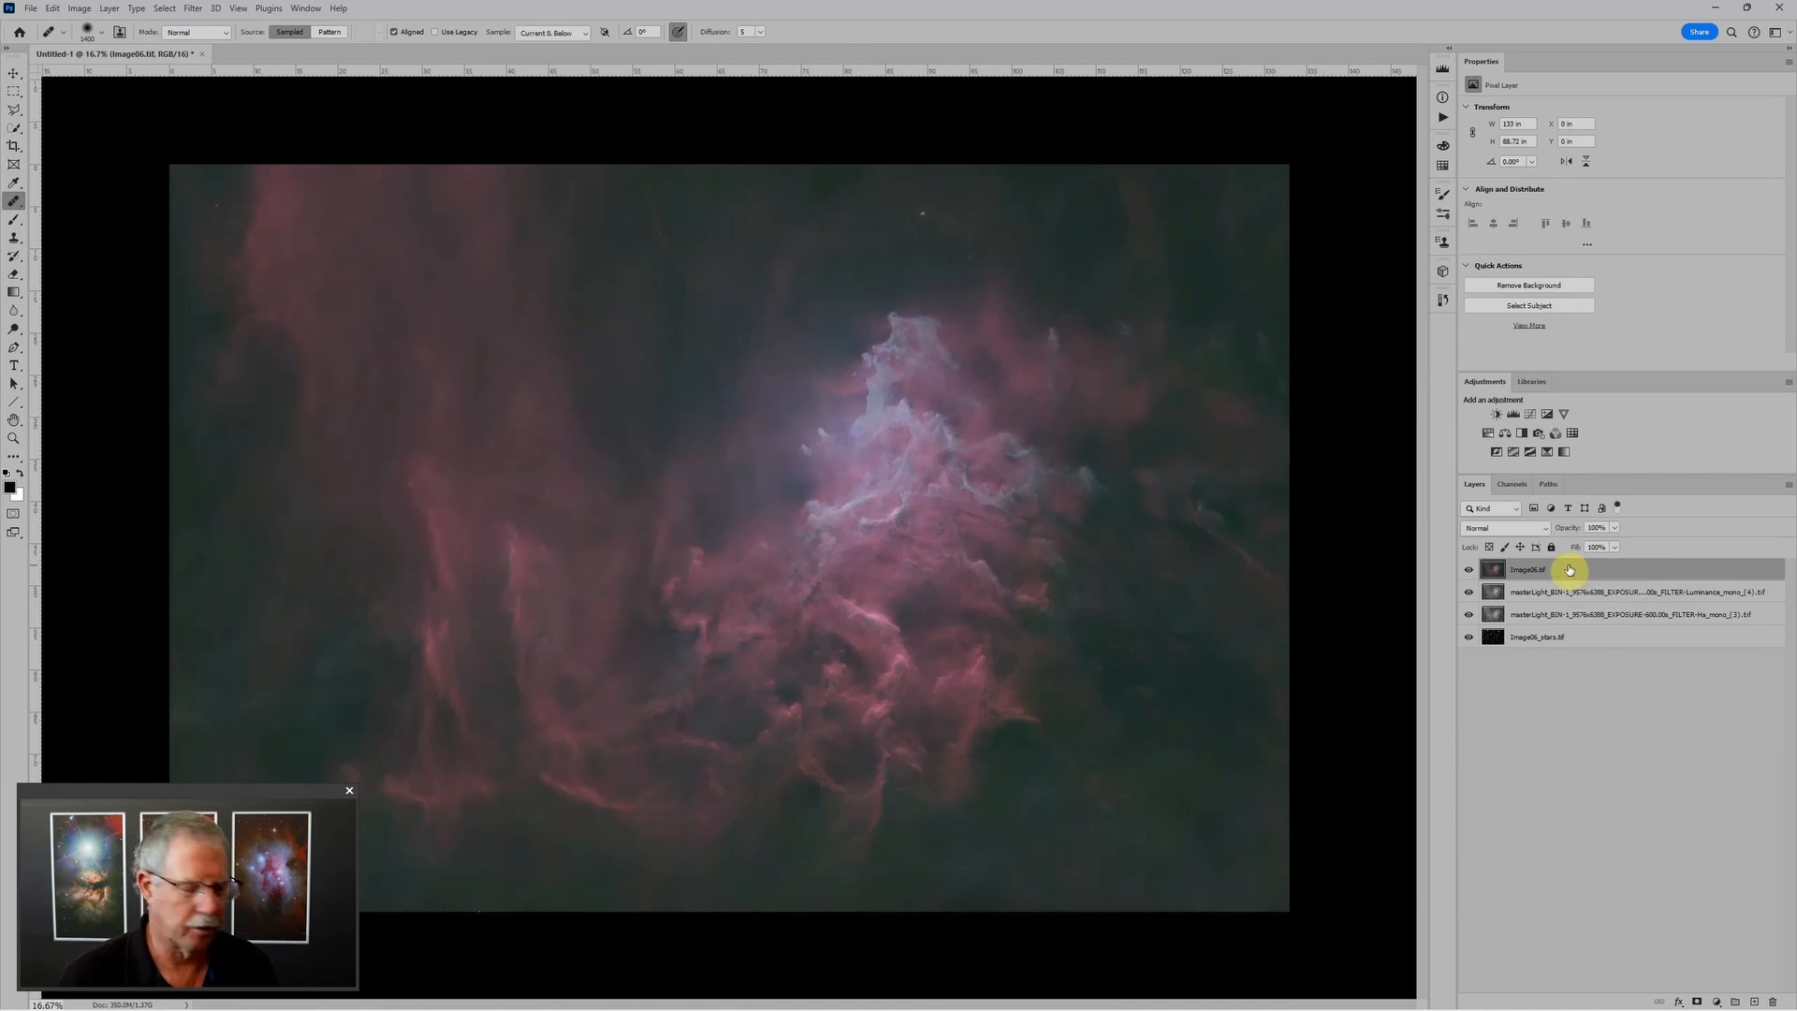
# Step: Put the Image06 layer in a group named RGB and collapse the group
pyautogui.hotkey('ctrl', 'g')
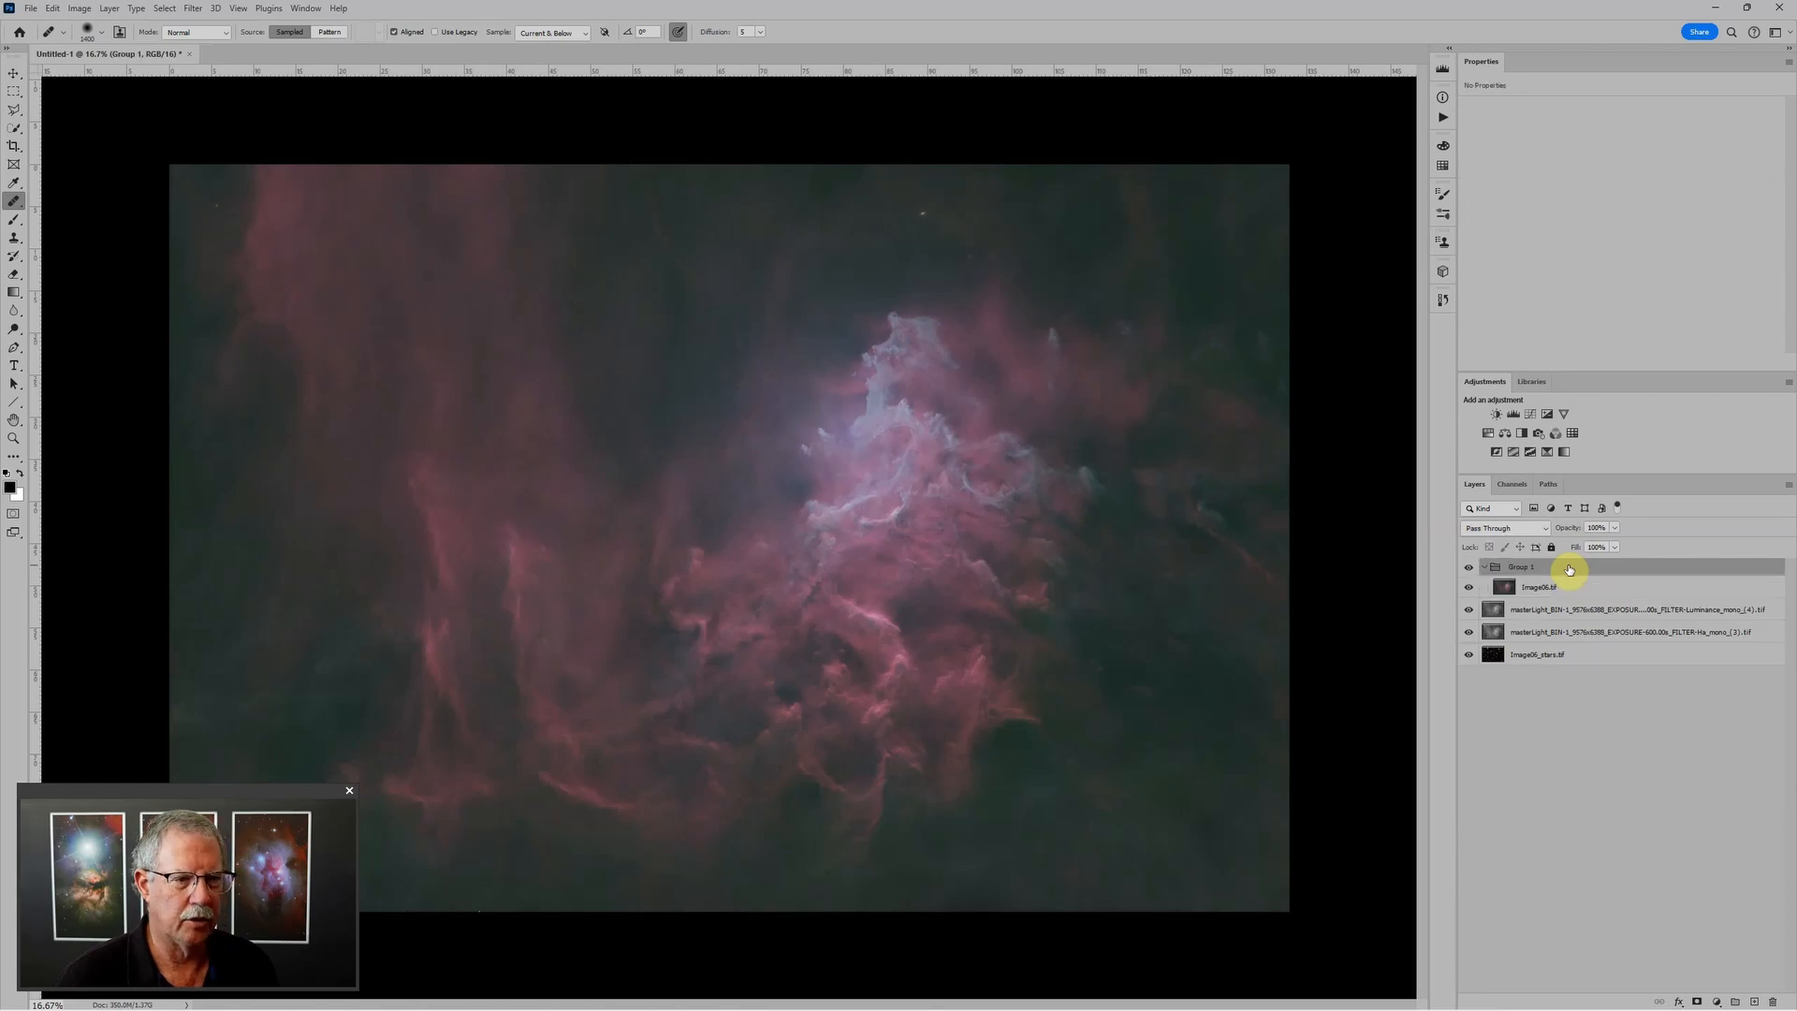
pyautogui.doubleClick(1520, 567)
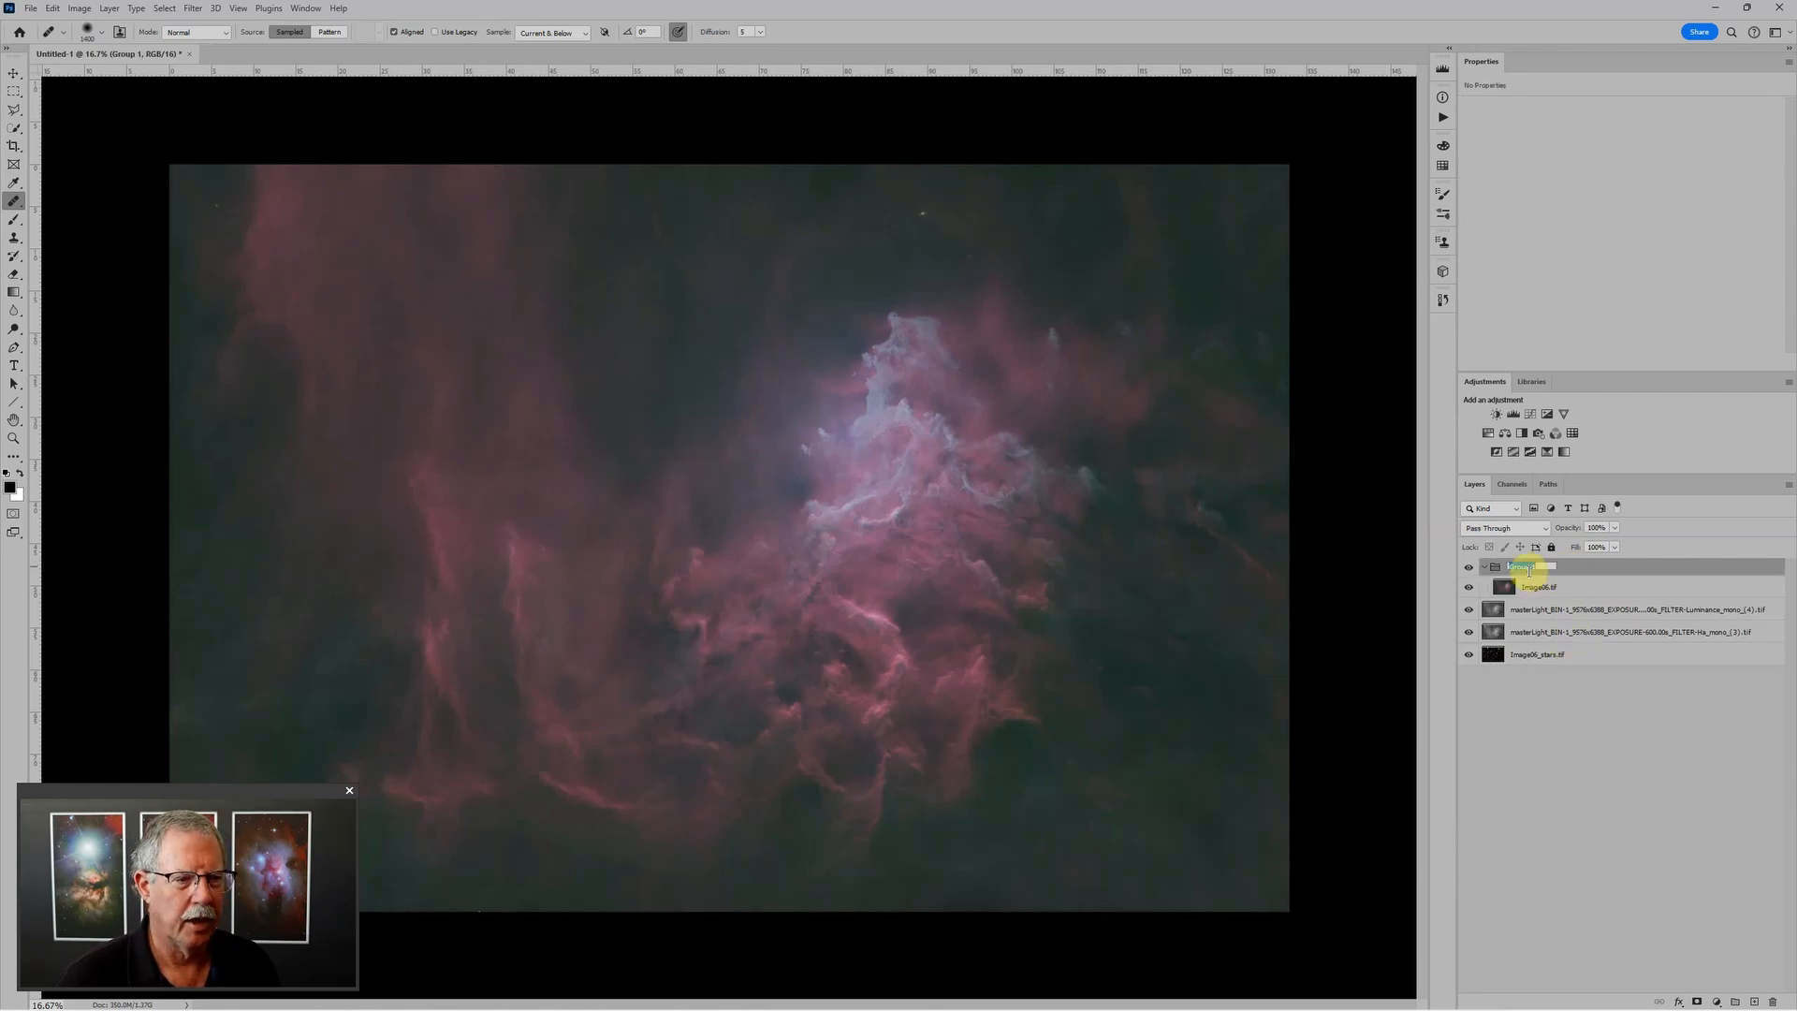
pyautogui.write('RGB')
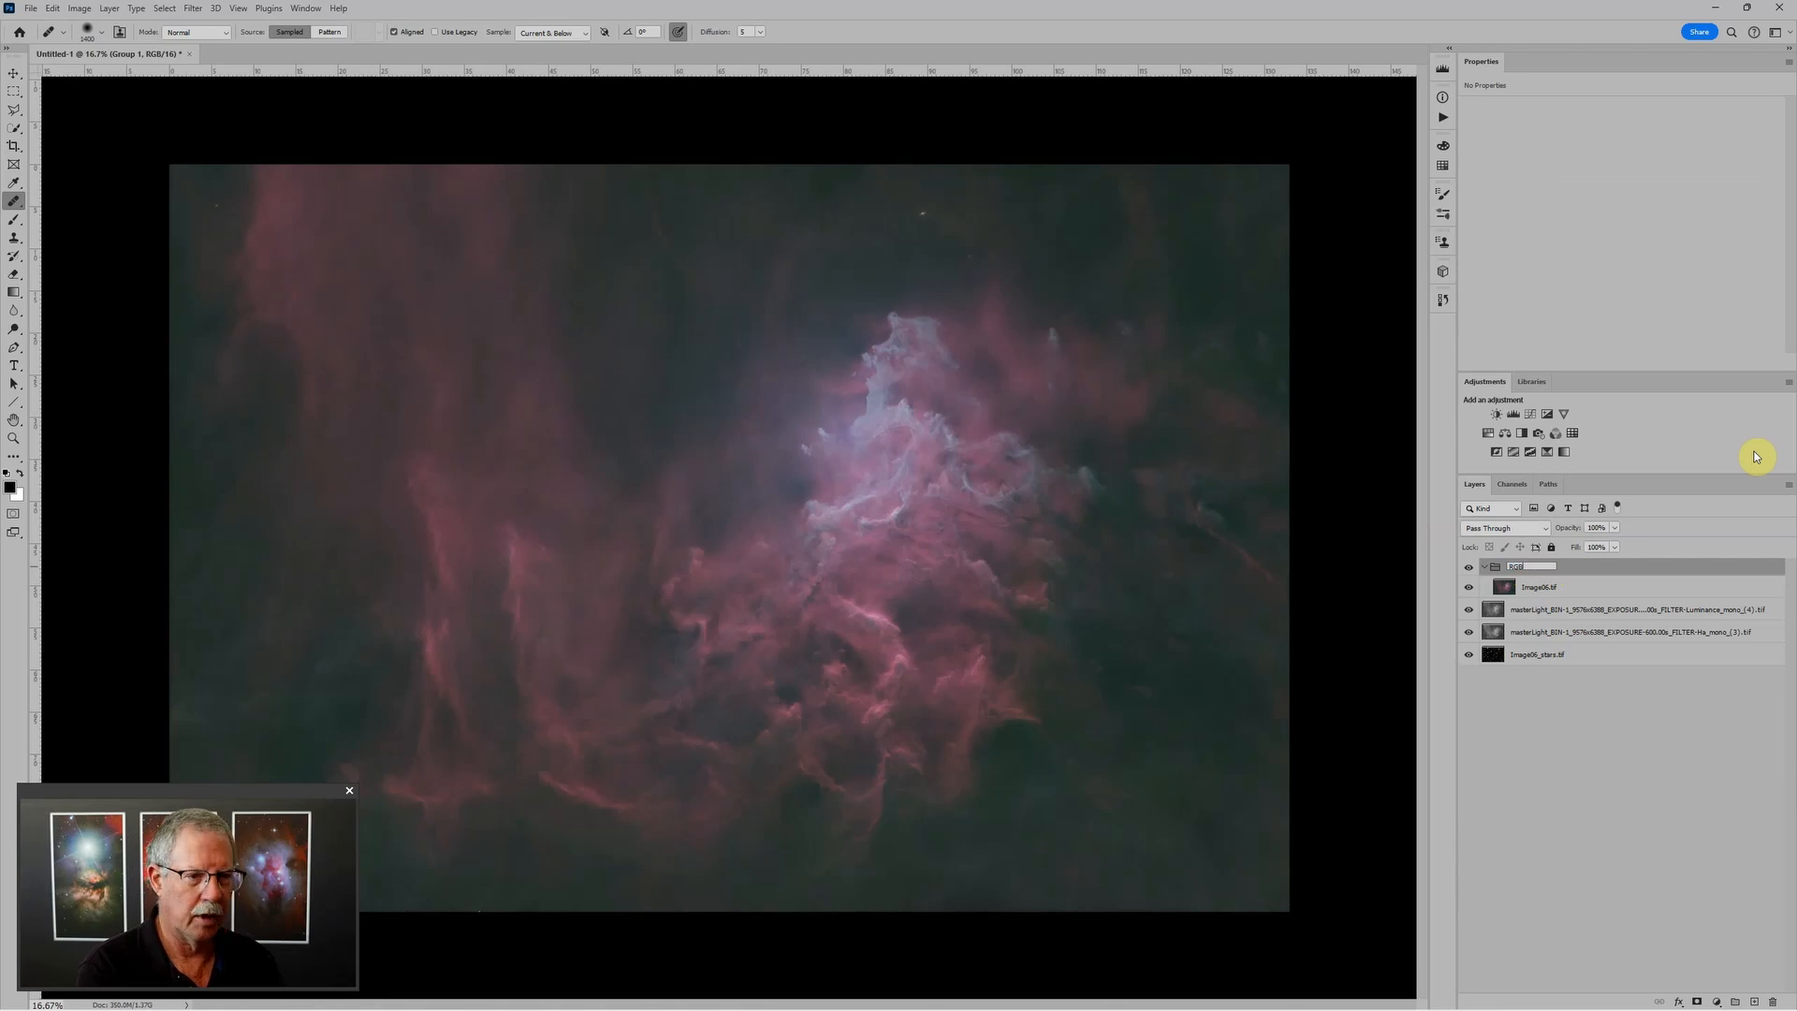
pyautogui.press('Return')
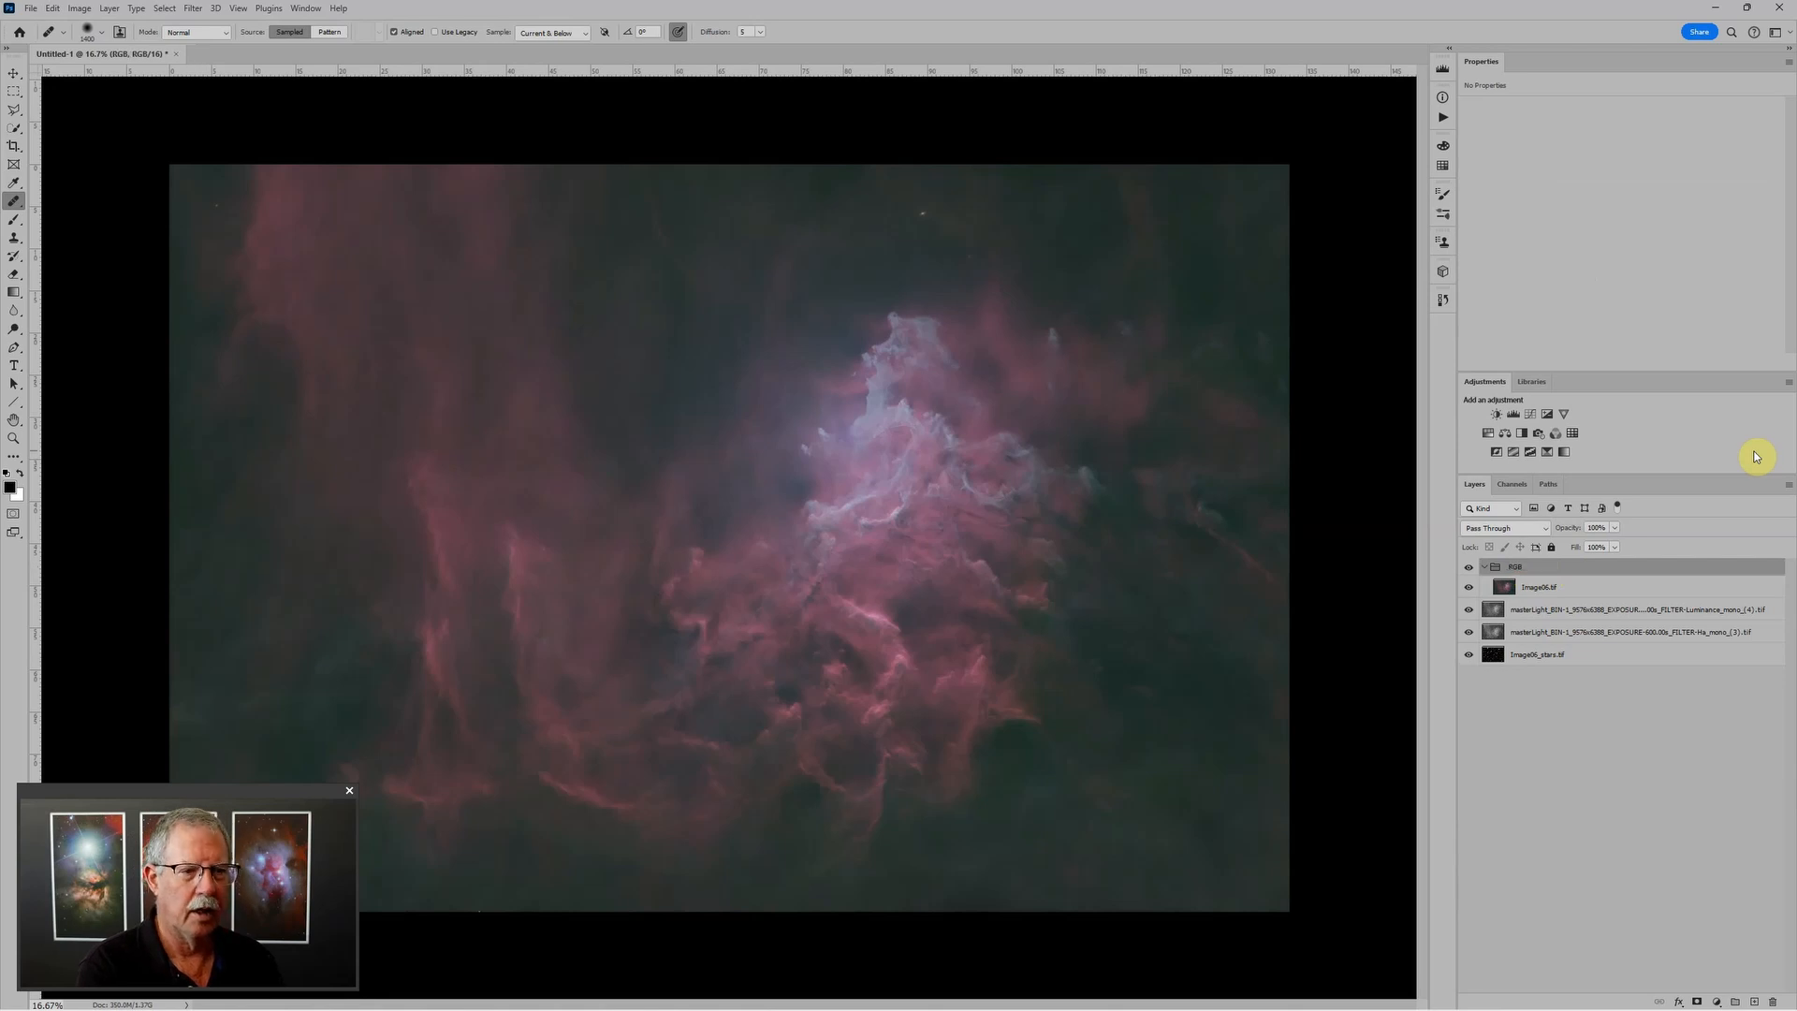
pyautogui.click(1485, 568)
pyautogui.click(1485, 568)
pyautogui.click(1486, 568)
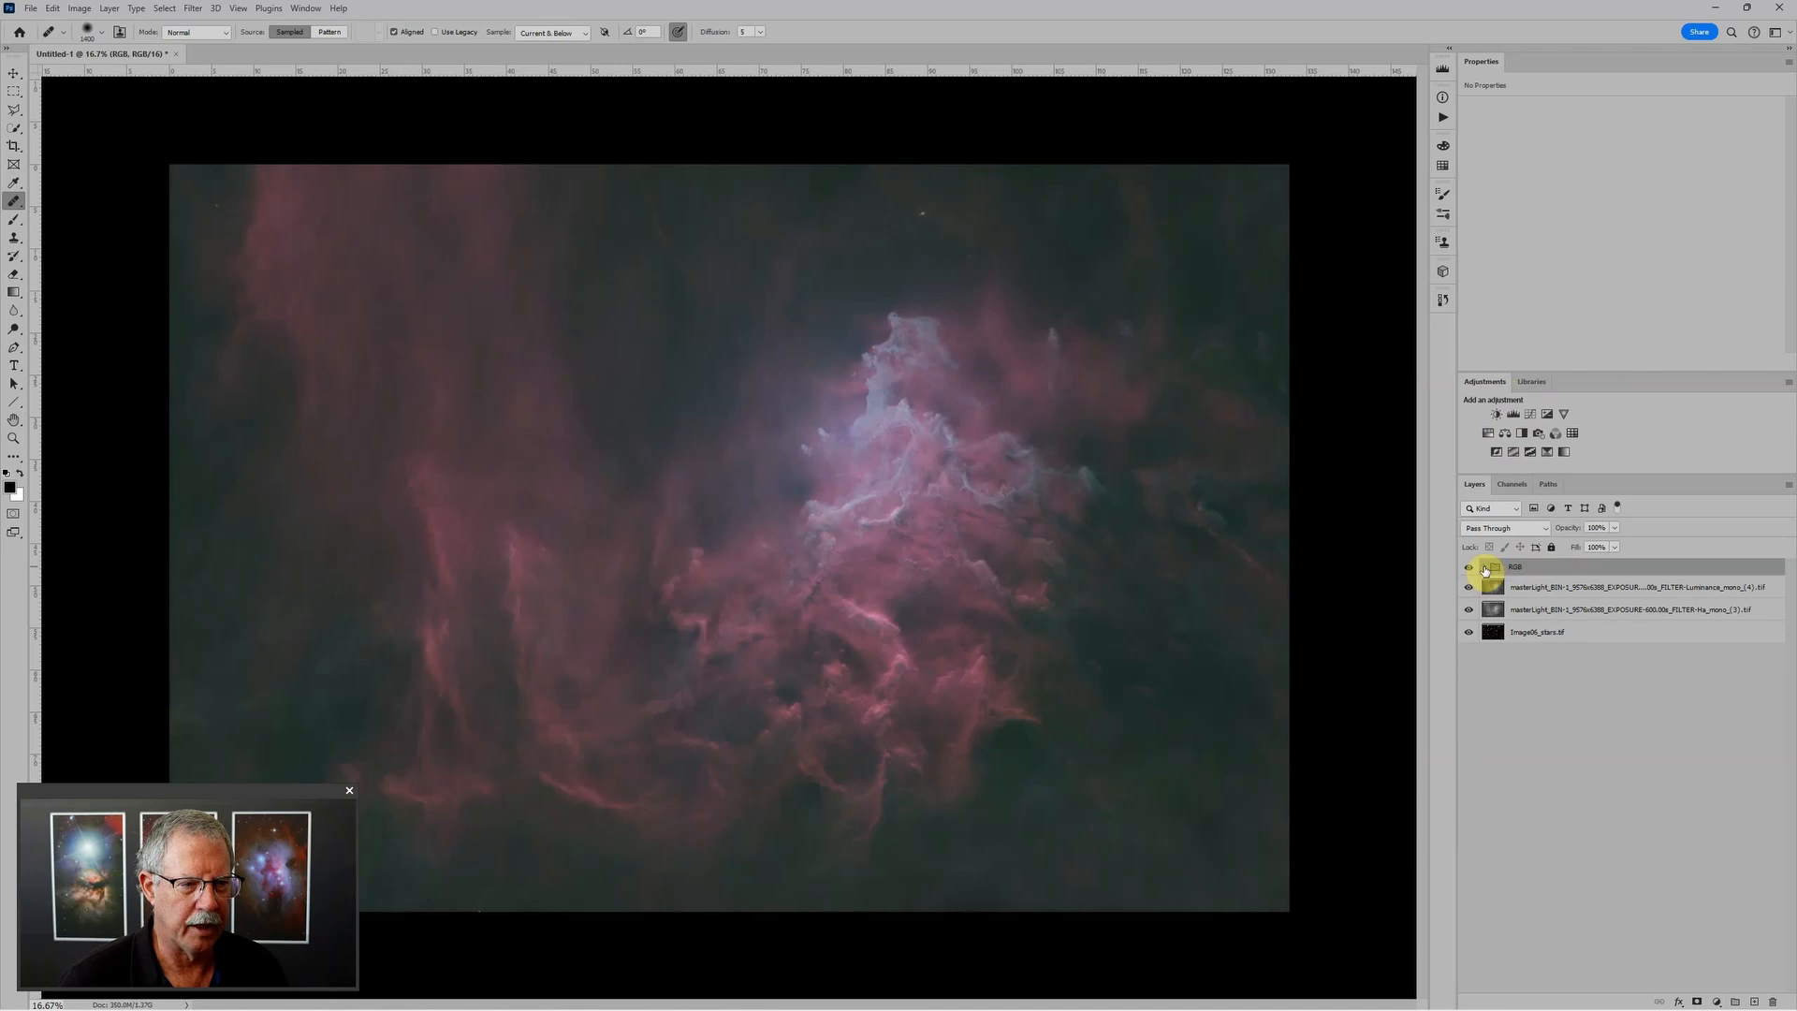
# Step: Add a Levels adjustment layer inside the RGB group above the Image06 layer and collapse the group
pyautogui.click(1485, 568)
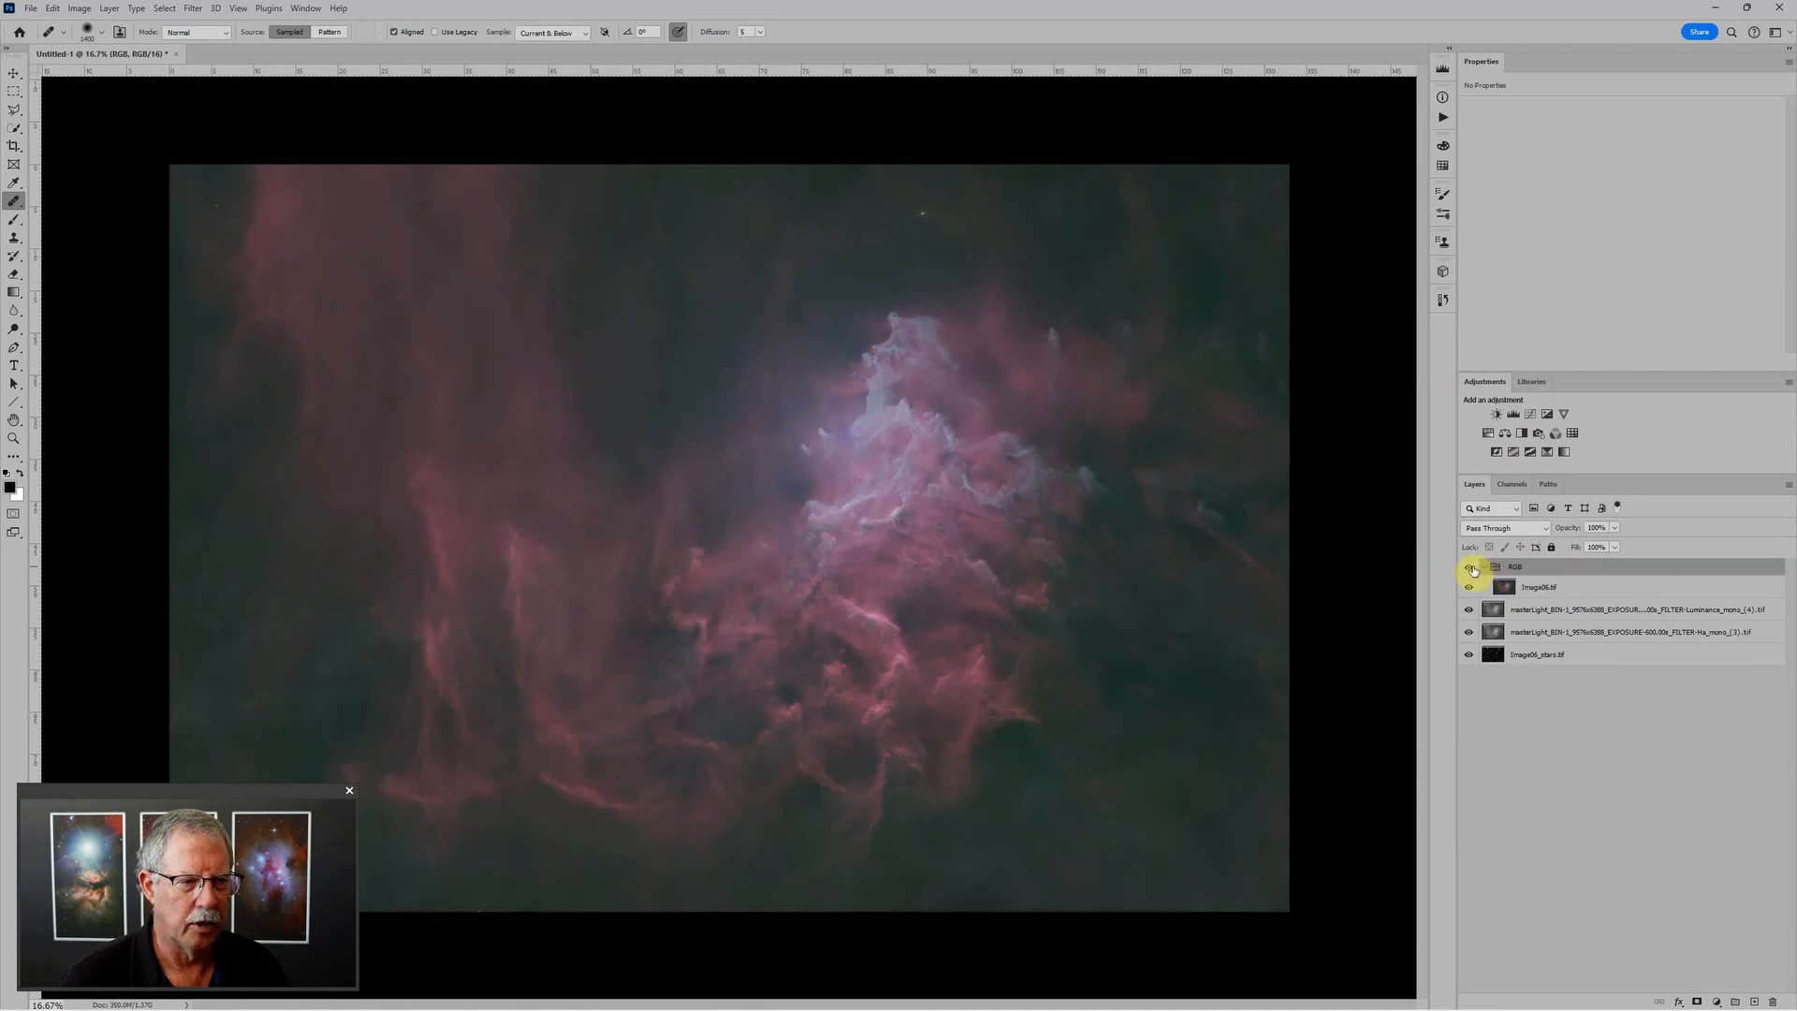
pyautogui.click(1469, 567)
pyautogui.click(1469, 568)
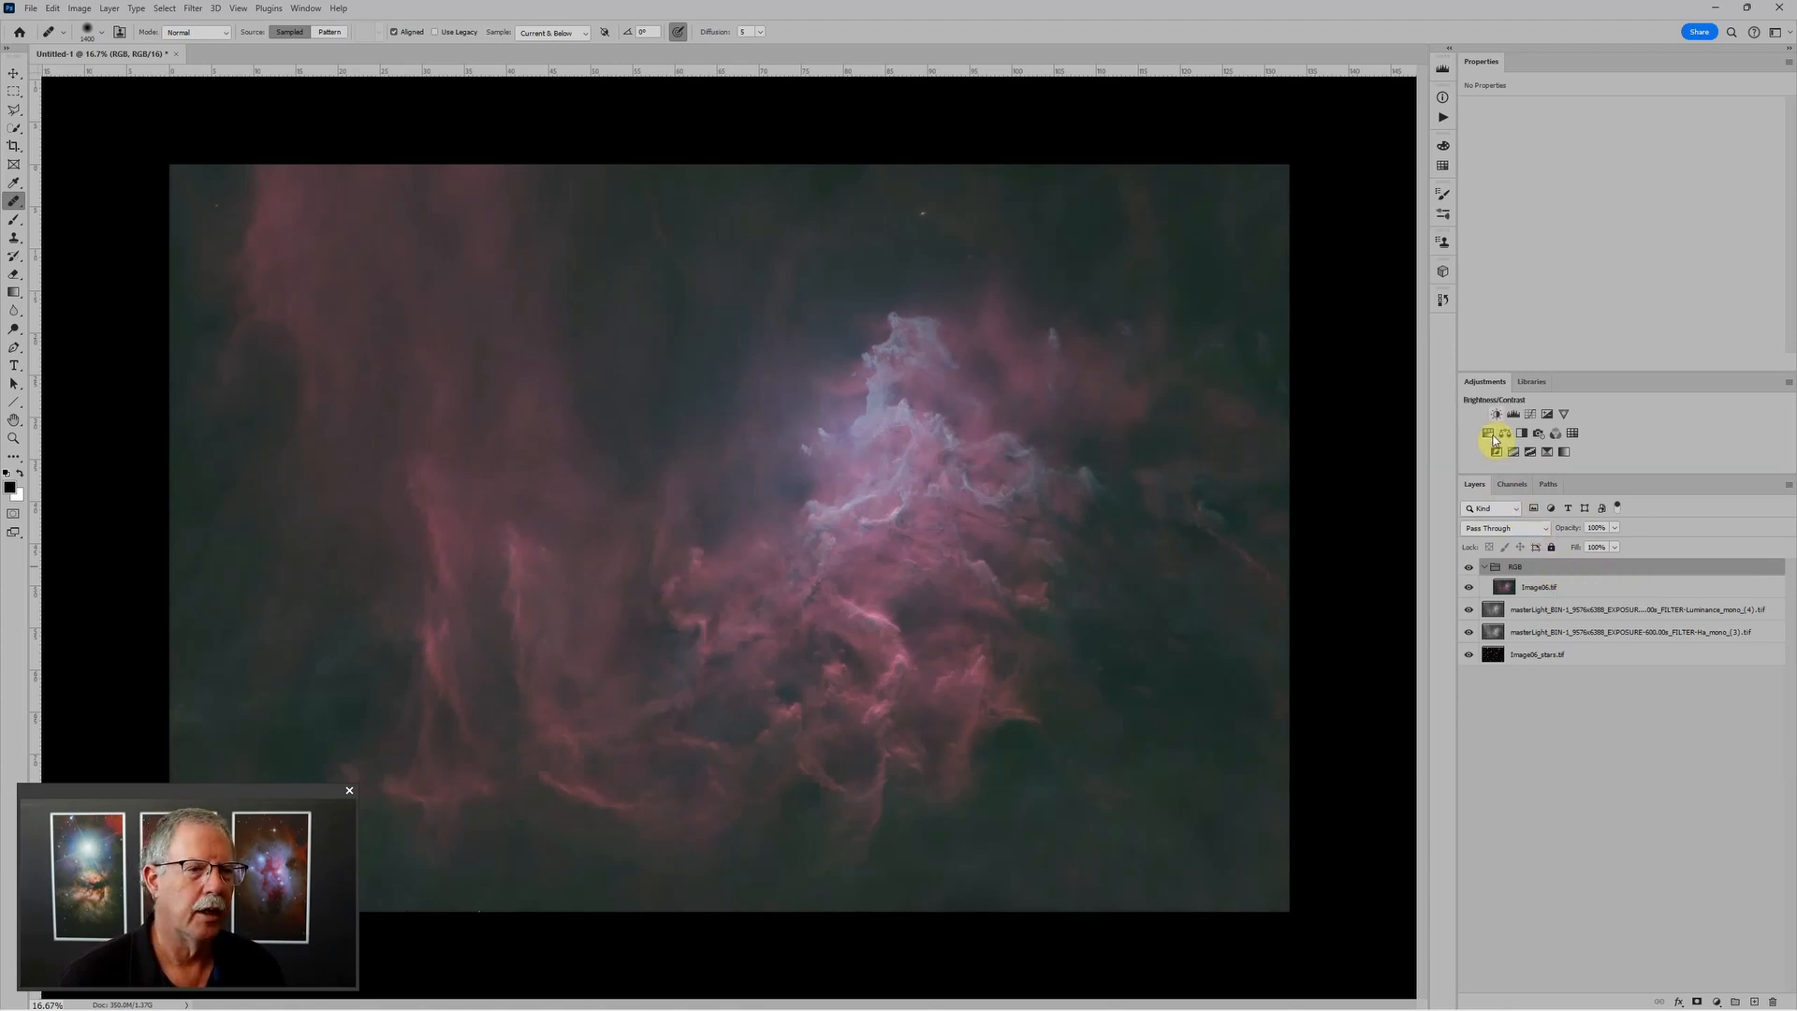
pyautogui.click(1516, 415)
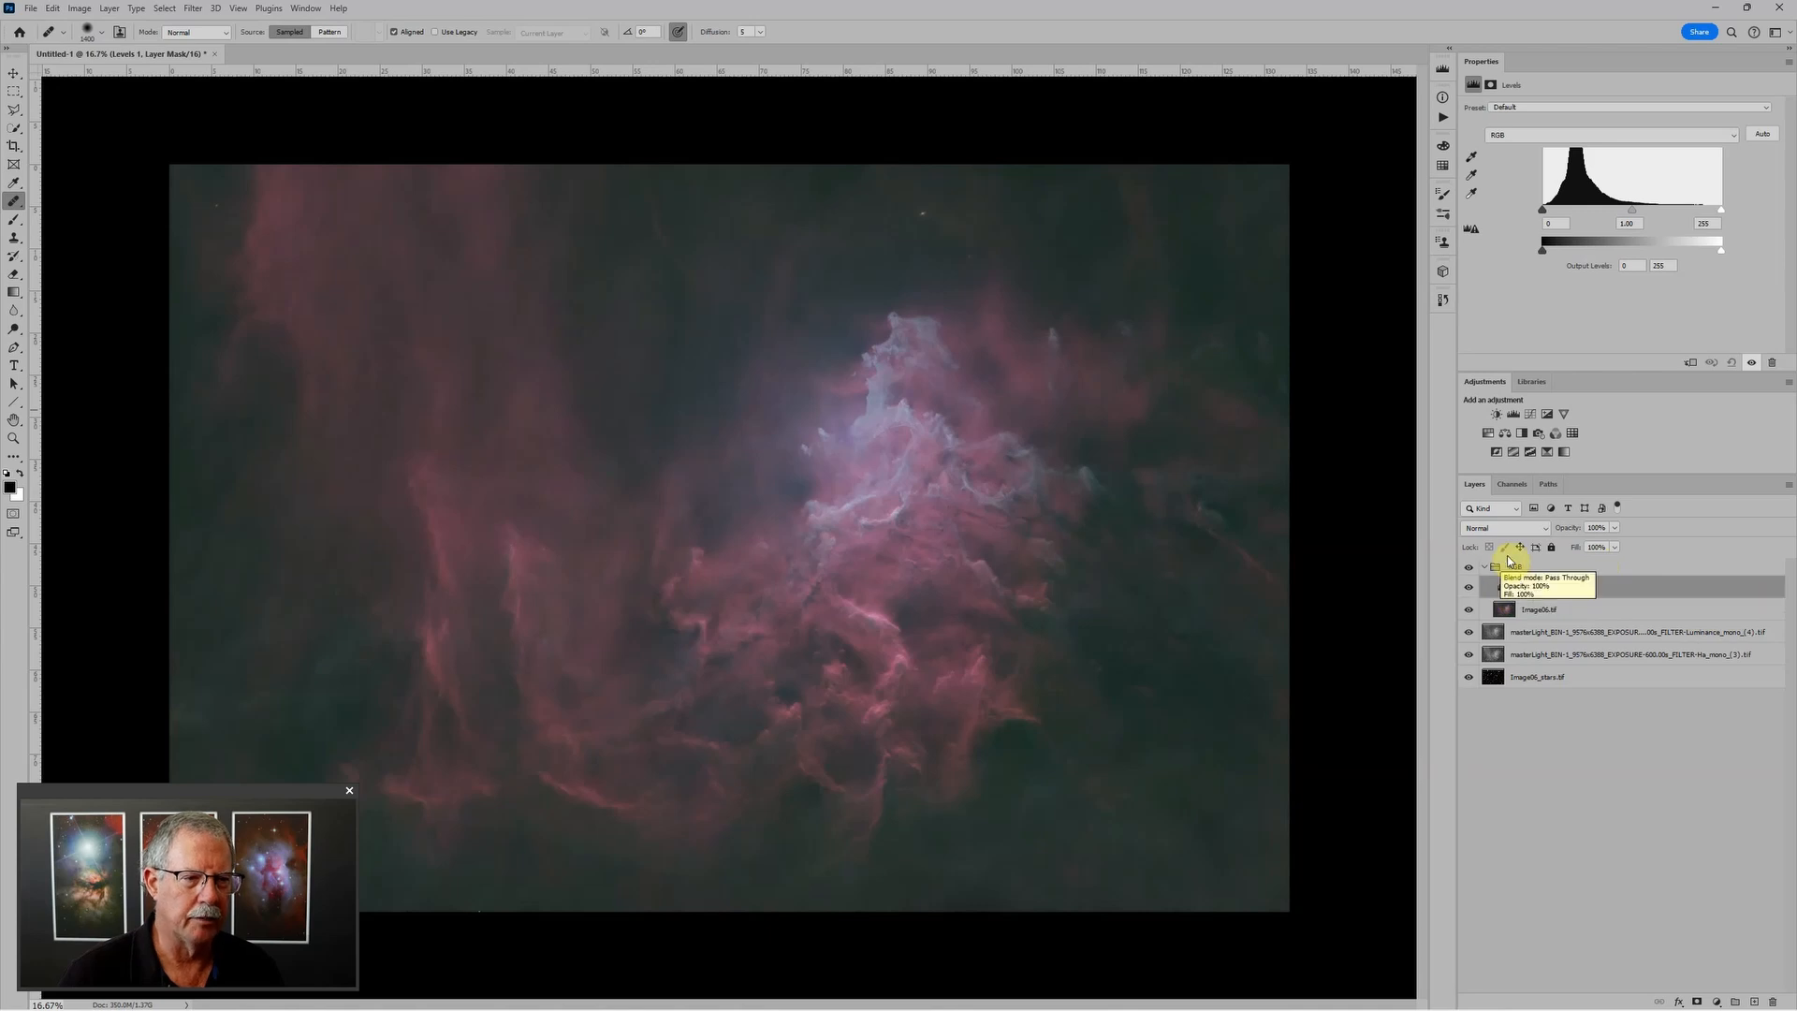
pyautogui.click(1487, 568)
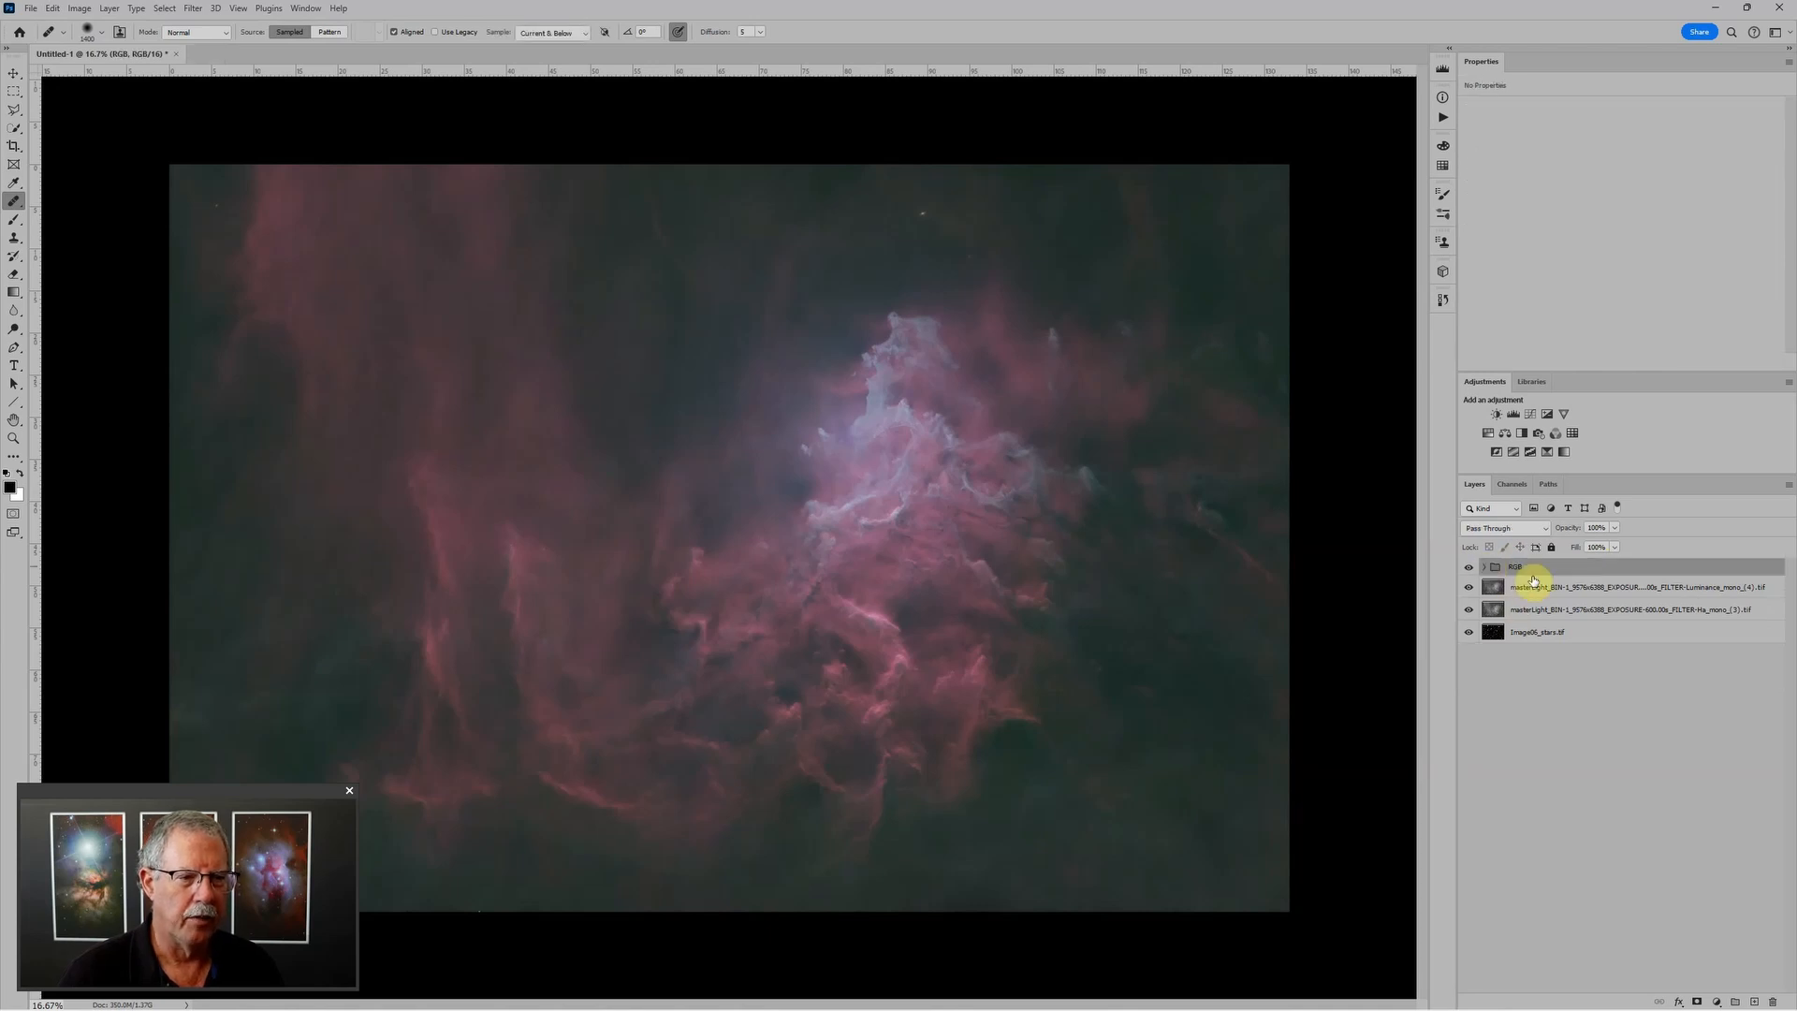
pyautogui.click(1515, 417)
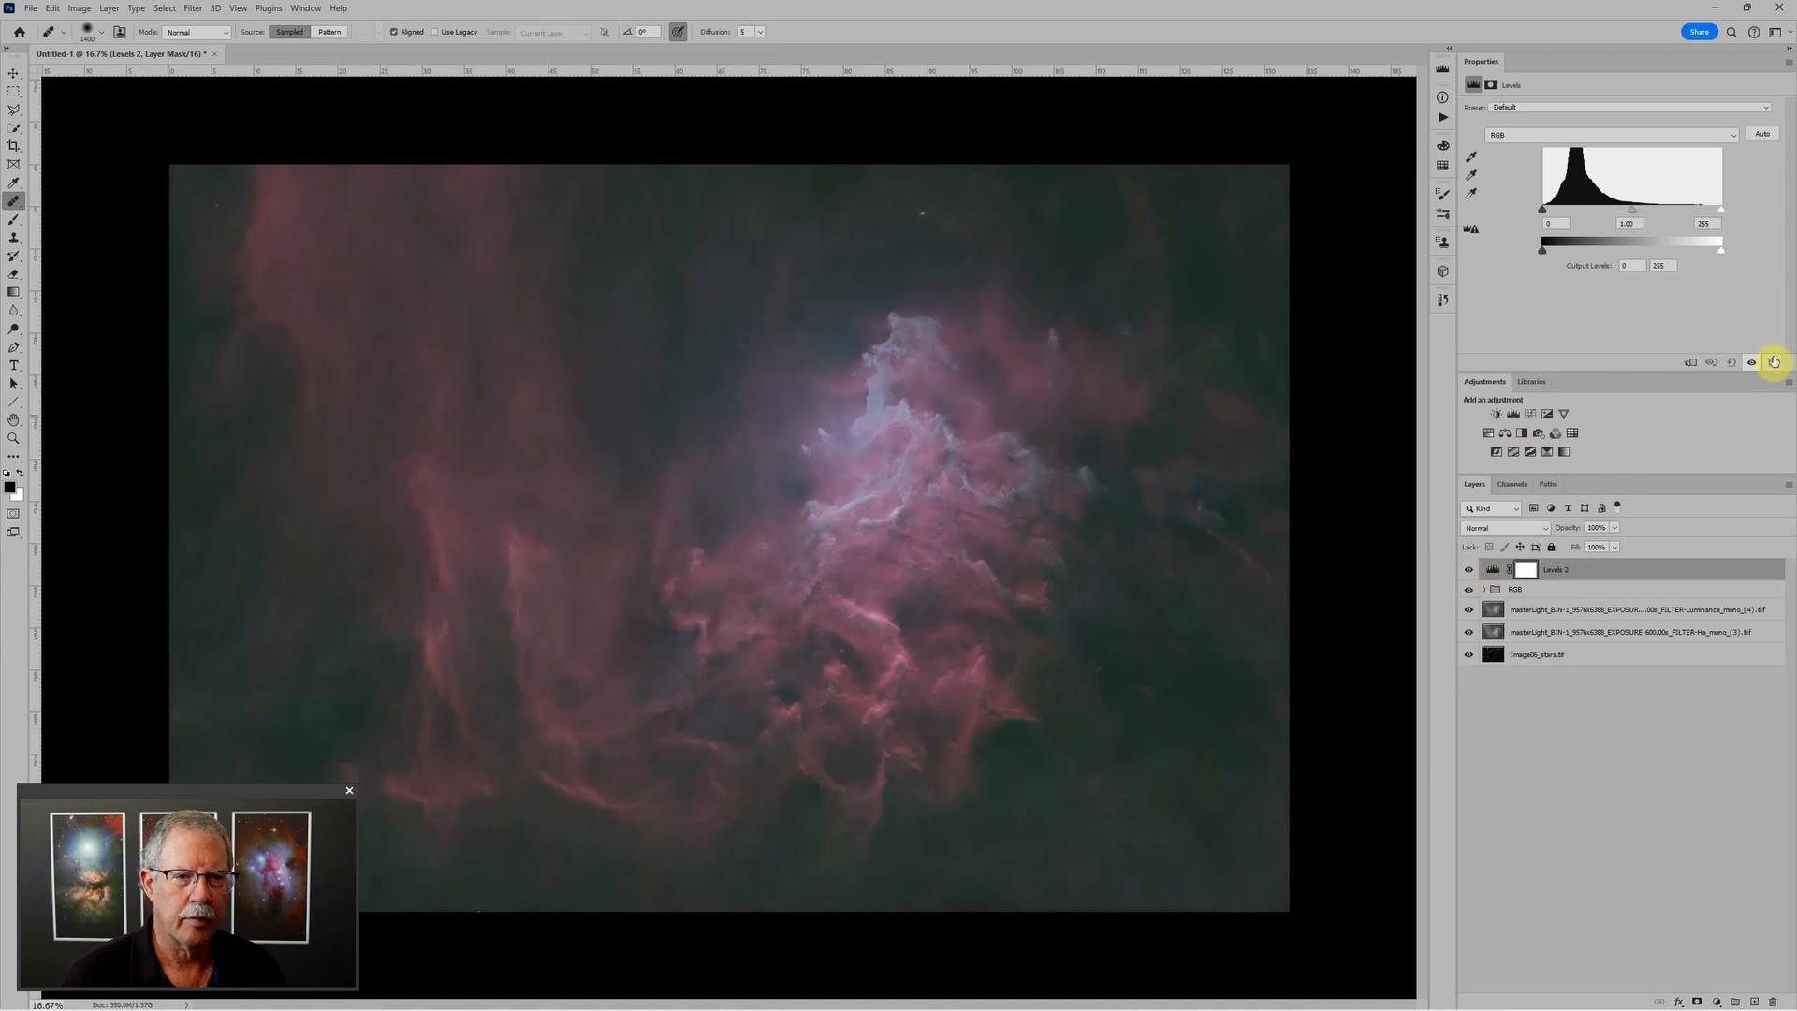
pyautogui.click(1772, 362)
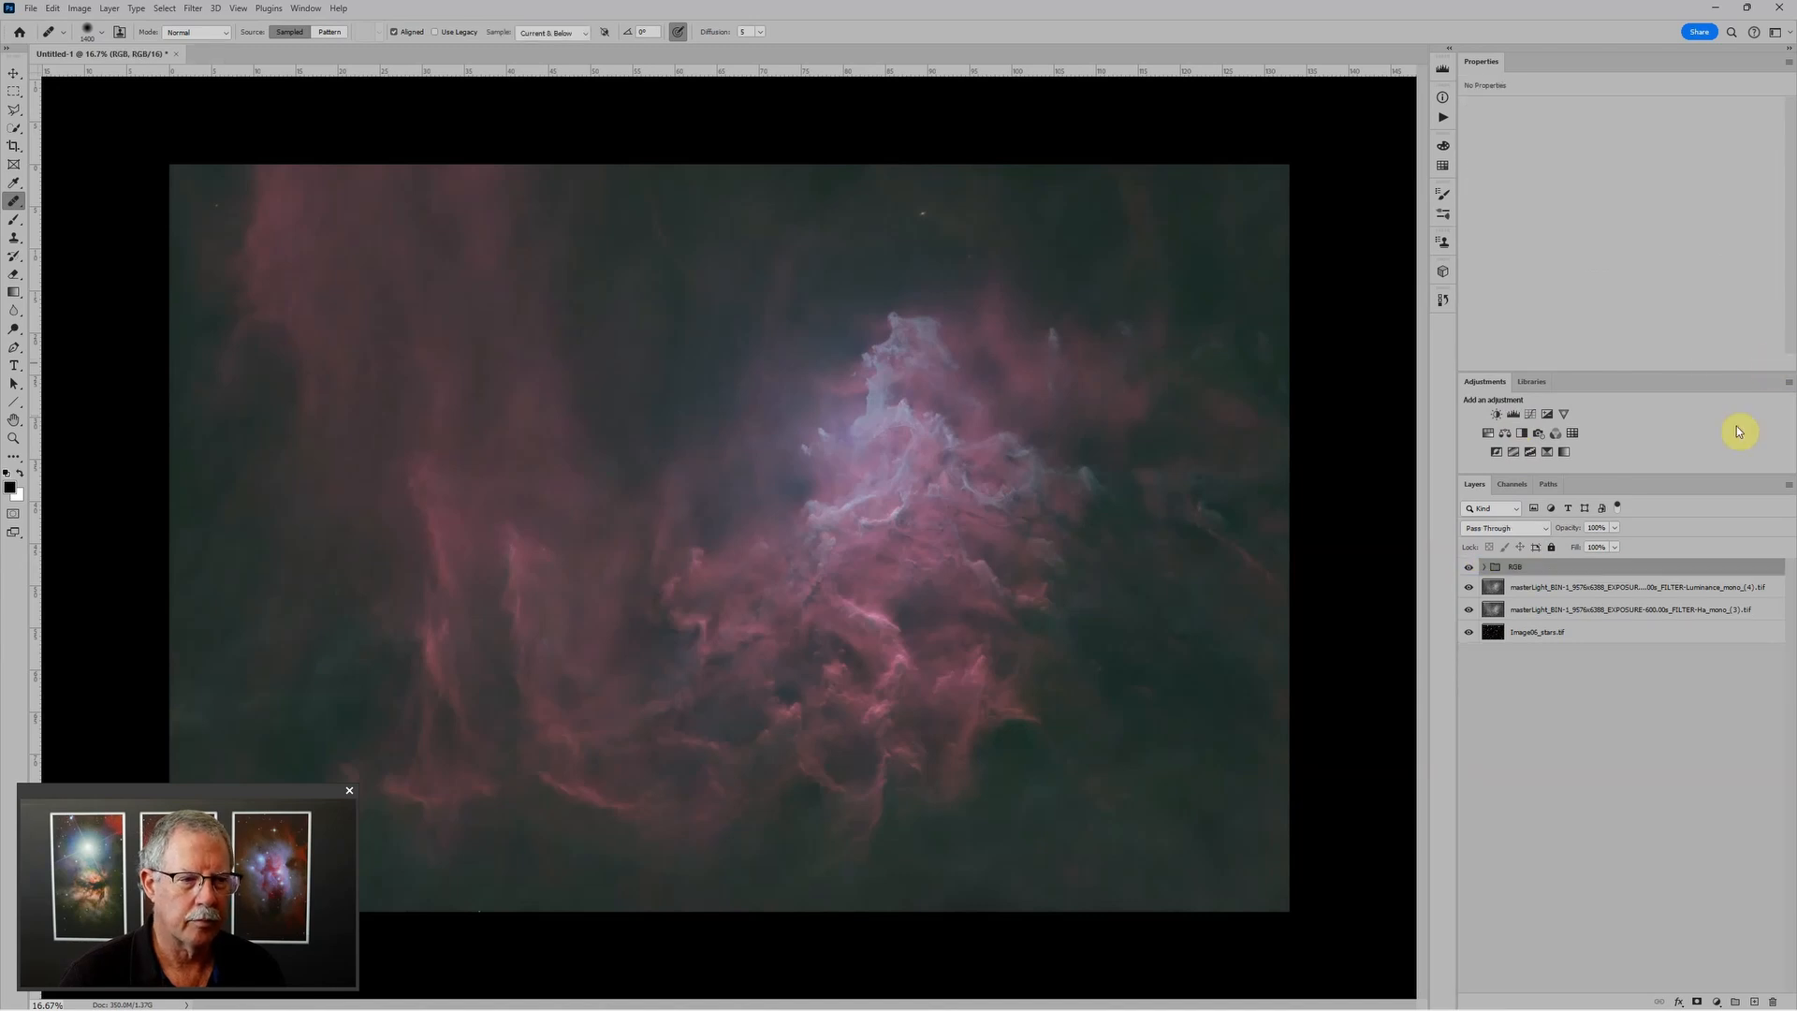
# Step: Hide the RGB group and put the Luminance_mono_(4) layer in a group named Lum
pyautogui.click(1468, 567)
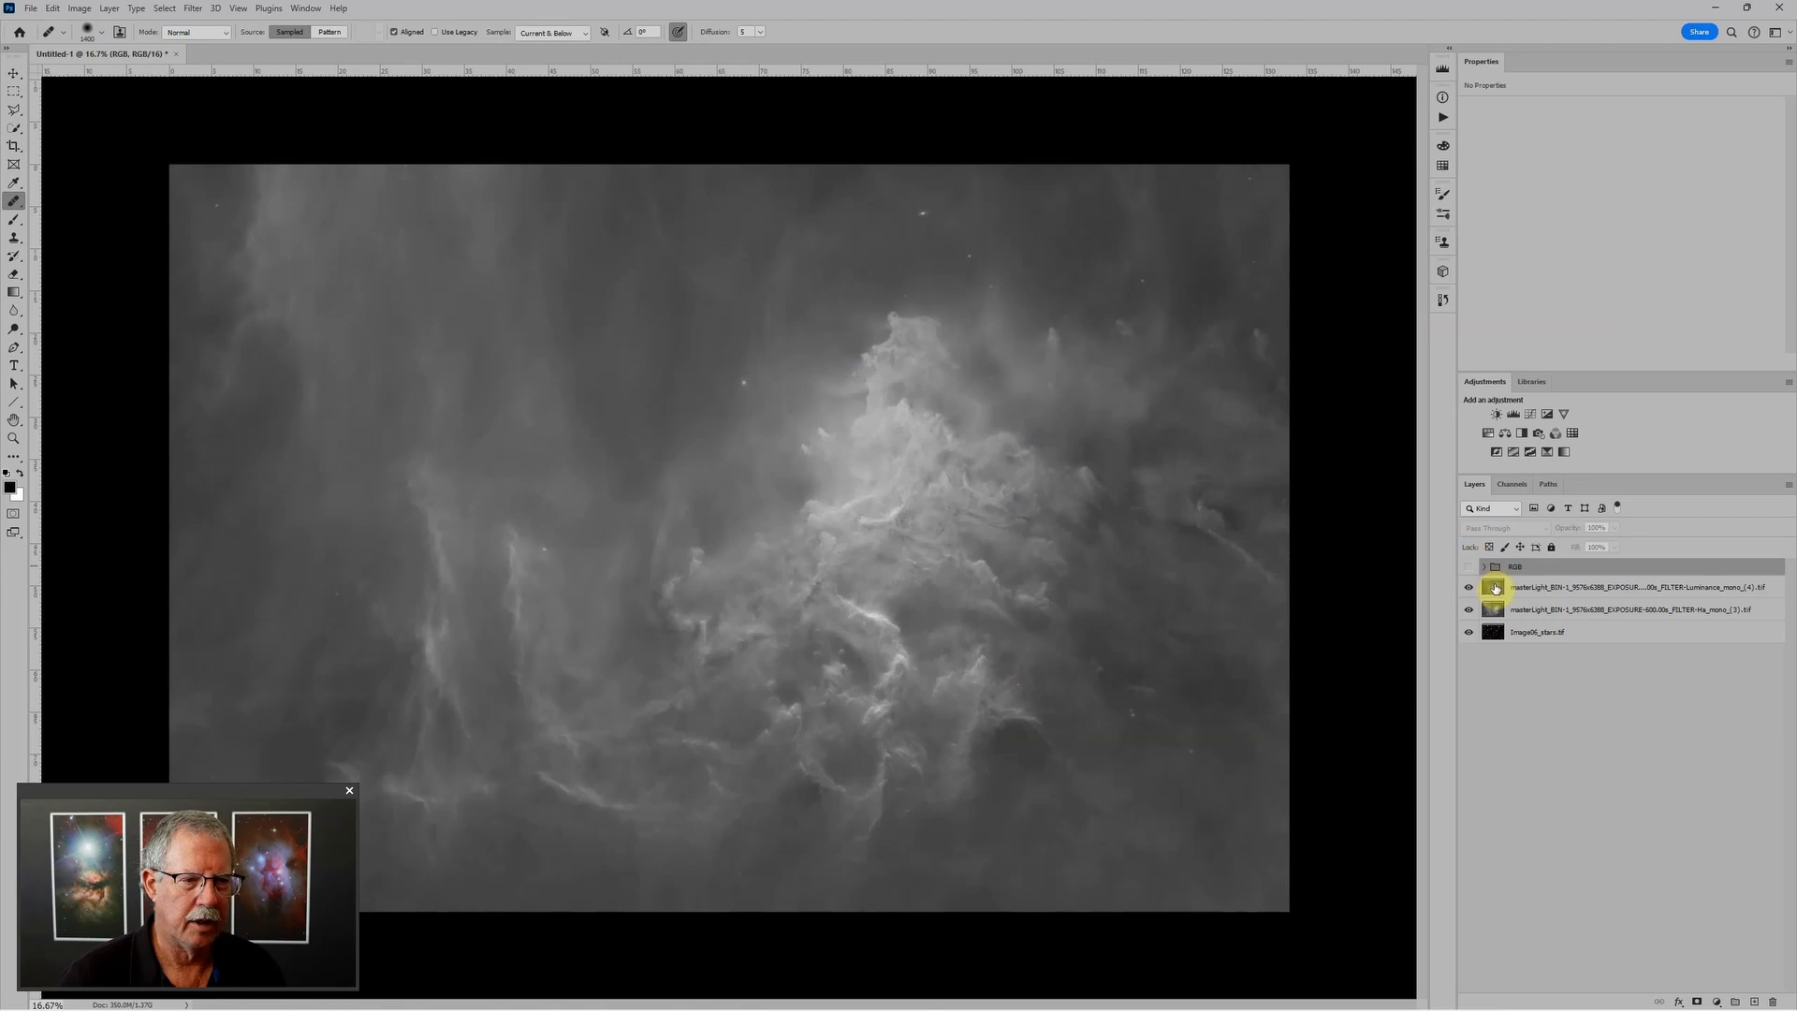
pyautogui.click(1495, 587)
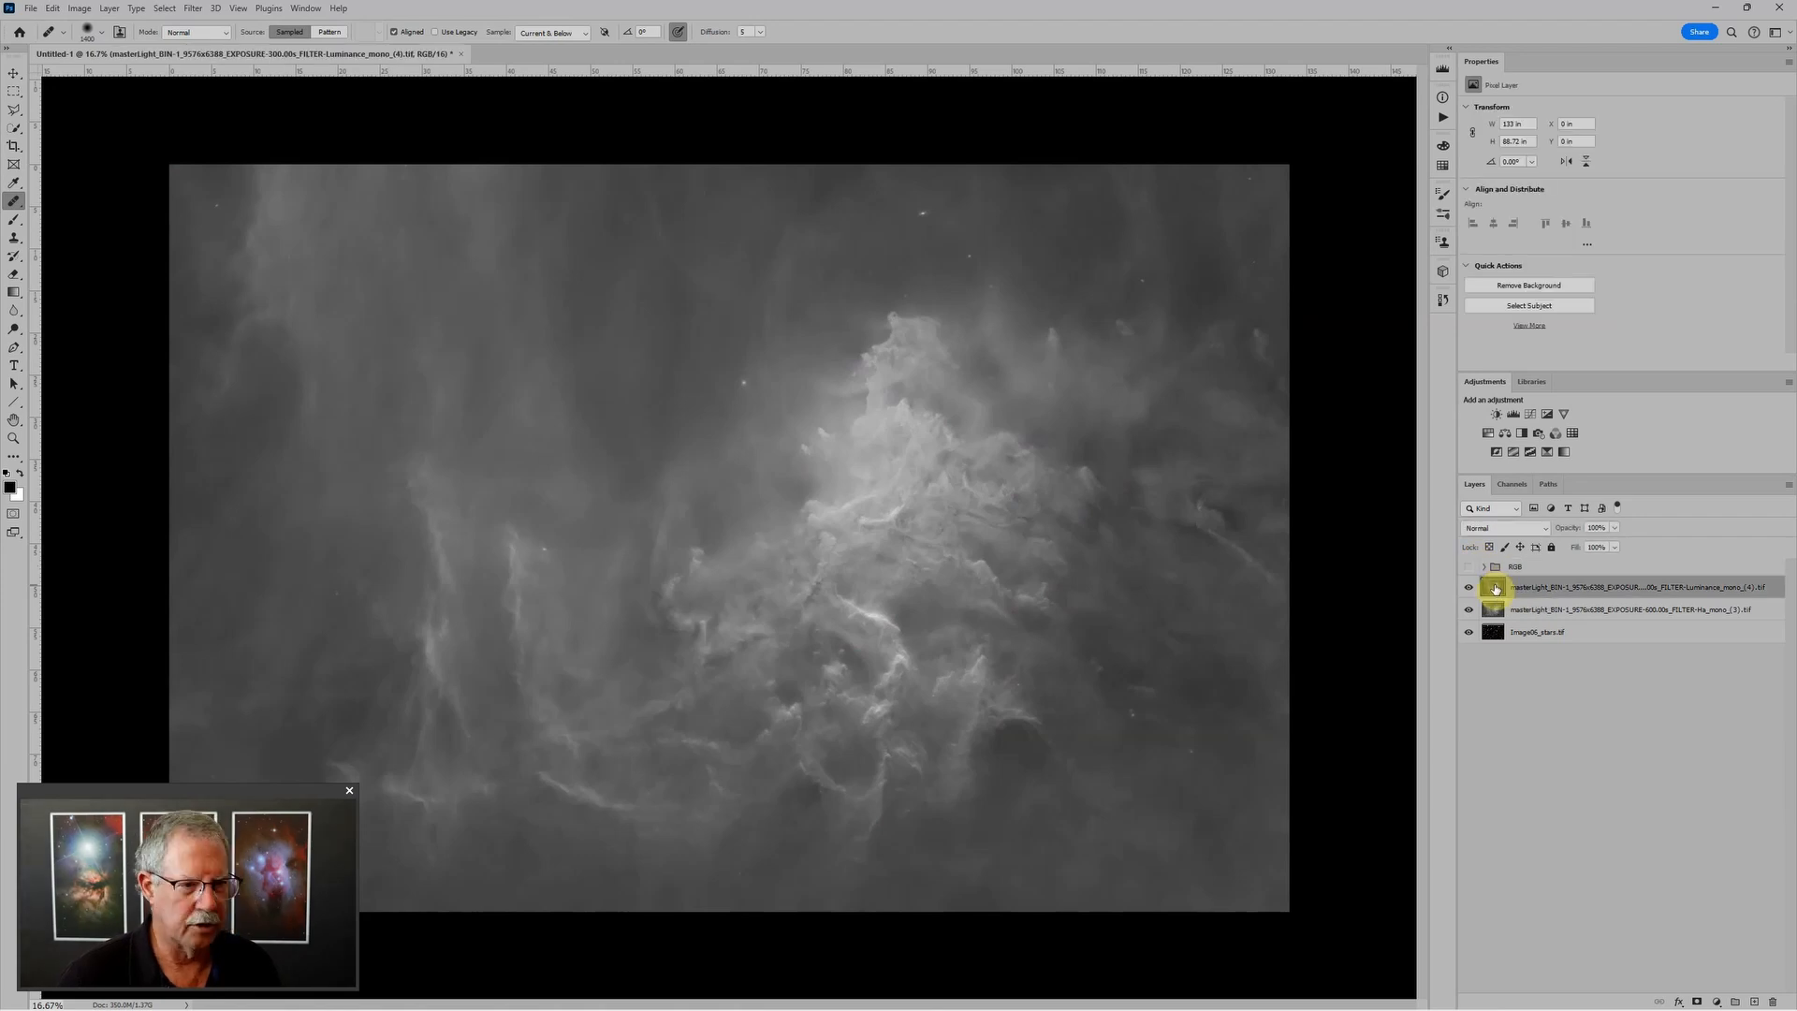
pyautogui.hotkey('ctrl', 'g')
pyautogui.doubleClick(1516, 583)
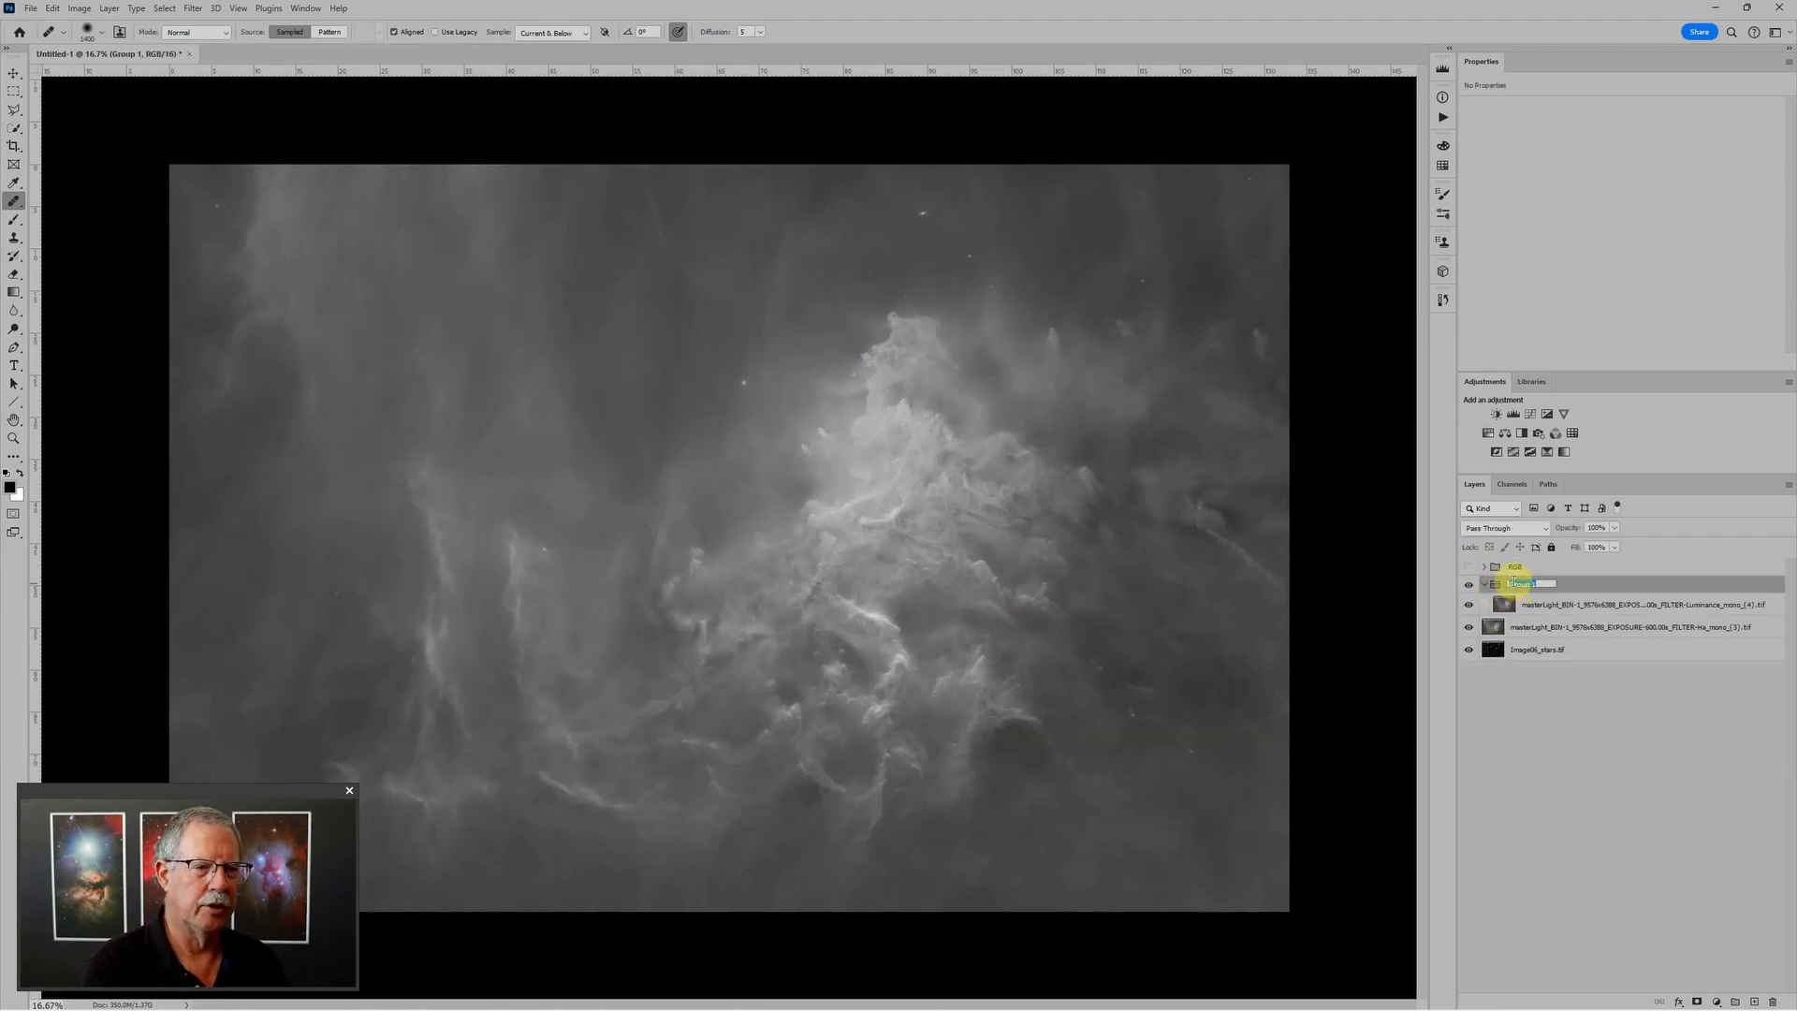
pyautogui.write('Lum')
pyautogui.press('Return')
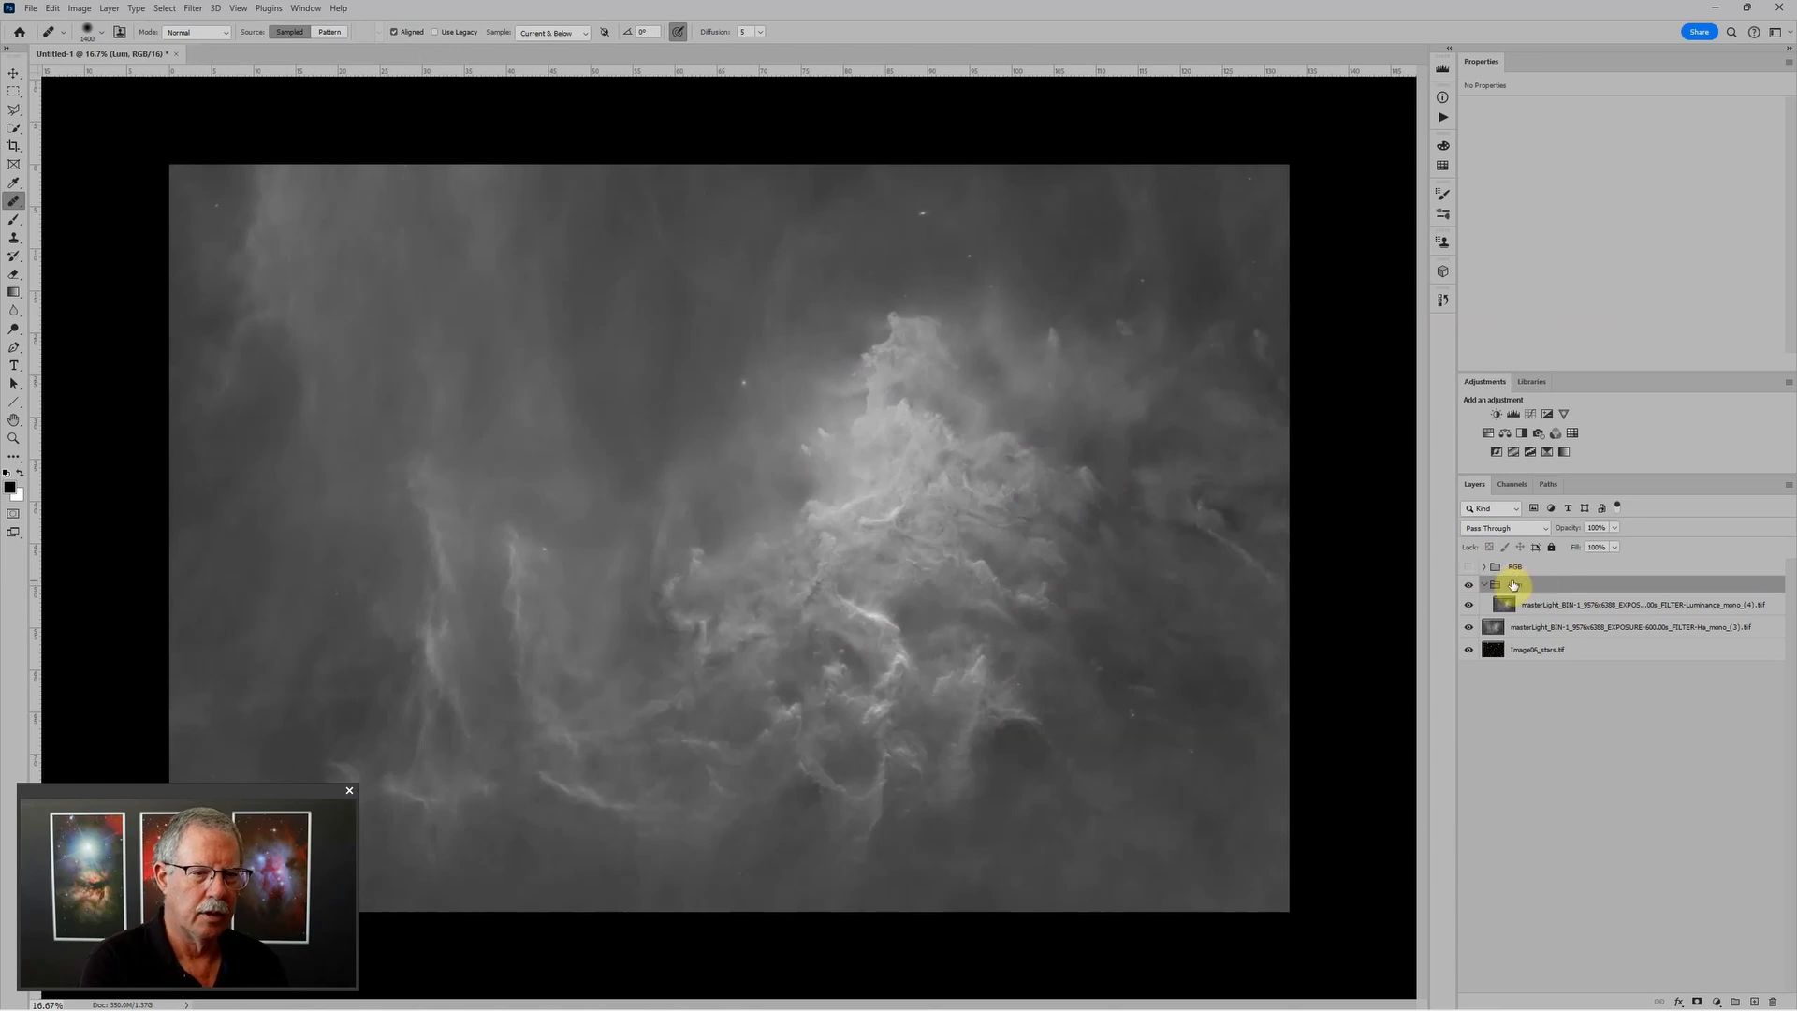
# Step: Add a Levels adjustment layer inside the Lum group, then collapse and hide the group
pyautogui.click(1515, 414)
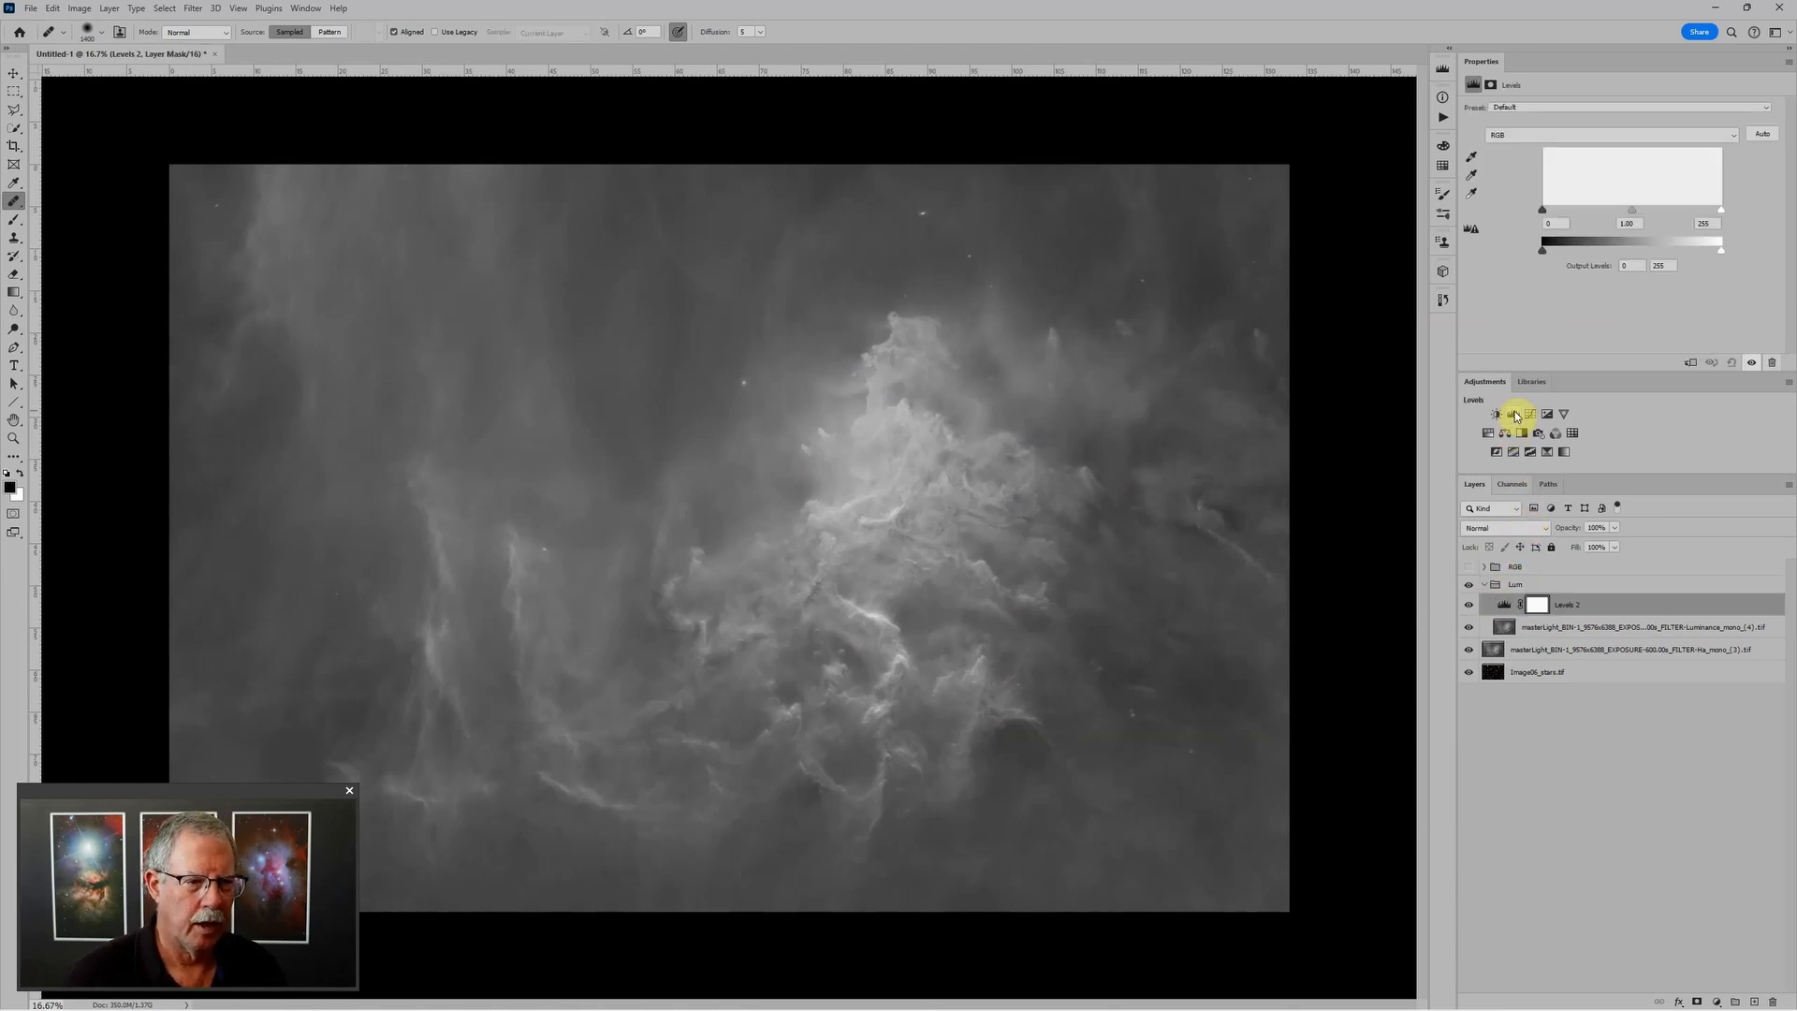
pyautogui.click(1482, 585)
pyautogui.click(1469, 585)
# Step: Put the Ha_mono_(3) layer in a group named Hydrogen
pyautogui.click(1529, 605)
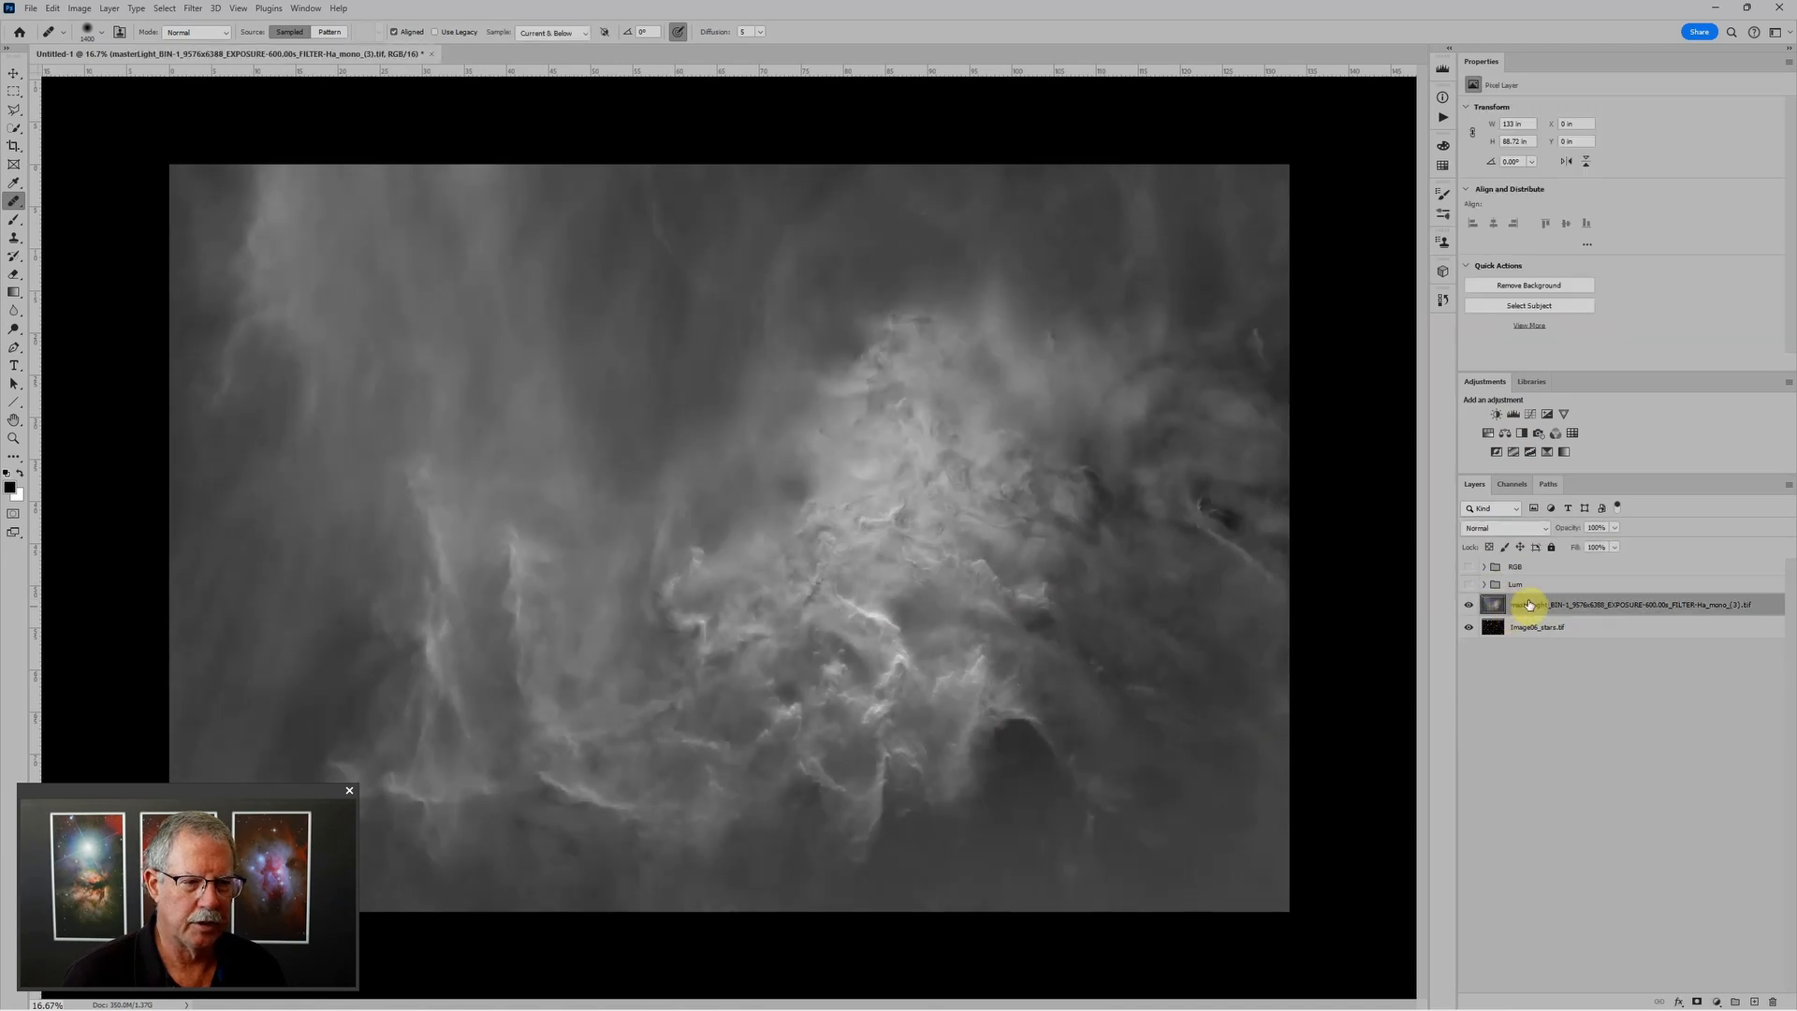
pyautogui.hotkey('ctrl', 'g')
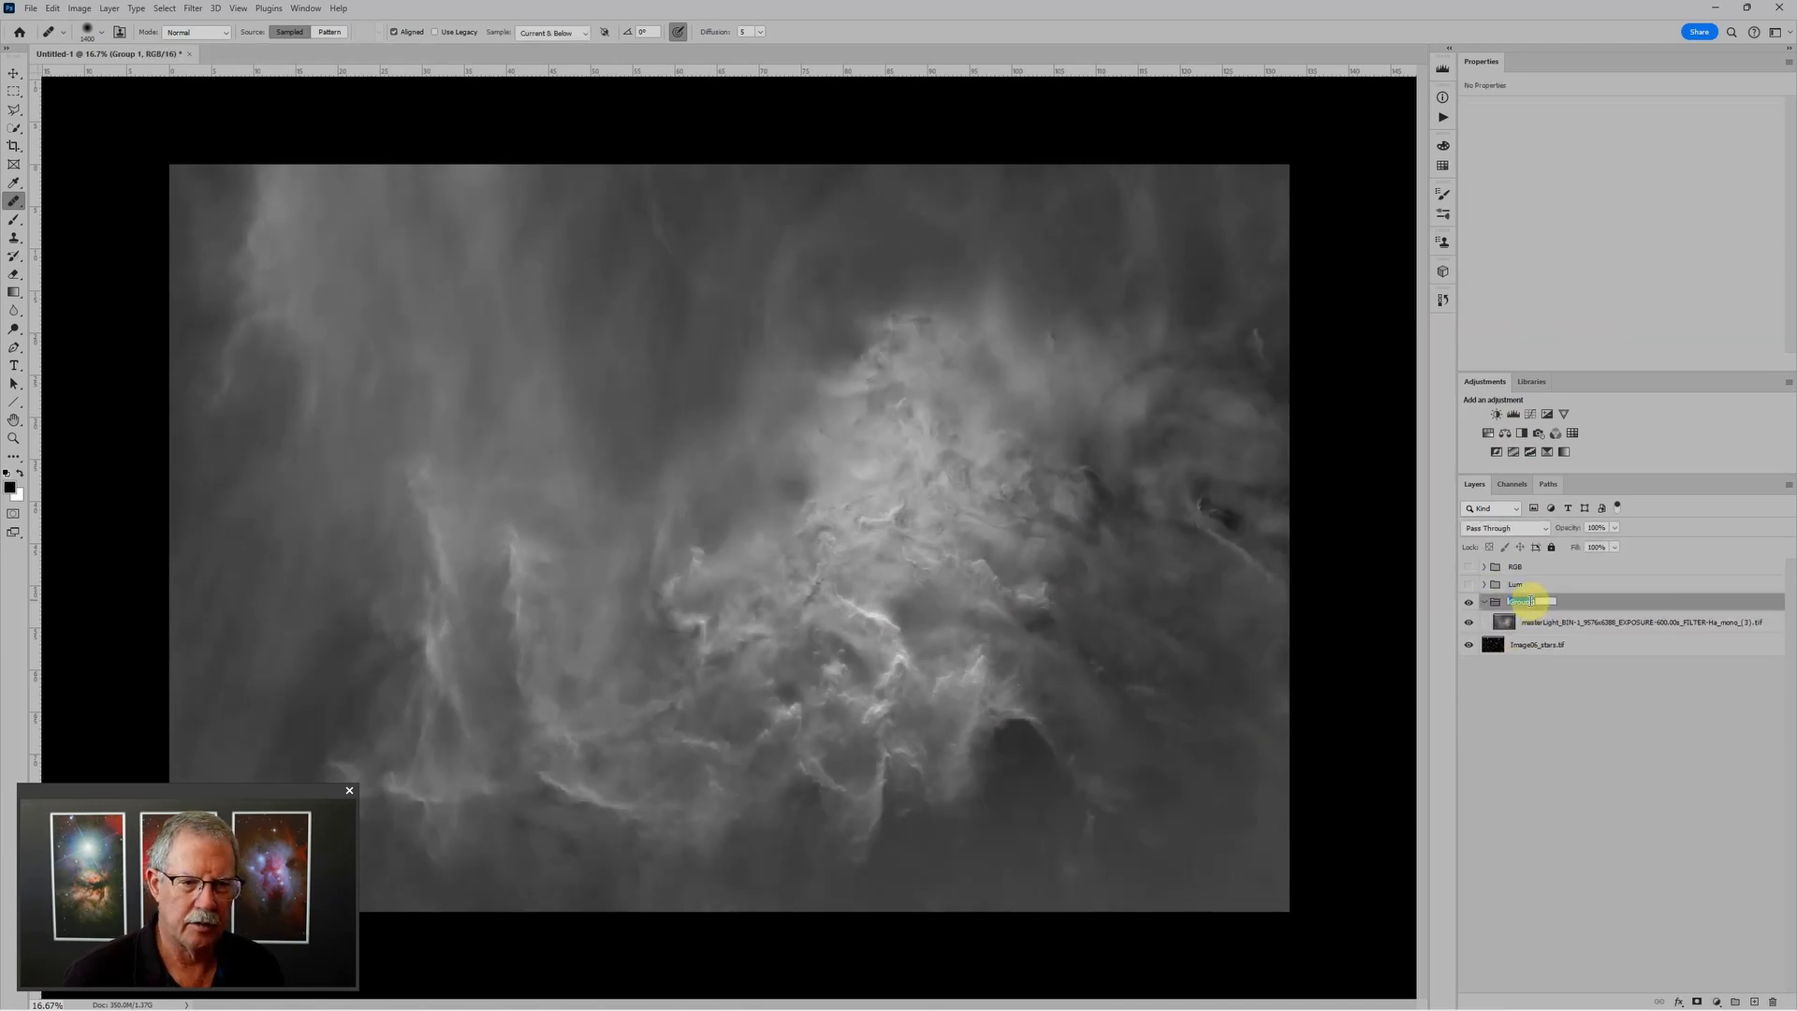
pyautogui.write('Hydrogen')
pyautogui.press('Return')
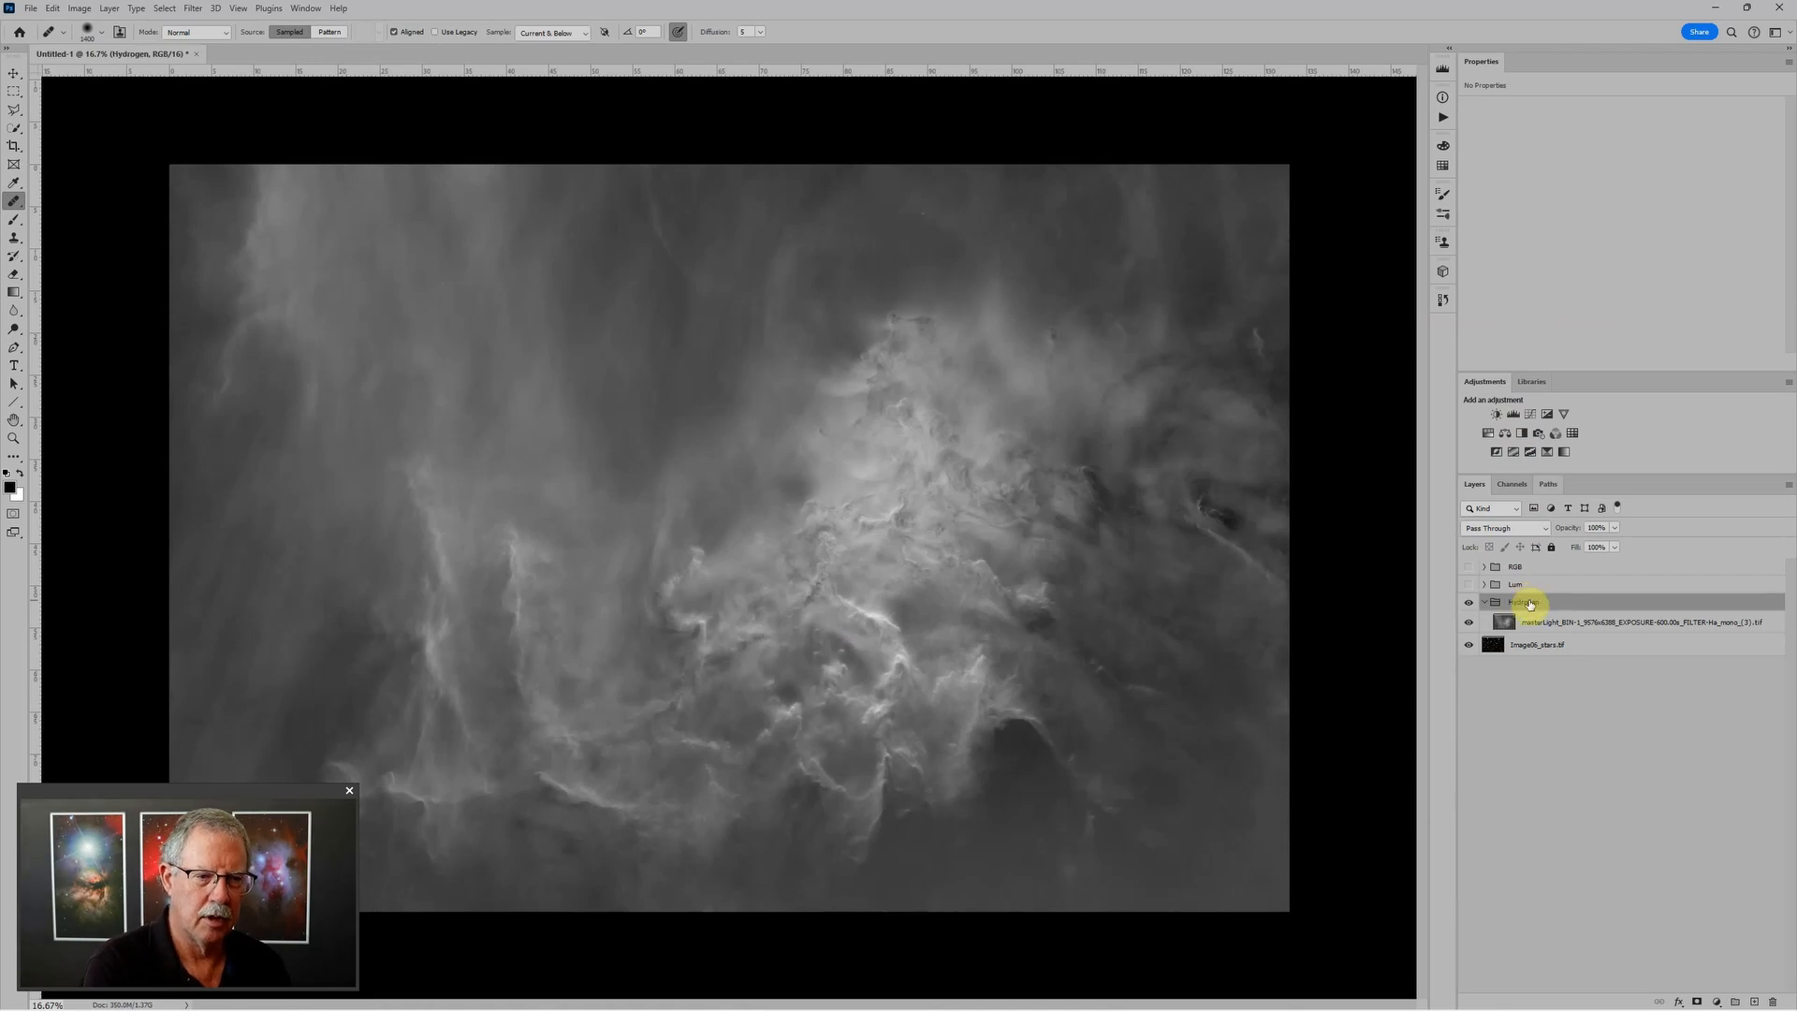
# Step: Add a Levels adjustment layer inside the Hydrogen group, then collapse and hide the group
pyautogui.click(1512, 414)
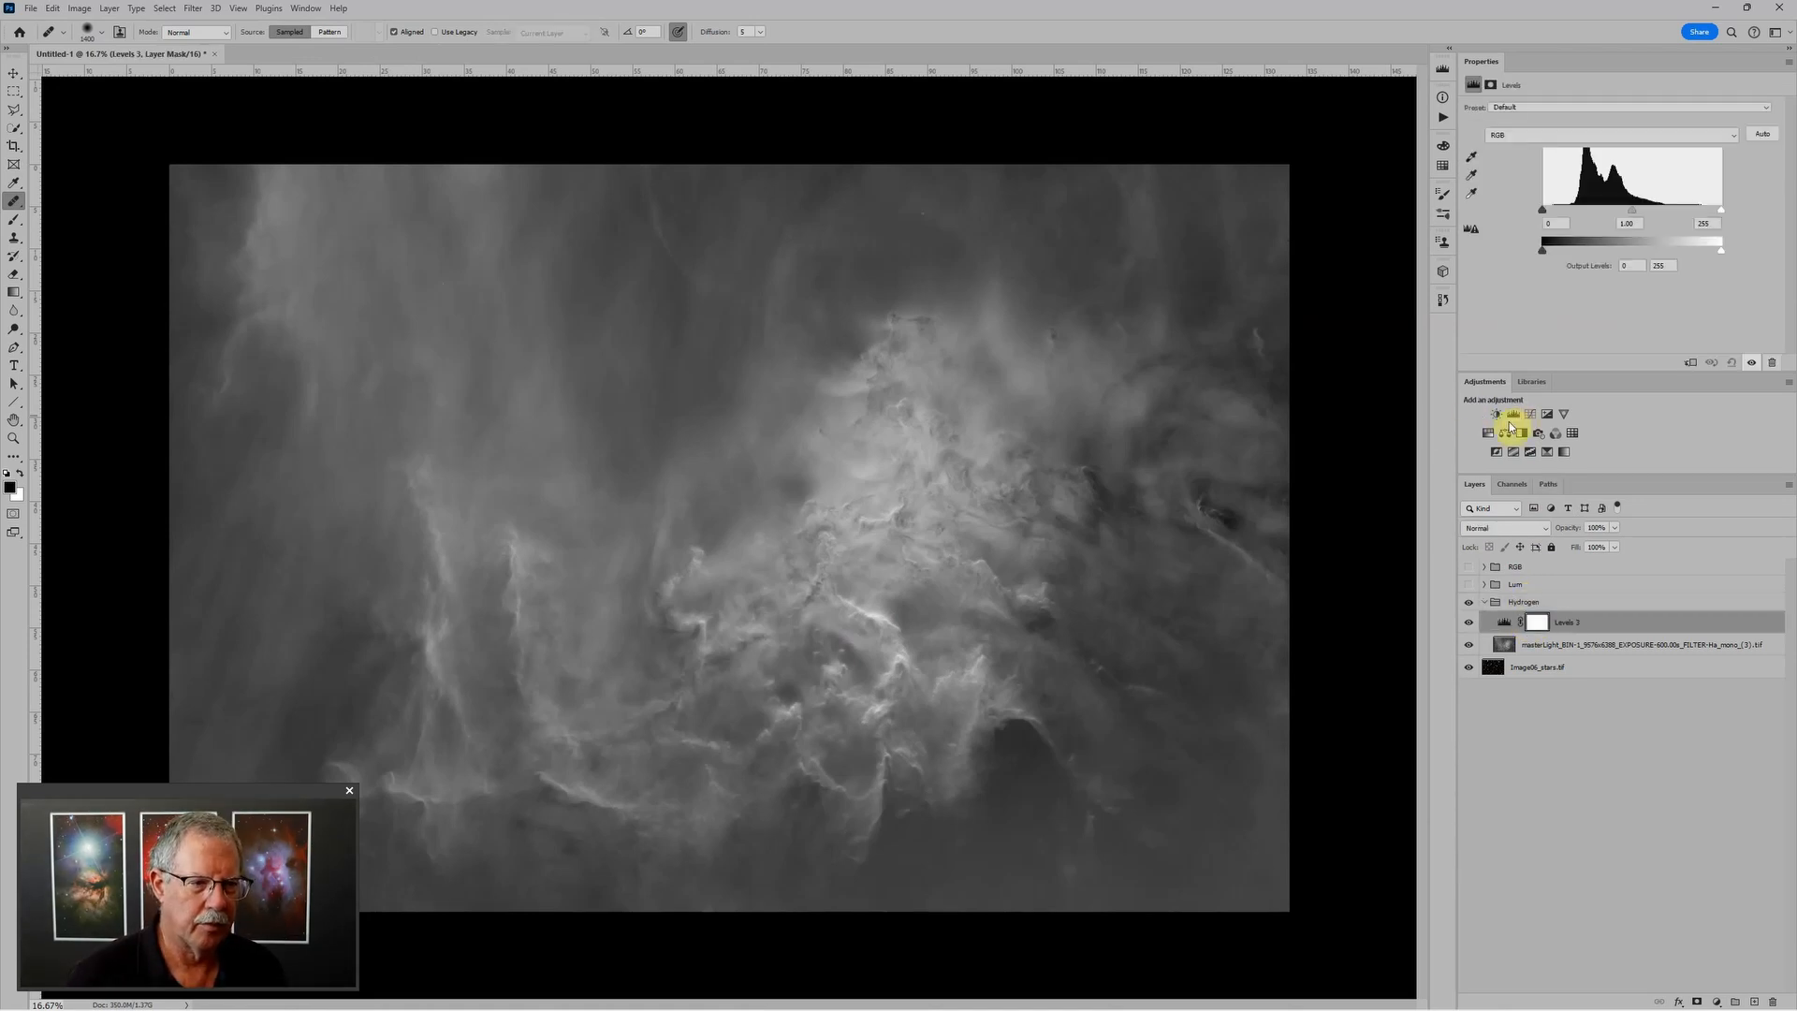
pyautogui.click(1484, 603)
pyautogui.click(1468, 603)
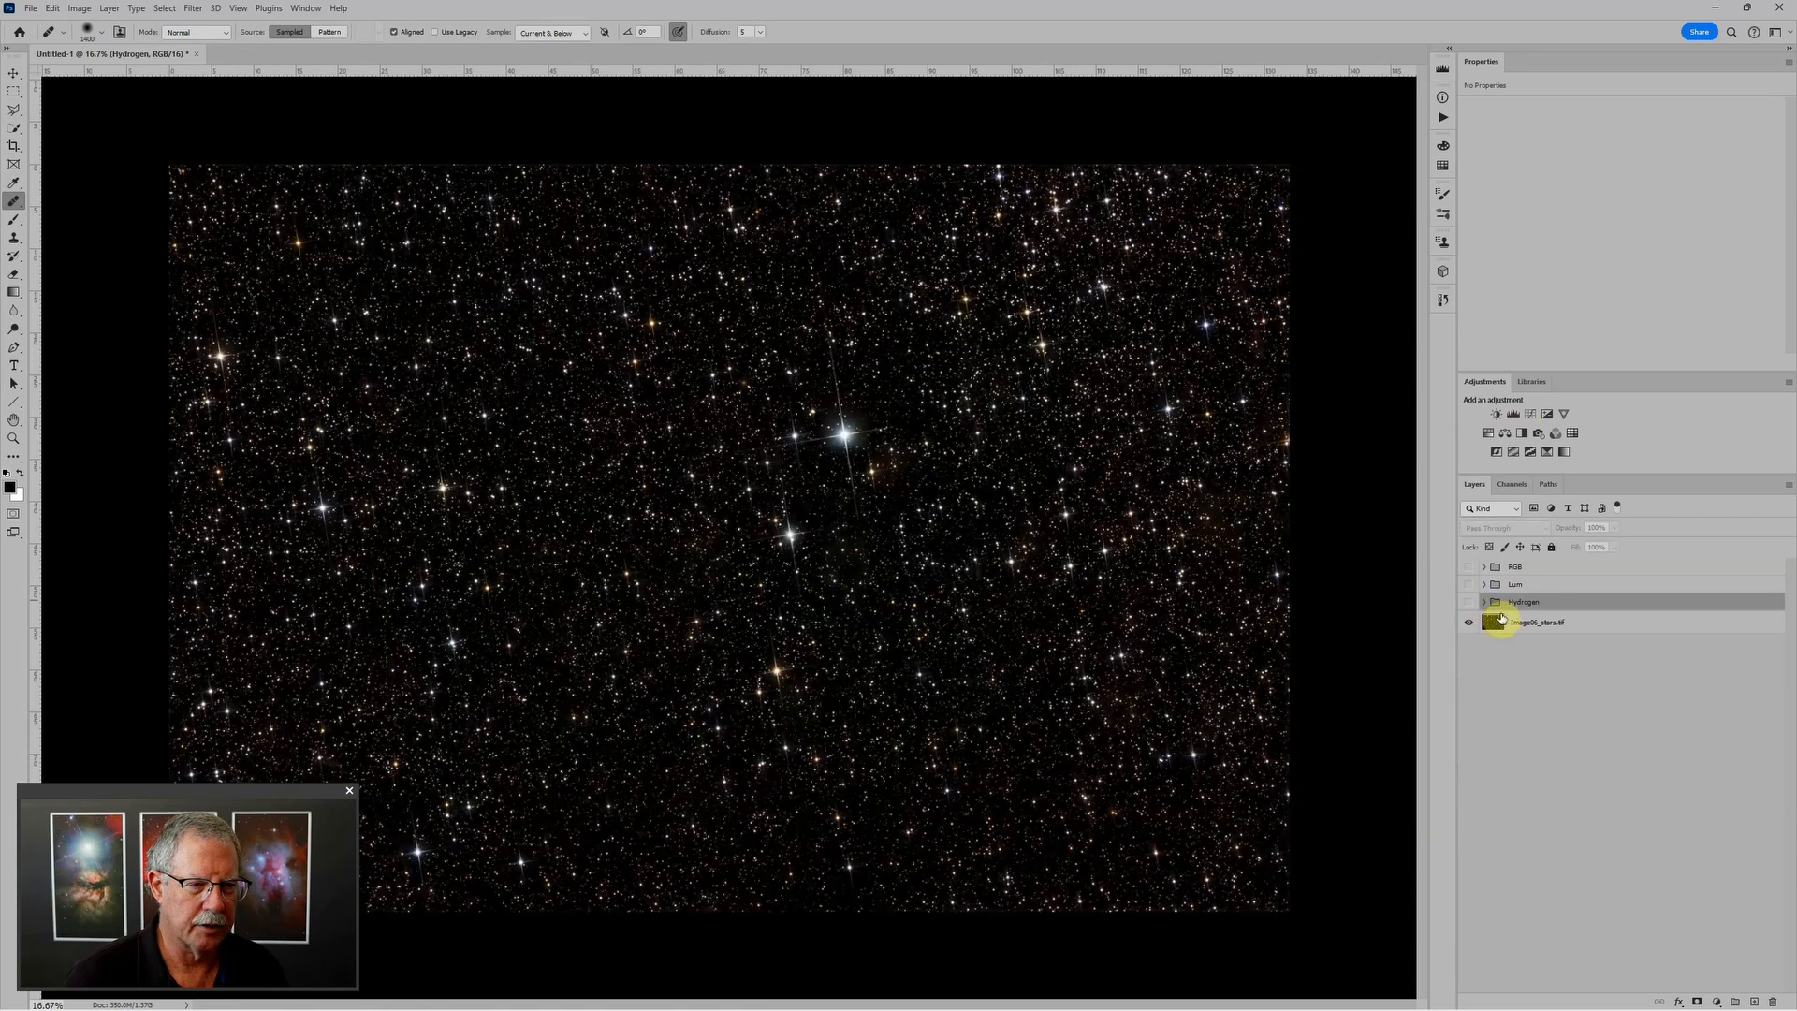
# Step: Put the Image06_stars layer in a group named Stars and add a Levels adjustment layer inside it
pyautogui.click(1526, 622)
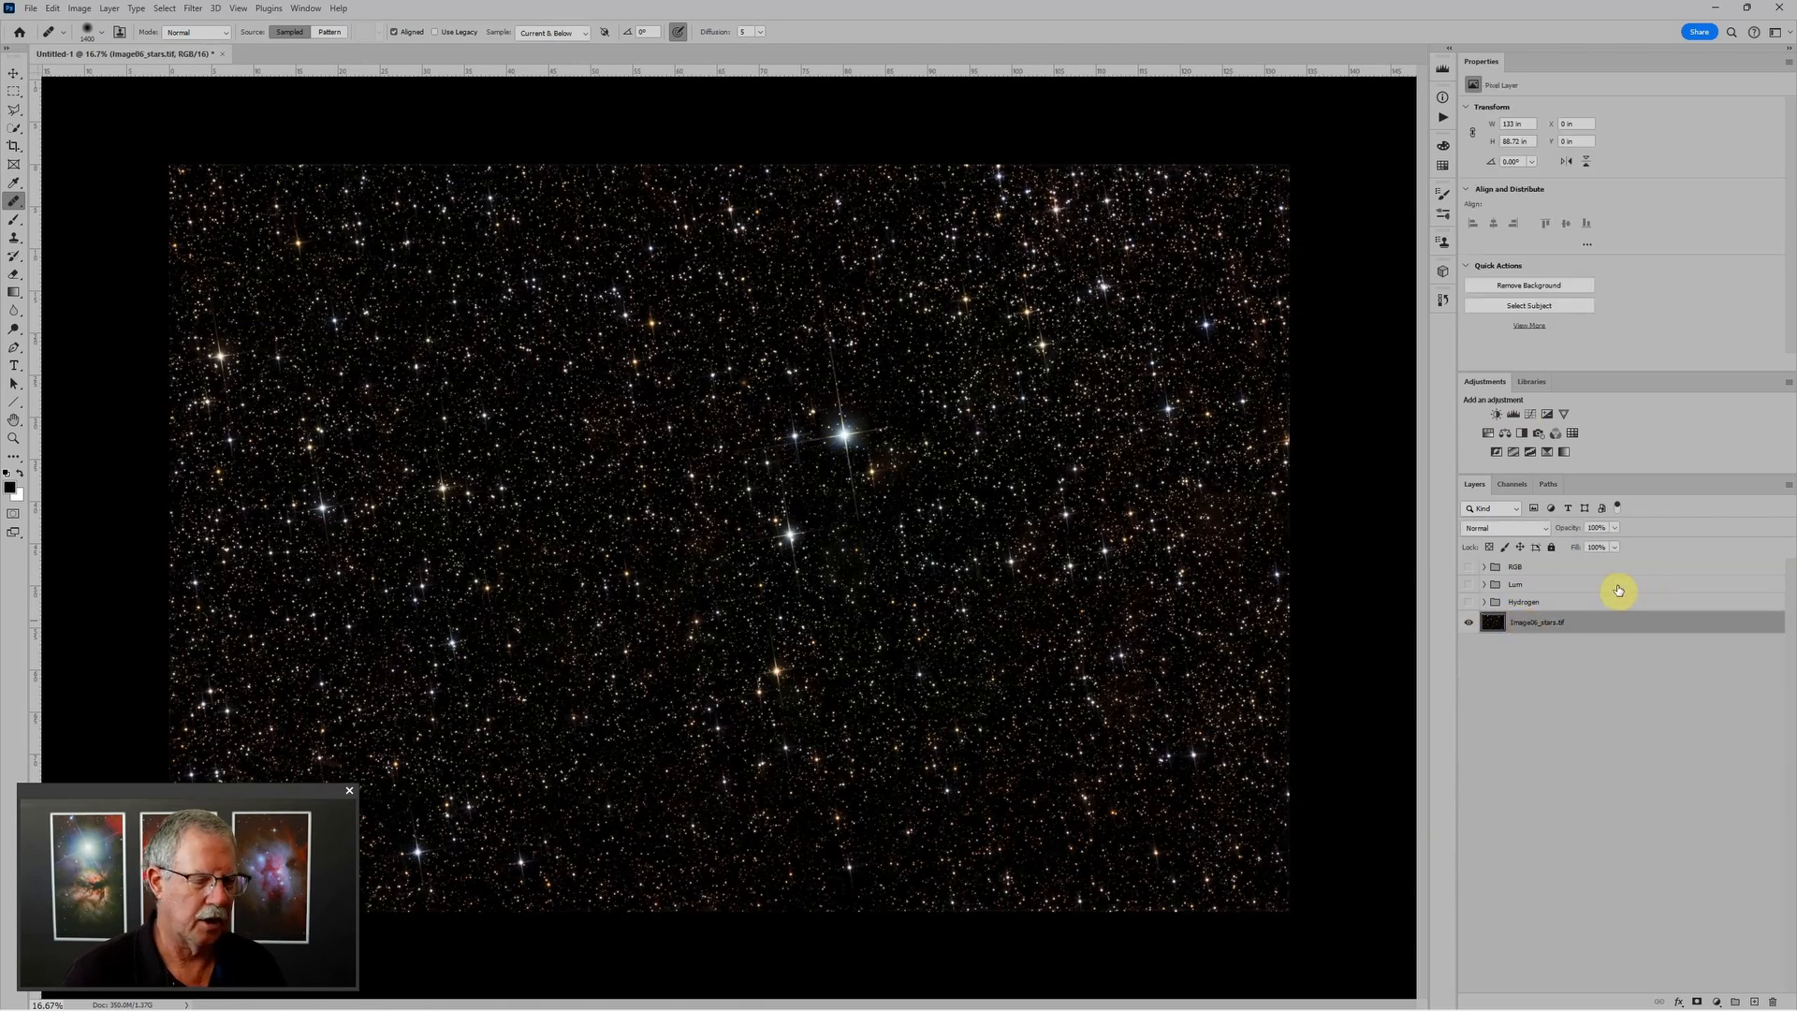
pyautogui.hotkey('ctrl', 'g')
pyautogui.doubleClick(1525, 618)
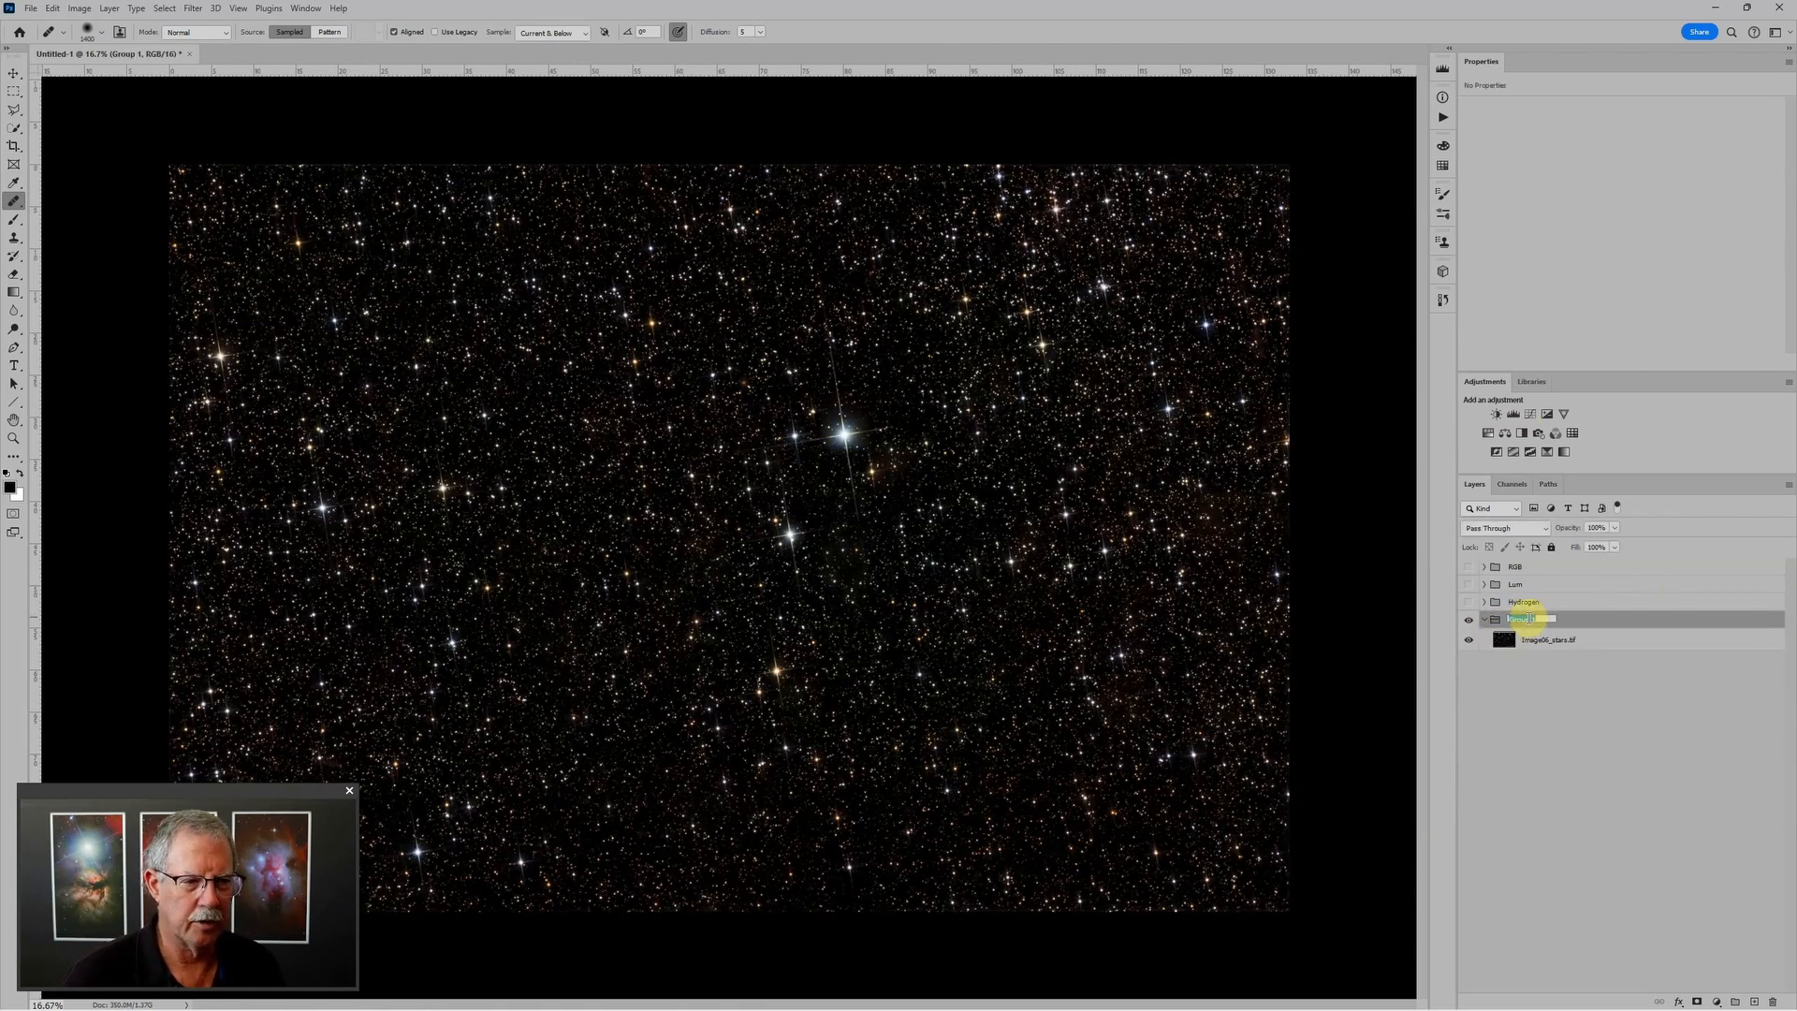
pyautogui.write('Stars')
pyautogui.press('Return')
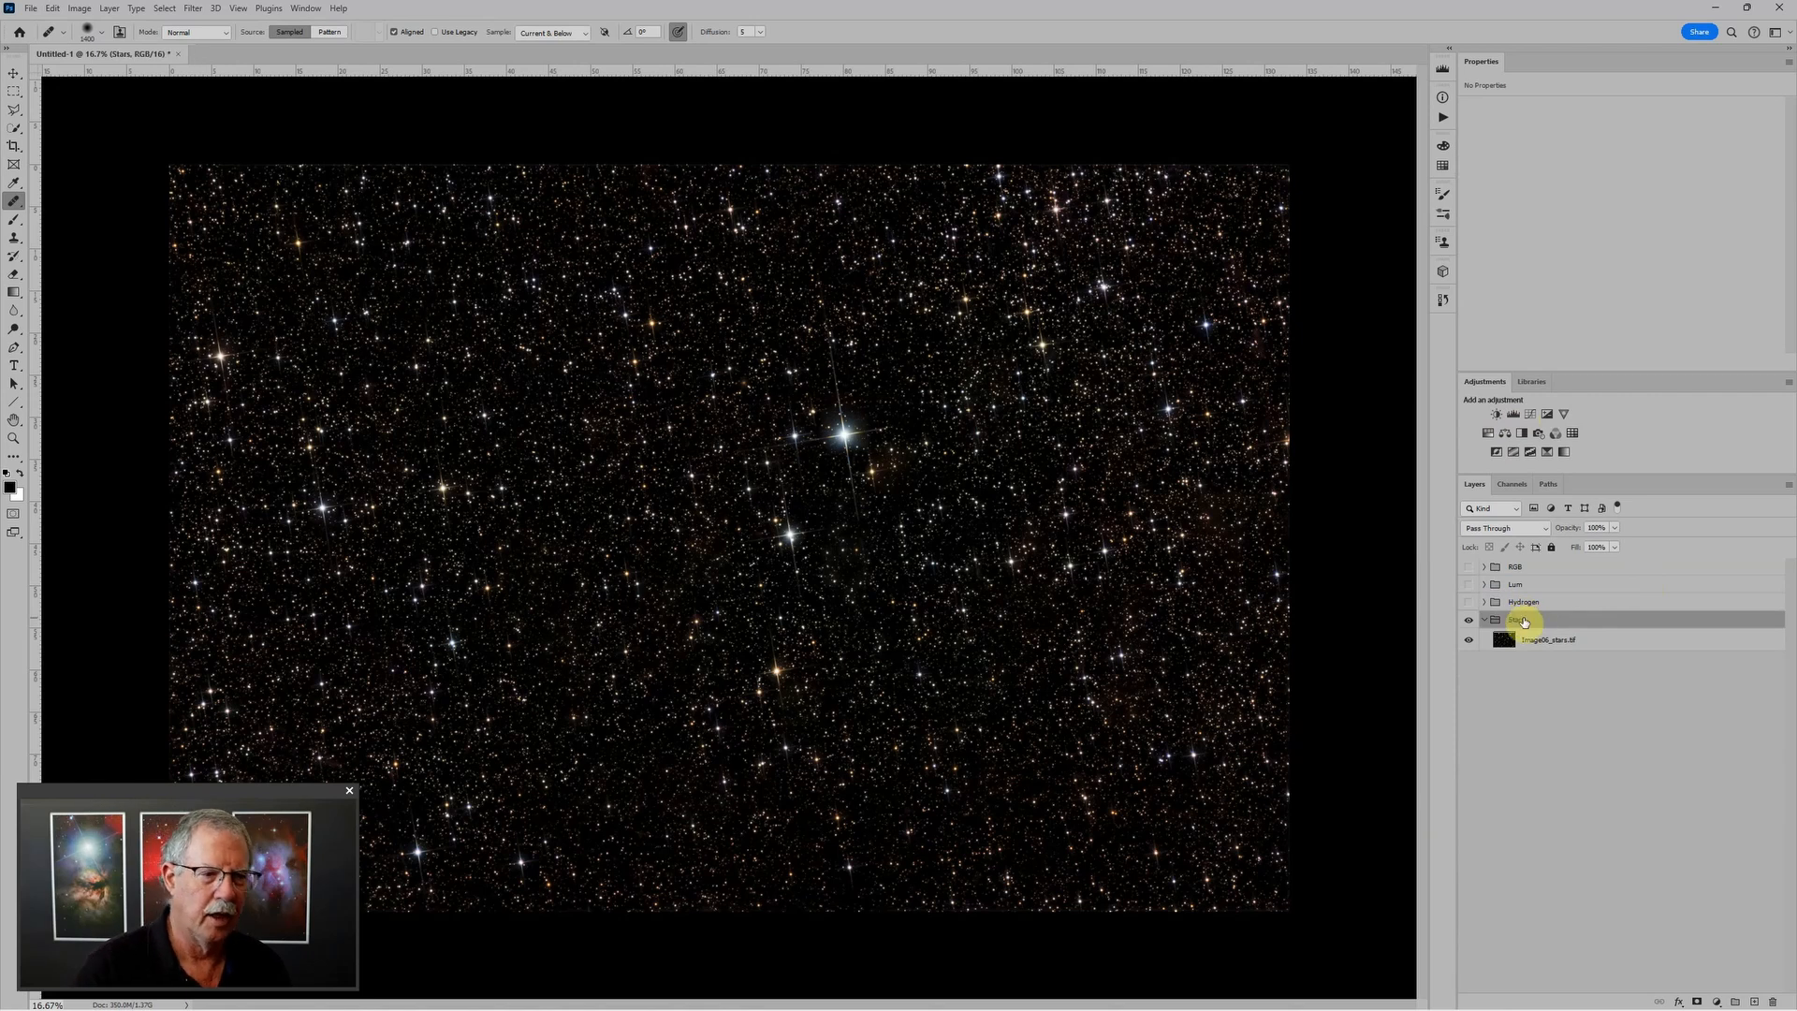
pyautogui.click(1514, 414)
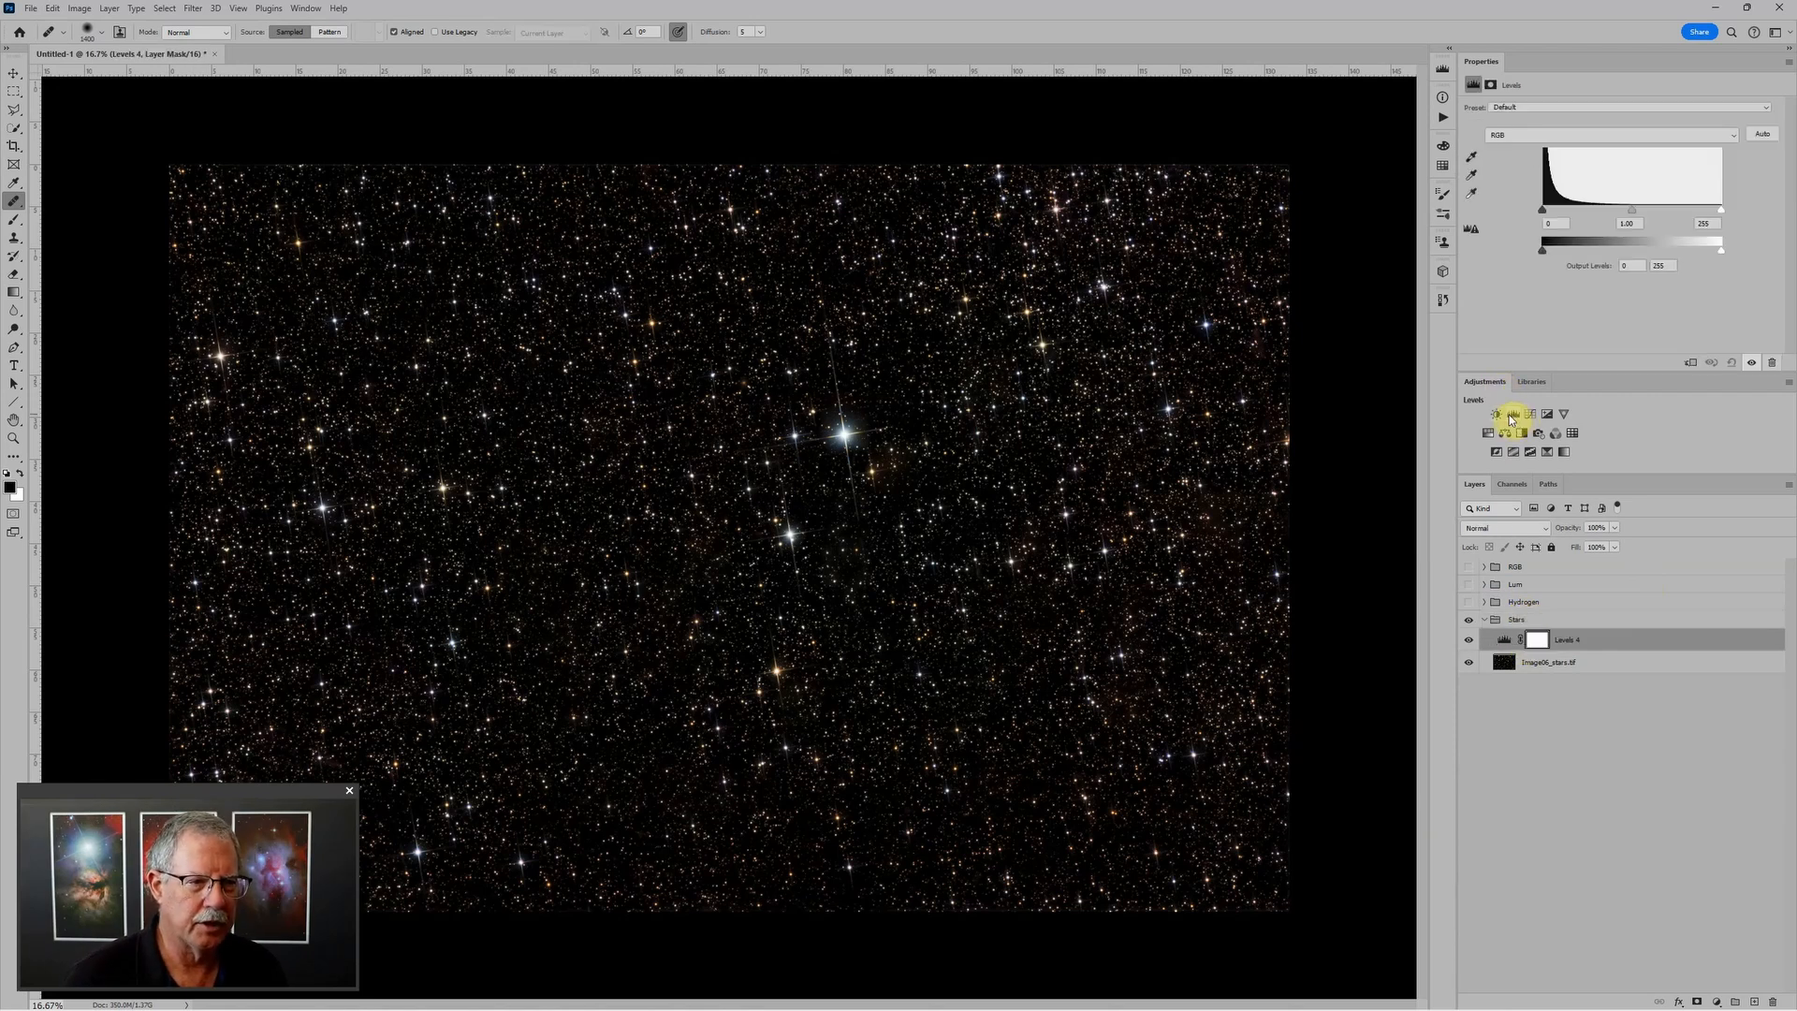
# Step: Add a Hue/Saturation adjustment in the Stars group with Master saturation about +48 and Reds saturation about -79, and collapse the group
pyautogui.click(1489, 435)
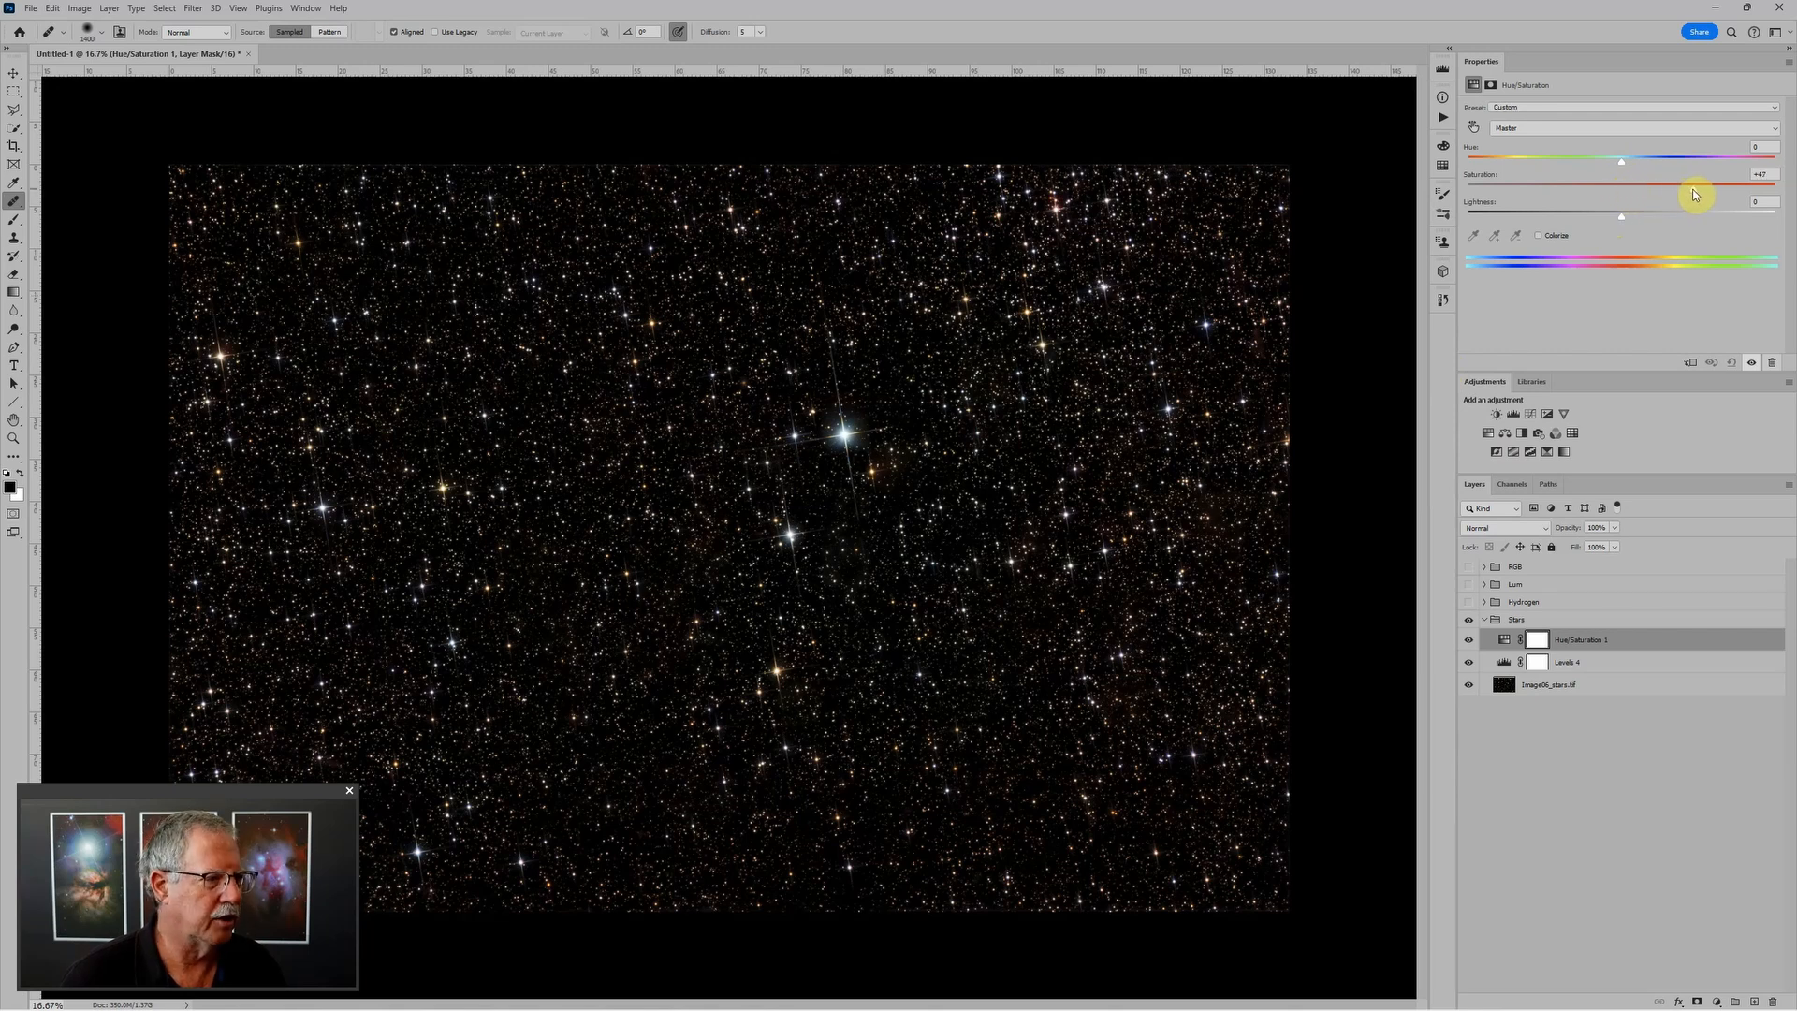
pyautogui.moveTo(1695, 189); pyautogui.dragTo(1700, 189)
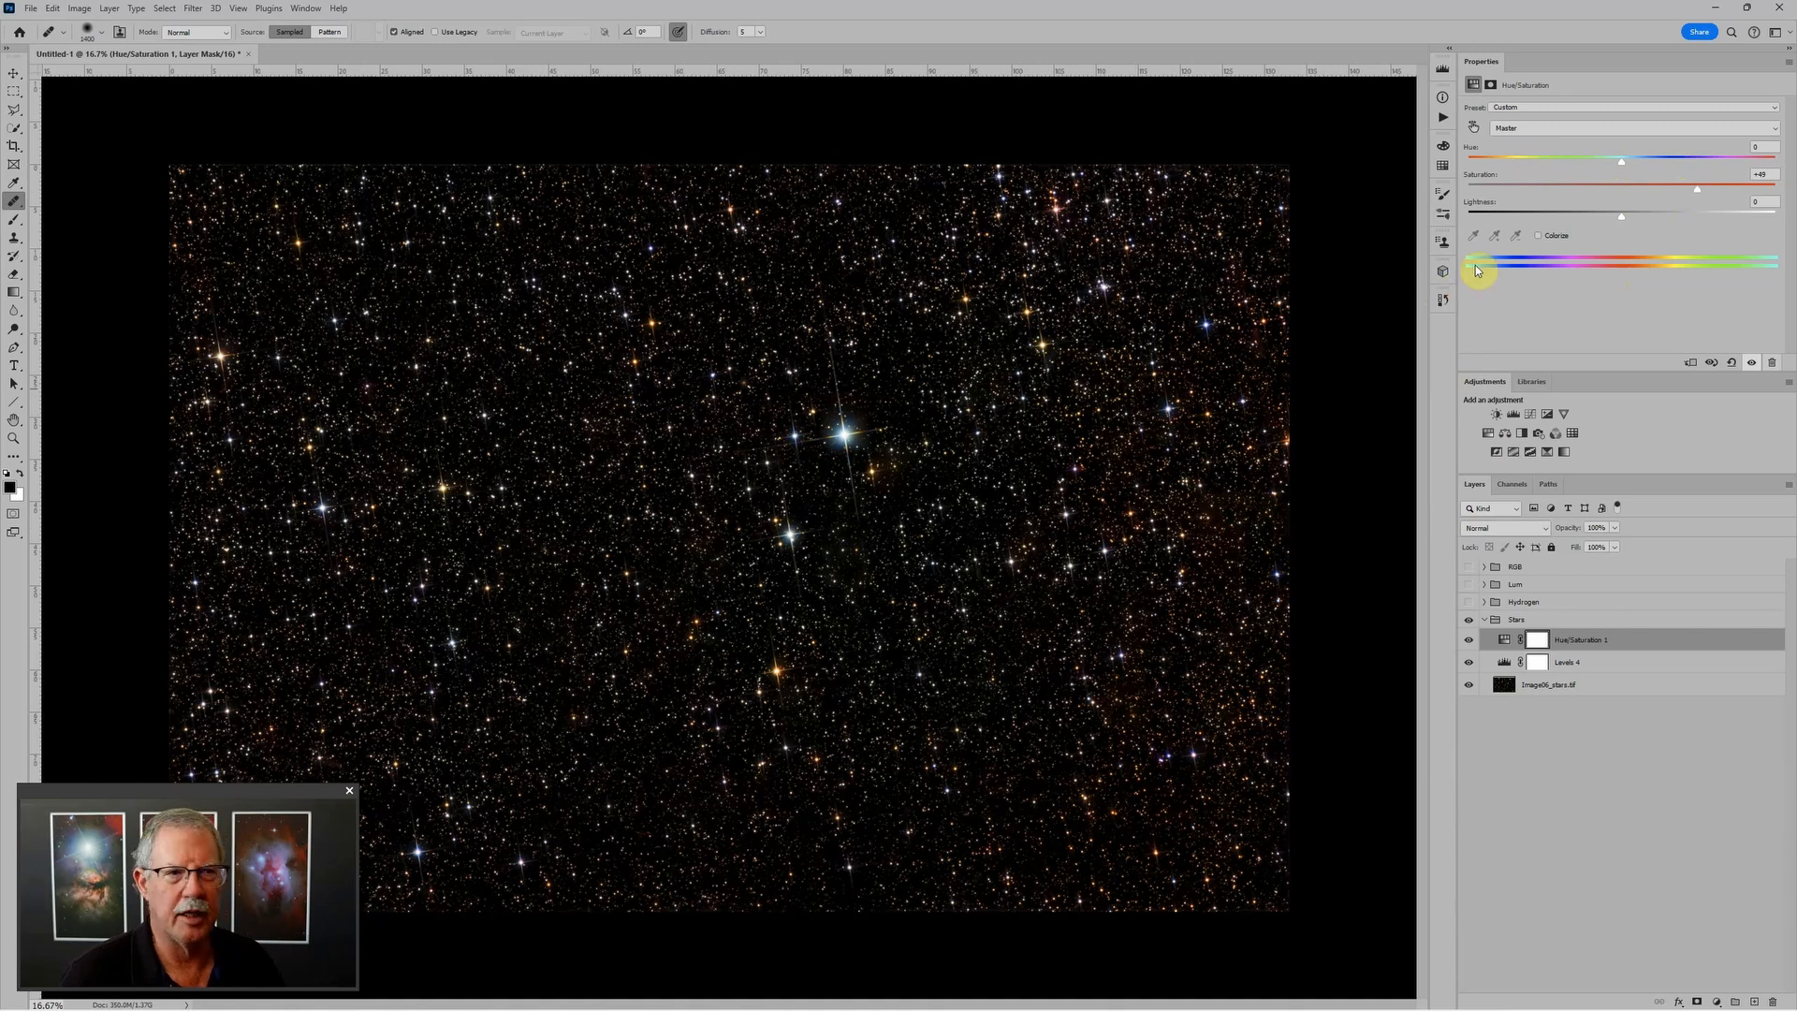
pyautogui.click(1531, 128)
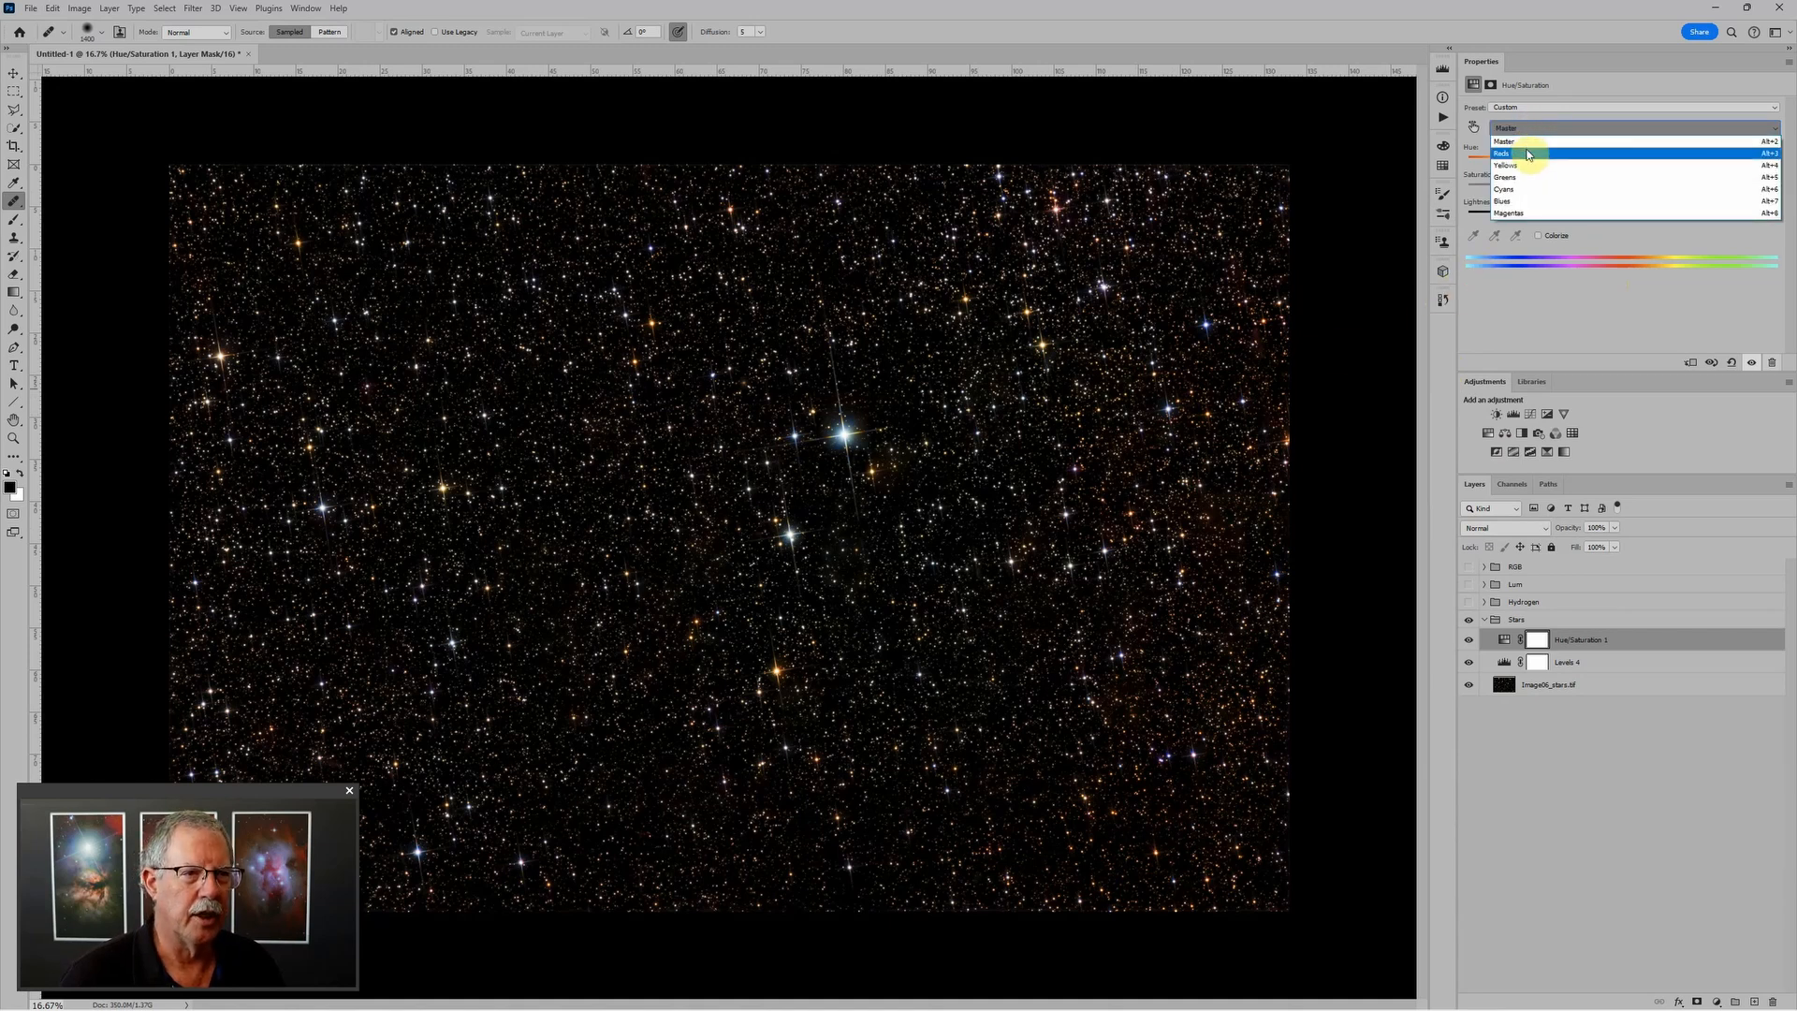
pyautogui.click(1519, 153)
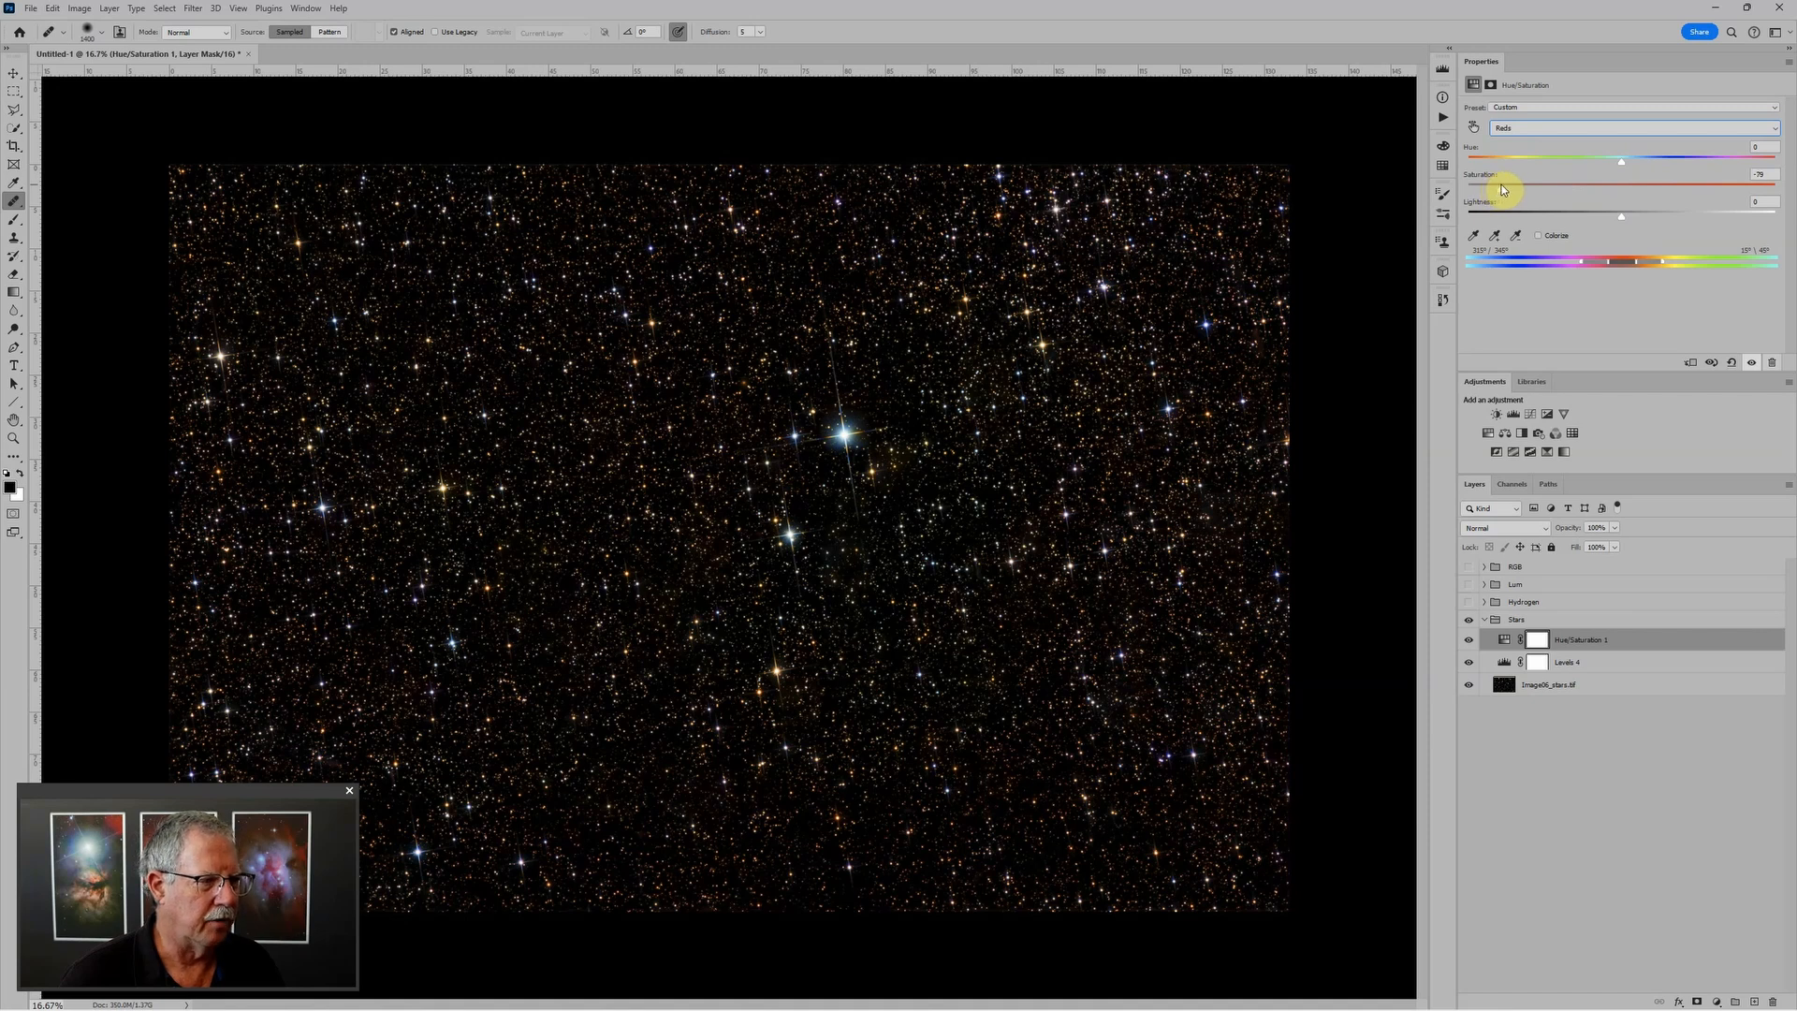
pyautogui.click(1485, 620)
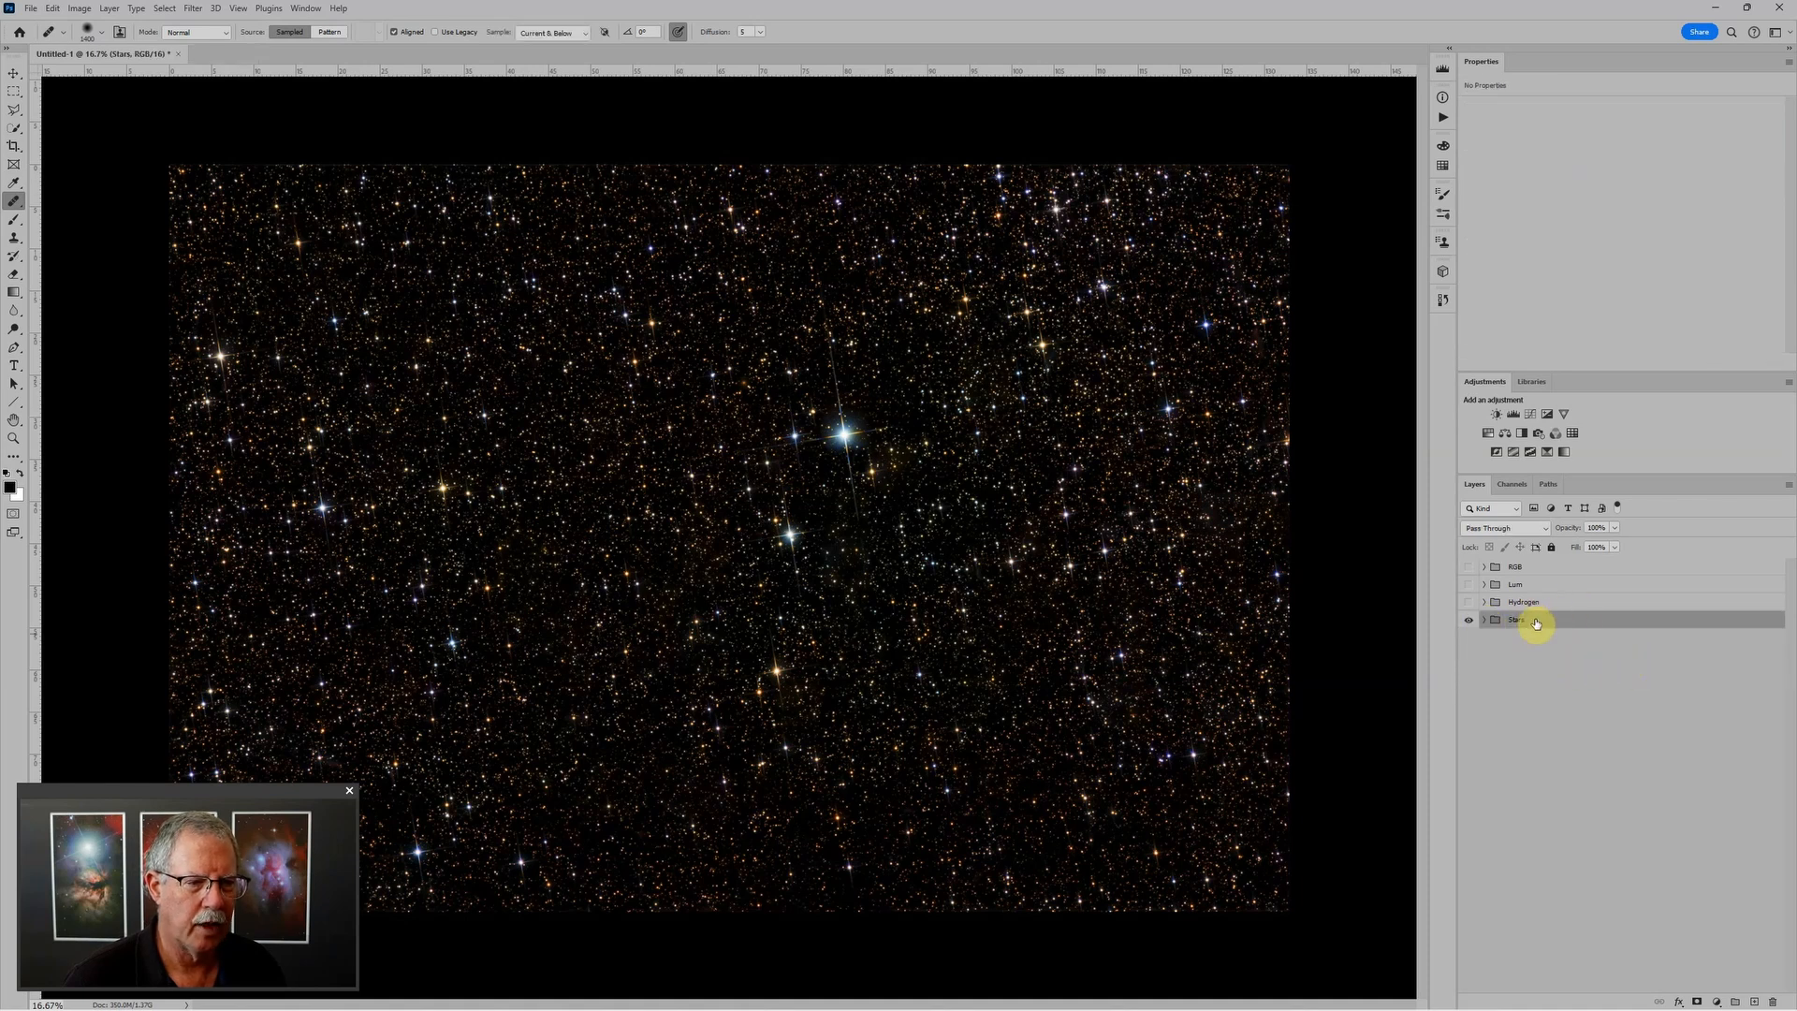
# Step: Move the Stars group above the RGB group with its blend mode set to Screen, and show the RGB group
pyautogui.moveTo(1536, 624); pyautogui.dragTo(1536, 557)
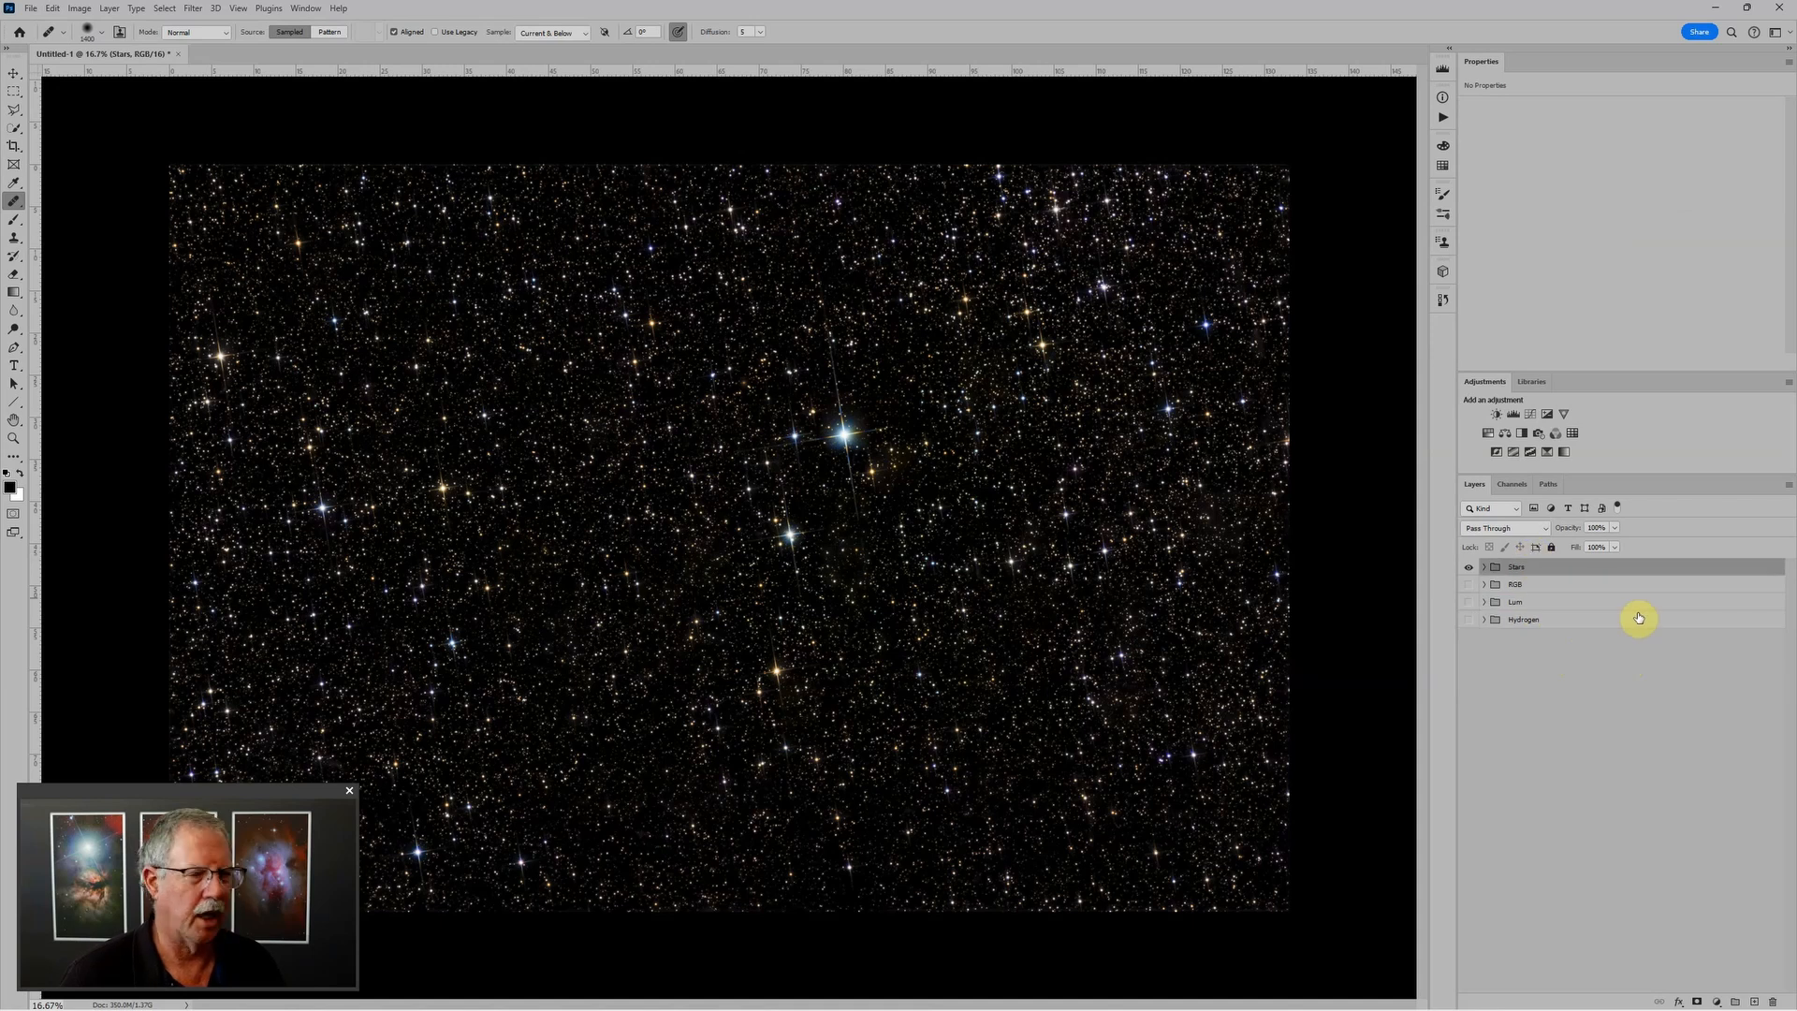
pyautogui.click(1518, 536)
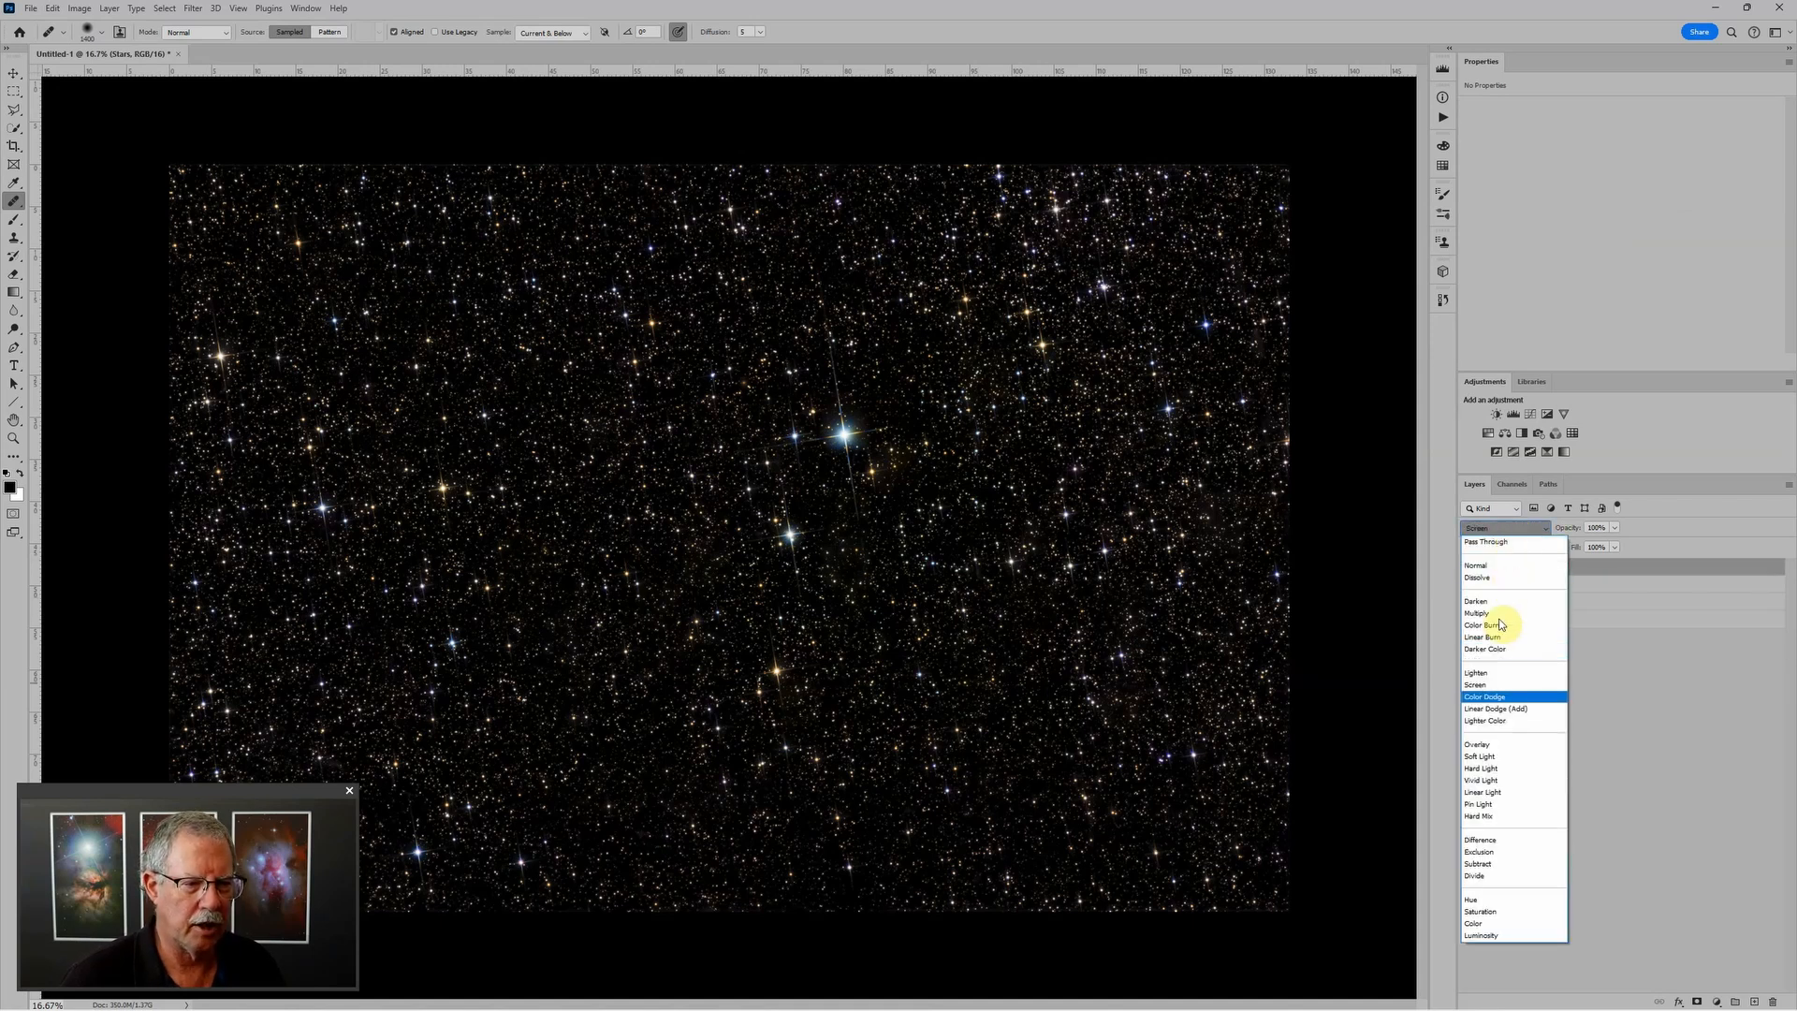
pyautogui.click(1488, 694)
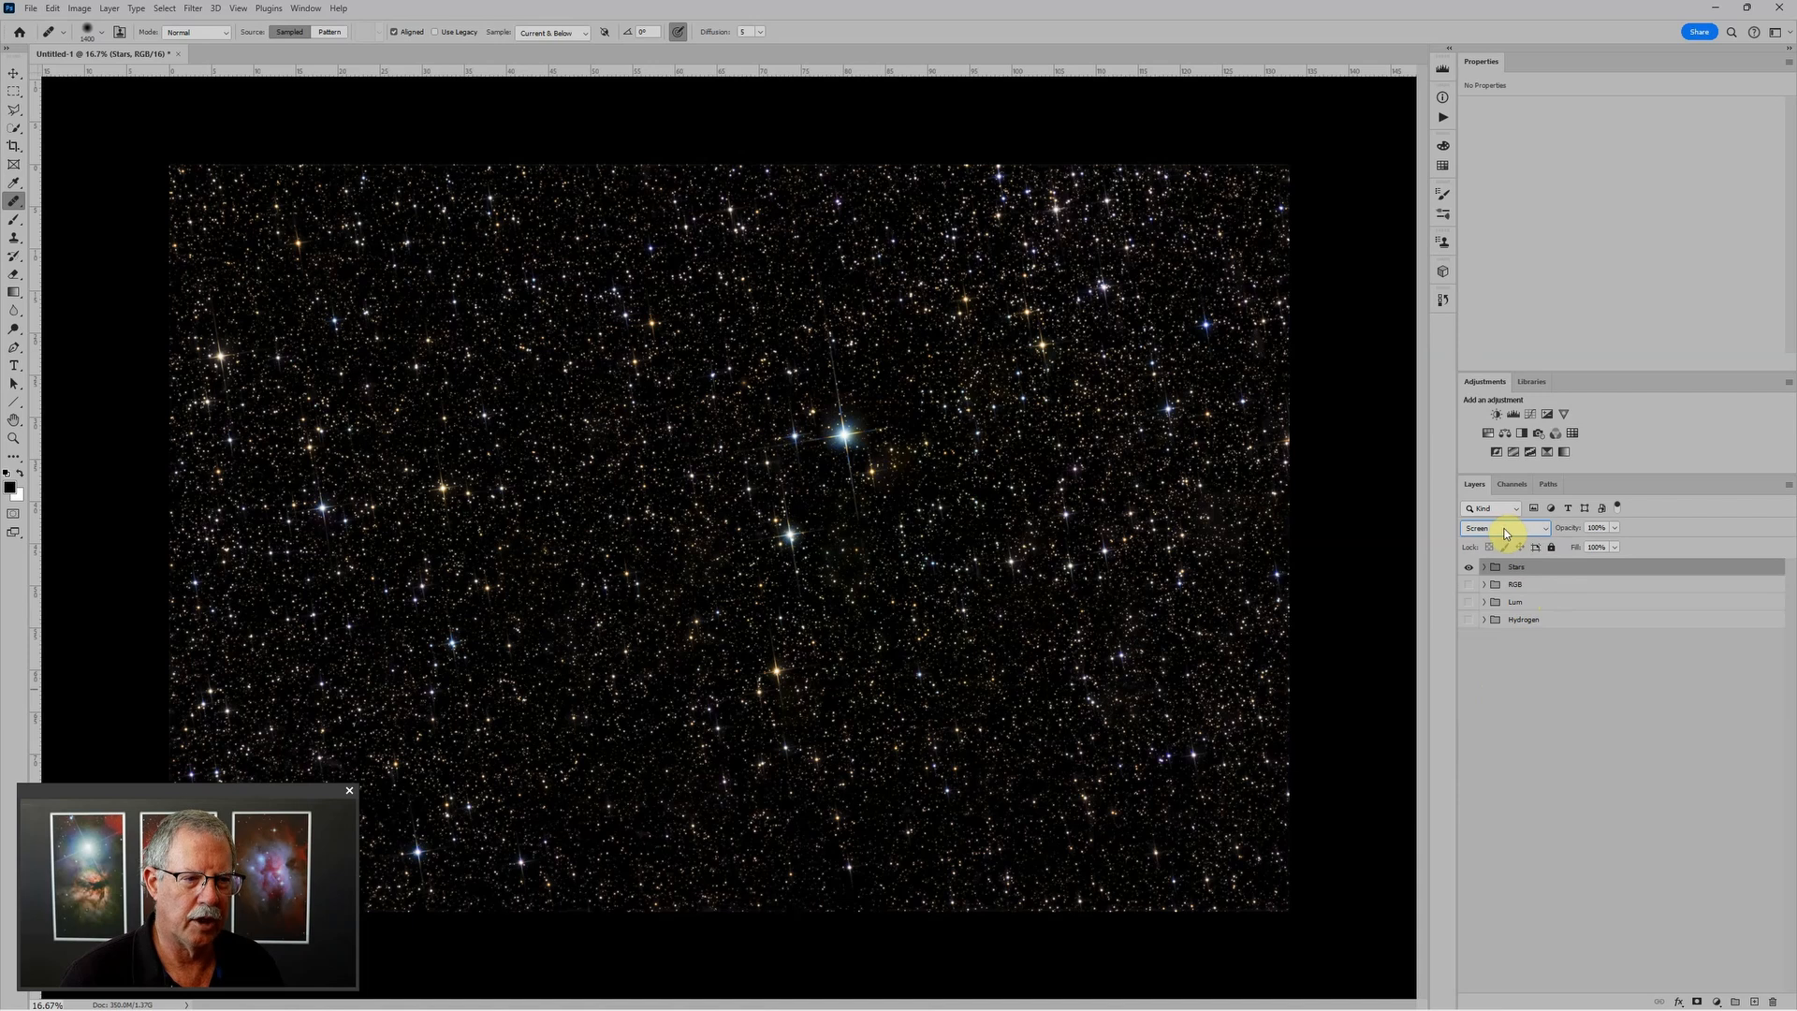
pyautogui.click(1469, 584)
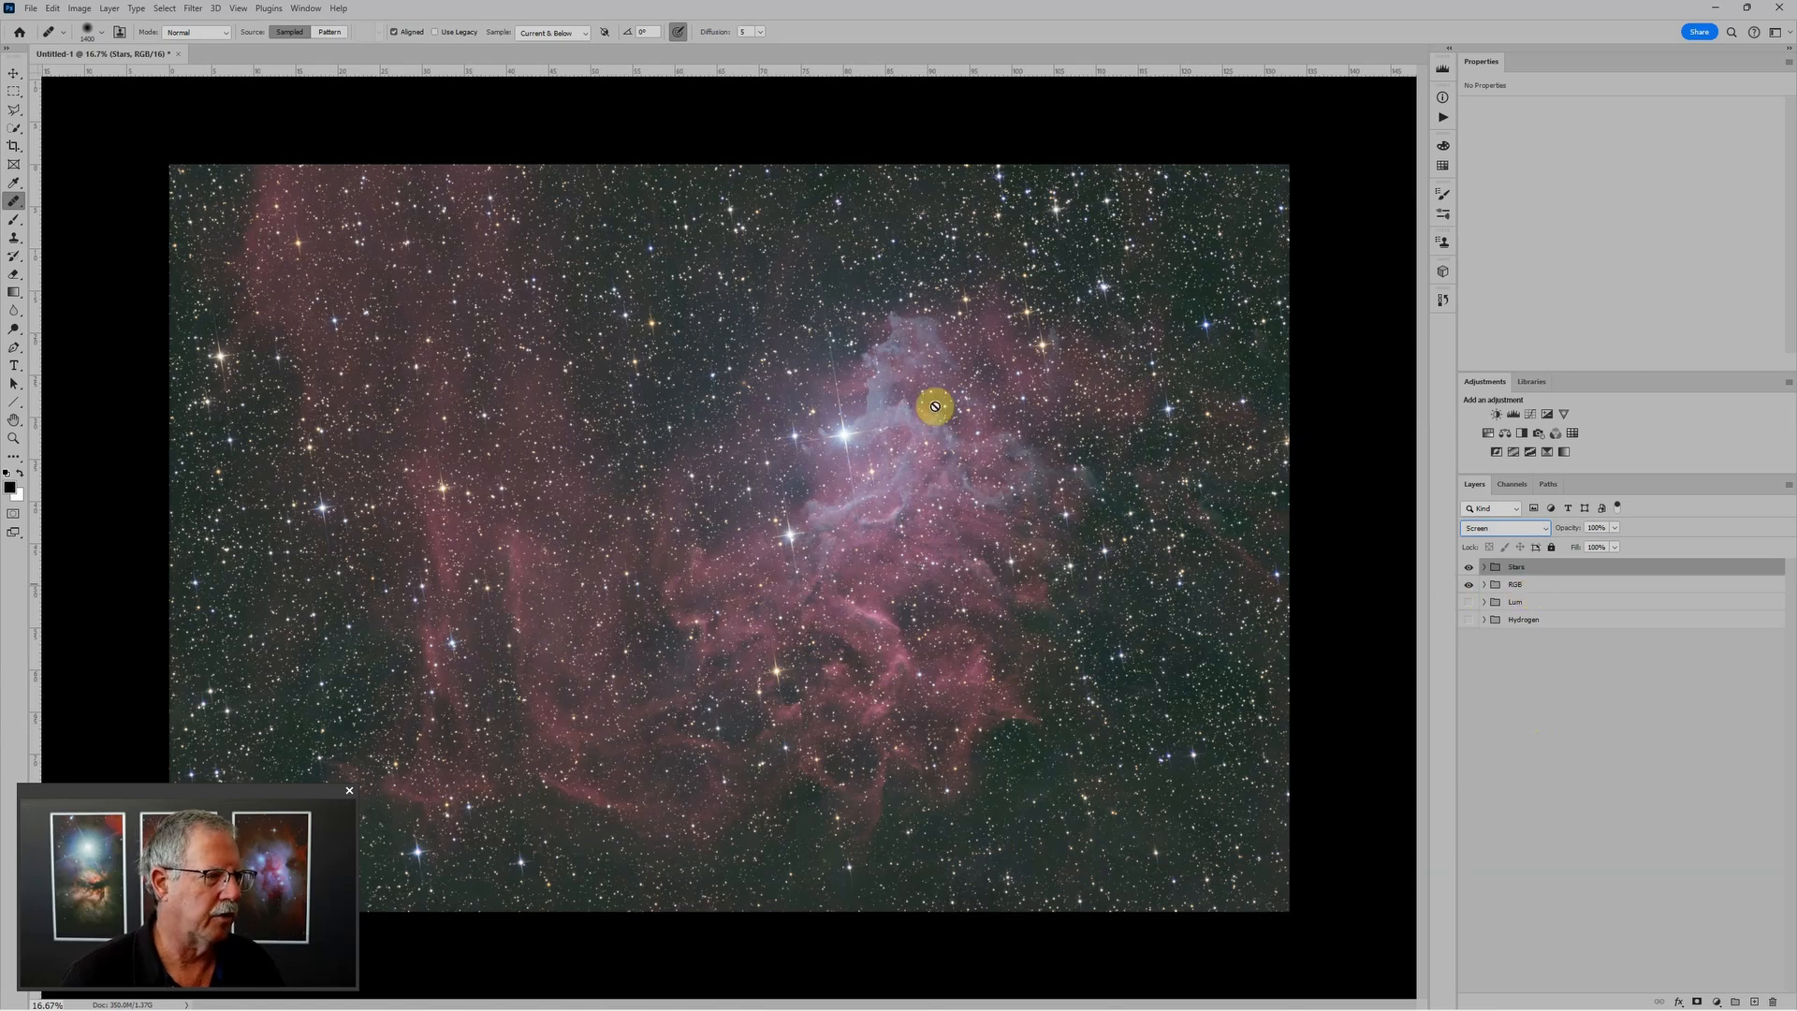
# Step: Set the midtone value of the Levels adjustment in the Stars group to about 0.48 and collapse the group
pyautogui.click(1485, 567)
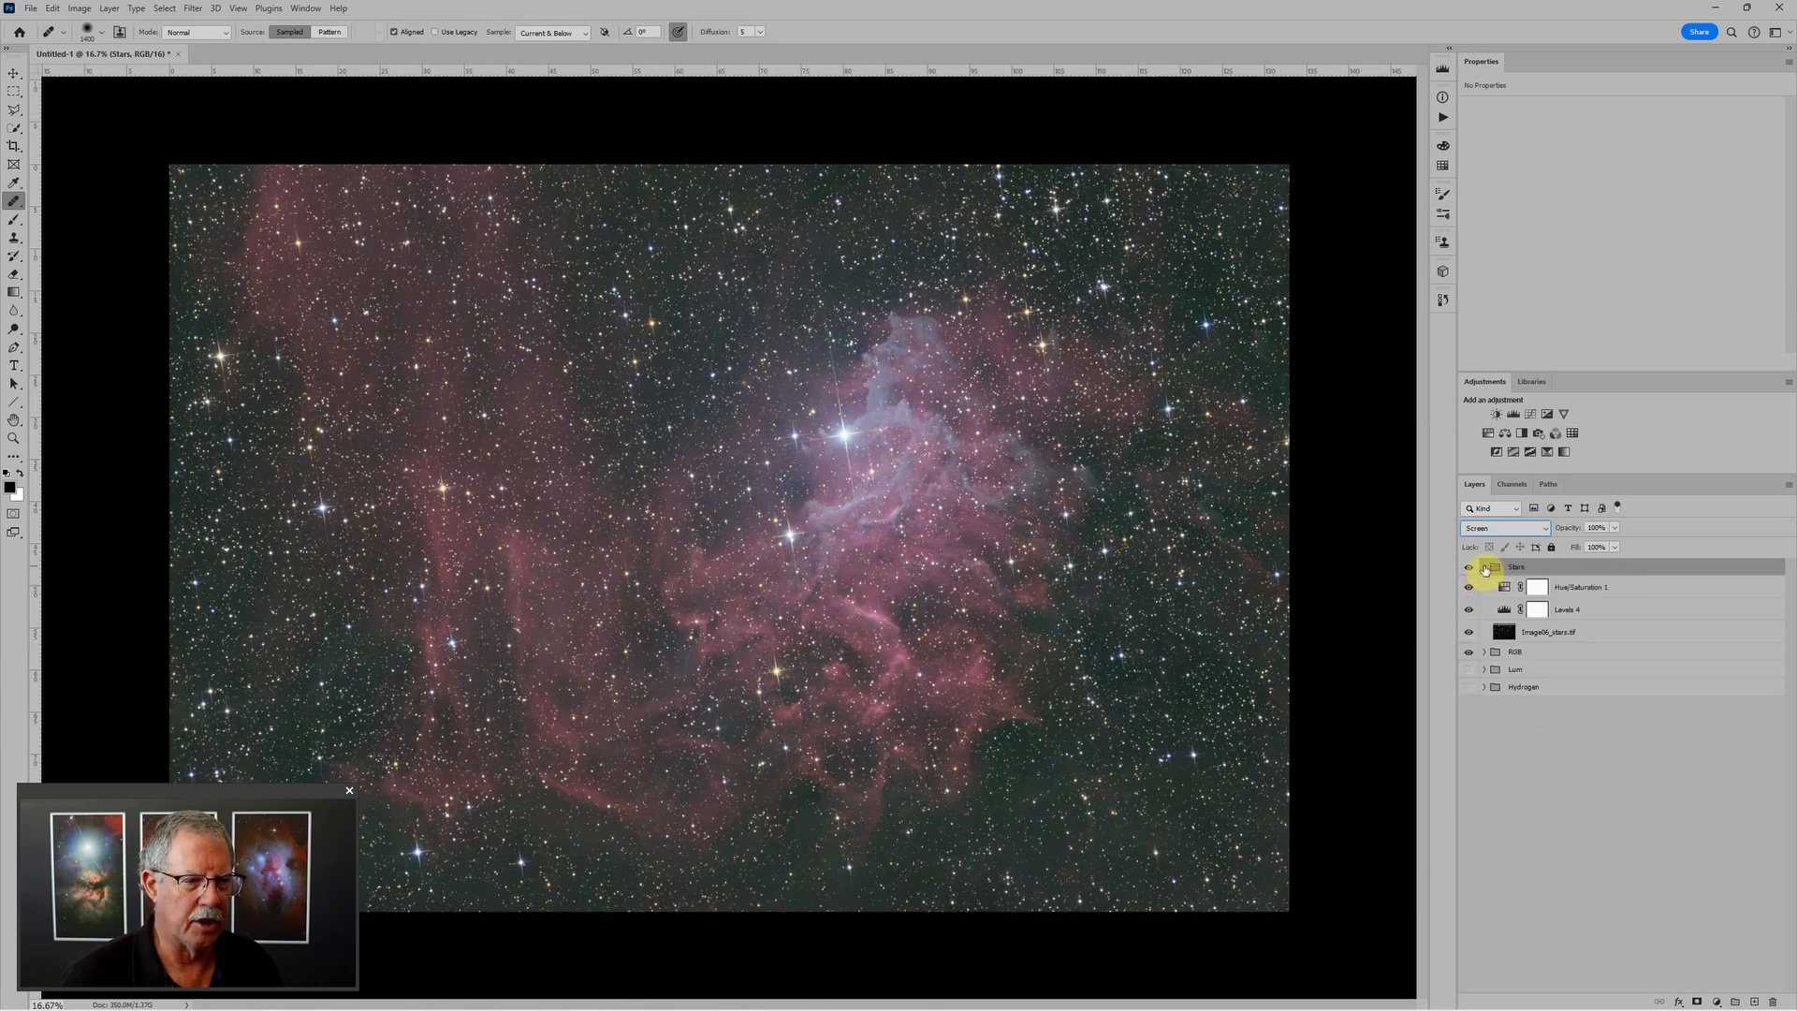
pyautogui.click(1517, 610)
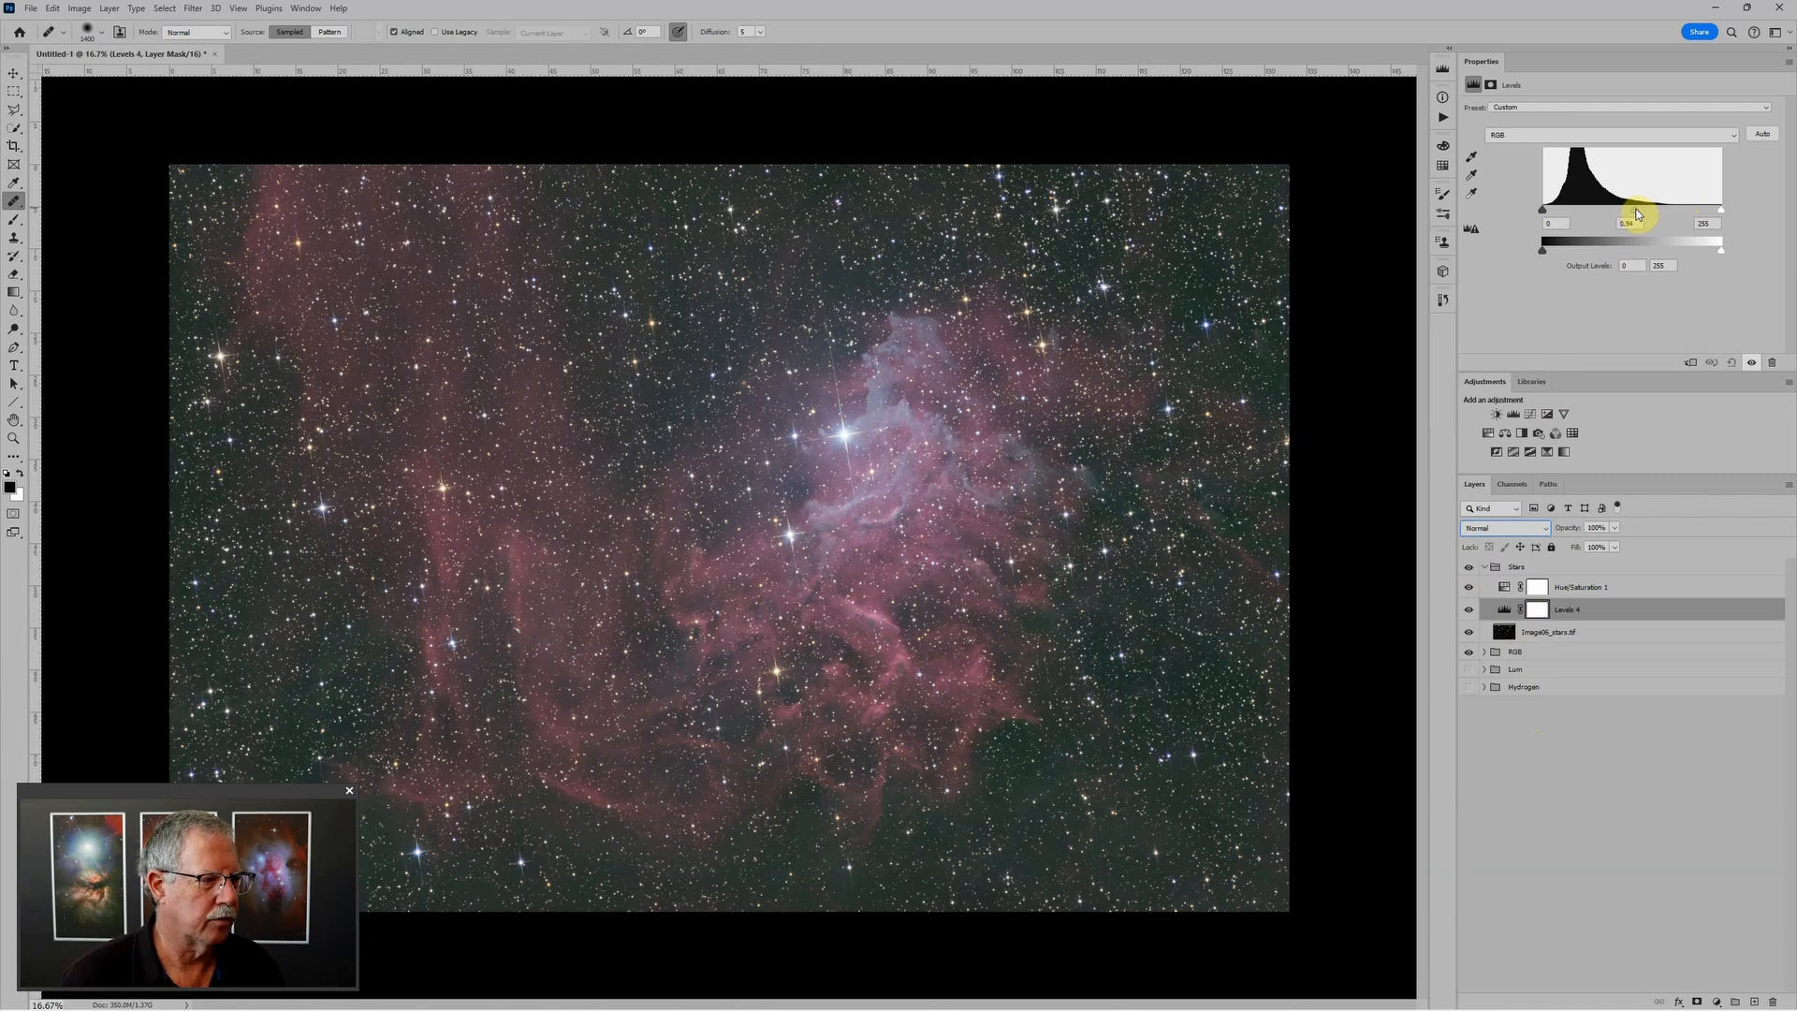
pyautogui.moveTo(1647, 215); pyautogui.dragTo(1681, 211)
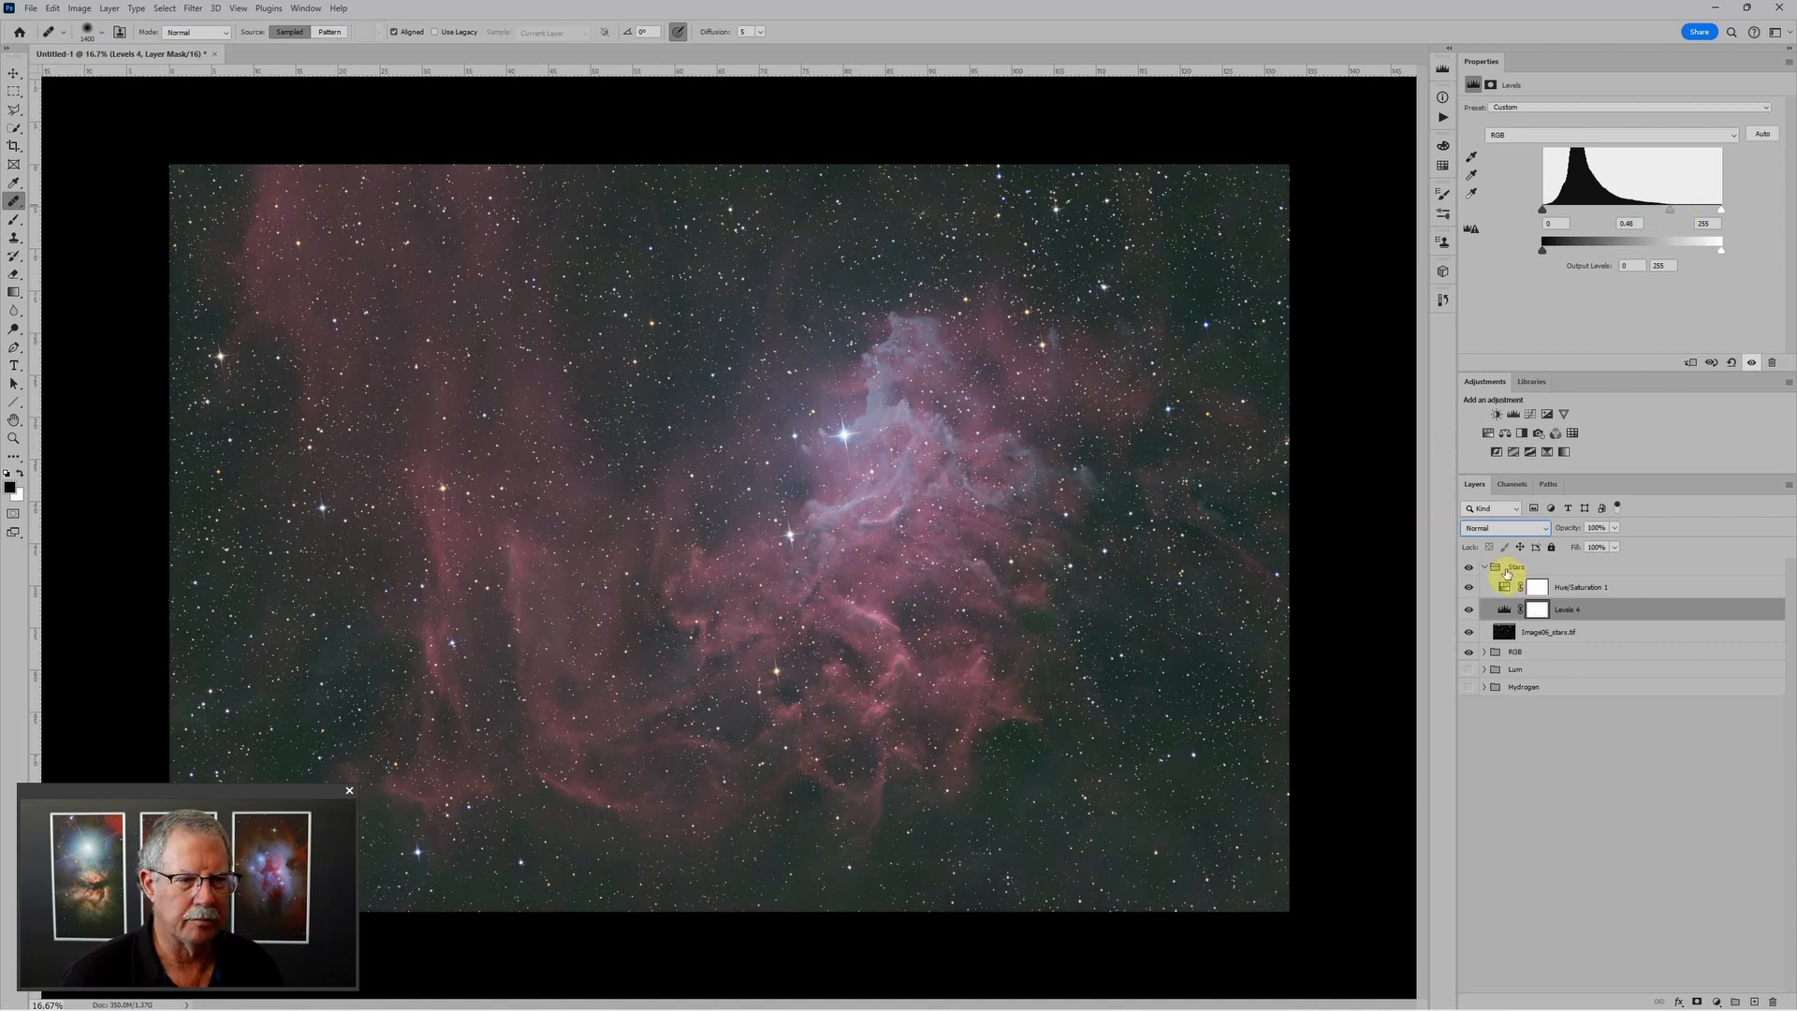
pyautogui.click(1486, 568)
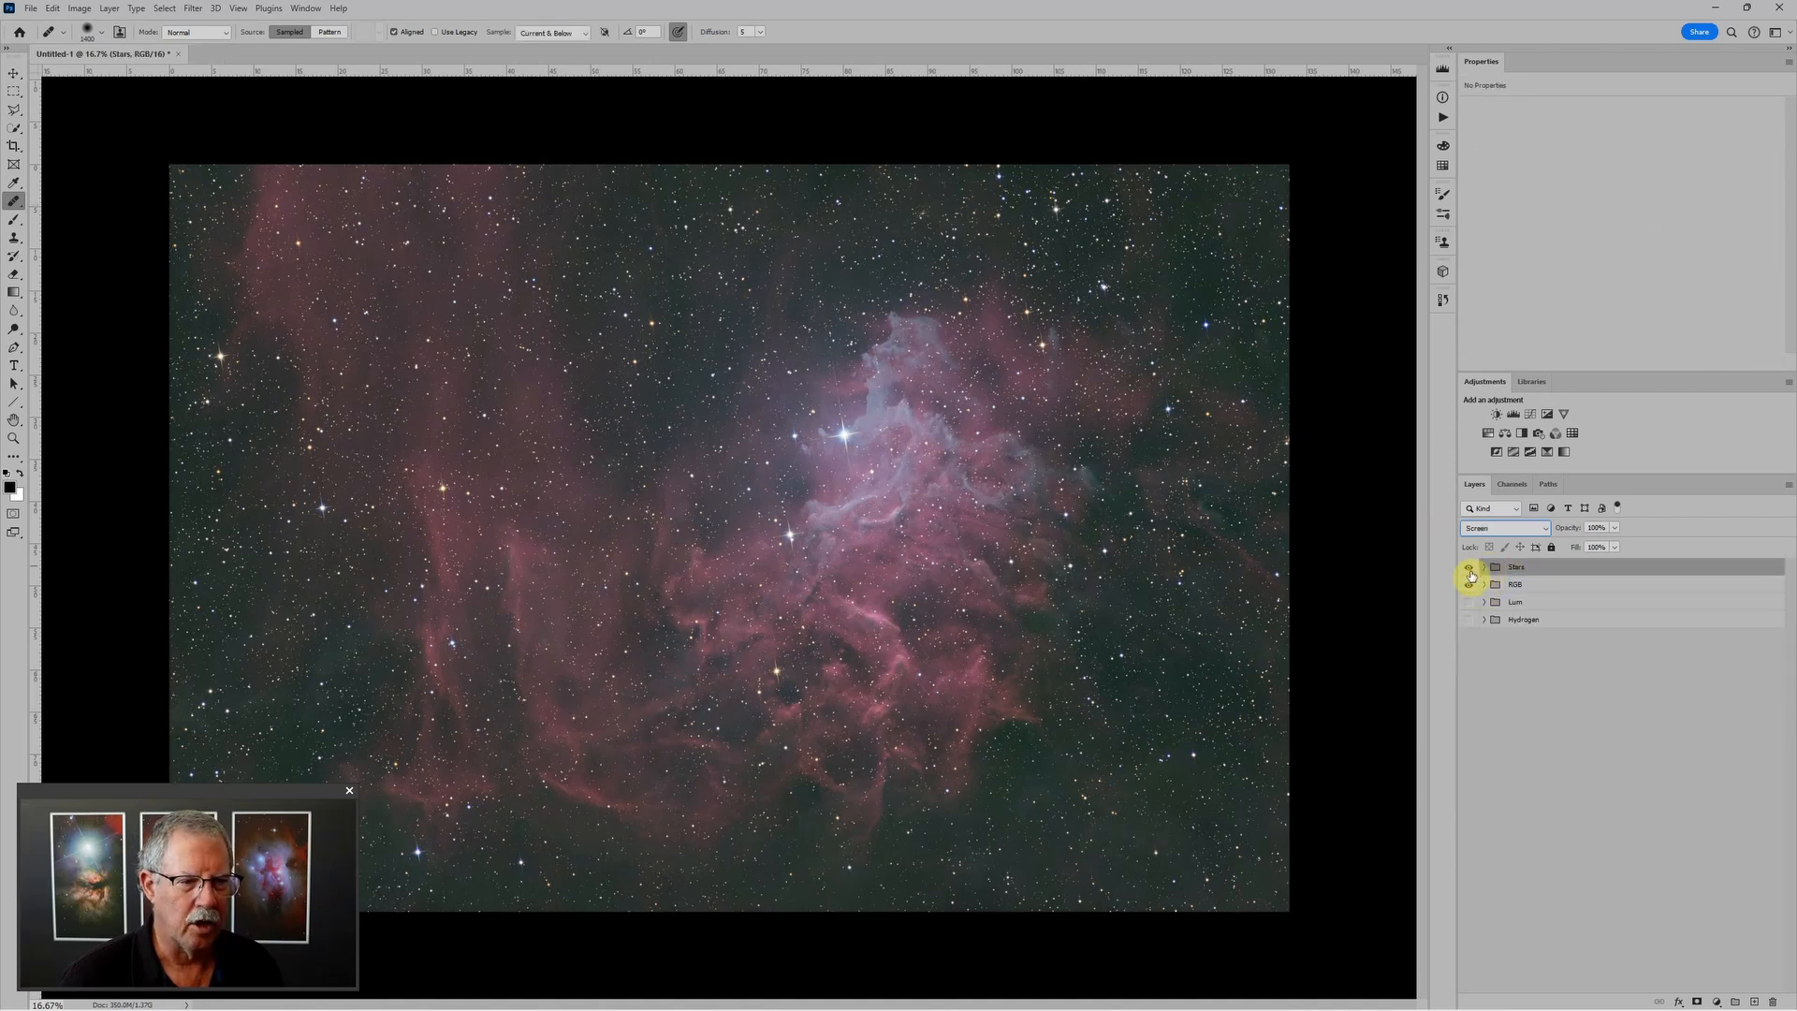
# Step: Hide the Stars group and add a black solid color fill above the Levels adjustment in the RGB group, with blend mode Divide
pyautogui.click(1469, 567)
pyautogui.click(1484, 586)
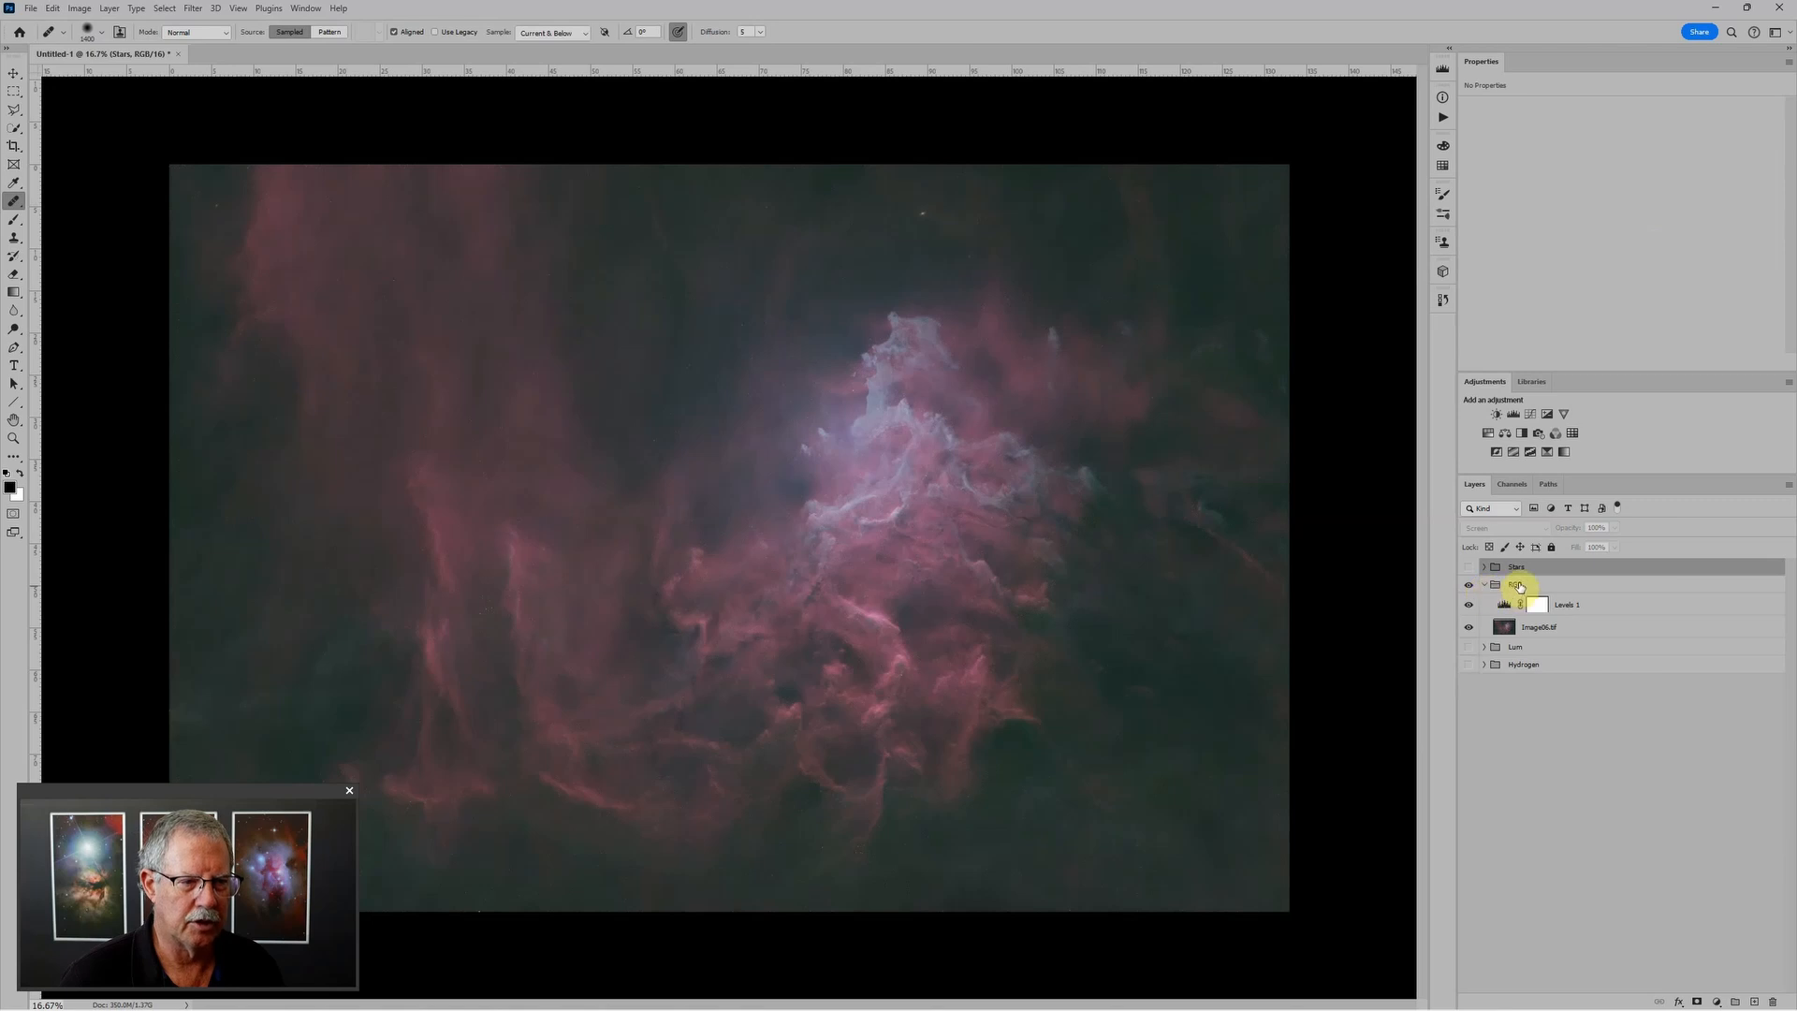
pyautogui.click(1512, 607)
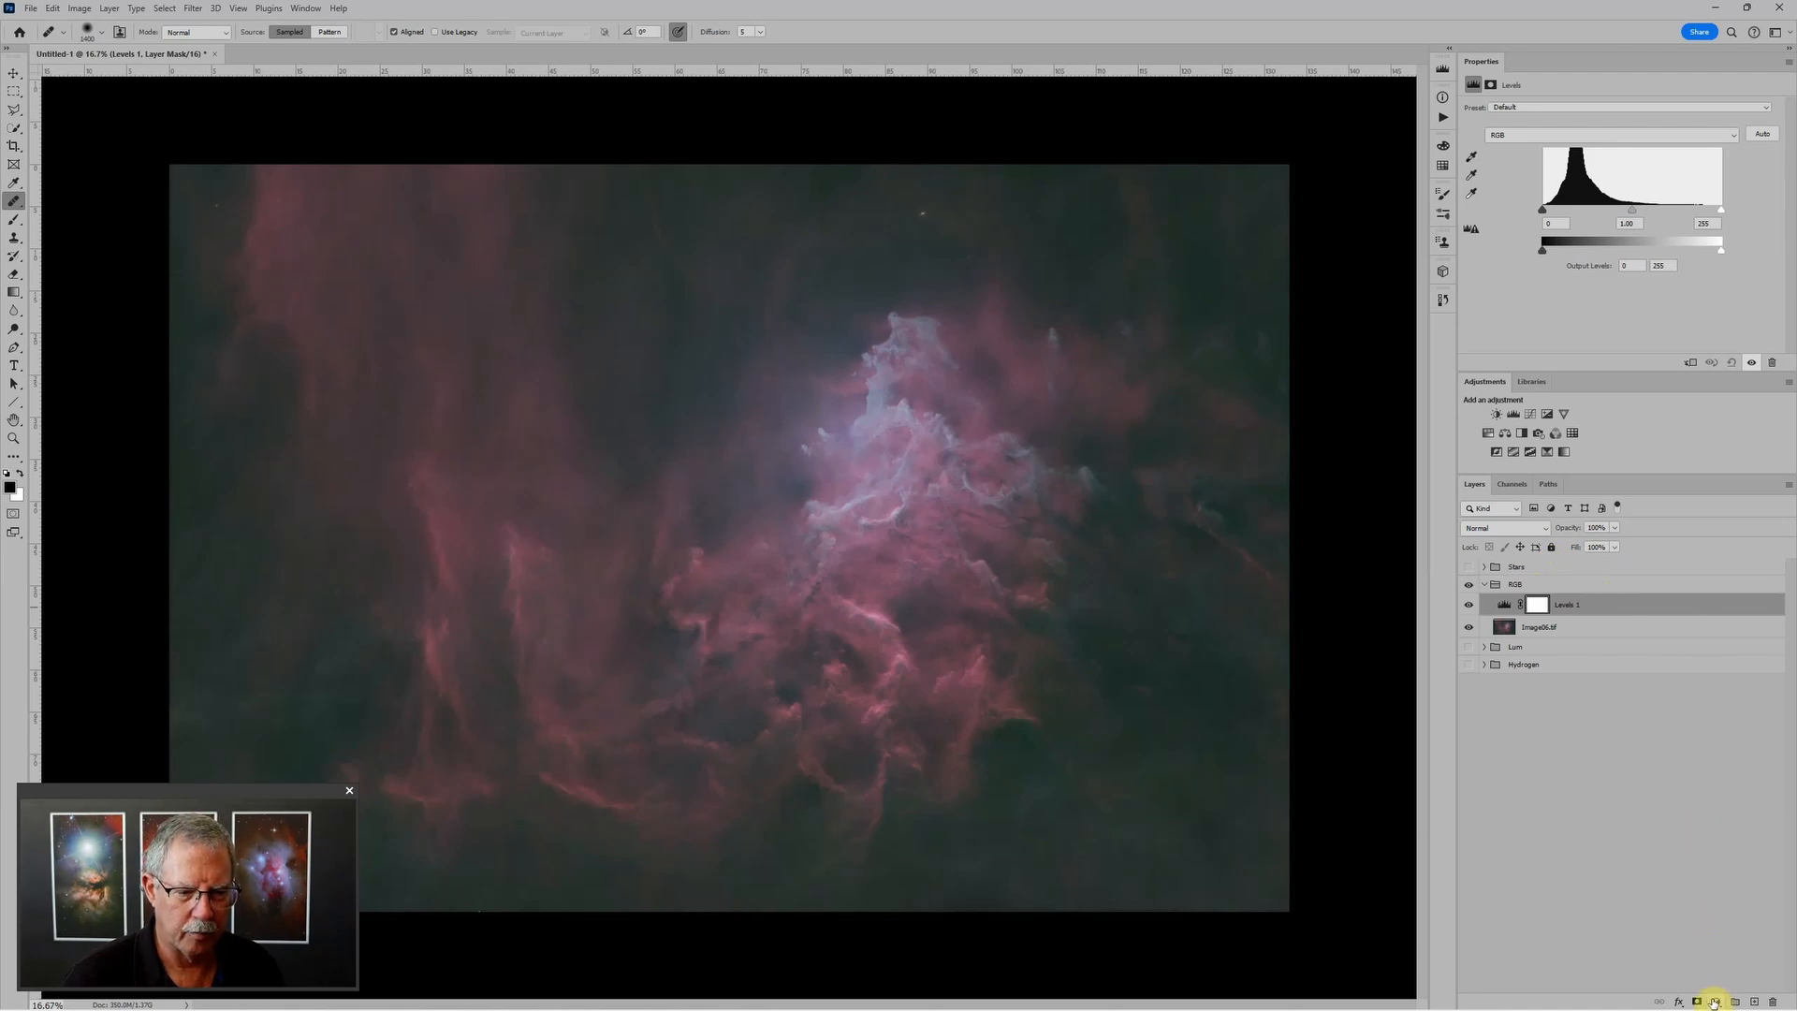
pyautogui.click(1716, 1003)
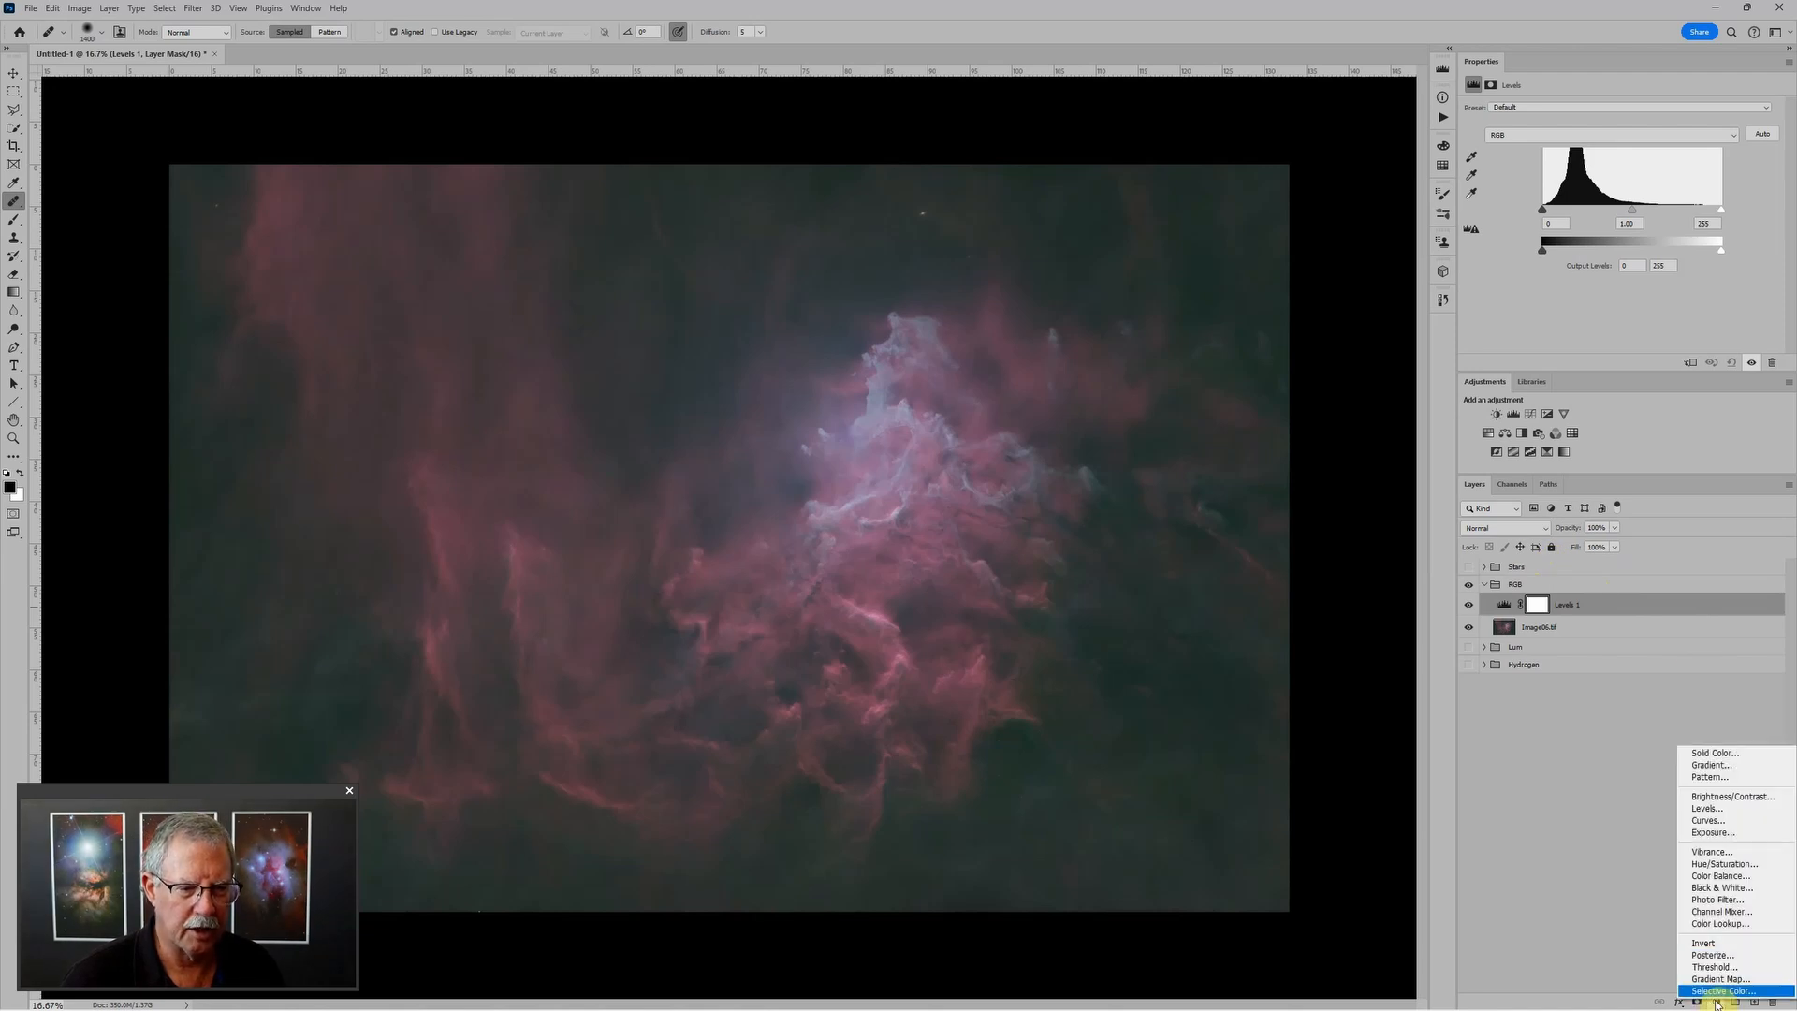
pyautogui.click(1708, 753)
pyautogui.click(1294, 560)
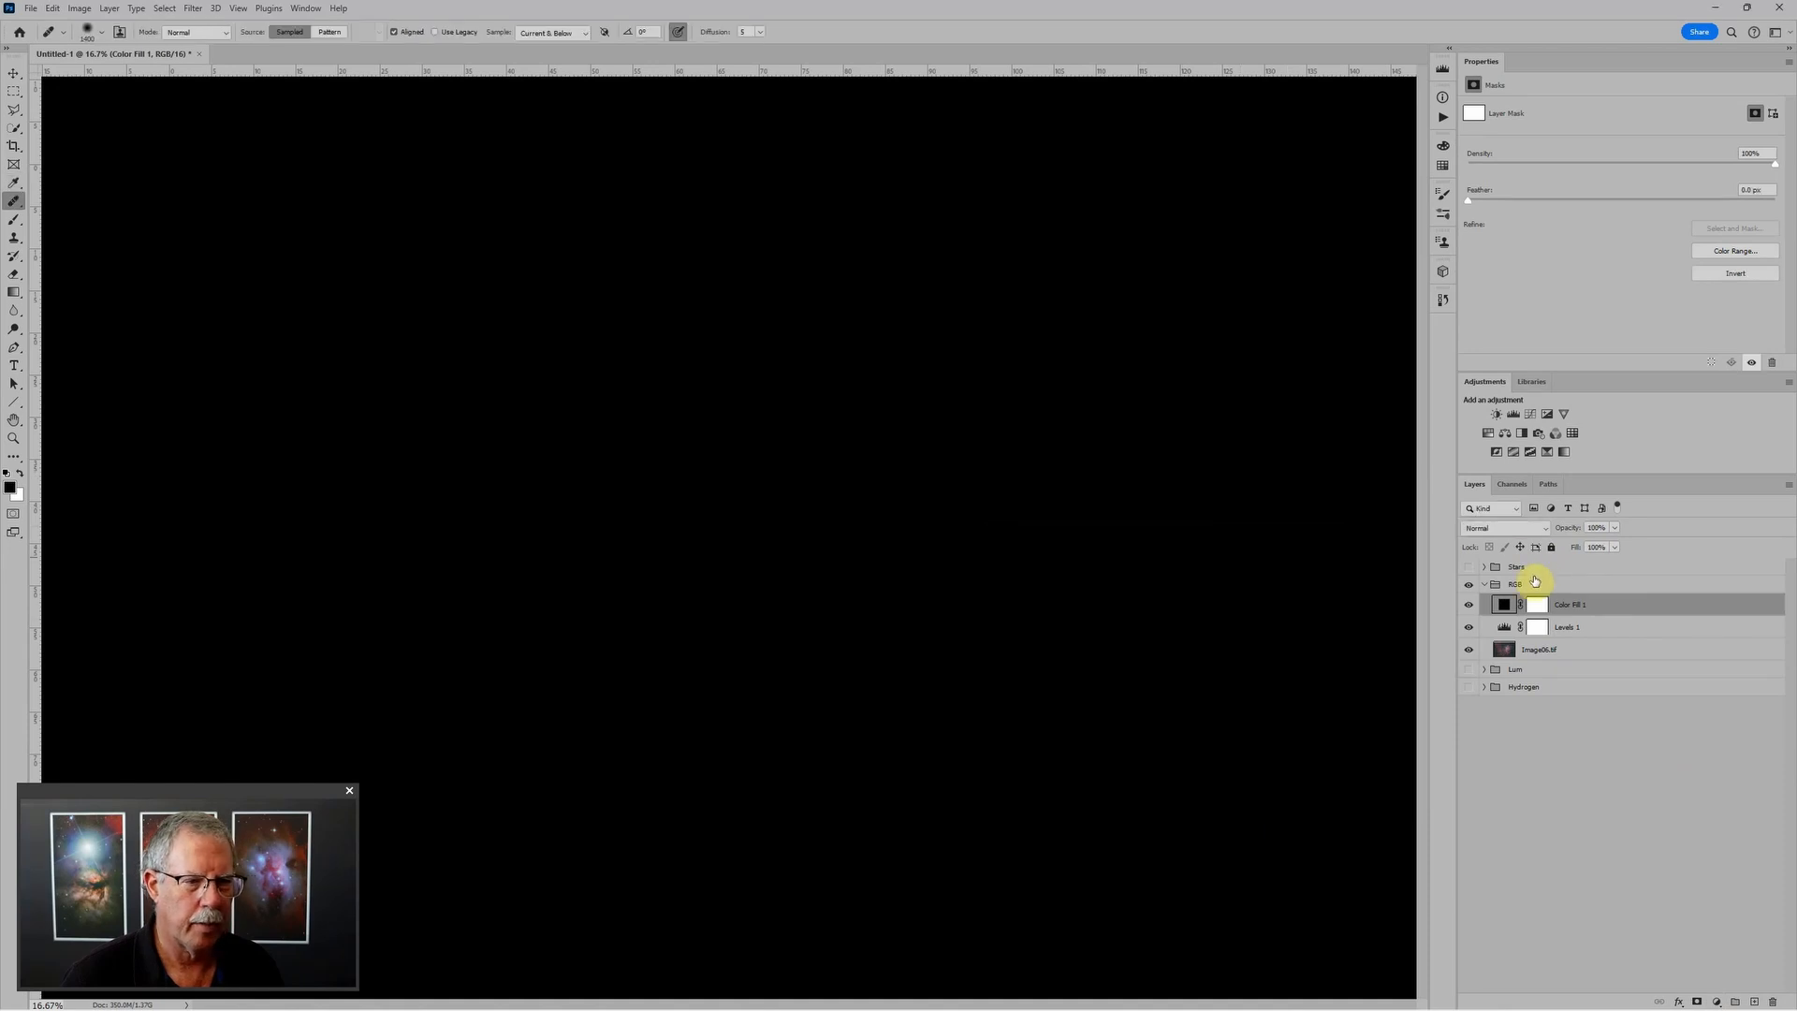
pyautogui.click(1507, 529)
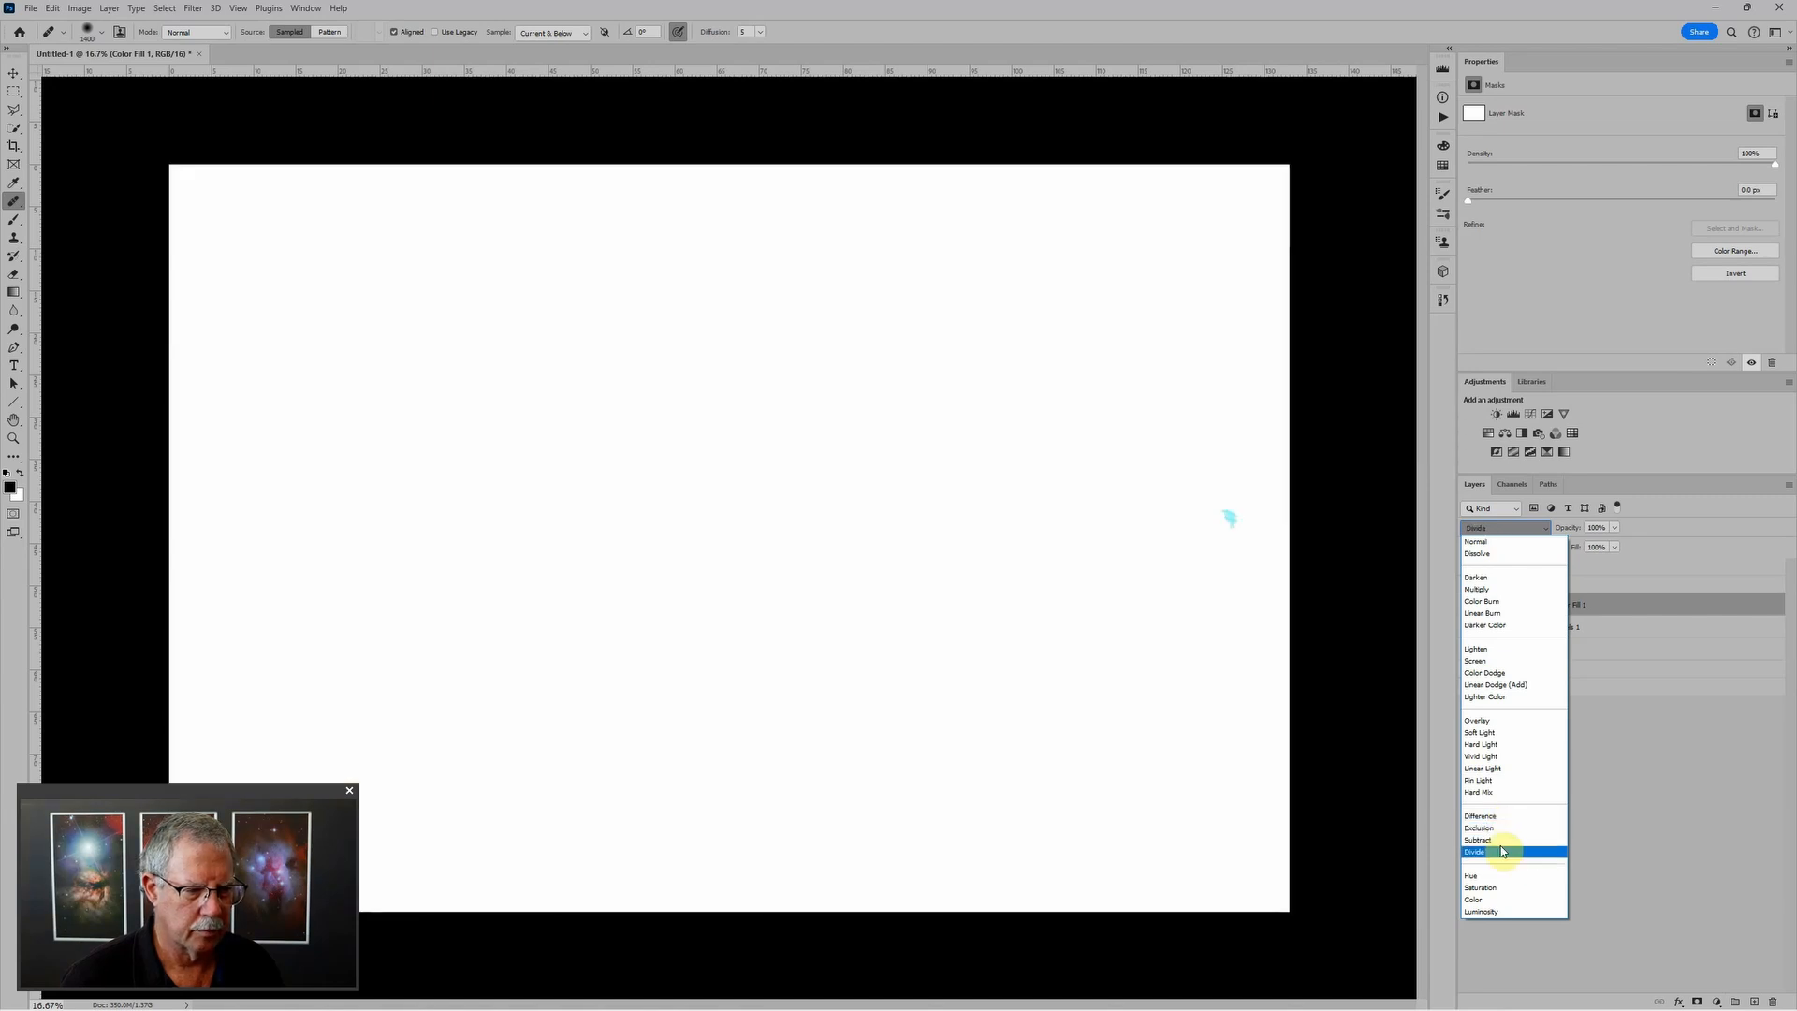
pyautogui.click(1502, 852)
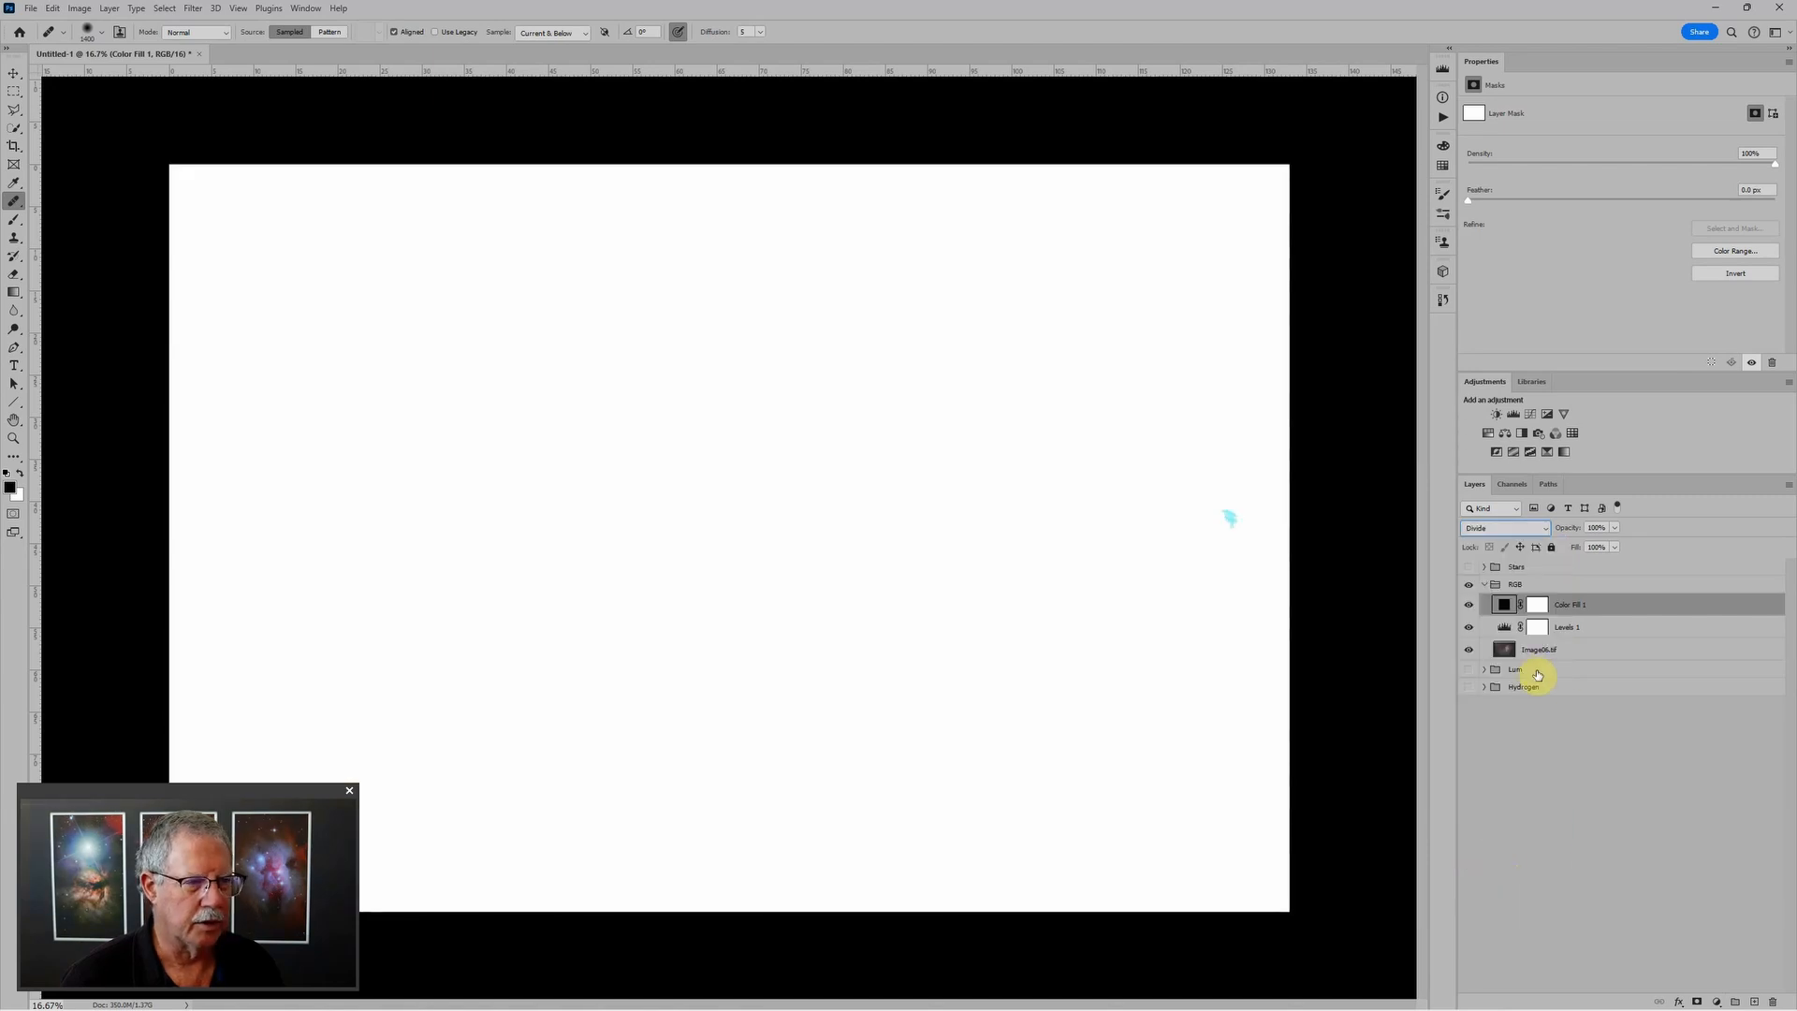
# Step: Select the Levels adjustment in the RGB group and keep its black input level at 0
pyautogui.click(1518, 629)
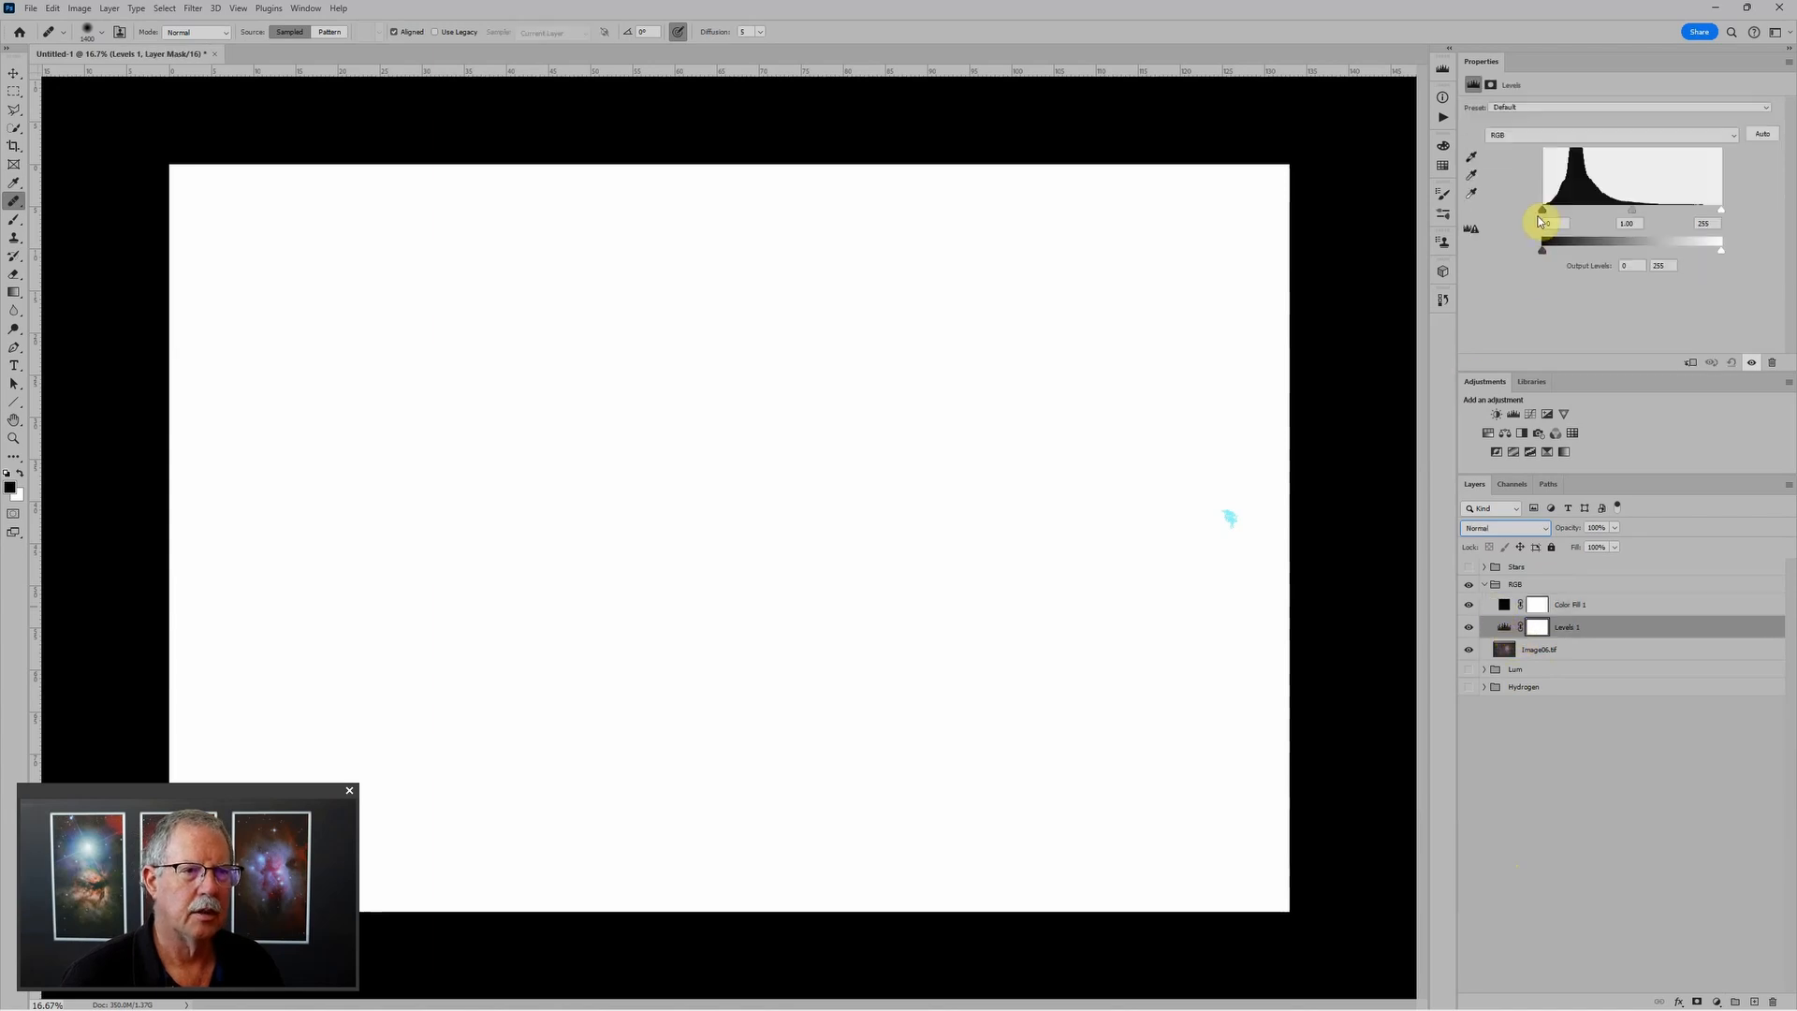
pyautogui.moveTo(1546, 210)
pyautogui.mouseDown()
pyautogui.moveTo(1564, 213)
pyautogui.moveTo(1524, 216)
pyautogui.mouseUp()
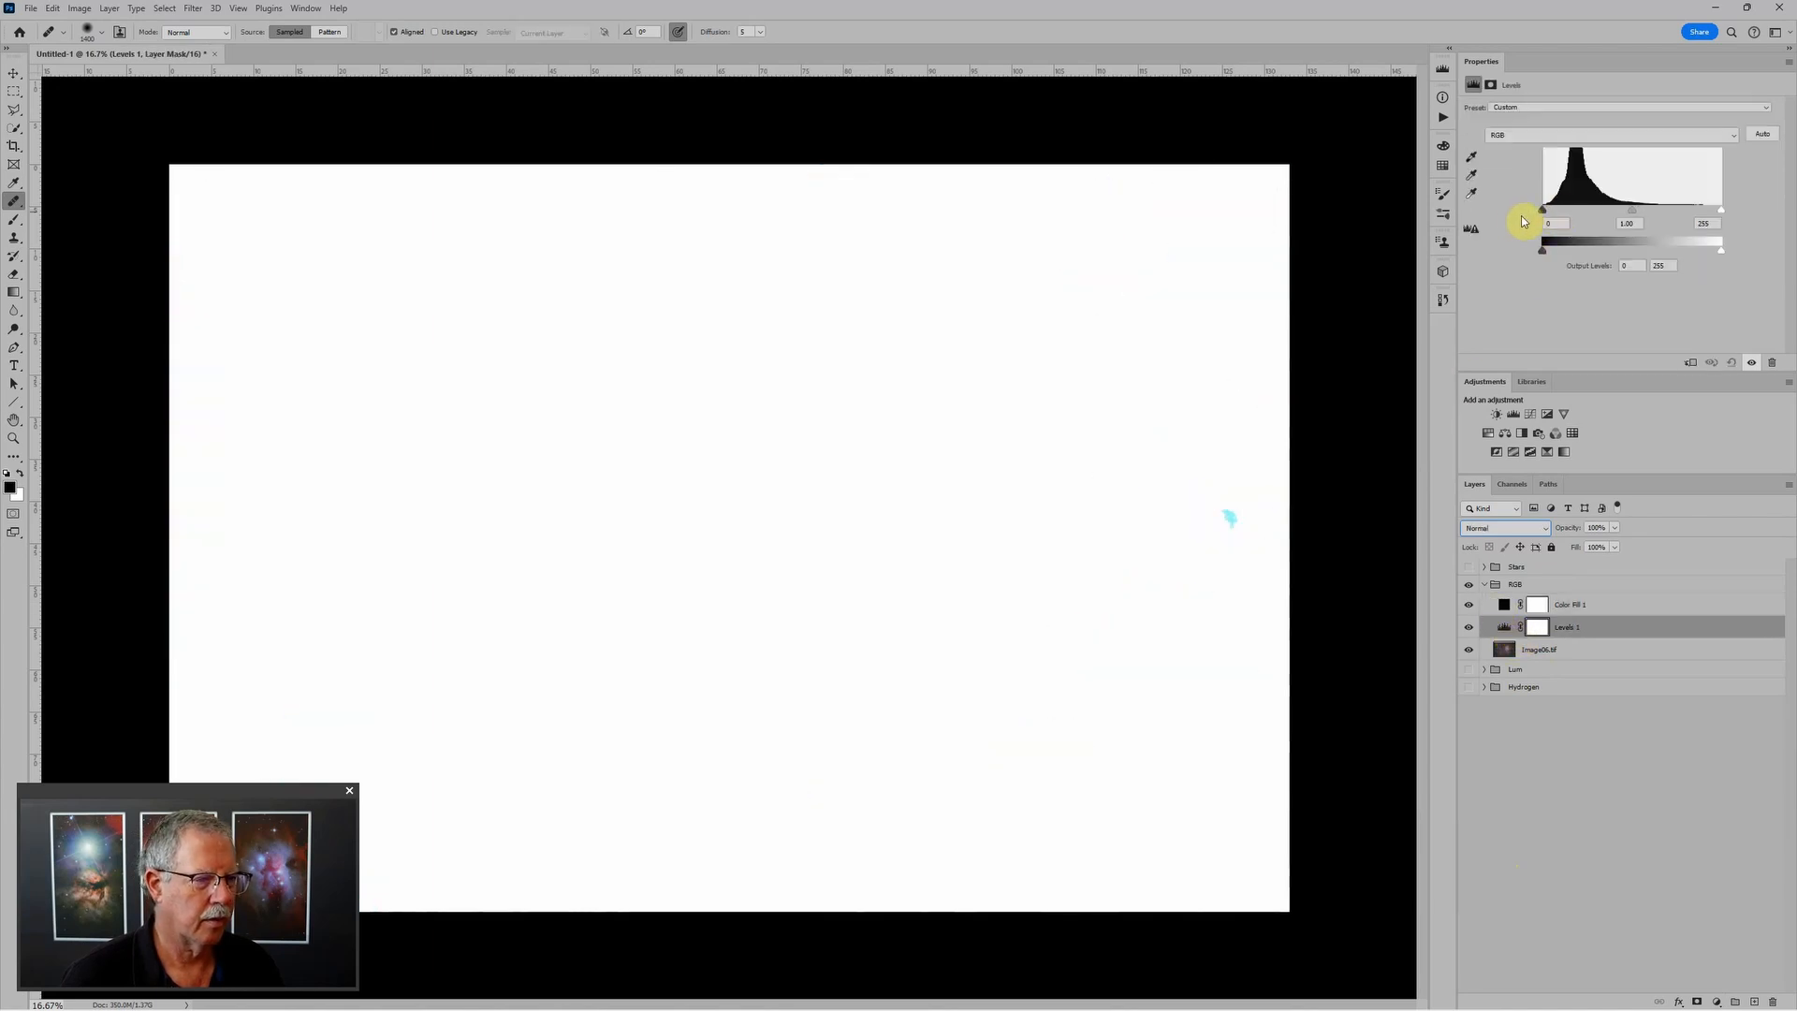
pyautogui.click(1604, 287)
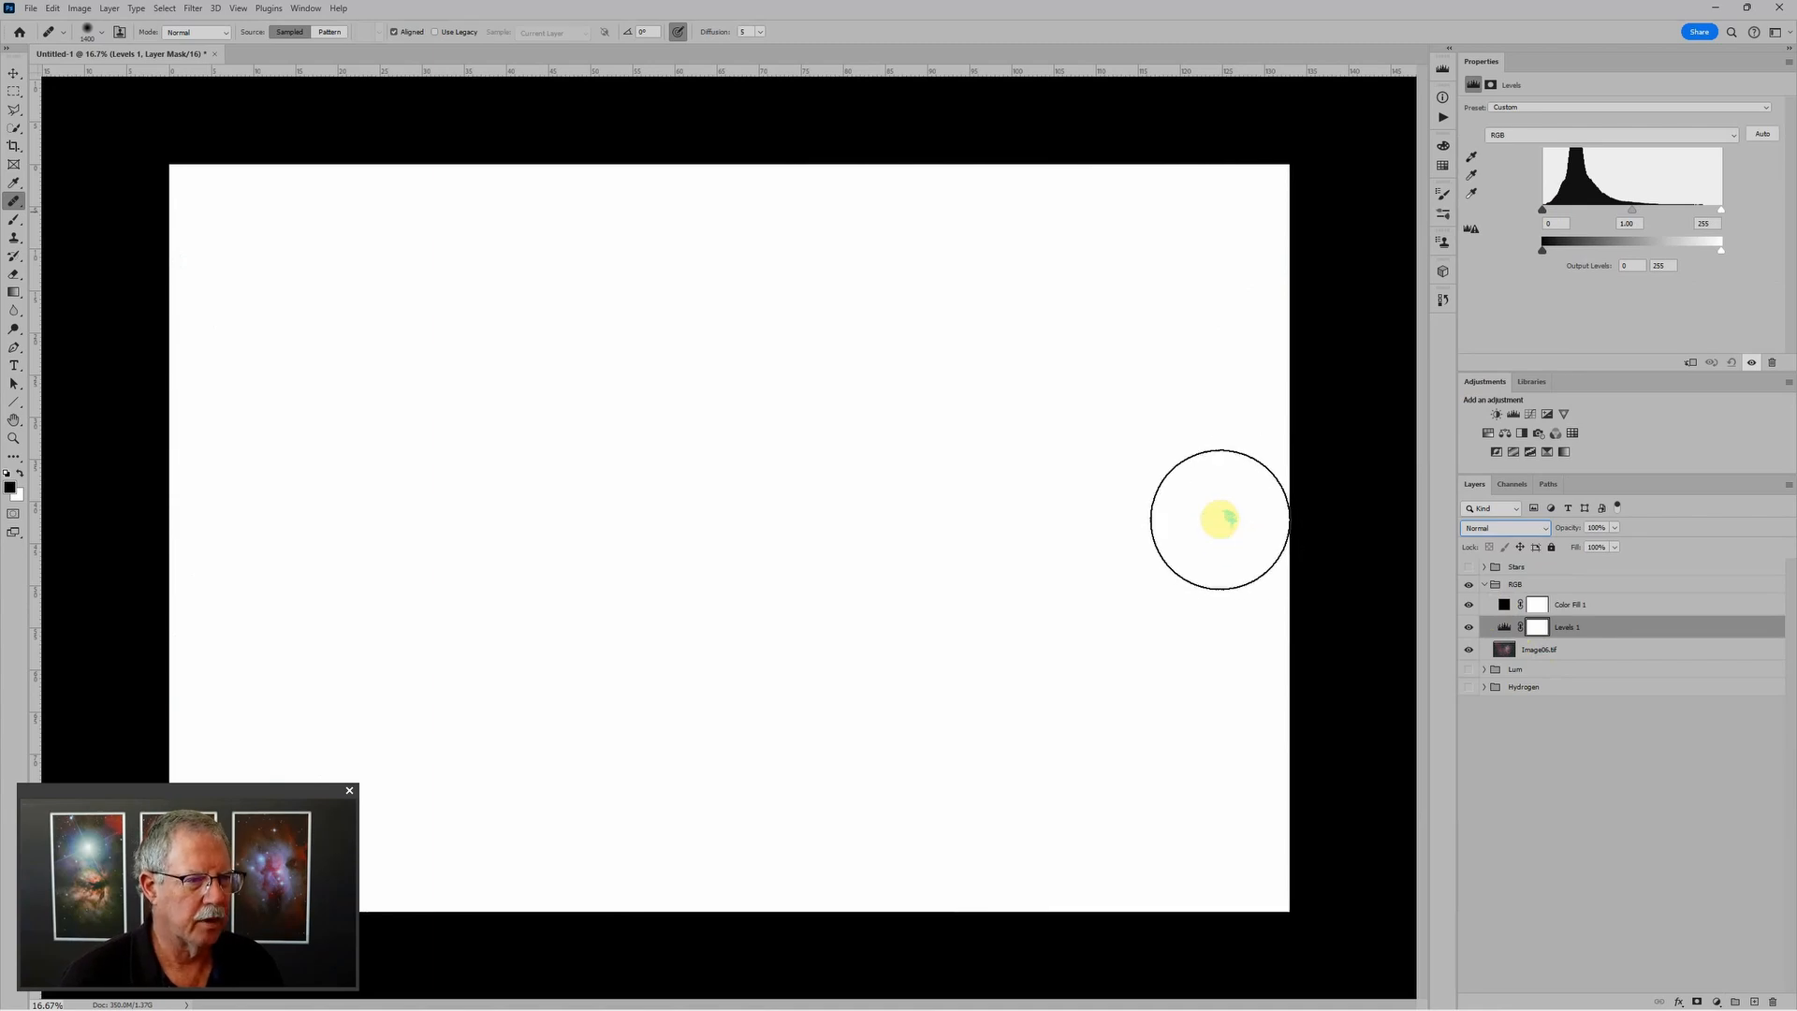
# Step: Place a color sampler on the darkest spot near the image's right edge, revealed by the Divide fill layer, and hide that fill layer
pyautogui.click(1468, 605)
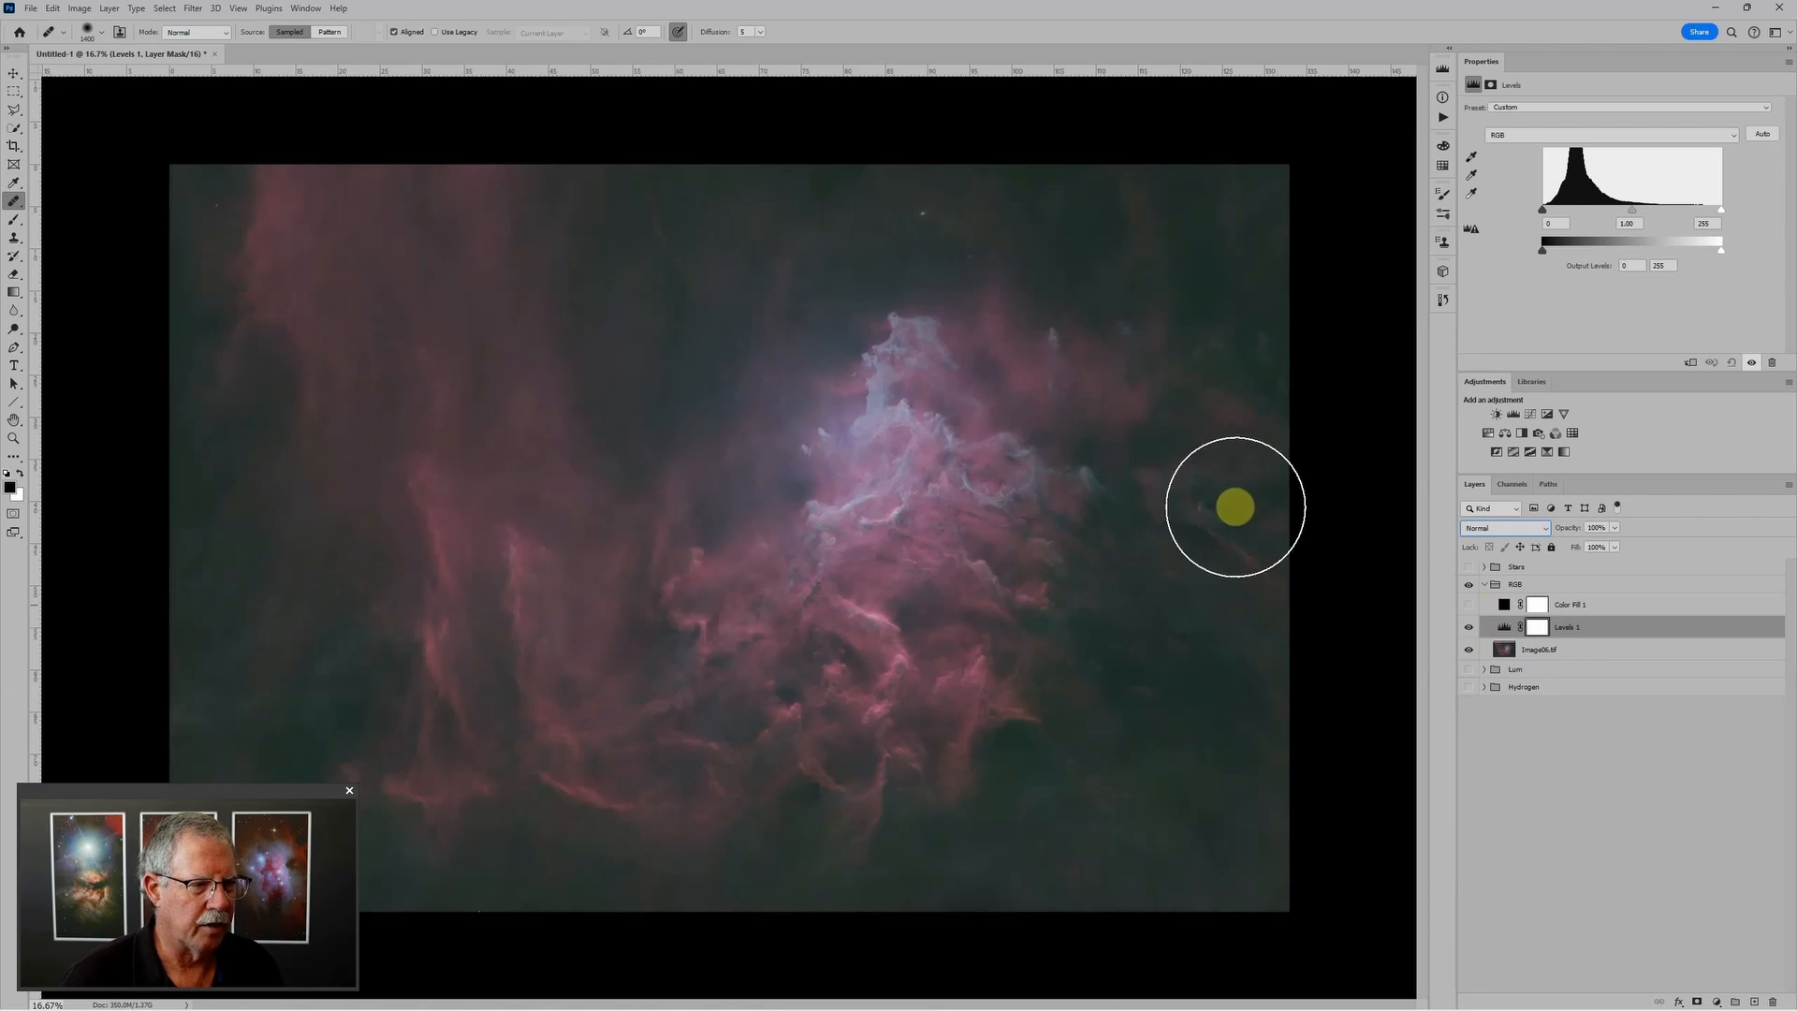
pyautogui.scroll(3, 1236, 506)
pyautogui.scroll(2, 1245, 520)
pyautogui.moveTo(1282, 504); pyautogui.dragTo(945, 514)
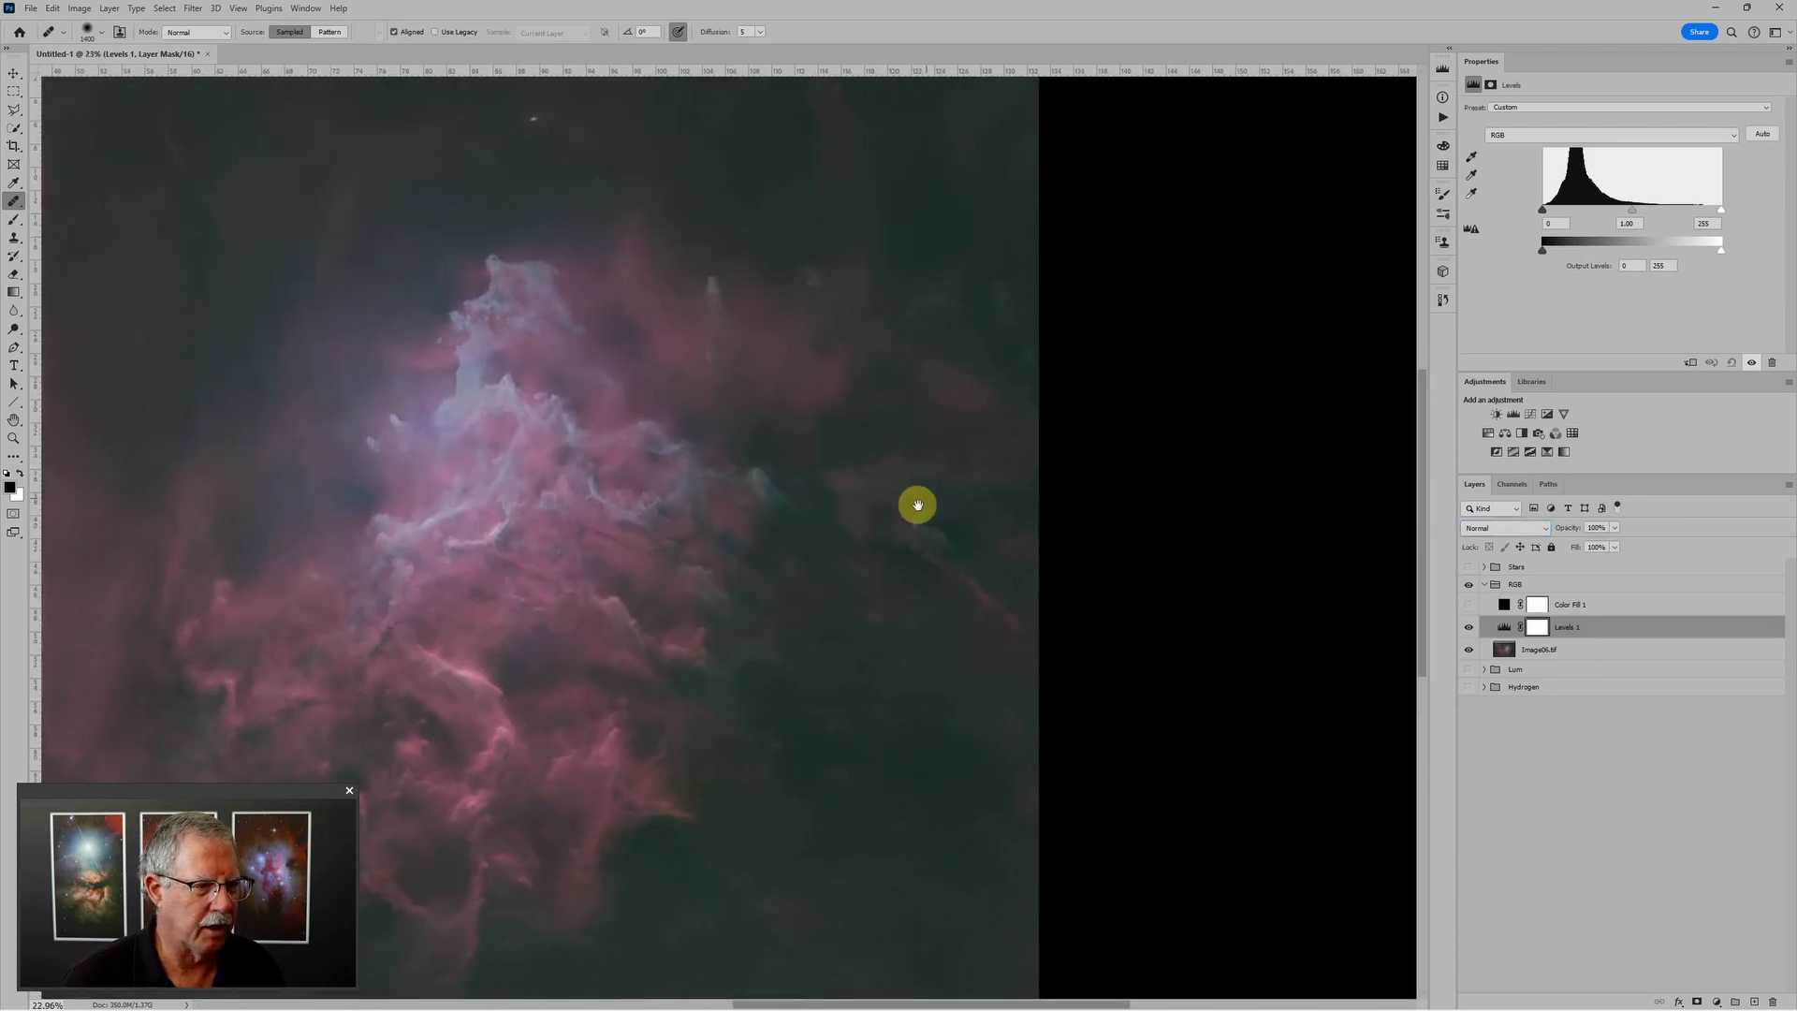
pyautogui.scroll(1, 963, 562)
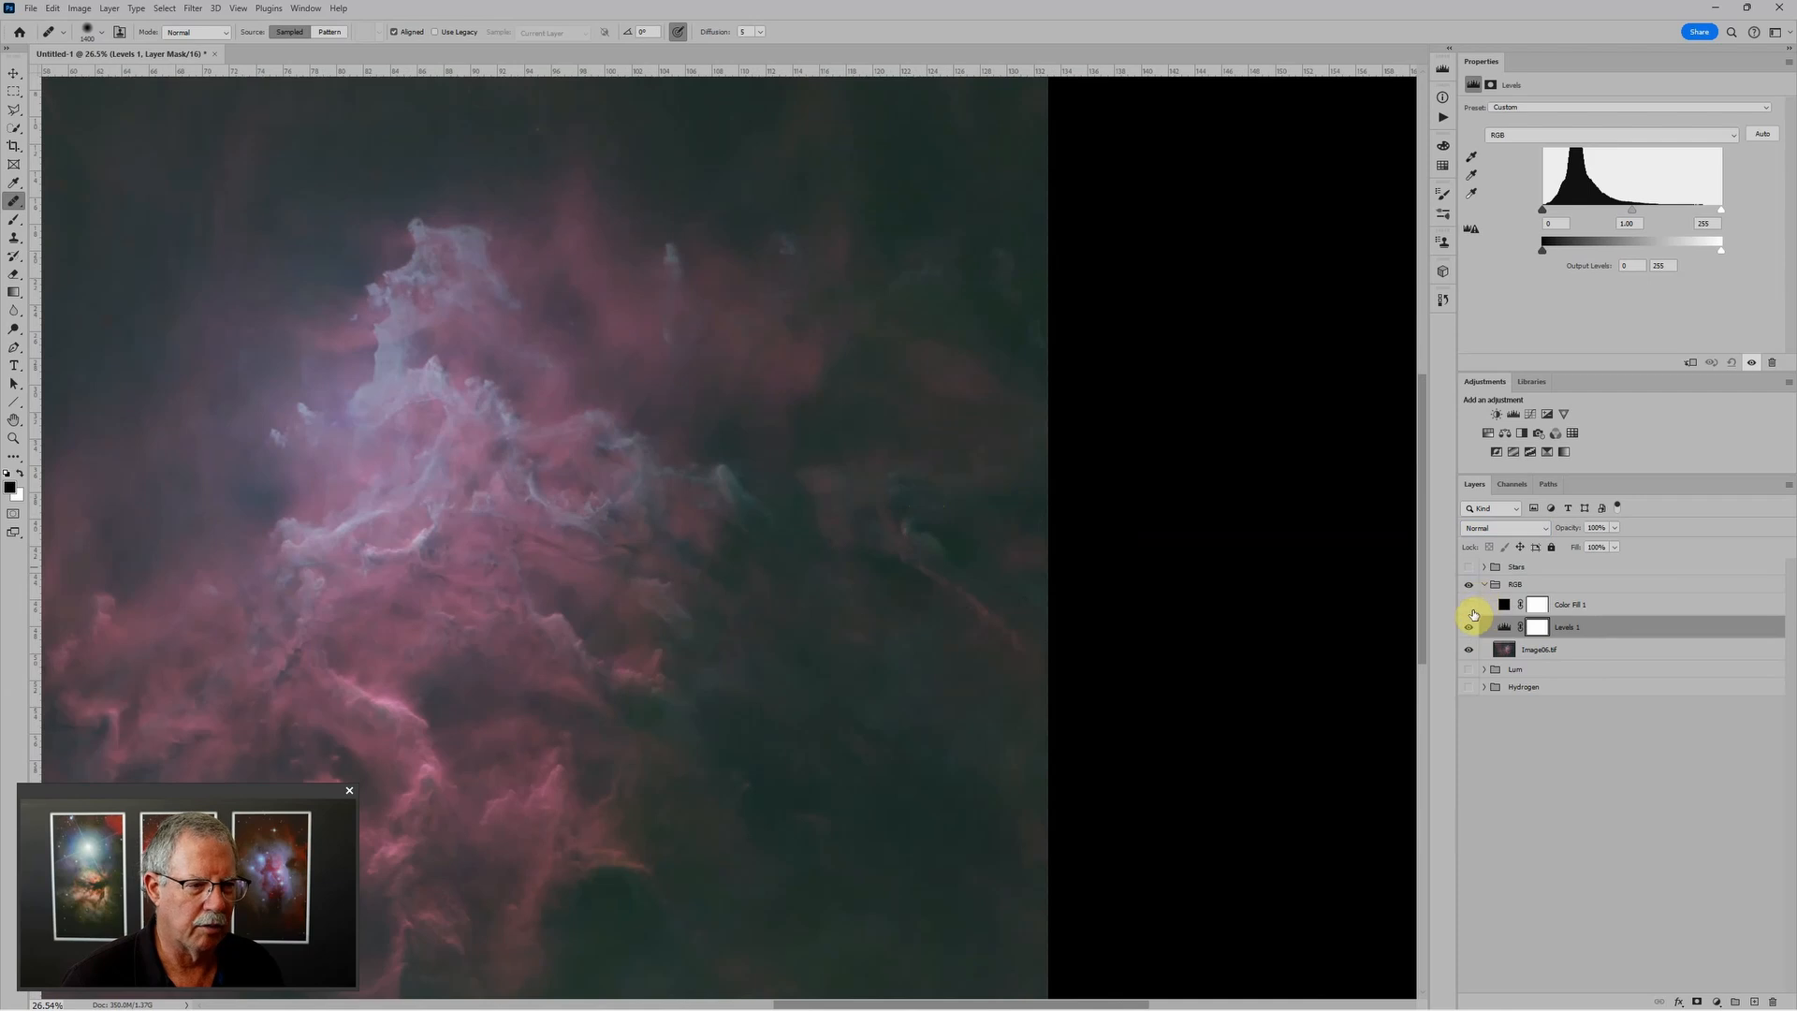
pyautogui.click(1468, 605)
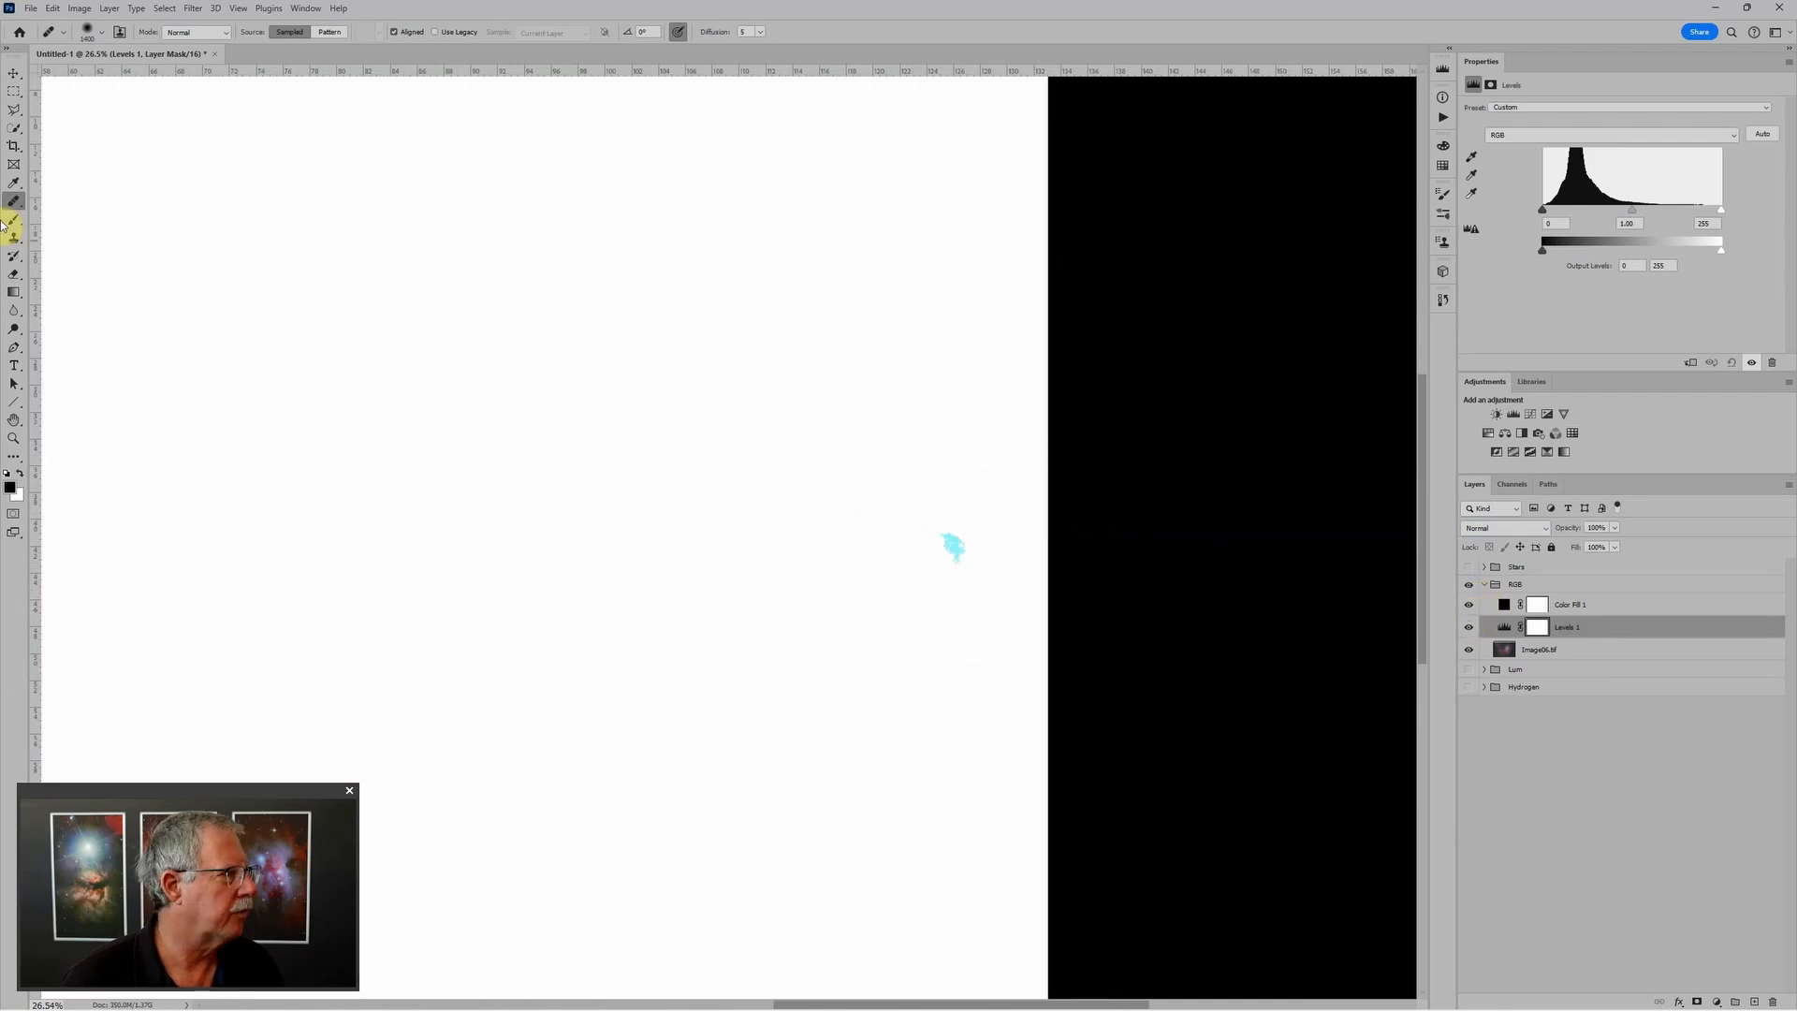
pyautogui.click(13, 186)
pyautogui.rightClick(13, 190)
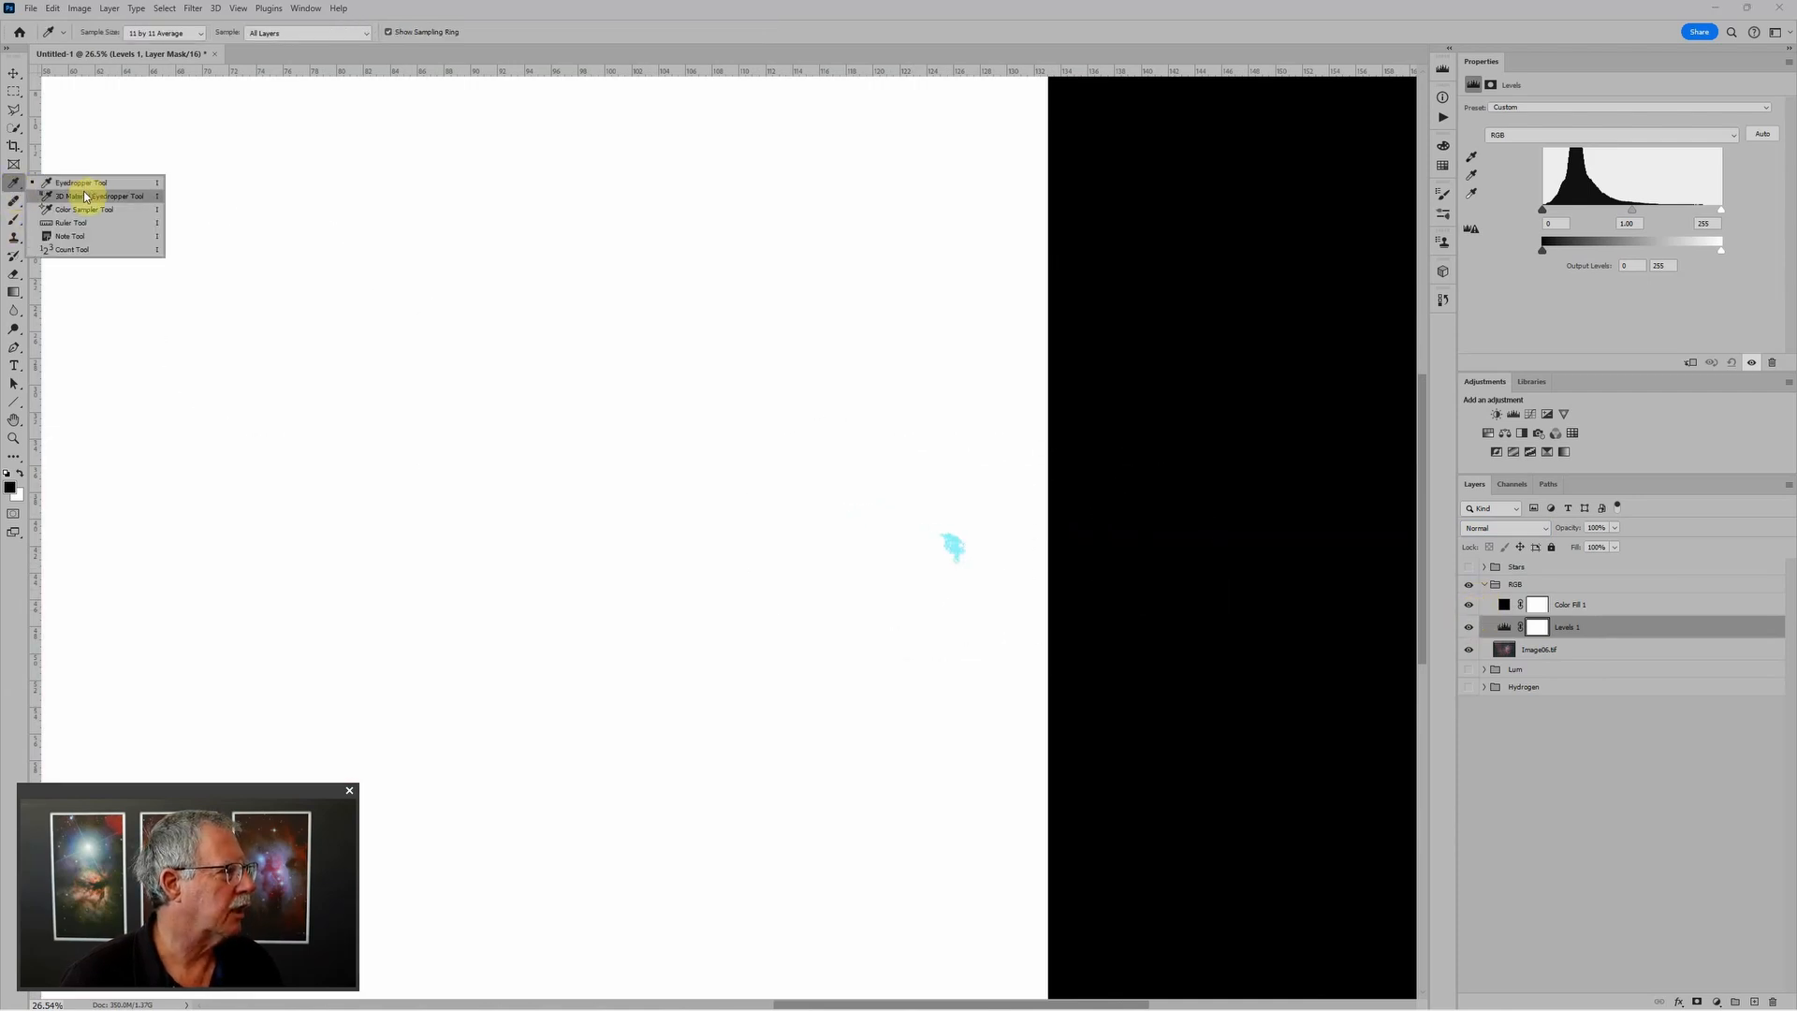
pyautogui.click(86, 209)
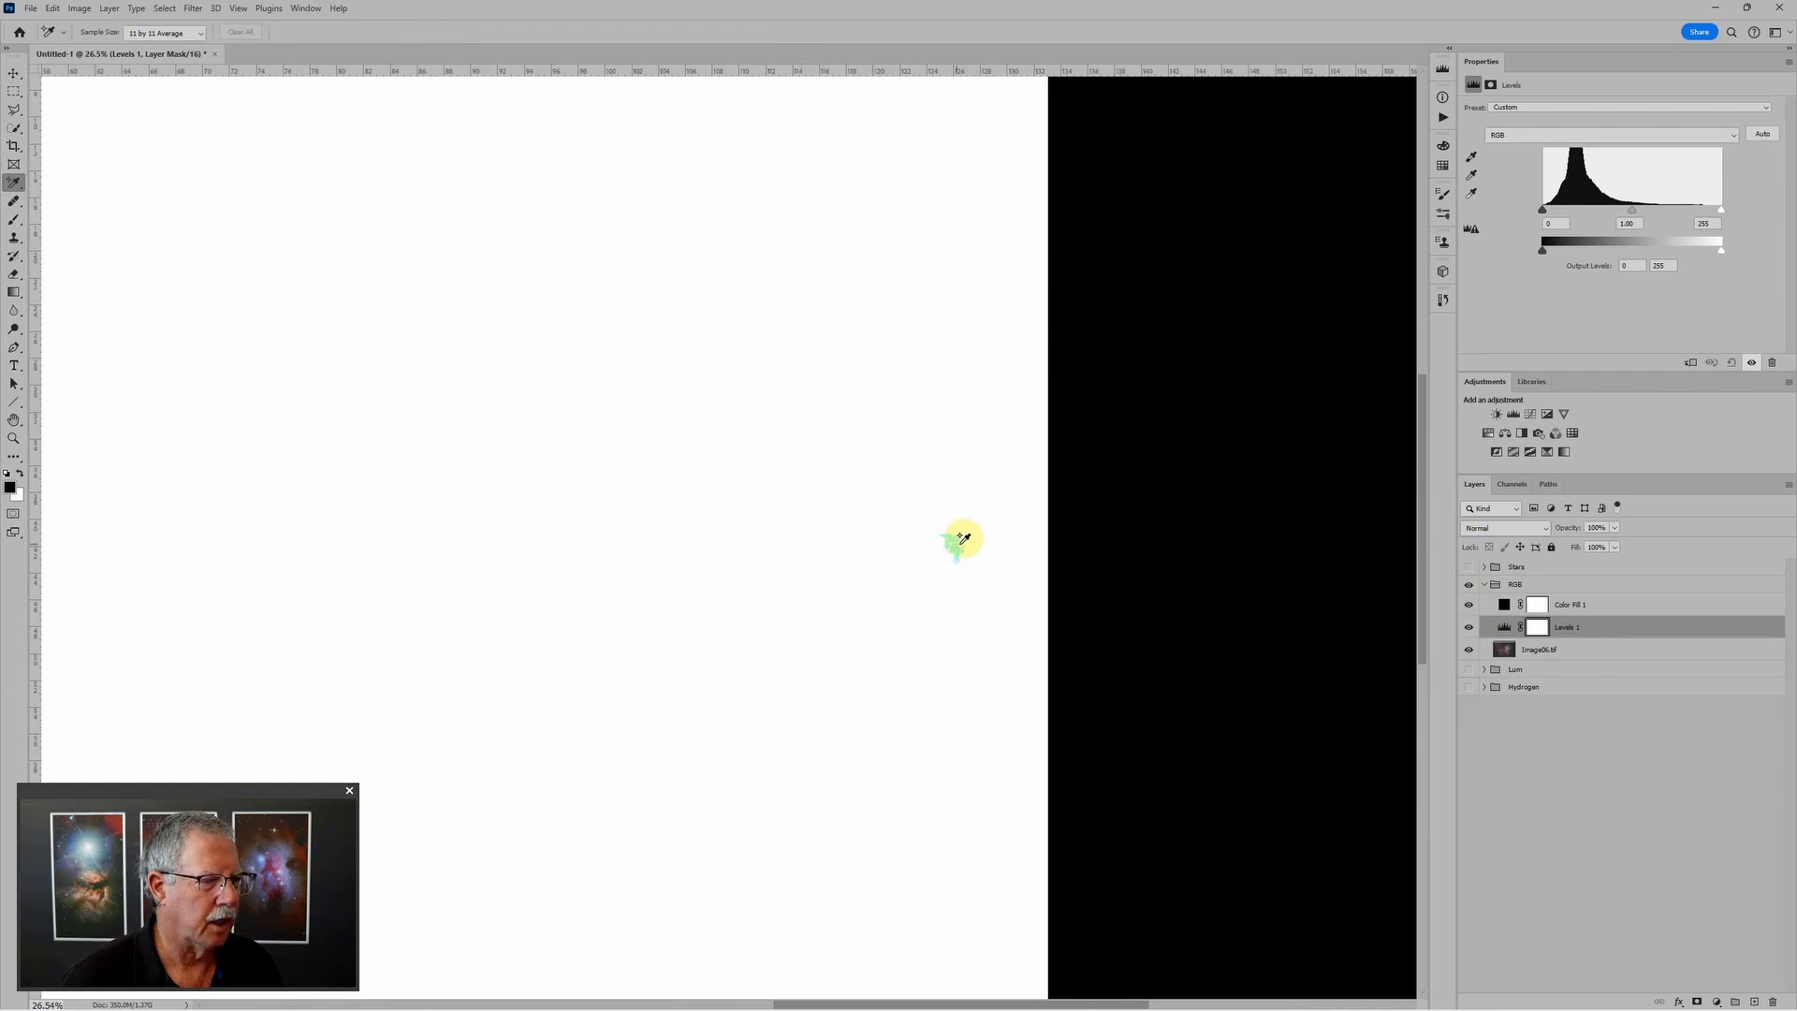
pyautogui.click(955, 543)
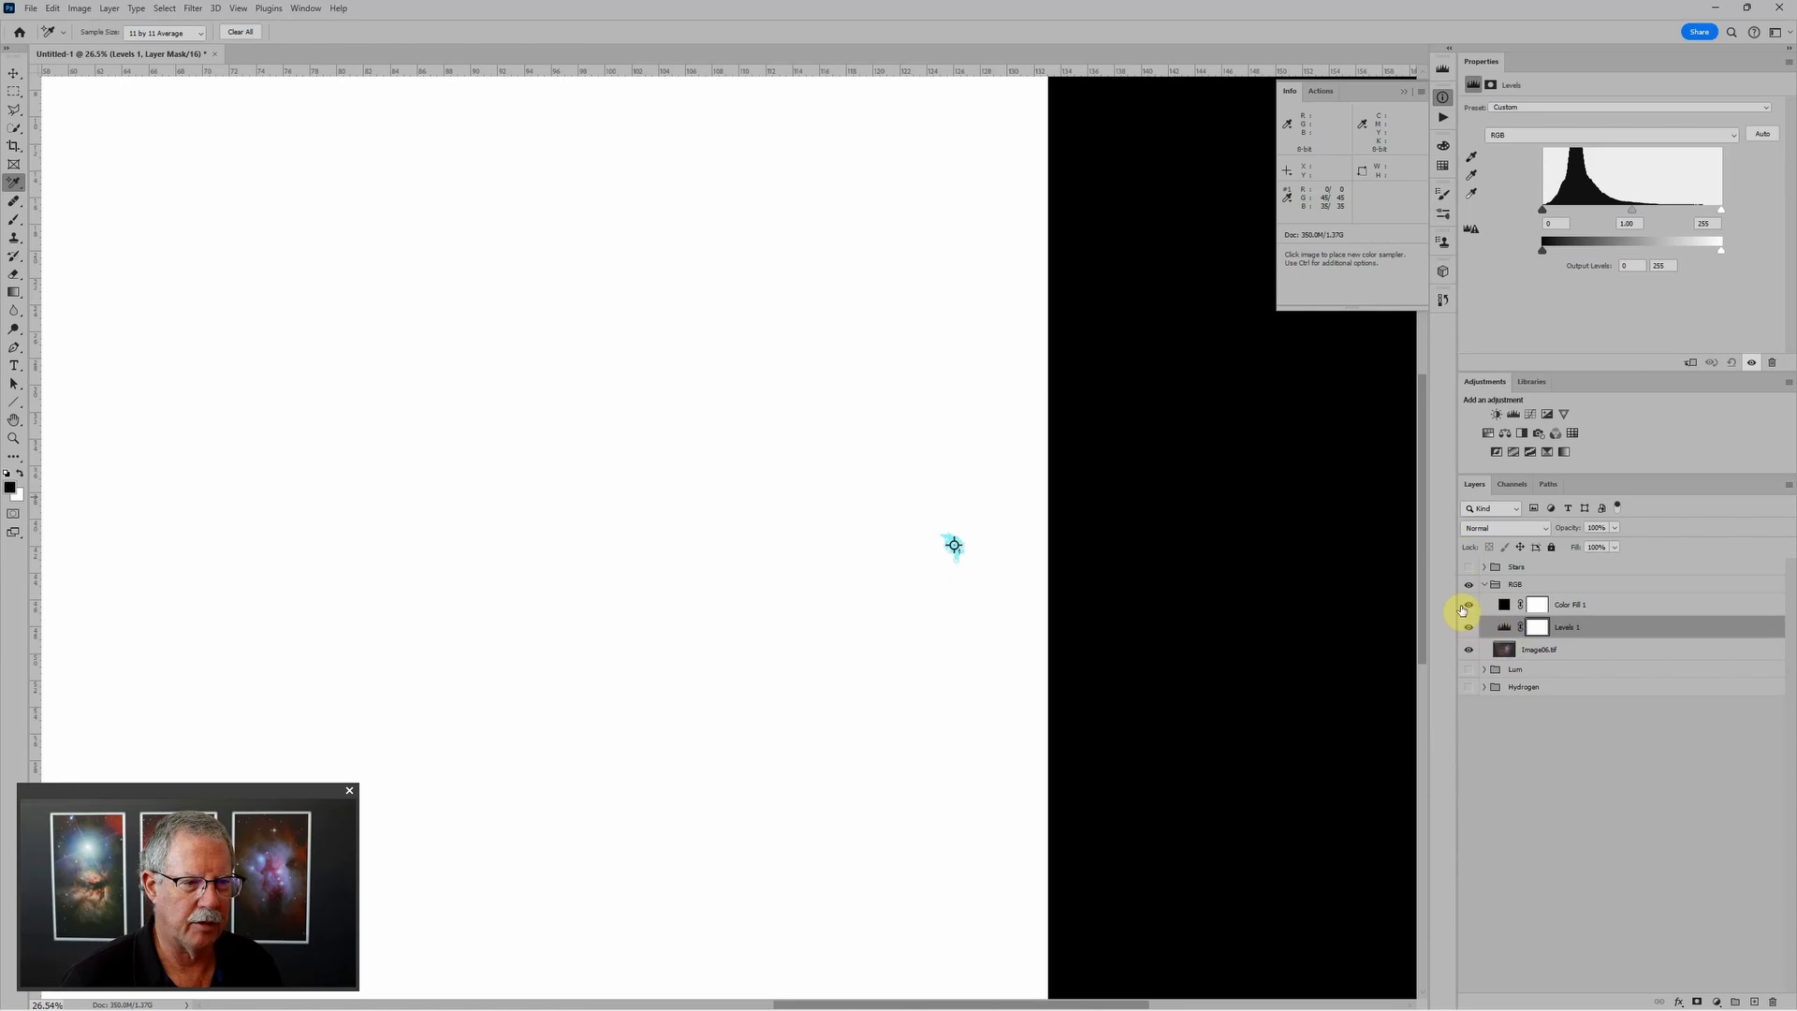
pyautogui.click(1469, 605)
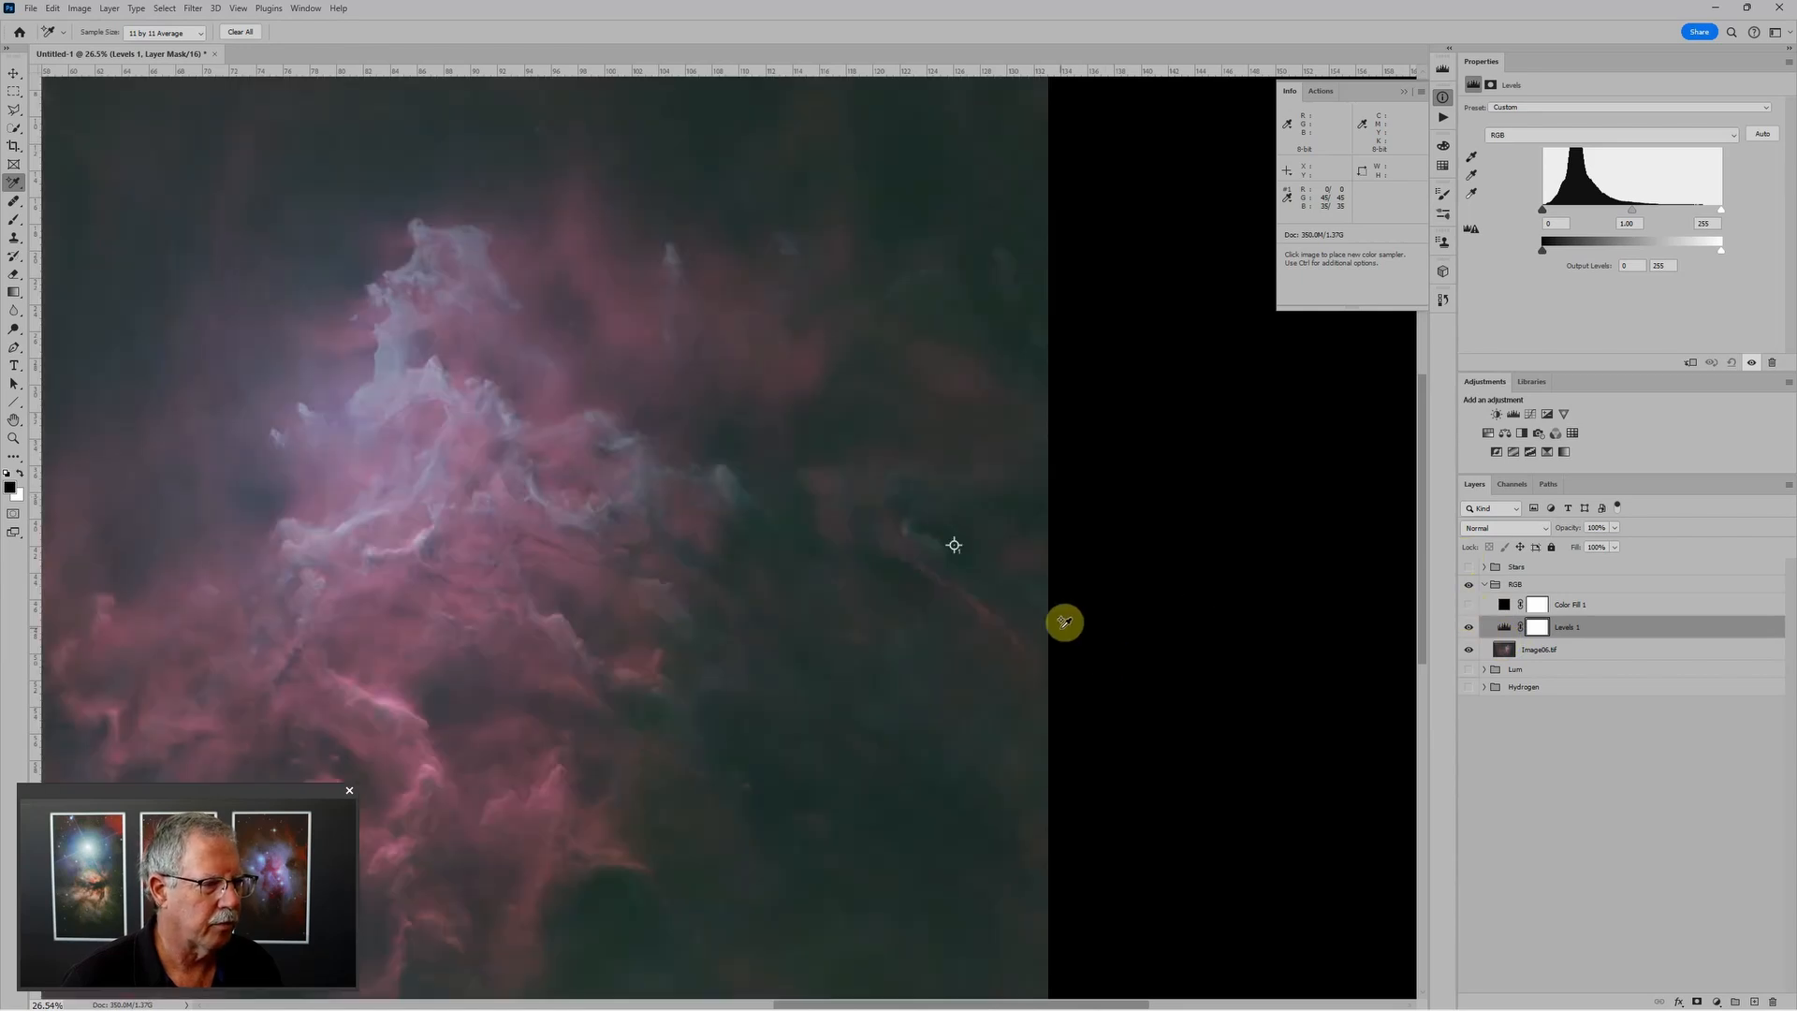
# Step: Move the color sampler to the dark background area just below the nebula's lower-right edge
pyautogui.moveTo(605, 834); pyautogui.dragTo(855, 603)
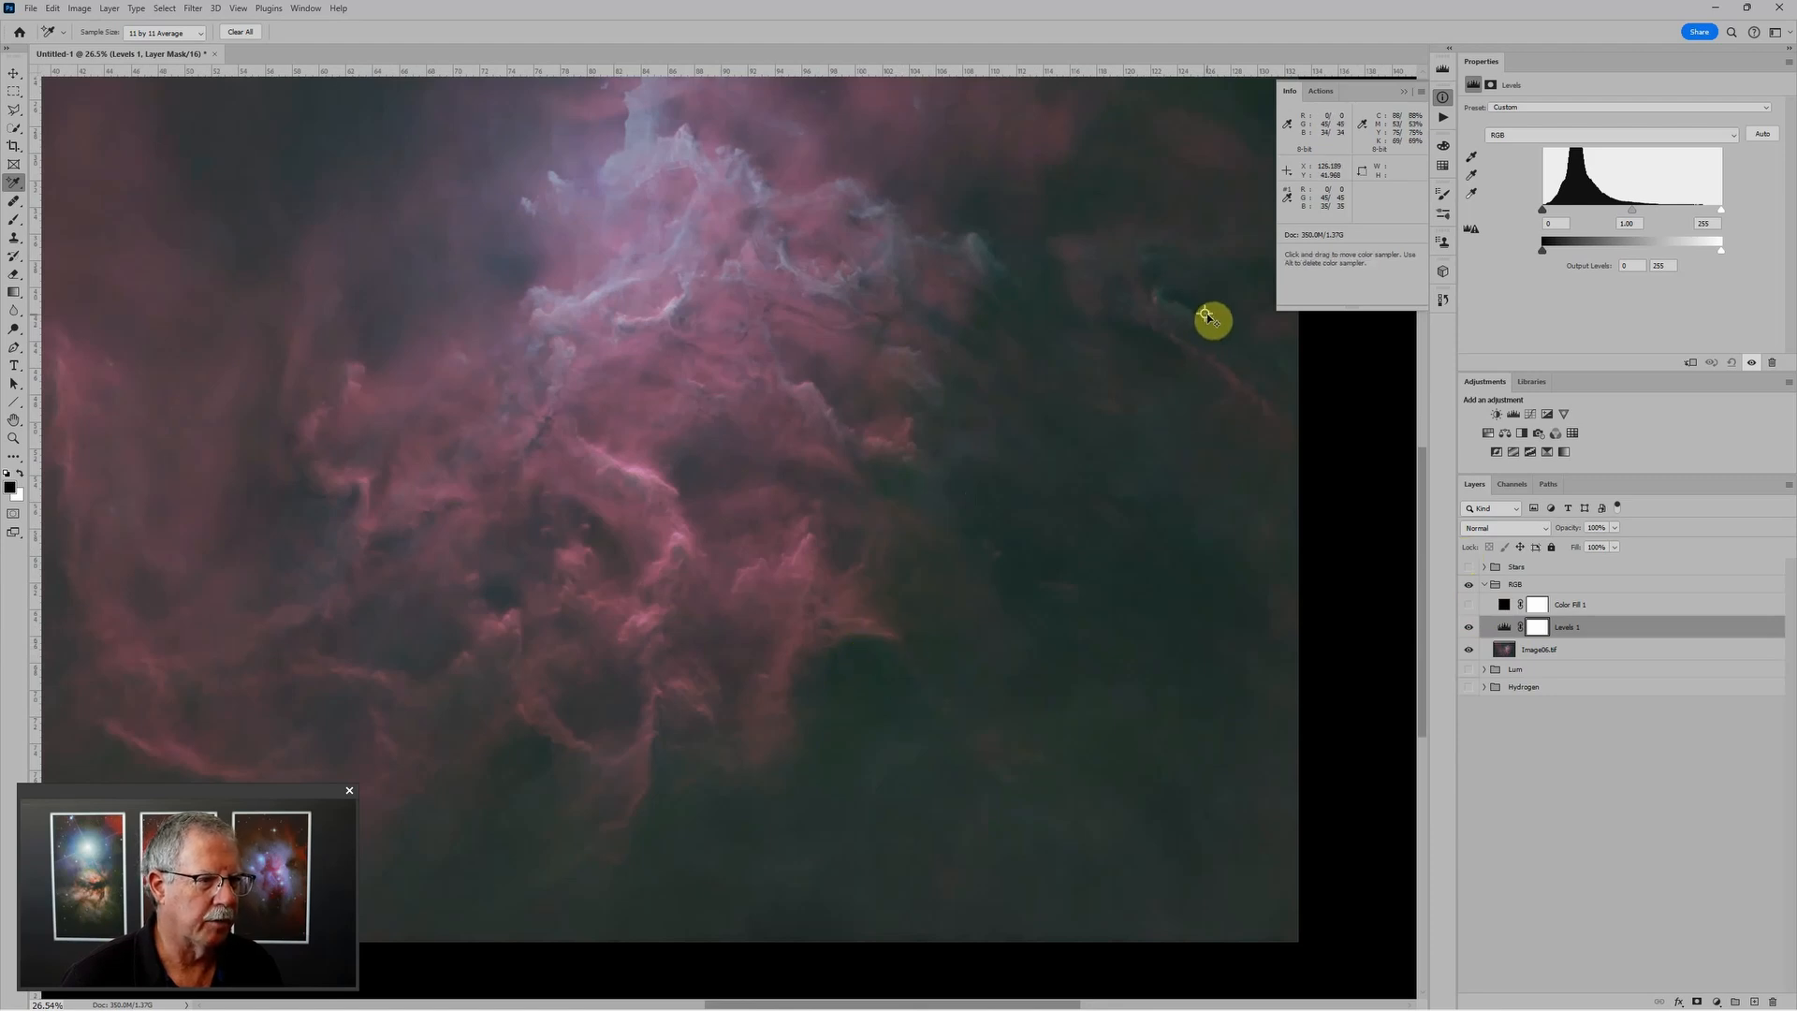
pyautogui.moveTo(1207, 316)
pyautogui.mouseDown()
pyautogui.moveTo(1063, 435)
pyautogui.moveTo(882, 622)
pyautogui.moveTo(869, 665)
pyautogui.mouseUp()
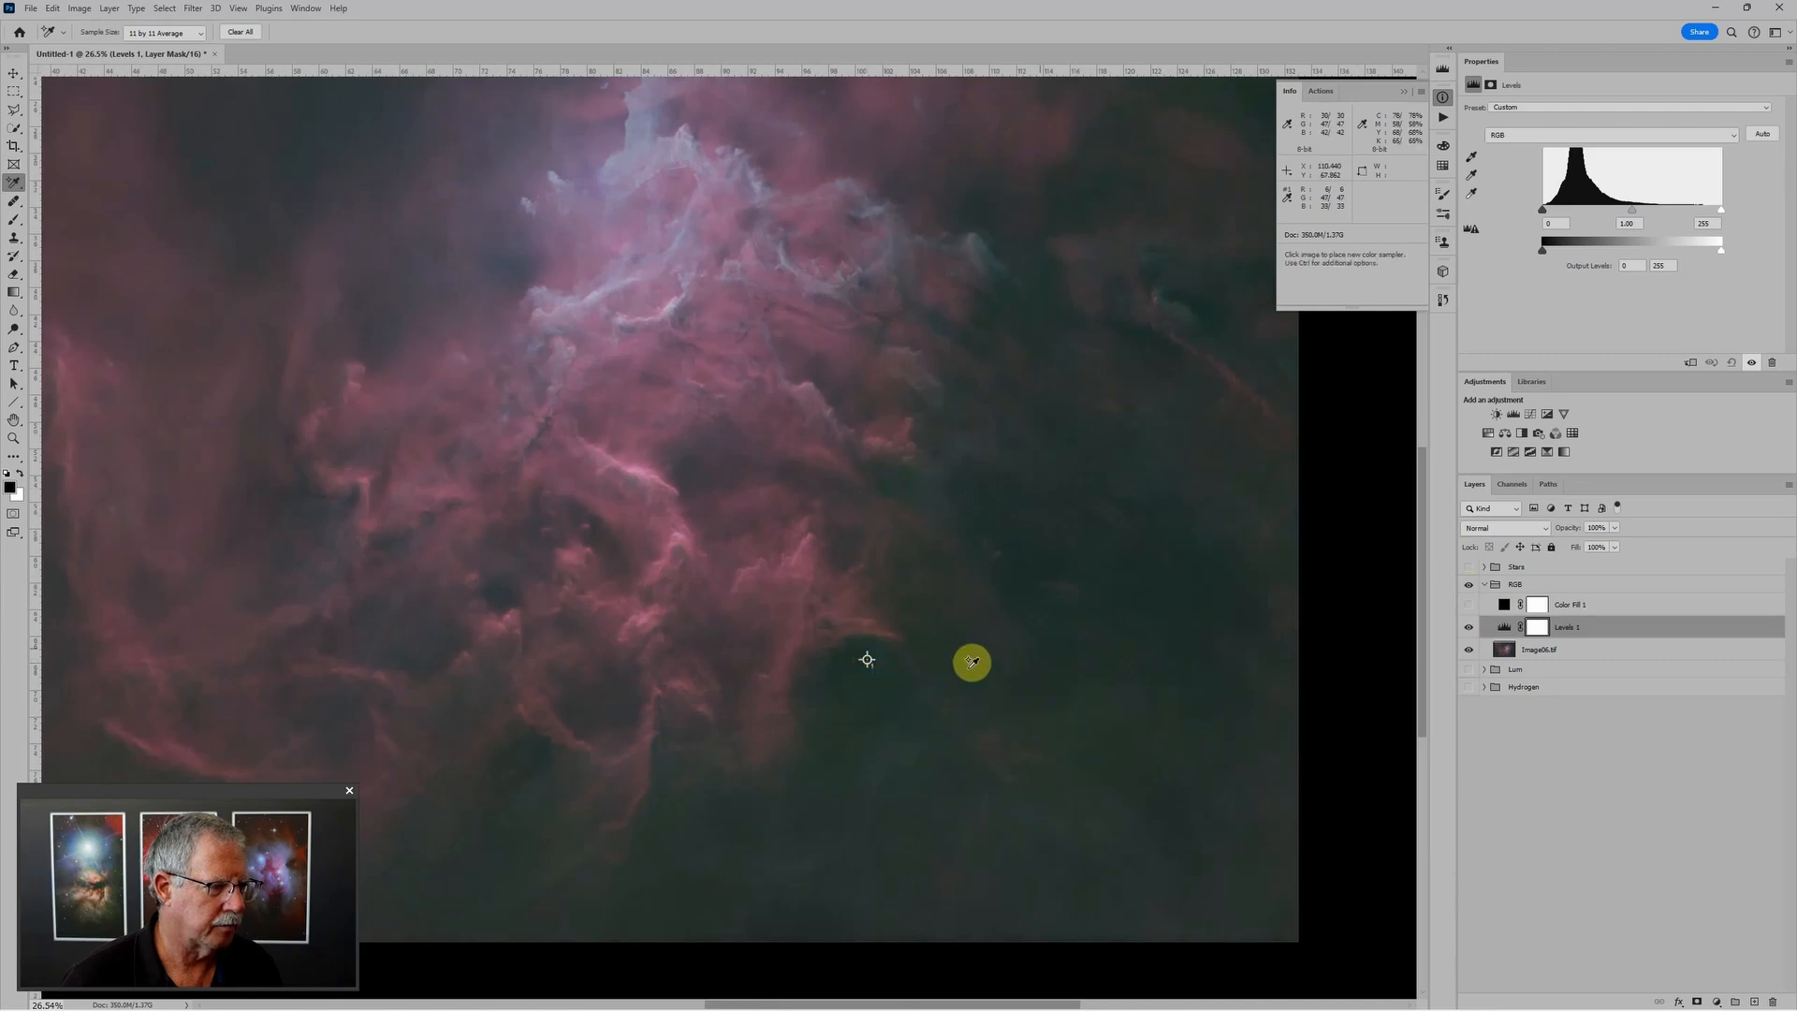
pyautogui.hotkey('ctrl', '0')
pyautogui.scroll(-1, 1086, 623)
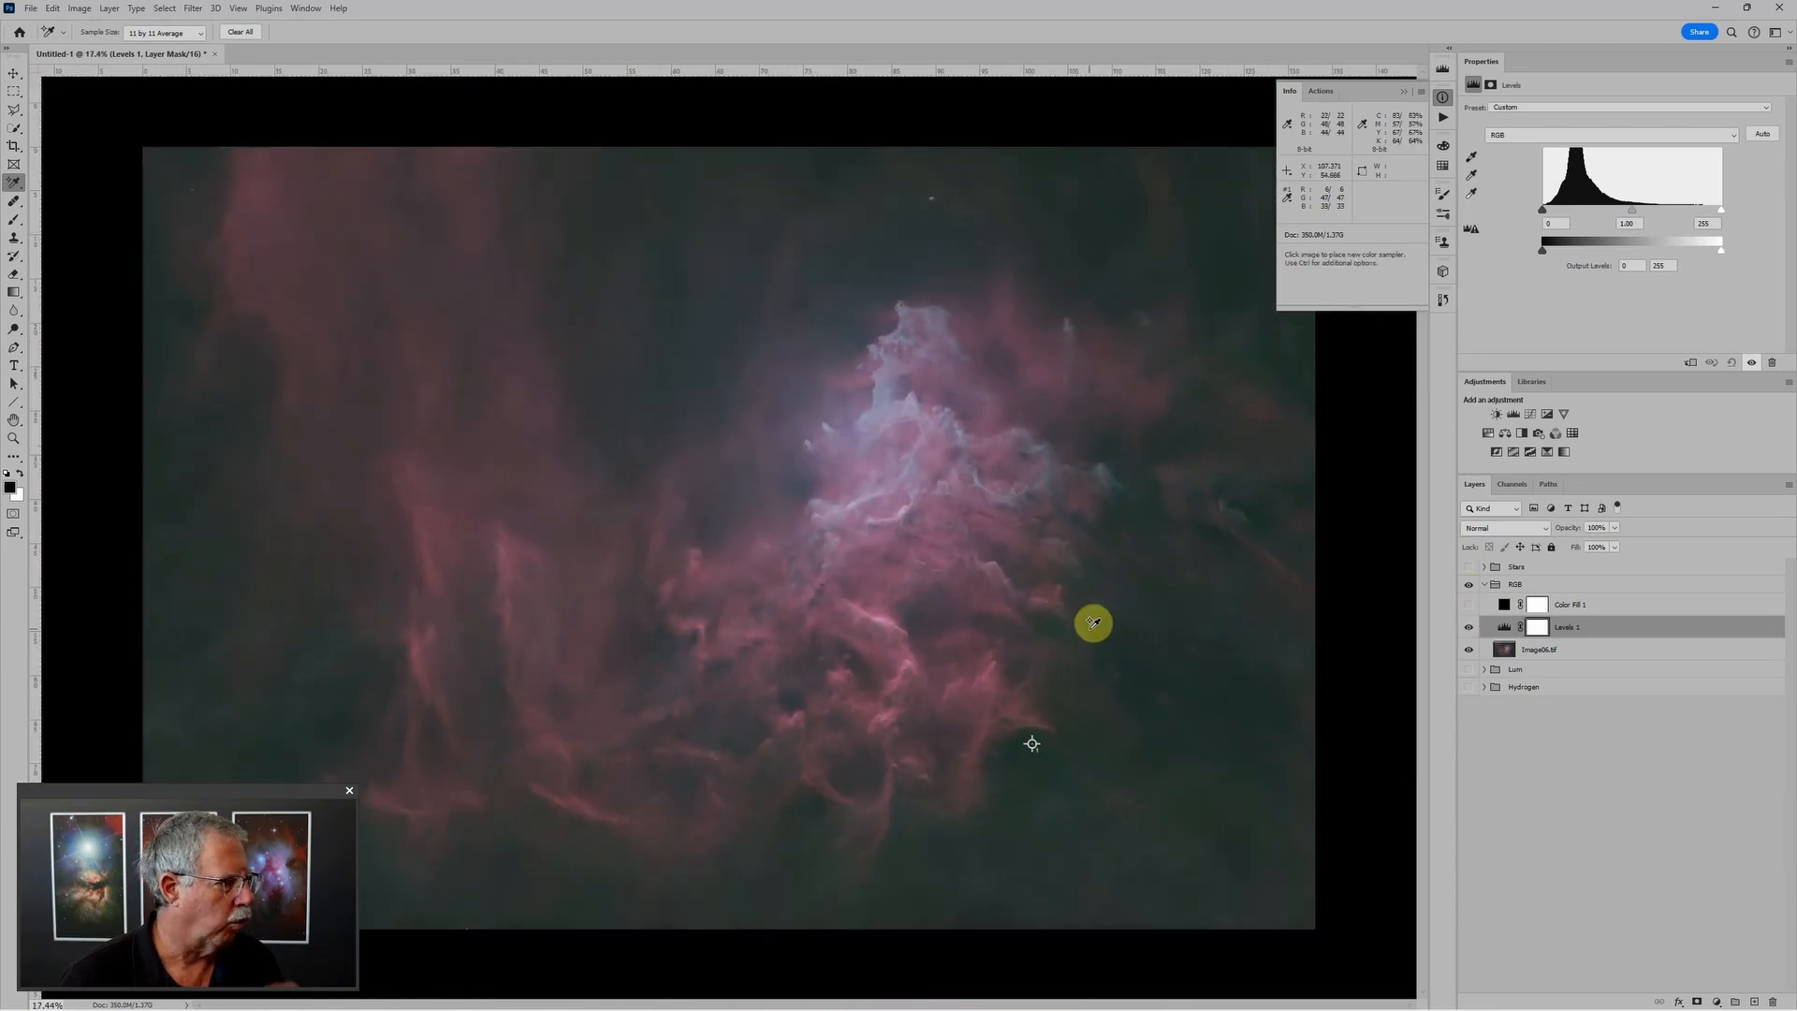
pyautogui.scroll(-1, 1086, 623)
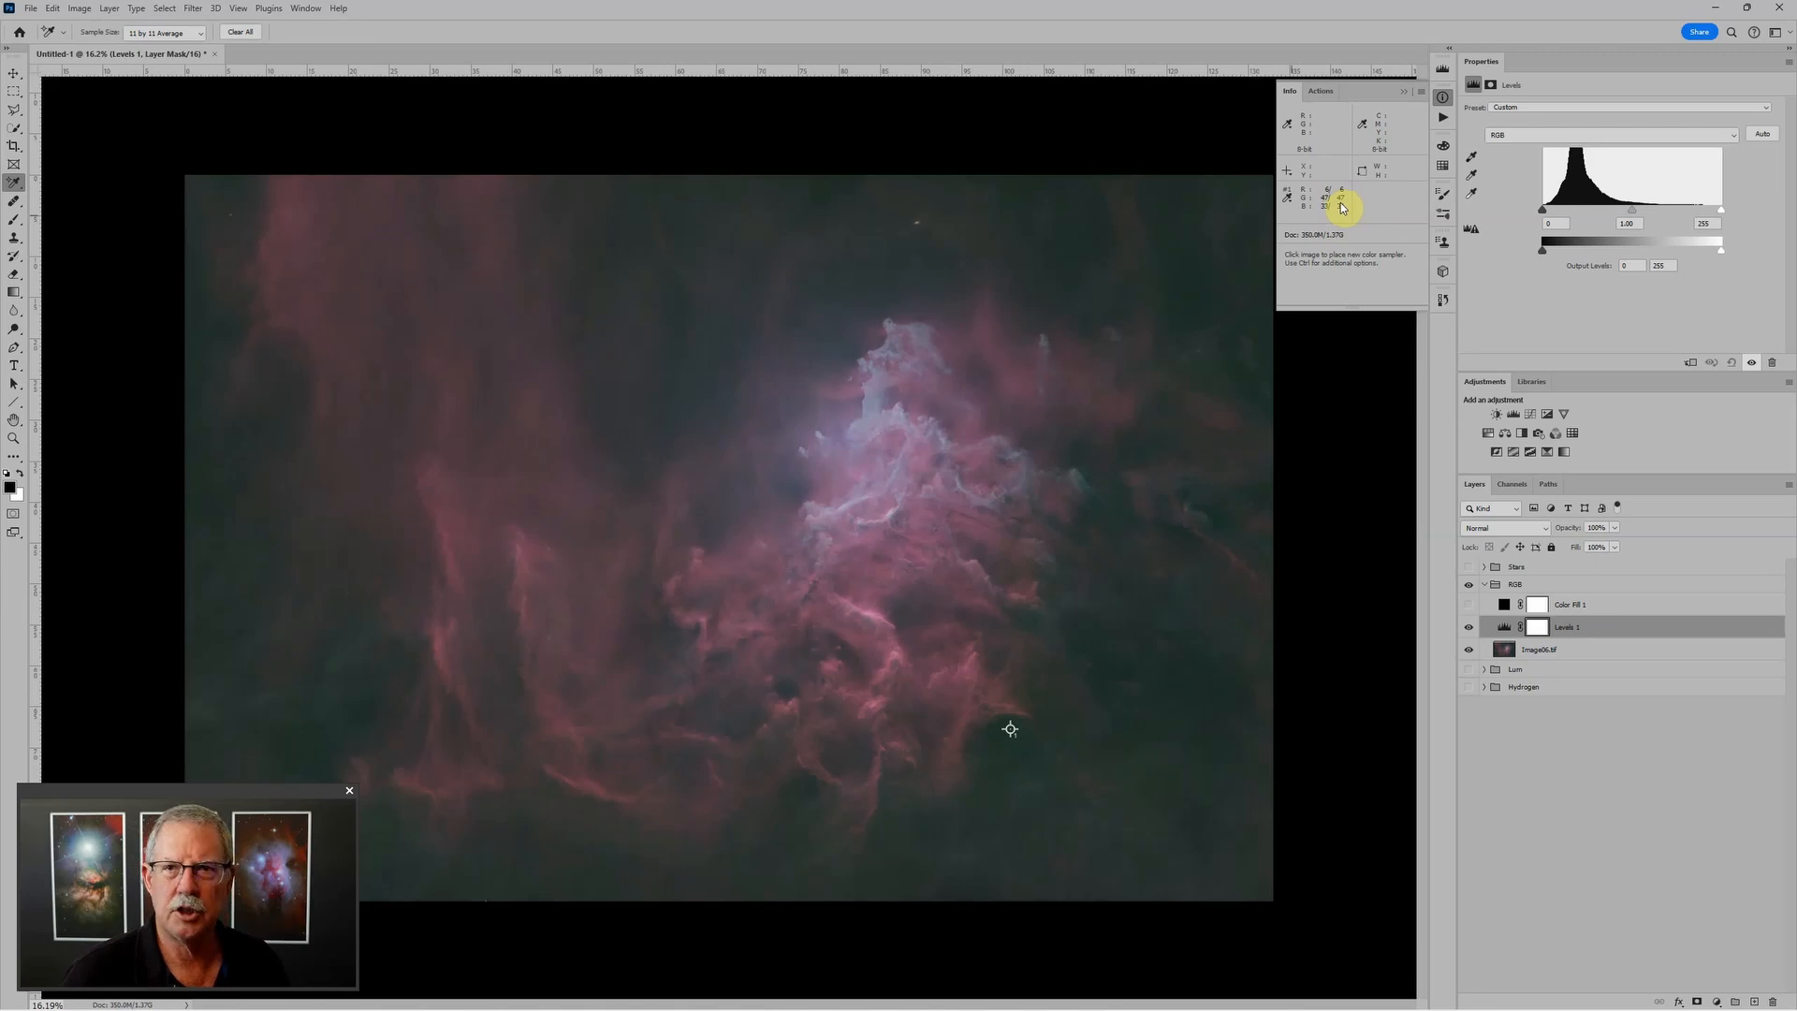
# Step: Raise the black output level of the Red channel to 13 in the RGB group's Levels adjustment
pyautogui.click(1516, 135)
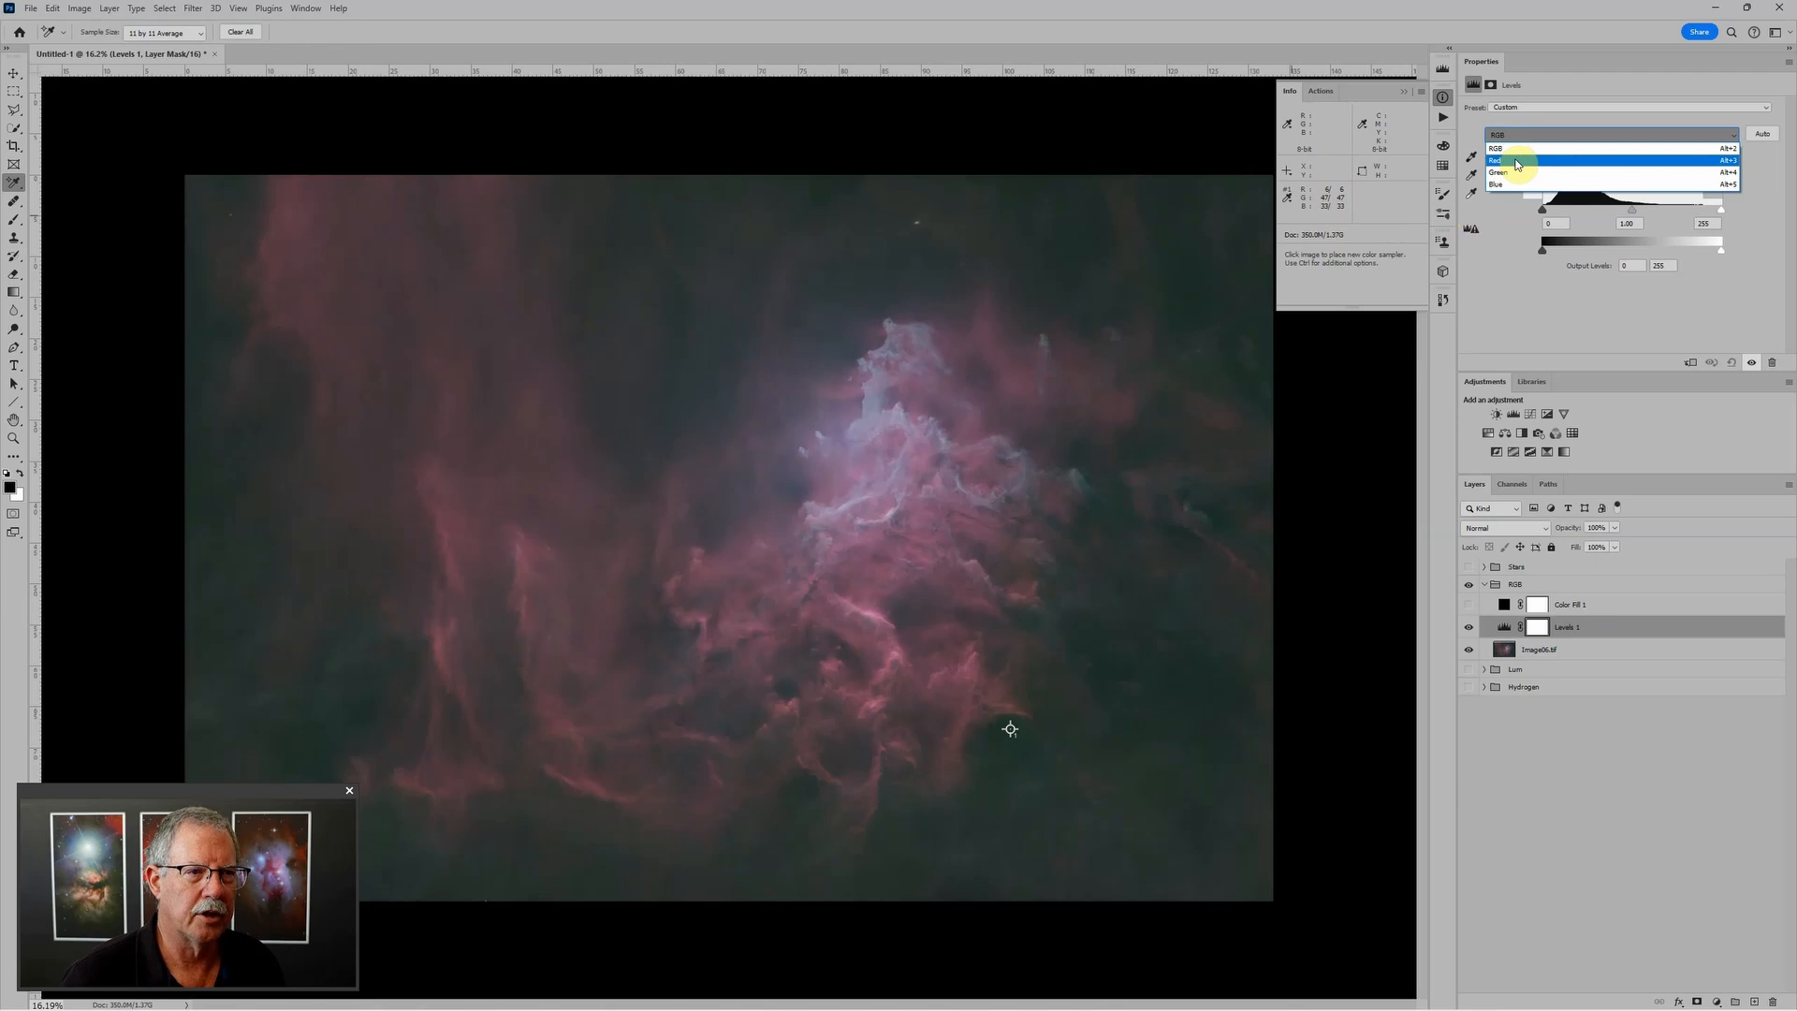
pyautogui.click(1517, 162)
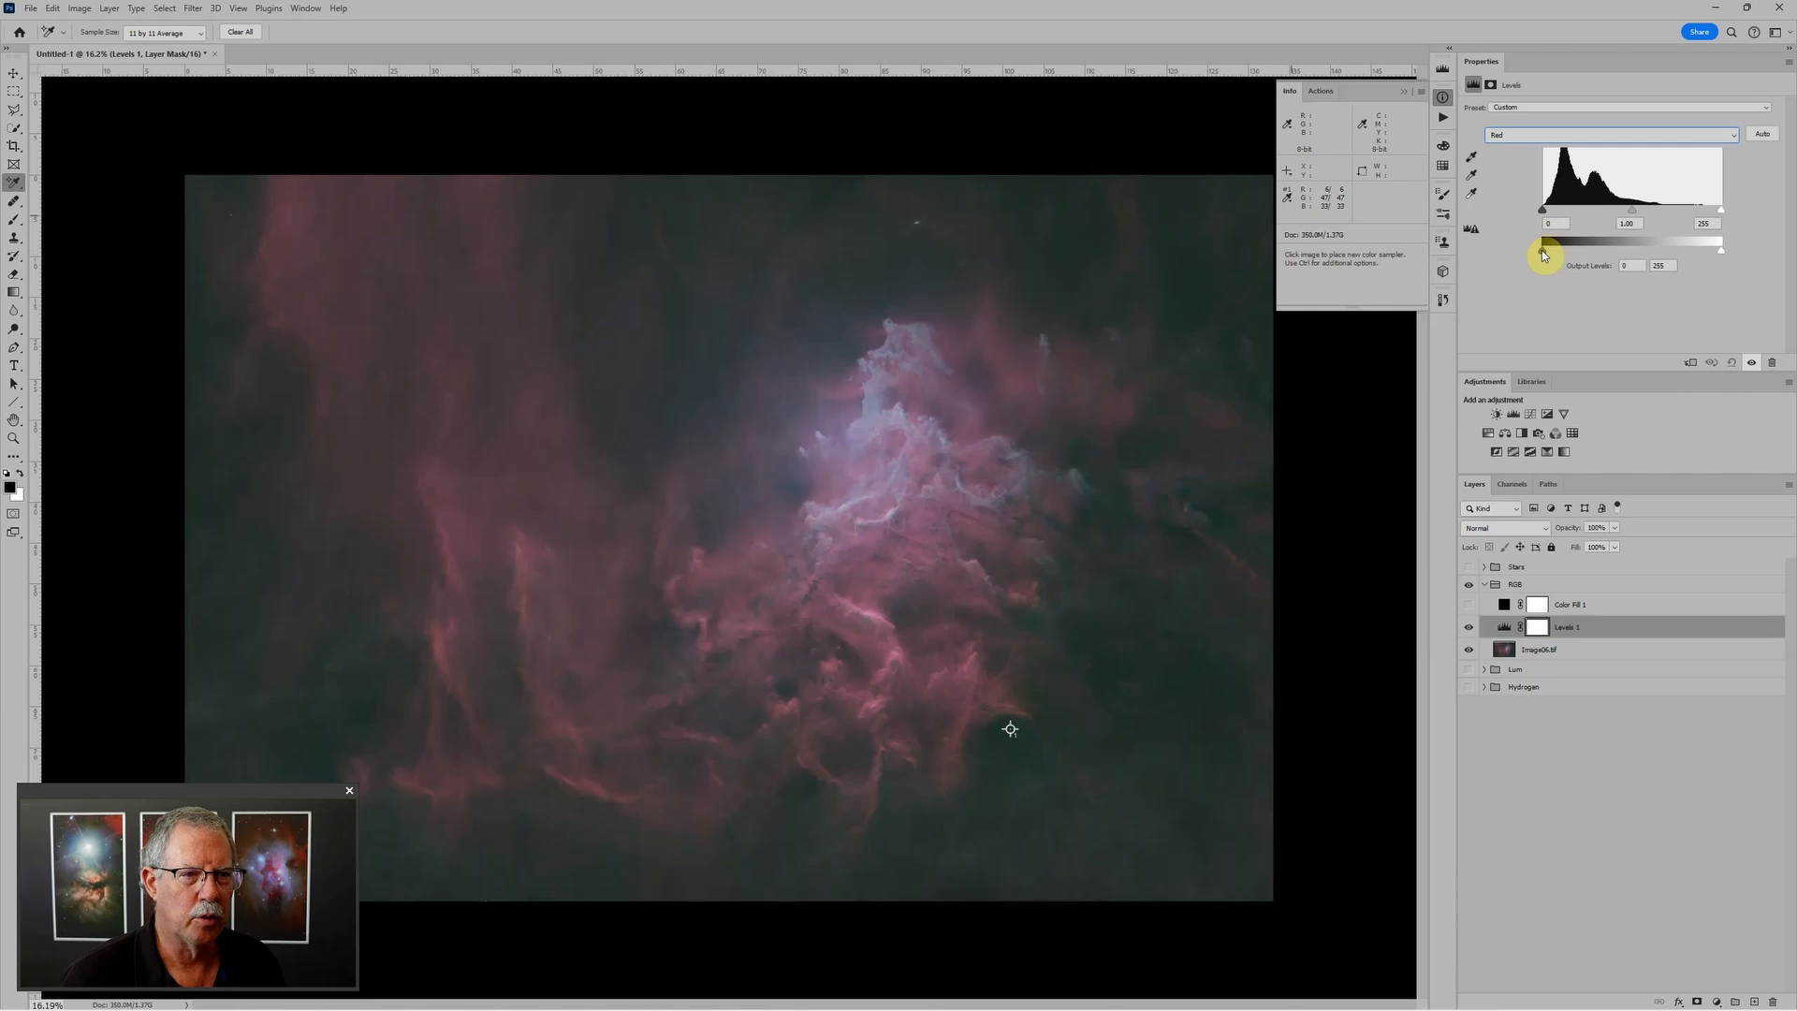
pyautogui.moveTo(1546, 254); pyautogui.dragTo(1549, 254)
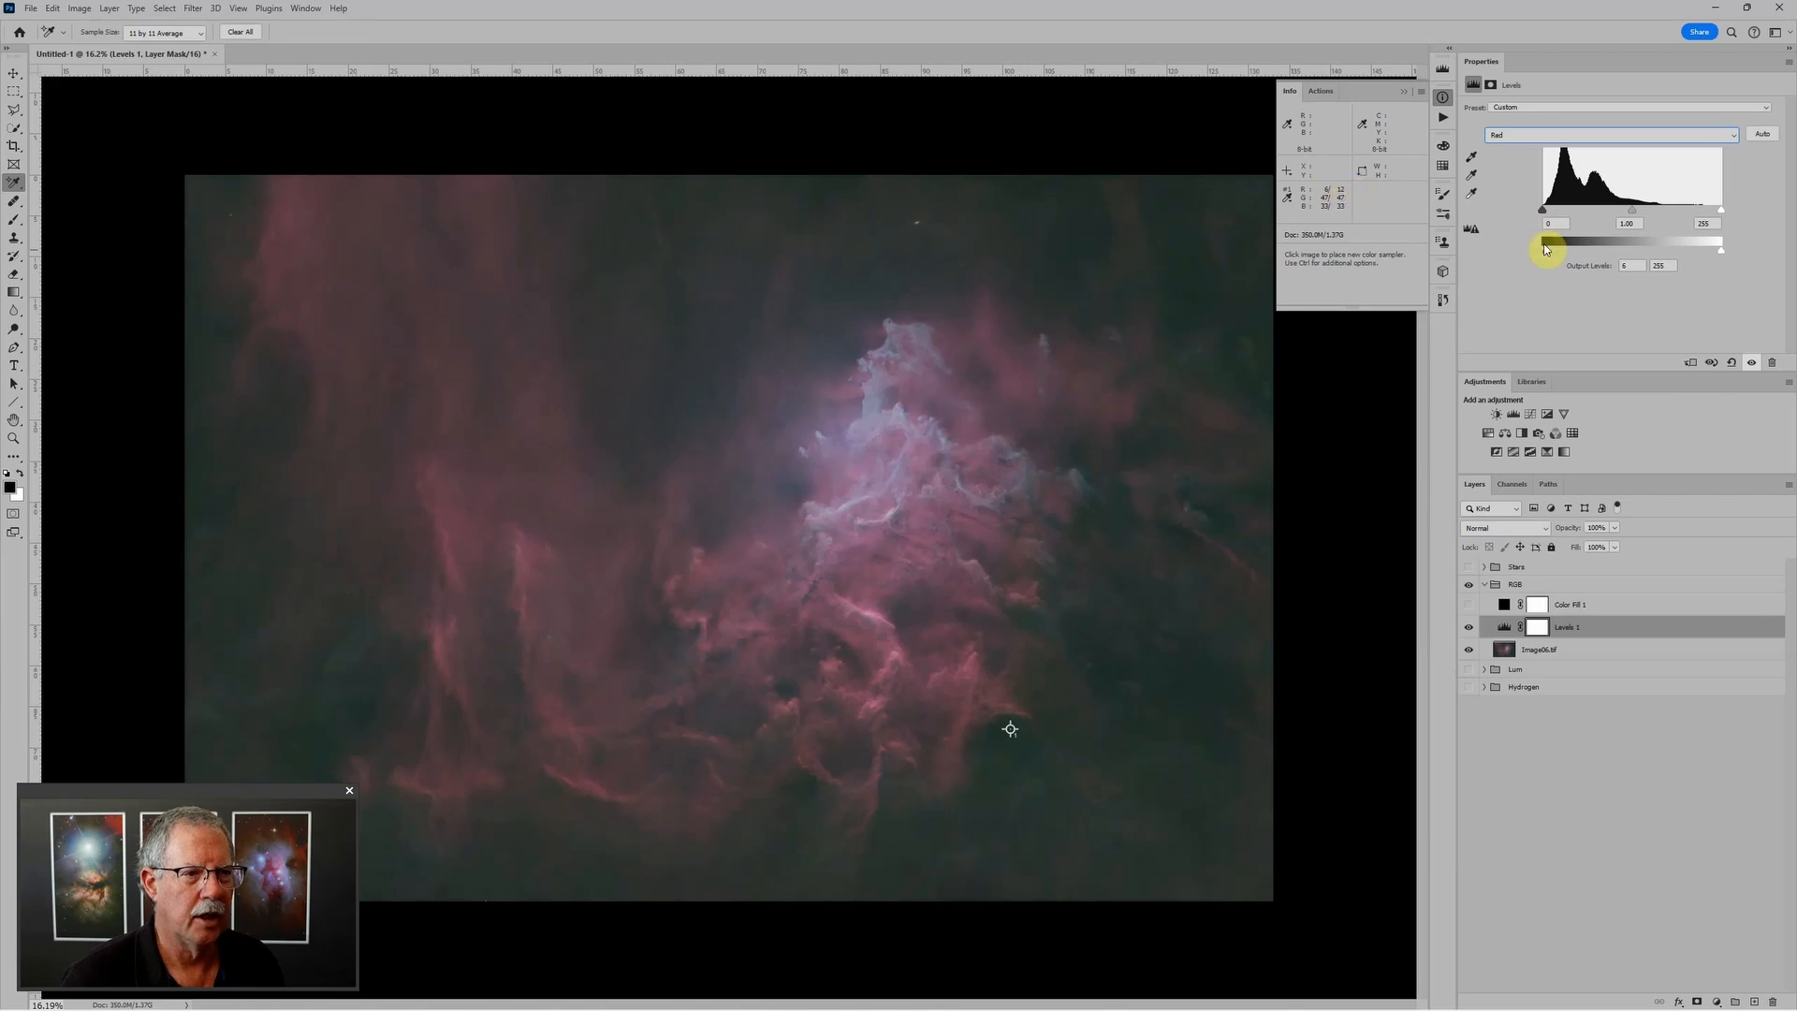
pyautogui.moveTo(1547, 252); pyautogui.dragTo(1552, 254)
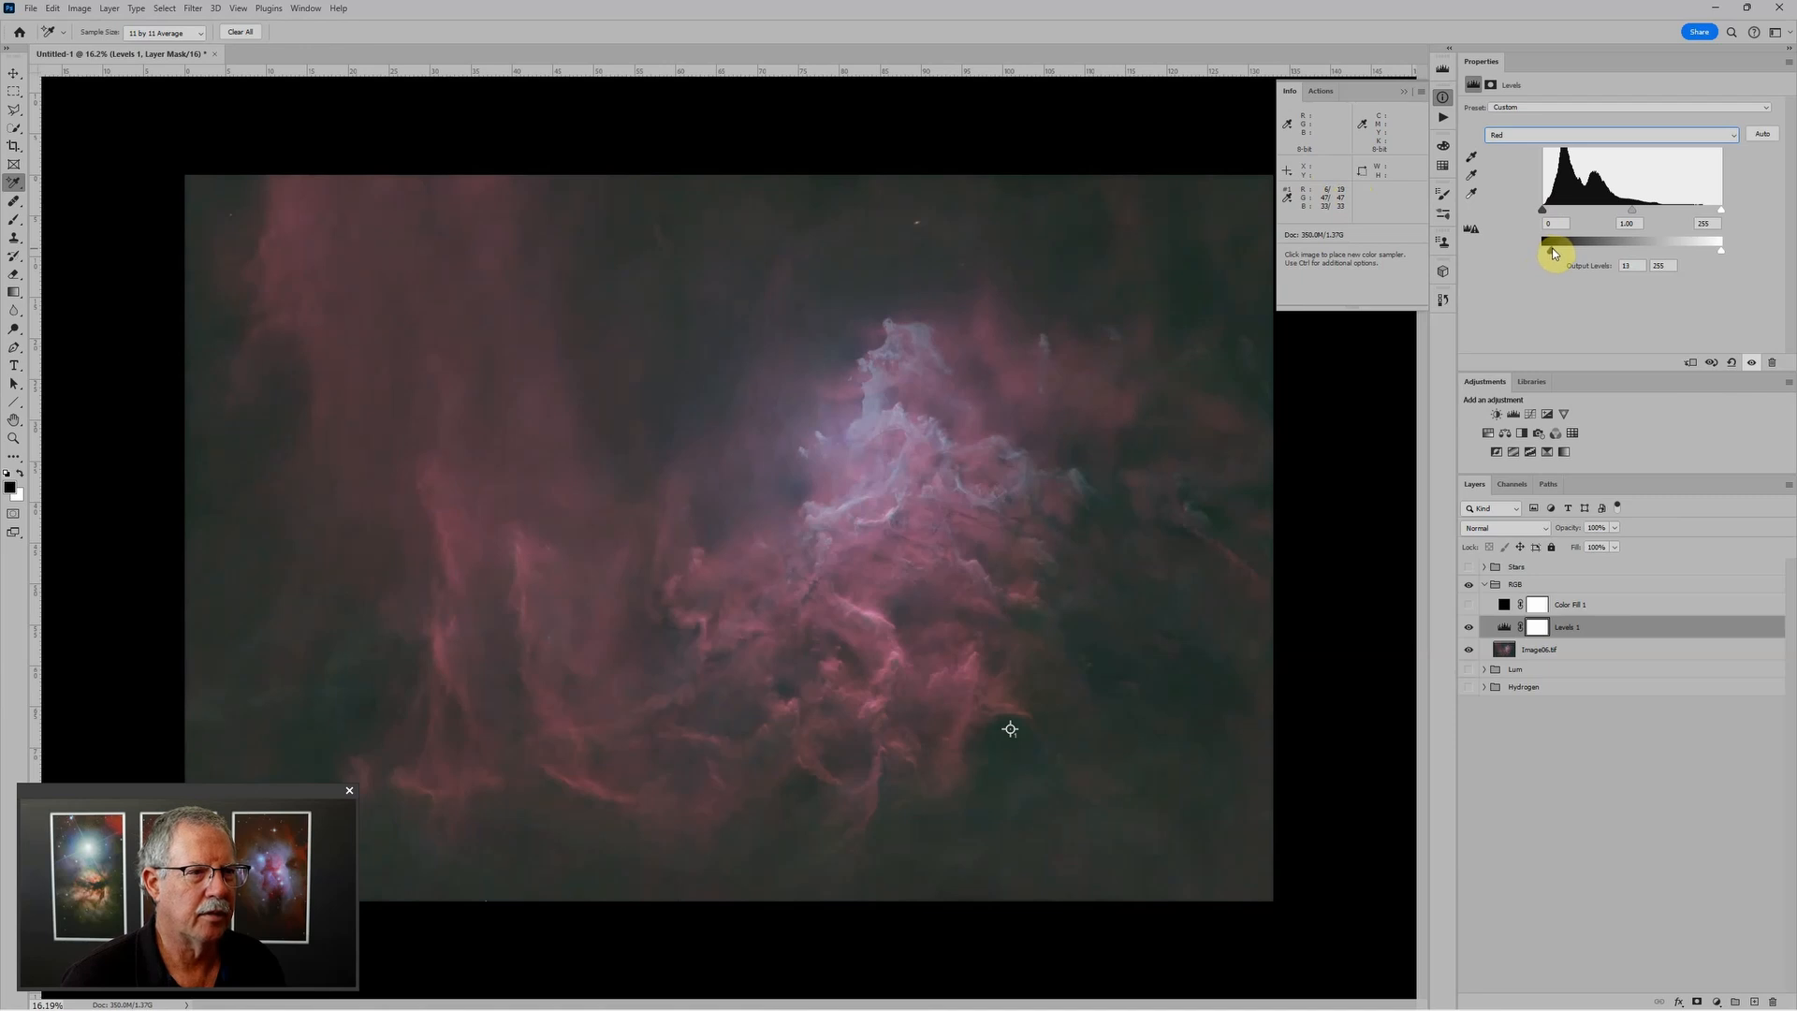
# Step: Set the black input level of the Green channel to about 30 and of the Blue channel to 15 in the same Levels adjustment
pyautogui.click(1541, 137)
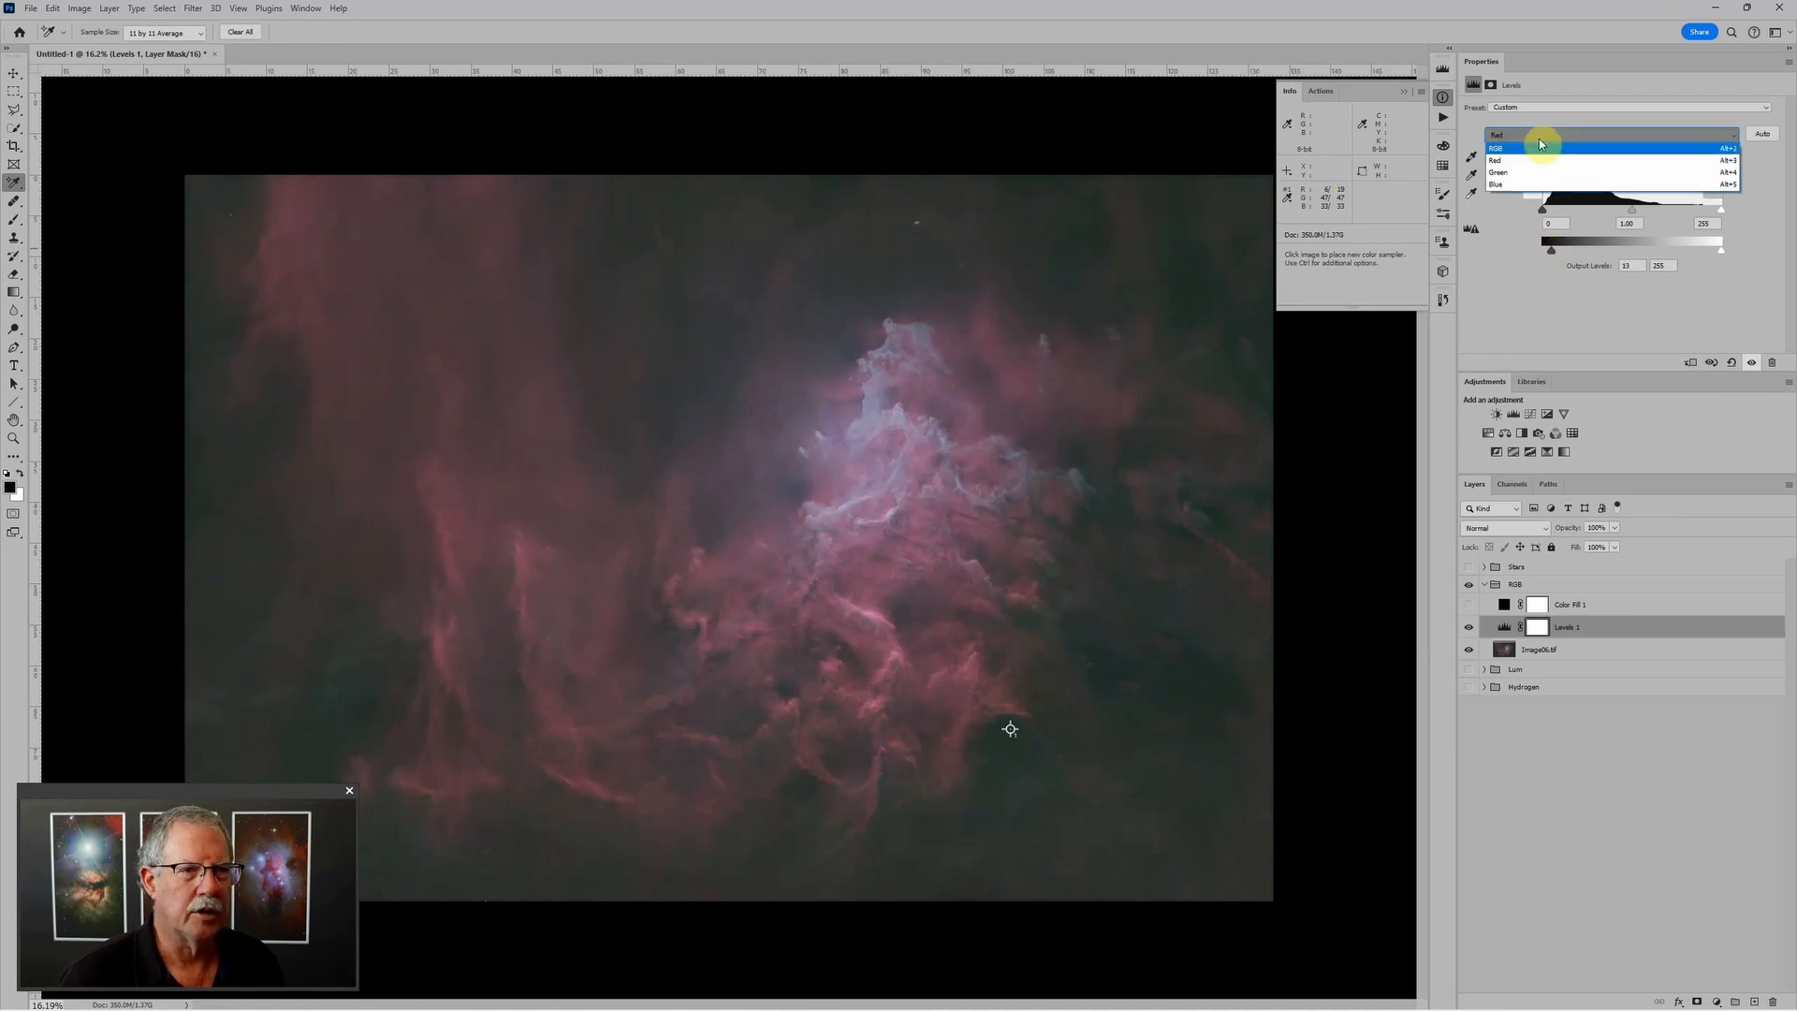
pyautogui.click(1525, 172)
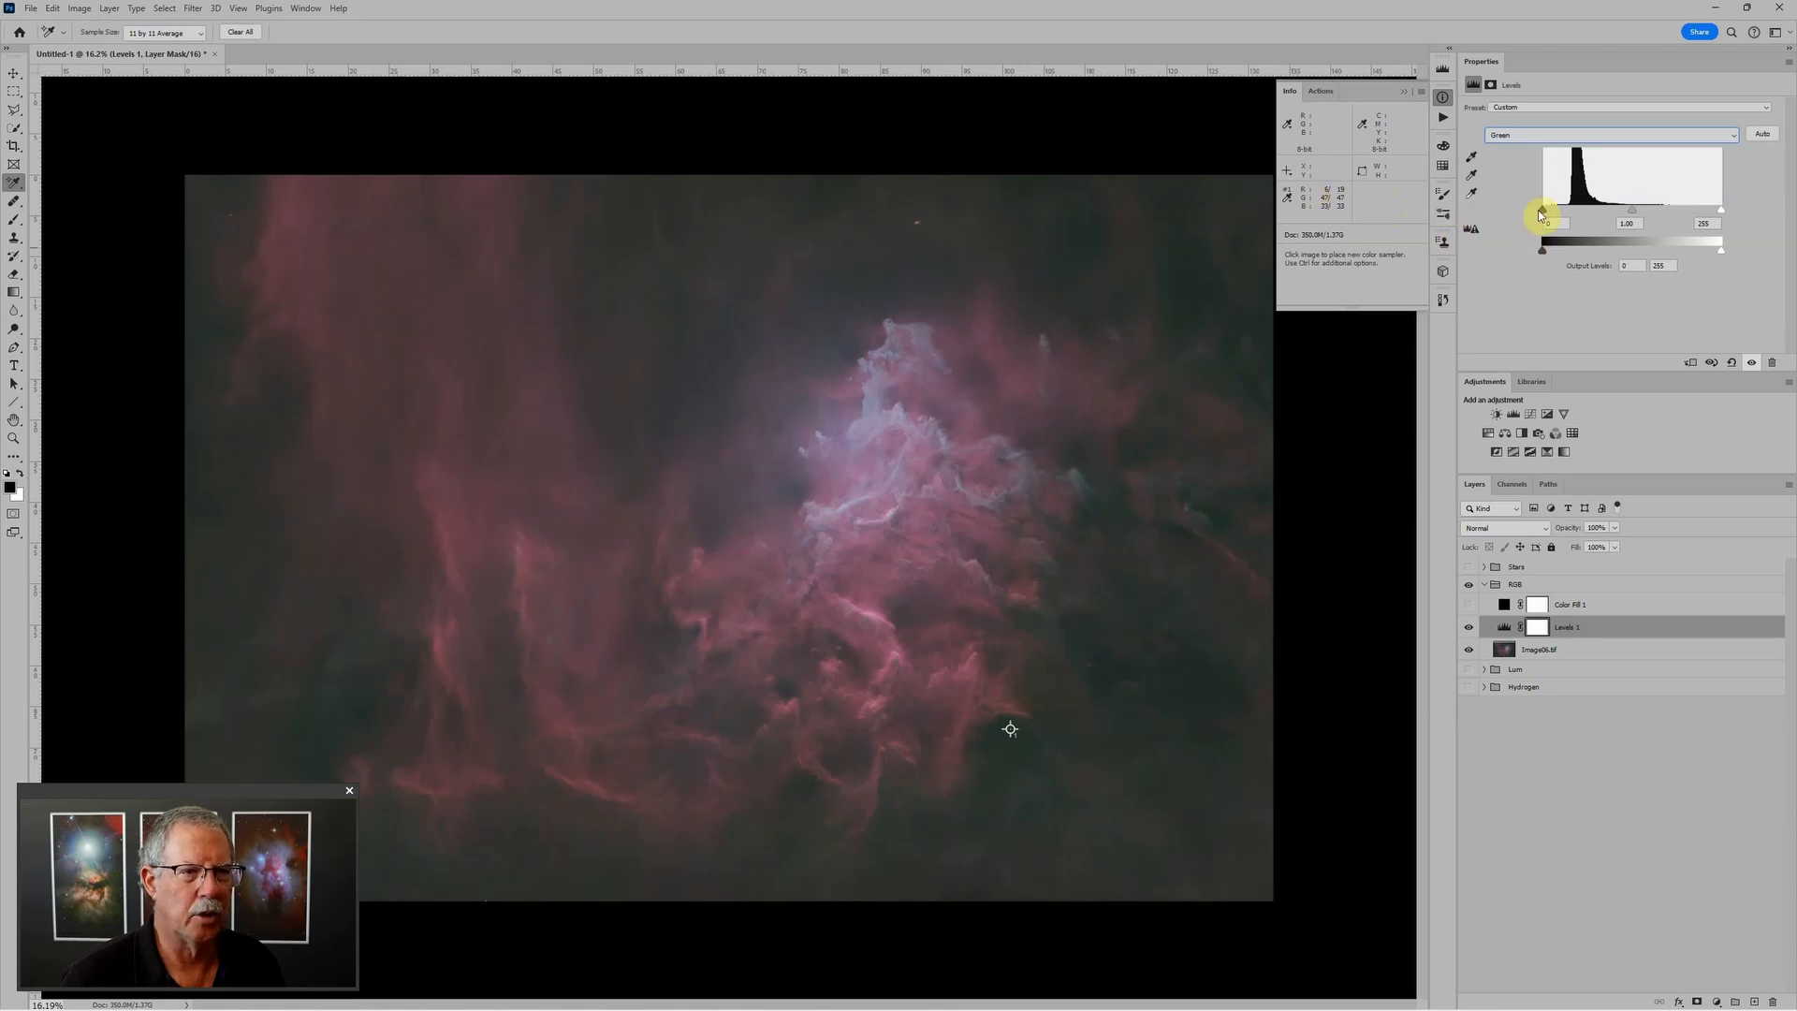
pyautogui.moveTo(1542, 210); pyautogui.dragTo(1564, 213)
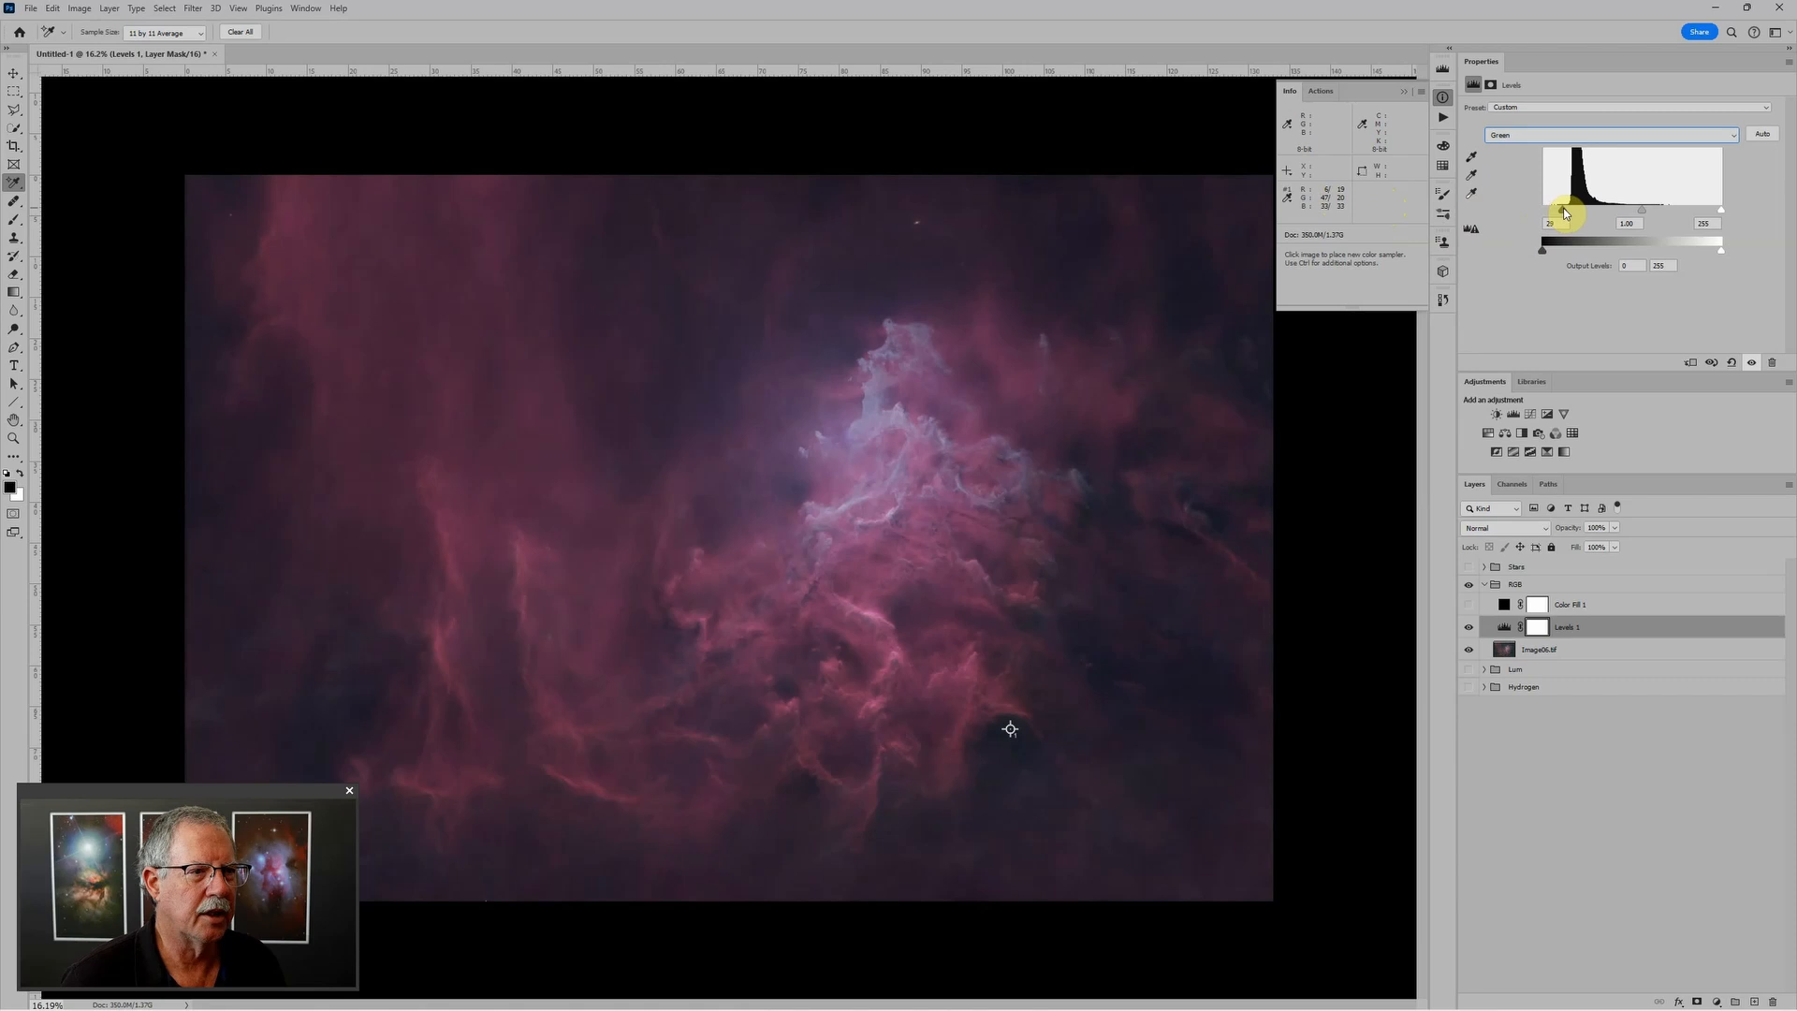
pyautogui.click(1546, 137)
pyautogui.click(1503, 185)
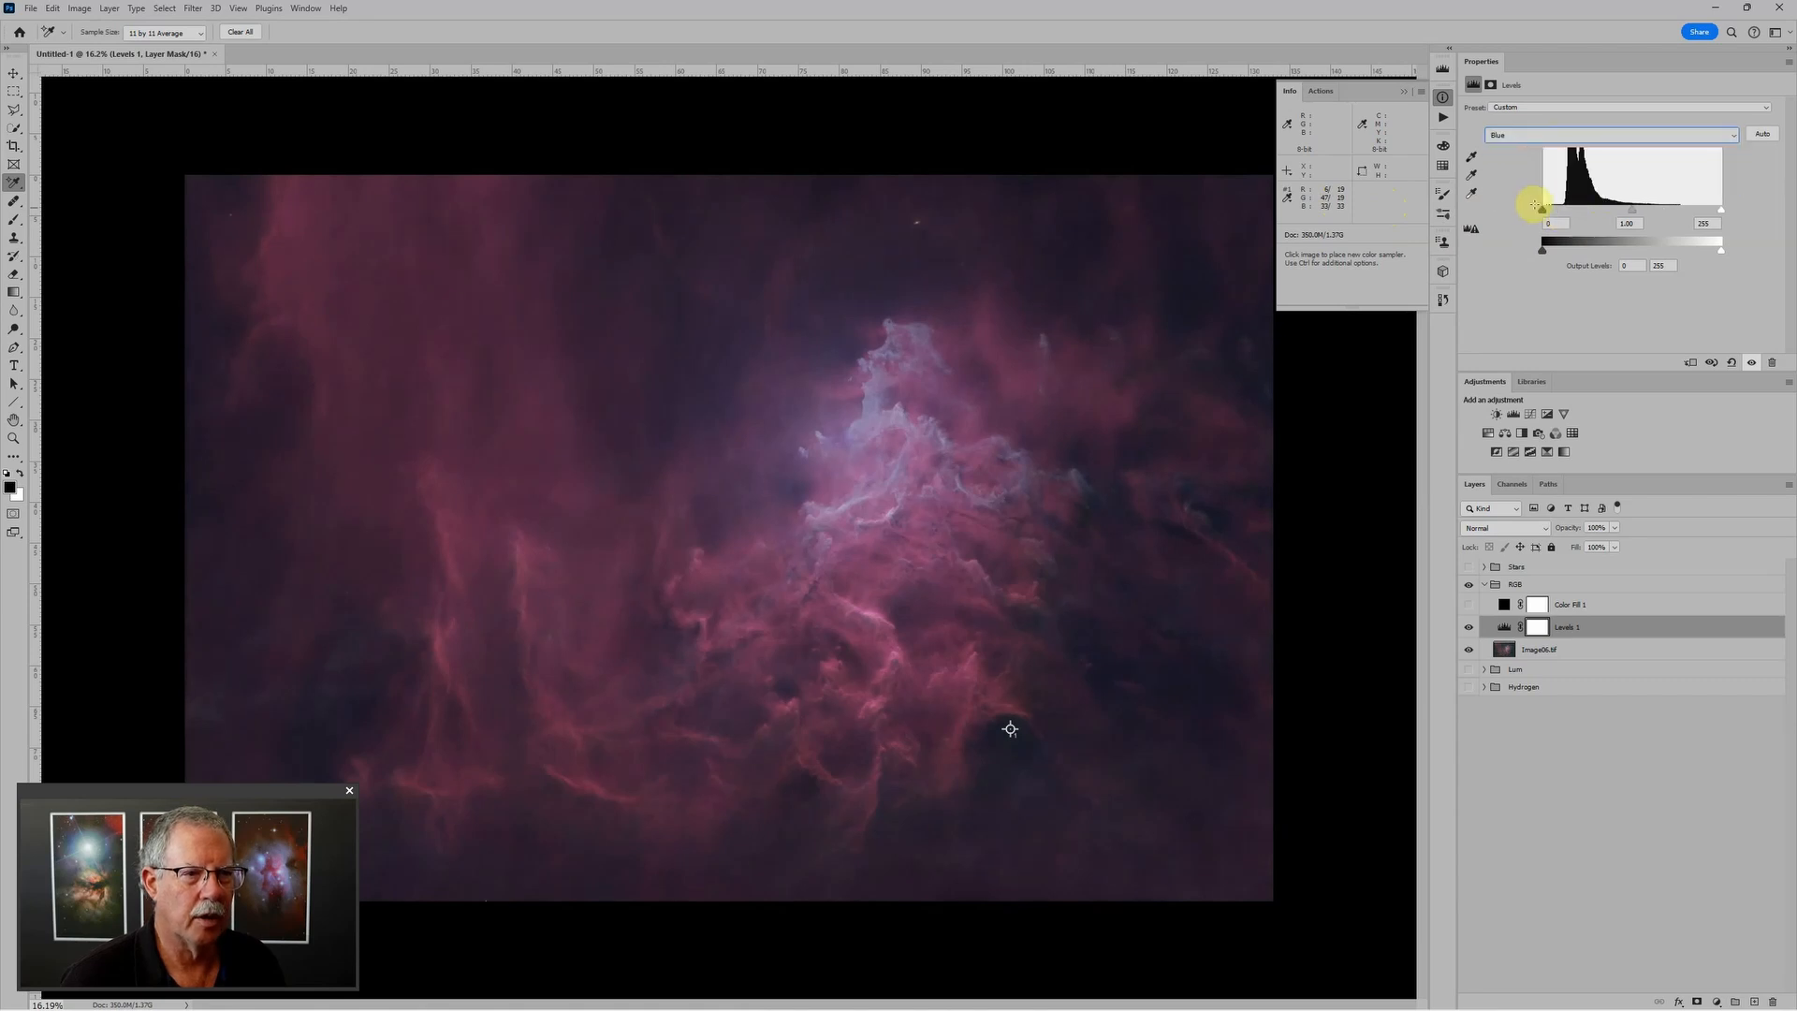
pyautogui.moveTo(1541, 211); pyautogui.dragTo(1555, 214)
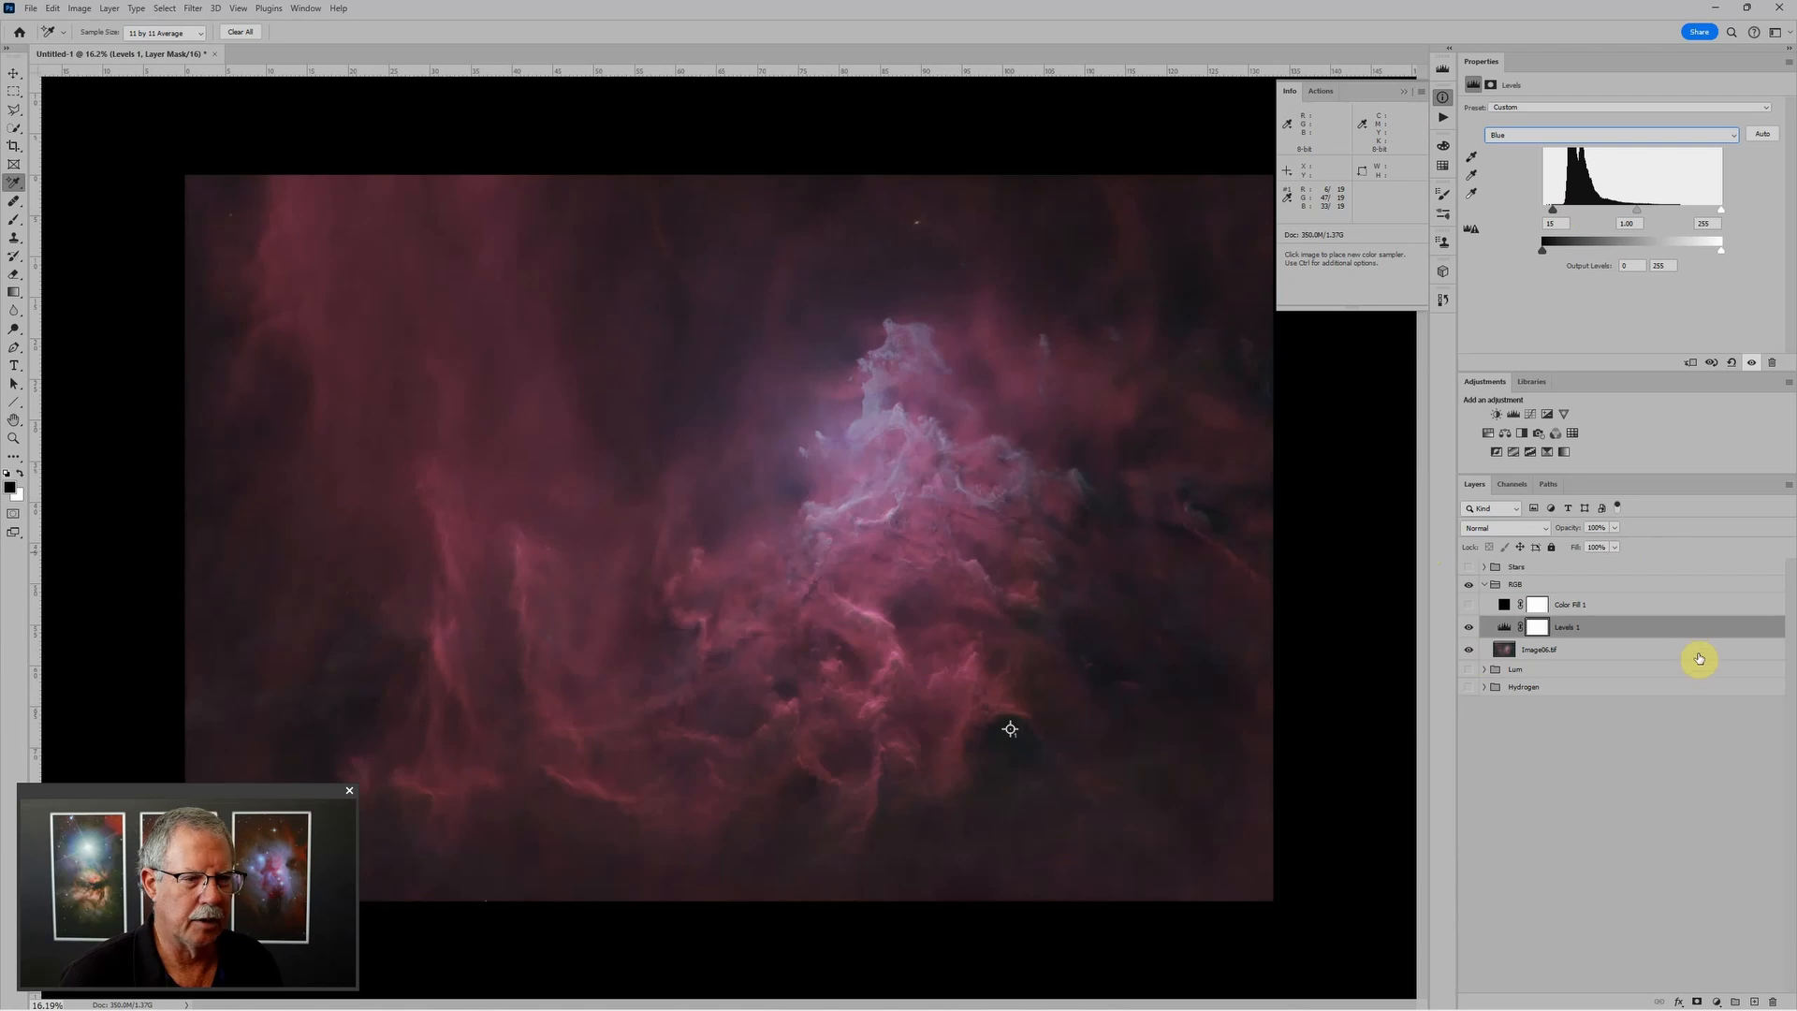
# Step: Rename the RGB group's Levels adjustment layer to Neutral blacks
pyautogui.doubleClick(1577, 629)
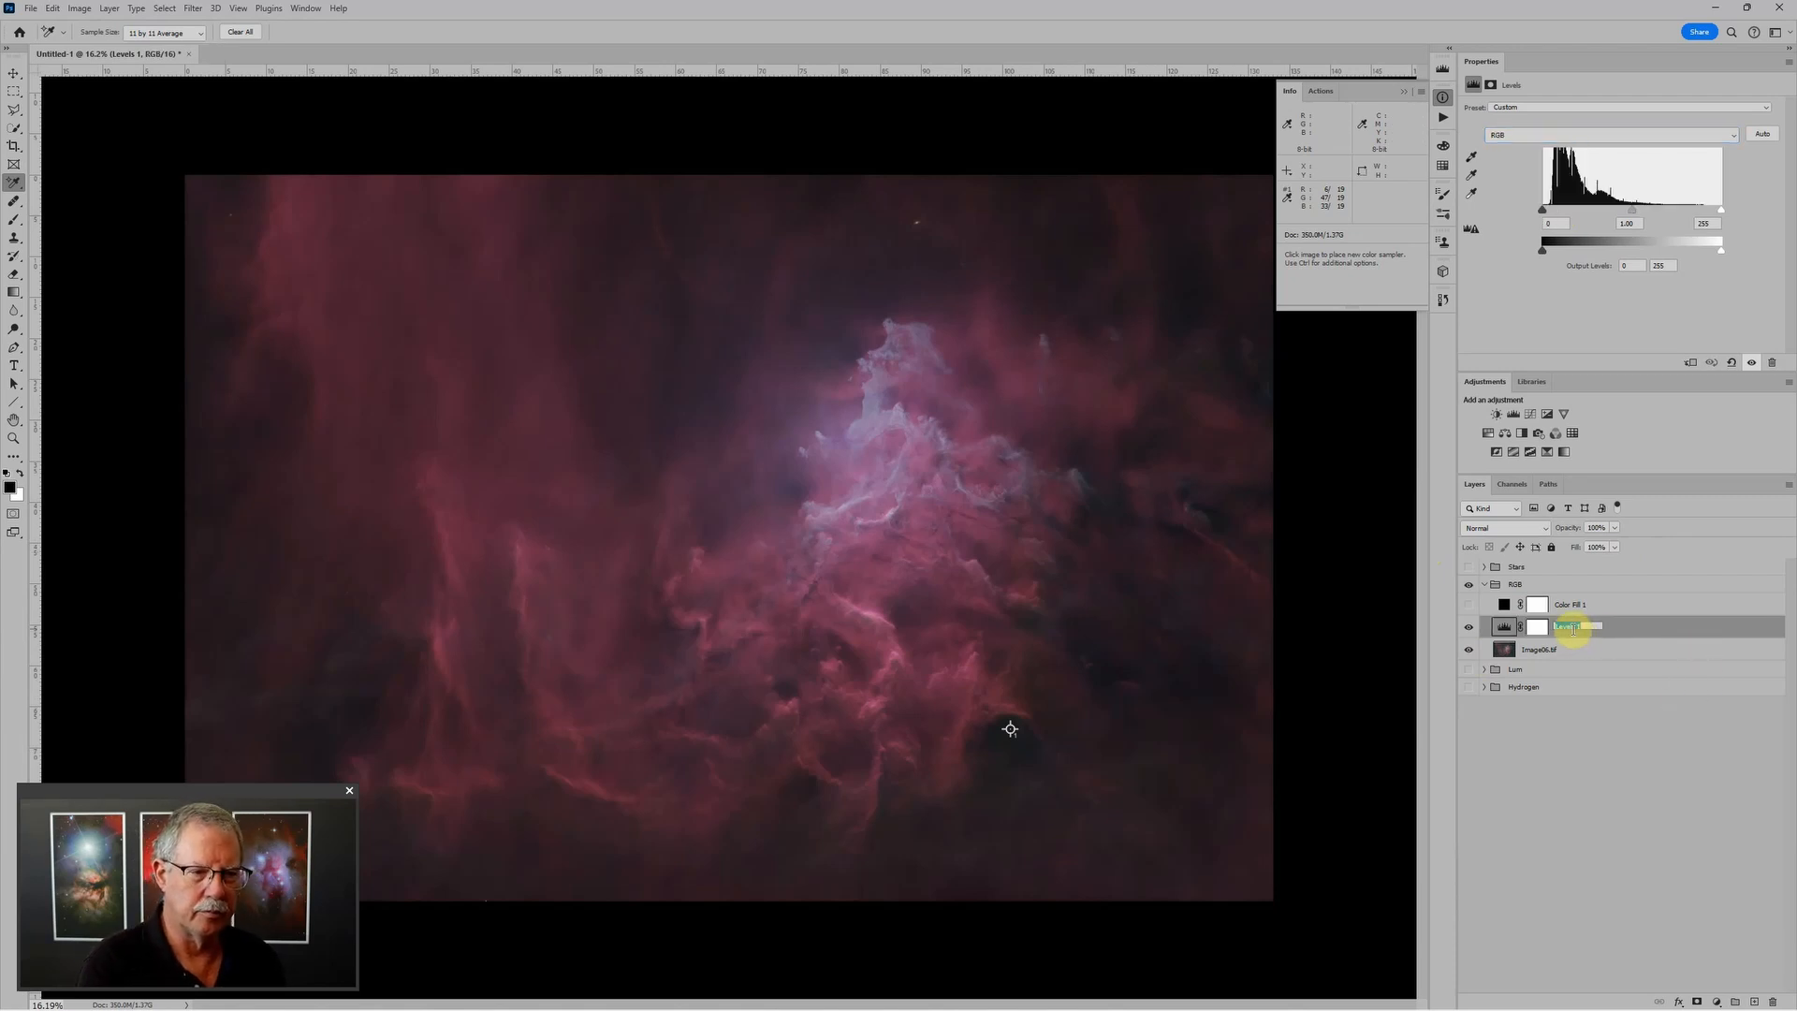
pyautogui.write('Neutral')
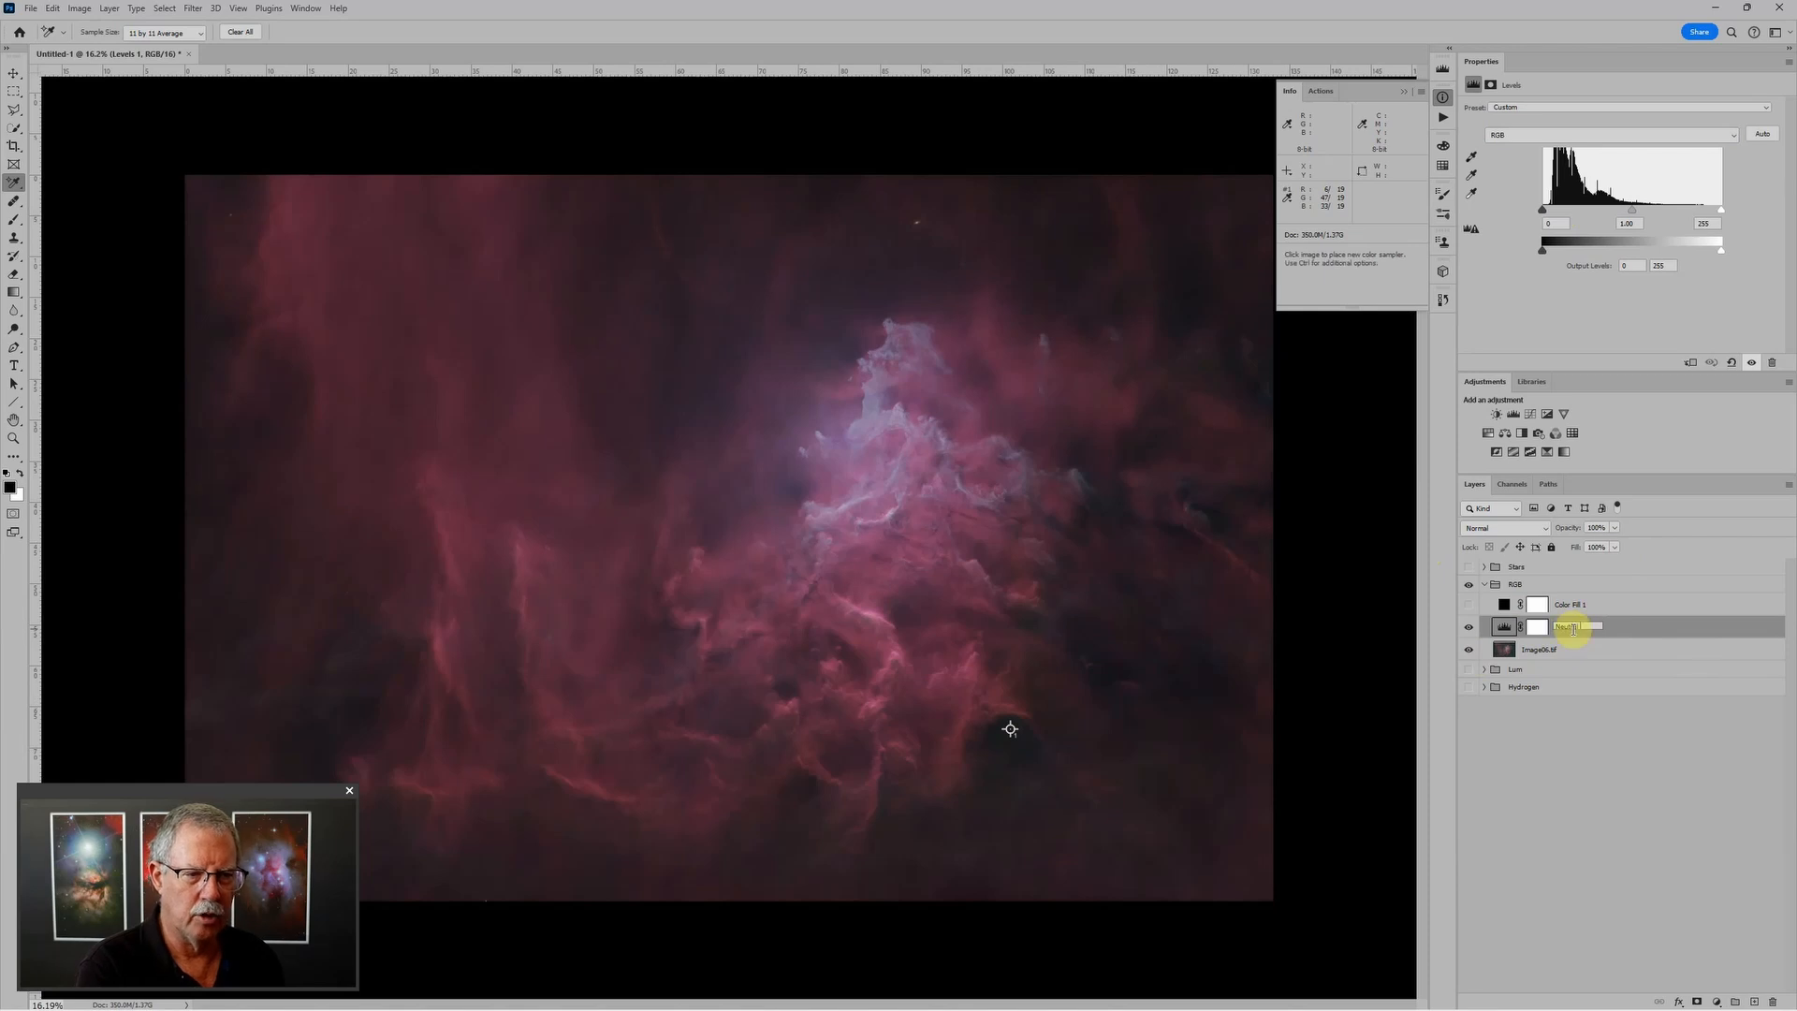
pyautogui.write(' blacks')
pyautogui.press('Return')
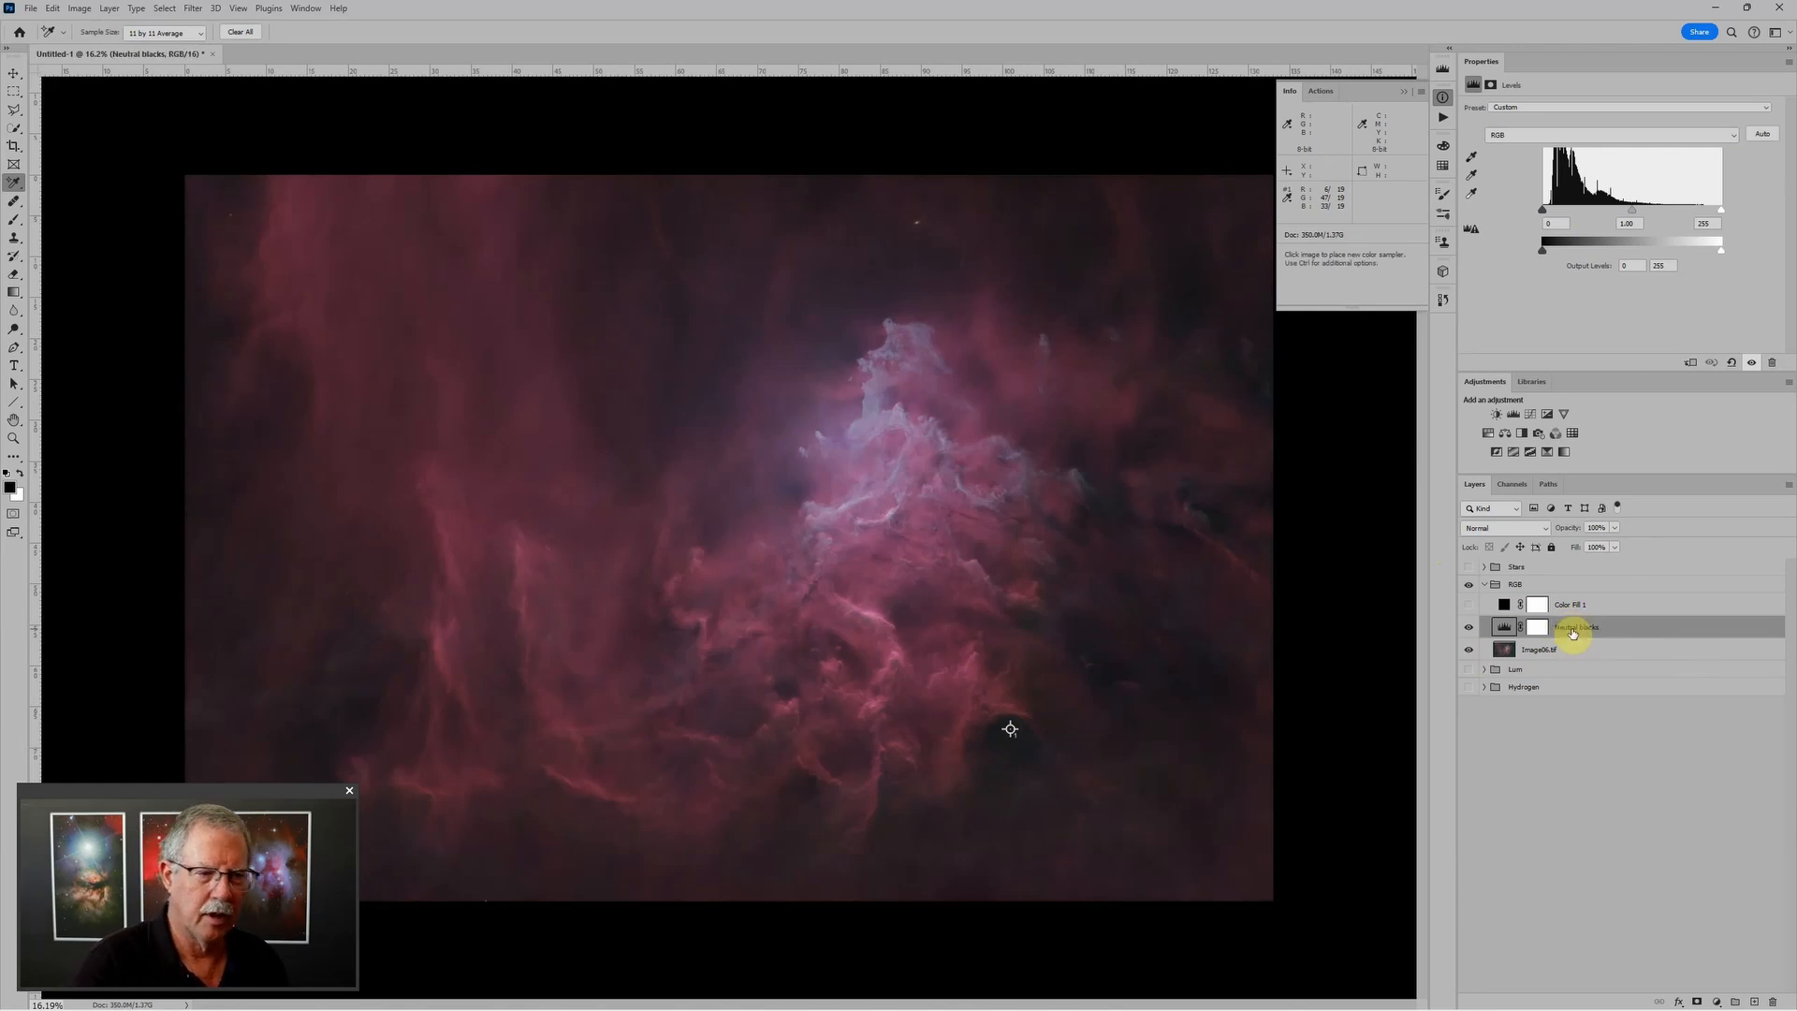
# Step: Add a second Levels adjustment above Neutral blacks with input black about 6, midtone 1.12 and white 237
pyautogui.click(1515, 416)
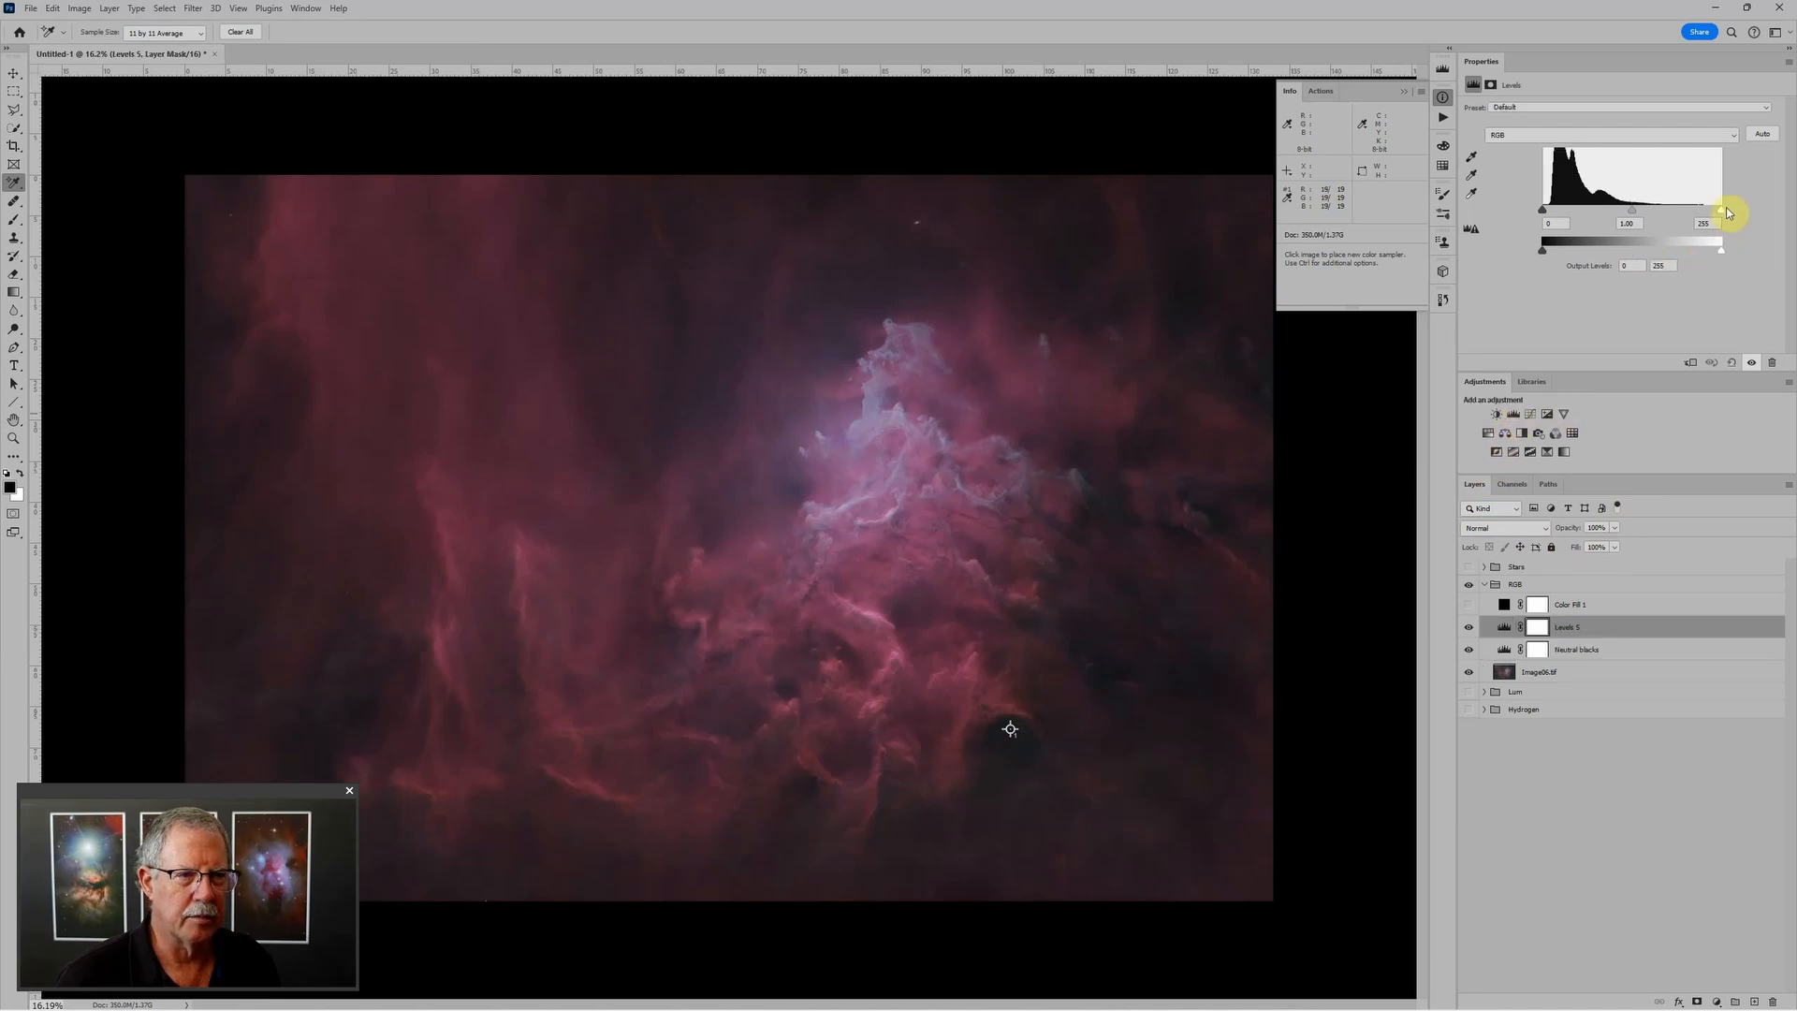
pyautogui.moveTo(1724, 214); pyautogui.dragTo(1549, 216)
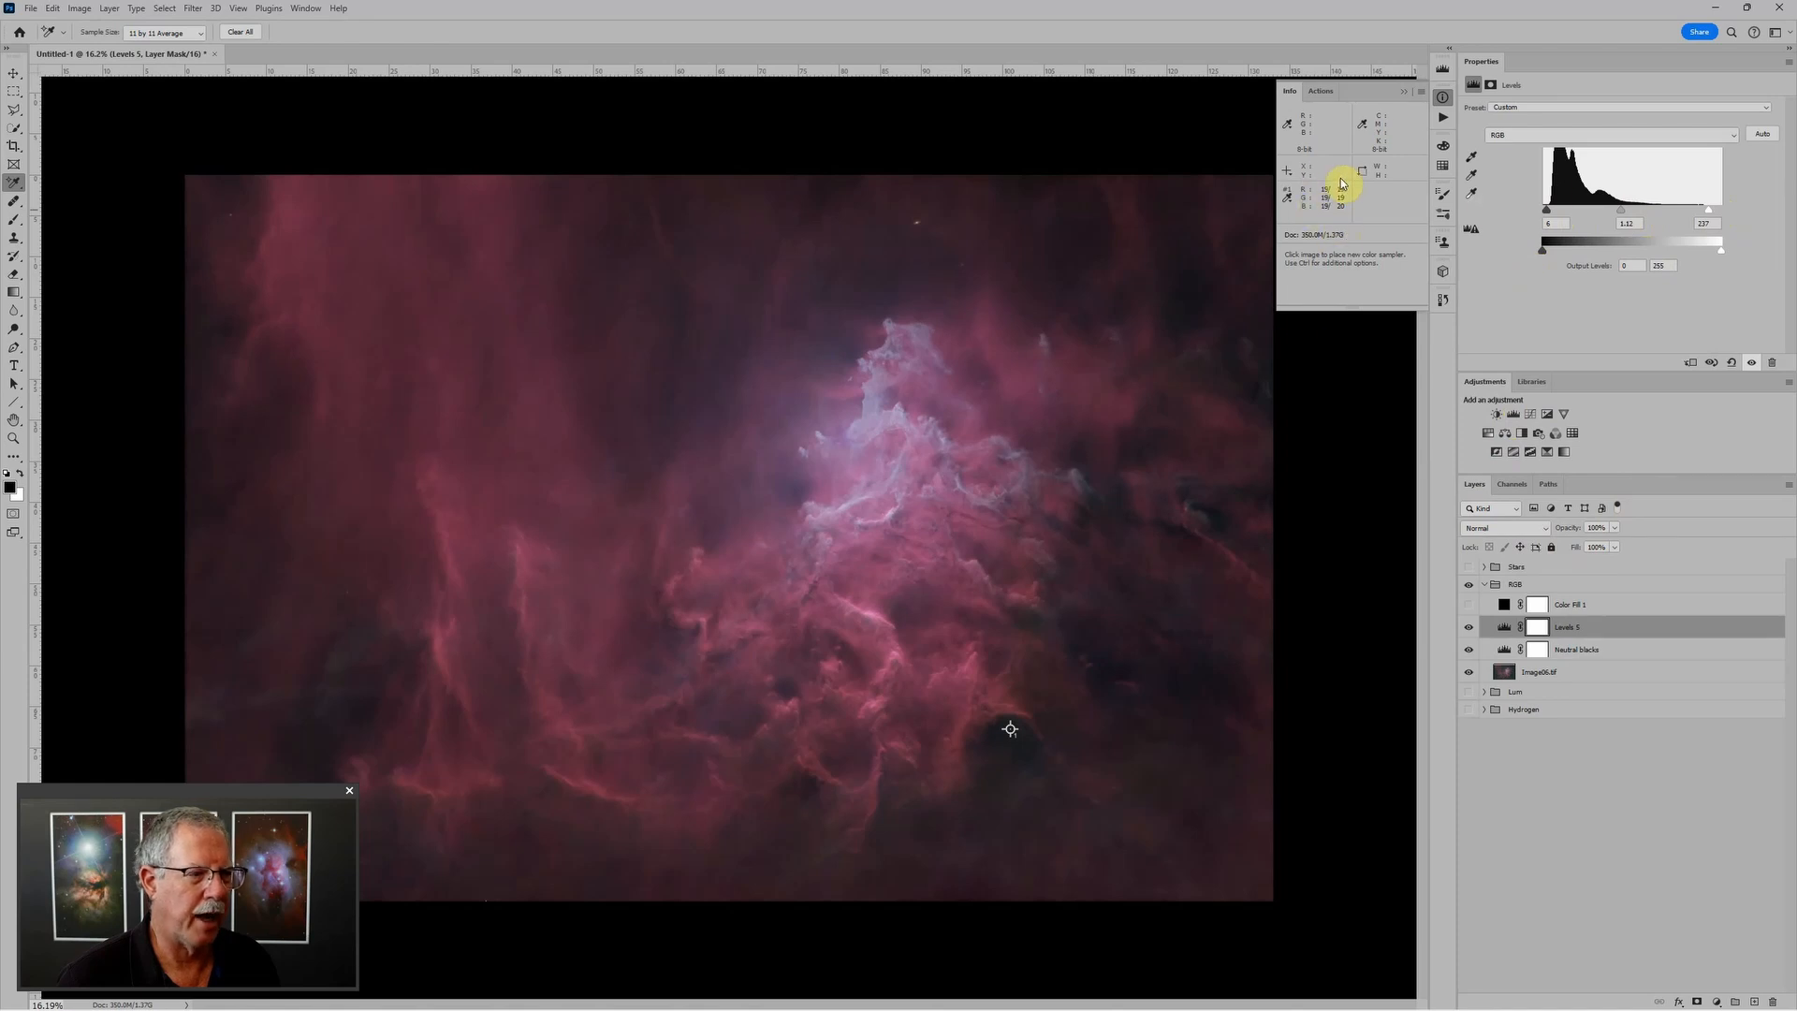
# Step: Refine the RGB group's upper Levels adjustment to white input 219 and midtone 1.12, raising the black input slightly
pyautogui.scroll(-1, 1204, 298)
pyautogui.scroll(-2, 1207, 298)
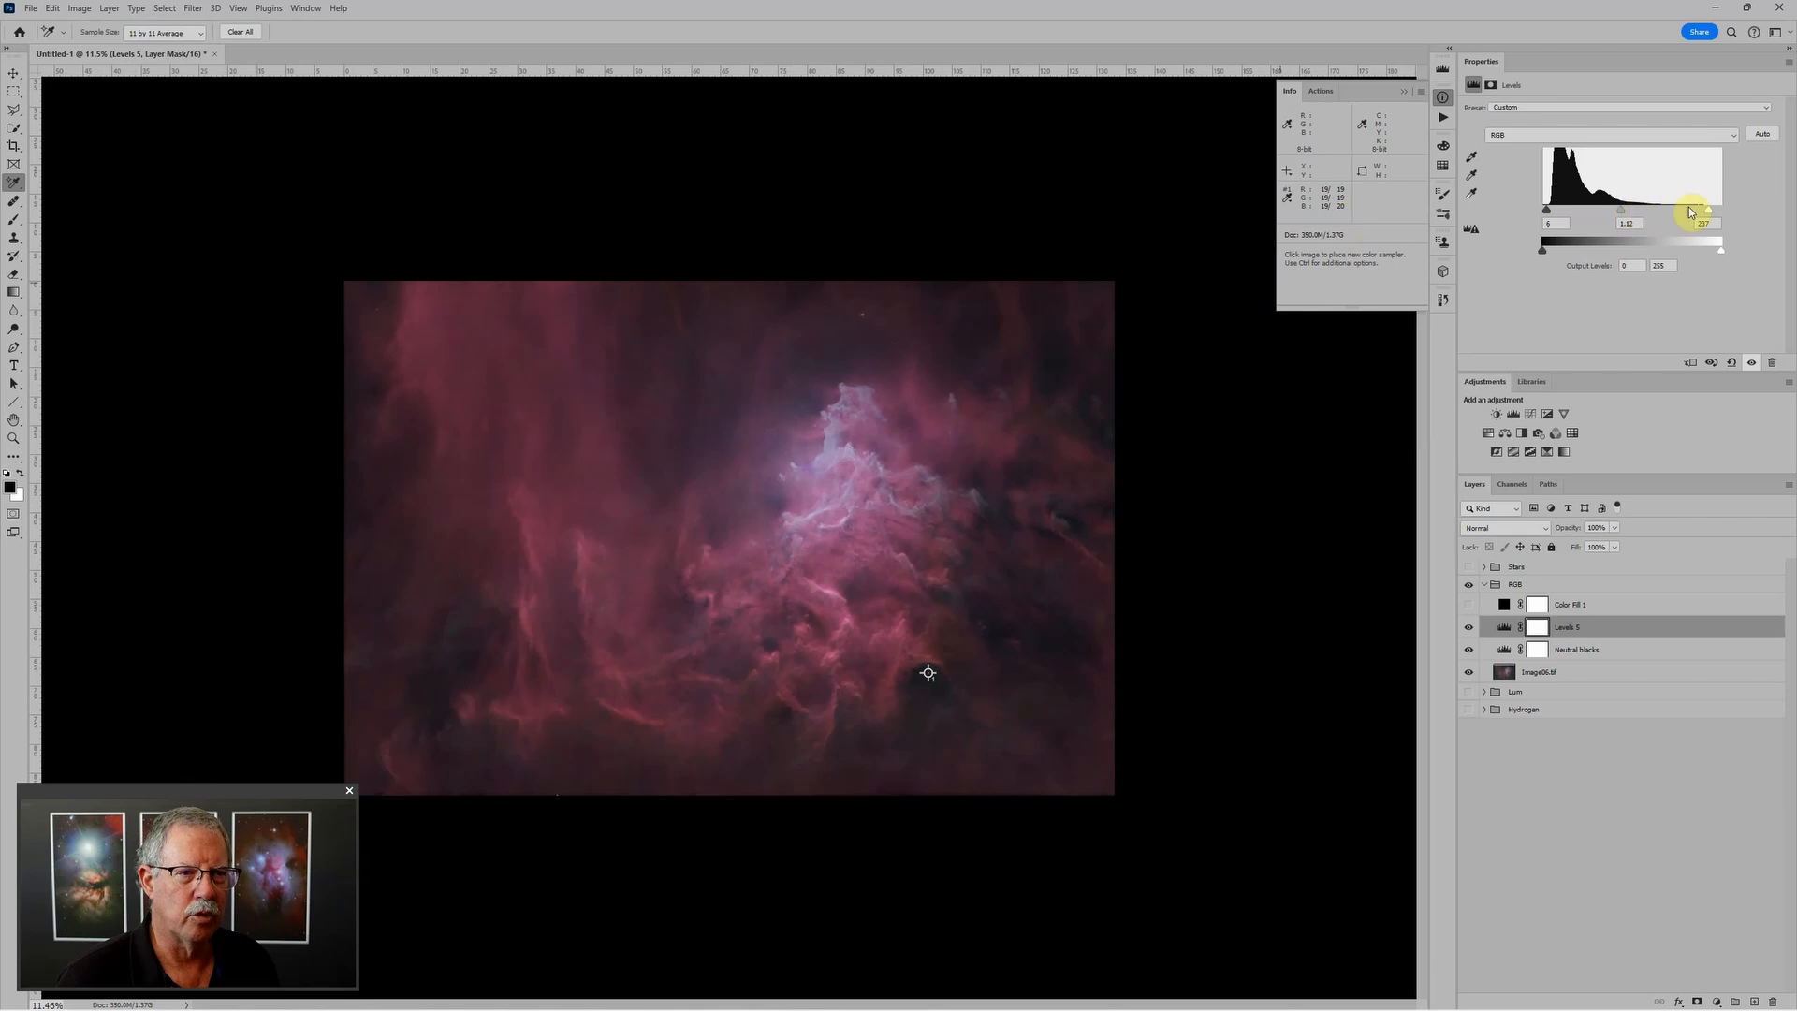
pyautogui.moveTo(1711, 214); pyautogui.dragTo(1699, 214)
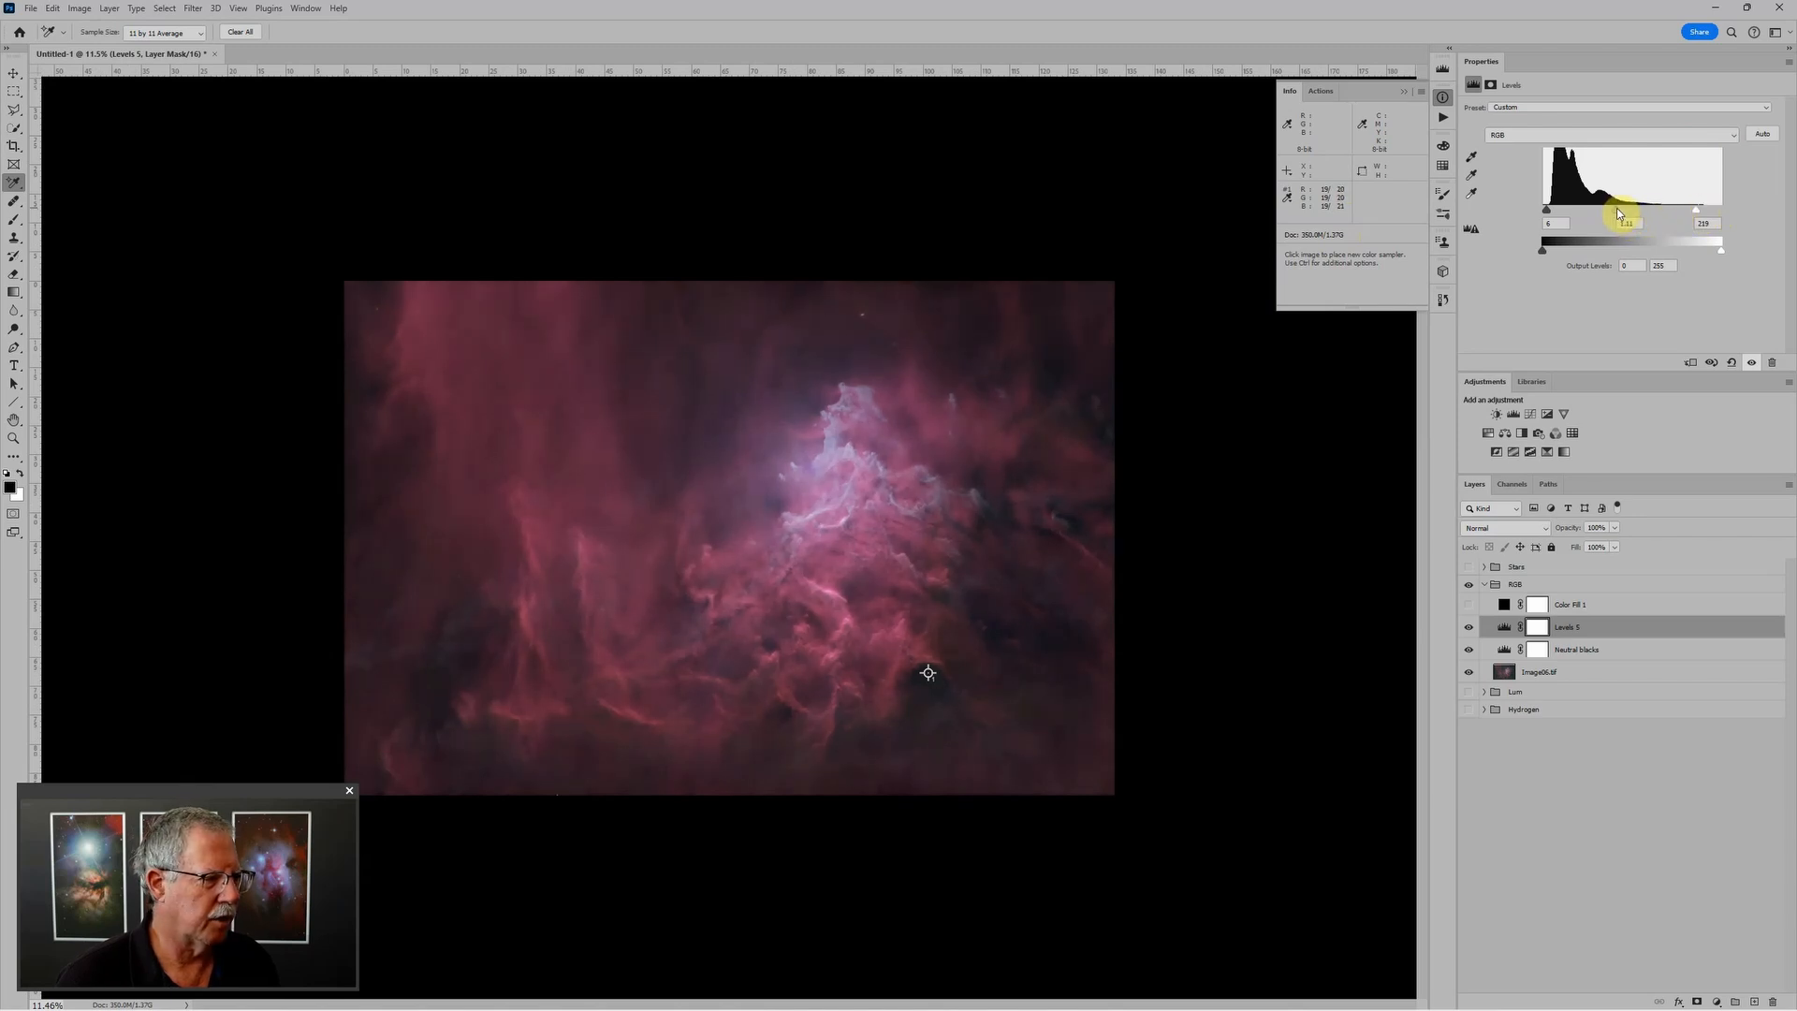
pyautogui.moveTo(1617, 210); pyautogui.dragTo(1618, 210)
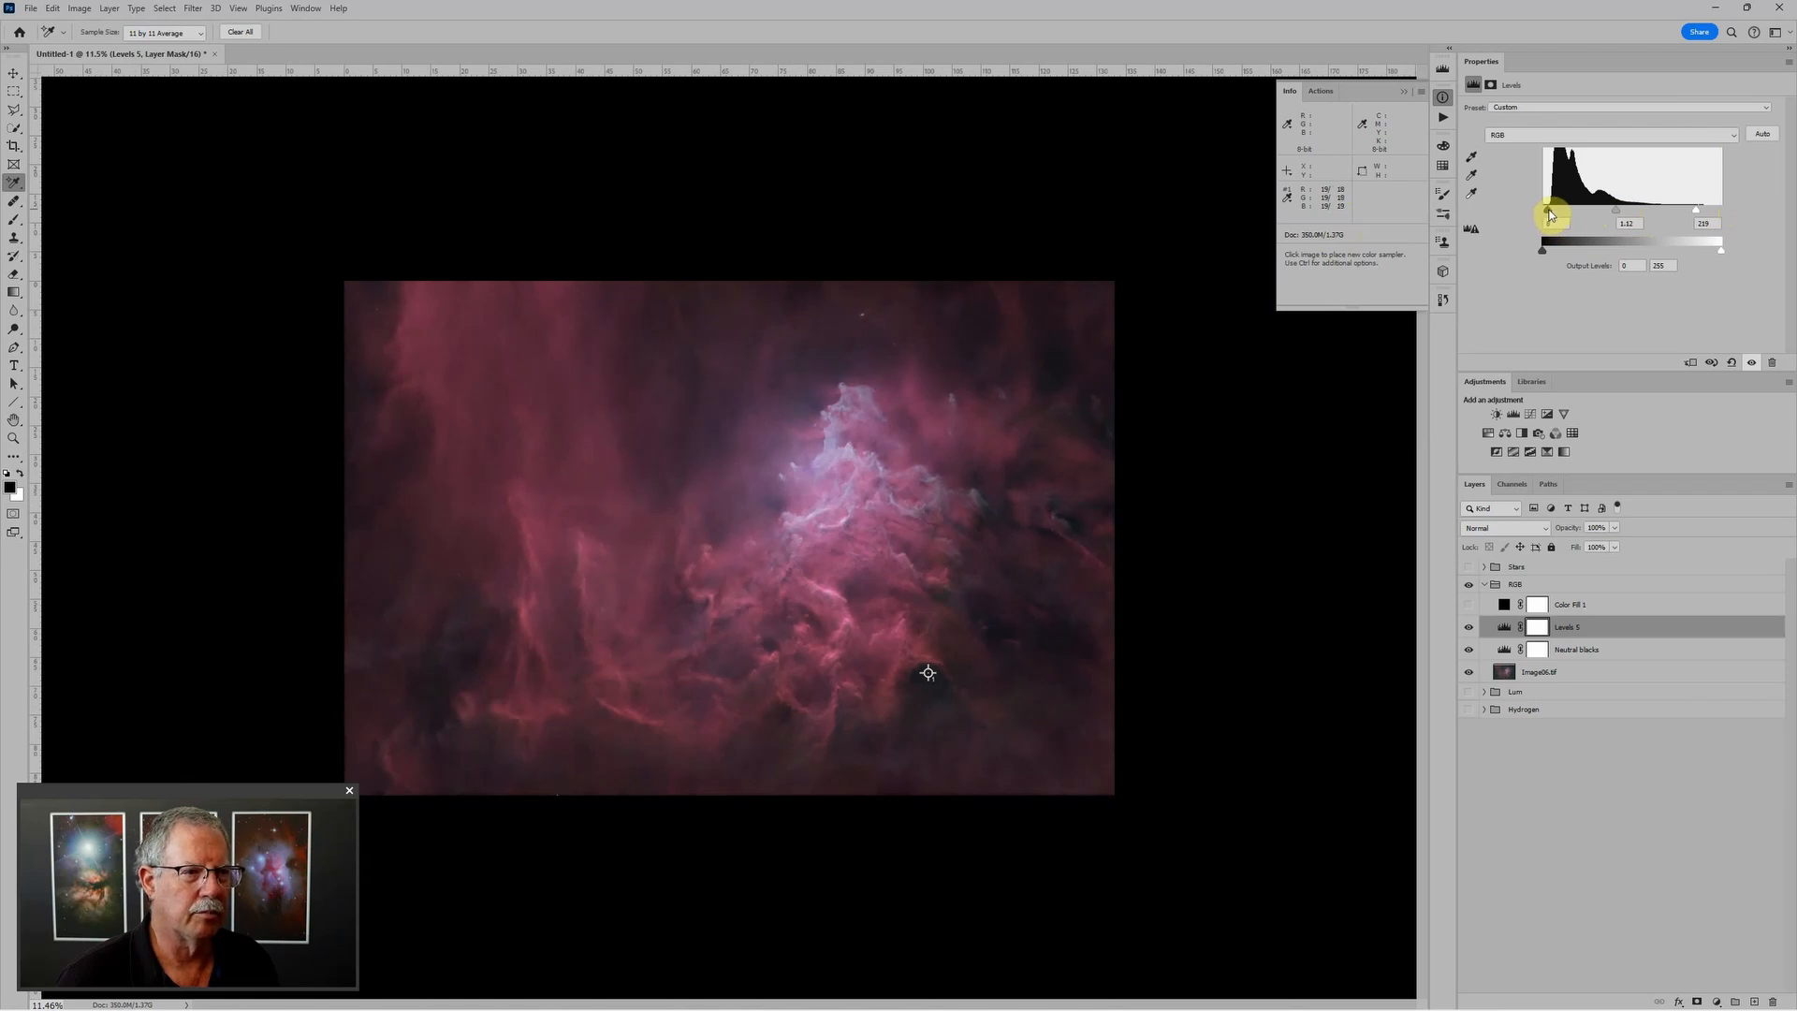
pyautogui.moveTo(1549, 215); pyautogui.dragTo(1551, 215)
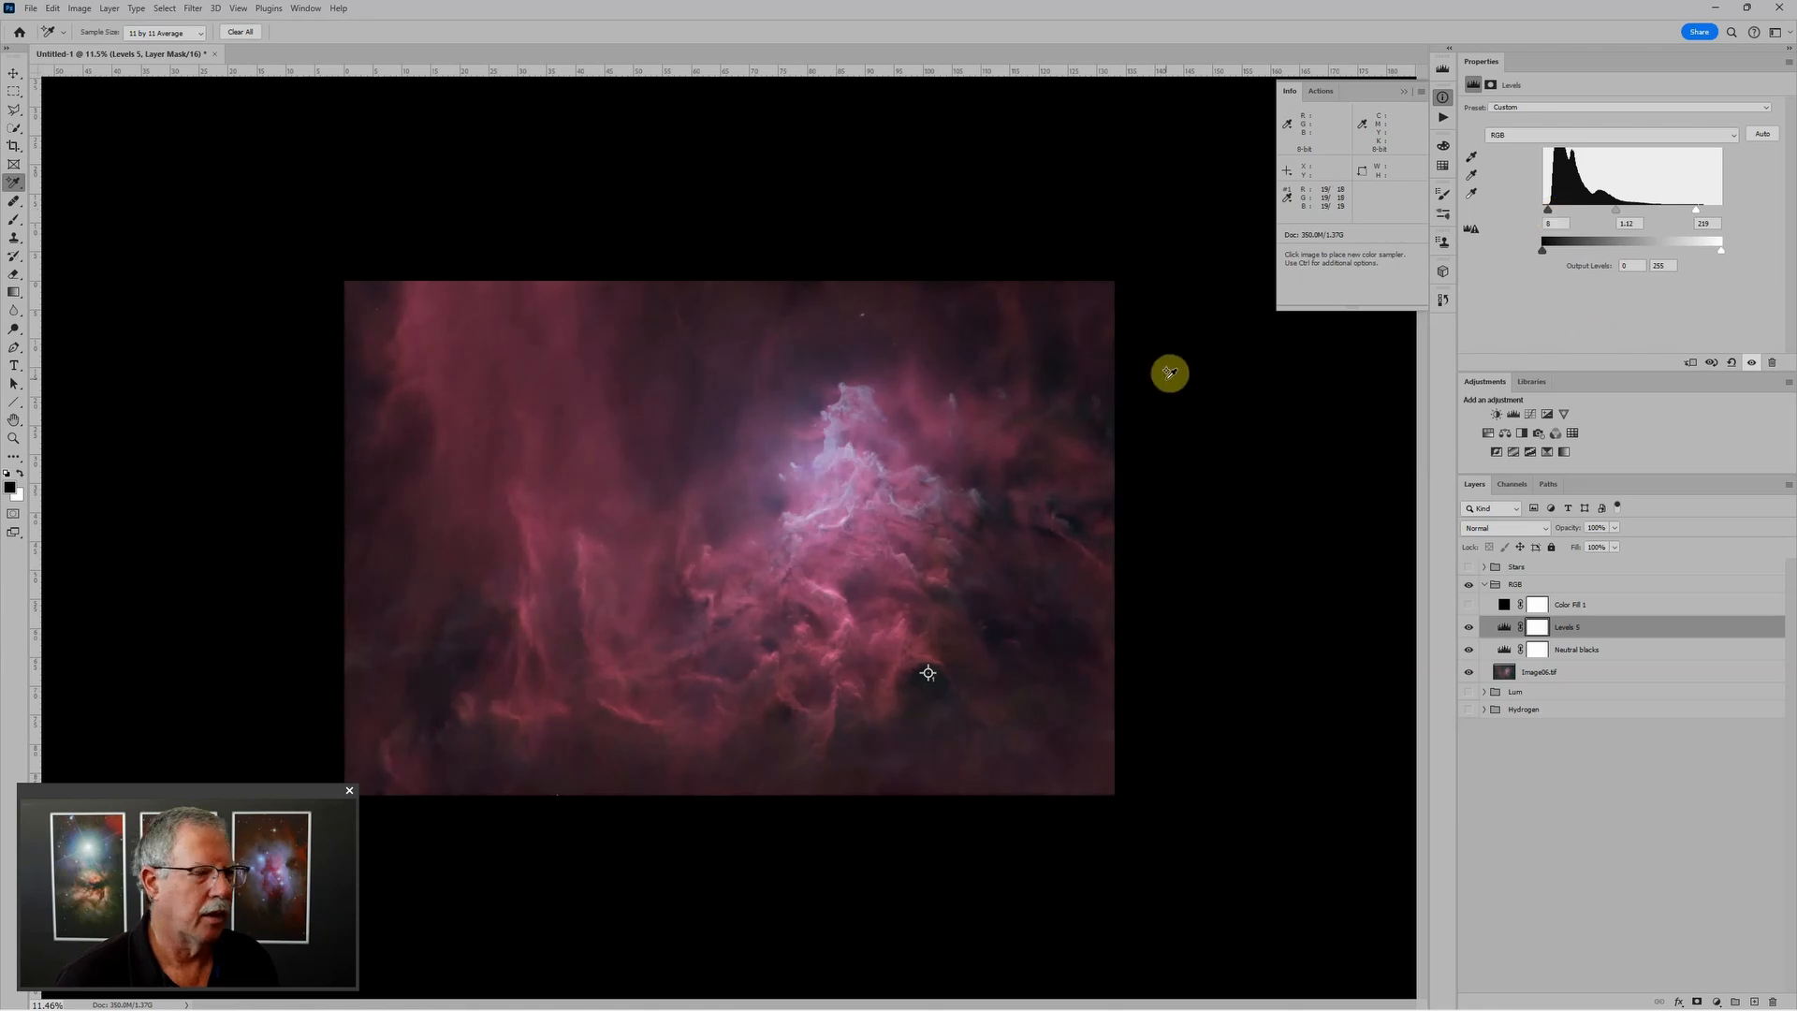
pyautogui.scroll(-1, 1087, 687)
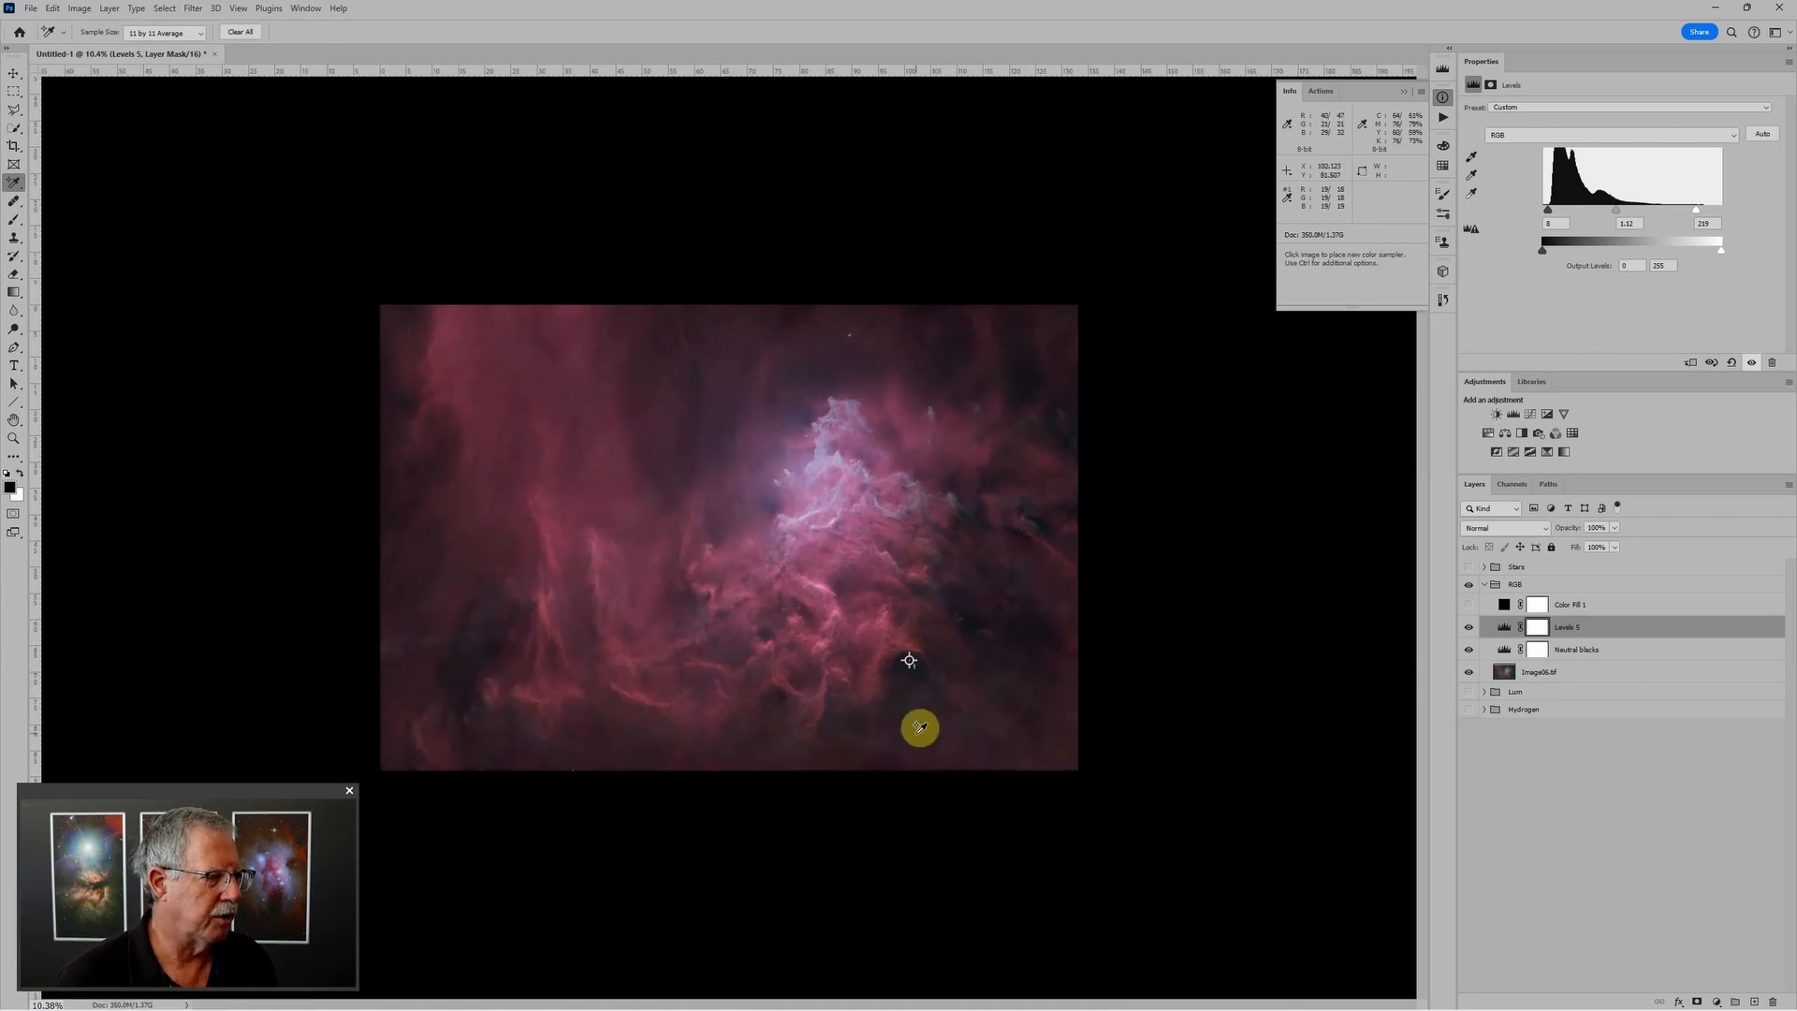
# Step: Collapse and hide the RGB group, and show the Lum group on its own
pyautogui.click(1484, 585)
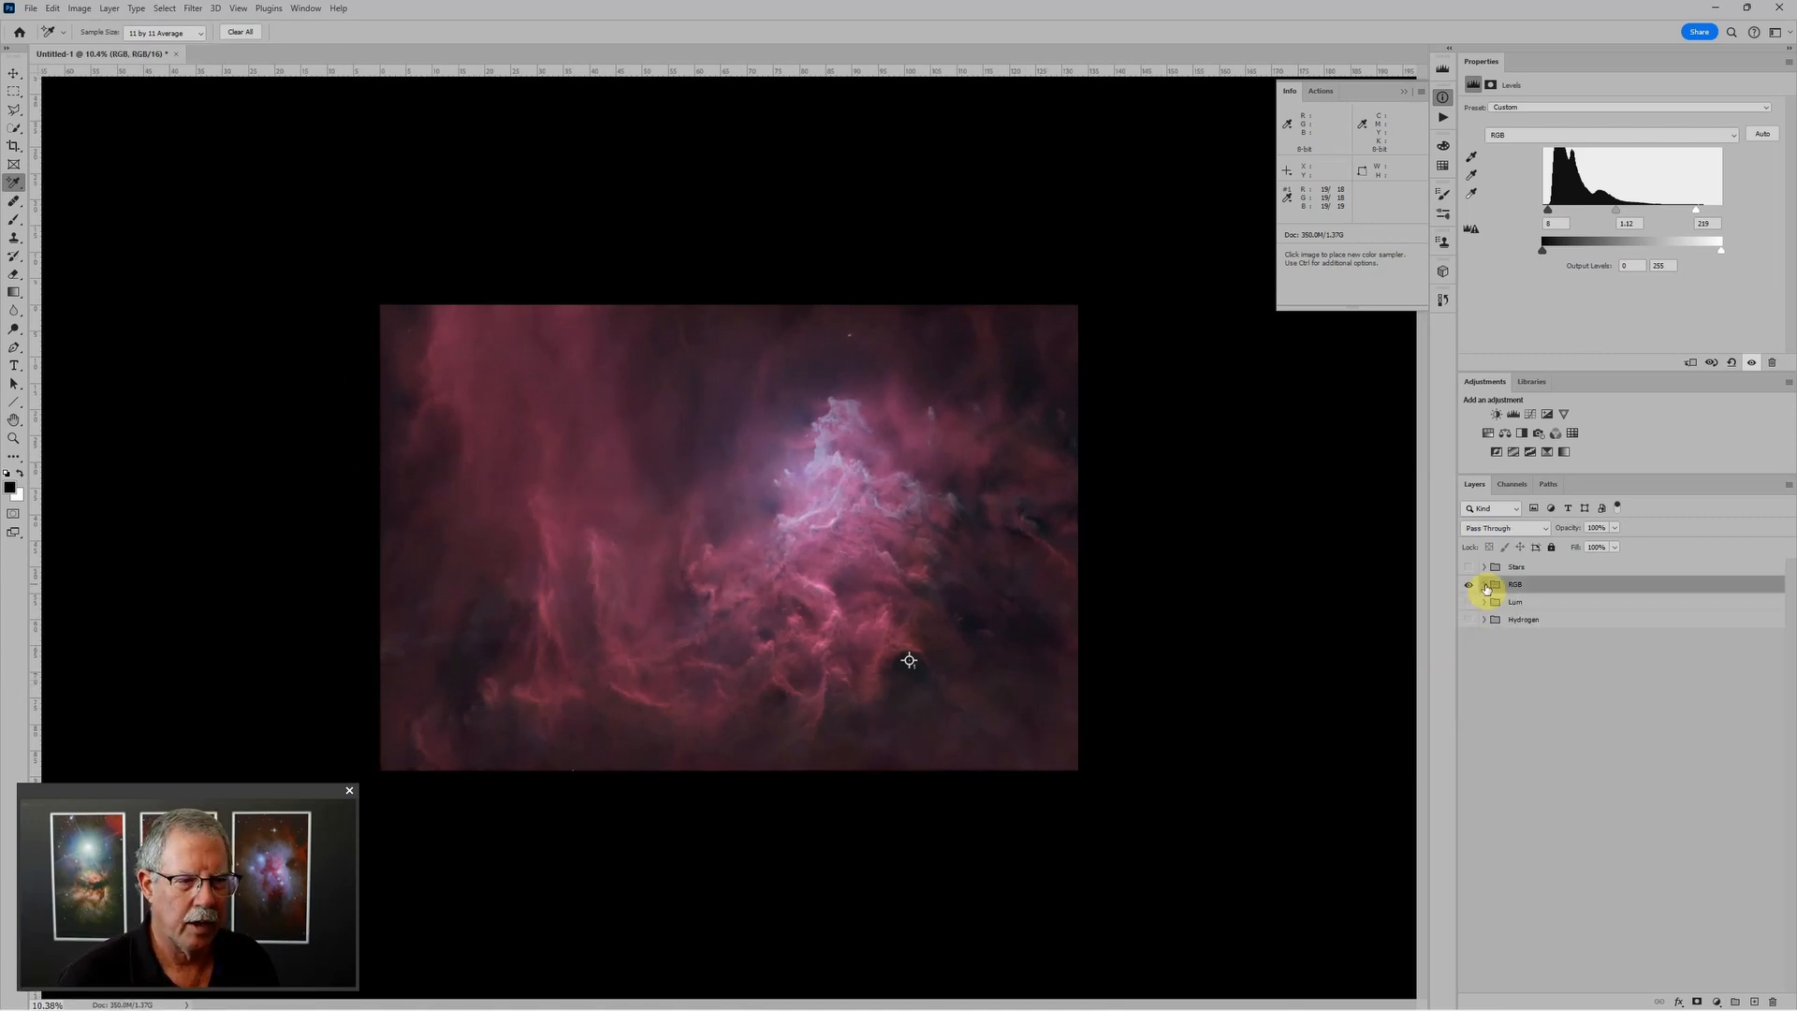
pyautogui.click(1470, 584)
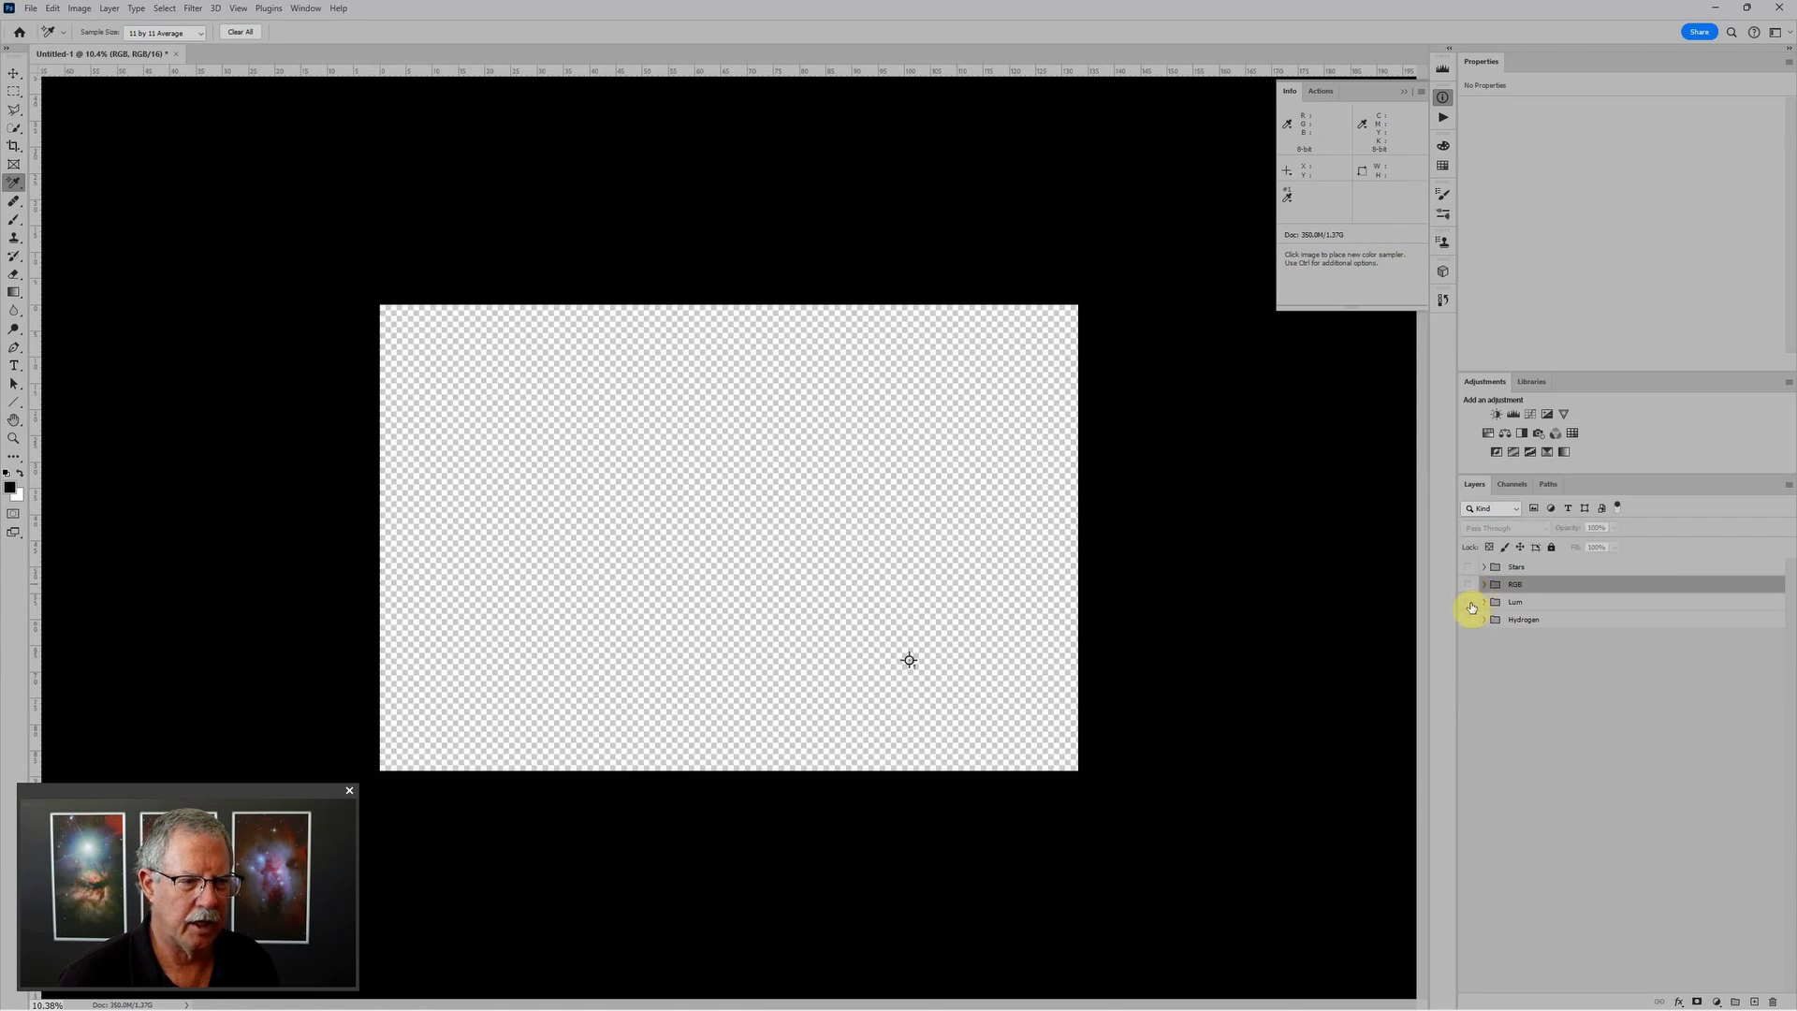
pyautogui.click(1471, 602)
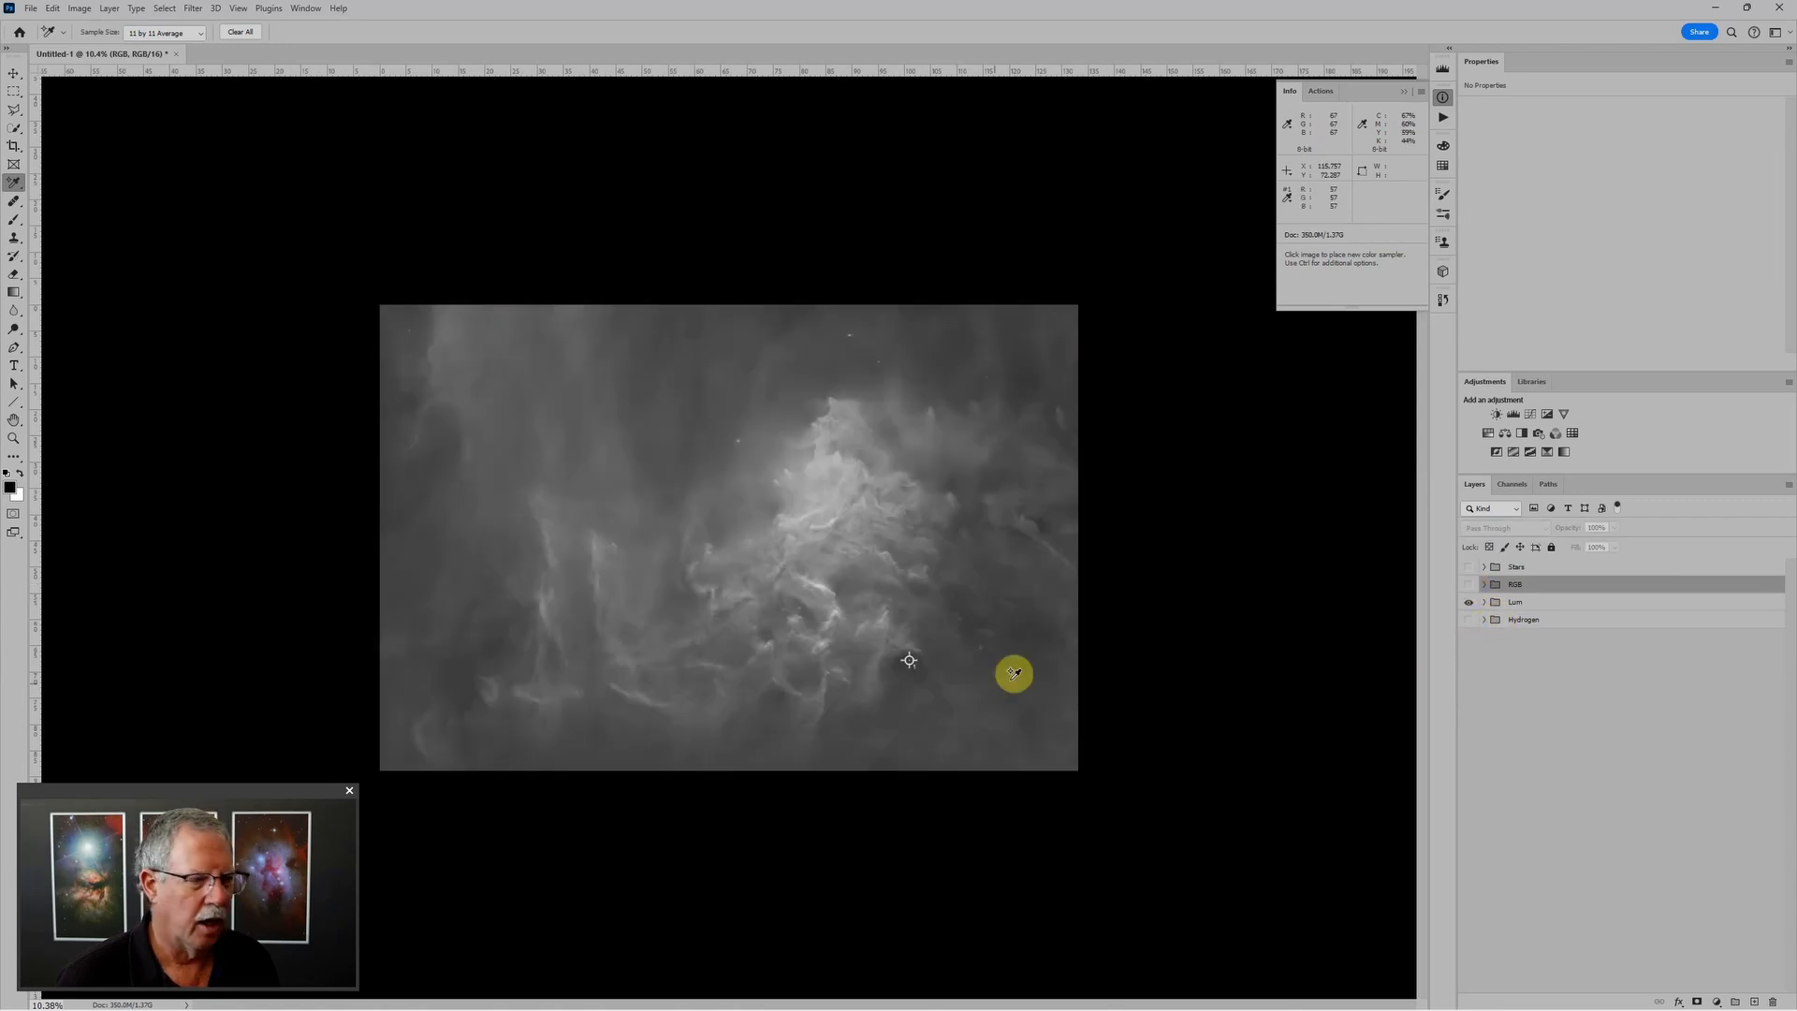
pyautogui.scroll(3, 936, 655)
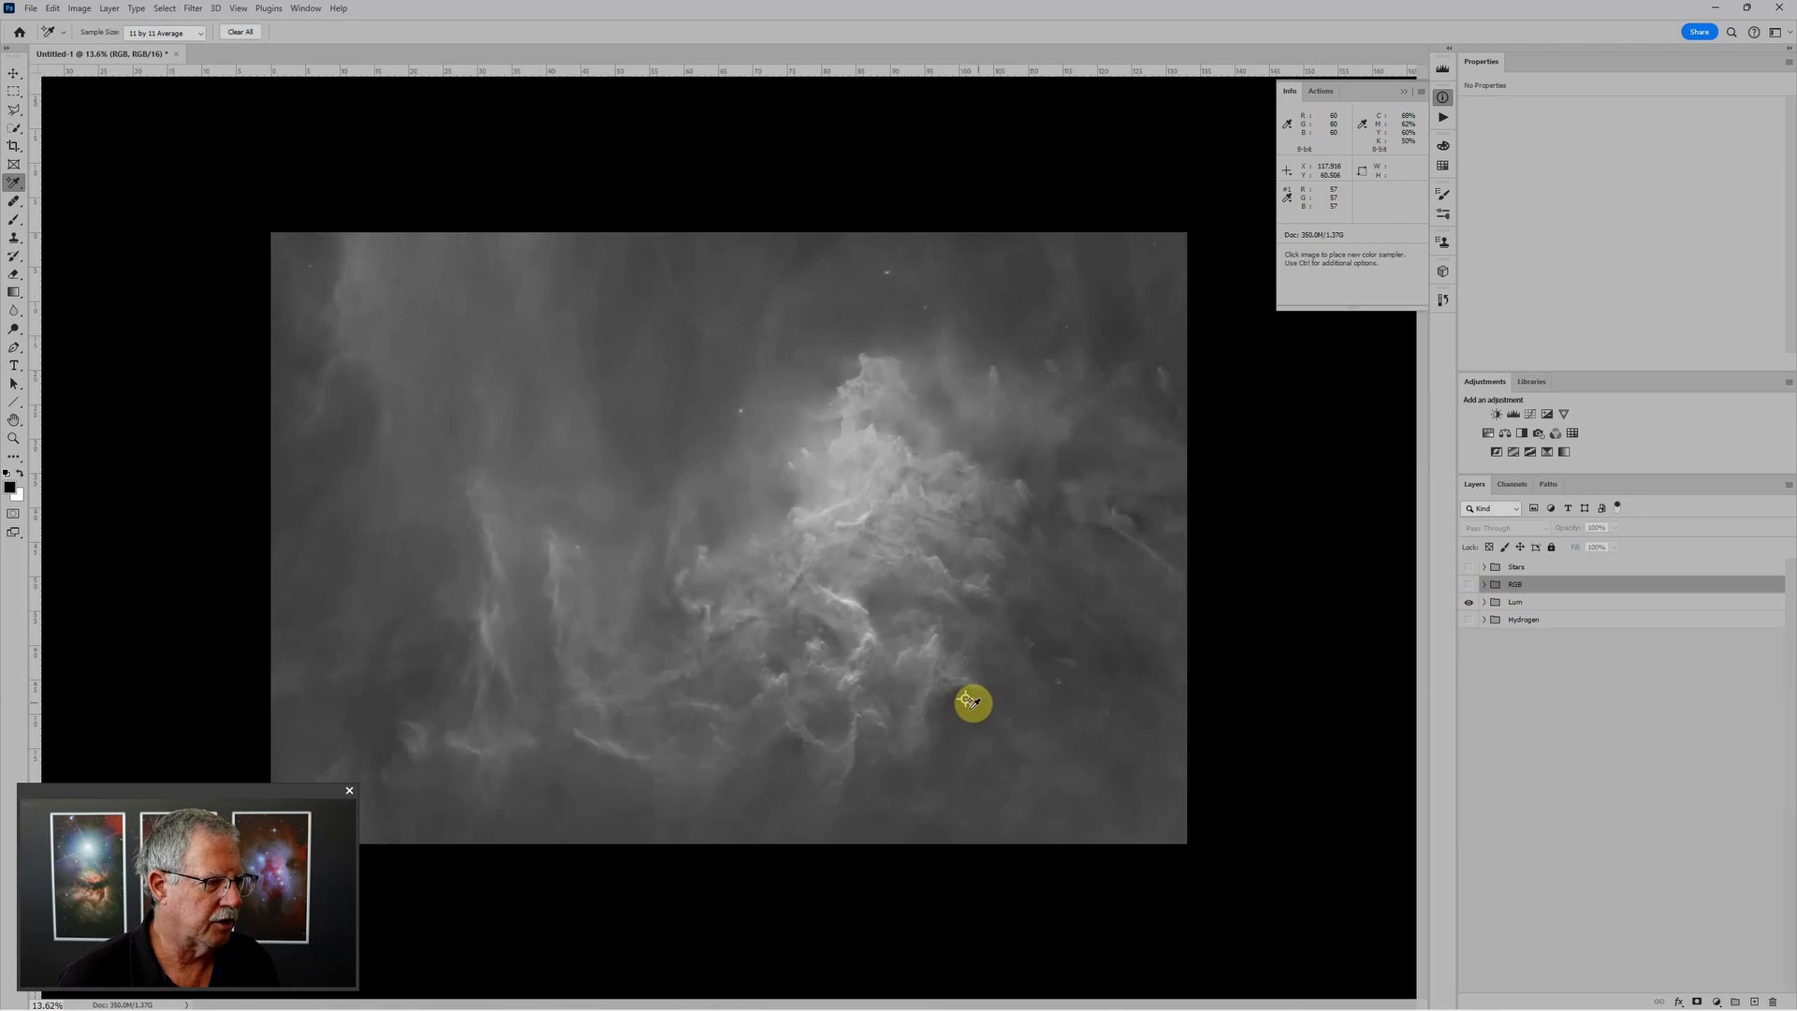
# Step: Set the Lum group's Levels adjustment to input black 47, midtone about 1.12 and white about 228
pyautogui.click(1484, 602)
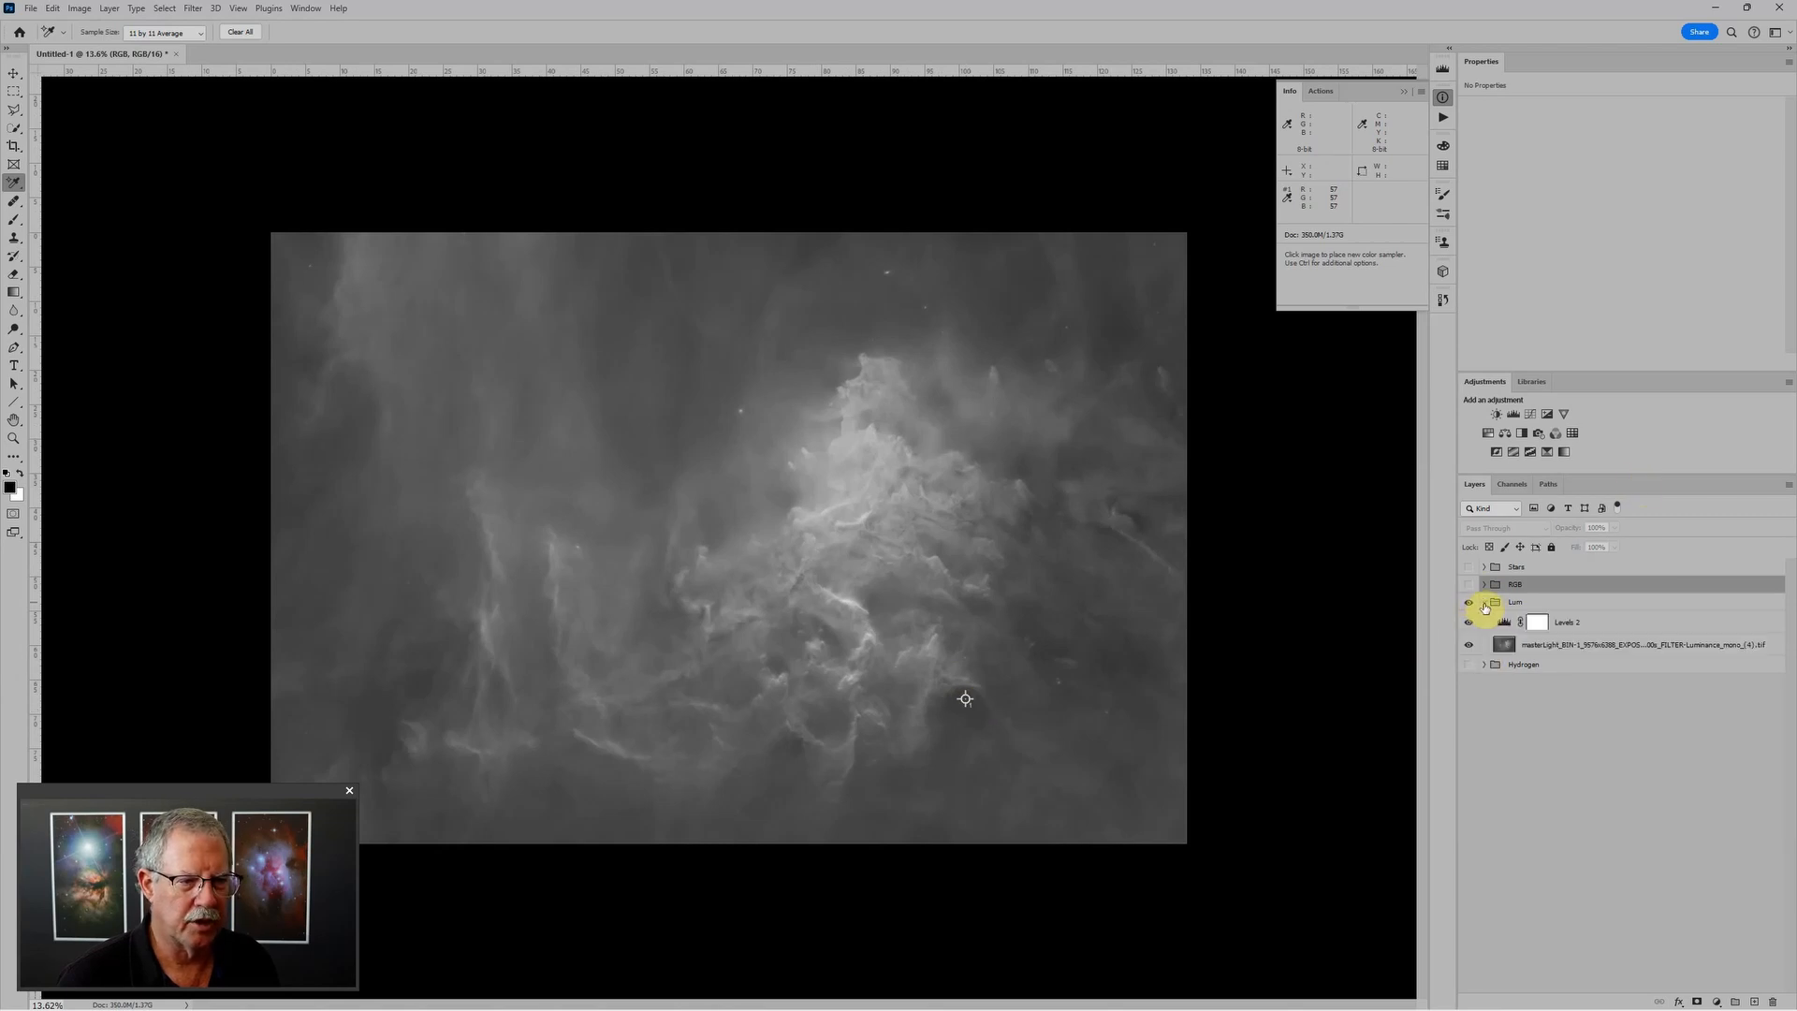
pyautogui.click(1504, 622)
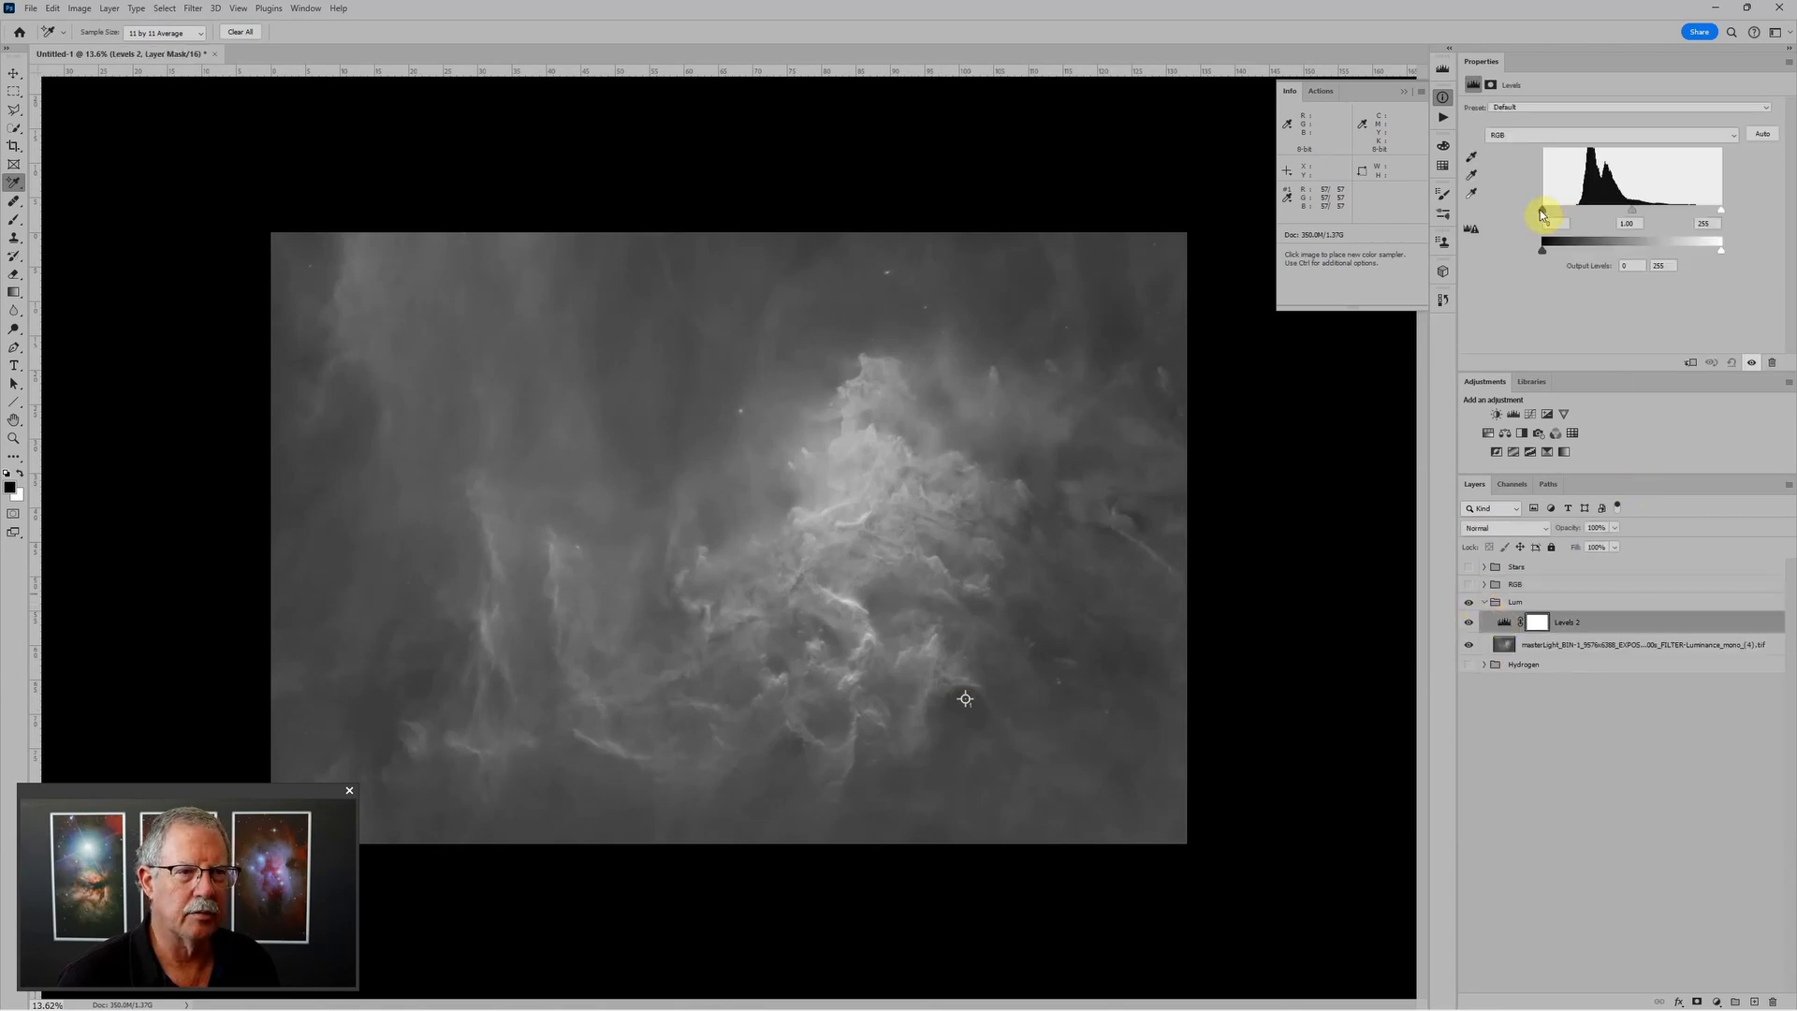
pyautogui.moveTo(1543, 214); pyautogui.dragTo(1572, 214)
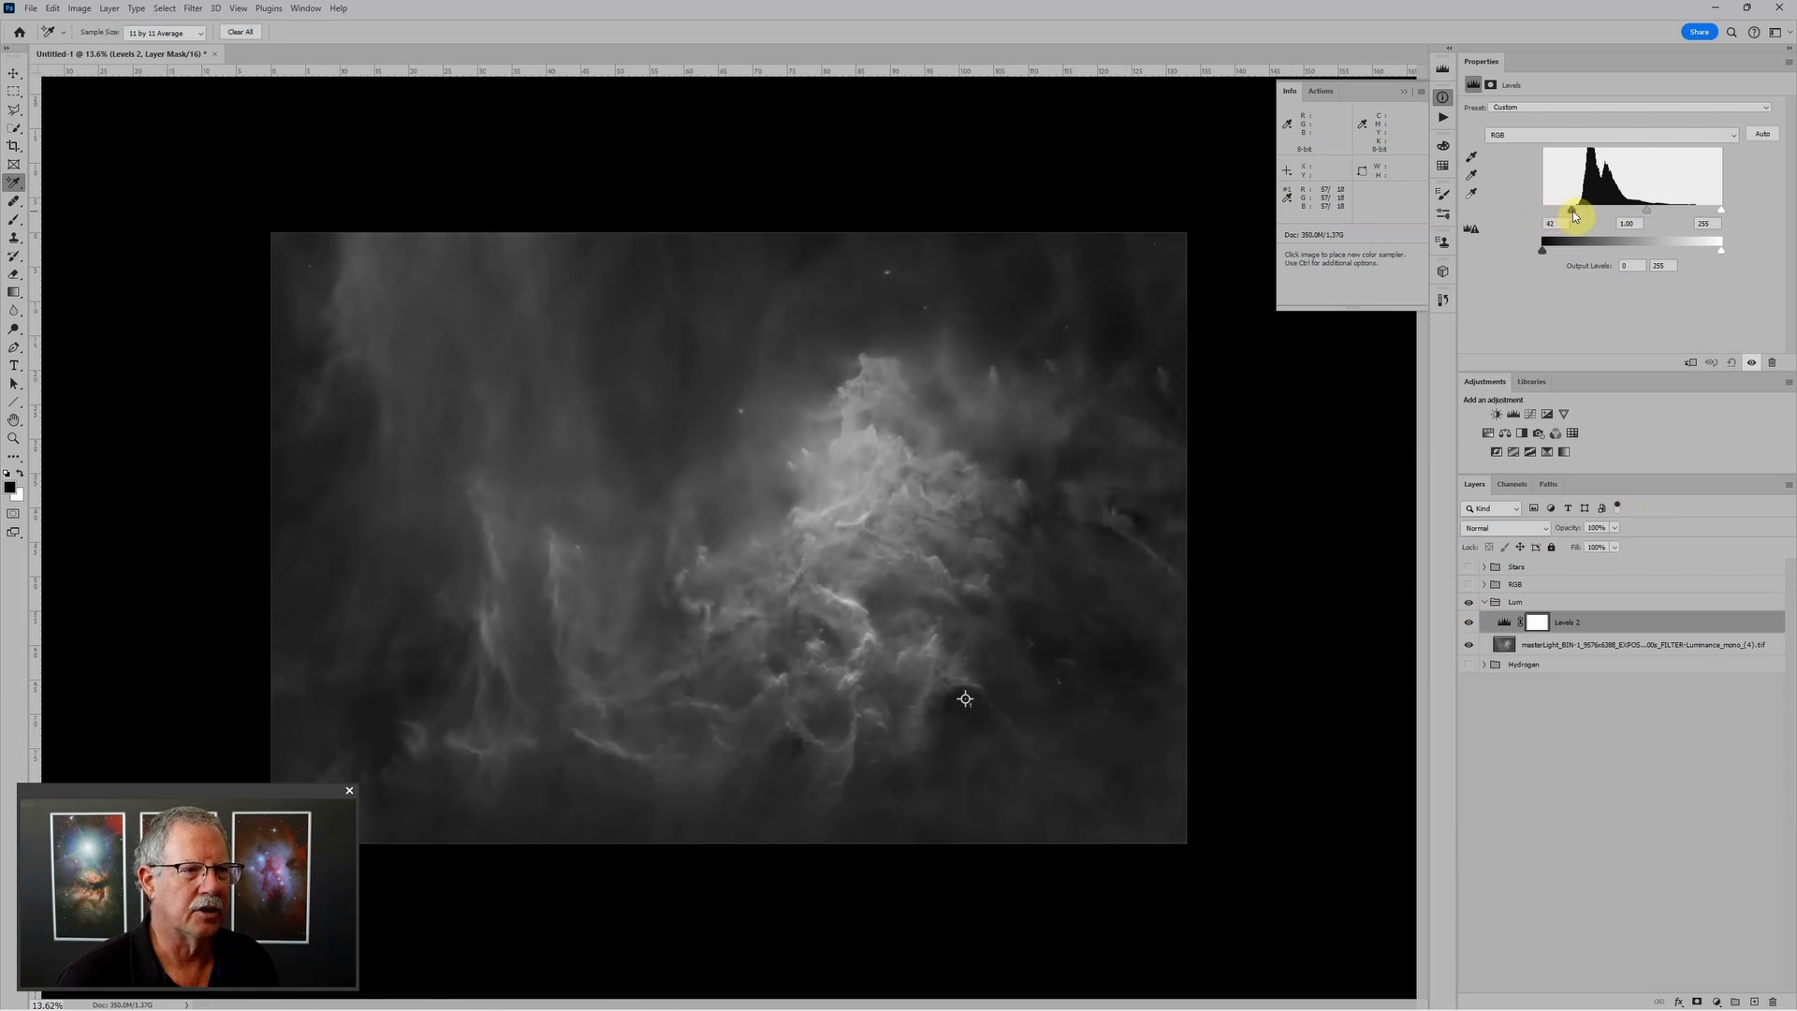
pyautogui.moveTo(1573, 216); pyautogui.dragTo(1572, 216)
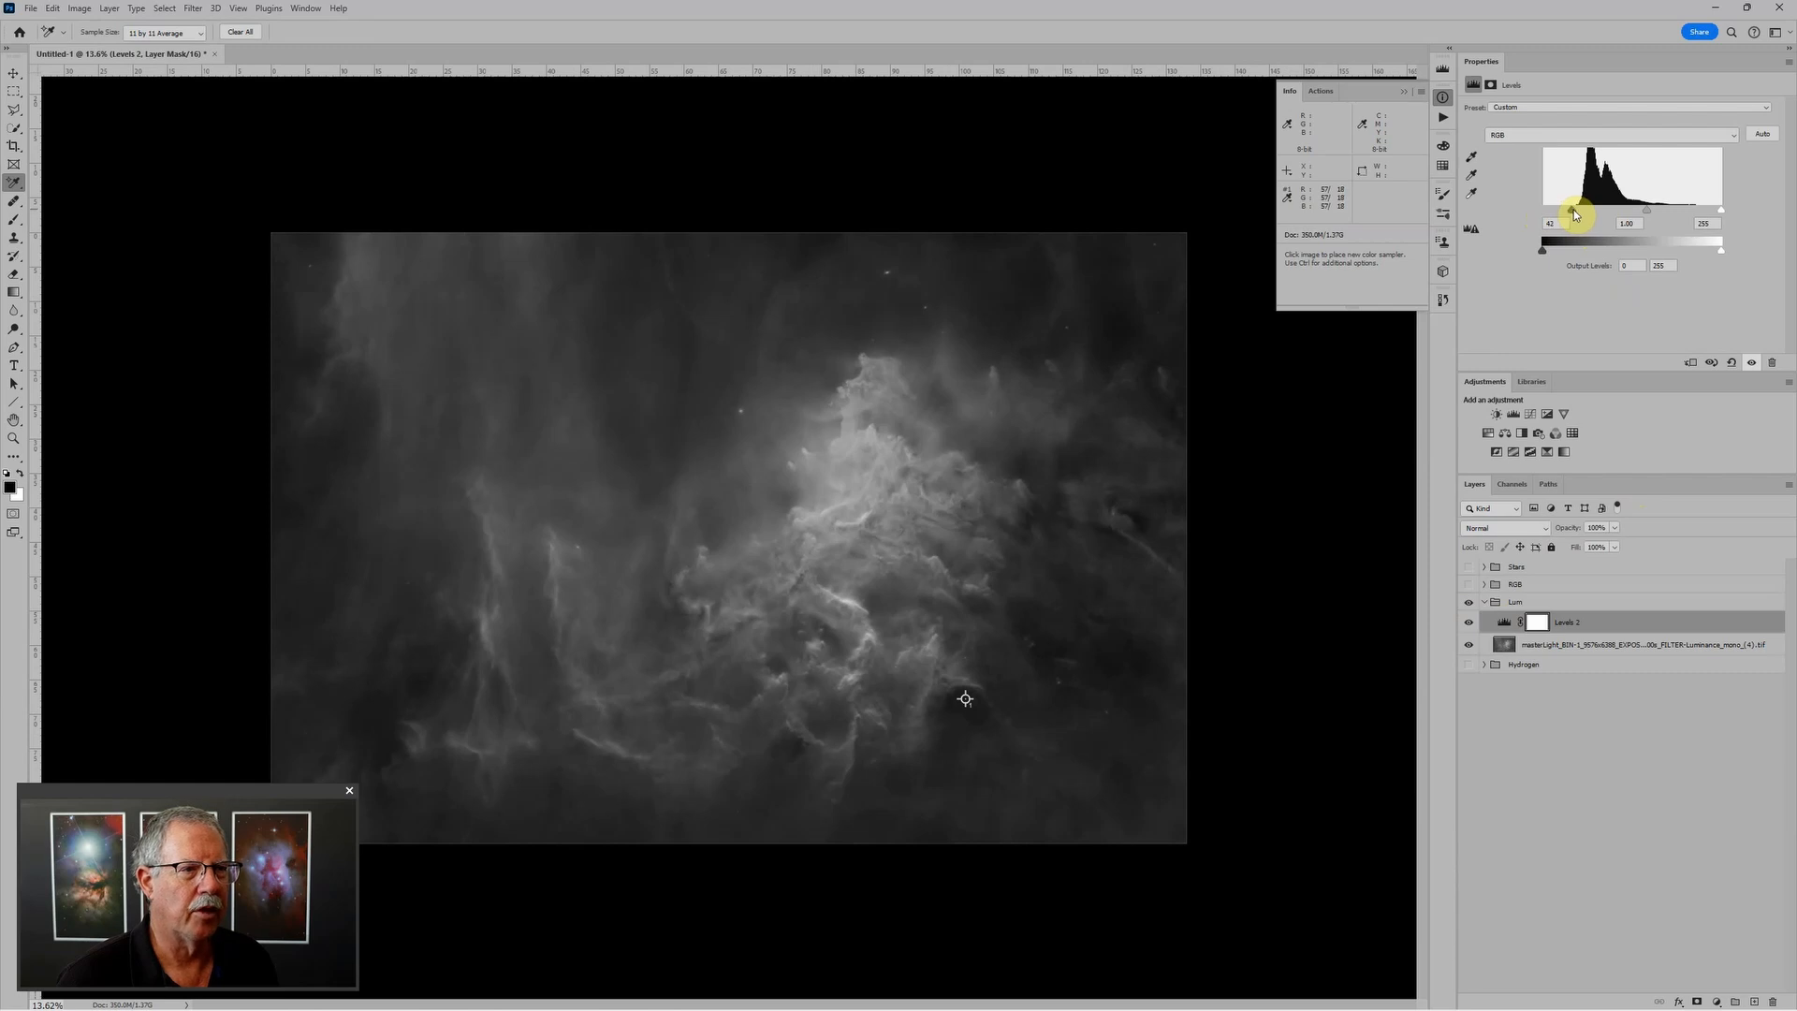
pyautogui.moveTo(1575, 215); pyautogui.dragTo(1572, 216)
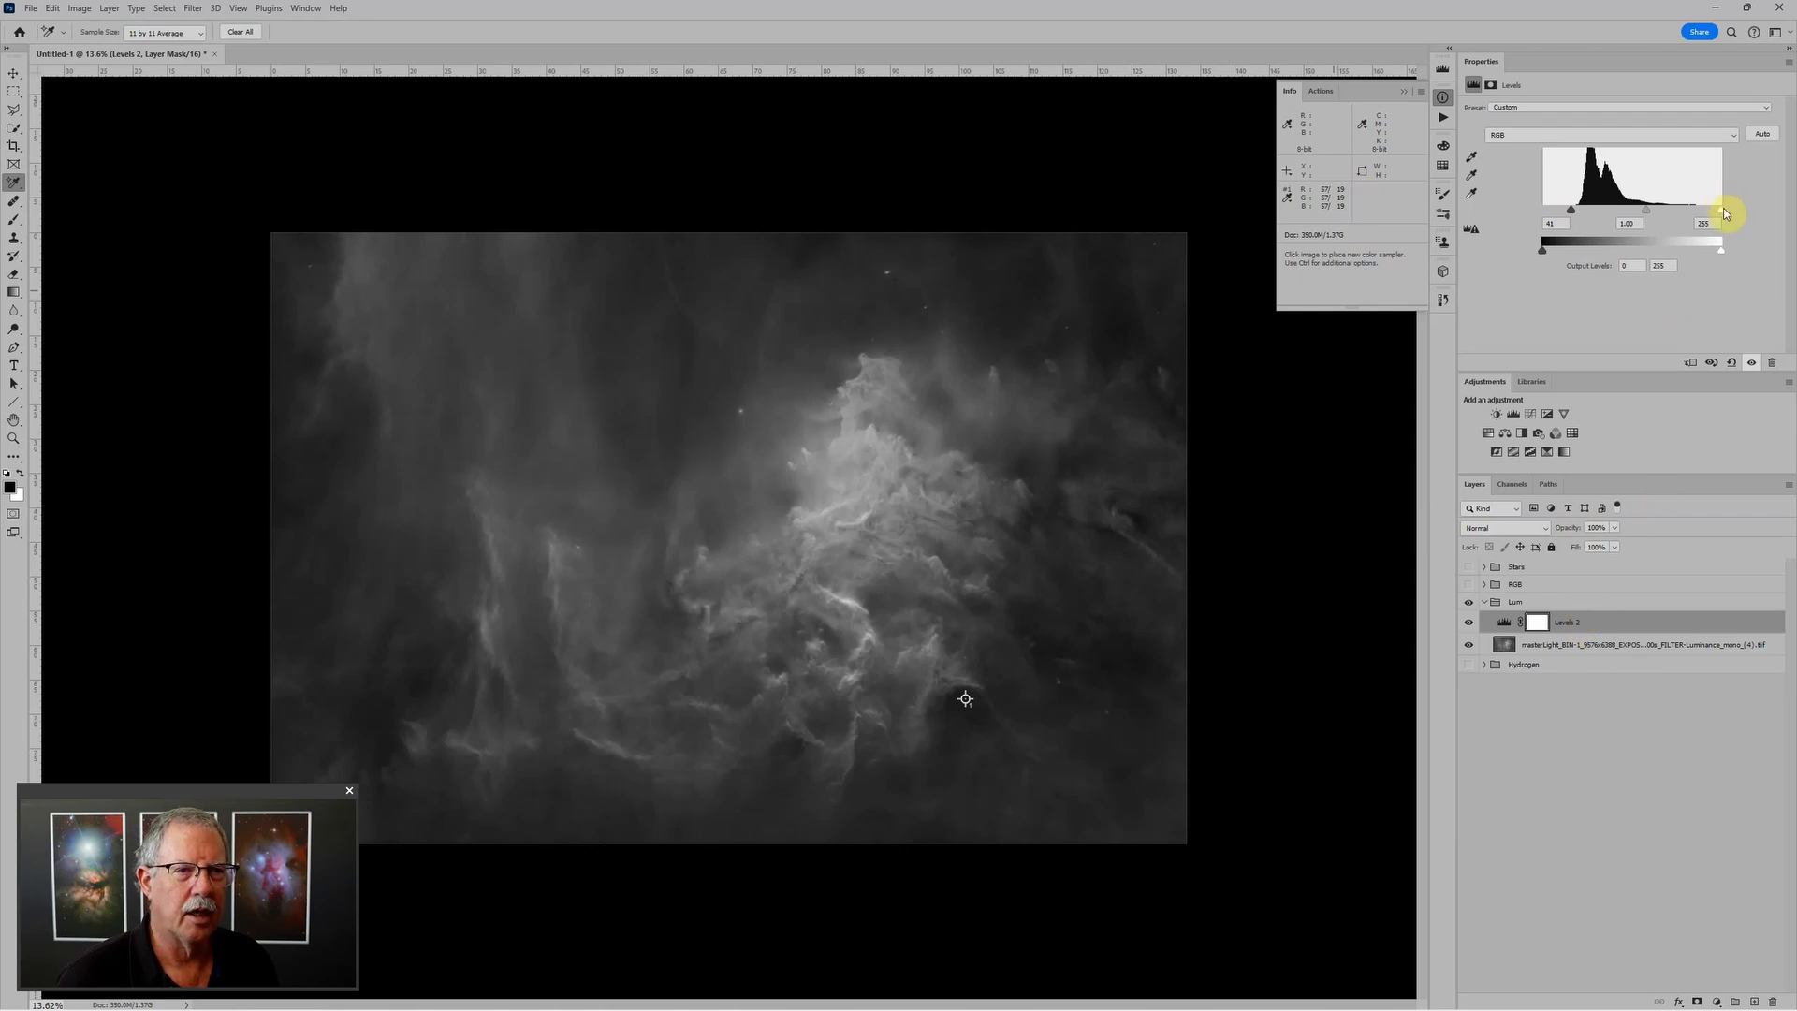
pyautogui.moveTo(1709, 210); pyautogui.dragTo(1701, 212)
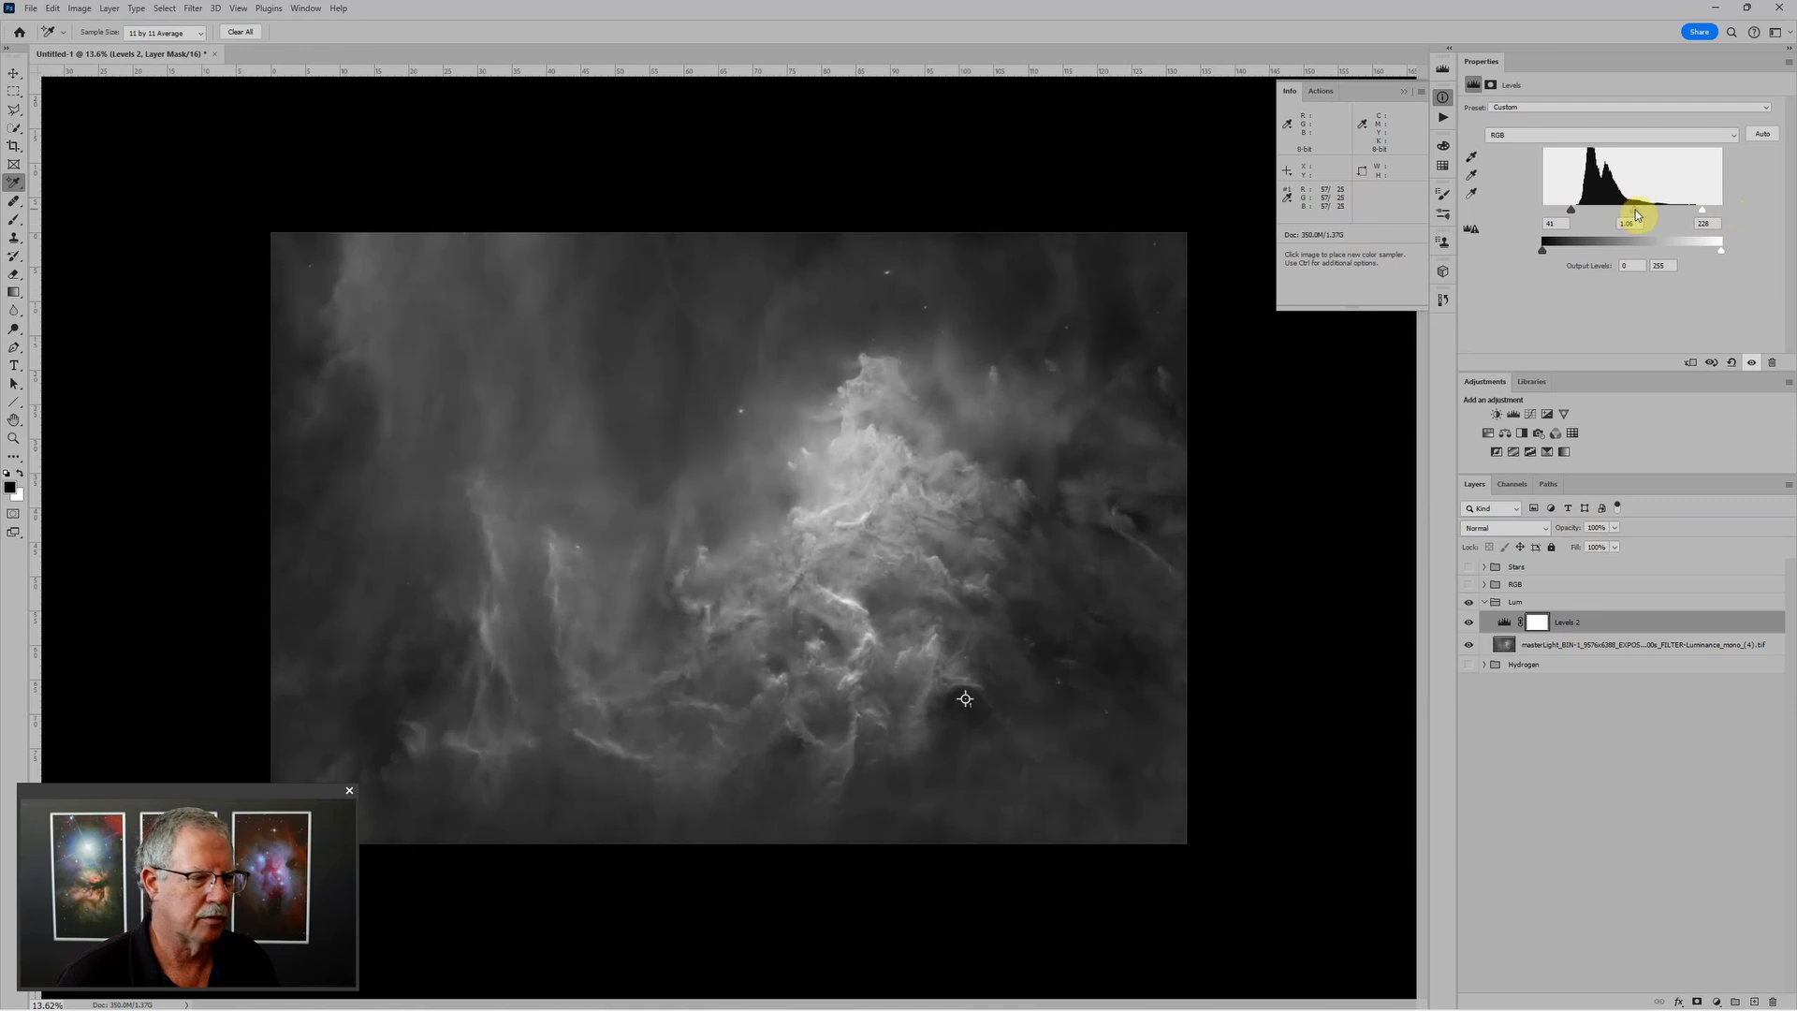
pyautogui.moveTo(1636, 210); pyautogui.dragTo(1633, 213)
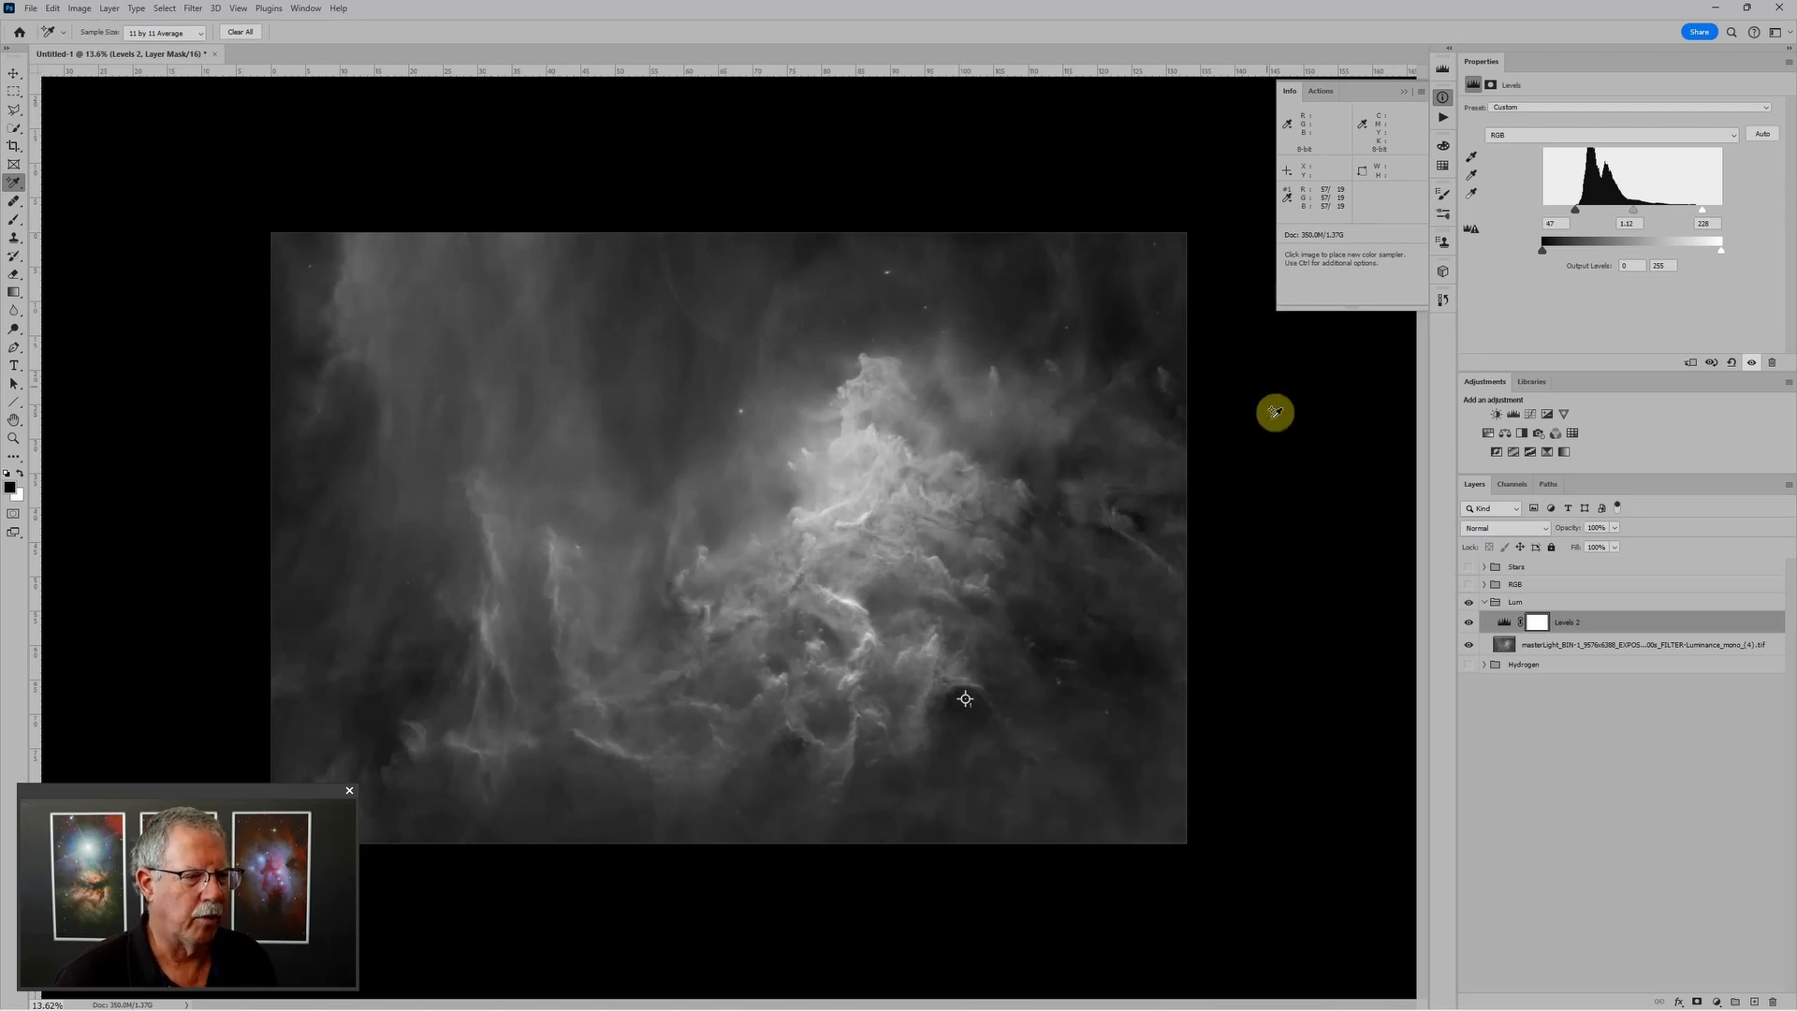
# Step: Try the Default and Custom colors for the area around the canvas, and set it back to Black
pyautogui.rightClick(1295, 482)
pyautogui.click(1322, 501)
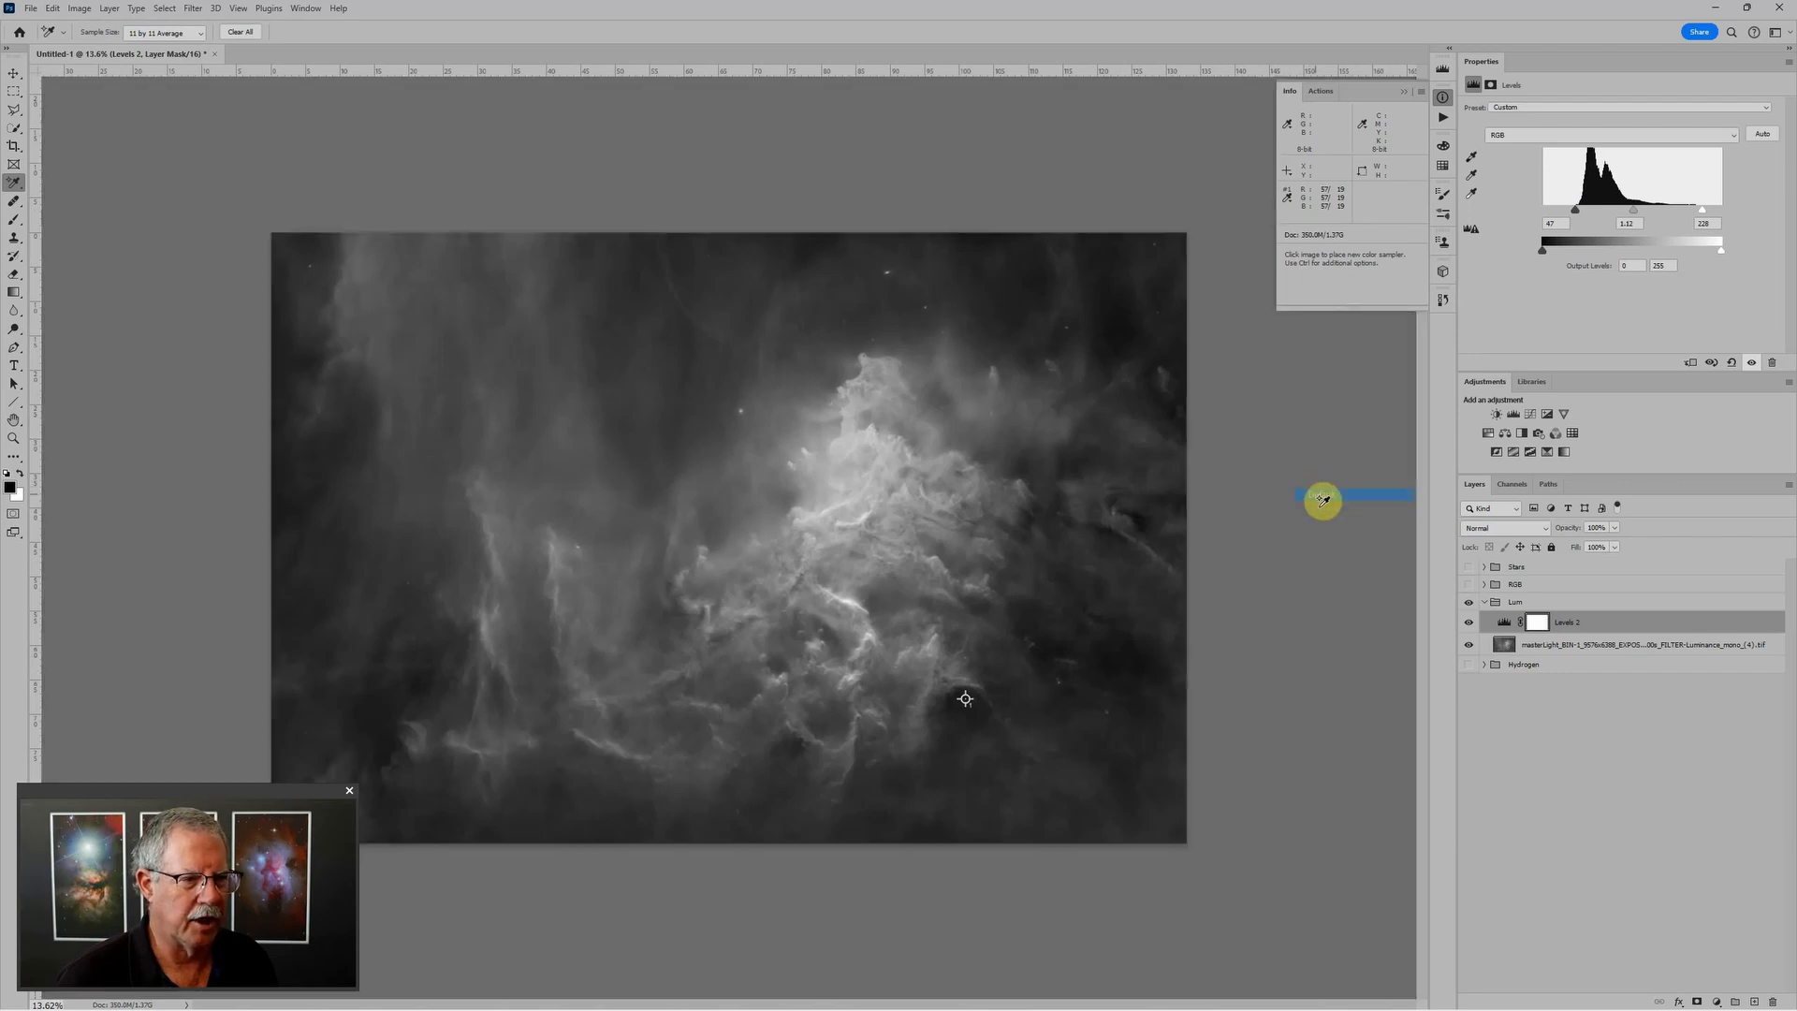
pyautogui.rightClick(1320, 494)
pyautogui.click(1346, 554)
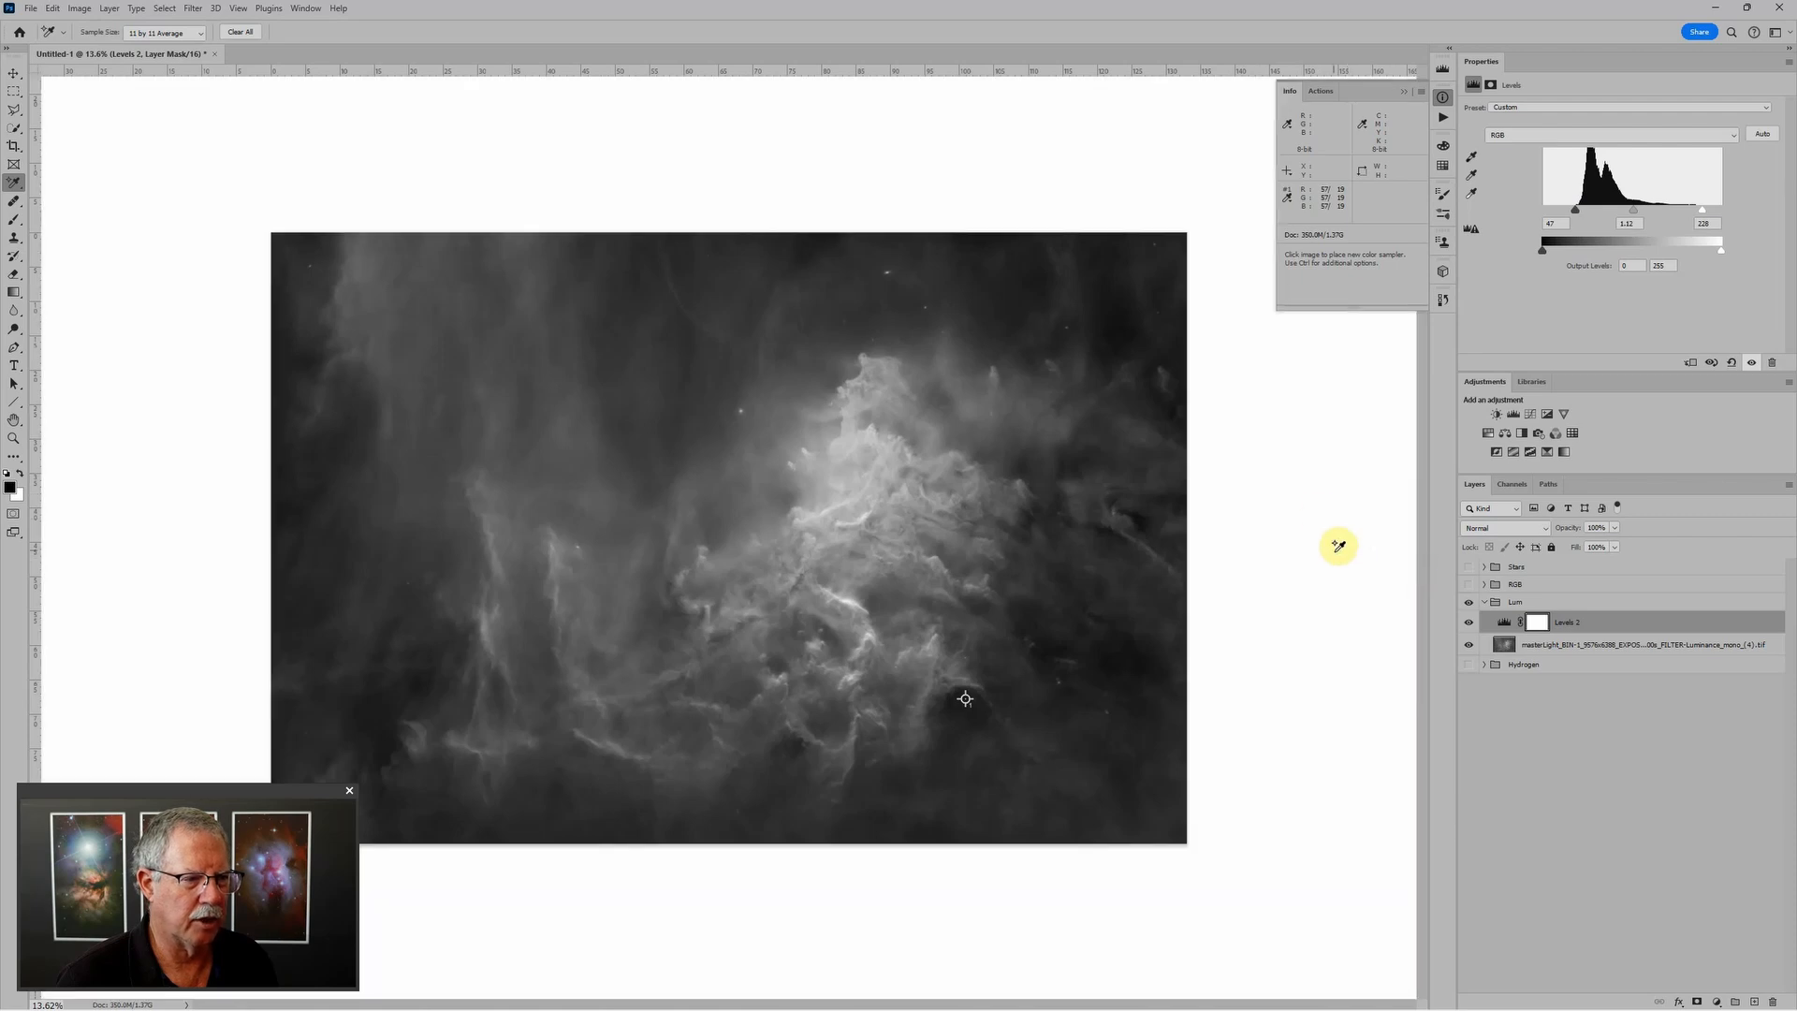
pyautogui.rightClick(1297, 479)
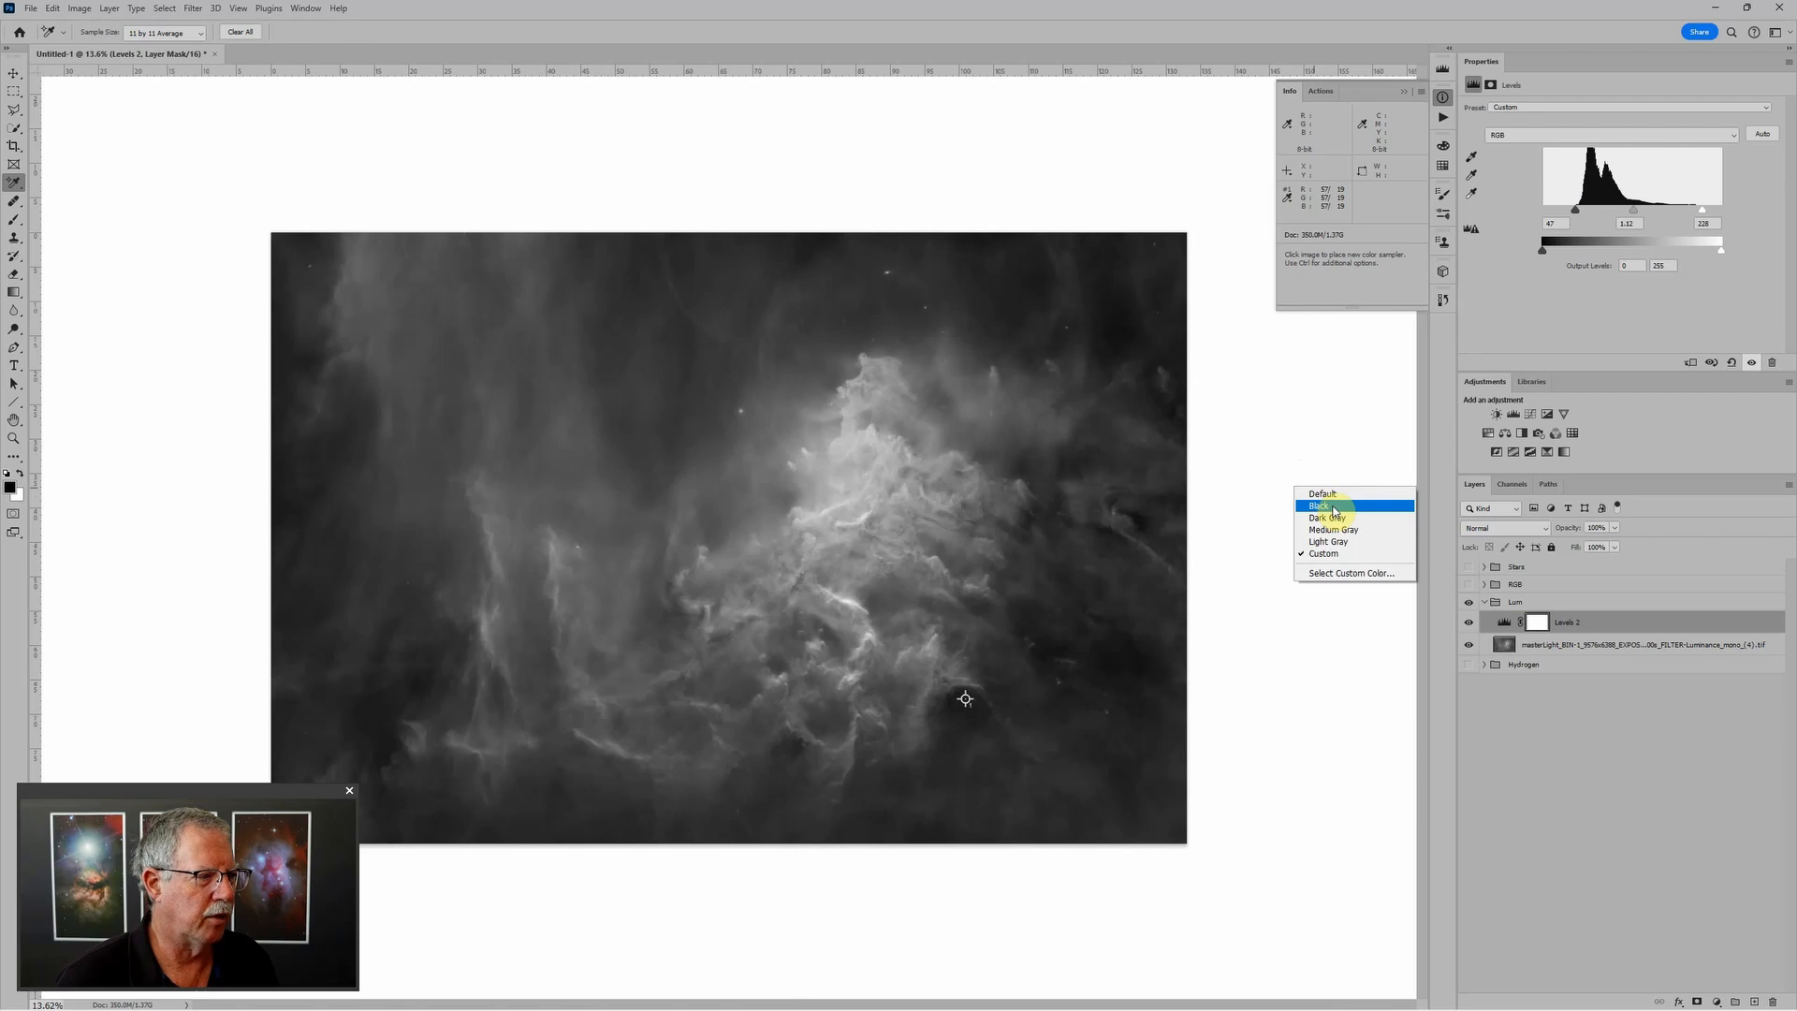
pyautogui.click(1333, 508)
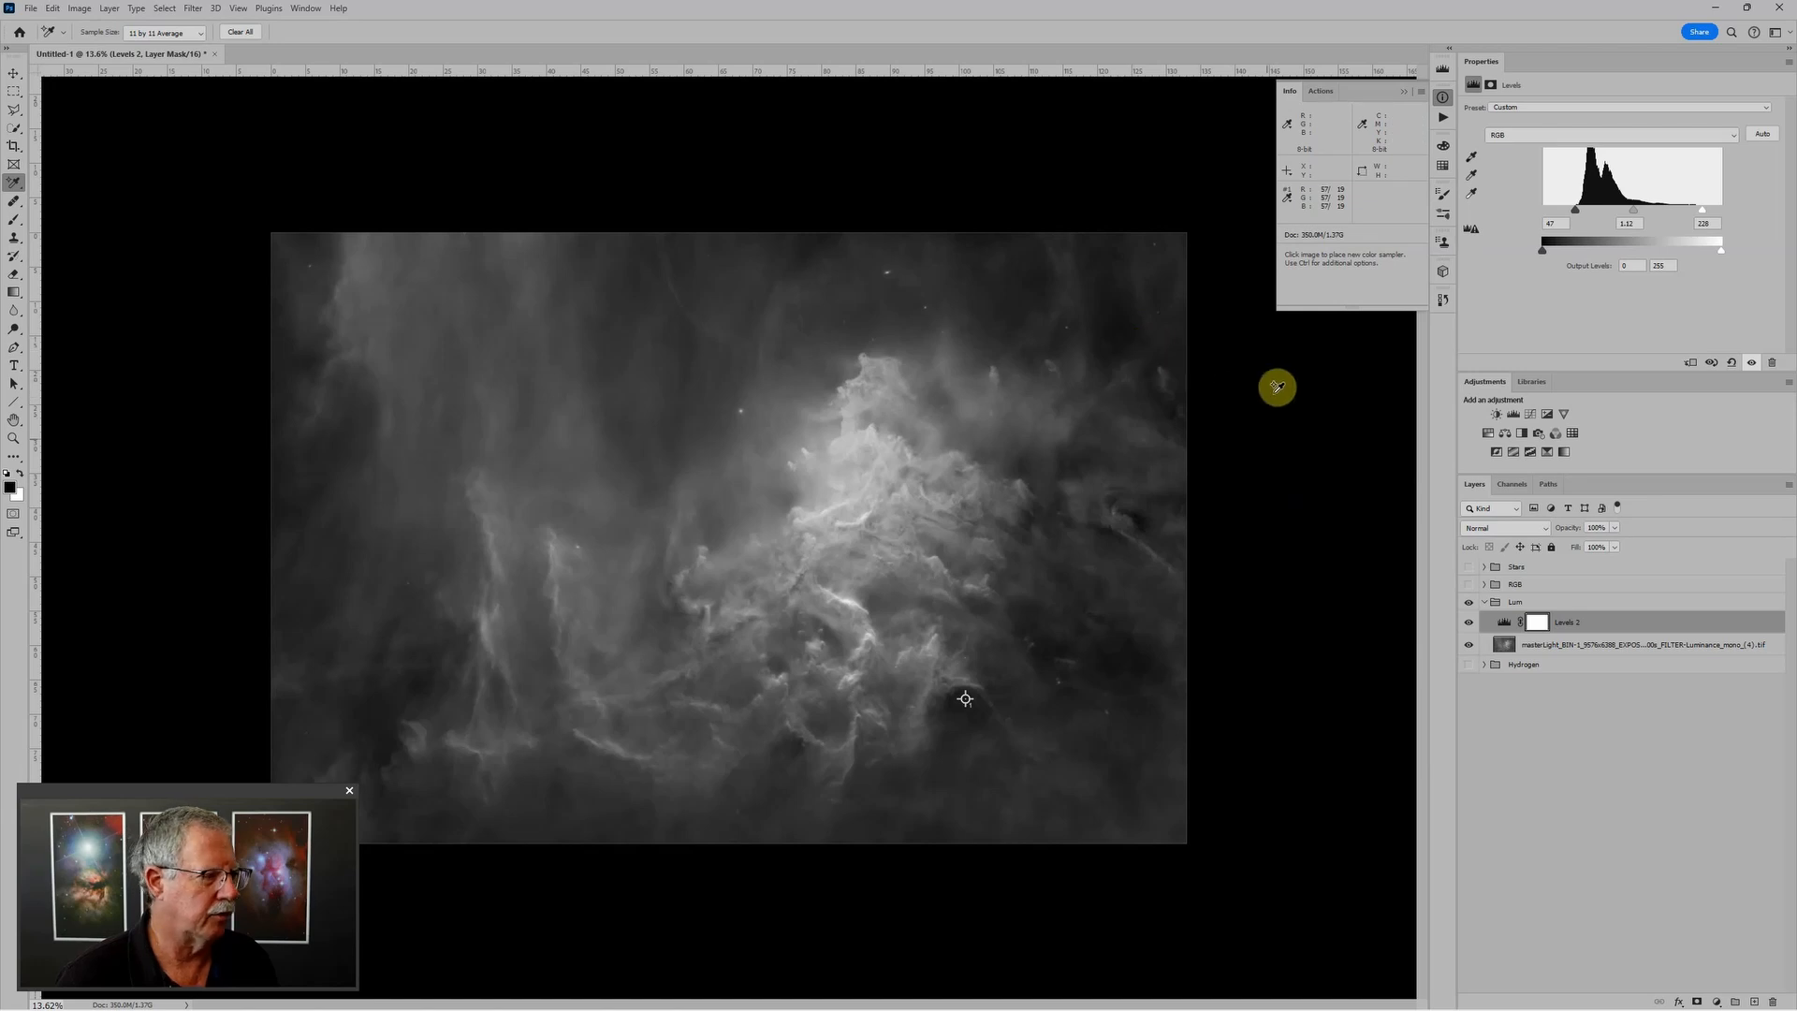
# Step: Collapse and hide the Lum group, and show the Hydrogen group on its own
pyautogui.click(1484, 602)
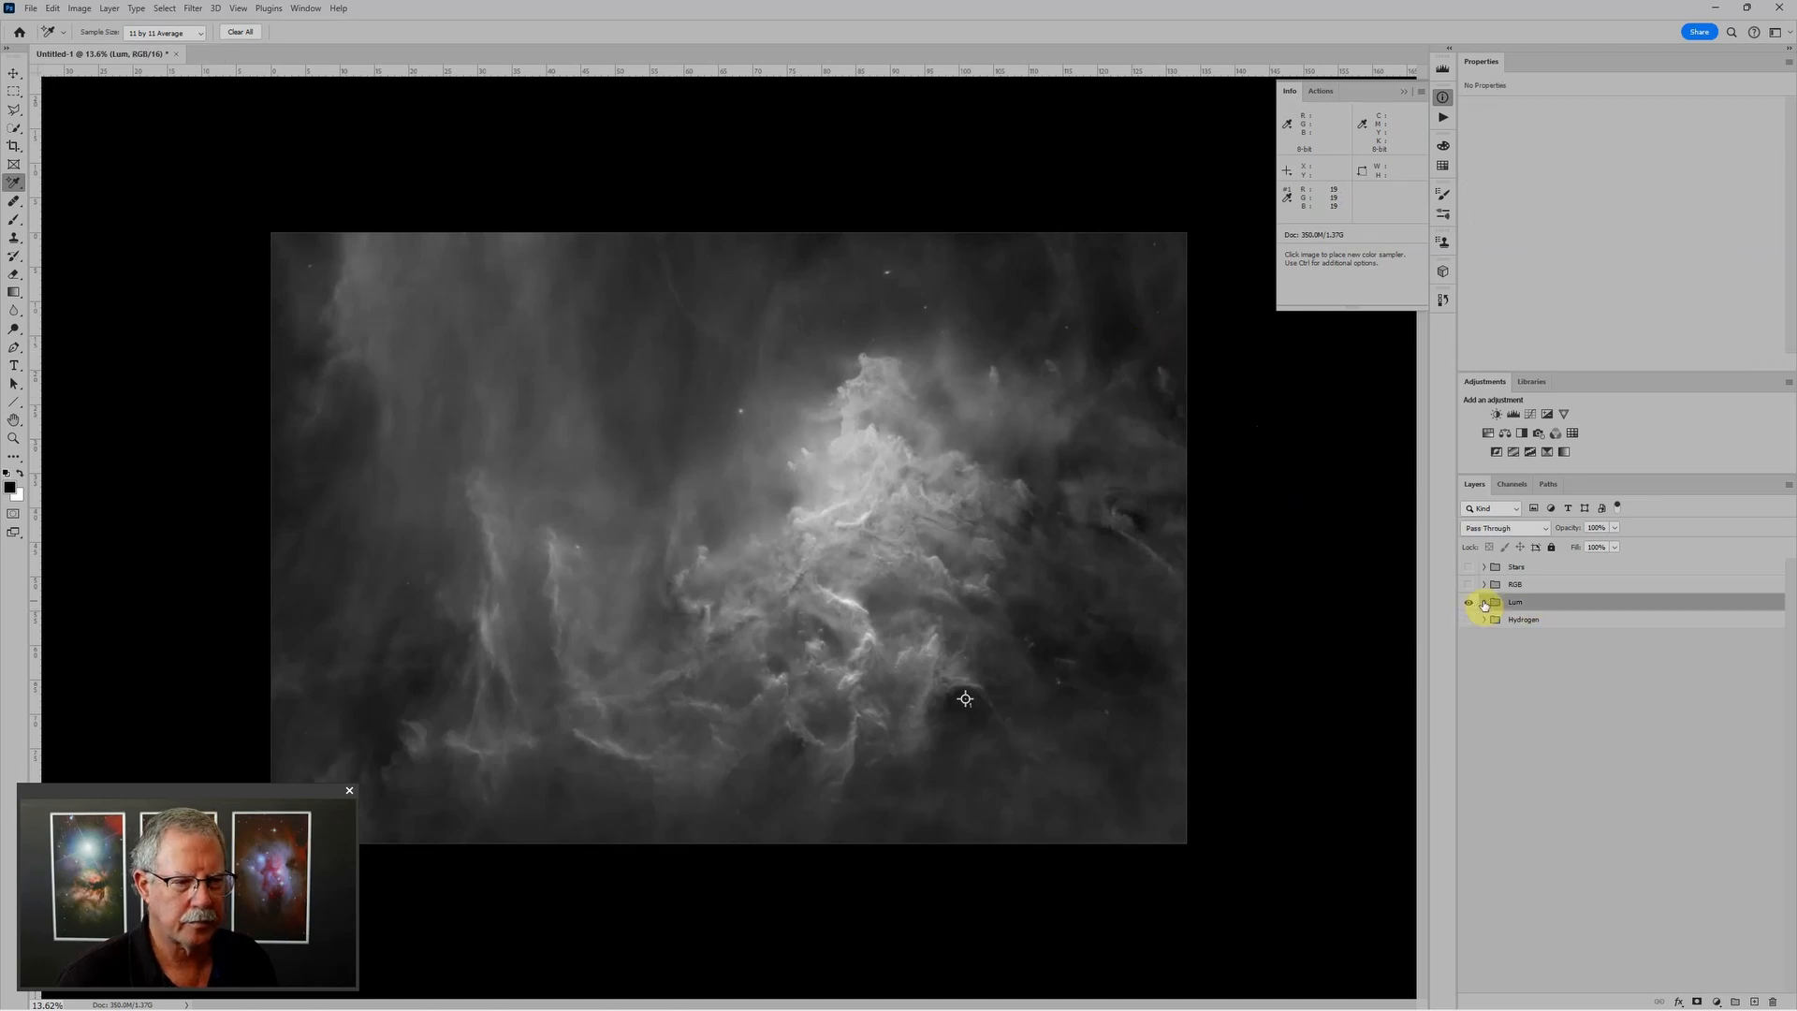
pyautogui.click(1469, 602)
pyautogui.click(1469, 620)
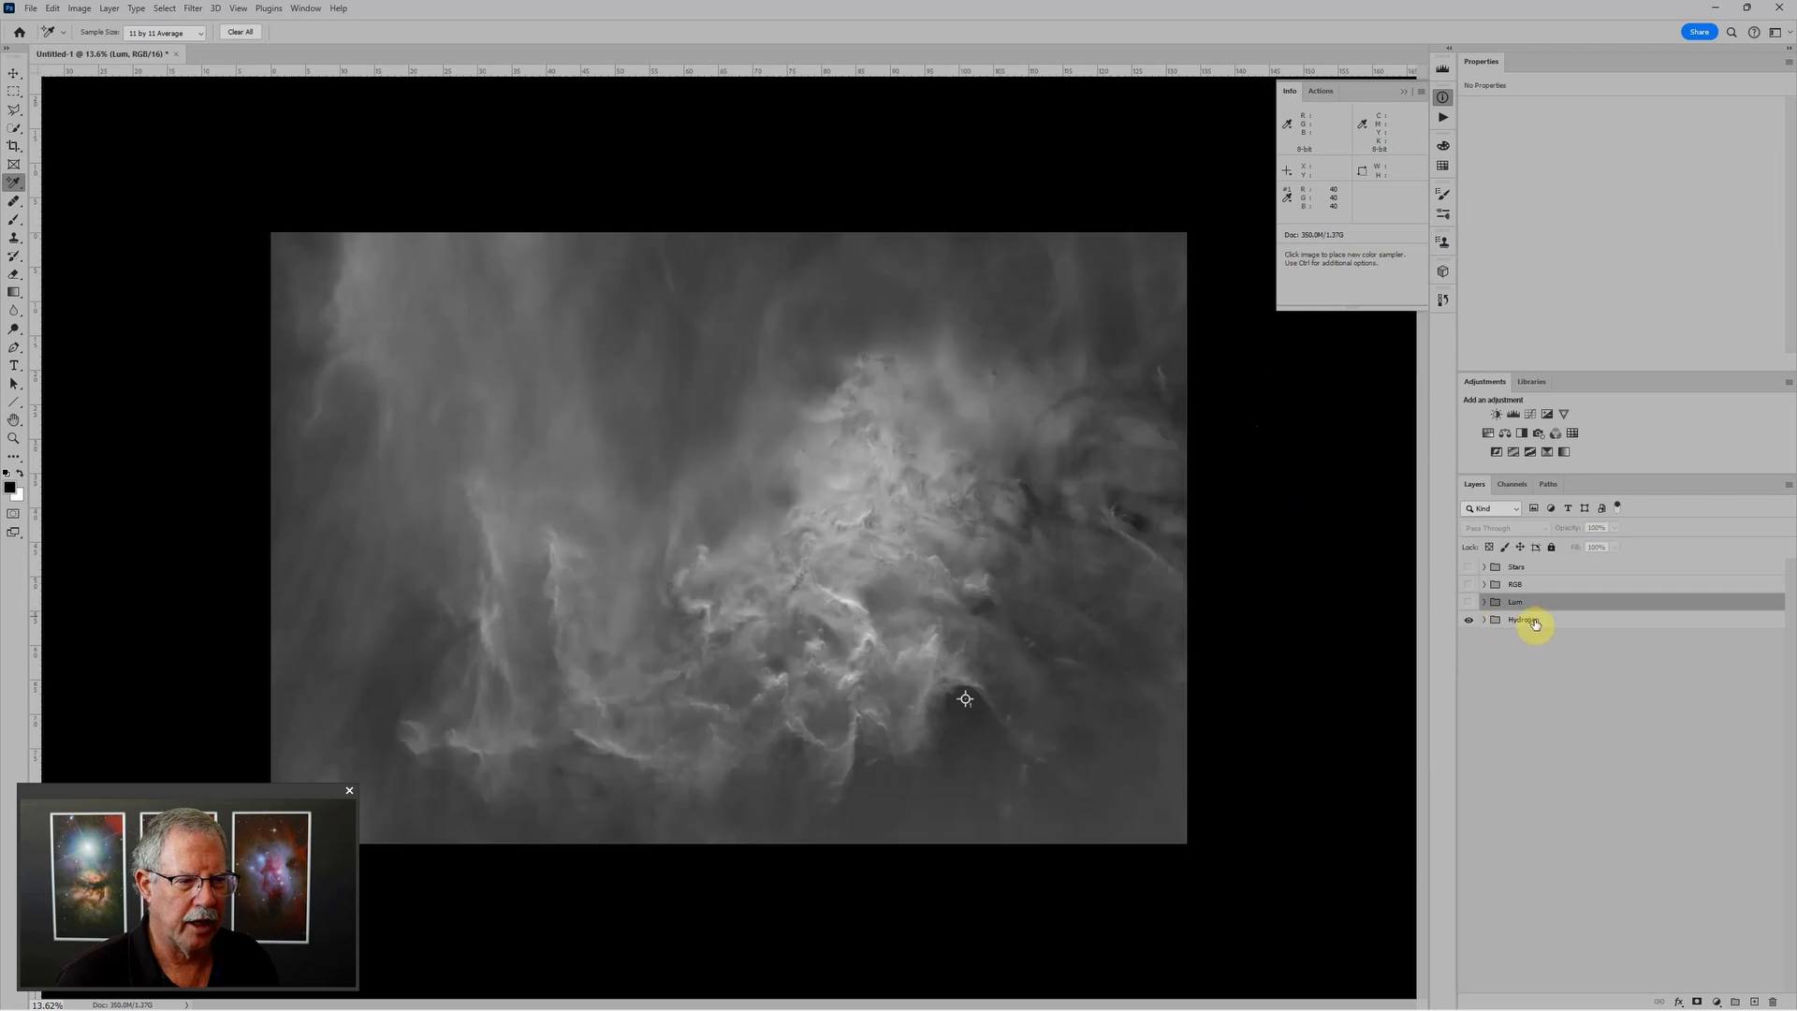
# Step: Set the Hydrogen group's Levels adjustment to input black about 25, midtone about 1.03 and white about 236
pyautogui.click(1483, 620)
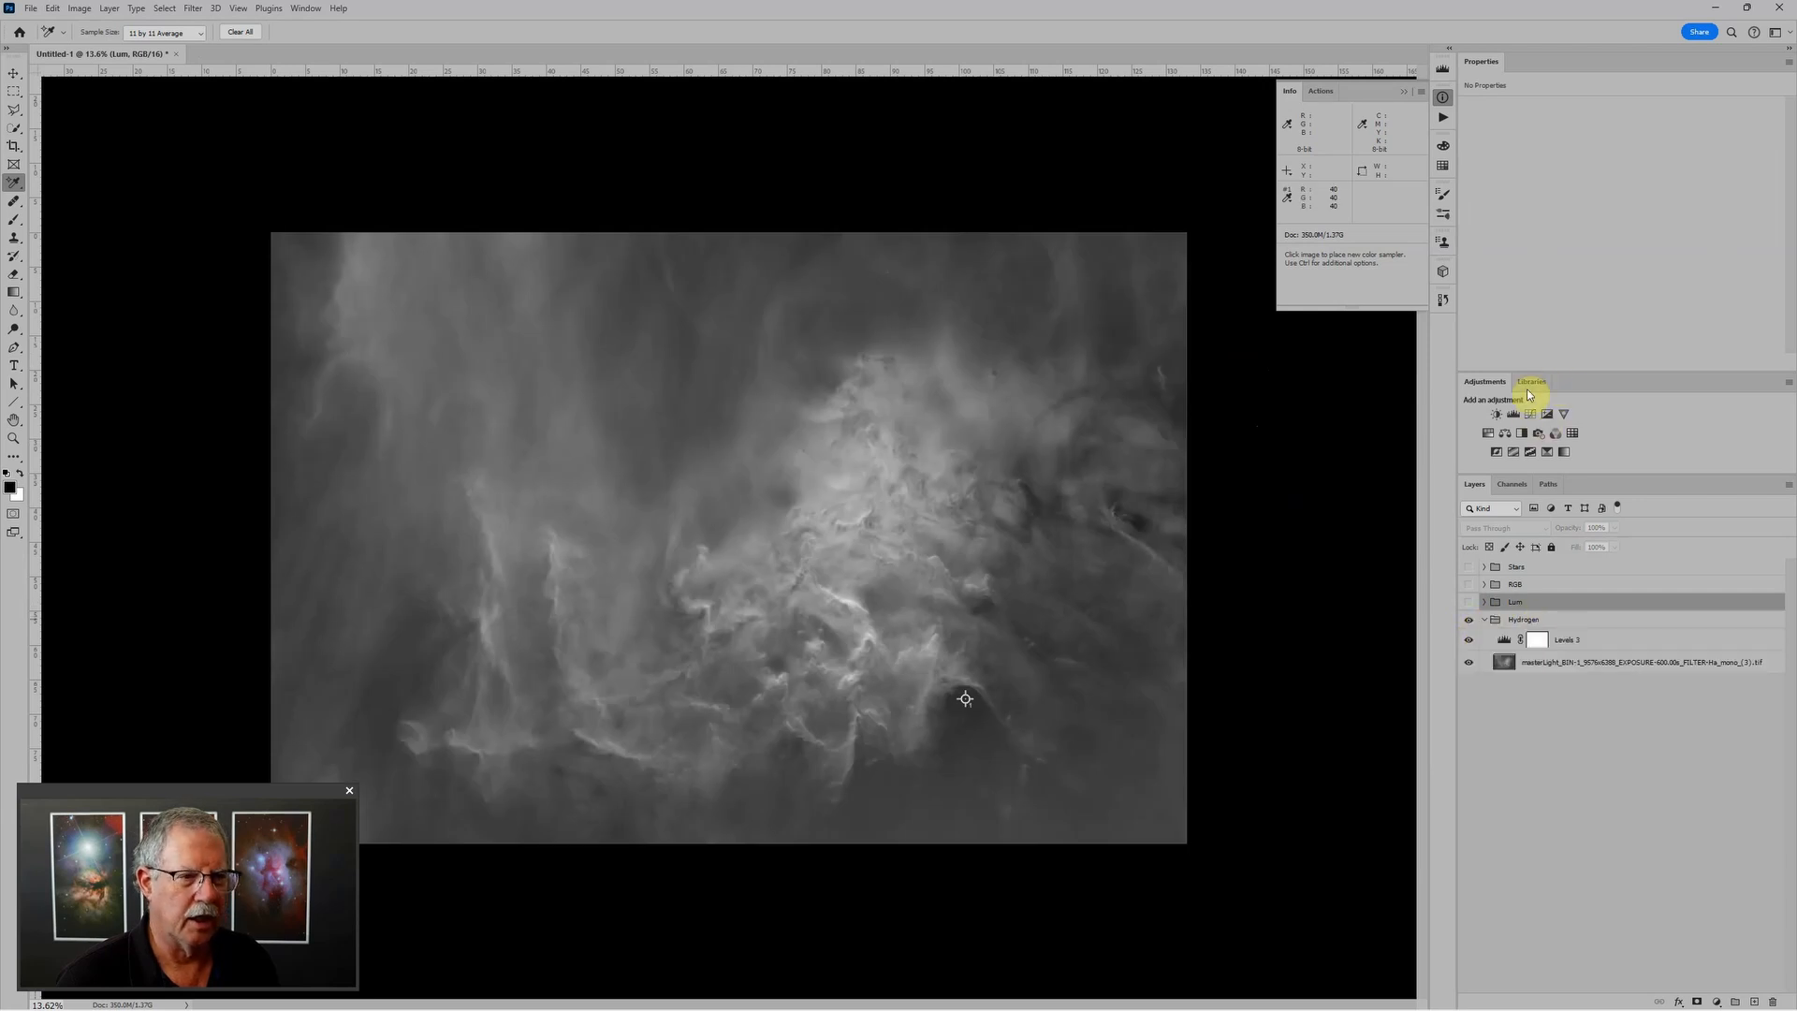
pyautogui.click(1507, 640)
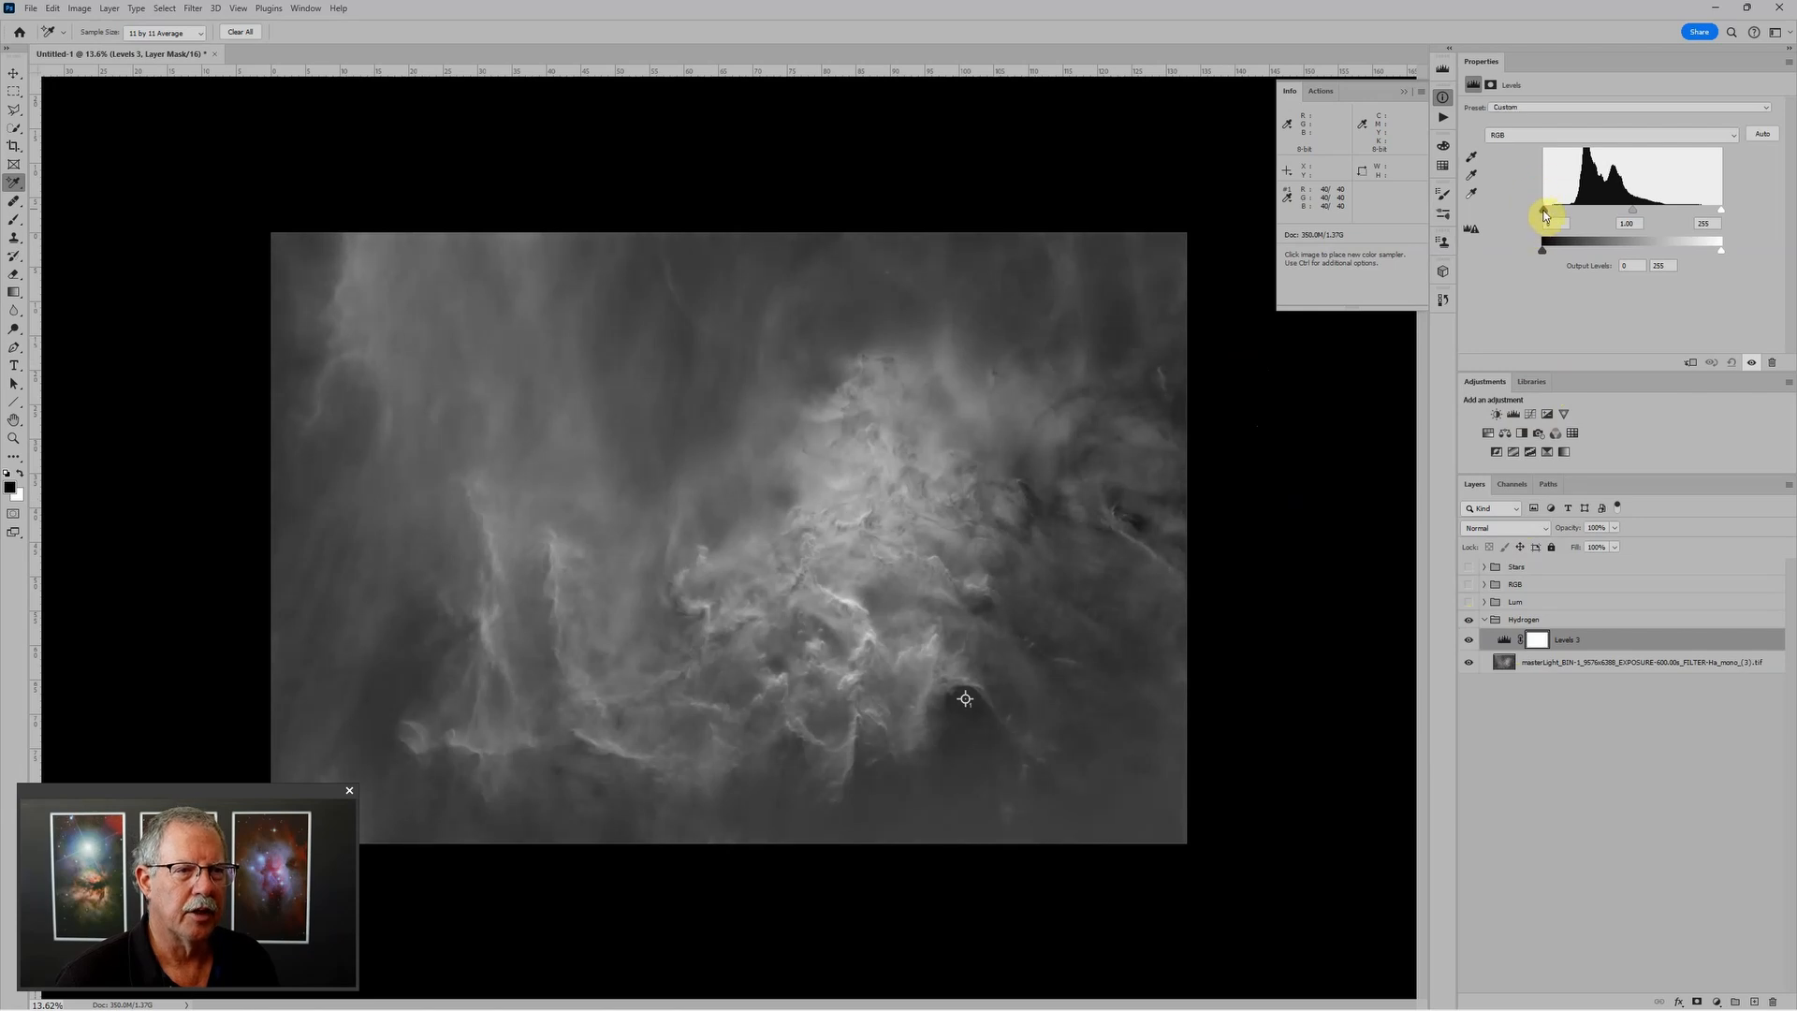
pyautogui.moveTo(1546, 216); pyautogui.dragTo(1560, 216)
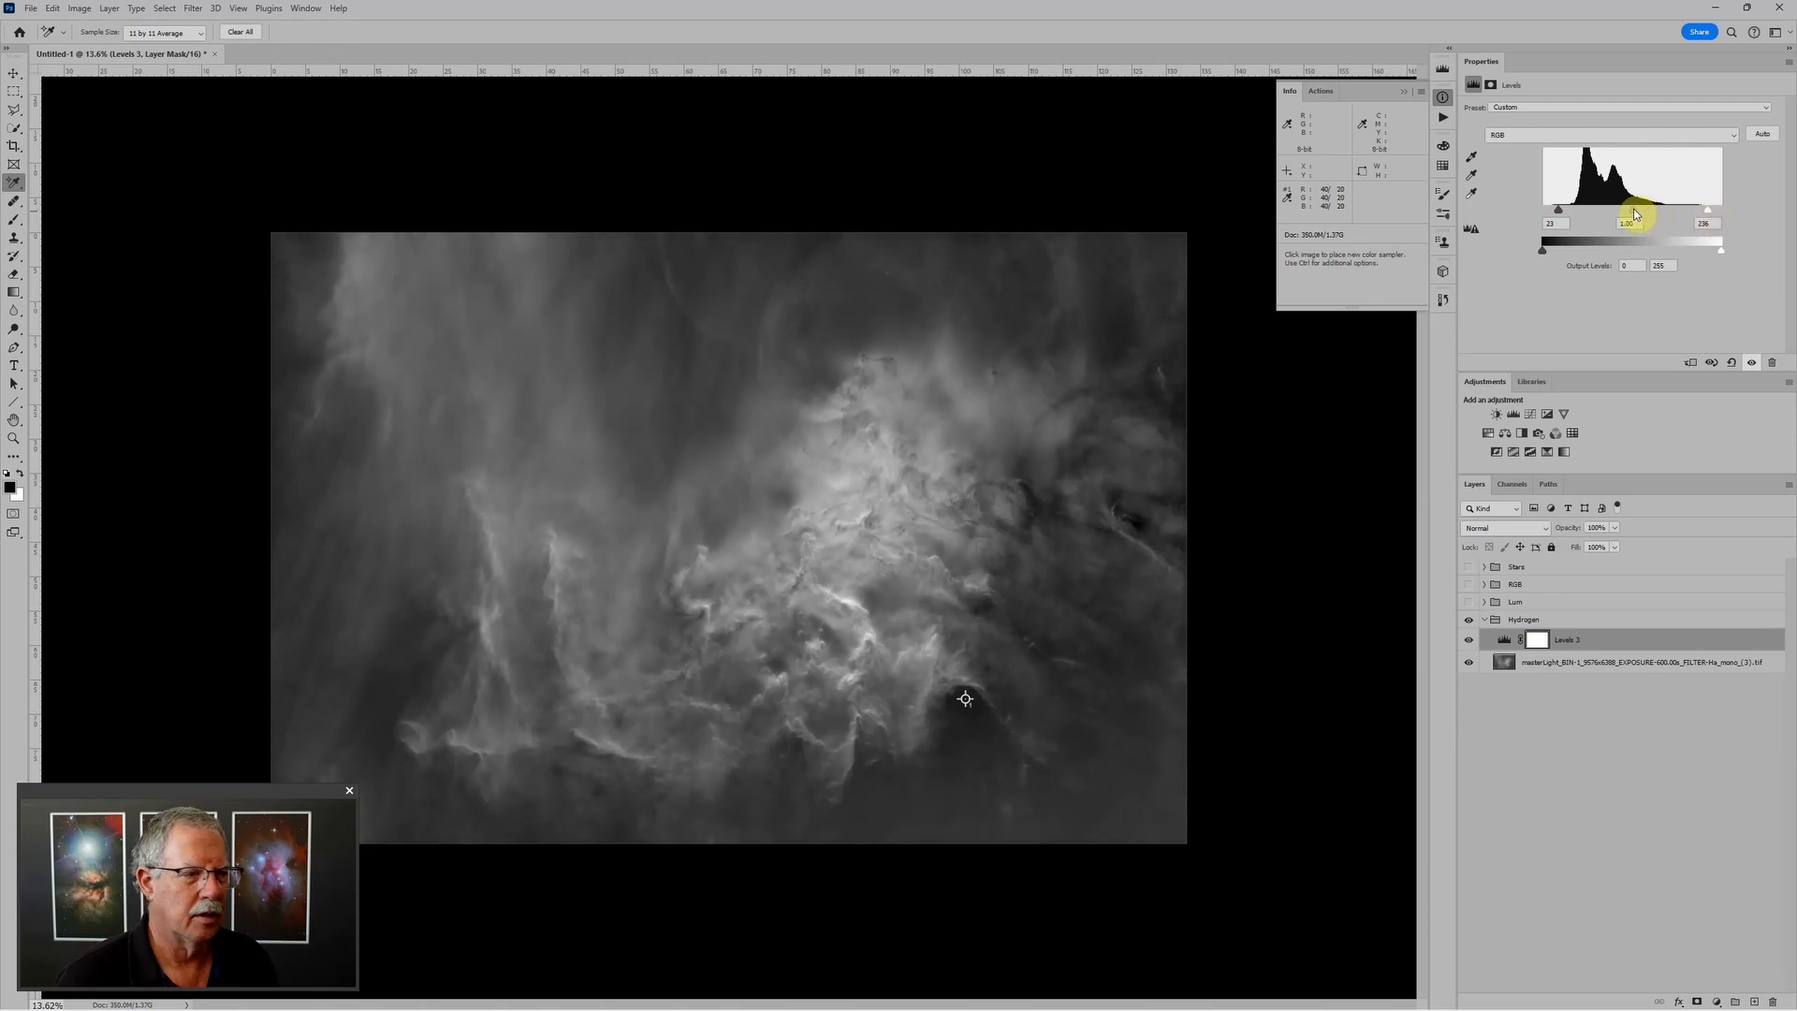
pyautogui.moveTo(1635, 214); pyautogui.dragTo(1634, 215)
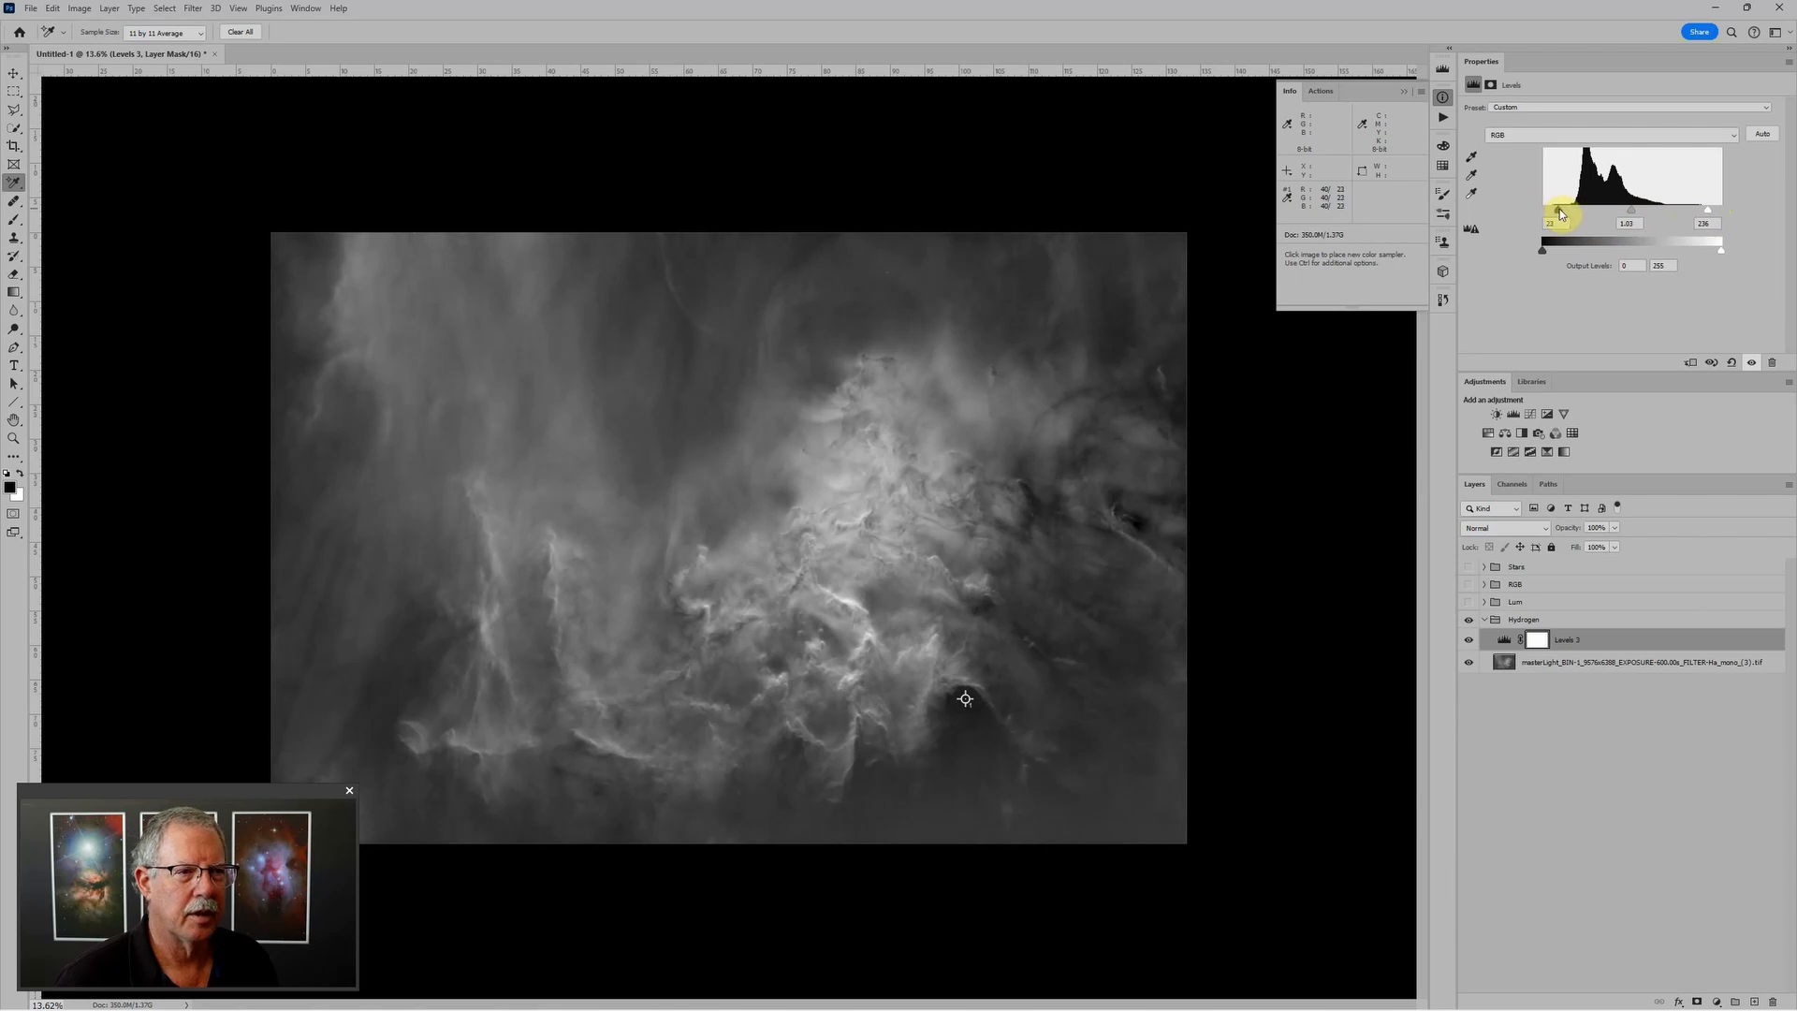
pyautogui.moveTo(1560, 213); pyautogui.dragTo(1563, 216)
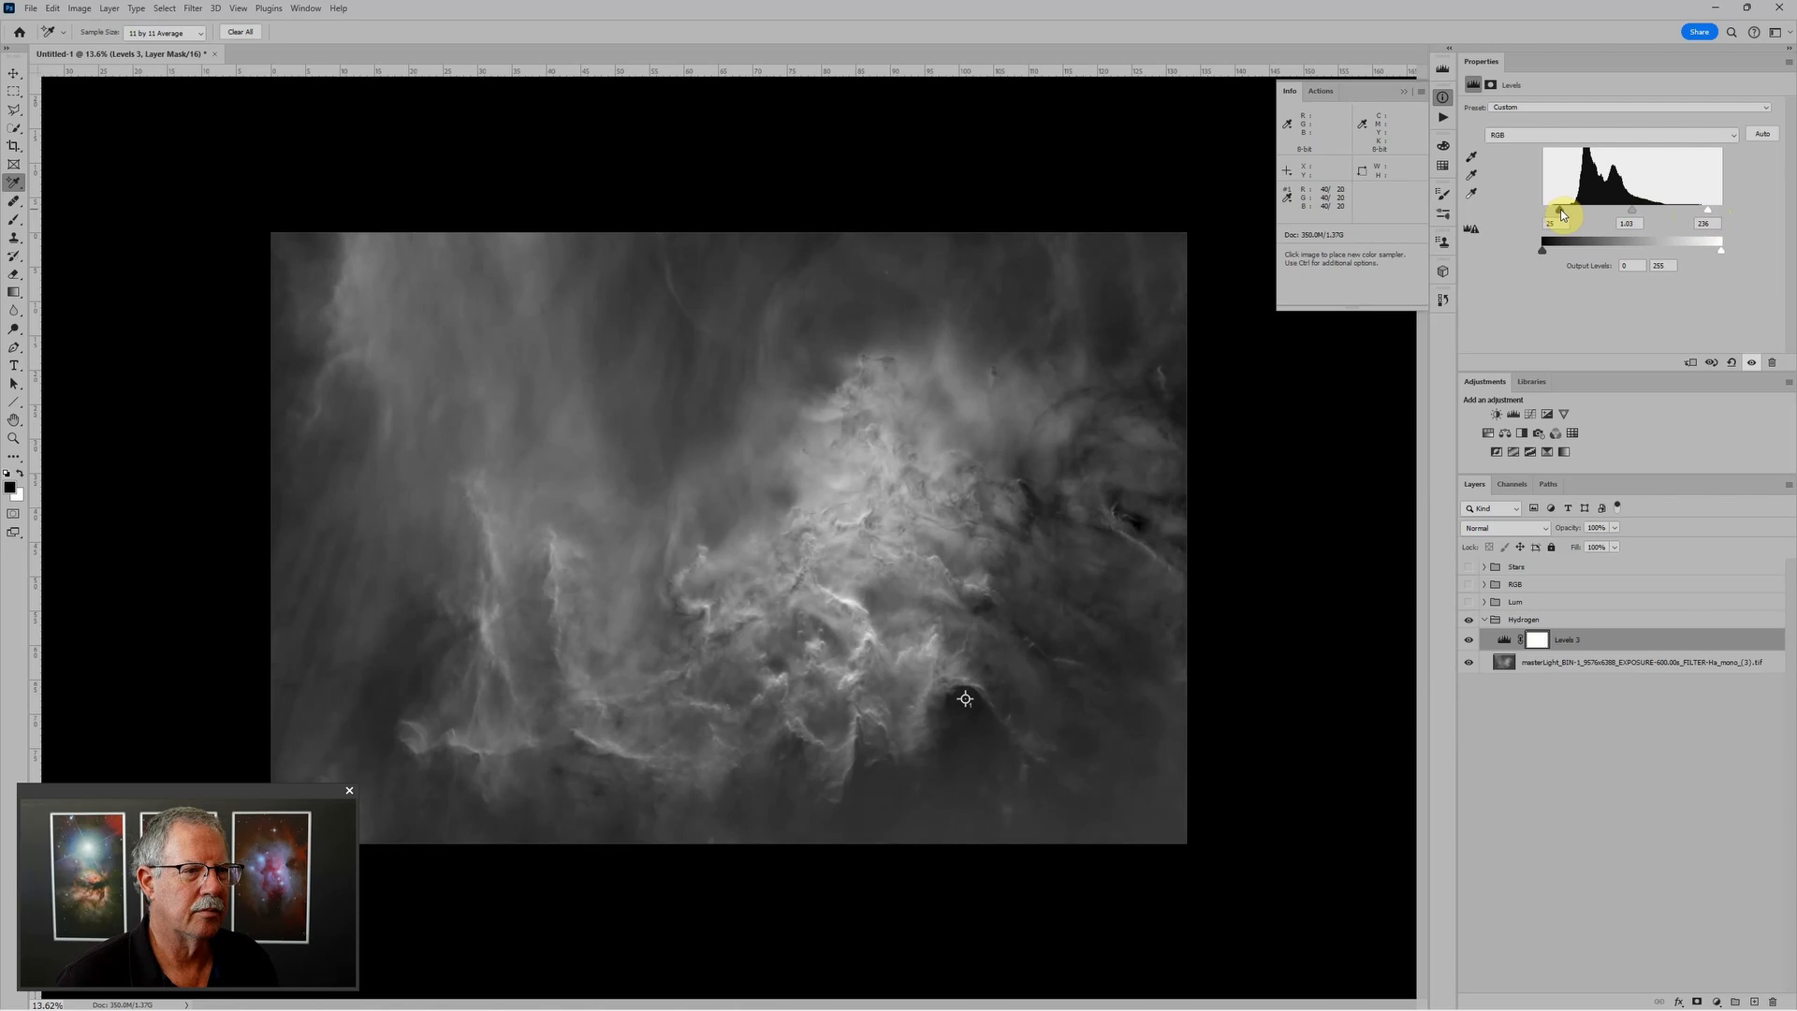
pyautogui.moveTo(1559, 210); pyautogui.dragTo(1561, 214)
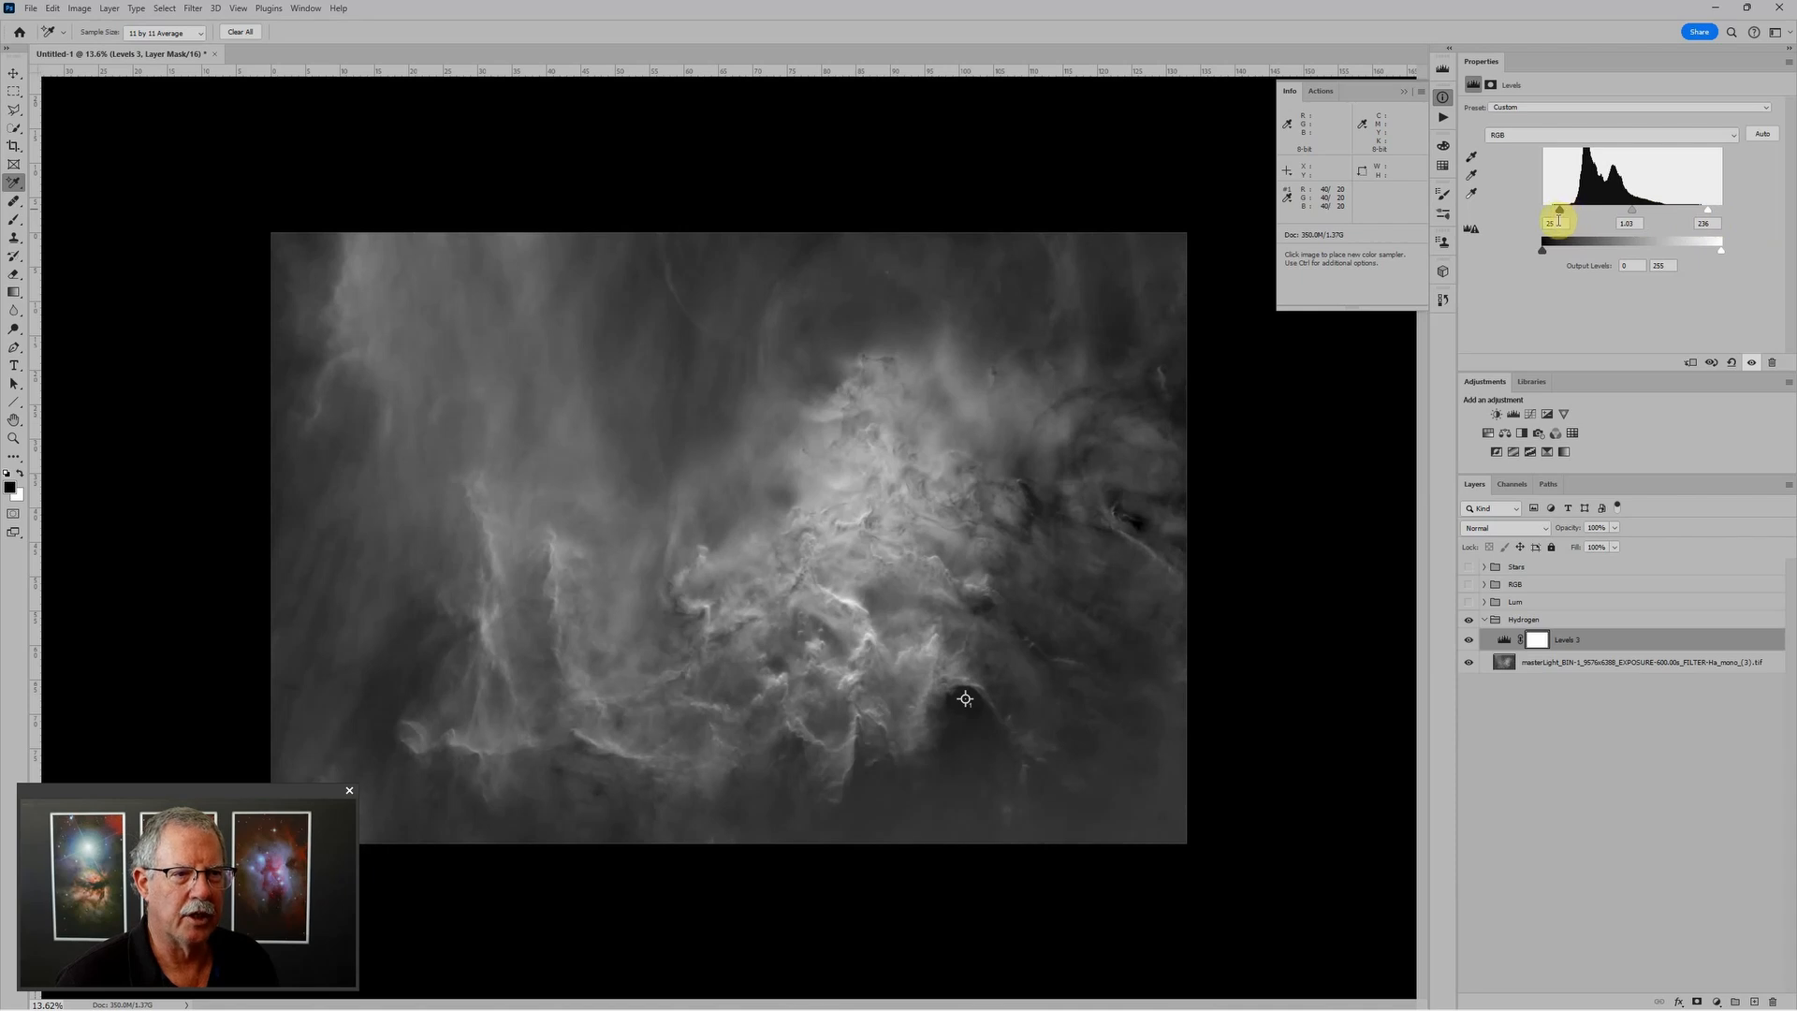
# Step: Fine-tune the Hydrogen group's Levels adjustment to input black about 26 and midtone about 1.04
pyautogui.moveTo(1566, 227); pyautogui.dragTo(1525, 231)
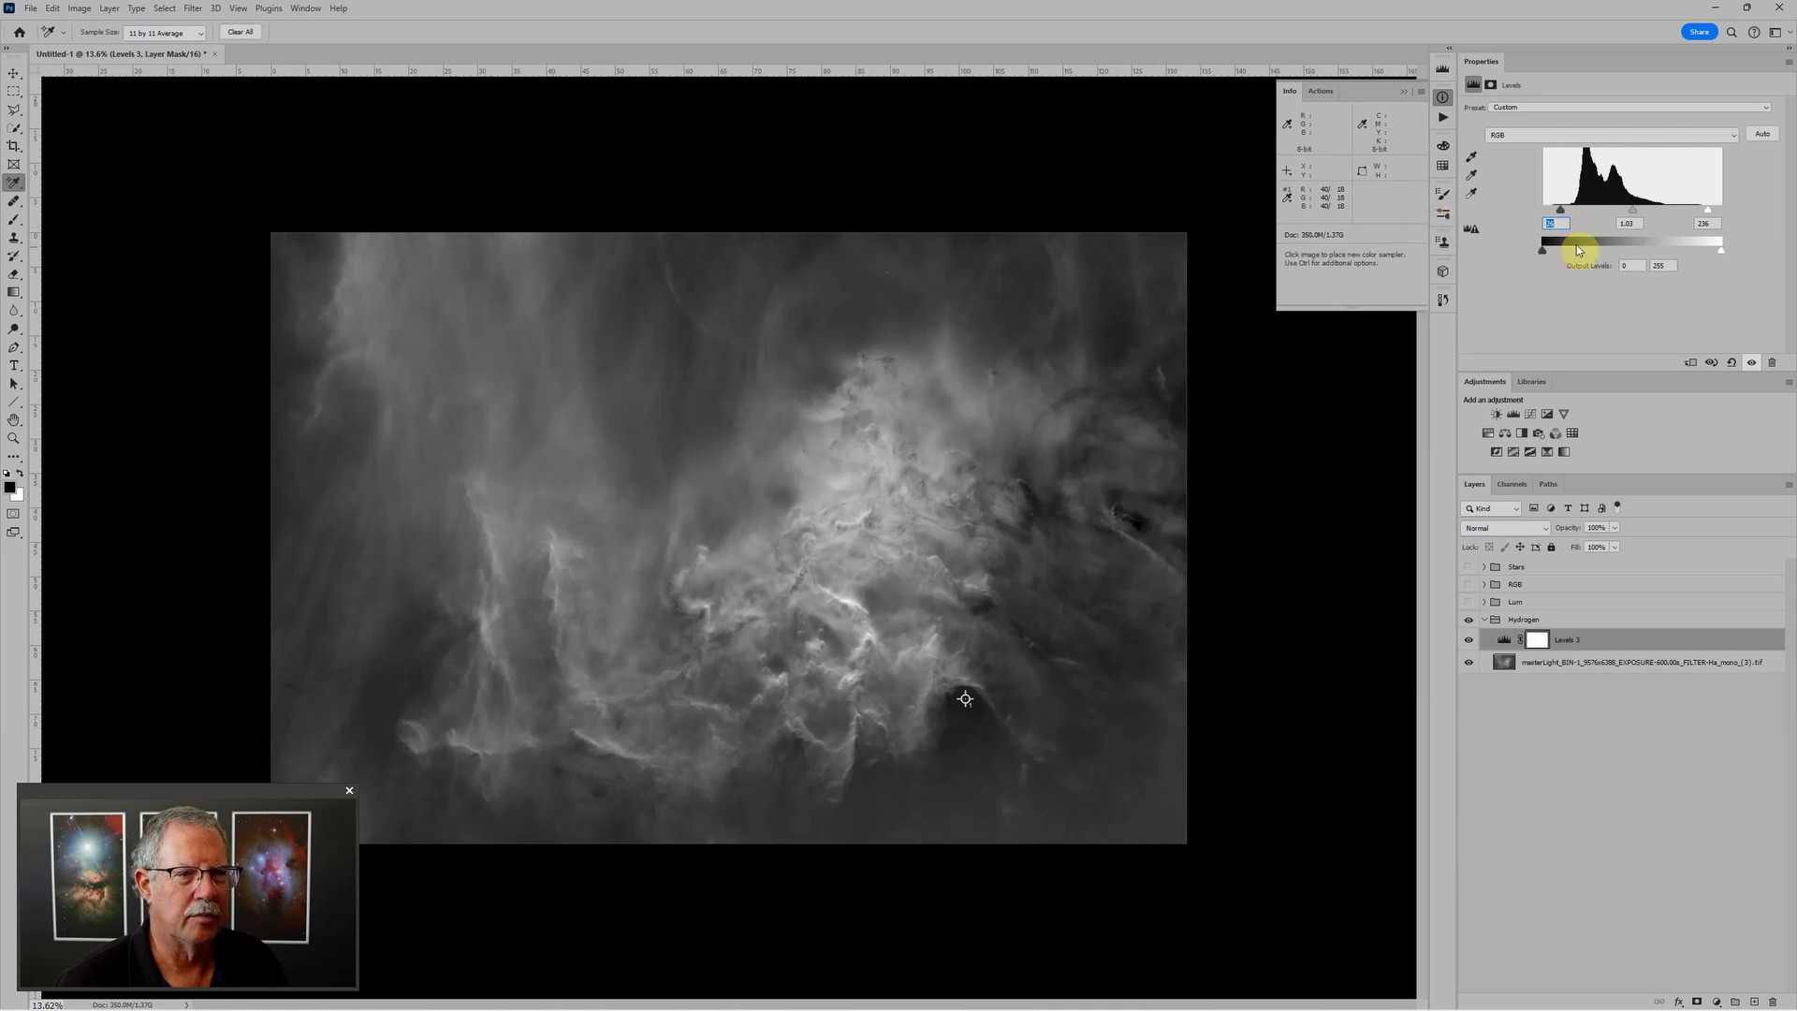
pyautogui.press('Up')
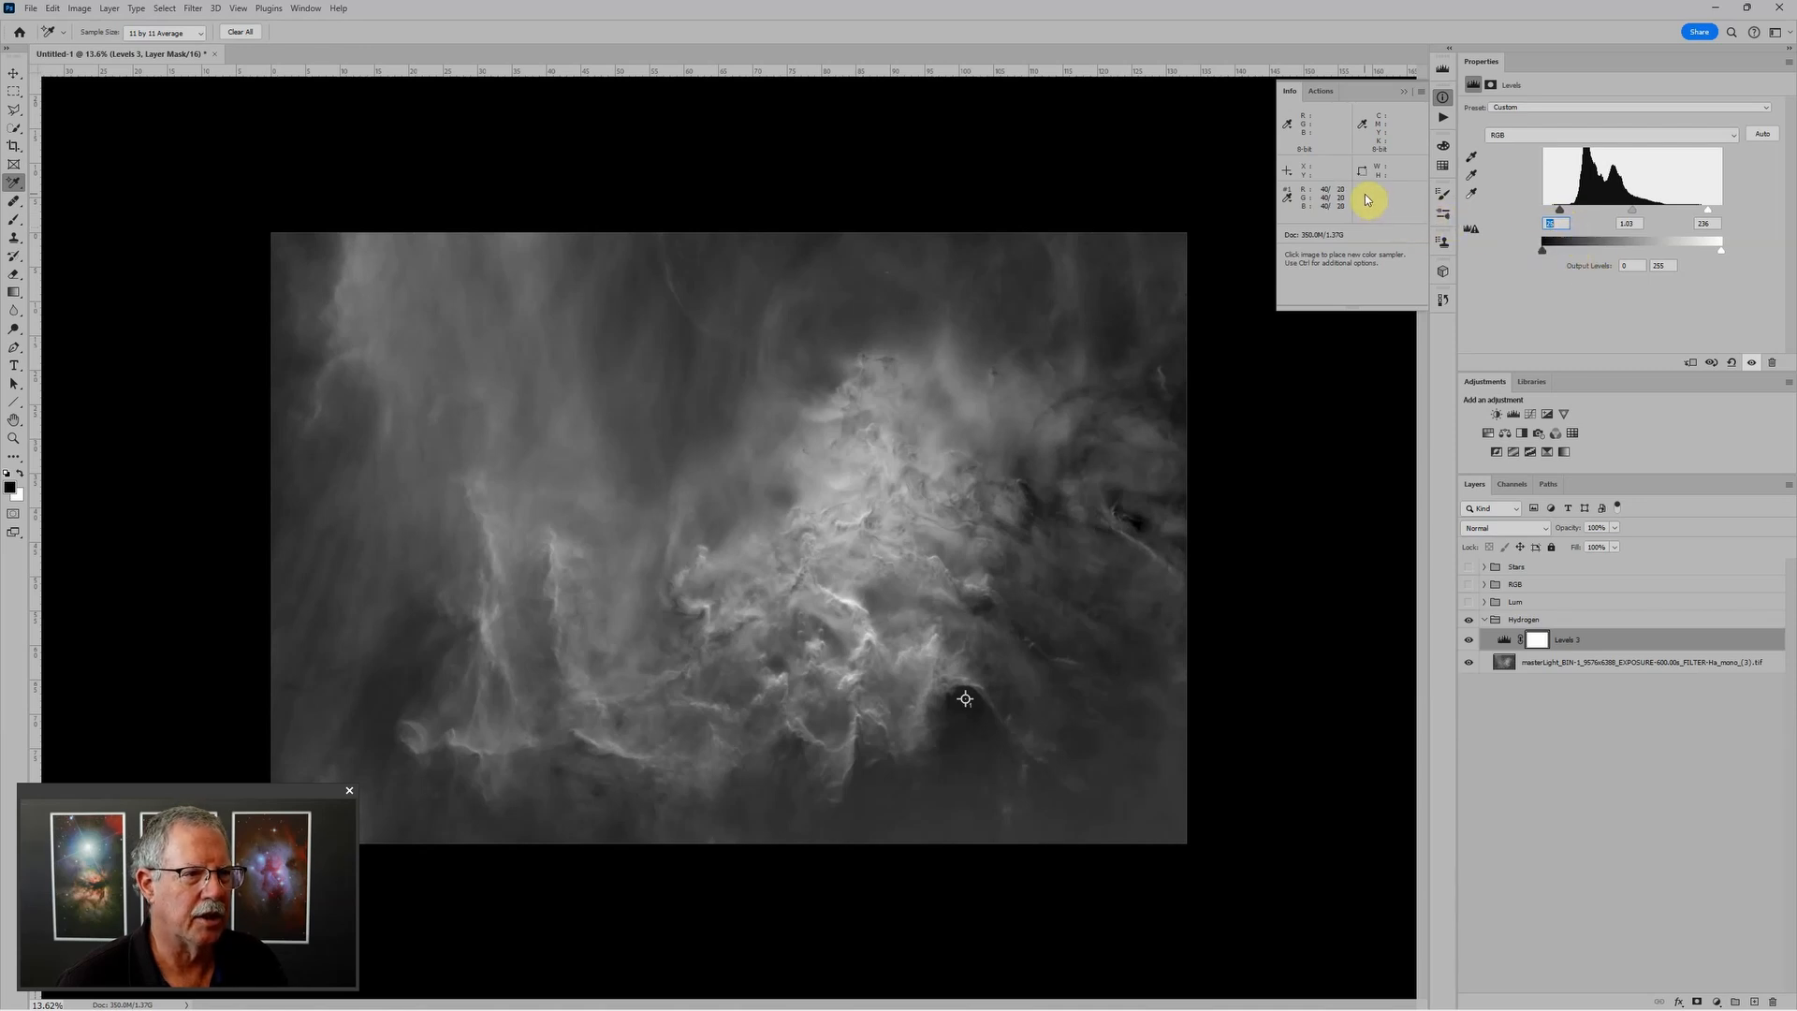
pyautogui.press('Up')
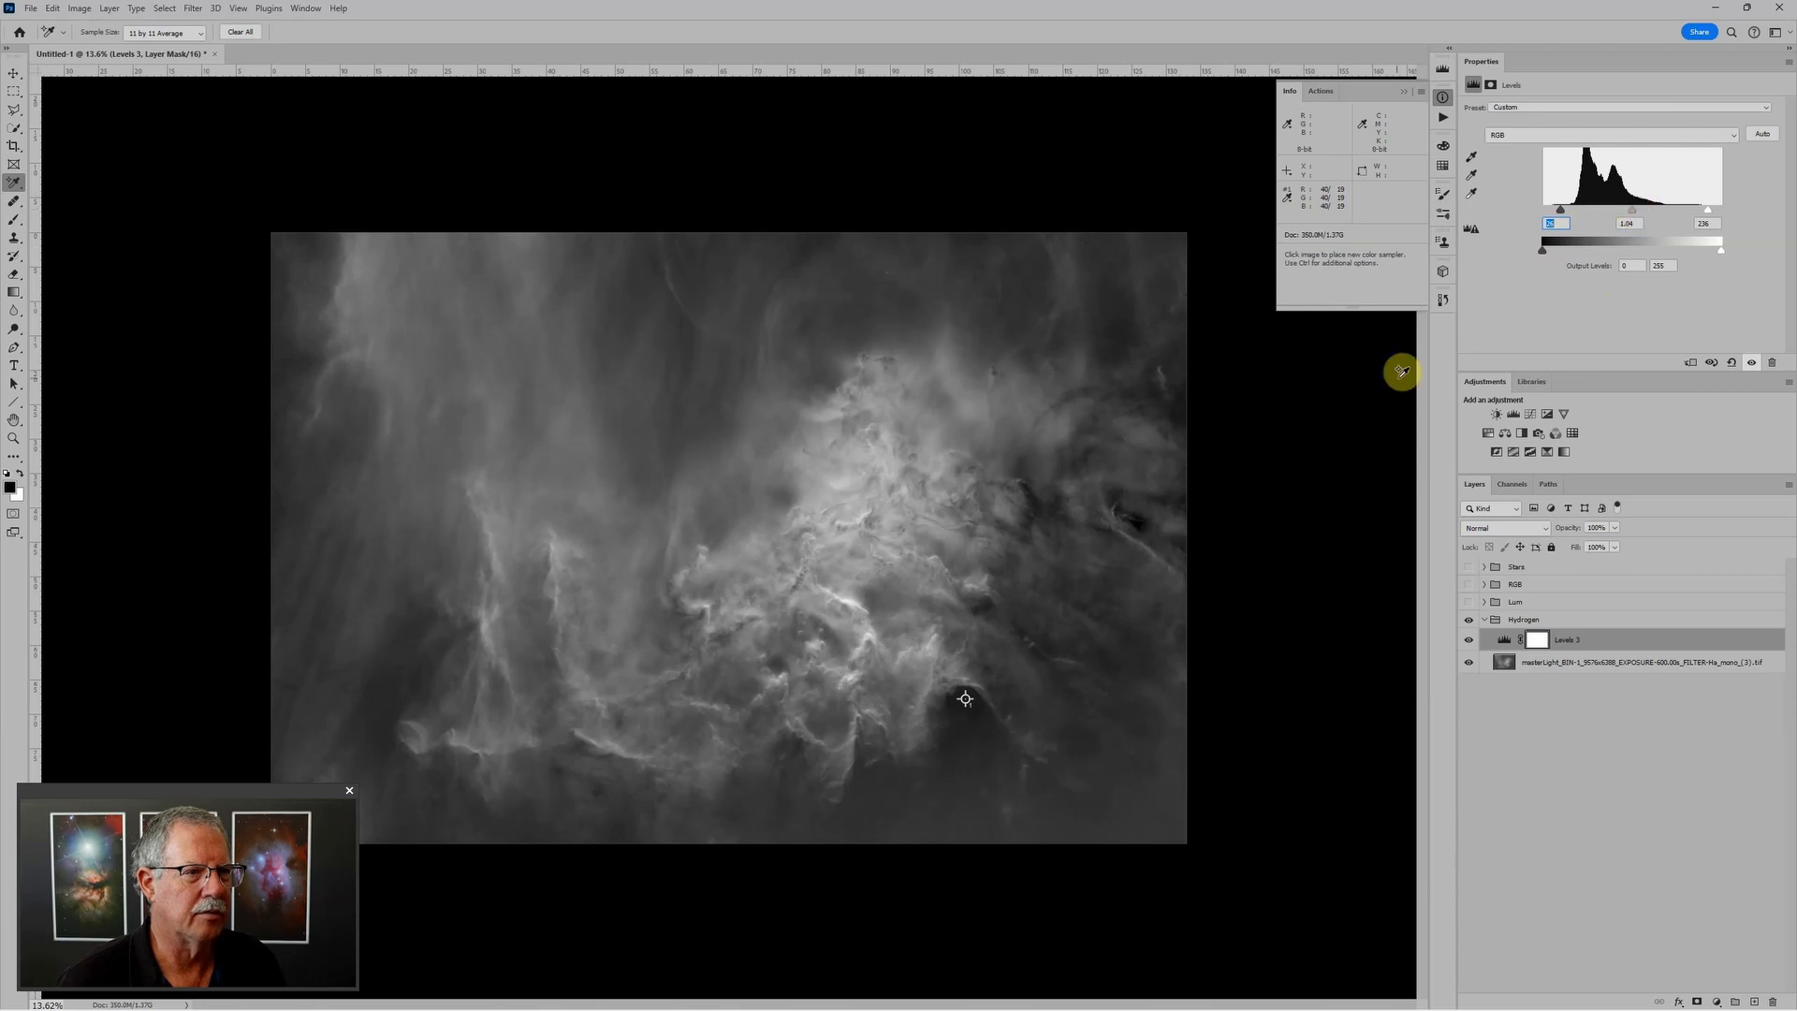
pyautogui.scroll(-1, 1301, 485)
pyautogui.scroll(-2, 1301, 486)
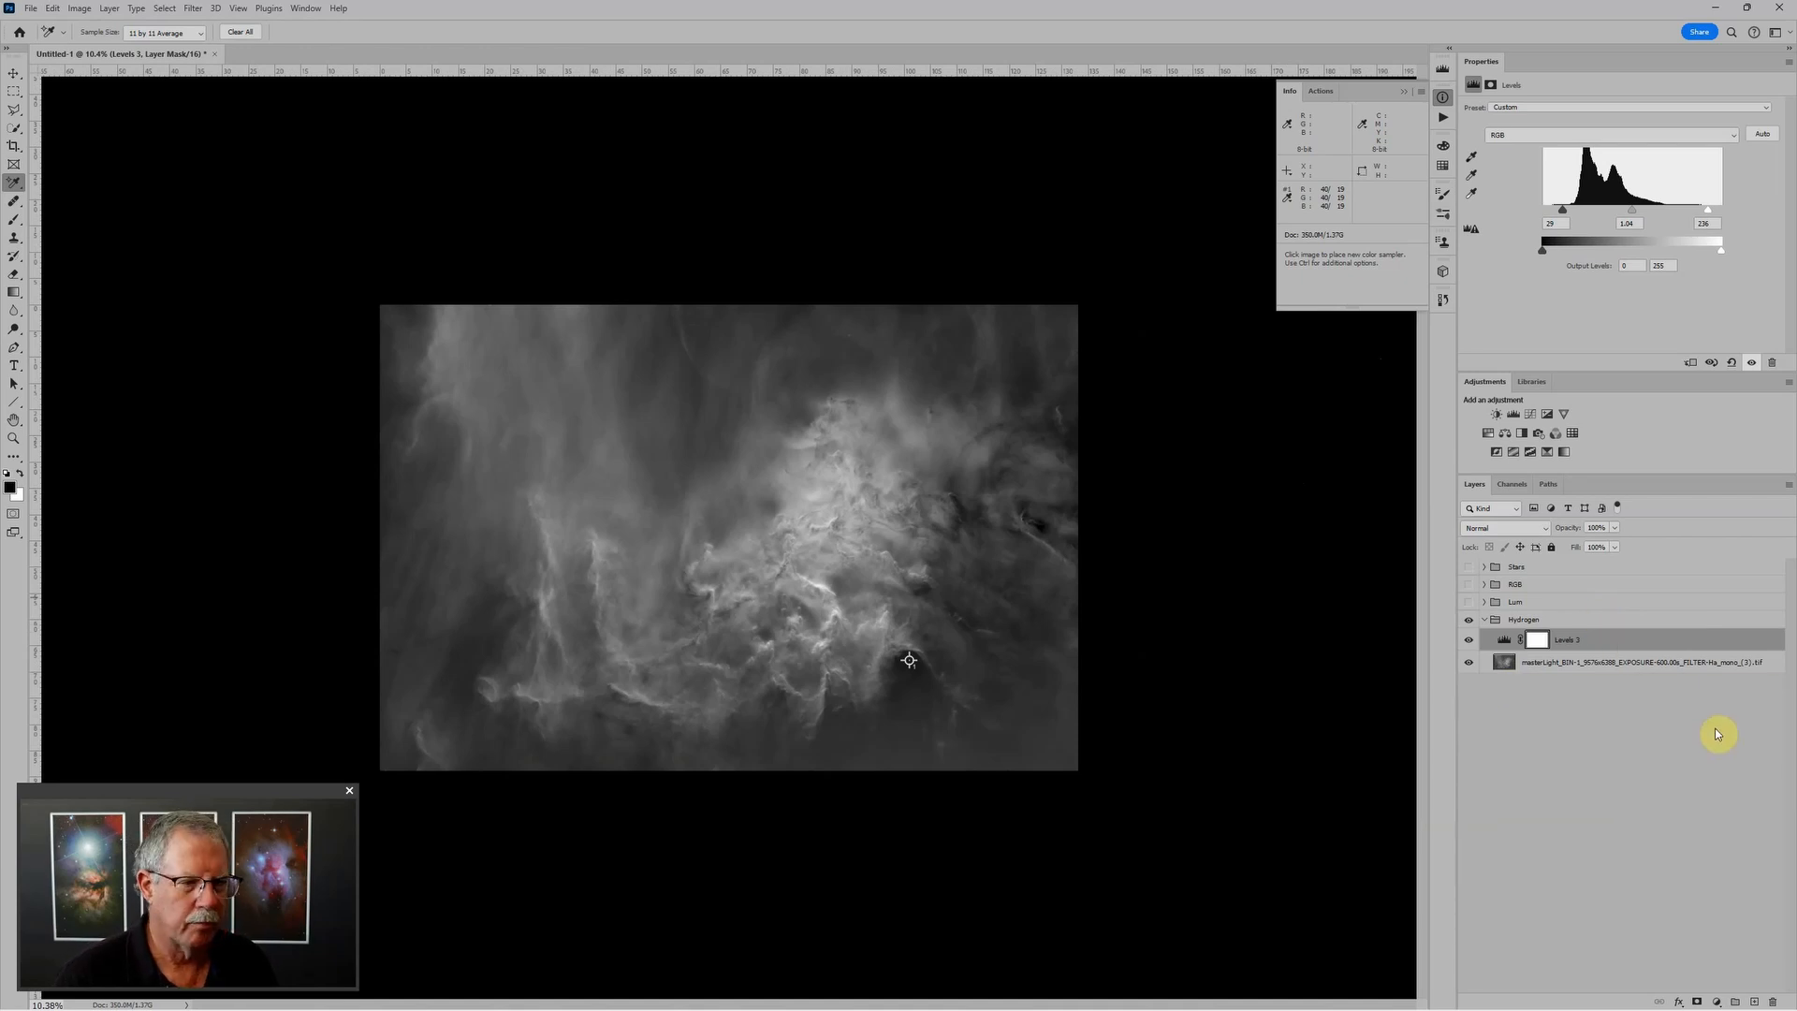
# Step: Compare the RGB image with the Hydrogen image by briefly showing the RGB group, and select the Hydrogen group's Levels adjustment
pyautogui.click(1573, 622)
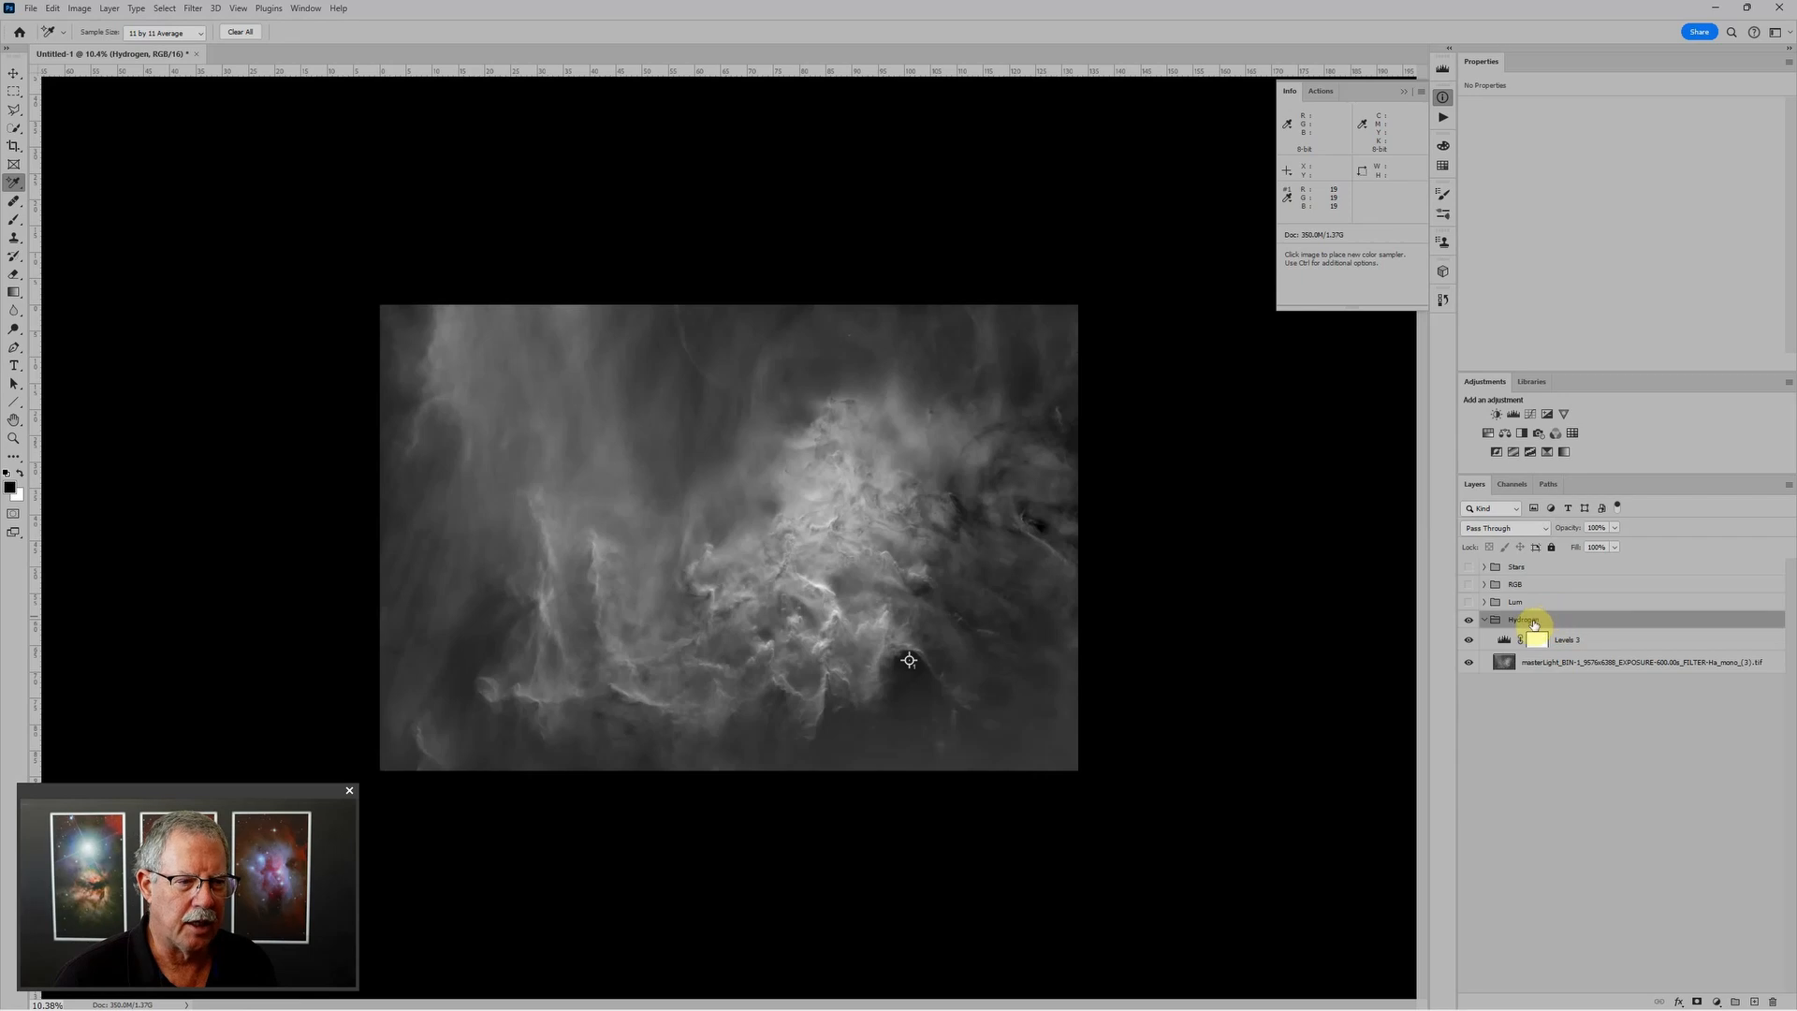
pyautogui.click(1469, 584)
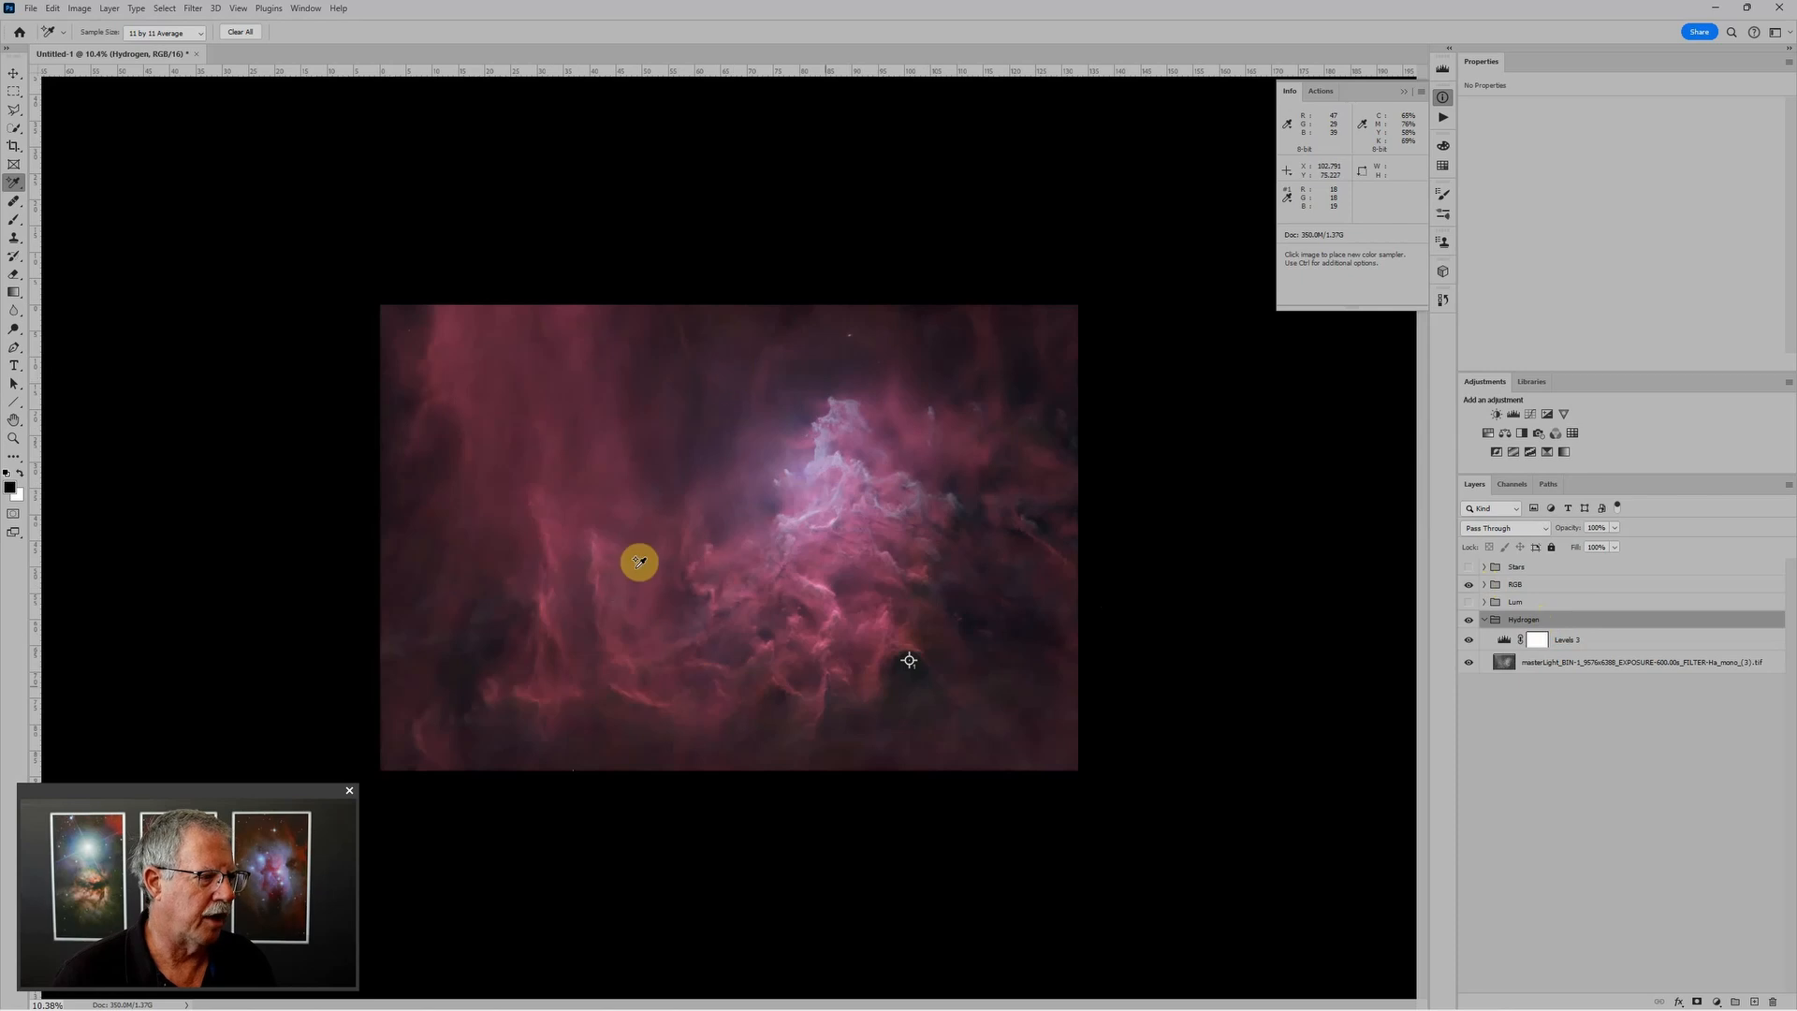
pyautogui.click(1468, 587)
pyautogui.click(1591, 640)
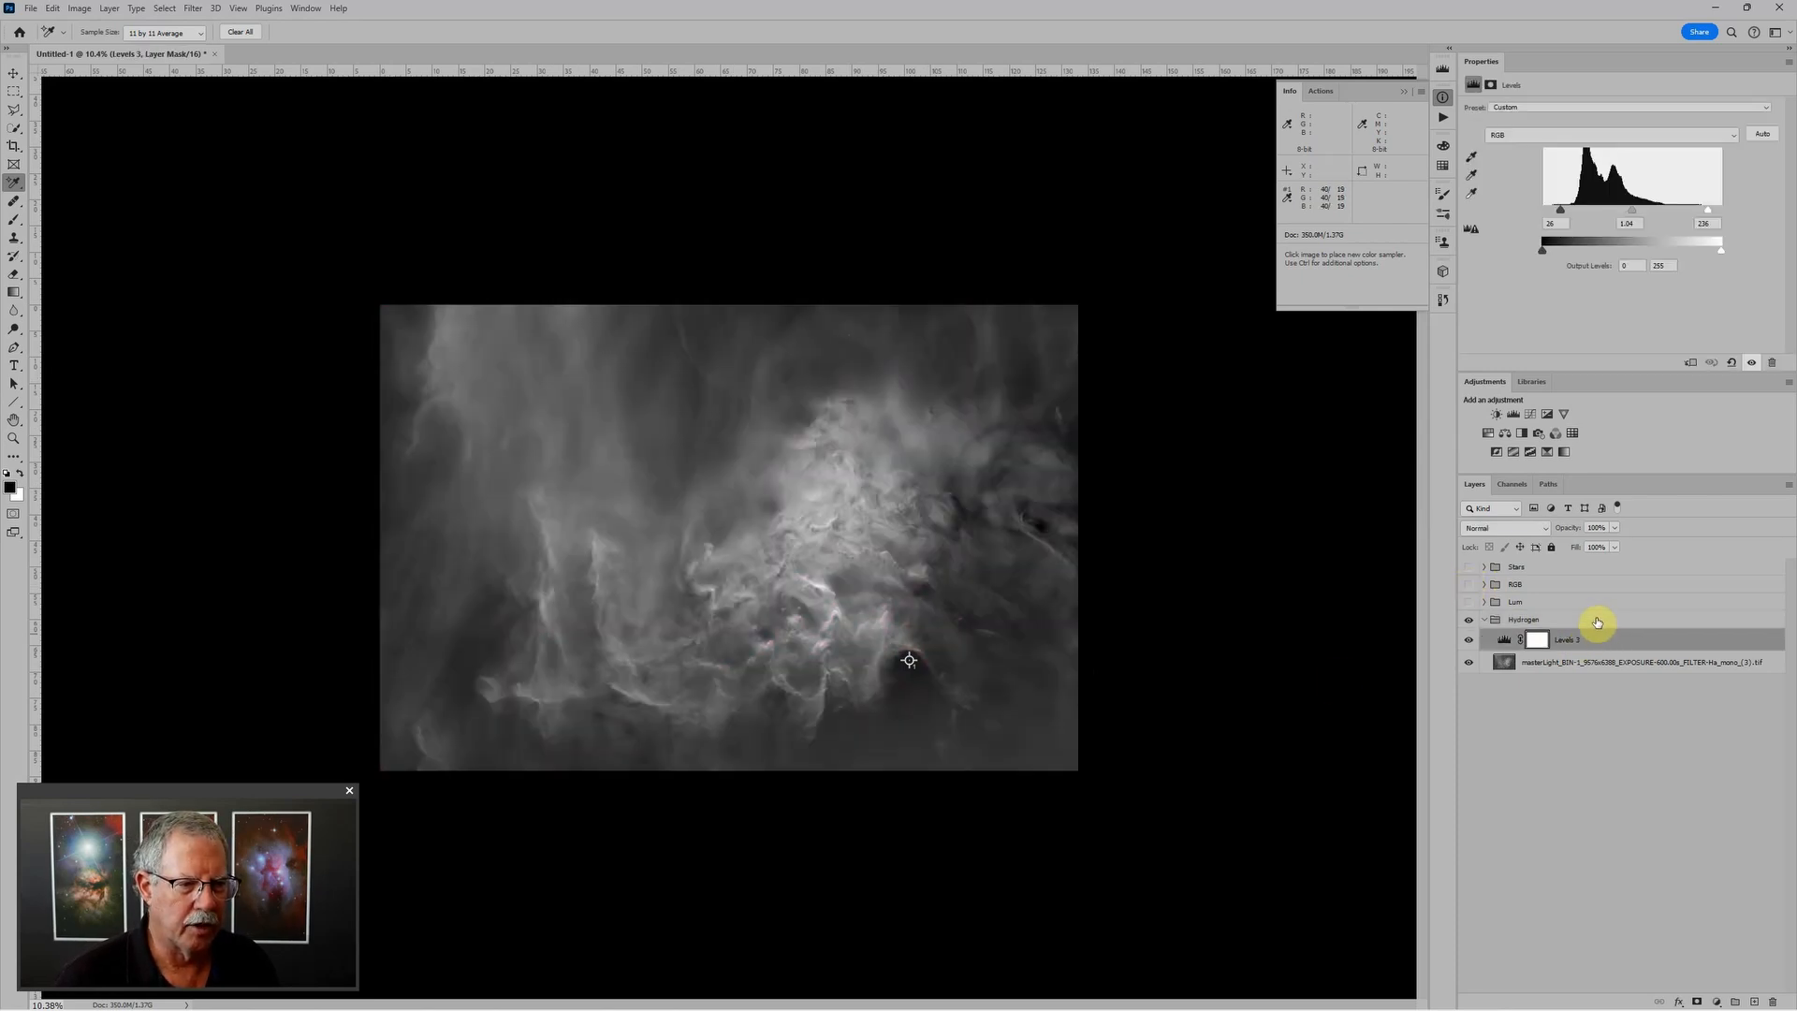
# Step: Restrict the Hydrogen group's blending to the red channel by excluding its green and blue channels
pyautogui.click(1597, 620)
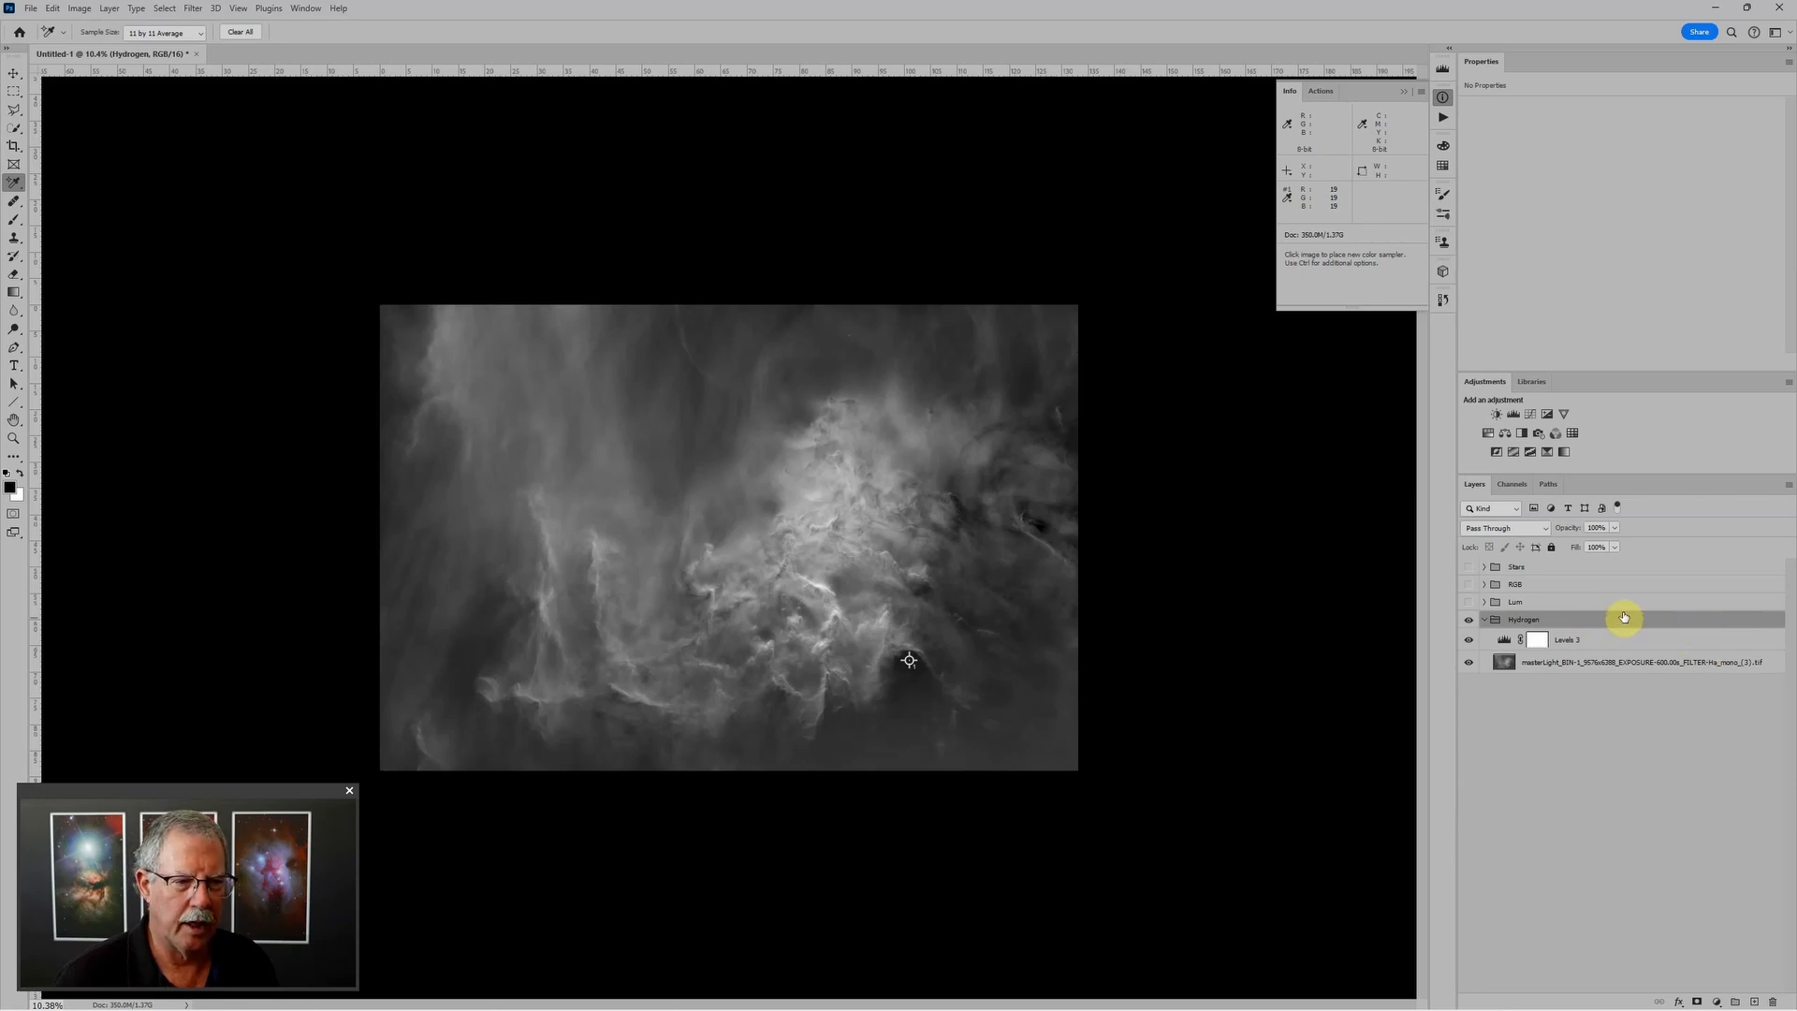
pyautogui.doubleClick(1624, 622)
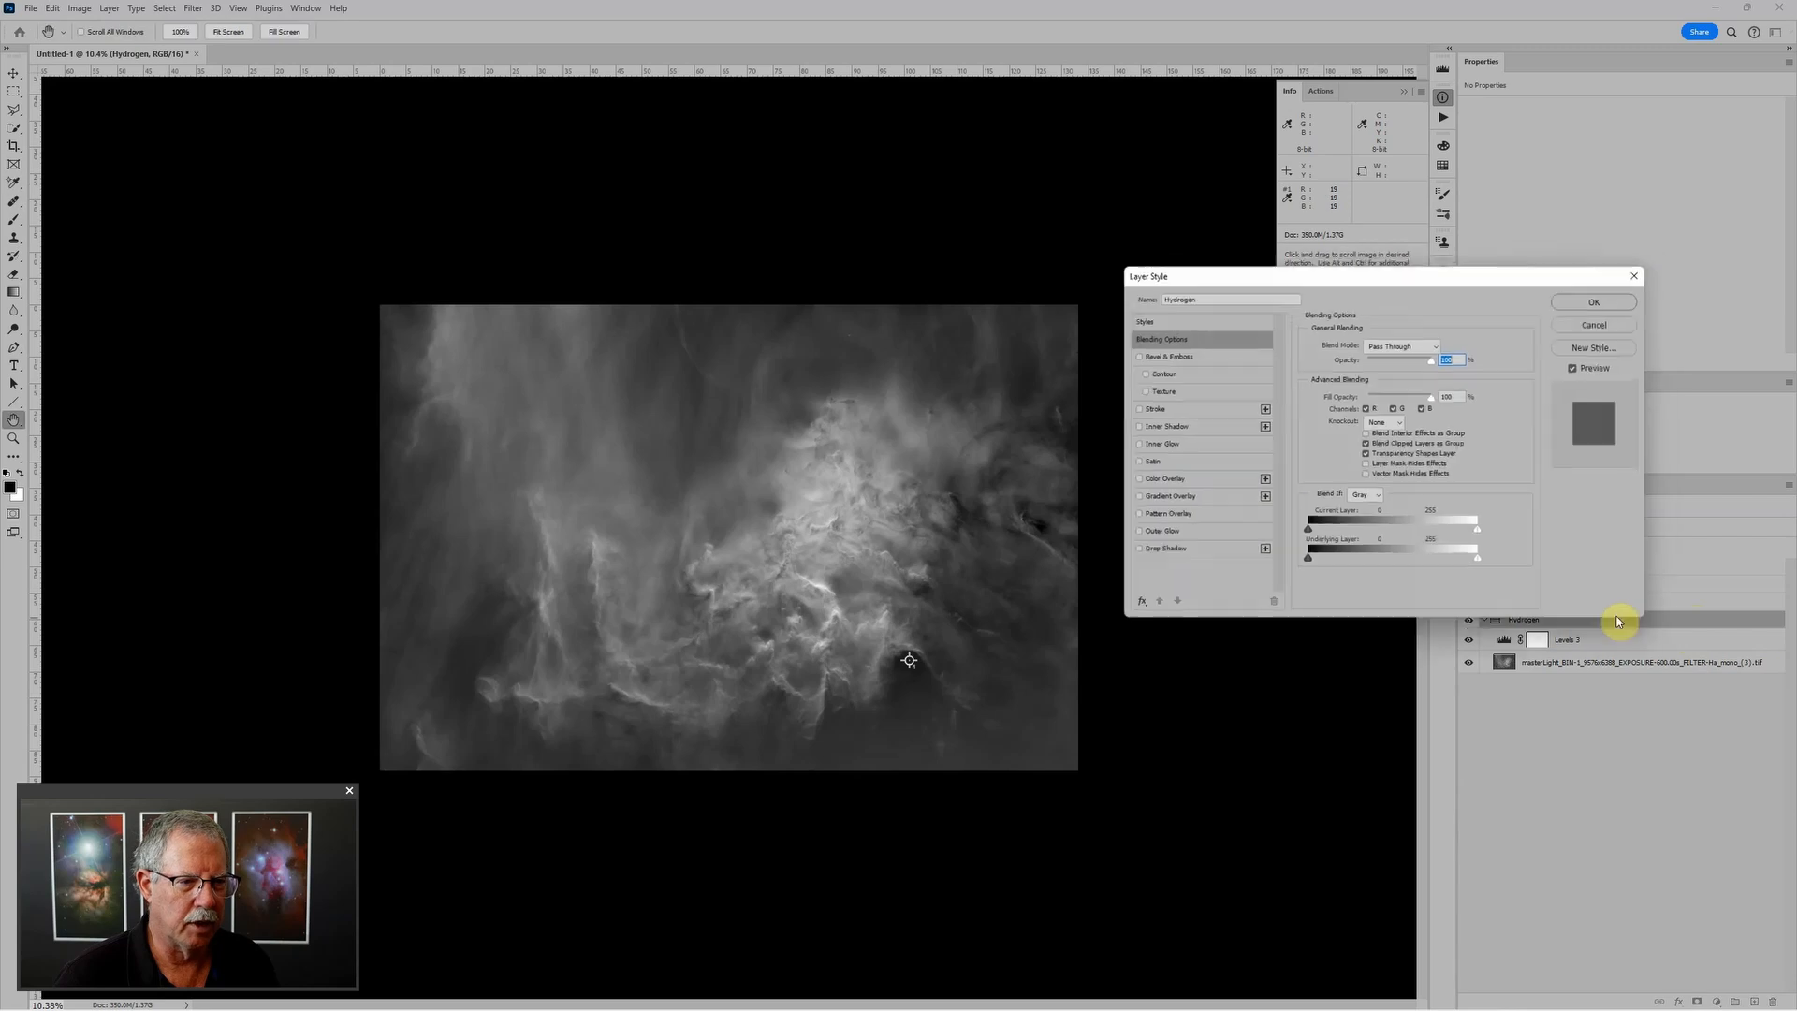
pyautogui.moveTo(1446, 271); pyautogui.dragTo(1224, 292)
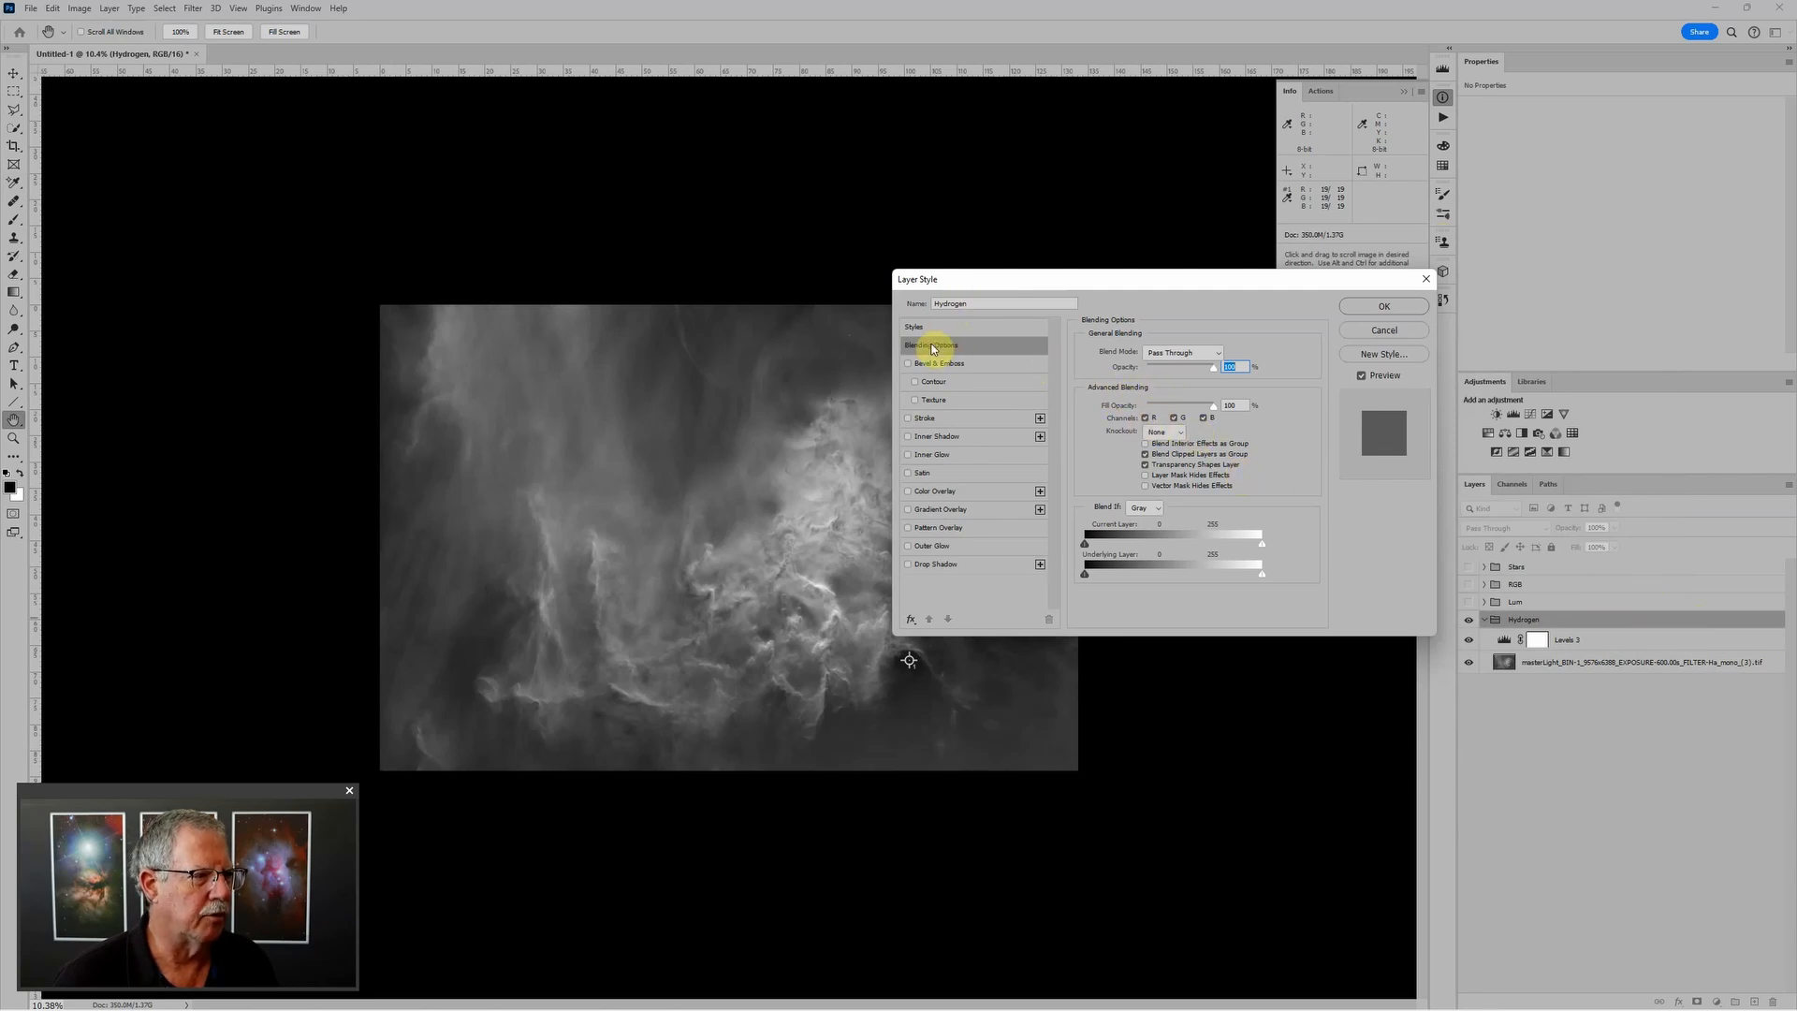
pyautogui.click(1175, 418)
pyautogui.click(1203, 418)
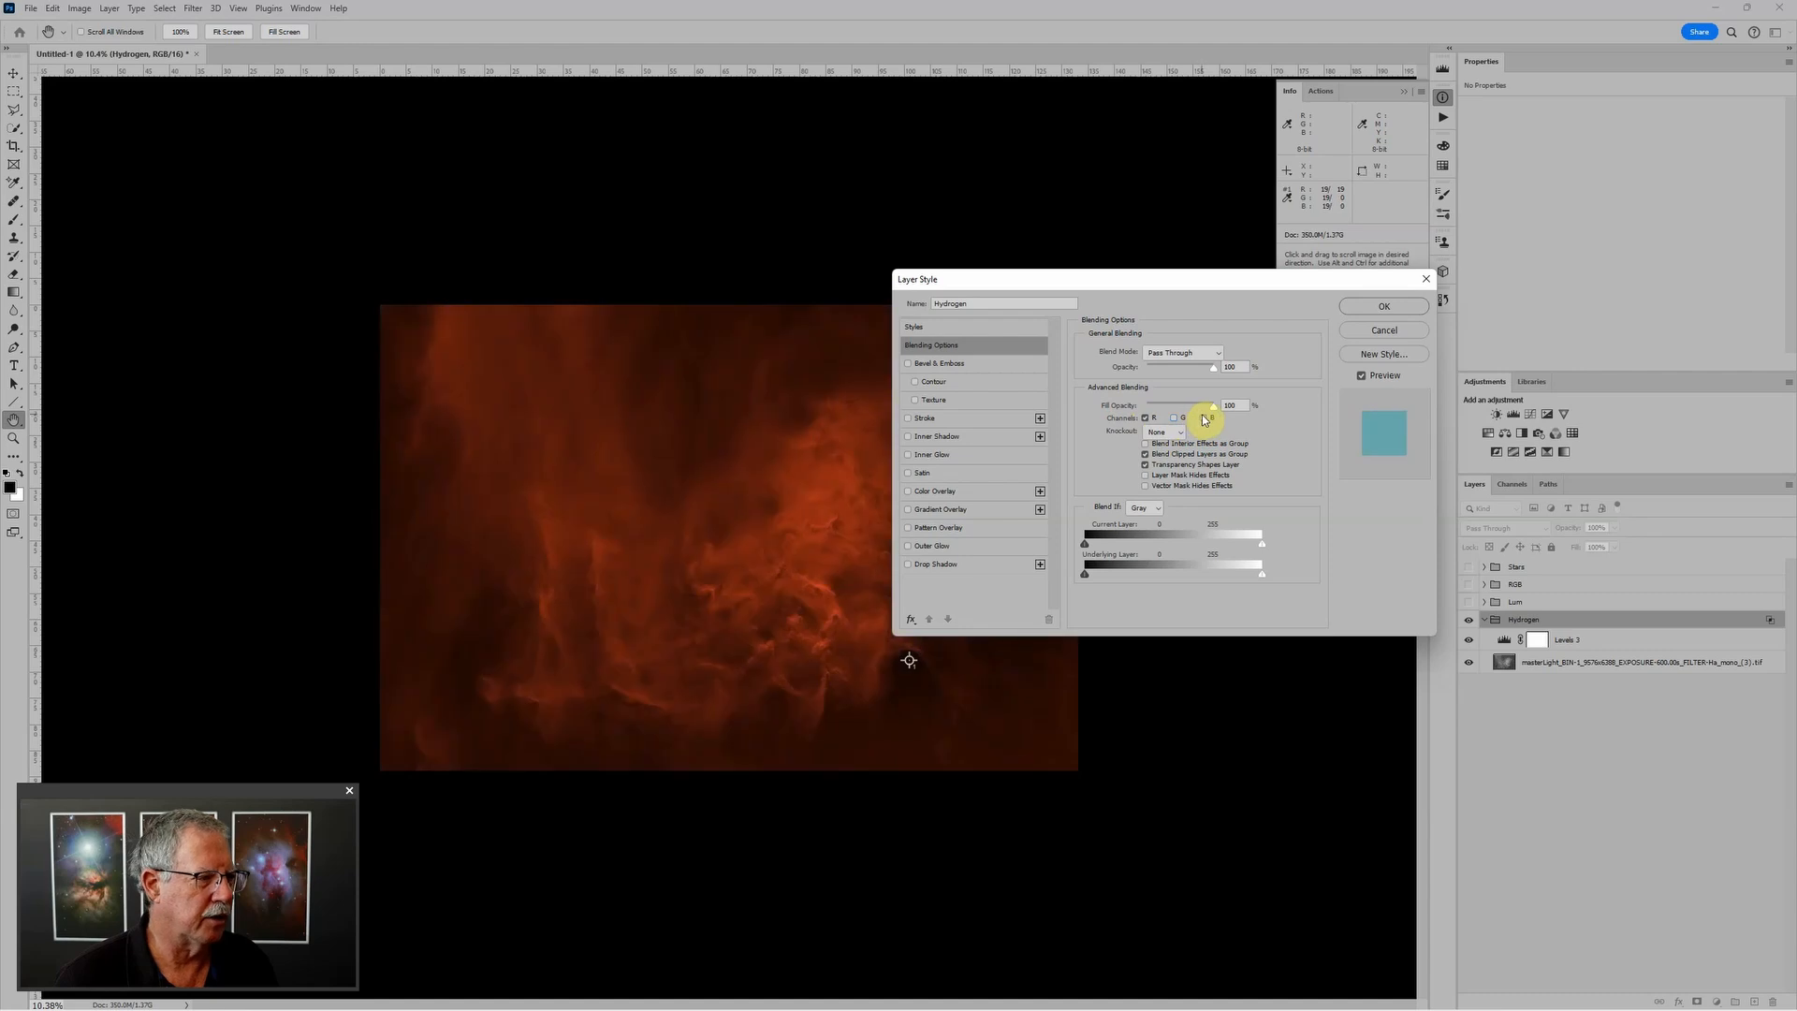
pyautogui.click(1348, 307)
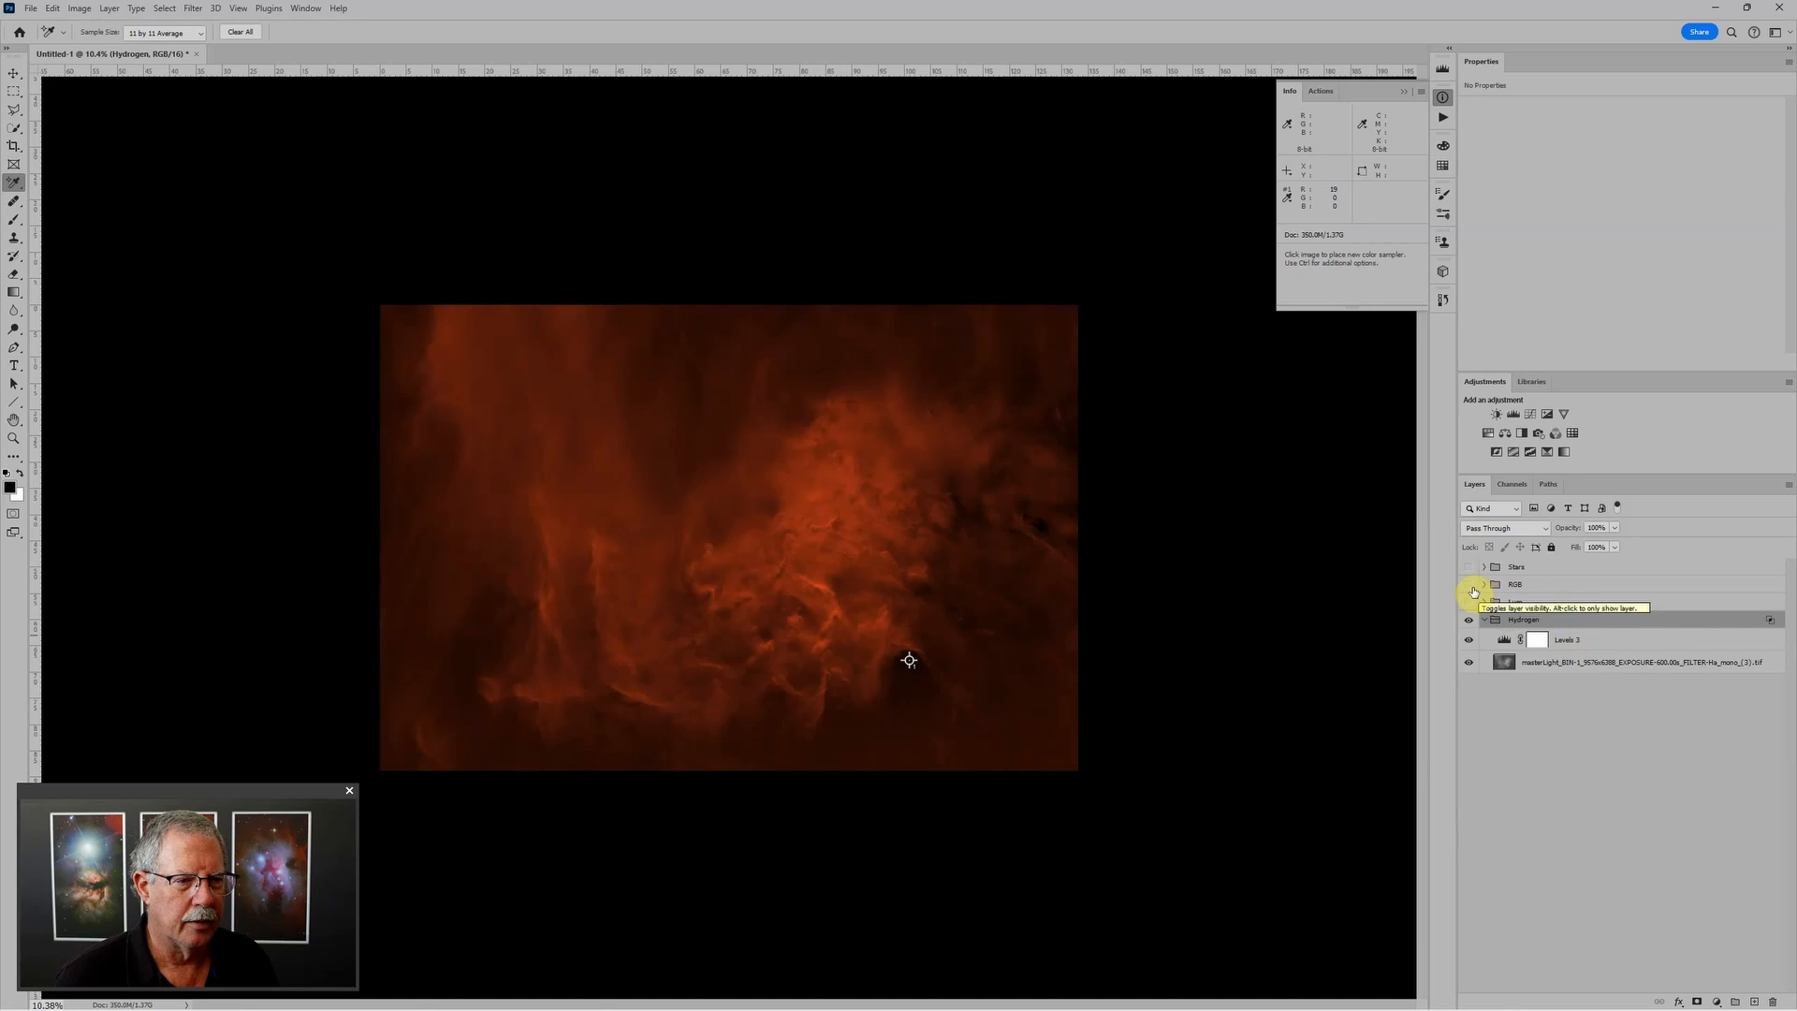
# Step: Show the RGB group above the red Hydrogen image and set its blend mode to Lighten
pyautogui.click(1586, 585)
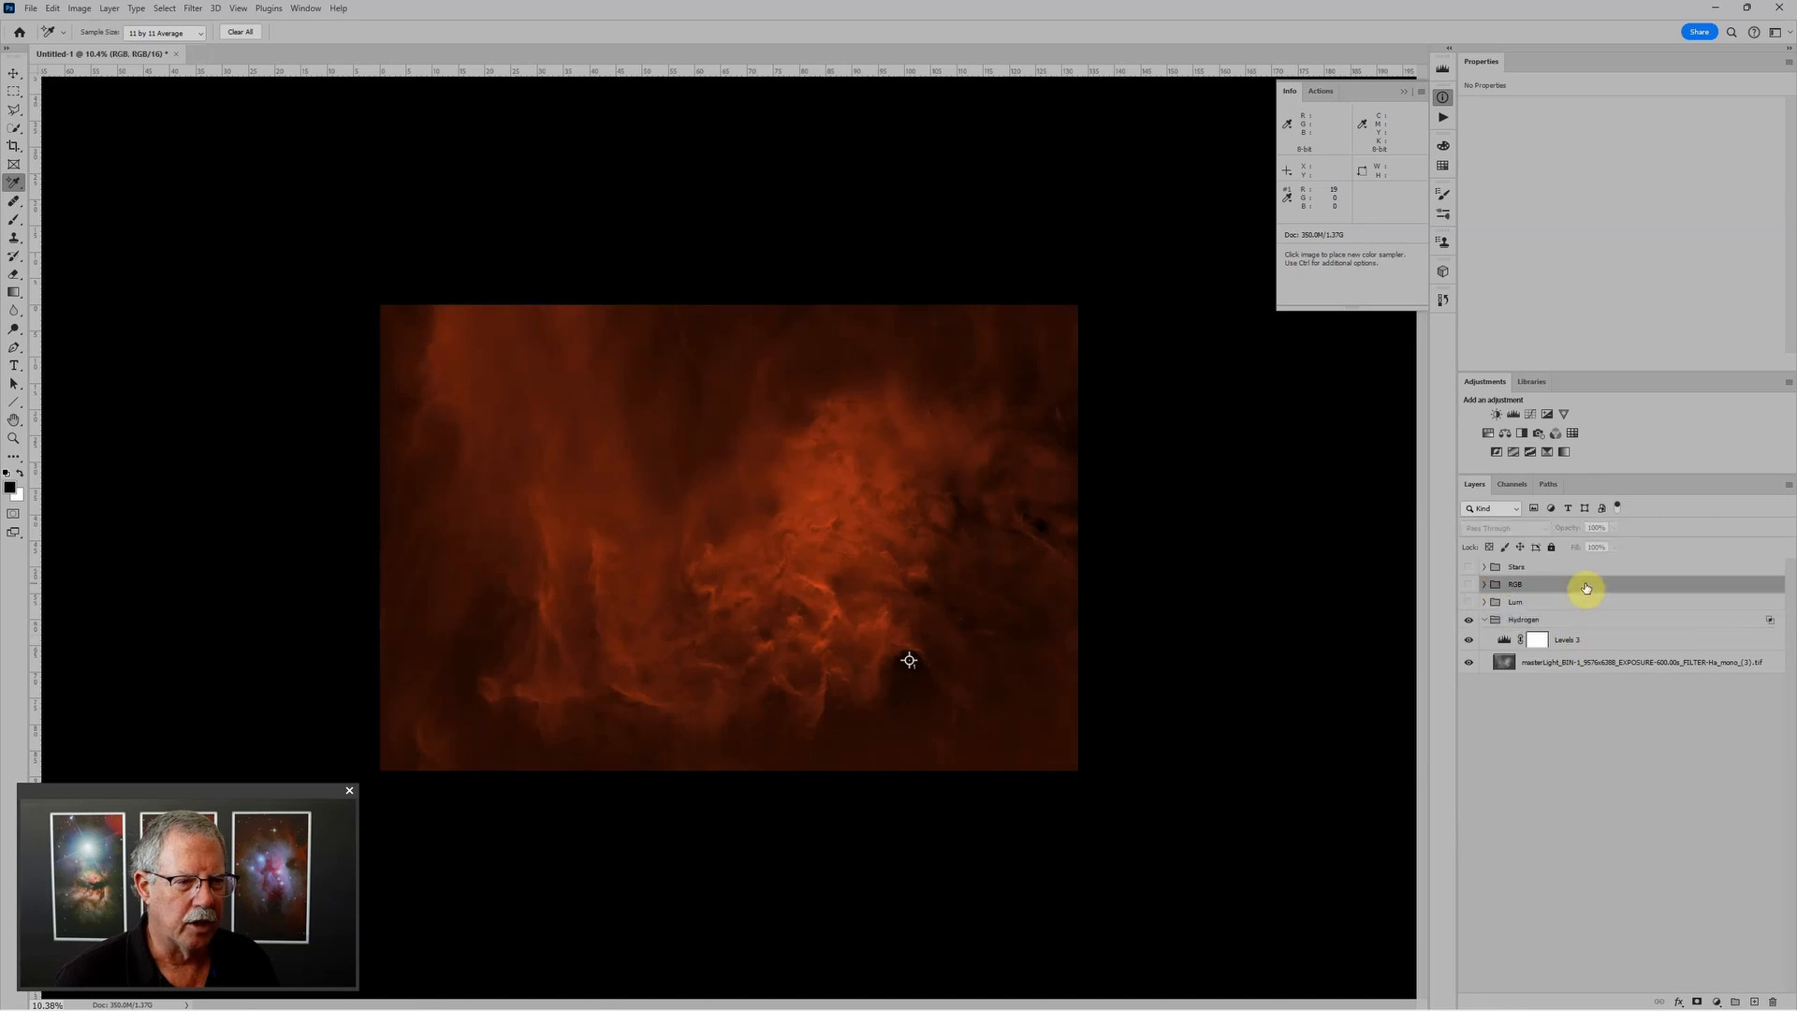
pyautogui.click(1469, 585)
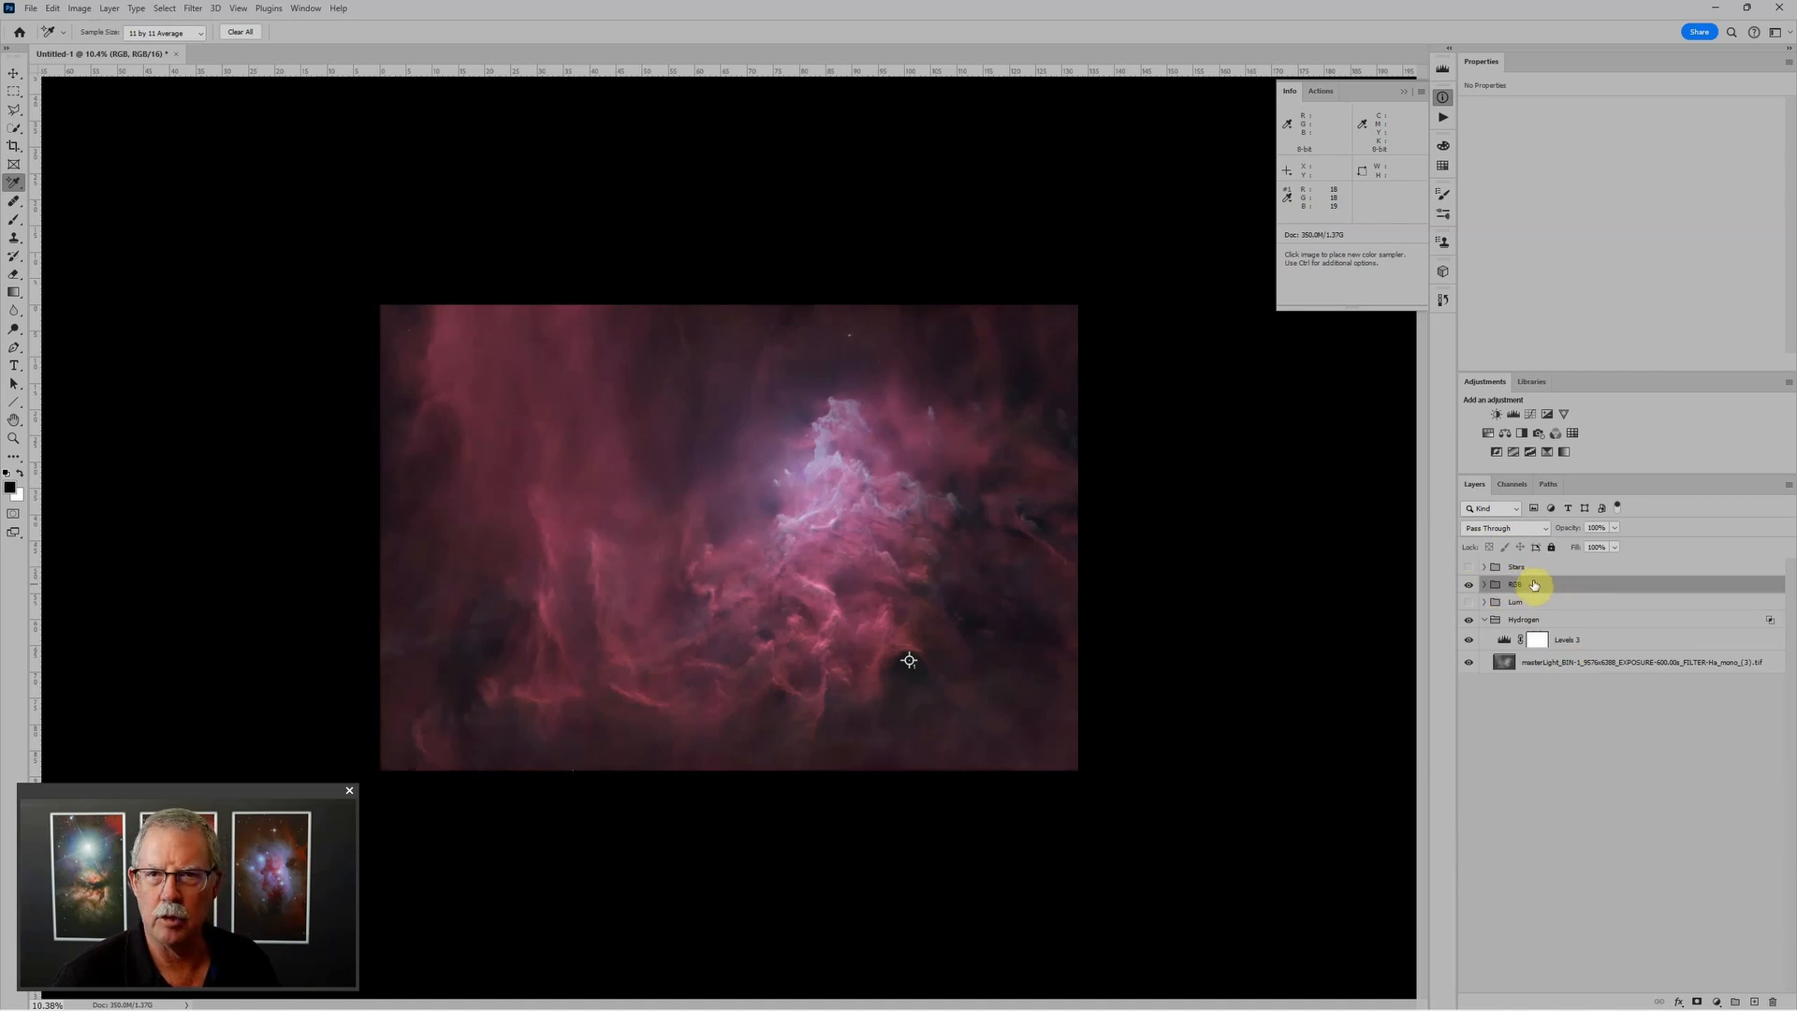
pyautogui.click(1518, 529)
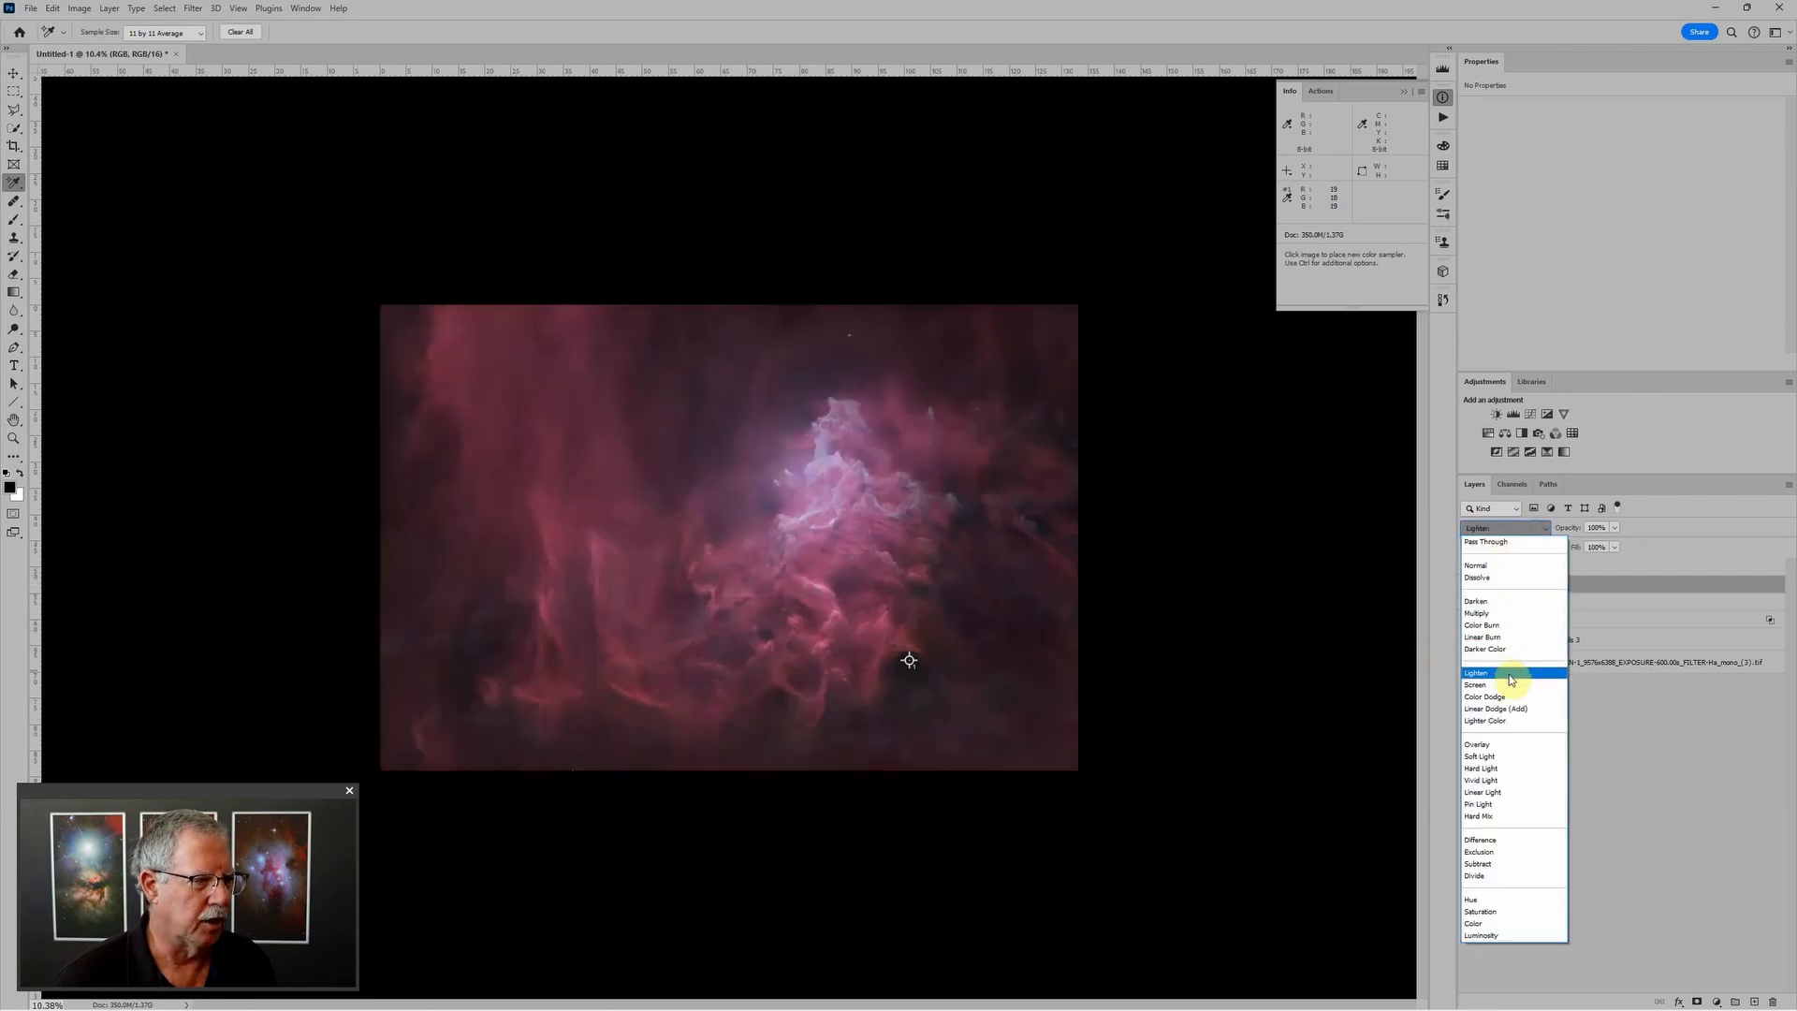
pyautogui.click(1511, 674)
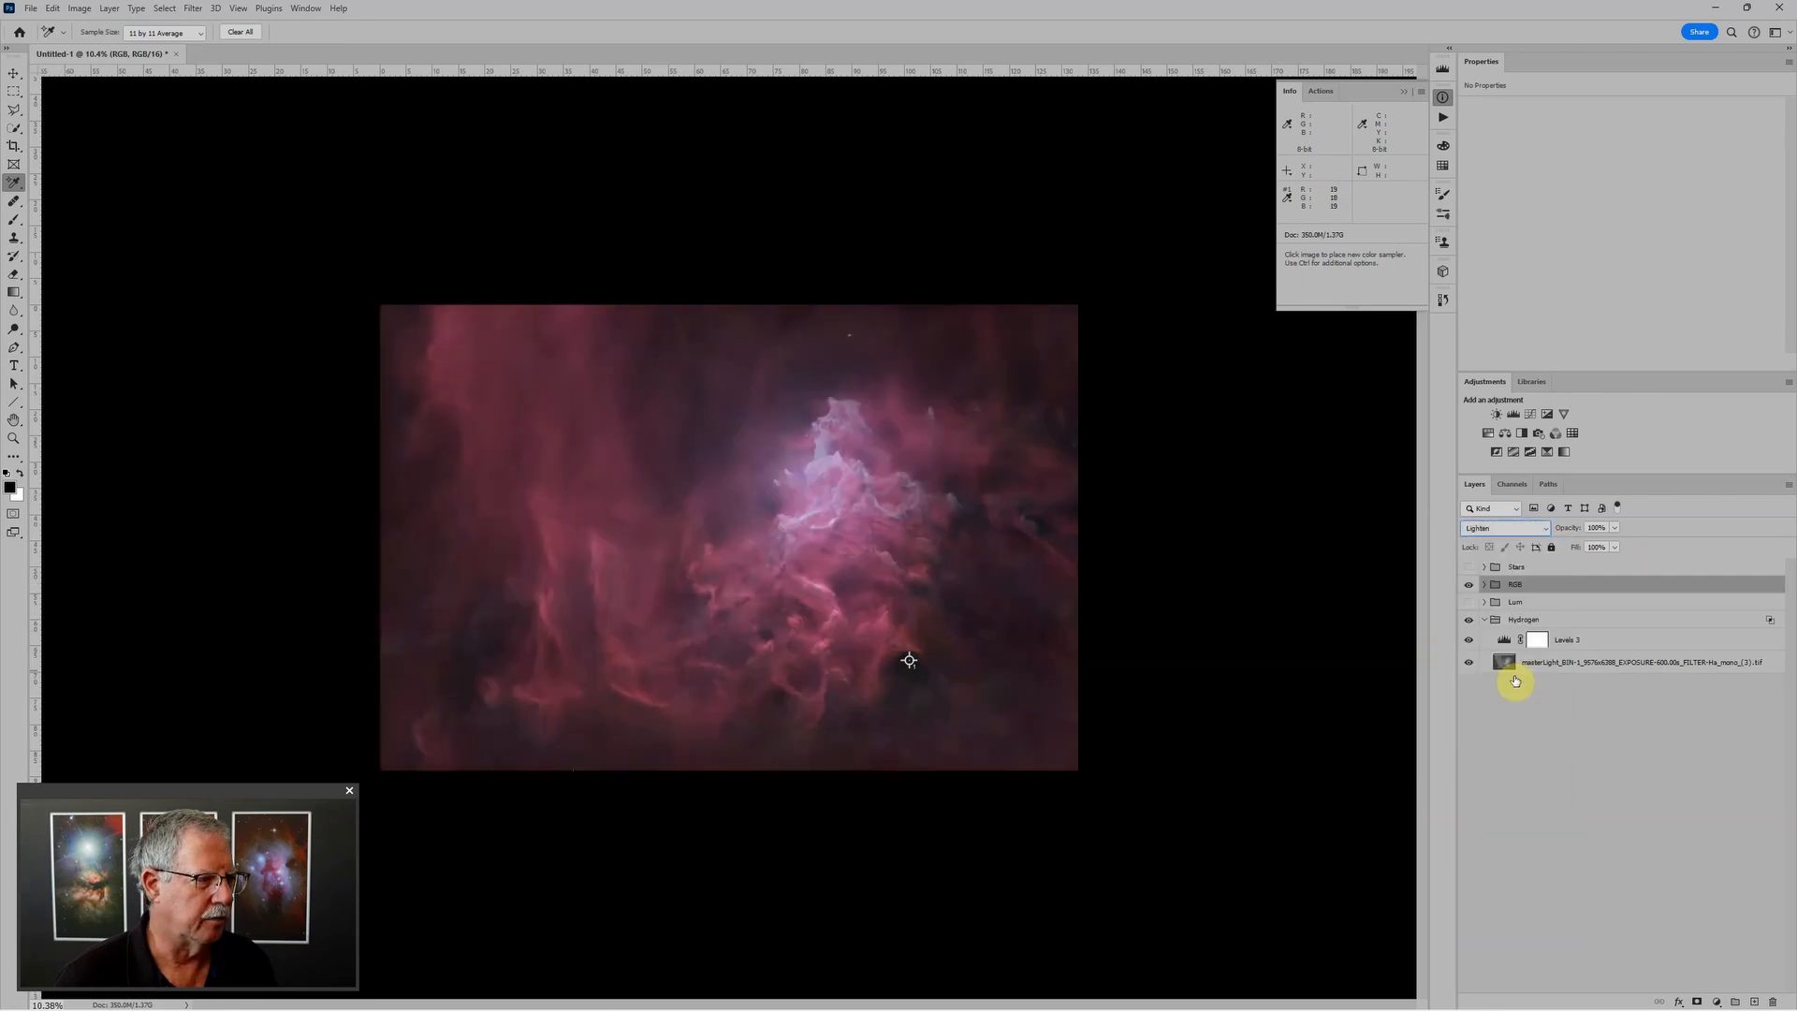
# Step: Compare the blended image with and without the RGB group
pyautogui.click(1470, 585)
pyautogui.click(1469, 585)
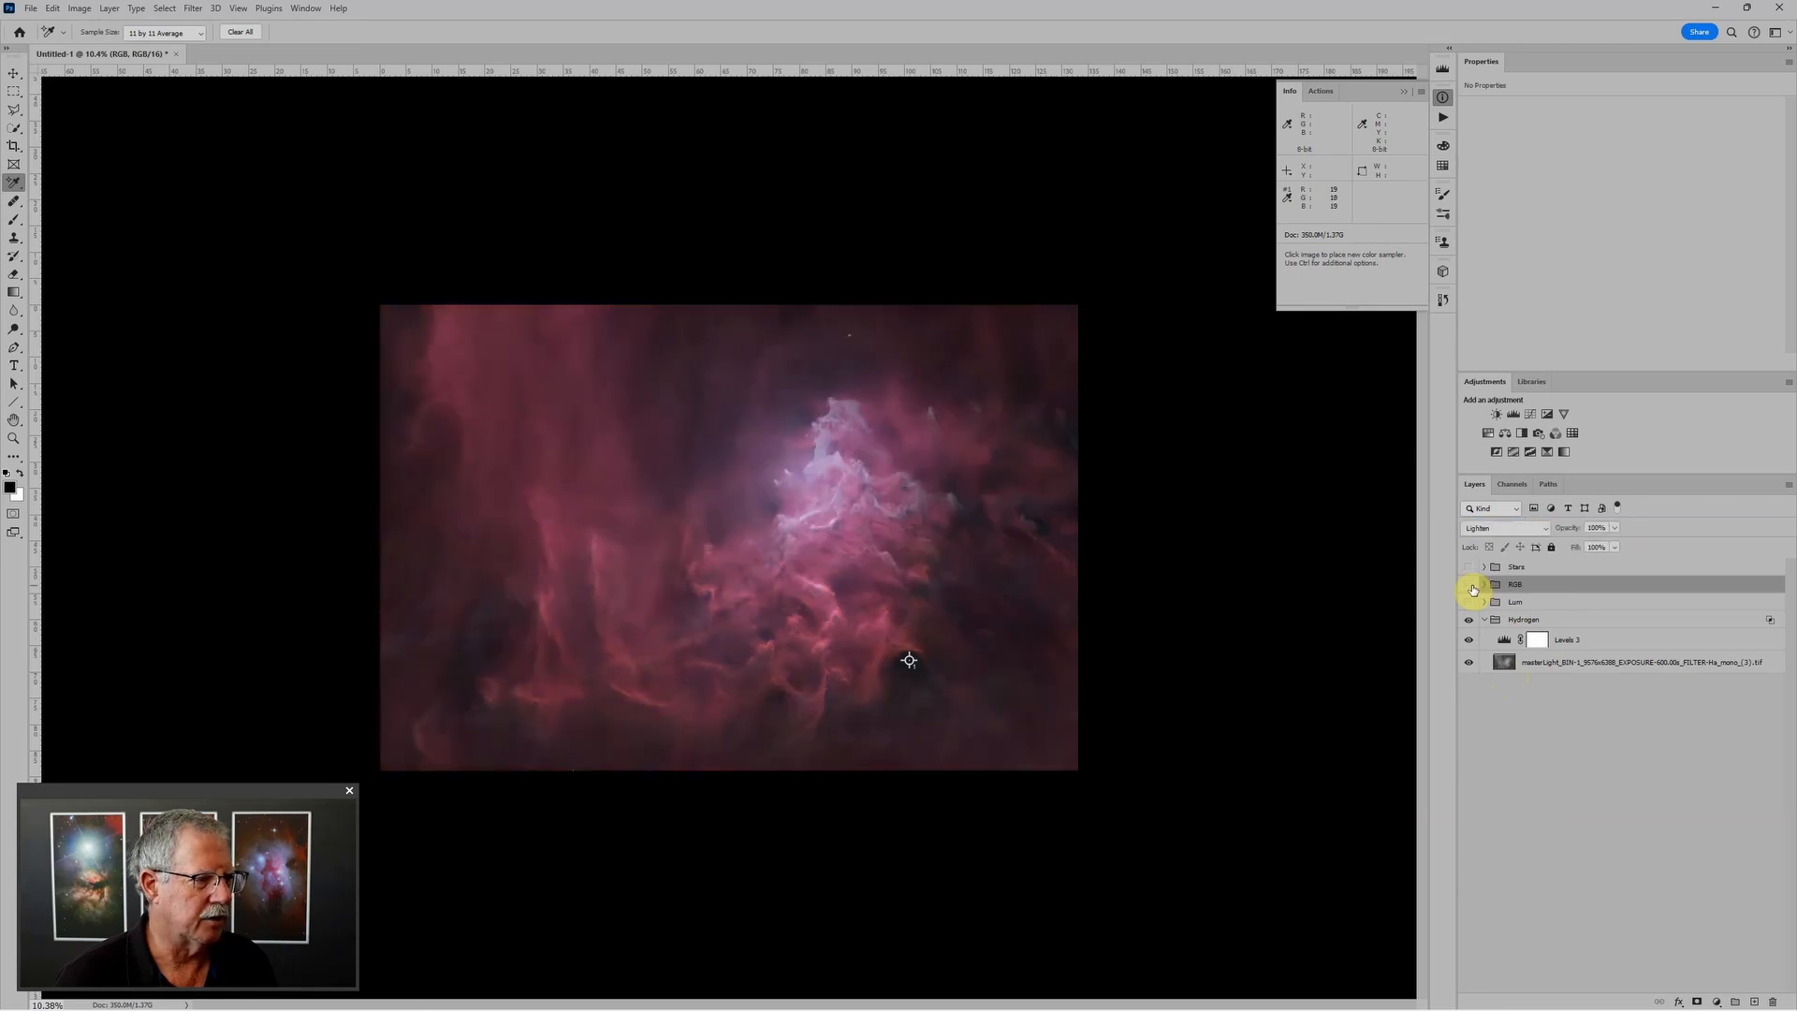
pyautogui.click(1469, 585)
pyautogui.click(1470, 585)
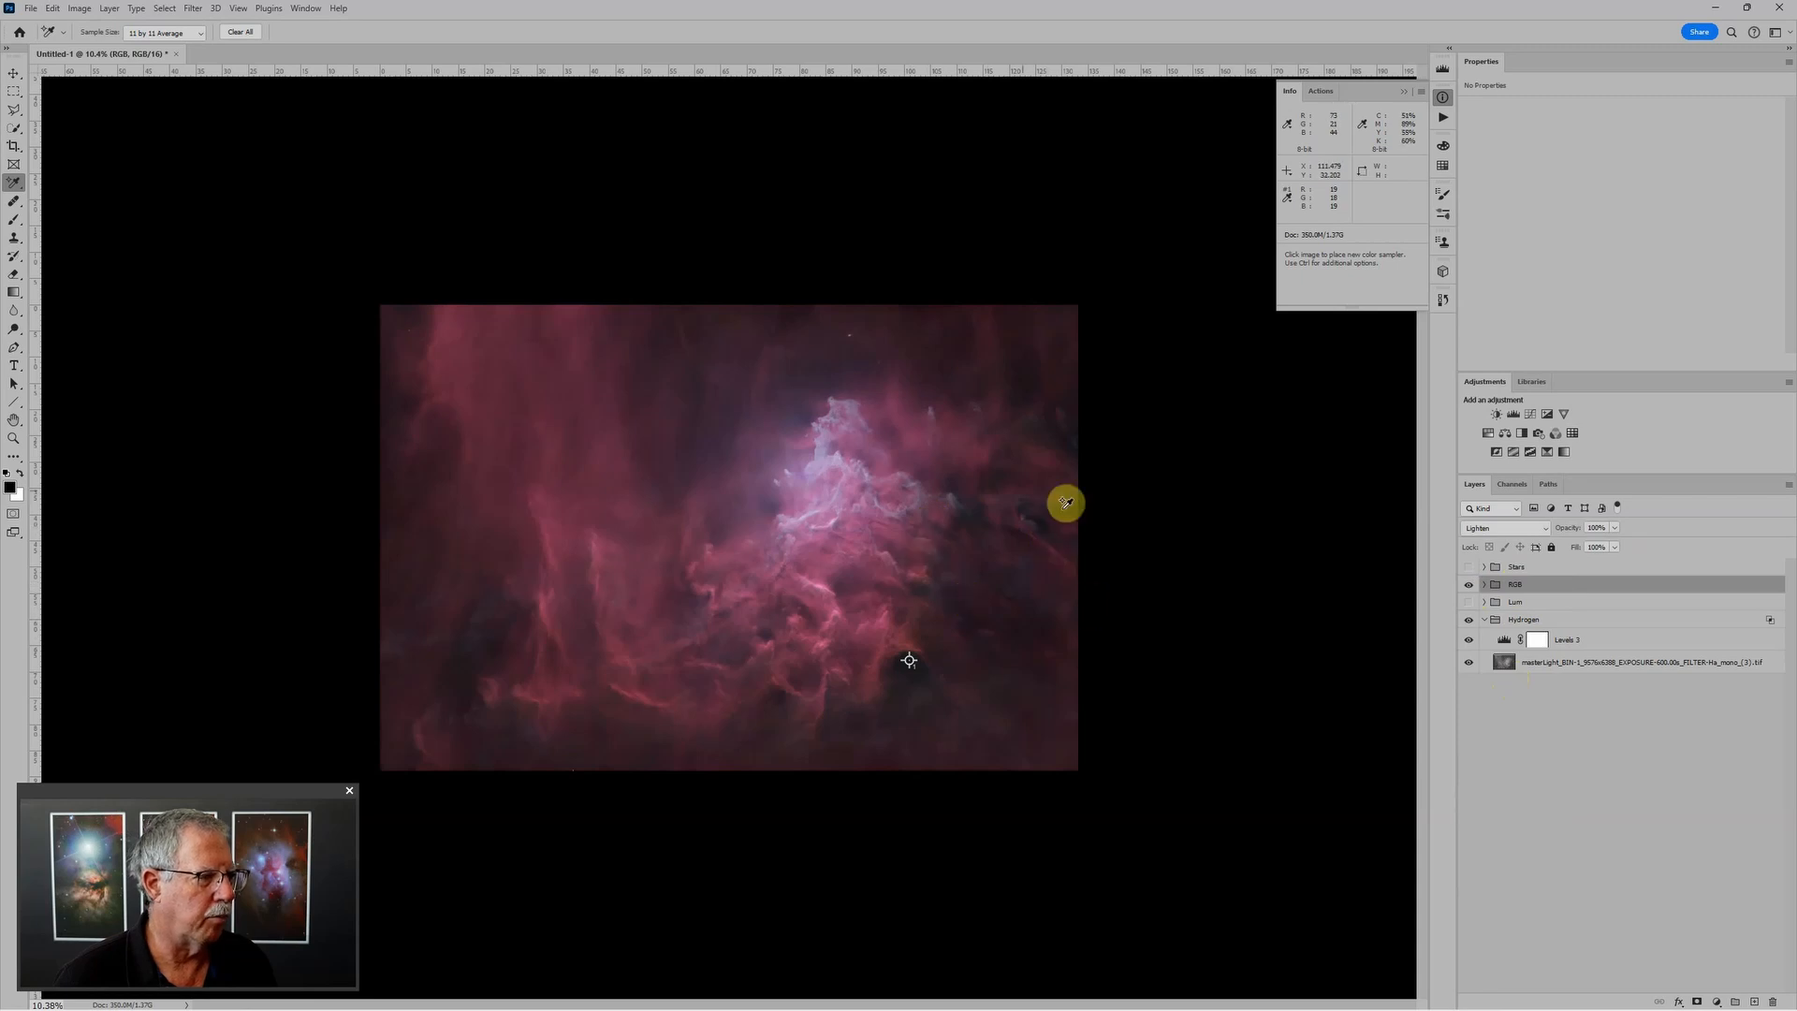
# Step: Brighten the Hydrogen group's Levels midtones, and set the RGB group's upper Levels adjustment to input black 19 and midtone 1.11
pyautogui.click(1484, 586)
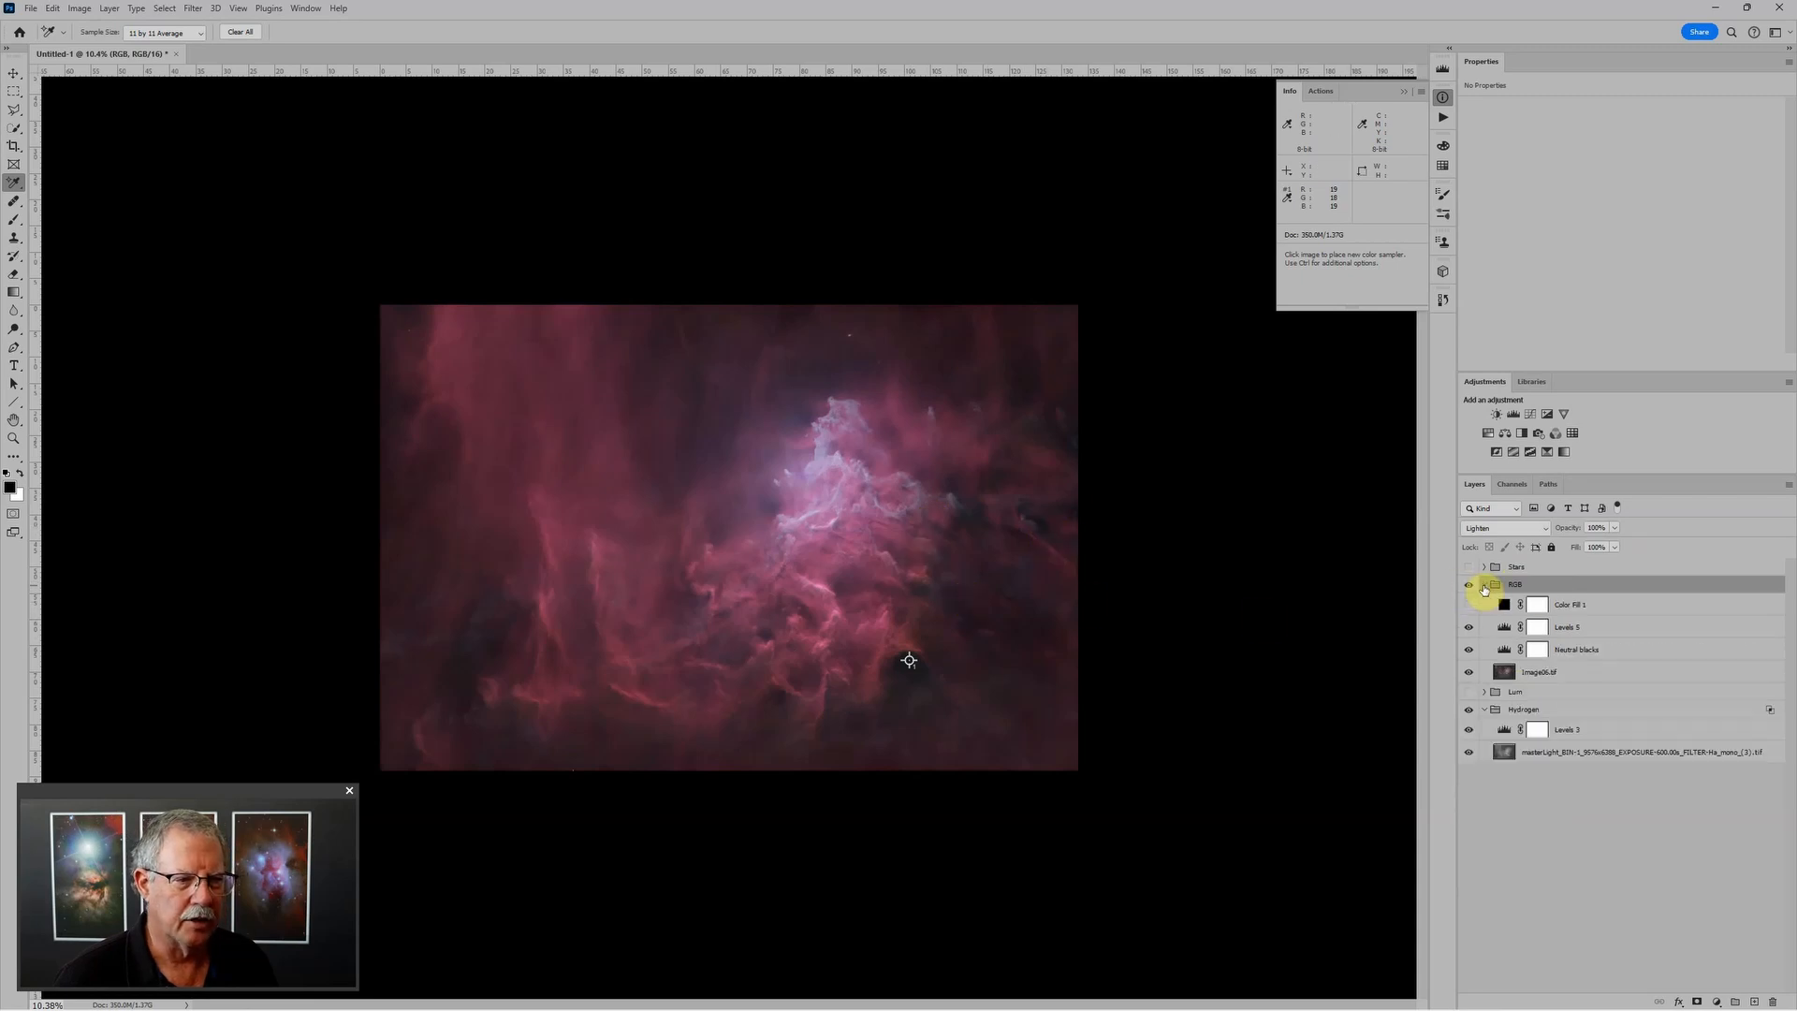
pyautogui.click(1505, 731)
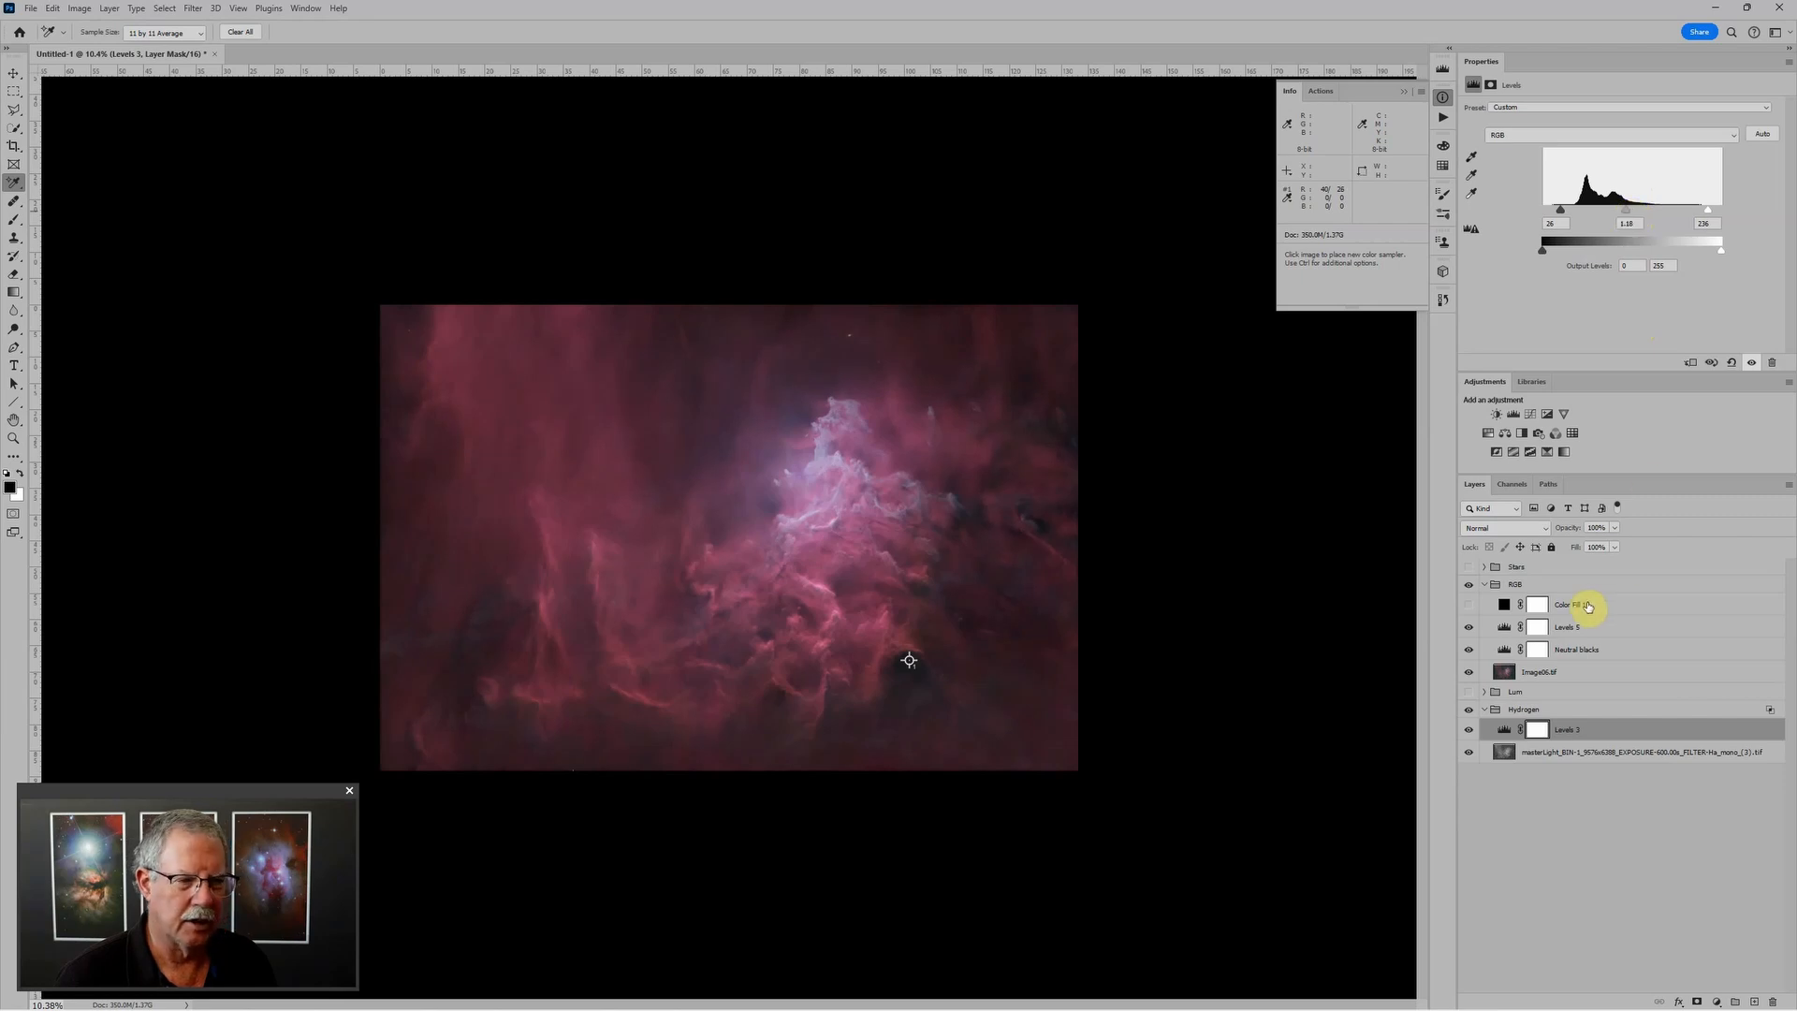
pyautogui.click(1502, 629)
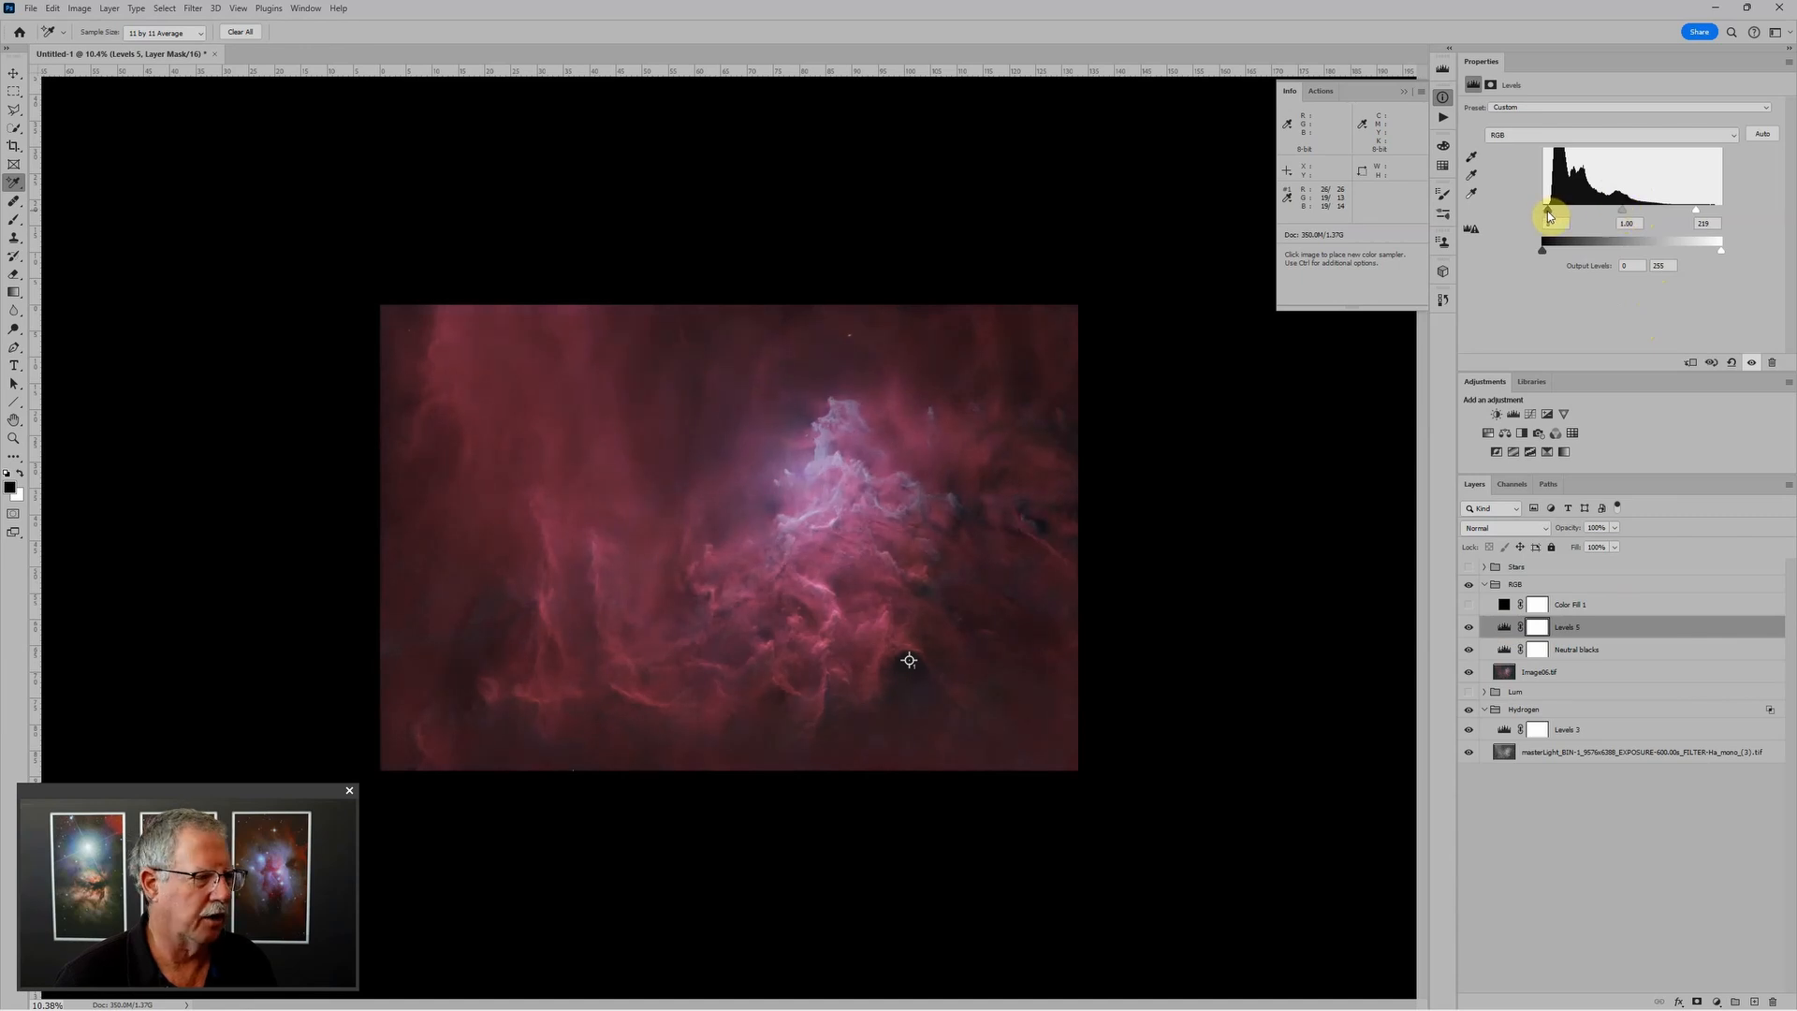
pyautogui.moveTo(1548, 210); pyautogui.dragTo(1558, 215)
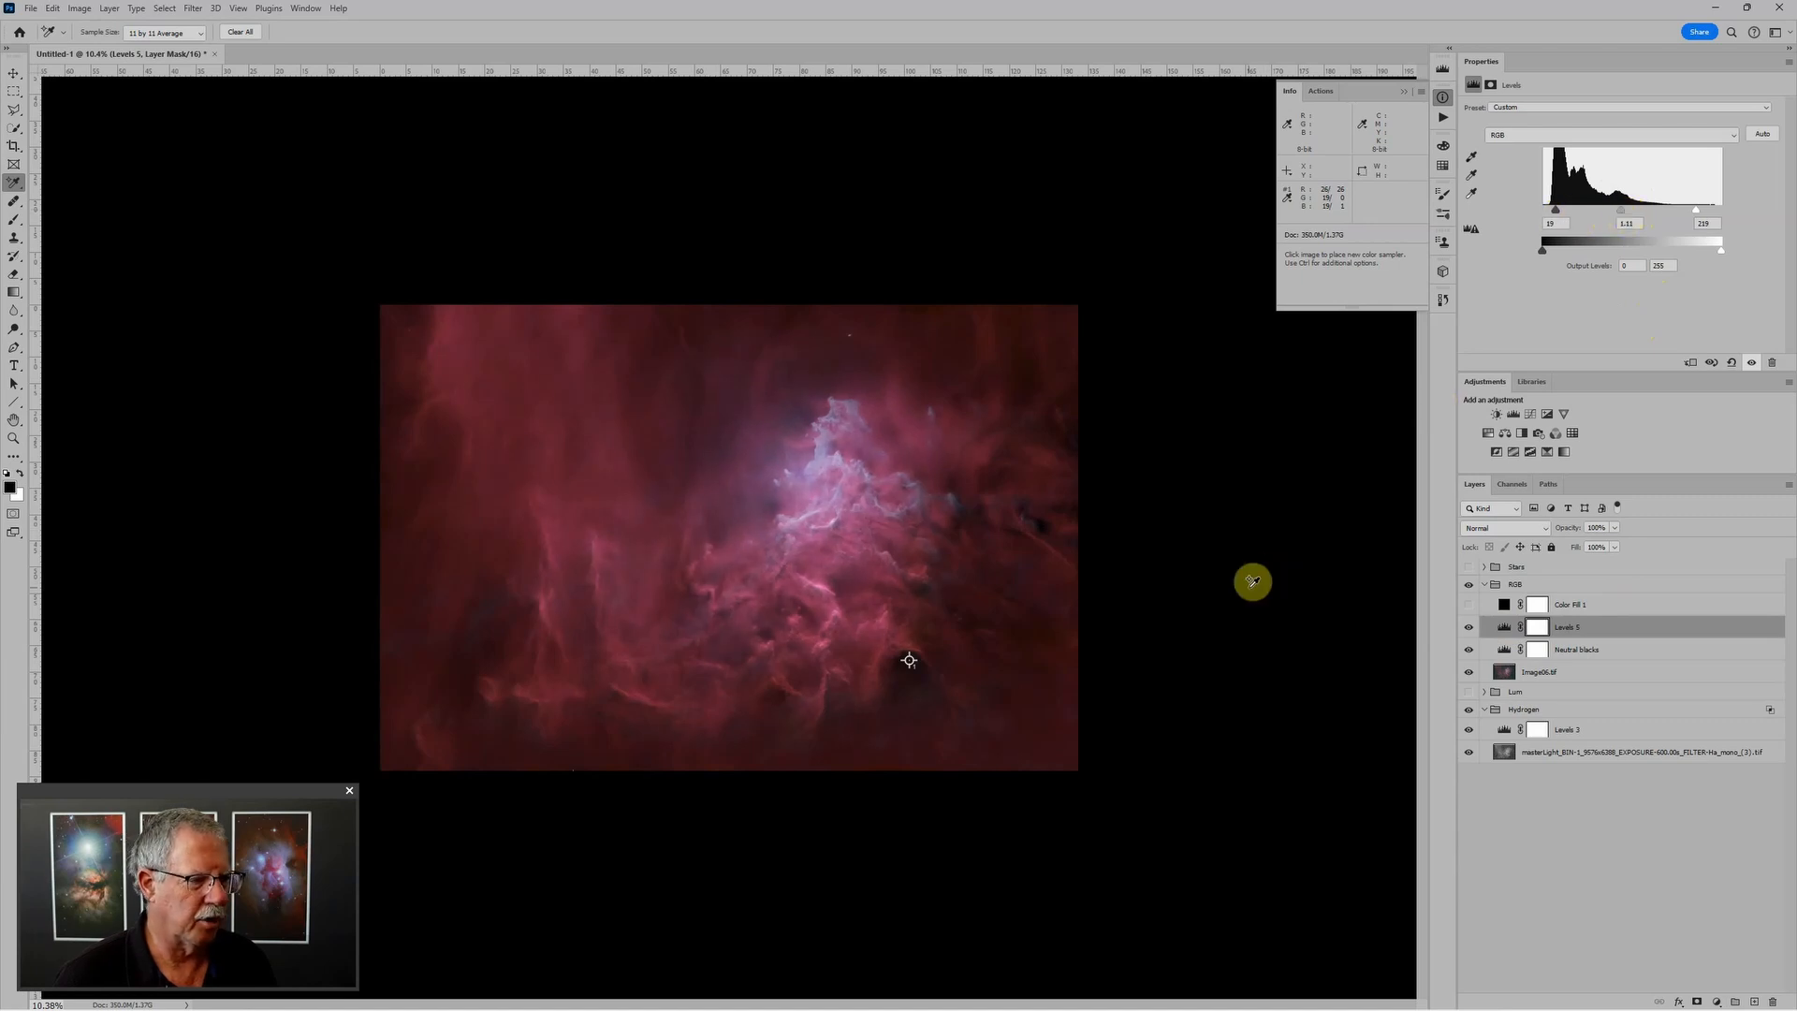
# Step: Compare the adjusted blend with the Hydrogen image alone, and collapse the RGB group
pyautogui.scroll(1, 1251, 581)
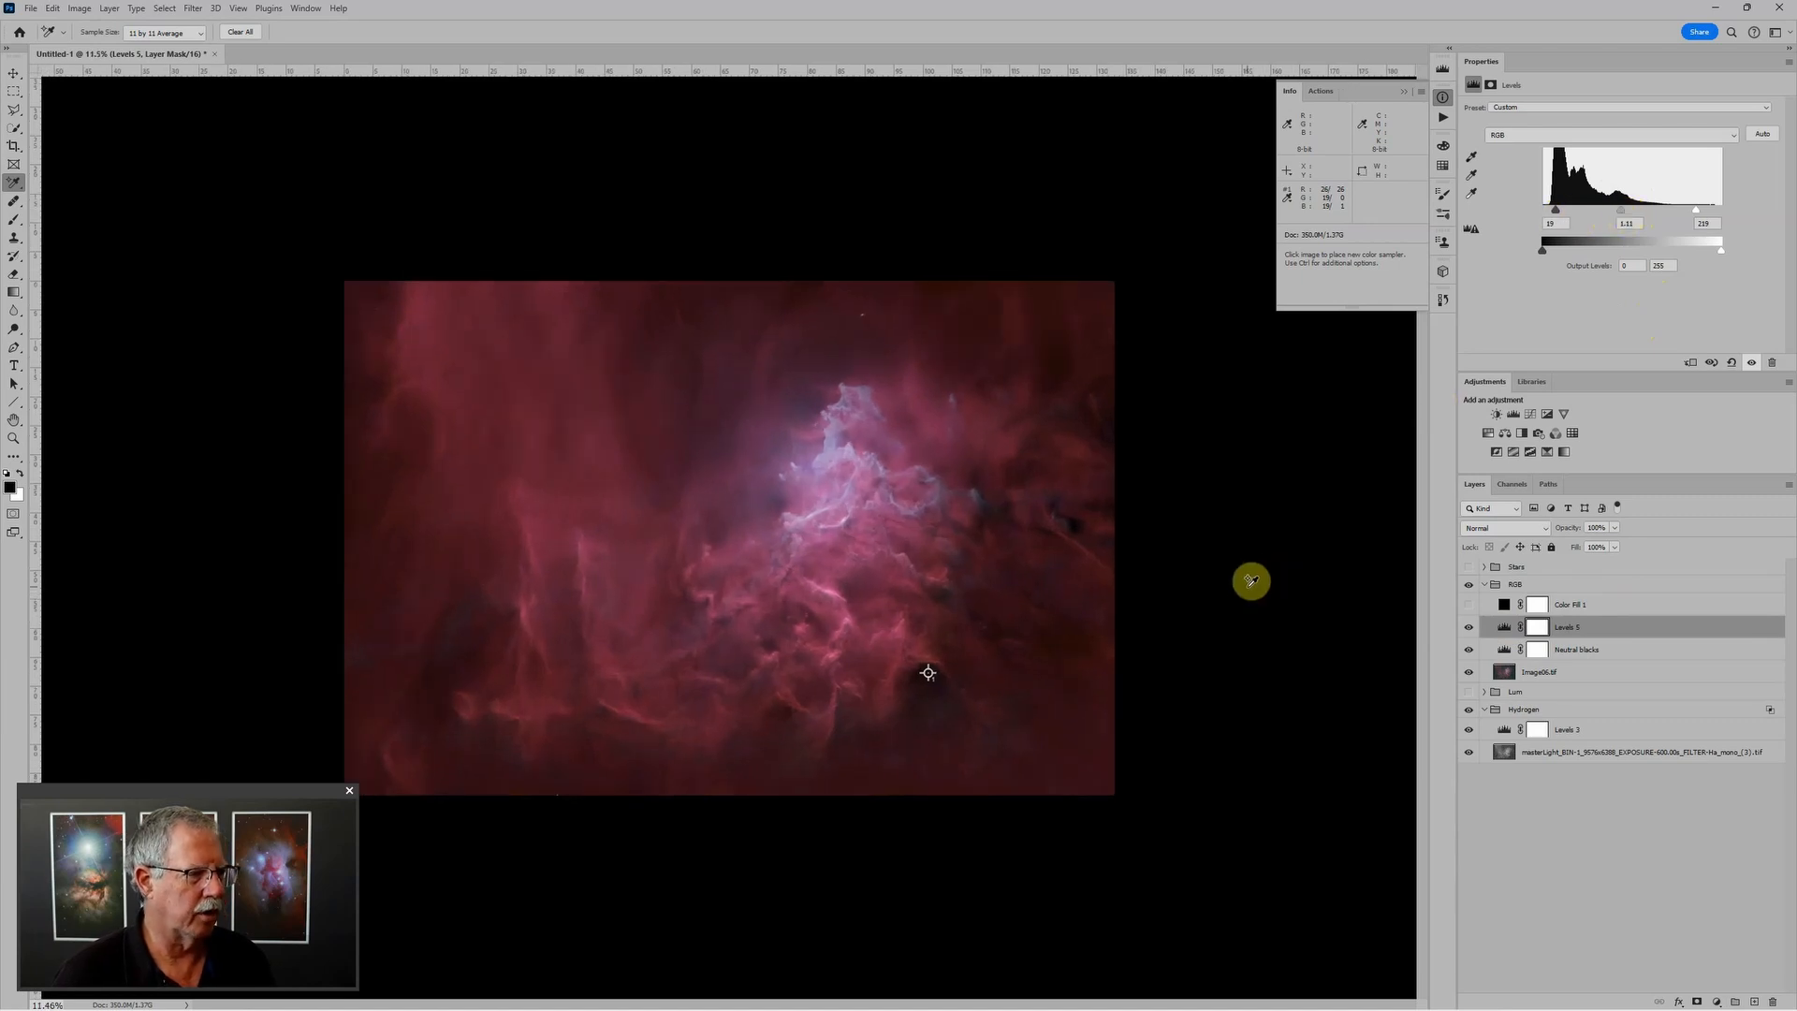
pyautogui.click(1469, 586)
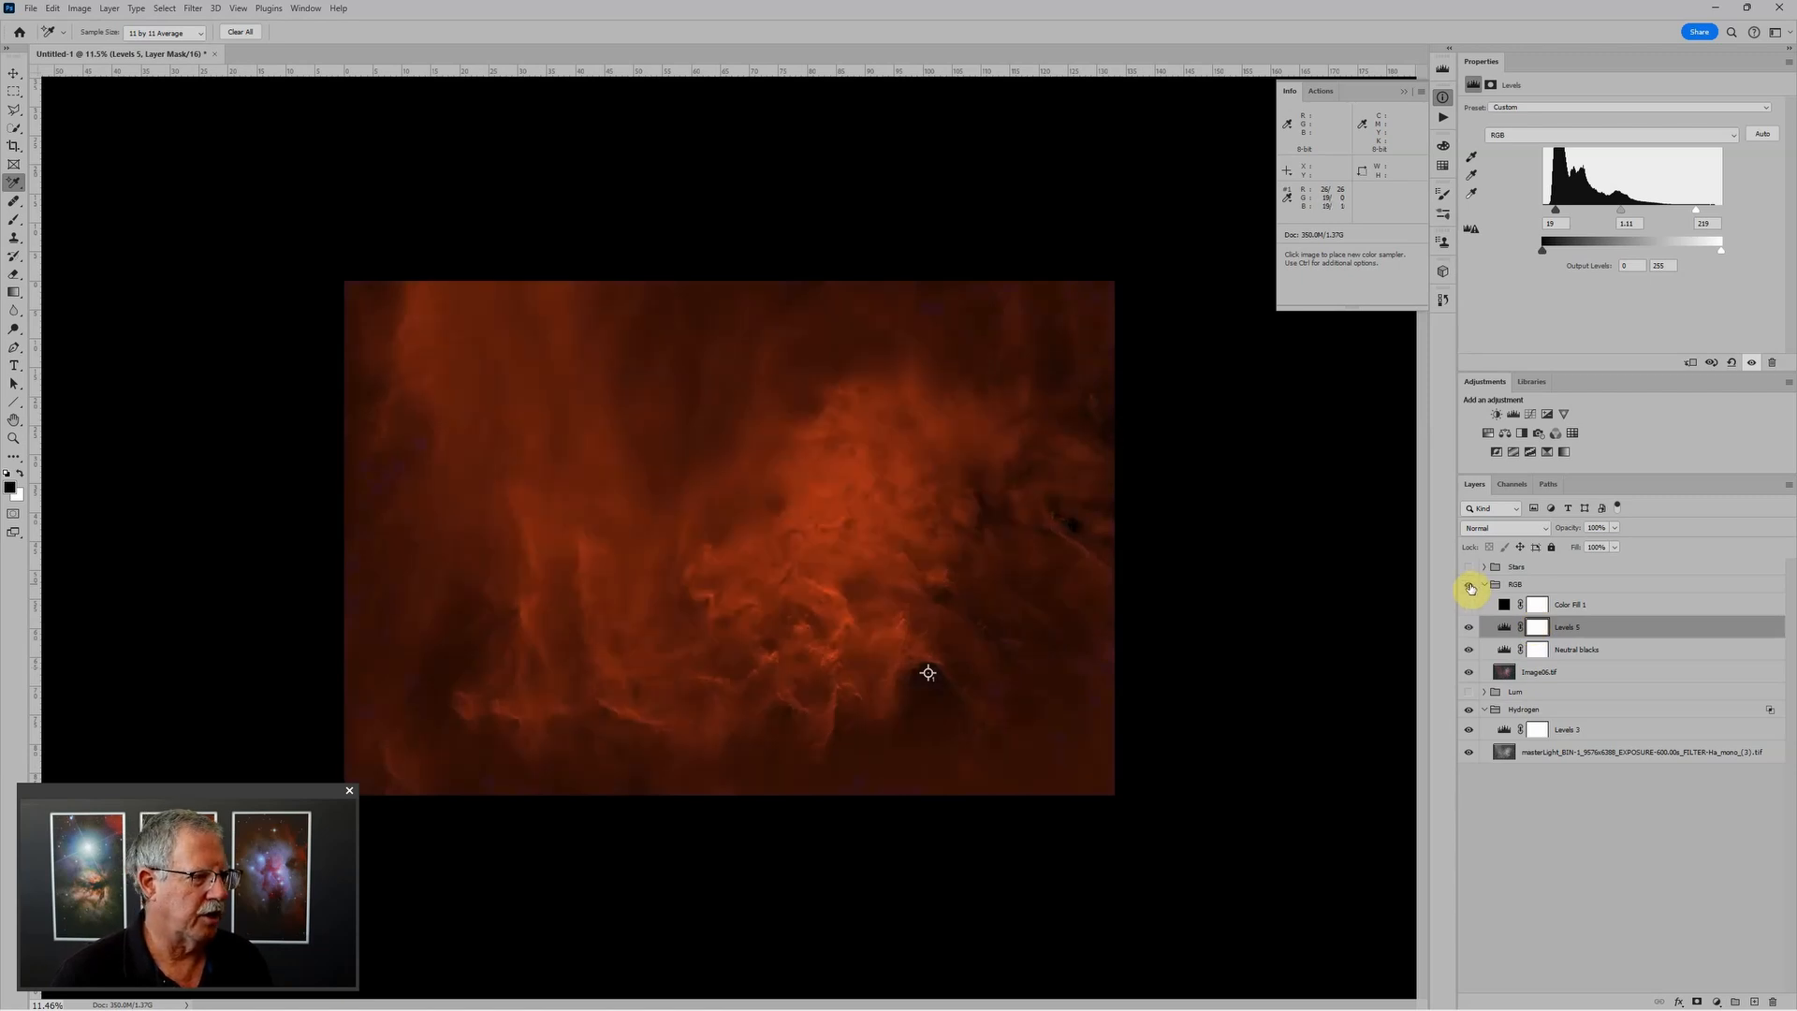
pyautogui.click(1470, 587)
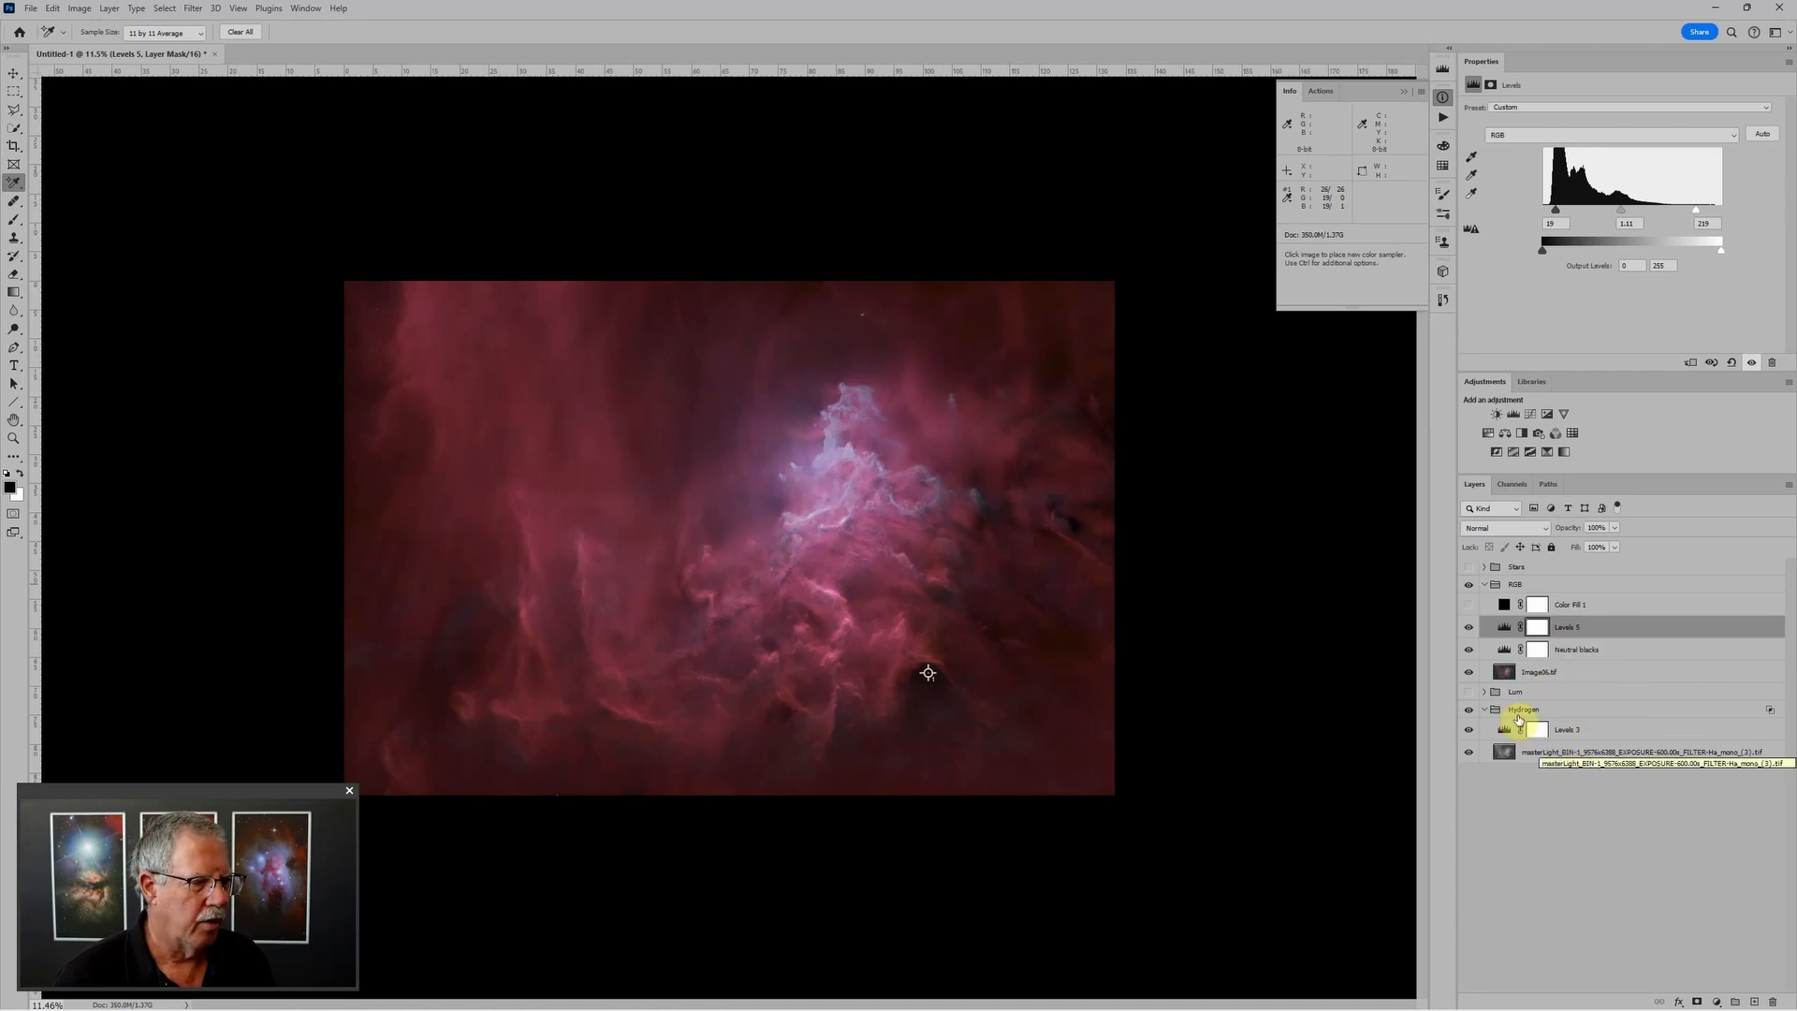
pyautogui.click(1484, 586)
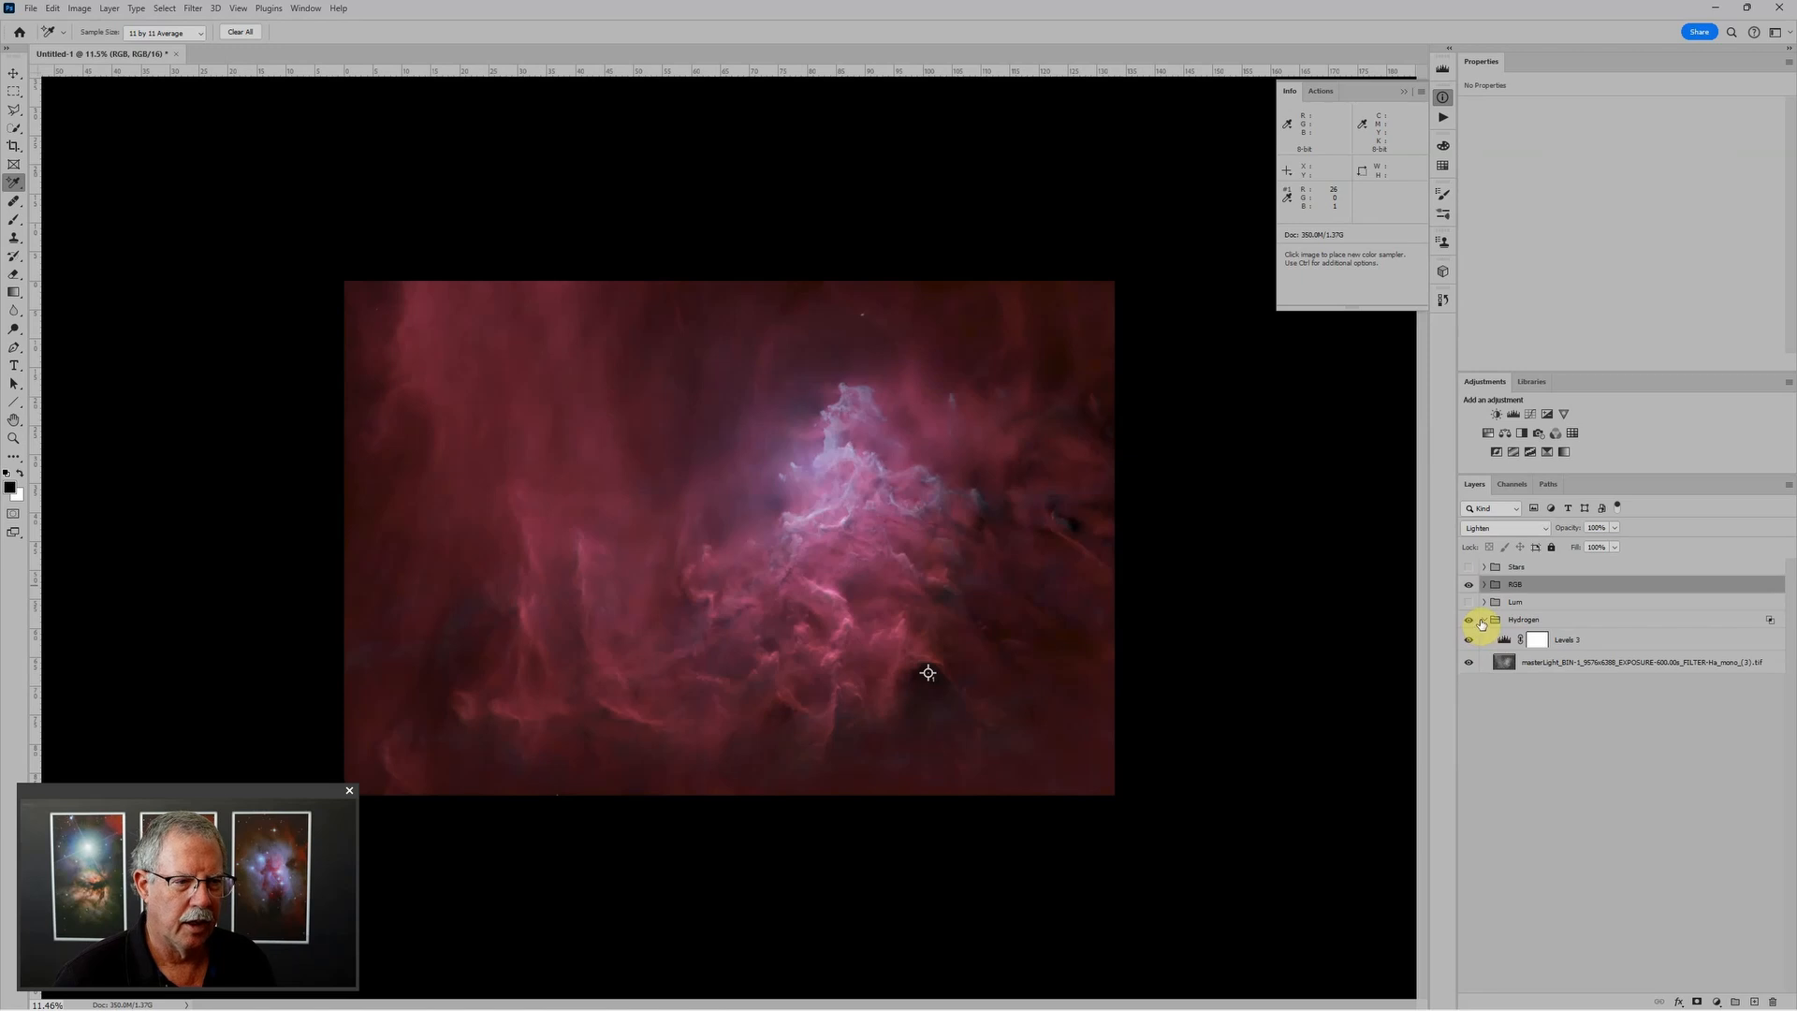
# Step: Hide the RGB group, and show, expand and select the Lum group
pyautogui.click(1468, 585)
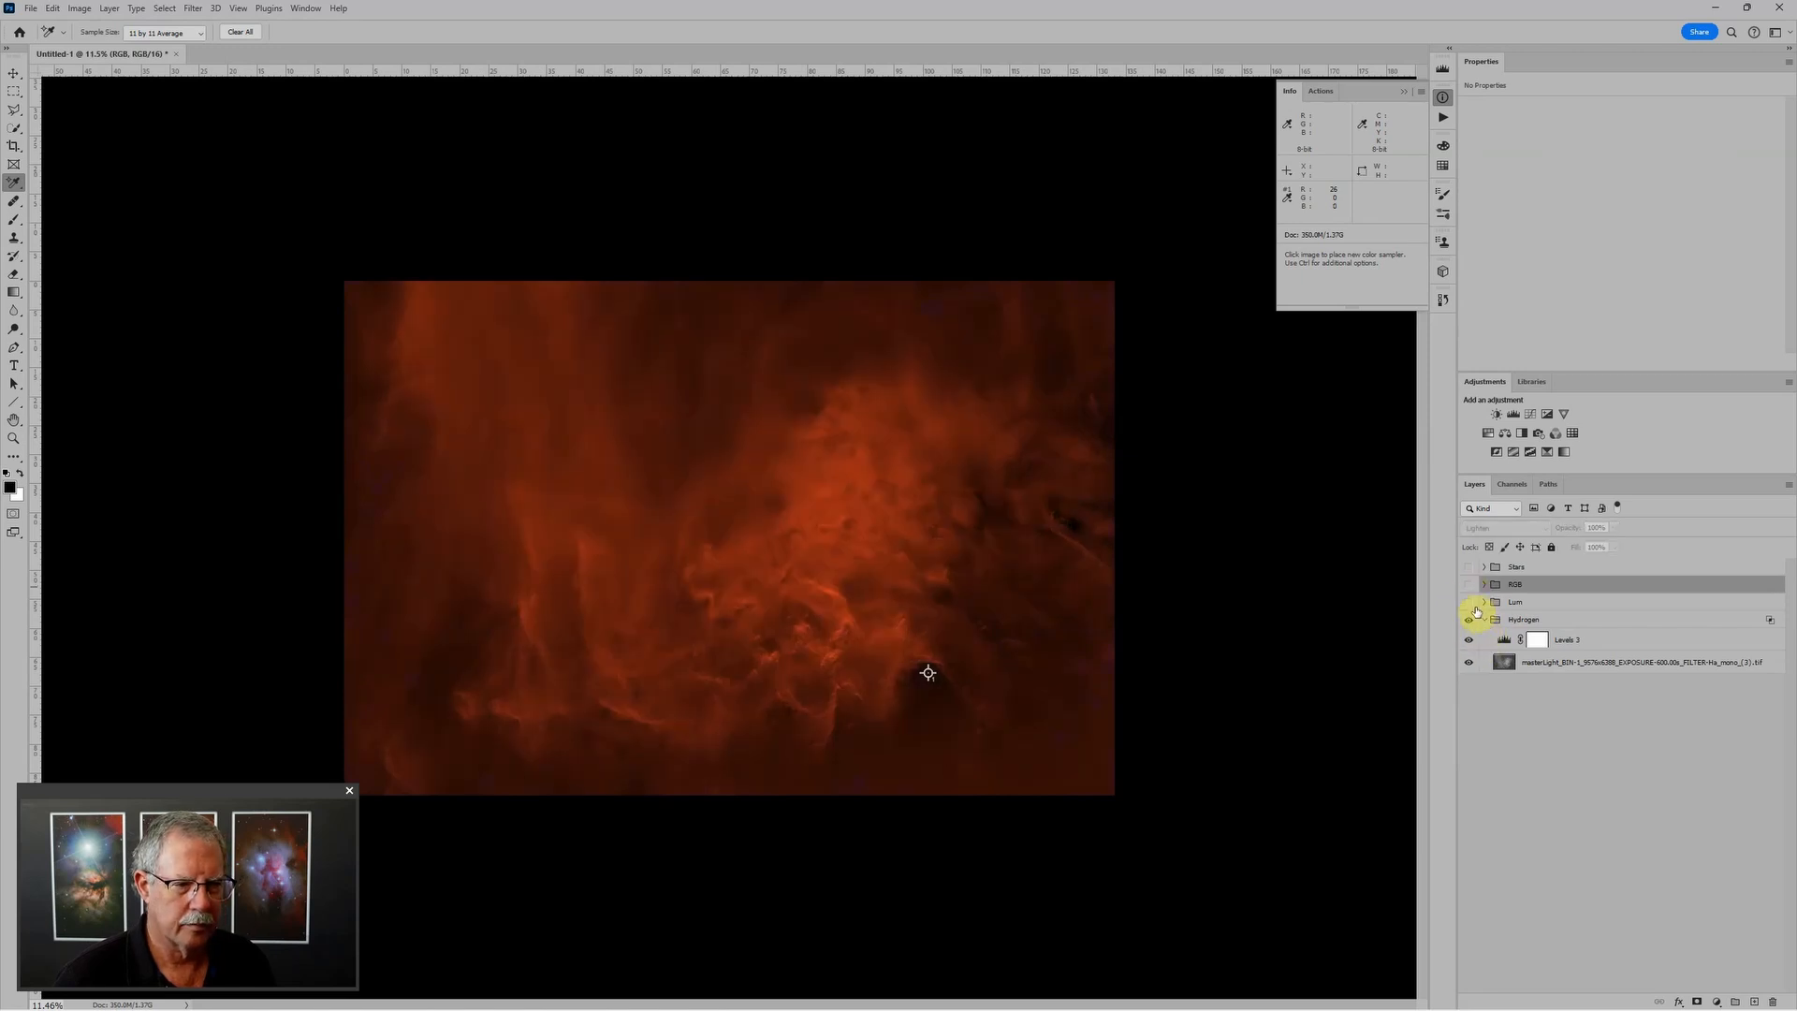
pyautogui.click(1471, 603)
pyautogui.click(1484, 603)
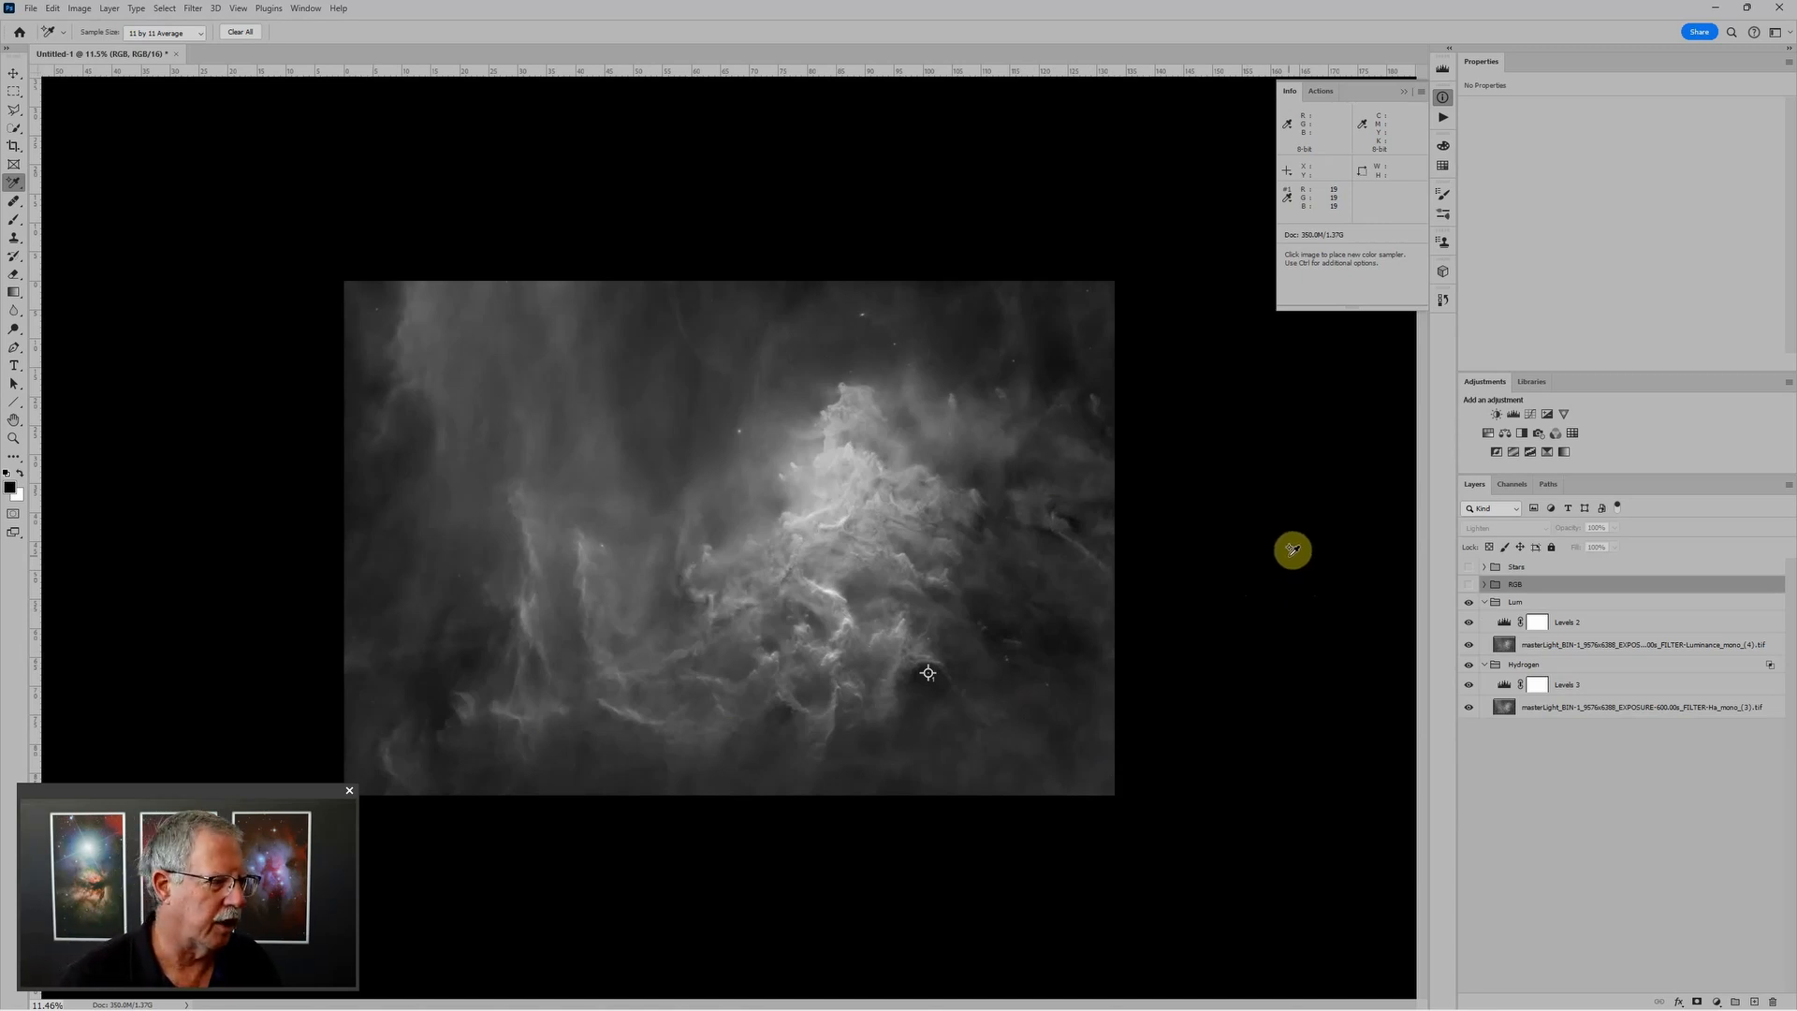
pyautogui.click(1518, 604)
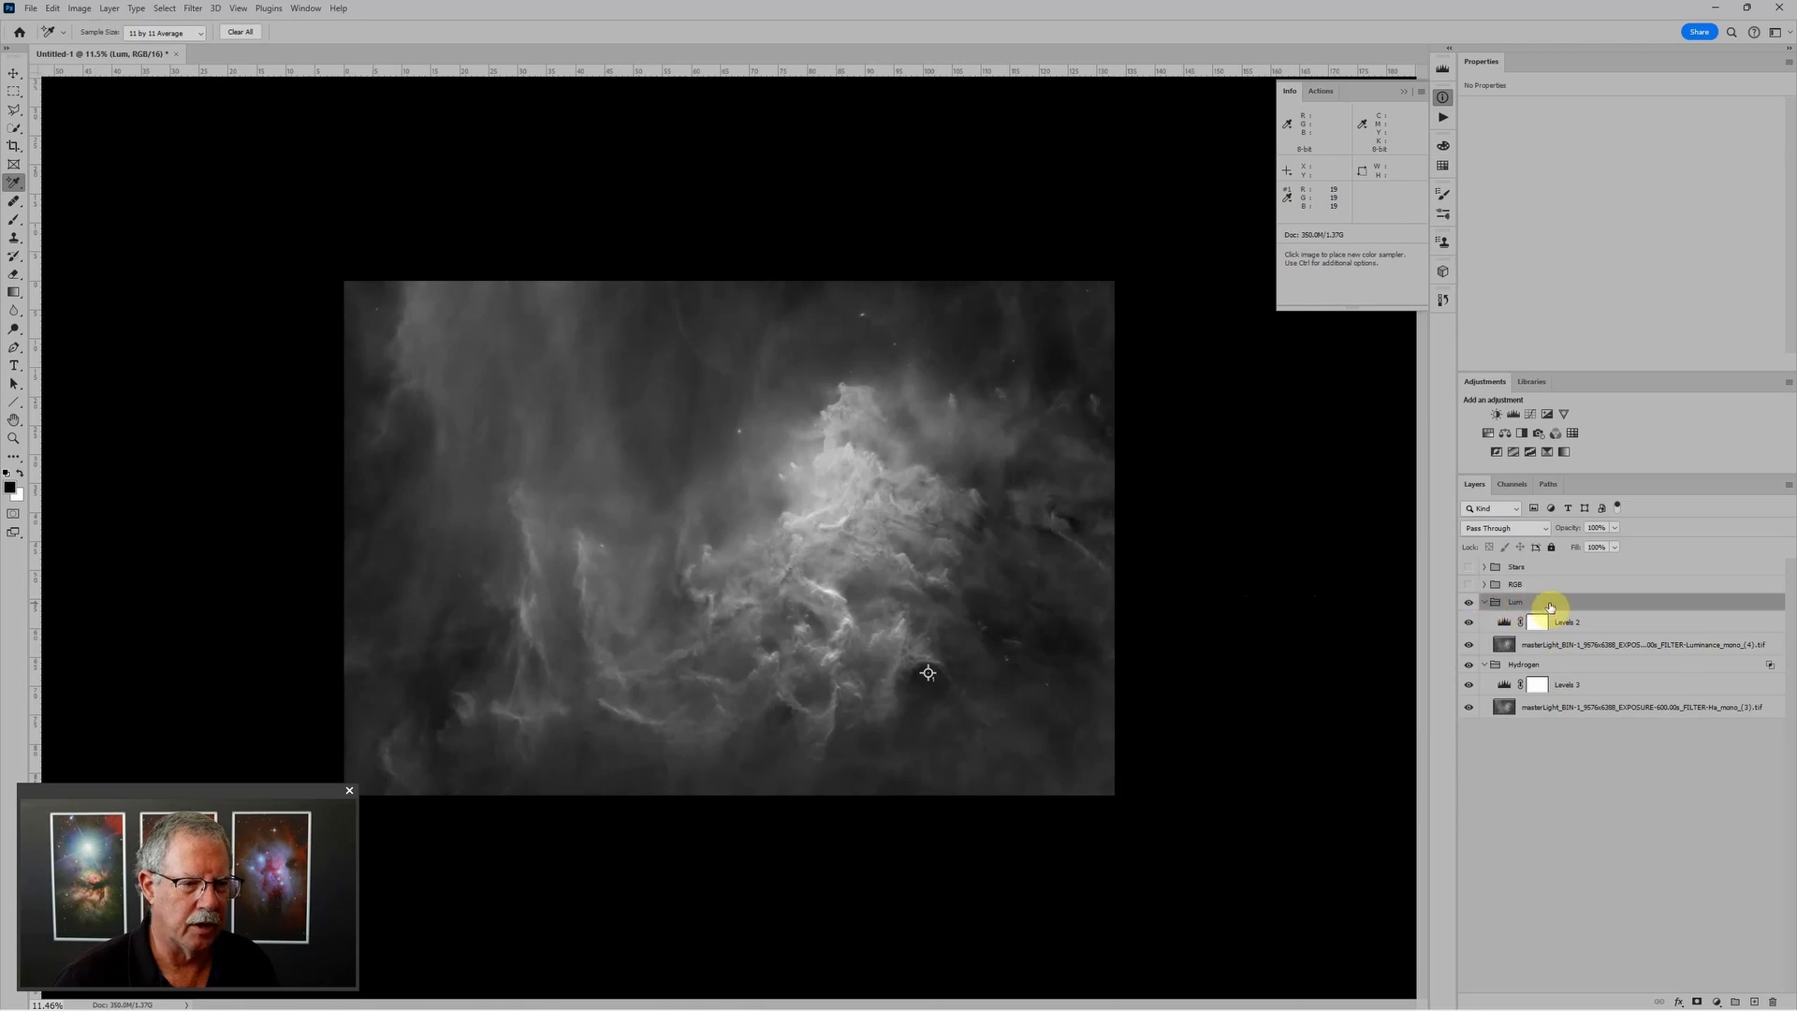
# Step: With the RGB group shown and the Hydrogen group hidden, move the collapsed Lum group above the RGB group
pyautogui.click(1468, 584)
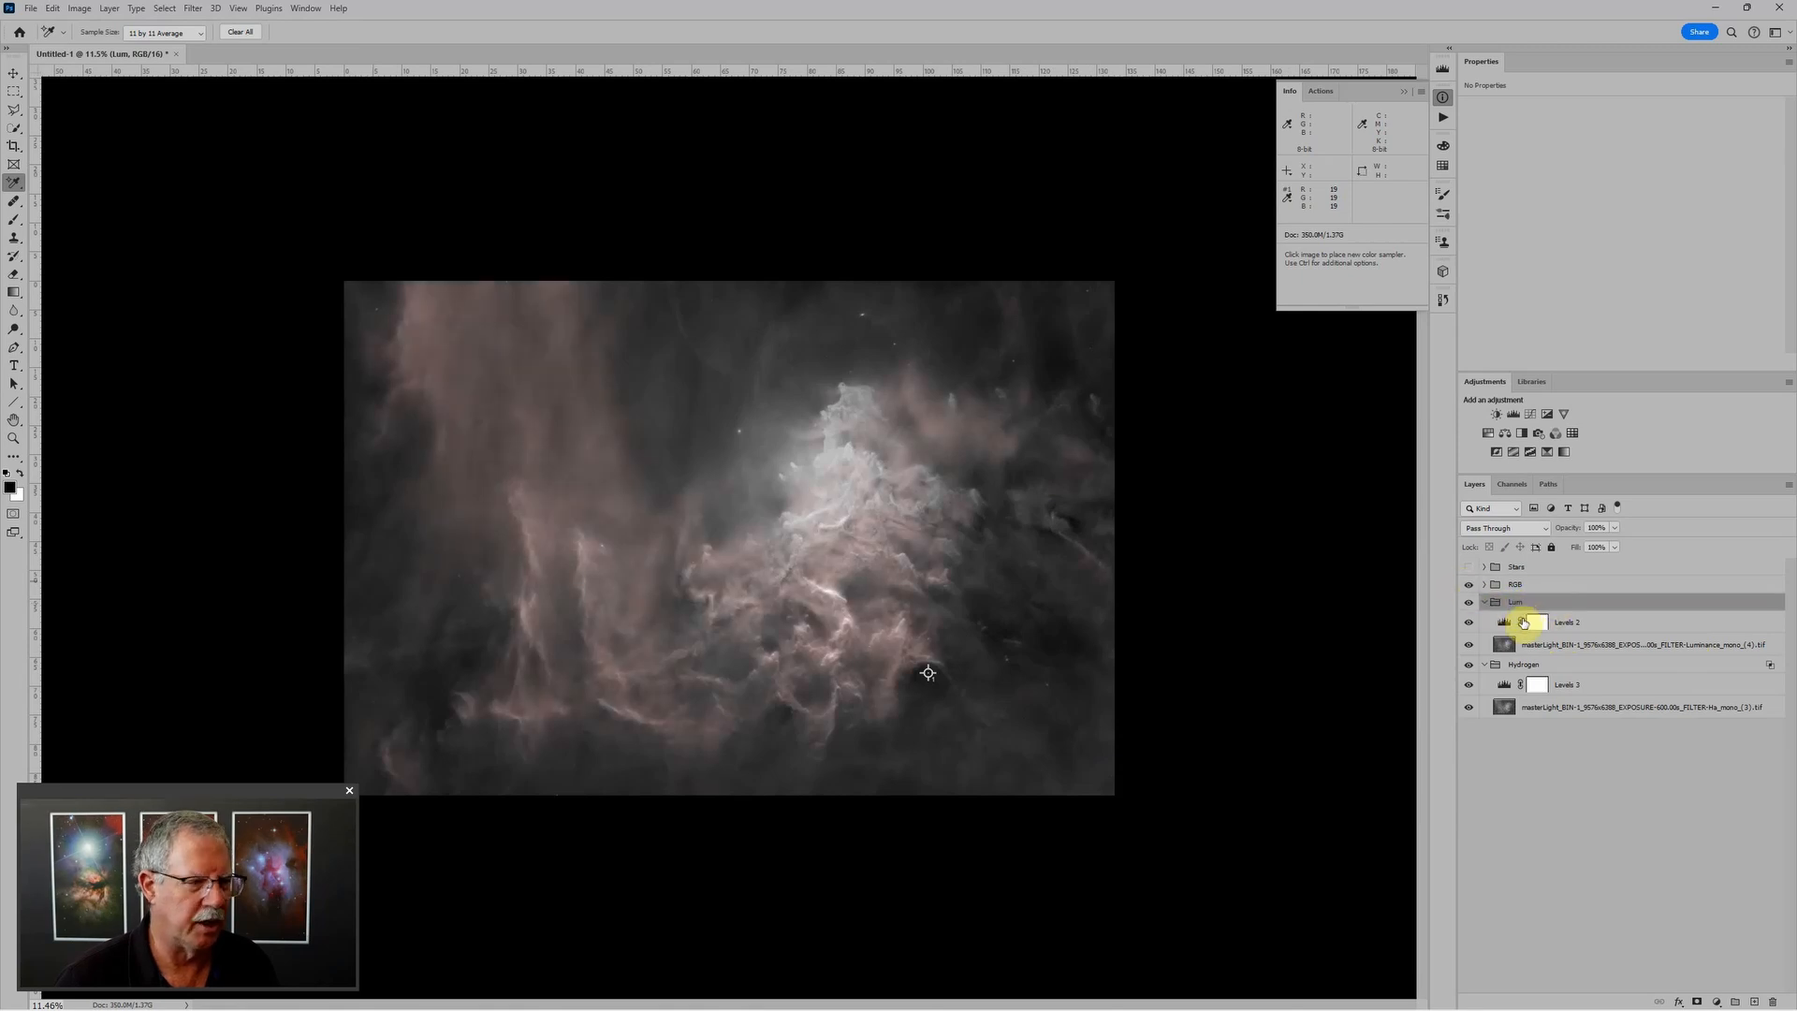
pyautogui.click(1485, 666)
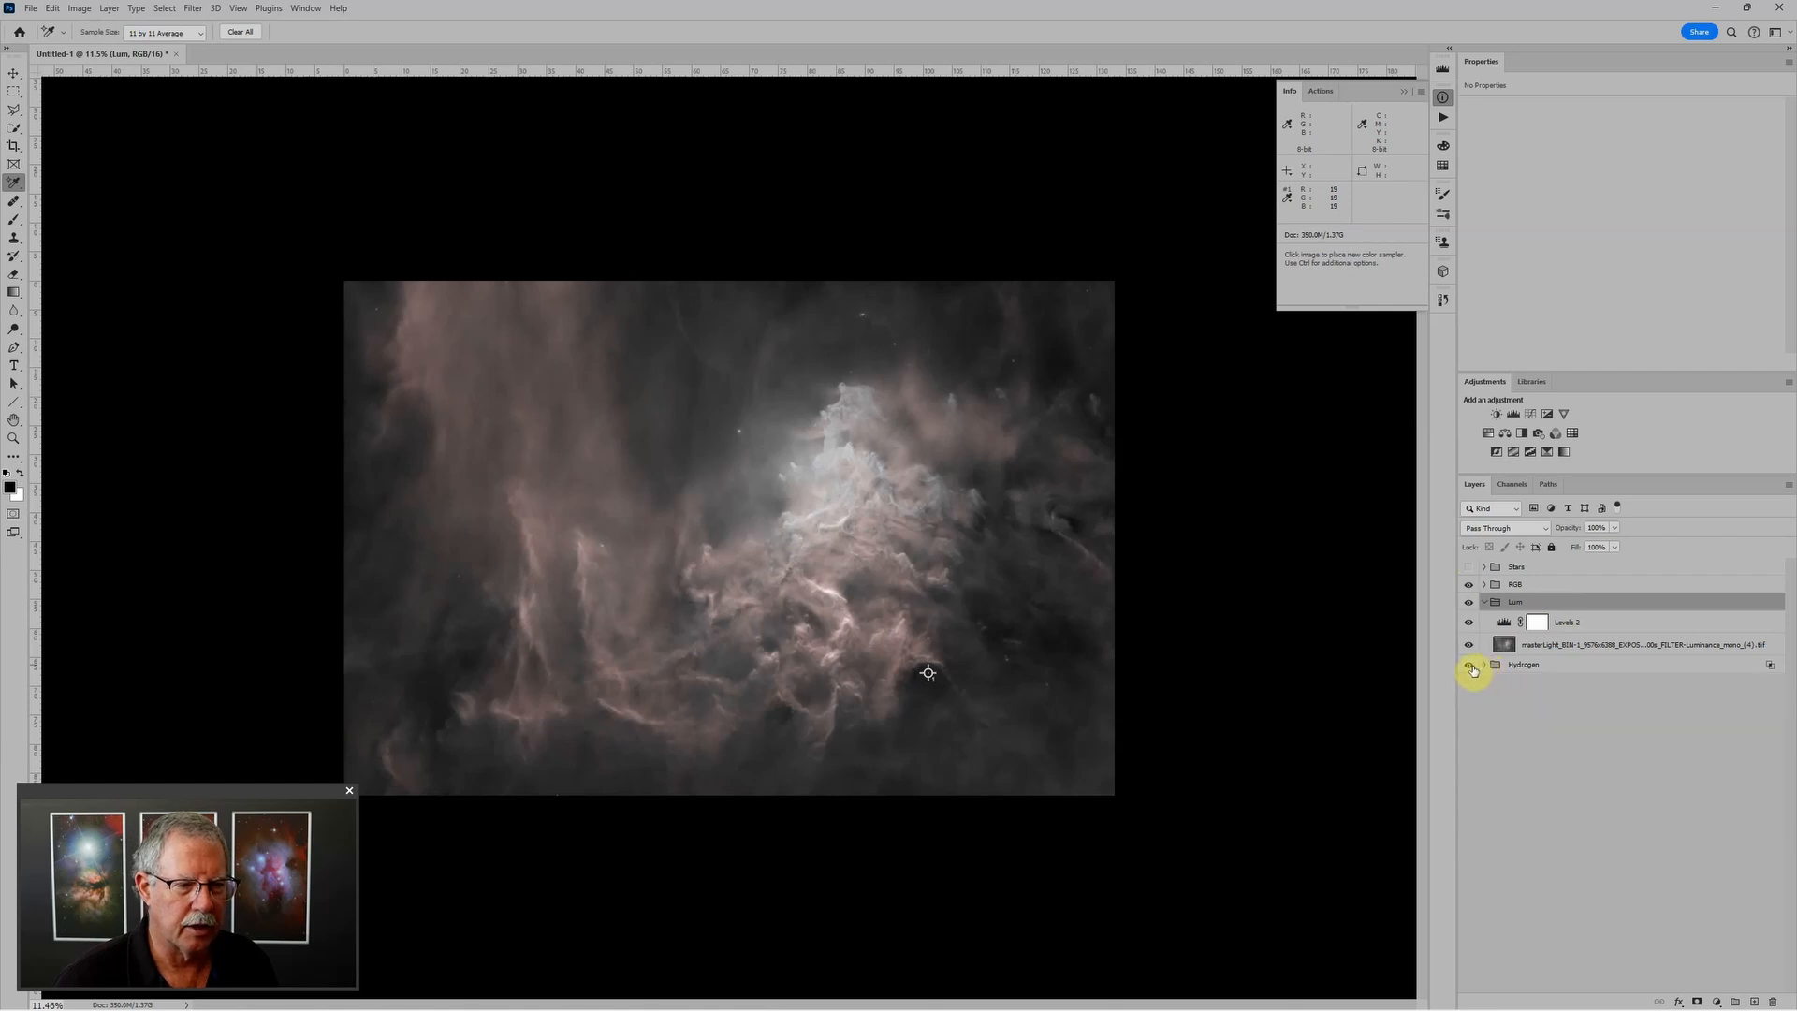
pyautogui.click(1470, 666)
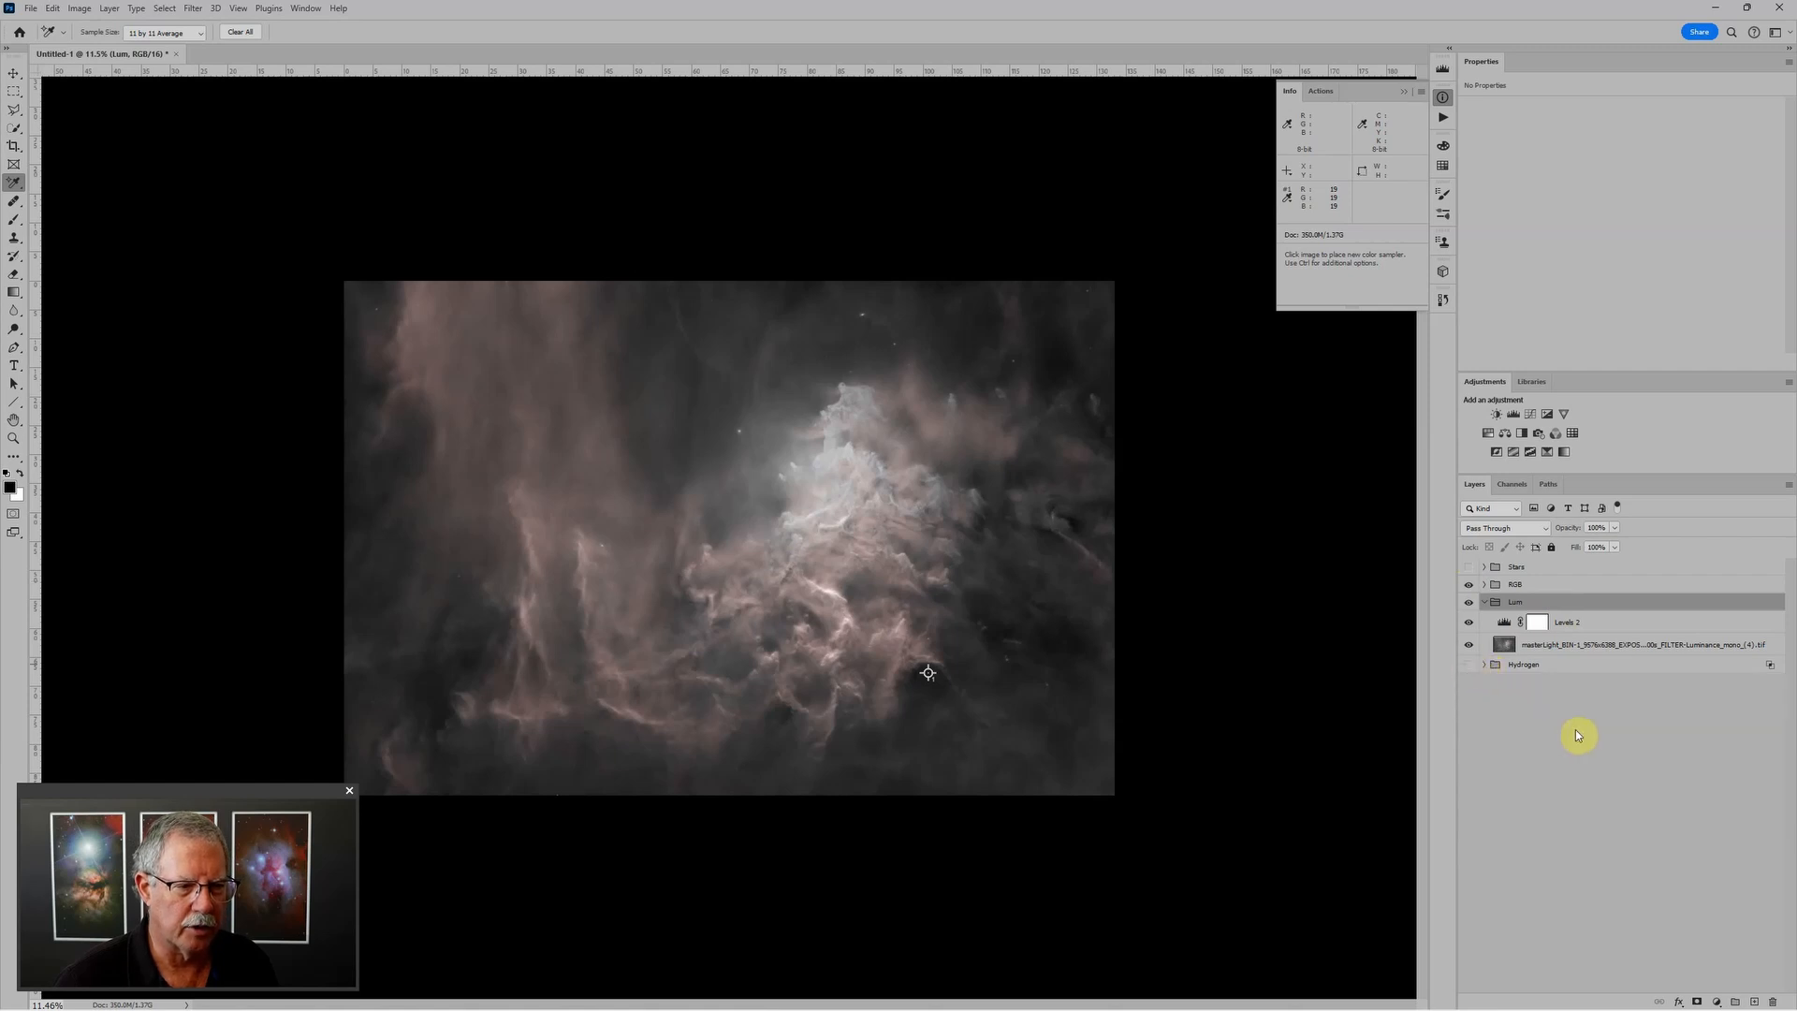
pyautogui.click(1484, 603)
pyautogui.moveTo(1533, 608); pyautogui.dragTo(1532, 580)
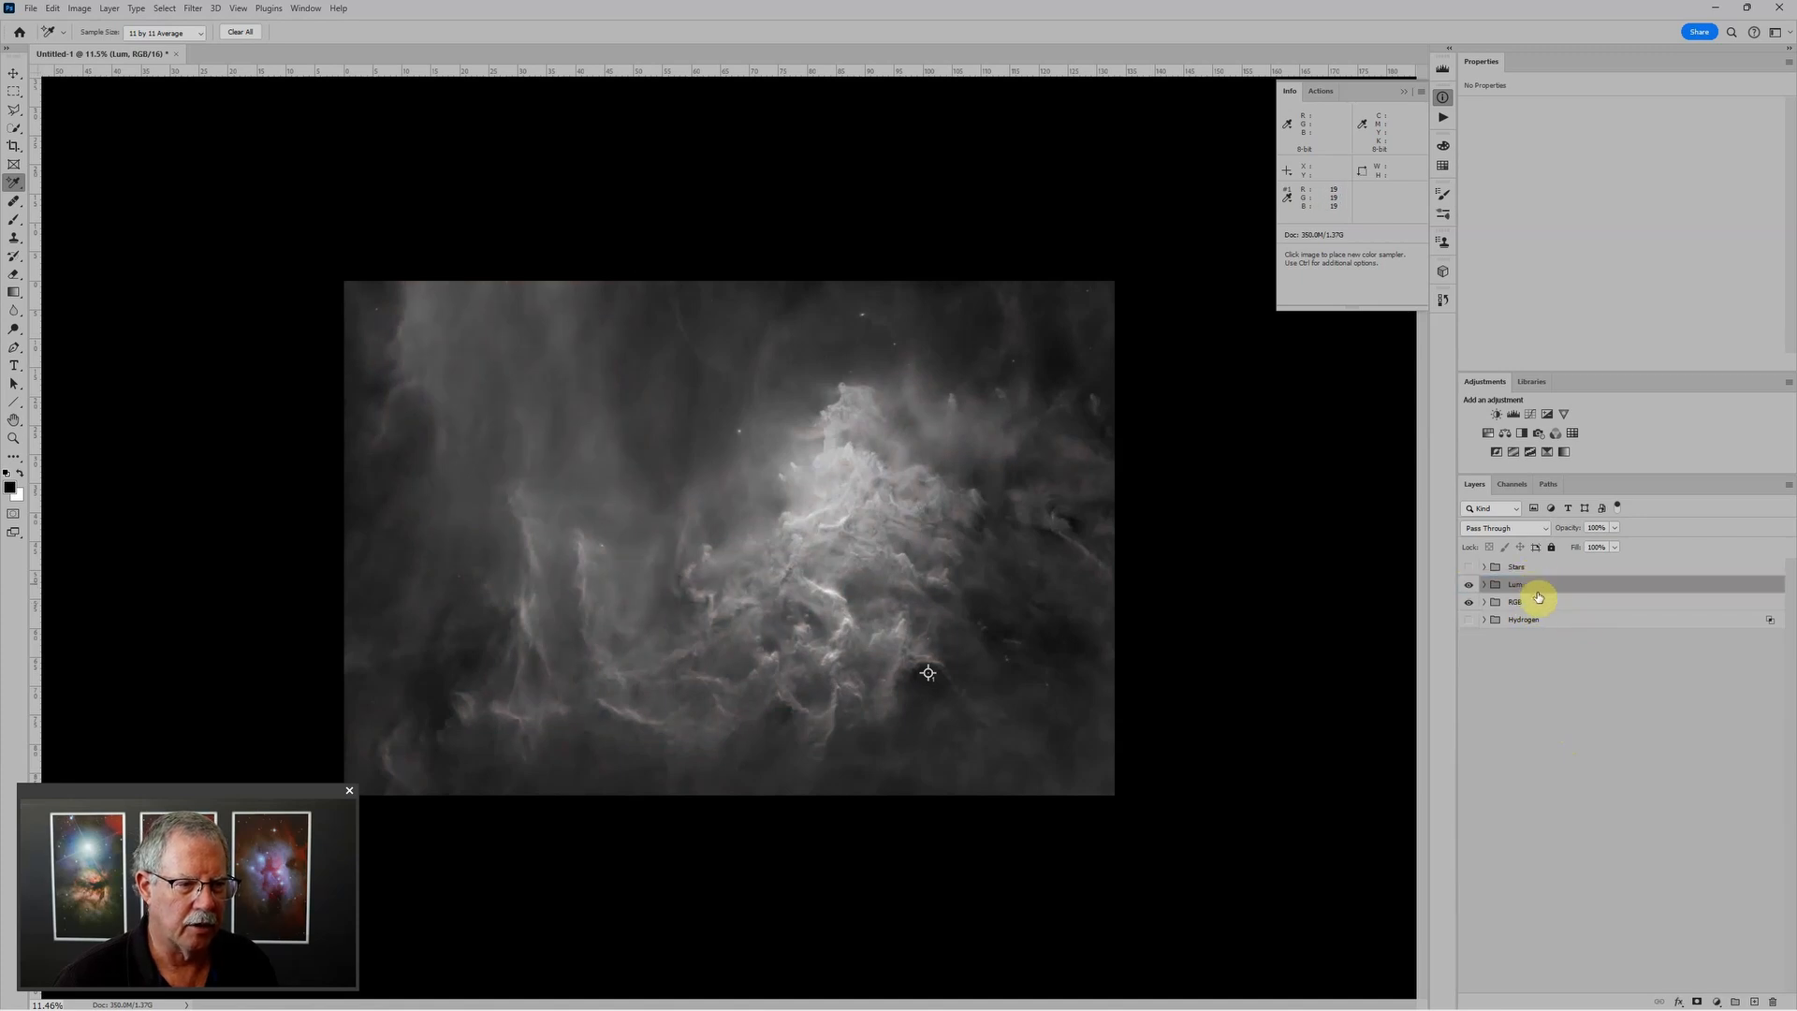
# Step: Set the Lum group's blend mode to Luminosity
pyautogui.click(1540, 602)
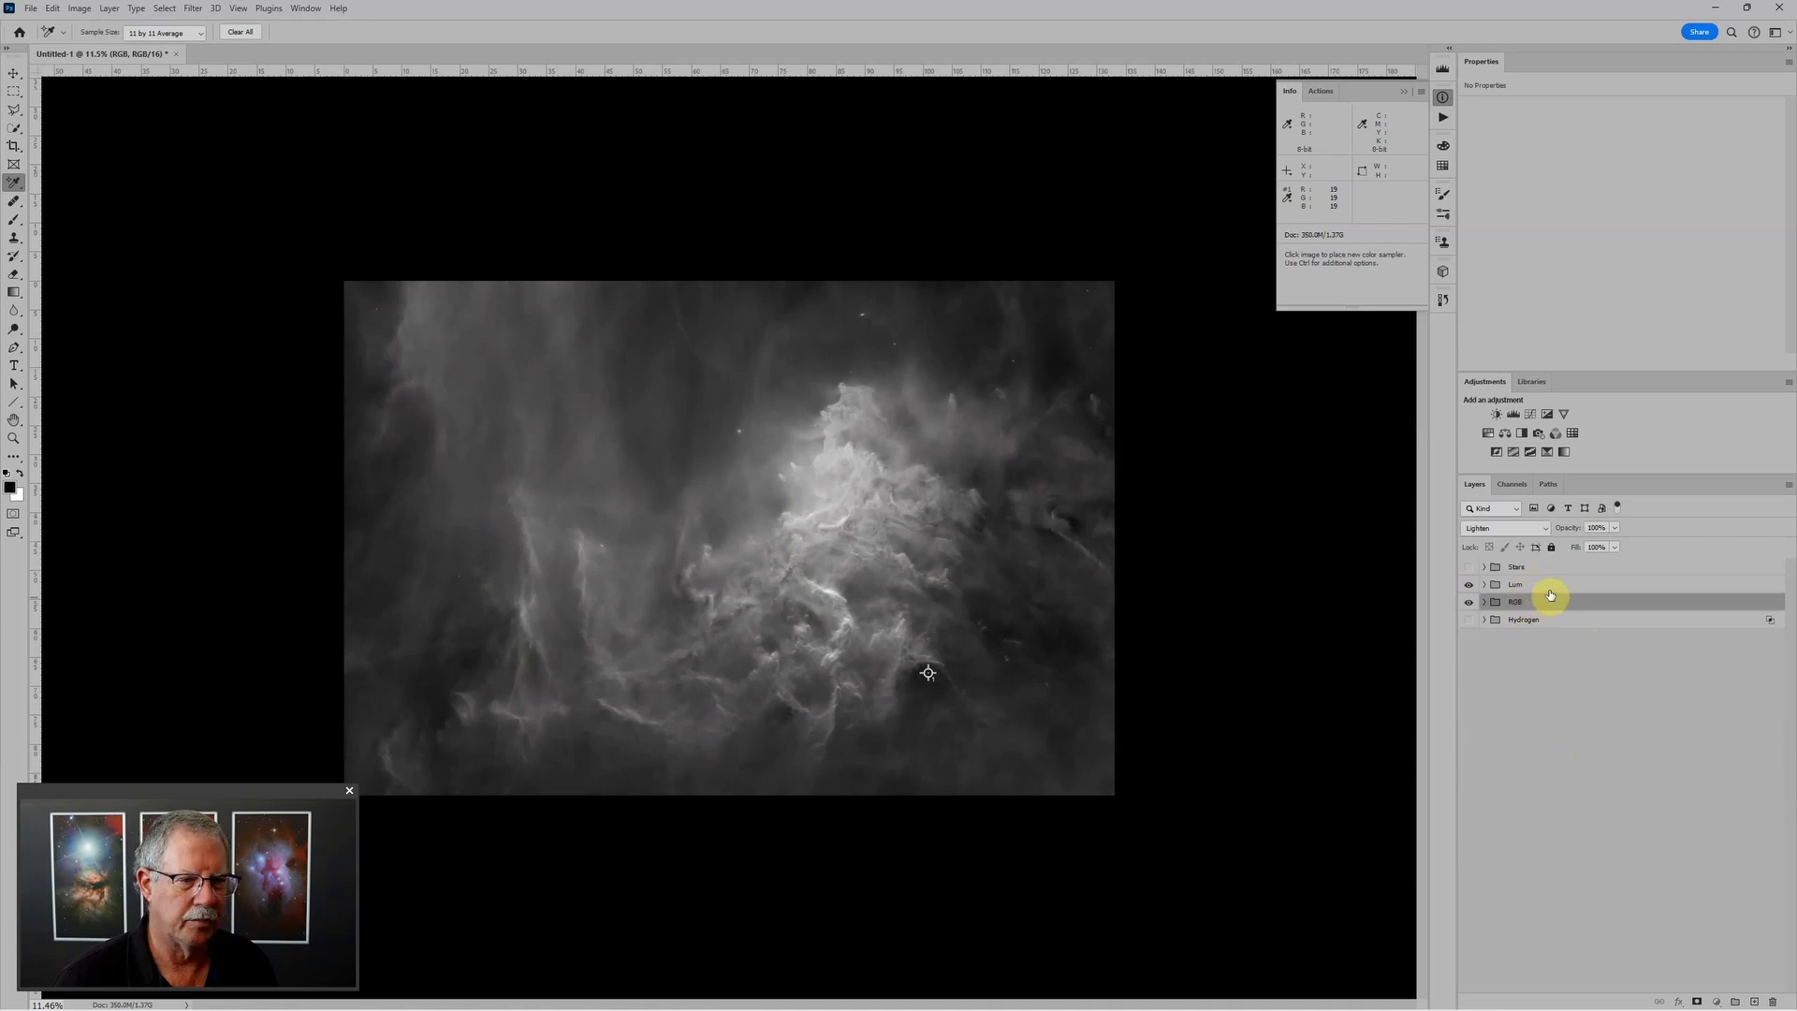
pyautogui.click(1545, 585)
pyautogui.click(1498, 527)
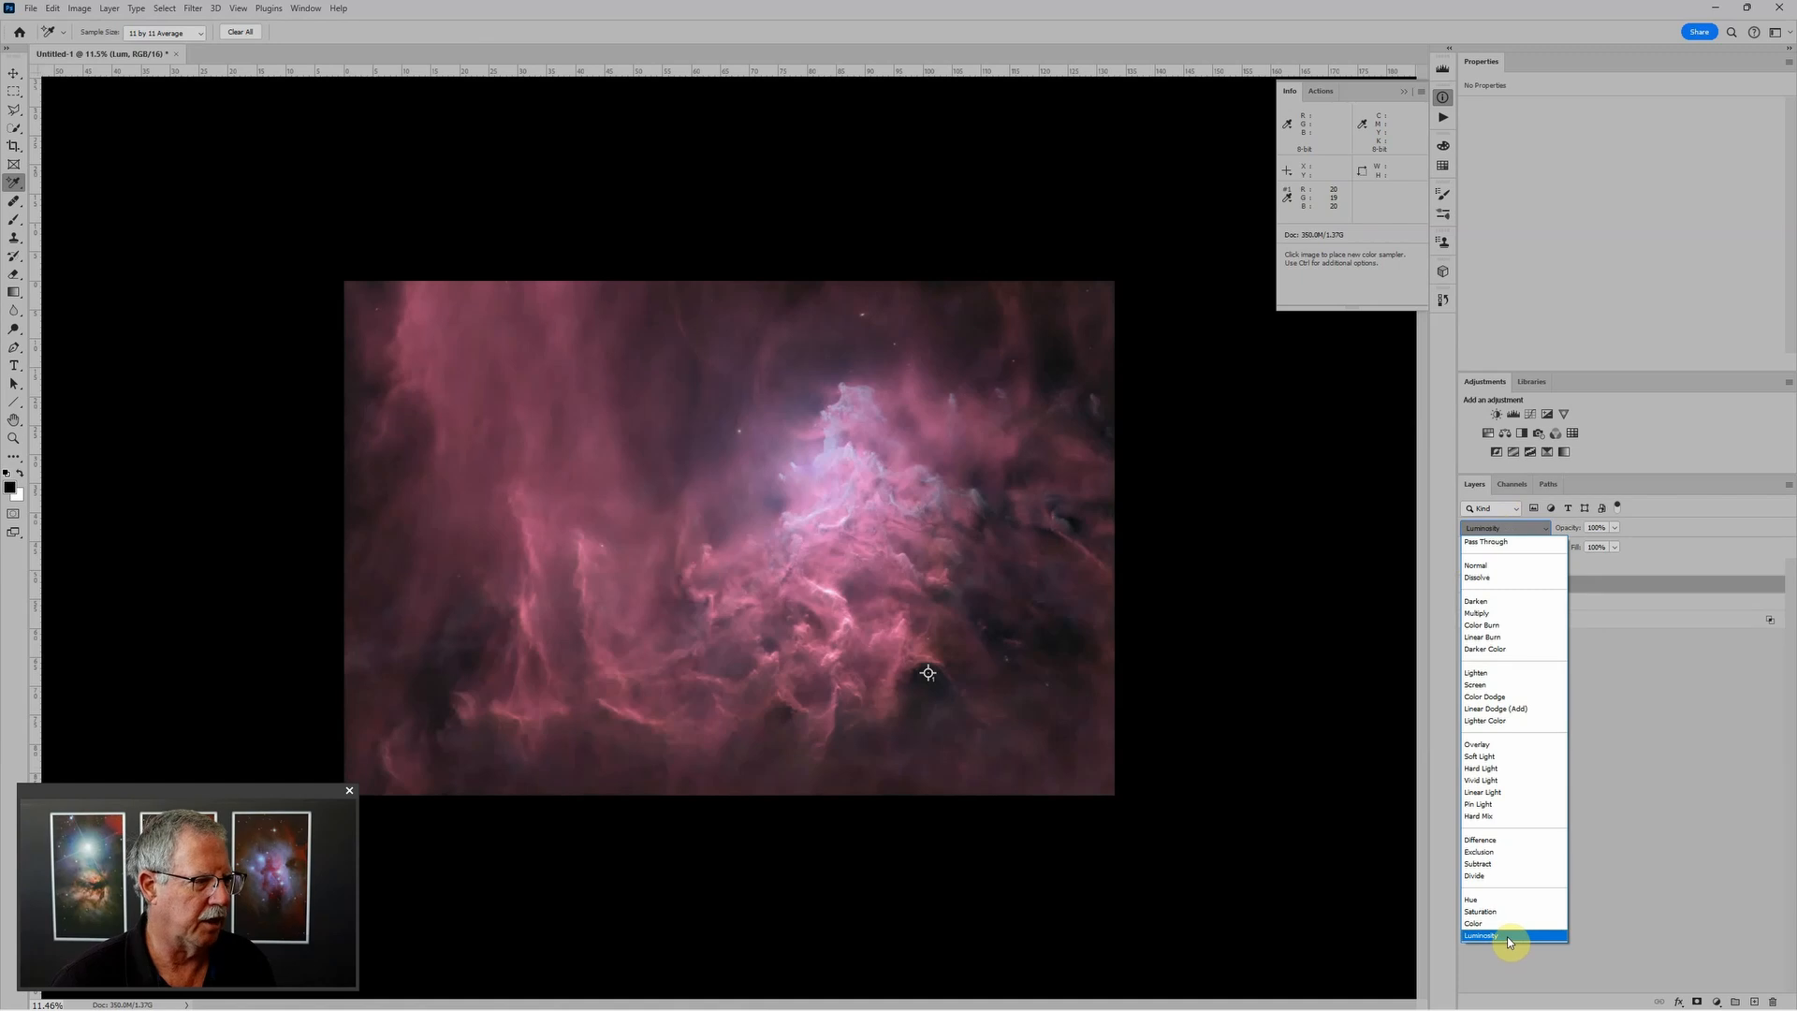
pyautogui.click(1508, 936)
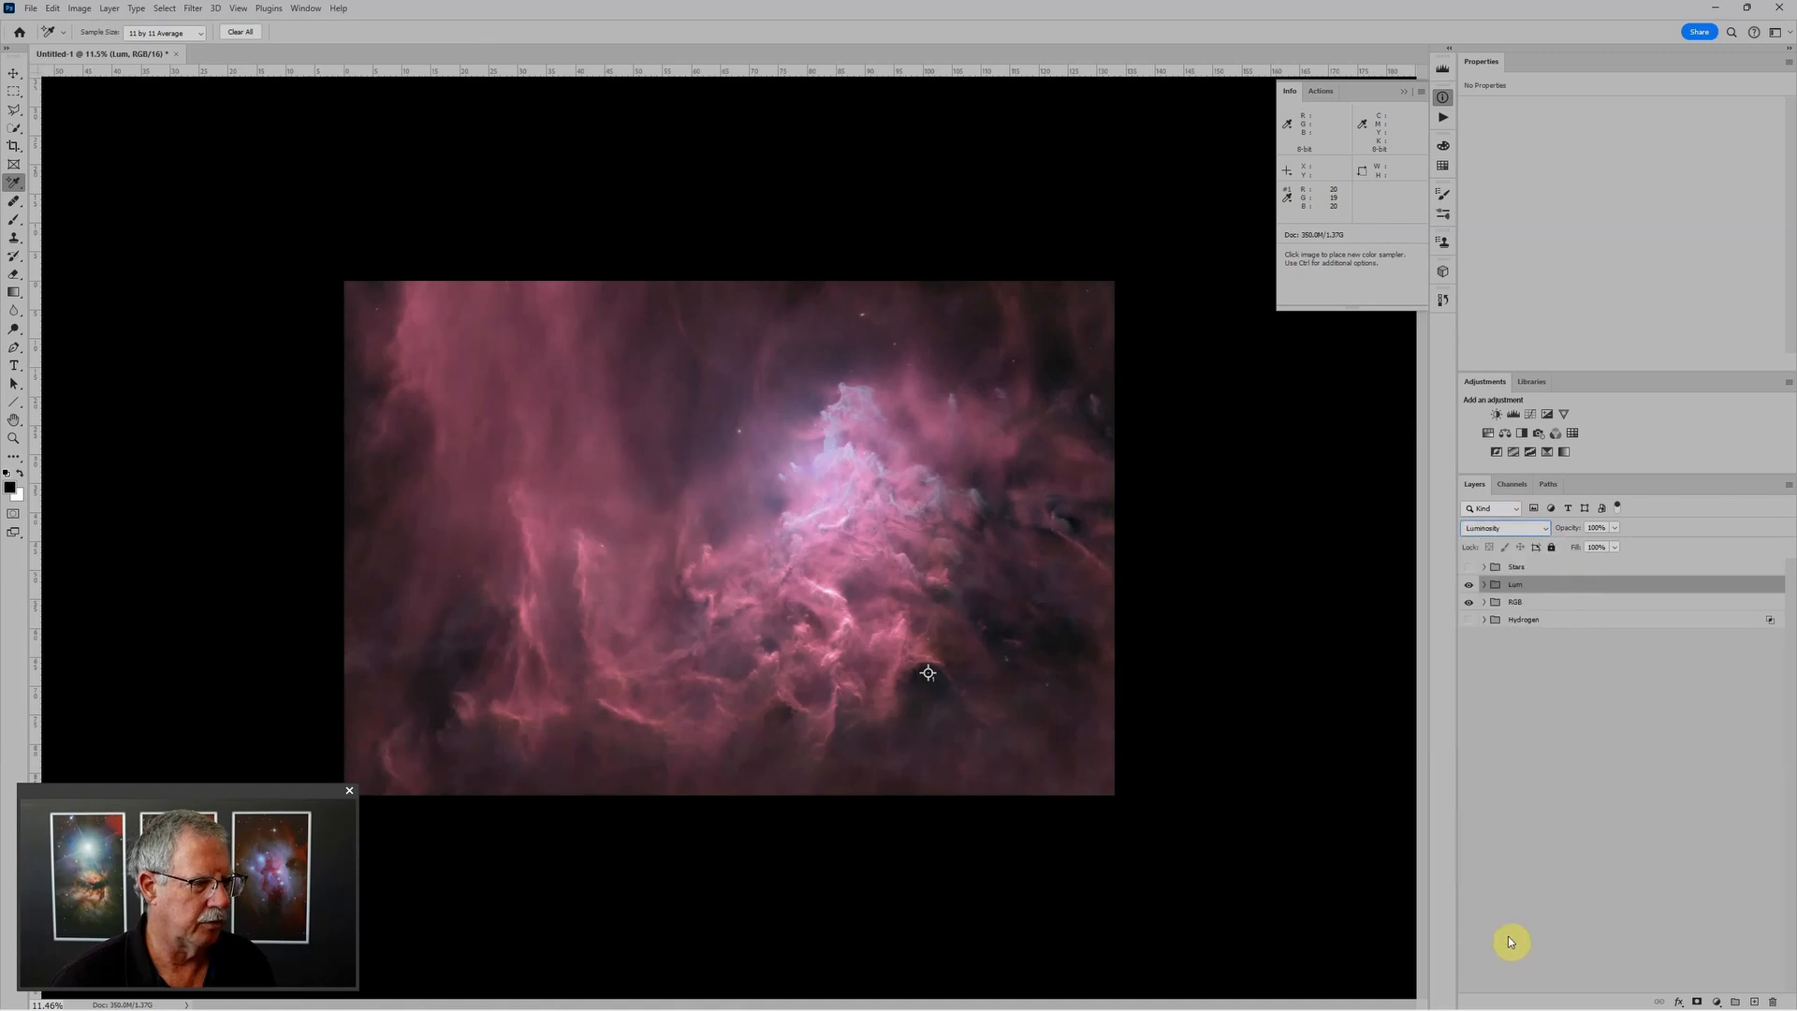
# Step: Compare the RGB image with and without the Lum group's luminosity detail
pyautogui.click(1516, 603)
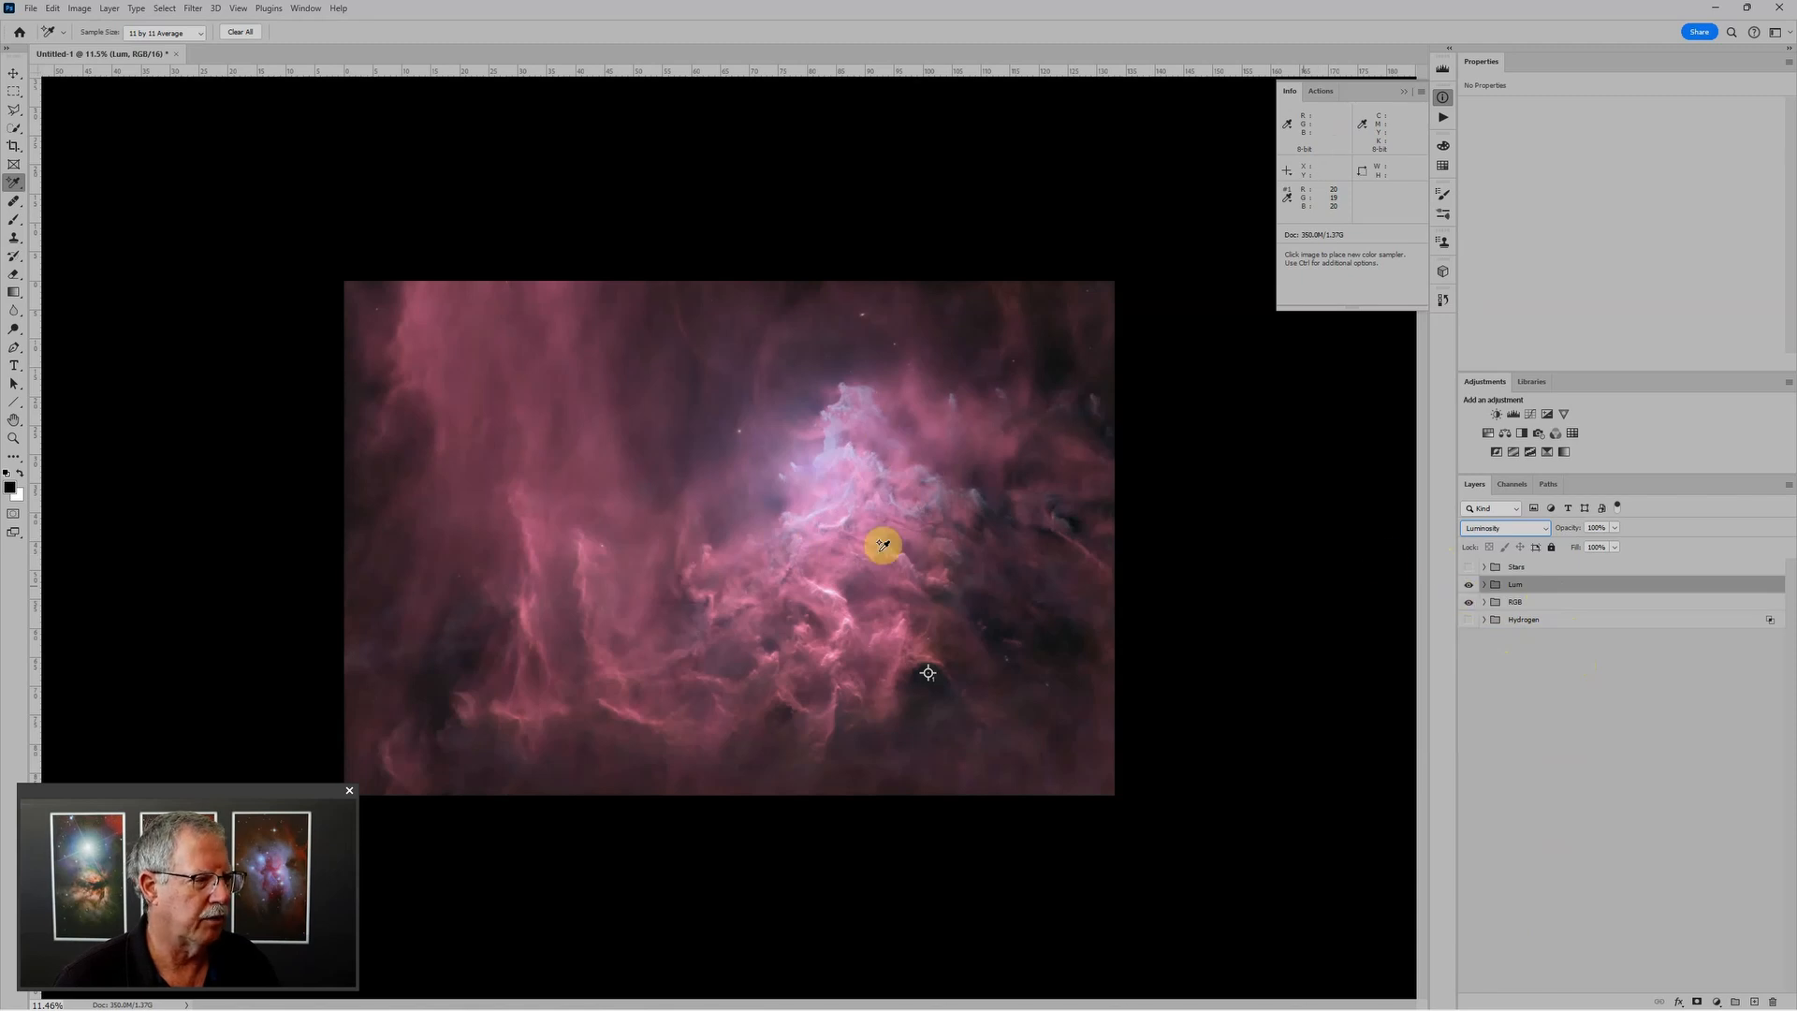
pyautogui.click(1469, 586)
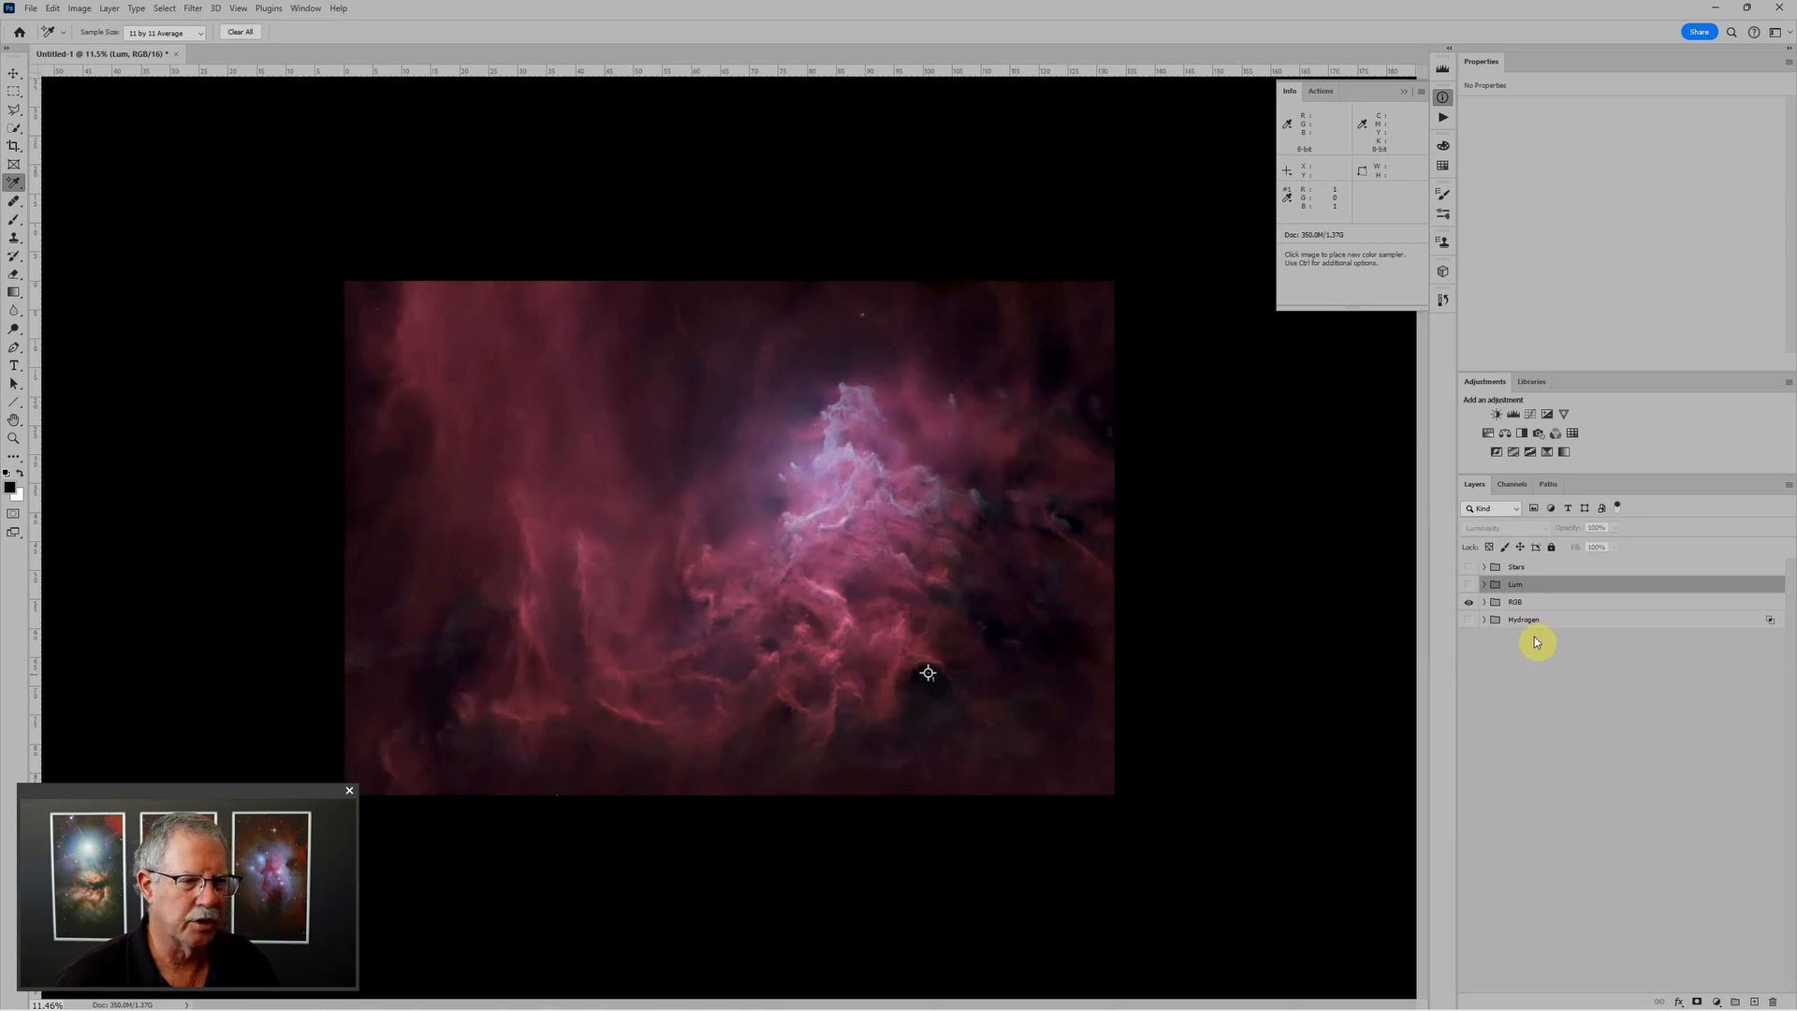
pyautogui.click(1469, 584)
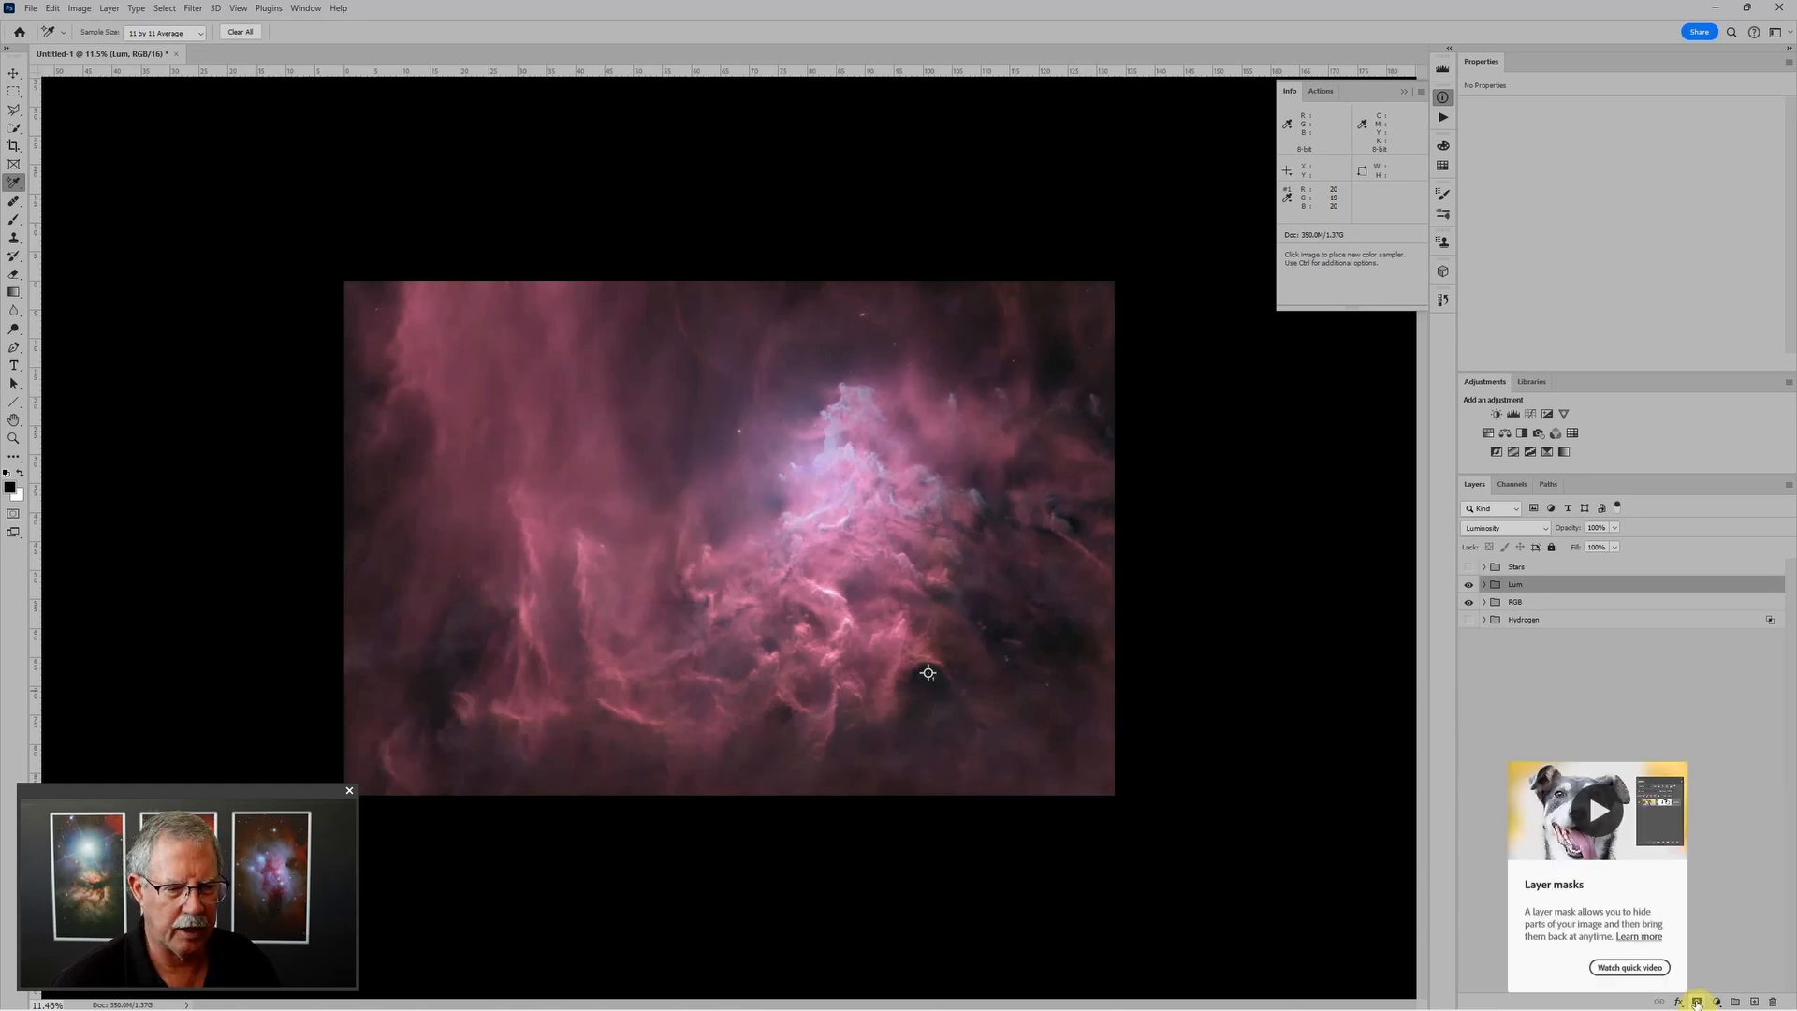
# Step: Add a layer mask to the Lum group and set the Brush tool's opacity to 100%
pyautogui.click(1697, 1001)
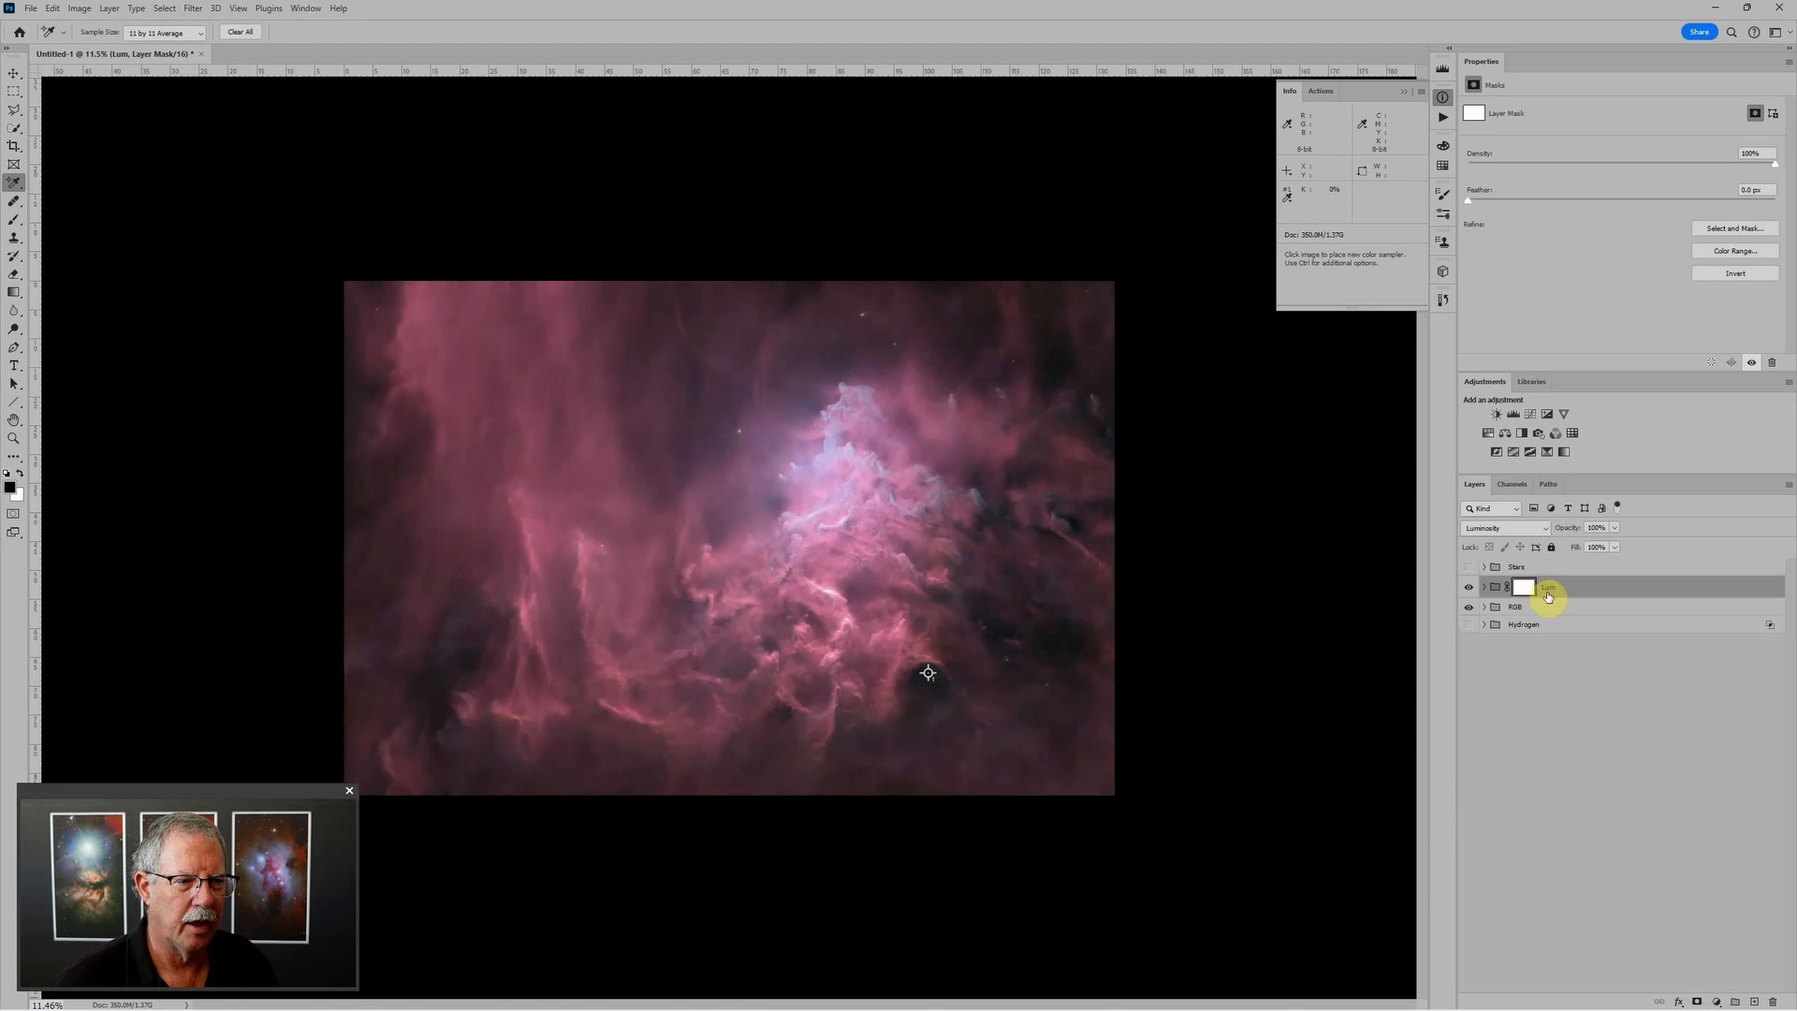
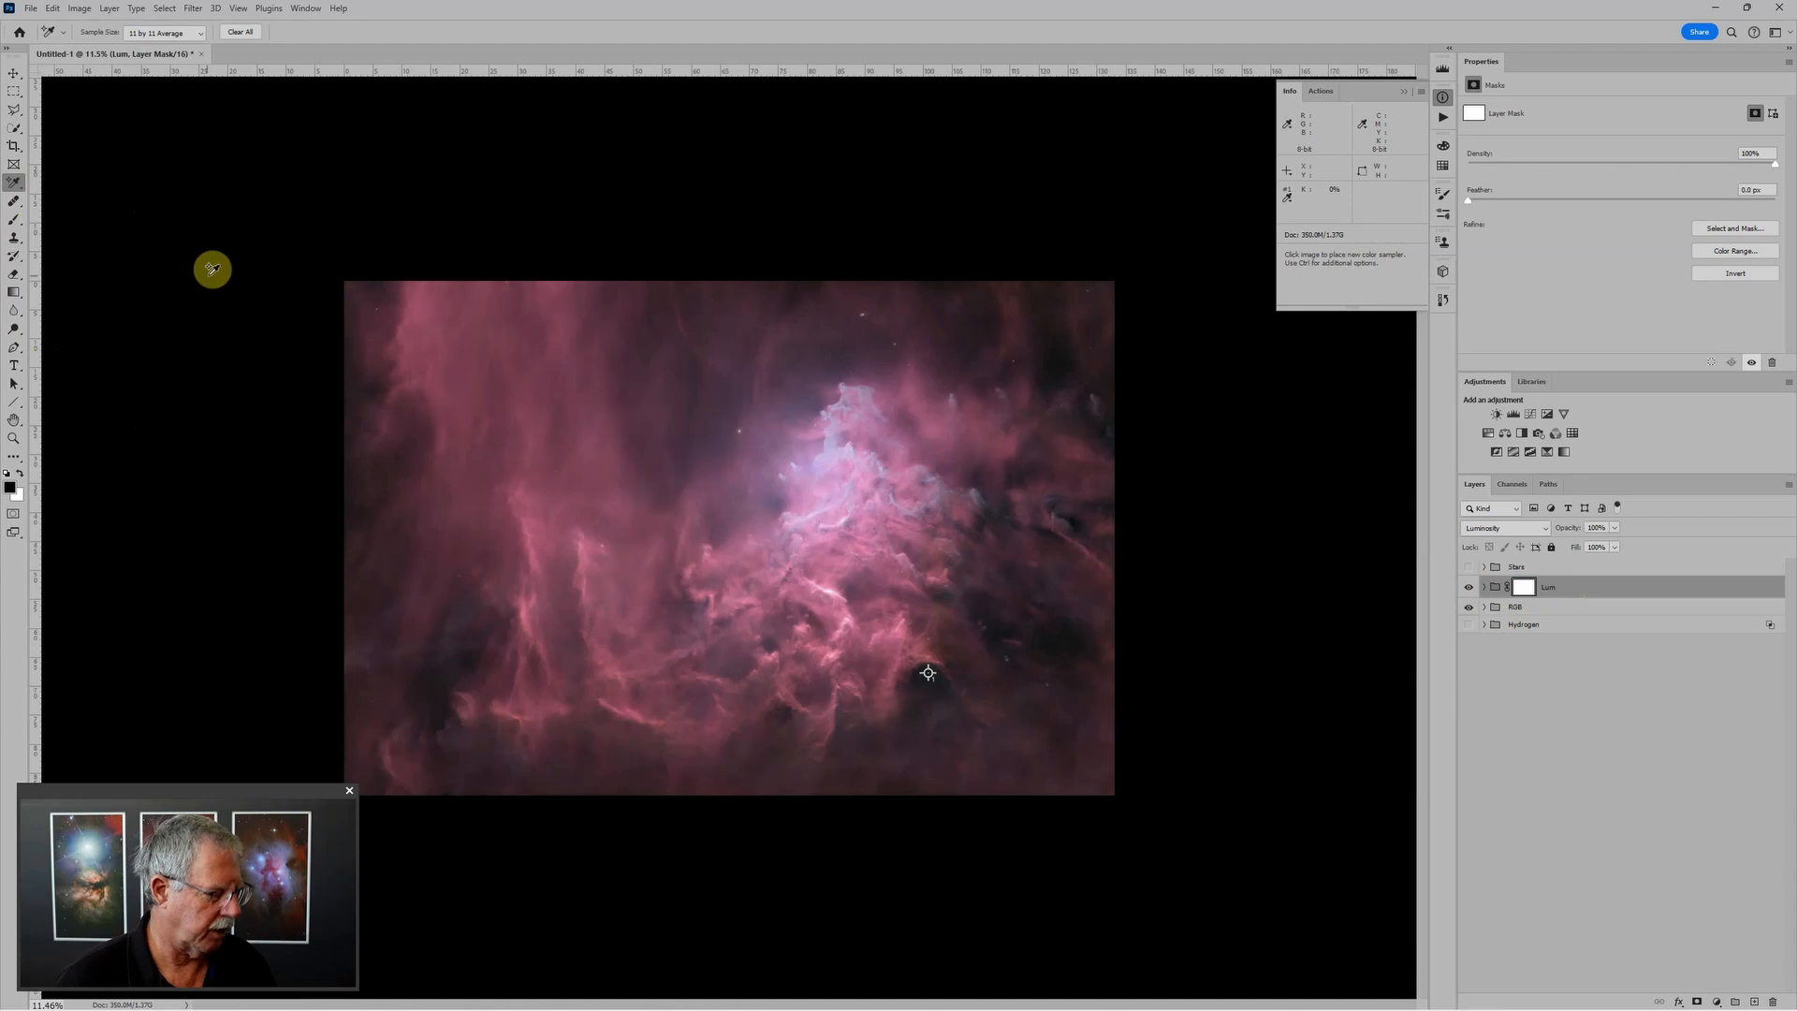
pyautogui.press('b')
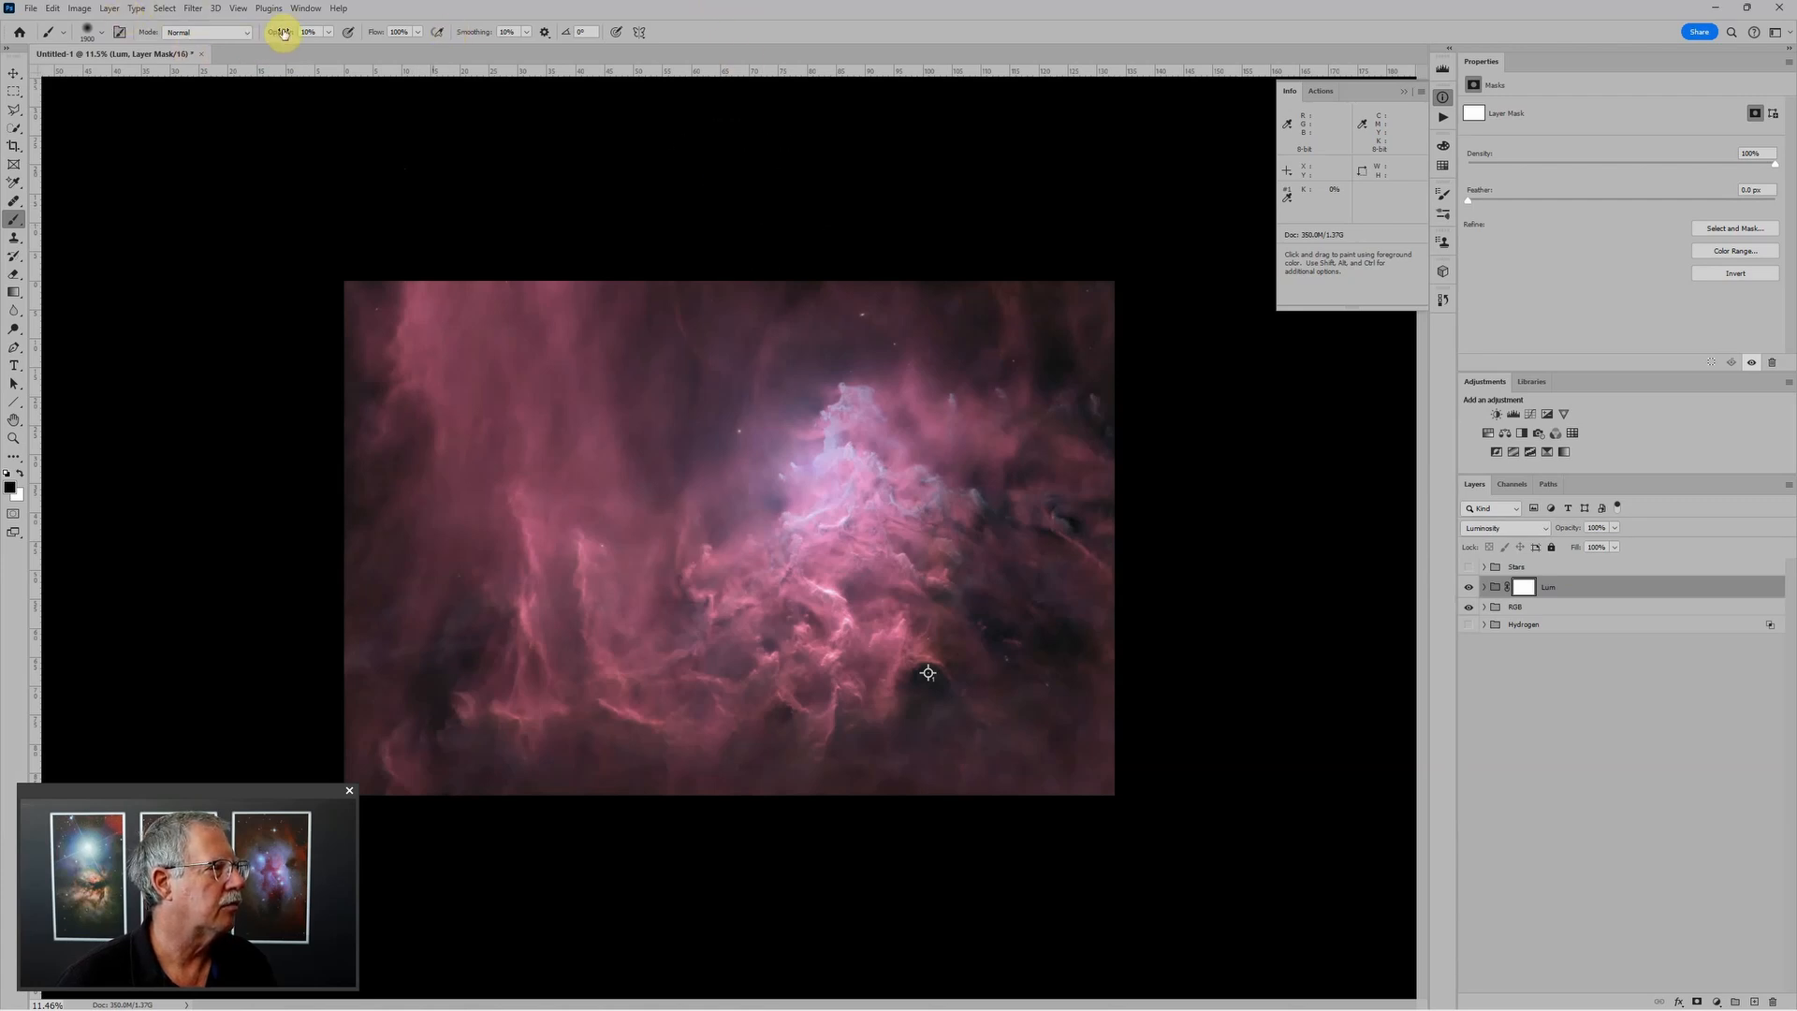
pyautogui.moveTo(283, 33)
pyautogui.mouseDown()
pyautogui.moveTo(633, 56)
pyautogui.moveTo(706, 132)
pyautogui.mouseUp()
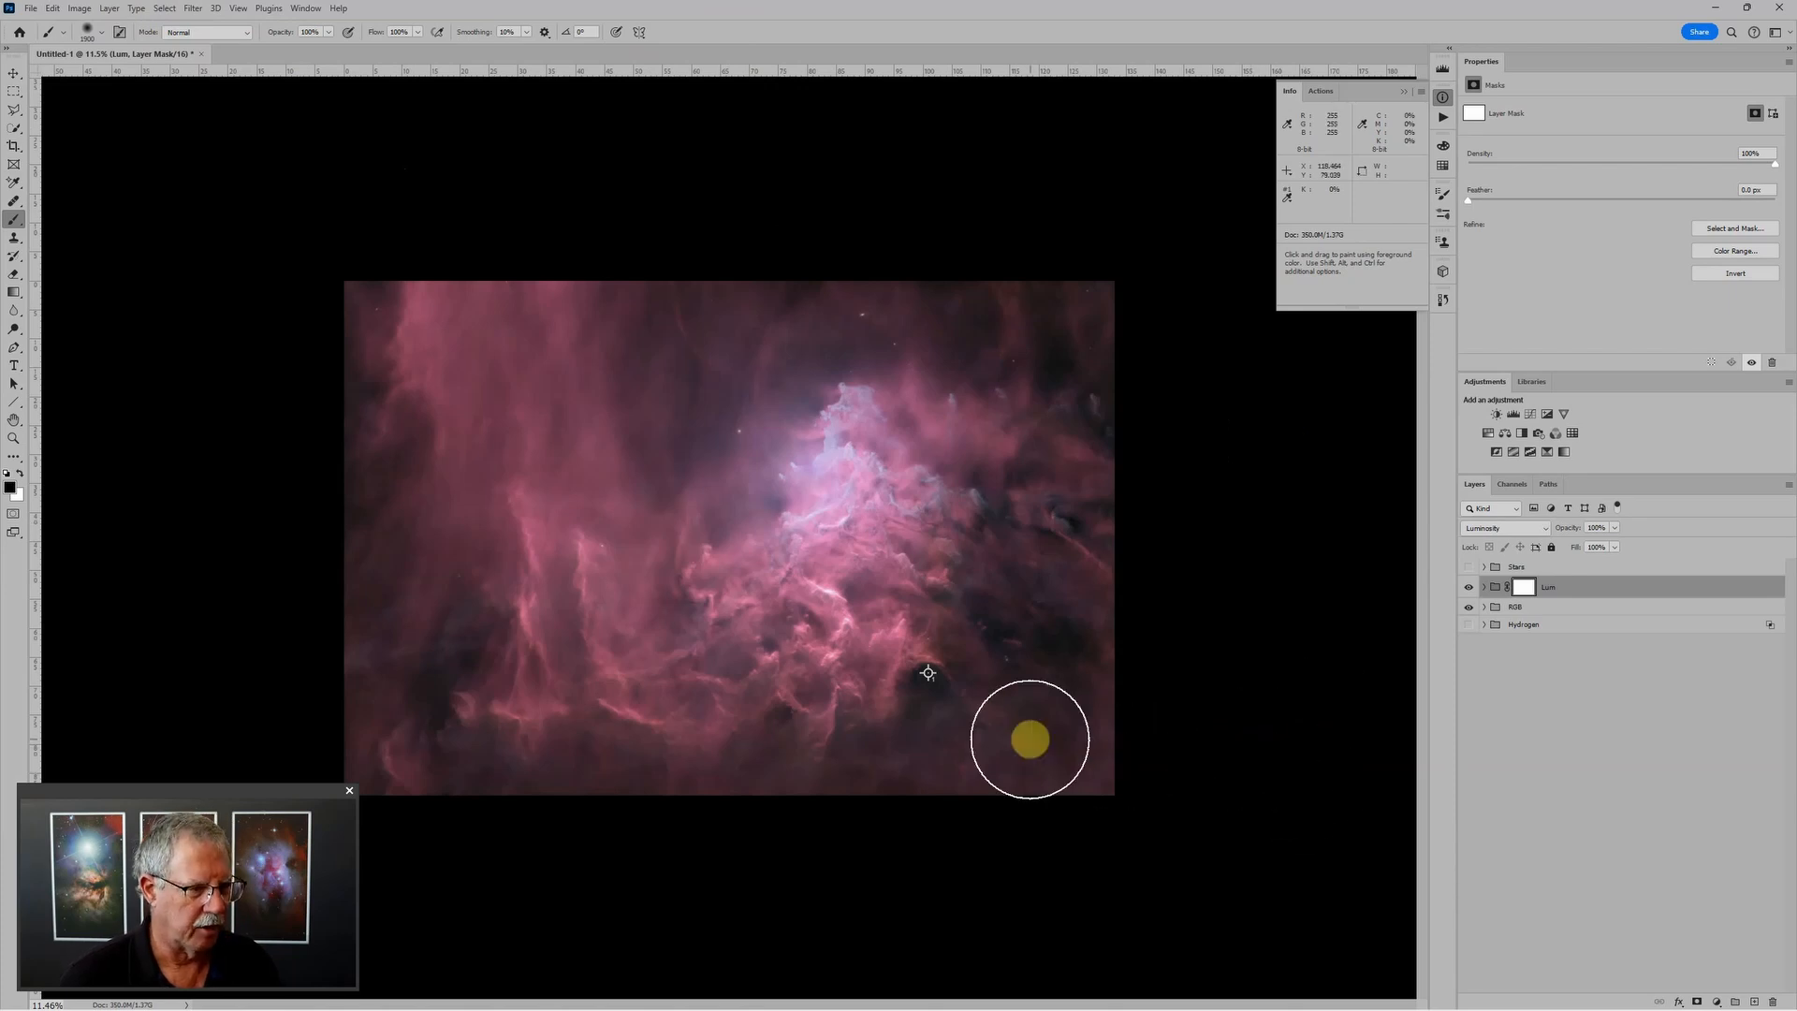
# Step: Enlarge the soft-edged Brush tip to roughly two and a half times its size for painting on the Lum mask
pyautogui.press('i')
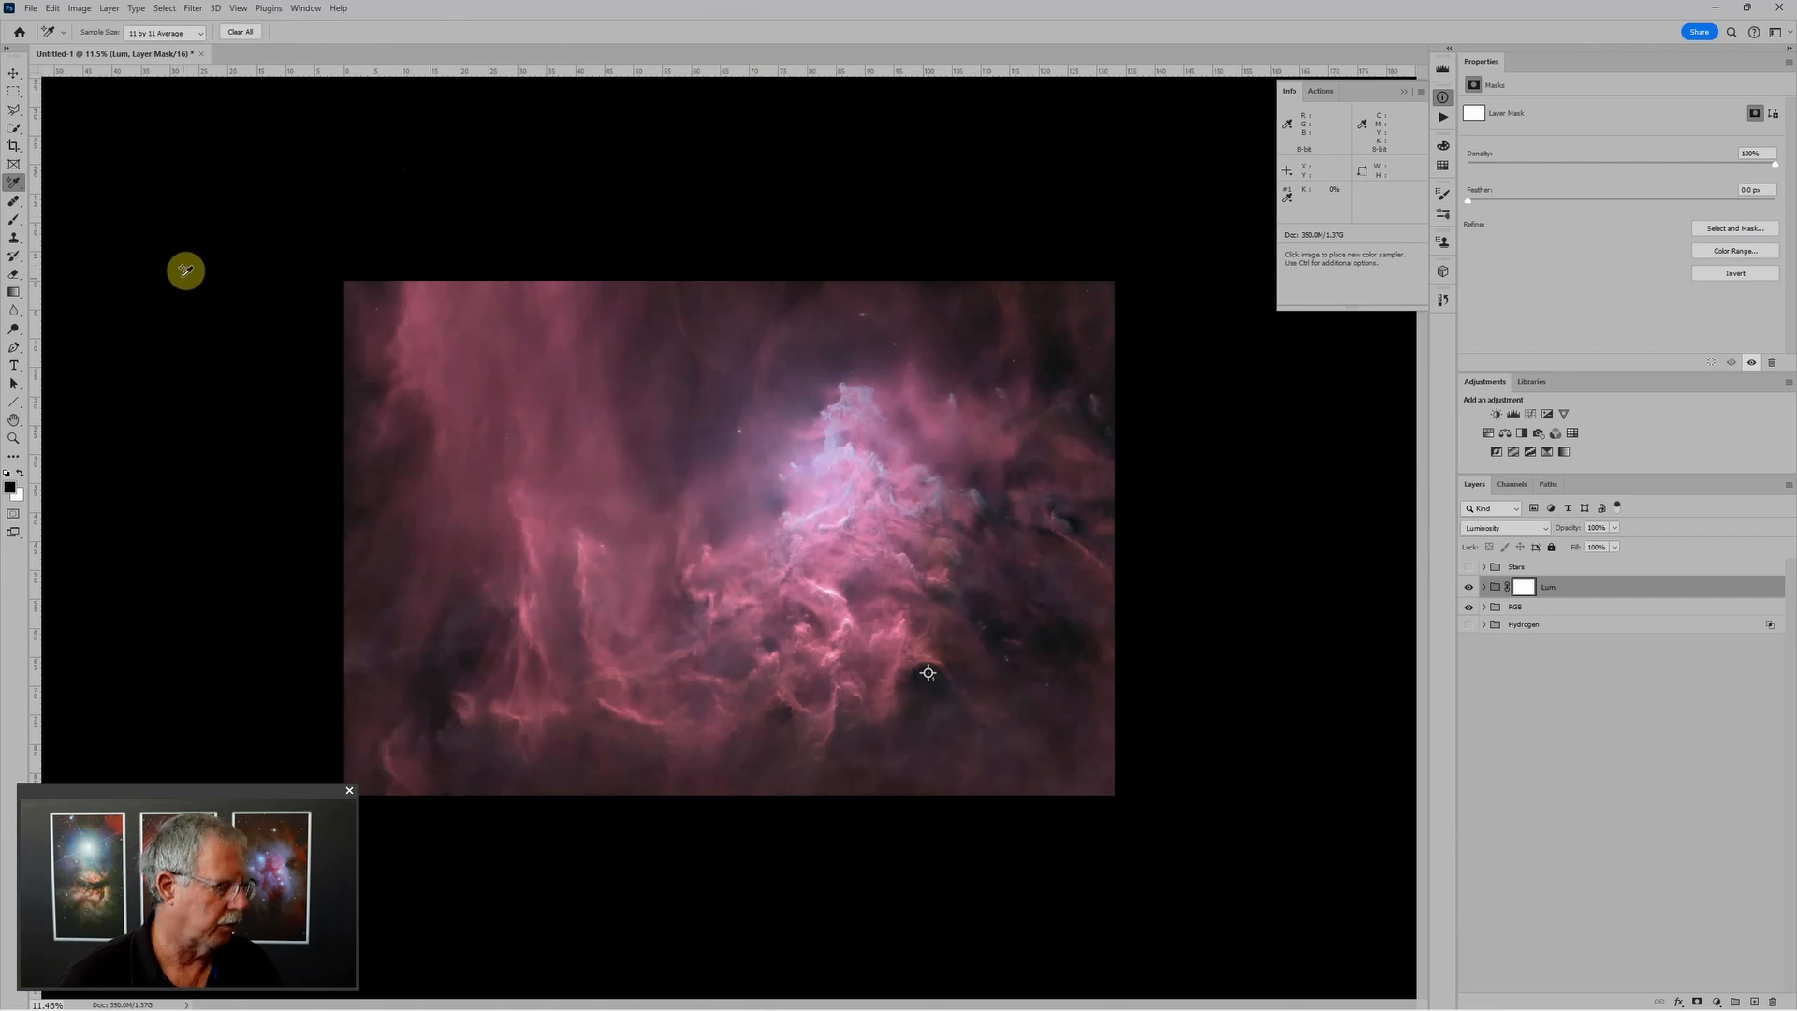
pyautogui.press('b')
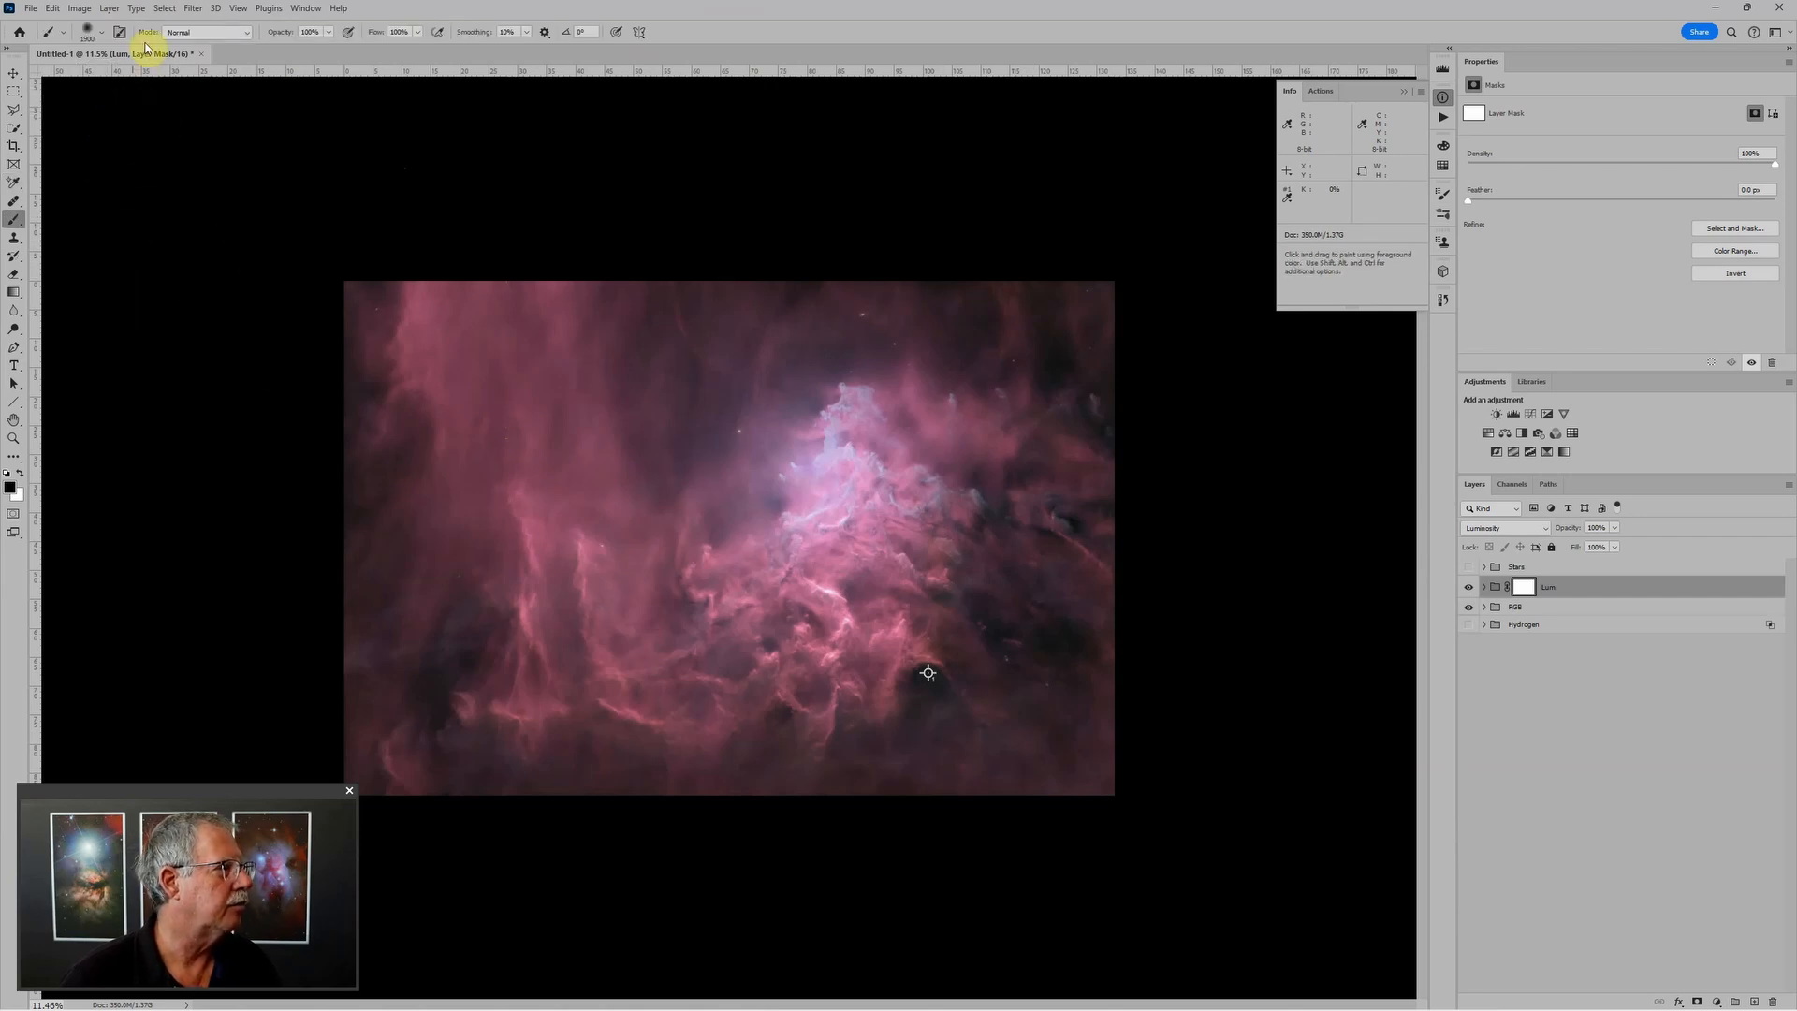
pyautogui.click(100, 35)
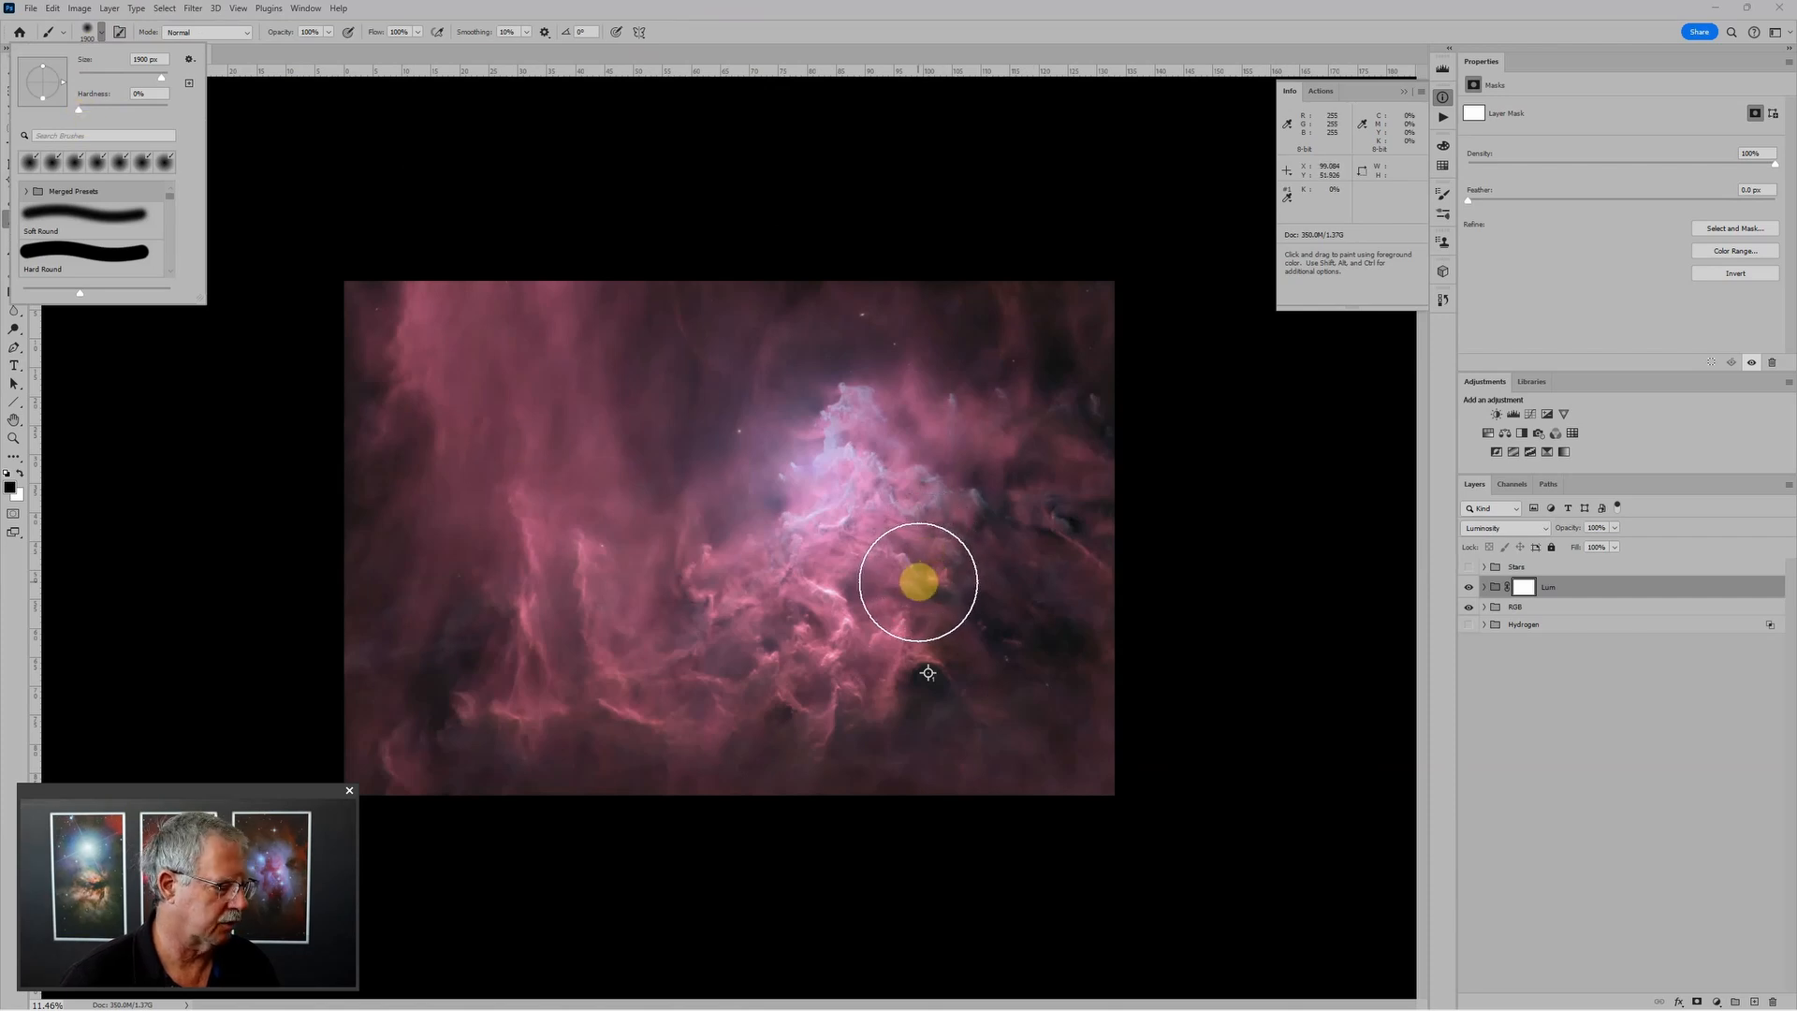
pyautogui.click(924, 578)
pyautogui.press(']')
pyautogui.press(']')
pyautogui.press(']')
pyautogui.press(']')
pyautogui.press(']')
pyautogui.press(']')
pyautogui.press(']')
pyautogui.press(']')
pyautogui.press(']')
pyautogui.press(']')
pyautogui.press(']')
pyautogui.press(']')
pyautogui.press(']')
pyautogui.press(']')
pyautogui.press(']')
pyautogui.press(']')
pyautogui.press(']')
pyautogui.press(']')
pyautogui.press(']')
pyautogui.press(']')
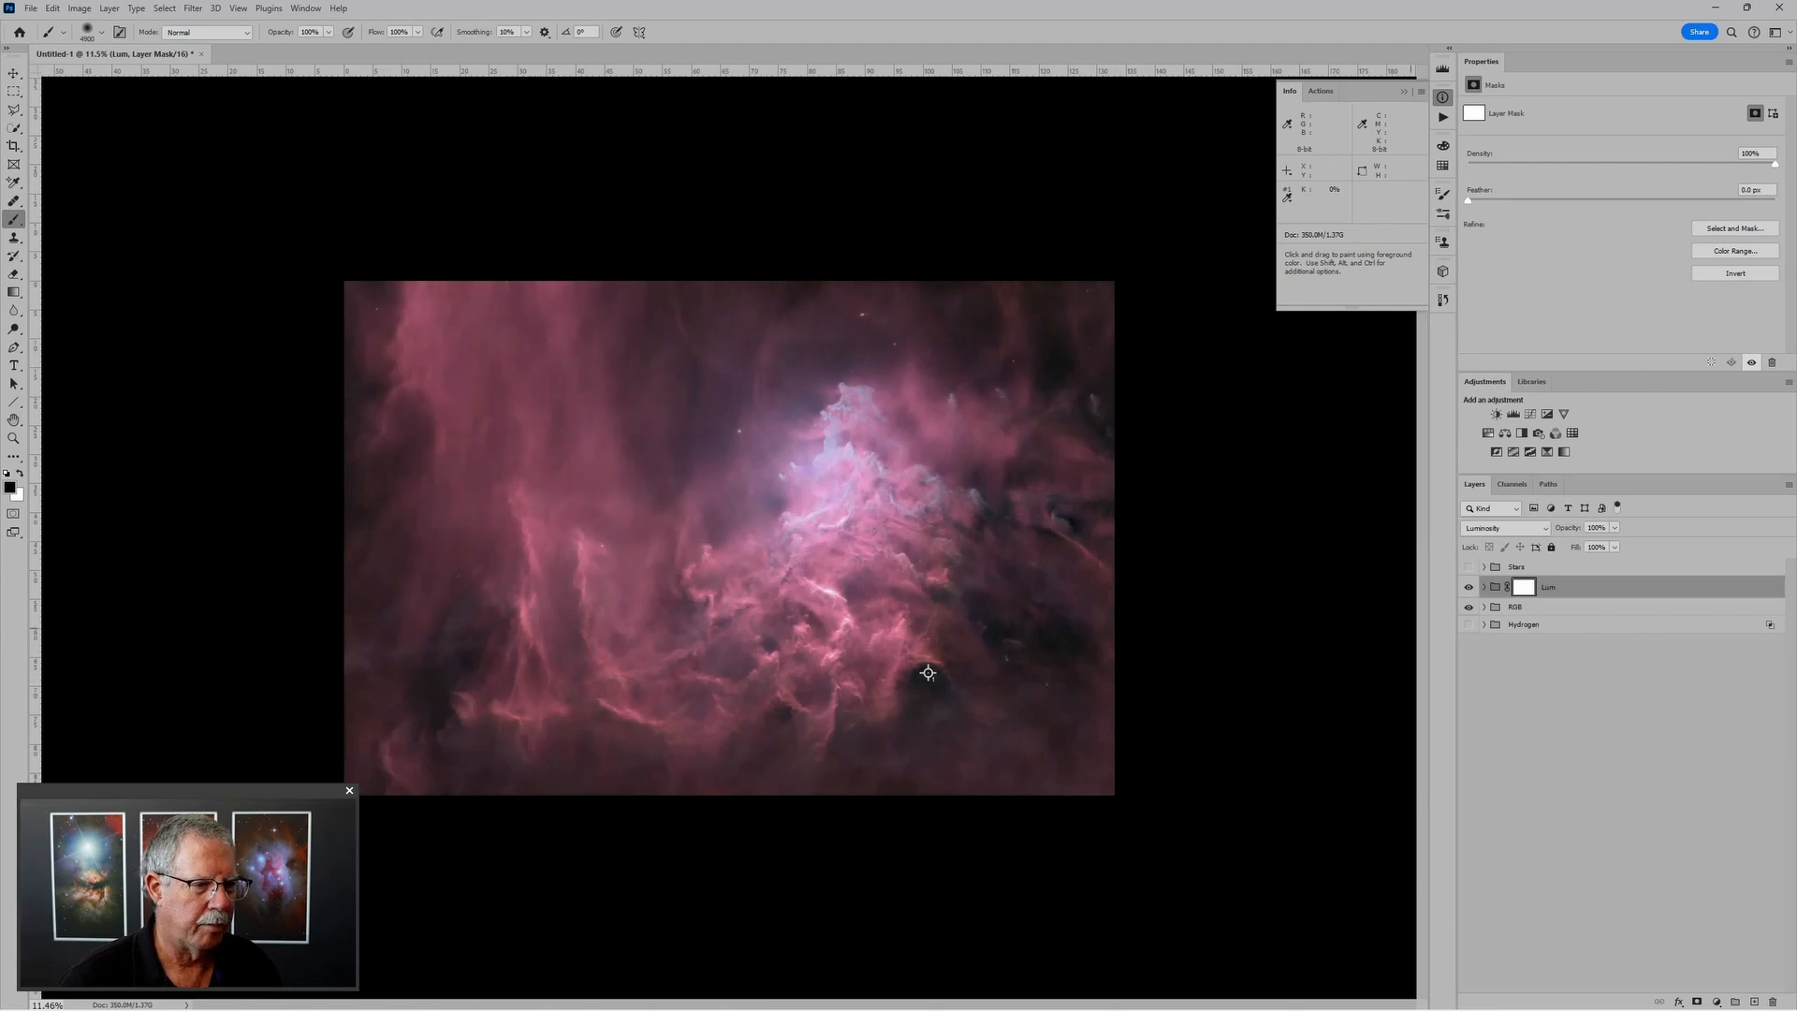
# Step: Try painting black around the image's outer areas on the Lum mask, and refill the mask with white
pyautogui.click(1043, 720)
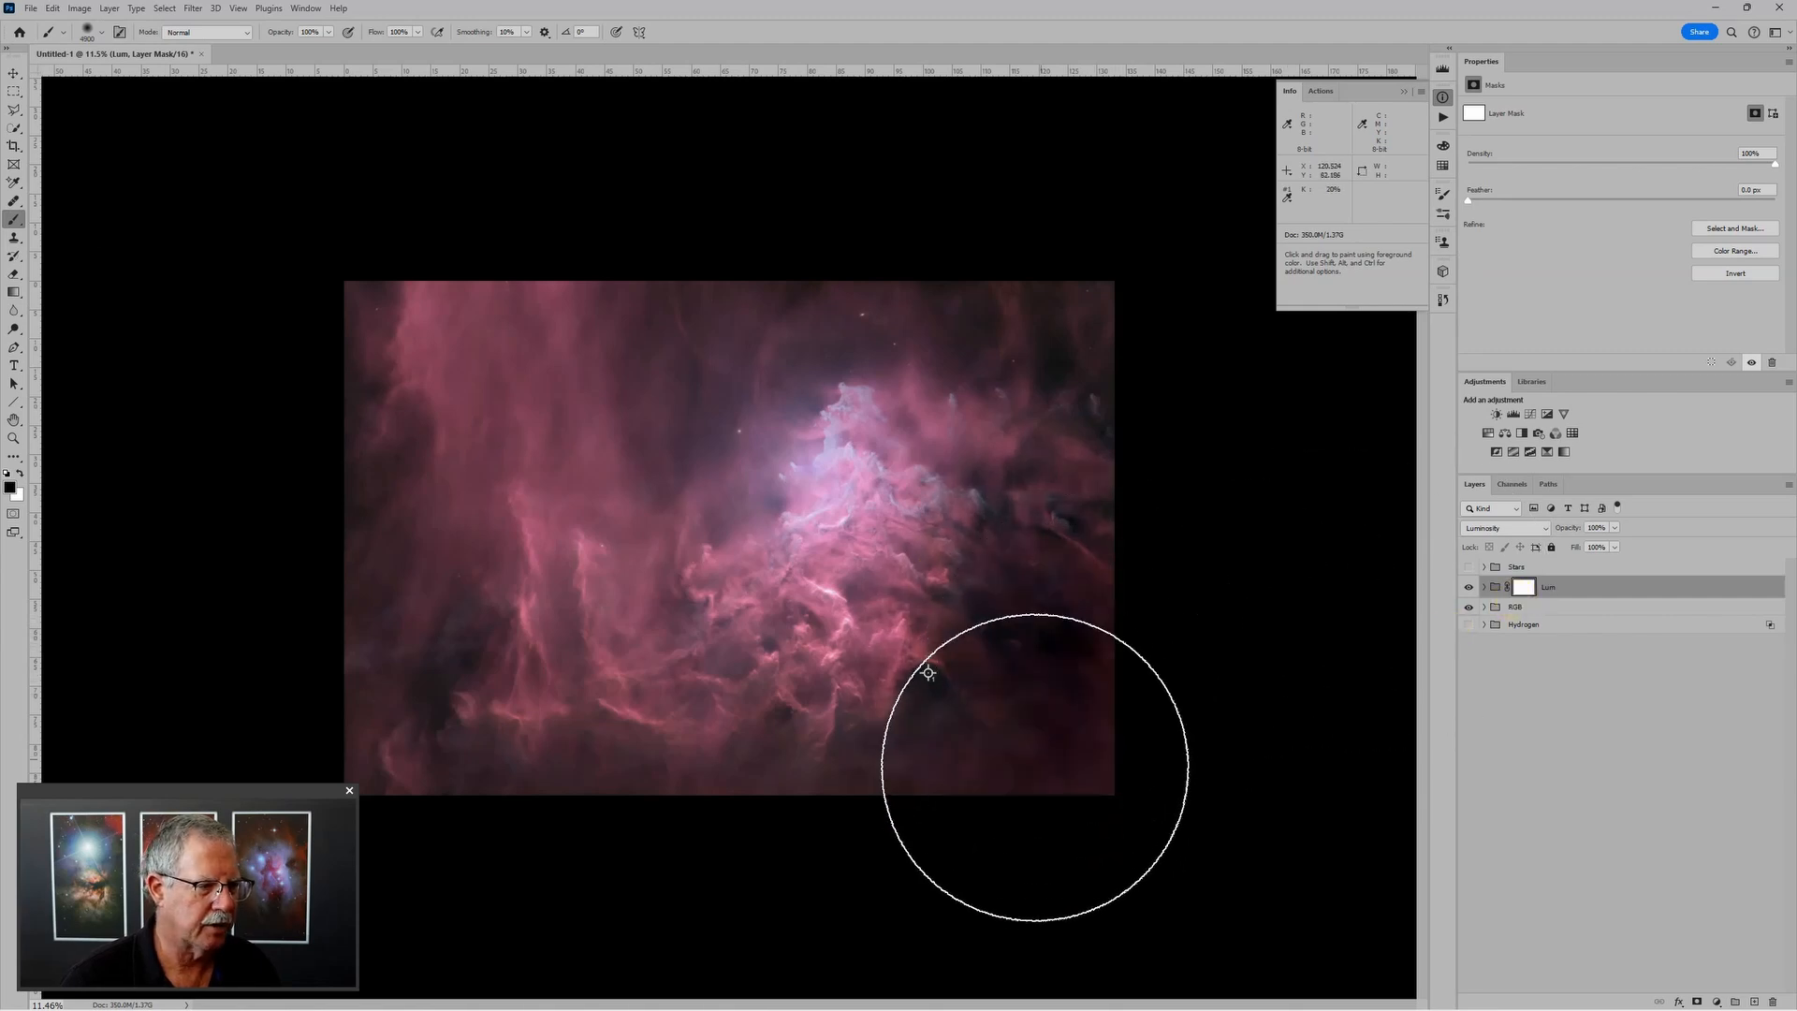
pyautogui.moveTo(1006, 781)
pyautogui.mouseDown()
pyautogui.moveTo(835, 819)
pyautogui.moveTo(455, 783)
pyautogui.moveTo(378, 702)
pyautogui.moveTo(321, 549)
pyautogui.moveTo(309, 425)
pyautogui.mouseUp()
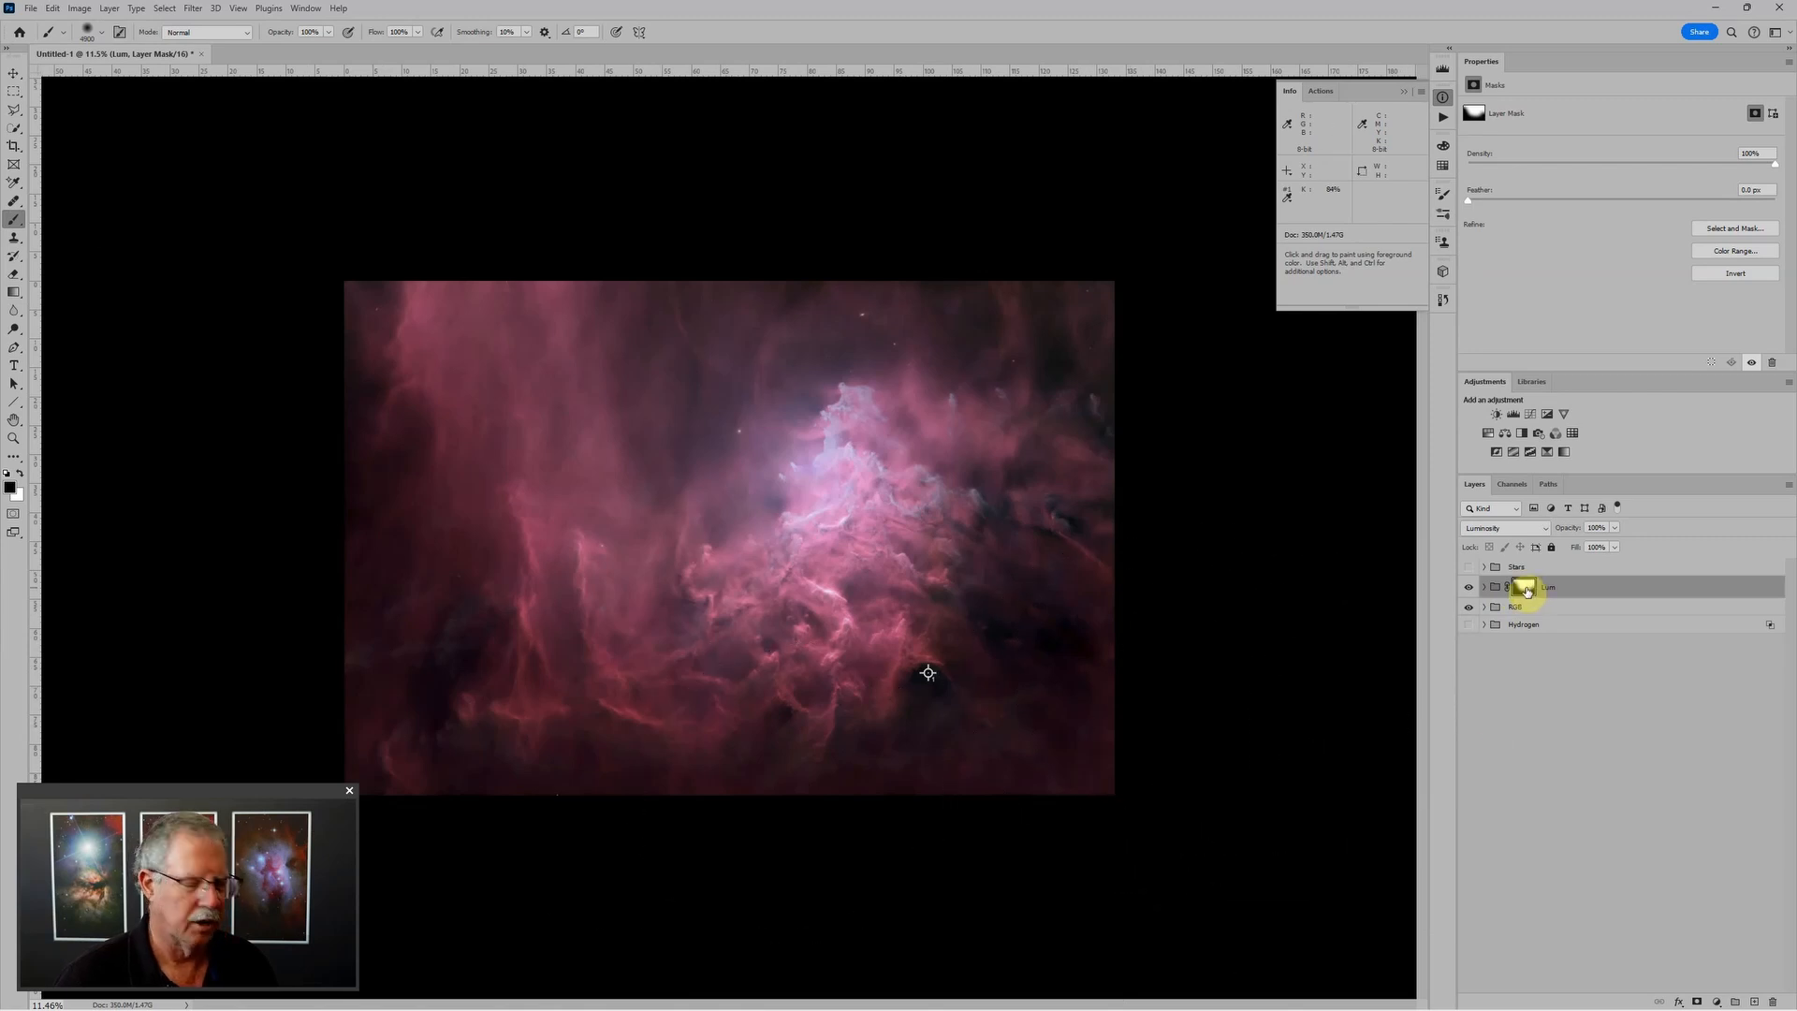
pyautogui.hotkey('ctrl', 'BackSpace')
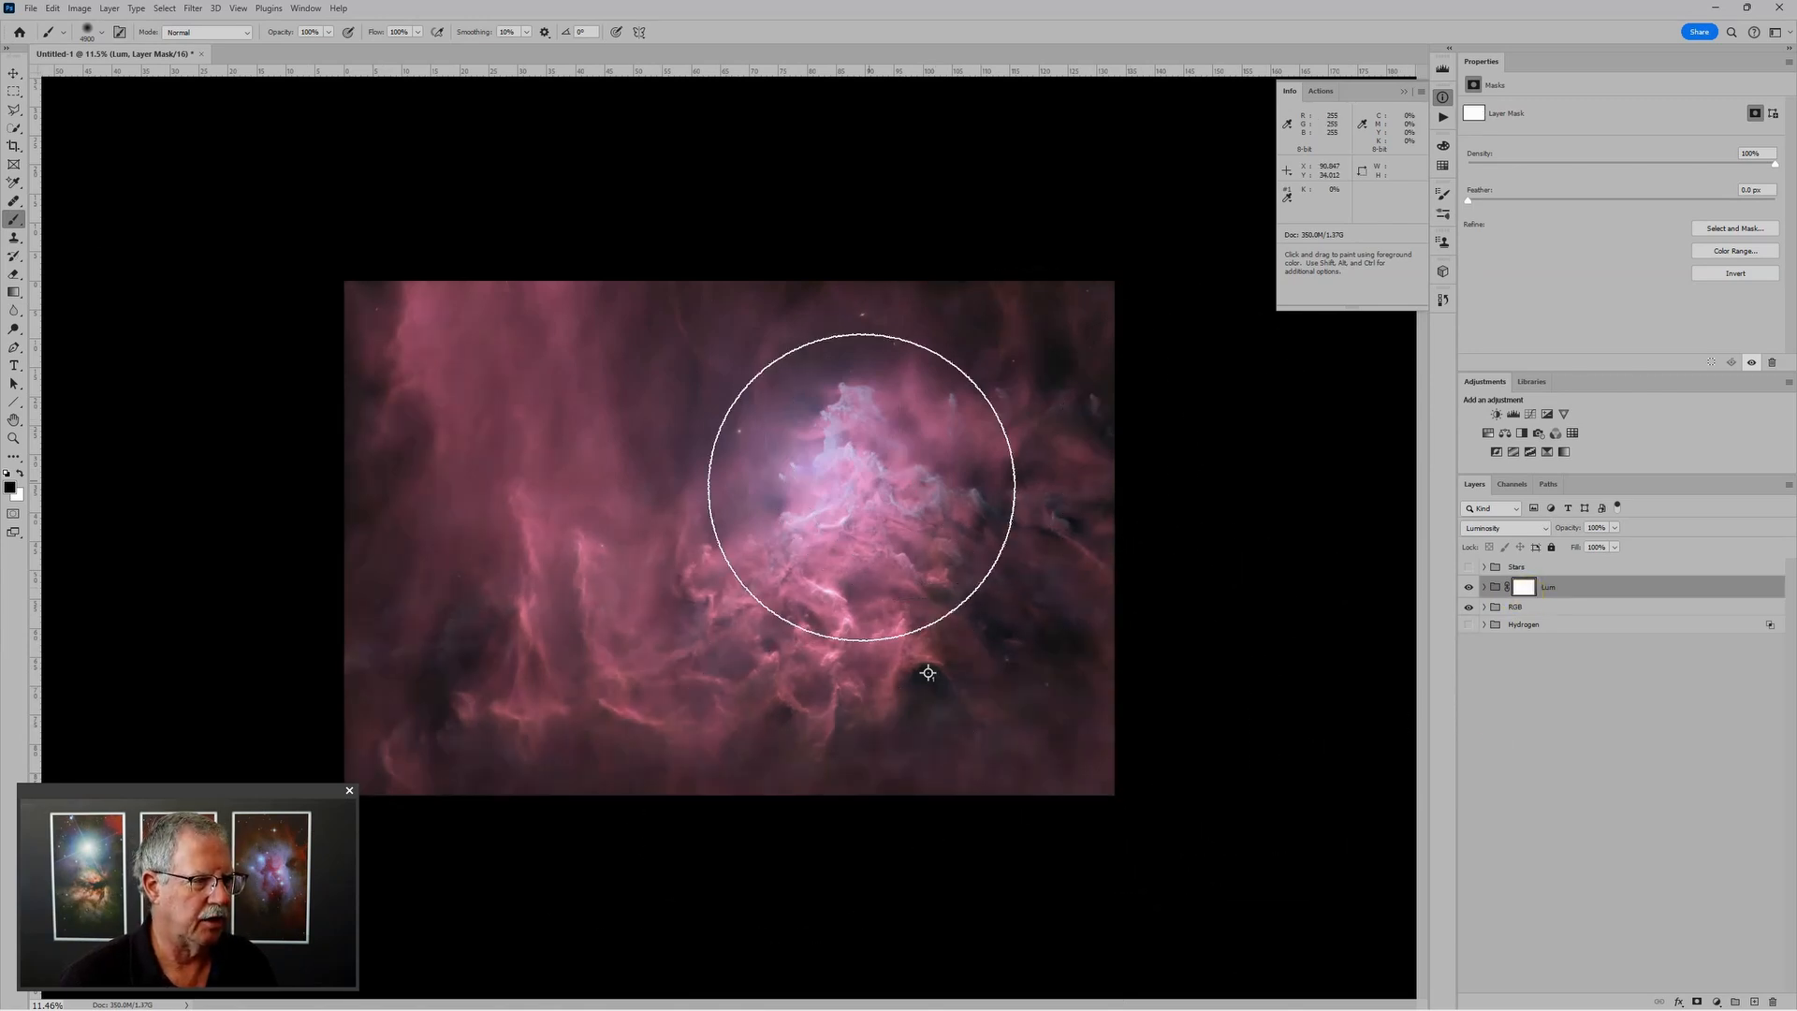
# Step: Paint black on the Lum mask over the bright central nebula to reveal the RGB group there
pyautogui.moveTo(942, 454)
pyautogui.mouseDown()
pyautogui.moveTo(816, 494)
pyautogui.moveTo(787, 490)
pyautogui.moveTo(769, 453)
pyautogui.moveTo(750, 463)
pyautogui.moveTo(758, 484)
pyautogui.moveTo(866, 478)
pyautogui.moveTo(842, 541)
pyautogui.moveTo(898, 484)
pyautogui.moveTo(823, 431)
pyautogui.mouseUp()
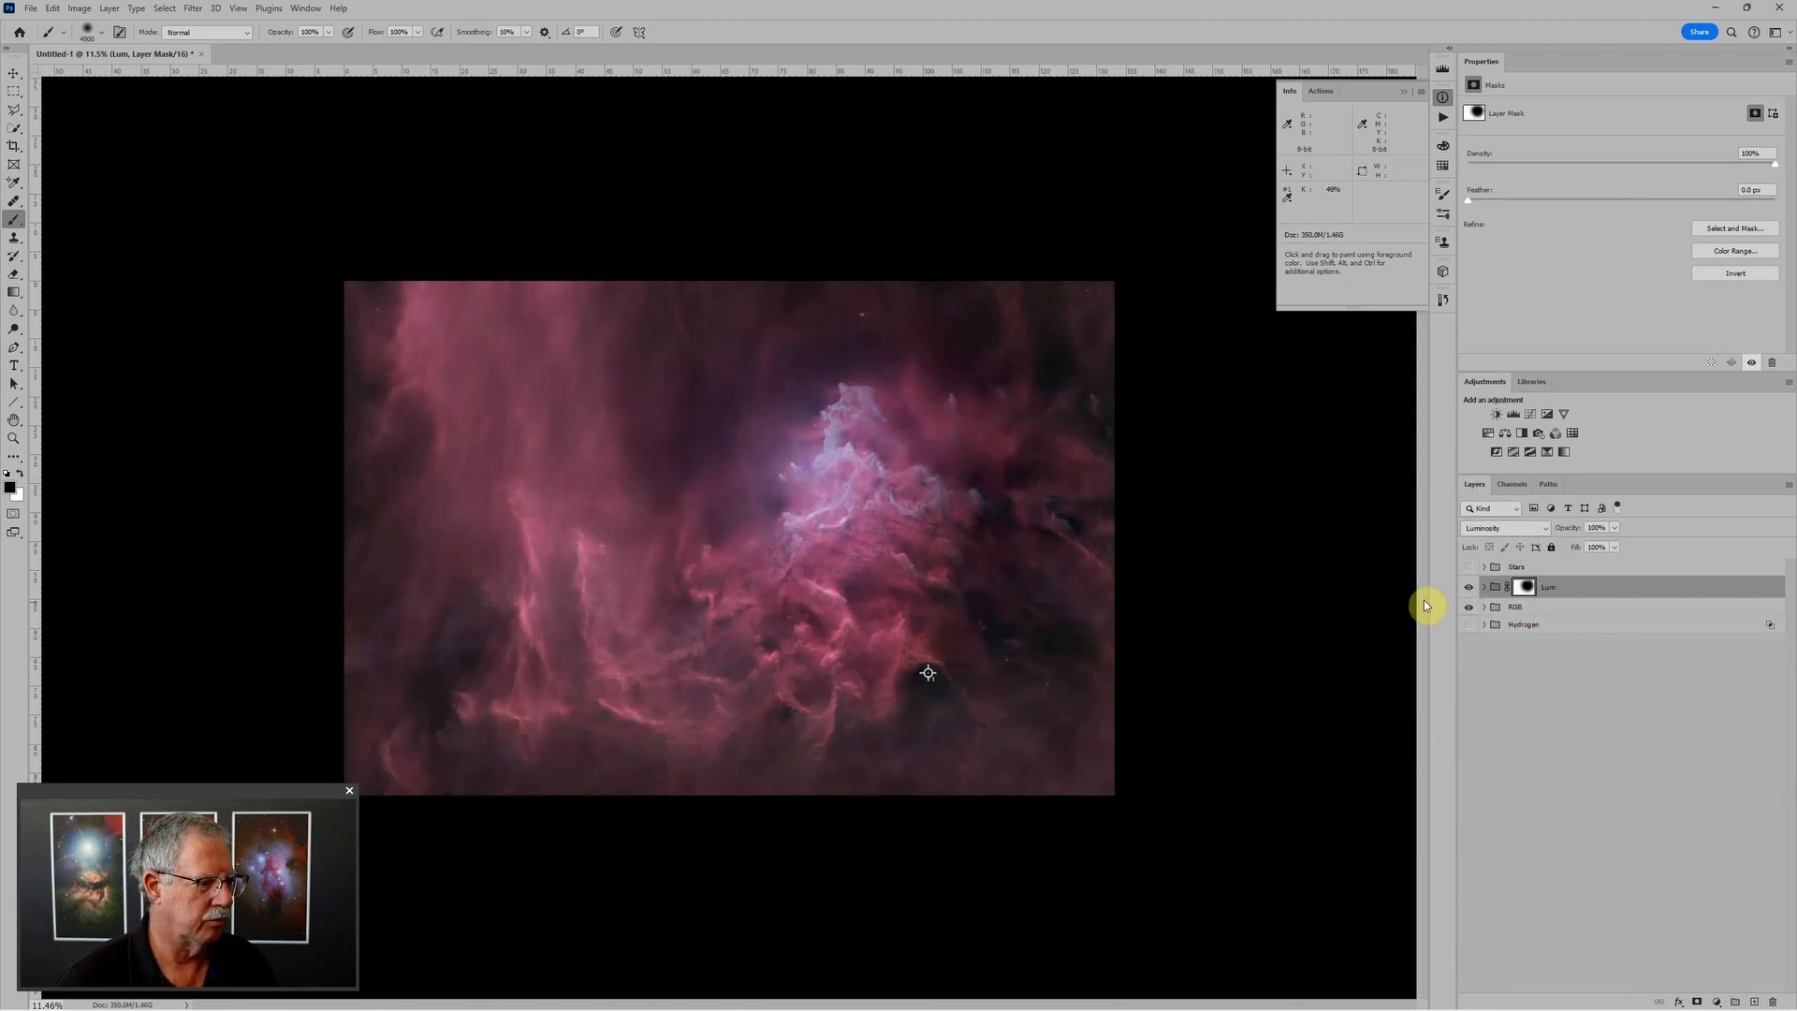
pyautogui.click(1469, 586)
# Step: In the Lum group's Levels adjustment, lower the shadow input, set the midtones to 0.87 and the highlight input to 229
pyautogui.click(1484, 587)
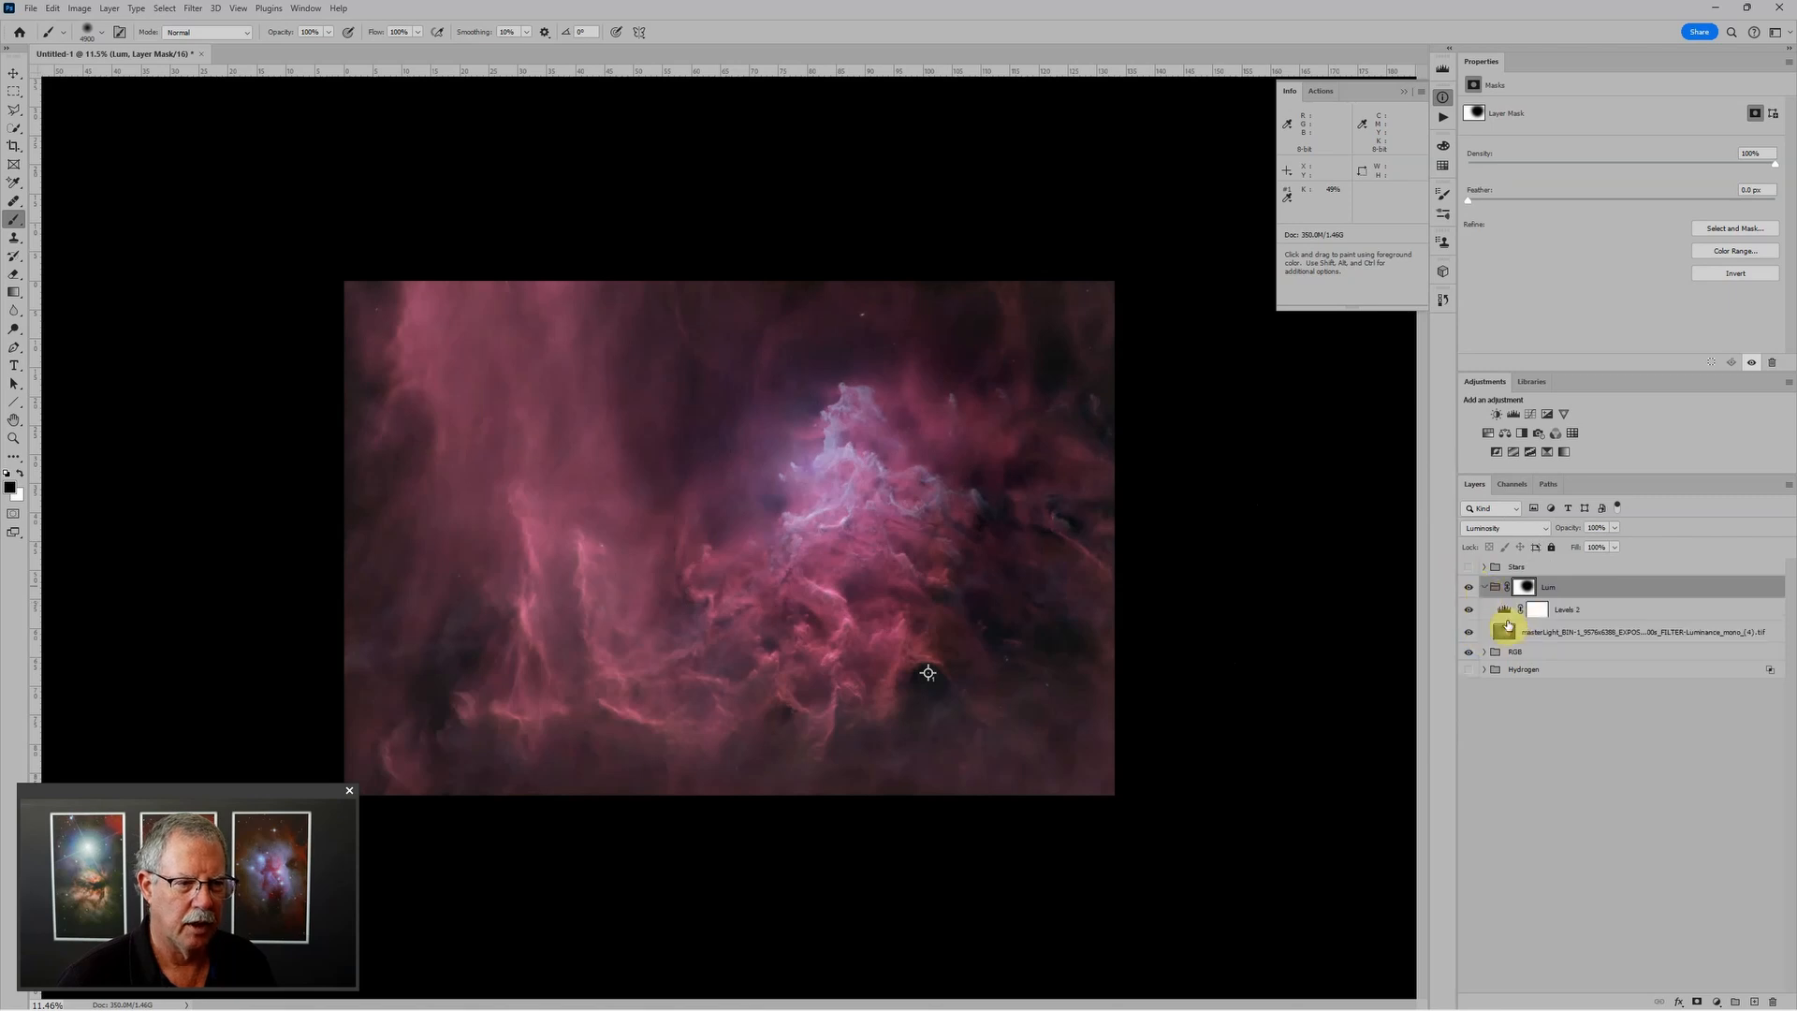
pyautogui.click(1503, 609)
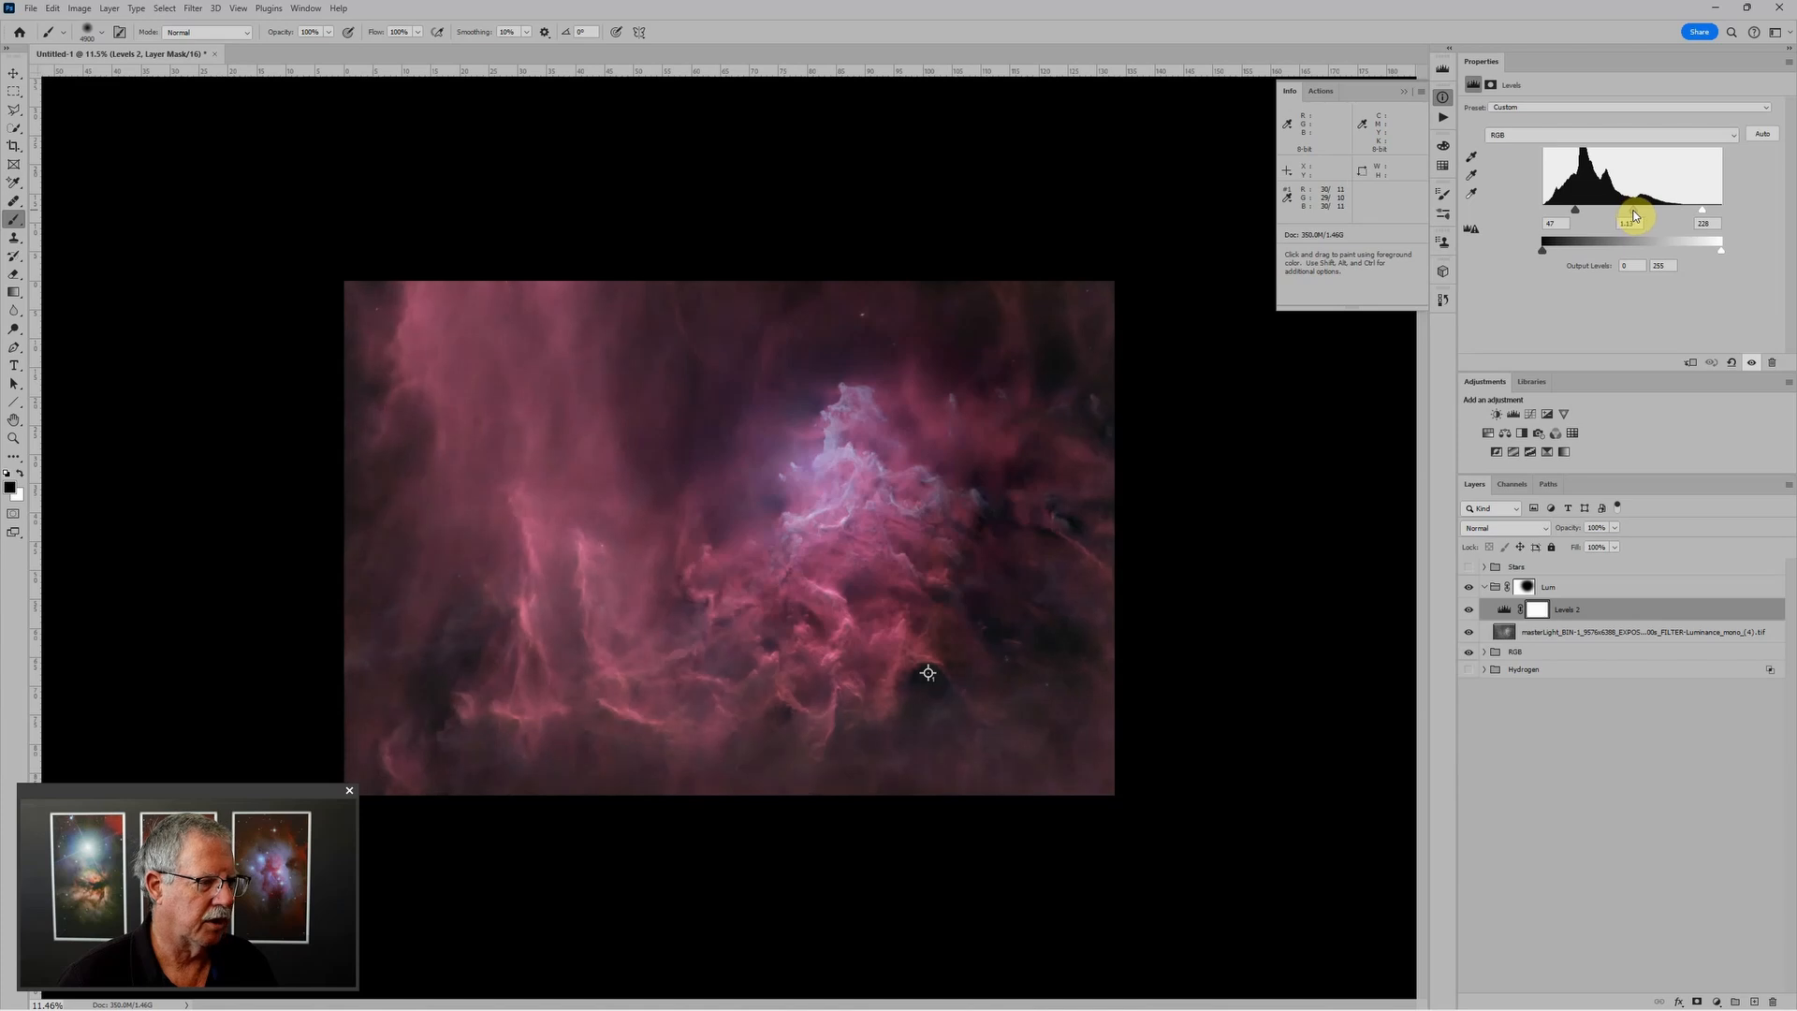
pyautogui.moveTo(1636, 214); pyautogui.dragTo(1648, 213)
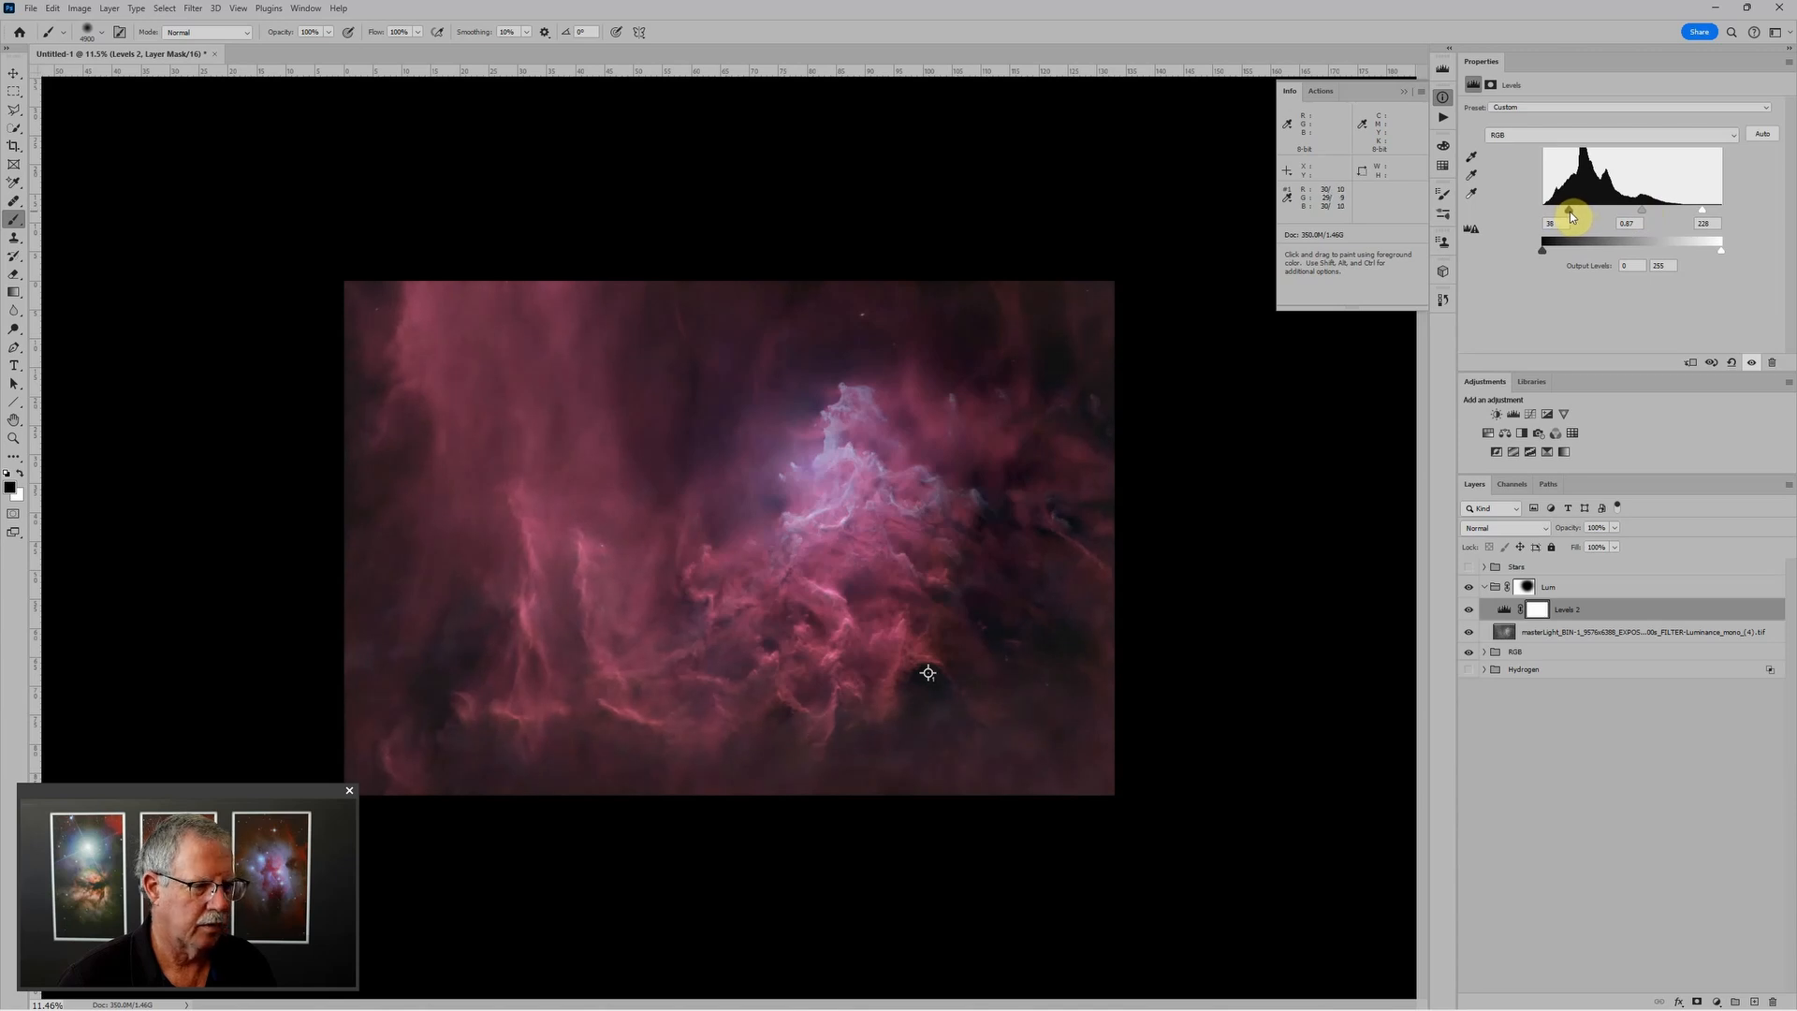
pyautogui.scroll(1, 1591, 247)
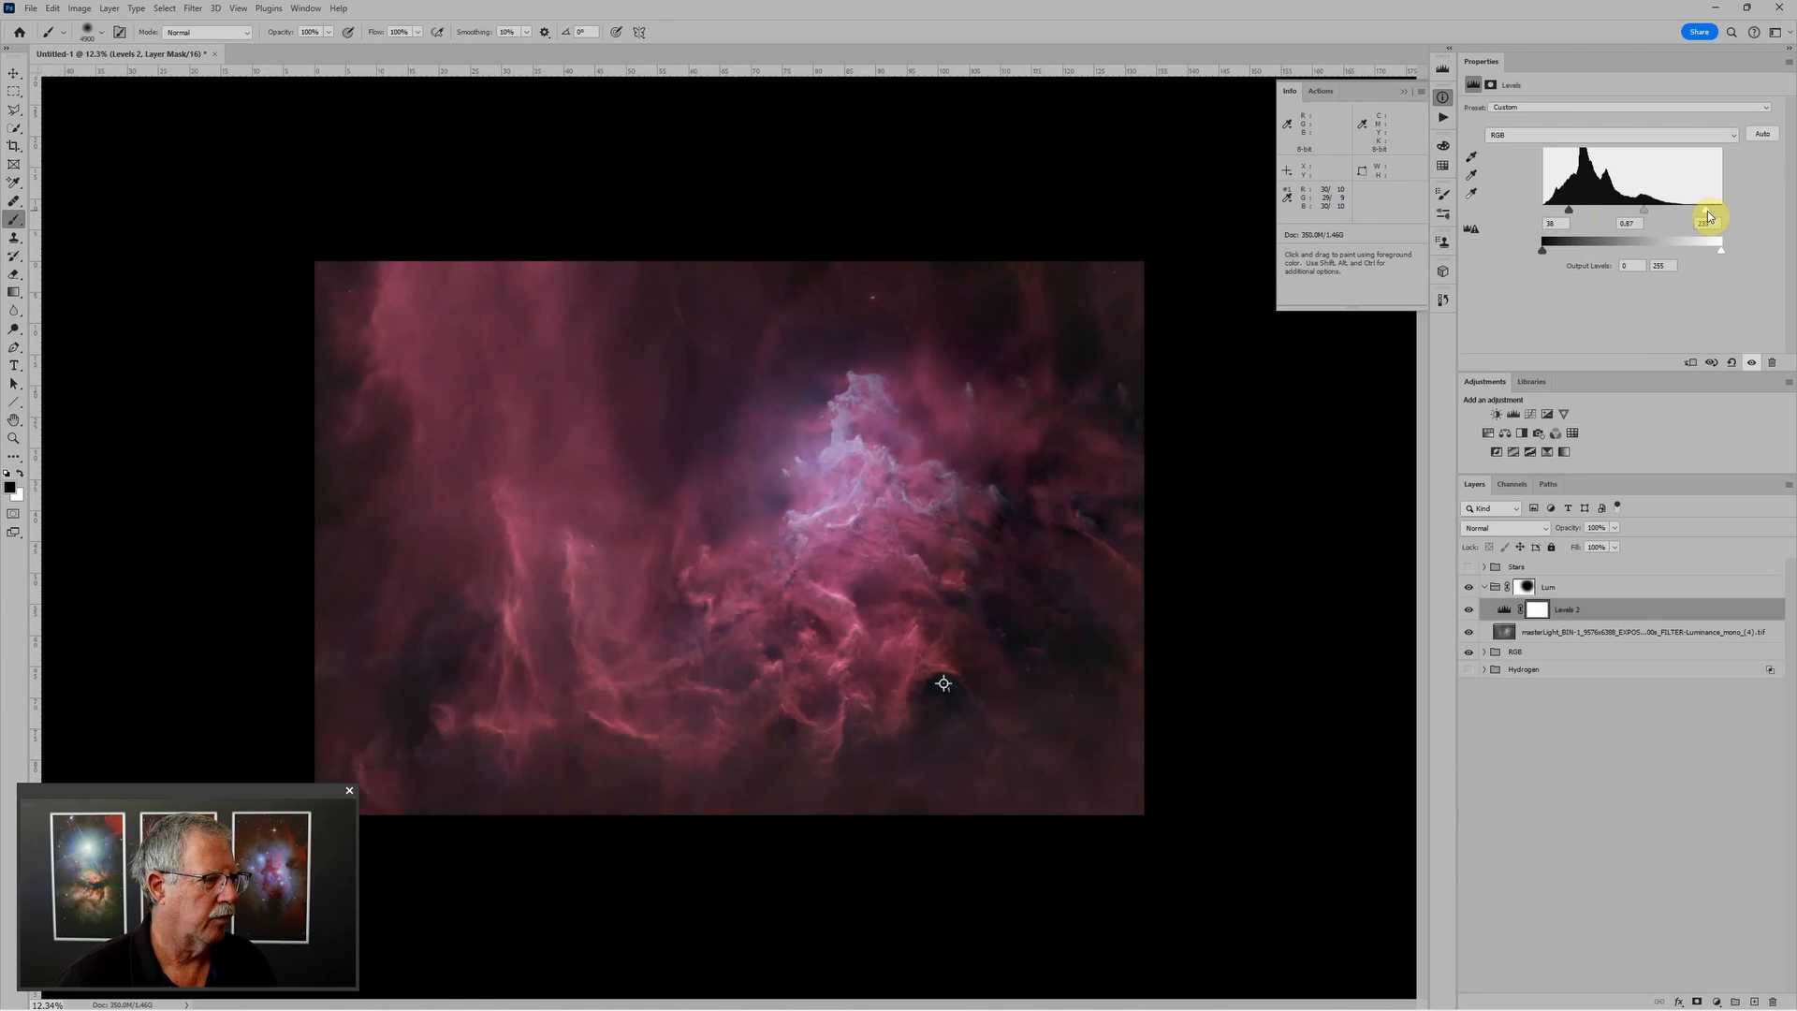
pyautogui.moveTo(1707, 210); pyautogui.dragTo(1703, 212)
pyautogui.scroll(1, 1115, 573)
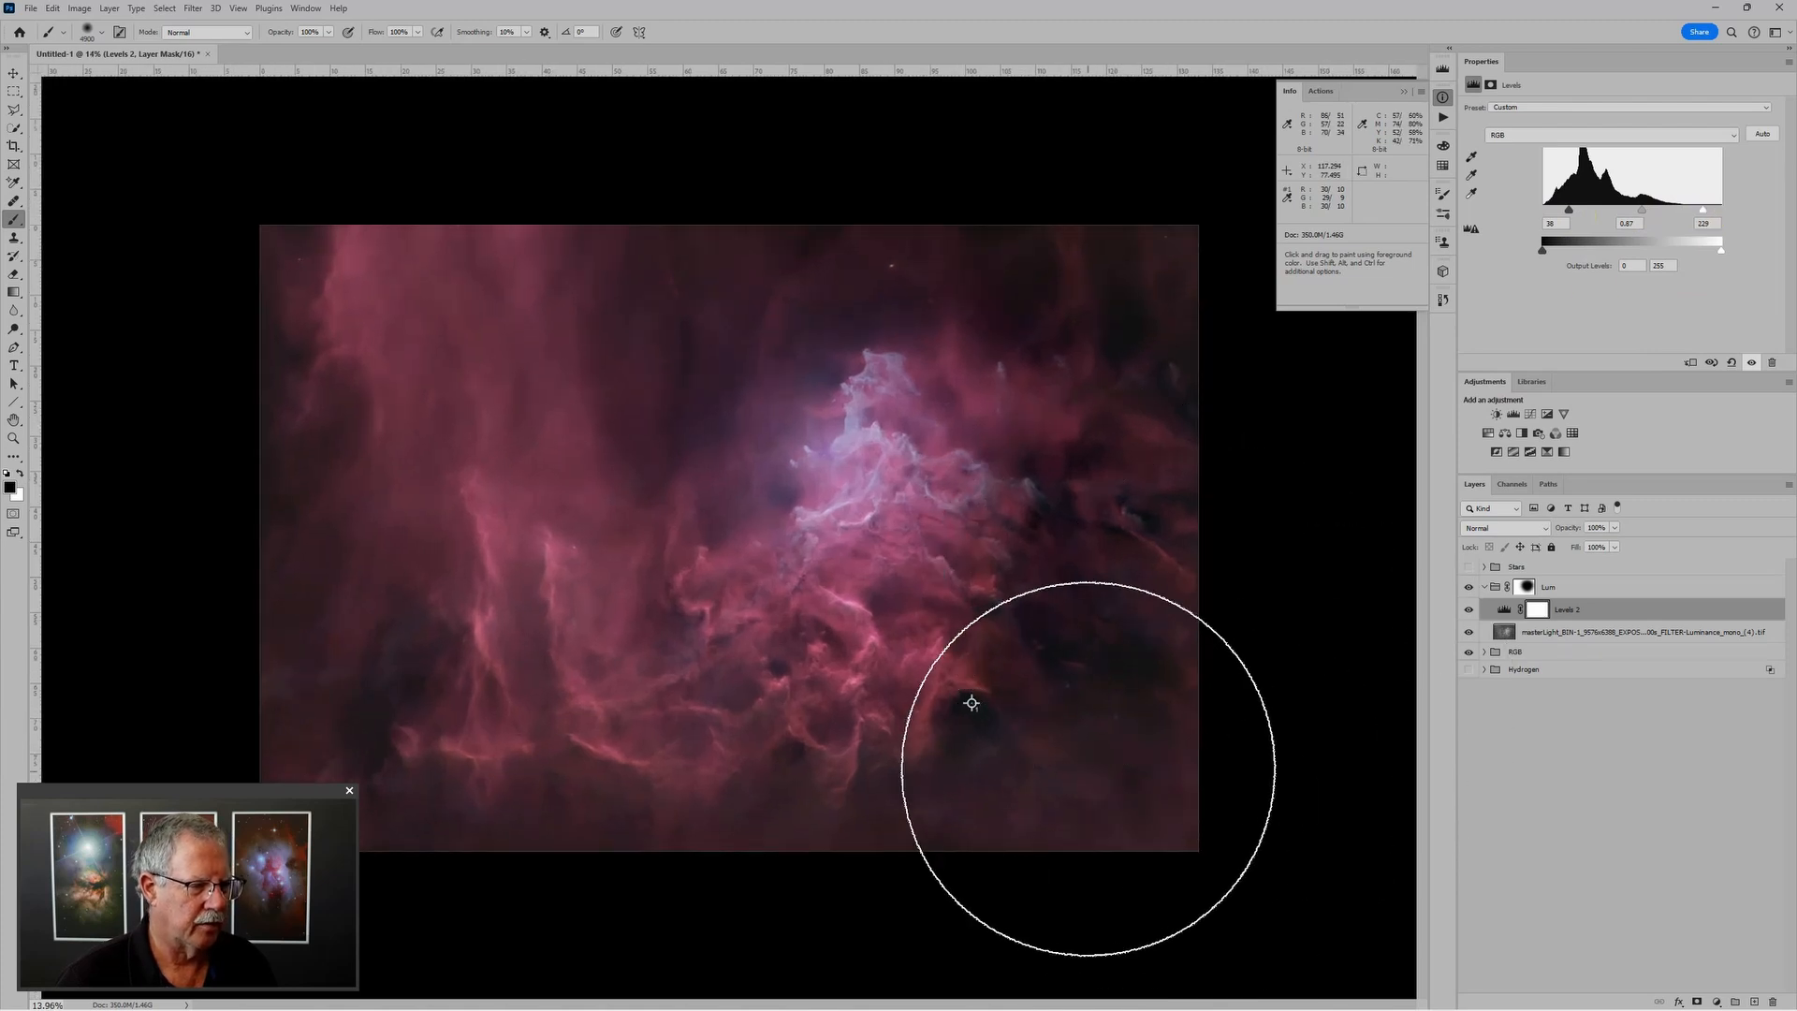
pyautogui.scroll(3, 381, 673)
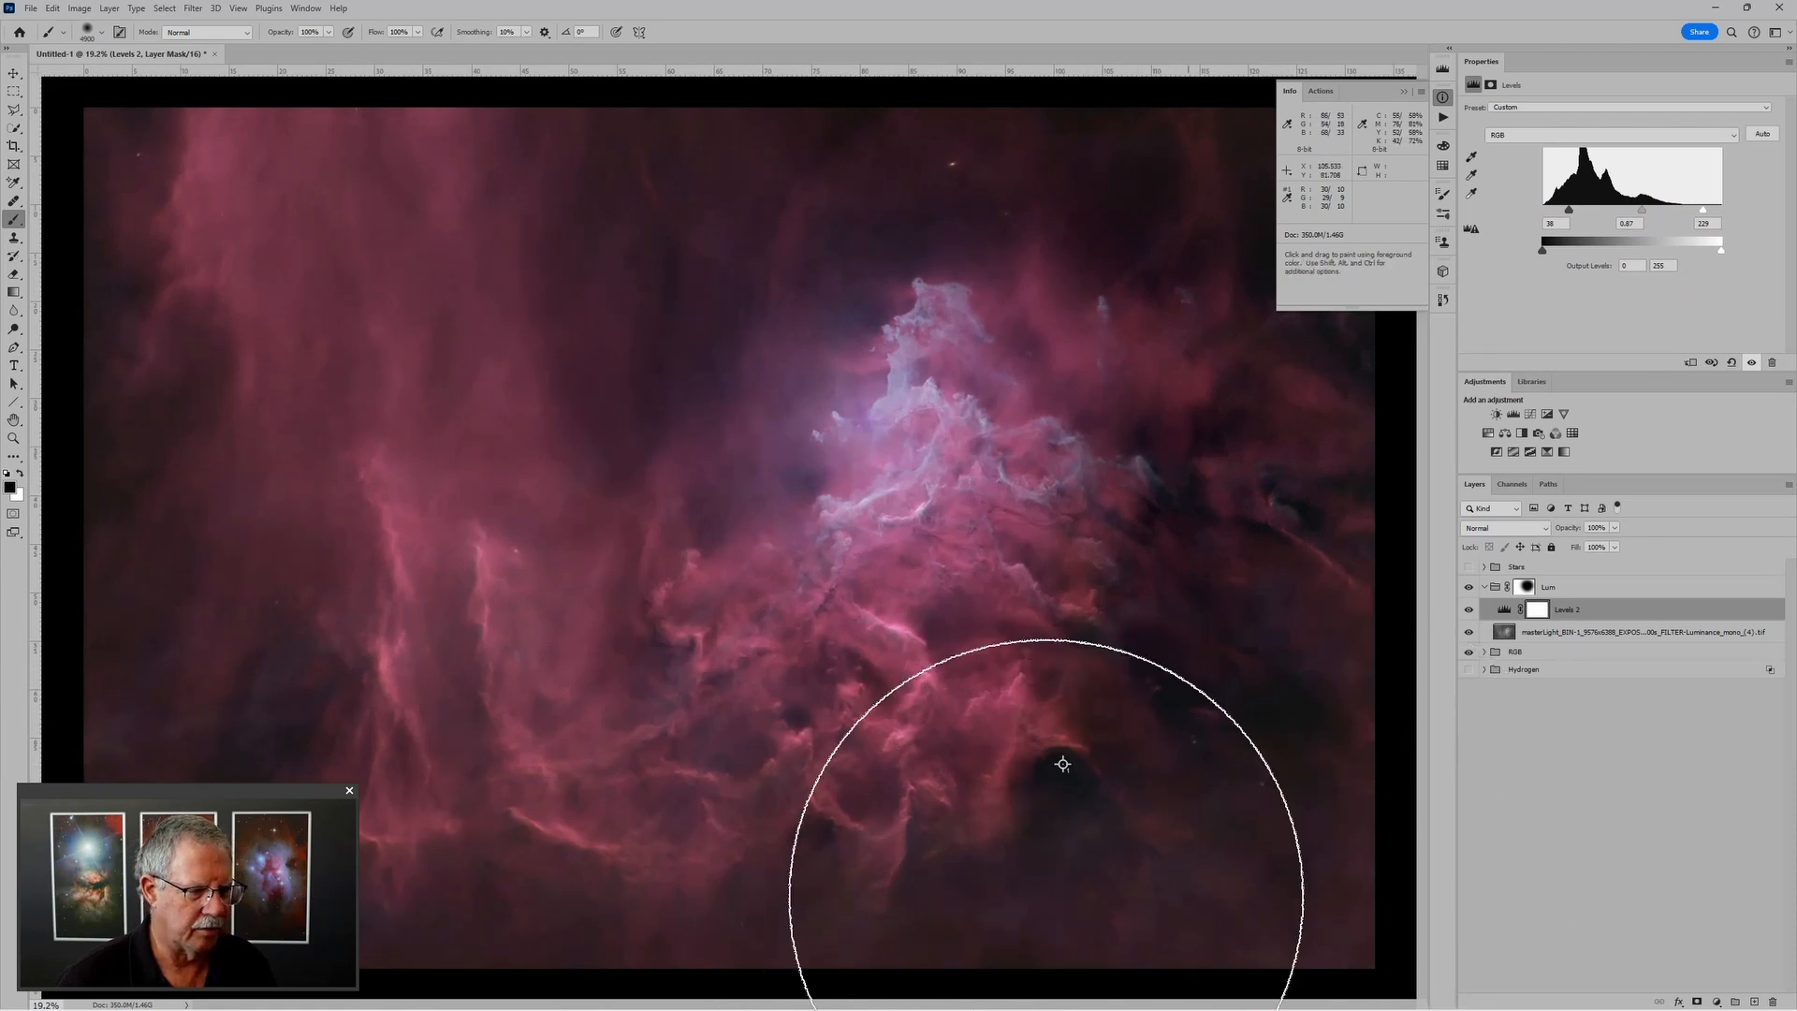
pyautogui.scroll(-3, 1044, 823)
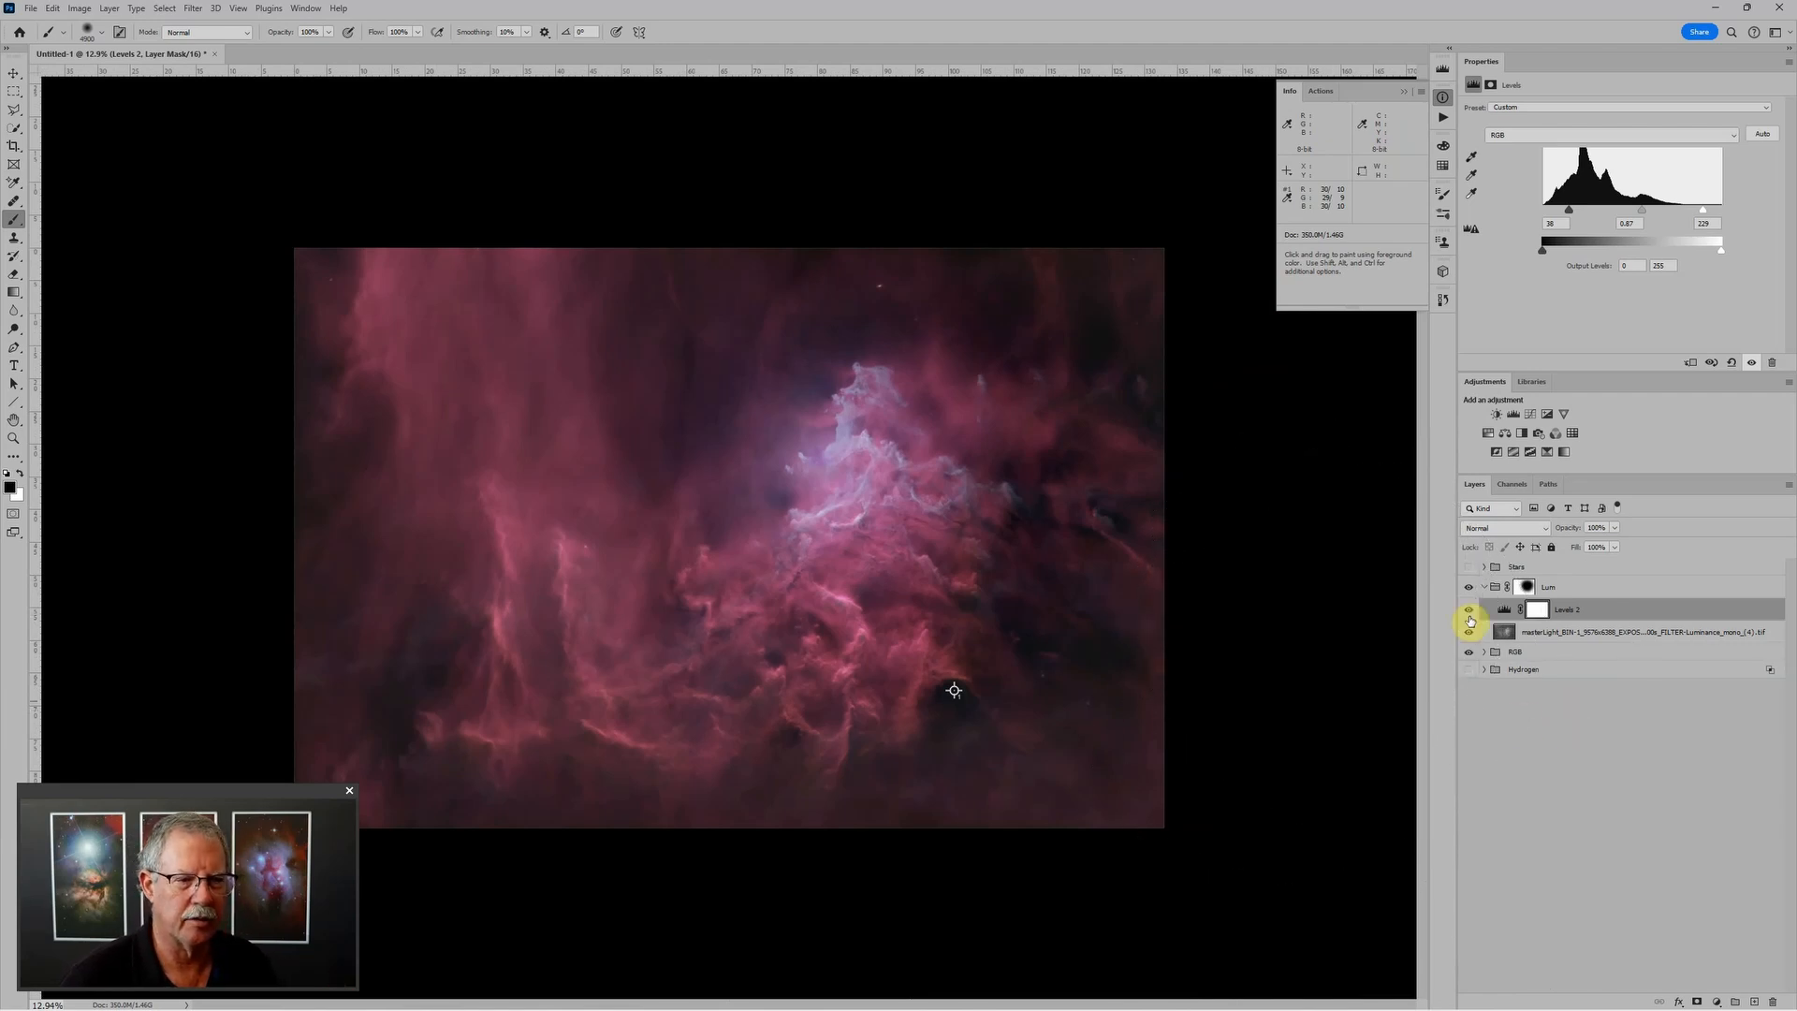
# Step: Show the Hydrogen group beneath the RGB and Lum groups
pyautogui.click(1469, 670)
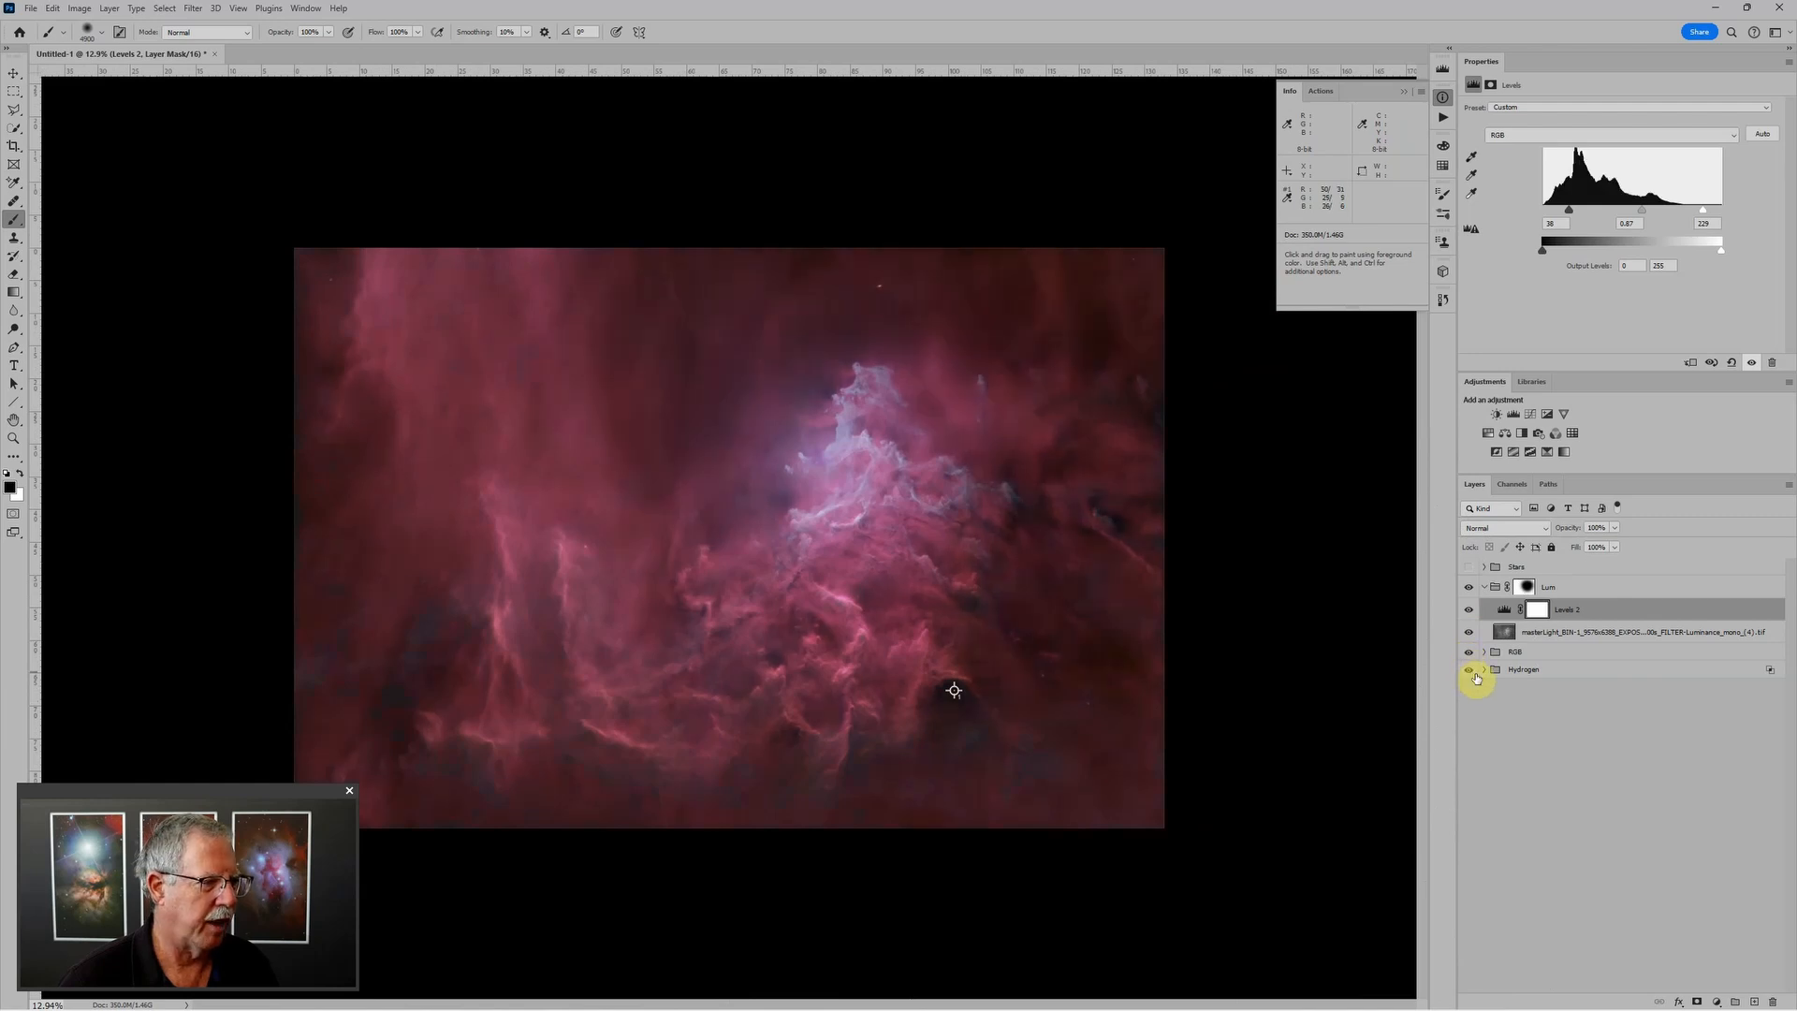
pyautogui.click(1468, 567)
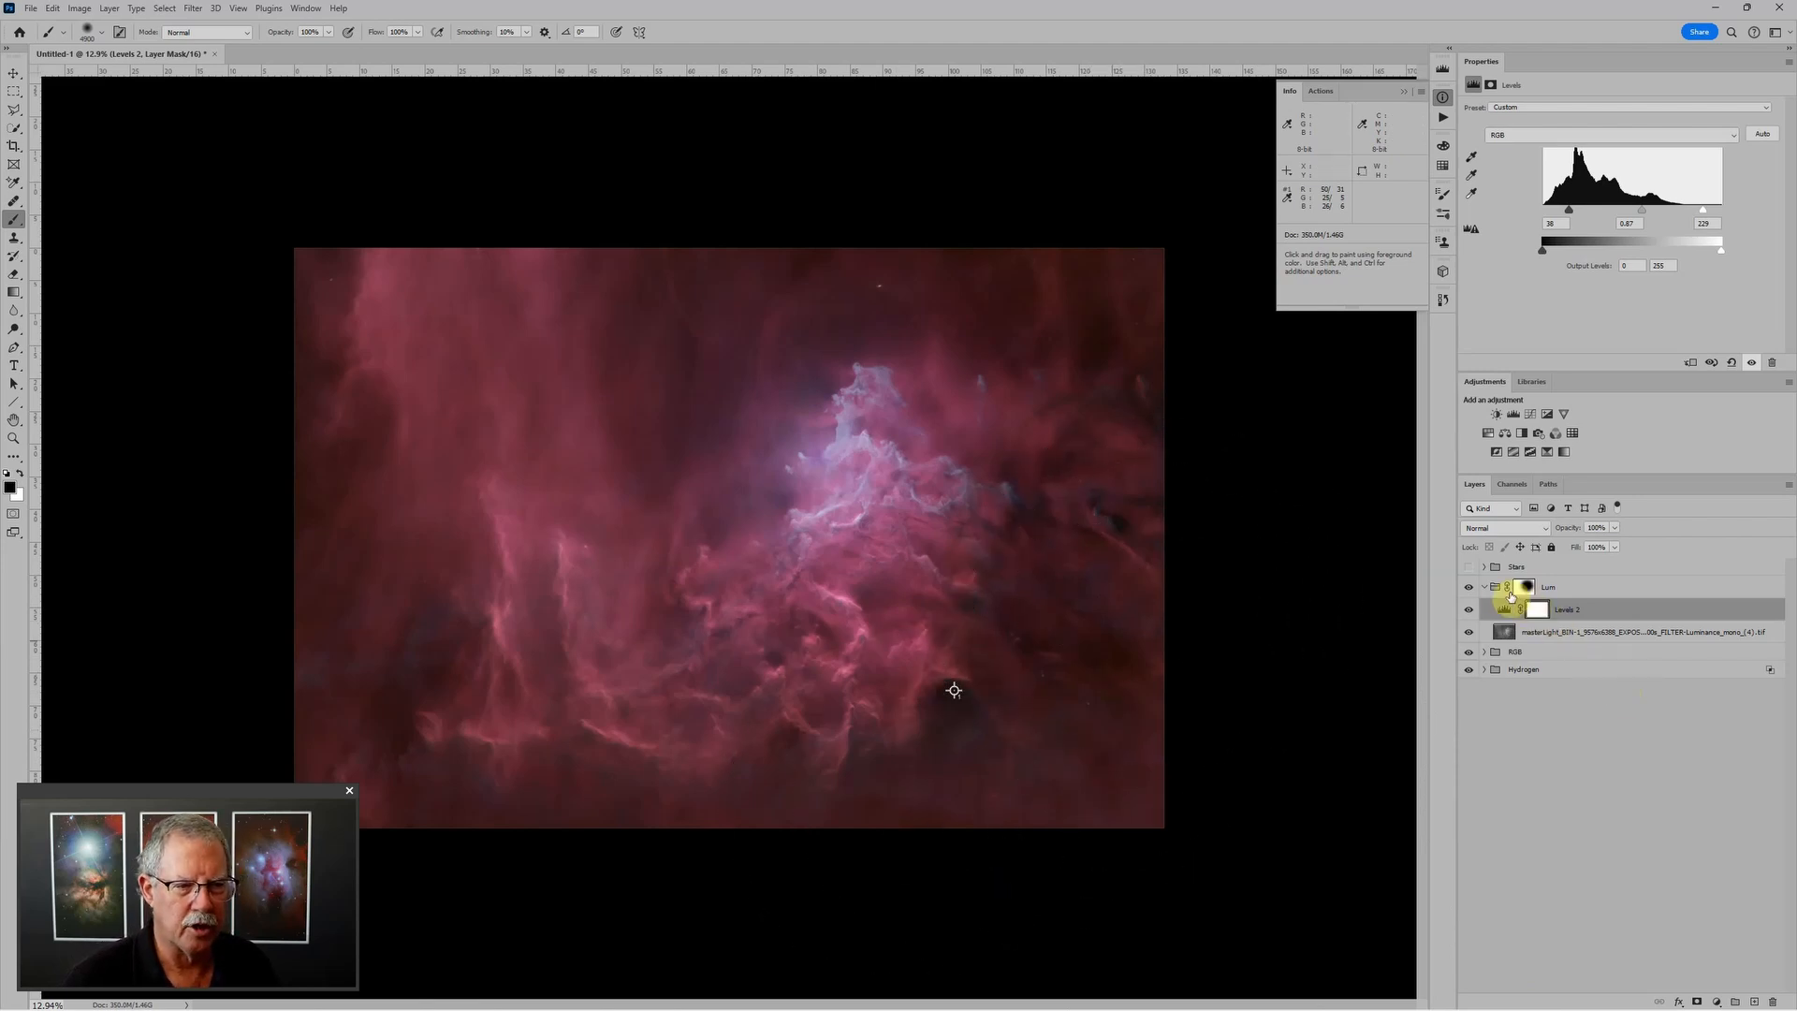
# Step: Collapse the Lum group and change its blend mode to Soft Light
pyautogui.click(1484, 587)
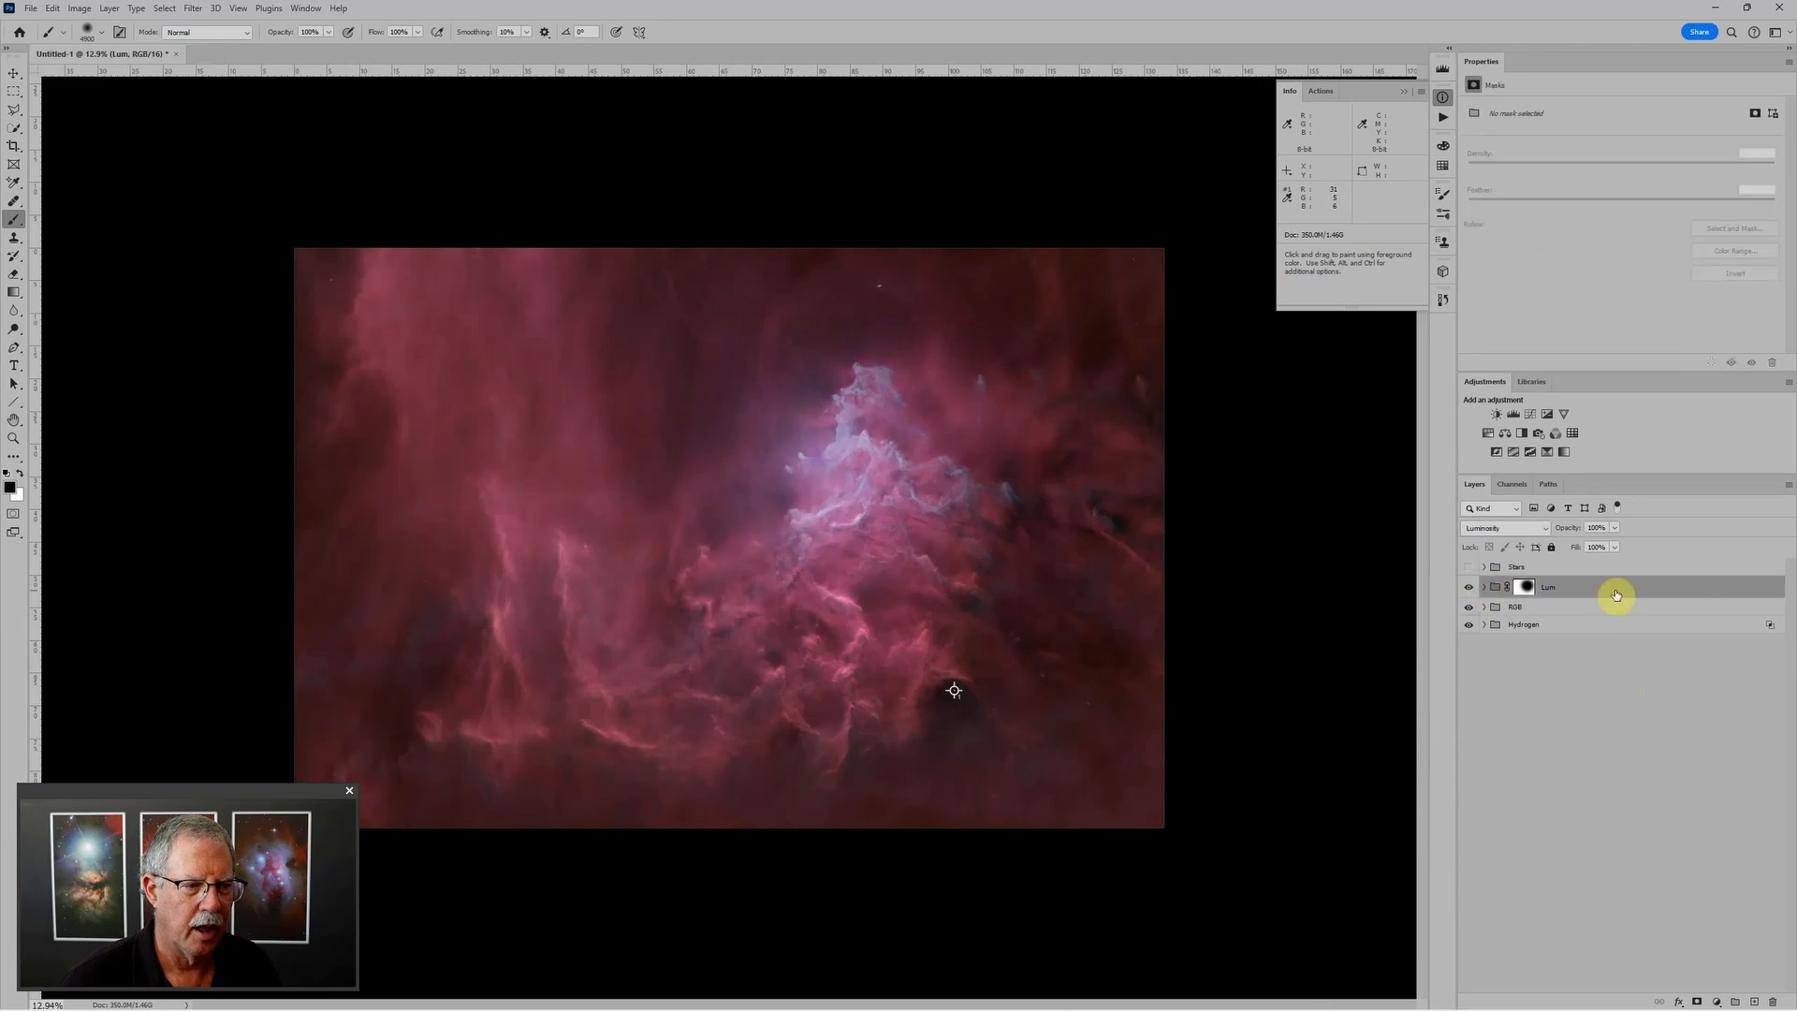
pyautogui.click(1508, 528)
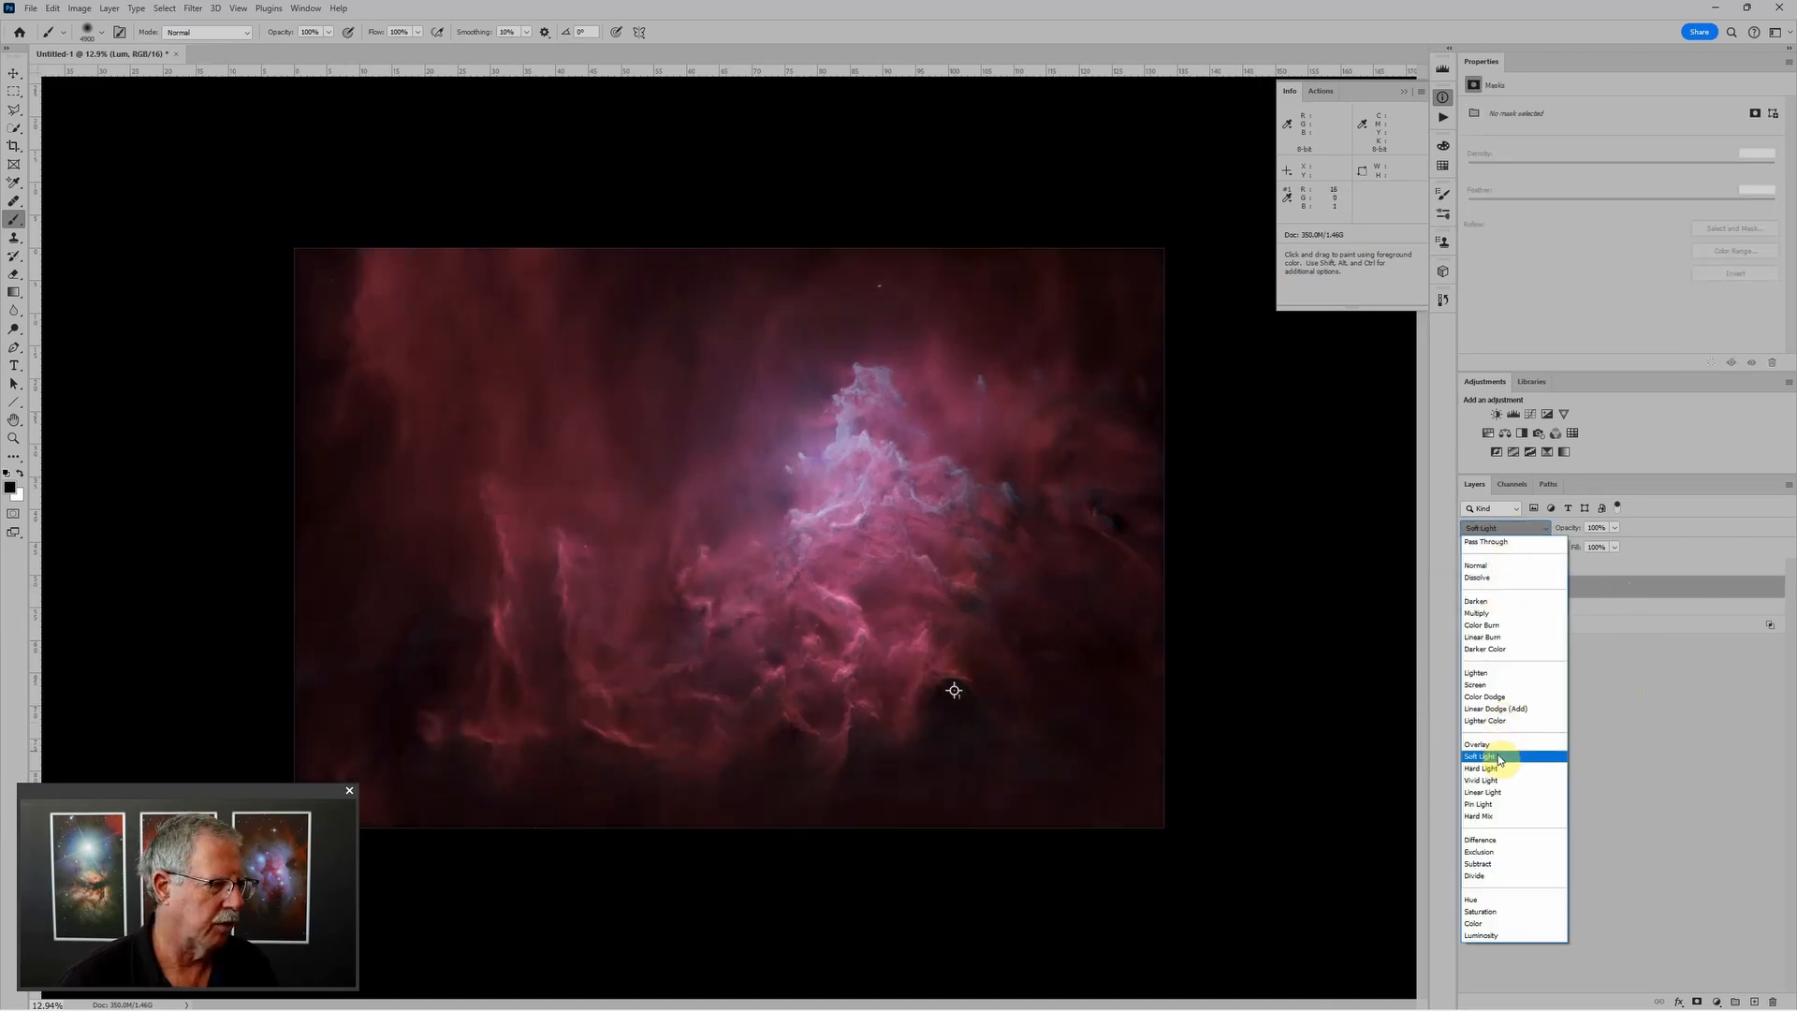
pyautogui.click(1498, 756)
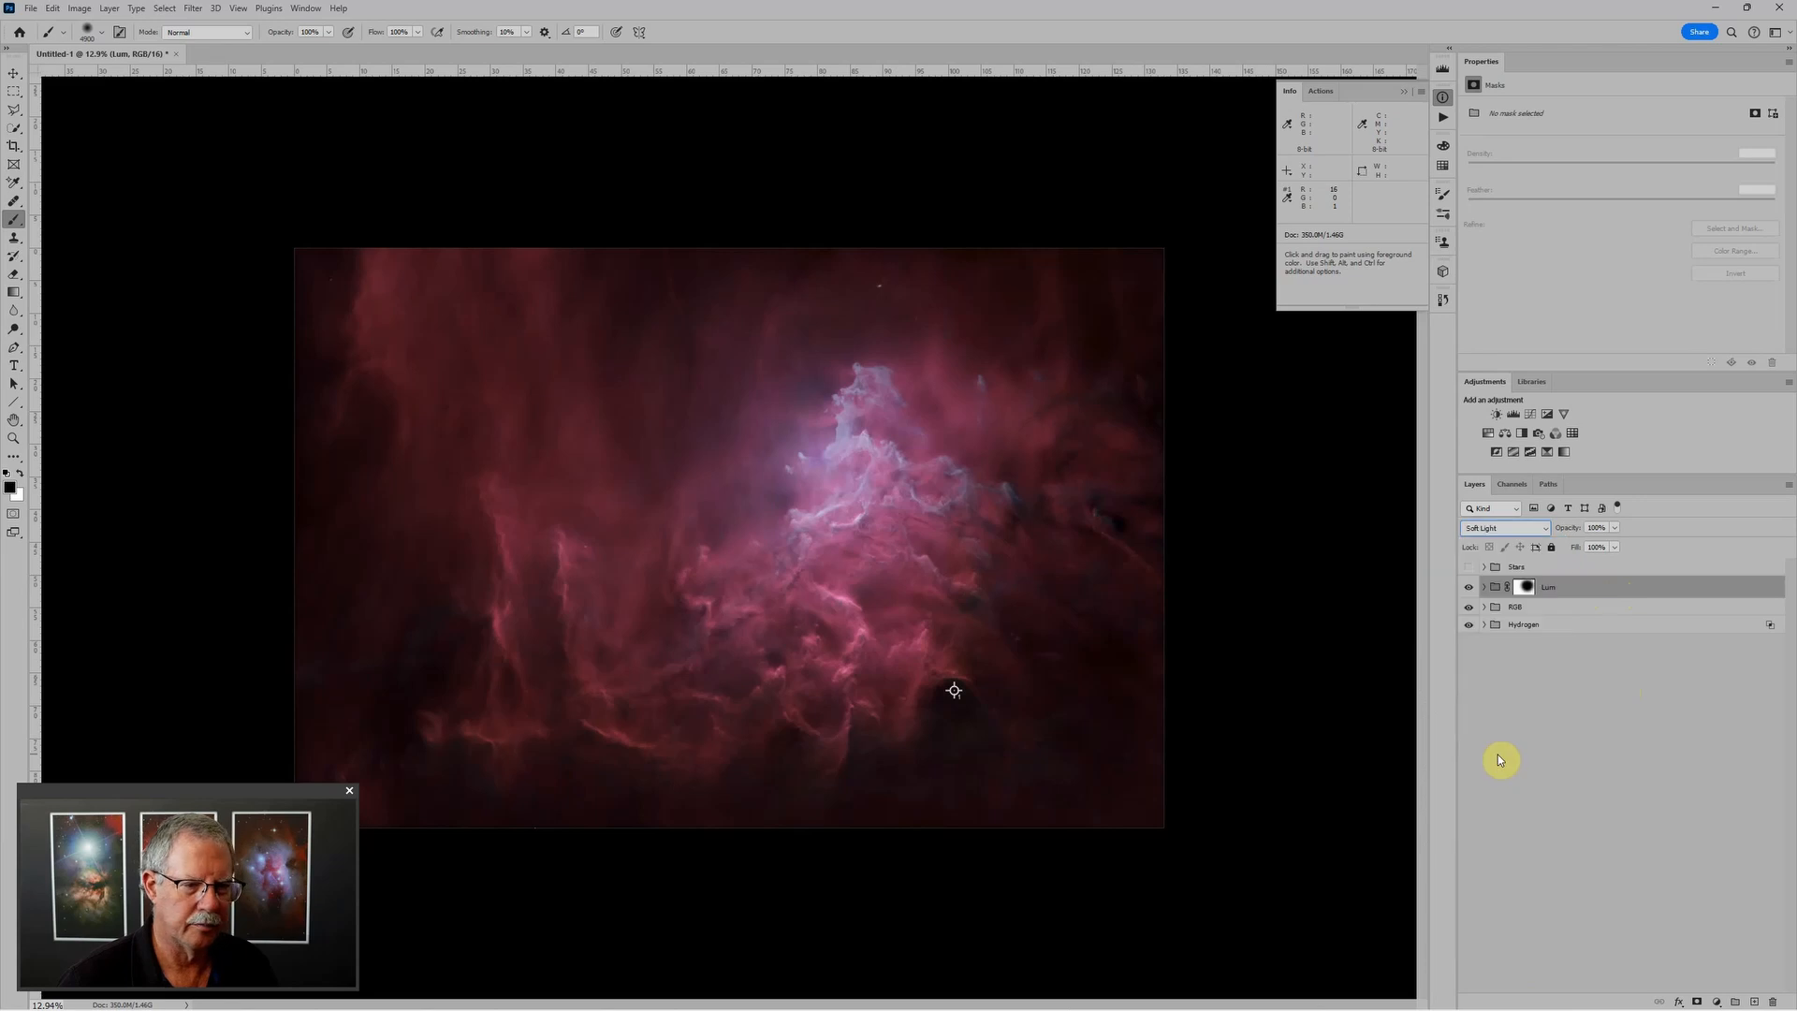
# Step: Set the Lum group's Levels adjustment to shadow input 0, midtones 9.99 and output levels 168 and 151
pyautogui.click(1483, 587)
pyautogui.click(1508, 612)
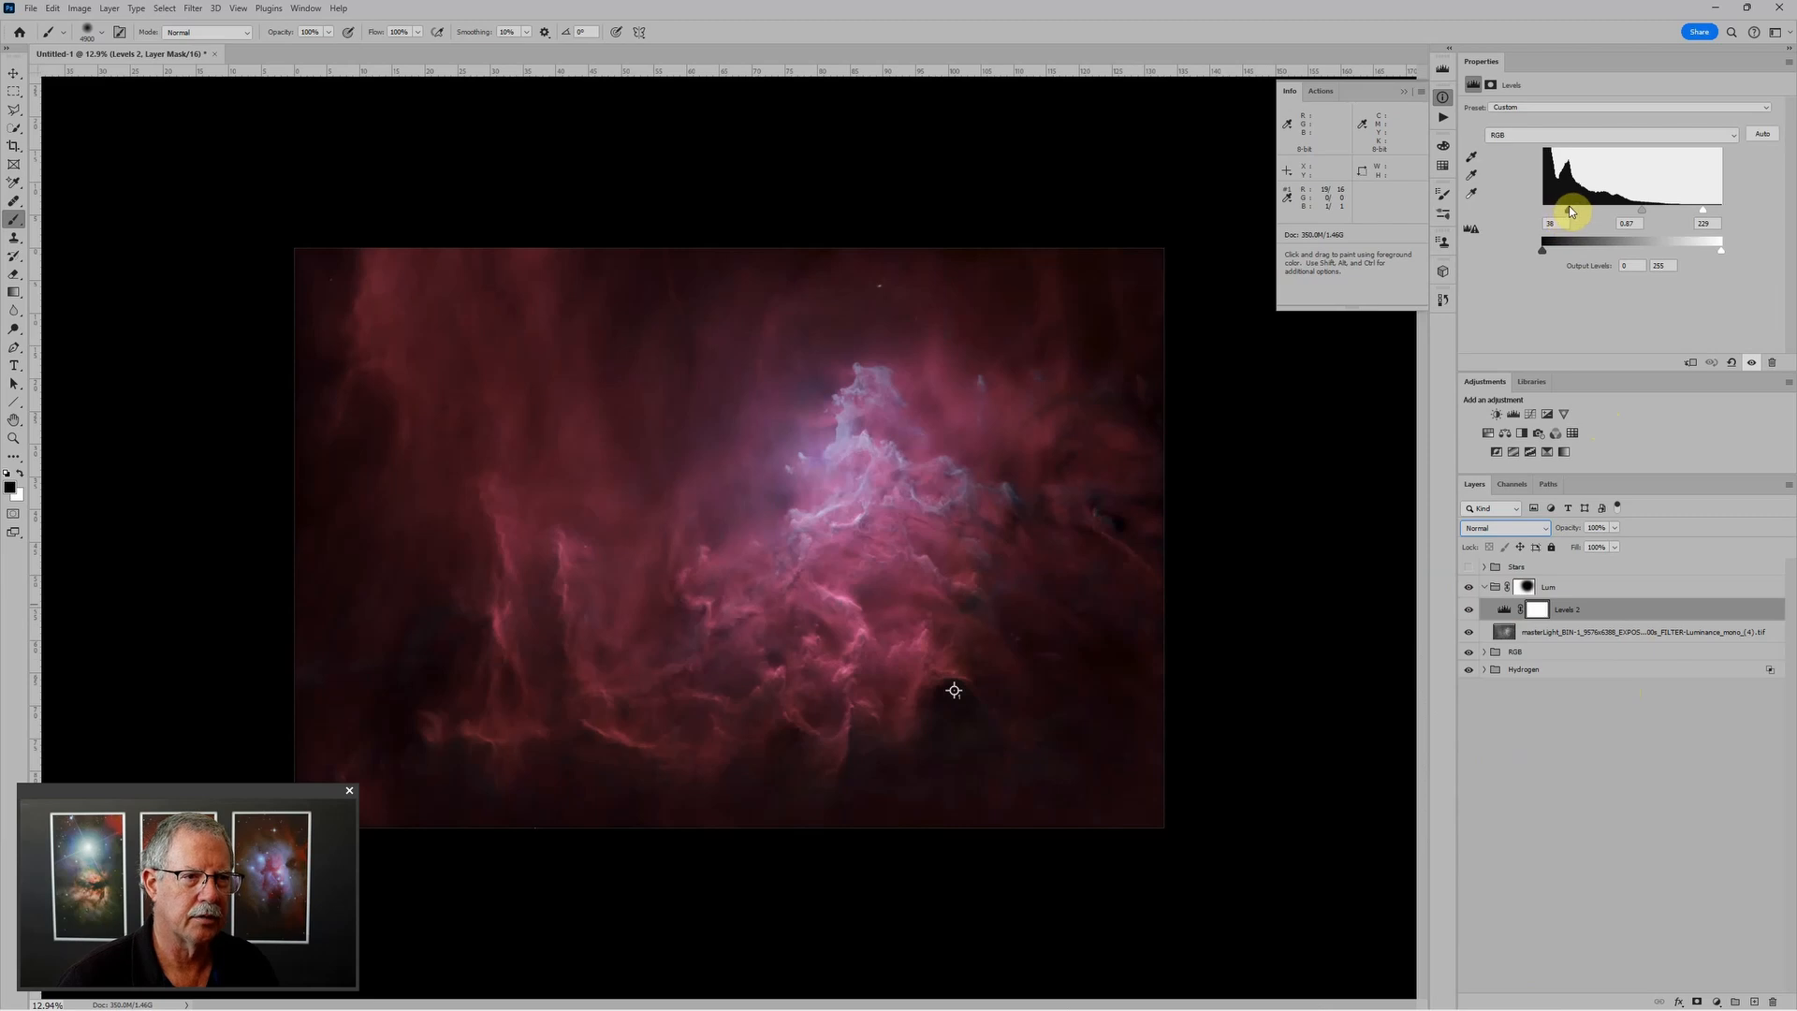
pyautogui.moveTo(1570, 212); pyautogui.dragTo(1597, 260)
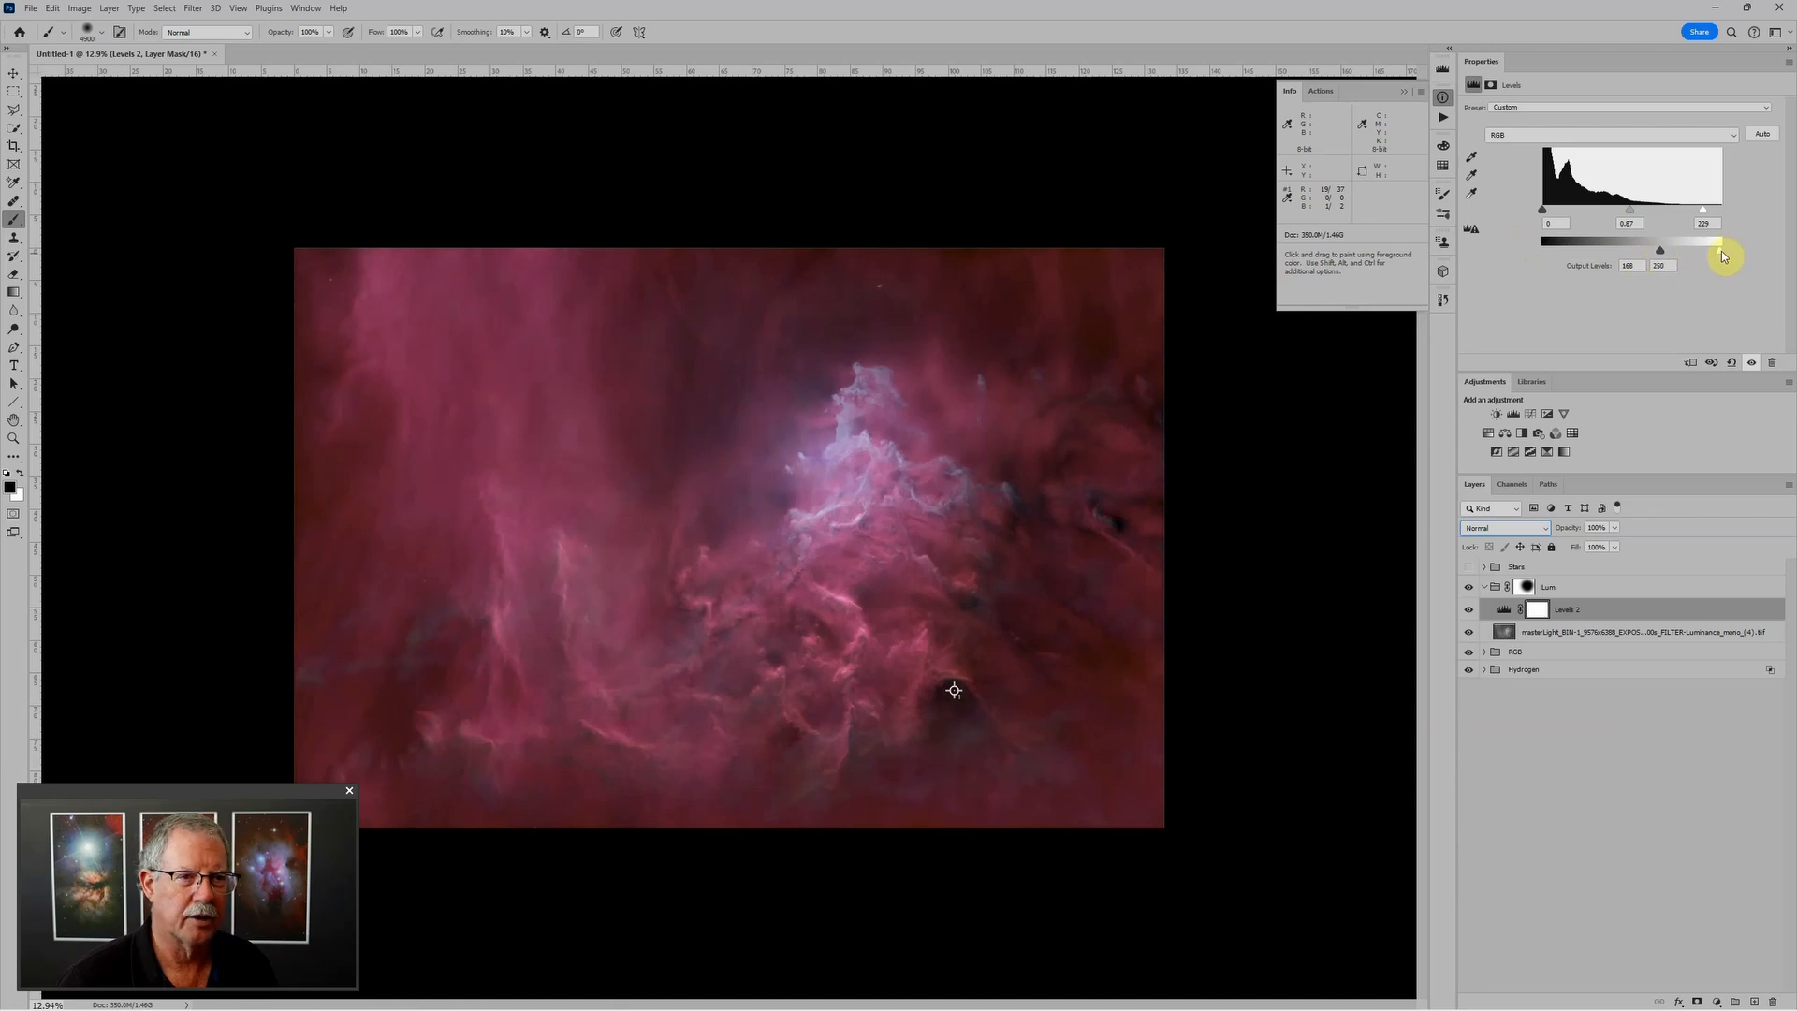
pyautogui.moveTo(1724, 256); pyautogui.dragTo(1658, 269)
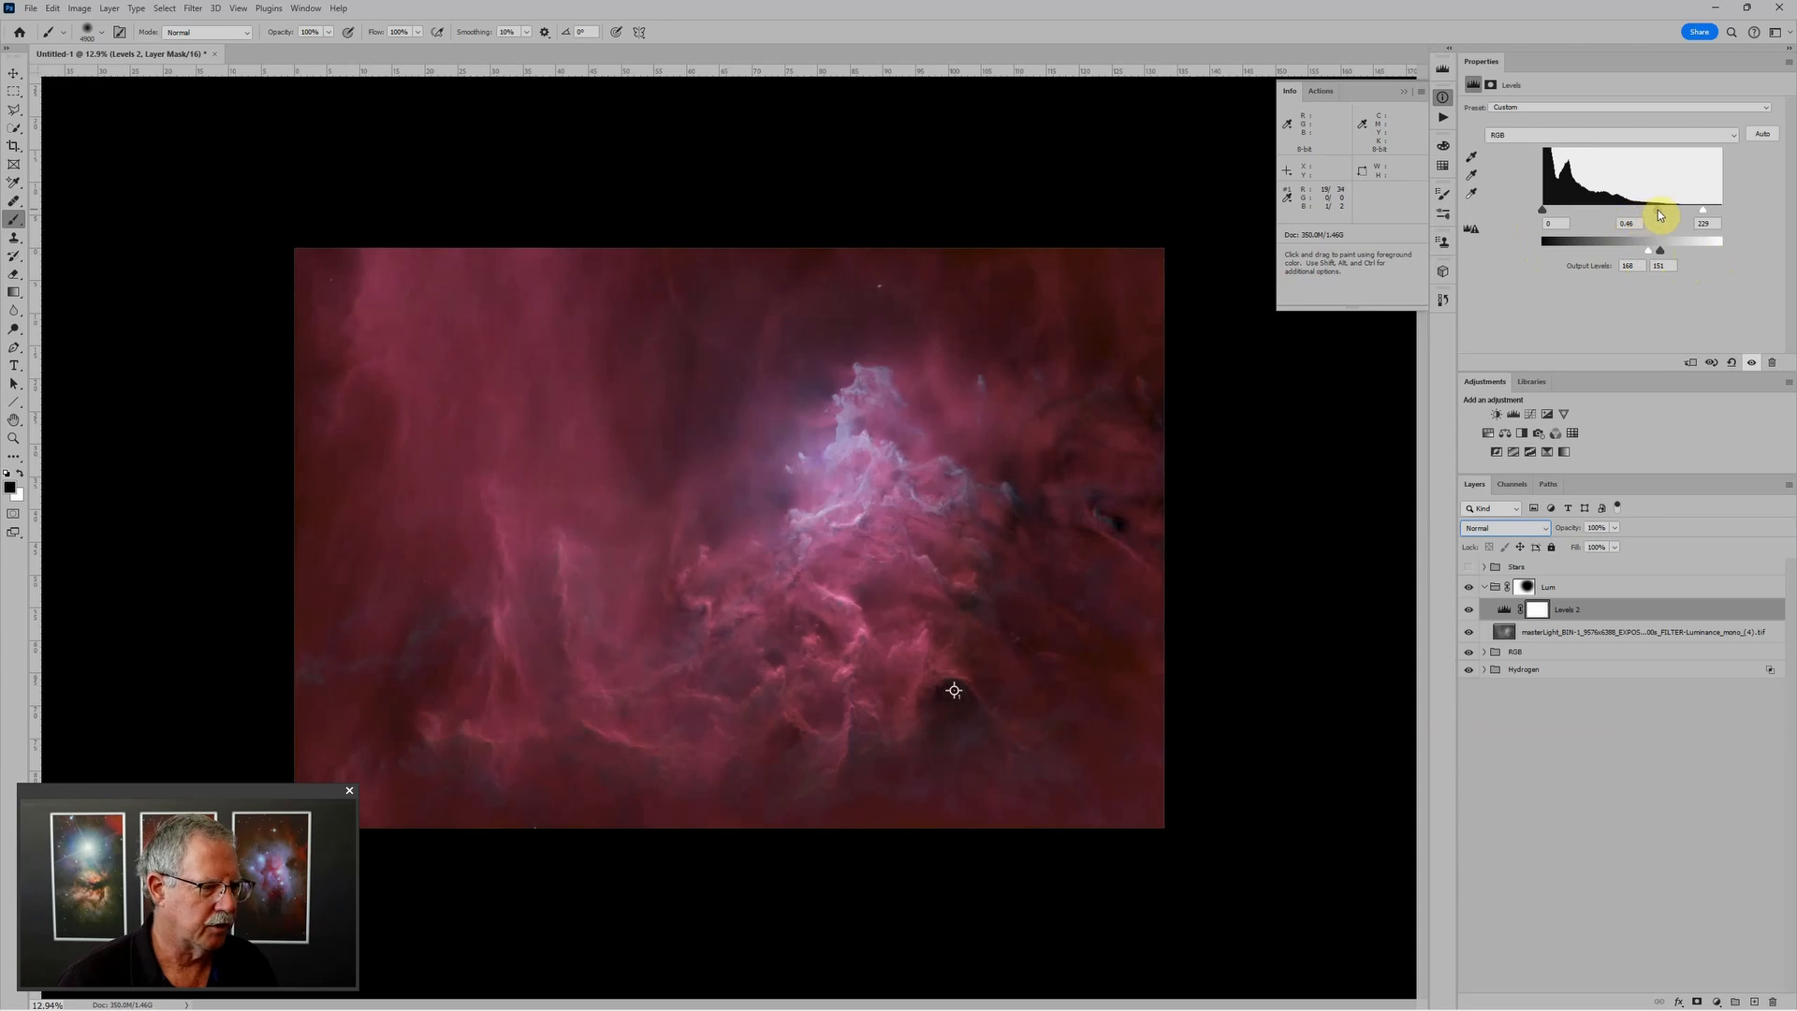
pyautogui.moveTo(1600, 211); pyautogui.dragTo(1524, 213)
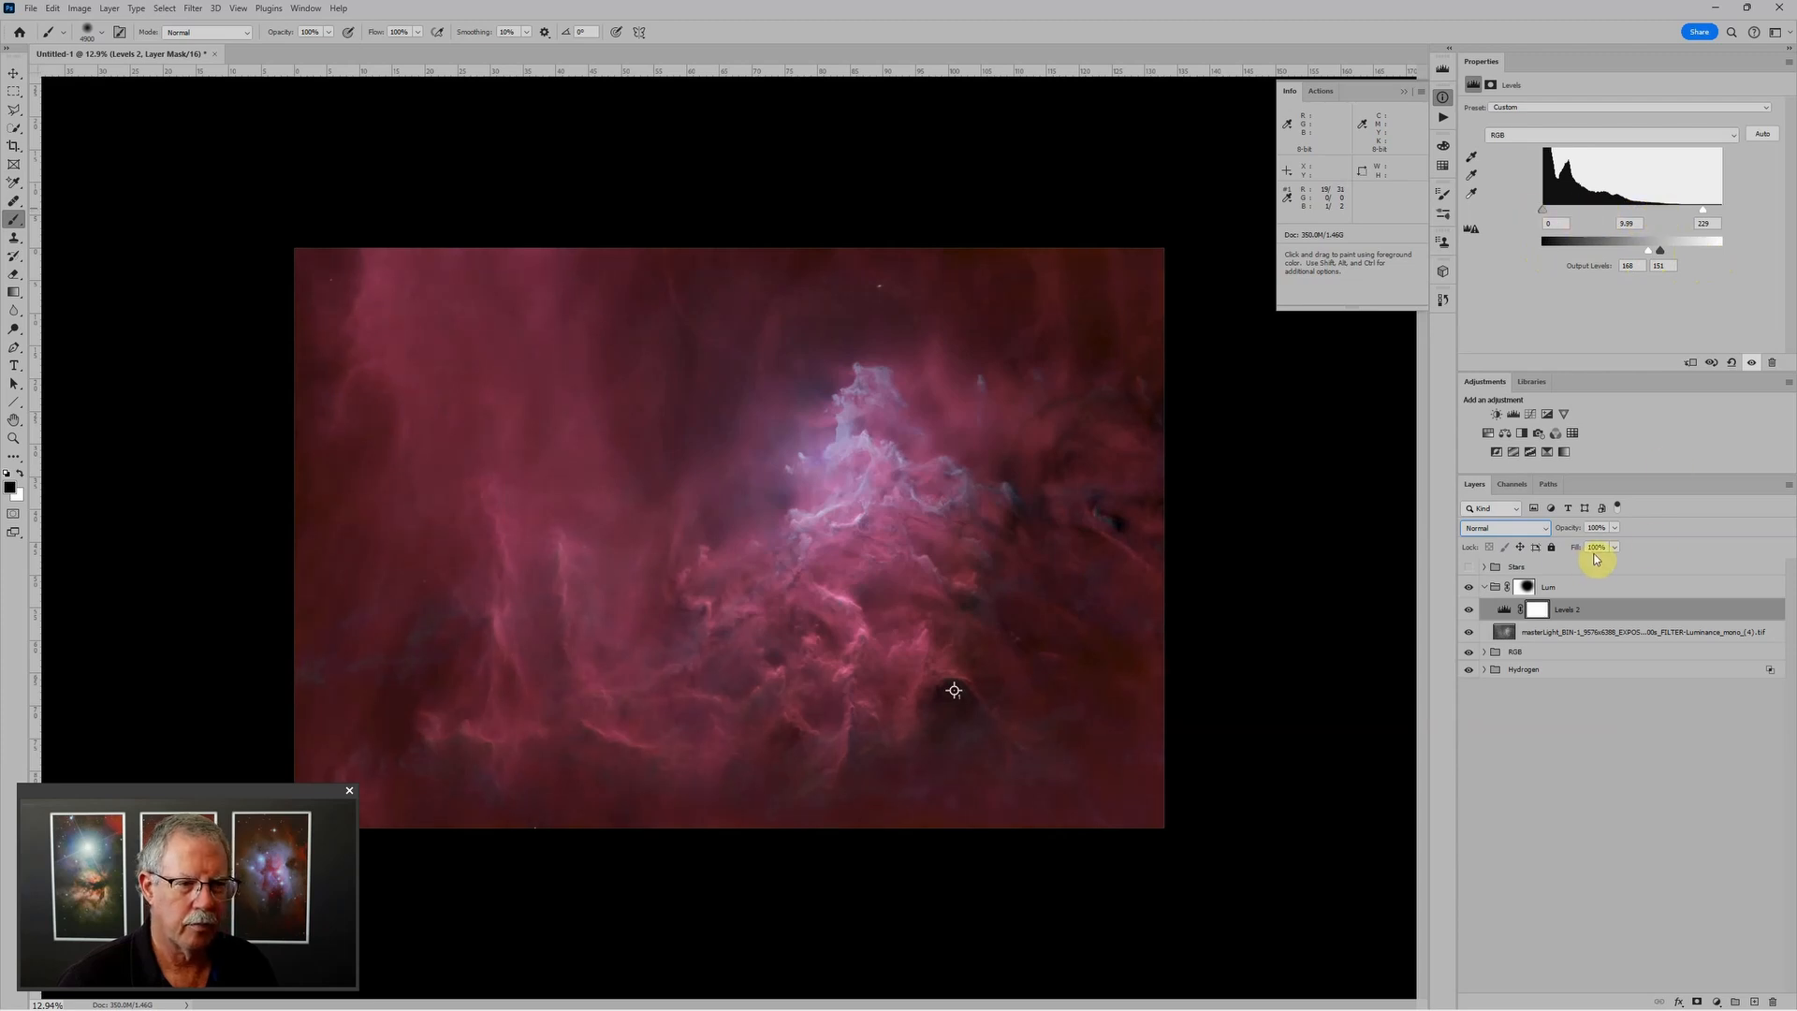
# Step: Add a second Levels adjustment above the first in the Lum group, with shadow input about 100 and midtones 1.28
pyautogui.click(1595, 587)
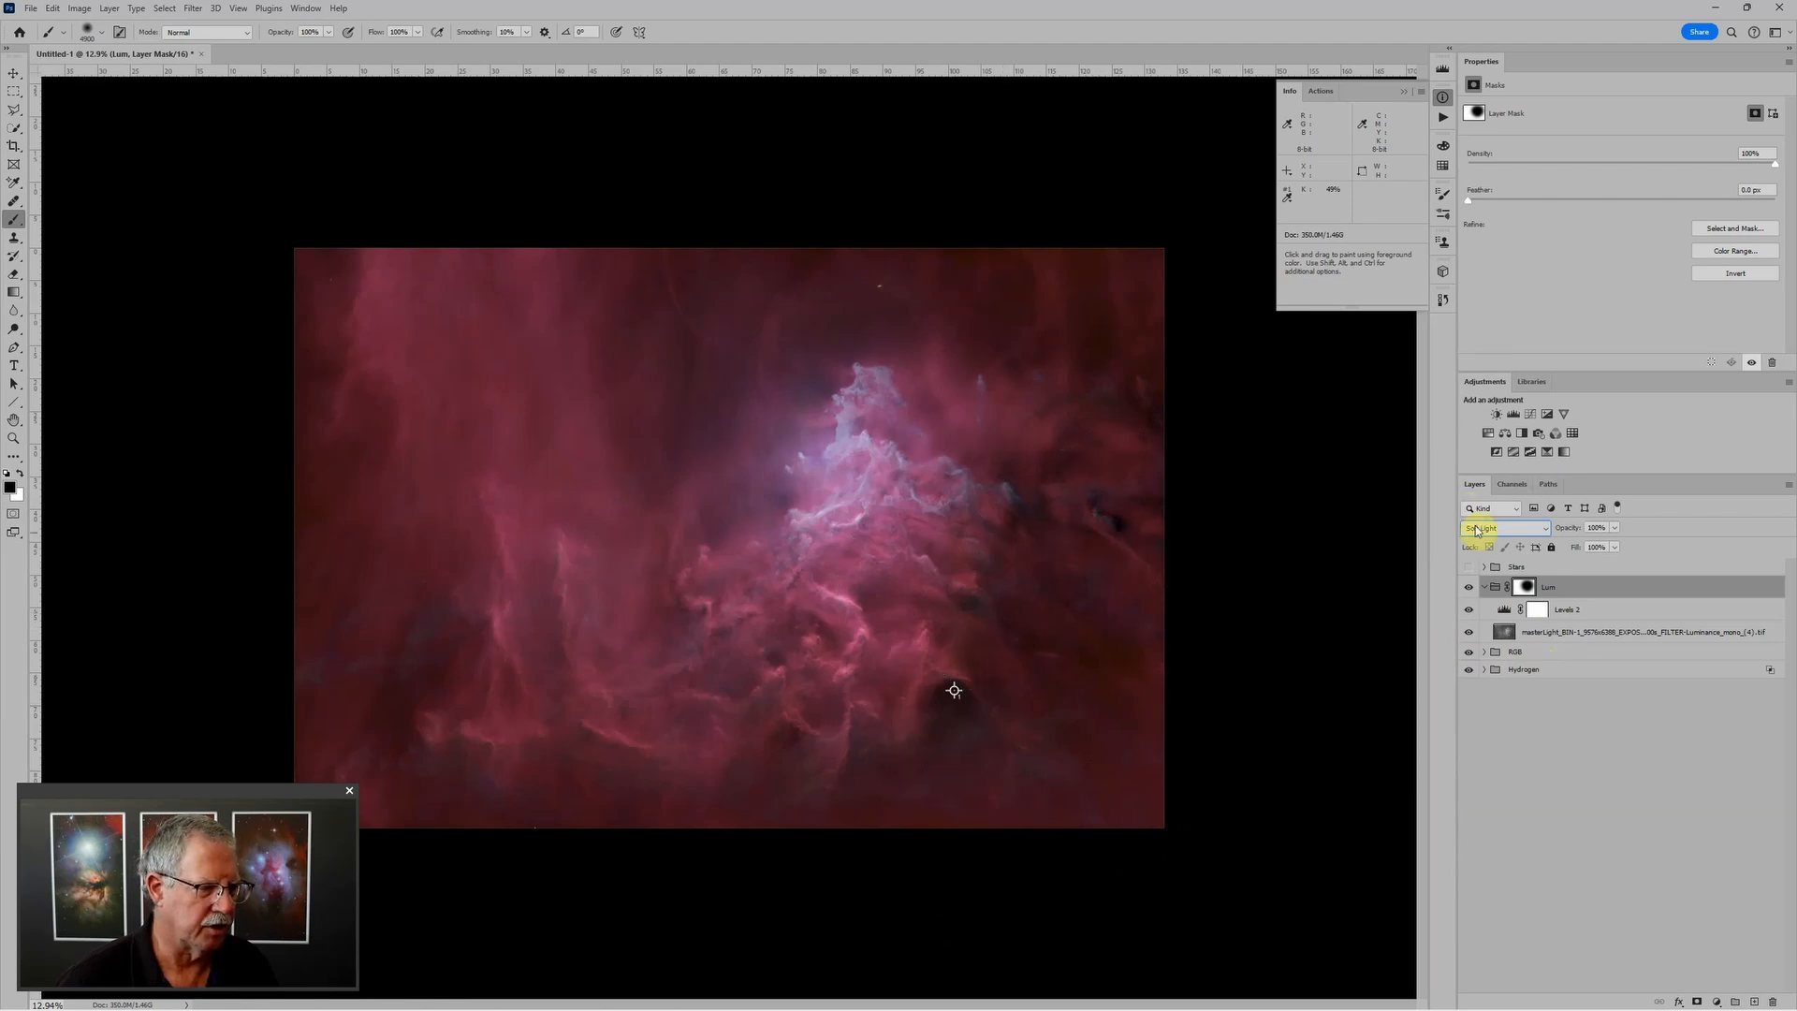
pyautogui.click(1502, 613)
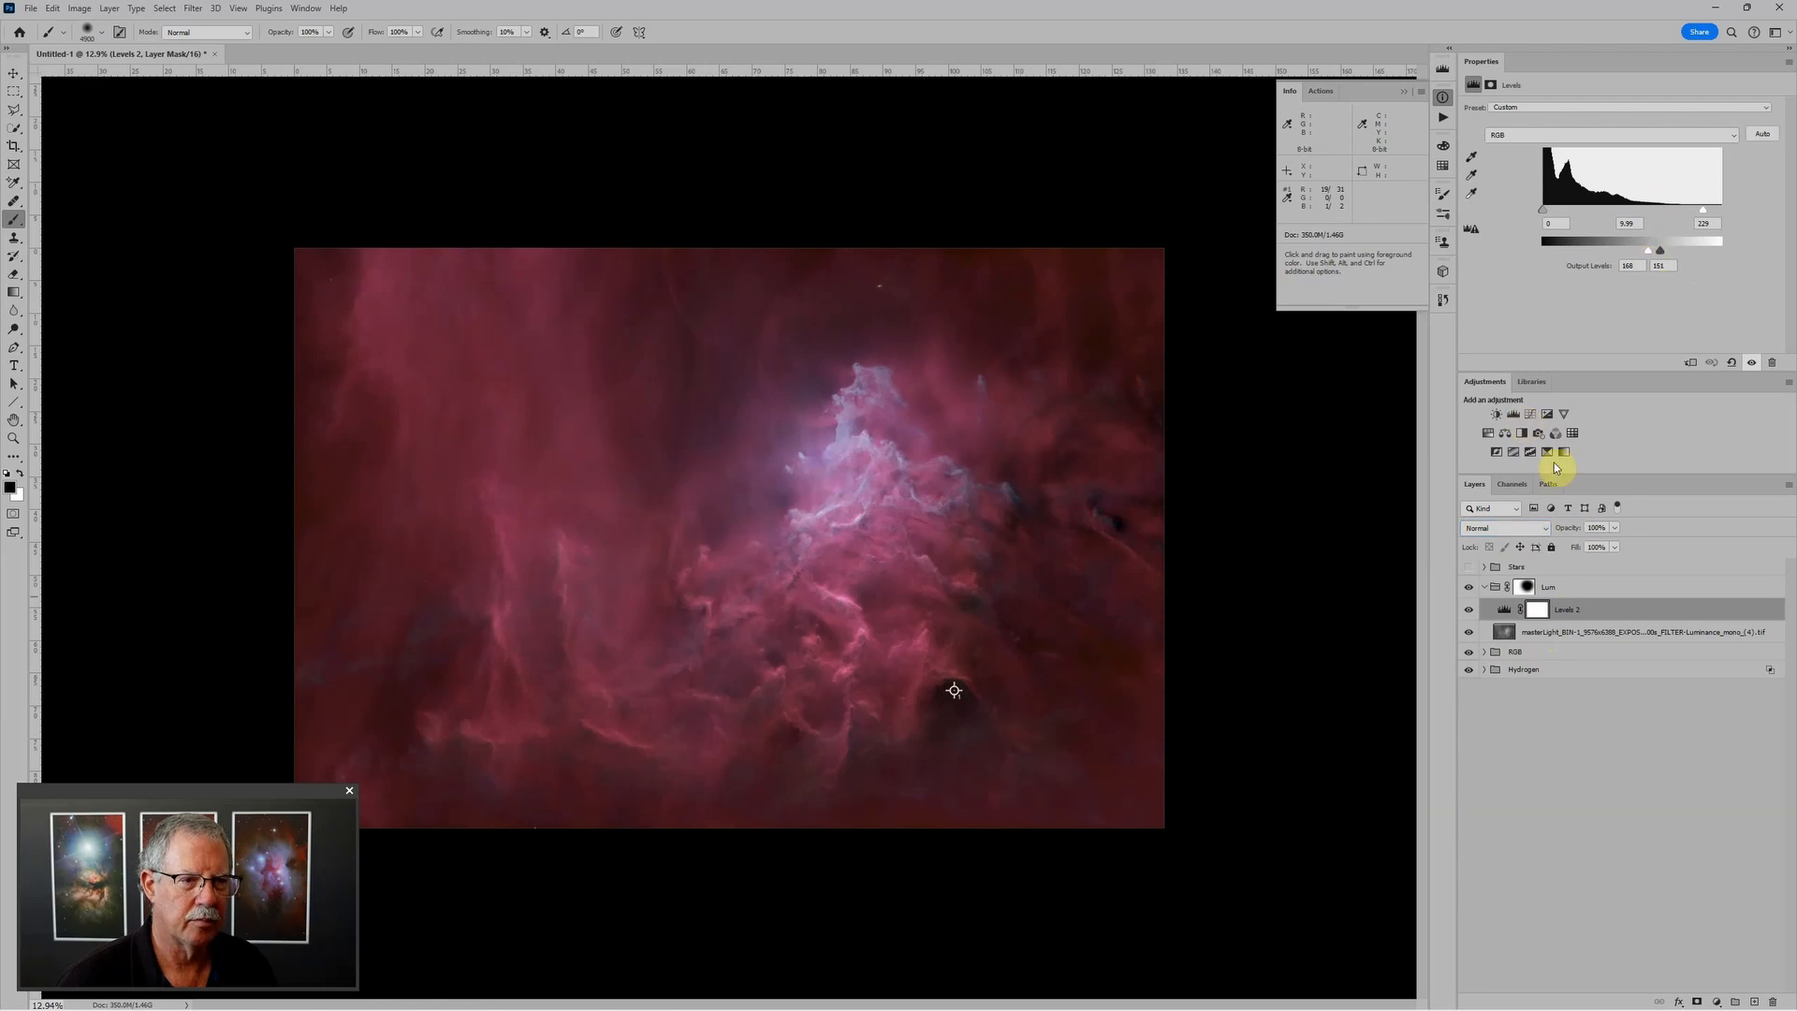
pyautogui.click(1514, 414)
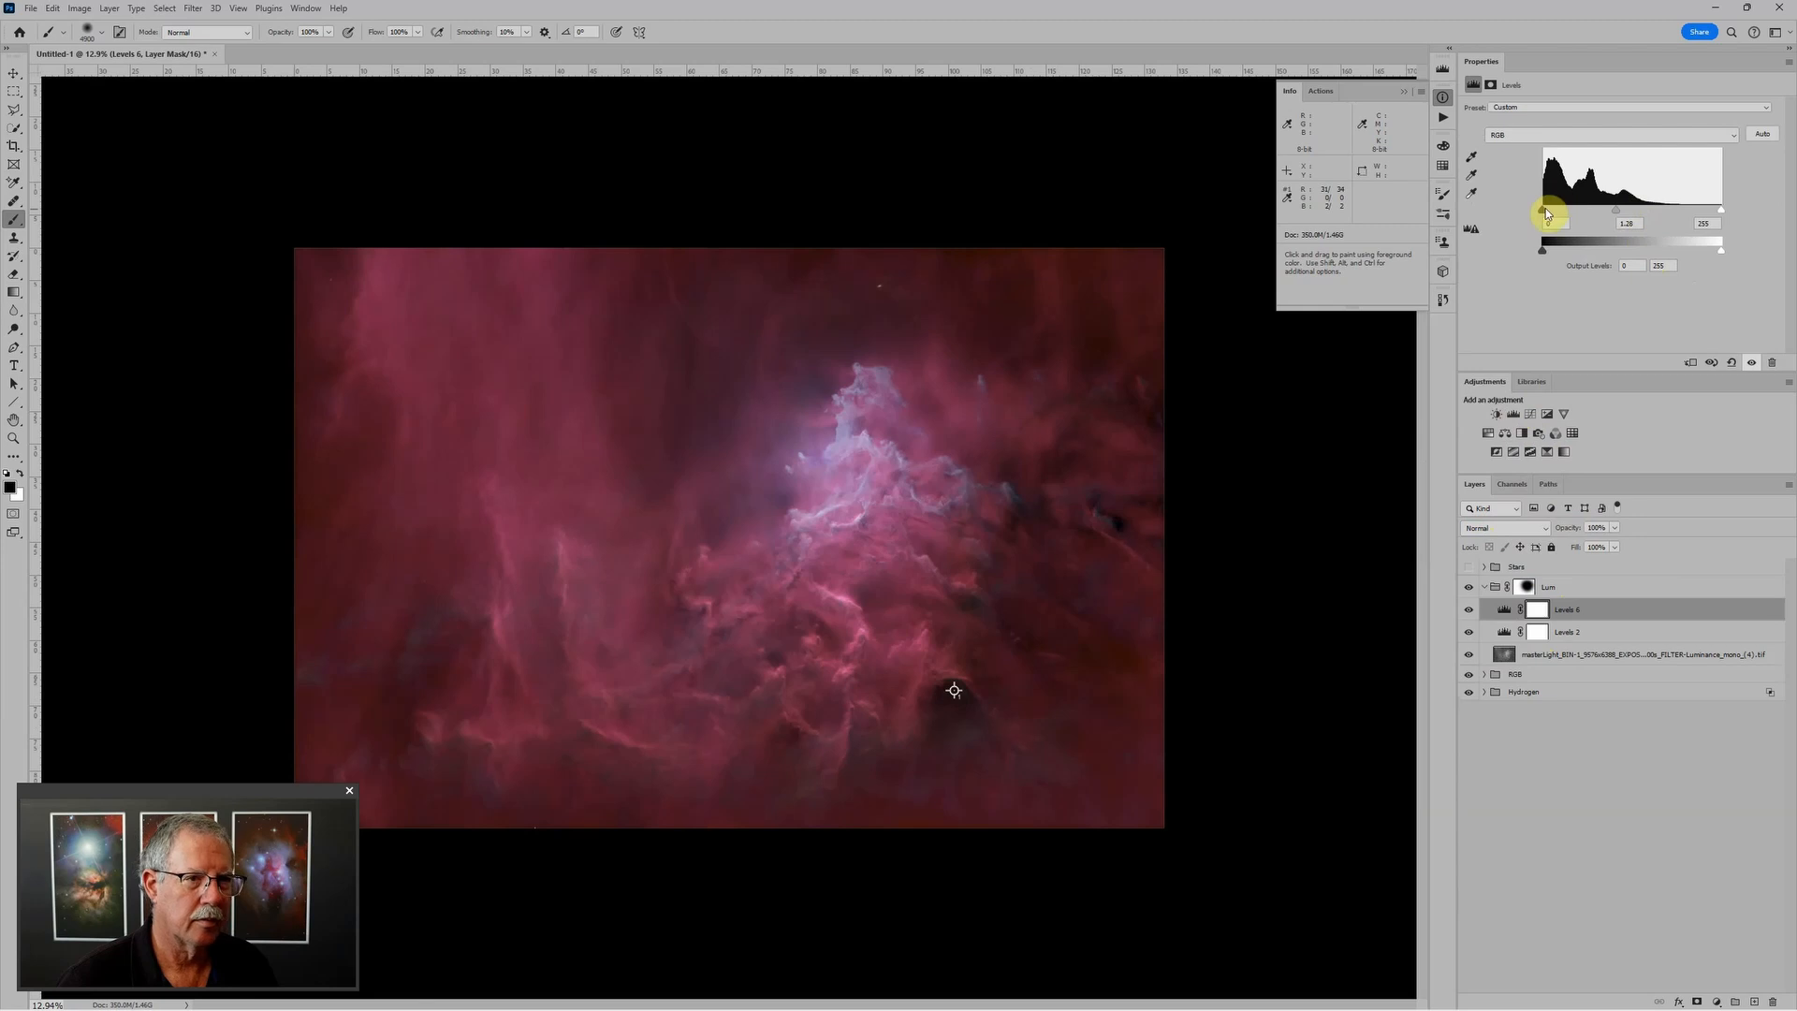
pyautogui.moveTo(1547, 208); pyautogui.dragTo(1603, 208)
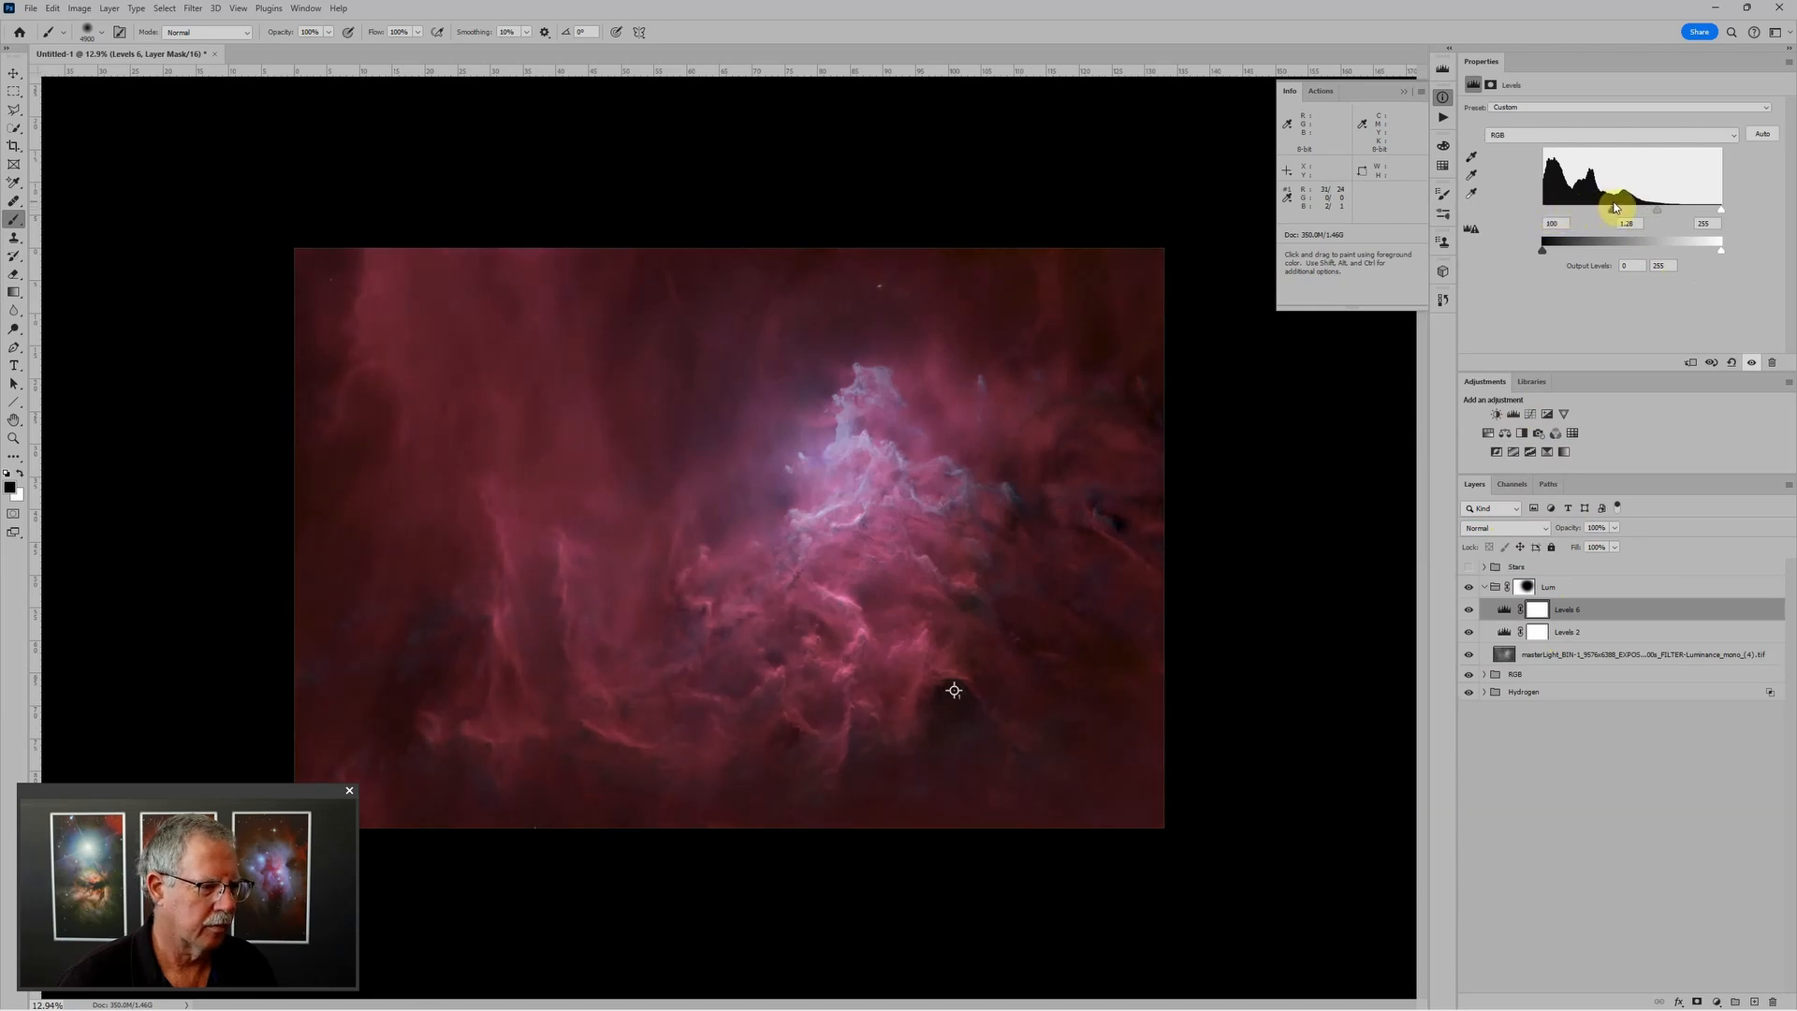
# Step: Disable the Lum group's mask and set its lower Levels adjustment's output levels to 141 and 155
pyautogui.keyDown('shift'); pyautogui.click(1526, 587); pyautogui.keyUp('shift')
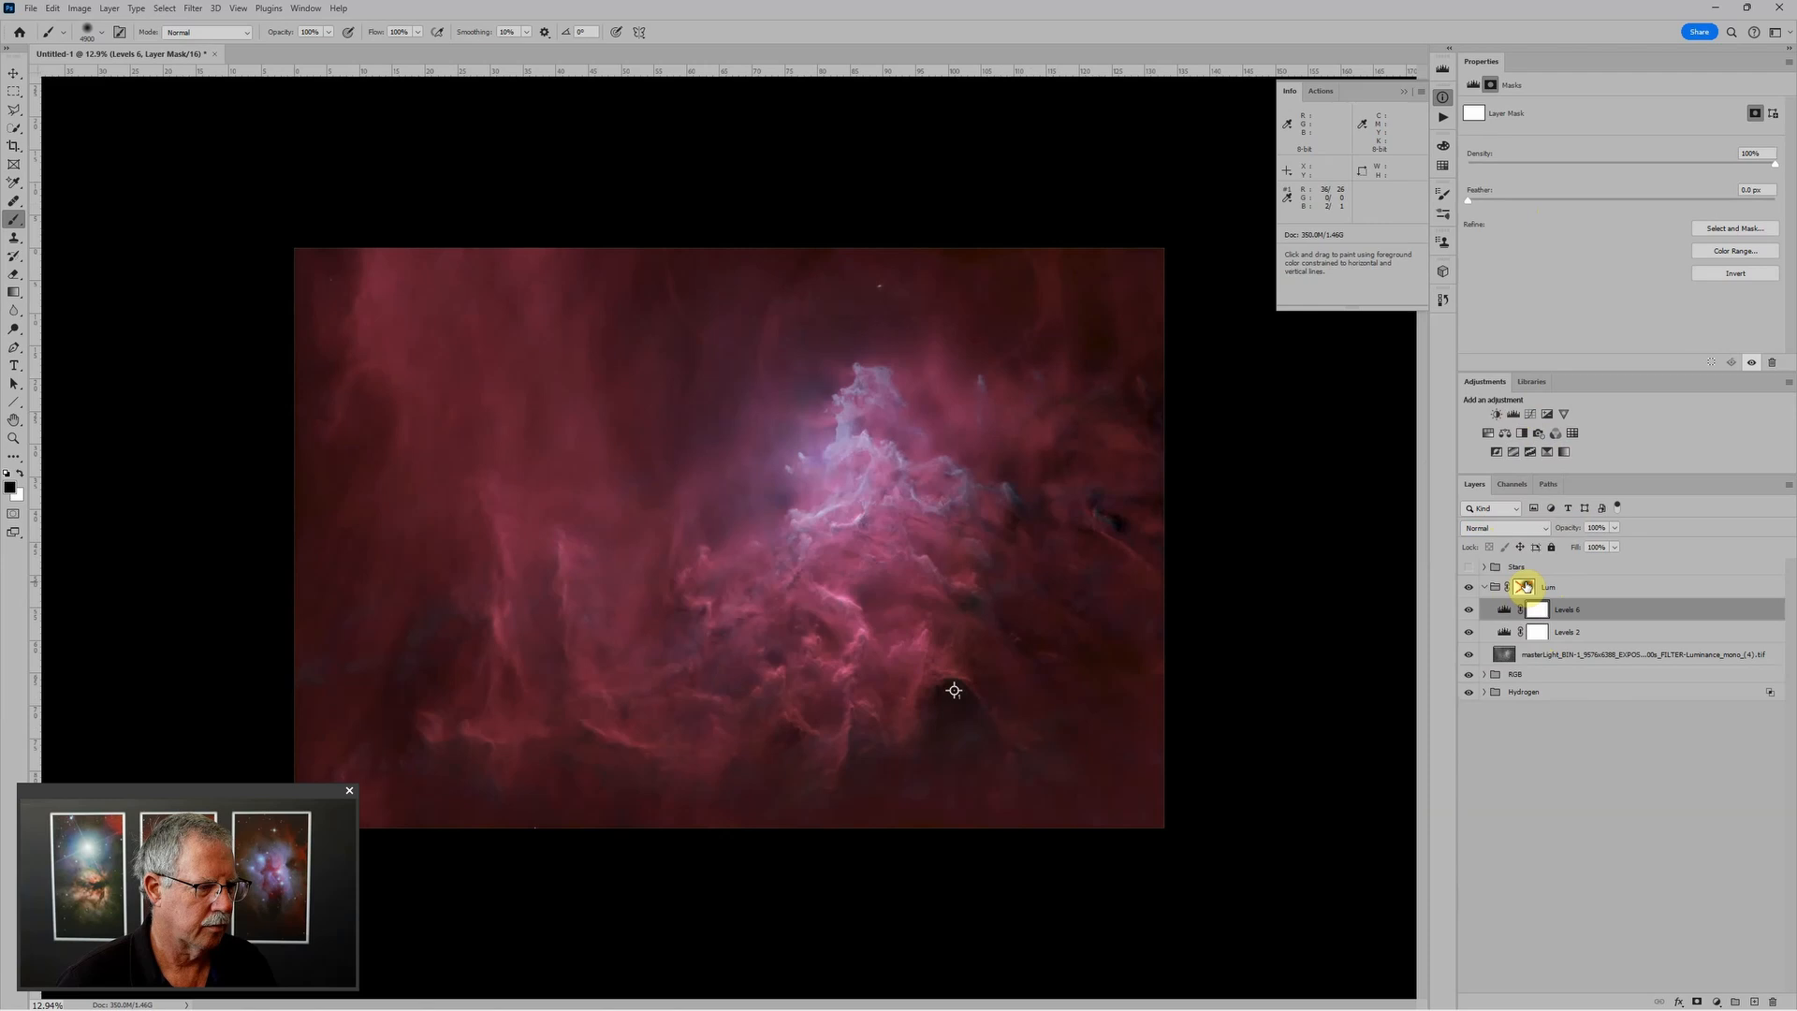
pyautogui.click(1507, 632)
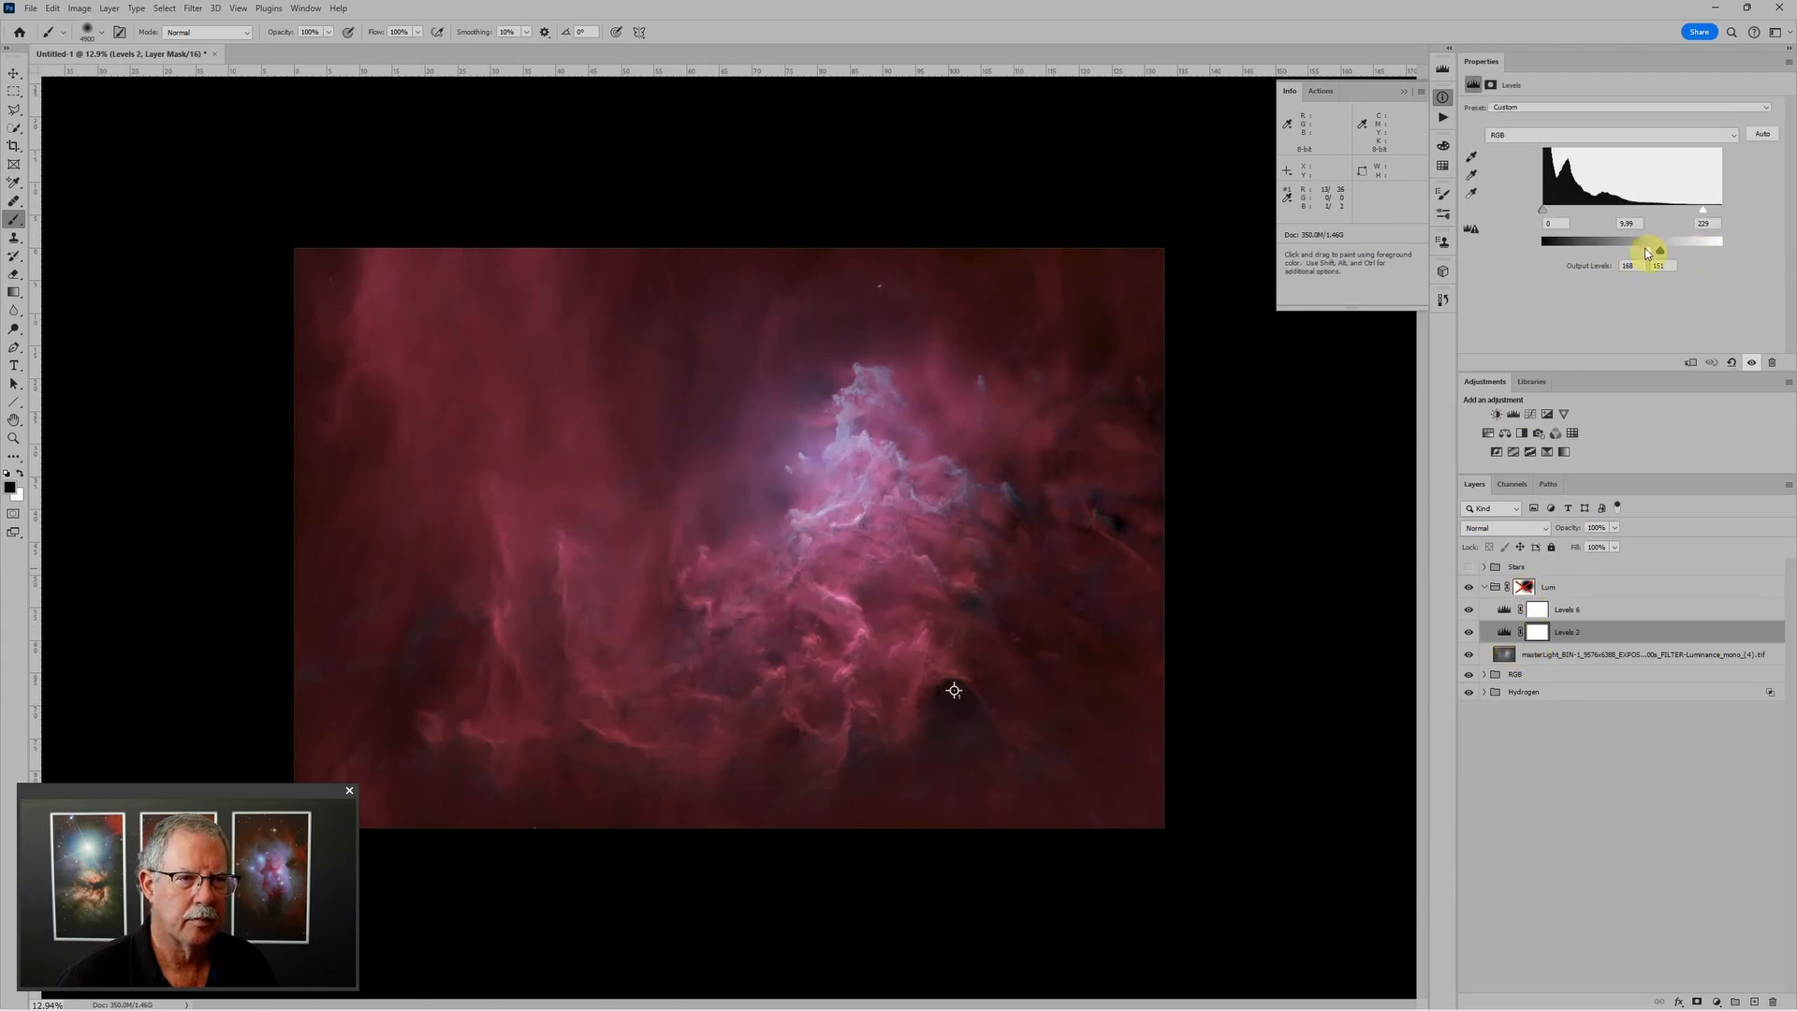
pyautogui.moveTo(1650, 254); pyautogui.dragTo(1630, 259)
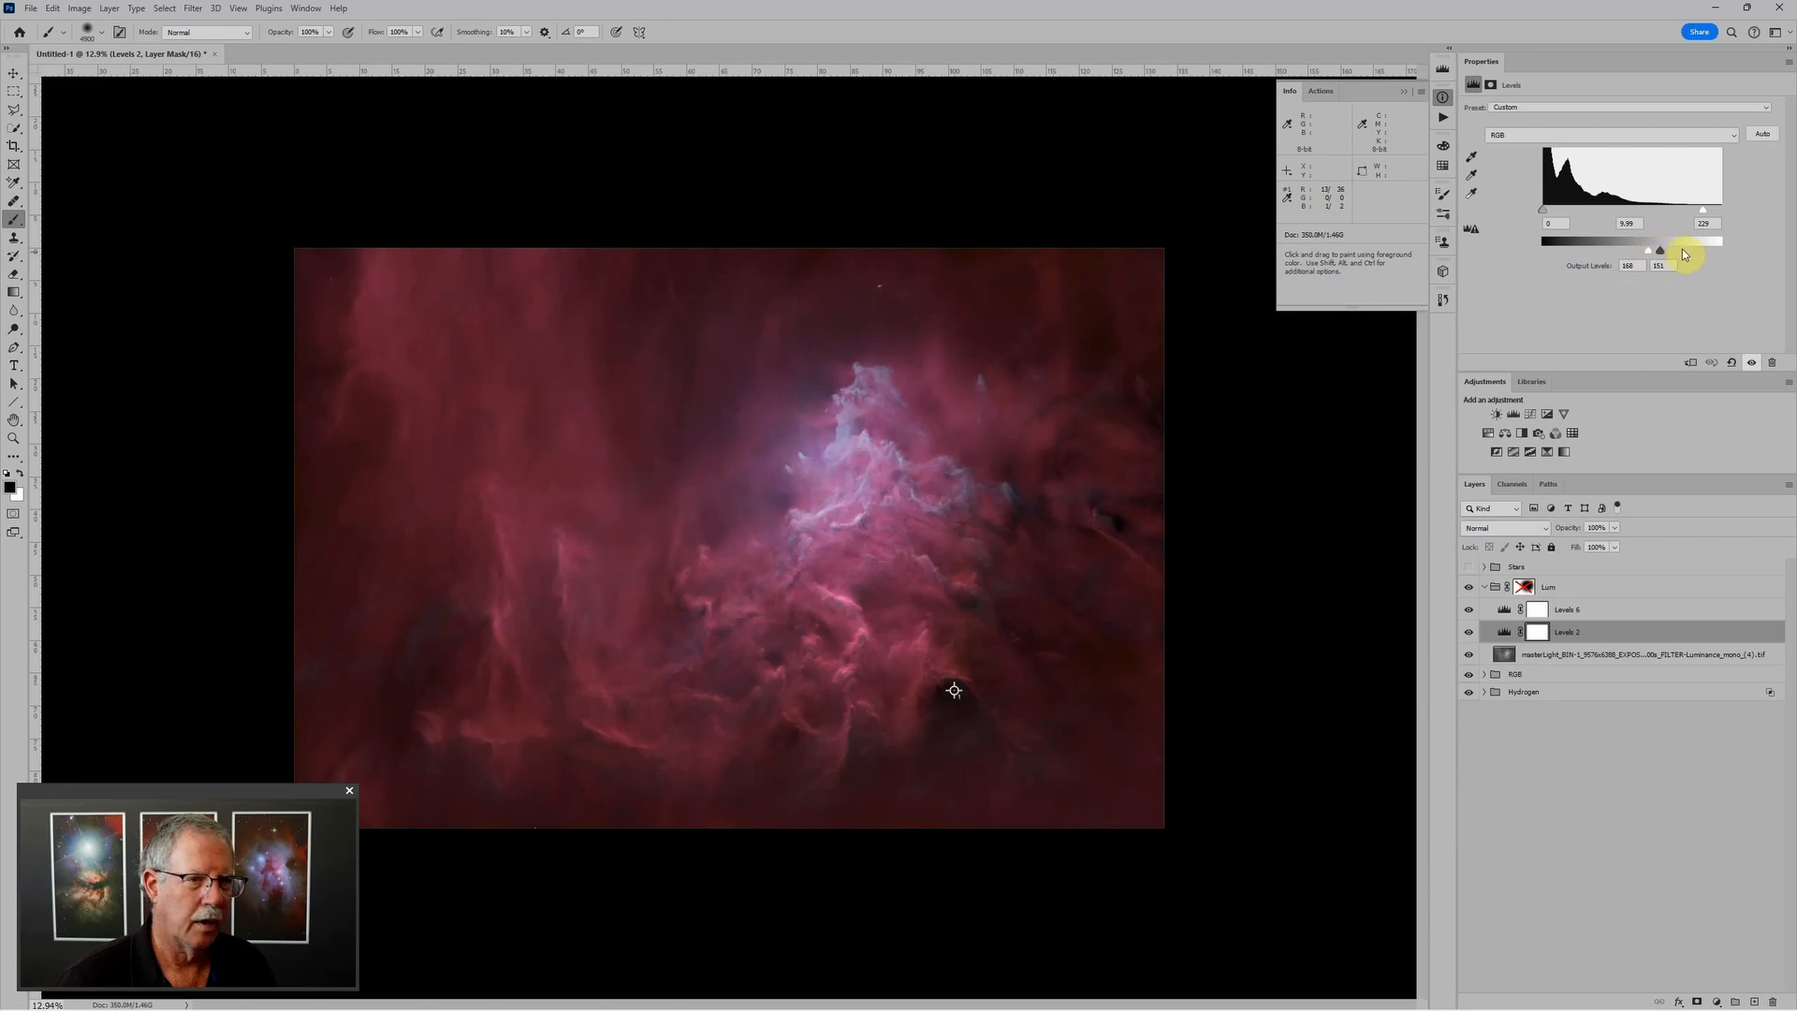
pyautogui.moveTo(1664, 256)
pyautogui.mouseDown()
pyautogui.moveTo(1684, 255)
pyautogui.moveTo(1653, 260)
pyautogui.mouseUp()
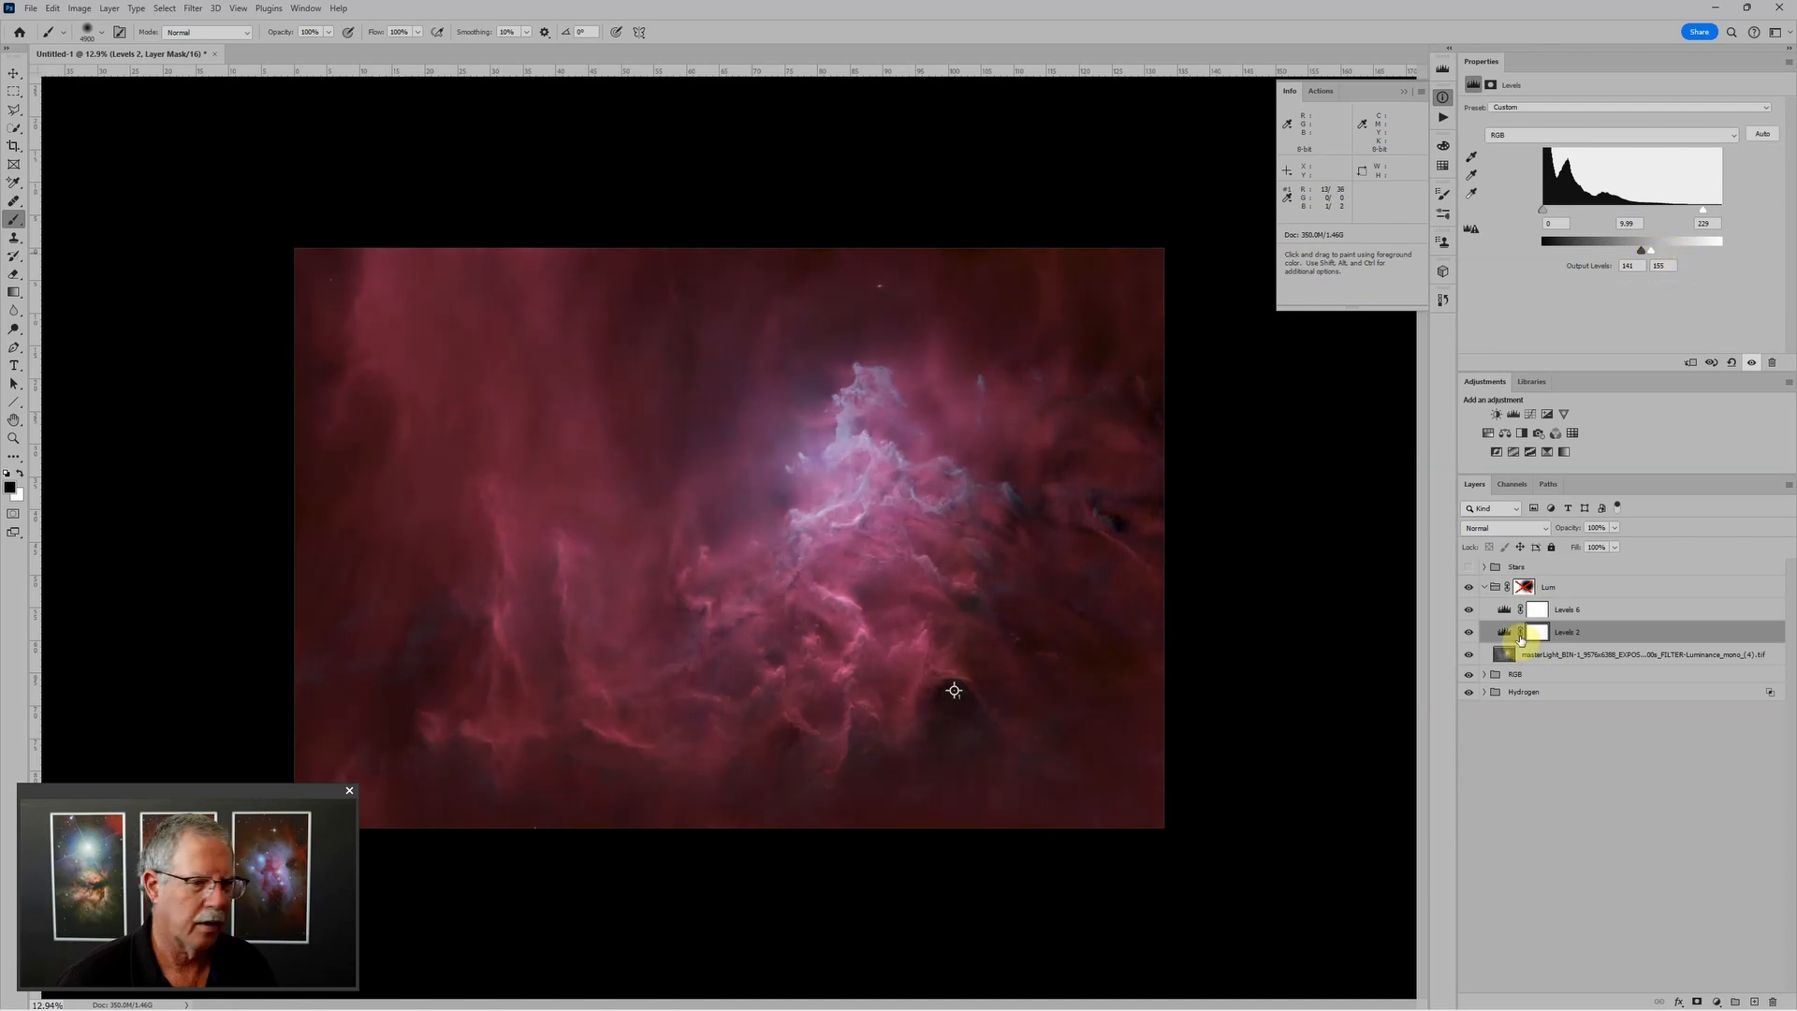
# Step: Hide the Hydrogen group and set the lower Lum Levels adjustment to shadow input 27 and black output 116
pyautogui.click(1468, 693)
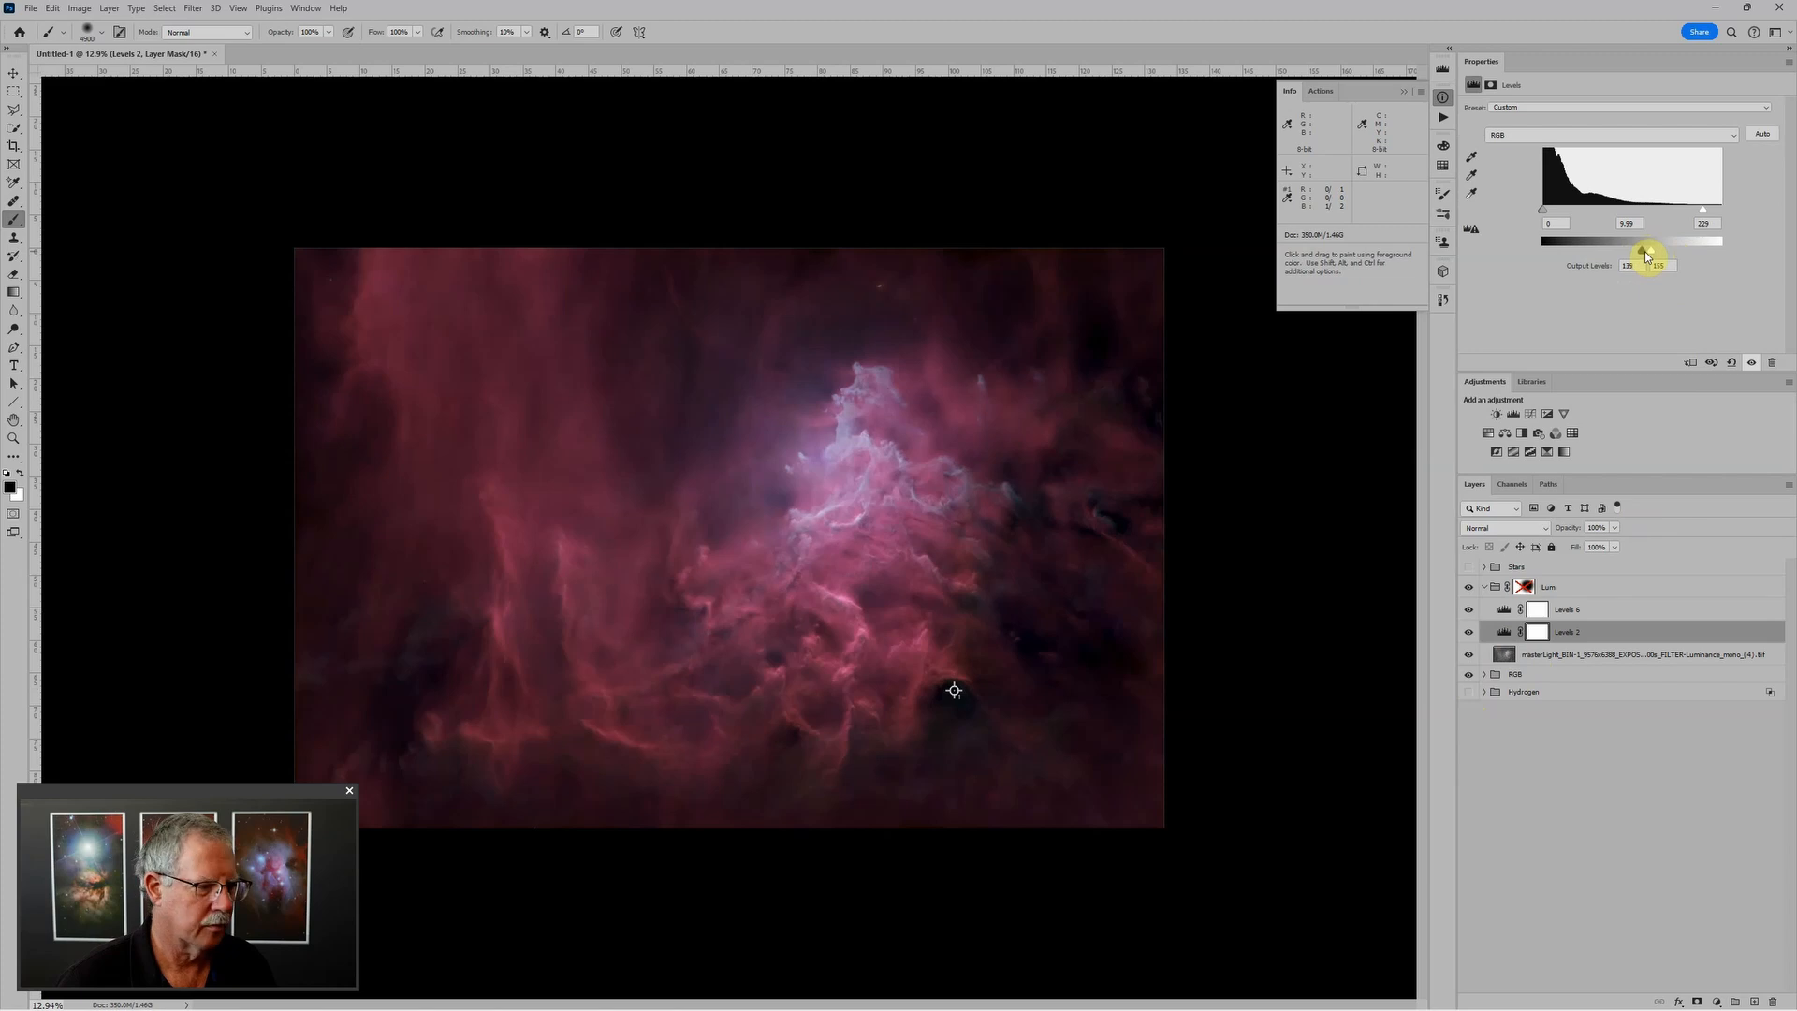
pyautogui.moveTo(1614, 252); pyautogui.dragTo(1624, 251)
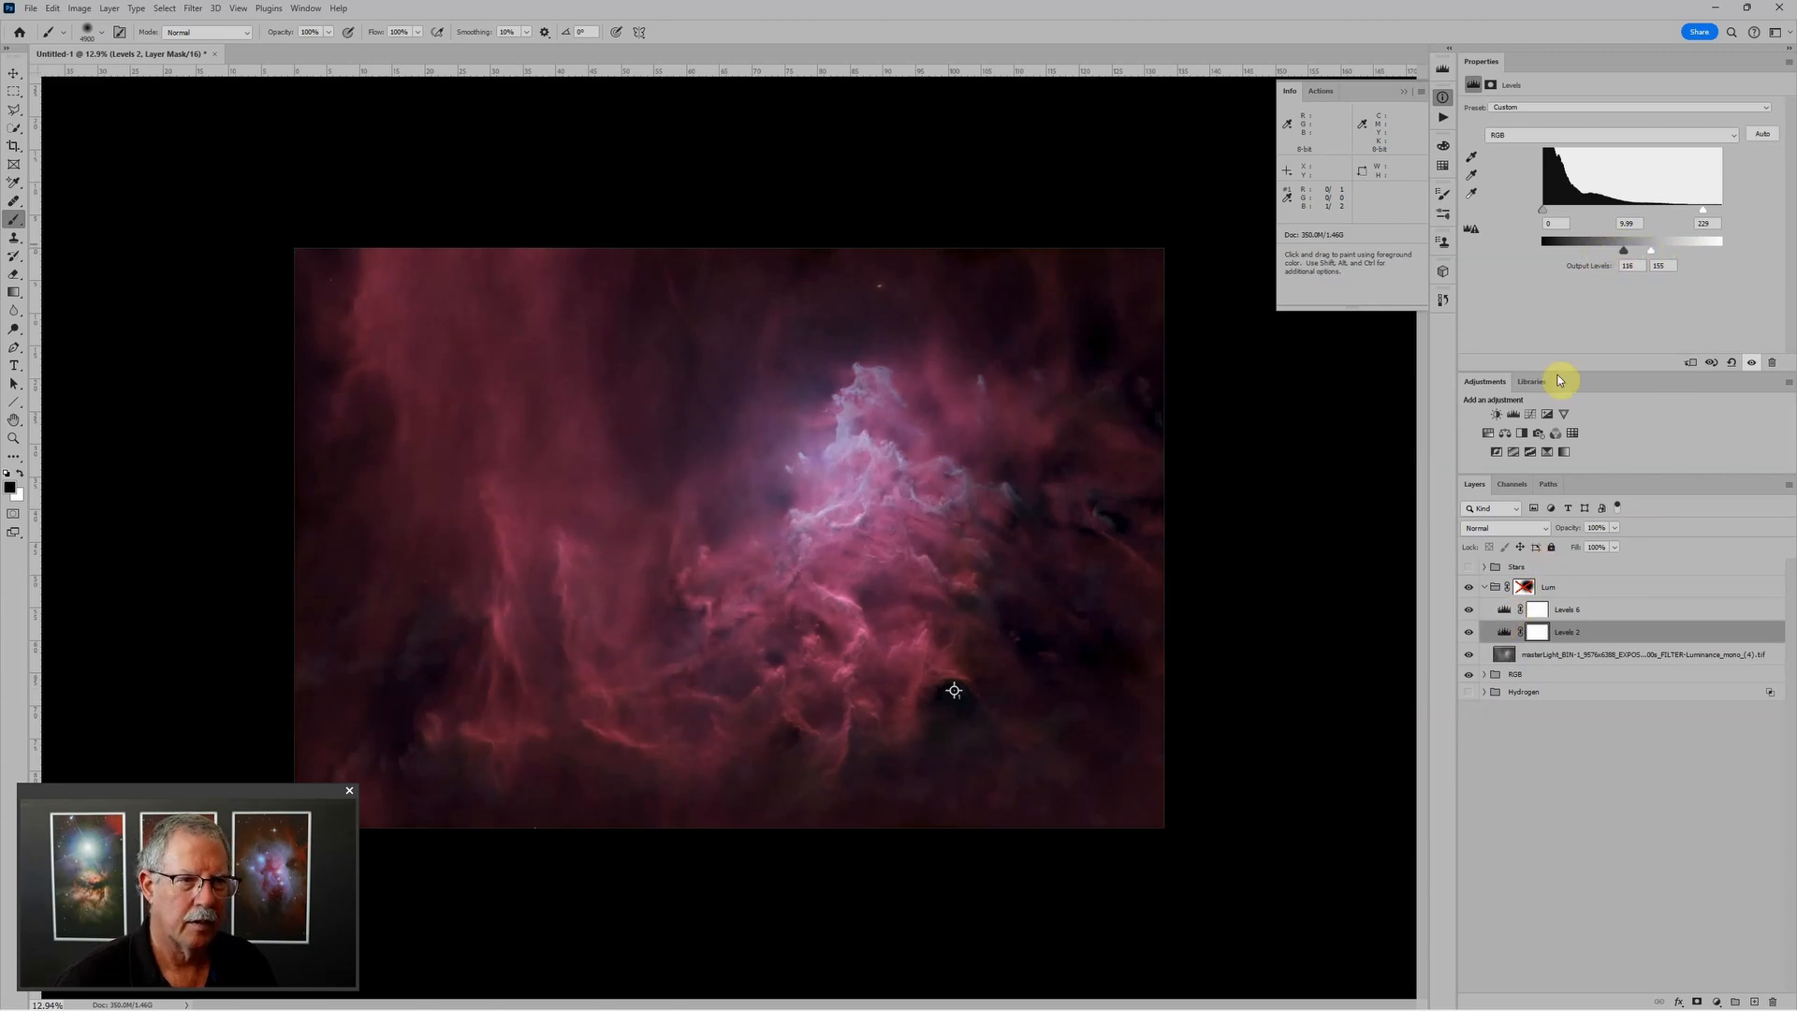
pyautogui.moveTo(1545, 214)
pyautogui.mouseDown()
pyautogui.moveTo(1578, 214)
pyautogui.moveTo(1561, 213)
pyautogui.mouseUp()
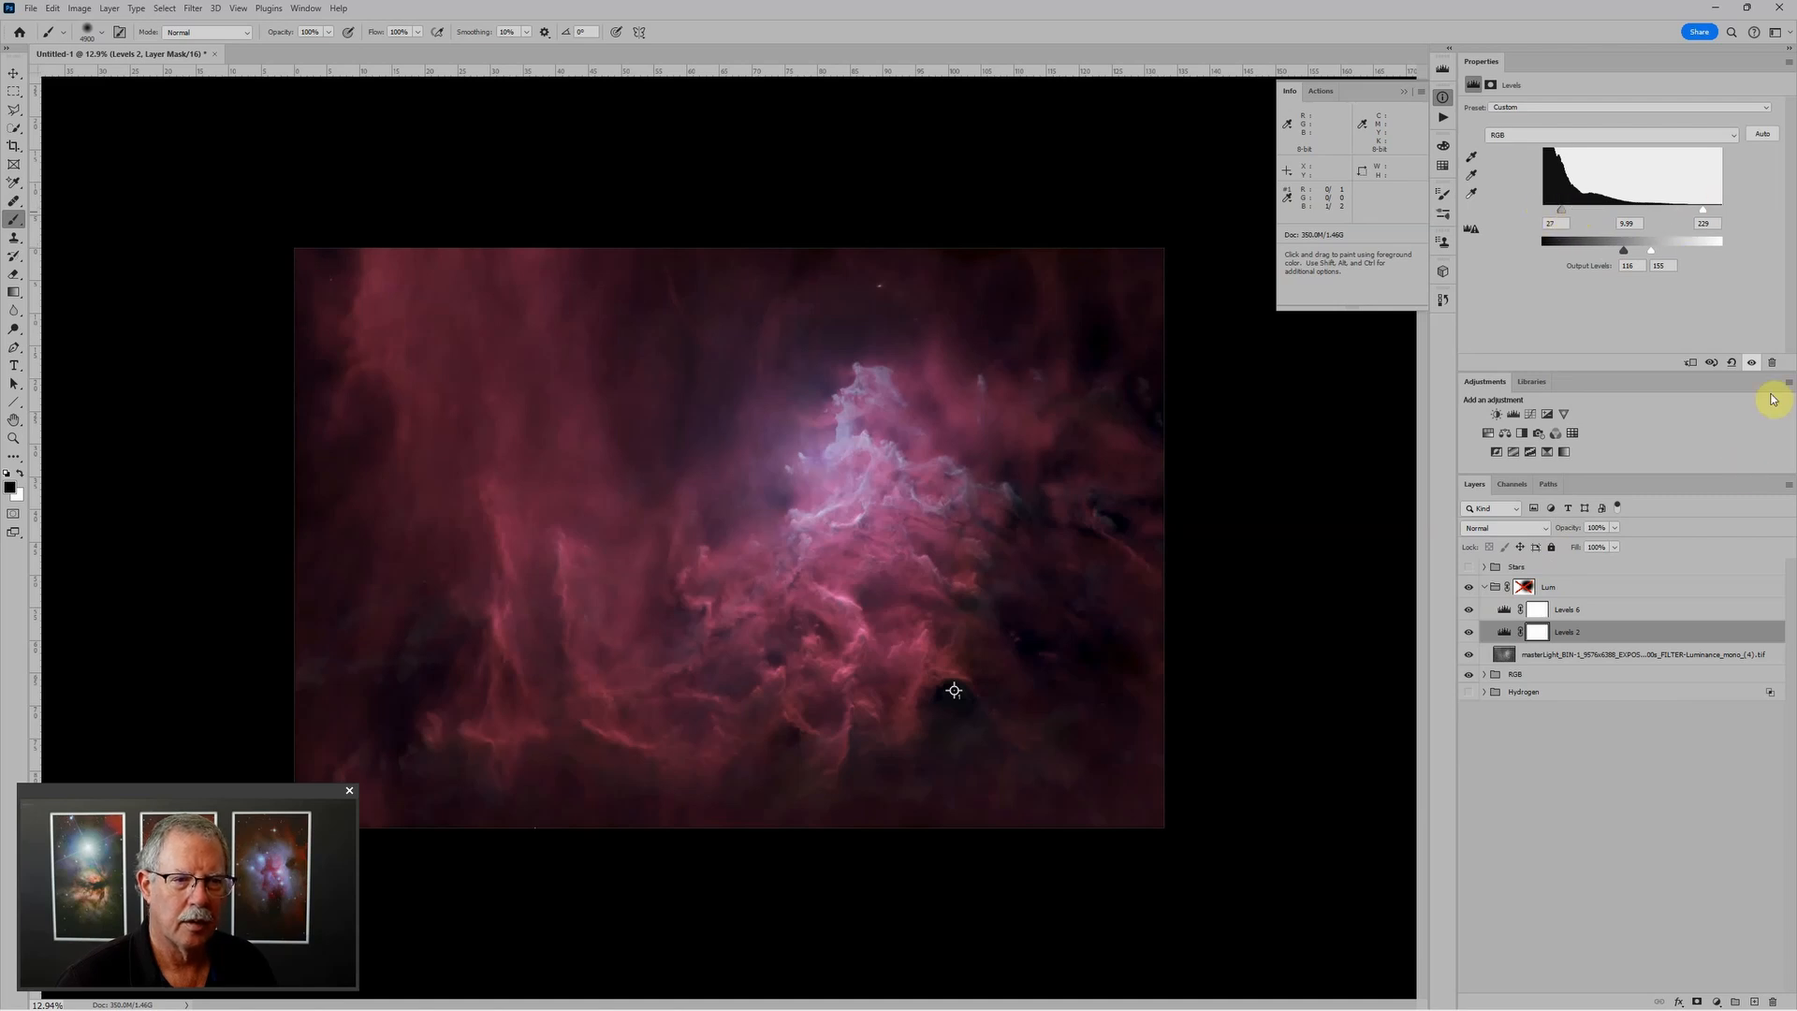
# Step: Reset the lower Lum Levels adjustment, set midtones 2.13 and black output 146, and re-enable the Lum group's mask
pyautogui.click(1728, 362)
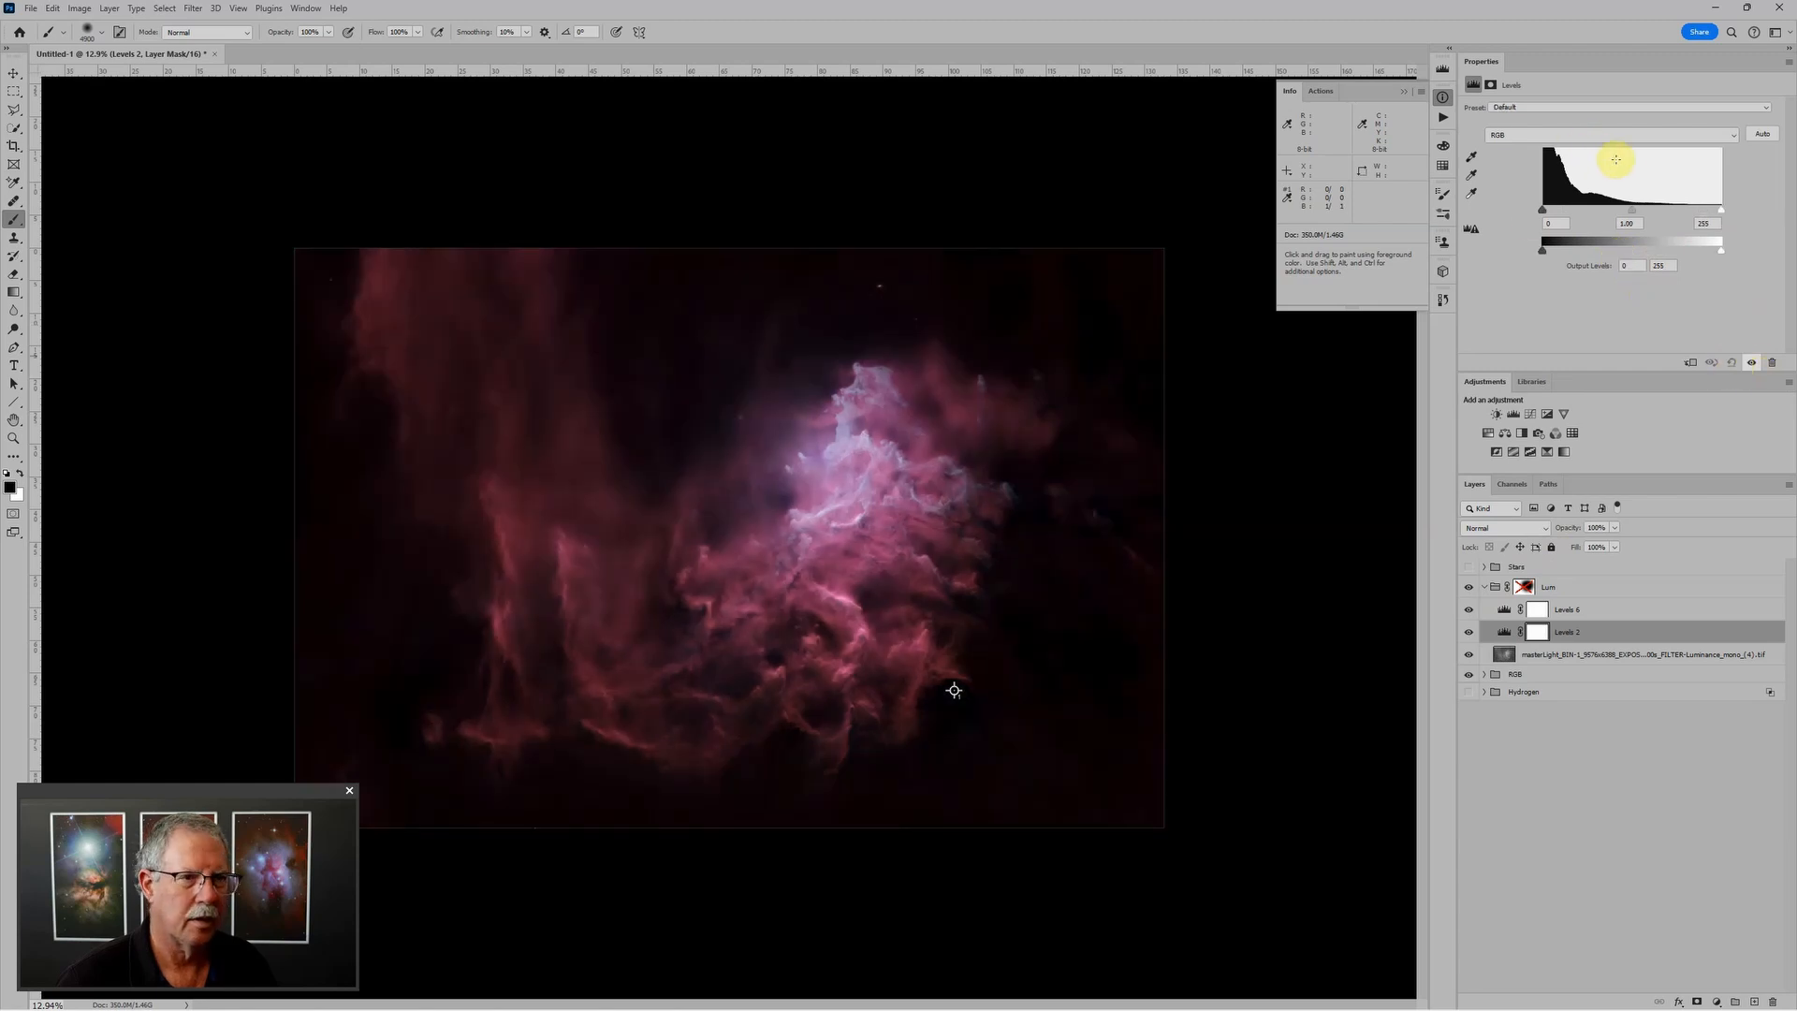
pyautogui.moveTo(1543, 250); pyautogui.dragTo(1653, 253)
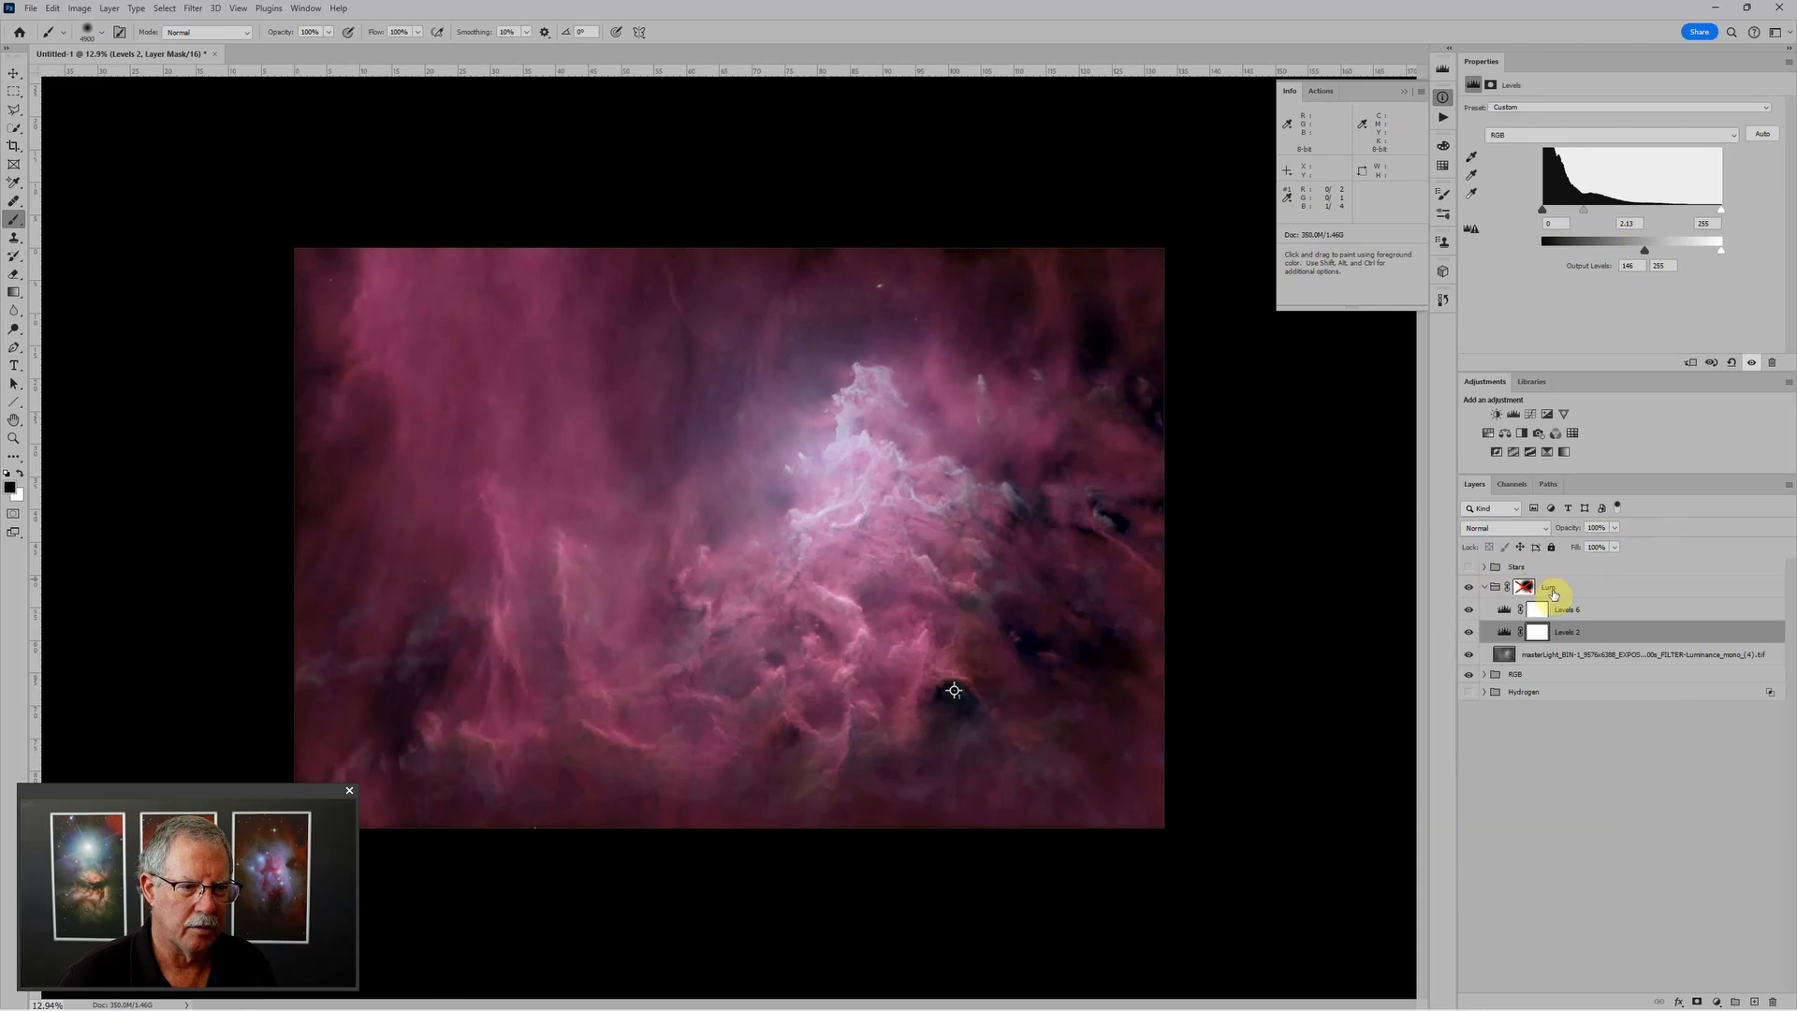
pyautogui.keyDown('shift'); pyautogui.click(1525, 586); pyautogui.keyUp('shift')
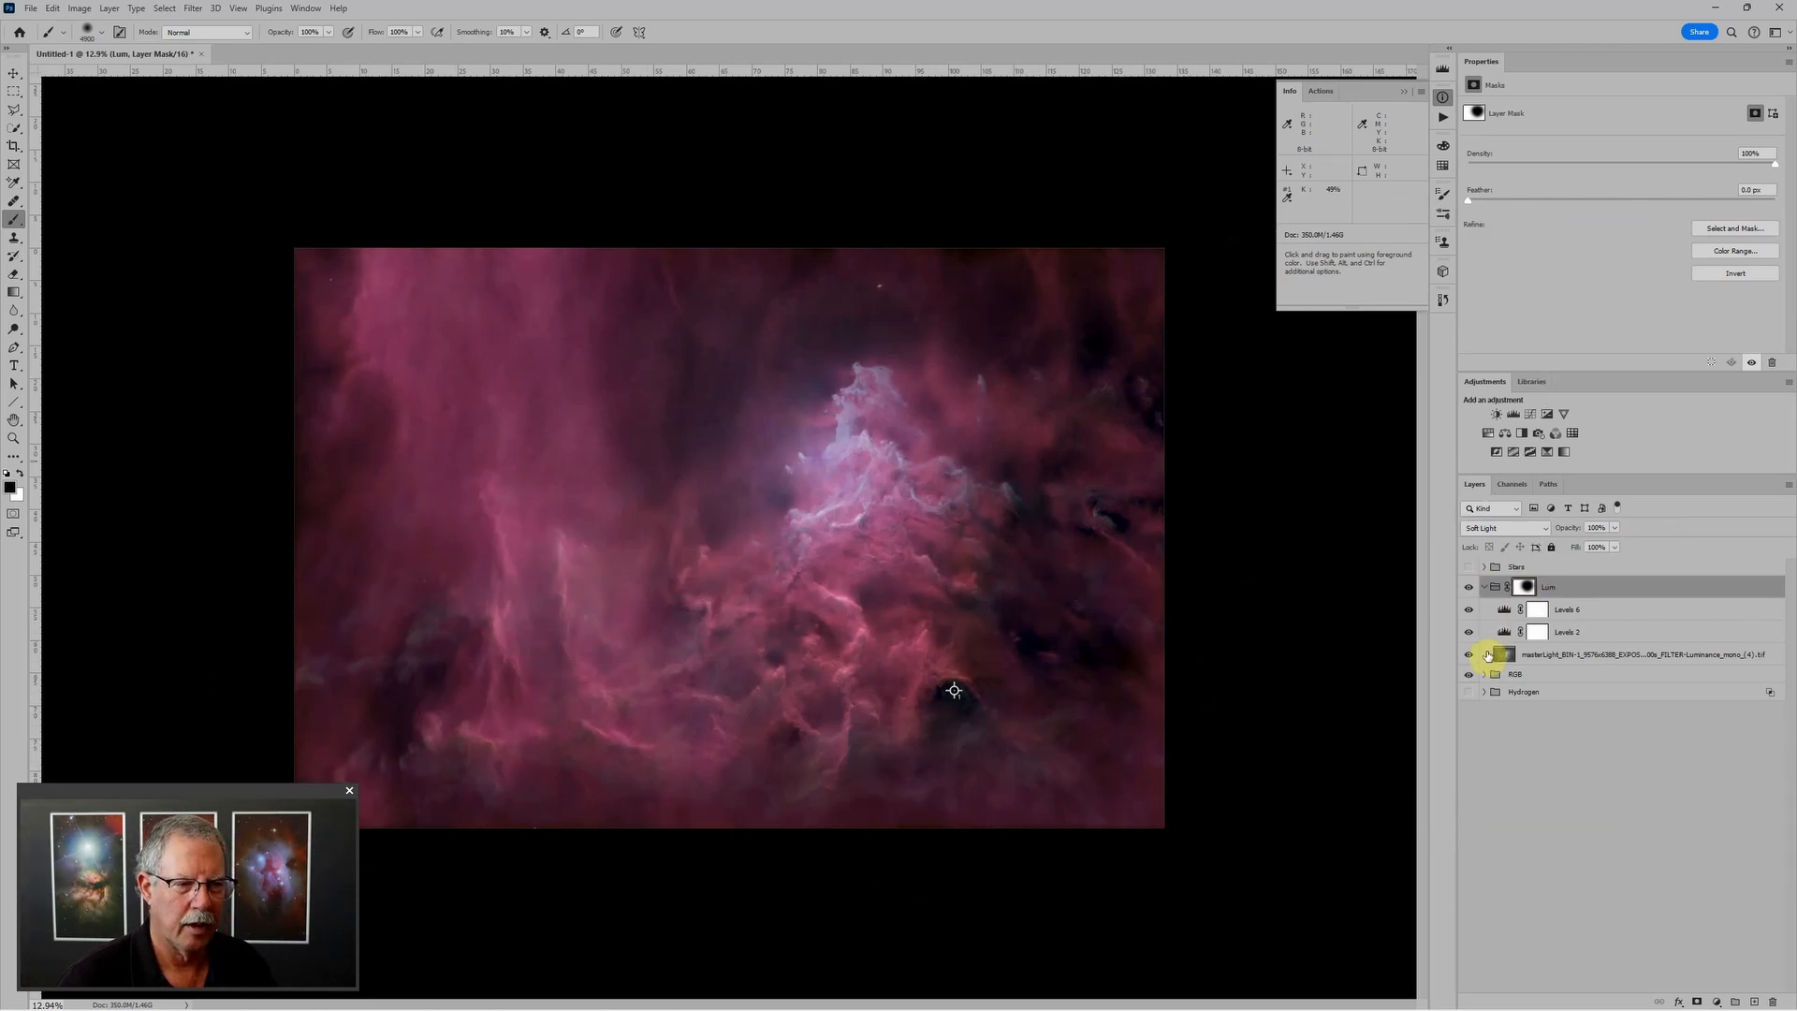
# Step: Collapse the Lum group, show the Hydrogen group again and expand it to its Levels adjustment
pyautogui.click(1484, 588)
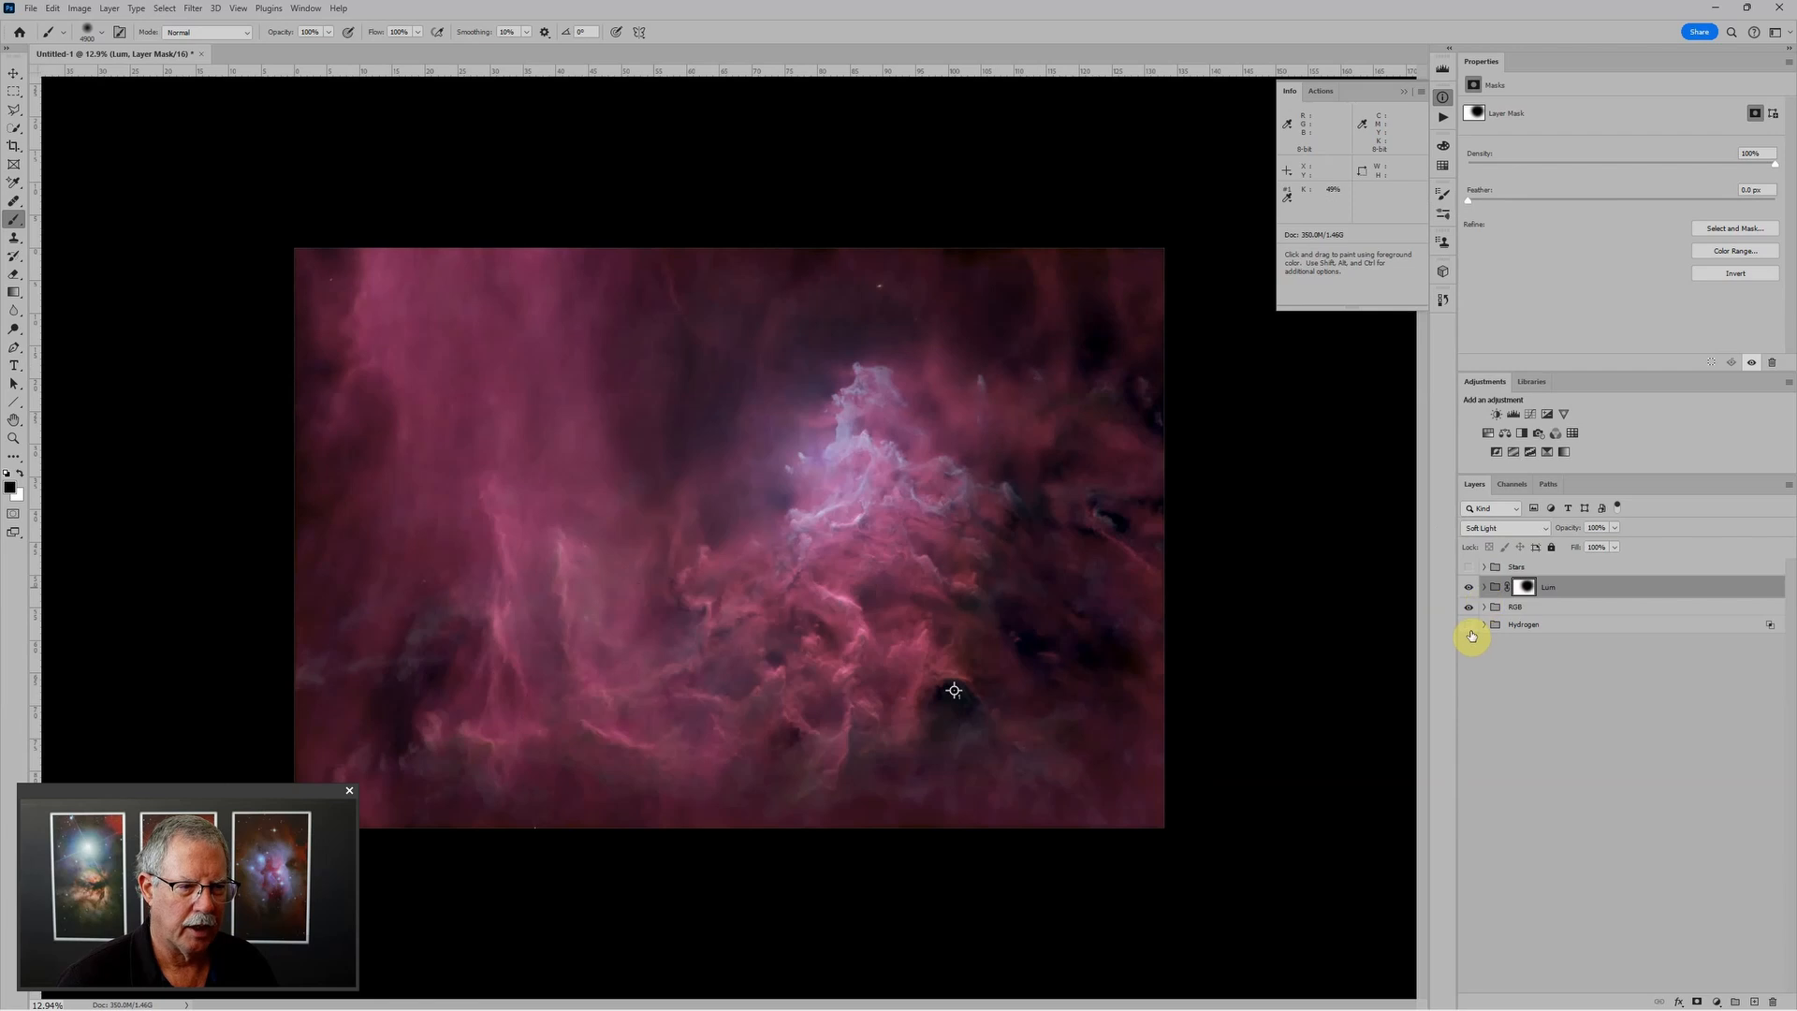
pyautogui.click(1469, 626)
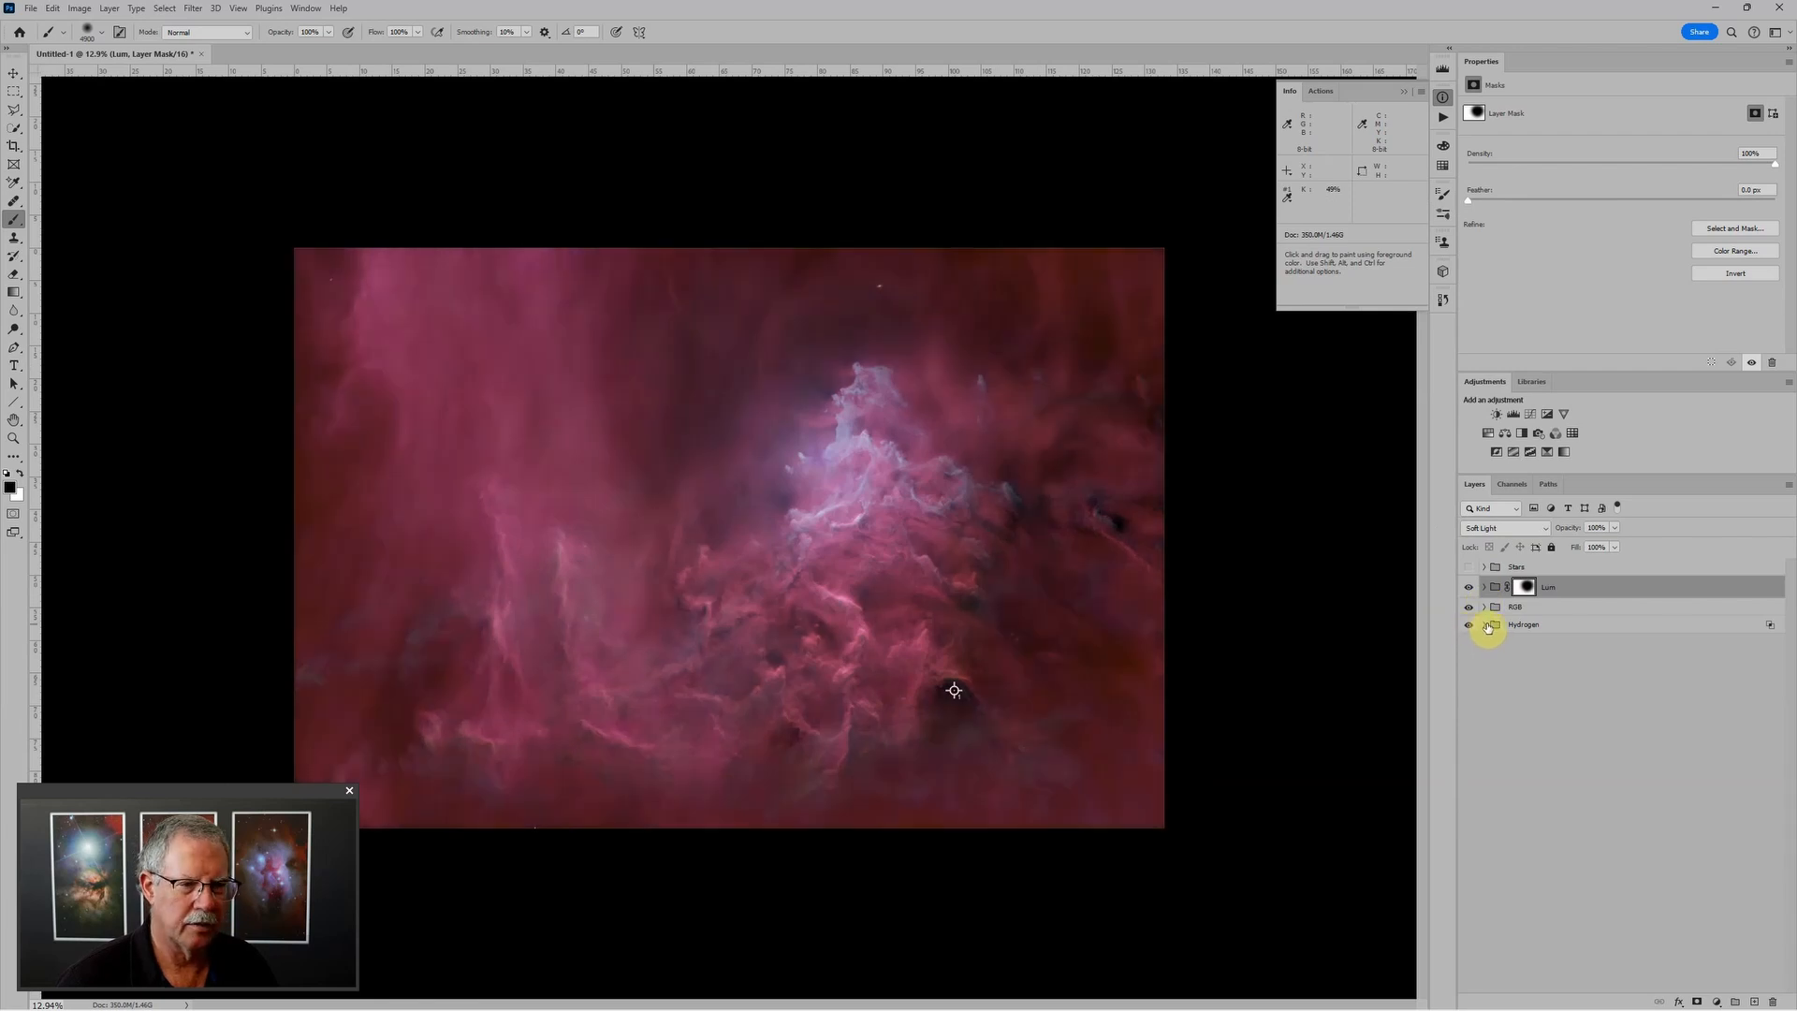
pyautogui.click(1484, 626)
pyautogui.click(1504, 645)
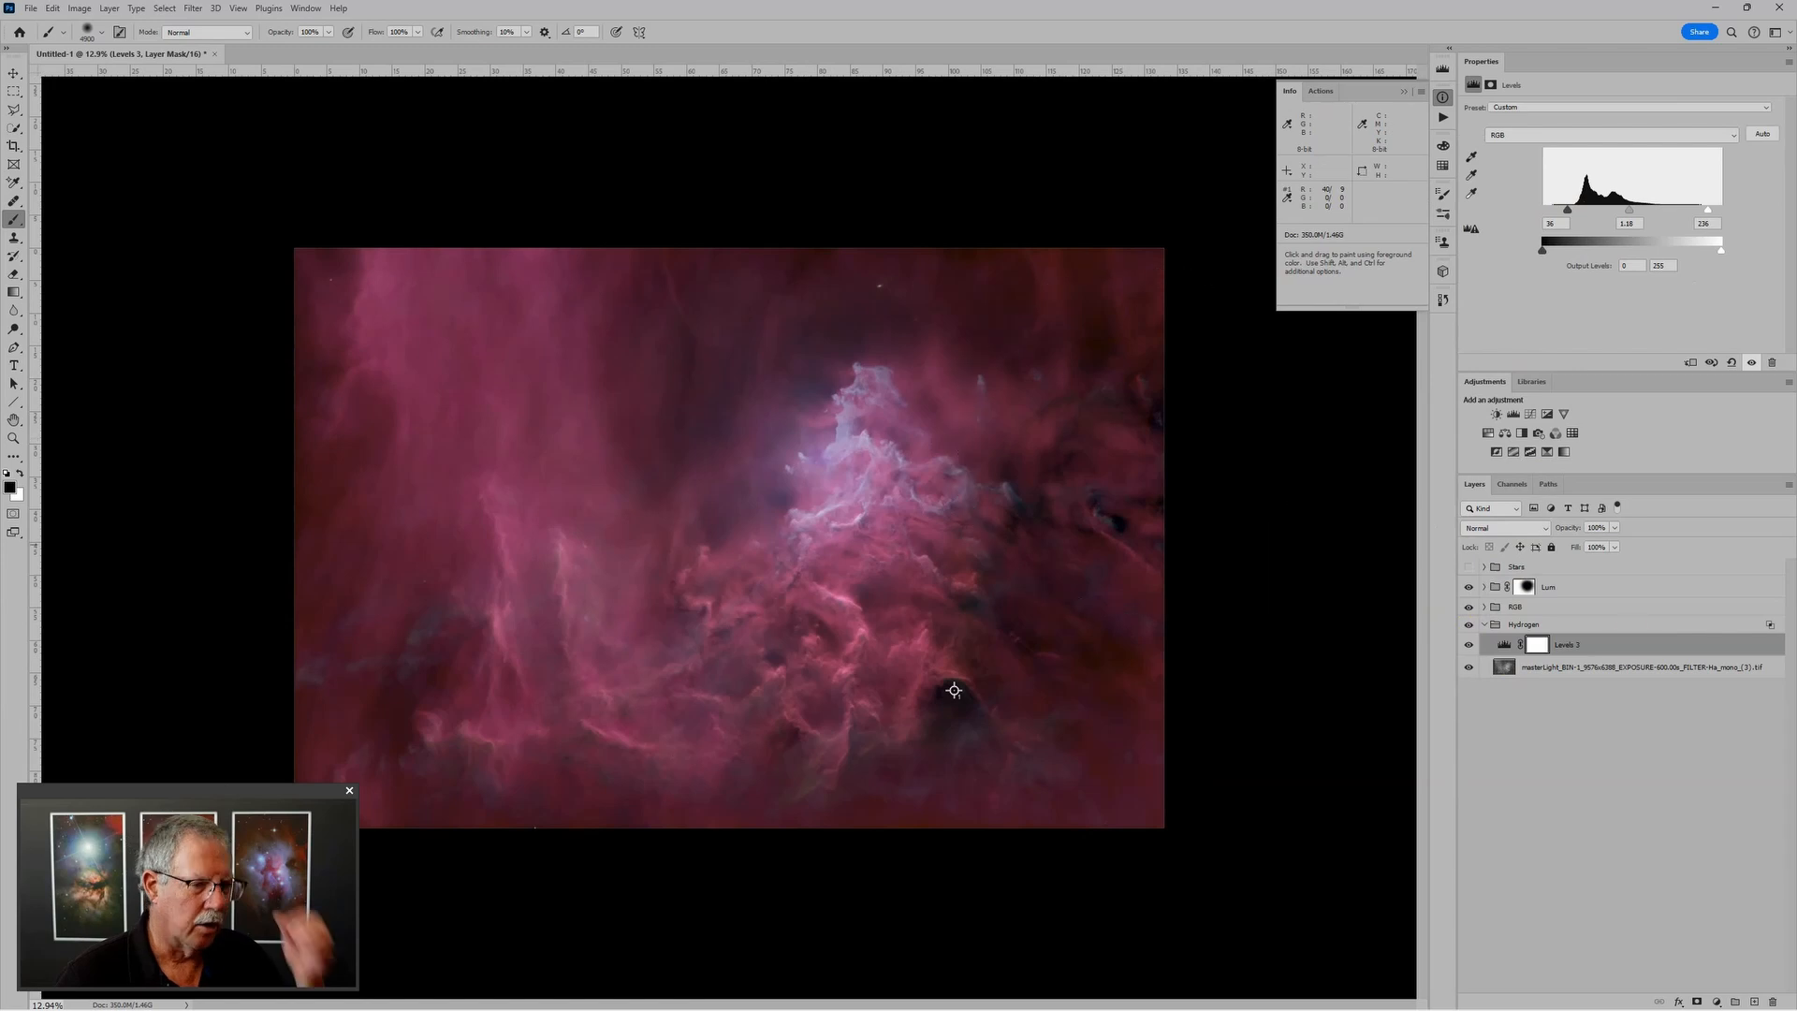
pyautogui.click(1538, 645)
# Step: Add Levels, Color Balance and Hue/Saturation adjustment layers above the Lum group, in that order
pyautogui.click(1589, 585)
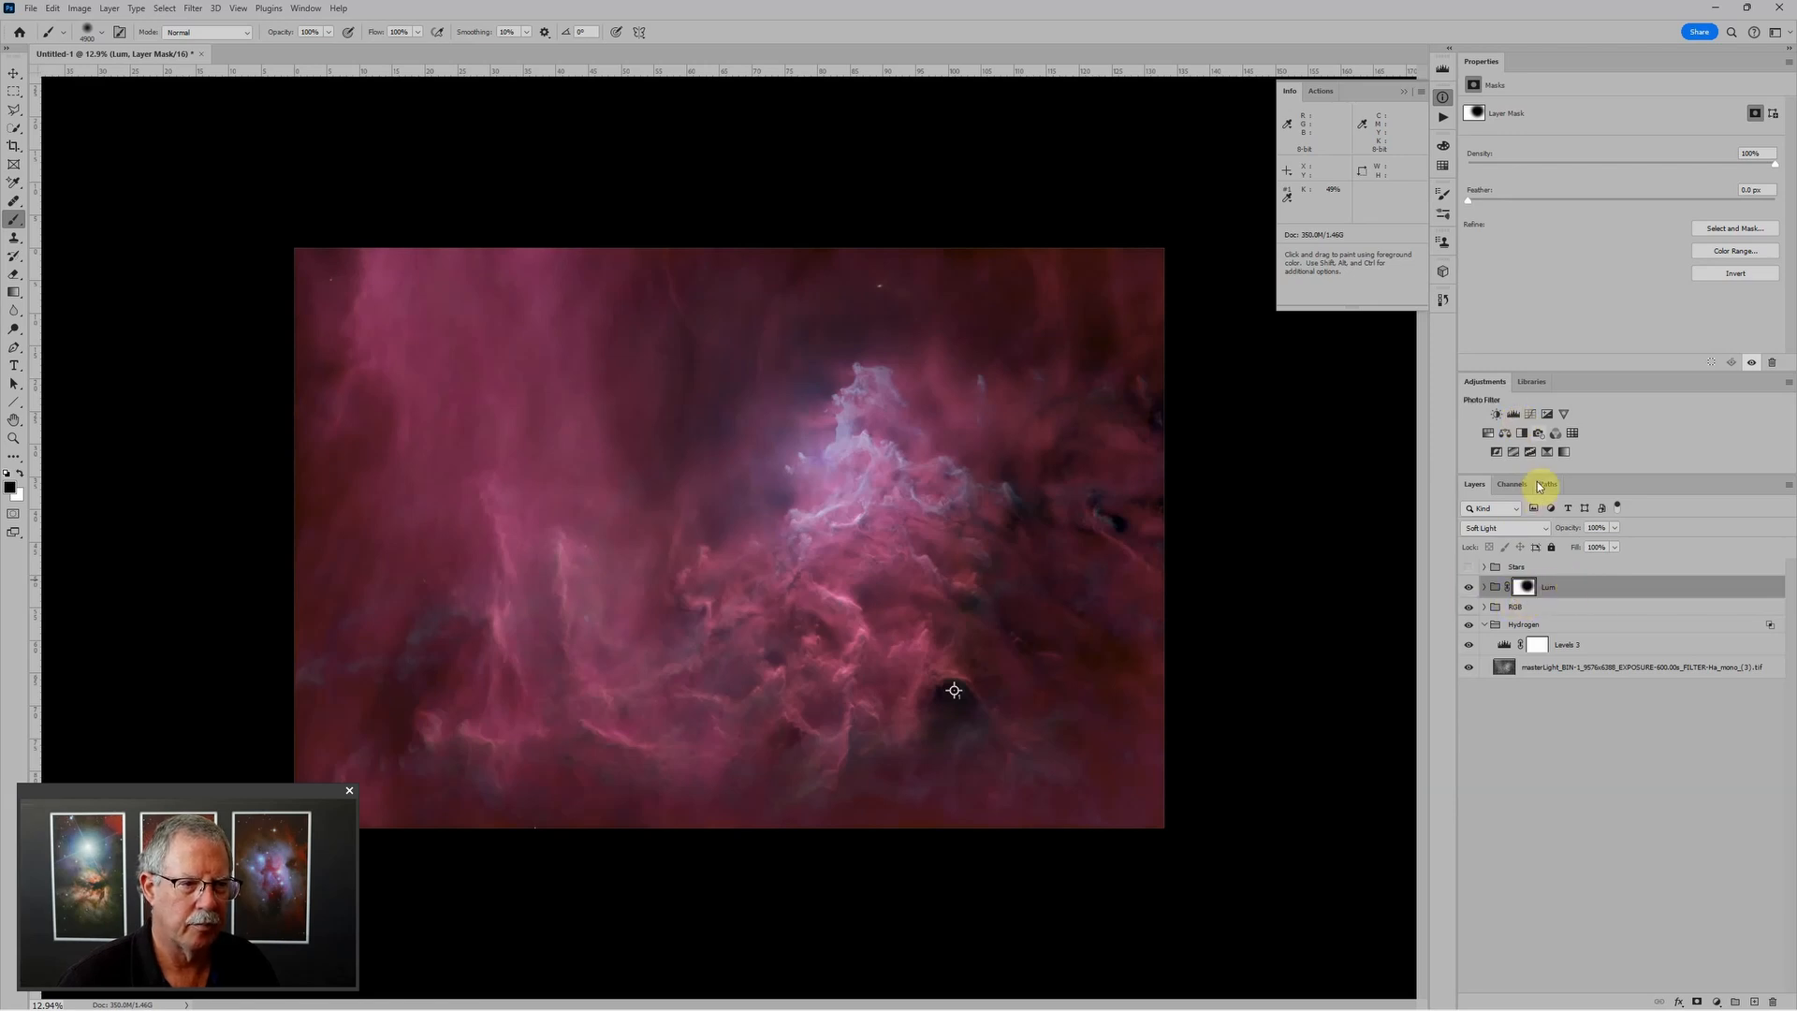
pyautogui.click(1515, 415)
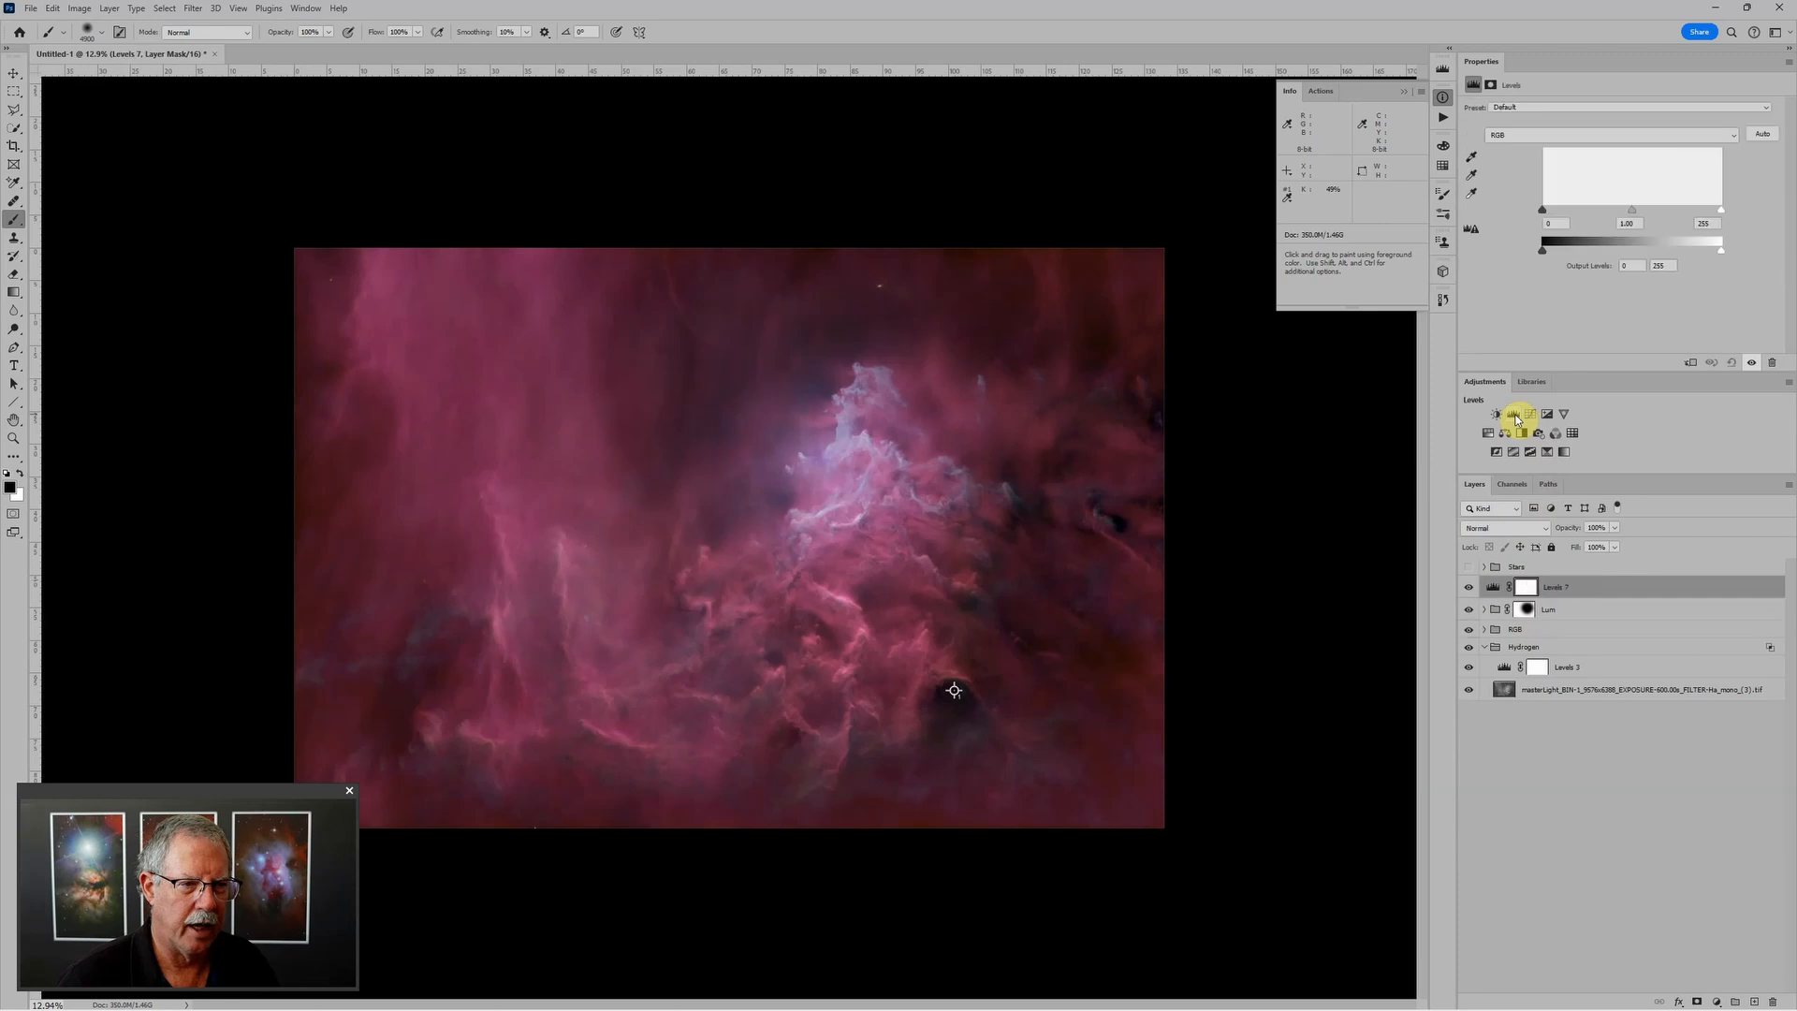
pyautogui.click(1505, 434)
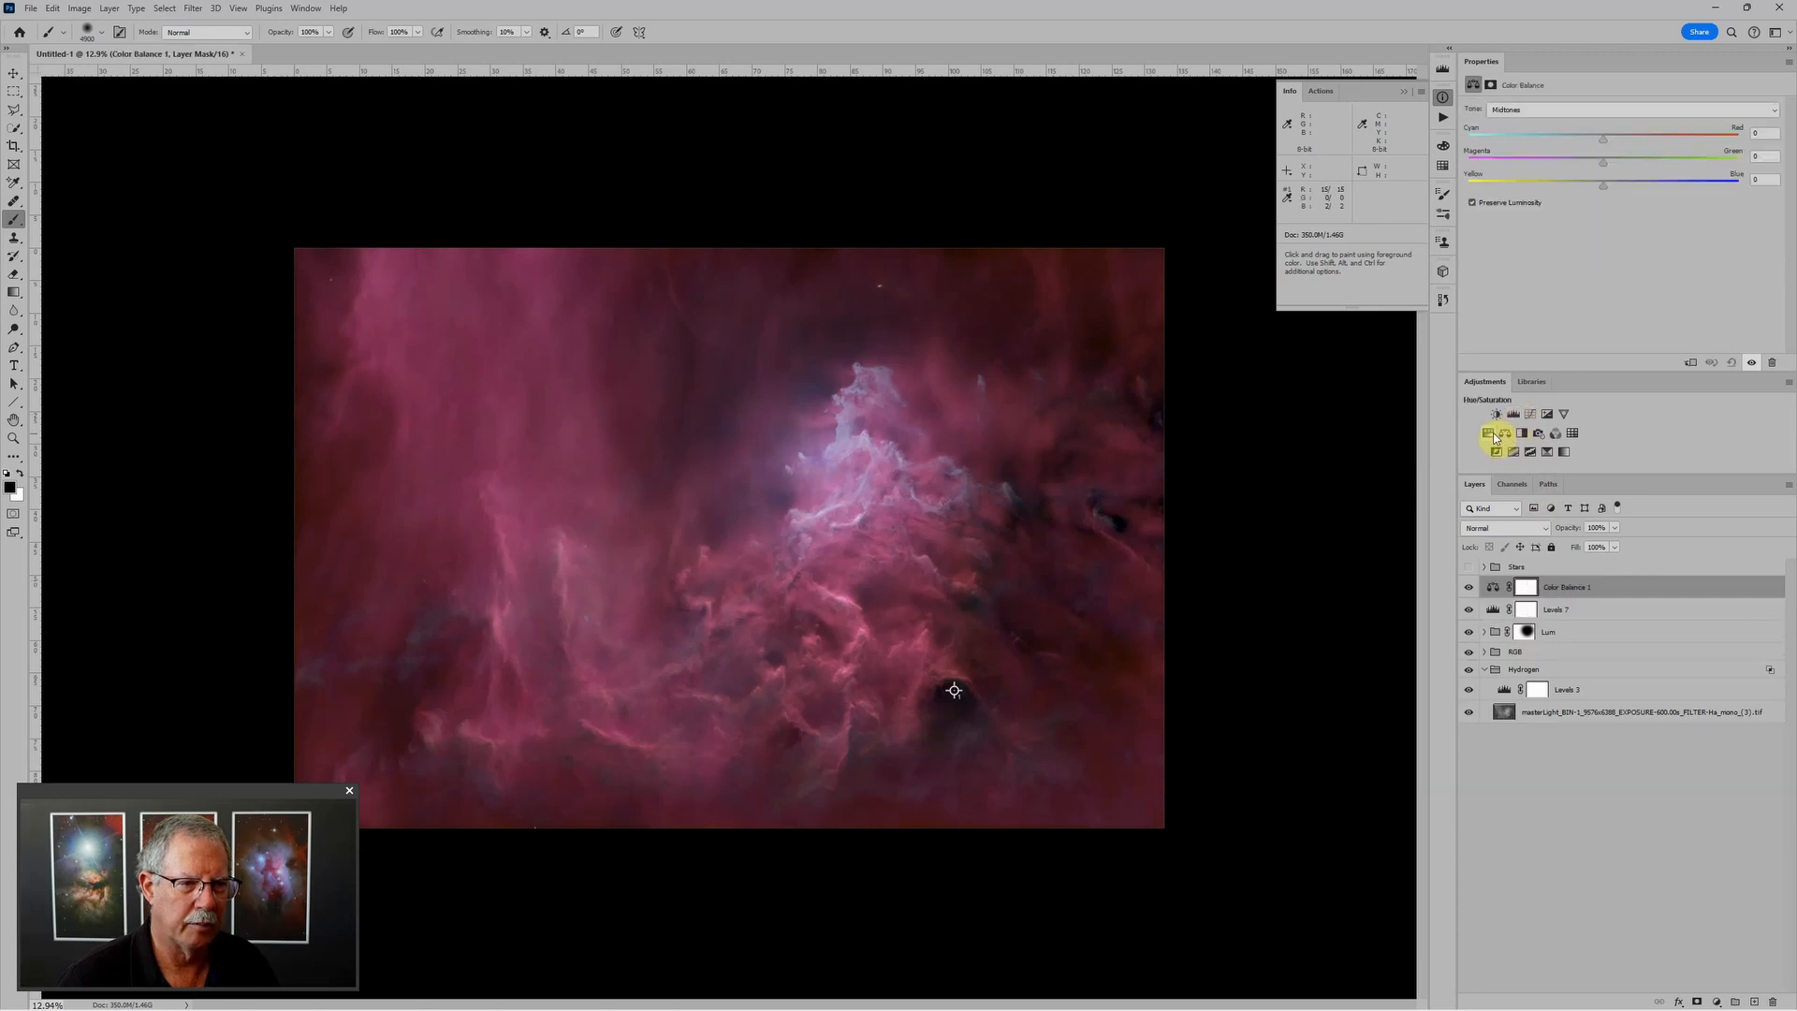
pyautogui.click(1488, 434)
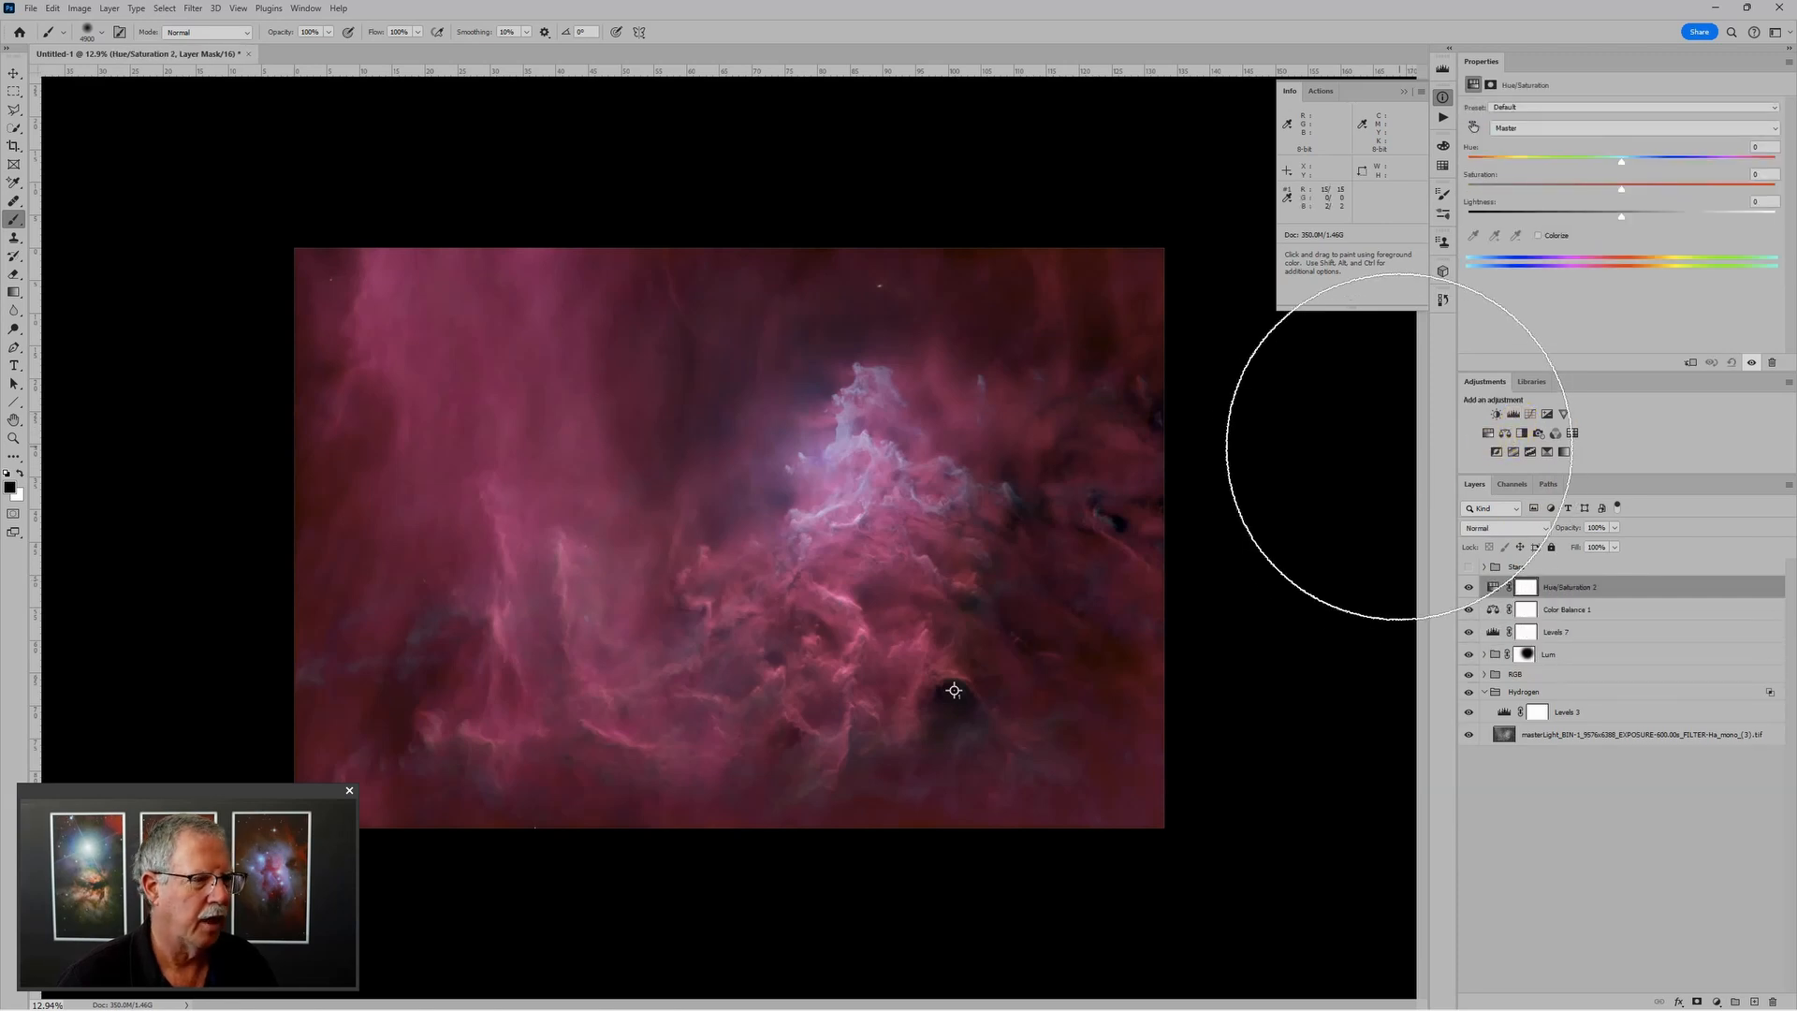
# Step: Add a Solid Color fill layer of 131313 above the Hue/Saturation layer and set its blend mode to Lighten
pyautogui.moveTo(1794, 1008)
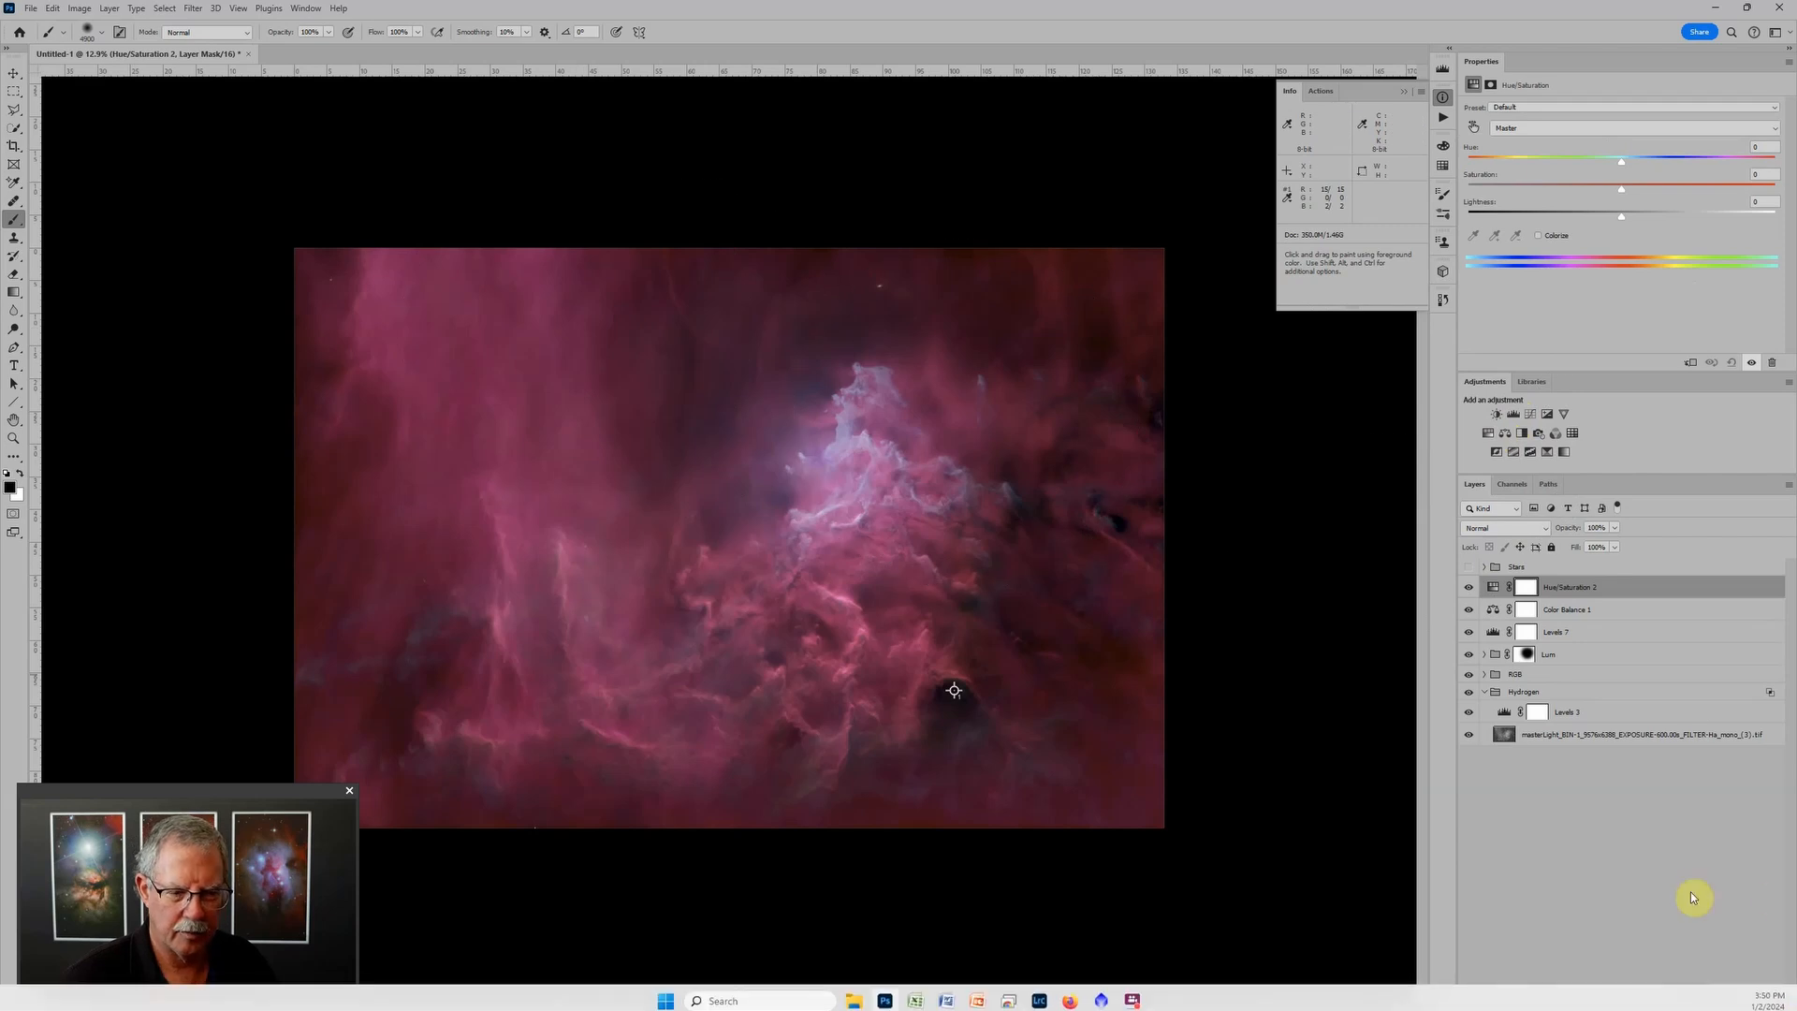
pyautogui.click(1716, 1003)
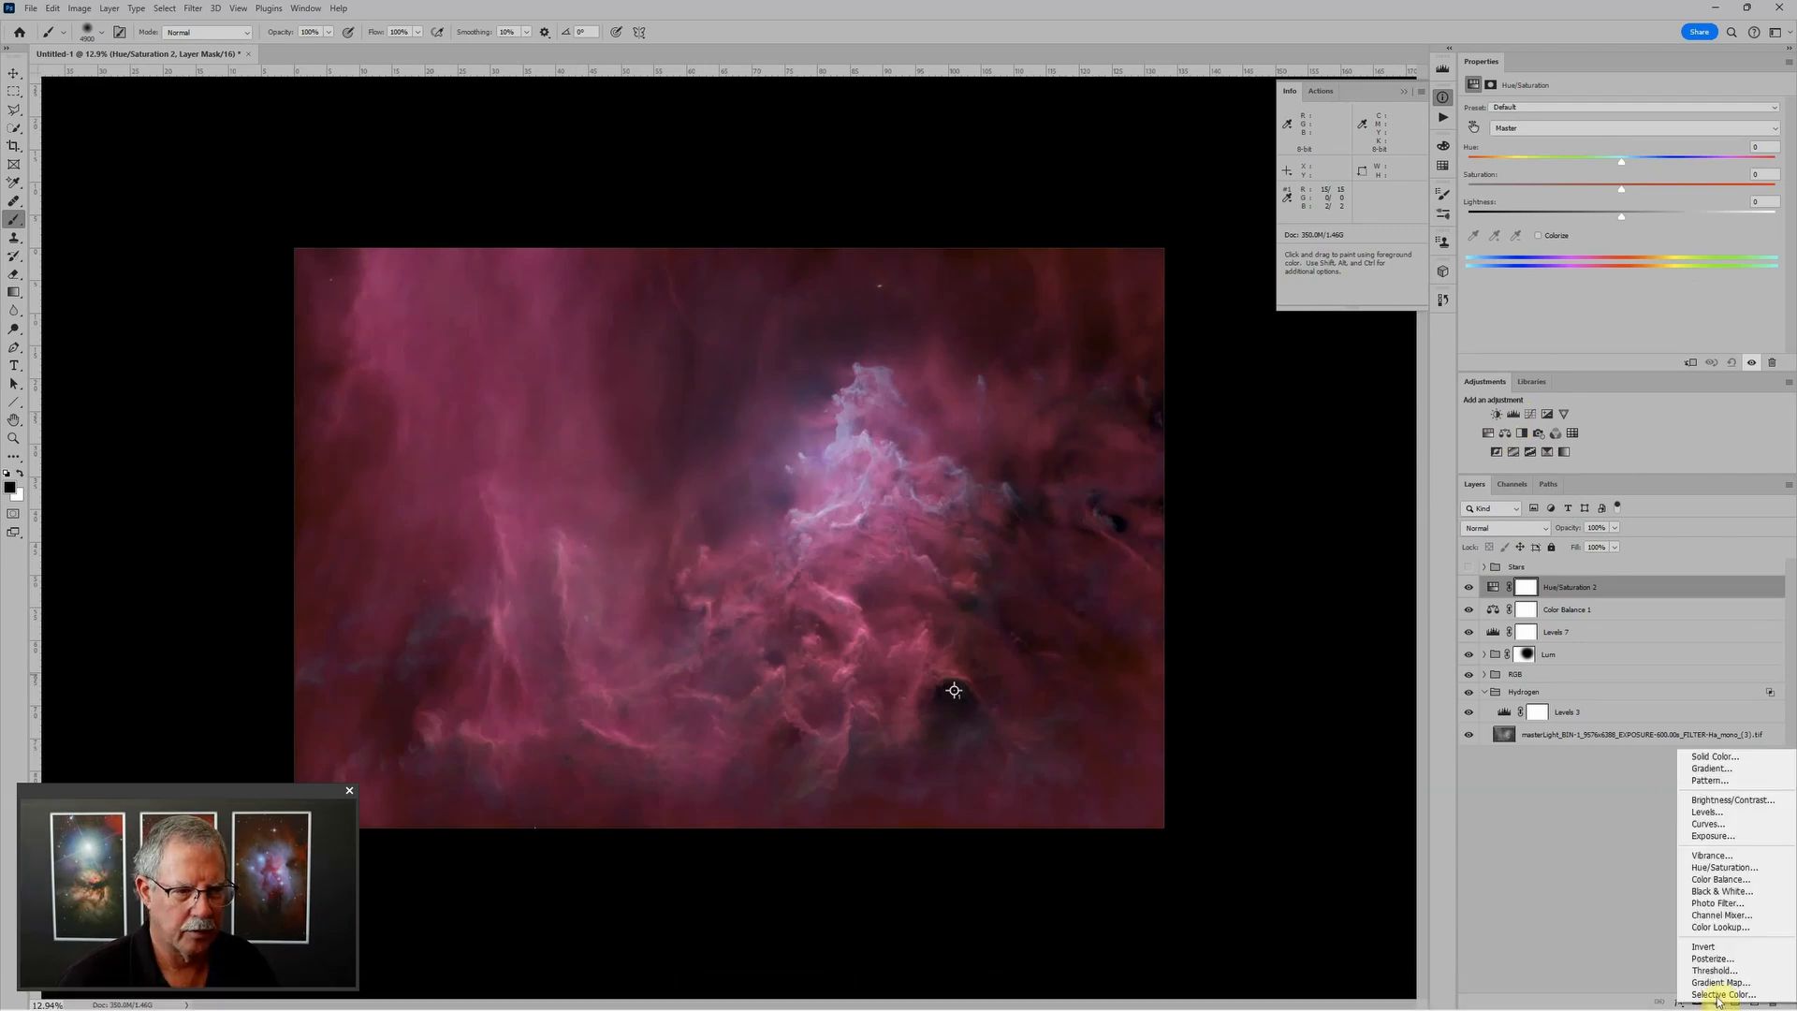
pyautogui.click(1713, 753)
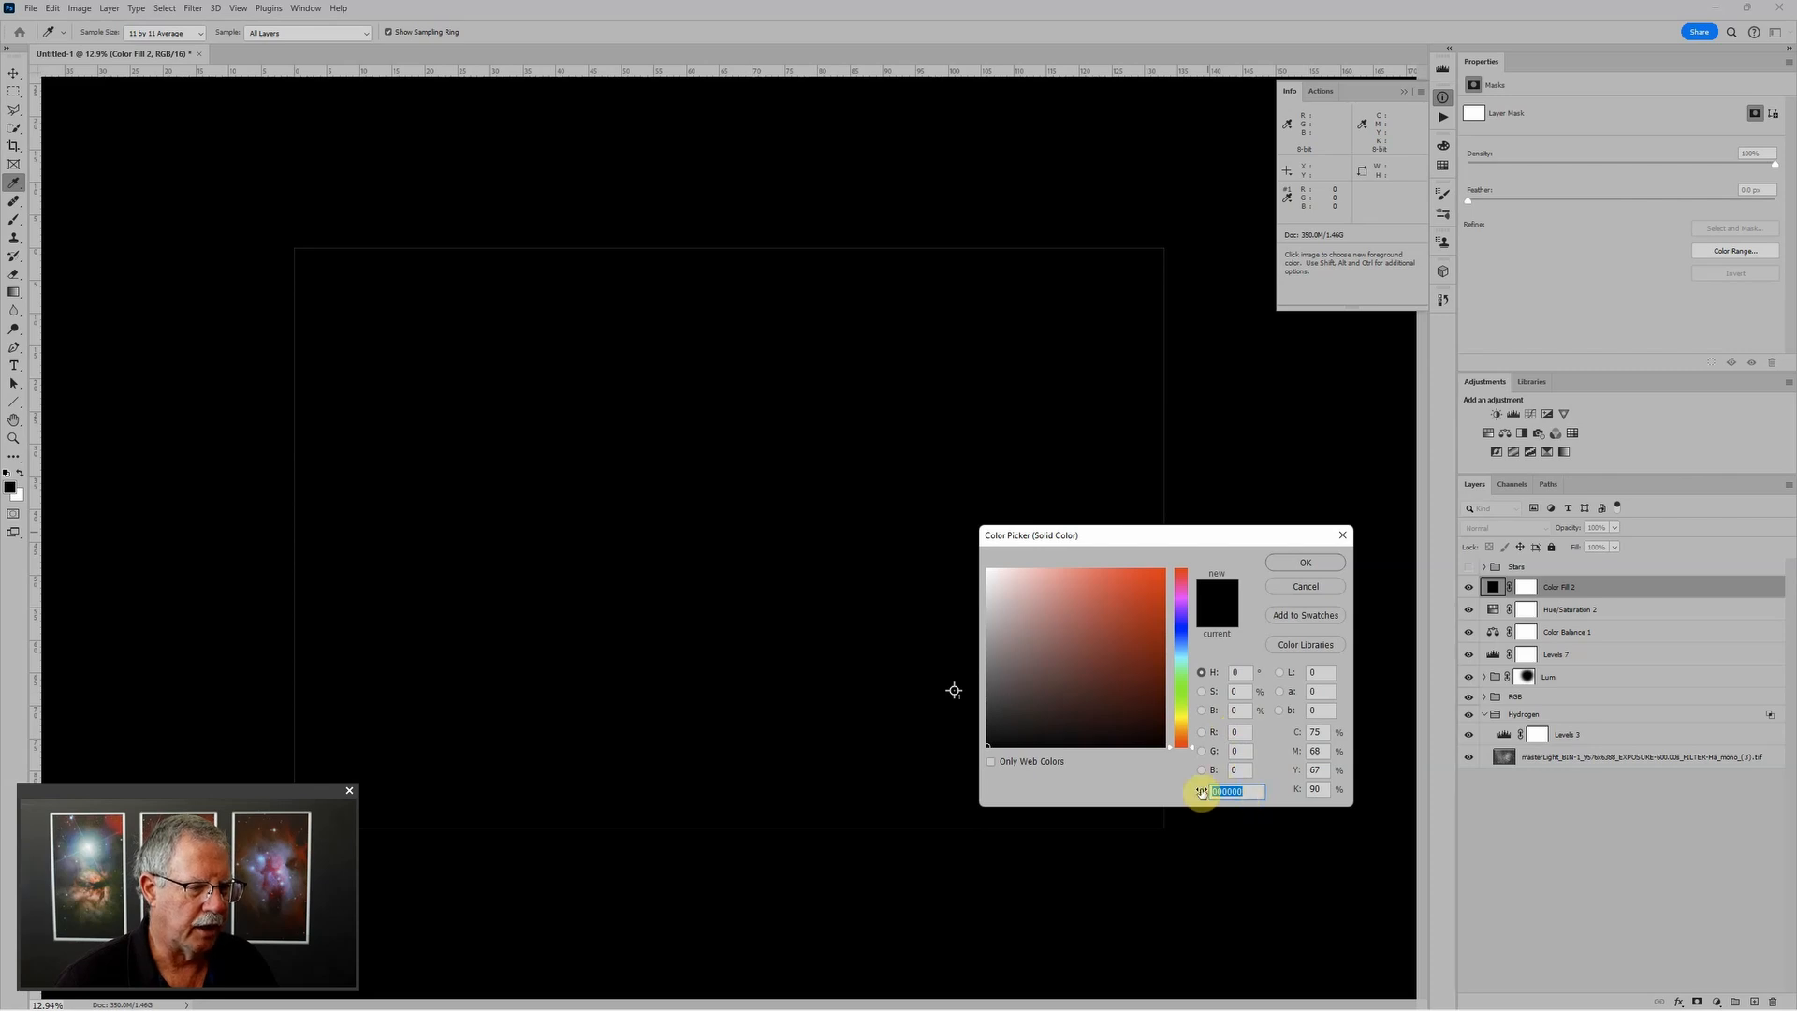
pyautogui.write('131313')
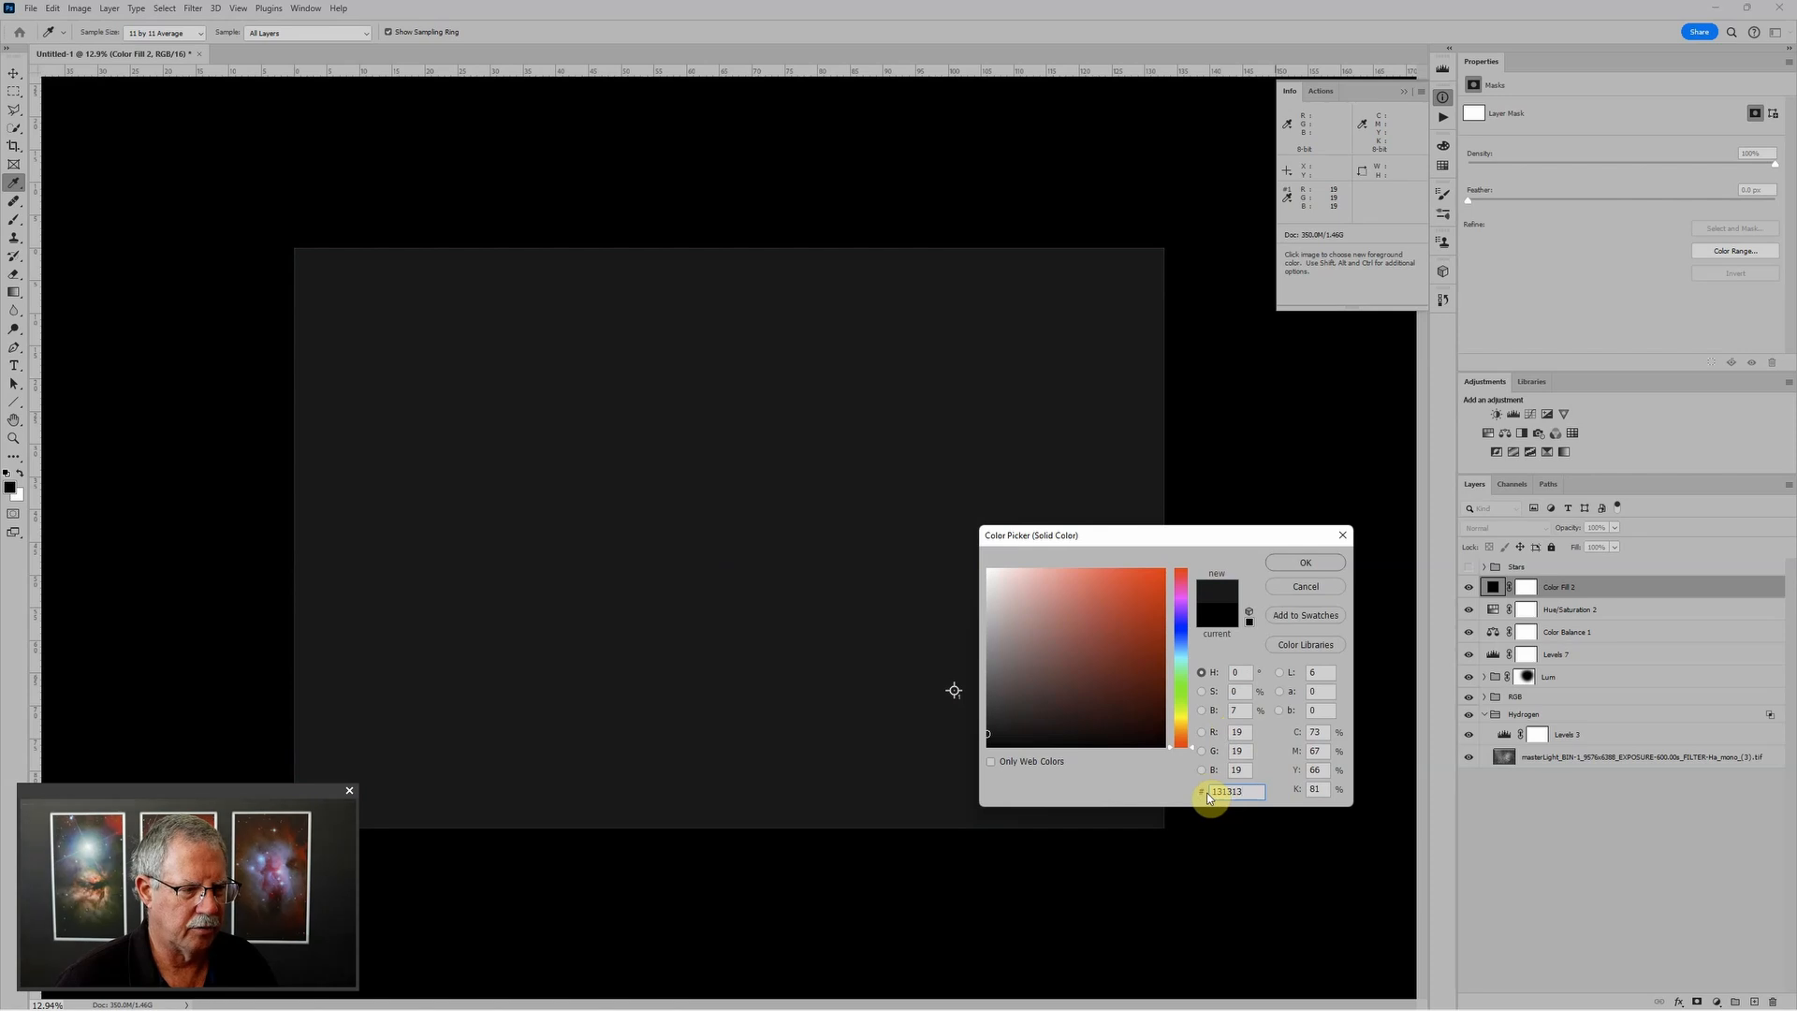
pyautogui.click(1304, 563)
pyautogui.press('b')
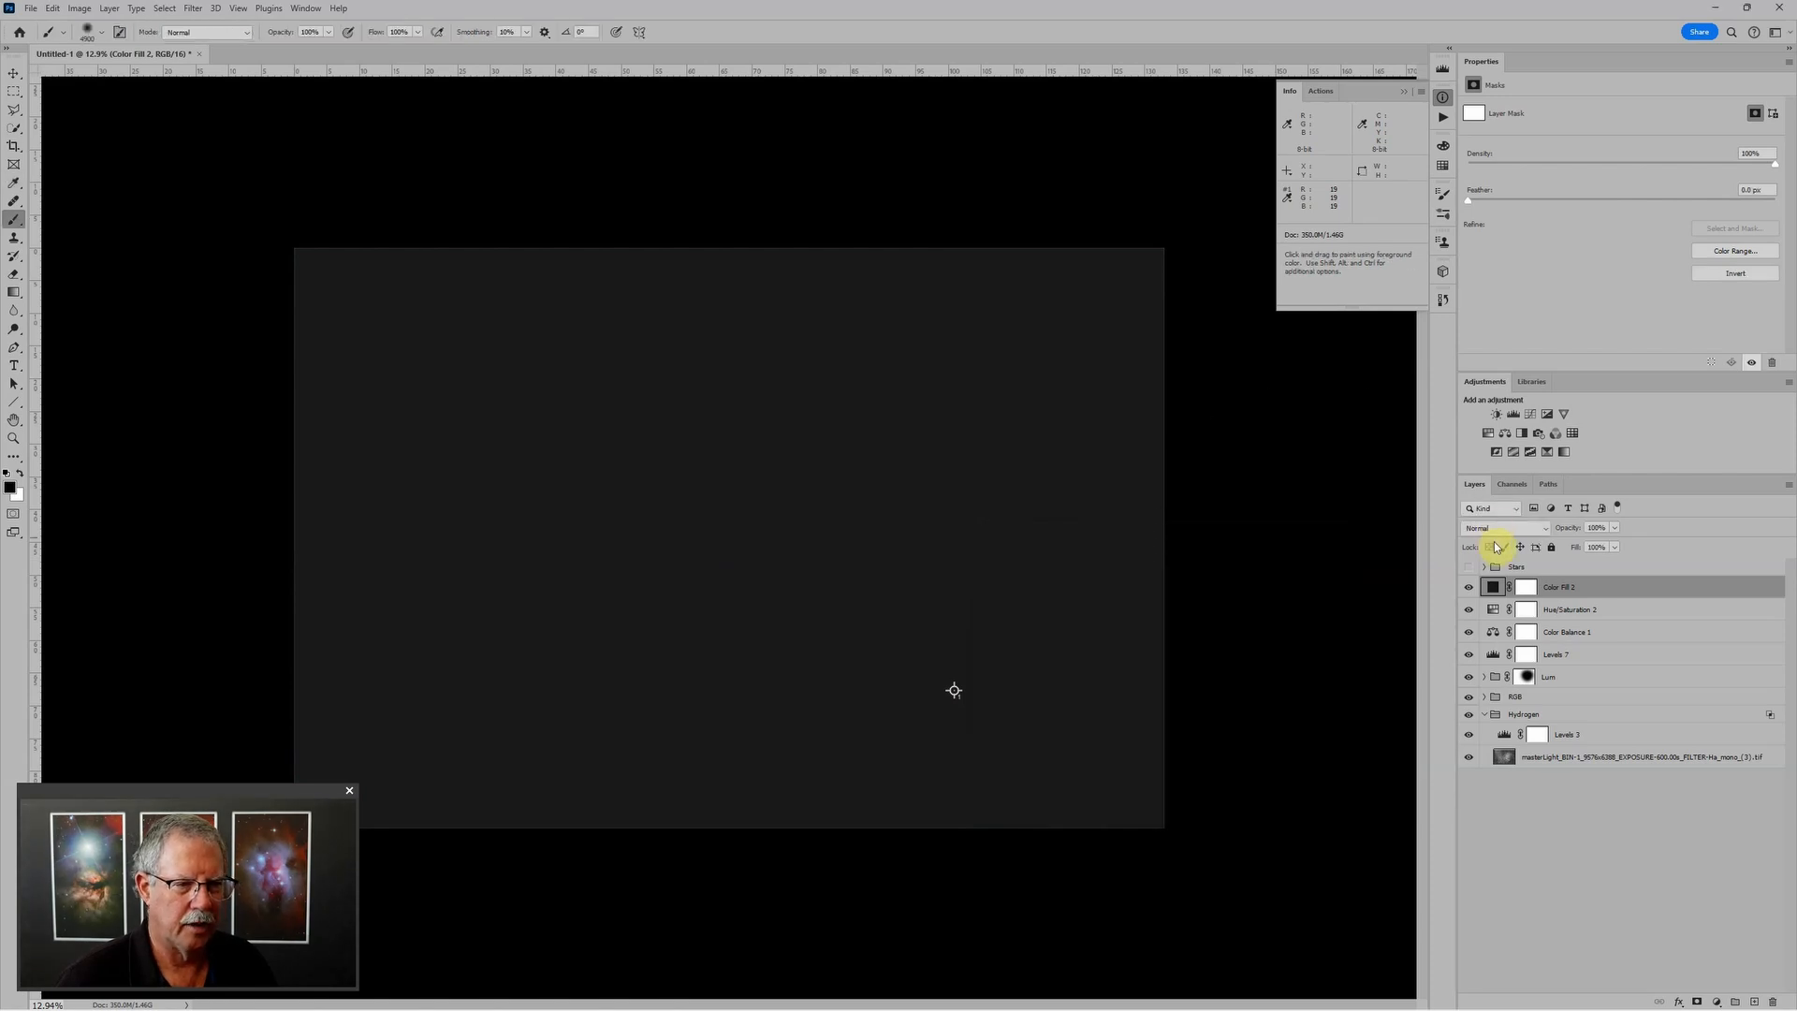
pyautogui.click(1502, 528)
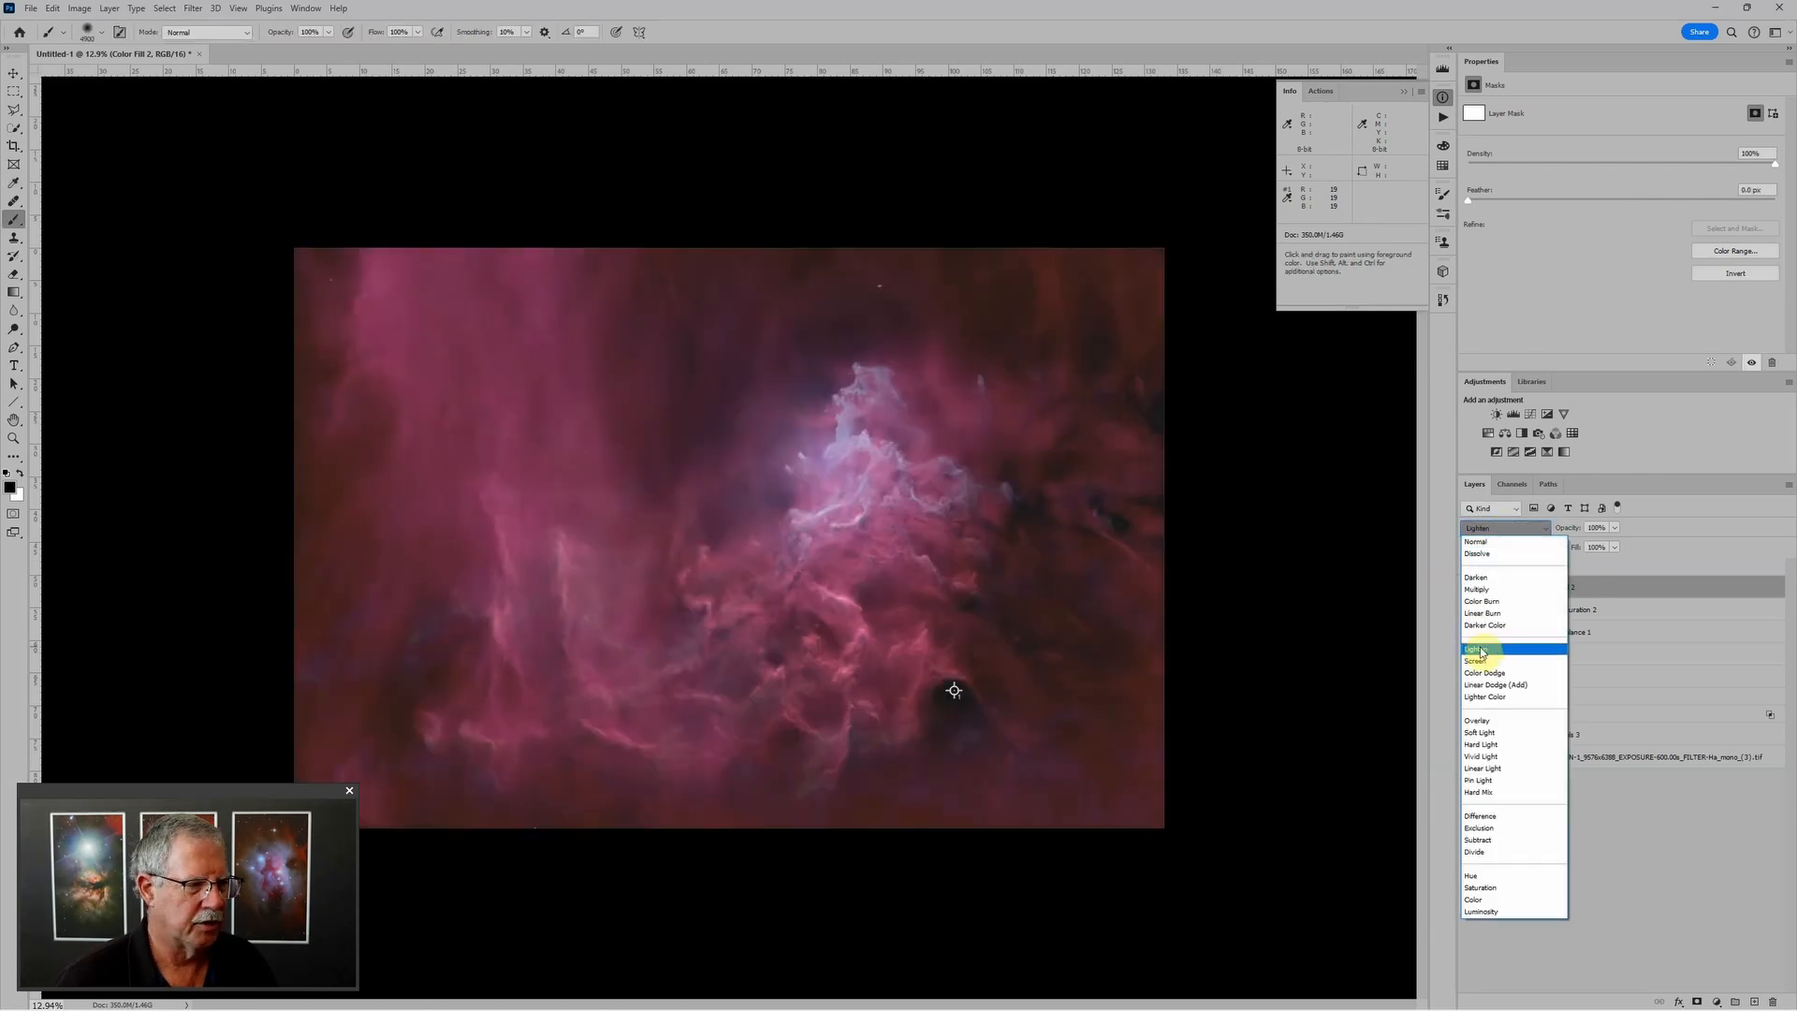
pyautogui.click(1482, 650)
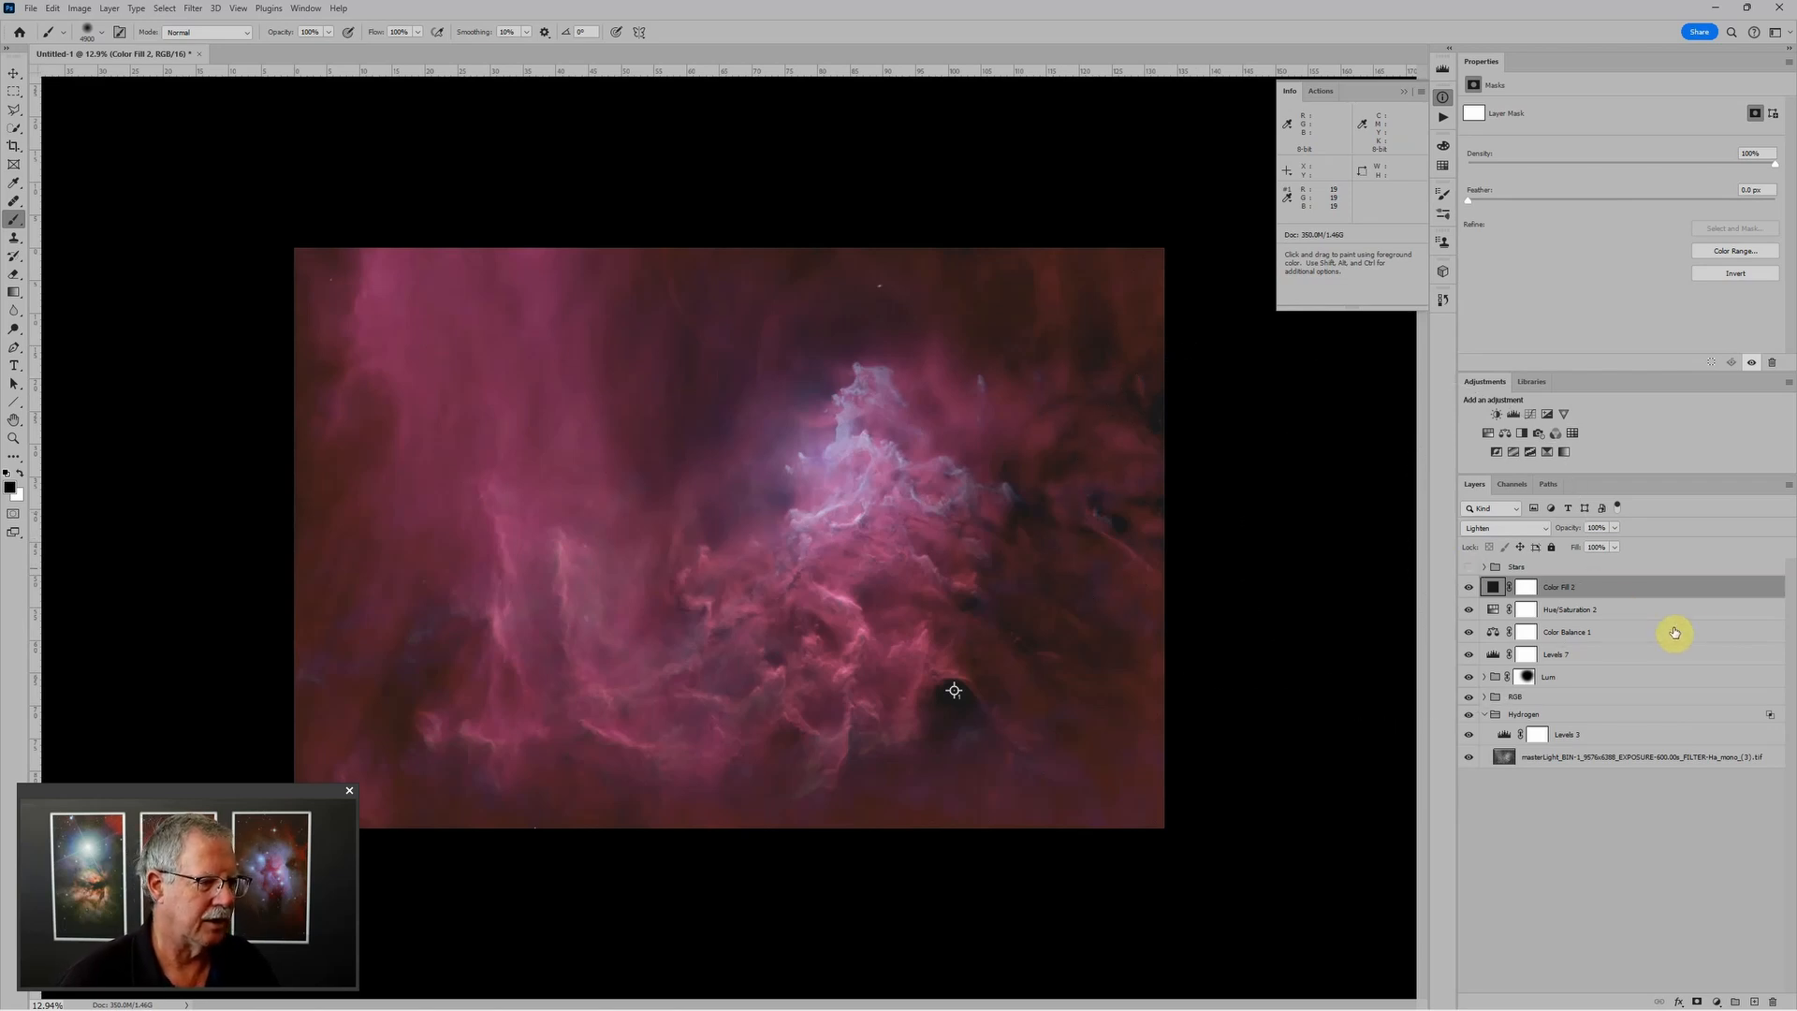
# Step: Set the Levels layer above Lum to midtones 1.05 and shift Color Balance midtones to about red +6, green +25, blue -16
pyautogui.click(1498, 655)
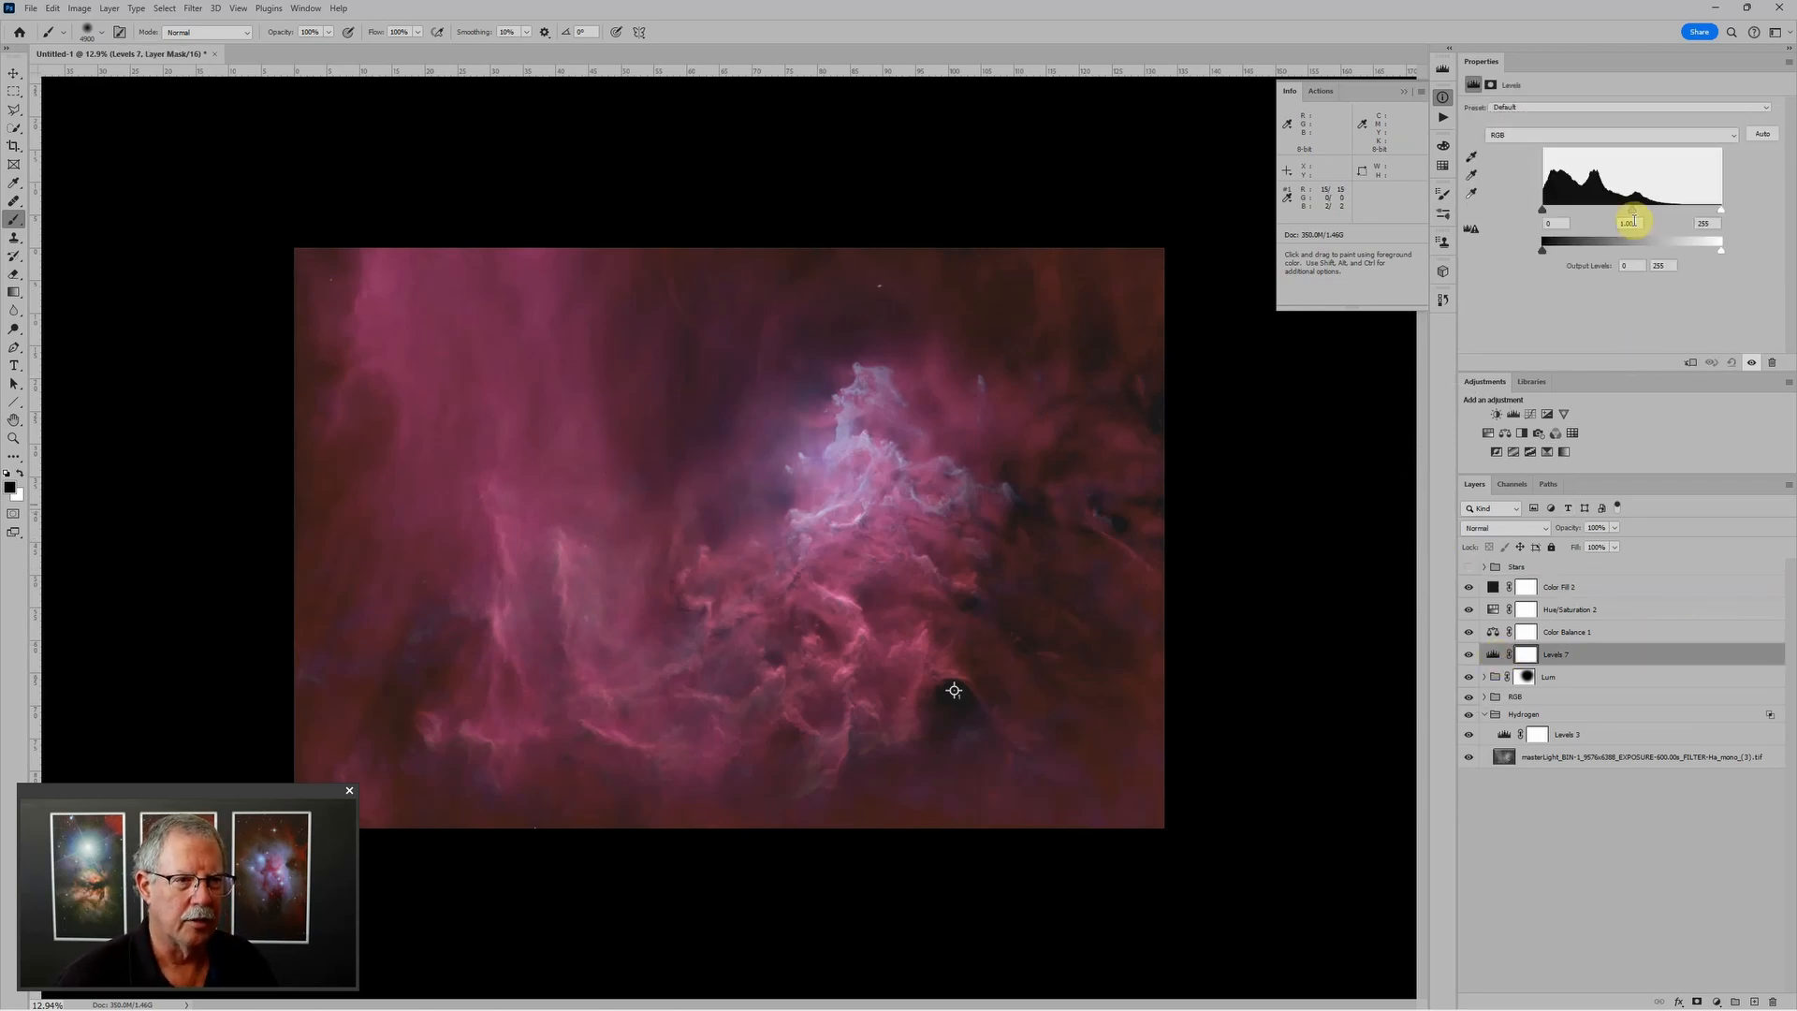
pyautogui.moveTo(1634, 210); pyautogui.dragTo(1630, 211)
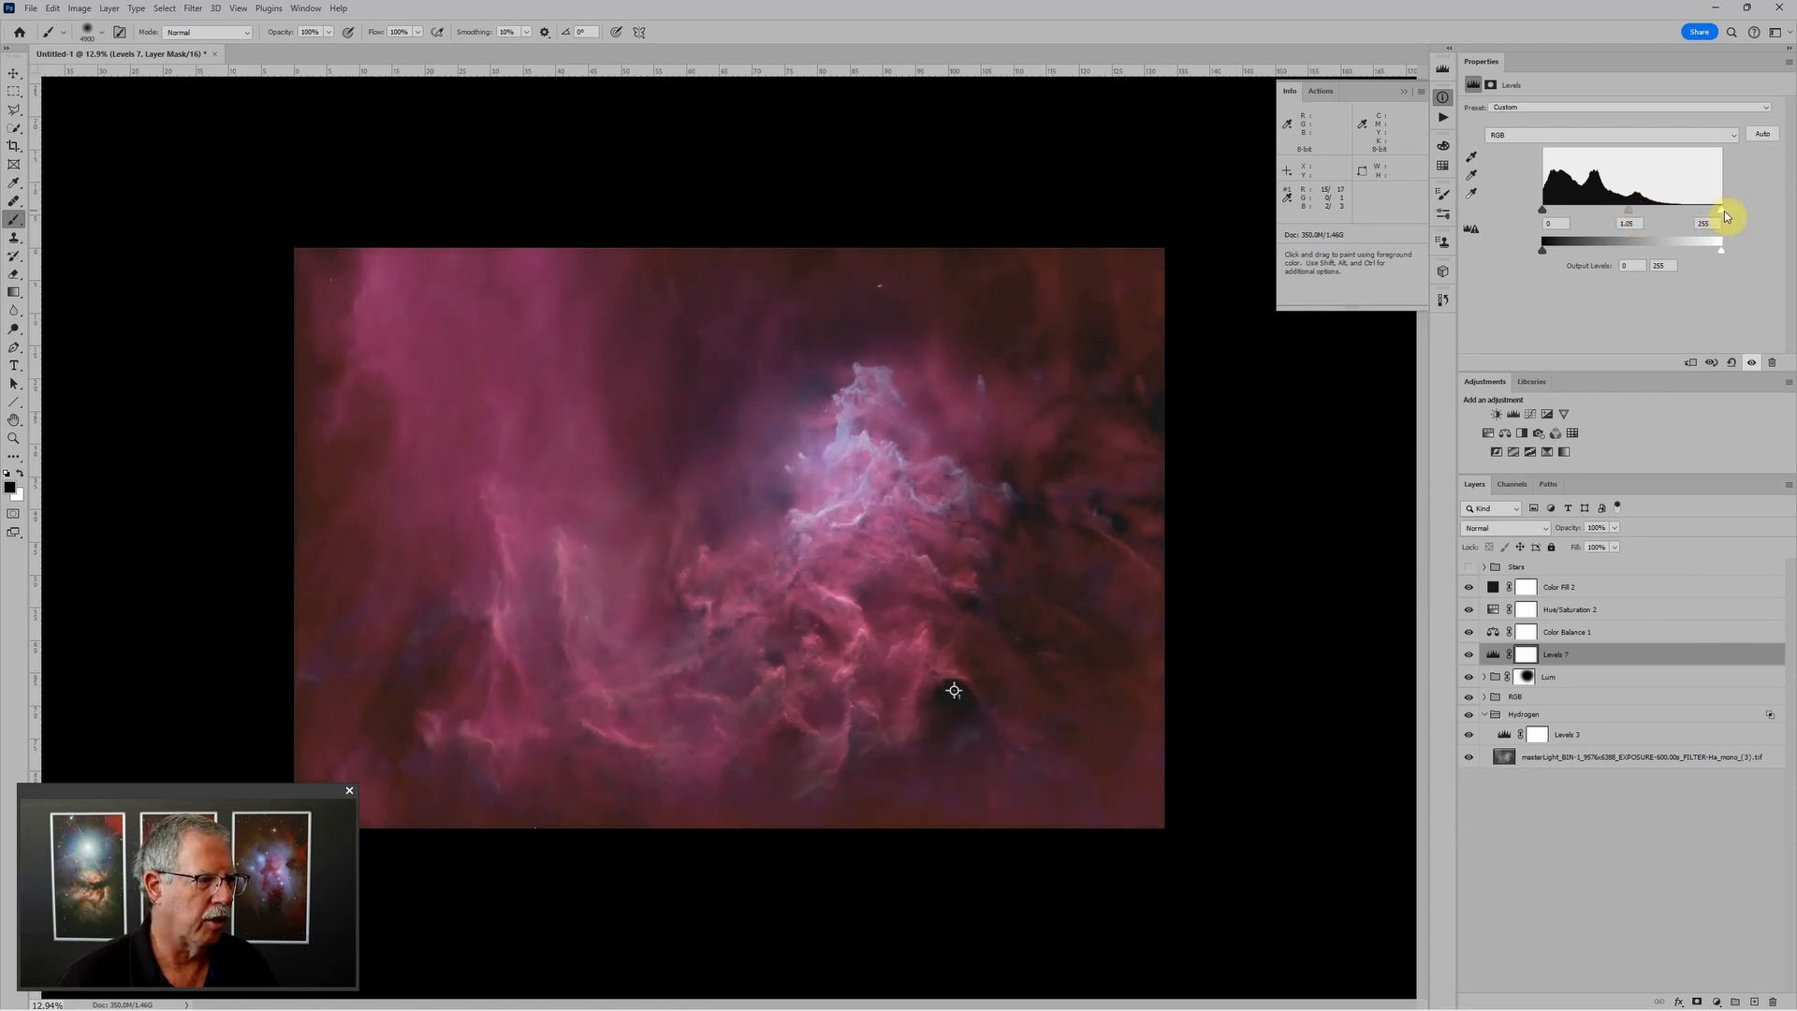
pyautogui.click(1498, 636)
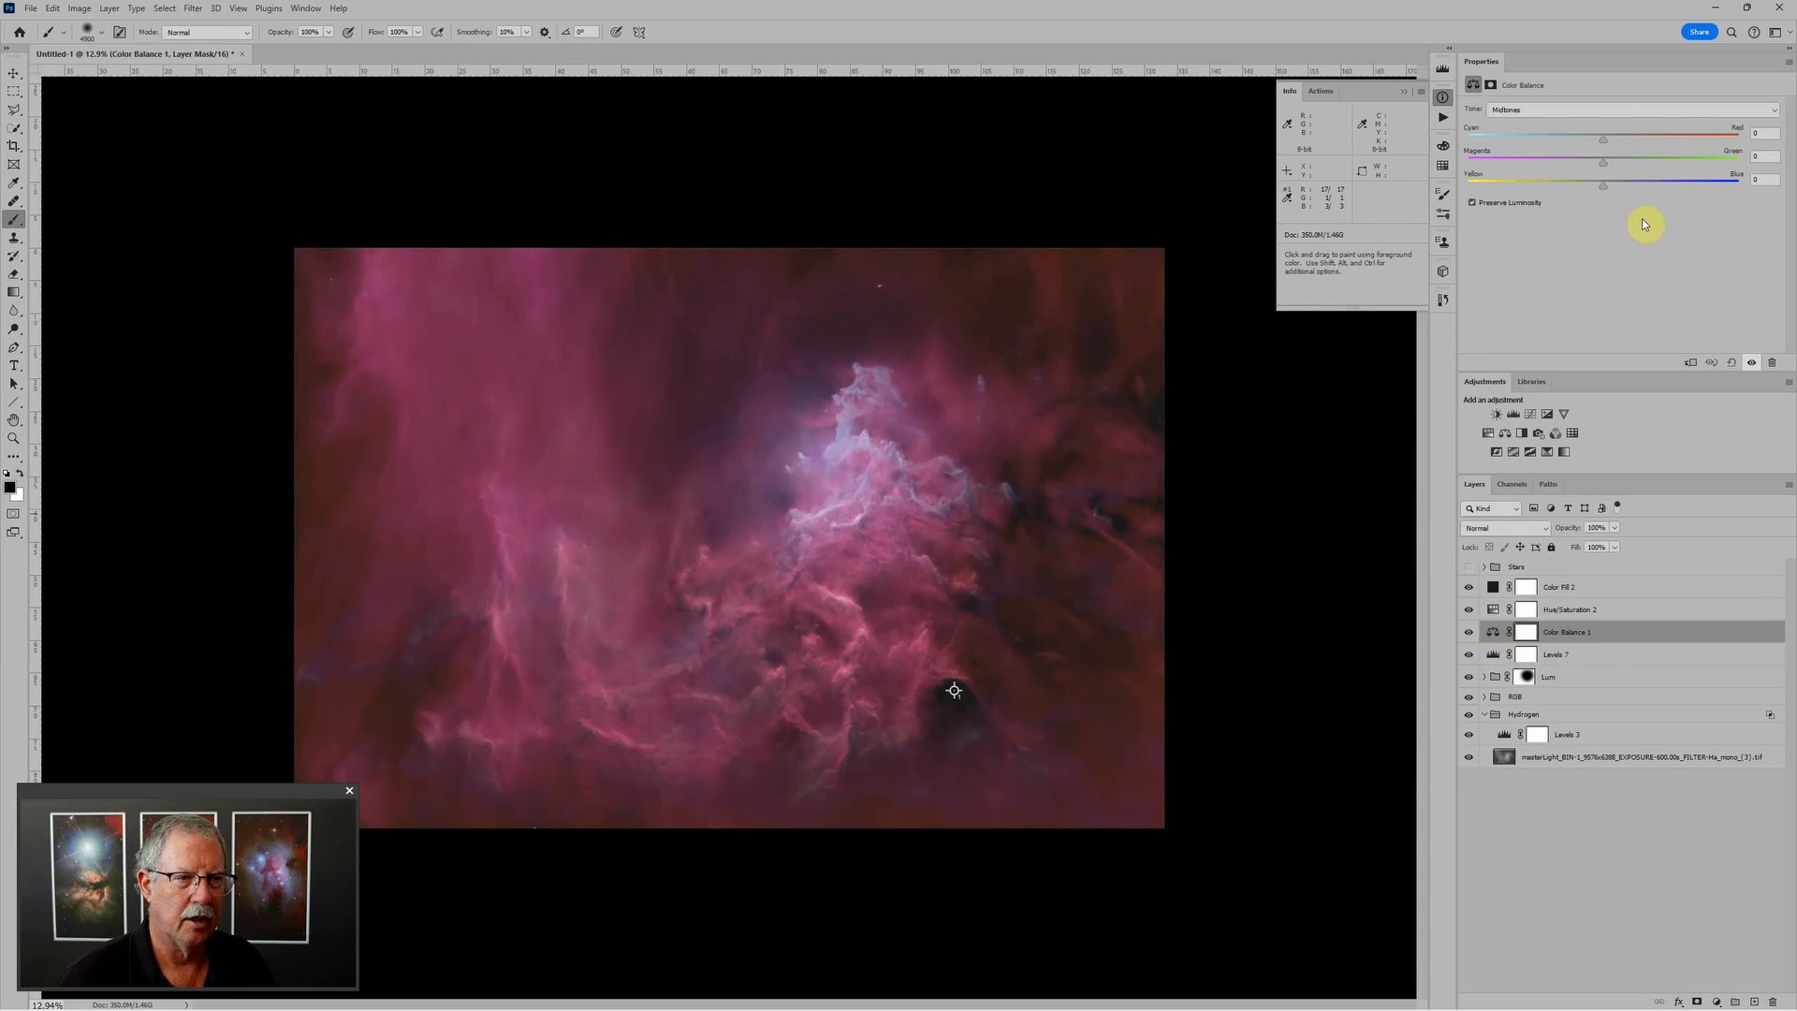
pyautogui.moveTo(1577, 186); pyautogui.dragTo(1608, 139)
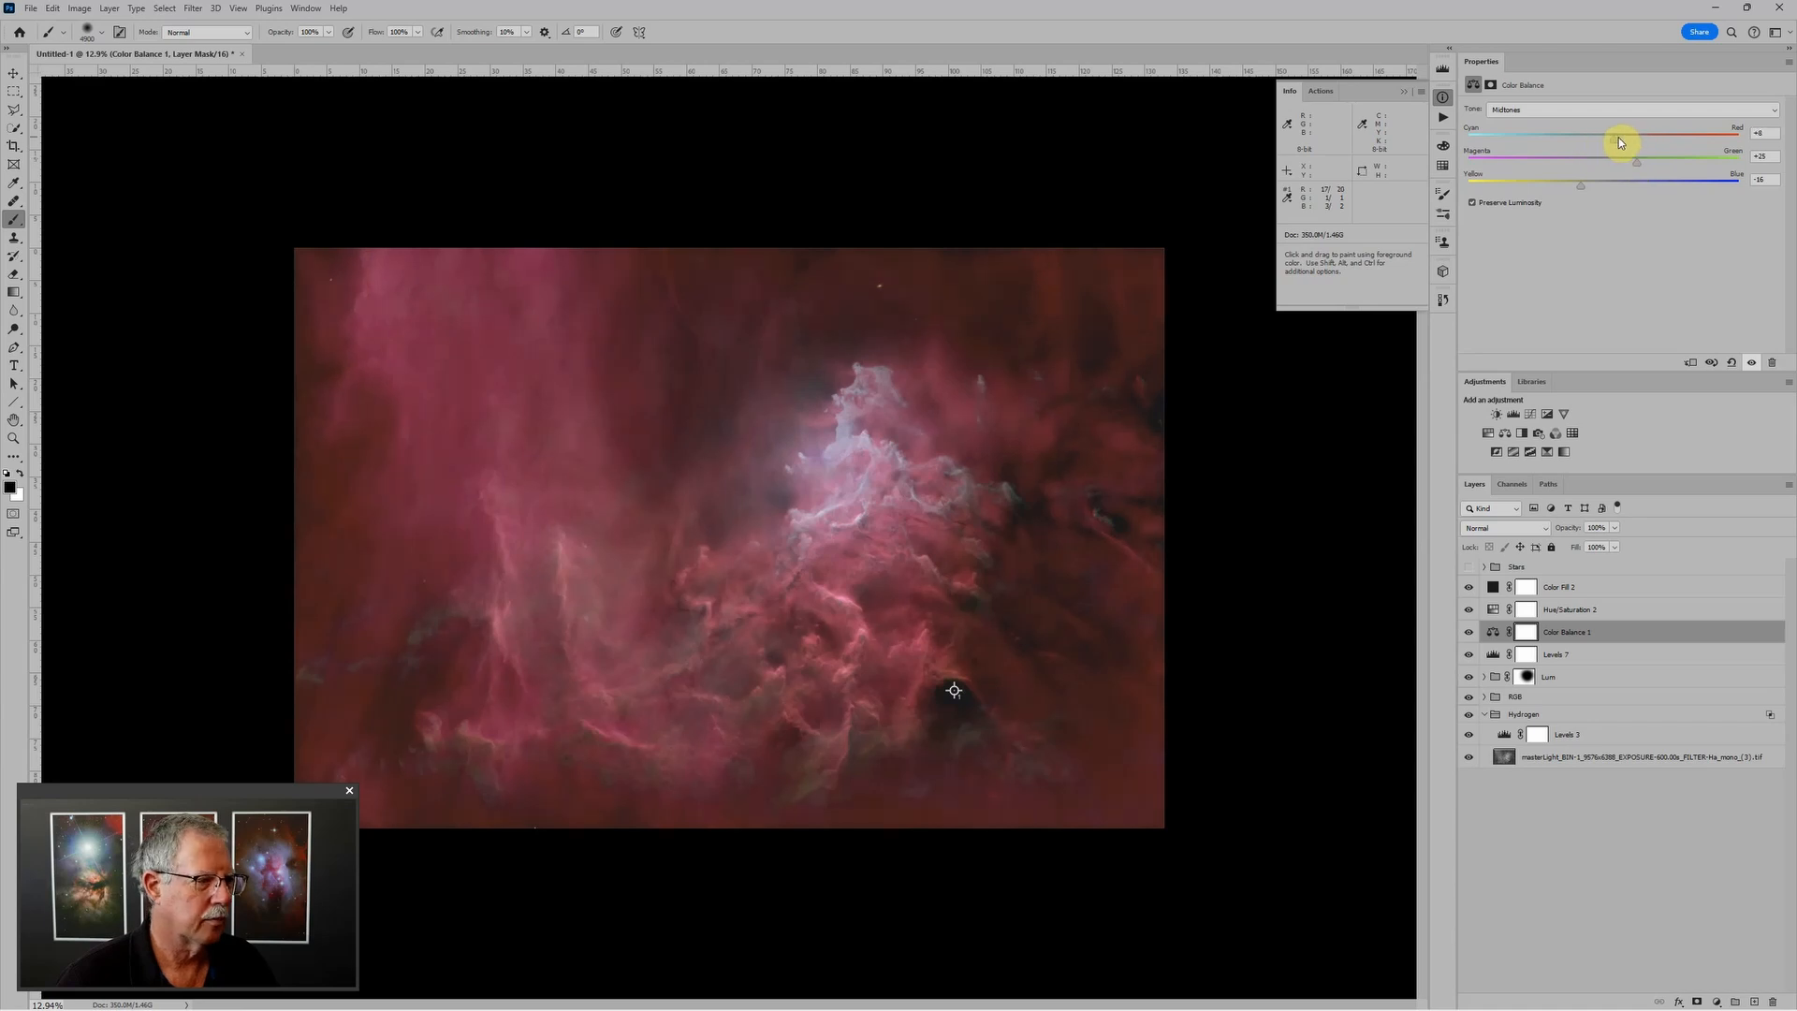
# Step: Set the Hue/Saturation layer's saturation to +10 and darken the Levels layer above Lum to midtones 0.85
pyautogui.click(1495, 610)
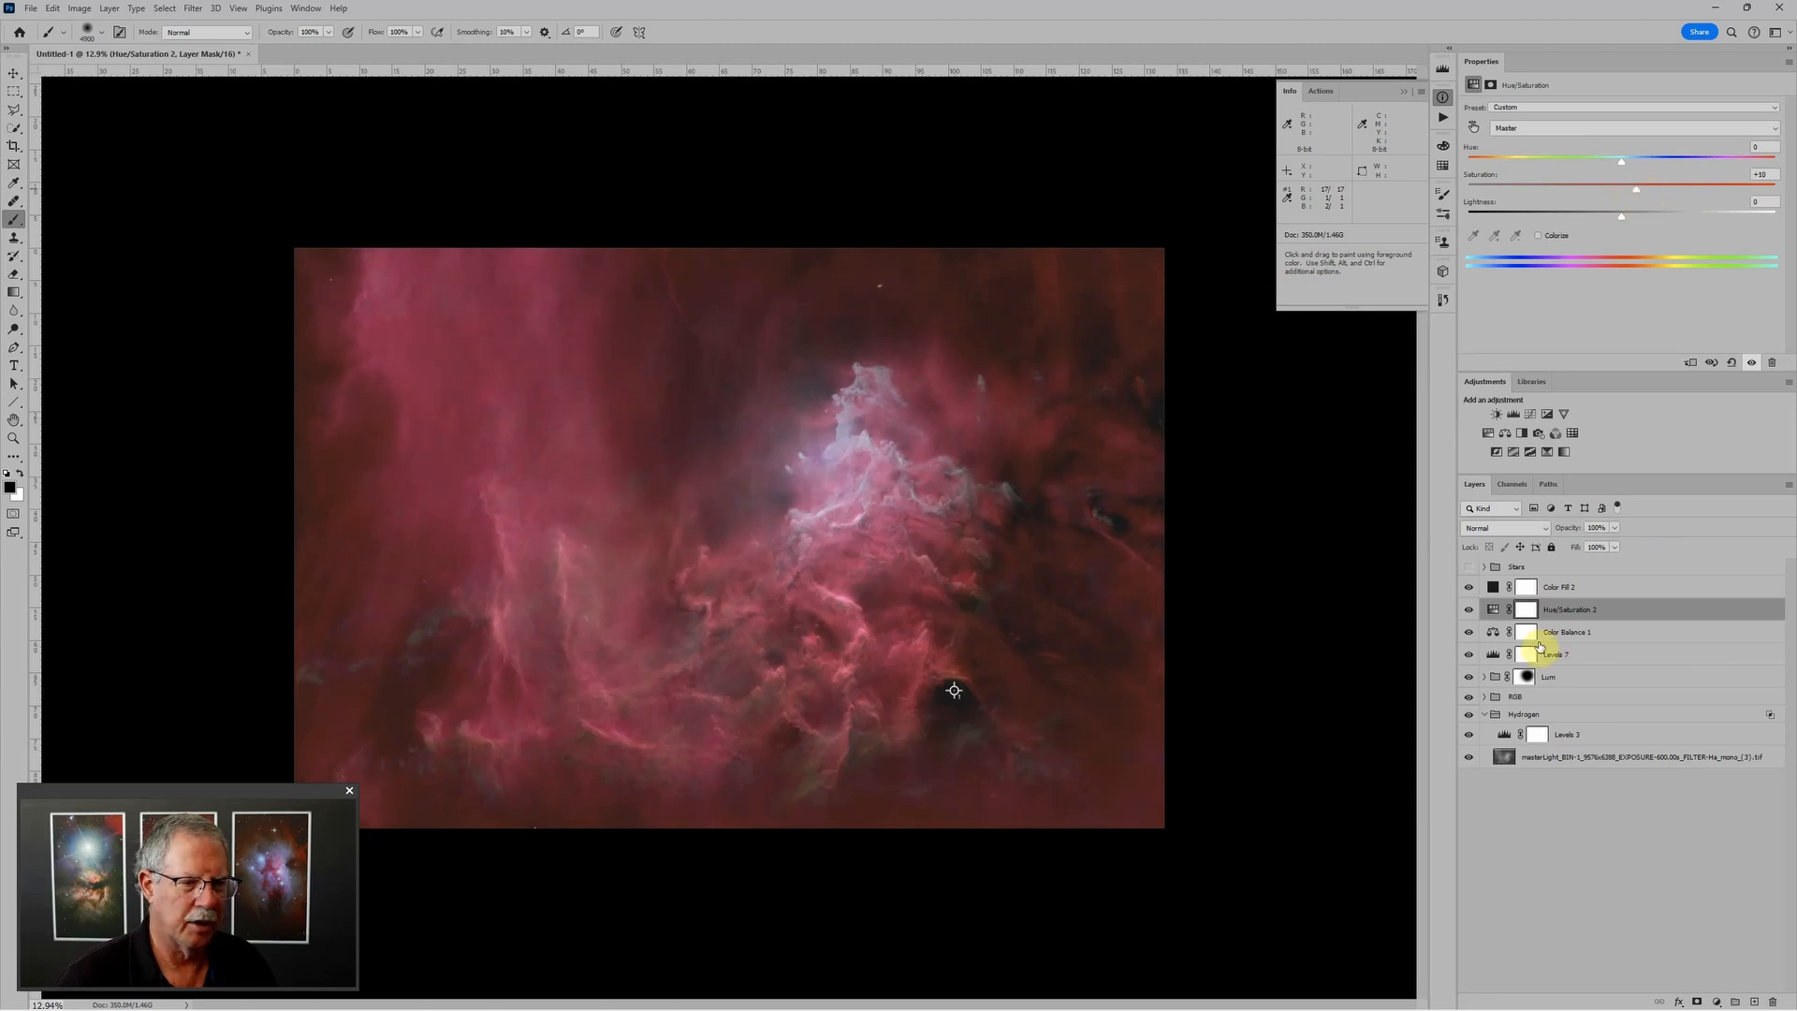
pyautogui.click(1490, 656)
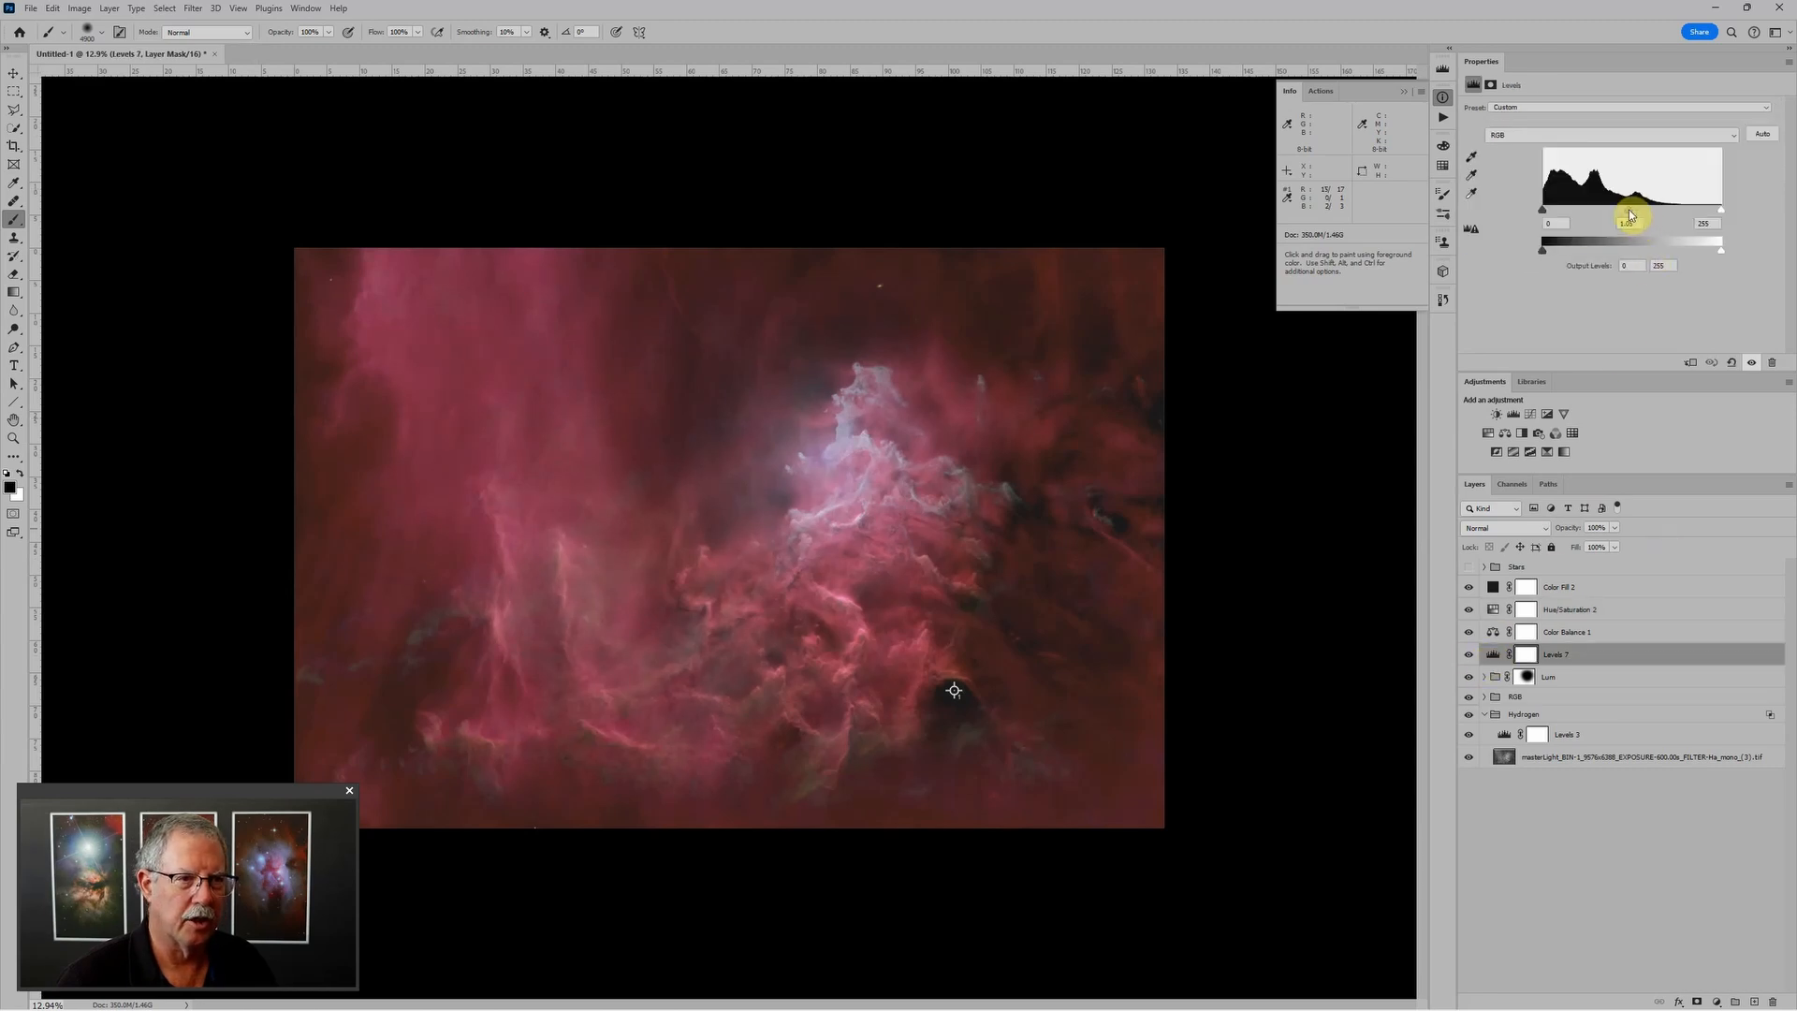
pyautogui.moveTo(1636, 209); pyautogui.dragTo(1642, 214)
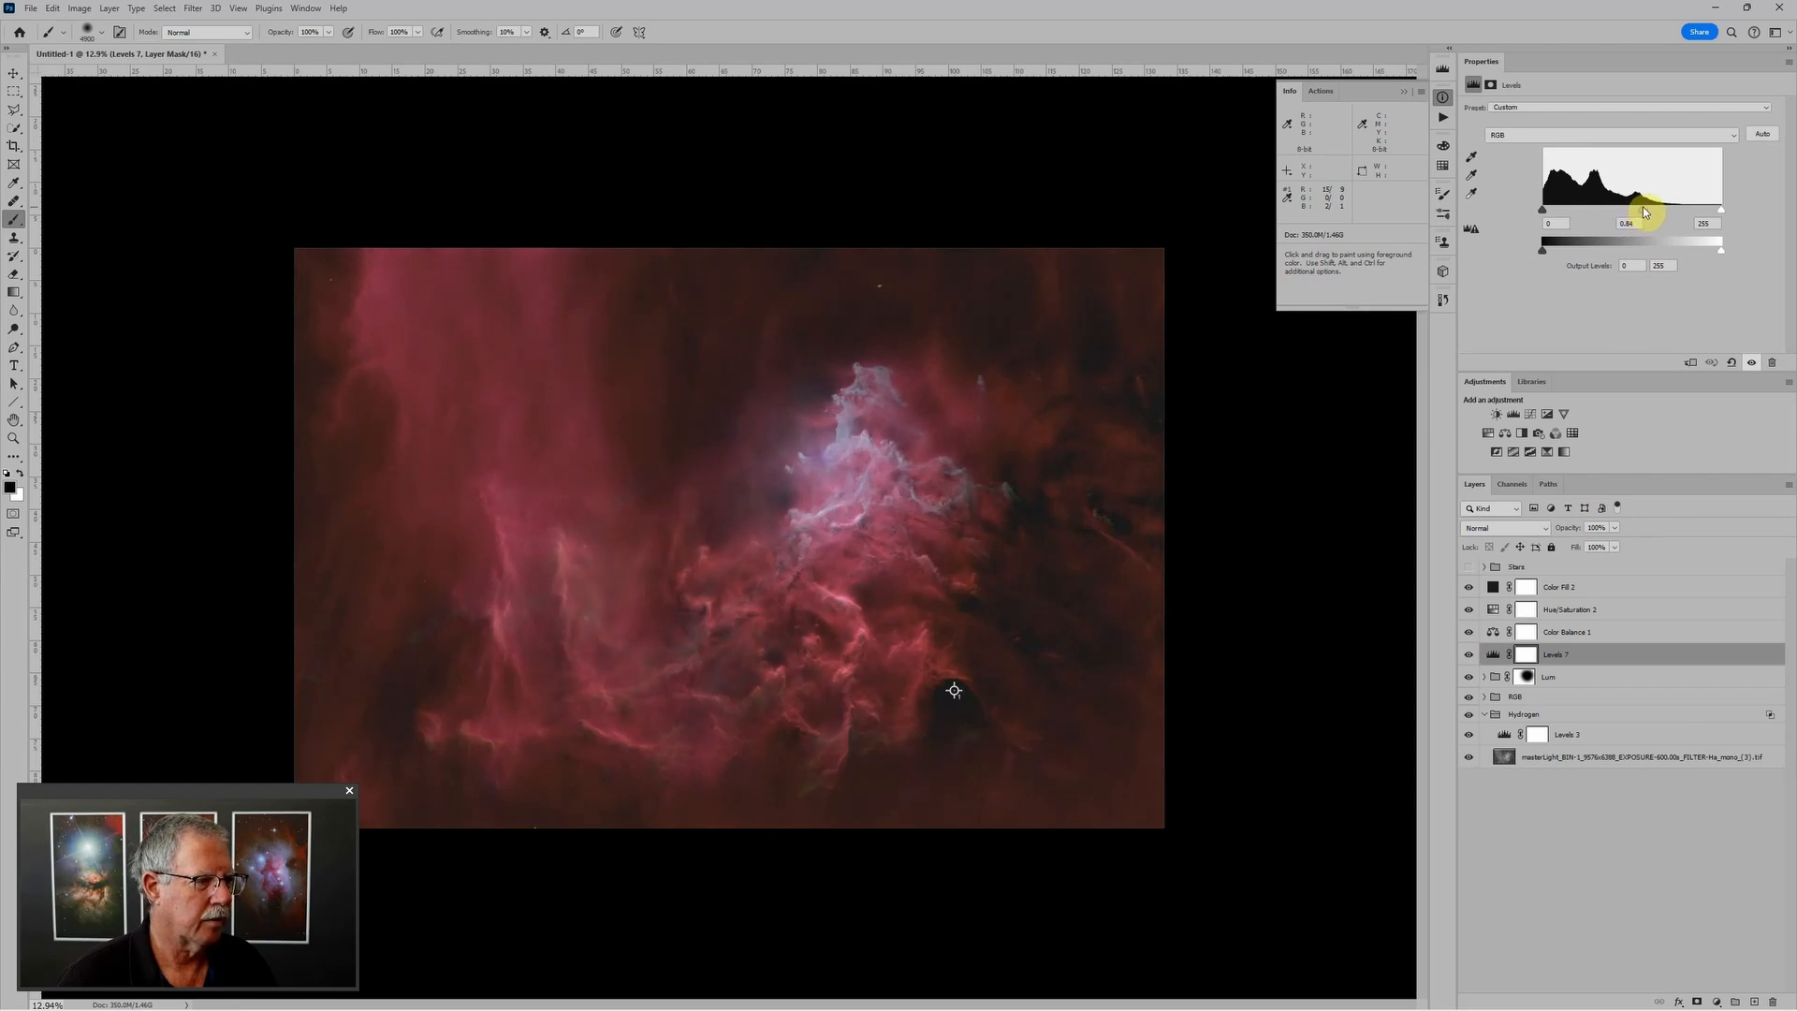
pyautogui.scroll(1, 1149, 514)
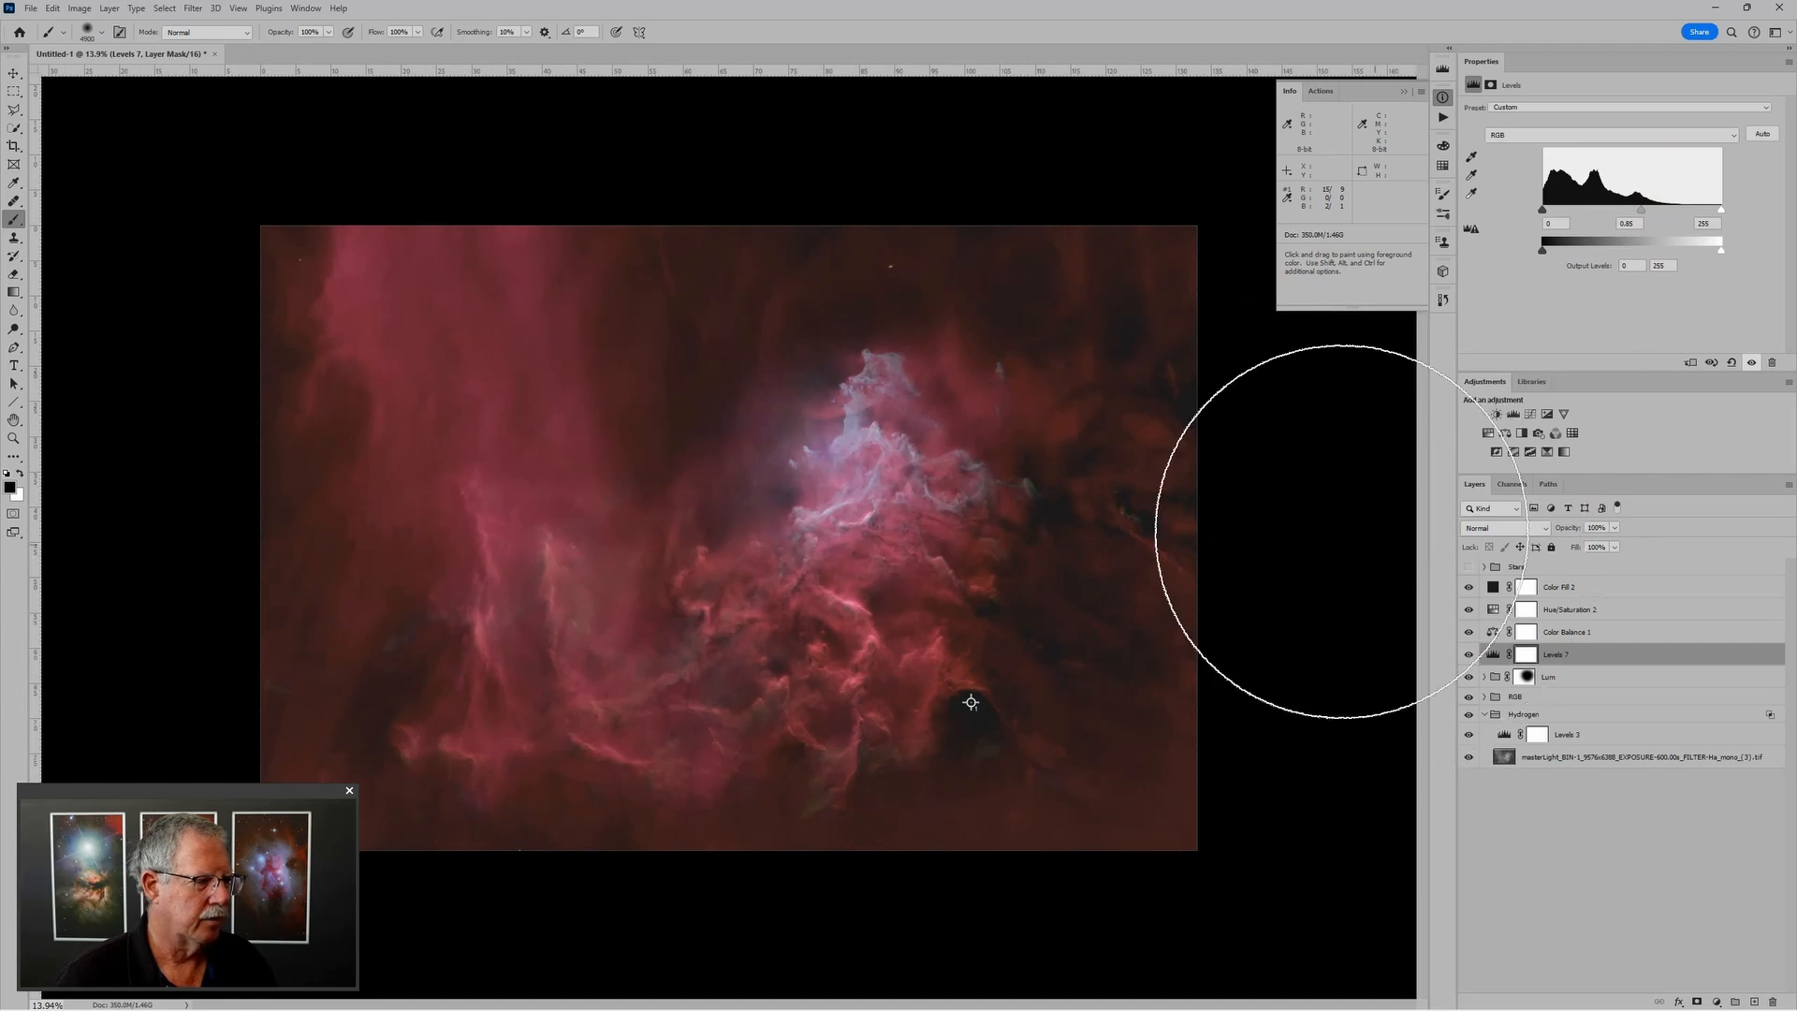
pyautogui.scroll(-1, 1320, 538)
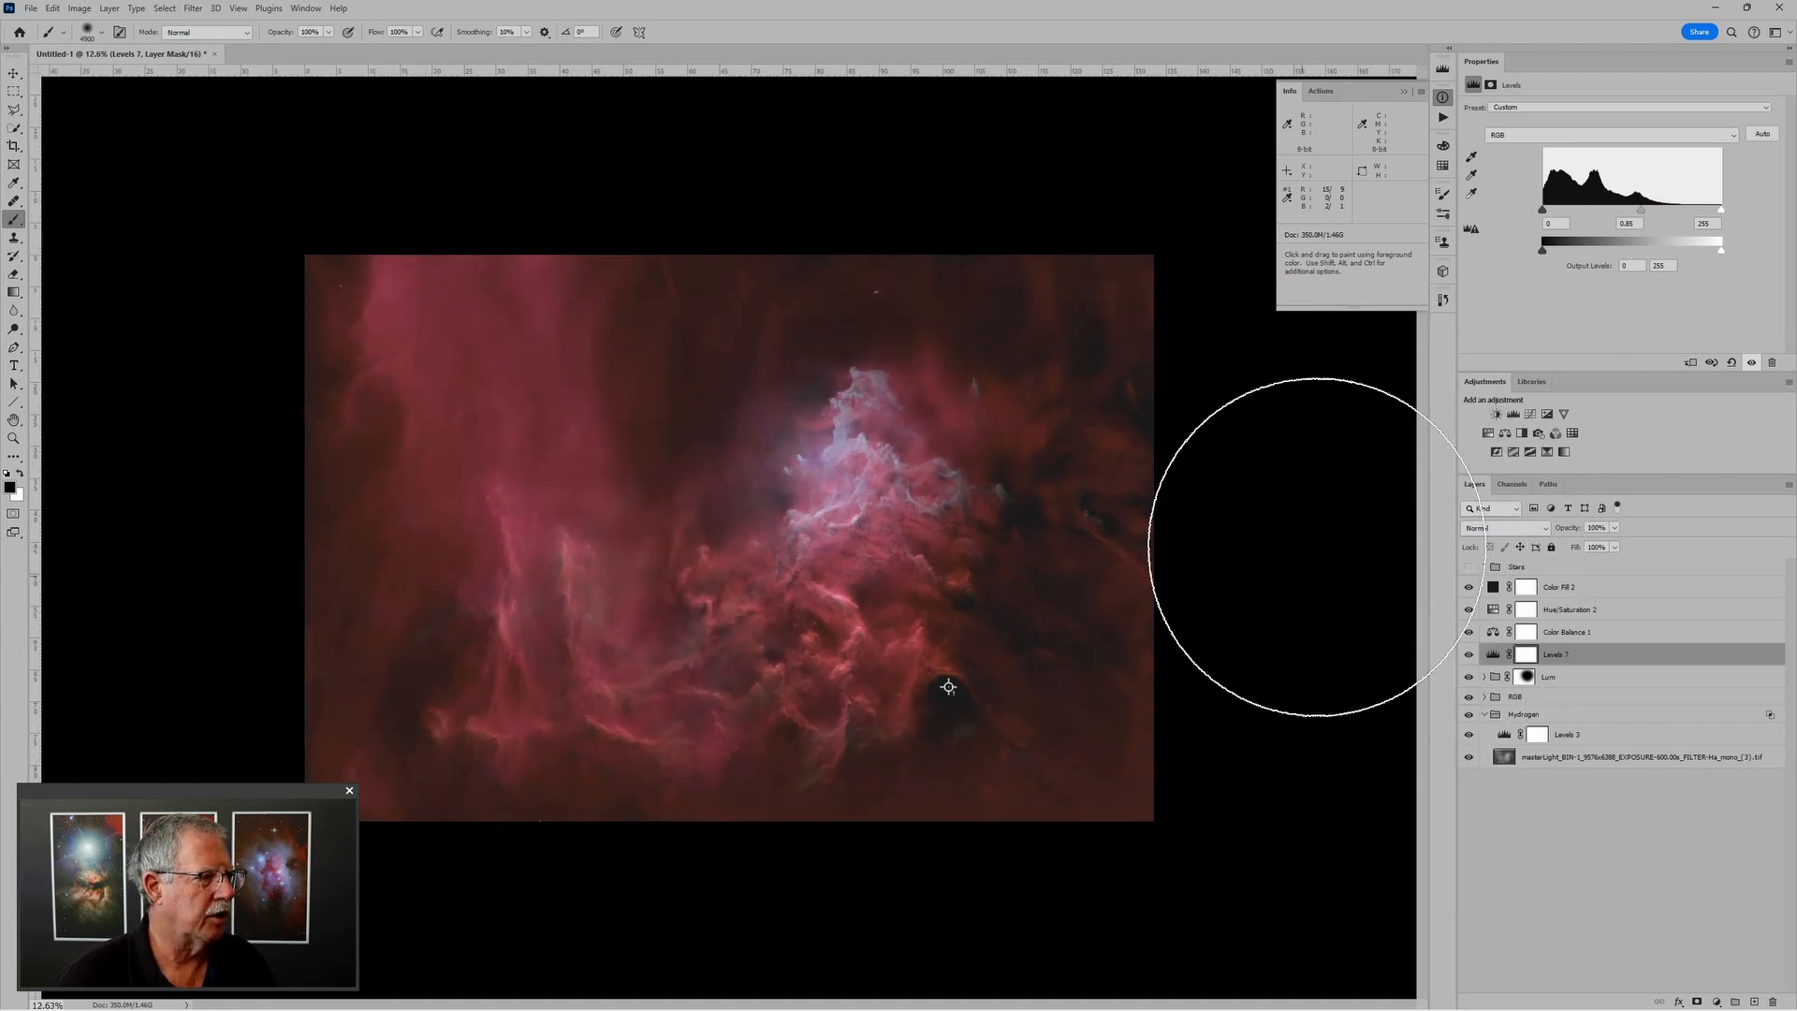
# Step: Show the Stars group above the nebula layers
pyautogui.click(1558, 566)
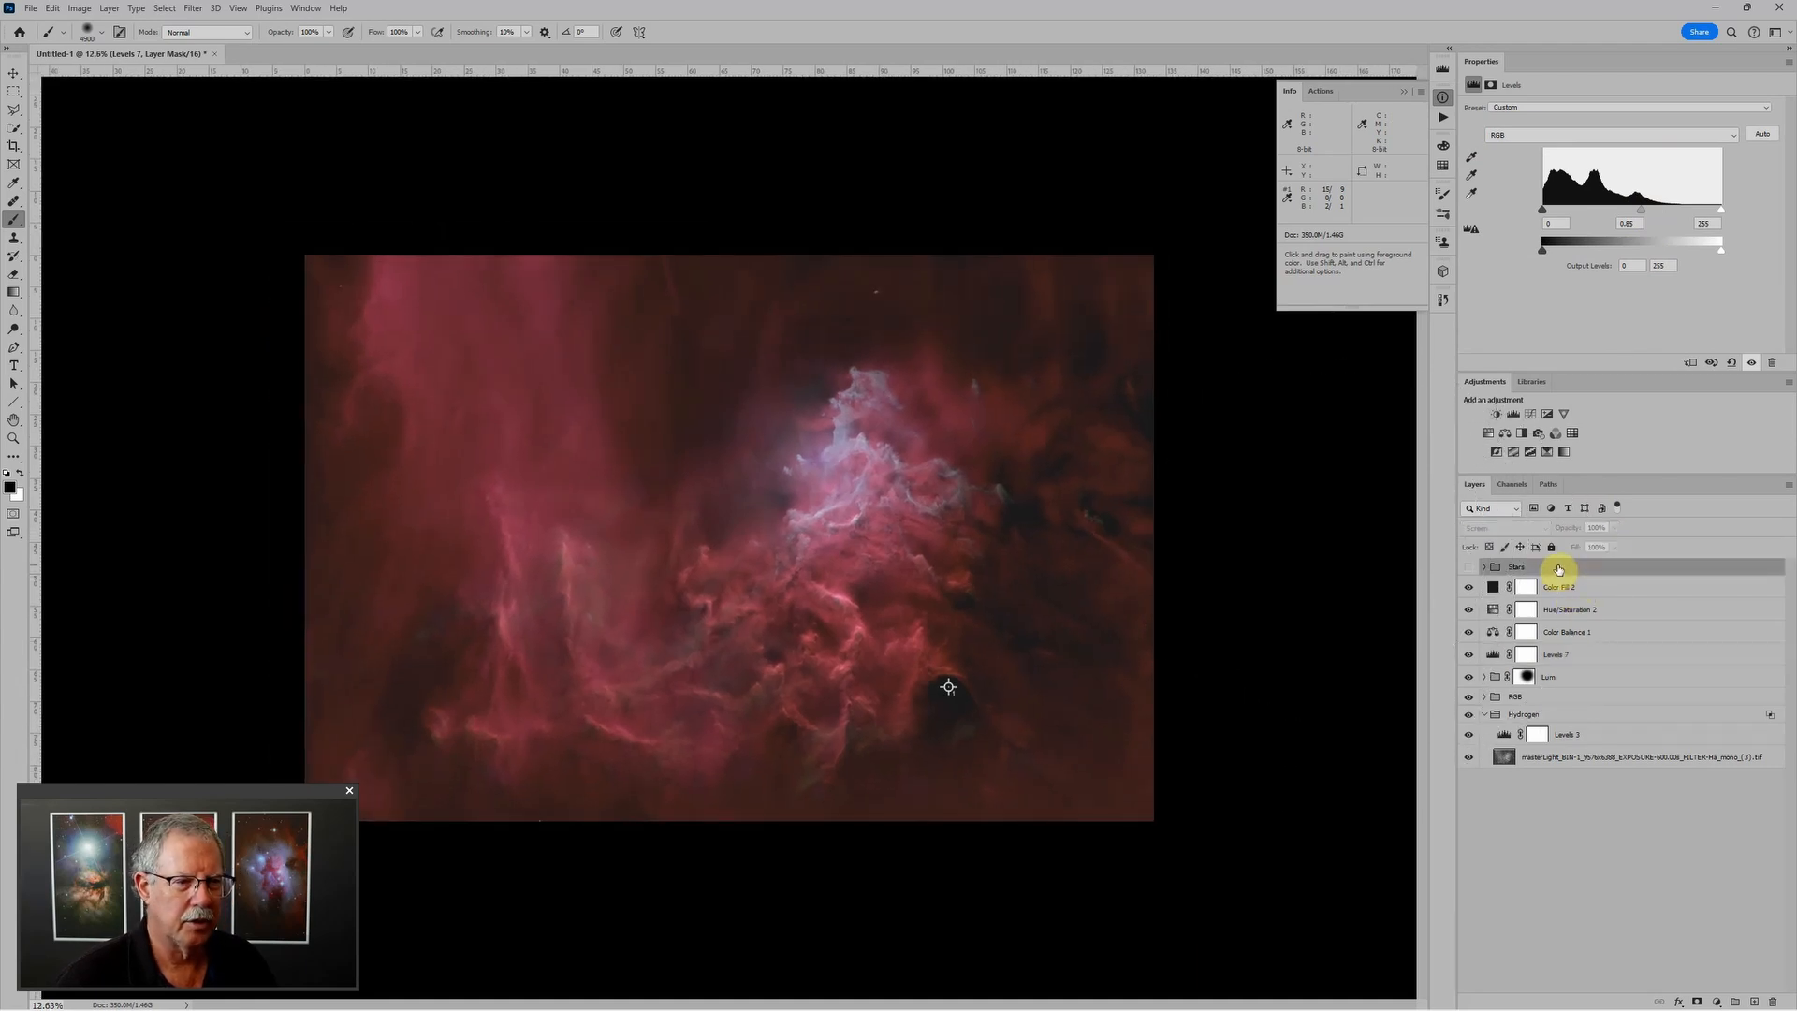
pyautogui.click(1468, 568)
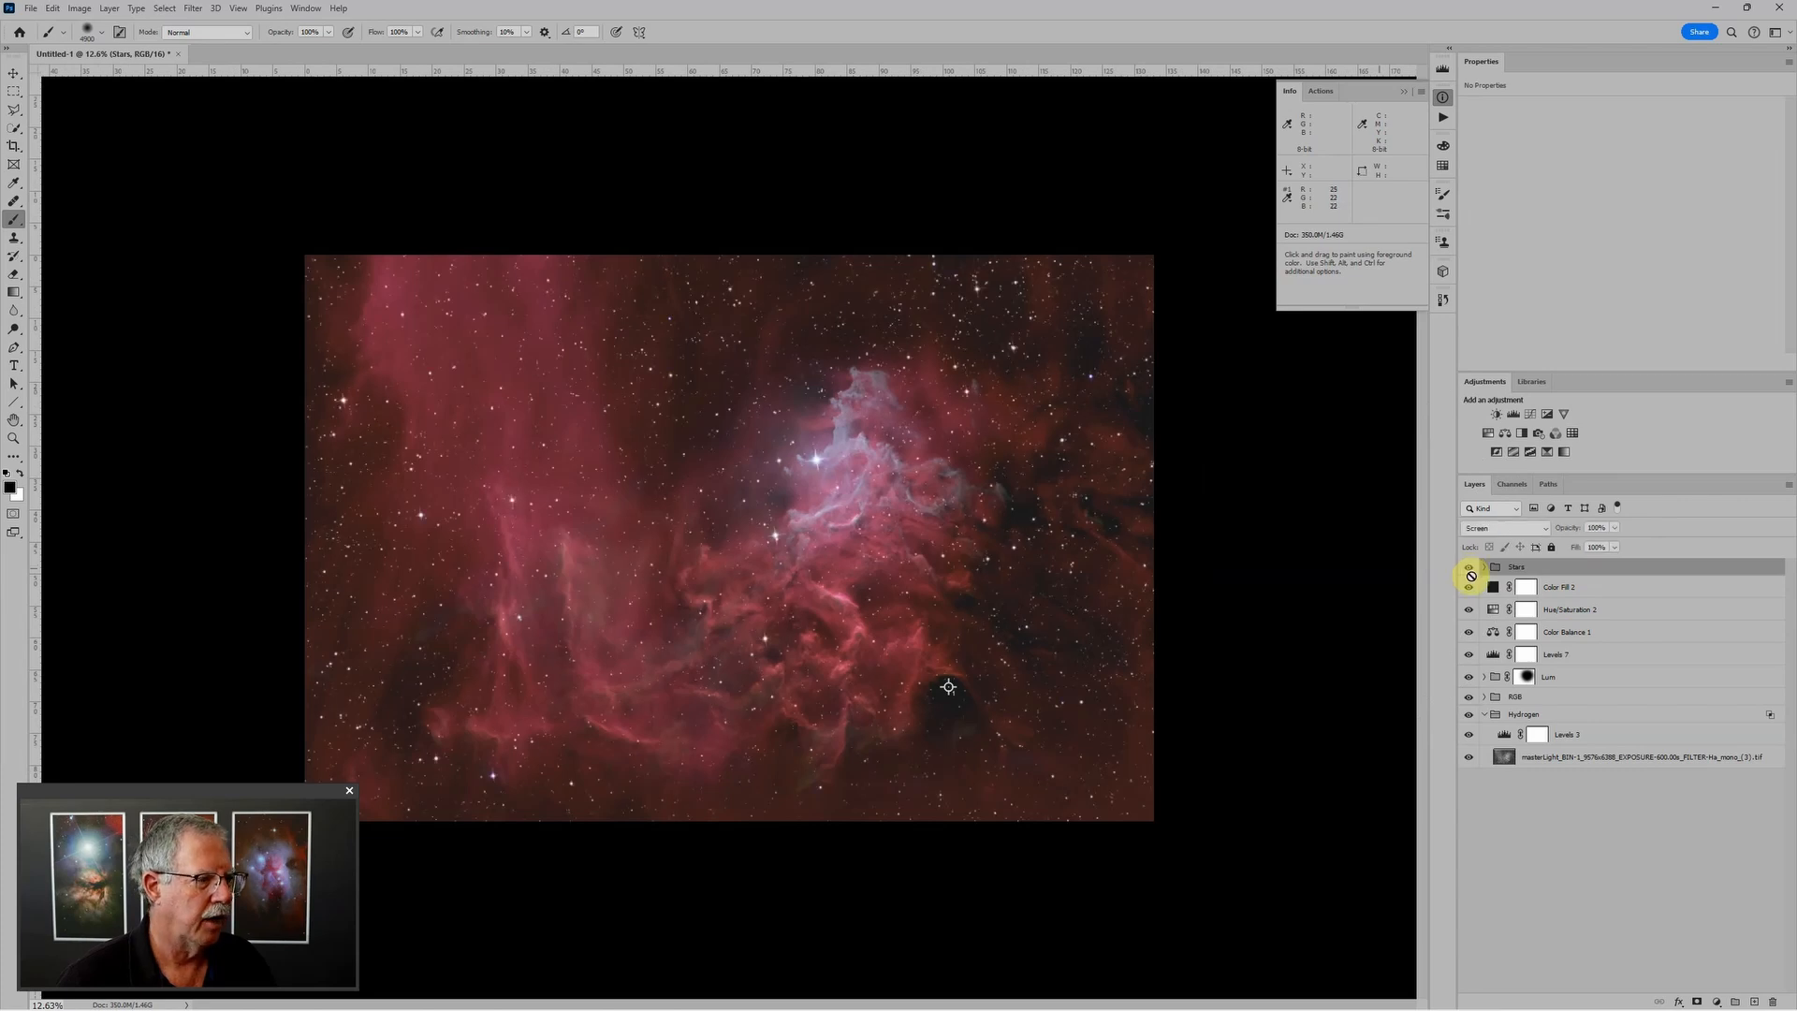
# Step: Set the Stars group's blend mode to Lighten
pyautogui.scroll(1, 1204, 489)
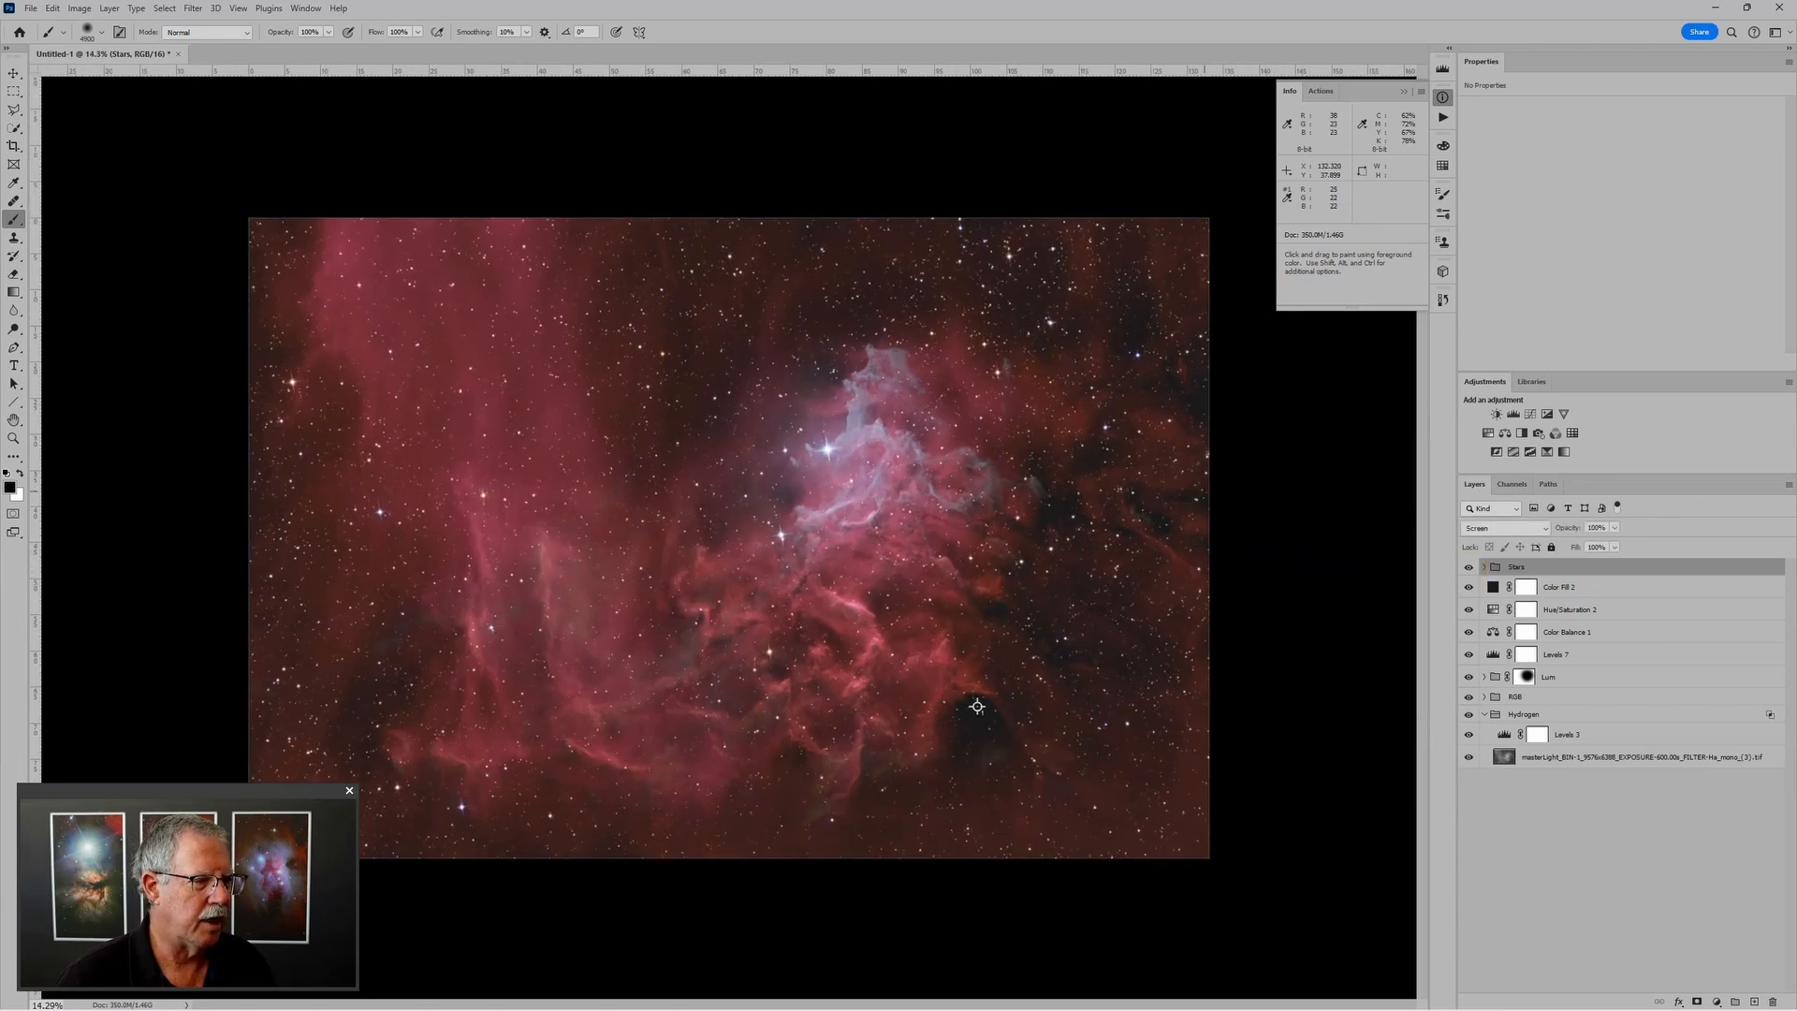
pyautogui.scroll(1, 1205, 487)
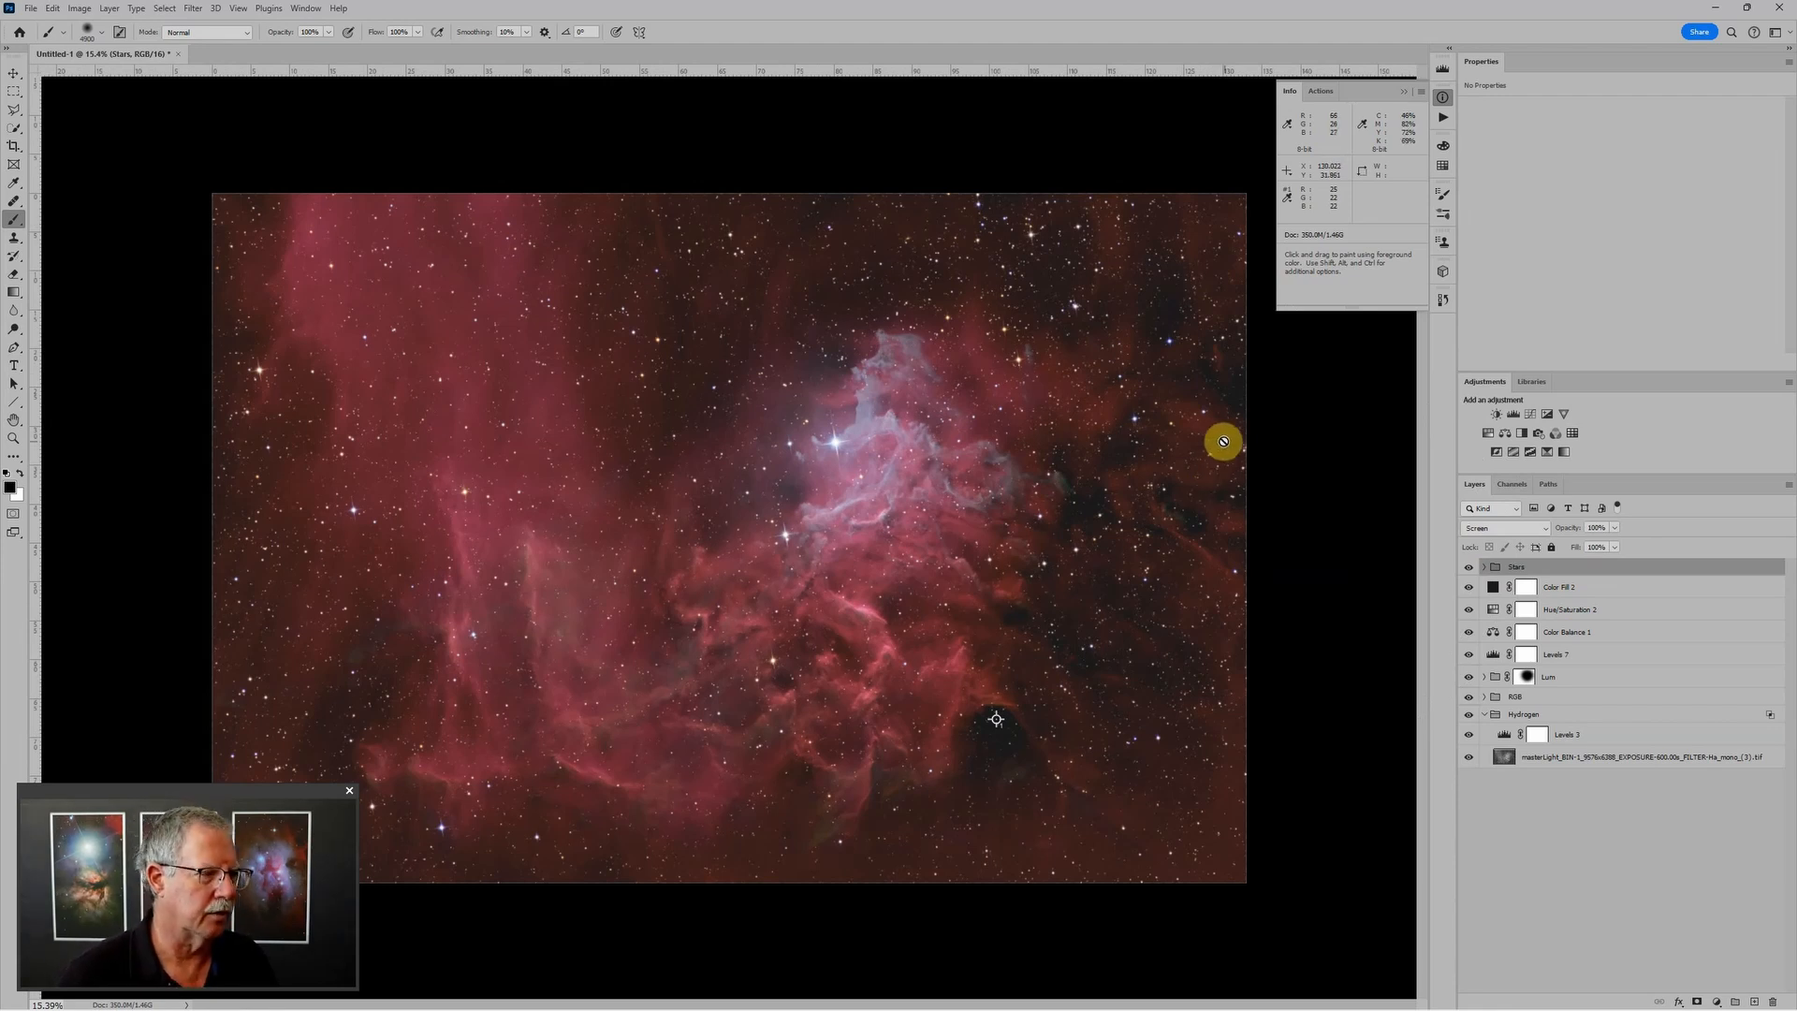
pyautogui.scroll(-3, 1226, 442)
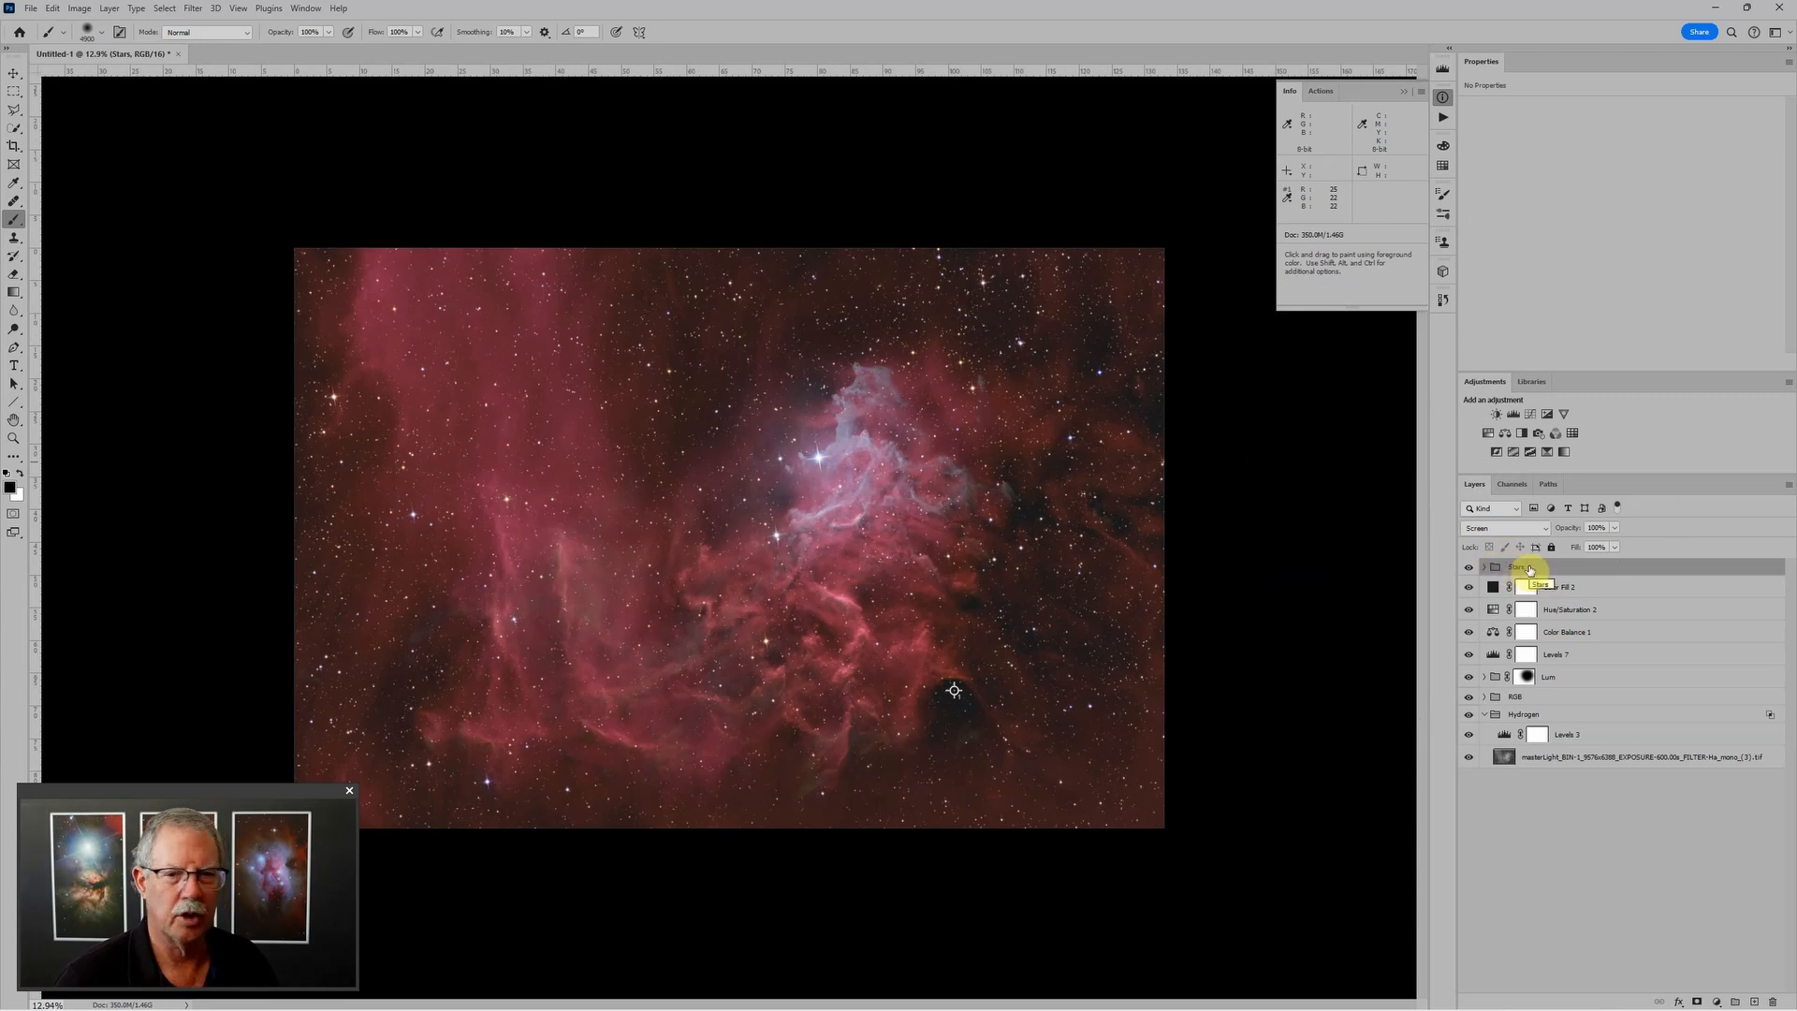
pyautogui.click(1517, 529)
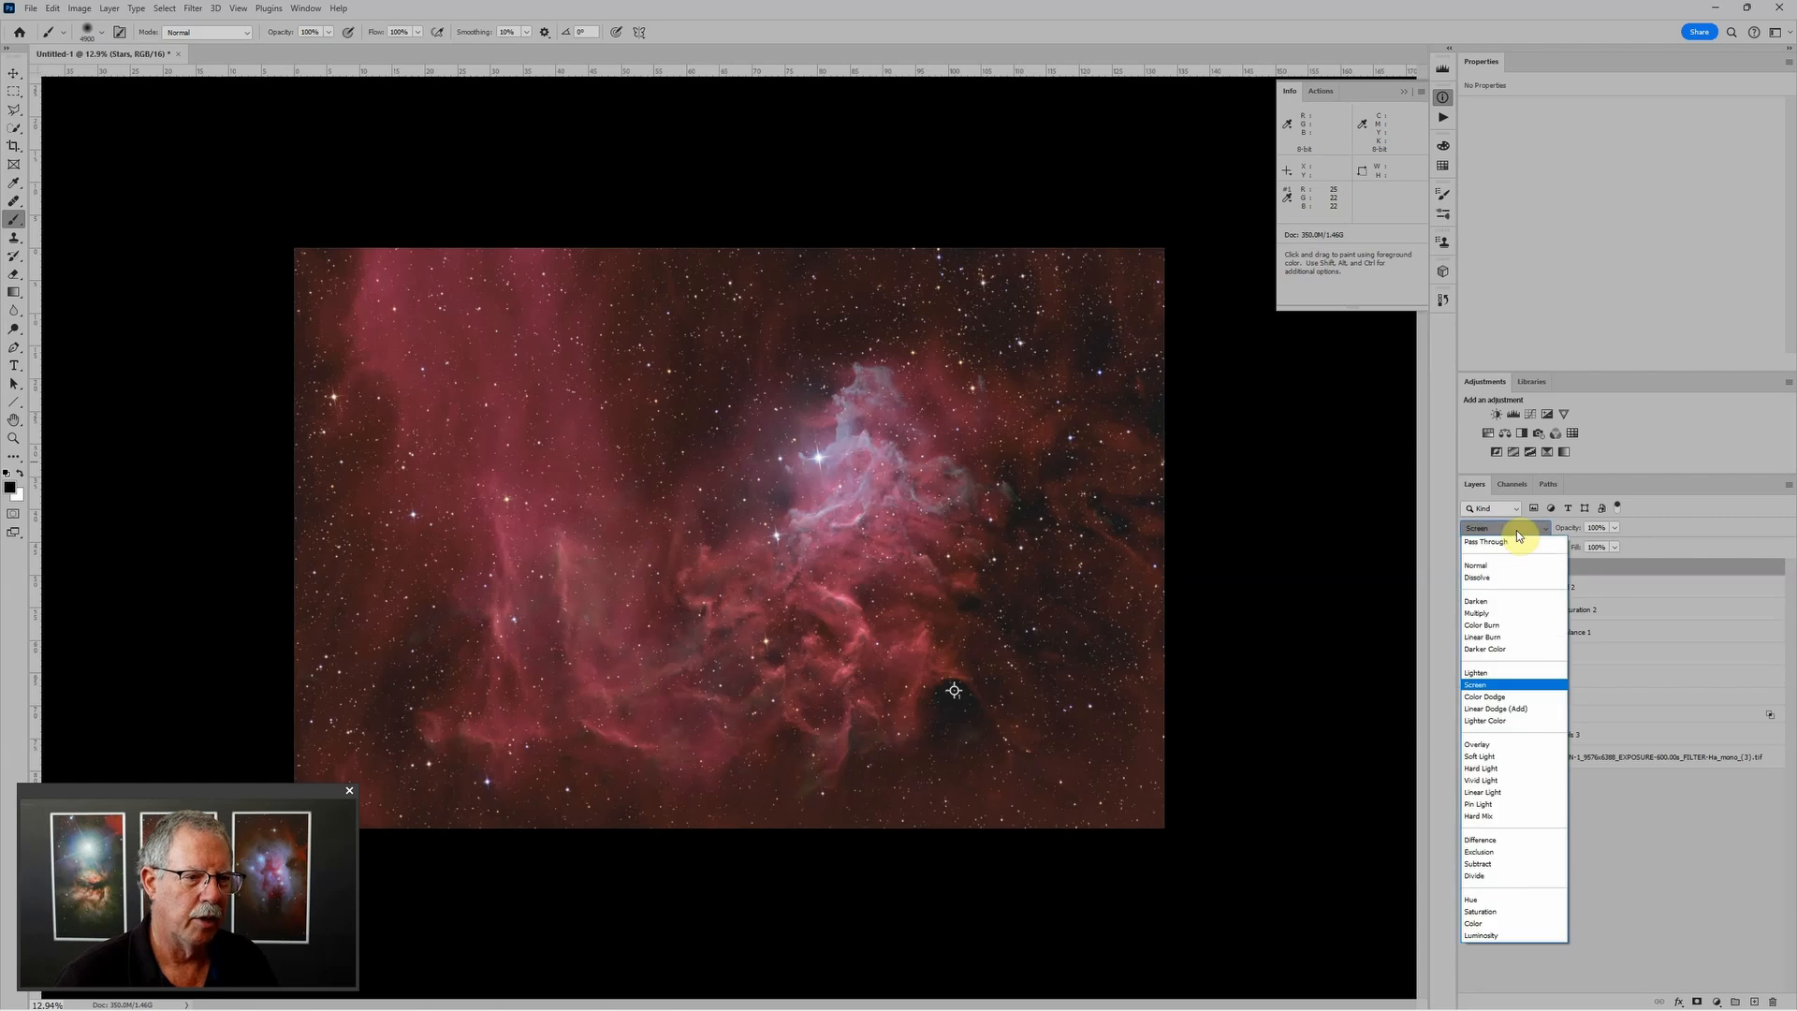
pyautogui.click(1492, 675)
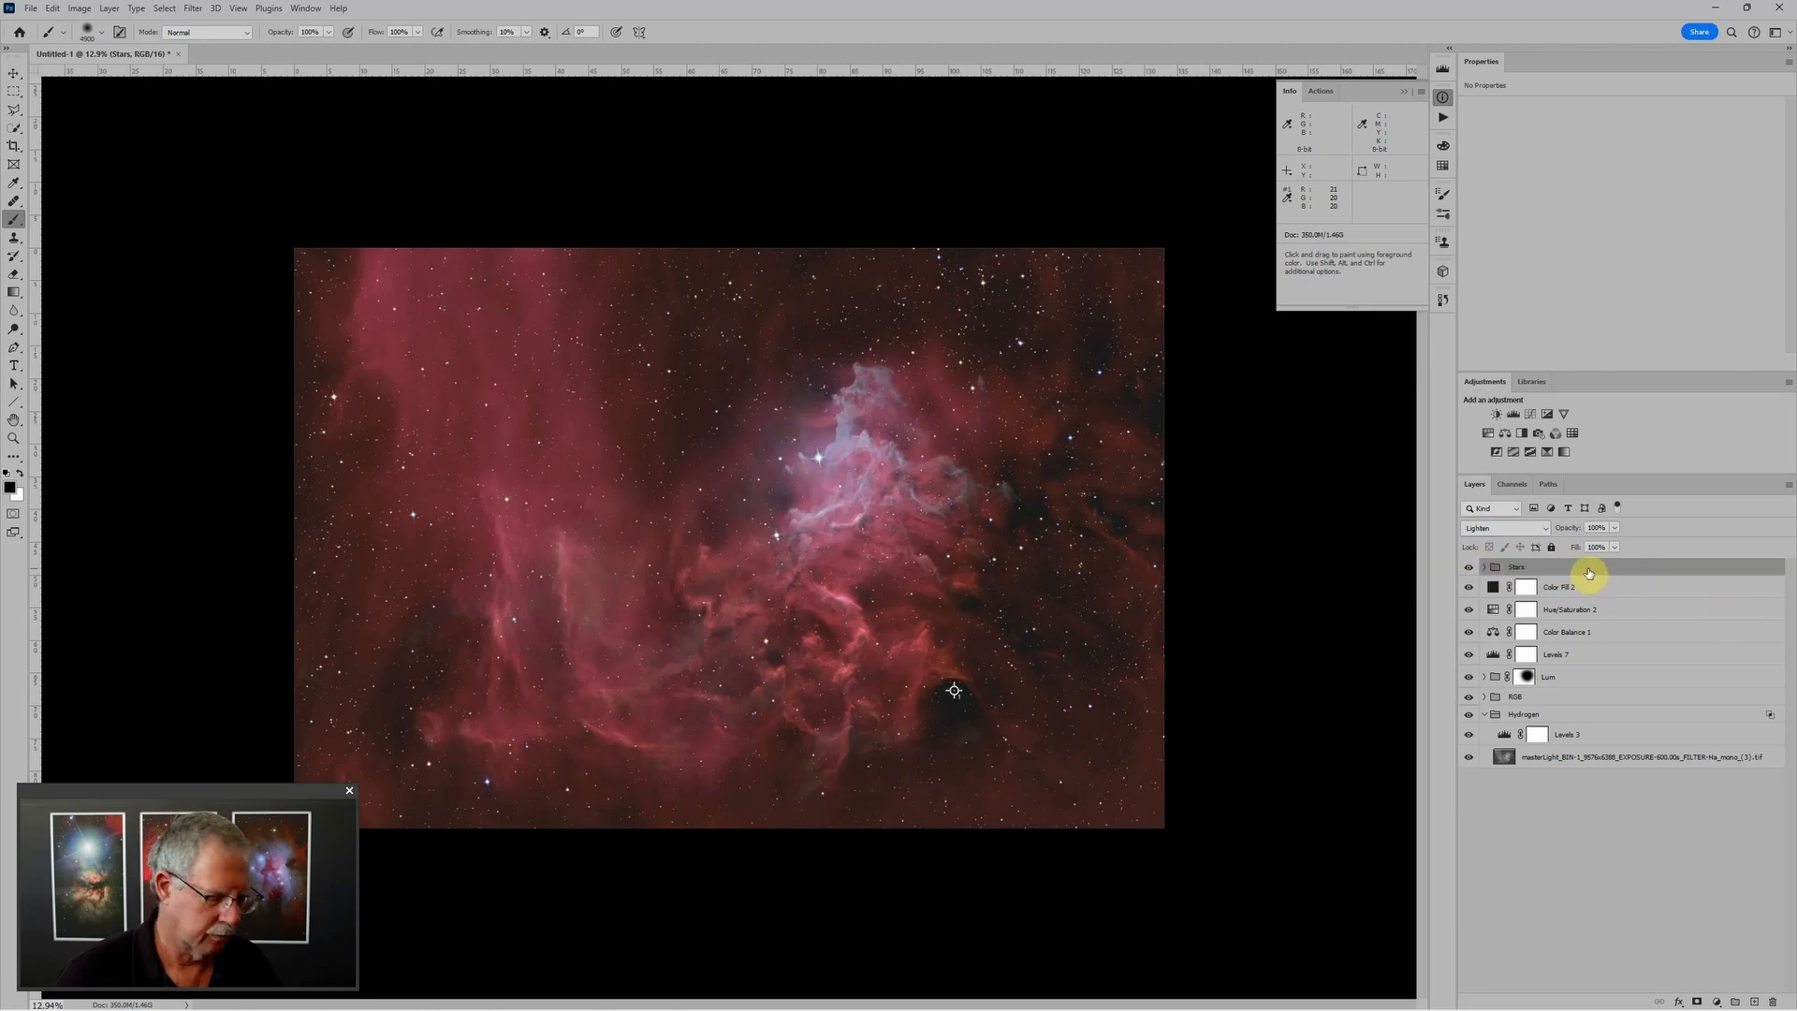
# Step: Duplicate the Stars group and set the copy's blend mode to Screen
pyautogui.hotkey('ctrl', 'j')
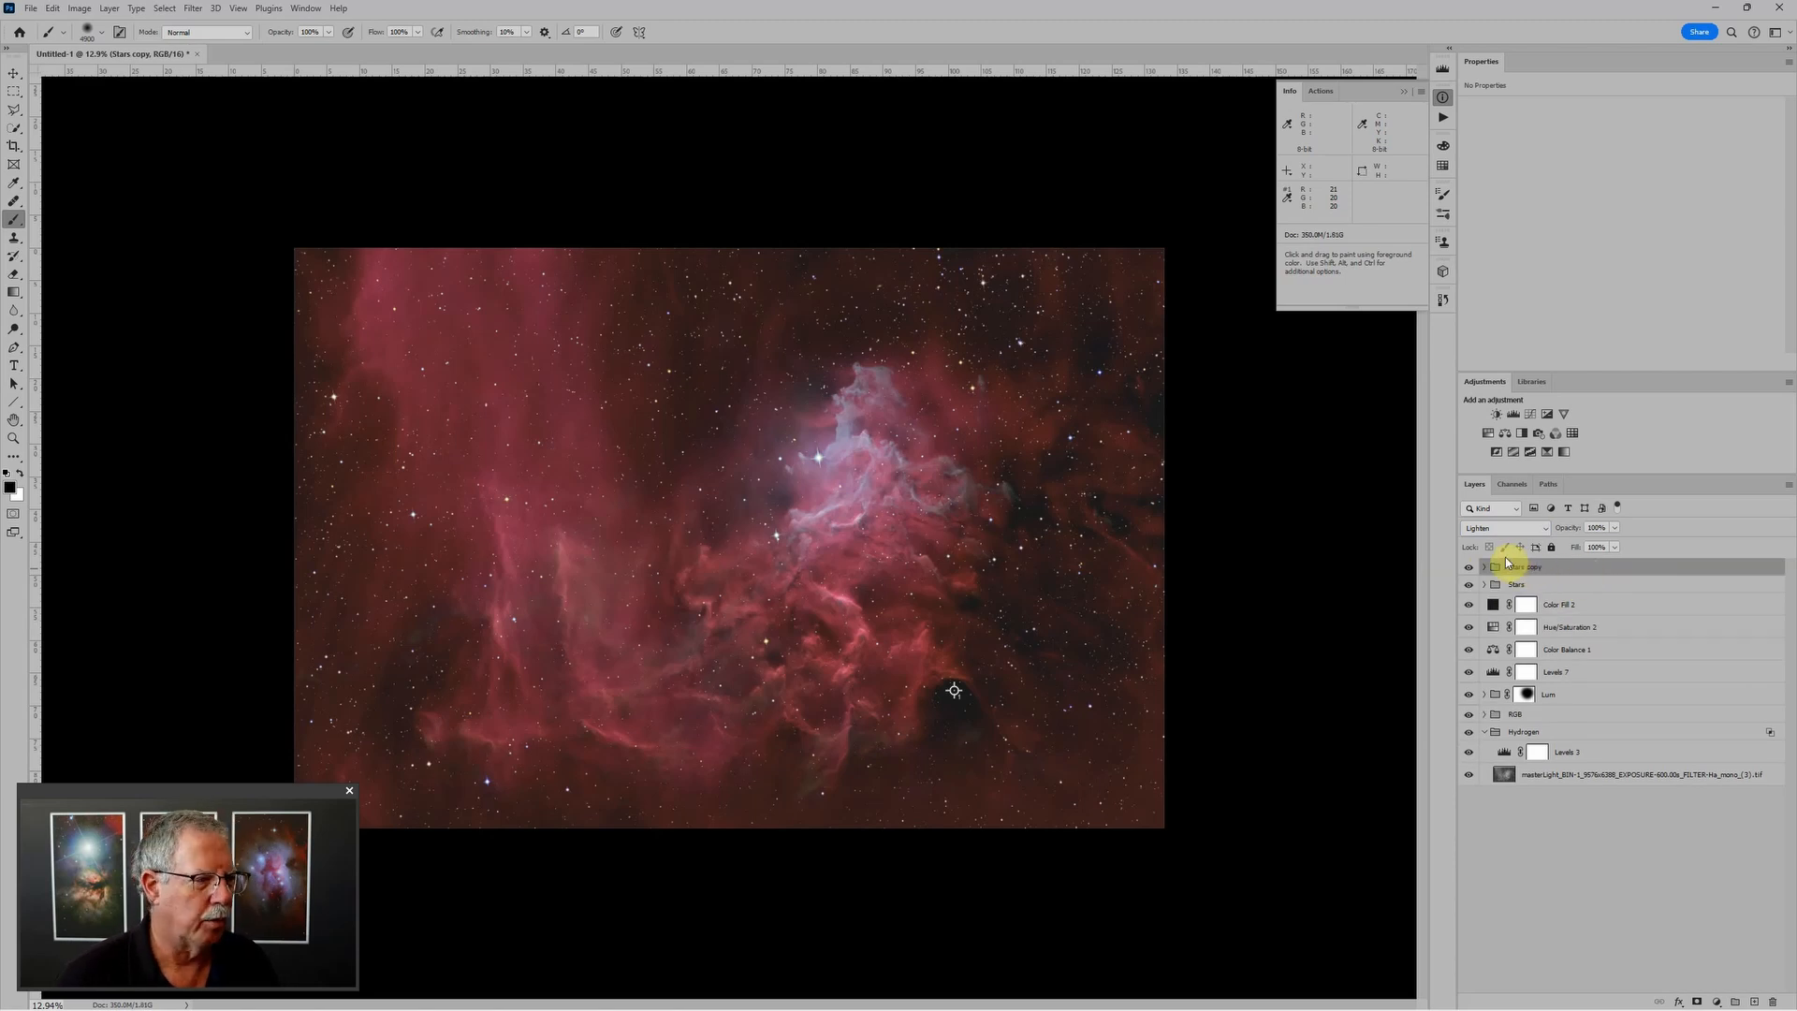
pyautogui.click(1516, 531)
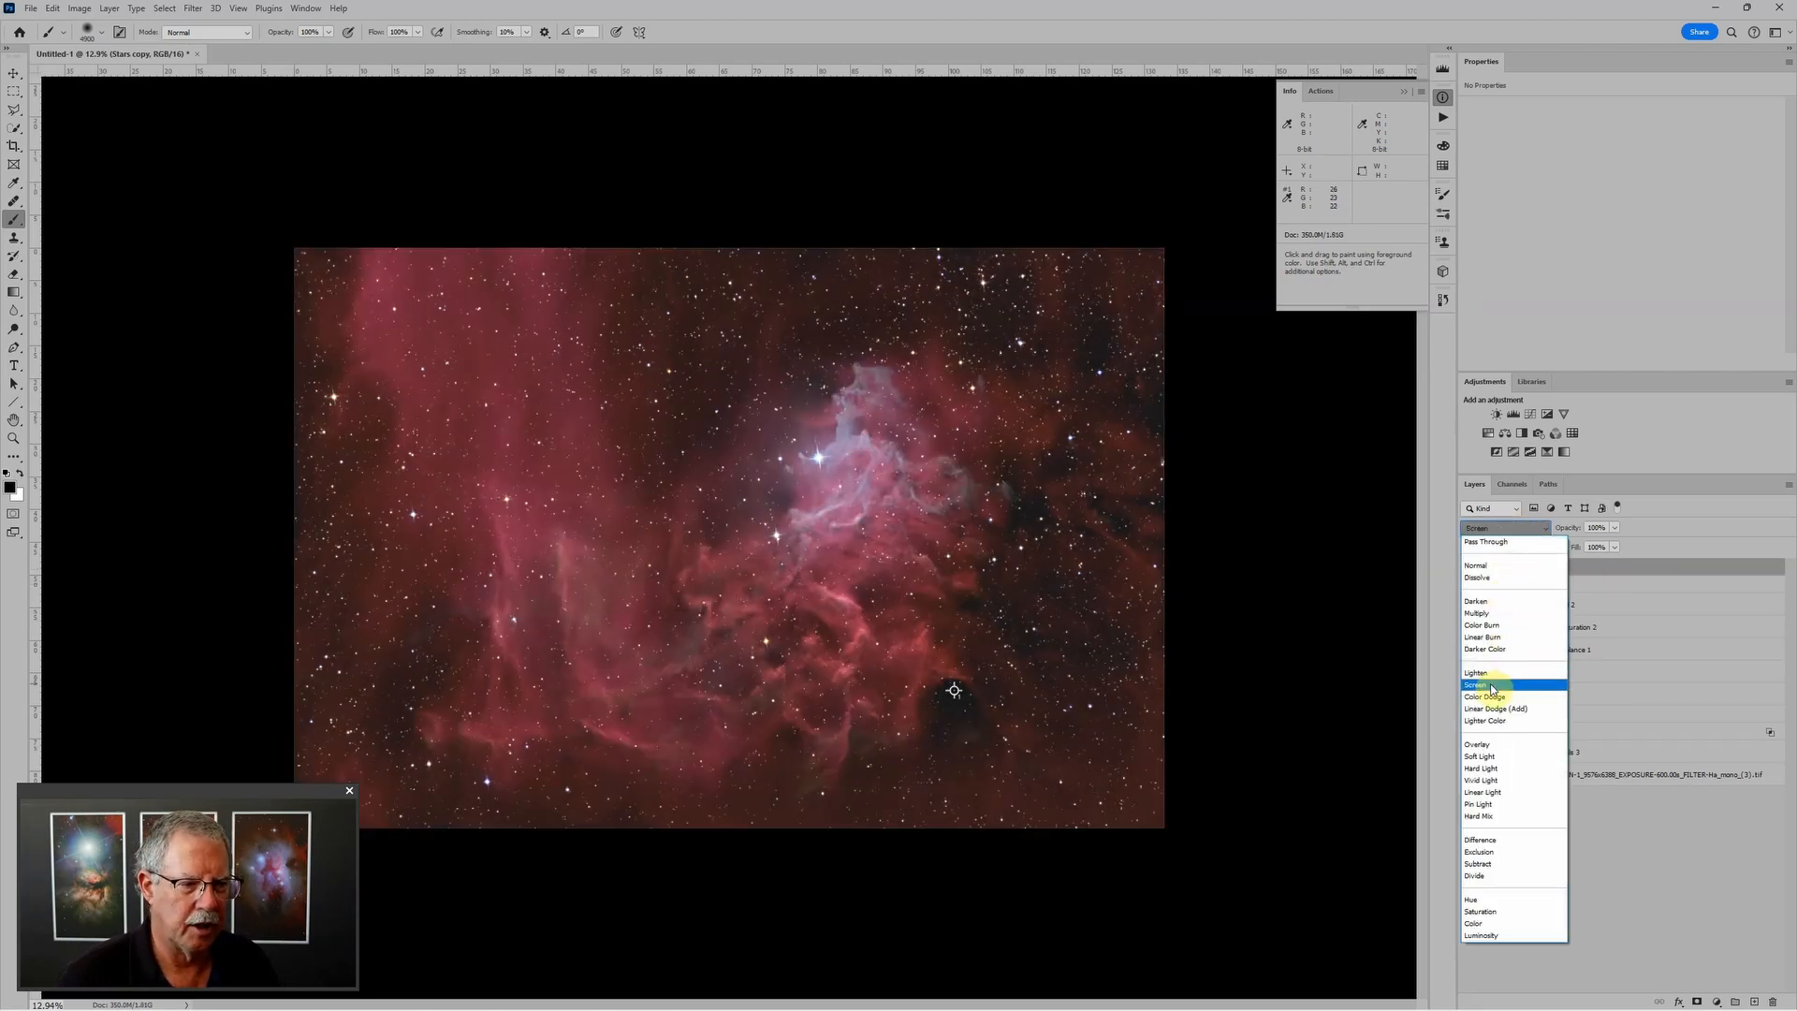
pyautogui.click(1488, 685)
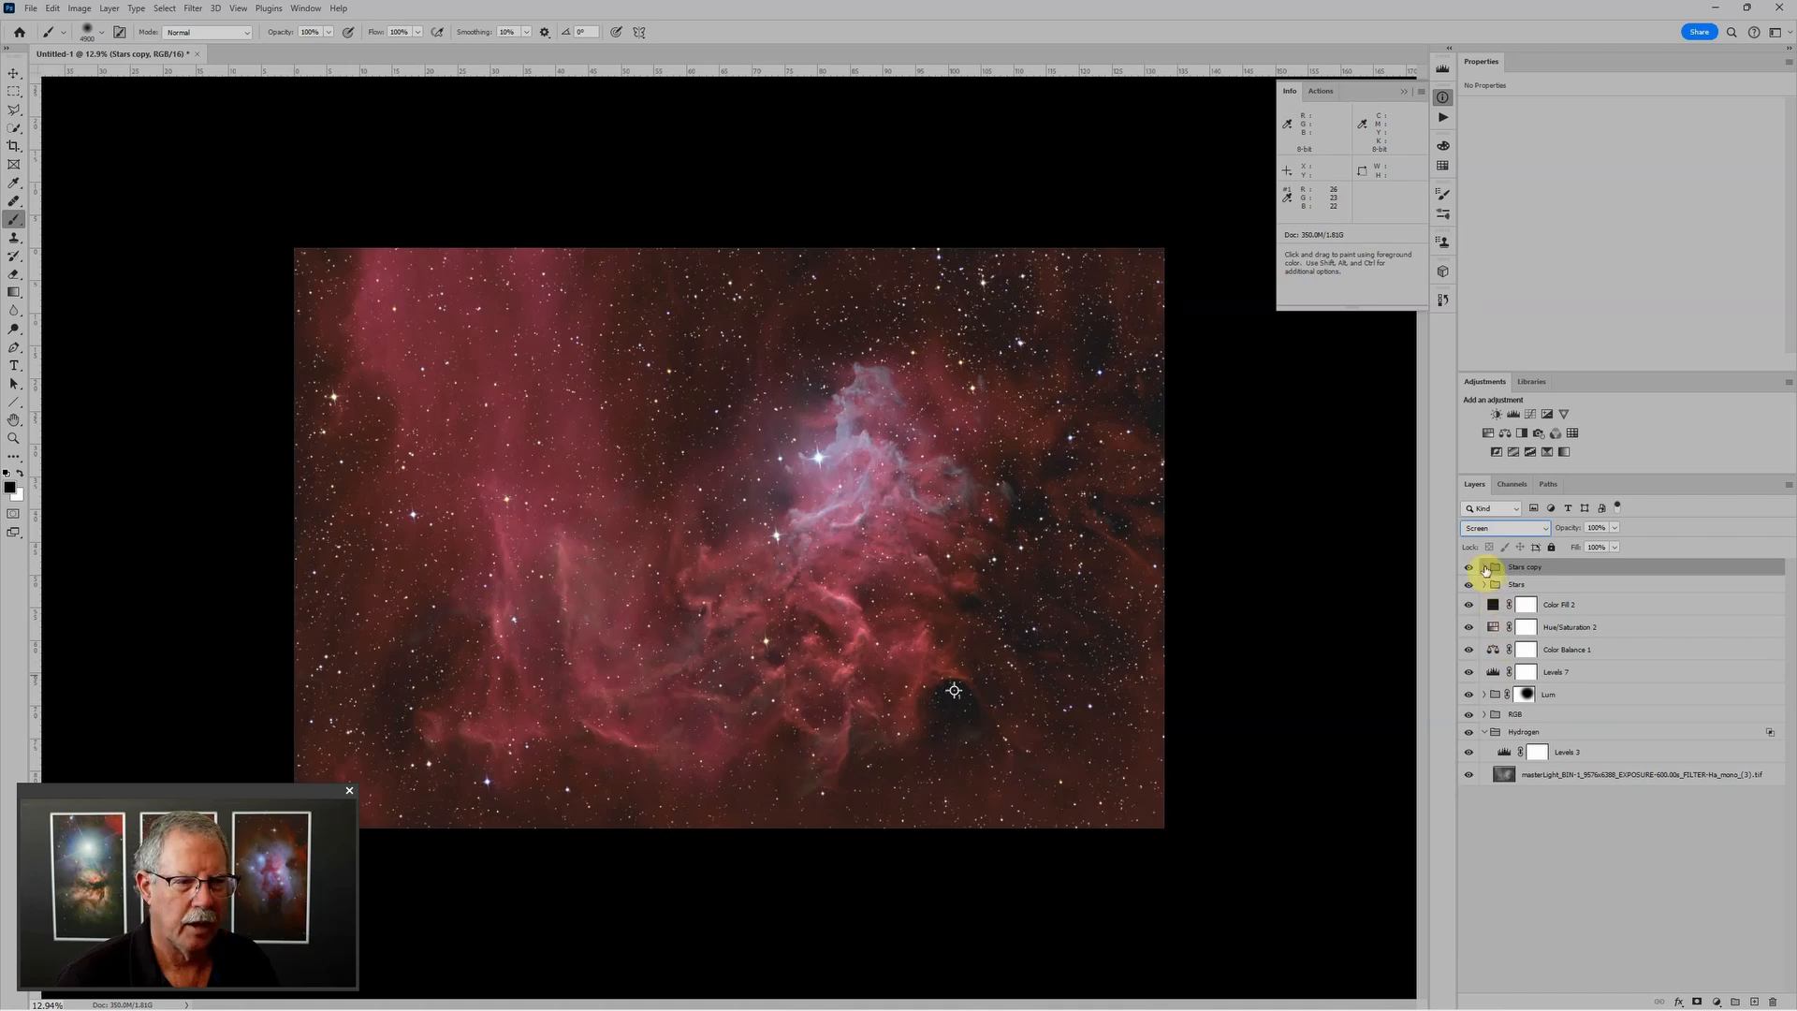
# Step: Brighten the Levels layer inside the Stars copy group to midtones of about 0.94
pyautogui.click(1484, 567)
pyautogui.click(1508, 609)
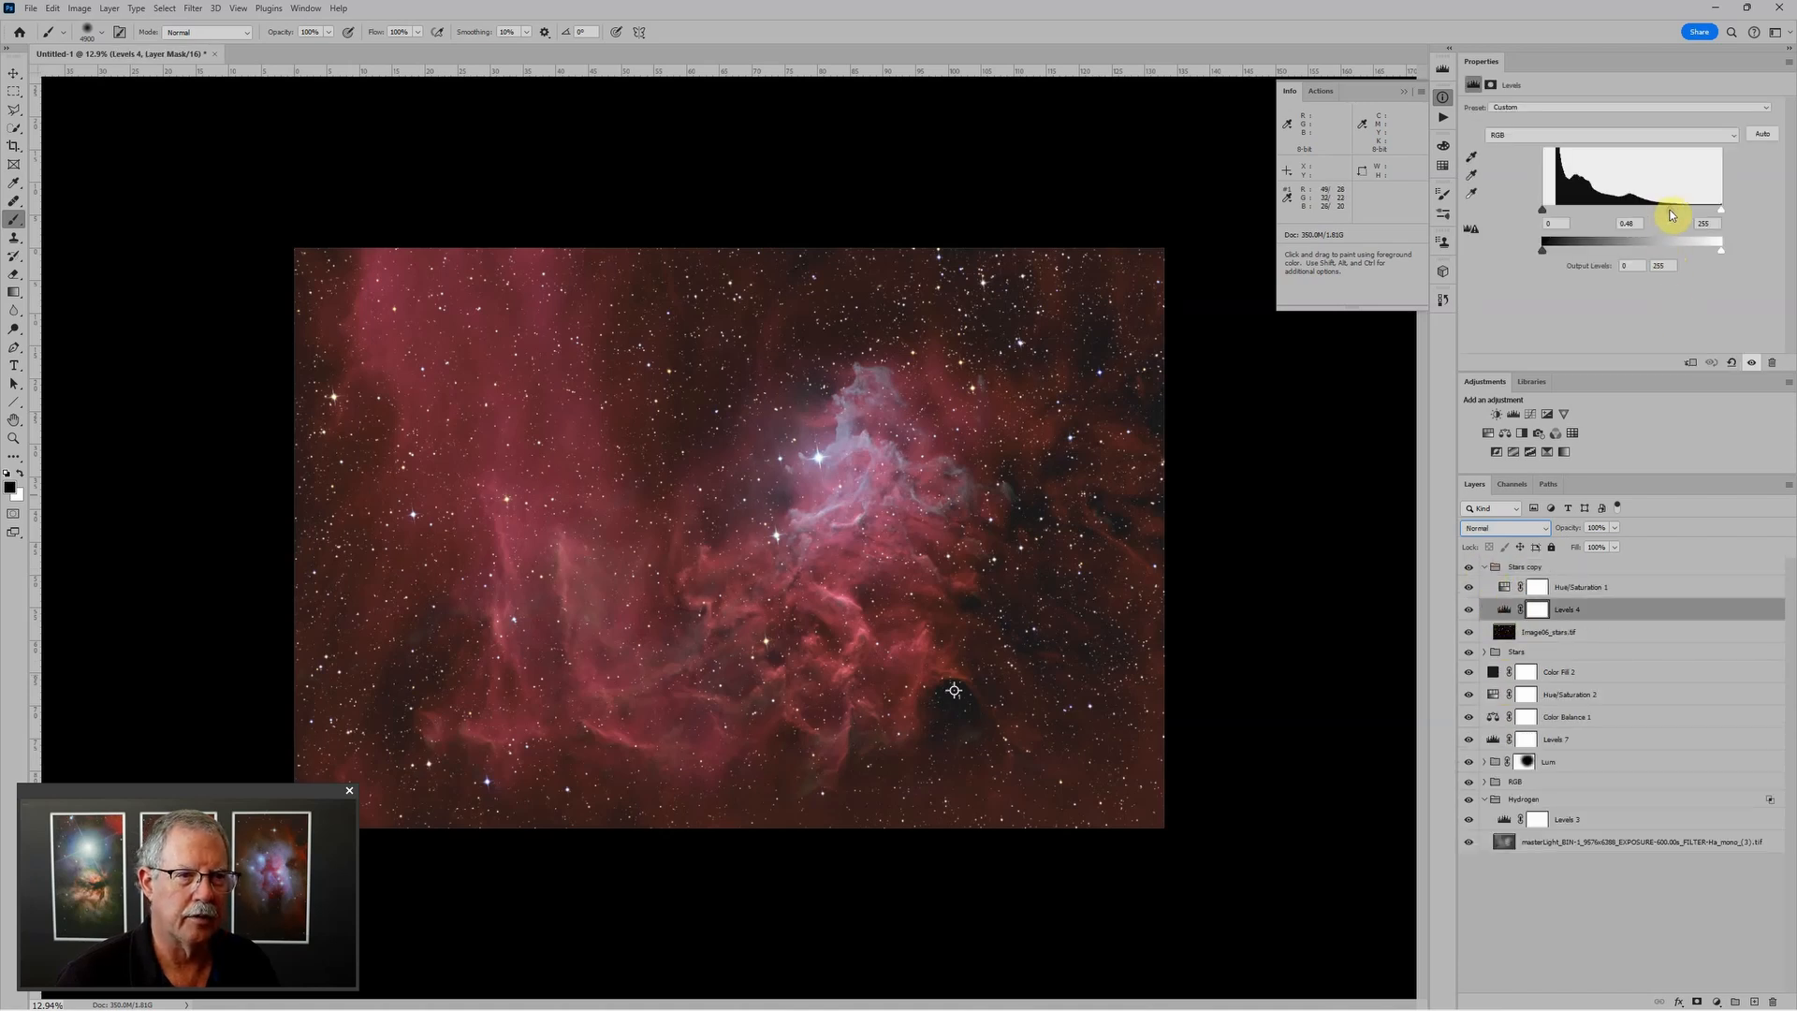
pyautogui.moveTo(1670, 211); pyautogui.dragTo(1632, 220)
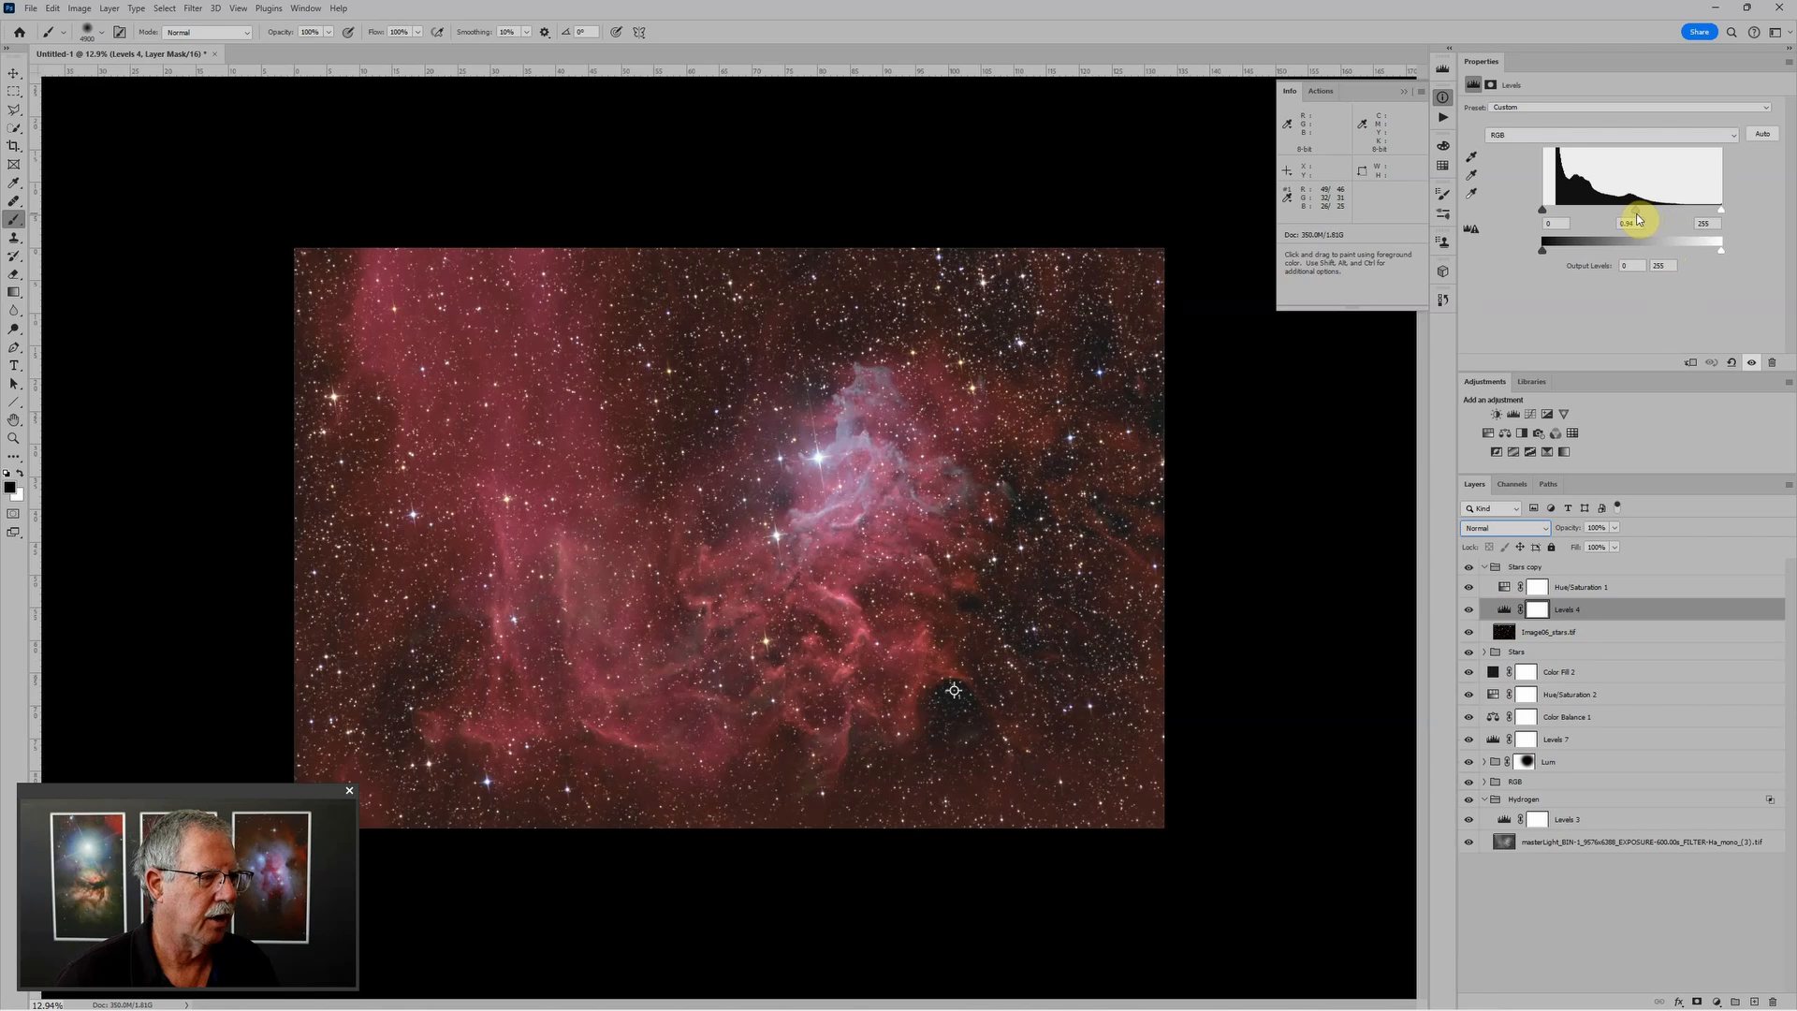
# Step: Add a layer mask to the Stars copy group and invert it to black
pyautogui.click(1519, 566)
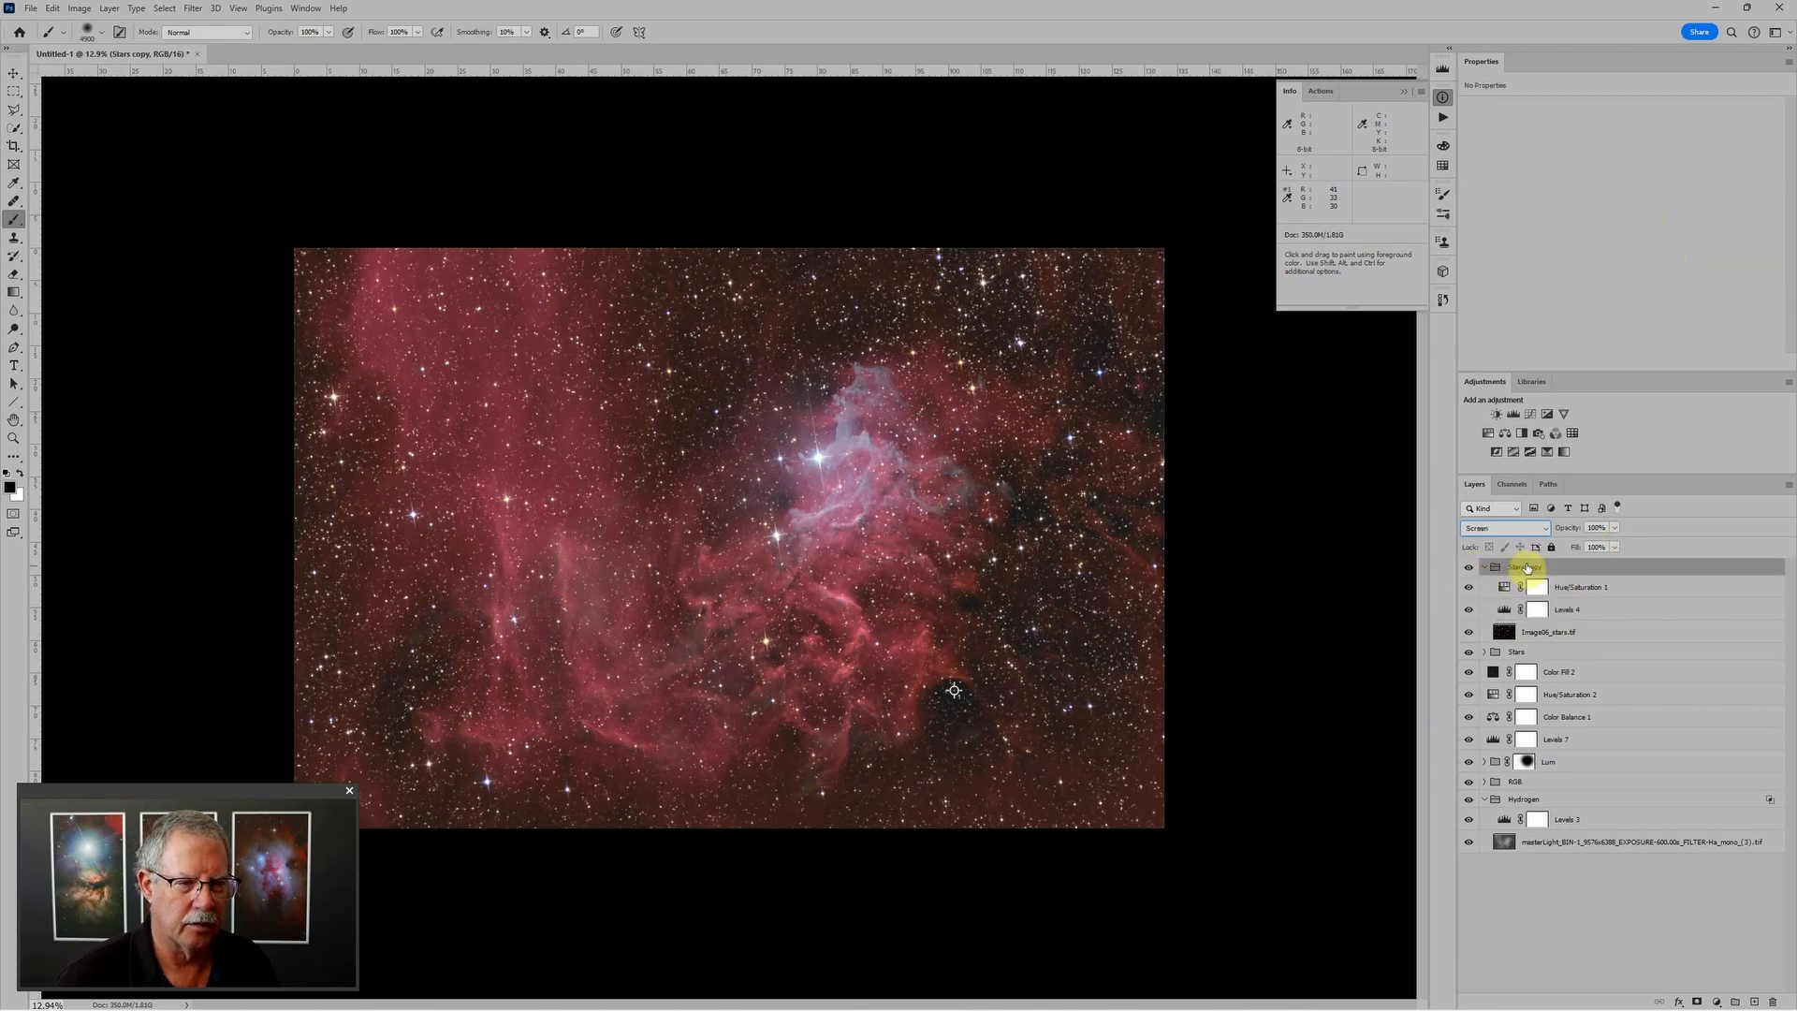
pyautogui.click(1697, 1001)
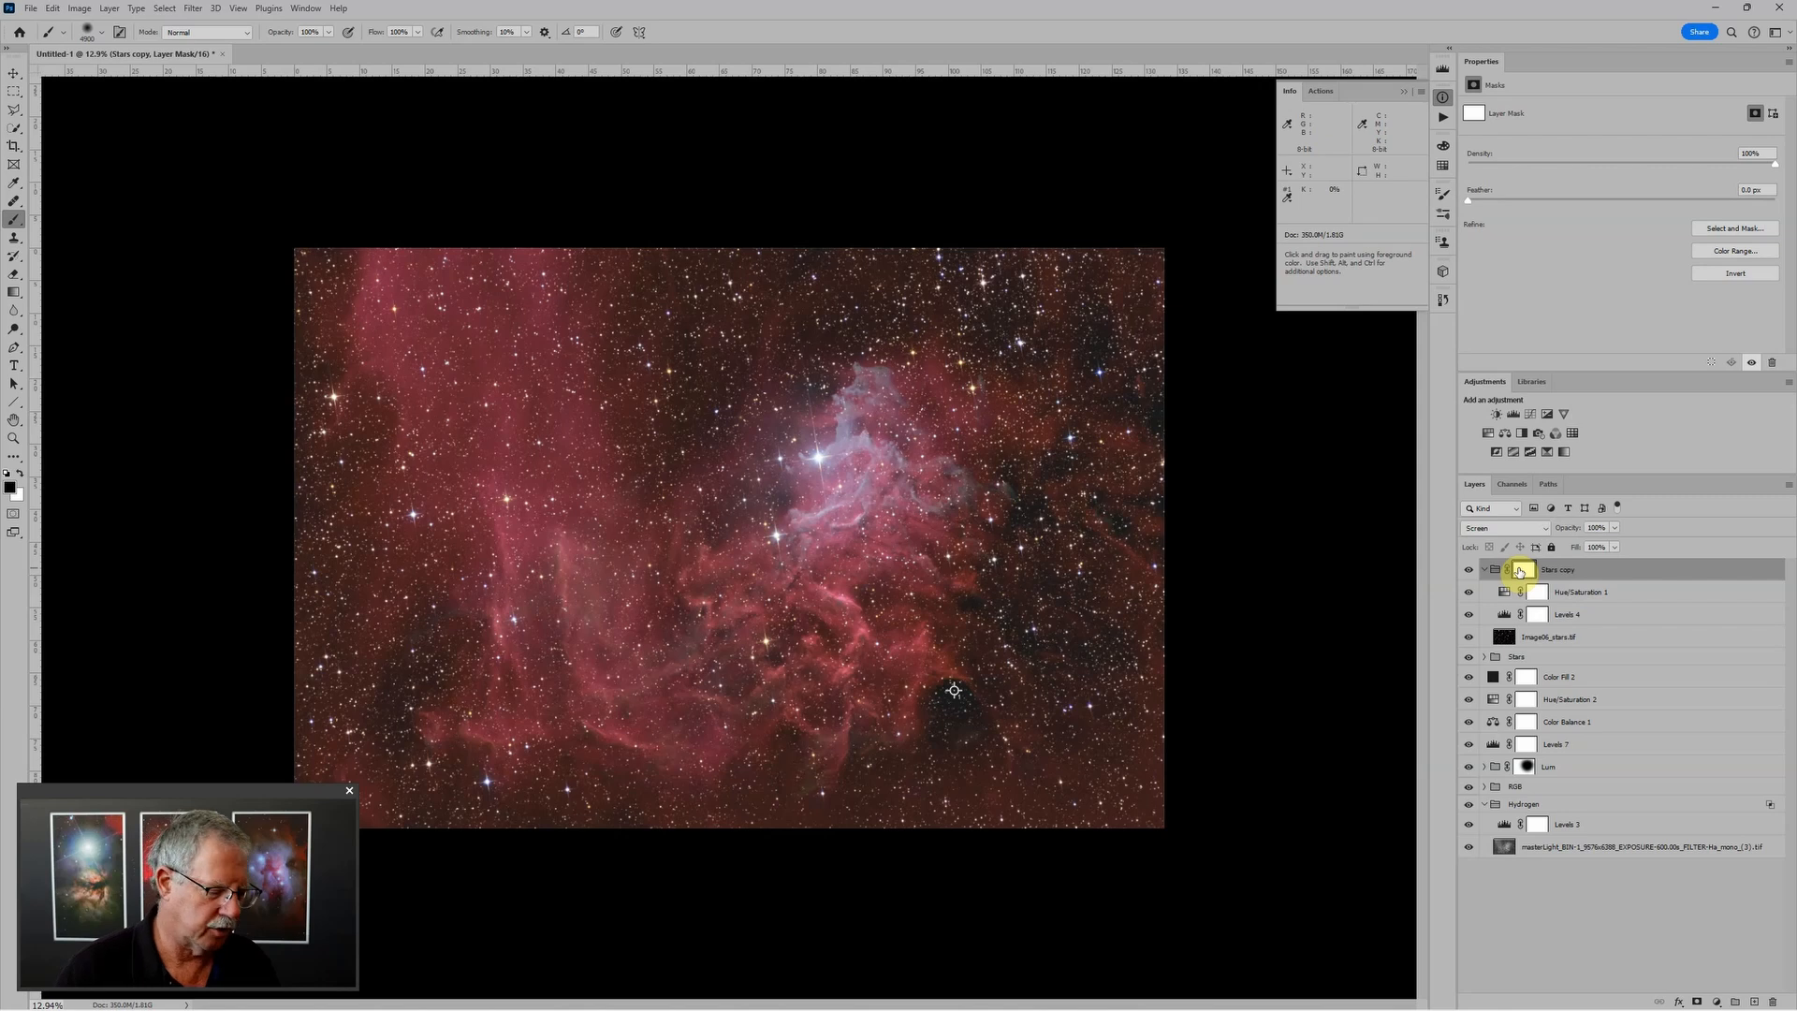
pyautogui.hotkey('ctrl', 'i')
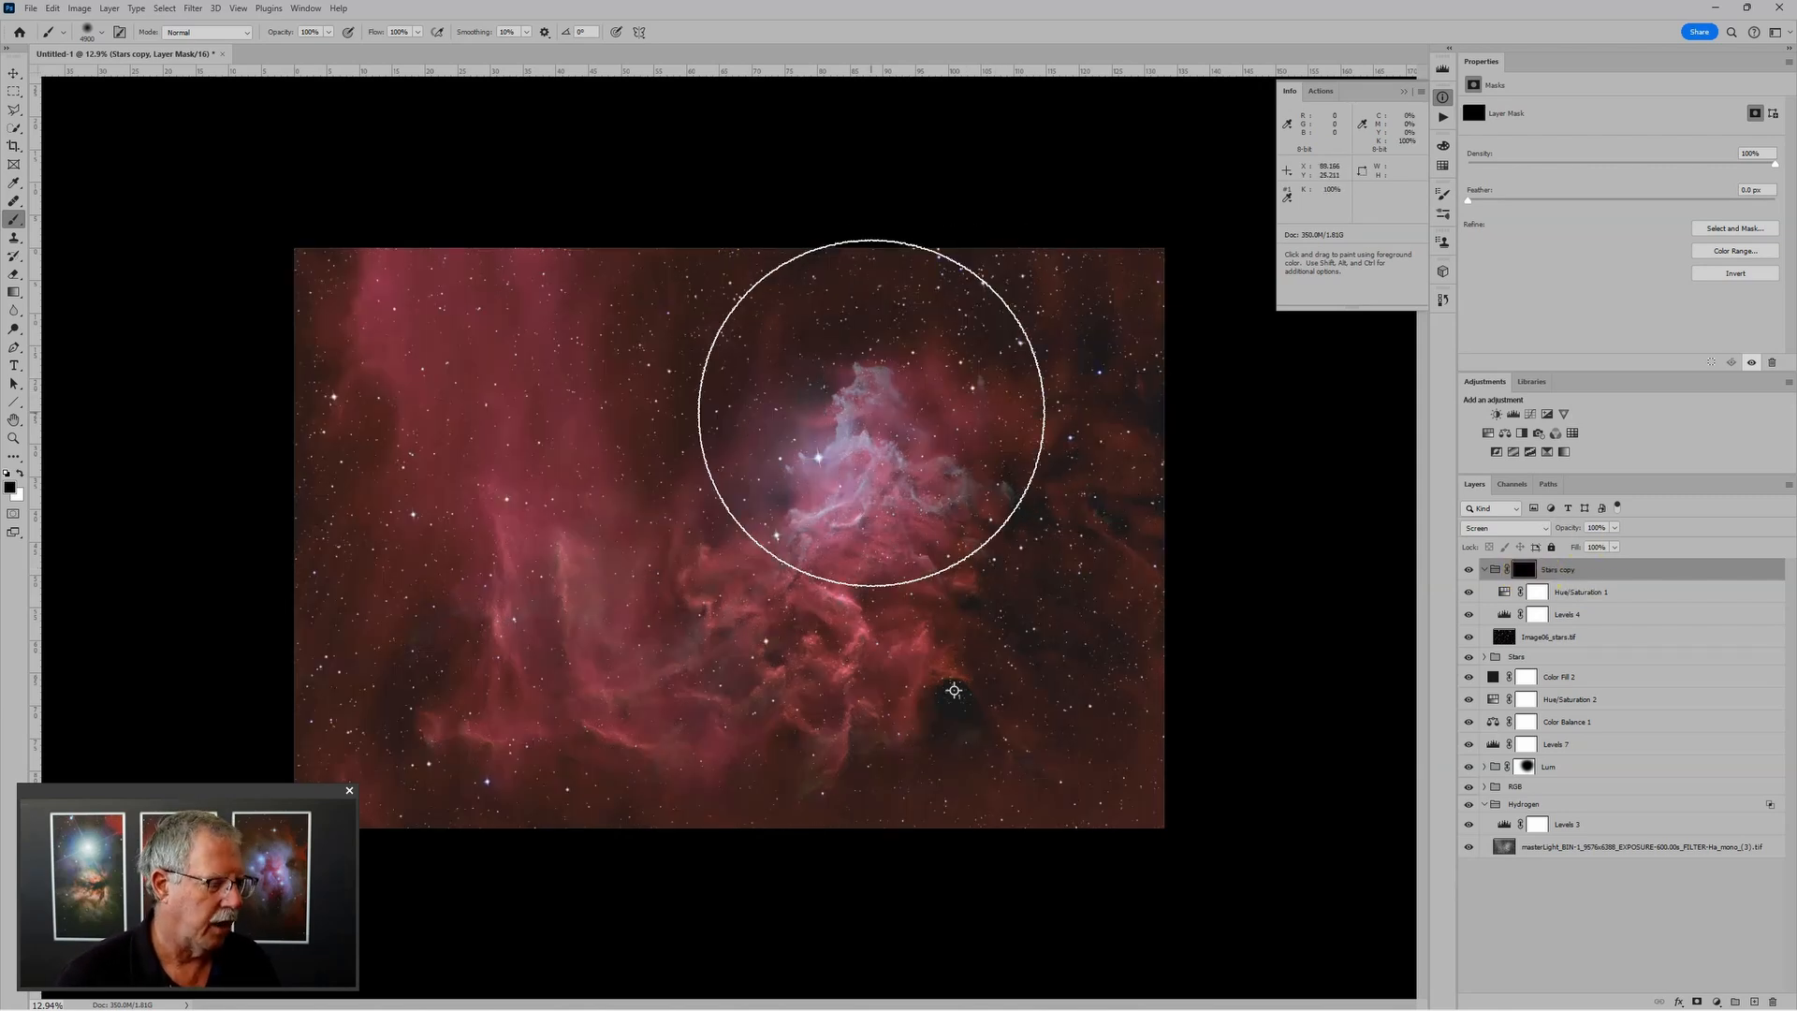
# Step: Shrink the brush to slightly larger than a bright star and make white the foreground color
pyautogui.press('[')
pyautogui.press('[')
pyautogui.press('[')
pyautogui.press('[')
pyautogui.press('[')
pyautogui.press('[')
pyautogui.press('[')
pyautogui.press('[')
pyautogui.press('[')
pyautogui.press('[')
pyautogui.press('[')
pyautogui.press('[')
pyautogui.press('[')
pyautogui.press('[')
pyautogui.press('[')
pyautogui.press('[')
pyautogui.press('[')
pyautogui.press('[')
pyautogui.press('[')
pyautogui.press('[')
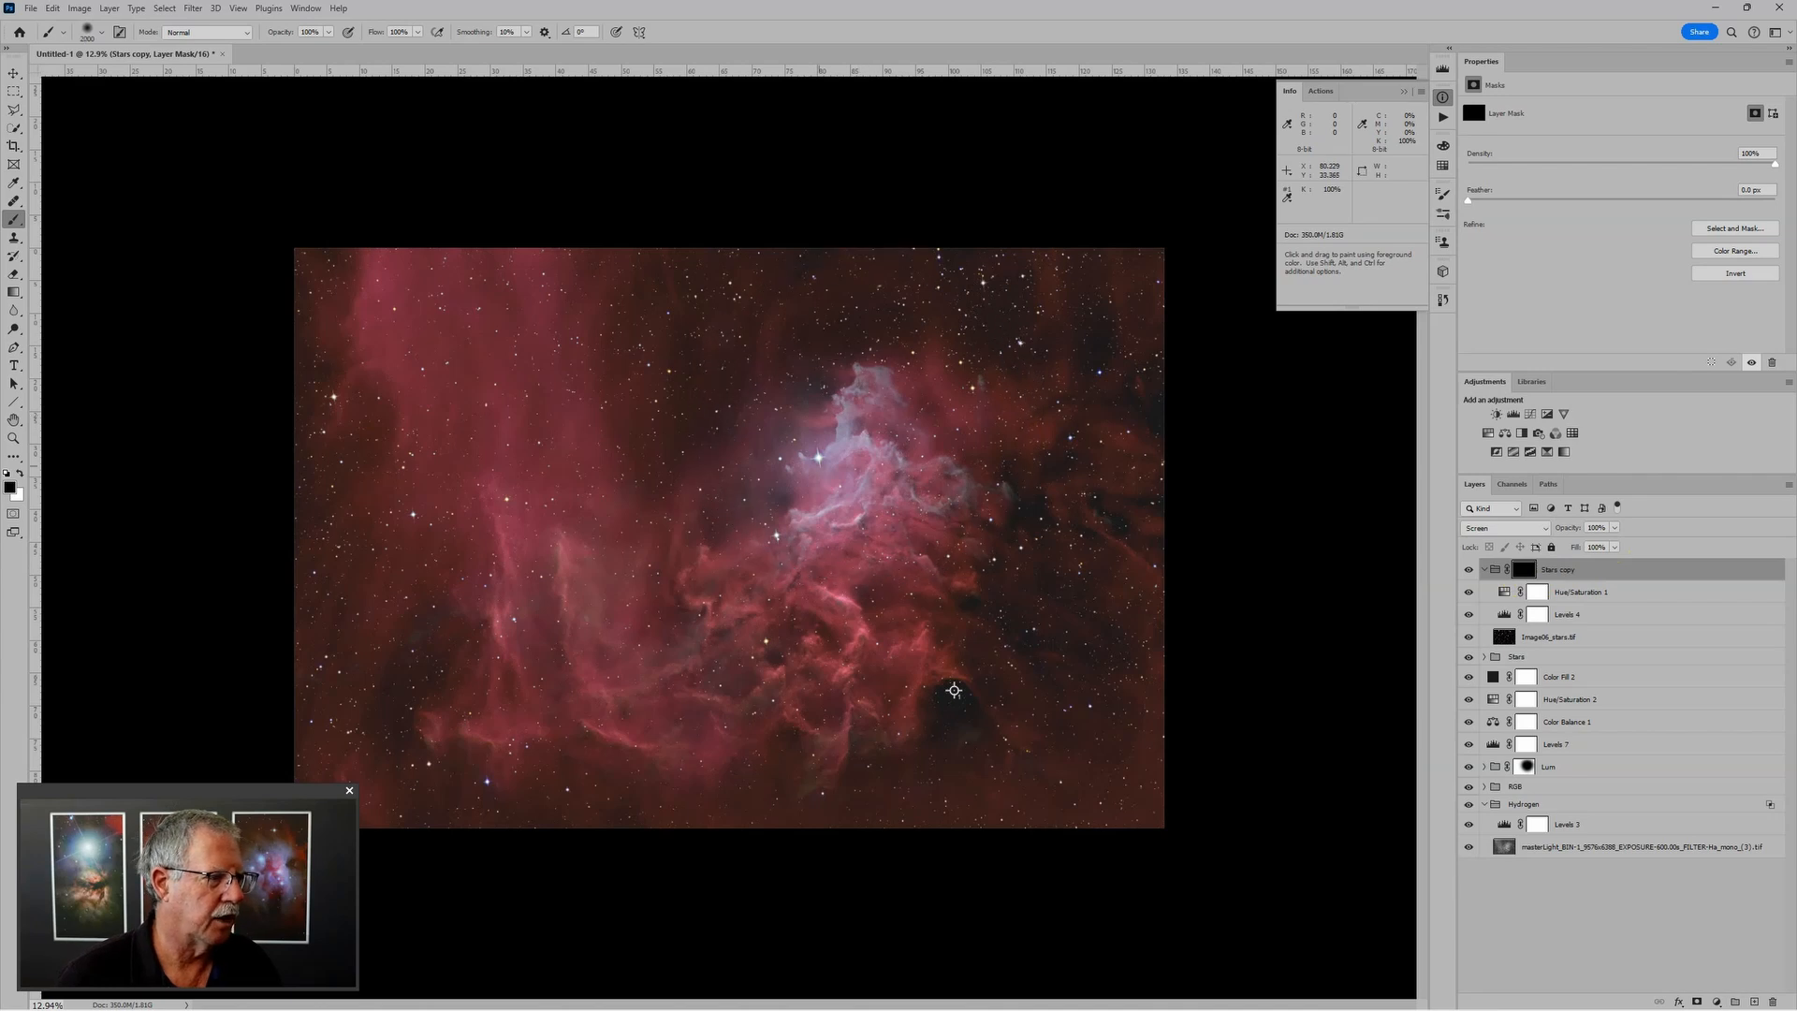
pyautogui.press('[')
pyautogui.press('[')
pyautogui.press('[')
pyautogui.press('[')
pyautogui.press('[')
pyautogui.press('[')
pyautogui.press('[')
pyautogui.press('[')
pyautogui.press('[')
pyautogui.press('[')
pyautogui.press('[')
pyautogui.press('[')
pyautogui.press('[')
pyautogui.press('[')
pyautogui.press('[')
pyautogui.press('[')
pyautogui.press('[')
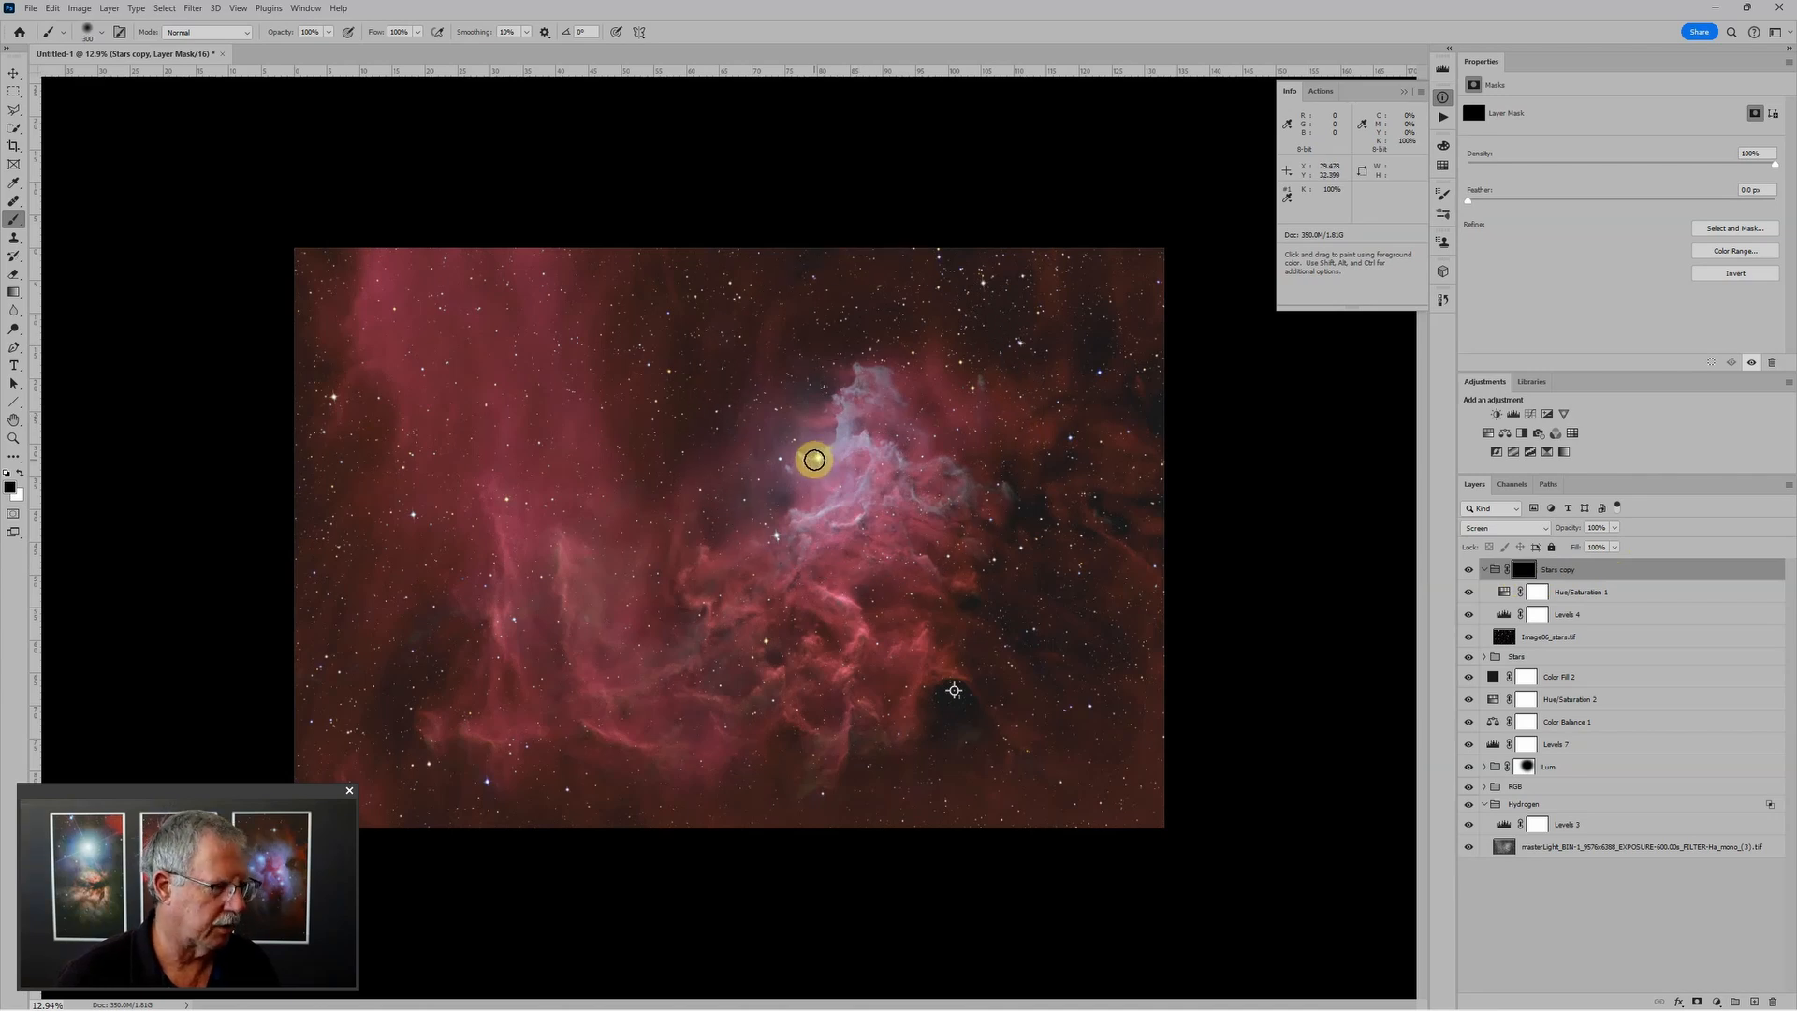
pyautogui.press('x')
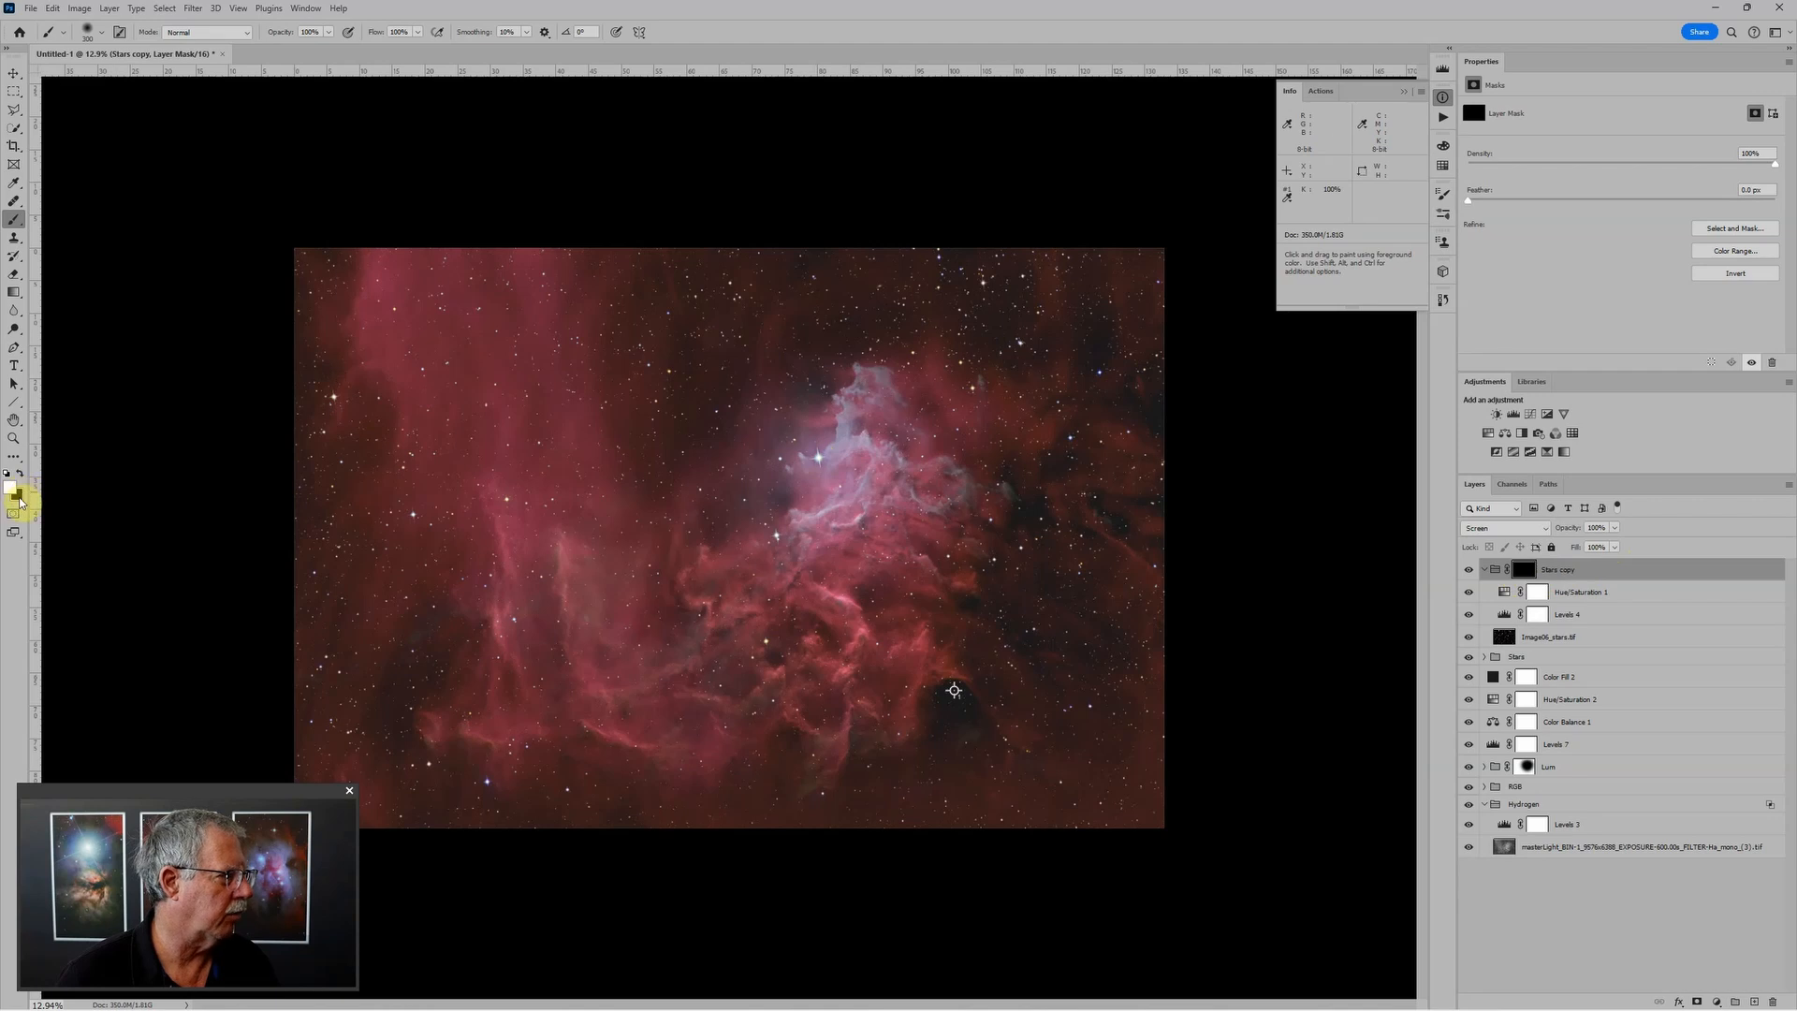
# Step: Paint white on the Stars copy mask over the bright stars around the blue nebula core and in the red band beside it
pyautogui.hotkey('ctrl', '+')
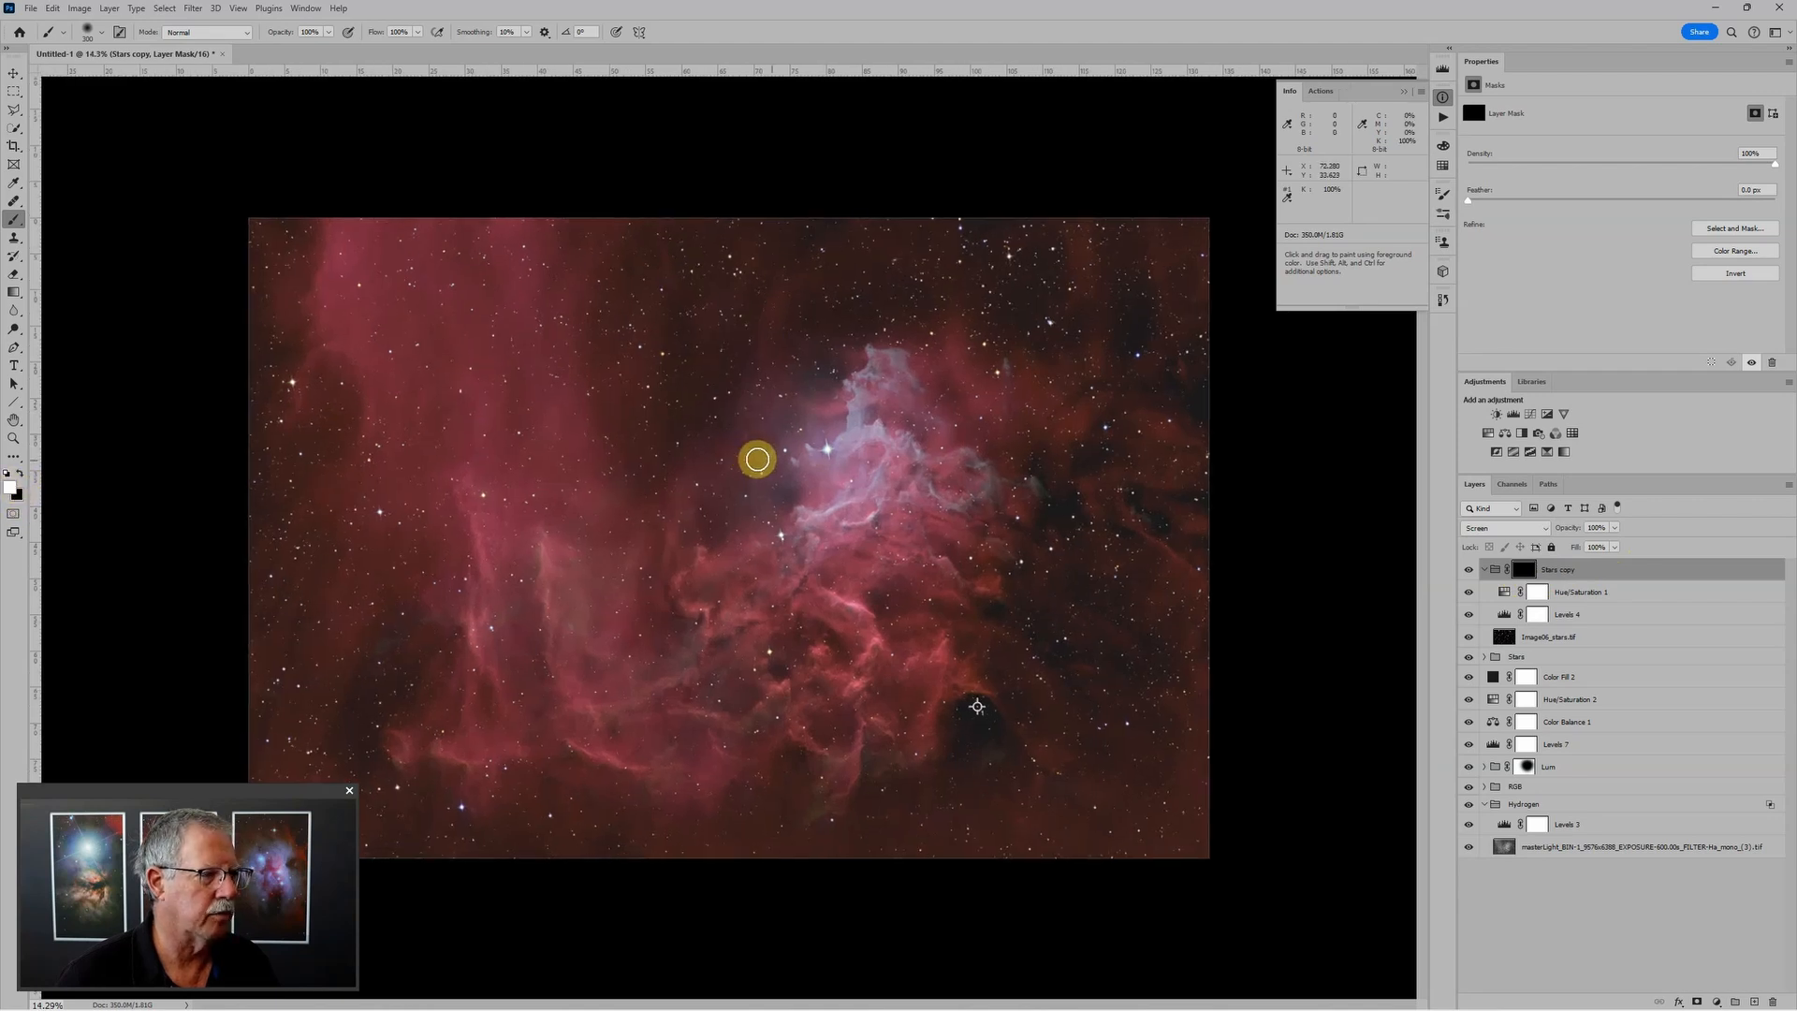
pyautogui.hotkey('ctrl', '+')
pyautogui.hotkey('ctrl', '+')
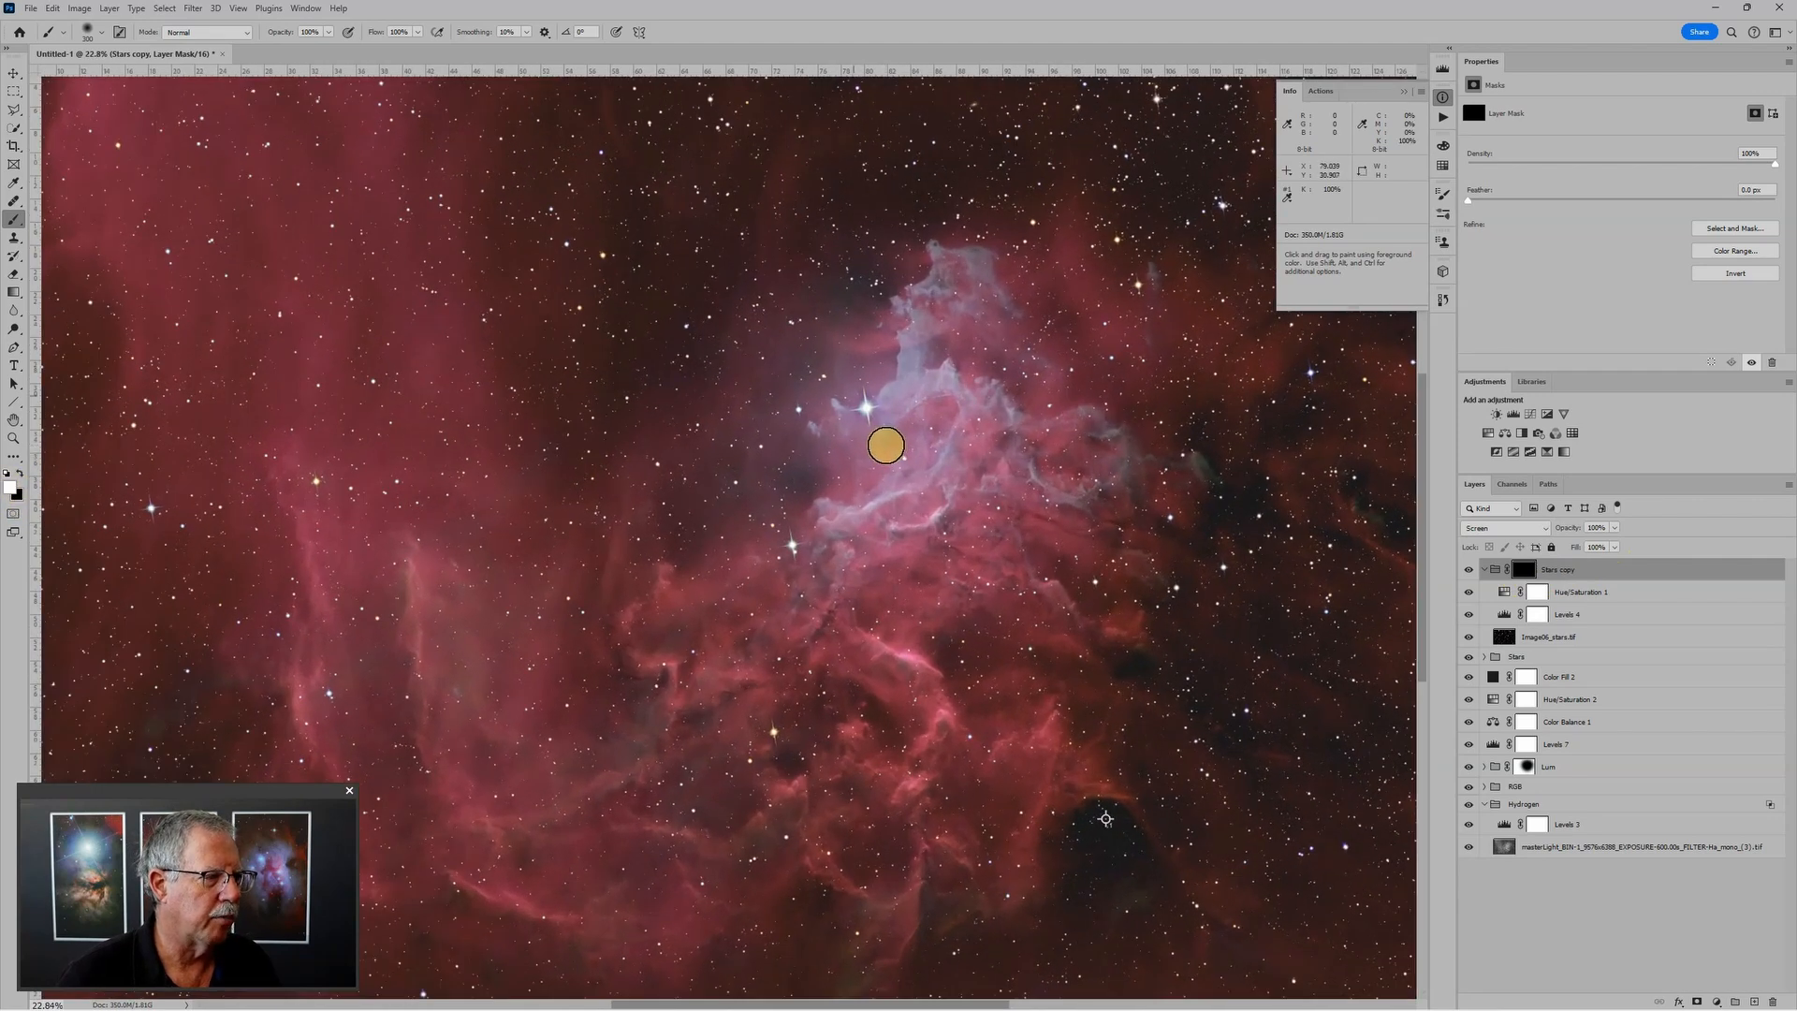
pyautogui.moveTo(855, 389)
pyautogui.mouseDown()
pyautogui.moveTo(864, 433)
pyautogui.moveTo(890, 402)
pyautogui.moveTo(828, 414)
pyautogui.moveTo(861, 388)
pyautogui.moveTo(853, 333)
pyautogui.moveTo(869, 475)
pyautogui.moveTo(866, 401)
pyautogui.moveTo(945, 391)
pyautogui.moveTo(771, 422)
pyautogui.moveTo(879, 412)
pyautogui.mouseUp()
pyautogui.moveTo(774, 538); pyautogui.dragTo(810, 548)
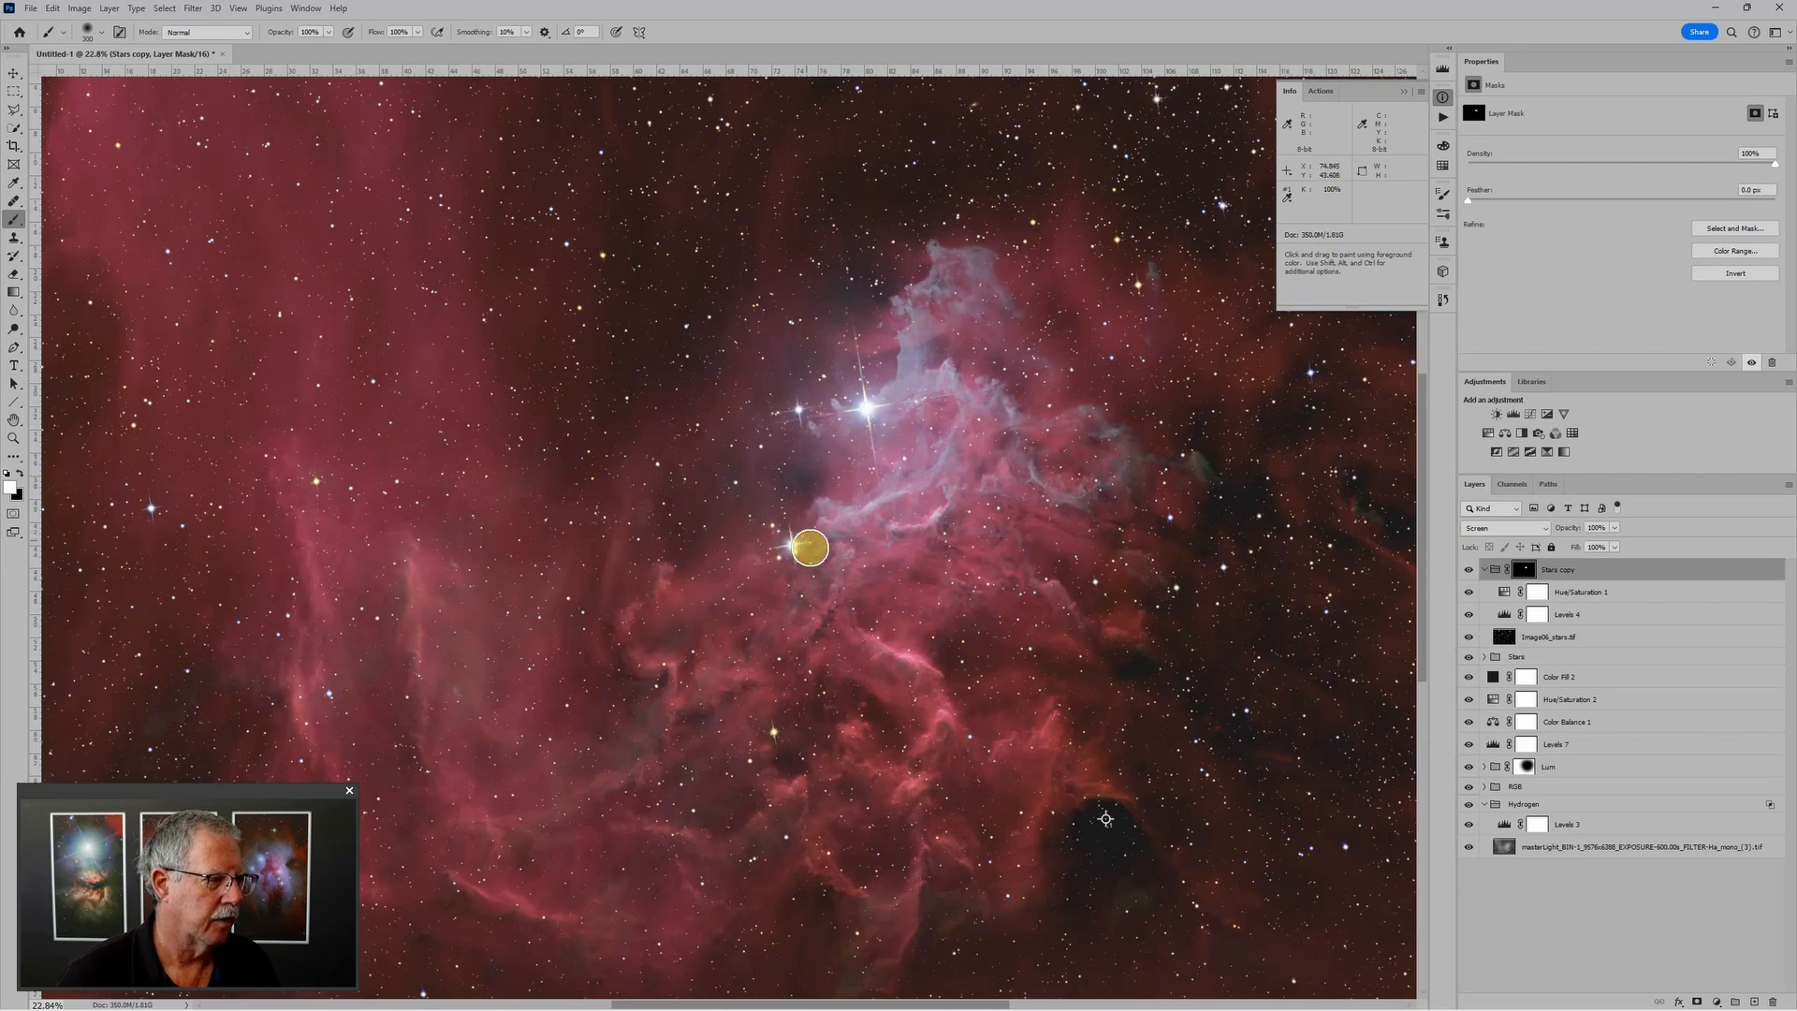
pyautogui.moveTo(778, 733); pyautogui.dragTo(777, 733)
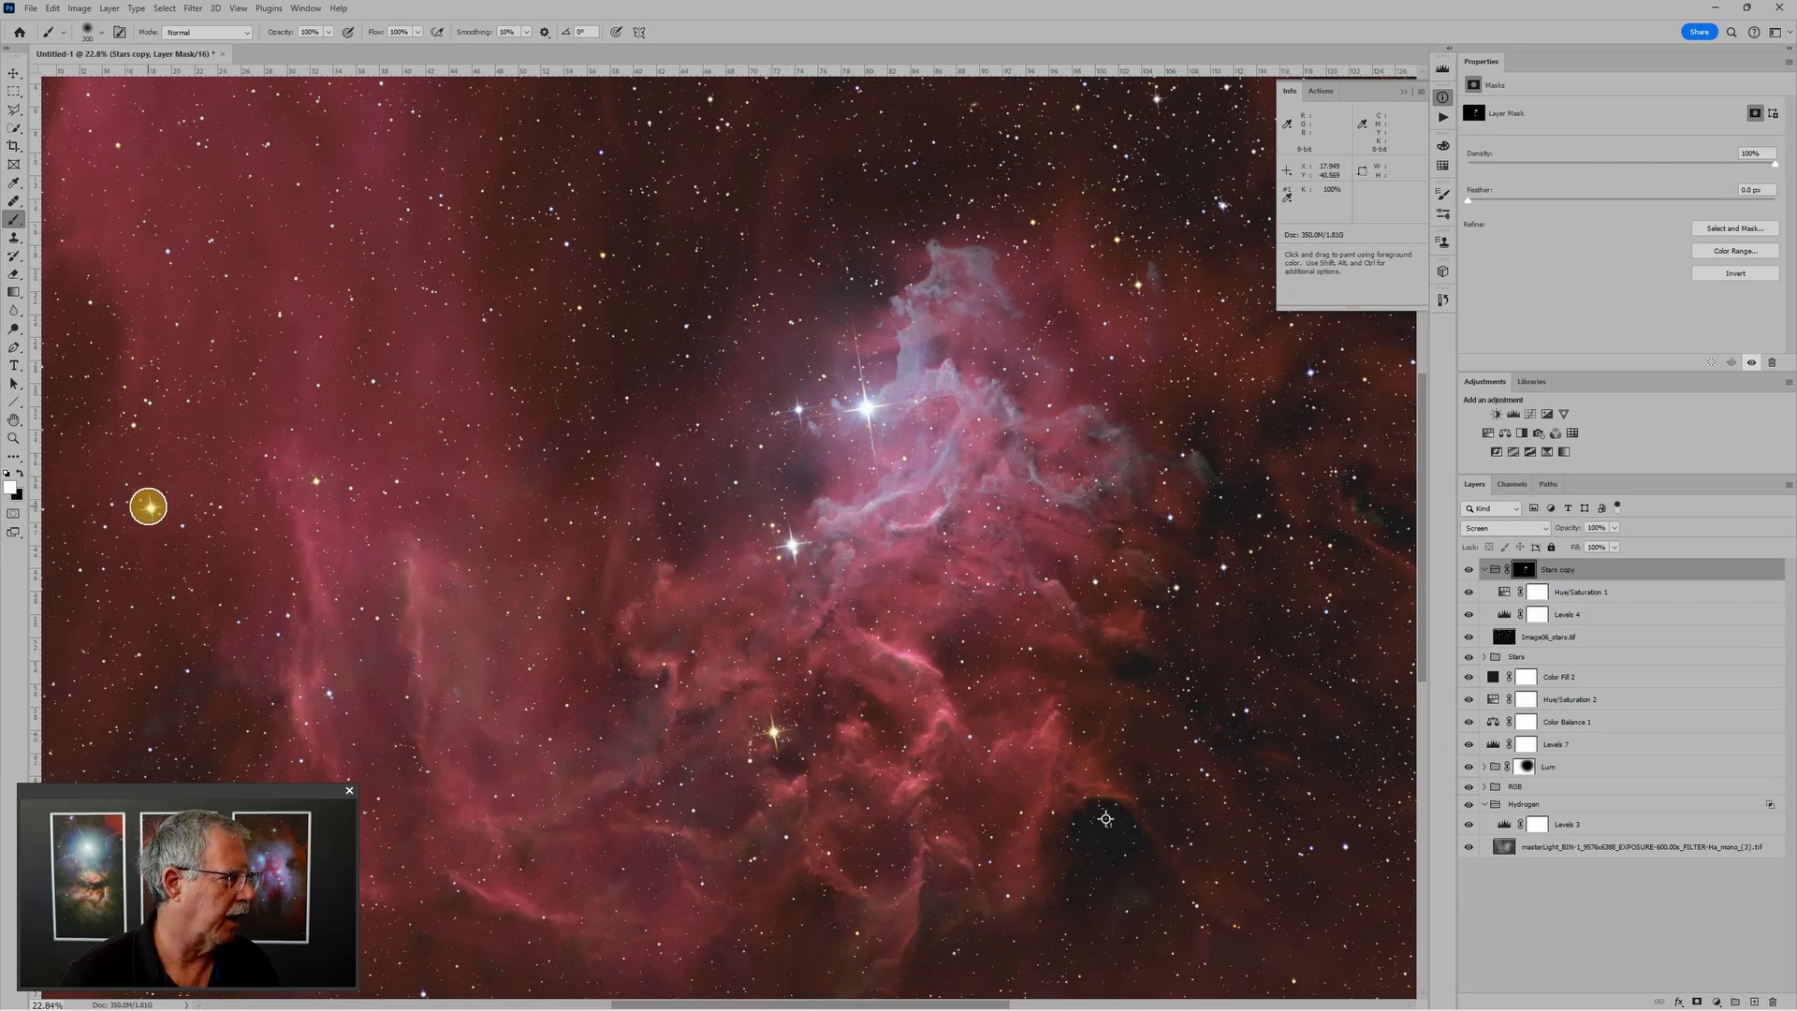
pyautogui.moveTo(147, 506); pyautogui.dragTo(152, 509)
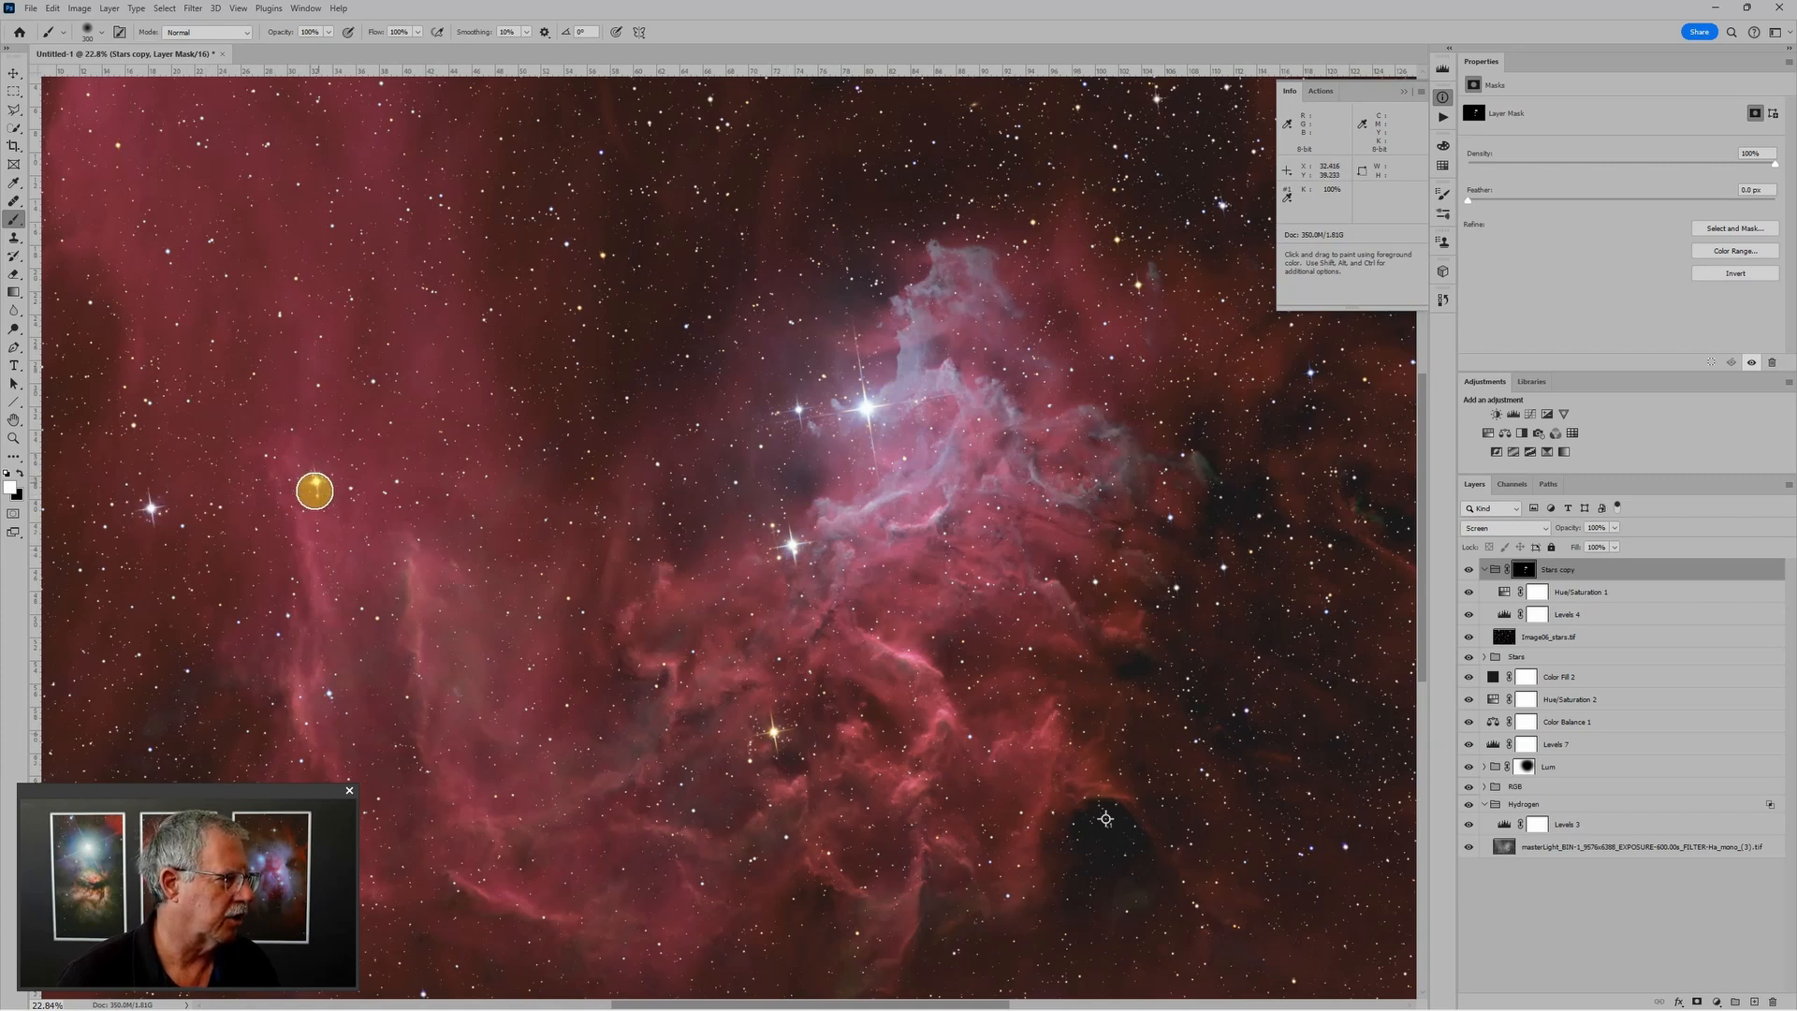
pyautogui.moveTo(315, 490); pyautogui.dragTo(323, 480)
# Step: Reveal the bright stars above the blue nebula core and the yellow star in the dark gap by painting the Stars copy mask white
pyautogui.moveTo(997, 480); pyautogui.dragTo(818, 645)
pyautogui.moveTo(957, 448); pyautogui.dragTo(959, 454)
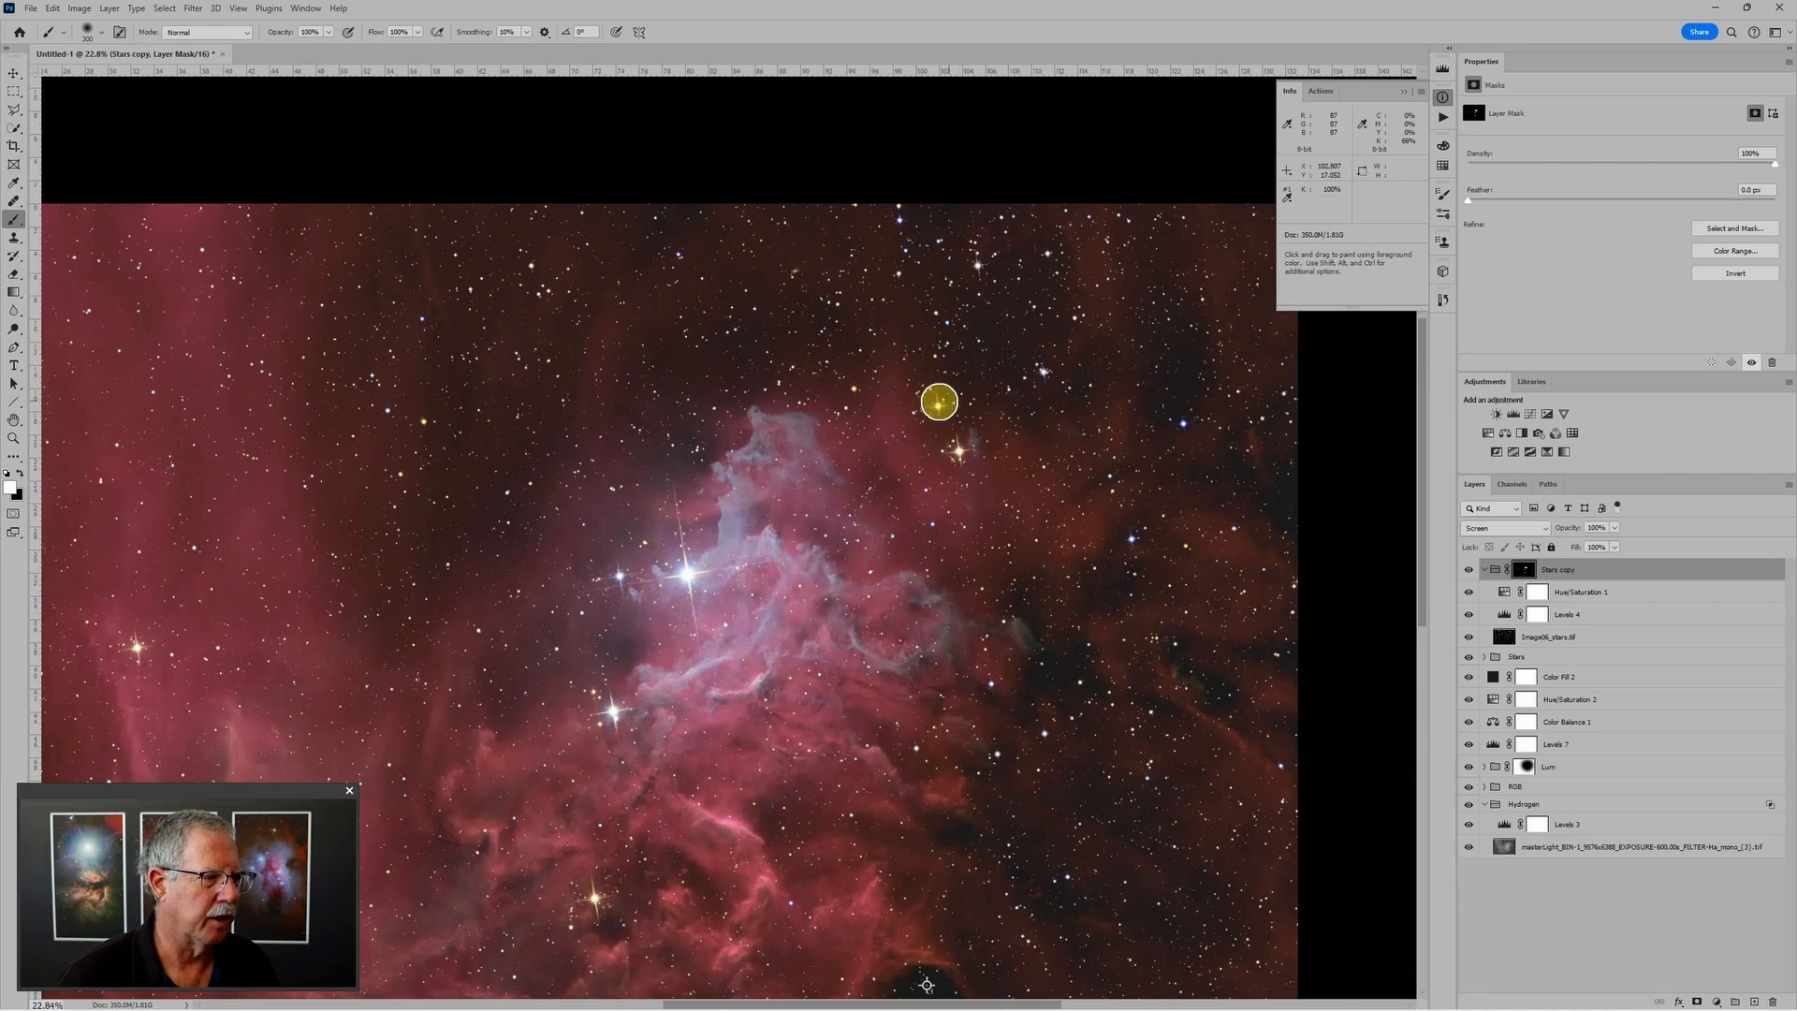
pyautogui.click(1040, 373)
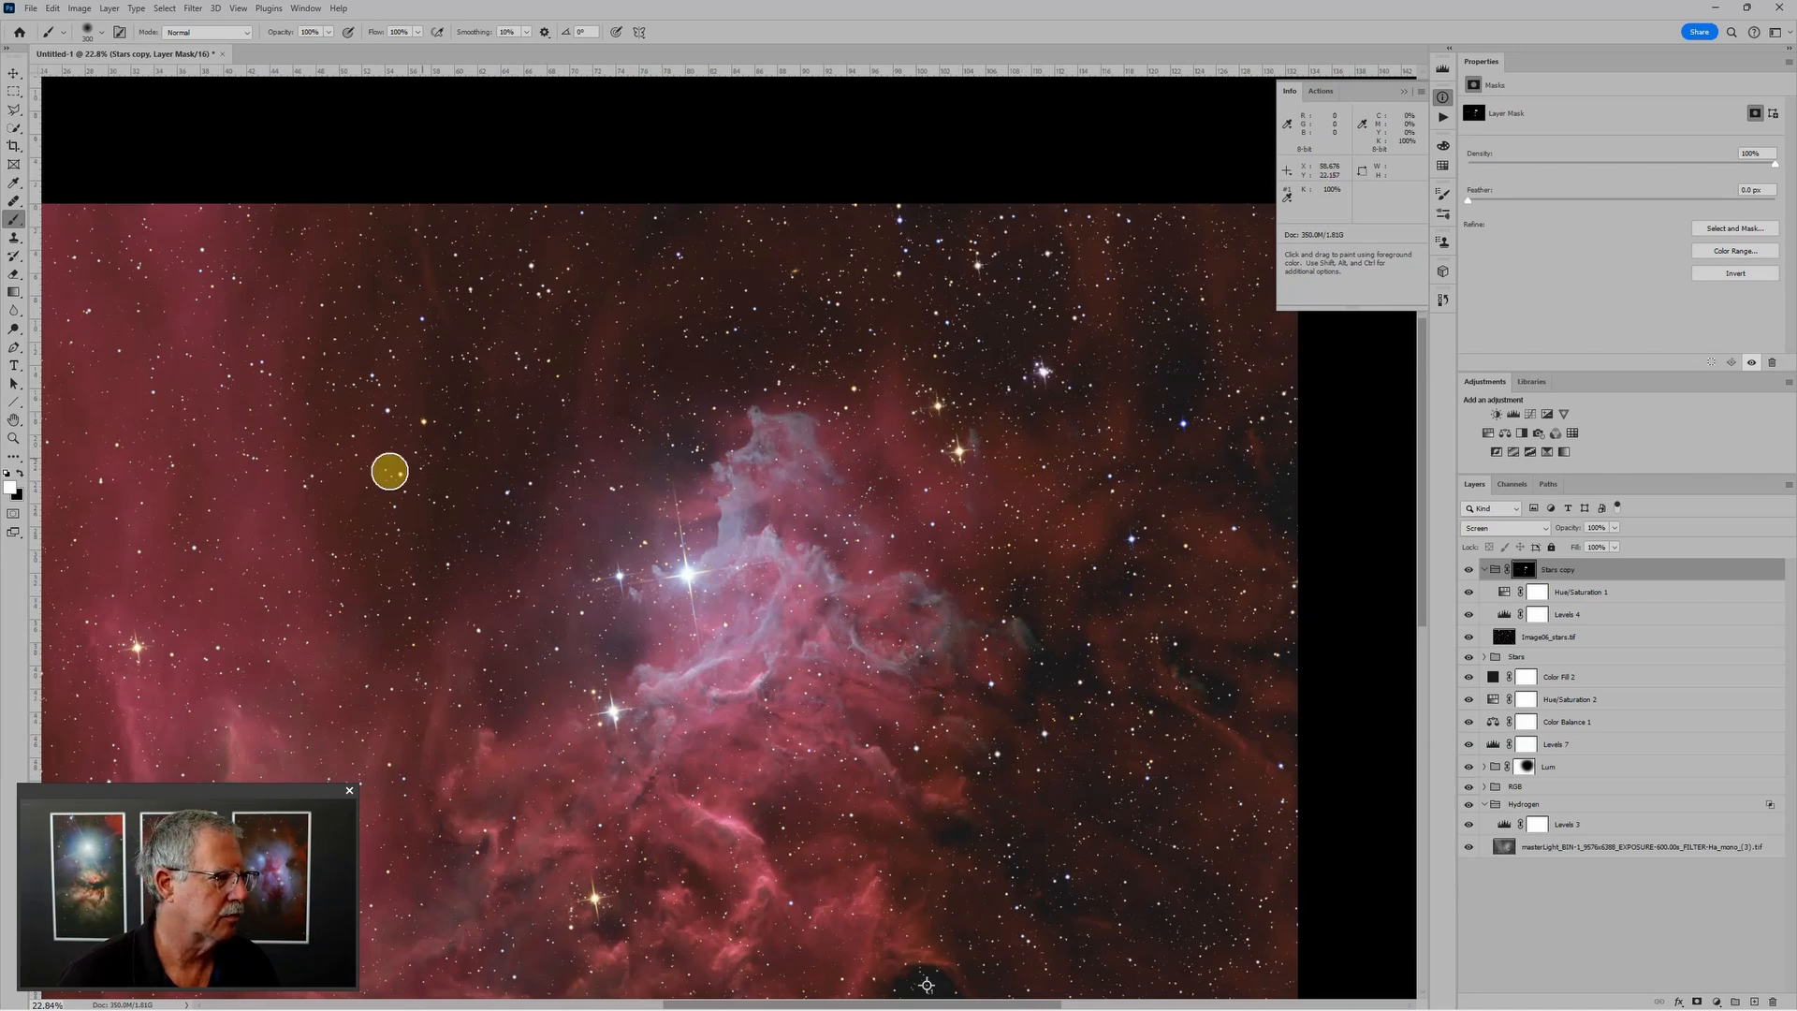
pyautogui.moveTo(421, 417); pyautogui.dragTo(424, 432)
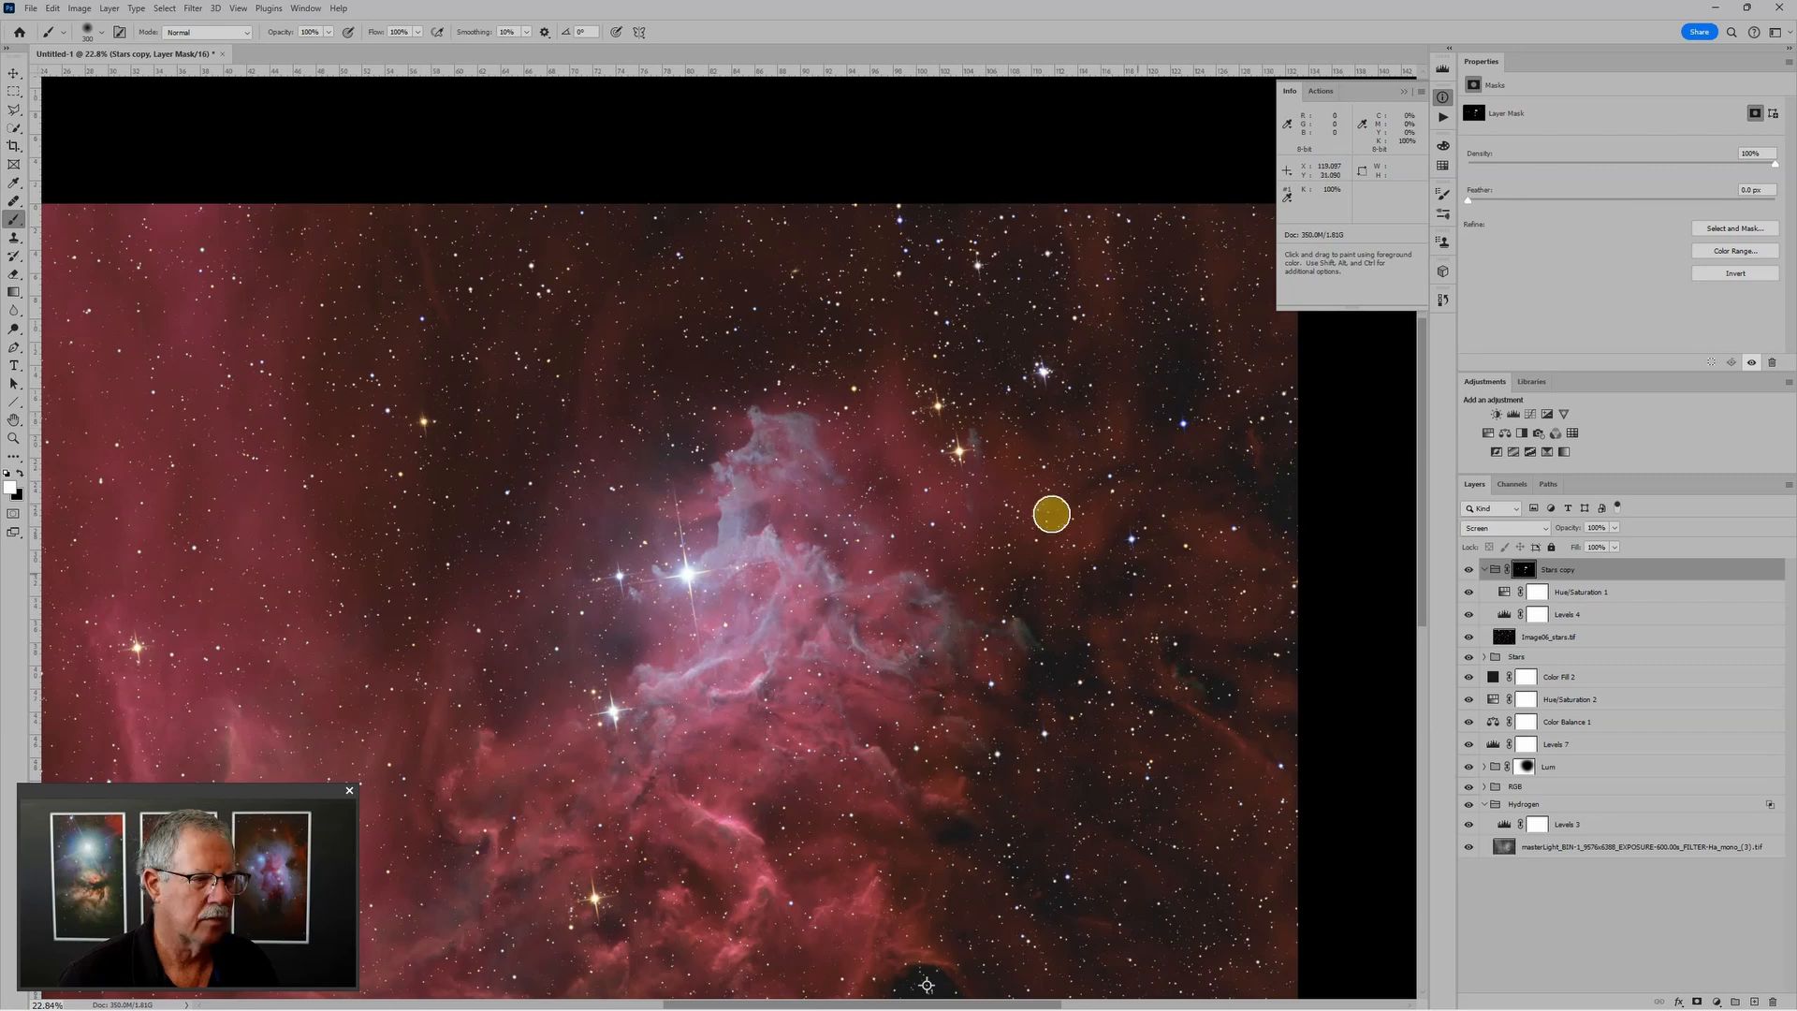
# Step: Paint white on the Stars copy mask over the bright stars in the image's lower-left area and near its left edge
pyautogui.moveTo(1052, 709); pyautogui.dragTo(1250, 489)
pyautogui.moveTo(641, 897)
pyautogui.mouseDown()
pyautogui.moveTo(762, 802)
pyautogui.moveTo(859, 773)
pyautogui.mouseUp()
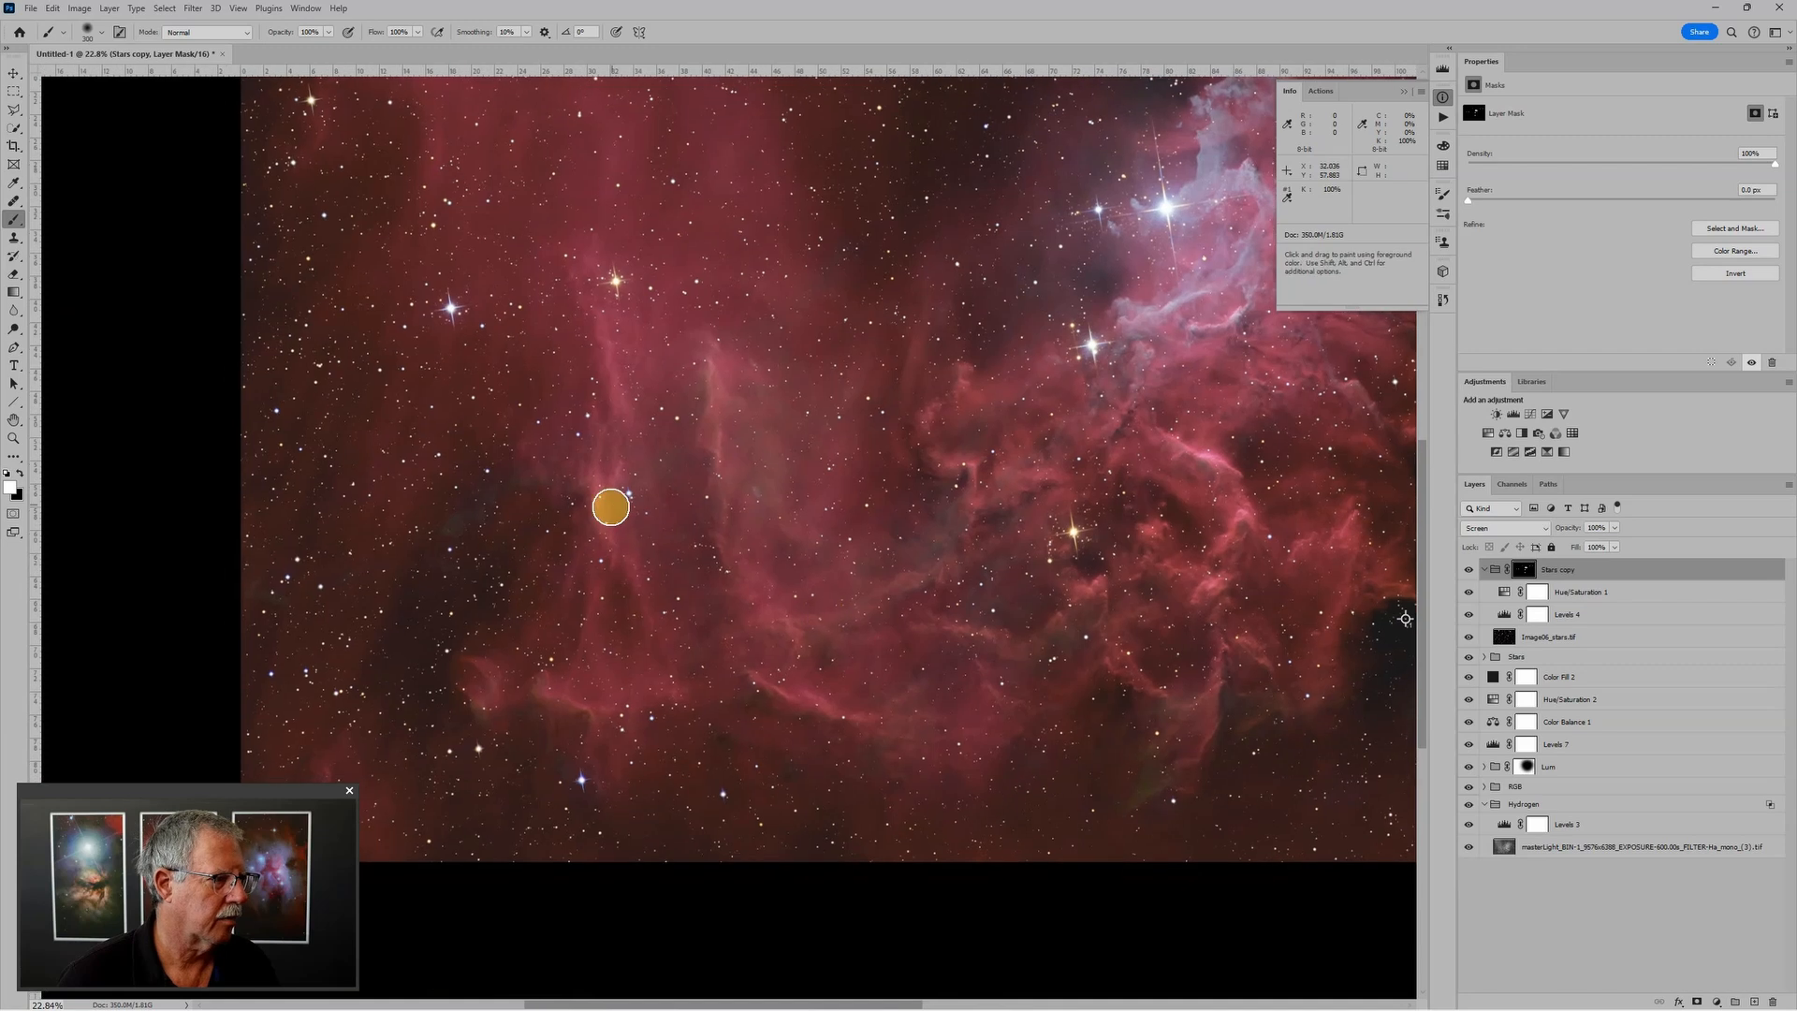
pyautogui.click(624, 497)
pyautogui.click(583, 778)
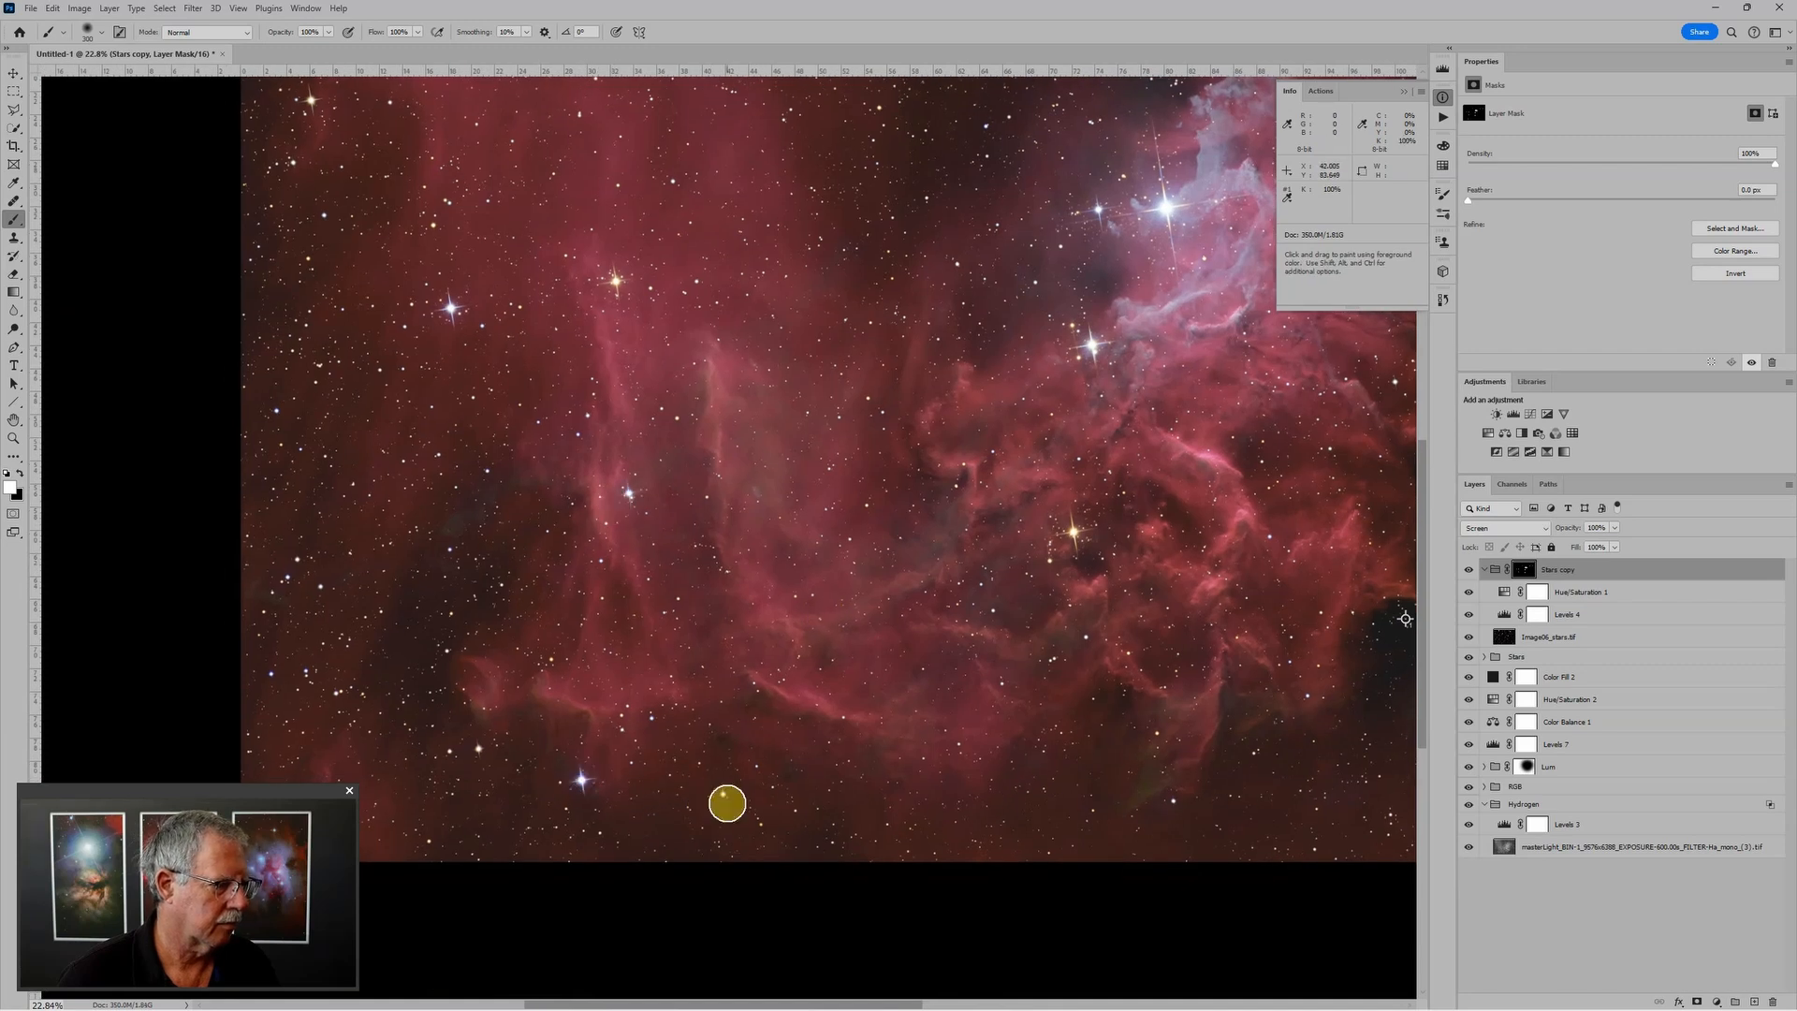
pyautogui.click(725, 794)
pyautogui.click(473, 747)
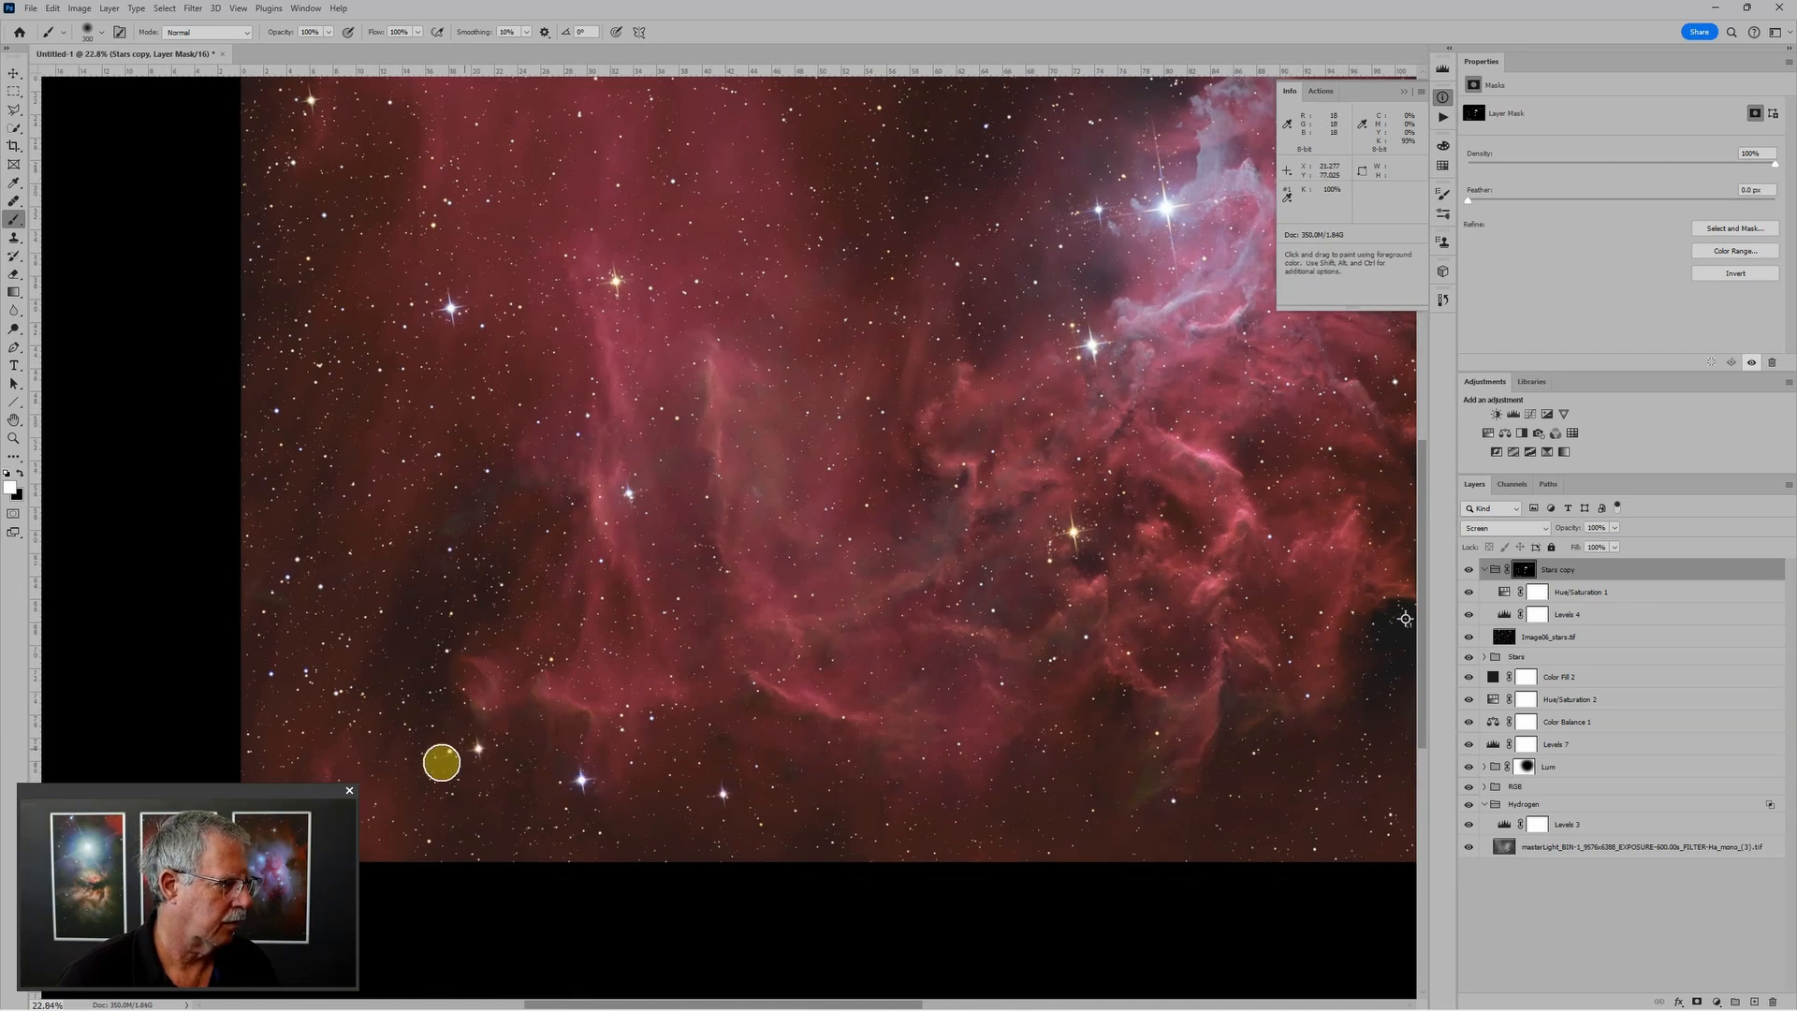
pyautogui.moveTo(659, 443); pyautogui.dragTo(593, 683)
pyautogui.click(243, 335)
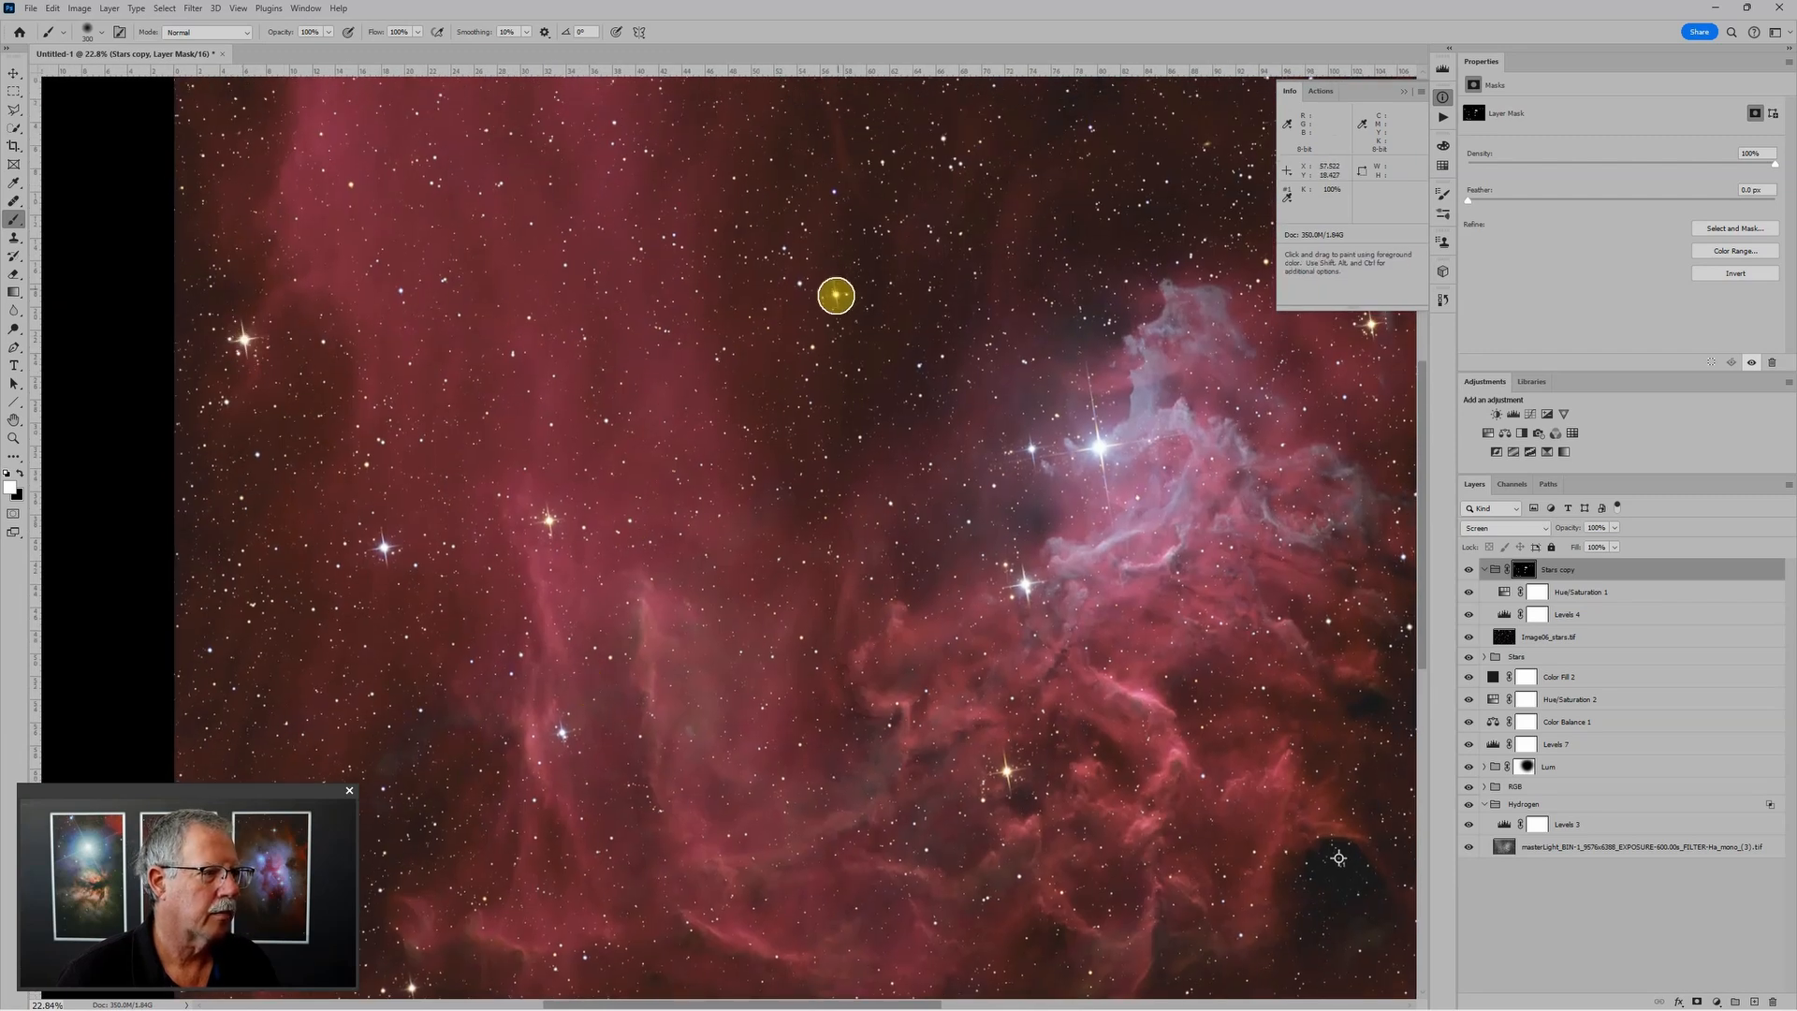
pyautogui.scroll(-3, 932, 337)
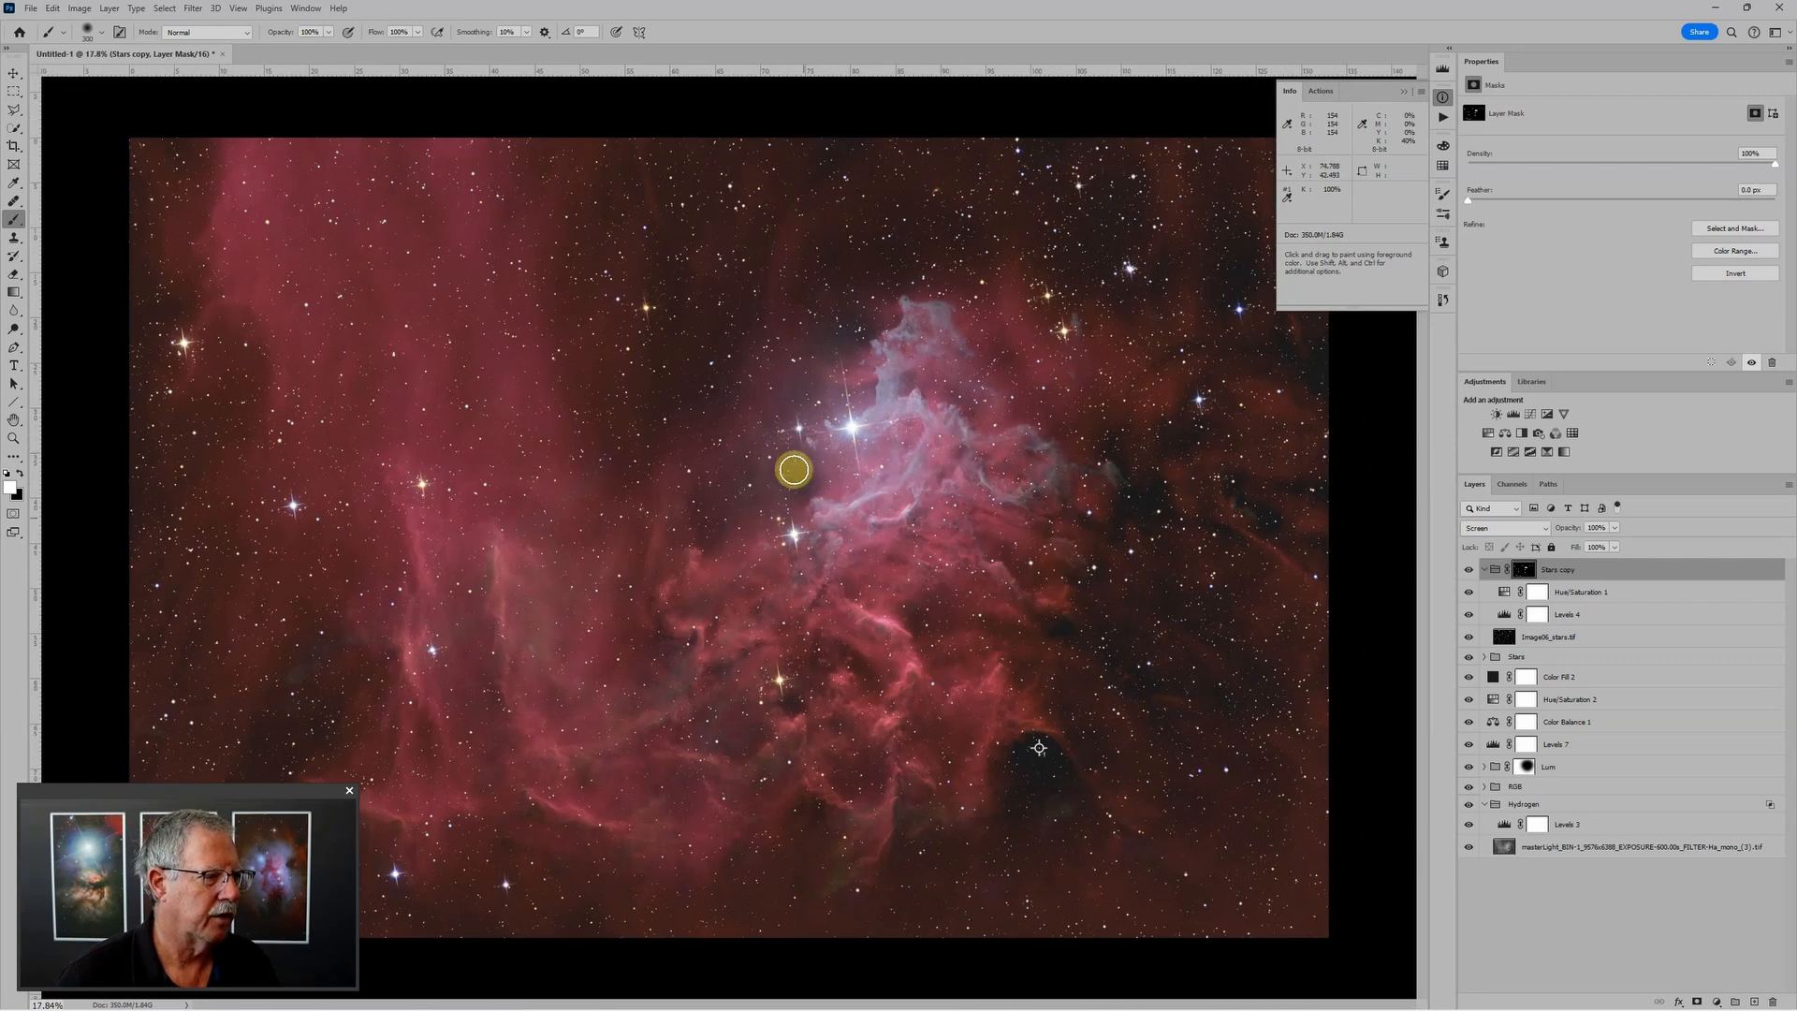
pyautogui.scroll(-2, 807, 496)
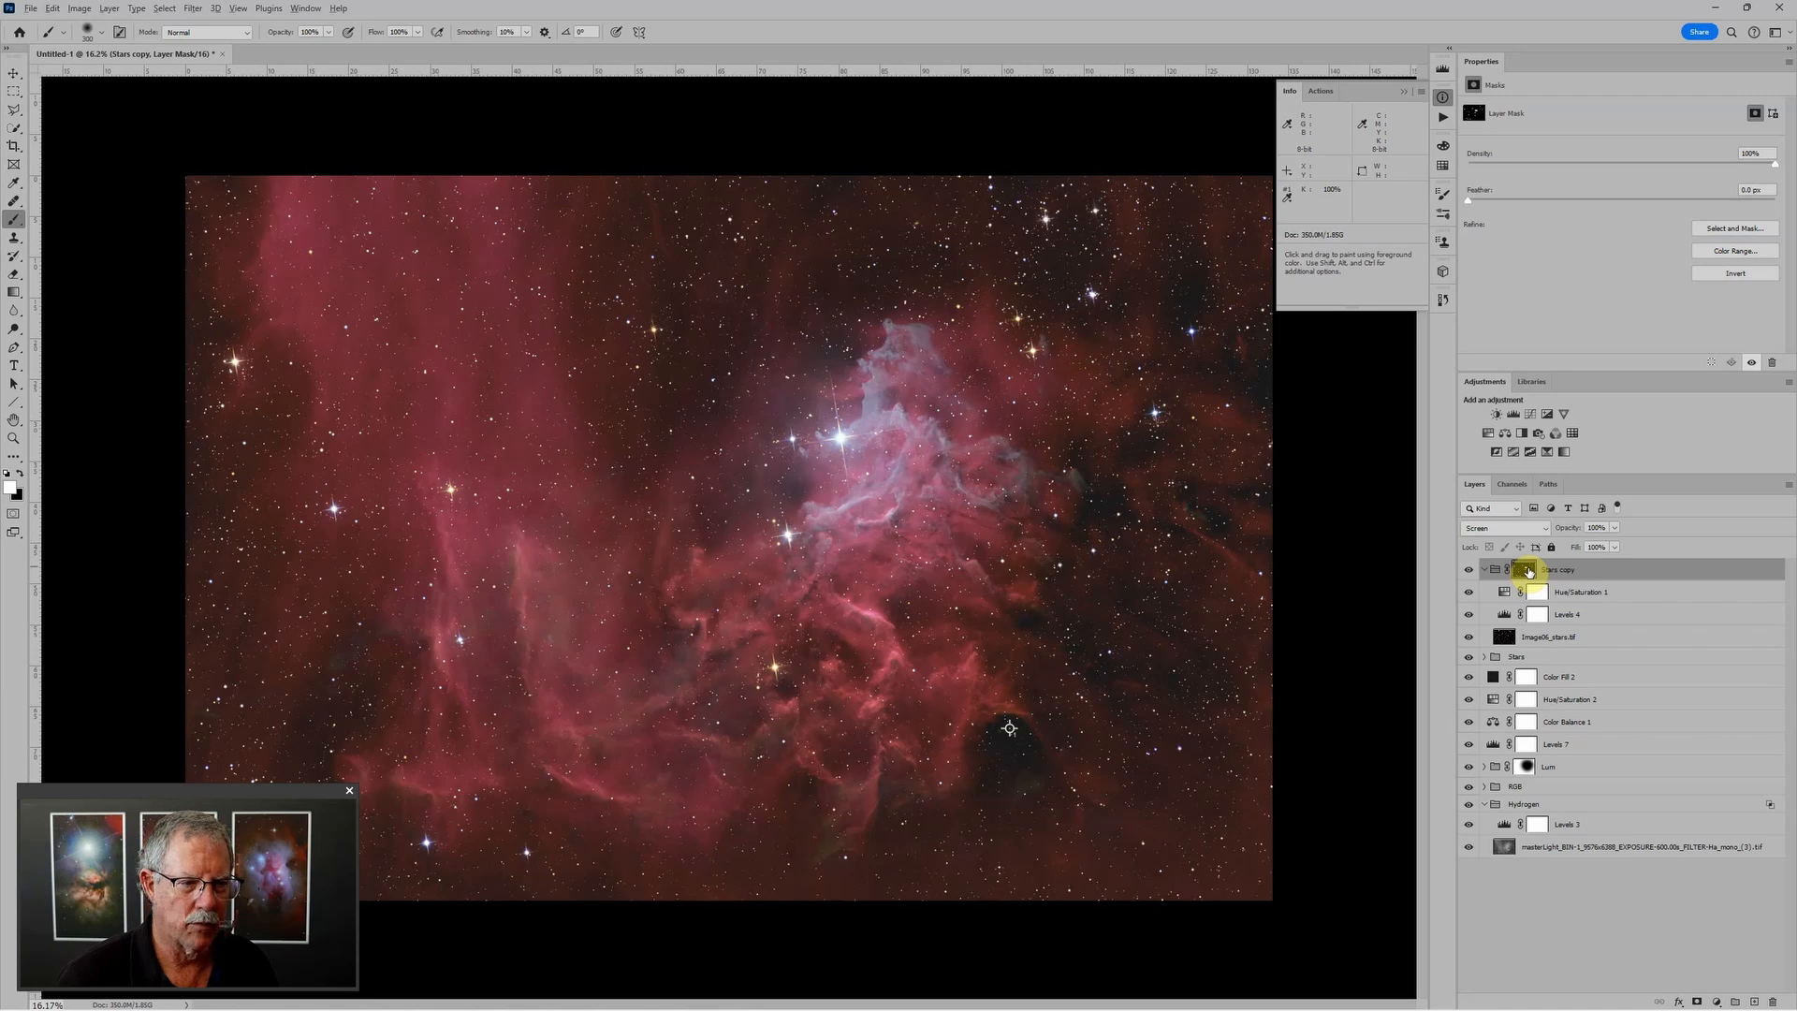
# Step: Copy the Stars copy mask onto the Stars group, invert that mask, and collapse the Stars copy group
pyautogui.moveTo(1528, 569); pyautogui.dragTo(1541, 660)
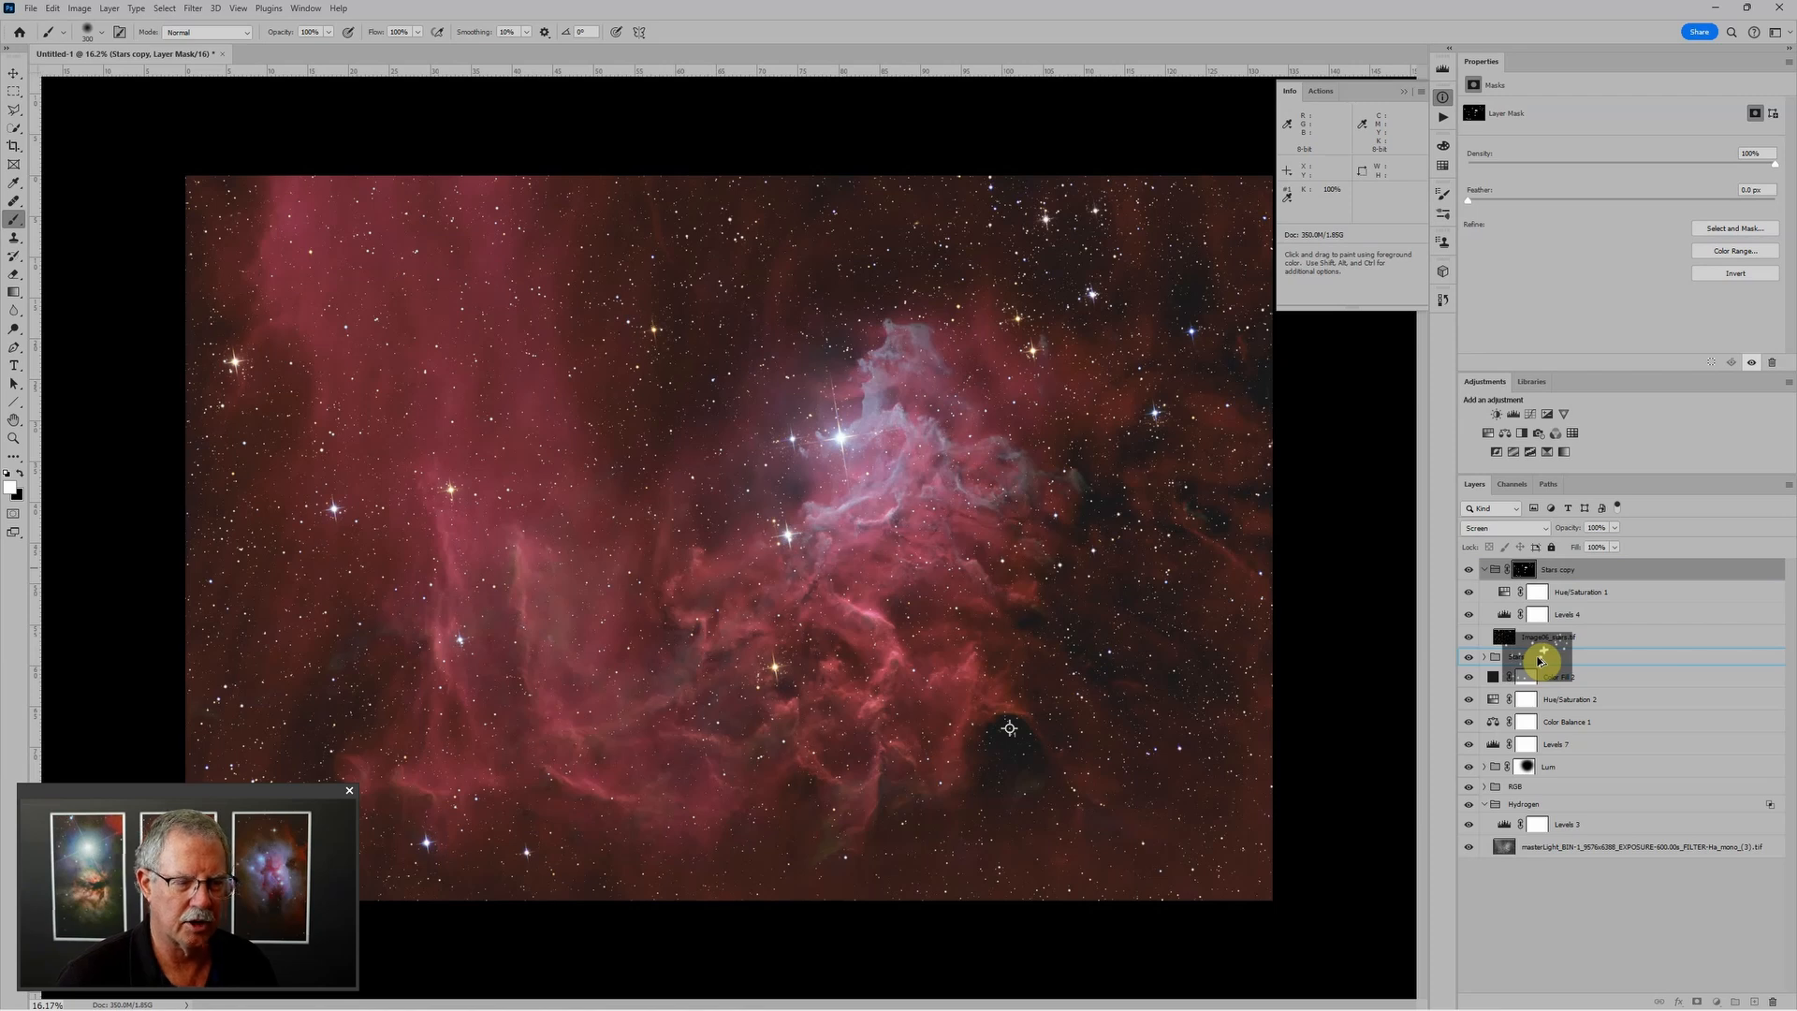
pyautogui.moveTo(1541, 661); pyautogui.dragTo(1538, 661)
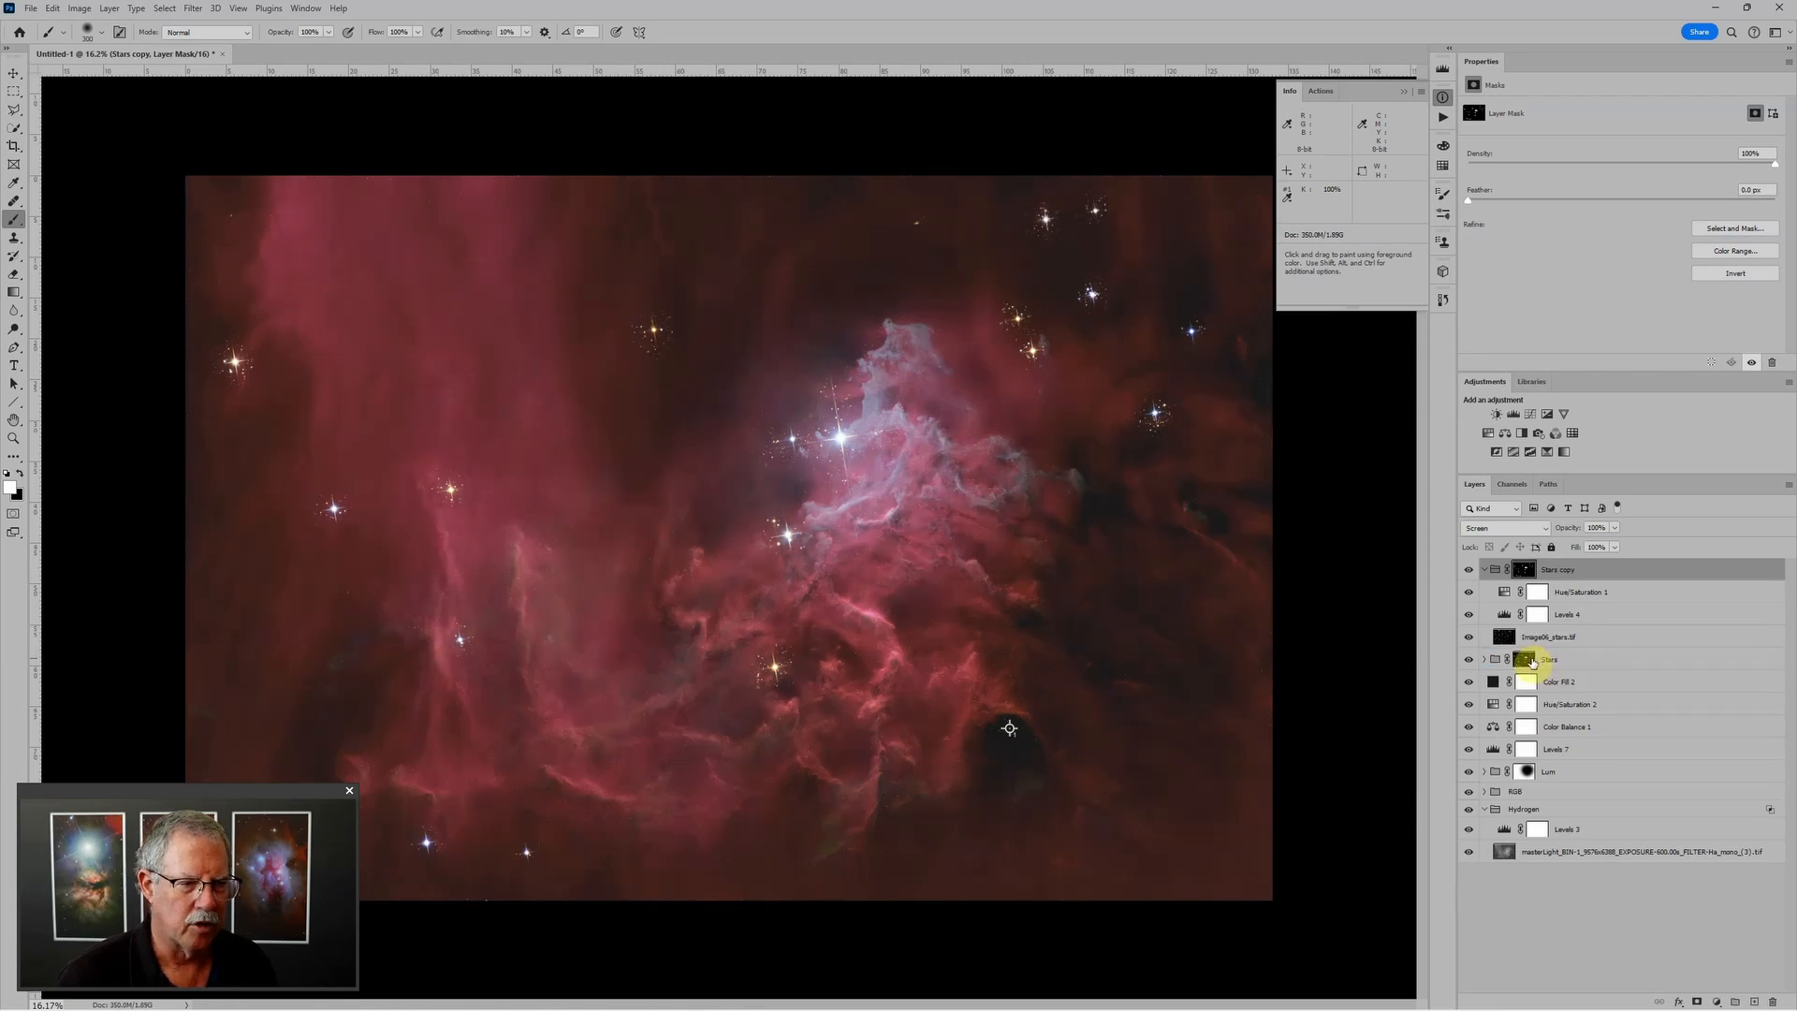
pyautogui.click(1532, 660)
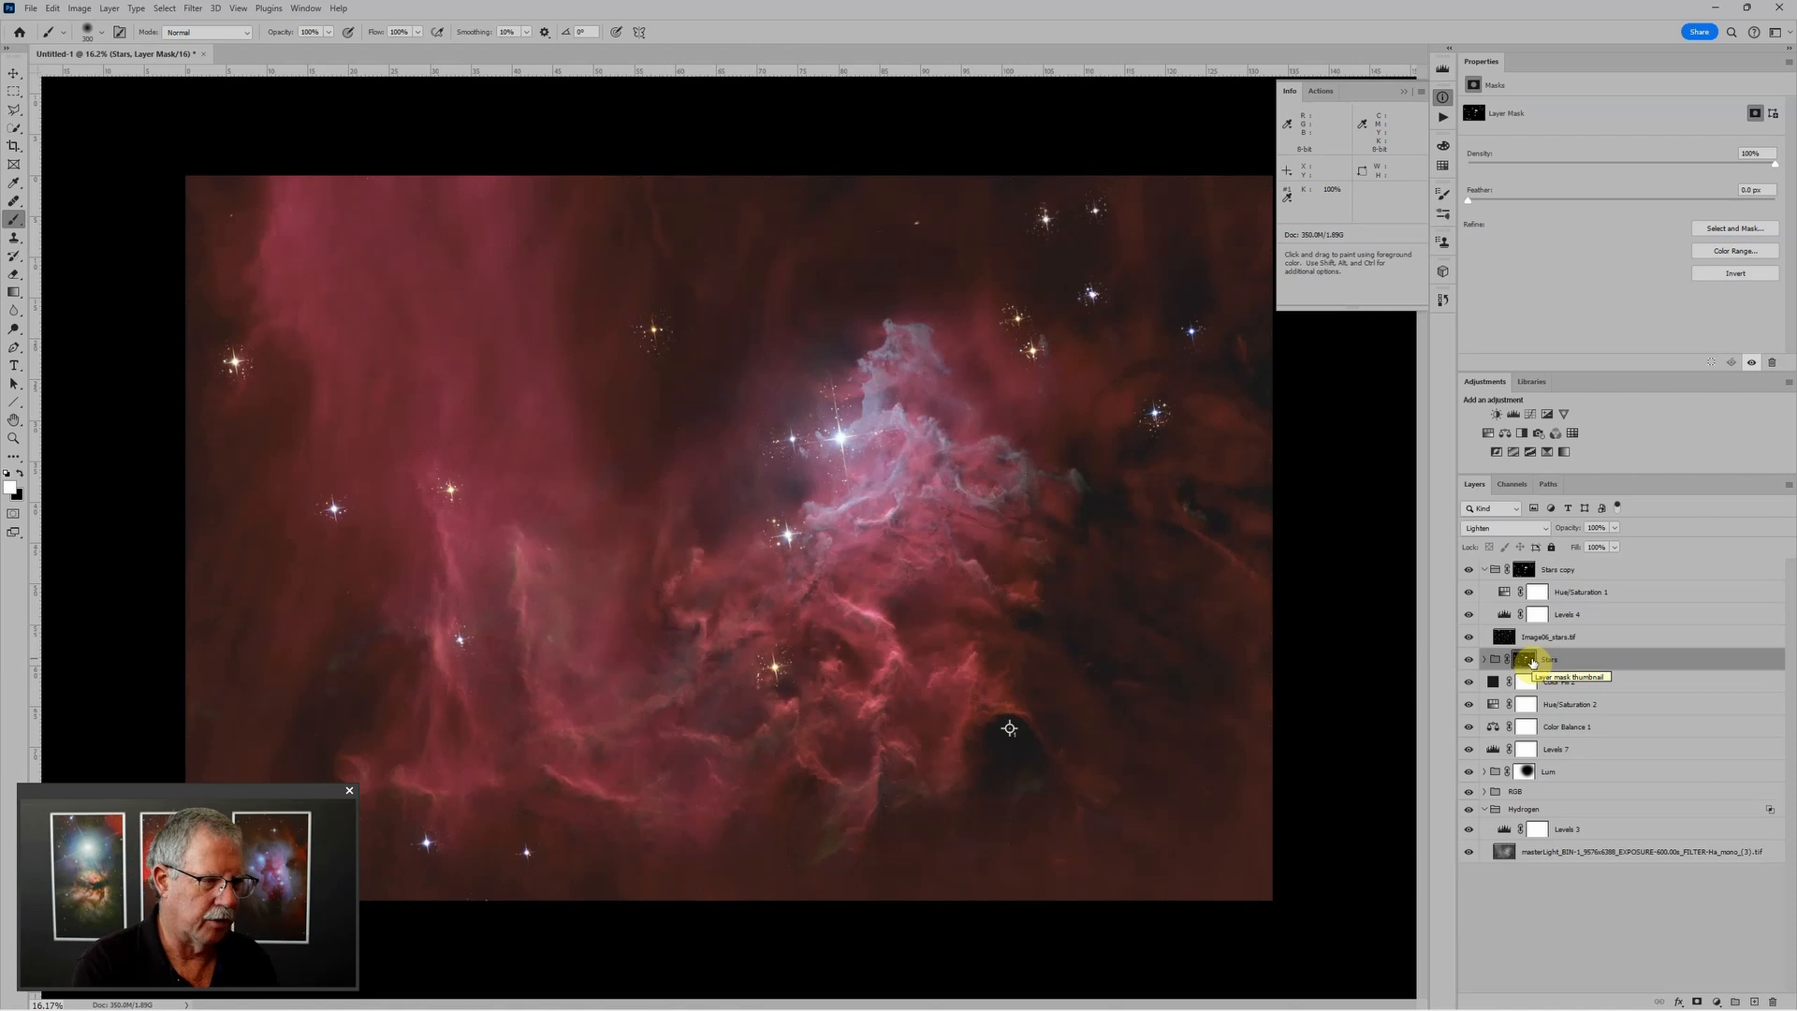
pyautogui.hotkey('ctrl', 'i')
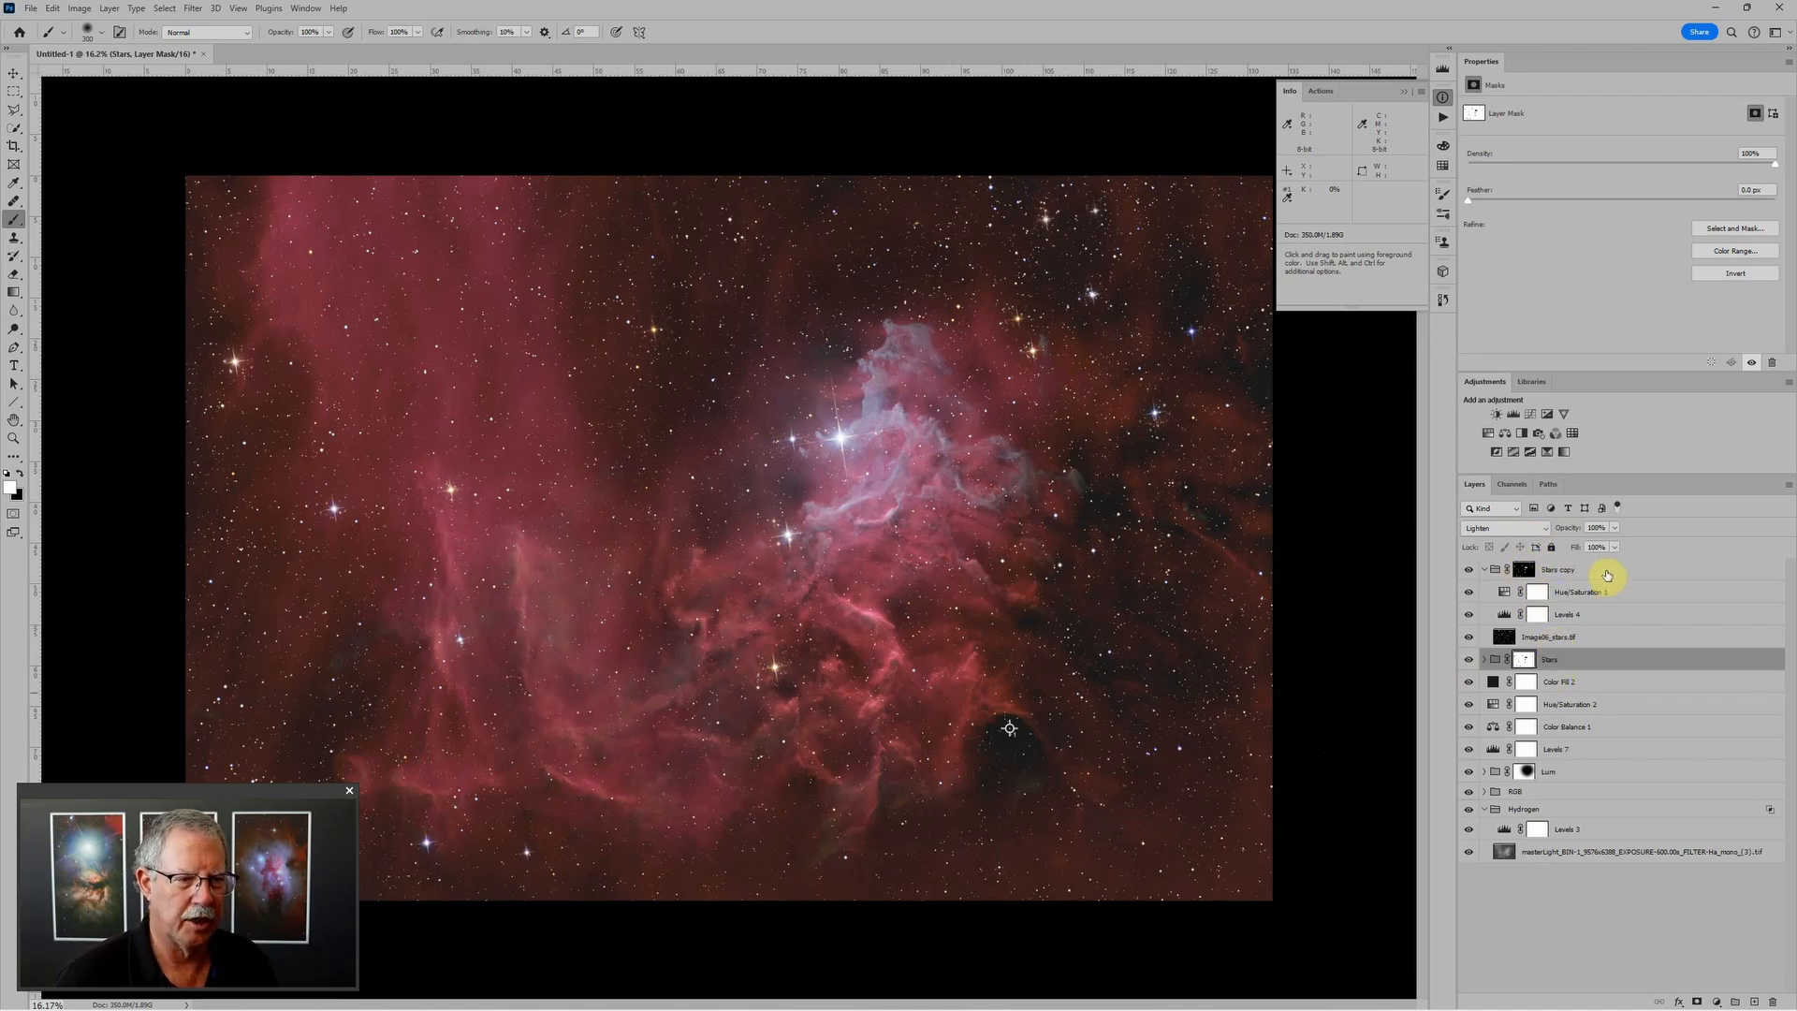
pyautogui.click(1490, 569)
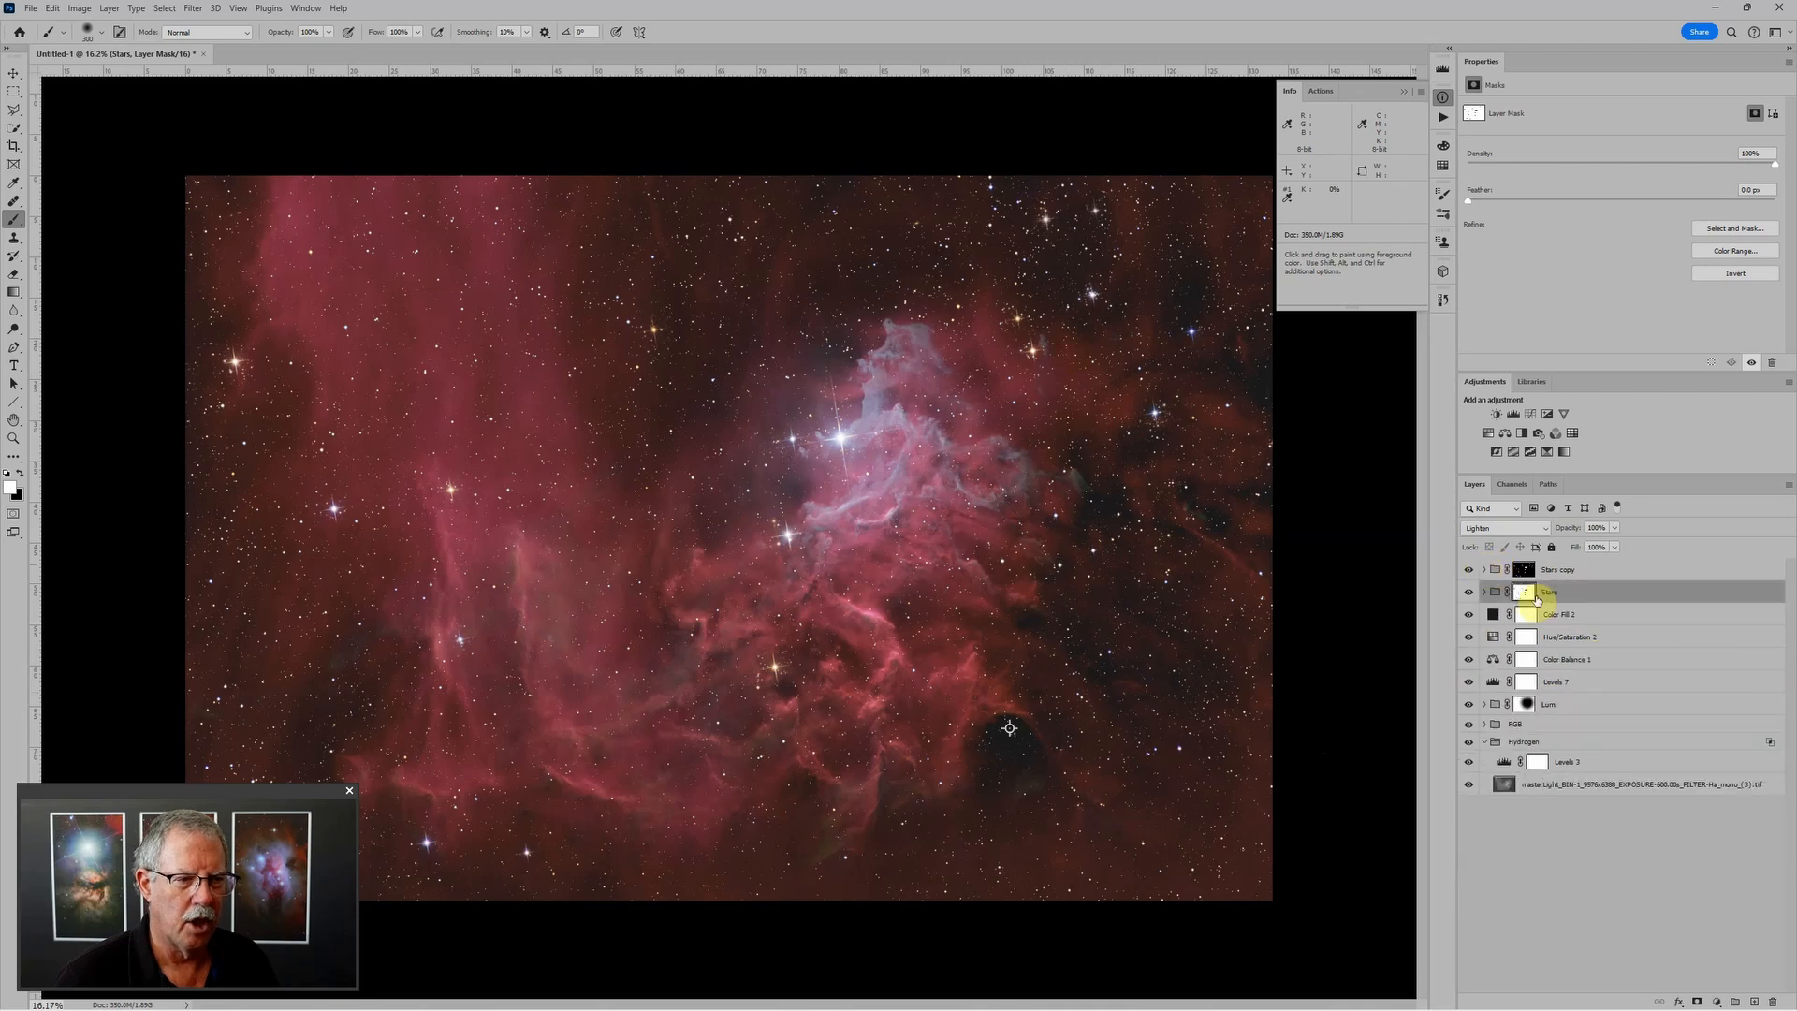
# Step: Combine the Stars copy and Stars groups into one new parent group and name it Stars
pyautogui.keyDown('shift'); pyautogui.click(1604, 578); pyautogui.keyUp('shift')
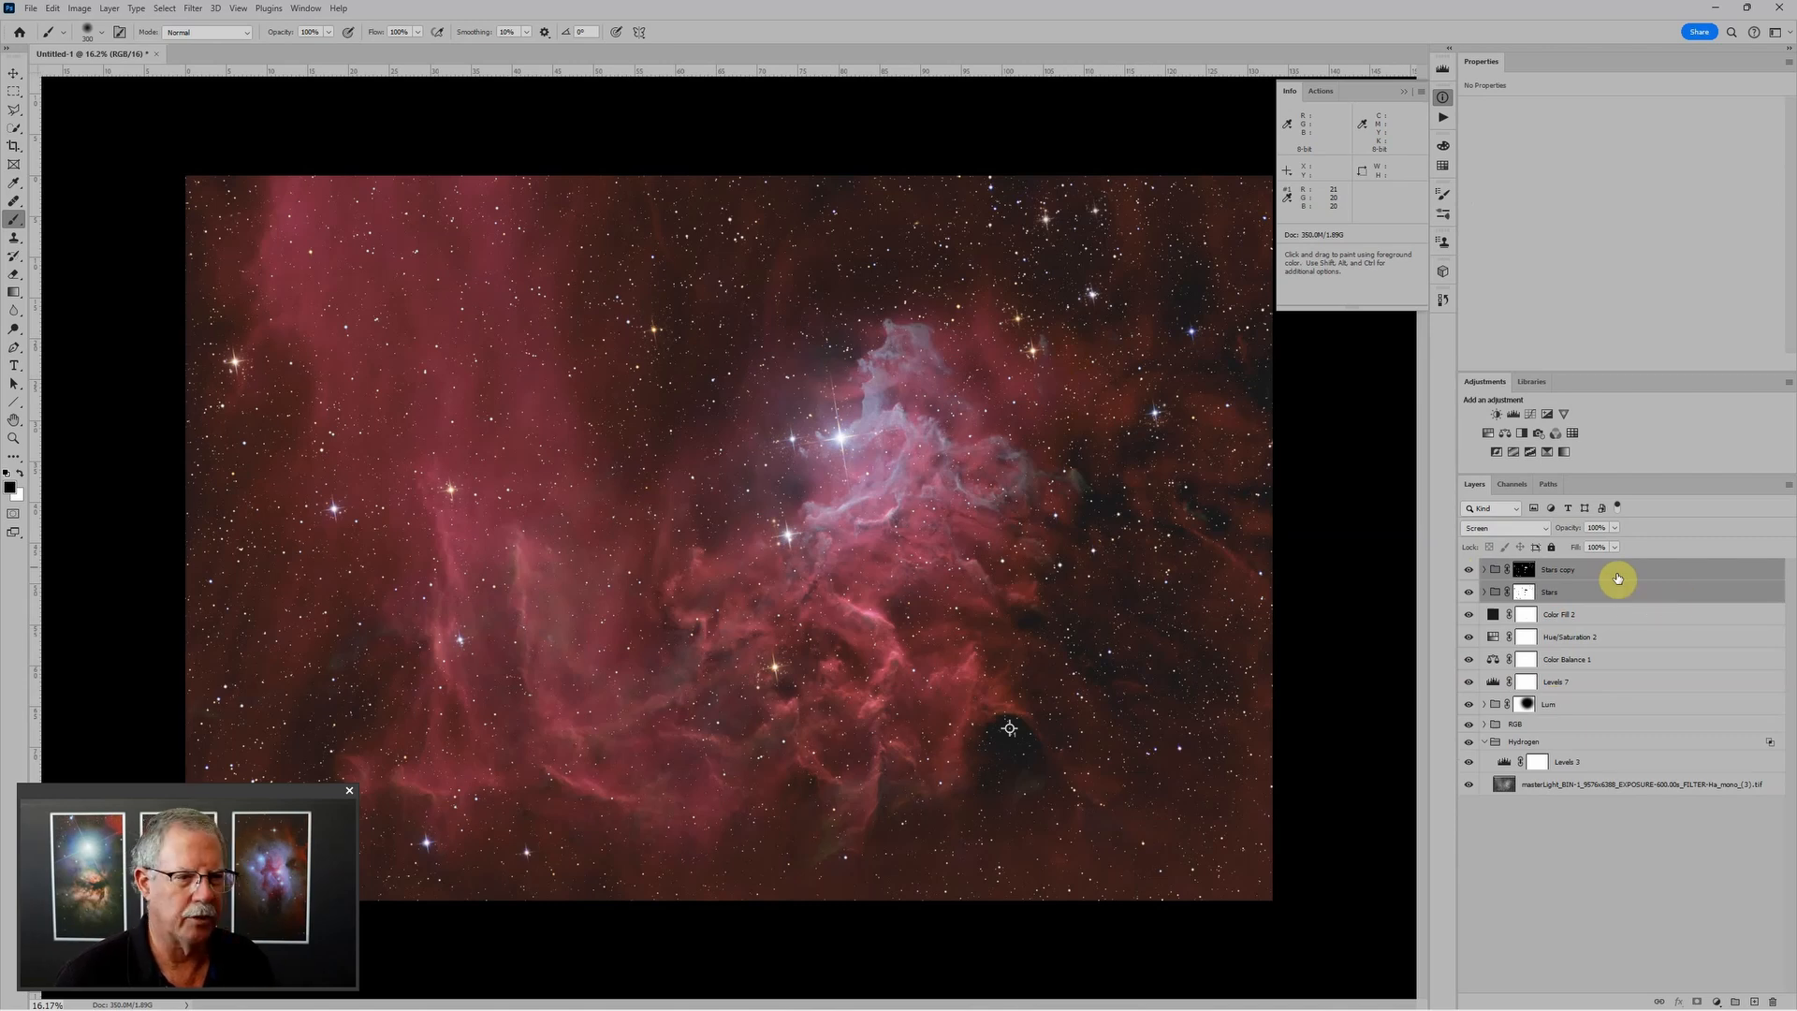
pyautogui.hotkey('ctrl', 'g')
pyautogui.doubleClick(1520, 567)
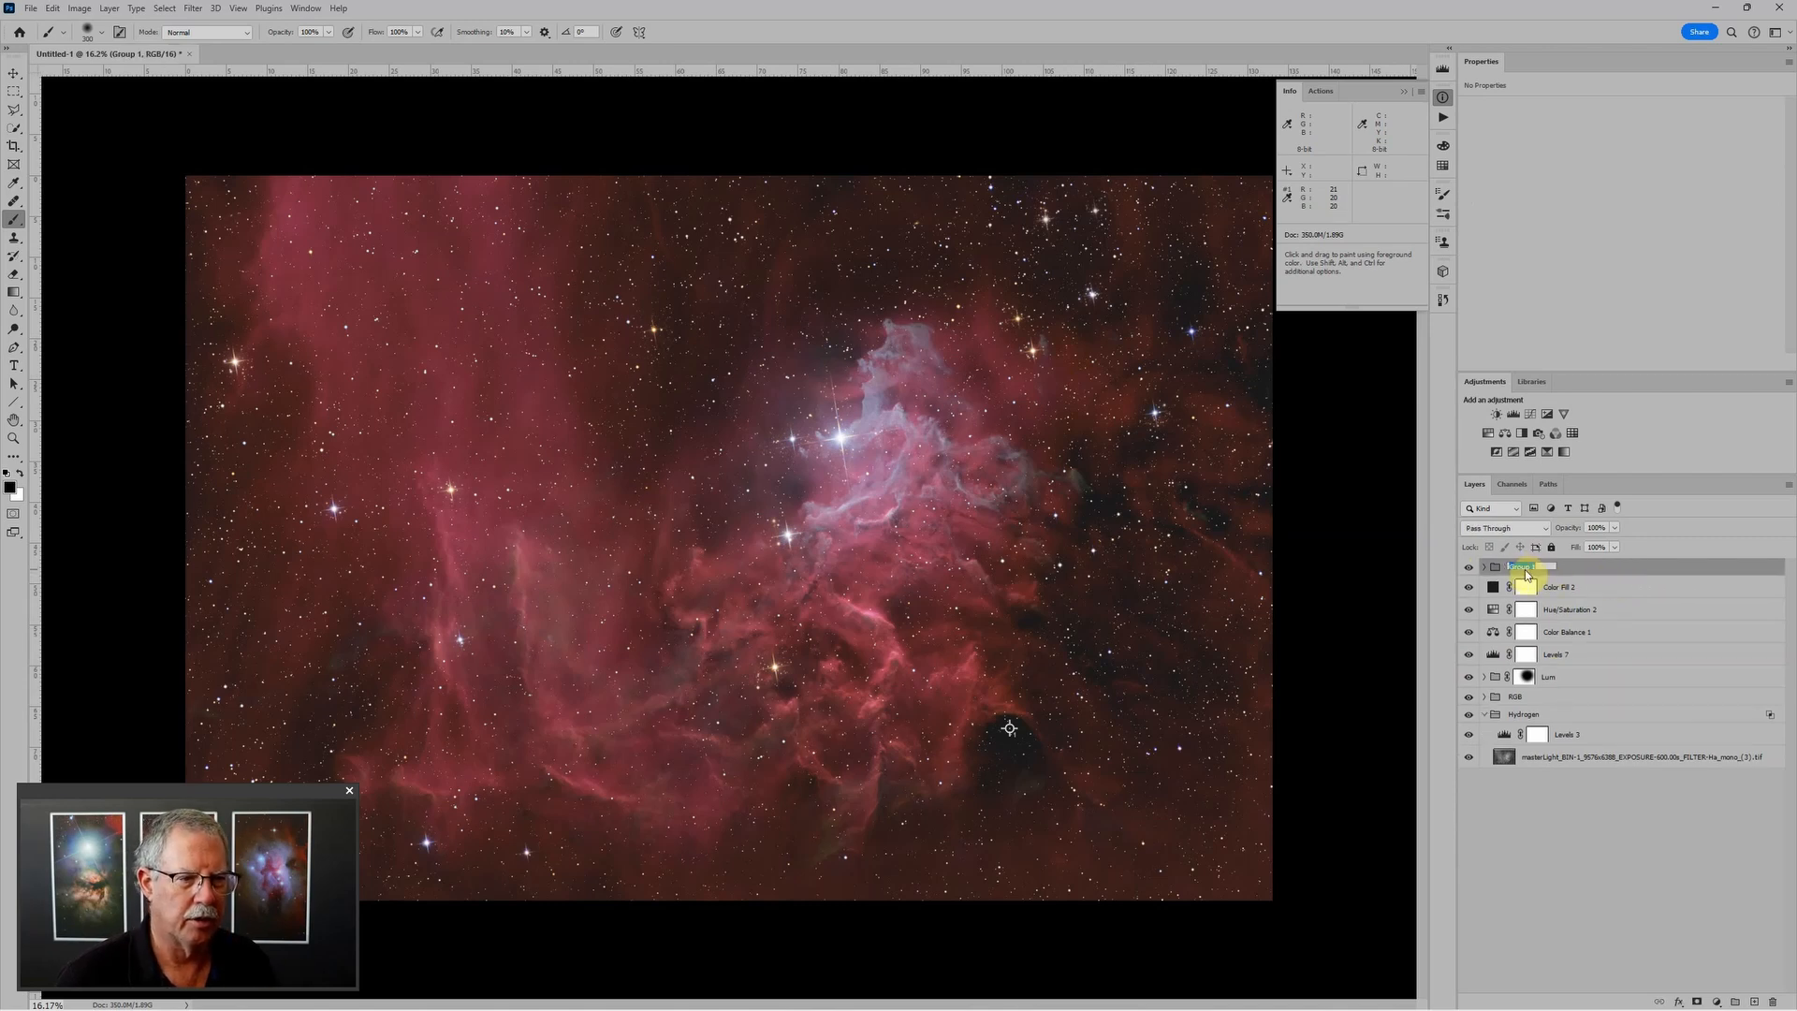
pyautogui.write('Stars')
pyautogui.press('Return')
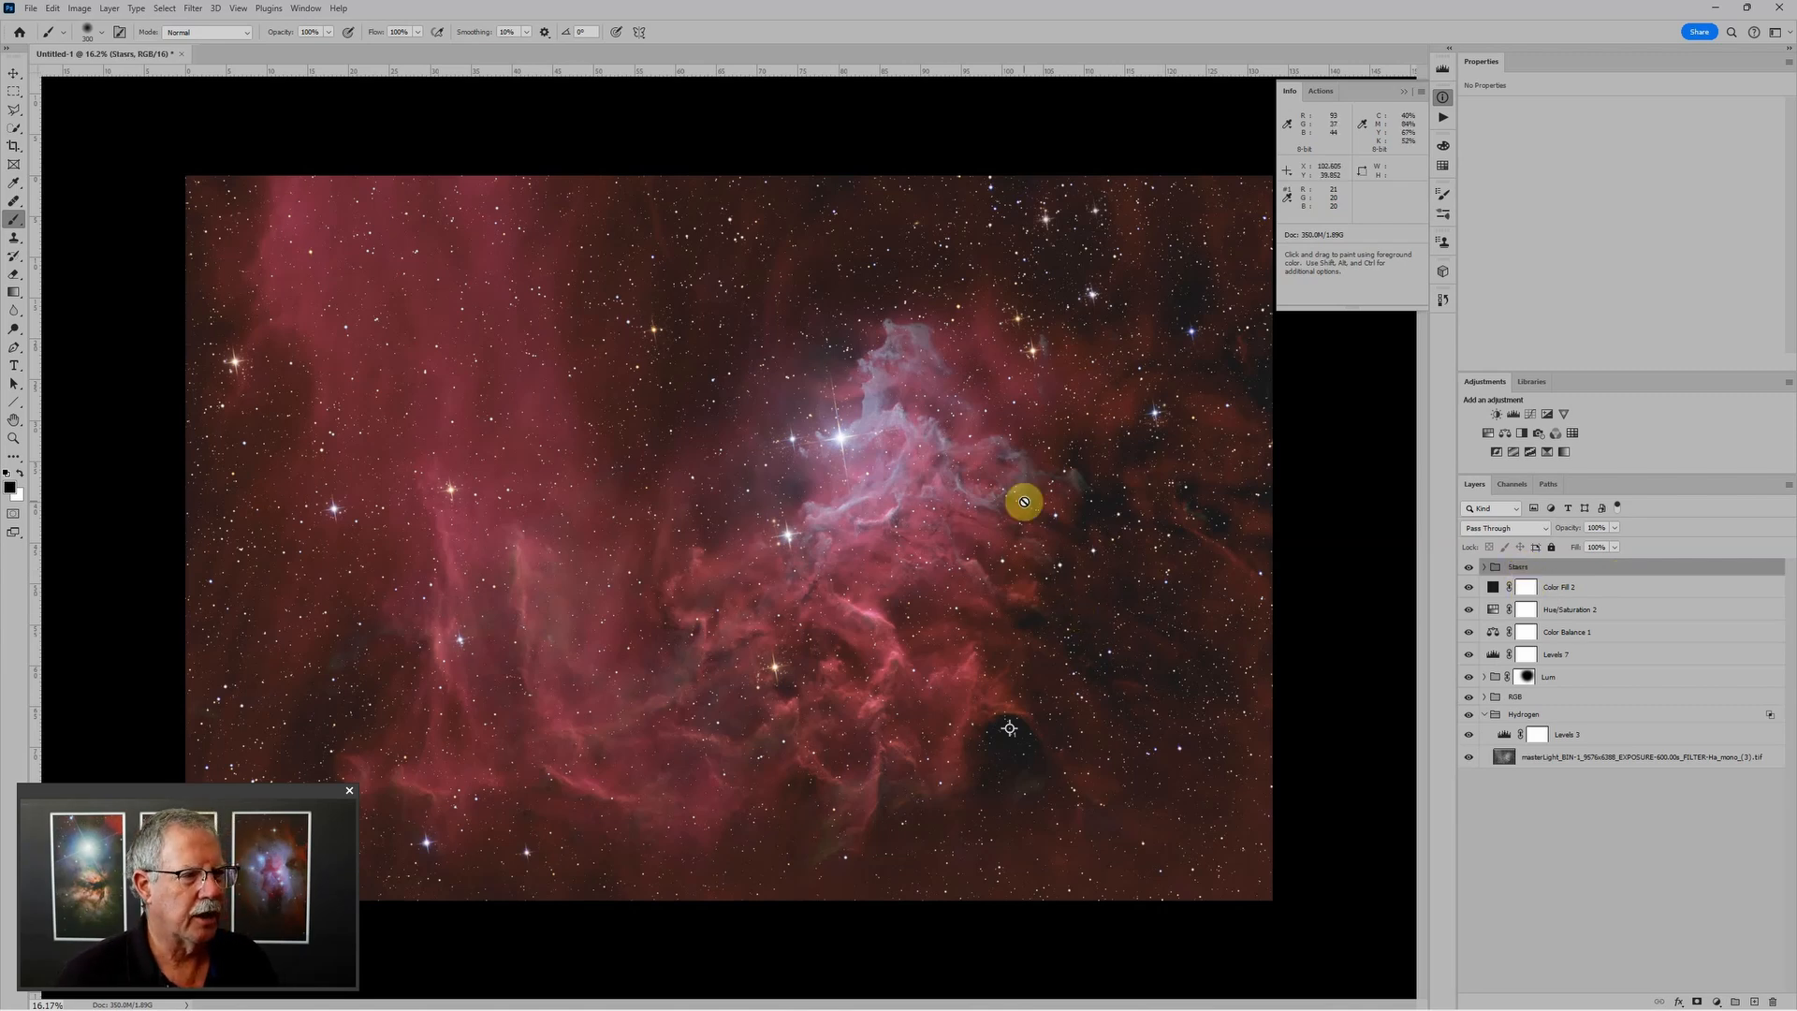
# Step: Save the document in the 2024 Photos folder as Flaming Star Dreamscope Sample in Large Document Format (PSB)
pyautogui.scroll(-2, 1024, 502)
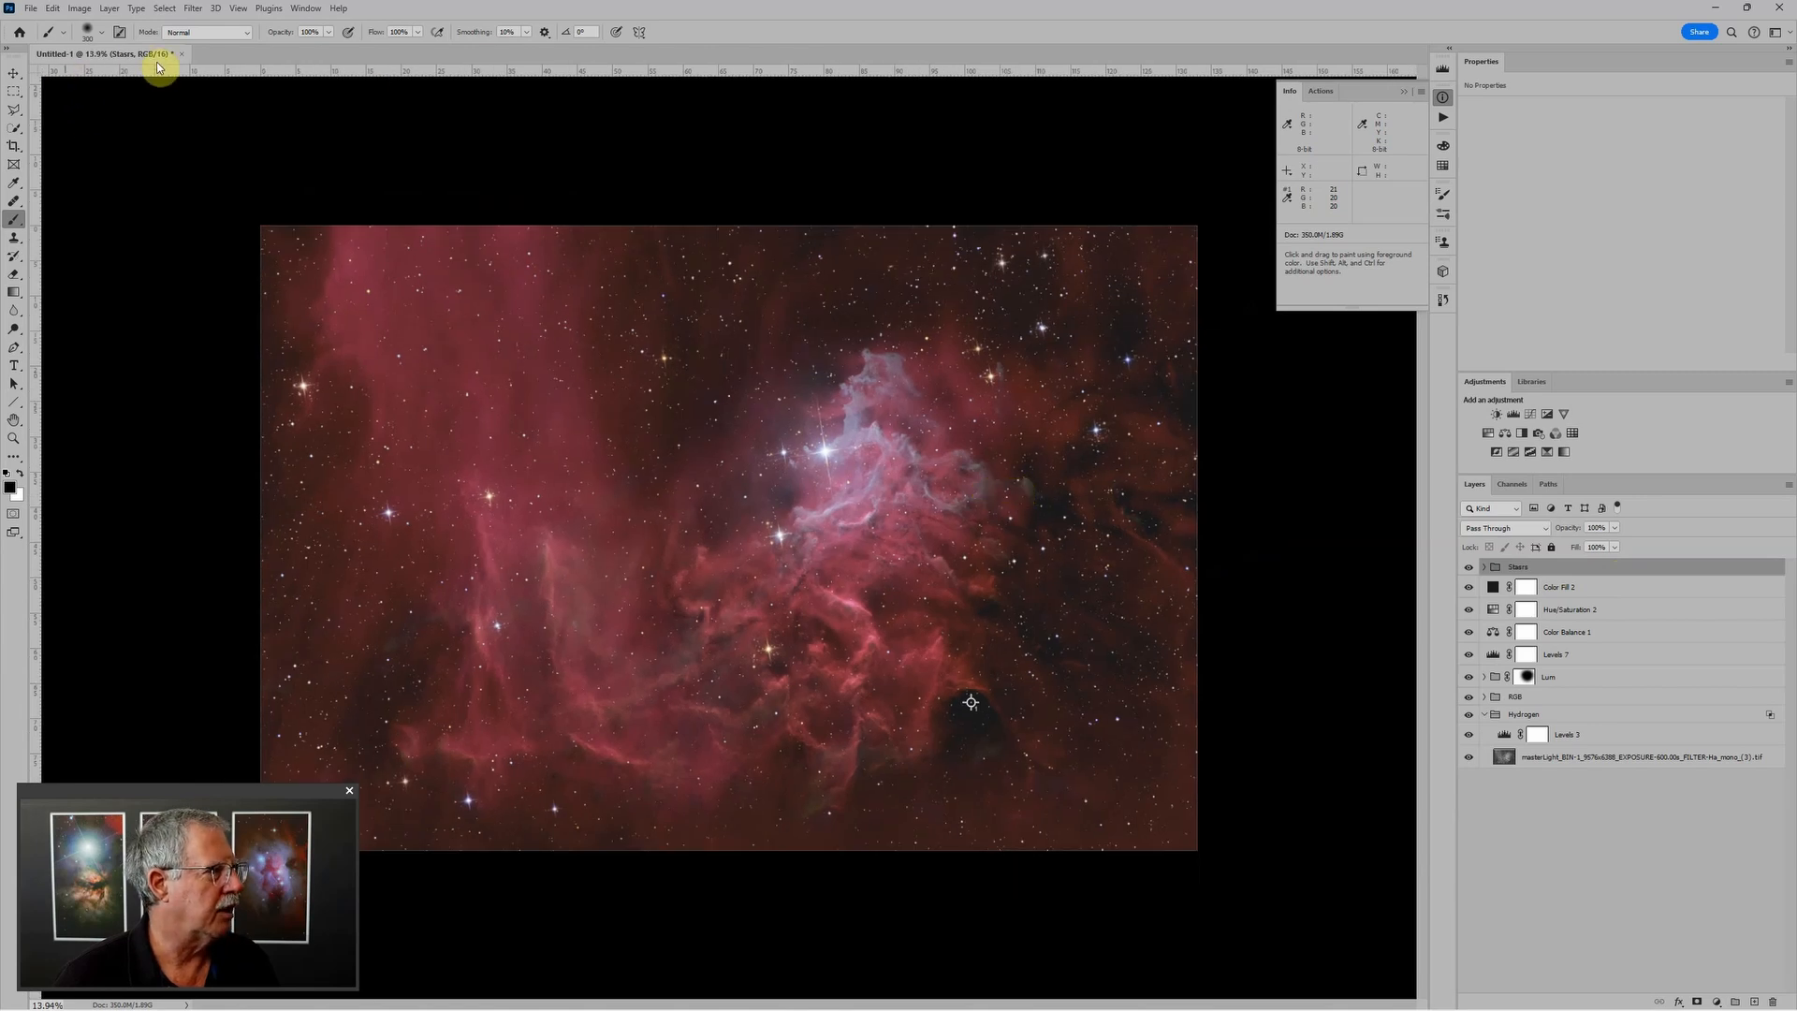
pyautogui.click(31, 7)
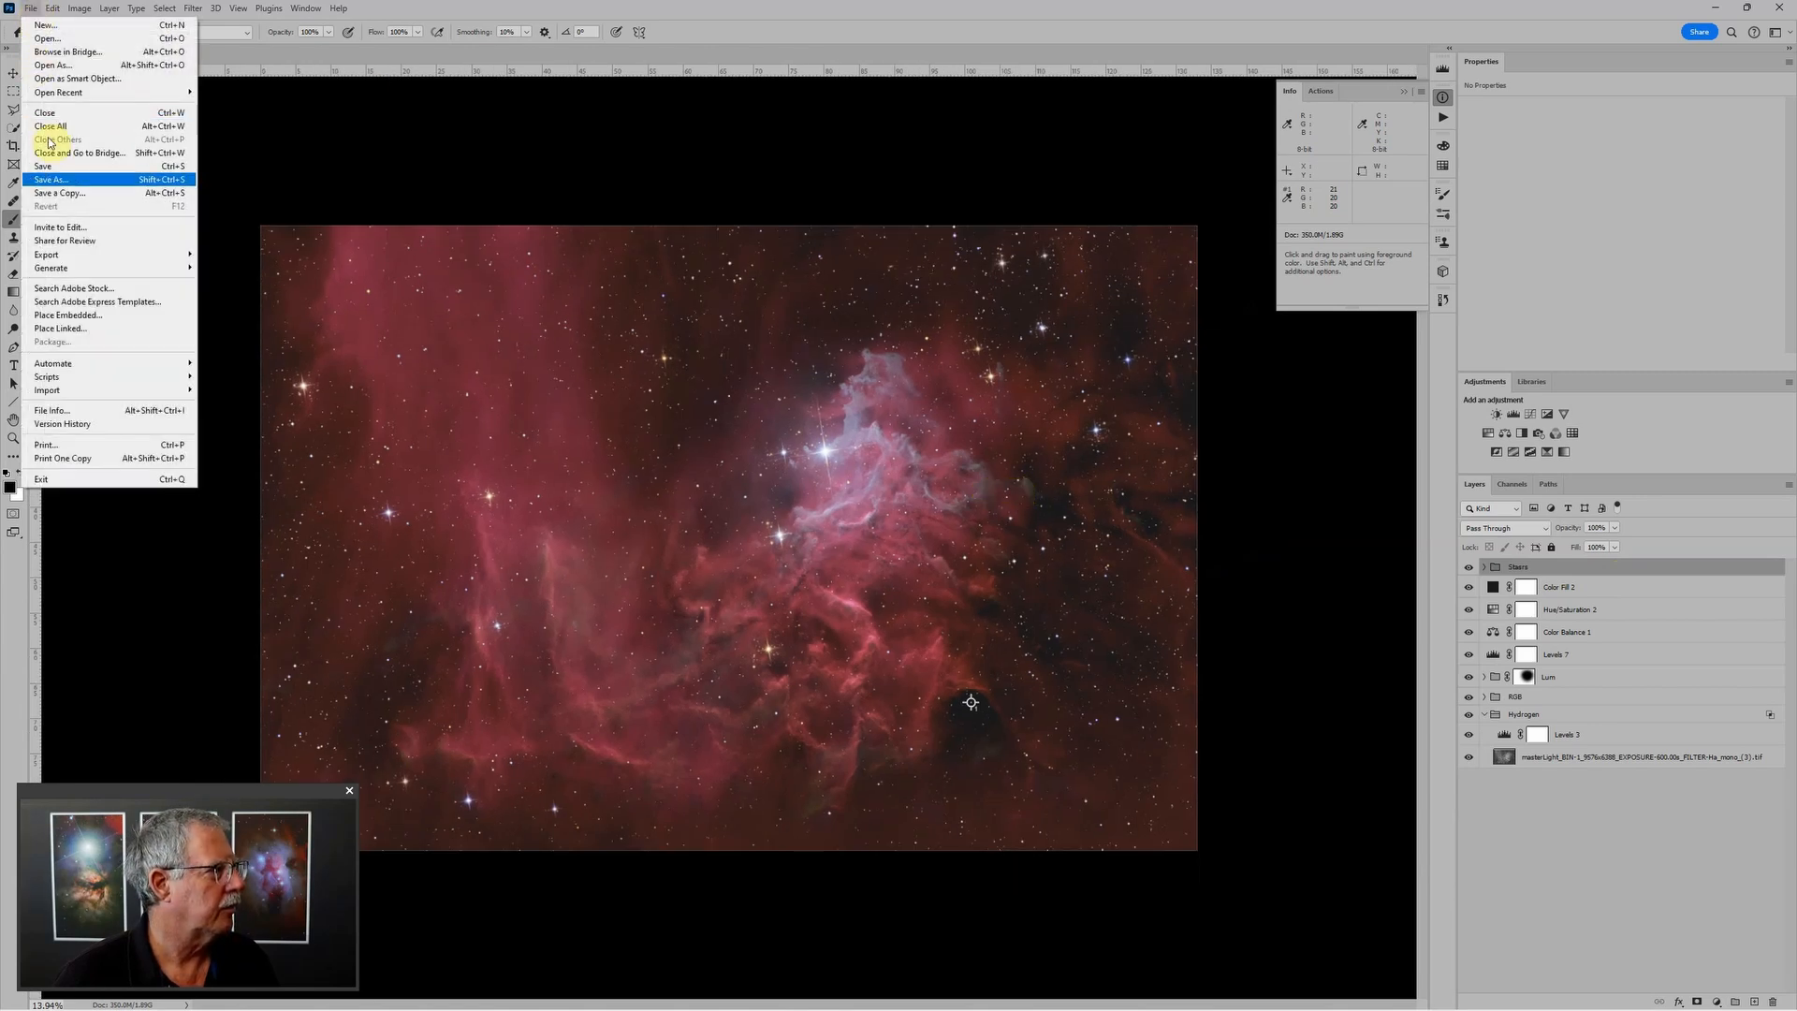
pyautogui.click(52, 179)
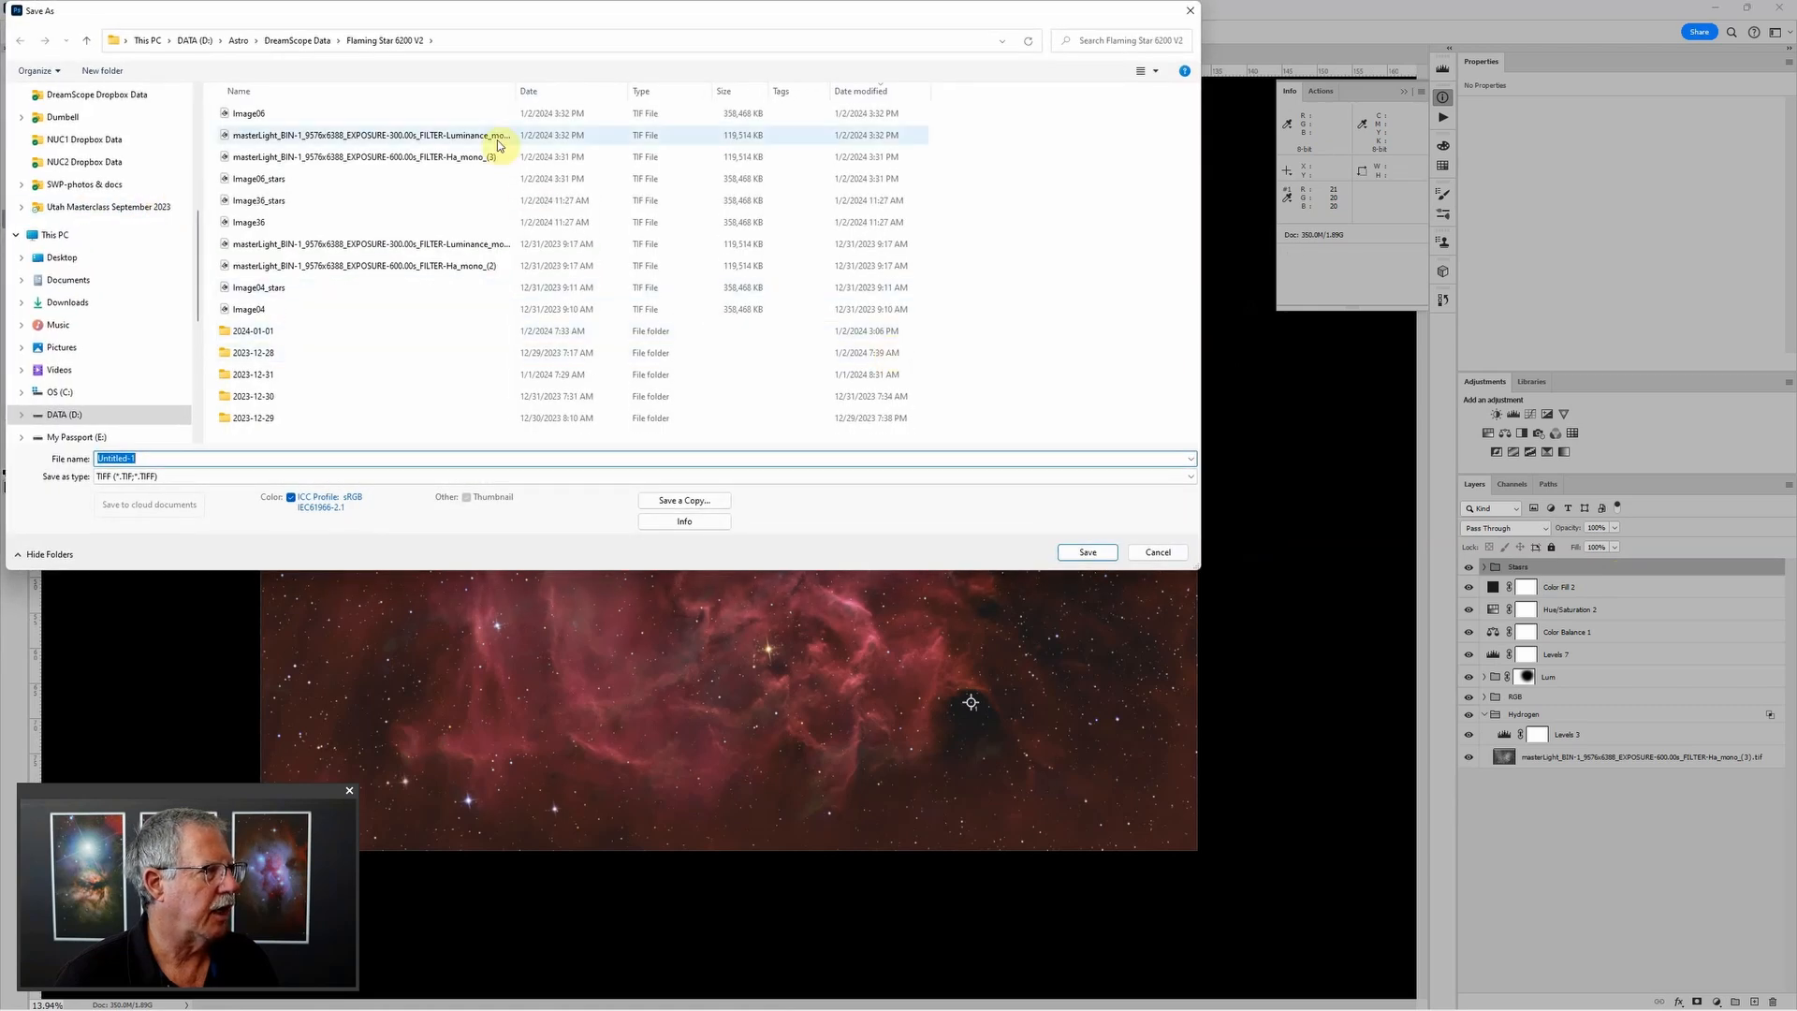
pyautogui.scroll(2, 197, 278)
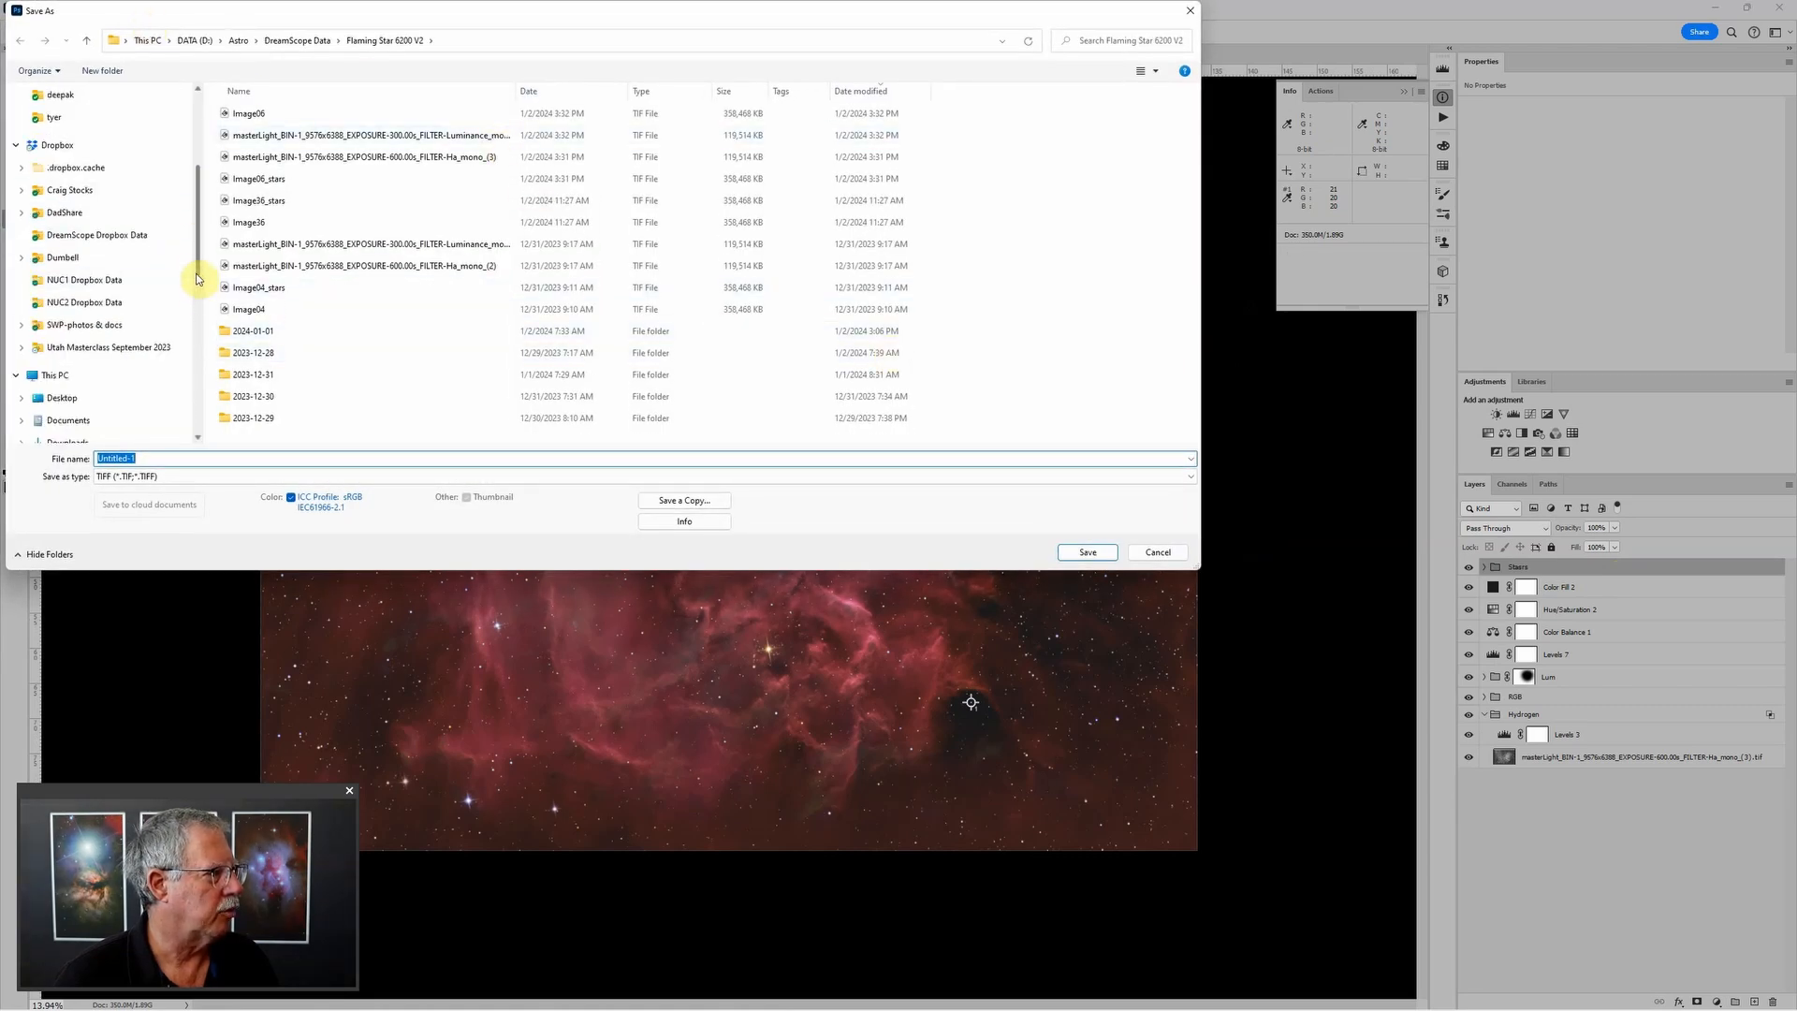
pyautogui.moveTo(197, 278); pyautogui.dragTo(188, 100)
pyautogui.click(103, 241)
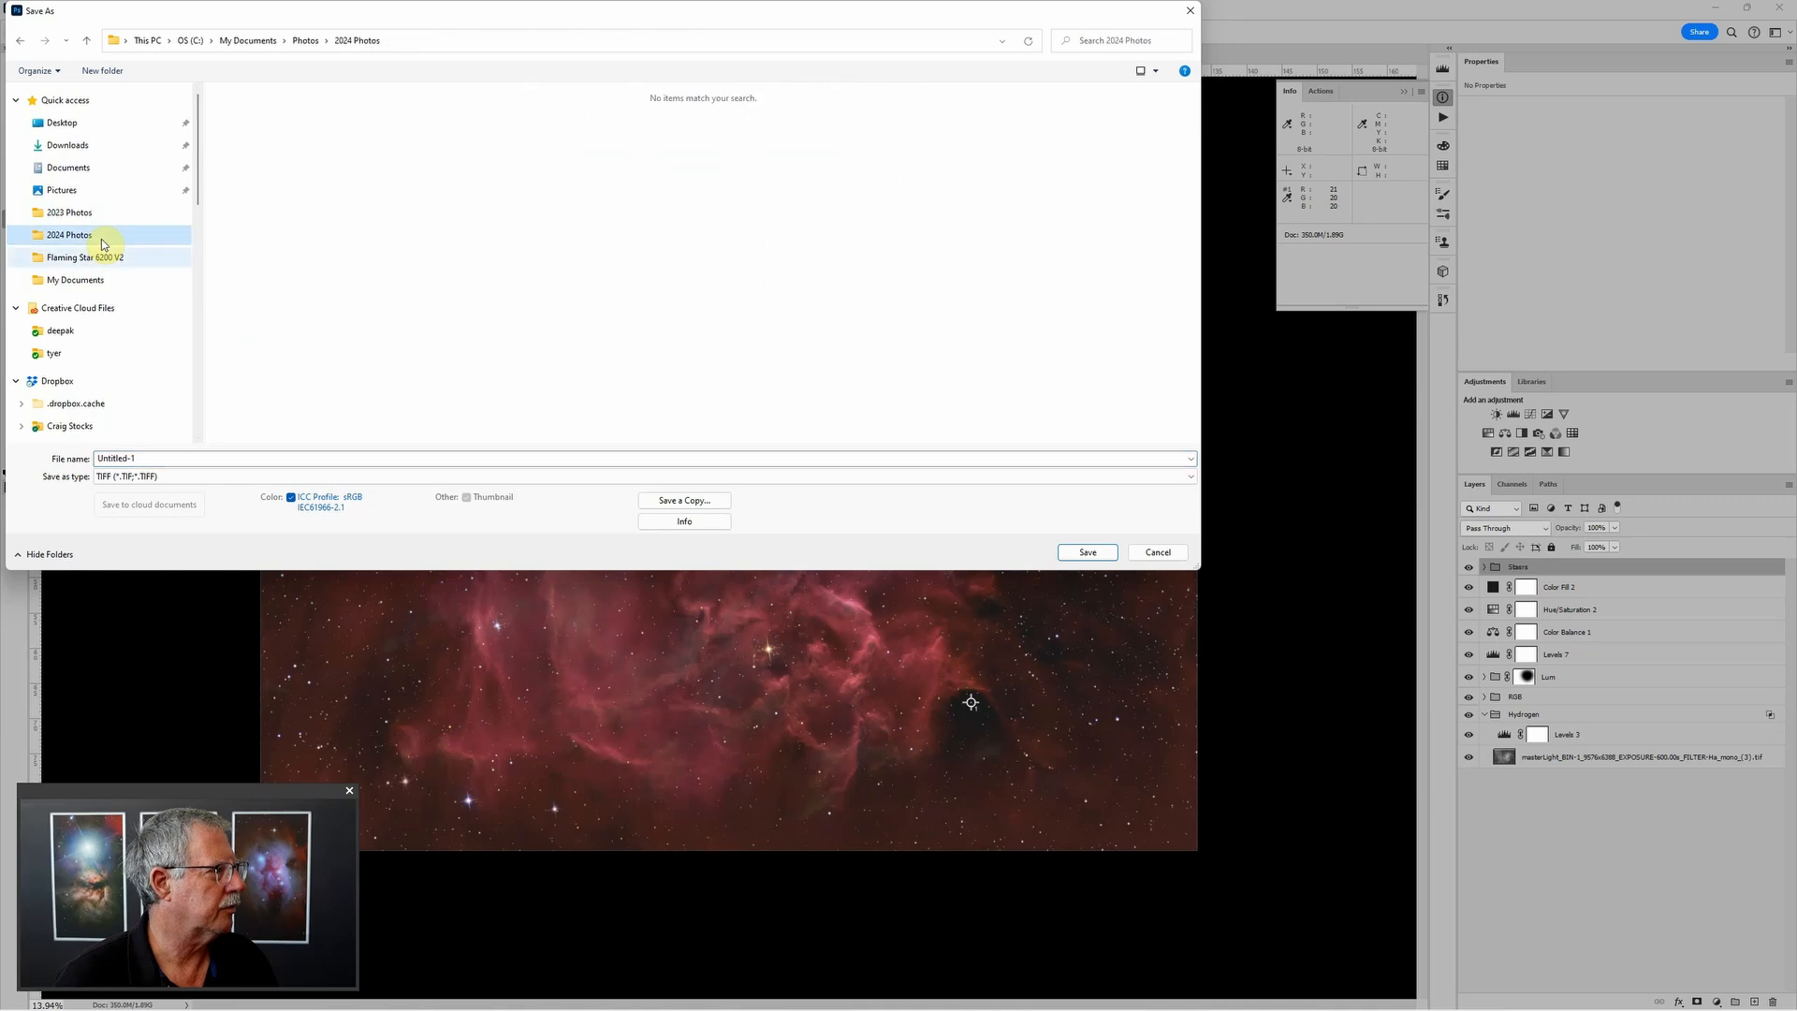
pyautogui.click(192, 477)
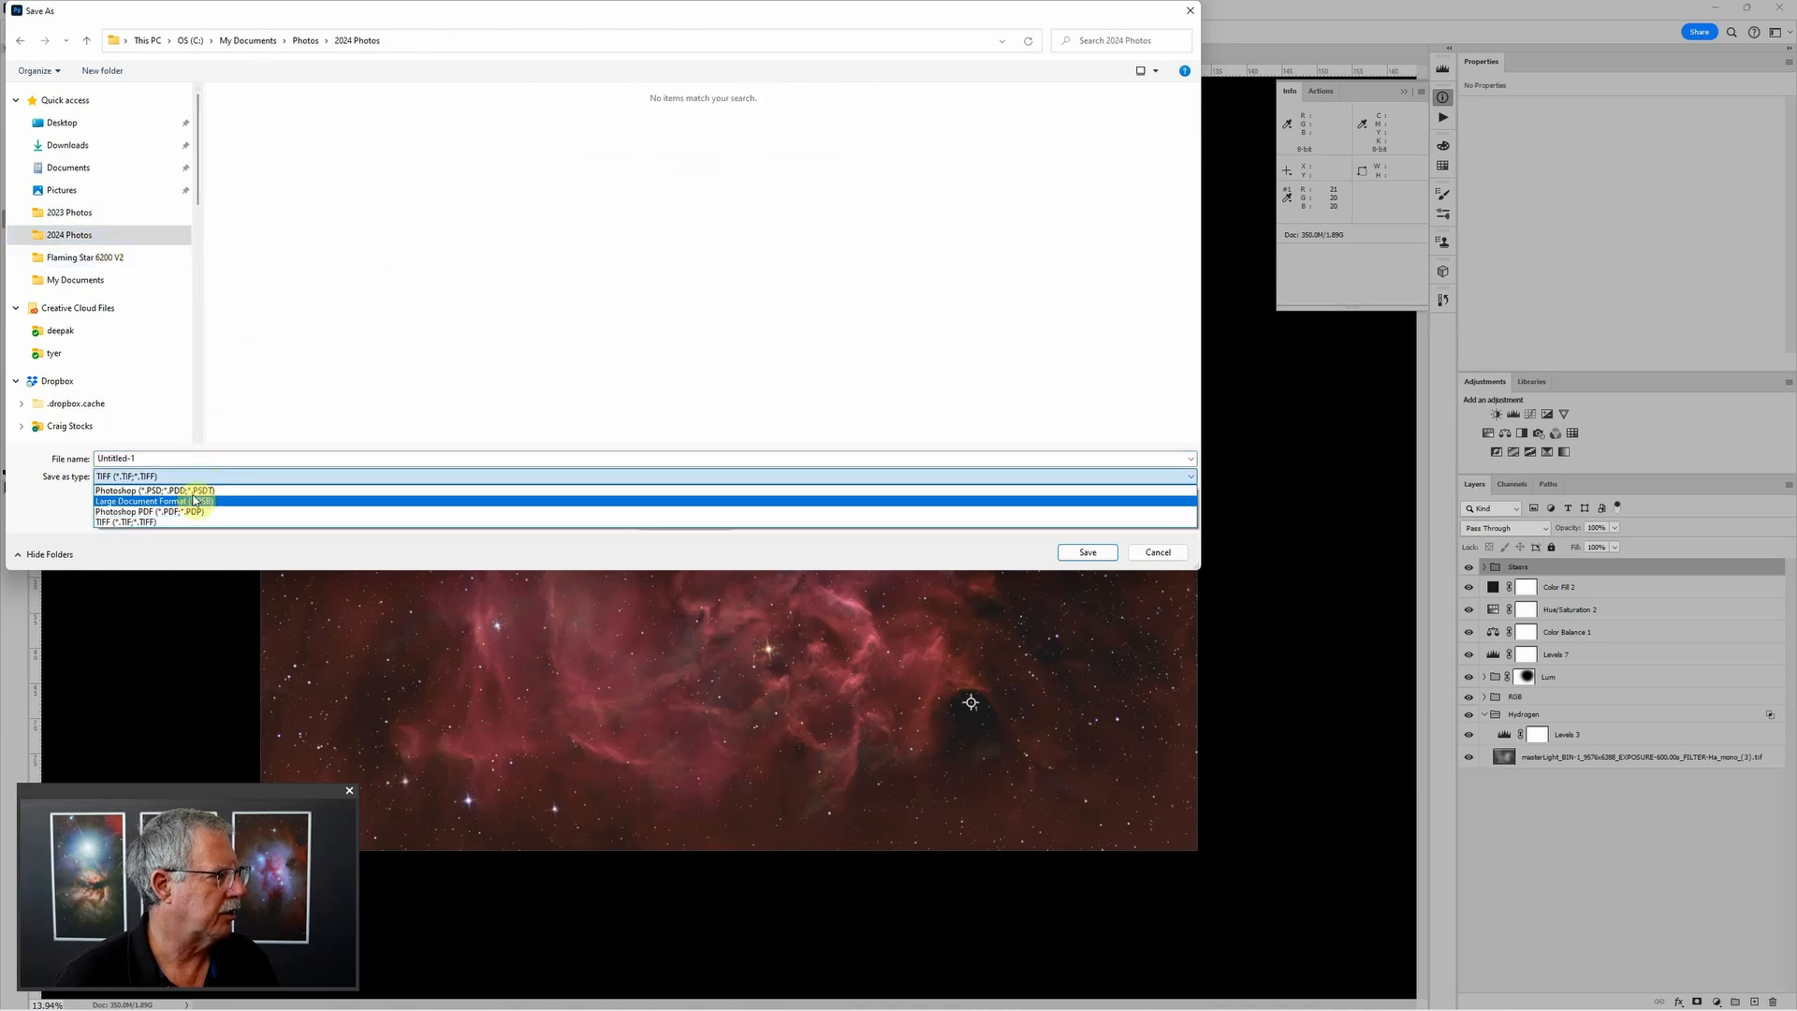
pyautogui.click(194, 503)
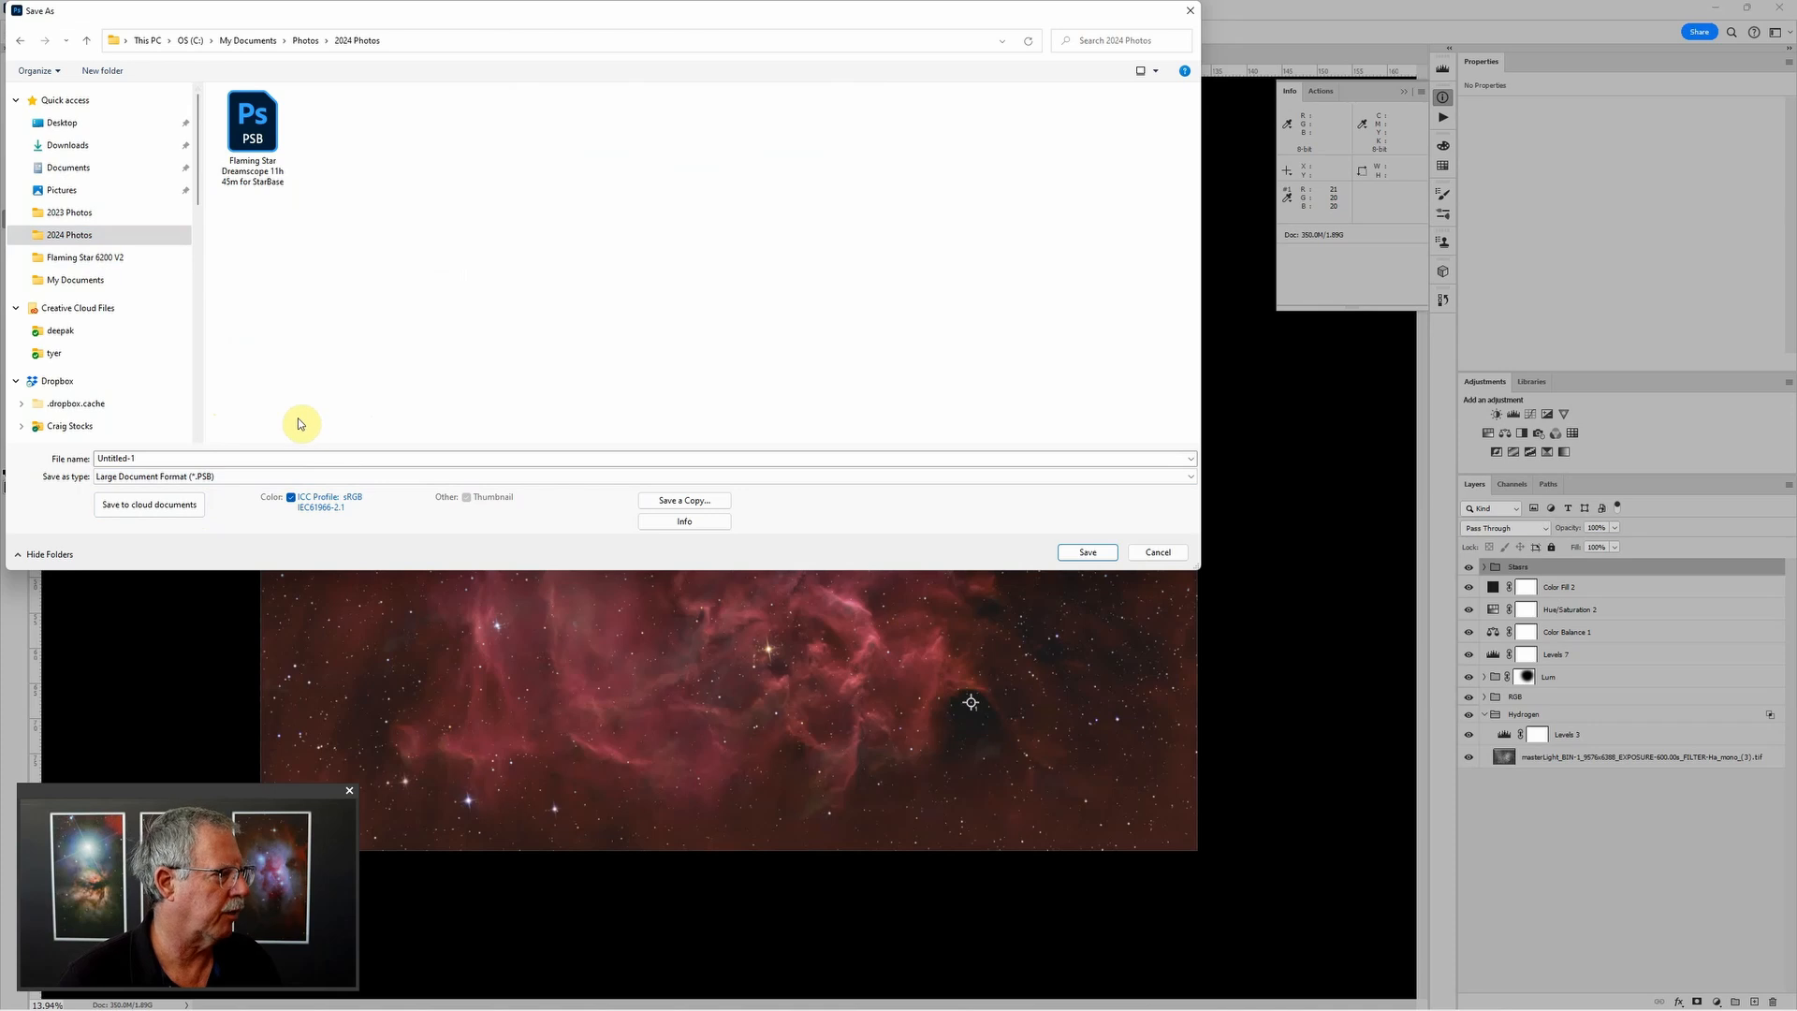
pyautogui.click(165, 456)
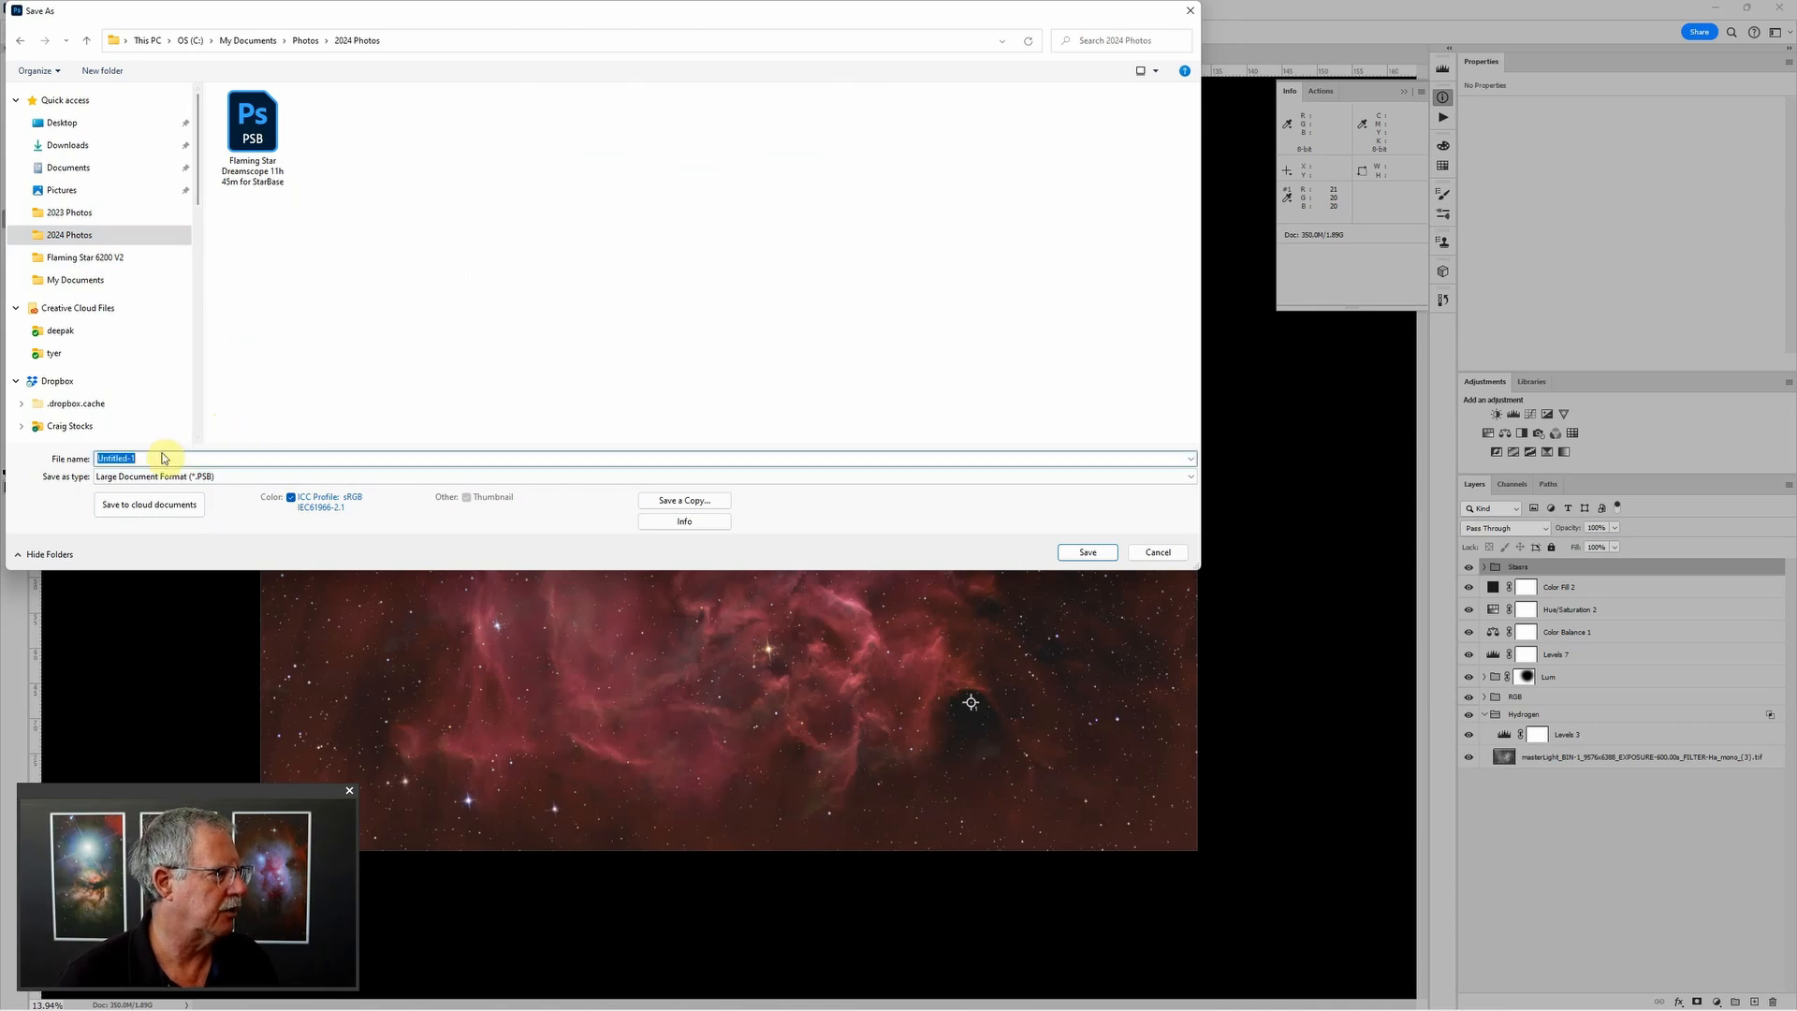
pyautogui.write('Flaming Star Dreams')
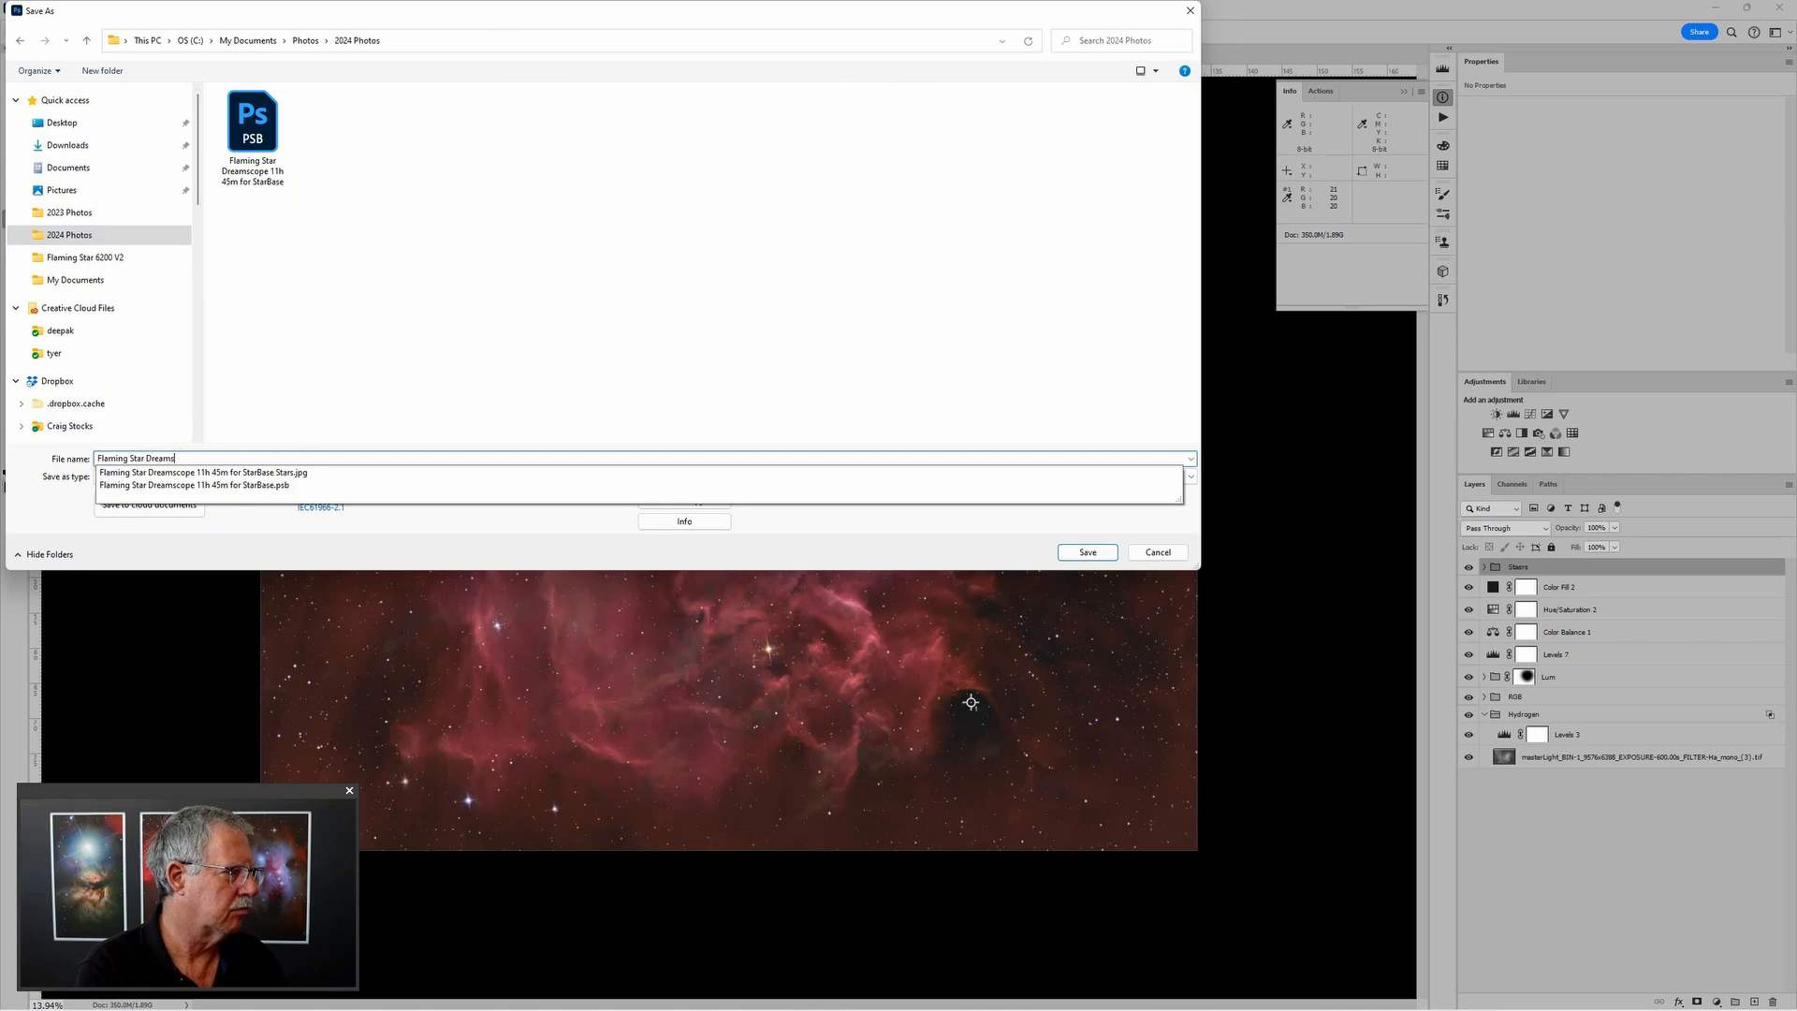
pyautogui.write('cope Sample')
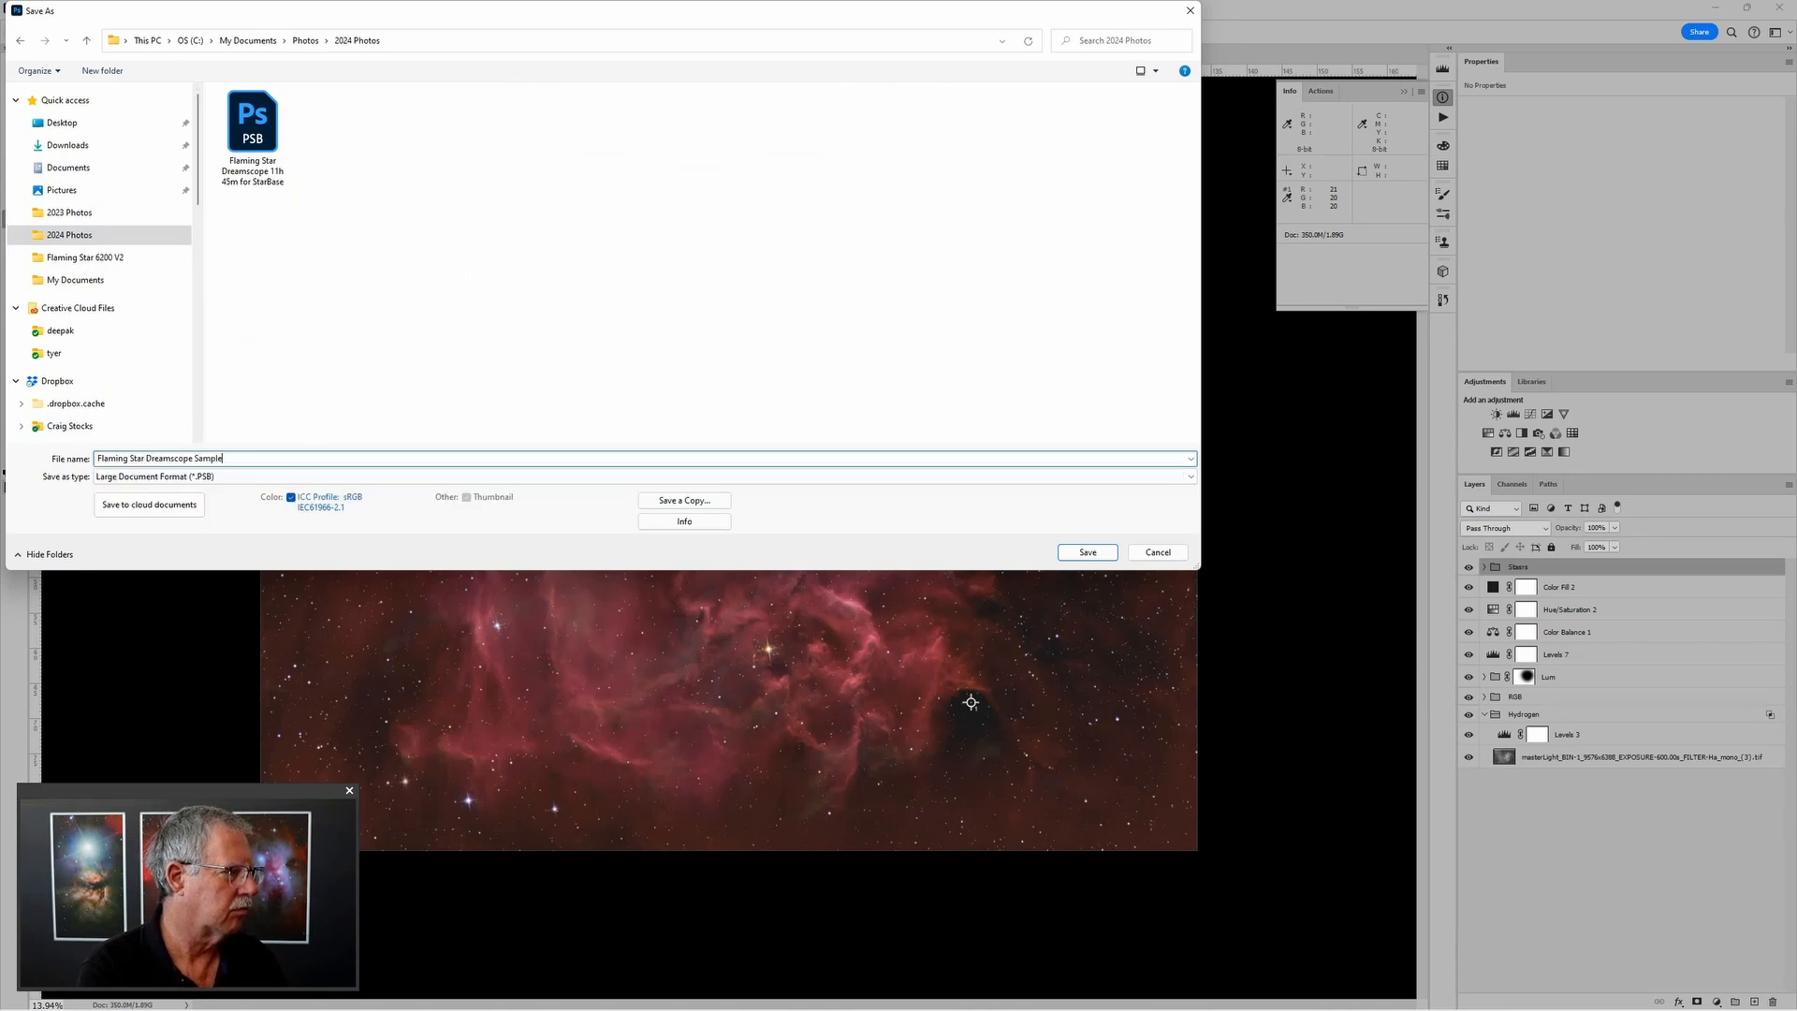
pyautogui.press('Return')
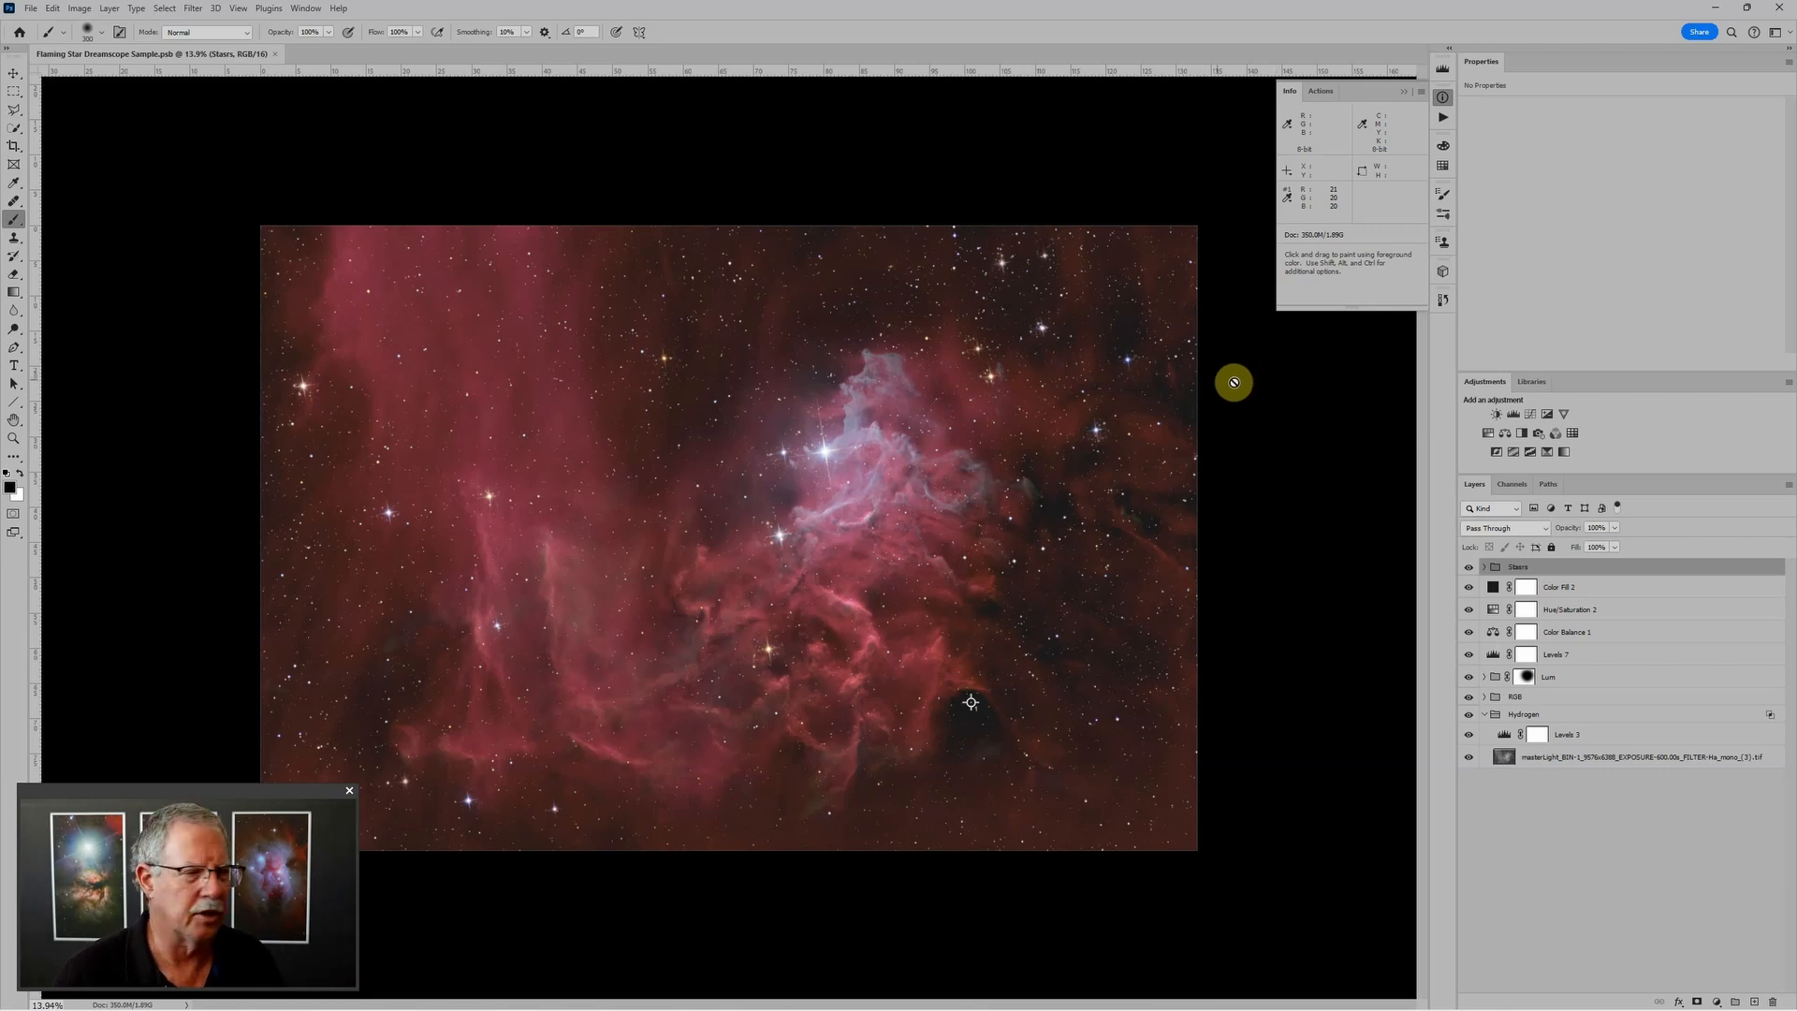
# Step: Switch to Lightroom Classic and synchronize the 2024 Photos folder, importing new photos without the import dialog
pyautogui.scroll(-1, 1020, 520)
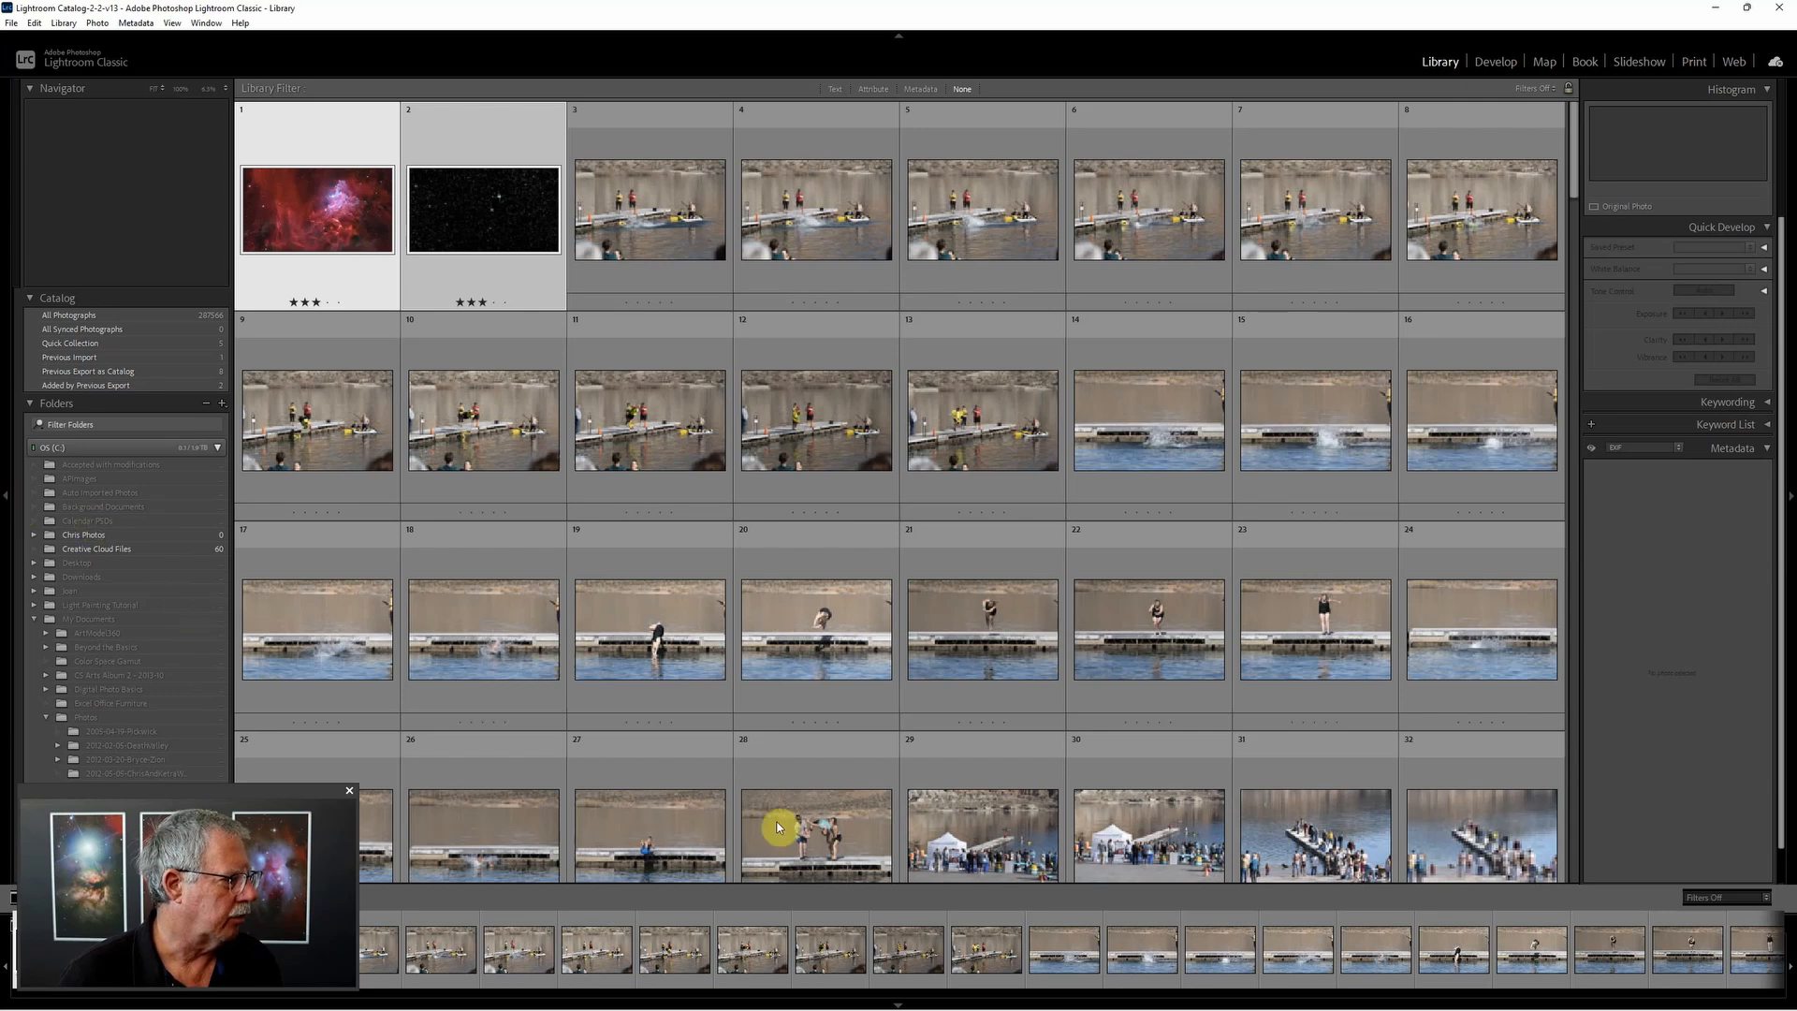
pyautogui.click(268, 795)
pyautogui.moveTo(270, 794); pyautogui.dragTo(536, 754)
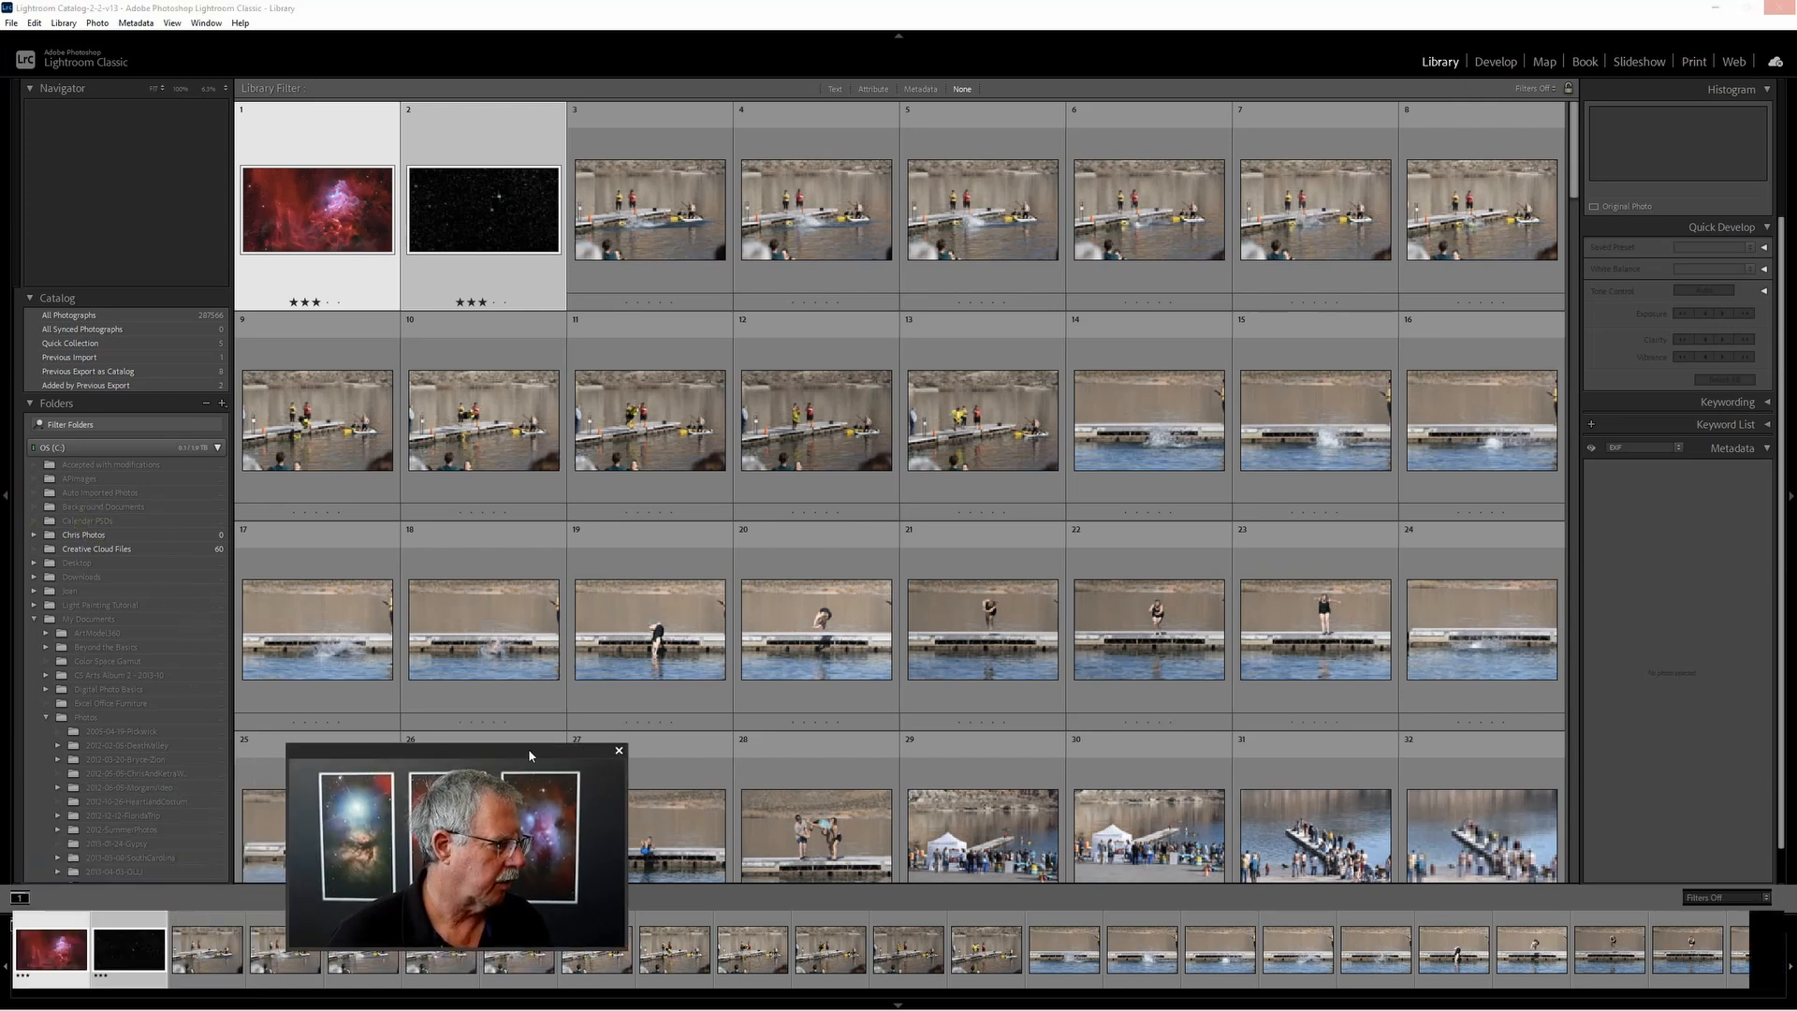
pyautogui.click(104, 596)
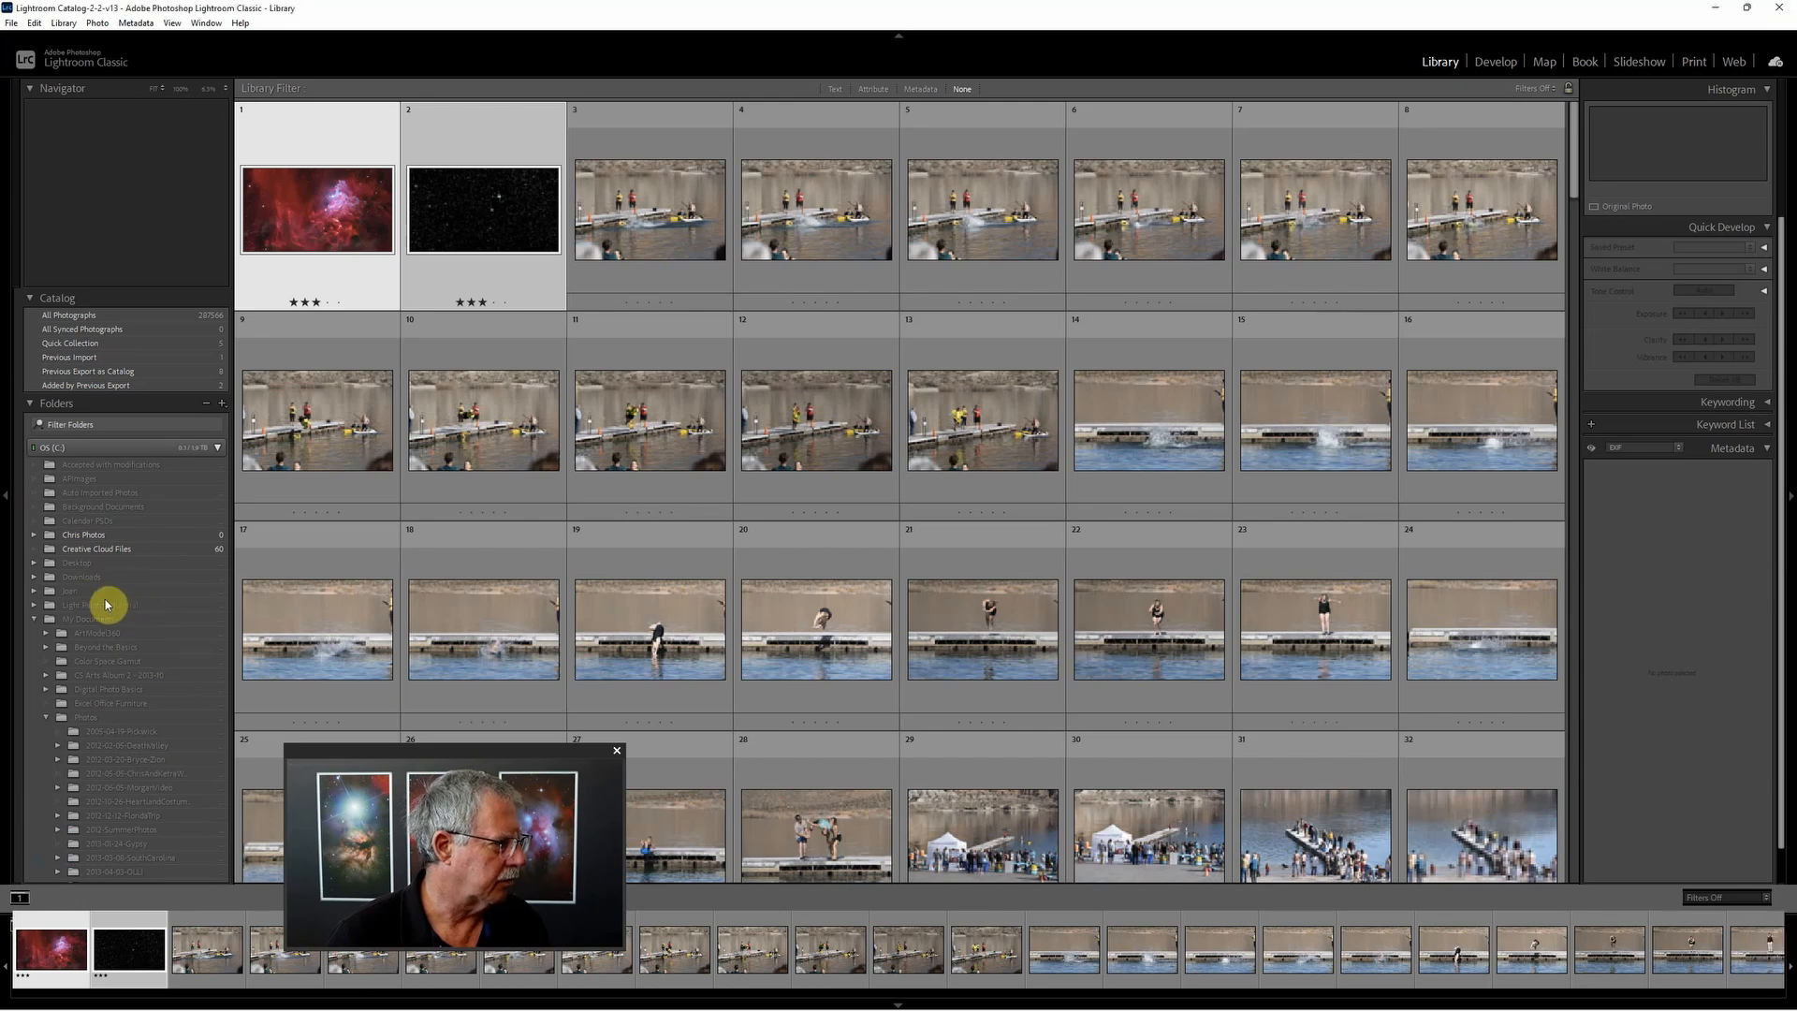
pyautogui.scroll(-5, 104, 599)
pyautogui.scroll(-10, 166, 730)
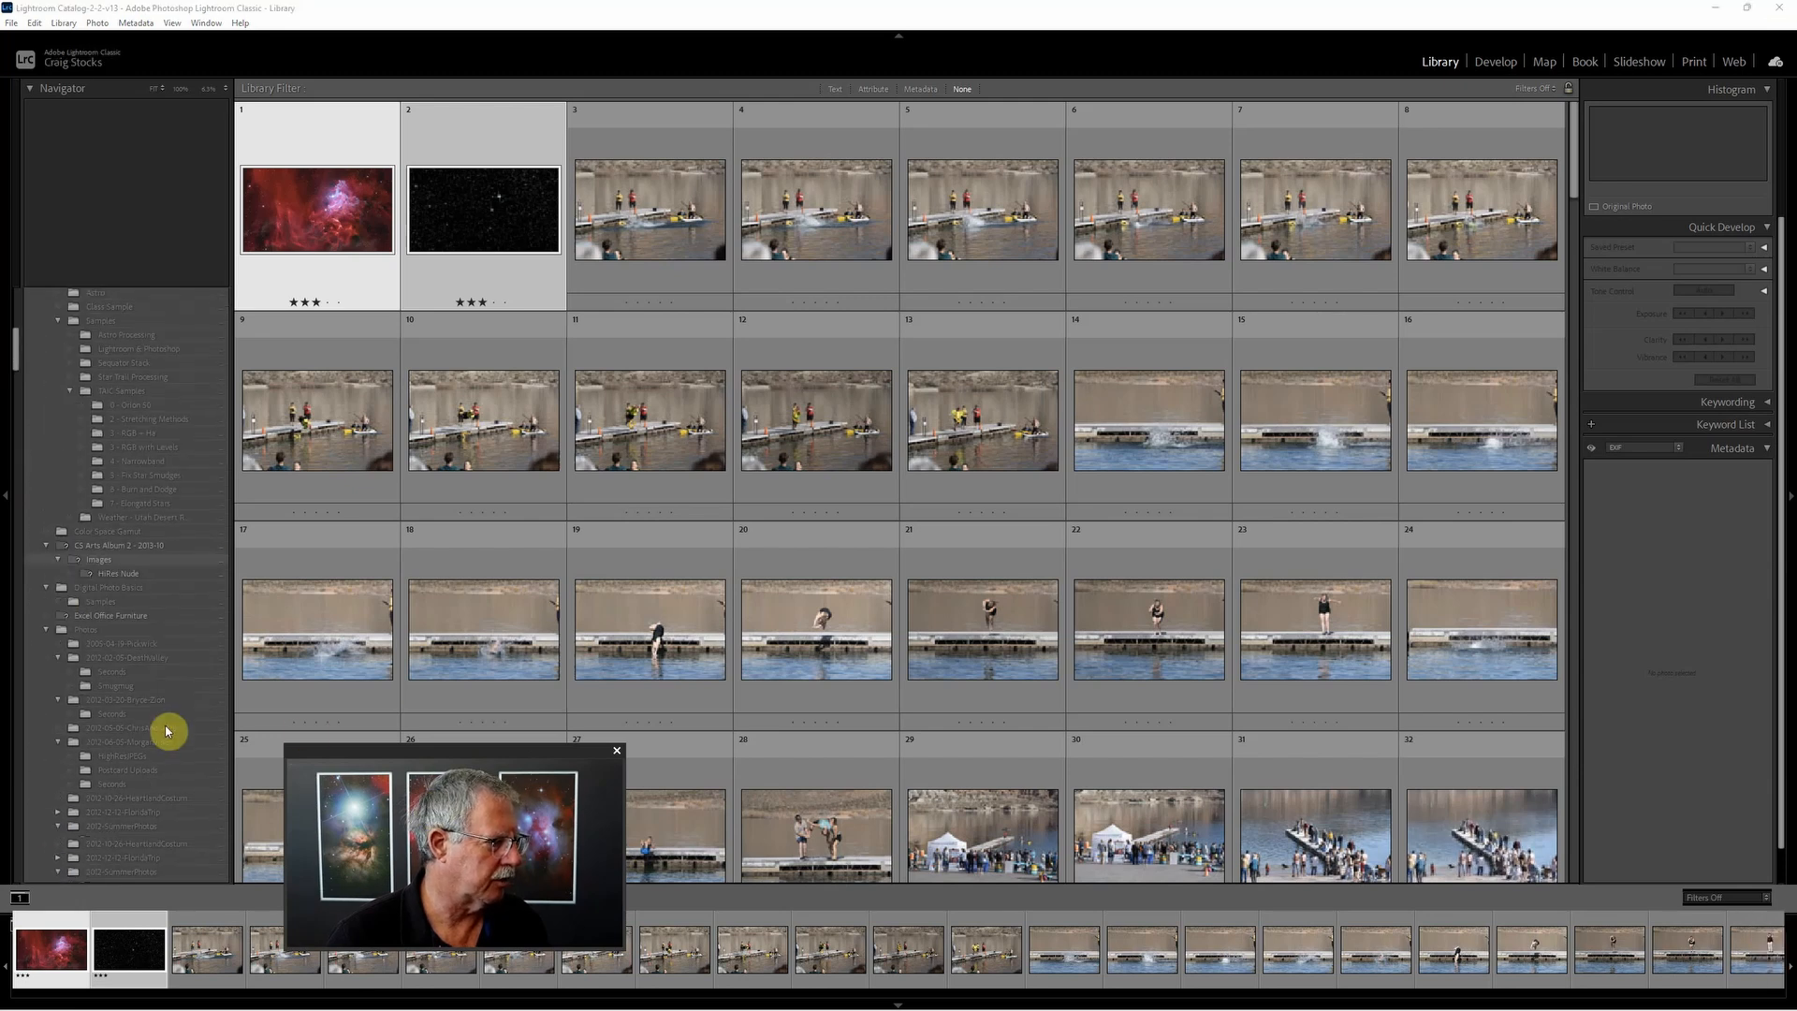
pyautogui.scroll(-6, 166, 730)
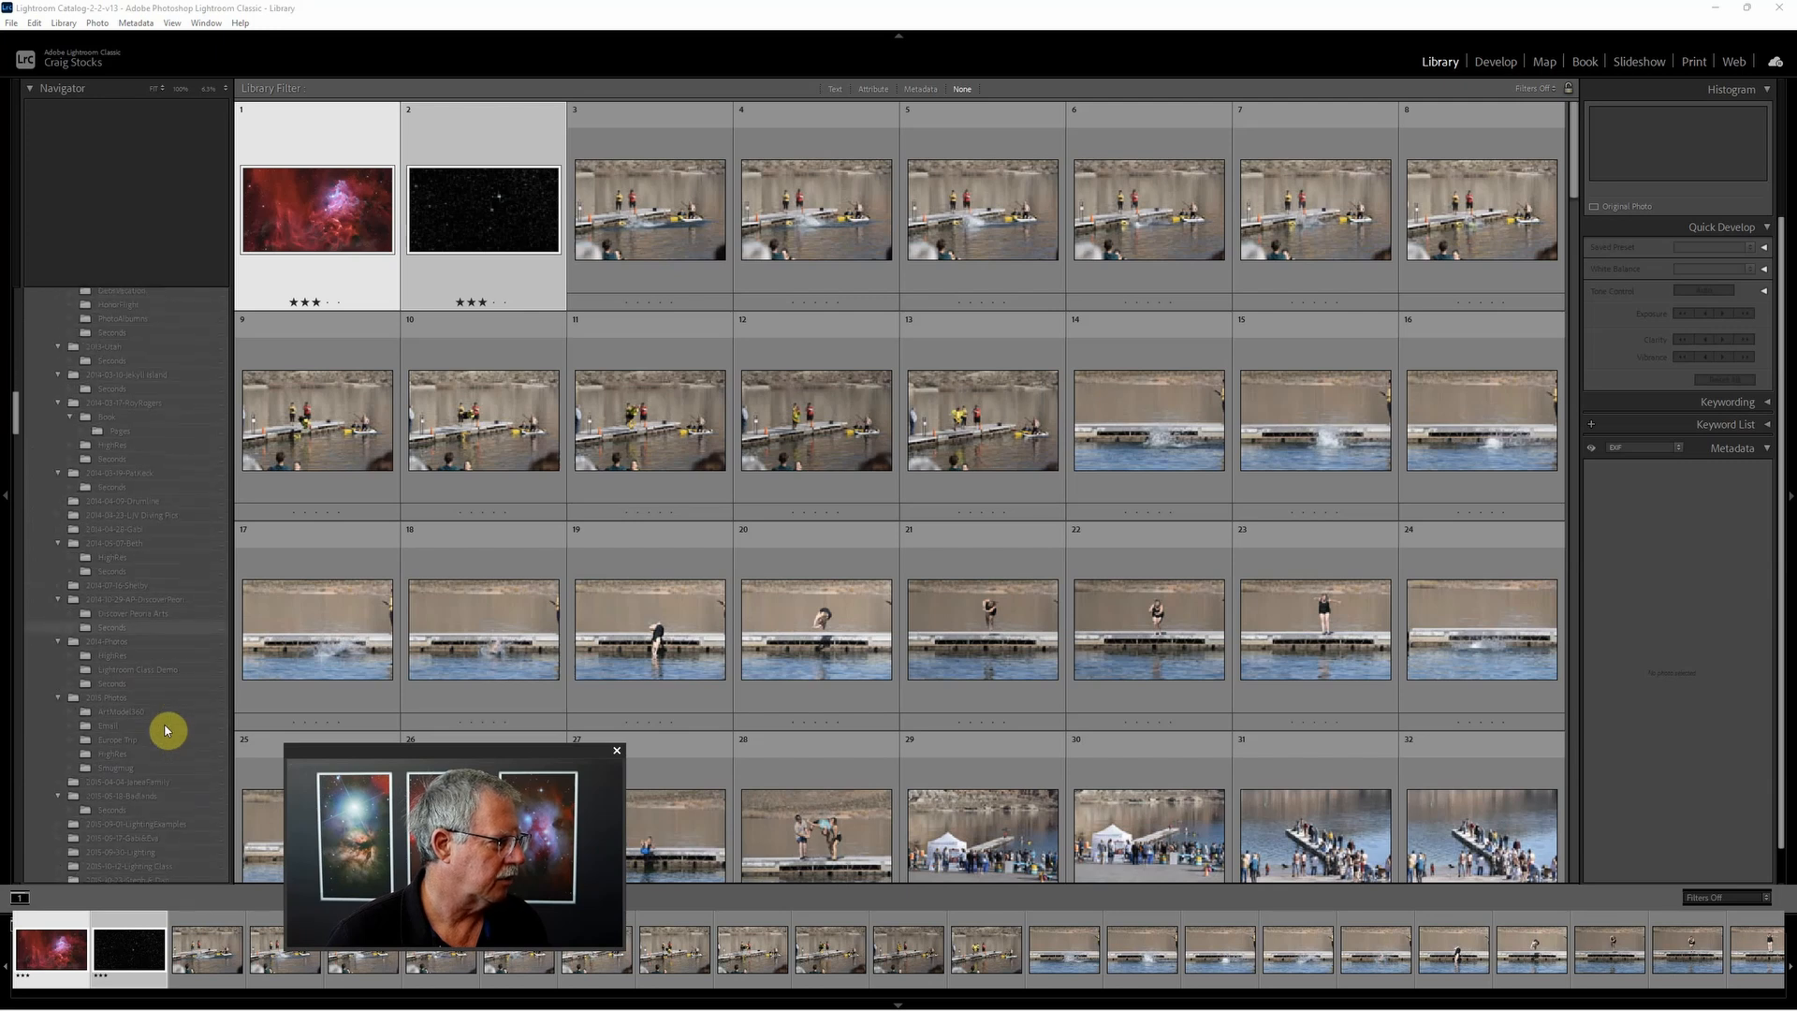
pyautogui.scroll(-8, 137, 636)
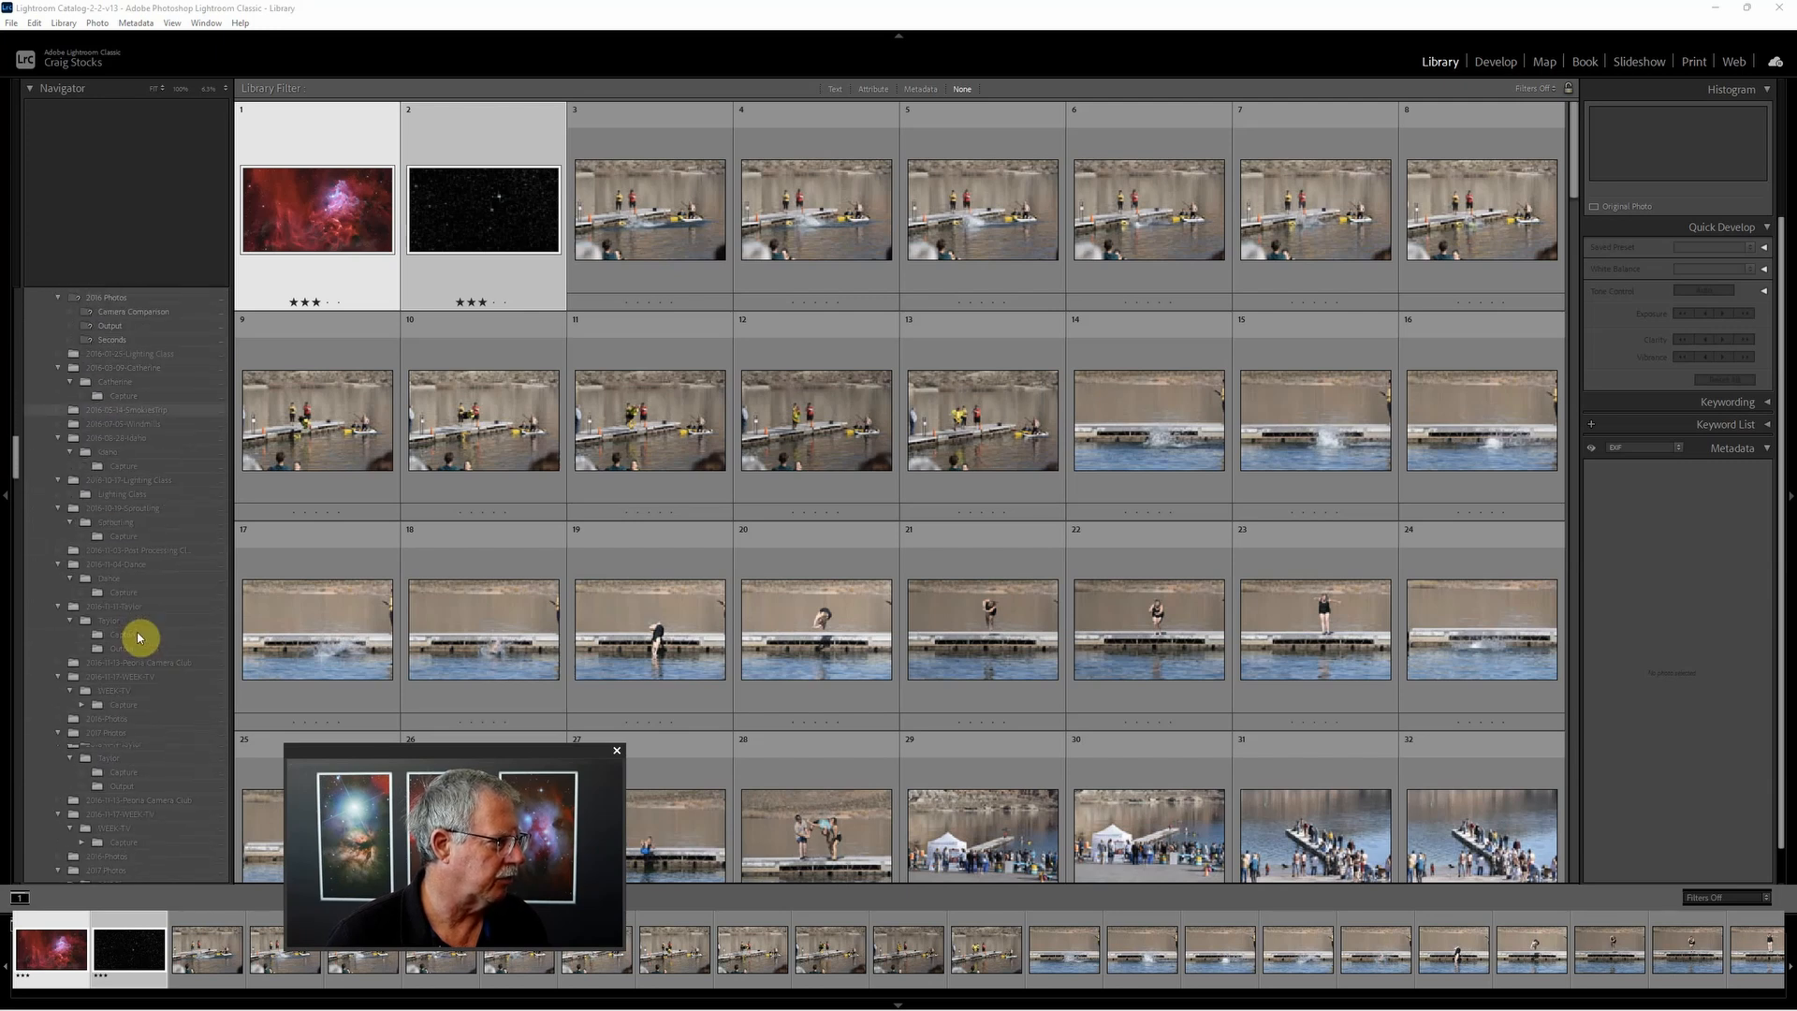
pyautogui.scroll(-8, 137, 638)
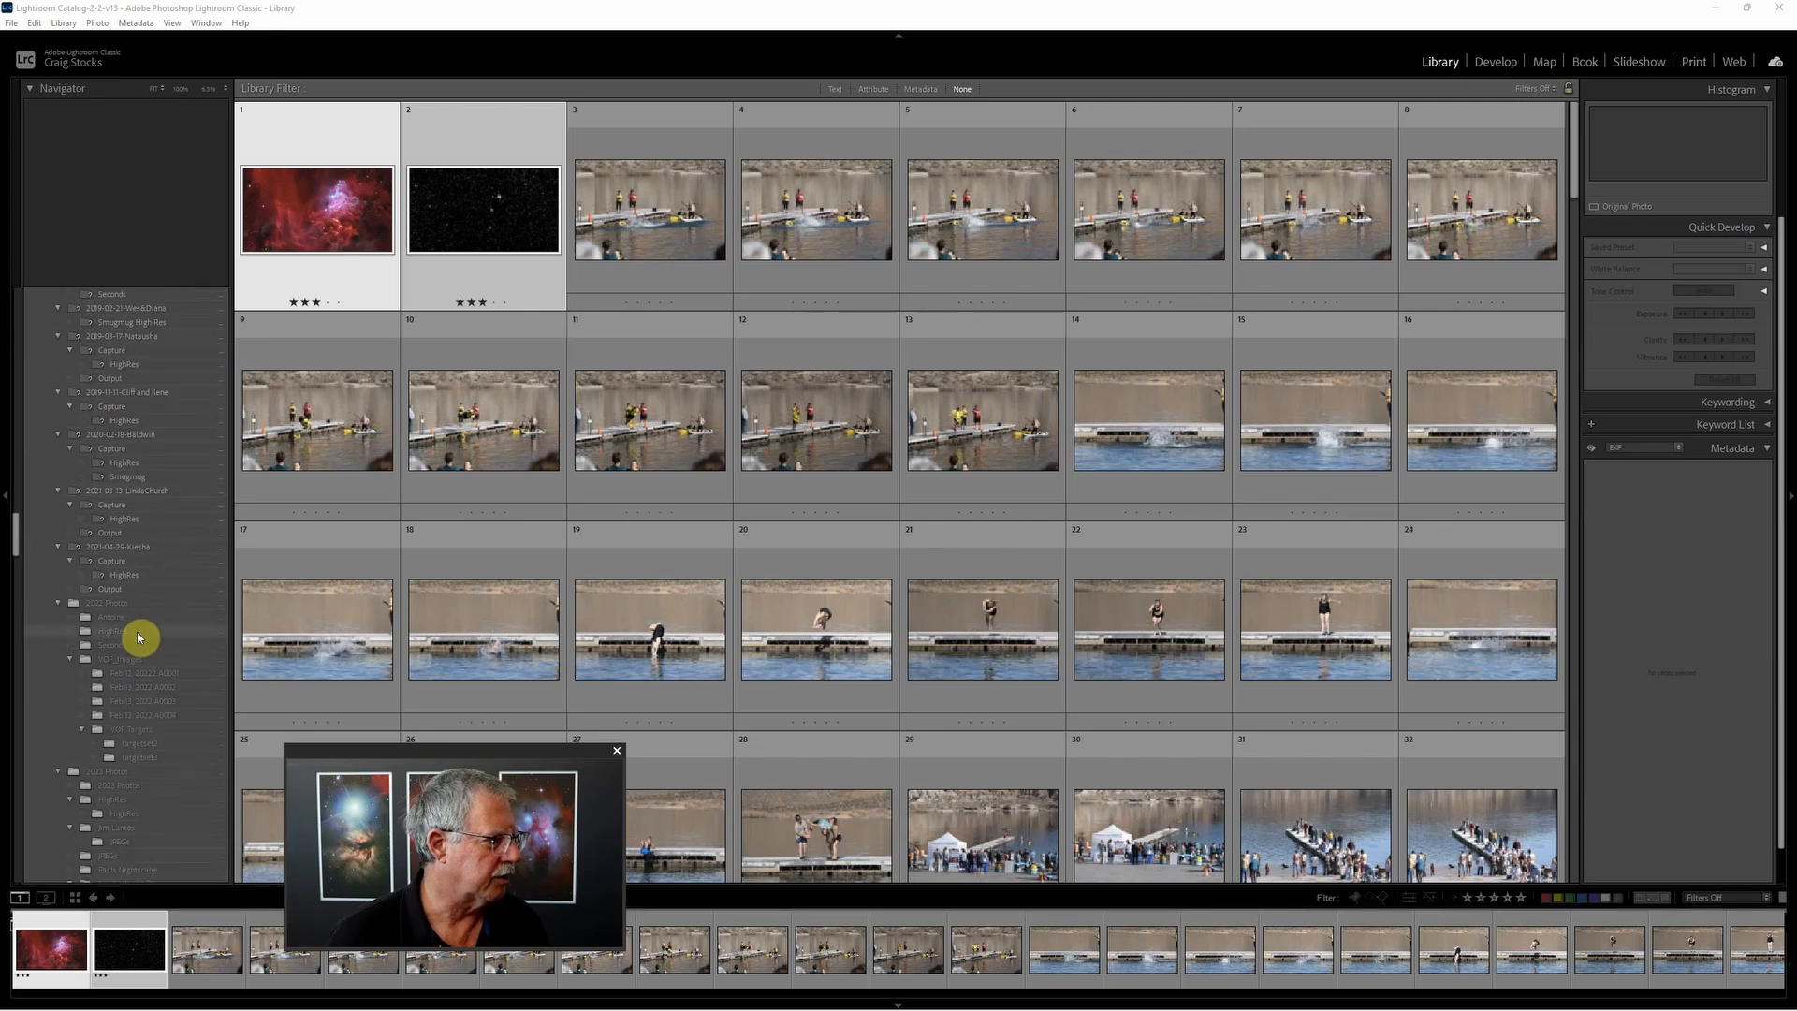
pyautogui.scroll(-6, 138, 637)
pyautogui.scroll(-4, 140, 637)
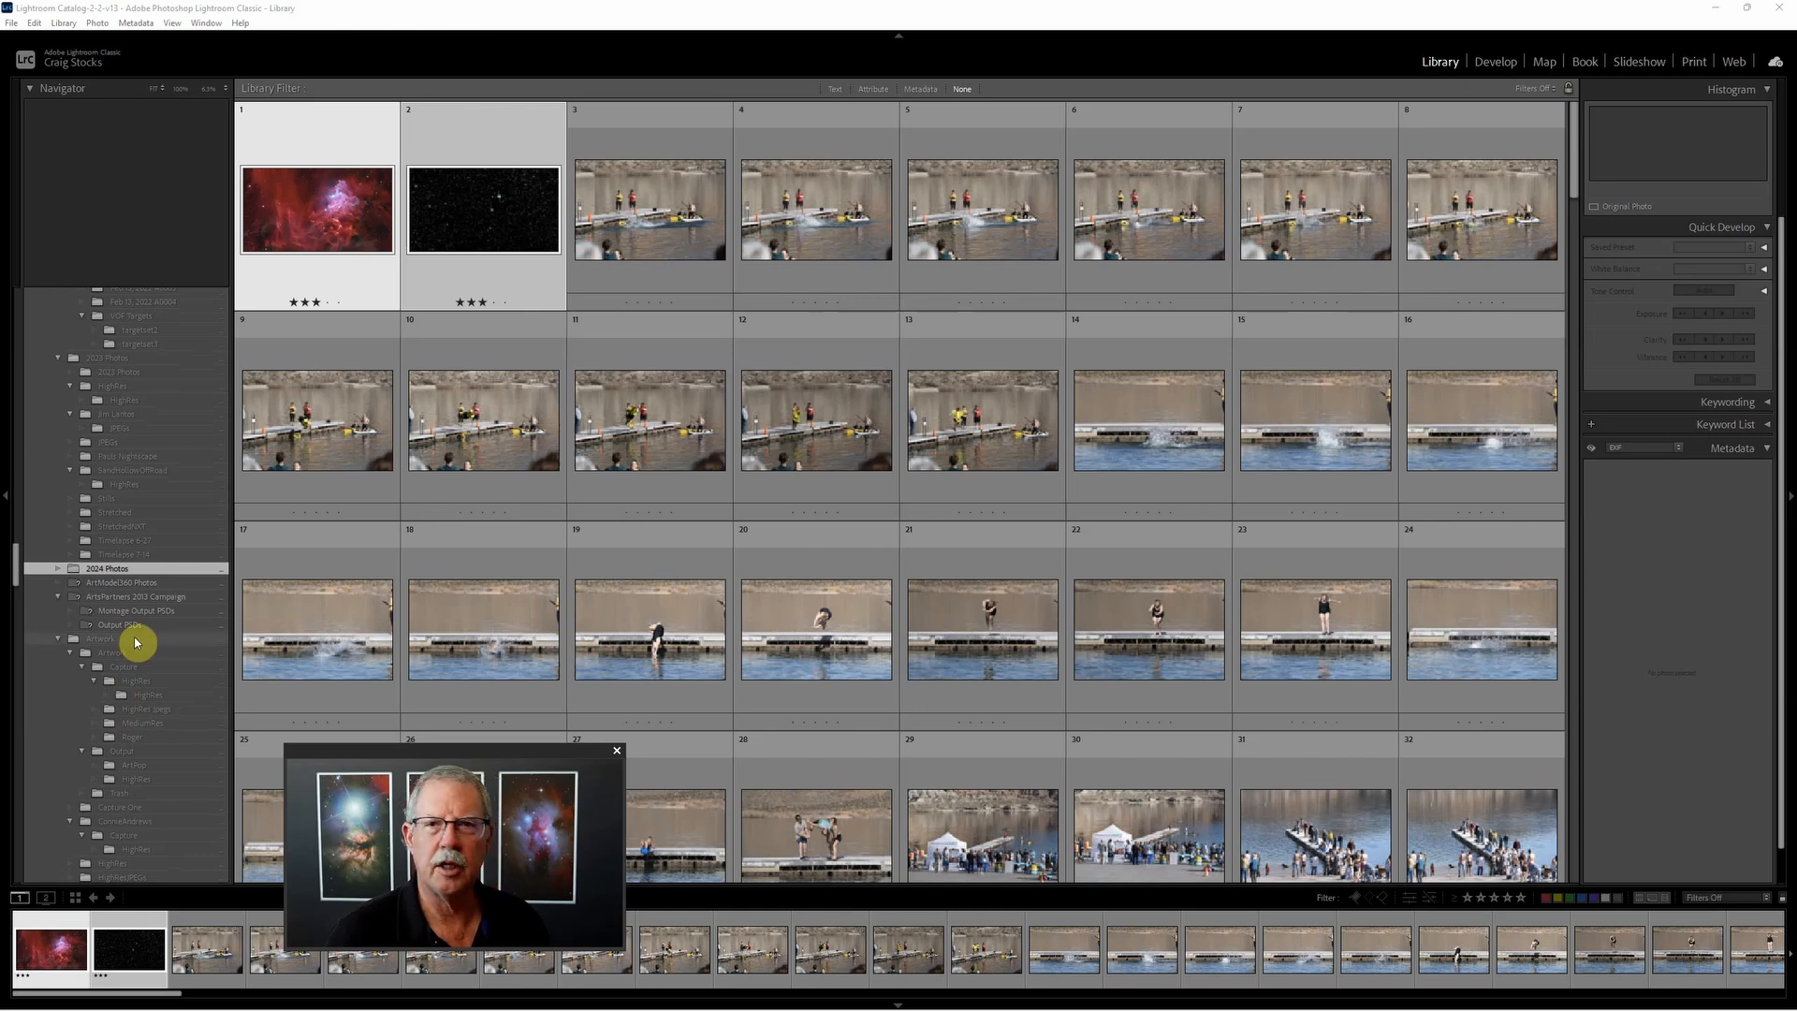
pyautogui.scroll(-1, 135, 642)
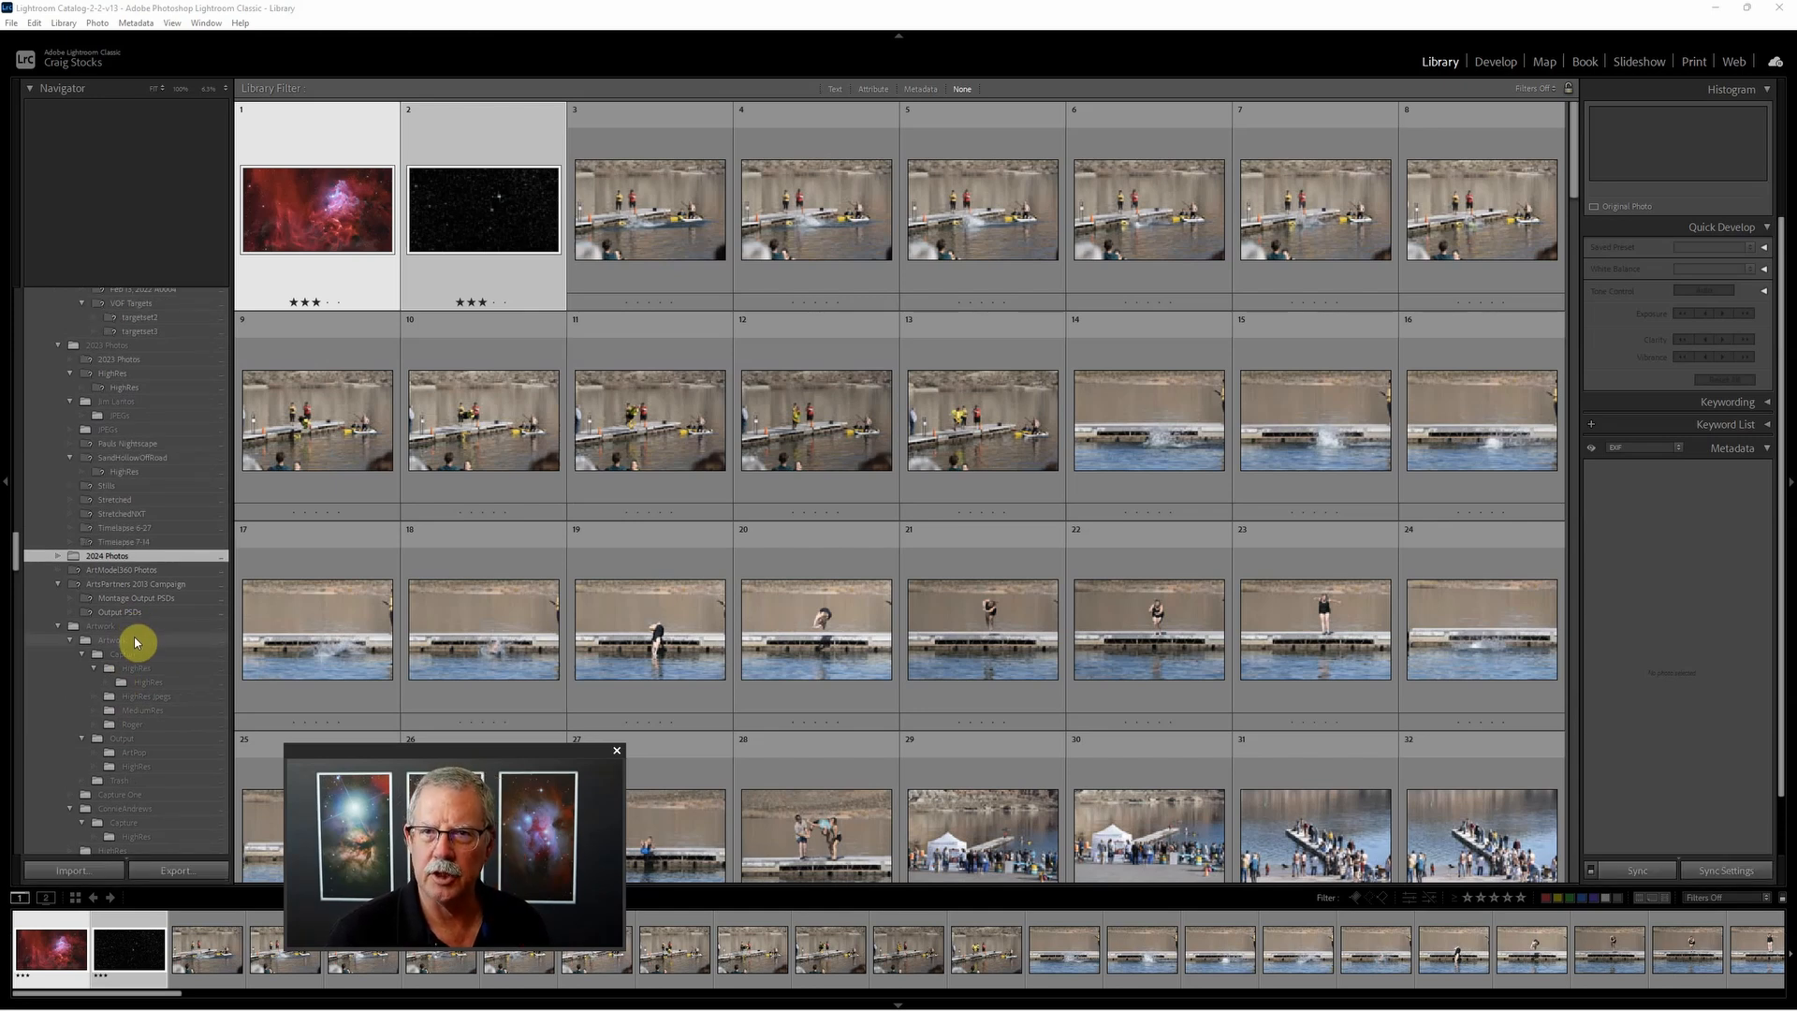
pyautogui.press('t')
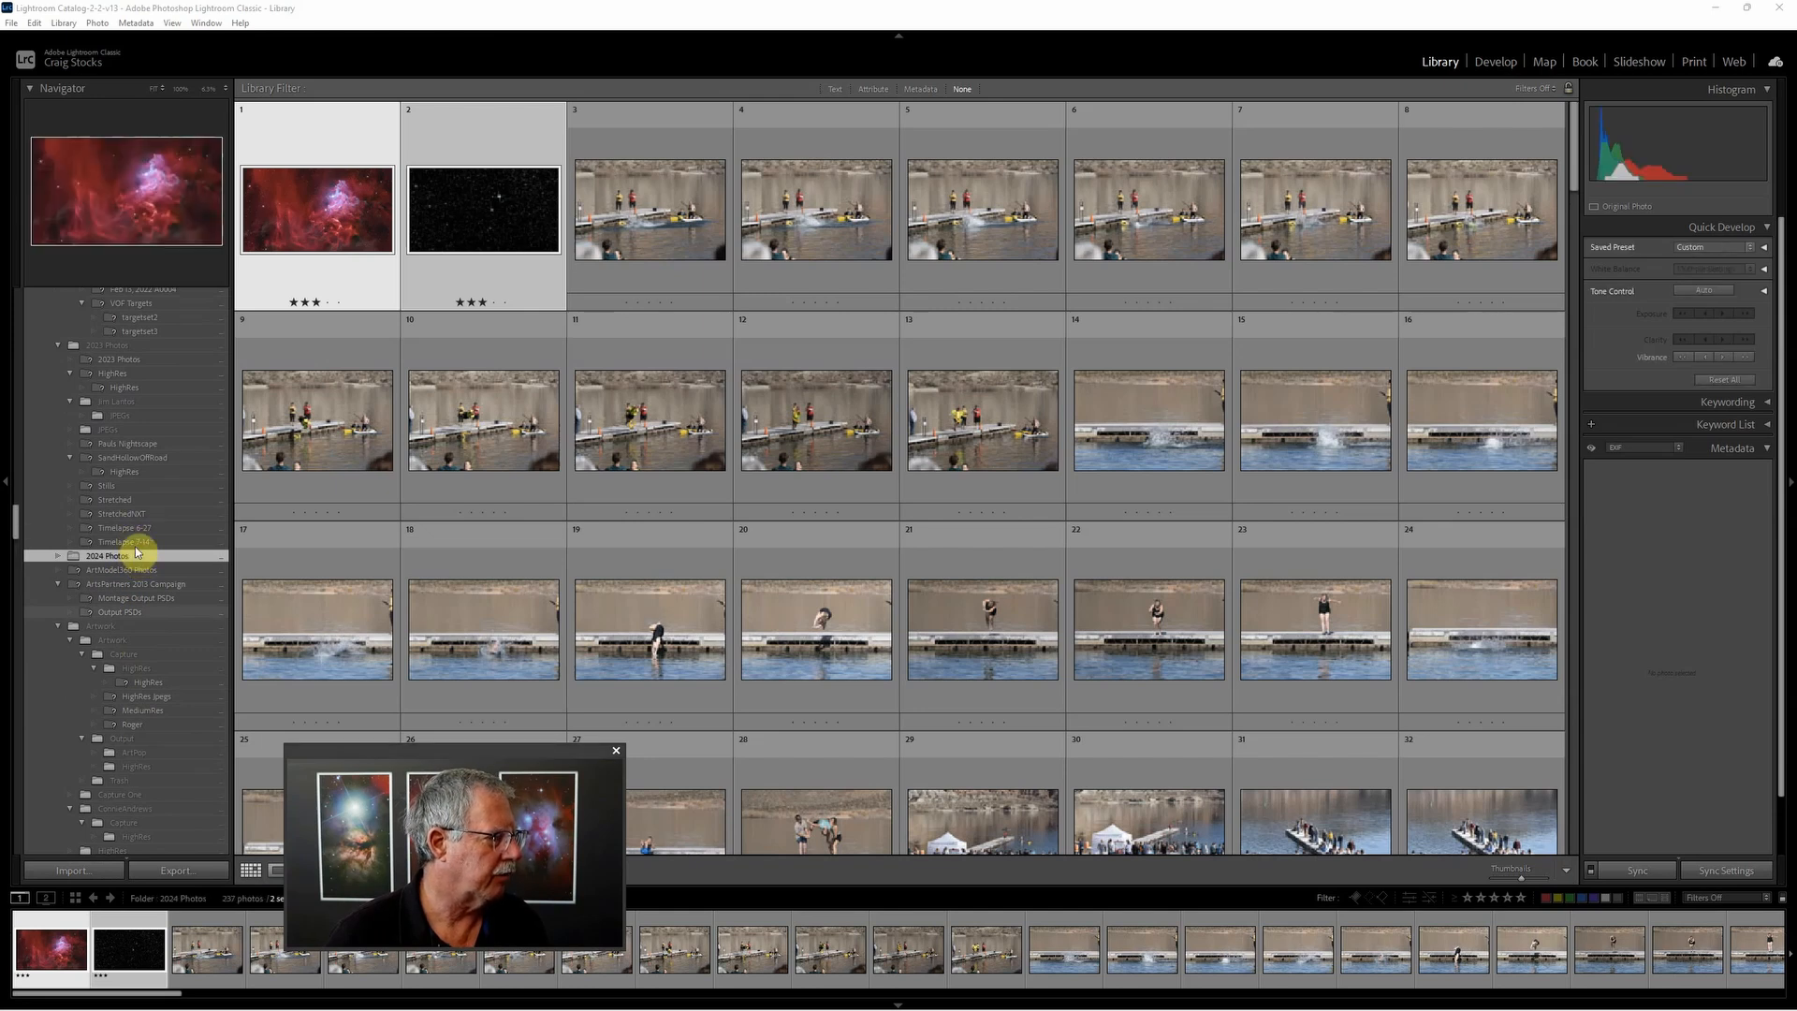
pyautogui.rightClick(126, 552)
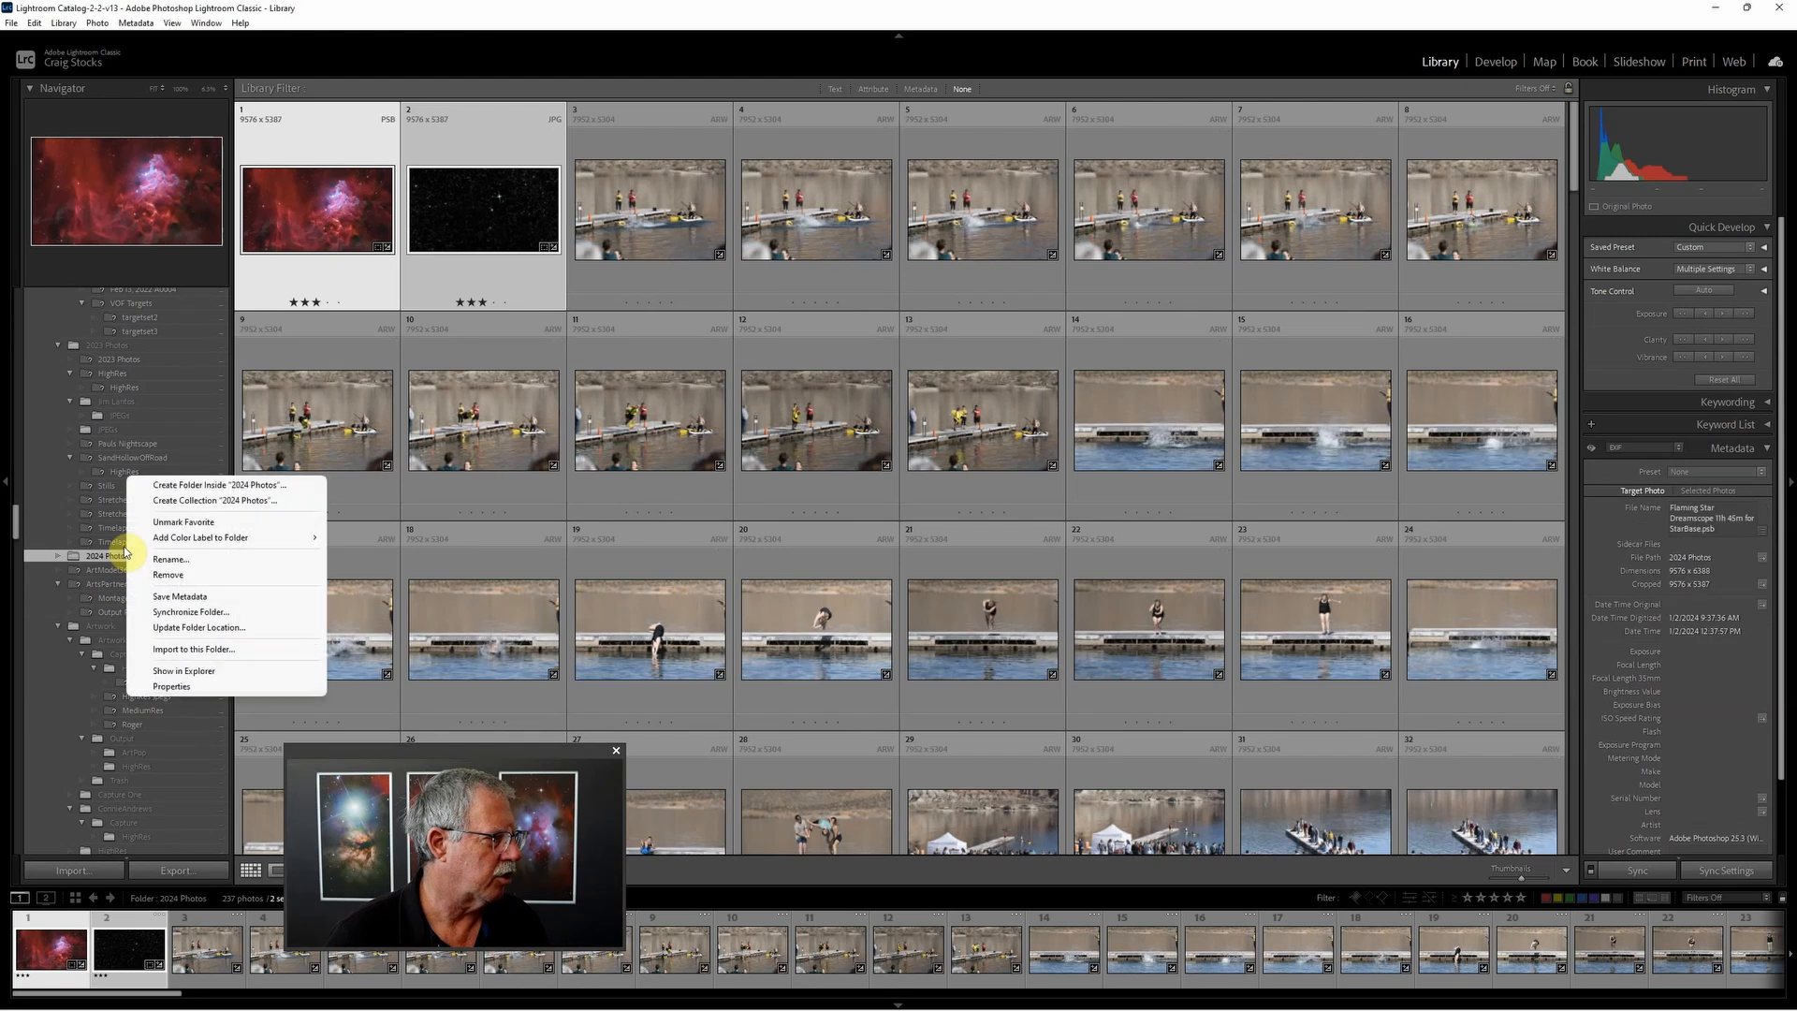
pyautogui.click(199, 613)
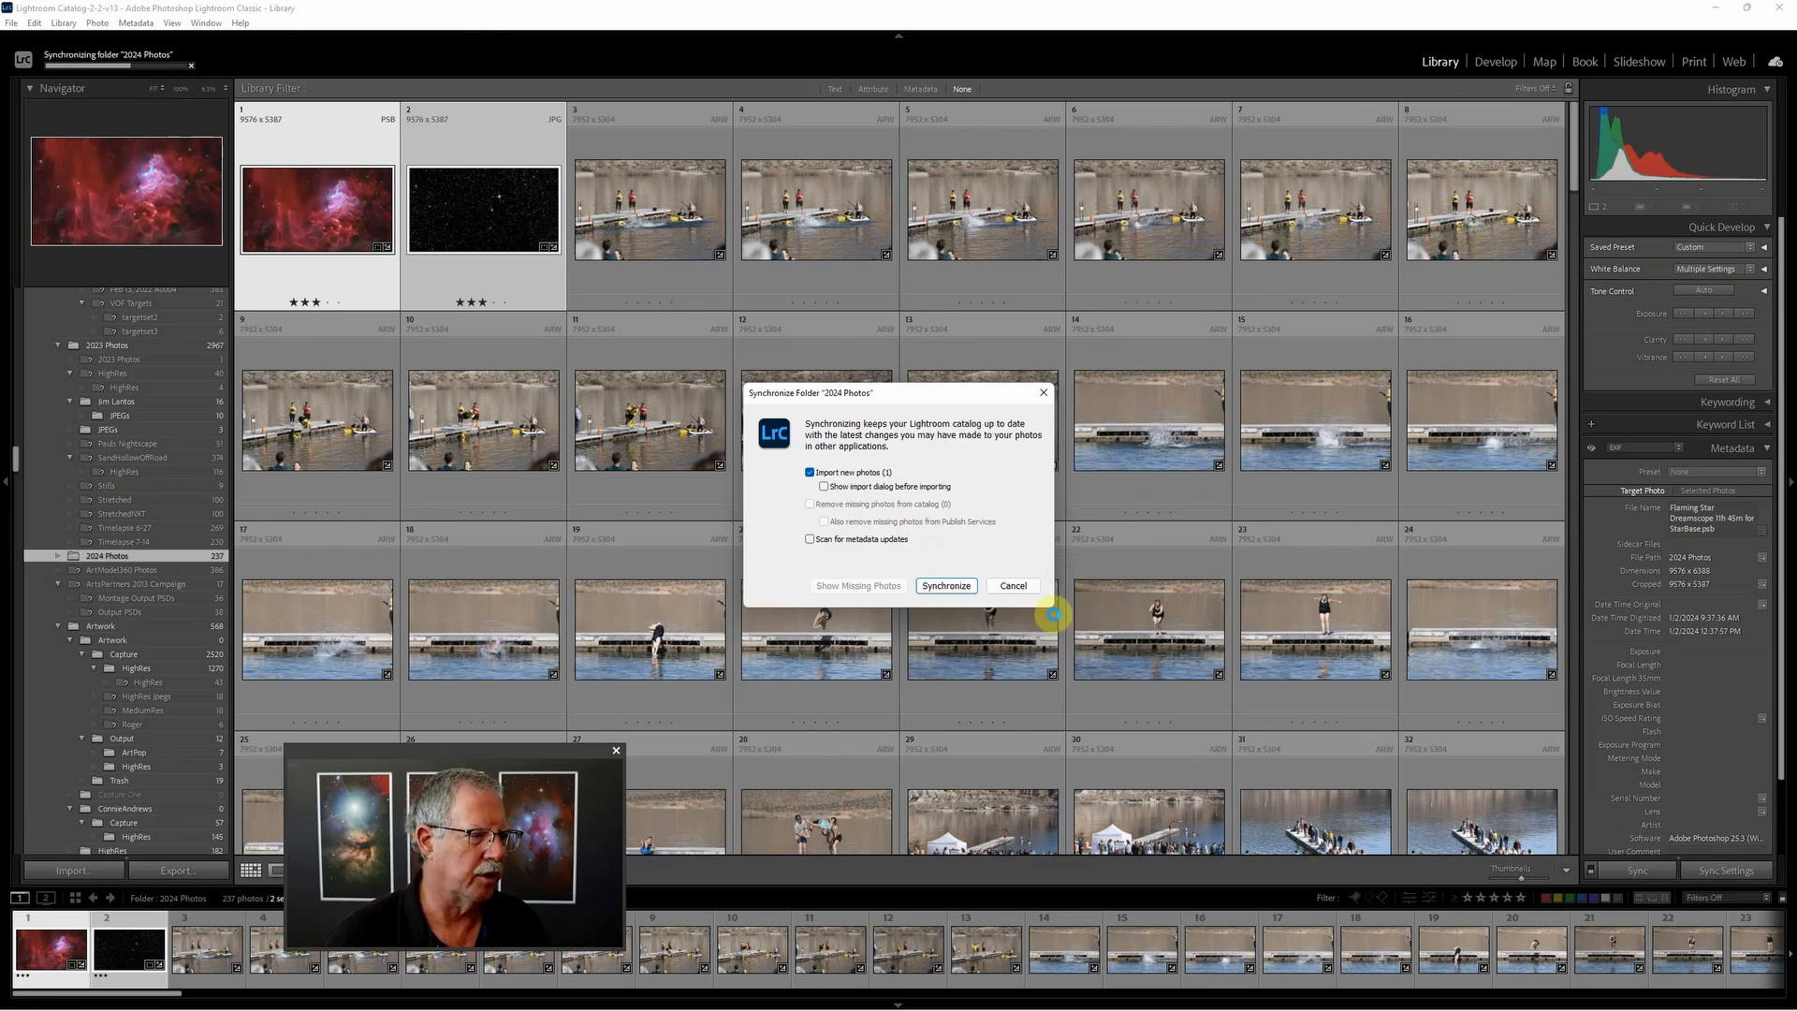
pyautogui.click(947, 586)
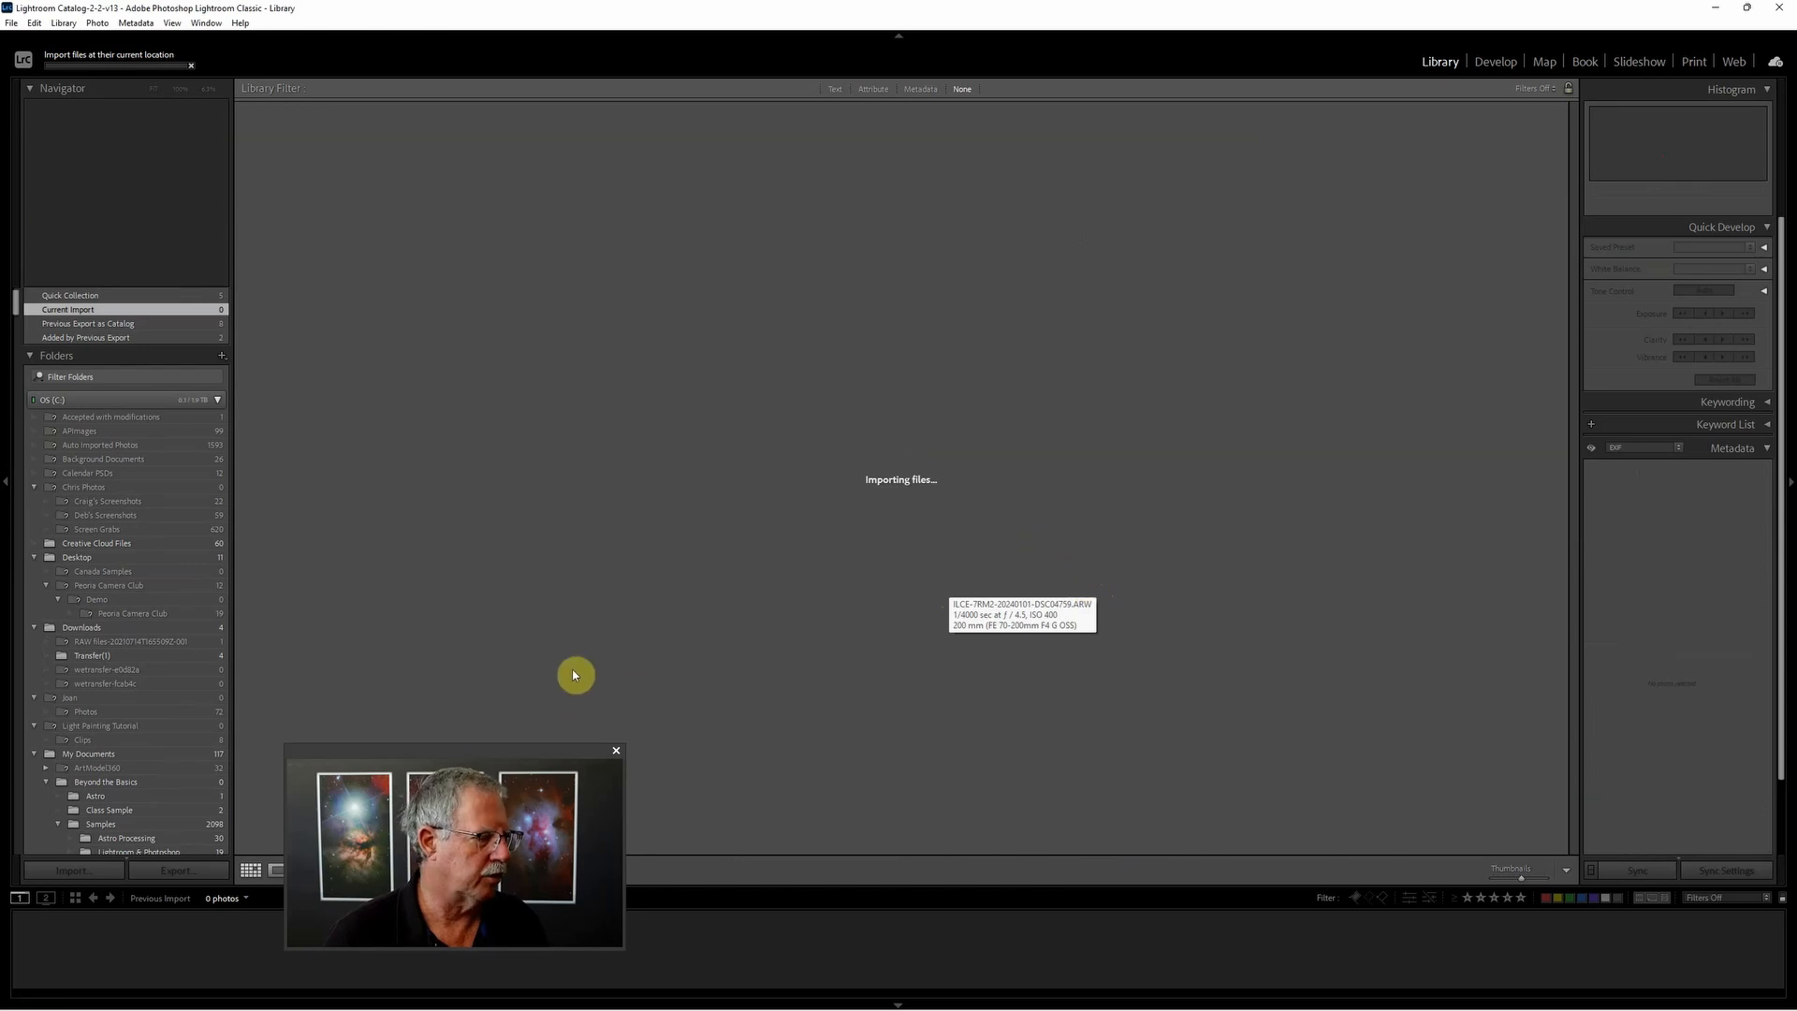
# Step: Rate the imported Flaming Star image three stars and open it for developing
pyautogui.moveTo(531, 751); pyautogui.dragTo(292, 772)
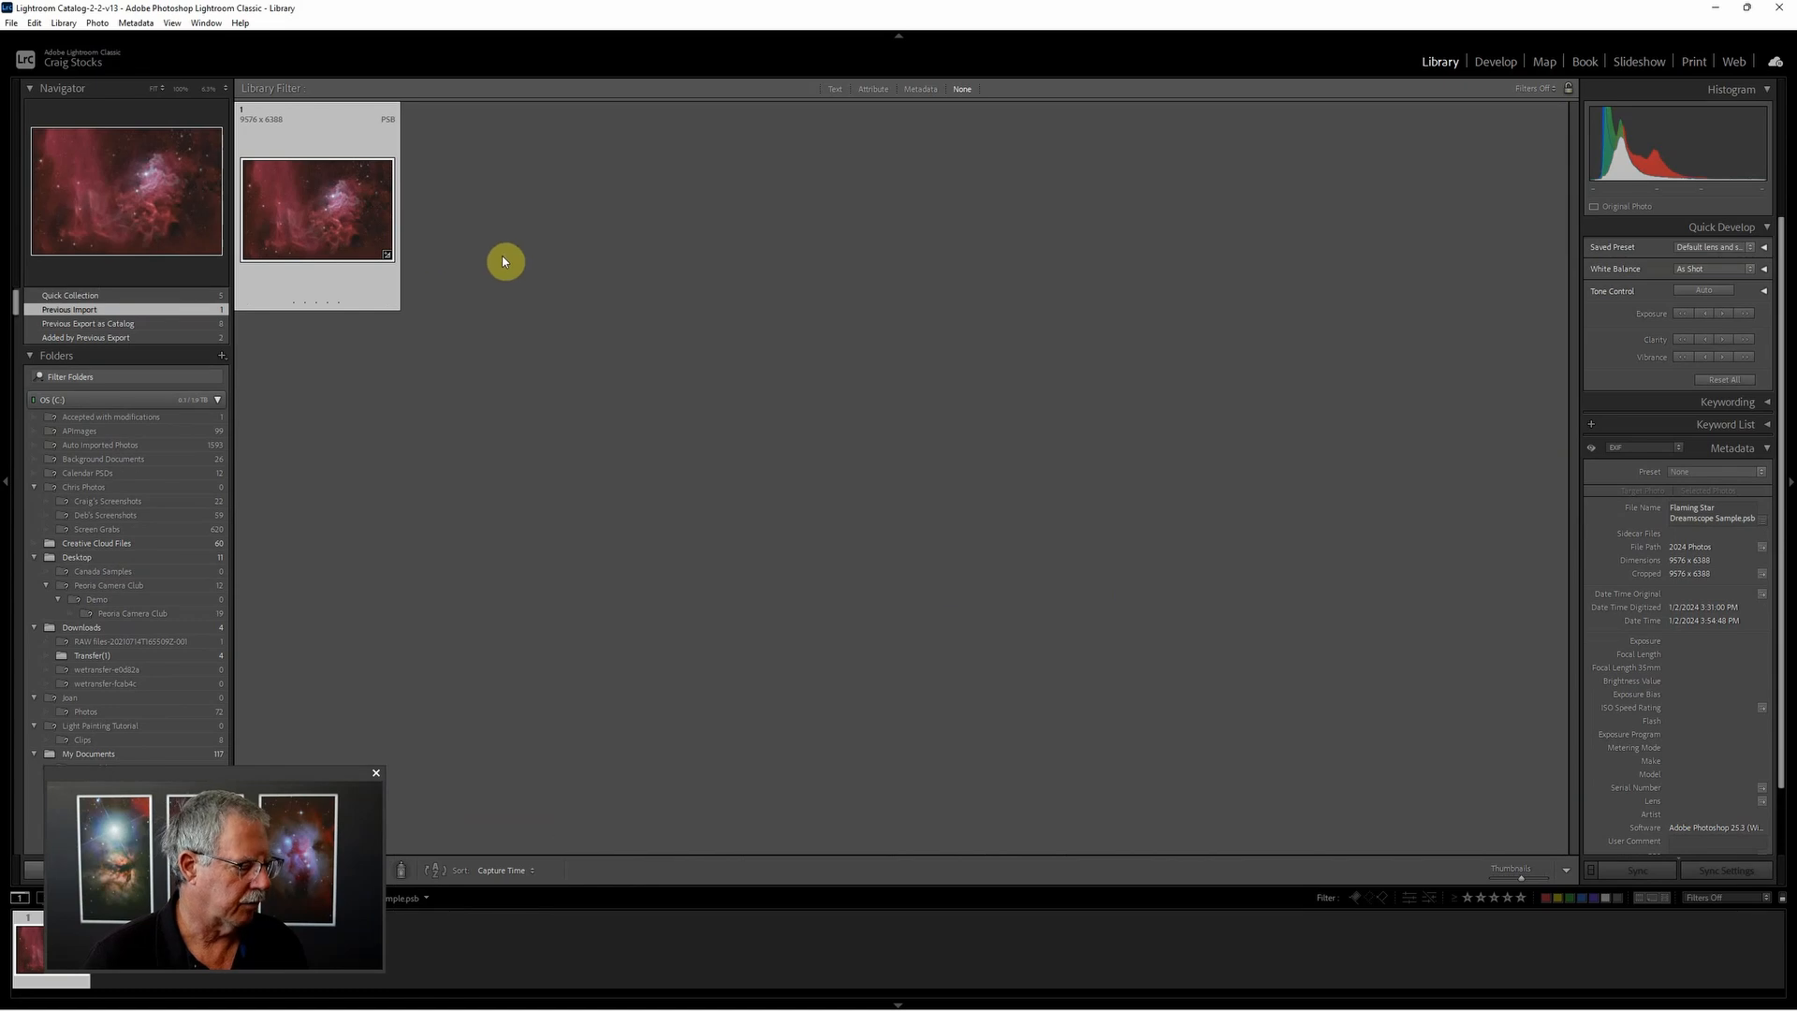
pyautogui.click(317, 301)
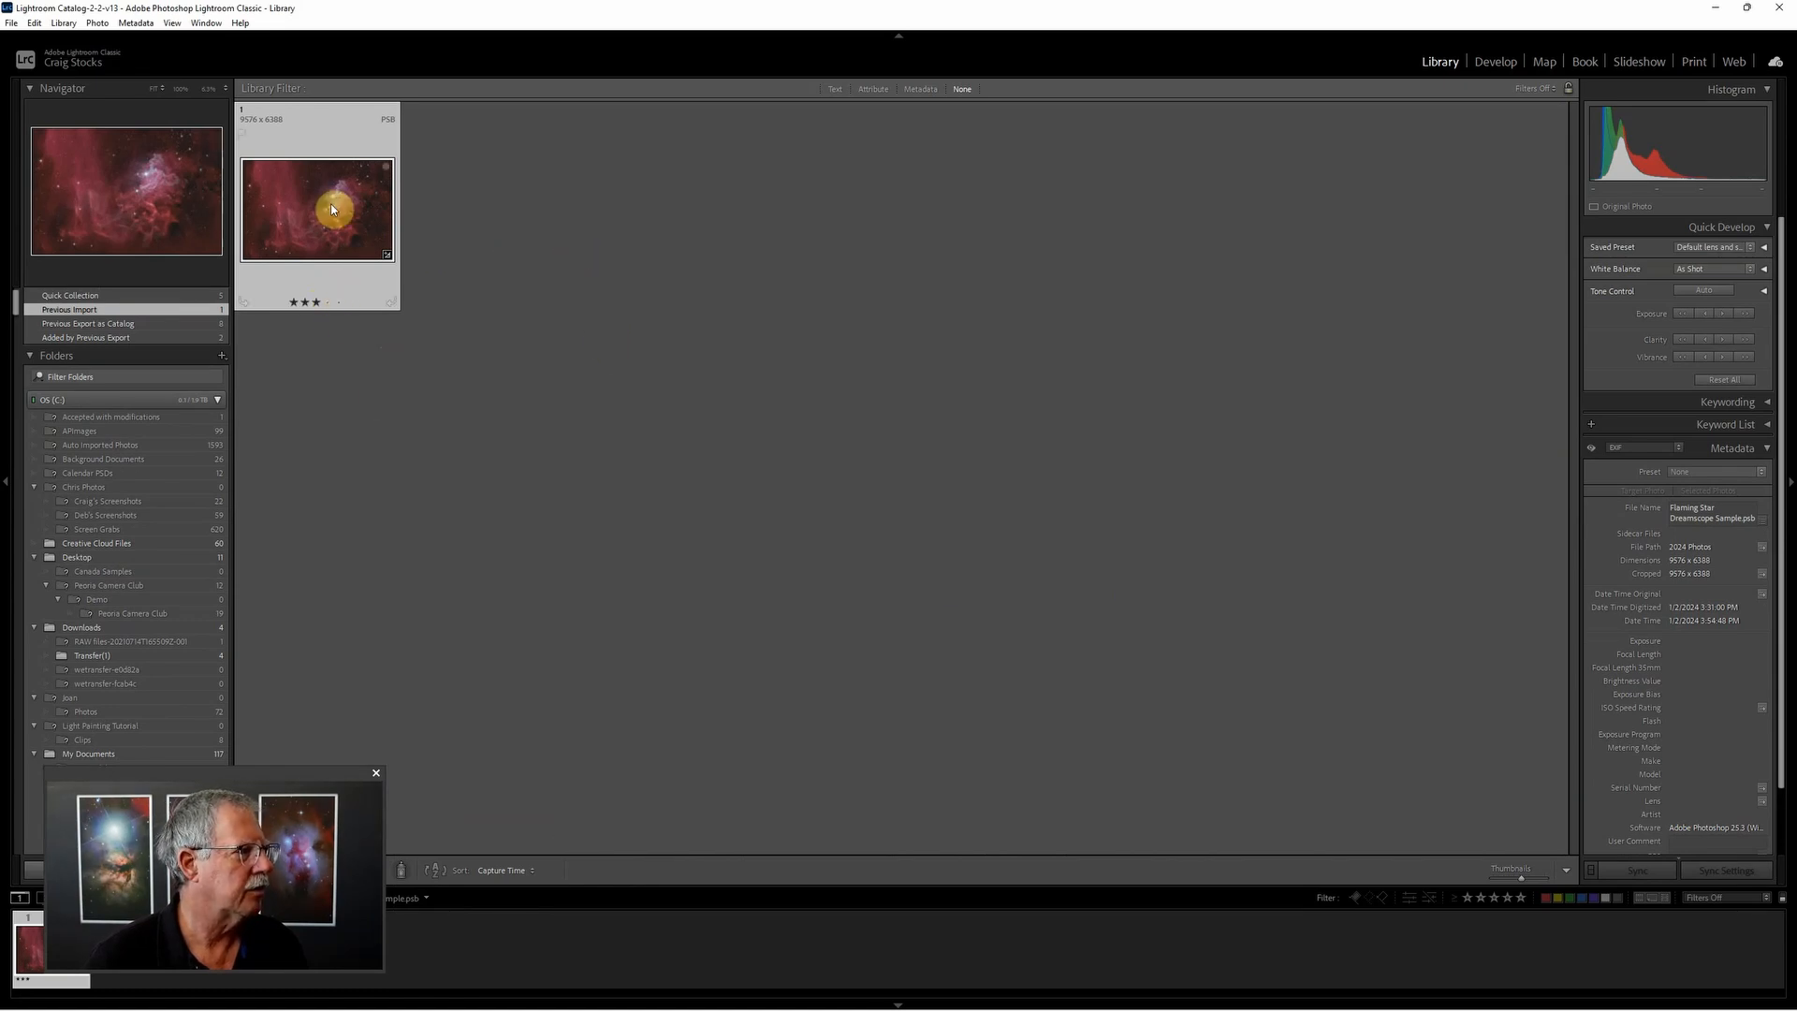
pyautogui.click(1497, 62)
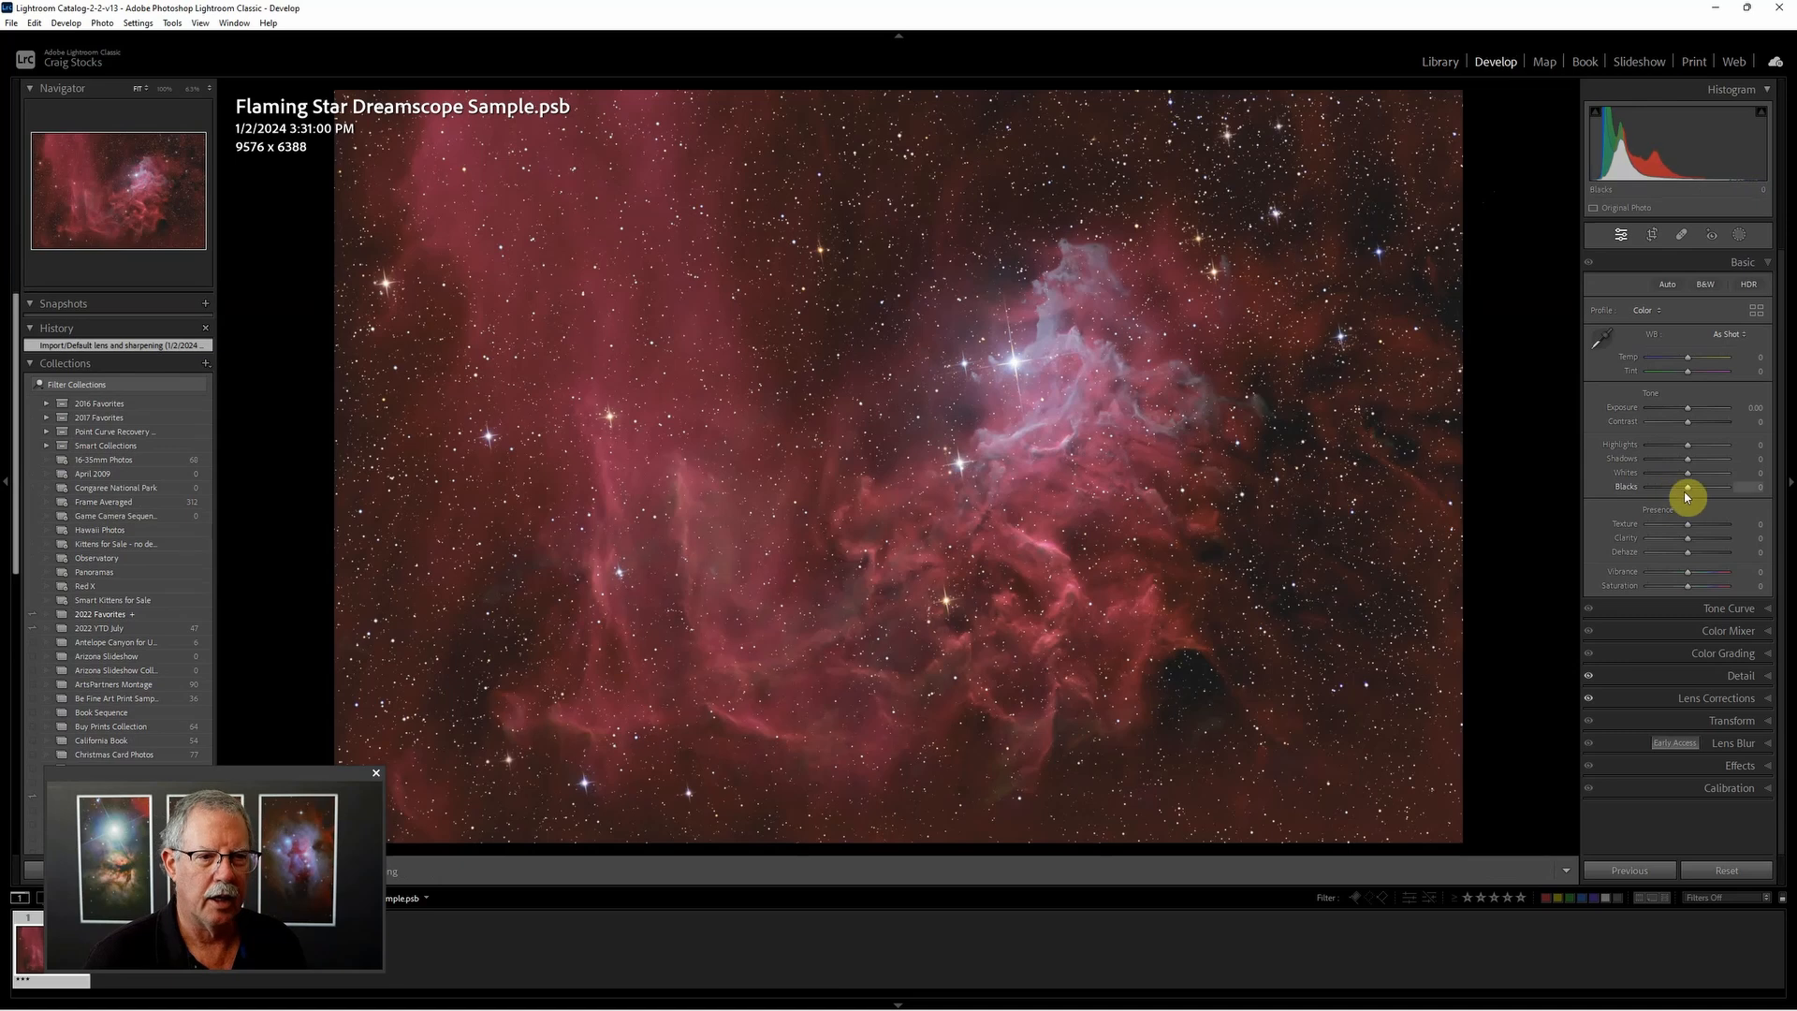
# Step: Set Blacks to -25, Whites to +26, Highlights to +35, Texture to -25, Temp to +2 and Tint to -9
pyautogui.moveTo(1690, 491); pyautogui.dragTo(1705, 449)
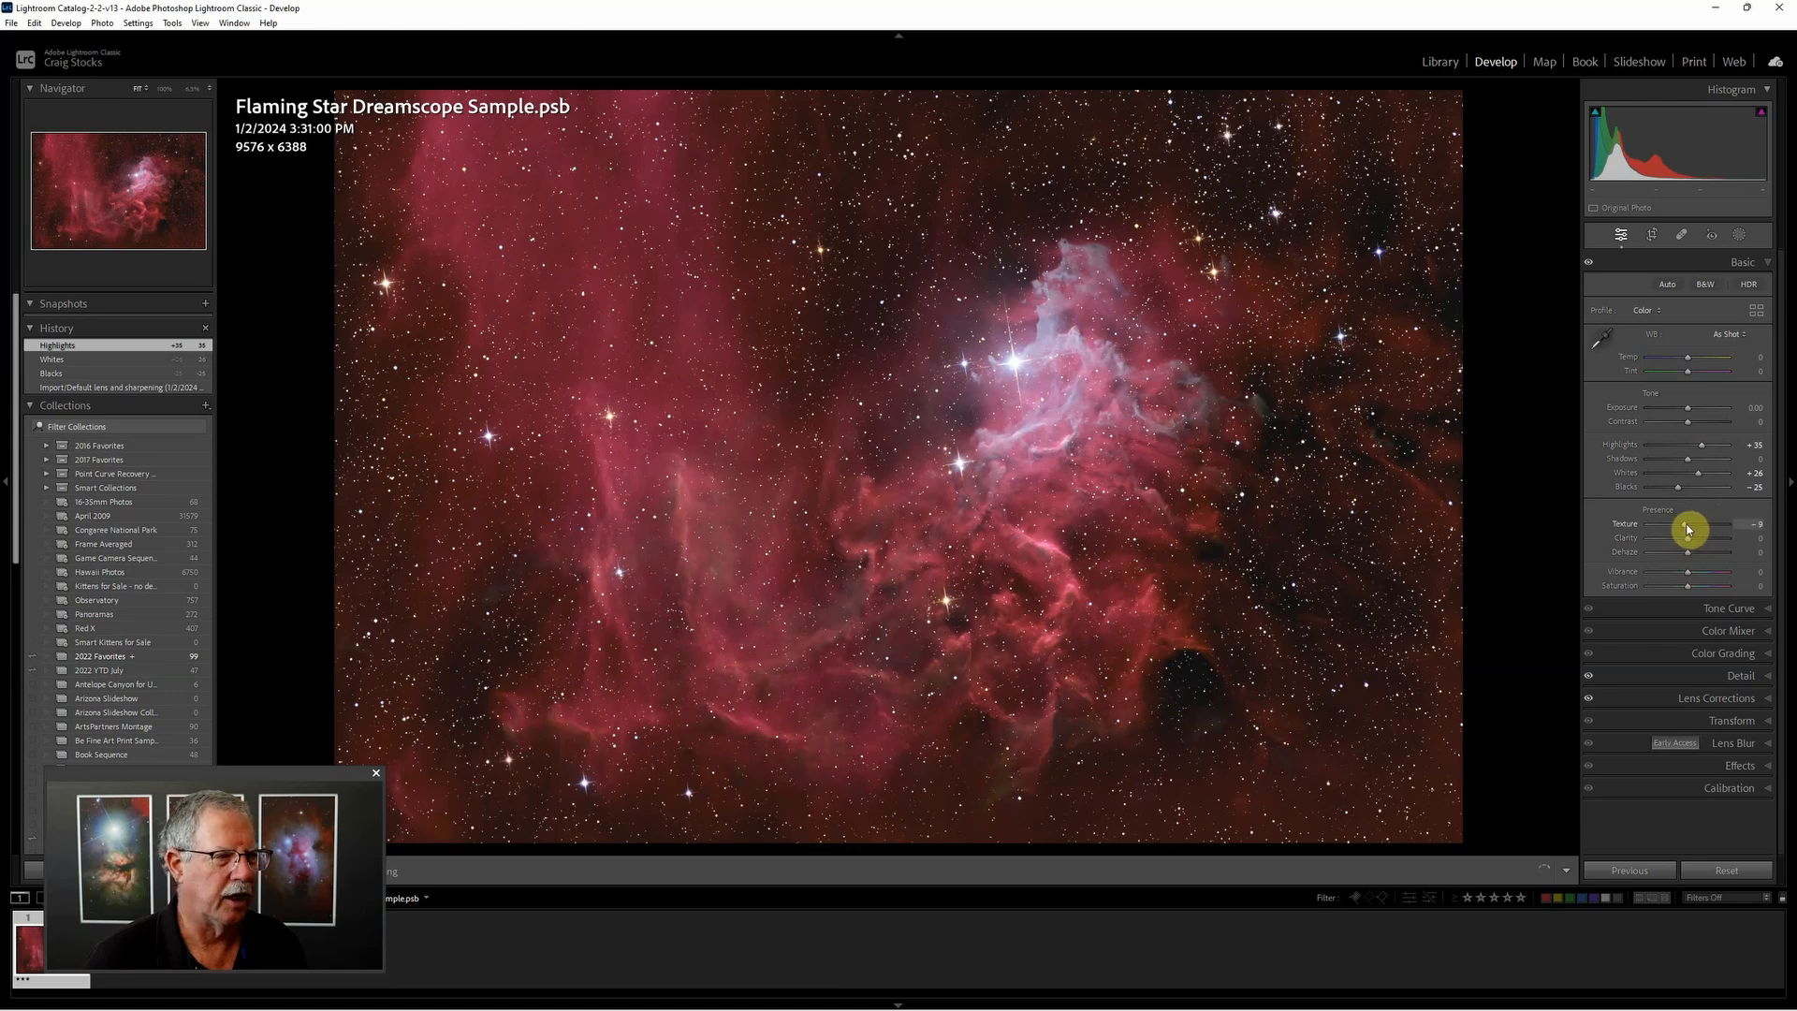
pyautogui.moveTo(1680, 530); pyautogui.dragTo(1680, 529)
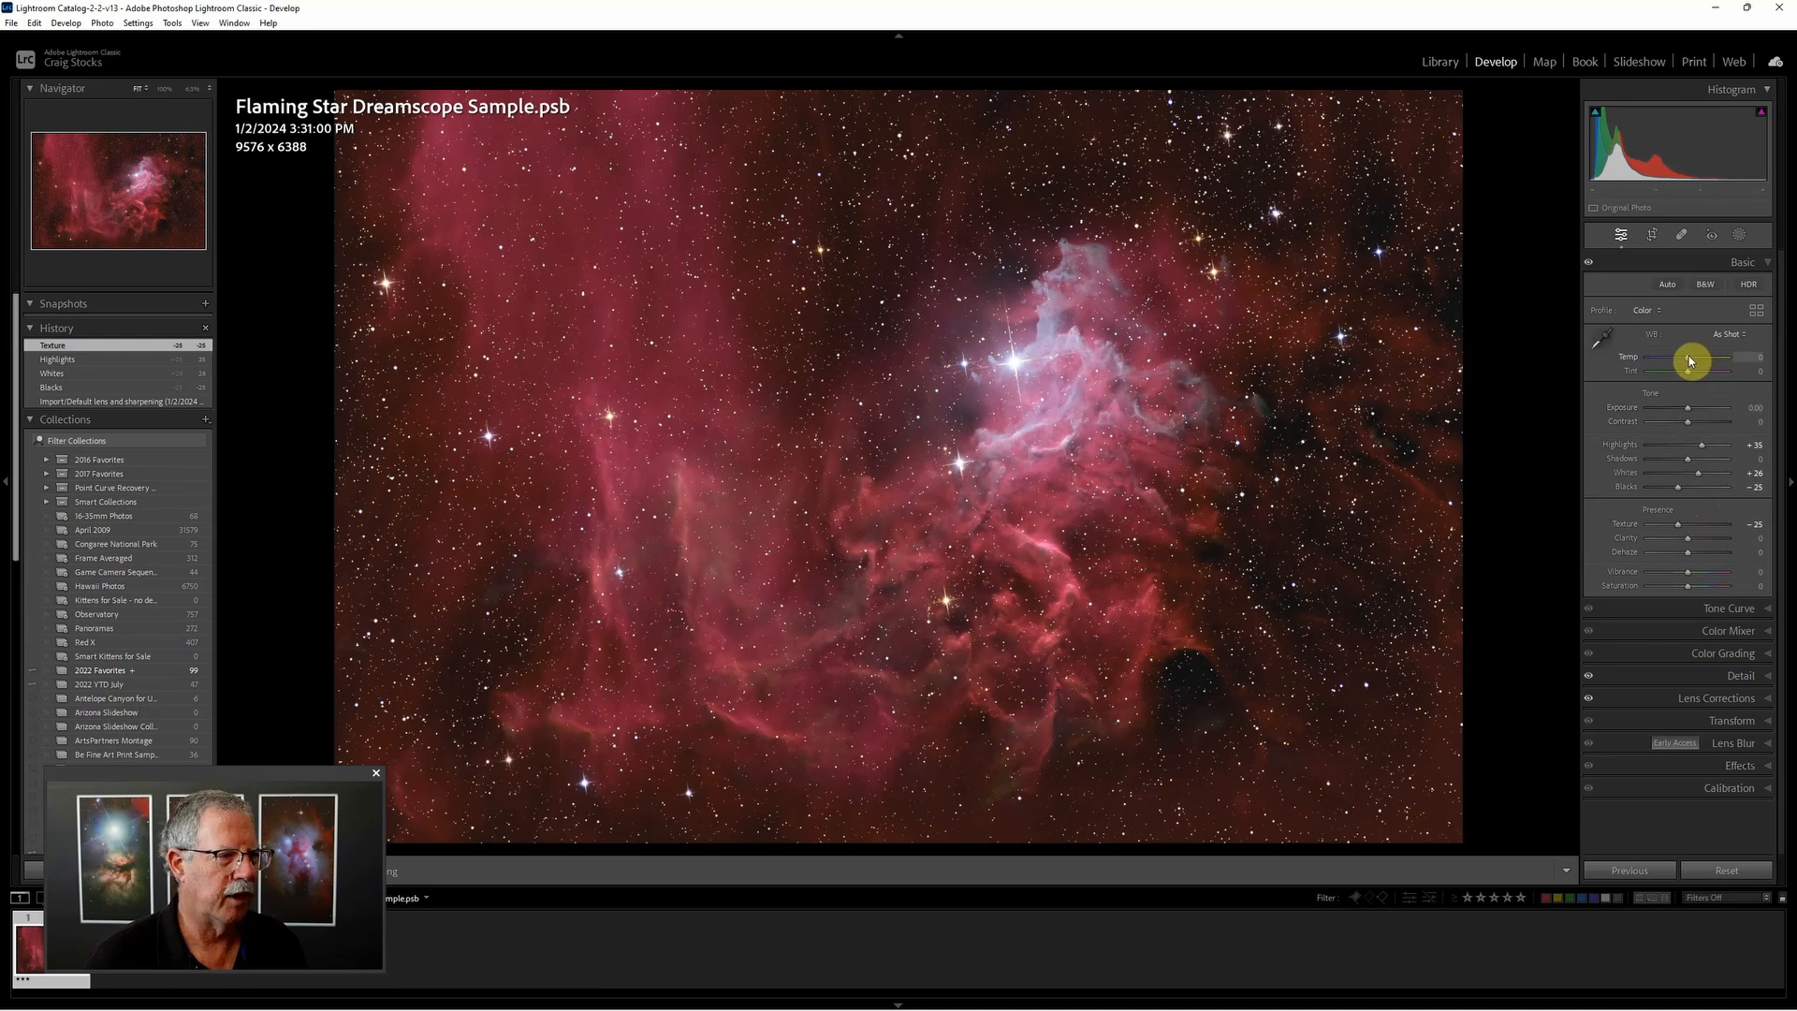
pyautogui.moveTo(1664, 361); pyautogui.dragTo(1689, 365)
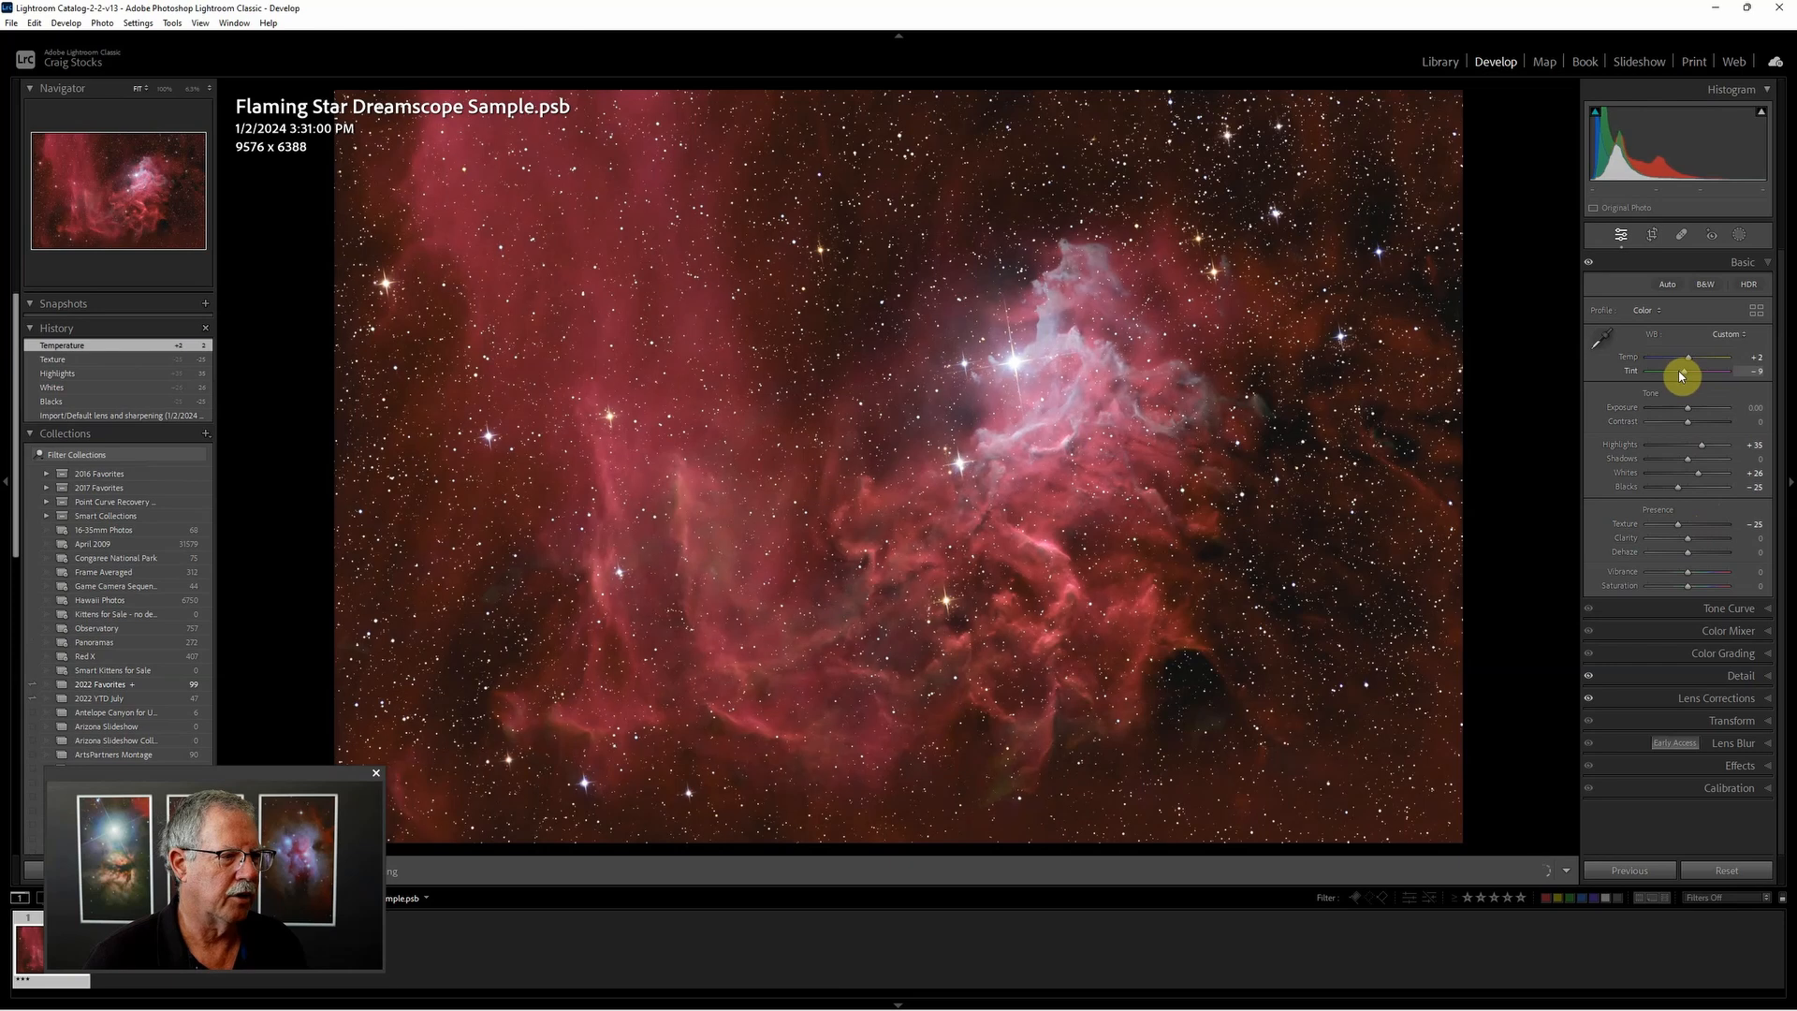
pyautogui.moveTo(1684, 376); pyautogui.dragTo(1684, 372)
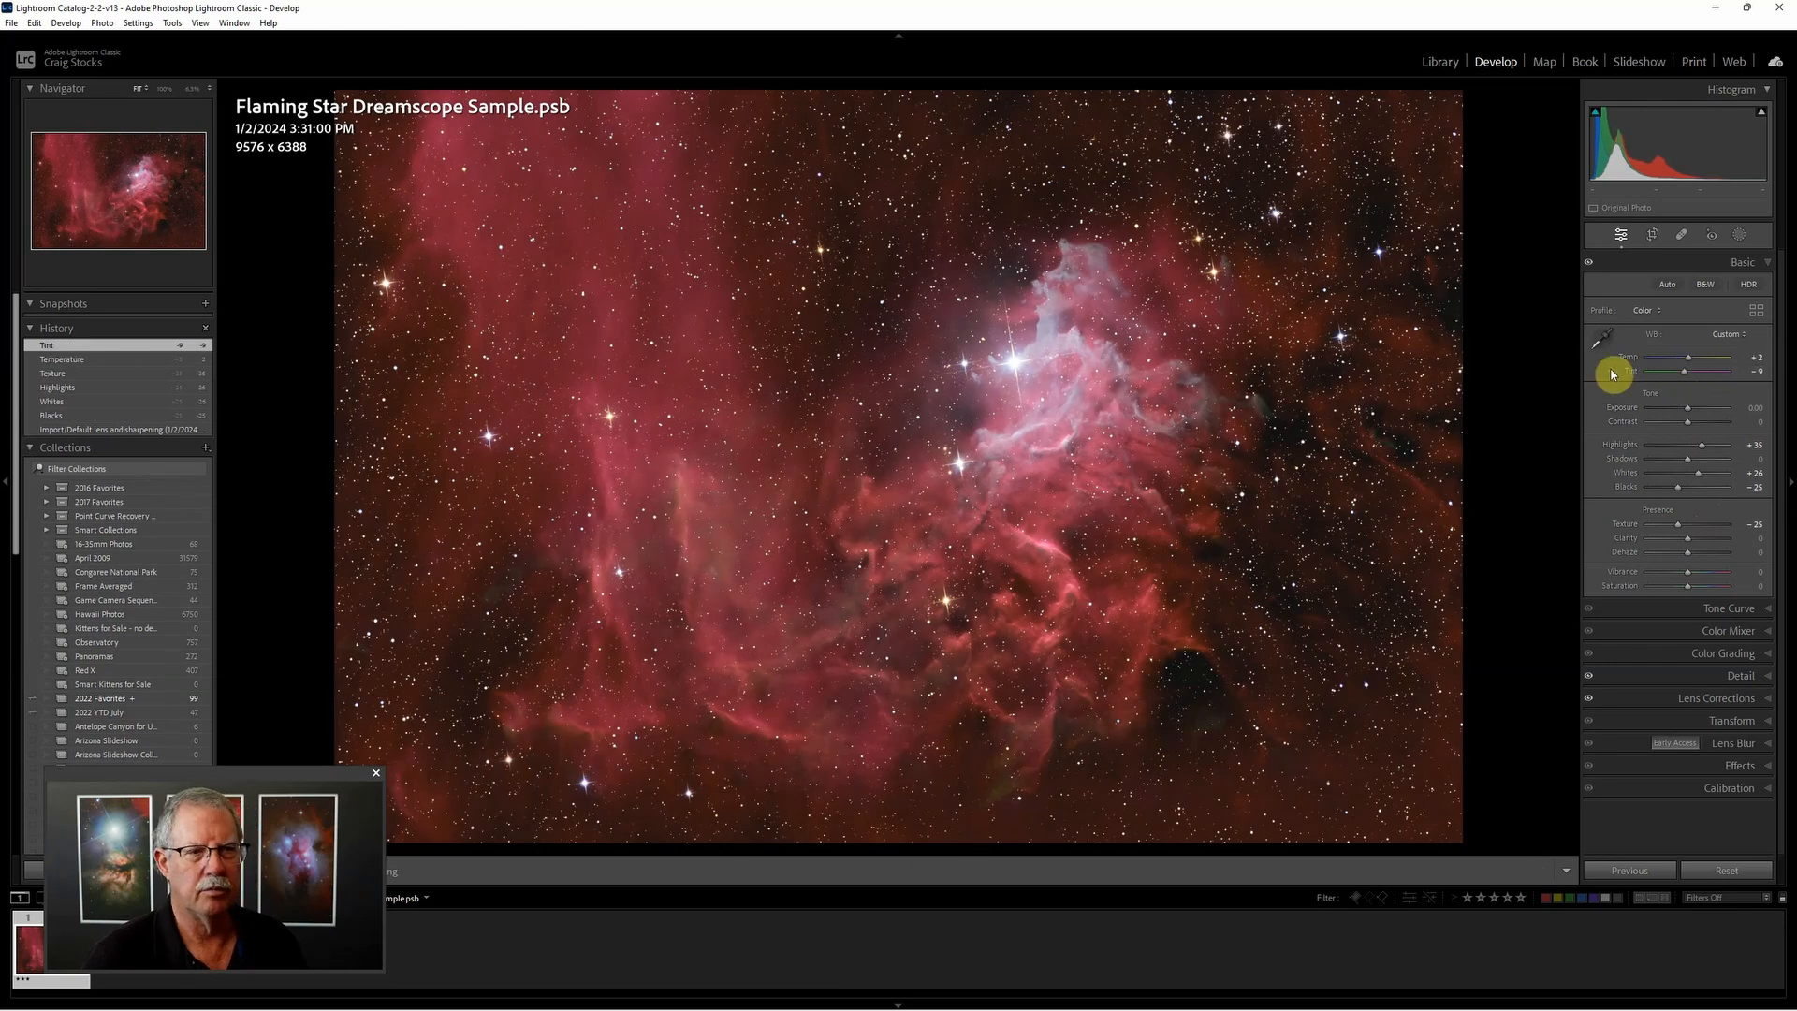
# Step: Set sharpening Radius to 0.5 and Detail to 100, adjust luminance noise reduction, and set Highlights to +67
pyautogui.click(1726, 681)
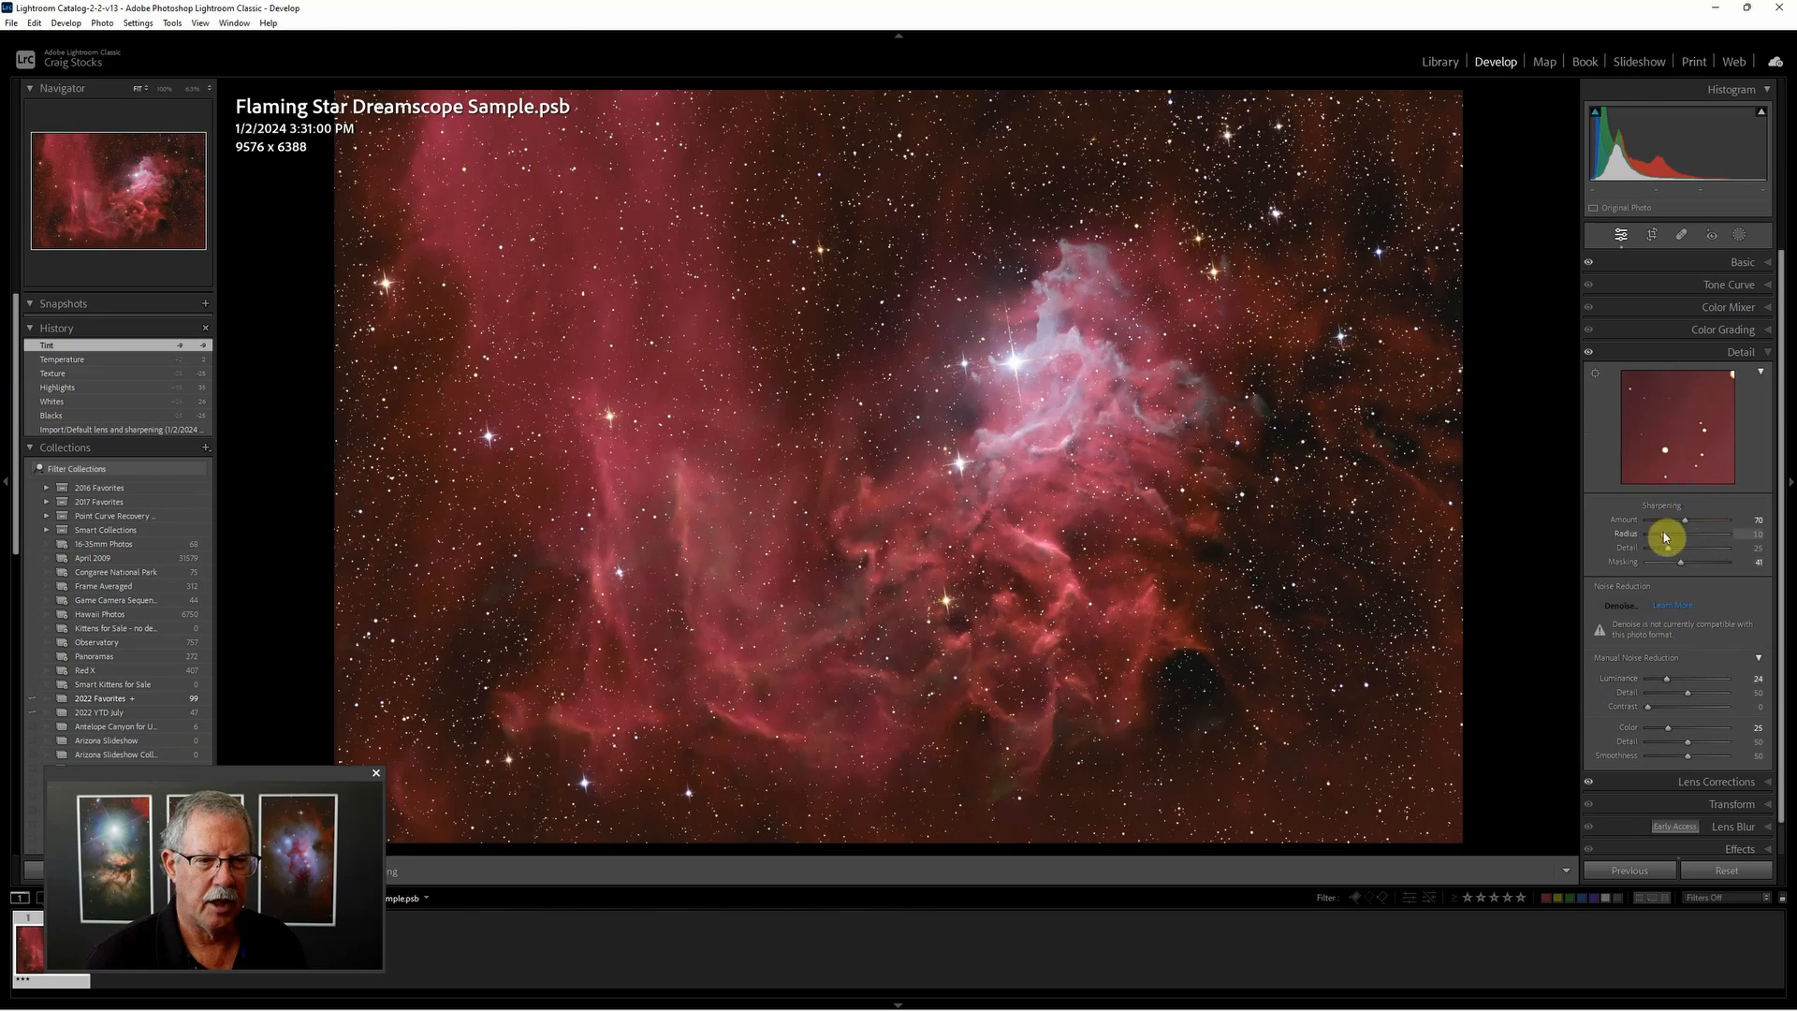
pyautogui.moveTo(1665, 533); pyautogui.dragTo(1731, 549)
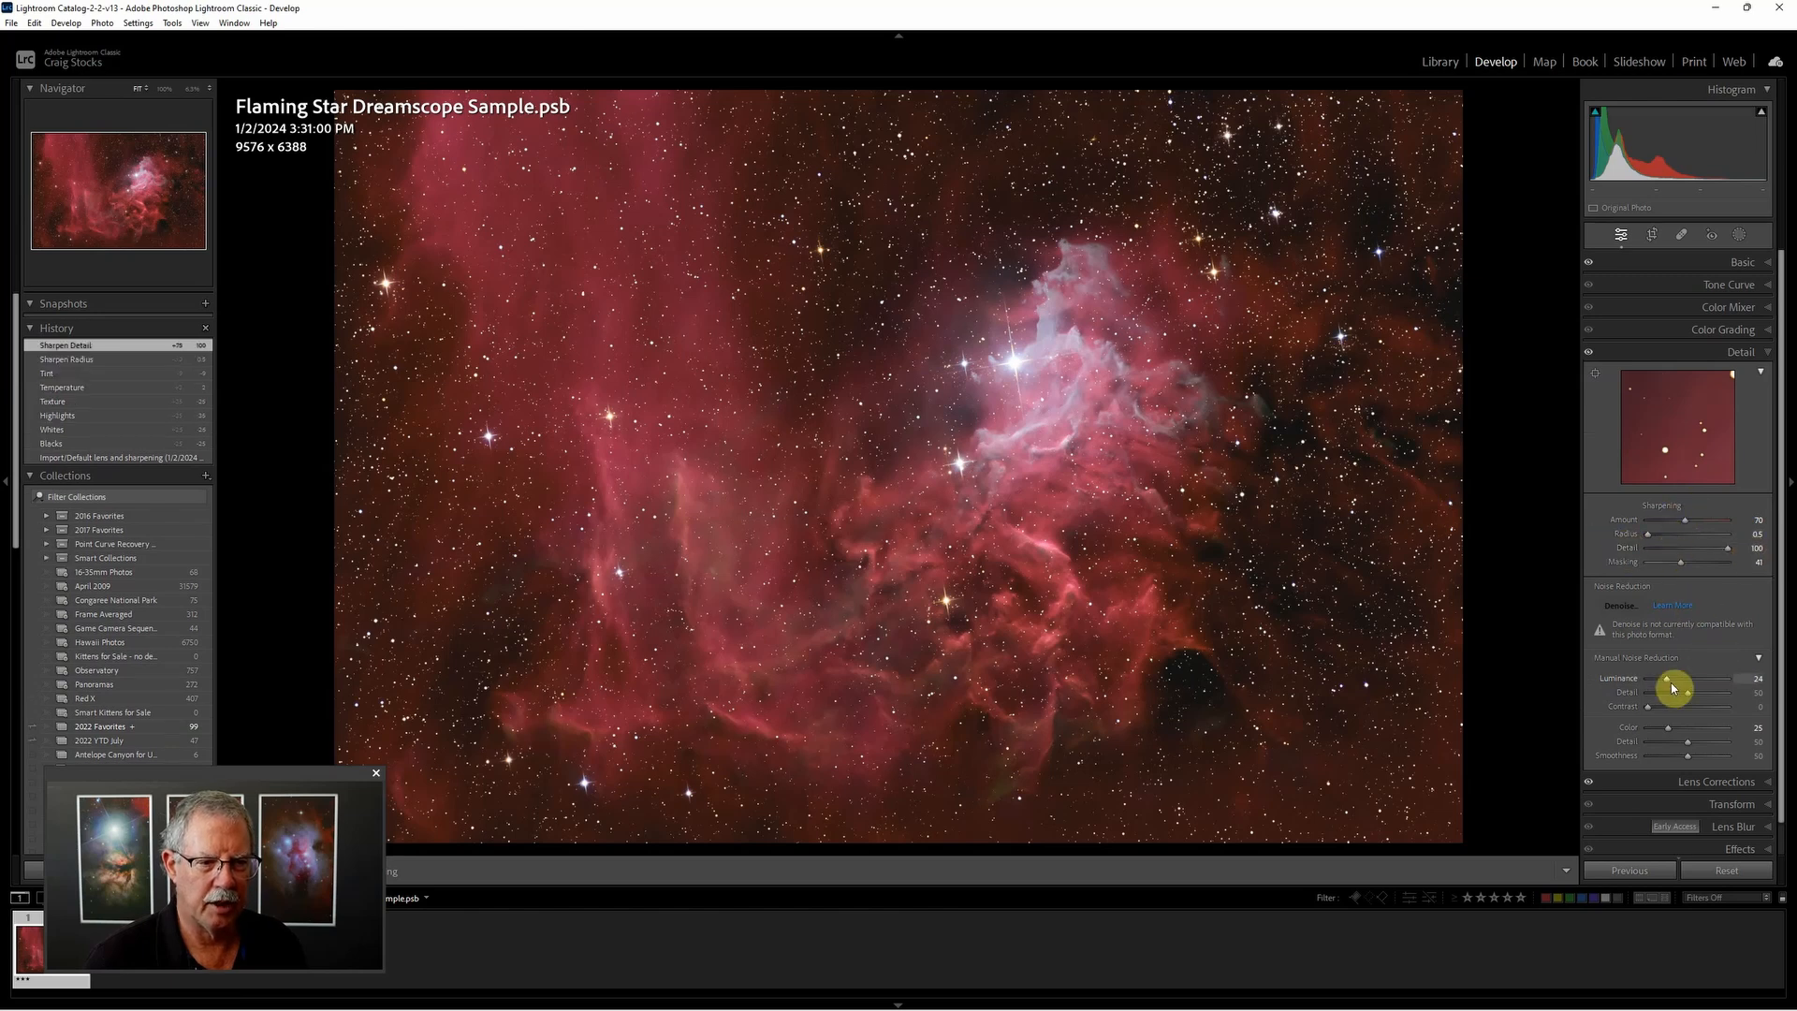
pyautogui.click(1738, 266)
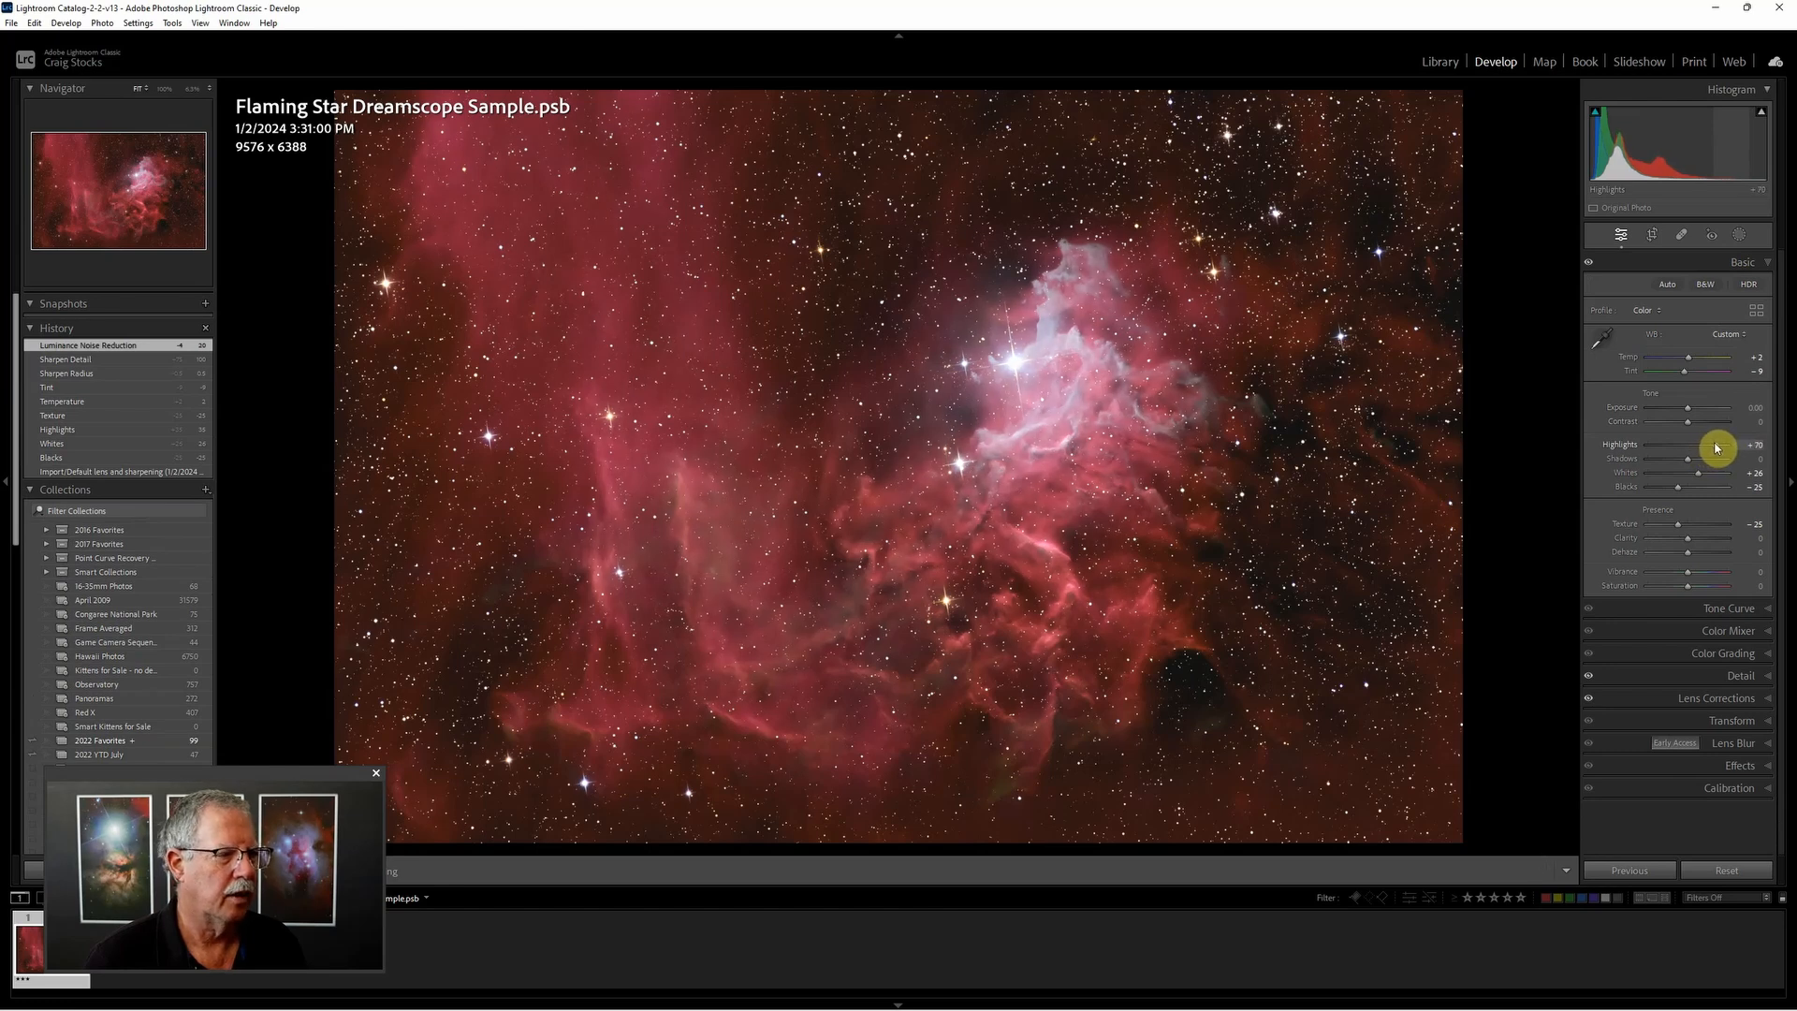
pyautogui.moveTo(1717, 448); pyautogui.dragTo(1715, 446)
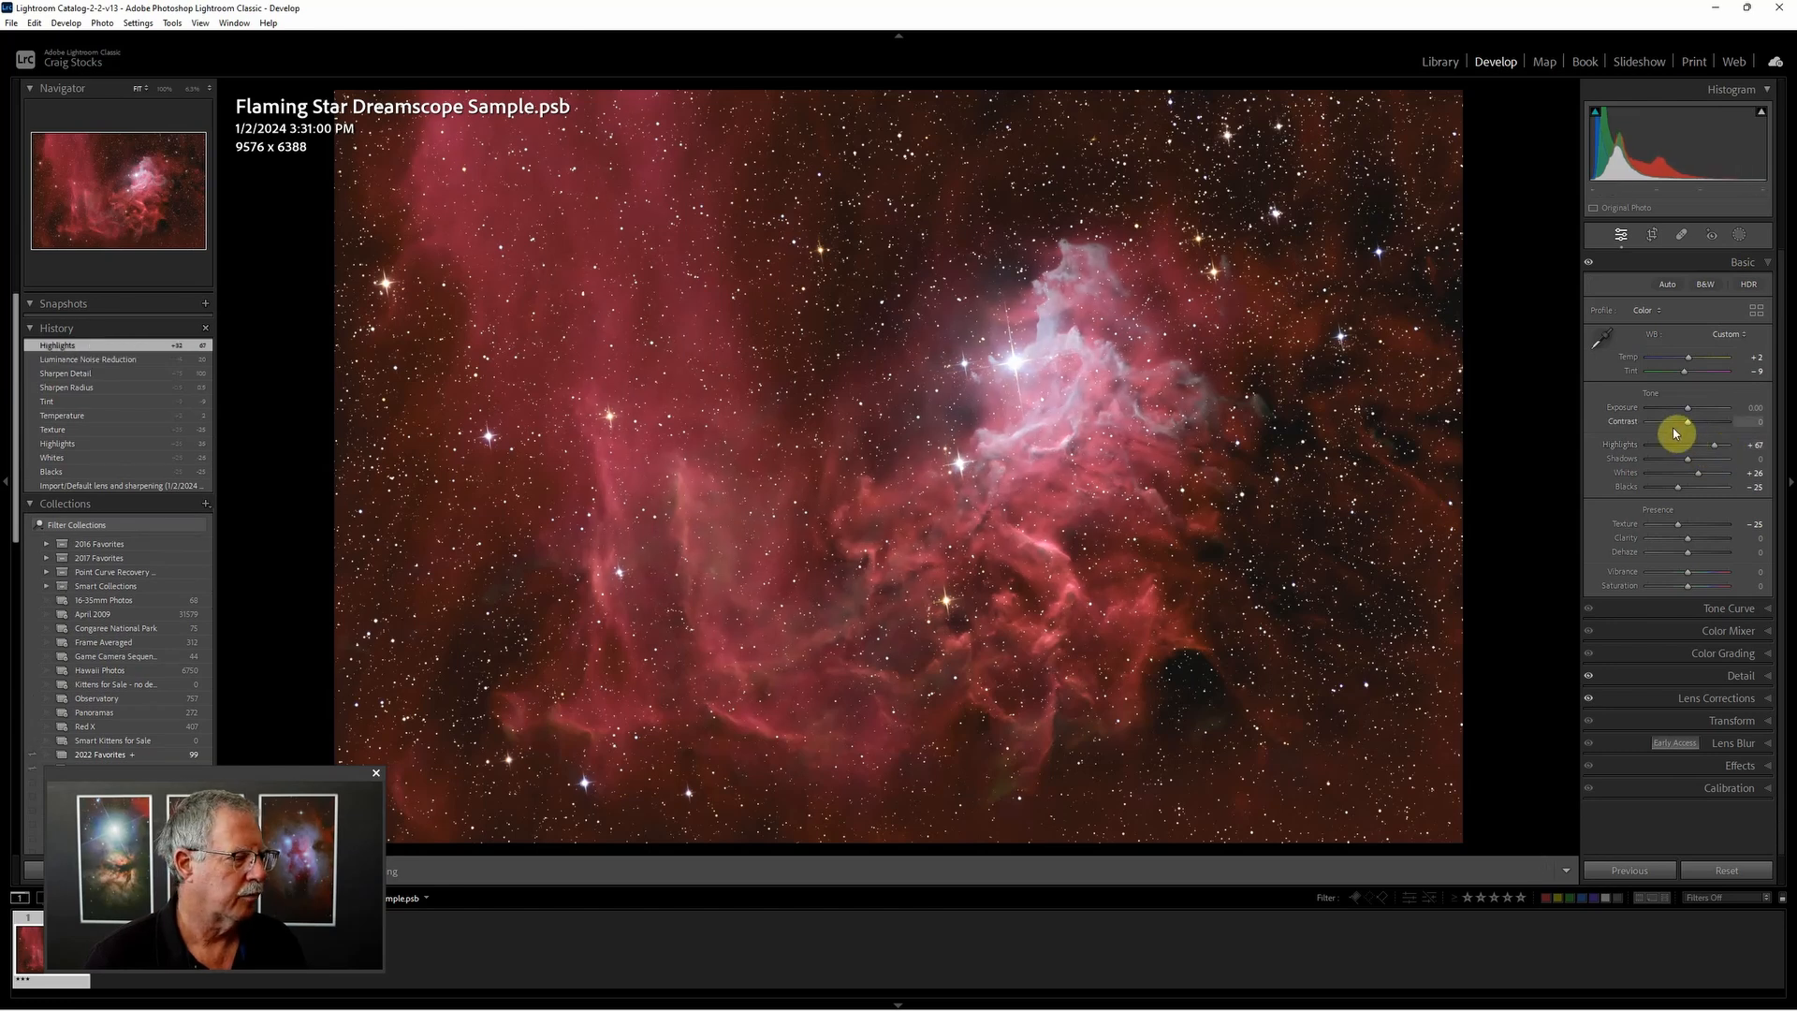
# Step: Crop the photo at its original aspect ratio to about 9053 x 6039 and reposition the image within the frame
pyautogui.click(1654, 235)
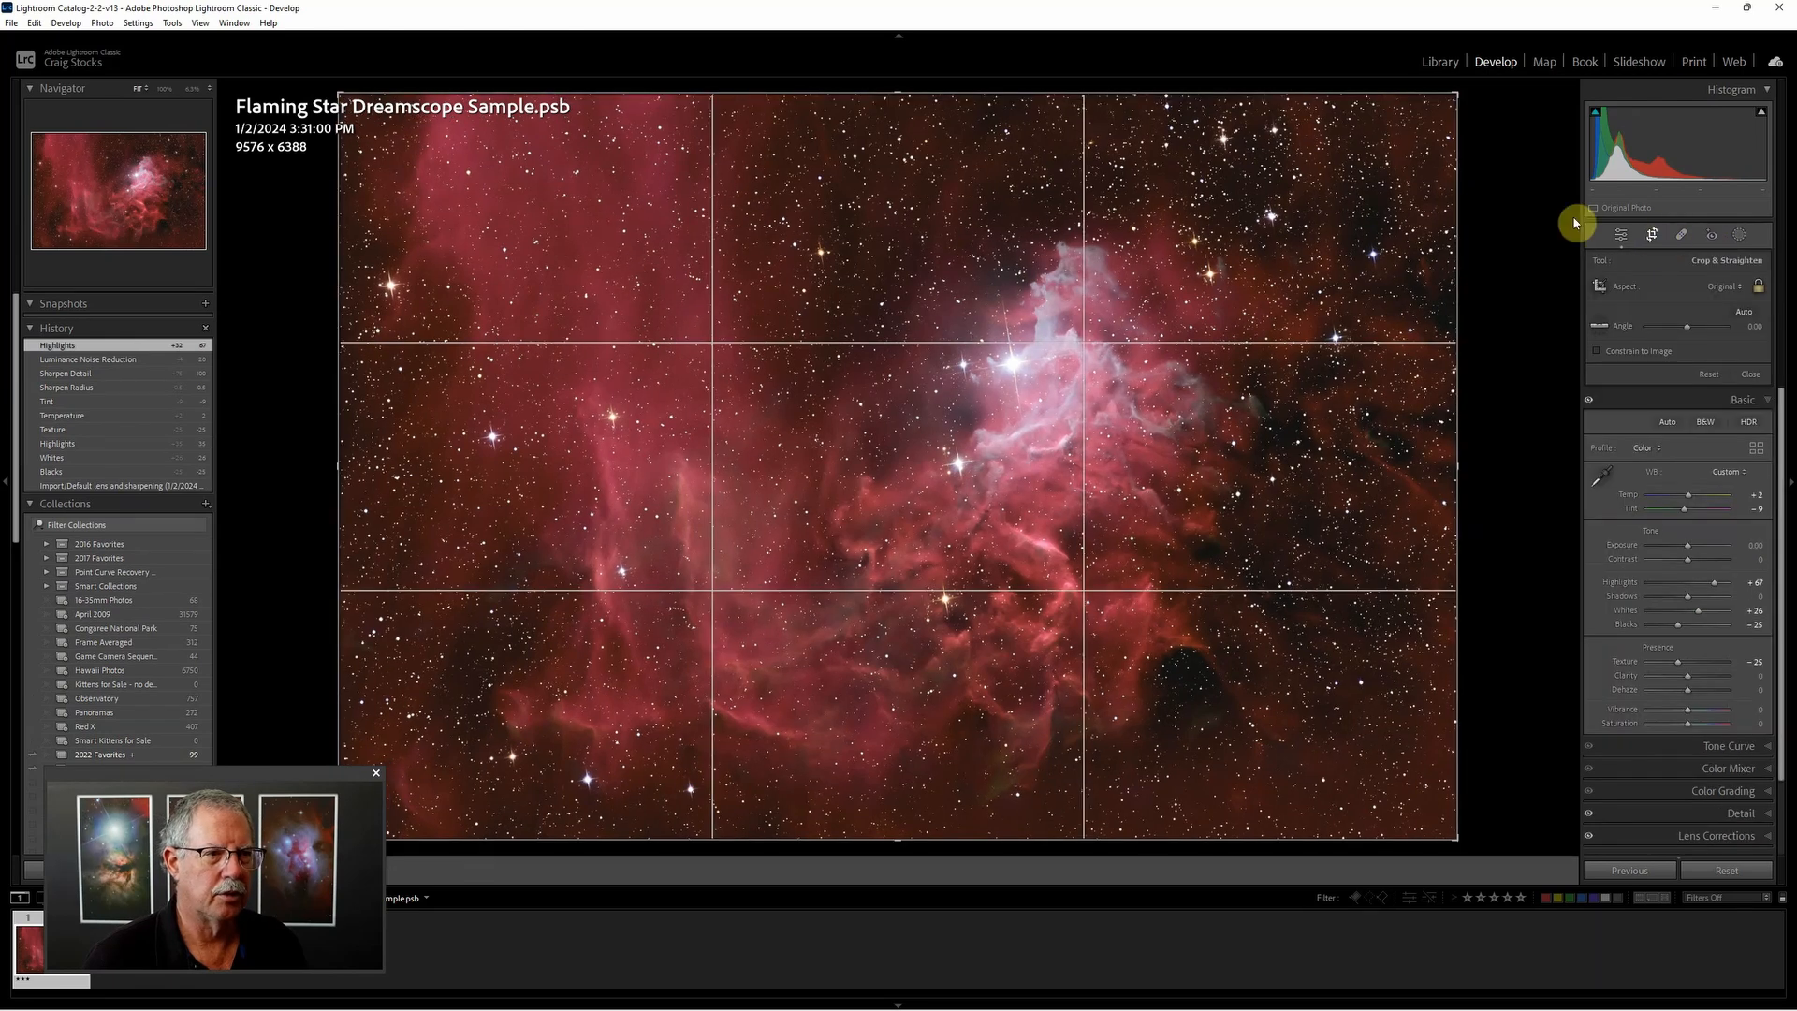
pyautogui.moveTo(1456, 90); pyautogui.dragTo(1448, 109)
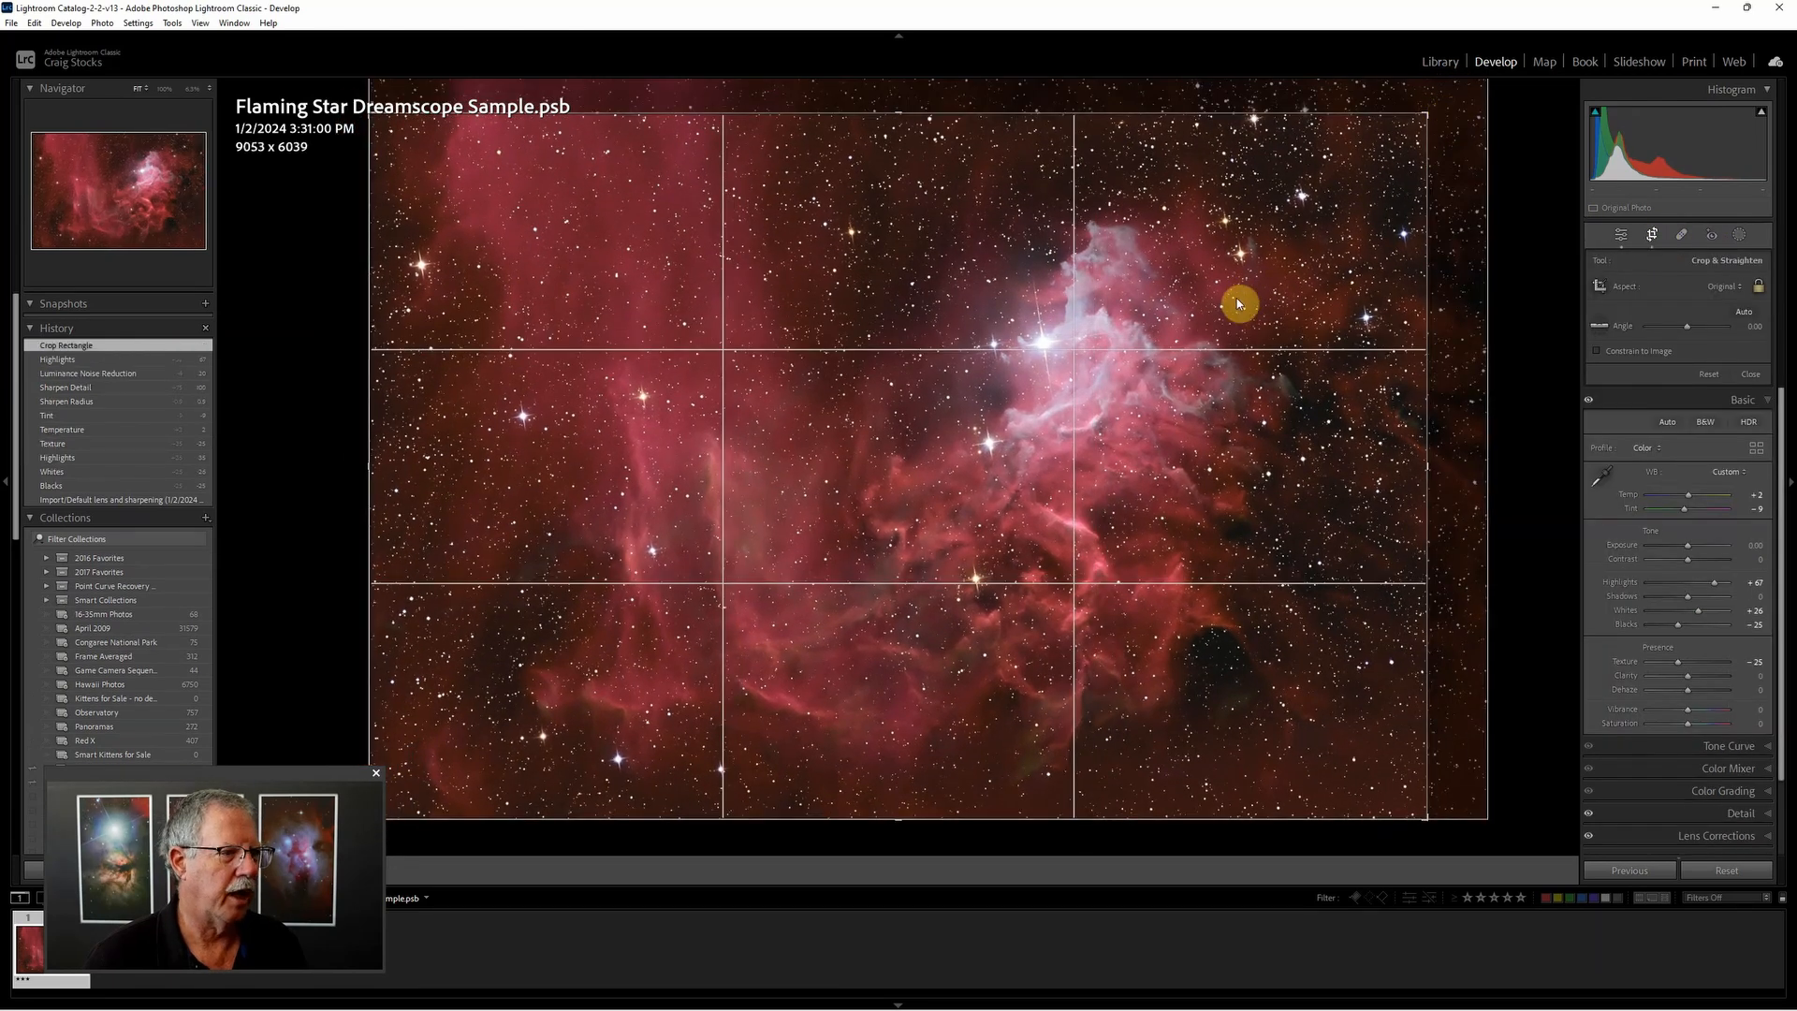
pyautogui.moveTo(1207, 308); pyautogui.dragTo(1213, 309)
# Step: Change the crop to a 16 x 9 aspect ratio, resize it to about 9317 x 5241, reposition the nebula, and apply it
pyautogui.click(1730, 287)
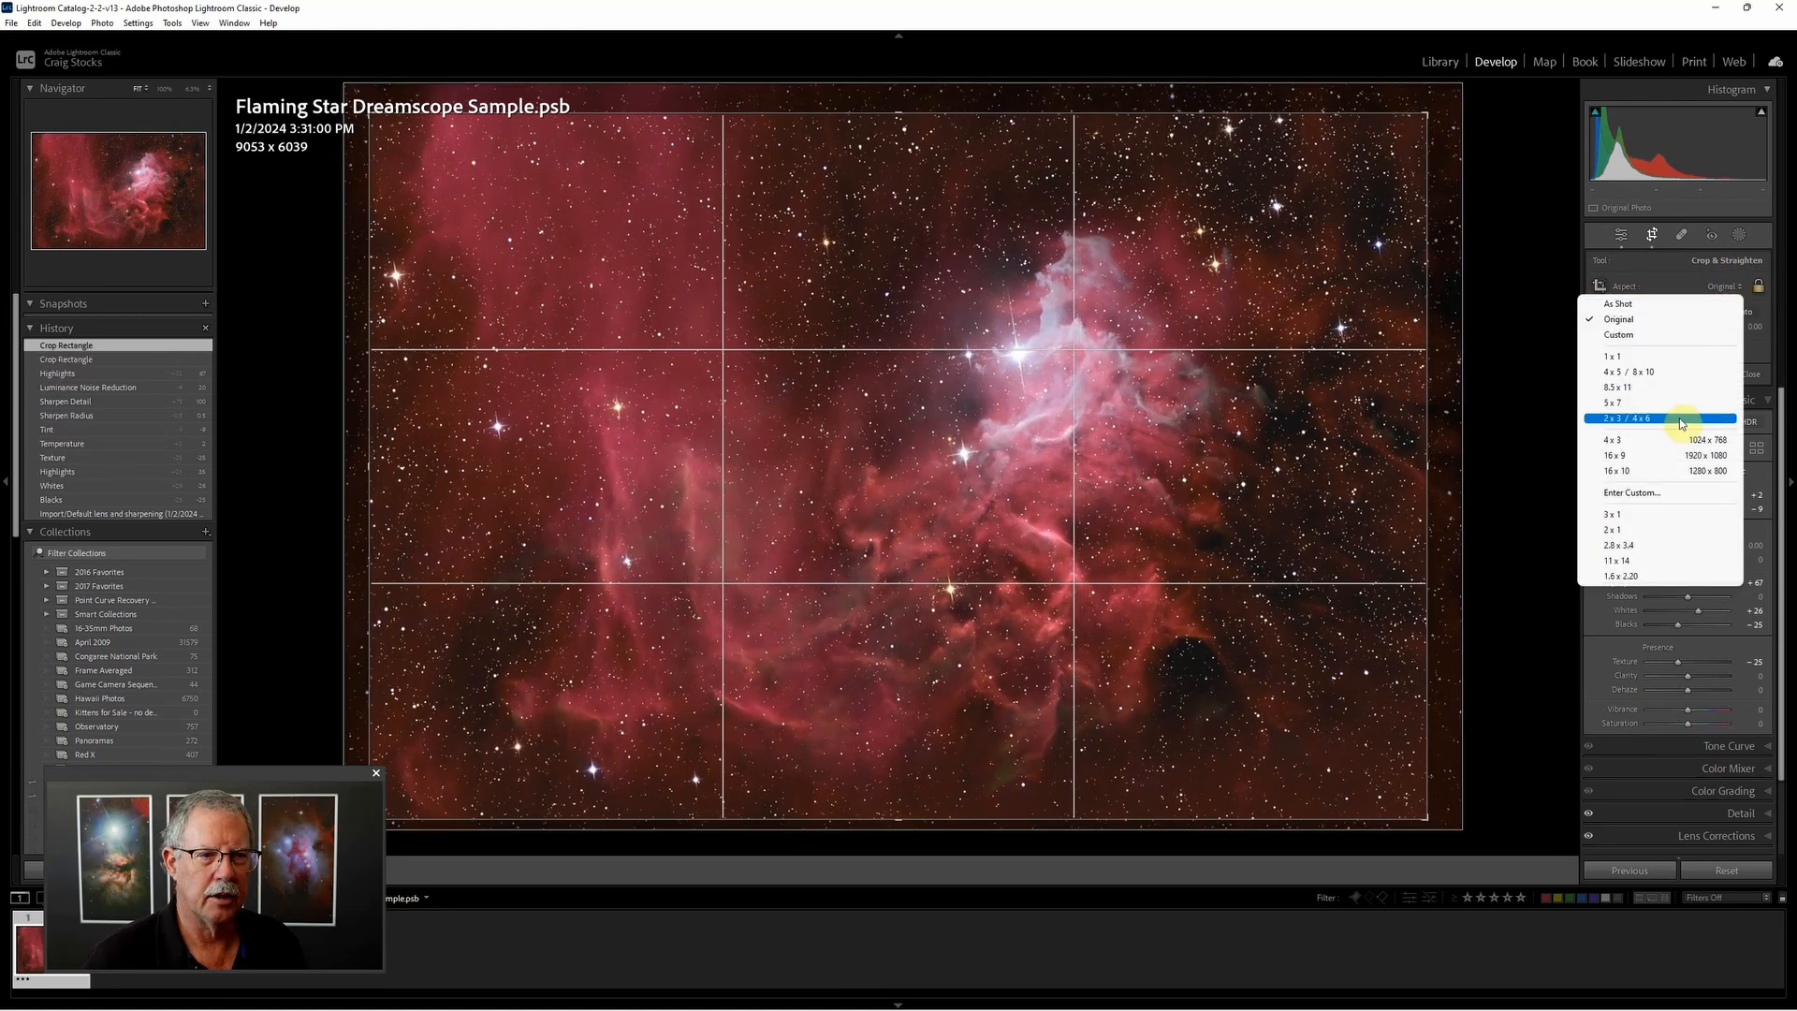
pyautogui.click(1669, 455)
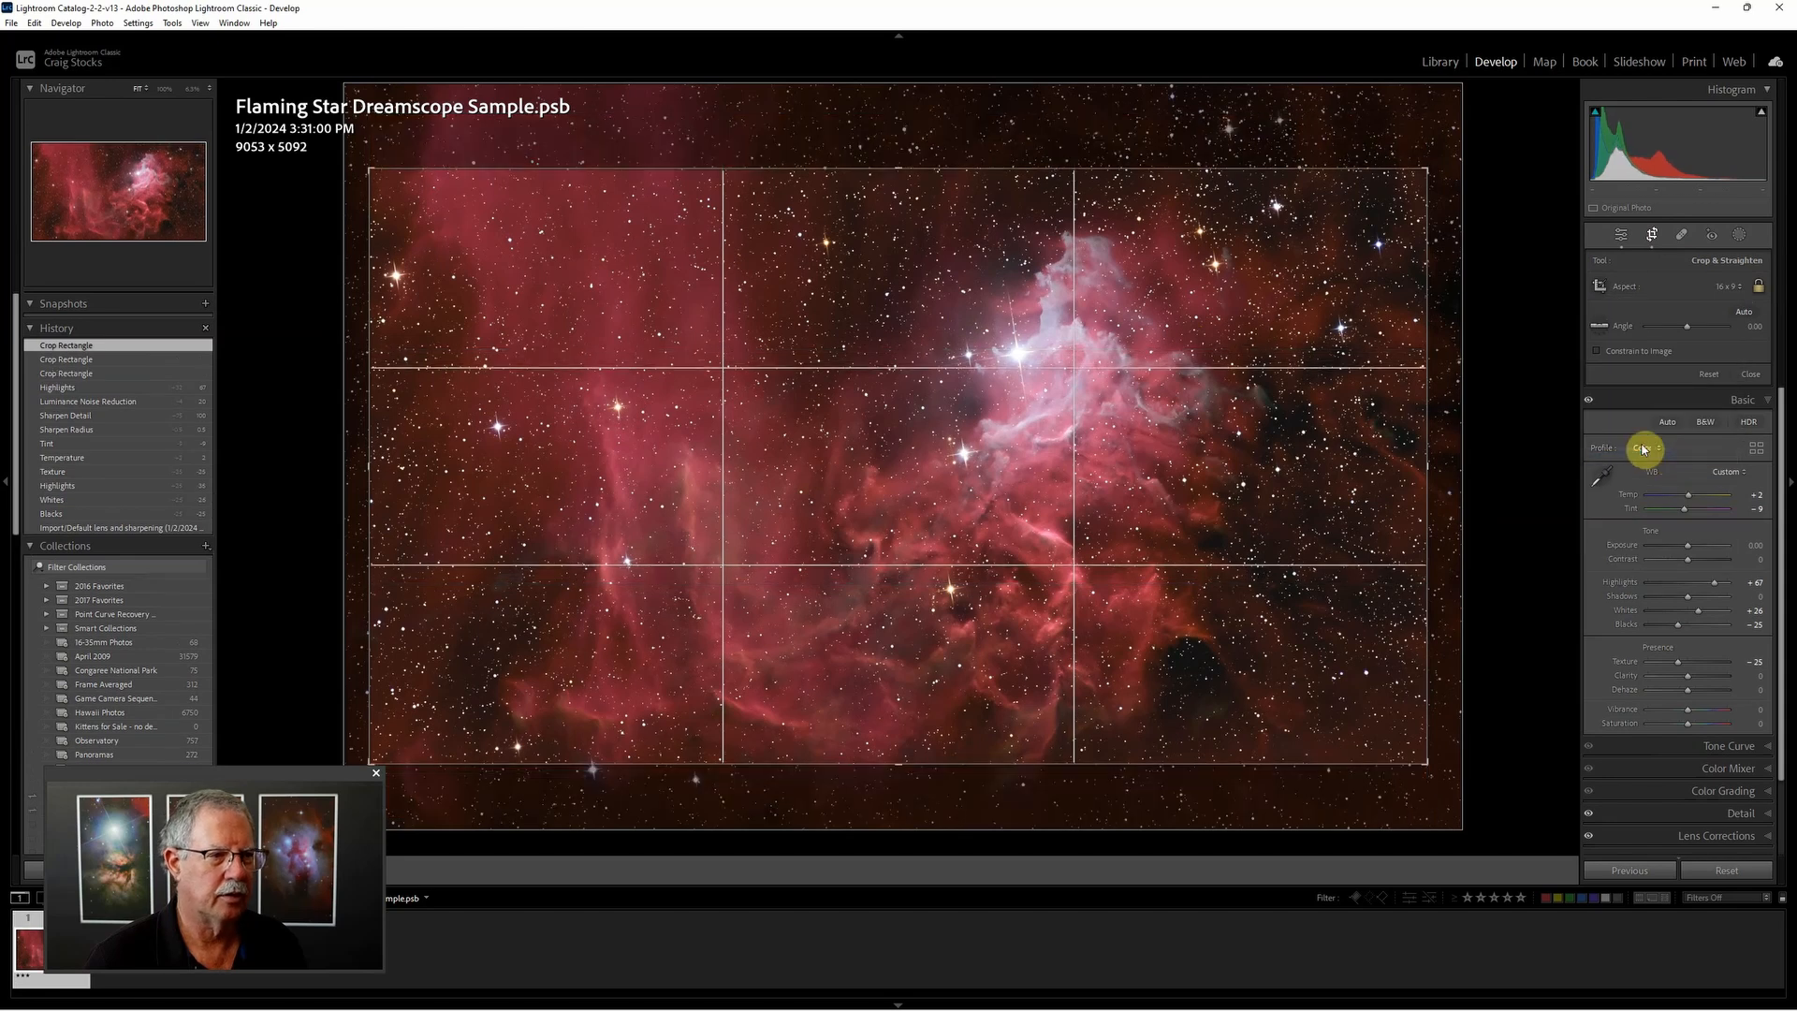
pyautogui.moveTo(1080, 548); pyautogui.dragTo(1087, 598)
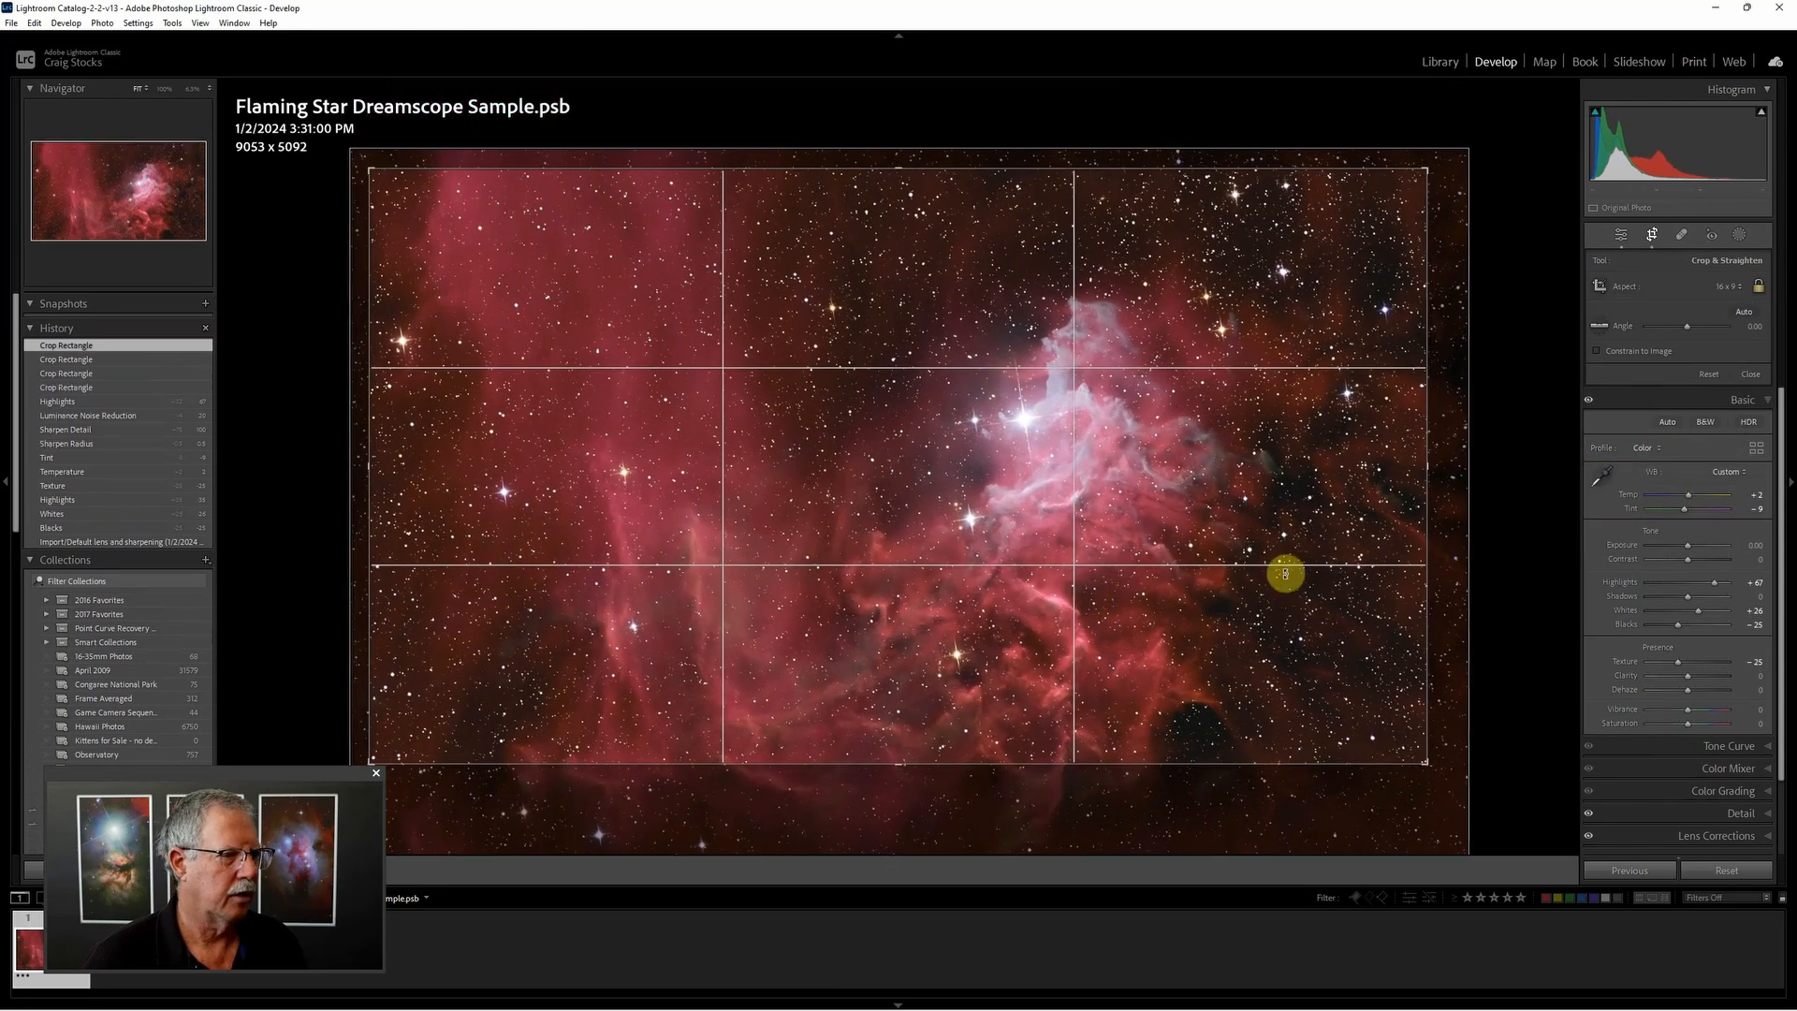
pyautogui.moveTo(1434, 497); pyautogui.dragTo(1413, 501)
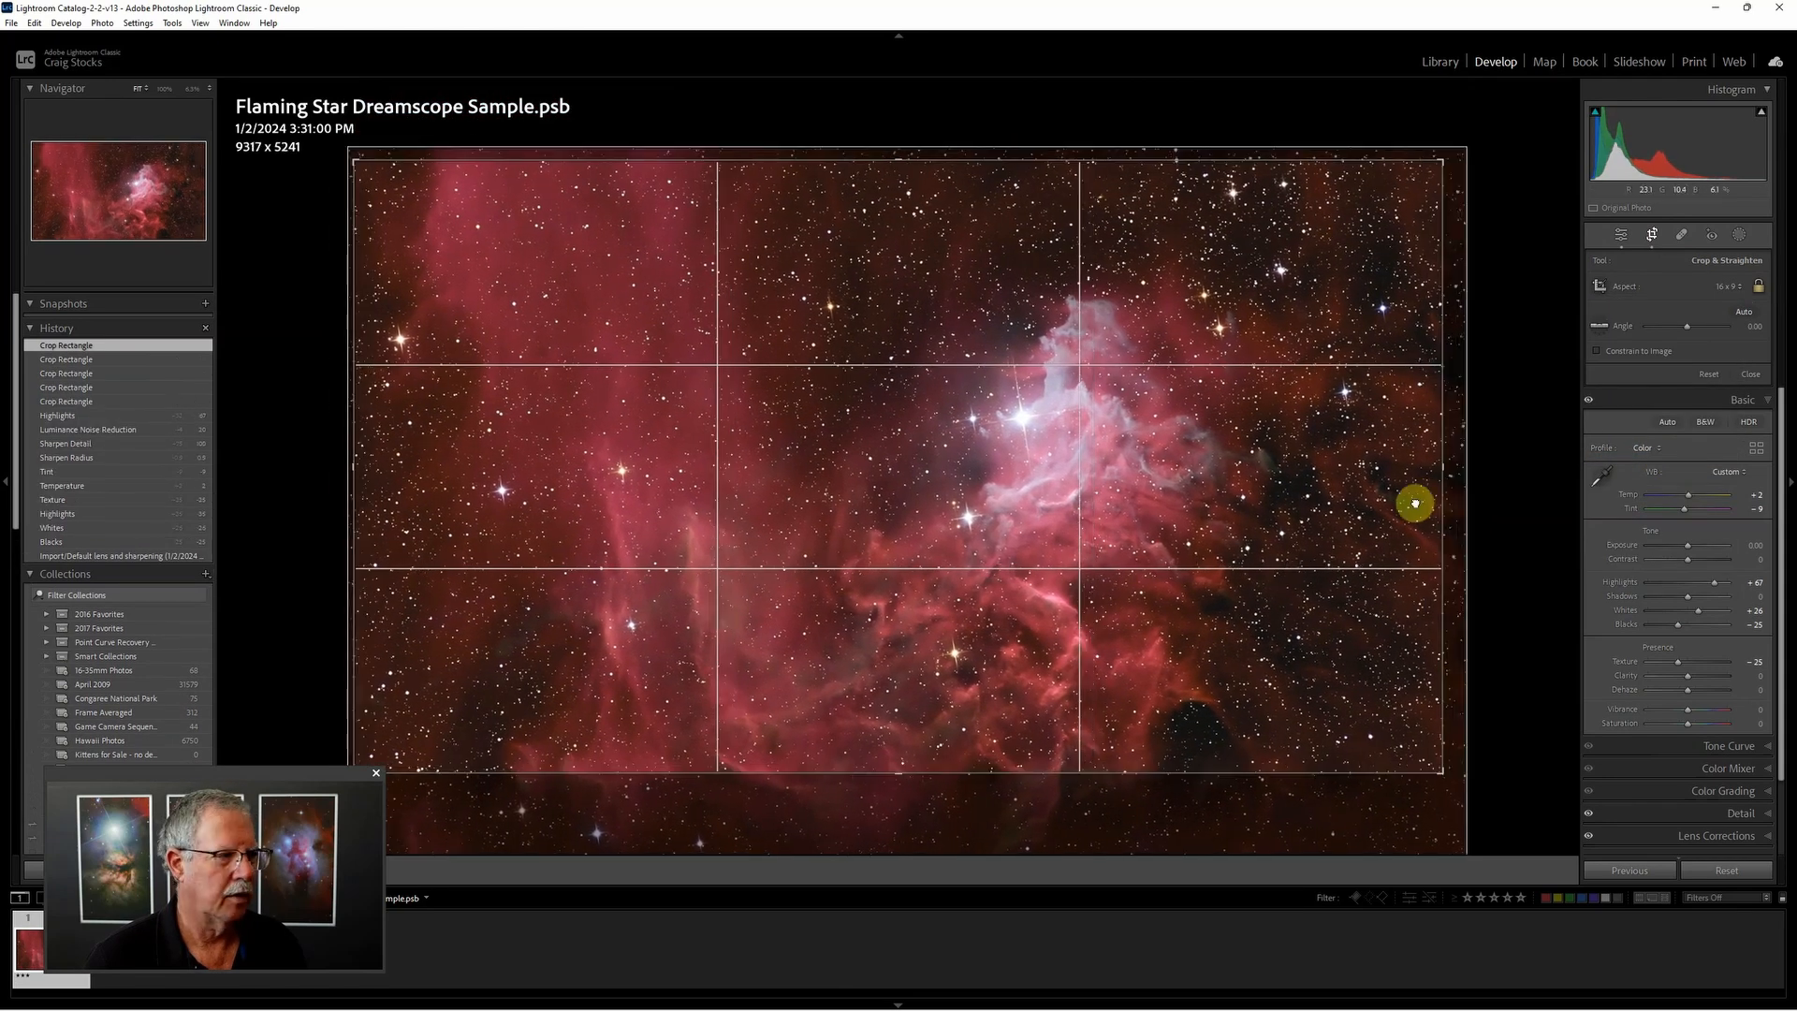
pyautogui.moveTo(1247, 491); pyautogui.dragTo(1248, 488)
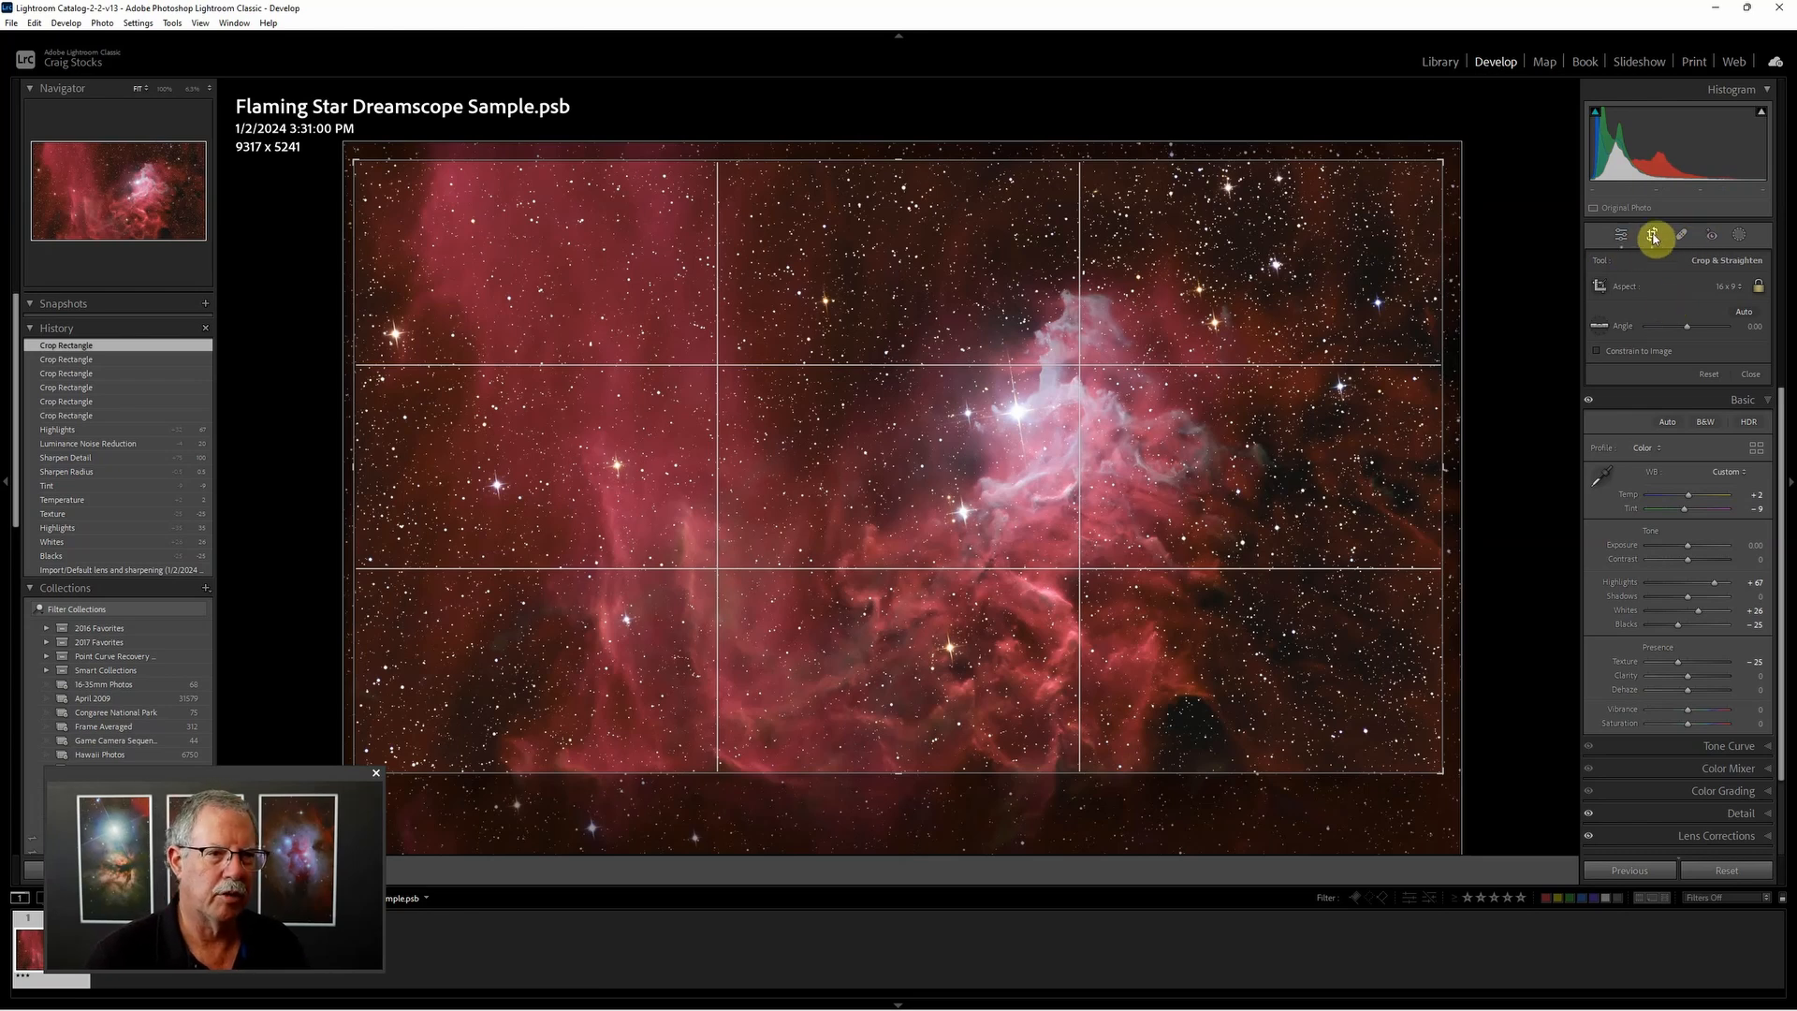
pyautogui.click(1653, 237)
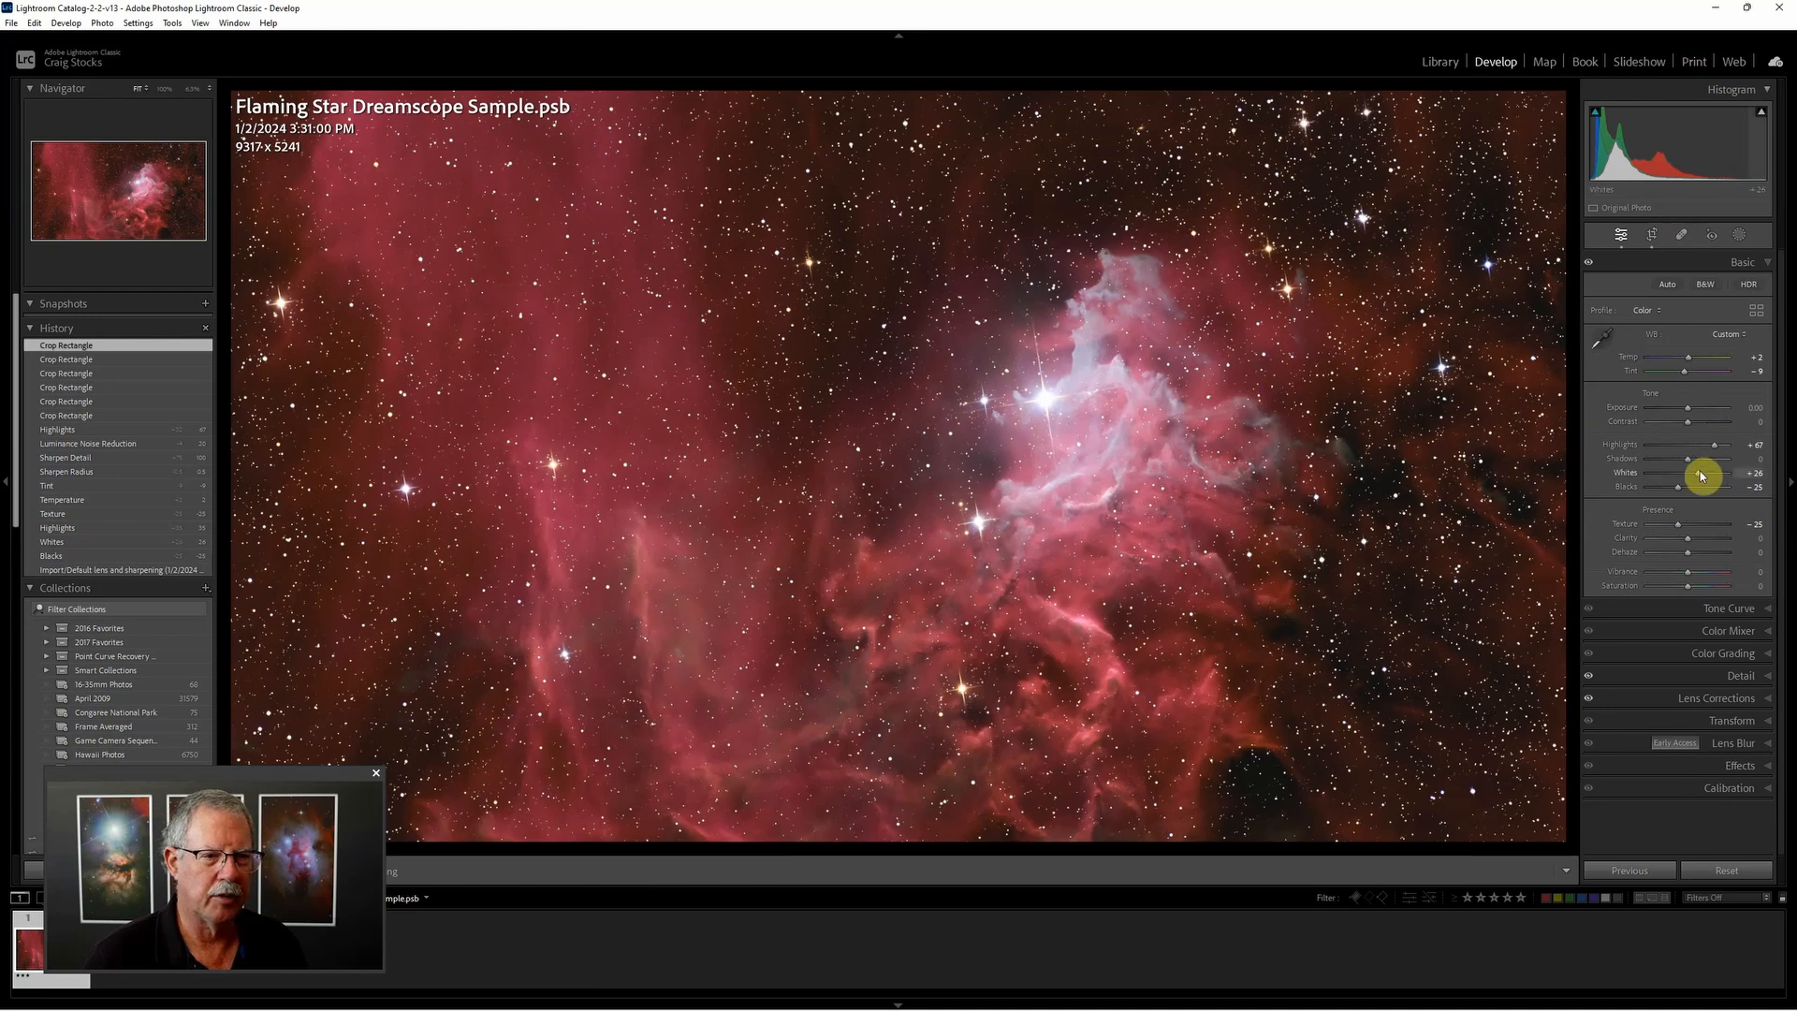
# Step: Set Whites to +12
pyautogui.moveTo(1702, 475); pyautogui.dragTo(1695, 475)
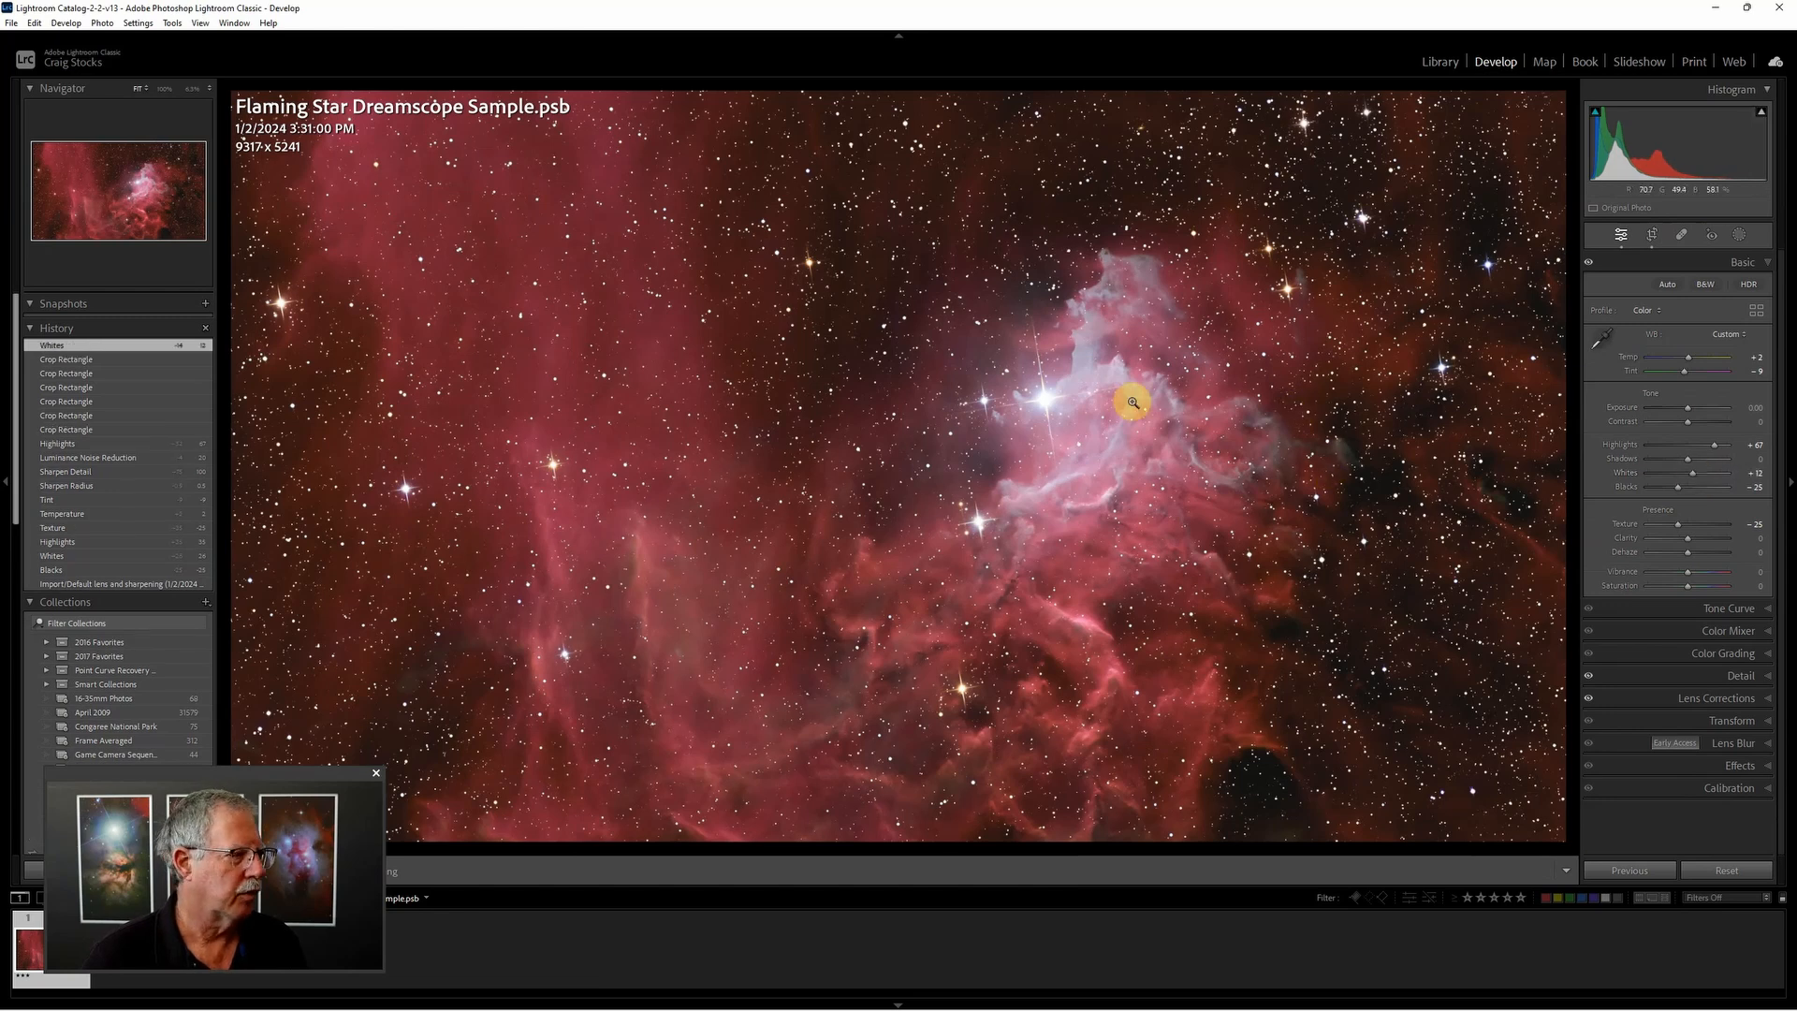
pyautogui.moveTo(293, 779); pyautogui.dragTo(527, 773)
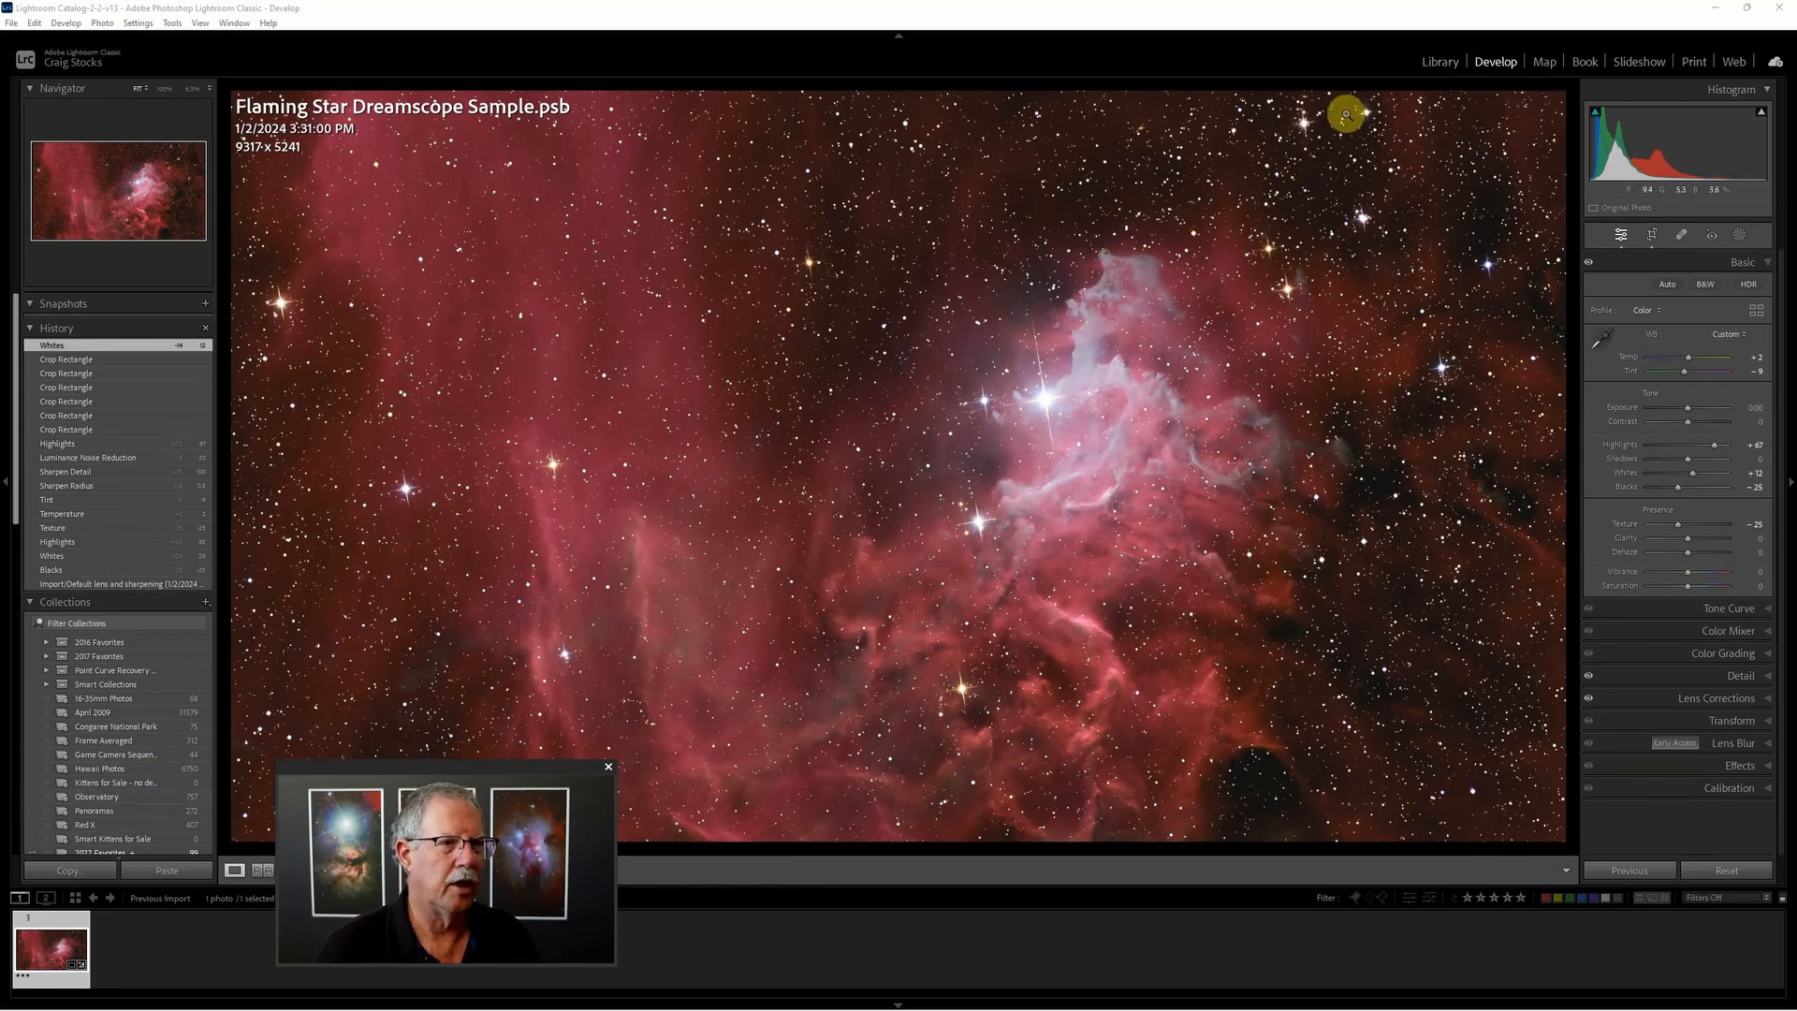
# Step: Return to the Library, open the export settings for the Flaming Star image, and choose the UDRO JPEG preset
pyautogui.click(1450, 69)
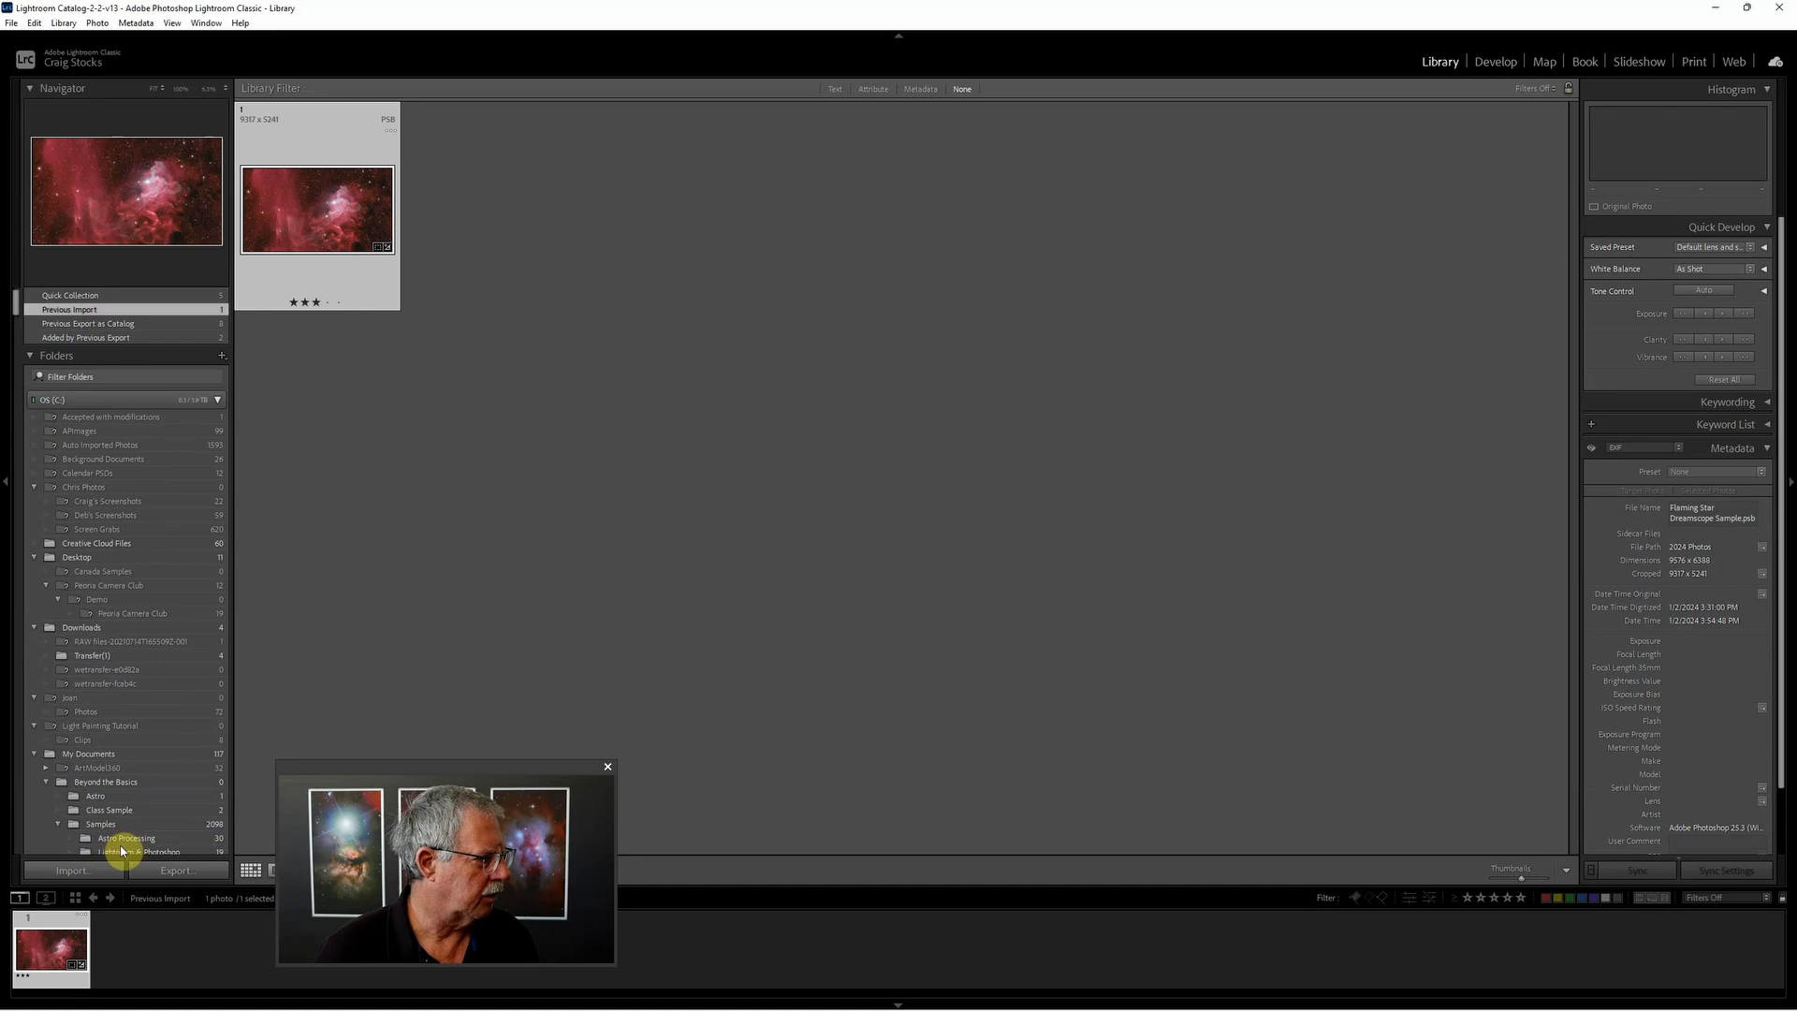
pyautogui.click(162, 871)
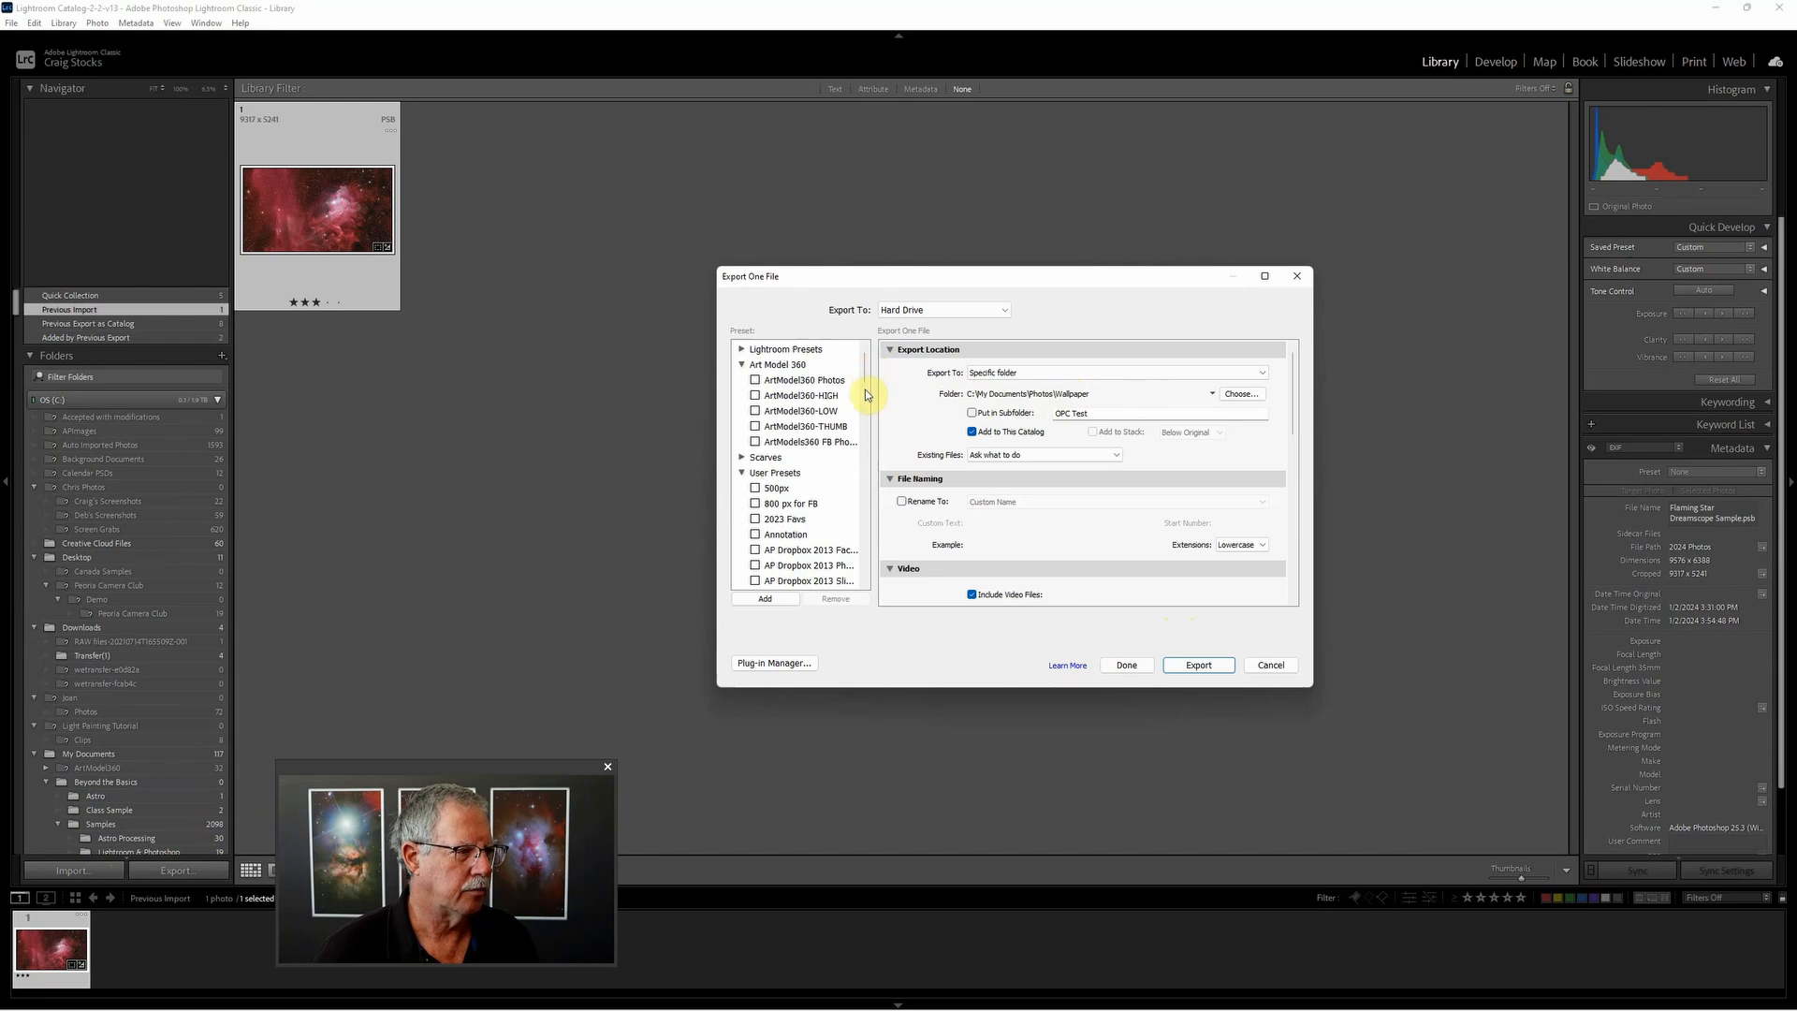
pyautogui.scroll(-10, 865, 378)
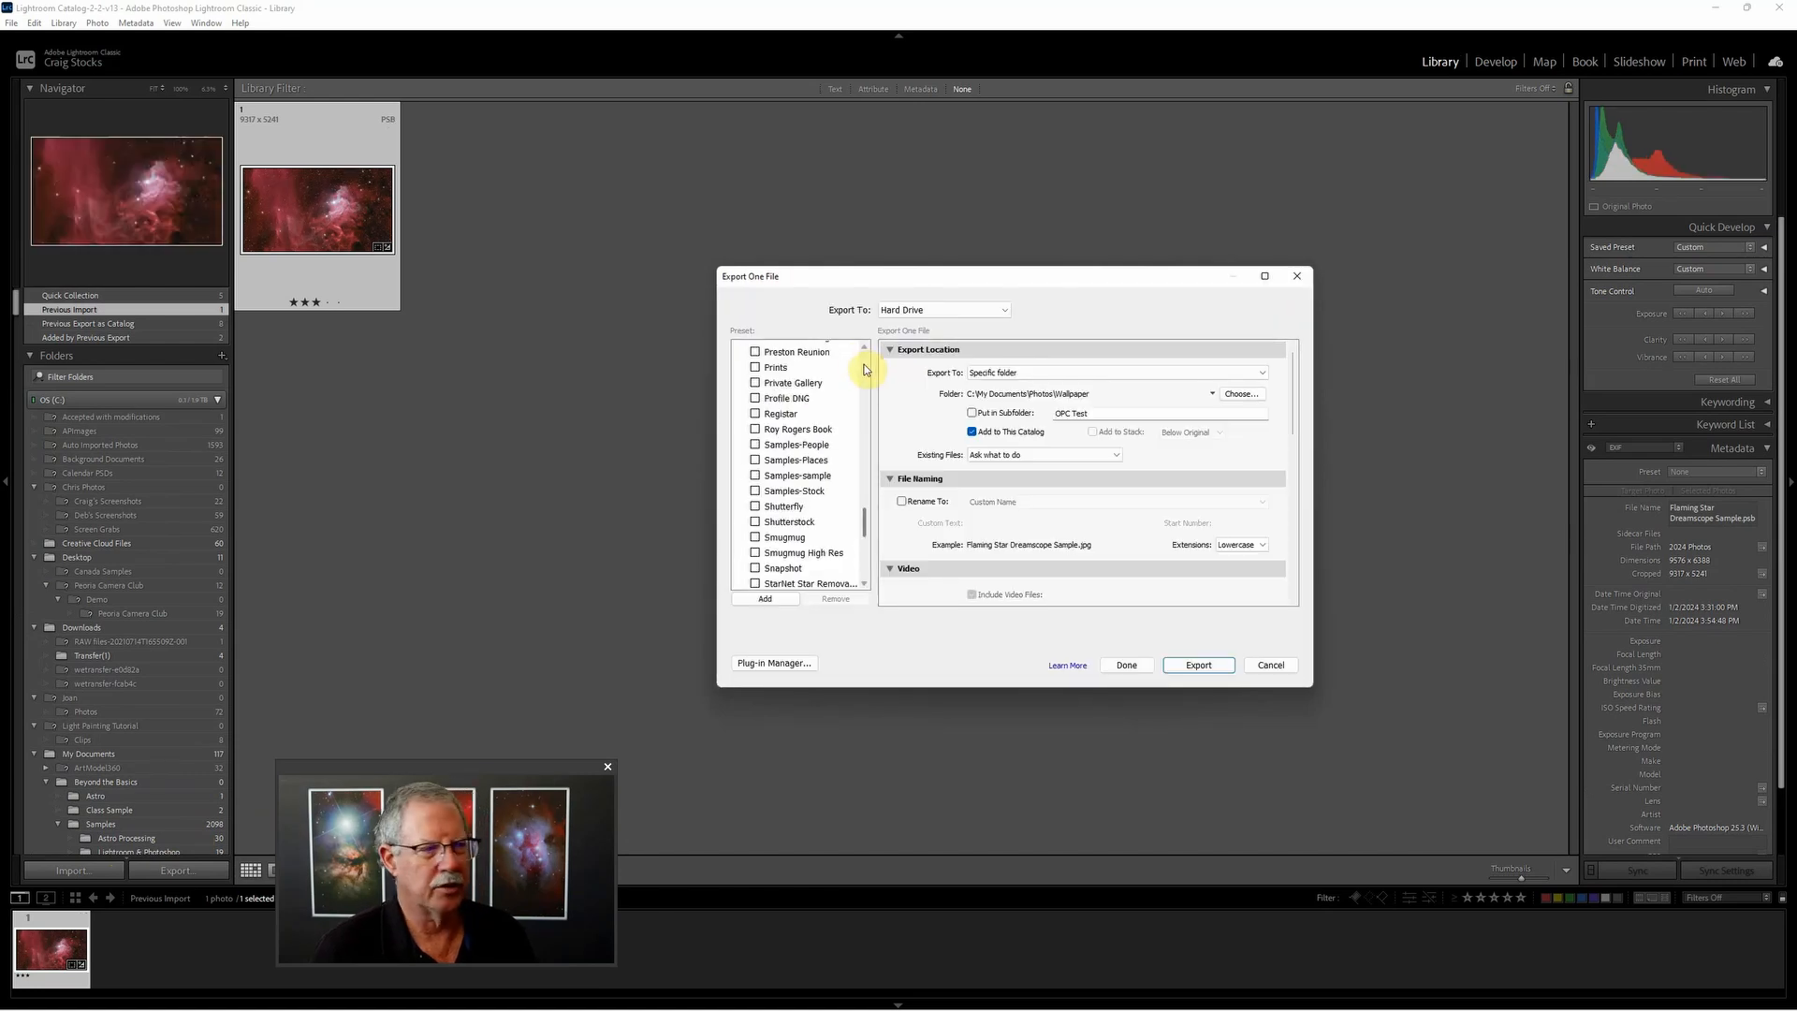
pyautogui.scroll(-3, 857, 513)
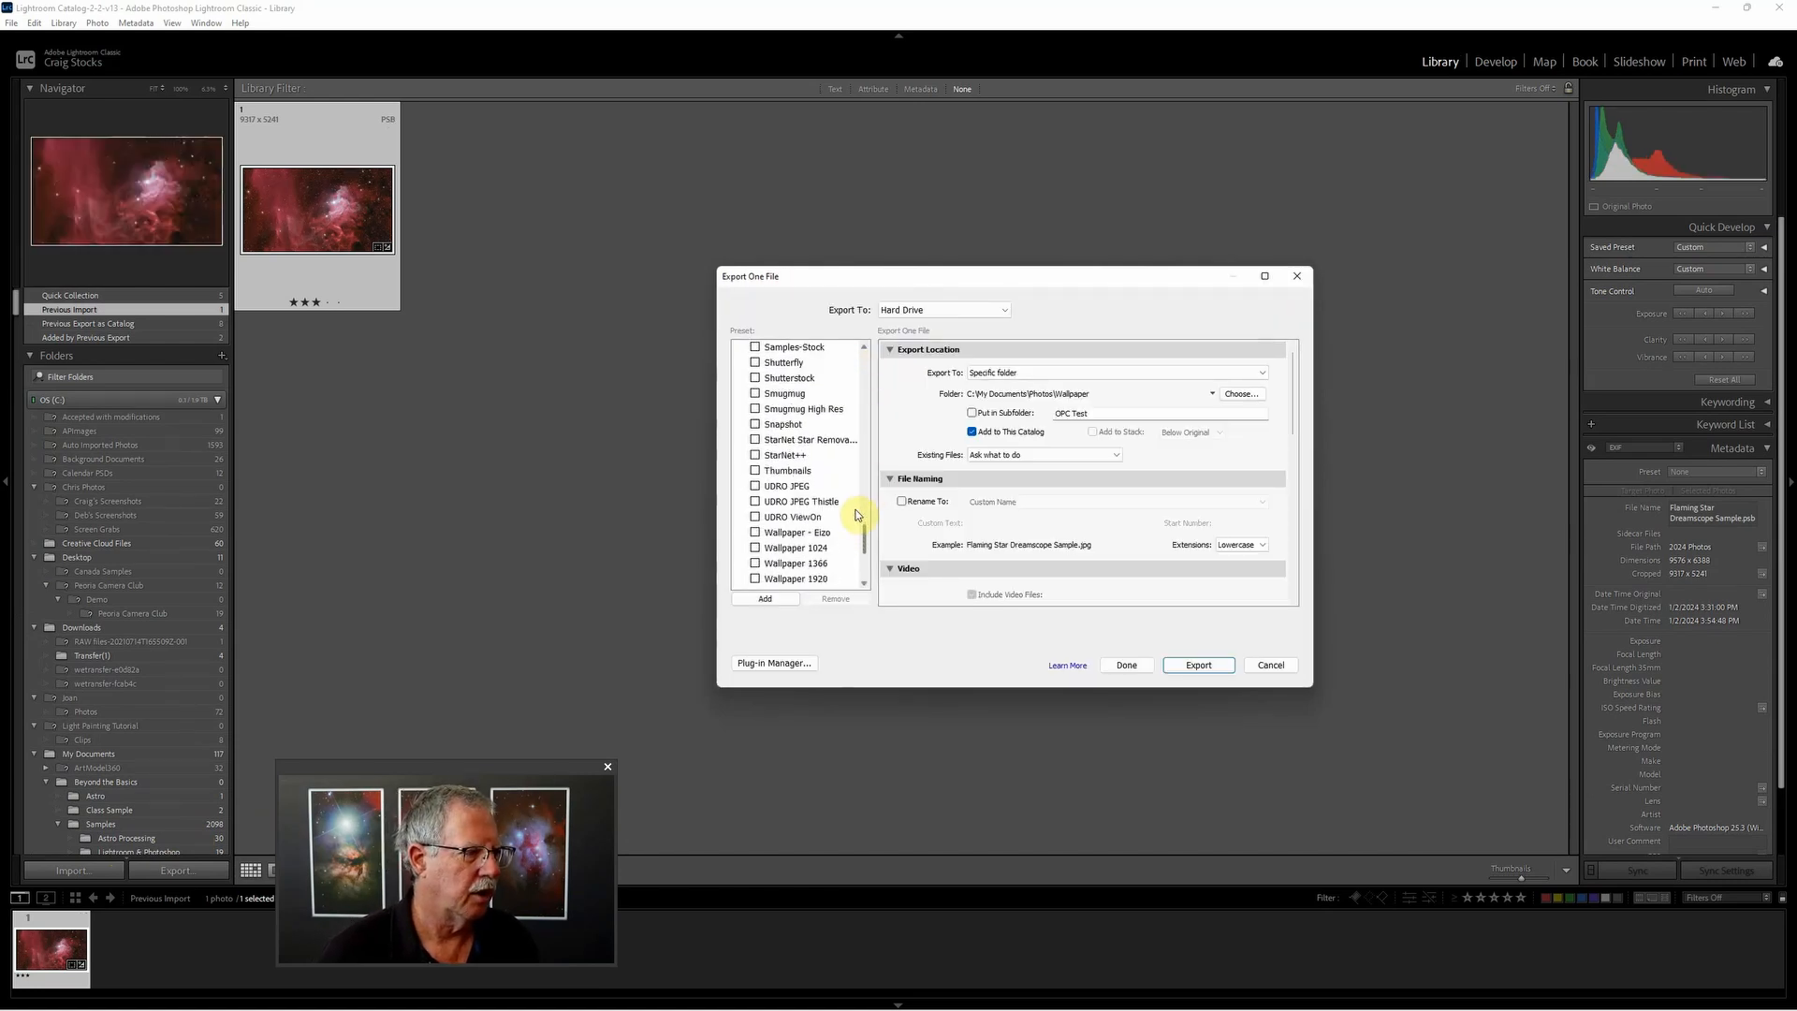
pyautogui.click(808, 488)
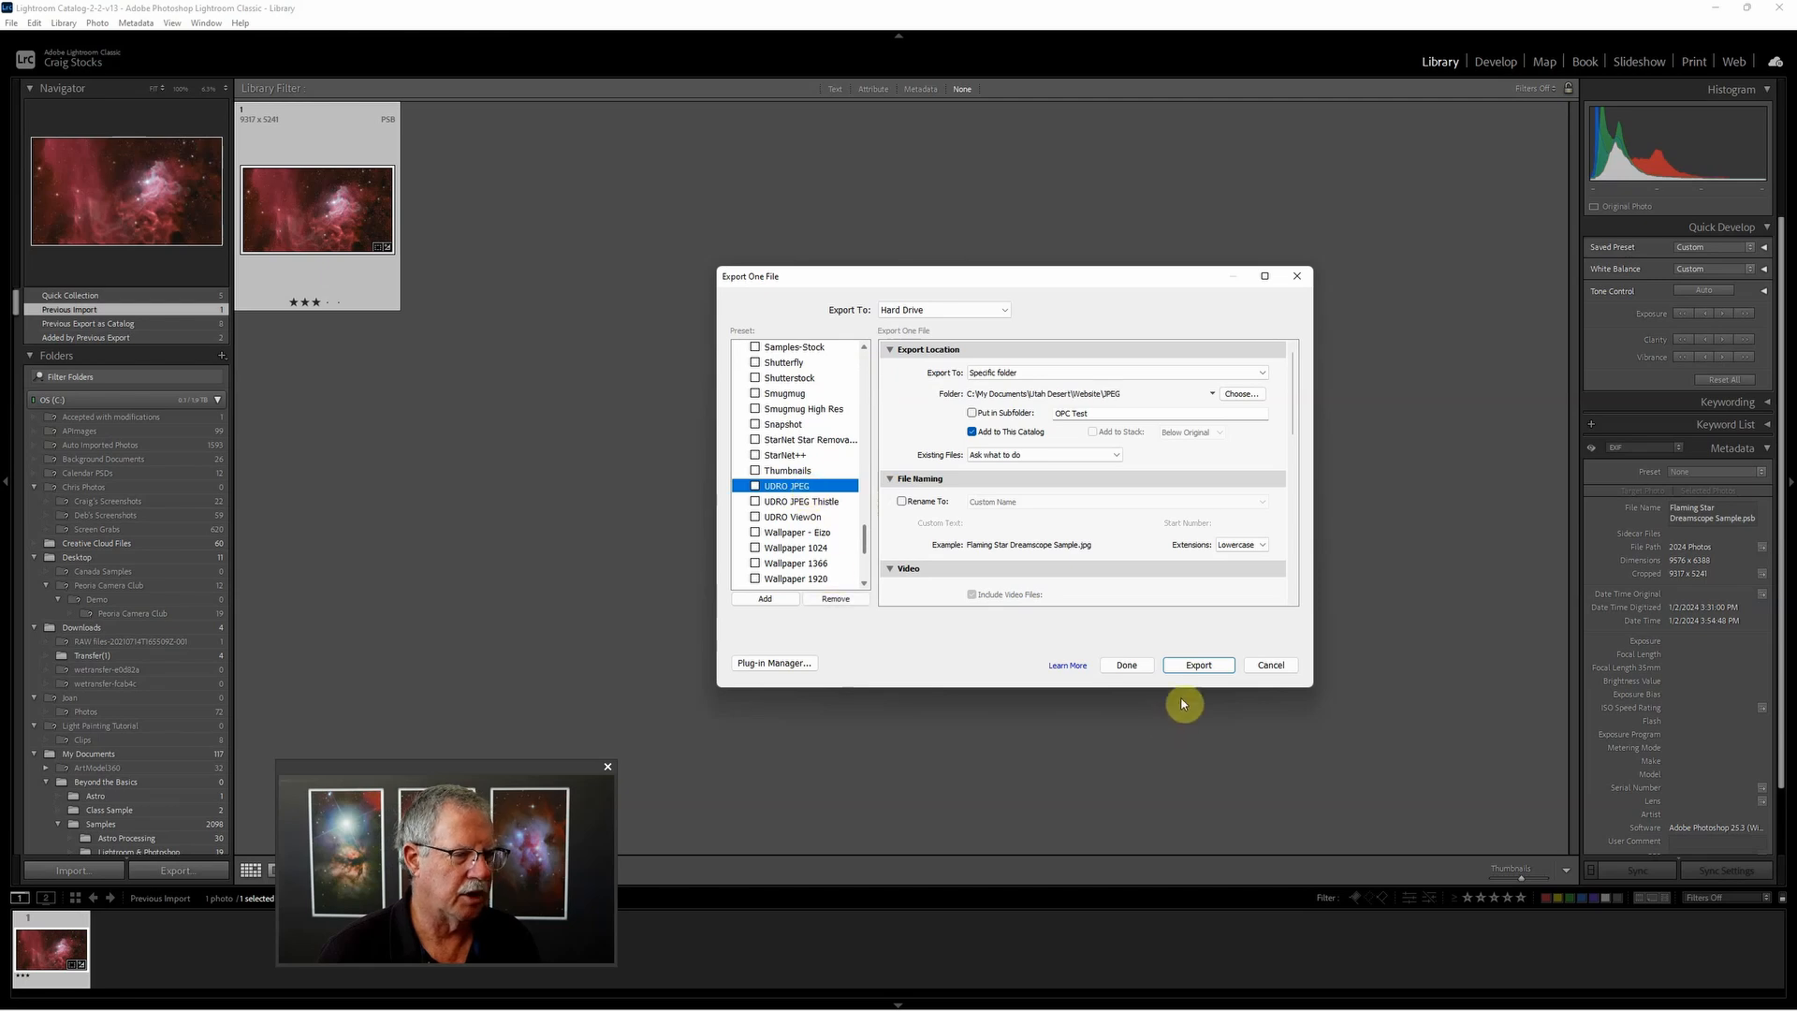
# Step: Review the preset's file format, sizing, sharpening, metadata and watermark settings, and export the image
pyautogui.moveTo(1295, 380); pyautogui.dragTo(1291, 423)
pyautogui.moveTo(1294, 449); pyautogui.dragTo(1295, 468)
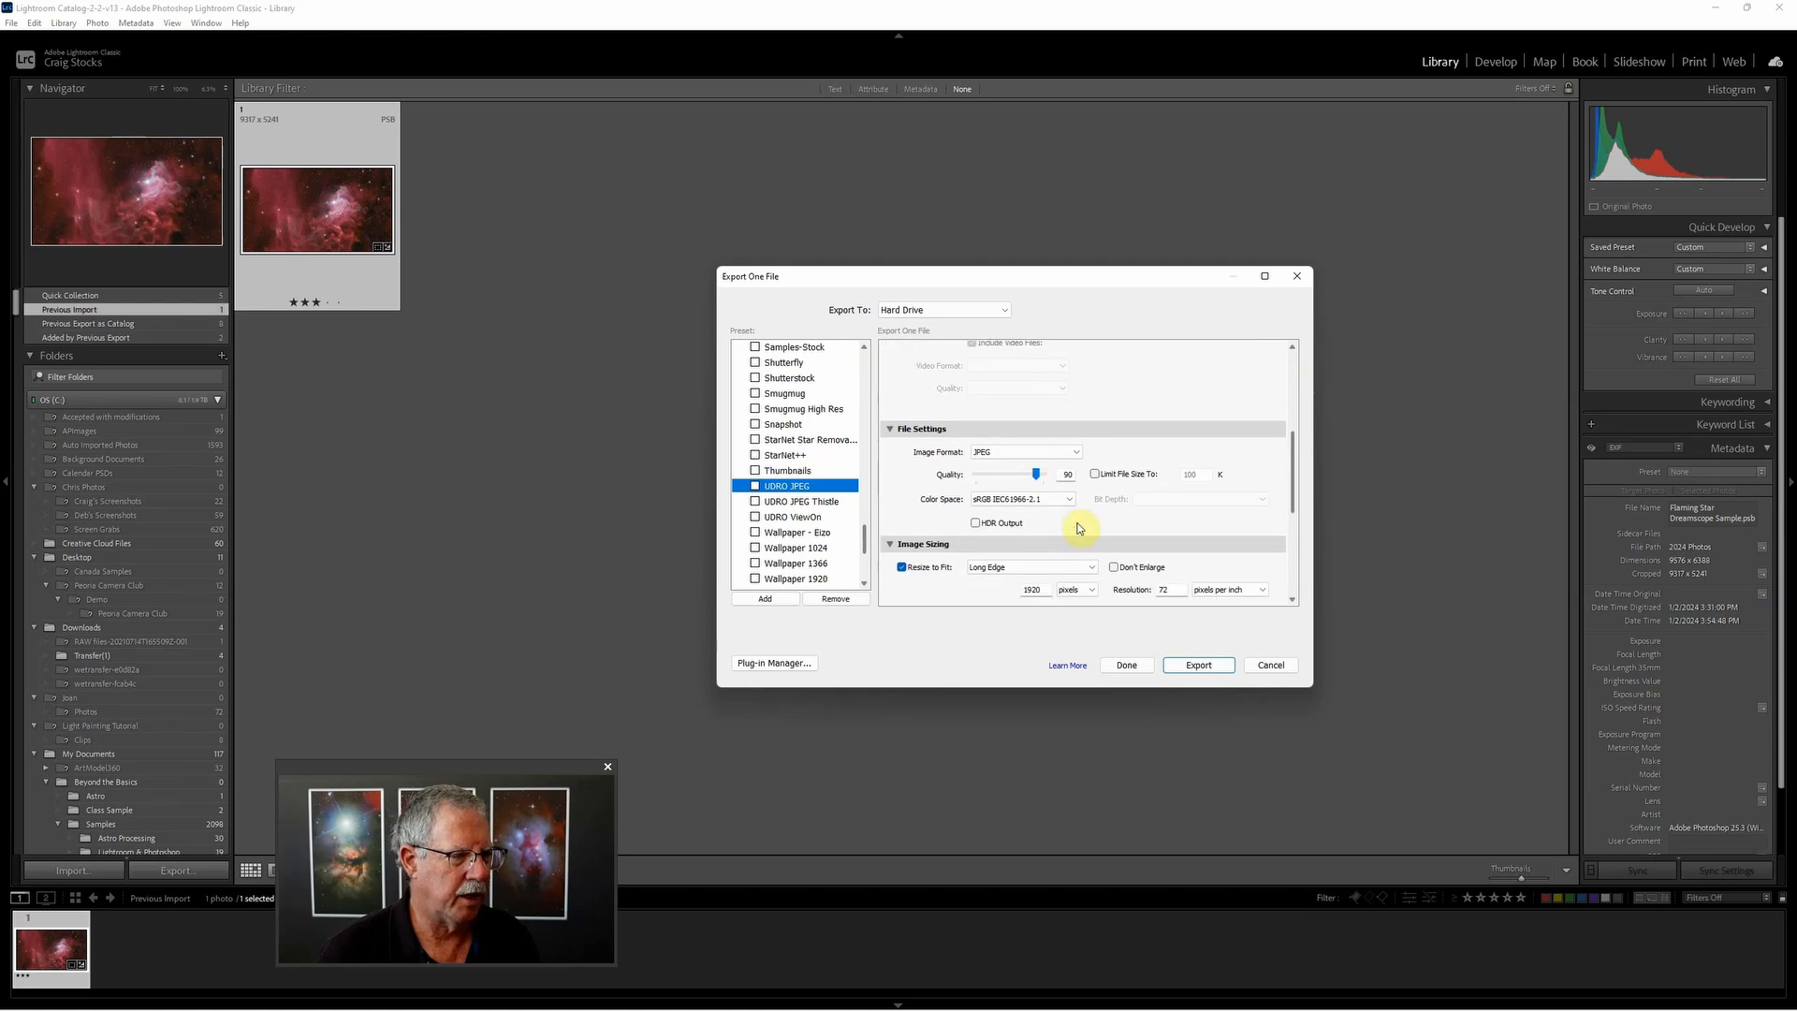
pyautogui.moveTo(1290, 496); pyautogui.dragTo(1295, 529)
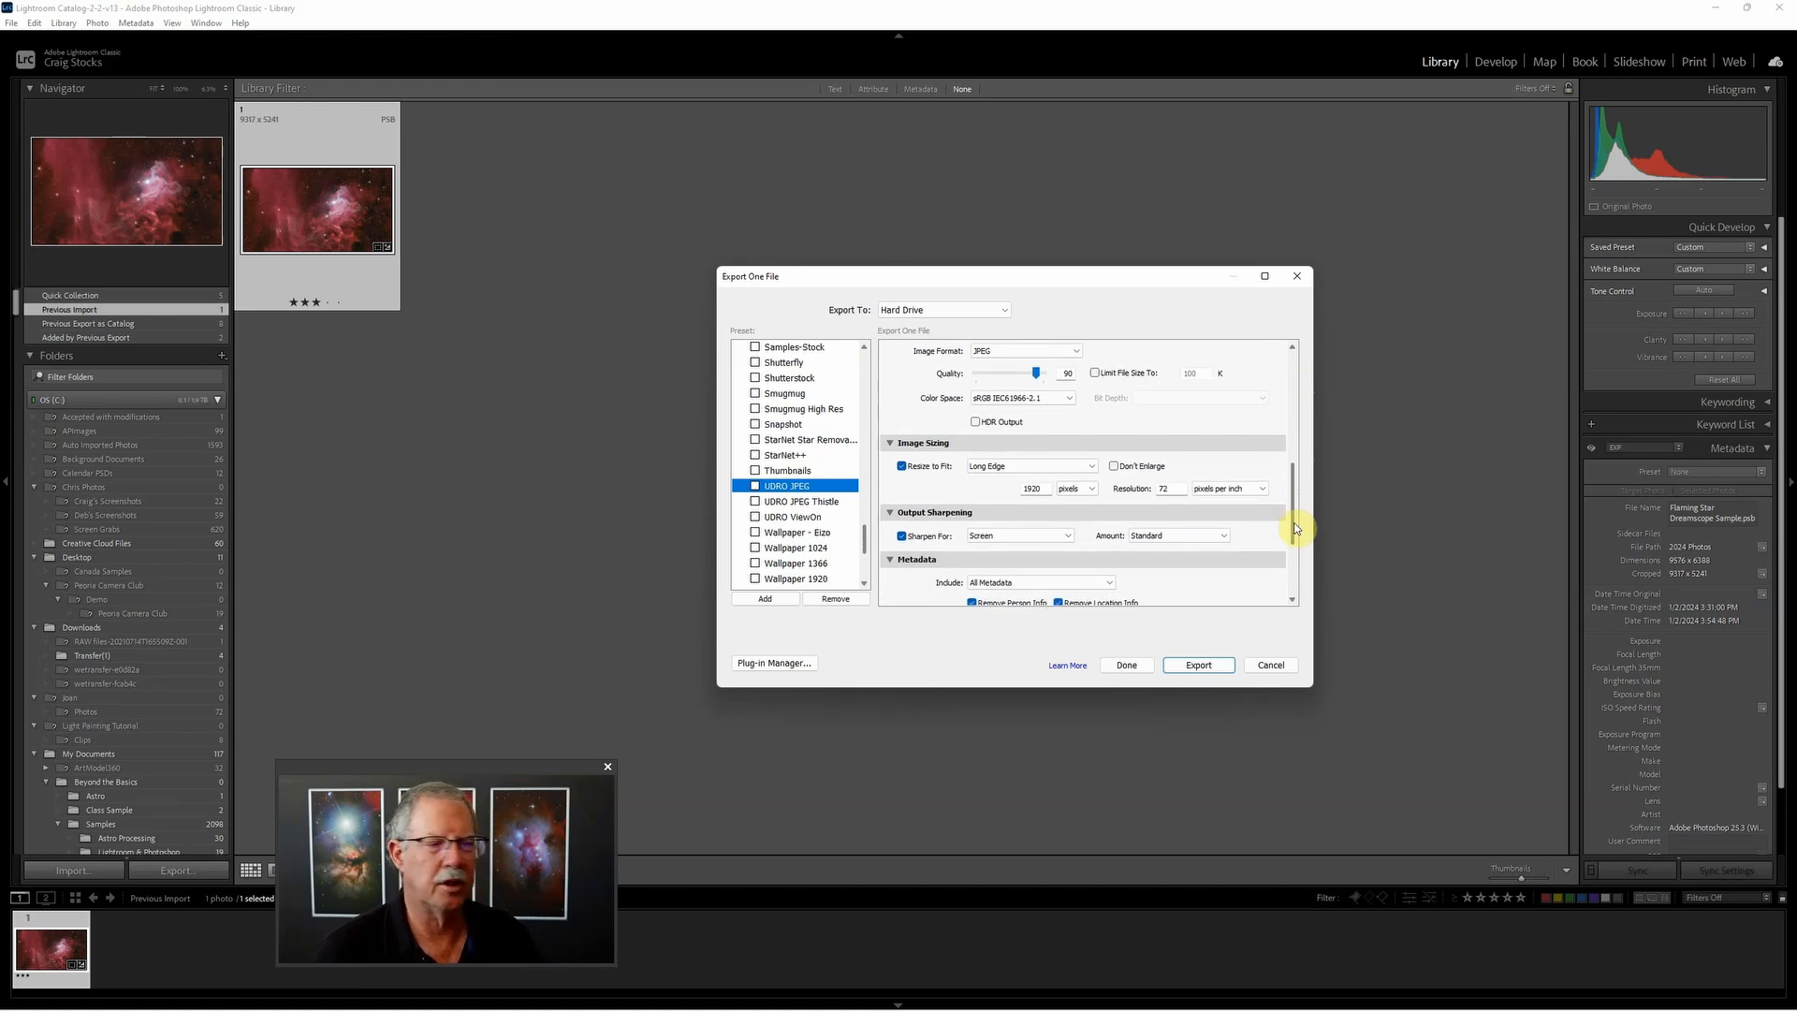
pyautogui.moveTo(1296, 528); pyautogui.dragTo(1299, 569)
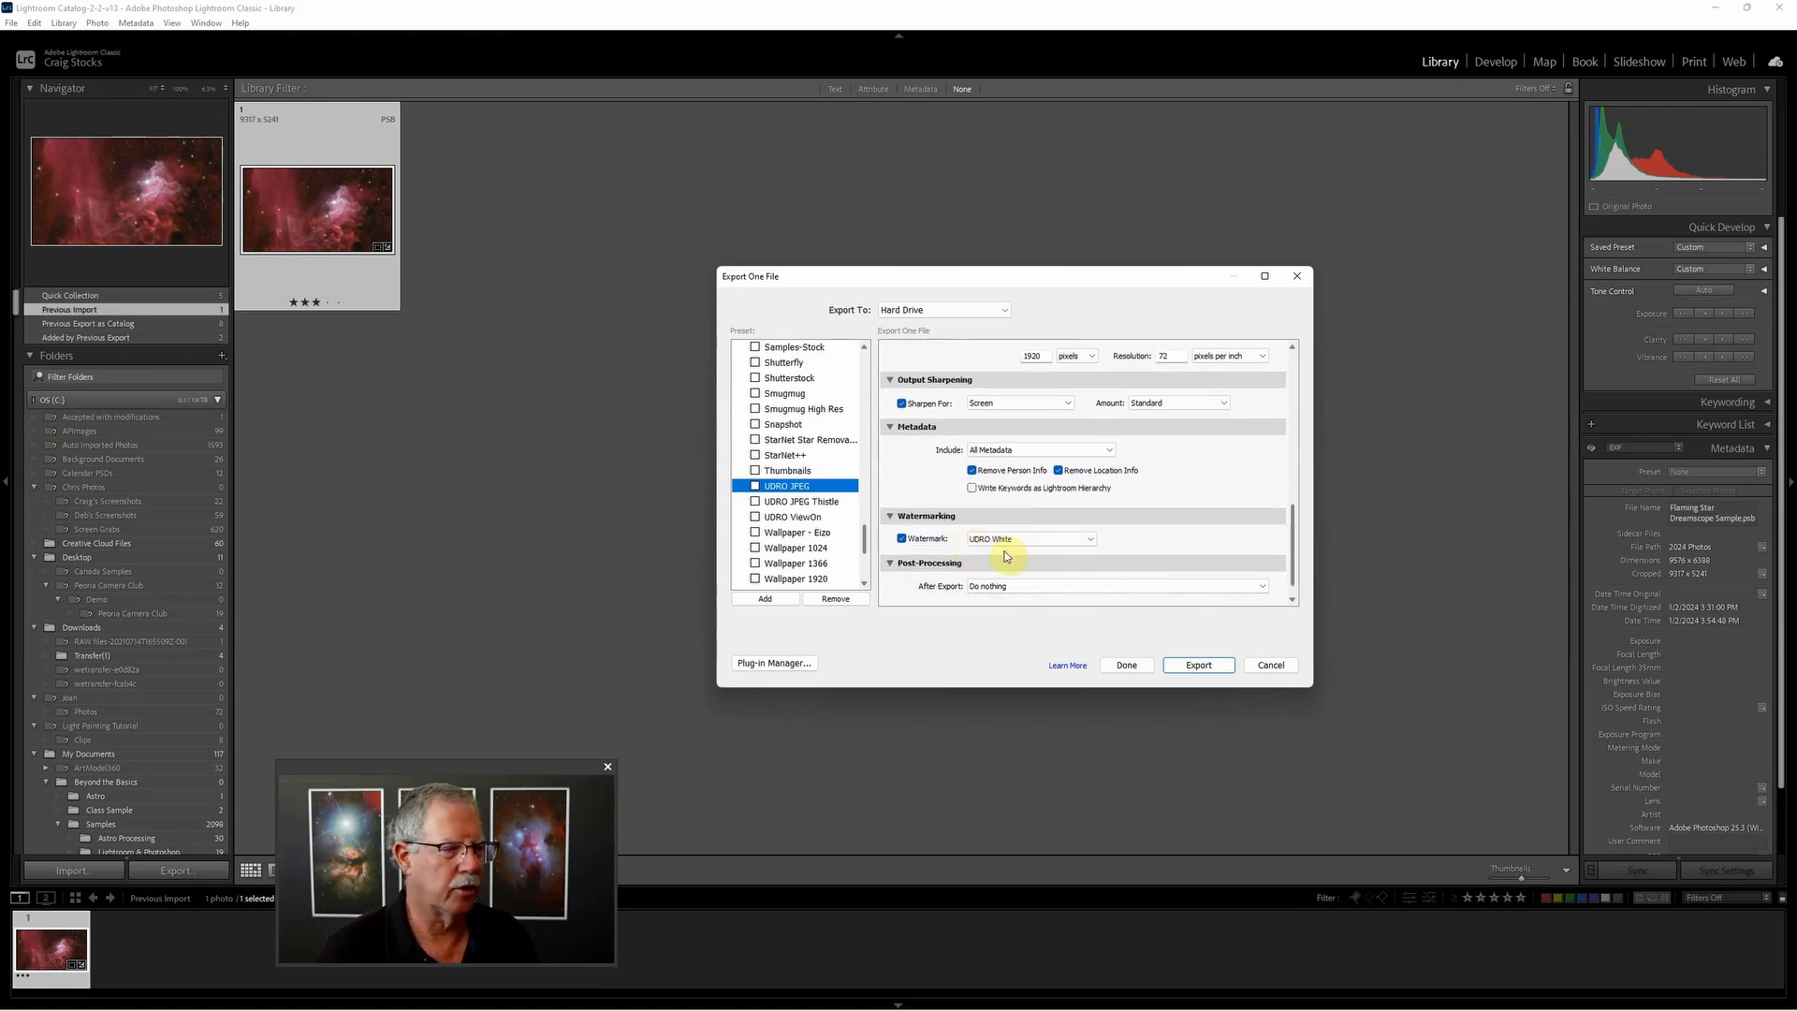
pyautogui.click(1197, 667)
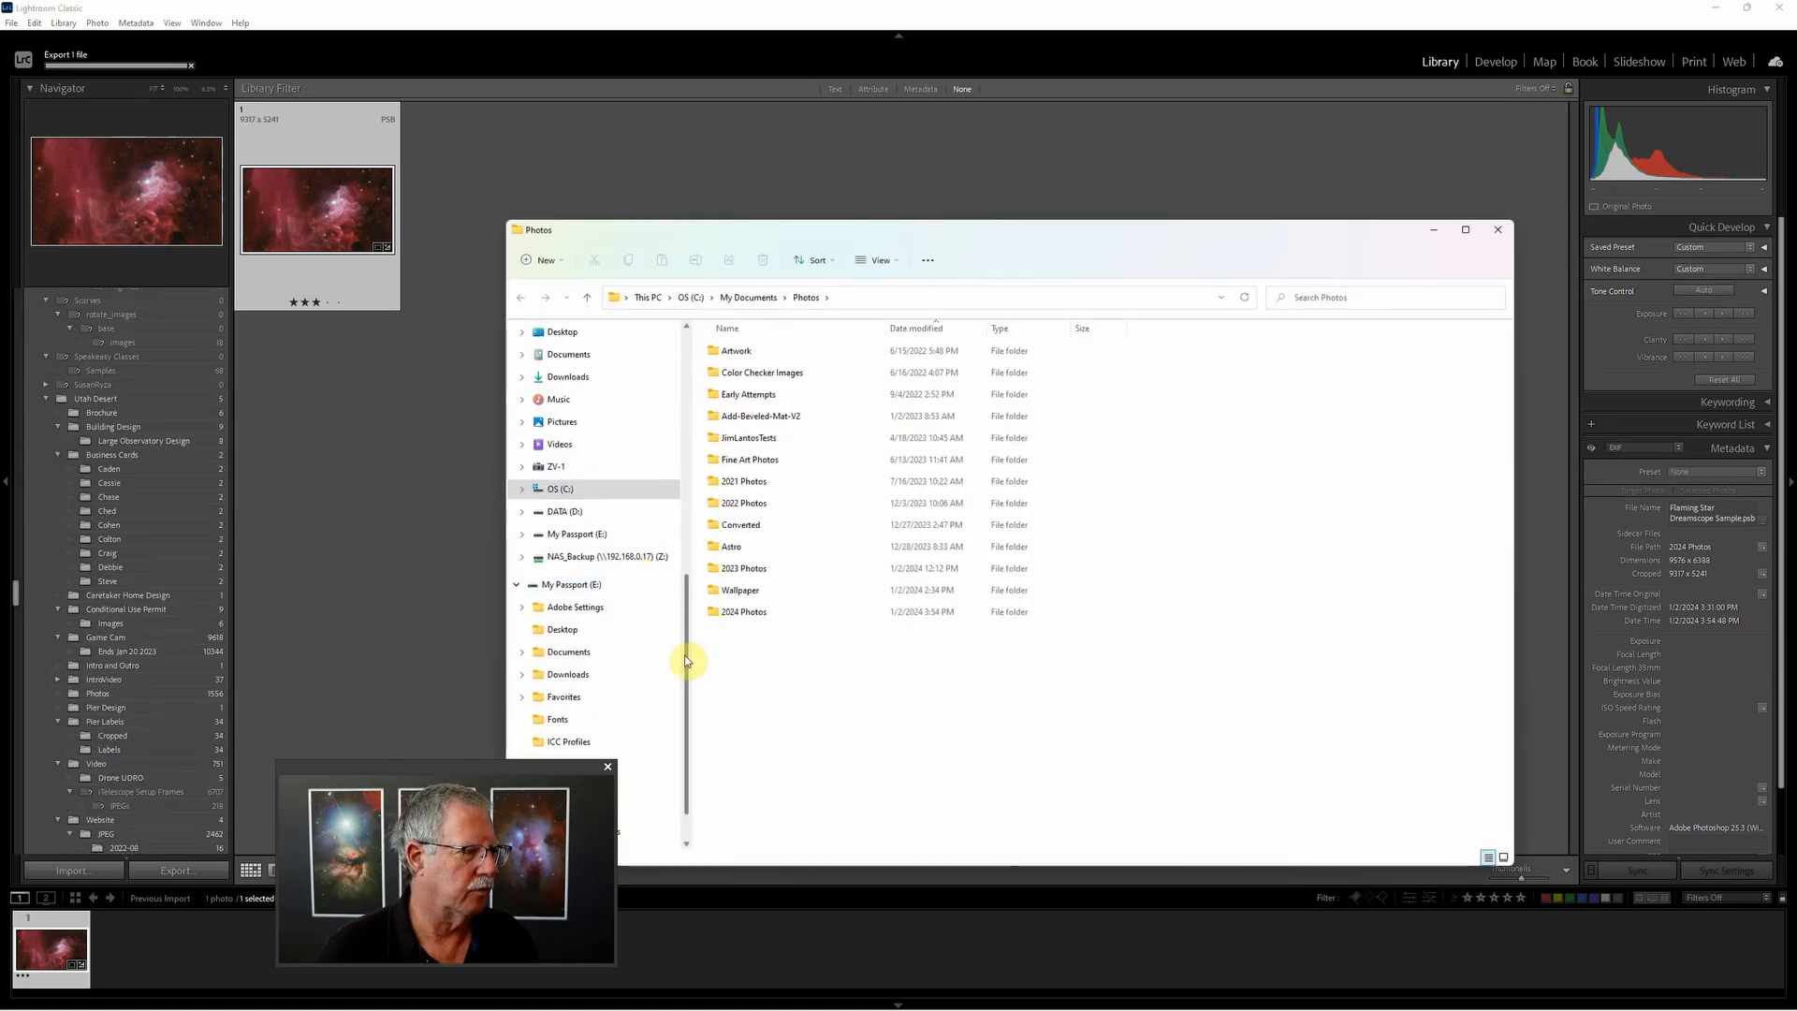
# Step: In File Explorer, go to My Documents > Utah Desert > Website > JPEG and open the exported Flaming Star Dreamscope Sample image
pyautogui.moveTo(690, 662); pyautogui.dragTo(670, 369)
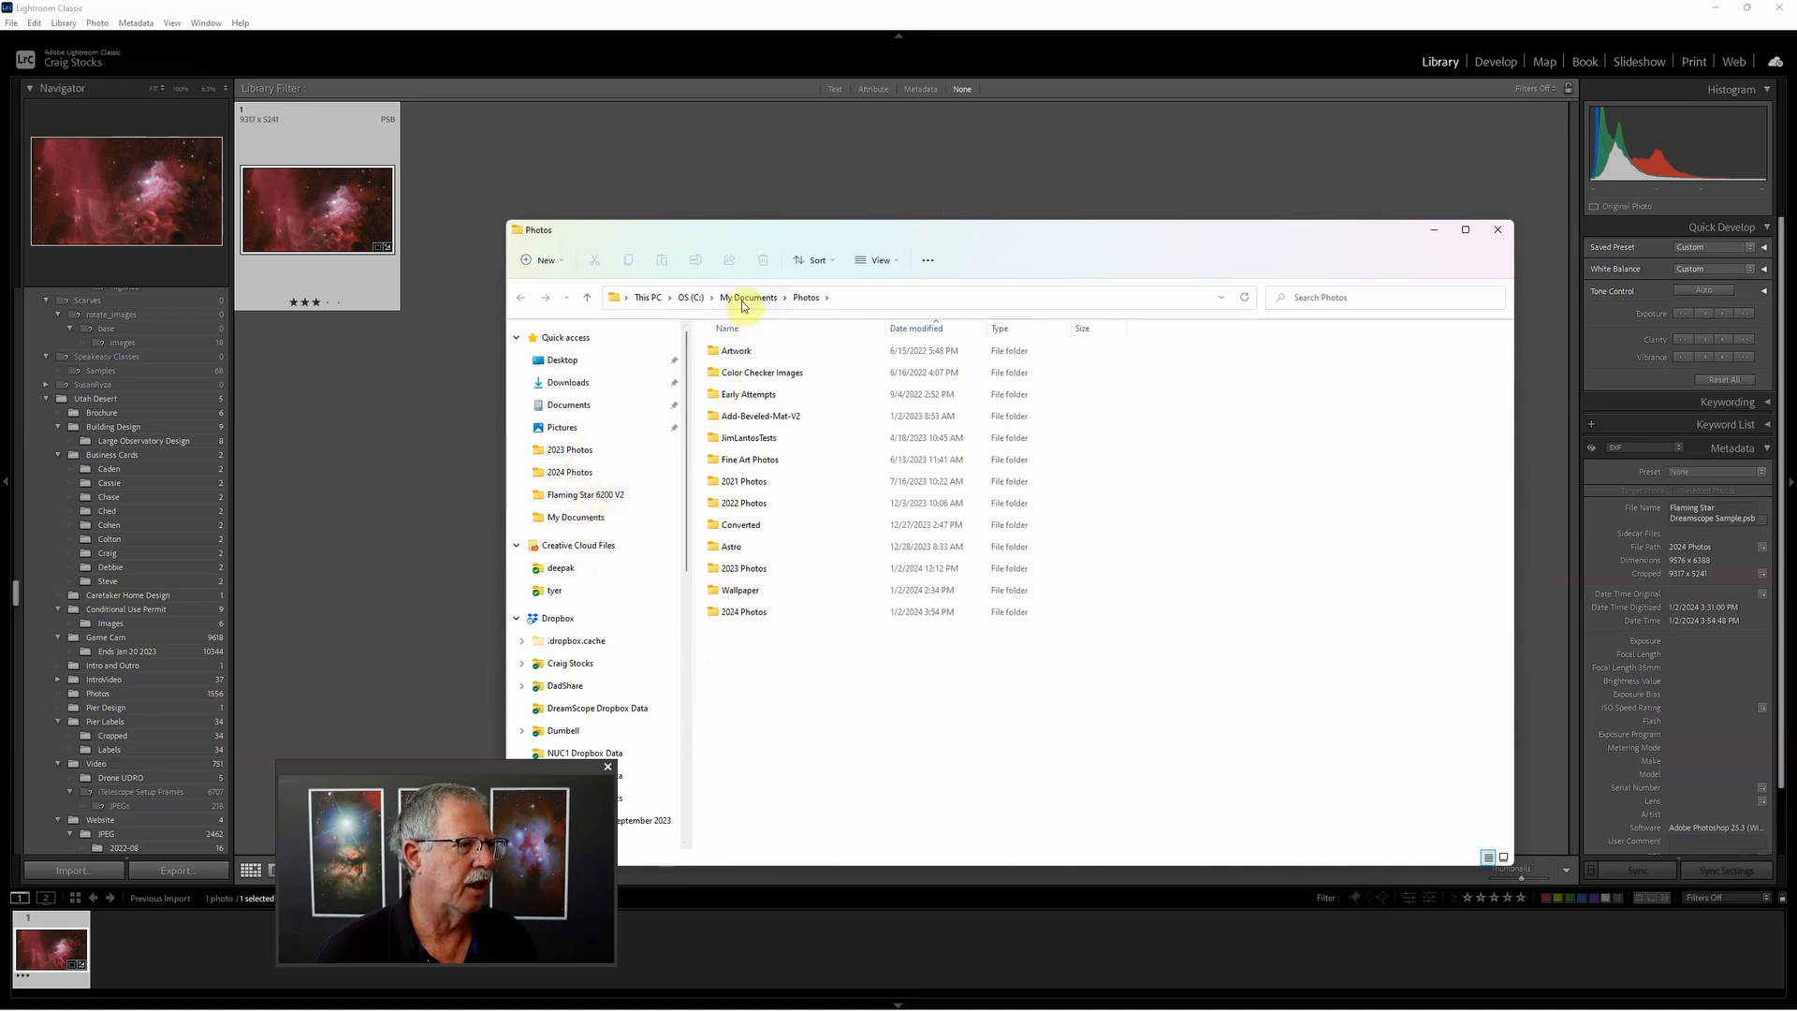
pyautogui.click(827, 297)
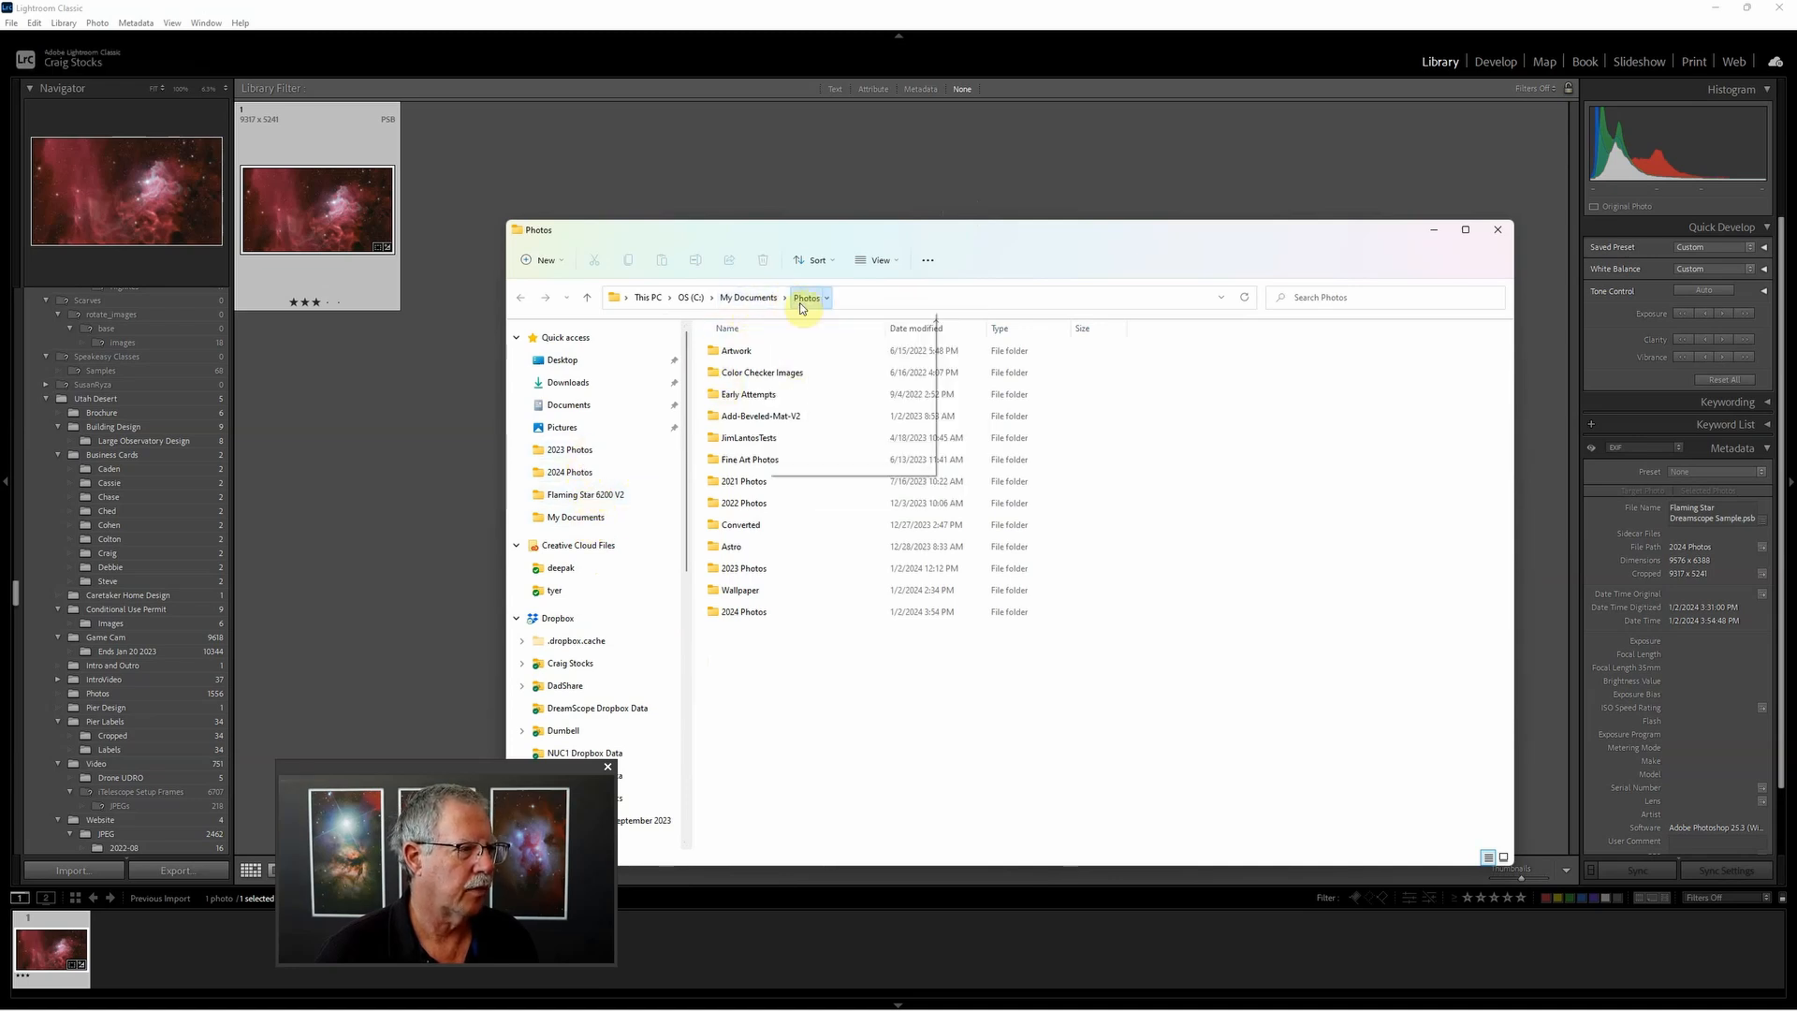
pyautogui.moveTo(786, 298)
pyautogui.click(807, 451)
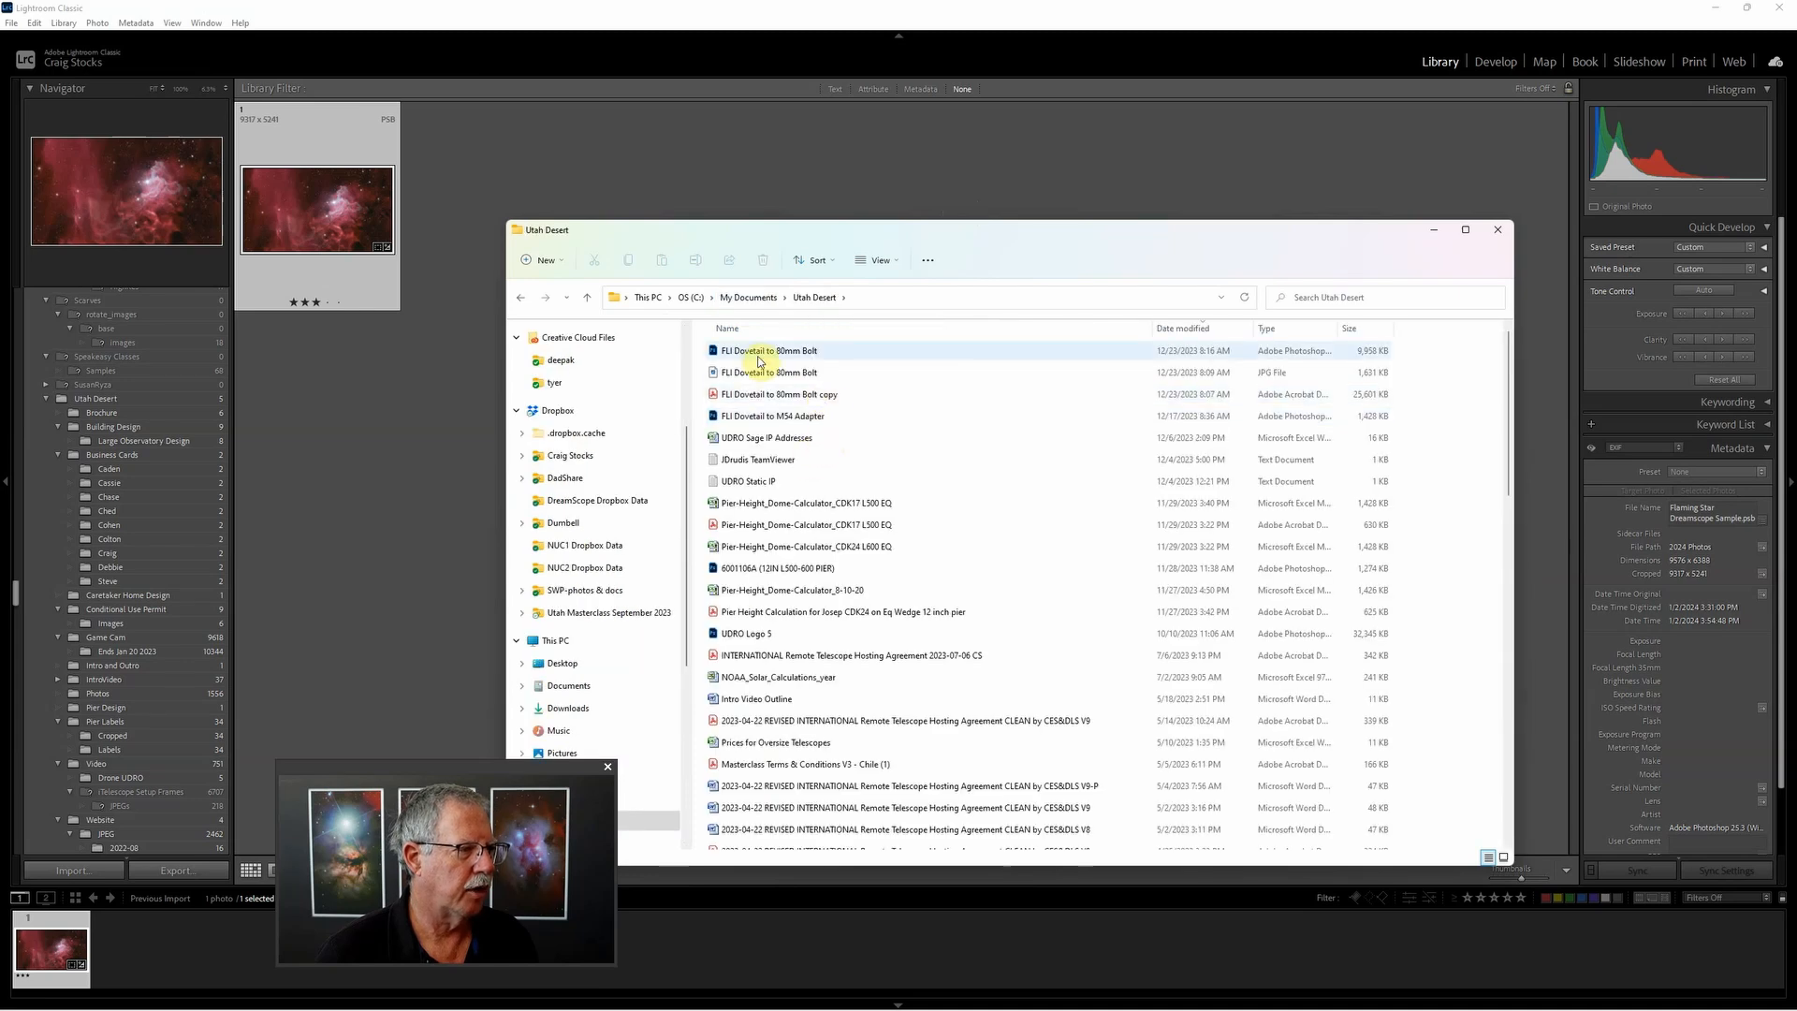
pyautogui.click(848, 300)
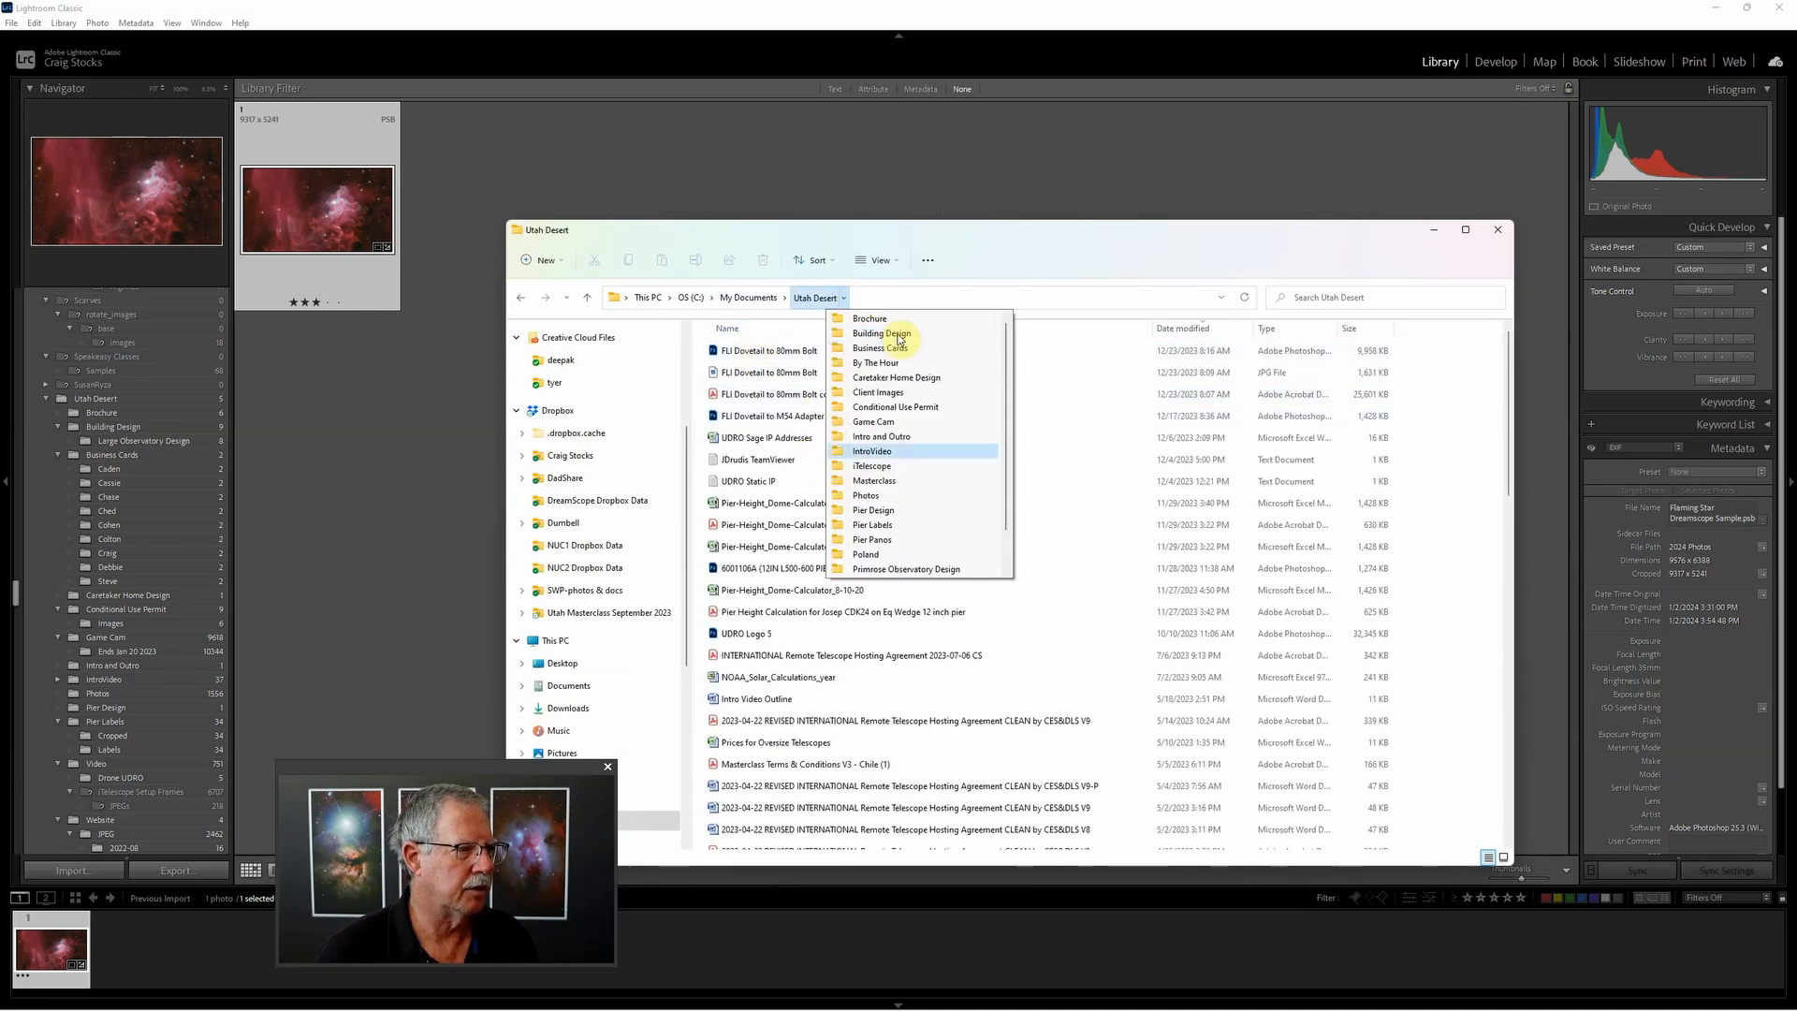
pyautogui.click(884, 567)
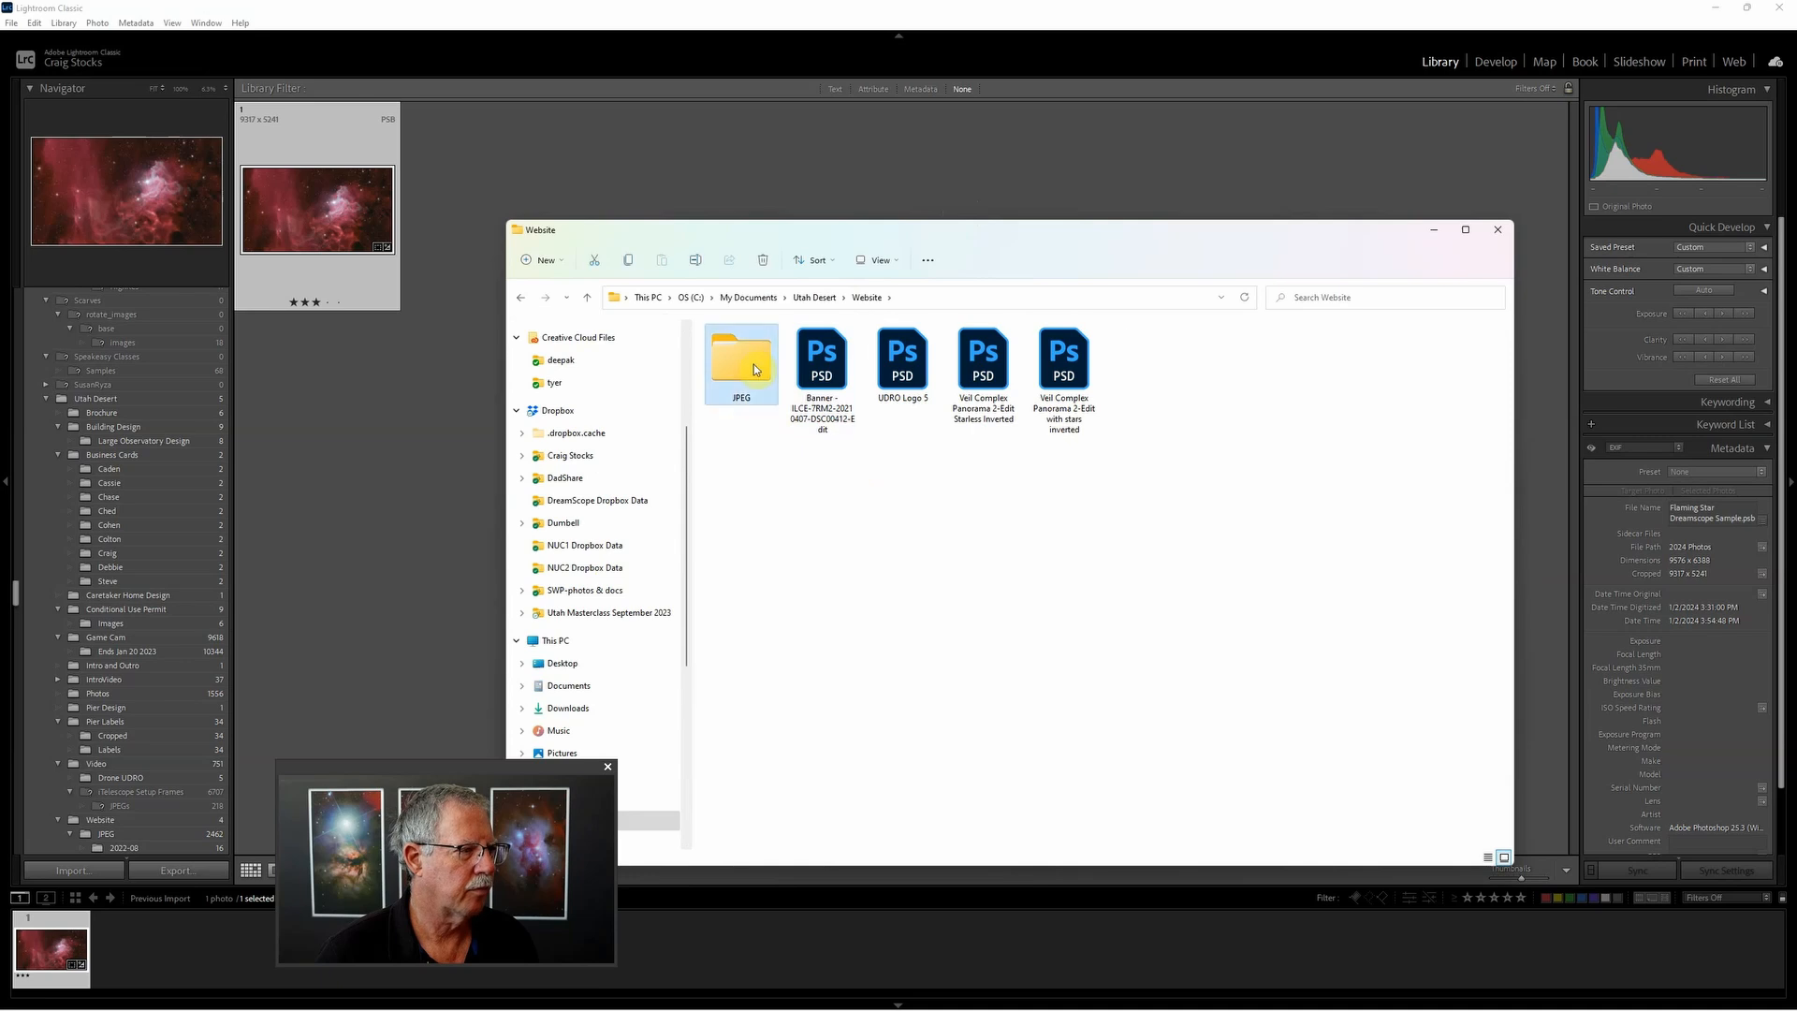
pyautogui.doubleClick(754, 389)
pyautogui.doubleClick(757, 391)
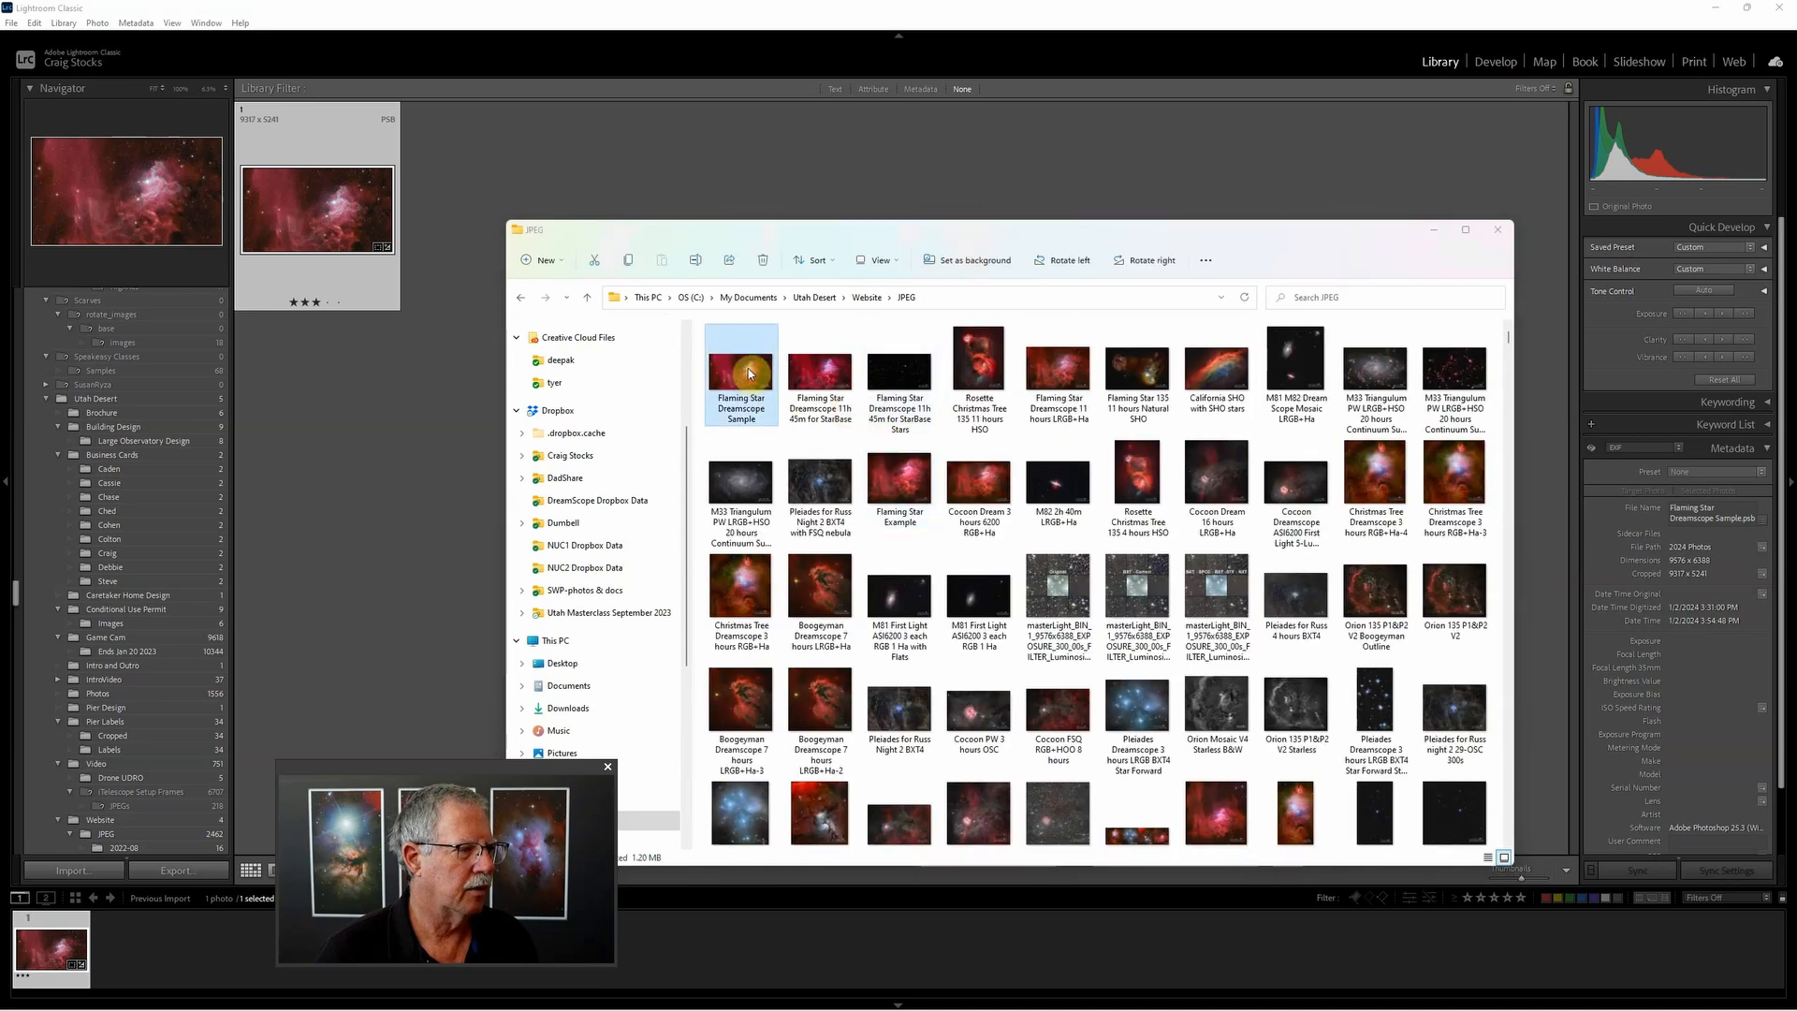